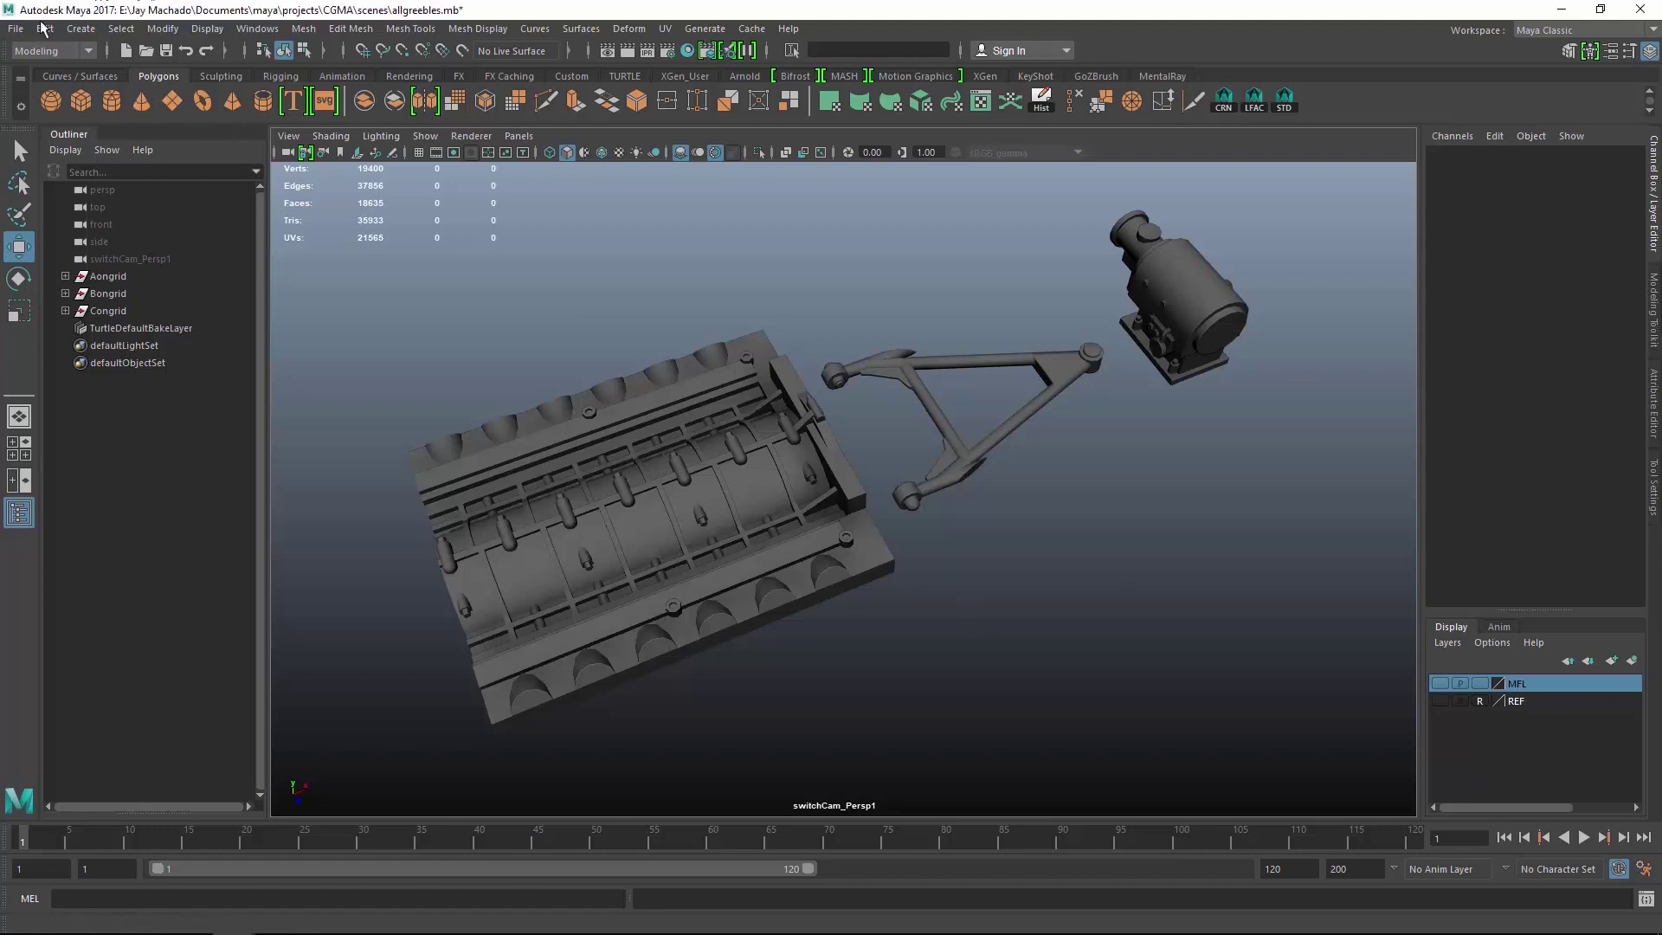
Create a new project named GREEBLES in the maya projects folder with the default subfolder locations.
{"action": "left_click", "coordinate": [15, 28]}
{"action": "left_click", "coordinate": [121, 565]}
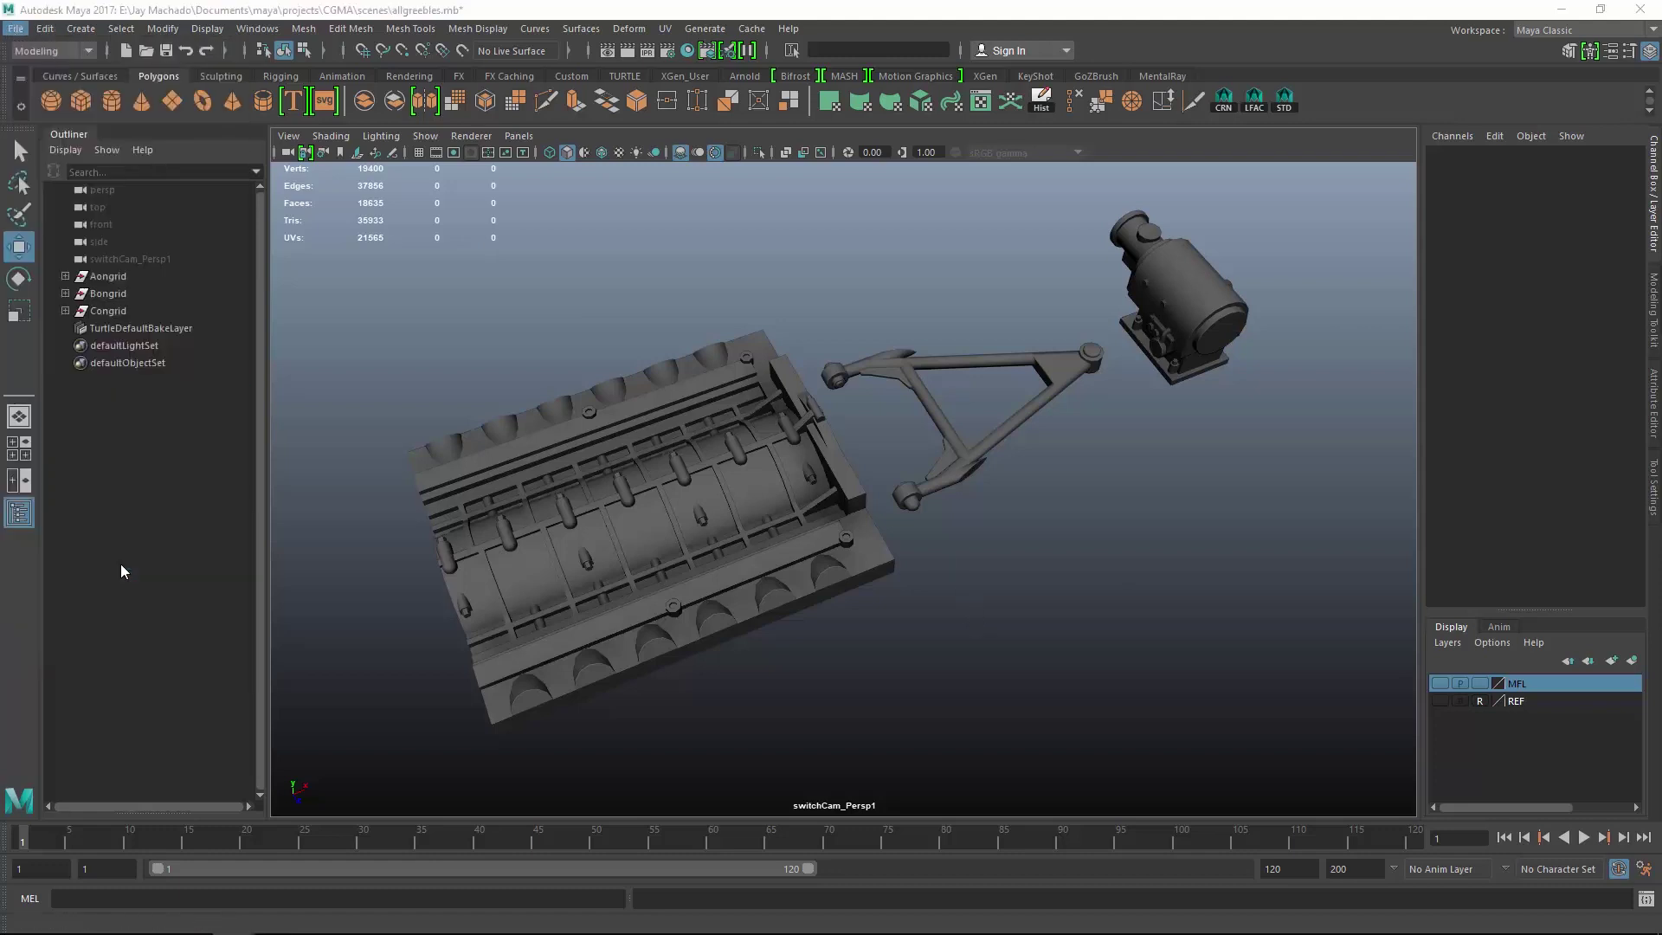
{"action": "left_click", "coordinate": [1015, 363]}
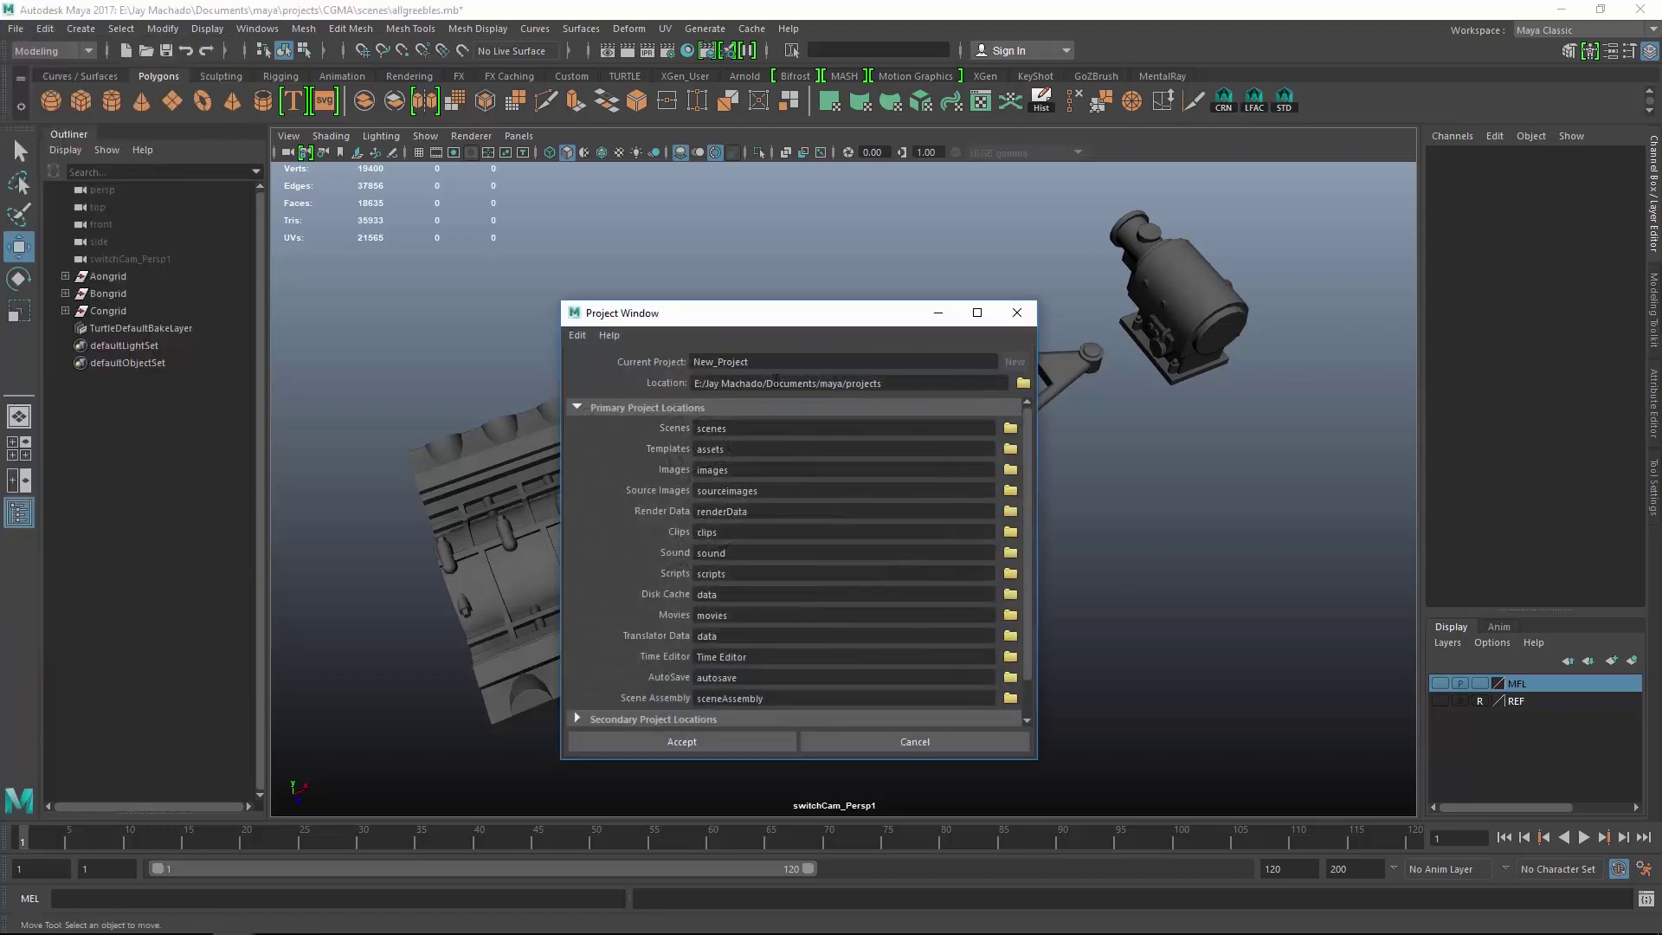
{"action": "double_click", "coordinate": [748, 362]}
{"action": "type", "text": "GREEBLES"}
{"action": "left_click", "coordinate": [773, 743]}
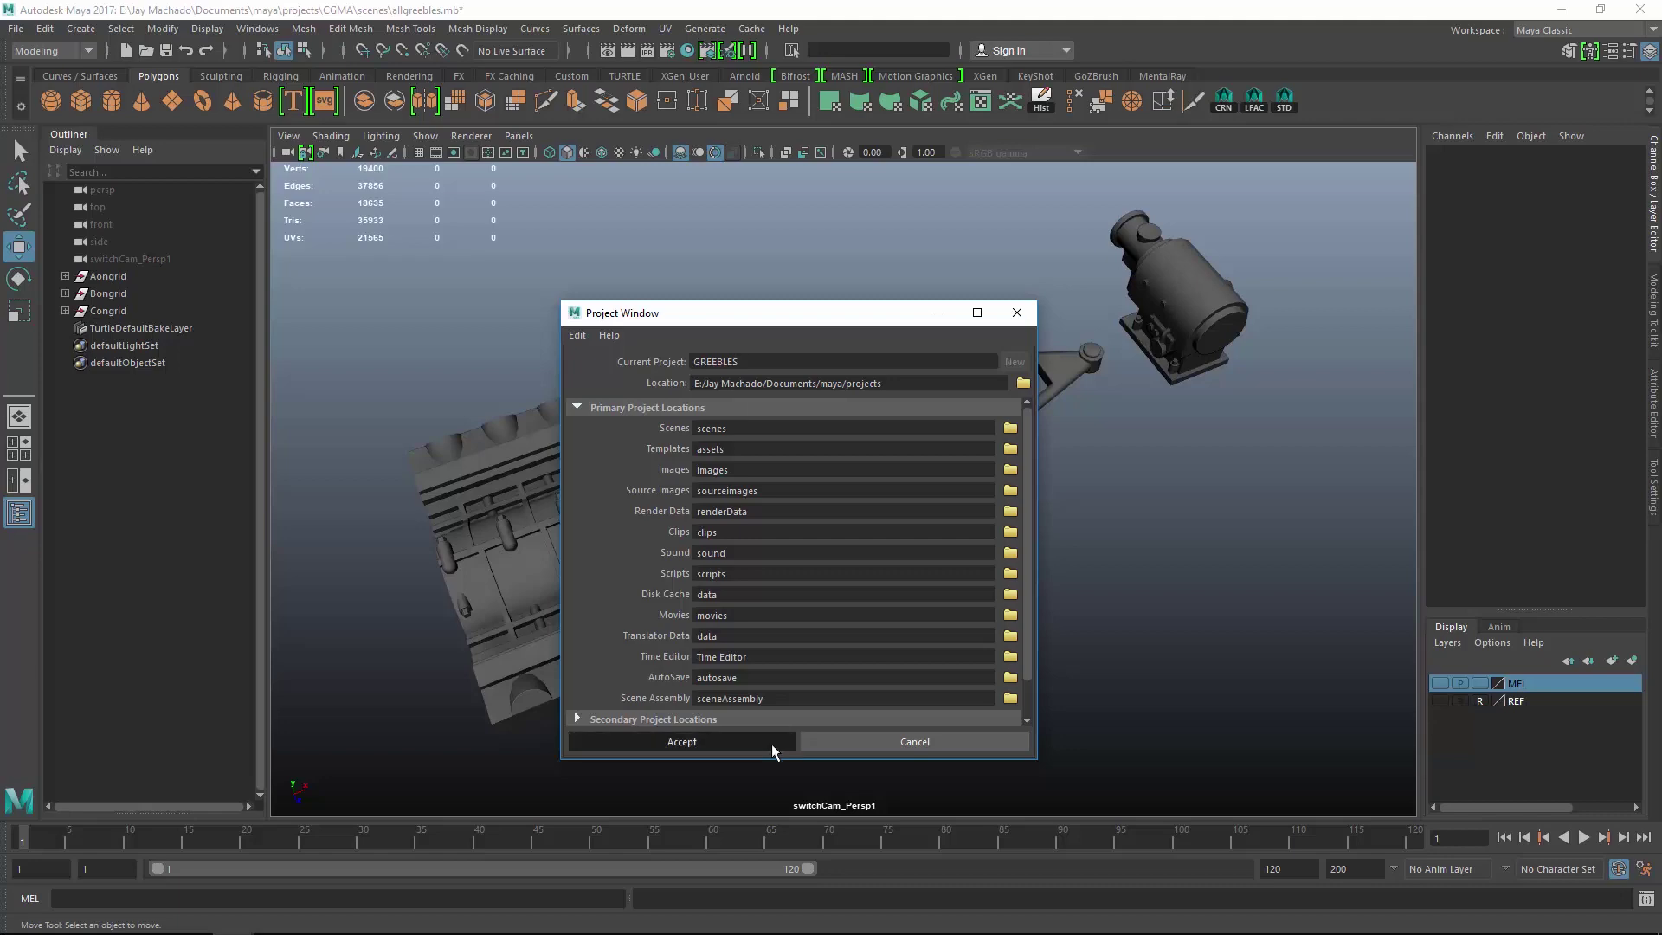
Switch to File Explorer and open the assets folder of the GREEBLES project.
{"action": "left_click", "coordinate": [1561, 9]}
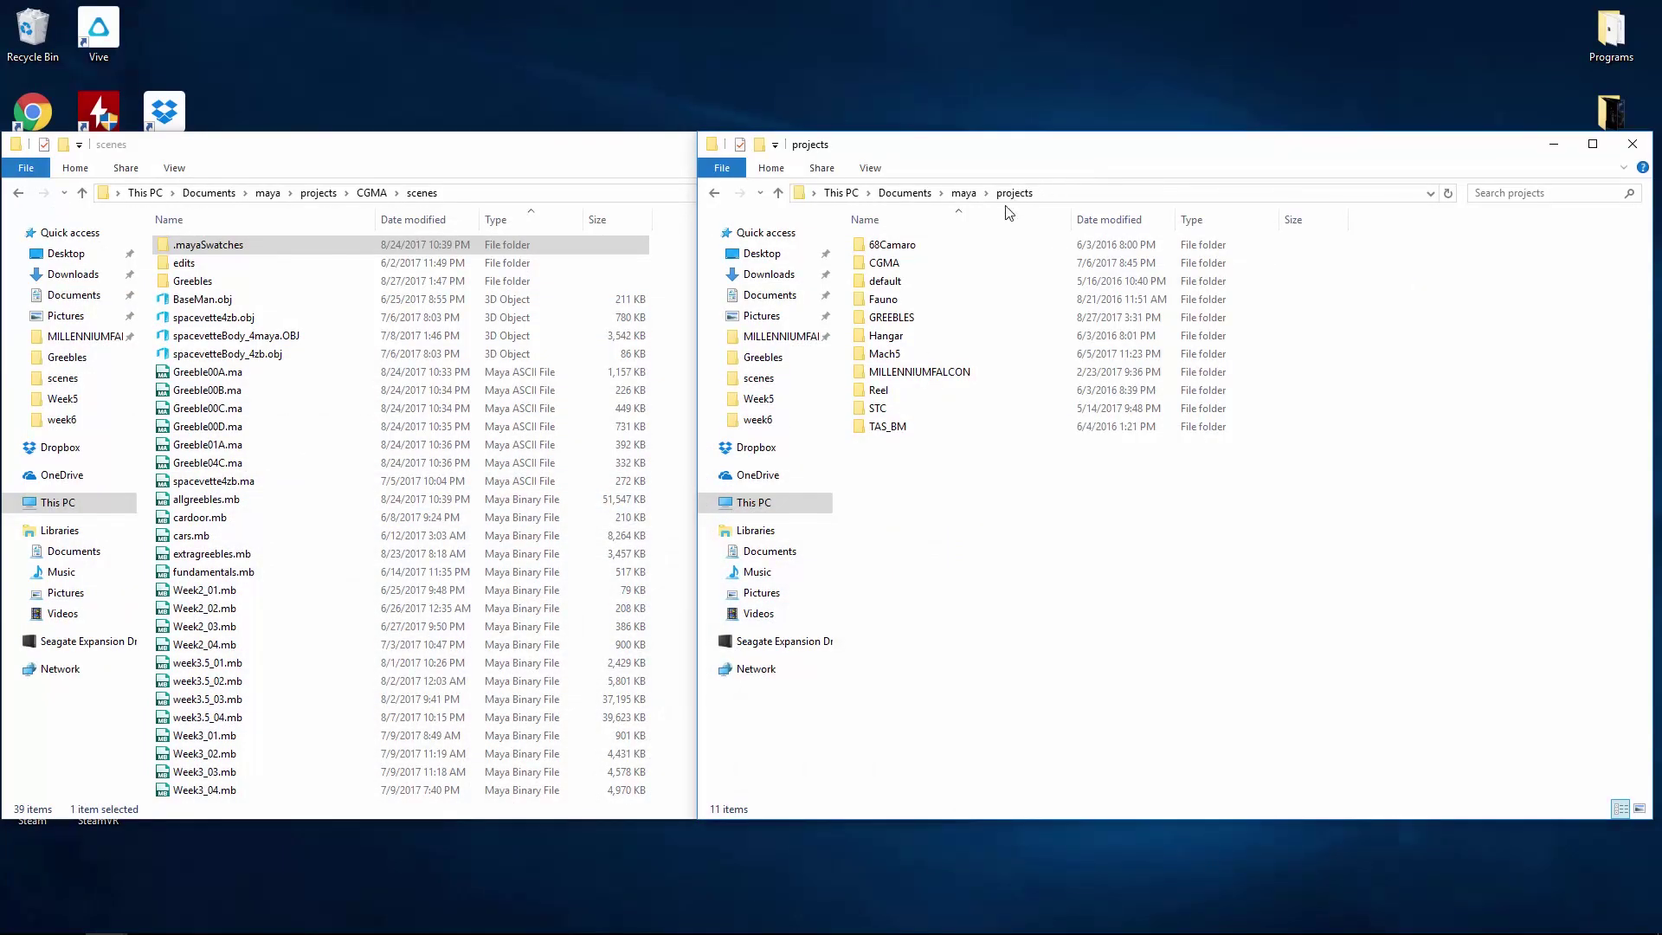
{"action": "double_click", "coordinate": [924, 319]}
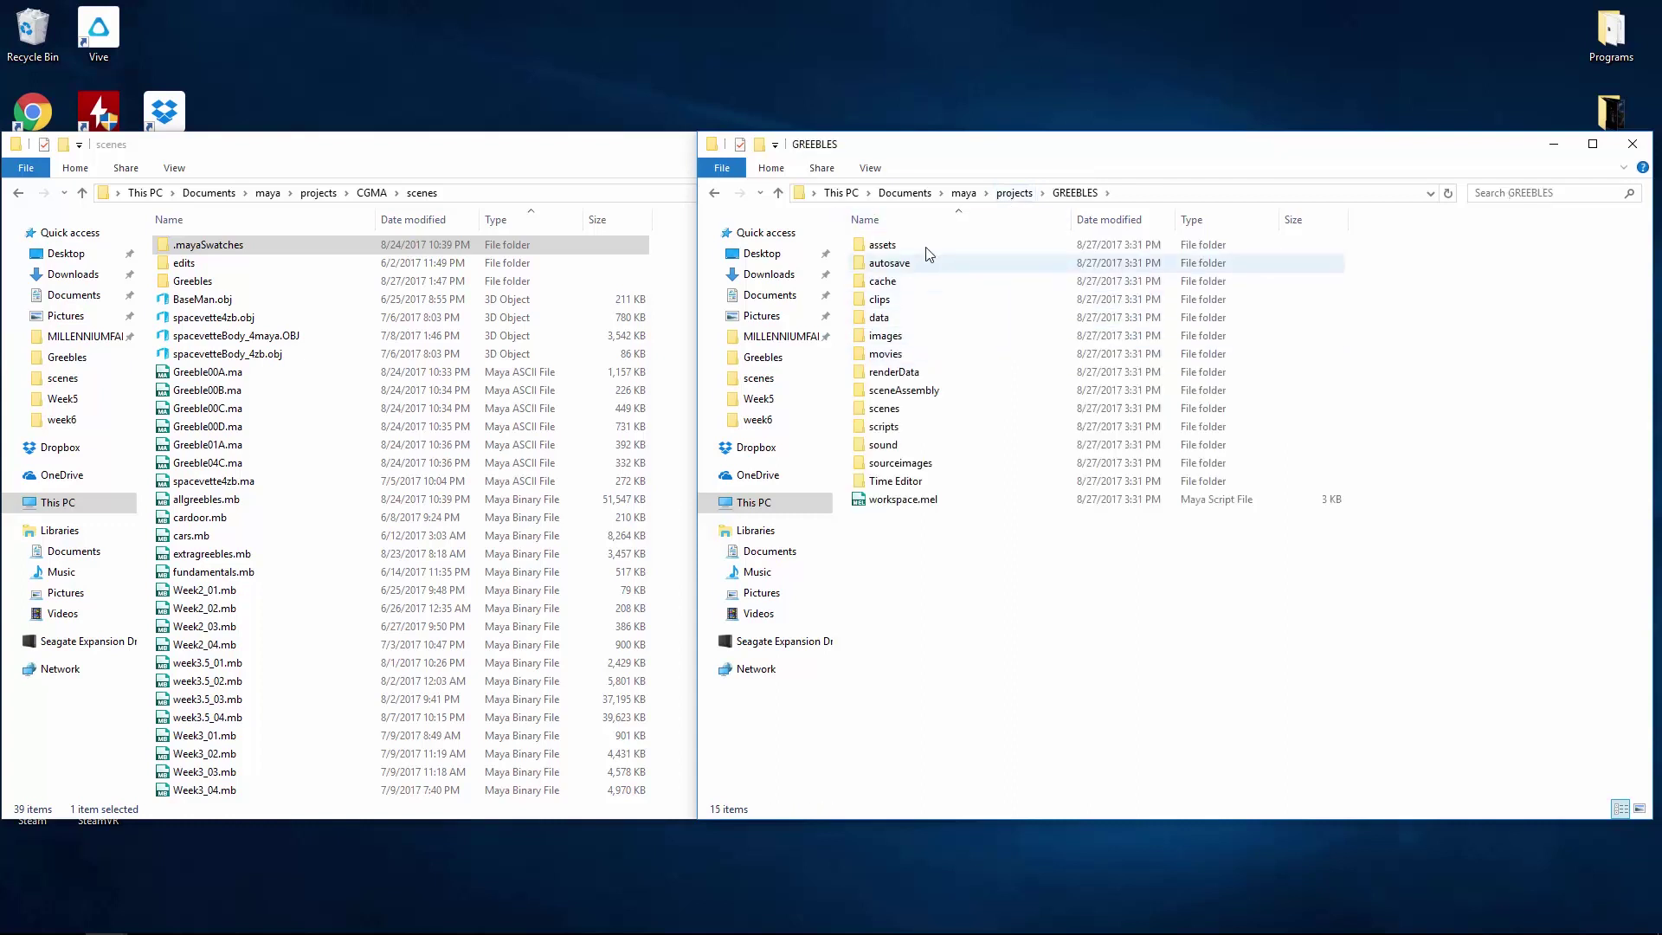
{"action": "double_click", "coordinate": [926, 251]}
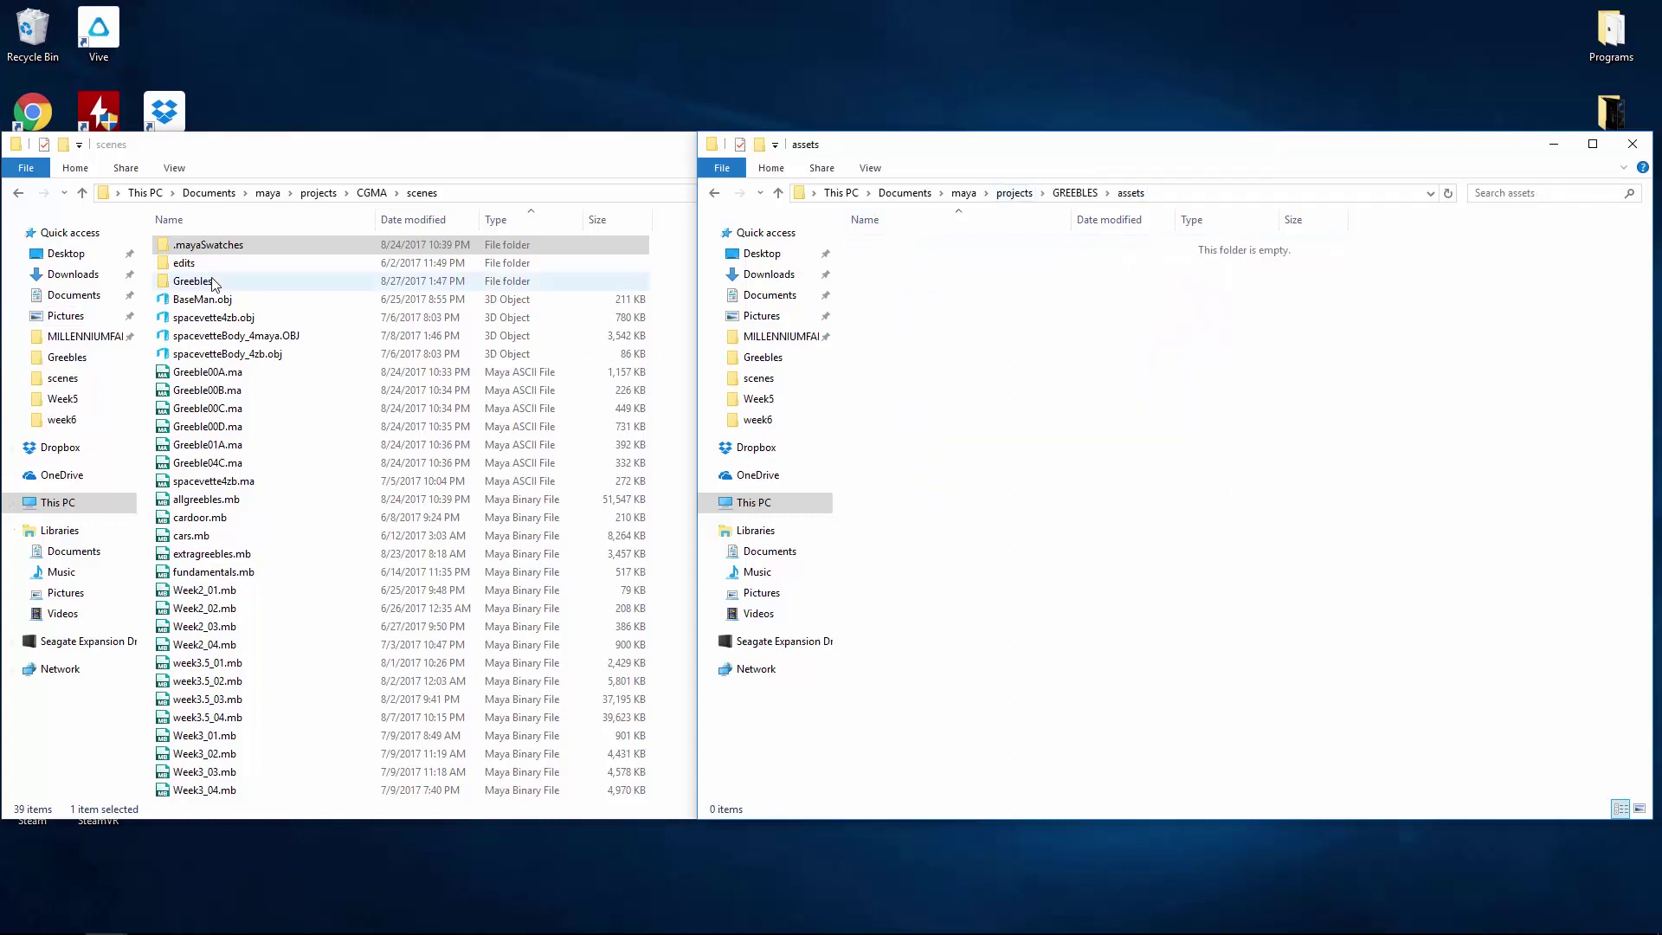
Copy Greeble00A.ma, Greeble00B.ma and Greeble00C.ma from the CGMA scenes folder into the GREEBLES assets folder.
{"action": "left_click", "coordinate": [230, 374]}
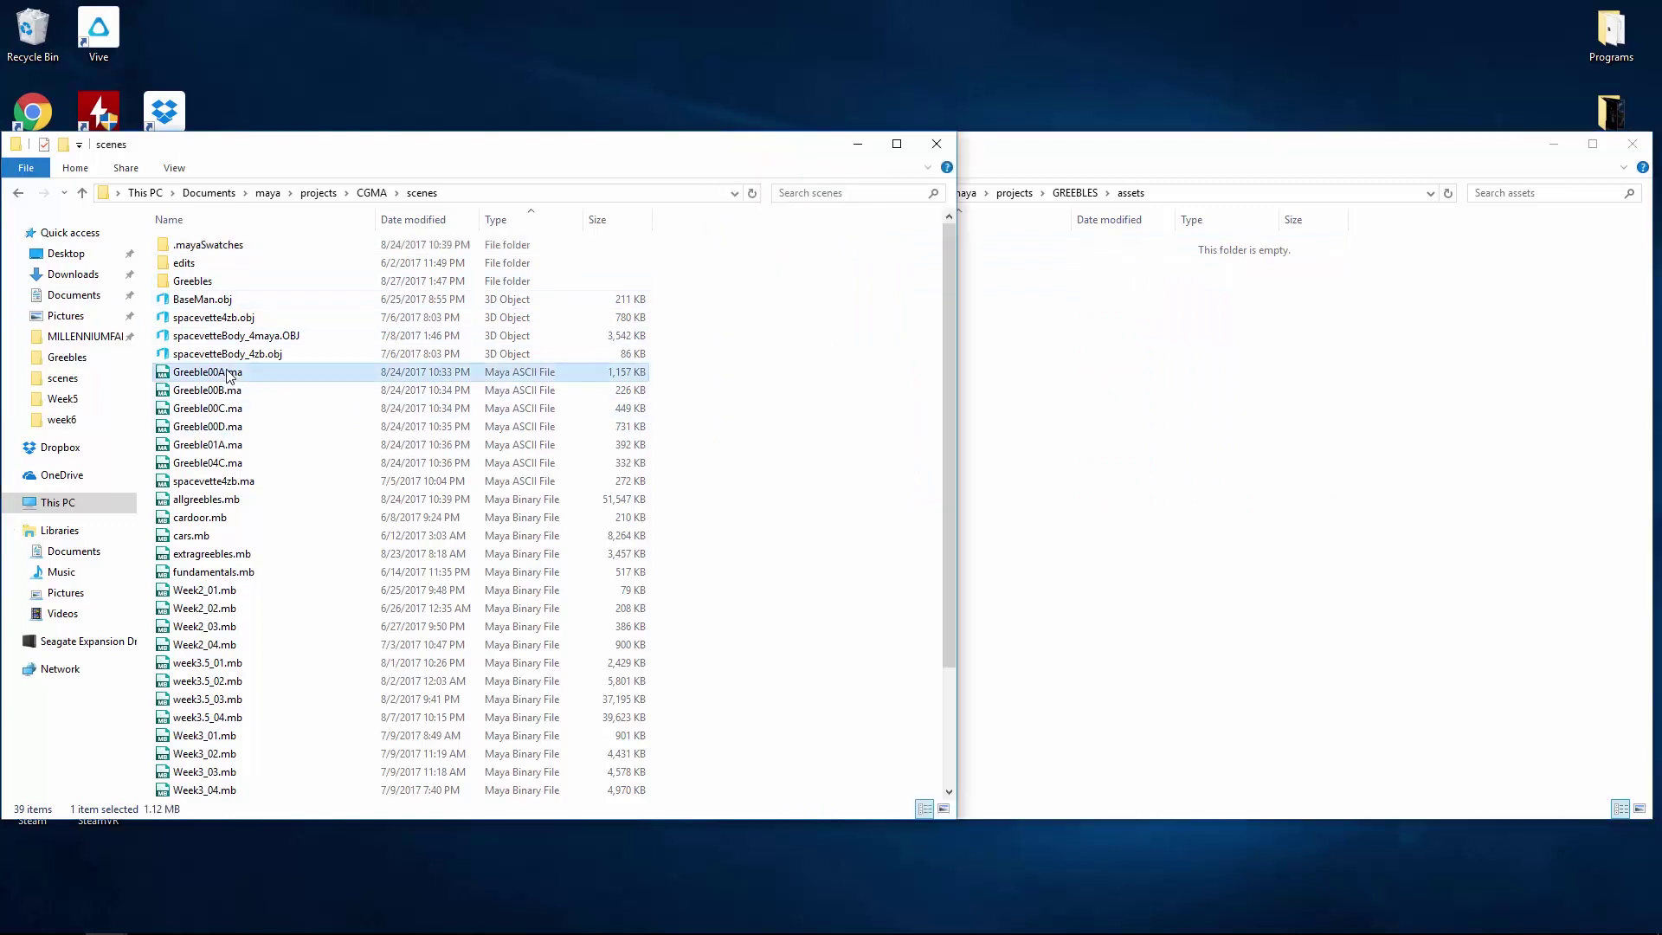
{"action": "left_click", "coordinate": [239, 410], "text": "shift"}
{"action": "right_click", "coordinate": [239, 410]}
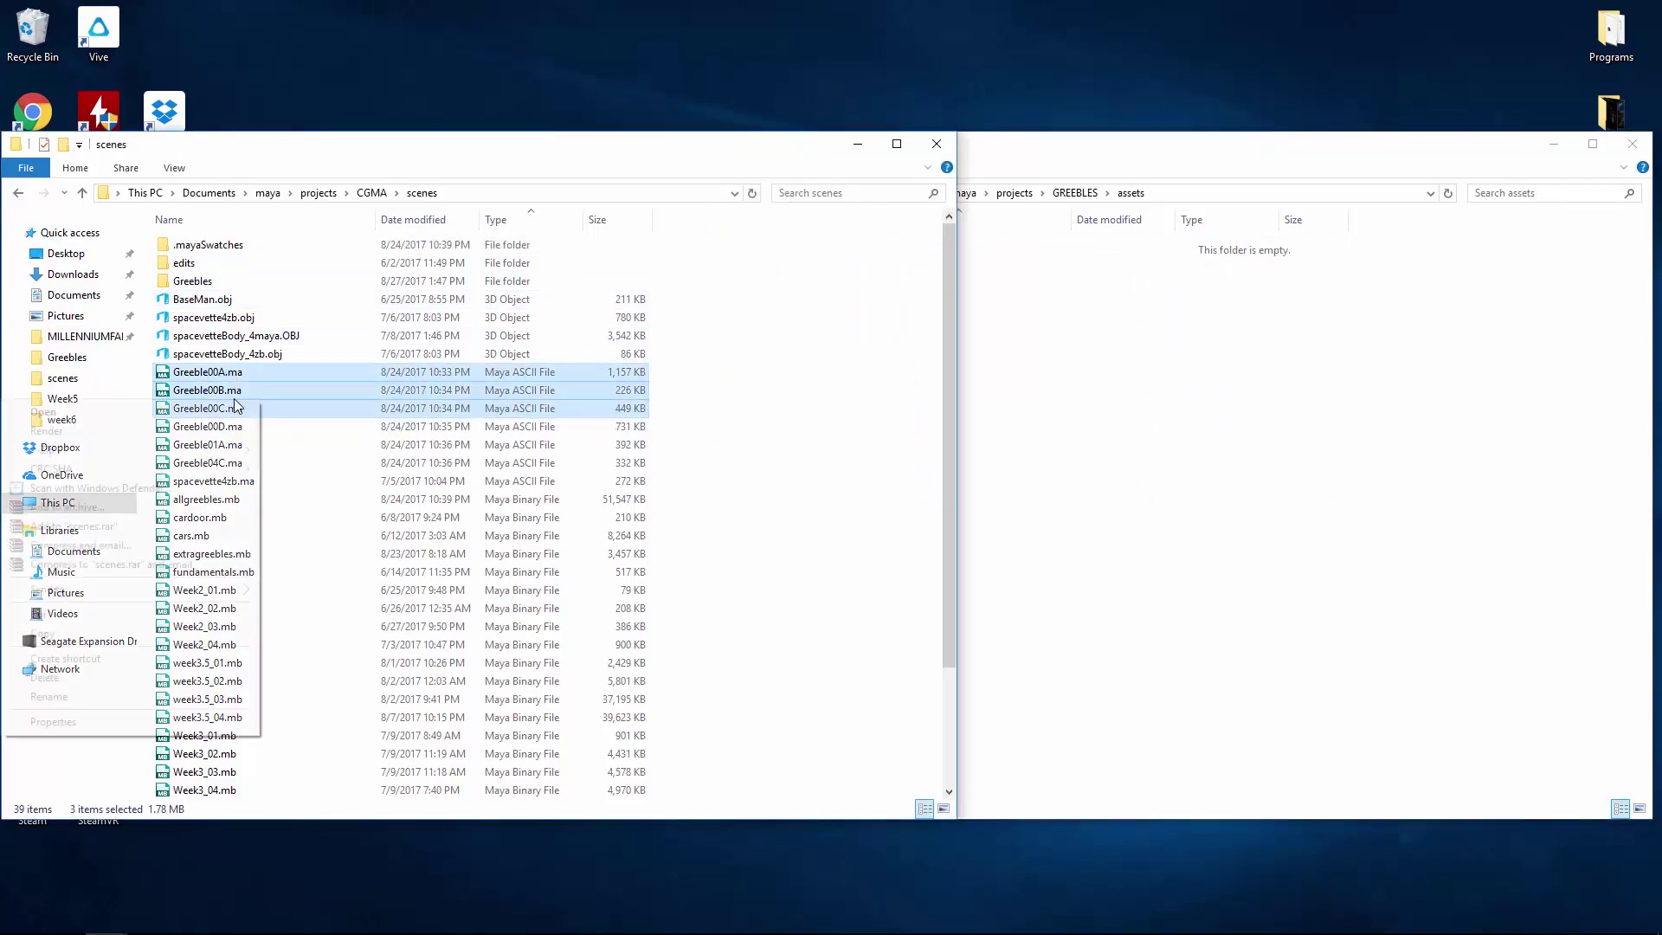
{"action": "left_click", "coordinate": [145, 629]}
{"action": "left_click", "coordinate": [1154, 508]}
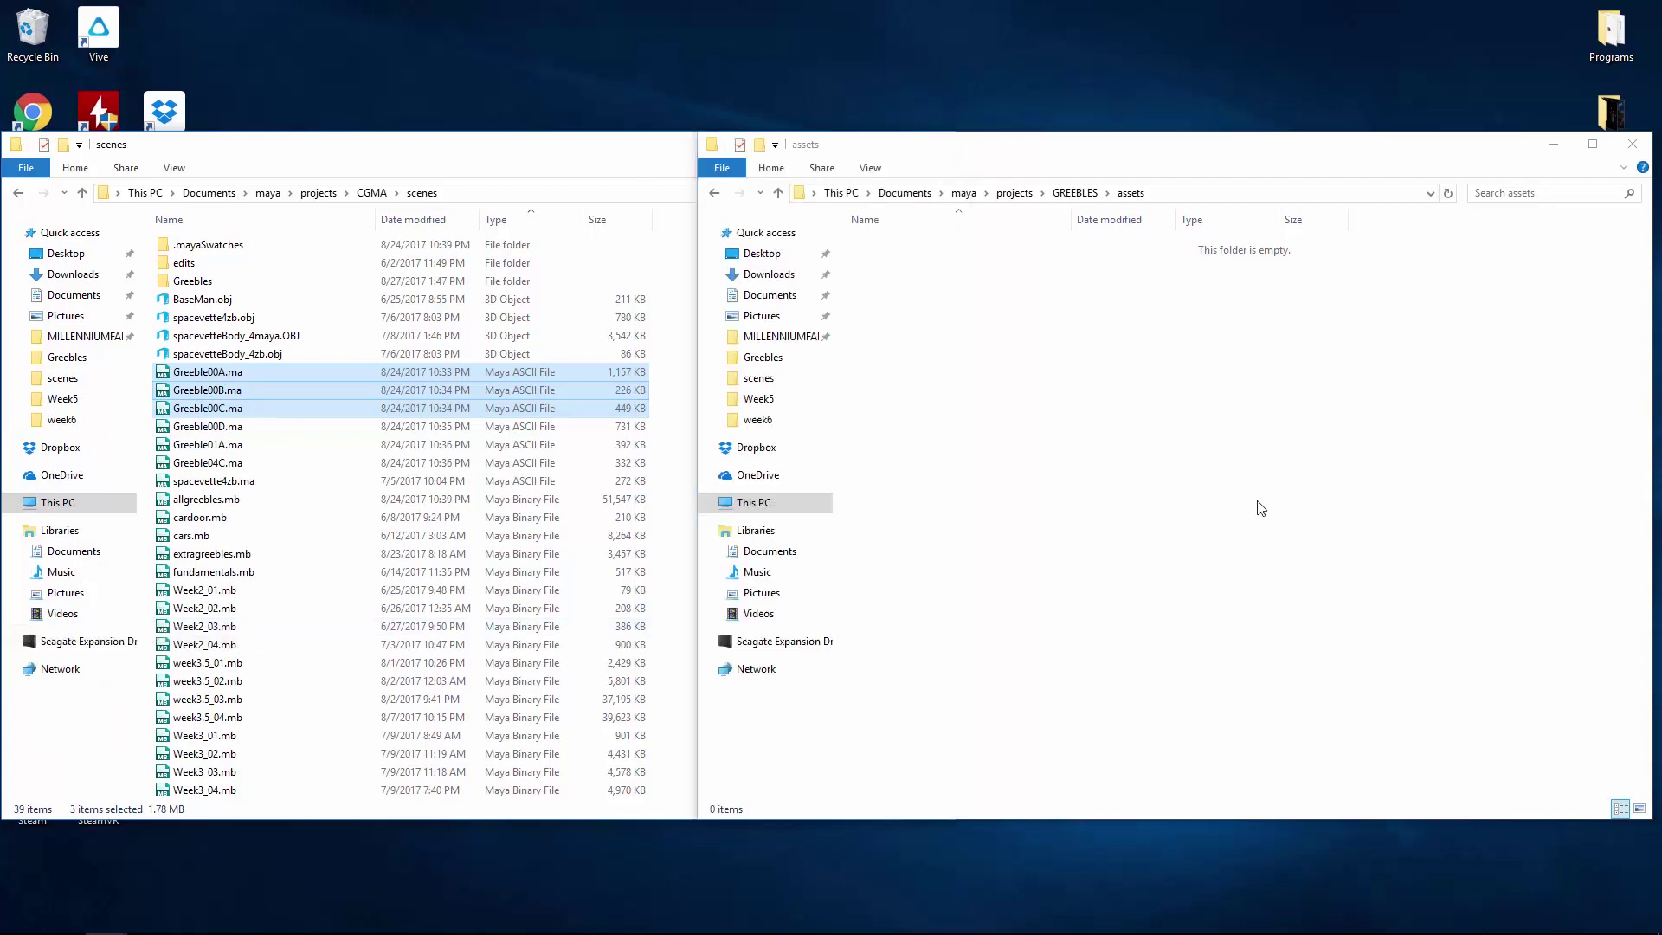
{"action": "right_click", "coordinate": [1257, 502]}
{"action": "left_click", "coordinate": [1193, 621]}
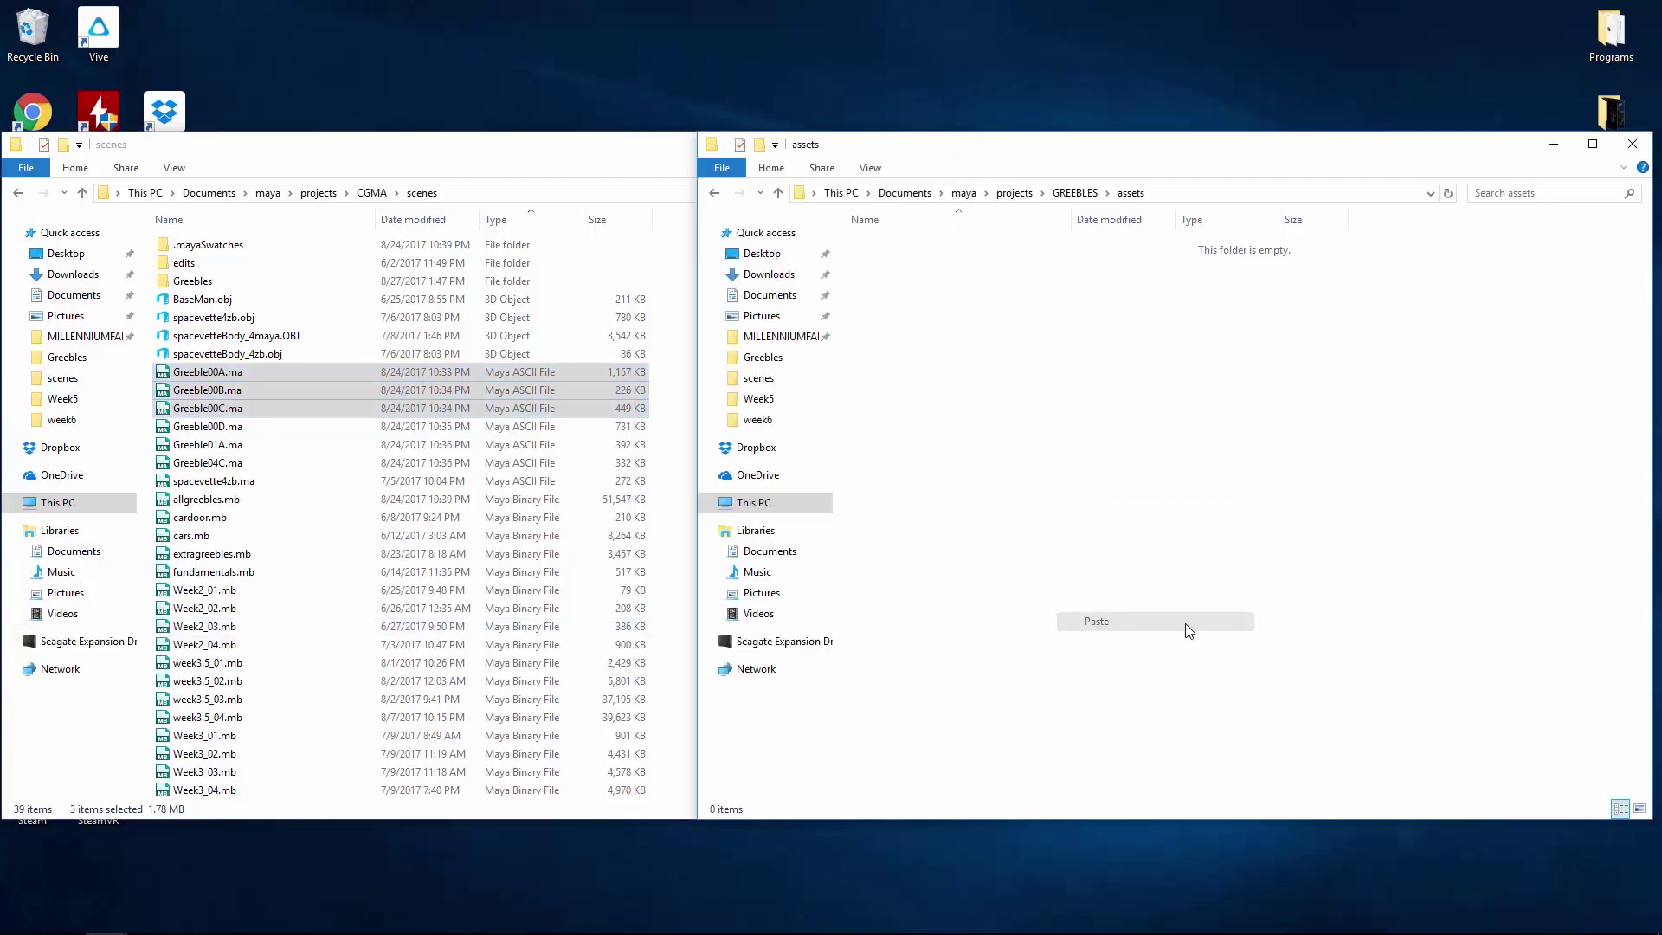
Copy the .mayaSwatches folder from the CGMA scenes folder into the GREEBLES assets folder.
{"action": "left_click", "coordinate": [256, 248]}
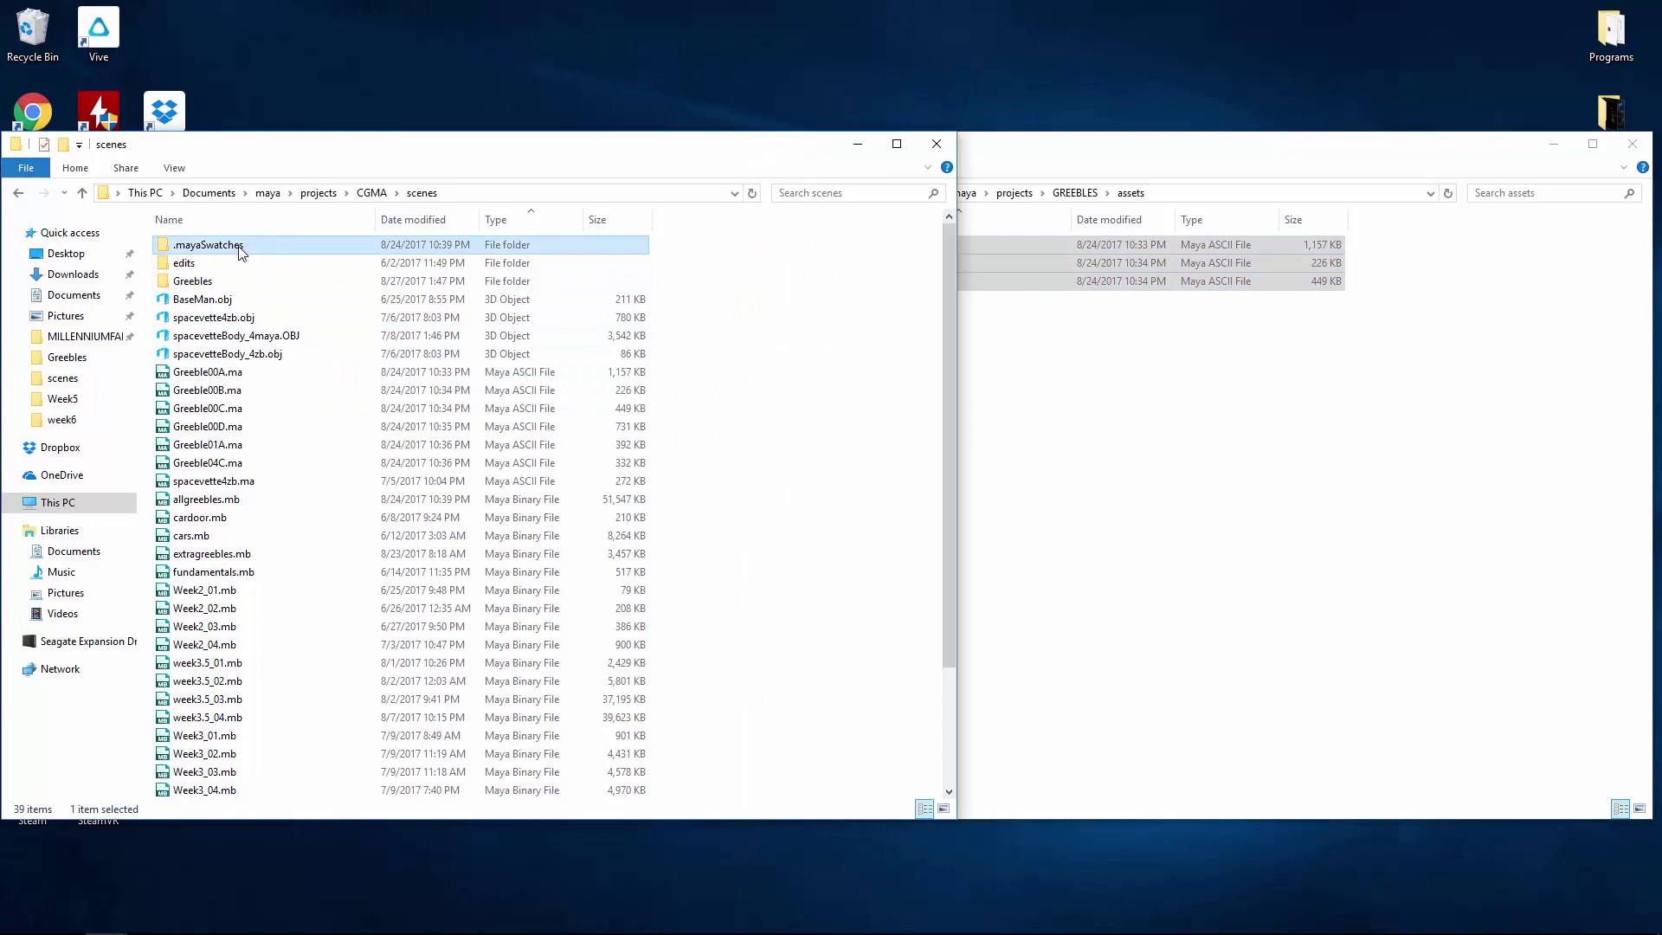
{"action": "right_click", "coordinate": [241, 251]}
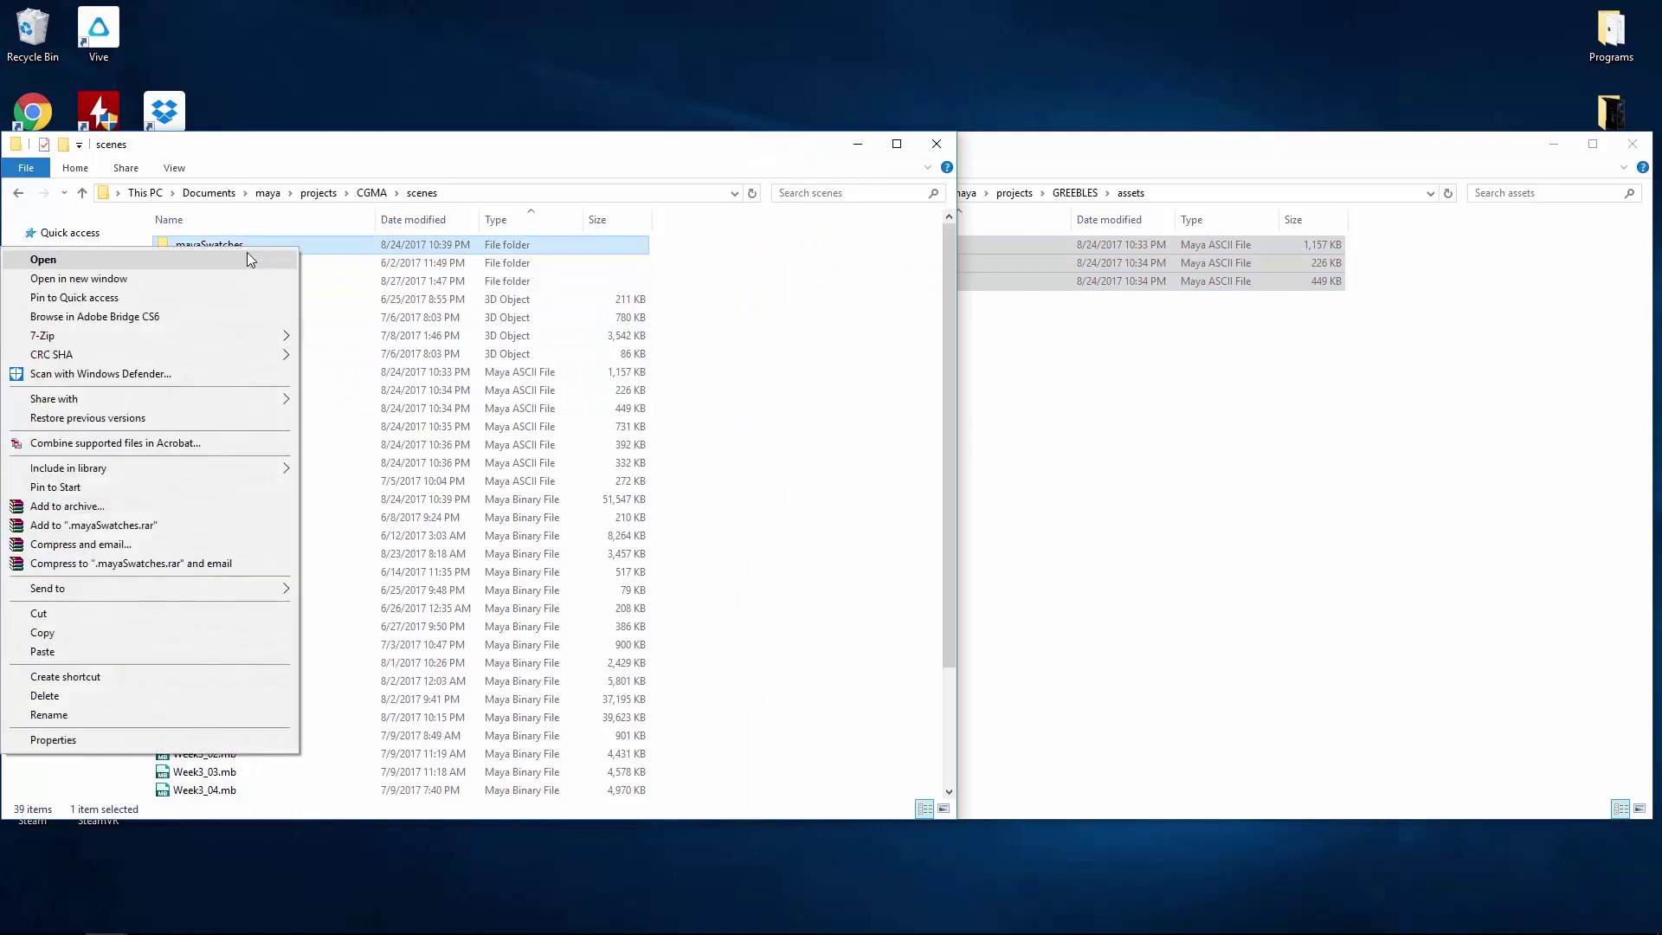
{"action": "left_click", "coordinate": [189, 633]}
{"action": "right_click", "coordinate": [1139, 456]}
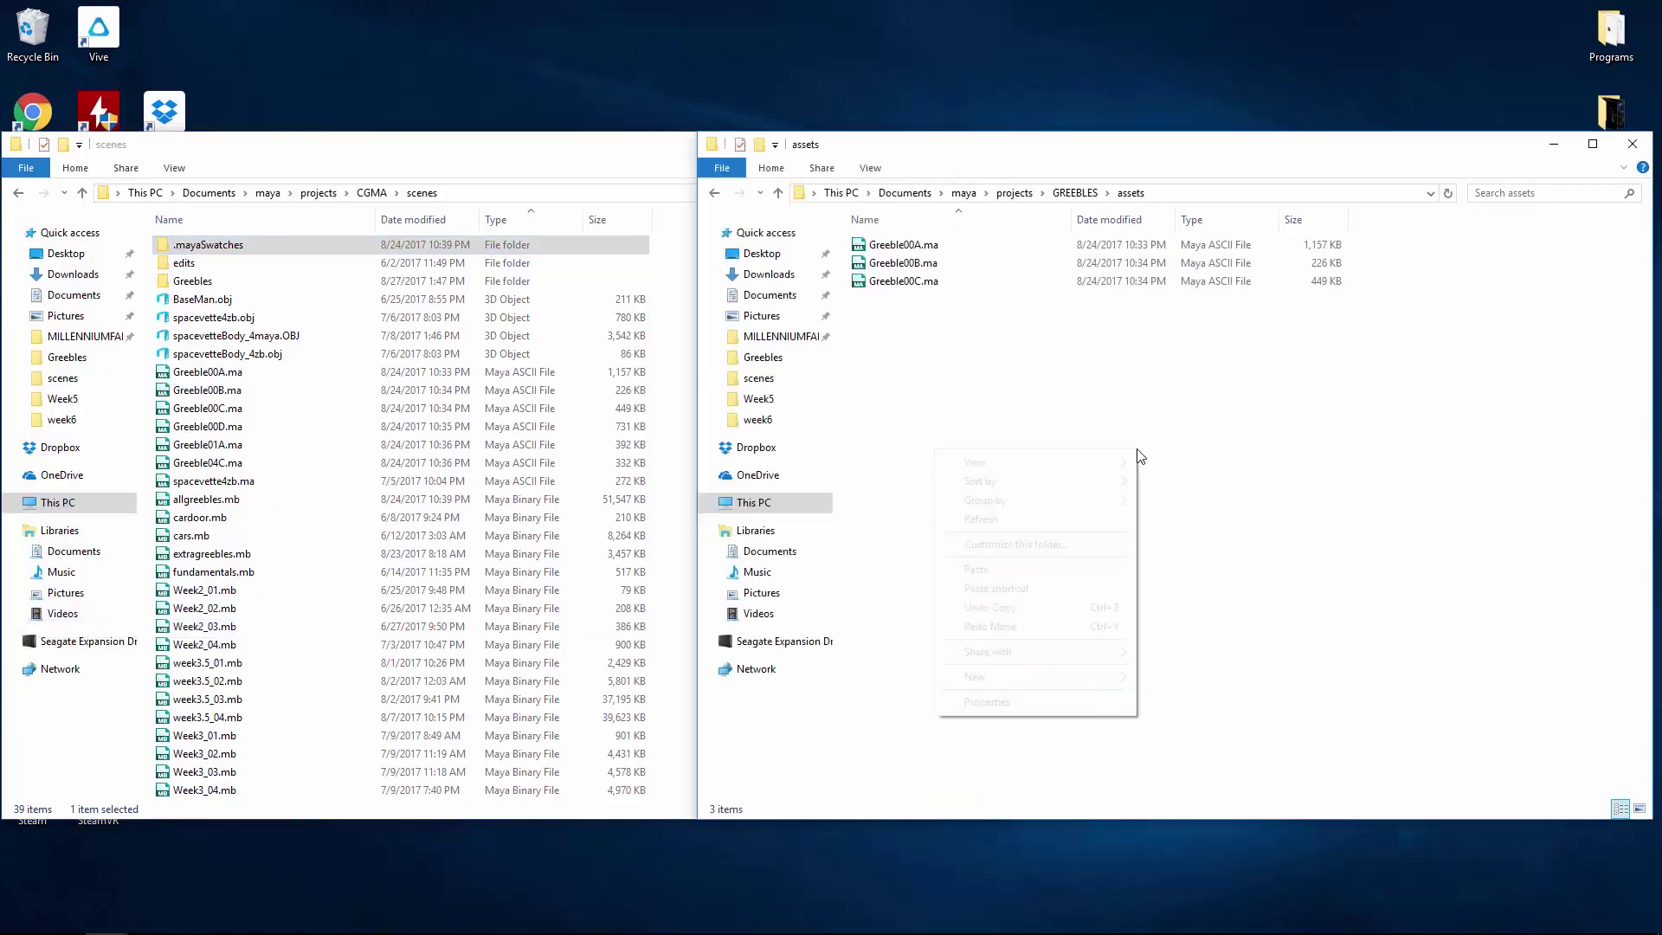
{"action": "left_click", "coordinate": [1086, 573]}
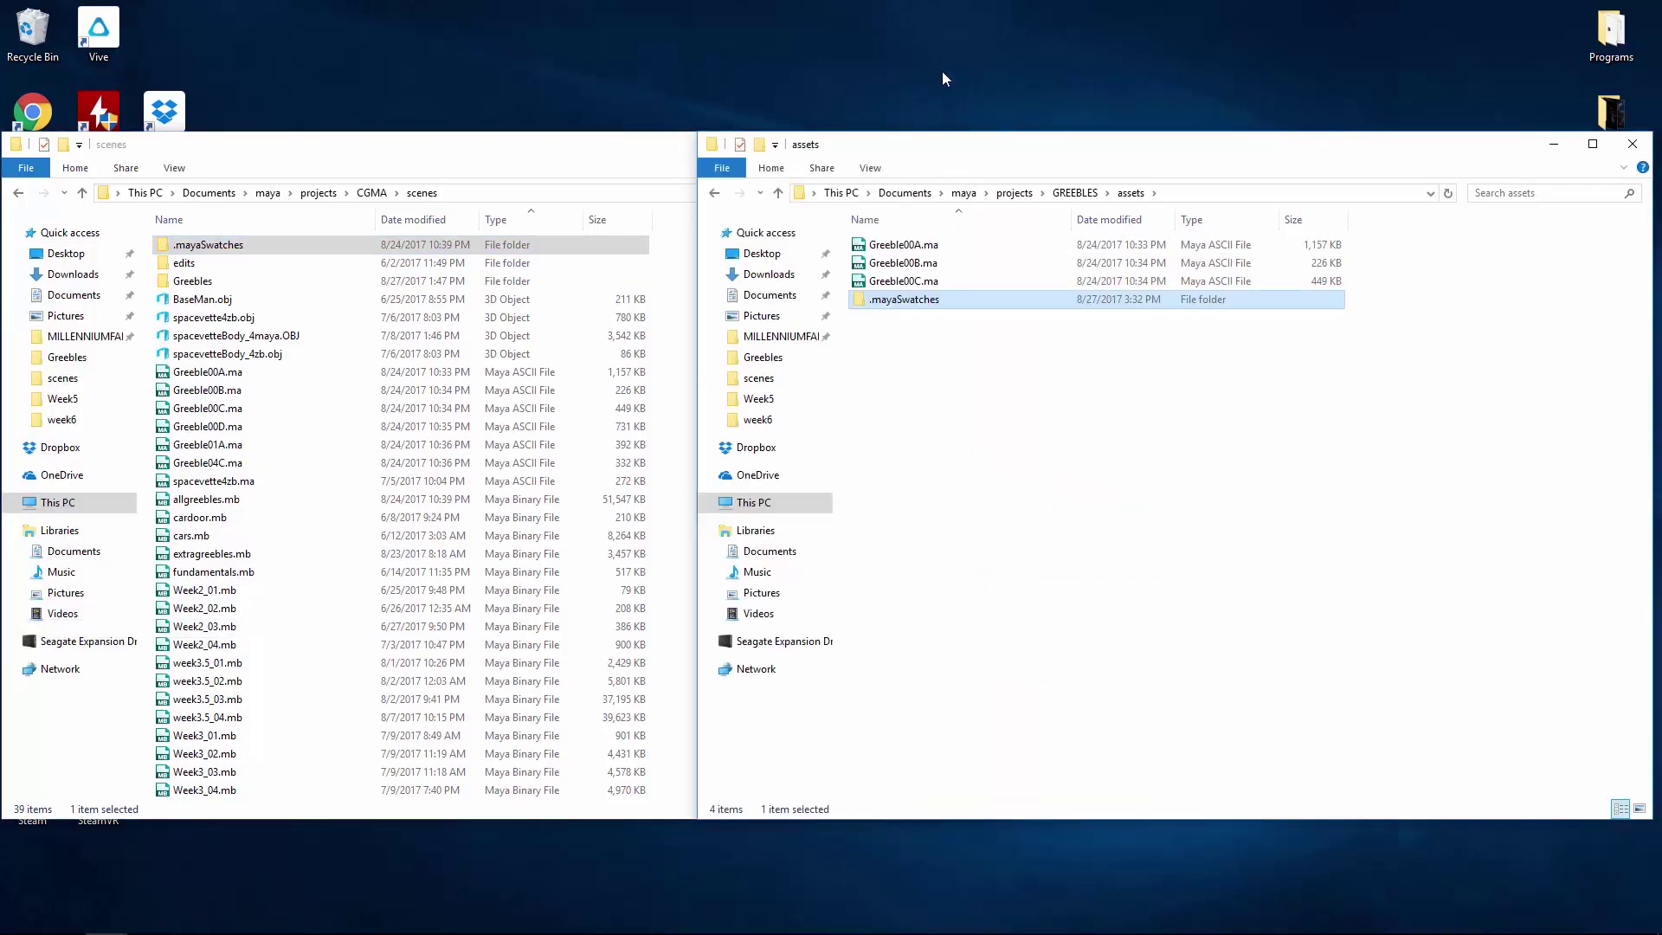
Switch back to Maya and open the Content Browser.
{"action": "mouse_move", "coordinate": [338, 930]}
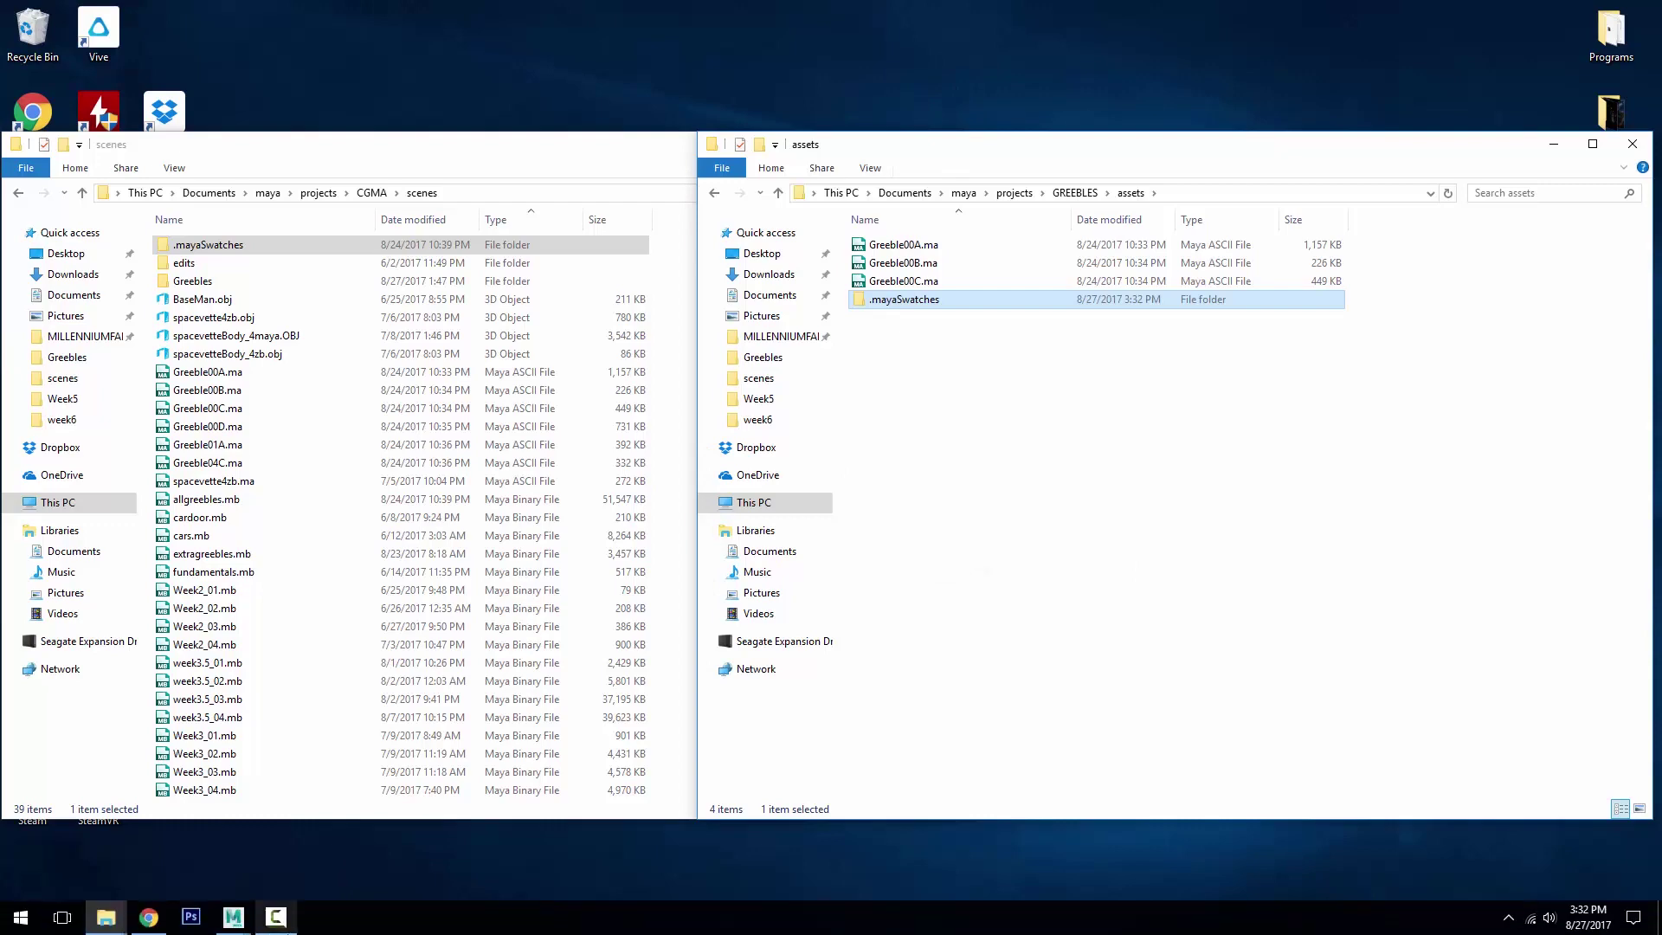
{"action": "mouse_move", "coordinate": [233, 919]}
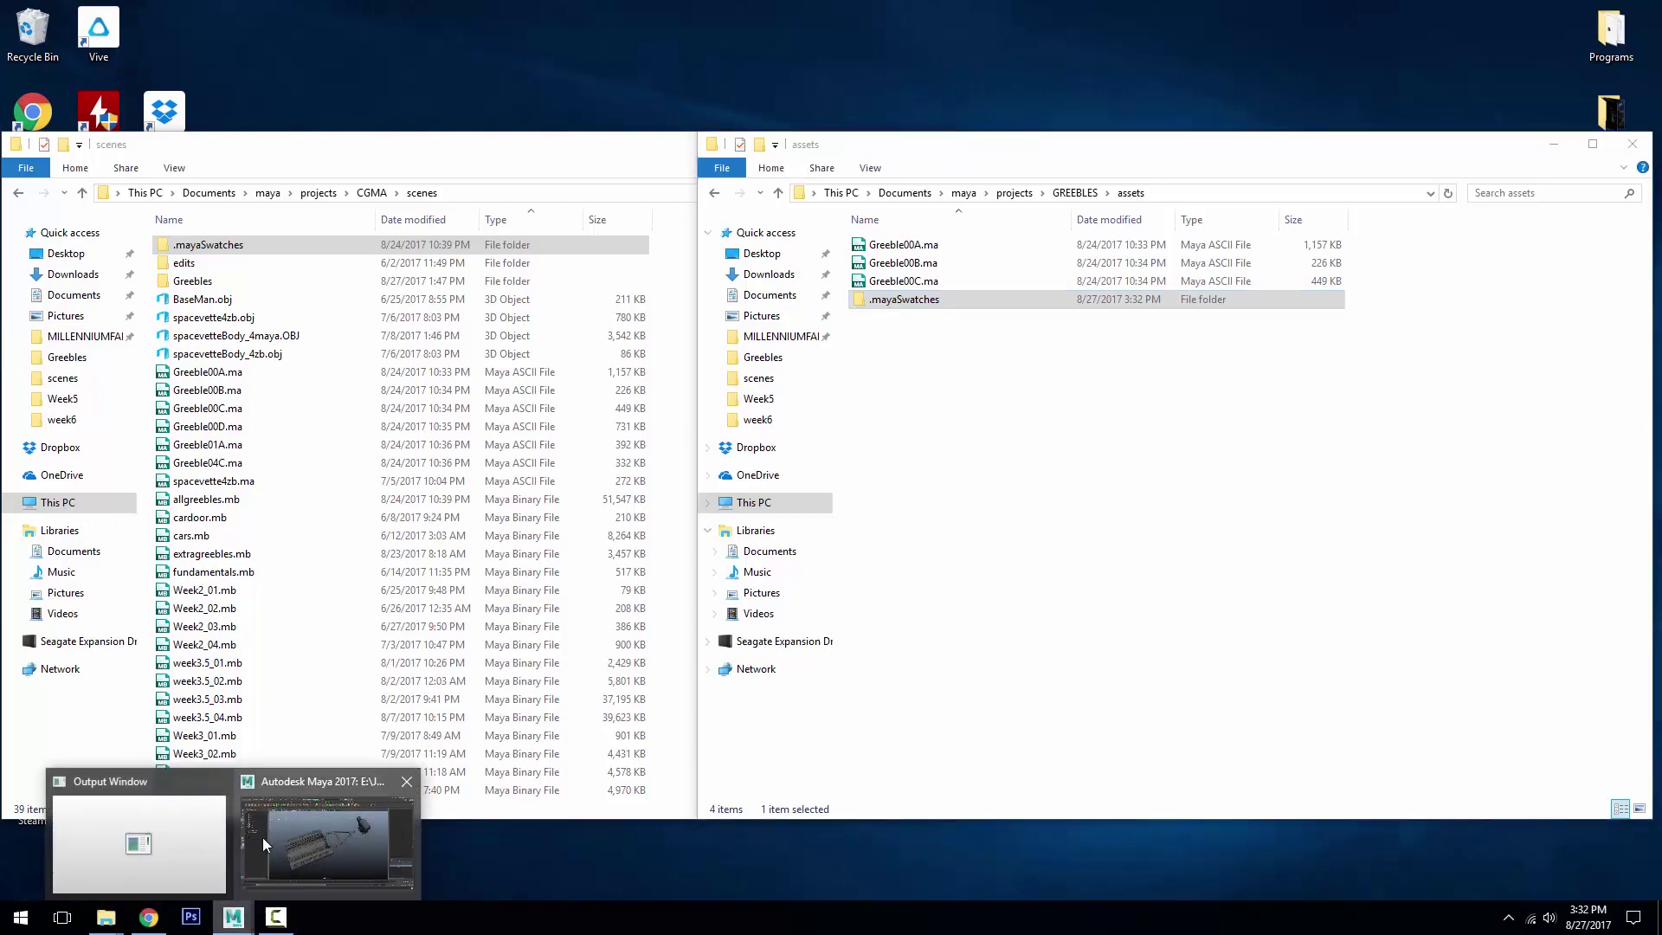
{"action": "left_click", "coordinate": [290, 841]}
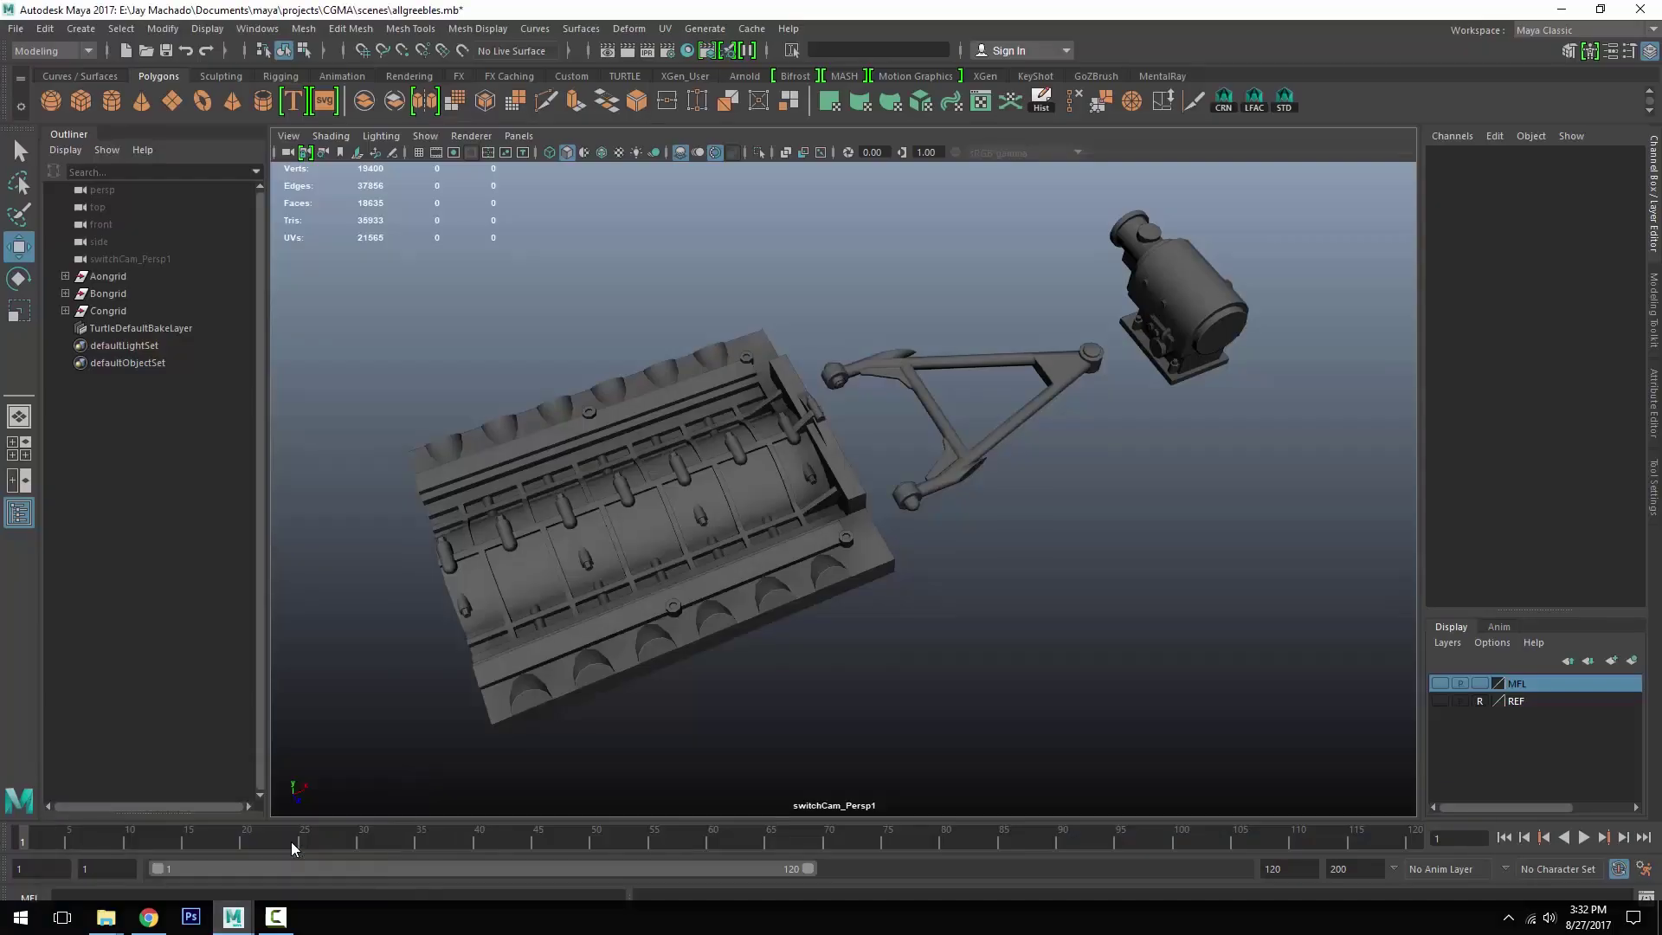
{"action": "left_click", "coordinate": [264, 29]}
{"action": "mouse_move", "coordinate": [314, 89]}
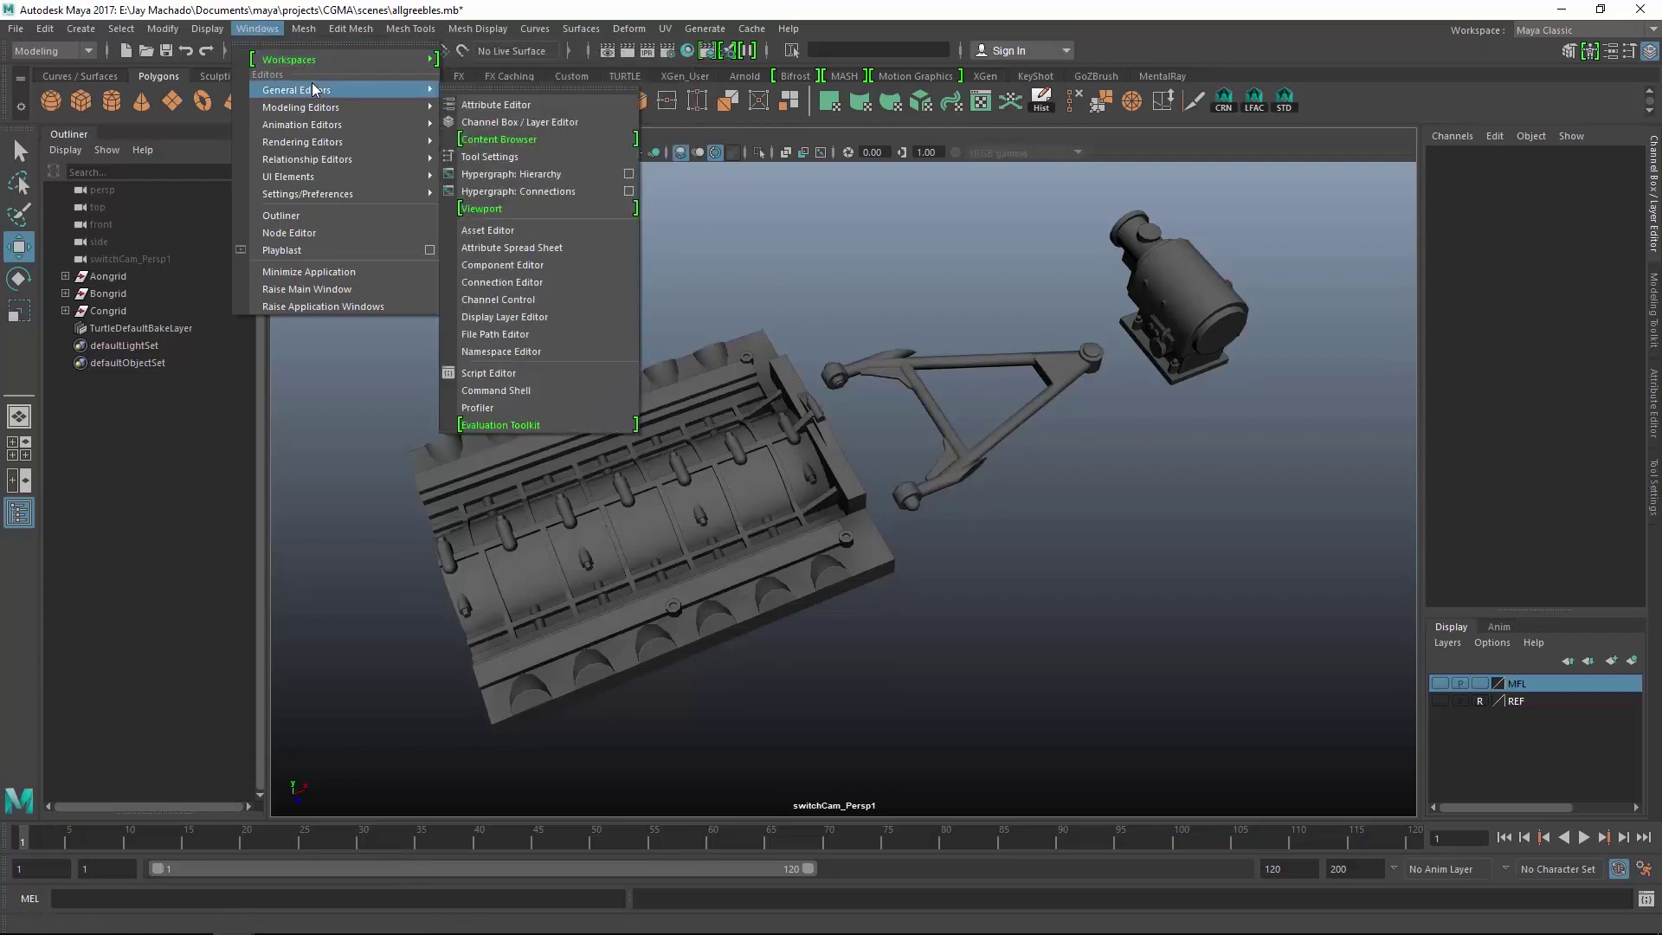
{"action": "left_click", "coordinate": [521, 141]}
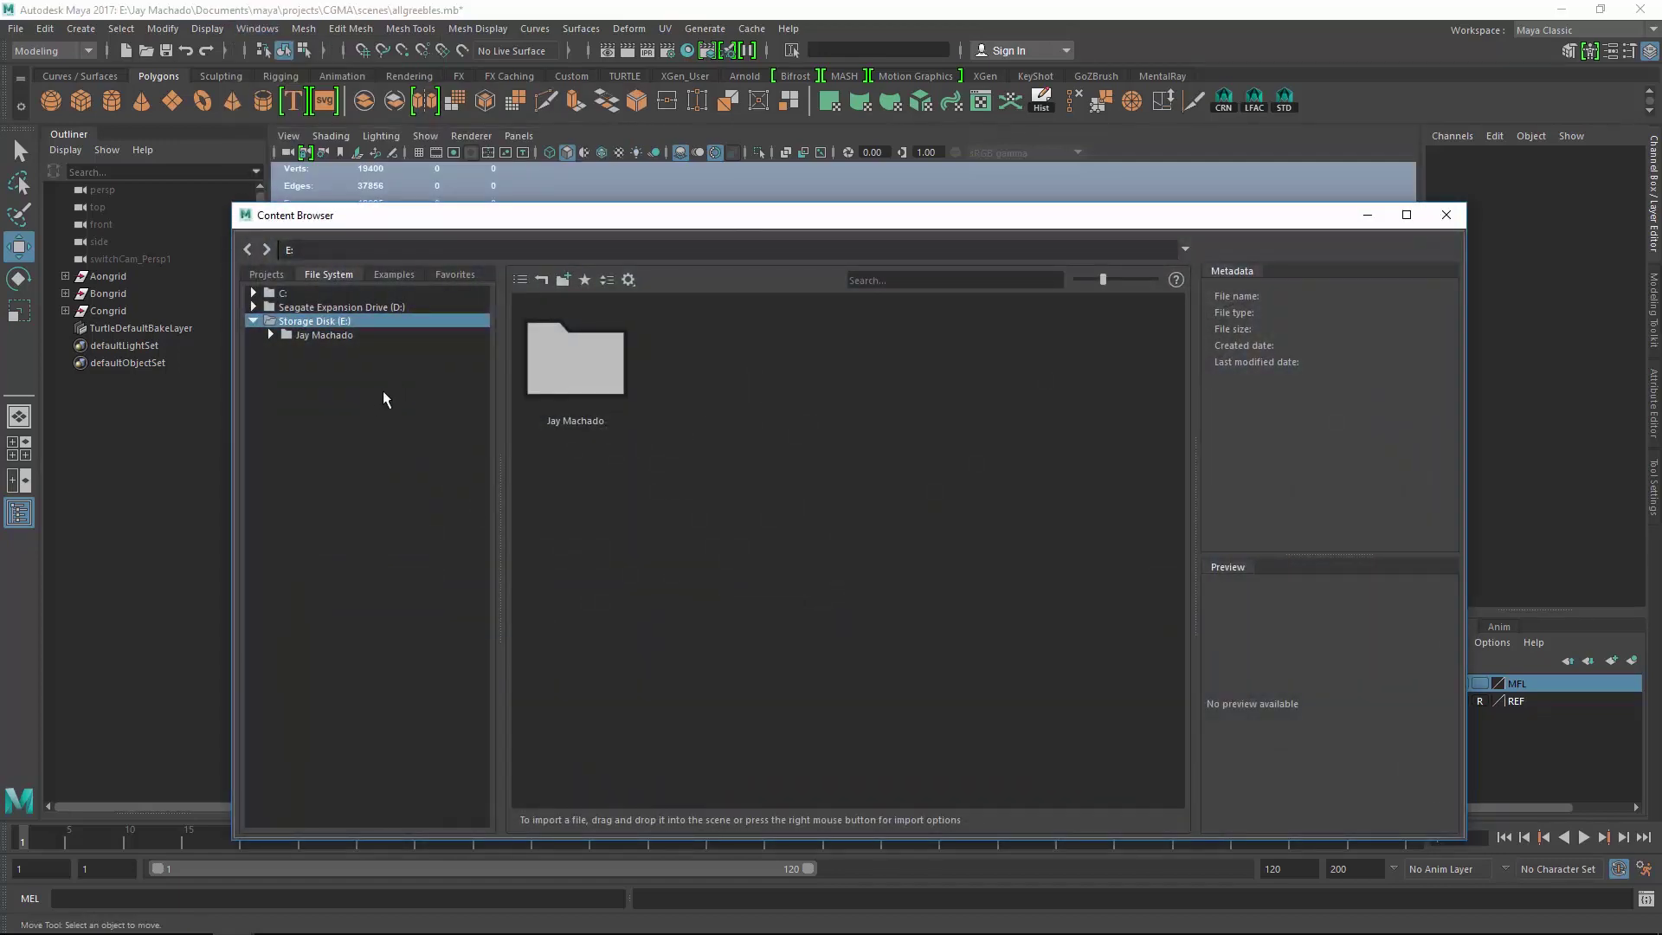
Browse the file system to the GREEBLES project's assets folder and check the import and reference options for Greeble00A.ma.
{"action": "left_click", "coordinate": [270, 334]}
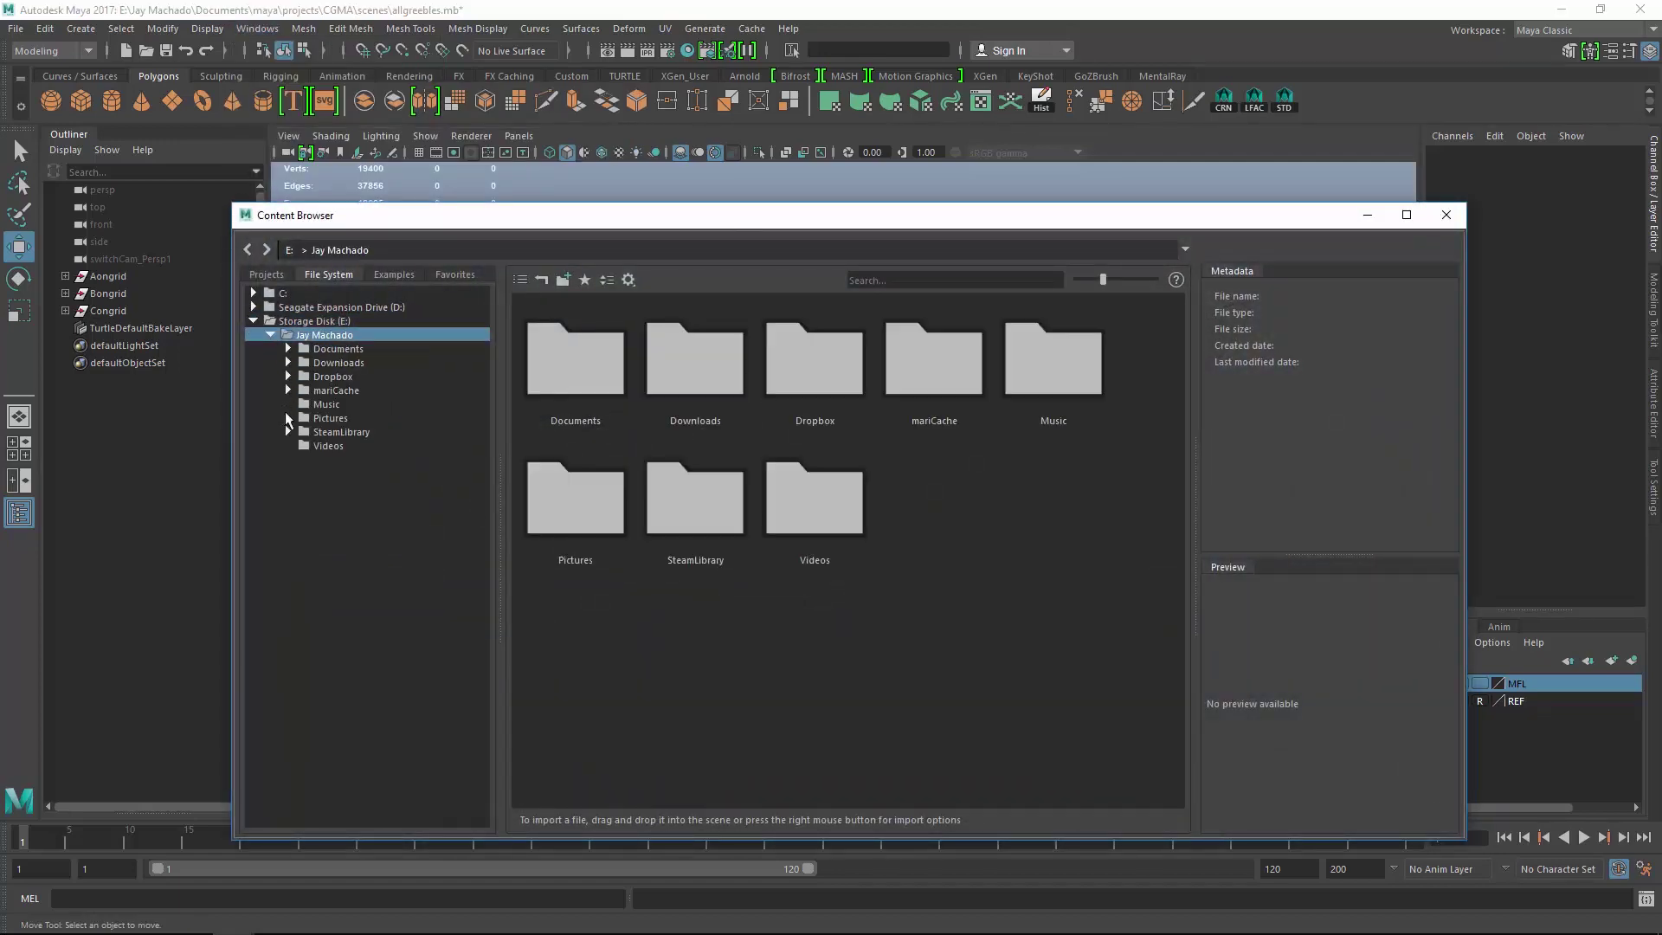
{"action": "left_click", "coordinate": [289, 350]}
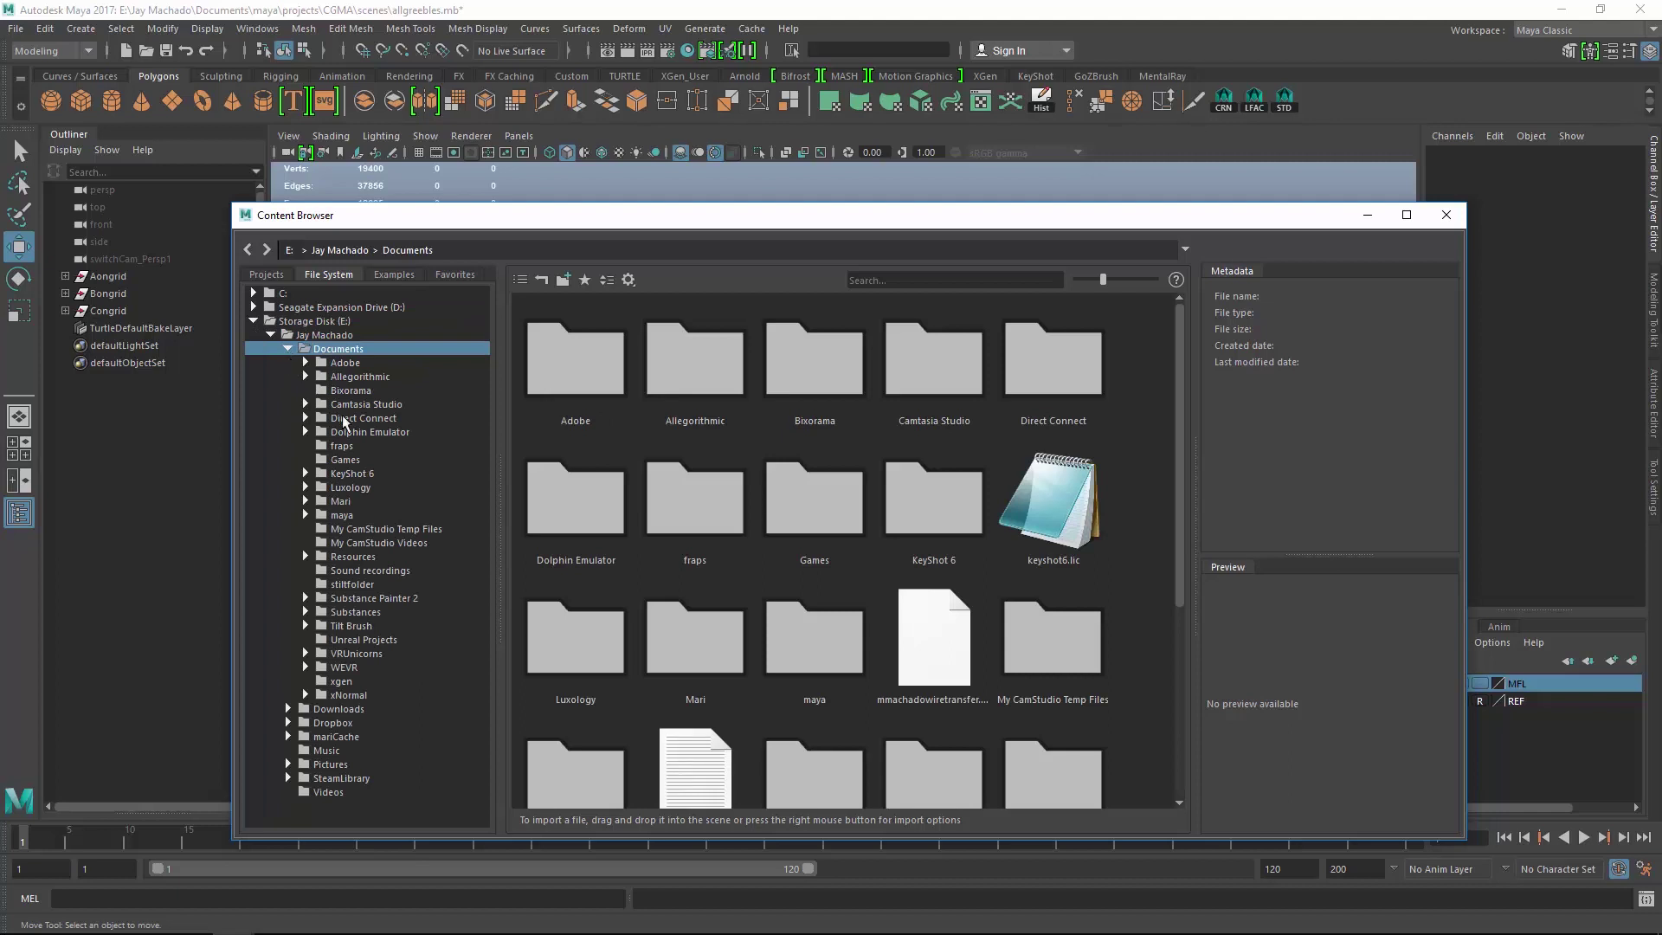
{"action": "left_click", "coordinate": [305, 515]}
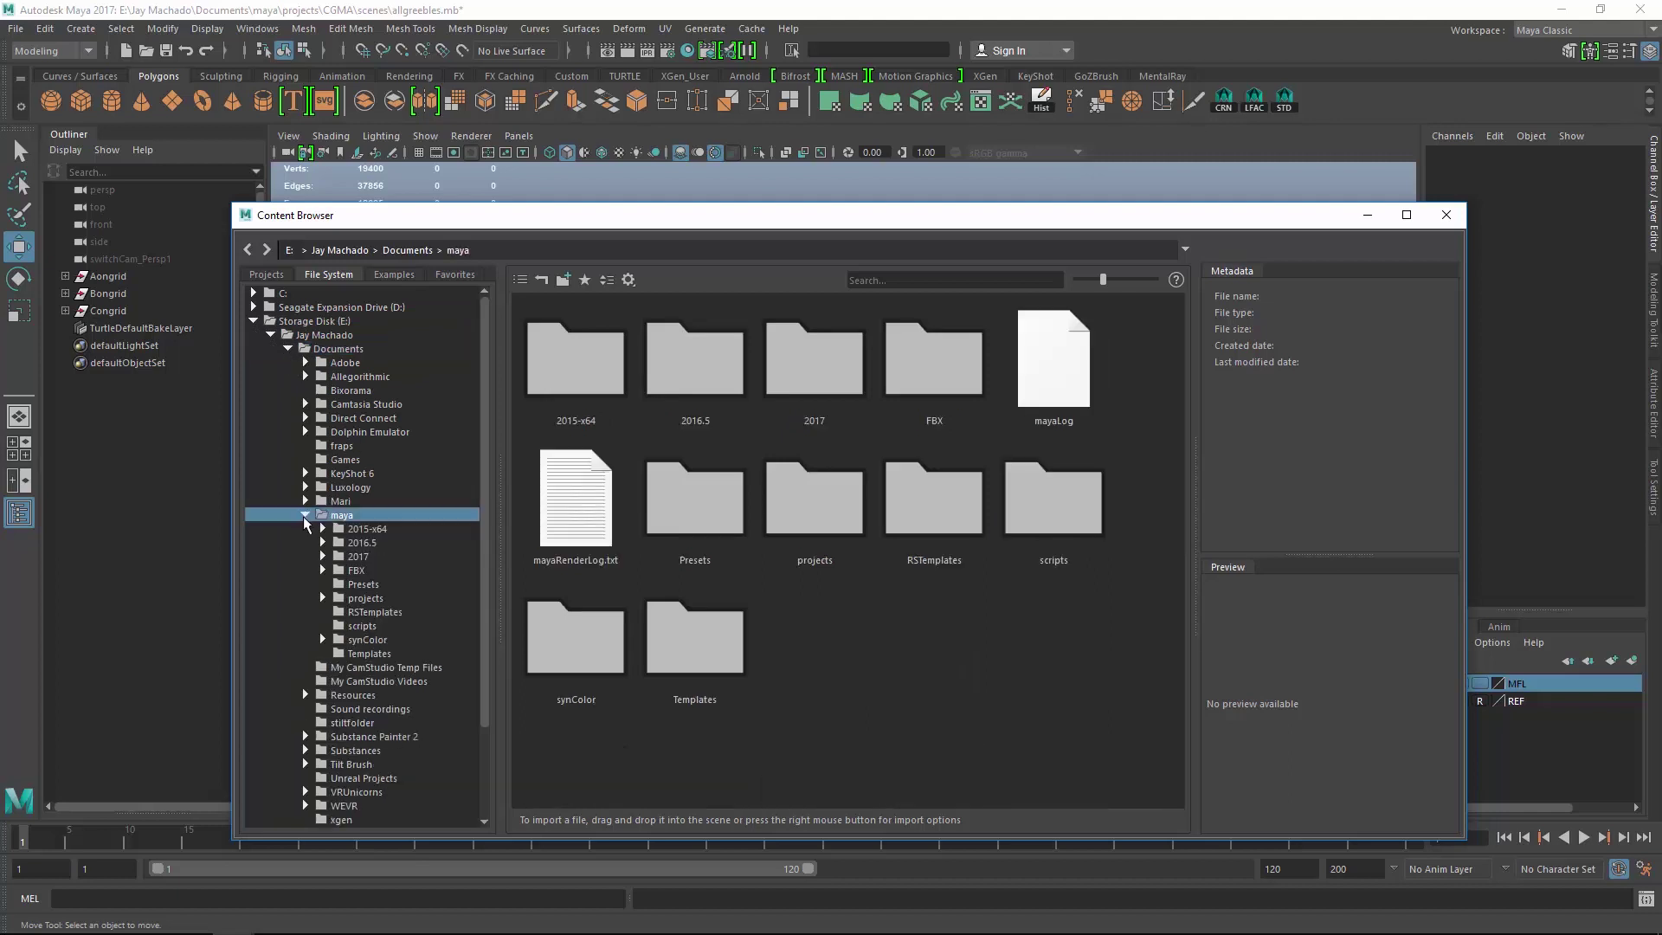
{"action": "left_click", "coordinate": [322, 598]}
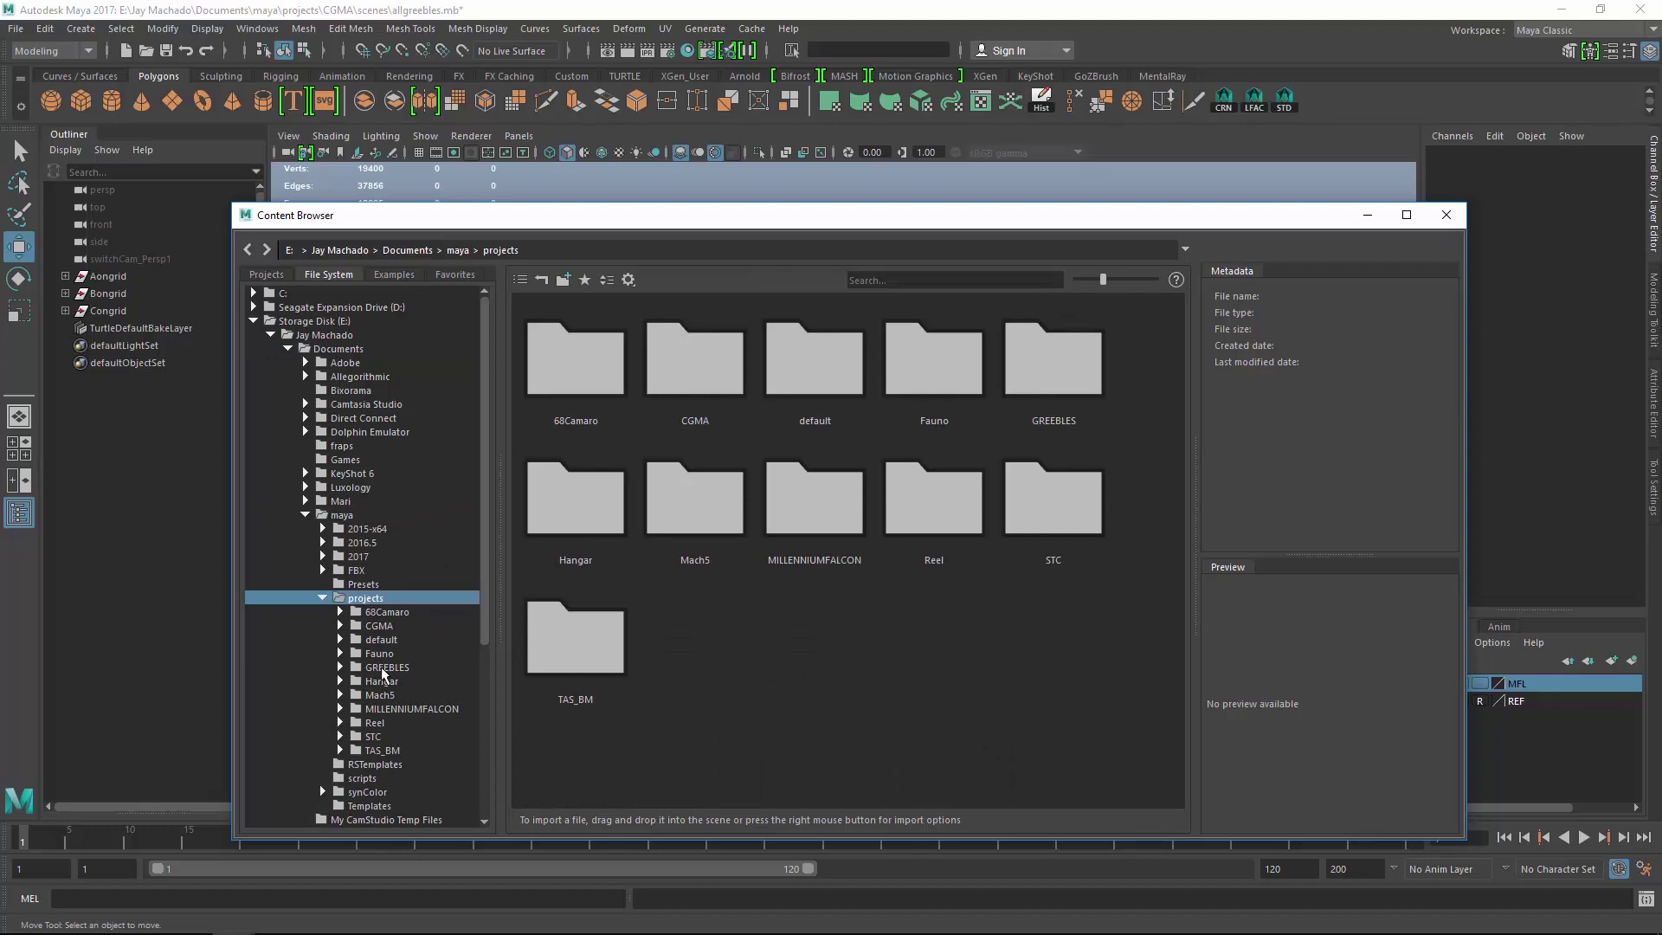
{"action": "left_click", "coordinate": [341, 667]}
{"action": "left_click", "coordinate": [407, 682]}
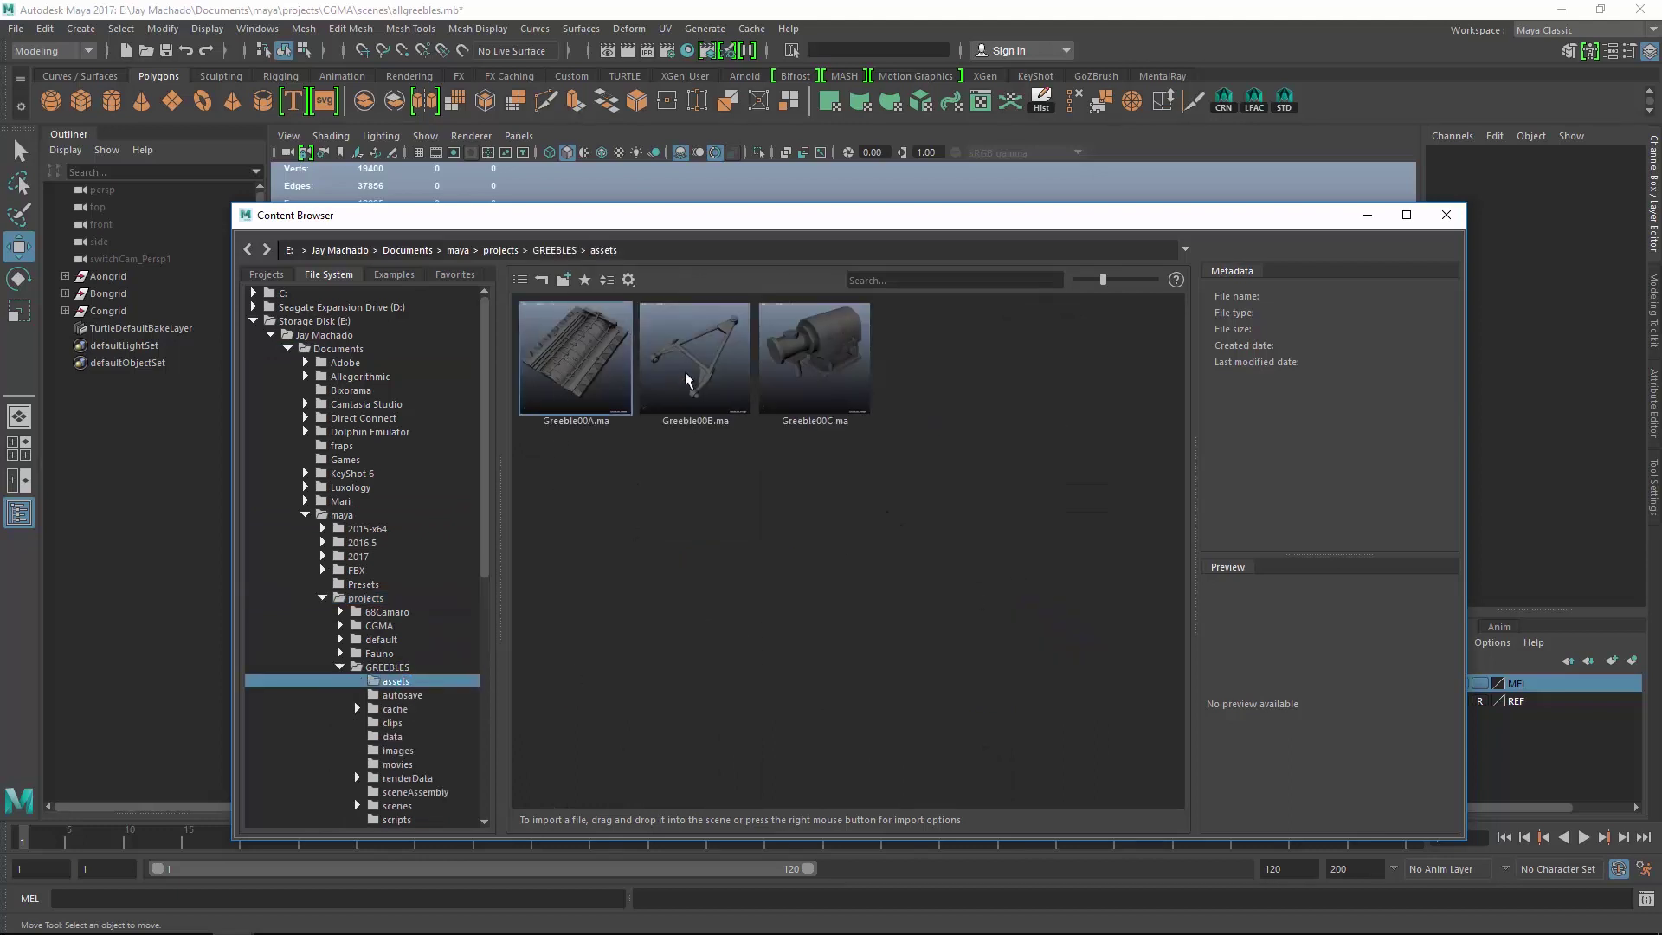
{"action": "right_click", "coordinate": [579, 351]}
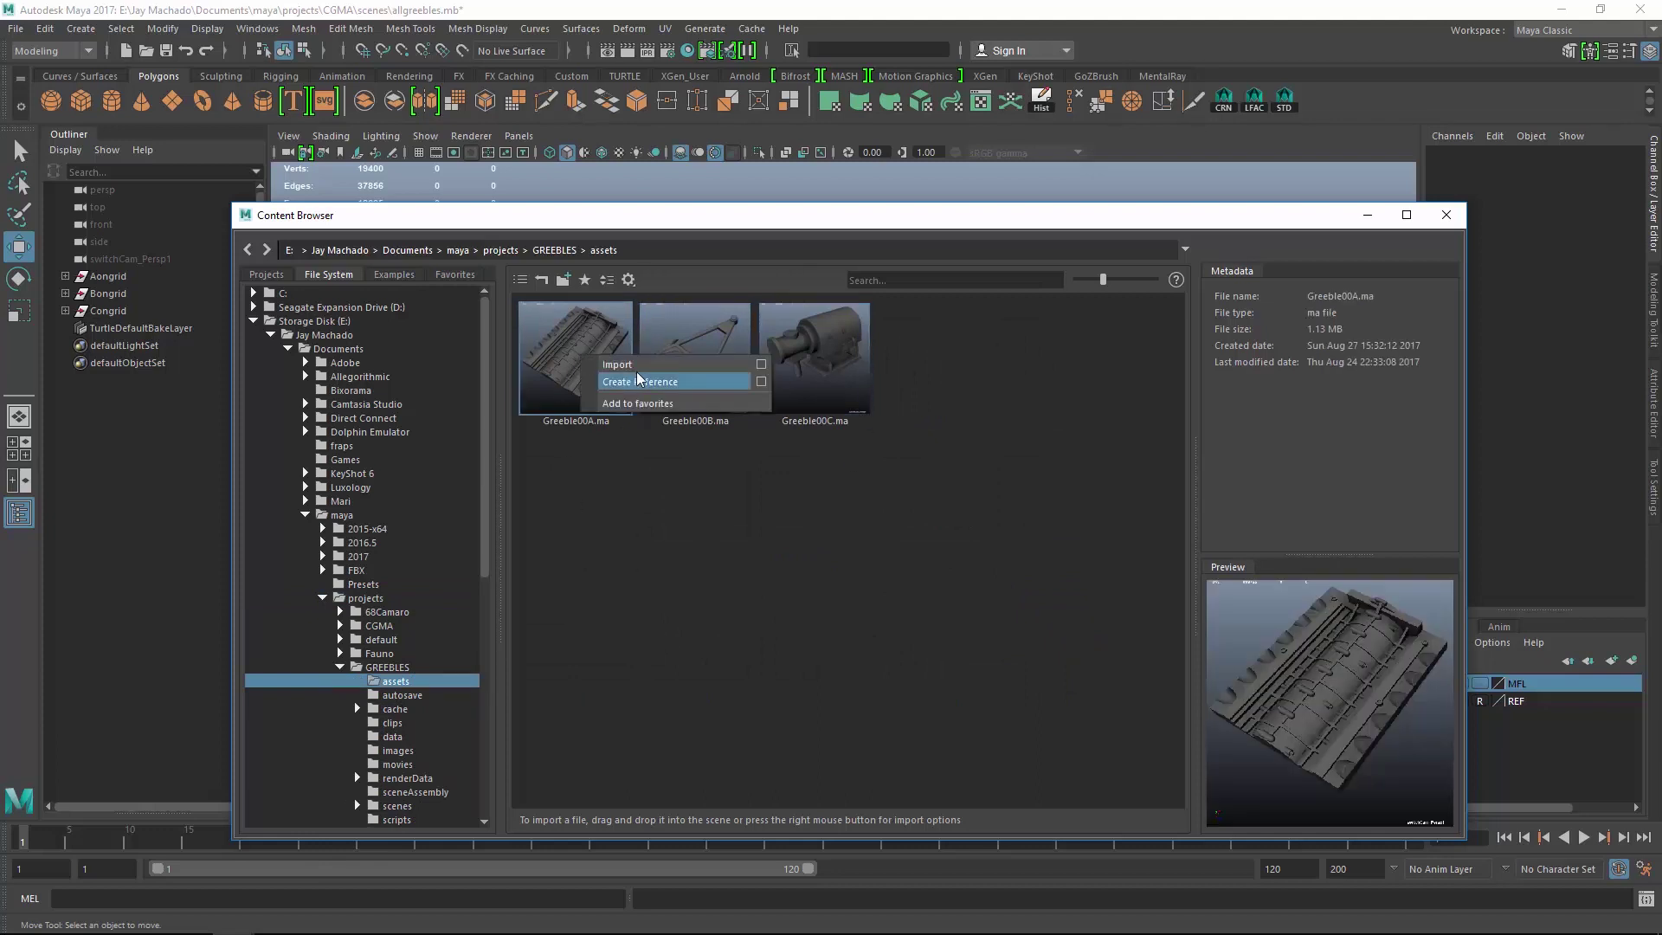
{"action": "left_click", "coordinate": [1063, 592]}
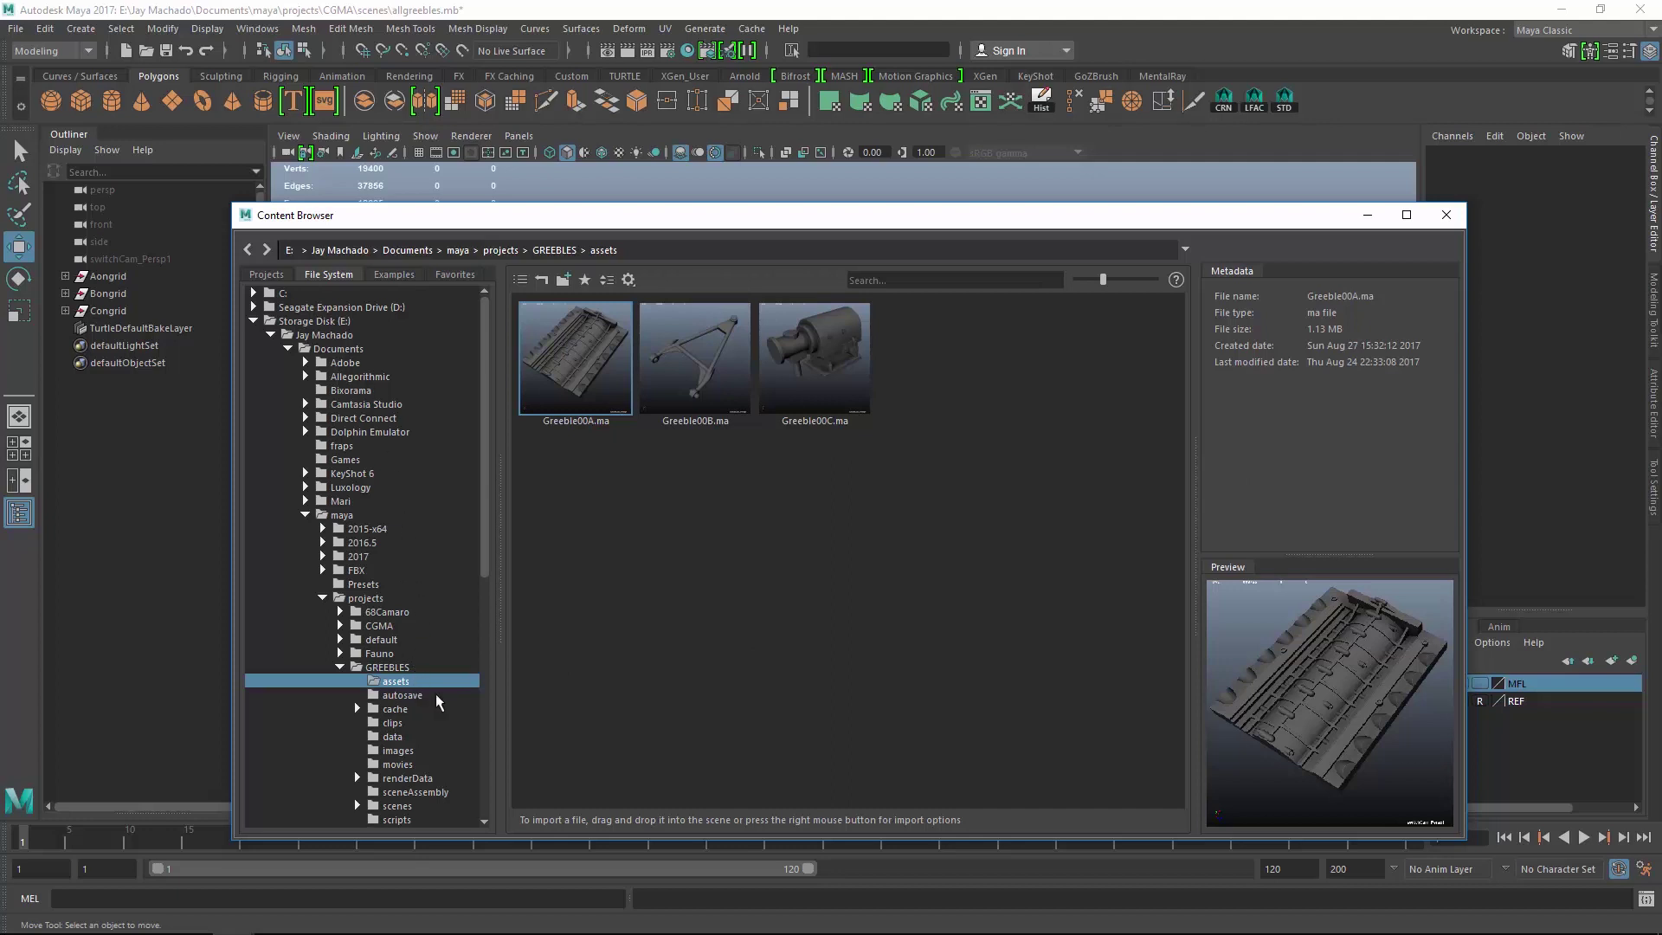
Add the GREEBLES assets folder to the Content Browser favorites.
{"action": "left_click", "coordinate": [402, 685]}
{"action": "right_click", "coordinate": [404, 684]}
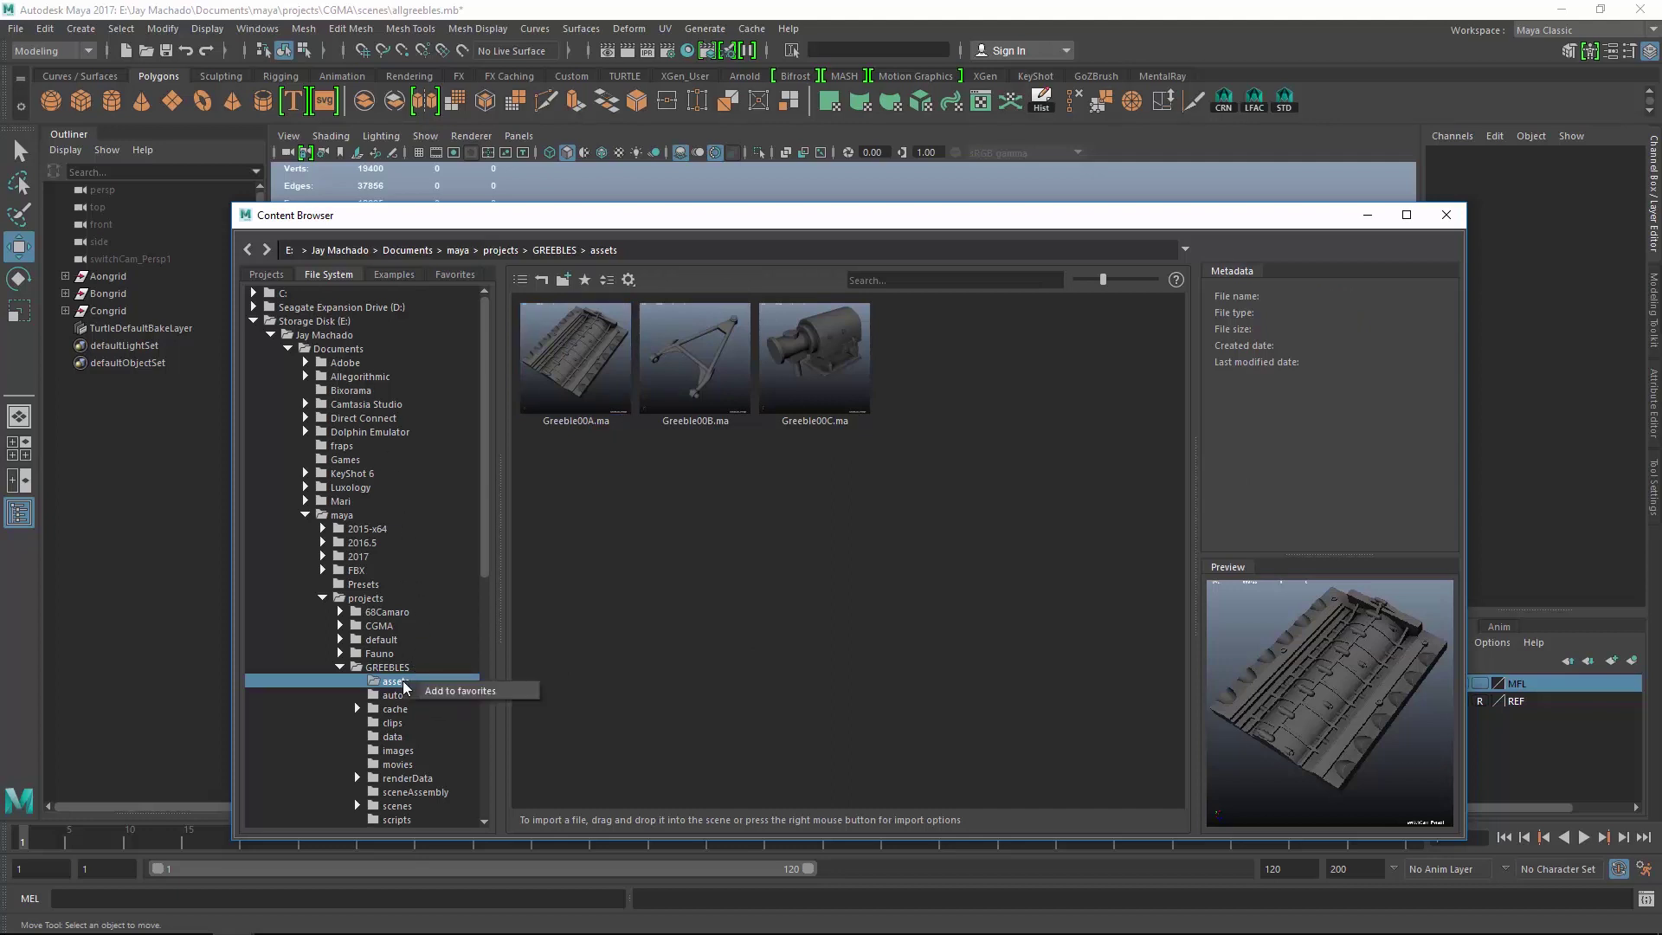
{"action": "left_click", "coordinate": [449, 690]}
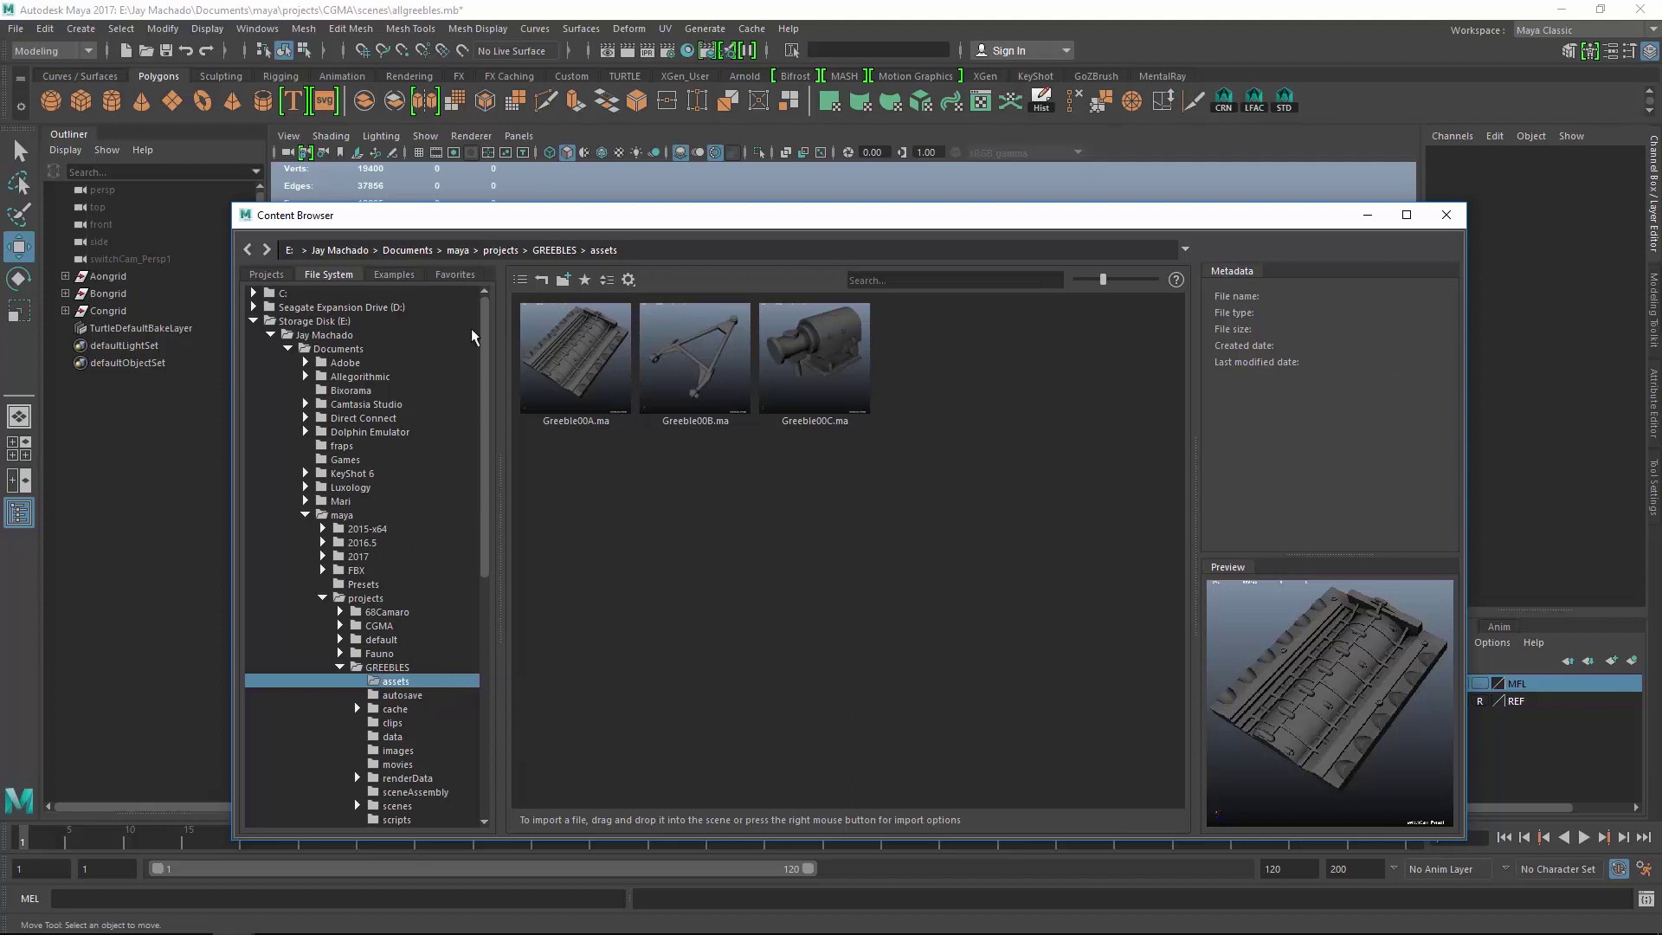
Test the assets favorite by going to the Fauno project folder and returning through favorites, and close the Content Browser.
{"action": "left_click", "coordinate": [449, 274]}
{"action": "left_click", "coordinate": [329, 274]}
{"action": "left_click", "coordinate": [407, 653]}
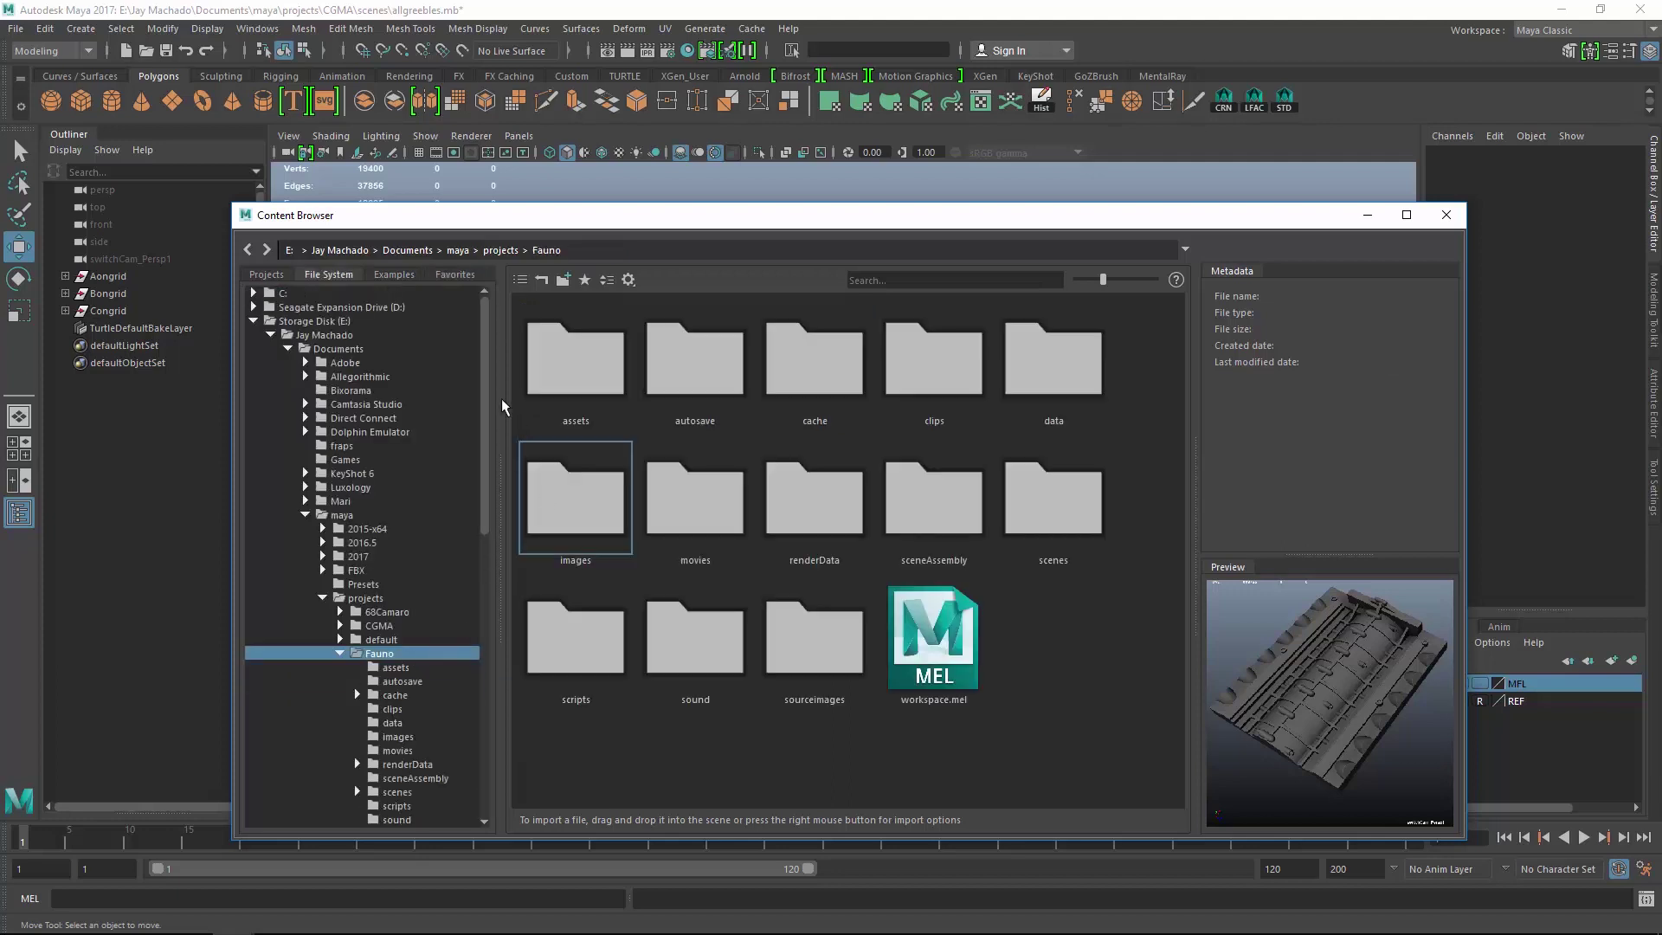
{"action": "left_click", "coordinate": [449, 273]}
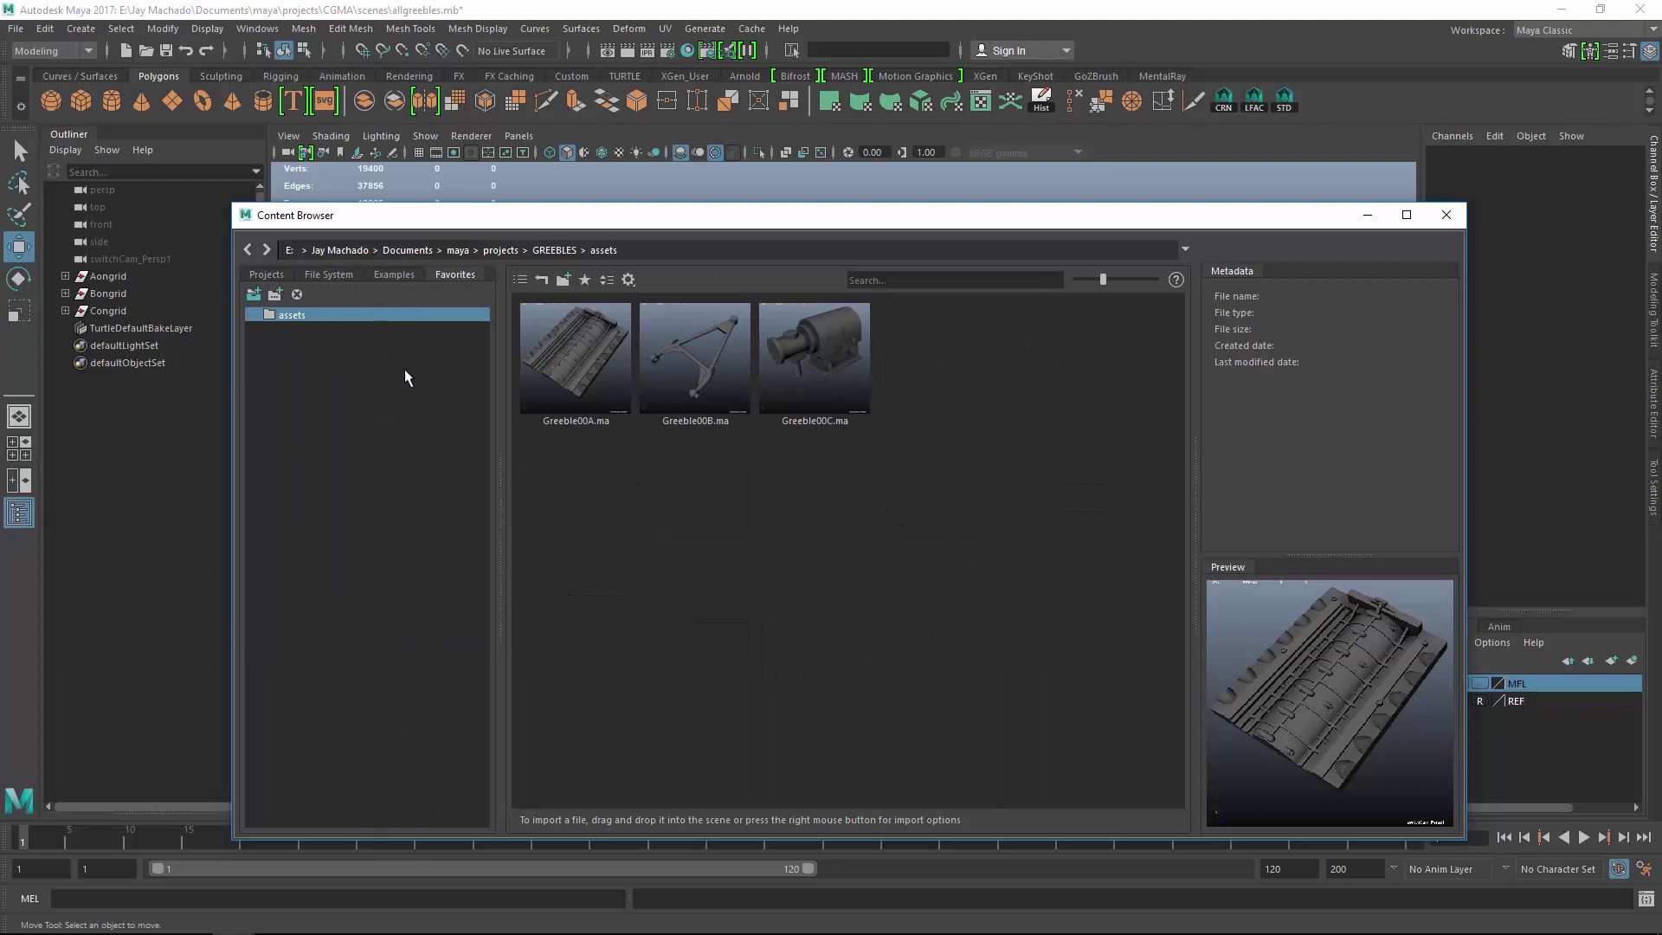
{"action": "left_click", "coordinate": [1446, 216]}
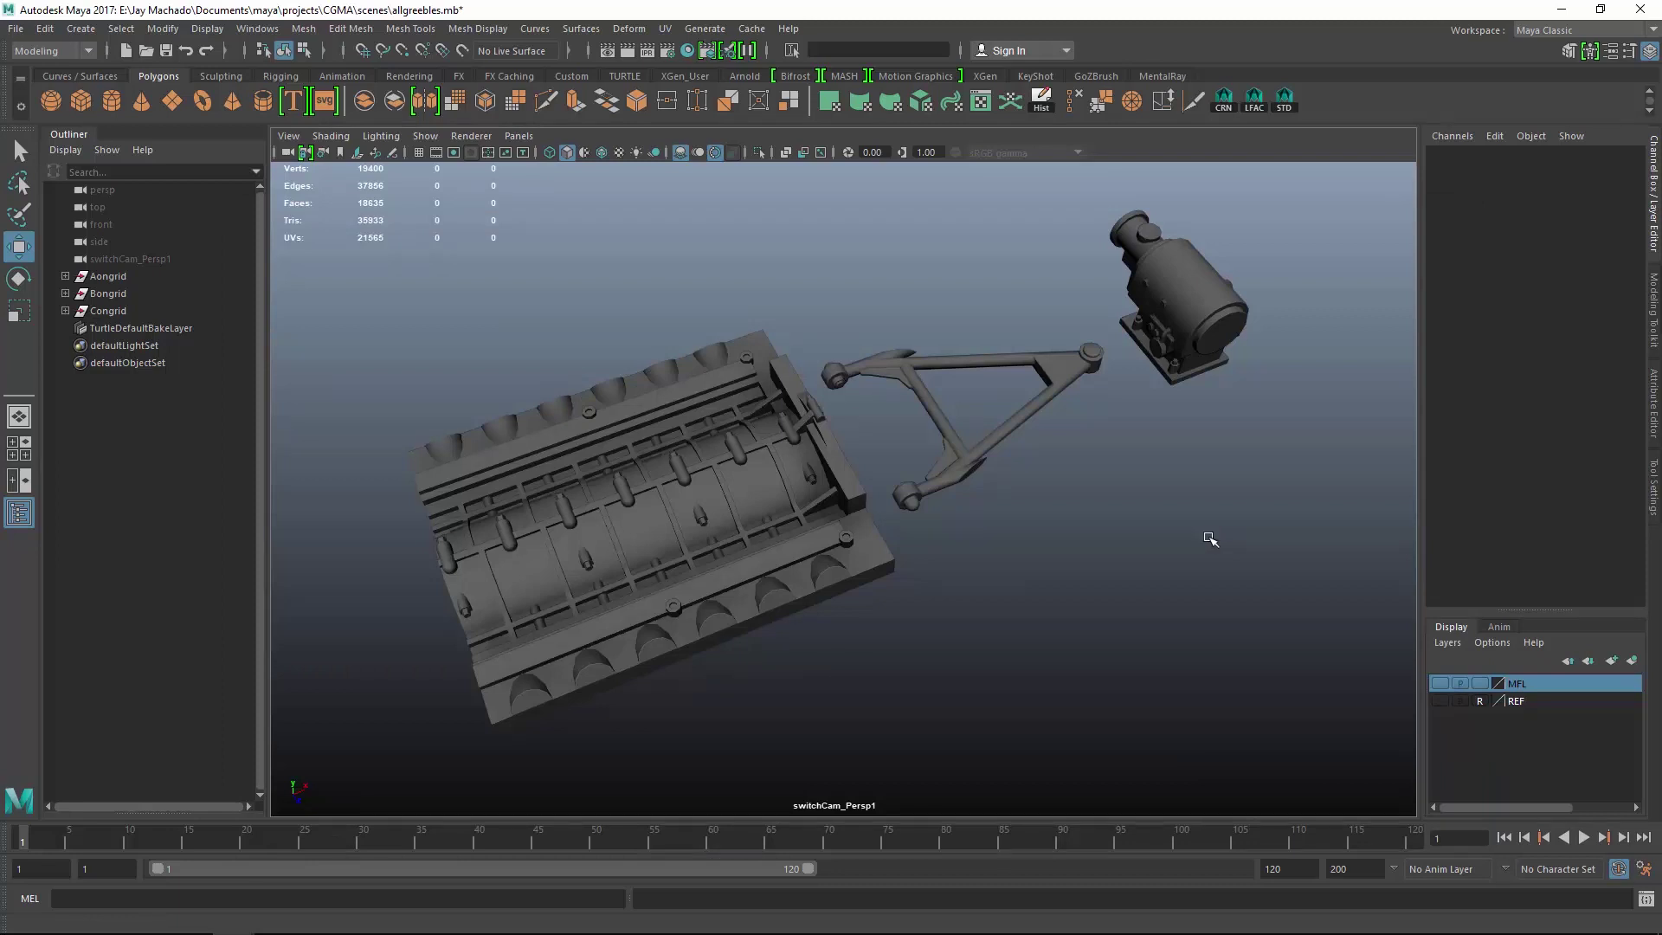
Inspect the three flat panel greebles beyond the motor up close and select the middle panel with the two cutouts.
{"action": "mouse_move", "coordinate": [1181, 530]}
{"action": "left_mouse_down", "text": "alt"}
{"action": "mouse_move", "coordinate": [1120, 519]}
{"action": "mouse_move", "coordinate": [920, 575]}
{"action": "mouse_move", "coordinate": [1133, 559]}
{"action": "mouse_move", "coordinate": [923, 560]}
{"action": "mouse_move", "coordinate": [797, 527]}
{"action": "mouse_move", "coordinate": [846, 417]}
{"action": "mouse_move", "coordinate": [1168, 548]}
{"action": "left_mouse_up", "text": "alt"}
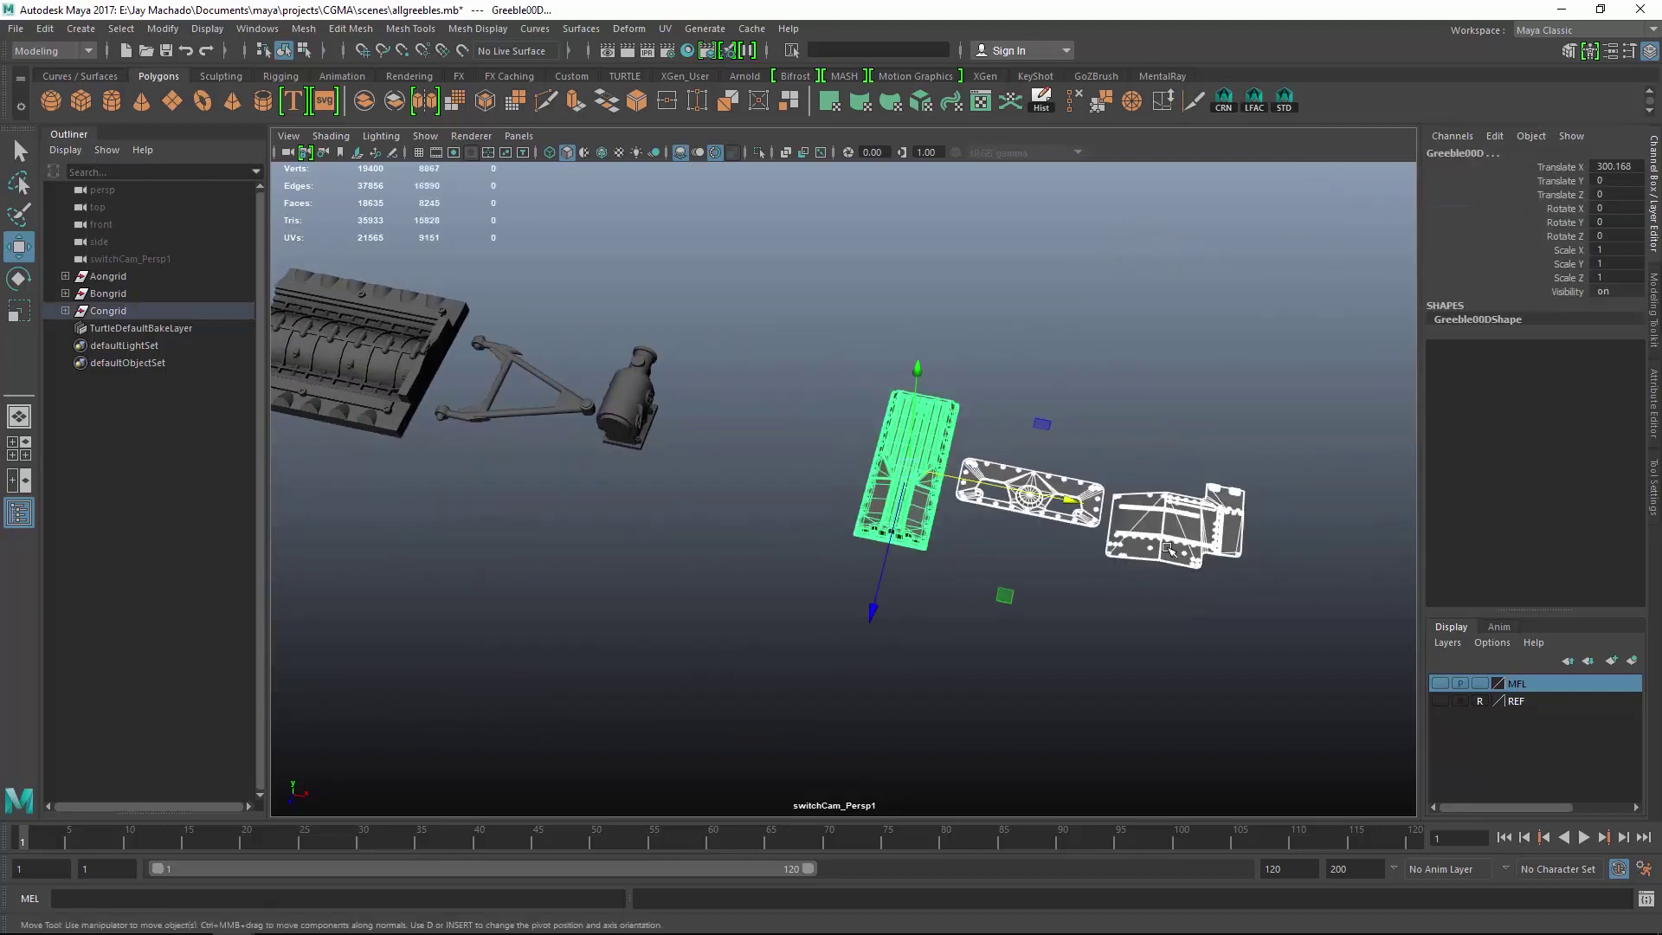
{"action": "left_click_drag", "start_coordinate": [1063, 521], "coordinate": [831, 554], "text": "alt"}
{"action": "left_click", "coordinate": [857, 543]}
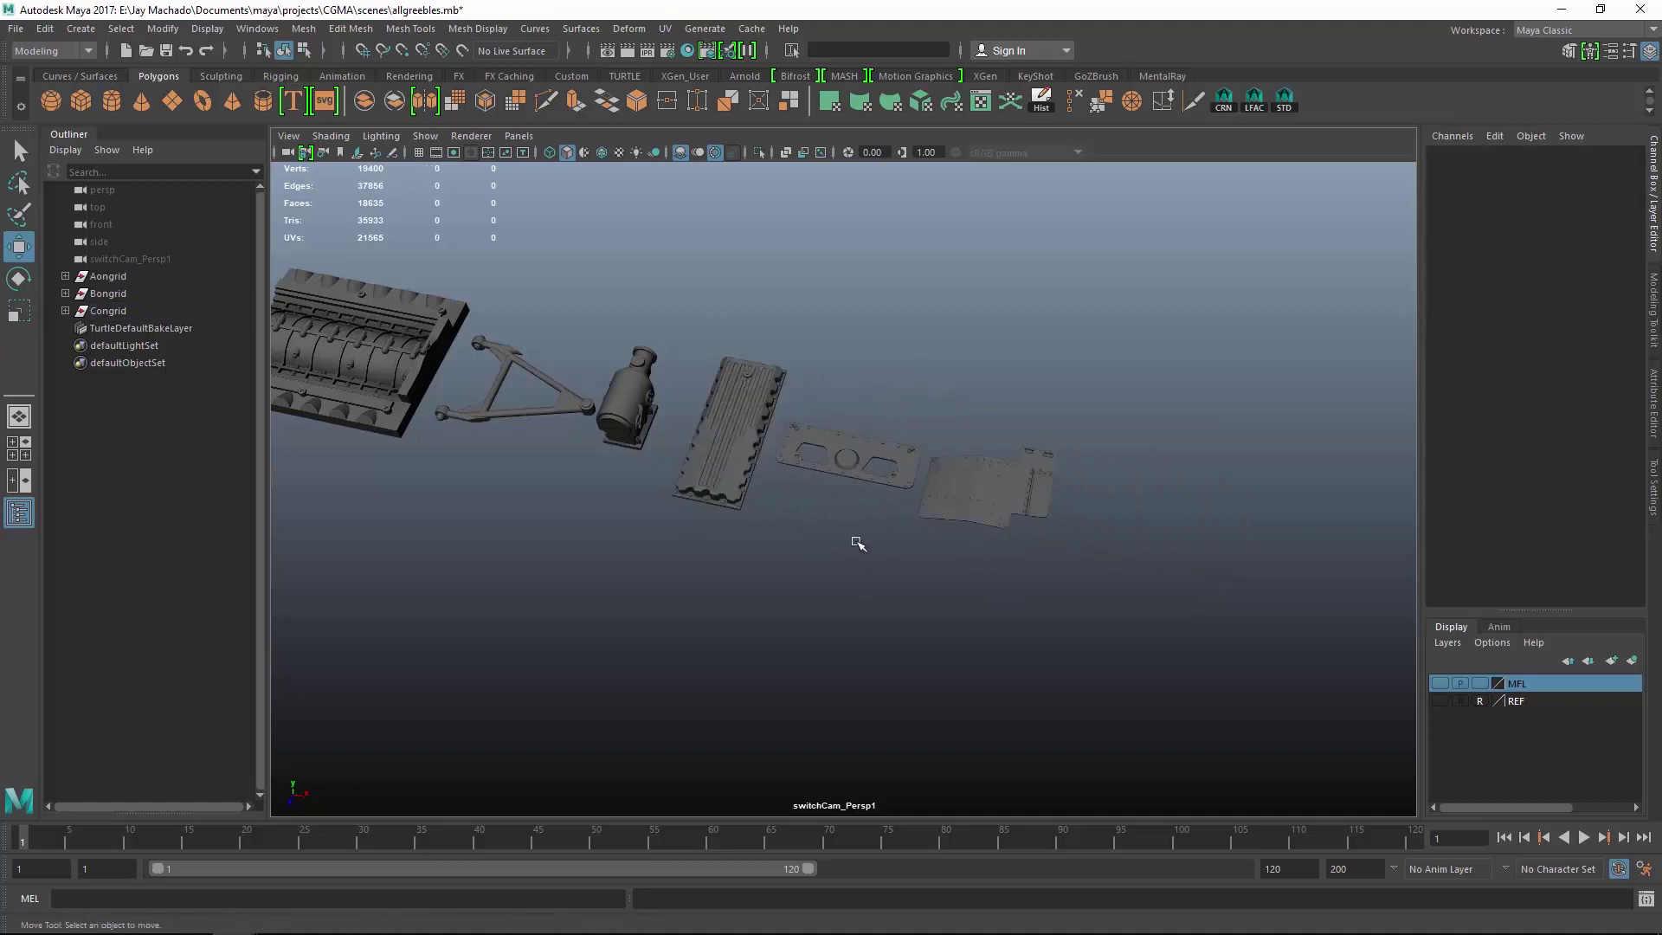
{"action": "right_click_drag", "start_coordinate": [858, 542], "coordinate": [949, 564], "text": "alt"}
{"action": "left_click_drag", "start_coordinate": [949, 564], "coordinate": [897, 583], "text": "alt"}
{"action": "right_click_drag", "start_coordinate": [898, 583], "coordinate": [977, 620], "text": "alt"}
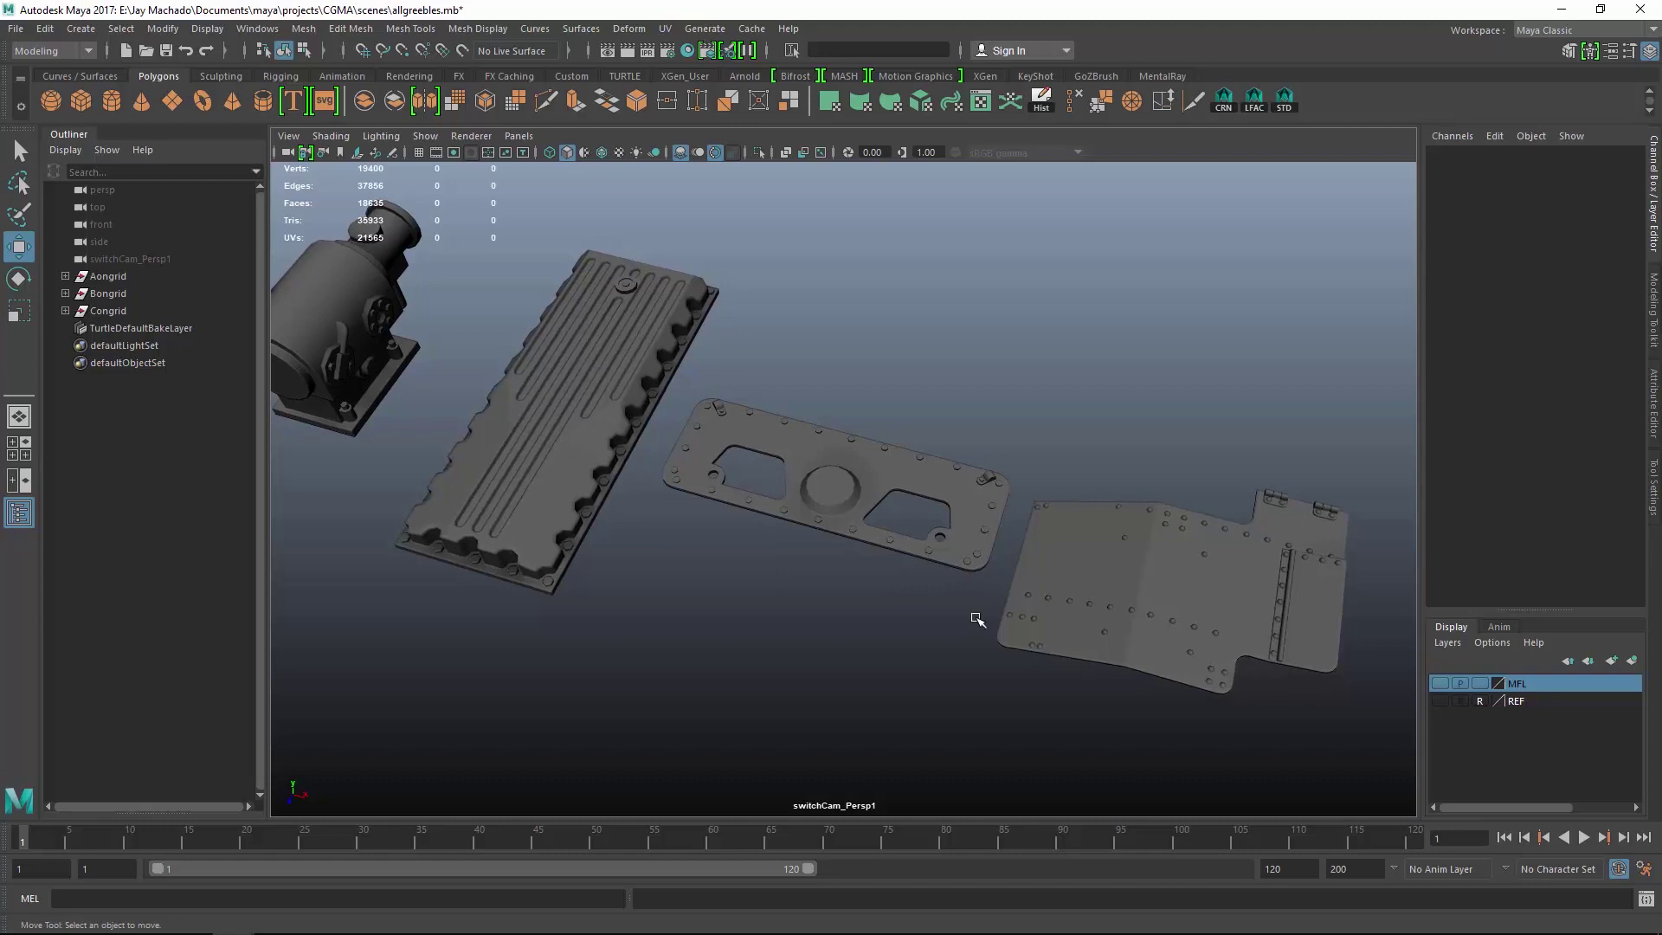
{"action": "left_click", "coordinate": [904, 528]}
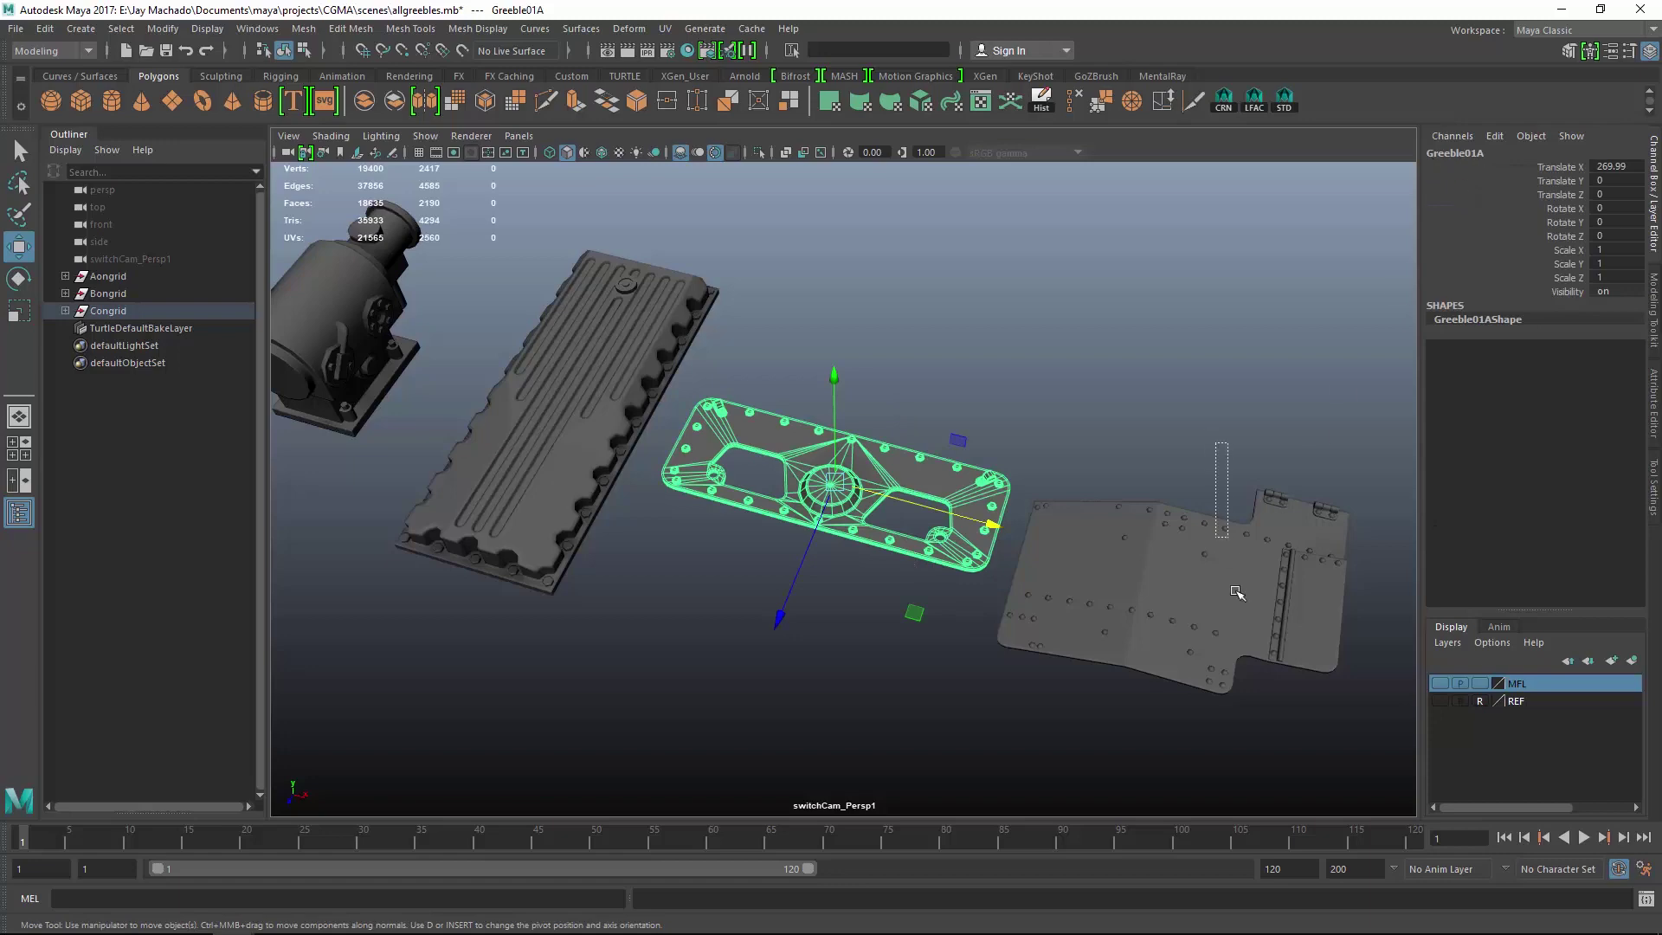
Select the bent riveted panel, select the ribbed cover panel, and inspect the ribbed cover up close unselected.
{"action": "left_click", "coordinate": [1220, 547]}
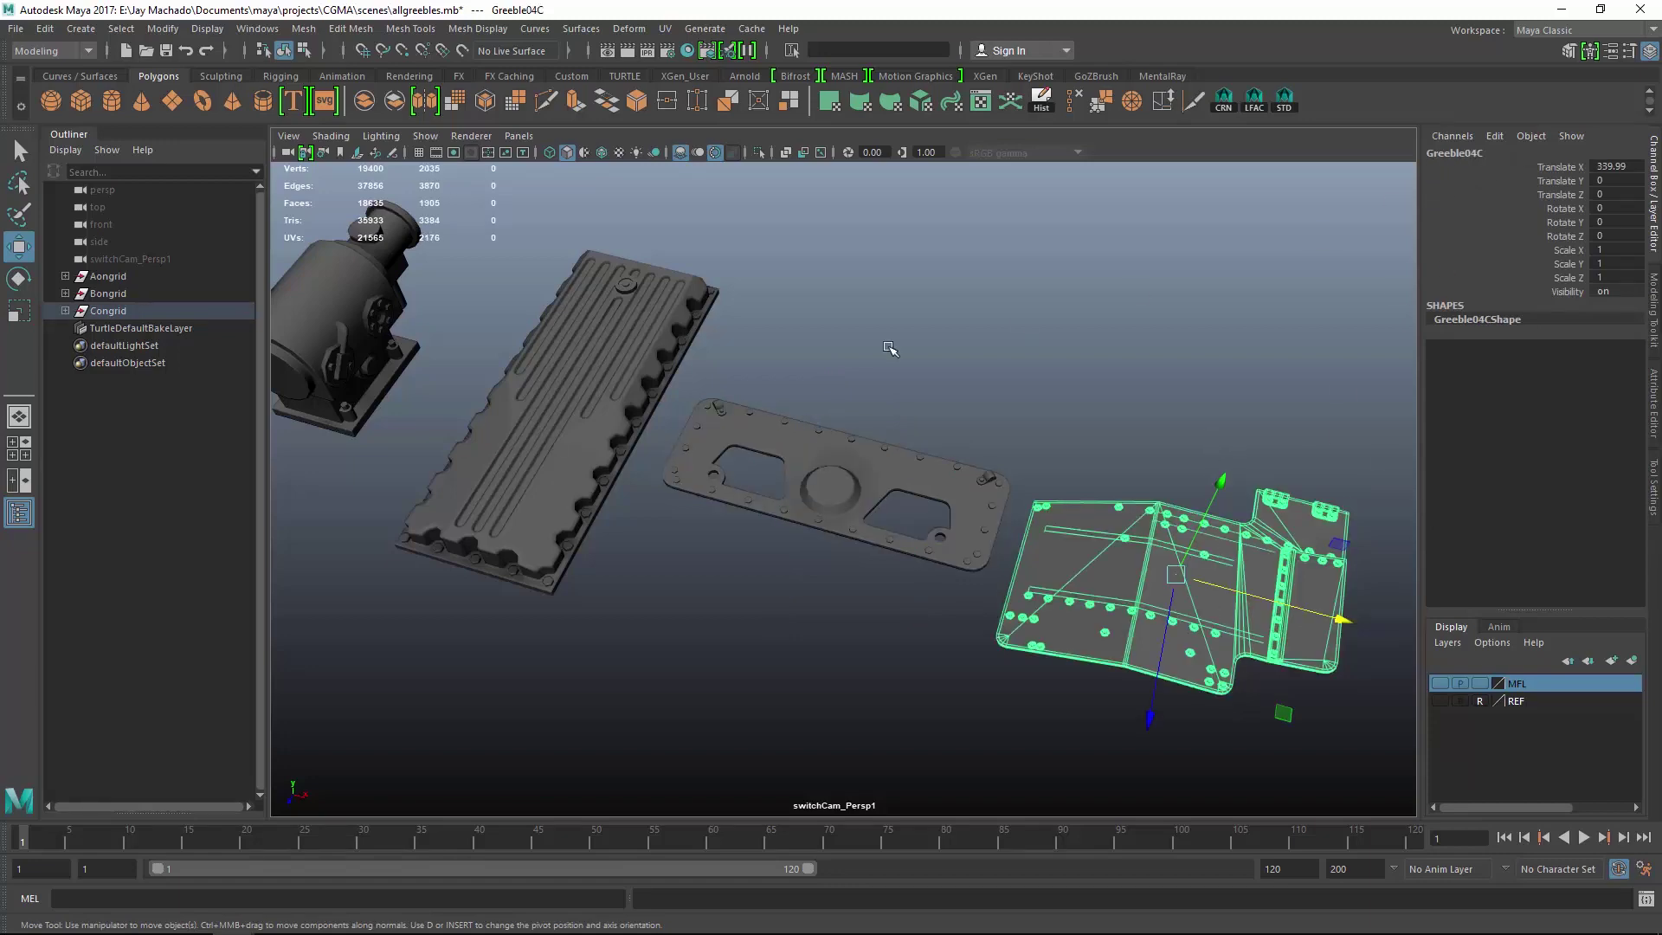
{"action": "left_click_drag", "start_coordinate": [844, 250], "coordinate": [697, 320]}
{"action": "middle_click_drag", "start_coordinate": [847, 378], "coordinate": [1116, 372], "text": "alt"}
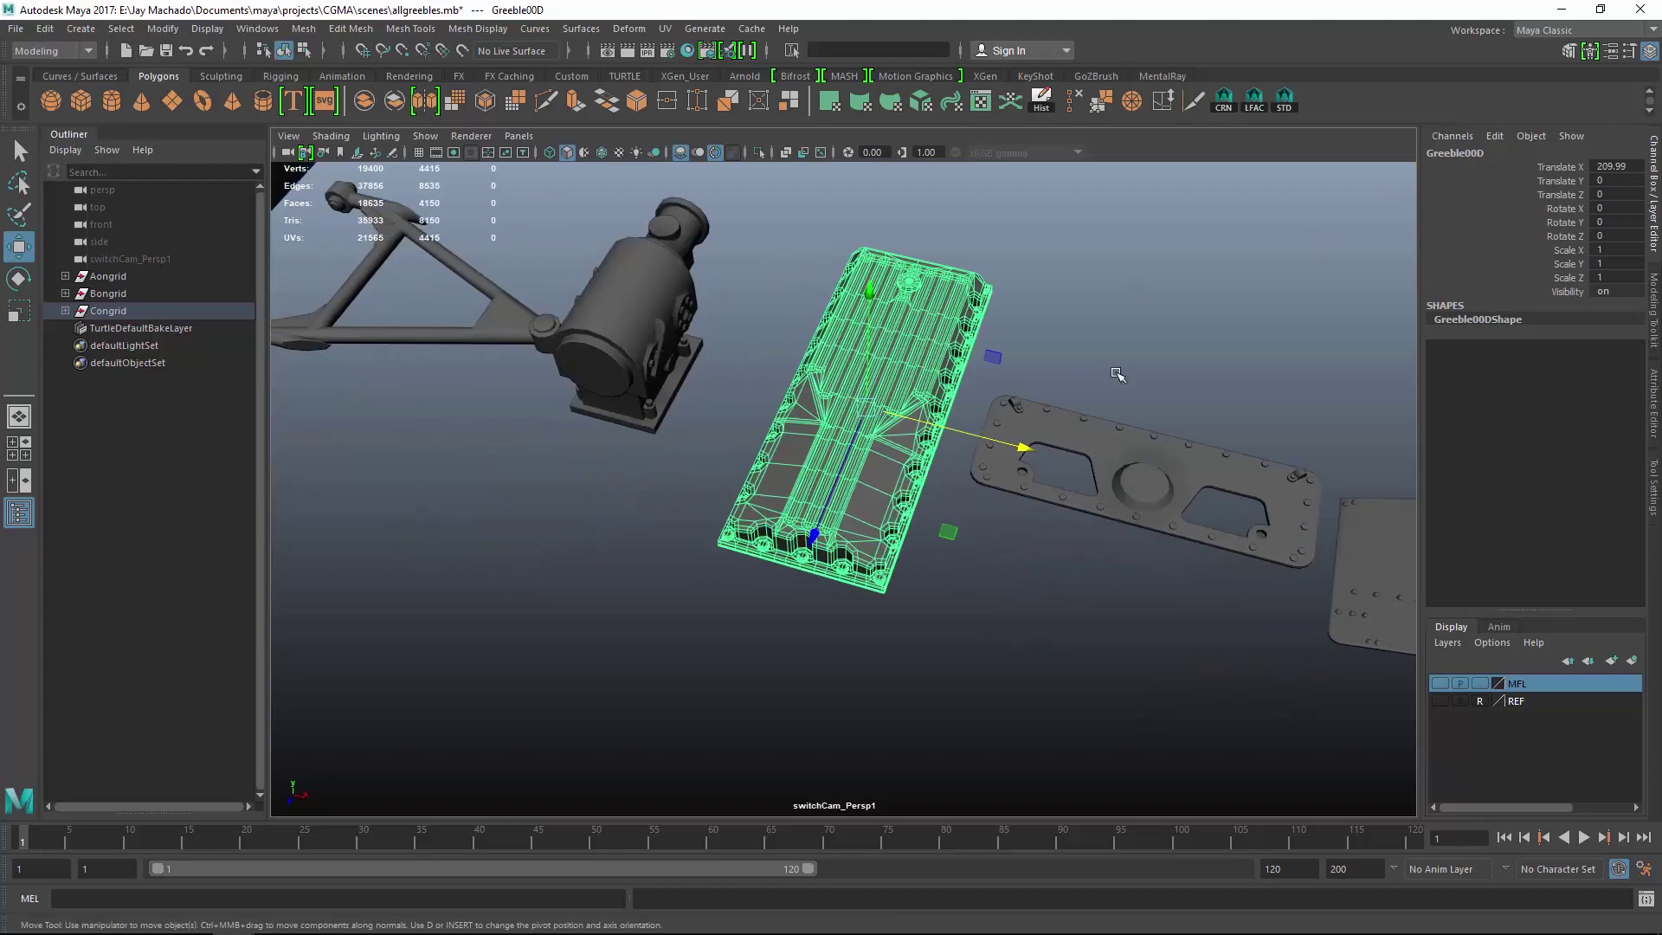
{"action": "left_click_drag", "start_coordinate": [1116, 372], "coordinate": [1041, 369], "text": "alt"}
{"action": "right_click_drag", "start_coordinate": [1041, 368], "coordinate": [1243, 514], "text": "alt"}
{"action": "middle_click_drag", "start_coordinate": [1243, 396], "coordinate": [1227, 507], "text": "alt"}
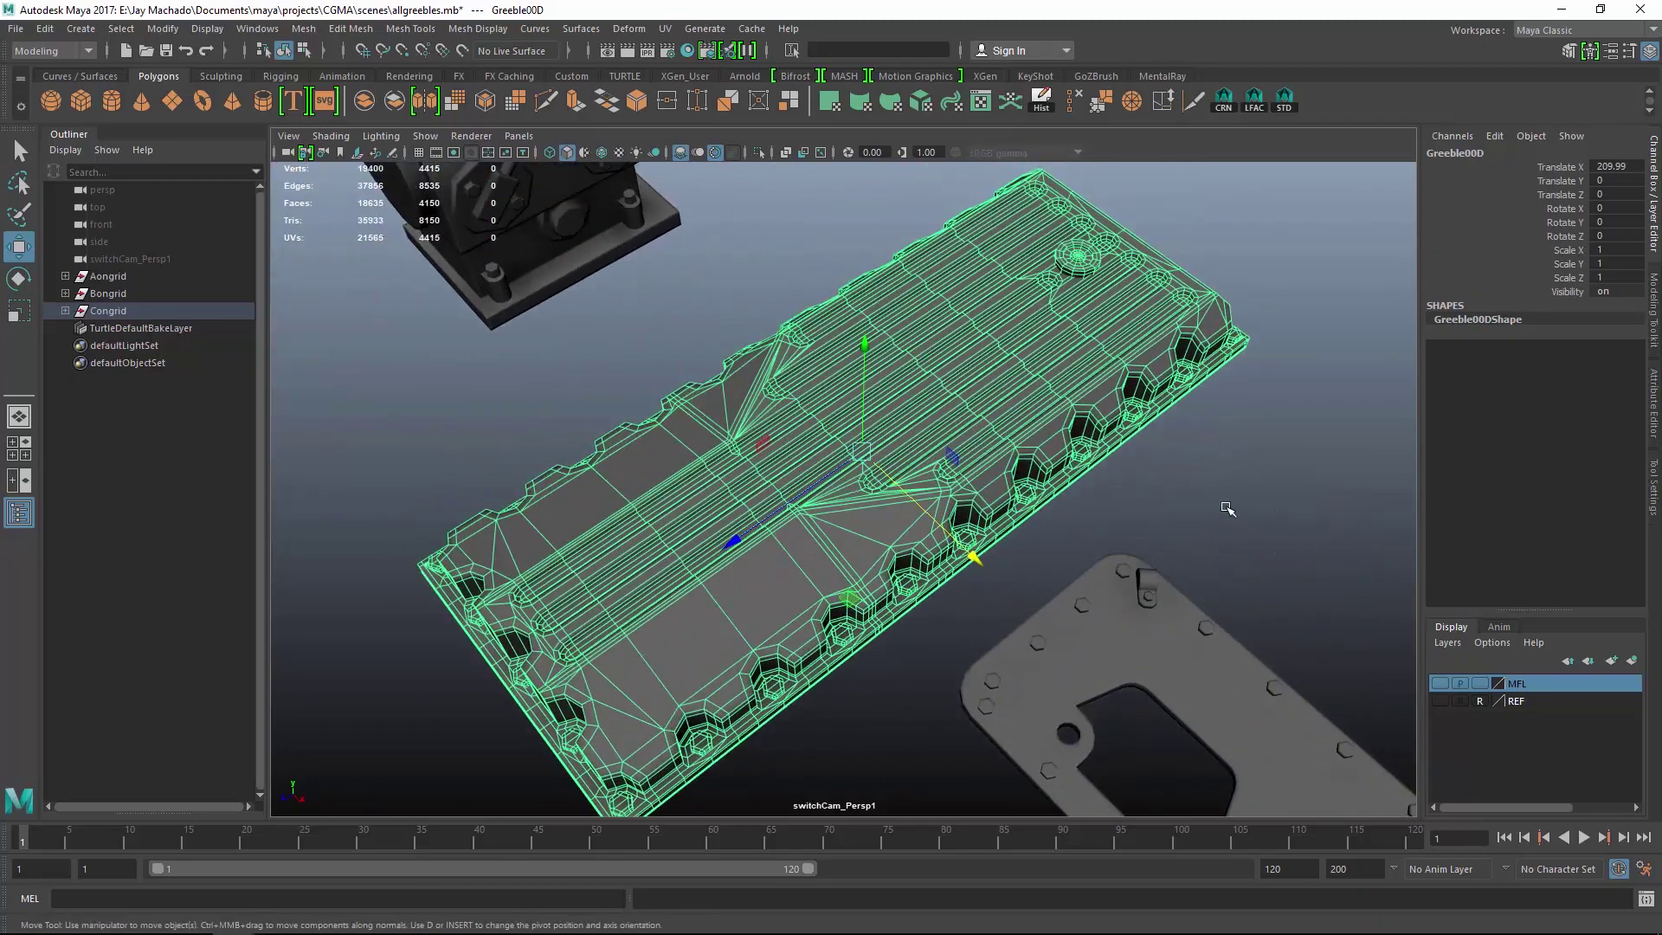
{"action": "left_click", "coordinate": [1227, 508]}
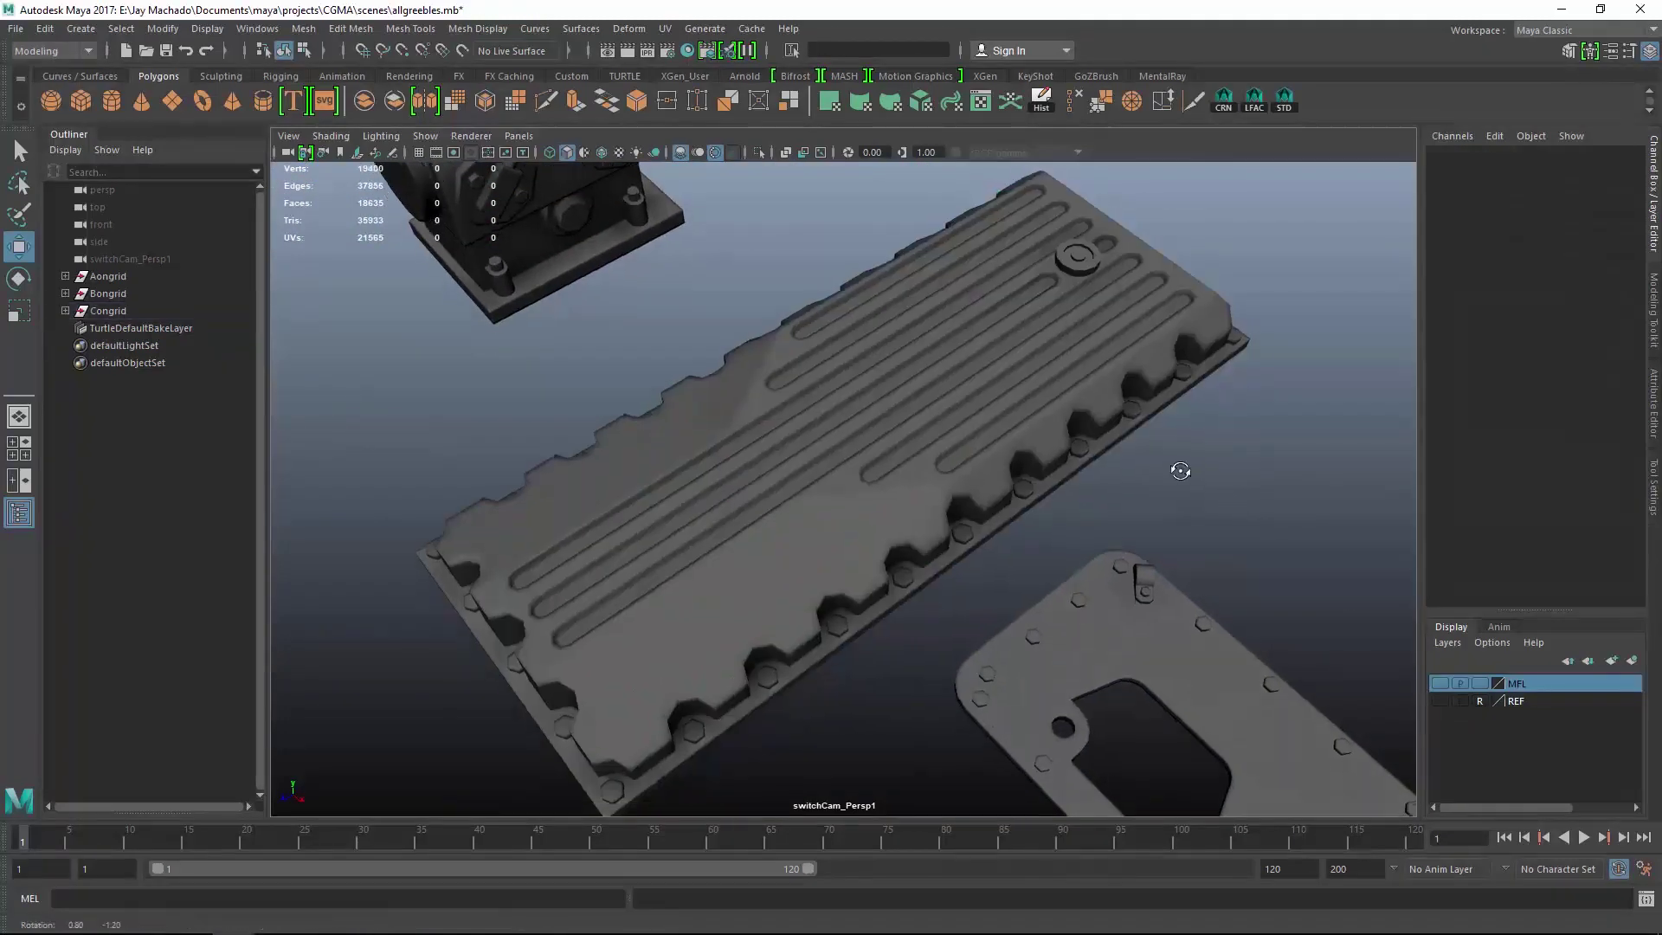
{"action": "mouse_move", "coordinate": [1180, 464]}
{"action": "left_mouse_down", "text": "alt"}
{"action": "mouse_move", "coordinate": [1161, 478]}
{"action": "mouse_move", "coordinate": [1206, 445]}
{"action": "mouse_move", "coordinate": [1168, 456]}
{"action": "left_mouse_up", "text": "alt"}
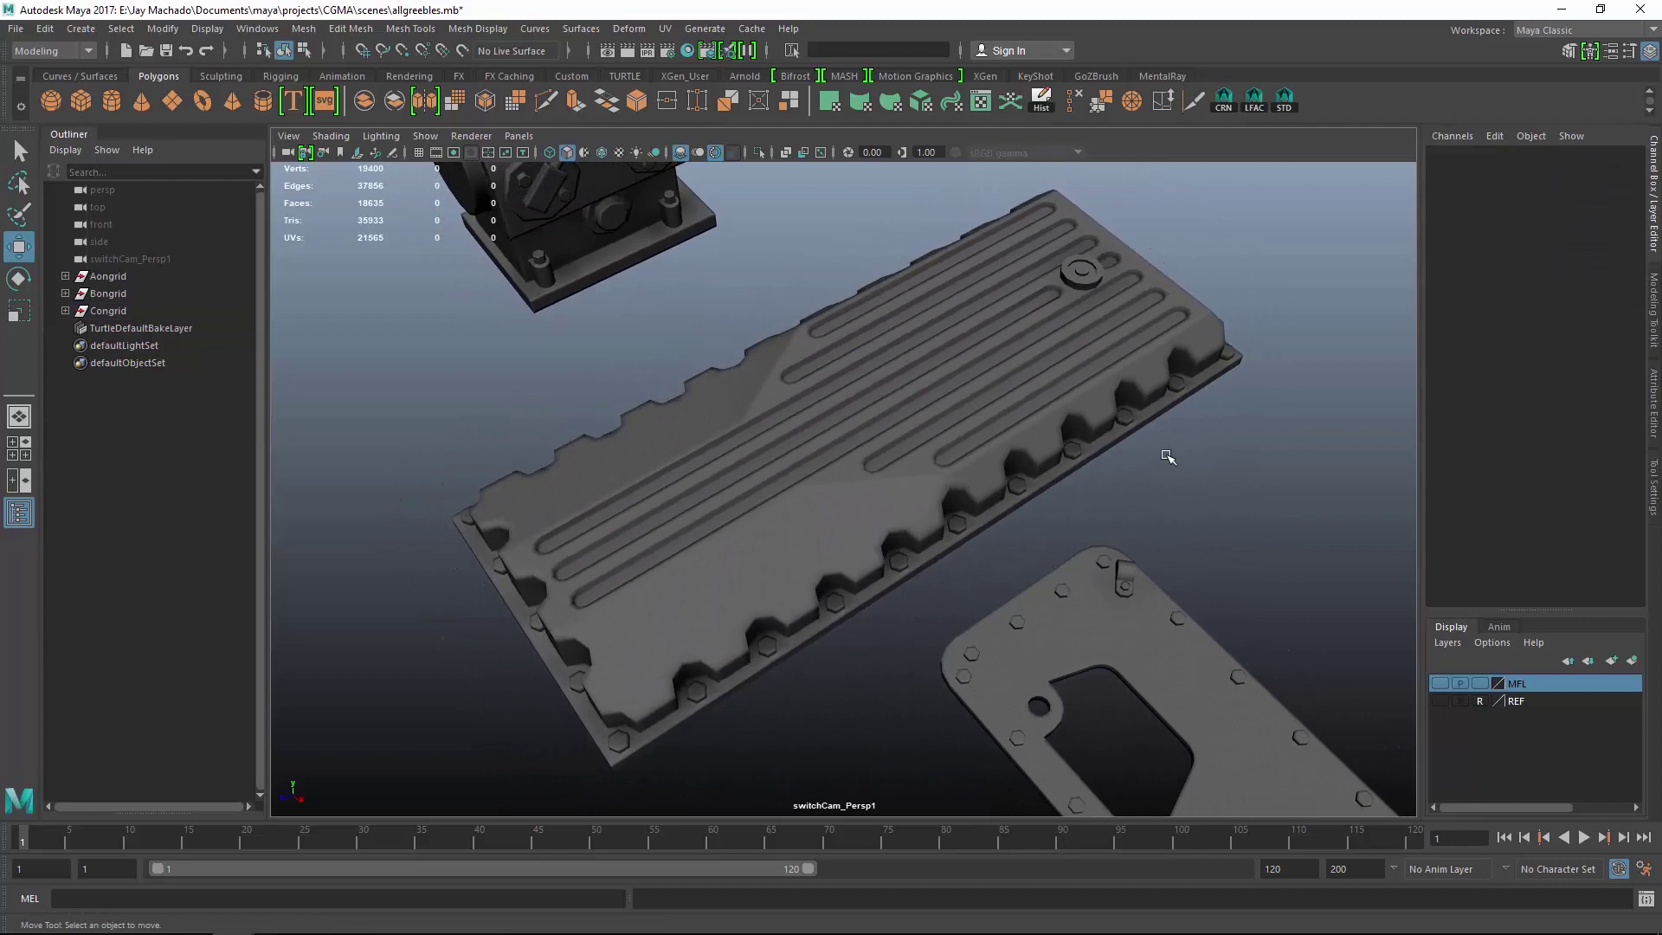
Preview the ribbed cover panel with smooth mesh display and return it to unsmoothed display.
{"action": "left_click", "coordinate": [1153, 394]}
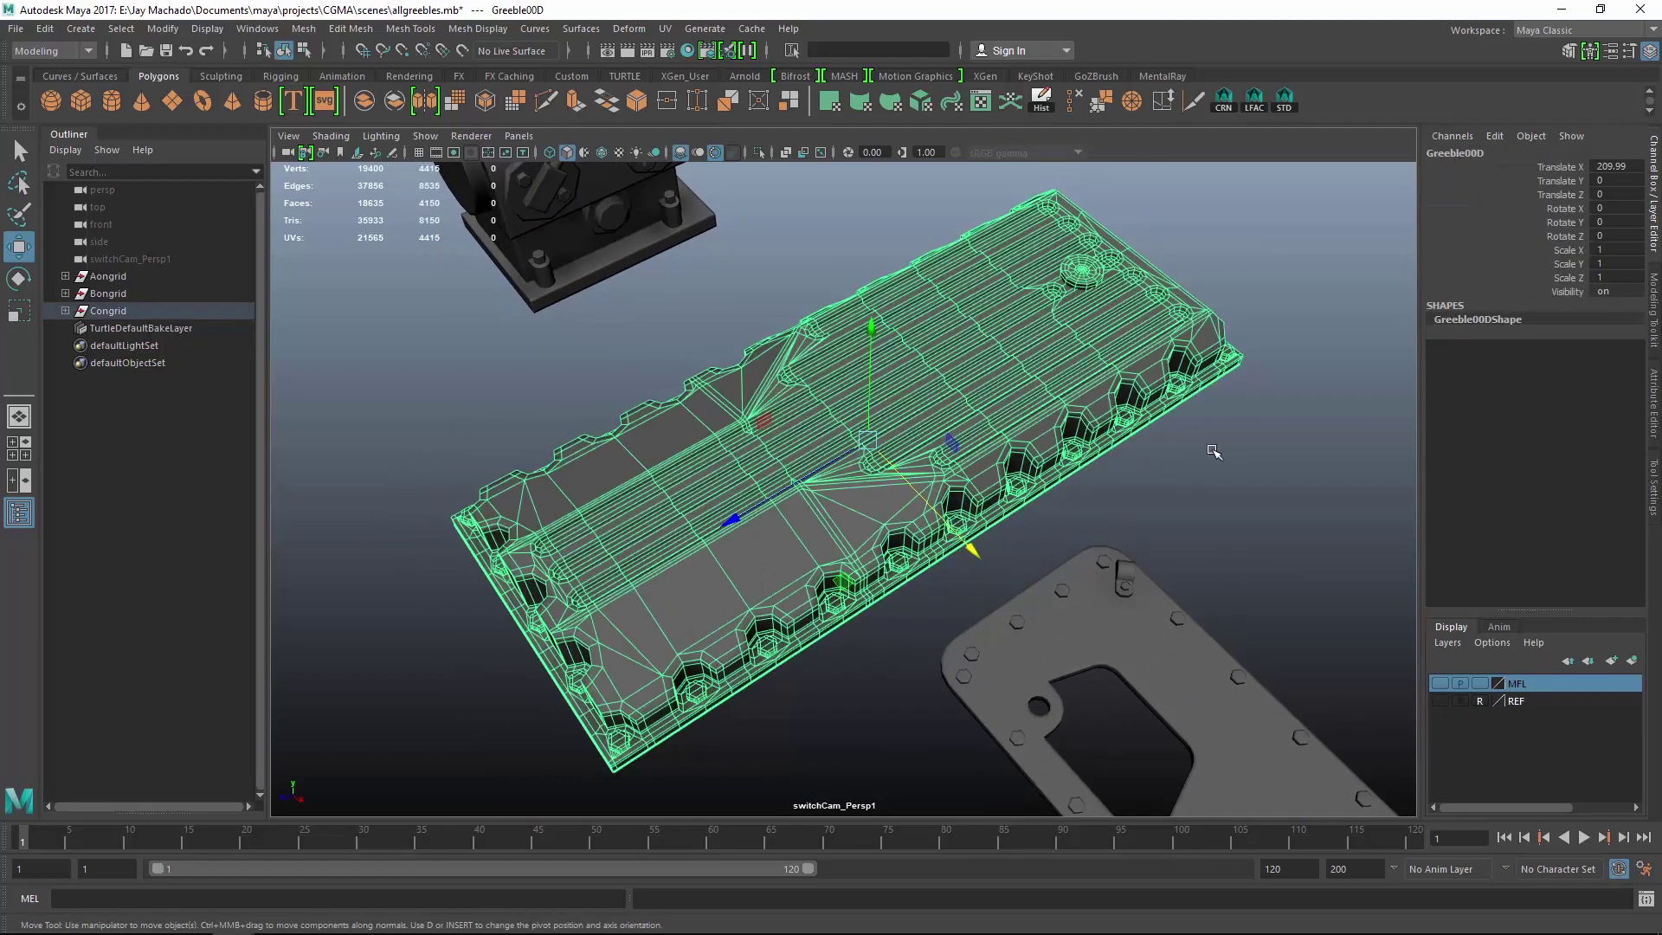
{"action": "key", "text": "3"}
{"action": "left_click", "coordinate": [1234, 483]}
{"action": "left_click_drag", "start_coordinate": [1259, 462], "coordinate": [1199, 430], "text": "alt"}
{"action": "left_click", "coordinate": [1097, 384]}
{"action": "key", "text": "1"}
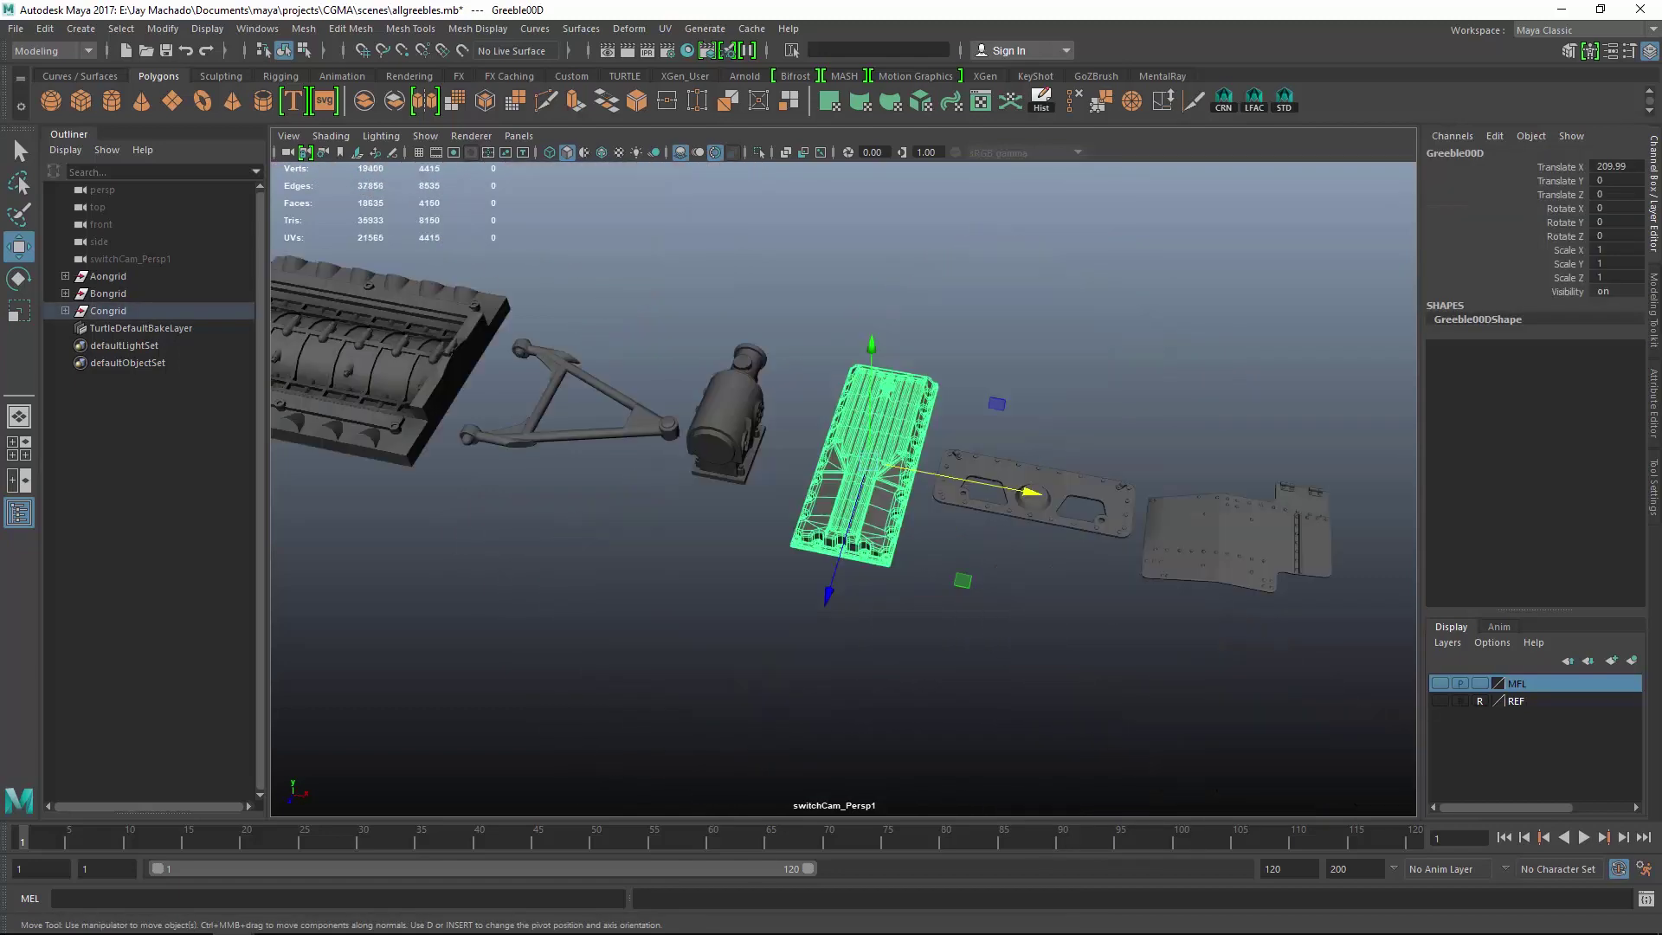
Copy Greeble00D.ma, Greeble01A.ma and Greeble04C.ma from the CGMA scenes folder to the GREEBLES assets folder in File Explorer.
{"action": "mouse_move", "coordinate": [127, 911]}
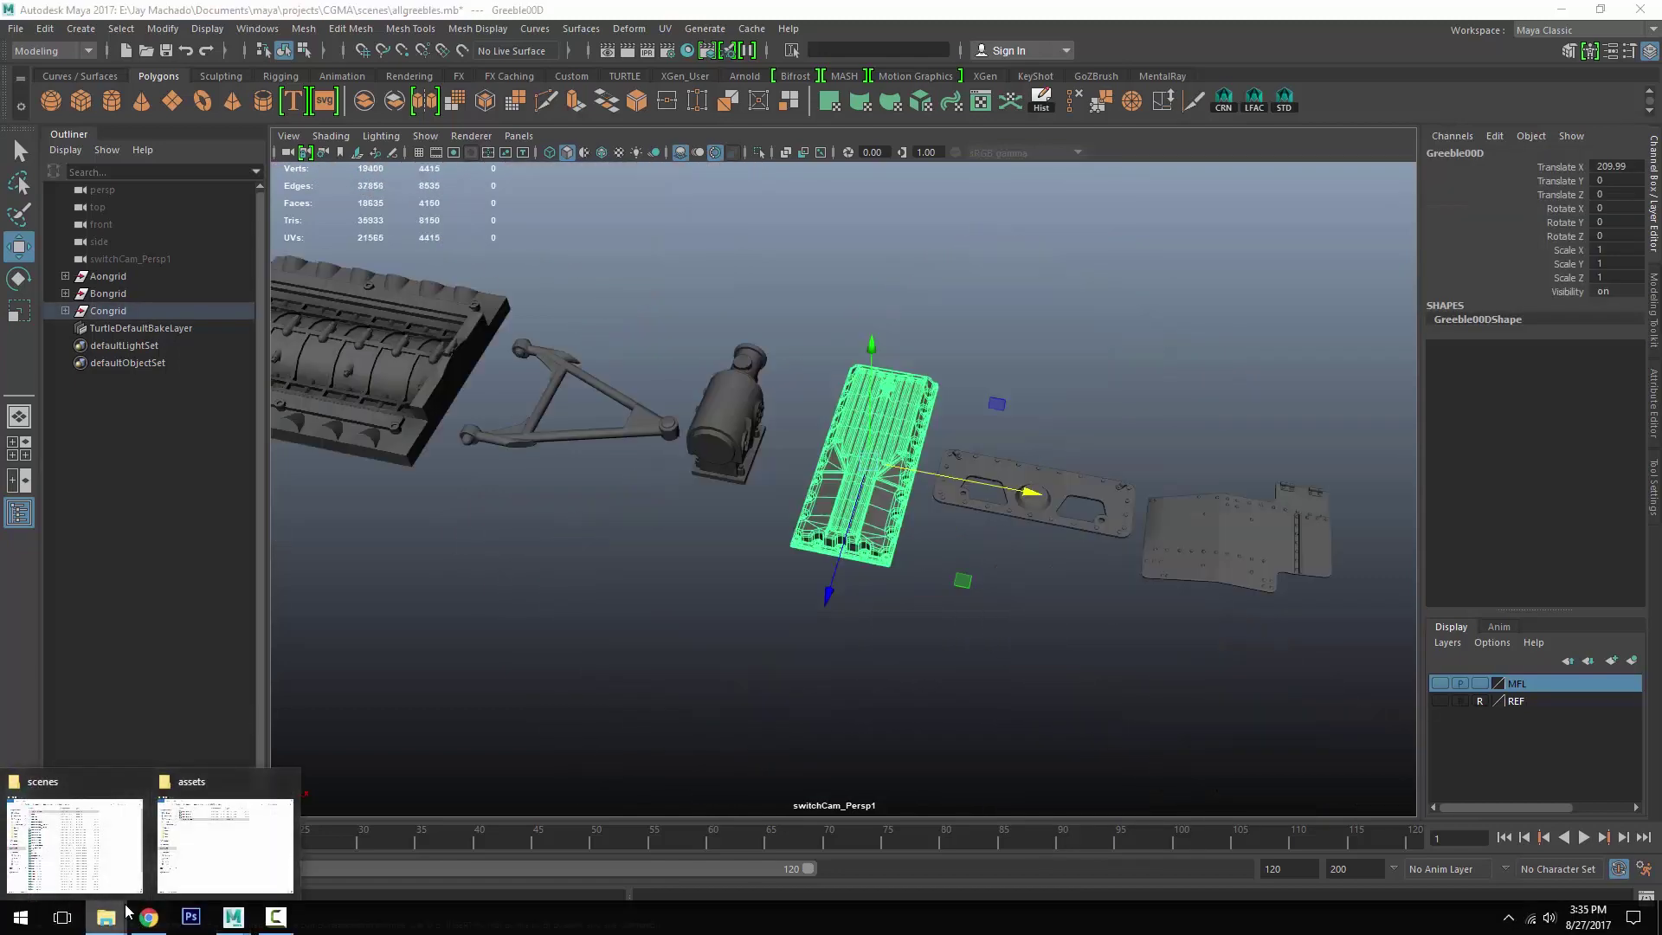
{"action": "left_click", "coordinate": [75, 844]}
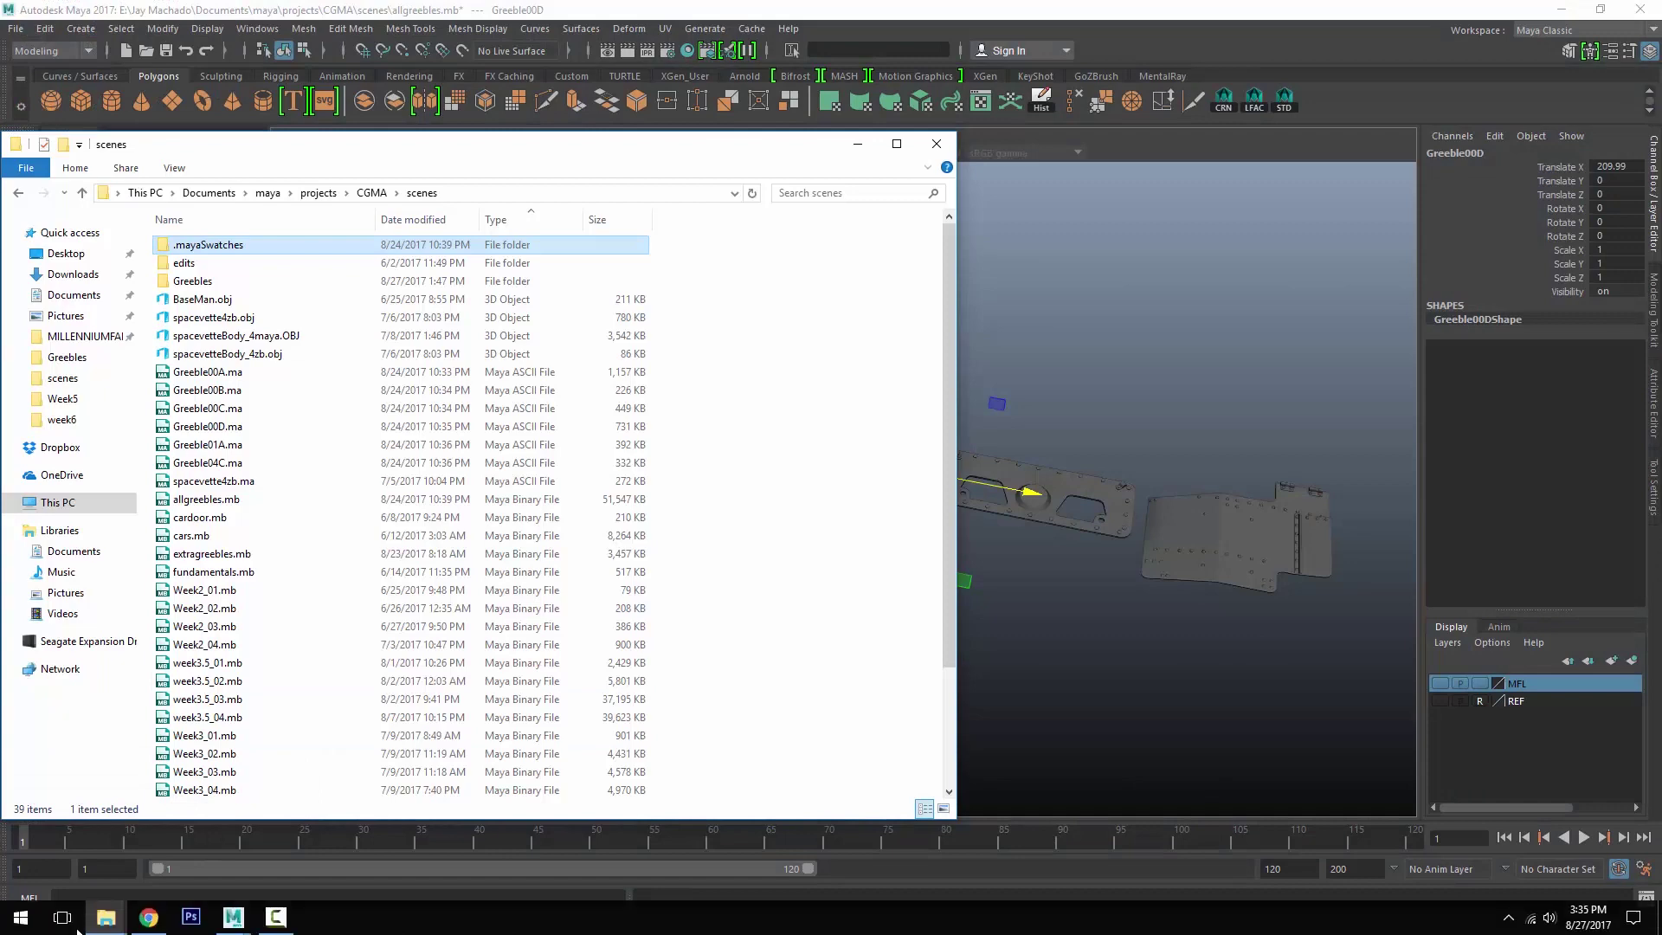
{"action": "mouse_move", "coordinate": [106, 917]}
{"action": "left_click", "coordinate": [222, 836]}
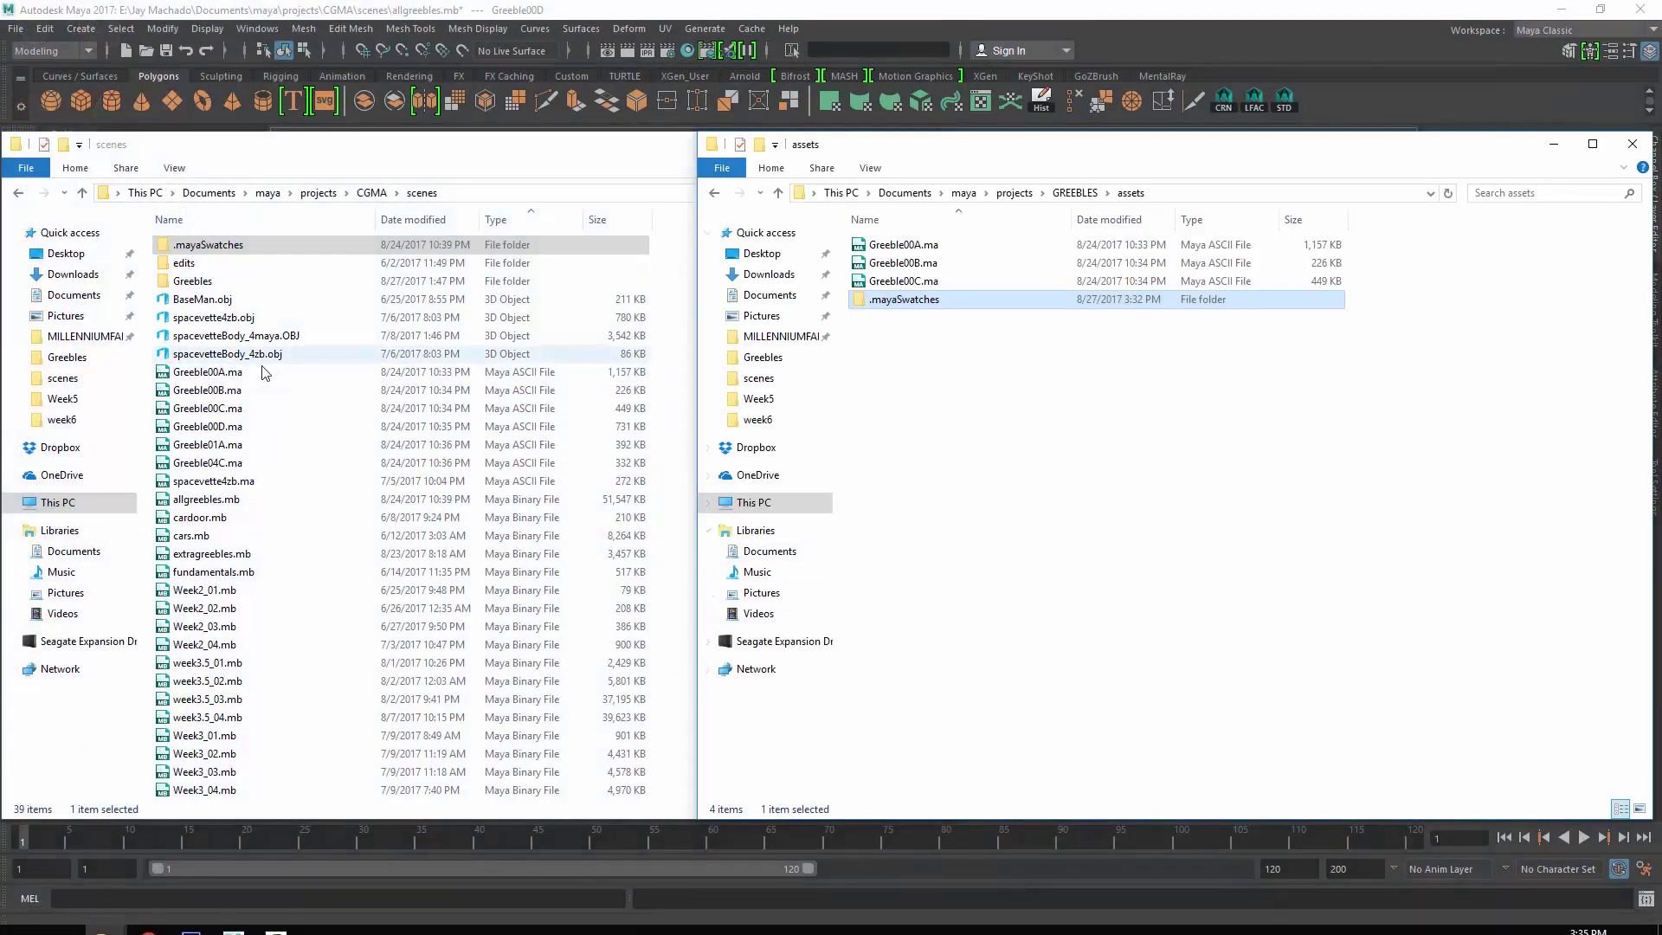
{"action": "left_click", "coordinate": [232, 426]}
{"action": "left_click", "coordinate": [249, 461], "text": "shift"}
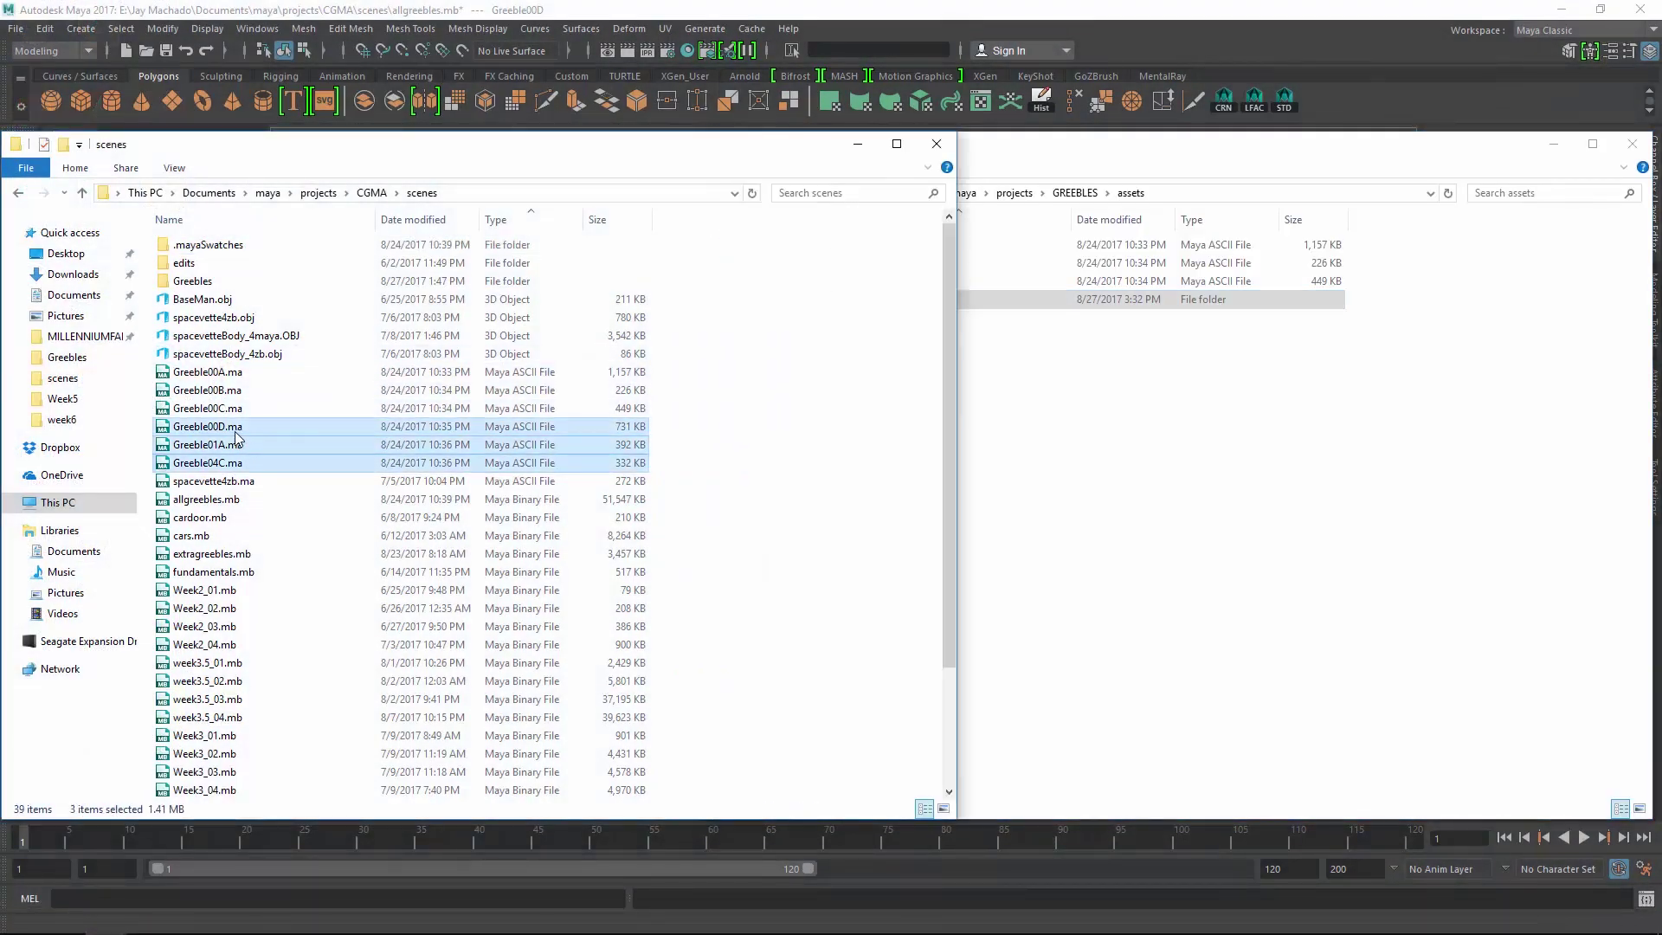
{"action": "right_click", "coordinate": [234, 429]}
{"action": "left_click", "coordinate": [126, 665]}
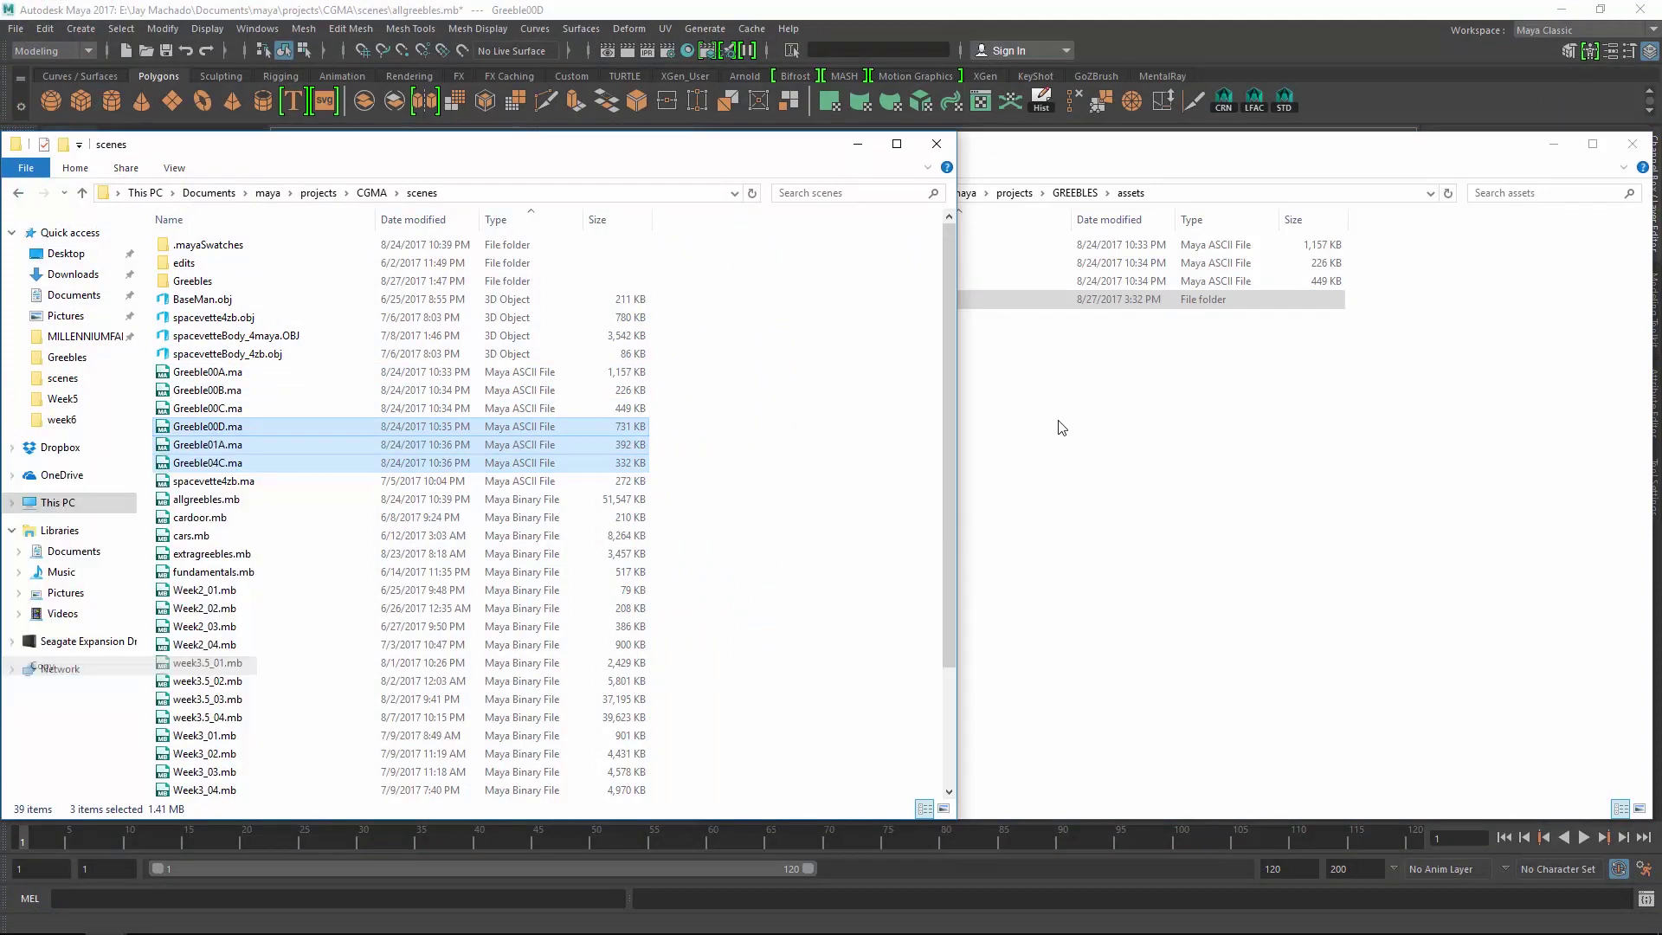
{"action": "right_click", "coordinate": [1061, 427]}
{"action": "left_click", "coordinate": [973, 533]}
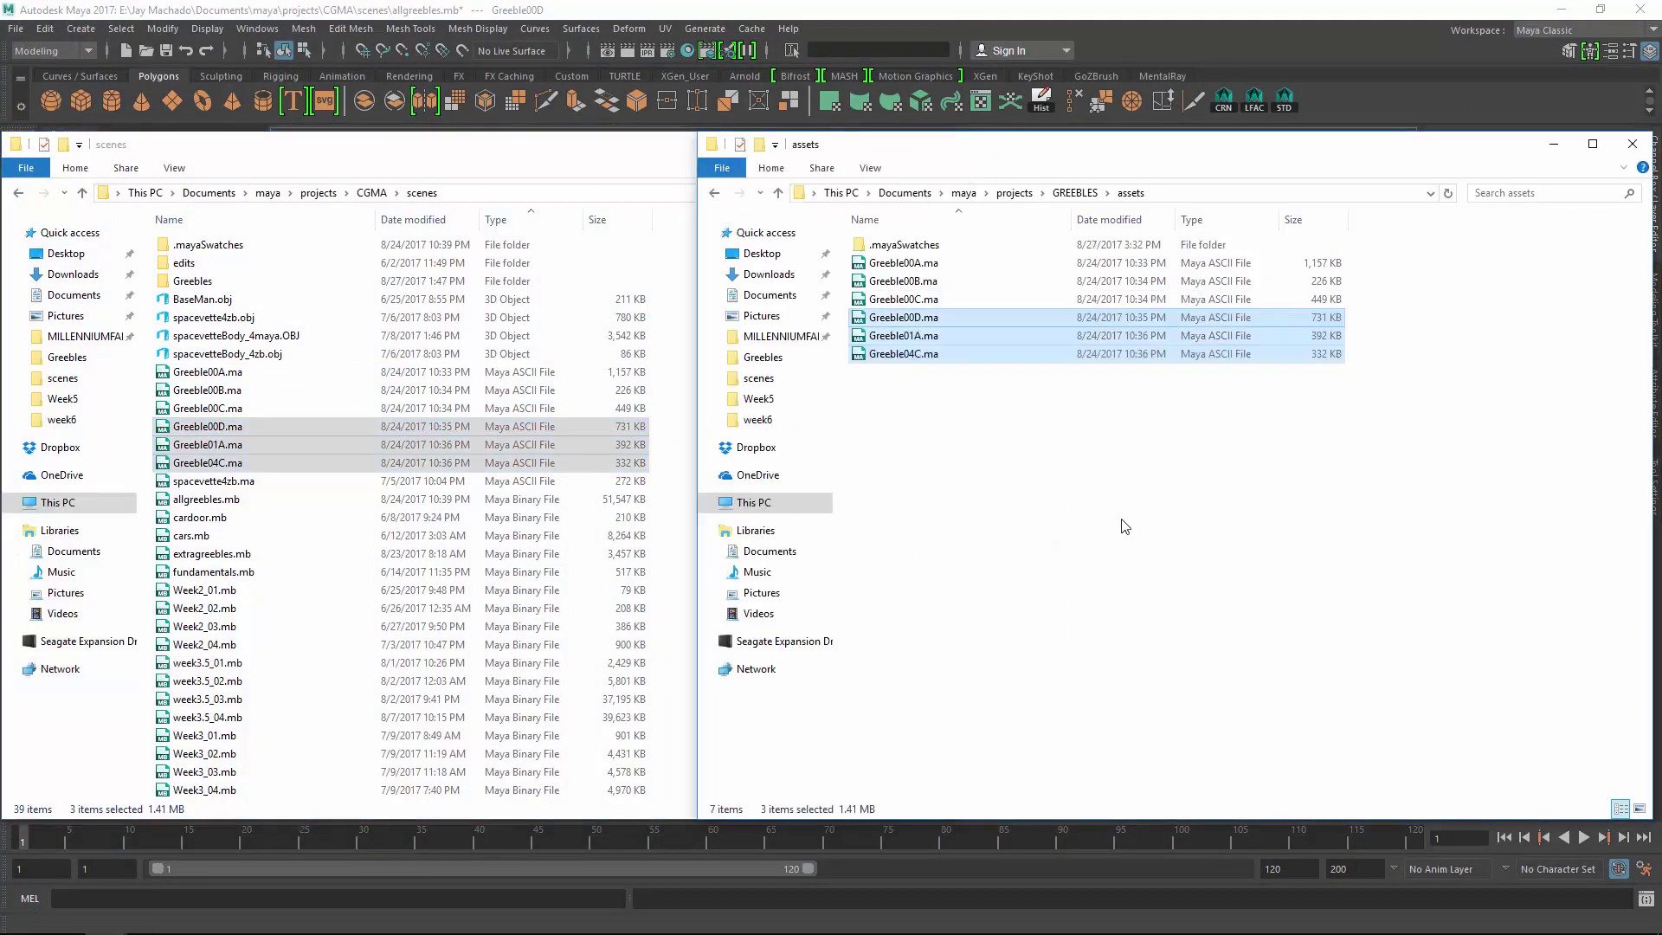
Return to Maya, check the thumbnails of the assets favorite in the Content Browser, and close it.
{"action": "left_click", "coordinate": [1231, 8]}
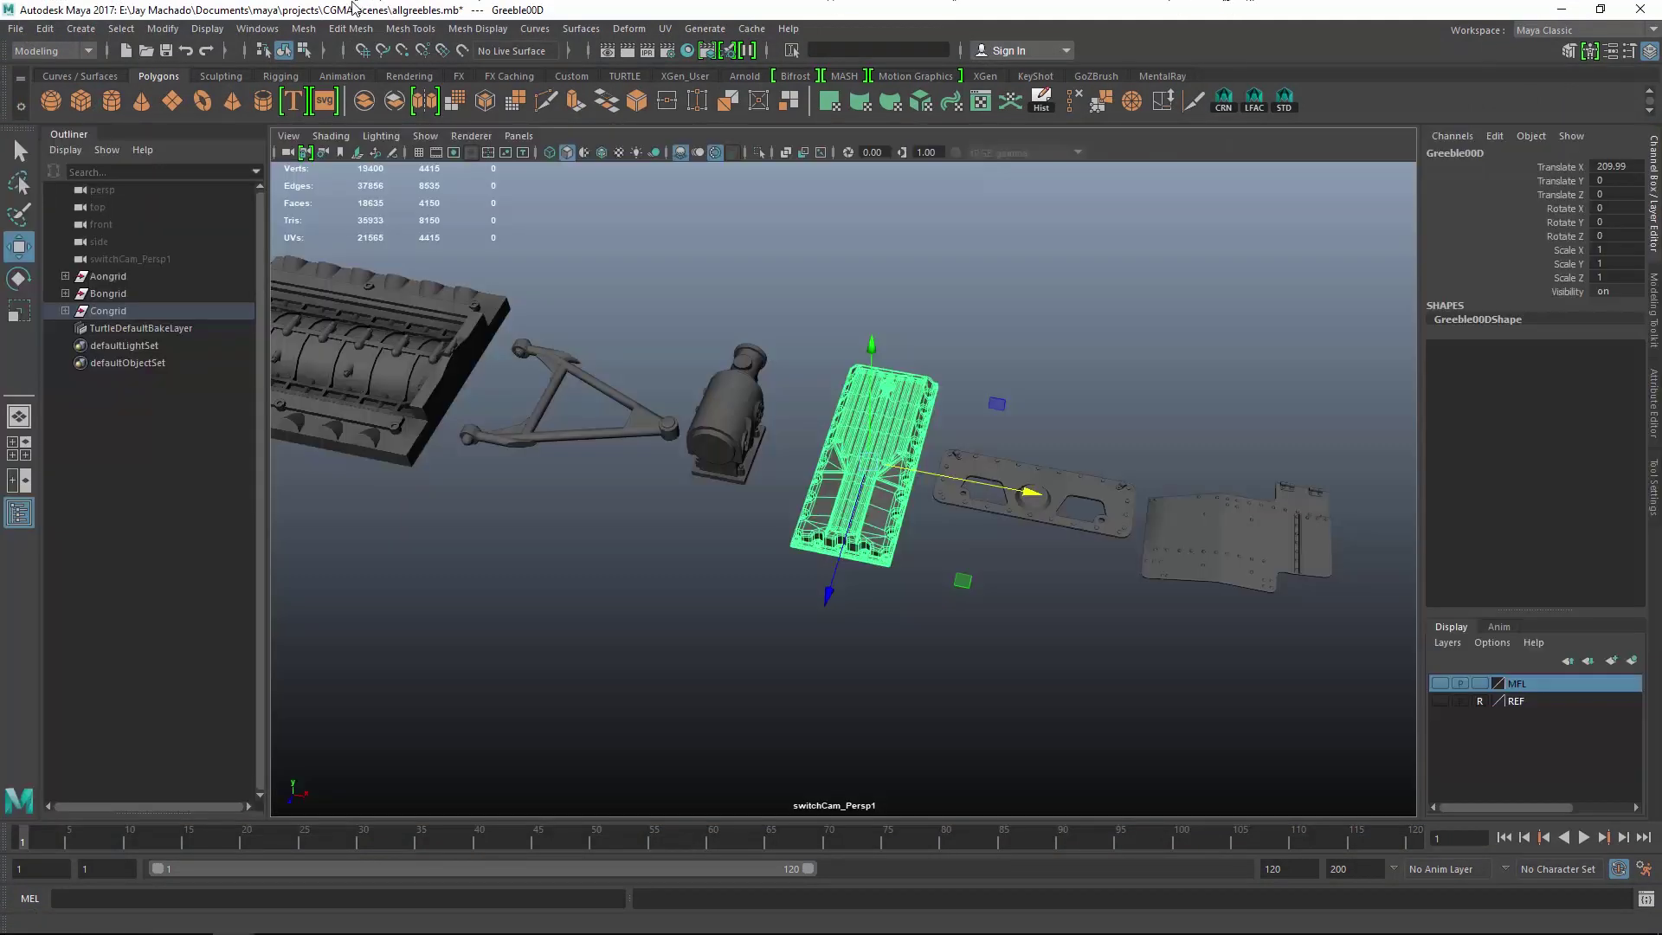
{"action": "left_click", "coordinate": [281, 29]}
{"action": "mouse_move", "coordinate": [304, 89]}
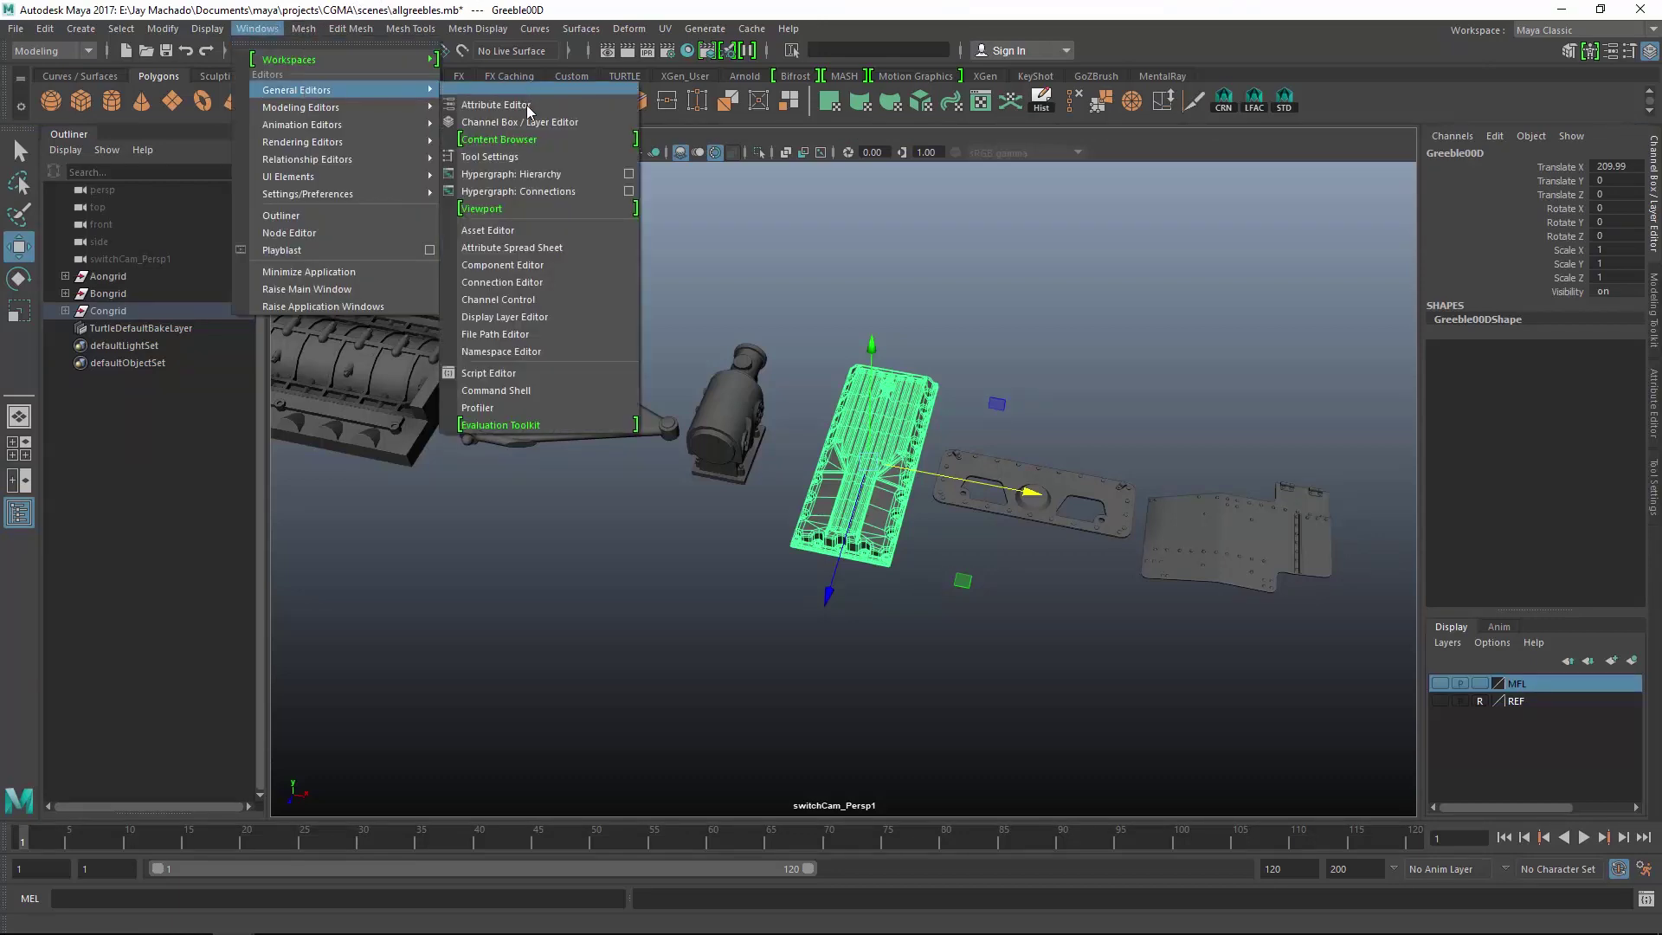
{"action": "left_click", "coordinate": [513, 140]}
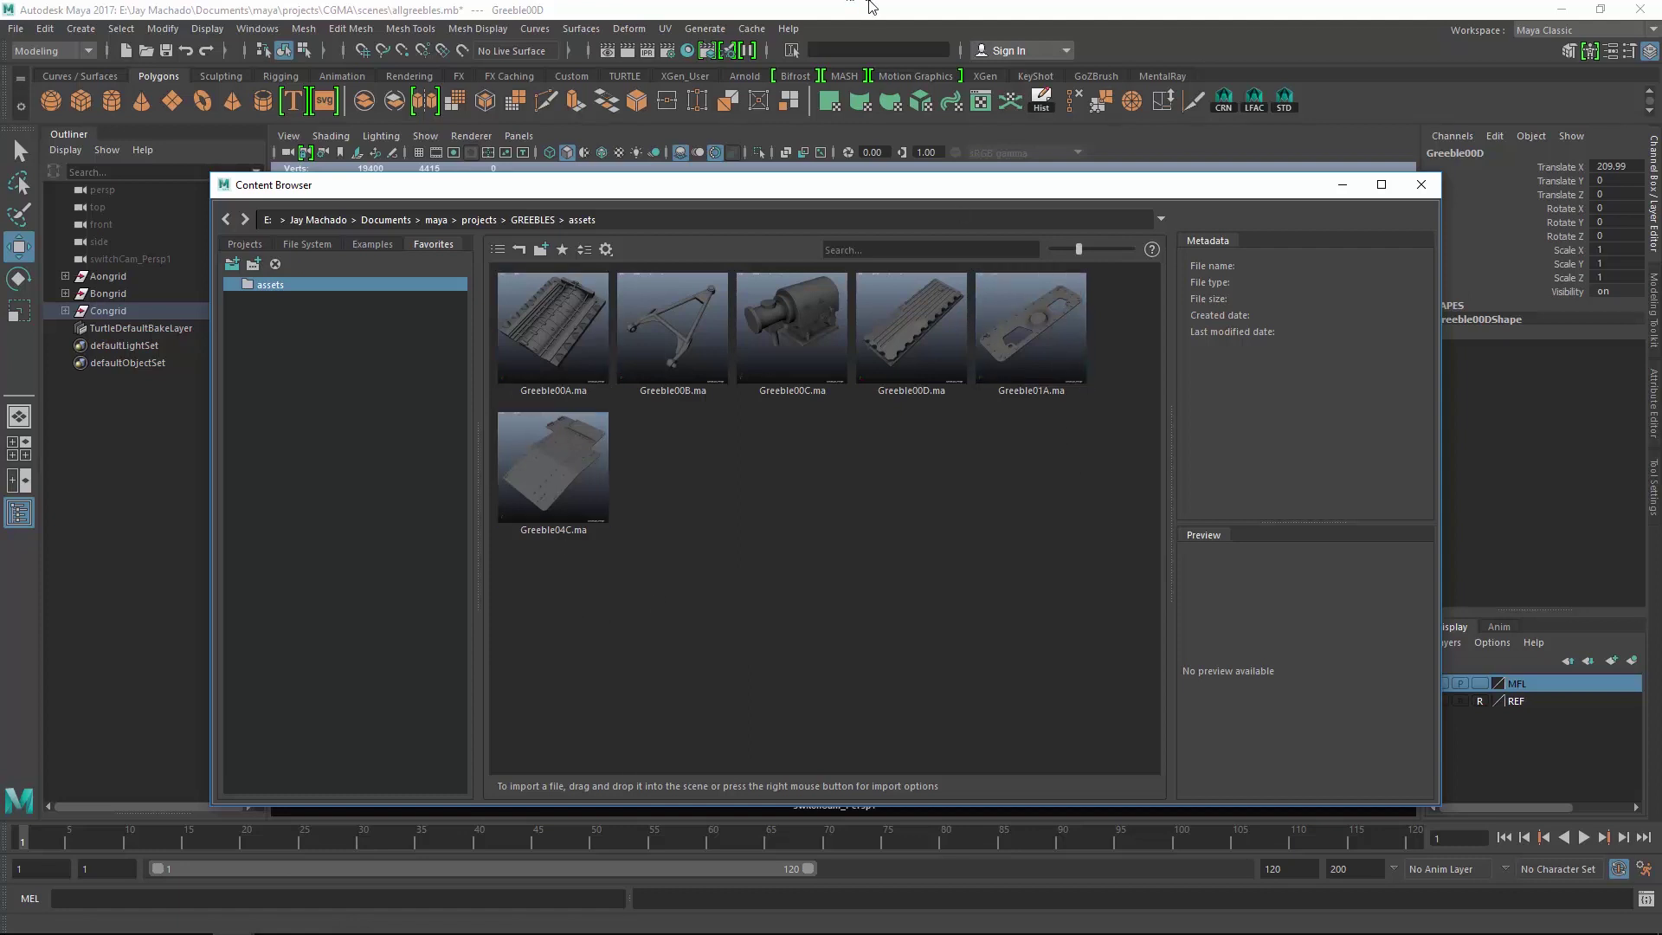
{"action": "left_click", "coordinate": [1421, 186]}
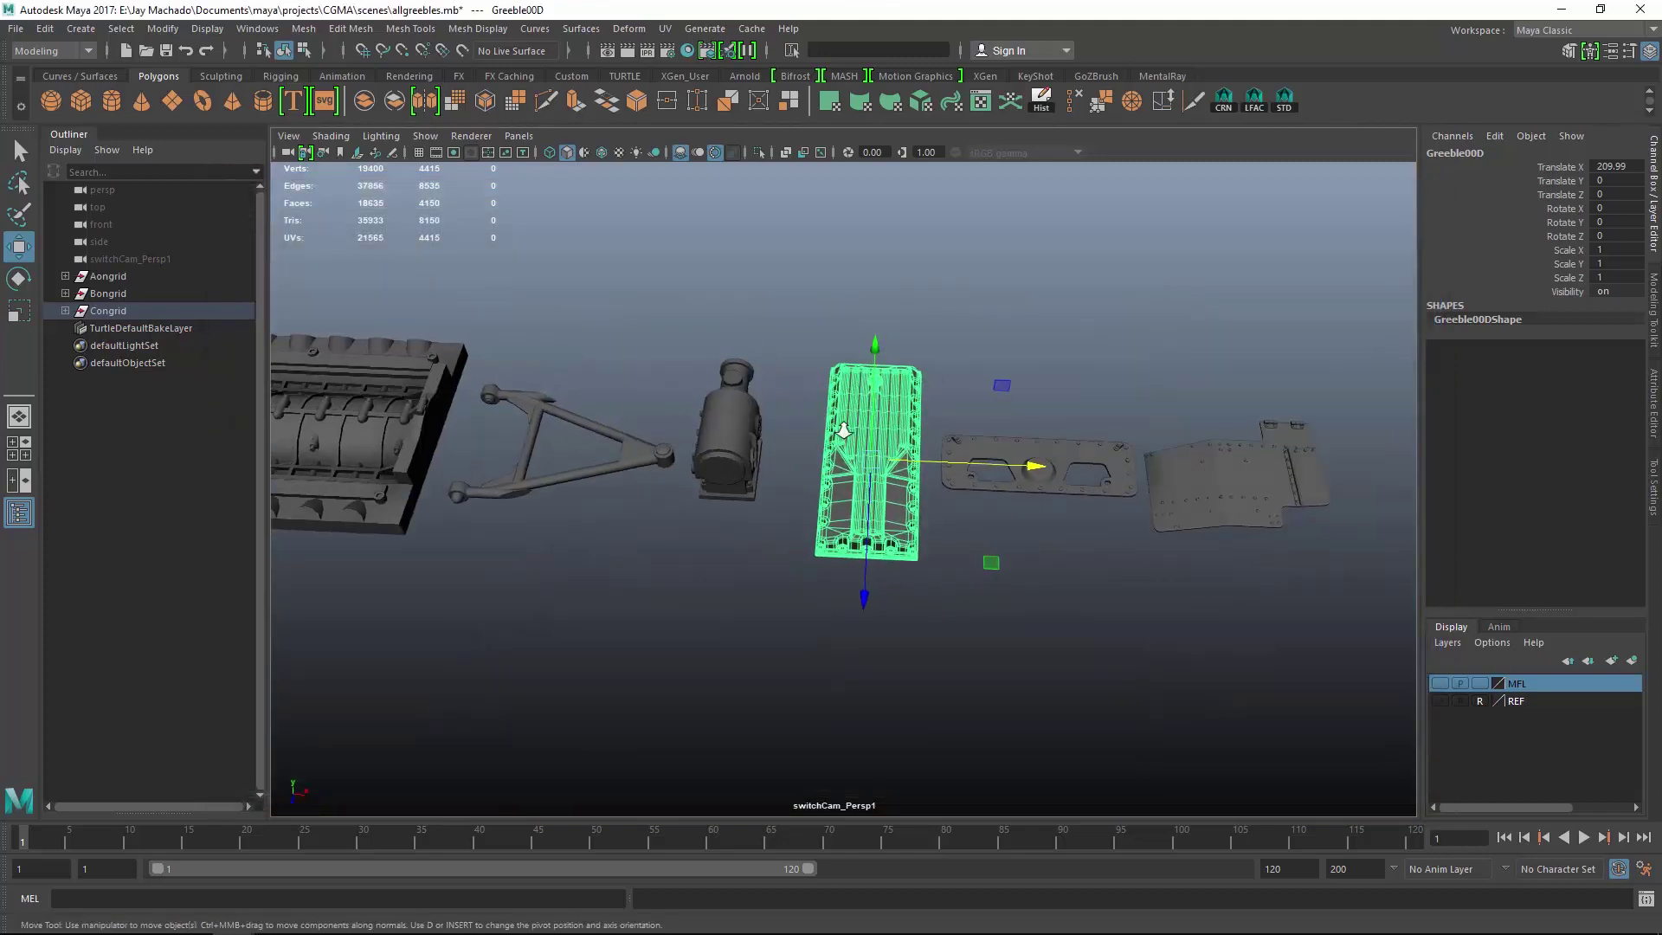
Look over the row of six greebles, select the large engine block and the triangular arm, and clear the selection.
{"action": "right_click_drag", "start_coordinate": [959, 366], "coordinate": [917, 355], "text": "alt"}
{"action": "left_click", "coordinate": [865, 346]}
{"action": "left_click_drag", "start_coordinate": [866, 346], "coordinate": [886, 348], "text": "alt"}
{"action": "left_click", "coordinate": [619, 315]}
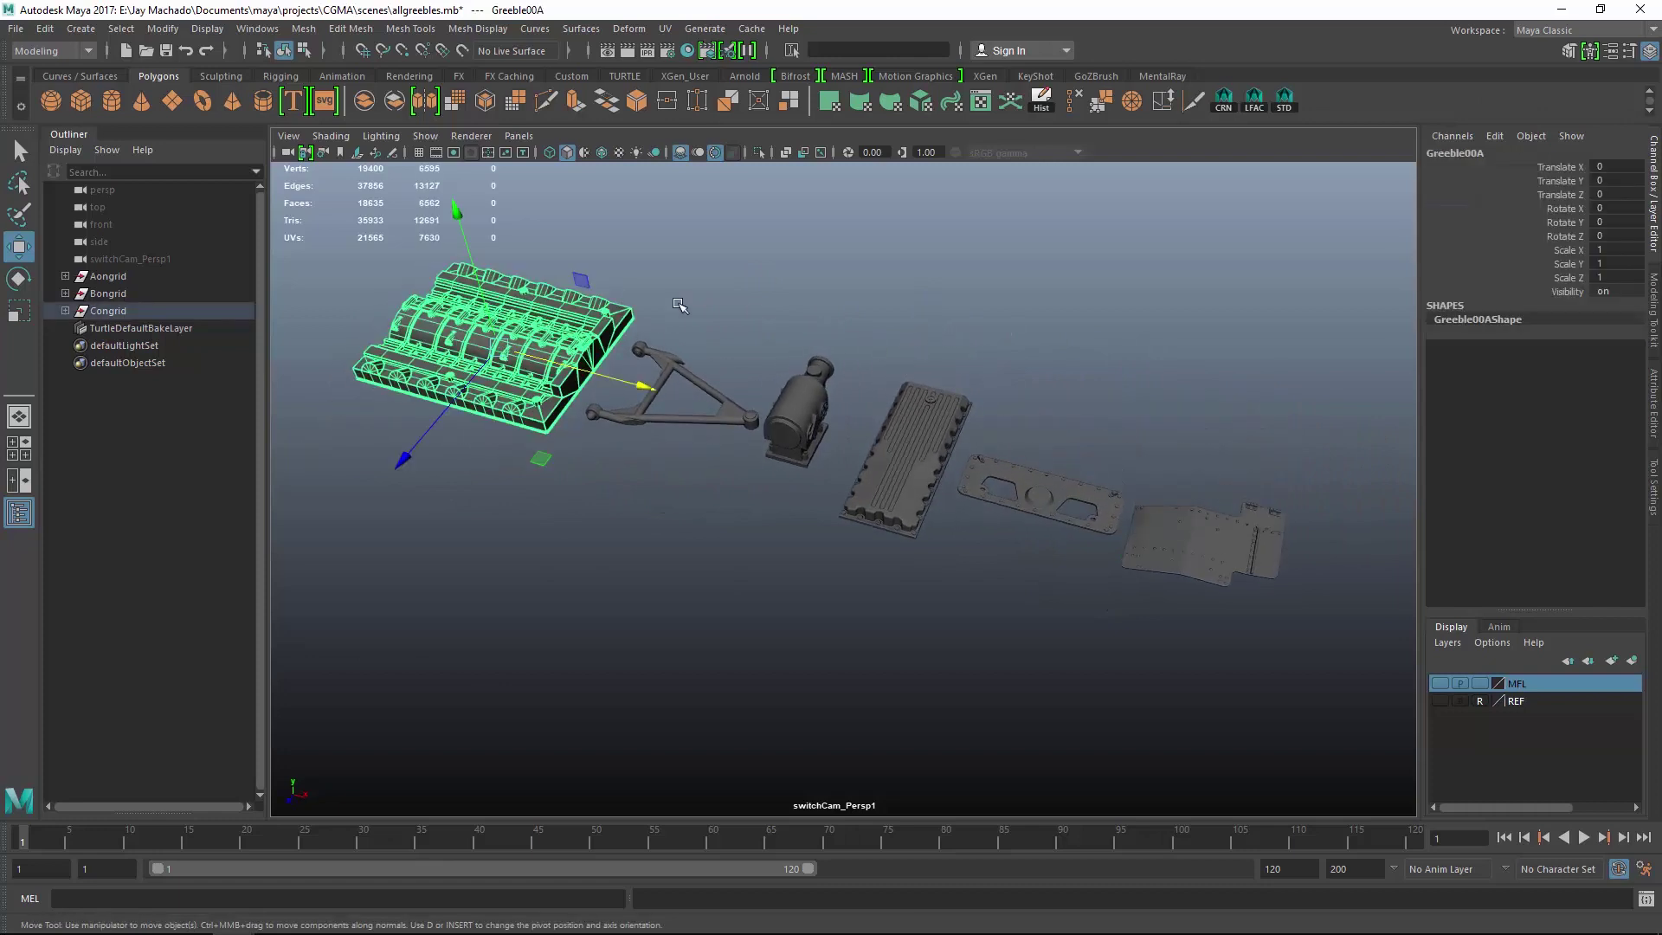
{"action": "left_click", "coordinate": [734, 424]}
{"action": "left_click", "coordinate": [993, 288]}
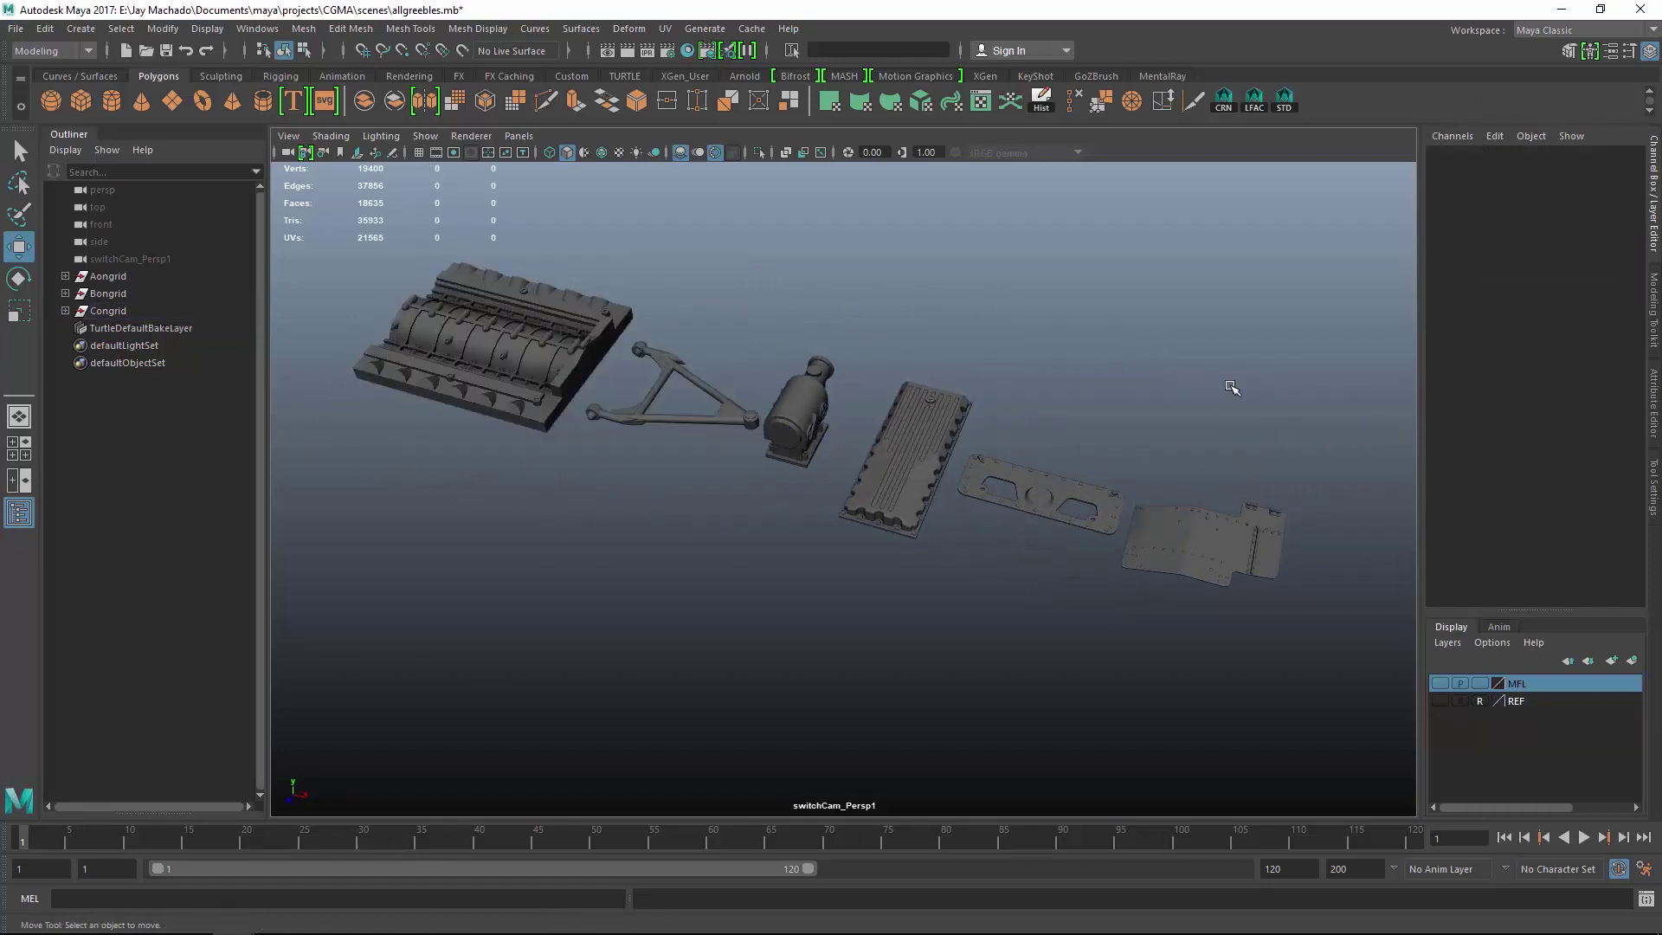
Show the MFL layer and select the slatted panel with raised brackets to inspect its geometry up close.
{"action": "left_click_drag", "start_coordinate": [1224, 386], "coordinate": [1238, 448], "text": "alt"}
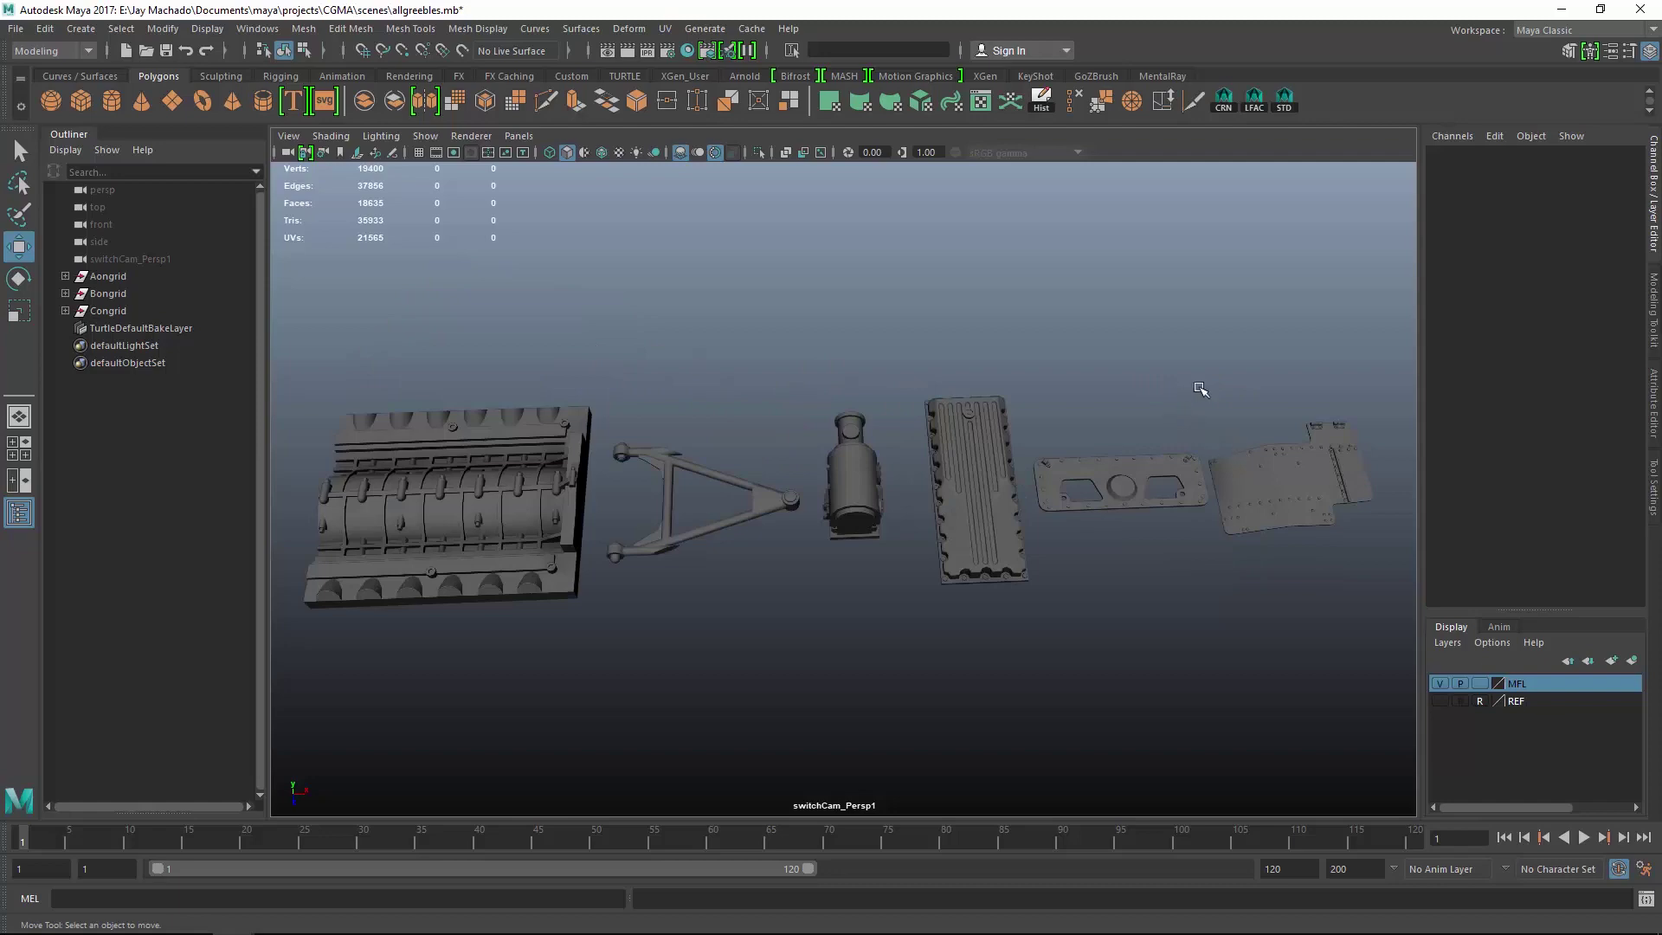
{"action": "right_click_drag", "start_coordinate": [1194, 378], "coordinate": [1159, 373], "text": "alt"}
{"action": "left_click_drag", "start_coordinate": [1159, 374], "coordinate": [953, 371], "text": "alt"}
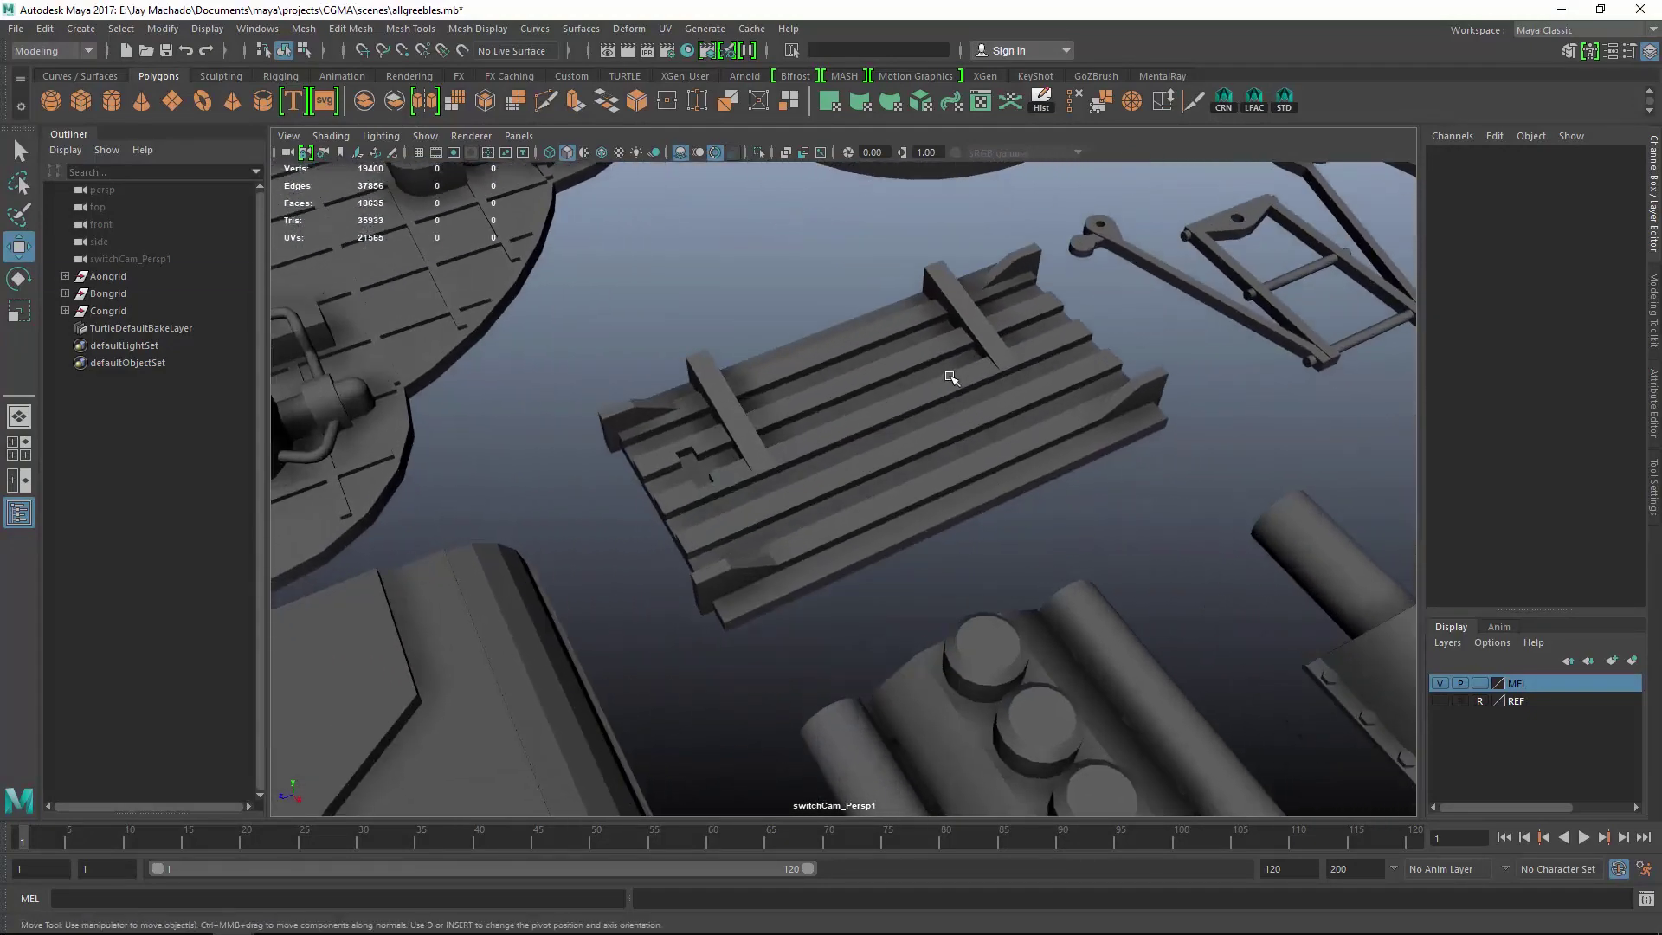
{"action": "left_click", "coordinate": [953, 371]}
{"action": "right_click_drag", "start_coordinate": [953, 371], "coordinate": [1079, 496], "text": "alt"}
{"action": "left_click_drag", "start_coordinate": [1080, 496], "coordinate": [564, 452], "text": "alt"}
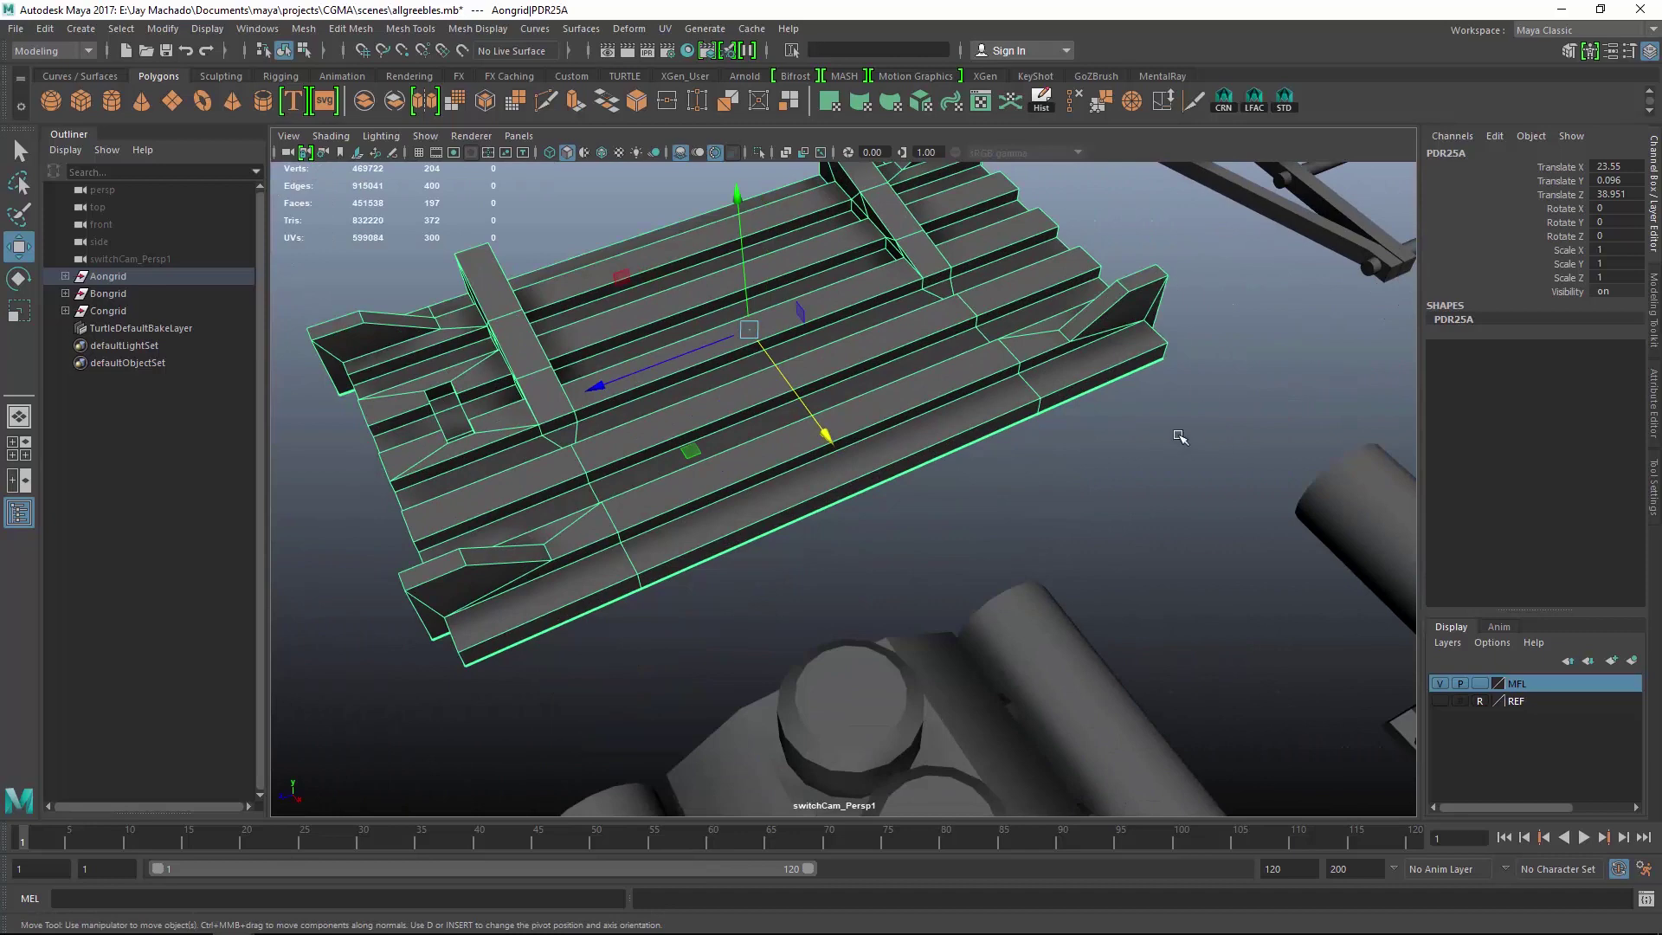
{"action": "scroll", "coordinate": [1203, 467], "scroll_direction": "down", "scroll_amount": 8}
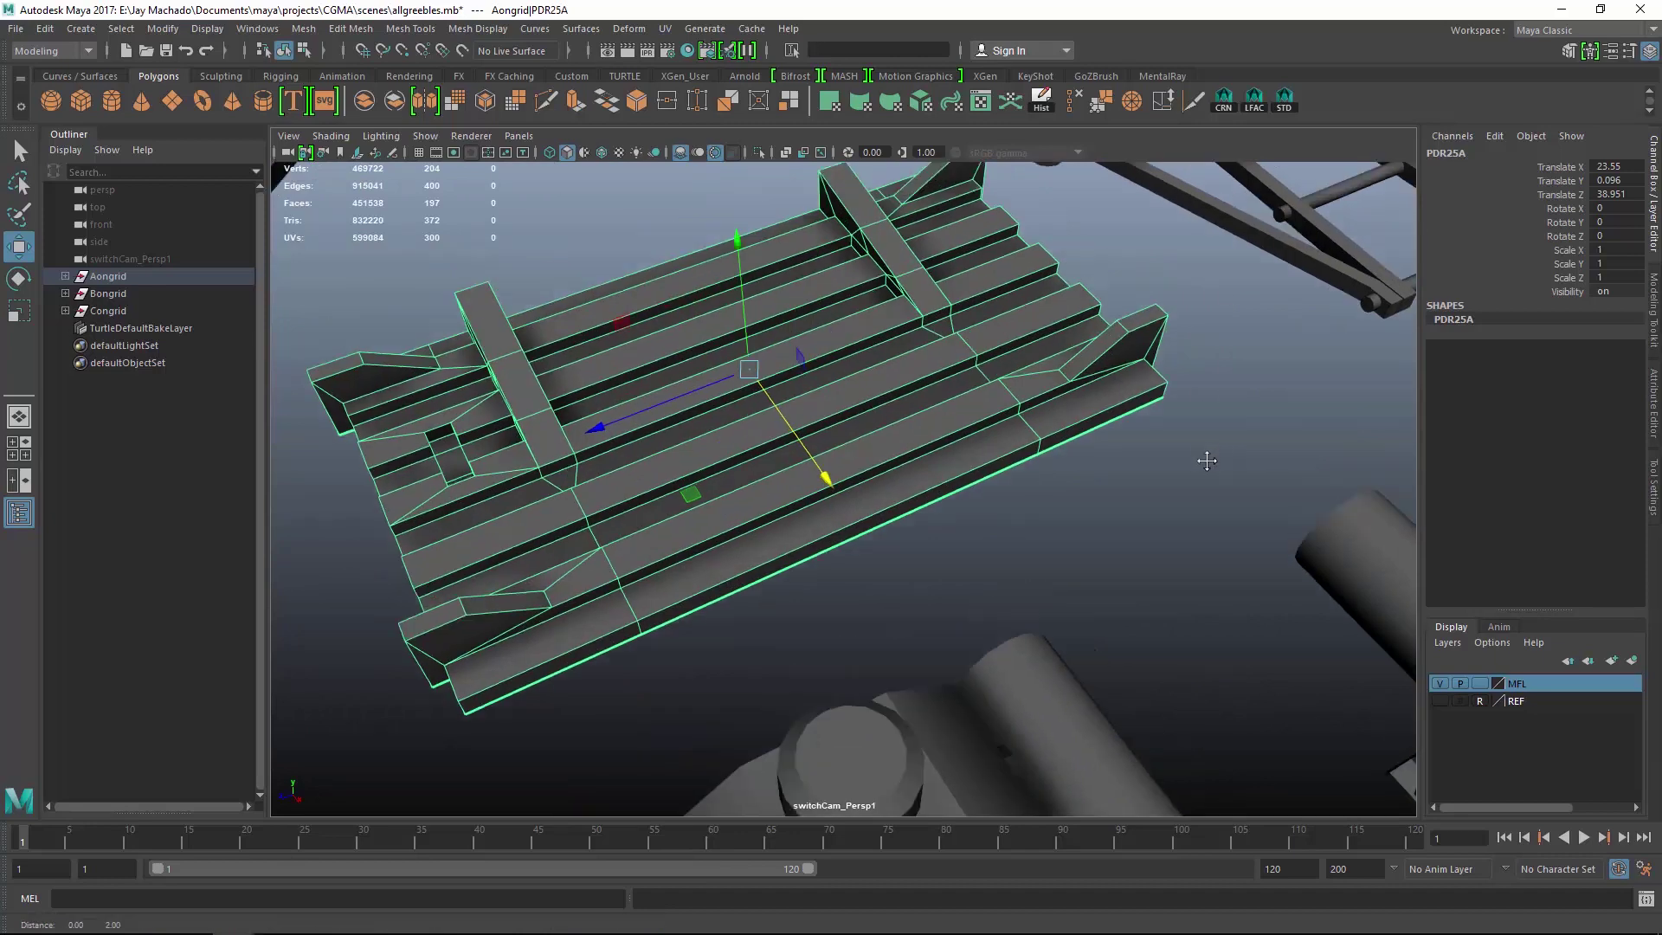
{"action": "middle_click_drag", "start_coordinate": [1187, 413], "coordinate": [1190, 421], "text": "alt"}
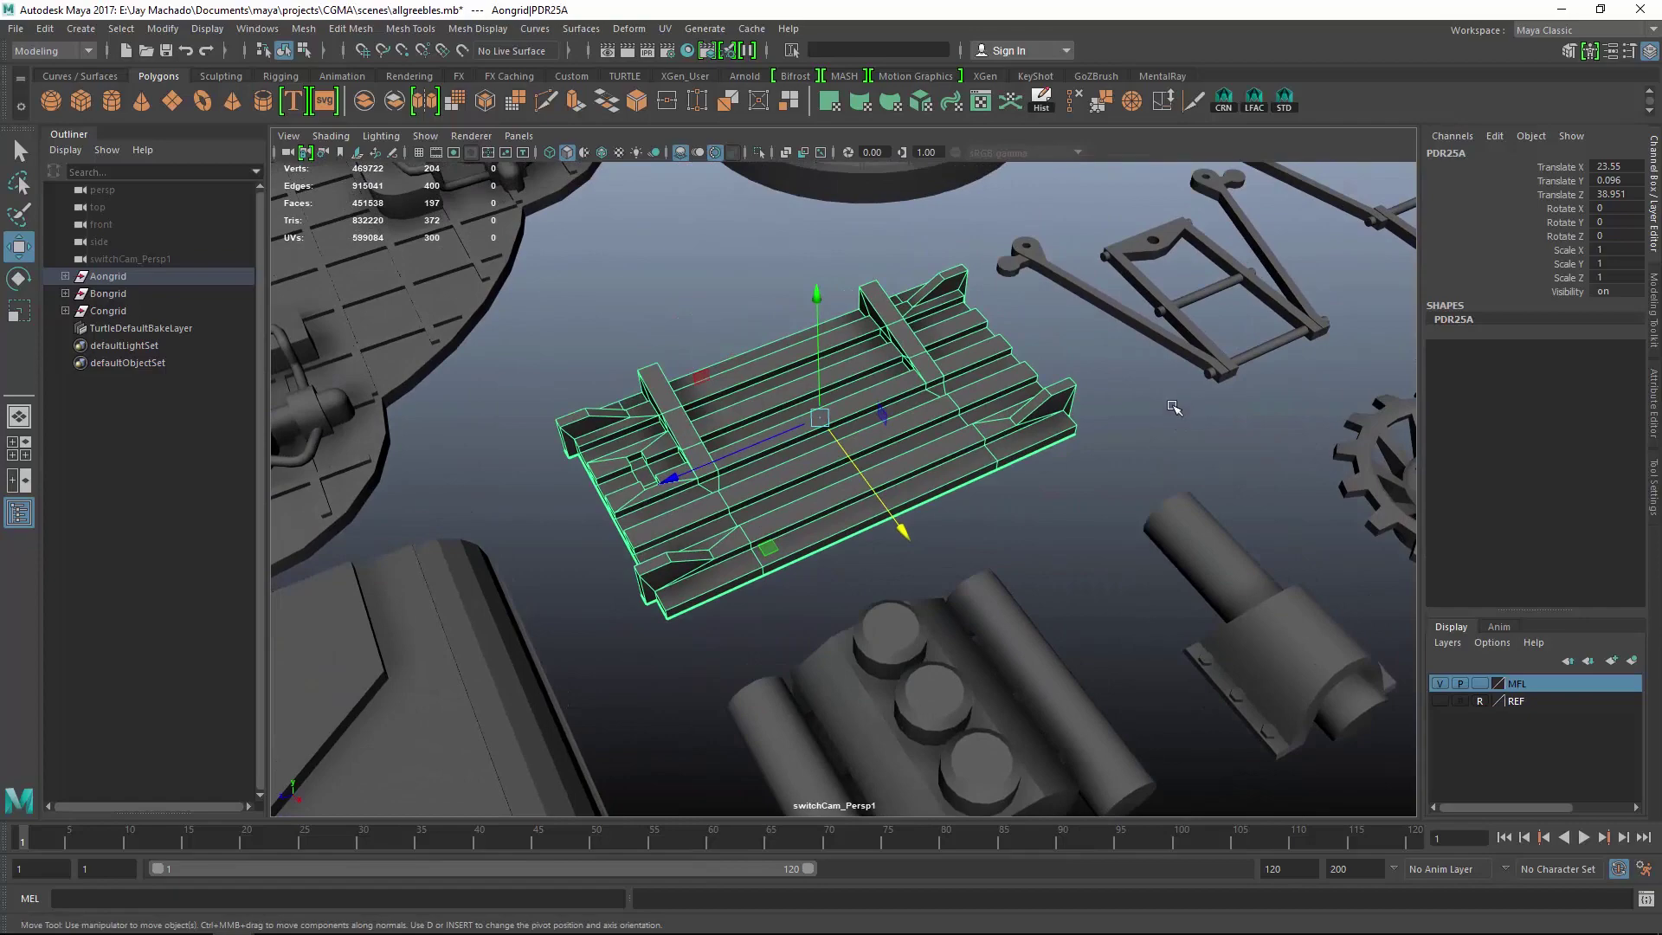
Clear the selection and survey the full greeble collection from above, along with the separate row of six greebles.
{"action": "left_click", "coordinate": [1174, 415]}
{"action": "right_click_drag", "start_coordinate": [1167, 428], "coordinate": [951, 346], "text": "alt"}
{"action": "middle_click_drag", "start_coordinate": [952, 346], "coordinate": [1038, 400], "text": "alt"}
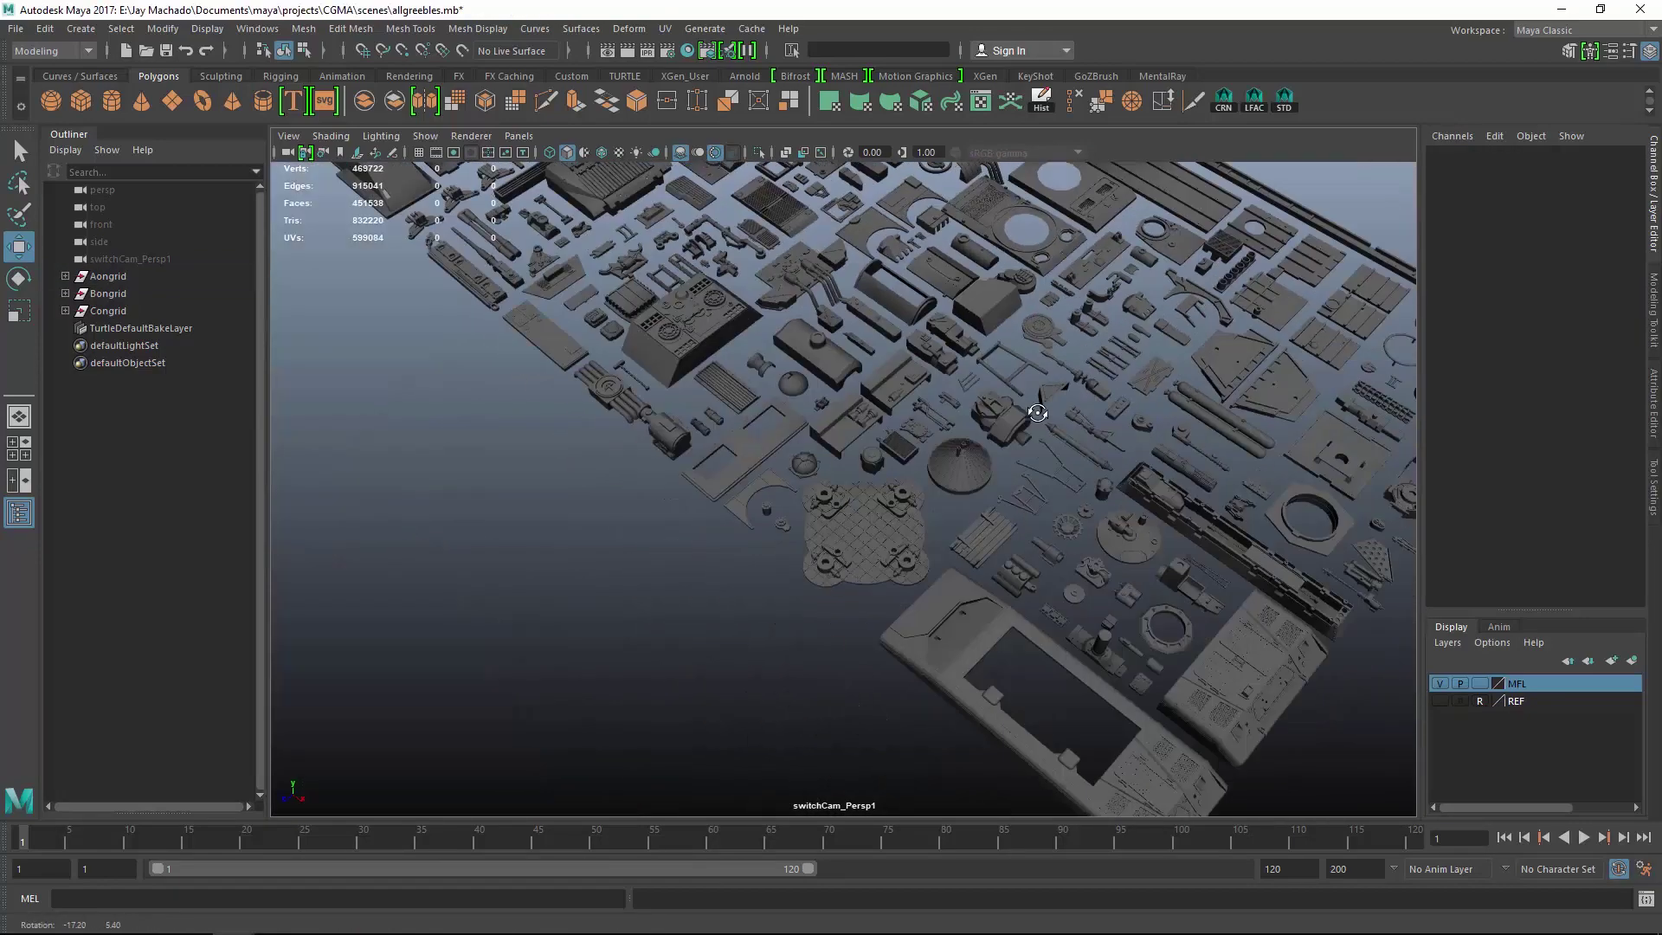
{"action": "left_click_drag", "start_coordinate": [1038, 401], "coordinate": [935, 397], "text": "alt"}
{"action": "middle_click_drag", "start_coordinate": [935, 397], "coordinate": [1039, 373], "text": "alt"}
{"action": "right_click_drag", "start_coordinate": [1039, 373], "coordinate": [883, 341], "text": "alt"}
{"action": "middle_click_drag", "start_coordinate": [883, 341], "coordinate": [1002, 363], "text": "alt"}
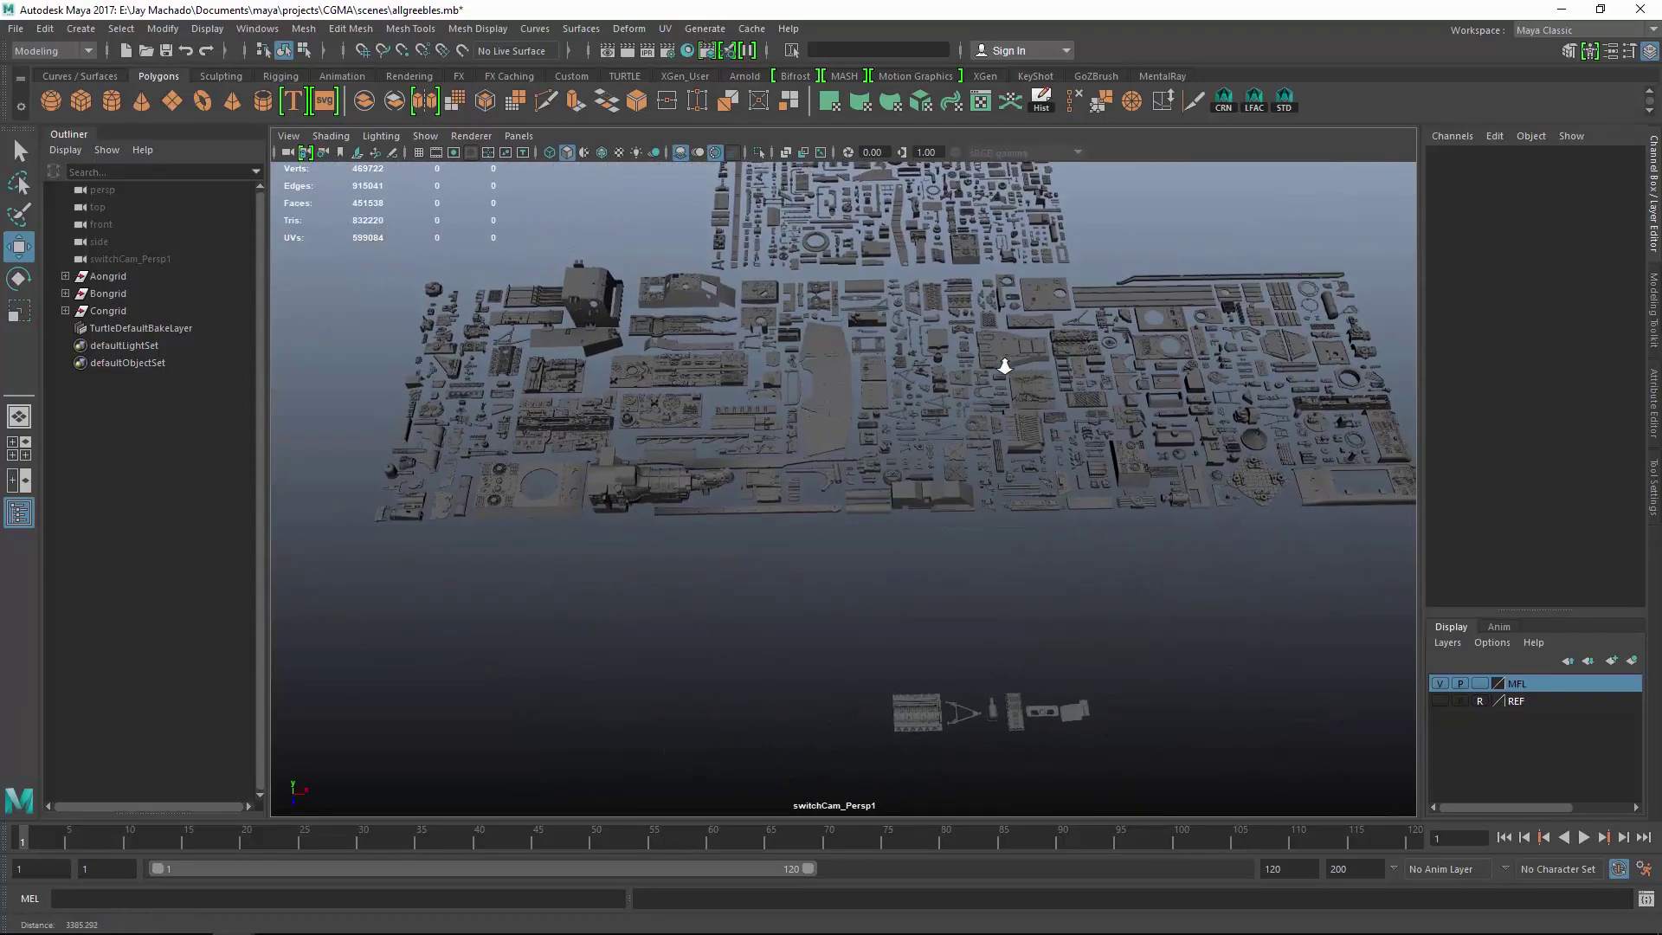
{"action": "right_click_drag", "start_coordinate": [1001, 363], "coordinate": [982, 357], "text": "alt"}
{"action": "middle_click_drag", "start_coordinate": [982, 357], "coordinate": [972, 408], "text": "alt"}
{"action": "mouse_move", "coordinate": [971, 408]}
{"action": "left_mouse_down", "text": "alt"}
{"action": "mouse_move", "coordinate": [976, 388]}
{"action": "mouse_move", "coordinate": [1001, 419]}
{"action": "mouse_move", "coordinate": [984, 427]}
{"action": "left_mouse_up", "text": "alt"}
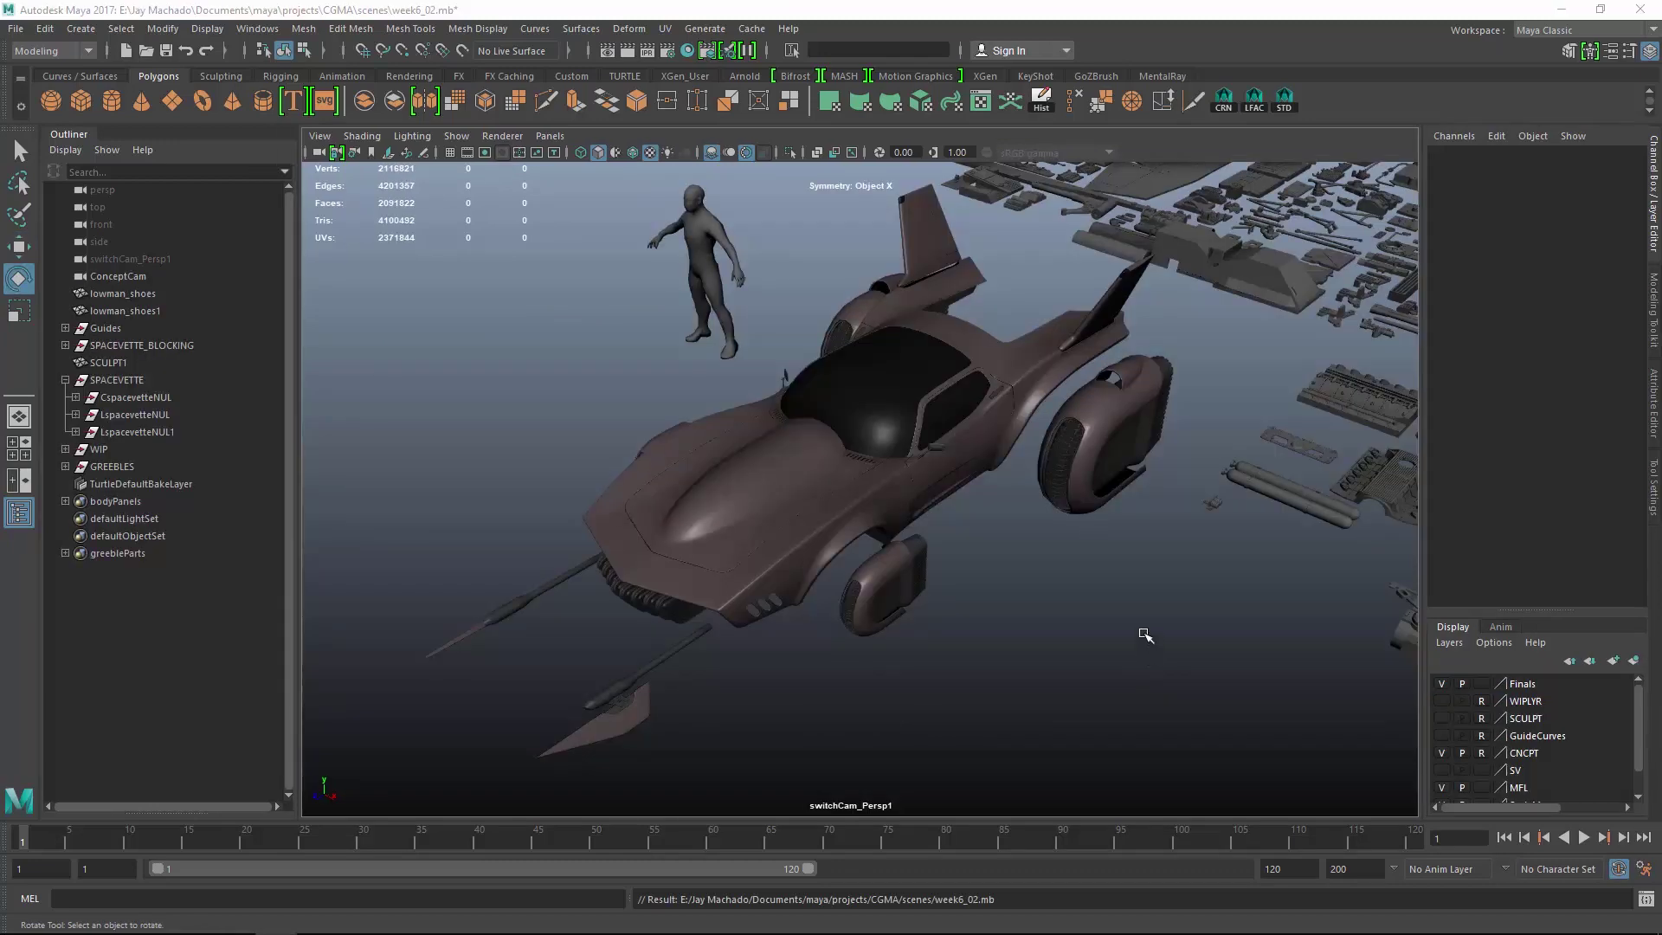
Look over the spacevette in the week6_02.mb scene together with the greeble collection laid out around it.
{"action": "right_click_drag", "start_coordinate": [1237, 597], "coordinate": [935, 542], "text": "alt"}
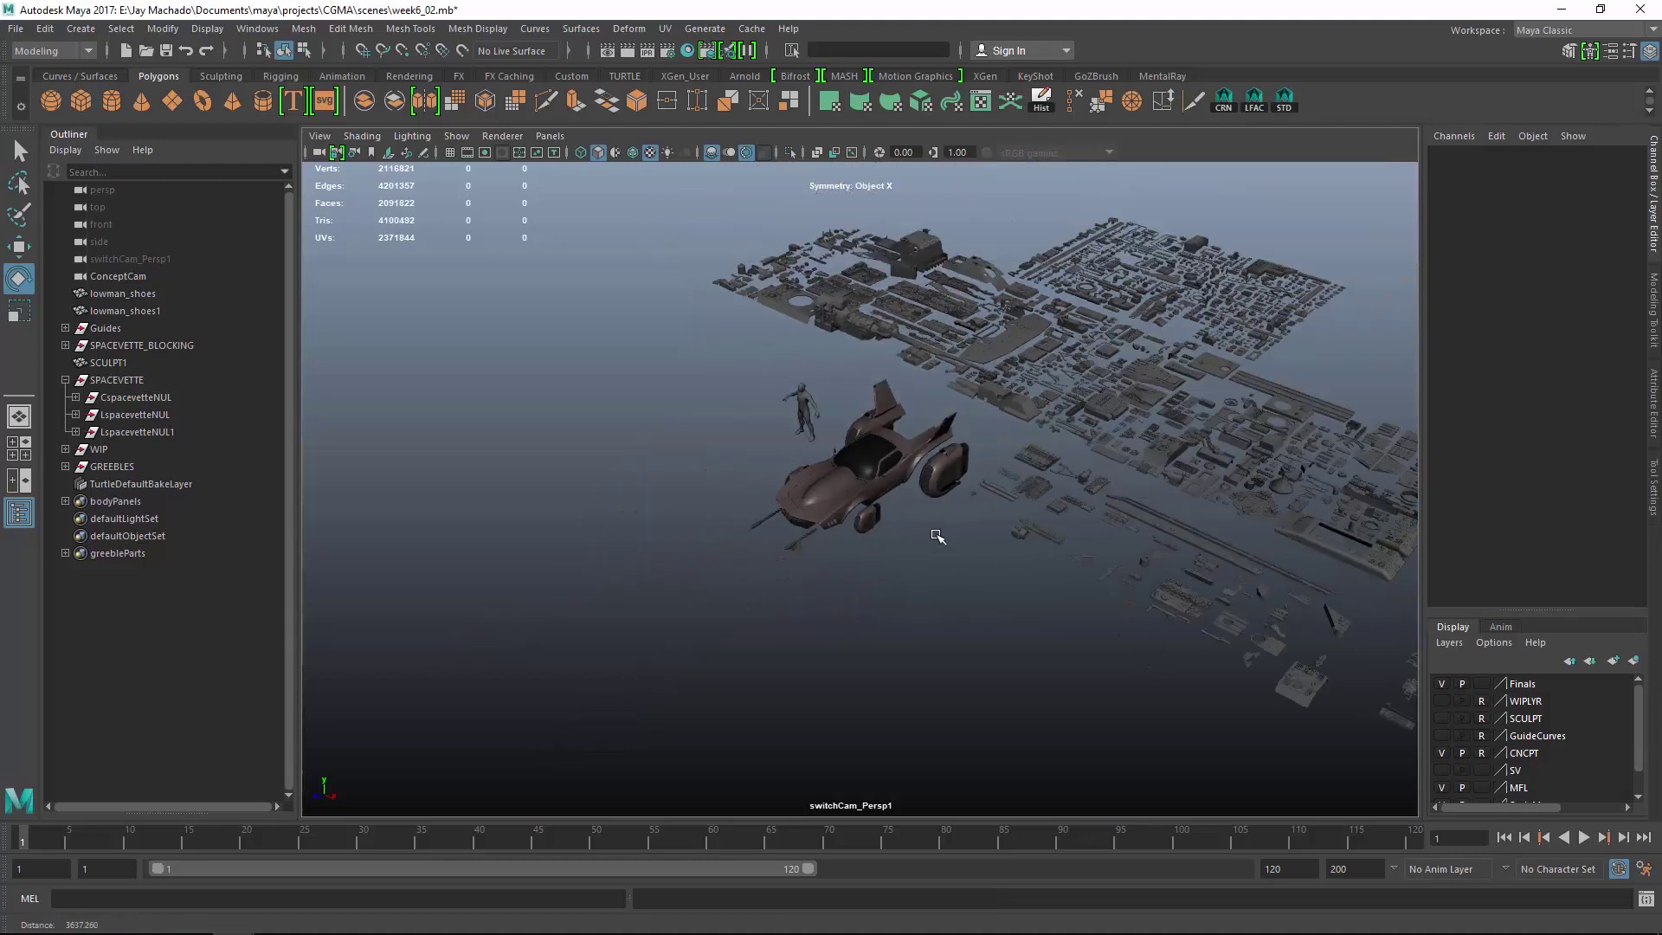
{"action": "mouse_move", "coordinate": [934, 542]}
{"action": "left_mouse_down", "text": "alt"}
{"action": "mouse_move", "coordinate": [891, 564]}
{"action": "mouse_move", "coordinate": [987, 547]}
{"action": "mouse_move", "coordinate": [962, 527]}
{"action": "left_mouse_up", "text": "alt"}
{"action": "right_click_drag", "start_coordinate": [963, 526], "coordinate": [1016, 594], "text": "alt"}
{"action": "right_click_drag", "start_coordinate": [906, 570], "coordinate": [1001, 635], "text": "alt"}
{"action": "mouse_move", "coordinate": [1000, 634]}
{"action": "left_mouse_down", "text": "alt"}
{"action": "mouse_move", "coordinate": [1038, 660]}
{"action": "mouse_move", "coordinate": [1001, 531]}
{"action": "mouse_move", "coordinate": [1012, 637]}
{"action": "left_mouse_up", "text": "alt"}
{"action": "right_click_drag", "start_coordinate": [1013, 638], "coordinate": [1057, 708], "text": "alt"}
{"action": "middle_click_drag", "start_coordinate": [1057, 709], "coordinate": [1061, 719], "text": "alt"}
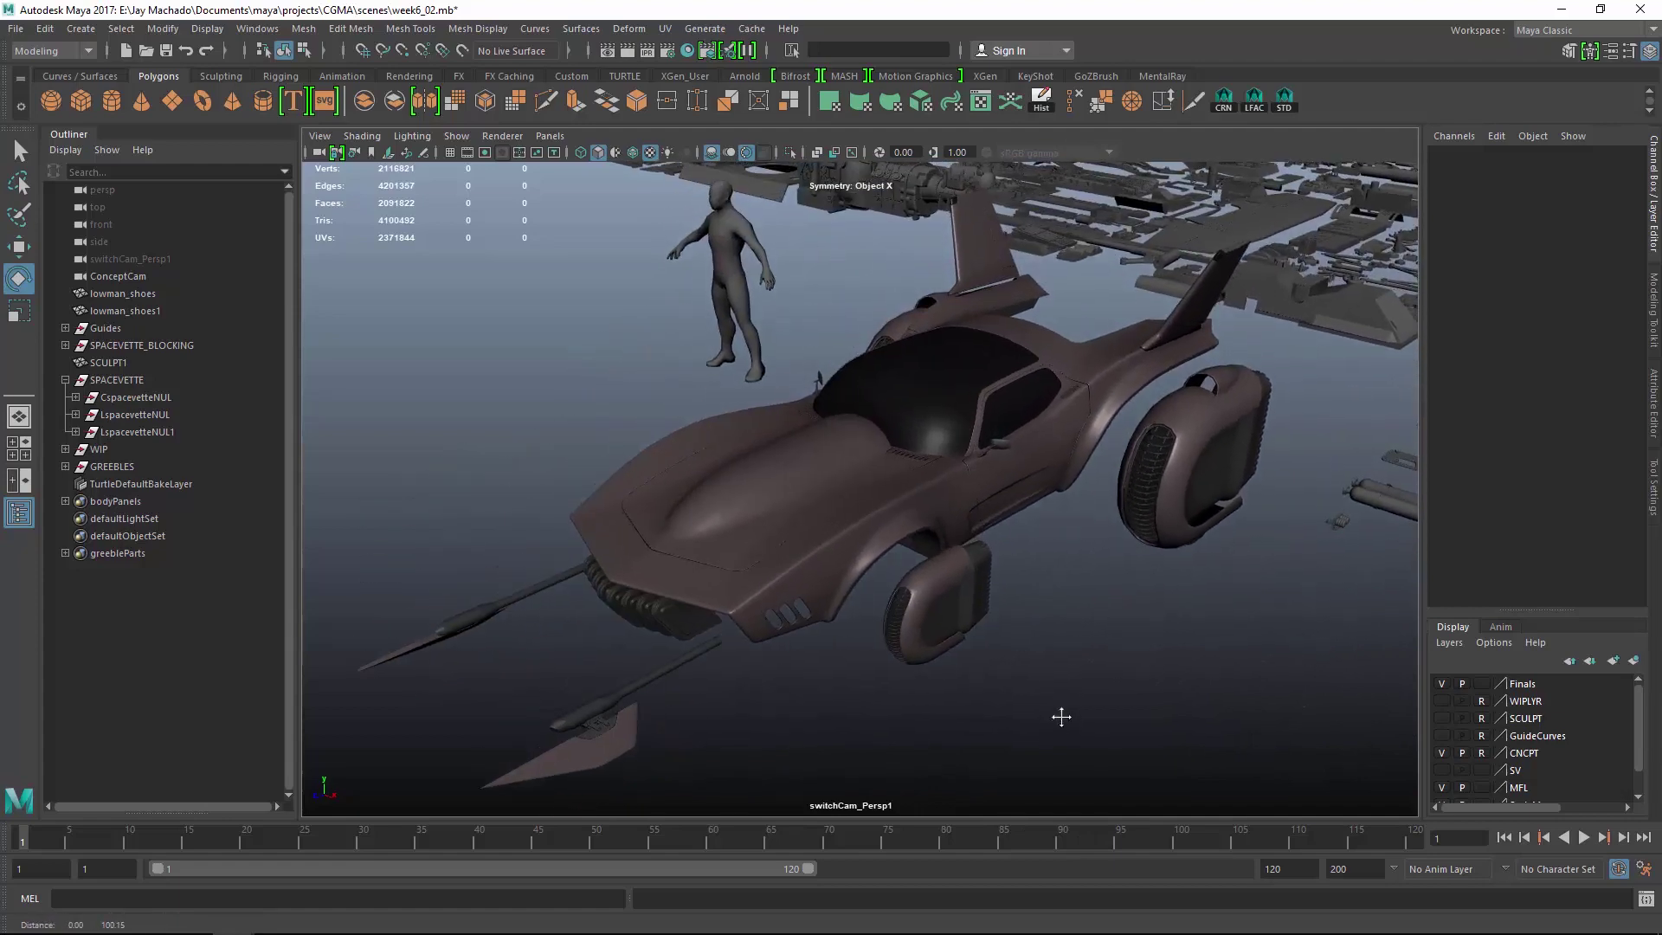
{"action": "left_click_drag", "start_coordinate": [1061, 719], "coordinate": [1036, 681], "text": "alt"}
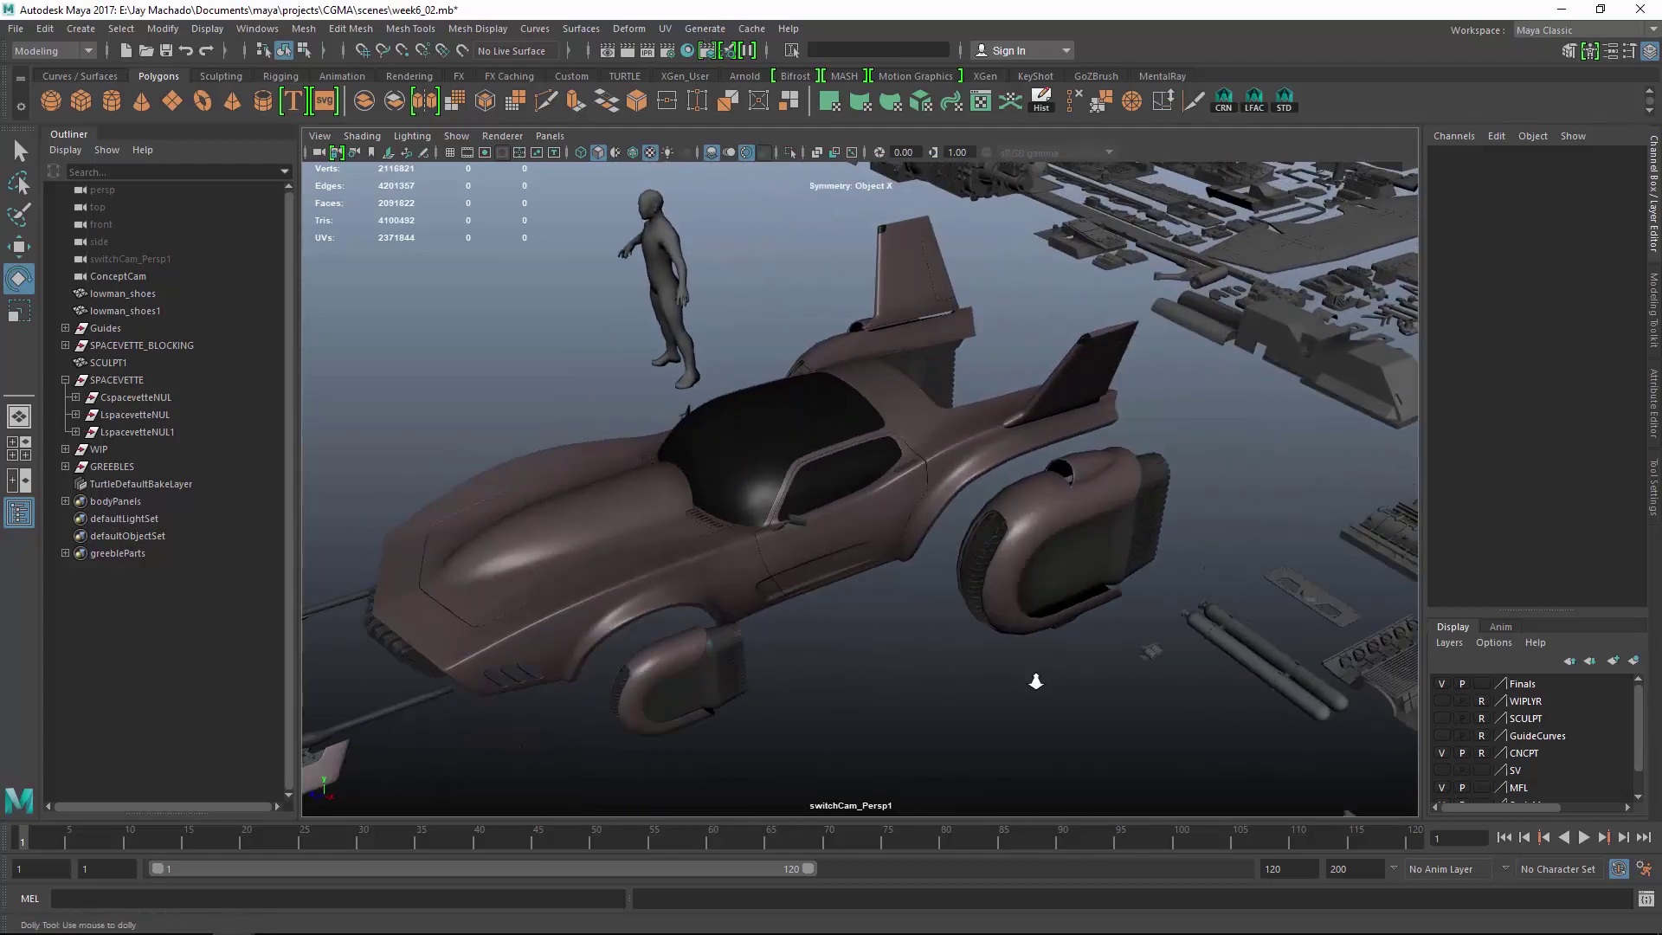
{"action": "right_click_drag", "start_coordinate": [1036, 681], "coordinate": [1073, 702], "text": "alt"}
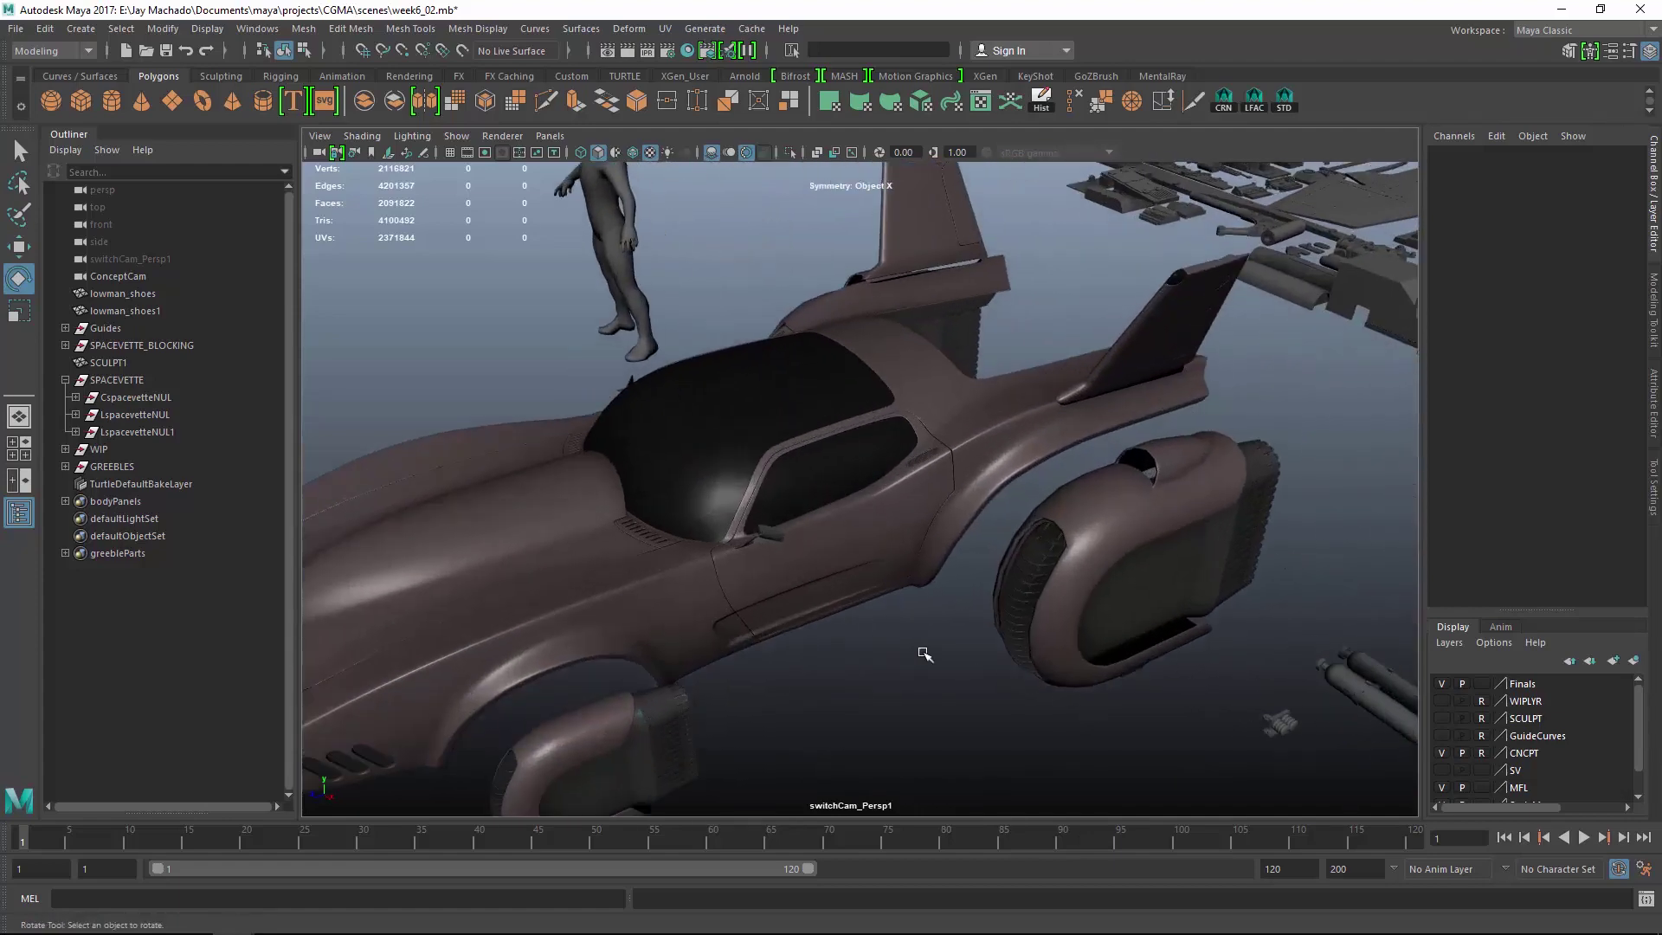
Inspect the spacevette's side and rear engine up close and select the main rear engine part.
{"action": "middle_click_drag", "start_coordinate": [923, 652], "coordinate": [912, 605], "text": "alt"}
{"action": "right_click_drag", "start_coordinate": [913, 605], "coordinate": [946, 627], "text": "alt"}
{"action": "left_click_drag", "start_coordinate": [927, 613], "coordinate": [807, 608], "text": "alt"}
{"action": "left_click", "coordinate": [853, 575]}
{"action": "middle_click_drag", "start_coordinate": [908, 581], "coordinate": [1368, 576], "text": "alt"}
{"action": "left_click_drag", "start_coordinate": [813, 609], "coordinate": [874, 616], "text": "alt"}
Select the whole grille group of the front engine pod and isolate it in the viewport.
{"action": "middle_click_drag", "start_coordinate": [693, 610], "coordinate": [584, 610], "text": "alt"}
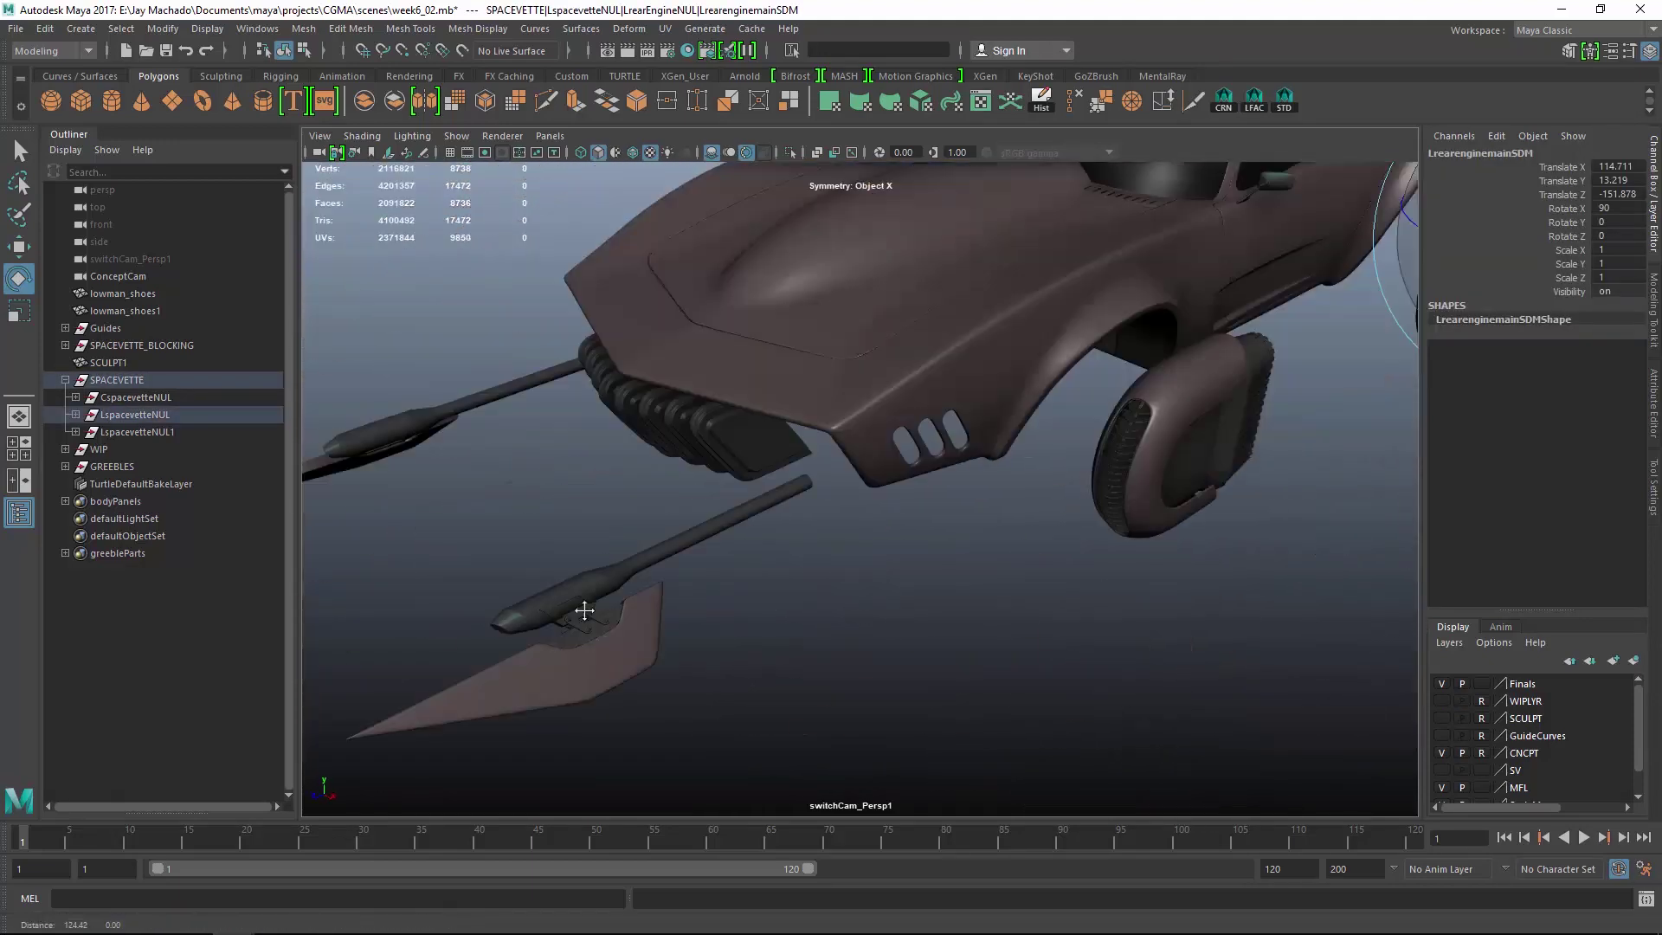
{"action": "left_click_drag", "start_coordinate": [584, 610], "coordinate": [848, 617], "text": "alt"}
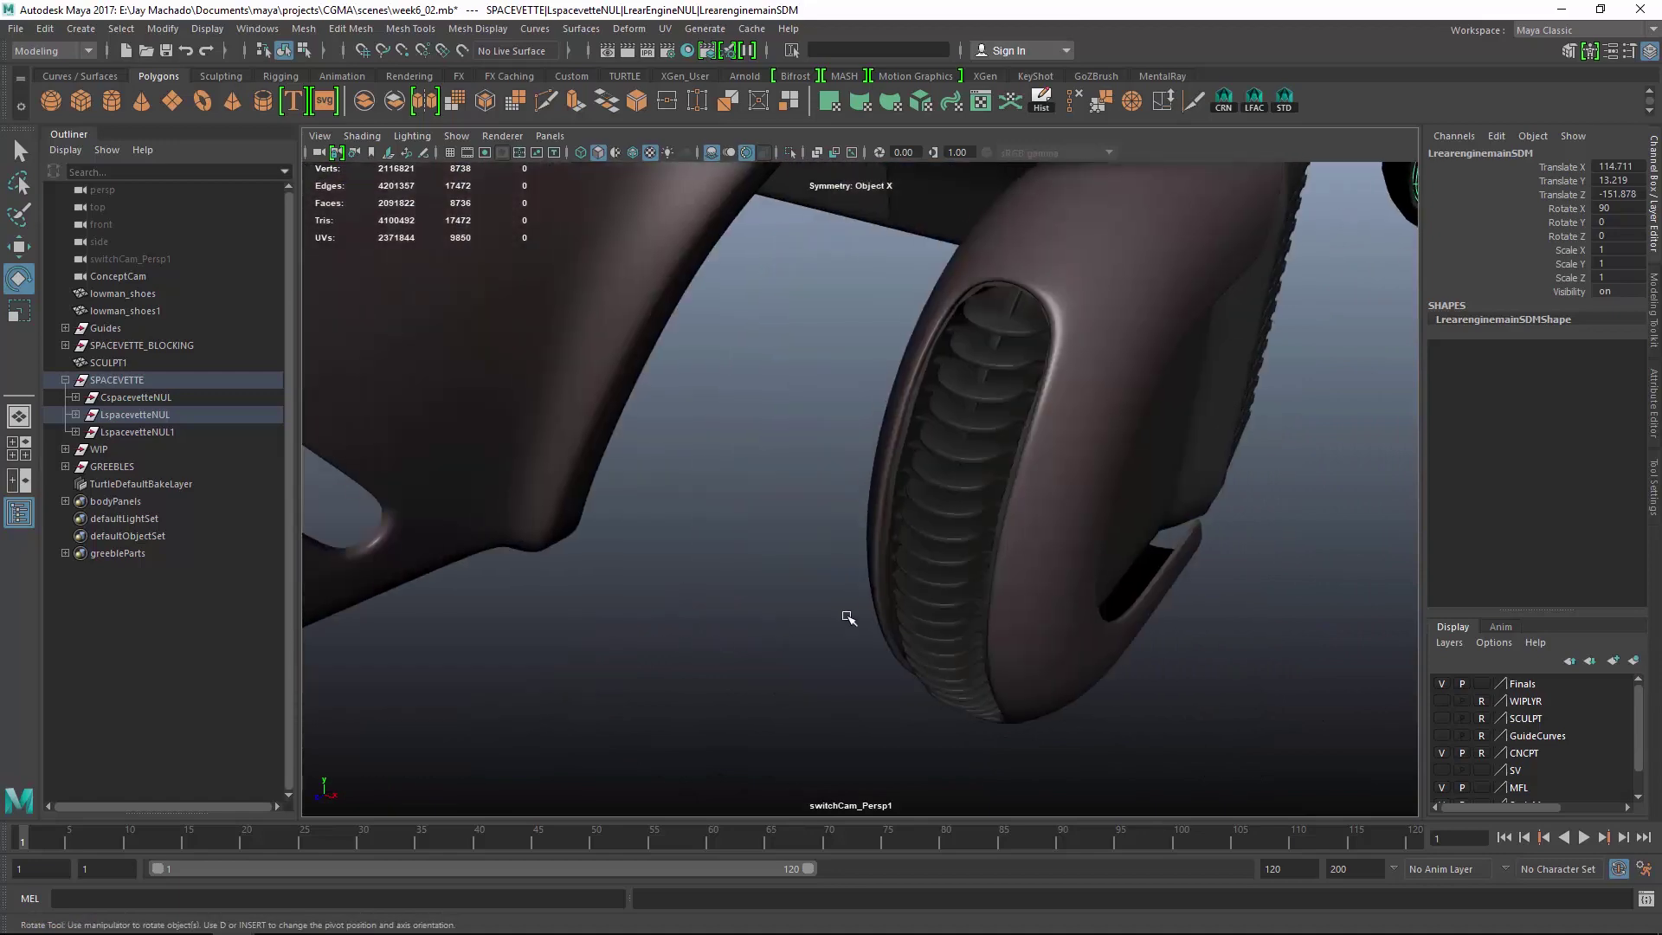
{"action": "left_click", "coordinate": [1025, 337]}
{"action": "key", "text": "Up"}
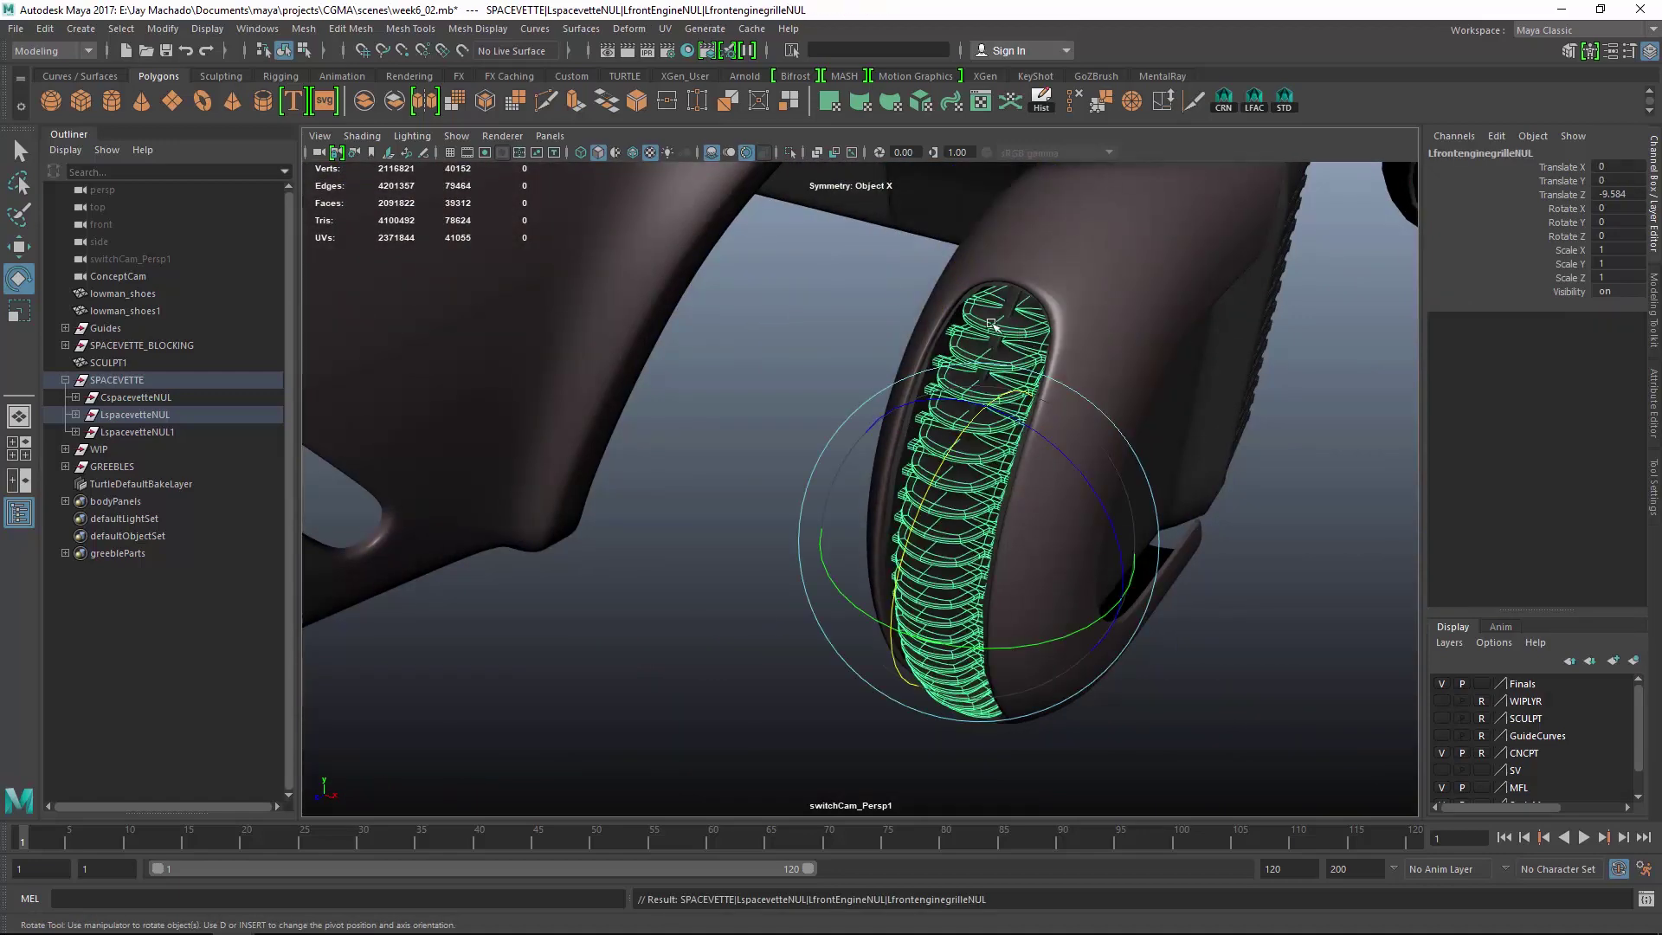
{"action": "left_click", "coordinate": [789, 152]}
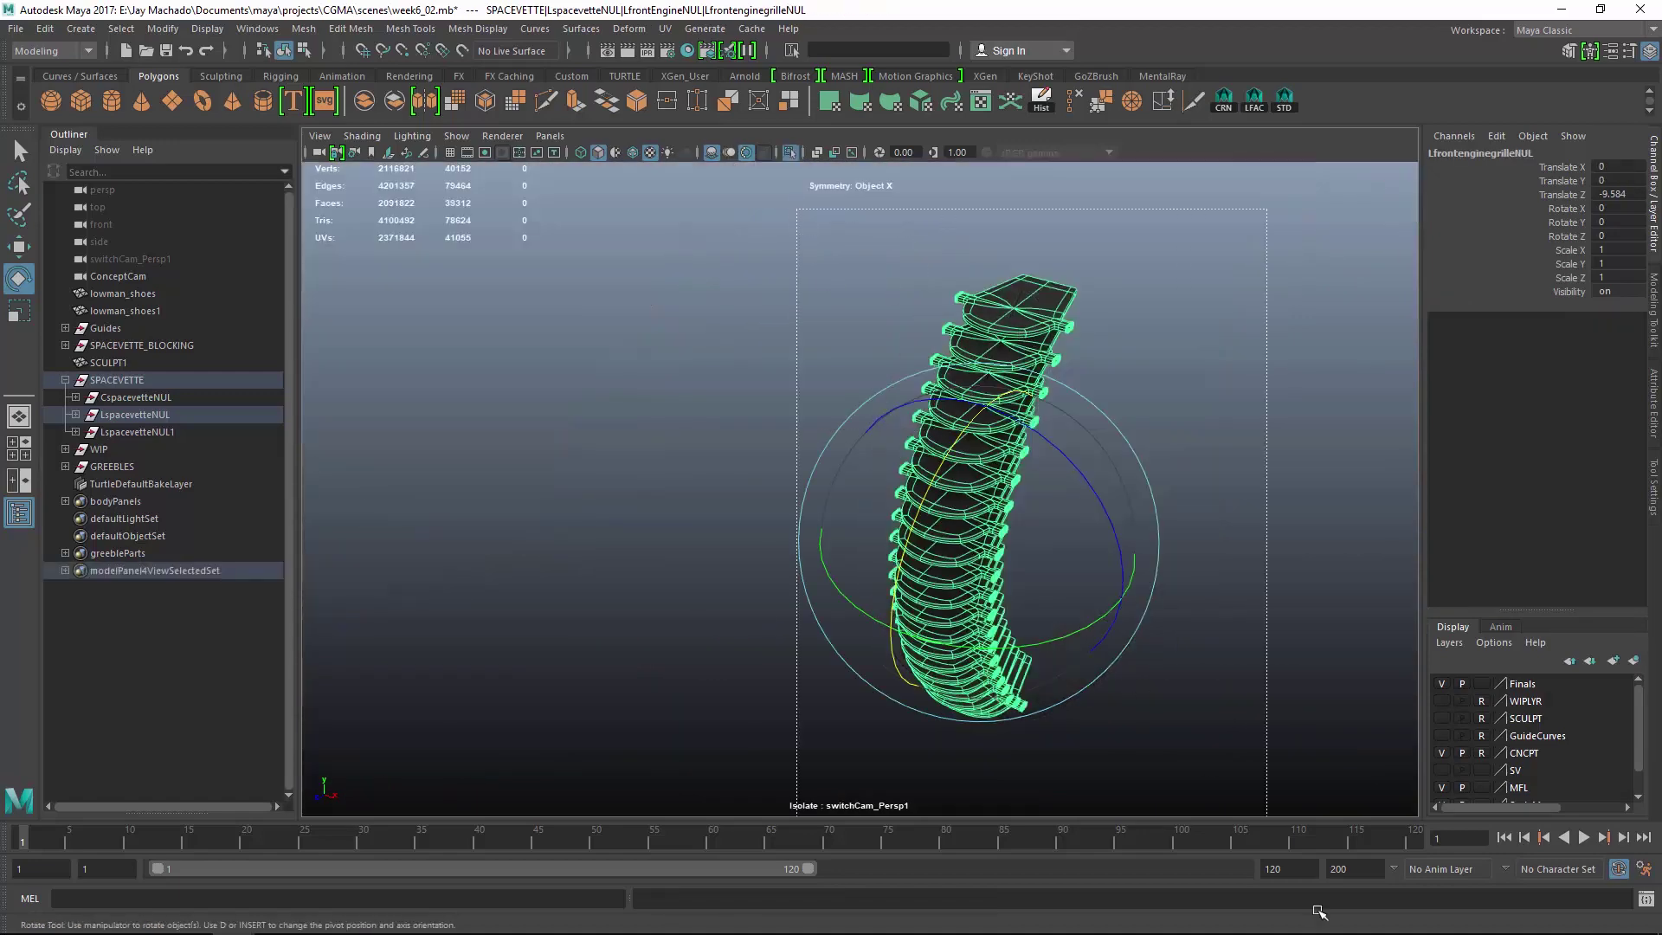
Select the individual grille pieces inside the front engine group, exit isolation, rotate them about -1.14° in X and deselect.
{"action": "key", "text": "Down"}
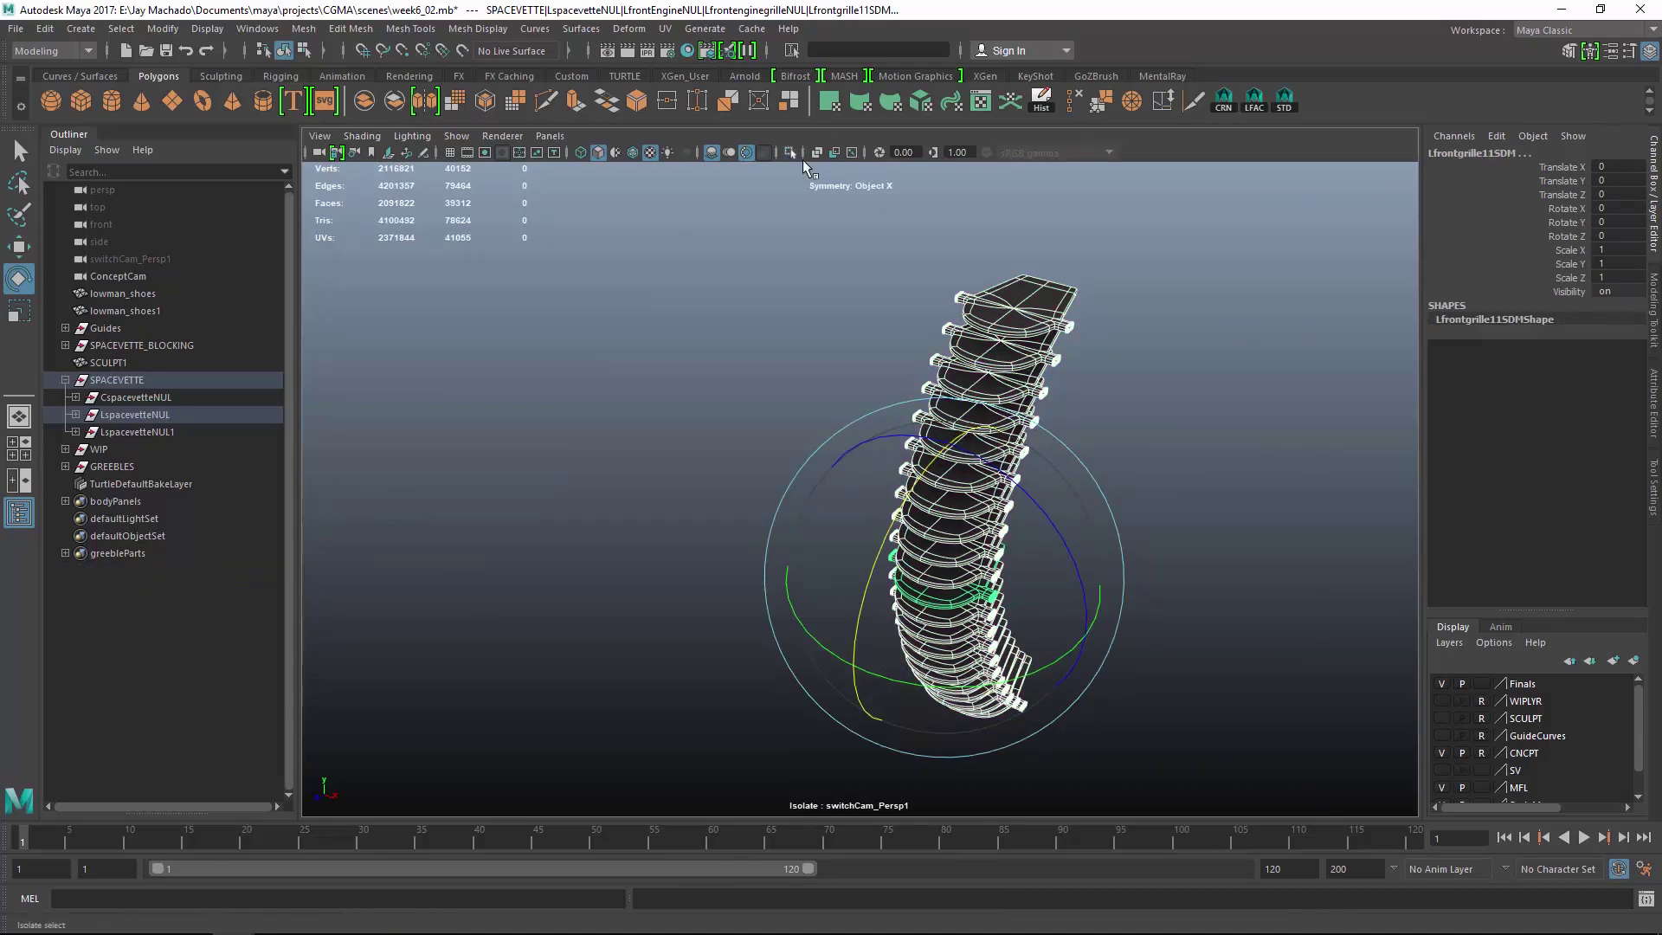
{"action": "left_click", "coordinate": [790, 152]}
{"action": "mouse_move", "coordinate": [900, 506]}
{"action": "left_mouse_down"}
{"action": "mouse_move", "coordinate": [907, 526]}
{"action": "mouse_move", "coordinate": [912, 485]}
{"action": "left_mouse_up"}
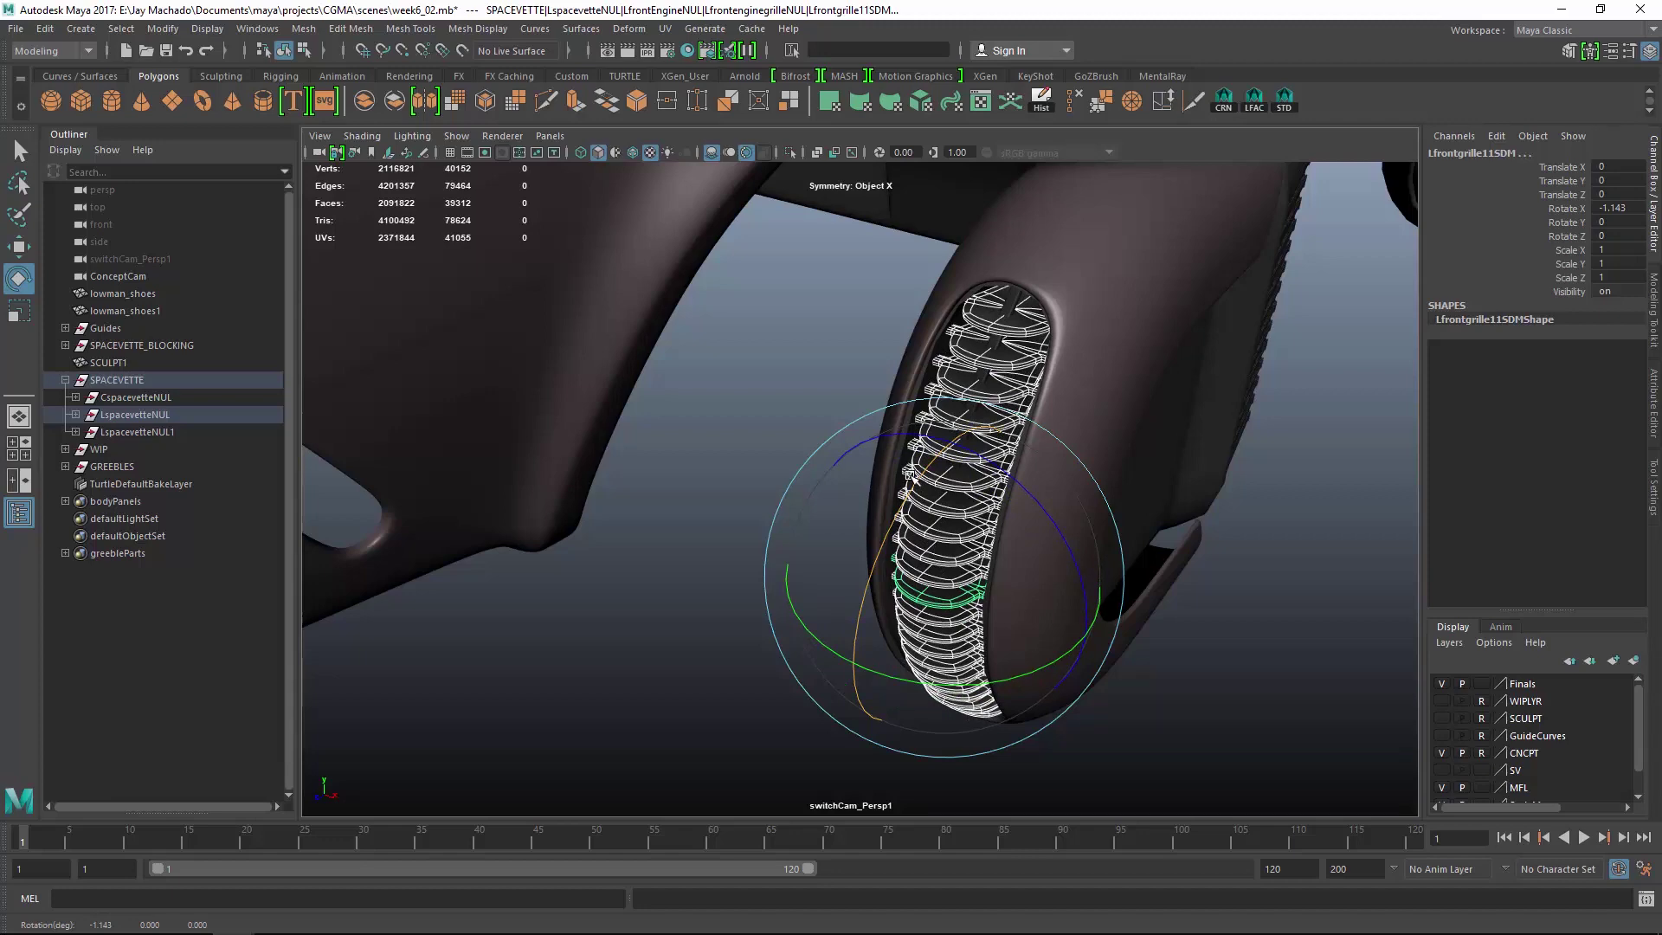
{"action": "left_click", "coordinate": [1228, 690]}
Inspect the spacevette's front engine pod, cockpit side and nose with its row of grille blocks from several angles.
{"action": "left_click_drag", "start_coordinate": [1228, 689], "coordinate": [868, 623], "text": "alt"}
{"action": "right_click_drag", "start_coordinate": [868, 623], "coordinate": [988, 680], "text": "alt"}
{"action": "left_click_drag", "start_coordinate": [988, 679], "coordinate": [1241, 292], "text": "alt"}
{"action": "right_click_drag", "start_coordinate": [1092, 511], "coordinate": [916, 493], "text": "alt"}
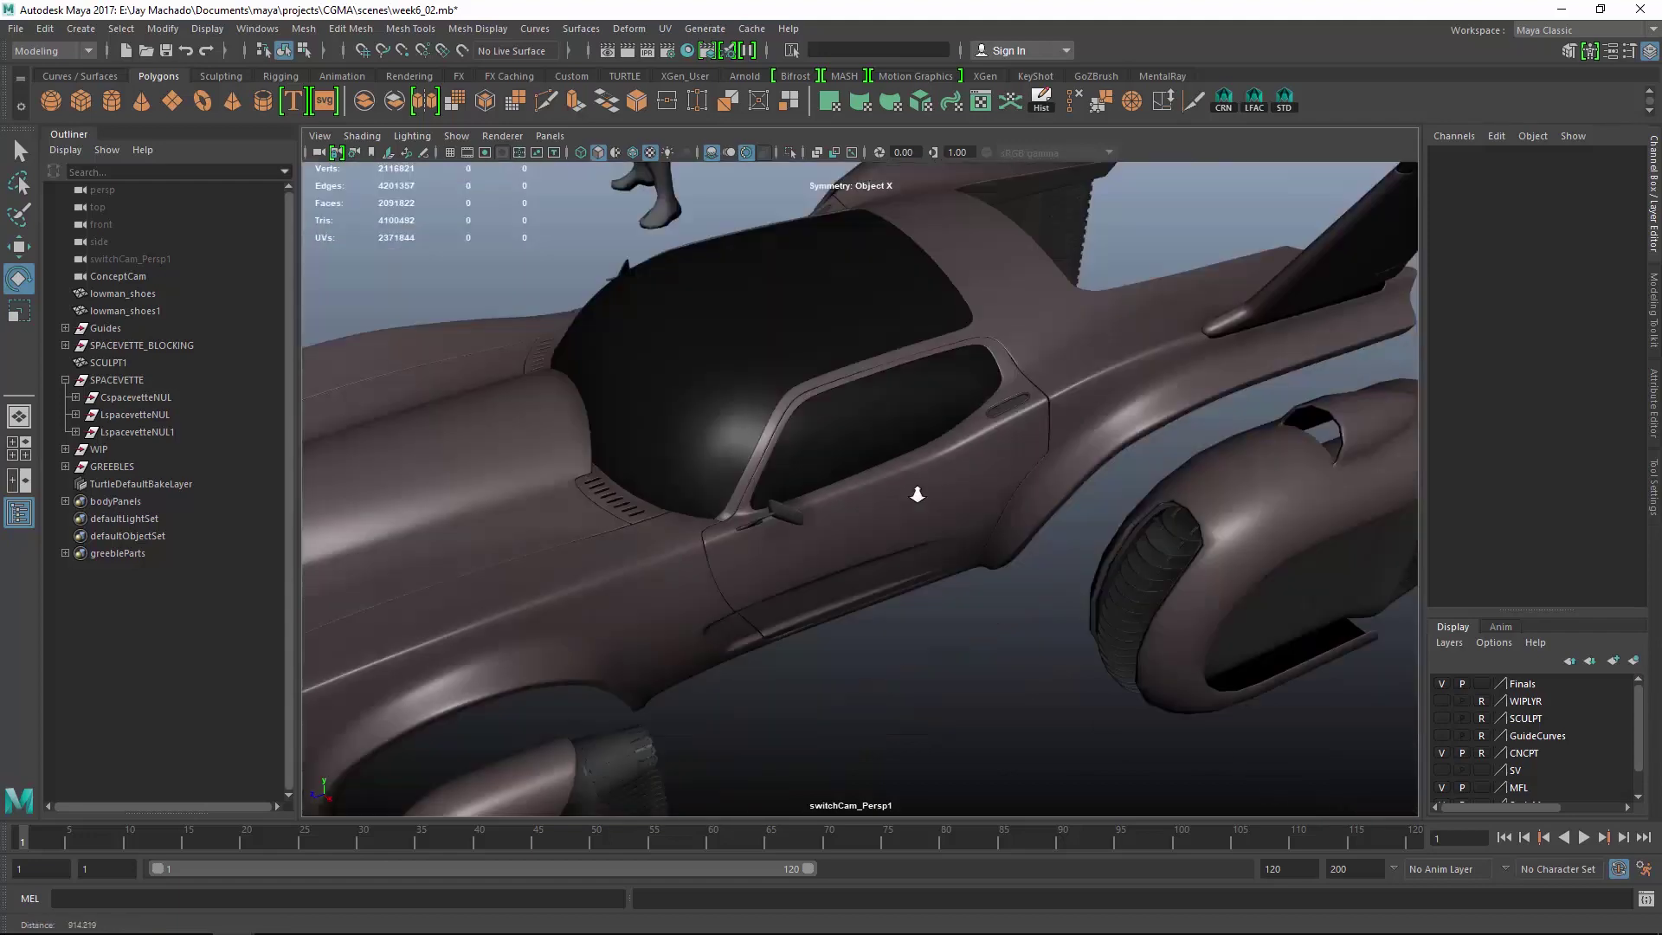
{"action": "middle_click_drag", "start_coordinate": [916, 493], "coordinate": [894, 476], "text": "alt"}
{"action": "left_click_drag", "start_coordinate": [894, 475], "coordinate": [926, 436], "text": "alt"}
{"action": "middle_click_drag", "start_coordinate": [919, 472], "coordinate": [1006, 523], "text": "alt"}
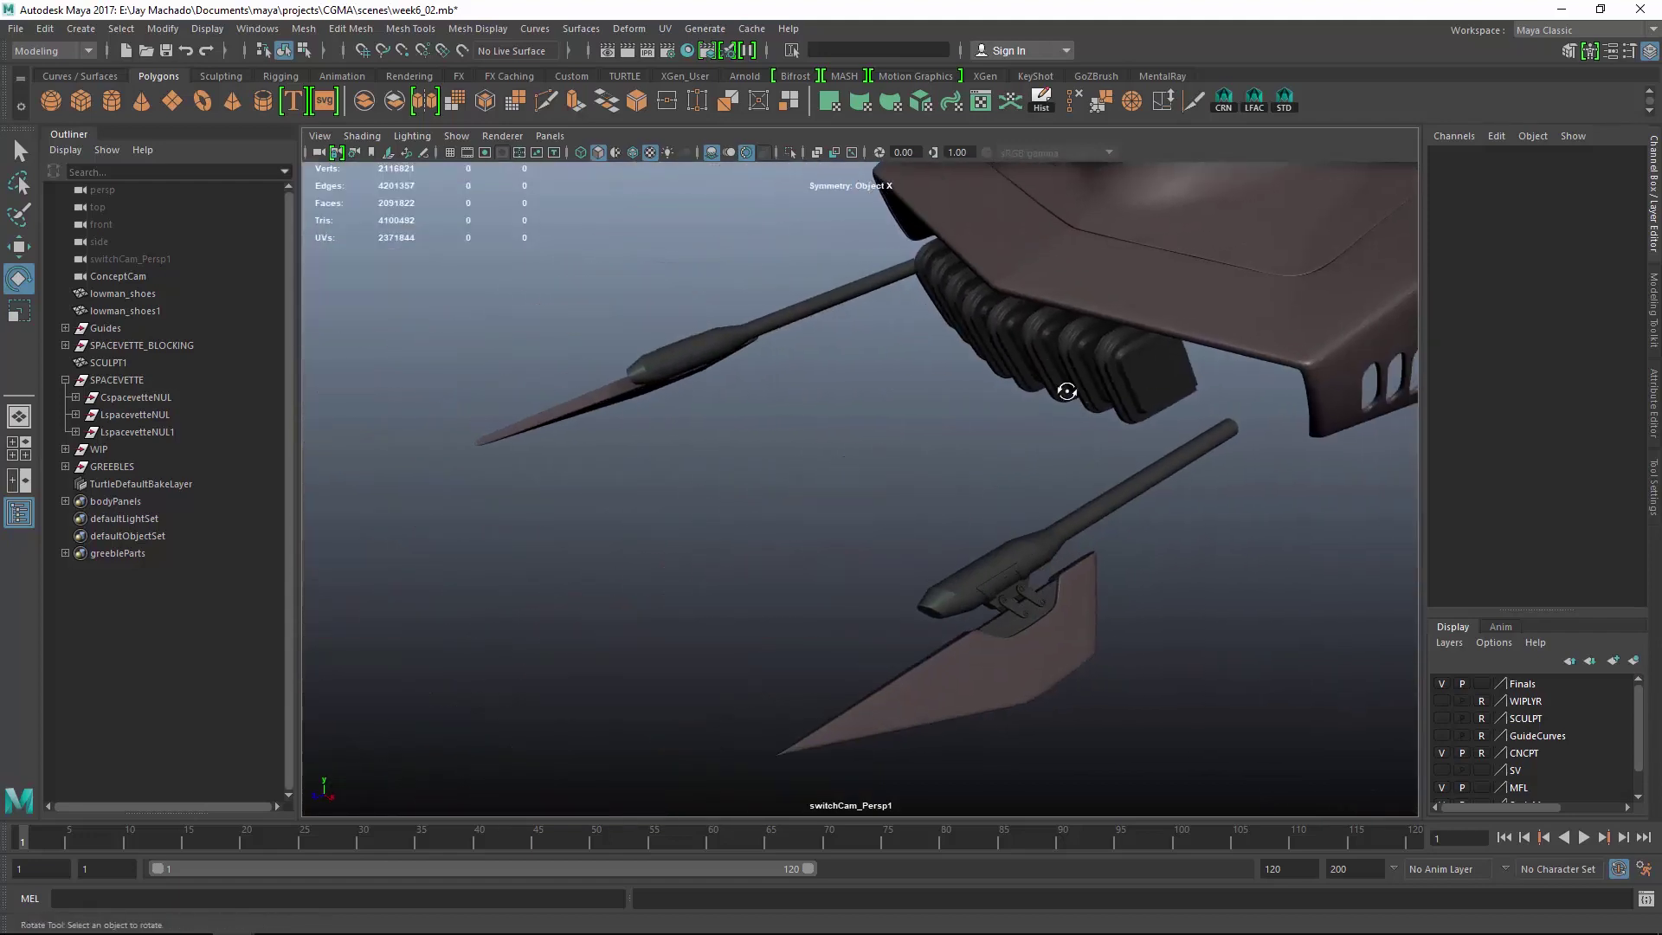
{"action": "left_click_drag", "start_coordinate": [1066, 391], "coordinate": [921, 325], "text": "alt"}
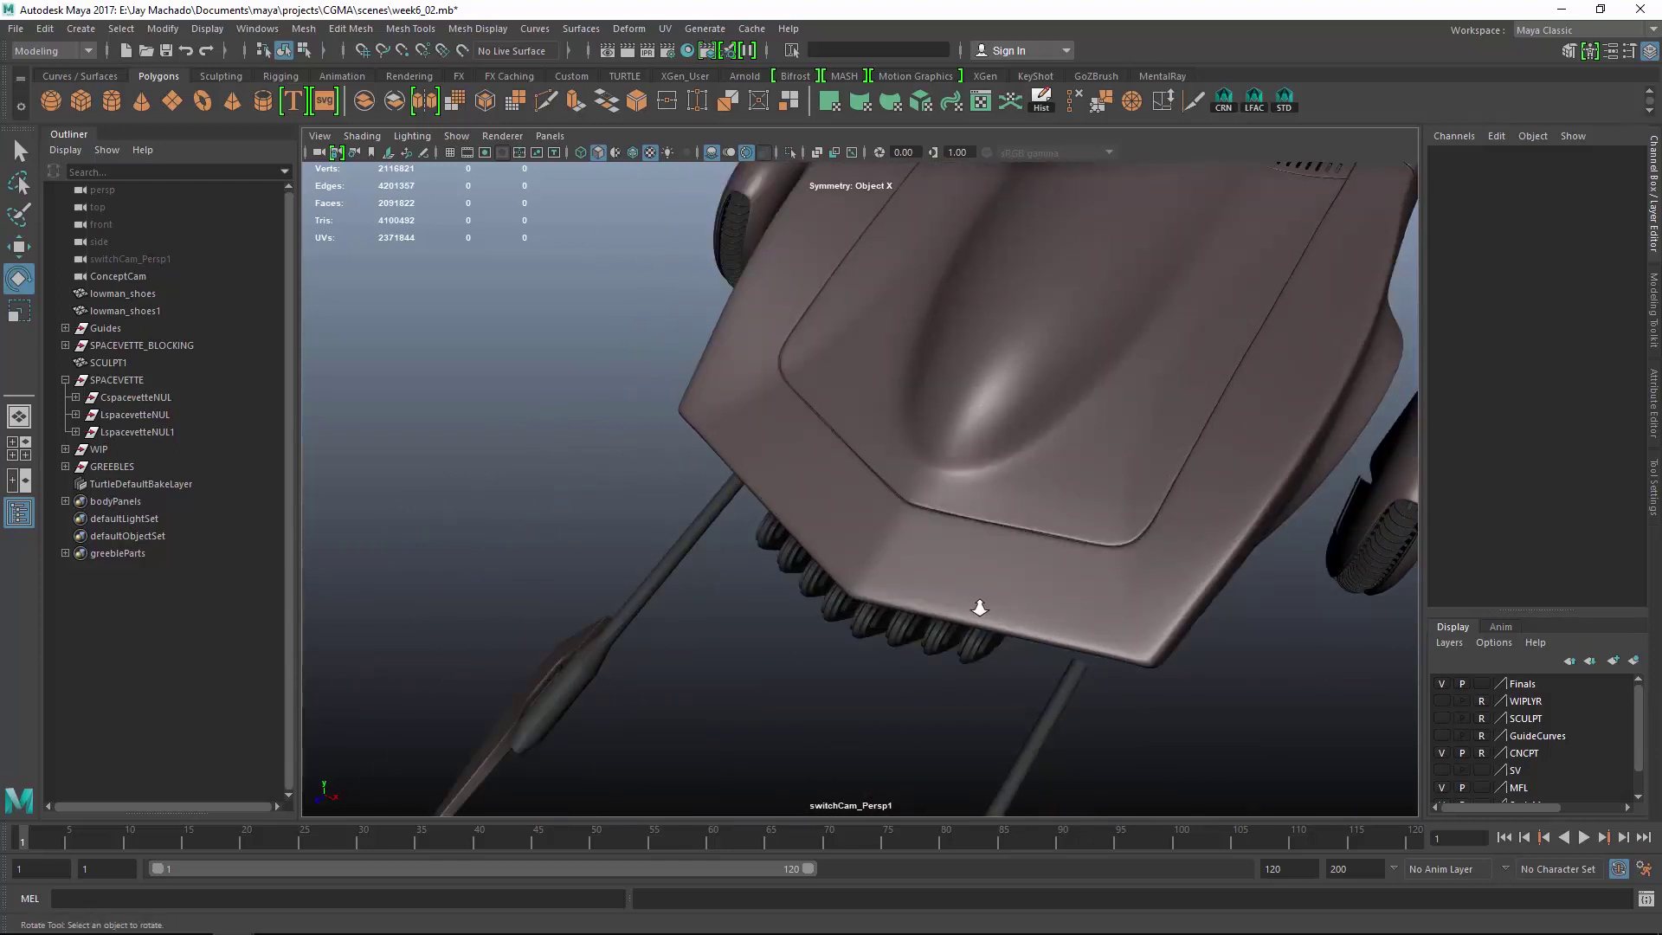
Examine the front fin, its support arm and the hinge linking them, and view the whole spacevette again.
{"action": "right_click_drag", "start_coordinate": [979, 608], "coordinate": [1021, 661], "text": "alt"}
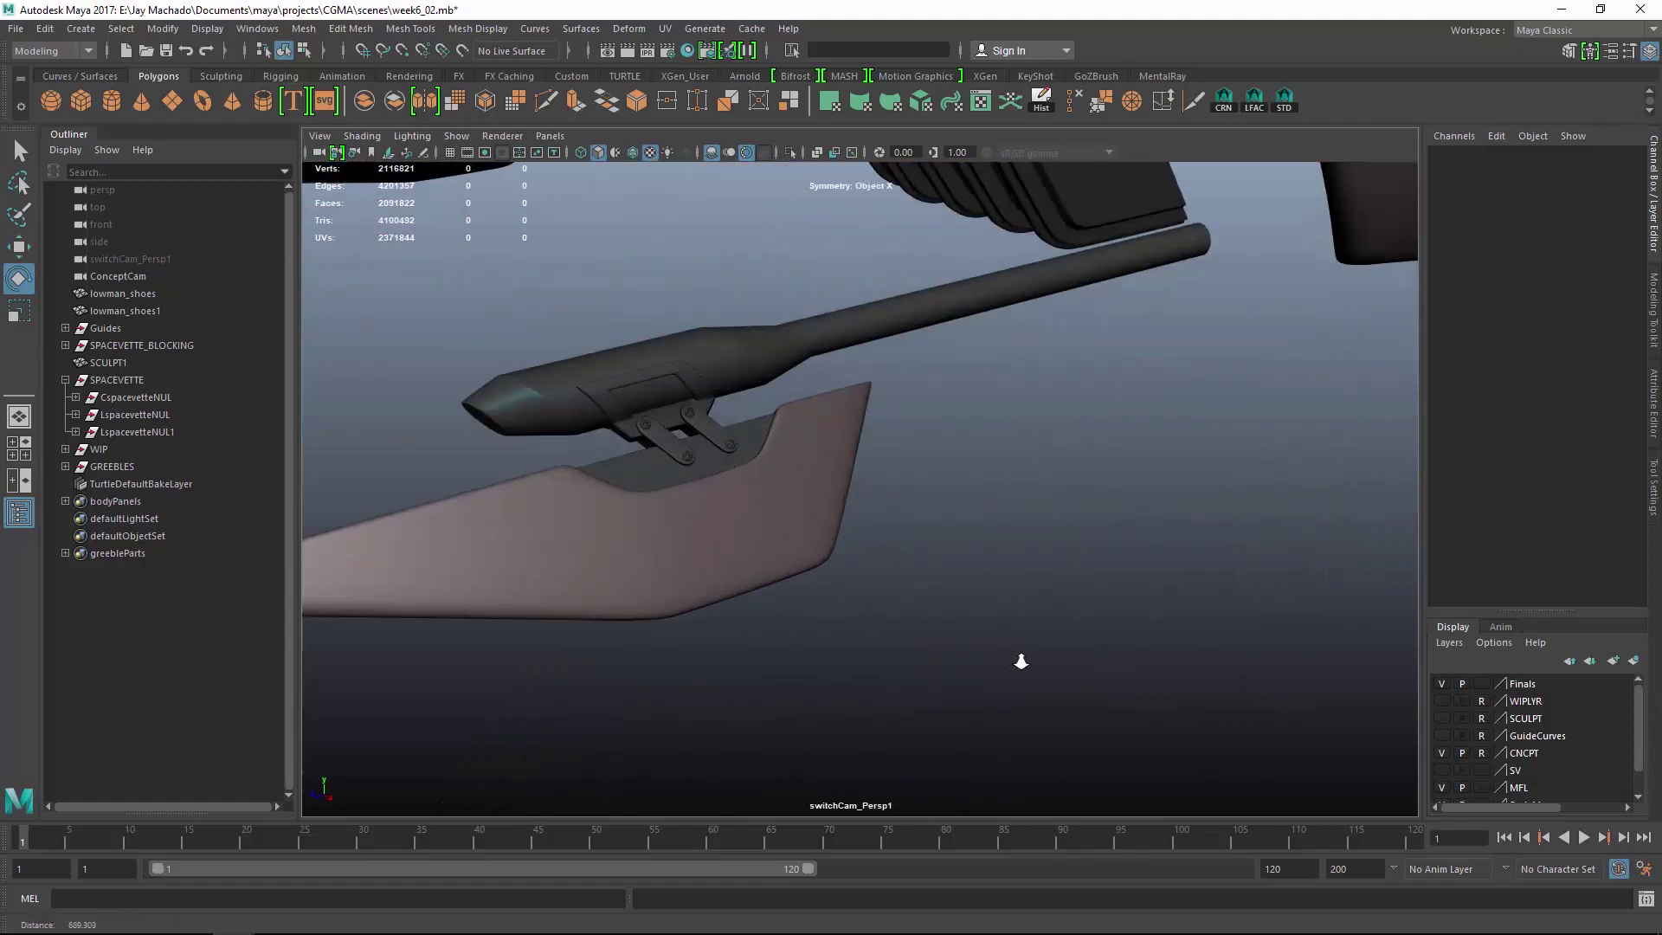
{"action": "middle_click_drag", "start_coordinate": [1021, 661], "coordinate": [1050, 656], "text": "alt"}
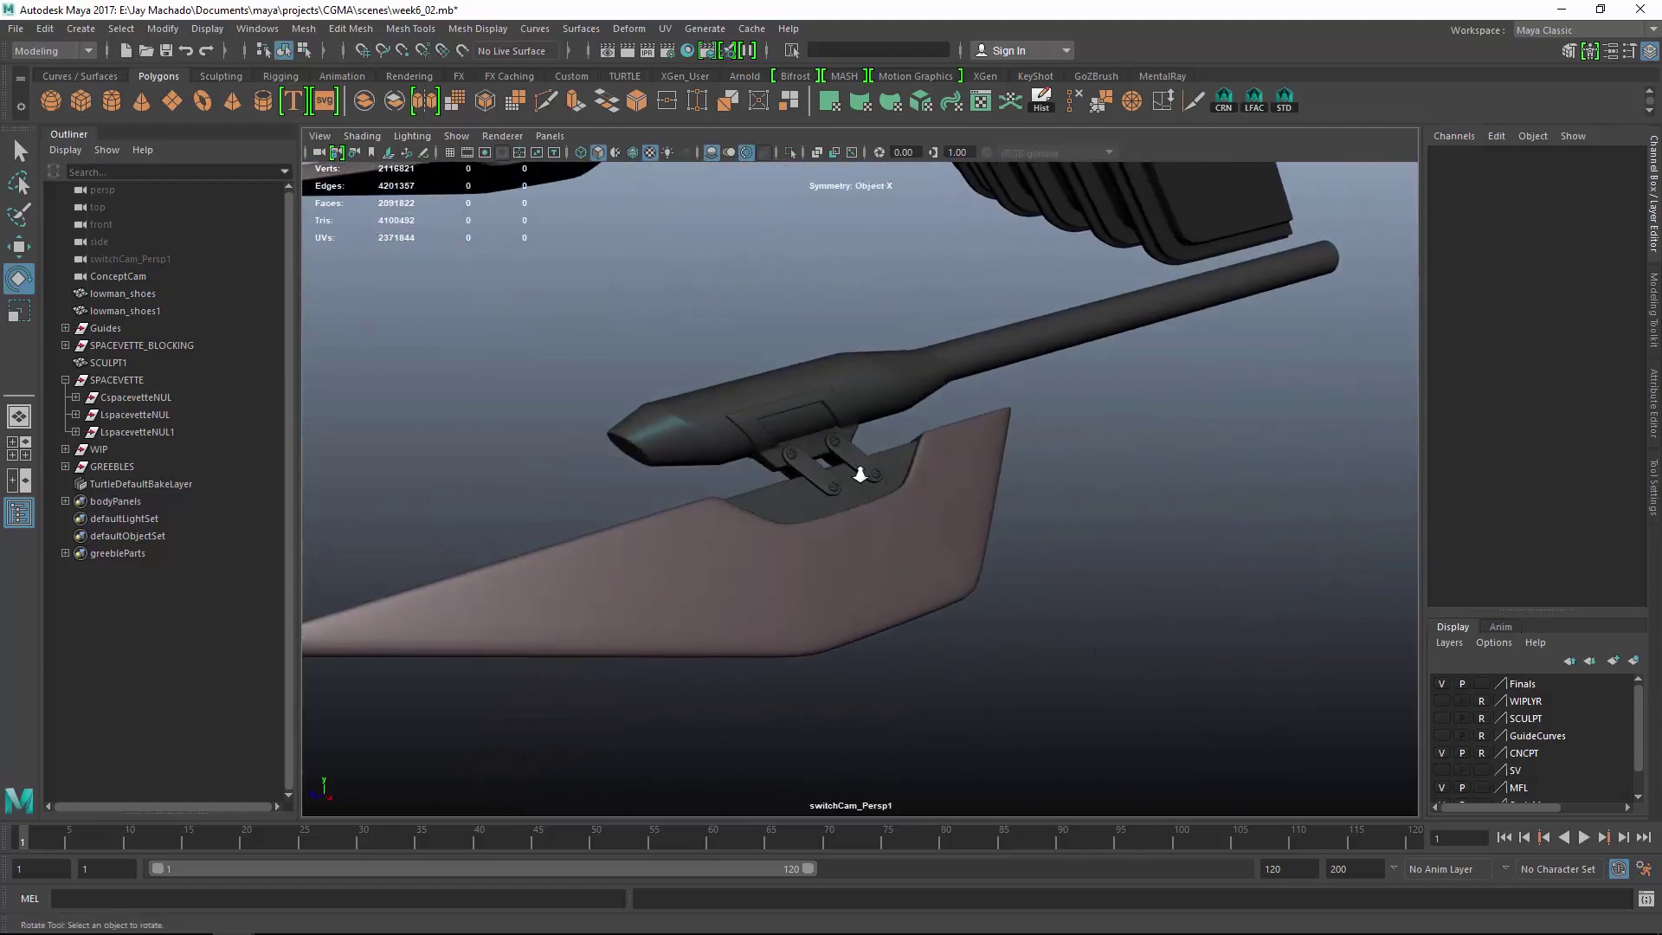
{"action": "right_click_drag", "start_coordinate": [859, 474], "coordinate": [952, 524], "text": "alt"}
{"action": "left_click_drag", "start_coordinate": [952, 524], "coordinate": [968, 504], "text": "alt"}
{"action": "right_click_drag", "start_coordinate": [968, 505], "coordinate": [879, 493], "text": "alt"}
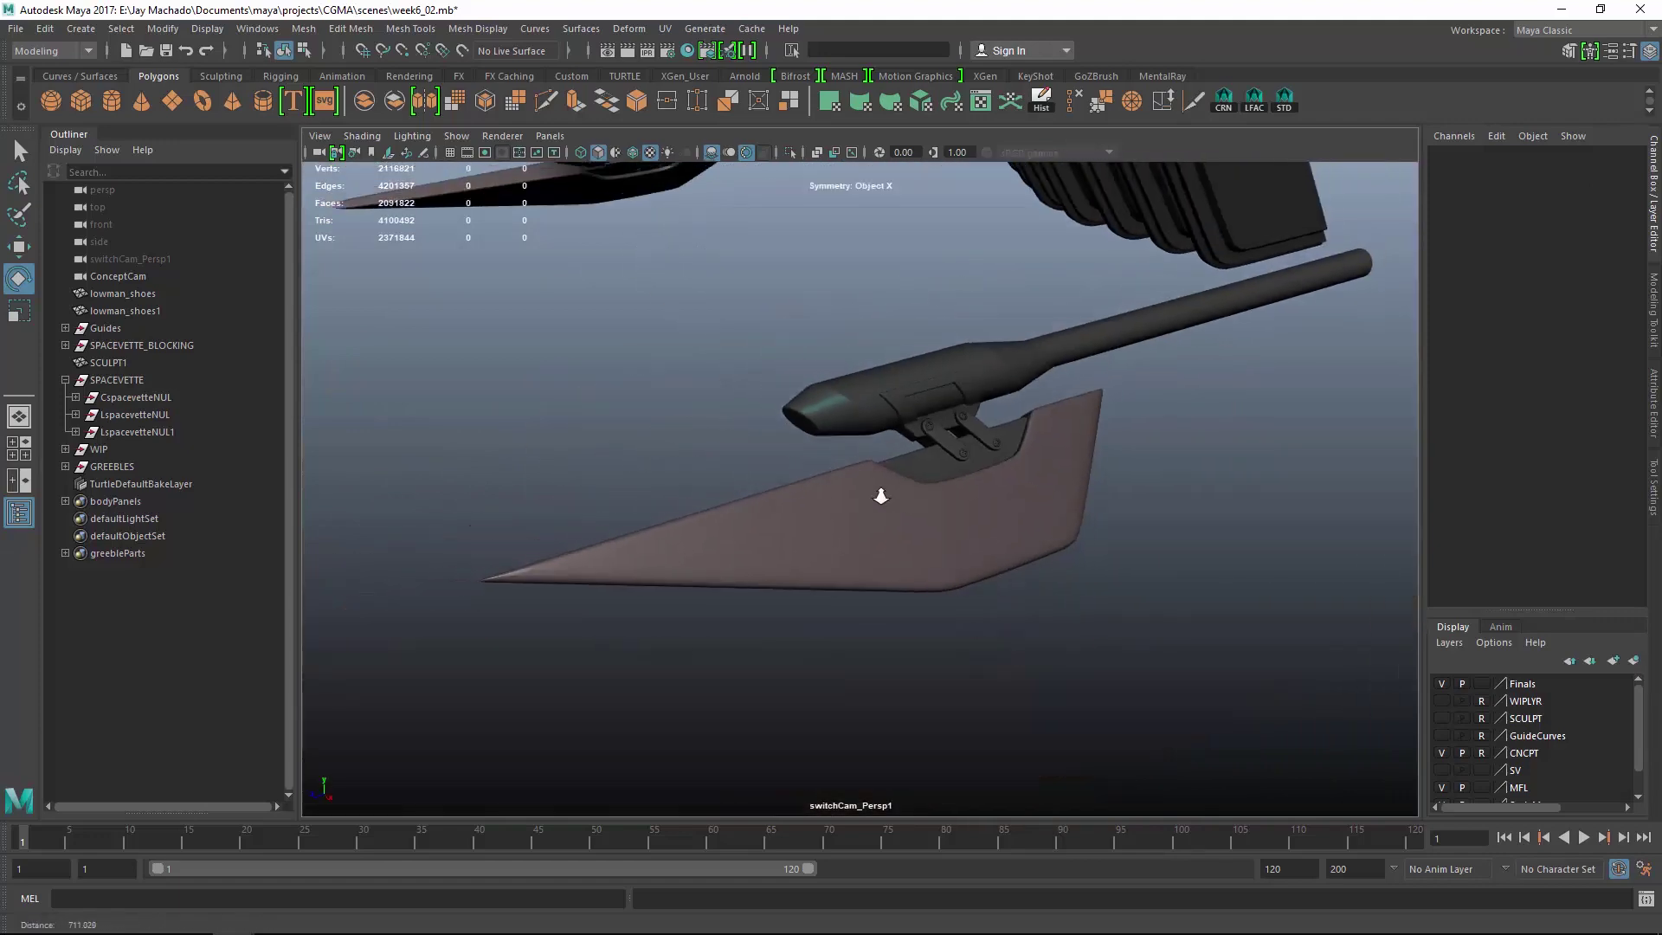
{"action": "left_click_drag", "start_coordinate": [880, 493], "coordinate": [882, 536], "text": "alt"}
{"action": "right_click_drag", "start_coordinate": [882, 537], "coordinate": [809, 548], "text": "alt"}
{"action": "mouse_move", "coordinate": [809, 549]}
{"action": "left_mouse_down", "text": "alt"}
{"action": "mouse_move", "coordinate": [783, 527]}
{"action": "mouse_move", "coordinate": [771, 545]}
{"action": "mouse_move", "coordinate": [807, 559]}
{"action": "left_mouse_up", "text": "alt"}
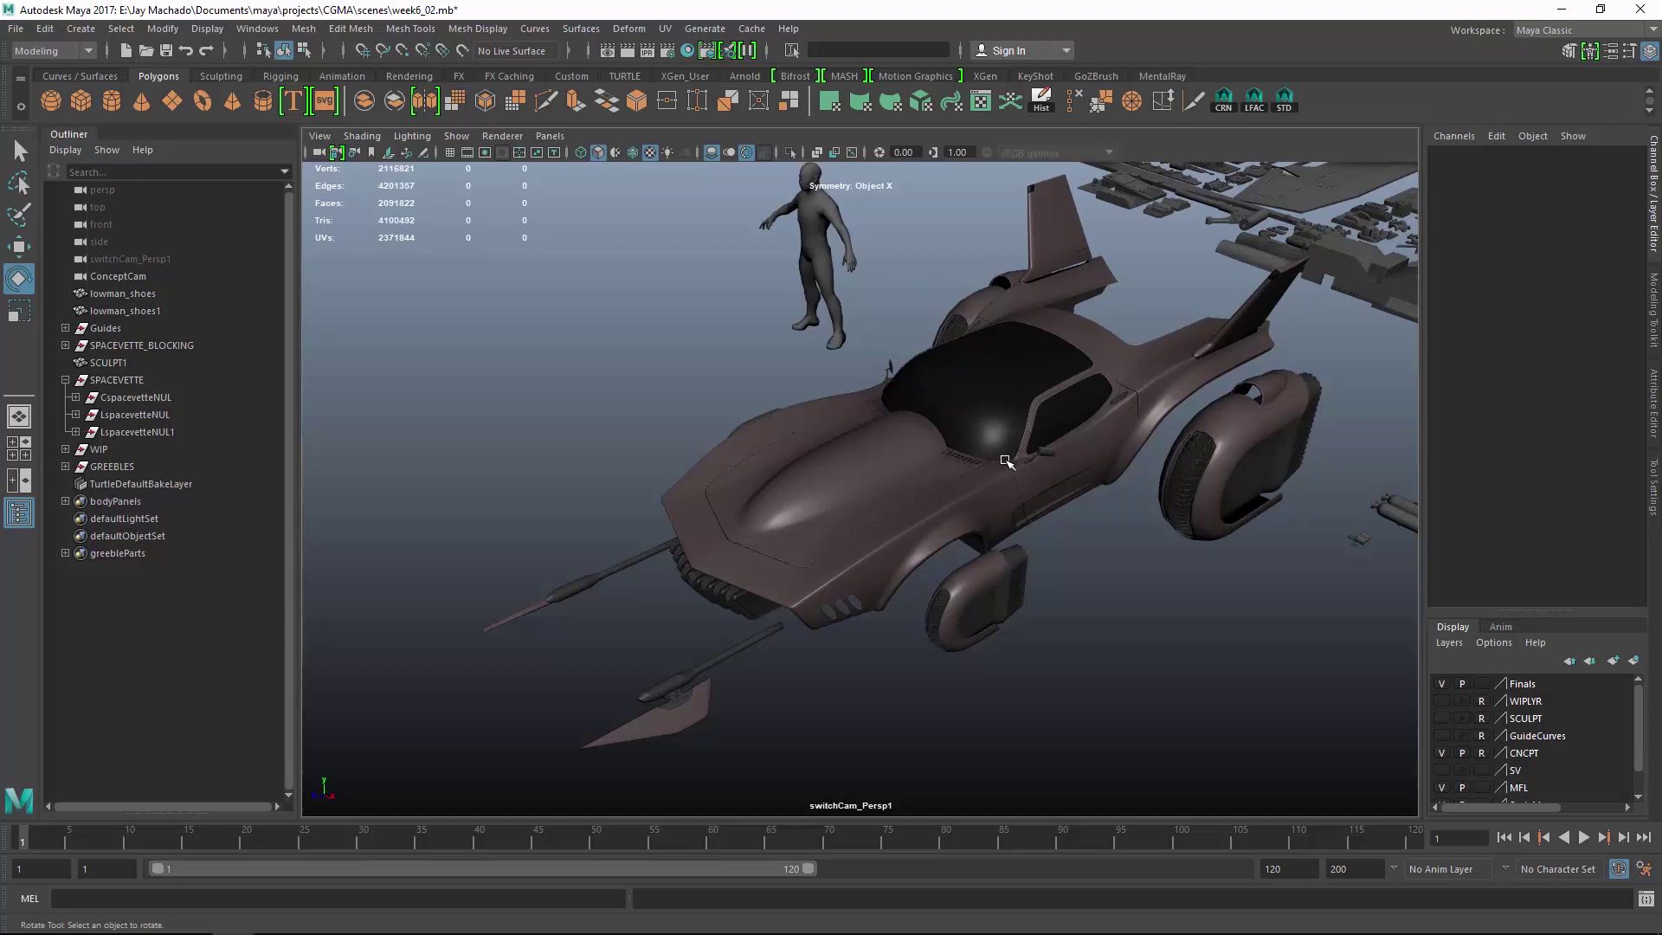
Show the SV layer and select the complete strut assemblies connecting the front and rear engine pods to the body.
{"action": "left_click_drag", "start_coordinate": [1096, 537], "coordinate": [1050, 560], "text": "alt"}
{"action": "right_click_drag", "start_coordinate": [1050, 560], "coordinate": [1147, 616], "text": "alt"}
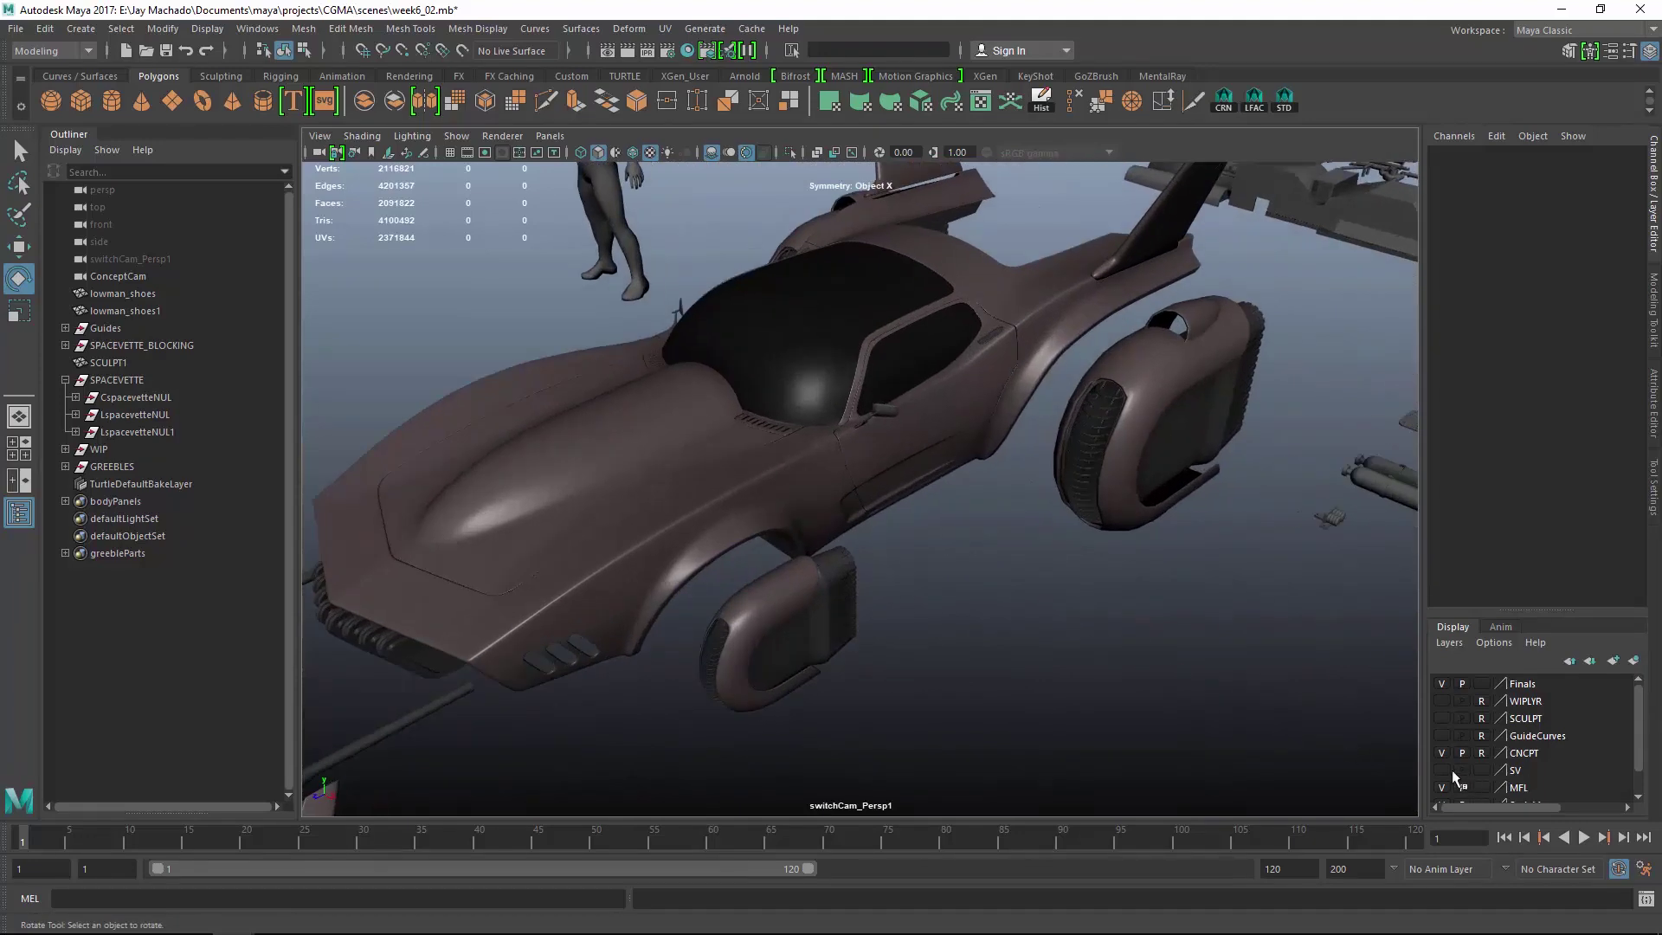
{"action": "left_click", "coordinate": [1441, 770]}
{"action": "left_click_drag", "start_coordinate": [1047, 641], "coordinate": [1133, 699], "text": "alt"}
{"action": "left_click", "coordinate": [897, 703]}
{"action": "left_click", "coordinate": [1133, 434], "text": "shift"}
{"action": "left_click_drag", "start_coordinate": [1133, 434], "coordinate": [1134, 489], "text": "alt"}
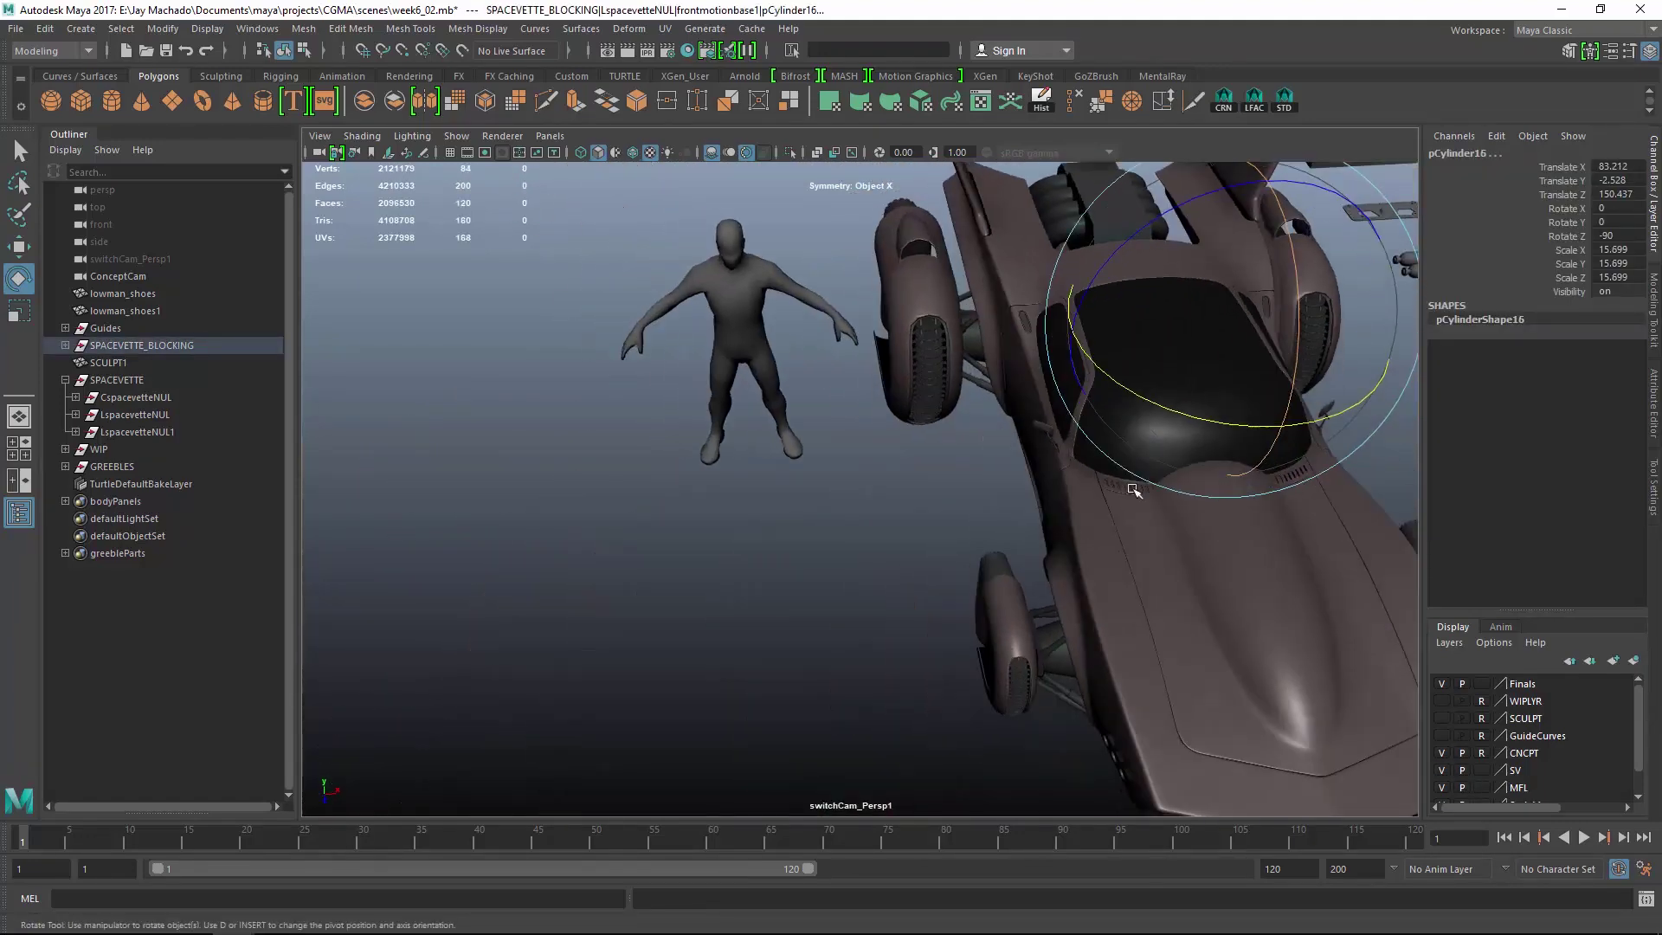
{"action": "left_click", "coordinate": [1047, 606], "text": "shift"}
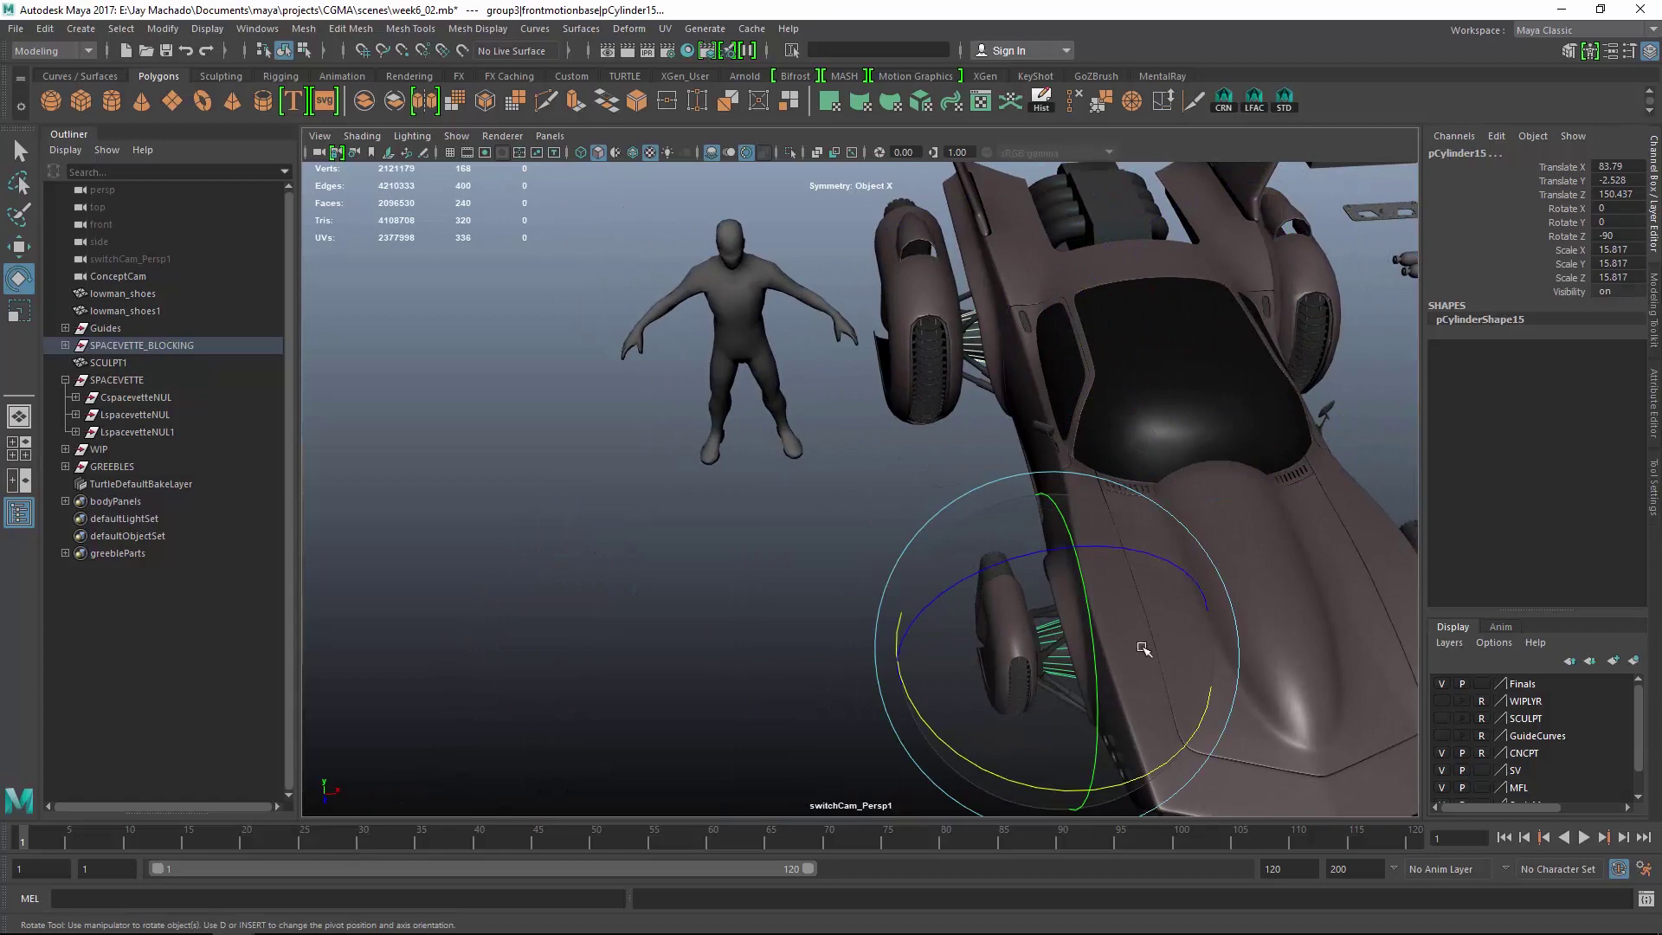
{"action": "key", "text": "Up"}
{"action": "left_click_drag", "start_coordinate": [1143, 649], "coordinate": [976, 461], "text": "alt"}
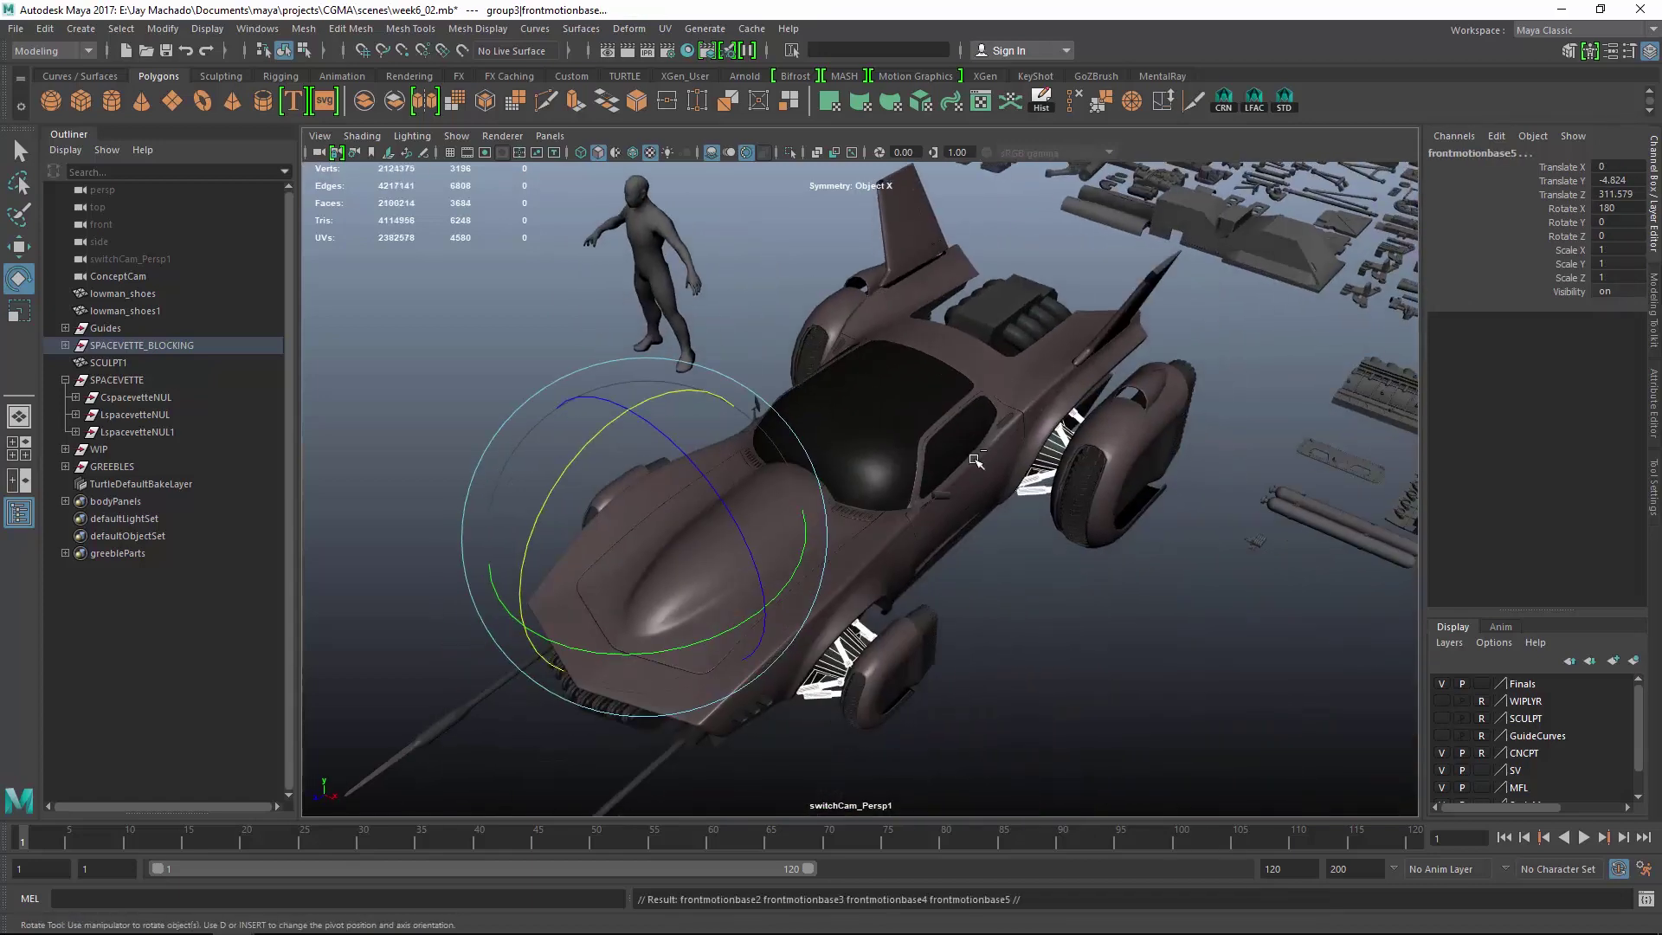
Group the selected strut assemblies and rename the group TEMP.
{"action": "key", "text": "ctrl+g"}
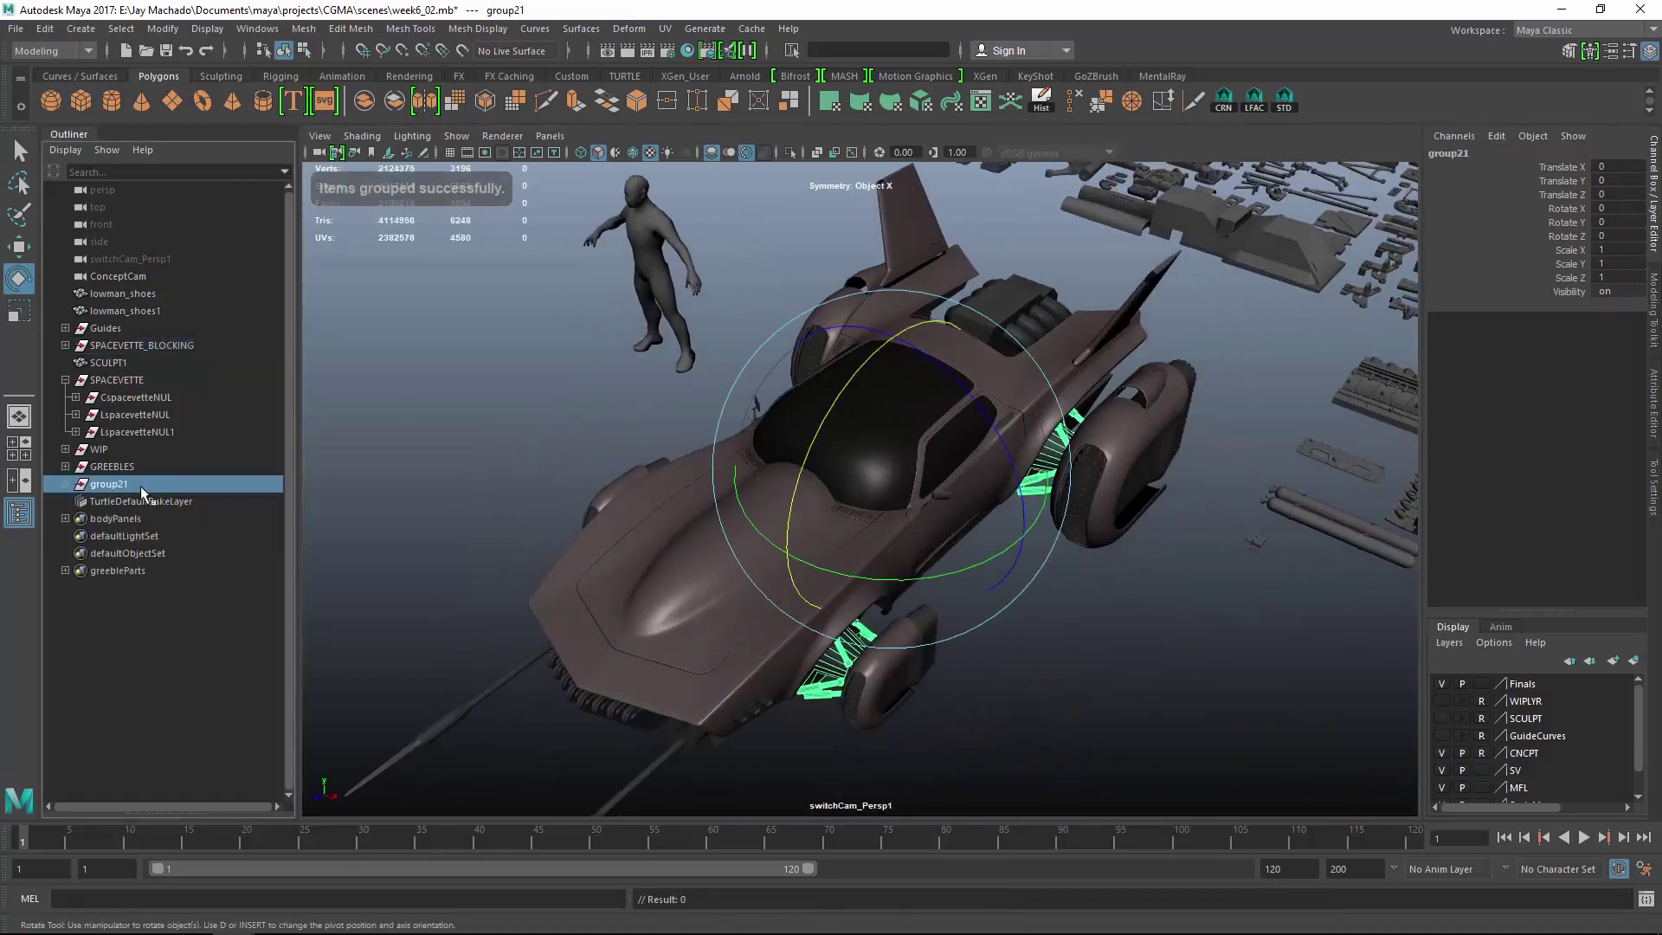
{"action": "double_click", "coordinate": [141, 486]}
{"action": "type", "text": "TEMP"}
{"action": "key", "text": "Return"}
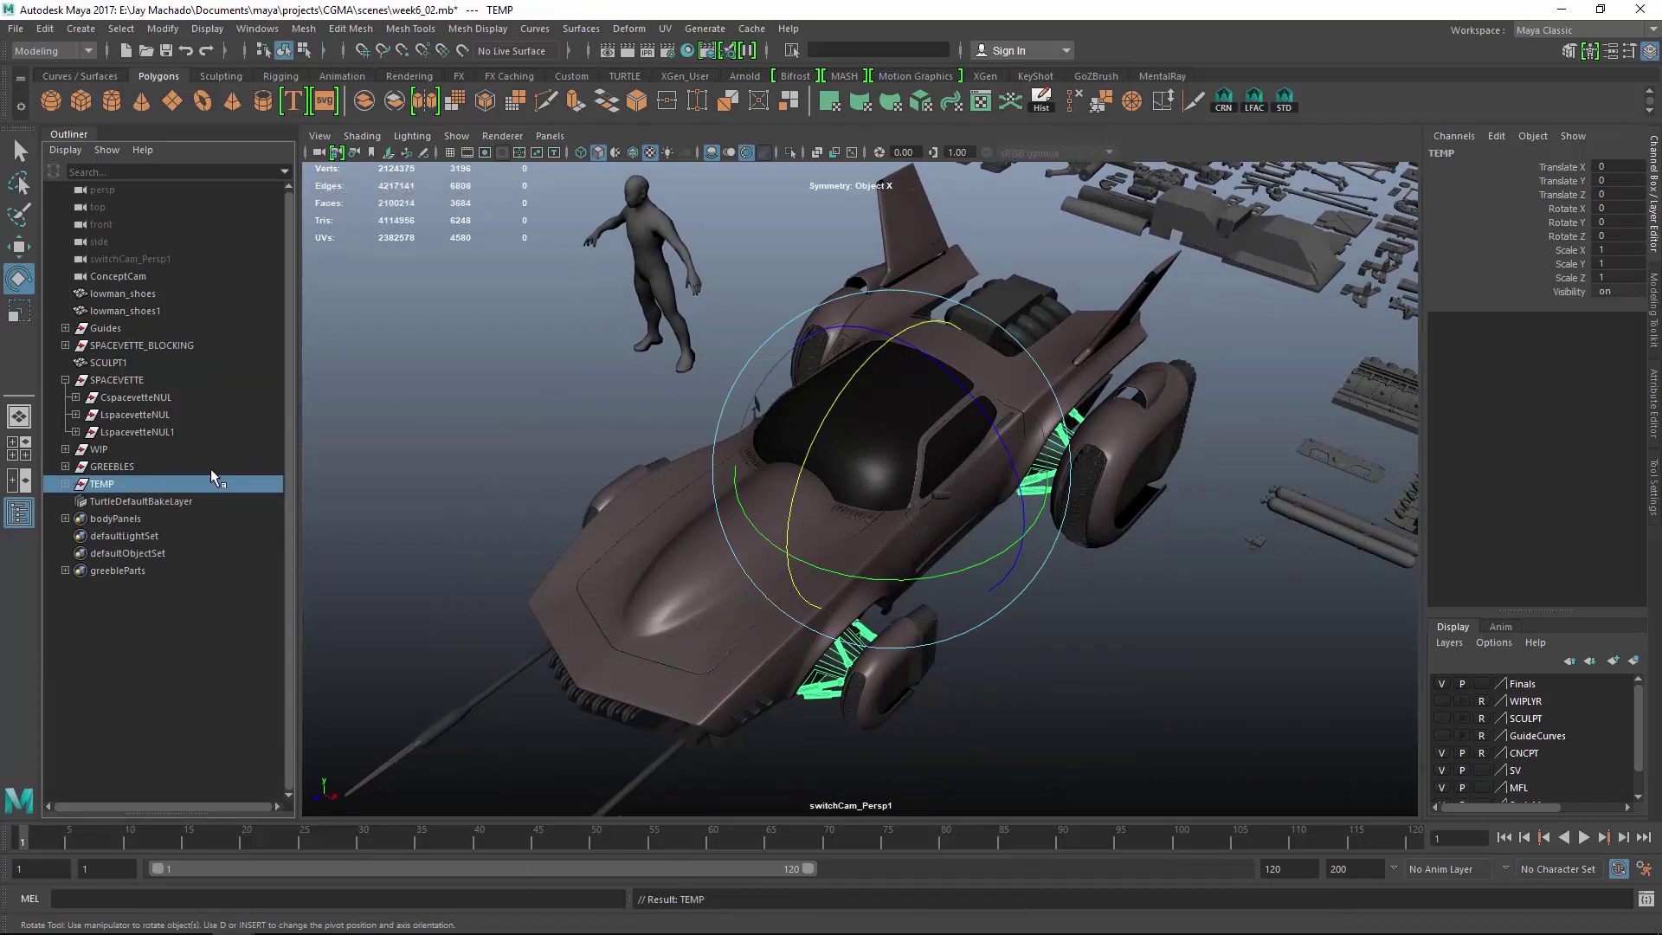
Create a display layer named tmp and add the TEMP group to it.
{"action": "left_click", "coordinate": [1634, 661]}
{"action": "double_click", "coordinate": [1523, 683]}
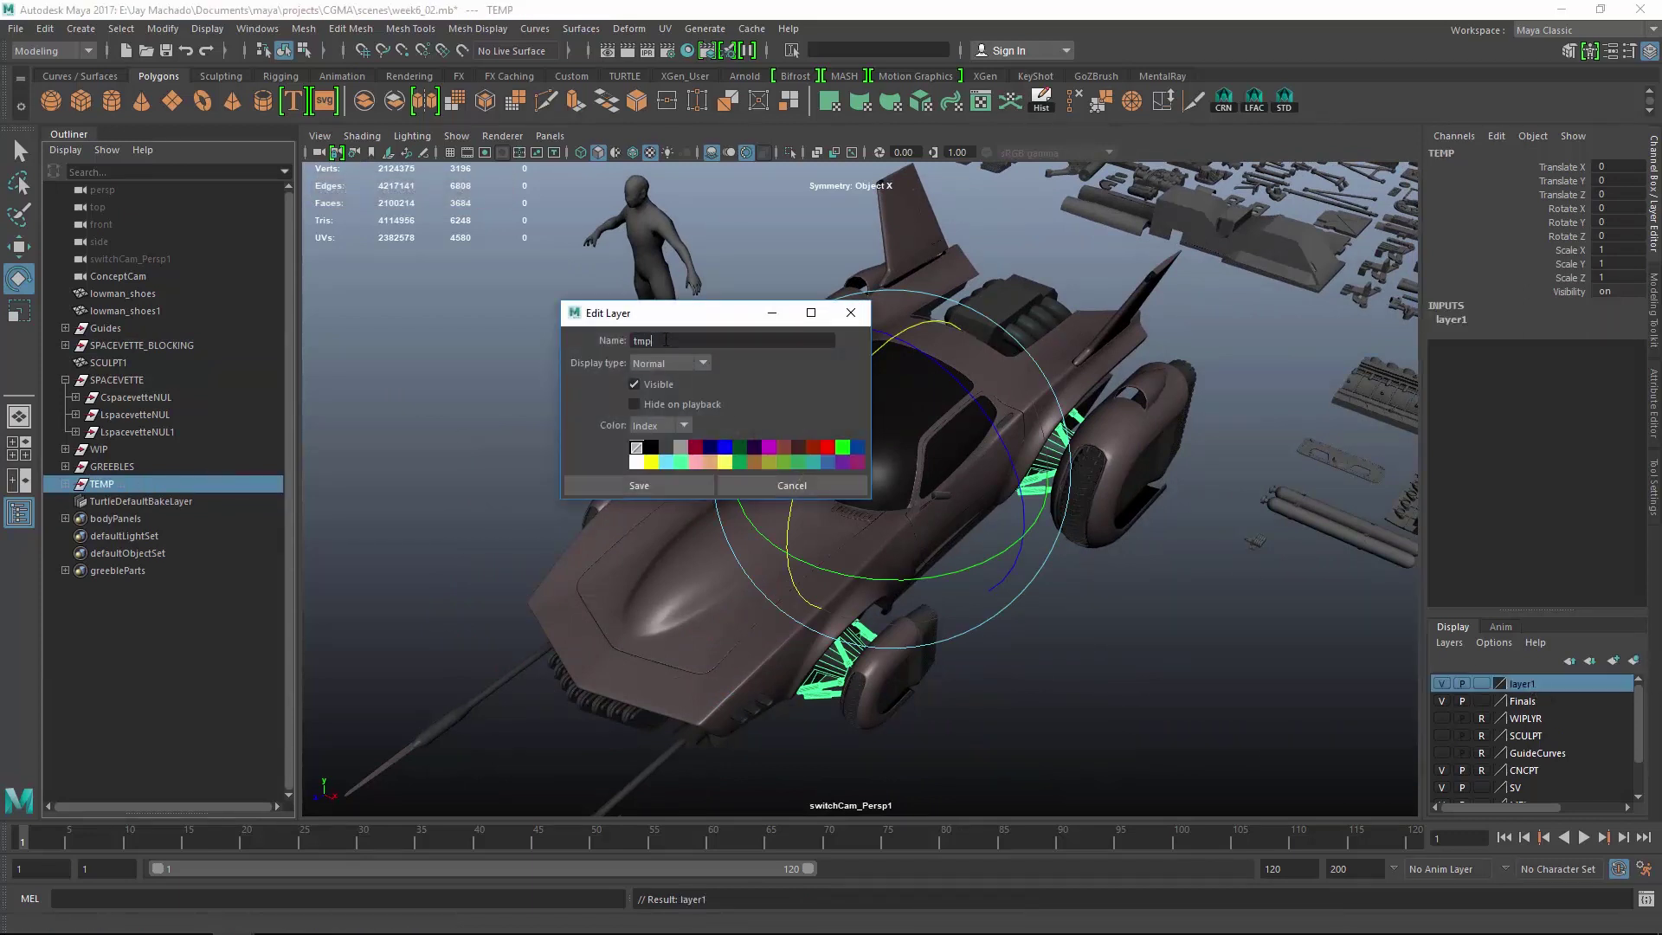
{"action": "left_click", "coordinate": [638, 485]}
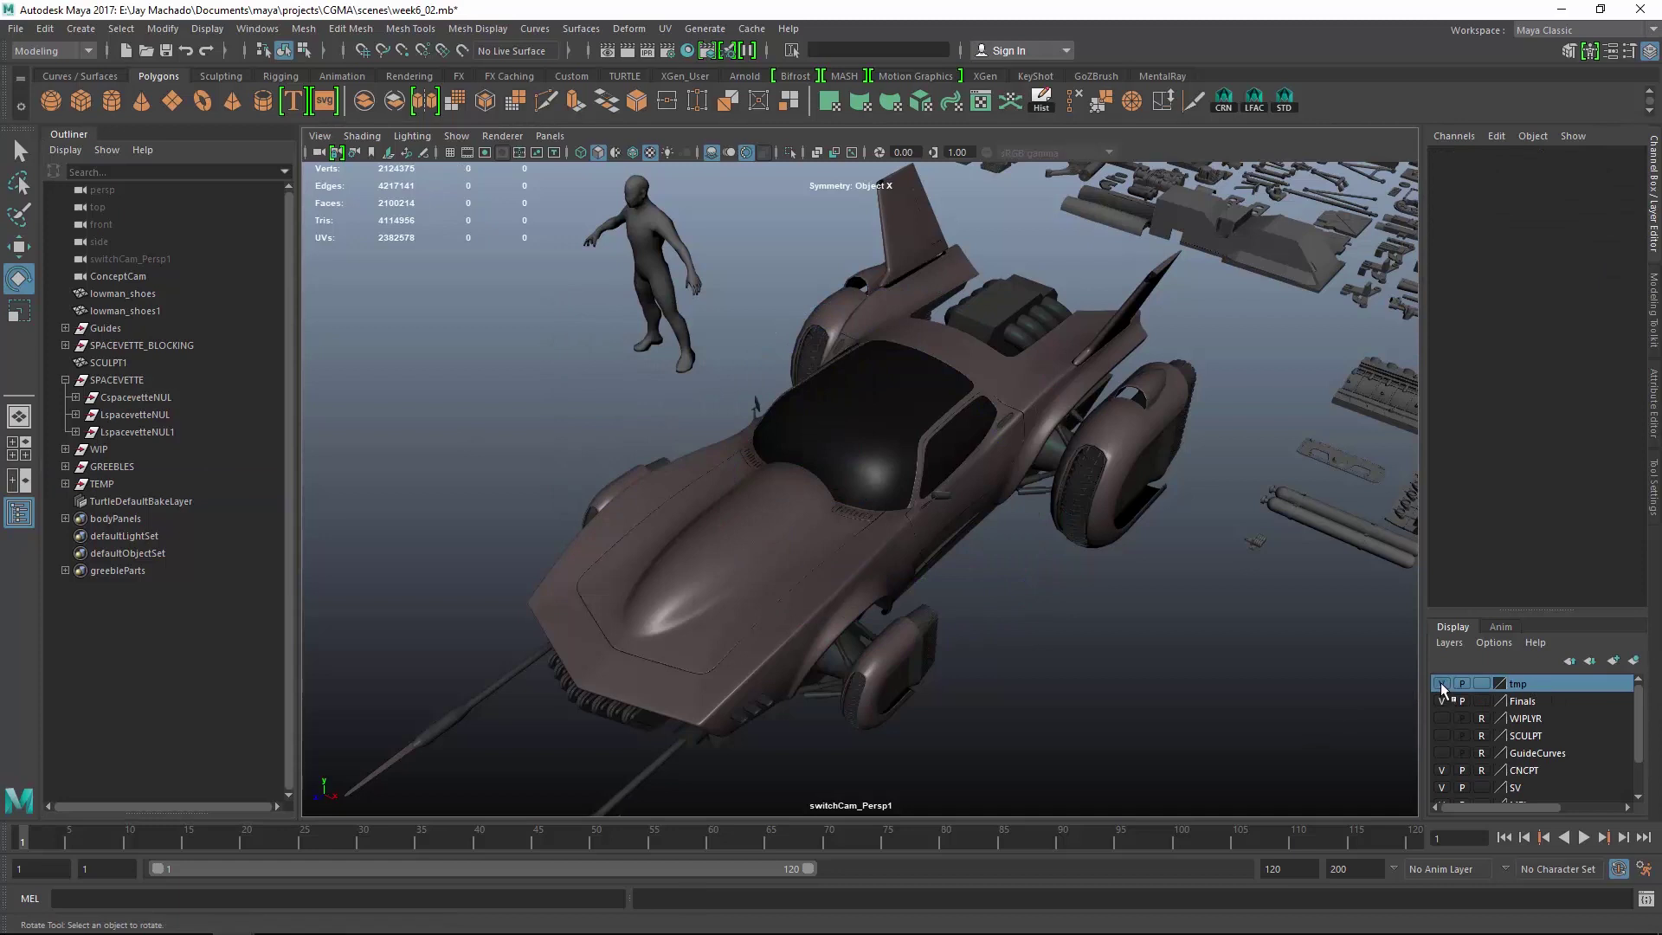
{"action": "left_click", "coordinate": [102, 485]}
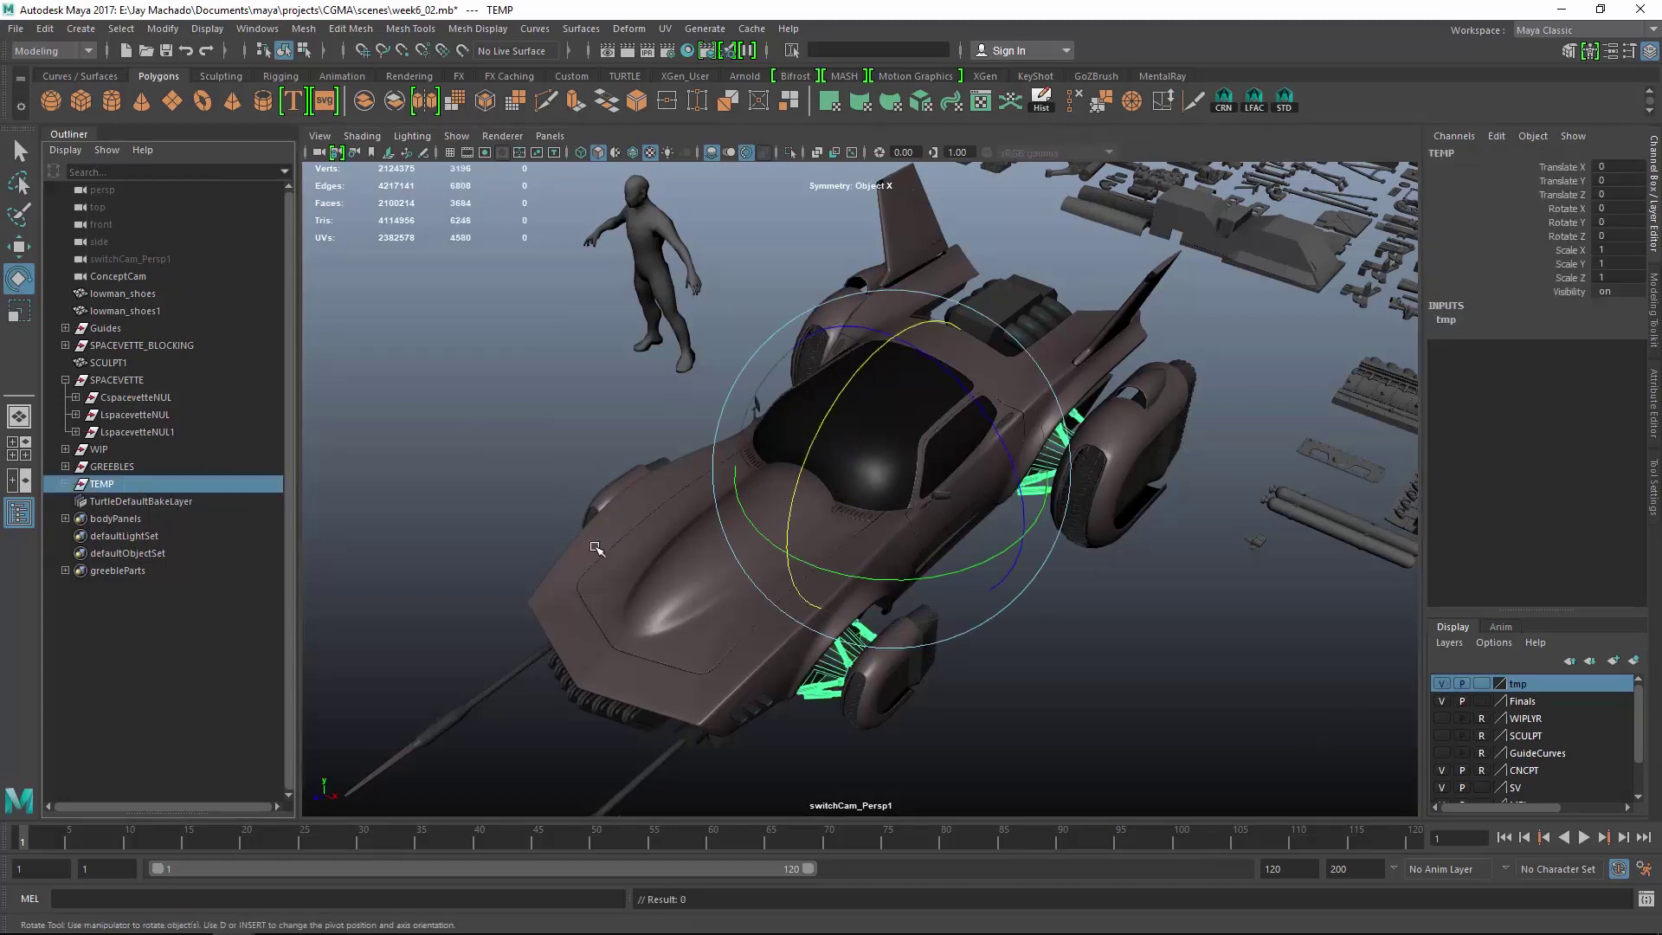
{"action": "right_click", "coordinate": [1519, 683]}
{"action": "left_click", "coordinate": [1525, 722]}
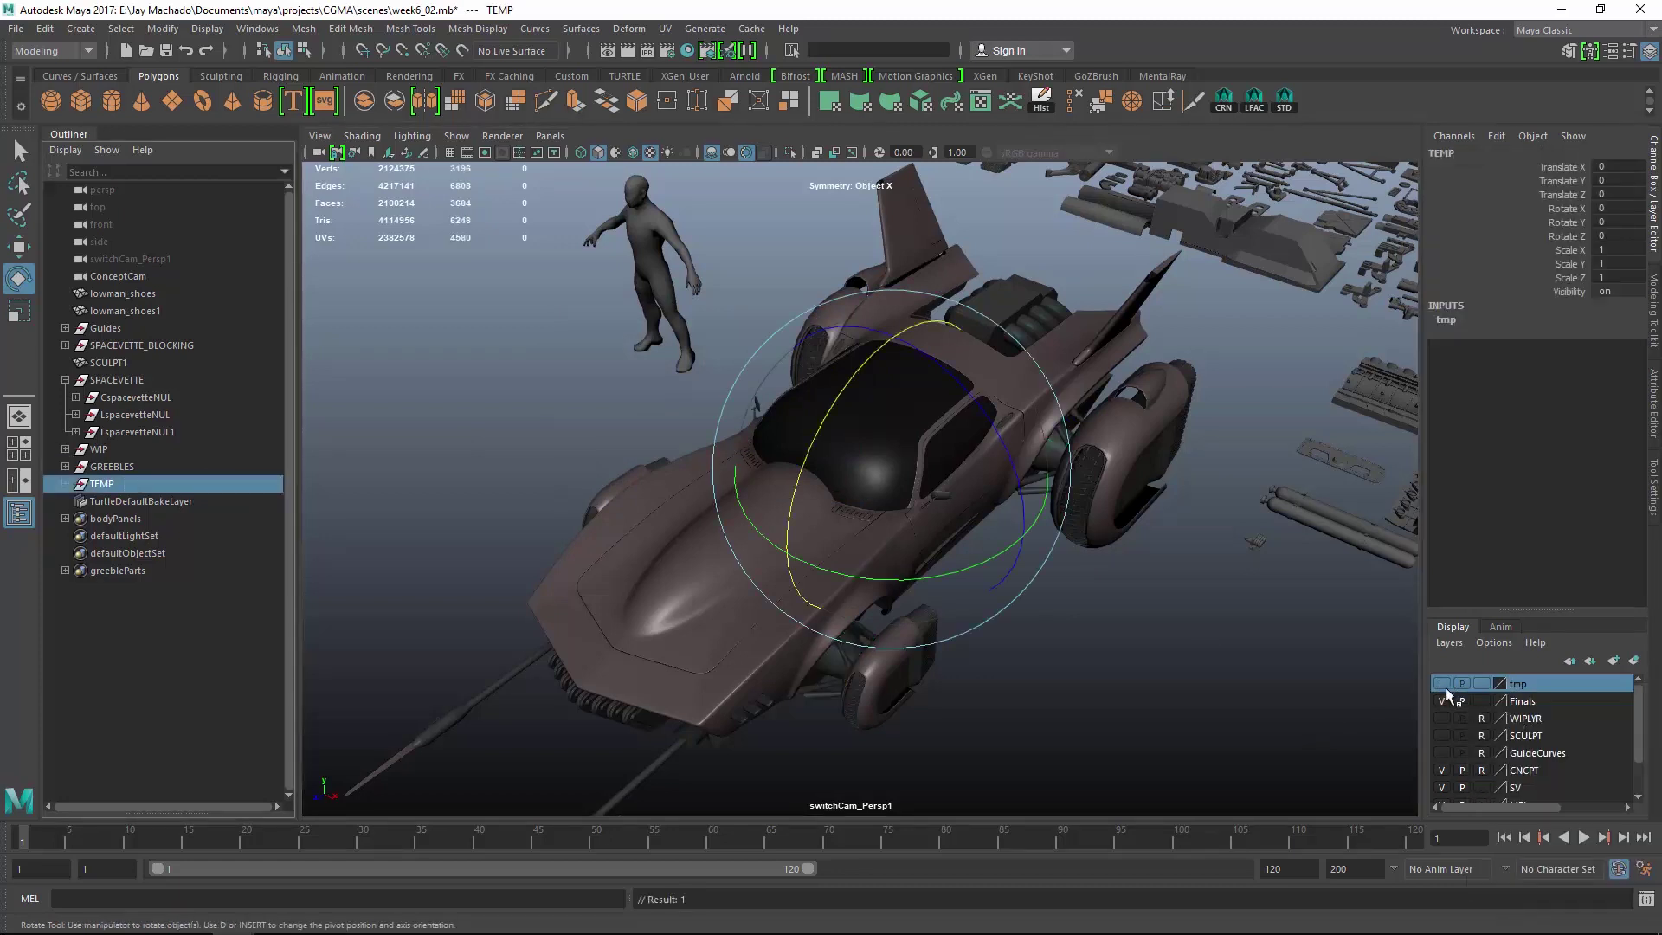
Toggle the tmp layer's visibility to check its contents and hide the SV layer.
{"action": "left_click", "coordinate": [1440, 684]}
{"action": "left_click", "coordinate": [1438, 683]}
{"action": "left_click", "coordinate": [1438, 683]}
{"action": "left_click", "coordinate": [1327, 679]}
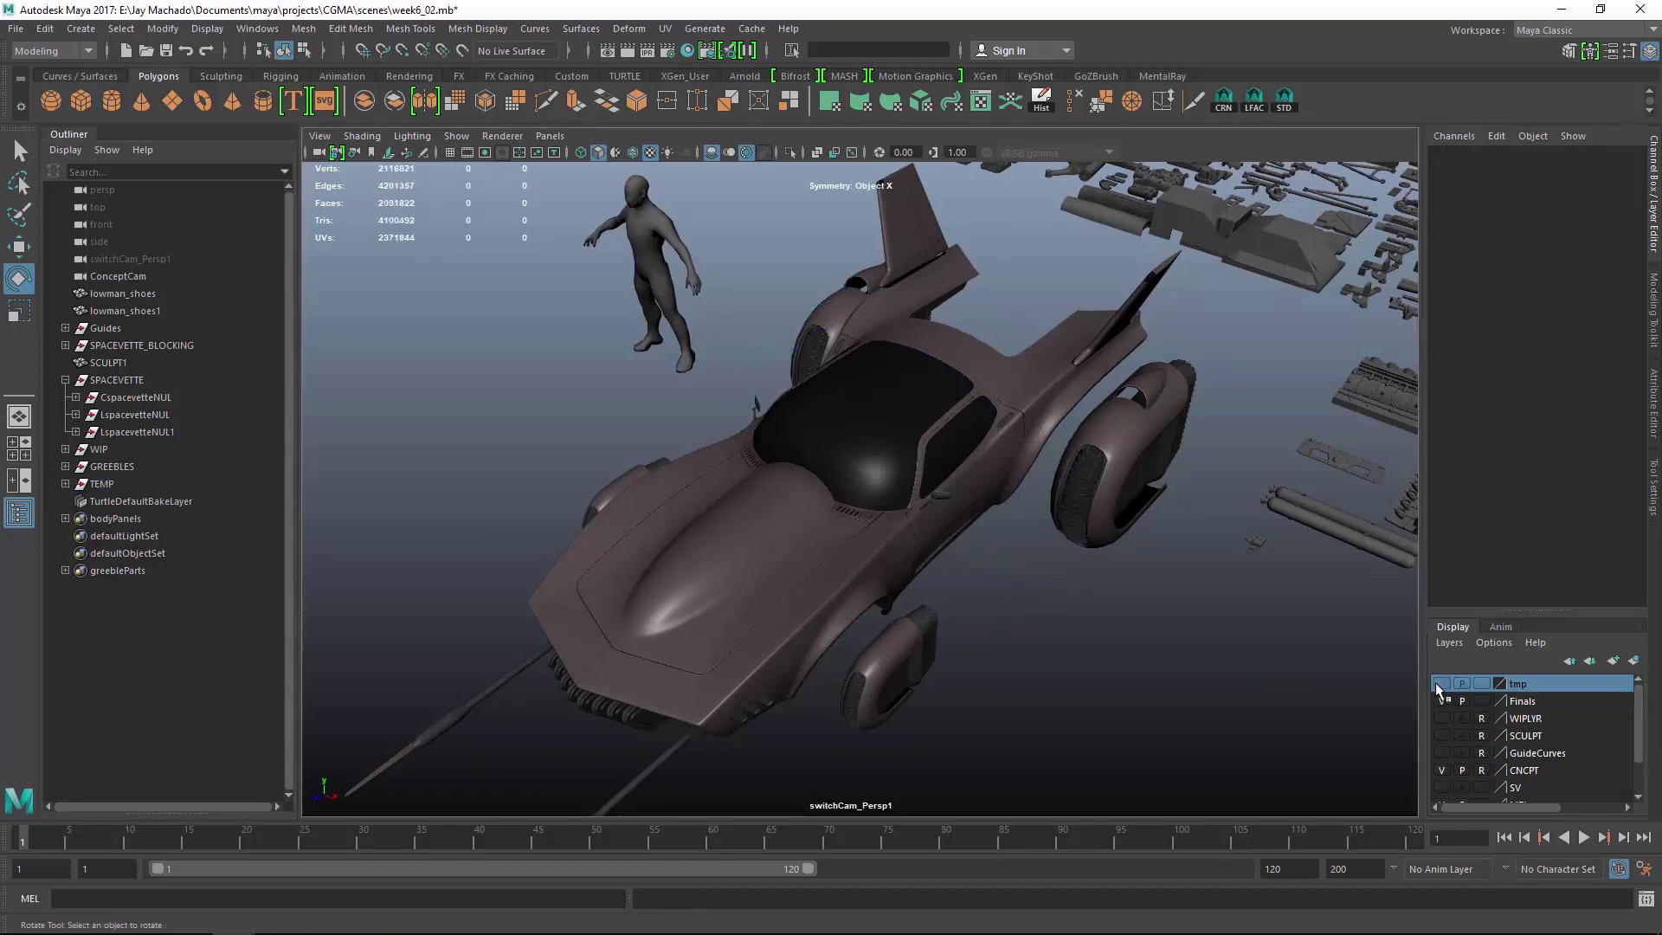
Show the tmp and SV layers to inspect the struts and rear engine blocking from the front and behind.
{"action": "left_click", "coordinate": [1436, 682]}
{"action": "left_click_drag", "start_coordinate": [1263, 762], "coordinate": [1133, 694], "text": "alt"}
{"action": "middle_click_drag", "start_coordinate": [1133, 694], "coordinate": [1083, 651], "text": "alt"}
{"action": "left_click_drag", "start_coordinate": [1084, 650], "coordinate": [843, 497], "text": "alt"}
{"action": "left_click", "coordinate": [1440, 788]}
{"action": "left_click_drag", "start_coordinate": [908, 411], "coordinate": [1047, 385], "text": "alt"}
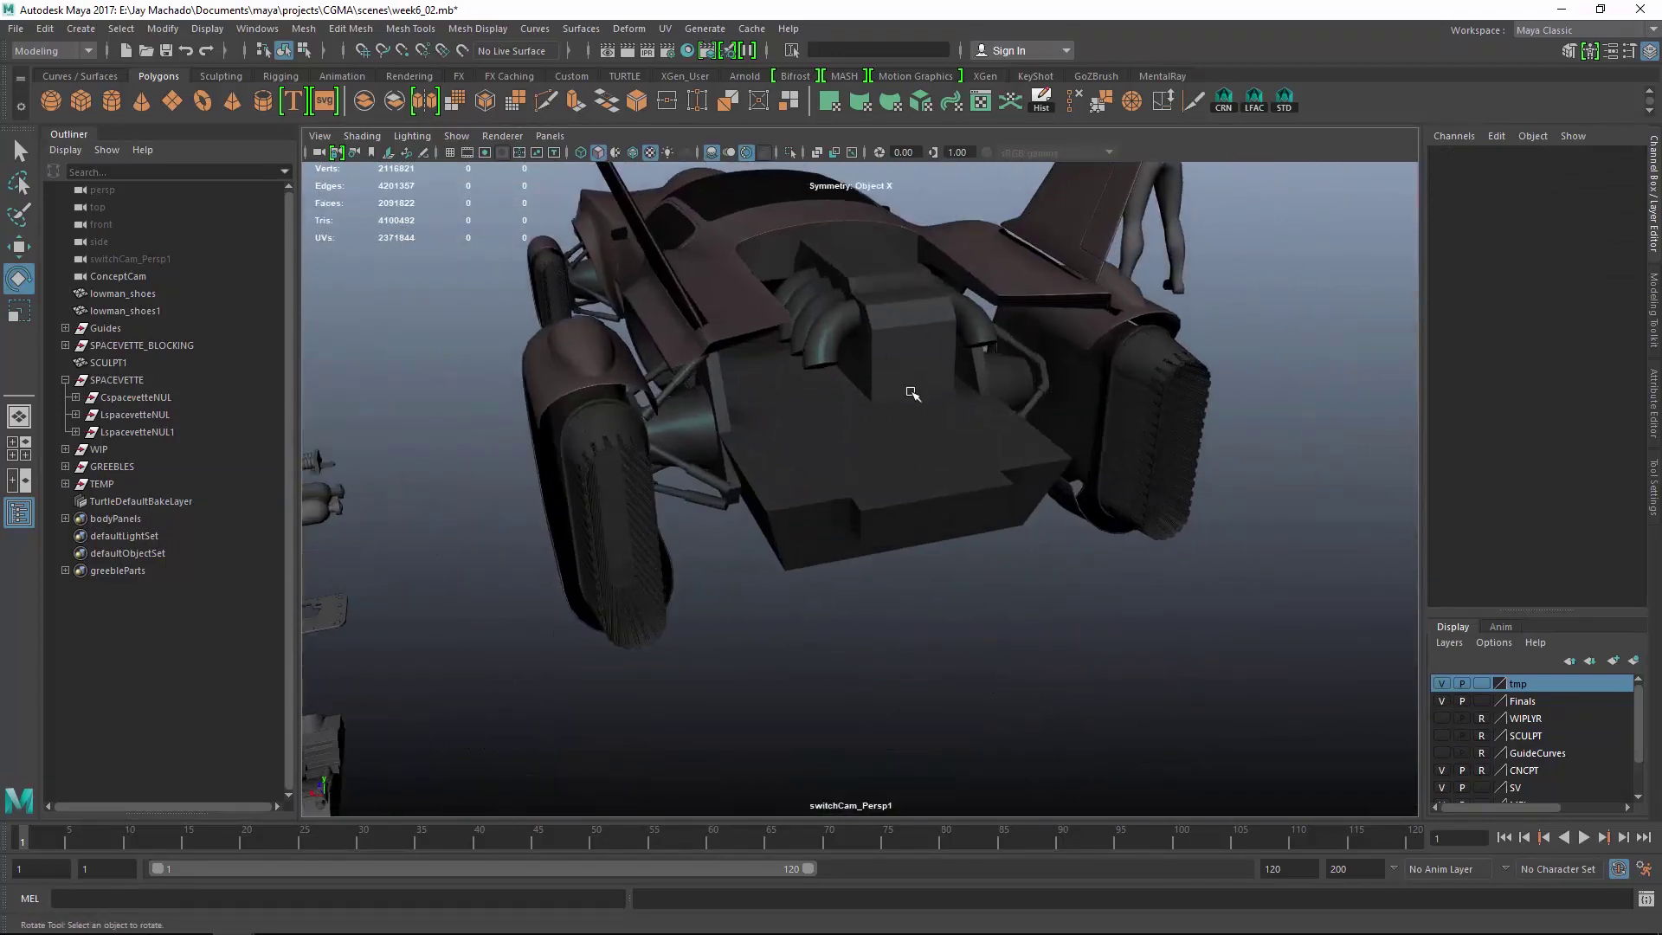
{"action": "left_click_drag", "start_coordinate": [913, 394], "coordinate": [1030, 381], "text": "alt"}
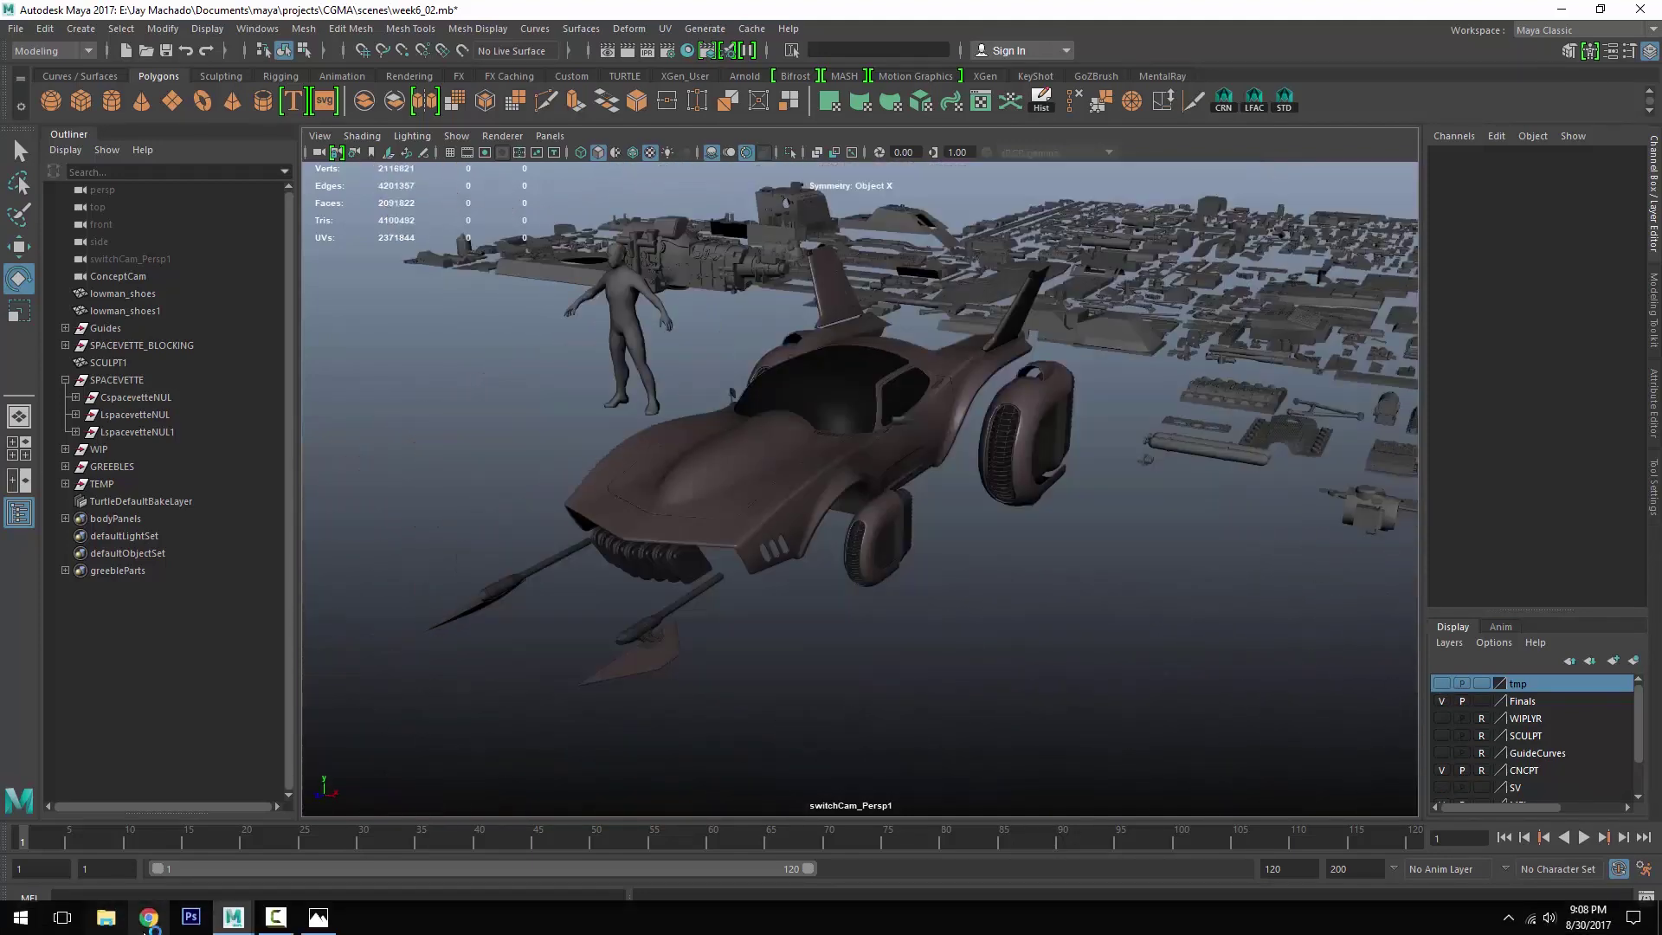
Check the SpaceVette.jpg concept sketch in Photos and return to the Maya scene.
{"action": "left_click", "coordinate": [319, 915]}
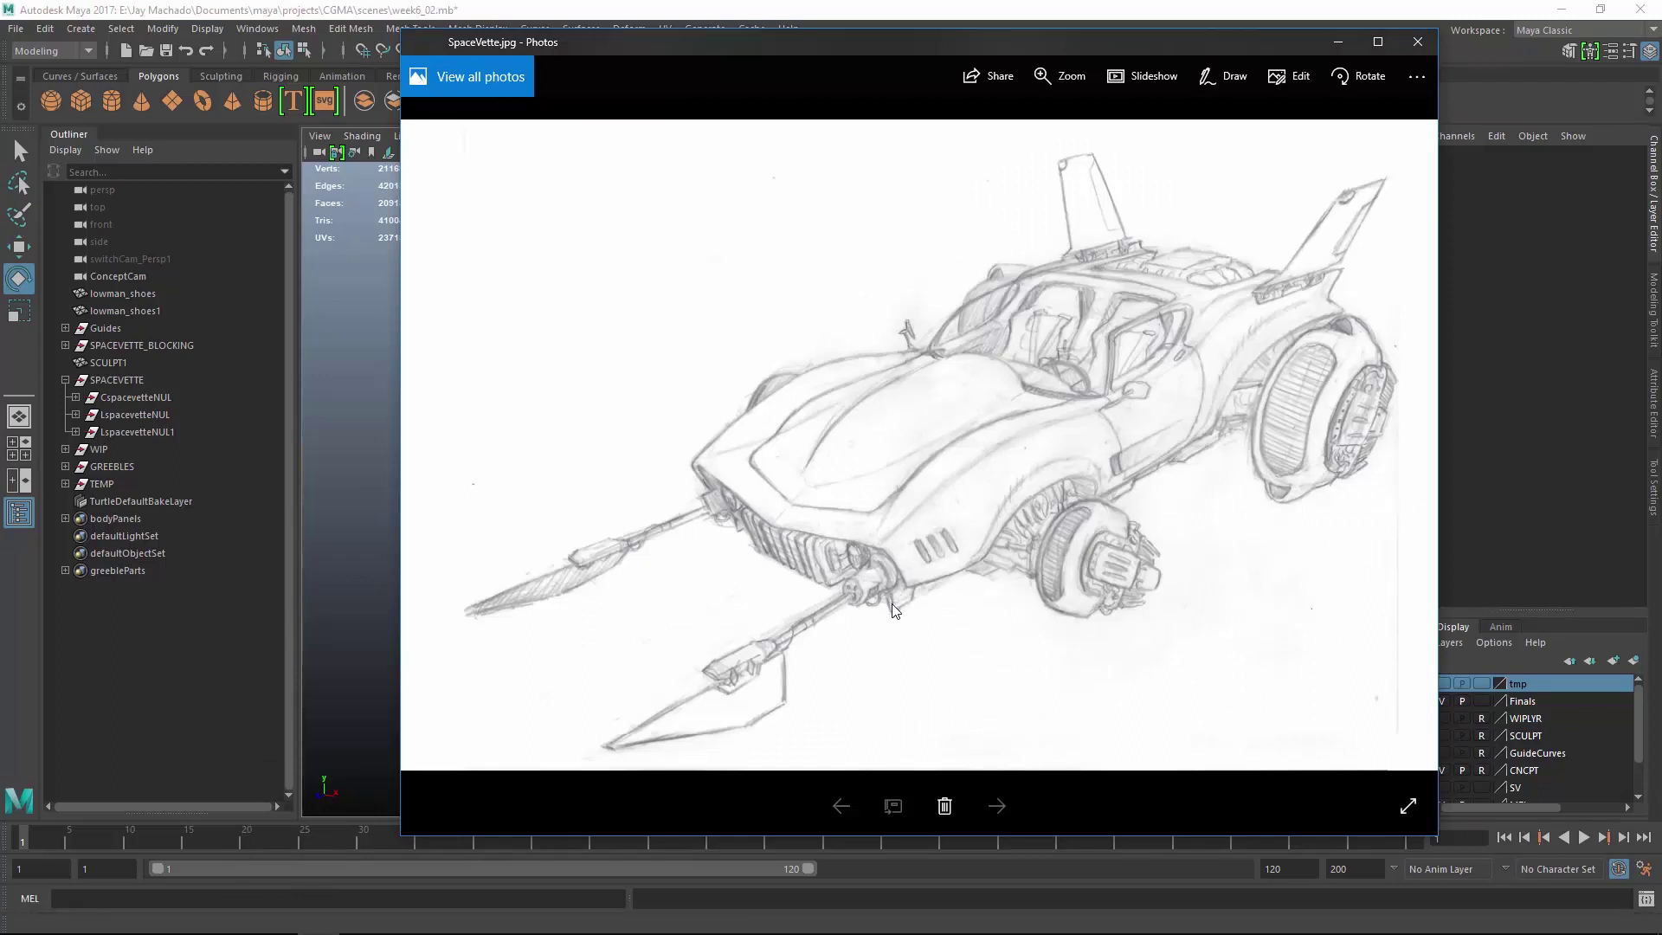
{"action": "left_click", "coordinate": [1185, 7]}
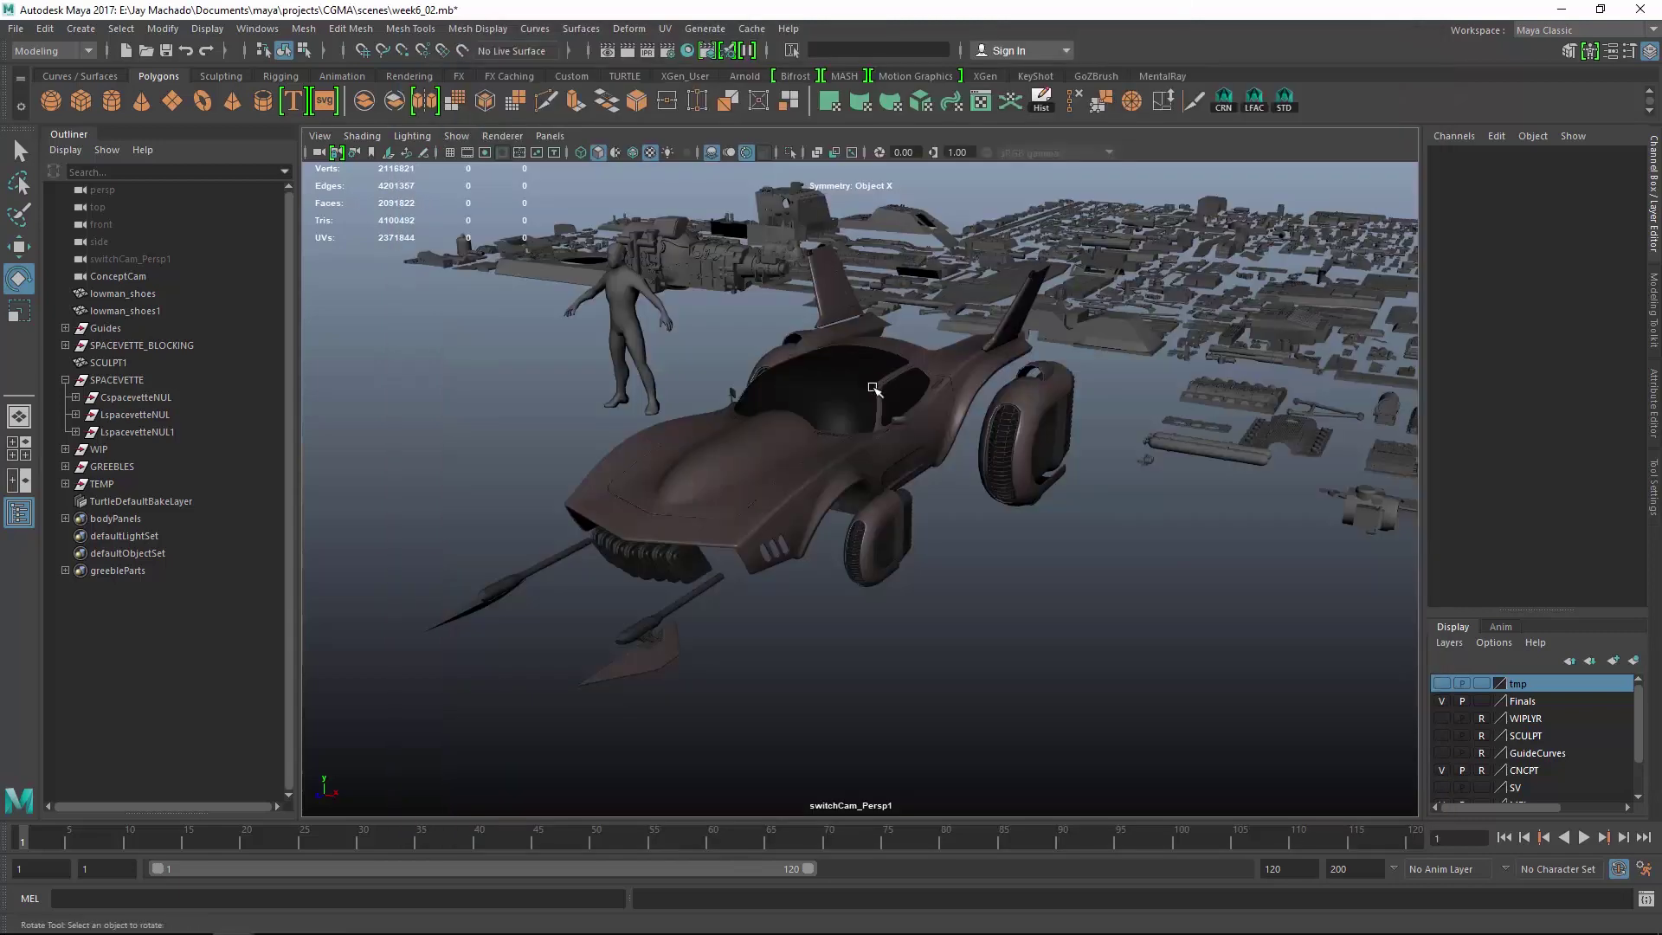
Select the small motor-shaped greeble beside the A-shaped arm and activate the Move tool.
{"action": "middle_click_drag", "start_coordinate": [875, 386], "coordinate": [839, 419], "text": "alt"}
{"action": "right_click_drag", "start_coordinate": [839, 419], "coordinate": [898, 260], "text": "alt"}
{"action": "middle_click_drag", "start_coordinate": [898, 260], "coordinate": [1027, 467], "text": "alt"}
{"action": "left_click", "coordinate": [1027, 467]}
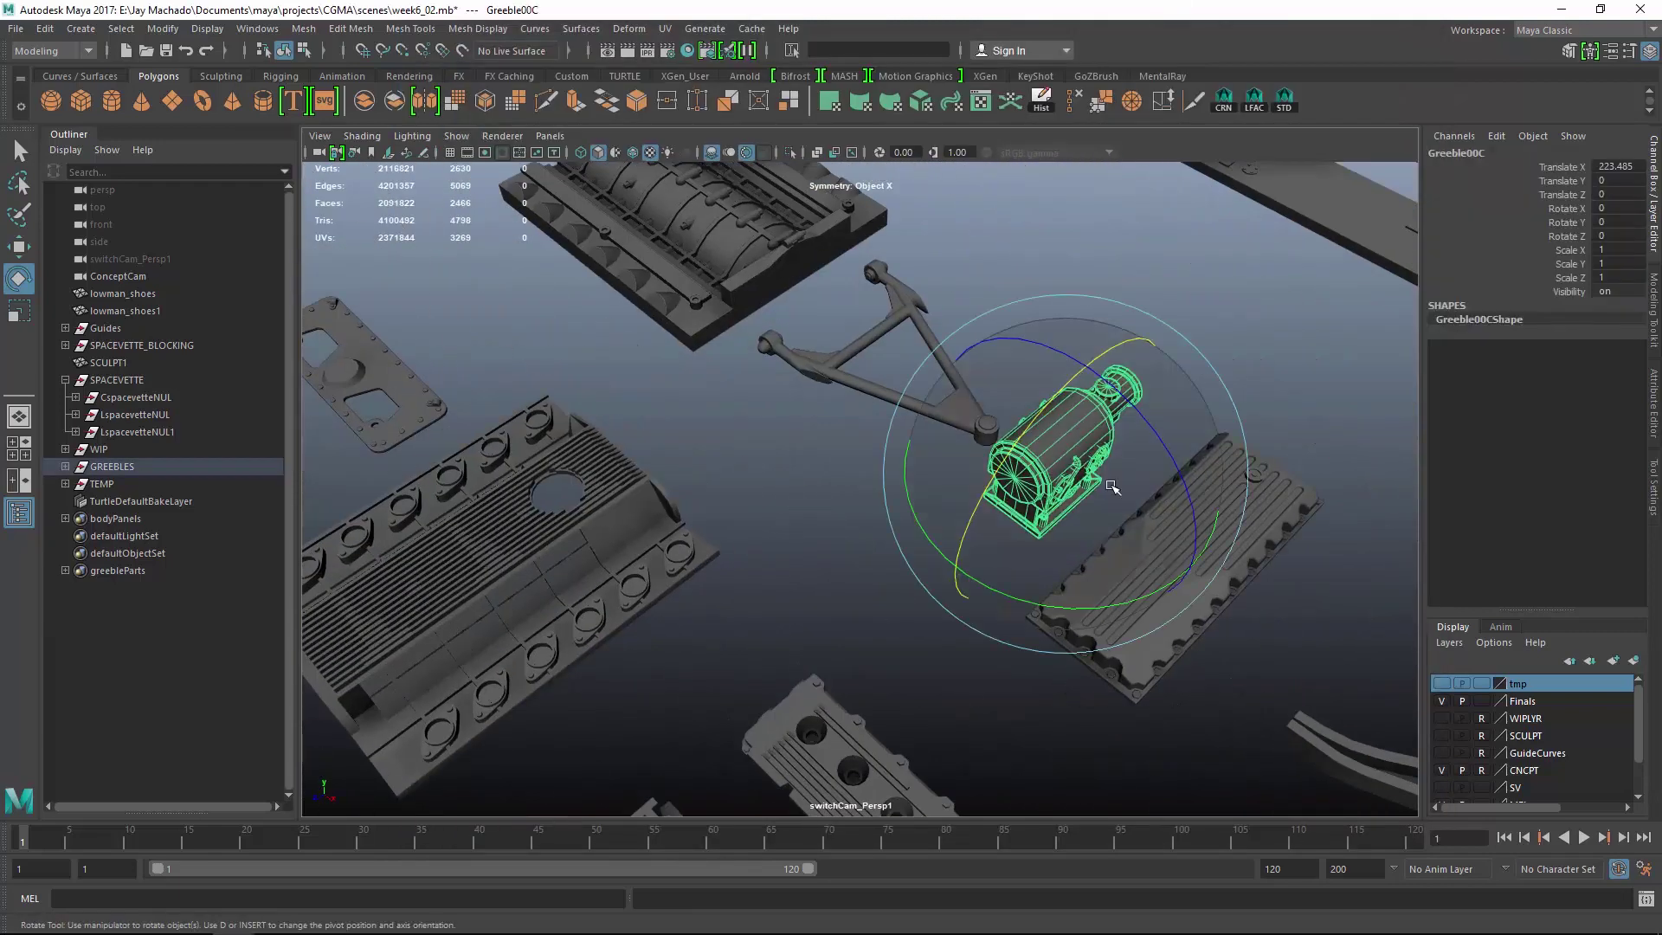
{"action": "key", "text": "w"}
{"action": "right_click_drag", "start_coordinate": [1071, 491], "coordinate": [1021, 484], "text": "alt"}
{"action": "left_click_drag", "start_coordinate": [1021, 485], "coordinate": [1074, 467], "text": "alt"}
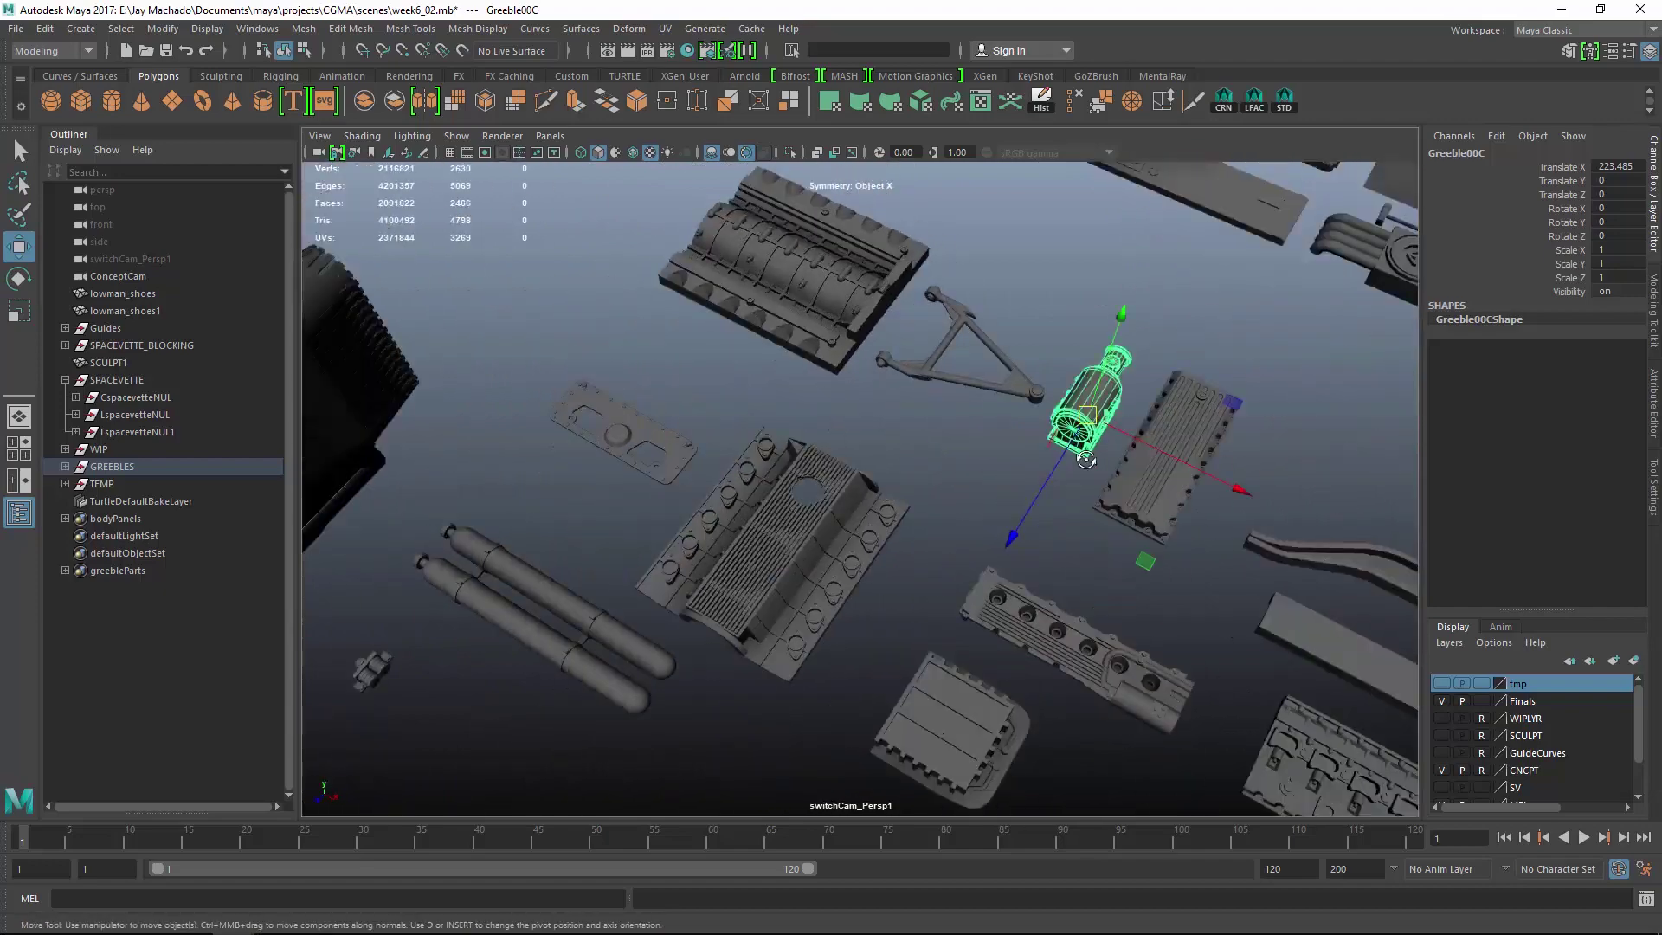
Survey the greebles around the motor-shaped part and their position relative to the spacevette.
{"action": "right_click_drag", "start_coordinate": [1073, 467], "coordinate": [866, 415], "text": "alt"}
{"action": "middle_click_drag", "start_coordinate": [866, 415], "coordinate": [1030, 359], "text": "alt"}
{"action": "left_click_drag", "start_coordinate": [1030, 359], "coordinate": [1006, 351], "text": "alt"}
{"action": "left_click_drag", "start_coordinate": [1166, 504], "coordinate": [1109, 493], "text": "alt"}
{"action": "middle_click_drag", "start_coordinate": [1108, 494], "coordinate": [804, 593], "text": "alt"}
{"action": "right_click_drag", "start_coordinate": [805, 593], "coordinate": [1116, 553], "text": "alt"}
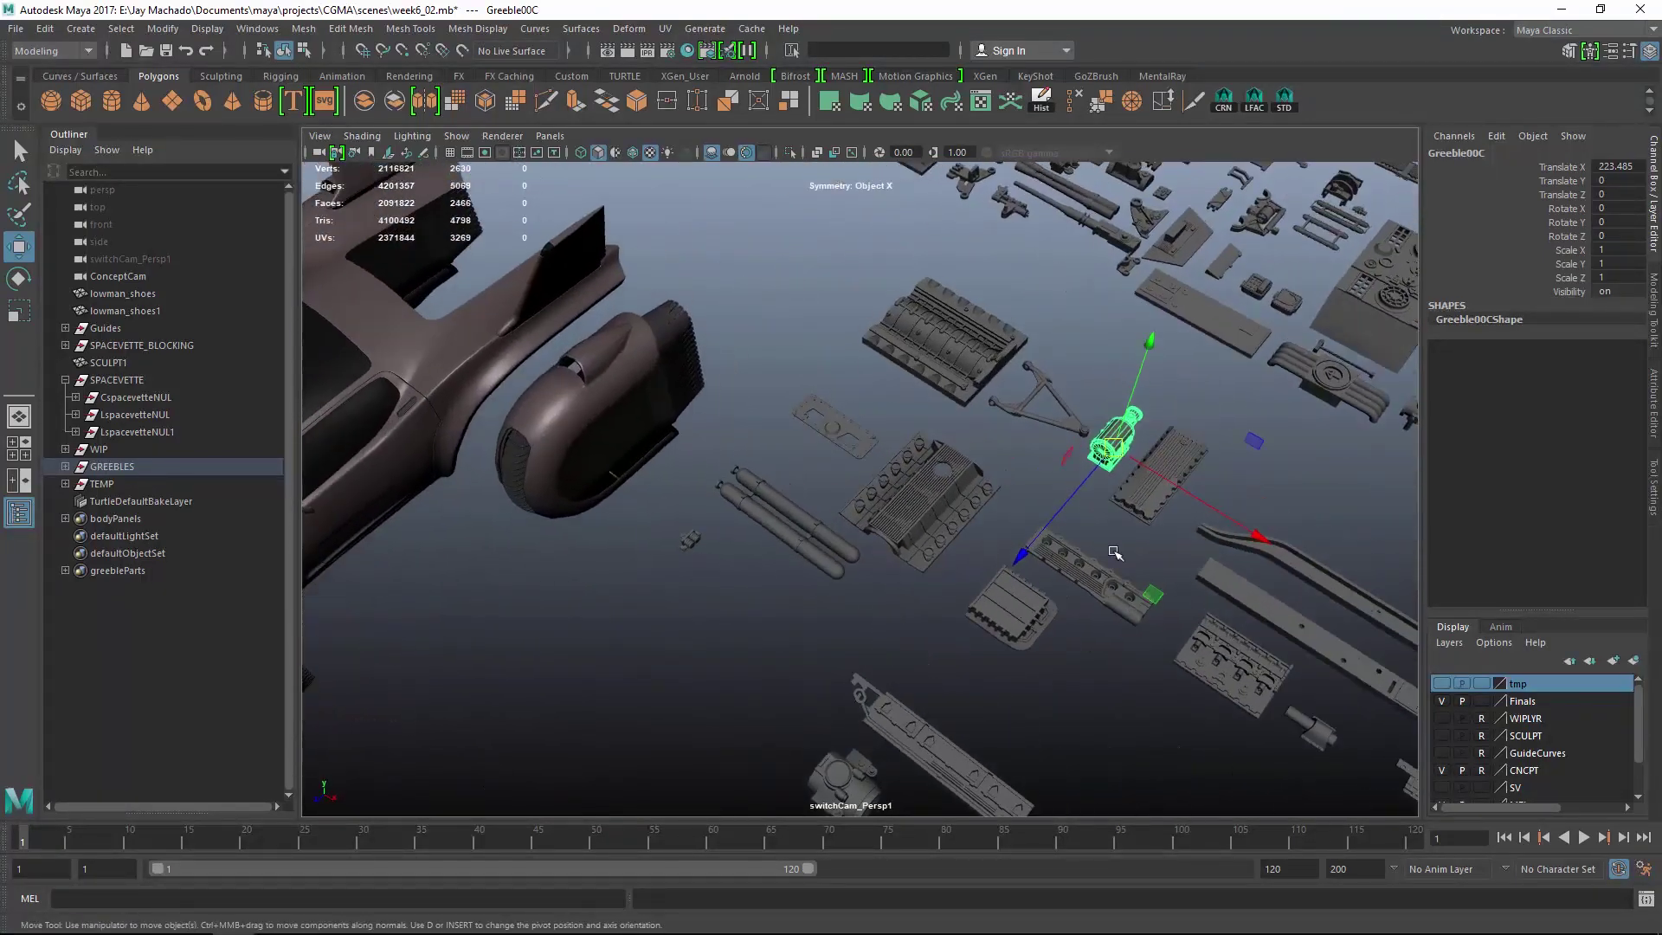
{"action": "middle_click_drag", "start_coordinate": [1117, 553], "coordinate": [909, 485], "text": "alt"}
{"action": "left_click", "coordinate": [1091, 445]}
{"action": "left_click_drag", "start_coordinate": [1091, 445], "coordinate": [1144, 478], "text": "alt"}
{"action": "right_click_drag", "start_coordinate": [1144, 479], "coordinate": [990, 452], "text": "alt"}
{"action": "left_click_drag", "start_coordinate": [990, 452], "coordinate": [901, 497], "text": "alt"}
{"action": "right_click_drag", "start_coordinate": [900, 497], "coordinate": [1009, 396], "text": "alt"}
Duplicate the motor-shaped greeble and move the copy across the ground plane to beside the front engine pod.
{"action": "left_click", "coordinate": [1009, 395]}
{"action": "key", "text": "ctrl+d"}
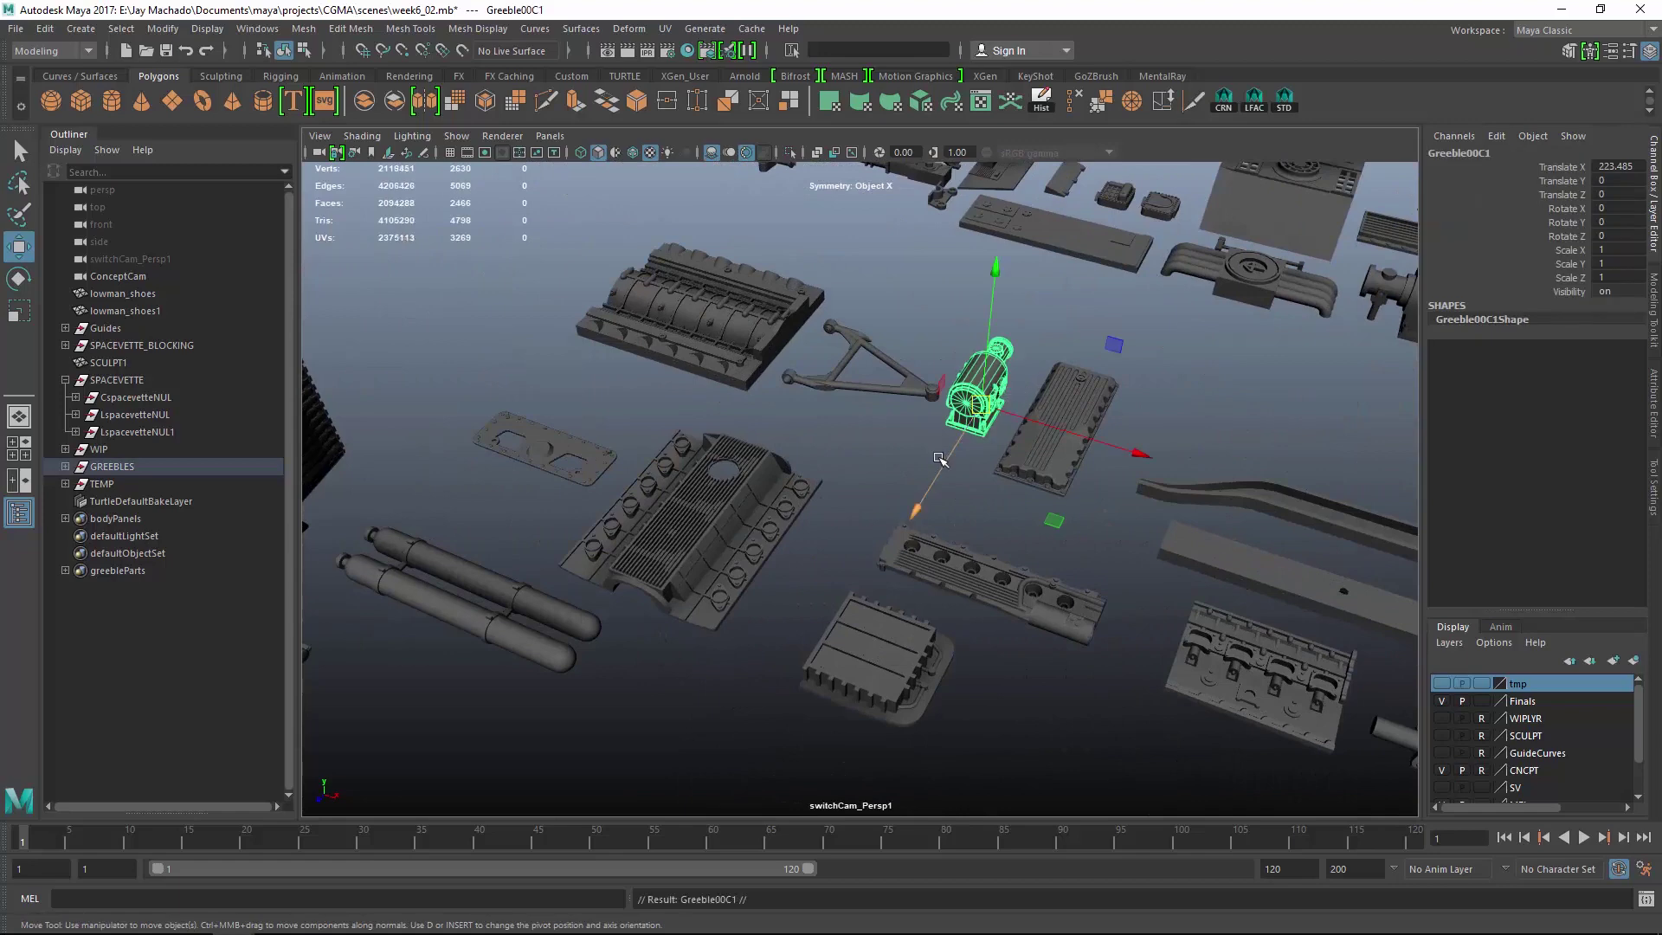
{"action": "left_click_drag", "start_coordinate": [1053, 520], "coordinate": [844, 809]}
{"action": "right_click_drag", "start_coordinate": [828, 523], "coordinate": [779, 528], "text": "alt"}
{"action": "middle_click_drag", "start_coordinate": [779, 528], "coordinate": [970, 437], "text": "alt"}
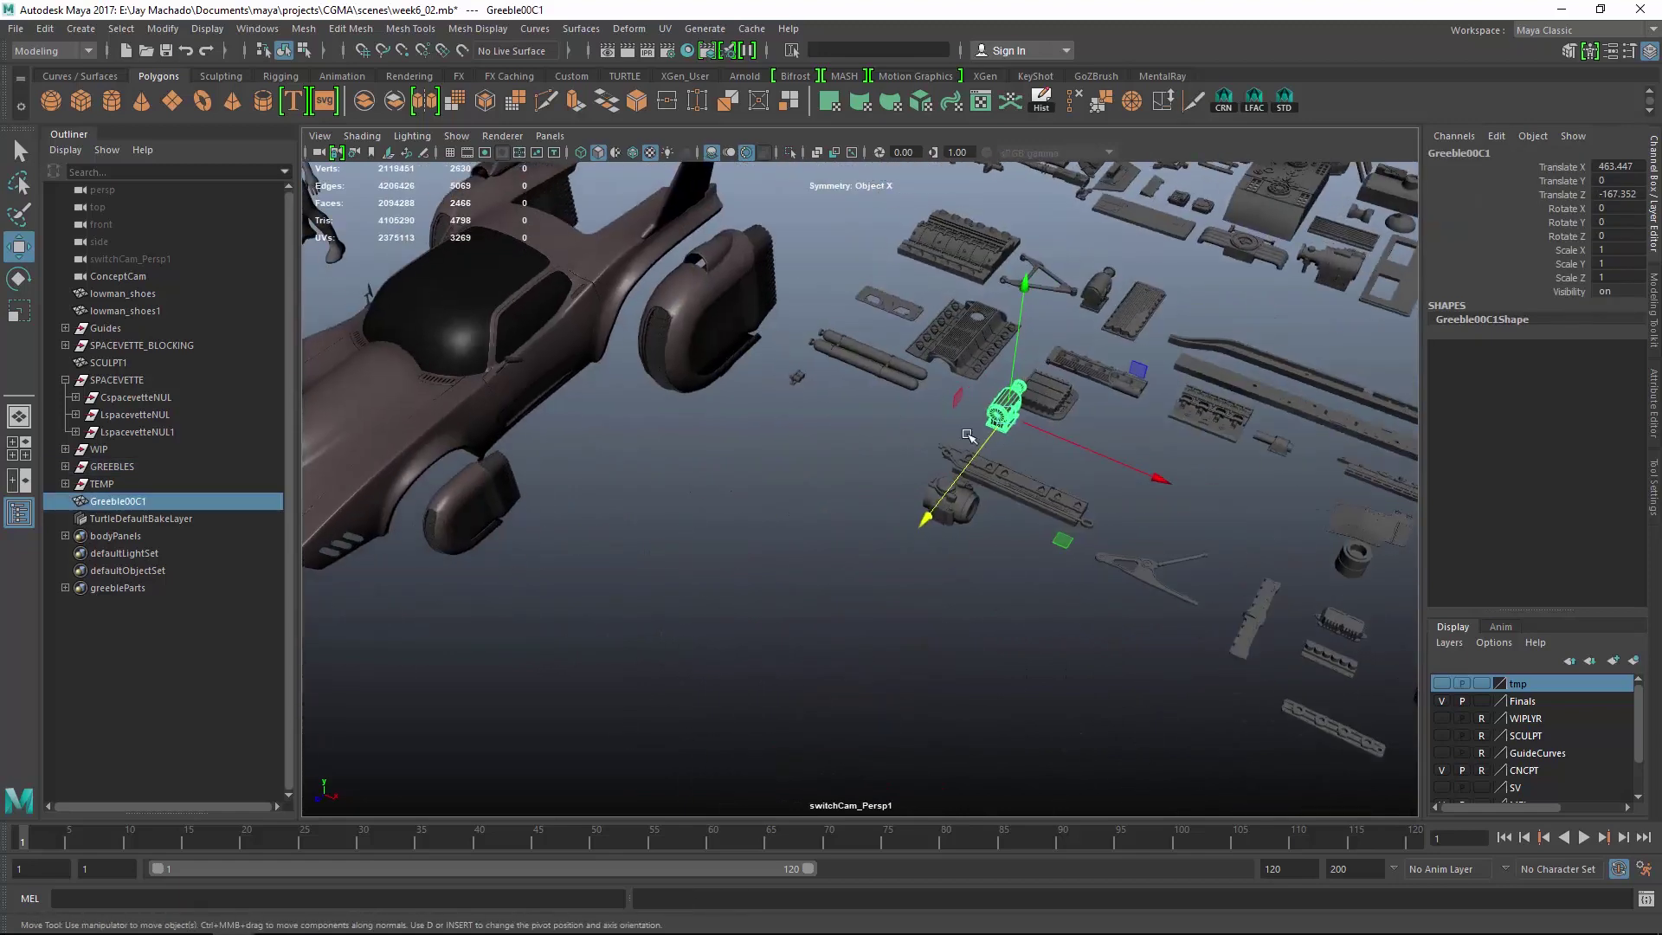
{"action": "left_click_drag", "start_coordinate": [1061, 541], "coordinate": [464, 700]}
{"action": "middle_click_drag", "start_coordinate": [534, 598], "coordinate": [766, 536], "text": "alt"}
{"action": "right_click_drag", "start_coordinate": [765, 537], "coordinate": [835, 587], "text": "alt"}
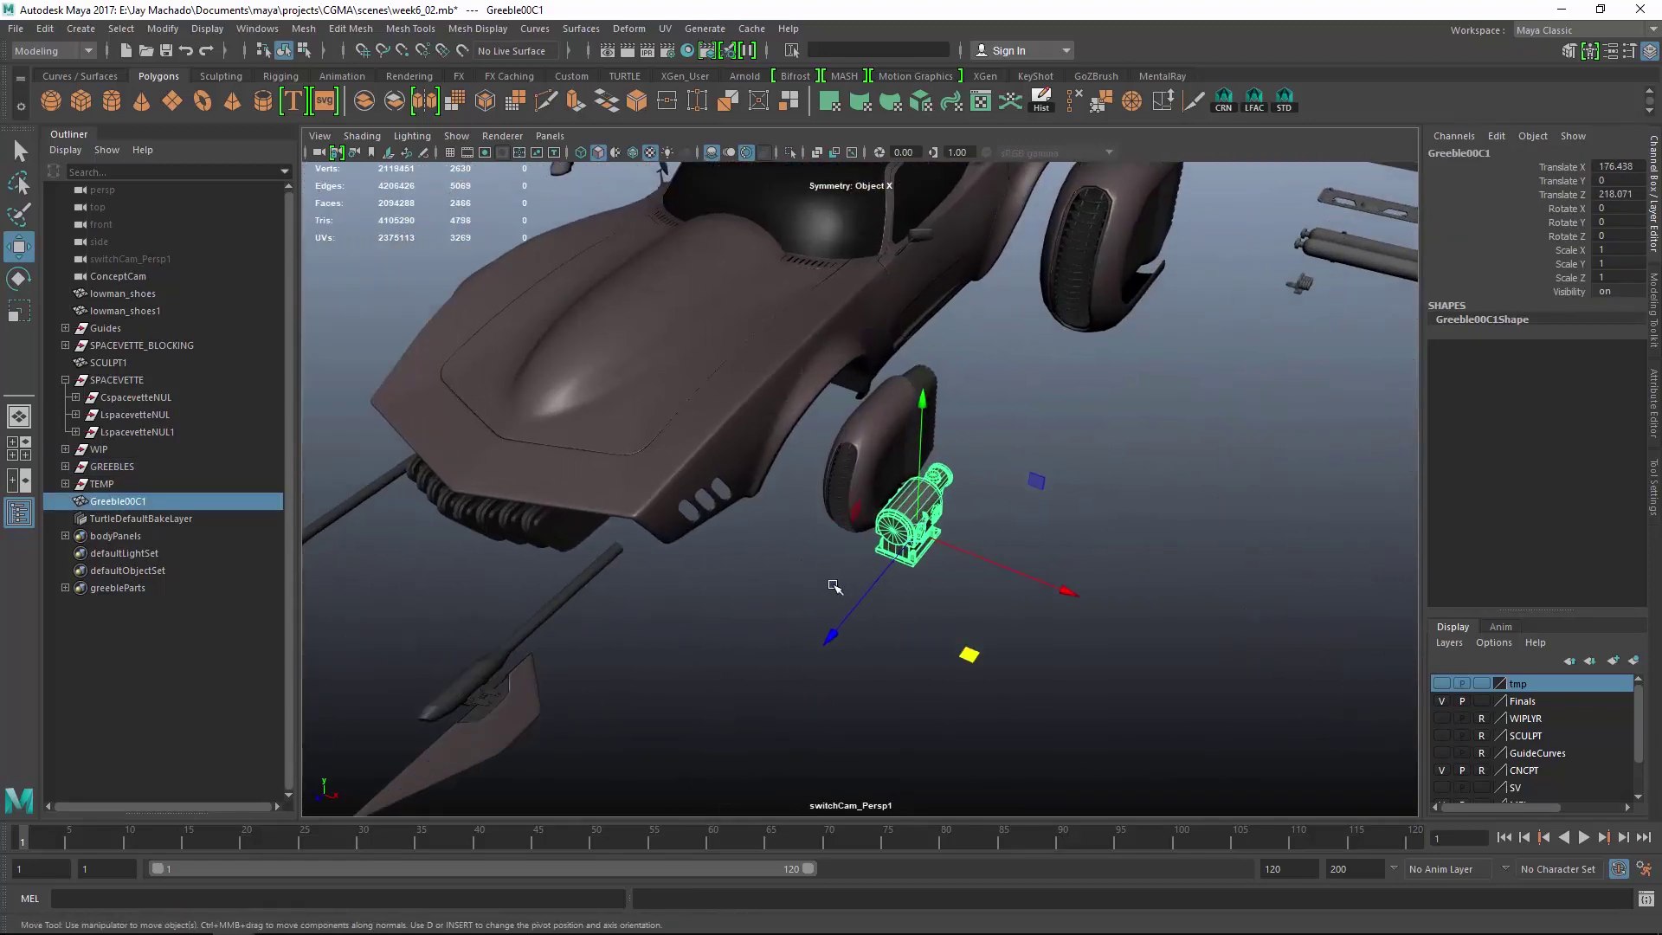
Rotate the duplicated greeble to 180° in X and 90° in Z.
{"action": "key", "text": "e"}
{"action": "left_click_drag", "start_coordinate": [868, 488], "coordinate": [1155, 549]}
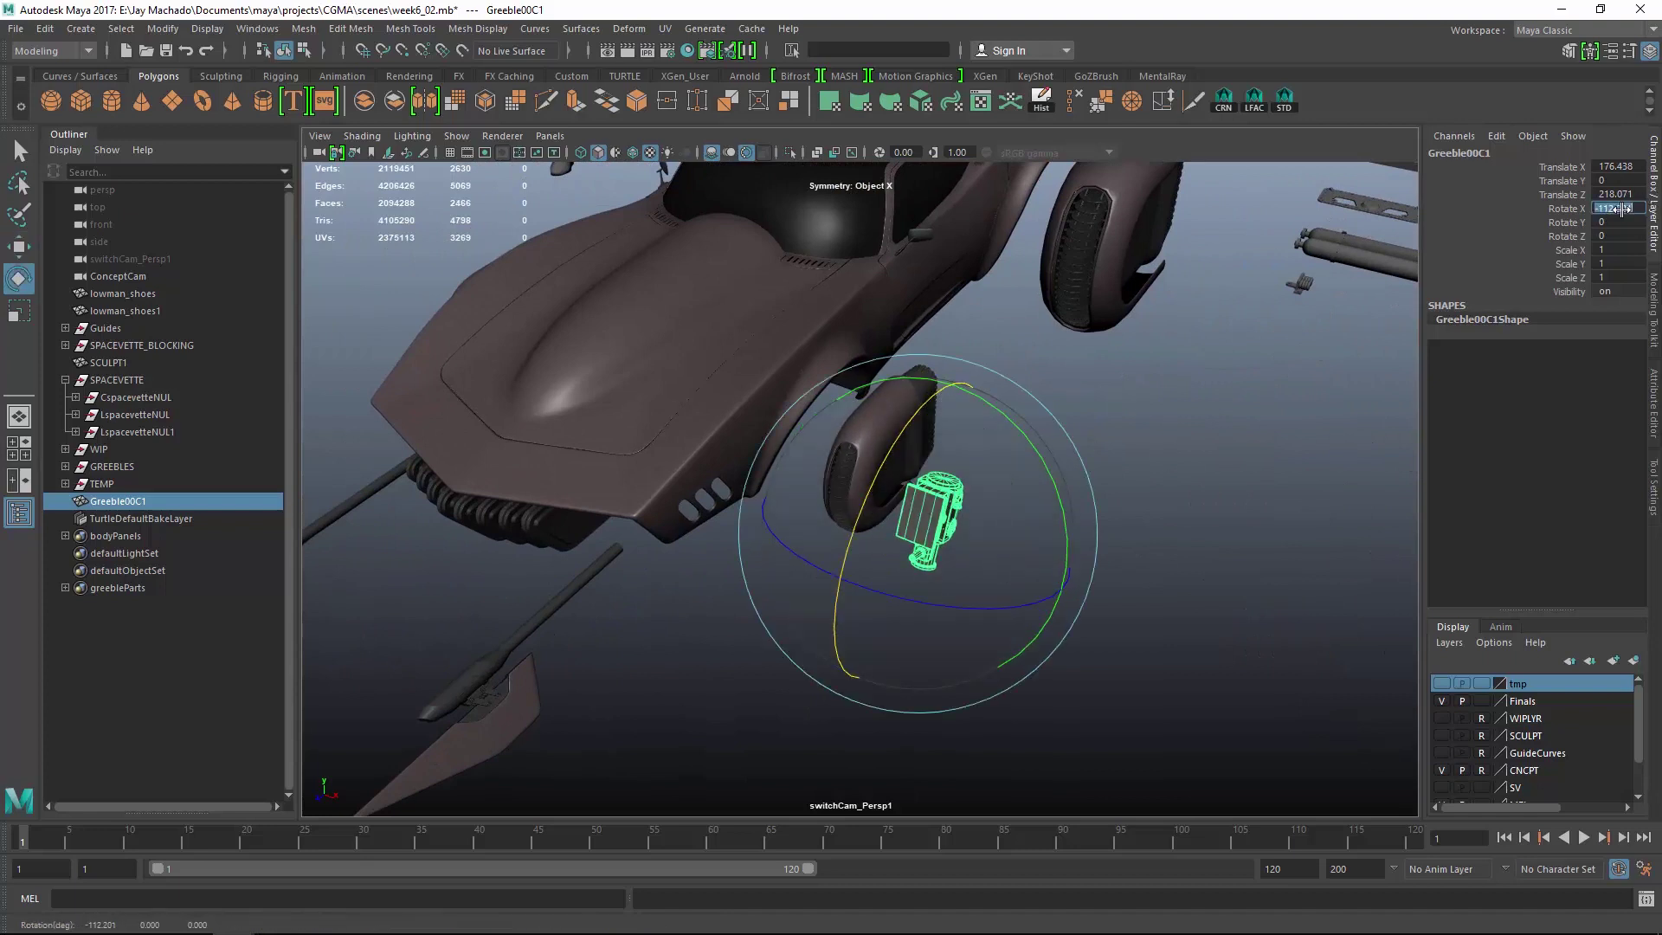
{"action": "key", "text": "Return"}
{"action": "left_click_drag", "start_coordinate": [1037, 481], "coordinate": [790, 416]}
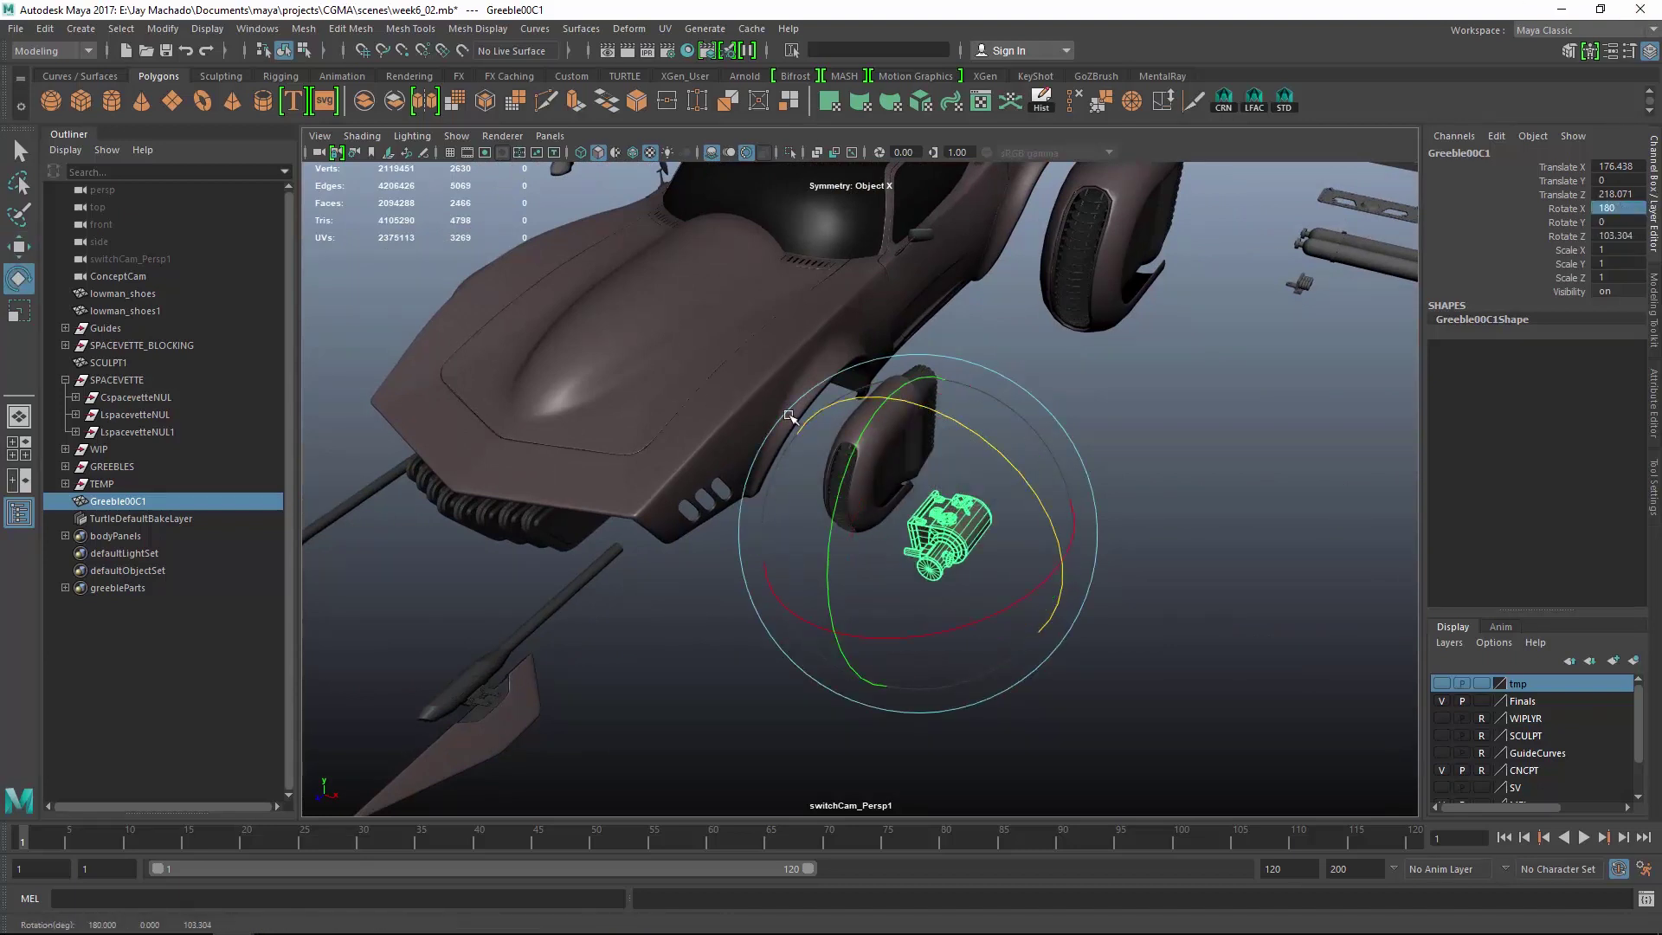
{"action": "left_click", "coordinate": [1618, 237]}
{"action": "type", "text": "90"}
{"action": "key", "text": "Return"}
Switch to an orthographic view along Z and move the duplicated greeble under the spacevette's body, to about X 46.68 and Y 1.802.
{"action": "key", "text": "w"}
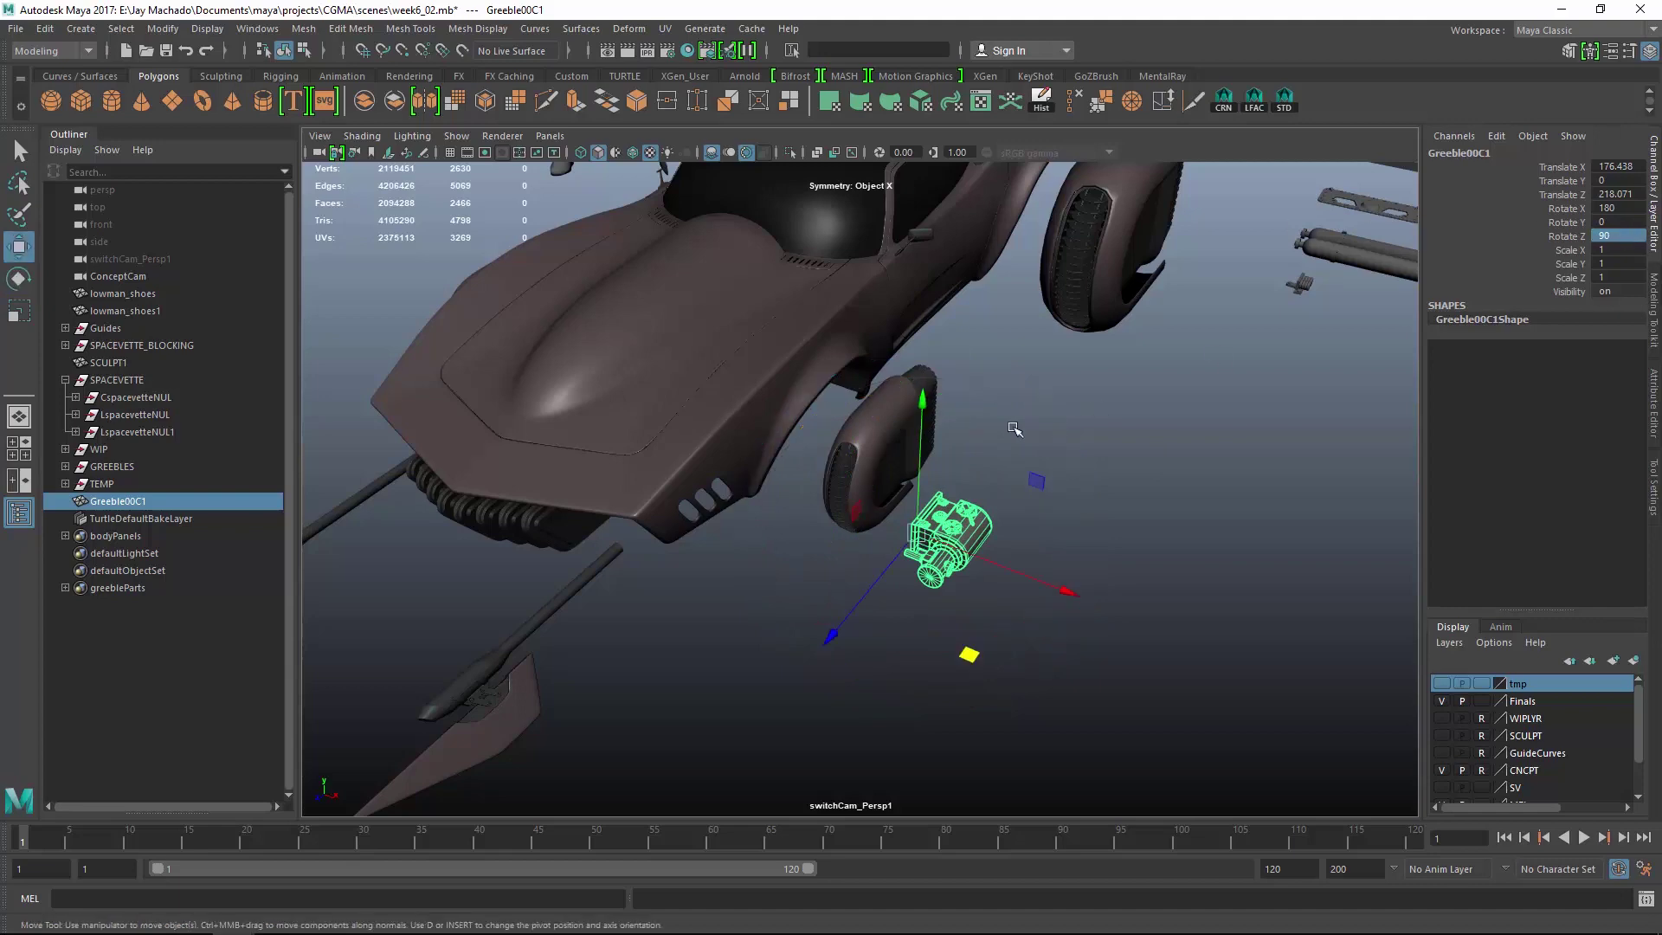
{"action": "key", "text": "f"}
{"action": "left_click_drag", "start_coordinate": [954, 518], "coordinate": [1073, 459], "text": "alt"}
{"action": "key", "text": "space"}
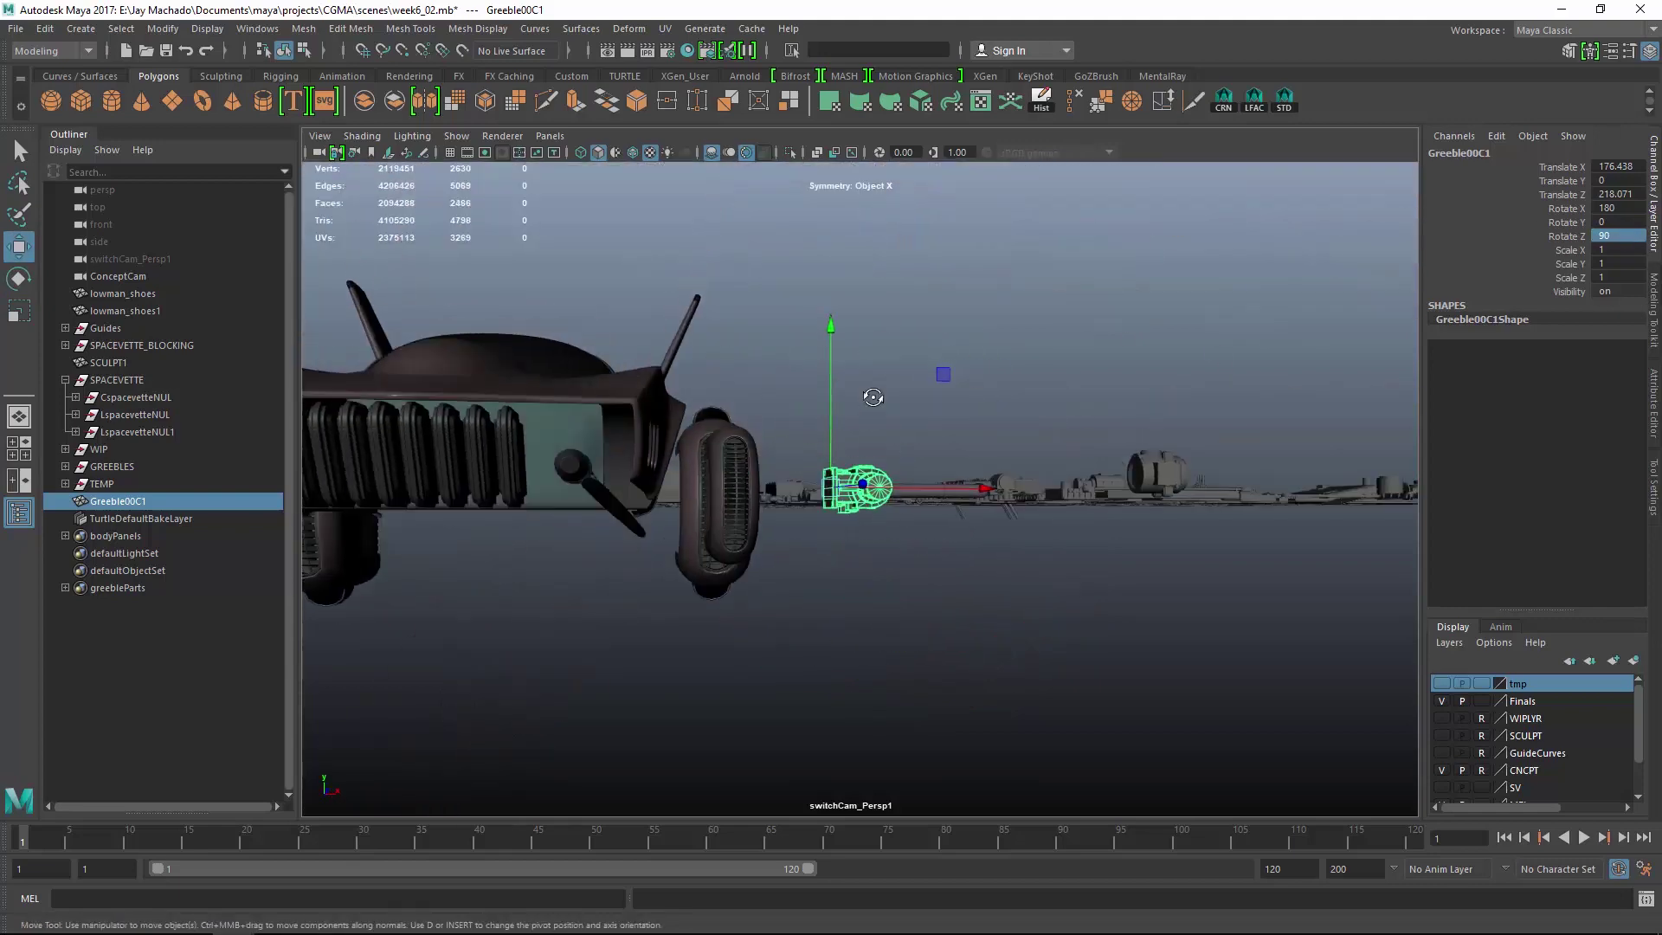
{"action": "middle_click_drag", "start_coordinate": [875, 397], "coordinate": [1157, 418], "text": "alt"}
{"action": "right_click_drag", "start_coordinate": [1157, 418], "coordinate": [1347, 620], "text": "alt"}
{"action": "middle_click_drag", "start_coordinate": [1347, 619], "coordinate": [1203, 598], "text": "alt"}
{"action": "left_click_drag", "start_coordinate": [1361, 558], "coordinate": [923, 535]}
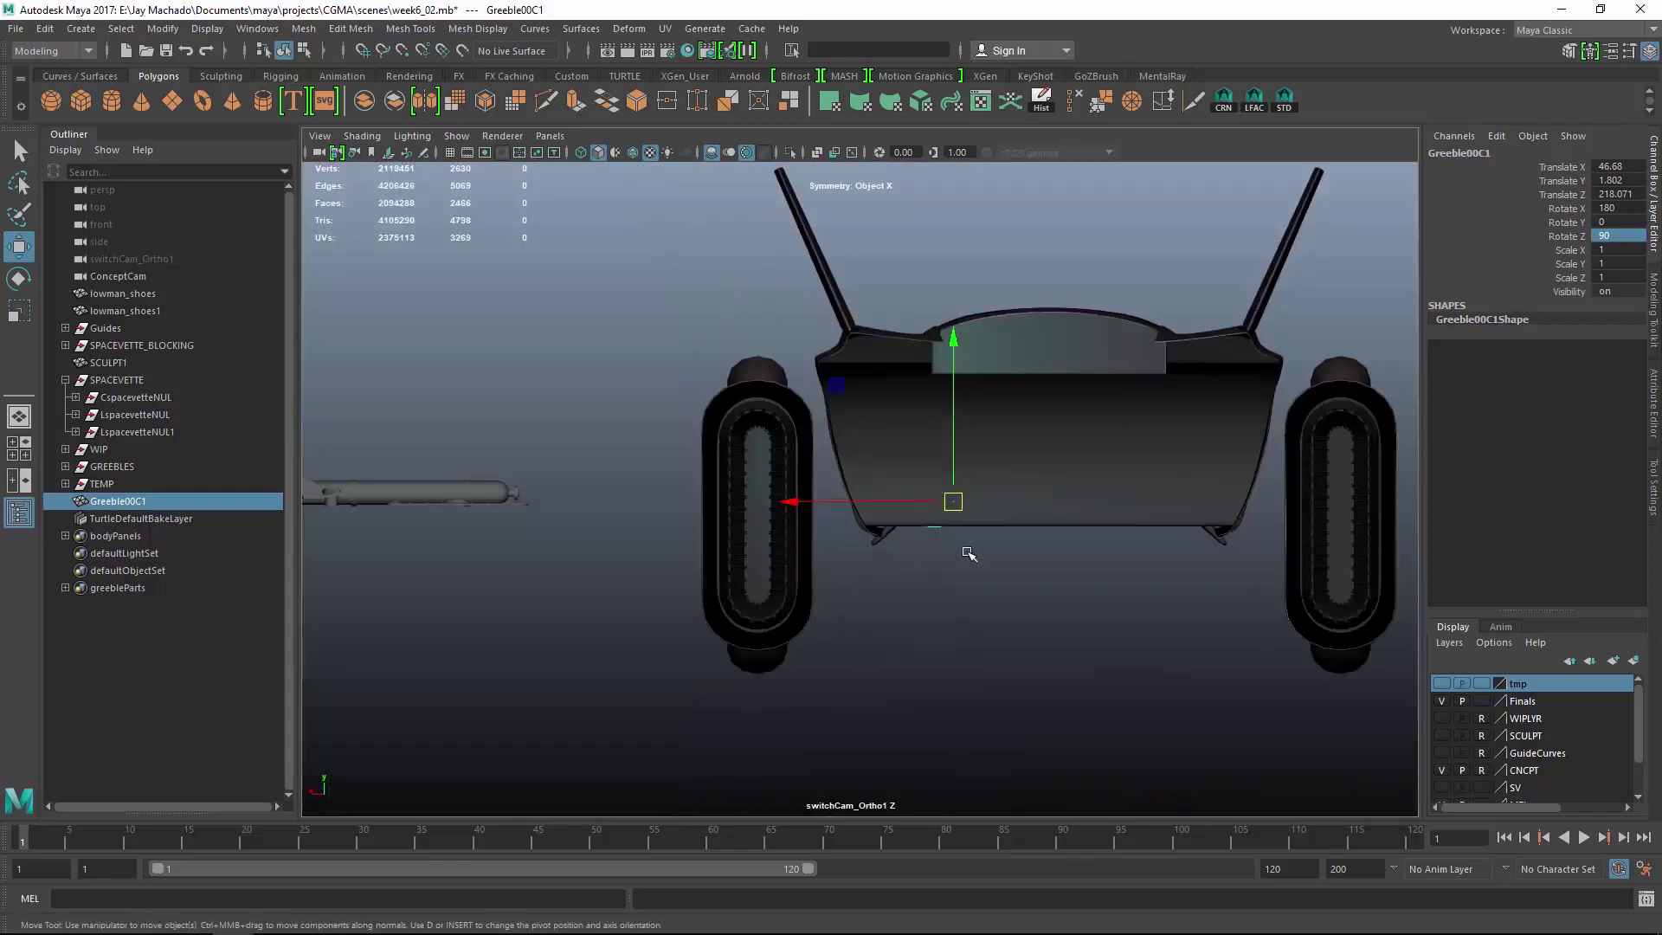
In wireframe, align the motor-shaped greeble with the front arm's round joint, at about X 46.044 and Y 2.191.
{"action": "key", "text": "4"}
{"action": "scroll", "coordinate": [1042, 523], "scroll_direction": "up", "scroll_amount": 10}
{"action": "left_click_drag", "start_coordinate": [1148, 383], "coordinate": [1146, 367]}
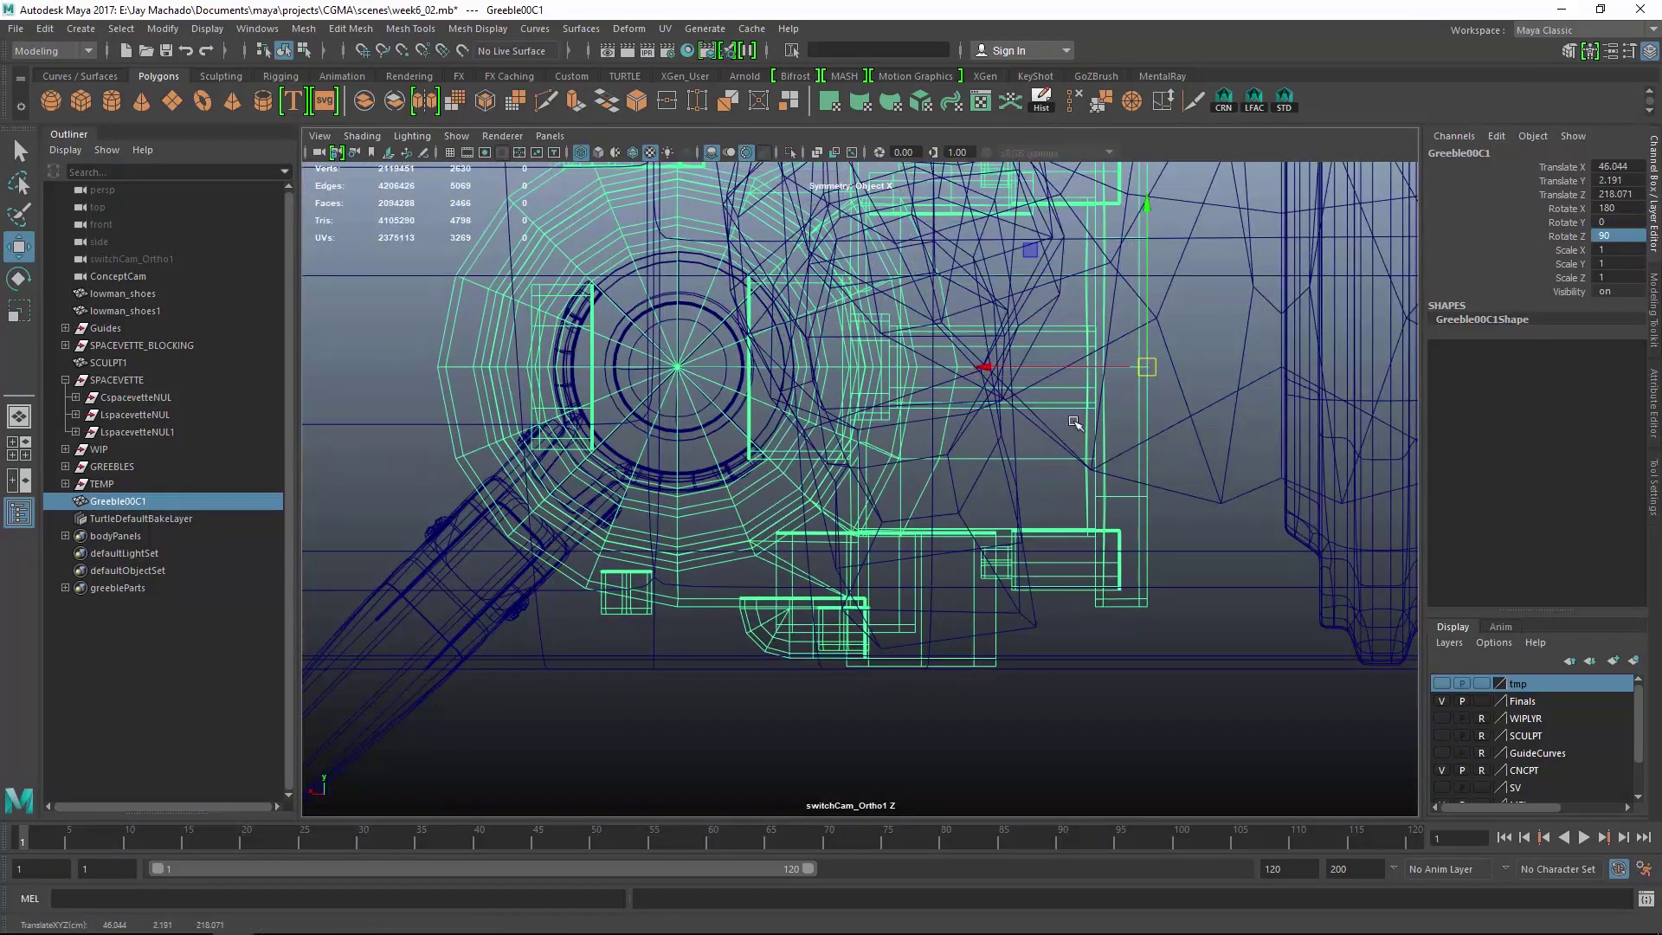
{"action": "left_click_drag", "start_coordinate": [1074, 423], "coordinate": [1020, 497], "text": "alt"}
Slide the motor-shaped greeble forward along Z to about 287.283, onto the base of the front arm.
{"action": "left_click_drag", "start_coordinate": [785, 483], "coordinate": [646, 505]}
{"action": "left_click", "coordinate": [551, 137]}
{"action": "mouse_move", "coordinate": [604, 159]}
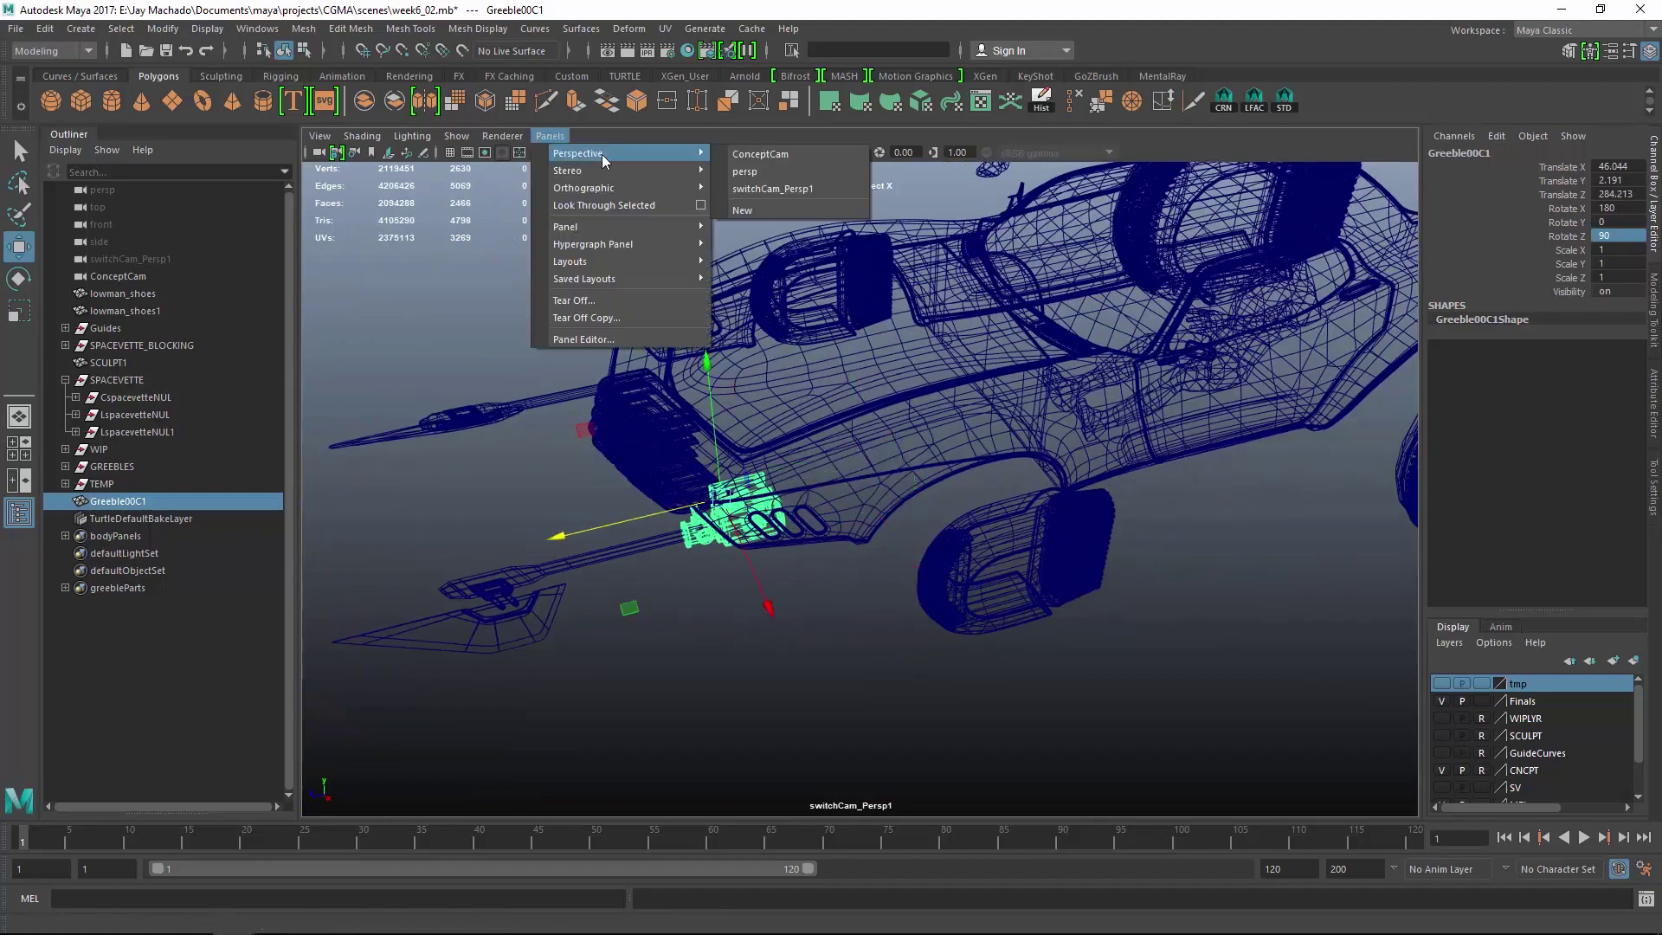
{"action": "left_click", "coordinate": [760, 154]}
{"action": "left_click_drag", "start_coordinate": [720, 651], "coordinate": [701, 661]}
{"action": "left_click_drag", "start_coordinate": [865, 483], "coordinate": [872, 461], "text": "alt"}
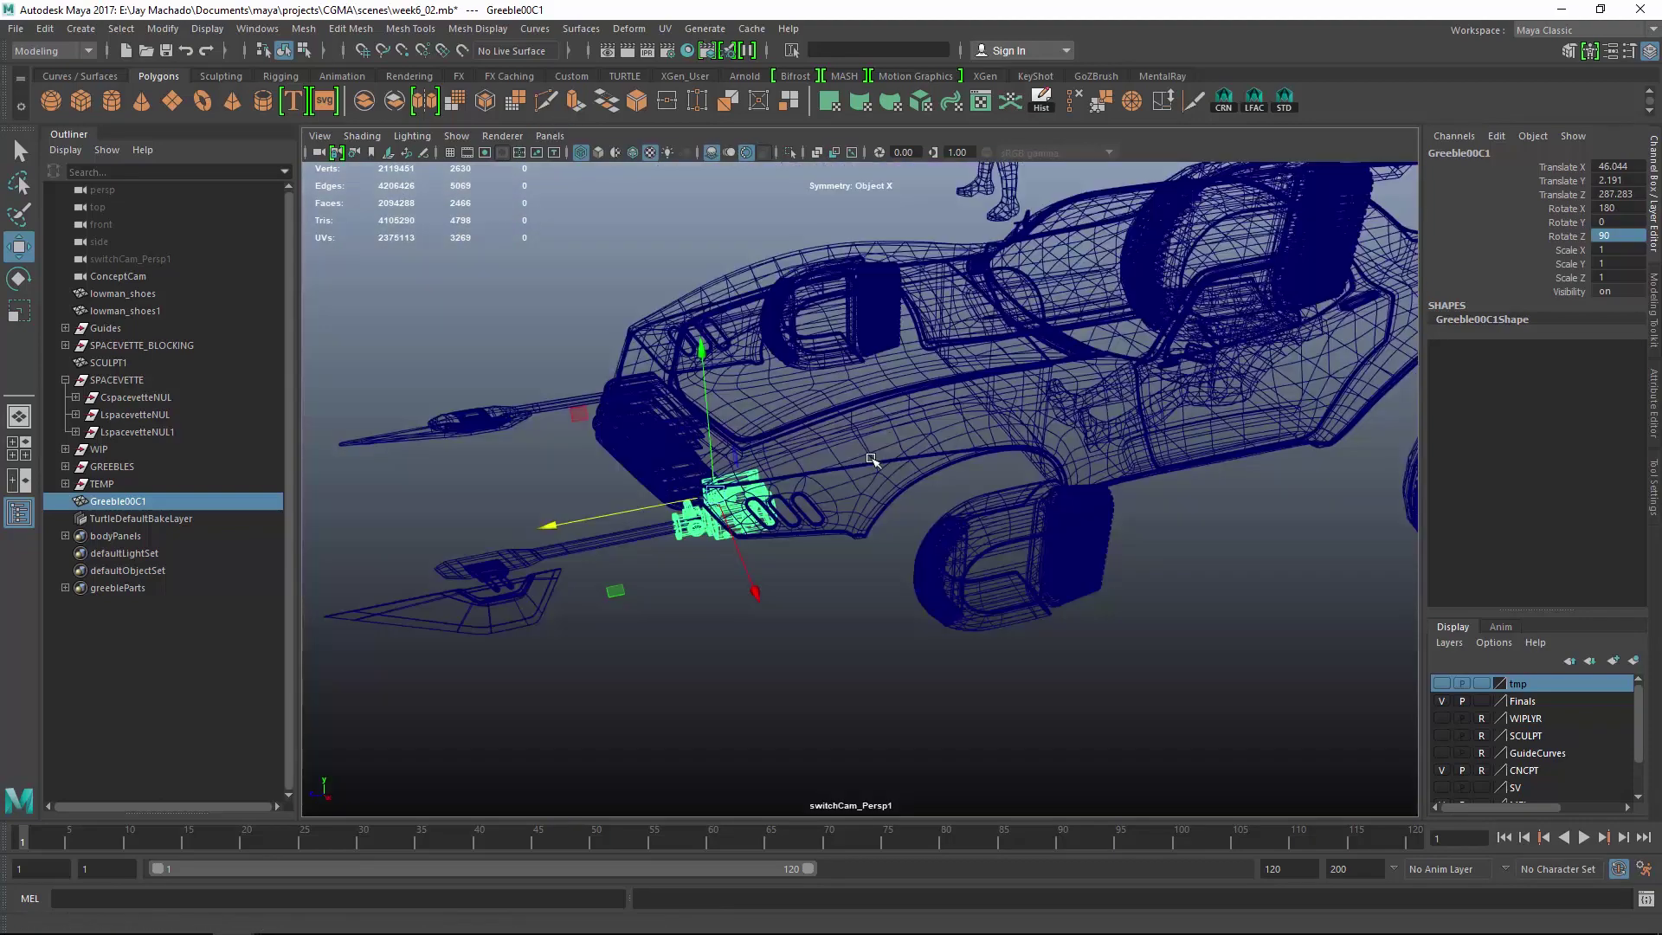
{"action": "mouse_move", "coordinate": [980, 571]}
{"action": "left_mouse_down", "text": "alt"}
{"action": "mouse_move", "coordinate": [931, 548]}
{"action": "mouse_move", "coordinate": [957, 563]}
{"action": "left_mouse_up", "text": "alt"}
Compare the shaded greeble with the concept sketch through ConceptCam, and return to the switchCam_Persp1 view.
{"action": "key", "text": "5"}
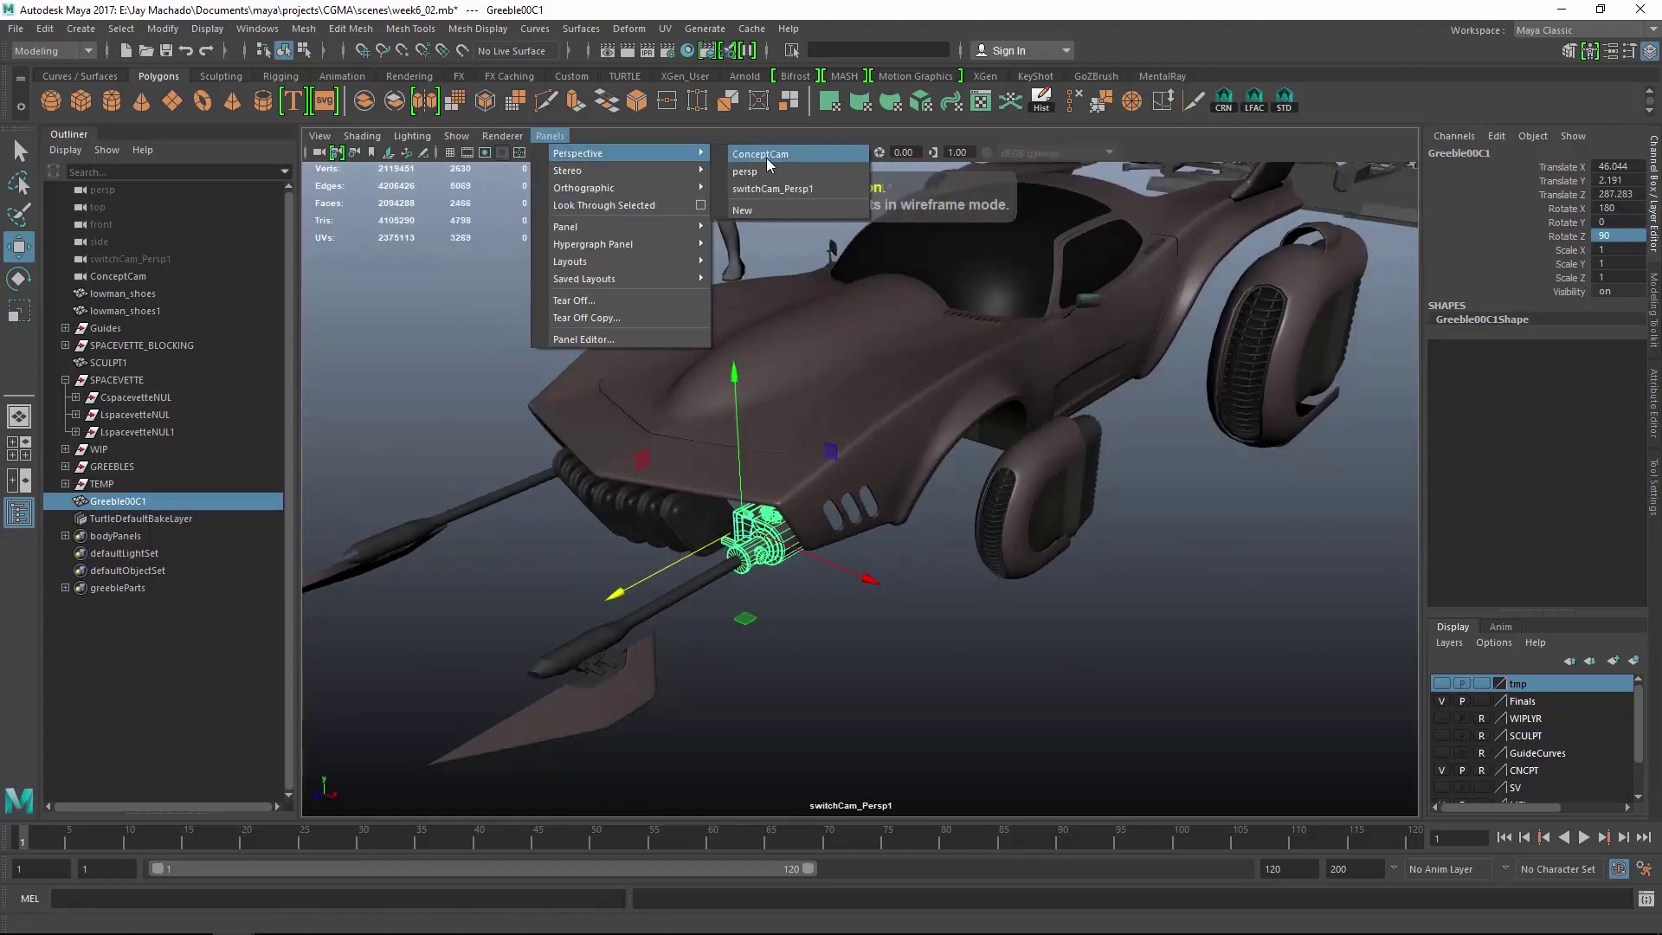
{"action": "left_click", "coordinate": [766, 157]}
{"action": "left_click", "coordinate": [549, 136]}
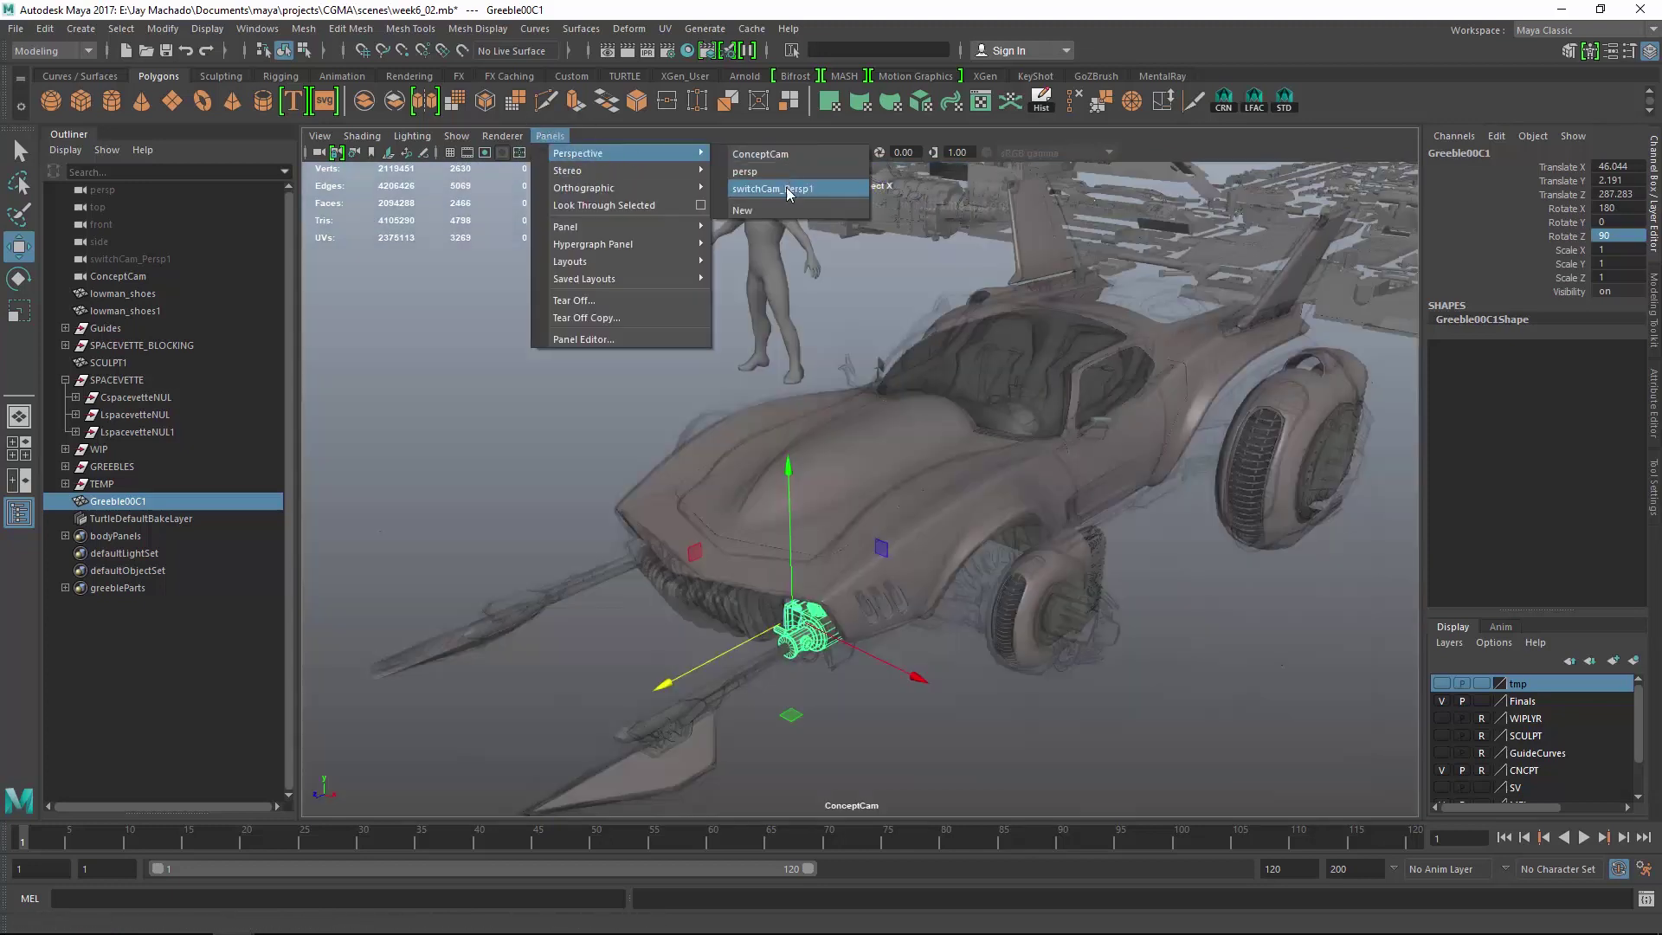
{"action": "left_click", "coordinate": [790, 188]}
{"action": "left_click_drag", "start_coordinate": [995, 554], "coordinate": [1014, 512], "text": "alt"}
Scale the motor-shaped greeble uniformly to about 1.286 and shift it to X 40.522, keeping its round housing centred on the front arm.
{"action": "left_click", "coordinate": [762, 547]}
{"action": "key", "text": "r"}
{"action": "left_click_drag", "start_coordinate": [947, 461], "coordinate": [1043, 465]}
{"action": "key", "text": "w"}
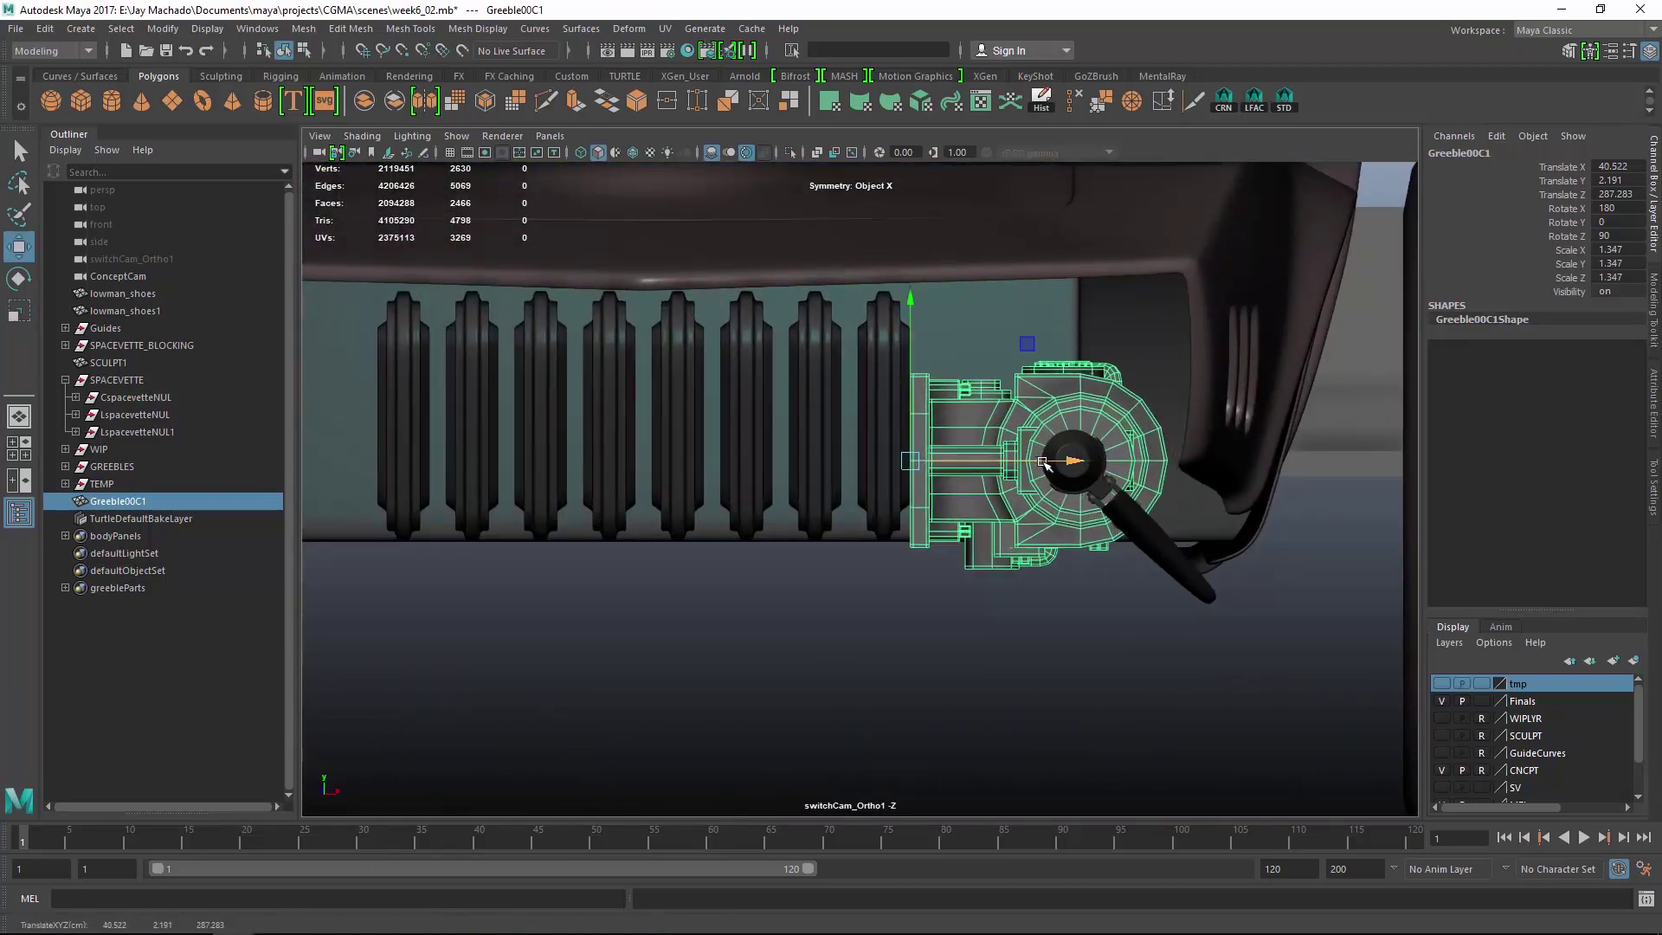
{"action": "scroll", "coordinate": [1043, 464], "scroll_direction": "up", "scroll_amount": 5}
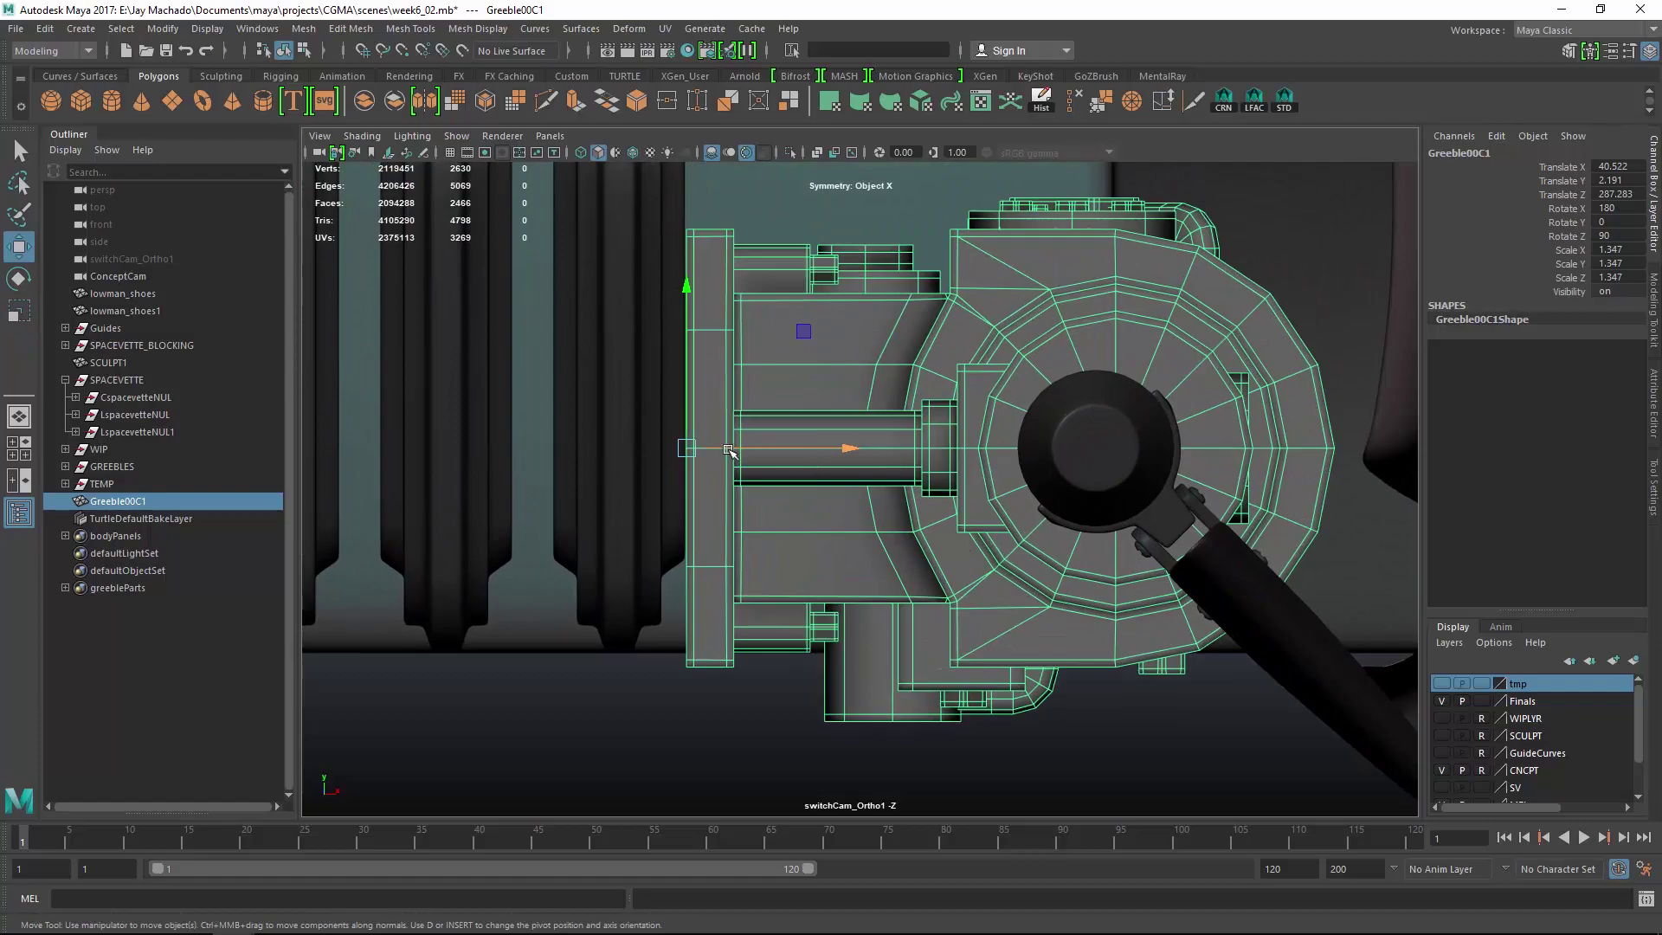
{"action": "key", "text": "4"}
{"action": "left_click_drag", "start_coordinate": [730, 451], "coordinate": [994, 532], "text": "alt"}
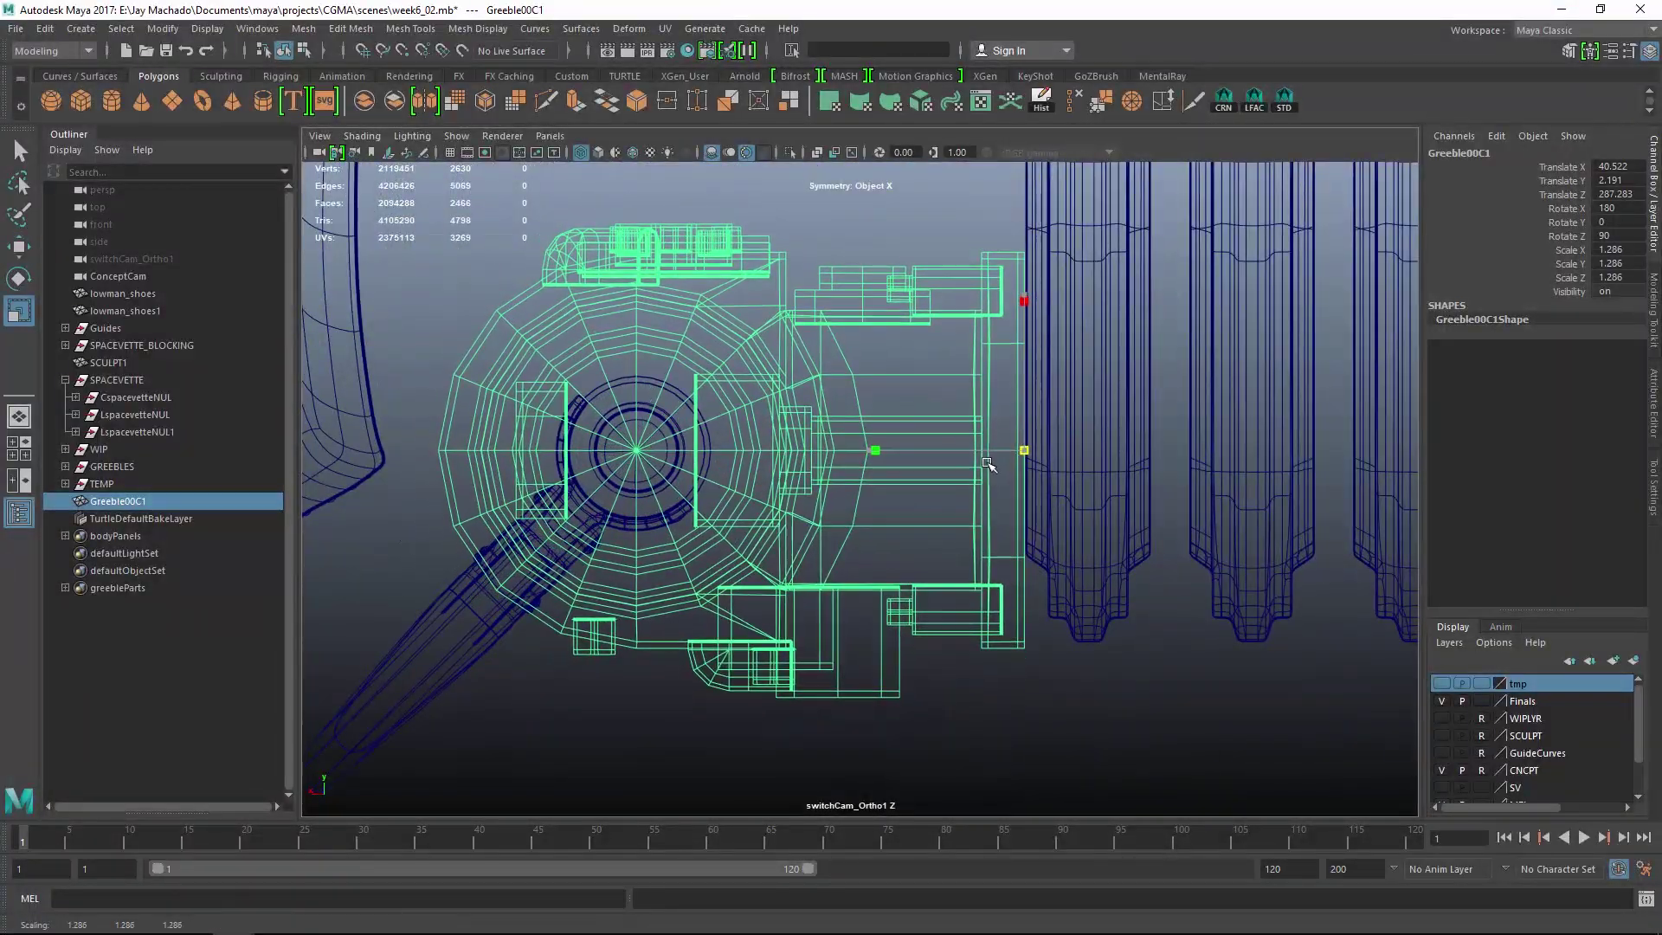
{"action": "left_click_drag", "start_coordinate": [987, 465], "coordinate": [823, 509], "text": "alt"}
Assign the existing greebleMat material to the motor-shaped greeble on the front arm.
{"action": "left_click", "coordinate": [890, 669]}
{"action": "key", "text": "5"}
{"action": "mouse_move", "coordinate": [890, 669]}
{"action": "left_mouse_down", "text": "alt"}
{"action": "mouse_move", "coordinate": [879, 615]}
{"action": "mouse_move", "coordinate": [935, 615]}
{"action": "mouse_move", "coordinate": [894, 575]}
{"action": "mouse_move", "coordinate": [1067, 523]}
{"action": "mouse_move", "coordinate": [787, 492]}
{"action": "left_mouse_up", "text": "alt"}
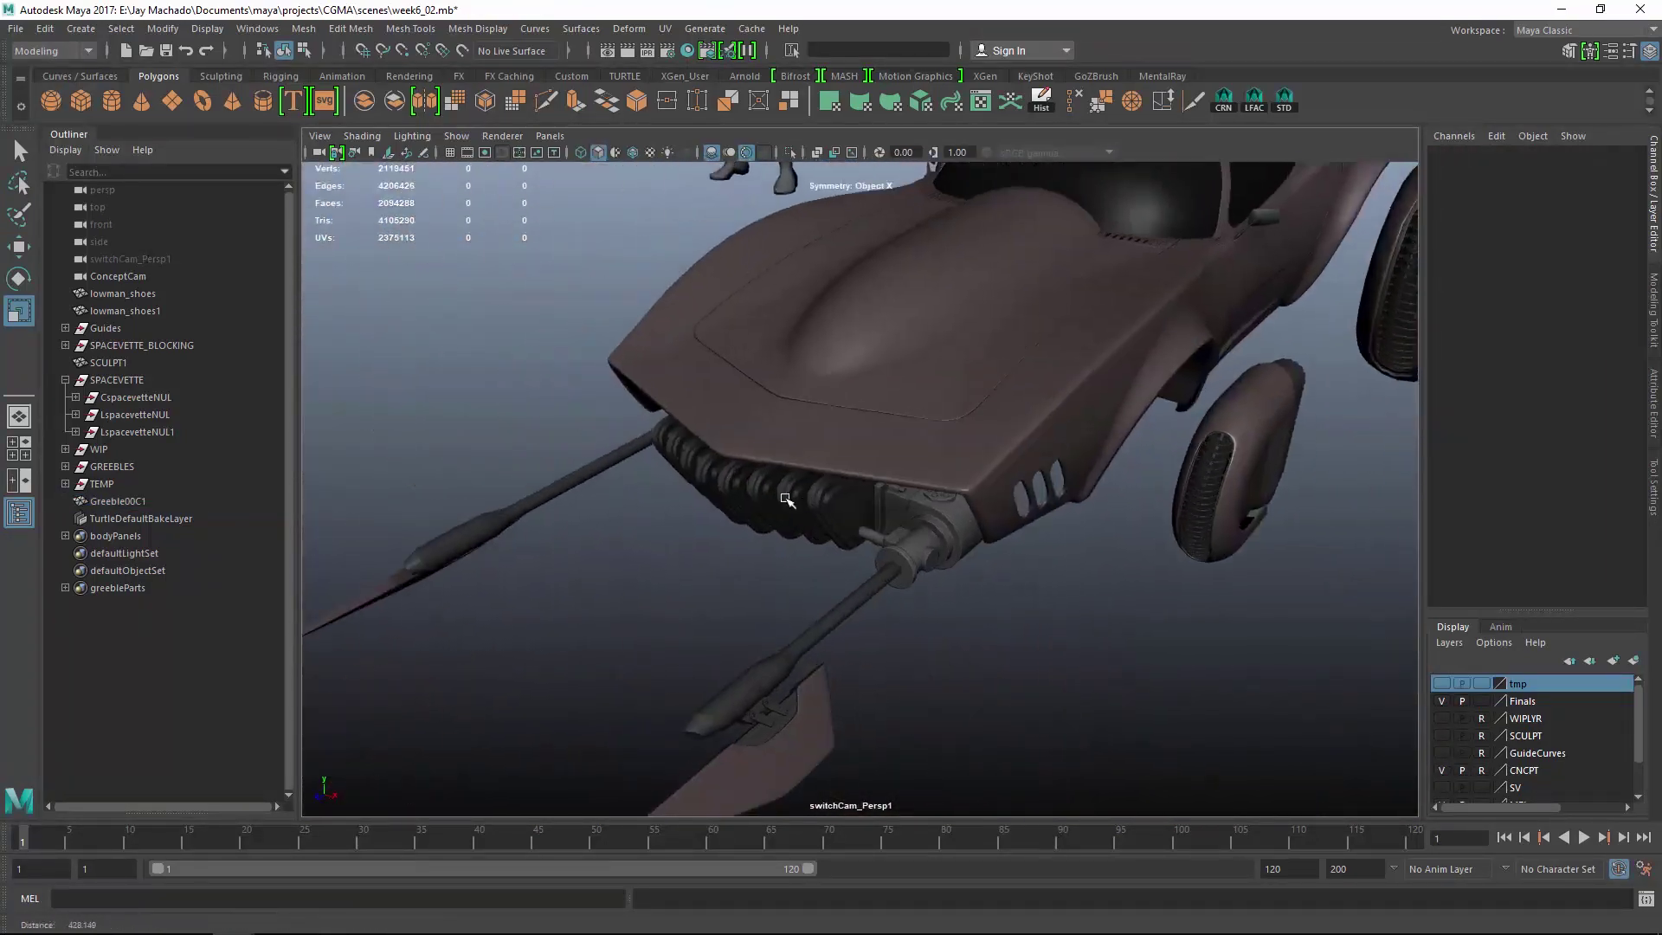
{"action": "left_click", "coordinate": [1061, 590]}
{"action": "right_click_drag", "start_coordinate": [787, 493], "coordinate": [1094, 874], "text": "alt"}
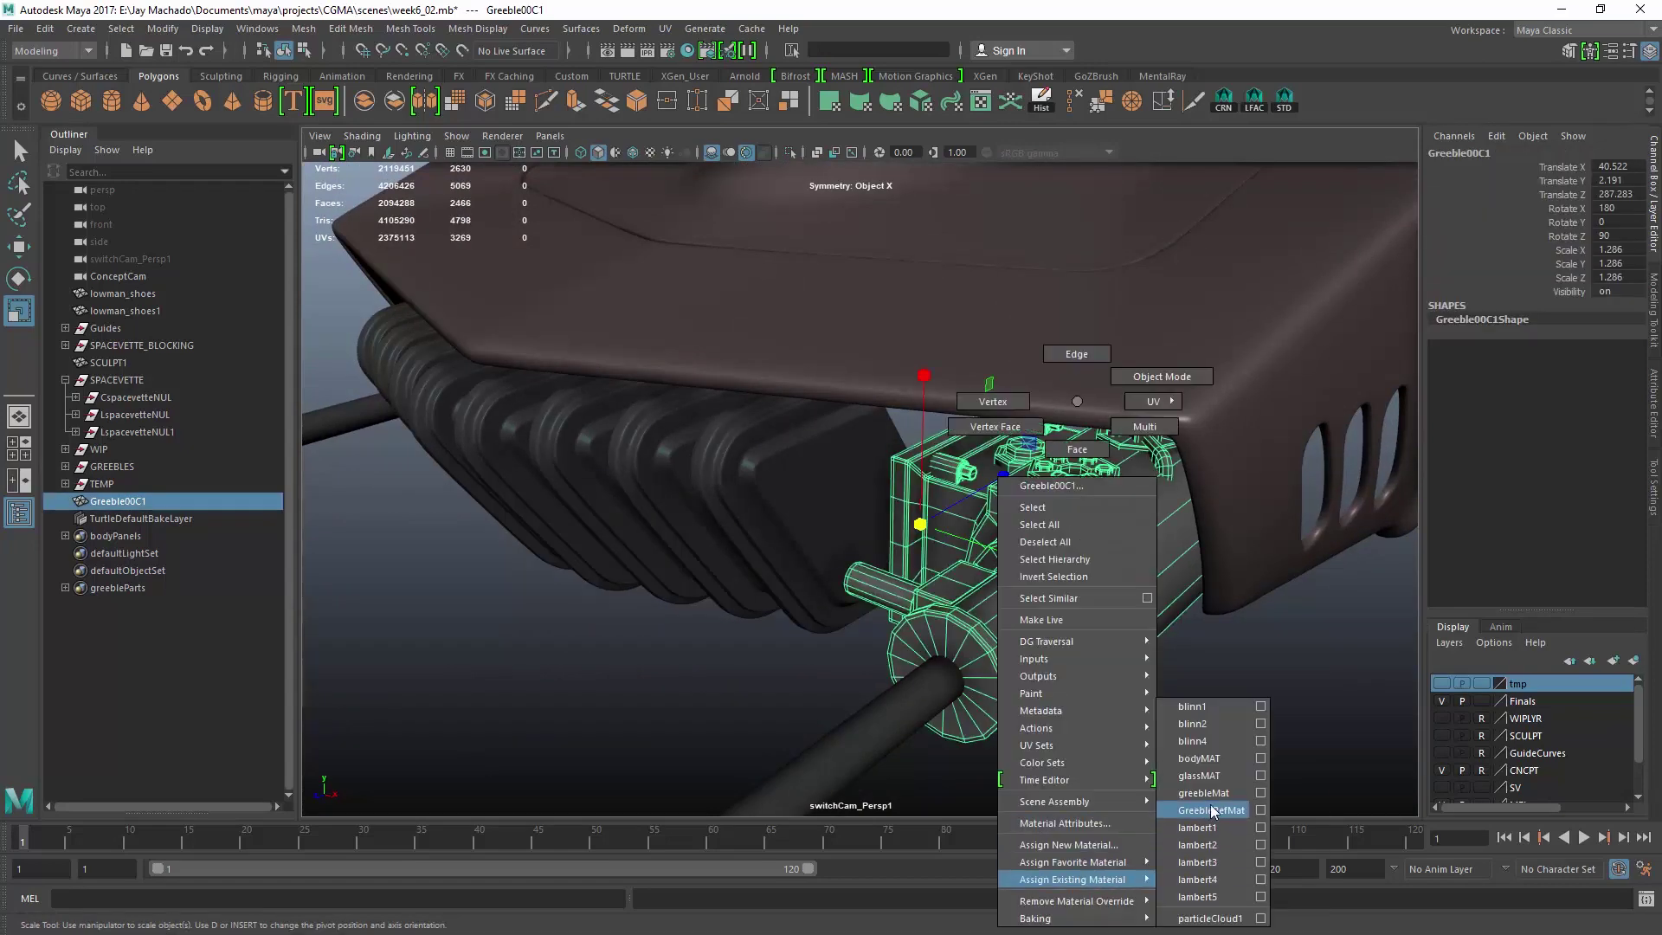
{"action": "right_click_drag", "start_coordinate": [1211, 806], "coordinate": [1208, 793]}
{"action": "left_click", "coordinate": [1165, 726]}
Find the flat, stepped panel greeble among the laid-out library parts and duplicate it.
{"action": "right_click_drag", "start_coordinate": [1164, 725], "coordinate": [747, 551], "text": "alt"}
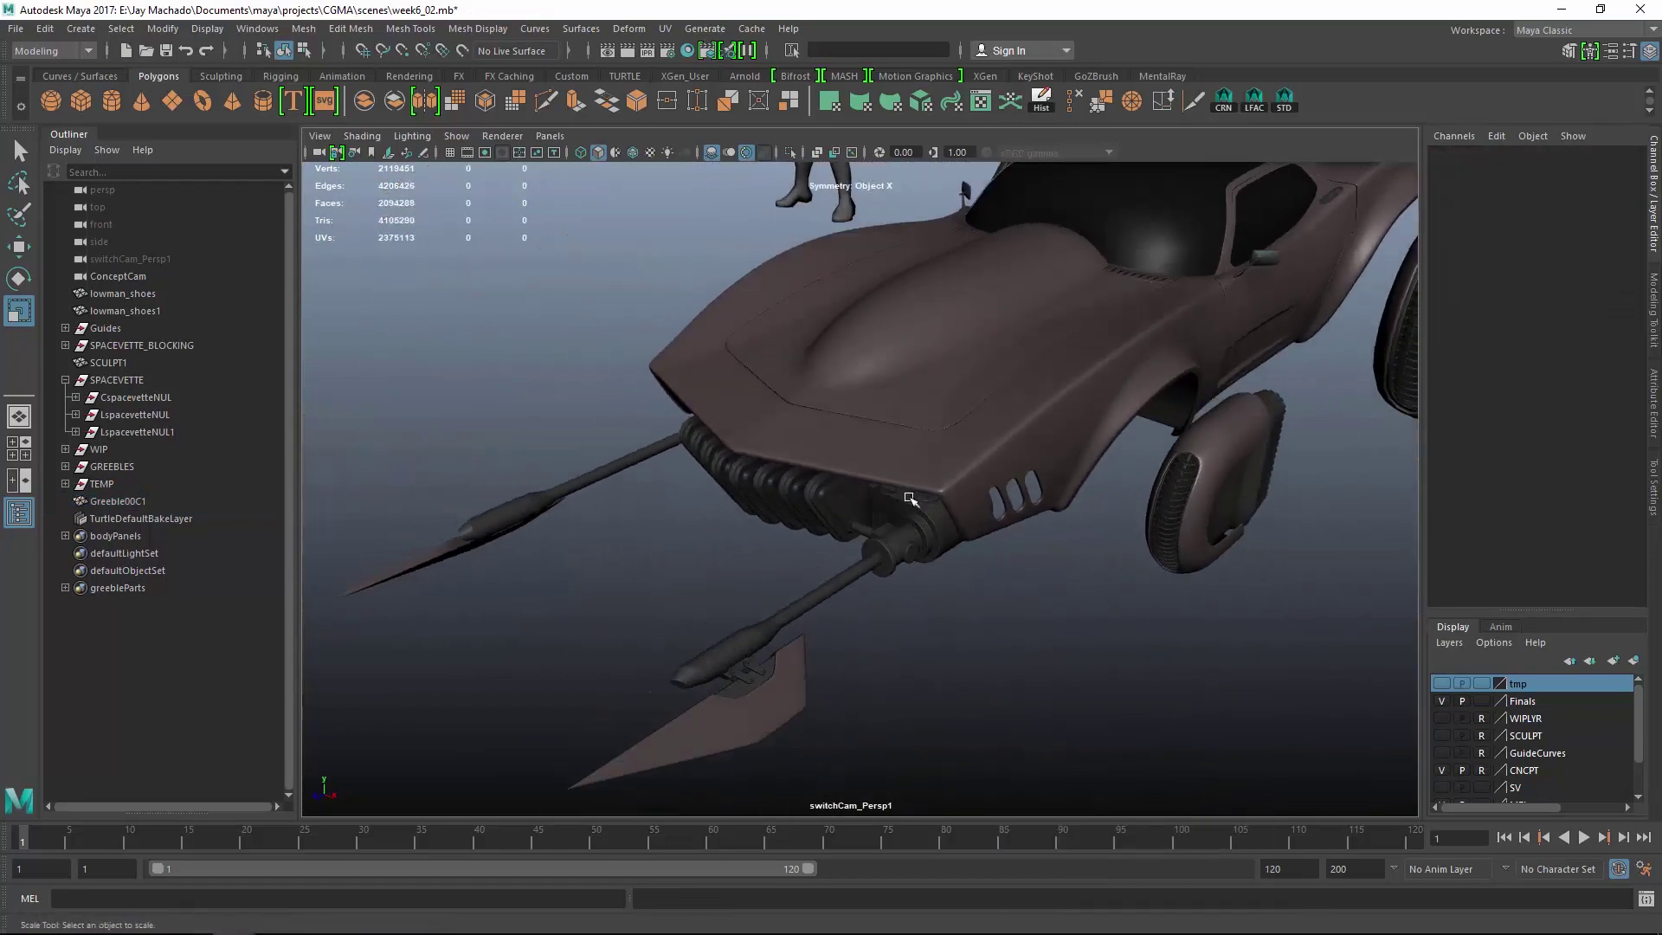
{"action": "left_click_drag", "start_coordinate": [910, 499], "coordinate": [1077, 554], "text": "alt"}
{"action": "right_click_drag", "start_coordinate": [1077, 554], "coordinate": [1068, 548], "text": "alt"}
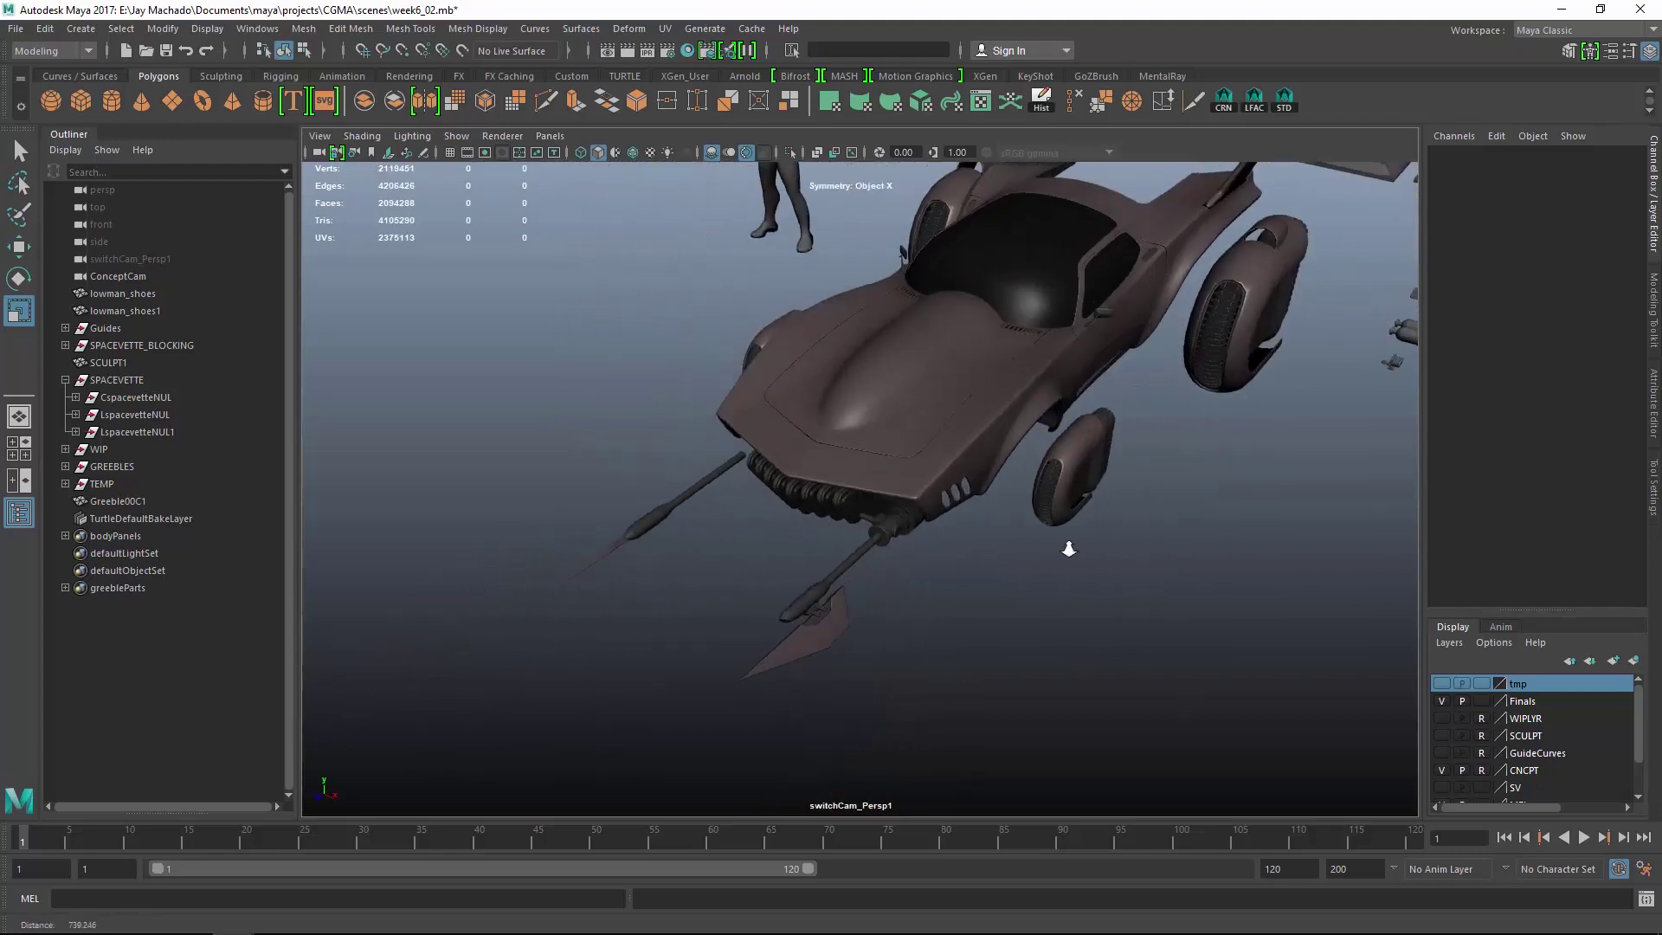
{"action": "left_click_drag", "start_coordinate": [1069, 549], "coordinate": [1124, 549], "text": "alt"}
{"action": "middle_click_drag", "start_coordinate": [1124, 549], "coordinate": [931, 449], "text": "alt"}
{"action": "left_click_drag", "start_coordinate": [931, 449], "coordinate": [979, 486], "text": "alt"}
{"action": "middle_click_drag", "start_coordinate": [979, 485], "coordinate": [796, 424], "text": "alt"}
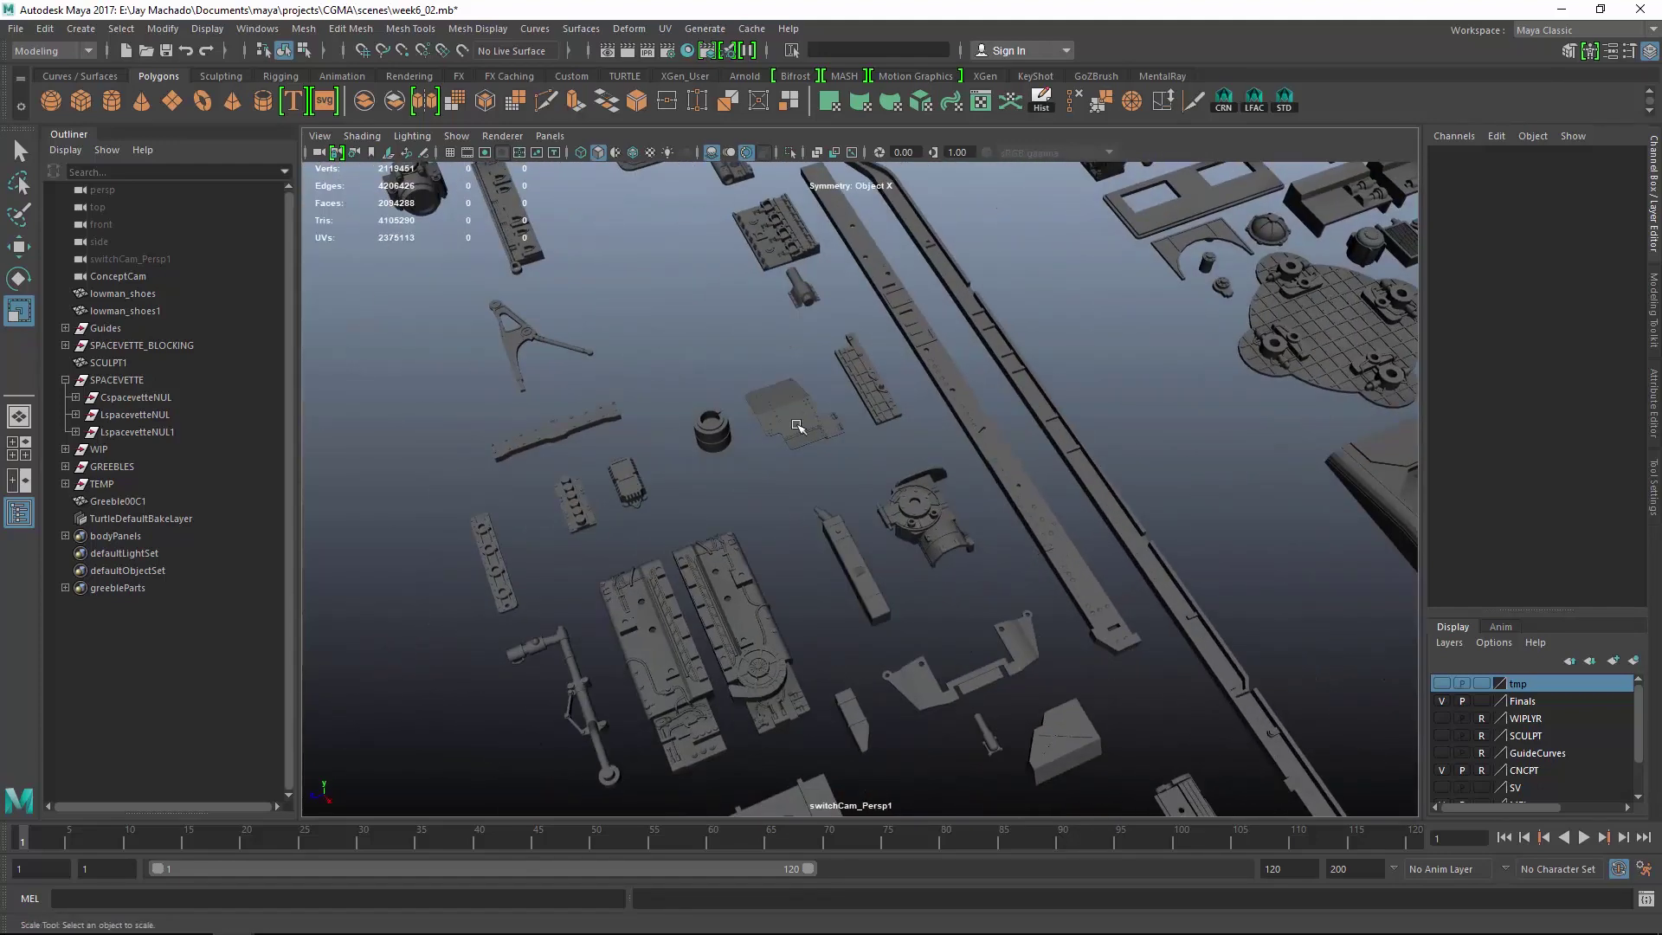
{"action": "left_click", "coordinate": [796, 424]}
{"action": "left_click_drag", "start_coordinate": [796, 424], "coordinate": [923, 478], "text": "alt"}
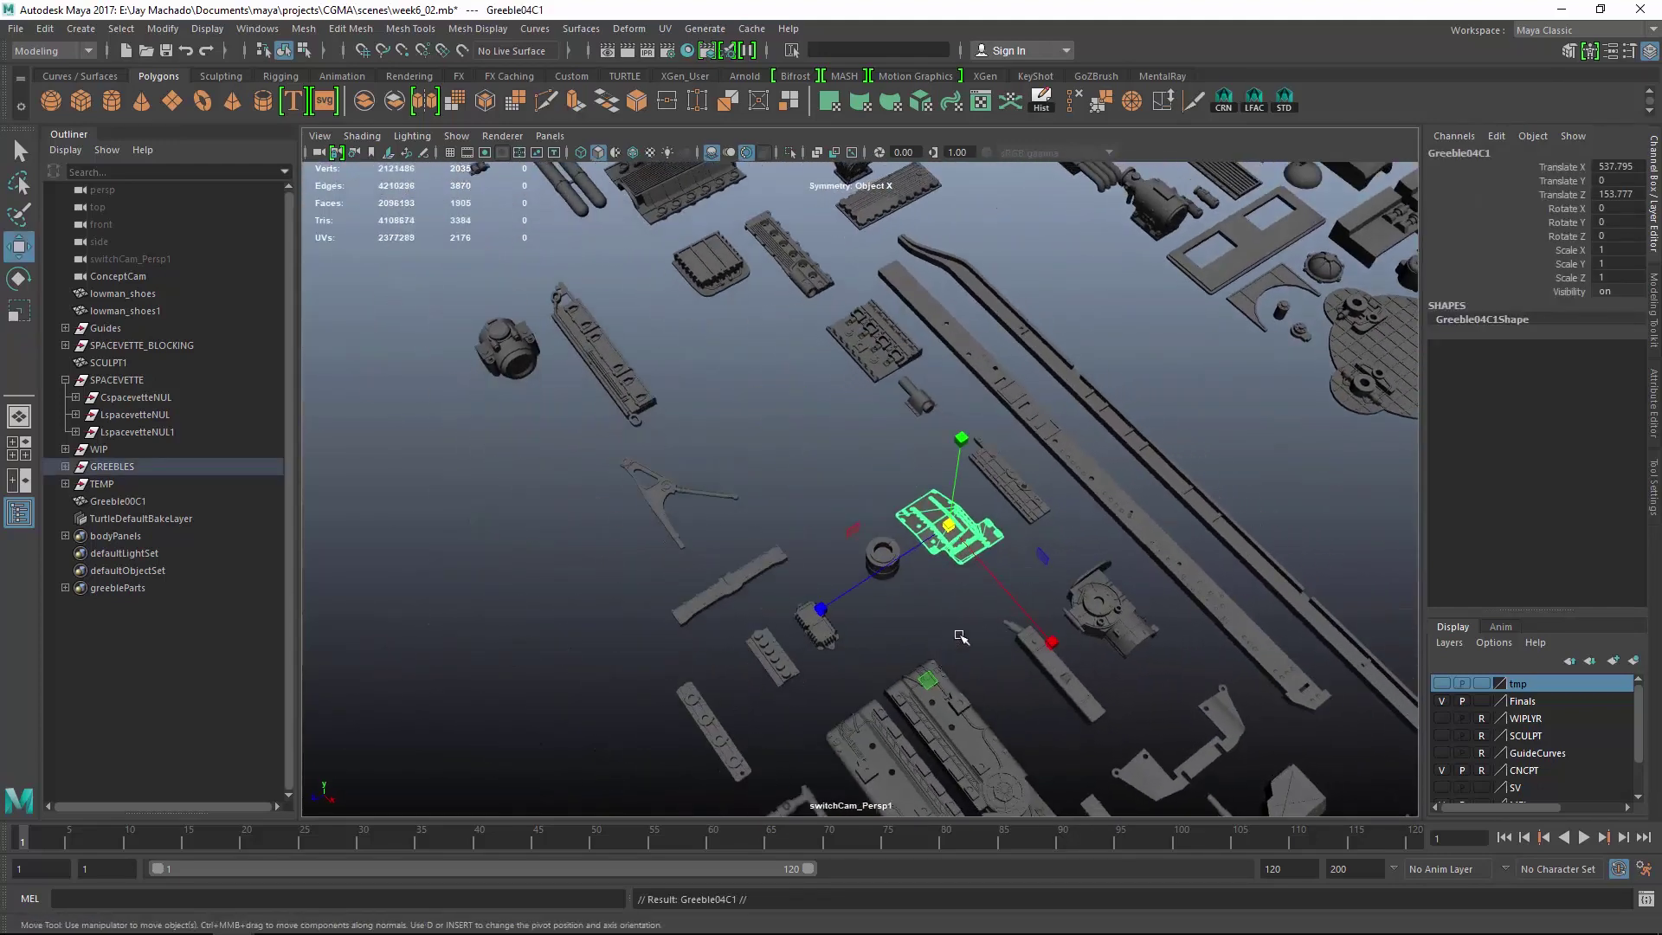
Move the duplicated panel beside and below the spacevette's front end, to about X 171.279, Y -23.489 and Z 254.98.
{"action": "middle_click_drag", "start_coordinate": [322, 469], "coordinate": [762, 459], "text": "alt"}
{"action": "left_click_drag", "start_coordinate": [762, 458], "coordinate": [952, 497], "text": "alt"}
{"action": "key", "text": "f"}
{"action": "left_click_drag", "start_coordinate": [749, 556], "coordinate": [840, 371], "text": "alt"}
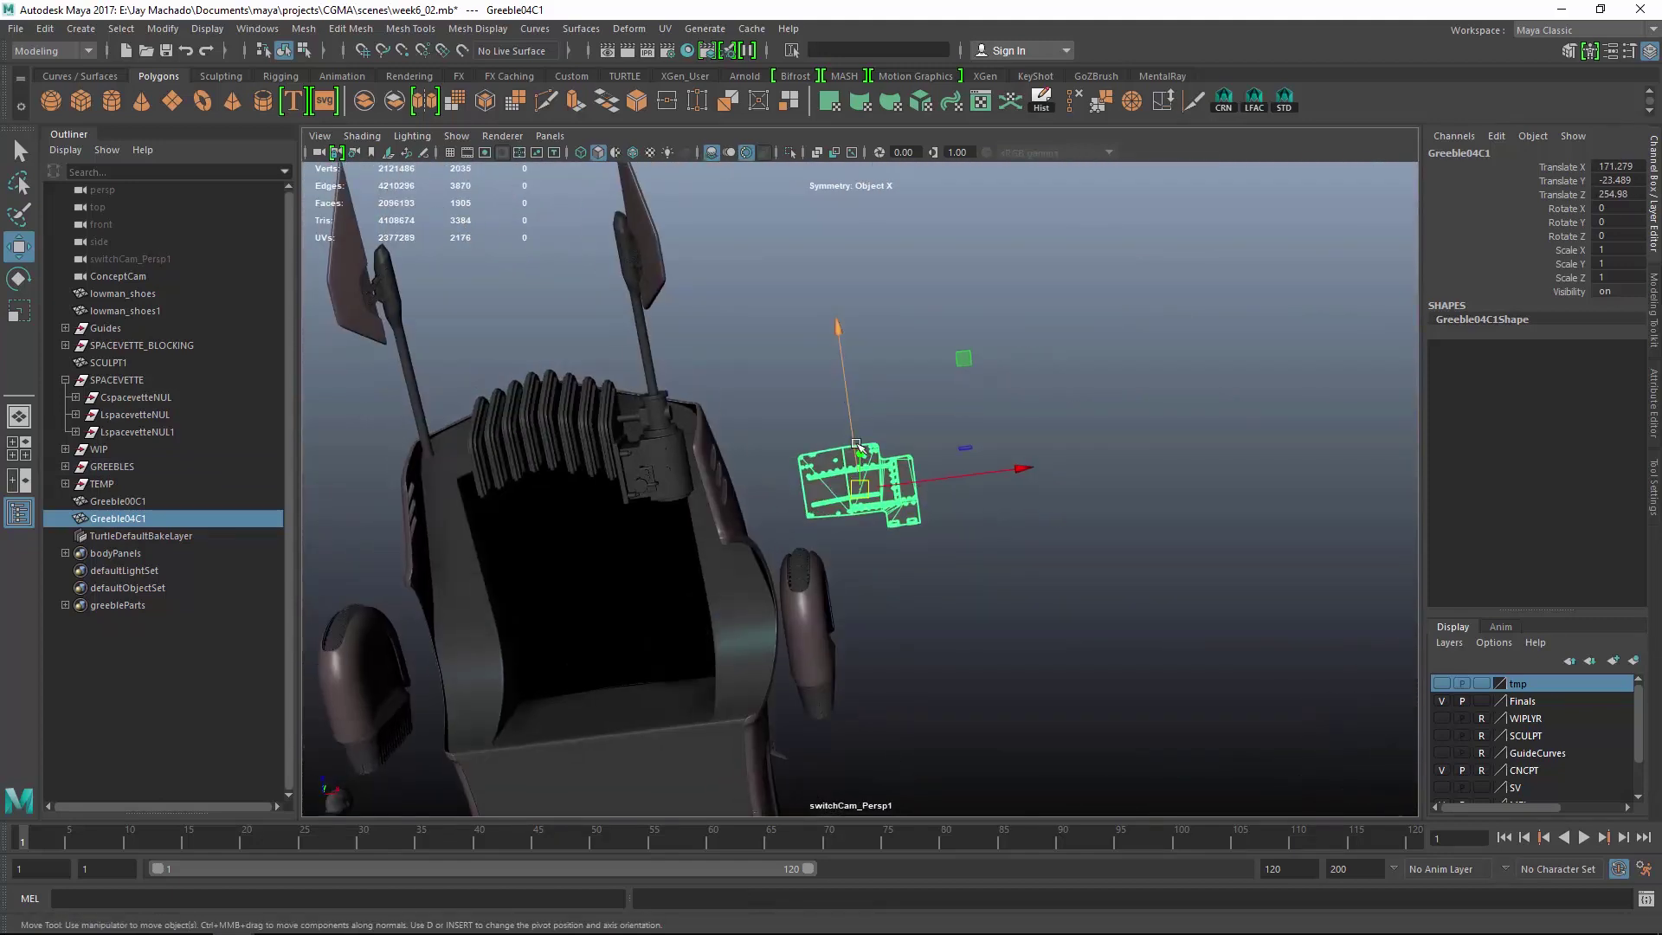
Rotate the duplicated panel to 180° in X and 90° in Y, and move it to about Y -16.274 and Z 264.544.
{"action": "key", "text": "e"}
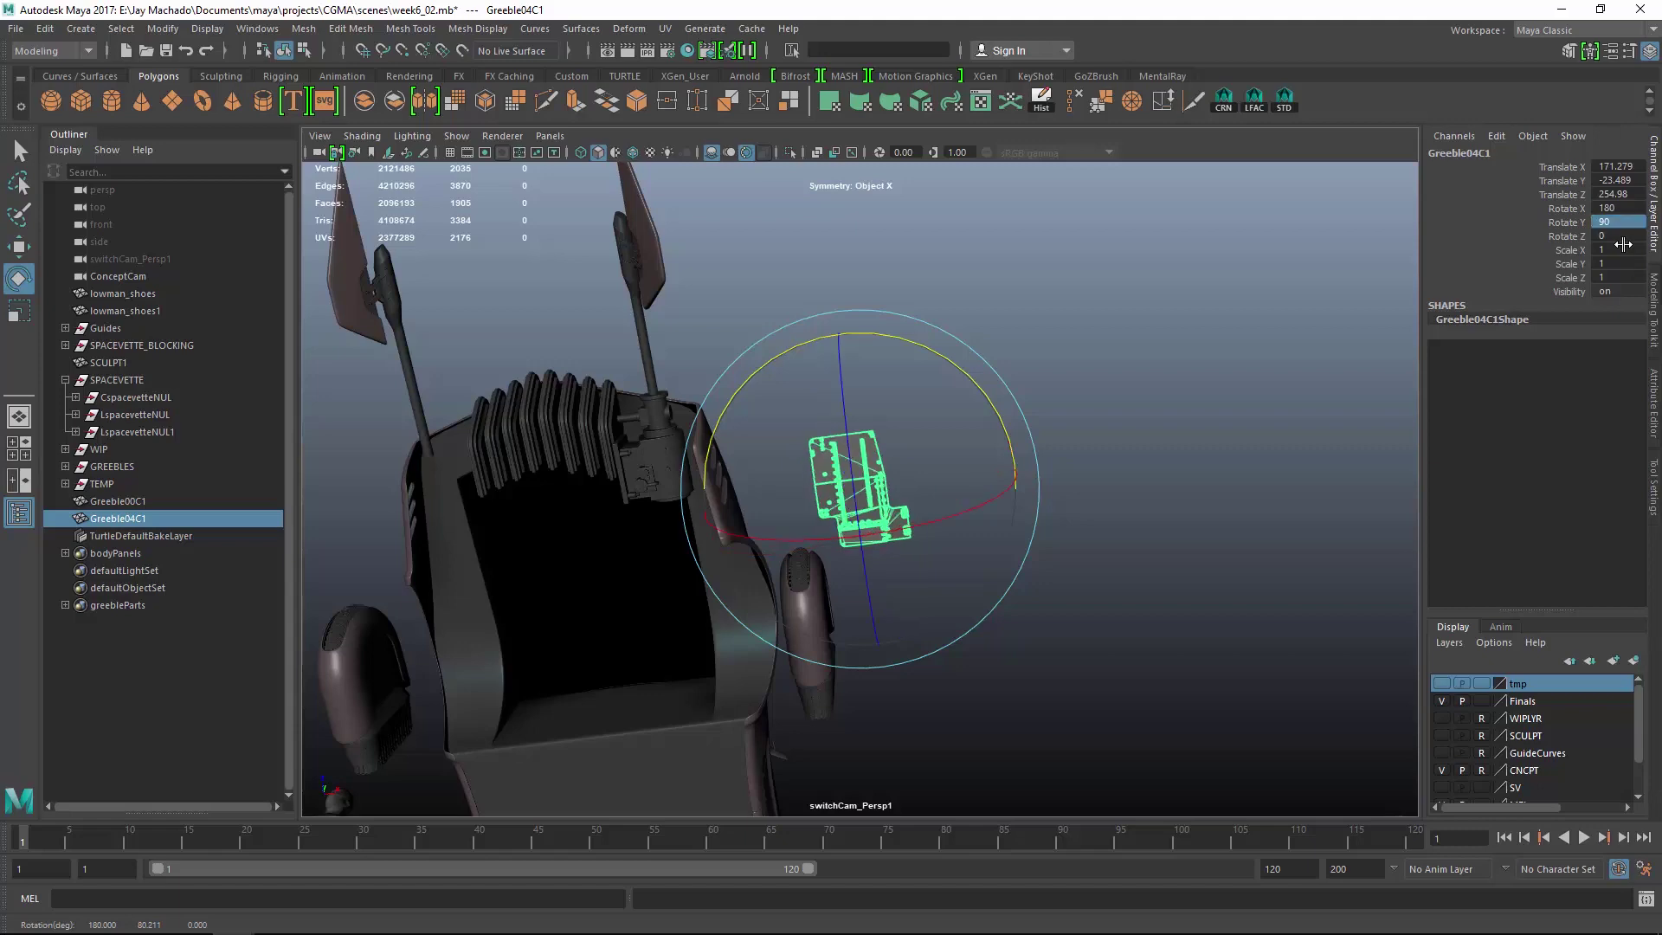
{"action": "key", "text": "space"}
{"action": "right_click_drag", "start_coordinate": [891, 516], "coordinate": [1016, 534], "text": "alt"}
{"action": "middle_click_drag", "start_coordinate": [1016, 534], "coordinate": [890, 542], "text": "alt"}
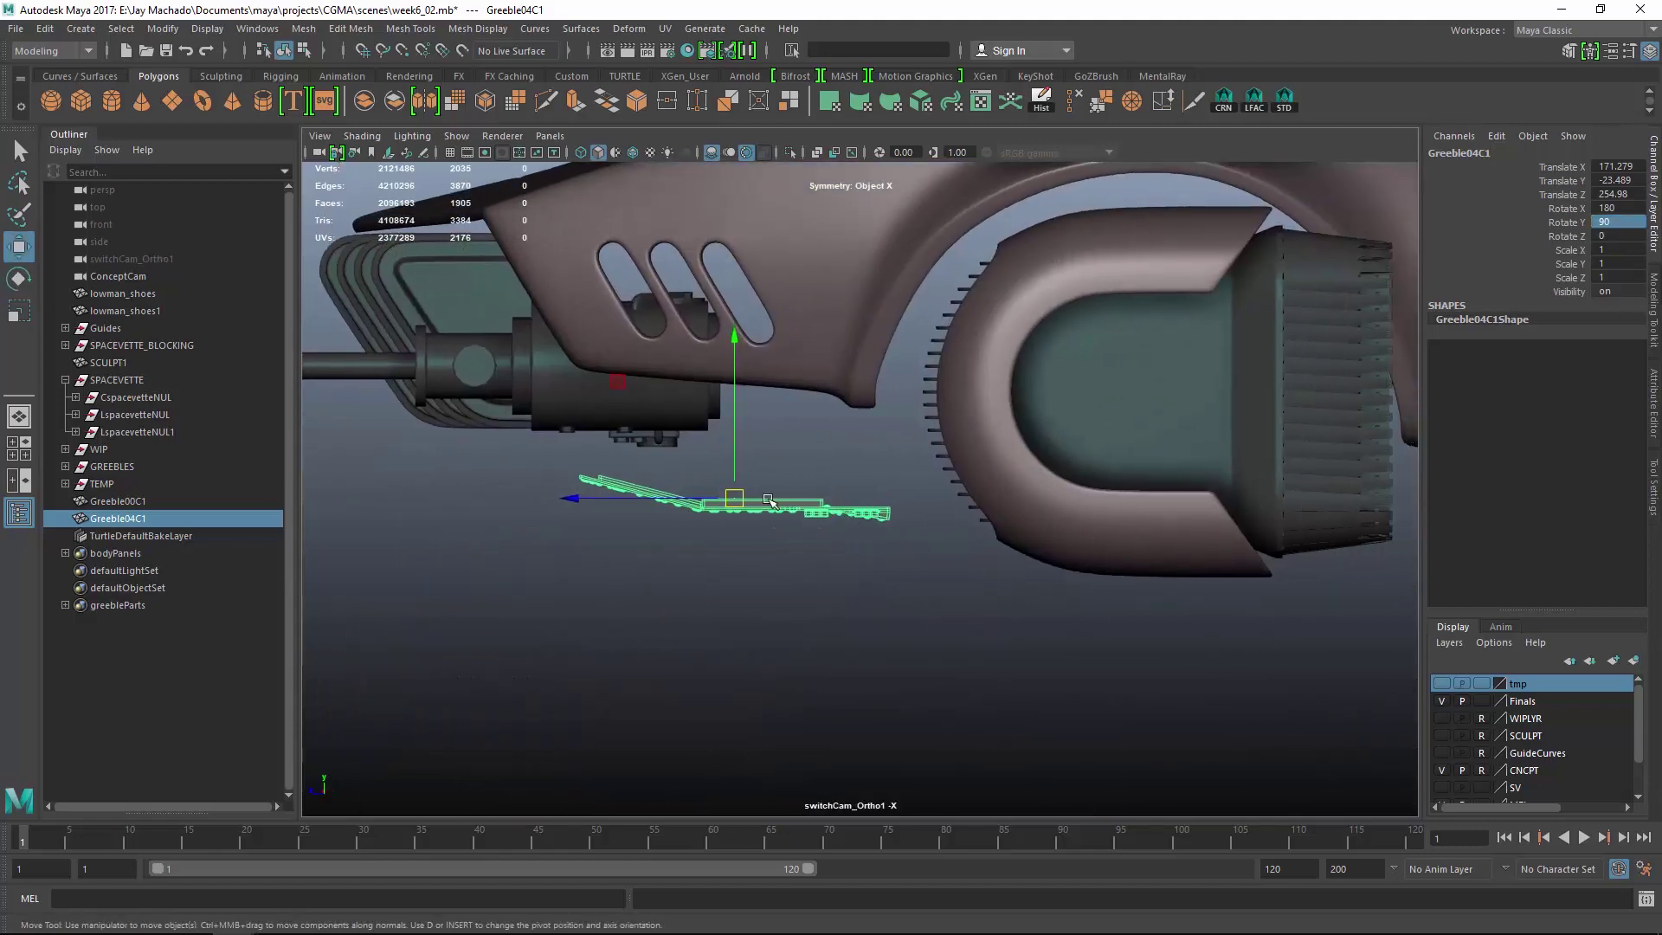
{"action": "key", "text": "space"}
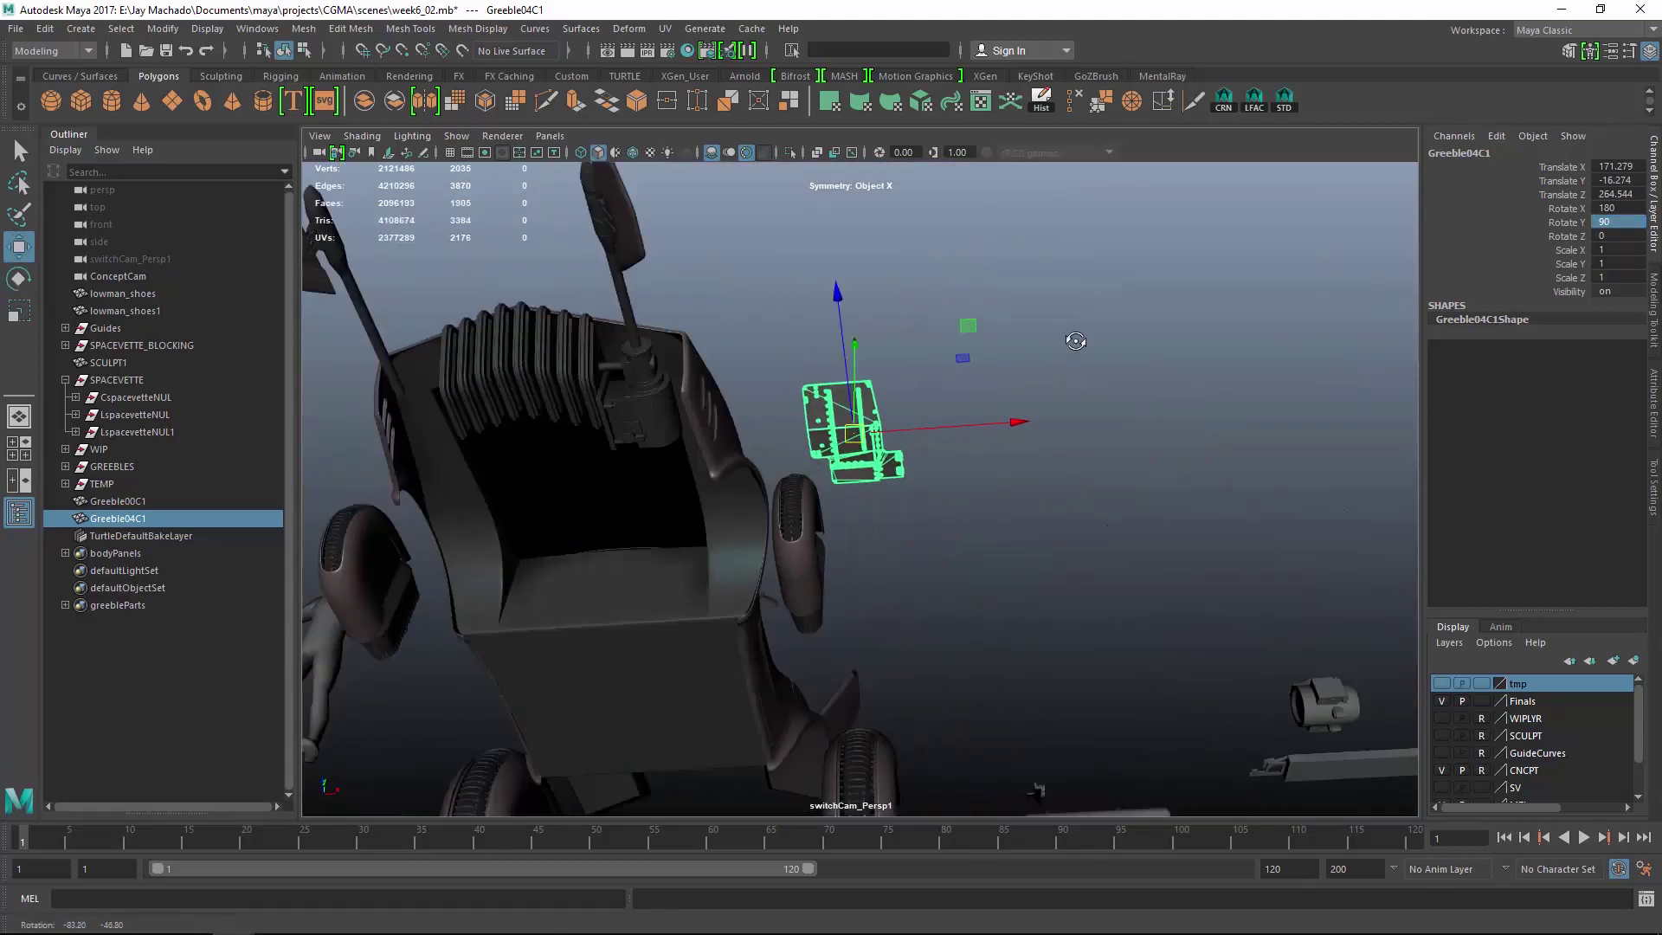
Move the panel under the front of the body, behind the grille ribs, to about X 24.639 and Z 262.74.
{"action": "key", "text": "ctrl+z"}
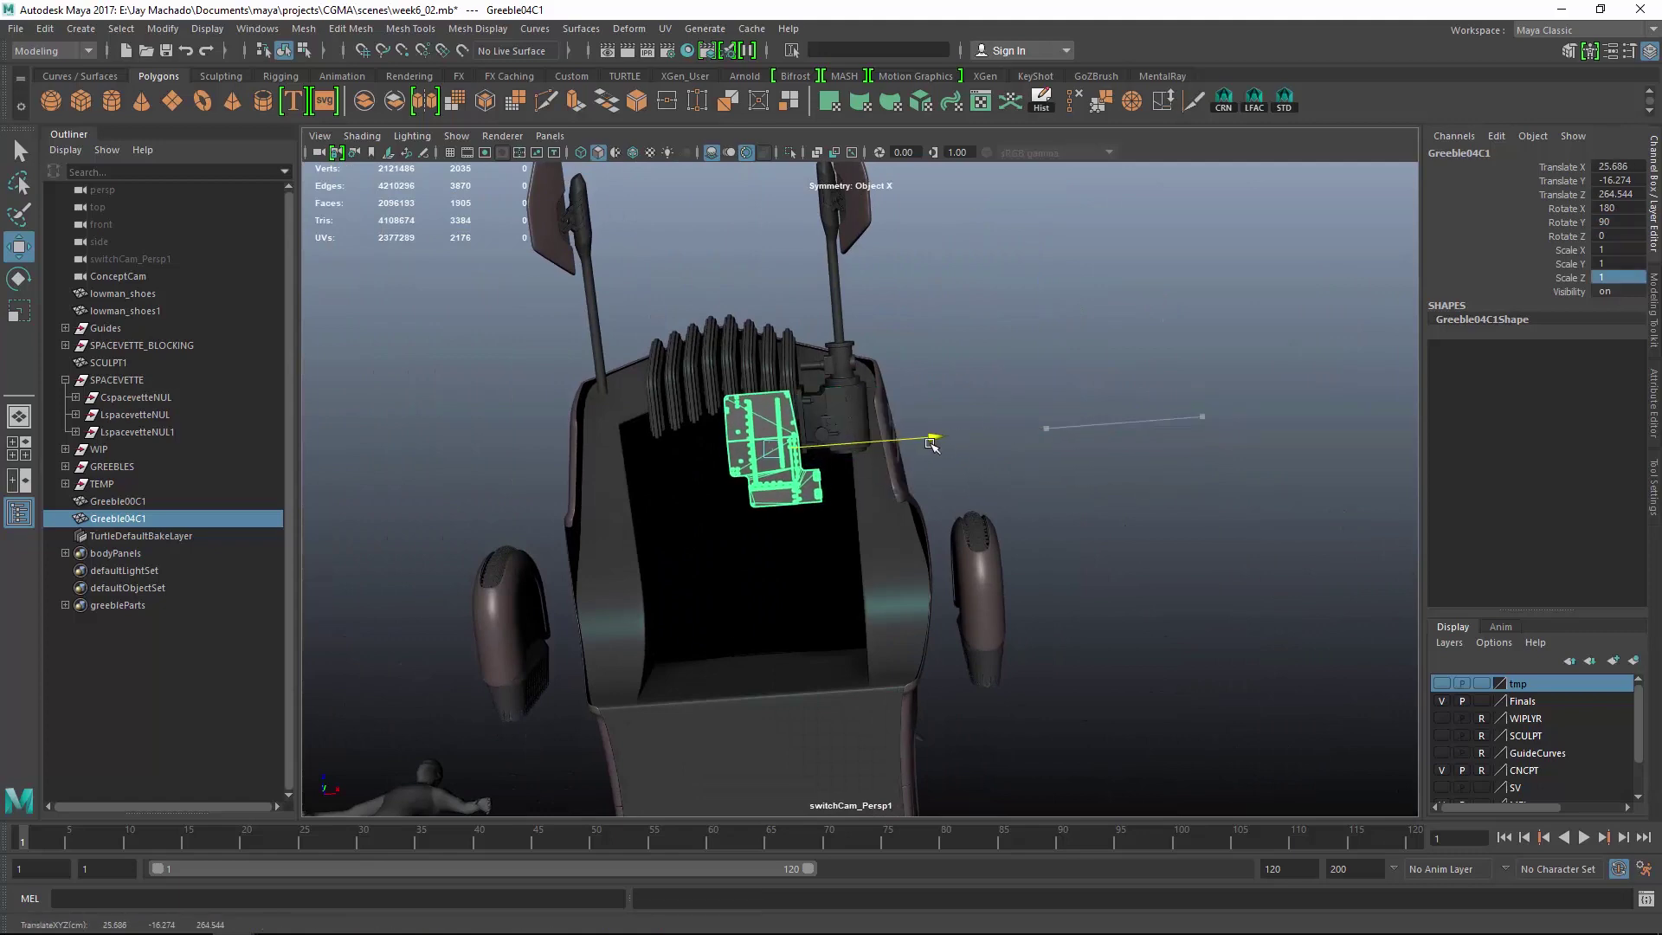
{"action": "left_click_drag", "start_coordinate": [930, 444], "coordinate": [928, 444]}
{"action": "key", "text": "space"}
{"action": "middle_click_drag", "start_coordinate": [819, 424], "coordinate": [935, 470], "text": "alt"}
{"action": "right_click_drag", "start_coordinate": [934, 470], "coordinate": [1067, 448], "text": "alt"}
{"action": "middle_click_drag", "start_coordinate": [1067, 448], "coordinate": [1038, 490], "text": "alt"}
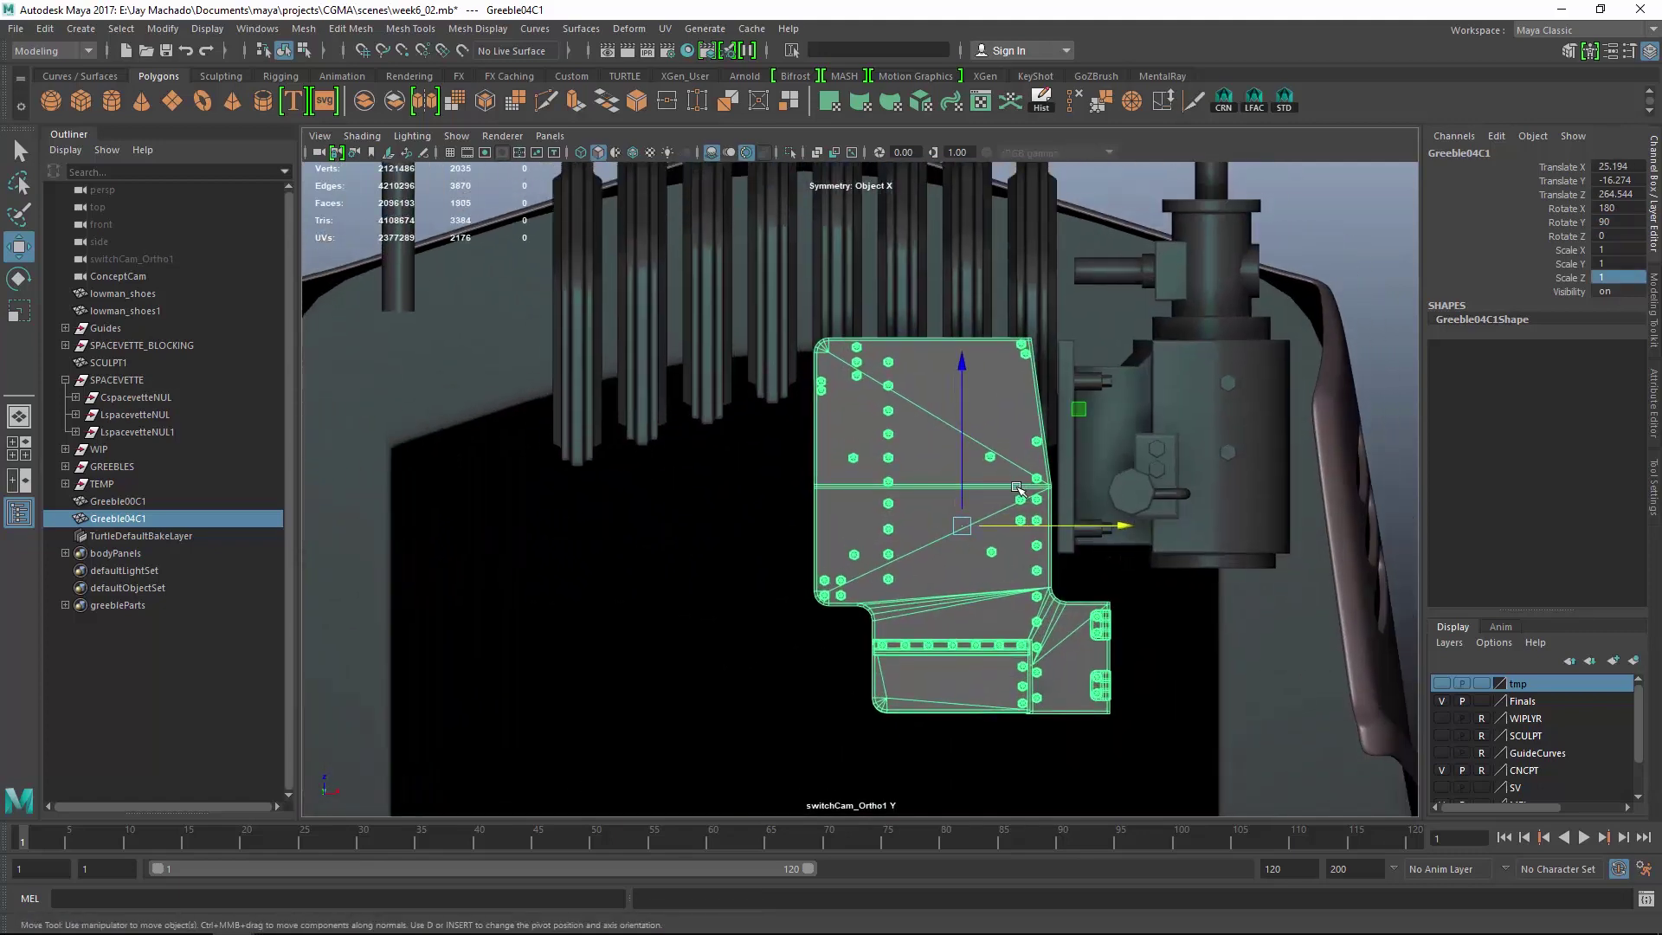
{"action": "key", "text": "4"}
{"action": "left_click_drag", "start_coordinate": [960, 525], "coordinate": [956, 537]}
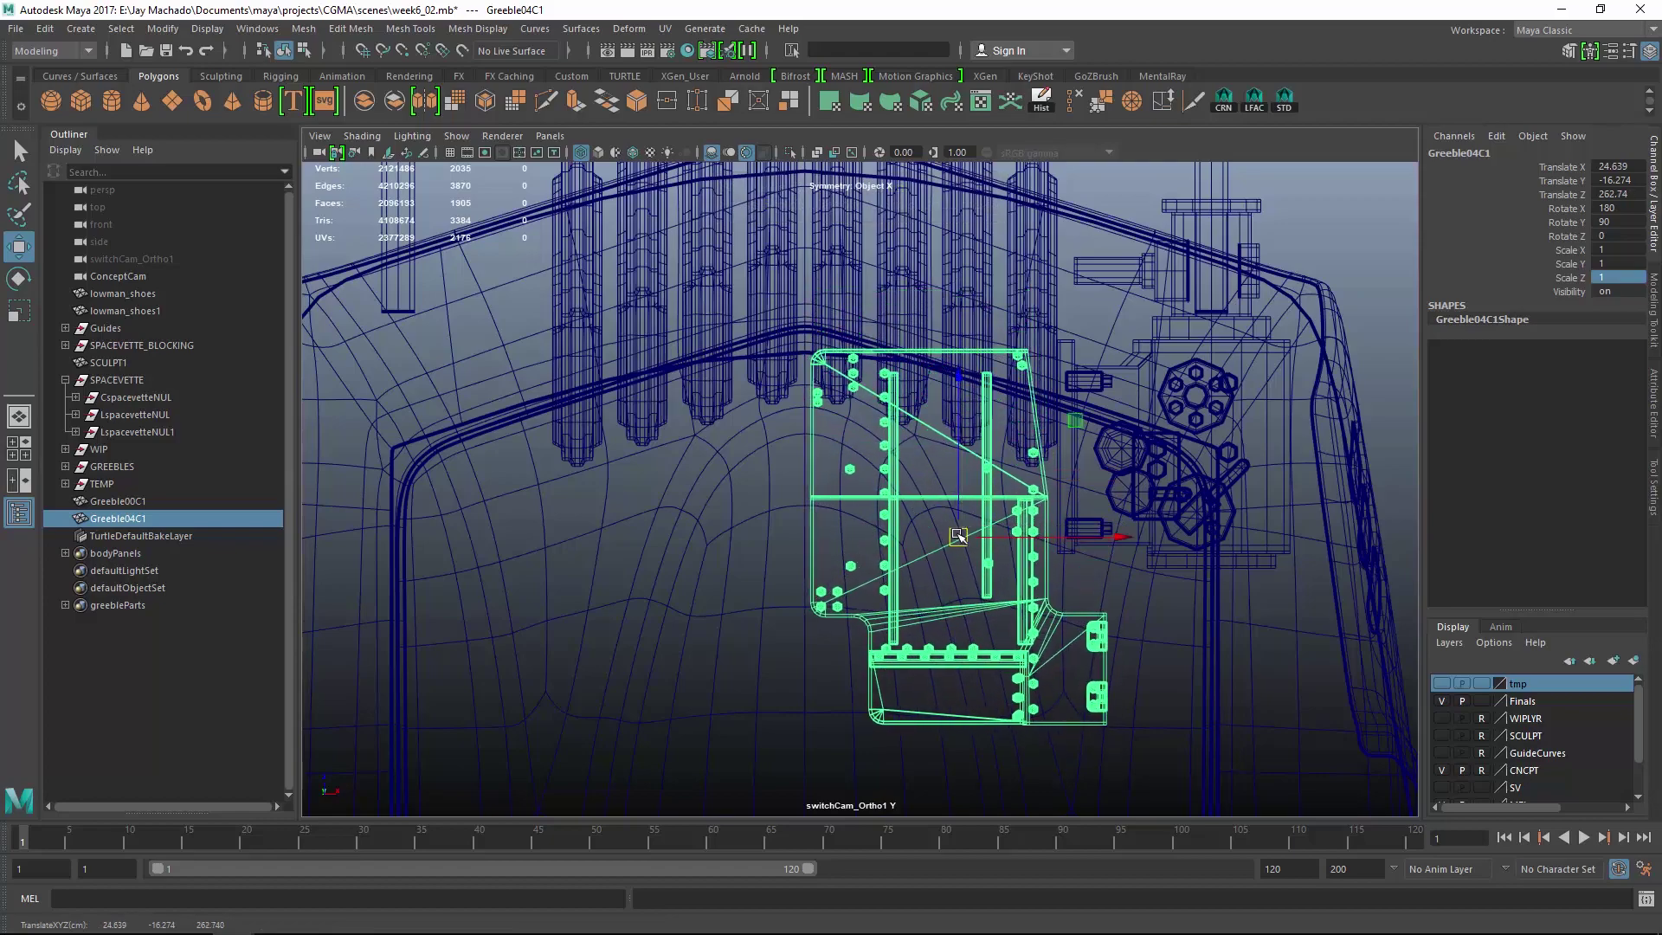
Raise the panel to about Y -15.825 in the side view and assign it the existing greeble material.
{"action": "key", "text": "space"}
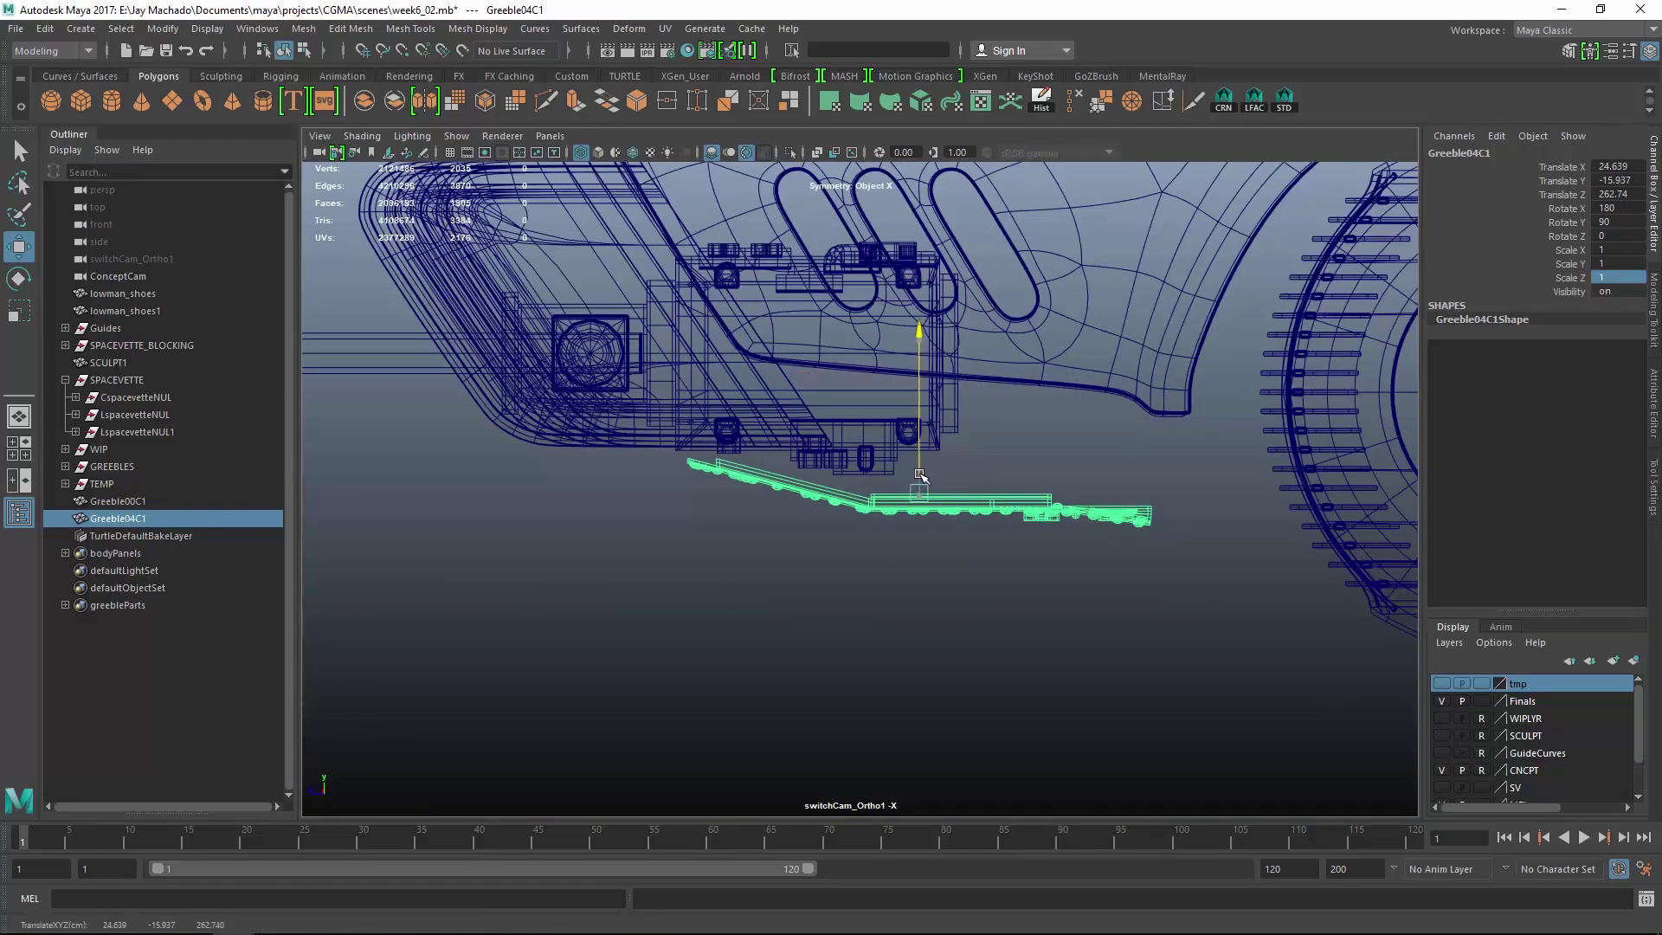
{"action": "key", "text": "space"}
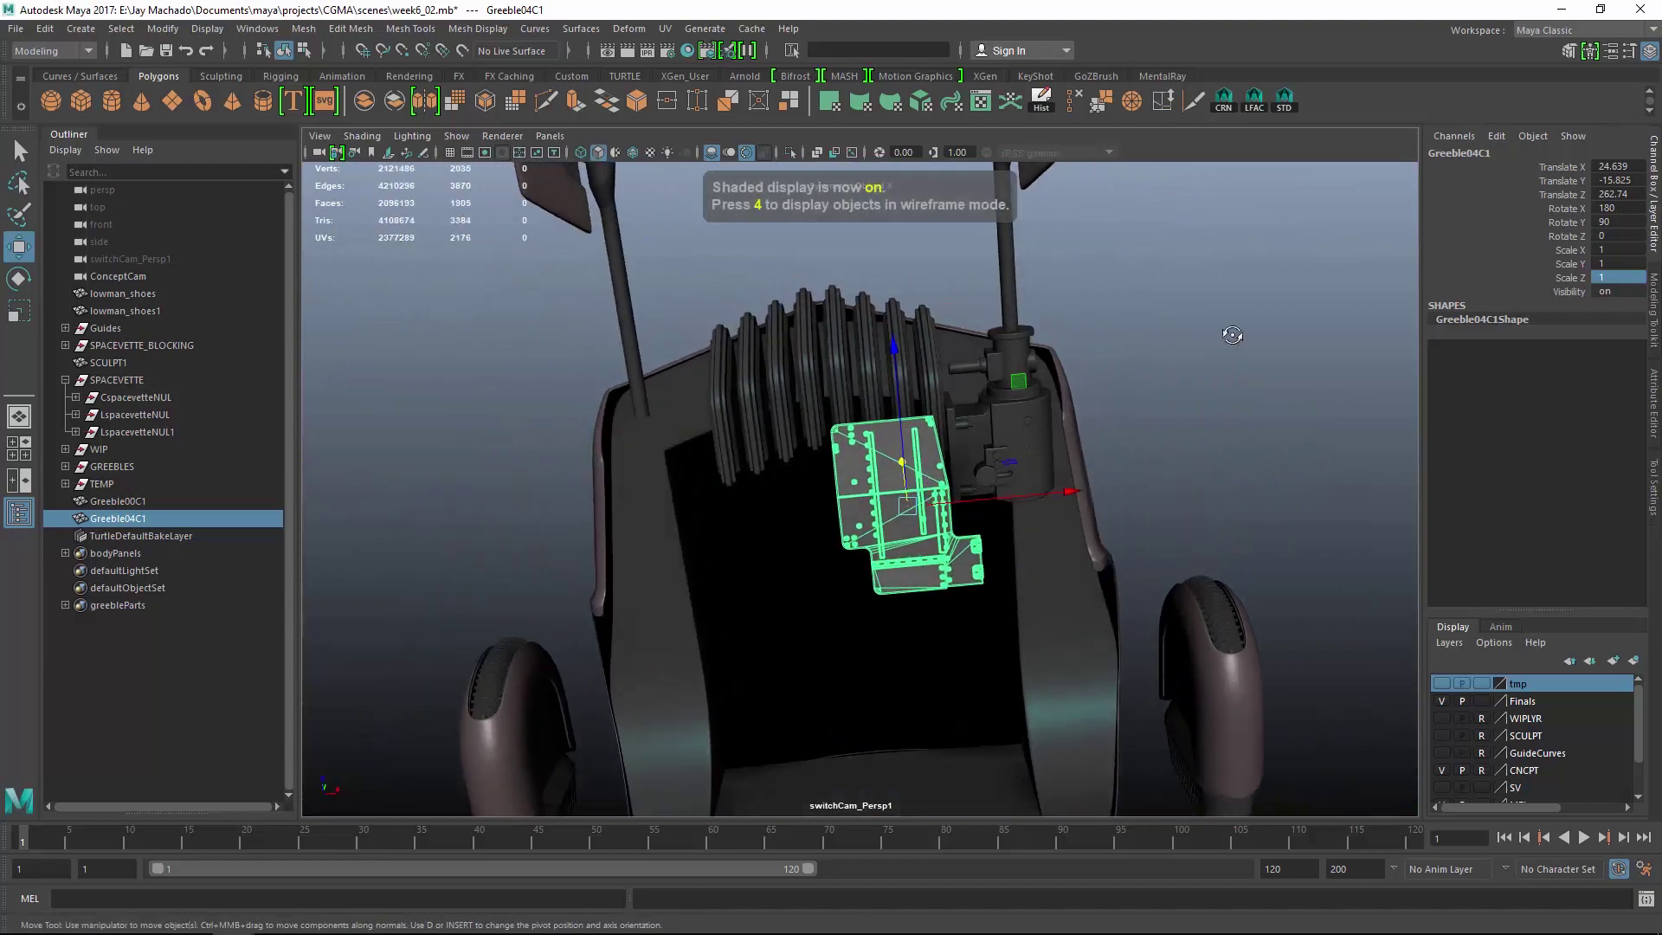
{"action": "mouse_move", "coordinate": [863, 401]}
{"action": "right_mouse_down"}
{"action": "mouse_move", "coordinate": [880, 871]}
{"action": "mouse_move", "coordinate": [1002, 844]}
{"action": "right_mouse_up"}
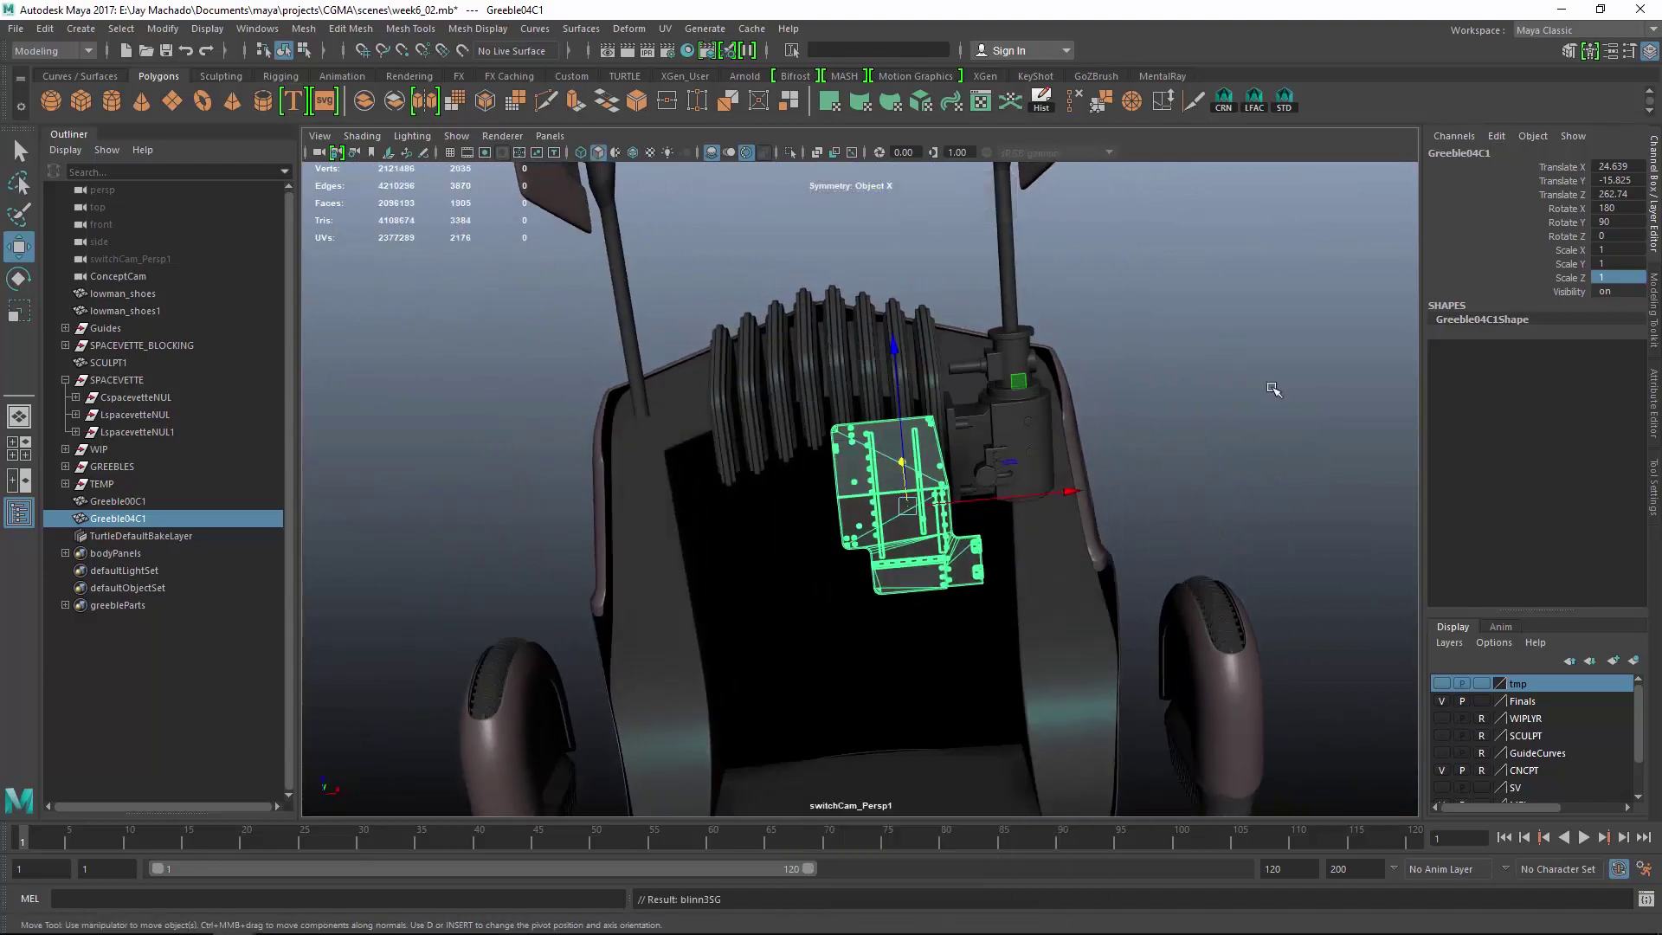
Find the Tyrell Ford F1 engine greeble with the round housing among the library parts and duplicate it.
{"action": "left_click_drag", "start_coordinate": [1030, 519], "coordinate": [1124, 486], "text": "alt"}
{"action": "right_click_drag", "start_coordinate": [1125, 486], "coordinate": [973, 502], "text": "alt"}
{"action": "left_click_drag", "start_coordinate": [973, 502], "coordinate": [961, 520], "text": "alt"}
{"action": "middle_click_drag", "start_coordinate": [961, 519], "coordinate": [704, 485], "text": "alt"}
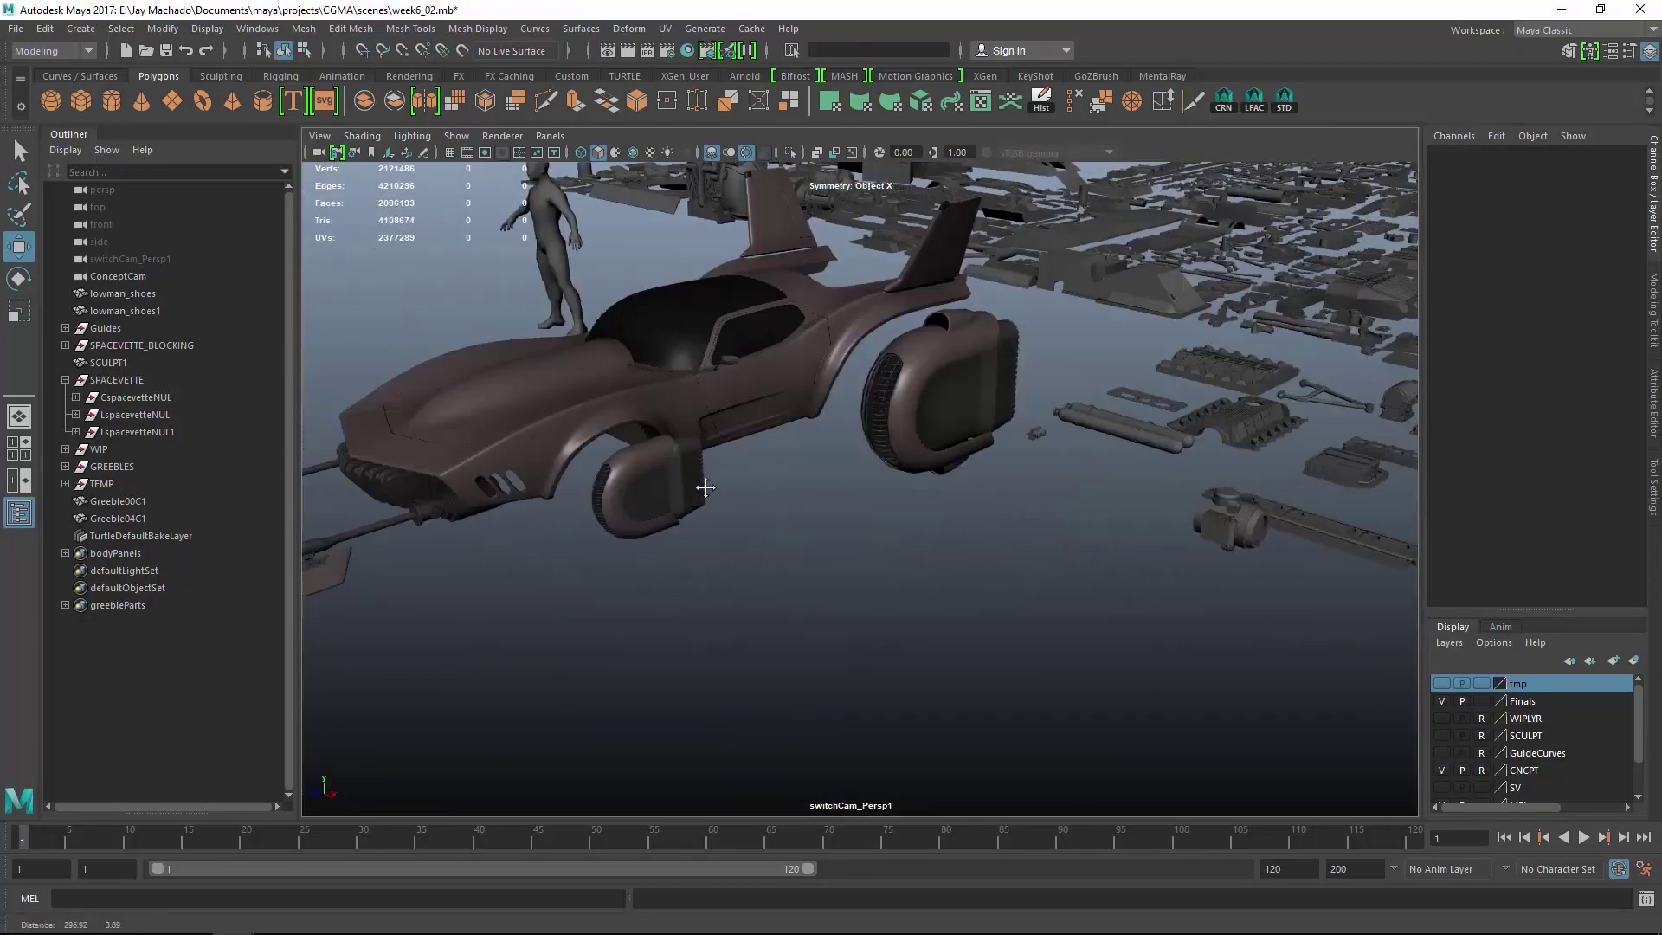
{"action": "left_click_drag", "start_coordinate": [705, 486], "coordinate": [692, 528], "text": "alt"}
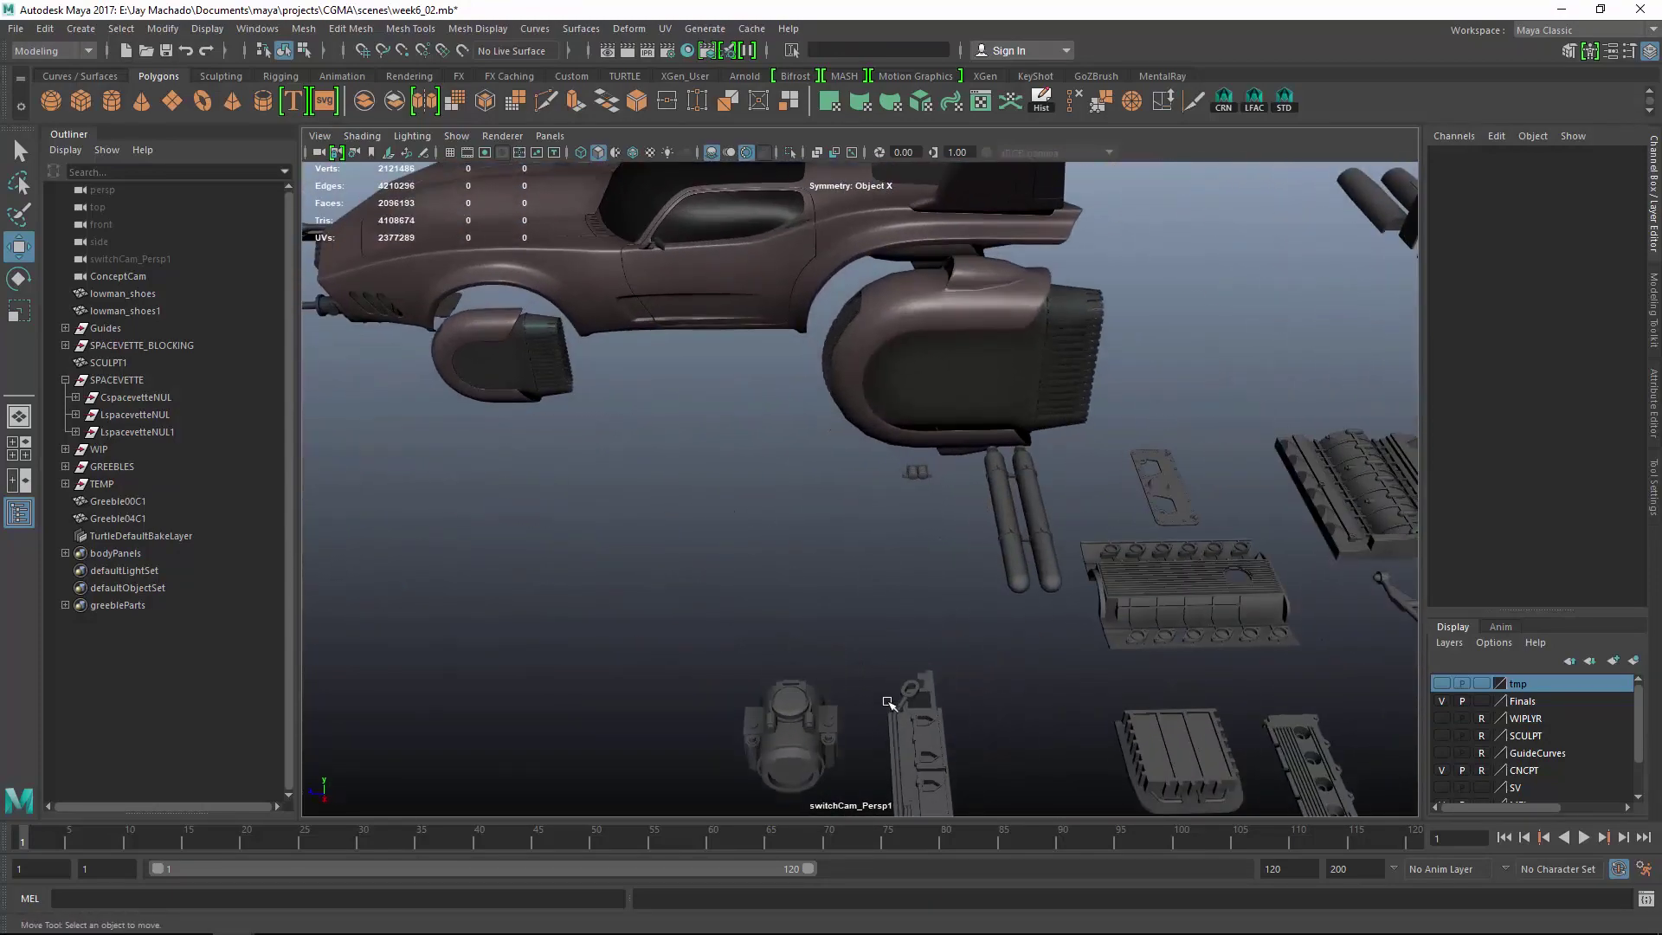
{"action": "left_click_drag", "start_coordinate": [889, 703], "coordinate": [865, 519], "text": "alt"}
{"action": "middle_click_drag", "start_coordinate": [865, 519], "coordinate": [797, 433], "text": "alt"}
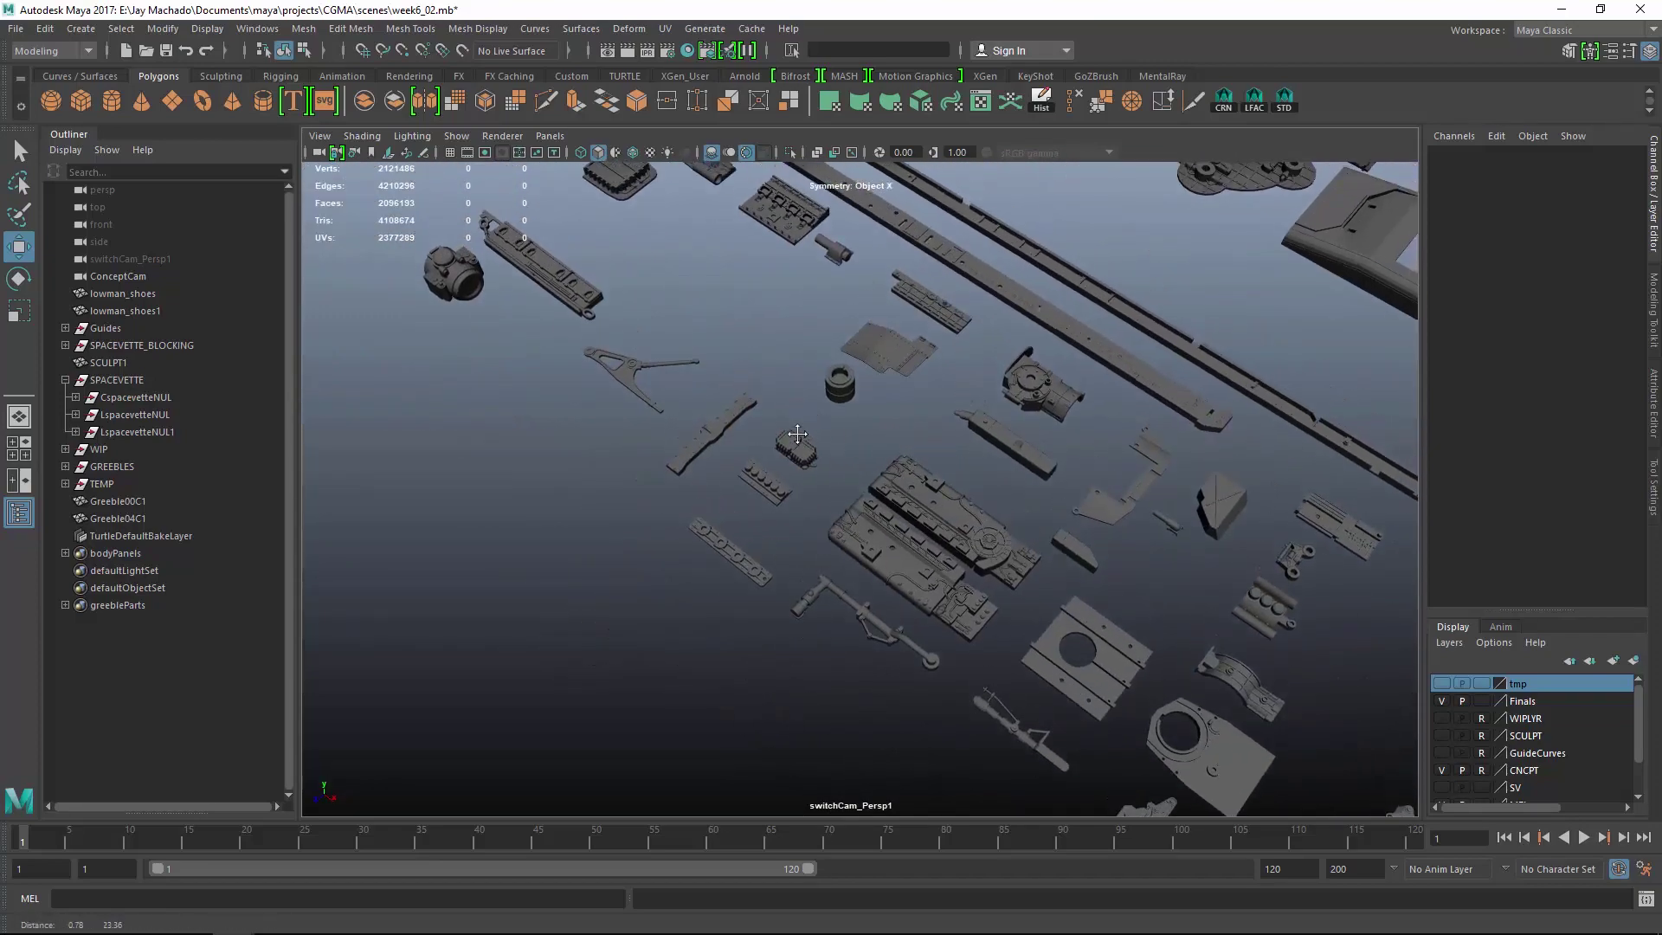
{"action": "left_click_drag", "start_coordinate": [797, 434], "coordinate": [989, 489], "text": "alt"}
{"action": "left_click", "coordinate": [1047, 465]}
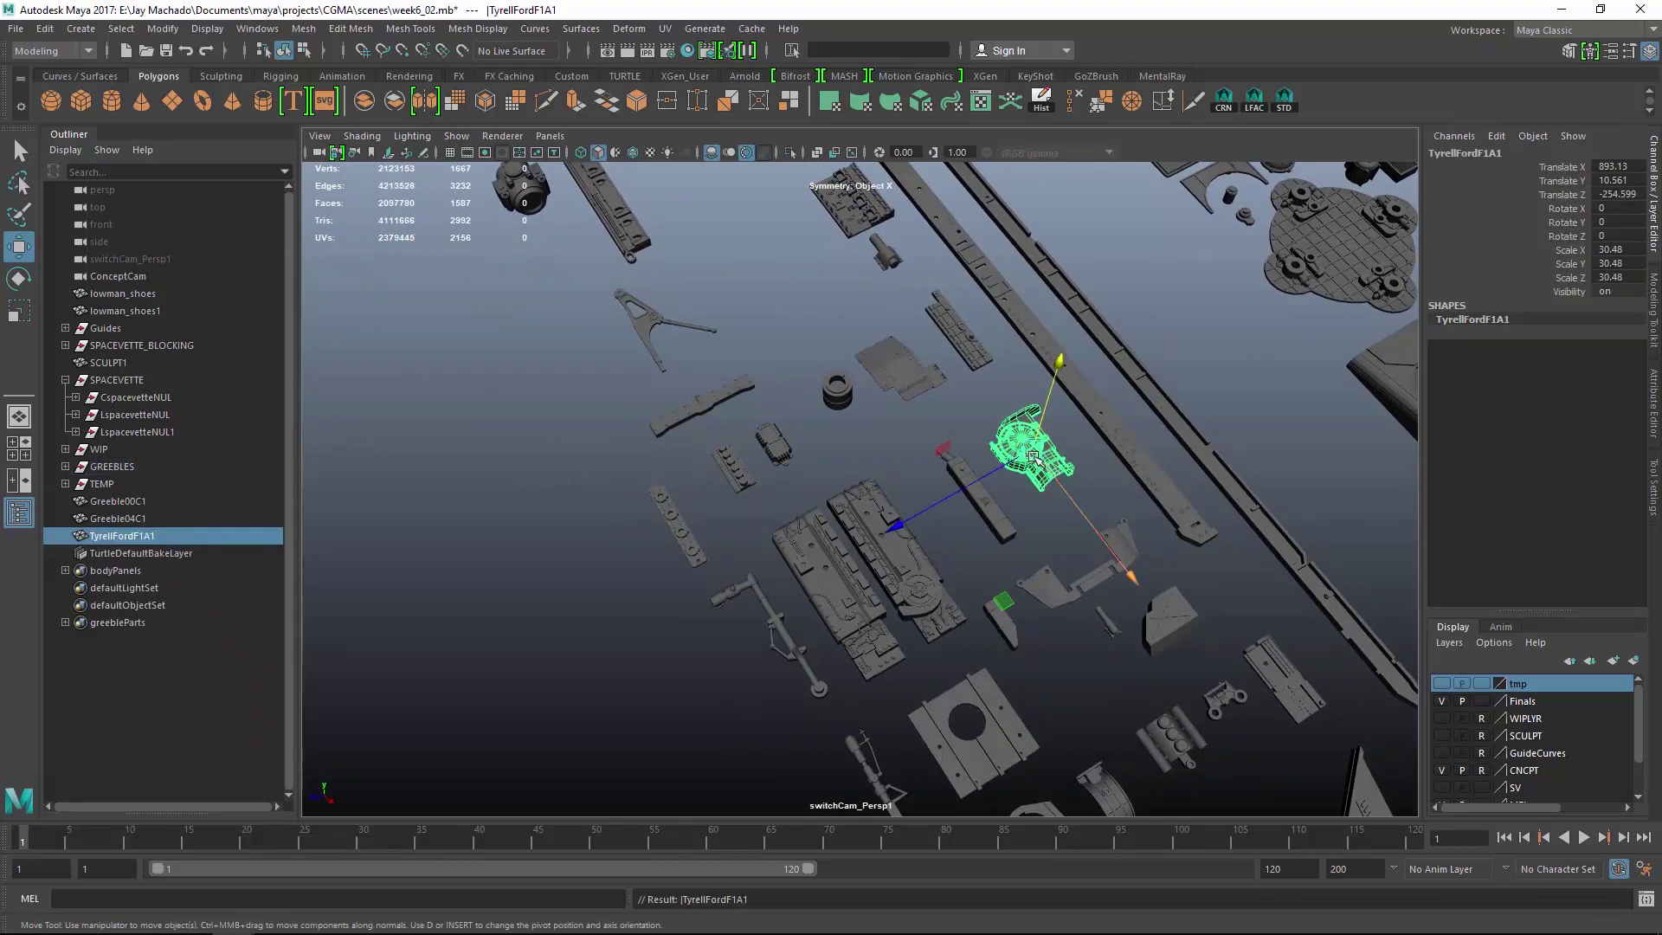
Move the duplicated engine greeble next to the spacevette's front engine pod, to about X 150.778, Y 81.062 and Z 205.503.
{"action": "left_click_drag", "start_coordinate": [1036, 459], "coordinate": [324, 390]}
{"action": "middle_click_drag", "start_coordinate": [324, 390], "coordinate": [1087, 485], "text": "alt"}
{"action": "left_click_drag", "start_coordinate": [1087, 486], "coordinate": [1020, 515], "text": "alt"}
{"action": "middle_click_drag", "start_coordinate": [1020, 516], "coordinate": [1027, 576], "text": "alt"}
{"action": "left_click_drag", "start_coordinate": [1221, 623], "coordinate": [724, 368]}
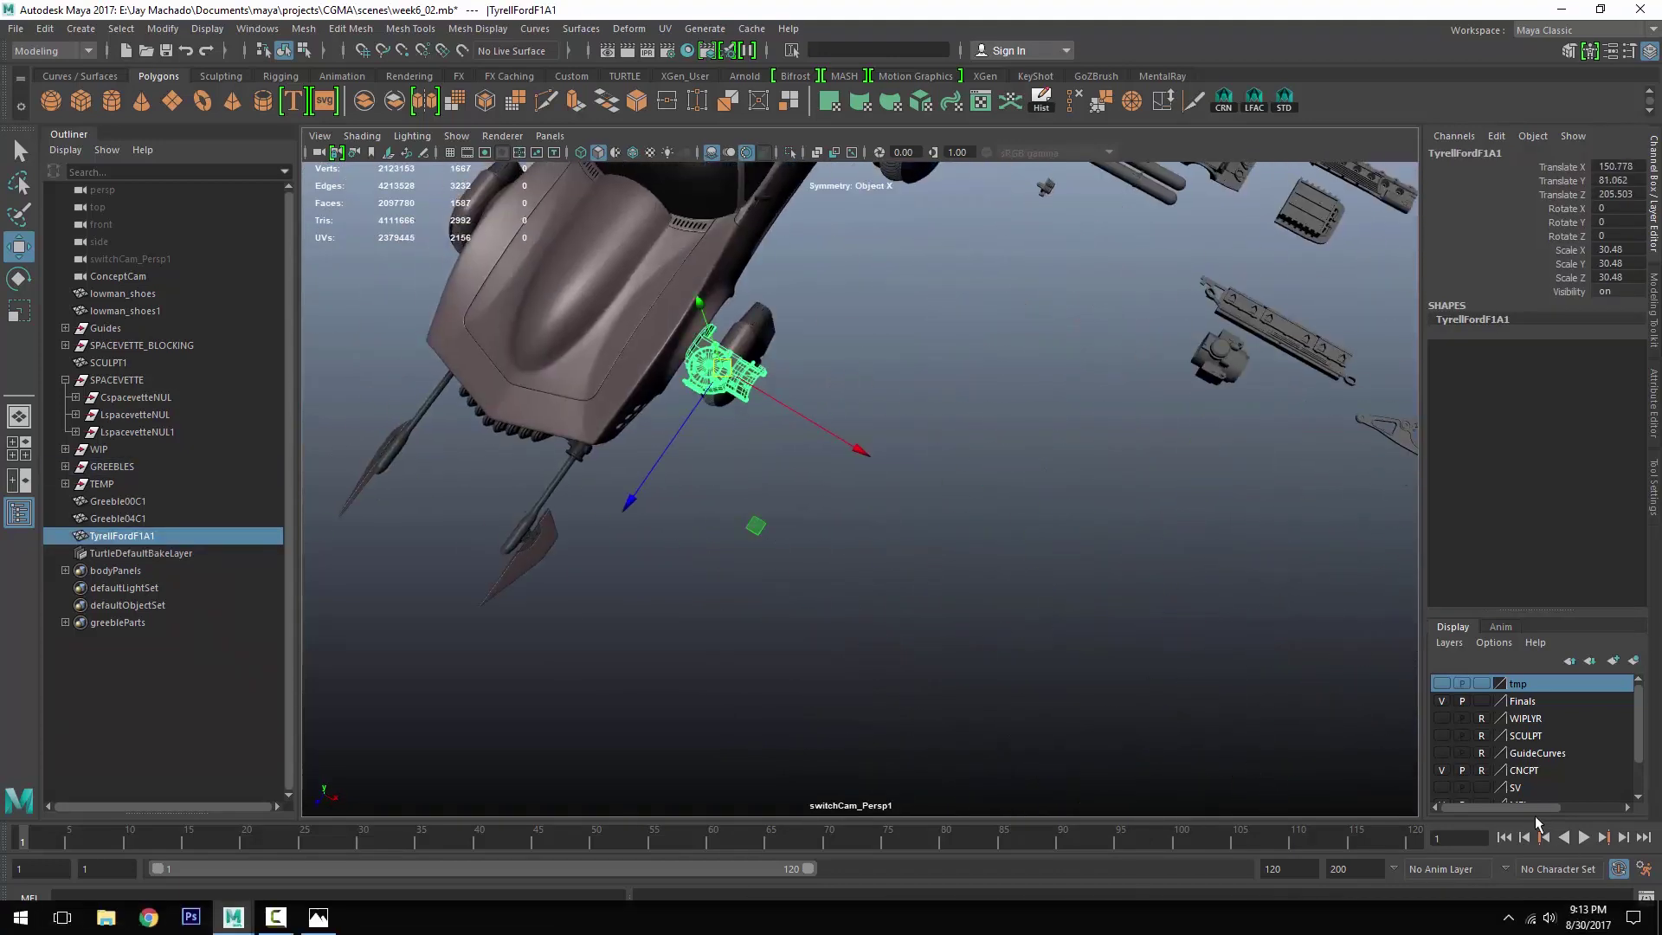
Turn on the tmp layer's visibility and rotate the engine greeble to 90° in Y and -90° in Z.
{"action": "left_click", "coordinate": [1441, 684]}
{"action": "left_click_drag", "start_coordinate": [1117, 597], "coordinate": [995, 437], "text": "alt"}
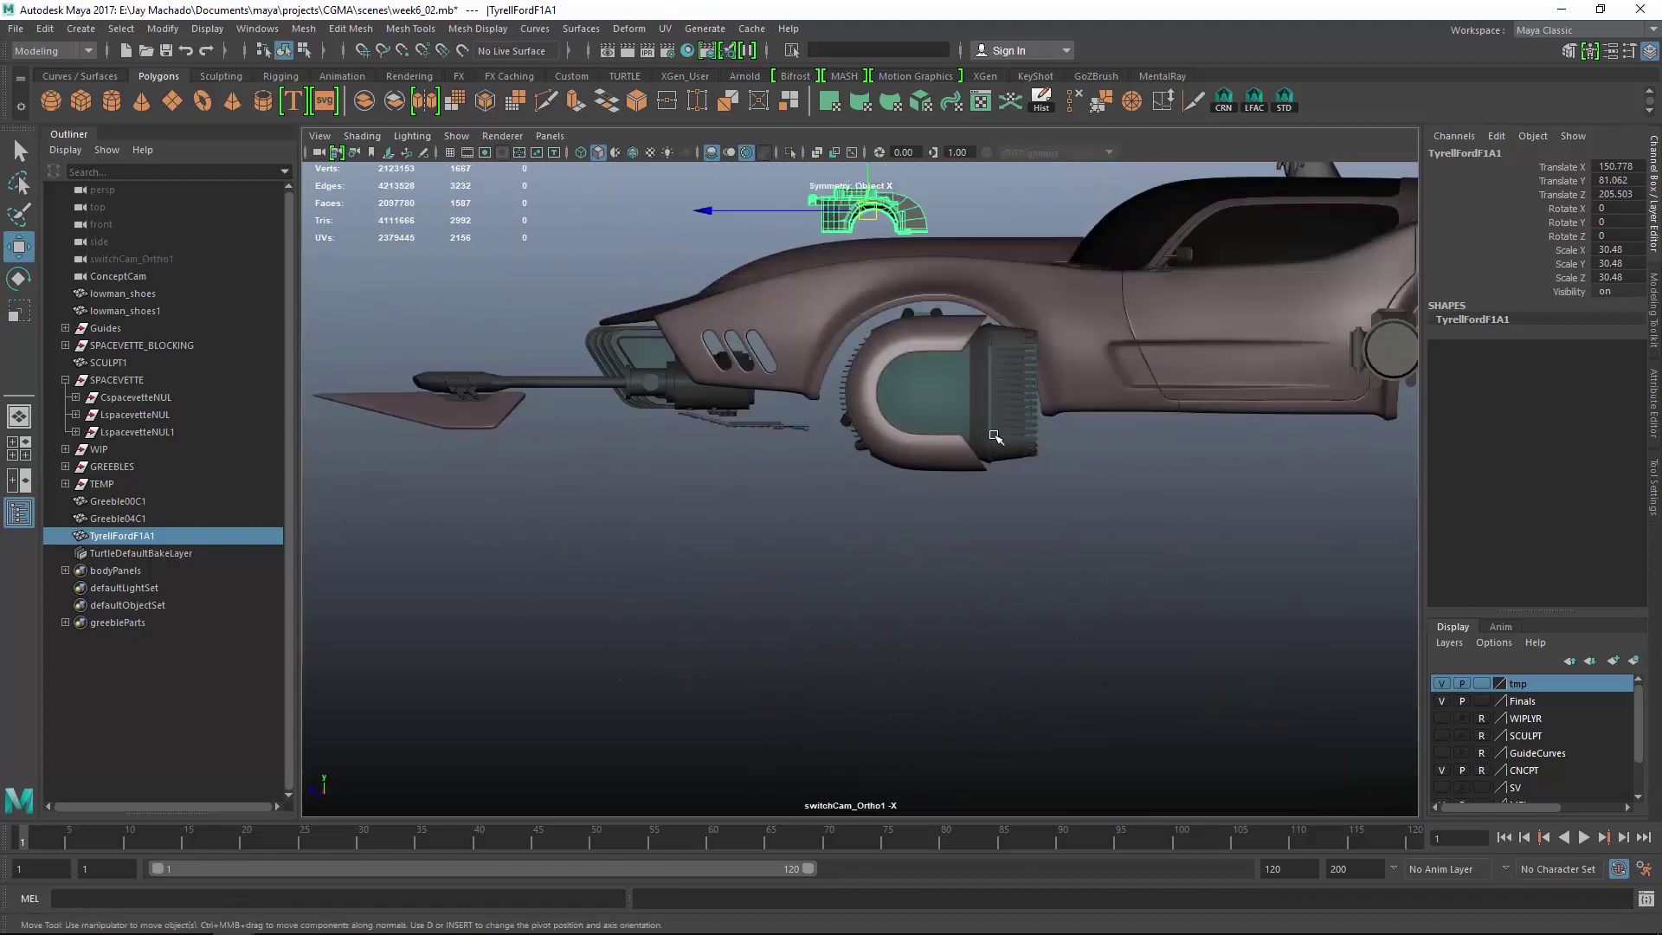
{"action": "key", "text": "e"}
{"action": "left_click_drag", "start_coordinate": [969, 346], "coordinate": [880, 321]}
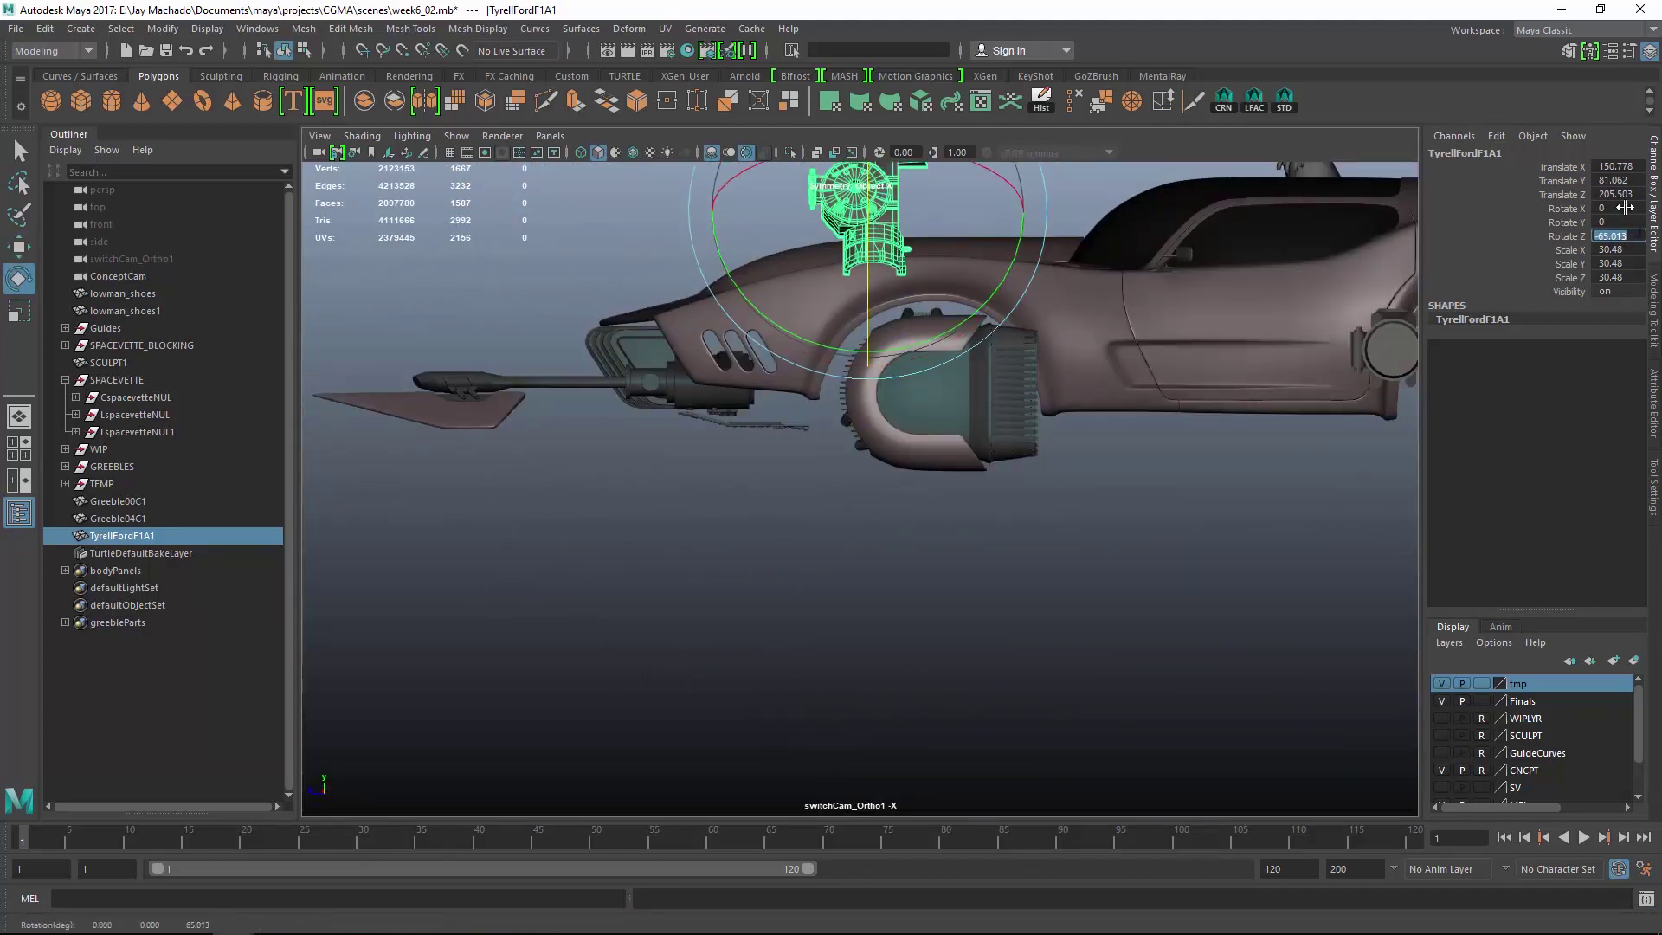
{"action": "left_click_drag", "start_coordinate": [1010, 185], "coordinate": [1641, 315]}
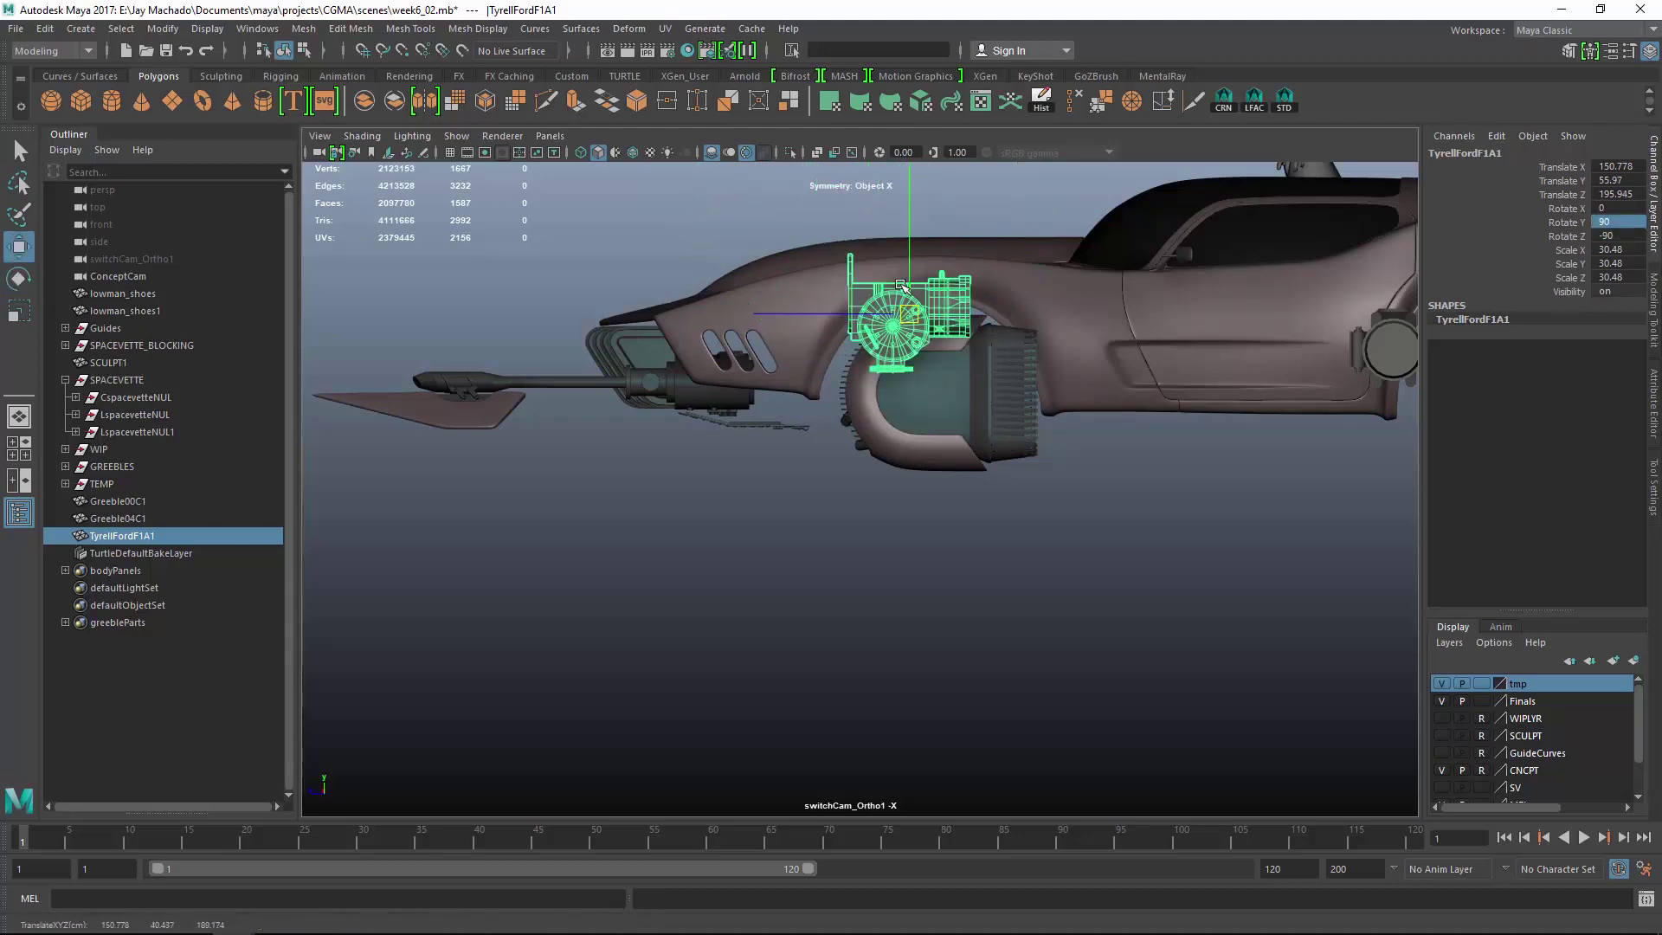
Scale the engine greeble to about 45.488 in the side view and shift it to about Y 9.961 and Z 164.285.
{"action": "right_click_drag", "start_coordinate": [943, 389], "coordinate": [975, 538], "text": "alt"}
{"action": "key", "text": "4"}
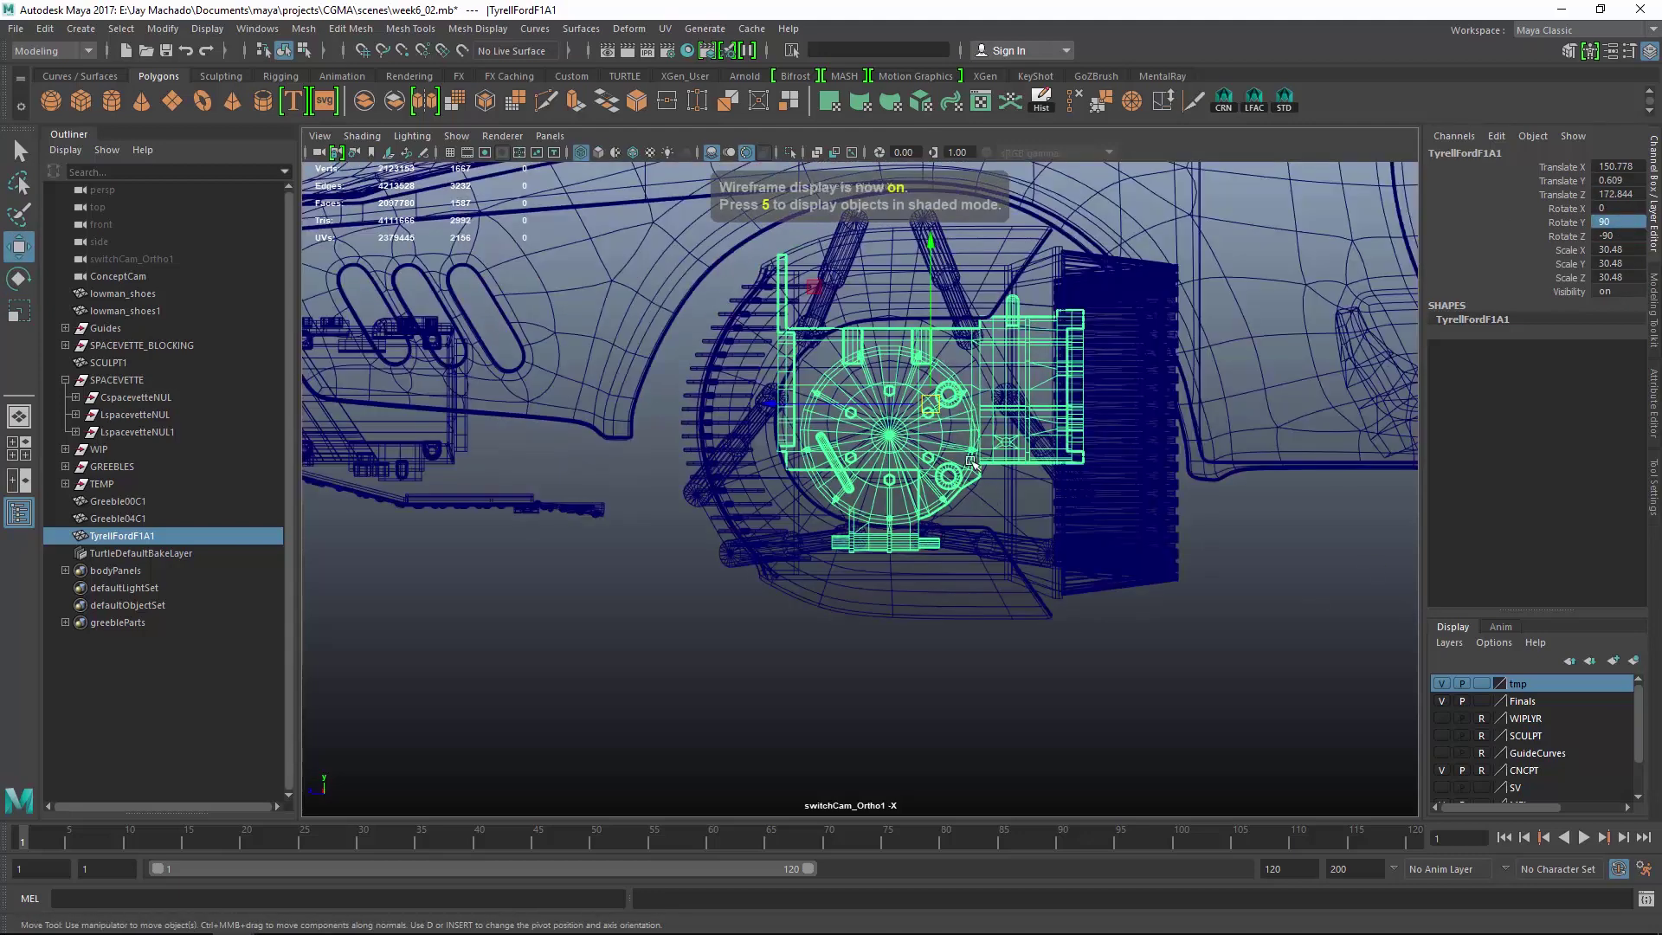
{"action": "left_click_drag", "start_coordinate": [947, 401], "coordinate": [1062, 379]}
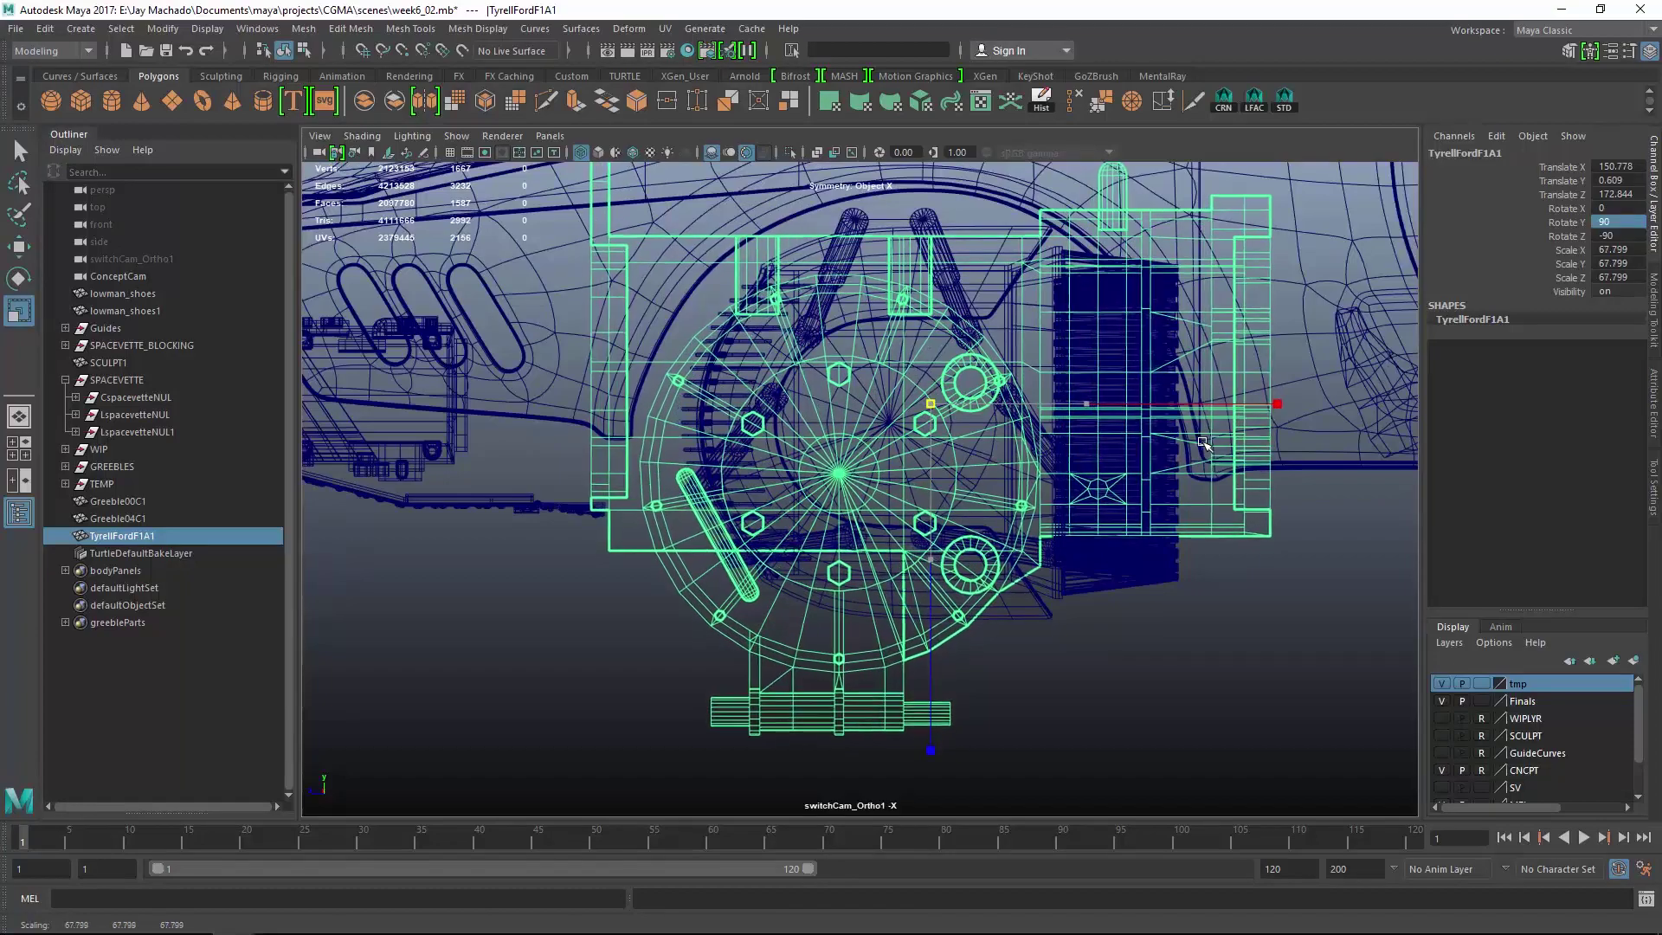
{"action": "key", "text": "w"}
{"action": "mouse_move", "coordinate": [930, 404]}
{"action": "left_mouse_down"}
{"action": "mouse_move", "coordinate": [979, 348]}
{"action": "mouse_move", "coordinate": [1161, 490]}
{"action": "mouse_move", "coordinate": [1103, 487]}
{"action": "left_mouse_up"}
{"action": "key", "text": "5"}
{"action": "left_click_drag", "start_coordinate": [1102, 488], "coordinate": [941, 471], "text": "alt"}
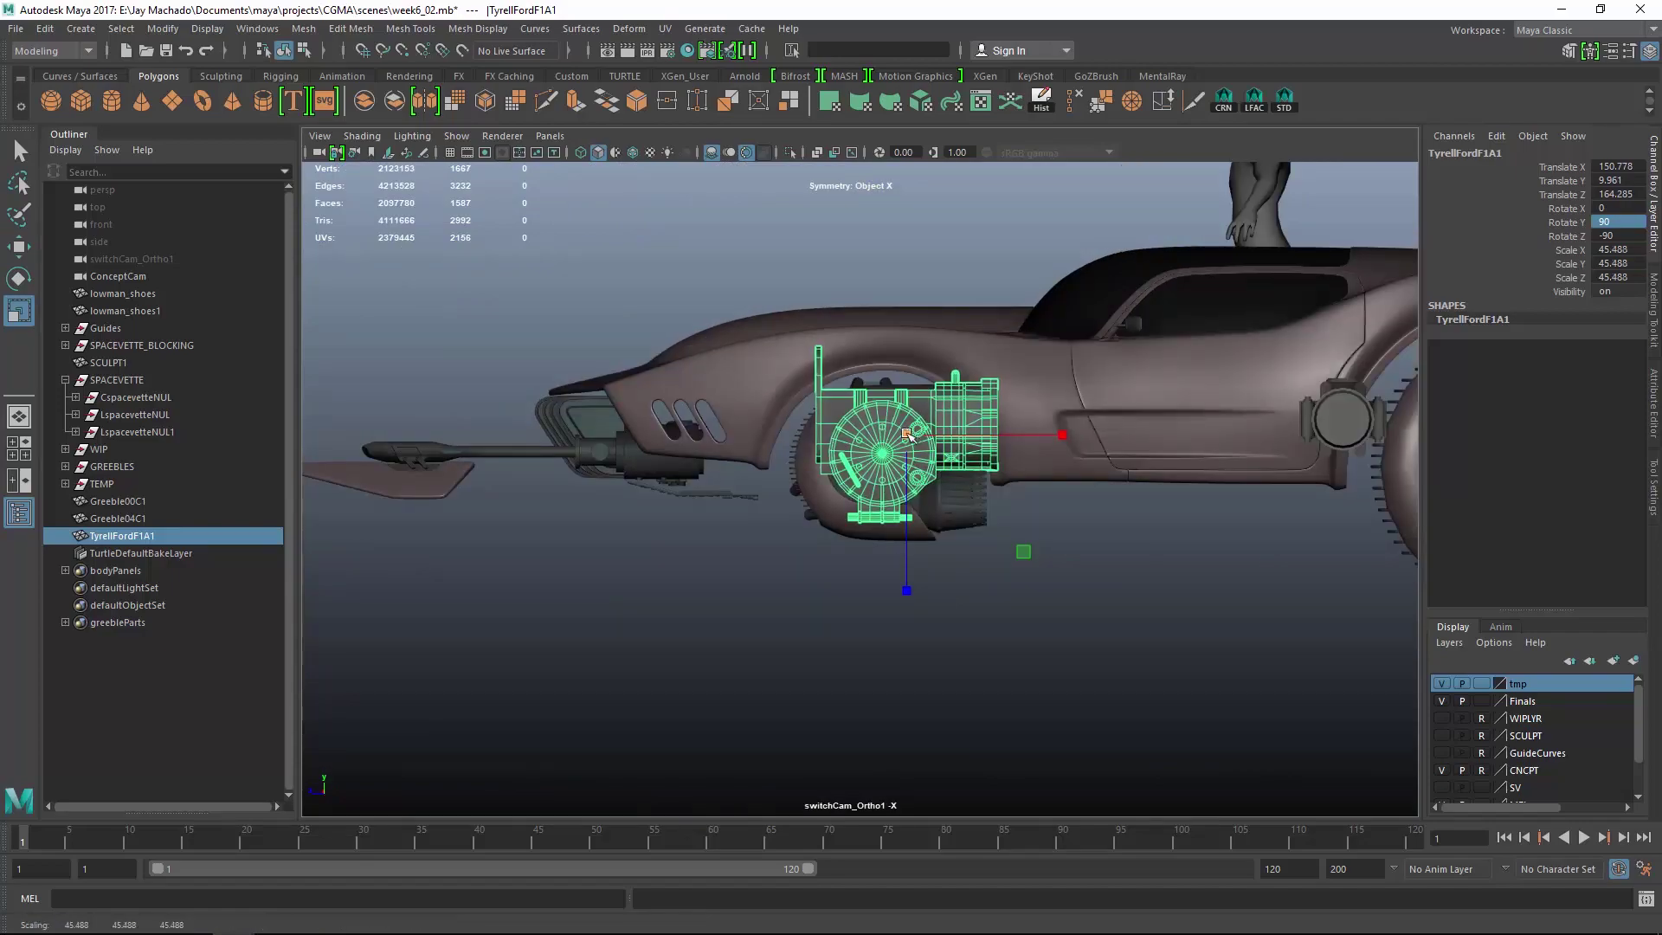
Align the engine greeble behind the front pod's struts at about Y 5.54 and Z 169.147, moving it inward to about X 65.367.
{"action": "key", "text": "4"}
{"action": "scroll", "coordinate": [909, 436], "scroll_direction": "up", "scroll_amount": 5}
{"action": "key", "text": "w"}
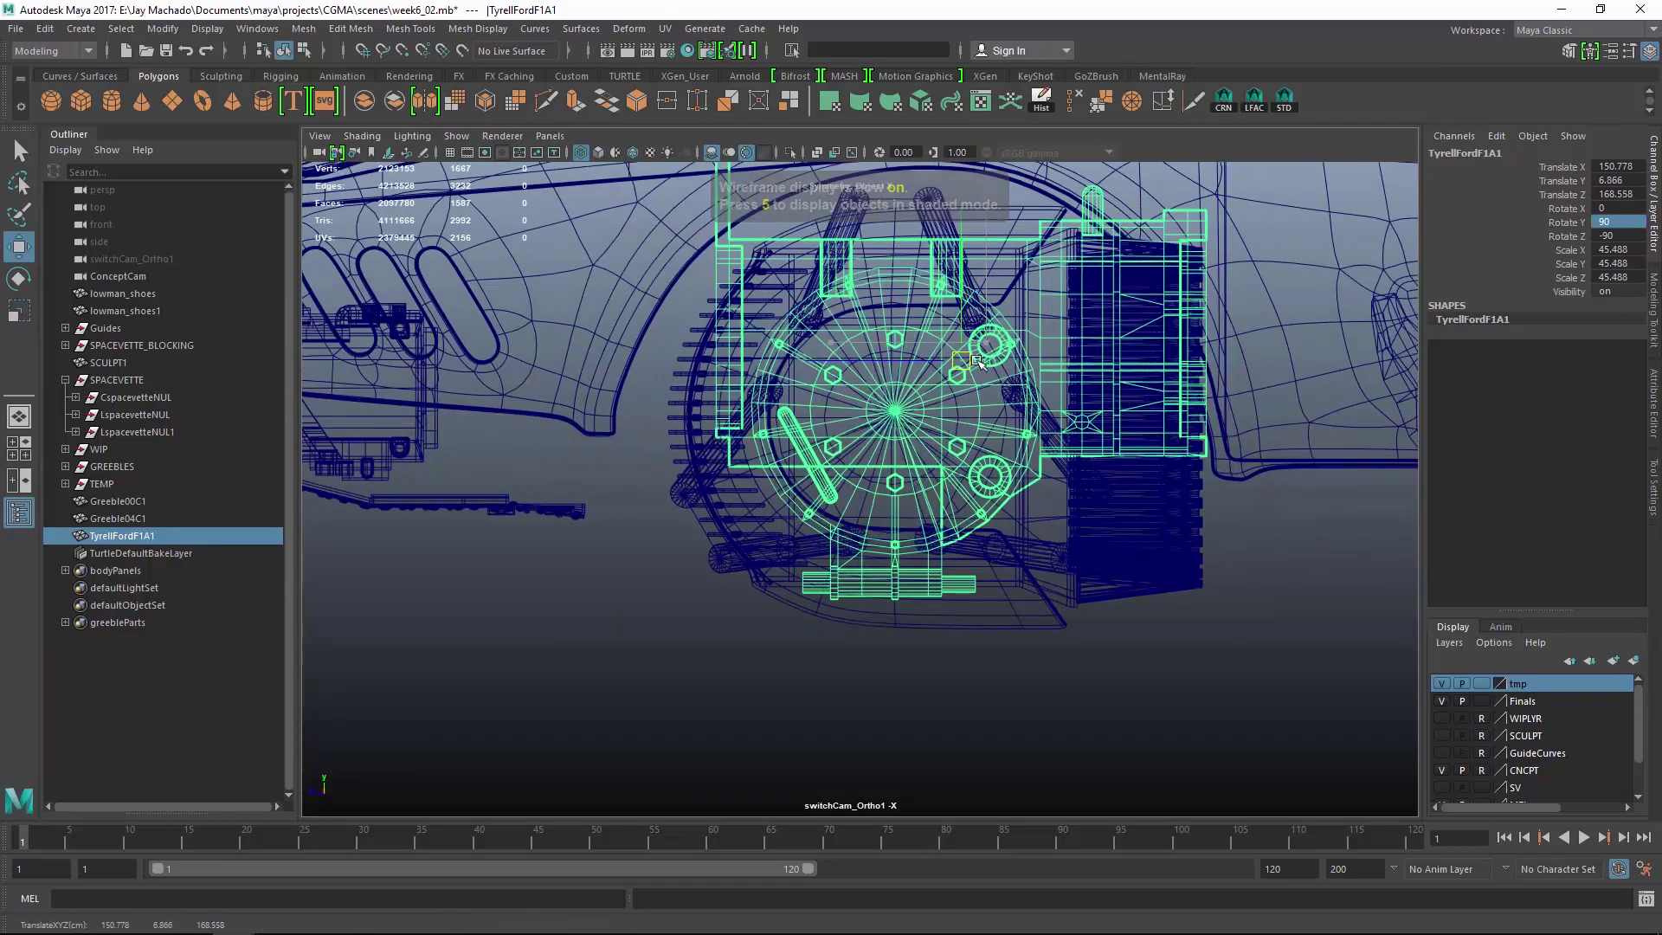
{"action": "left_click_drag", "start_coordinate": [971, 372], "coordinate": [975, 372]}
{"action": "left_click_drag", "start_coordinate": [975, 372], "coordinate": [1361, 509], "text": "alt"}
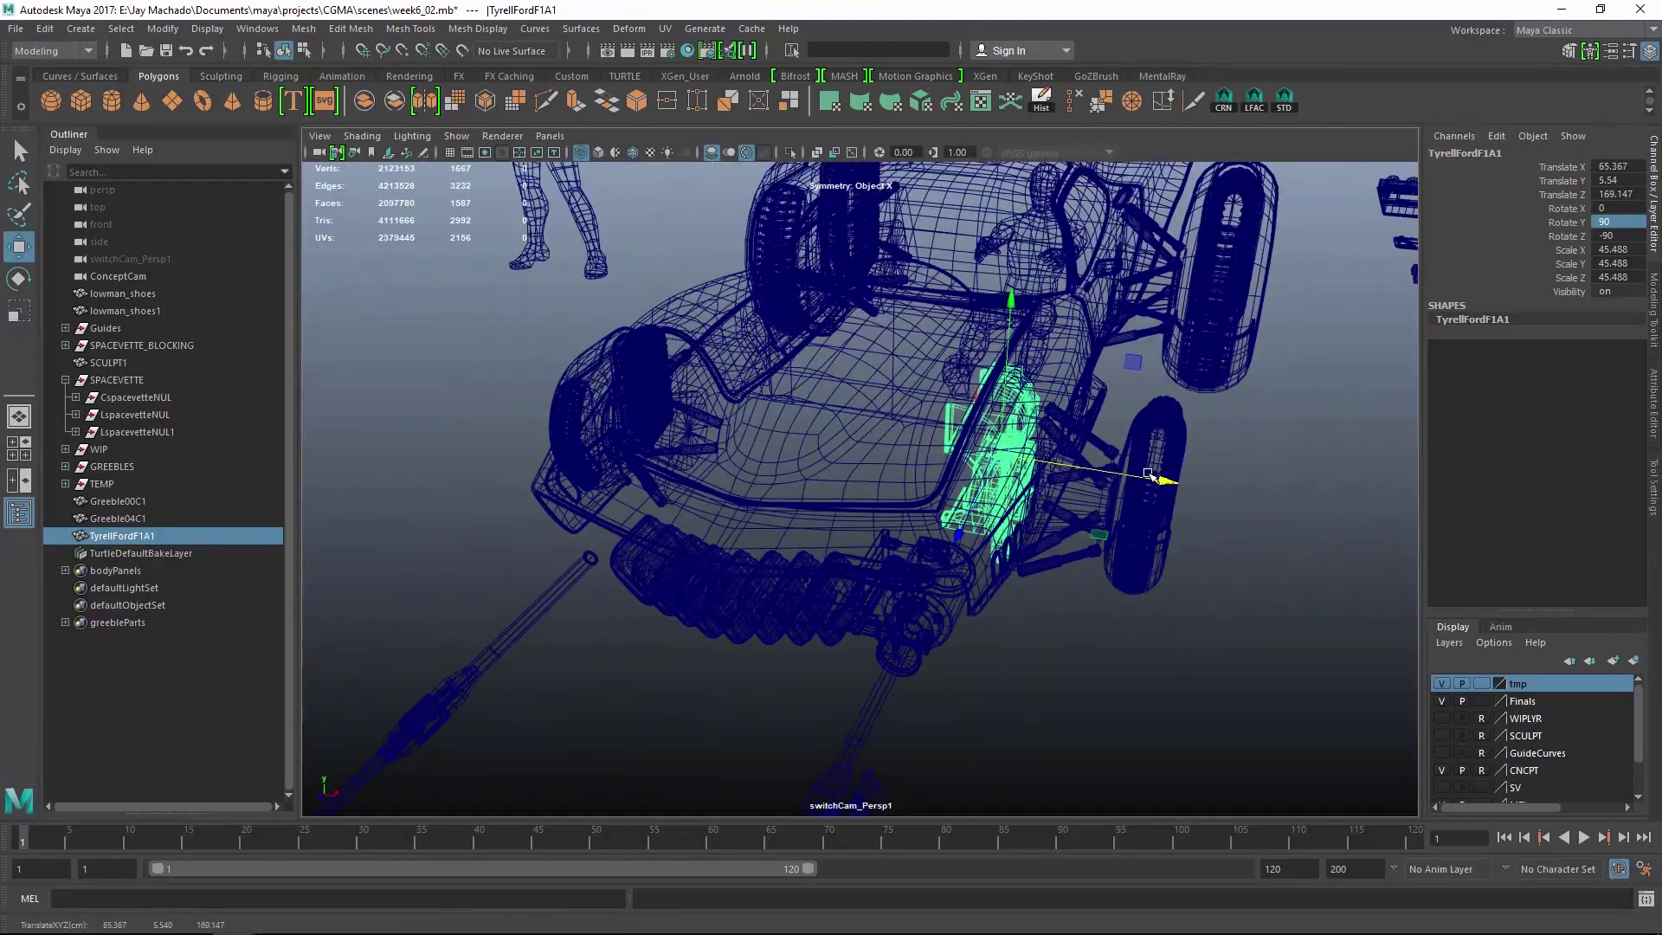
Move the engine greeble inward to about X 63.196 and scale it to about 47.638 to fit behind the front pod mount.
{"action": "key", "text": "5"}
{"action": "mouse_move", "coordinate": [1144, 475]}
{"action": "left_mouse_down", "text": "alt"}
{"action": "mouse_move", "coordinate": [995, 398]}
{"action": "mouse_move", "coordinate": [994, 260]}
{"action": "mouse_move", "coordinate": [1051, 299]}
{"action": "left_mouse_up", "text": "alt"}
{"action": "left_click_drag", "start_coordinate": [1064, 311], "coordinate": [1083, 422], "text": "alt"}
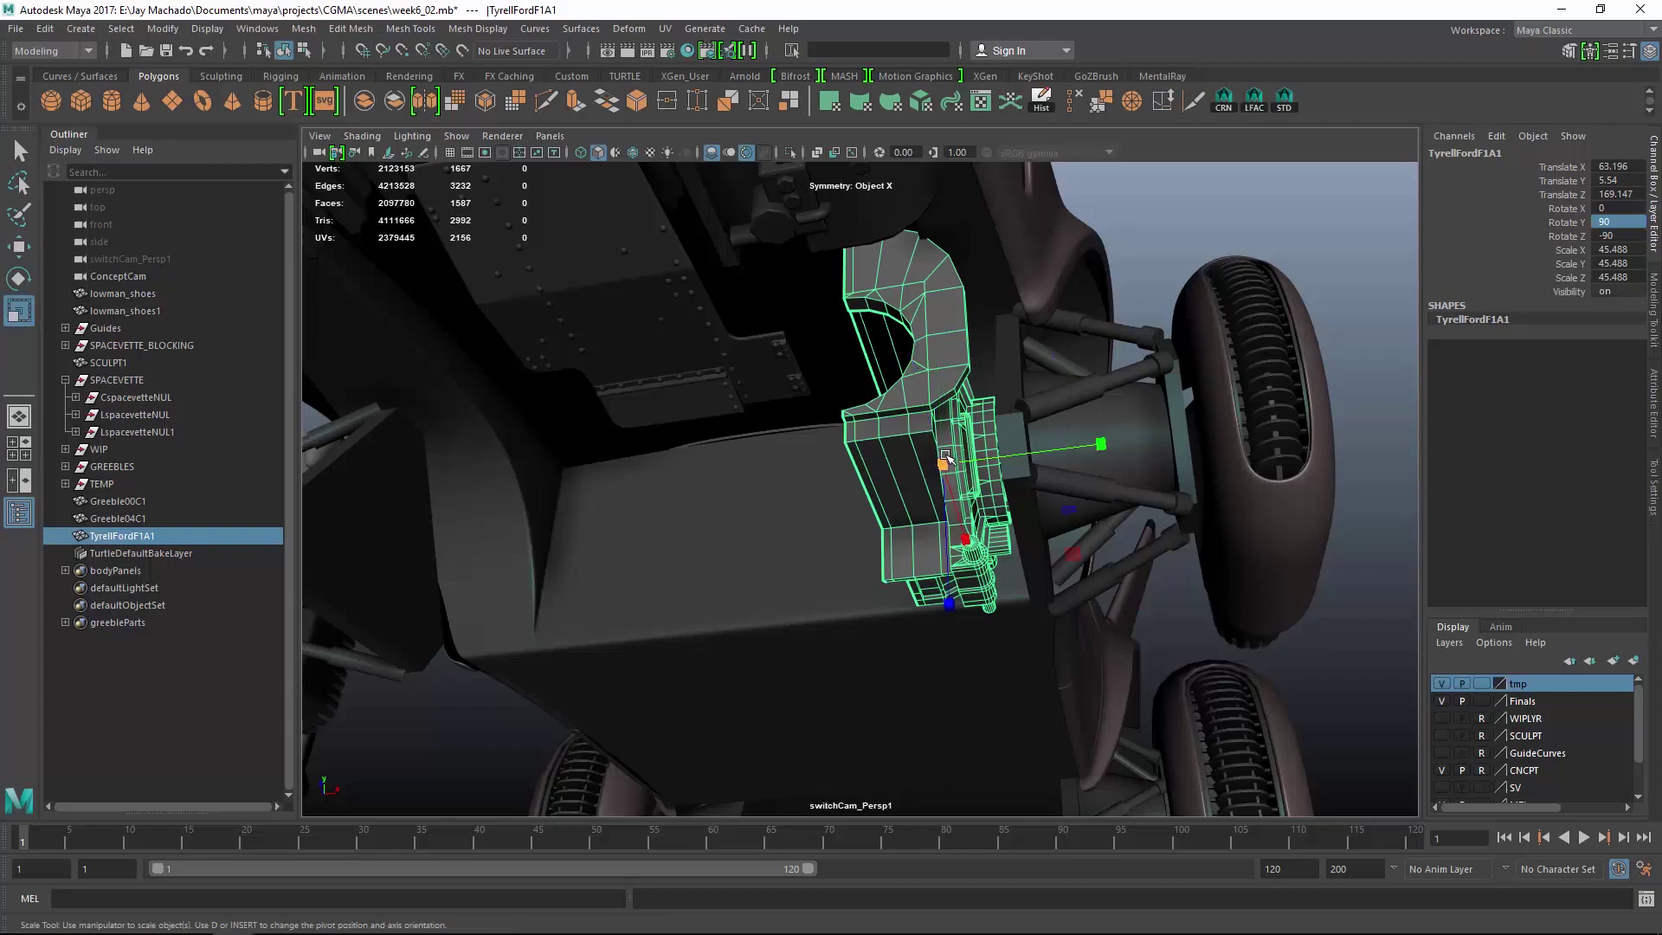
{"action": "left_click_drag", "start_coordinate": [961, 465], "coordinate": [796, 449], "text": "alt"}
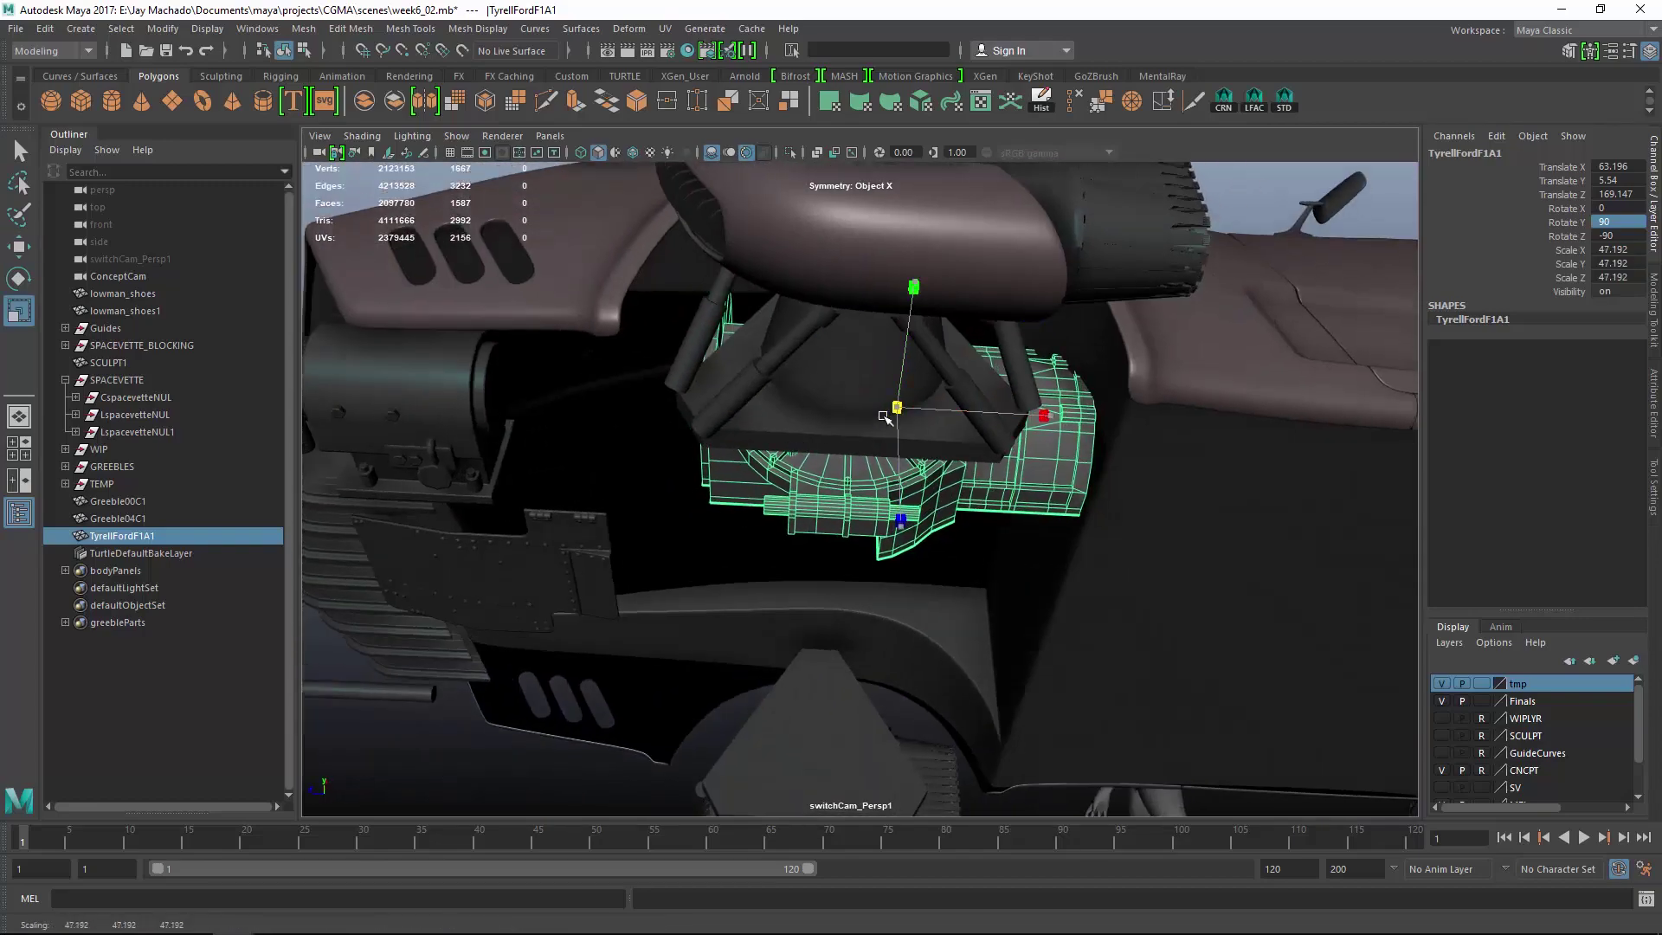
{"action": "left_click_drag", "start_coordinate": [883, 417], "coordinate": [887, 417]}
{"action": "left_click_drag", "start_coordinate": [887, 418], "coordinate": [1077, 454], "text": "alt"}
{"action": "key", "text": "w"}
{"action": "left_click", "coordinate": [1280, 378]}
Assign the existing greeble material to the mounting base of the front engine pod.
{"action": "left_click_drag", "start_coordinate": [1280, 378], "coordinate": [1053, 459], "text": "alt"}
{"action": "scroll", "coordinate": [1053, 459], "scroll_direction": "up", "scroll_amount": 3}
{"action": "left_click", "coordinate": [883, 433]}
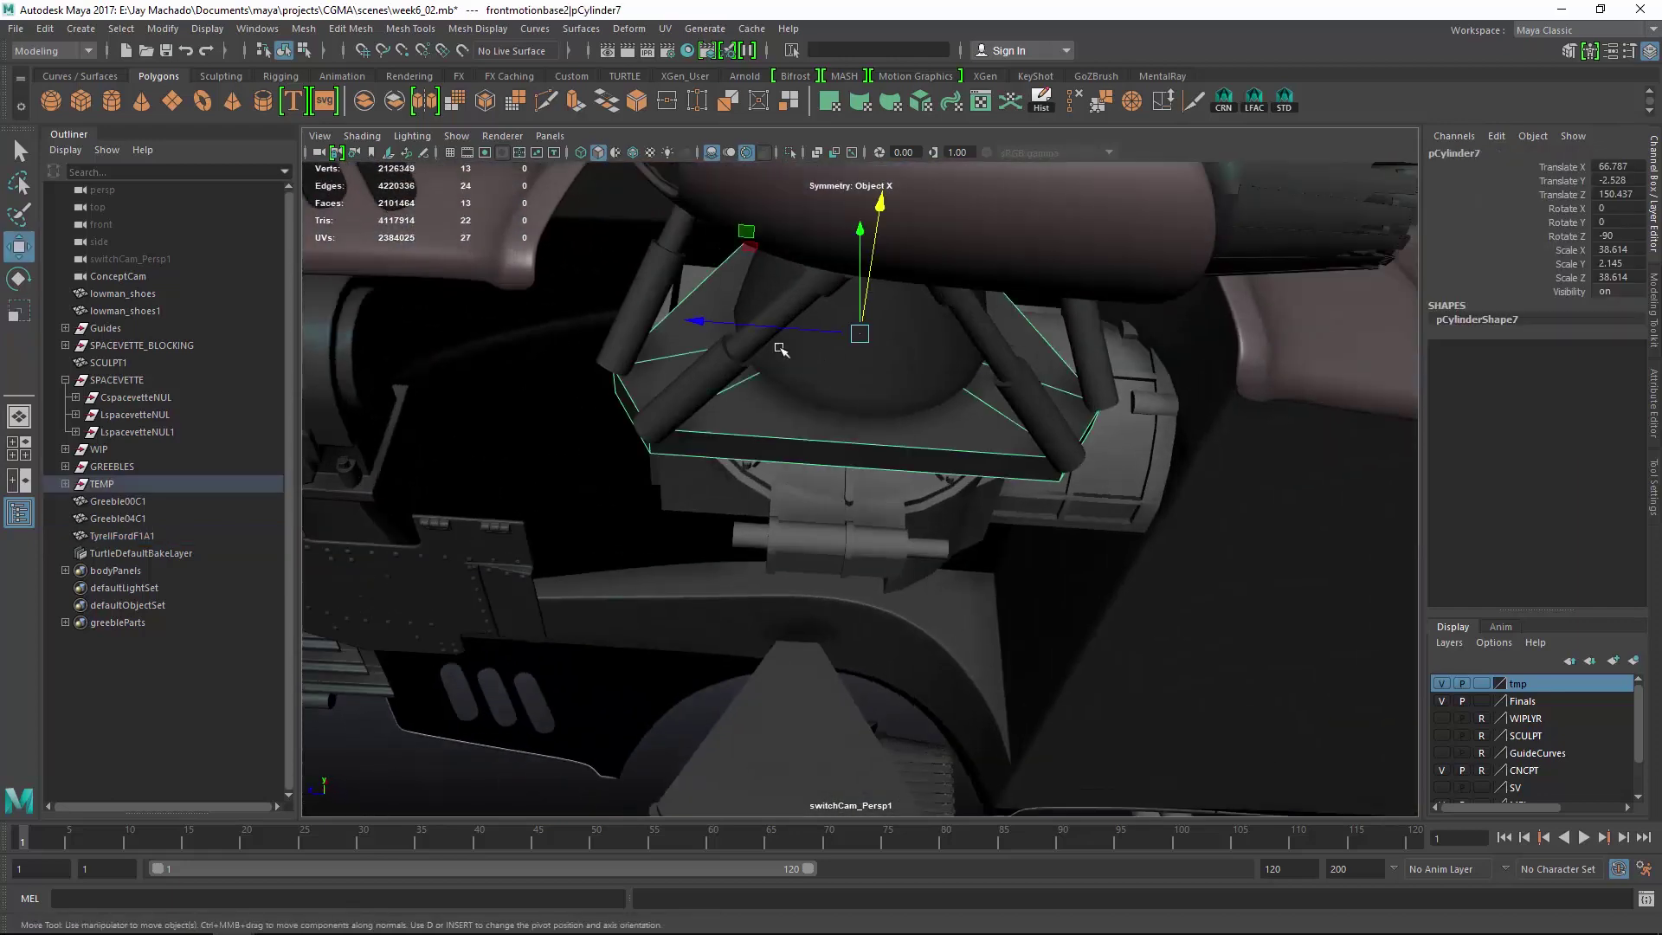
{"action": "left_click_drag", "start_coordinate": [781, 350], "coordinate": [900, 372], "text": "alt"}
{"action": "left_click", "coordinate": [921, 364]}
{"action": "right_click_drag", "start_coordinate": [920, 364], "coordinate": [1068, 794]}
Duplicate the engine greeble to the rear pod, to about Z -123.108, and flip it with a Scale X of -47.638.
{"action": "left_click", "coordinate": [1233, 287]}
{"action": "left_click_drag", "start_coordinate": [1234, 287], "coordinate": [1101, 419], "text": "alt"}
{"action": "right_click_drag", "start_coordinate": [1102, 419], "coordinate": [842, 309], "text": "alt"}
{"action": "left_click_drag", "start_coordinate": [842, 308], "coordinate": [943, 299], "text": "alt"}
{"action": "right_click_drag", "start_coordinate": [943, 298], "coordinate": [871, 331], "text": "alt"}
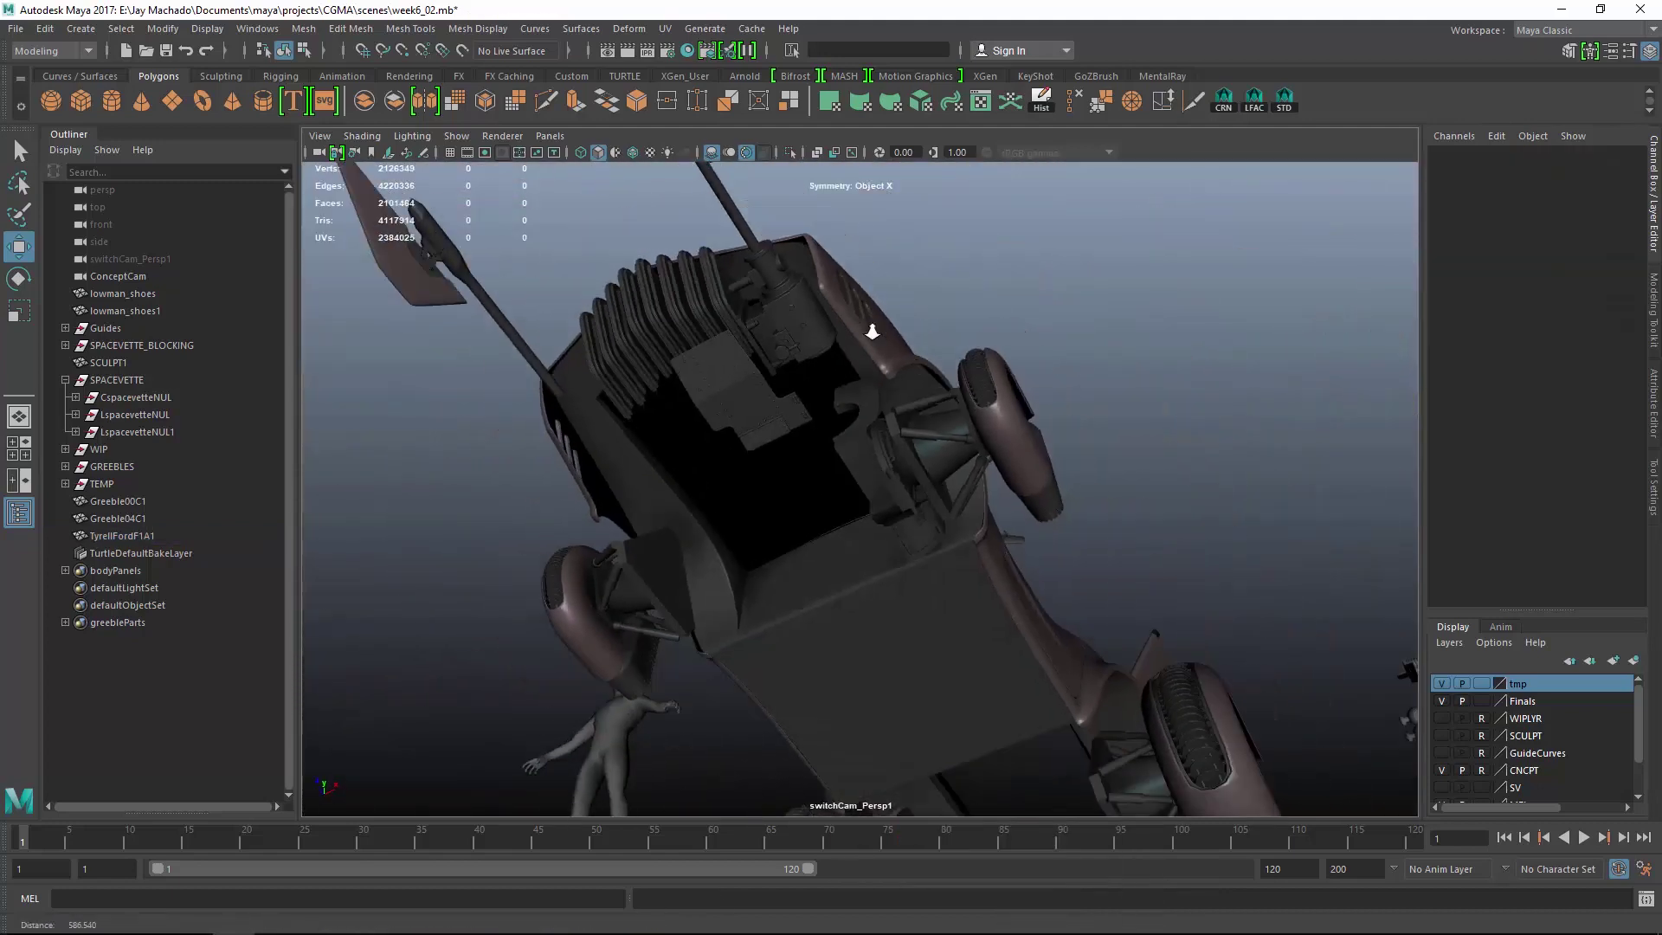
{"action": "left_click_drag", "start_coordinate": [872, 331], "coordinate": [961, 407], "text": "alt"}
{"action": "right_click_drag", "start_coordinate": [960, 407], "coordinate": [996, 441], "text": "alt"}
{"action": "left_click_drag", "start_coordinate": [995, 441], "coordinate": [990, 408], "text": "alt"}
{"action": "right_click_drag", "start_coordinate": [990, 408], "coordinate": [738, 397], "text": "alt"}
{"action": "left_click", "coordinate": [900, 459]}
{"action": "left_click_drag", "start_coordinate": [900, 459], "coordinate": [626, 508], "text": "alt"}
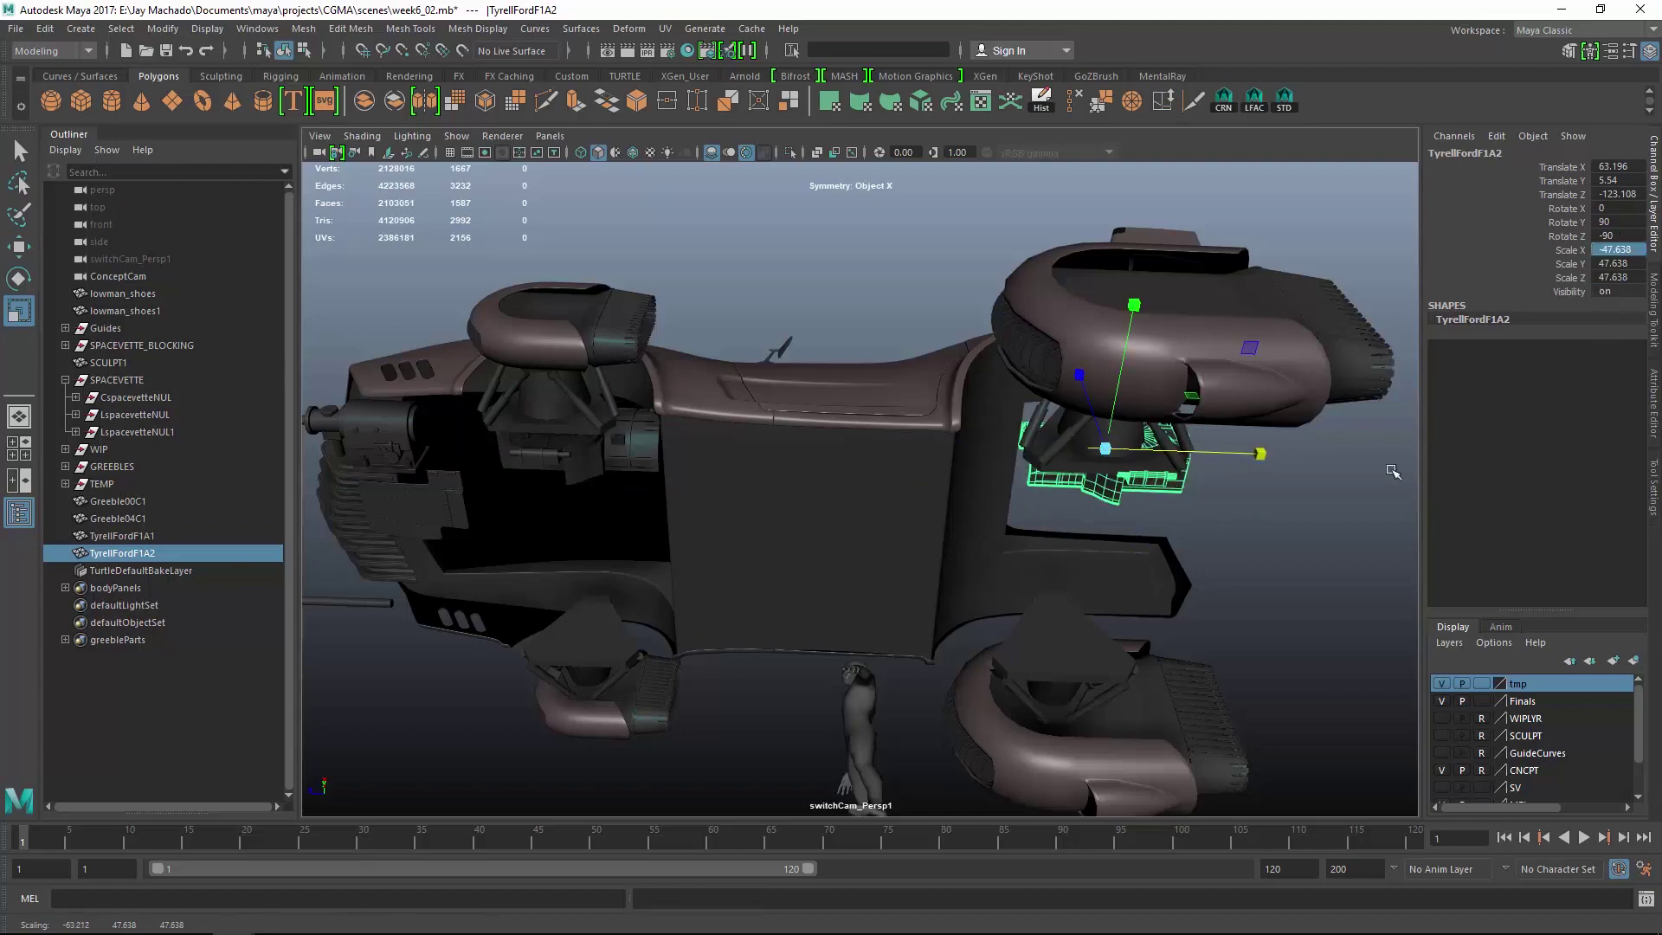
{"action": "left_click_drag", "start_coordinate": [1393, 472], "coordinate": [1142, 530], "text": "alt"}
Align the rear engine greeble with the rear pod's struts in the side view, at about Y 4.52 and Z -103.601.
{"action": "key", "text": "4"}
{"action": "scroll", "coordinate": [1125, 484], "scroll_direction": "up", "scroll_amount": 5}
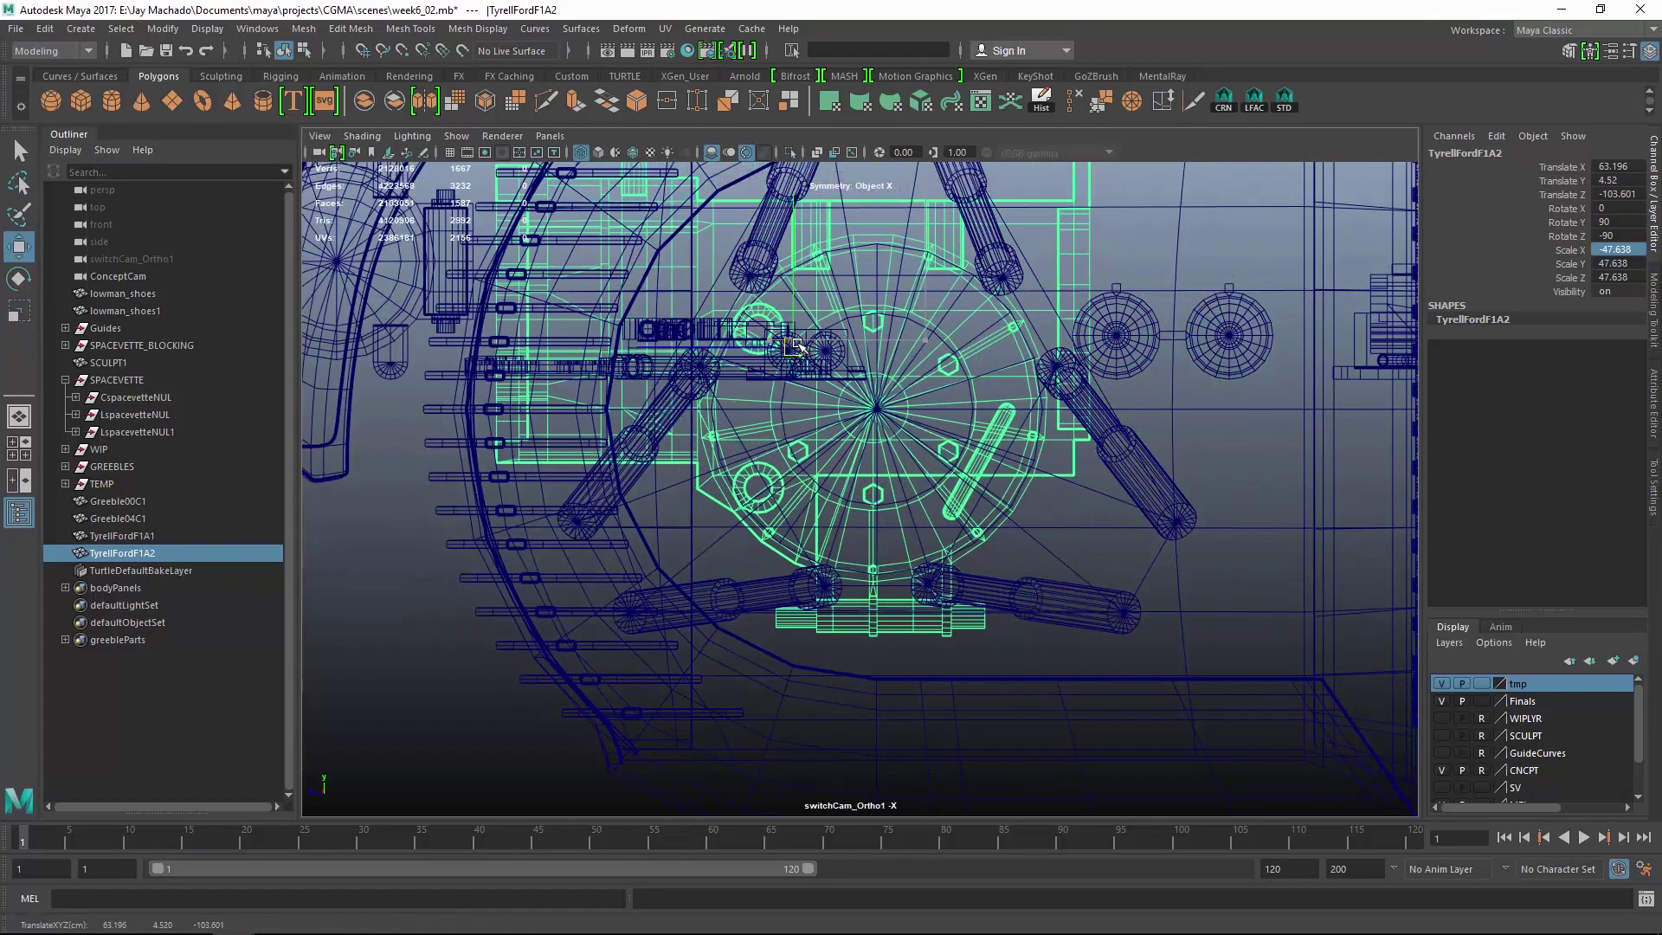
{"action": "left_click_drag", "start_coordinate": [868, 408], "coordinate": [994, 471], "text": "alt"}
{"action": "key", "text": "5"}
{"action": "scroll", "coordinate": [906, 367], "scroll_direction": "up", "scroll_amount": 5}
{"action": "mouse_move", "coordinate": [905, 367]}
{"action": "left_mouse_down", "text": "alt"}
{"action": "mouse_move", "coordinate": [818, 378]}
{"action": "mouse_move", "coordinate": [987, 453]}
{"action": "mouse_move", "coordinate": [887, 394]}
{"action": "left_mouse_up", "text": "alt"}
{"action": "left_click_drag", "start_coordinate": [887, 394], "coordinate": [884, 357]}
{"action": "left_click_drag", "start_coordinate": [885, 356], "coordinate": [1056, 460], "text": "alt"}
Find the ribbed rectangular panel greeble in the library and duplicate it beside the spacevette, at about X 268.833 and Z 1.17.
{"action": "left_click", "coordinate": [1099, 552]}
{"action": "right_click_drag", "start_coordinate": [1057, 459], "coordinate": [1050, 519], "text": "alt"}
{"action": "left_click_drag", "start_coordinate": [1050, 520], "coordinate": [926, 546], "text": "alt"}
{"action": "middle_click_drag", "start_coordinate": [926, 545], "coordinate": [871, 400], "text": "alt"}
{"action": "right_click_drag", "start_coordinate": [871, 400], "coordinate": [918, 406], "text": "alt"}
{"action": "middle_click_drag", "start_coordinate": [917, 407], "coordinate": [1024, 423], "text": "alt"}
{"action": "right_click_drag", "start_coordinate": [1024, 424], "coordinate": [1149, 565], "text": "alt"}
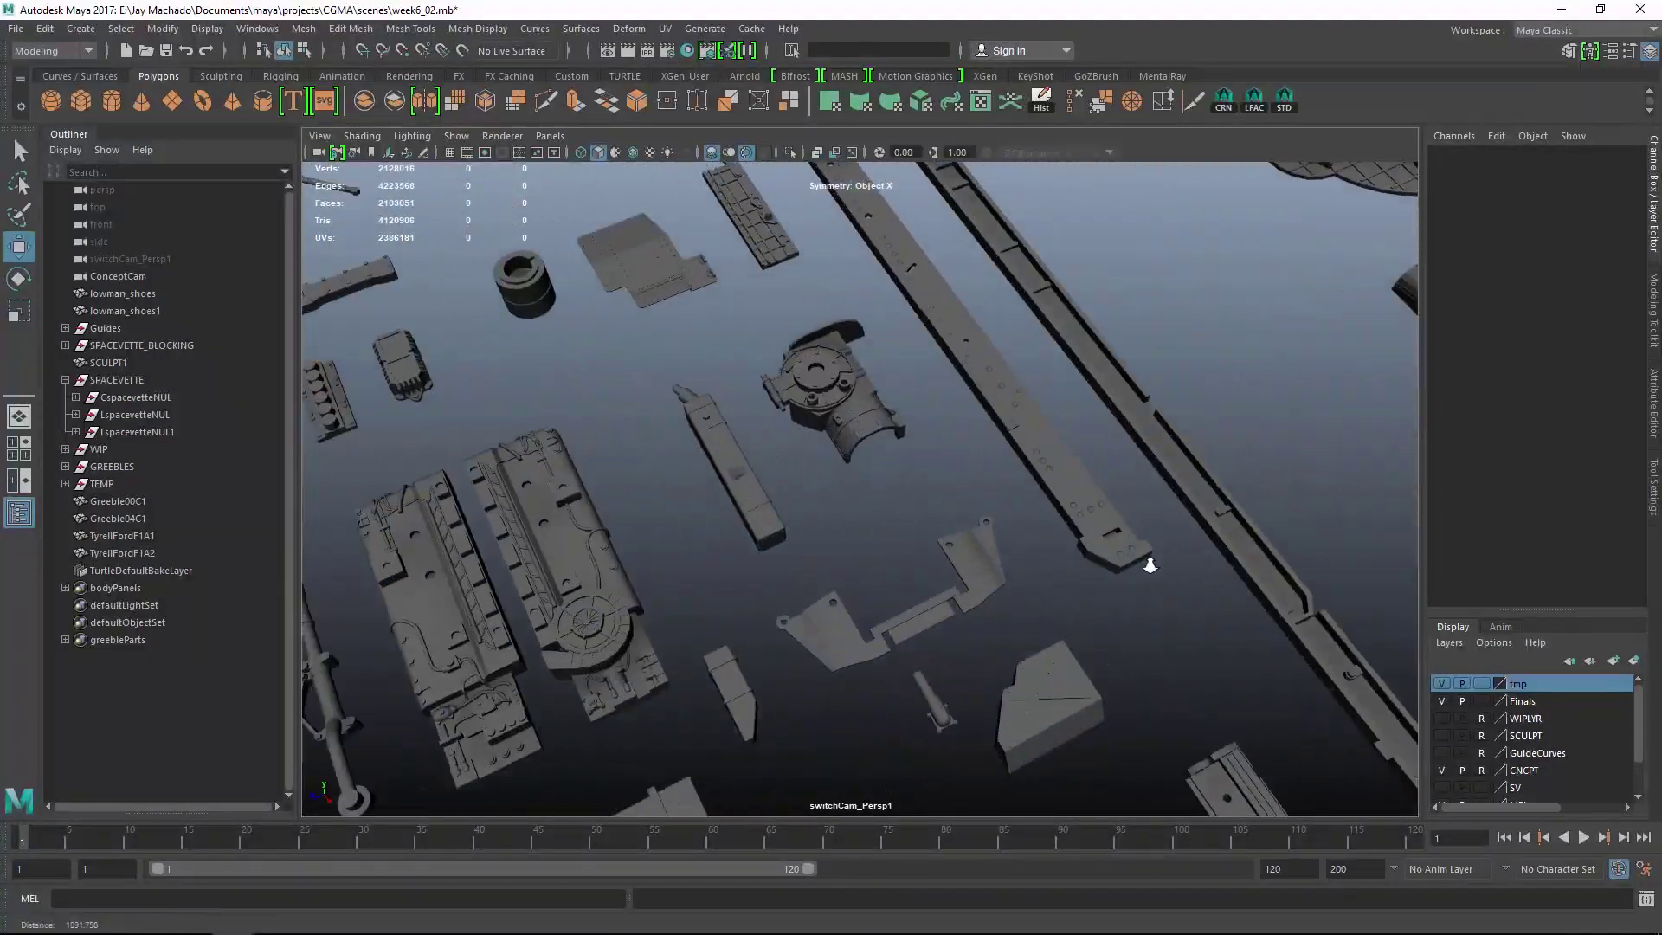
{"action": "middle_click_drag", "start_coordinate": [804, 251], "coordinate": [1065, 606], "text": "alt"}
{"action": "right_click_drag", "start_coordinate": [1064, 606], "coordinate": [1021, 554], "text": "alt"}
{"action": "left_click_drag", "start_coordinate": [1021, 554], "coordinate": [1134, 467], "text": "alt"}
{"action": "left_click", "coordinate": [1177, 419]}
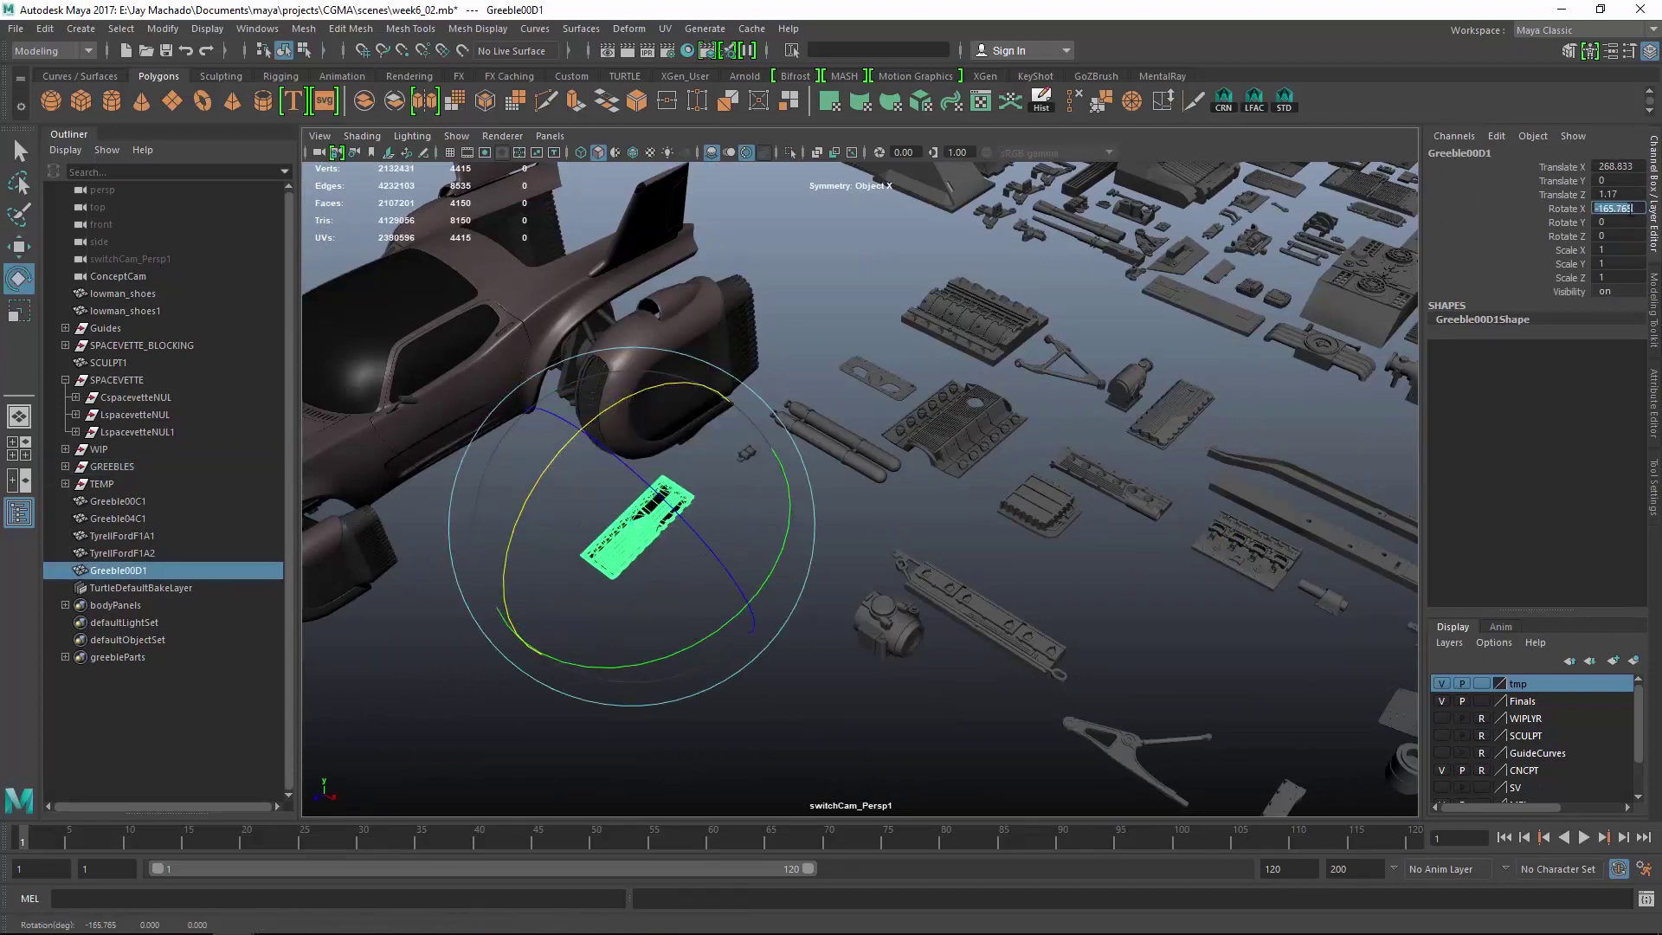
Rotate the duplicated ribbed panel to 180° in X and assign it the existing greeble material.
{"action": "right_click_drag", "start_coordinate": [684, 401], "coordinate": [728, 881]}
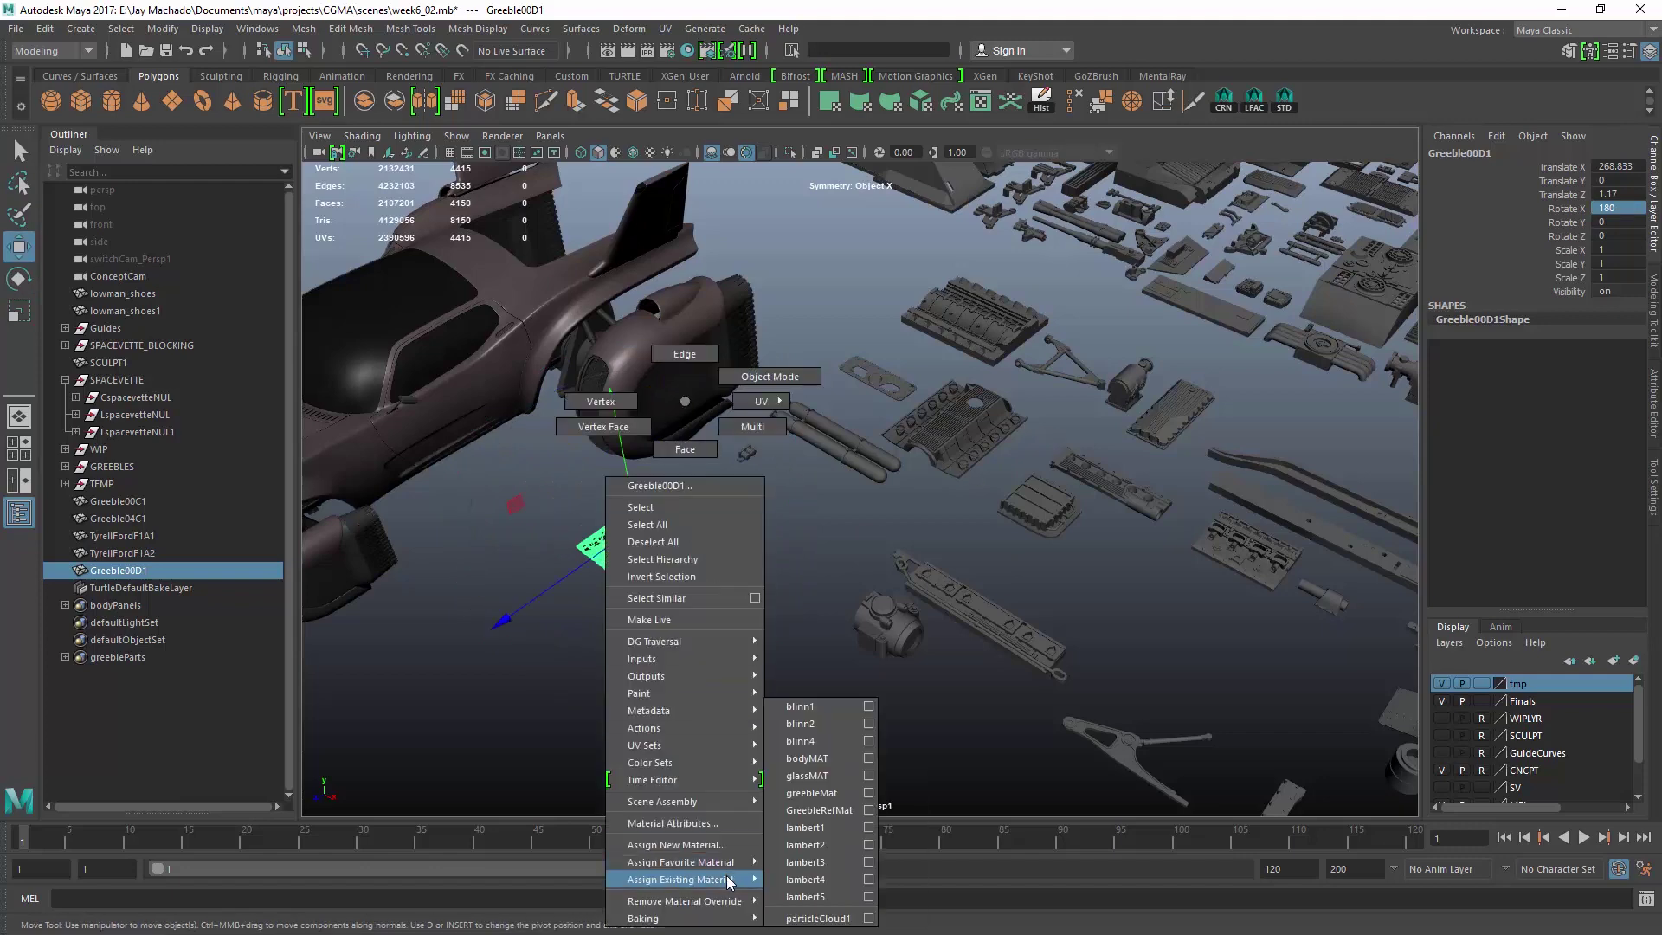
{"action": "right_click_drag", "start_coordinate": [834, 813], "coordinate": [833, 814]}
Move the ribbed panel under the cabin floor to about X 43.192, Y -21.041 and Z 42.896, and scale it to about 1.755.
{"action": "key", "text": "space"}
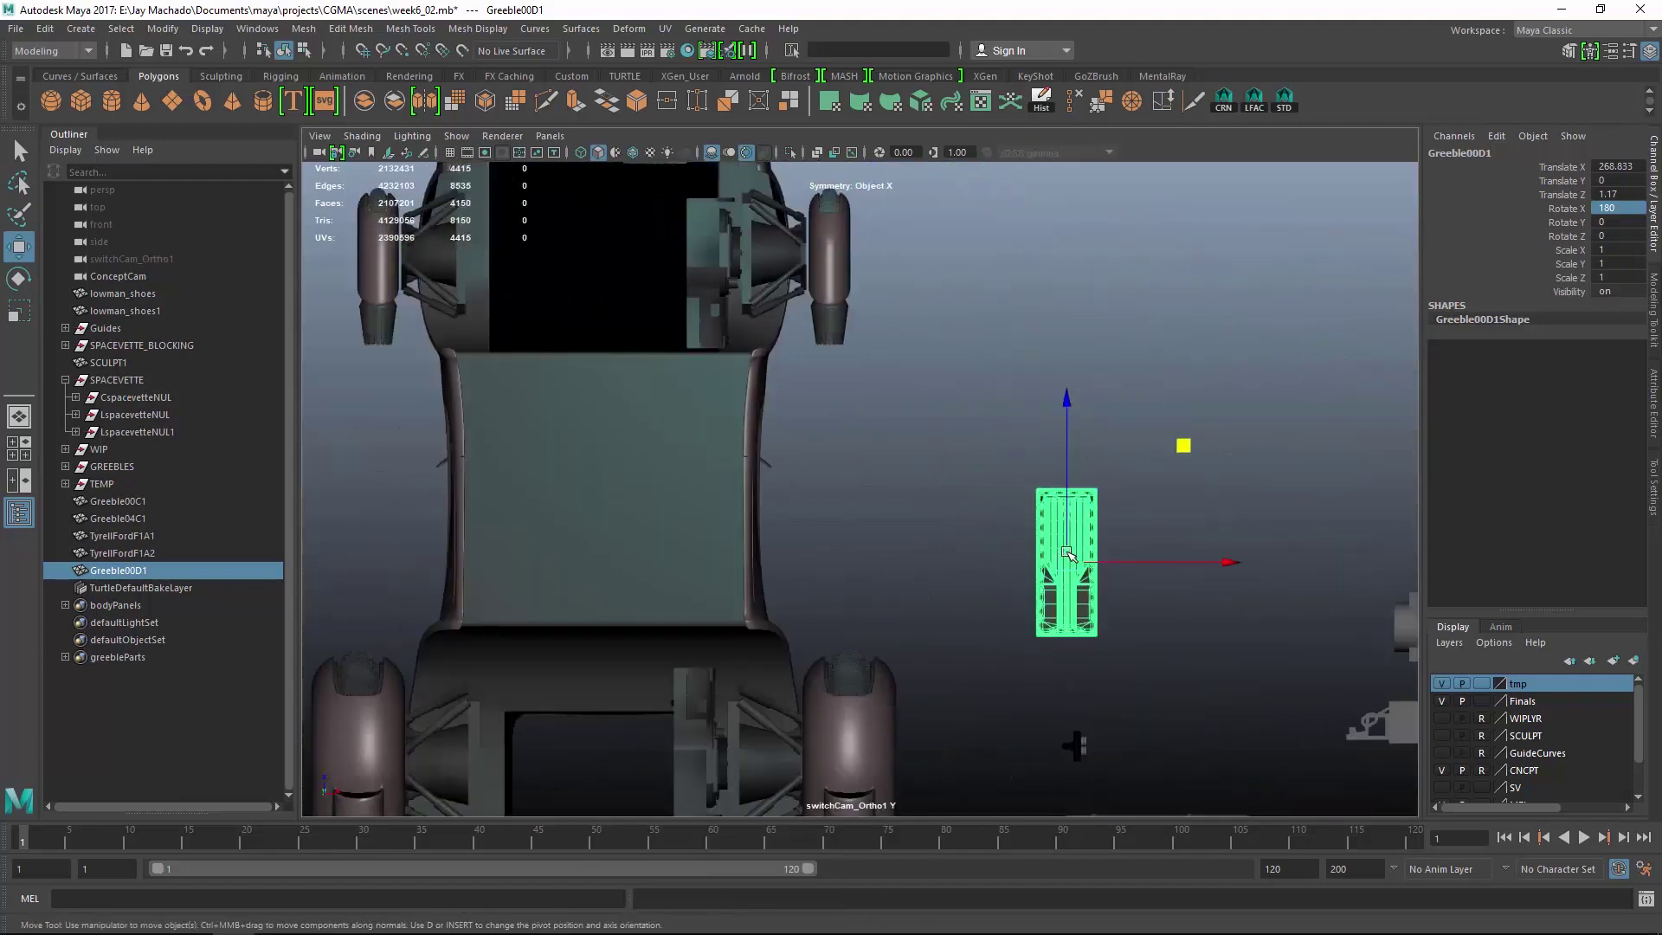
{"action": "left_click_drag", "start_coordinate": [694, 499], "coordinate": [695, 502]}
{"action": "key", "text": "space"}
{"action": "key", "text": "space"}
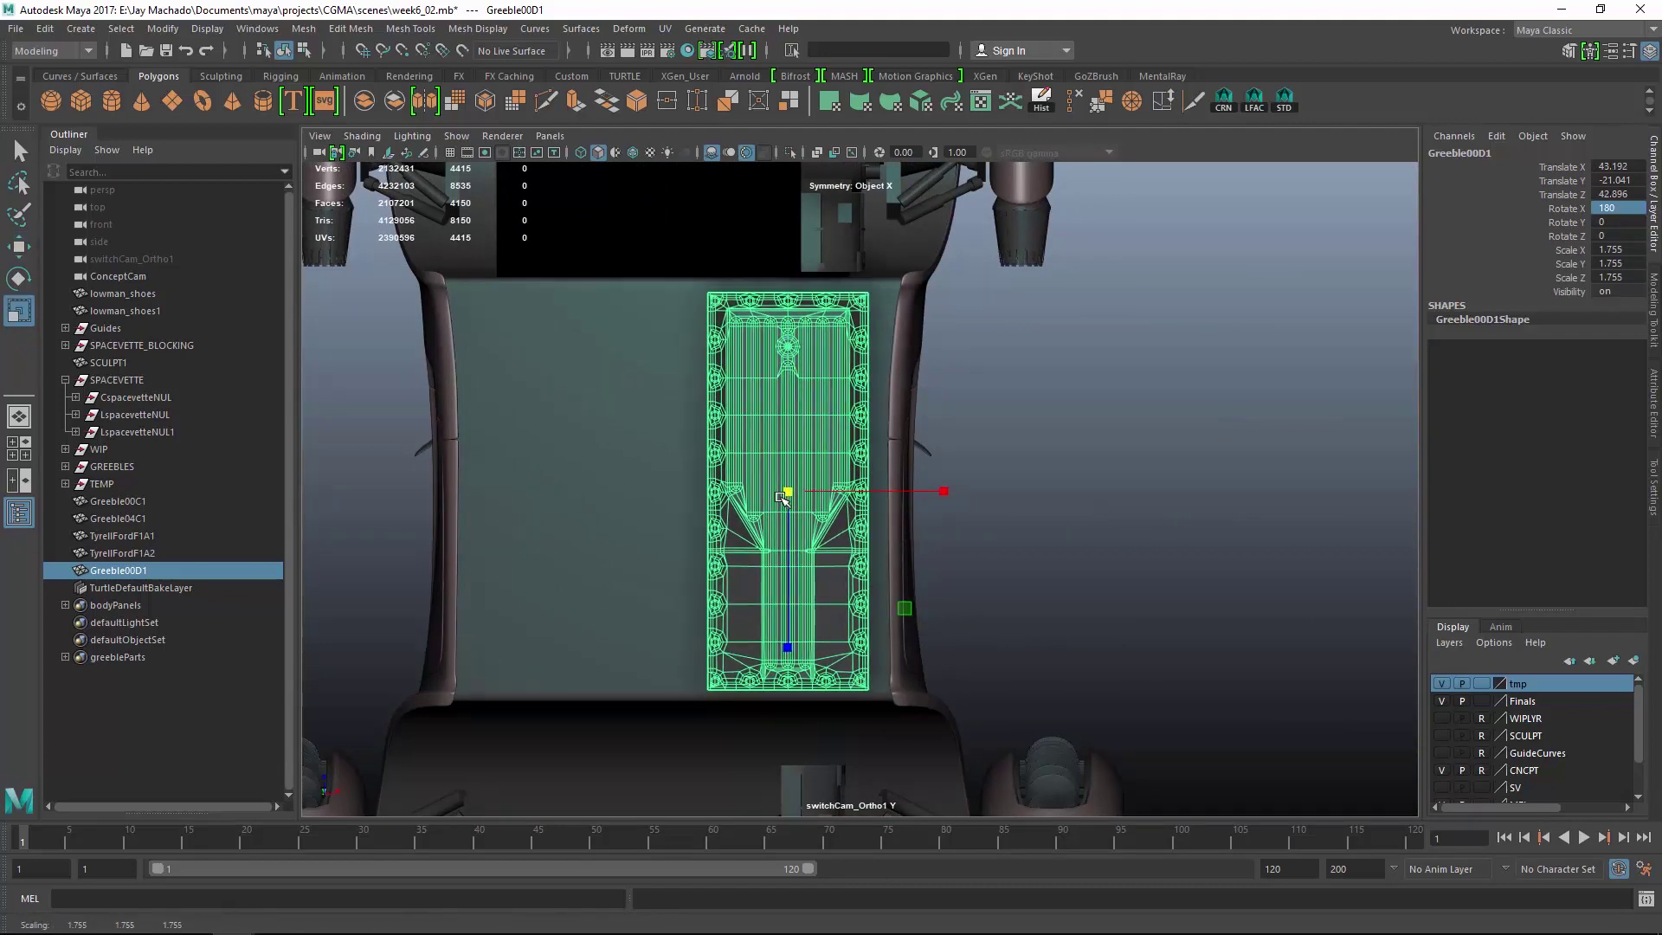
Shift the ribbed panel to about X 41.094 and raise it against the spacevette's underside to about Y -9.46.
{"action": "key", "text": "4"}
{"action": "scroll", "coordinate": [939, 490], "scroll_direction": "up", "scroll_amount": 2}
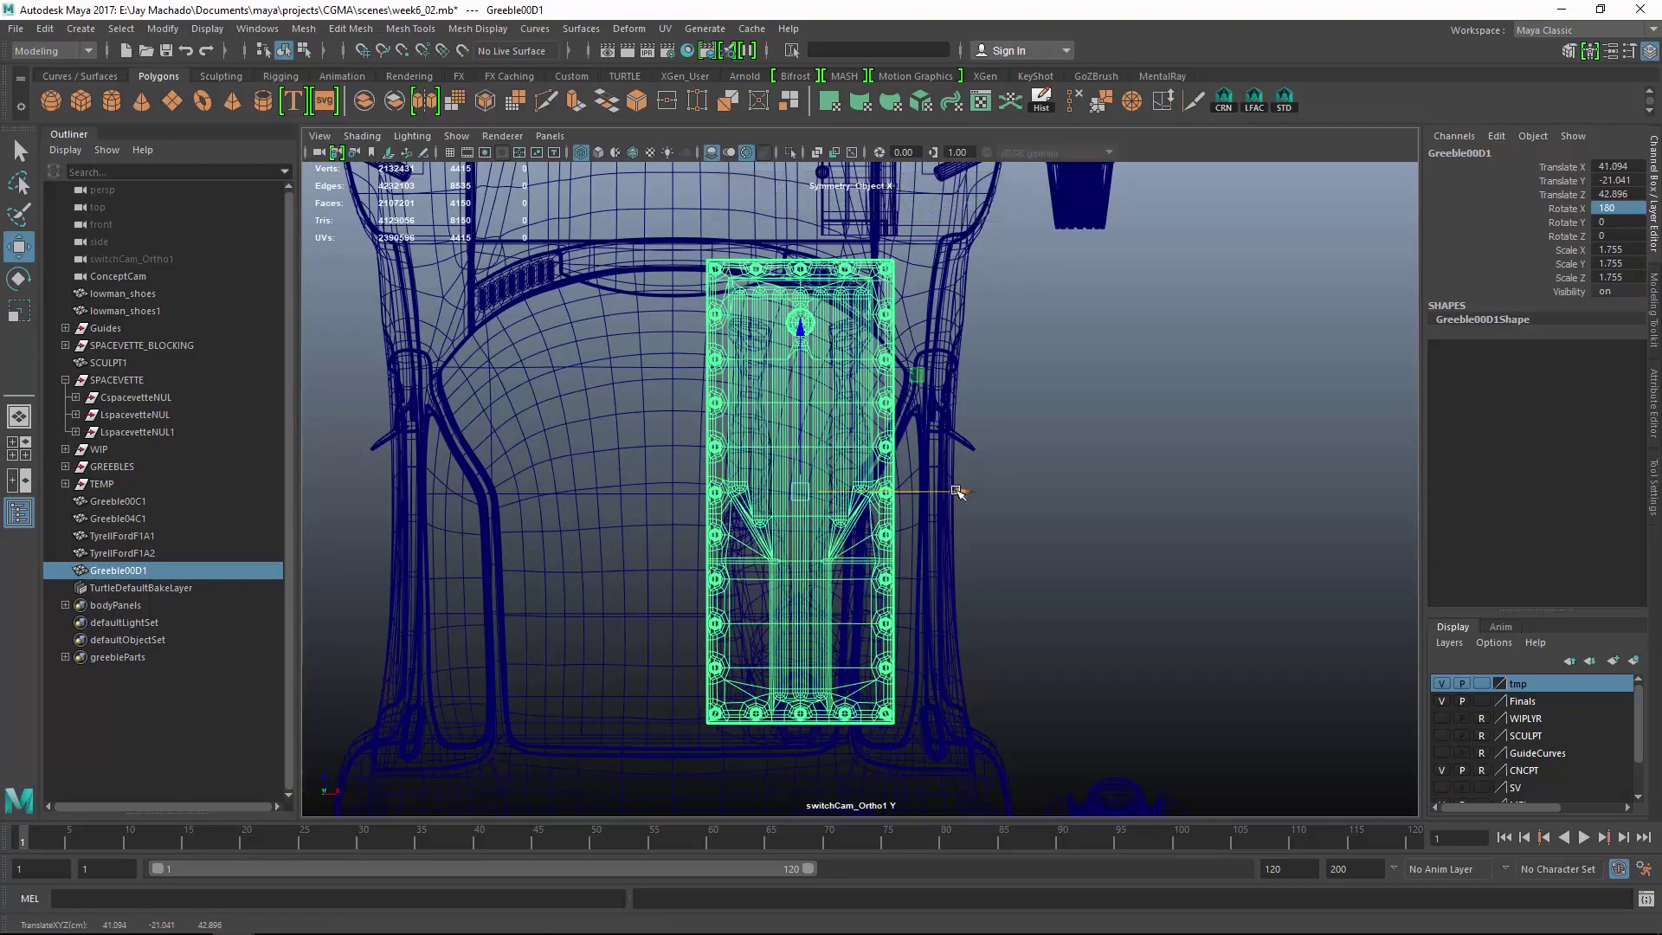
{"action": "key", "text": "5"}
{"action": "scroll", "coordinate": [956, 492], "scroll_direction": "down", "scroll_amount": 3}
{"action": "mouse_move", "coordinate": [1073, 464]}
{"action": "left_mouse_down", "text": "alt"}
{"action": "mouse_move", "coordinate": [972, 574]}
{"action": "mouse_move", "coordinate": [838, 504]}
{"action": "mouse_move", "coordinate": [823, 472]}
{"action": "left_mouse_up", "text": "alt"}
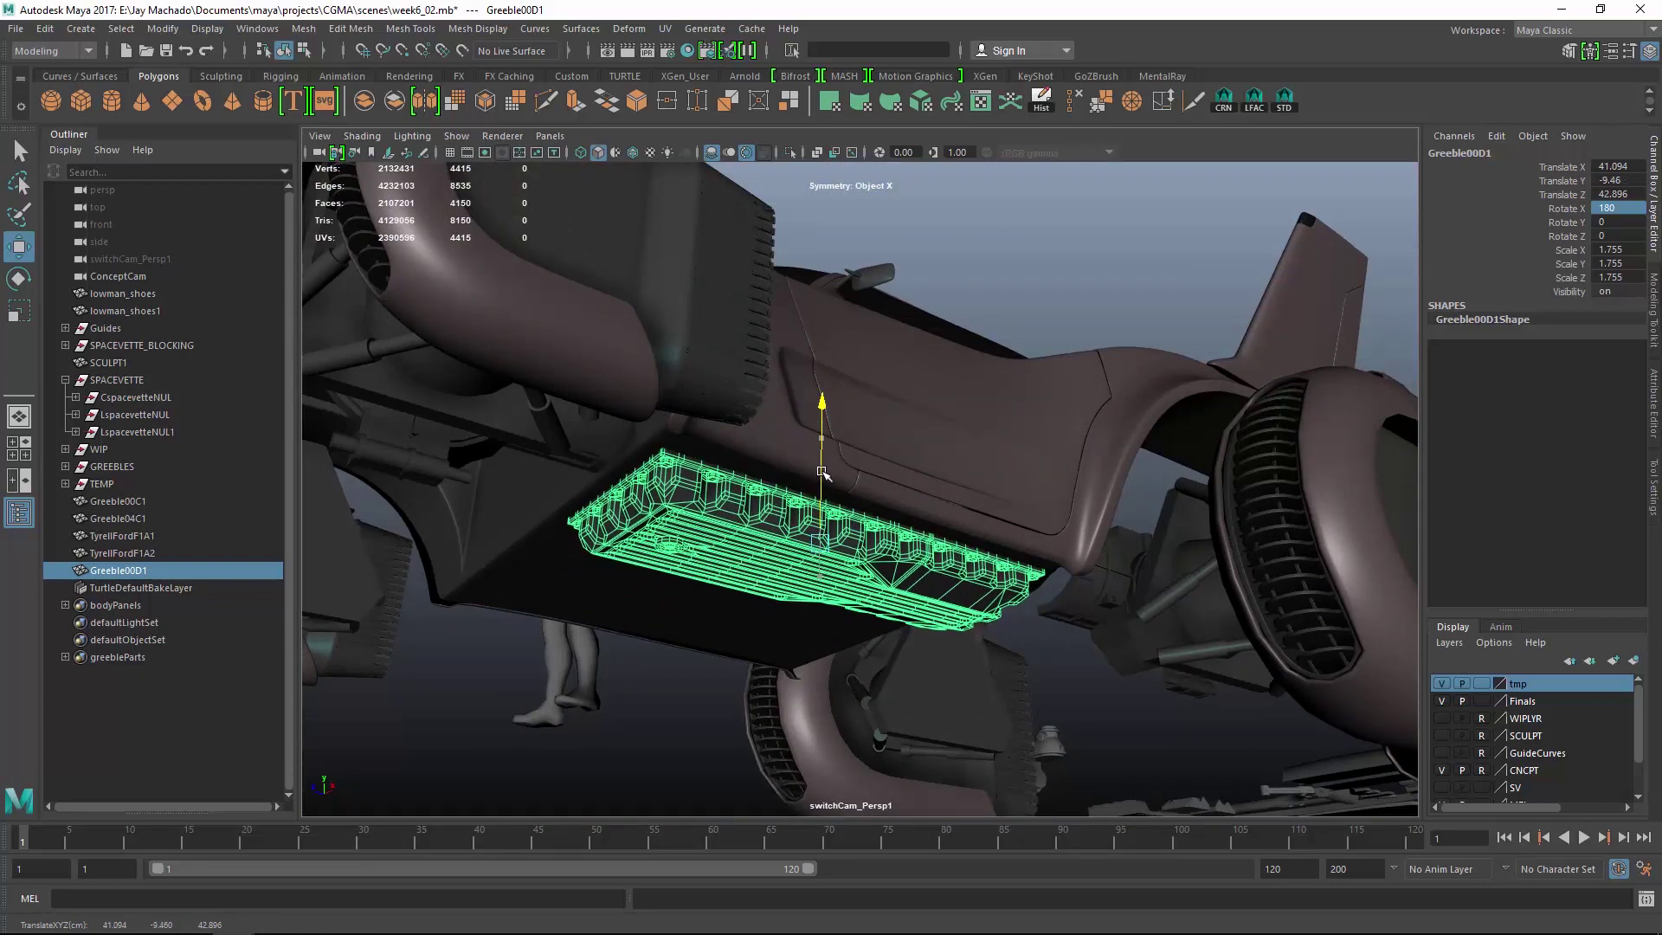
{"action": "left_click", "coordinate": [979, 311]}
{"action": "left_click_drag", "start_coordinate": [979, 311], "coordinate": [1092, 527], "text": "alt"}
Group the five placed greebles and name the group LgreebleNUL.
{"action": "left_click_drag", "start_coordinate": [161, 502], "coordinate": [163, 572]}
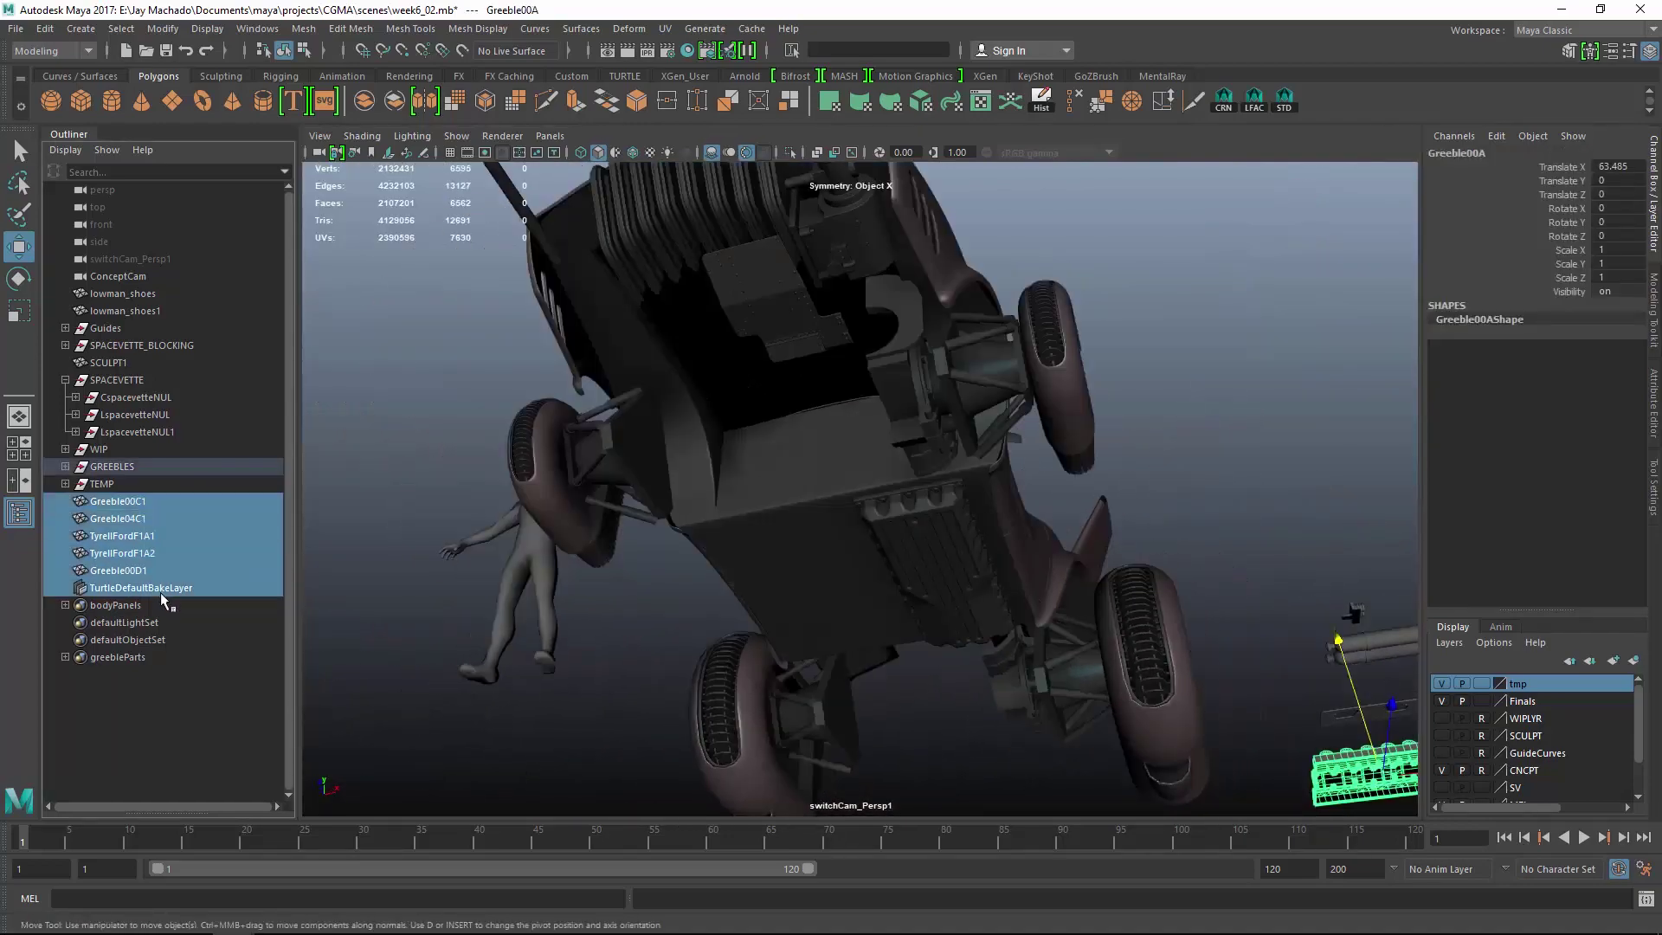
{"action": "mouse_move", "coordinate": [857, 602]}
{"action": "left_mouse_down", "text": "alt"}
{"action": "mouse_move", "coordinate": [868, 619]}
{"action": "mouse_move", "coordinate": [871, 586]}
{"action": "mouse_move", "coordinate": [872, 614]}
{"action": "left_mouse_up", "text": "alt"}
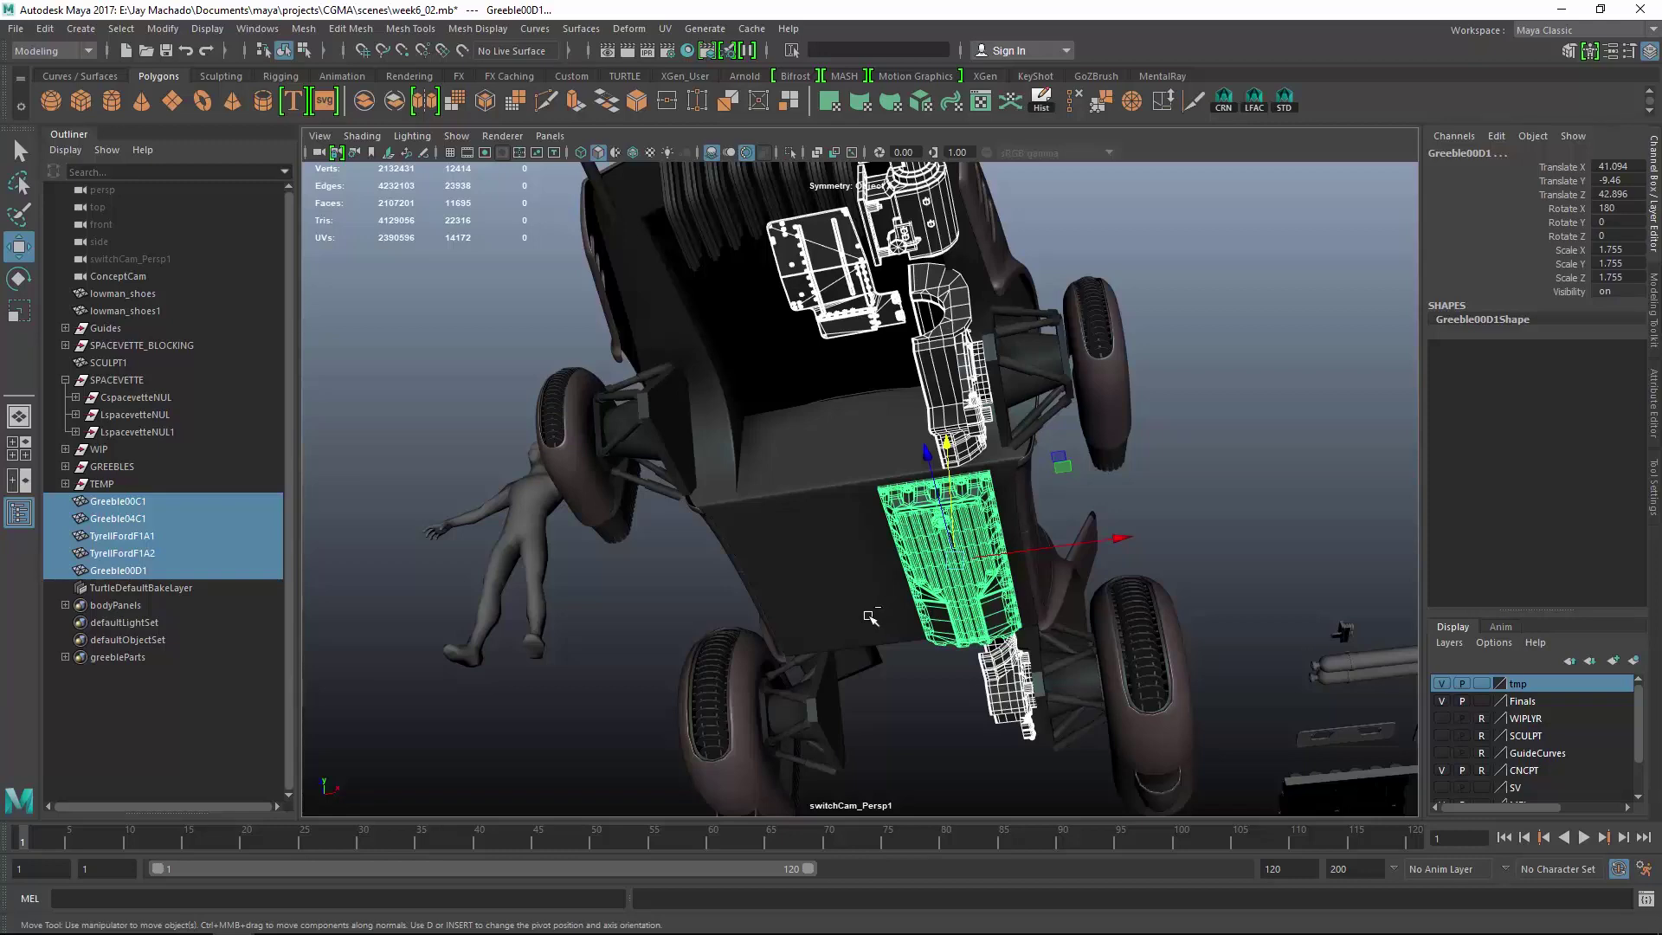
{"action": "key", "text": "ctrl+g"}
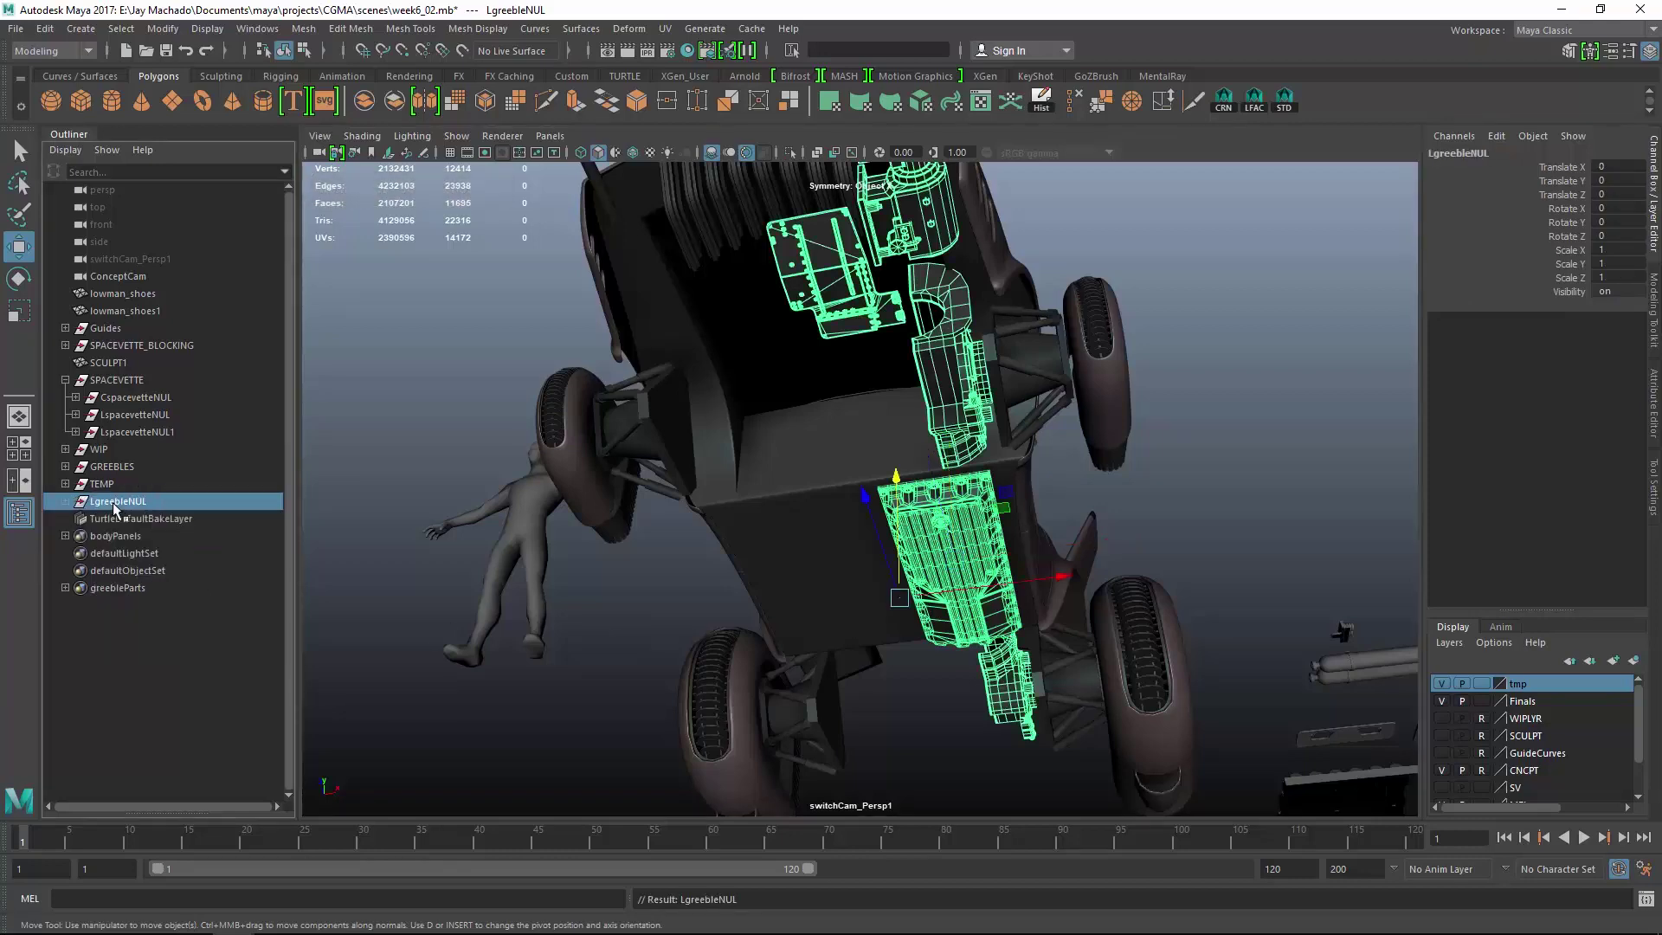
Duplicate the LgreebleNUL group and mirror the copy to the other side of the spacevette.
{"action": "mouse_move", "coordinate": [943, 415]}
{"action": "left_mouse_down", "text": "alt"}
{"action": "mouse_move", "coordinate": [1003, 372]}
{"action": "mouse_move", "coordinate": [953, 412]}
{"action": "left_mouse_up", "text": "alt"}
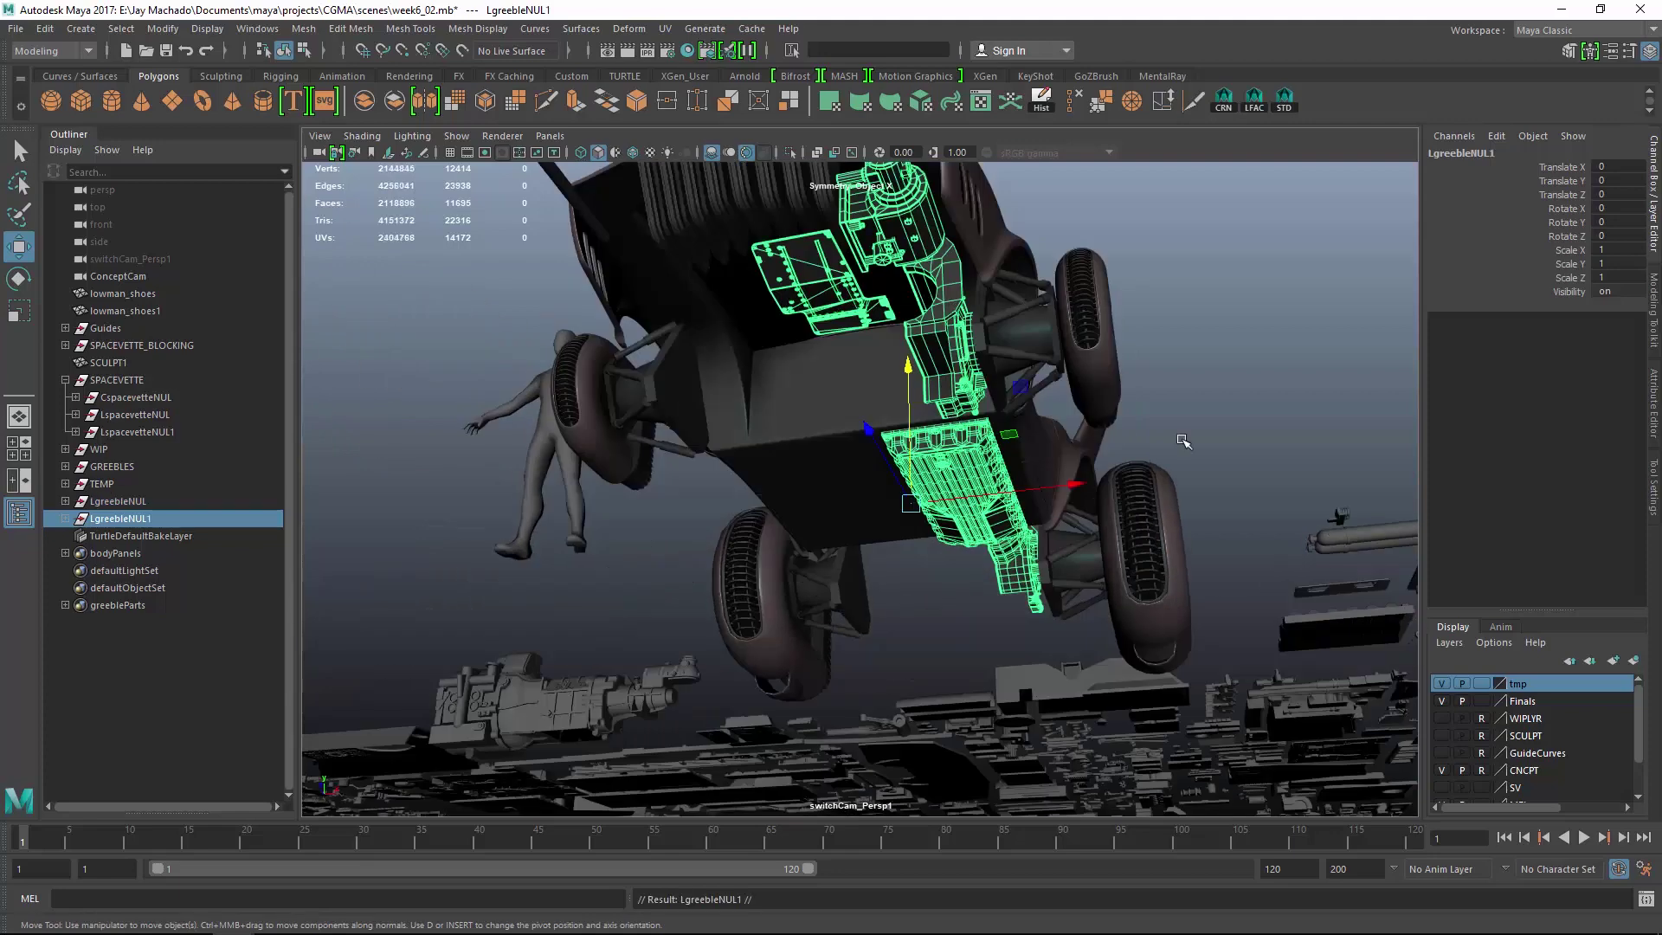
{"action": "left_click", "coordinate": [1277, 396]}
{"action": "left_click_drag", "start_coordinate": [1277, 396], "coordinate": [1030, 361], "text": "alt"}
{"action": "left_click", "coordinate": [1086, 373]}
{"action": "key", "text": "o"}
{"action": "key", "text": "o"}
Find the large engine-block greeble with the rounded centre in the library and duplicate it.
{"action": "left_click_drag", "start_coordinate": [990, 445], "coordinate": [895, 424], "text": "alt"}
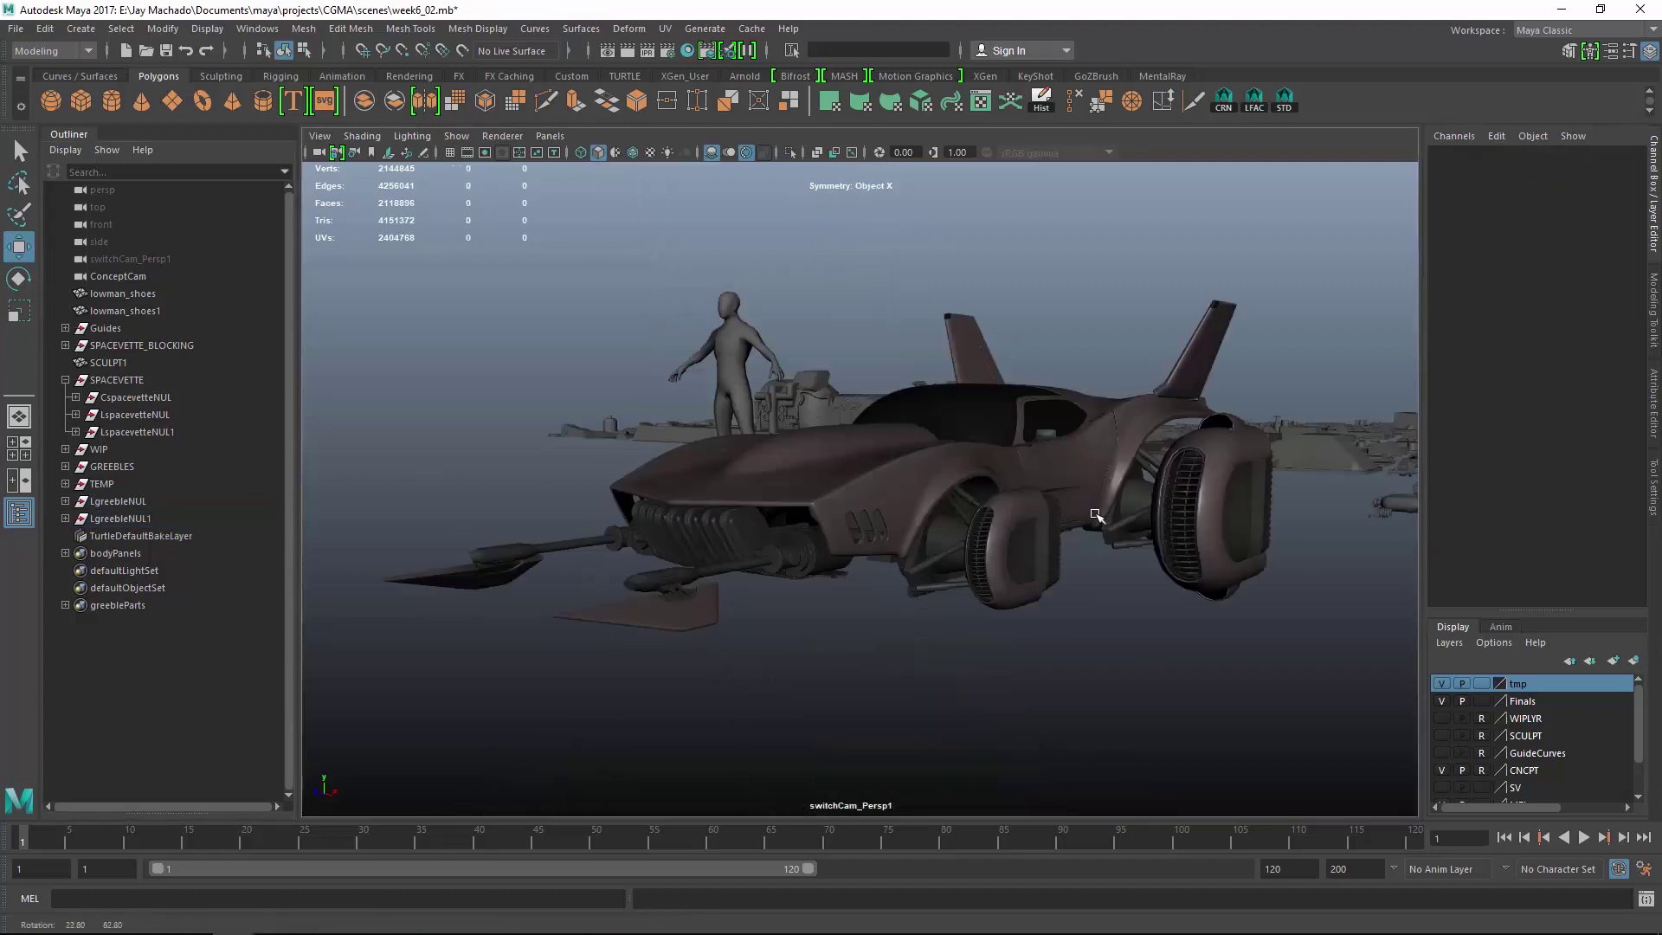
{"action": "middle_click_drag", "start_coordinate": [1096, 516], "coordinate": [964, 372], "text": "alt"}
{"action": "left_click_drag", "start_coordinate": [964, 371], "coordinate": [839, 482], "text": "alt"}
{"action": "middle_click_drag", "start_coordinate": [975, 255], "coordinate": [989, 587], "text": "alt"}
{"action": "left_click", "coordinate": [914, 362]}
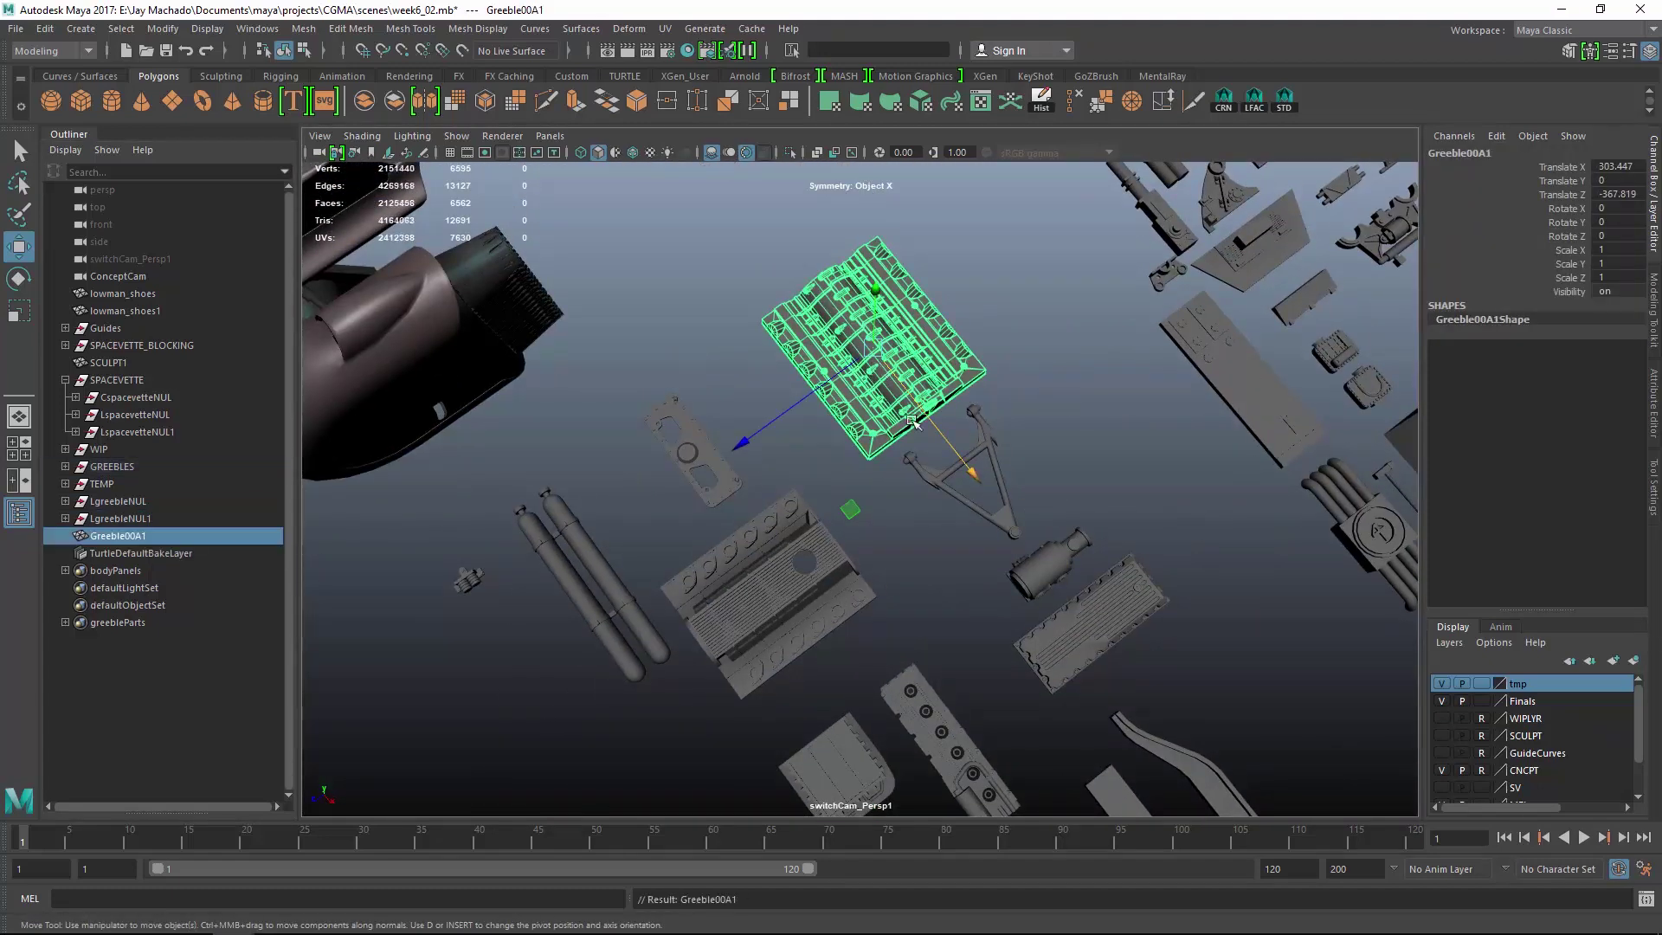
Move the duplicated engine block beside the spacevette to about X 165.001 and Z 30.275, and rotate it to 180° in X and 90° in Y.
{"action": "right_click_drag", "start_coordinate": [913, 422], "coordinate": [810, 485], "text": "alt"}
{"action": "left_click_drag", "start_coordinate": [809, 484], "coordinate": [883, 468], "text": "alt"}
{"action": "middle_click_drag", "start_coordinate": [883, 519], "coordinate": [939, 453], "text": "alt"}
{"action": "left_click_drag", "start_coordinate": [1009, 471], "coordinate": [760, 718]}
{"action": "left_click_drag", "start_coordinate": [934, 731], "coordinate": [907, 449], "text": "alt"}
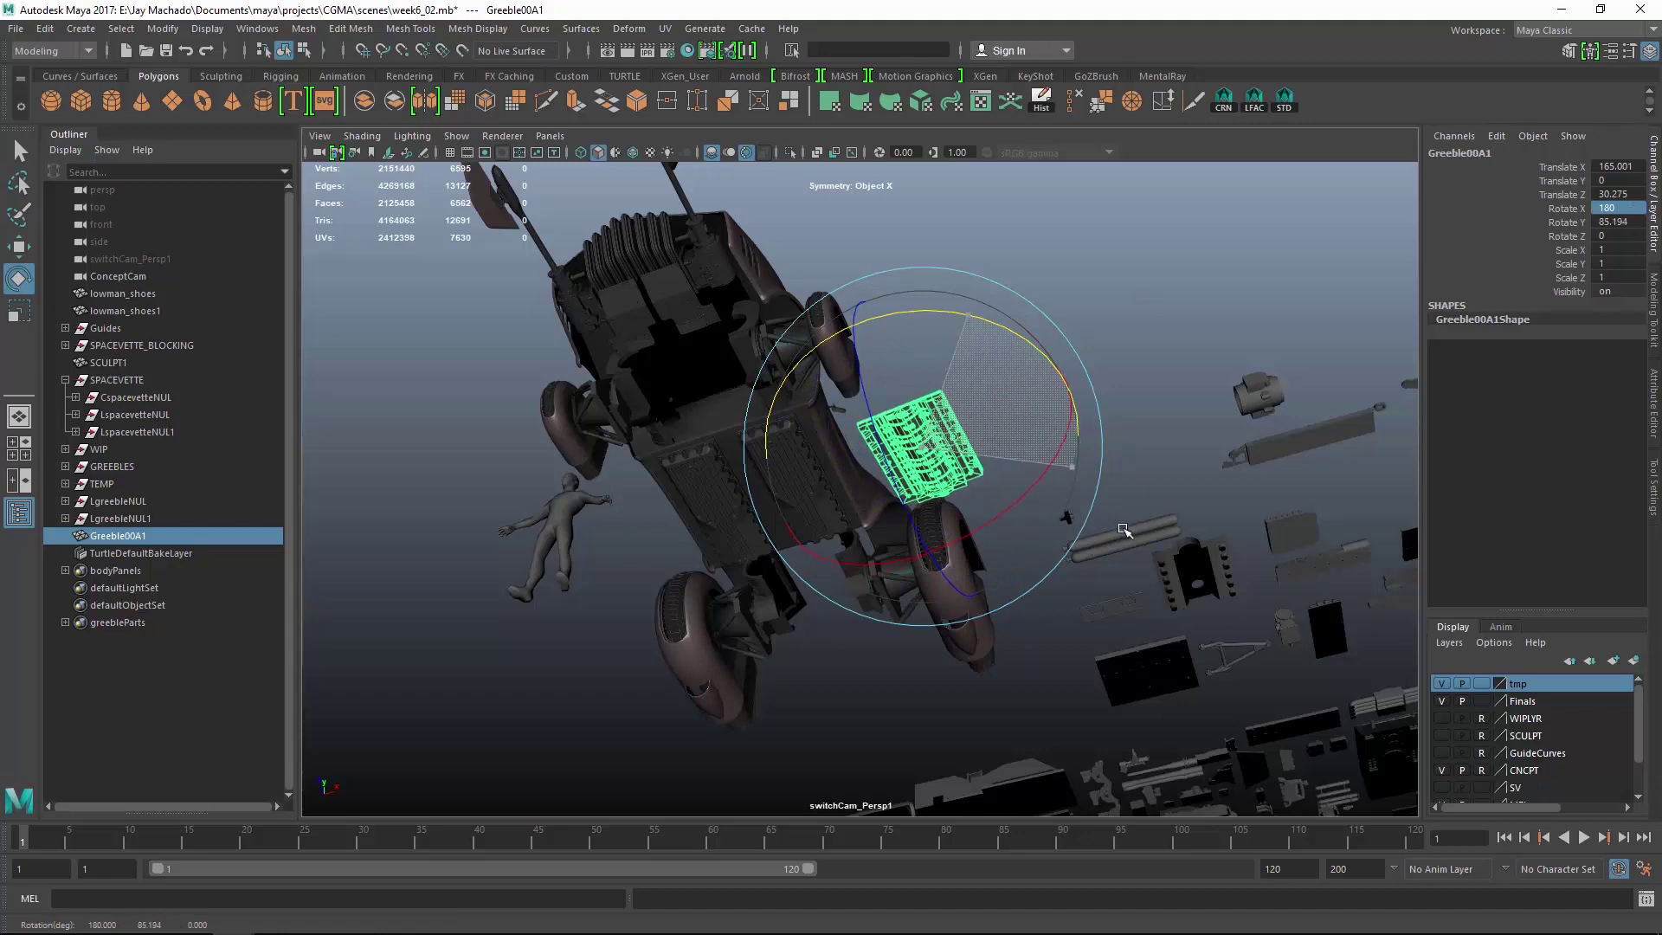
{"action": "key", "text": "w"}
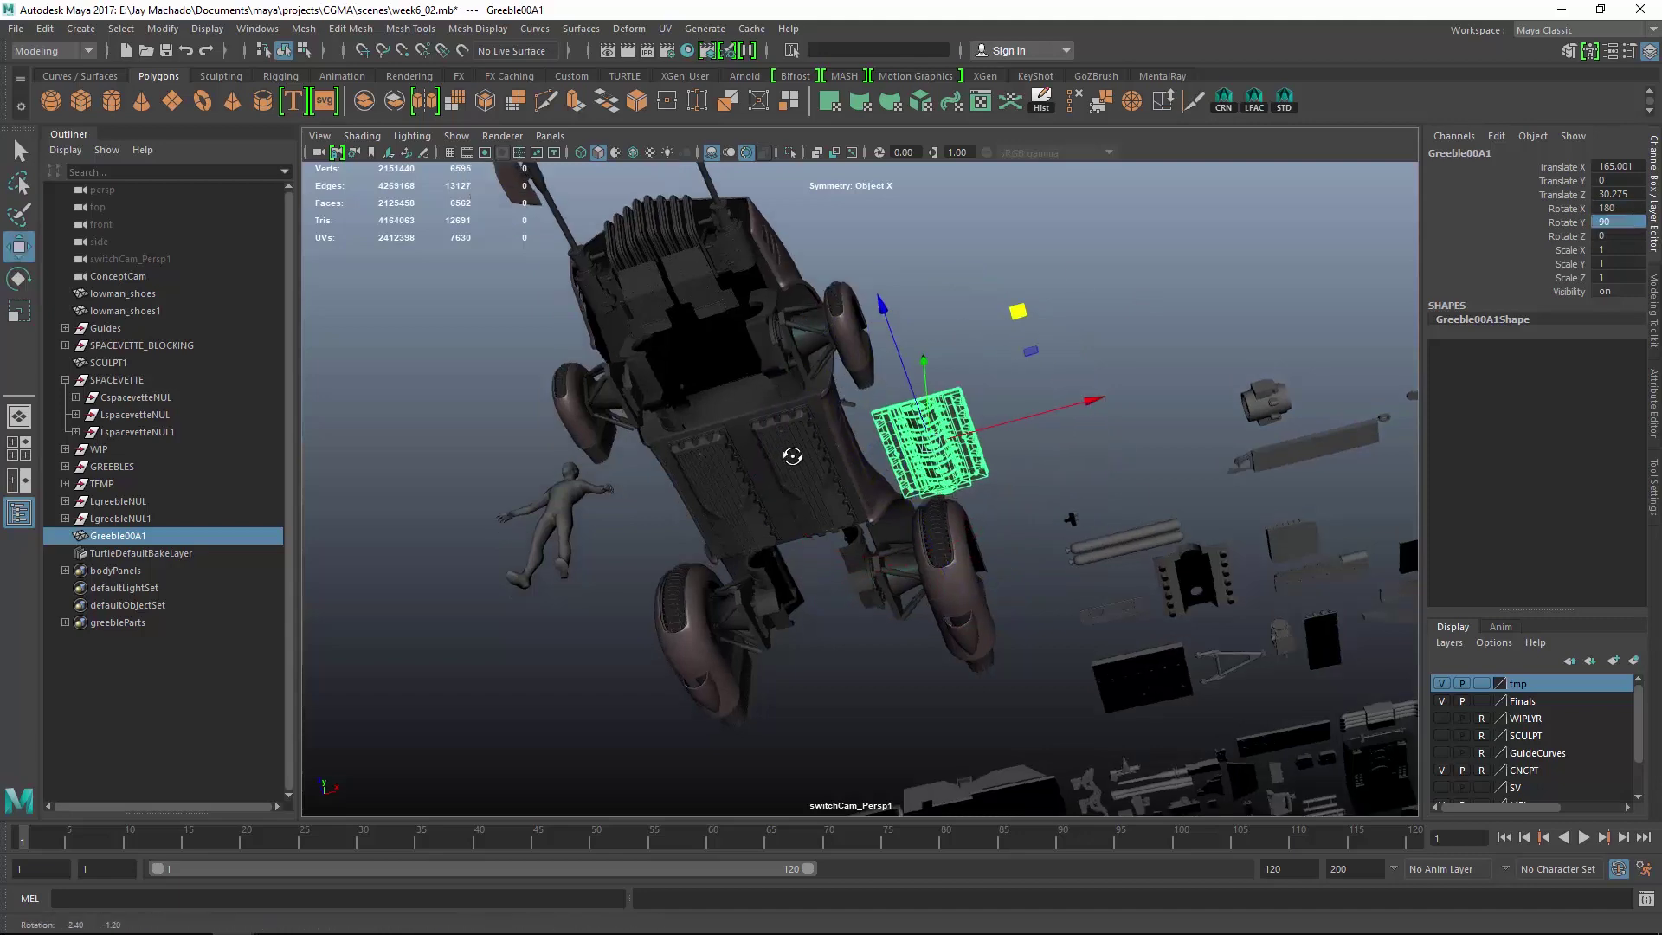
Centre the engine block under the front opening at X 0 and about Z 180.076, and scale it to about 1.137.
{"action": "scroll", "coordinate": [866, 433], "scroll_direction": "up", "scroll_amount": 5}
{"action": "left_click_drag", "start_coordinate": [1259, 666], "coordinate": [900, 333]}
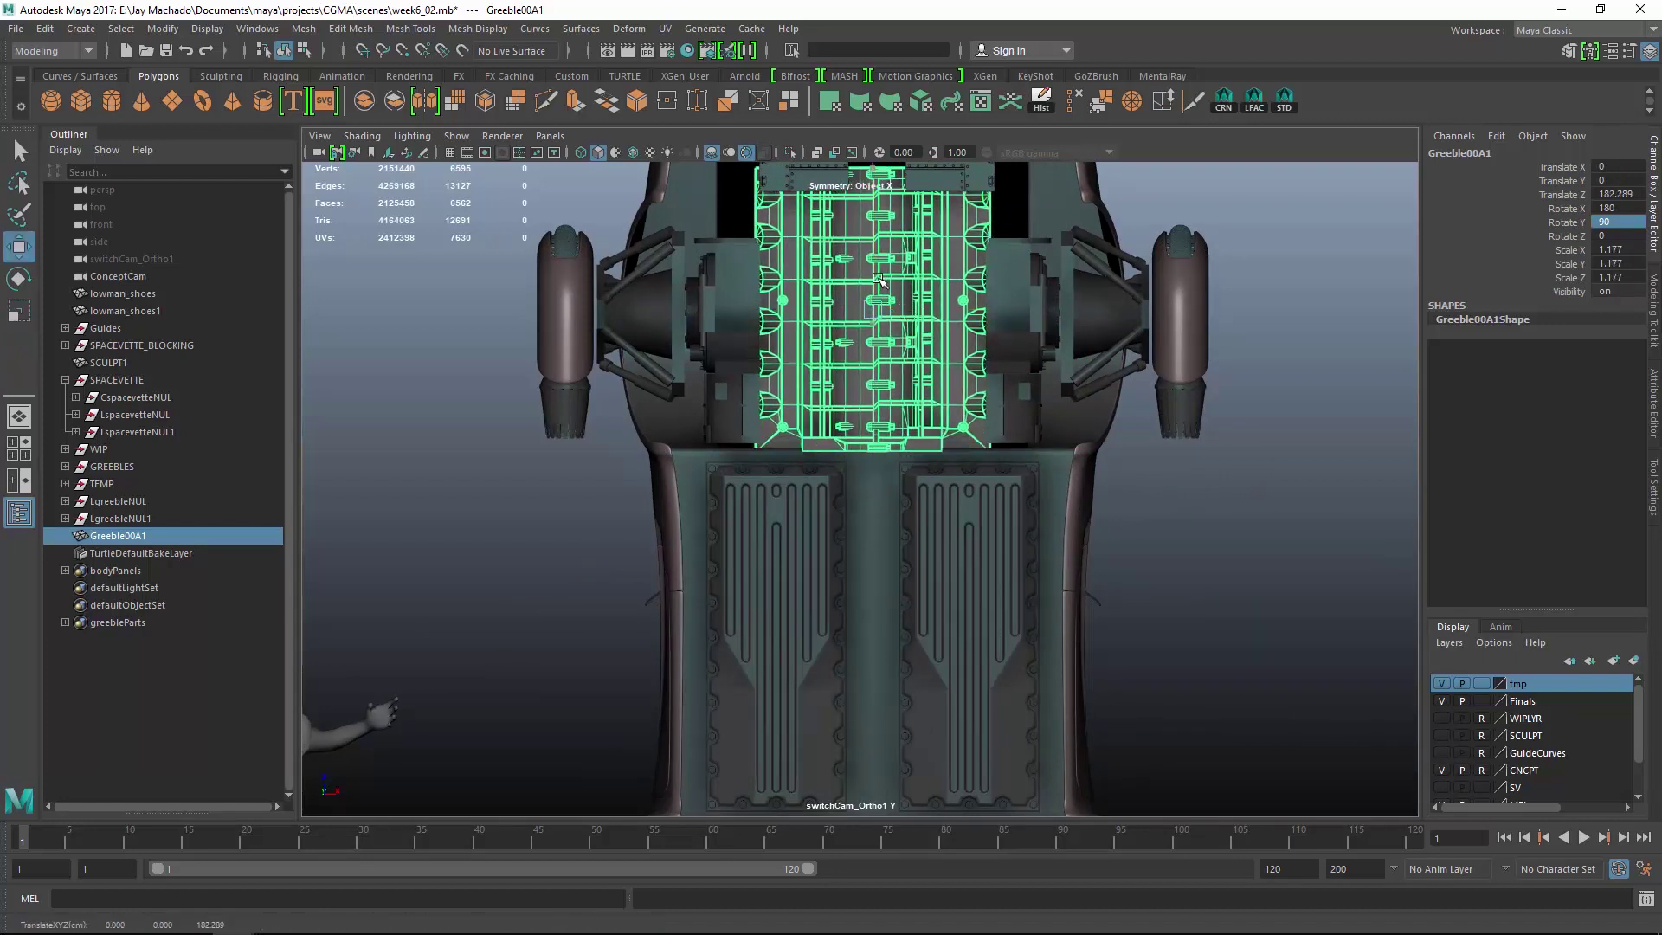
{"action": "left_click_drag", "start_coordinate": [873, 287], "coordinate": [873, 289]}
{"action": "right_click_drag", "start_coordinate": [873, 289], "coordinate": [779, 294], "text": "alt"}
{"action": "left_click_drag", "start_coordinate": [779, 294], "coordinate": [793, 315], "text": "alt"}
{"action": "right_click_drag", "start_coordinate": [793, 315], "coordinate": [1009, 471], "text": "alt"}
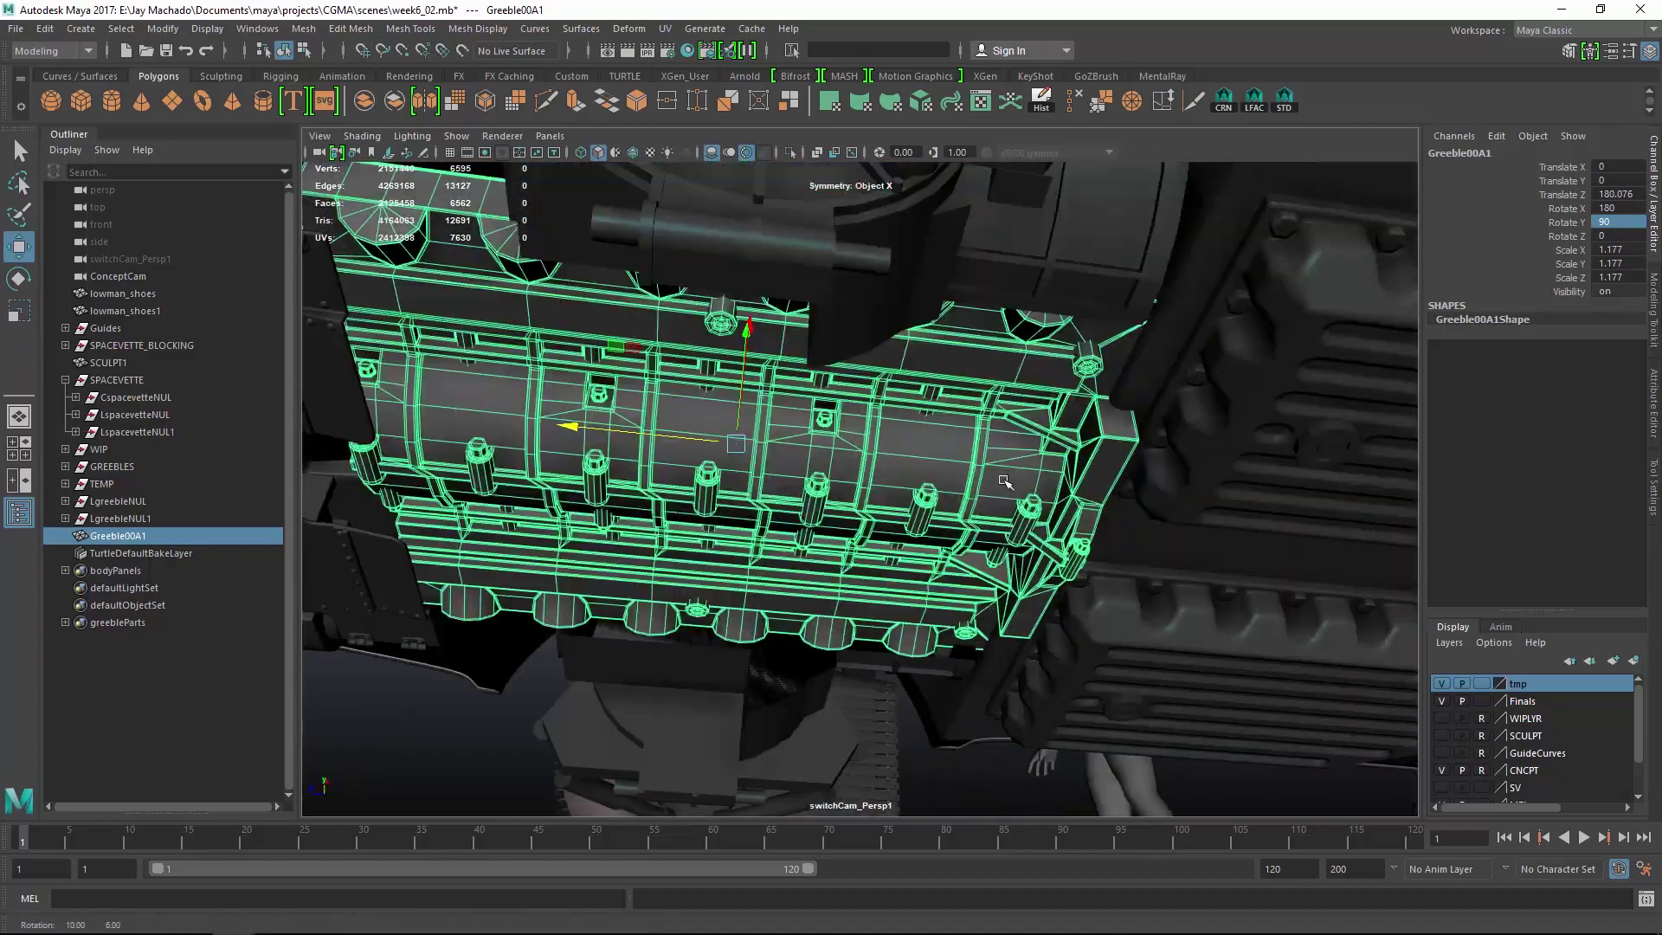
{"action": "left_click_drag", "start_coordinate": [1009, 471], "coordinate": [866, 400], "text": "alt"}
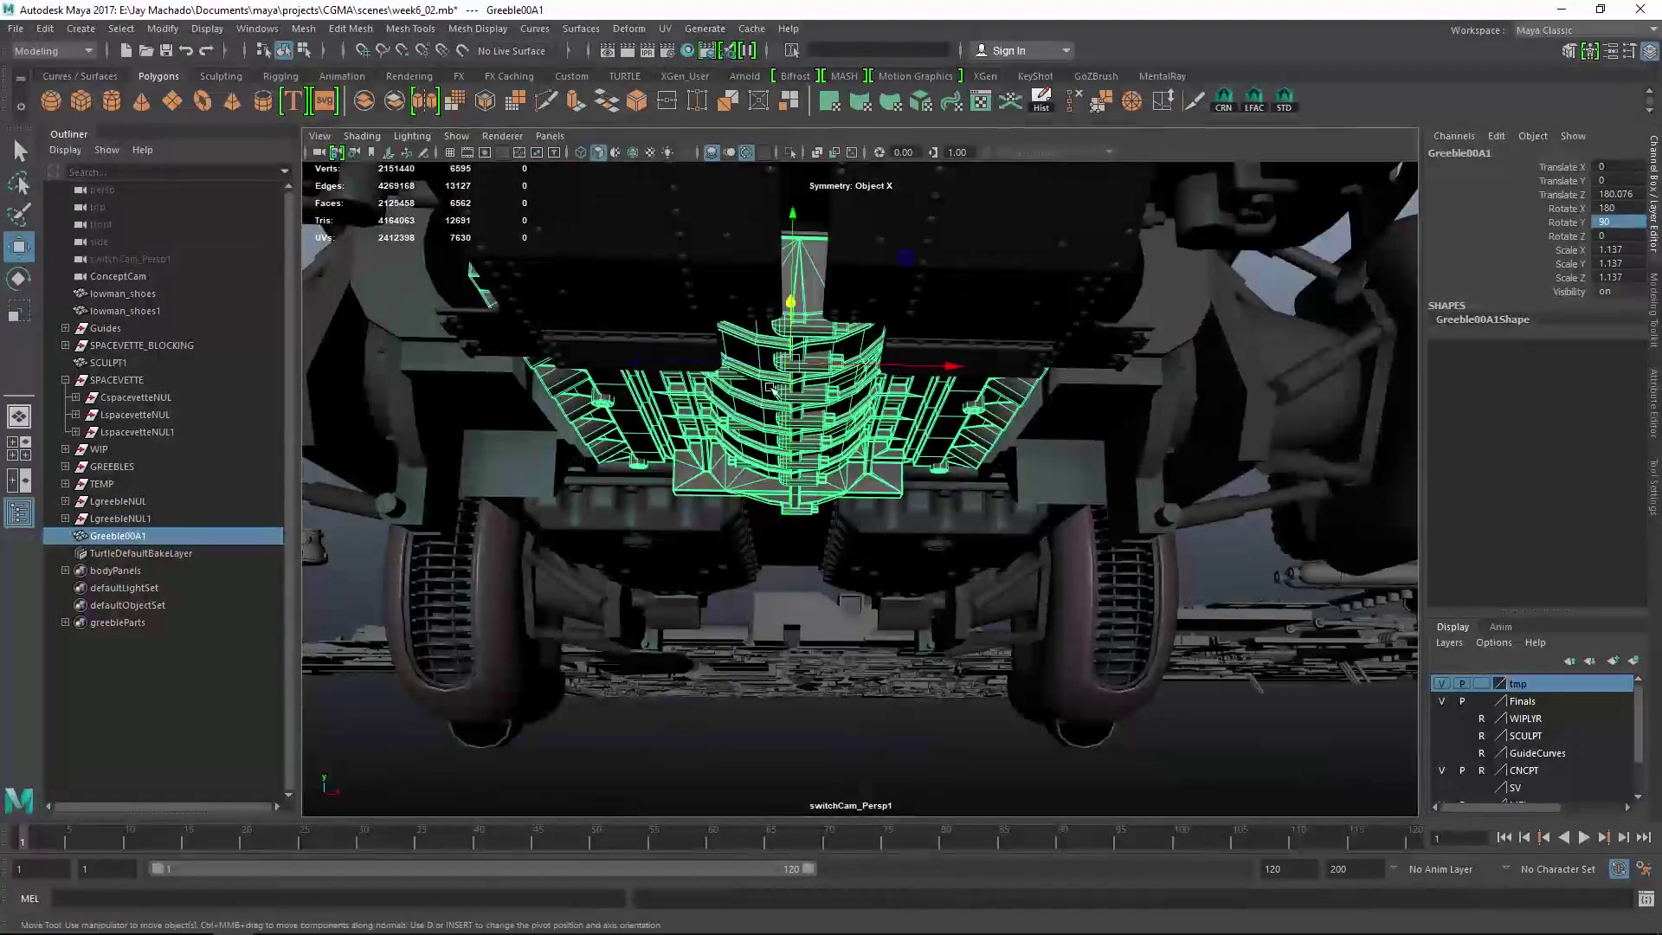
Adjust the engine block's height under the hull and assign it the existing greeble material.
{"action": "left_click_drag", "start_coordinate": [792, 274], "coordinate": [859, 400]}
{"action": "right_click_drag", "start_coordinate": [859, 401], "coordinate": [917, 885]}
{"action": "right_click_drag", "start_coordinate": [1014, 801], "coordinate": [1014, 801]}
Fit the engine block into the underside opening at a height of about Y -3.753.
{"action": "left_click_drag", "start_coordinate": [1015, 801], "coordinate": [899, 535], "text": "alt"}
{"action": "left_click_drag", "start_coordinate": [1076, 433], "coordinate": [872, 493], "text": "alt"}
{"action": "left_click", "coordinate": [909, 415]}
{"action": "key", "text": "f"}
{"action": "left_click_drag", "start_coordinate": [900, 391], "coordinate": [904, 402]}
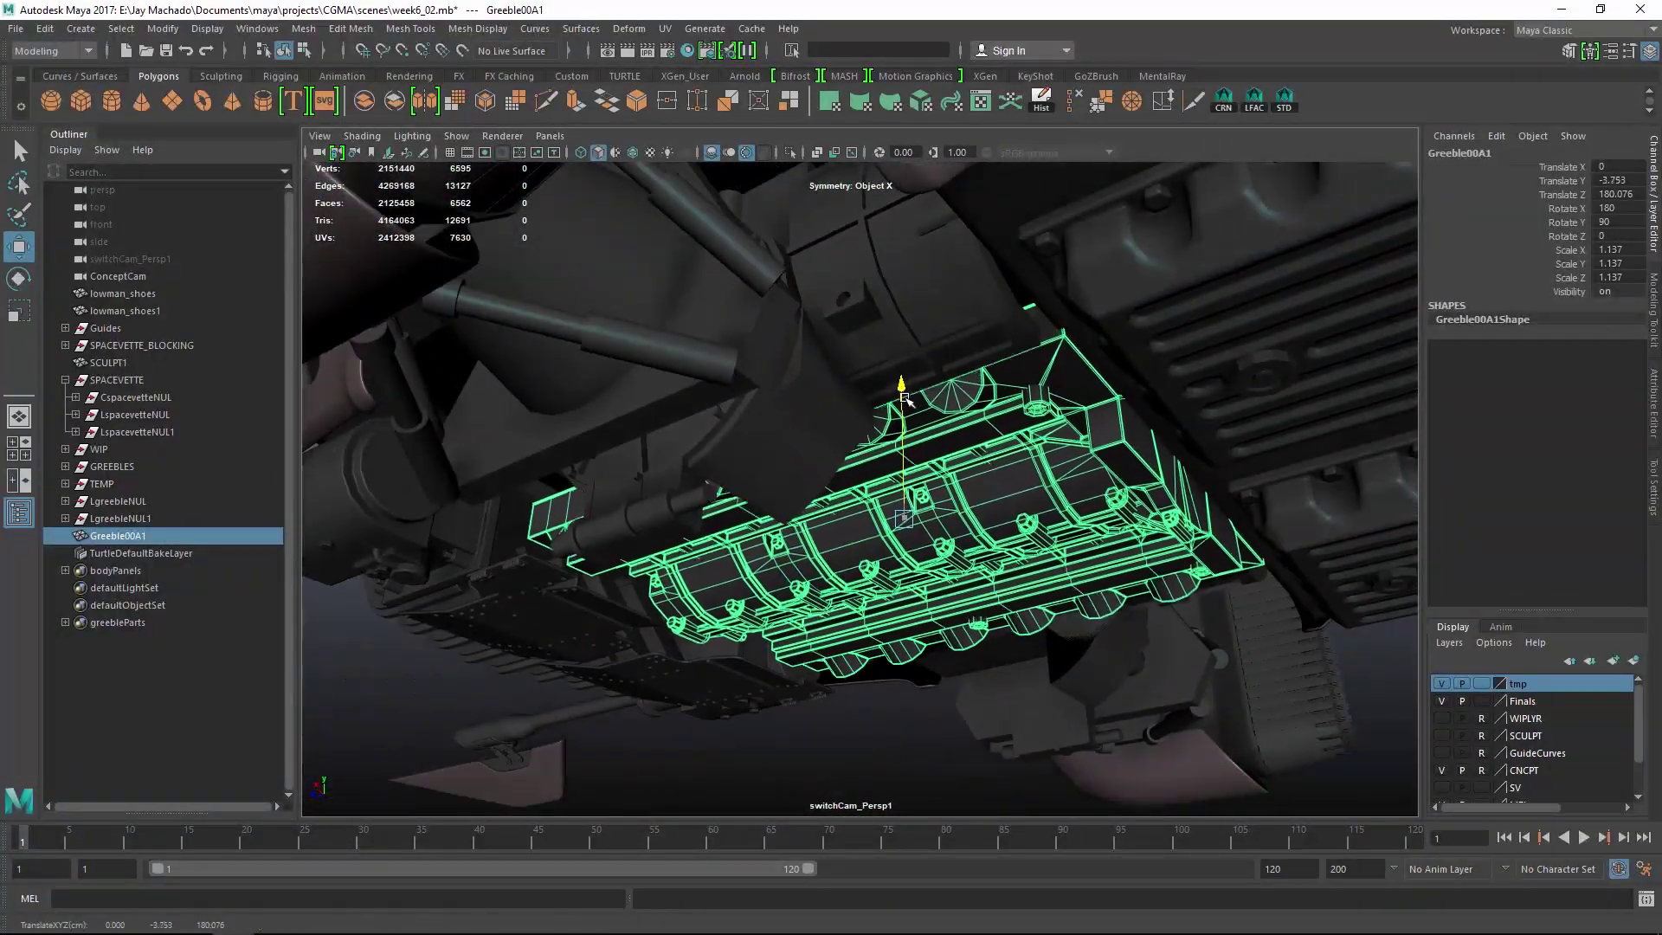
{"action": "left_click_drag", "start_coordinate": [956, 296], "coordinate": [961, 476], "text": "alt"}
{"action": "left_click", "coordinate": [975, 482]}
Find the long box-shaped Panther greeble with the short nozzle in the library and duplicate it.
{"action": "right_click_drag", "start_coordinate": [961, 476], "coordinate": [1038, 501], "text": "alt"}
{"action": "left_click_drag", "start_coordinate": [1038, 501], "coordinate": [793, 490], "text": "alt"}
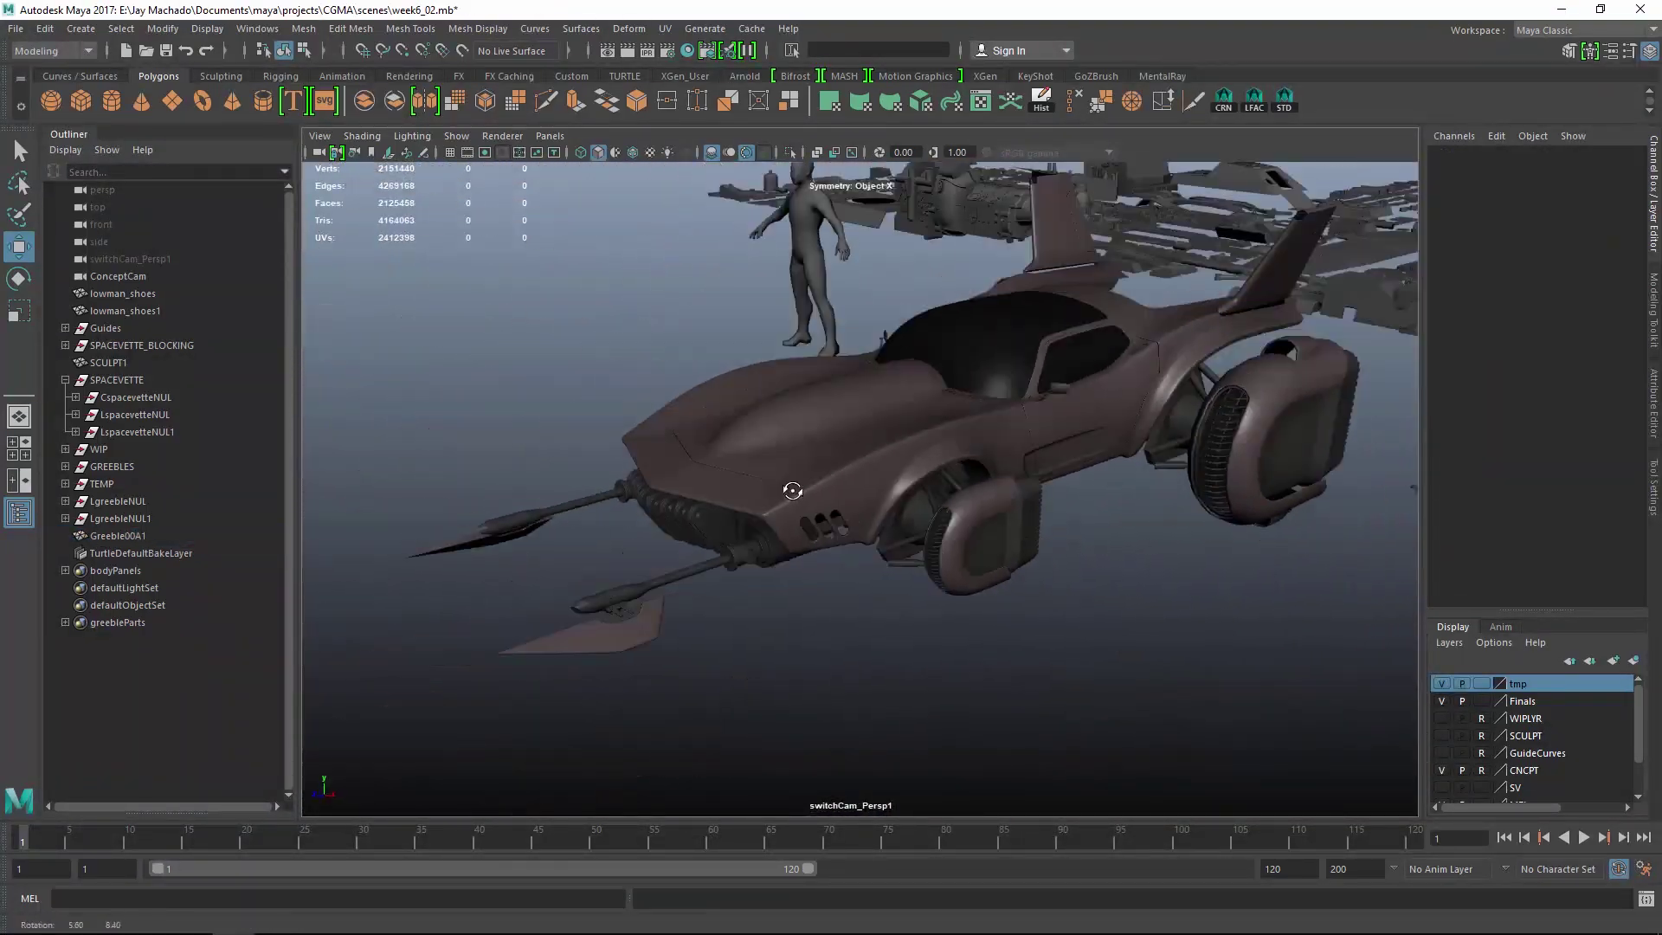
{"action": "middle_click_drag", "start_coordinate": [794, 490], "coordinate": [871, 396], "text": "alt"}
{"action": "left_click_drag", "start_coordinate": [870, 396], "coordinate": [921, 582], "text": "alt"}
{"action": "left_click", "coordinate": [922, 585]}
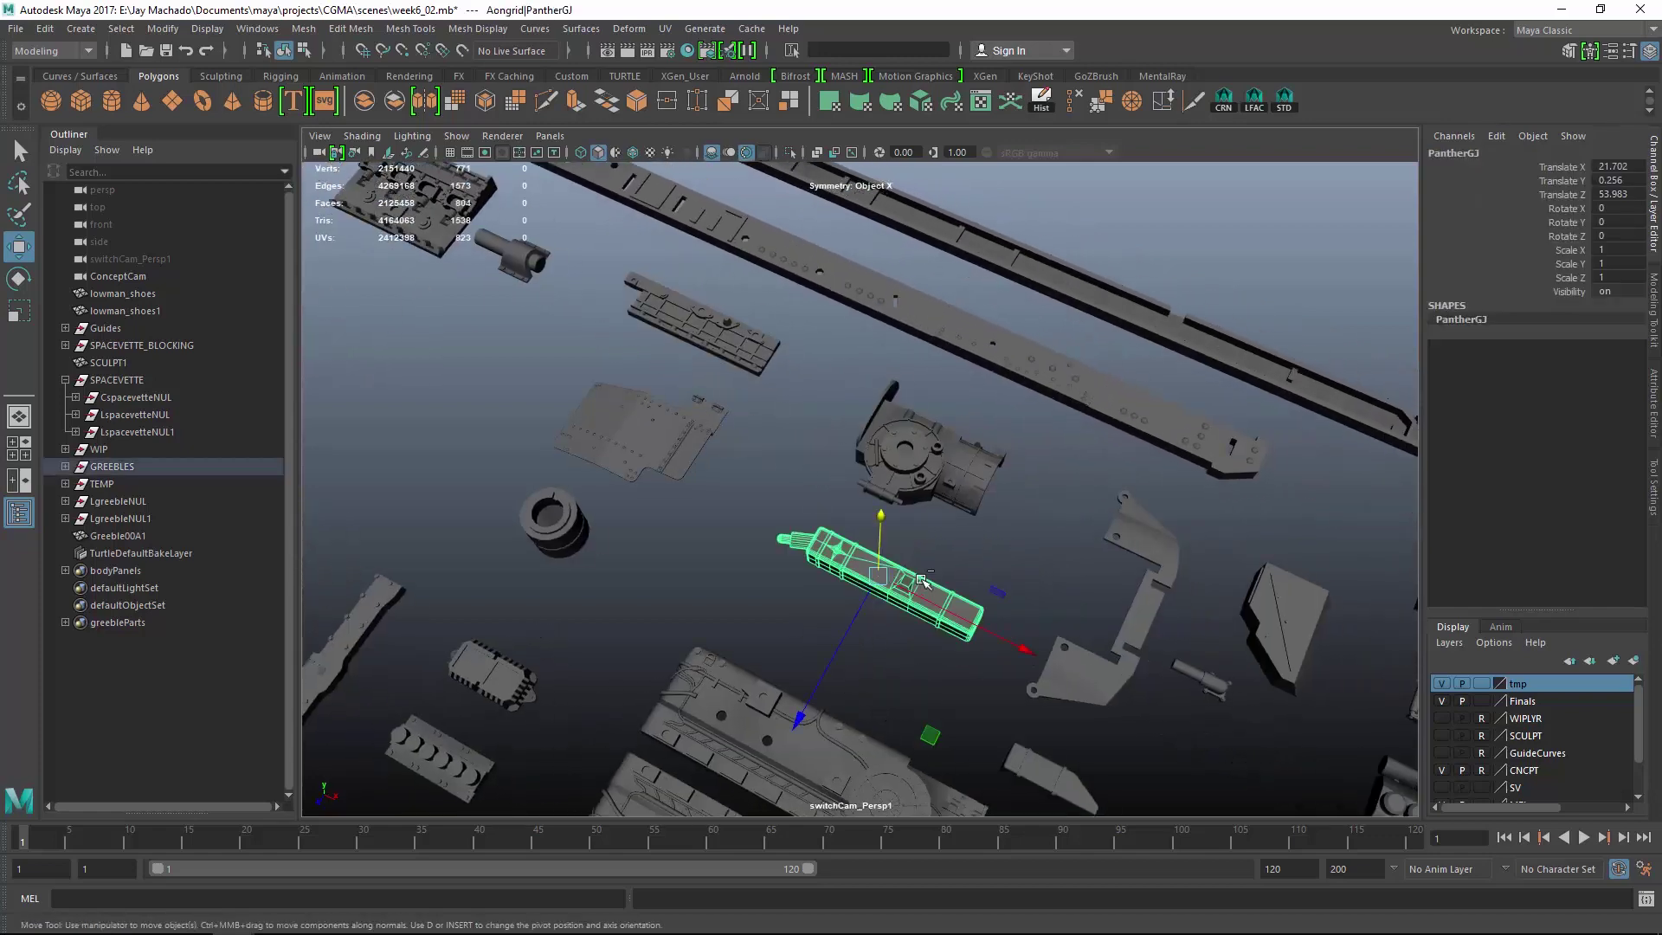
{"action": "left_click_drag", "start_coordinate": [823, 567], "coordinate": [983, 481], "text": "alt"}
Move the duplicated Panther greeble next to the front engine pod, to about X 130.162, Y -34.165 and Z 220.263.
{"action": "left_click_drag", "start_coordinate": [435, 584], "coordinate": [430, 586]}
{"action": "left_click_drag", "start_coordinate": [431, 586], "coordinate": [996, 295], "text": "alt"}
{"action": "left_click_drag", "start_coordinate": [1197, 365], "coordinate": [1021, 372]}
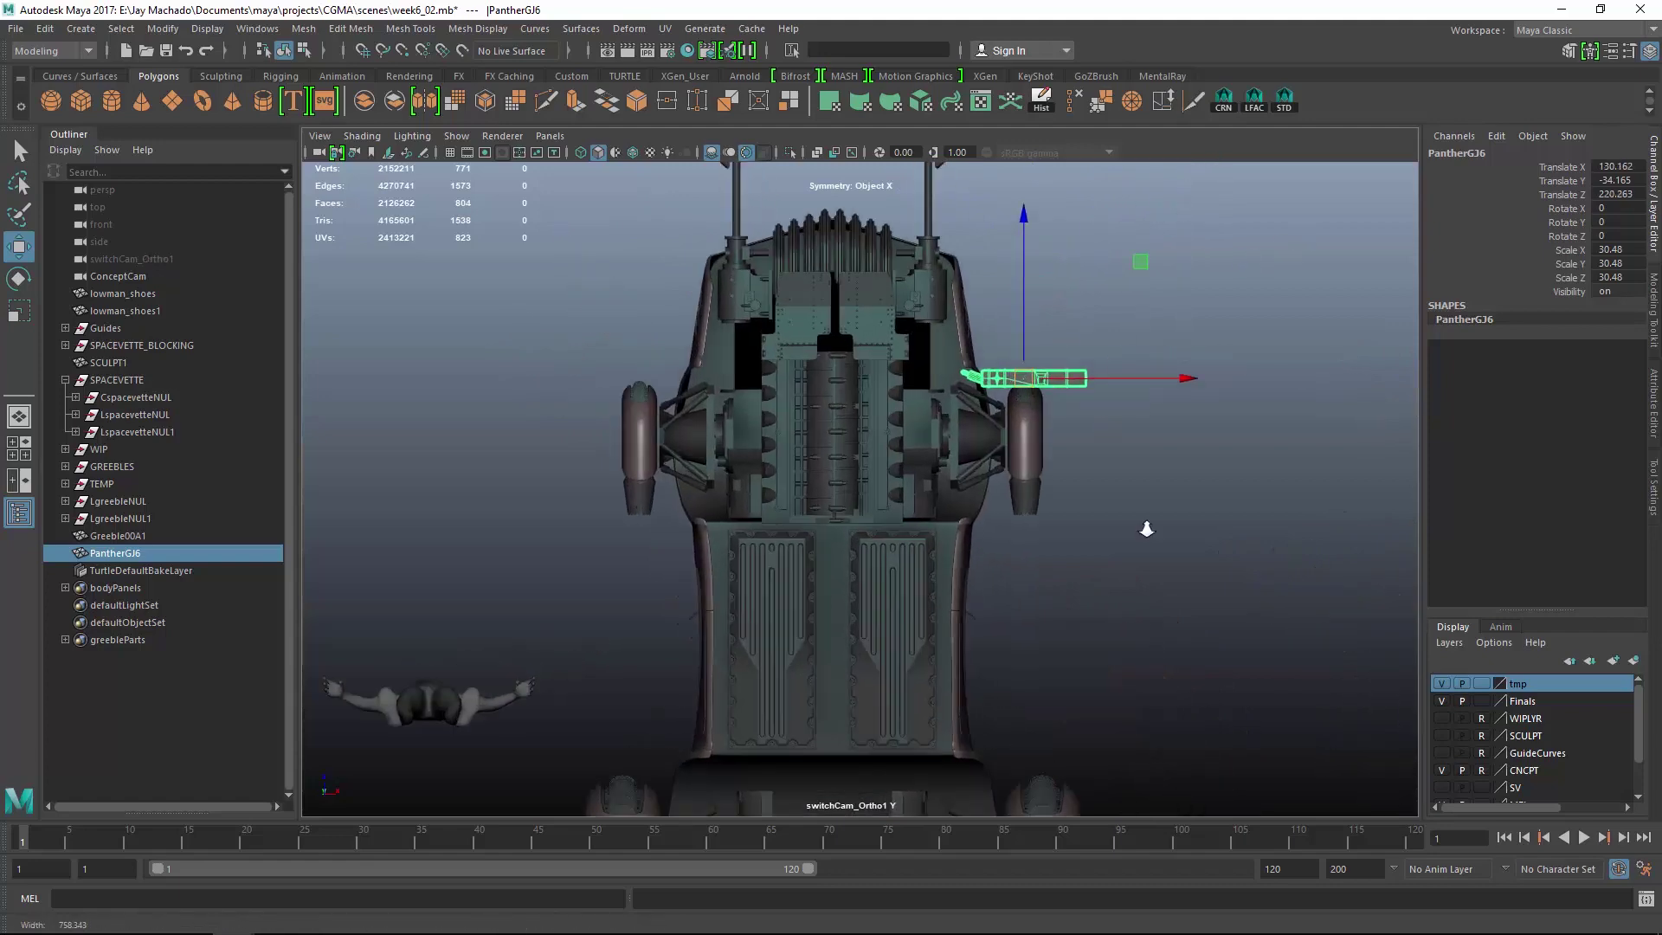
Rotate the Panther greeble to 180° X and 90° Y, fit it at X 44.034, Z 191.554 and scale 48.748, and assign the greeble material.
{"action": "scroll", "coordinate": [1122, 497], "scroll_direction": "up", "scroll_amount": 3}
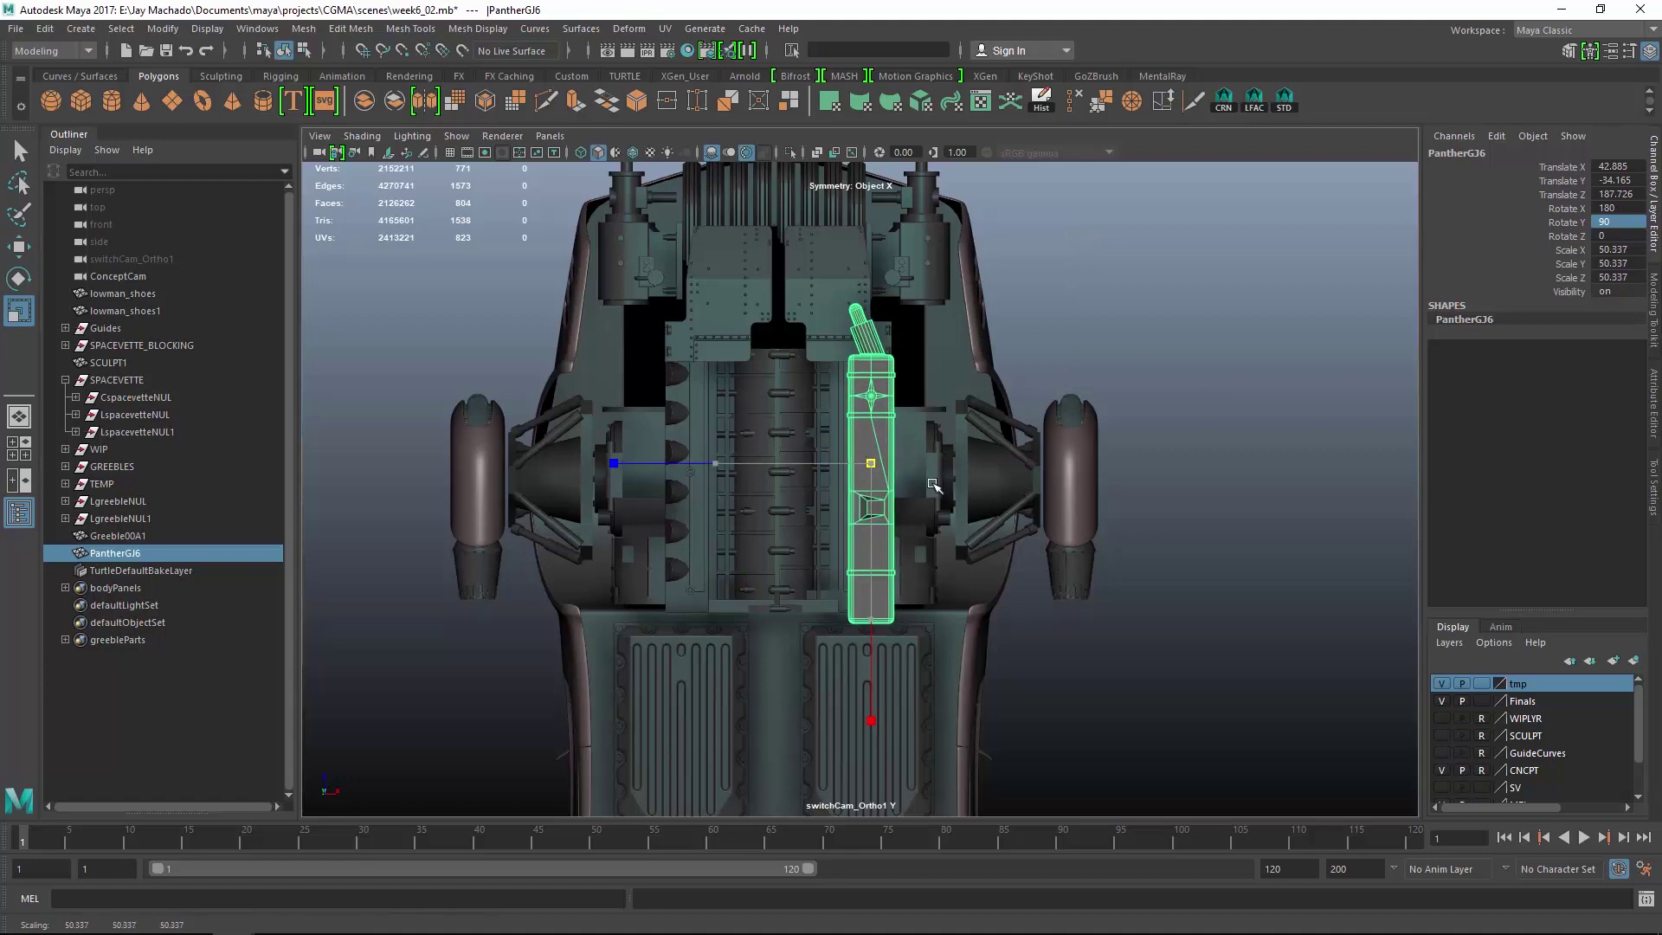
{"action": "right_click_drag", "start_coordinate": [887, 398], "coordinate": [1012, 790]}
{"action": "key", "text": "f"}
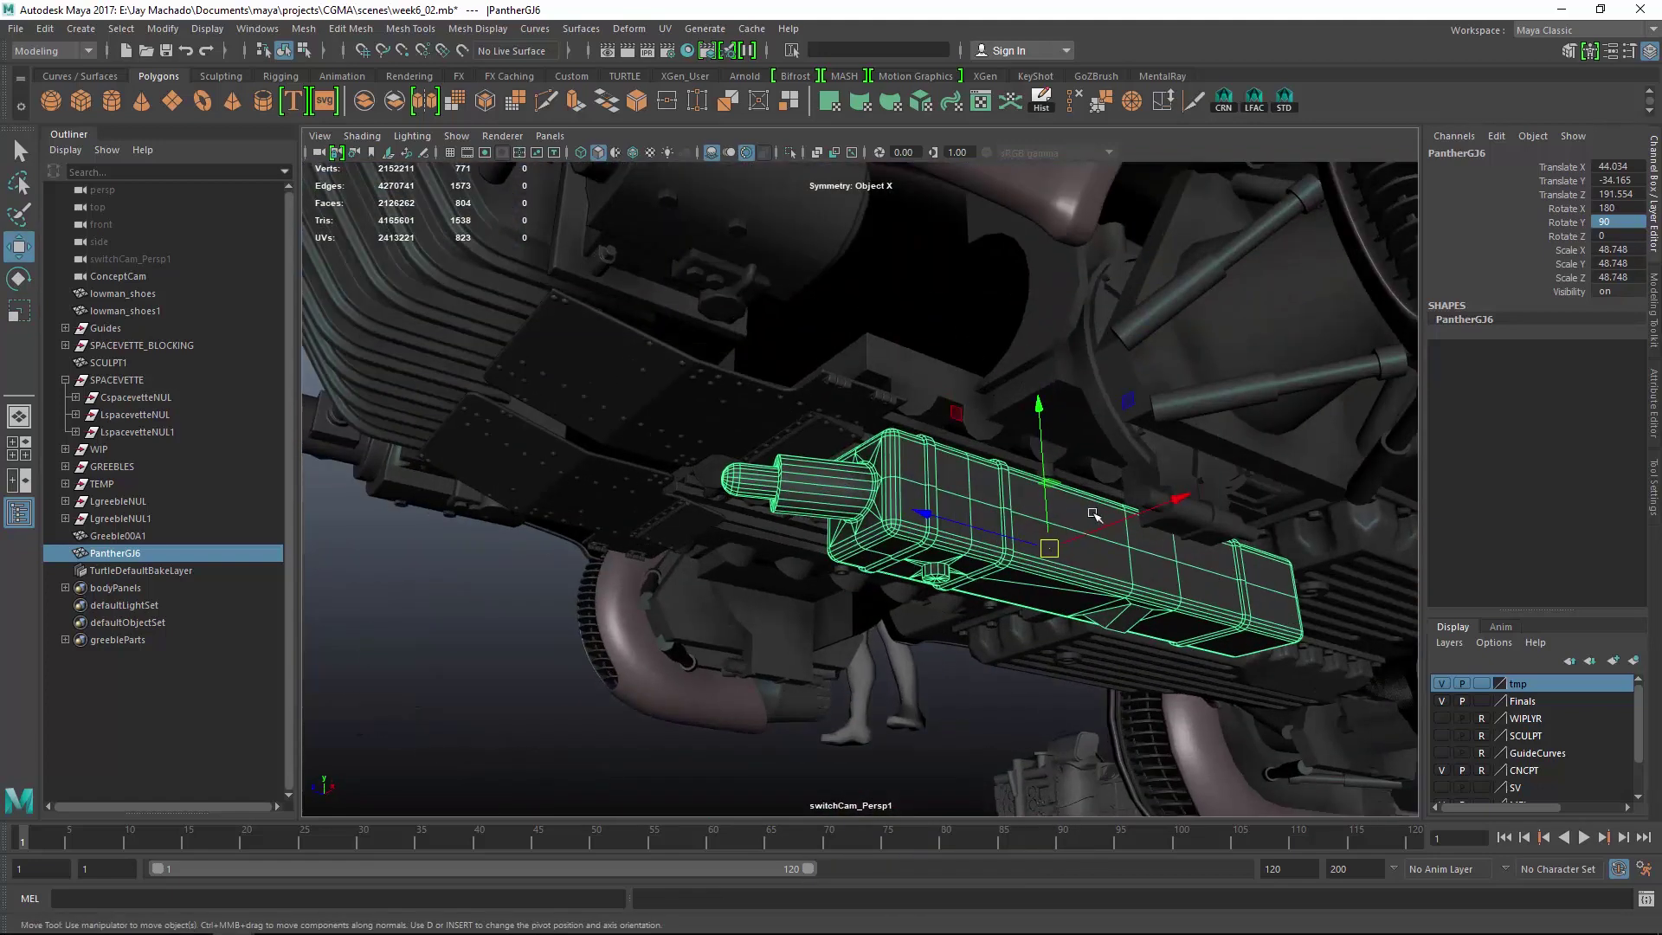
Raise the Panther greeble toward the engine underside, and fit the riveted hinged plate at a height of about Y -18.264.
{"action": "left_click_drag", "start_coordinate": [1047, 486], "coordinate": [1050, 353]}
{"action": "right_click_drag", "start_coordinate": [1050, 352], "coordinate": [1020, 418], "text": "alt"}
{"action": "left_click", "coordinate": [931, 381]}
{"action": "left_click_drag", "start_coordinate": [1021, 419], "coordinate": [839, 433], "text": "alt"}
{"action": "right_click_drag", "start_coordinate": [840, 433], "coordinate": [904, 457], "text": "alt"}
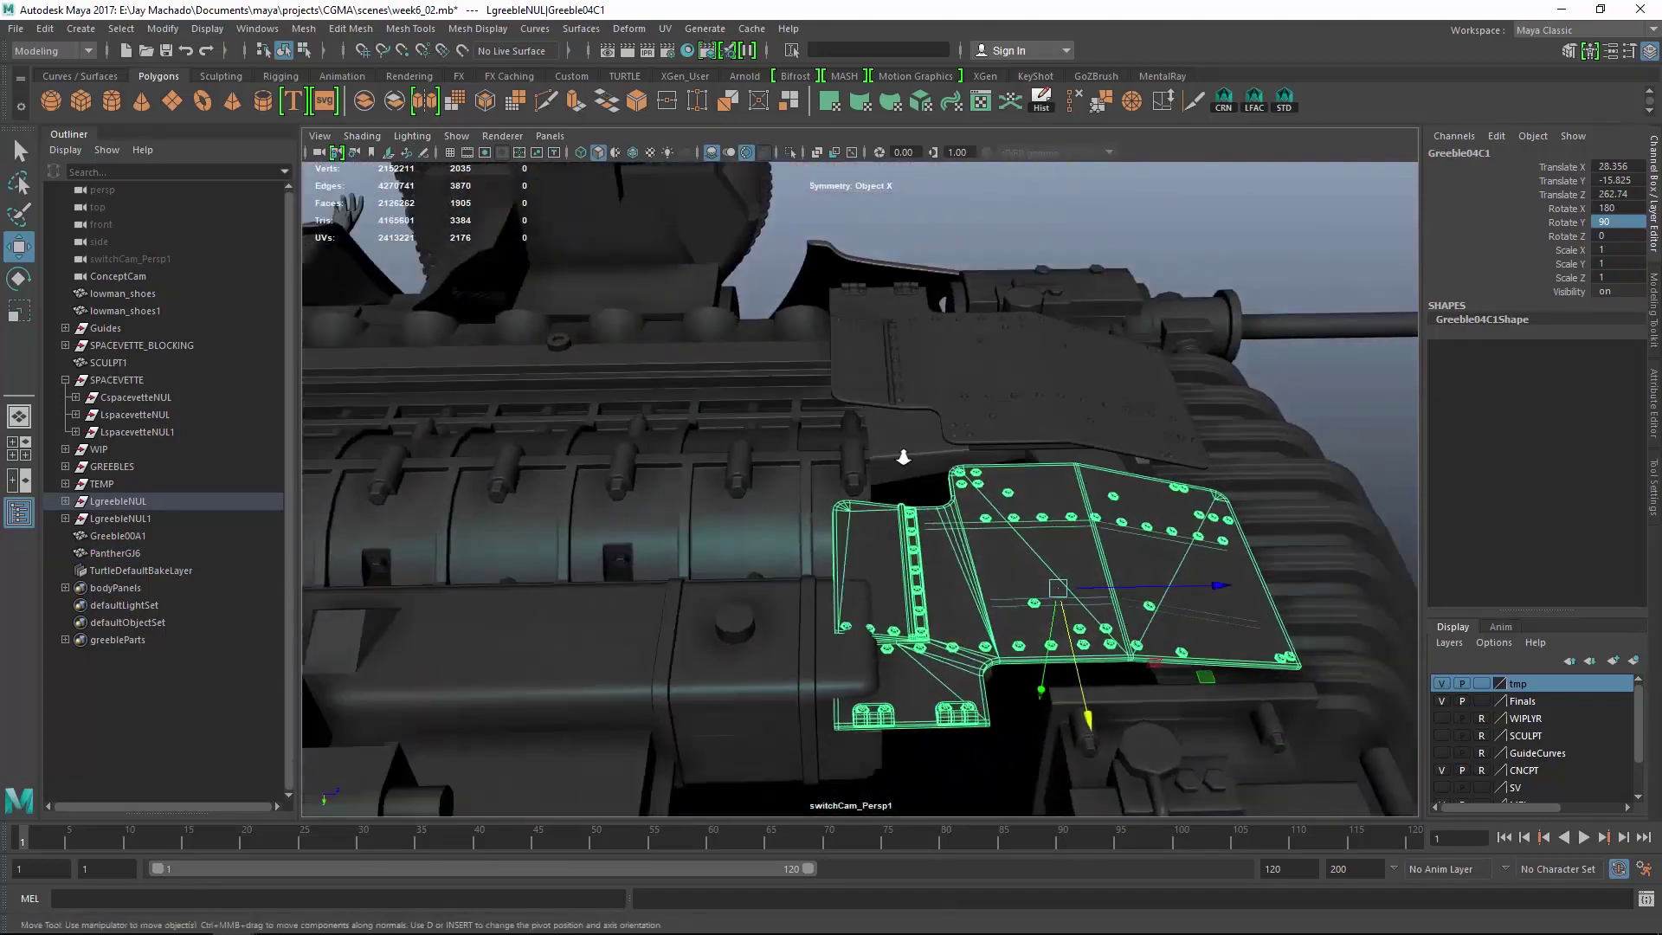
{"action": "left_click_drag", "start_coordinate": [903, 457], "coordinate": [1085, 465], "text": "alt"}
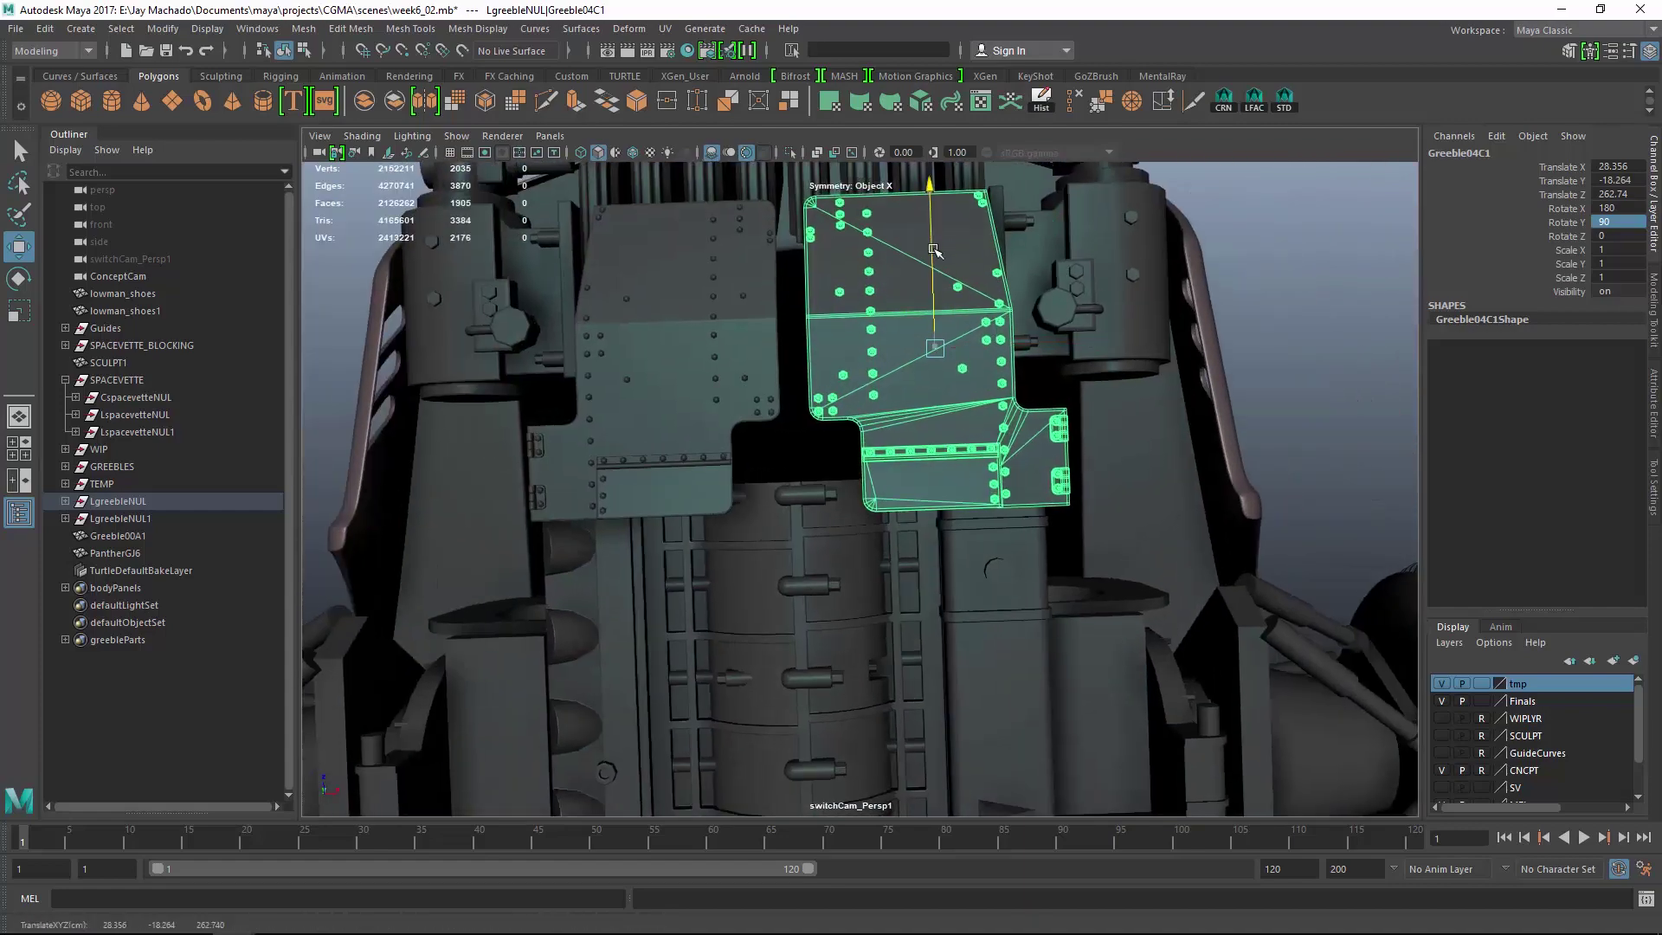
{"action": "left_click", "coordinate": [1236, 338]}
Group the ribbed engine block greeble on its own and name the group CgreebleNUL.
{"action": "left_click_drag", "start_coordinate": [1235, 338], "coordinate": [969, 519], "text": "alt"}
{"action": "left_click", "coordinate": [988, 543]}
{"action": "key", "text": "f"}
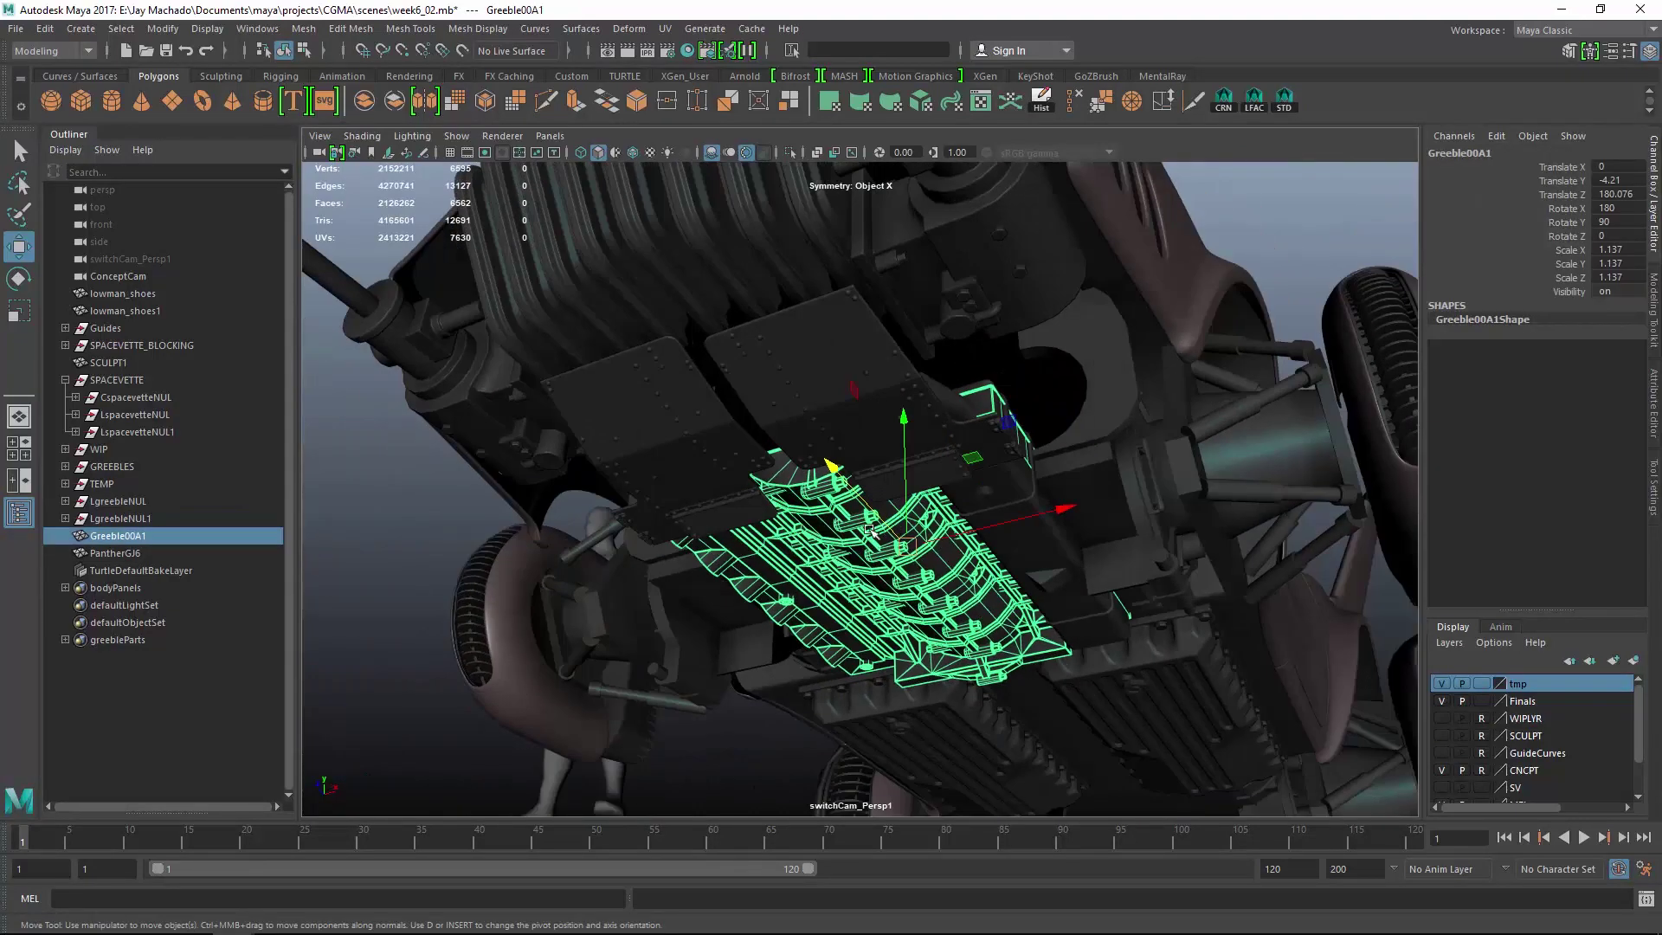
{"action": "key", "text": "ctrl+g"}
{"action": "double_click", "coordinate": [143, 553]}
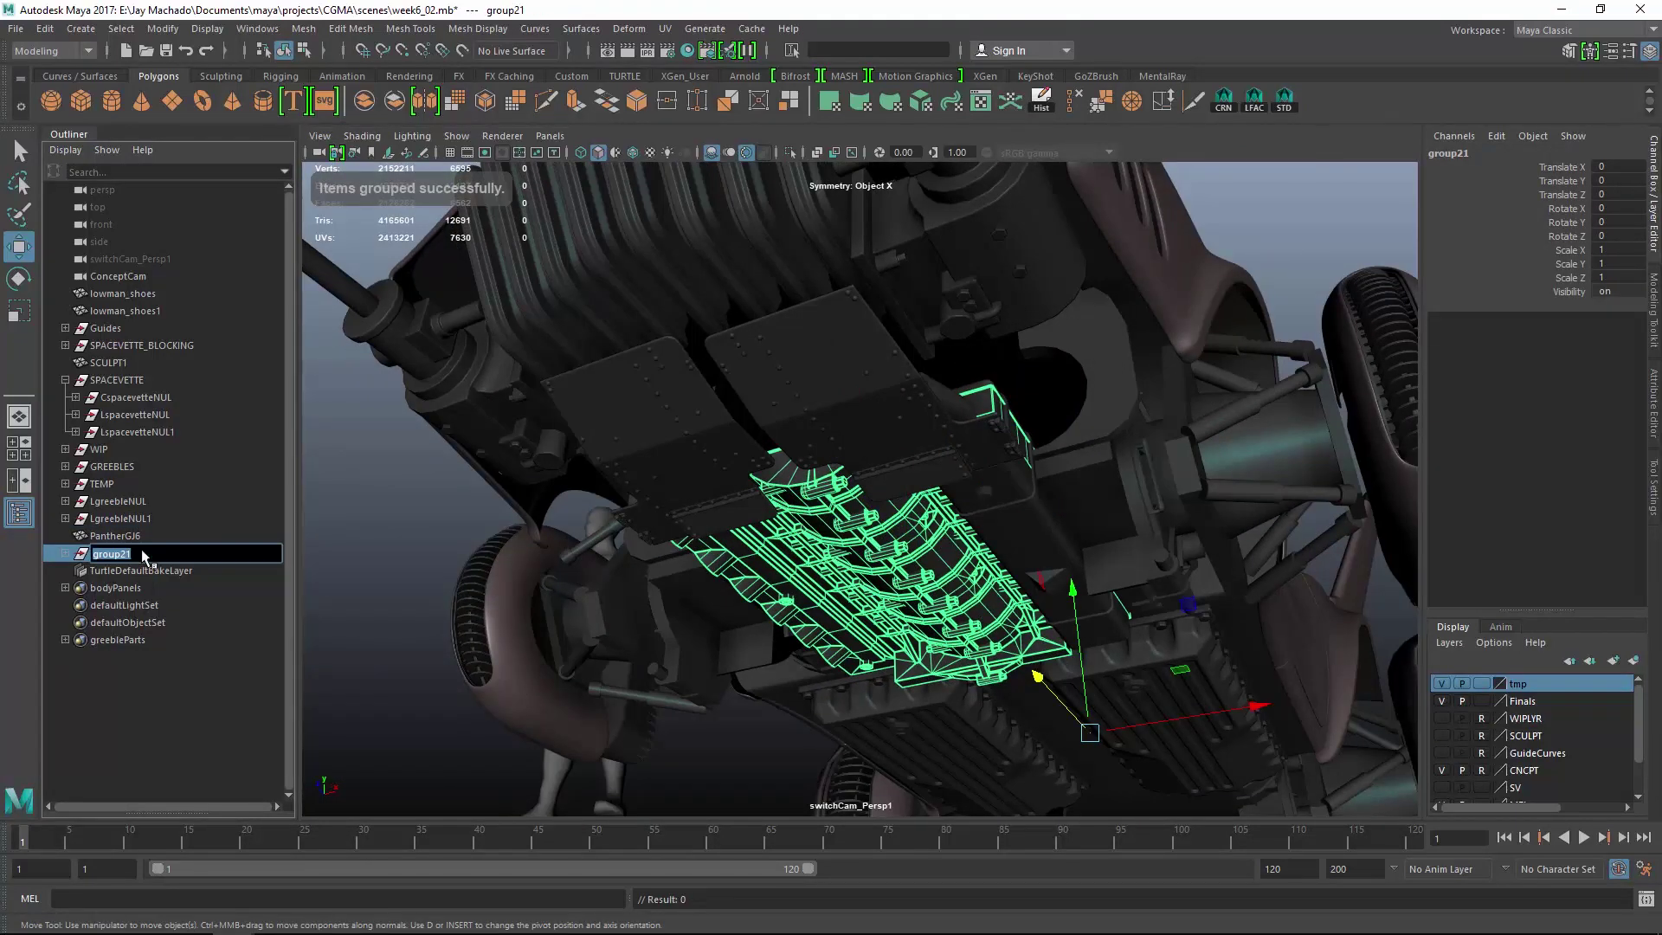
{"action": "type", "text": "CgreebleNUL"}
{"action": "key", "text": "Return"}
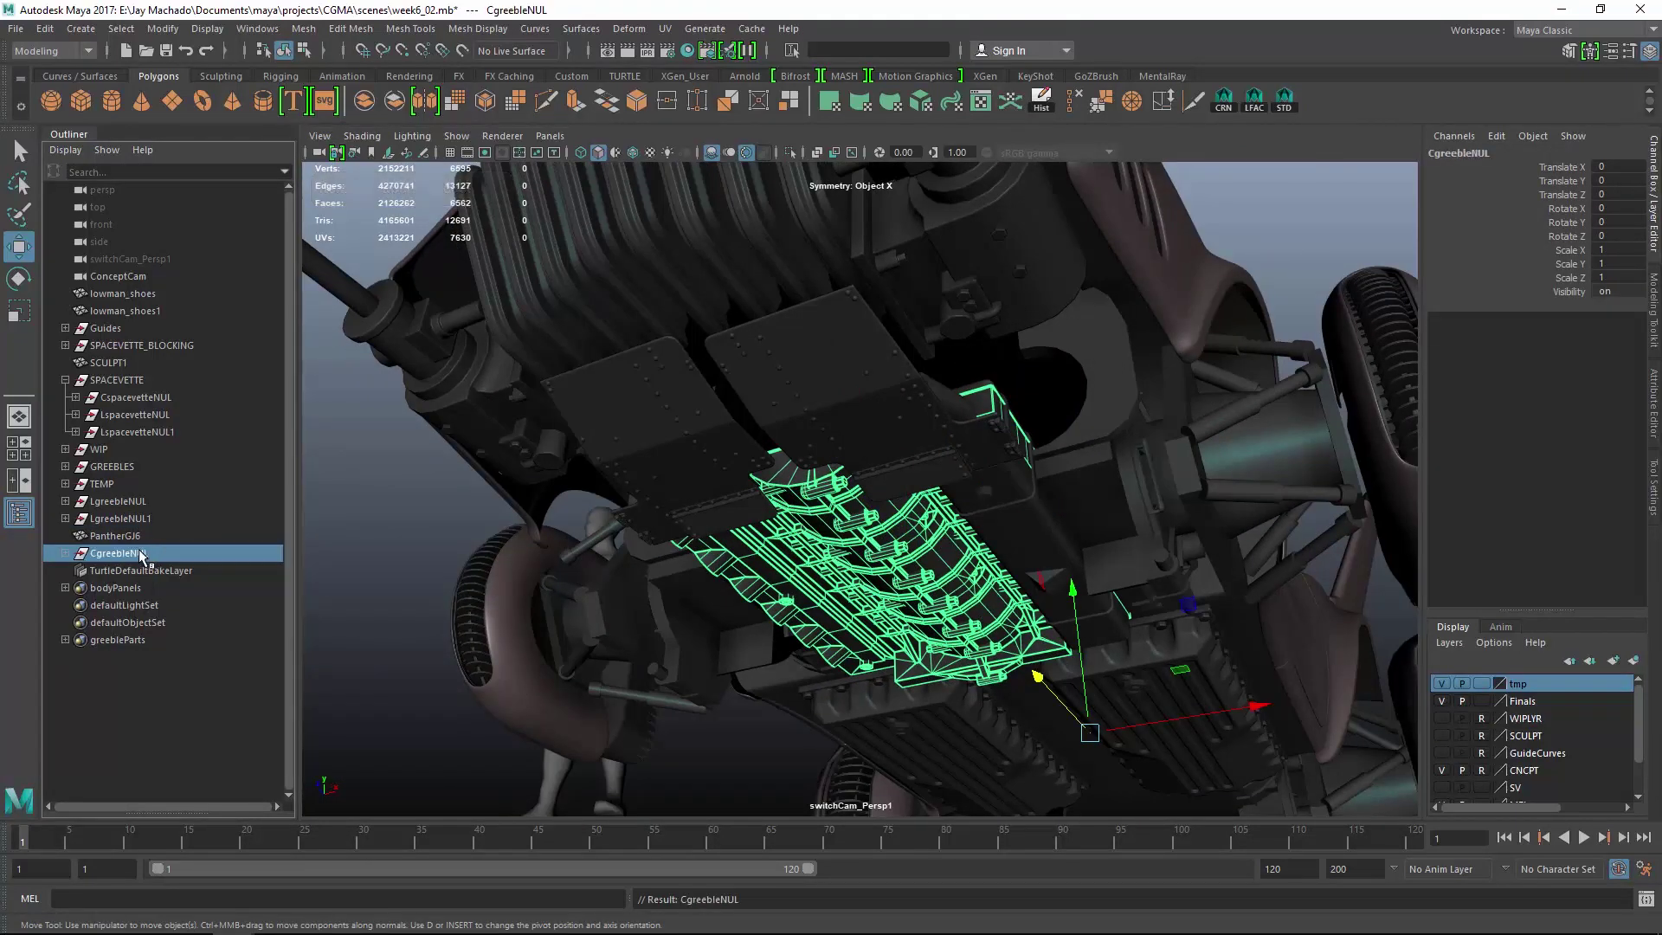
Parent PantherGJ6 under LgreebleNUL and delete the outdated mirrored group LgreebleNUL1.
{"action": "left_click", "coordinate": [200, 521], "text": "ctrl"}
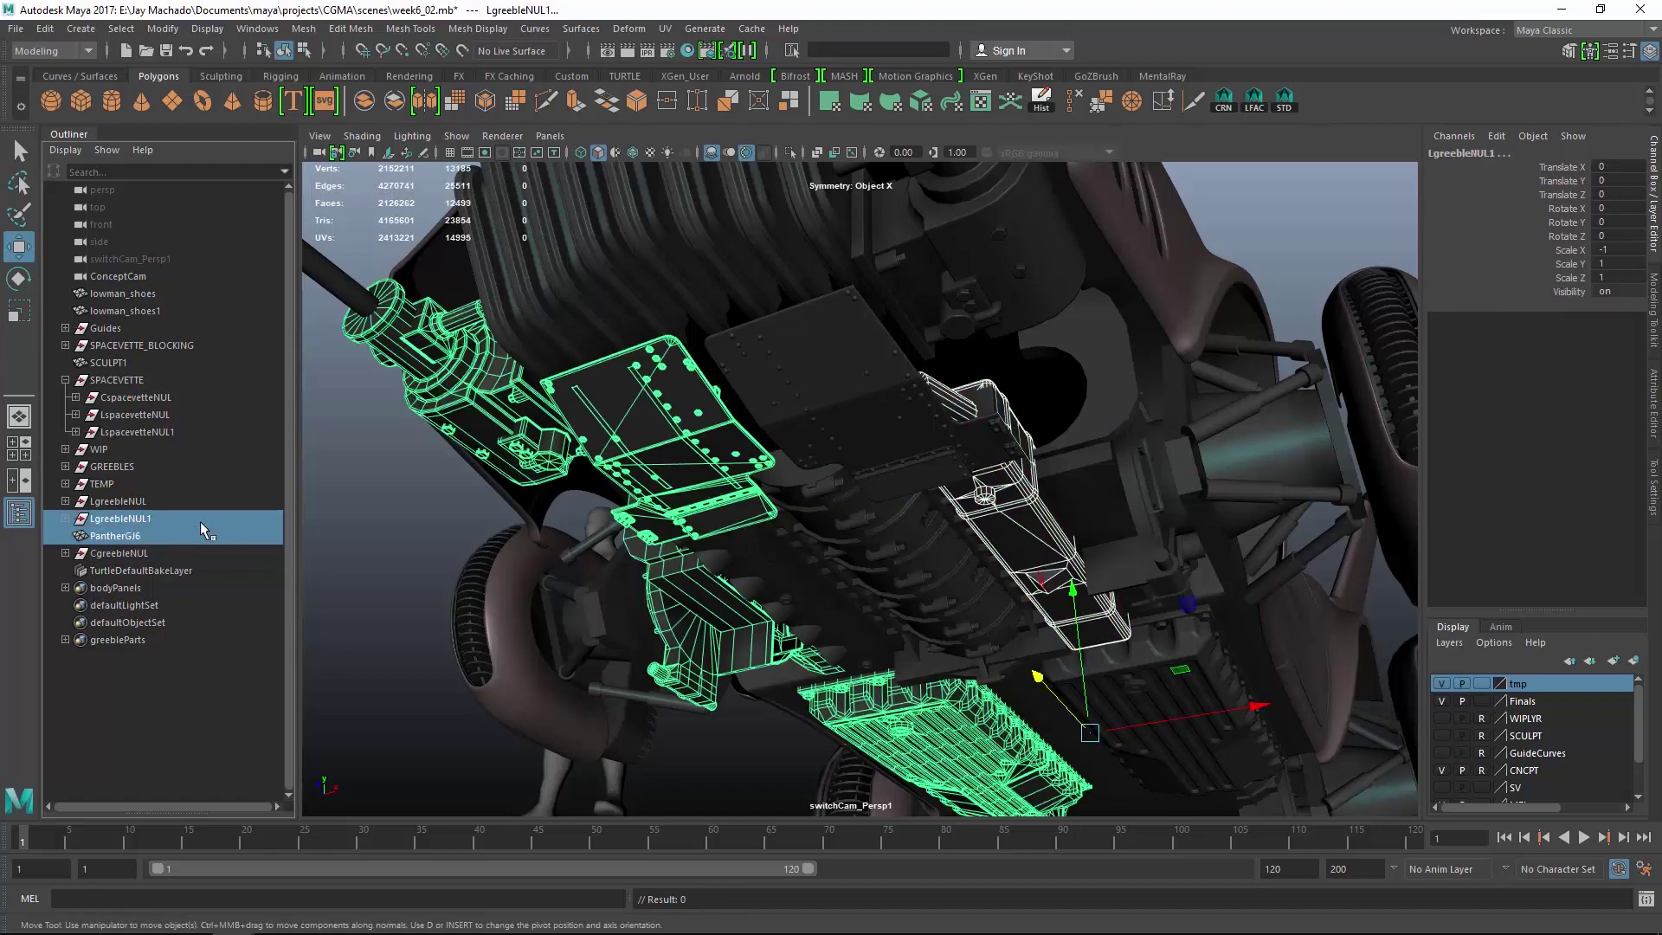
{"action": "left_click", "coordinate": [134, 533]}
{"action": "left_click", "coordinate": [142, 500], "text": "ctrl"}
{"action": "key", "text": "p"}
{"action": "left_click", "coordinate": [147, 515]}
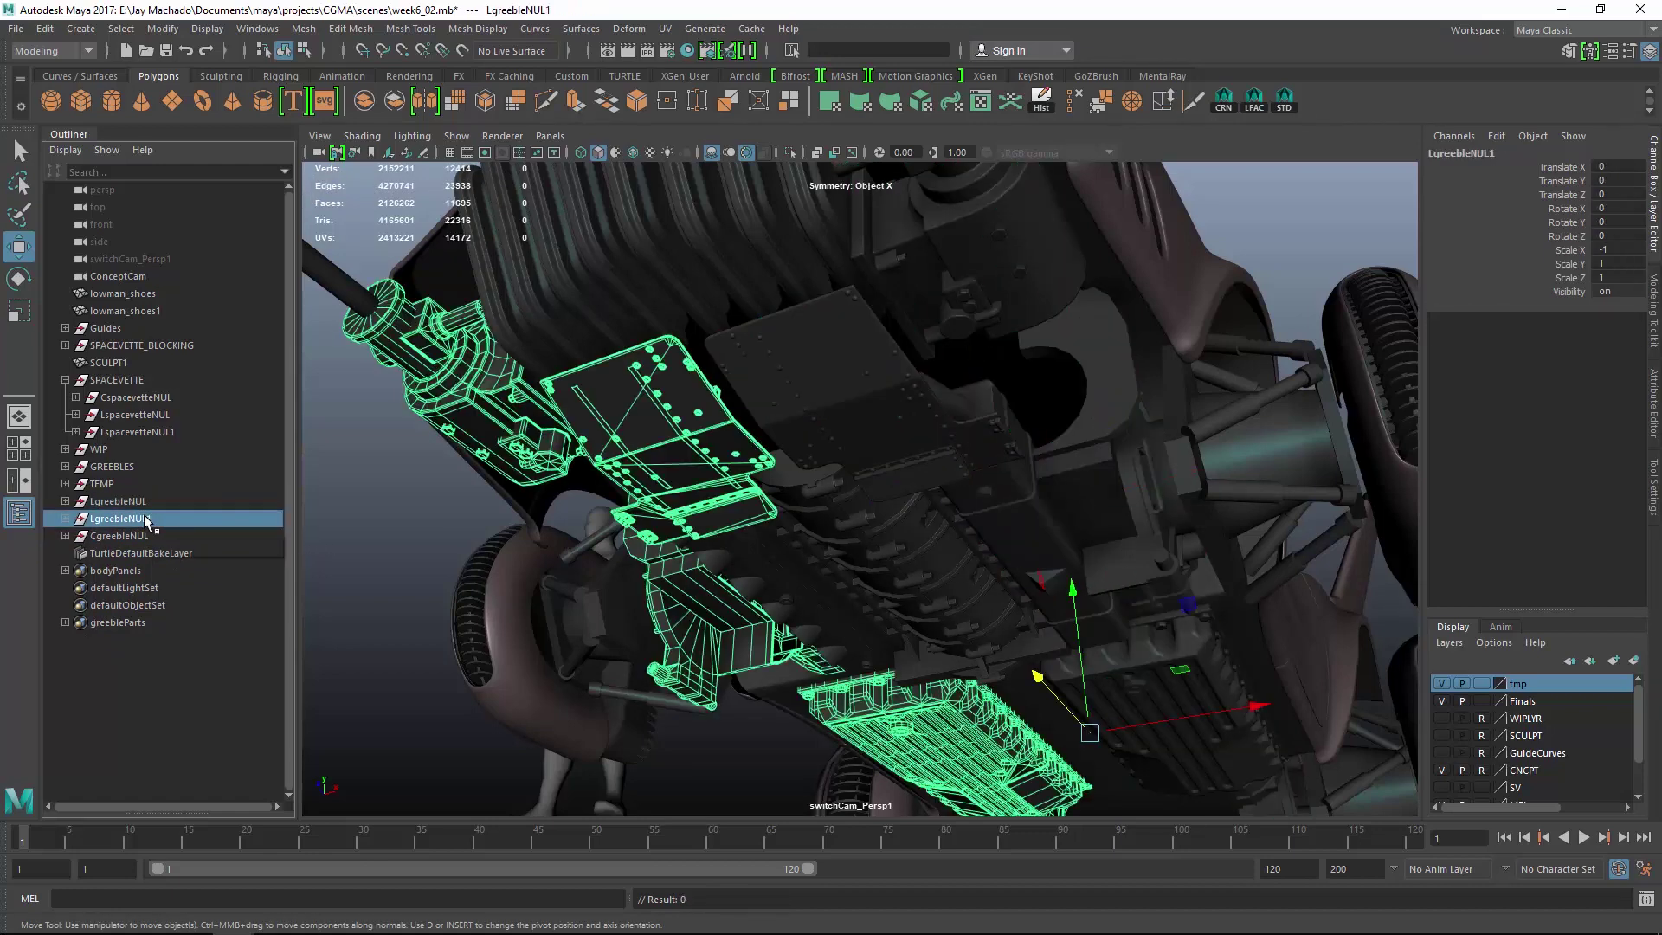
{"action": "key", "text": "Delete"}
Find the round EntexB greeble with the side boxes in the library, duplicate it and raise the copy above the library.
{"action": "left_click_drag", "start_coordinate": [989, 461], "coordinate": [962, 573], "text": "alt"}
{"action": "left_click", "coordinate": [687, 464]}
{"action": "key", "text": "f"}
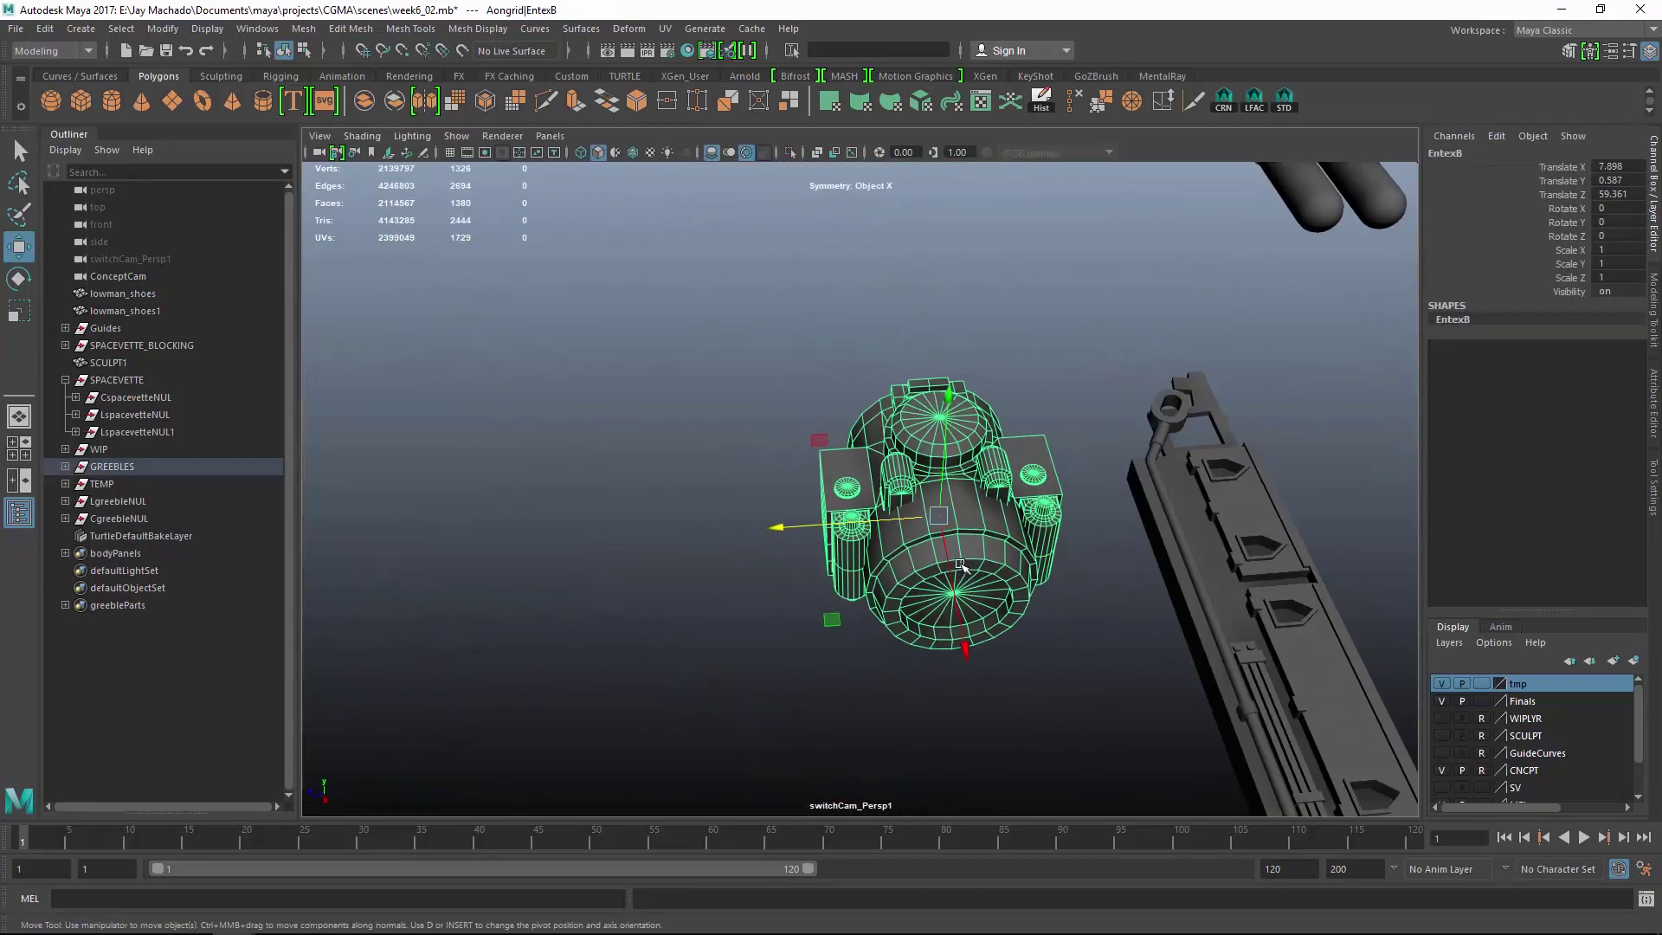
{"action": "right_click_drag", "start_coordinate": [1178, 553], "coordinate": [957, 464], "text": "alt"}
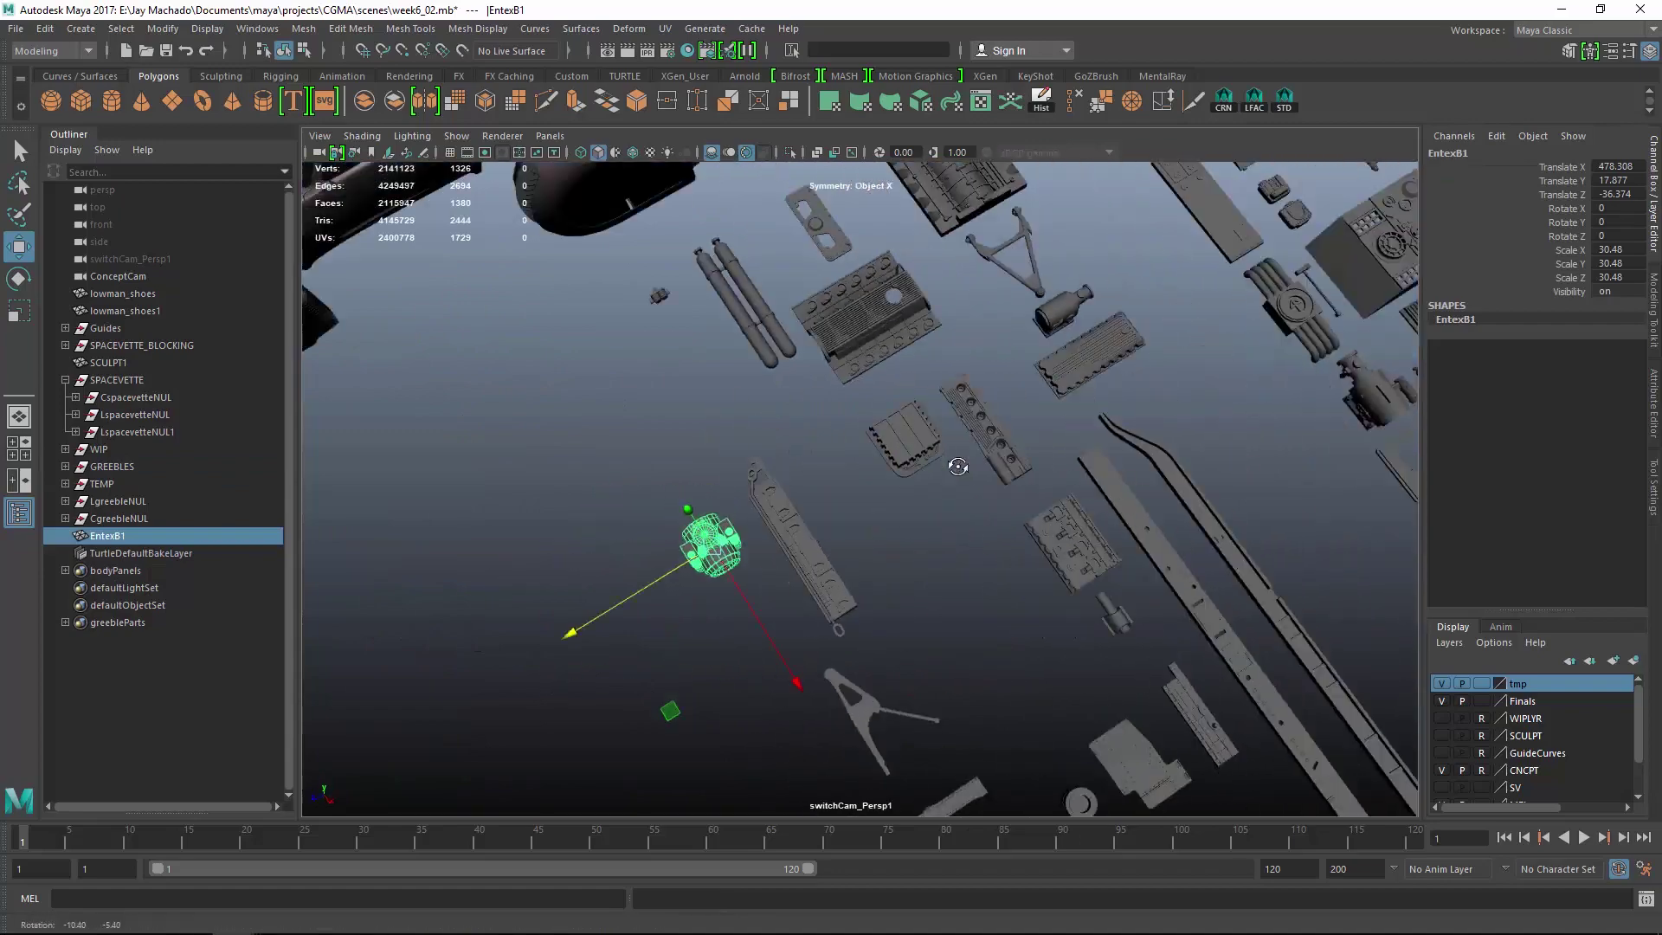
{"action": "left_click_drag", "start_coordinate": [958, 464], "coordinate": [951, 490], "text": "alt"}
{"action": "right_click_drag", "start_coordinate": [951, 490], "coordinate": [997, 469], "text": "alt"}
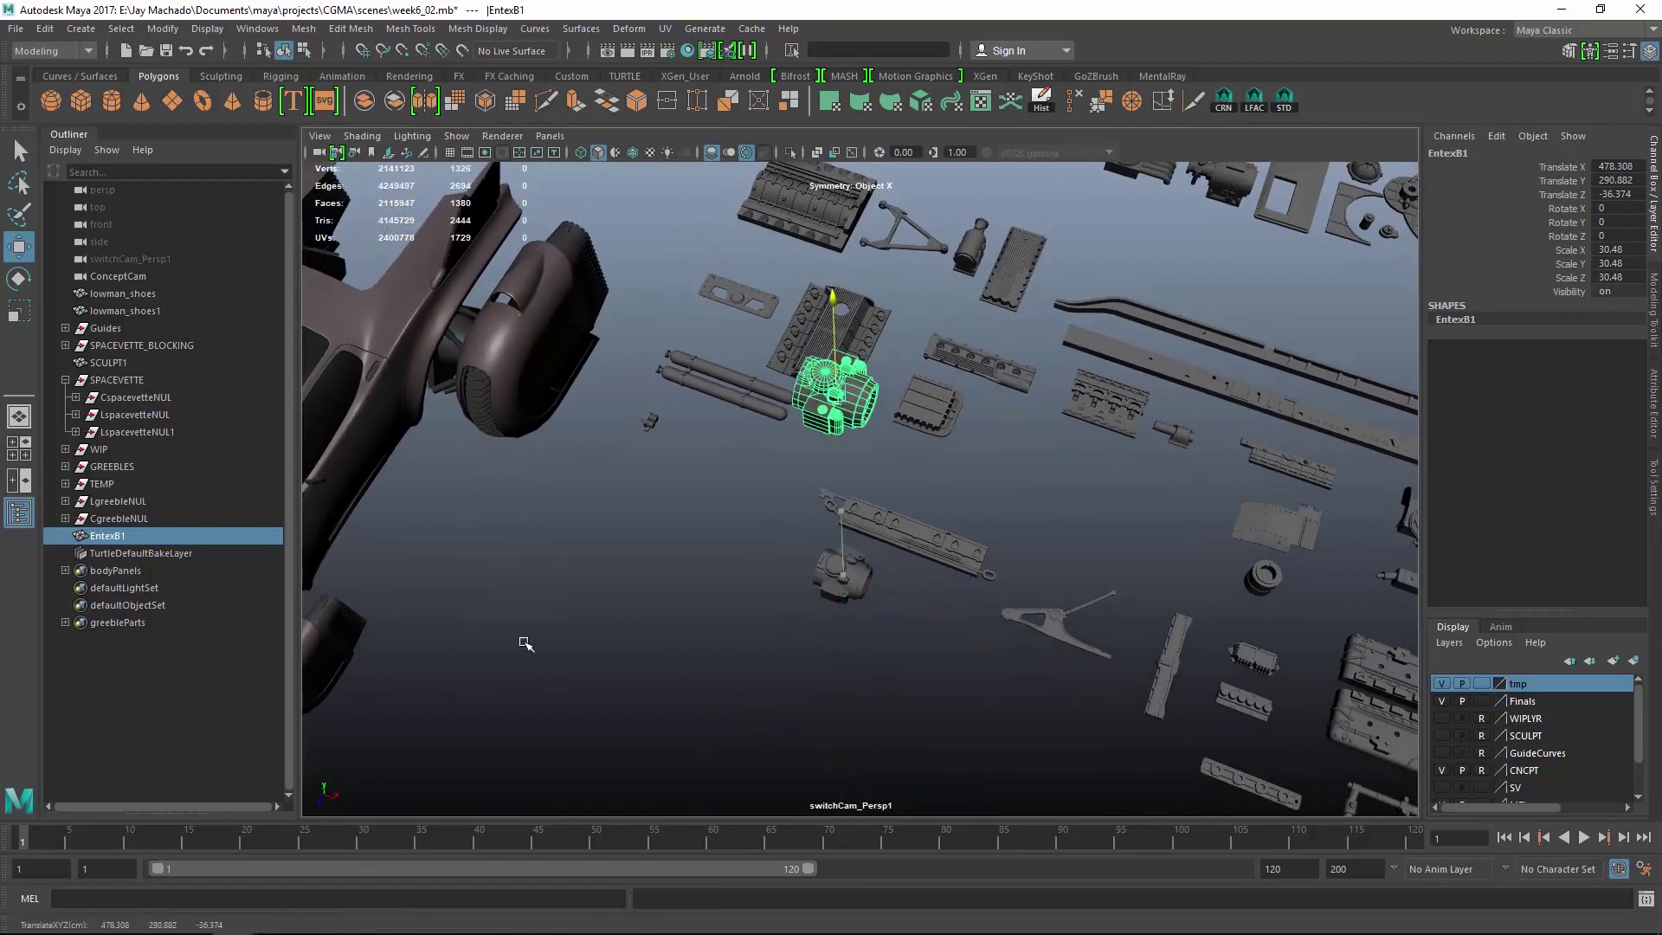
Move the duplicated Entex greeble beside the vehicle's wheel, to about X 163.488, Y -3.158 and Z 141.724.
{"action": "key", "text": "ctrl+z"}
{"action": "key", "text": "ctrl+z"}
{"action": "key", "text": "ctrl+z"}
{"action": "key", "text": "ctrl+z"}
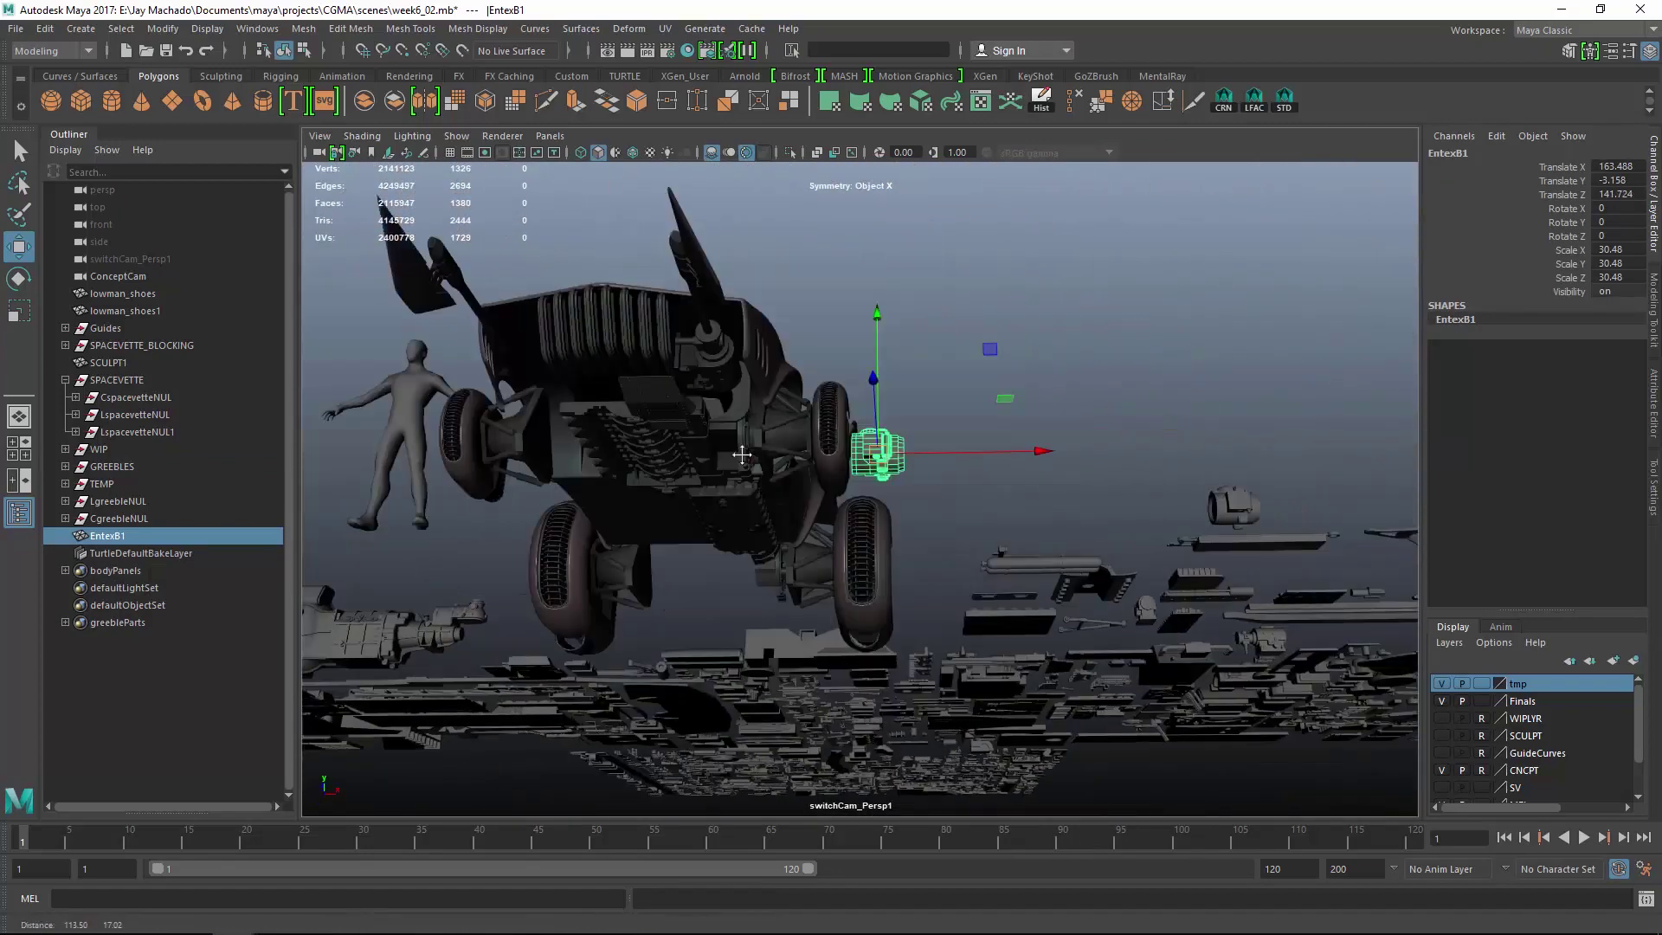
{"action": "key", "text": "ctrl+z"}
{"action": "key", "text": "ctrl+z"}
{"action": "key", "text": "ctrl+z"}
{"action": "key", "text": "ctrl+z"}
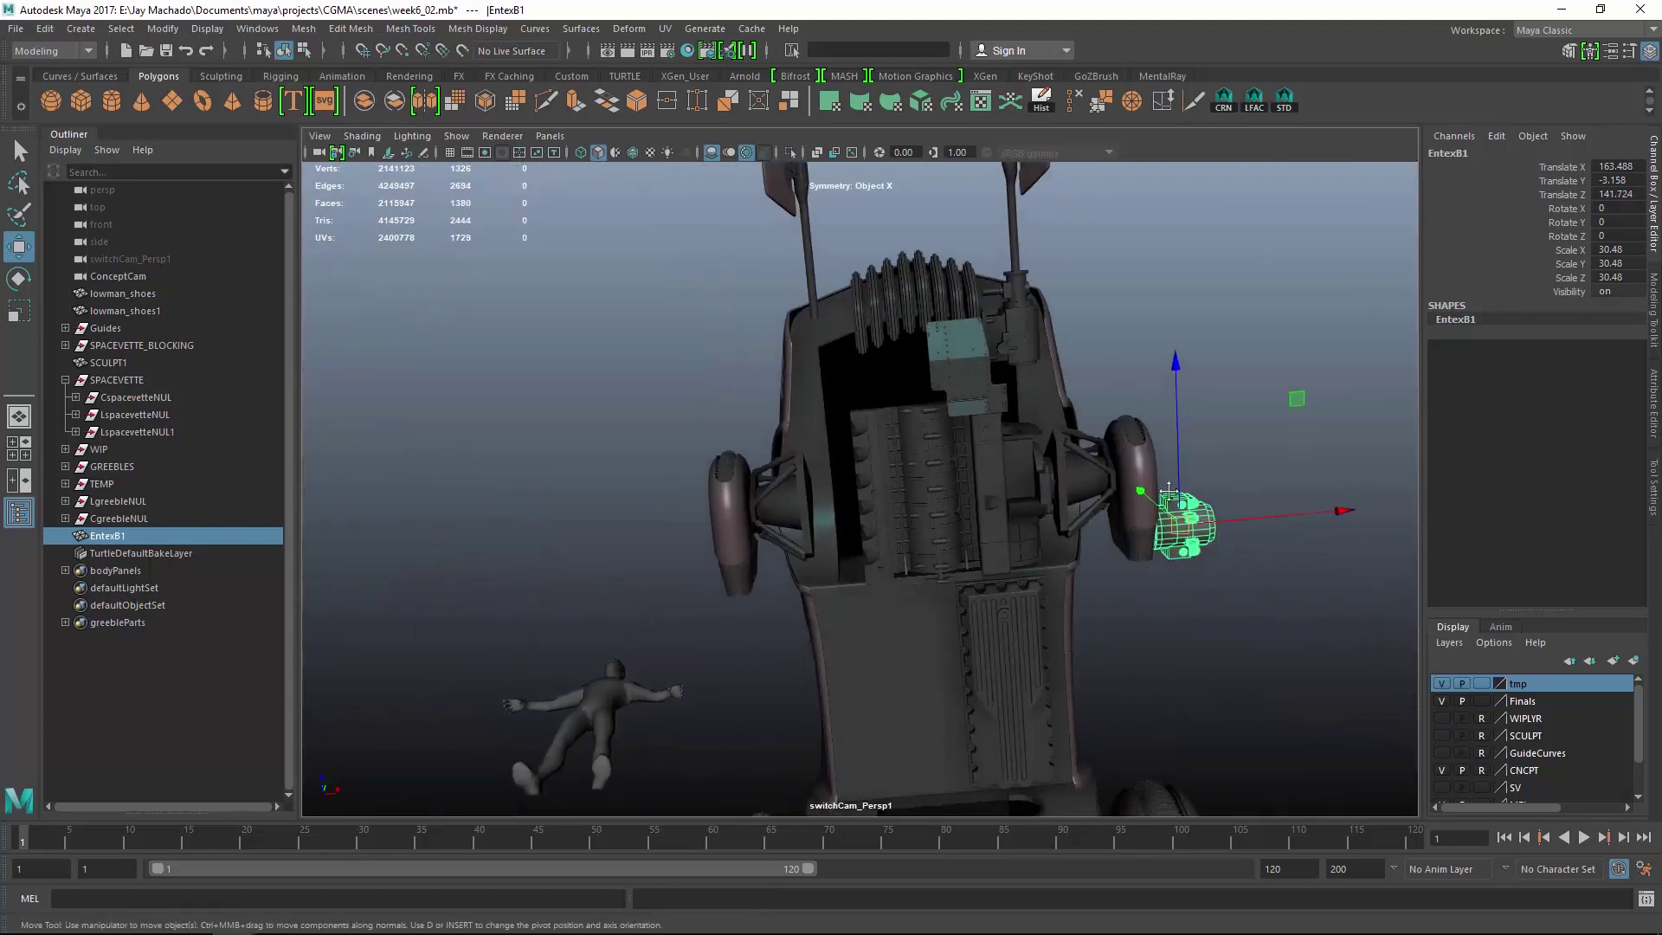
Rotate the Entex greeble to 180° X and -90° Y, fit it at X 0, Z 261.08 and scale it to 36.424.
{"action": "key", "text": "e"}
{"action": "left_click_drag", "start_coordinate": [1038, 407], "coordinate": [1652, 203]}
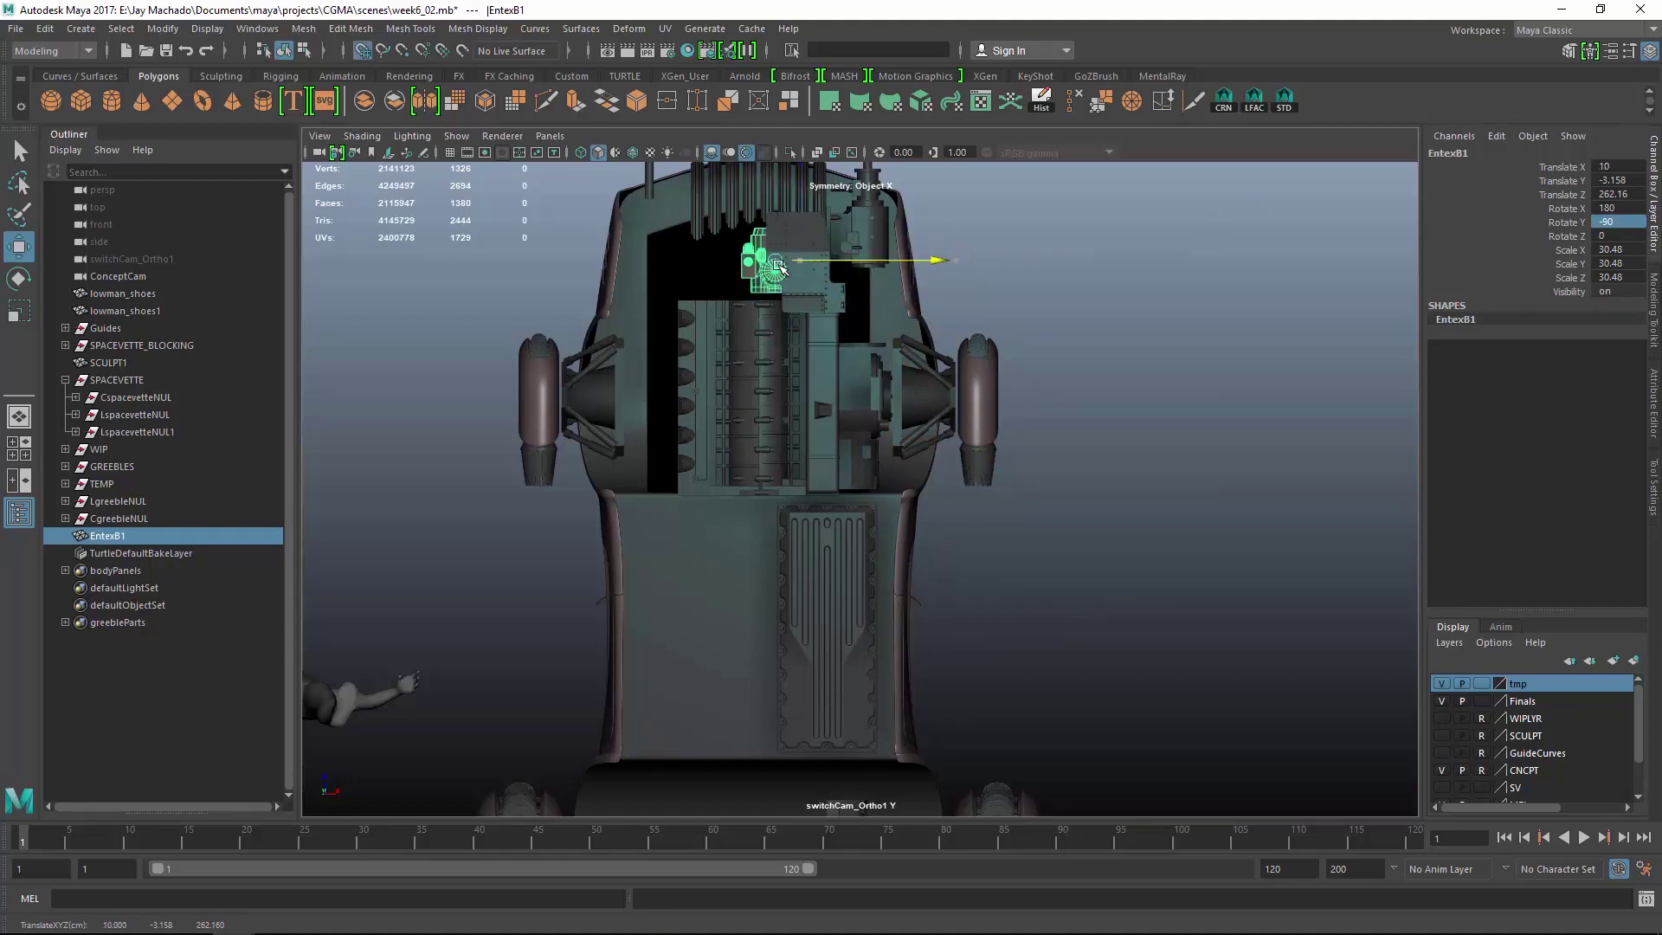
{"action": "key", "text": "f"}
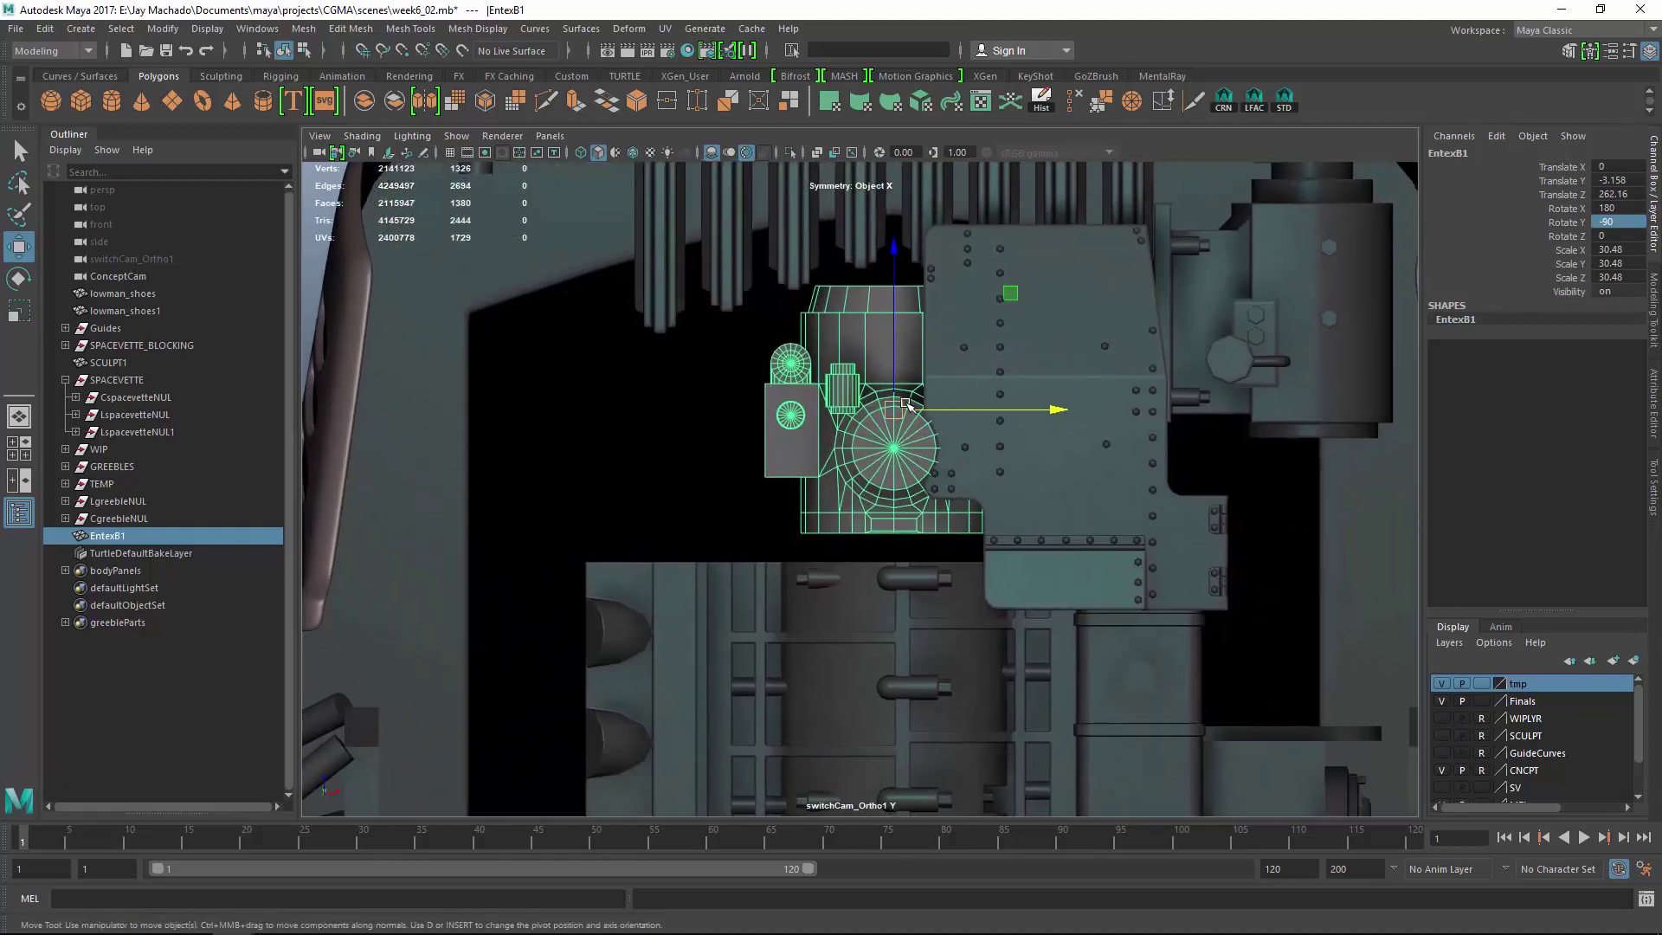
{"action": "left_click_drag", "start_coordinate": [888, 411], "coordinate": [936, 412]}
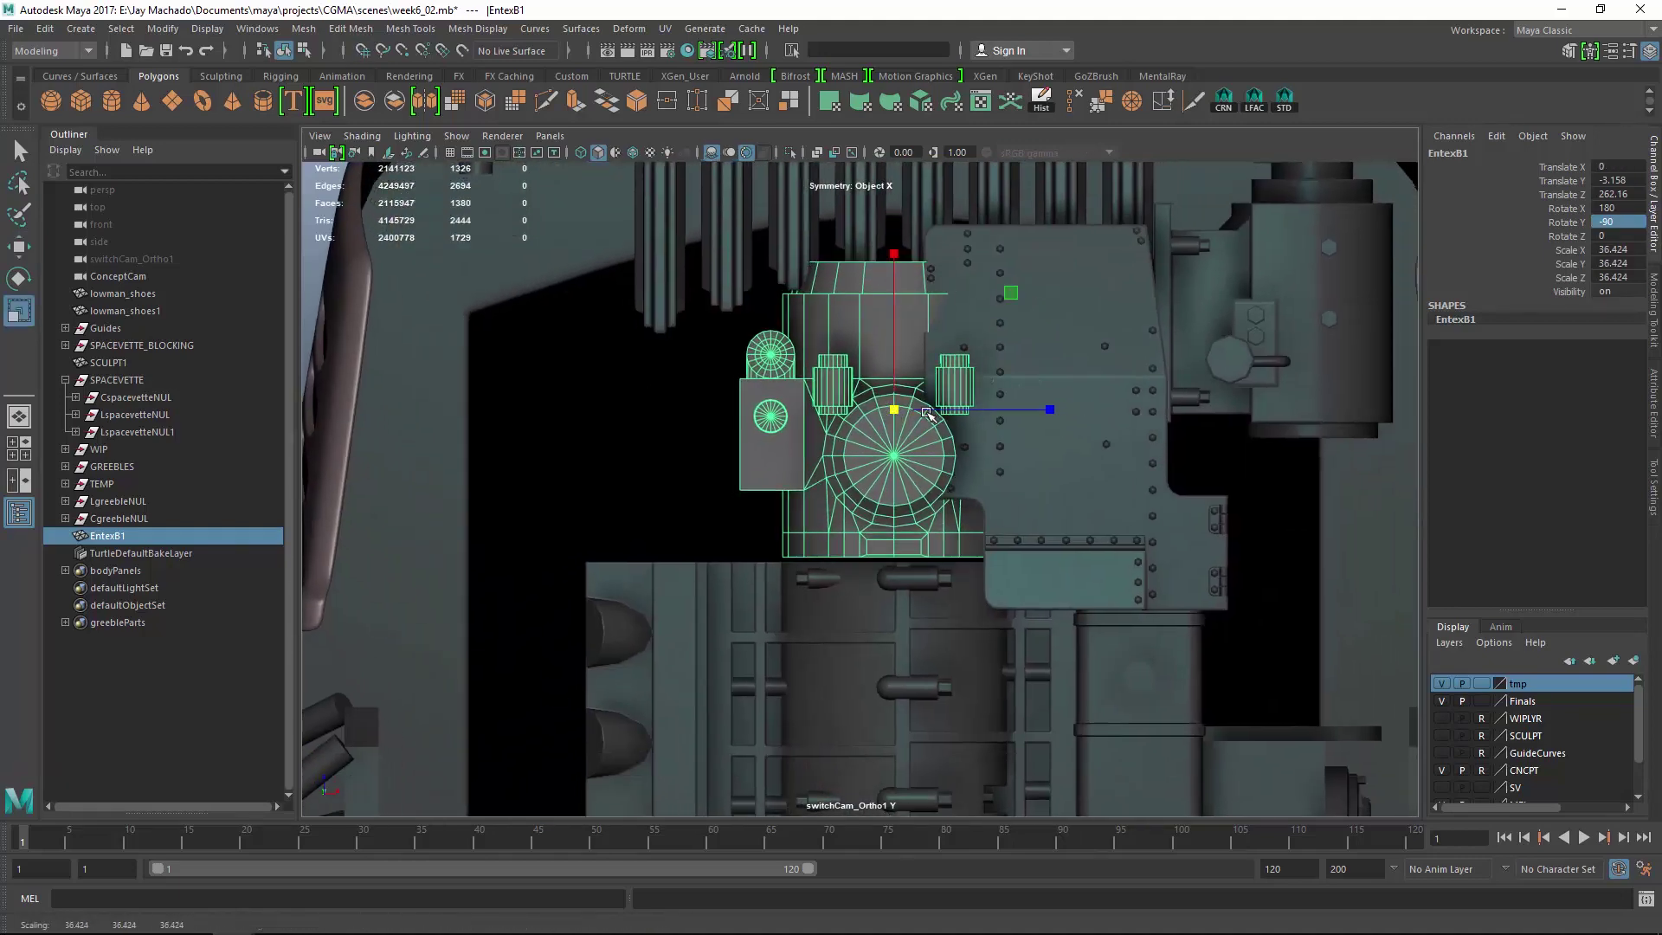
{"action": "key", "text": "space"}
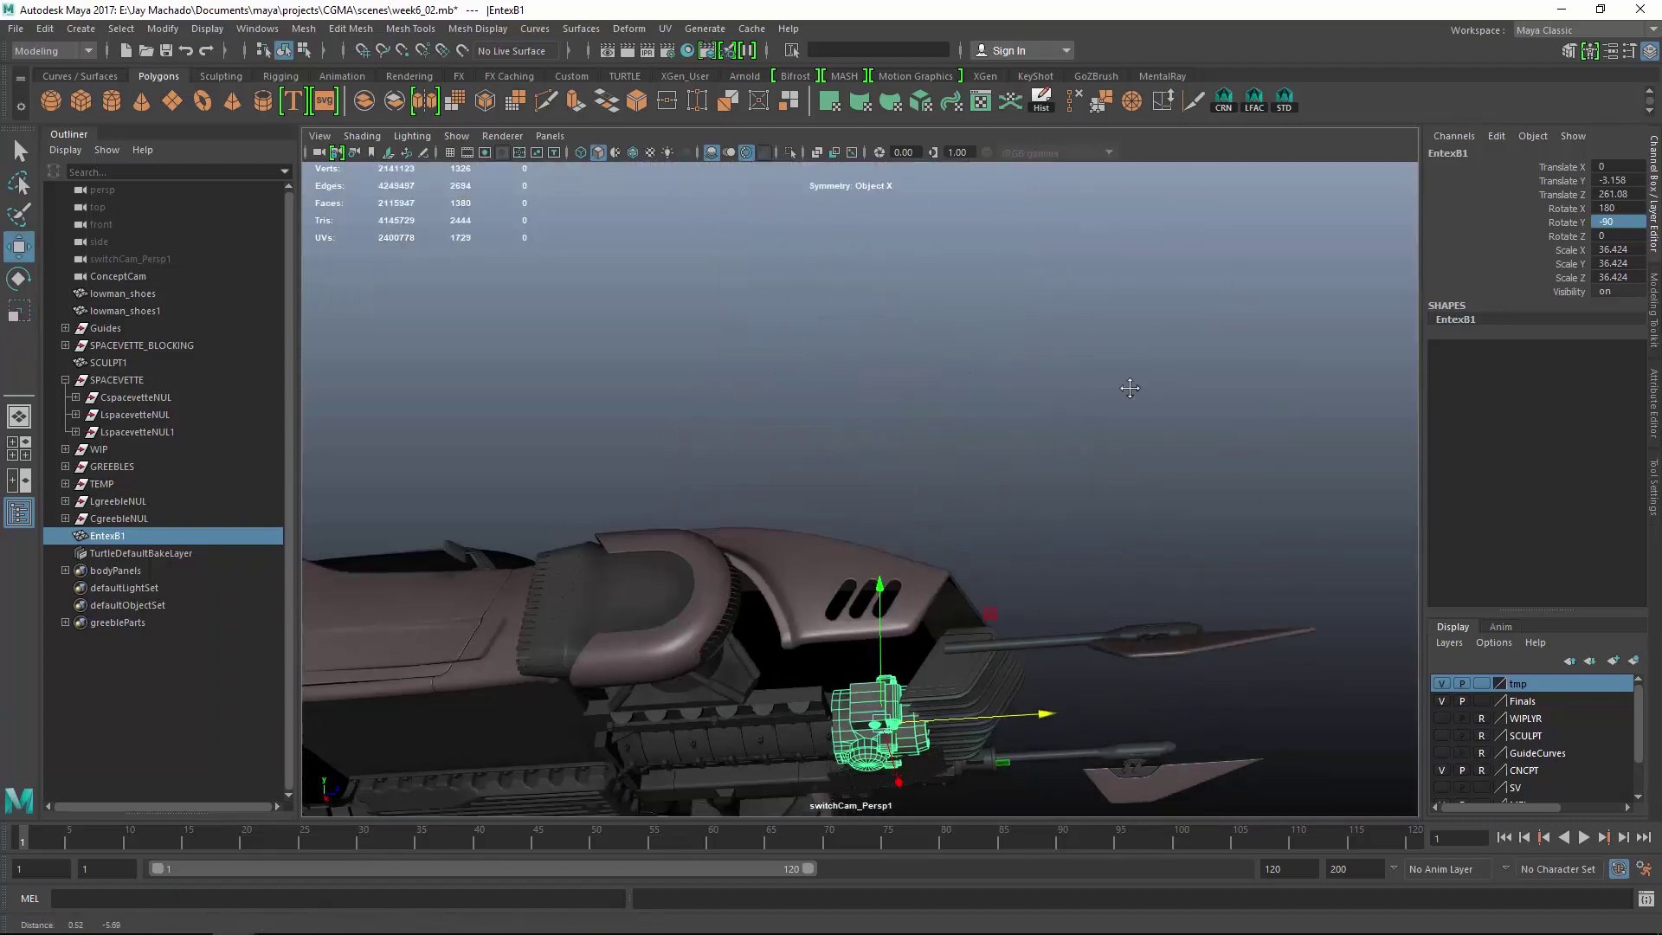
Adjust the Entex greeble's fit at the end of the engine block and assign the greeble material to it.
{"action": "left_click_drag", "start_coordinate": [1127, 386], "coordinate": [1294, 480], "text": "alt"}
{"action": "left_click_drag", "start_coordinate": [1149, 509], "coordinate": [1097, 523], "text": "alt"}
{"action": "scroll", "coordinate": [1095, 522], "scroll_direction": "up", "scroll_amount": 2}
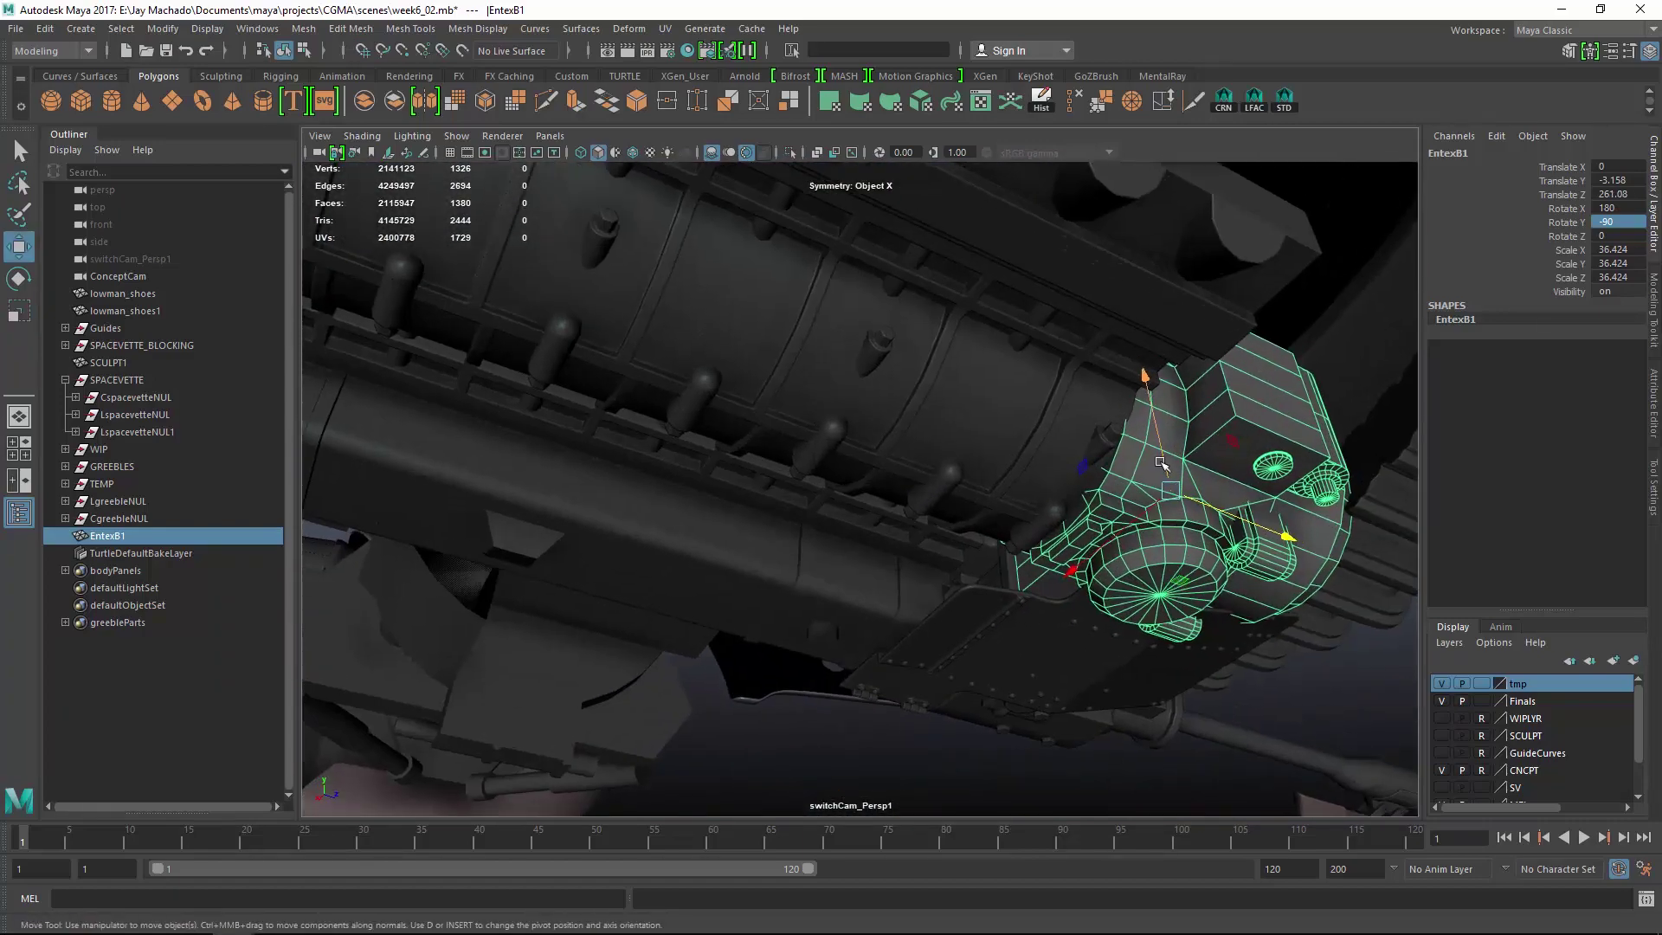
{"action": "left_click_drag", "start_coordinate": [1164, 463], "coordinate": [1019, 511]}
{"action": "right_click_drag", "start_coordinate": [1019, 511], "coordinate": [1057, 490], "text": "alt"}
{"action": "left_click_drag", "start_coordinate": [1055, 491], "coordinate": [1019, 559], "text": "alt"}
{"action": "right_click_drag", "start_coordinate": [1020, 560], "coordinate": [913, 489], "text": "alt"}
{"action": "left_click_drag", "start_coordinate": [913, 490], "coordinate": [900, 450], "text": "alt"}
{"action": "right_click_drag", "start_coordinate": [844, 363], "coordinate": [893, 840]}
{"action": "right_click_drag", "start_coordinate": [971, 801], "coordinate": [971, 796]}
{"action": "right_click_drag", "start_coordinate": [1073, 632], "coordinate": [1001, 616], "text": "alt"}
{"action": "left_click", "coordinate": [1011, 537]}
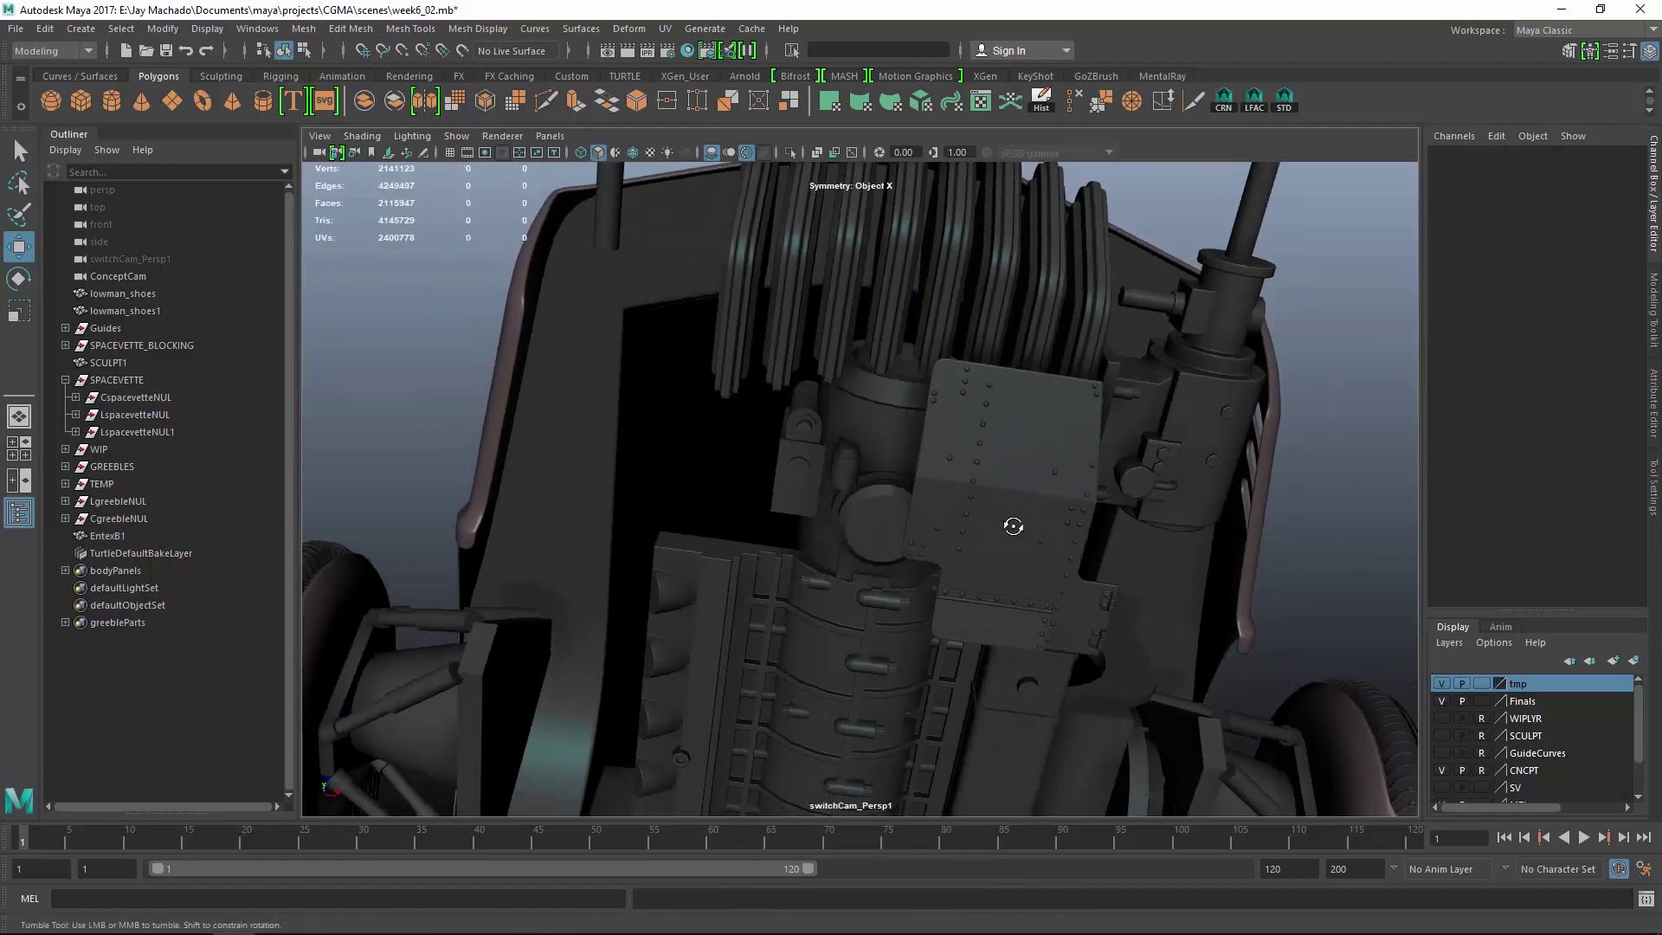
Parent EntexB1 under the CgreebleNUL group.
{"action": "left_click_drag", "start_coordinate": [1013, 527], "coordinate": [944, 528], "text": "alt"}
{"action": "right_click_drag", "start_coordinate": [943, 528], "coordinate": [775, 486], "text": "alt"}
{"action": "left_click_drag", "start_coordinate": [775, 485], "coordinate": [912, 456], "text": "alt"}
{"action": "right_click_drag", "start_coordinate": [912, 456], "coordinate": [899, 429], "text": "alt"}
{"action": "mouse_move", "coordinate": [898, 429]}
{"action": "left_mouse_down", "text": "alt"}
{"action": "mouse_move", "coordinate": [761, 308]}
{"action": "mouse_move", "coordinate": [1098, 389]}
{"action": "mouse_move", "coordinate": [875, 419]}
{"action": "mouse_move", "coordinate": [901, 433]}
{"action": "left_mouse_up", "text": "alt"}
{"action": "right_click_drag", "start_coordinate": [901, 434], "coordinate": [864, 374], "text": "alt"}
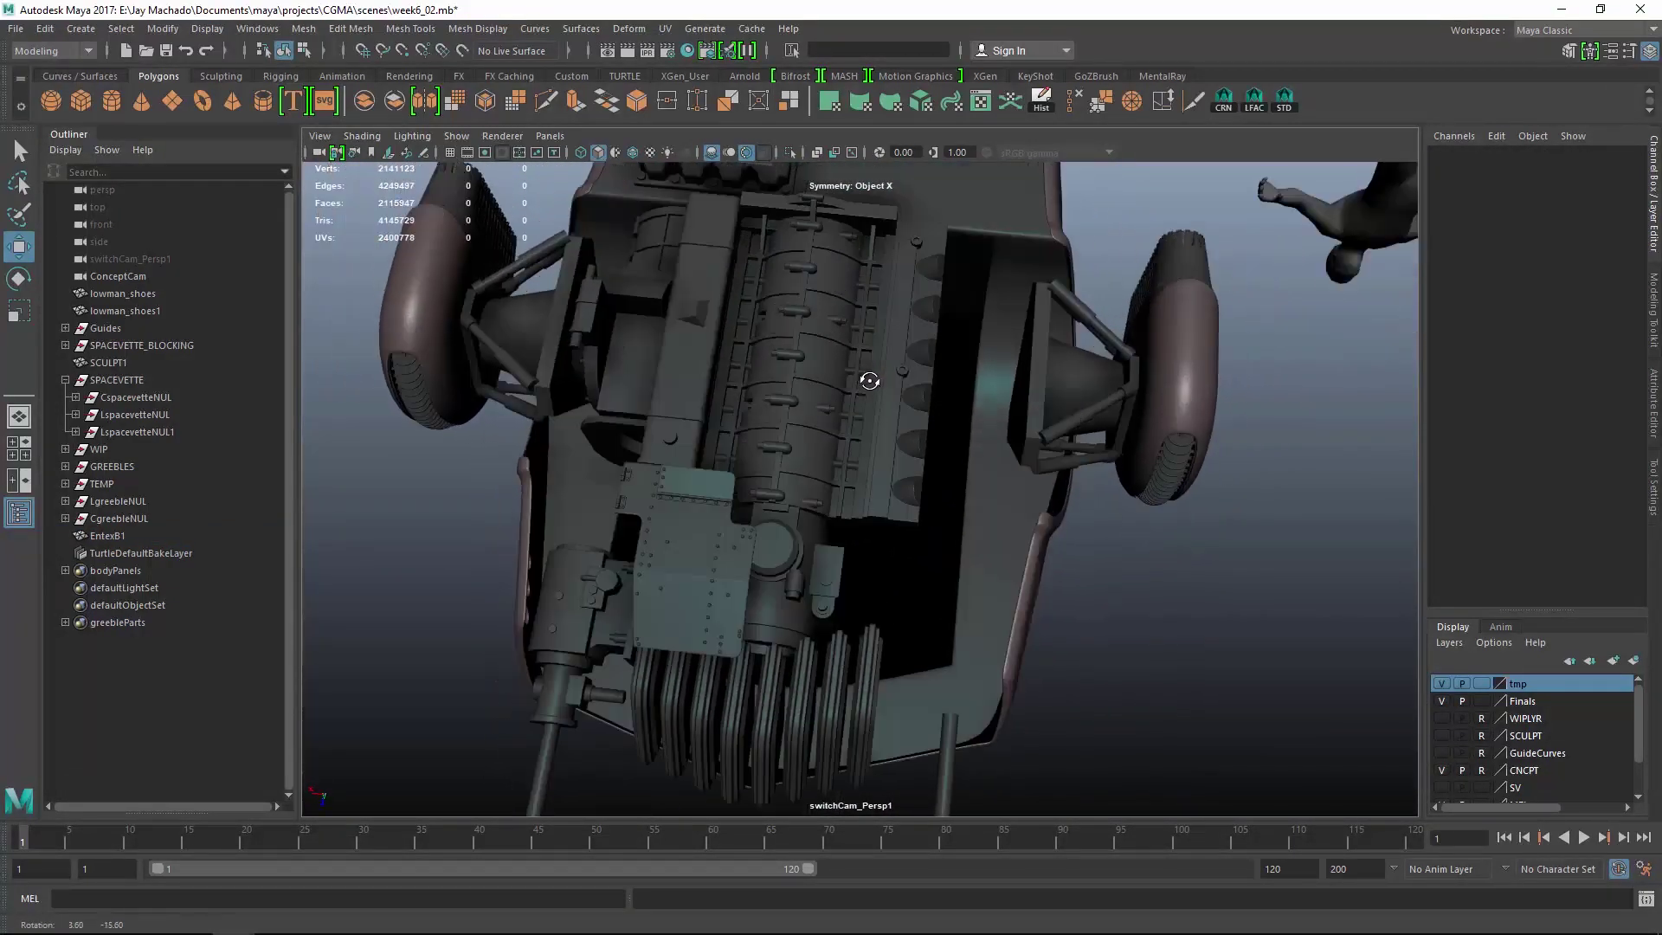
{"action": "left_click", "coordinate": [121, 535]}
{"action": "left_click", "coordinate": [147, 518], "text": "ctrl"}
{"action": "key", "text": "p"}
Duplicate the LgreebleNUL group and mirror the copy to the vehicle's opposite side.
{"action": "left_click", "coordinate": [121, 501]}
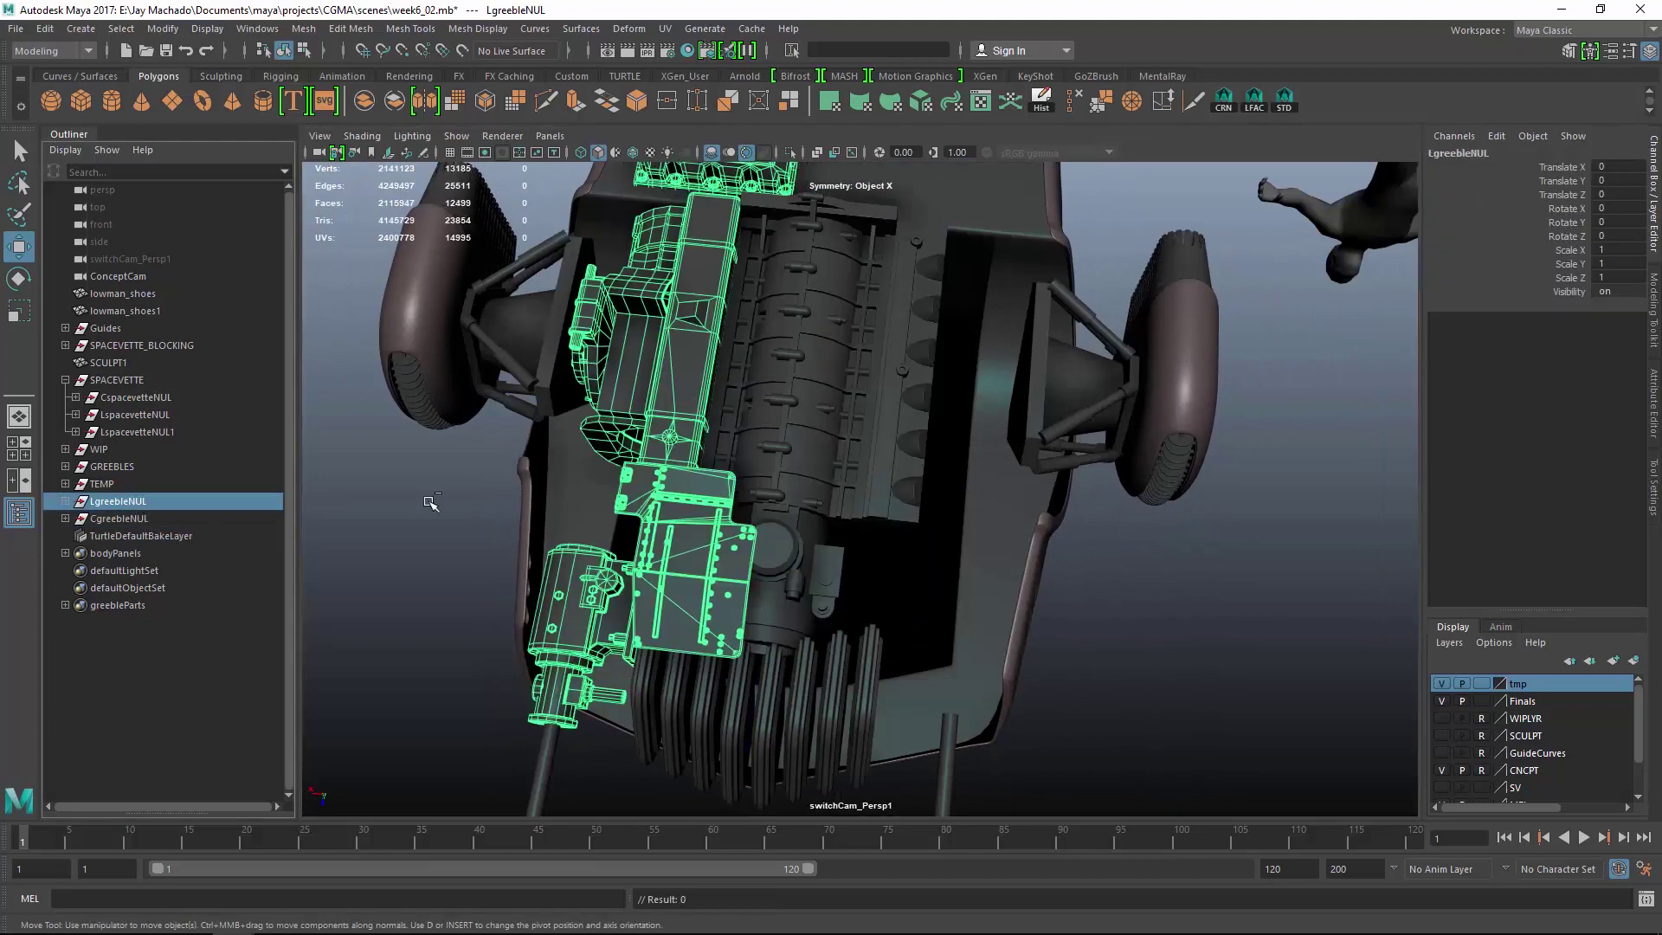
{"action": "left_click", "coordinate": [1249, 551]}
{"action": "left_click_drag", "start_coordinate": [1250, 551], "coordinate": [838, 400], "text": "alt"}
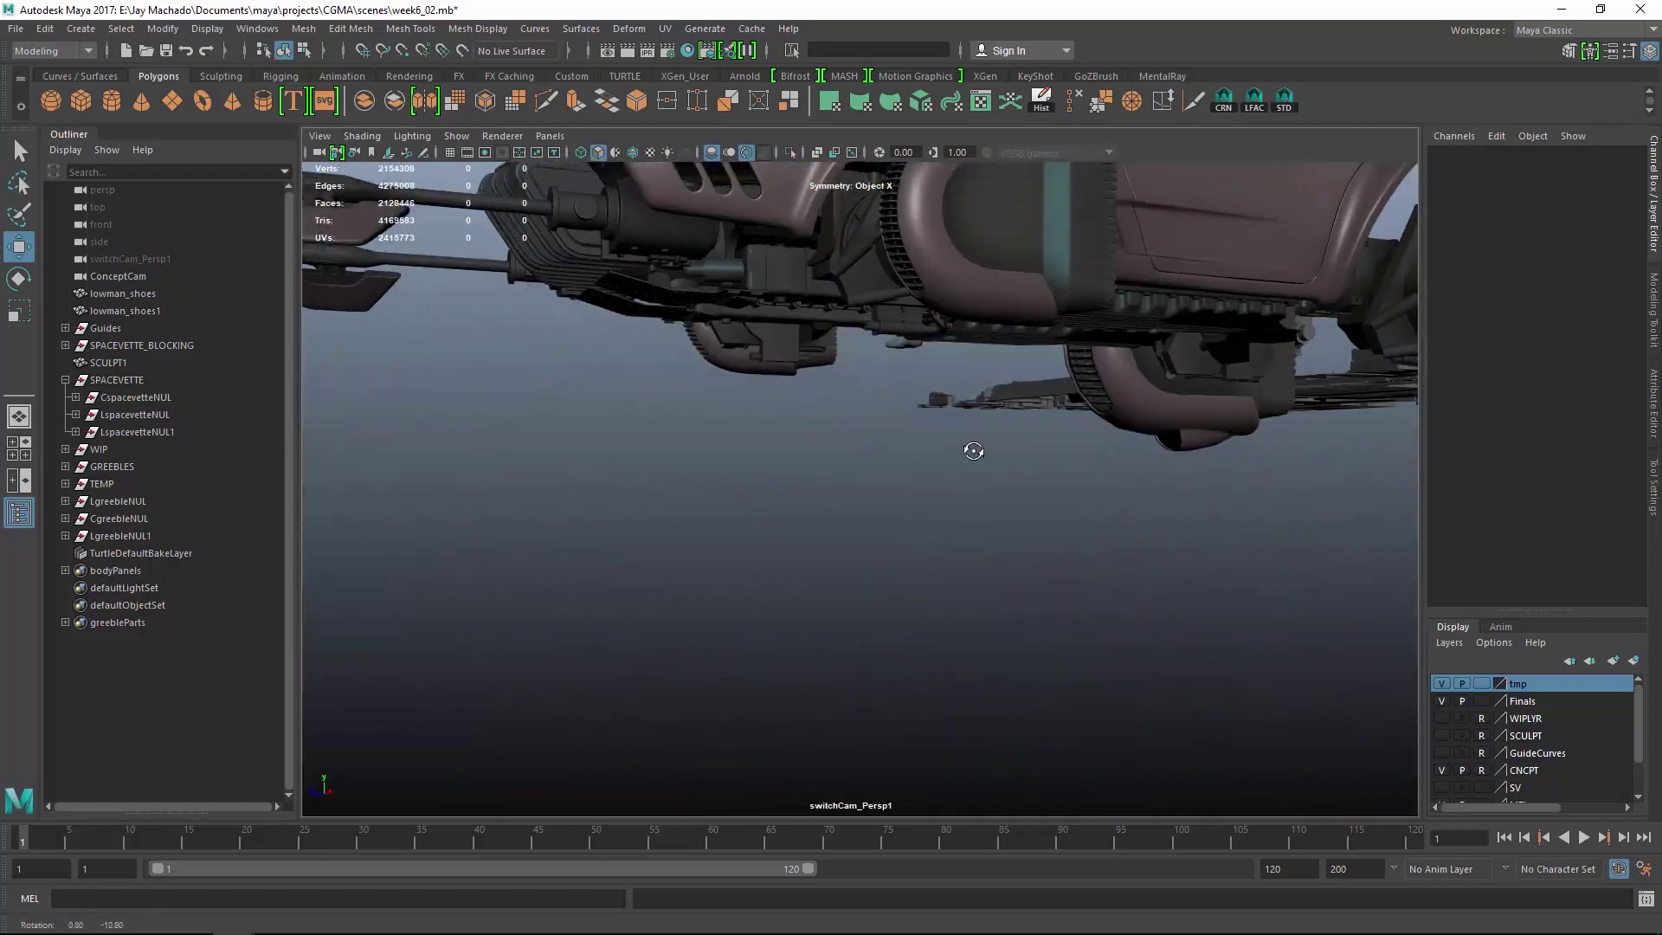
Hide the tmp display layer to expose the engine bay sides.
{"action": "left_click", "coordinate": [1441, 683]}
{"action": "left_click_drag", "start_coordinate": [1203, 589], "coordinate": [1156, 476], "text": "alt"}
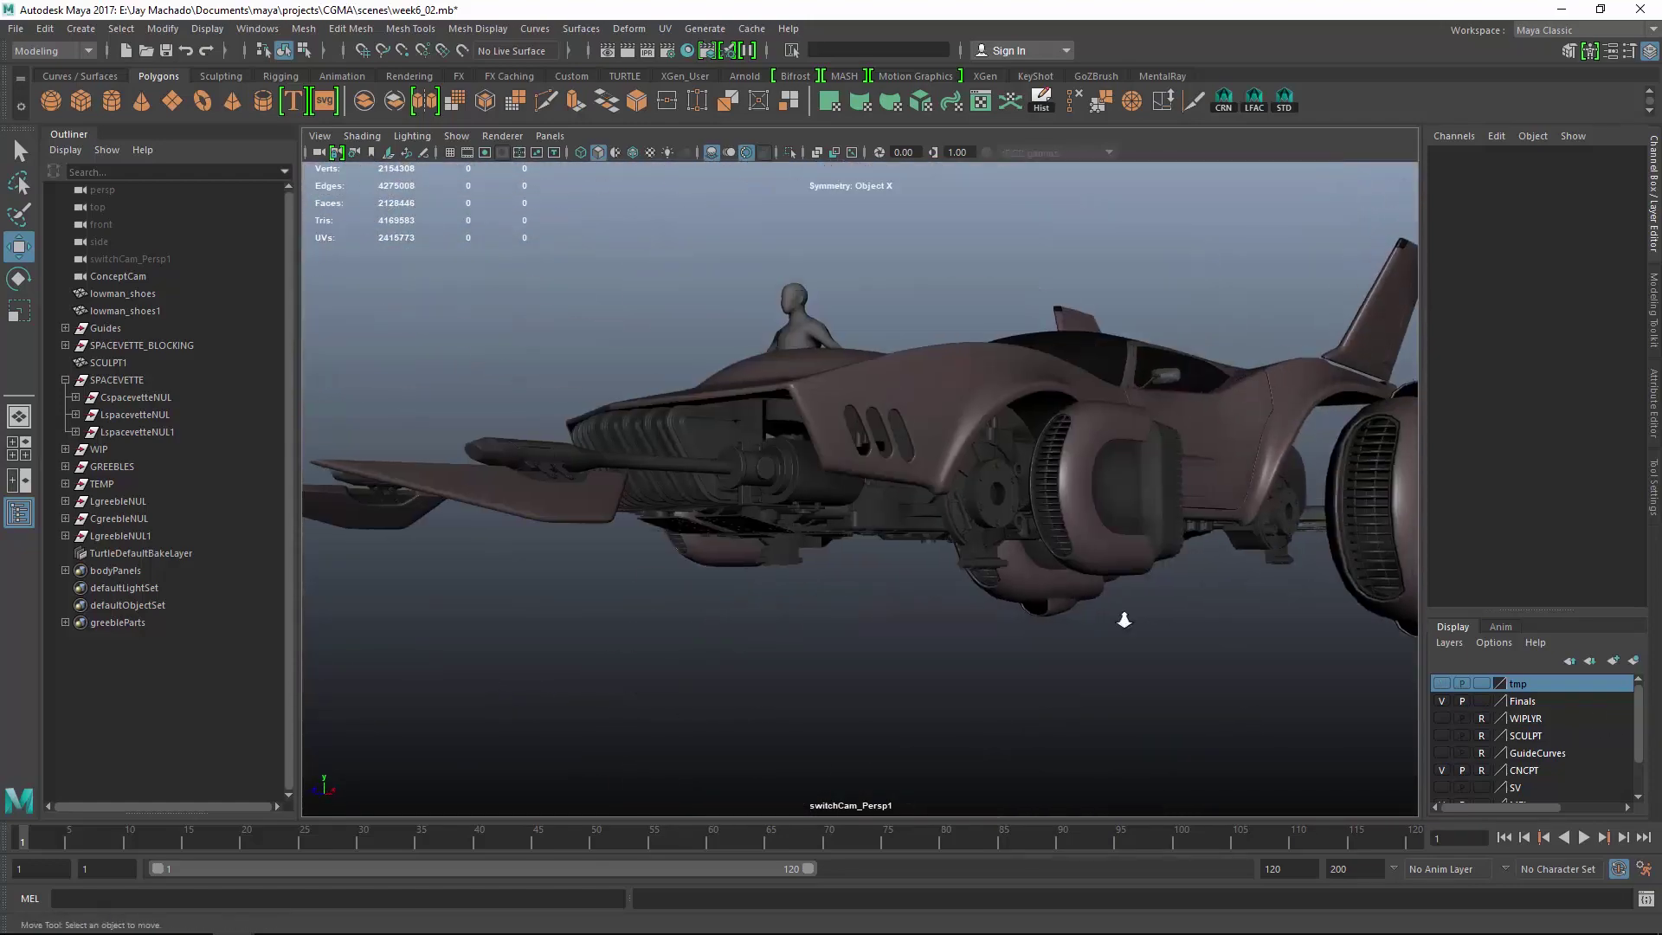
{"action": "left_click_drag", "start_coordinate": [1123, 620], "coordinate": [969, 378], "text": "alt"}
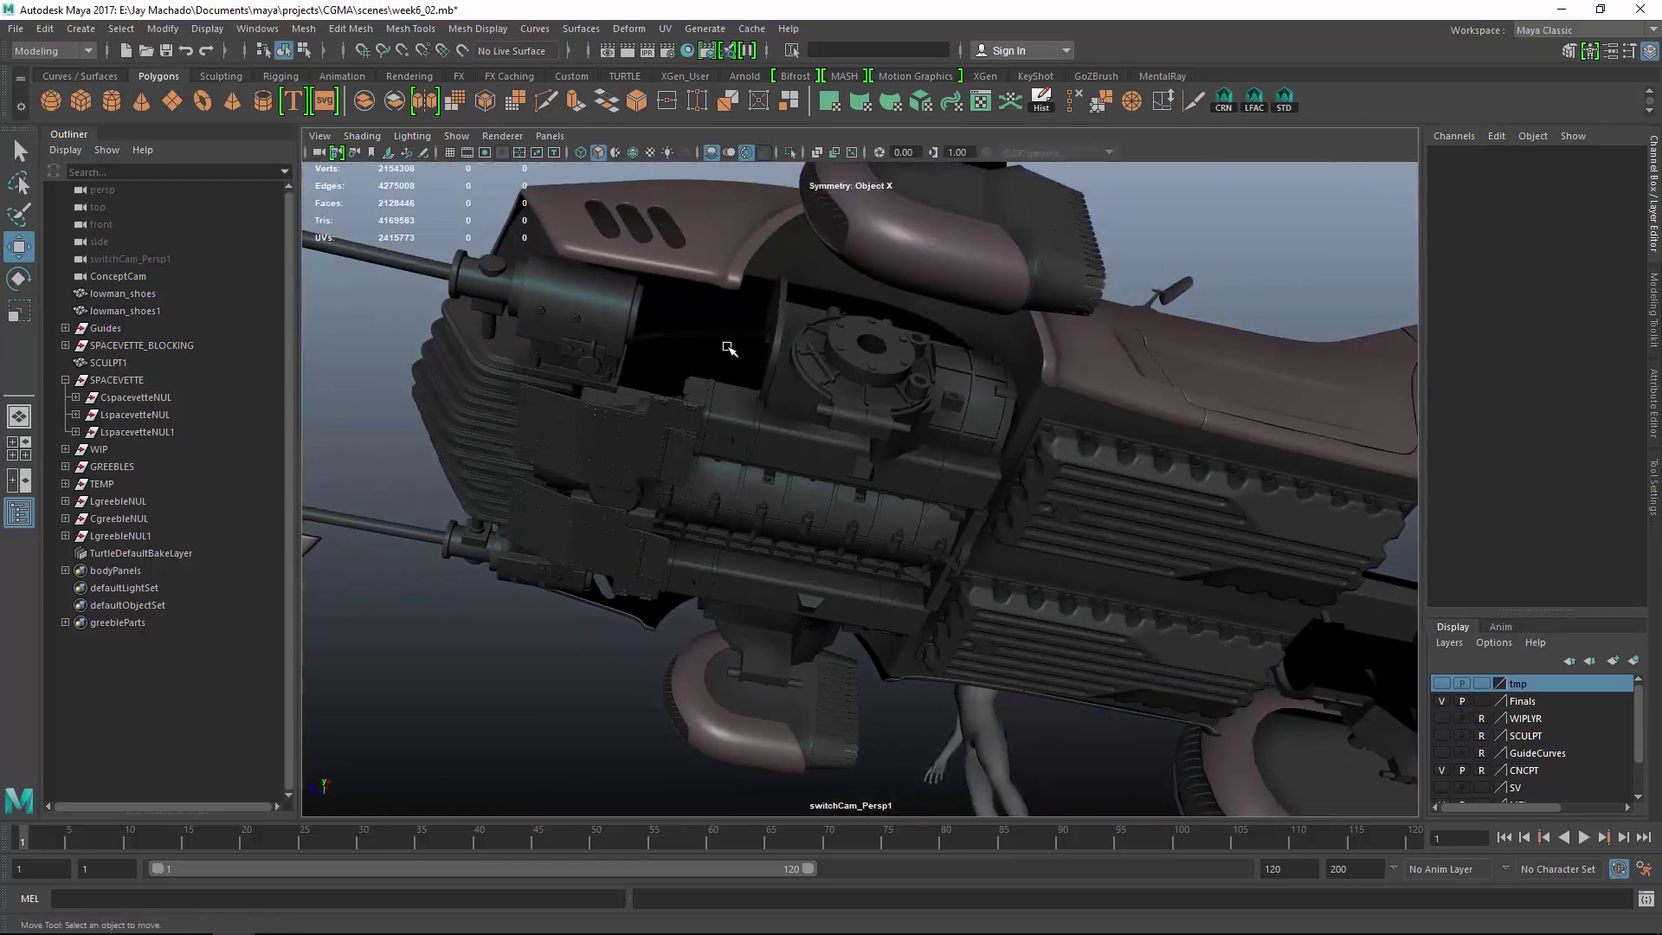
Browse the greeble library for a part to fill the empty gap beside the engine.
{"action": "left_click_drag", "start_coordinate": [729, 349], "coordinate": [782, 542], "text": "alt"}
{"action": "middle_click_drag", "start_coordinate": [782, 542], "coordinate": [597, 407], "text": "alt"}
{"action": "right_click_drag", "start_coordinate": [597, 407], "coordinate": [758, 417], "text": "alt"}
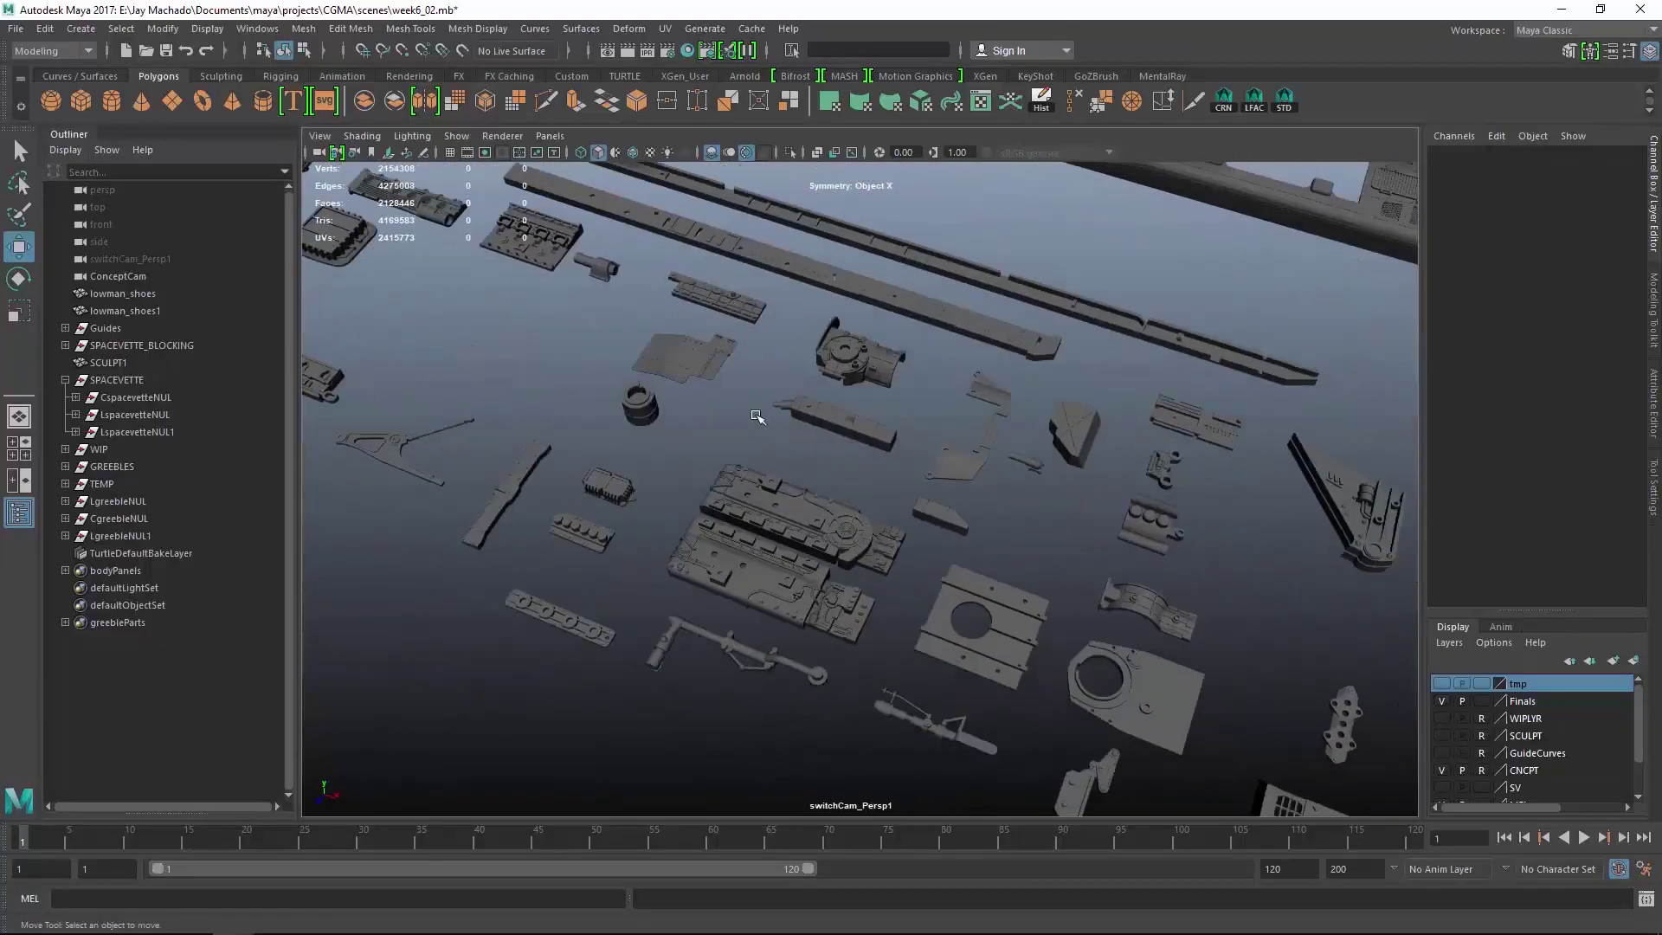
{"action": "middle_click_drag", "start_coordinate": [872, 485], "coordinate": [739, 403], "text": "alt"}
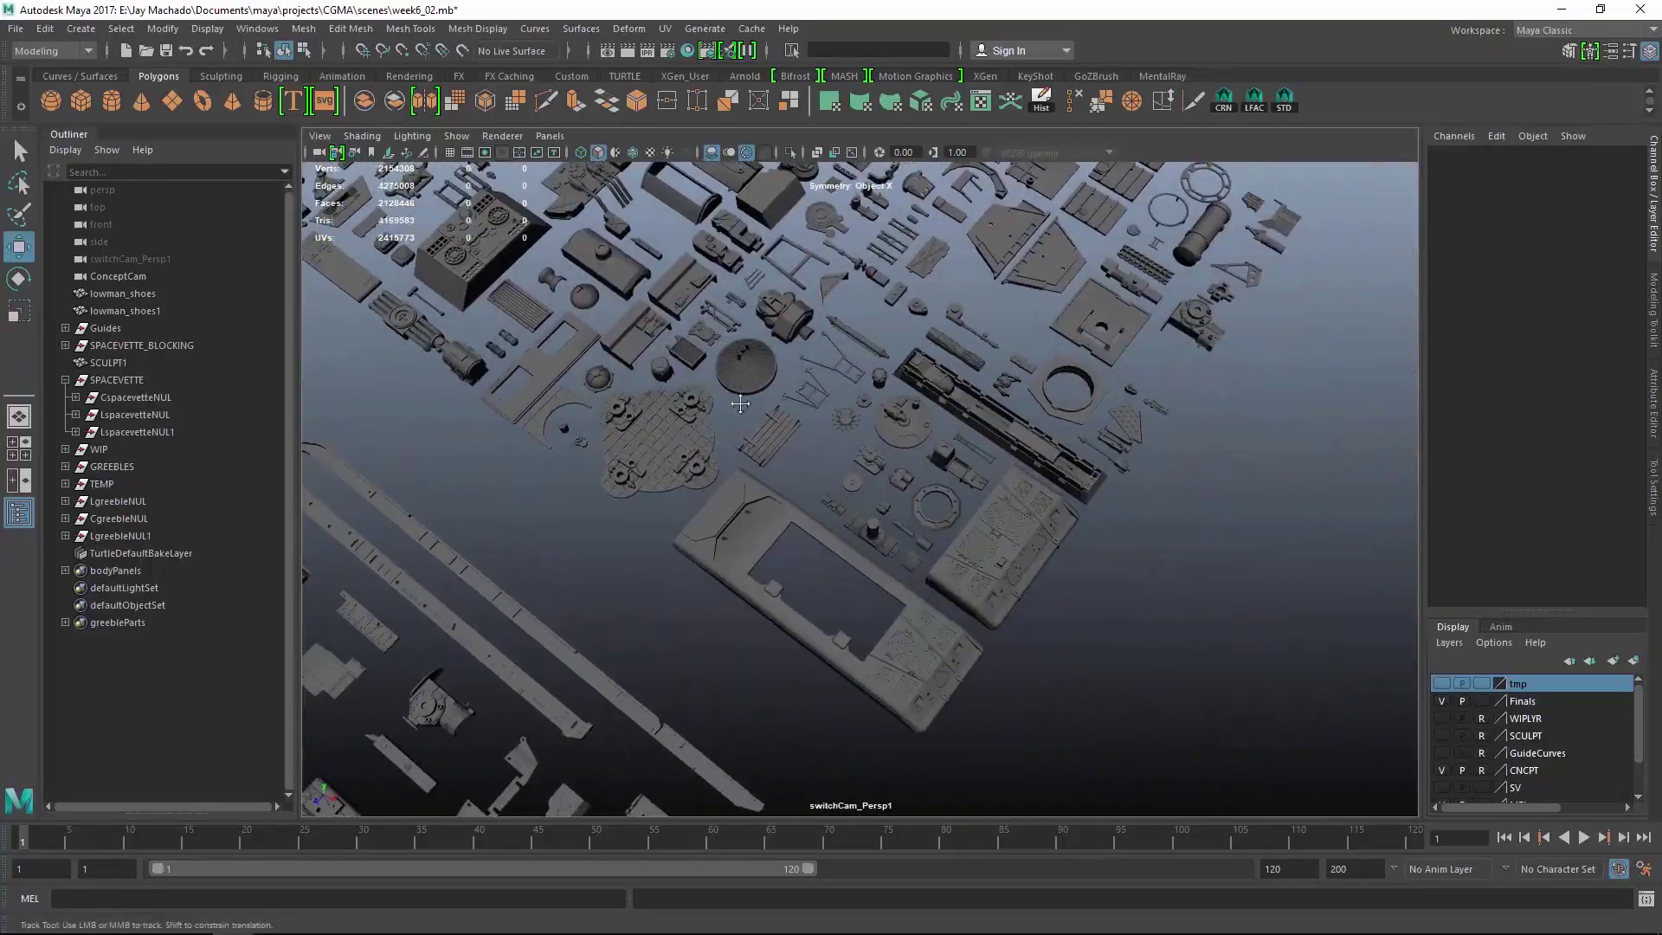
{"action": "left_click_drag", "start_coordinate": [740, 404], "coordinate": [1099, 452], "text": "alt"}
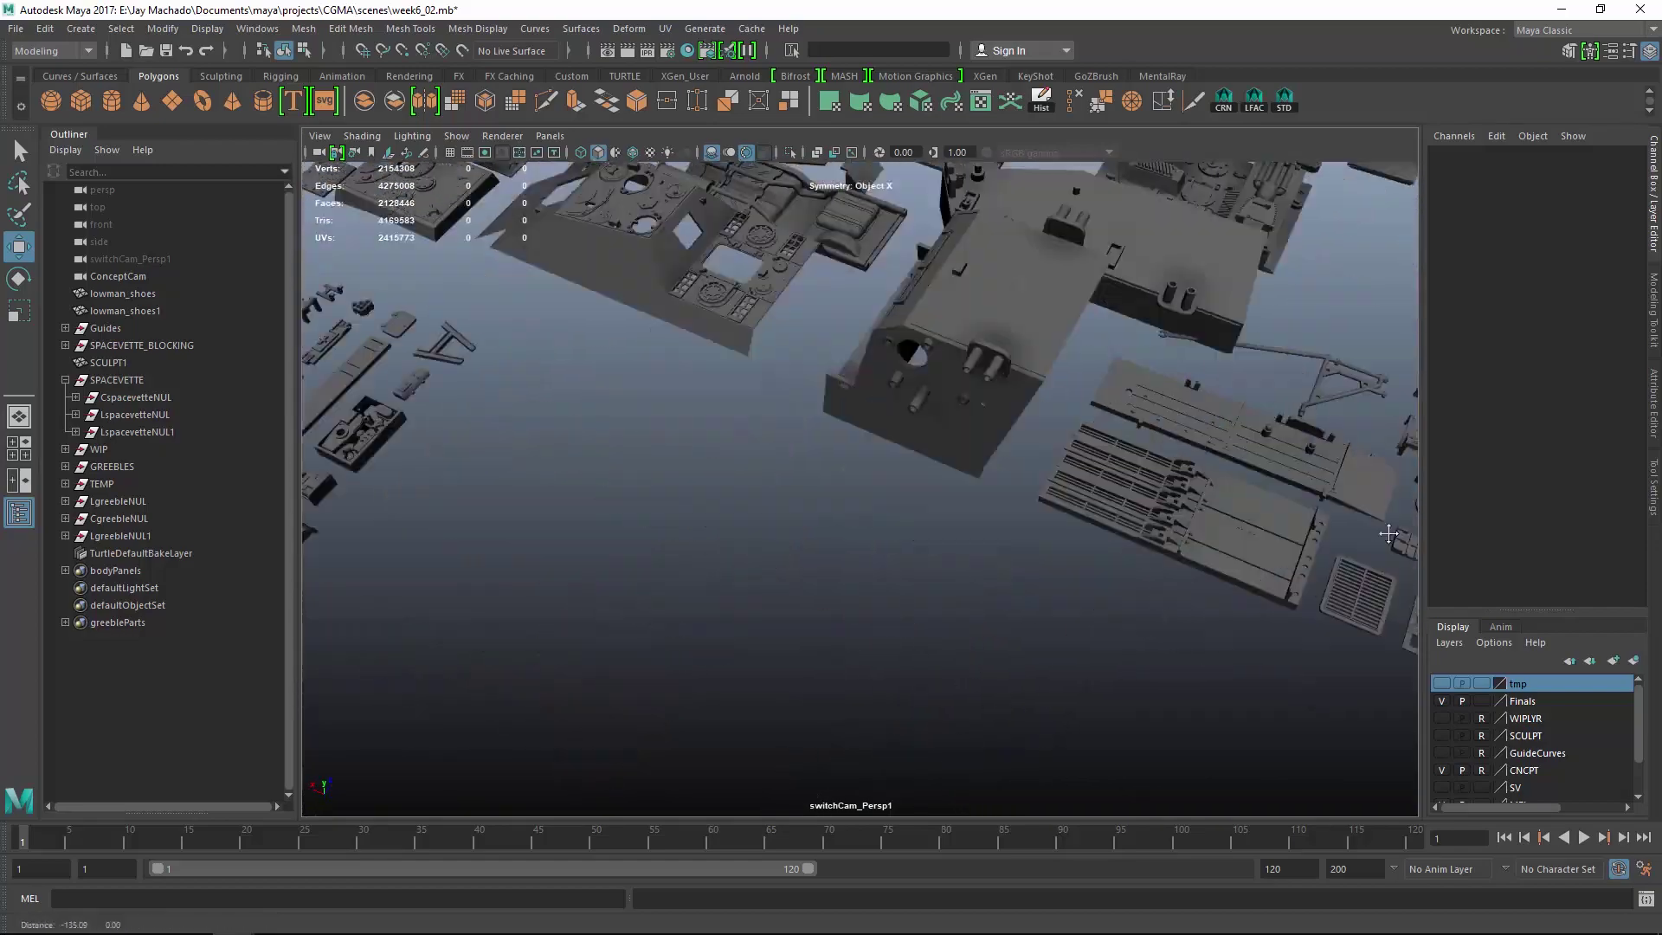
{"action": "middle_click_drag", "start_coordinate": [1388, 533], "coordinate": [868, 493], "text": "alt"}
{"action": "left_click_drag", "start_coordinate": [868, 493], "coordinate": [949, 459], "text": "alt"}
{"action": "middle_click_drag", "start_coordinate": [949, 460], "coordinate": [947, 345], "text": "alt"}
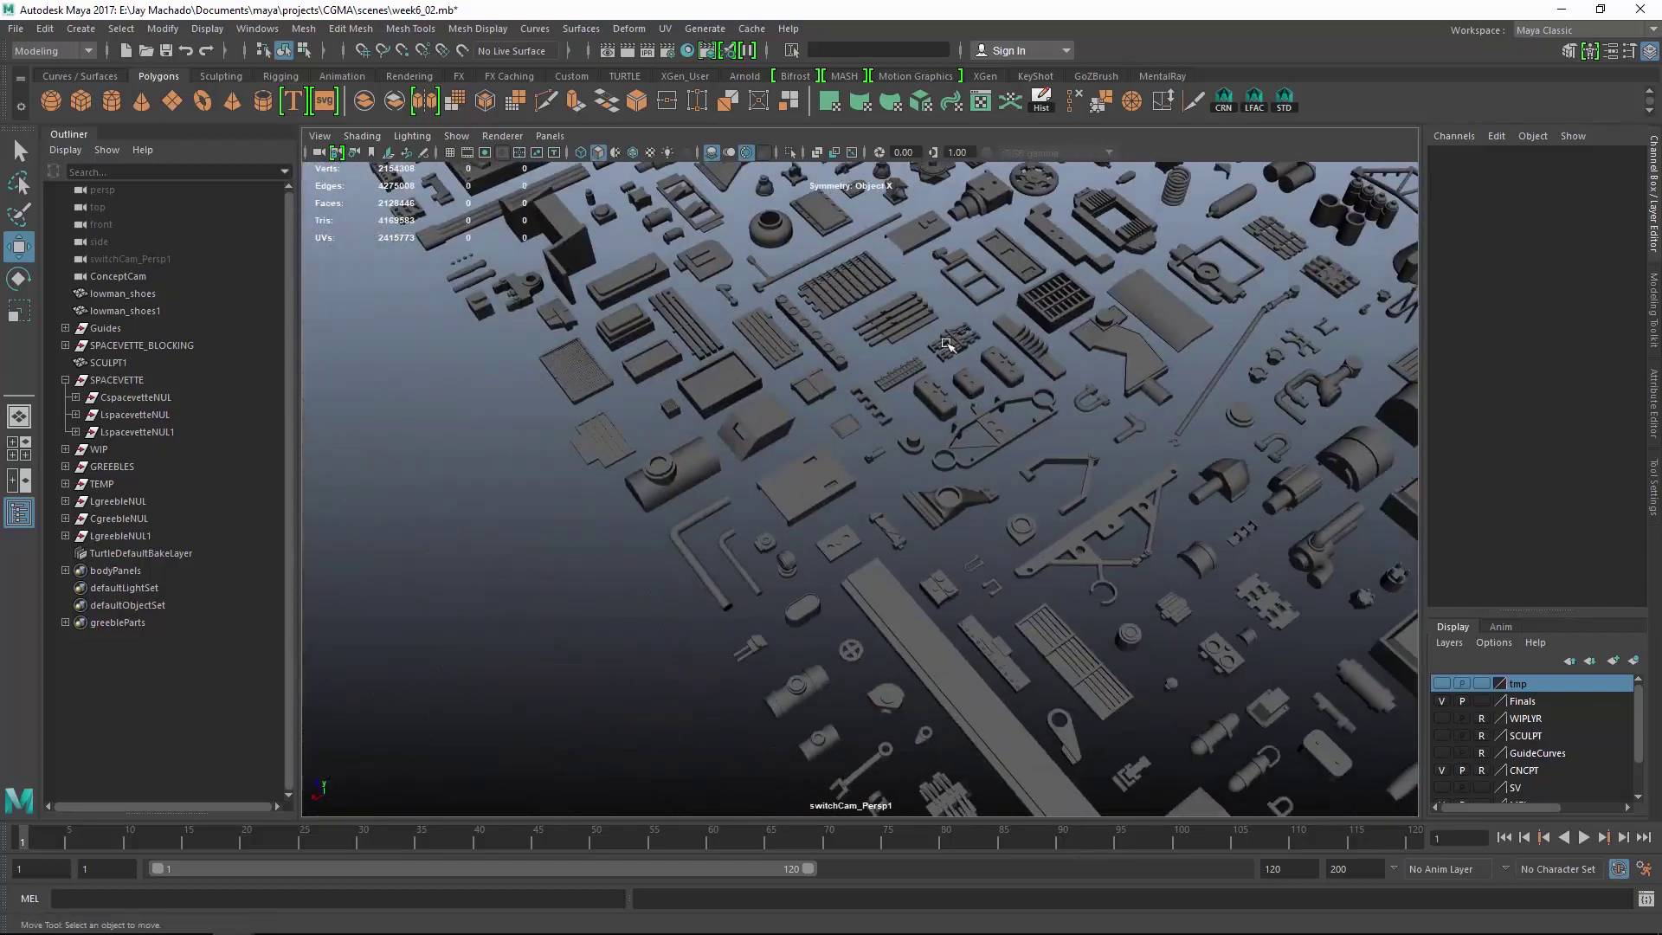
{"action": "middle_click_drag", "start_coordinate": [758, 387], "coordinate": [831, 391], "text": "alt"}
{"action": "left_click_drag", "start_coordinate": [831, 391], "coordinate": [1039, 430], "text": "alt"}
{"action": "middle_click_drag", "start_coordinate": [1038, 430], "coordinate": [858, 230], "text": "alt"}
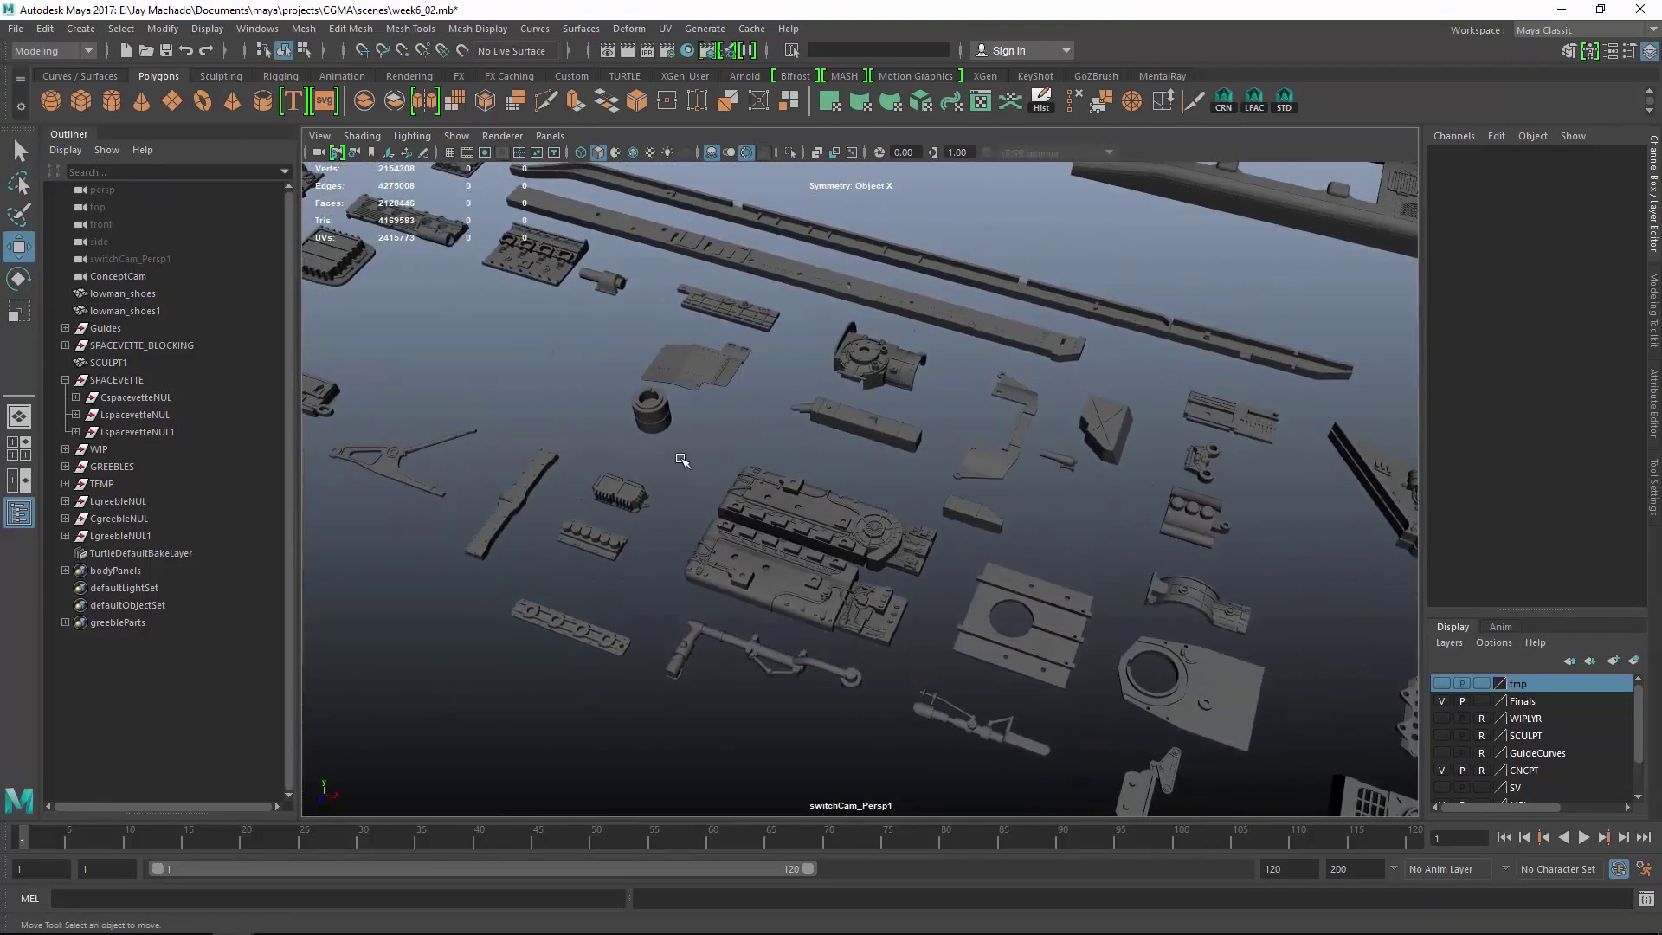
Duplicate the cylindrical M23Mclaren greeble, unparent the copy and move it into the side gap at about X 67.172, Y -8.131, Z 212.823.
{"action": "left_click", "coordinate": [865, 489]}
{"action": "left_click_drag", "start_coordinate": [866, 490], "coordinate": [741, 555], "text": "alt"}
{"action": "key", "text": "shift+p"}
{"action": "right_click_drag", "start_coordinate": [741, 554], "coordinate": [942, 608], "text": "alt"}
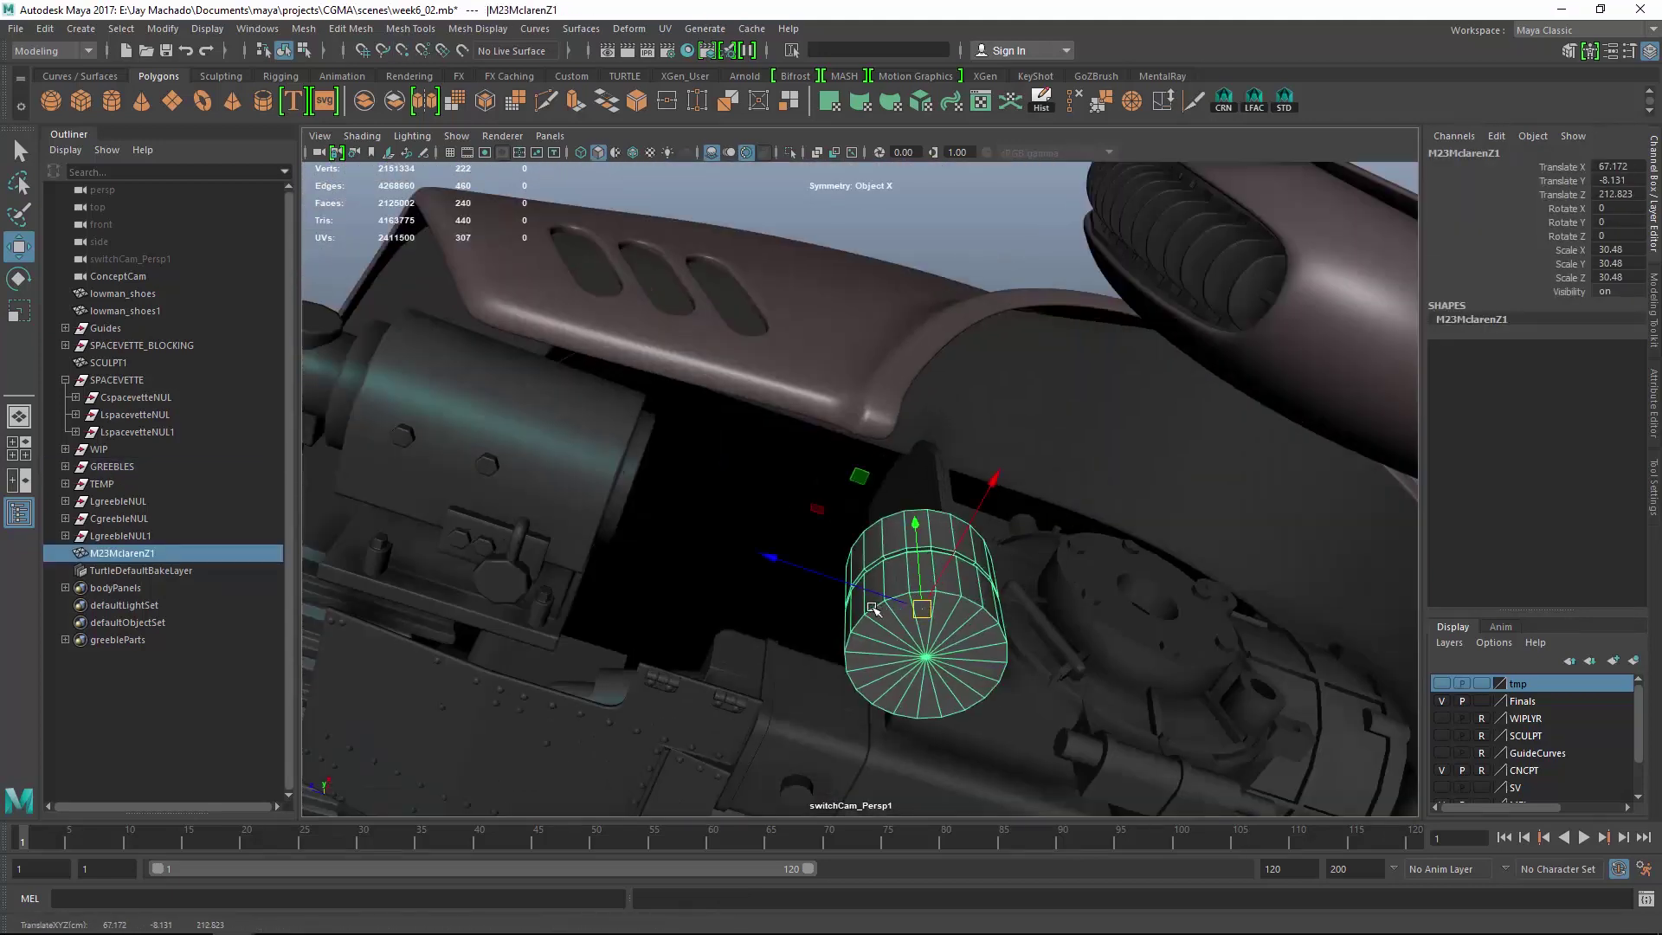
Rotate the cylindrical M23Mclaren greeble to 90° X and -90° Z.
{"action": "key", "text": "e"}
{"action": "left_click_drag", "start_coordinate": [872, 608], "coordinate": [1526, 426]}
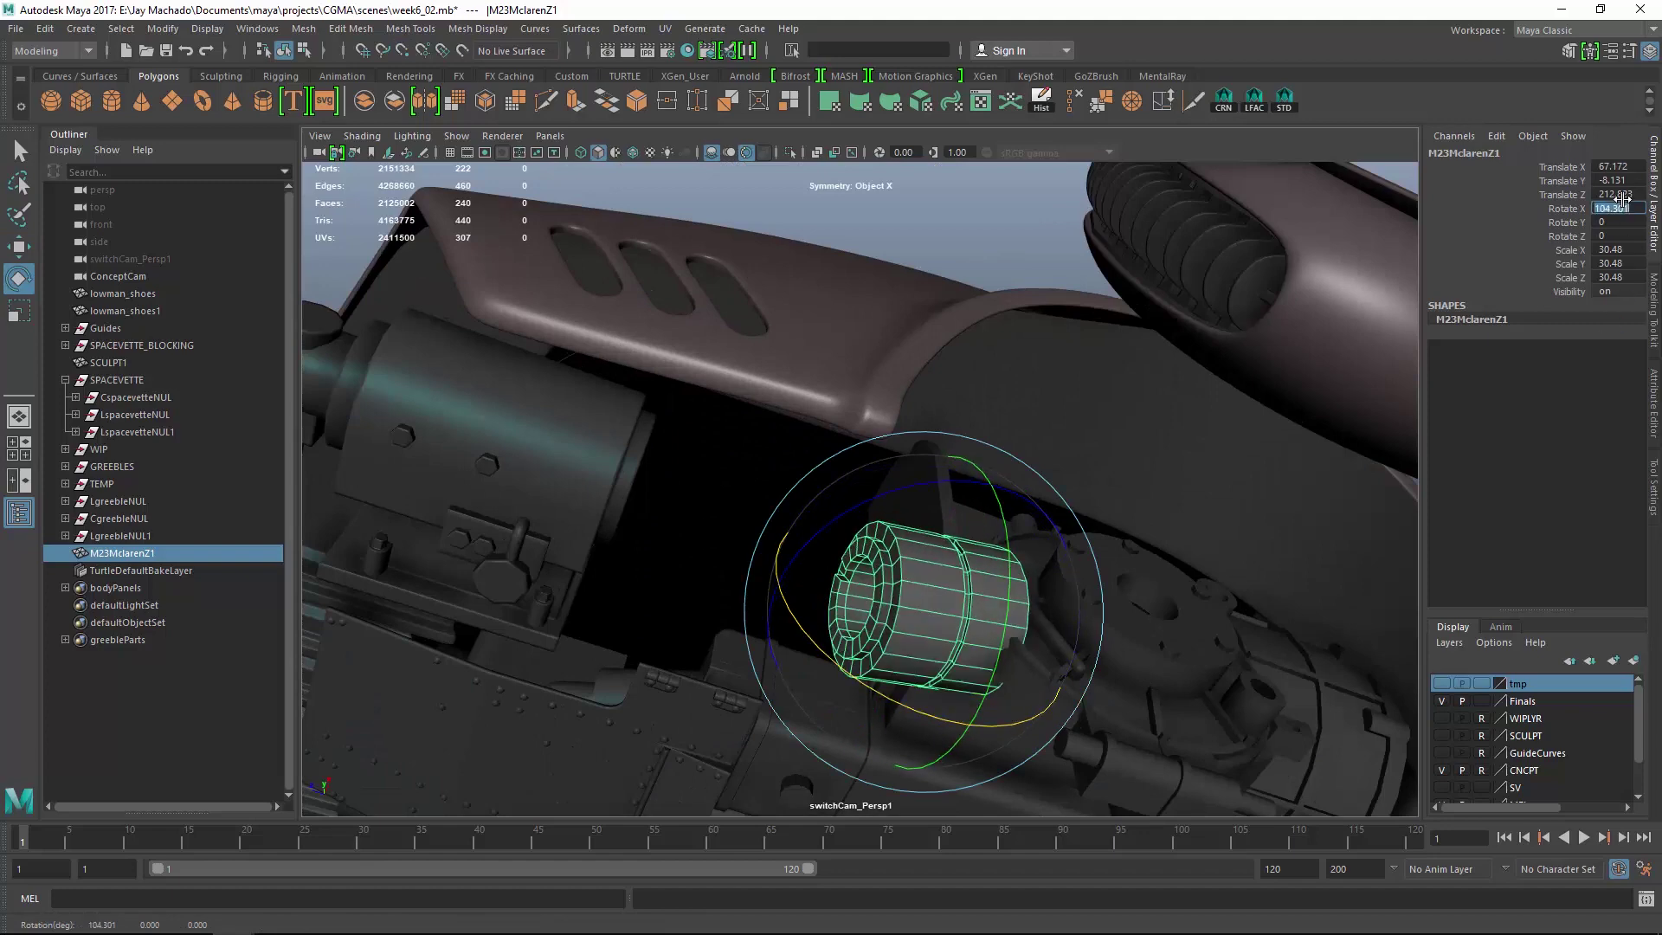
{"action": "key", "text": "Return"}
{"action": "left_click_drag", "start_coordinate": [983, 472], "coordinate": [977, 659]}
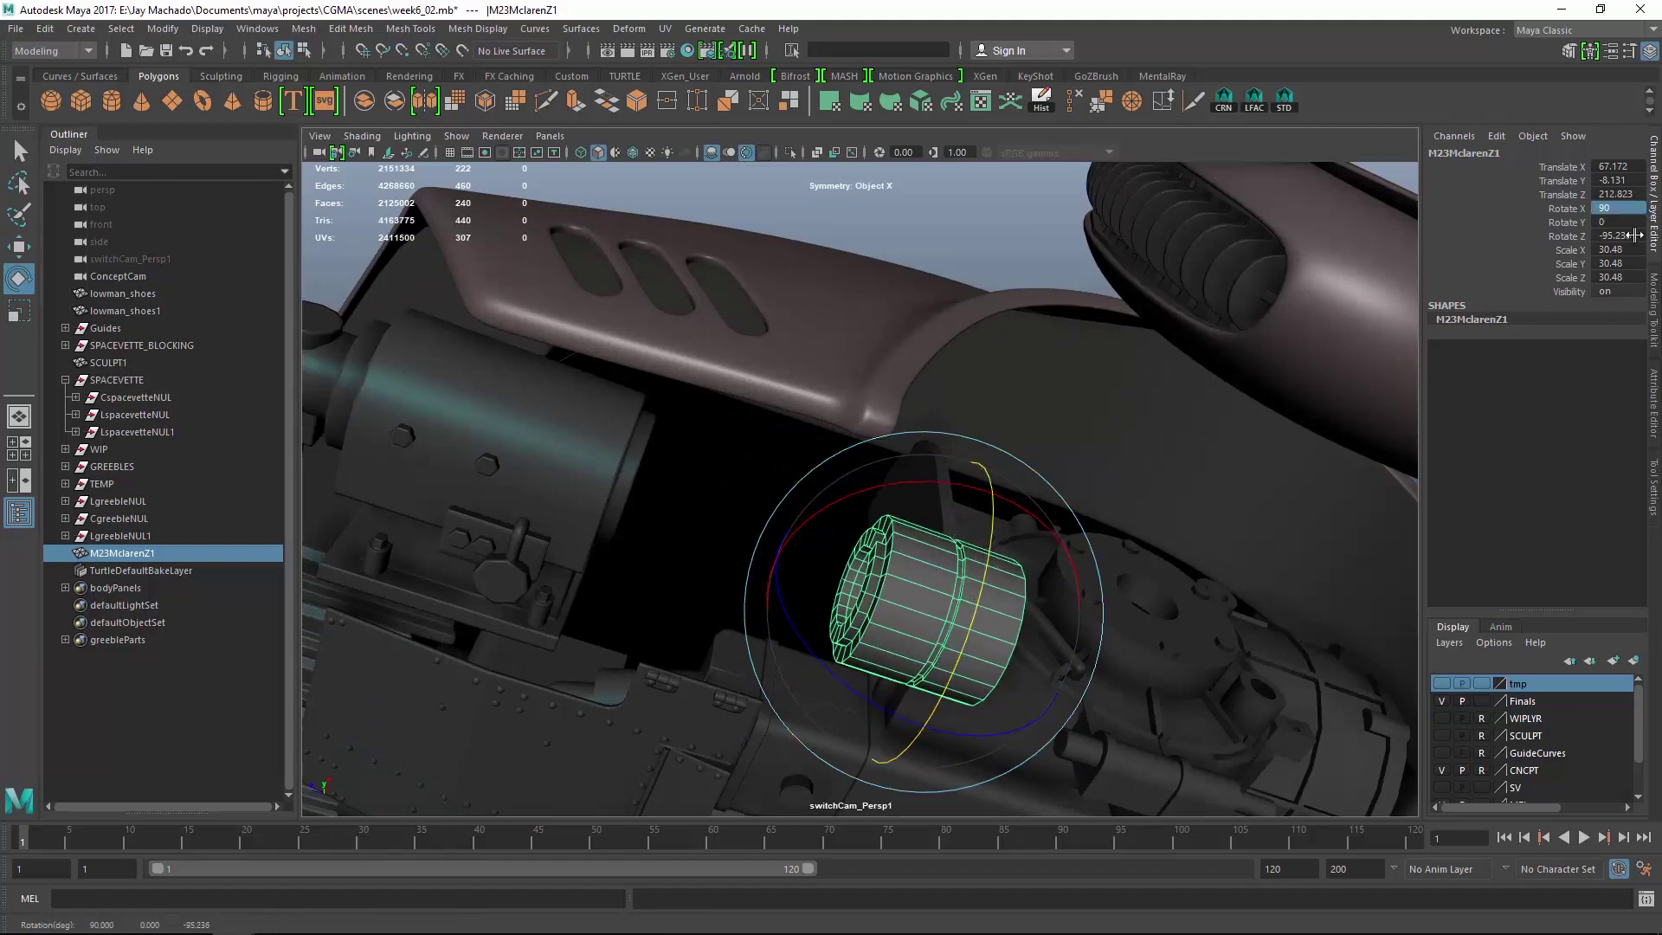
{"action": "left_click_drag", "start_coordinate": [1289, 424], "coordinate": [1198, 519], "text": "alt"}
{"action": "key", "text": "f"}
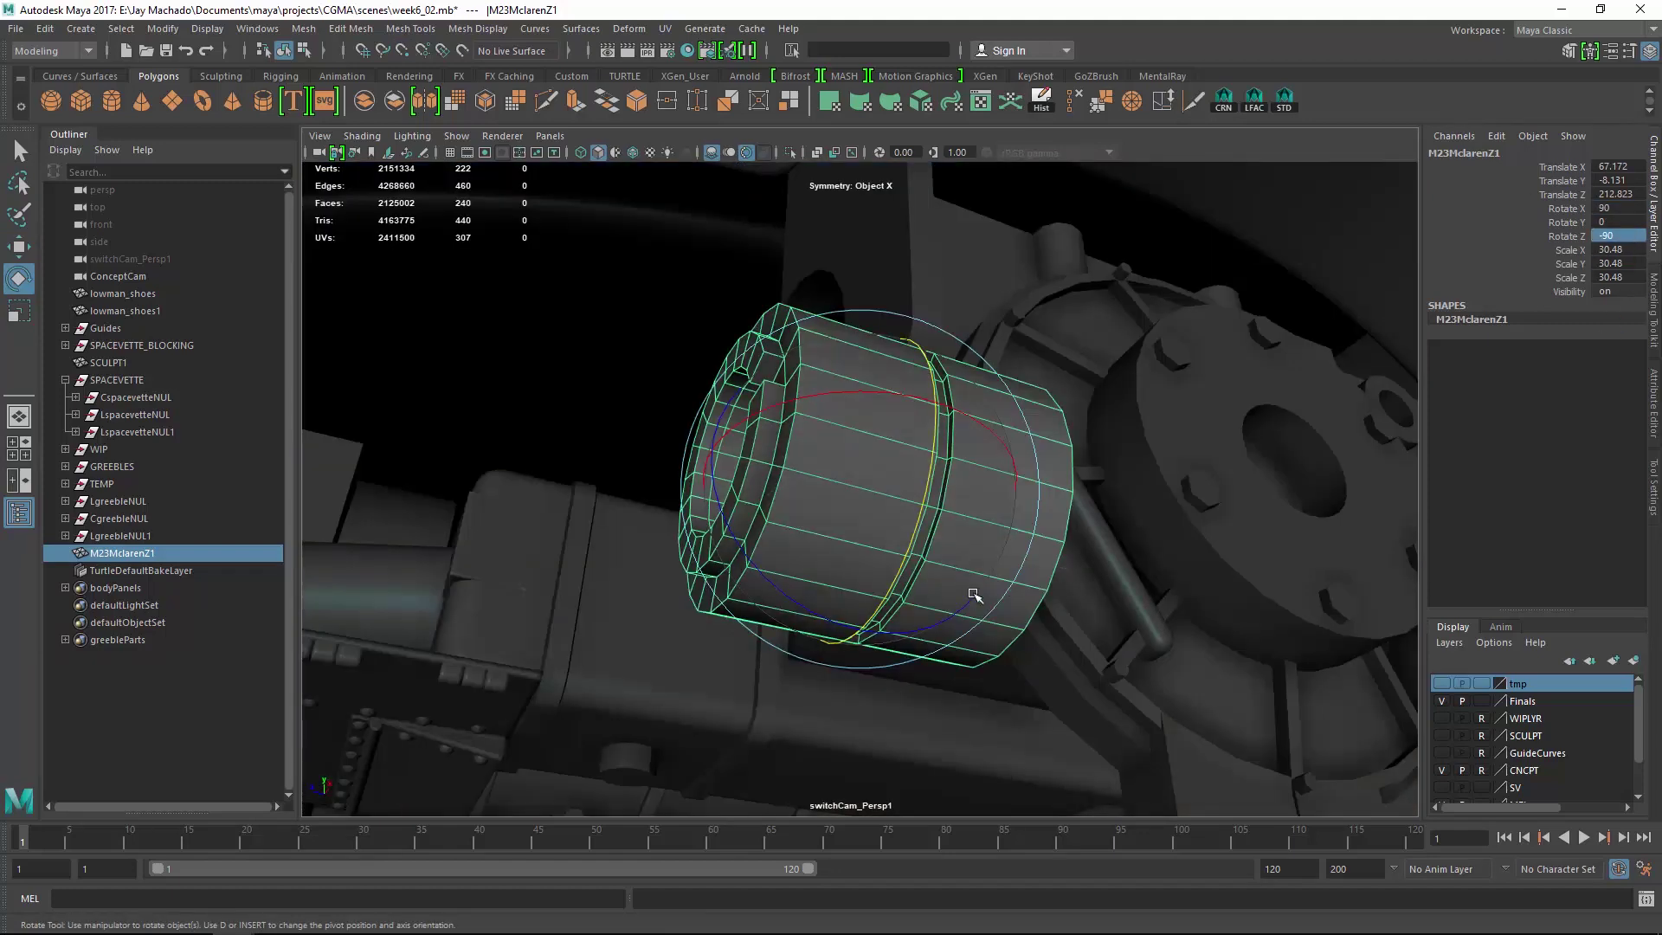
Assign the existing greebleMat material to the cylindrical M23Mclaren greeble.
{"action": "left_click_drag", "start_coordinate": [975, 593], "coordinate": [1010, 491], "text": "alt"}
{"action": "right_click_drag", "start_coordinate": [1011, 491], "coordinate": [1116, 868]}
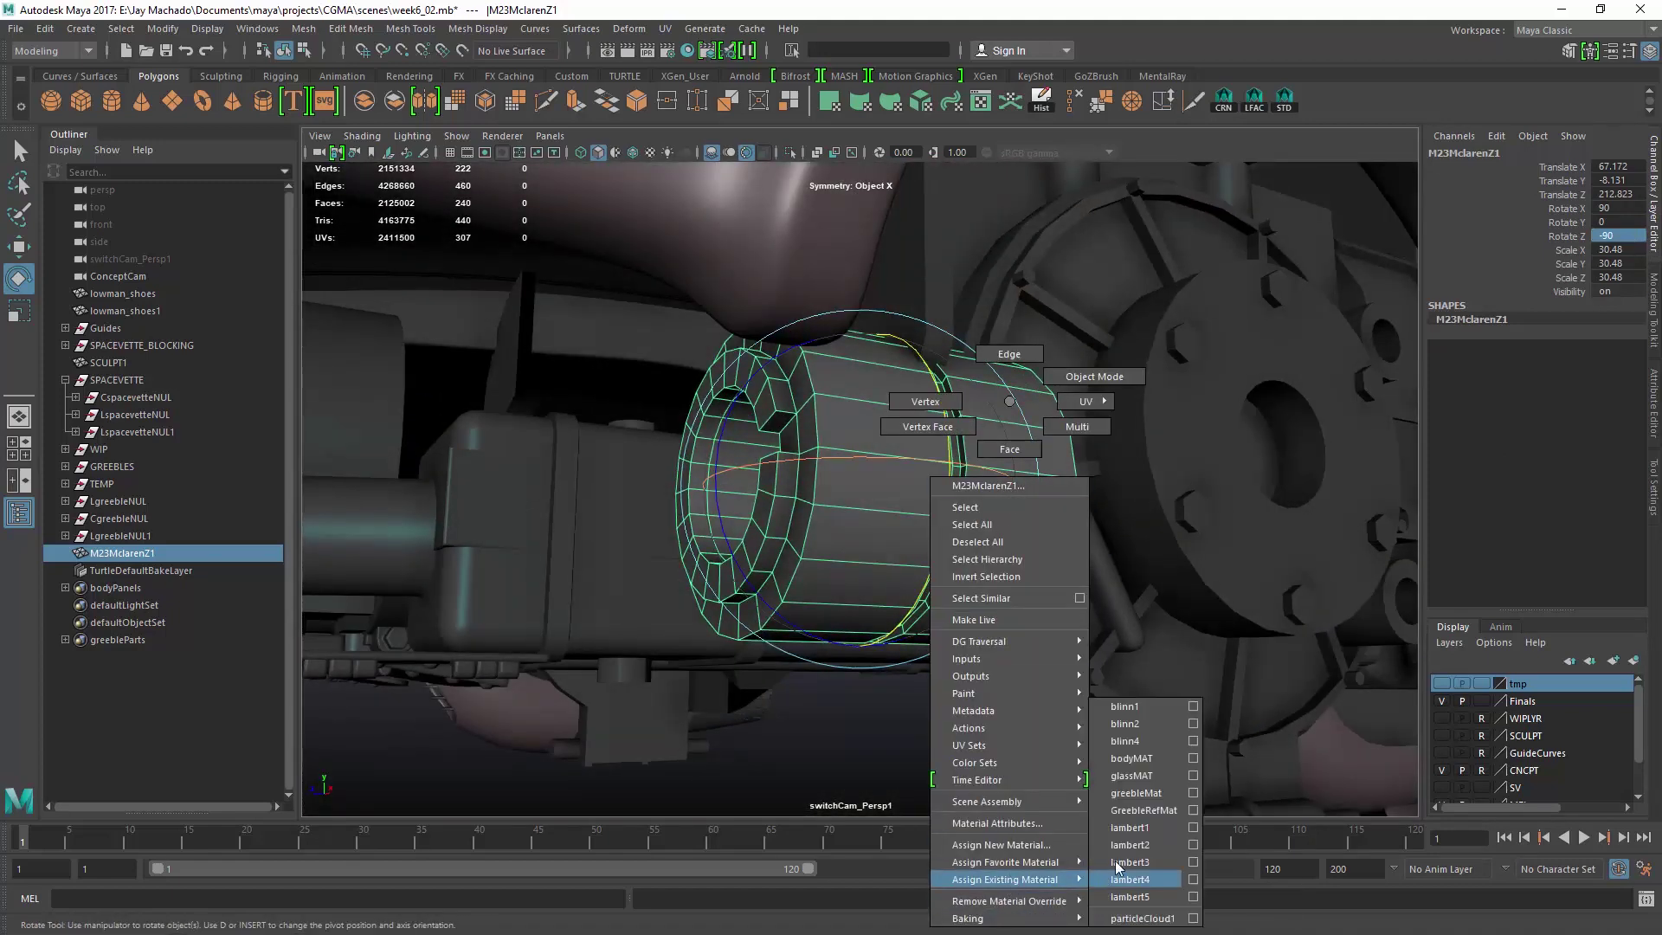
{"action": "right_click_drag", "start_coordinate": [1151, 798], "coordinate": [1140, 793]}
{"action": "mouse_move", "coordinate": [909, 520]}
{"action": "left_mouse_down", "text": "alt"}
{"action": "mouse_move", "coordinate": [808, 600]}
{"action": "mouse_move", "coordinate": [831, 412]}
{"action": "mouse_move", "coordinate": [917, 548]}
{"action": "left_mouse_up", "text": "alt"}
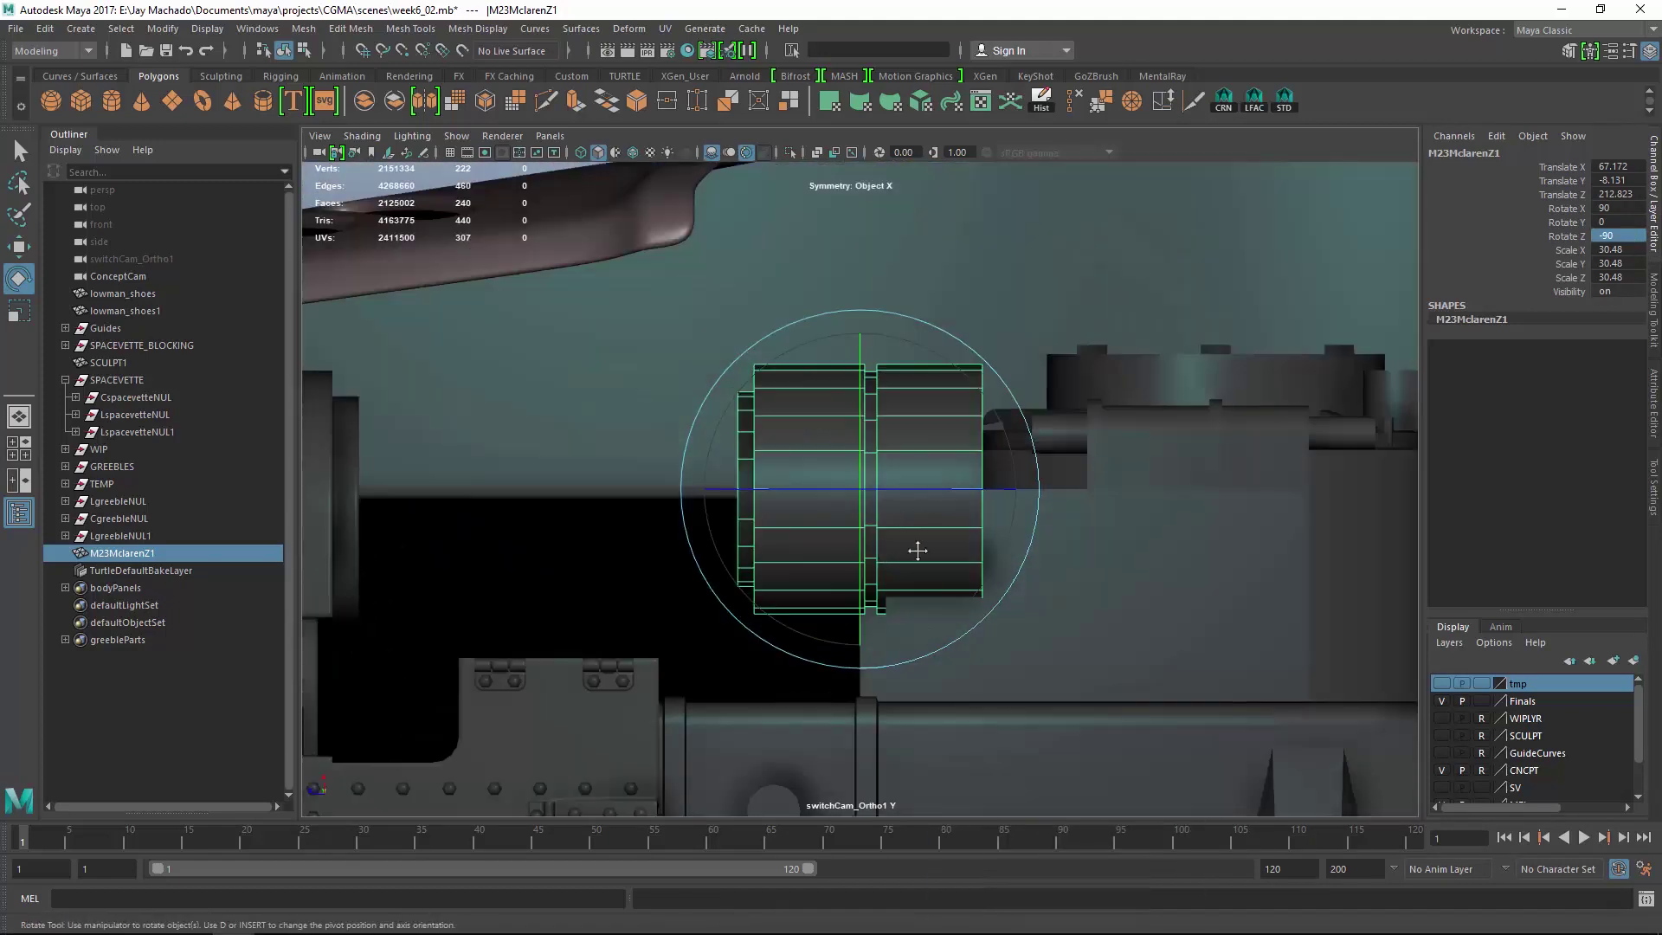
Scale the cylindrical greeble to 40.676 and fit it between the side housings at about X 65.698, Z 227.792.
{"action": "middle_click_drag", "start_coordinate": [917, 549], "coordinate": [813, 504], "text": "alt"}
{"action": "key", "text": "w"}
{"action": "left_click_drag", "start_coordinate": [749, 499], "coordinate": [880, 487]}
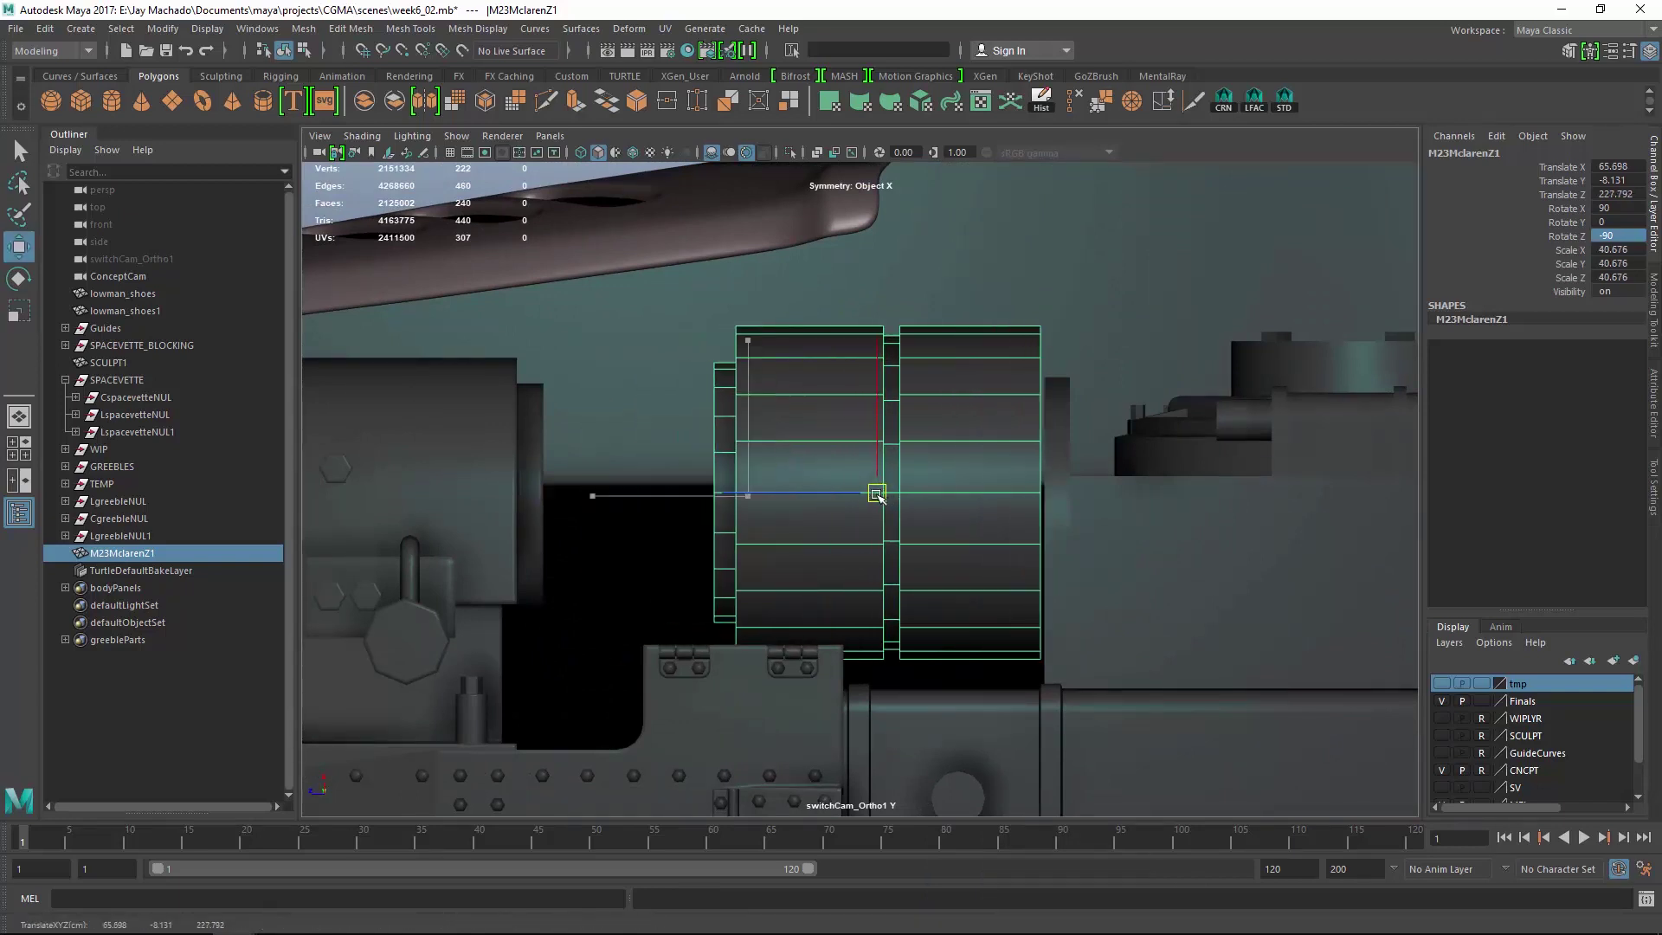
Undo the cylindrical greeble's last enlargement and duplicate it end to end to fill the gap between the side housings.
{"action": "key", "text": "ctrl+z"}
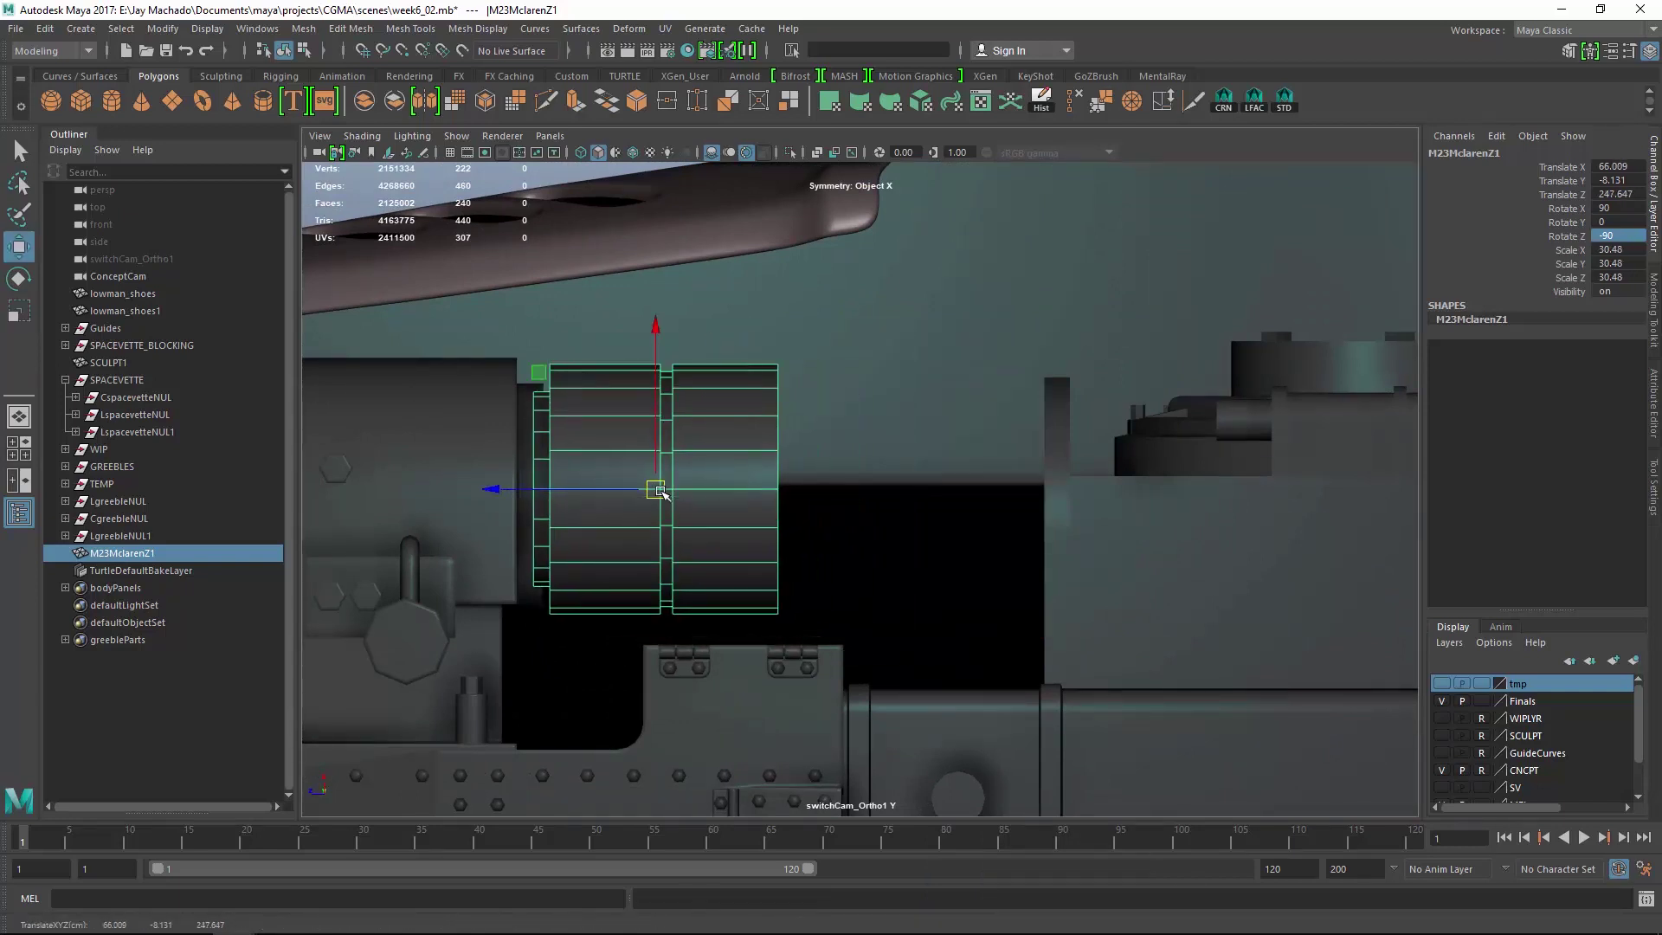
{"action": "key", "text": "ctrl+d"}
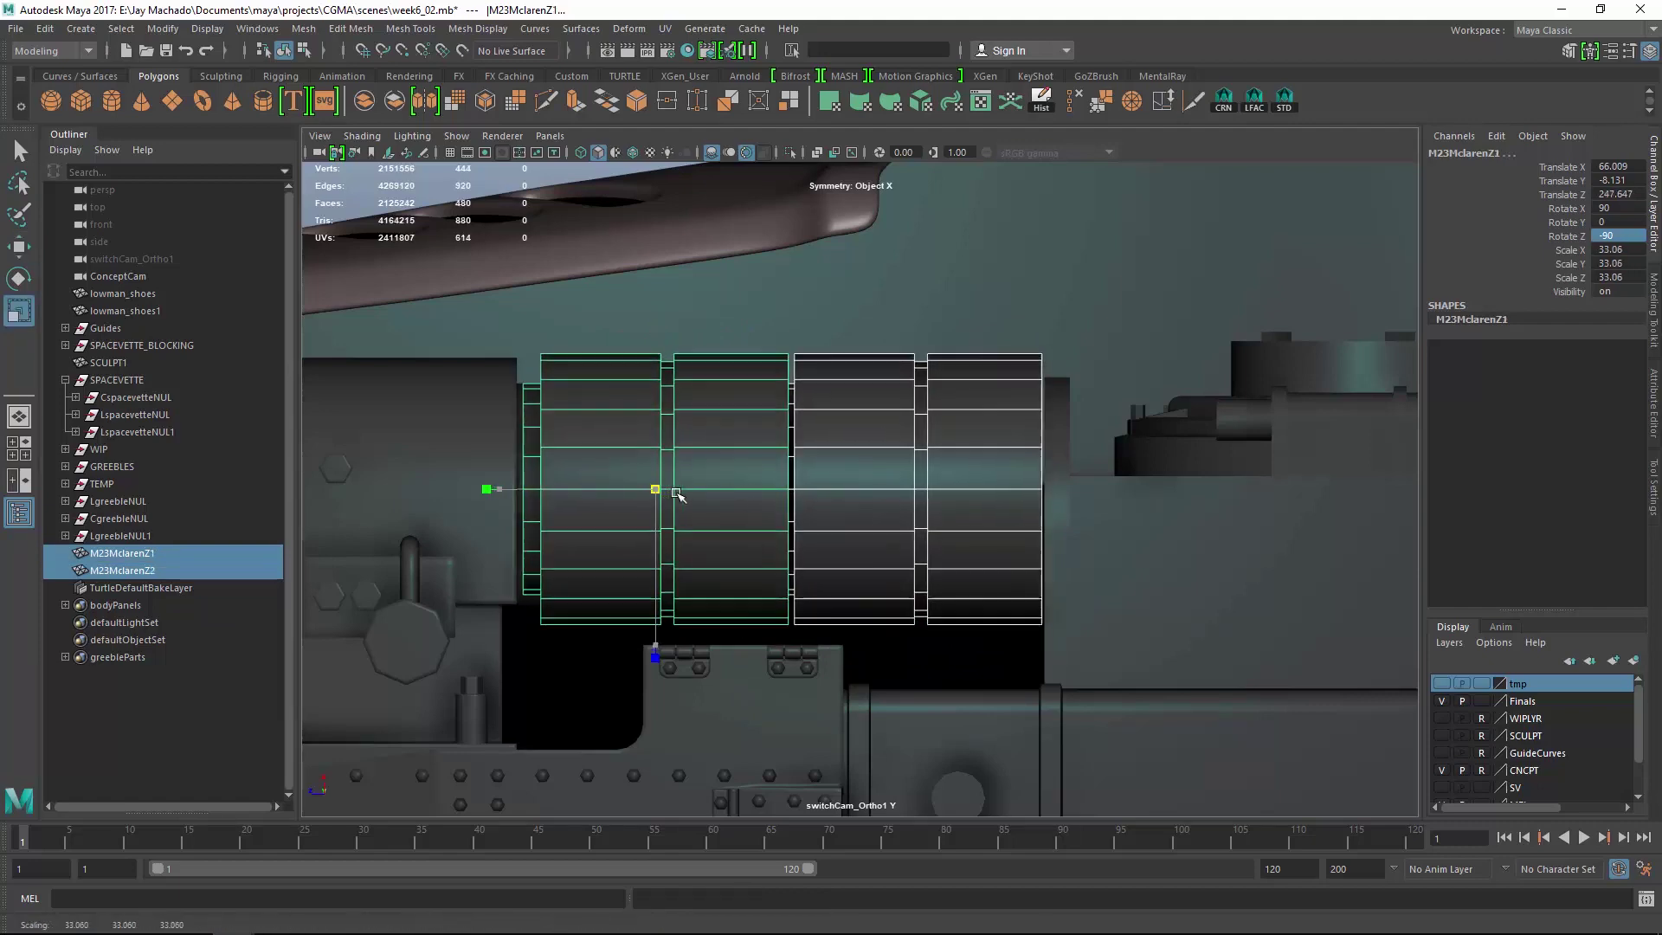
Scale both cylindrical greebles to 32.691 and raise them in line with the housing at about X 65.279, Y 2.213.
{"action": "left_click_drag", "start_coordinate": [675, 495], "coordinate": [983, 589], "text": "alt"}
{"action": "key", "text": "o"}
{"action": "key", "text": "4"}
{"action": "middle_click_drag", "start_coordinate": [978, 567], "coordinate": [947, 644], "text": "alt"}
{"action": "middle_click_drag", "start_coordinate": [826, 604], "coordinate": [789, 690], "text": "alt"}
{"action": "key", "text": "w"}
{"action": "left_click_drag", "start_coordinate": [791, 660], "coordinate": [813, 375]}
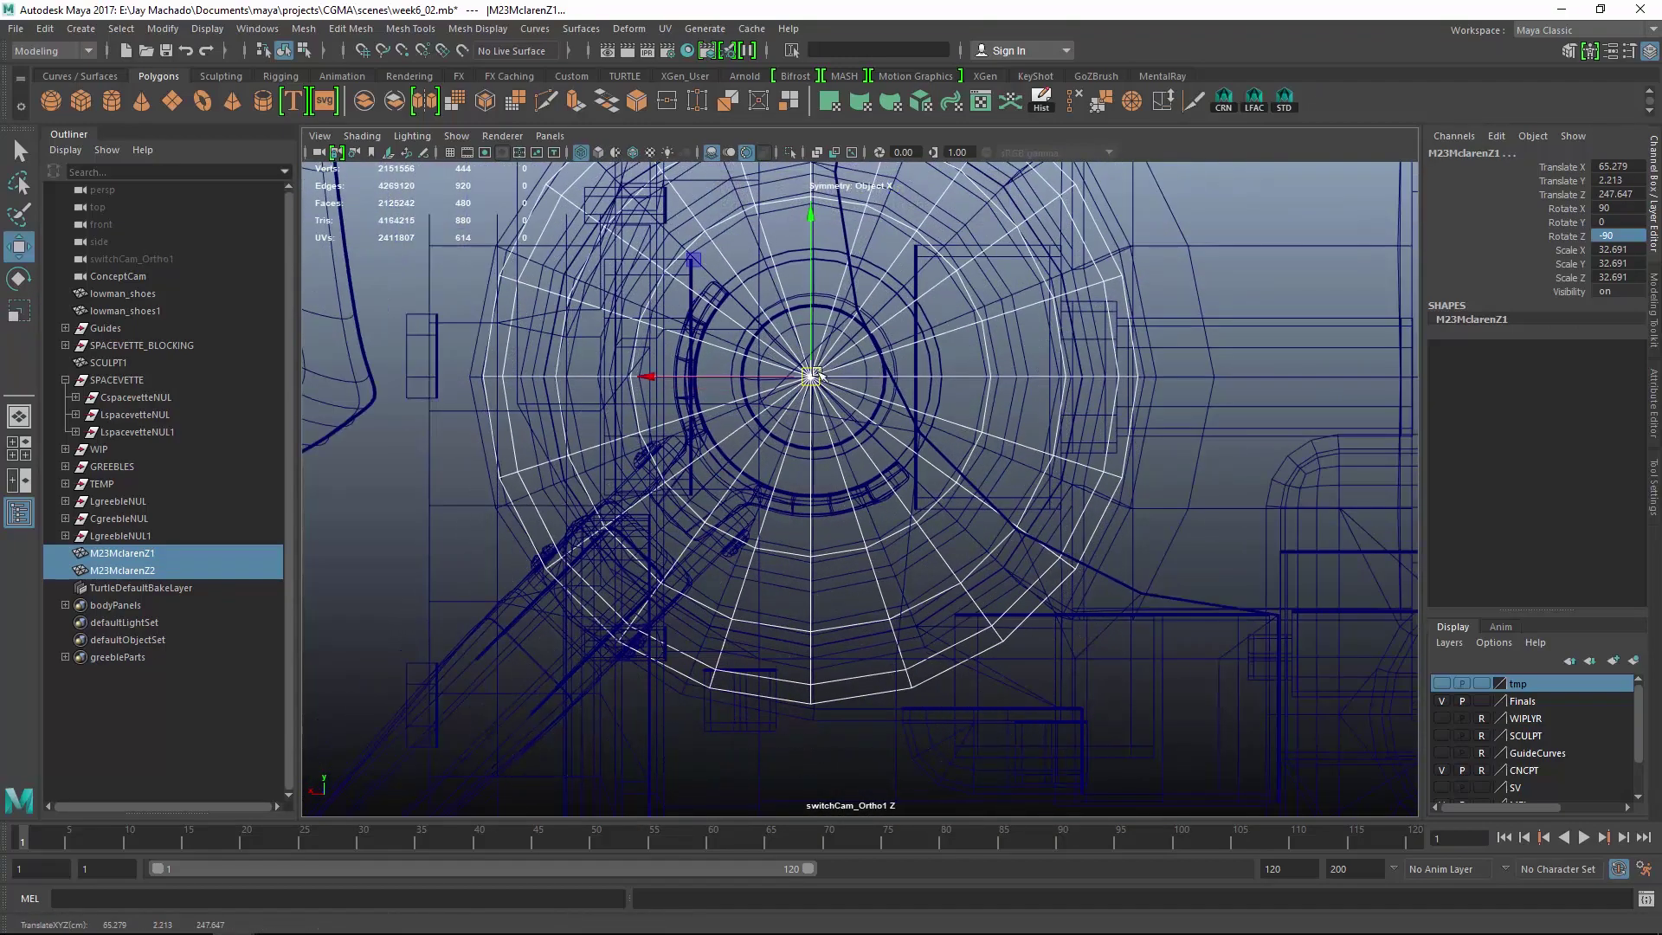
{"action": "key", "text": "o"}
{"action": "key", "text": "5"}
{"action": "right_click_drag", "start_coordinate": [1044, 520], "coordinate": [594, 402], "text": "alt"}
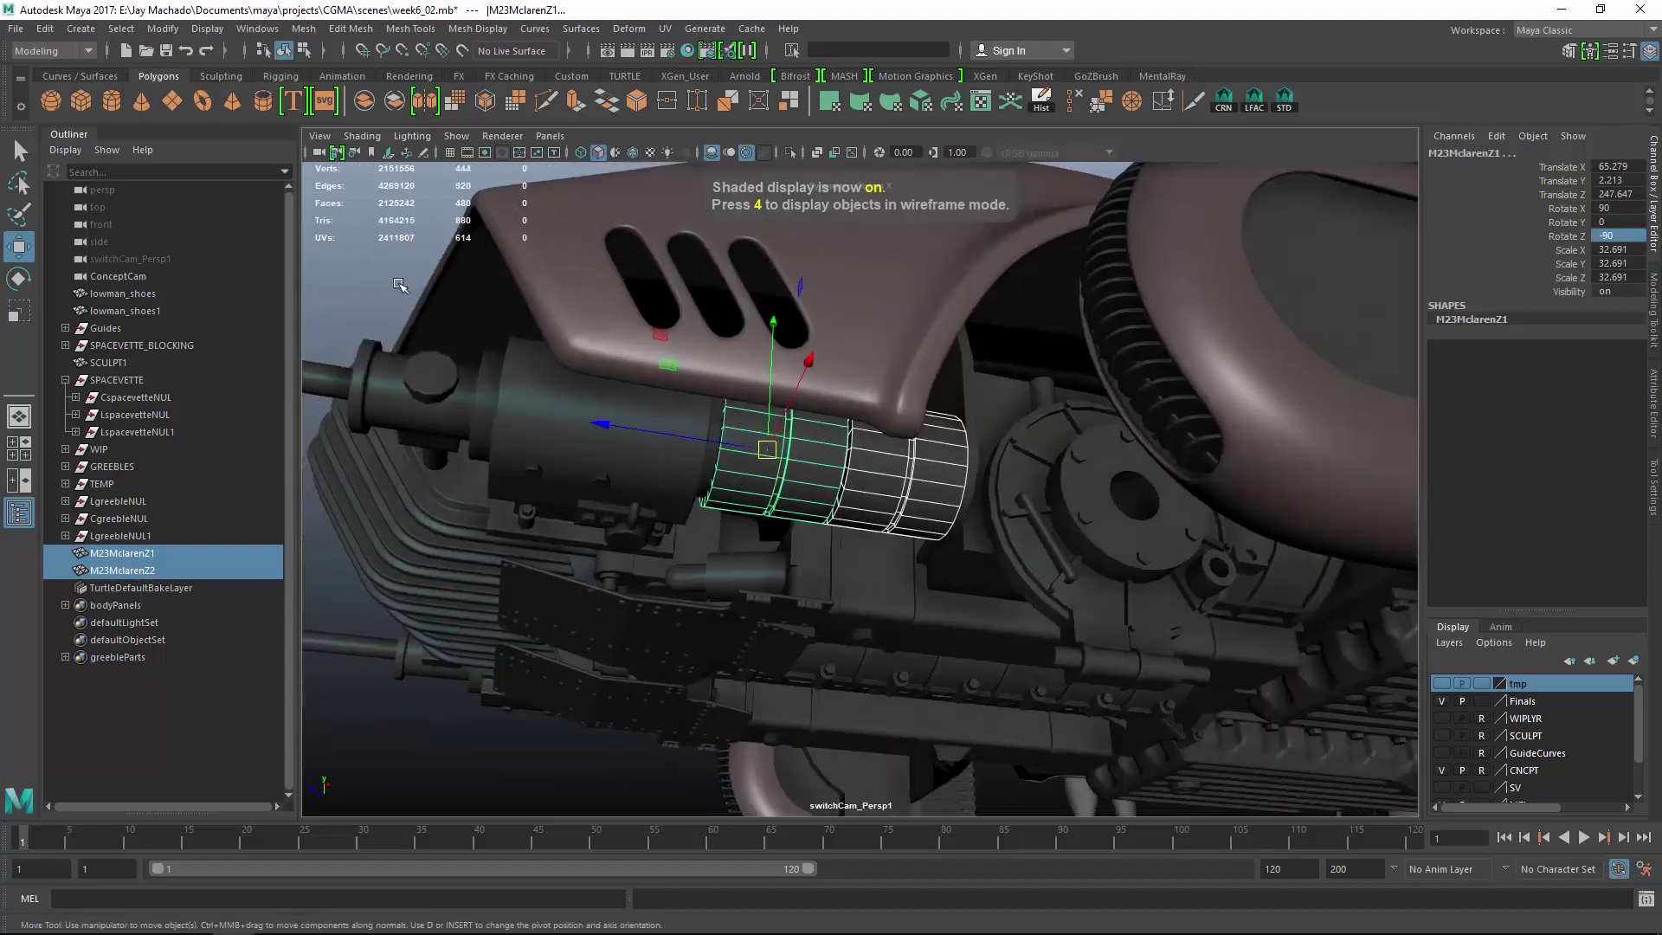
Duplicate the LotusJPSB panel from the greeble library, unparent the copy and start bringing it towards the car.
{"action": "left_click", "coordinate": [594, 401]}
{"action": "left_click_drag", "start_coordinate": [594, 401], "coordinate": [810, 415], "text": "alt"}
{"action": "right_click_drag", "start_coordinate": [810, 415], "coordinate": [1079, 509], "text": "alt"}
{"action": "left_click_drag", "start_coordinate": [1079, 509], "coordinate": [941, 392], "text": "alt"}
{"action": "left_click", "coordinate": [944, 474]}
{"action": "right_click_drag", "start_coordinate": [997, 495], "coordinate": [920, 465], "text": "alt"}
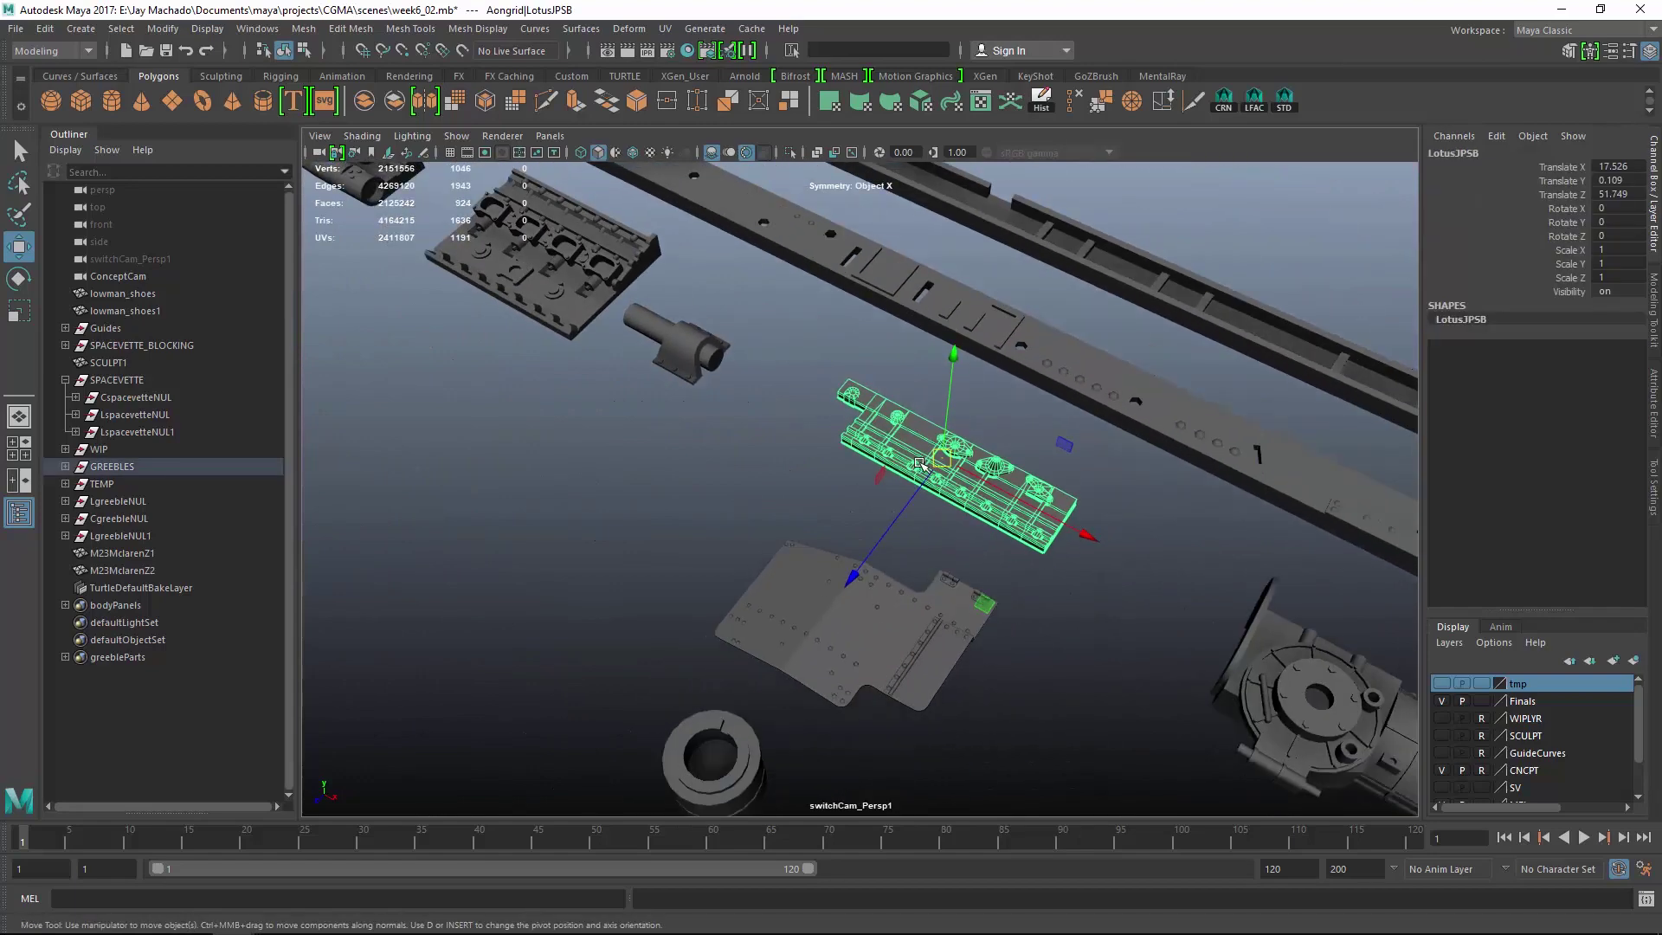
{"action": "left_click_drag", "start_coordinate": [953, 469], "coordinate": [402, 506]}
{"action": "middle_click_drag", "start_coordinate": [403, 506], "coordinate": [872, 501], "text": "alt"}
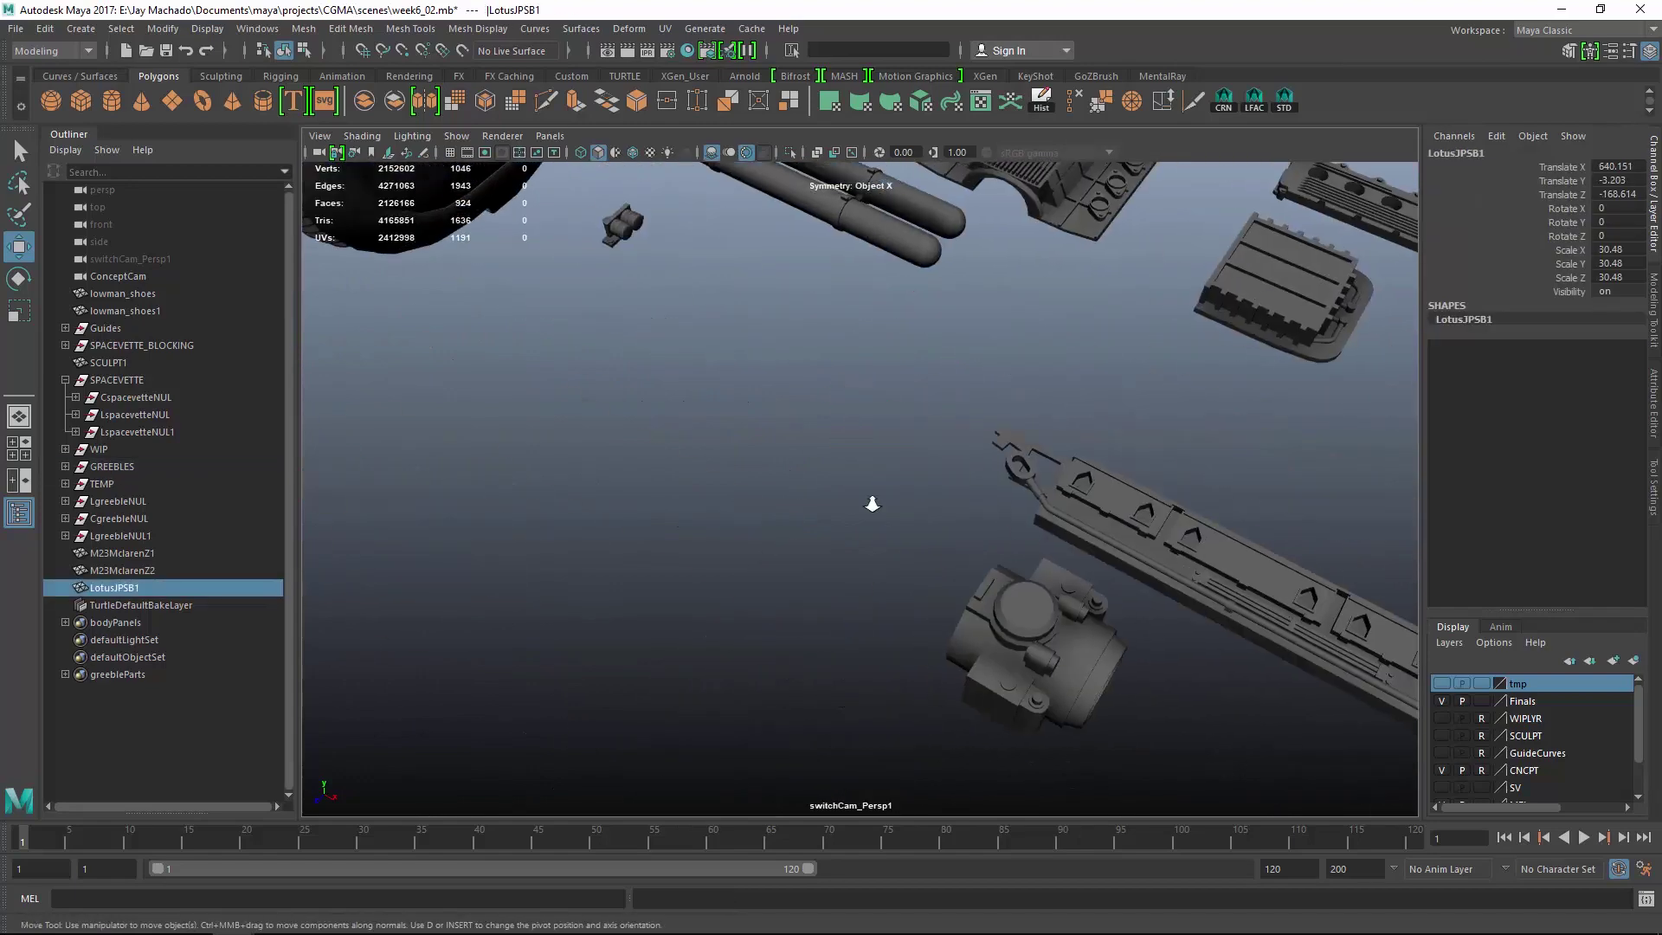
{"action": "right_click_drag", "start_coordinate": [872, 501], "coordinate": [744, 467], "text": "alt"}
Place the LotusJPSB copy beside the car at about X 158.64, Y -51.375, Z 242.426 and rotate it to 90° X and 90° Y.
{"action": "left_click_drag", "start_coordinate": [1175, 524], "coordinate": [417, 597]}
{"action": "middle_click_drag", "start_coordinate": [417, 597], "coordinate": [883, 557], "text": "alt"}
{"action": "left_click_drag", "start_coordinate": [882, 557], "coordinate": [952, 467], "text": "alt"}
{"action": "middle_click_drag", "start_coordinate": [952, 467], "coordinate": [957, 820], "text": "alt"}
{"action": "left_click_drag", "start_coordinate": [958, 791], "coordinate": [995, 645], "text": "alt"}
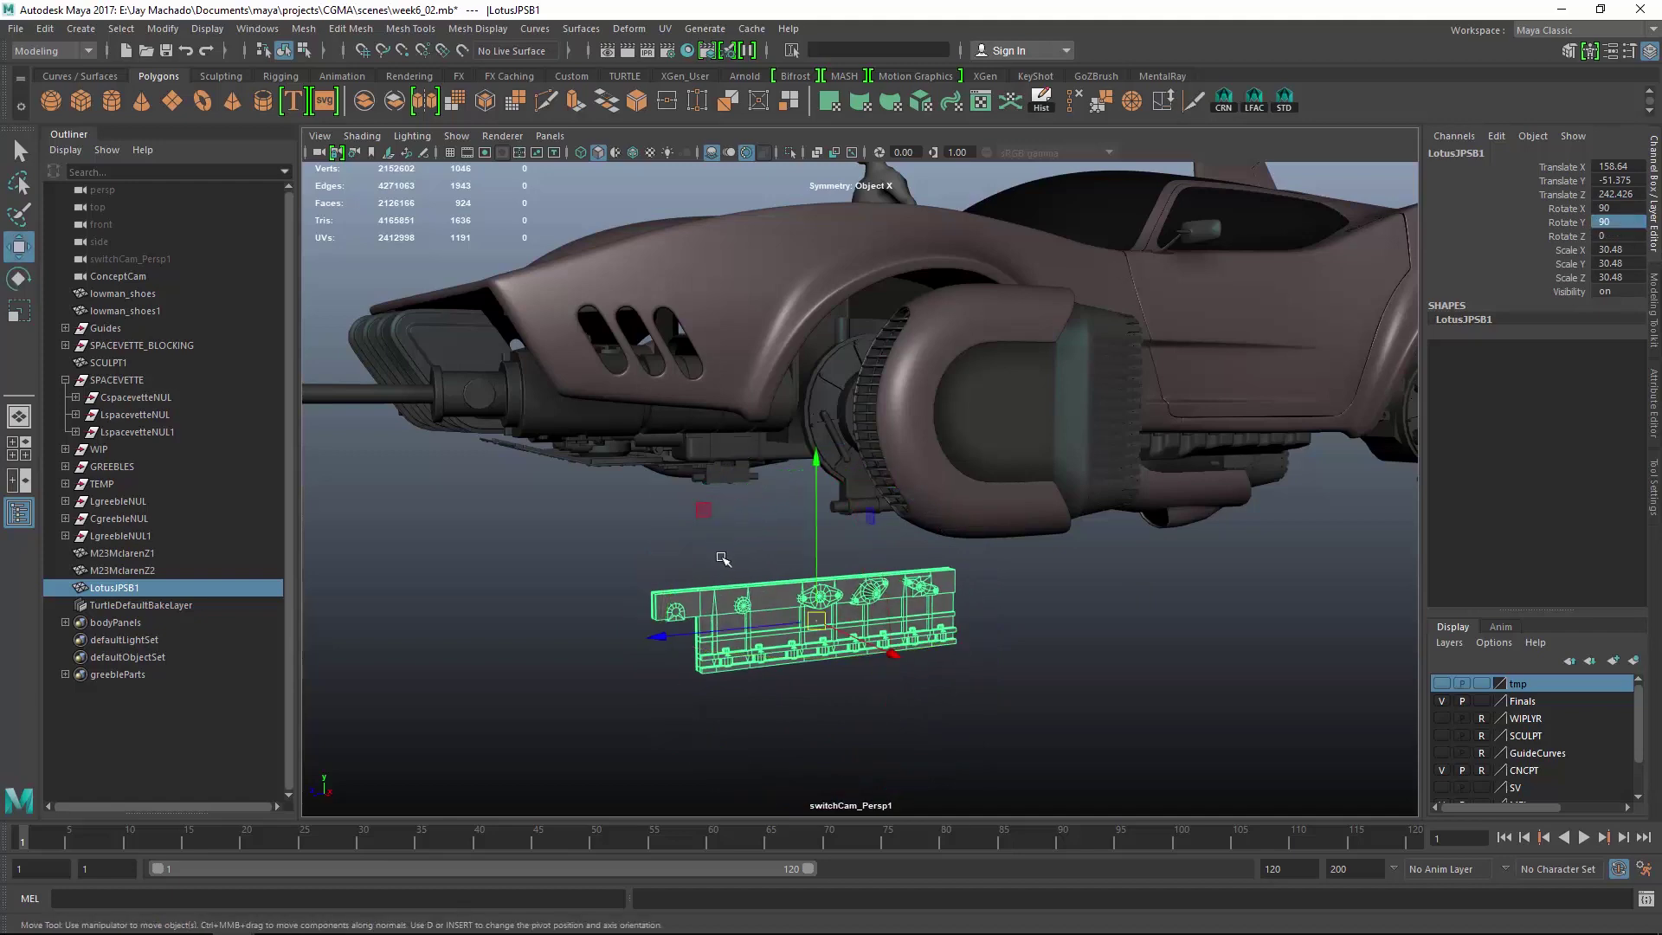
Assign an existing material to the LotusJPSB copy and move it behind the fender's side vents at about X 77.505, Y 20.407.
{"action": "right_click_drag", "start_coordinate": [742, 606], "coordinate": [878, 796]}
{"action": "left_click_drag", "start_coordinate": [762, 662], "coordinate": [1018, 628], "text": "alt"}
{"action": "middle_click_drag", "start_coordinate": [1017, 628], "coordinate": [820, 658], "text": "alt"}
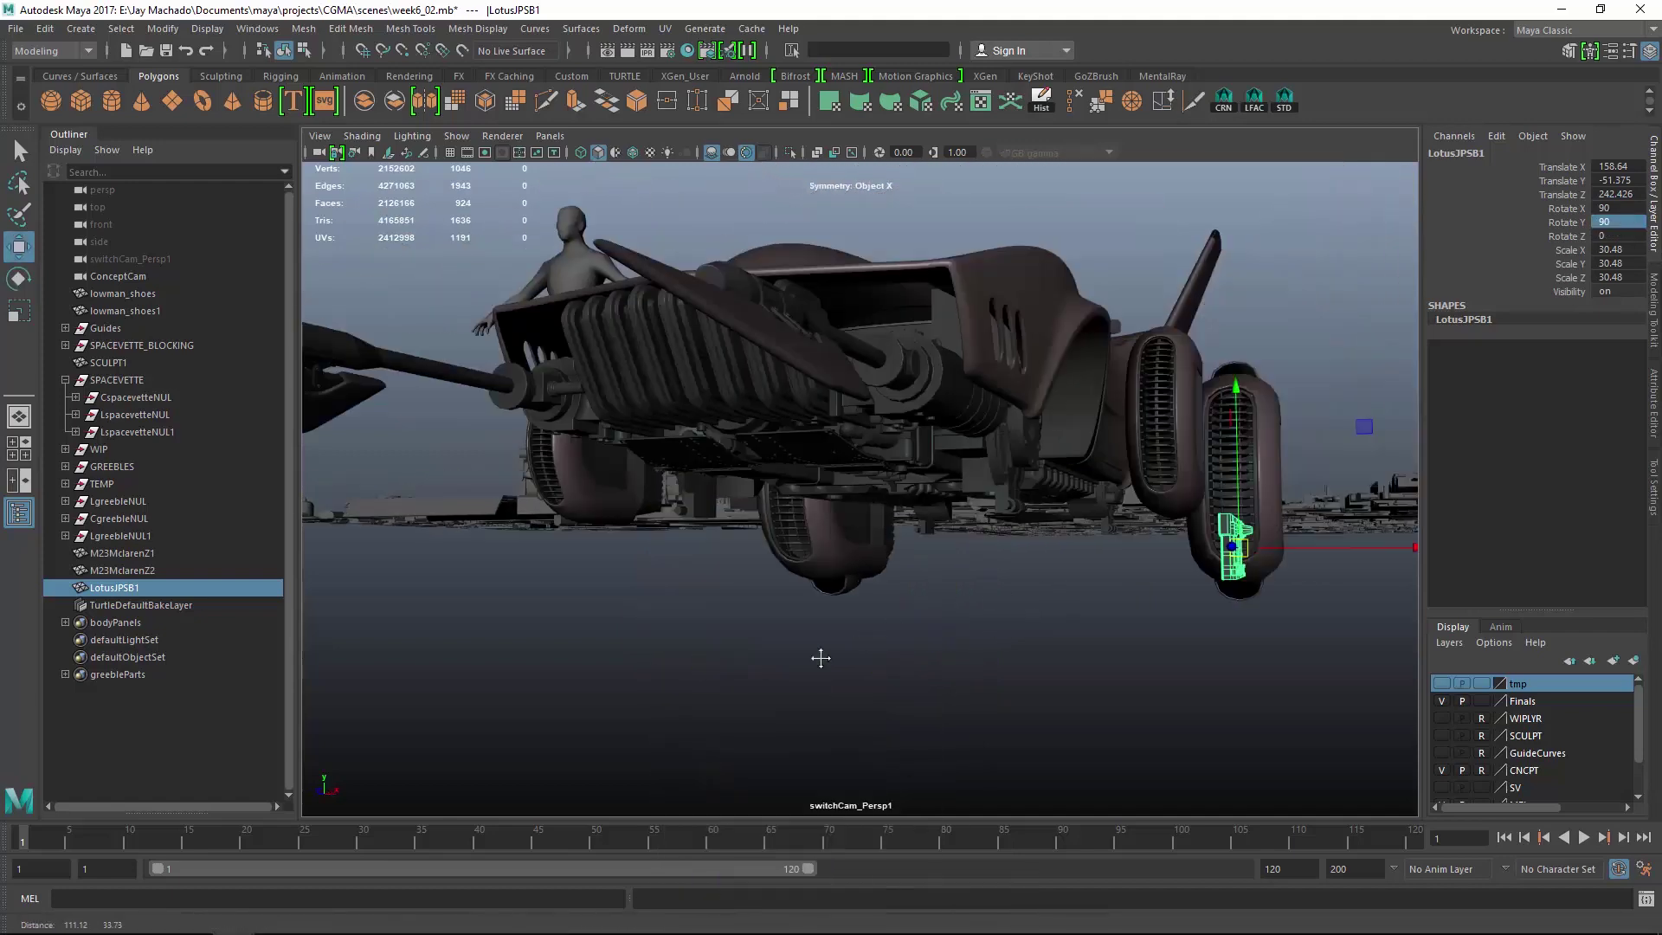
{"action": "key", "text": "space"}
{"action": "middle_click_drag", "start_coordinate": [1023, 646], "coordinate": [684, 727], "text": "alt"}
{"action": "right_click_drag", "start_coordinate": [683, 727], "coordinate": [1053, 668], "text": "alt"}
{"action": "middle_click_drag", "start_coordinate": [1053, 667], "coordinate": [1134, 564], "text": "alt"}
{"action": "left_click_drag", "start_coordinate": [976, 712], "coordinate": [556, 443]}
{"action": "key", "text": "space"}
{"action": "middle_click_drag", "start_coordinate": [557, 443], "coordinate": [742, 497], "text": "alt"}
{"action": "right_click_drag", "start_coordinate": [741, 497], "coordinate": [761, 485], "text": "alt"}
{"action": "left_click_drag", "start_coordinate": [762, 485], "coordinate": [722, 413], "text": "alt"}
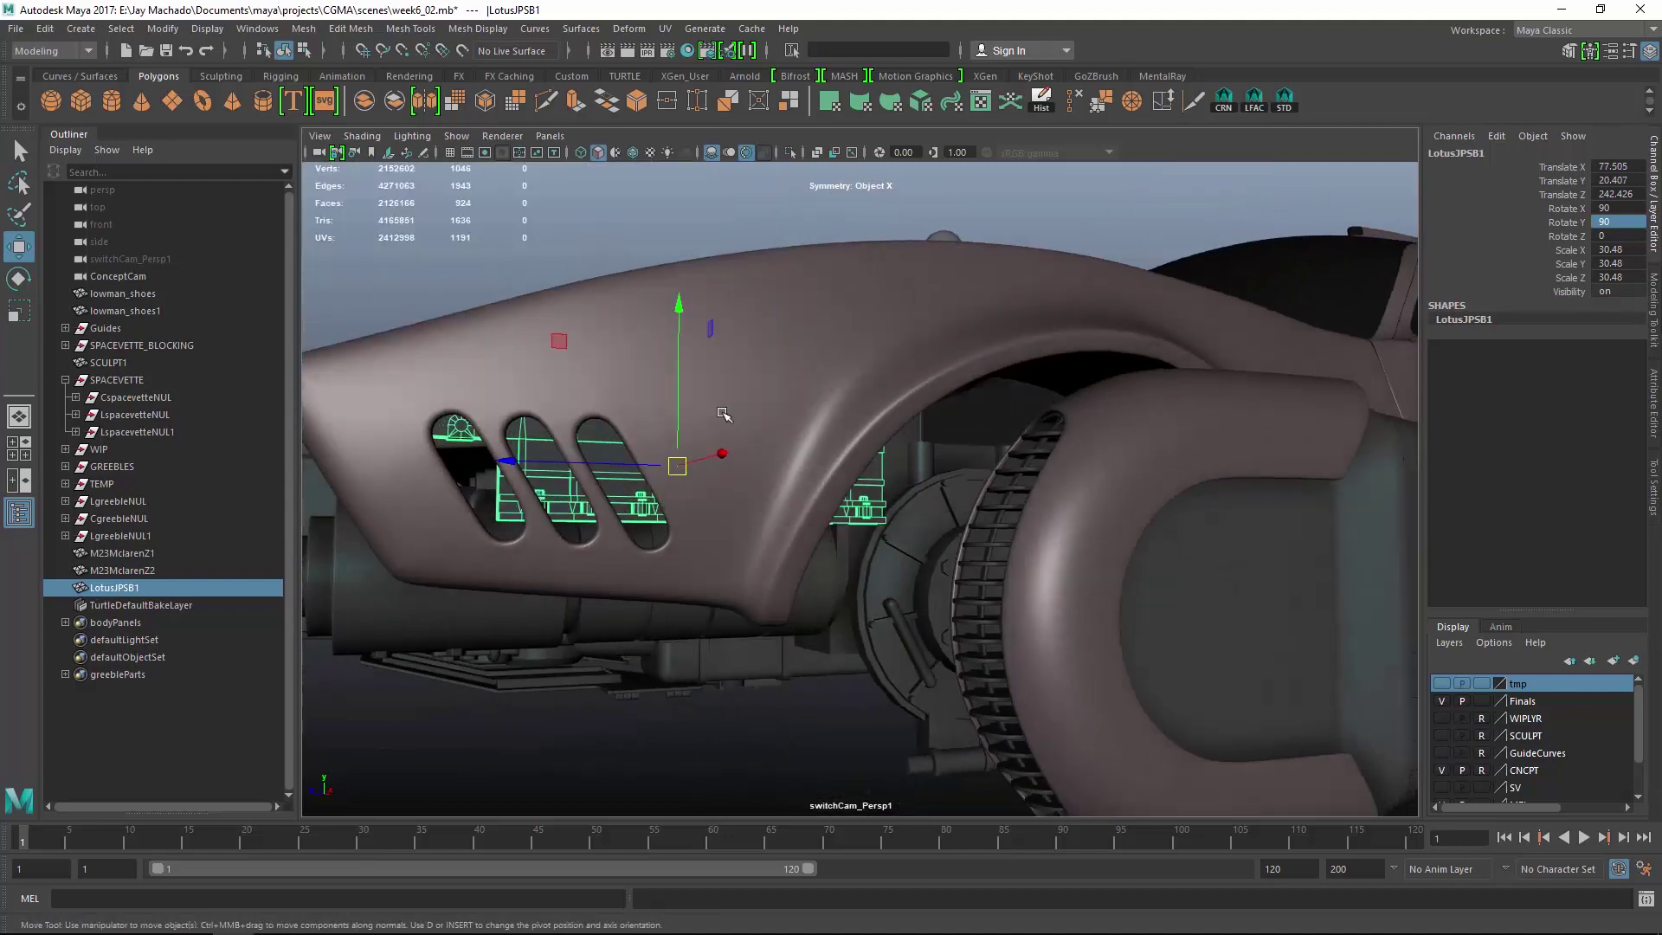
Slide the LotusJPSB copy to about Z 251.617 so it fills all three side vents, and inspect the fit from the front.
{"action": "left_click_drag", "start_coordinate": [558, 467], "coordinate": [545, 467]}
{"action": "mouse_move", "coordinate": [801, 460]}
{"action": "left_mouse_down", "text": "alt"}
{"action": "mouse_move", "coordinate": [727, 459]}
{"action": "mouse_move", "coordinate": [814, 433]}
{"action": "left_mouse_up", "text": "alt"}
{"action": "left_click_drag", "start_coordinate": [549, 283], "coordinate": [555, 282]}
{"action": "left_click_drag", "start_coordinate": [556, 282], "coordinate": [708, 433], "text": "alt"}
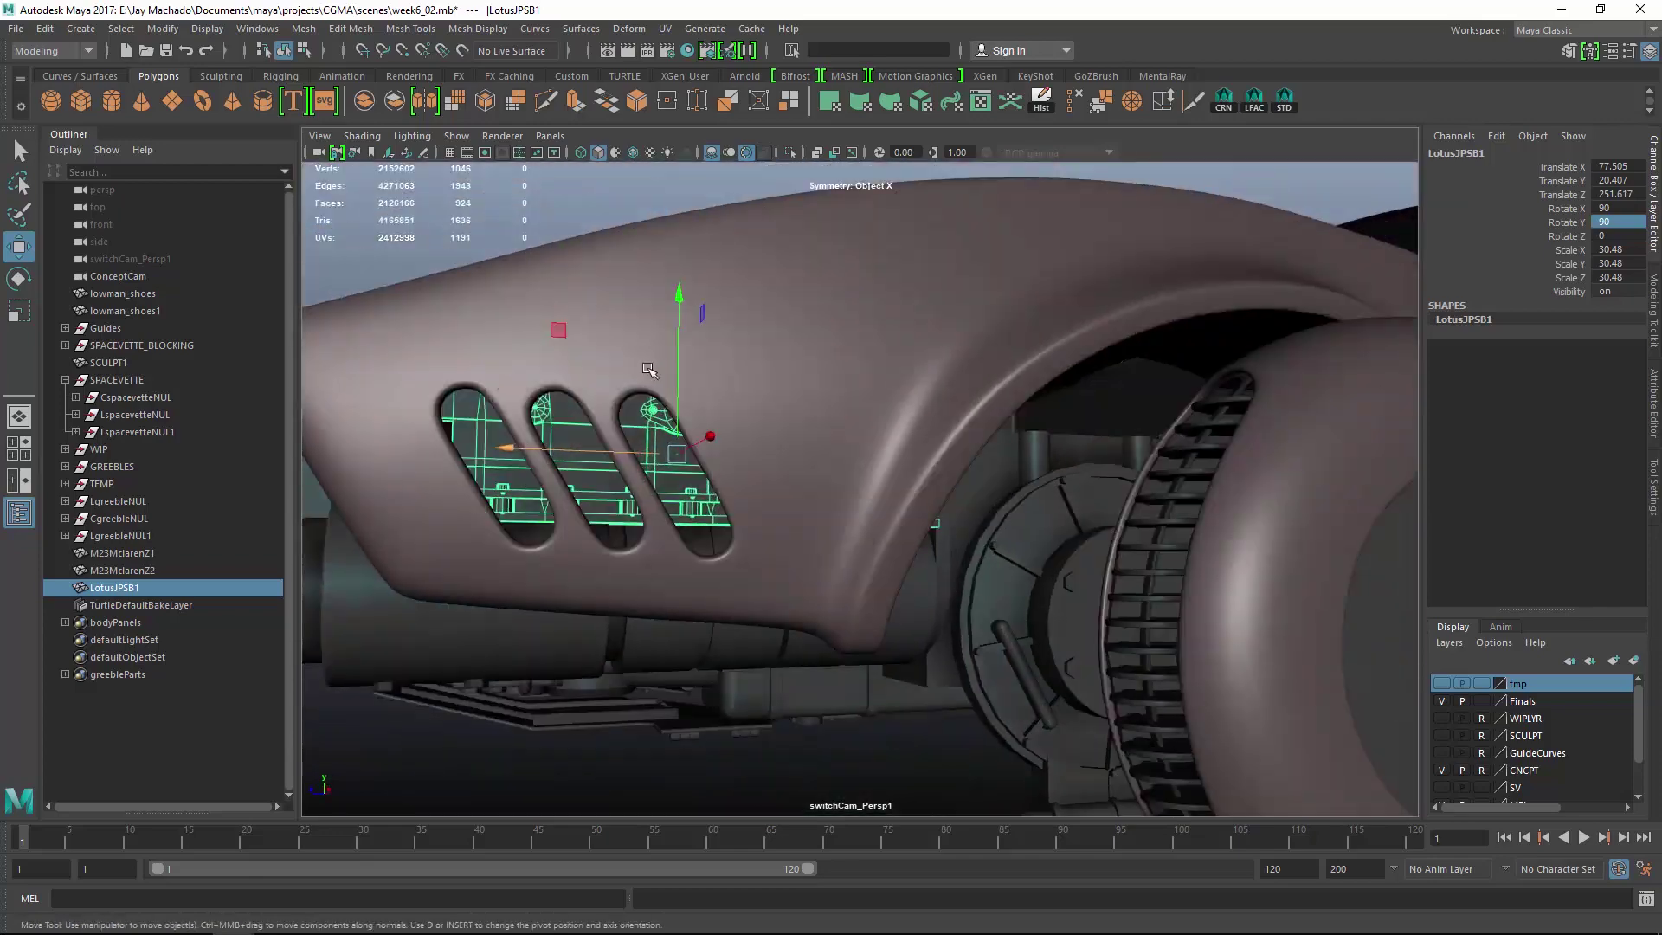
{"action": "right_click_drag", "start_coordinate": [708, 434], "coordinate": [675, 407], "text": "alt"}
{"action": "left_click_drag", "start_coordinate": [675, 407], "coordinate": [712, 374], "text": "alt"}
{"action": "left_click", "coordinate": [712, 375]}
{"action": "right_click_drag", "start_coordinate": [713, 374], "coordinate": [724, 341], "text": "alt"}
{"action": "left_click_drag", "start_coordinate": [723, 341], "coordinate": [927, 427], "text": "alt"}
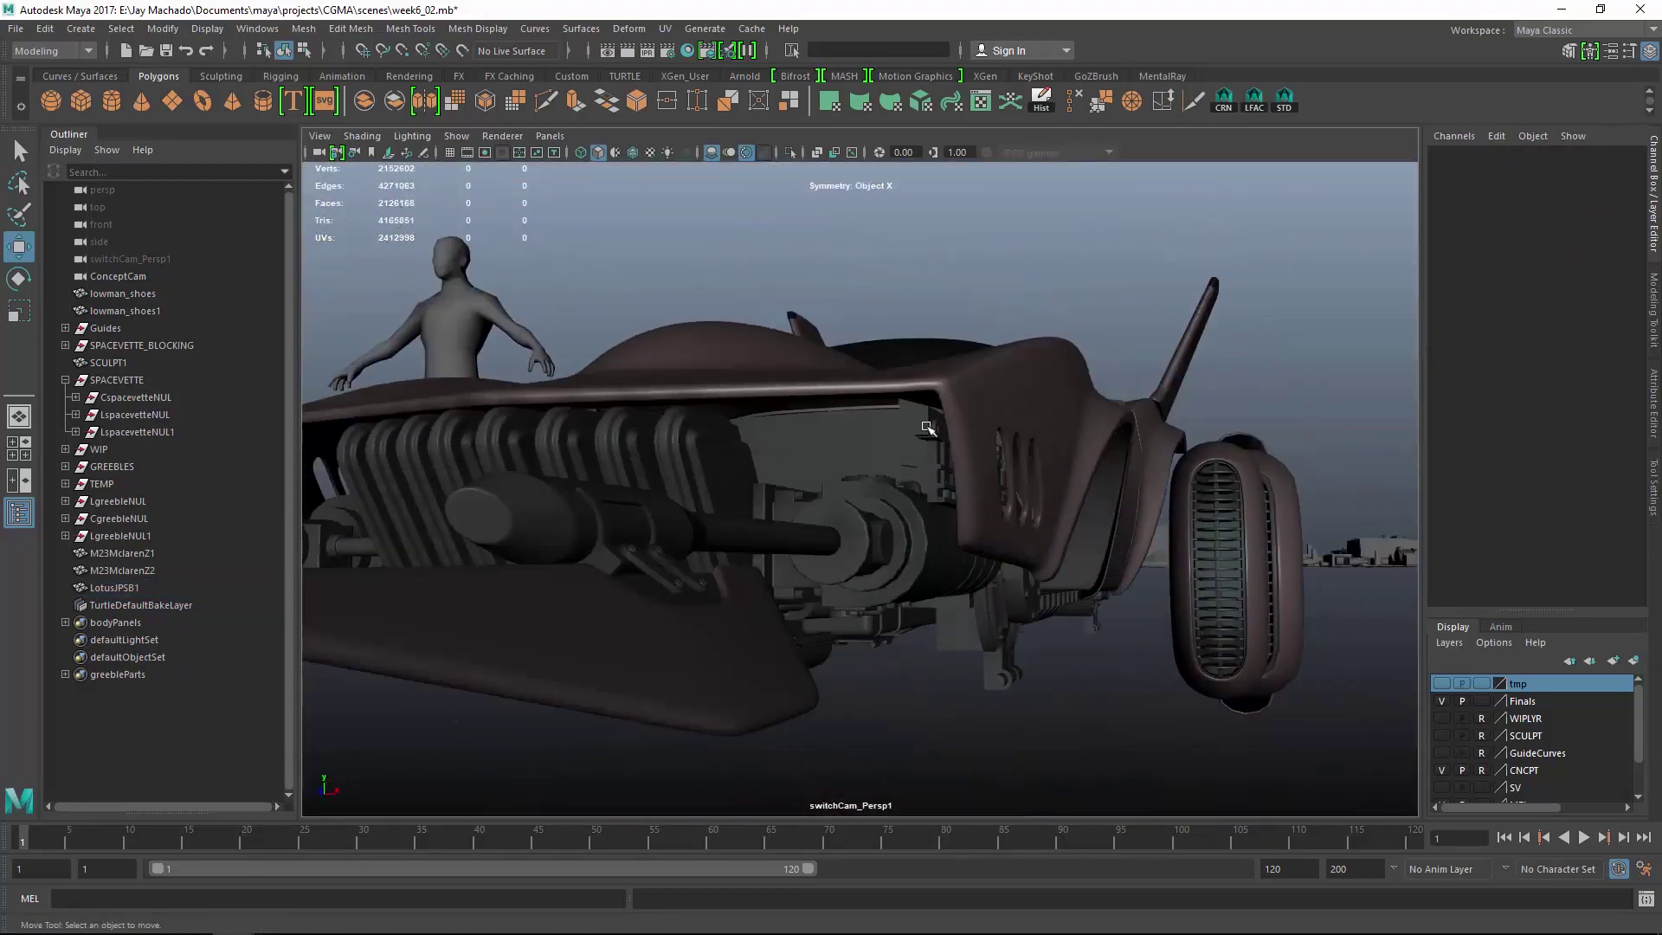
{"action": "mouse_move", "coordinate": [950, 513]}
{"action": "left_mouse_down", "text": "alt"}
{"action": "mouse_move", "coordinate": [801, 530]}
{"action": "mouse_move", "coordinate": [1079, 575]}
{"action": "mouse_move", "coordinate": [927, 494]}
{"action": "mouse_move", "coordinate": [946, 482]}
{"action": "left_mouse_up", "text": "alt"}
Parent both cylindrical greebles and the LotusJPSB copy under the LgreebleNUL group and clear the selection.
{"action": "left_click", "coordinate": [138, 587]}
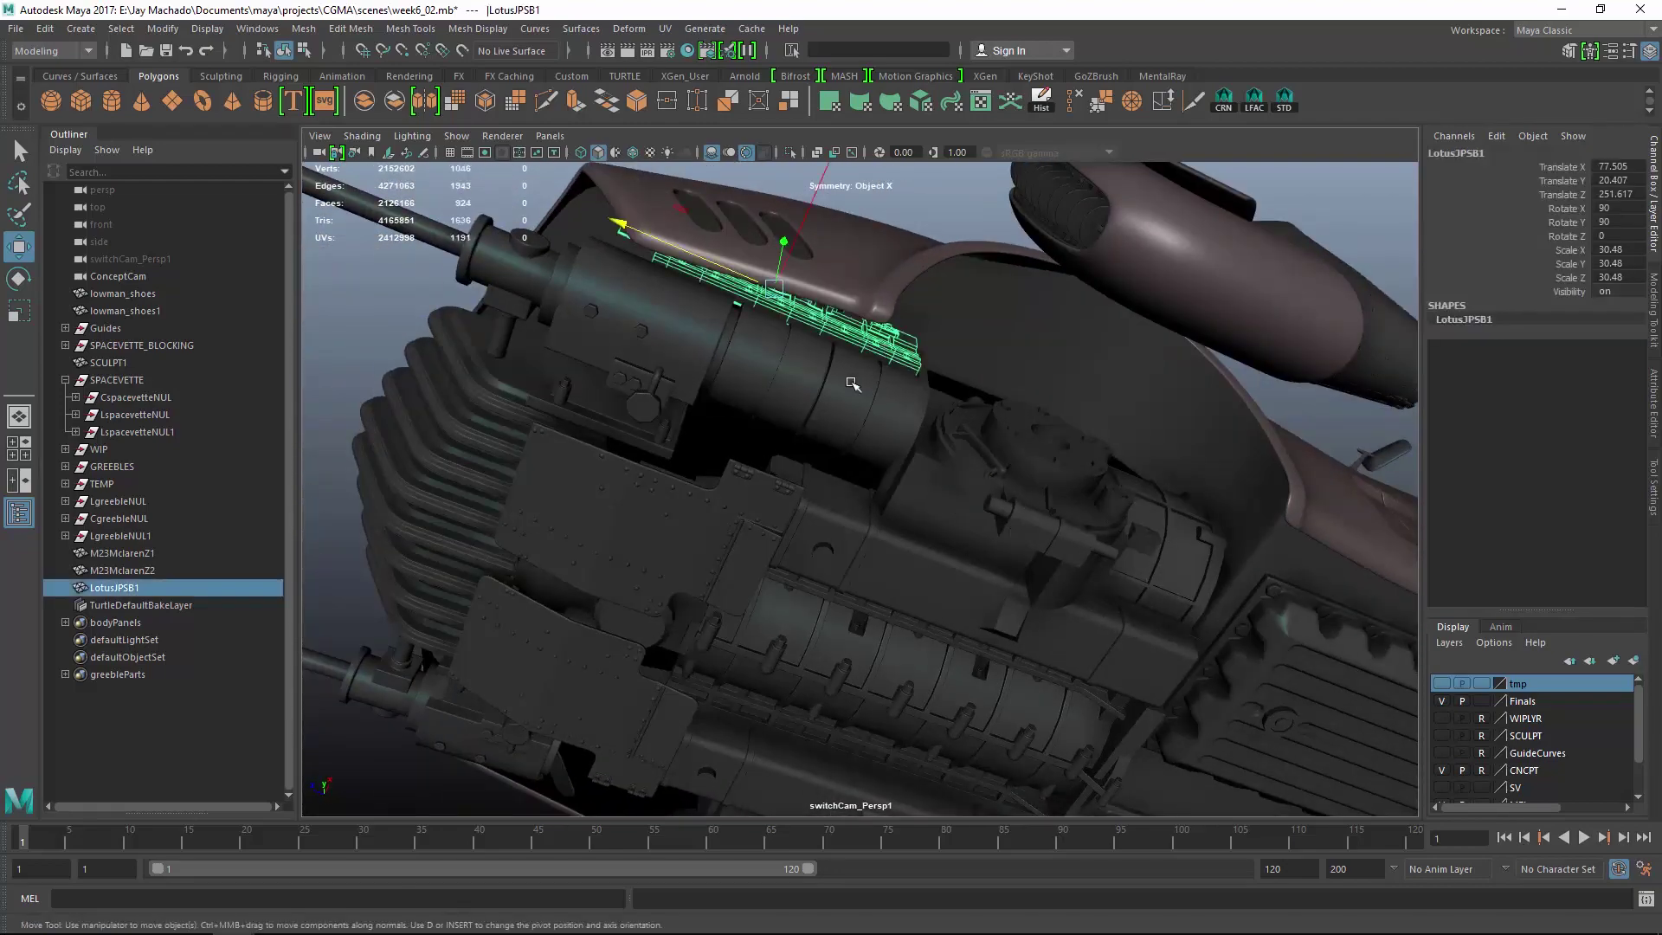
{"action": "left_click", "coordinate": [145, 498], "text": "ctrl"}
{"action": "key", "text": "p"}
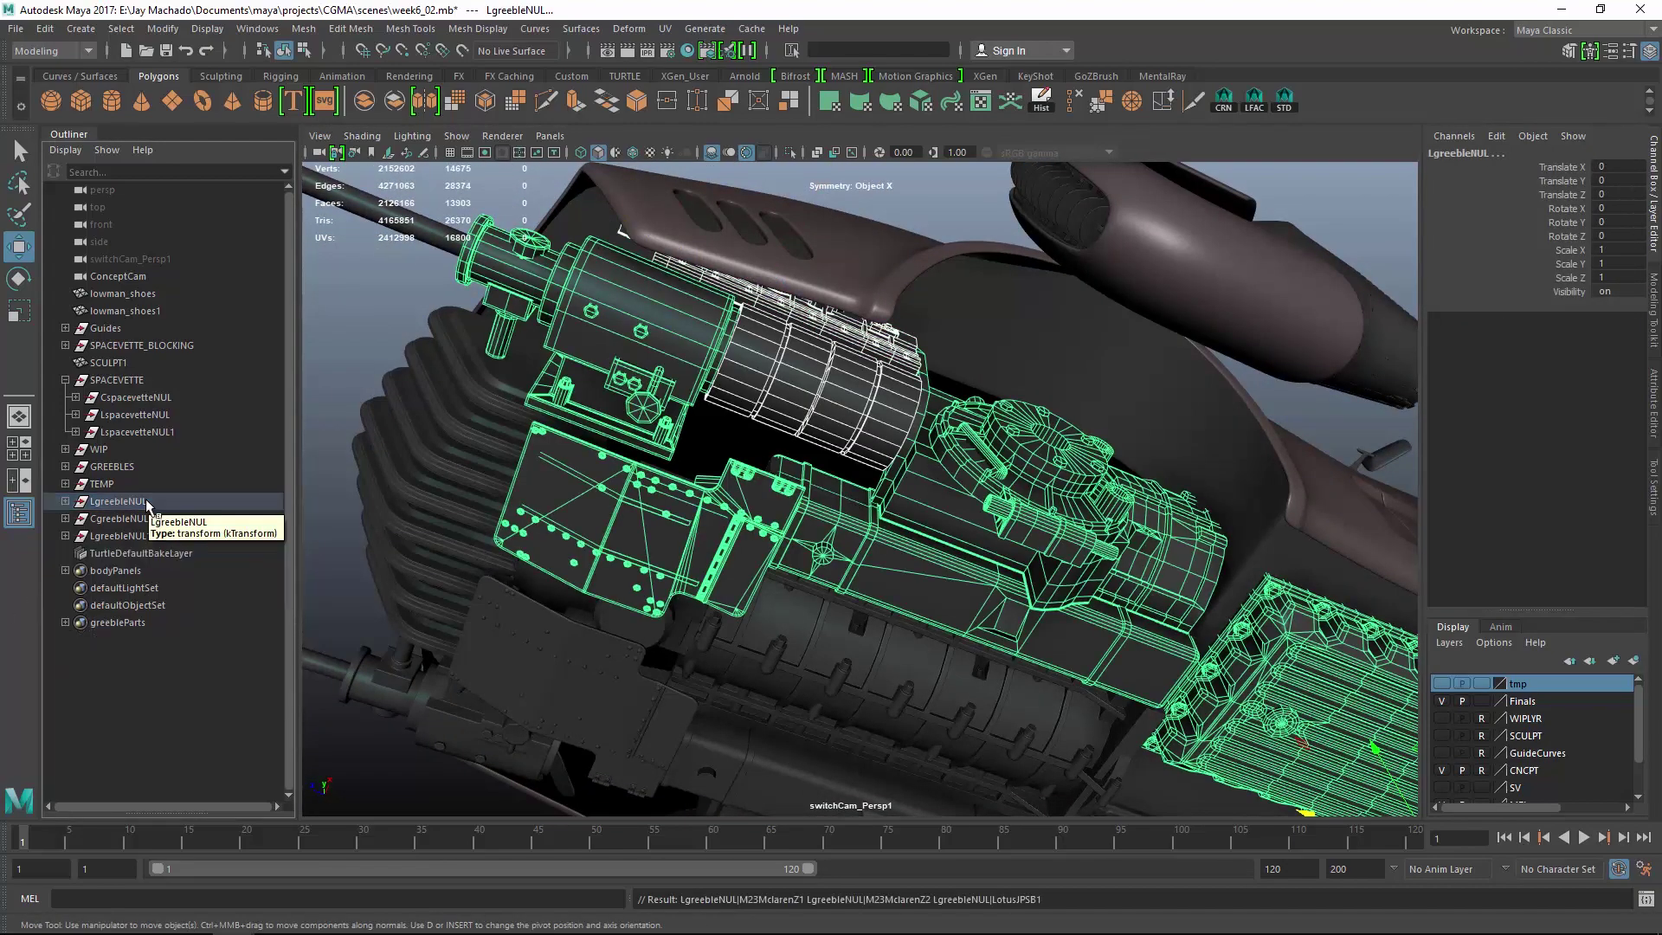
{"action": "left_click_drag", "start_coordinate": [783, 616], "coordinate": [939, 588], "text": "alt"}
{"action": "left_click", "coordinate": [220, 504]}
{"action": "left_click_drag", "start_coordinate": [606, 563], "coordinate": [1016, 560], "text": "alt"}
{"action": "left_click", "coordinate": [945, 682]}
Duplicate the Ferrari312A panel from the greeble library, unparent the copy and start moving it towards the car.
{"action": "scroll", "coordinate": [1016, 690], "scroll_direction": "down", "scroll_amount": 3}
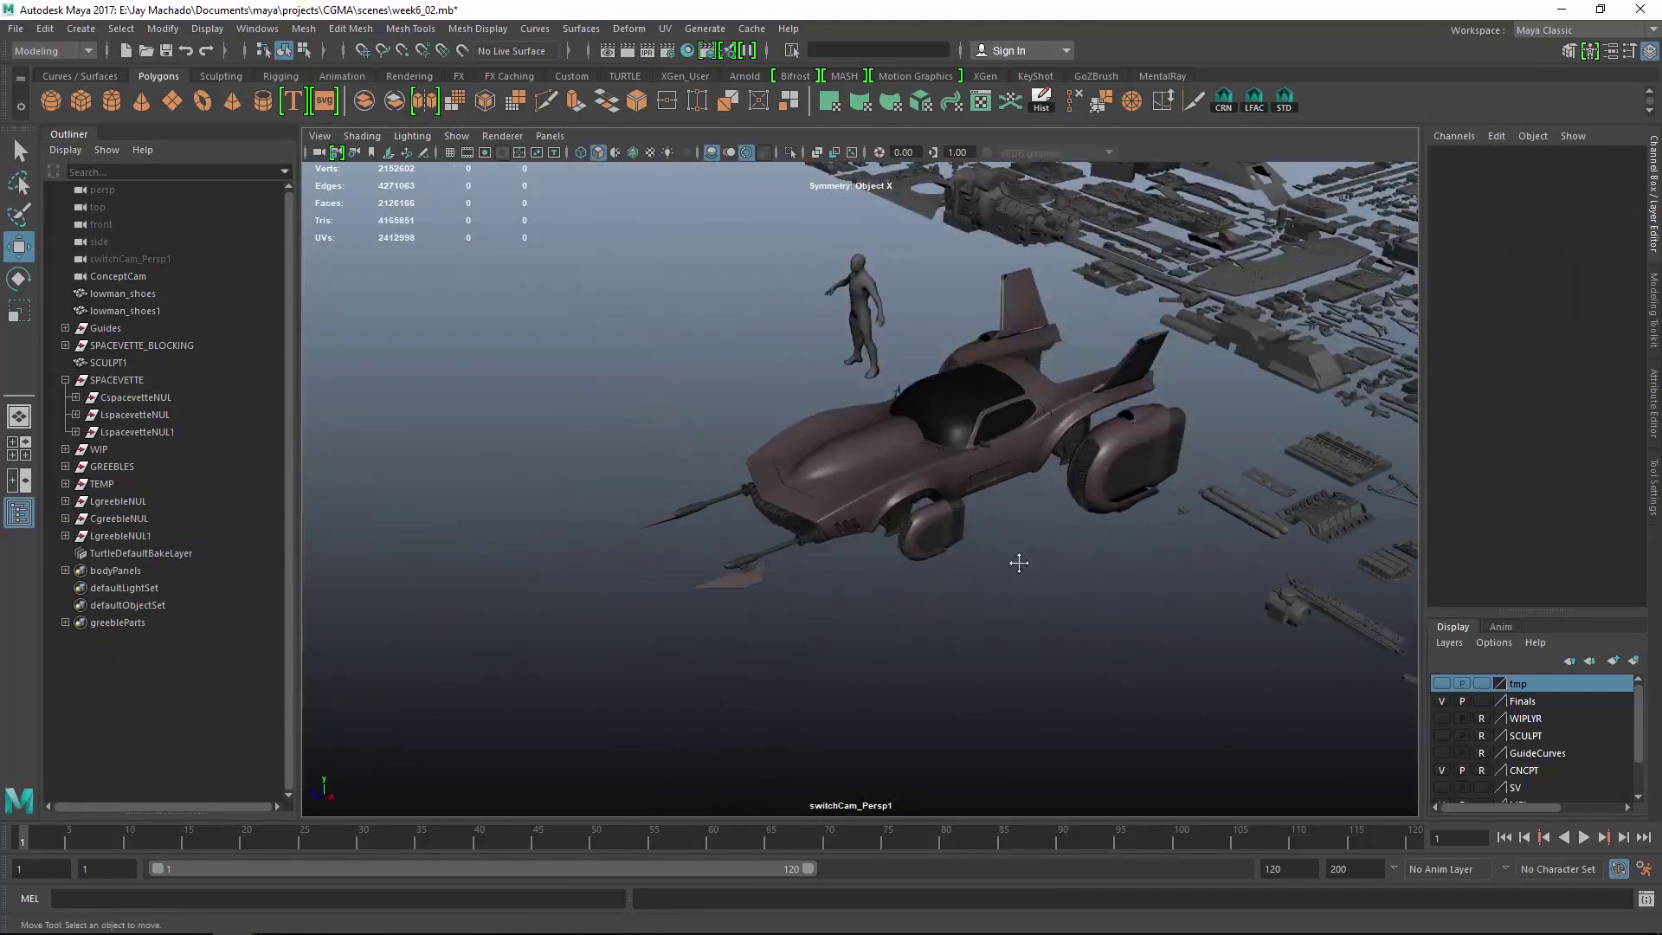
{"action": "middle_click_drag", "start_coordinate": [1016, 560], "coordinate": [776, 543], "text": "alt"}
{"action": "left_click_drag", "start_coordinate": [776, 543], "coordinate": [955, 409], "text": "alt"}
{"action": "right_click_drag", "start_coordinate": [956, 409], "coordinate": [1069, 346], "text": "alt"}
{"action": "middle_click_drag", "start_coordinate": [1069, 346], "coordinate": [772, 377], "text": "alt"}
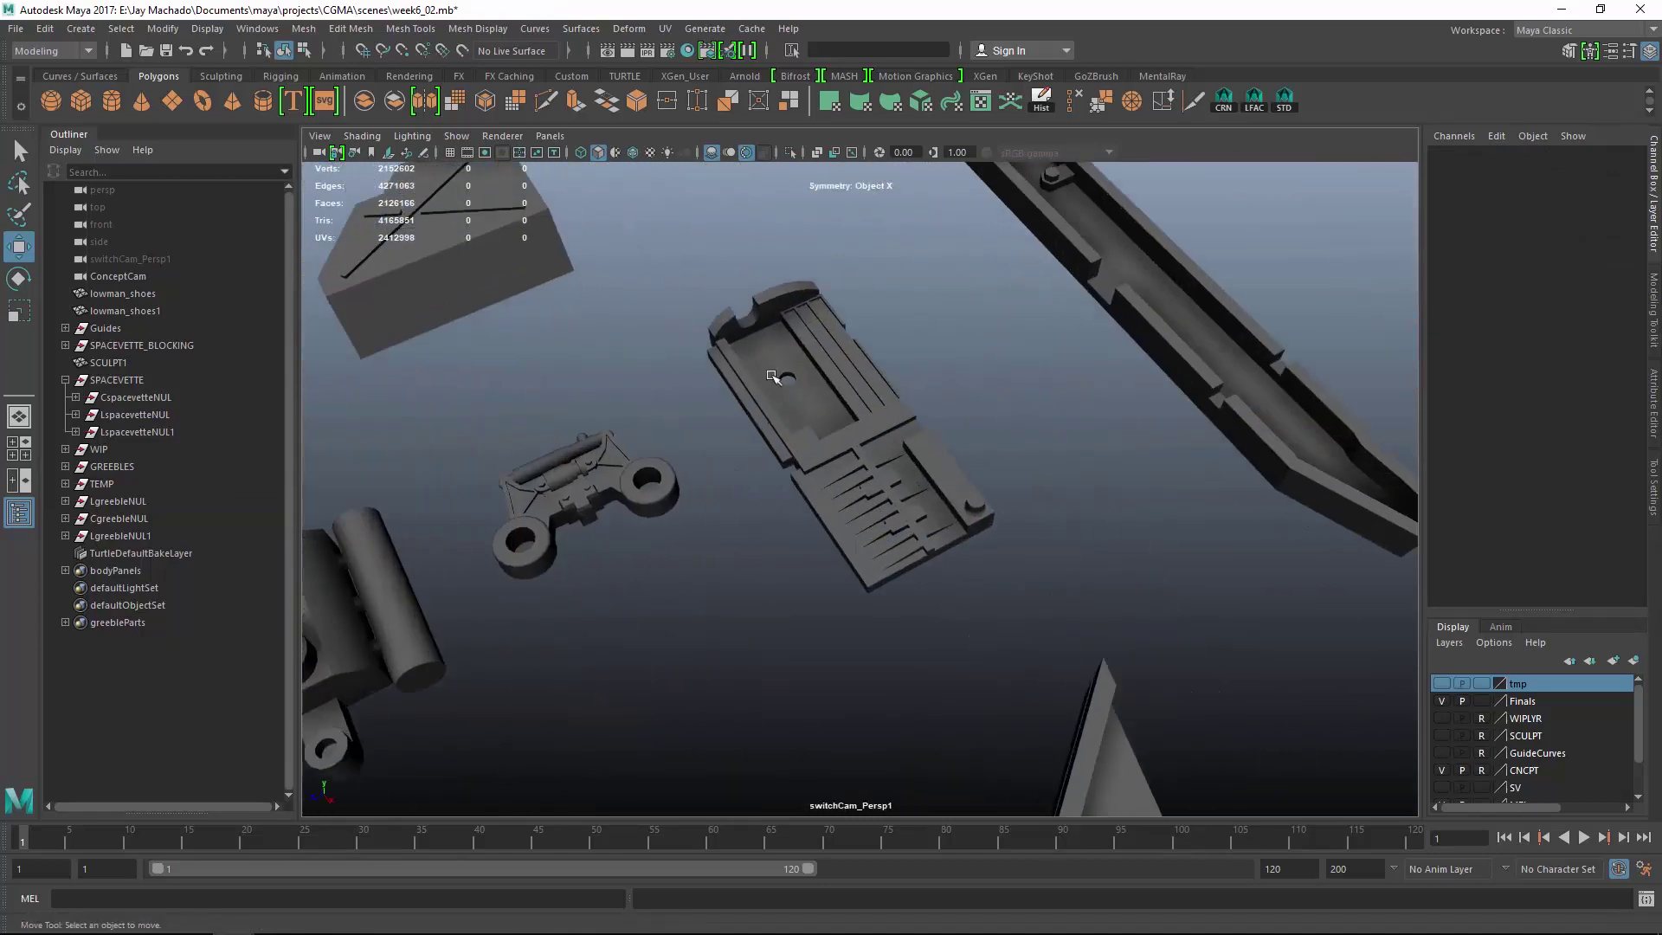
{"action": "left_click", "coordinate": [811, 349]}
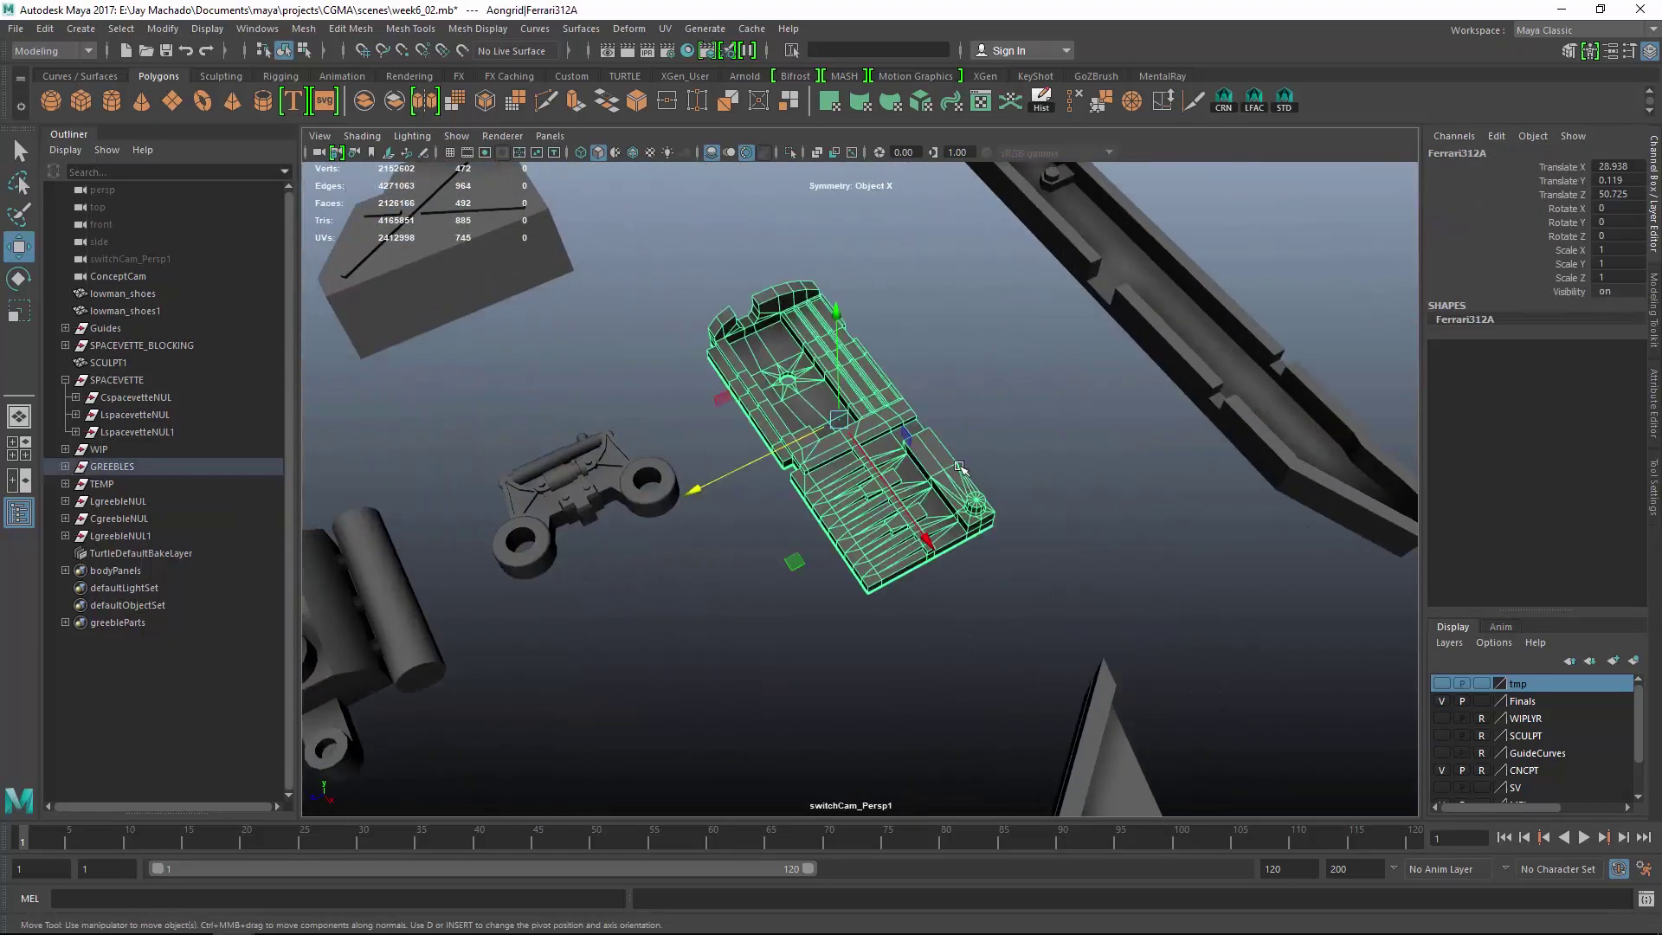
{"action": "left_click_drag", "start_coordinate": [839, 419], "coordinate": [543, 495]}
Place the Ferrari312A copy at the car's front at about X 73.087, Y 2.191, Z 316.845 and rotate it to 90° X.
{"action": "right_click_drag", "start_coordinate": [920, 556], "coordinate": [1094, 731], "text": "alt"}
{"action": "left_click_drag", "start_coordinate": [1094, 730], "coordinate": [898, 490], "text": "alt"}
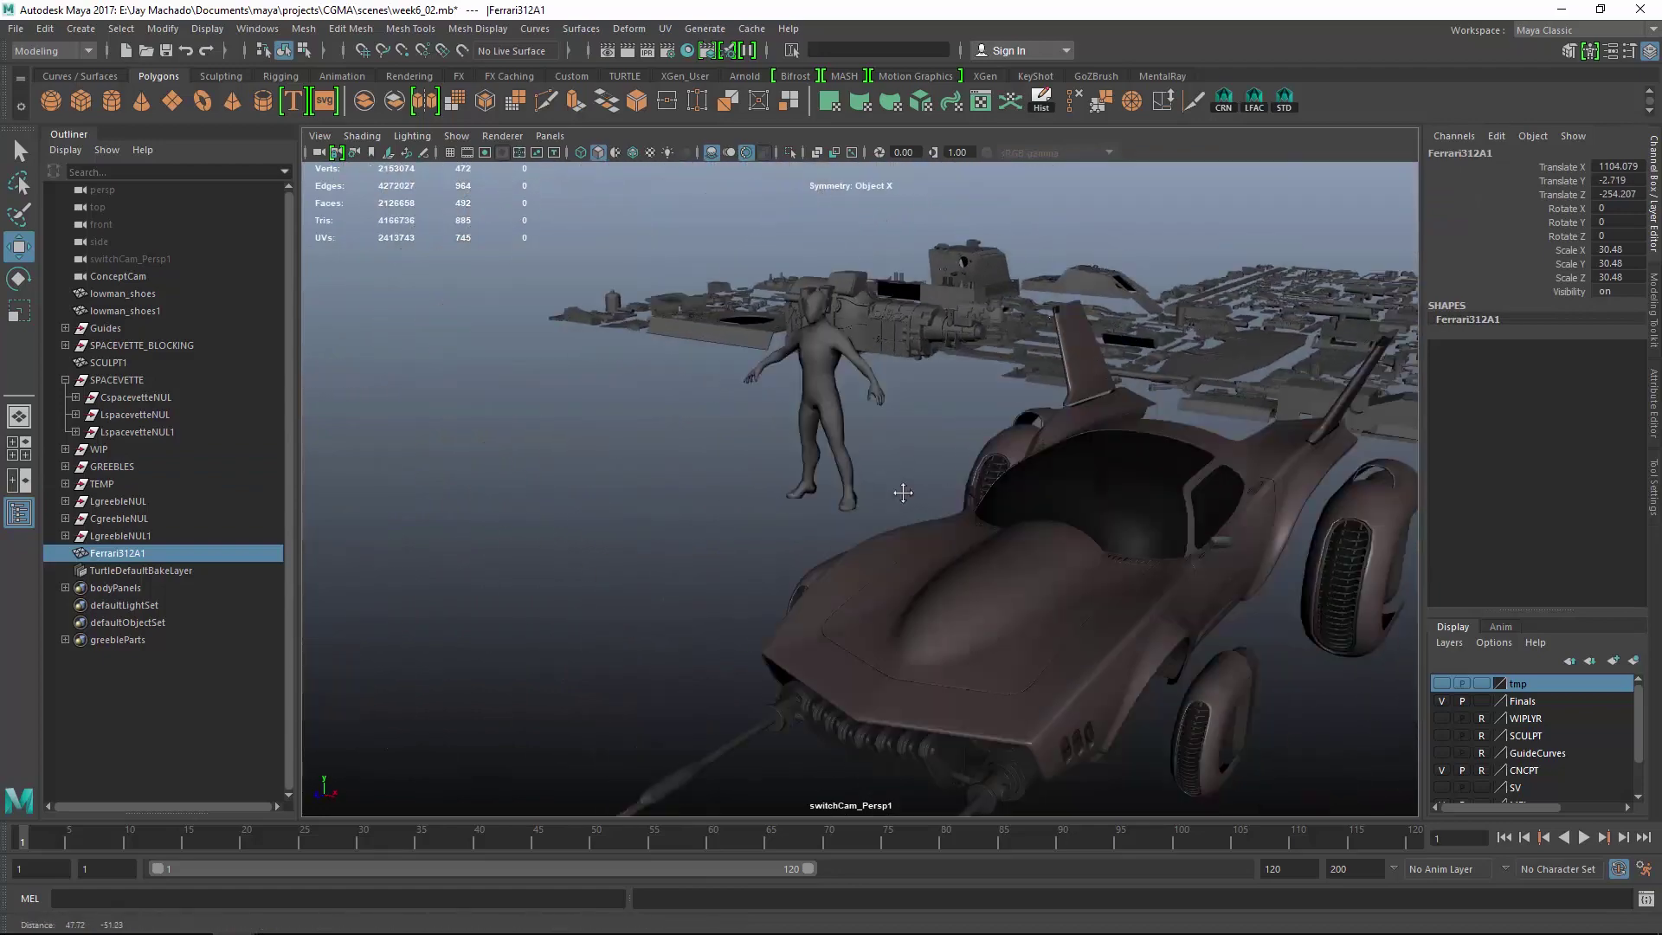
{"action": "right_click_drag", "start_coordinate": [897, 490], "coordinate": [970, 667], "text": "alt"}
{"action": "middle_click_drag", "start_coordinate": [786, 683], "coordinate": [813, 658]}
{"action": "key", "text": "e"}
{"action": "left_click_drag", "start_coordinate": [913, 611], "coordinate": [859, 449], "text": "alt"}
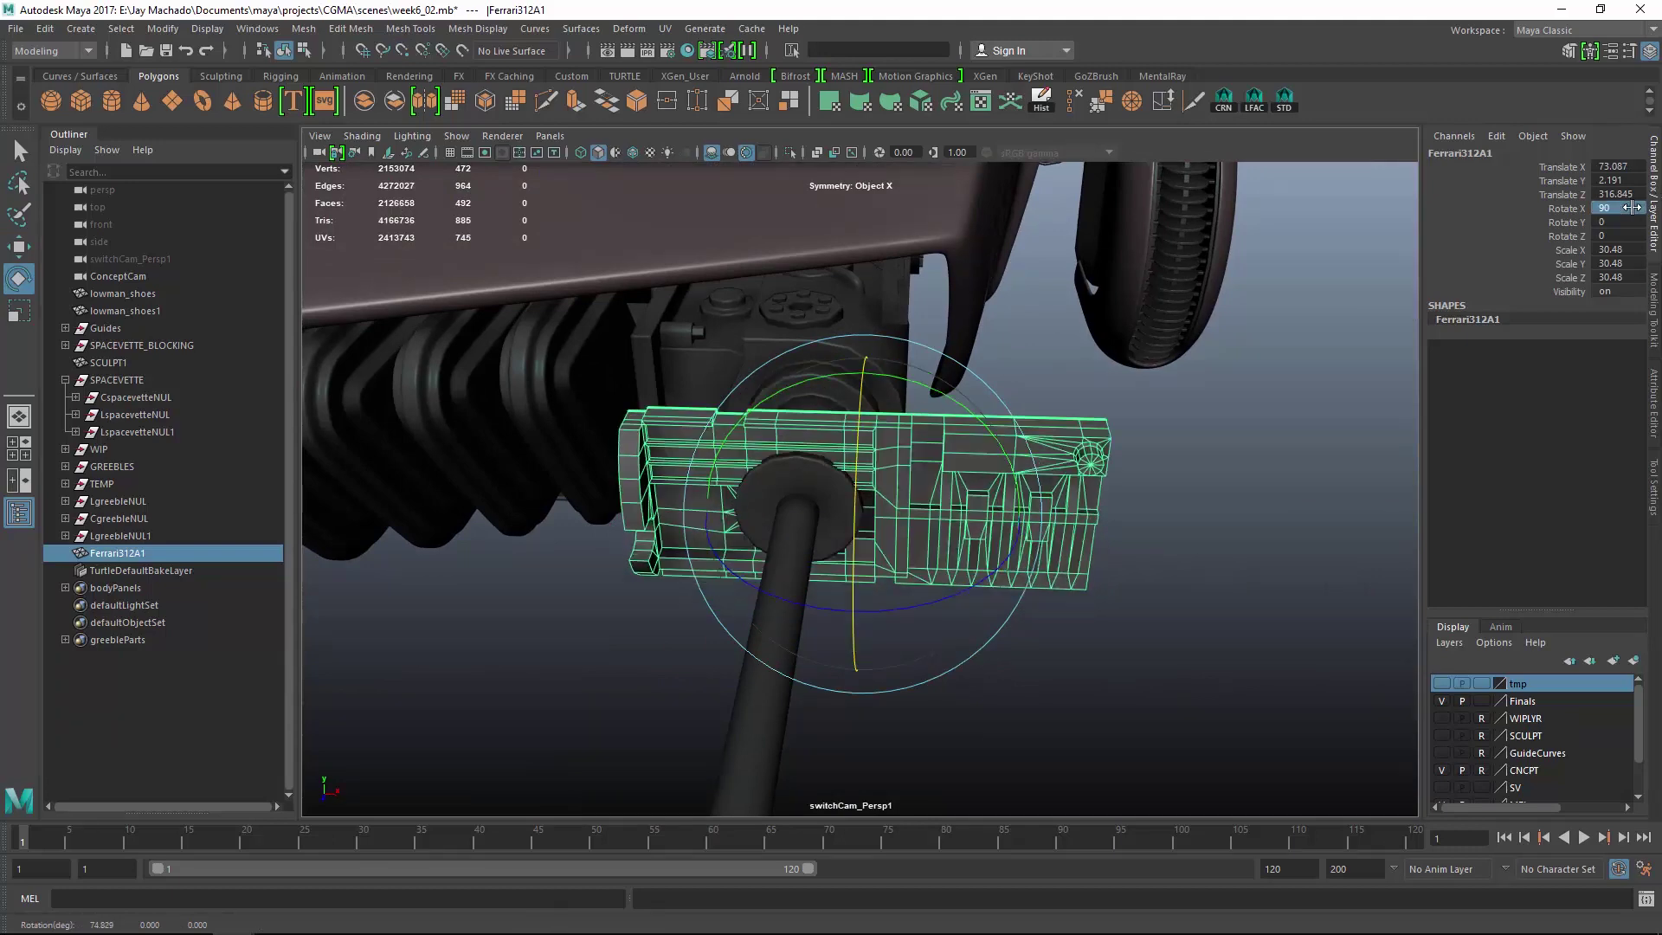
Scale the Ferrari312A copy to 28.184 and fit it in the opening above the gun mount at about X 57.936, Y 21.259.
{"action": "left_click_drag", "start_coordinate": [956, 433], "coordinate": [935, 475], "text": "alt"}
{"action": "right_click_drag", "start_coordinate": [935, 475], "coordinate": [962, 502], "text": "alt"}
{"action": "mouse_move", "coordinate": [963, 502]}
{"action": "left_mouse_down", "text": "alt"}
{"action": "mouse_move", "coordinate": [949, 531]}
{"action": "mouse_move", "coordinate": [975, 527]}
{"action": "left_mouse_up", "text": "alt"}
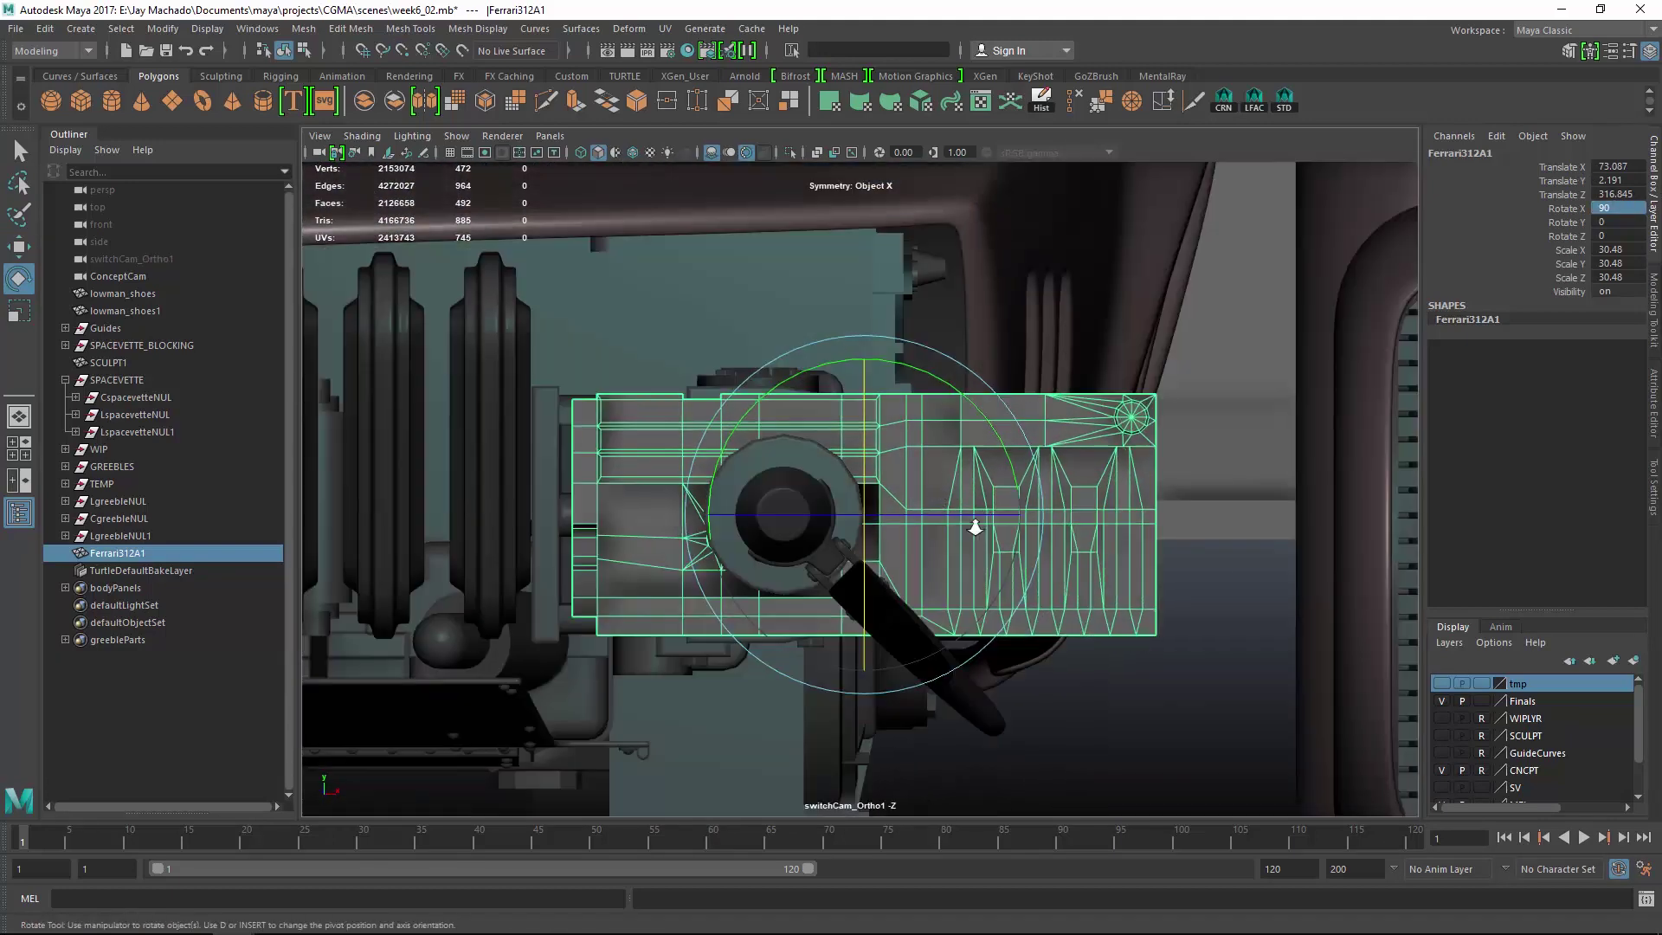
{"action": "middle_click_drag", "start_coordinate": [976, 528], "coordinate": [953, 585], "text": "alt"}
{"action": "left_click_drag", "start_coordinate": [896, 595], "coordinate": [740, 443]}
{"action": "key", "text": "w"}
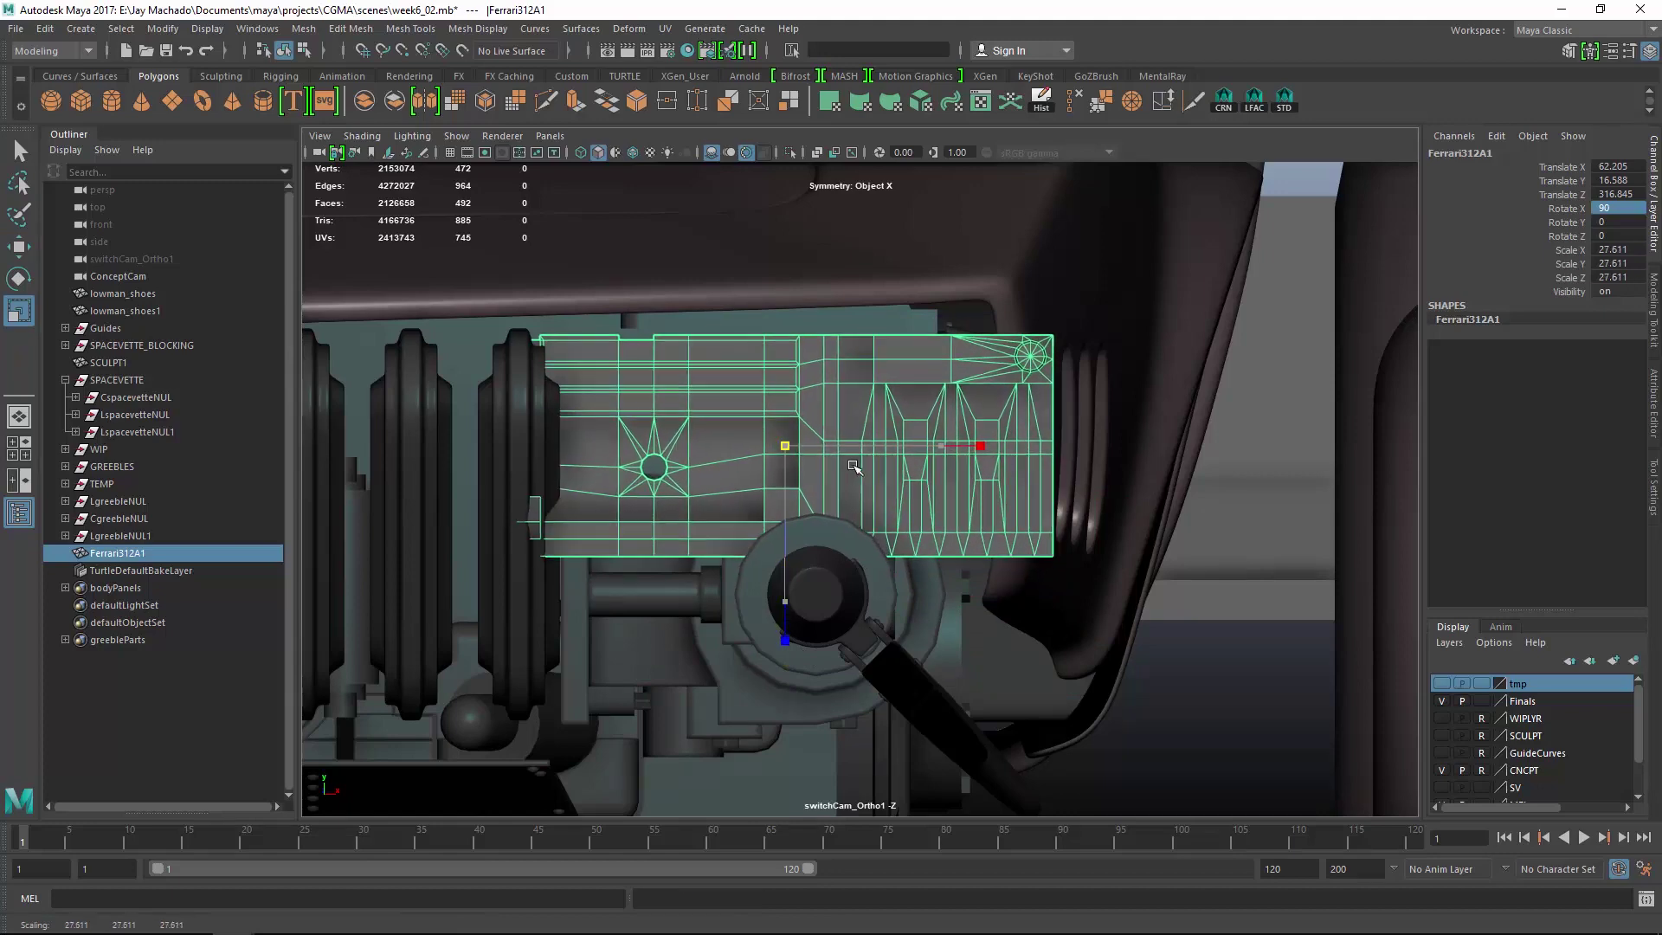
{"action": "key", "text": "w"}
{"action": "left_click_drag", "start_coordinate": [785, 443], "coordinate": [745, 417]}
Adjust the Ferrari312A copy's depth and height in the front opening to about Y 21.36, Z 292.005.
{"action": "left_click_drag", "start_coordinate": [745, 417], "coordinate": [798, 500], "text": "alt"}
{"action": "left_click_drag", "start_coordinate": [881, 467], "coordinate": [909, 472]}
{"action": "left_click_drag", "start_coordinate": [909, 472], "coordinate": [1039, 459], "text": "alt"}
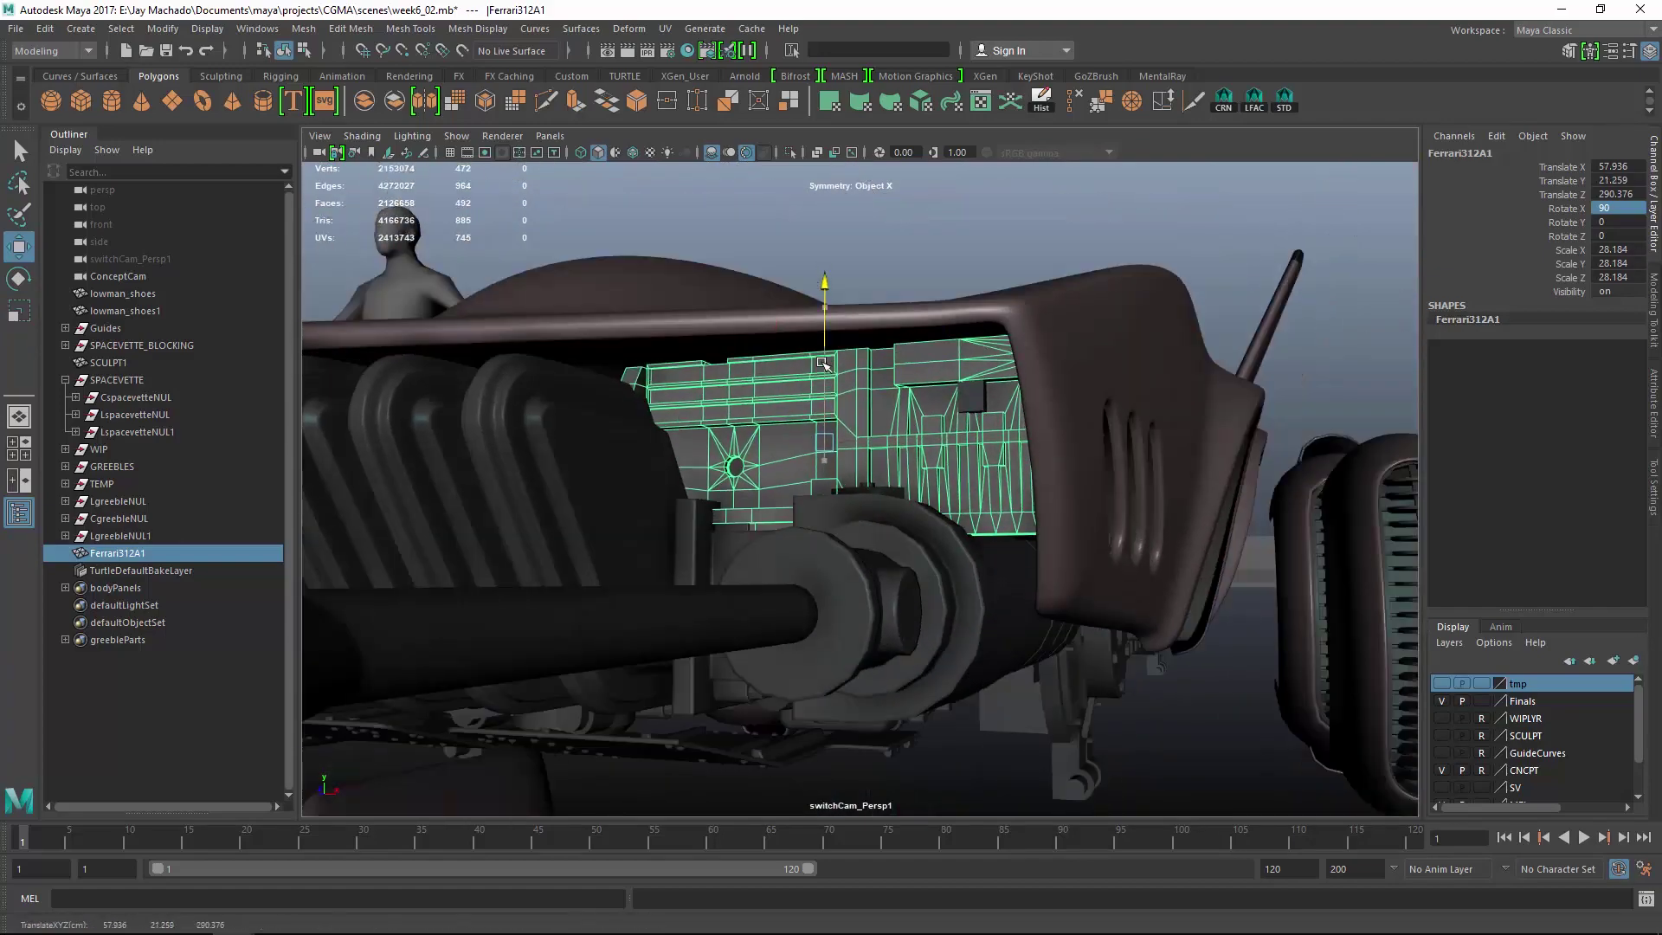
{"action": "left_click_drag", "start_coordinate": [822, 363], "coordinate": [822, 360]}
{"action": "mouse_move", "coordinate": [822, 372]}
{"action": "left_mouse_down", "text": "alt"}
{"action": "mouse_move", "coordinate": [917, 373]}
{"action": "mouse_move", "coordinate": [885, 383]}
{"action": "mouse_move", "coordinate": [923, 453]}
{"action": "mouse_move", "coordinate": [970, 467]}
{"action": "mouse_move", "coordinate": [844, 373]}
{"action": "left_mouse_up", "text": "alt"}
{"action": "left_click_drag", "start_coordinate": [844, 373], "coordinate": [928, 364], "text": "alt"}
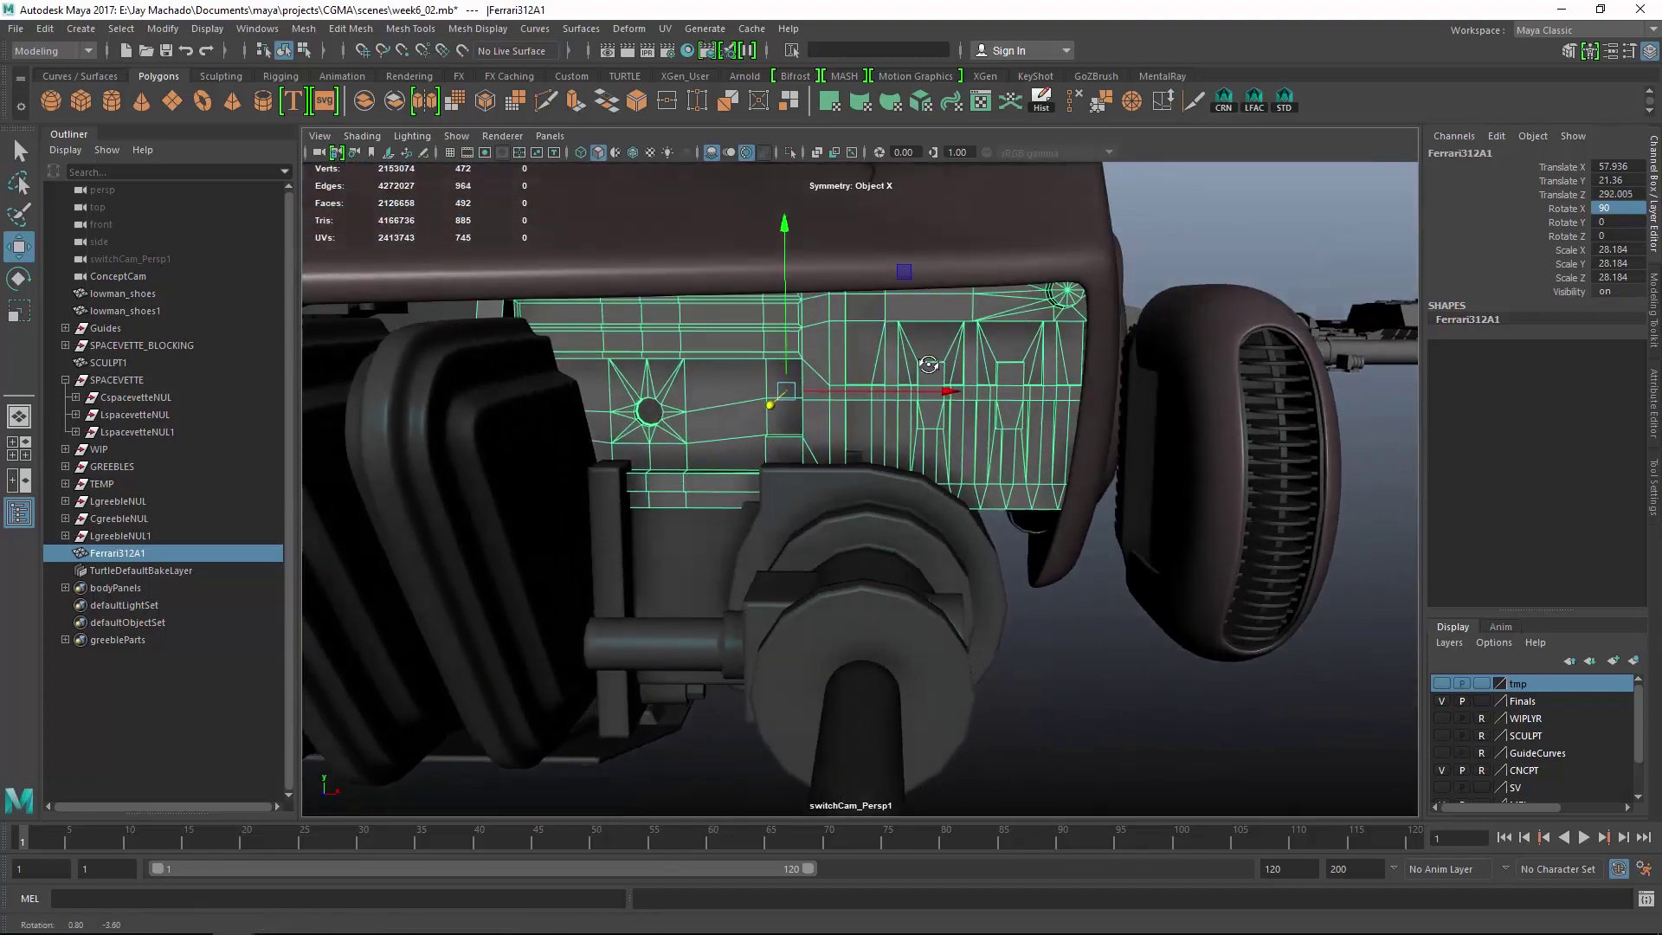
Flip the Ferrari312A copy to 270° X, 180° Y and 0° Z.
{"action": "left_click_drag", "start_coordinate": [905, 293], "coordinate": [644, 370]}
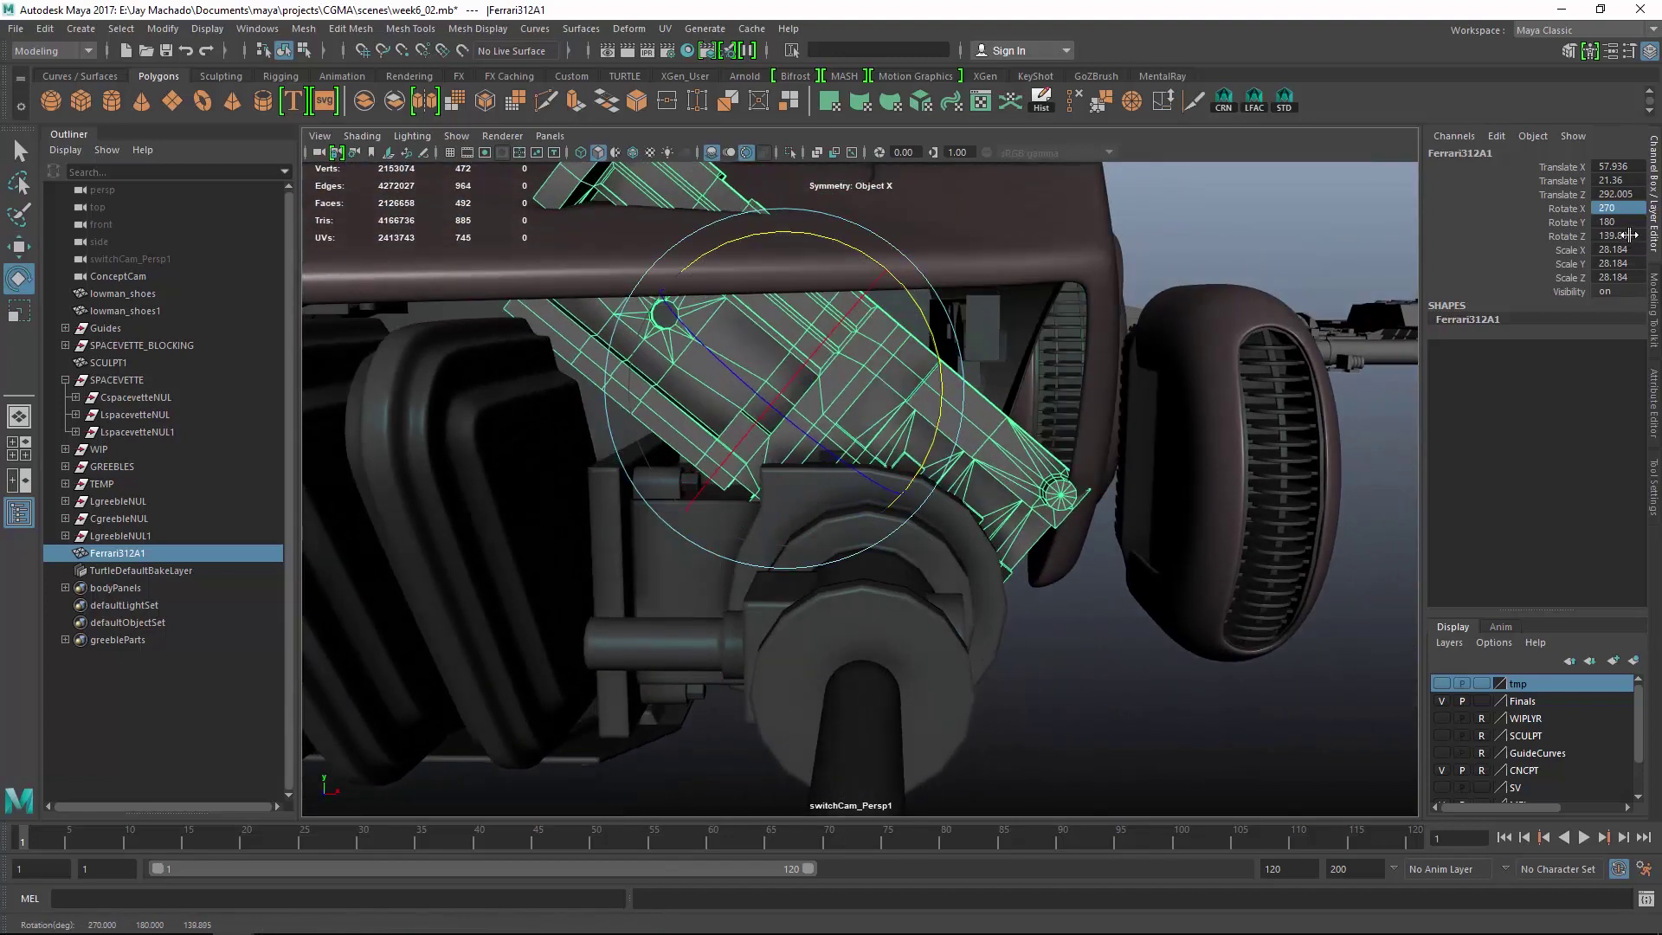
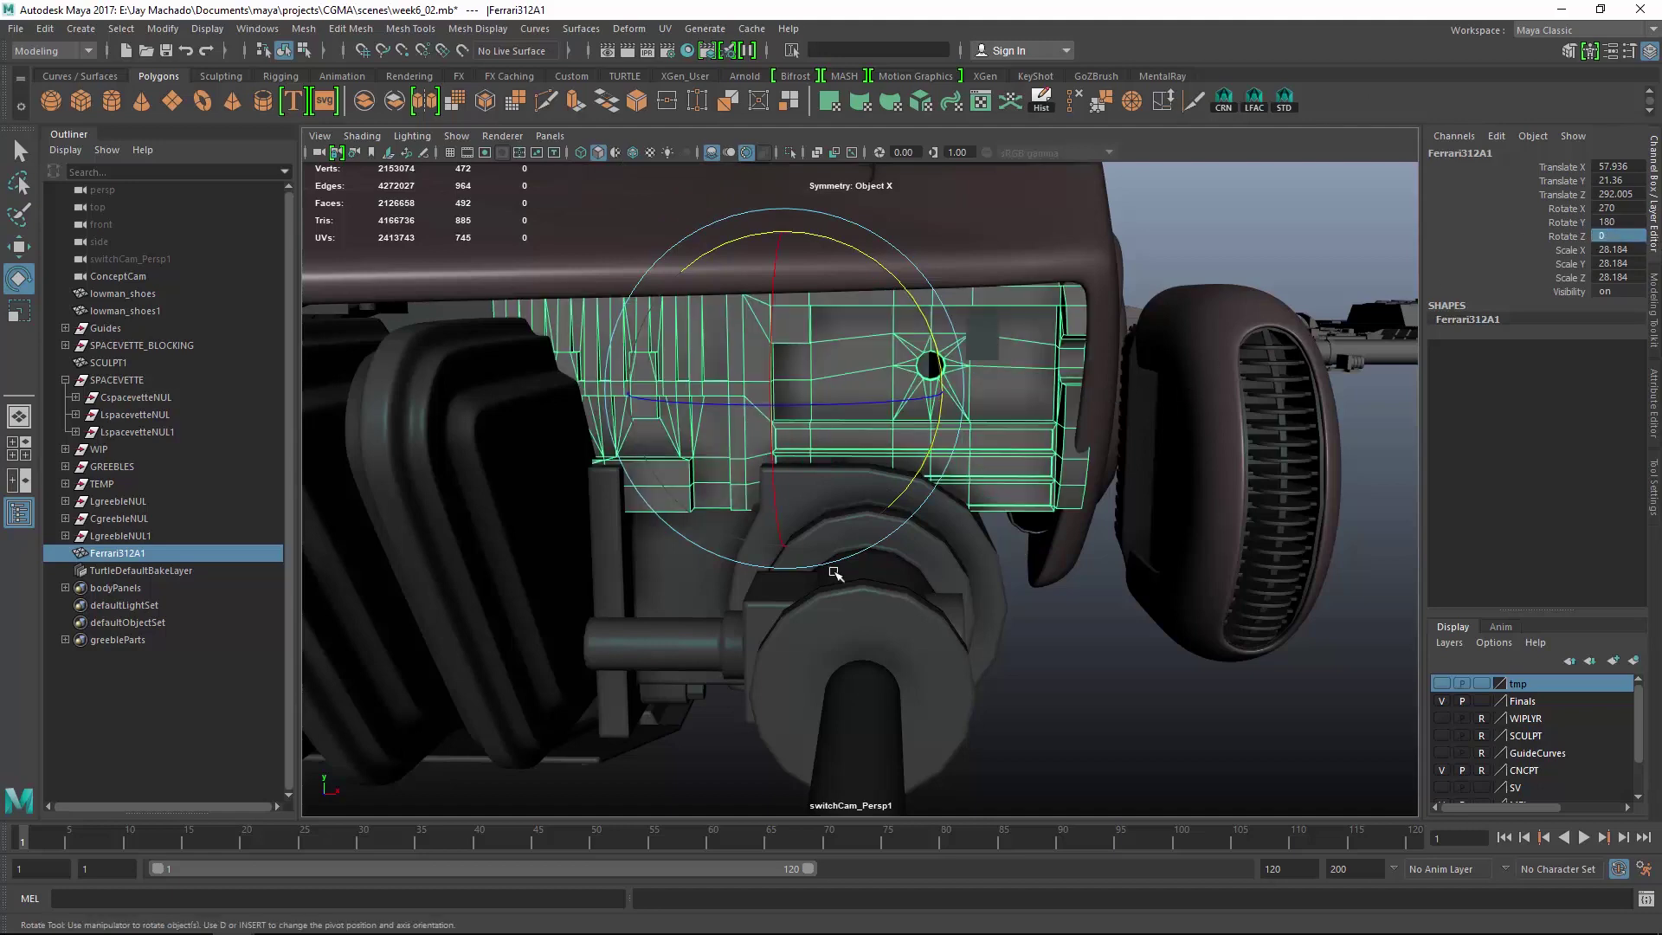
{"action": "left_click_drag", "start_coordinate": [835, 574], "coordinate": [900, 485], "text": "alt"}
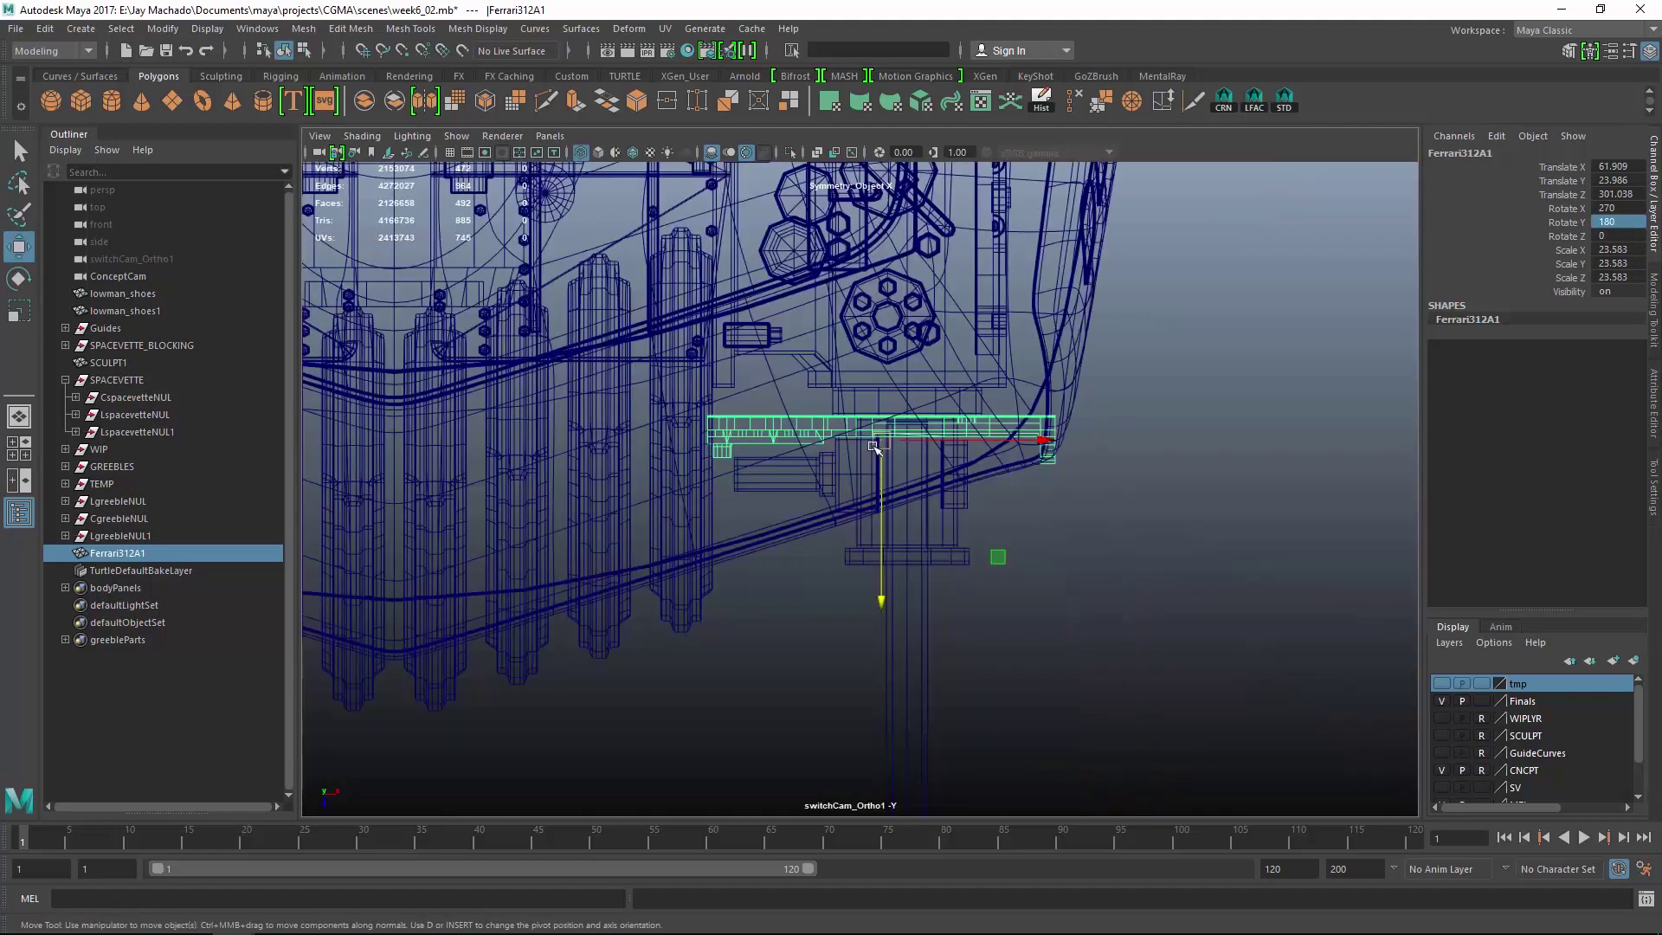
Scale the Ferrari312A copy to 23.583 and bring it forward under the hood edge to about X 62.75, Y 23.624, Z 304.998.
{"action": "left_click_drag", "start_coordinate": [887, 470], "coordinate": [1056, 552], "text": "alt"}
{"action": "key", "text": "5"}
{"action": "scroll", "coordinate": [952, 485], "scroll_direction": "up", "scroll_amount": 2}
{"action": "left_click_drag", "start_coordinate": [898, 377], "coordinate": [905, 379]}
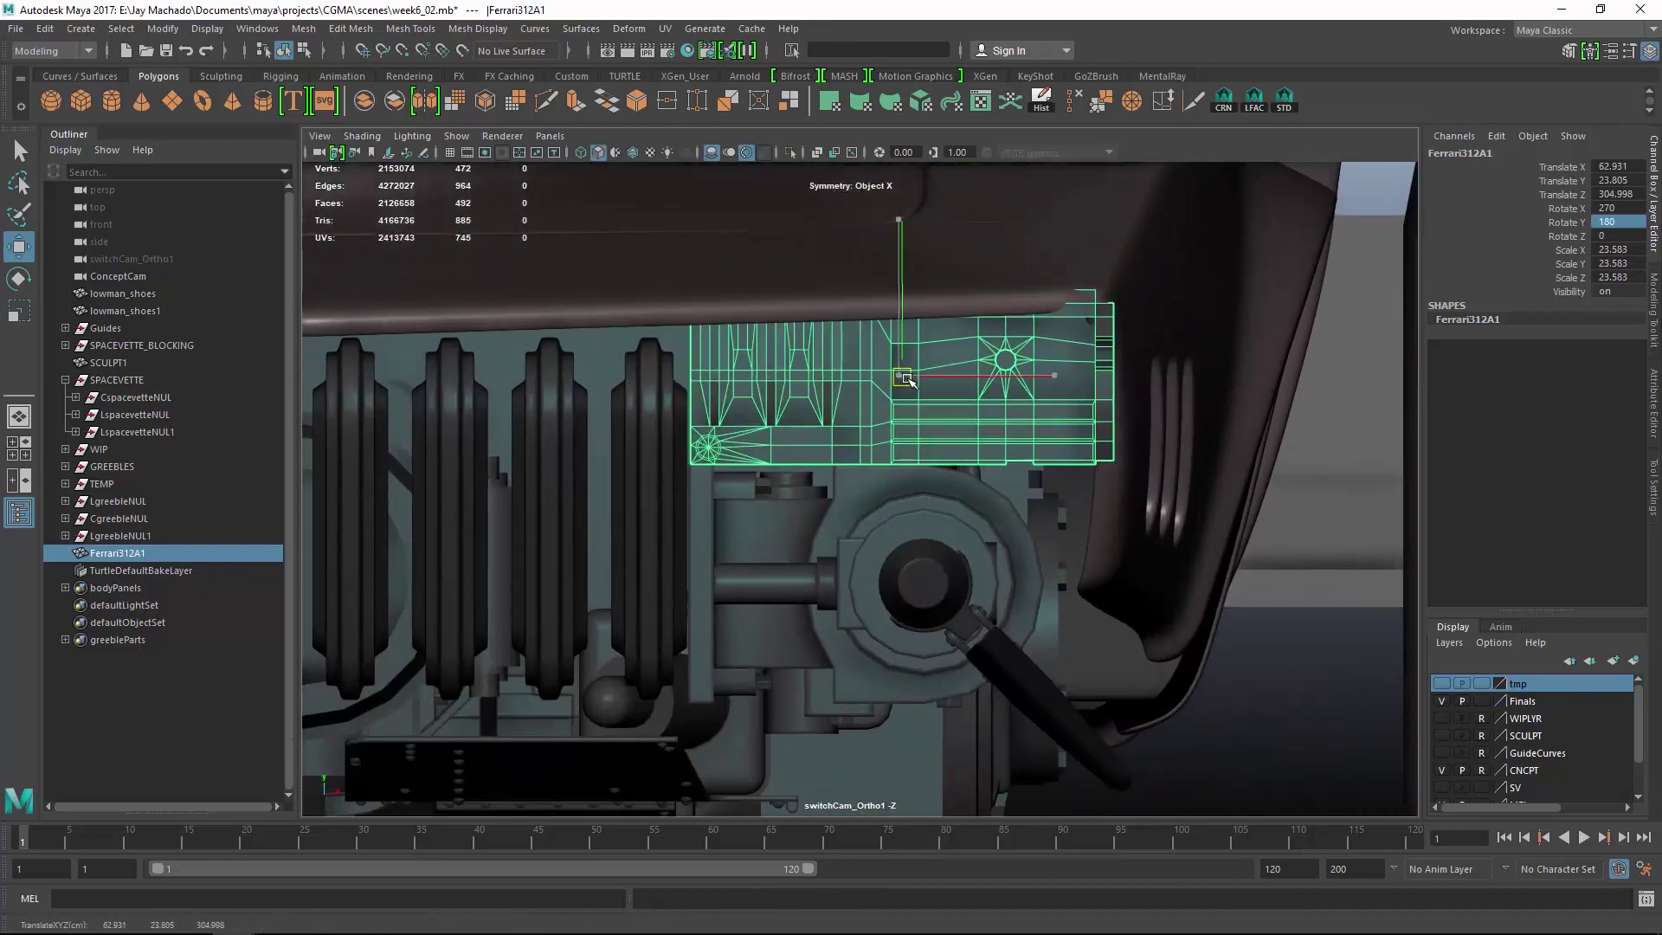
{"action": "left_click_drag", "start_coordinate": [999, 435], "coordinate": [623, 410], "text": "alt"}
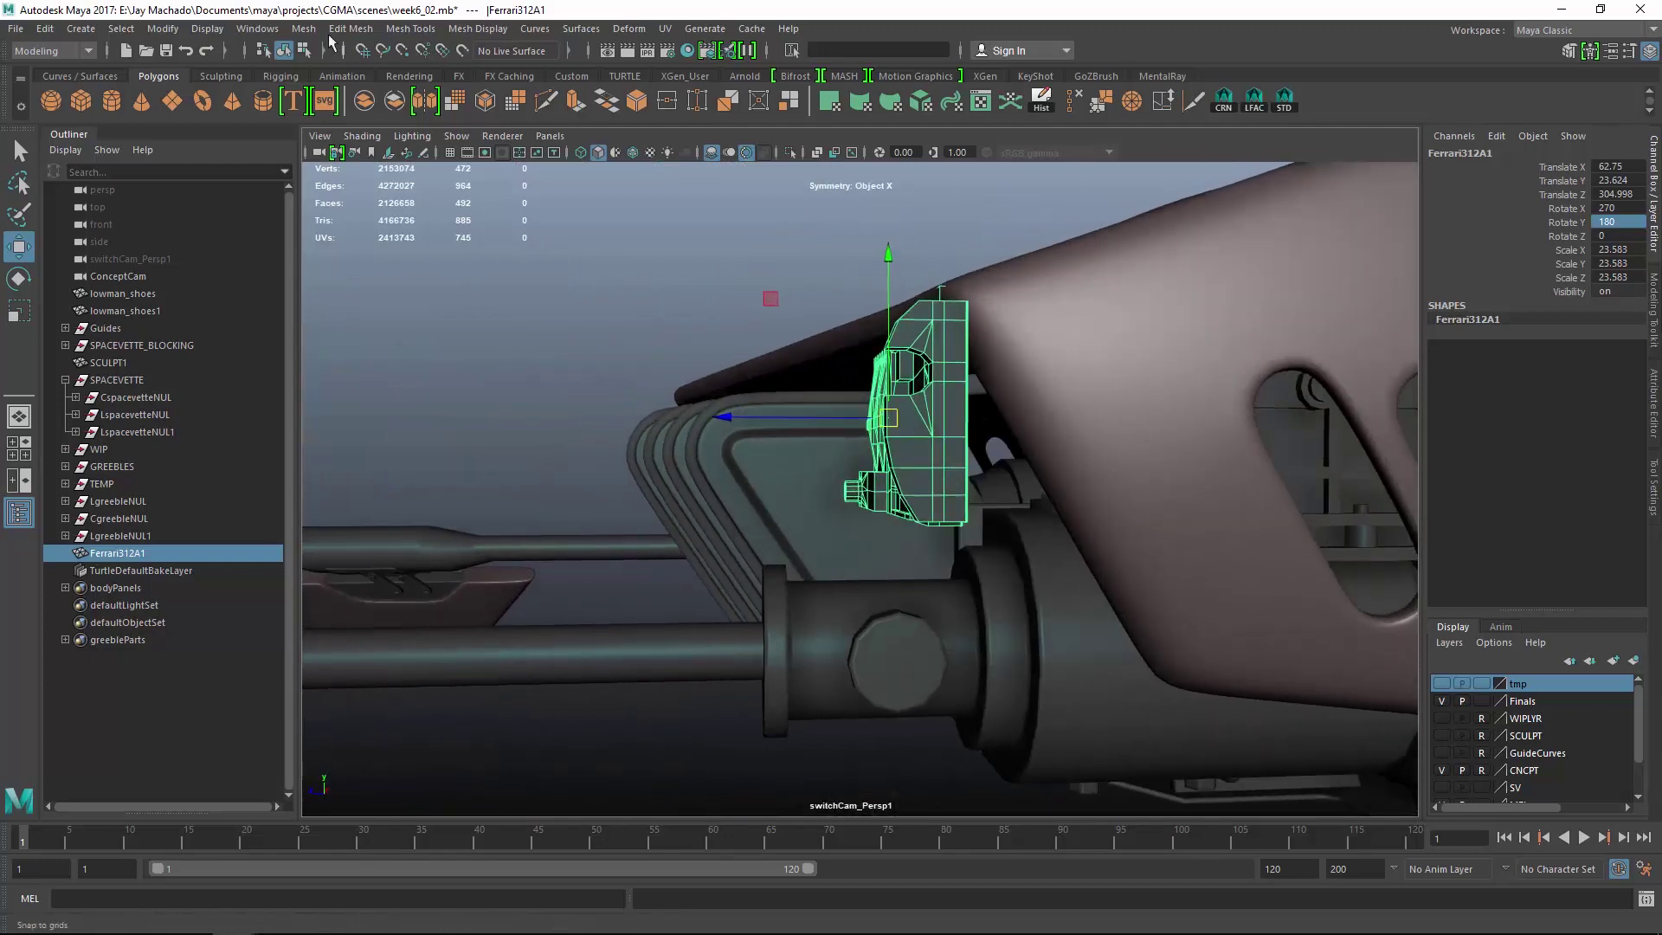
Apply a lattice deformer with 2 × 2 × 2 divisions to the Ferrari312A copy and enter lattice point editing.
{"action": "left_click", "coordinate": [625, 30]}
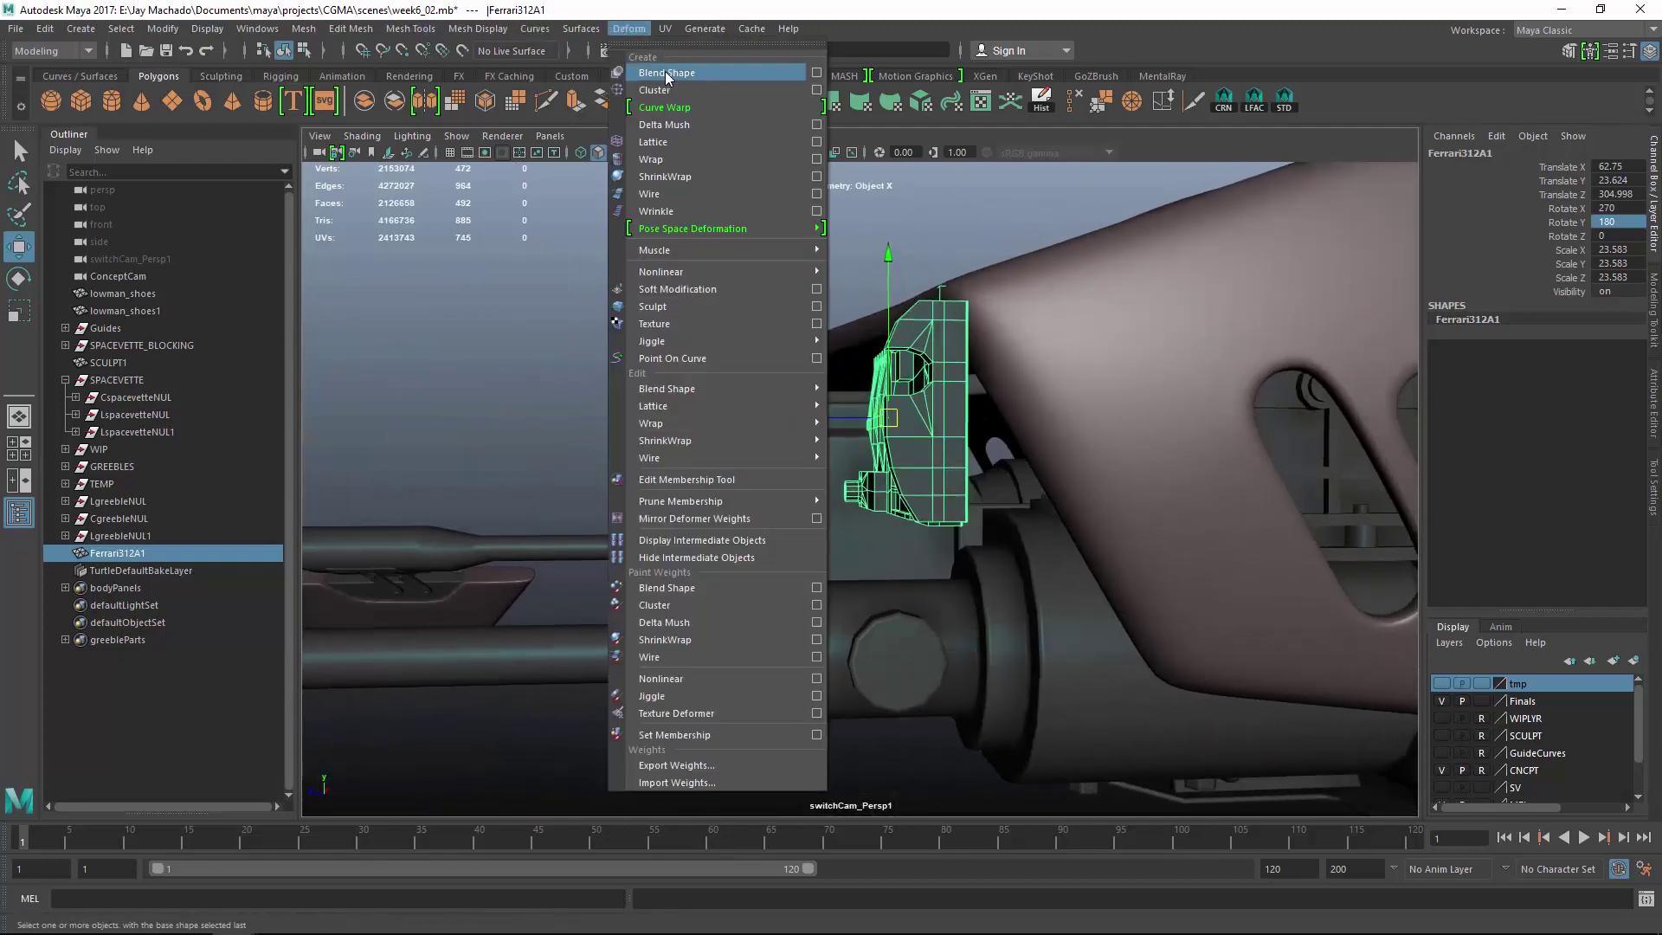
{"action": "left_click", "coordinate": [703, 141]}
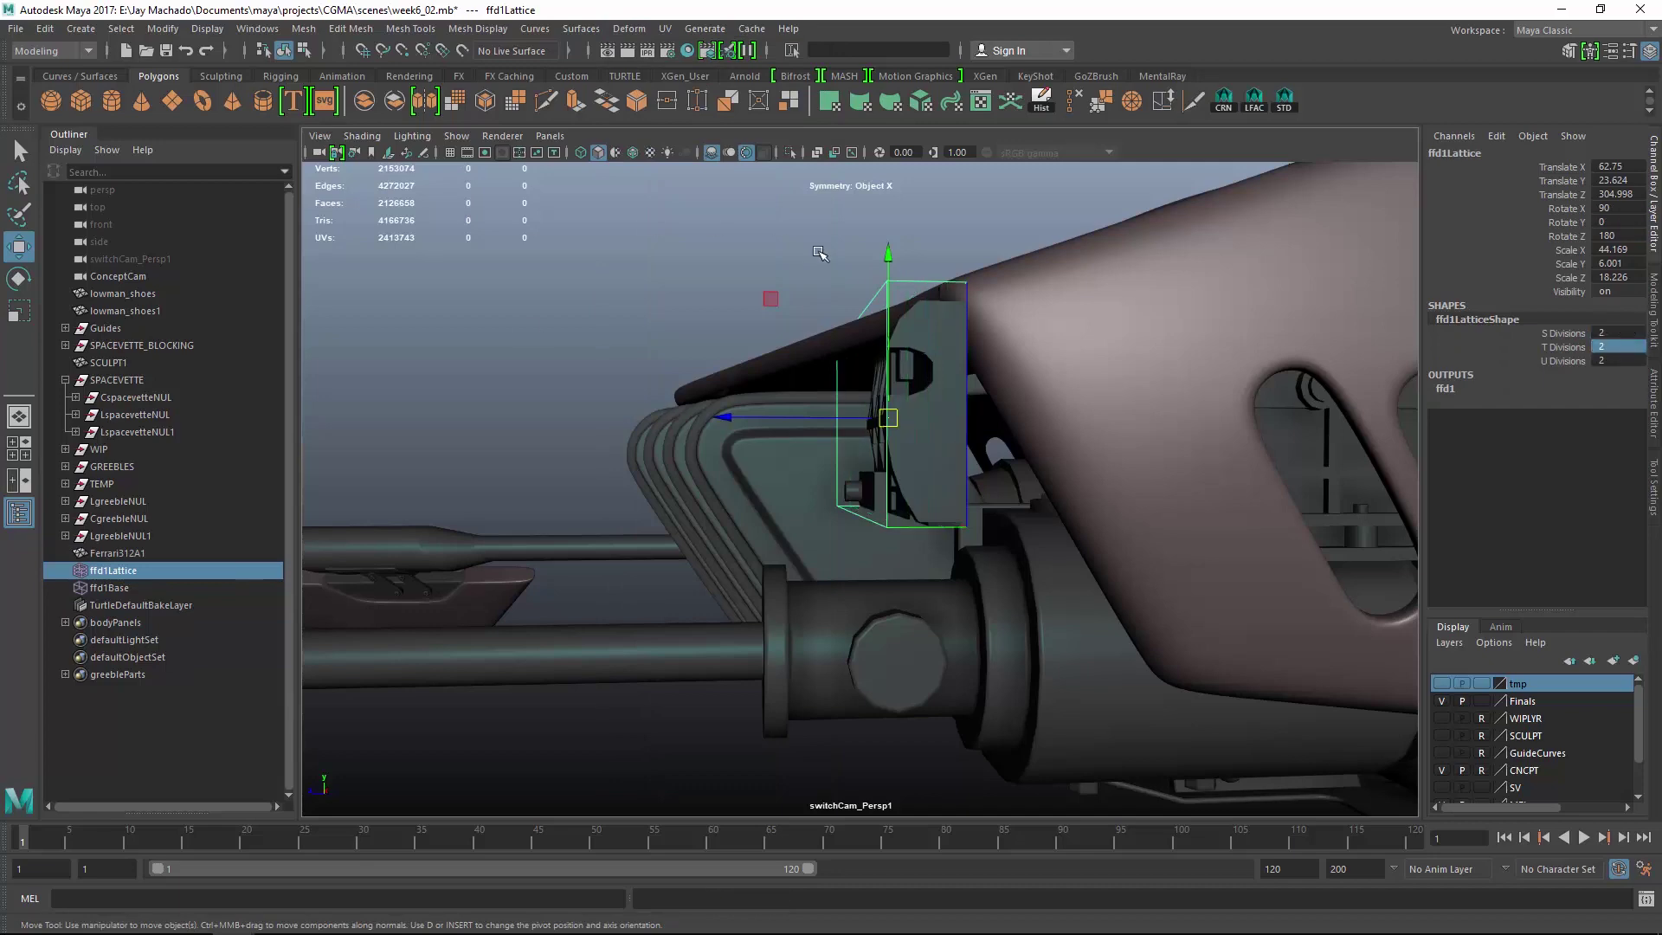
{"action": "right_click_drag", "start_coordinate": [819, 252], "coordinate": [832, 281]}
{"action": "key", "text": "alt+s"}
Slide the lower lattice points rearward so the Ferrari312A panel slants parallel to the fender's front edge.
{"action": "left_click_drag", "start_coordinate": [781, 443], "coordinate": [956, 562]}
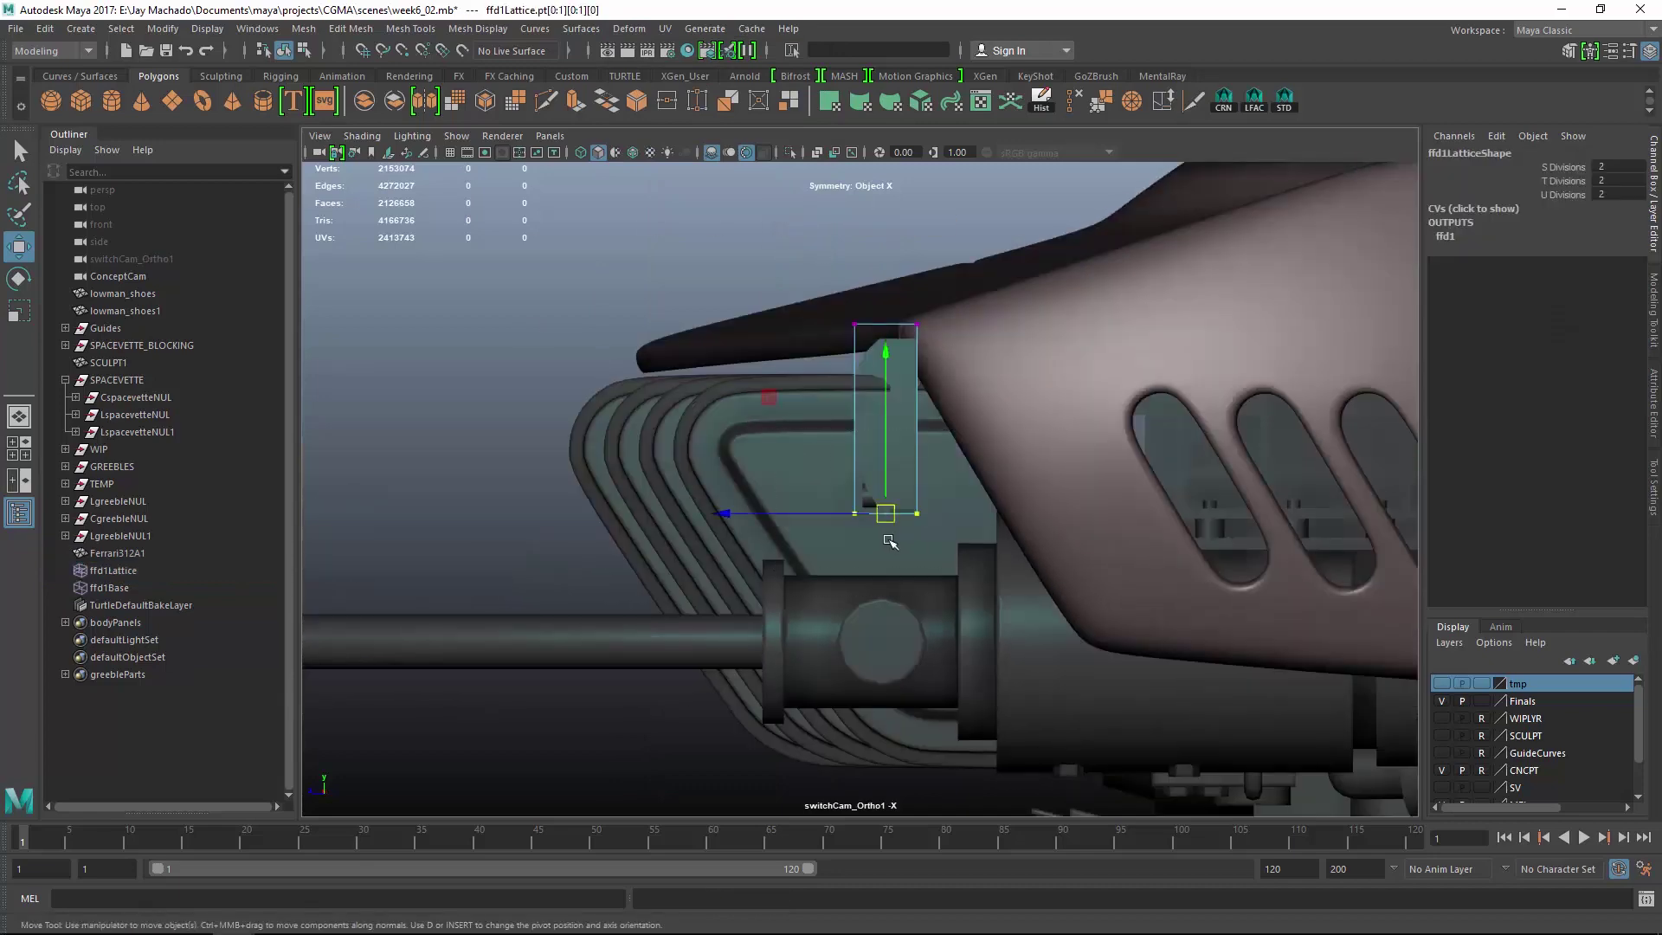
{"action": "key", "text": "4"}
{"action": "left_click_drag", "start_coordinate": [813, 515], "coordinate": [930, 518]}
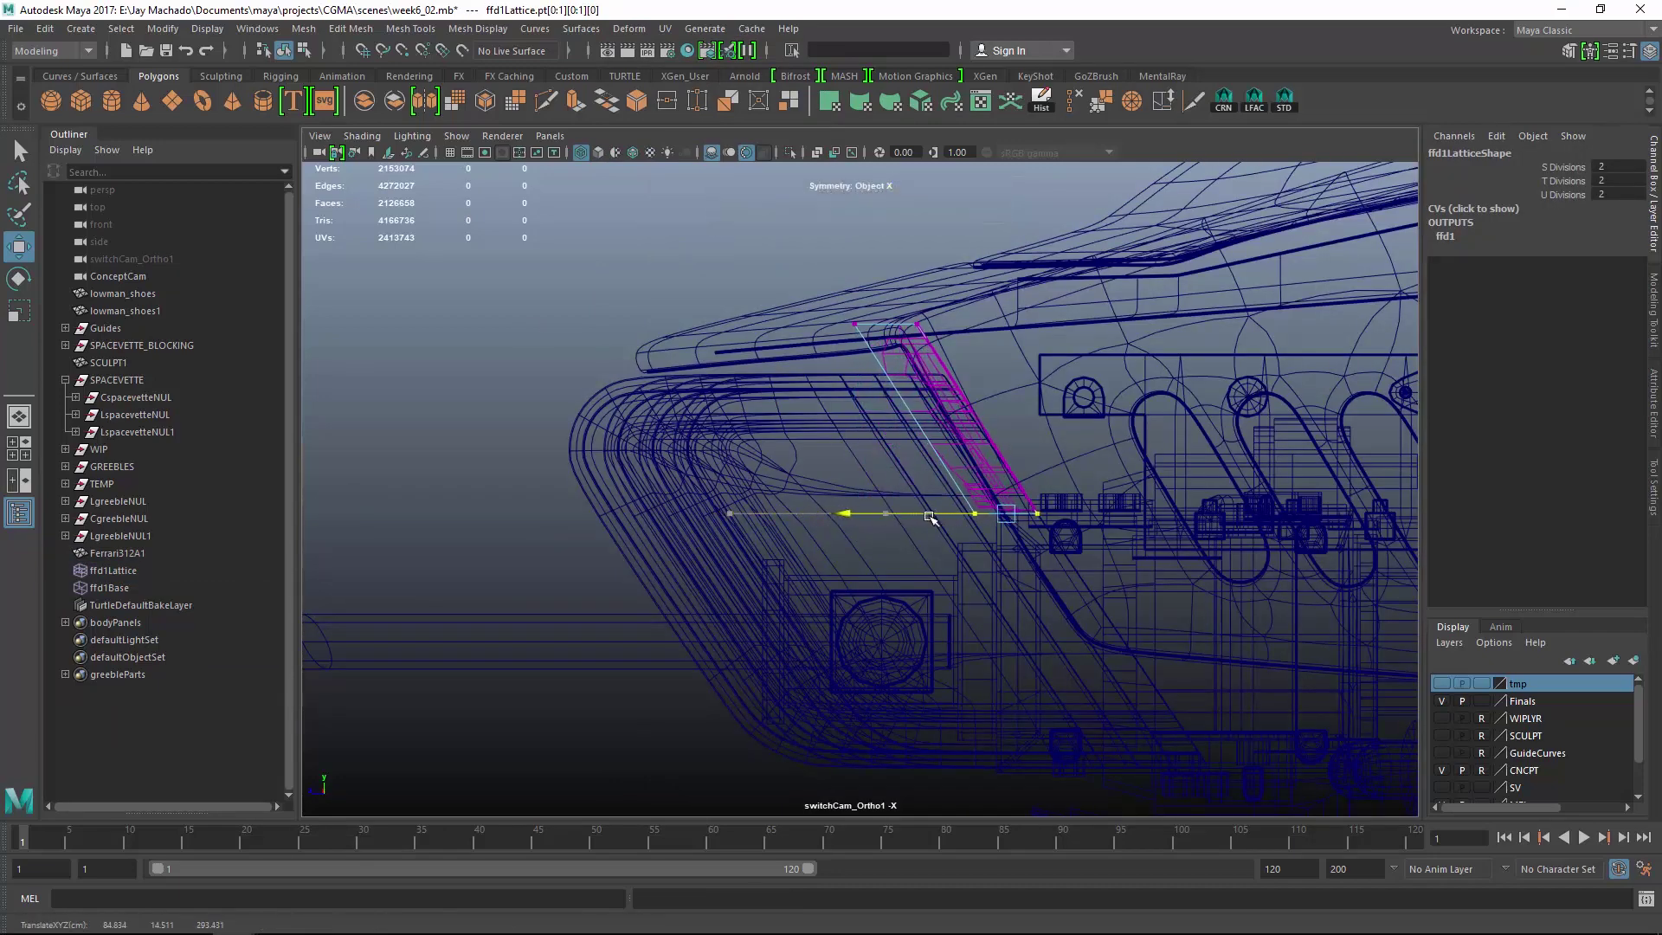
{"action": "key", "text": "alt+s"}
{"action": "key", "text": "alt+s"}
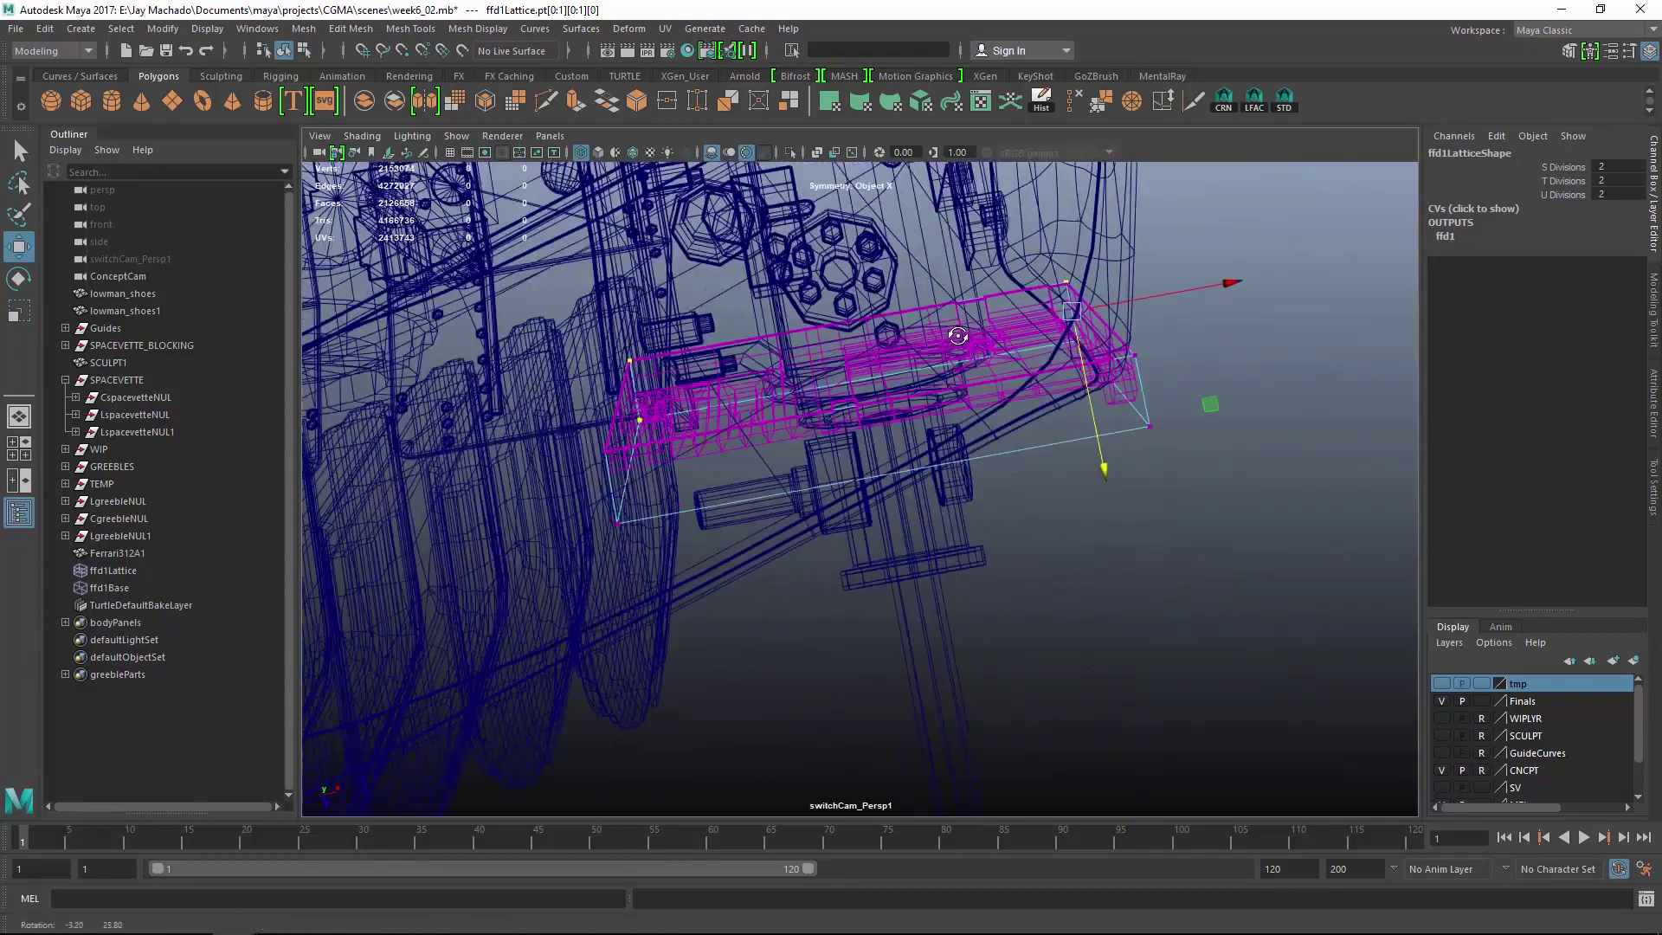
{"action": "left_click_drag", "start_coordinate": [1027, 231], "coordinate": [1284, 650]}
{"action": "left_click_drag", "start_coordinate": [1113, 567], "coordinate": [1114, 518]}
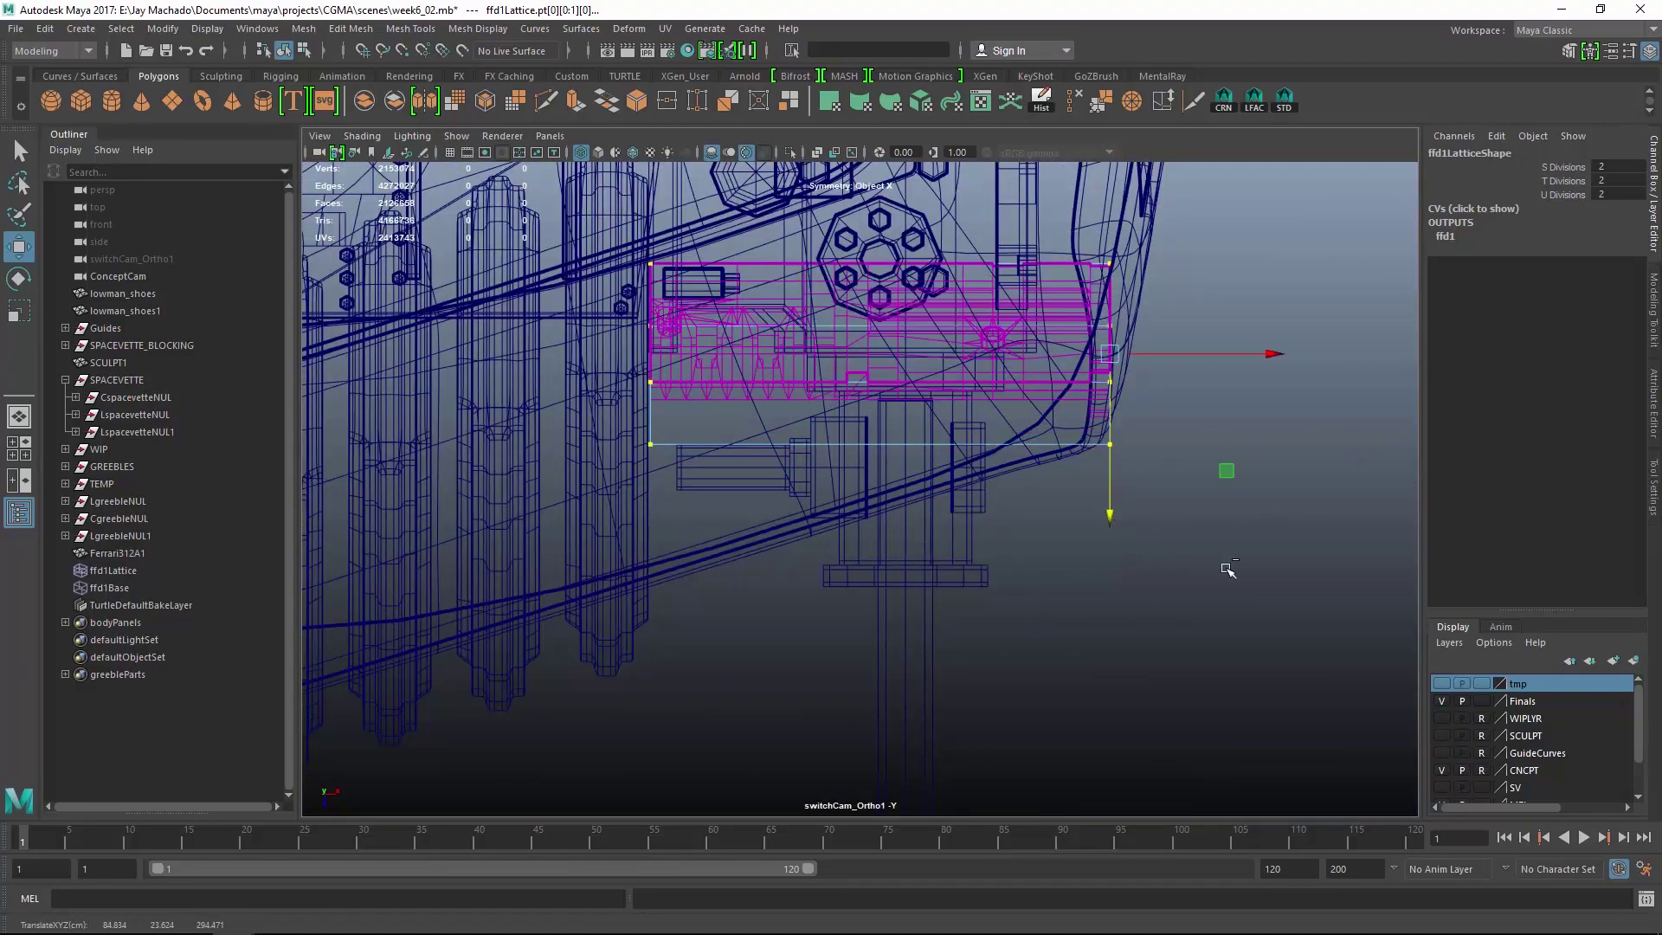
{"action": "key", "text": "ctrl+z"}
Turn symmetry off and slide the lattice points at the panel's inner end forward to about Z 307.70.
{"action": "left_click", "coordinate": [1568, 51]}
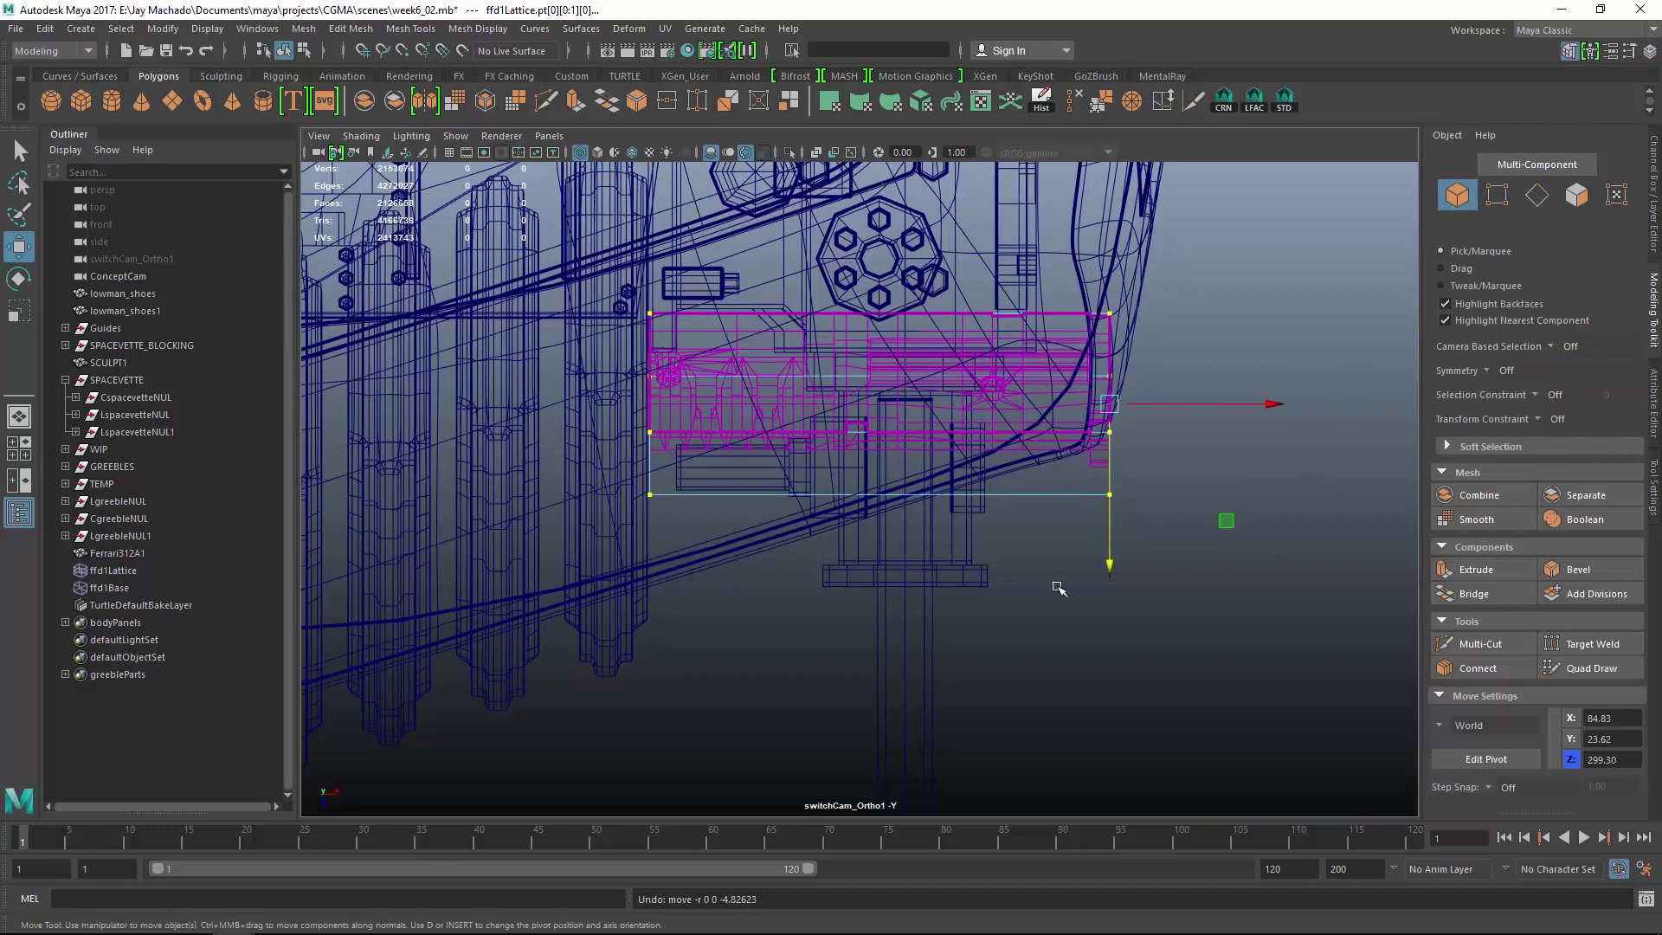
{"action": "left_click_drag", "start_coordinate": [650, 569], "coordinate": [654, 647]}
{"action": "mouse_move", "coordinate": [1122, 542]}
{"action": "left_mouse_down"}
{"action": "mouse_move", "coordinate": [1098, 390]}
{"action": "mouse_move", "coordinate": [1028, 428]}
{"action": "mouse_move", "coordinate": [1030, 530]}
{"action": "mouse_move", "coordinate": [638, 419]}
{"action": "mouse_move", "coordinate": [1231, 419]}
{"action": "mouse_move", "coordinate": [1079, 450]}
{"action": "mouse_move", "coordinate": [693, 375]}
{"action": "mouse_move", "coordinate": [815, 517]}
{"action": "left_mouse_up"}
{"action": "key", "text": "5"}
{"action": "key", "text": "Right"}
{"action": "right_click_drag", "start_coordinate": [814, 518], "coordinate": [930, 511], "text": "alt"}
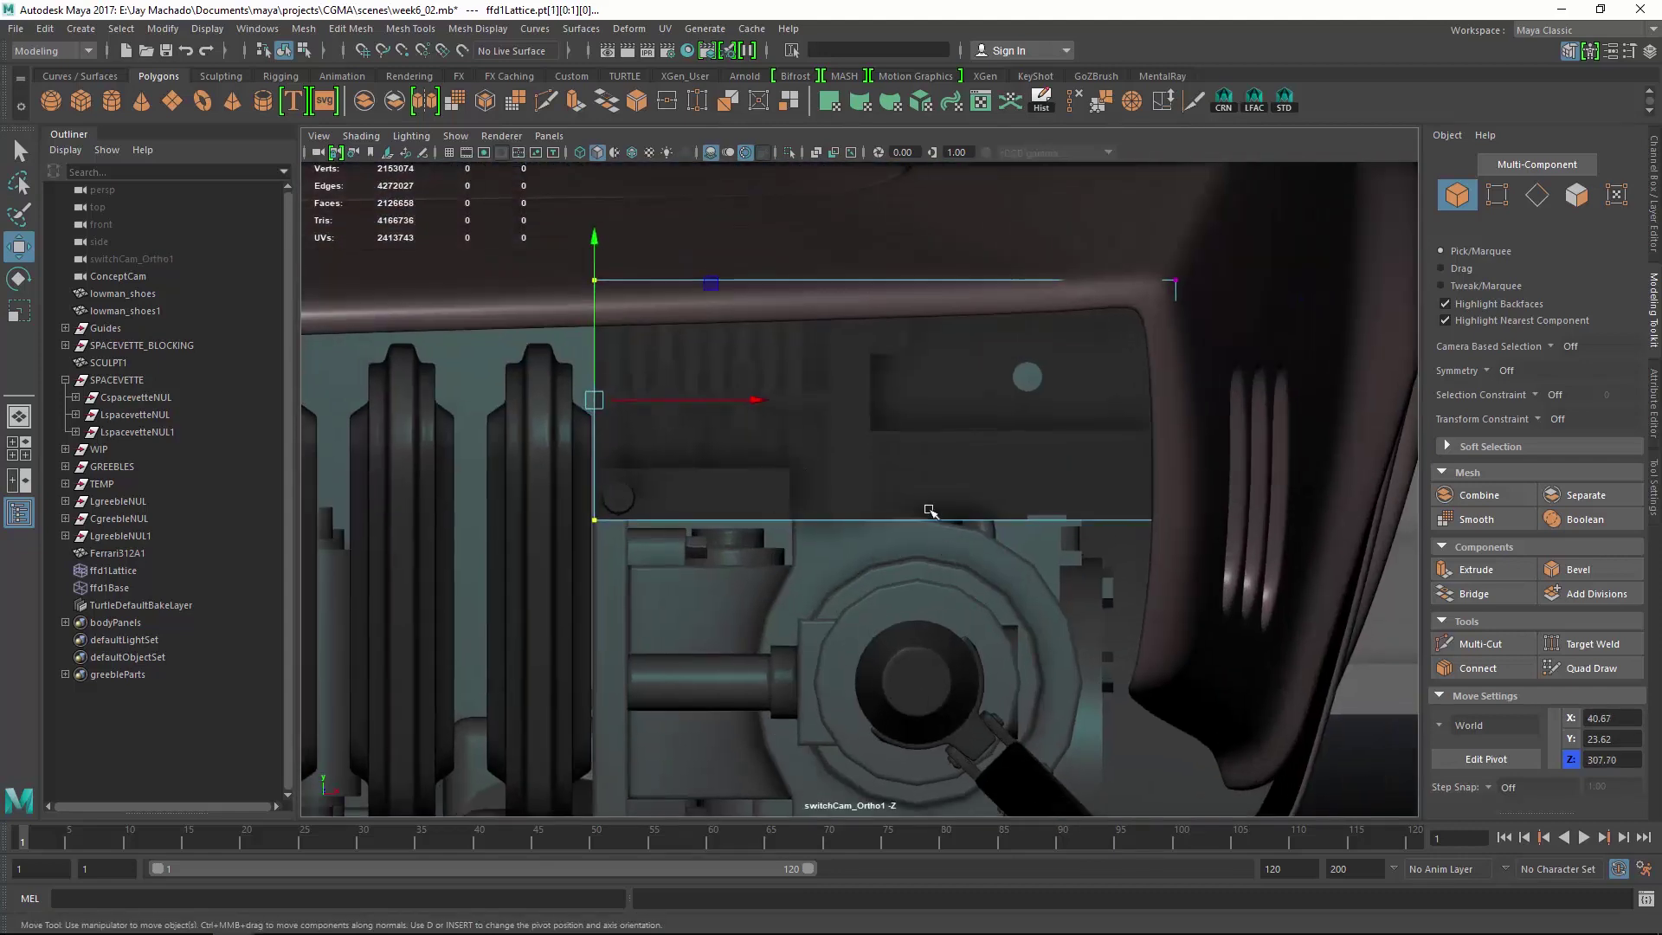
Return to object mode and delete the Ferrari312A1 panel's history to bake in its lattice deformation.
{"action": "left_click_drag", "start_coordinate": [593, 249], "coordinate": [1115, 551], "text": "alt"}
{"action": "key", "text": "F8"}
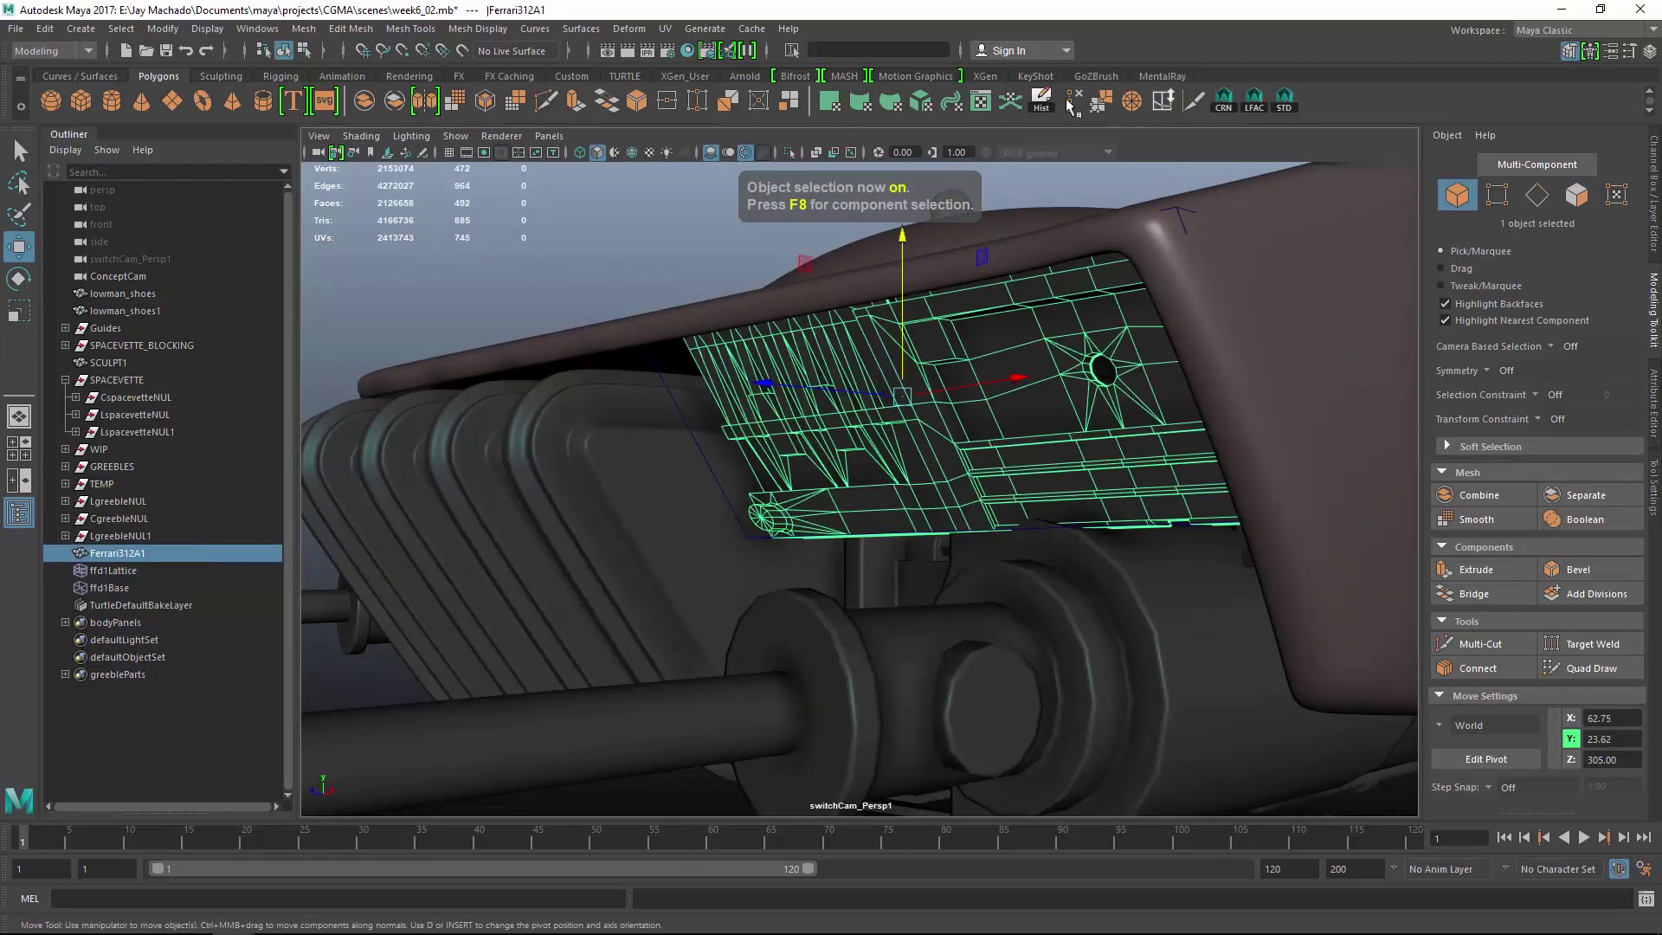
{"action": "left_click_drag", "start_coordinate": [949, 509], "coordinate": [1114, 510], "text": "alt"}
{"action": "left_click", "coordinate": [1129, 294]}
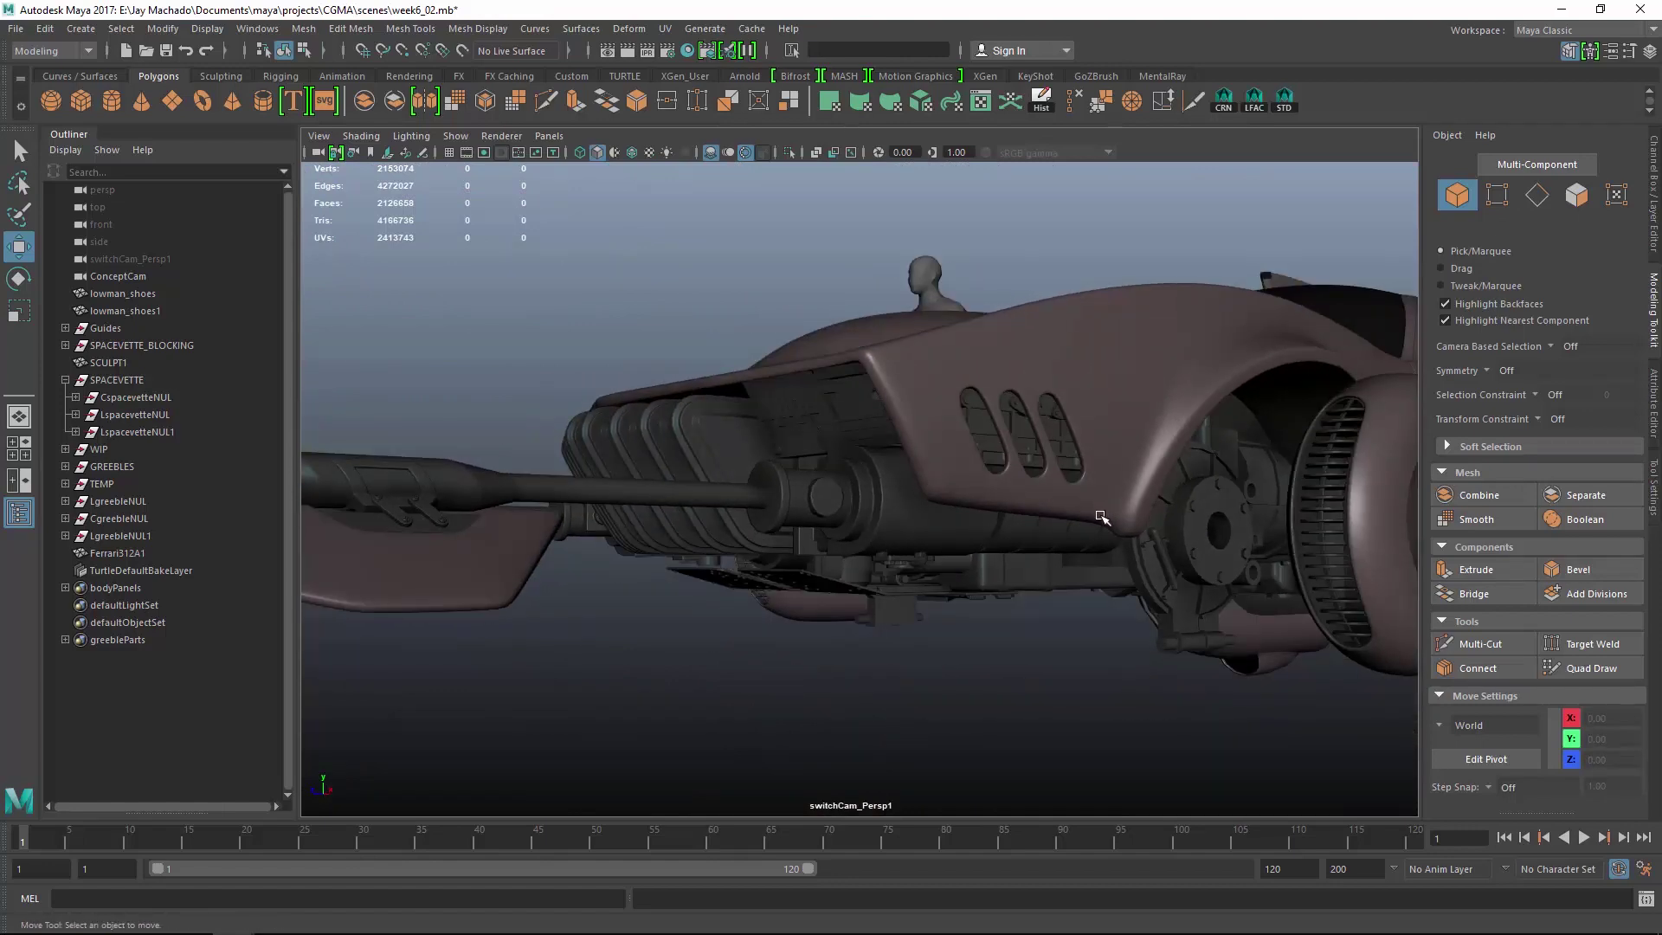
Examine the new panel and the car's front end from the side, front and below.
{"action": "right_click_drag", "start_coordinate": [1173, 600], "coordinate": [1065, 579], "text": "alt"}
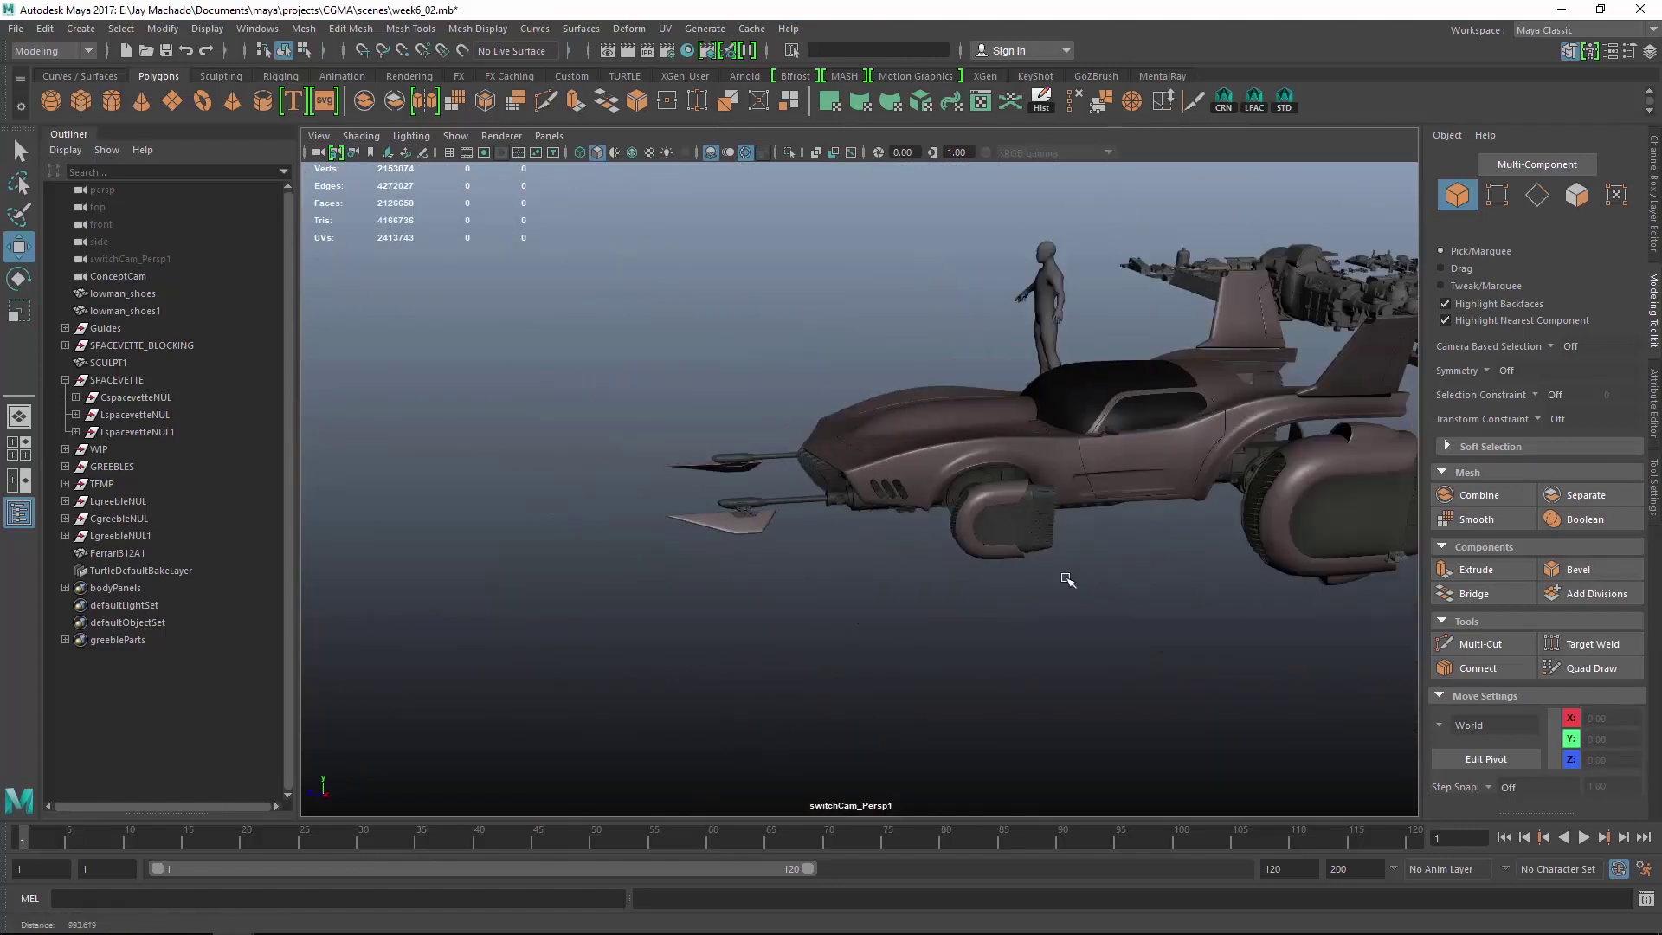
{"action": "left_click_drag", "start_coordinate": [1064, 579], "coordinate": [1469, 588], "text": "alt"}
{"action": "left_click_drag", "start_coordinate": [1238, 627], "coordinate": [1124, 504], "text": "alt"}
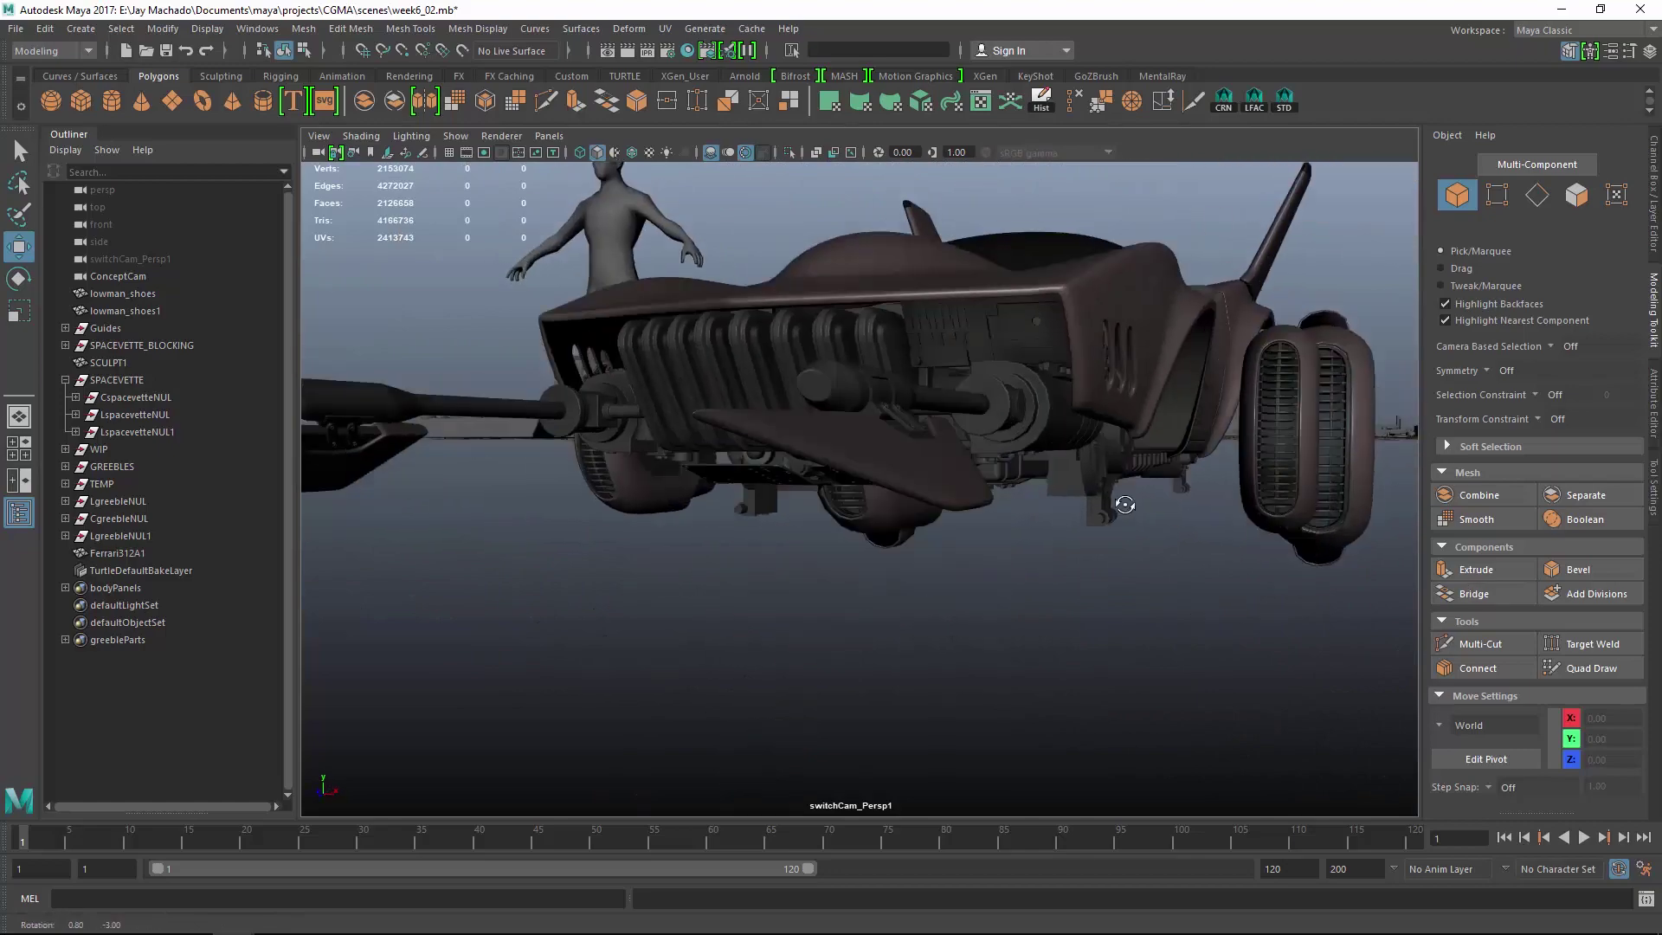
{"action": "right_click_drag", "start_coordinate": [1125, 504], "coordinate": [1134, 638], "text": "alt"}
{"action": "left_click_drag", "start_coordinate": [1135, 638], "coordinate": [1074, 362], "text": "alt"}
{"action": "left_click_drag", "start_coordinate": [1256, 653], "coordinate": [1146, 609], "text": "alt"}
{"action": "left_click_drag", "start_coordinate": [1270, 670], "coordinate": [955, 597], "text": "alt"}
{"action": "scroll", "coordinate": [1059, 597], "scroll_direction": "down", "scroll_amount": 5}
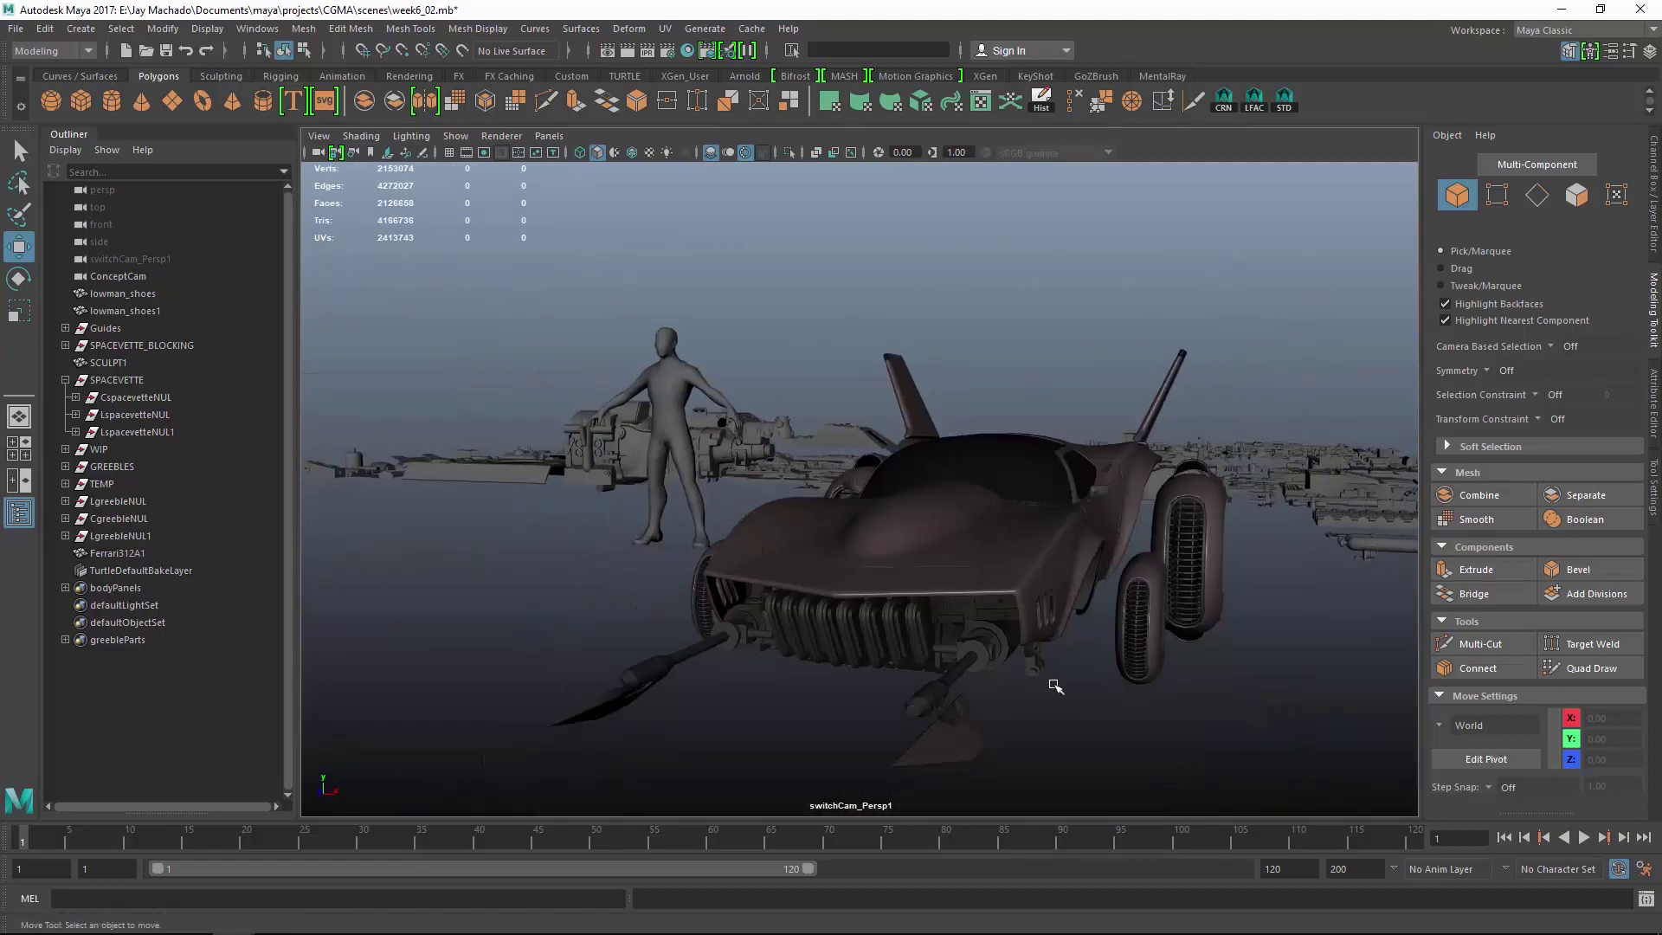
Duplicate the bolted plate Greeble01 in the greeble library and unparent the copy.
{"action": "left_click_drag", "start_coordinate": [1053, 683], "coordinate": [951, 482], "text": "alt"}
{"action": "middle_click_drag", "start_coordinate": [951, 482], "coordinate": [1044, 509], "text": "alt"}
{"action": "middle_click_drag", "start_coordinate": [1101, 563], "coordinate": [1337, 580], "text": "alt"}
{"action": "left_click", "coordinate": [698, 441]}
{"action": "middle_click_drag", "start_coordinate": [697, 441], "coordinate": [824, 484], "text": "alt"}
{"action": "key", "text": "ctrl+d"}
{"action": "key", "text": "shift+p"}
Bring the Greeble01 copy to the car's front end at about X 35.32 and tilt it about X.
{"action": "scroll", "coordinate": [641, 459], "scroll_direction": "down", "scroll_amount": 4}
{"action": "left_click_drag", "start_coordinate": [641, 460], "coordinate": [989, 493], "text": "alt"}
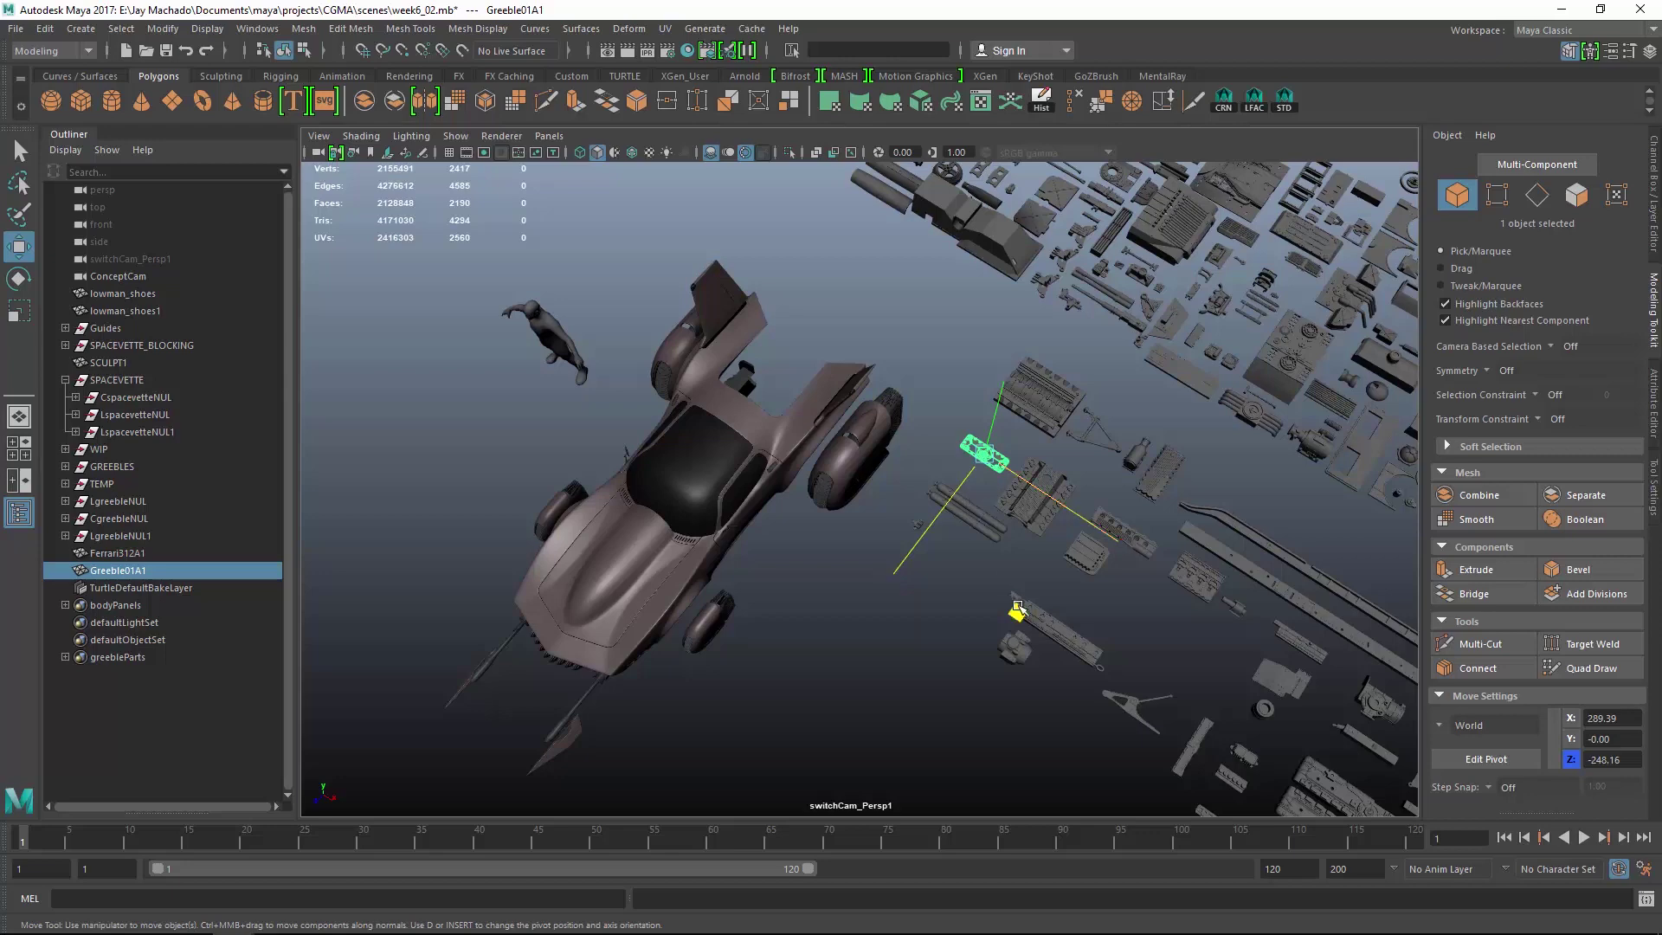
{"action": "left_click_drag", "start_coordinate": [750, 623], "coordinate": [912, 489], "text": "alt"}
{"action": "middle_click_drag", "start_coordinate": [912, 490], "coordinate": [841, 470], "text": "alt"}
{"action": "scroll", "coordinate": [842, 470], "scroll_direction": "up", "scroll_amount": 4}
{"action": "key", "text": "4"}
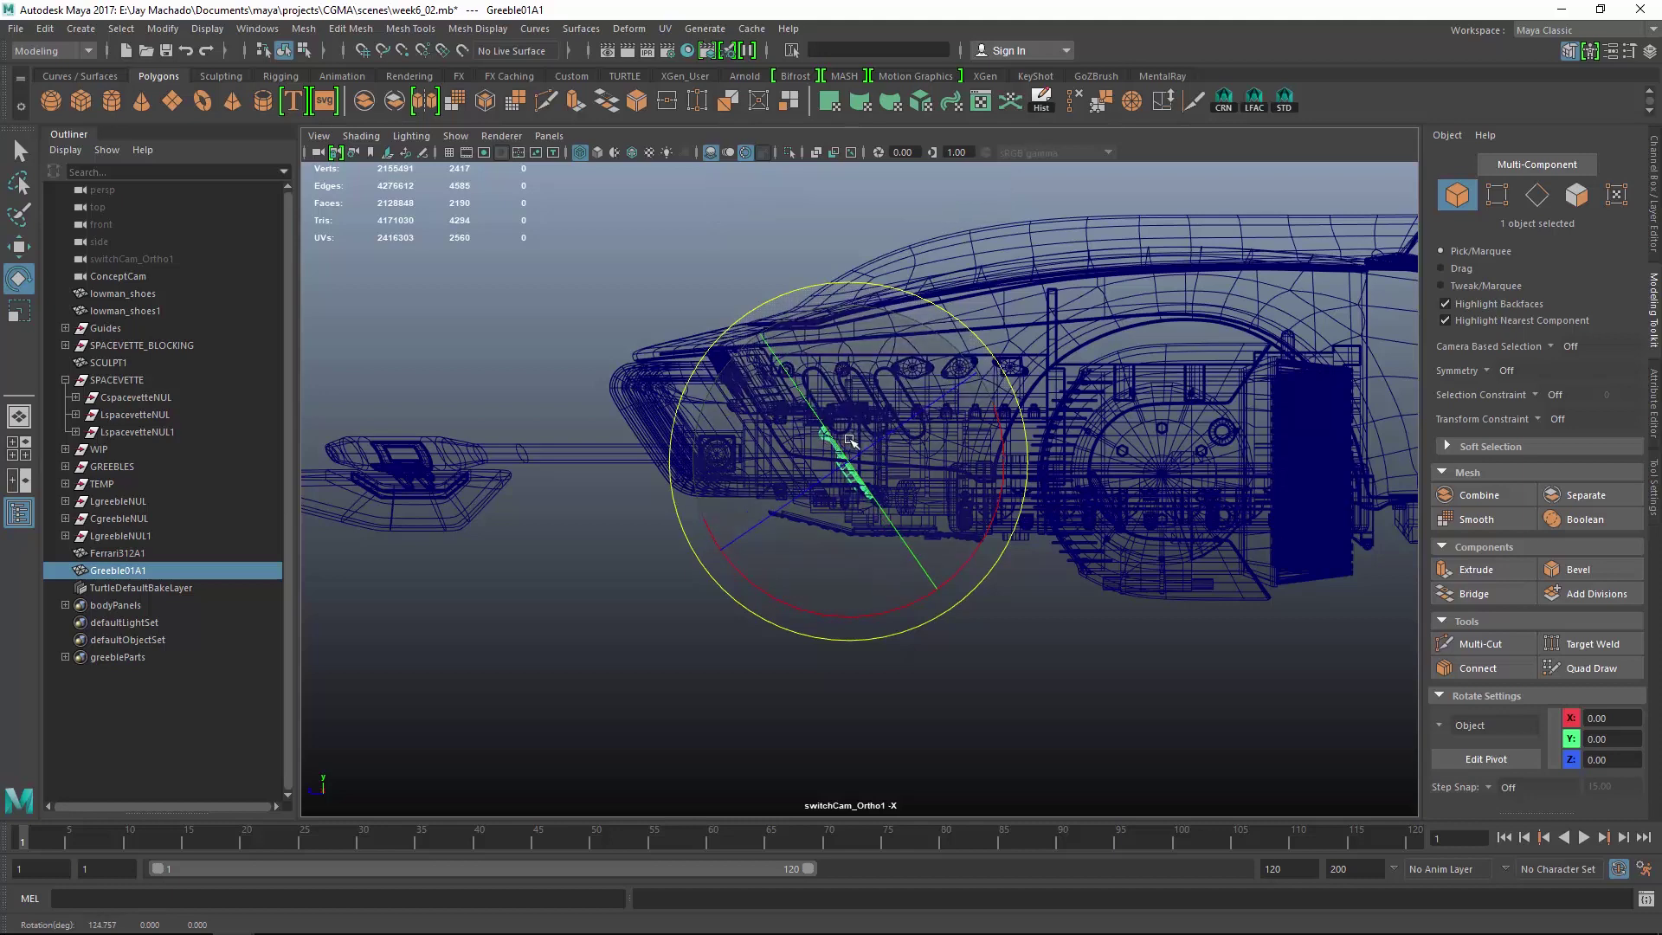
Tilt the plate to 125.461 degrees about X and place it behind the radiator fins at about Y 10.41, Z 302.40.
{"action": "right_click_drag", "start_coordinate": [600, 424], "coordinate": [794, 429], "text": "alt"}
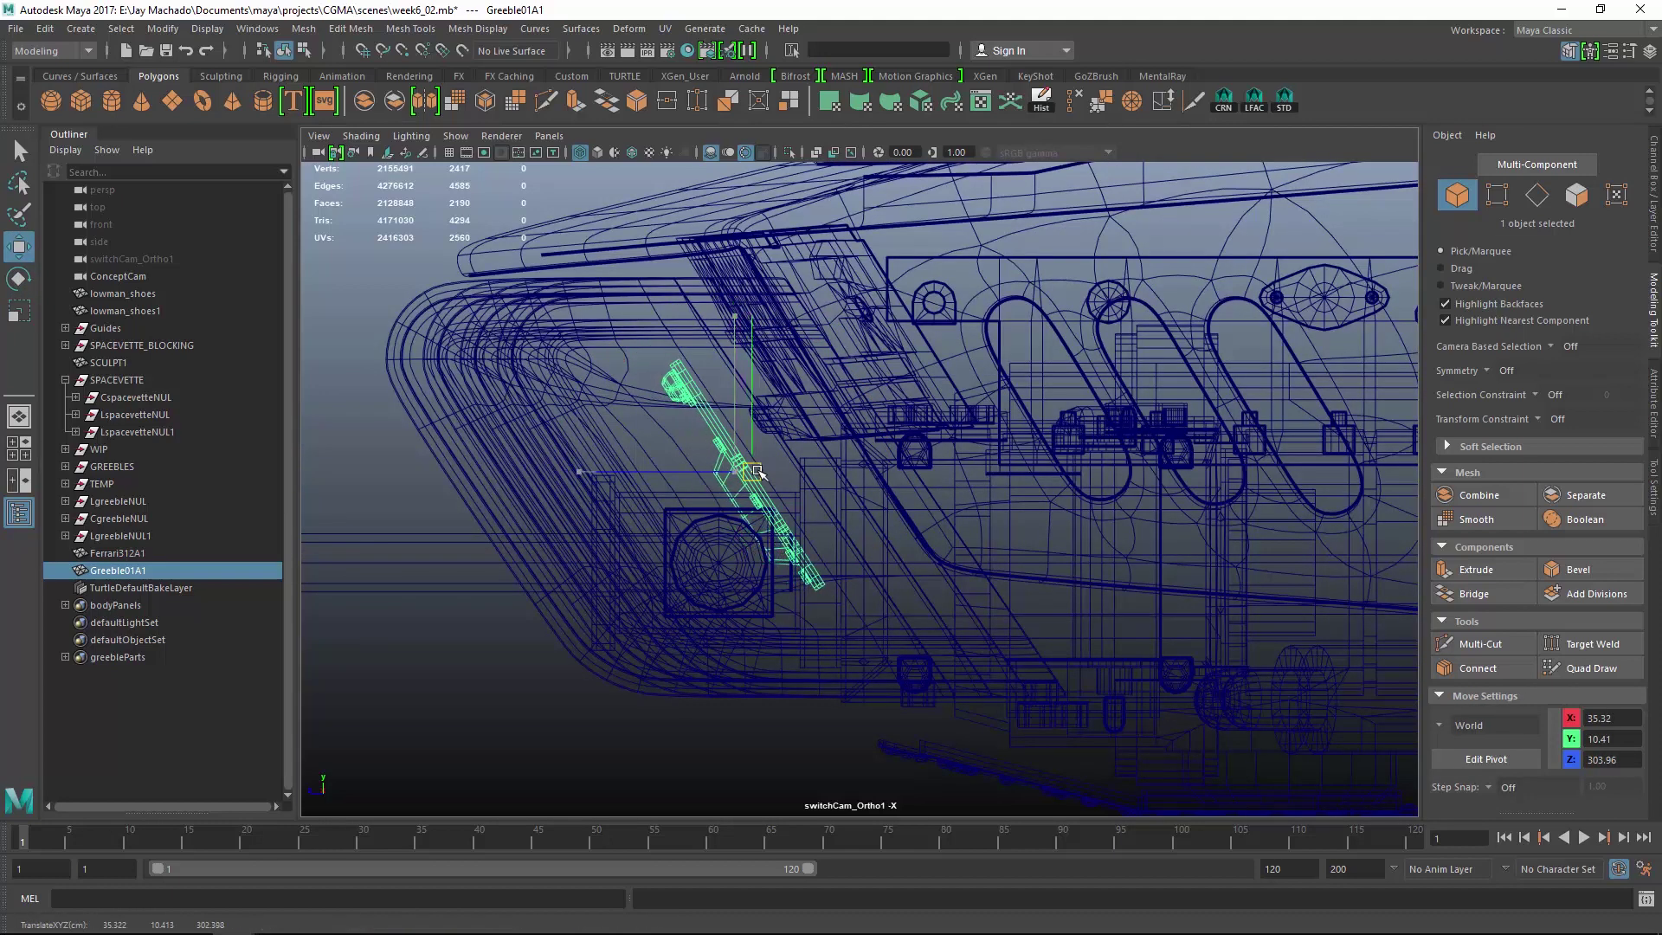
{"action": "key", "text": "e"}
{"action": "left_click_drag", "start_coordinate": [865, 475], "coordinate": [919, 570], "text": "alt"}
{"action": "key", "text": "w"}
{"action": "key", "text": "bracketleft"}
{"action": "scroll", "coordinate": [995, 528], "scroll_direction": "up", "scroll_amount": 3}
Center the plate at X 0 and scale it uniformly to about 1.148.
{"action": "key", "text": "5"}
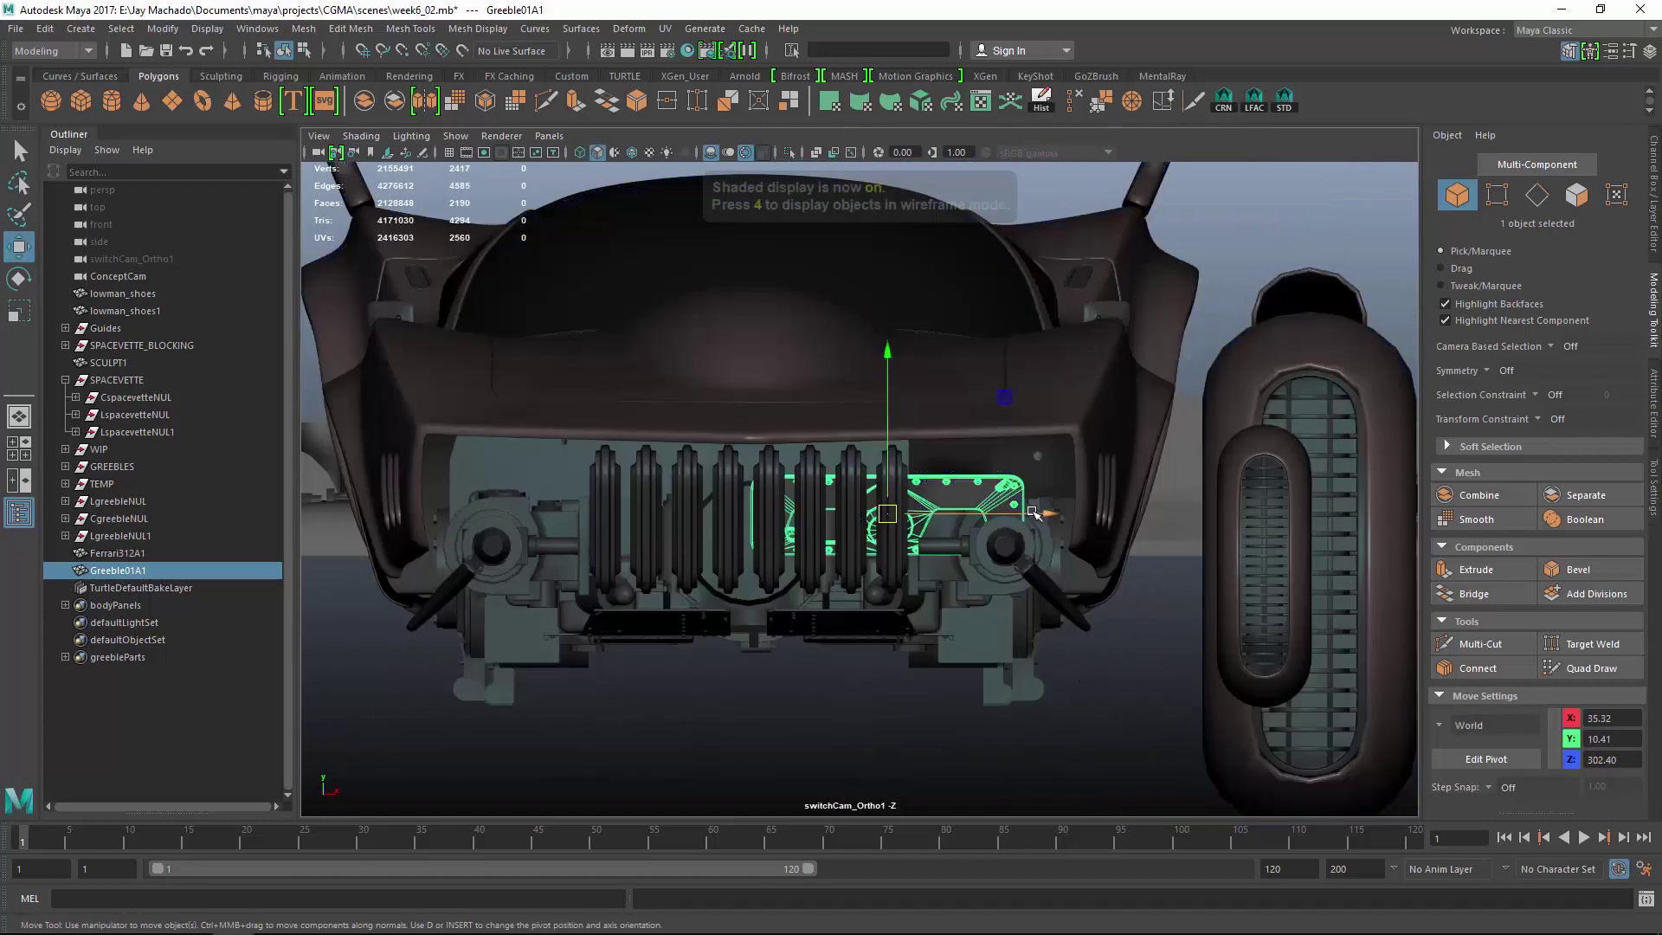
{"action": "left_click_drag", "start_coordinate": [1039, 517], "coordinate": [900, 517]}
{"action": "key", "text": "r"}
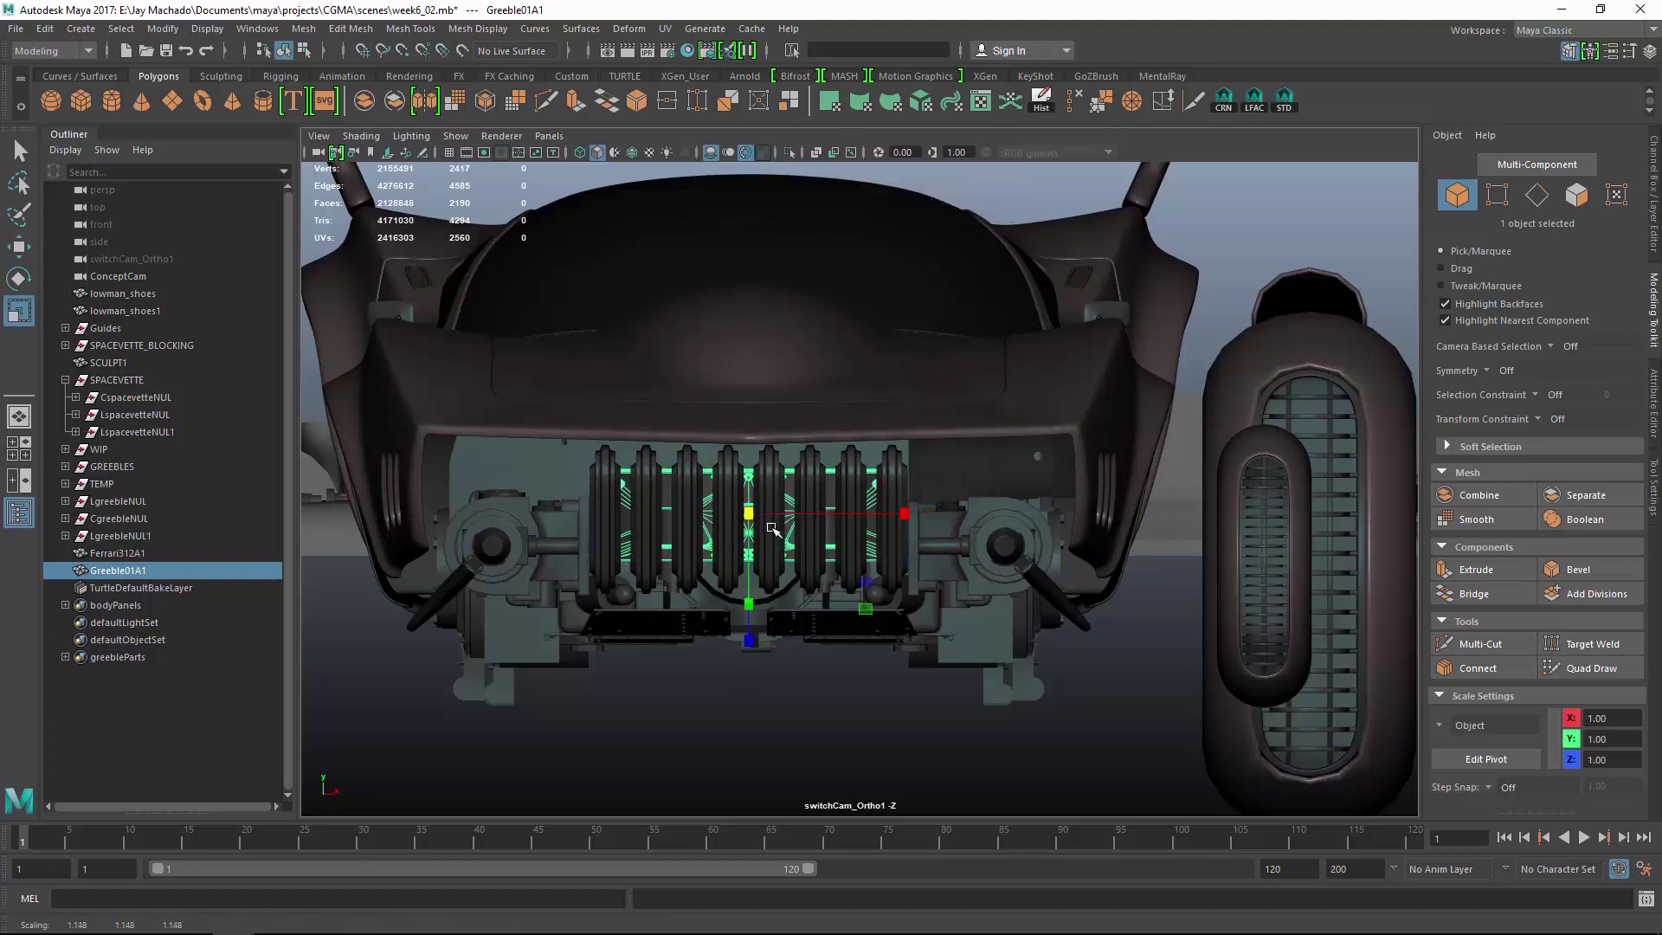
{"action": "left_click_drag", "start_coordinate": [773, 528], "coordinate": [863, 563], "text": "alt"}
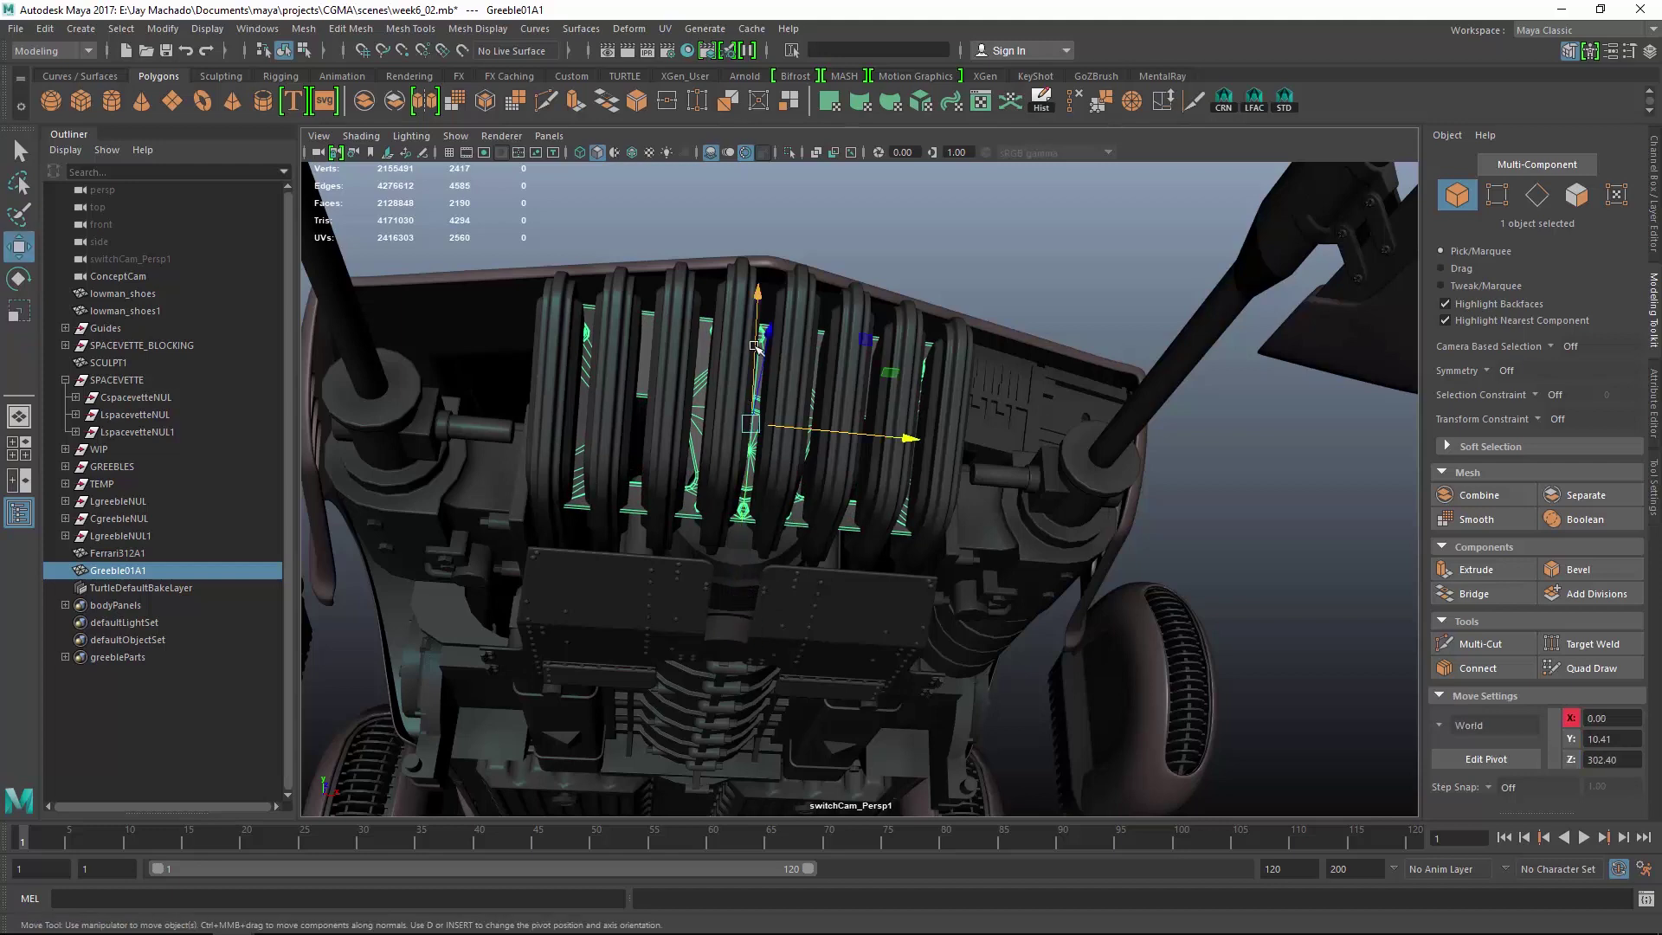
Slide the plate upward and rearward between the radiator fins to about Y 14.42, Z 297.3.
{"action": "left_click_drag", "start_coordinate": [827, 331], "coordinate": [755, 394]}
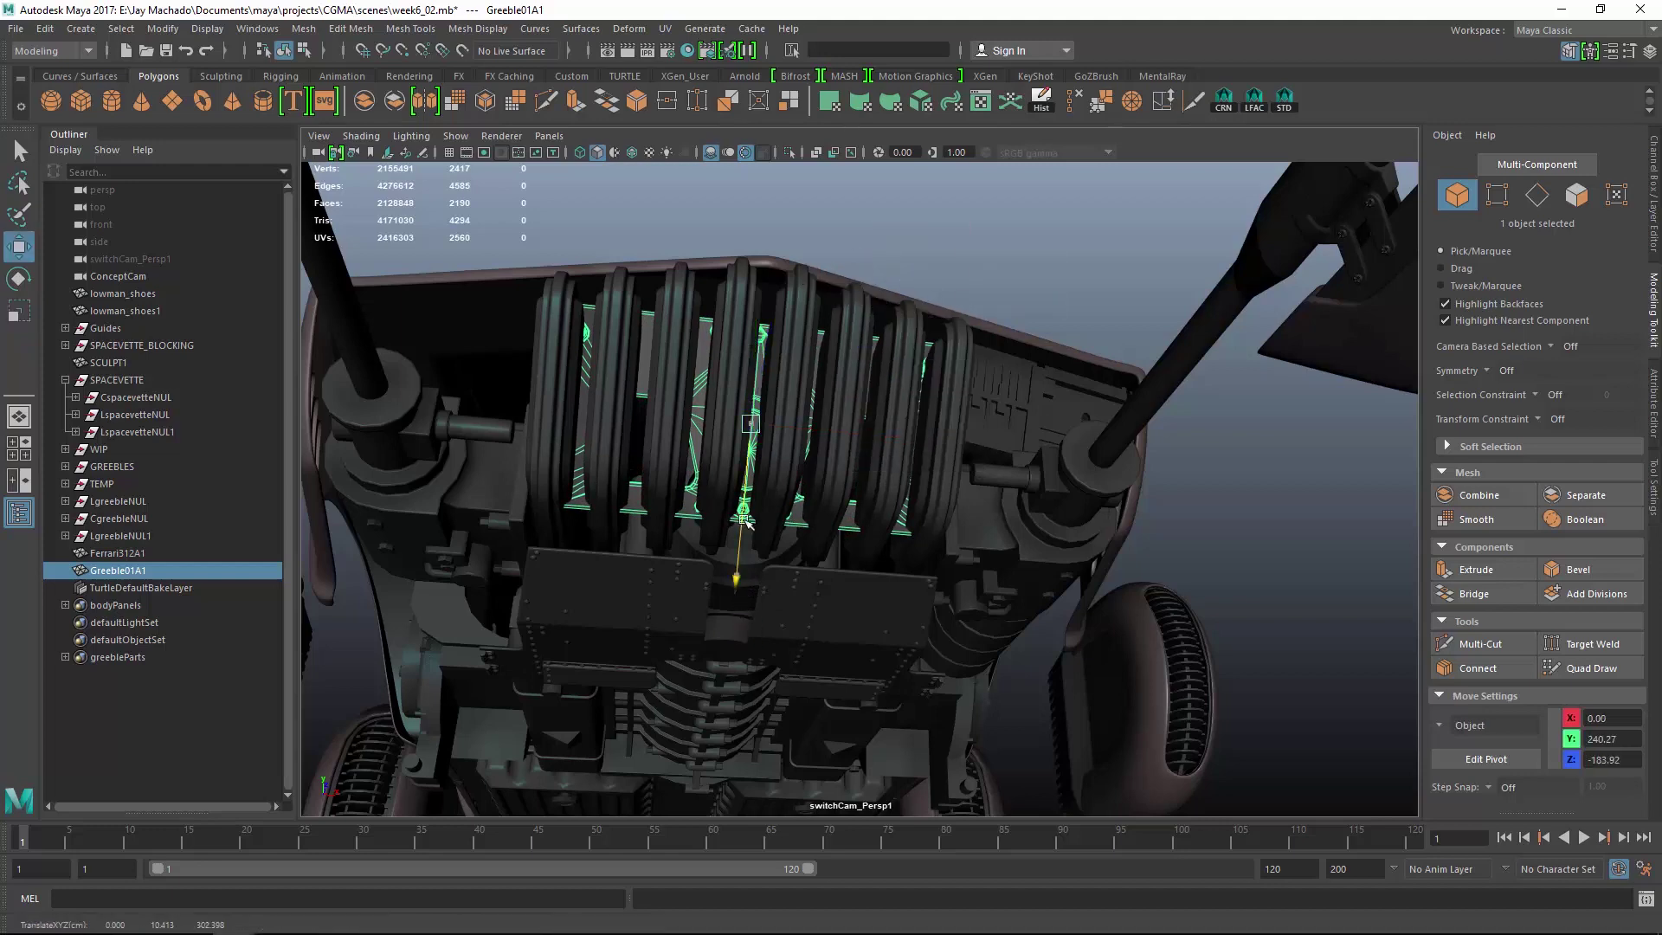
{"action": "left_click_drag", "start_coordinate": [745, 519], "coordinate": [844, 455], "text": "alt"}
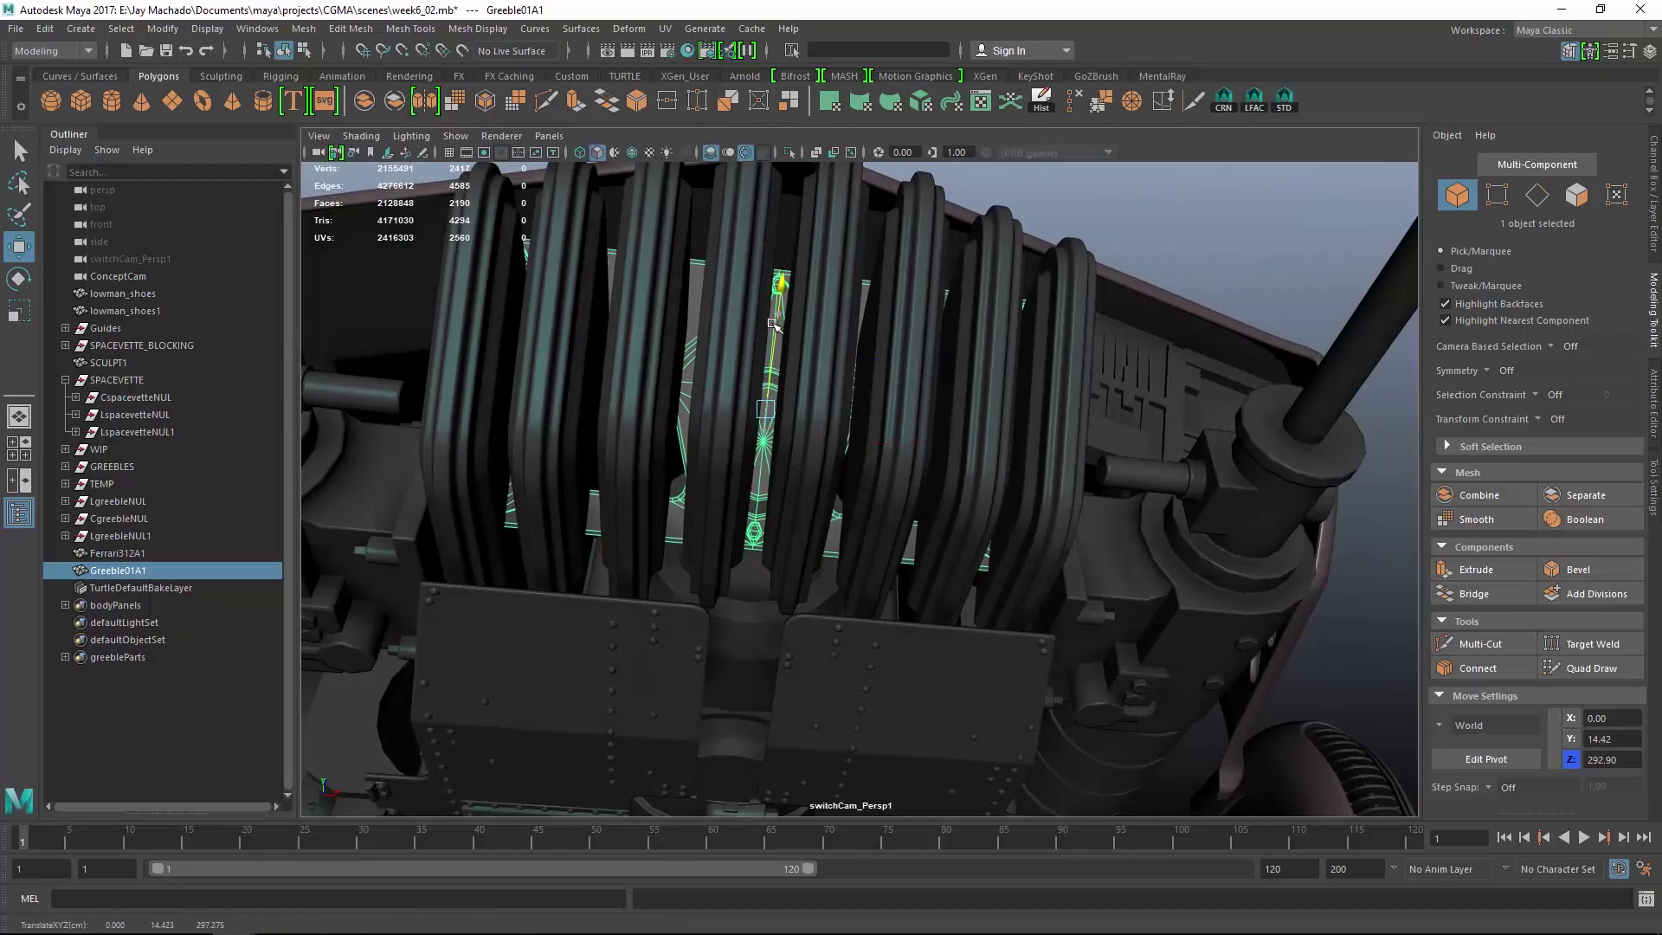
{"action": "left_click_drag", "start_coordinate": [772, 323], "coordinate": [771, 326]}
{"action": "left_click_drag", "start_coordinate": [771, 329], "coordinate": [719, 648], "text": "alt"}
Move the plate forward to about Y 13.126, Z 303.607 and reset its scale to 1 on all axes.
{"action": "key", "text": "r"}
{"action": "left_click_drag", "start_coordinate": [671, 447], "coordinate": [671, 458]}
{"action": "left_click_drag", "start_coordinate": [671, 459], "coordinate": [891, 500], "text": "alt"}
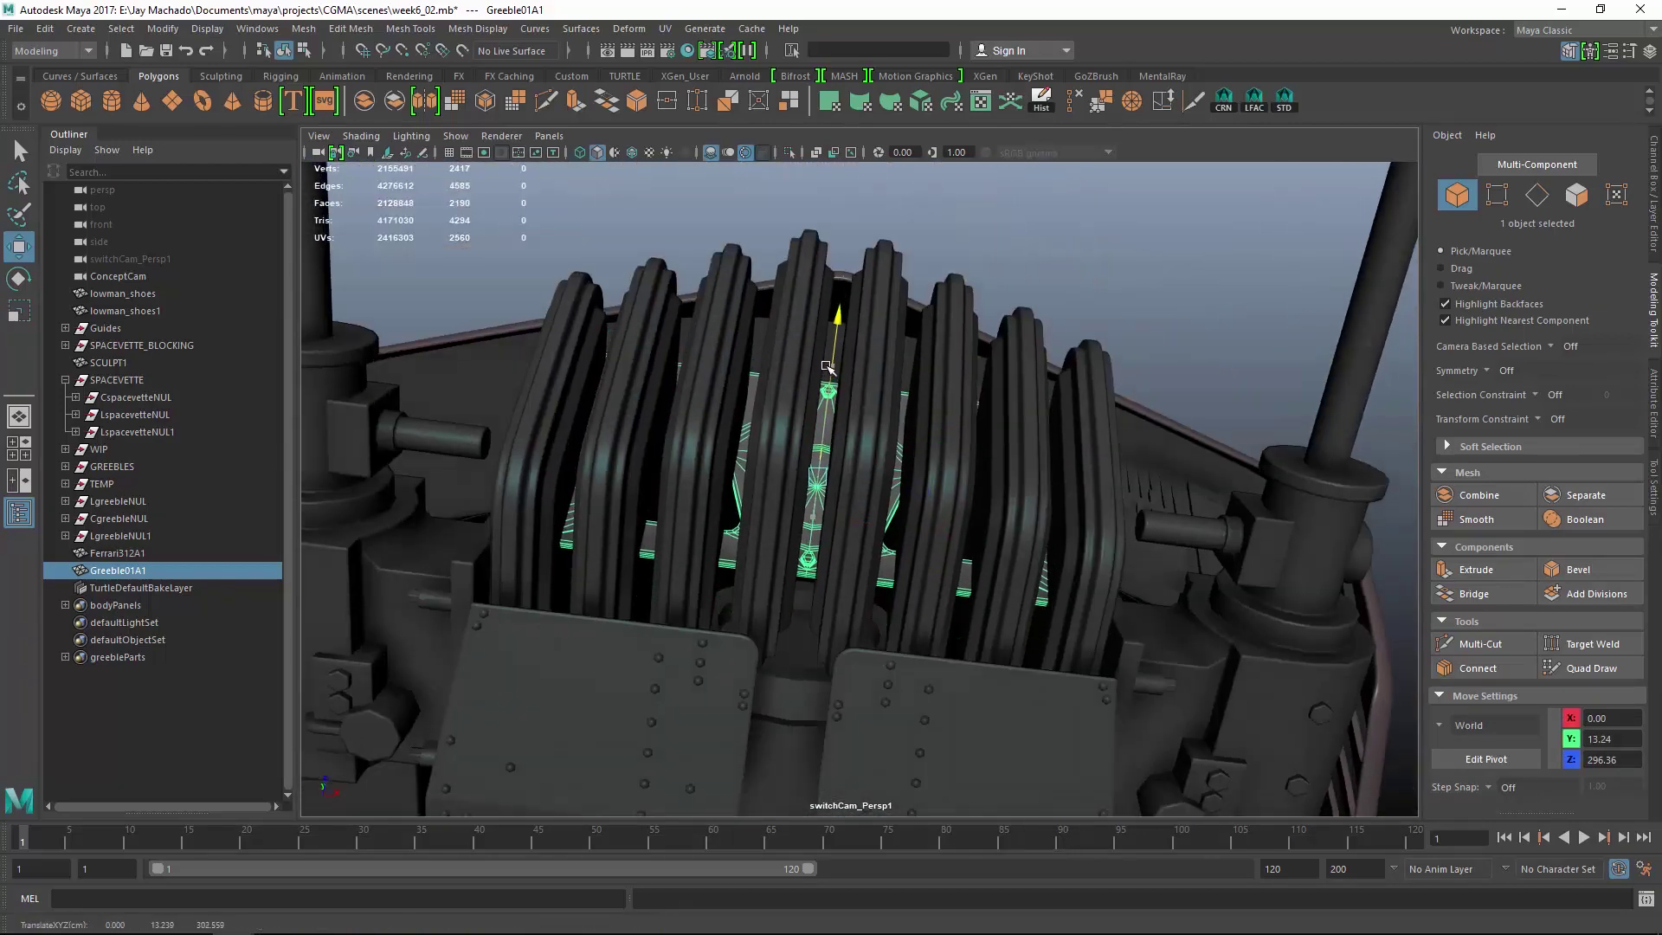
{"action": "left_click_drag", "start_coordinate": [827, 365], "coordinate": [828, 354]}
{"action": "left_click_drag", "start_coordinate": [821, 536], "coordinate": [798, 435], "text": "alt"}
{"action": "left_click_drag", "start_coordinate": [798, 435], "coordinate": [833, 597], "text": "alt"}
{"action": "left_click", "coordinate": [1651, 227]}
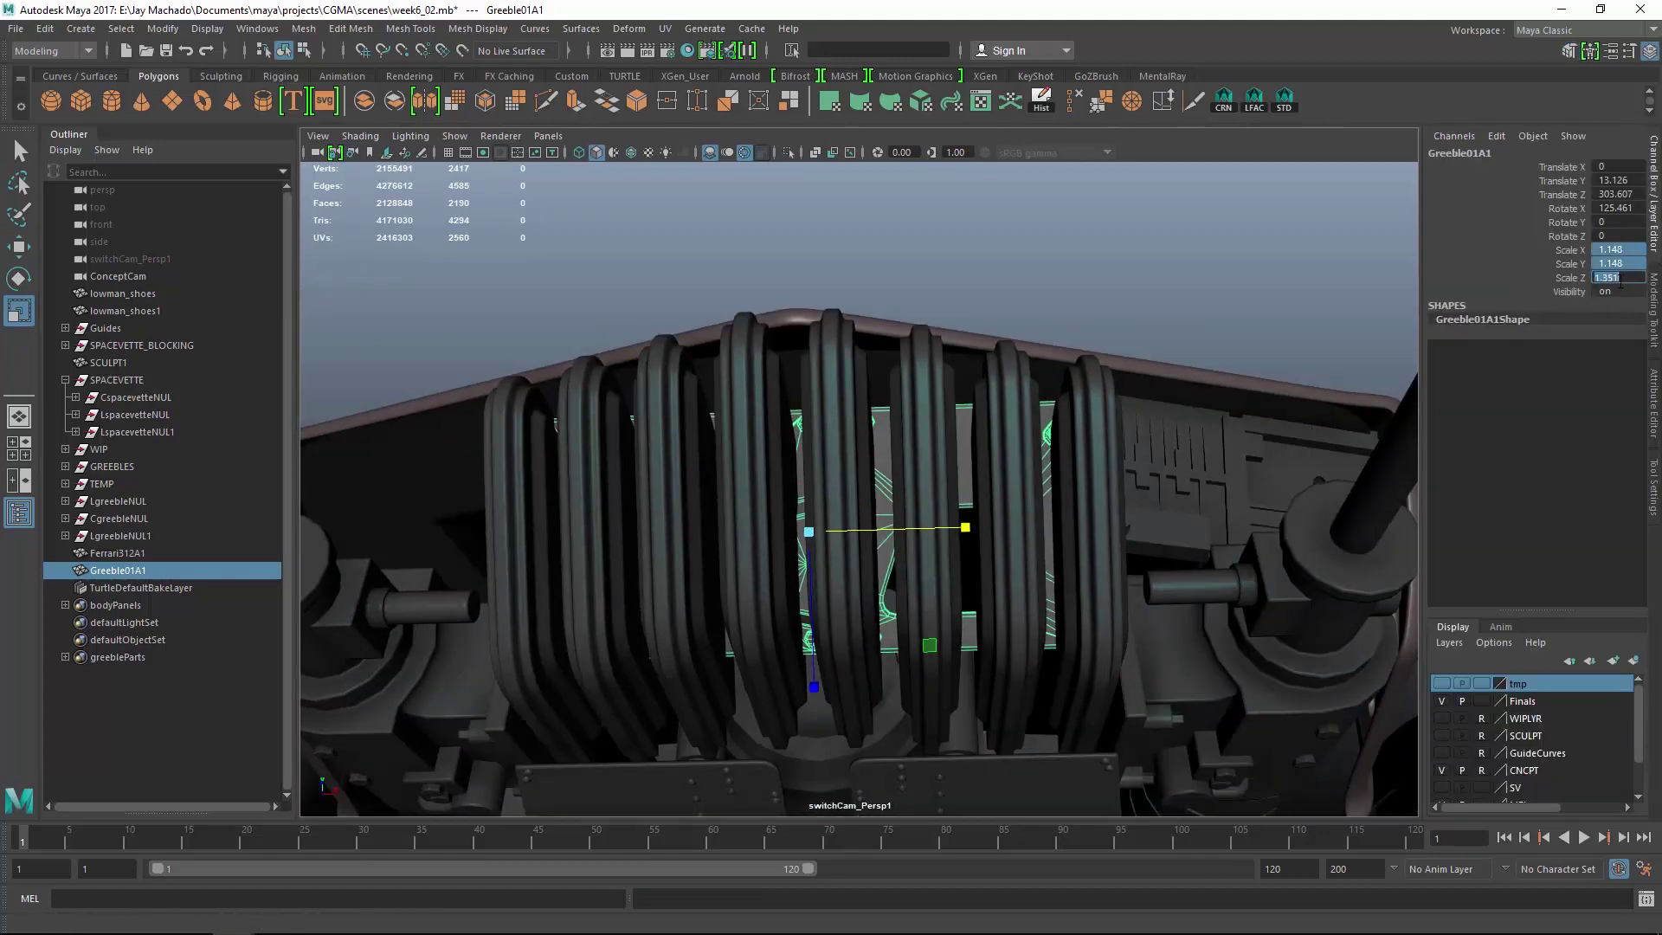
{"action": "left_click_drag", "start_coordinate": [996, 521], "coordinate": [978, 490], "text": "alt"}
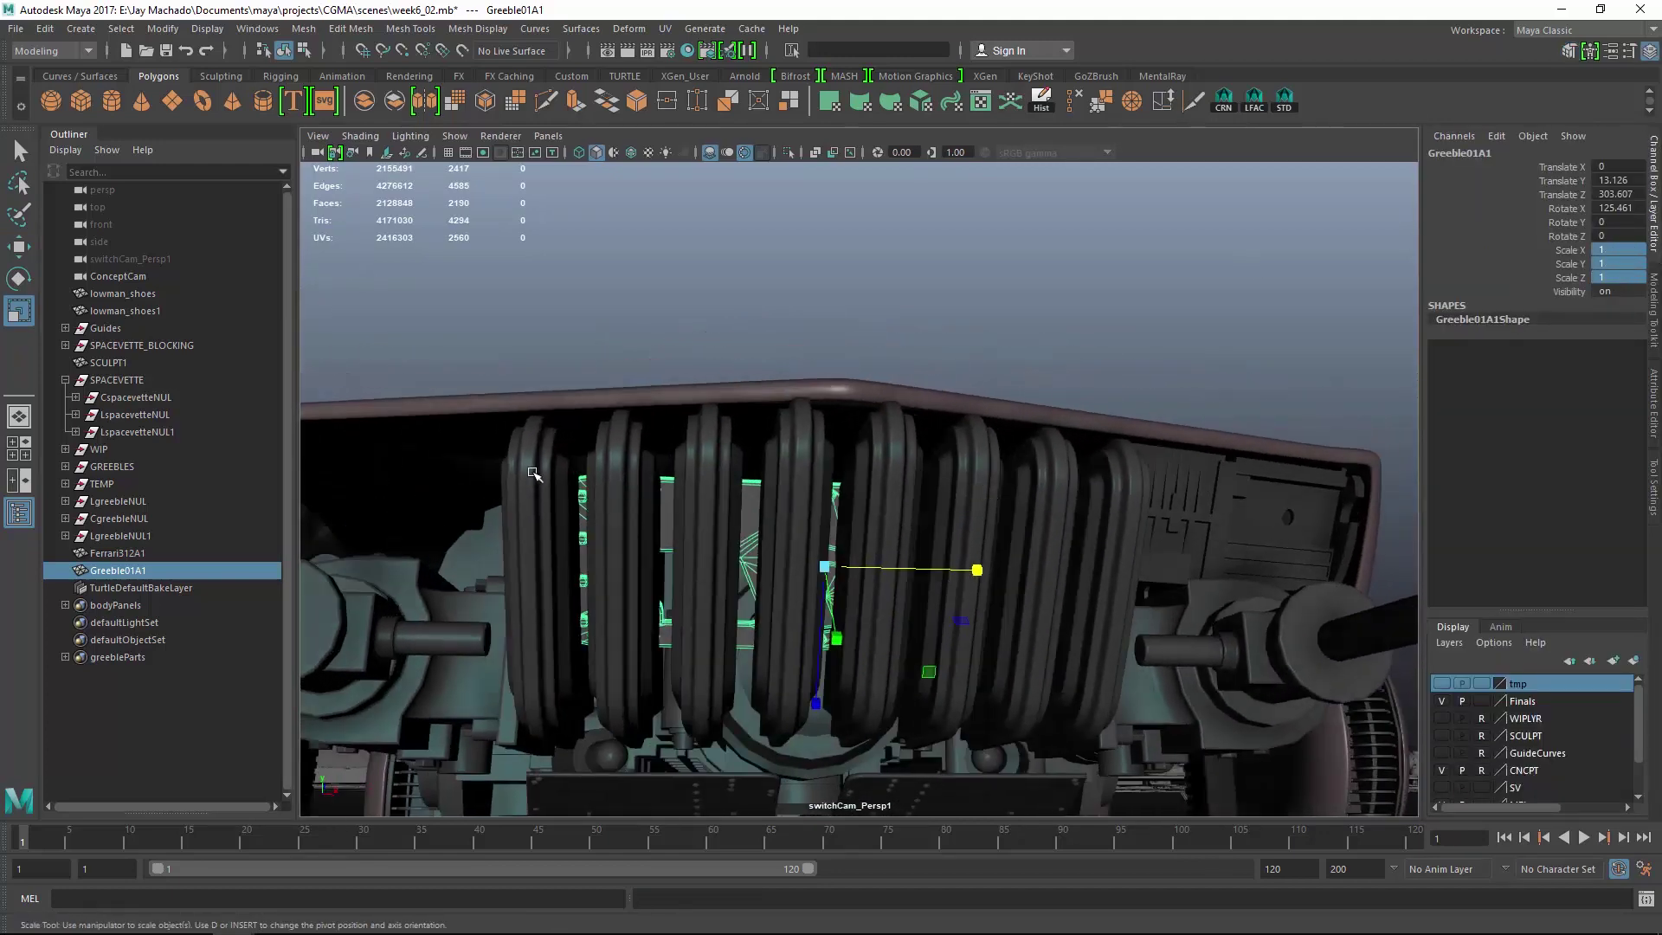
Isolate the plate together with the eight radiator fins in the view.
{"action": "left_click", "coordinate": [537, 471], "text": "shift"}
{"action": "left_click", "coordinate": [630, 457], "text": "shift"}
{"action": "left_click", "coordinate": [909, 445], "text": "shift"}
{"action": "left_click", "coordinate": [976, 451], "text": "shift"}
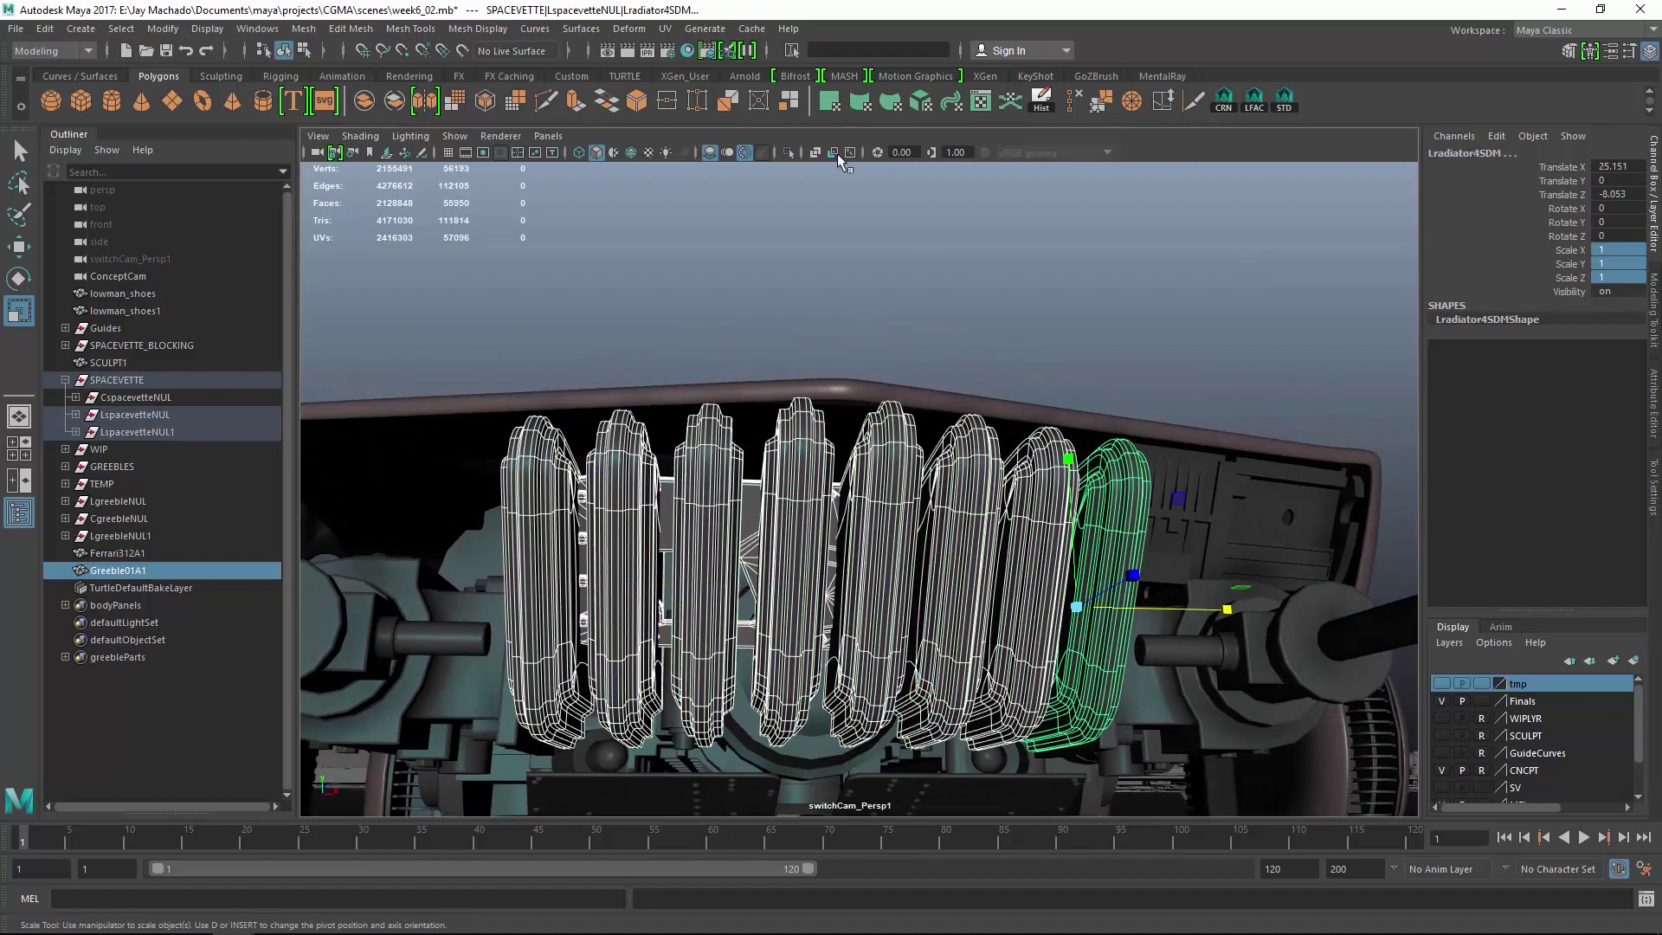
{"action": "key", "text": "ctrl+1"}
{"action": "left_click_drag", "start_coordinate": [859, 242], "coordinate": [894, 609], "text": "alt"}
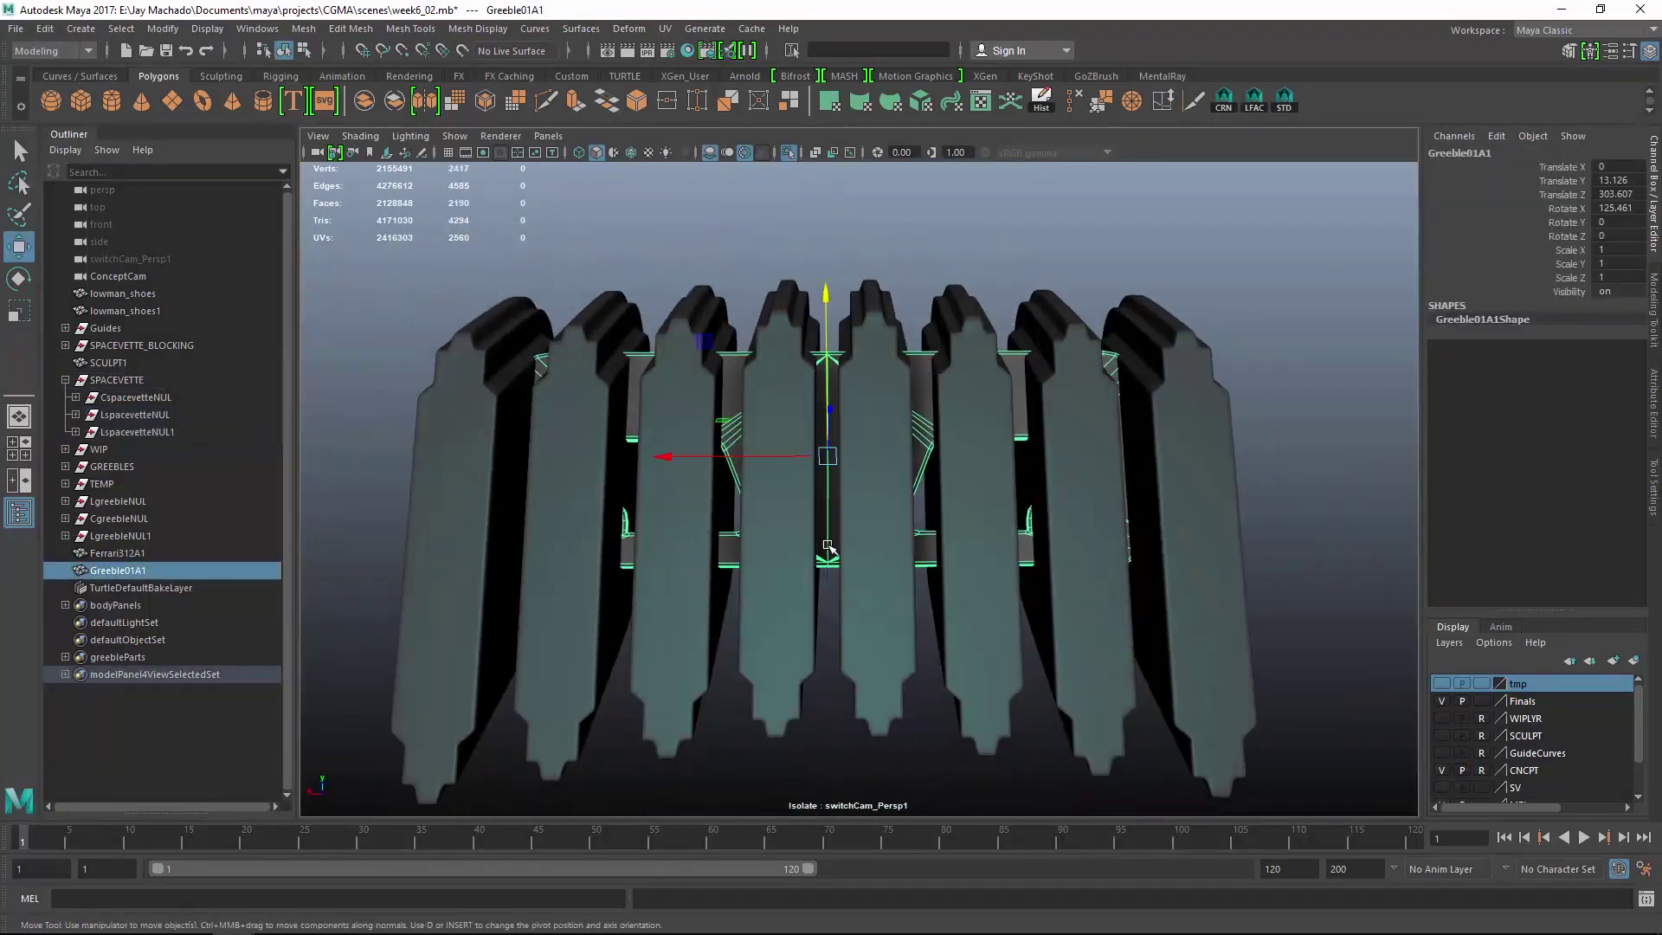
Lower the plate to Y 9.26, scale it uniformly to 1.366 and leave the isolated view.
{"action": "left_click_drag", "start_coordinate": [837, 350], "coordinate": [523, 349], "text": "alt"}
{"action": "key", "text": "5"}
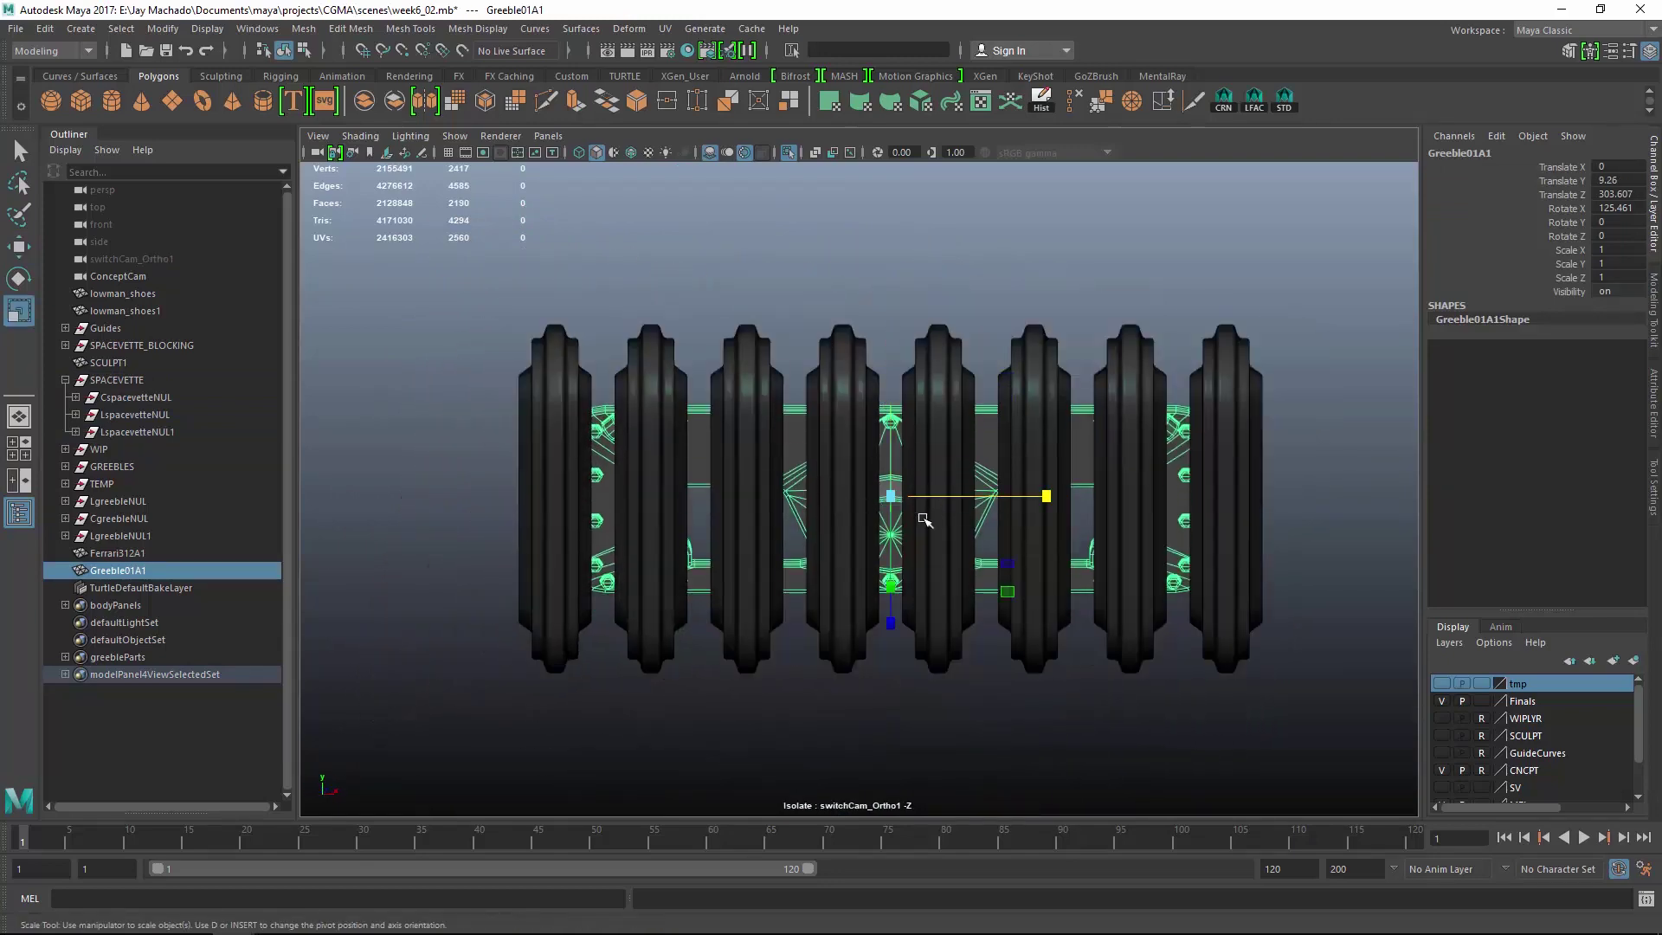
{"action": "left_click_drag", "start_coordinate": [957, 500], "coordinate": [982, 501]}
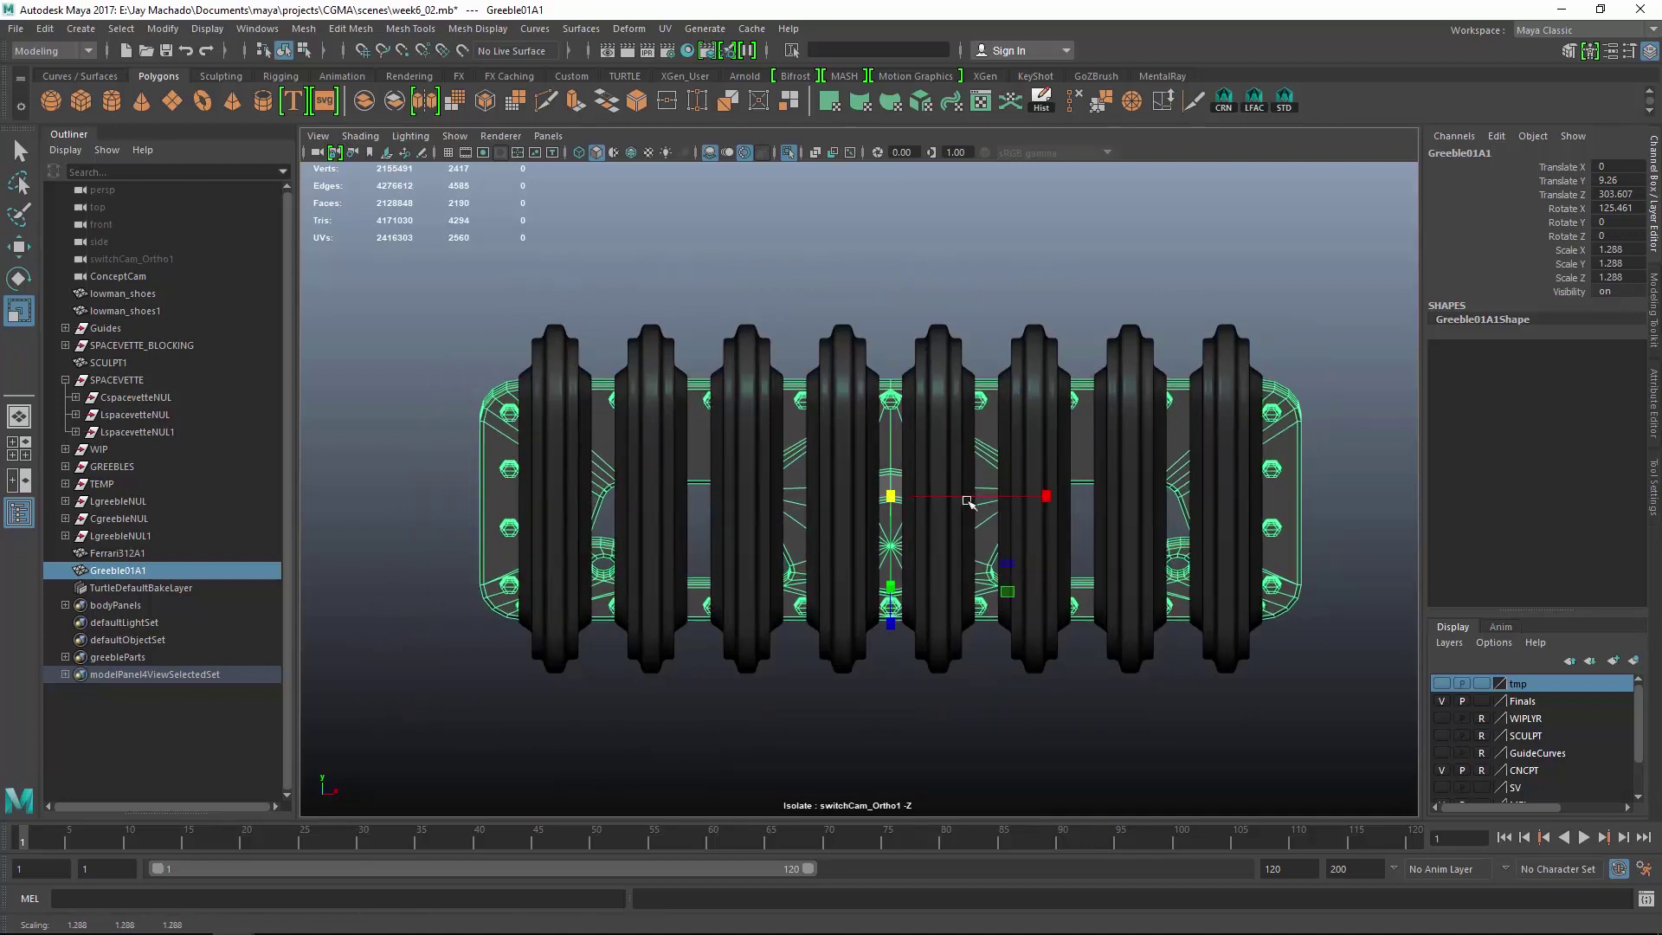
{"action": "left_click_drag", "start_coordinate": [896, 490], "coordinate": [920, 474]}
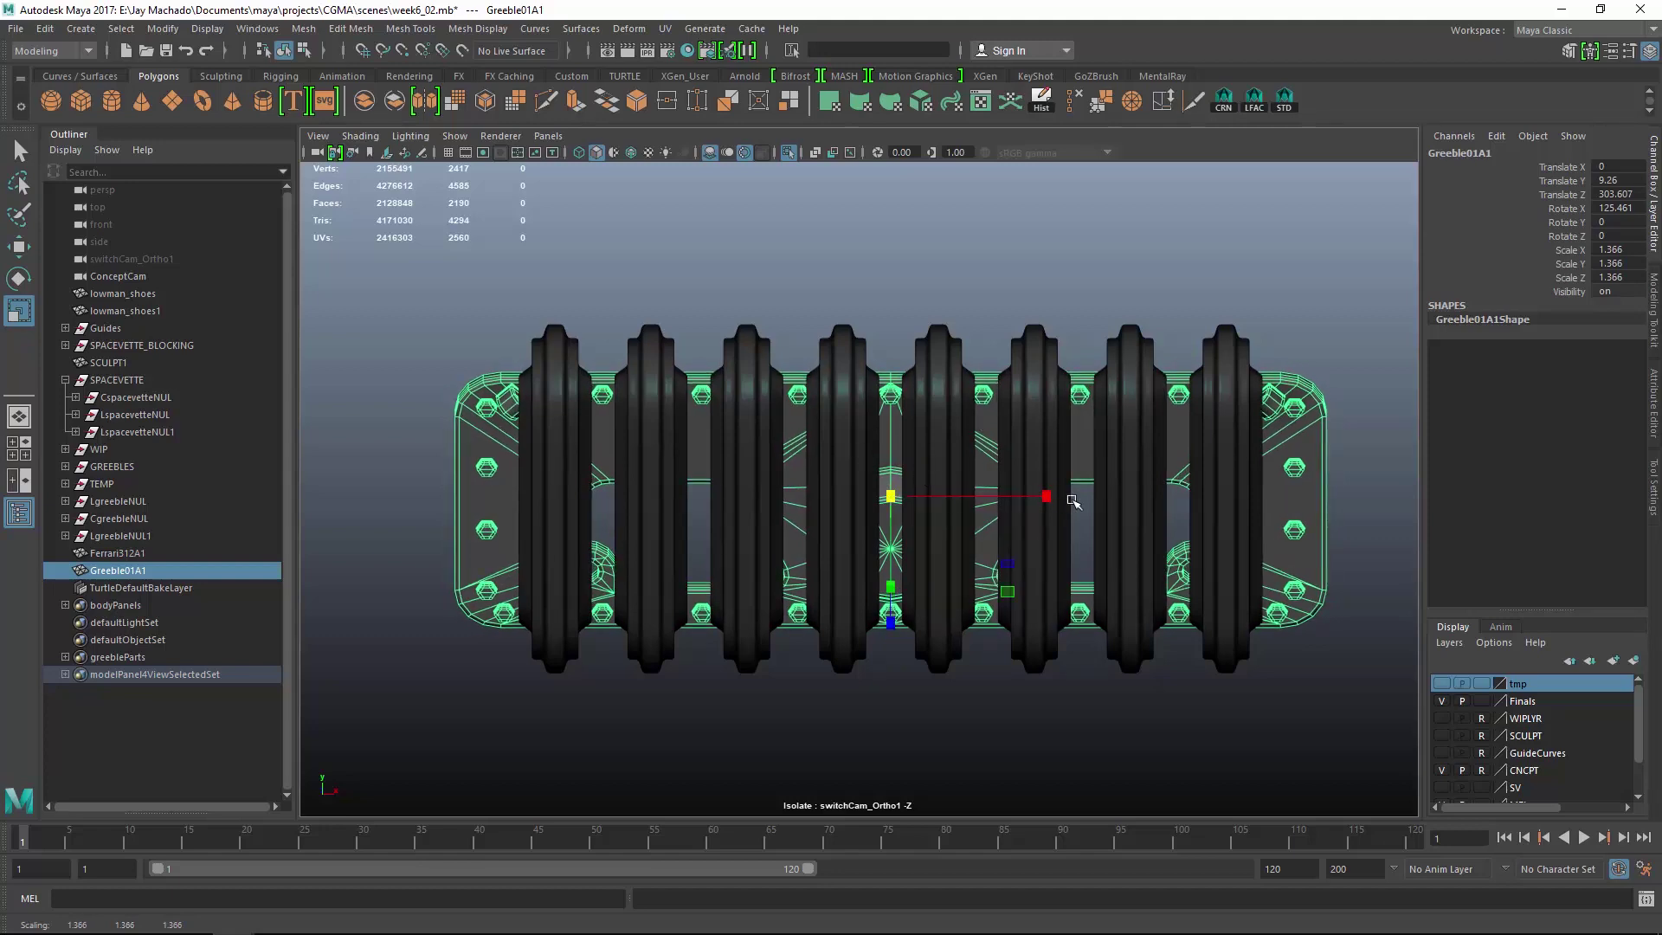
{"action": "left_click", "coordinate": [789, 152]}
Scale the plate down to 1.284 and move it to about Y 14.455, Z 302.336 under the hood edge.
{"action": "left_click_drag", "start_coordinate": [1042, 393], "coordinate": [920, 450], "text": "alt"}
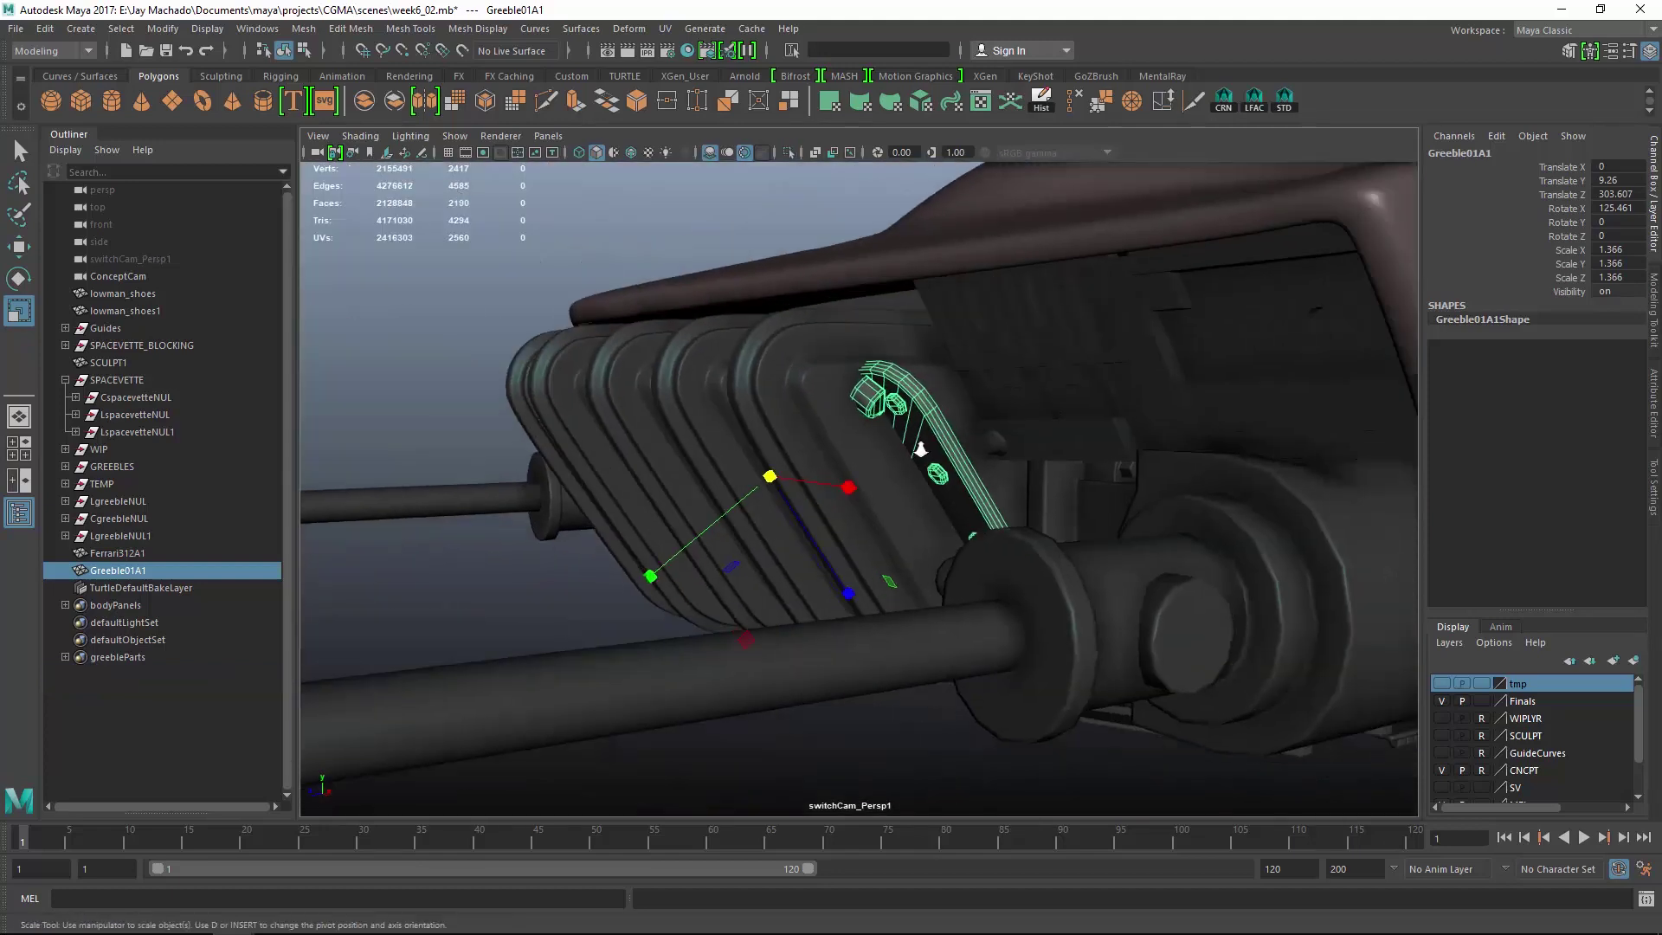
{"action": "right_click_drag", "start_coordinate": [920, 449], "coordinate": [1067, 481], "text": "alt"}
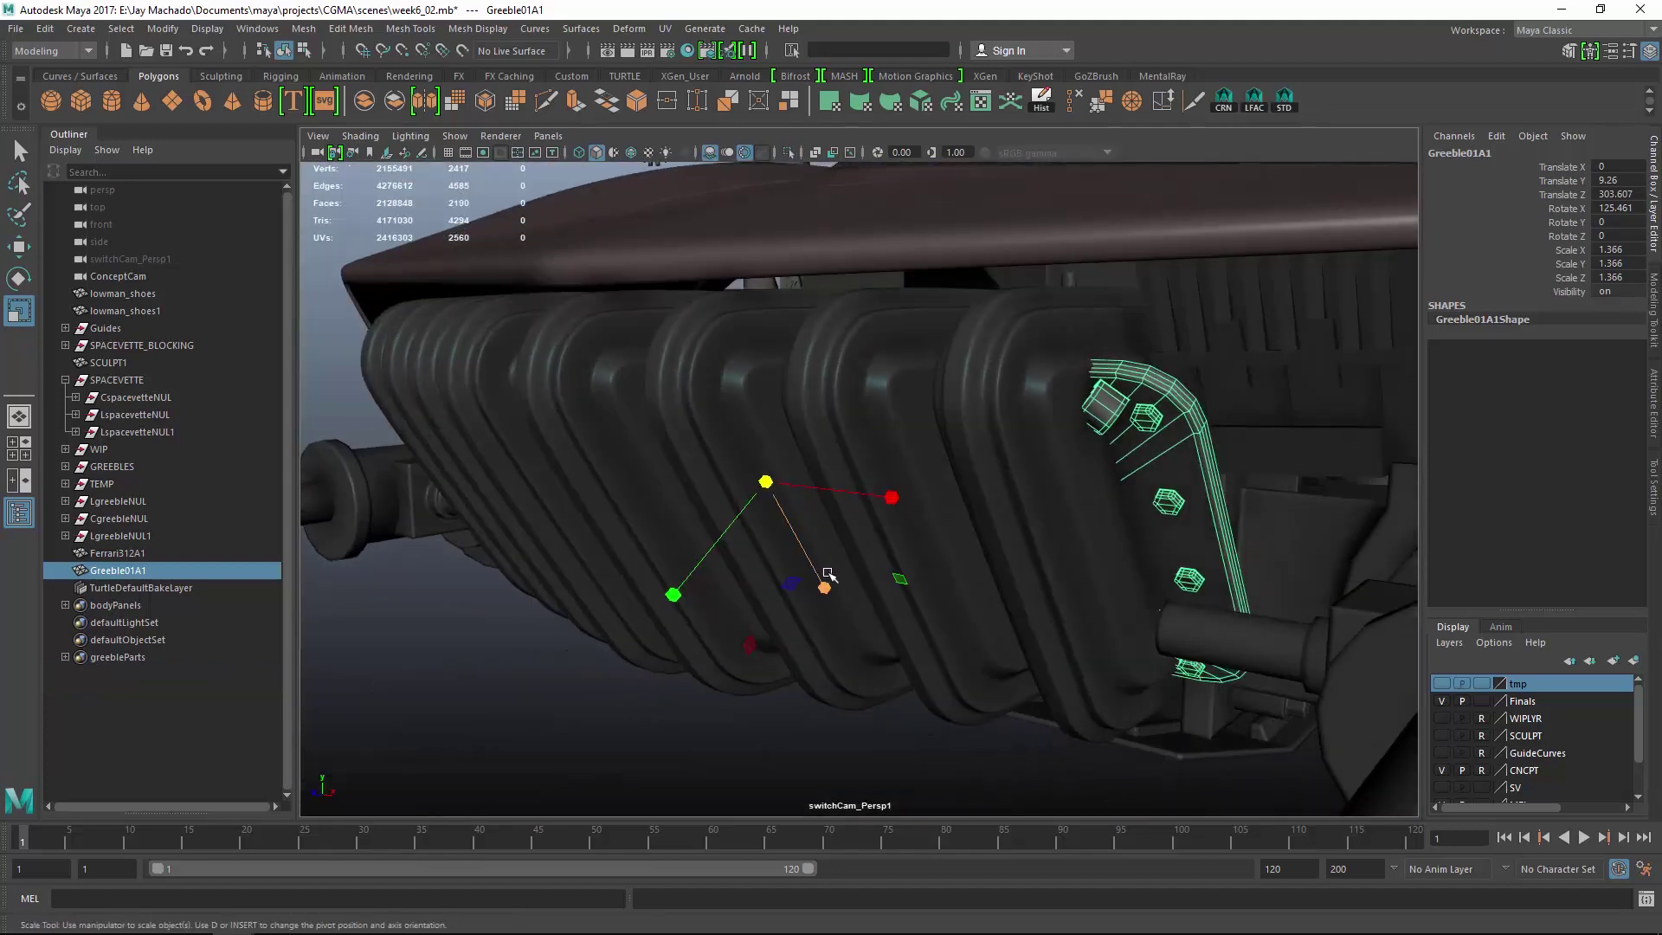
{"action": "mouse_move", "coordinate": [767, 481]}
{"action": "left_mouse_down"}
{"action": "mouse_move", "coordinate": [851, 502]}
{"action": "mouse_move", "coordinate": [746, 474]}
{"action": "left_mouse_up"}
{"action": "left_click_drag", "start_coordinate": [746, 473], "coordinate": [720, 436], "text": "alt"}
{"action": "left_click_drag", "start_coordinate": [720, 436], "coordinate": [857, 327], "text": "alt"}
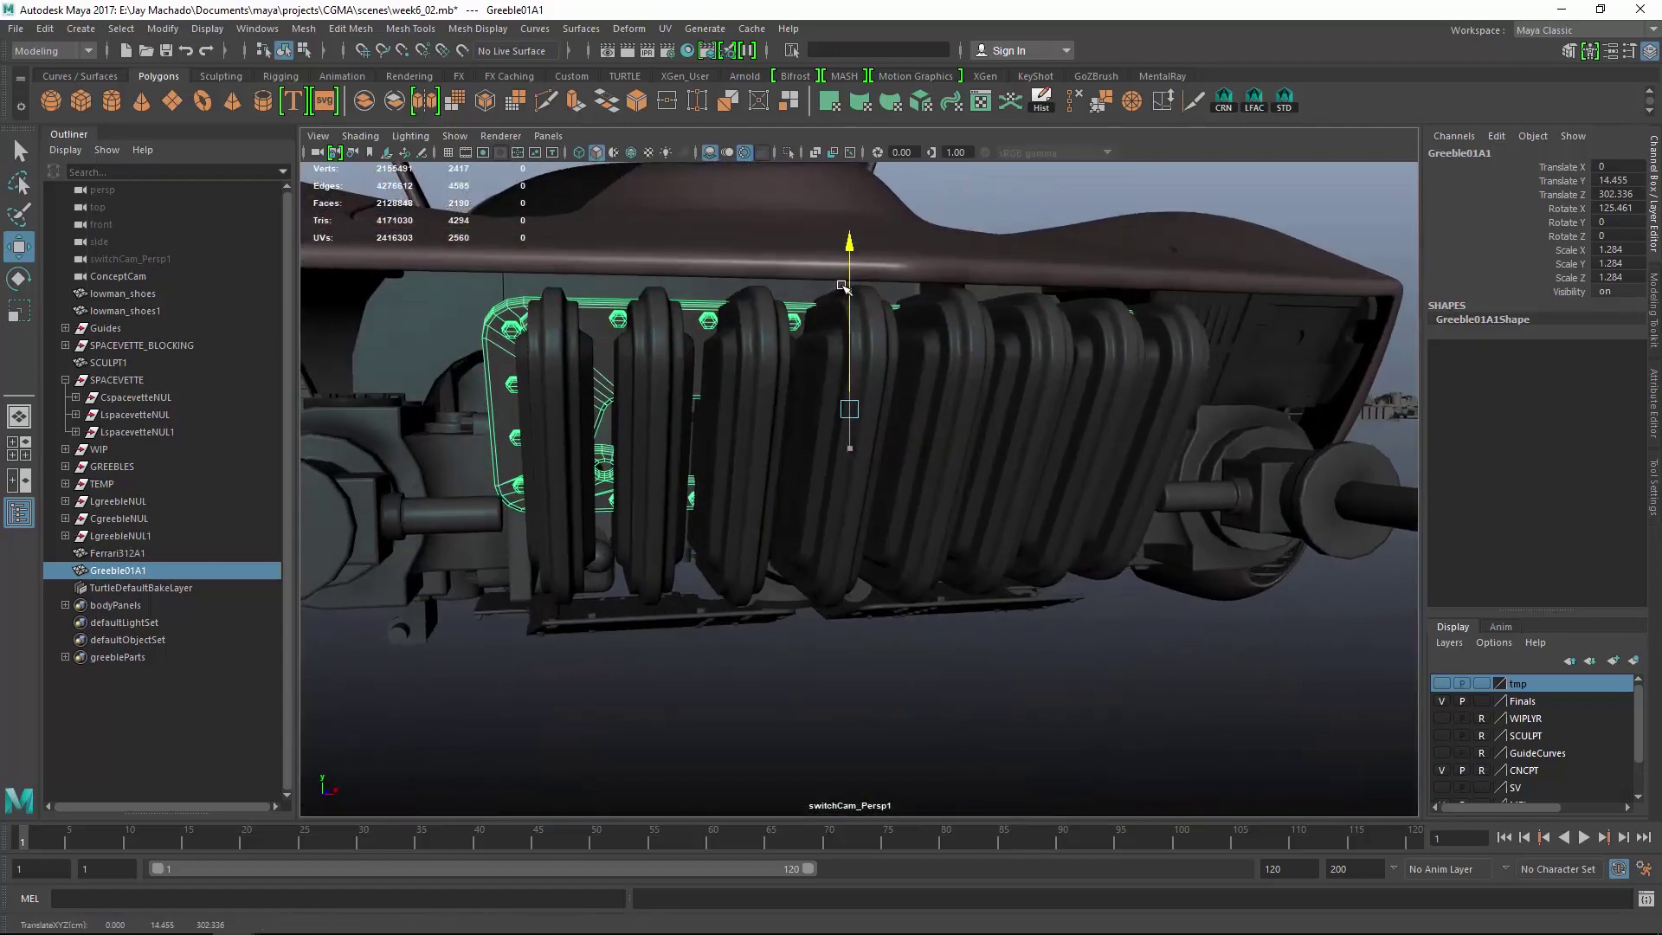
{"action": "left_click_drag", "start_coordinate": [847, 295], "coordinate": [1146, 468], "text": "alt"}
Flip the plate over to rotation X 54.556, Y 0, Z 180 and scale it uniformly to 1.365.
{"action": "key", "text": "e"}
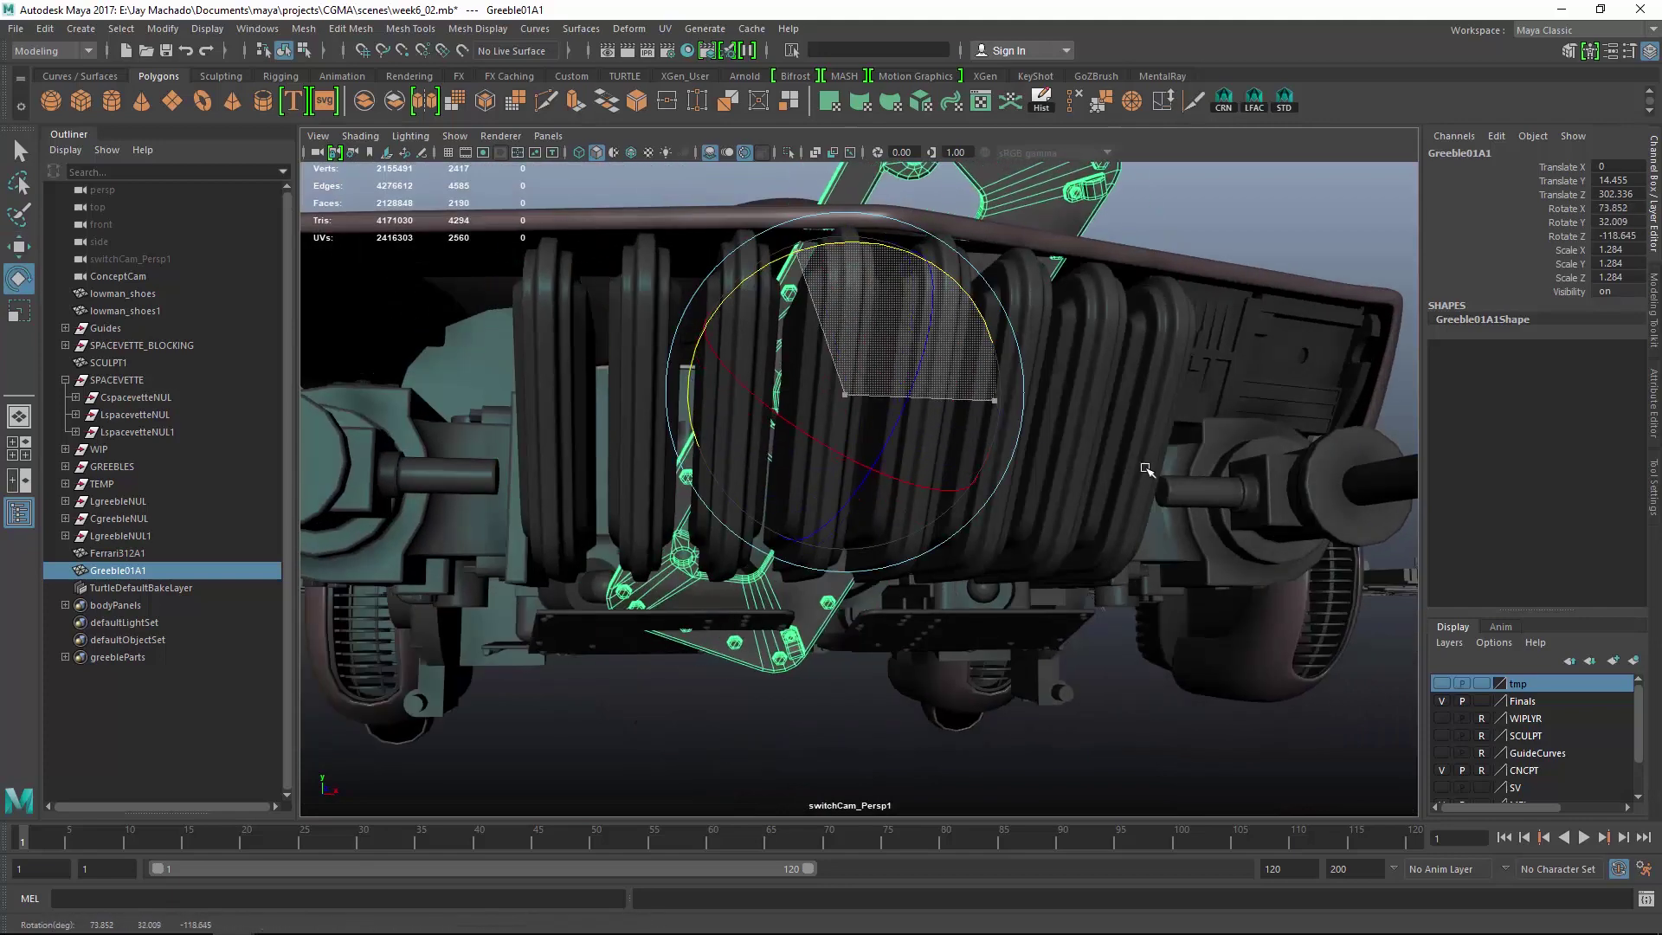
{"action": "left_click_drag", "start_coordinate": [838, 239], "coordinate": [978, 299]}
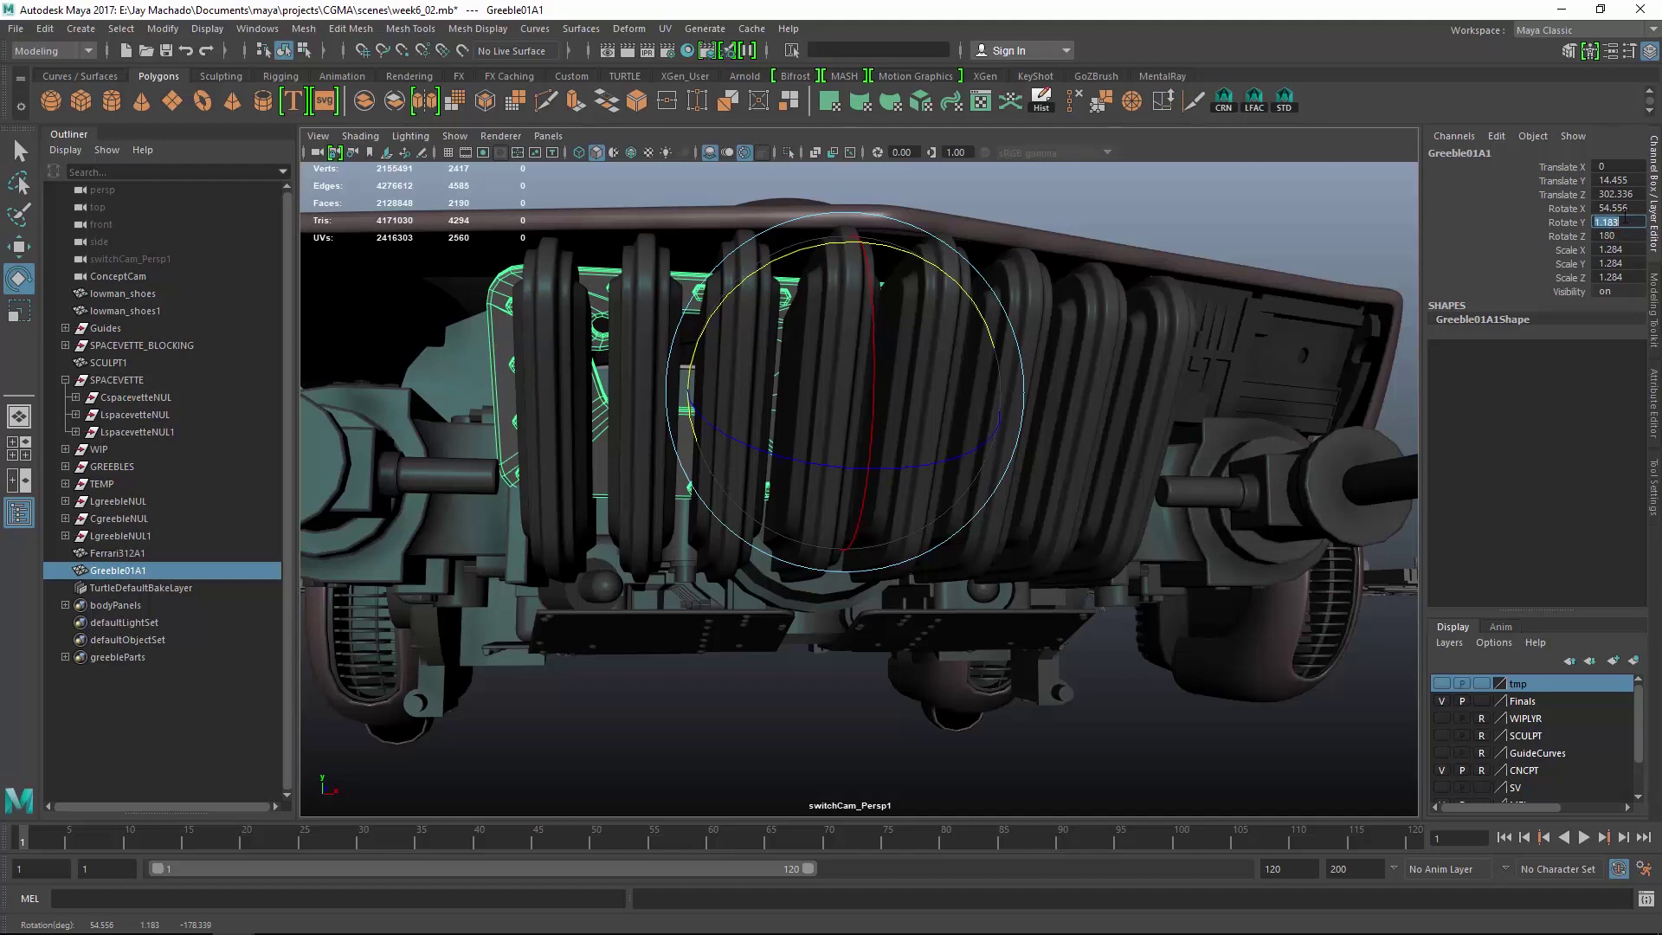
{"action": "mouse_move", "coordinate": [1013, 366]}
{"action": "left_mouse_down", "text": "alt"}
{"action": "mouse_move", "coordinate": [978, 486]}
{"action": "mouse_move", "coordinate": [994, 496]}
{"action": "mouse_move", "coordinate": [1102, 349]}
{"action": "mouse_move", "coordinate": [1025, 352]}
{"action": "left_mouse_up", "text": "alt"}
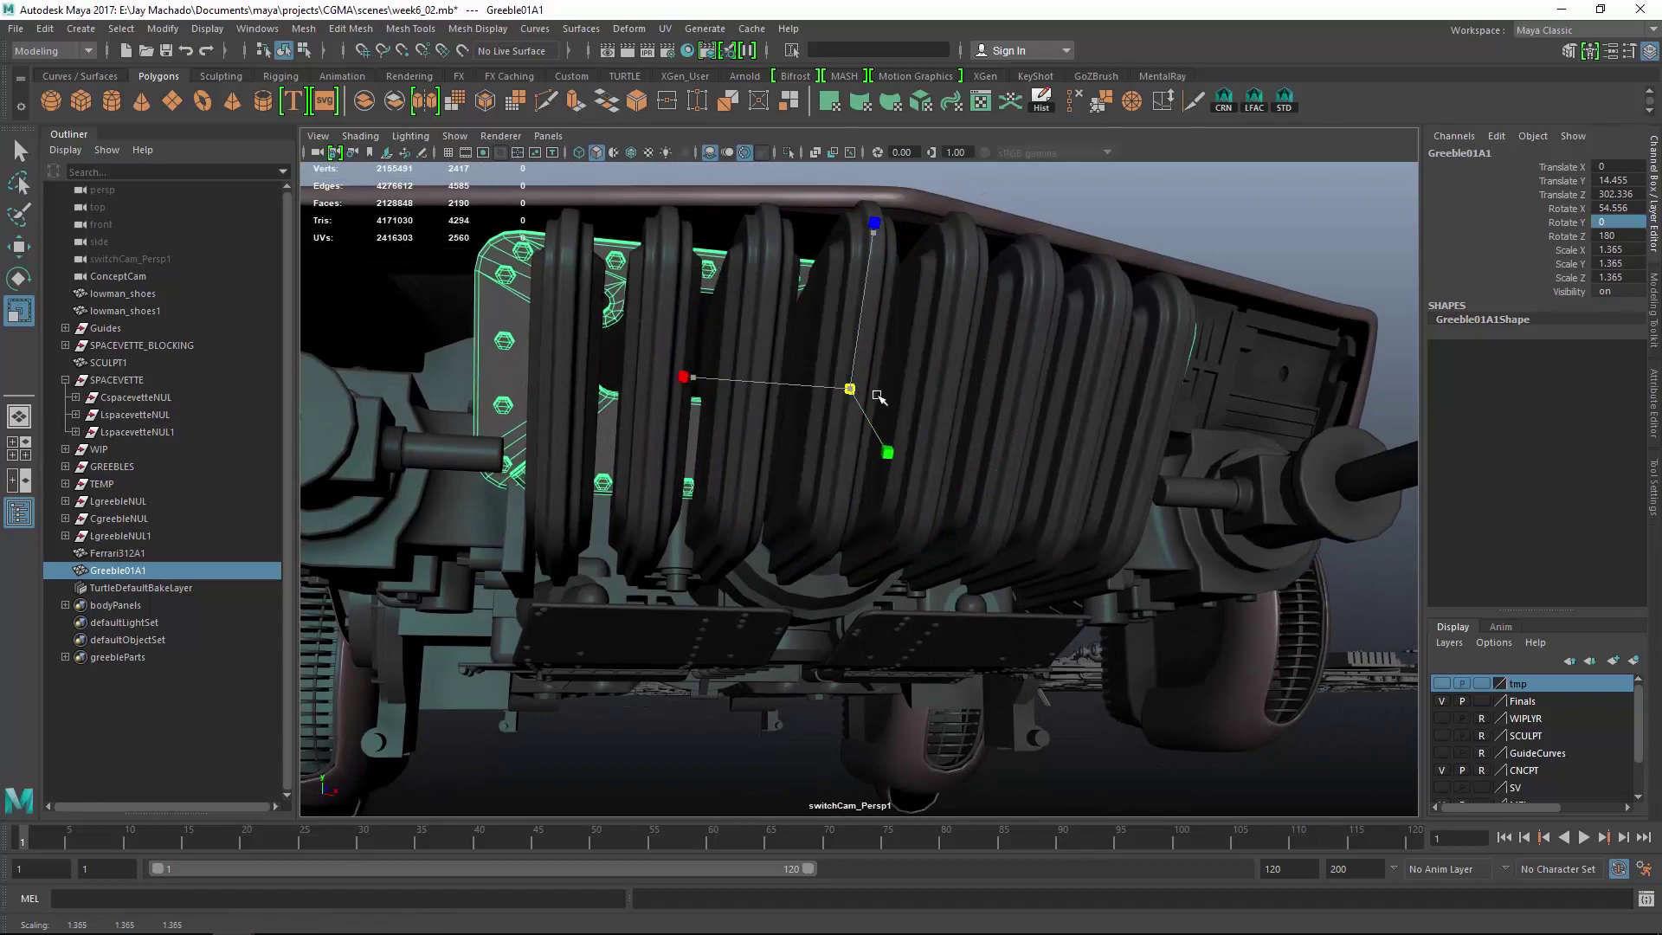
Move the bolted plate rearward behind the radiator fins to Z 300.827.
{"action": "left_click_drag", "start_coordinate": [879, 397], "coordinate": [835, 435], "text": "alt"}
{"action": "middle_click_drag", "start_coordinate": [836, 434], "coordinate": [754, 422], "text": "alt"}
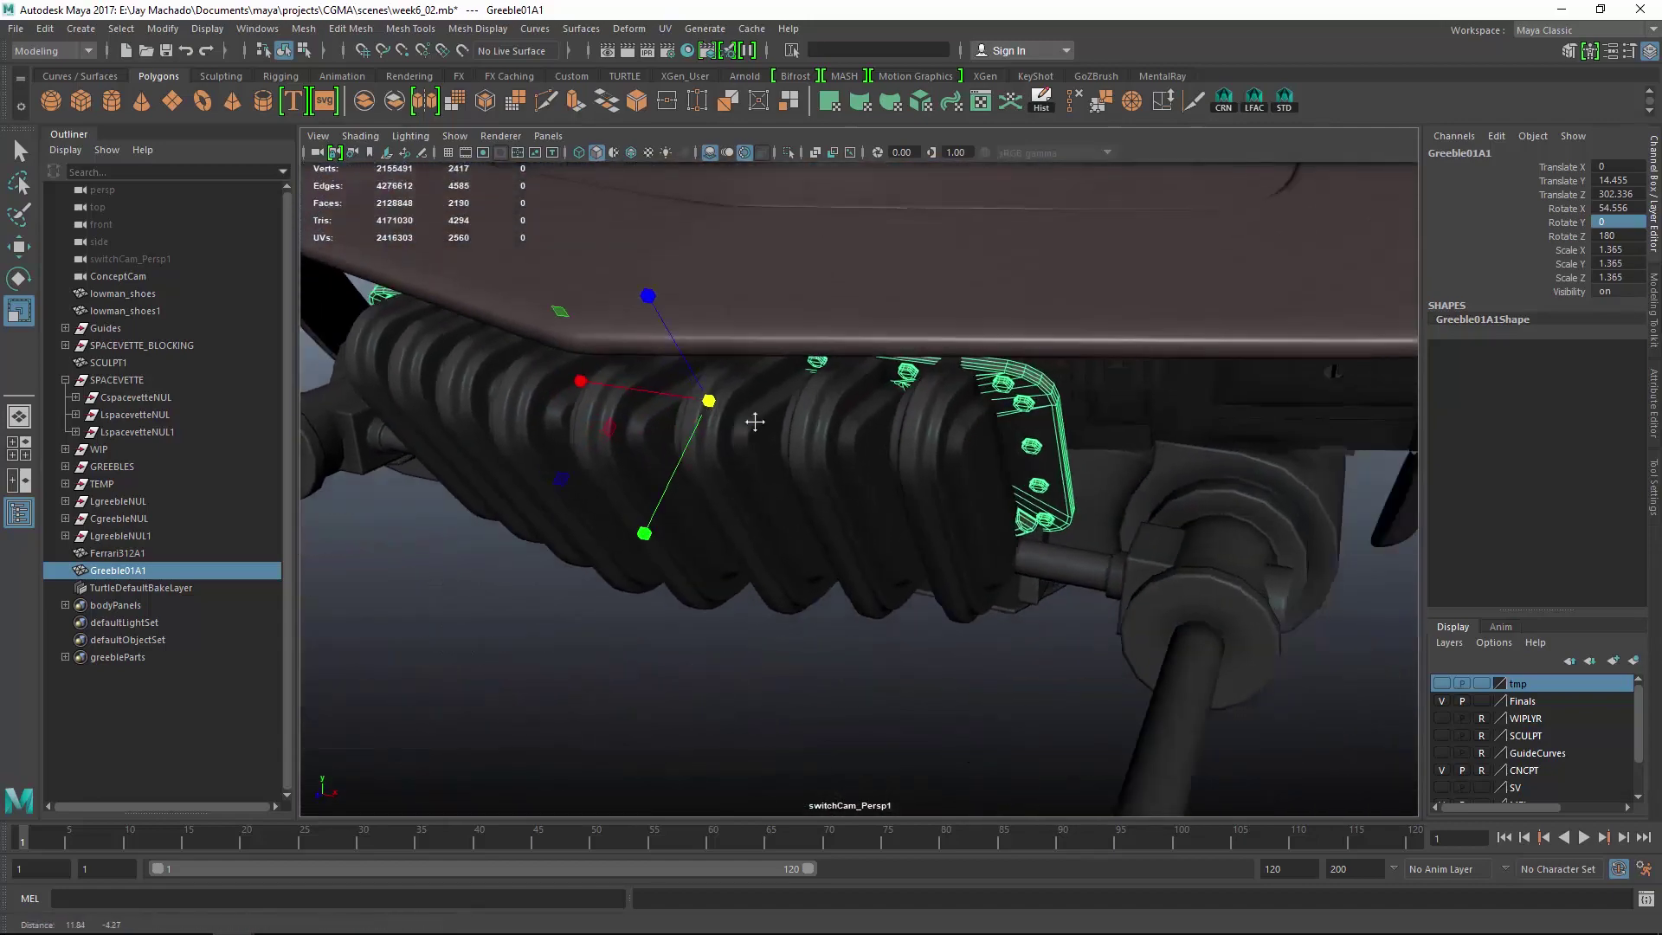
{"action": "right_click_drag", "start_coordinate": [755, 421], "coordinate": [1022, 485], "text": "alt"}
{"action": "right_click_drag", "start_coordinate": [1082, 363], "coordinate": [1177, 809]}
{"action": "left_click_drag", "start_coordinate": [933, 657], "coordinate": [912, 729], "text": "alt"}
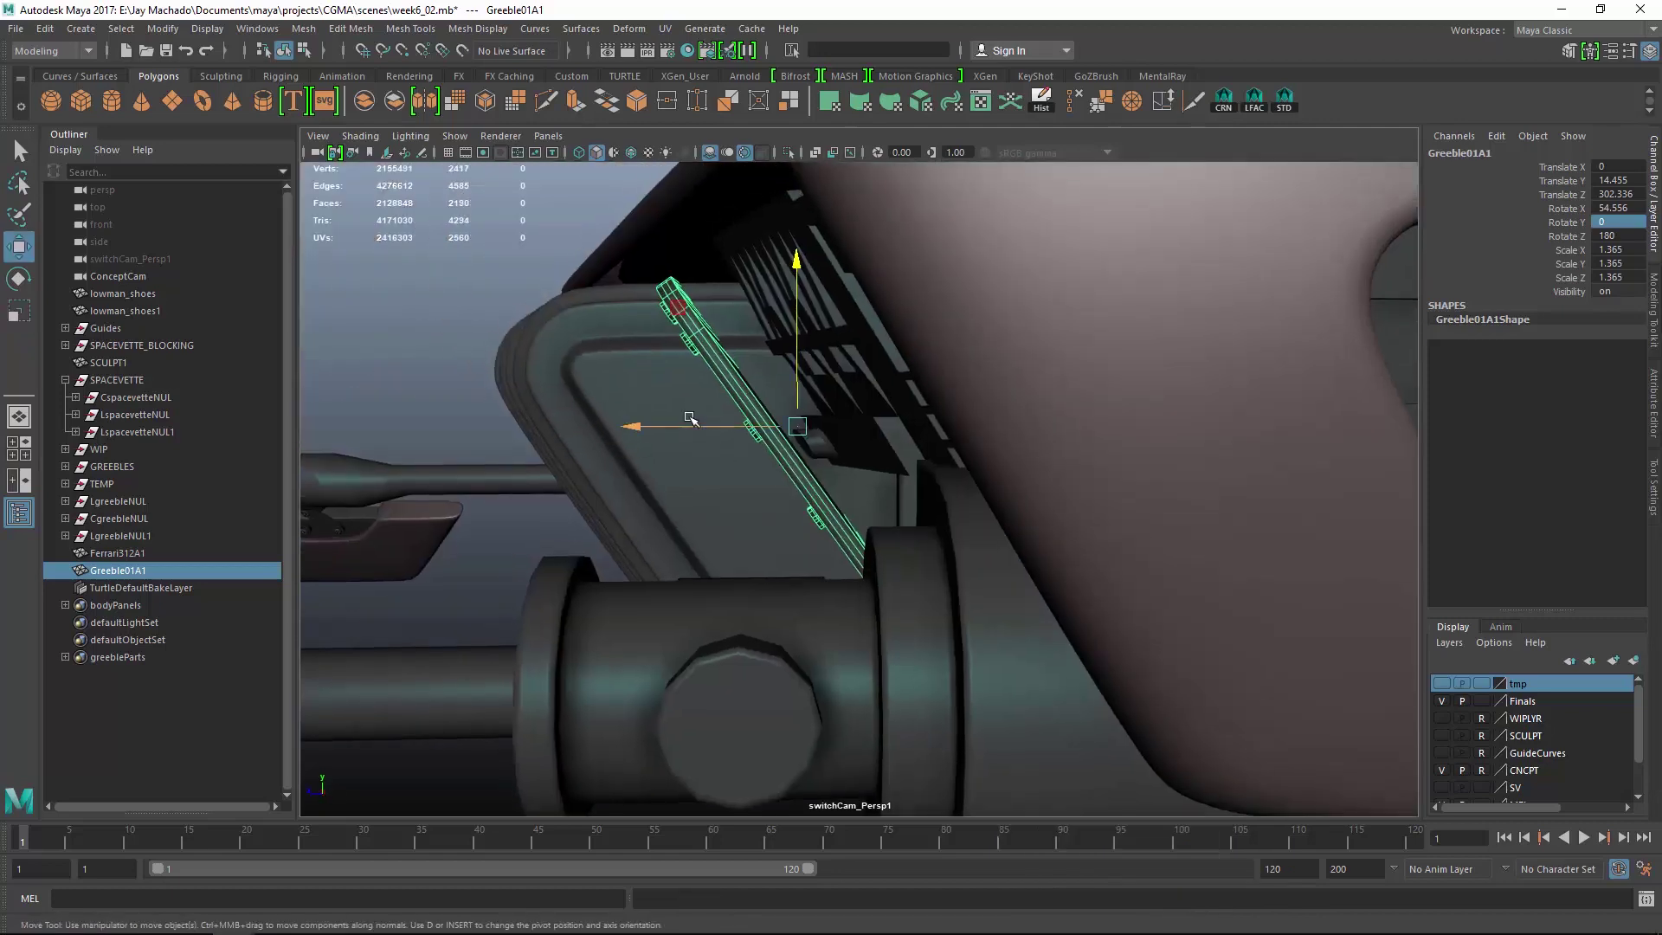
{"action": "left_click_drag", "start_coordinate": [746, 425], "coordinate": [853, 391], "text": "alt"}
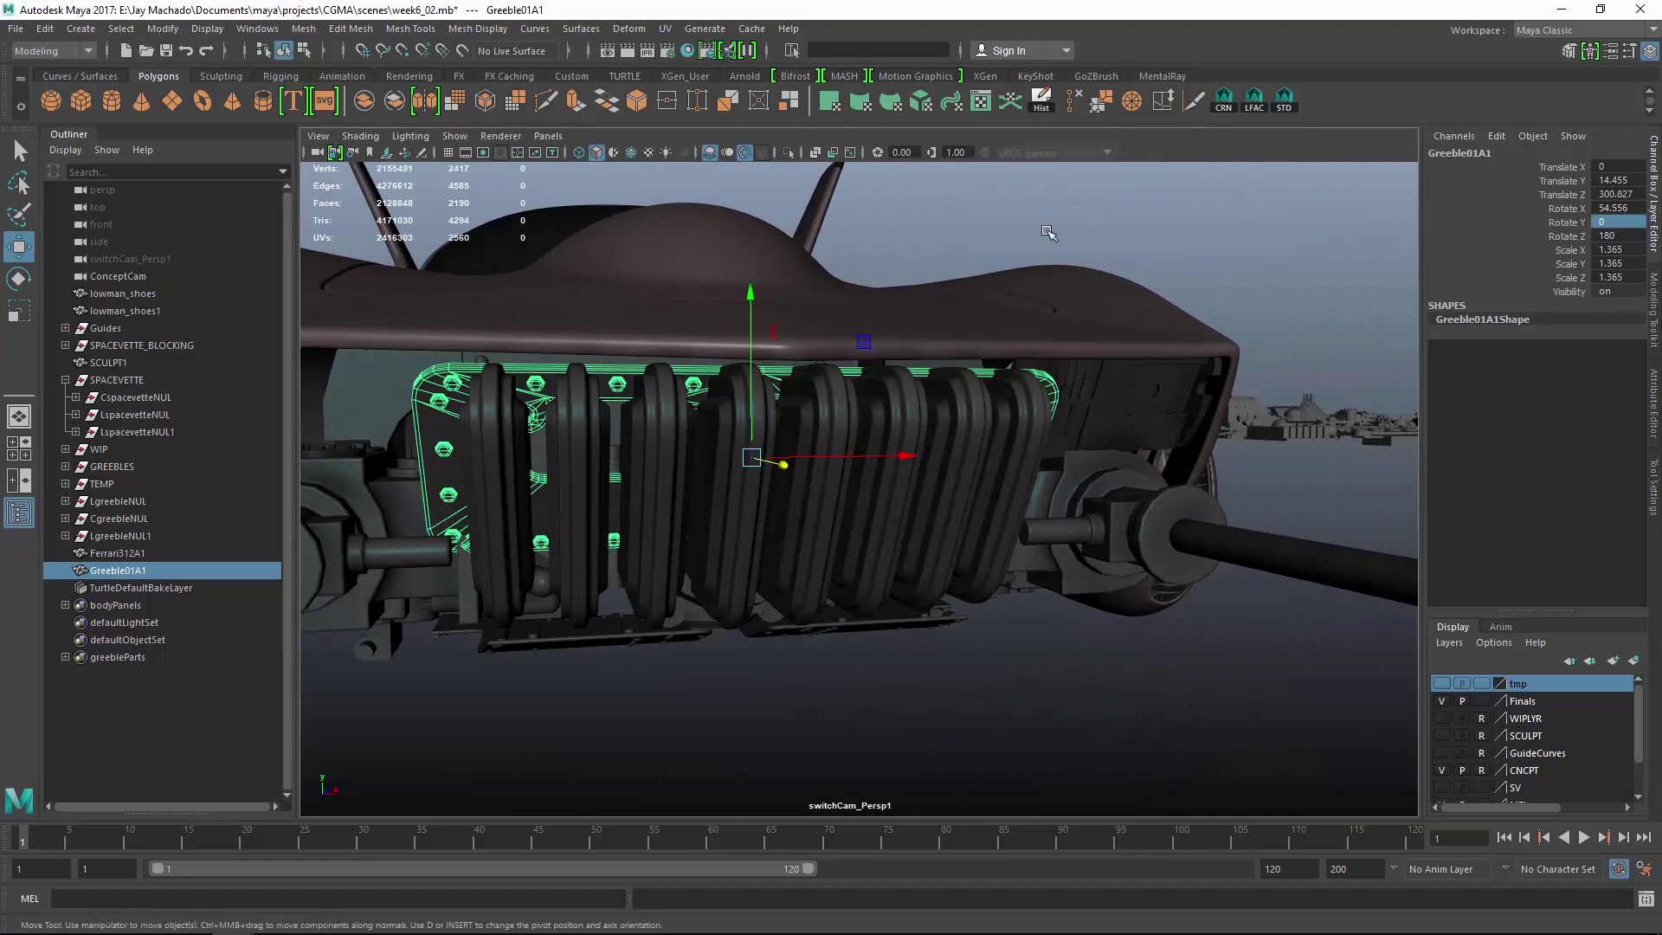
{"action": "left_click", "coordinate": [1048, 233]}
Raise the bolted plate toward the hood edge to Y 16.923.
{"action": "right_click_drag", "start_coordinate": [1030, 251], "coordinate": [909, 364], "text": "alt"}
{"action": "left_click_drag", "start_coordinate": [867, 399], "coordinate": [822, 433], "text": "alt"}
{"action": "left_click", "coordinate": [831, 377]}
{"action": "right_click_drag", "start_coordinate": [823, 433], "coordinate": [916, 514], "text": "alt"}
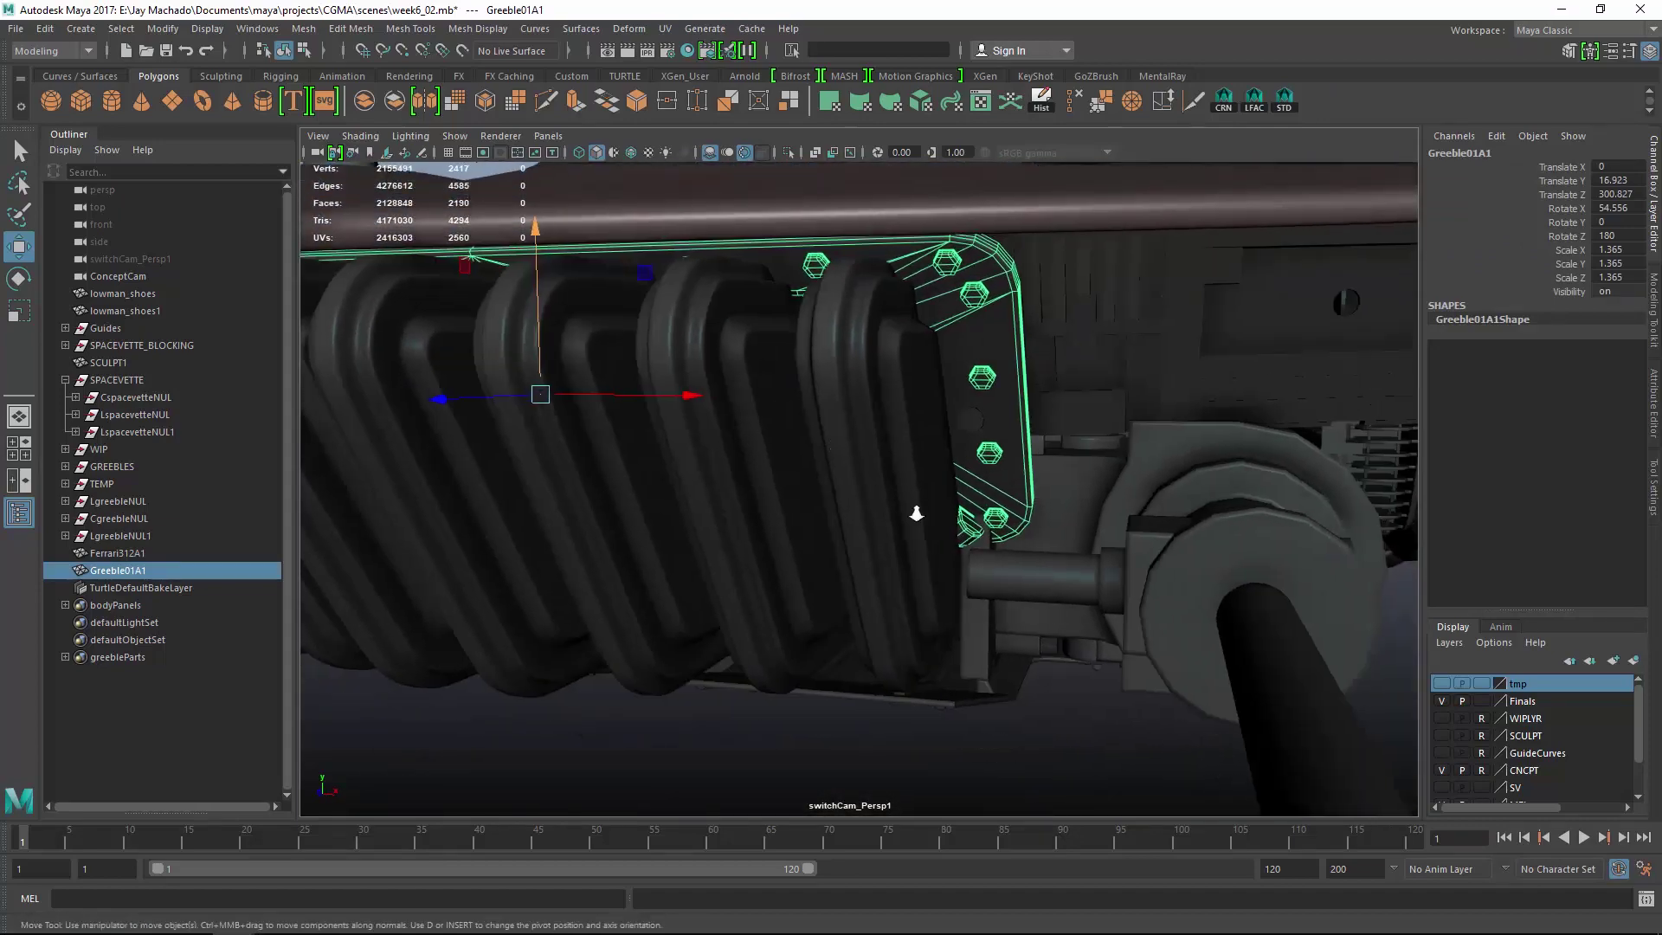
Examine the fit of the bolted plate behind the radiator fins and the front engine bay from several angles.
{"action": "left_click_drag", "start_coordinate": [915, 514], "coordinate": [892, 493], "text": "alt"}
{"action": "right_click_drag", "start_coordinate": [892, 493], "coordinate": [857, 459], "text": "alt"}
{"action": "left_click_drag", "start_coordinate": [857, 458], "coordinate": [916, 501], "text": "alt"}
{"action": "right_click_drag", "start_coordinate": [917, 501], "coordinate": [1035, 508], "text": "alt"}
{"action": "left_click_drag", "start_coordinate": [961, 475], "coordinate": [1027, 464], "text": "alt"}
{"action": "right_click_drag", "start_coordinate": [1027, 464], "coordinate": [1000, 459], "text": "alt"}
{"action": "left_click", "coordinate": [1117, 225]}
{"action": "mouse_move", "coordinate": [1066, 315]}
{"action": "left_mouse_down", "text": "alt"}
{"action": "mouse_move", "coordinate": [1188, 342]}
{"action": "mouse_move", "coordinate": [994, 334]}
{"action": "mouse_move", "coordinate": [1013, 352]}
{"action": "mouse_move", "coordinate": [1095, 330]}
{"action": "left_mouse_up", "text": "alt"}
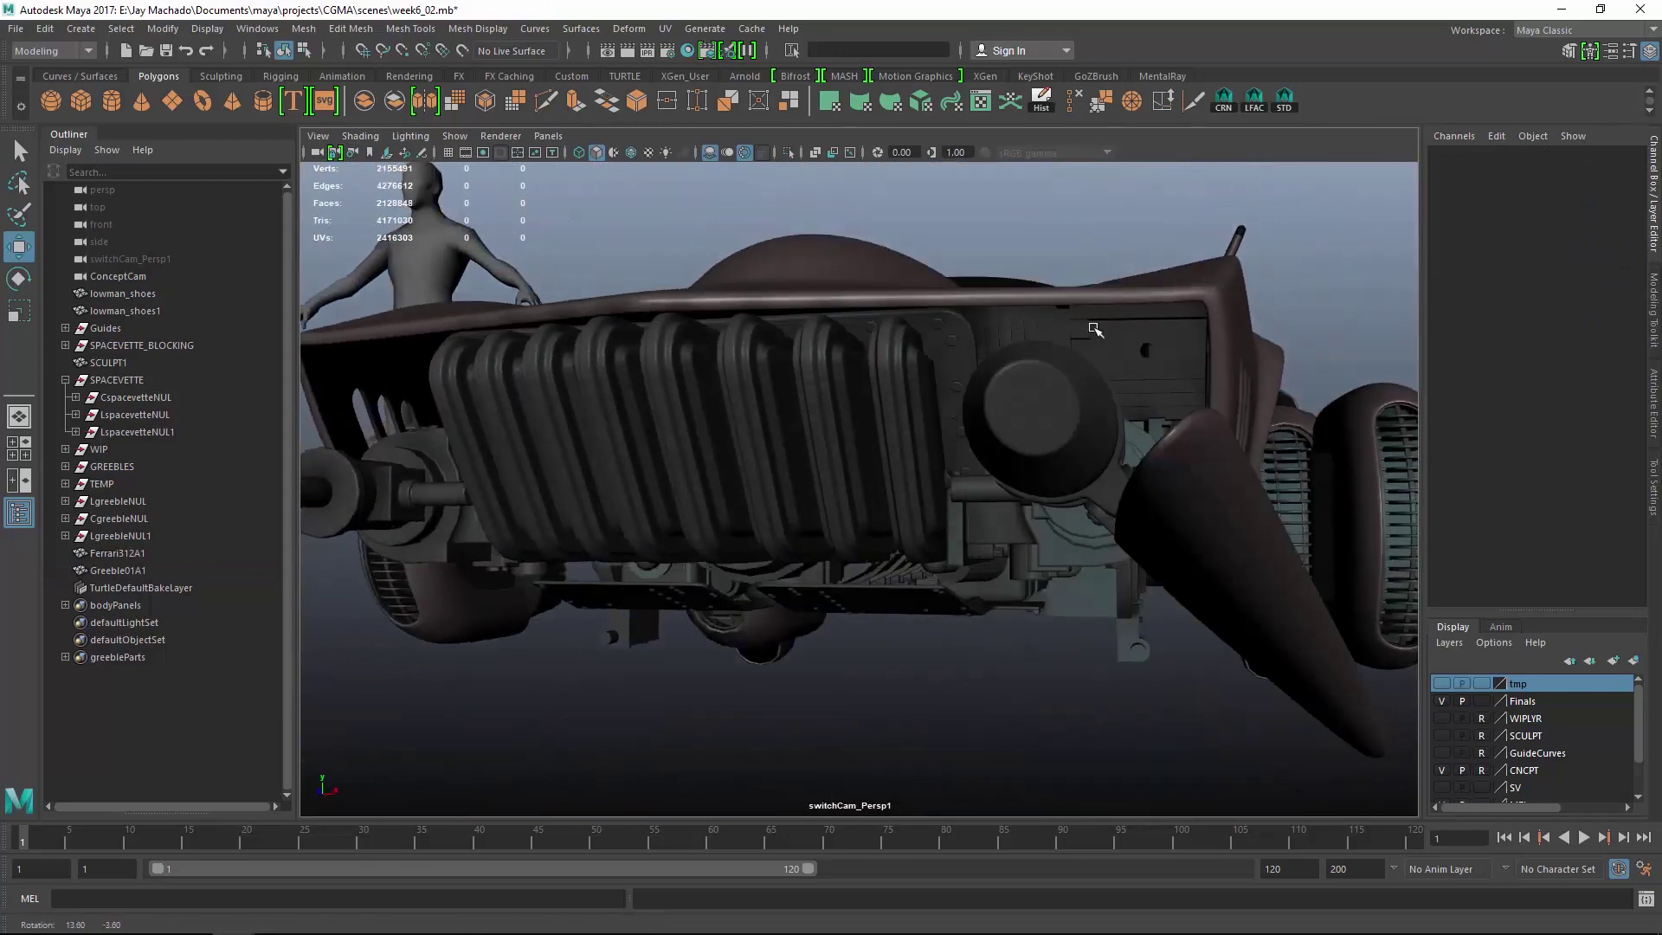
{"action": "left_click", "coordinate": [960, 337]}
{"action": "left_click", "coordinate": [964, 323]}
{"action": "left_click_drag", "start_coordinate": [964, 323], "coordinate": [928, 417], "text": "alt"}
{"action": "right_click_drag", "start_coordinate": [928, 417], "coordinate": [1131, 482], "text": "alt"}
{"action": "left_click_drag", "start_coordinate": [1131, 482], "coordinate": [1209, 505], "text": "alt"}
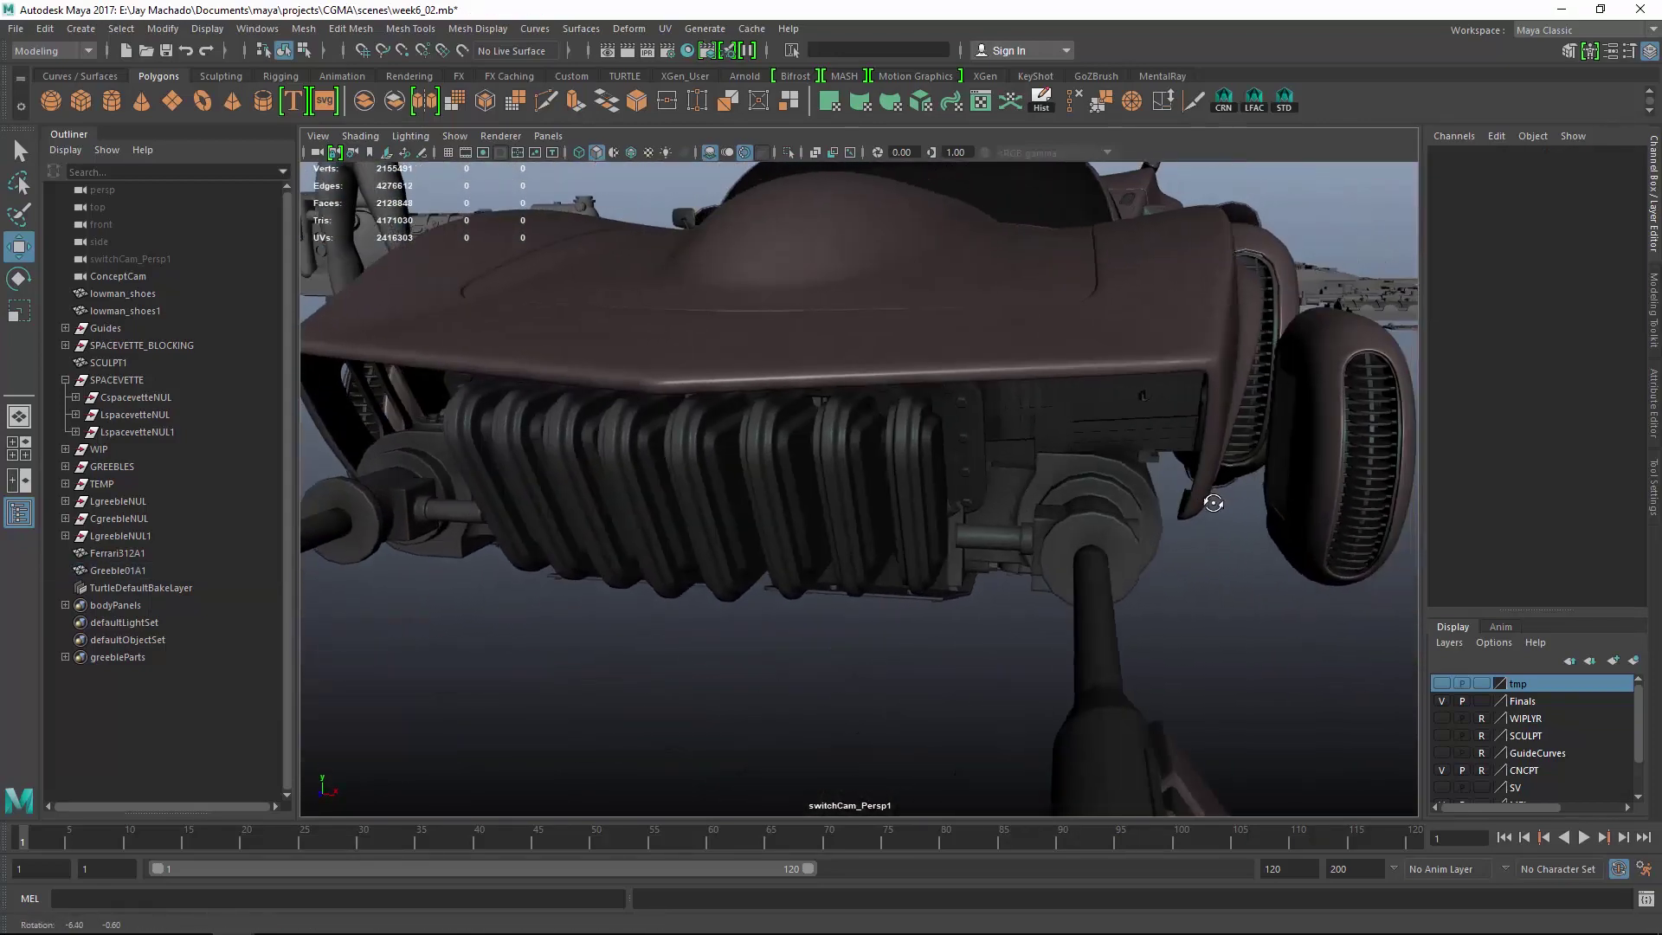
{"action": "right_click_drag", "start_coordinate": [1209, 504], "coordinate": [1112, 474], "text": "alt"}
{"action": "left_click_drag", "start_coordinate": [1113, 474], "coordinate": [1064, 471], "text": "alt"}
{"action": "right_click_drag", "start_coordinate": [1064, 470], "coordinate": [768, 486], "text": "alt"}
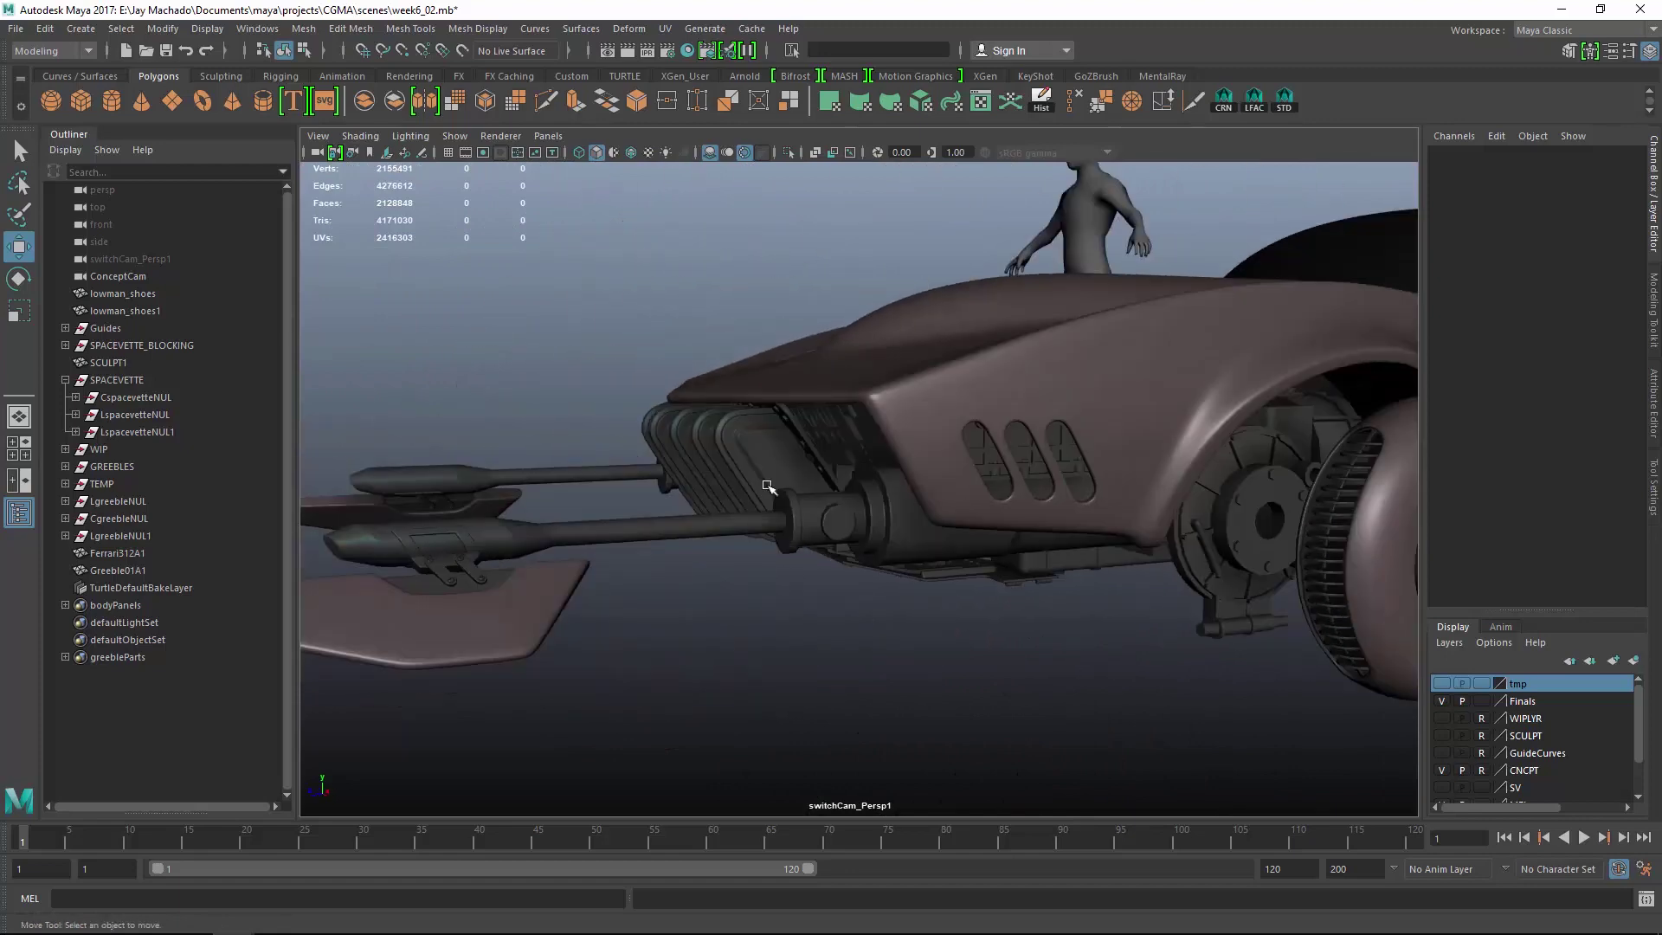
Parent Ferrari312A1 under LgreebleNUL and move Greeble01A1 into its greeble group as well.
{"action": "left_click", "coordinate": [132, 553]}
{"action": "left_click", "coordinate": [139, 502], "text": "ctrl"}
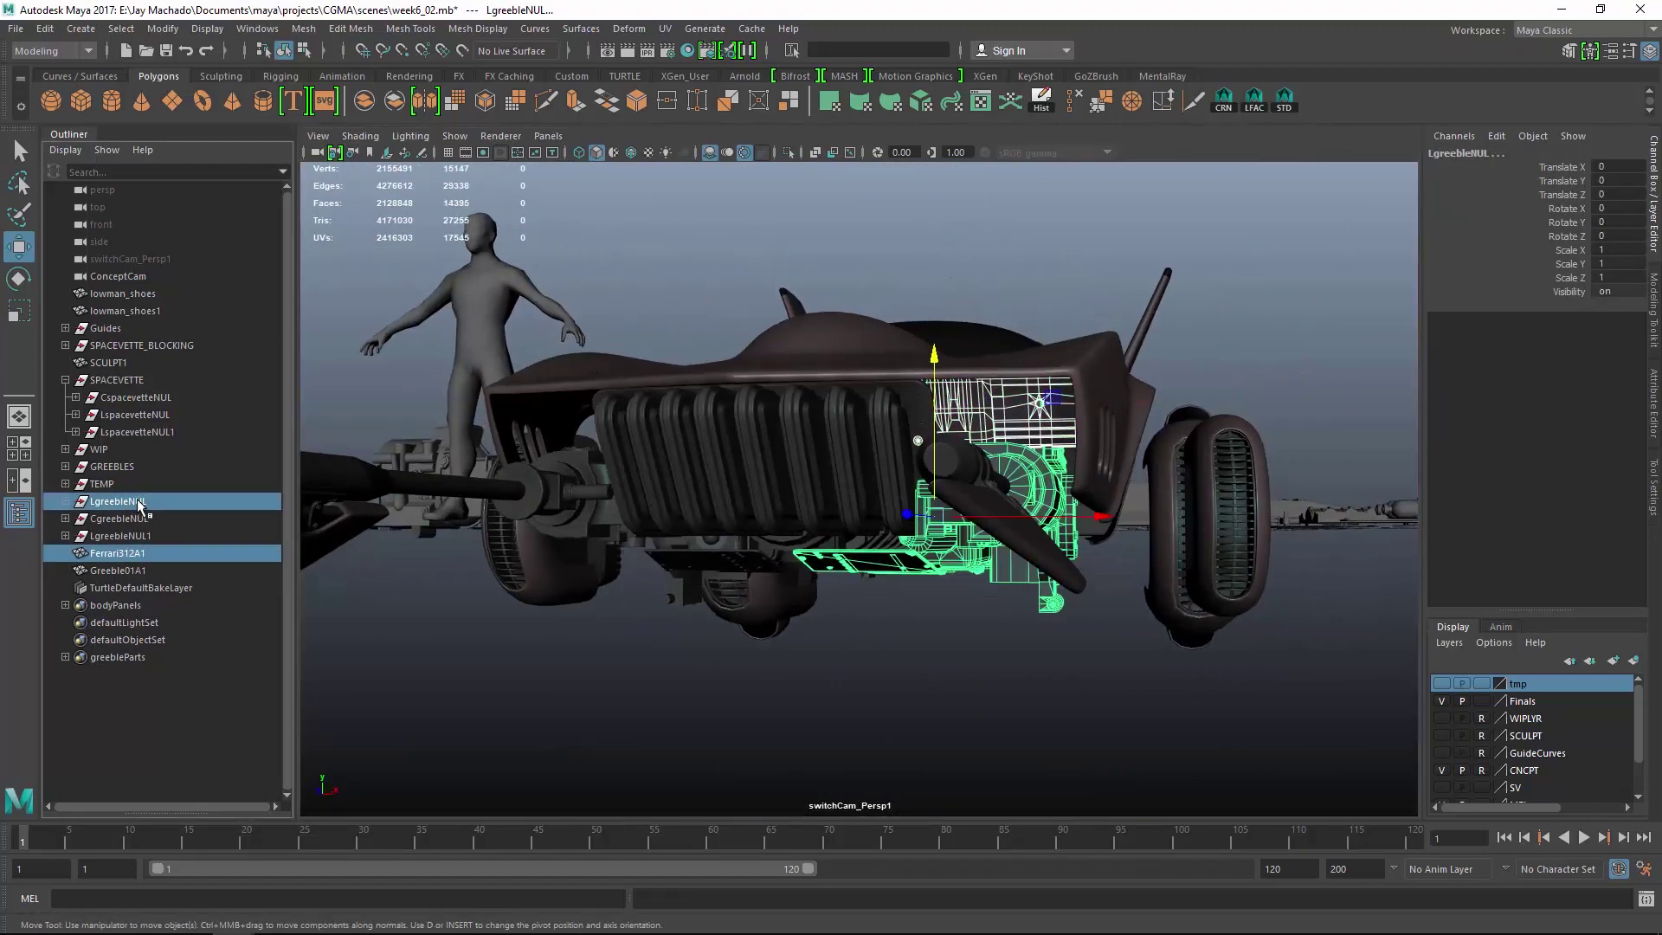
{"action": "key", "text": "p"}
{"action": "key", "text": "p"}
{"action": "left_click", "coordinate": [882, 634]}
{"action": "left_click_drag", "start_coordinate": [933, 636], "coordinate": [995, 608], "text": "alt"}
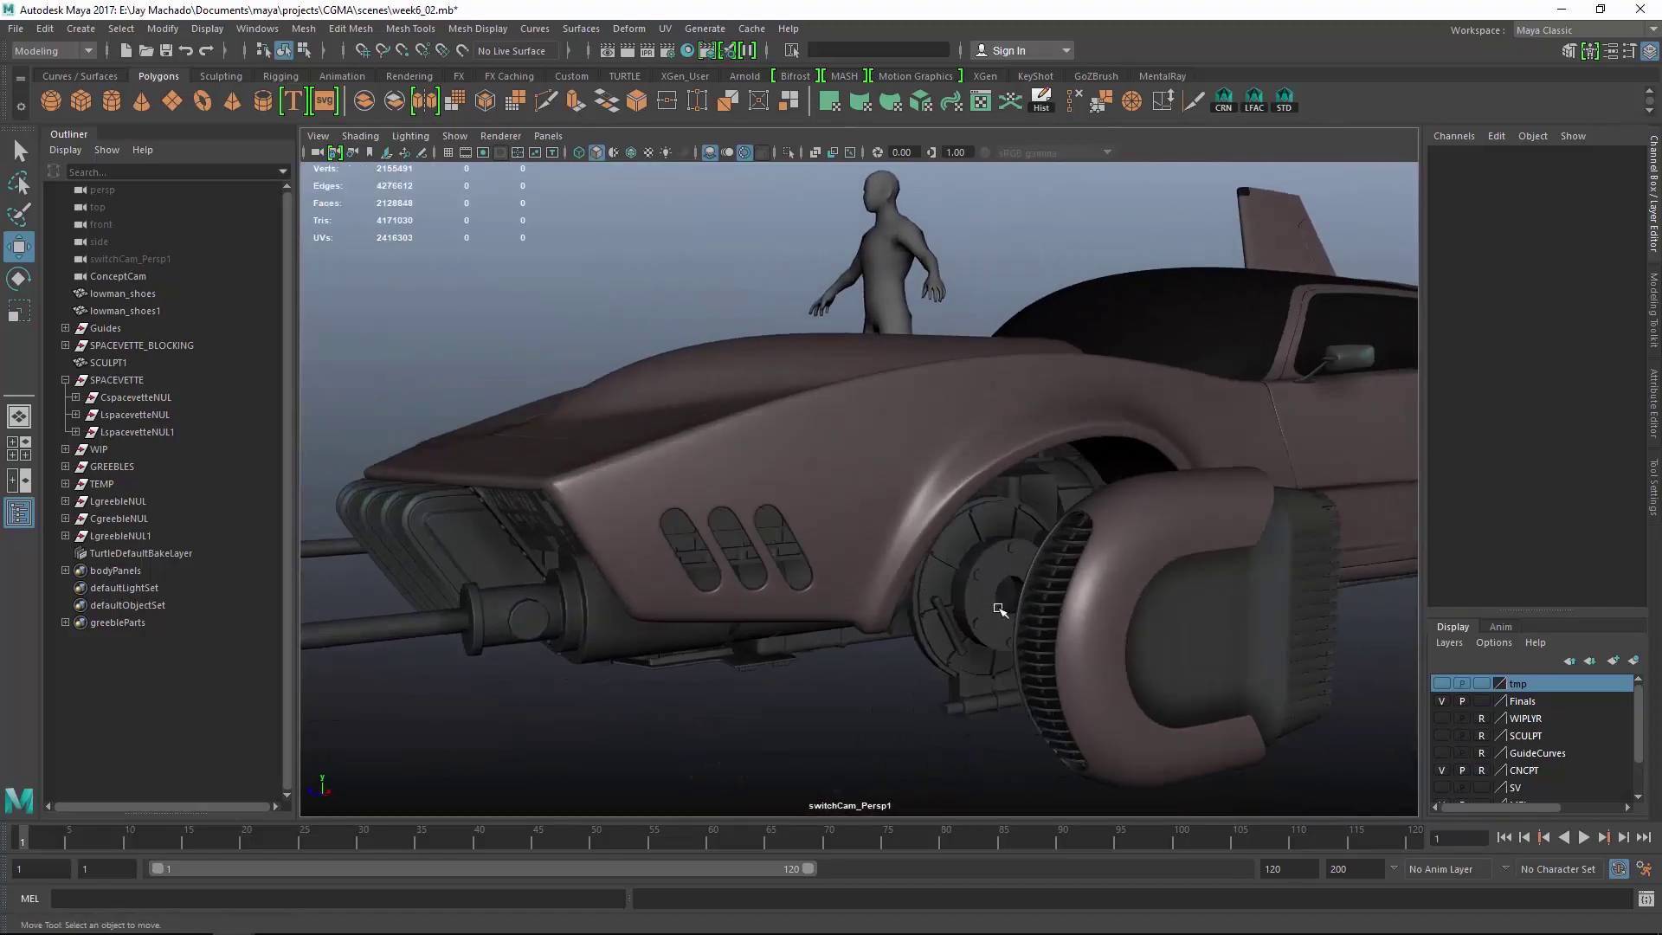
Find the small LotusJPSD pipe fitting in the greeble library and duplicate it out of the GREEBLES group.
{"action": "left_click_drag", "start_coordinate": [848, 706], "coordinate": [883, 556], "text": "alt"}
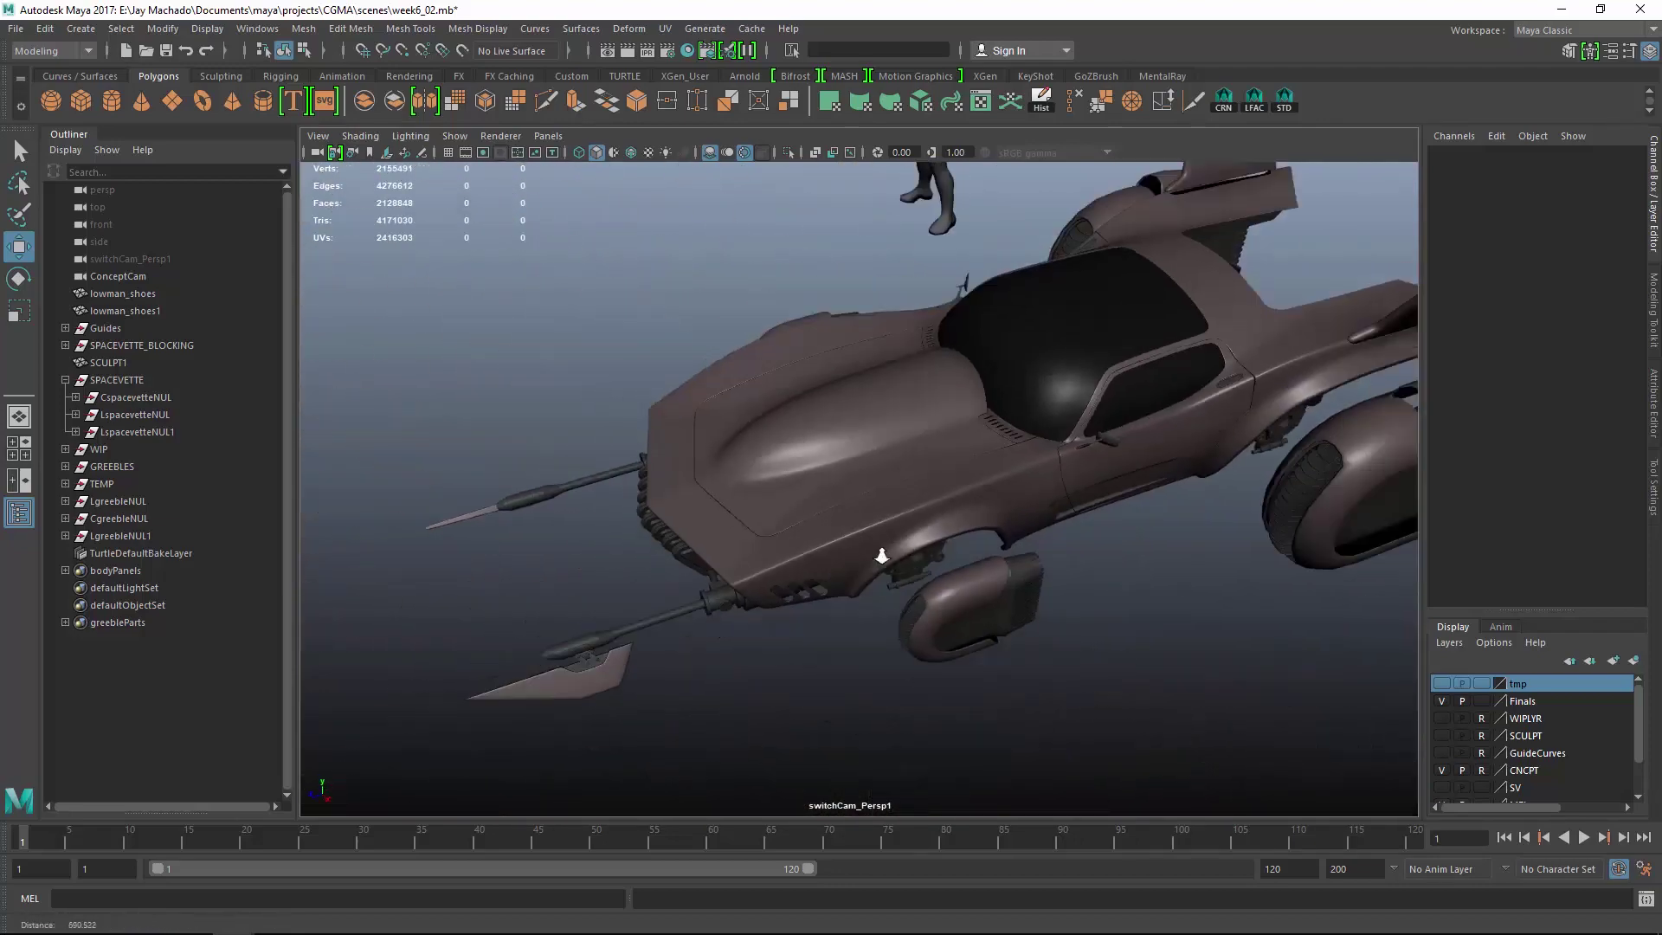
{"action": "middle_click_drag", "start_coordinate": [883, 556], "coordinate": [816, 424], "text": "alt"}
{"action": "left_click_drag", "start_coordinate": [816, 423], "coordinate": [797, 381], "text": "alt"}
{"action": "middle_click_drag", "start_coordinate": [797, 382], "coordinate": [853, 433], "text": "alt"}
{"action": "right_click_drag", "start_coordinate": [852, 433], "coordinate": [895, 471], "text": "alt"}
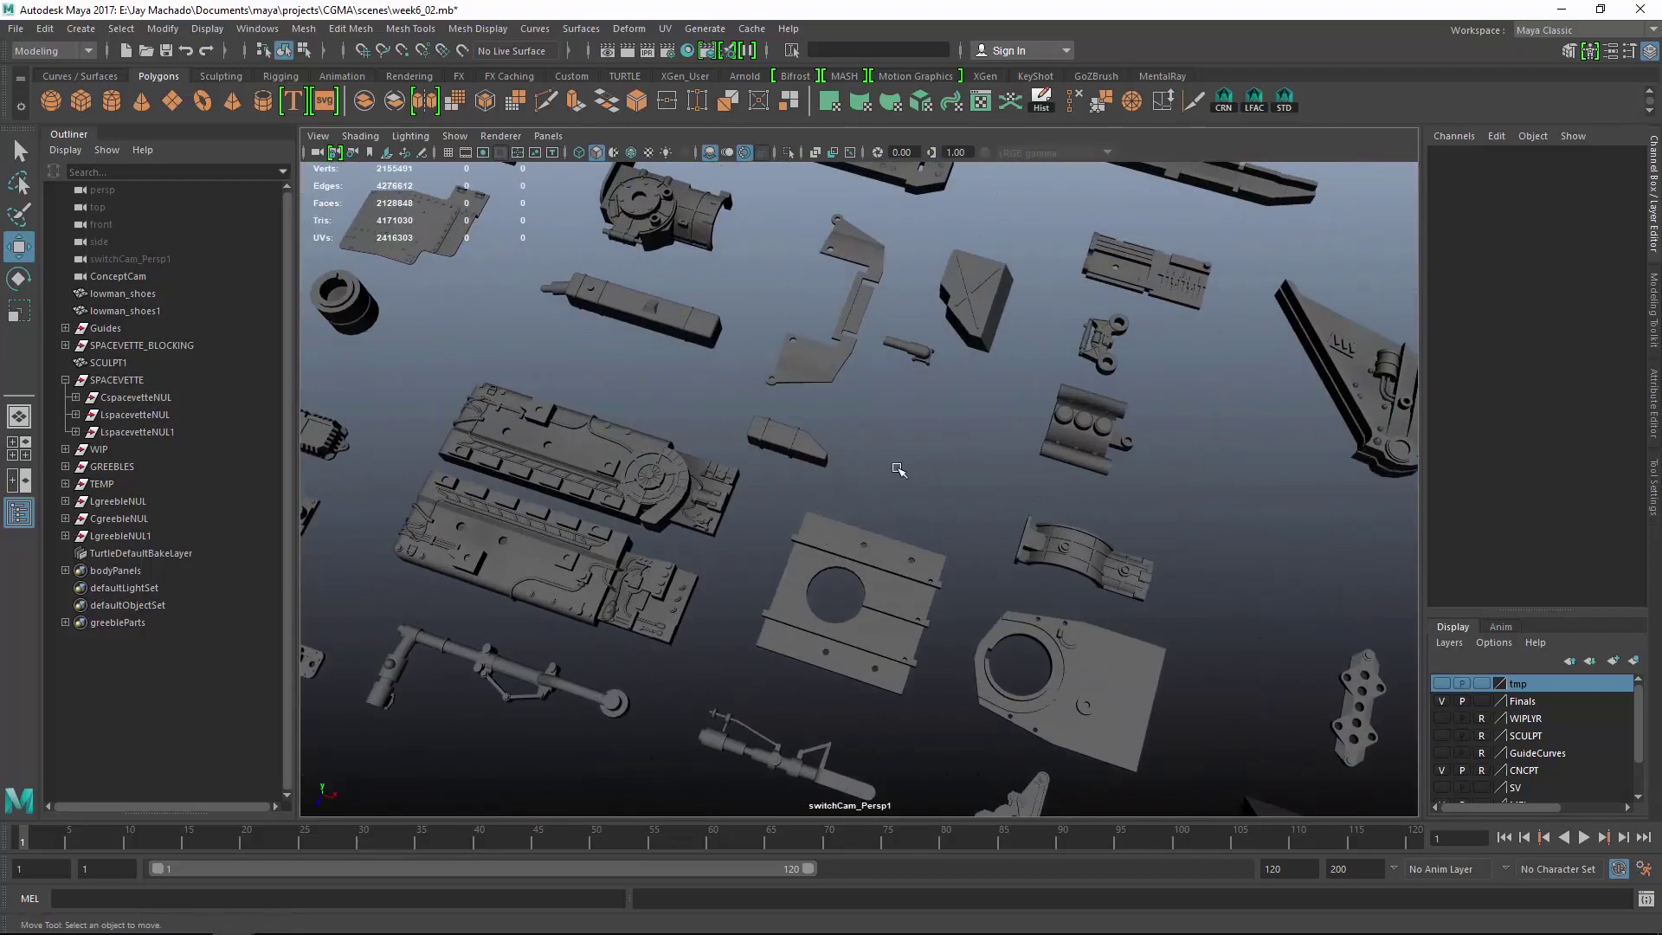
{"action": "middle_click_drag", "start_coordinate": [895, 472], "coordinate": [860, 480], "text": "alt"}
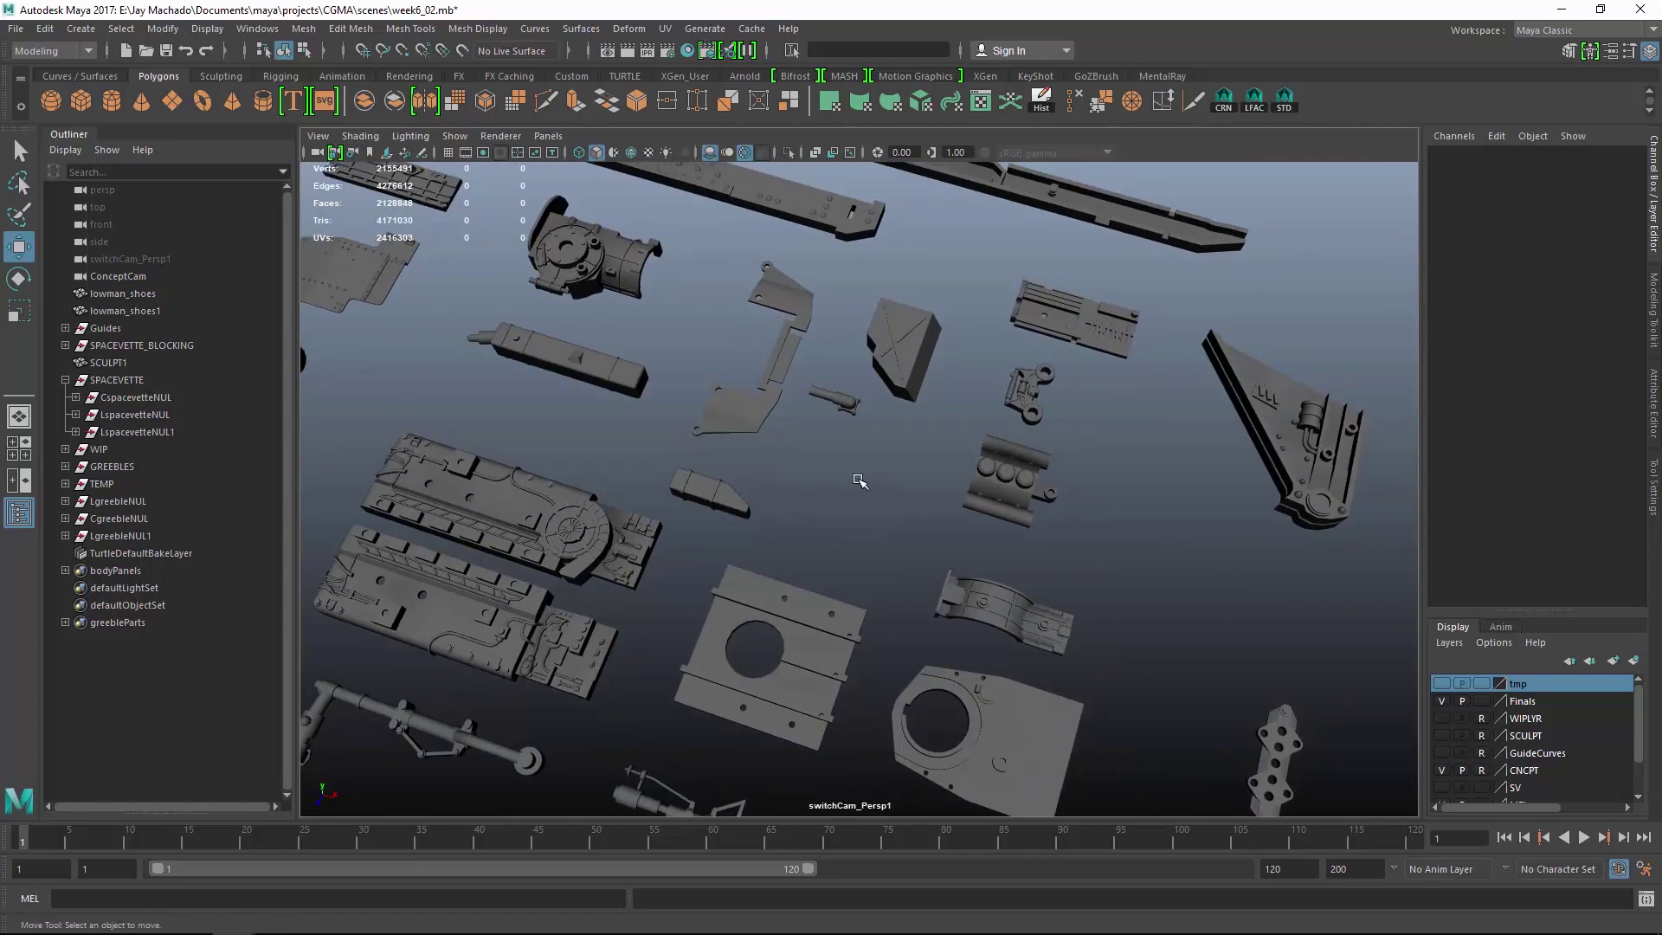
{"action": "left_click", "coordinate": [857, 408]}
{"action": "left_click_drag", "start_coordinate": [838, 398], "coordinate": [505, 591]}
{"action": "right_click_drag", "start_coordinate": [505, 591], "coordinate": [441, 563], "text": "alt"}
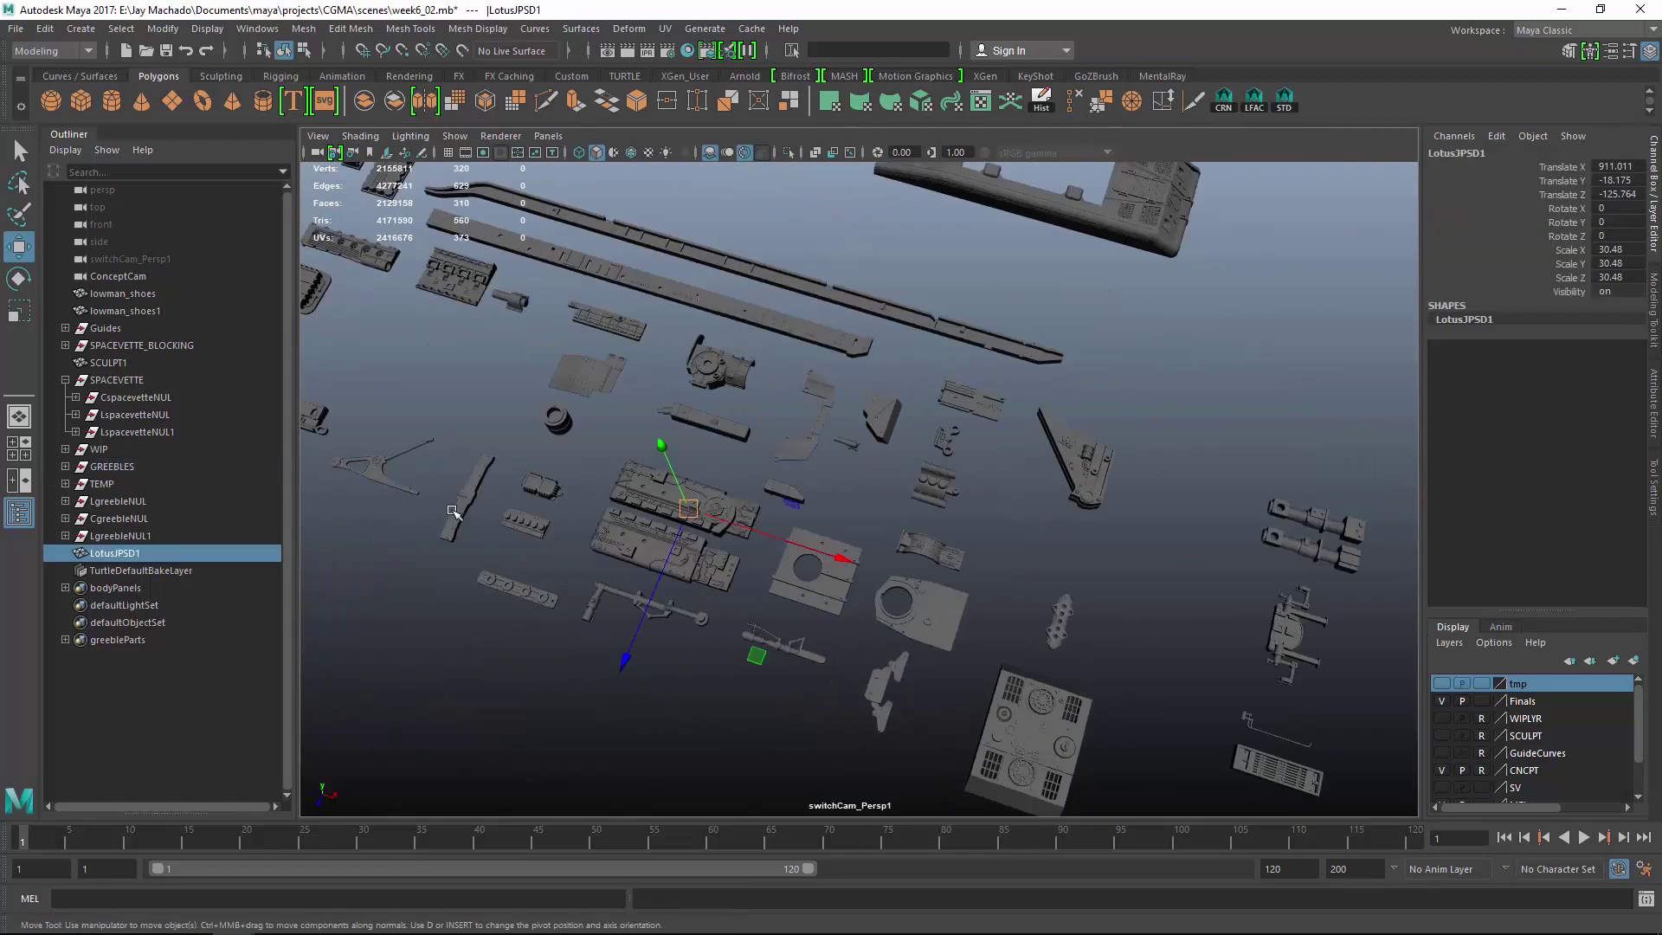
Move the pipe fitting to the front underside of the car at X 55.15, Y -13.526, Z 272.76.
{"action": "left_click_drag", "start_coordinate": [441, 563], "coordinate": [554, 407], "text": "alt"}
{"action": "middle_click_drag", "start_coordinate": [554, 406], "coordinate": [909, 554], "text": "alt"}
{"action": "left_click_drag", "start_coordinate": [909, 554], "coordinate": [846, 467], "text": "alt"}
{"action": "right_click_drag", "start_coordinate": [845, 467], "coordinate": [782, 521], "text": "alt"}
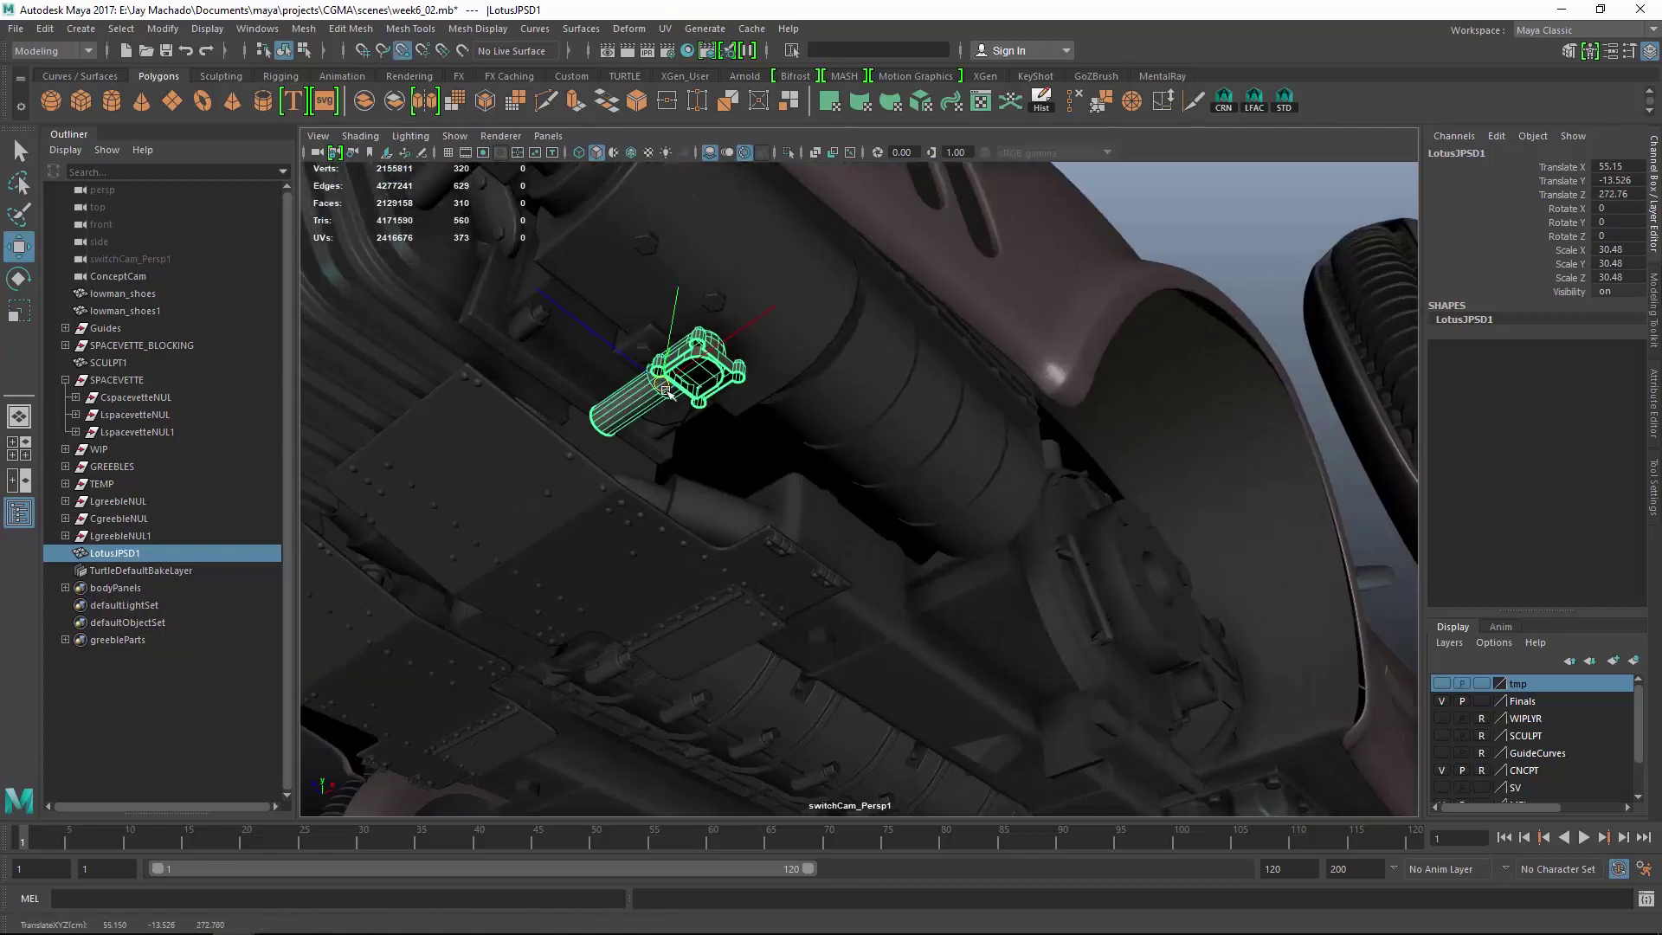
Rotate the pipe fitting to Y -90, Z 180 so that it runs lengthwise along the underside.
{"action": "key", "text": "e"}
{"action": "left_click_drag", "start_coordinate": [769, 313], "coordinate": [485, 433]}
{"action": "left_click", "coordinate": [1617, 235]}
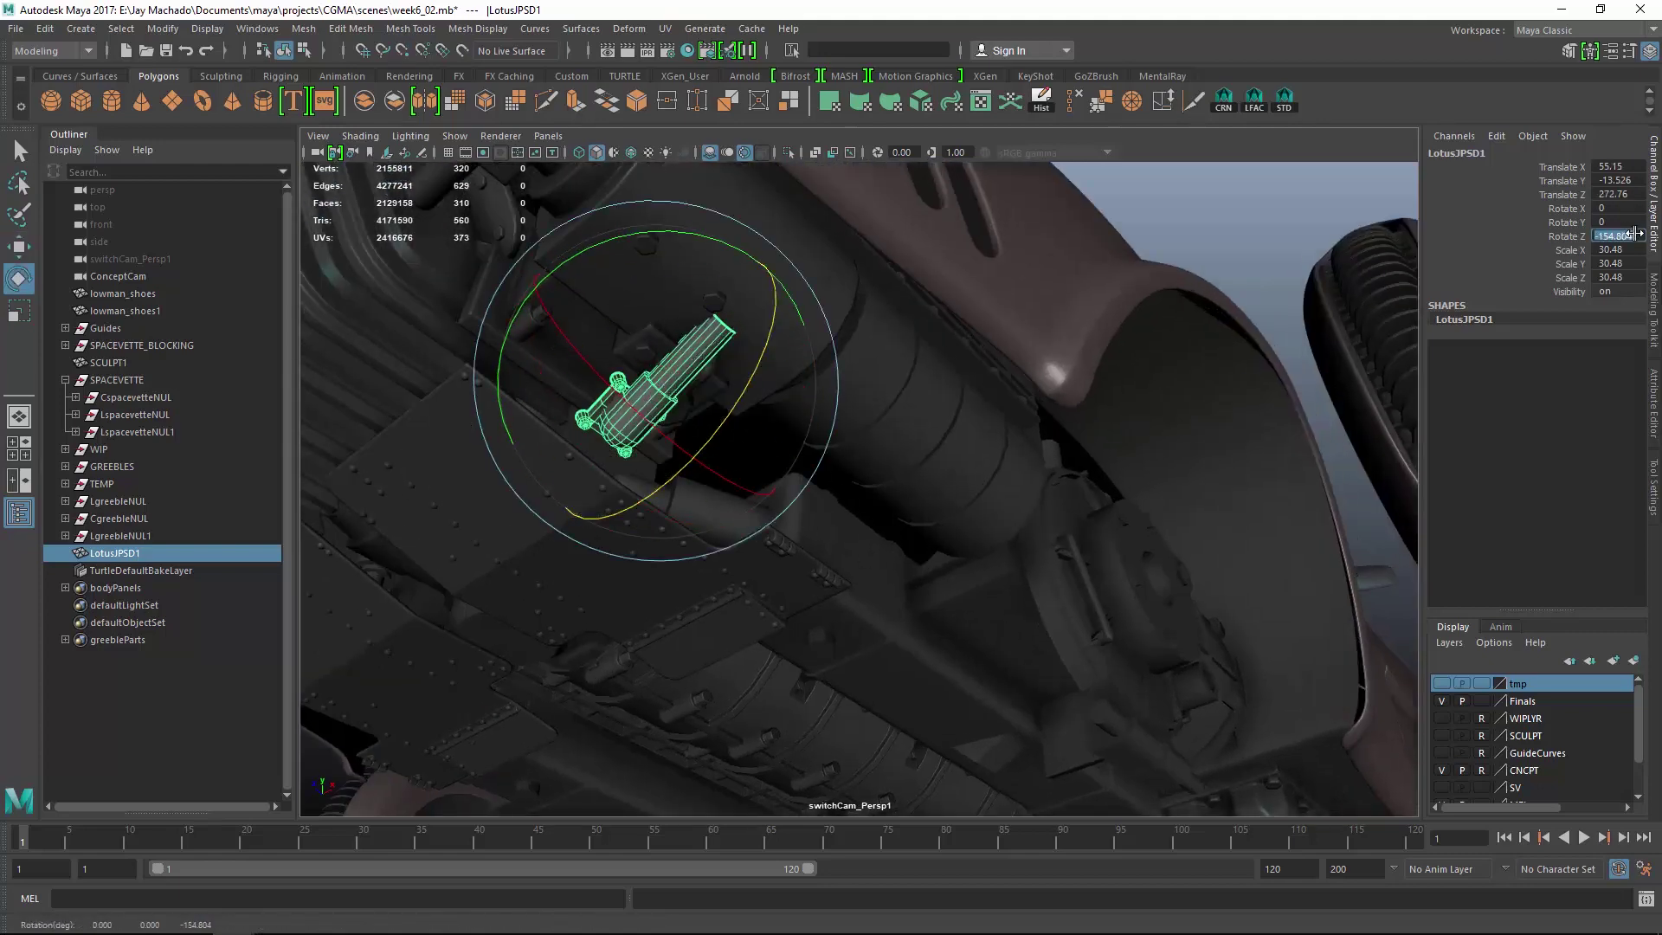
{"action": "right_click_drag", "start_coordinate": [1368, 250], "coordinate": [995, 277], "text": "alt"}
{"action": "left_click_drag", "start_coordinate": [995, 277], "coordinate": [753, 346], "text": "alt"}
{"action": "middle_click_drag", "start_coordinate": [753, 347], "coordinate": [742, 508], "text": "alt"}
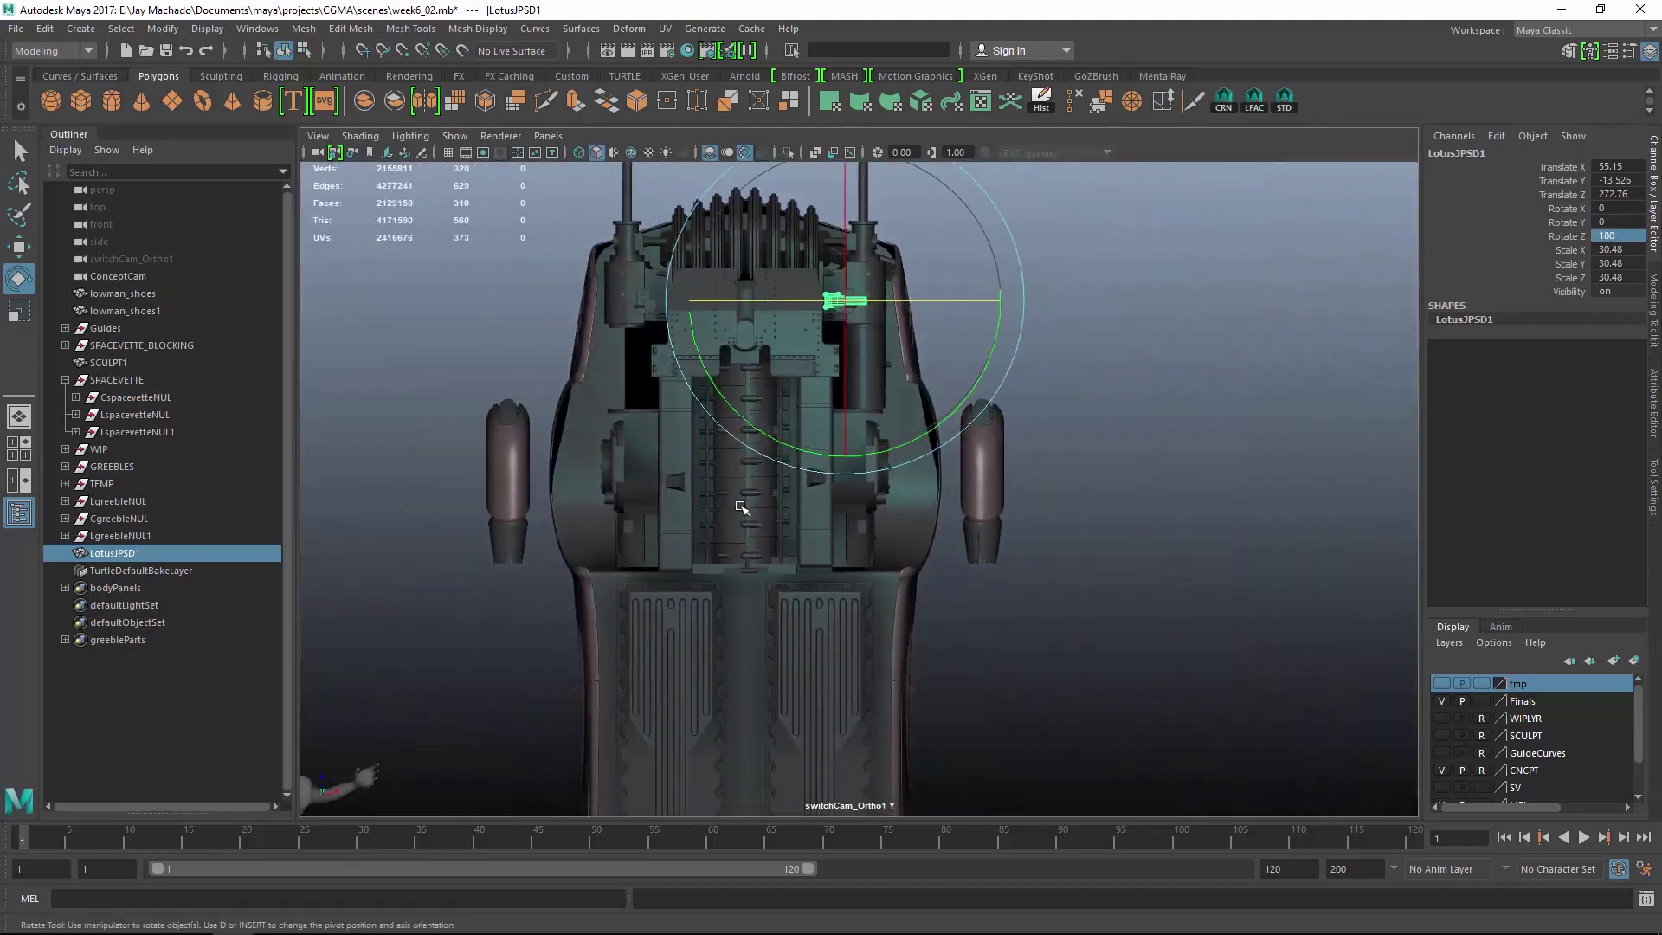
{"action": "right_click_drag", "start_coordinate": [742, 508], "coordinate": [1036, 230], "text": "alt"}
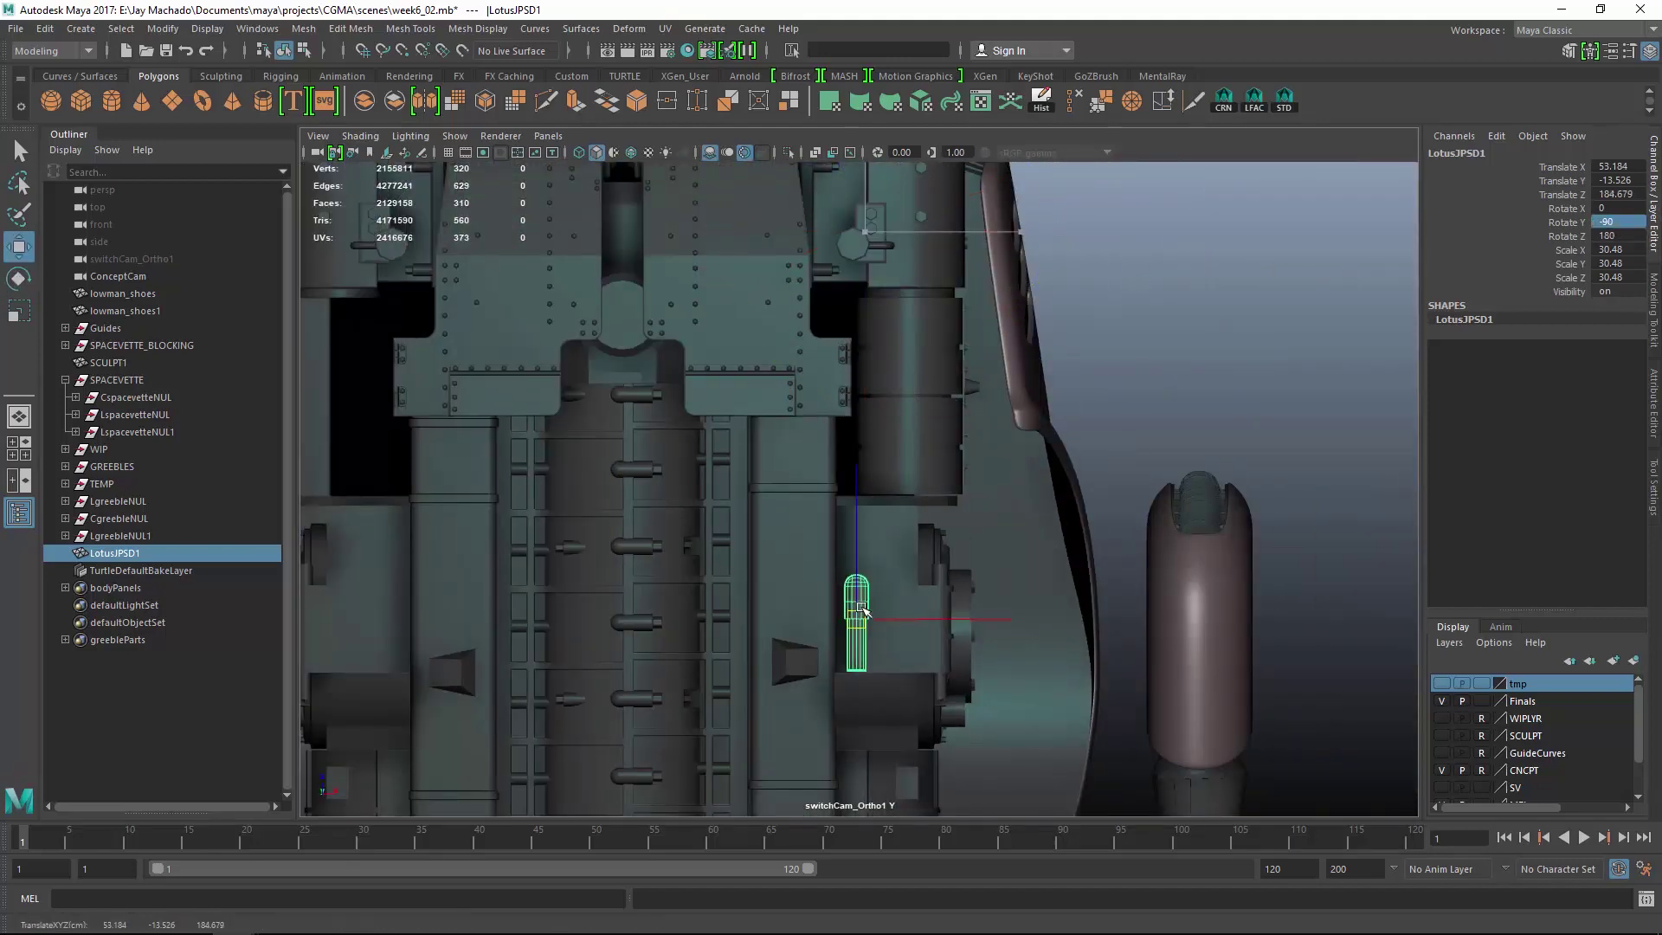
Scale the pipe fitting uniformly to 48.359 and place it beside the wheel hub at X 57.72, Y -19.419, Z 189.315.
{"action": "left_click_drag", "start_coordinate": [895, 542], "coordinate": [839, 315], "text": "alt"}
{"action": "middle_click_drag", "start_coordinate": [839, 315], "coordinate": [831, 173], "text": "alt"}
{"action": "right_click_drag", "start_coordinate": [831, 173], "coordinate": [883, 459], "text": "alt"}
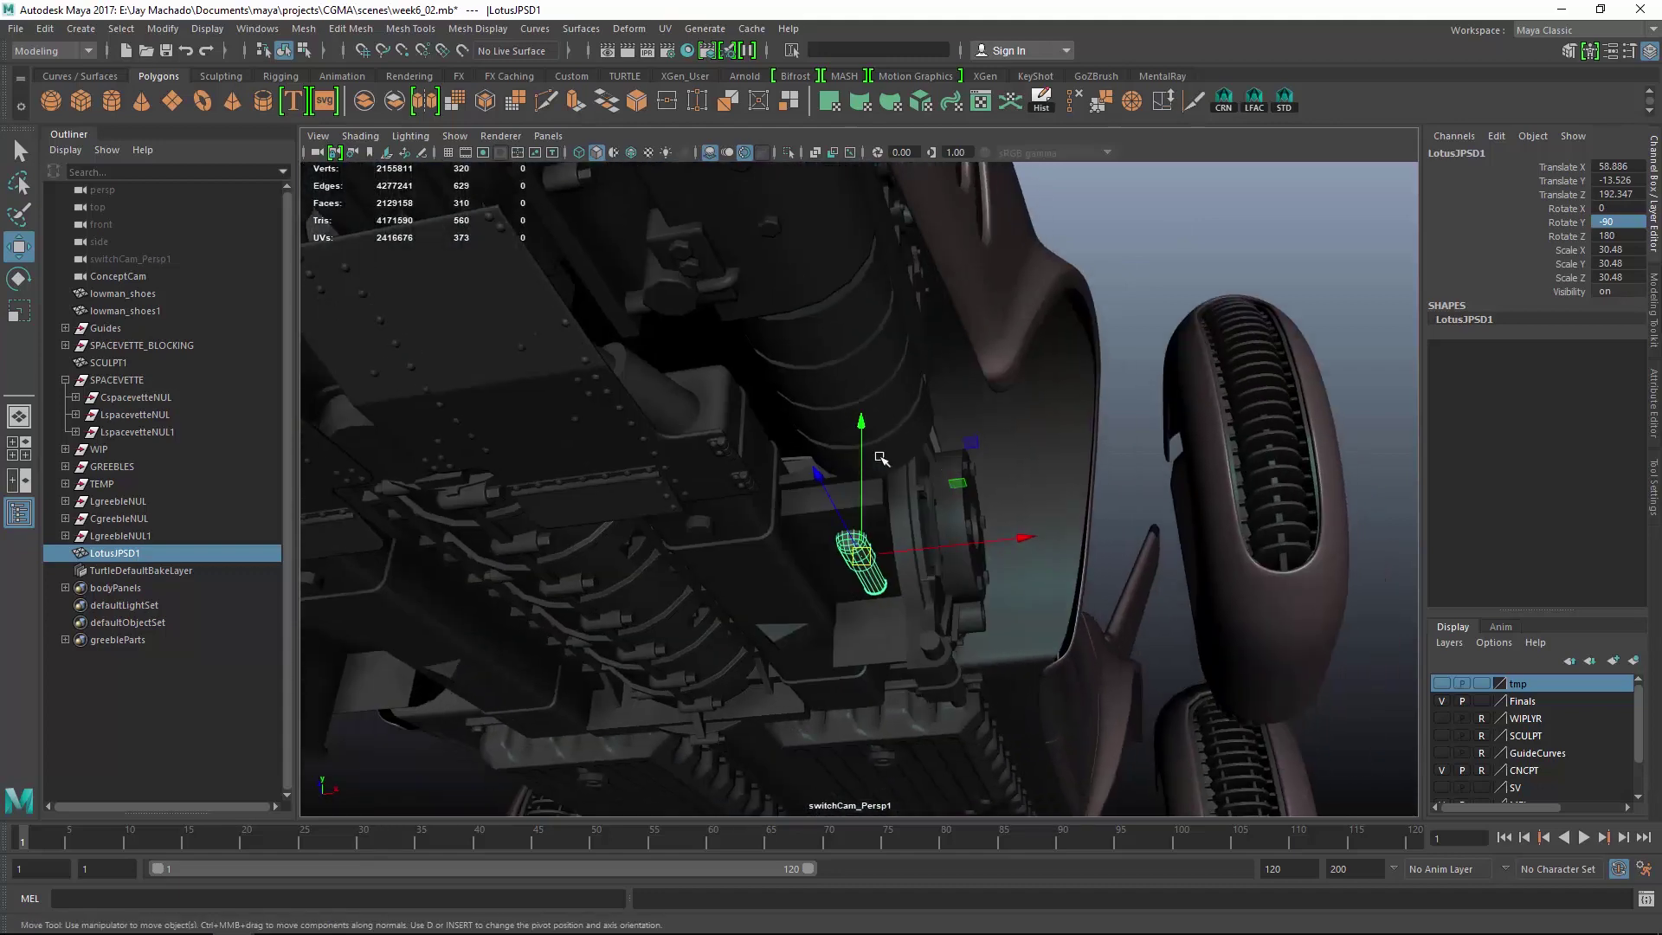
{"action": "left_click_drag", "start_coordinate": [862, 433], "coordinate": [863, 451]}
{"action": "left_click_drag", "start_coordinate": [846, 520], "coordinate": [909, 431], "text": "alt"}
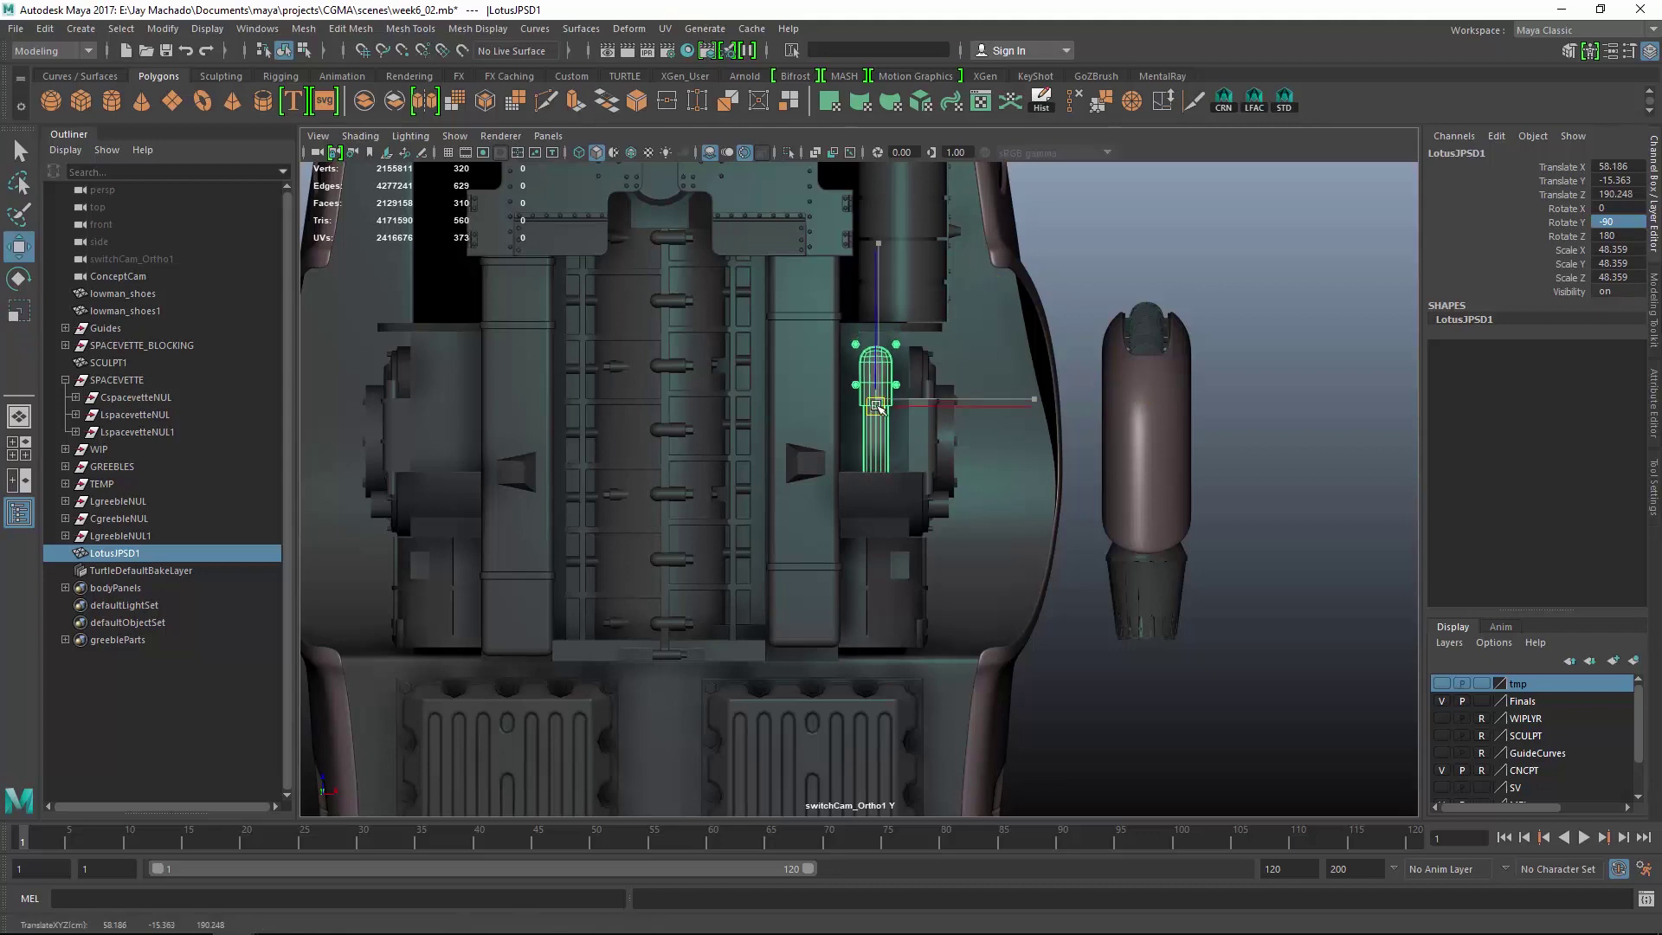
{"action": "left_click_drag", "start_coordinate": [876, 410], "coordinate": [919, 502], "text": "alt"}
{"action": "left_click_drag", "start_coordinate": [921, 505], "coordinate": [922, 508]}
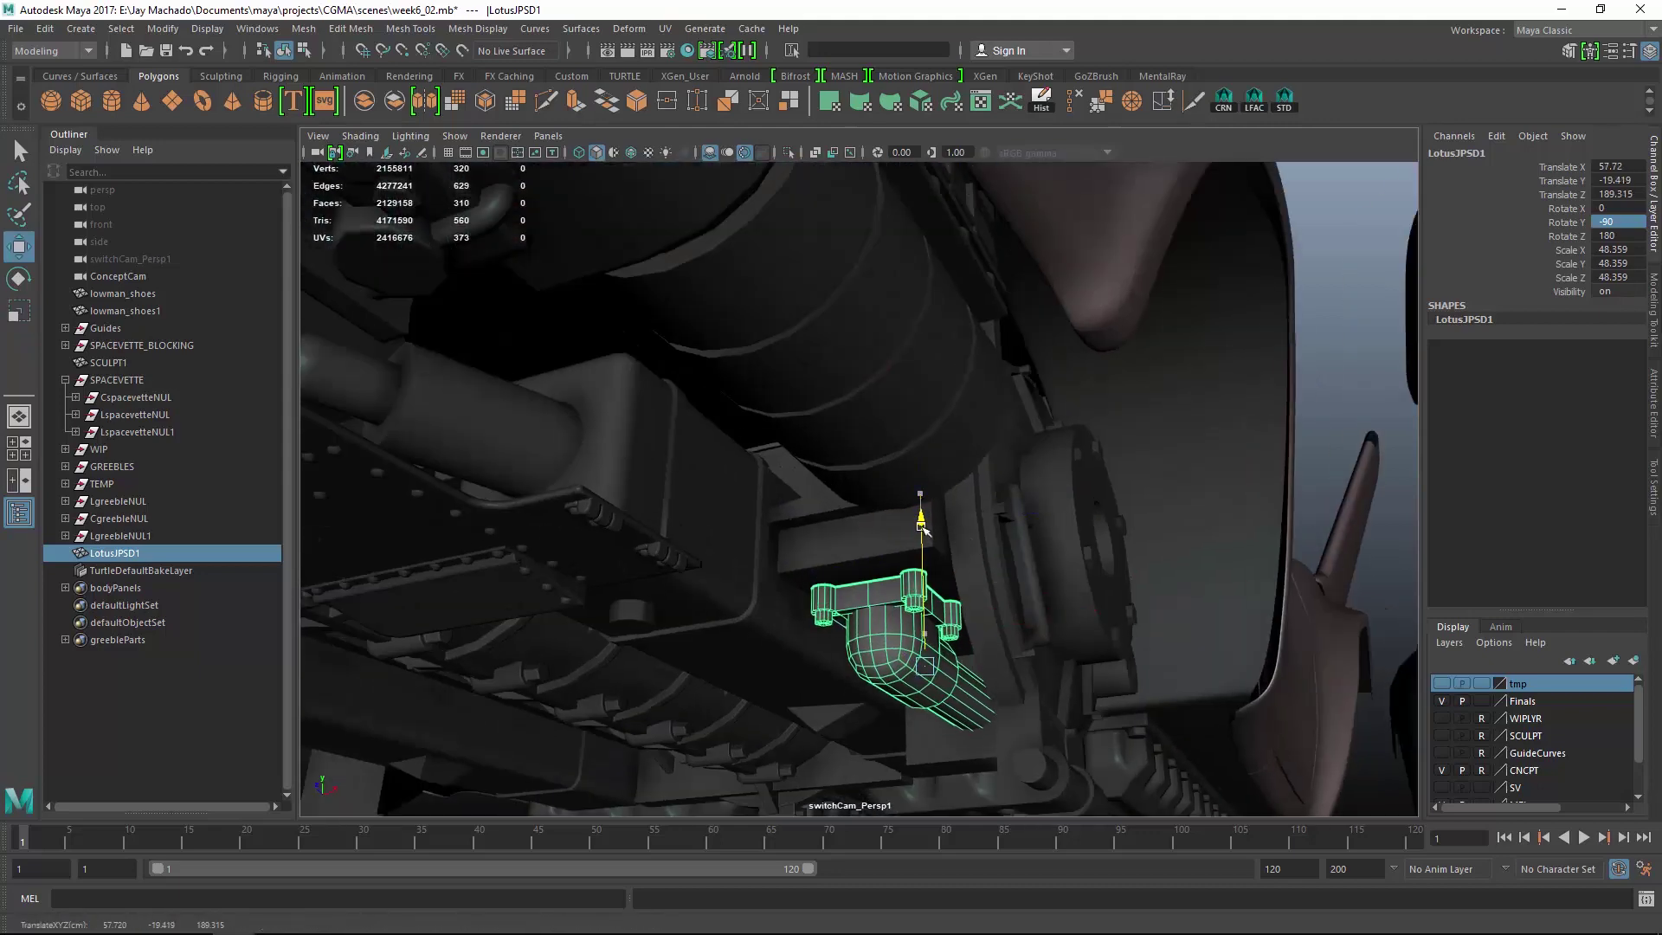
{"action": "left_click_drag", "start_coordinate": [1179, 528], "coordinate": [928, 401], "text": "alt"}
Duplicate the ribbed PantherGH bracket from the library and place it beside the car at X 198.372, Y 0.778, Z 47.479.
{"action": "right_click_drag", "start_coordinate": [928, 401], "coordinate": [1004, 880]}
{"action": "mouse_move", "coordinate": [952, 485]}
{"action": "left_mouse_down", "text": "alt"}
{"action": "mouse_move", "coordinate": [1065, 475]}
{"action": "mouse_move", "coordinate": [1042, 453]}
{"action": "mouse_move", "coordinate": [884, 447]}
{"action": "mouse_move", "coordinate": [972, 519]}
{"action": "mouse_move", "coordinate": [1004, 494]}
{"action": "mouse_move", "coordinate": [1101, 490]}
{"action": "mouse_move", "coordinate": [1027, 463]}
{"action": "mouse_move", "coordinate": [1098, 494]}
{"action": "mouse_move", "coordinate": [1068, 334]}
{"action": "mouse_move", "coordinate": [1021, 408]}
{"action": "mouse_move", "coordinate": [869, 420]}
{"action": "mouse_move", "coordinate": [1001, 509]}
{"action": "mouse_move", "coordinate": [994, 526]}
{"action": "mouse_move", "coordinate": [1029, 498]}
{"action": "mouse_move", "coordinate": [950, 475]}
{"action": "mouse_move", "coordinate": [972, 419]}
{"action": "mouse_move", "coordinate": [916, 467]}
{"action": "mouse_move", "coordinate": [1082, 441]}
{"action": "mouse_move", "coordinate": [1072, 393]}
{"action": "mouse_move", "coordinate": [1008, 509]}
{"action": "mouse_move", "coordinate": [1057, 504]}
{"action": "mouse_move", "coordinate": [1060, 433]}
{"action": "left_mouse_up", "text": "alt"}
{"action": "middle_click_drag", "start_coordinate": [1060, 433], "coordinate": [771, 460], "text": "alt"}
{"action": "left_click_drag", "start_coordinate": [772, 460], "coordinate": [997, 705], "text": "alt"}
{"action": "left_click", "coordinate": [949, 611]}
{"action": "key", "text": "f"}
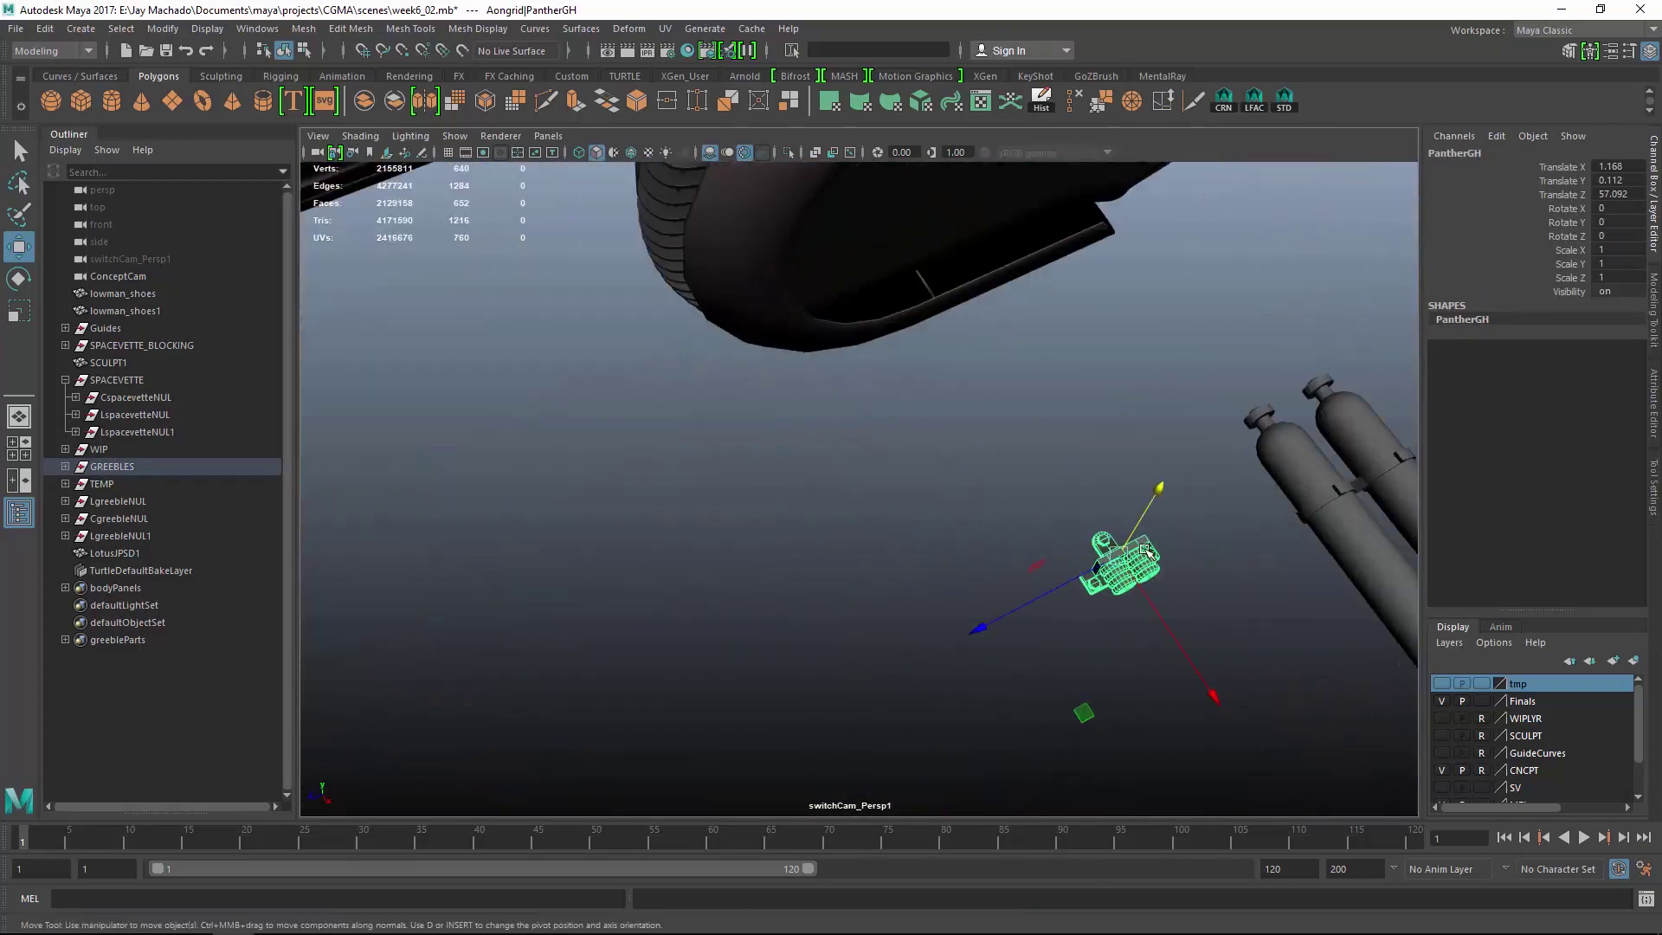
{"action": "right_click_drag", "start_coordinate": [365, 588], "coordinate": [496, 797]}
{"action": "left_click_drag", "start_coordinate": [575, 645], "coordinate": [1030, 537], "text": "alt"}
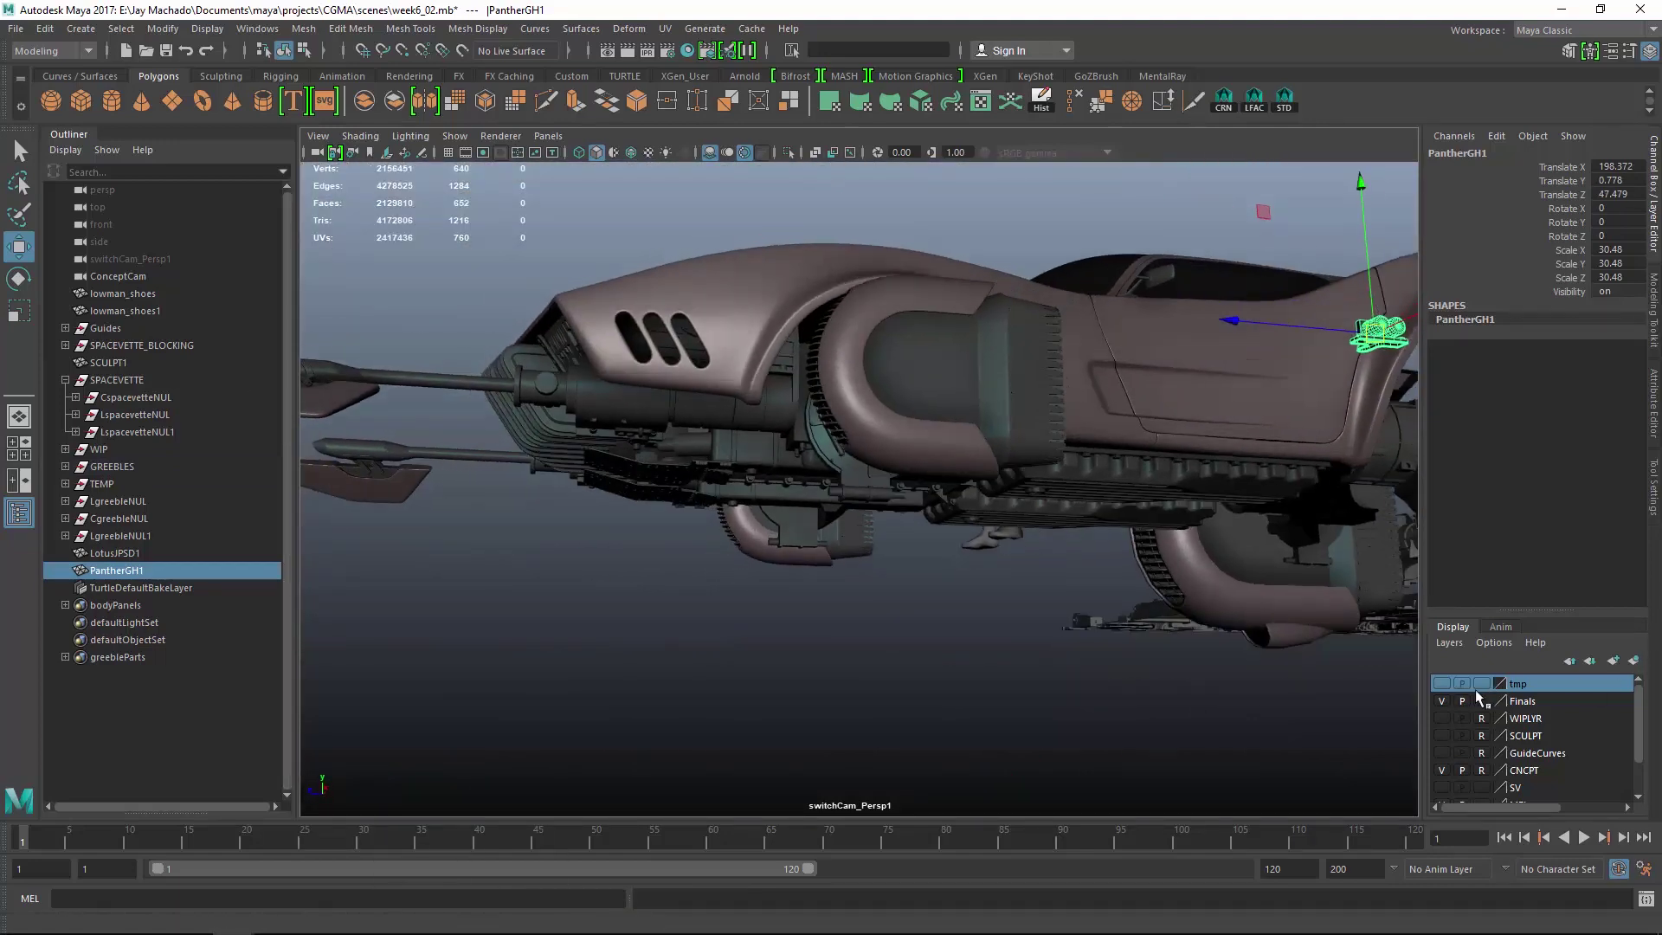
Hide the Finals layer, rotate the ribbed bracket to Z -90 and move it above the wheel hub to Y 36.722, Z 177.105.
{"action": "left_click", "coordinate": [1440, 701]}
{"action": "left_click_drag", "start_coordinate": [952, 692], "coordinate": [1167, 453], "text": "alt"}
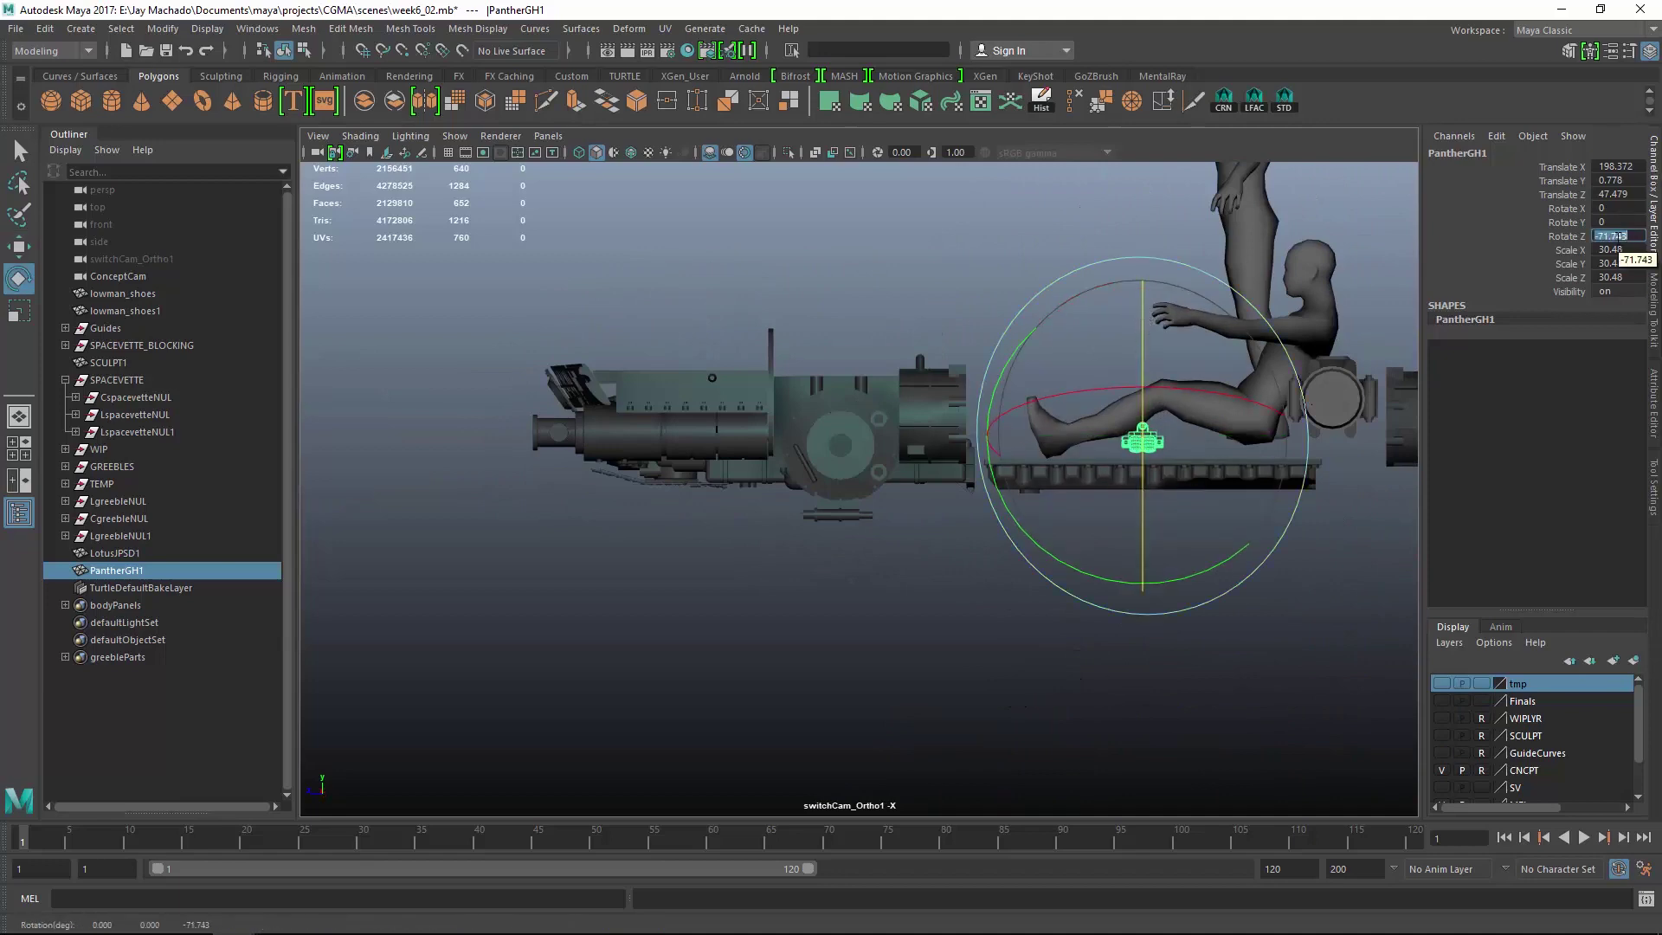
{"action": "left_click_drag", "start_coordinate": [891, 375], "coordinate": [840, 357]}
{"action": "right_click_drag", "start_coordinate": [841, 357], "coordinate": [987, 380], "text": "alt"}
{"action": "middle_click_drag", "start_coordinate": [987, 380], "coordinate": [1027, 492], "text": "alt"}
Show the Finals layer in wireframe, scale the bracket uniformly to 52.327 and fit it under the fender at Y 38.729, Z 180.492.
{"action": "left_click", "coordinate": [1443, 685]}
{"action": "left_click", "coordinate": [1442, 683]}
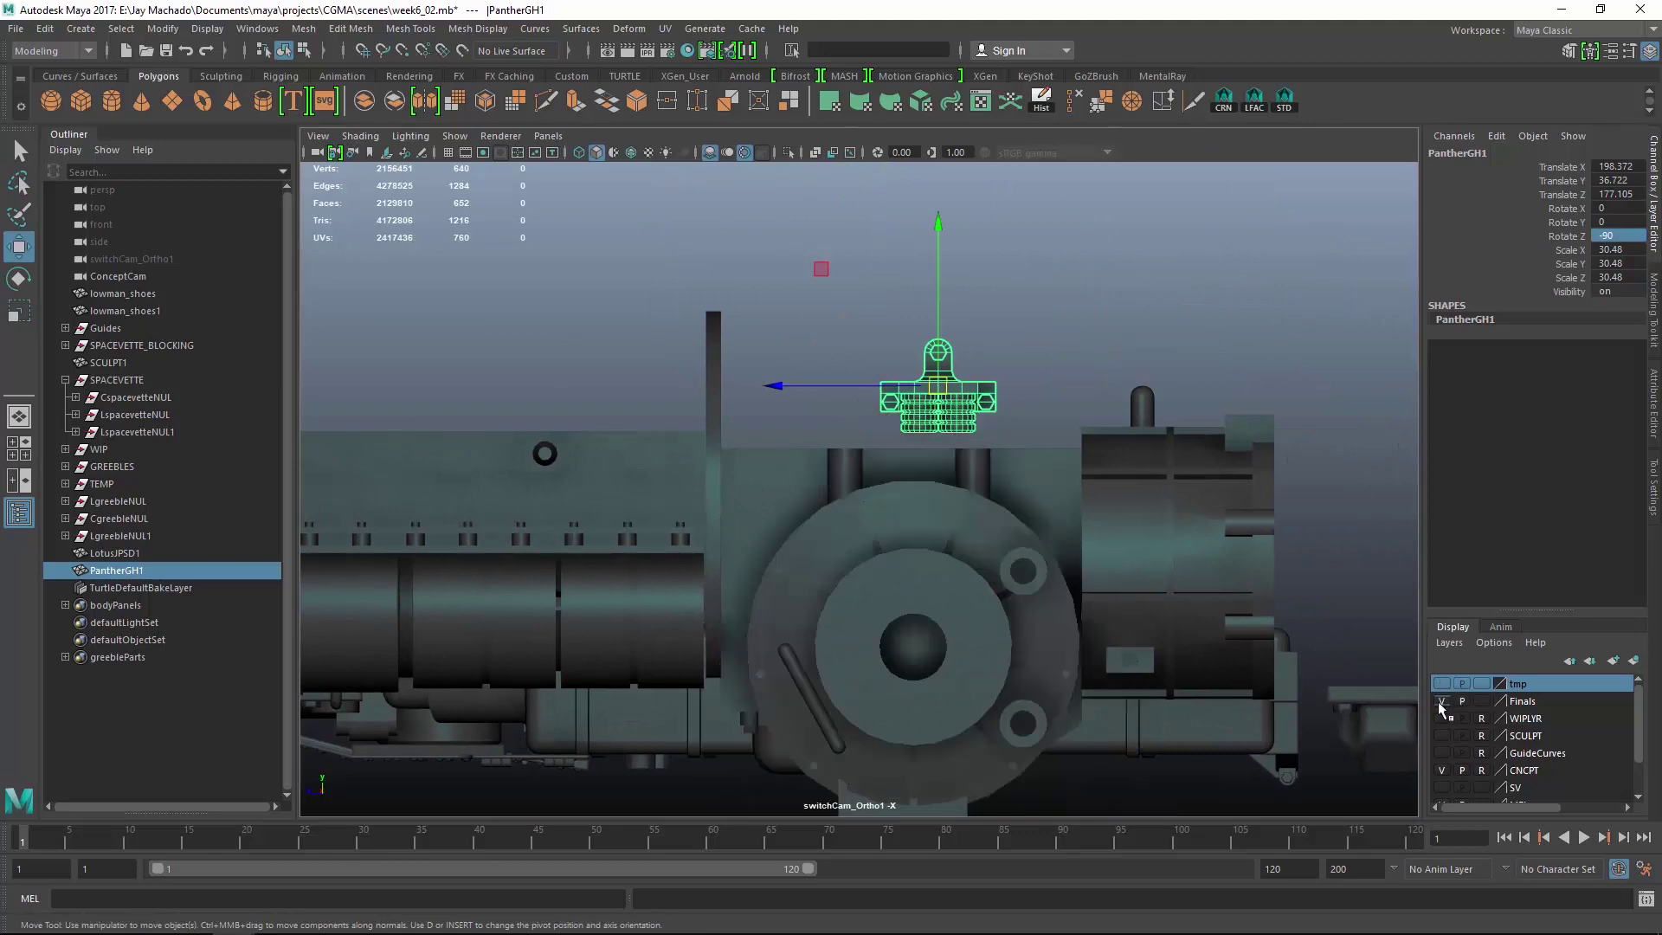
{"action": "left_click", "coordinate": [1441, 701]}
{"action": "key", "text": "4"}
{"action": "key", "text": "r"}
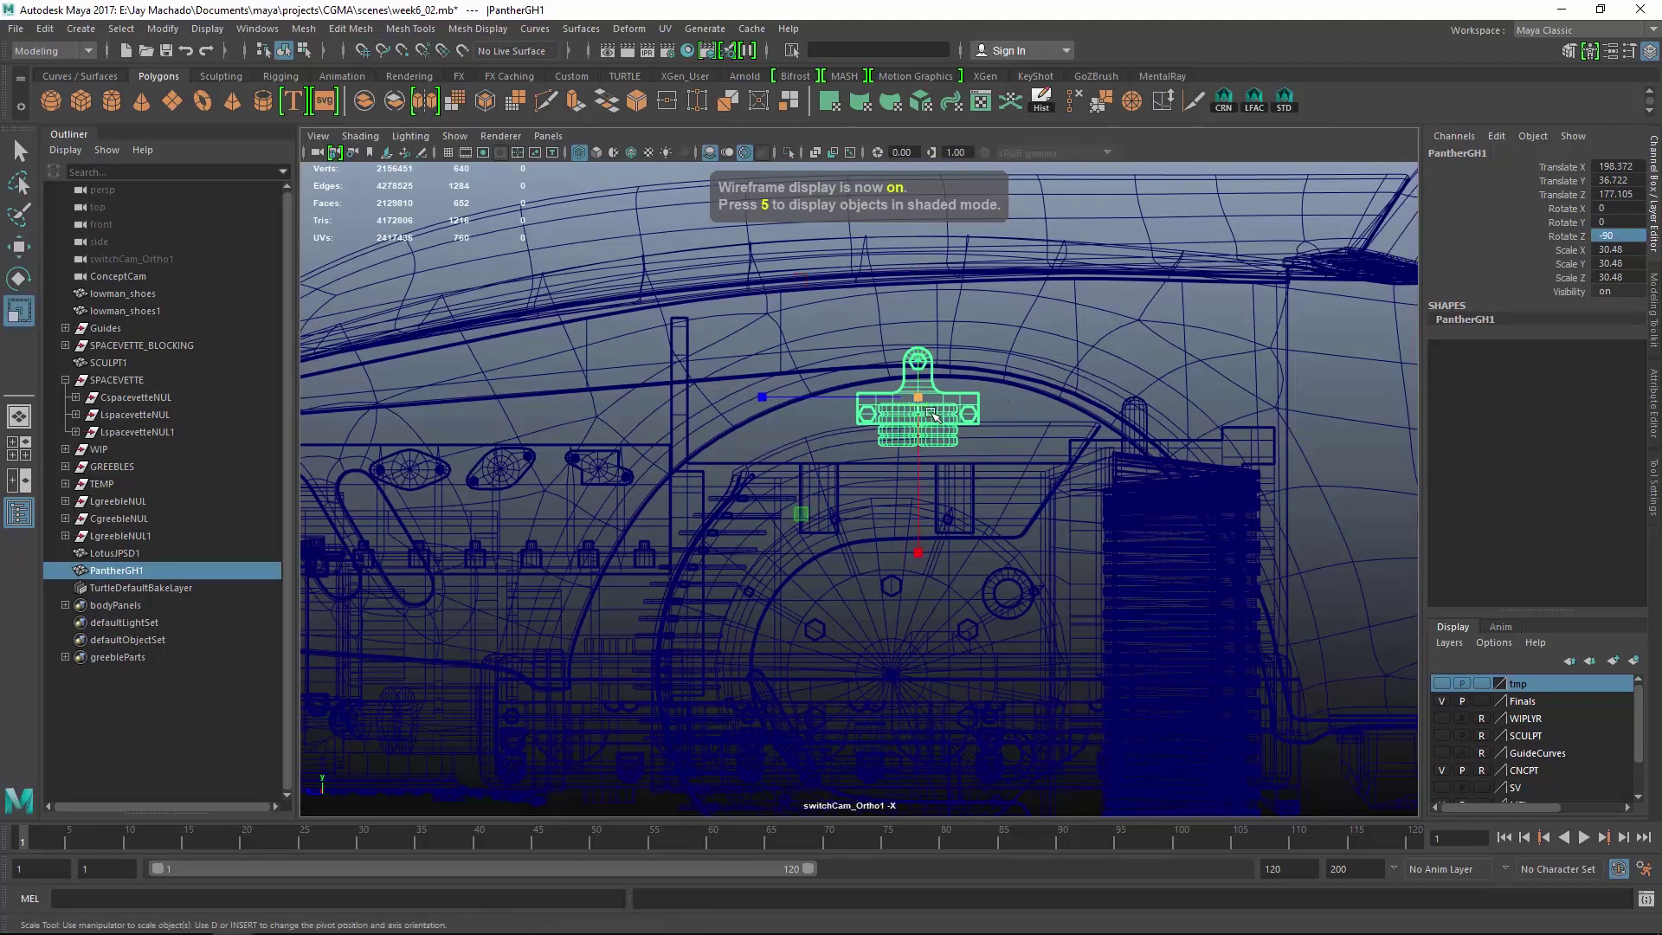
{"action": "left_click_drag", "start_coordinate": [977, 398], "coordinate": [979, 401]}
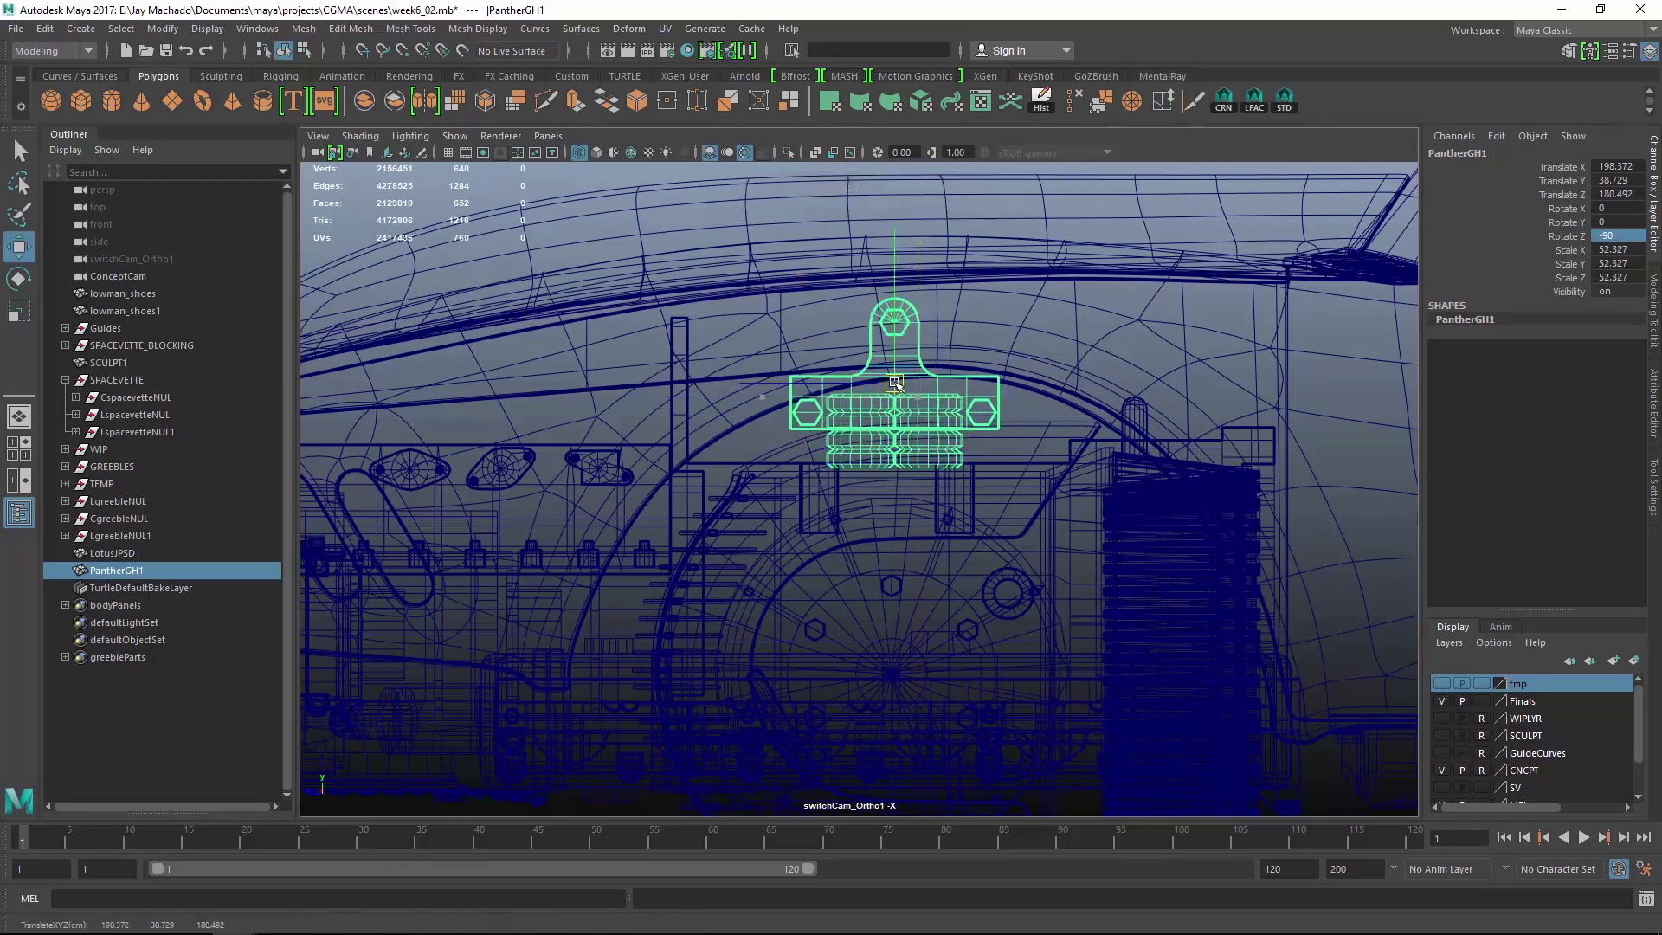
Reposition the bracket to Y 40.109, Z 194.794 and place a duplicate behind it at Z 164.31, back in shaded display.
{"action": "key", "text": "ctrl+d"}
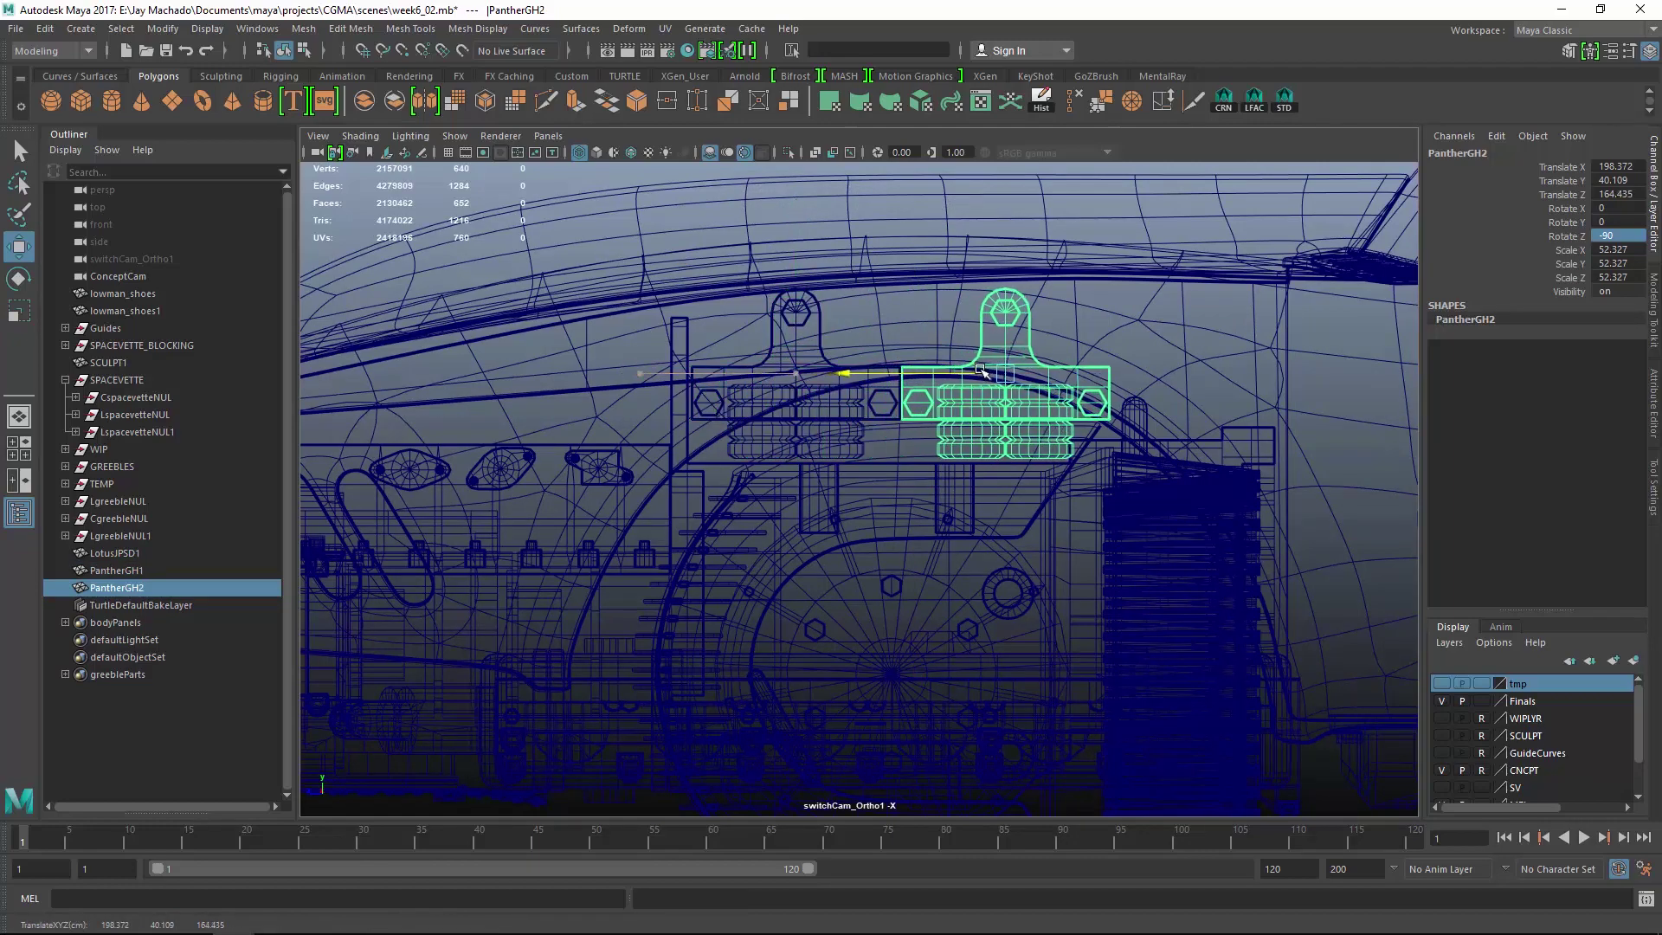
{"action": "left_click_drag", "start_coordinate": [983, 371], "coordinate": [1102, 359], "text": "alt"}
{"action": "key", "text": "5"}
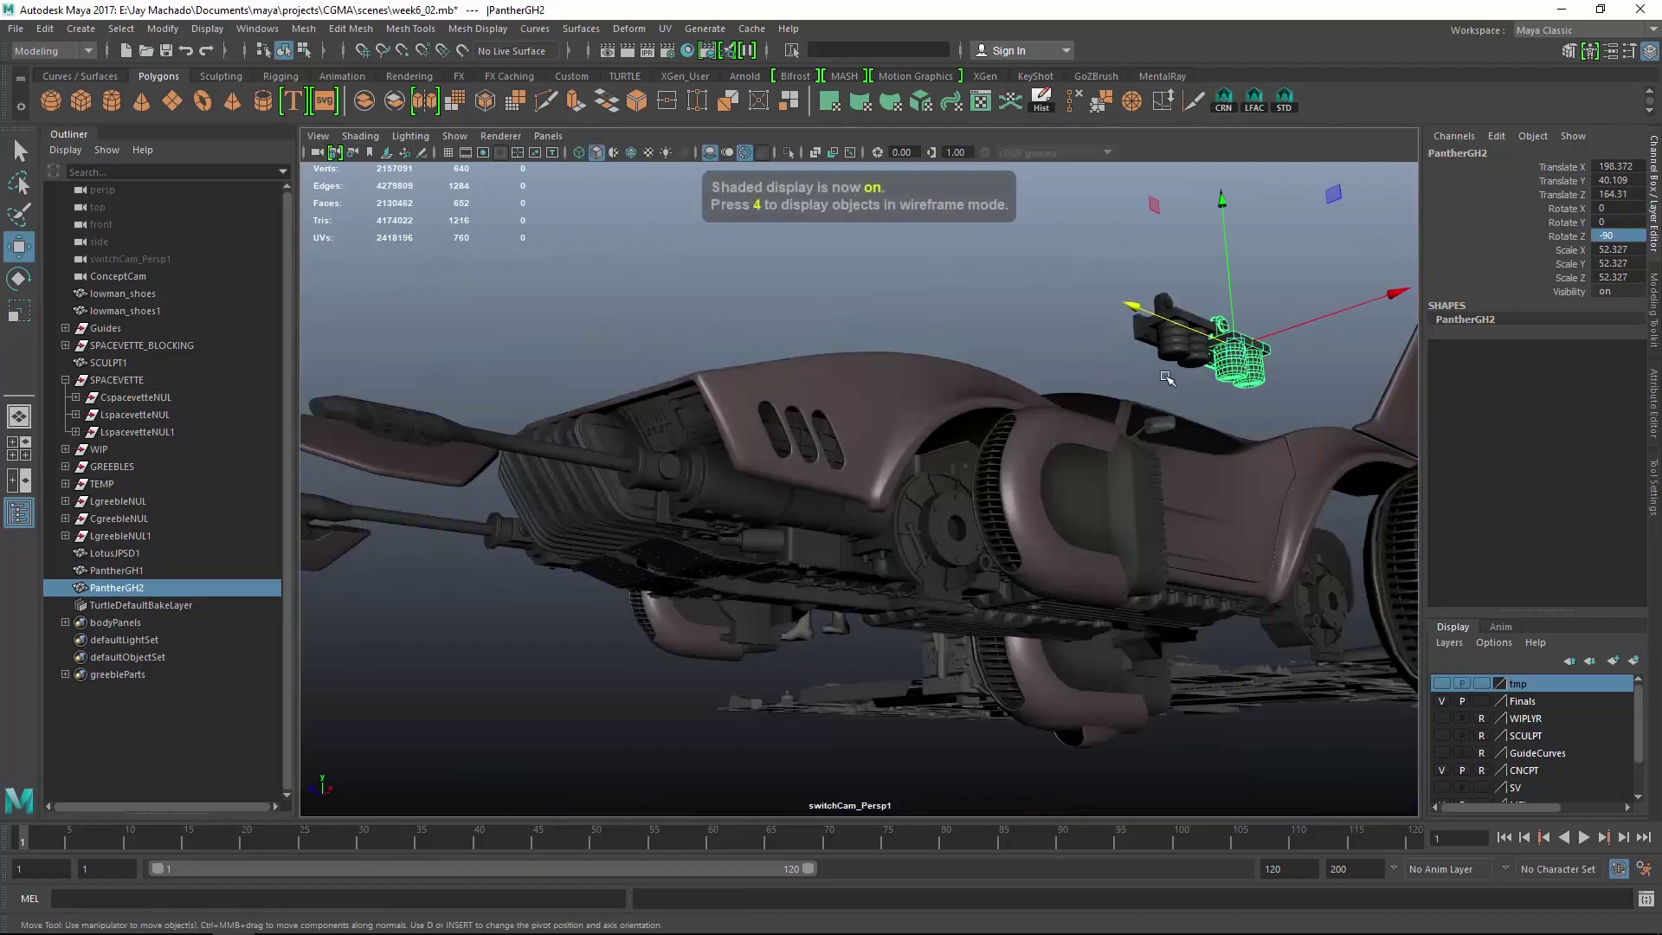
Move both ribbed brackets inward over the wheel hub to X 59.098 and check their fit with the Finals layer hidden.
{"action": "left_click", "coordinate": [1186, 349]}
{"action": "left_click", "coordinate": [1277, 321], "text": "shift"}
{"action": "left_click_drag", "start_coordinate": [1280, 294], "coordinate": [1040, 395]}
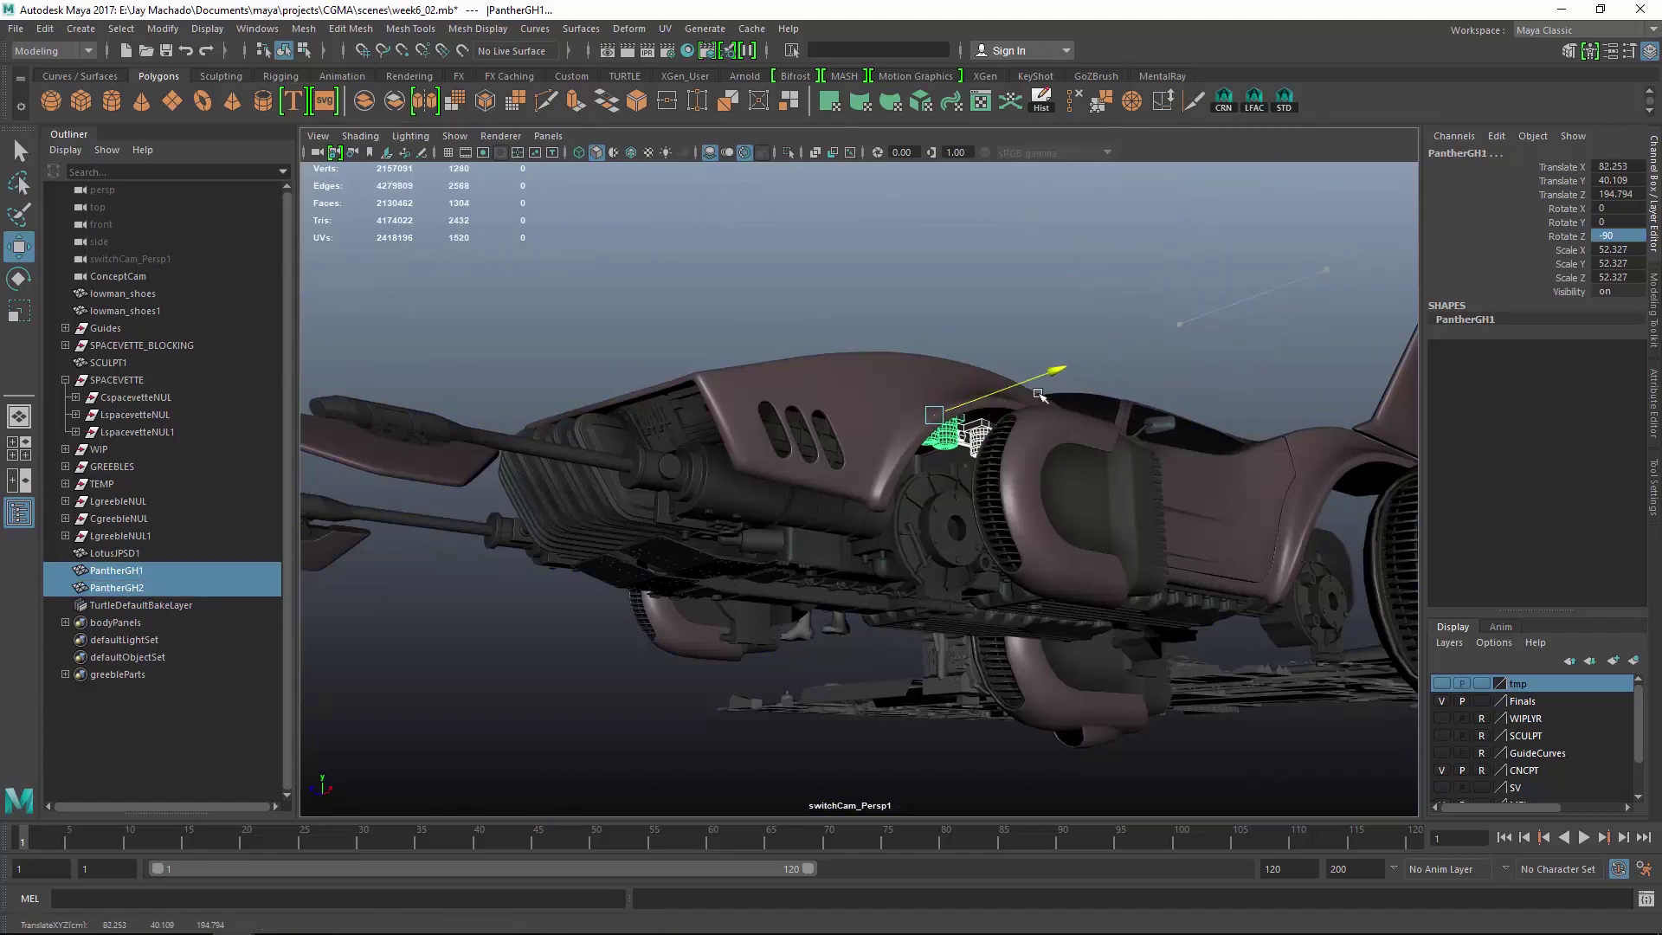
{"action": "left_click", "coordinate": [1441, 701]}
{"action": "left_click_drag", "start_coordinate": [1125, 520], "coordinate": [952, 518], "text": "alt"}
{"action": "left_click_drag", "start_coordinate": [624, 336], "coordinate": [686, 567], "text": "alt"}
{"action": "left_click_drag", "start_coordinate": [685, 567], "coordinate": [852, 402], "text": "alt"}
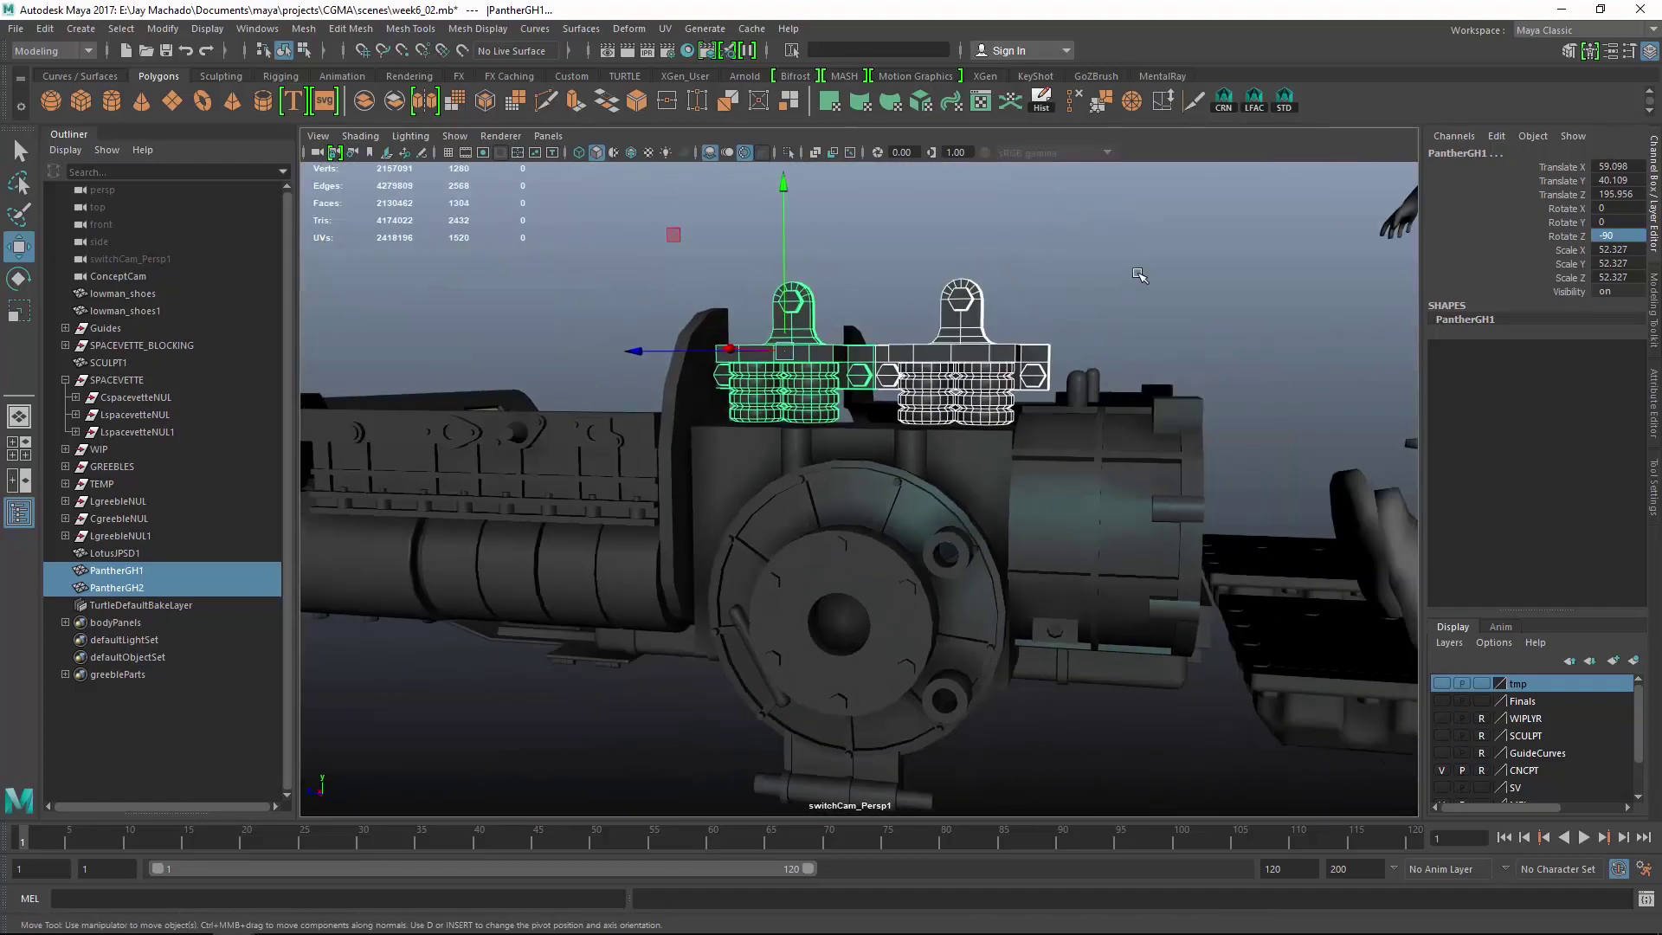
{"action": "left_click", "coordinate": [1142, 278]}
{"action": "right_click_drag", "start_coordinate": [1142, 277], "coordinate": [767, 391], "text": "alt"}
{"action": "left_click_drag", "start_coordinate": [768, 391], "coordinate": [995, 485], "text": "alt"}
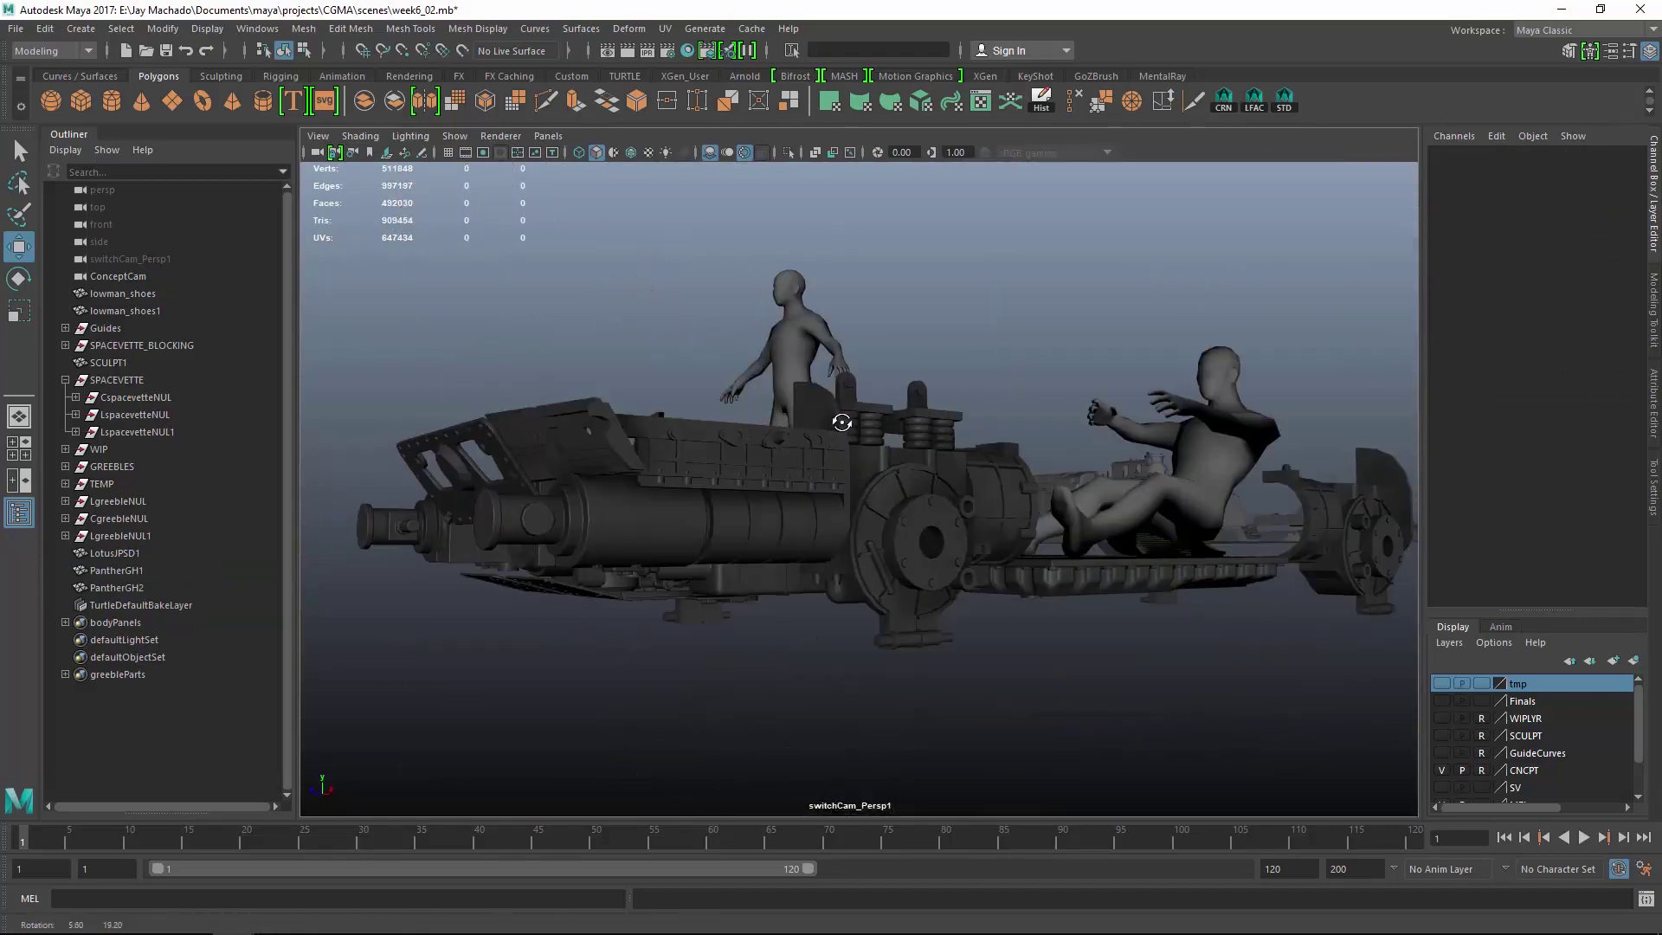
{"action": "right_click_drag", "start_coordinate": [996, 485], "coordinate": [1110, 591], "text": "alt"}
{"action": "left_click", "coordinate": [1441, 701]}
Duplicate the CmiscDTpipeJunctionB part from the library and place it ahead of the car at X 145.018, Y -5.486, Z 396.068.
{"action": "left_click_drag", "start_coordinate": [978, 612], "coordinate": [1154, 568], "text": "alt"}
{"action": "middle_click_drag", "start_coordinate": [1154, 568], "coordinate": [575, 433], "text": "alt"}
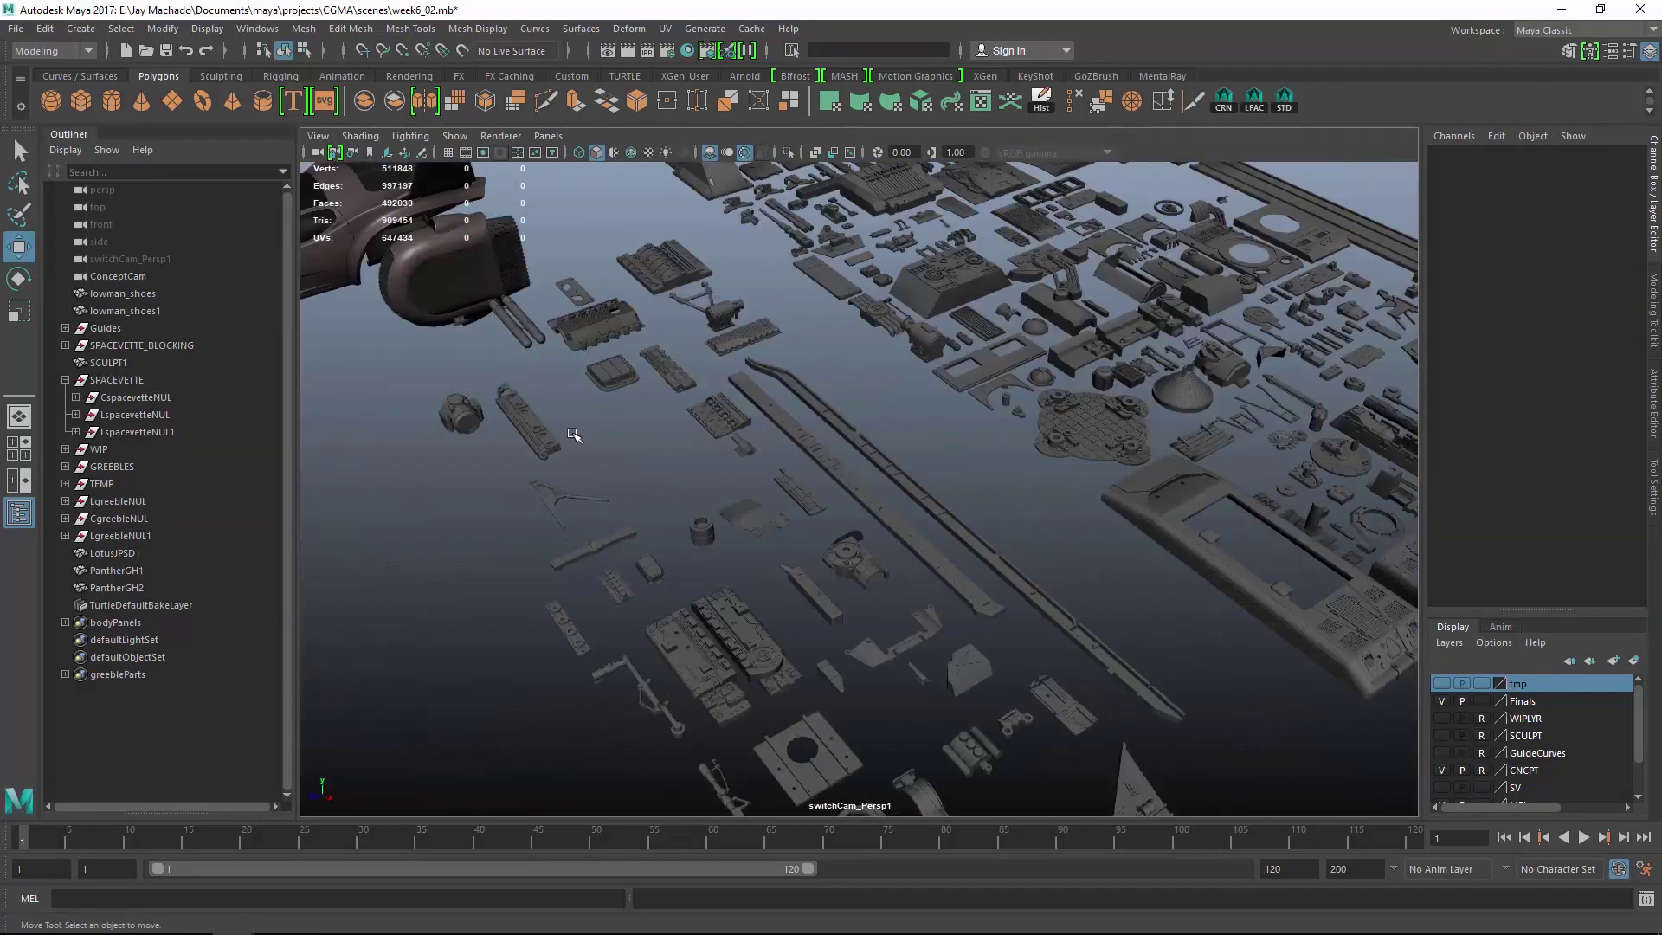
{"action": "left_click_drag", "start_coordinate": [574, 434], "coordinate": [869, 535], "text": "alt"}
{"action": "middle_click_drag", "start_coordinate": [869, 535], "coordinate": [583, 393], "text": "alt"}
{"action": "left_click_drag", "start_coordinate": [582, 393], "coordinate": [685, 455], "text": "alt"}
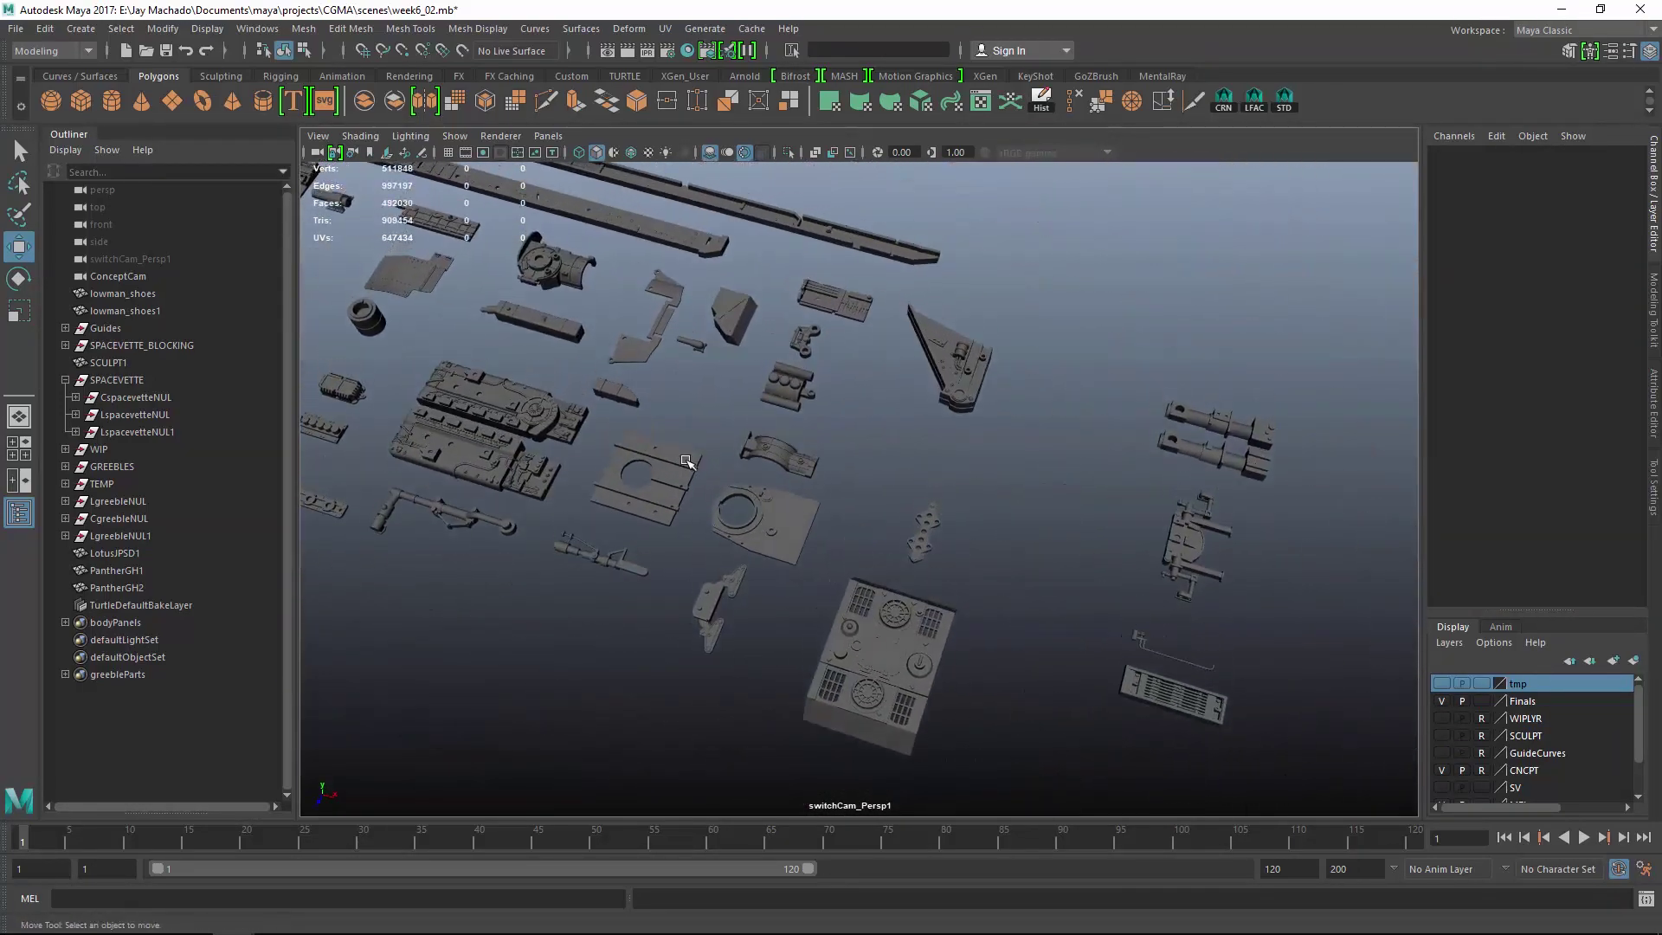
{"action": "left_click", "coordinate": [1259, 465]}
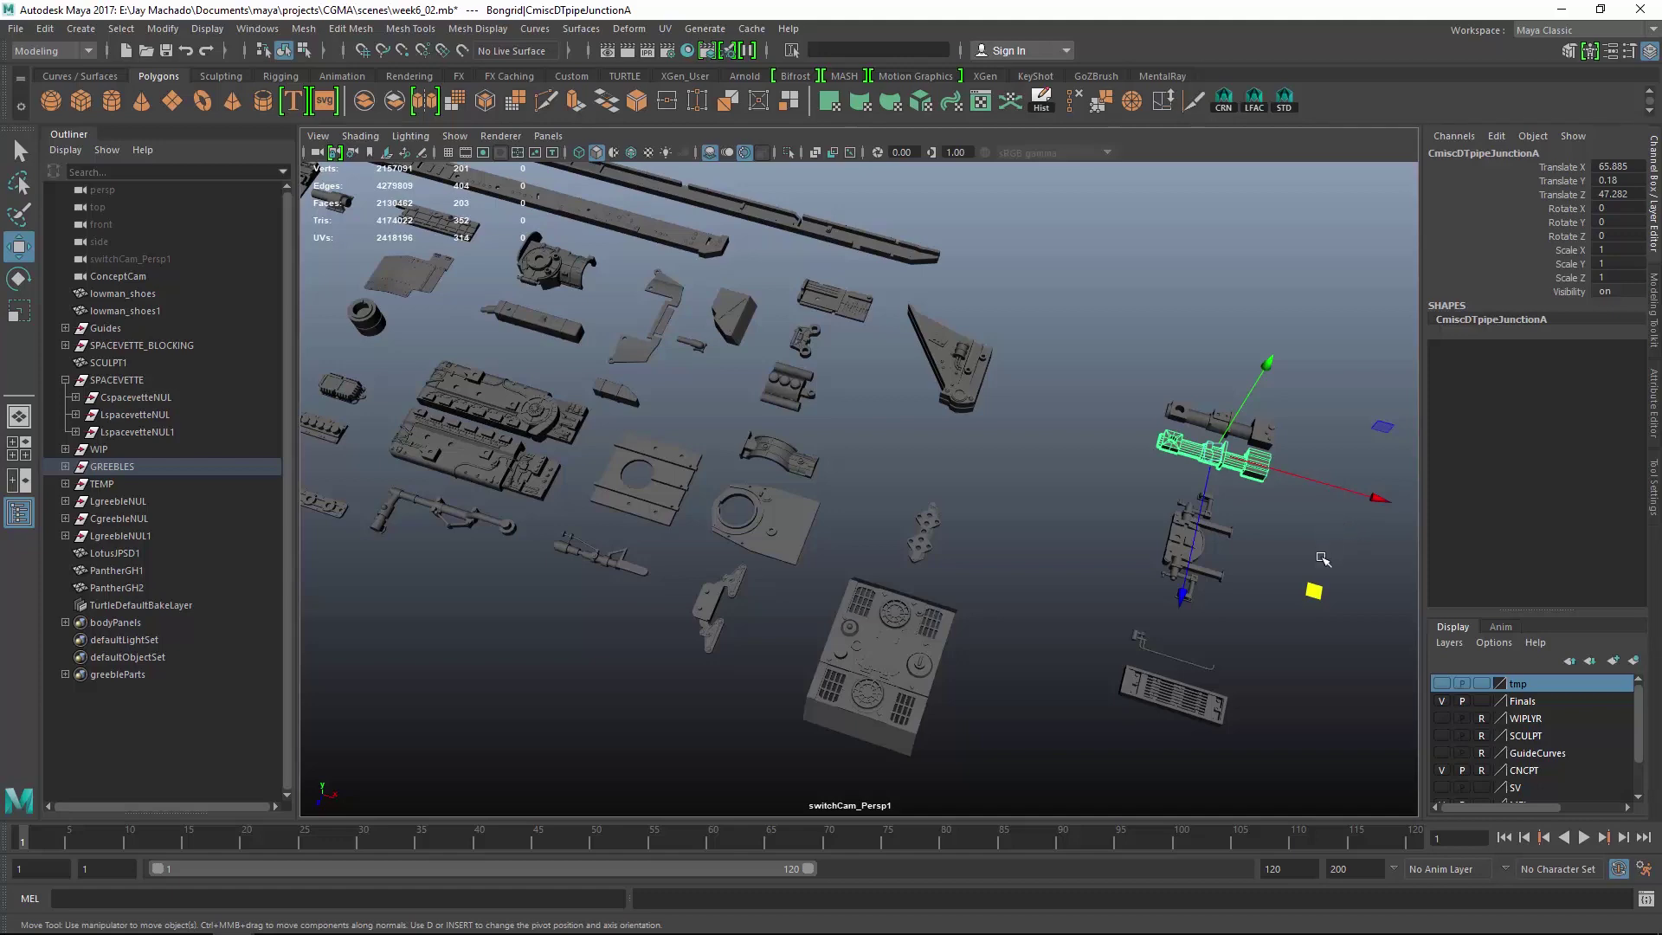
{"action": "left_click", "coordinate": [1266, 438]}
{"action": "left_click_drag", "start_coordinate": [1266, 438], "coordinate": [536, 597], "text": "alt"}
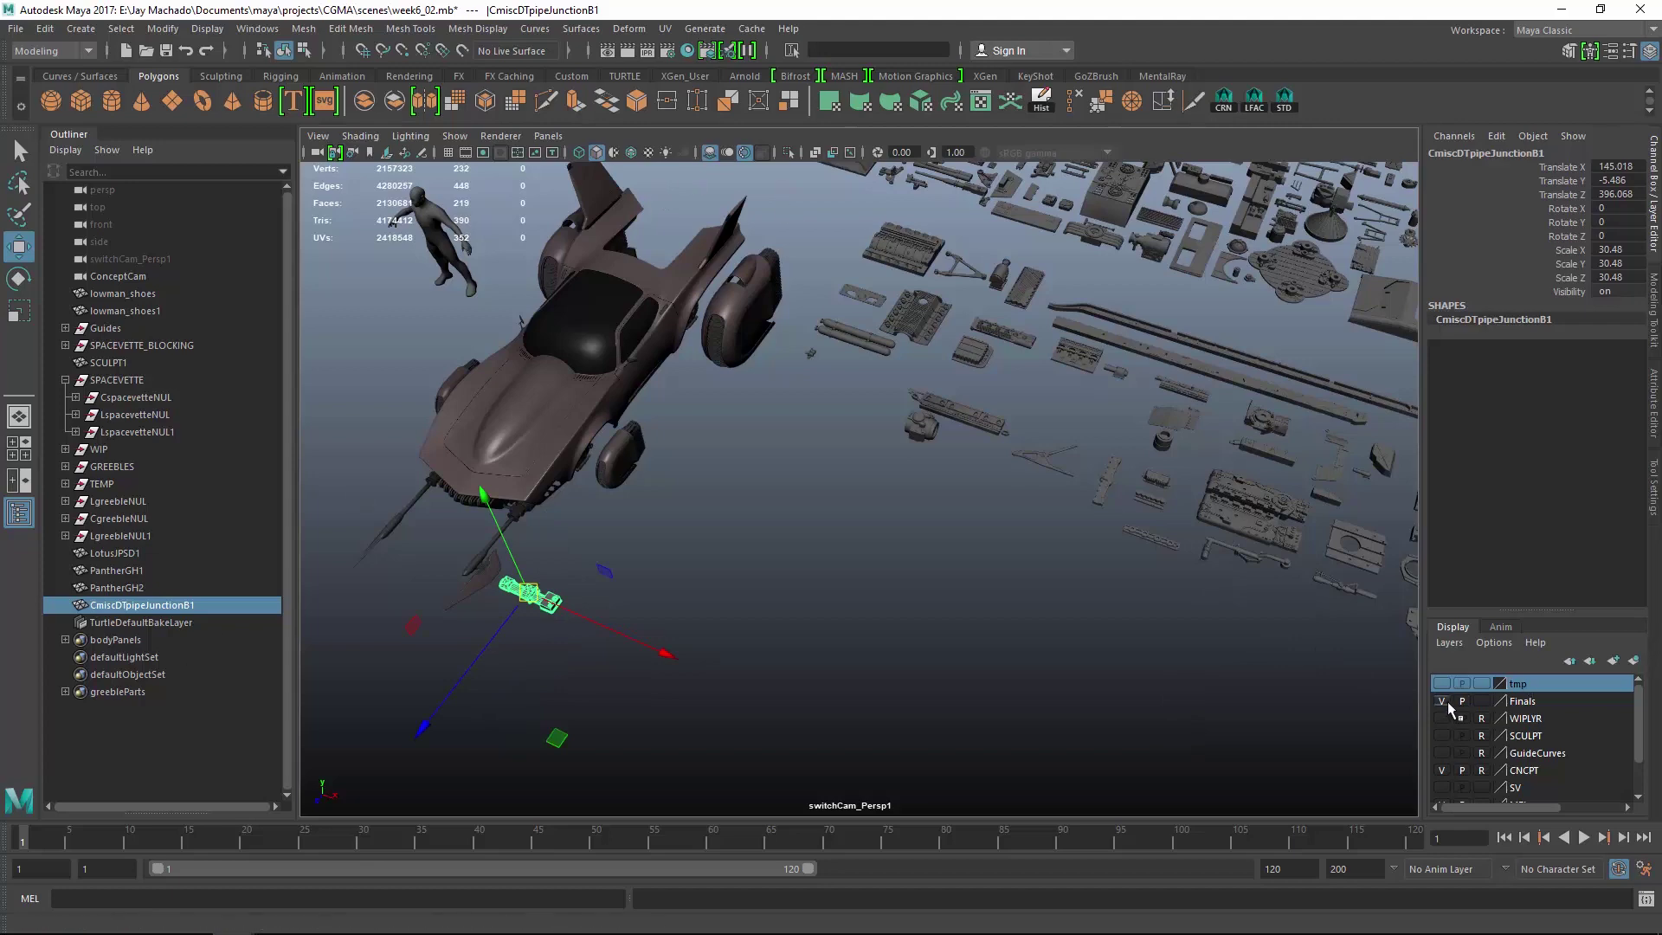
Hide the Finals layer and move the pipe junction into the chassis at X 49.394, Y 35.545, Z 144.461.
{"action": "left_click", "coordinate": [1441, 701]}
{"action": "scroll", "coordinate": [531, 438], "scroll_direction": "up", "scroll_amount": 5}
{"action": "left_click_drag", "start_coordinate": [530, 438], "coordinate": [836, 400], "text": "alt"}
{"action": "middle_click", "coordinate": [814, 367]}
Move the pipe junction over the engine bay to X 29.463, Z 218.4 and rotate it to X -90, Y -90.
{"action": "key", "text": "e"}
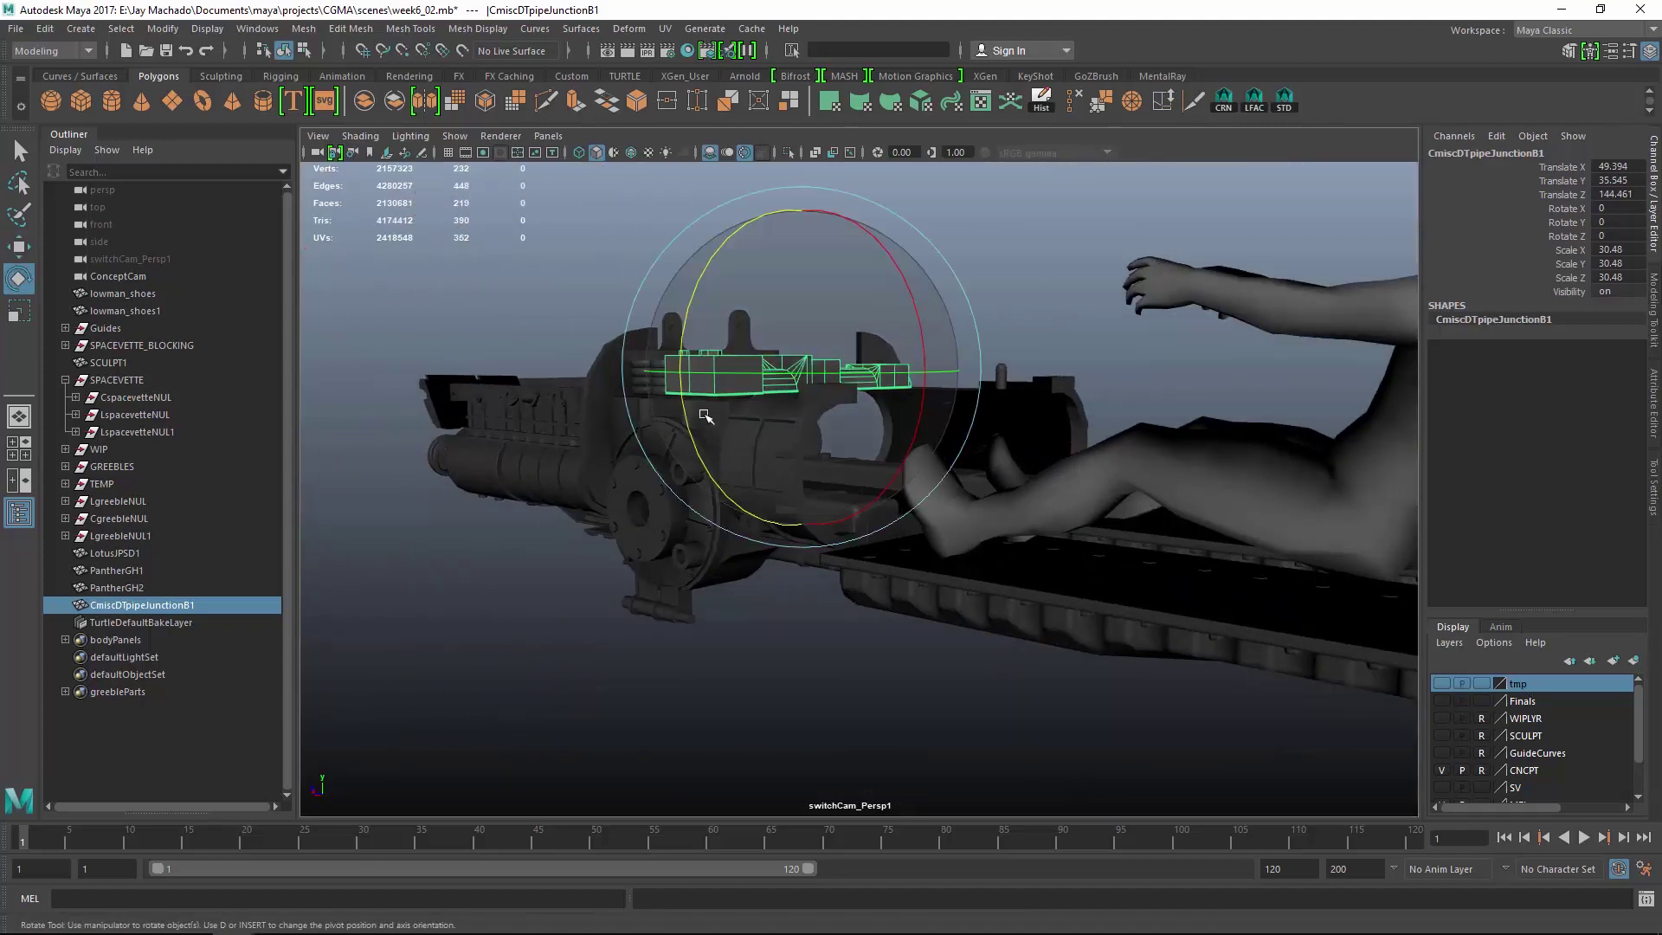
{"action": "left_click_drag", "start_coordinate": [705, 416], "coordinate": [992, 433]}
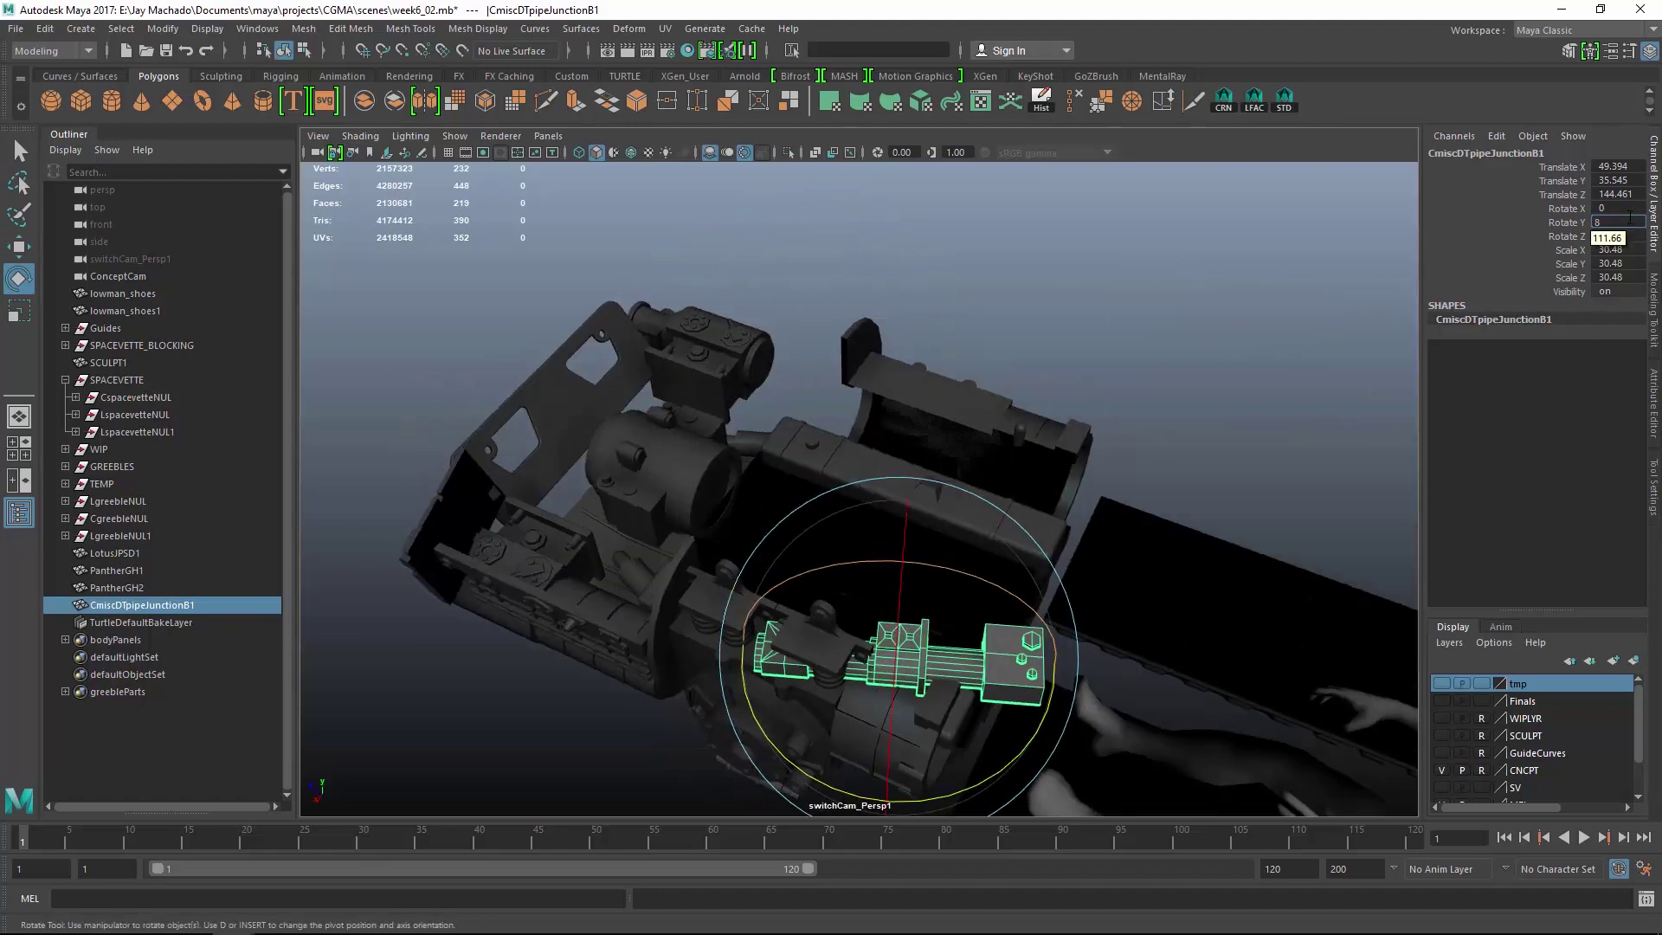
{"action": "key", "text": "Return"}
{"action": "key", "text": "w"}
{"action": "left_click_drag", "start_coordinate": [987, 520], "coordinate": [1150, 660], "text": "alt"}
{"action": "key", "text": "e"}
{"action": "left_click_drag", "start_coordinate": [1138, 498], "coordinate": [918, 623]}
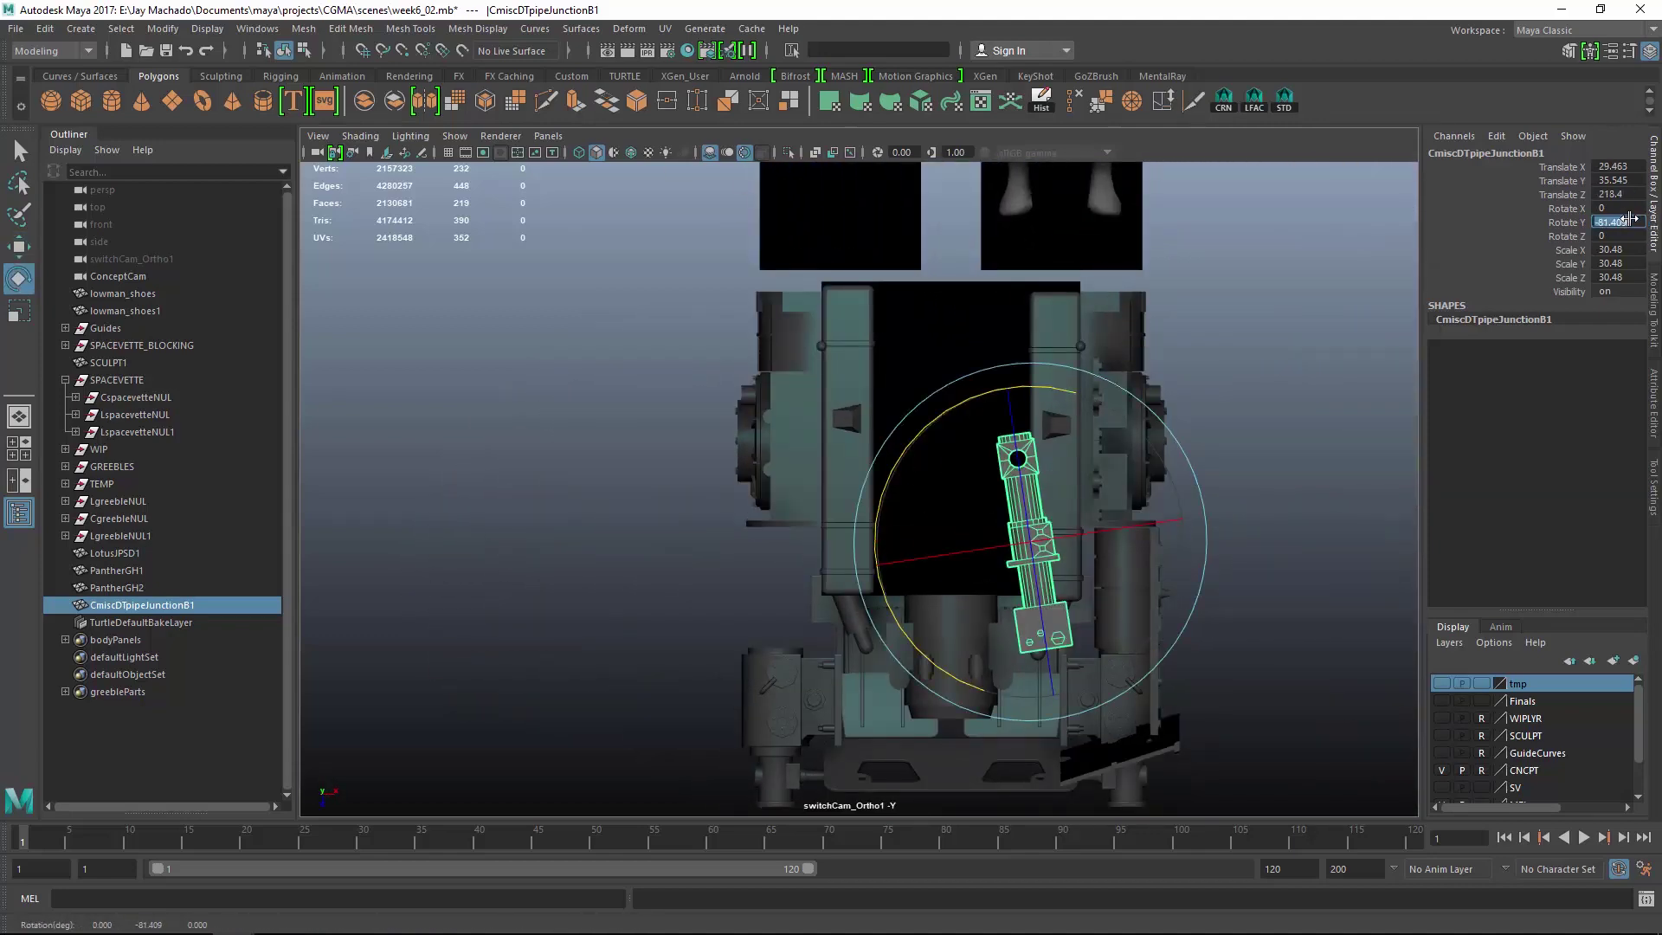
{"action": "left_click_drag", "start_coordinate": [976, 541], "coordinate": [1161, 551]}
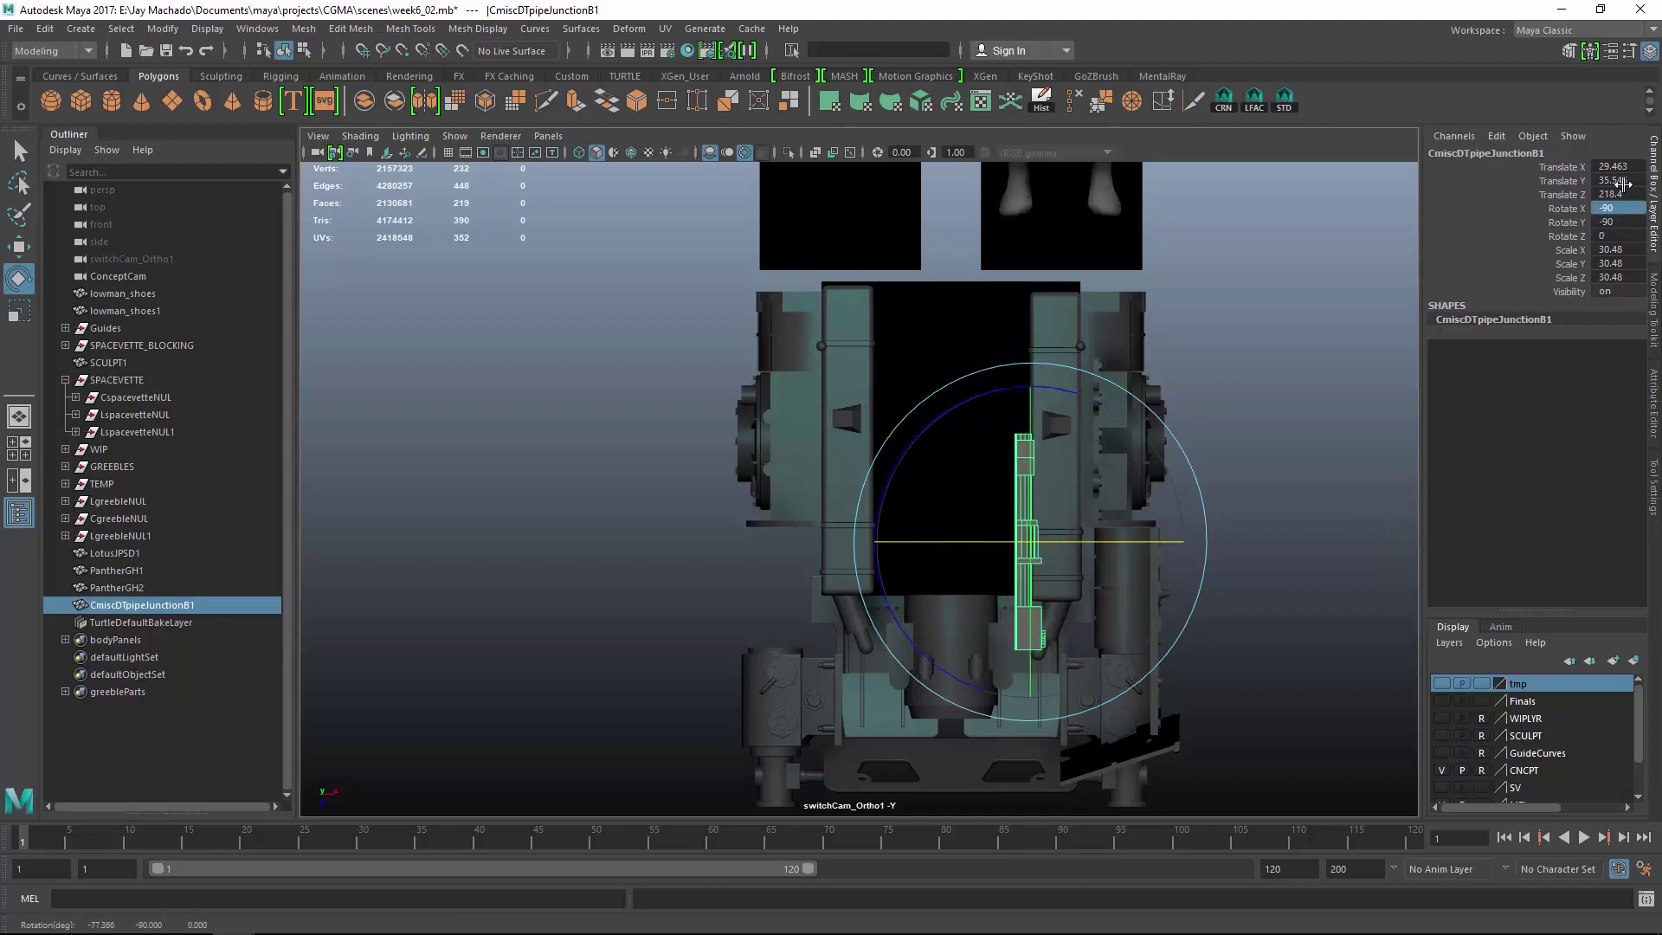
Scale the pipe junction uniformly to 50.521 and lower it along the engine bay to Y 27.829, Z 215.506.
{"action": "left_click_drag", "start_coordinate": [953, 453], "coordinate": [952, 467], "text": "alt"}
{"action": "key", "text": "r"}
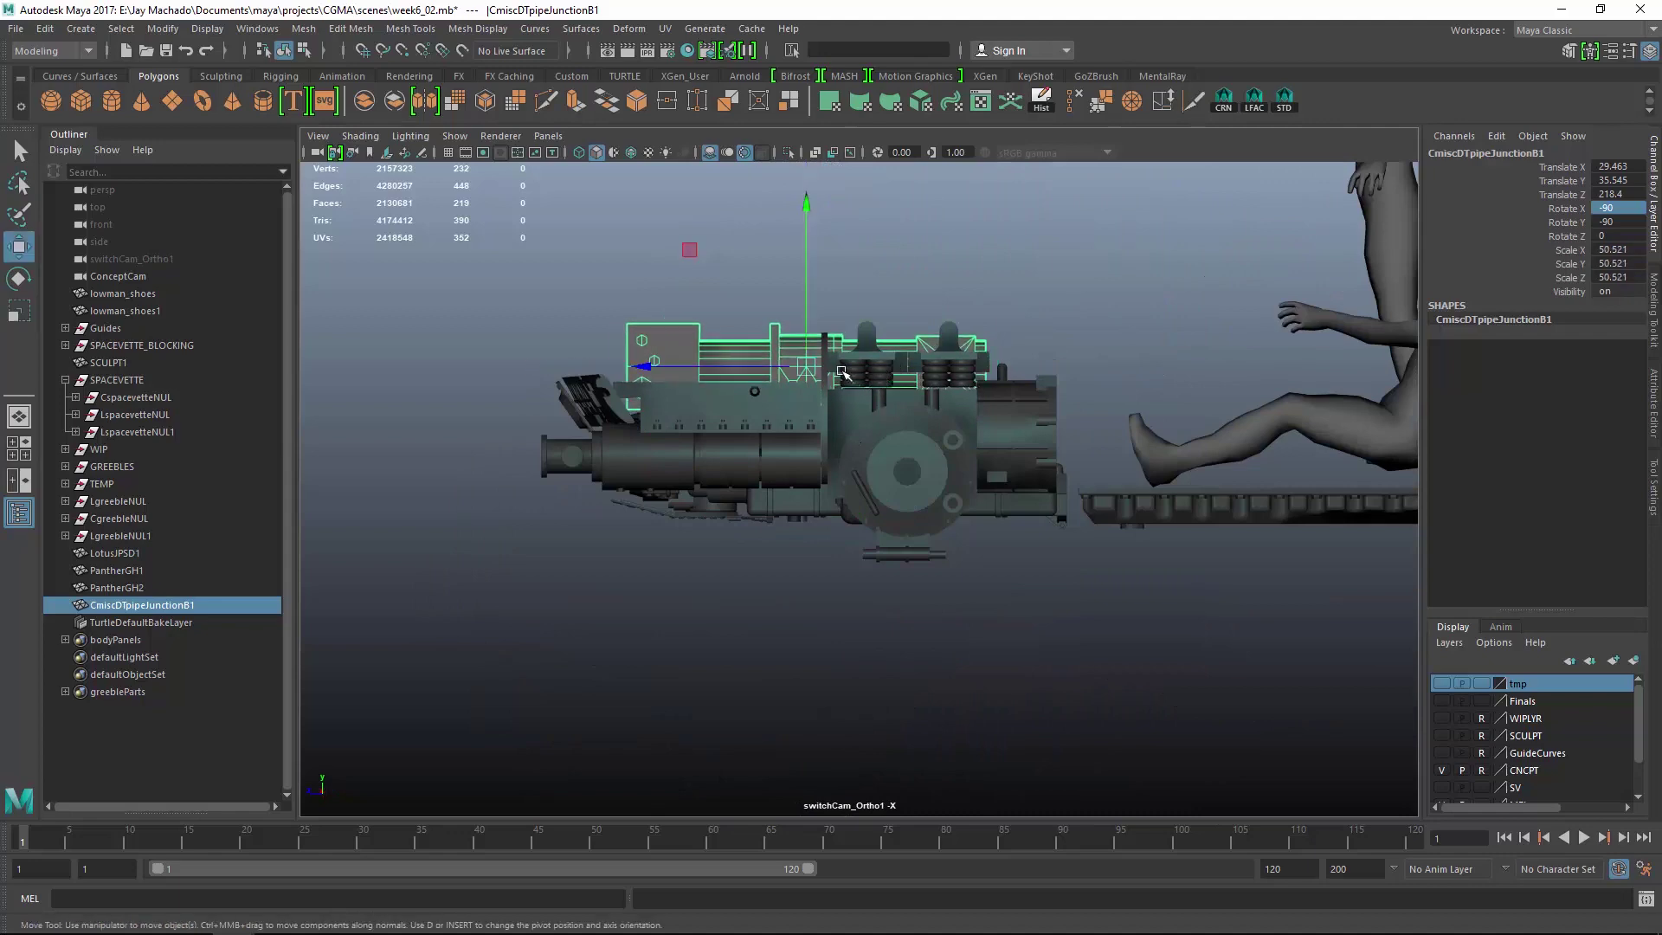
{"action": "left_click_drag", "start_coordinate": [805, 366], "coordinate": [821, 407]}
{"action": "left_click_drag", "start_coordinate": [876, 386], "coordinate": [1143, 475], "text": "alt"}
{"action": "middle_click_drag", "start_coordinate": [1142, 475], "coordinate": [978, 526], "text": "alt"}
{"action": "right_click_drag", "start_coordinate": [977, 526], "coordinate": [1229, 572], "text": "alt"}
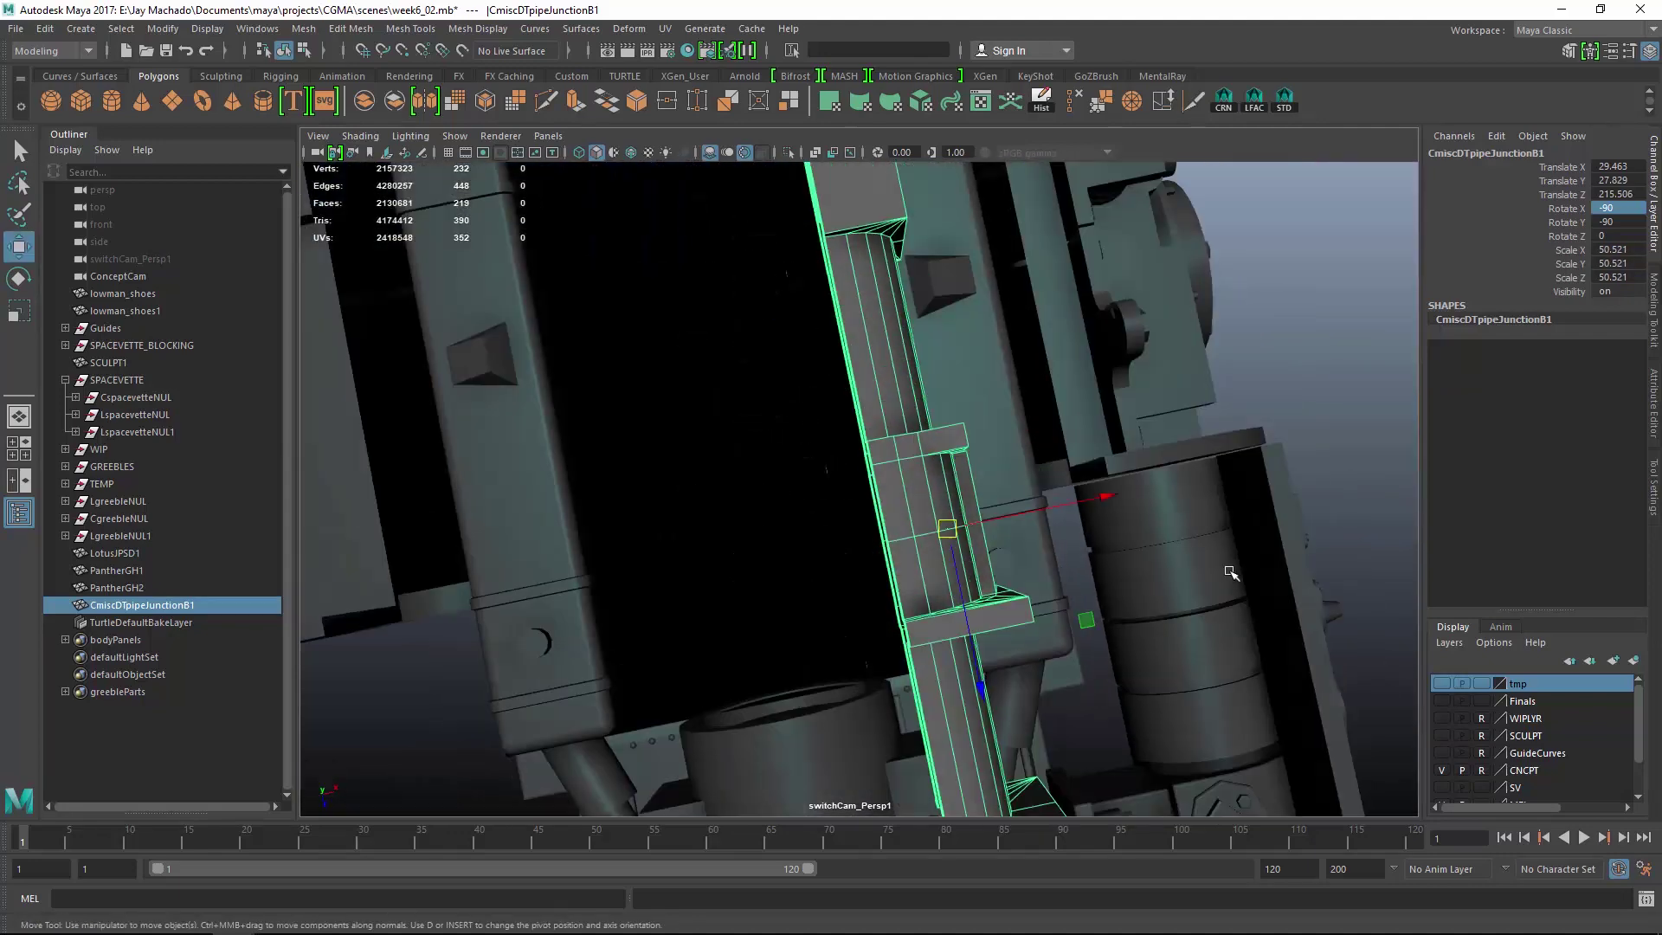
Move the pipe junction along the engine bay to X 44.255, Z 170.632, checking its fit against the Finals layer.
{"action": "left_click_drag", "start_coordinate": [1230, 572], "coordinate": [1042, 453], "text": "alt"}
{"action": "right_click_drag", "start_coordinate": [1042, 452], "coordinate": [972, 471], "text": "alt"}
{"action": "left_click_drag", "start_coordinate": [972, 471], "coordinate": [651, 440], "text": "alt"}
{"action": "left_click", "coordinate": [1442, 700]}
{"action": "left_click_drag", "start_coordinate": [1279, 664], "coordinate": [1388, 655], "text": "alt"}
{"action": "left_click", "coordinate": [1441, 702]}
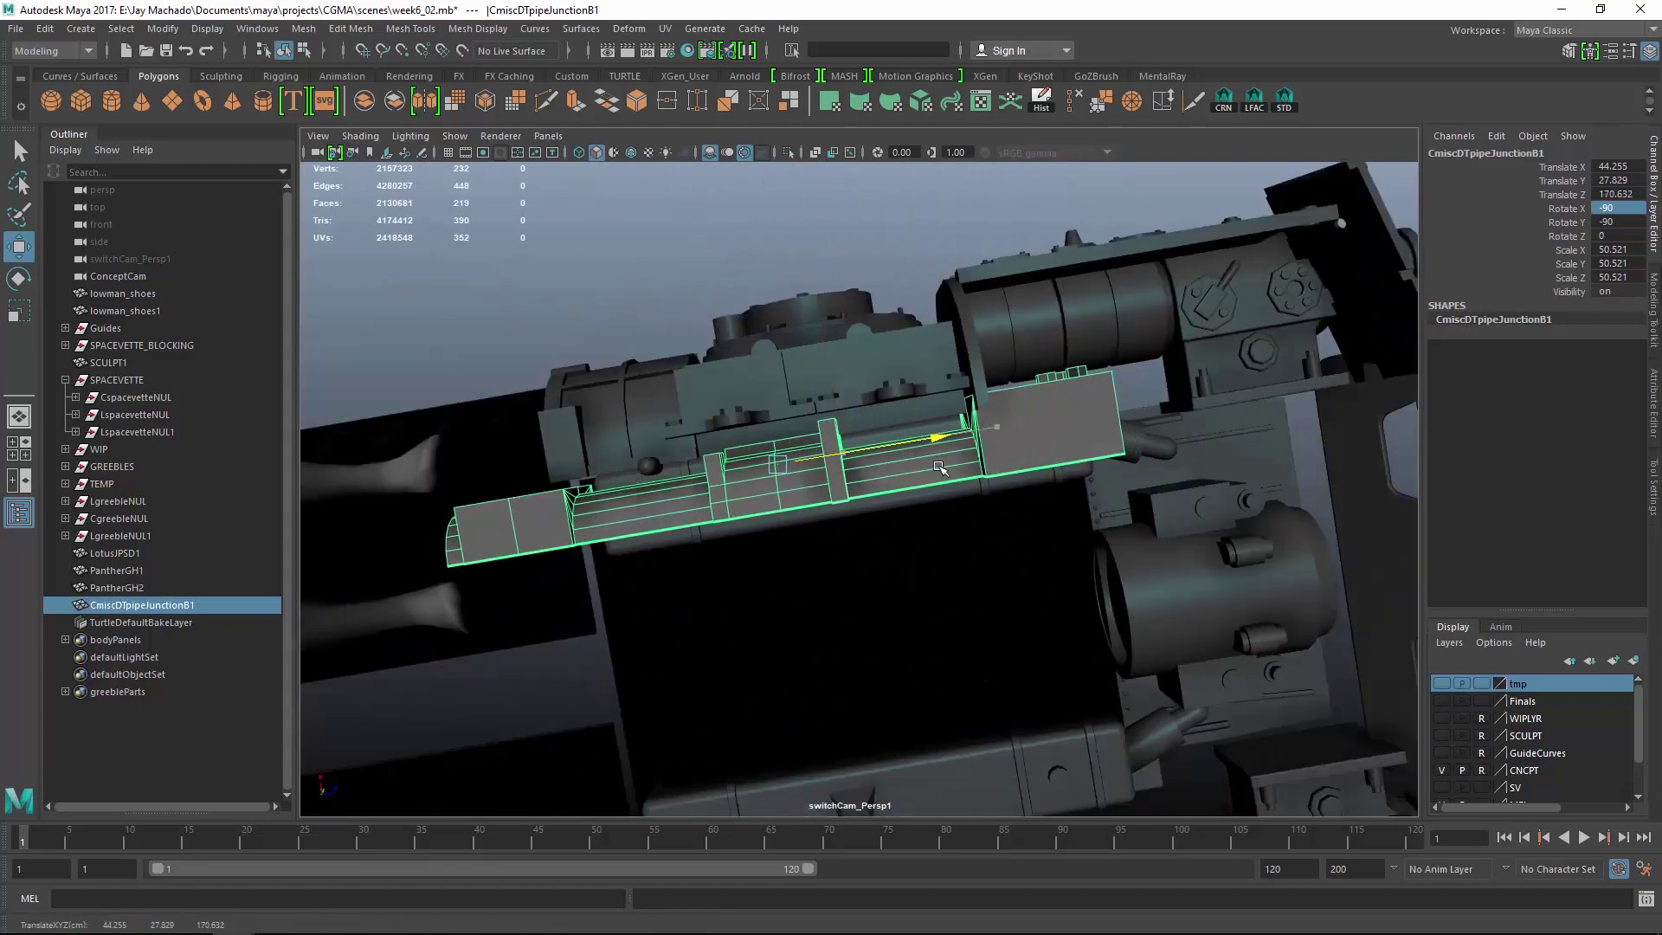
Scale the pipe junction uniformly to 42.868, move it to Y 32.703, Z 180.394, and show the Finals layer.
{"action": "left_click_drag", "start_coordinate": [947, 468], "coordinate": [866, 434], "text": "alt"}
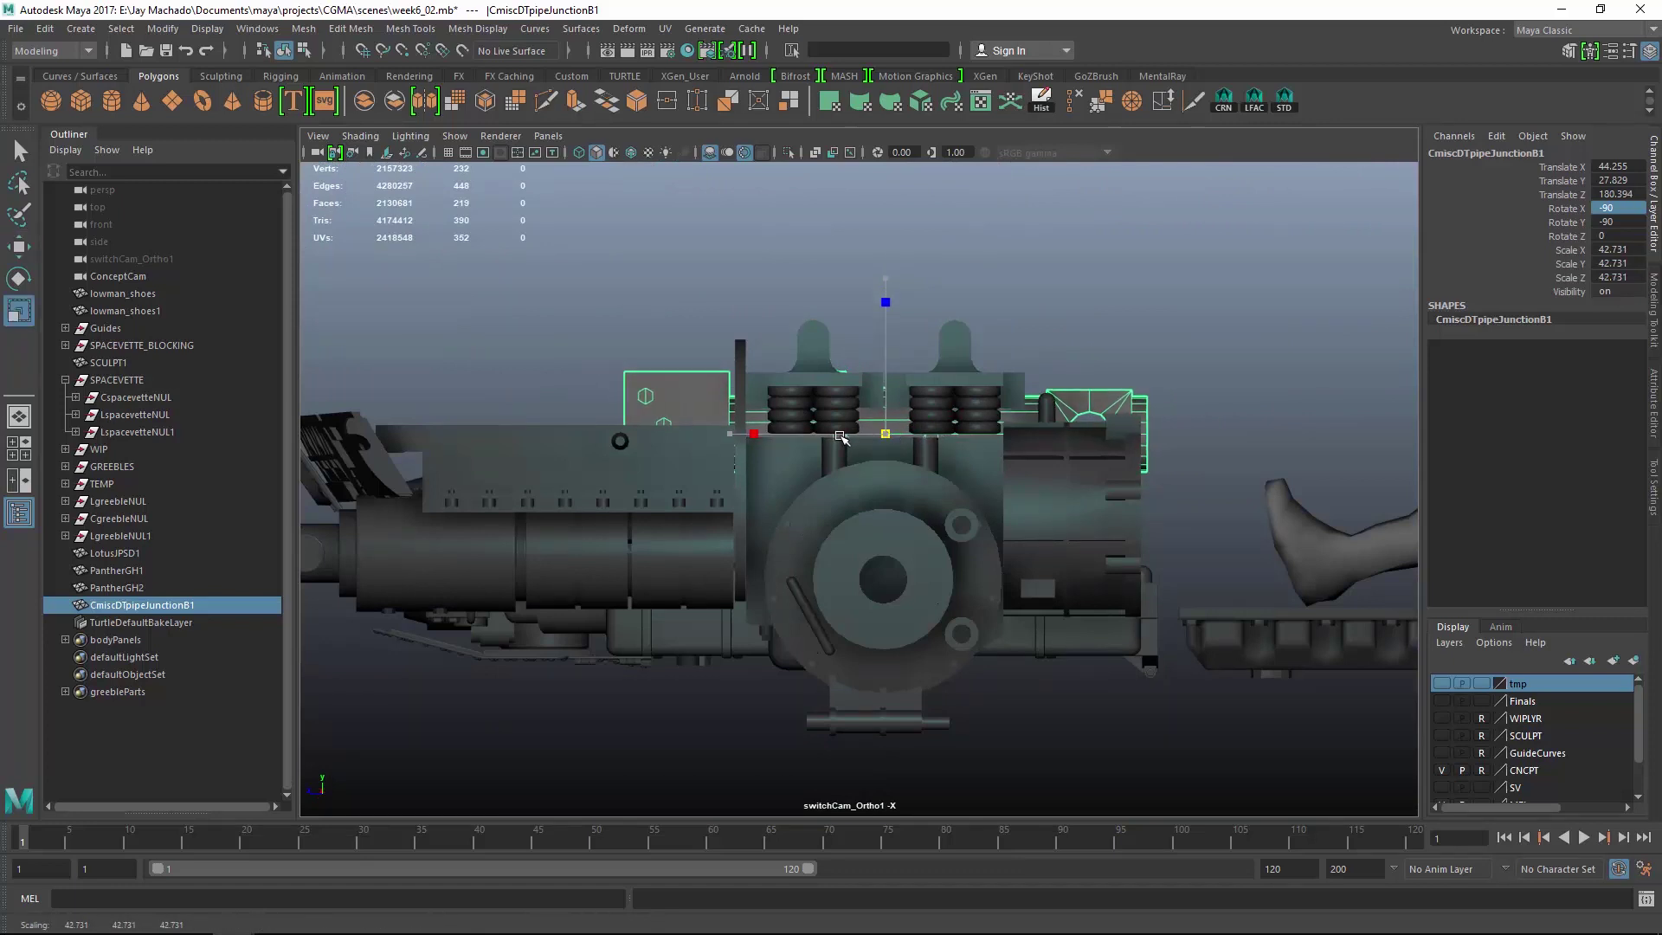
{"action": "left_click_drag", "start_coordinate": [885, 353], "coordinate": [886, 367]}
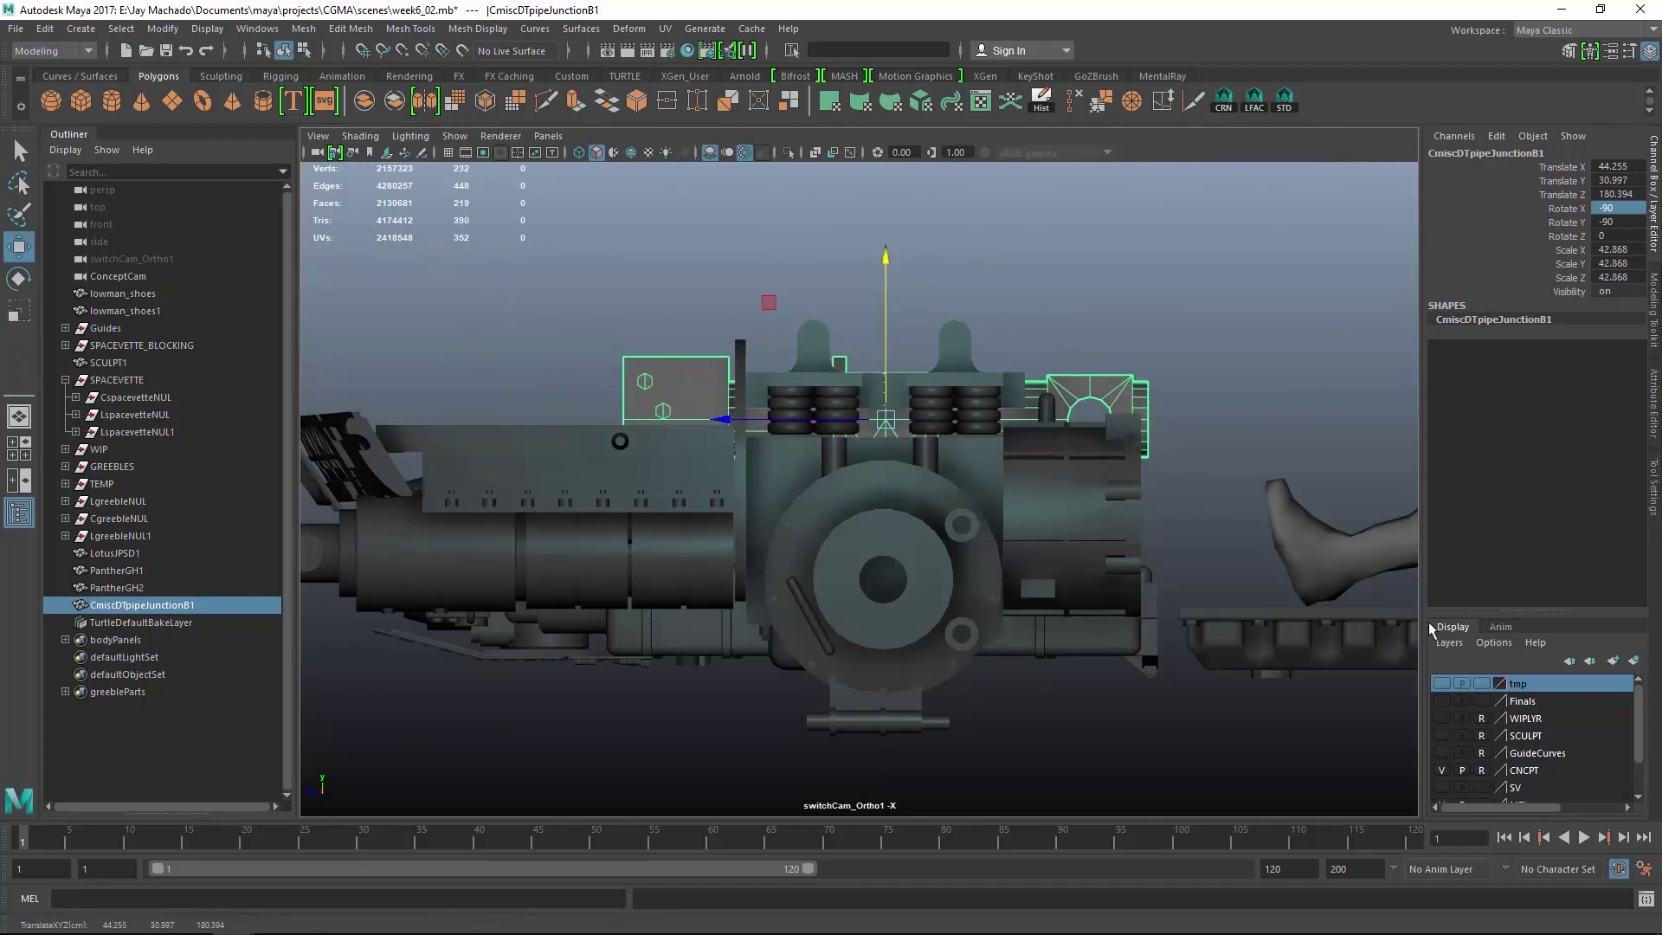
{"action": "left_click", "coordinate": [1444, 699]}
{"action": "left_click_drag", "start_coordinate": [1034, 597], "coordinate": [1108, 636], "text": "alt"}
{"action": "left_click_drag", "start_coordinate": [909, 287], "coordinate": [906, 294]}
{"action": "left_click_drag", "start_coordinate": [906, 294], "coordinate": [1082, 290], "text": "alt"}
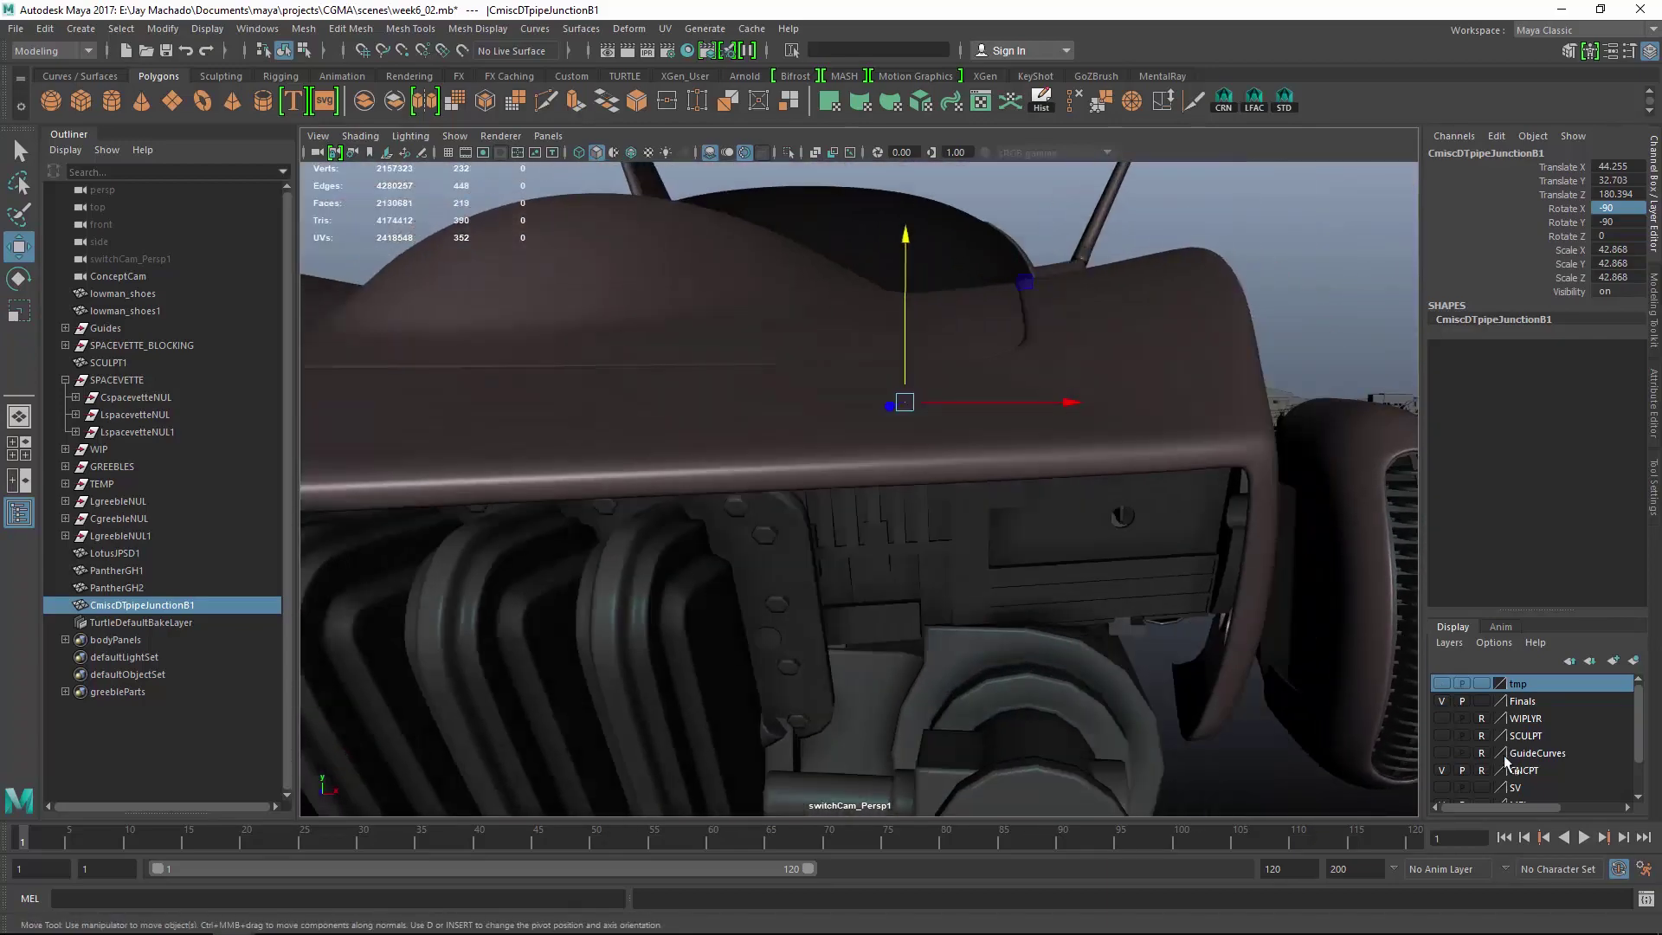
Hide the Finals layer and assign the existing greebleMat material to the pipe junction.
{"action": "left_click", "coordinate": [1440, 700]}
{"action": "right_click", "coordinate": [860, 401]}
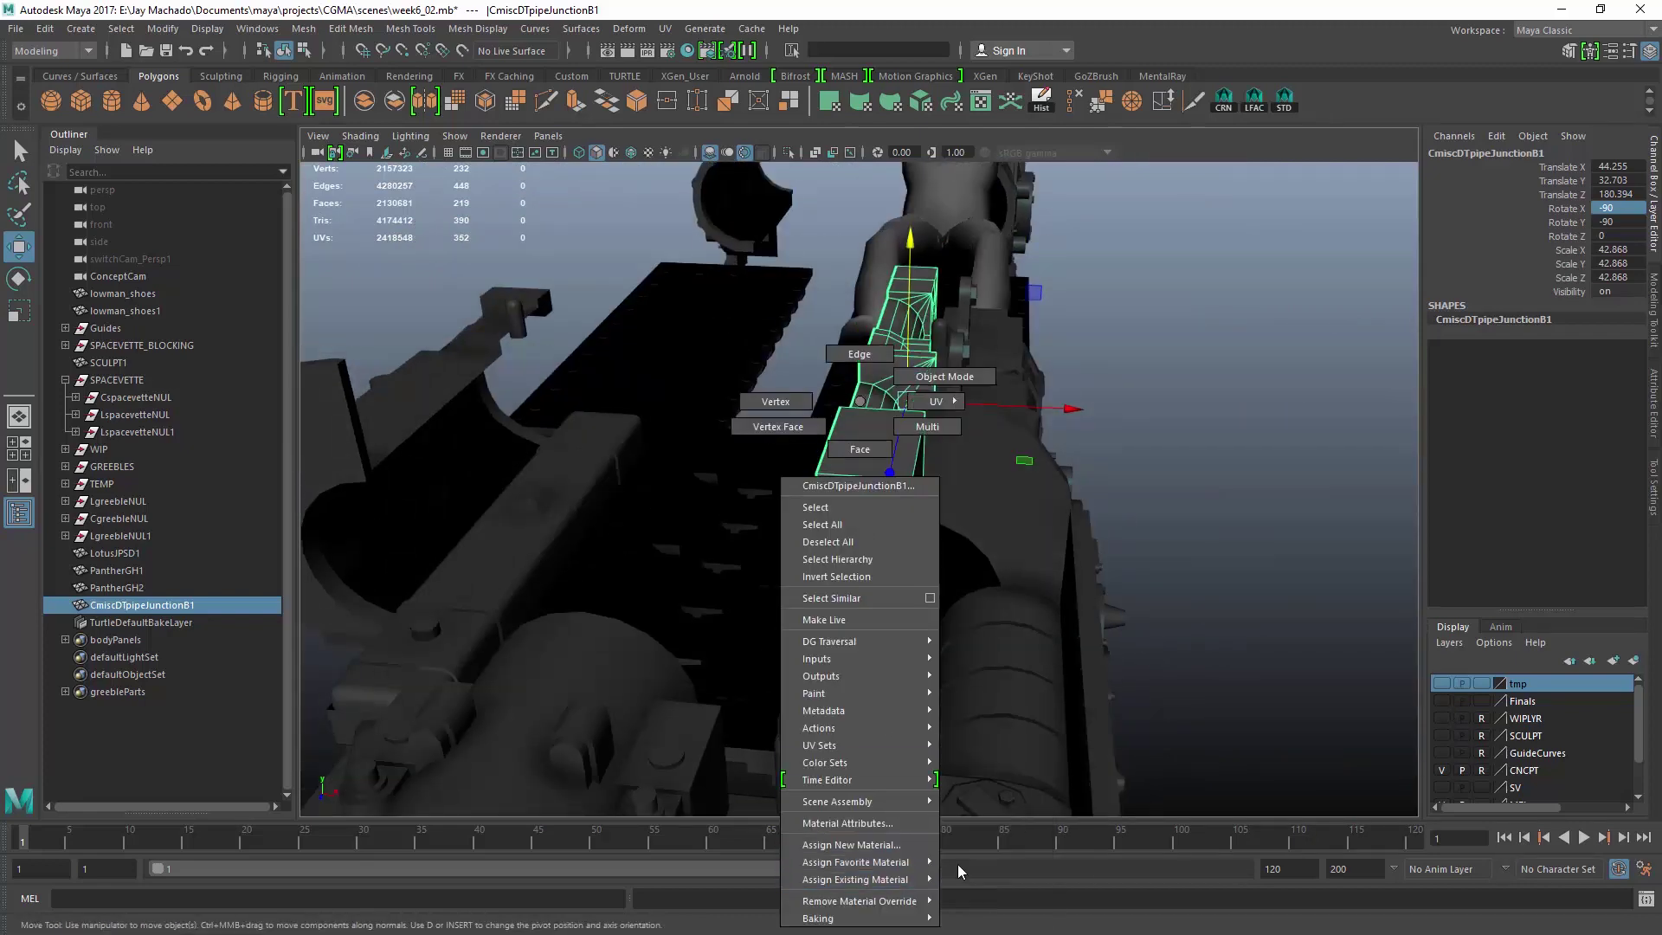
{"action": "mouse_move", "coordinate": [904, 880]}
{"action": "left_click", "coordinate": [1011, 796]}
Duplicate the pipe junction, rotate the copy to X 180, and fit it into the engine bay at X 35.53, Y 12.658, Z 204.505.
{"action": "mouse_move", "coordinate": [872, 636]}
{"action": "left_mouse_down", "text": "alt"}
{"action": "mouse_move", "coordinate": [865, 583]}
{"action": "mouse_move", "coordinate": [874, 612]}
{"action": "left_mouse_up", "text": "alt"}
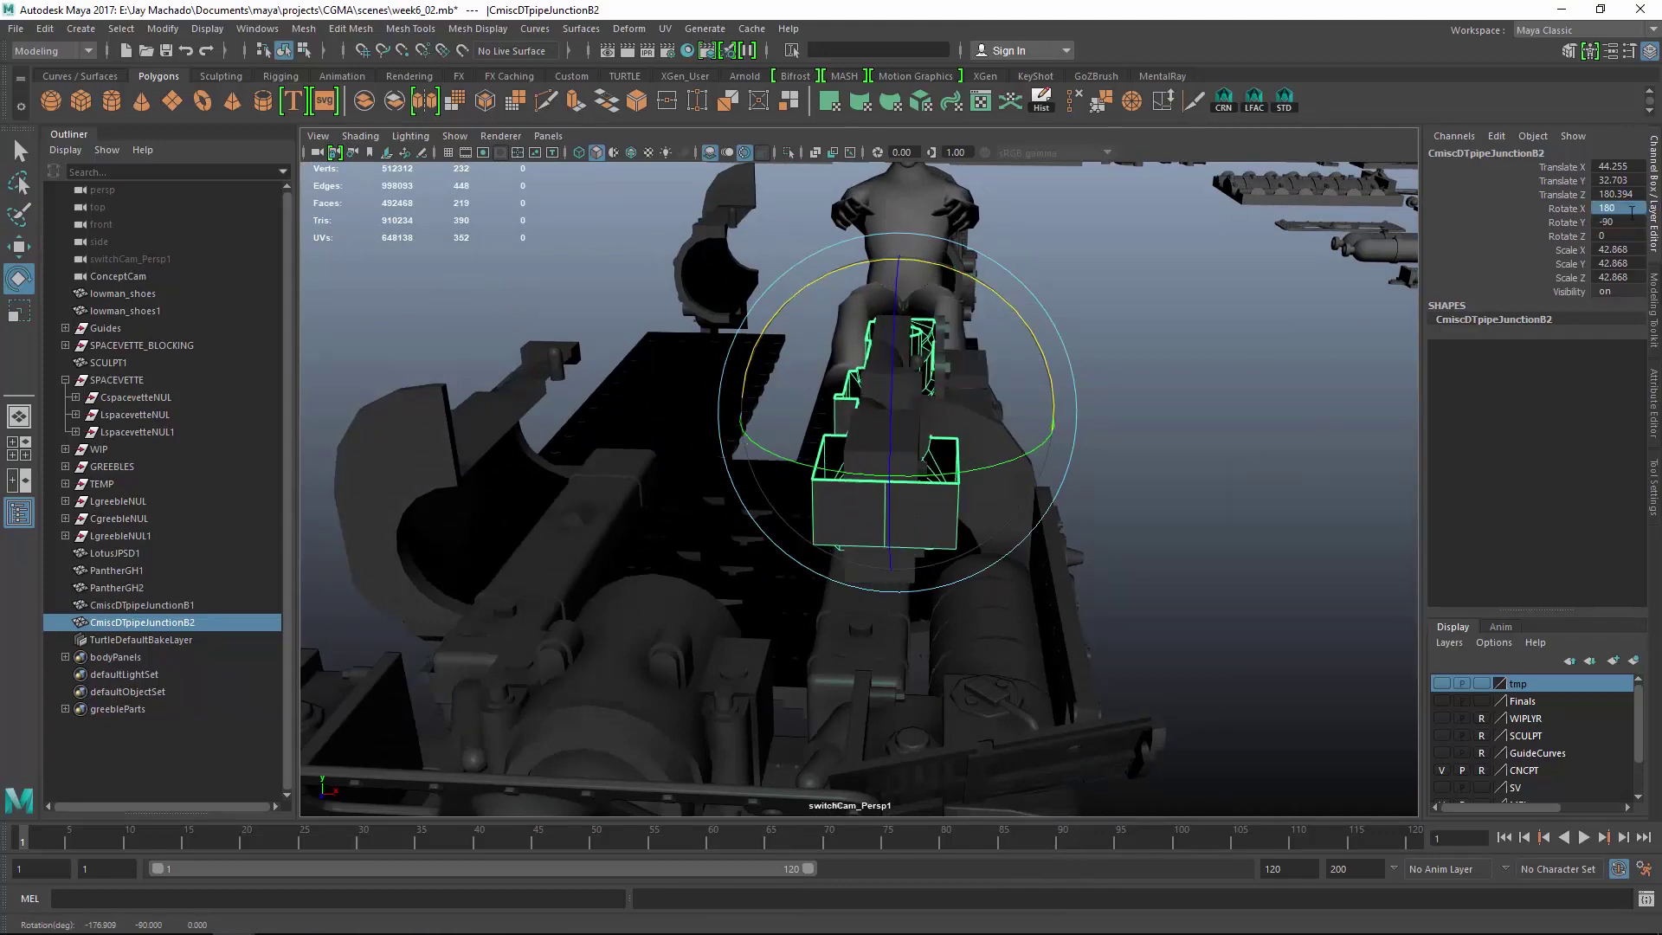
{"action": "left_click_drag", "start_coordinate": [962, 391], "coordinate": [844, 480], "text": "alt"}
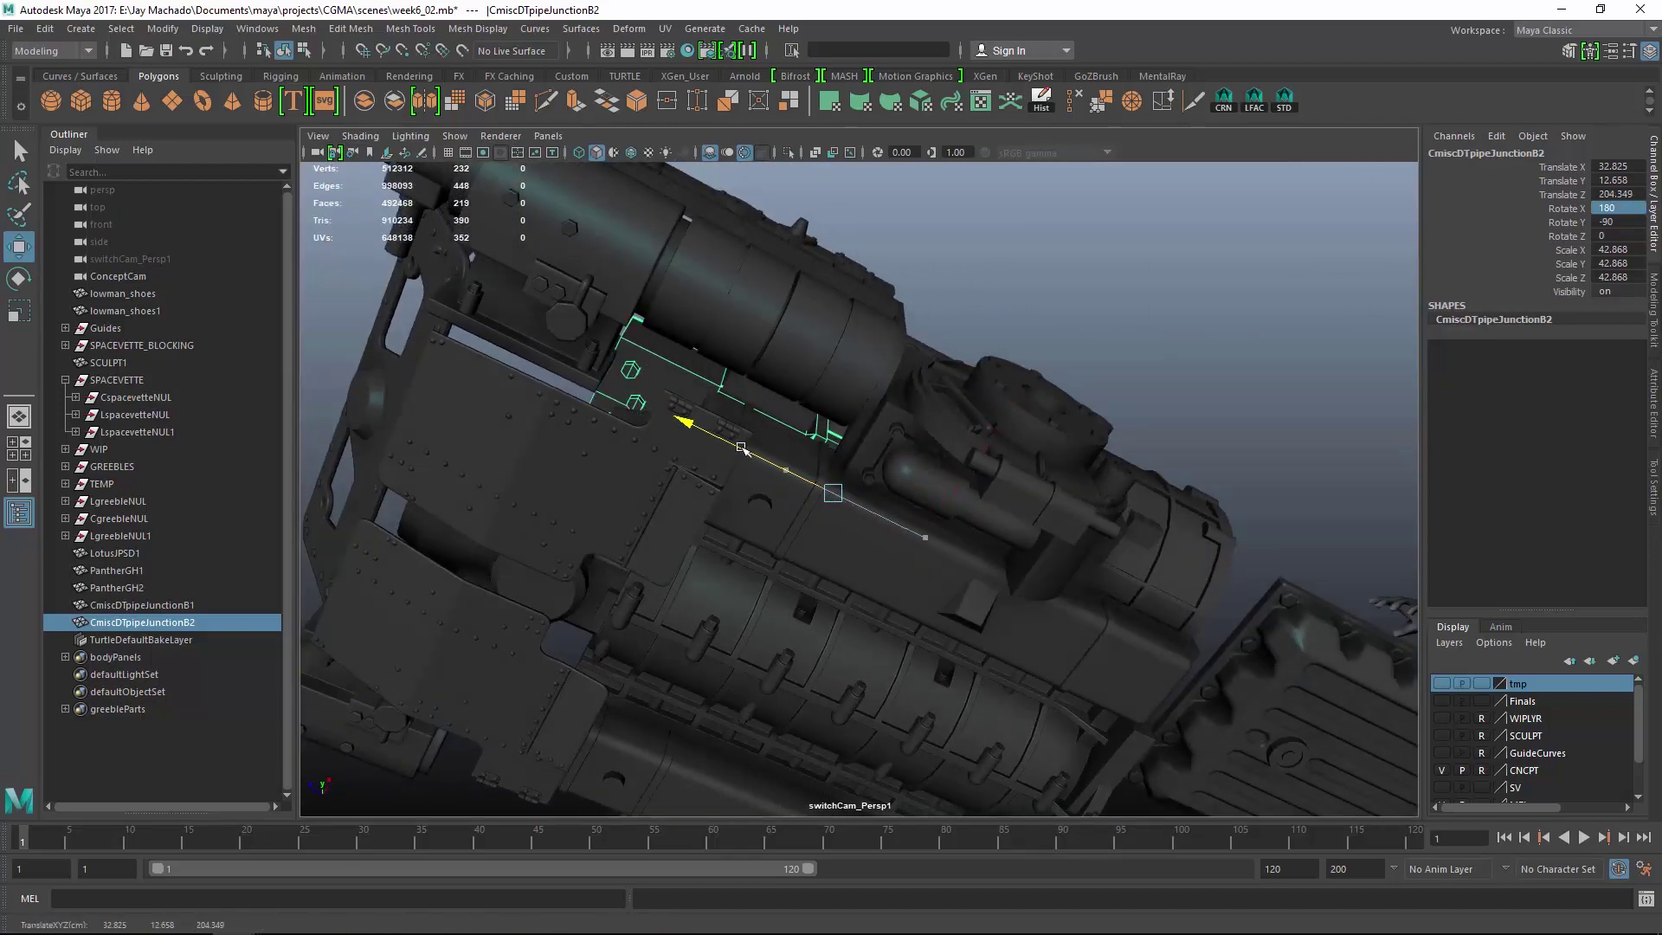
{"action": "left_click_drag", "start_coordinate": [751, 444], "coordinate": [1028, 543], "text": "alt"}
{"action": "mouse_move", "coordinate": [1028, 542]}
{"action": "left_mouse_down", "text": "alt"}
{"action": "mouse_move", "coordinate": [957, 502]}
{"action": "mouse_move", "coordinate": [1013, 528]}
{"action": "left_mouse_up", "text": "alt"}
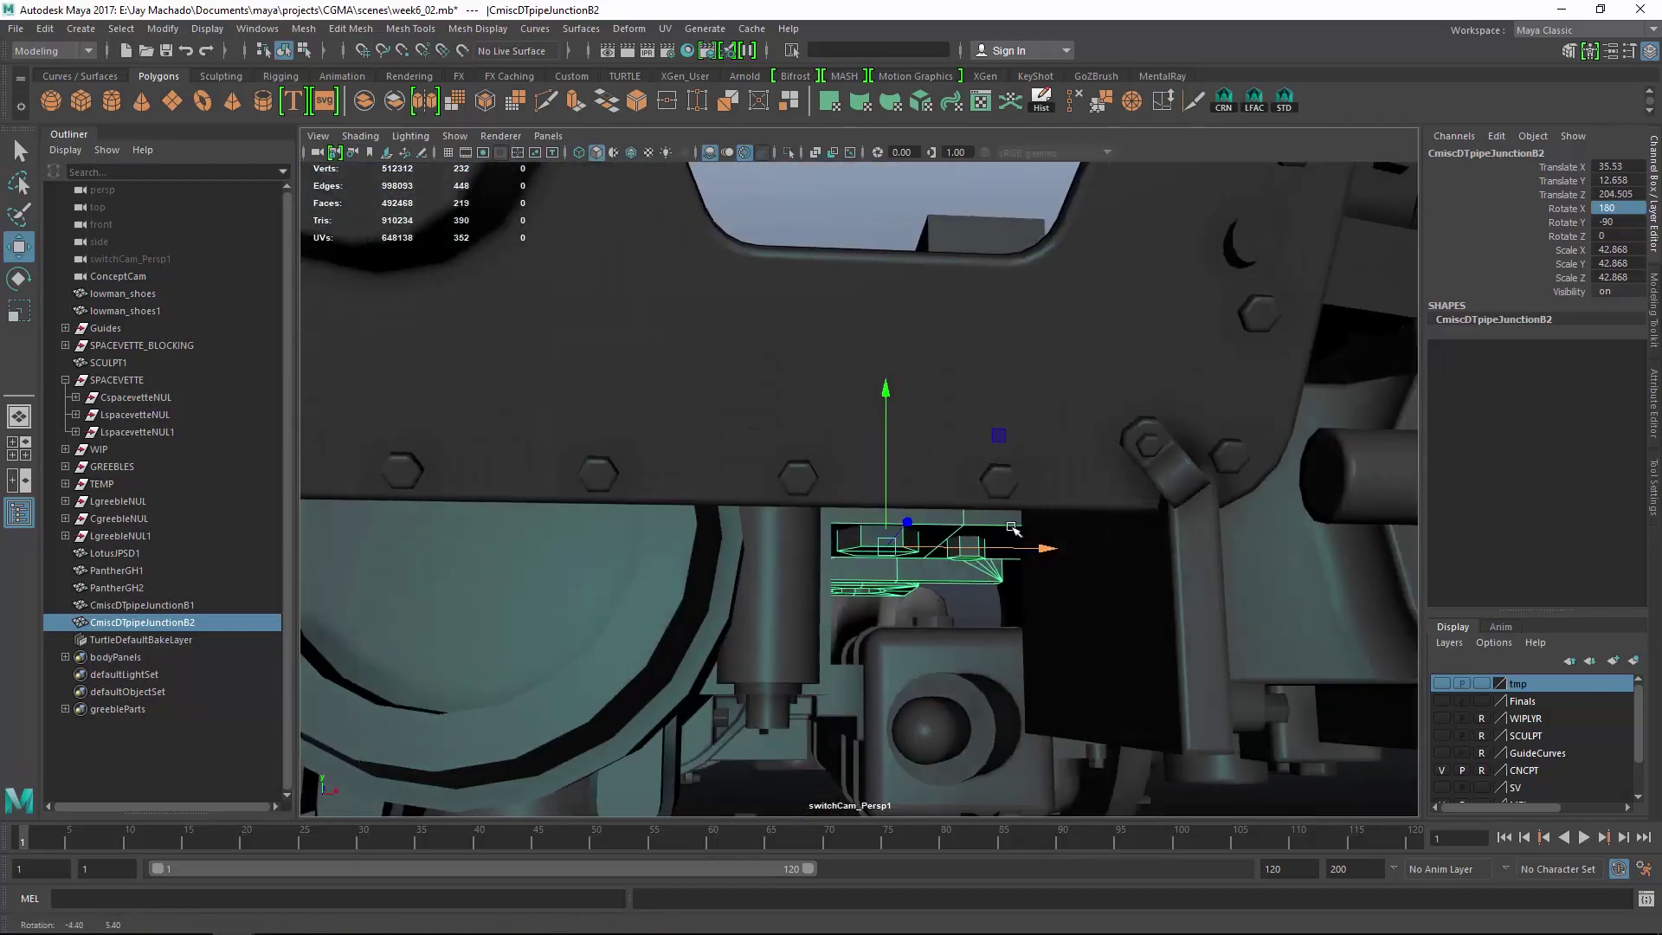
{"action": "left_click_drag", "start_coordinate": [885, 506], "coordinate": [1004, 407], "text": "alt"}
{"action": "left_click", "coordinate": [1143, 408]}
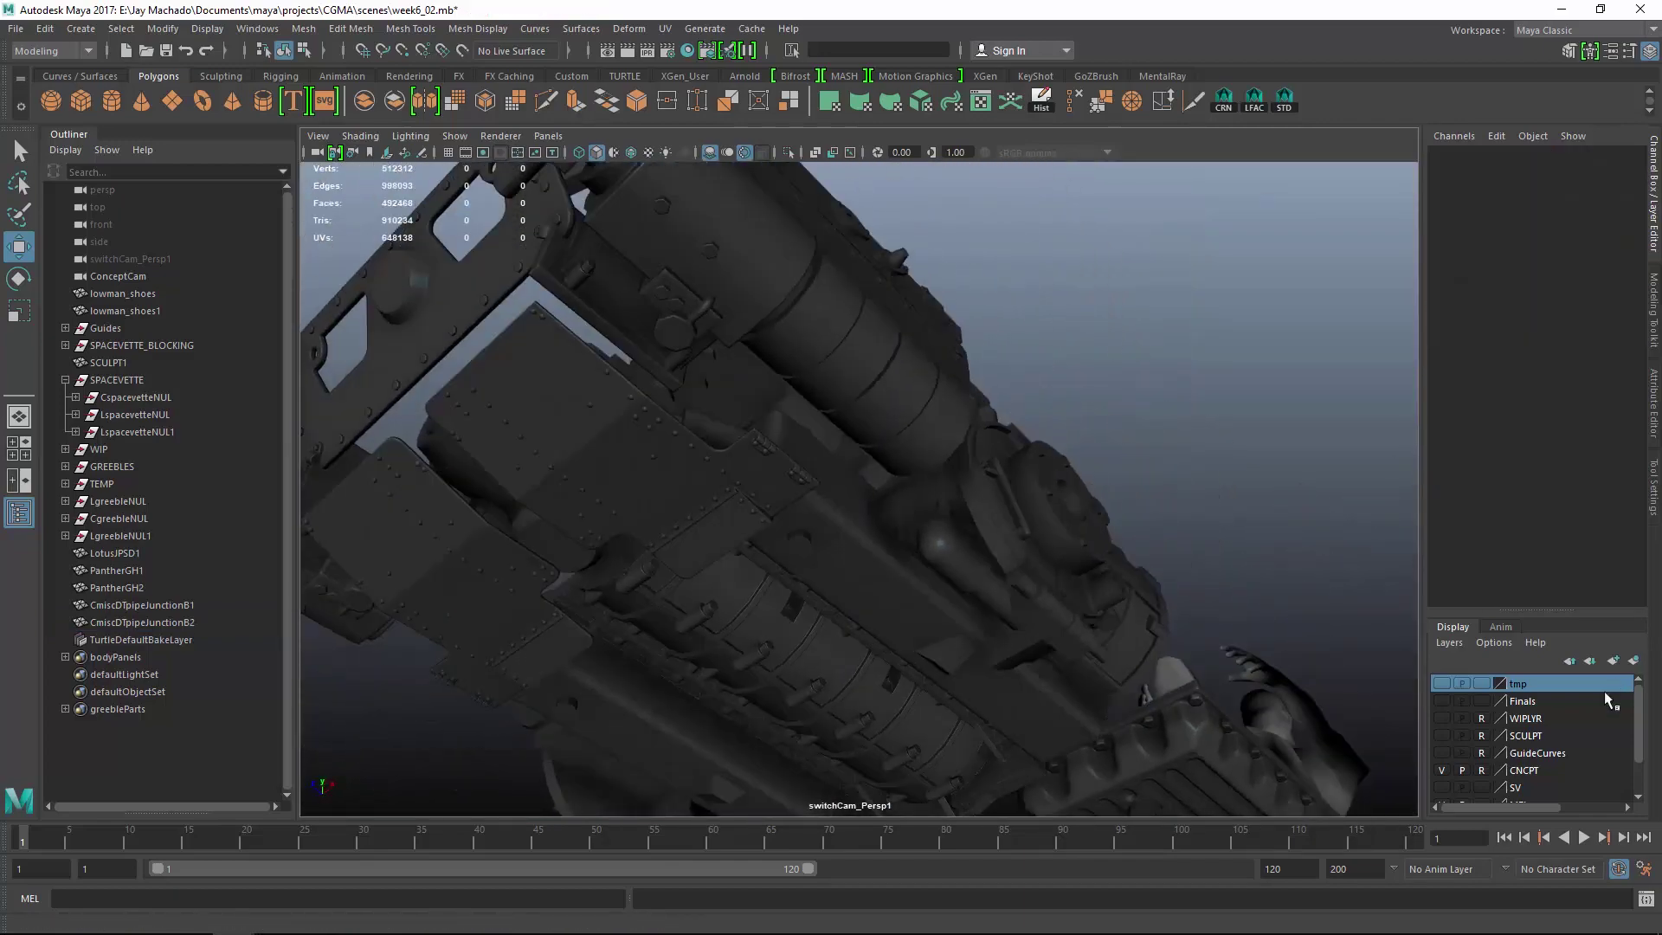
Show the Finals layer and check the pipe junctions against the car's body panels.
{"action": "left_click", "coordinate": [1439, 702]}
{"action": "left_click_drag", "start_coordinate": [1039, 519], "coordinate": [928, 520], "text": "alt"}
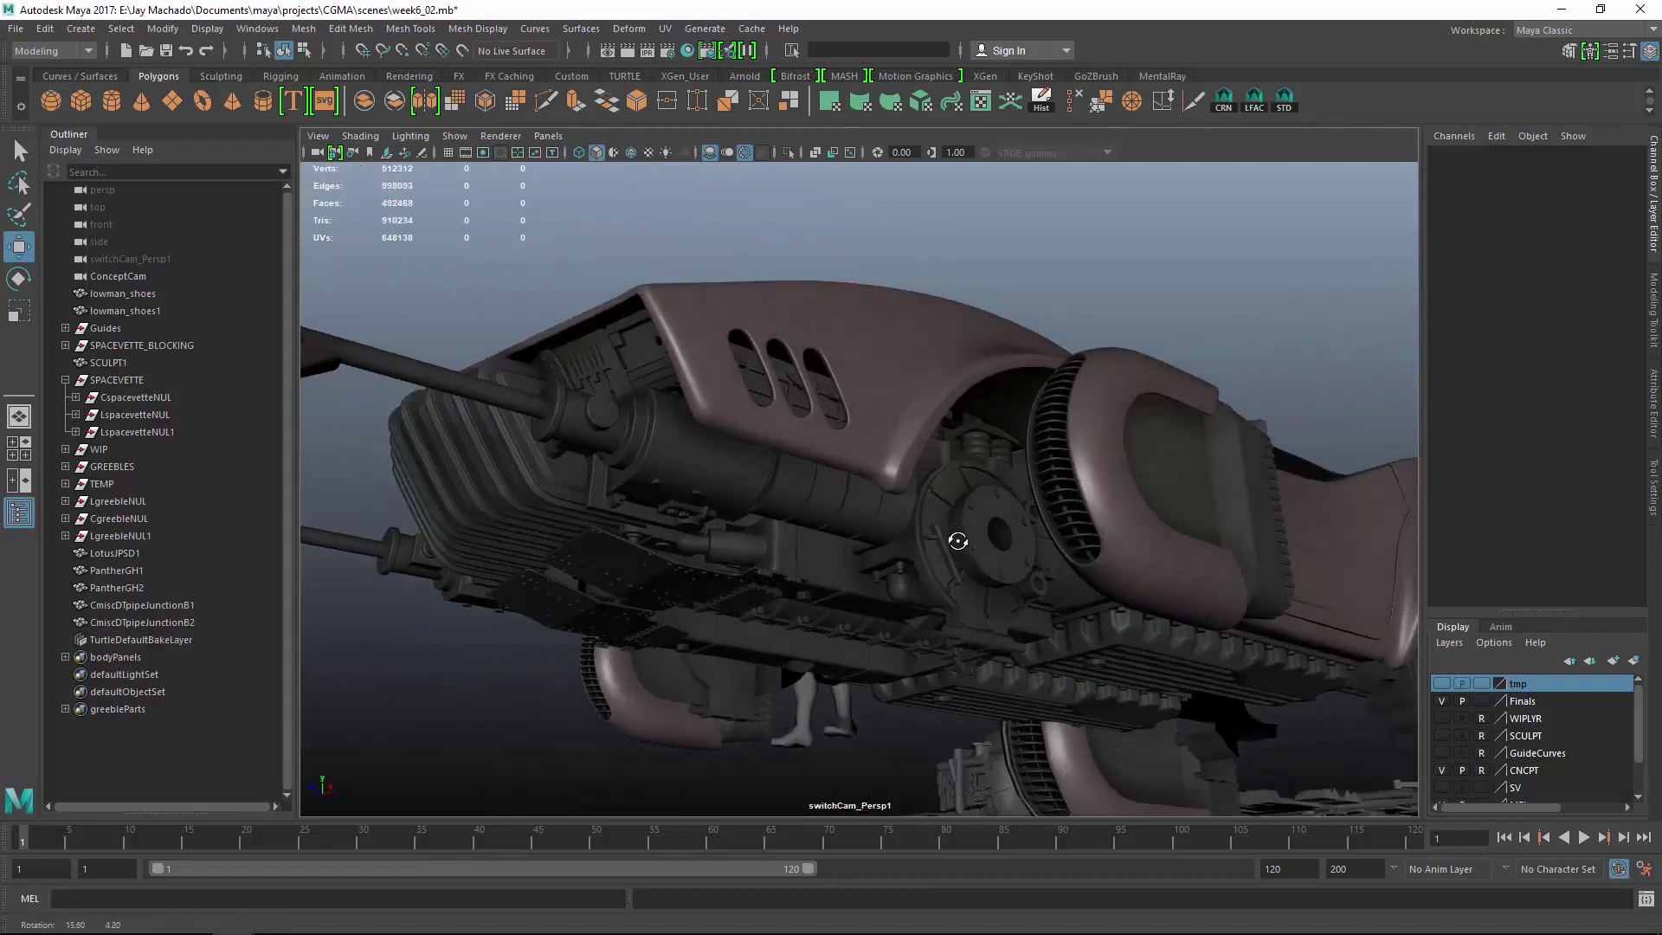
{"action": "left_click_drag", "start_coordinate": [957, 541], "coordinate": [984, 286], "text": "alt"}
{"action": "left_click_drag", "start_coordinate": [827, 363], "coordinate": [1064, 675], "text": "alt"}
Duplicate the LotusJPSE part from the library, unparent the copy, and place it ahead of the car at X 191.032, Y 34.732, Z 352.897.
{"action": "middle_click_drag", "start_coordinate": [1064, 675], "coordinate": [256, 322], "text": "alt"}
{"action": "right_click_drag", "start_coordinate": [692, 450], "coordinate": [915, 516], "text": "alt"}
{"action": "left_click", "coordinate": [848, 353]}
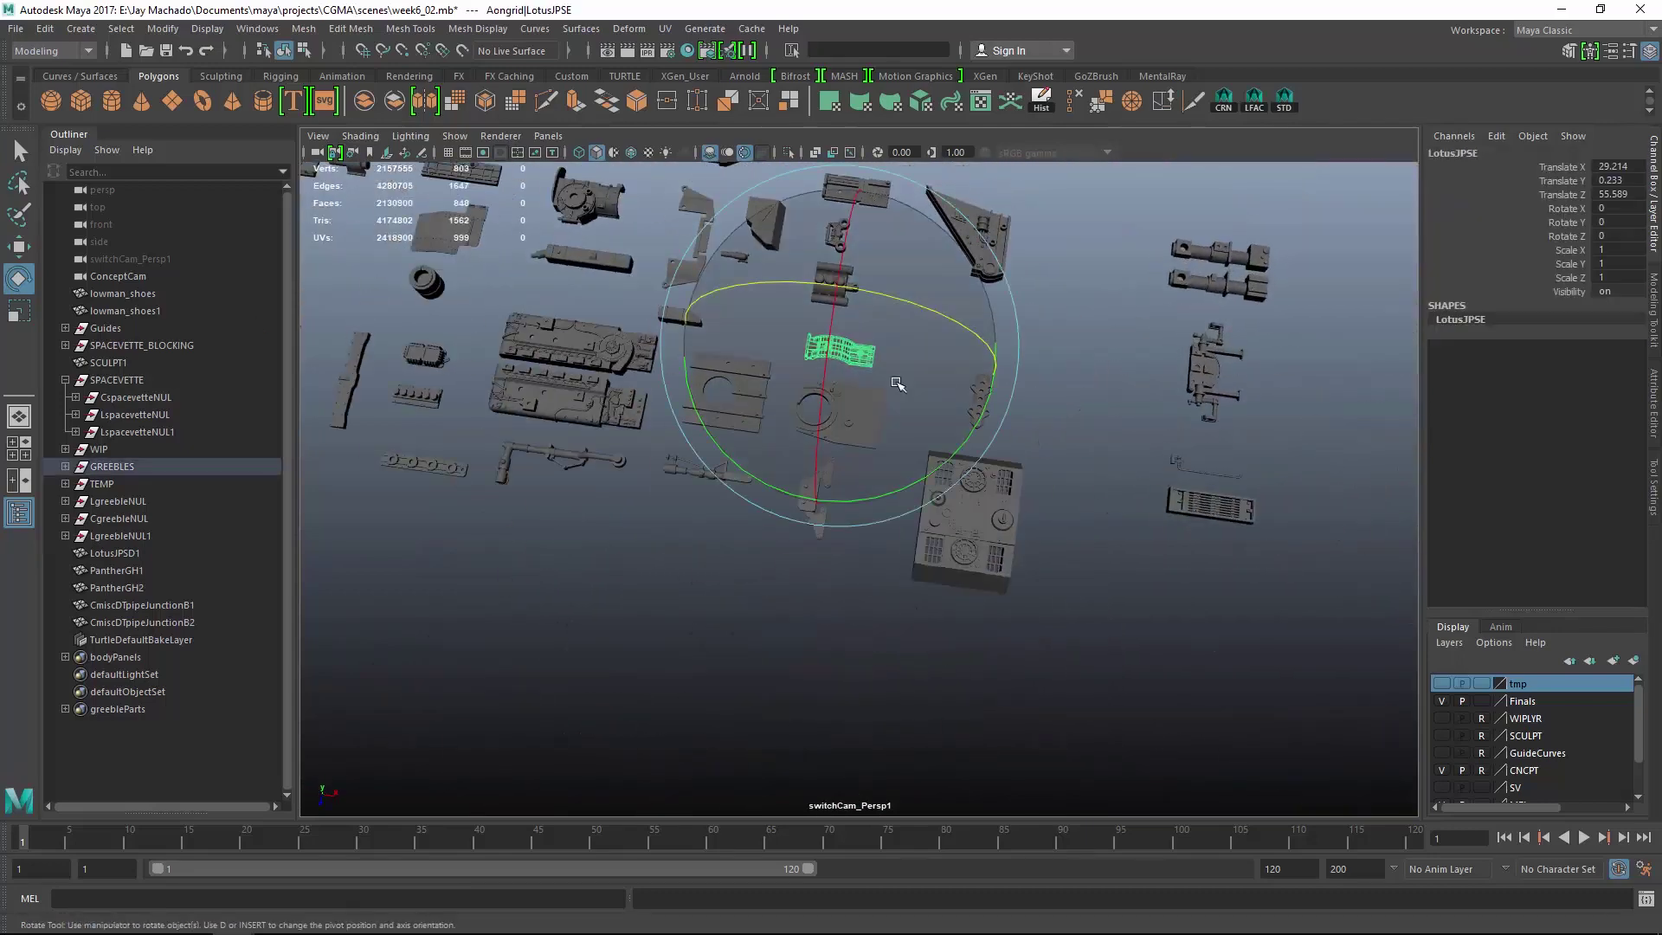
{"action": "key", "text": "ctrl+d"}
{"action": "key", "text": "shift+p"}
{"action": "key", "text": "w"}
{"action": "left_click_drag", "start_coordinate": [838, 354], "coordinate": [1387, 632]}
{"action": "left_click_drag", "start_coordinate": [531, 364], "coordinate": [738, 482], "text": "alt"}
Rotate the LotusJPSE copy to X 90, Y -90, Z 90.
{"action": "key", "text": "space"}
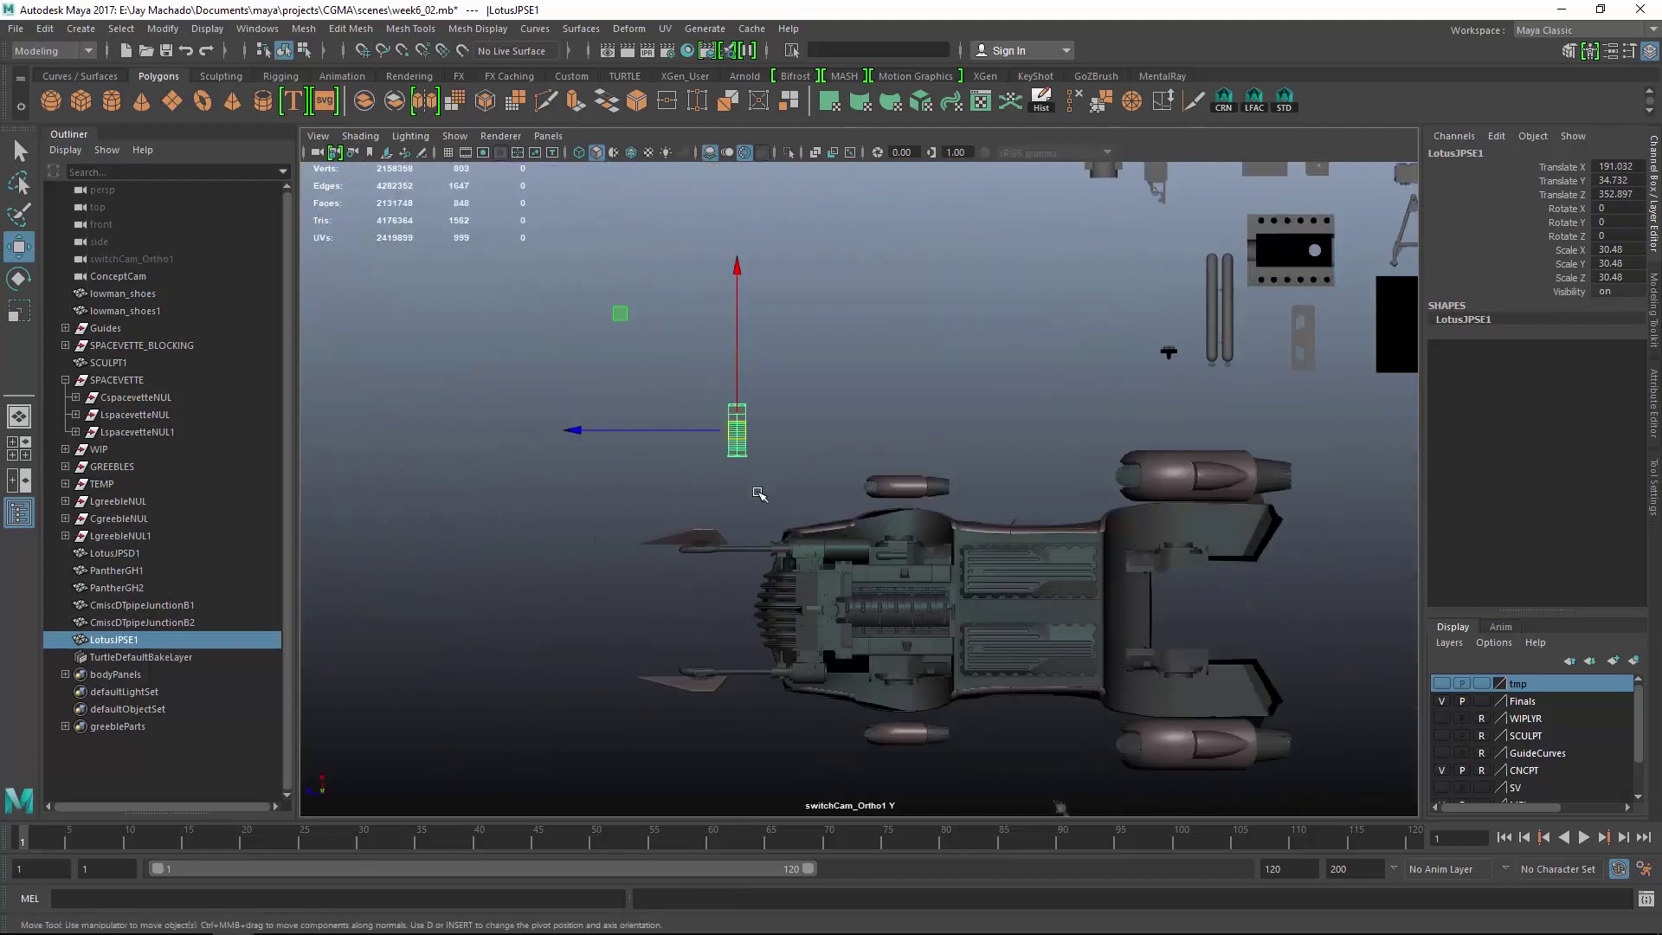
{"action": "right_click_drag", "start_coordinate": [757, 489], "coordinate": [831, 519], "text": "alt"}
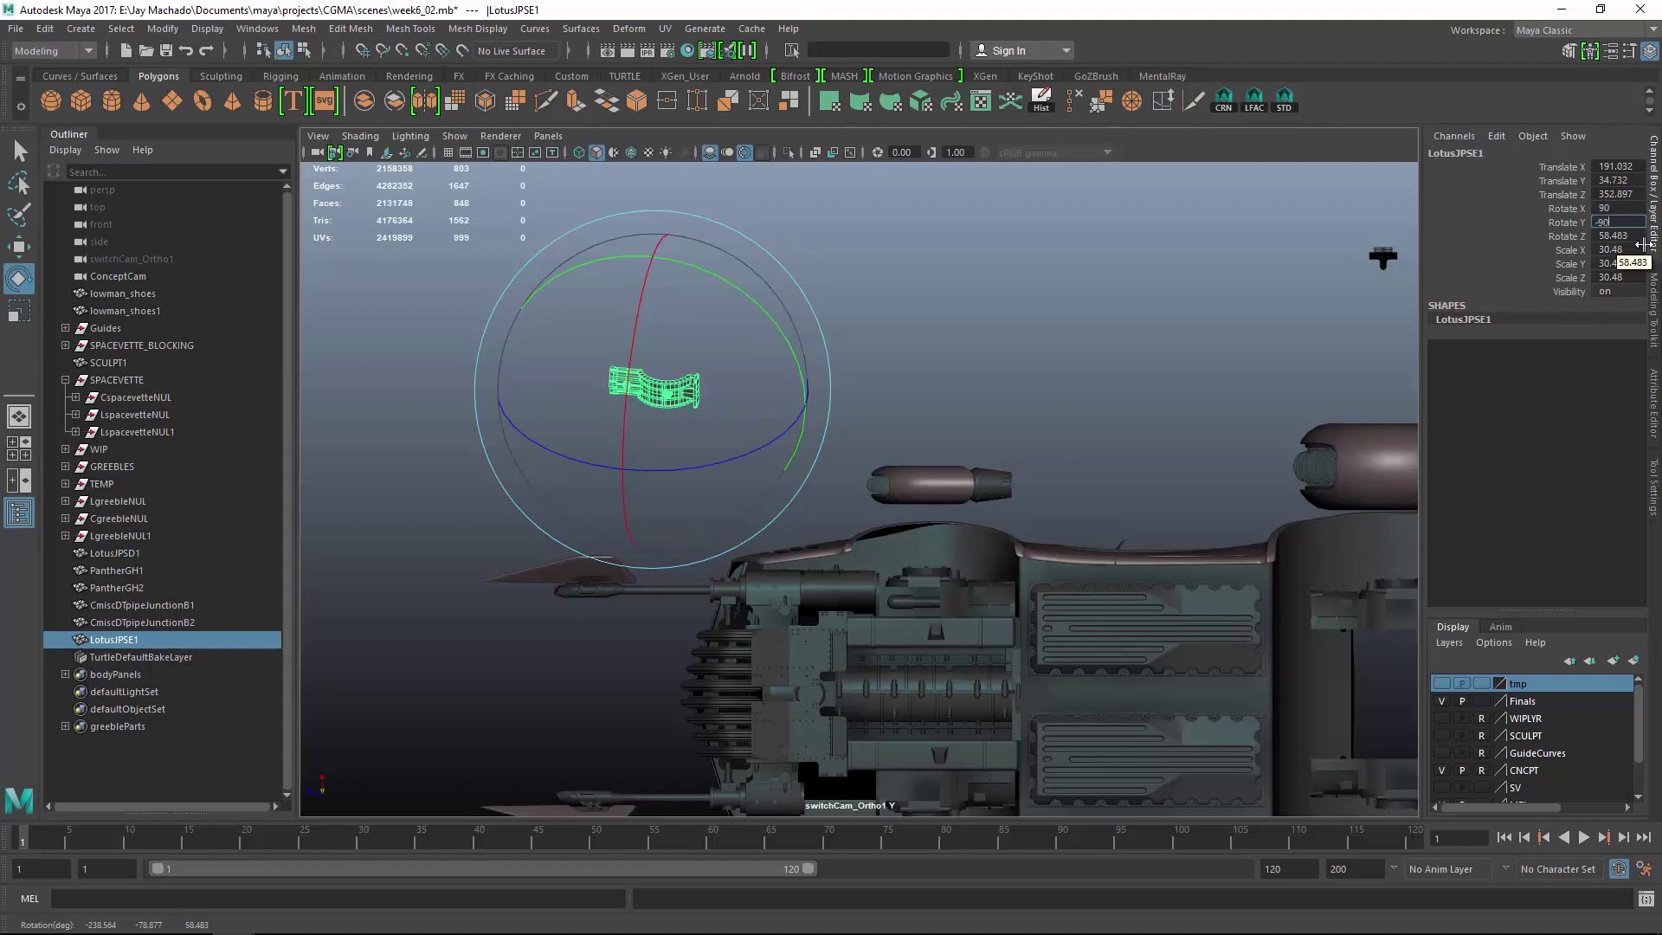
{"action": "left_click_drag", "start_coordinate": [822, 366], "coordinate": [875, 404], "text": "alt"}
Move the LotusJPSE copy onto the underside beside the central engine cylinder at X 38.979, Y -26.186, Z 182.965.
{"action": "key", "text": "w"}
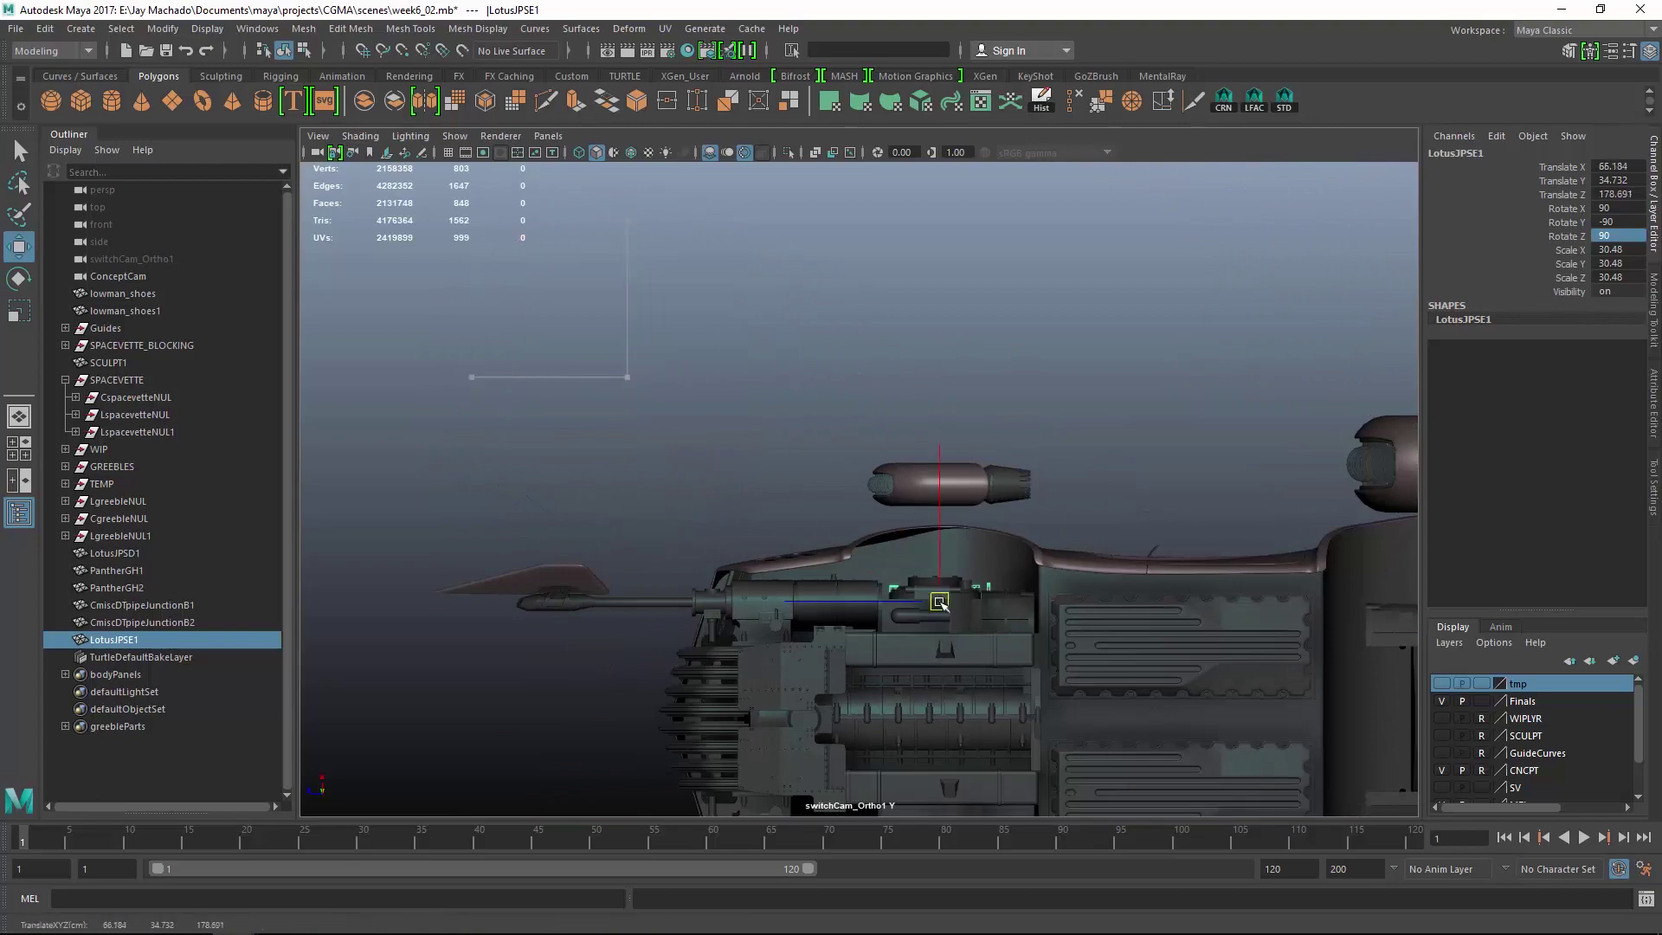
{"action": "left_click_drag", "start_coordinate": [939, 601], "coordinate": [1049, 379]}
{"action": "left_click_drag", "start_coordinate": [968, 276], "coordinate": [972, 457]}
{"action": "left_click_drag", "start_coordinate": [972, 457], "coordinate": [1023, 419], "text": "alt"}
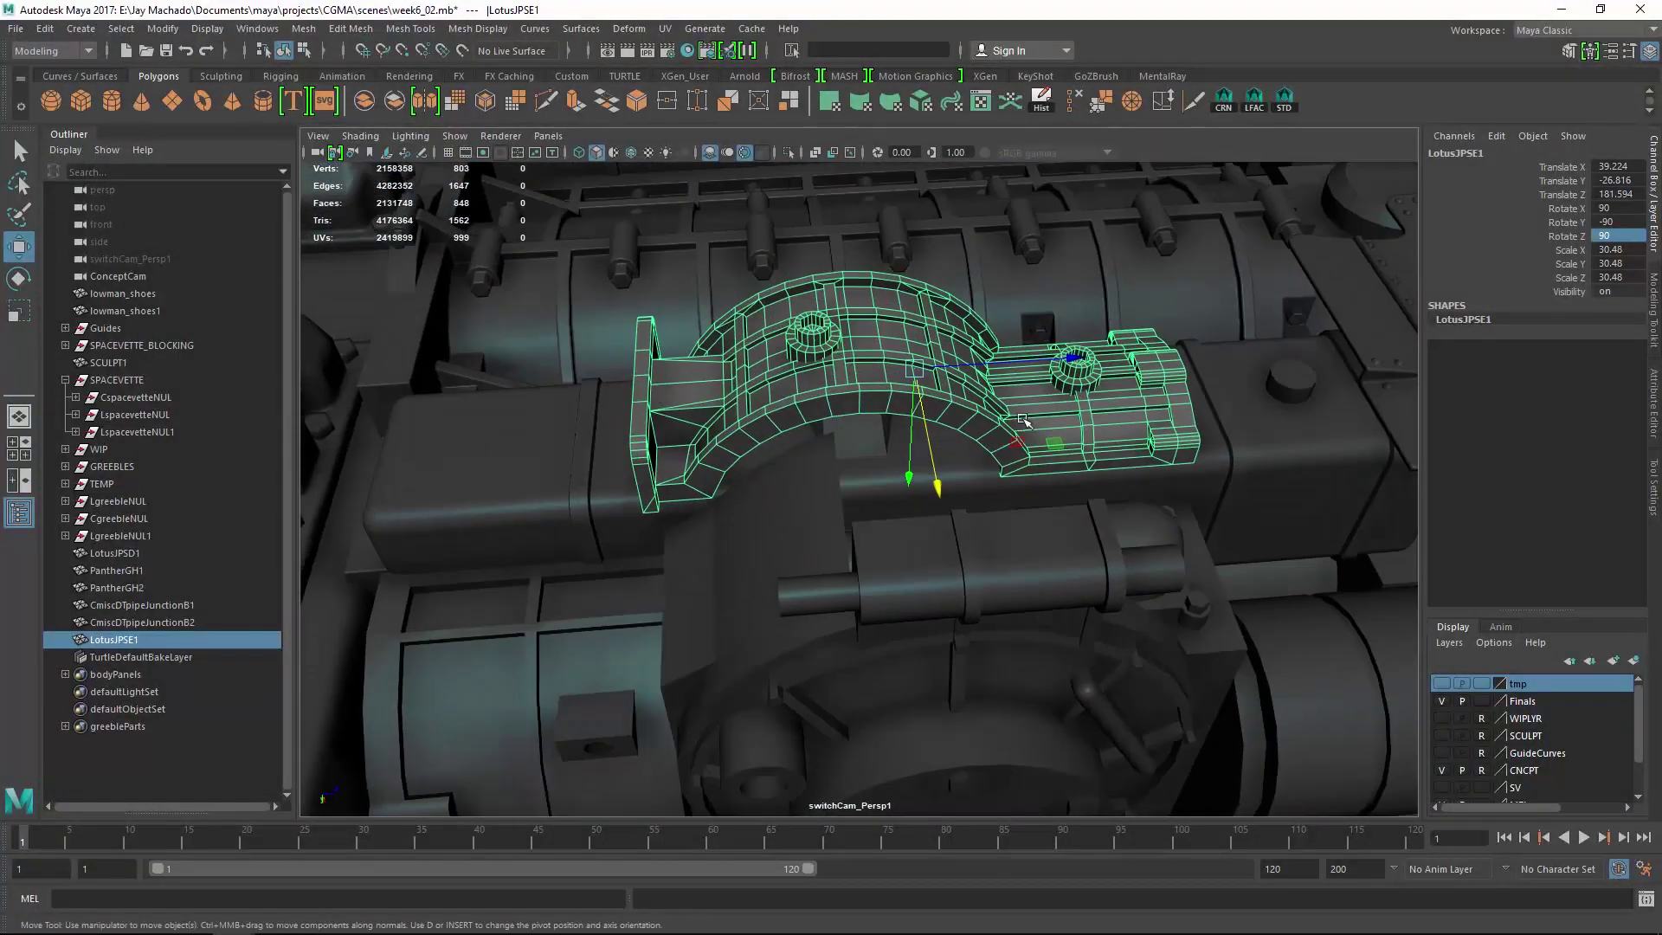
{"action": "left_click_drag", "start_coordinate": [1043, 361], "coordinate": [848, 419], "text": "alt"}
{"action": "left_click_drag", "start_coordinate": [833, 287], "coordinate": [775, 430], "text": "alt"}
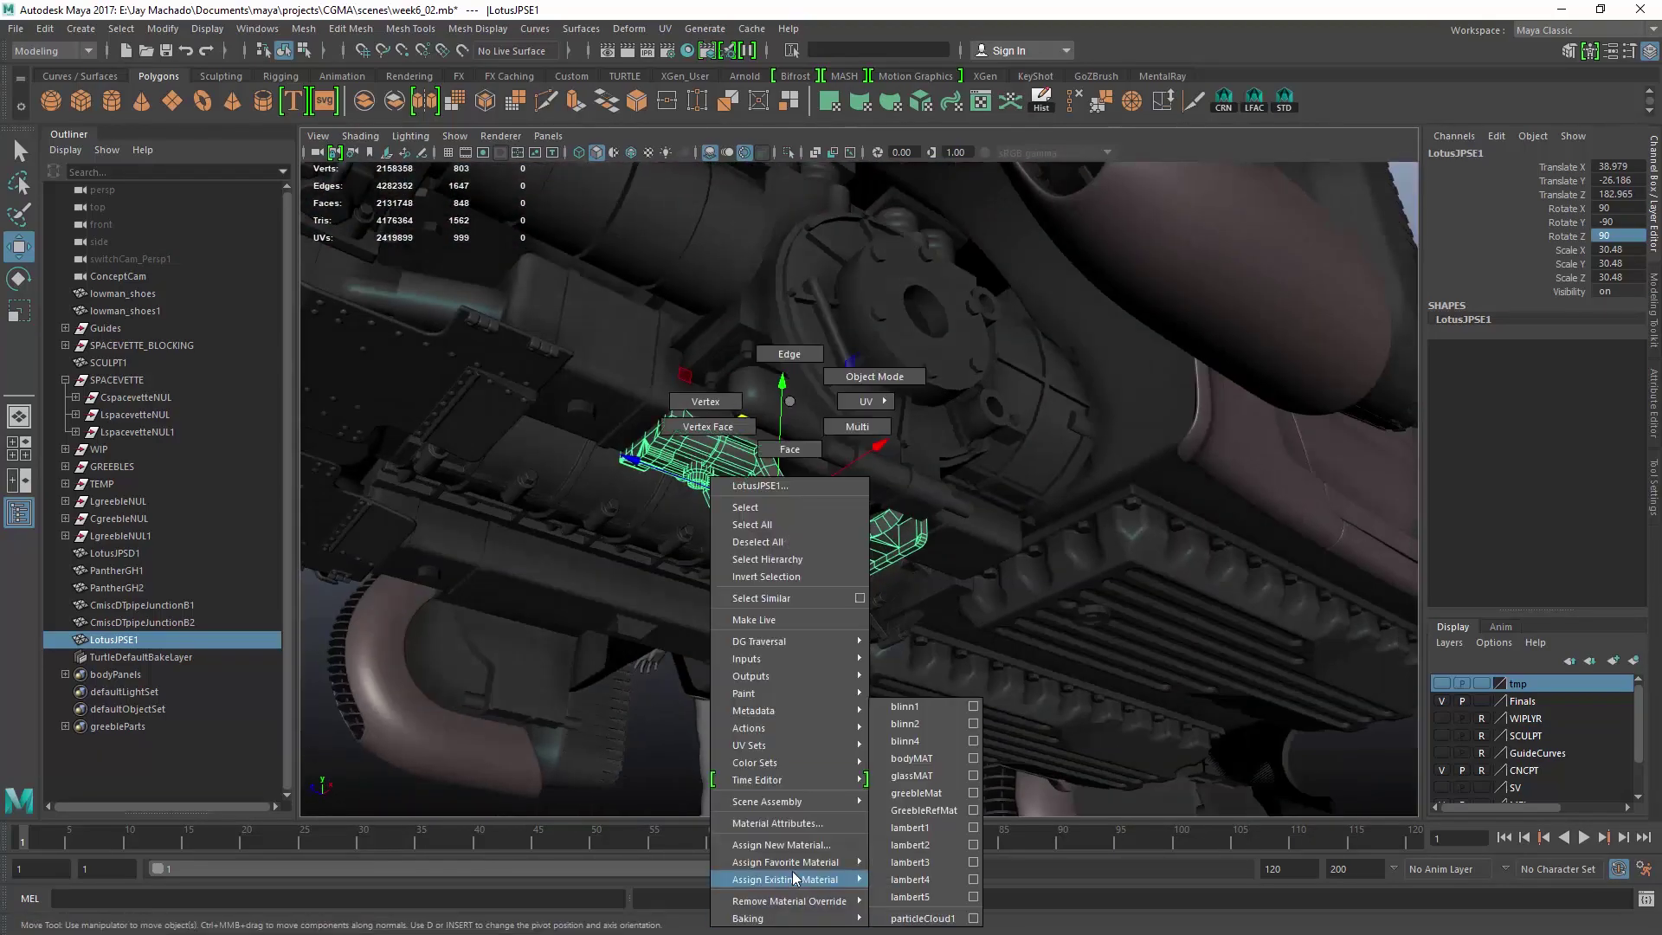
Assign the existing greebleMat material to the LotusJPSE copy and deselect it.
{"action": "left_click", "coordinate": [918, 793]}
{"action": "left_click_drag", "start_coordinate": [931, 802], "coordinate": [995, 554], "text": "alt"}
{"action": "left_click", "coordinate": [1158, 369]}
Examine the front underside around the new arched part and the side cylinder for areas needing more detail.
{"action": "left_click_drag", "start_coordinate": [1158, 369], "coordinate": [1212, 424], "text": "alt"}
{"action": "right_click_drag", "start_coordinate": [1212, 424], "coordinate": [1079, 382], "text": "alt"}
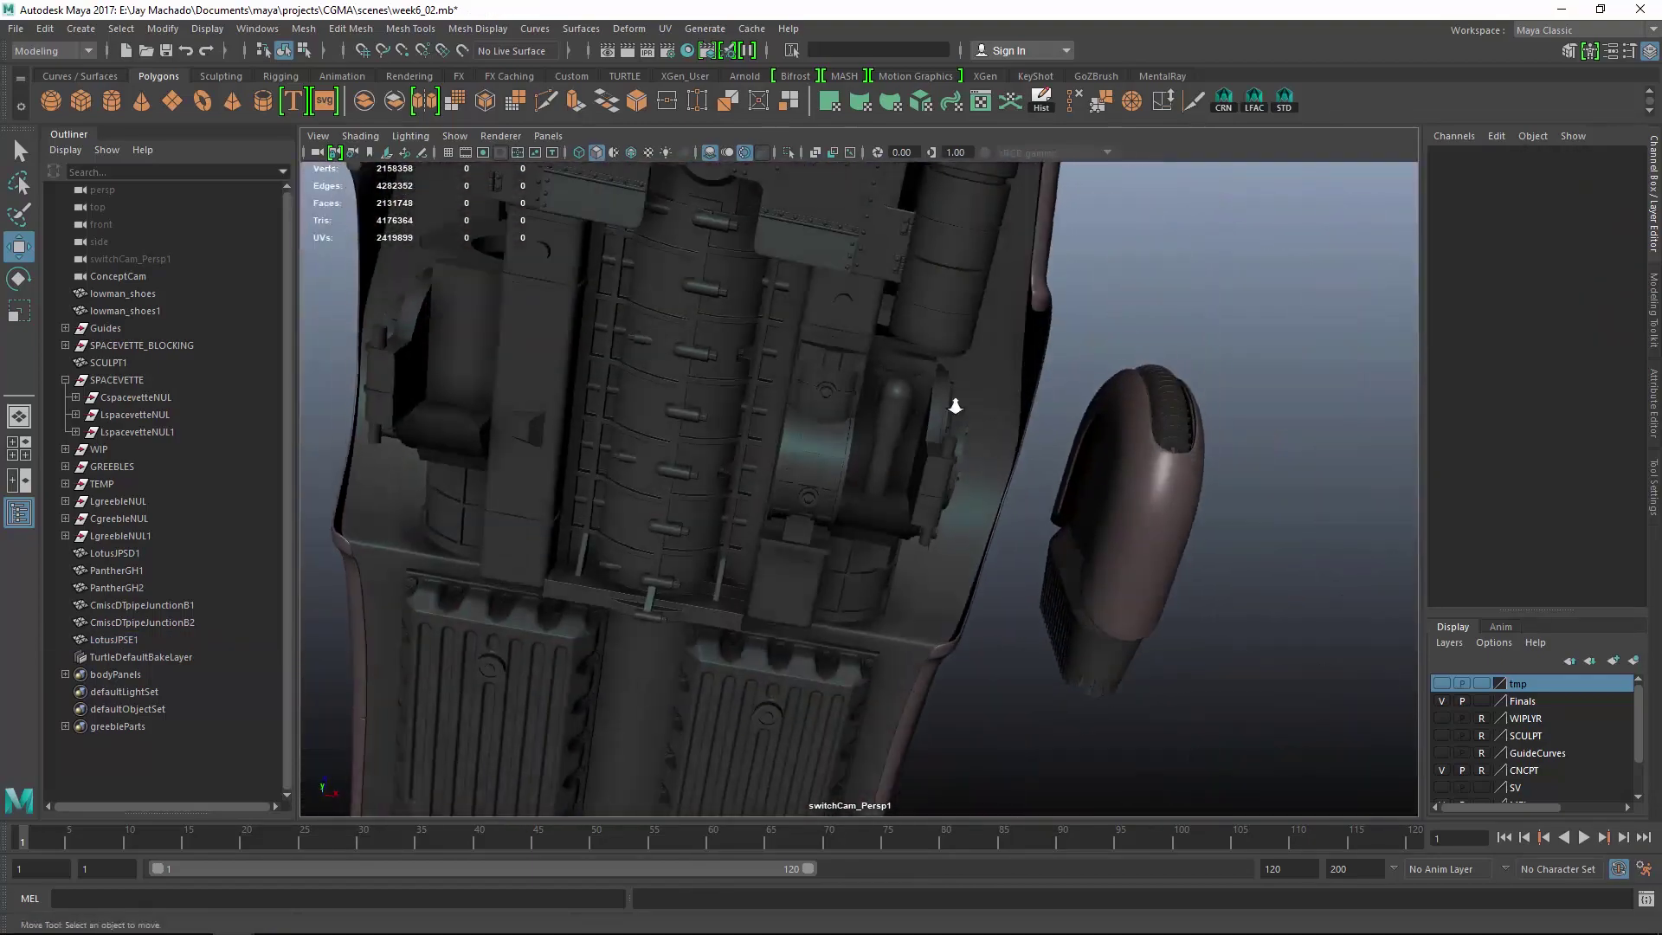
{"action": "left_click_drag", "start_coordinate": [901, 468], "coordinate": [641, 461], "text": "alt"}
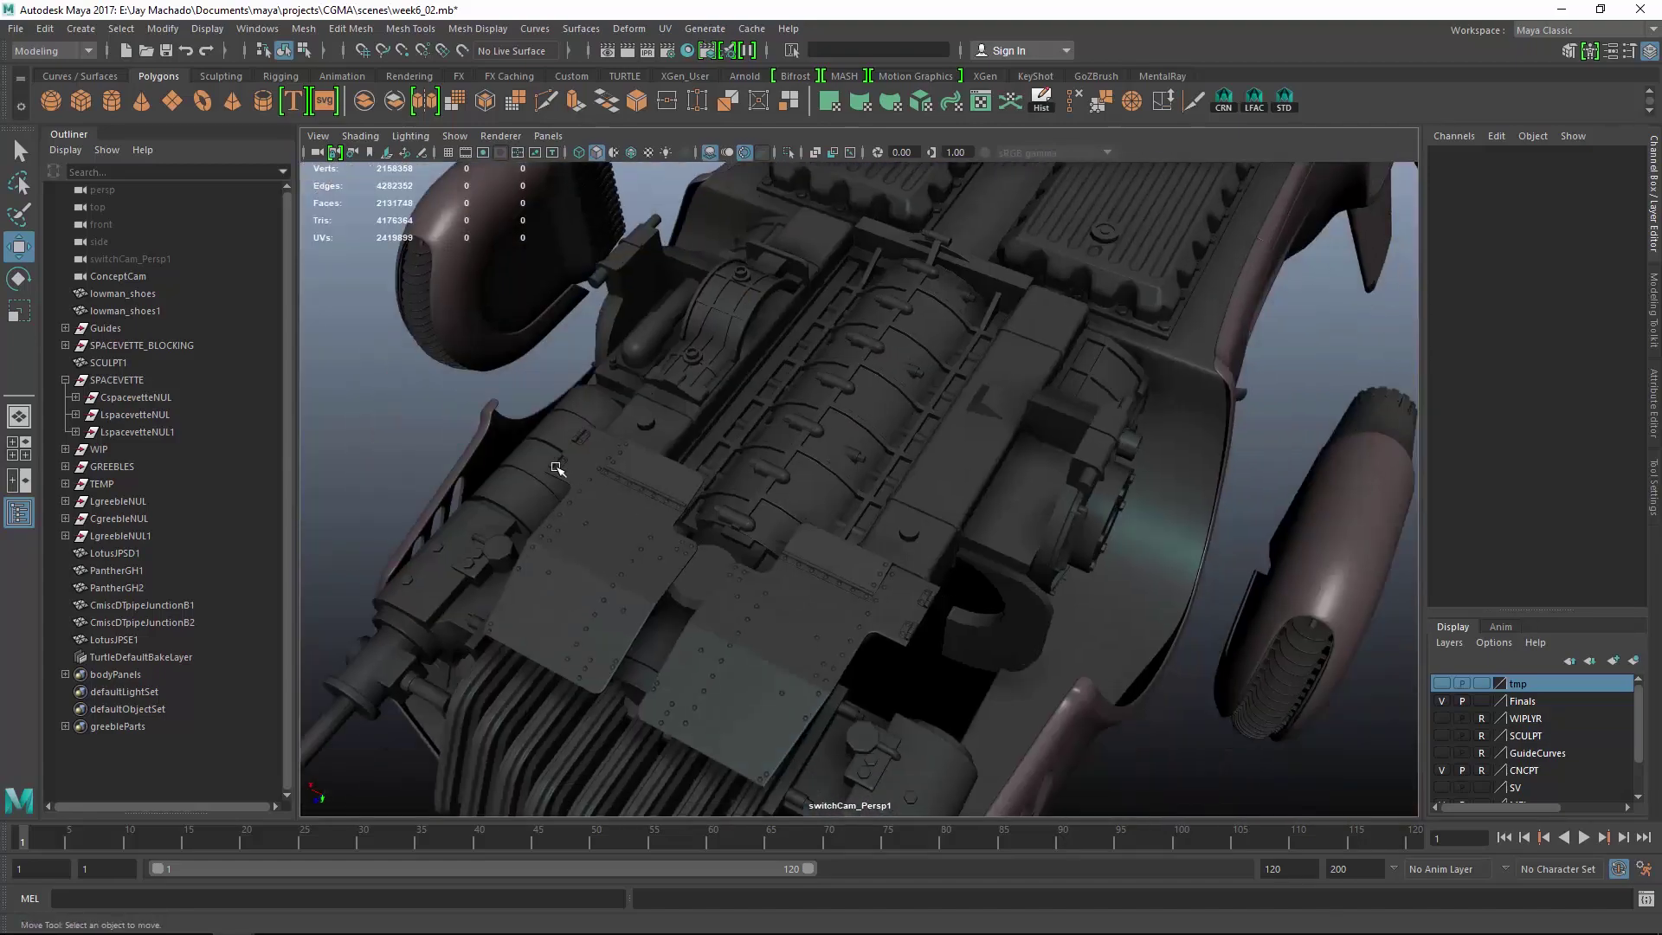
{"action": "left_click", "coordinate": [529, 429]}
{"action": "left_click_drag", "start_coordinate": [858, 487], "coordinate": [853, 443], "text": "alt"}
{"action": "right_click_drag", "start_coordinate": [969, 430], "coordinate": [813, 459], "text": "alt"}
{"action": "left_click_drag", "start_coordinate": [814, 458], "coordinate": [969, 575], "text": "alt"}
{"action": "right_click_drag", "start_coordinate": [969, 575], "coordinate": [874, 585], "text": "alt"}
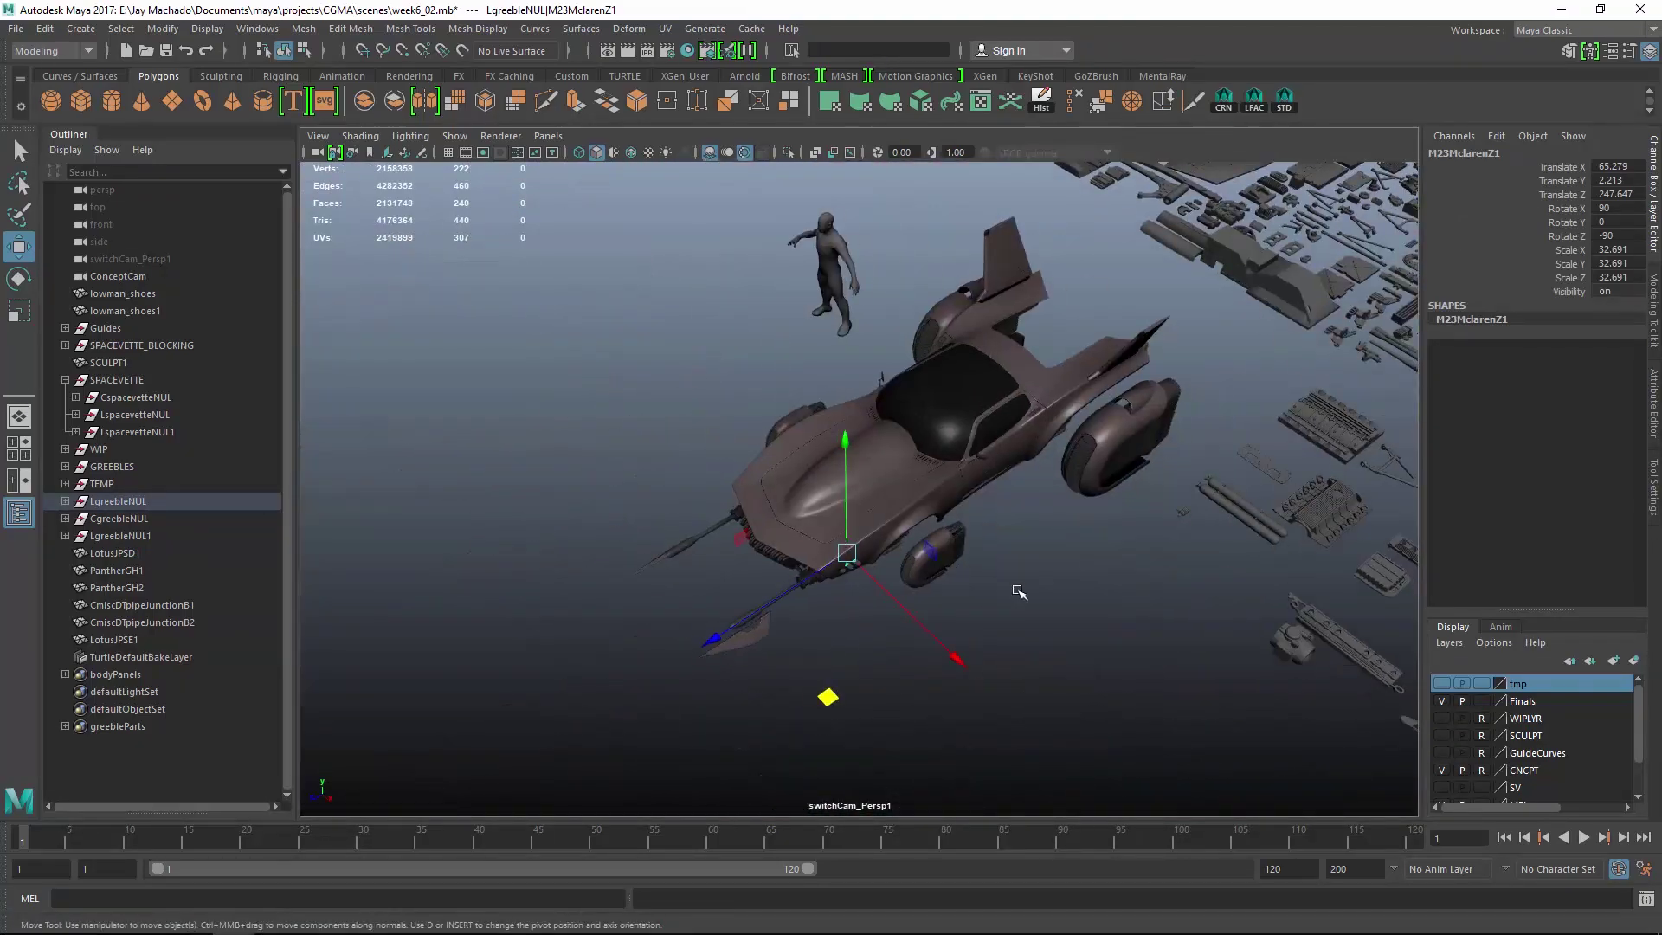
Browse the greeble library for another part suited to the underside.
{"action": "middle_click_drag", "start_coordinate": [1021, 590], "coordinate": [600, 454], "text": "alt"}
{"action": "right_click_drag", "start_coordinate": [599, 454], "coordinate": [727, 411], "text": "alt"}
{"action": "middle_click_drag", "start_coordinate": [727, 412], "coordinate": [849, 545], "text": "alt"}
{"action": "left_click_drag", "start_coordinate": [849, 545], "coordinate": [972, 389], "text": "alt"}
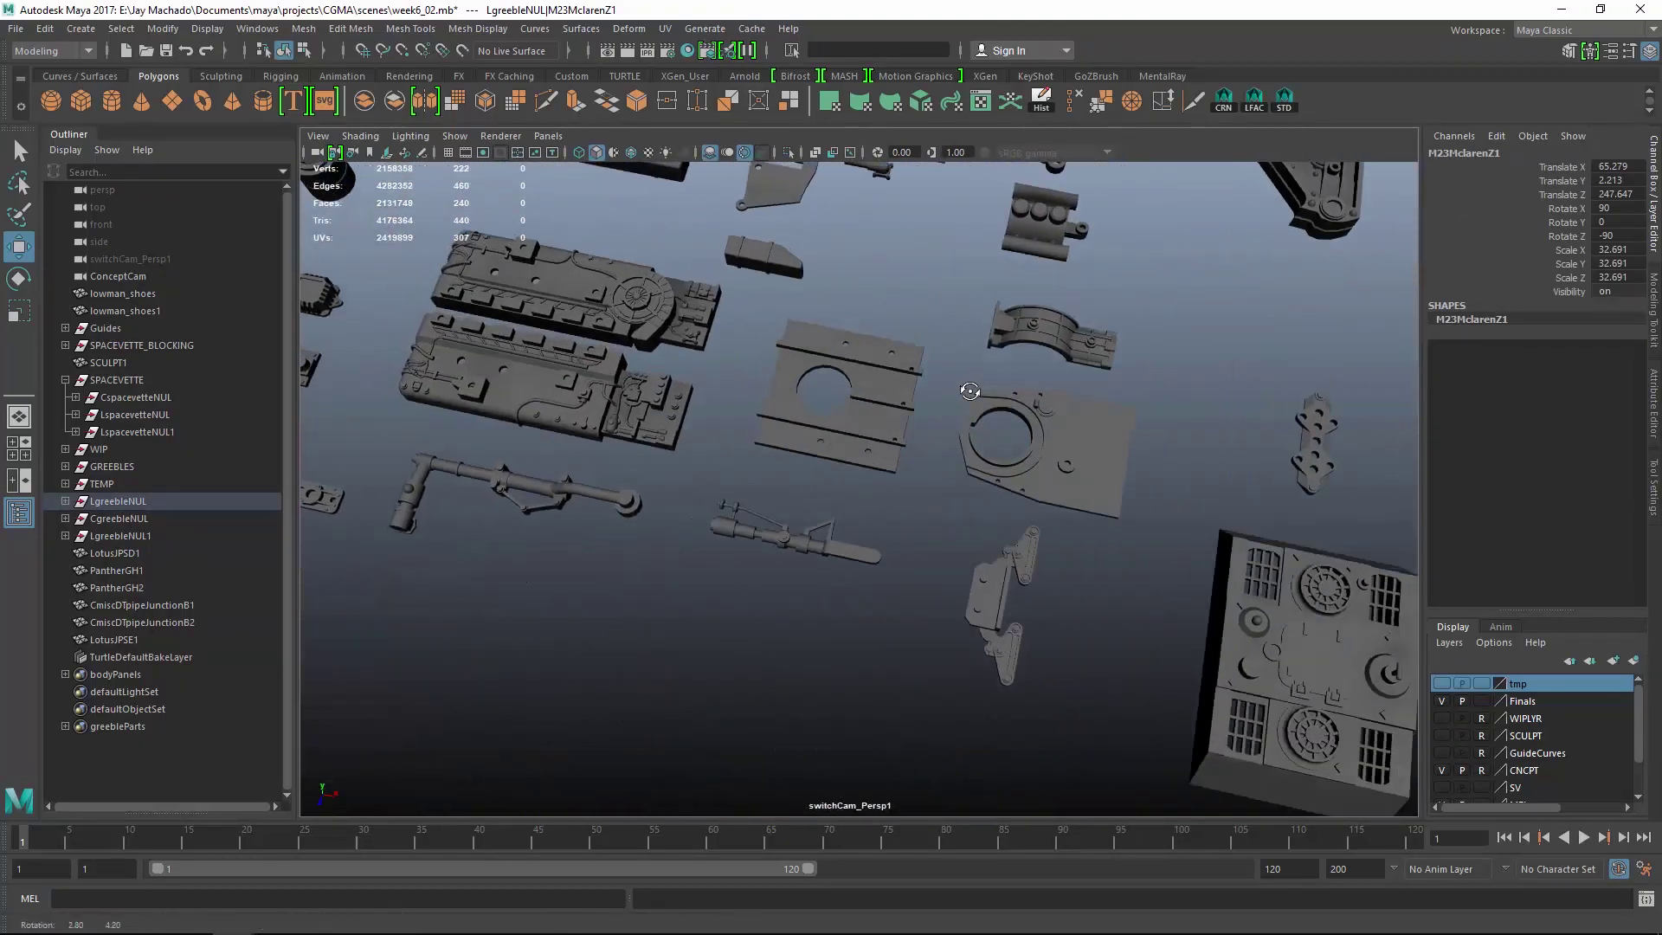
{"action": "middle_click_drag", "start_coordinate": [972, 390], "coordinate": [909, 368], "text": "alt"}
{"action": "right_click_drag", "start_coordinate": [909, 368], "coordinate": [830, 375], "text": "alt"}
{"action": "left_click_drag", "start_coordinate": [831, 375], "coordinate": [683, 346], "text": "alt"}
{"action": "middle_click_drag", "start_coordinate": [684, 346], "coordinate": [946, 483], "text": "alt"}
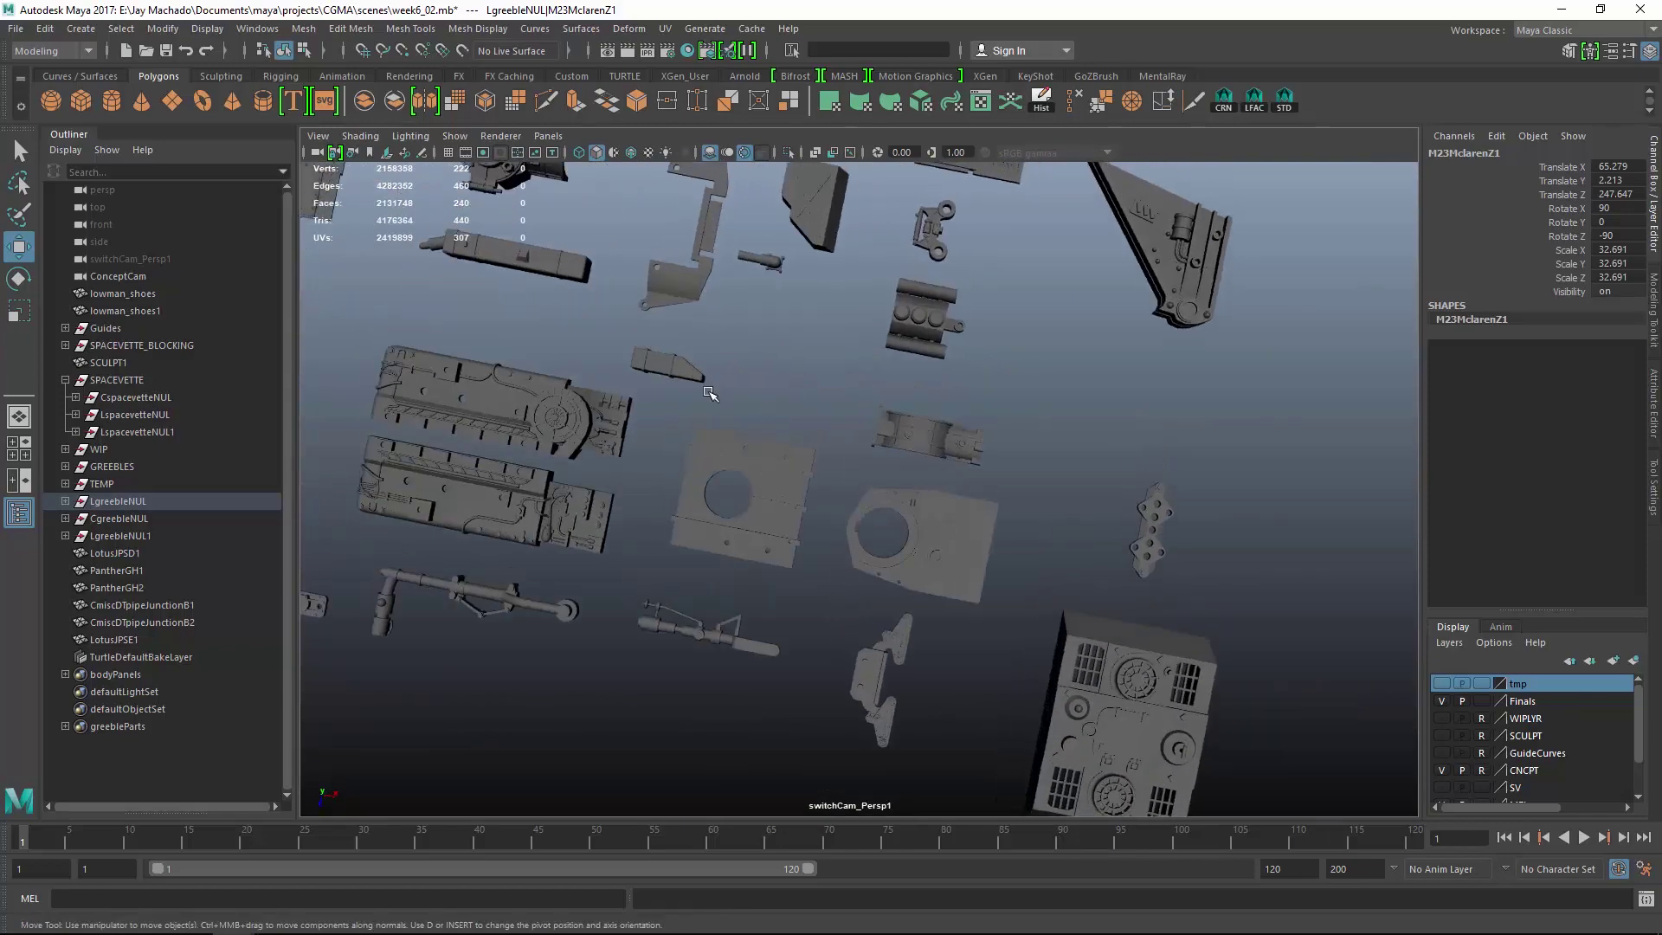
{"action": "right_click_drag", "start_coordinate": [946, 483], "coordinate": [779, 485], "text": "alt"}
{"action": "left_click_drag", "start_coordinate": [779, 484], "coordinate": [761, 546], "text": "alt"}
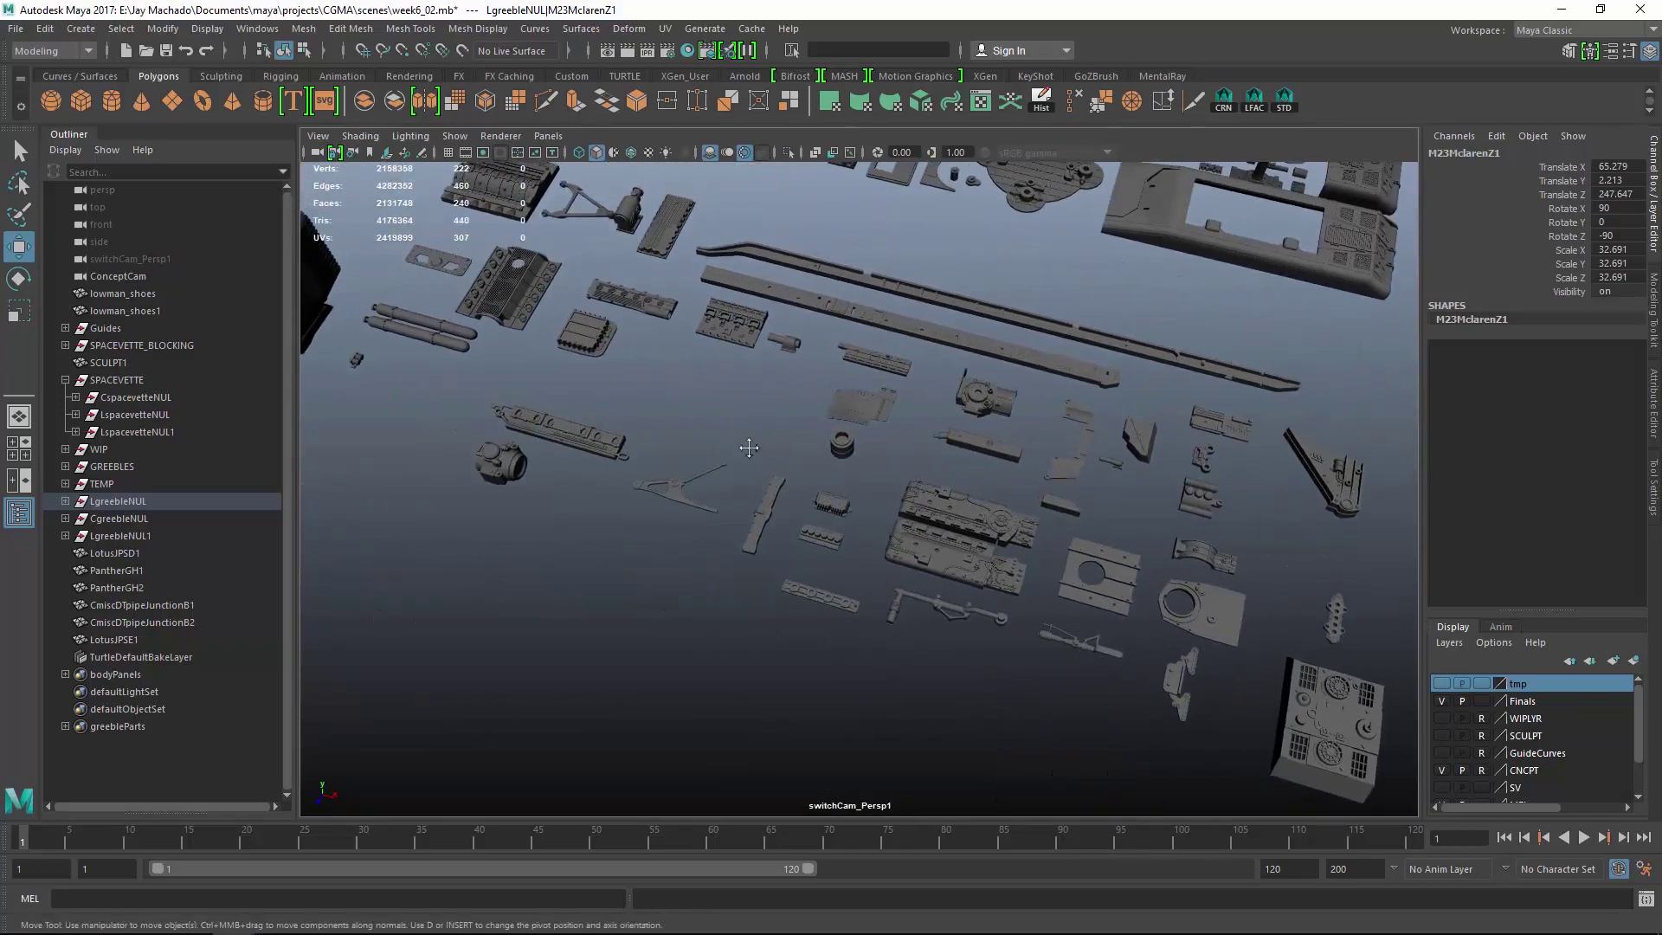
{"action": "middle_click_drag", "start_coordinate": [519, 346], "coordinate": [1046, 450], "text": "alt"}
Duplicate the bolted Greeble01A plate behind the front grille and lower the copy to Y -16.342.
{"action": "left_click", "coordinate": [1046, 450]}
{"action": "left_click_drag", "start_coordinate": [1046, 450], "coordinate": [735, 397], "text": "alt"}
{"action": "right_click_drag", "start_coordinate": [734, 397], "coordinate": [764, 497], "text": "alt"}
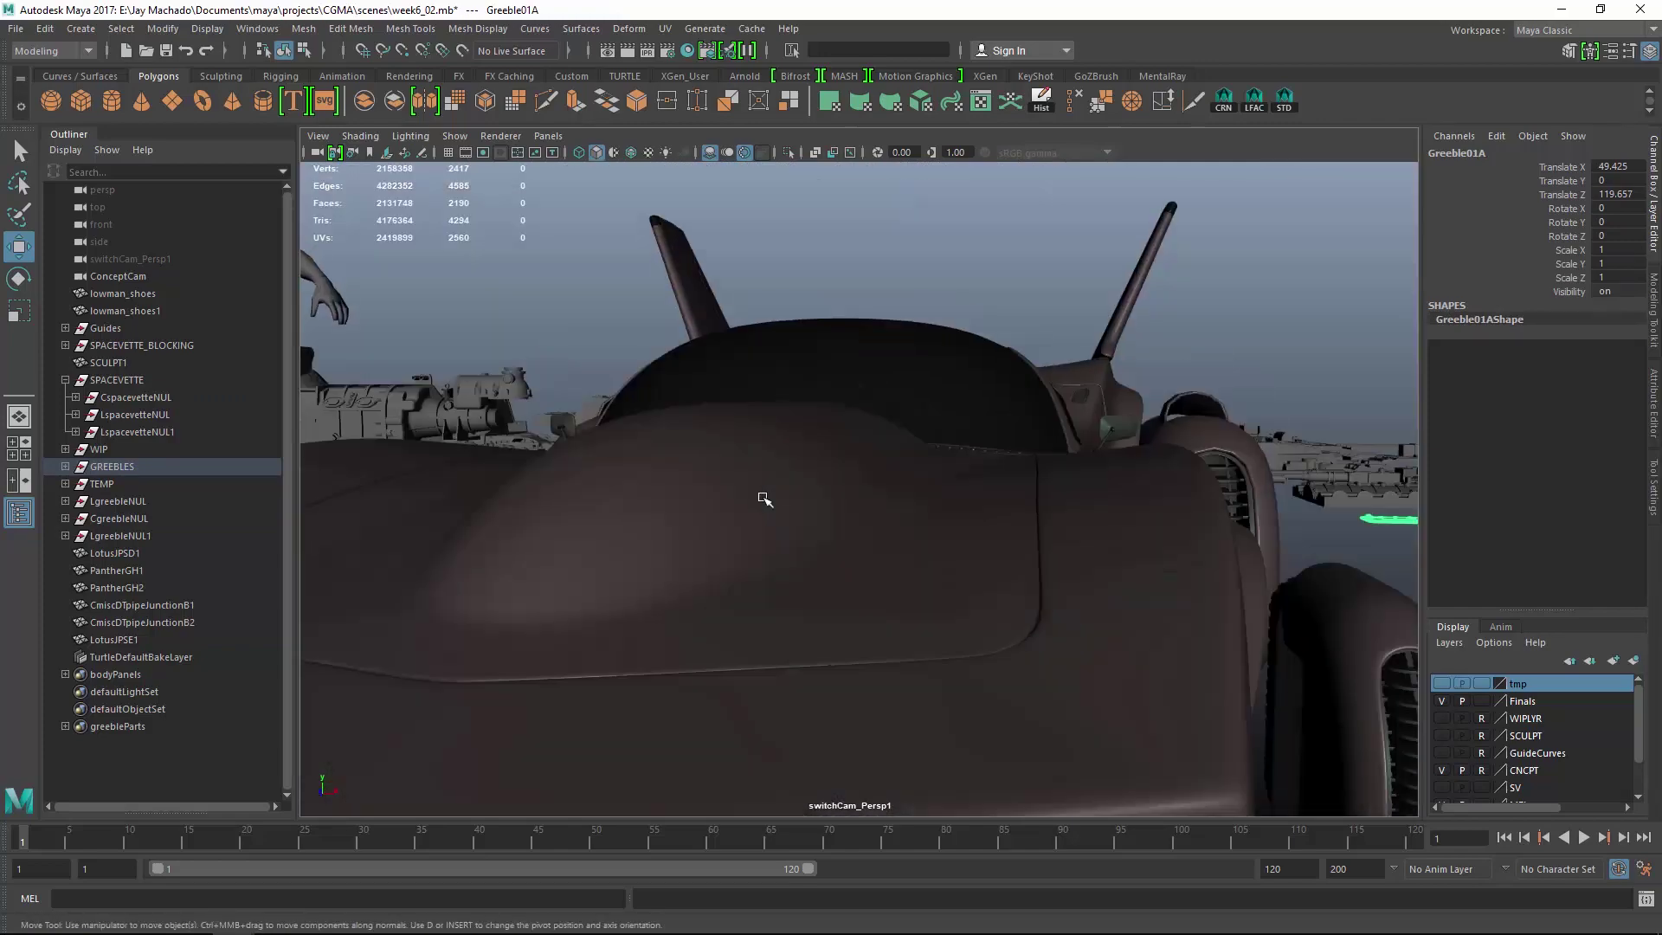
{"action": "middle_click_drag", "start_coordinate": [765, 497], "coordinate": [823, 393], "text": "alt"}
{"action": "left_click", "coordinate": [823, 394]}
{"action": "middle_click_drag", "start_coordinate": [514, 277], "coordinate": [501, 601], "text": "shift"}
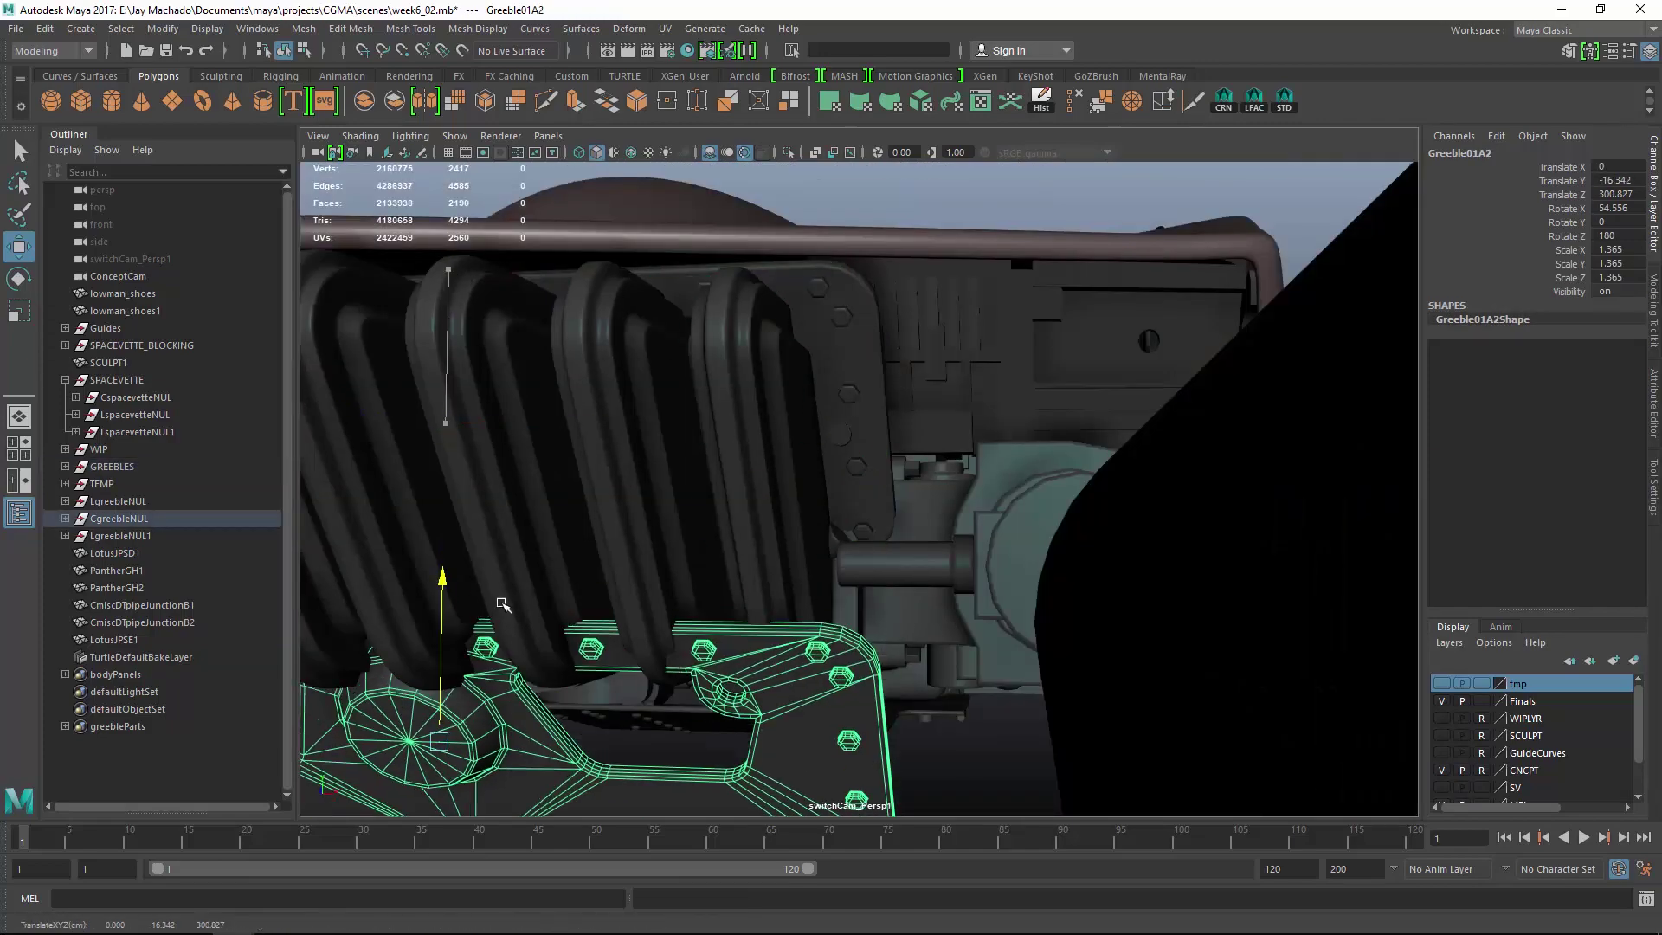
Set the plate copy's Rotate X to 0 and its scale to 1, and lower it beneath the car to Y -19.783.
{"action": "right_click_drag", "start_coordinate": [501, 601], "coordinate": [562, 407], "text": "alt"}
{"action": "left_click_drag", "start_coordinate": [563, 407], "coordinate": [542, 278], "text": "alt"}
{"action": "middle_click_drag", "start_coordinate": [542, 278], "coordinate": [891, 441], "text": "alt"}
{"action": "left_click_drag", "start_coordinate": [891, 441], "coordinate": [943, 416], "text": "alt"}
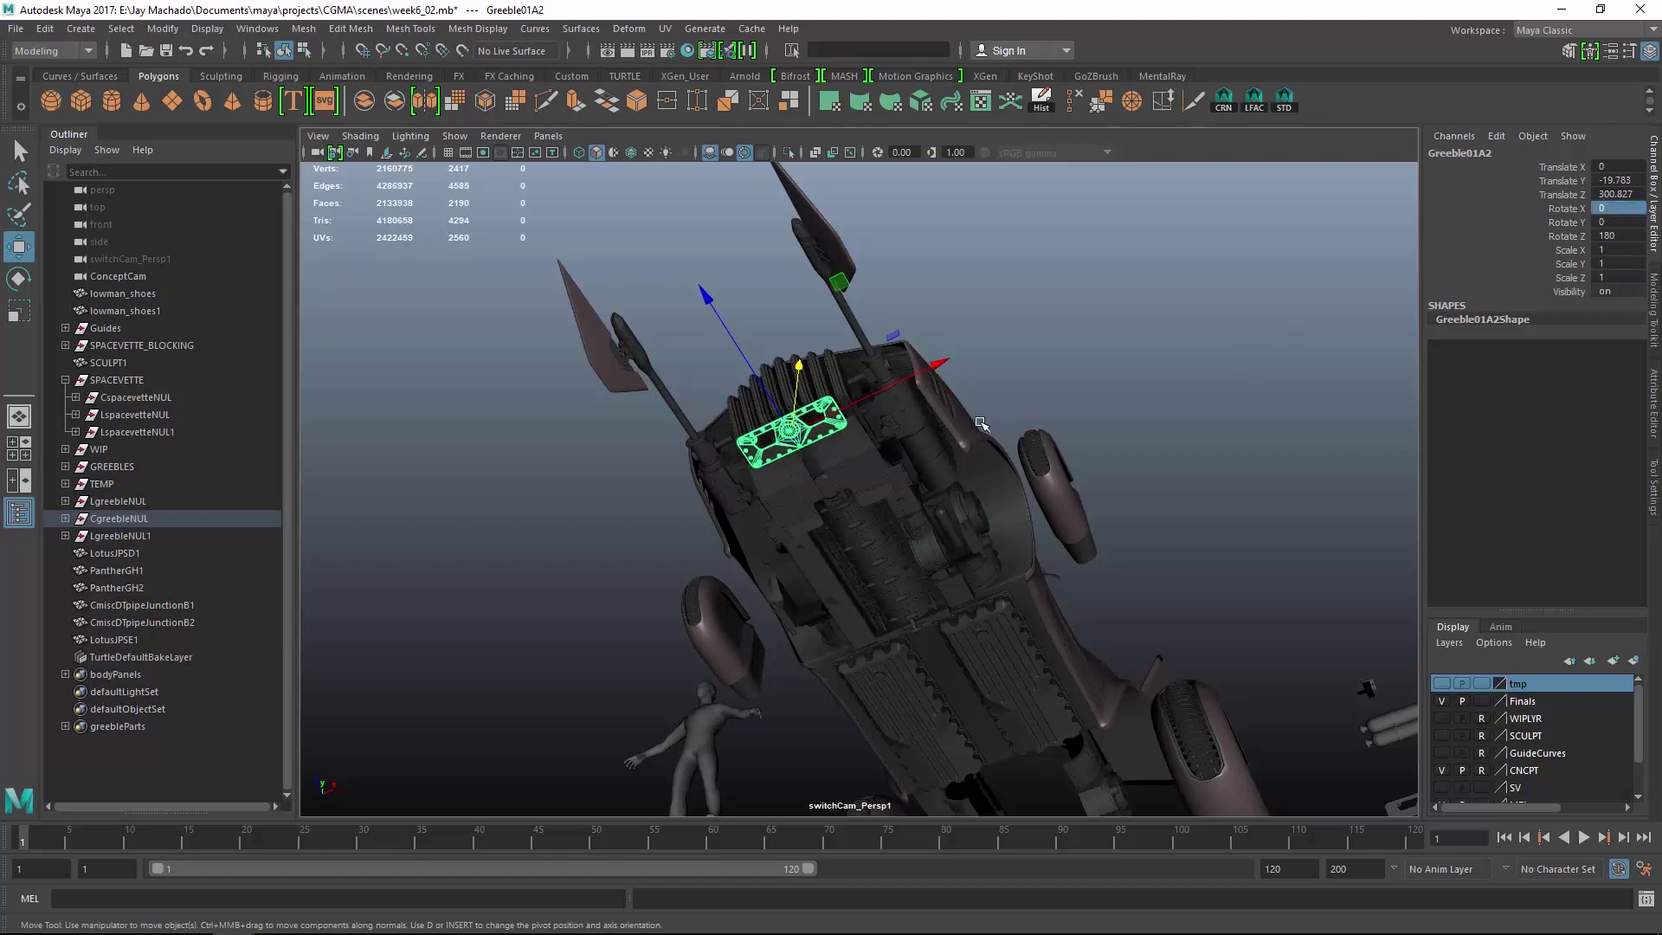
Move the bolted plate along the underside to Z 140.424, at the rear end of the central engine cylinder.
{"action": "key", "text": "F5"}
{"action": "left_click_drag", "start_coordinate": [870, 257], "coordinate": [870, 301]}
{"action": "left_click_drag", "start_coordinate": [876, 632], "coordinate": [865, 631]}
{"action": "right_click_drag", "start_coordinate": [865, 631], "coordinate": [822, 580], "text": "alt"}
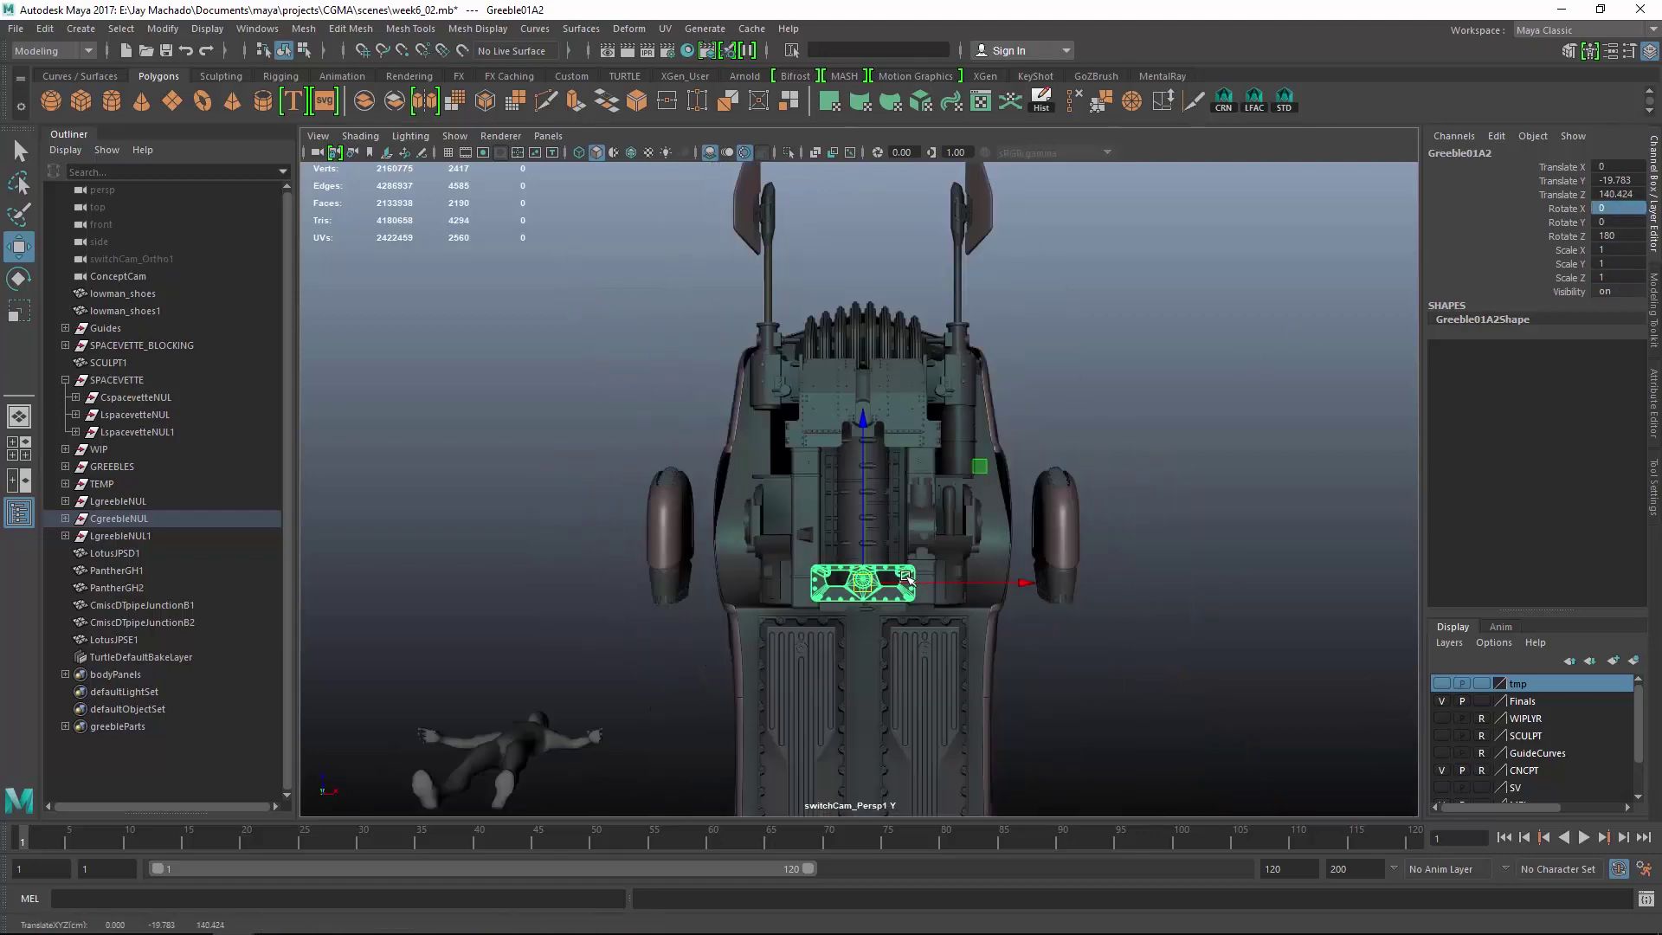
{"action": "key", "text": "F5"}
{"action": "left_click_drag", "start_coordinate": [831, 571], "coordinate": [916, 530], "text": "alt"}
{"action": "key", "text": "F5"}
{"action": "key", "text": "F5"}
{"action": "left_click_drag", "start_coordinate": [915, 529], "coordinate": [1098, 530], "text": "alt"}
{"action": "middle_click_drag", "start_coordinate": [1097, 531], "coordinate": [1098, 568], "text": "alt"}
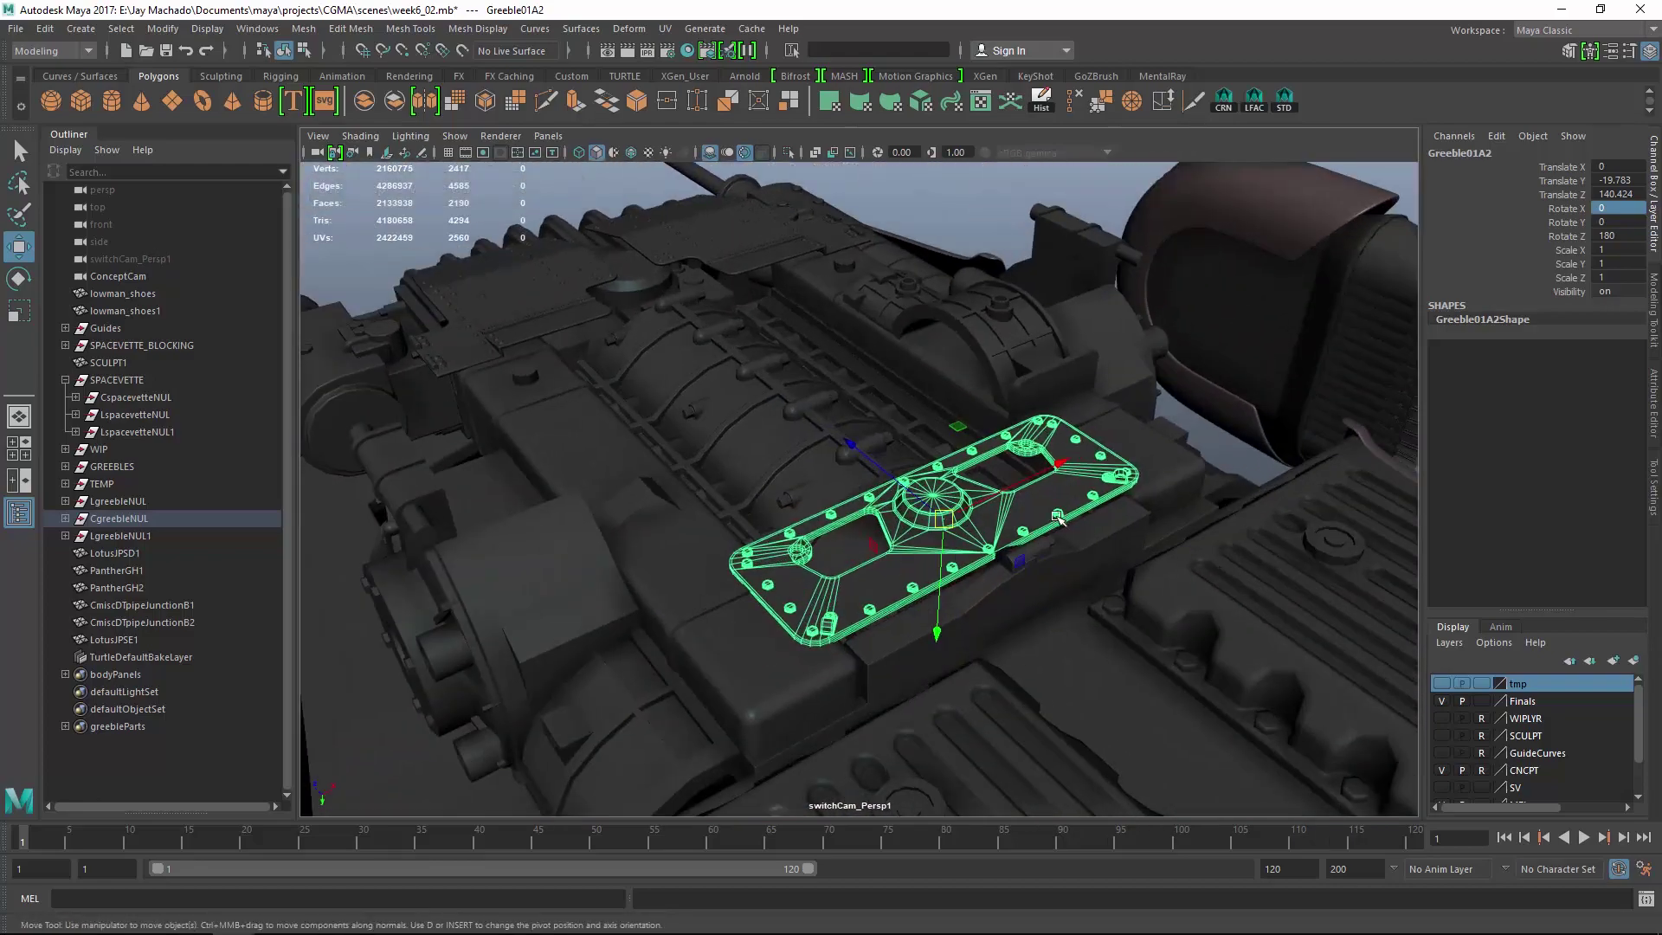
Fine-tune the bolted plate's position to Y -19.957, Z 142.757 over the end of the engine cylinder.
{"action": "left_click_drag", "start_coordinate": [1063, 537], "coordinate": [1074, 417], "text": "alt"}
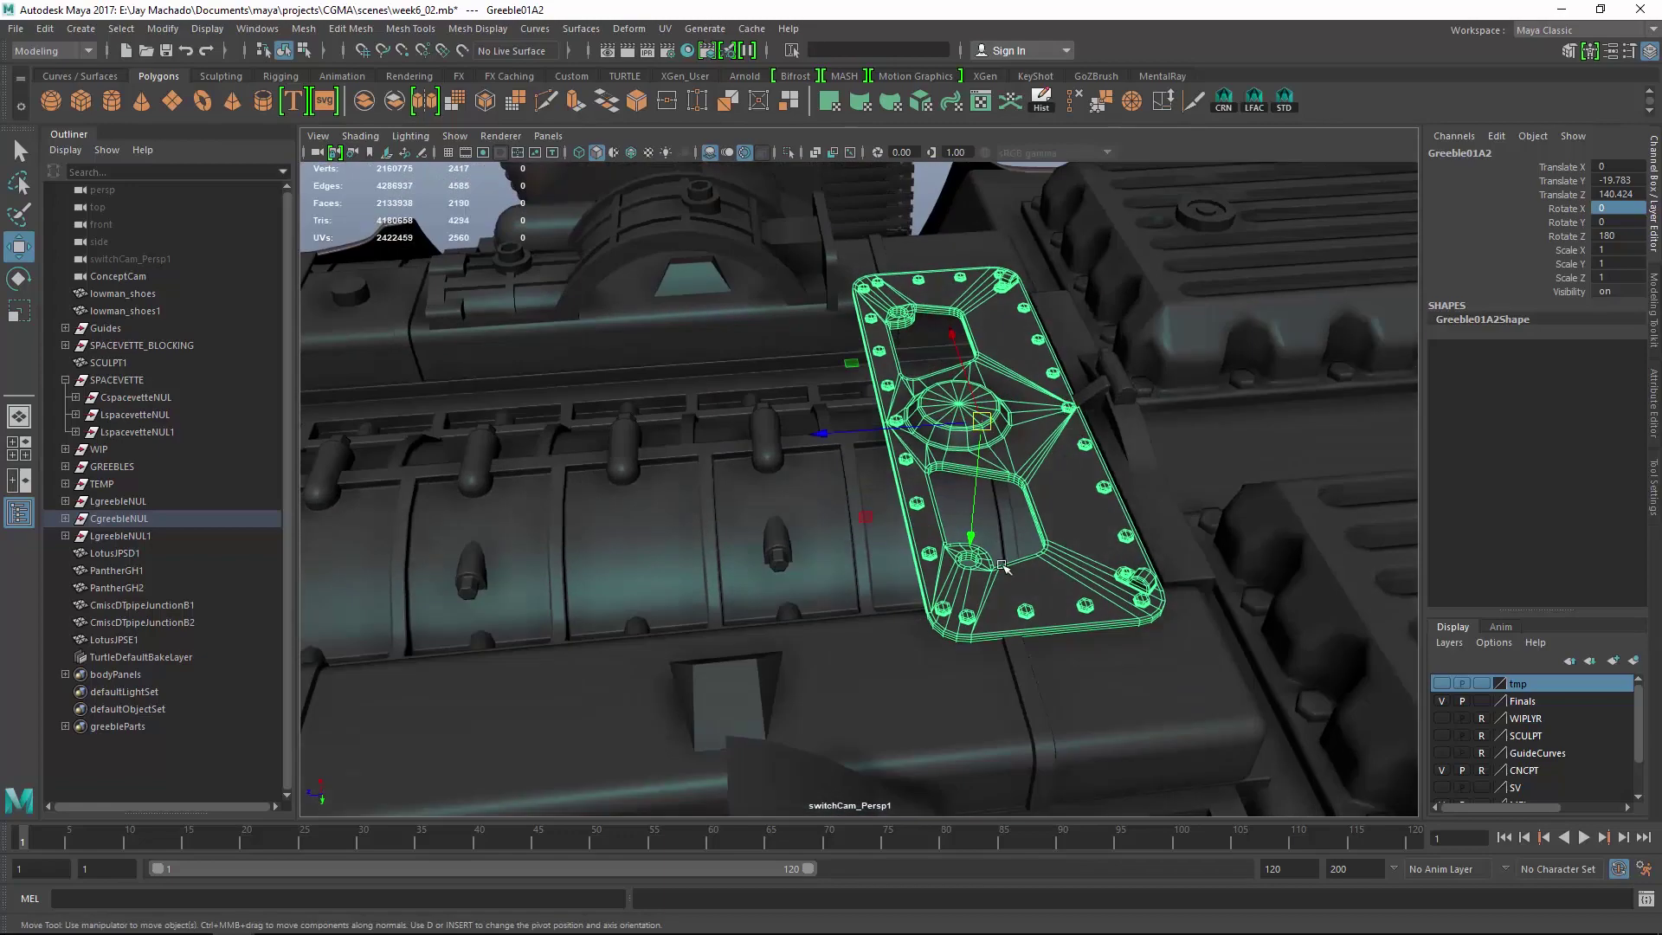
{"action": "left_click_drag", "start_coordinate": [1049, 500], "coordinate": [980, 606], "text": "alt"}
{"action": "left_click_drag", "start_coordinate": [980, 605], "coordinate": [840, 510], "text": "alt"}
{"action": "scroll", "coordinate": [905, 452], "scroll_direction": "up", "scroll_amount": 3}
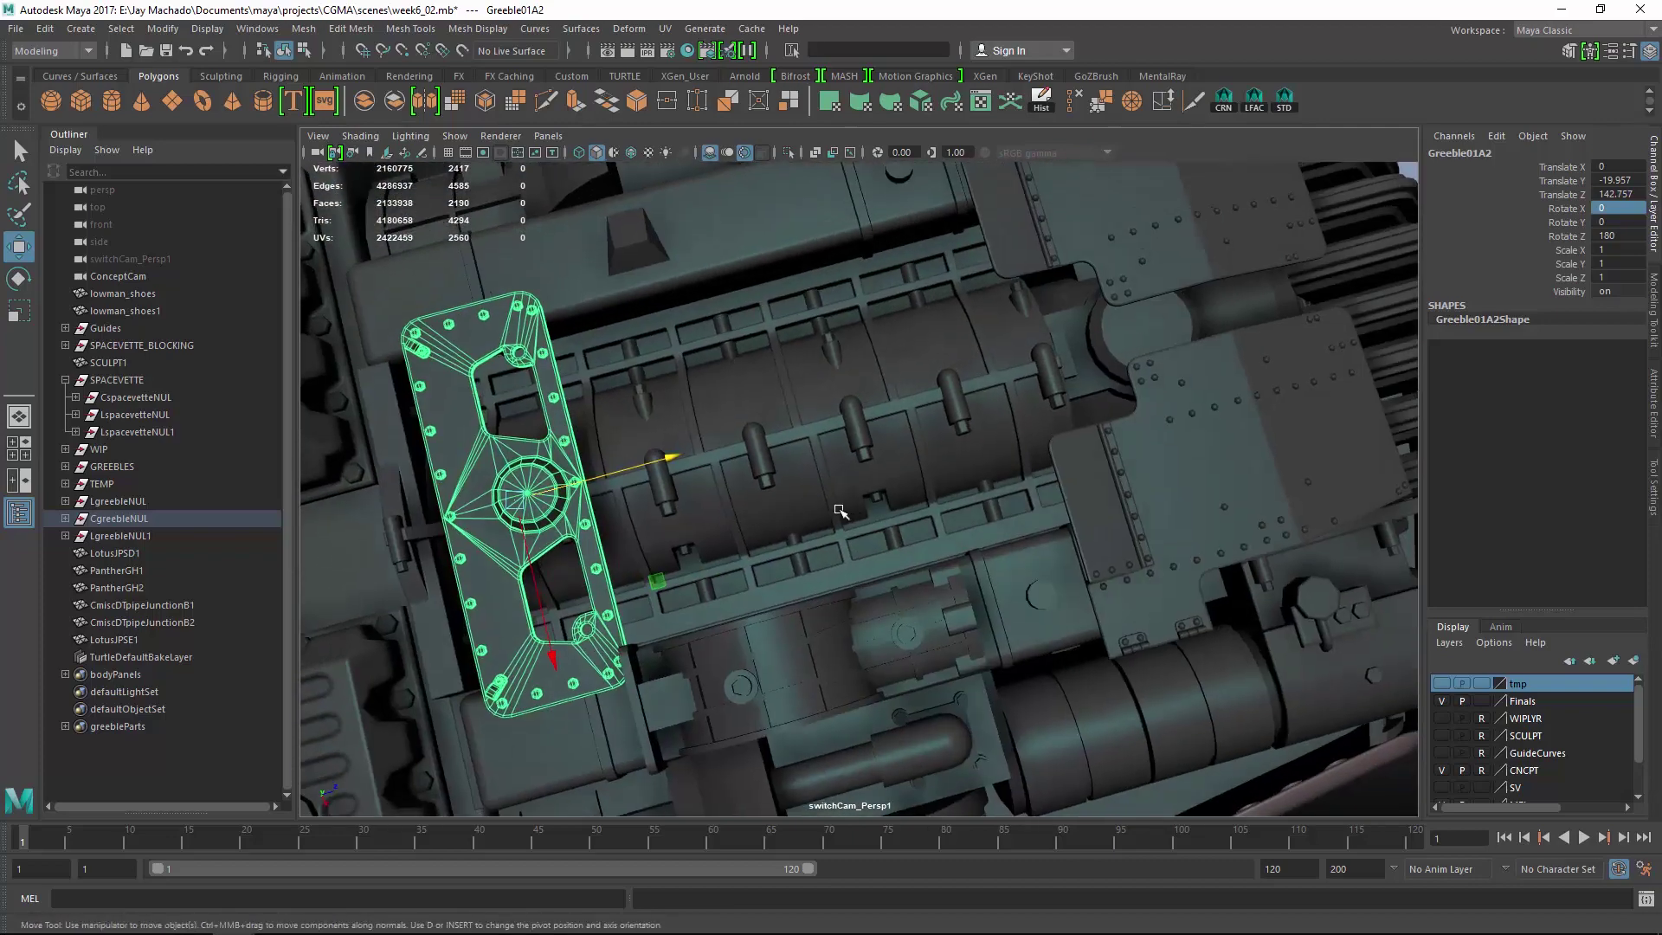
Place the perforated bracket plate across the central engine at about Z 176.8, scaled uniformly to about 0.94.
{"action": "key", "text": "space"}
{"action": "middle_click_drag", "start_coordinate": [783, 478], "coordinate": [926, 558], "text": "alt"}
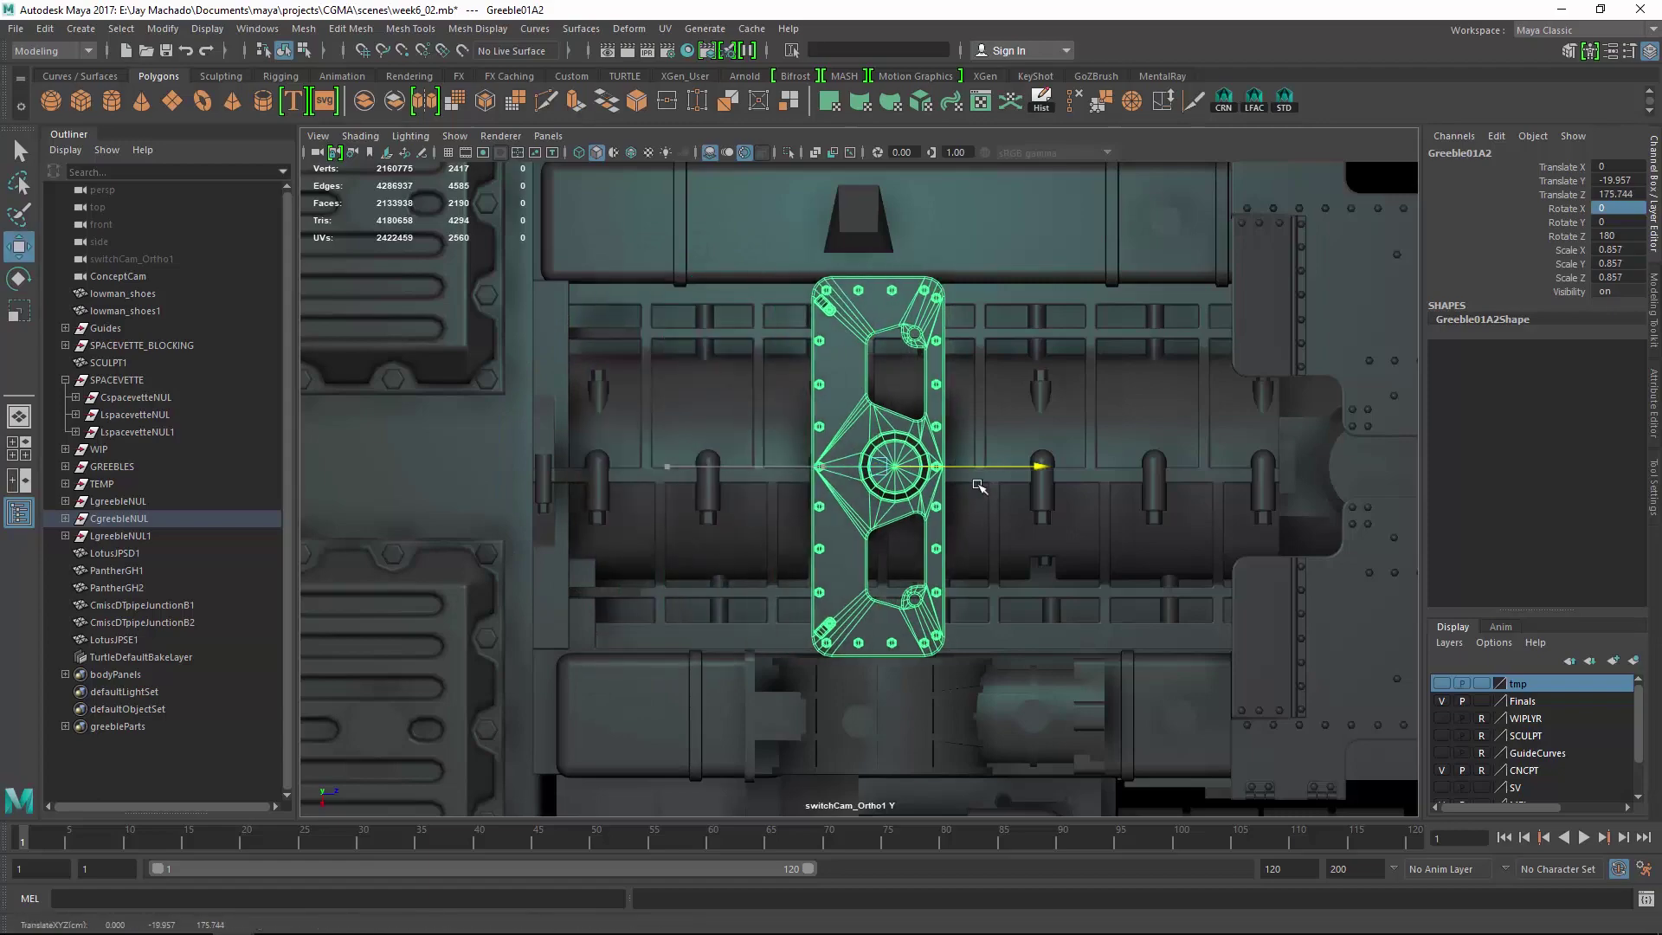
{"action": "left_click_drag", "start_coordinate": [978, 487], "coordinate": [900, 496]}
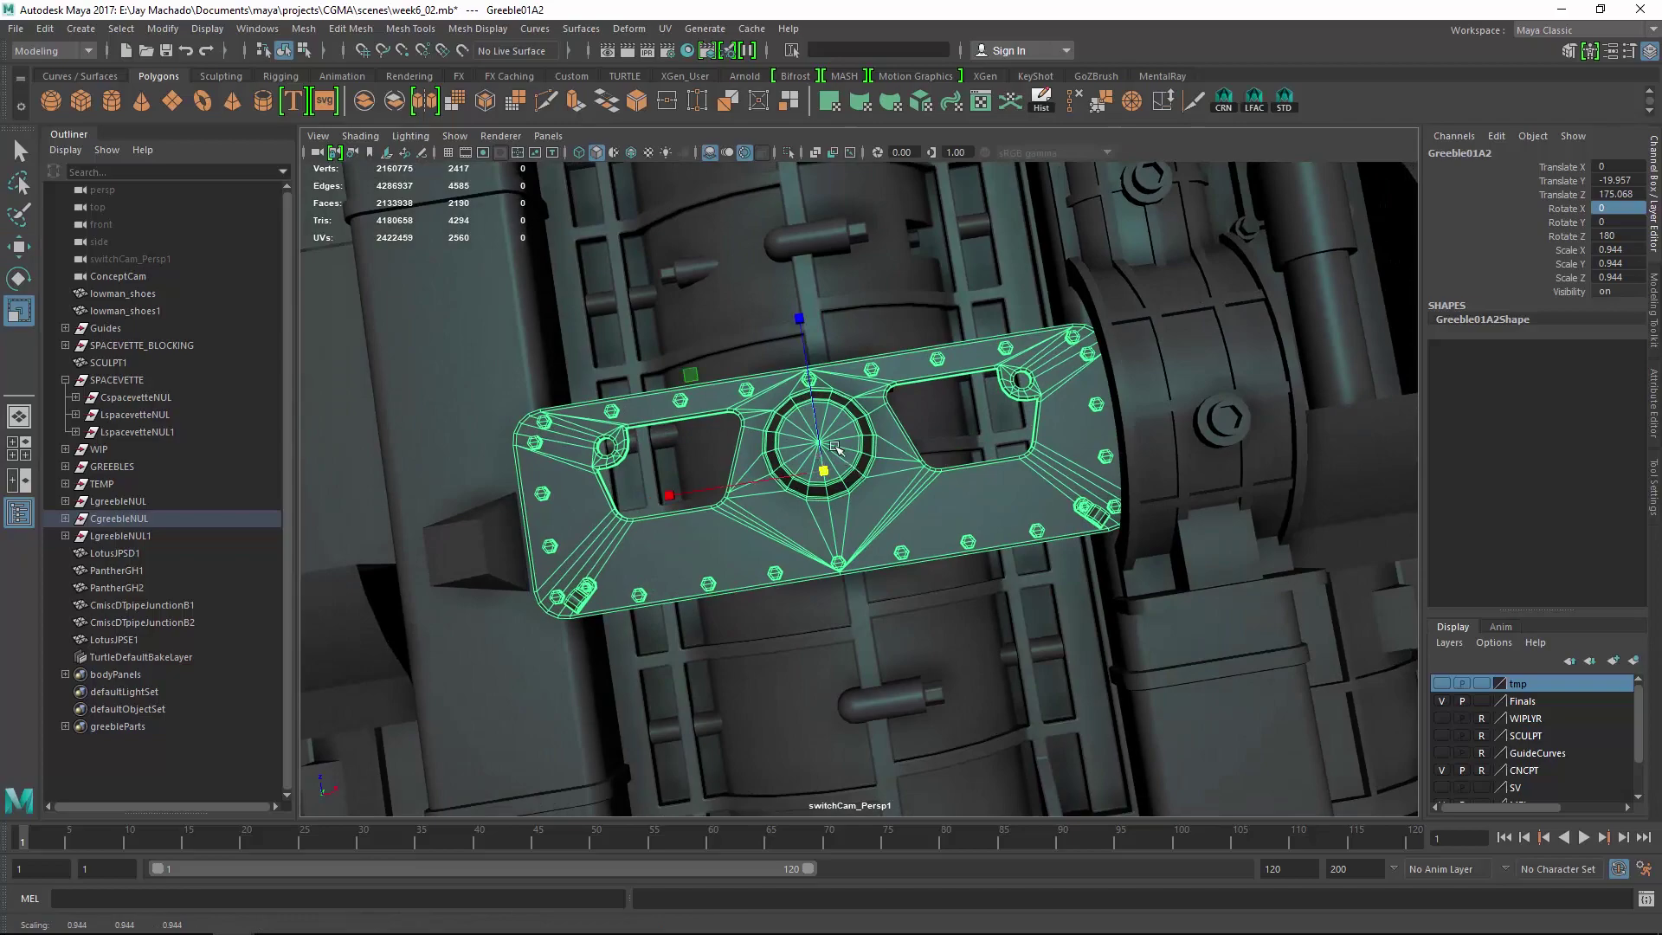
{"action": "left_click_drag", "start_coordinate": [813, 413], "coordinate": [811, 403]}
{"action": "left_click_drag", "start_coordinate": [874, 432], "coordinate": [979, 482], "text": "alt"}
{"action": "right_click_drag", "start_coordinate": [979, 482], "coordinate": [865, 459], "text": "alt"}
{"action": "left_click_drag", "start_coordinate": [865, 459], "coordinate": [1073, 605], "text": "alt"}
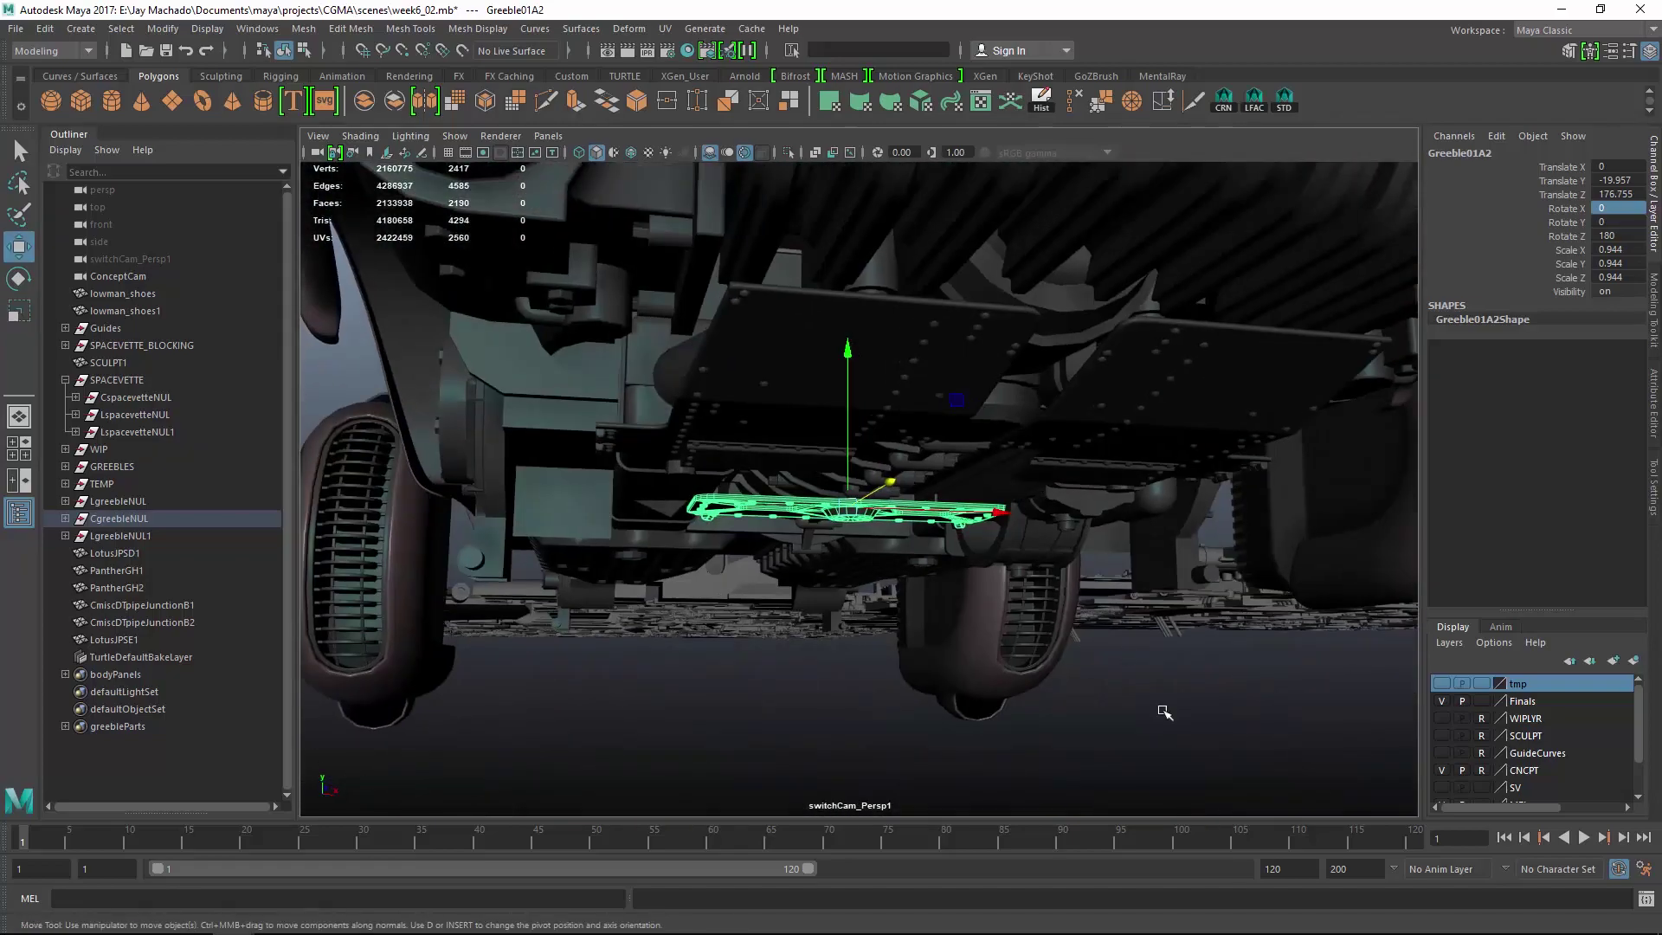
{"action": "left_click", "coordinate": [1161, 712]}
Parent the six loose greeble meshes from LotusJPSD1 to LotusJPSE1 under the LgreebleNUL group.
{"action": "left_click_drag", "start_coordinate": [1125, 675], "coordinate": [996, 513], "text": "alt"}
{"action": "right_click_drag", "start_coordinate": [995, 513], "coordinate": [984, 509], "text": "alt"}
{"action": "left_click_drag", "start_coordinate": [985, 509], "coordinate": [805, 484], "text": "alt"}
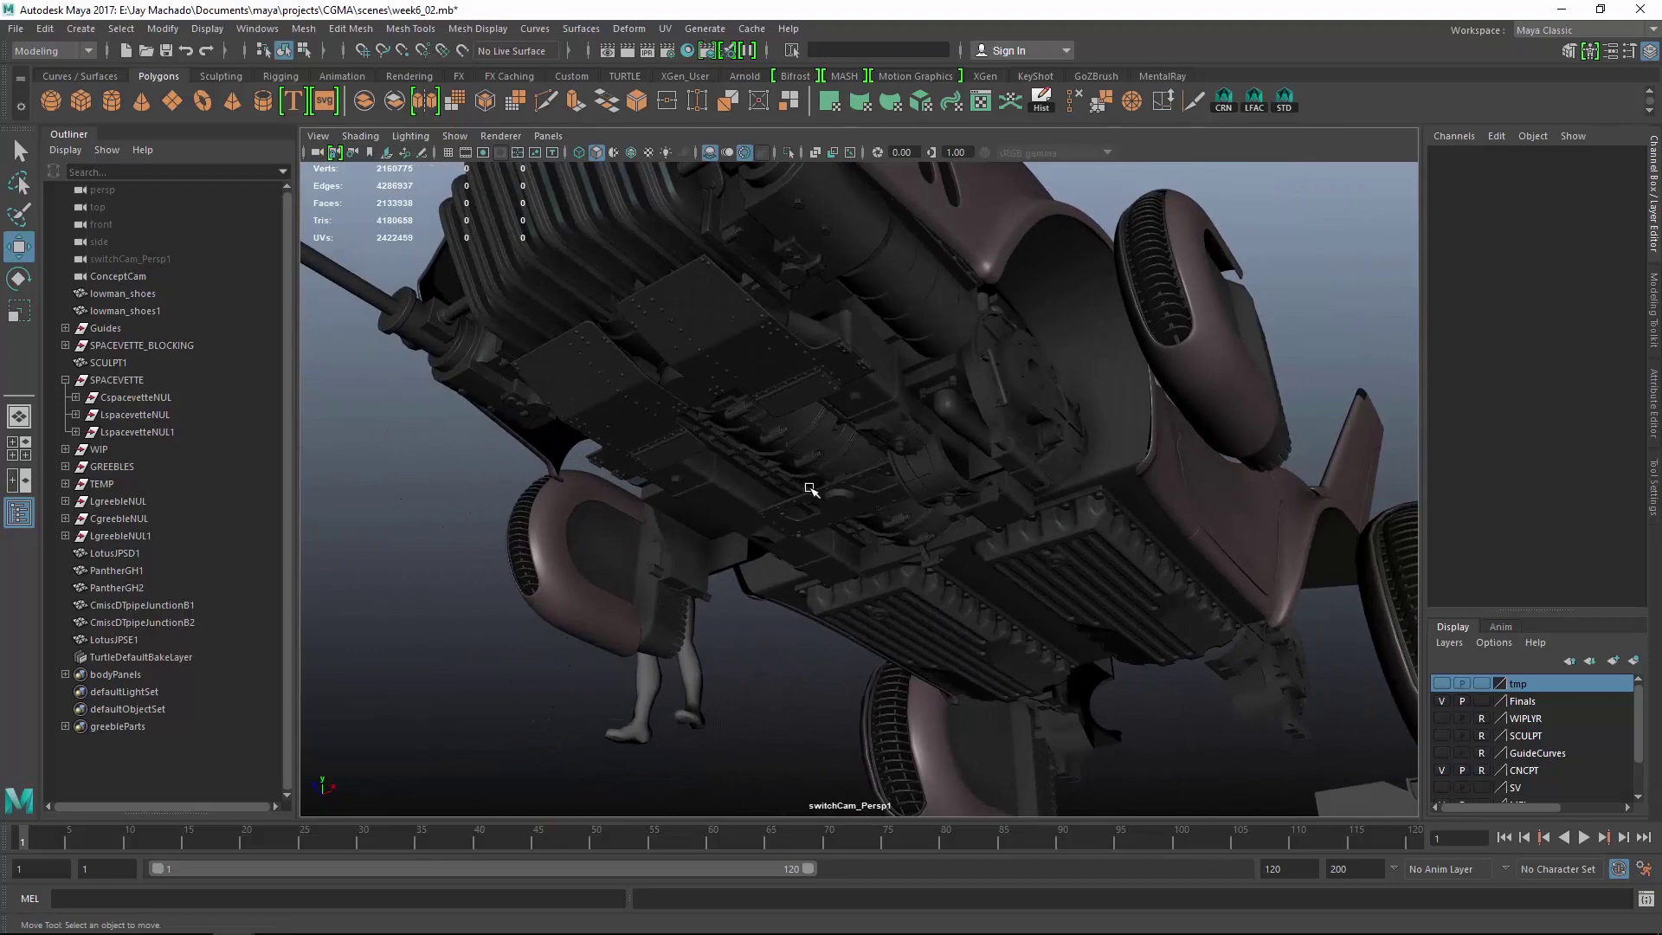
{"action": "left_click_drag", "start_coordinate": [811, 490], "coordinate": [984, 490], "text": "alt"}
{"action": "right_click_drag", "start_coordinate": [985, 490], "coordinate": [1064, 511], "text": "alt"}
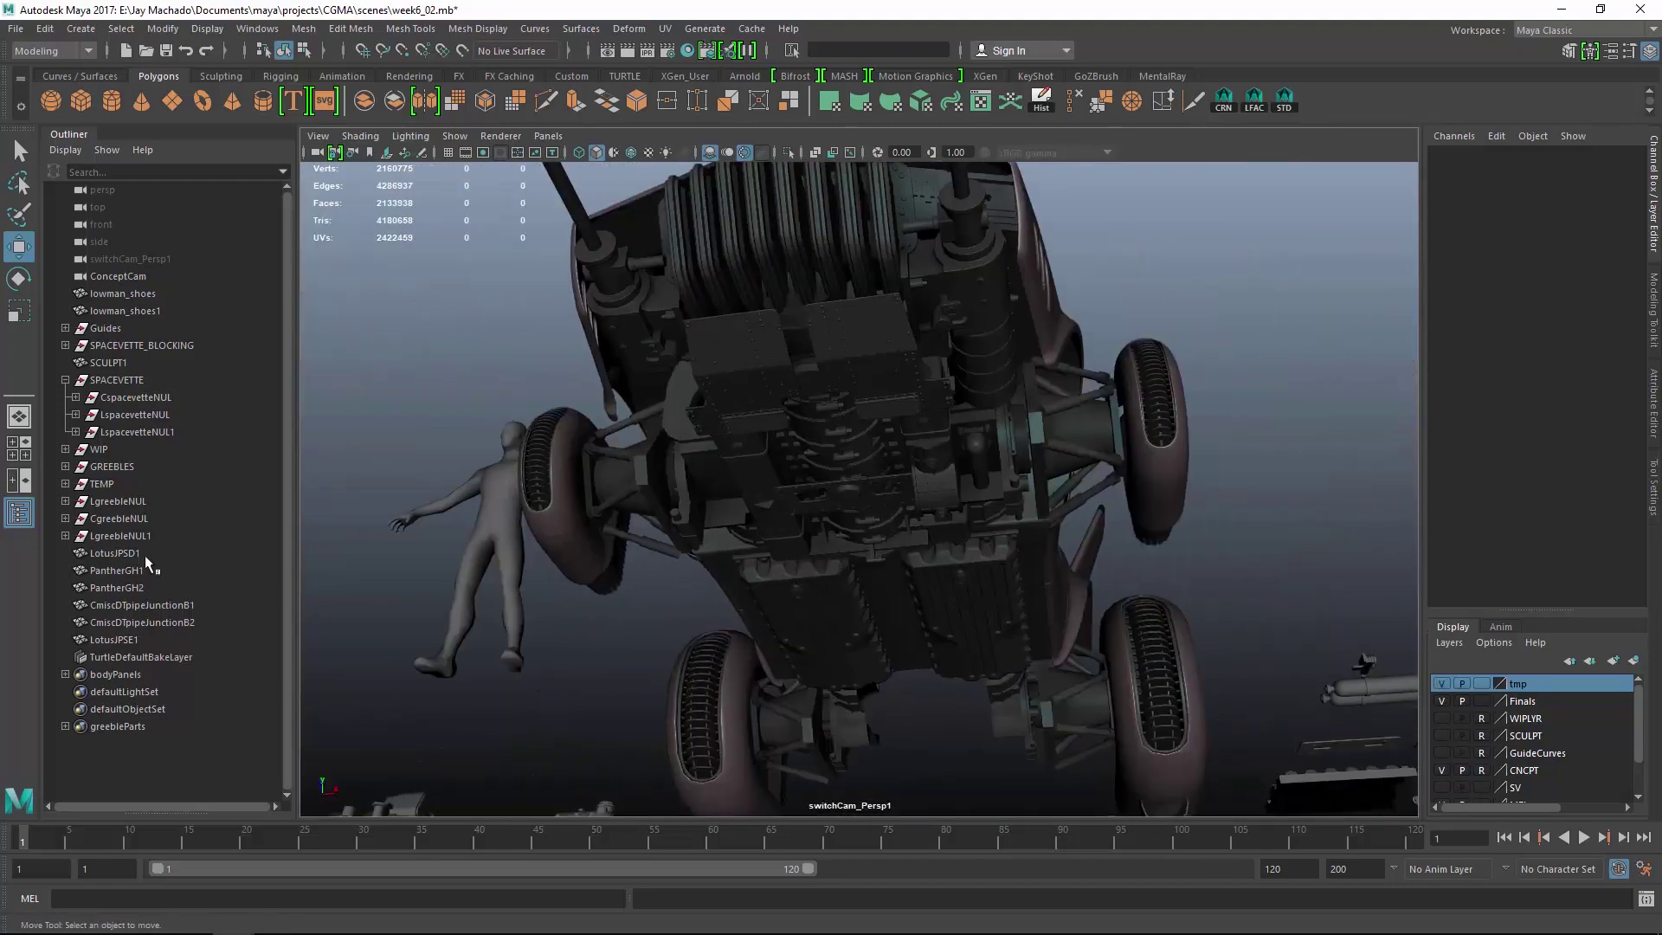
{"action": "left_click_drag", "start_coordinate": [121, 552], "coordinate": [135, 627]}
{"action": "key", "text": "f"}
{"action": "left_click_drag", "start_coordinate": [554, 528], "coordinate": [586, 547], "text": "alt"}
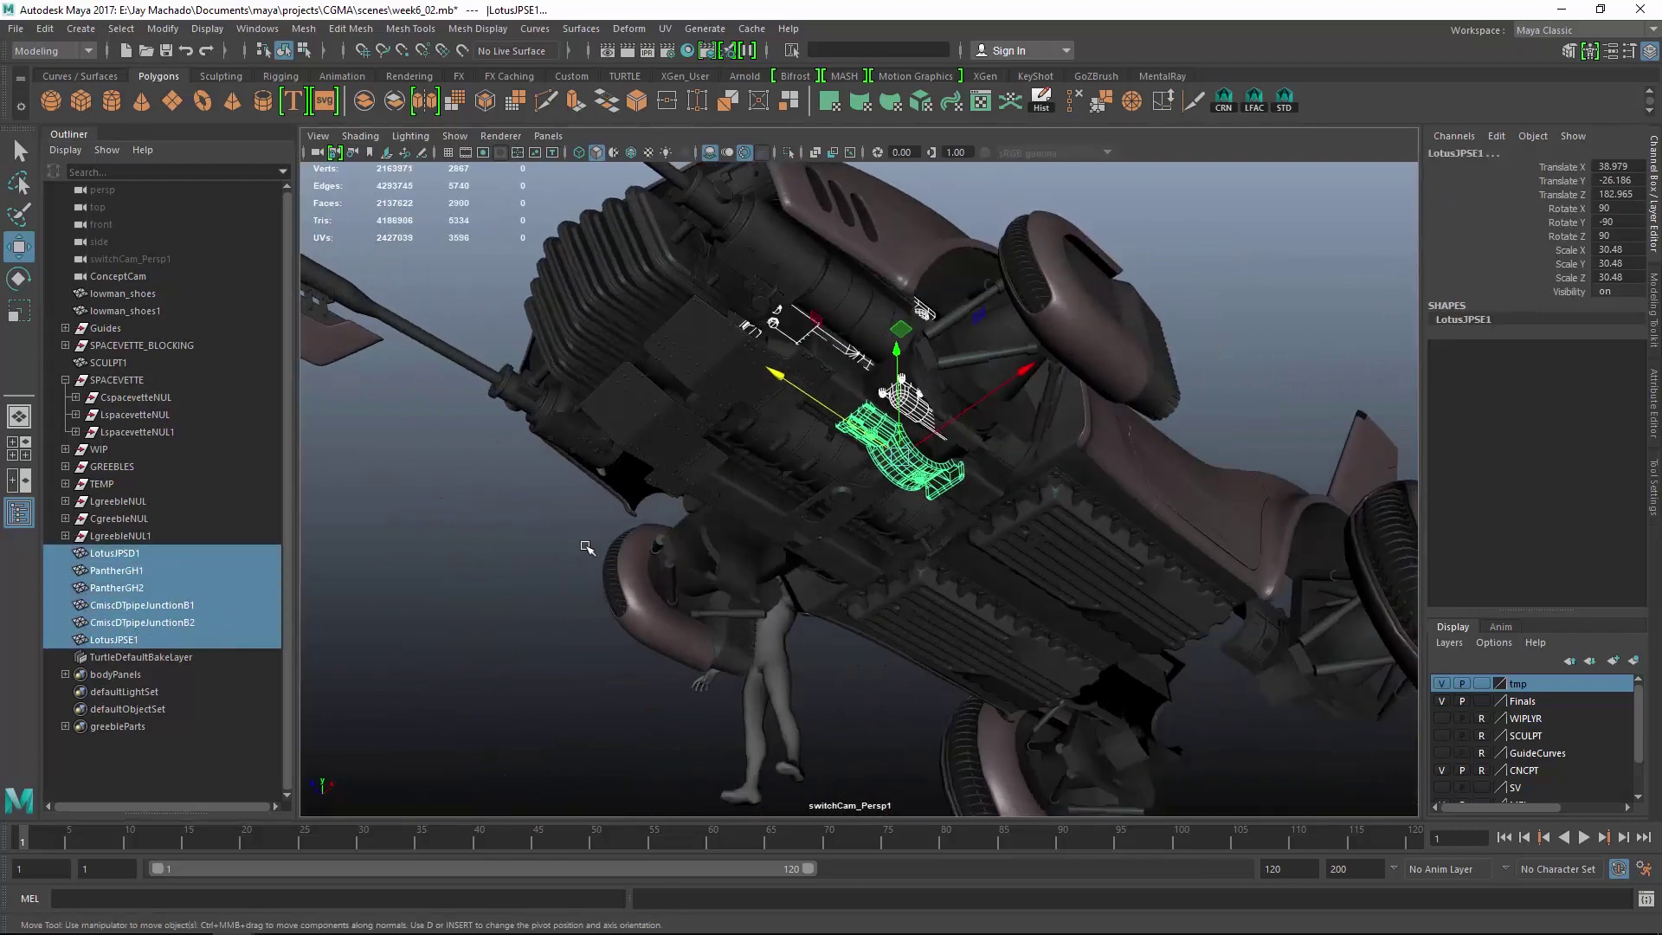
{"action": "left_click", "coordinate": [143, 502], "text": "ctrl"}
{"action": "key", "text": "p"}
Replace the old LgreebleNUL1 group with a fresh duplicate of LgreebleNUL mirrored by Scale X -1.
{"action": "left_click", "coordinate": [124, 534]}
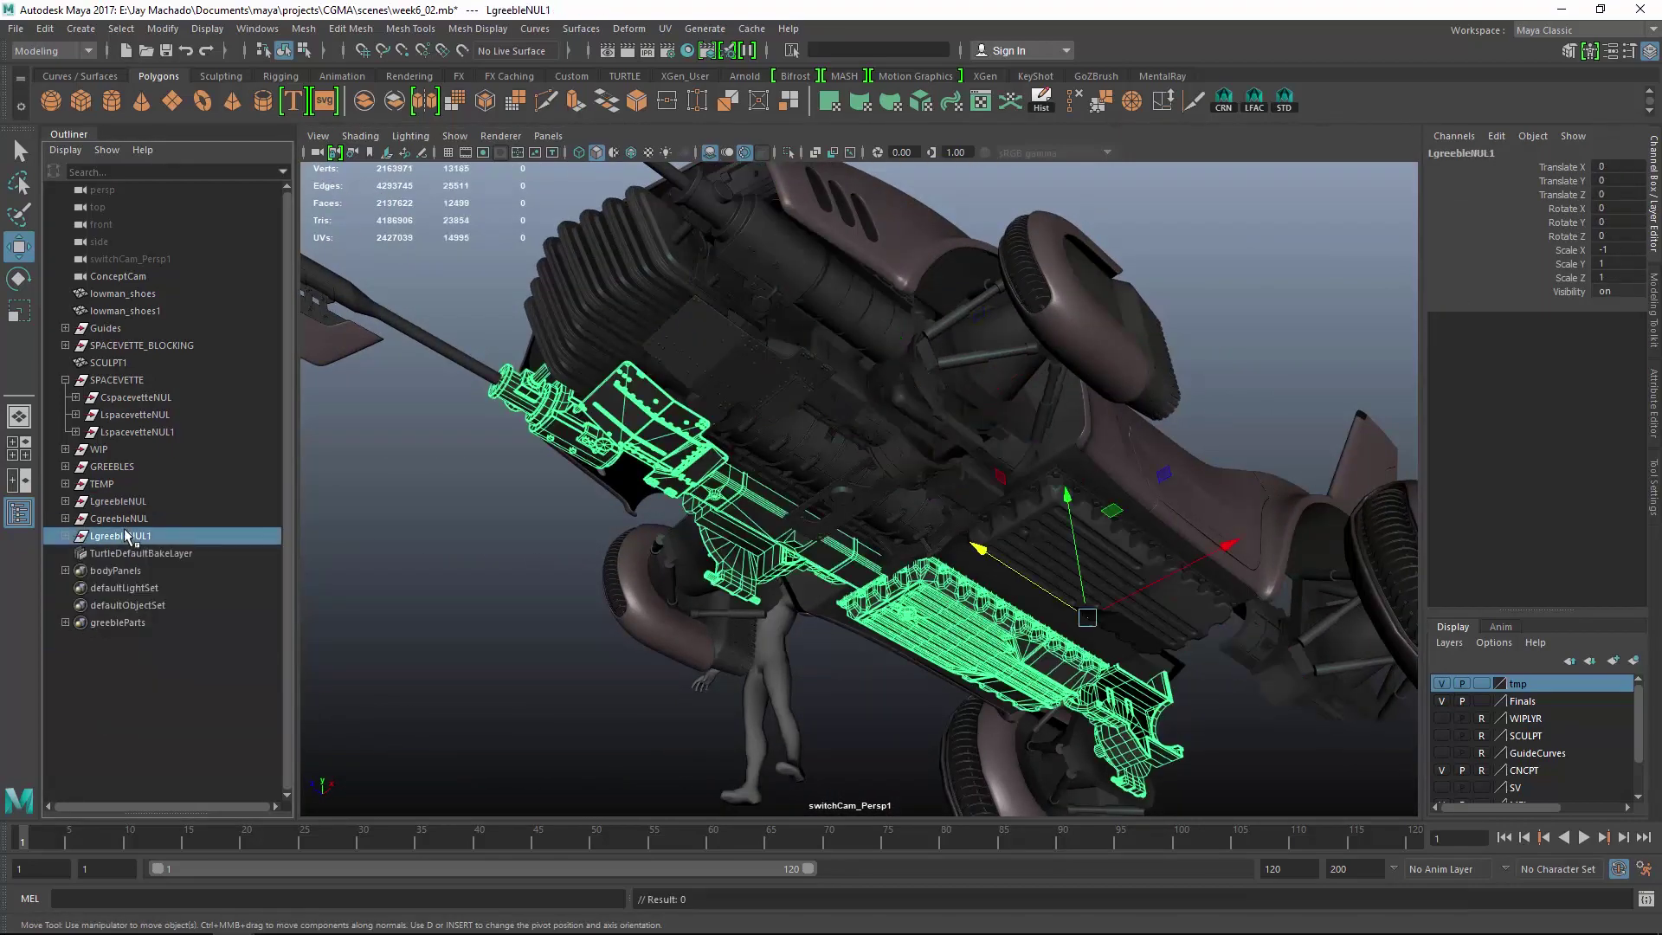
{"action": "key", "text": "Delete"}
{"action": "left_click", "coordinate": [139, 500]}
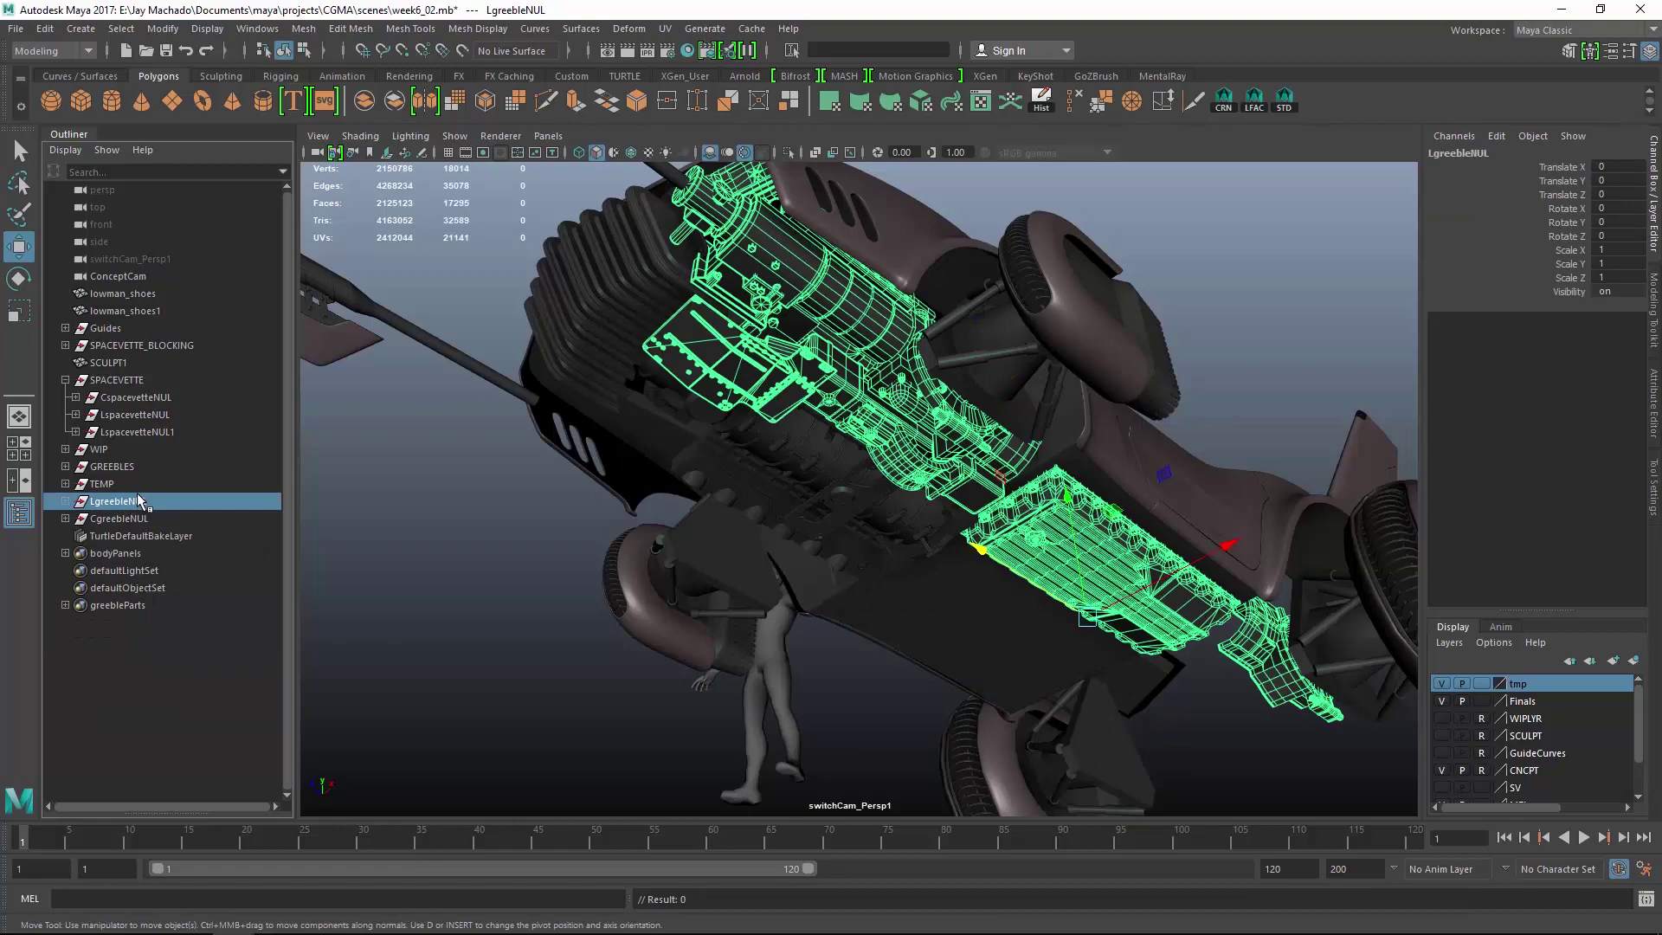
{"action": "left_click", "coordinate": [1279, 283]}
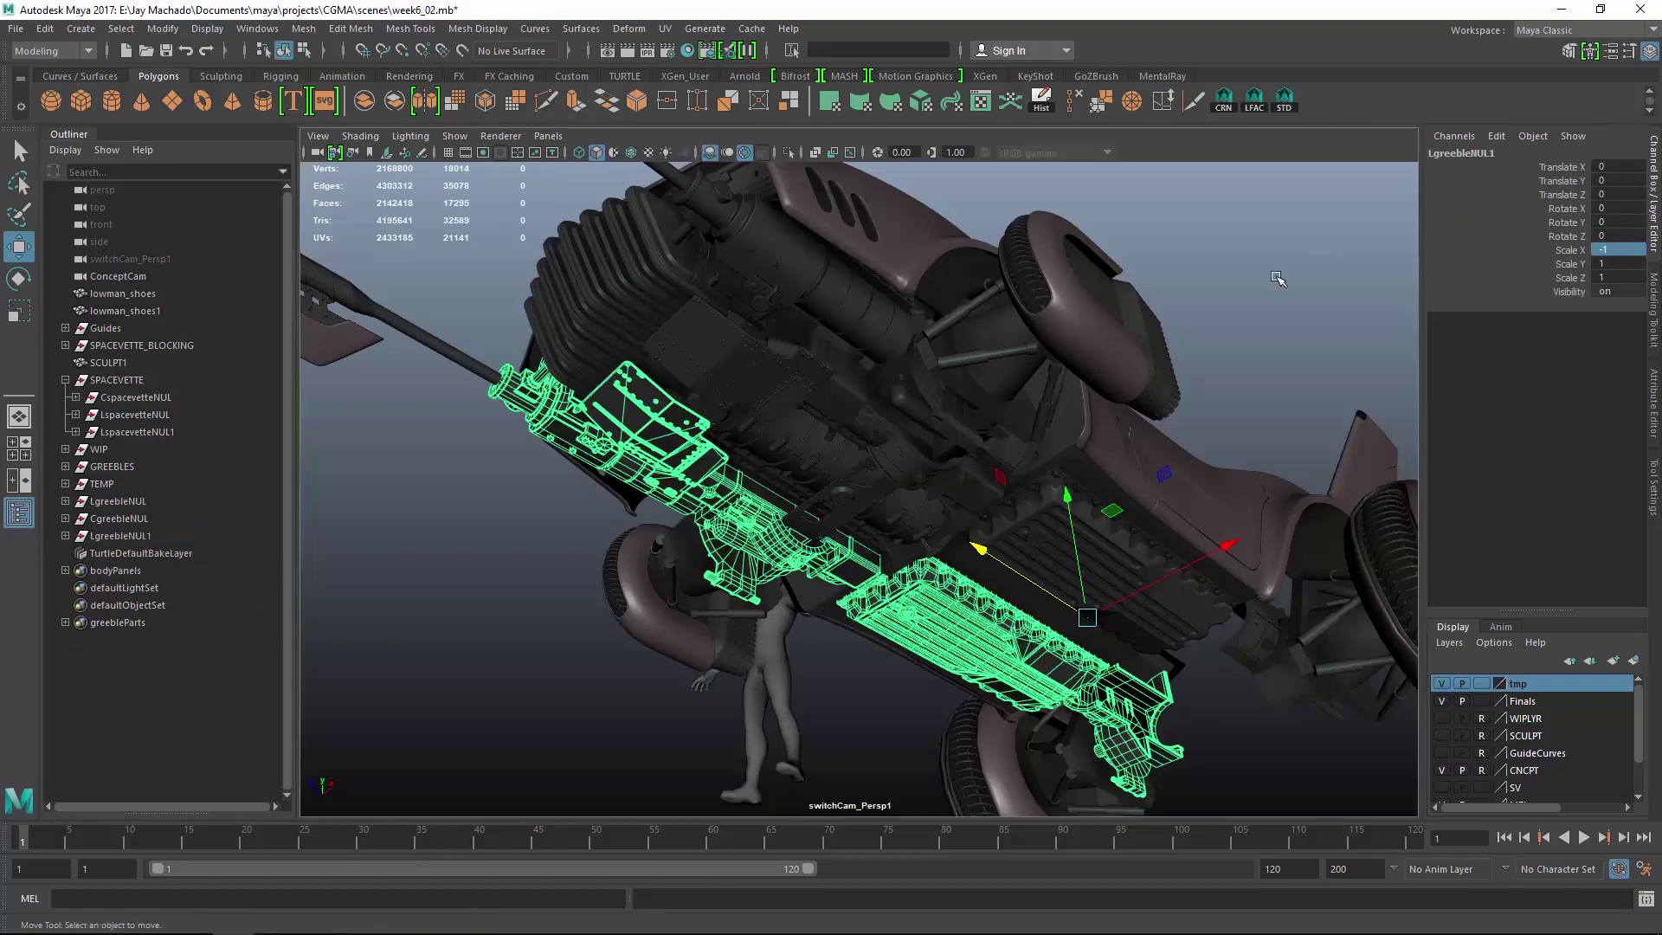
Inspect the vehicle's mirrored underside details and browse the spare greeble parts laid out beside it.
{"action": "left_click_drag", "start_coordinate": [1254, 318], "coordinate": [979, 467], "text": "alt"}
{"action": "right_click_drag", "start_coordinate": [979, 468], "coordinate": [1148, 527], "text": "alt"}
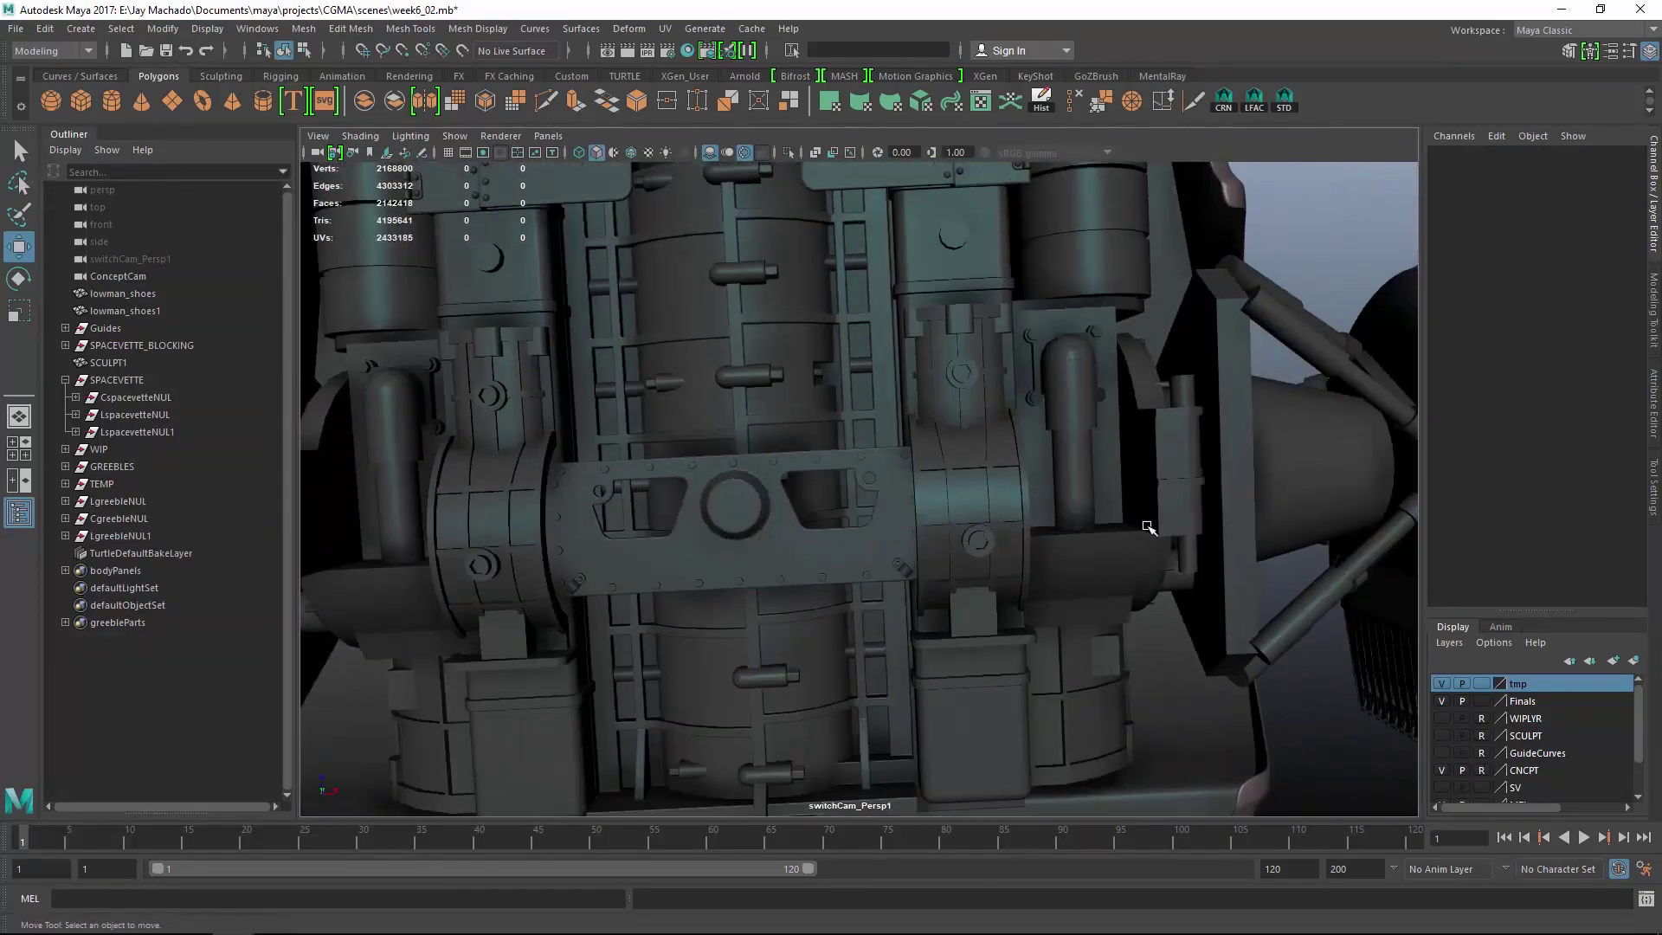
{"action": "left_click_drag", "start_coordinate": [1135, 509], "coordinate": [1180, 511], "text": "alt"}
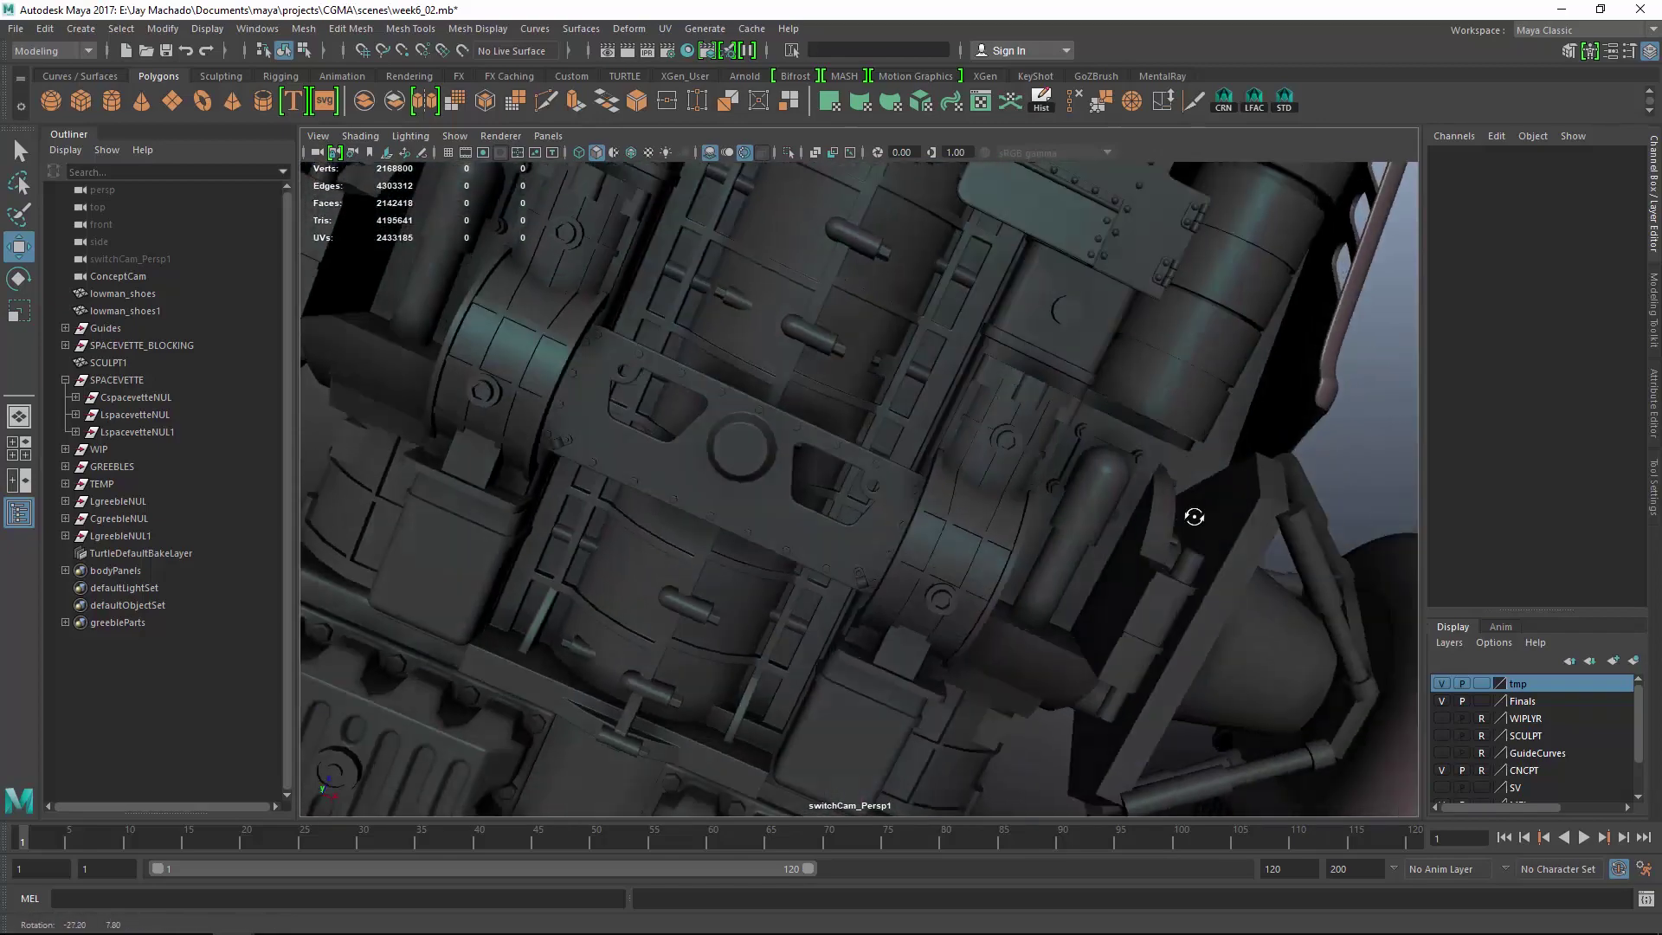
{"action": "right_click_drag", "start_coordinate": [1180, 511], "coordinate": [1146, 603], "text": "alt"}
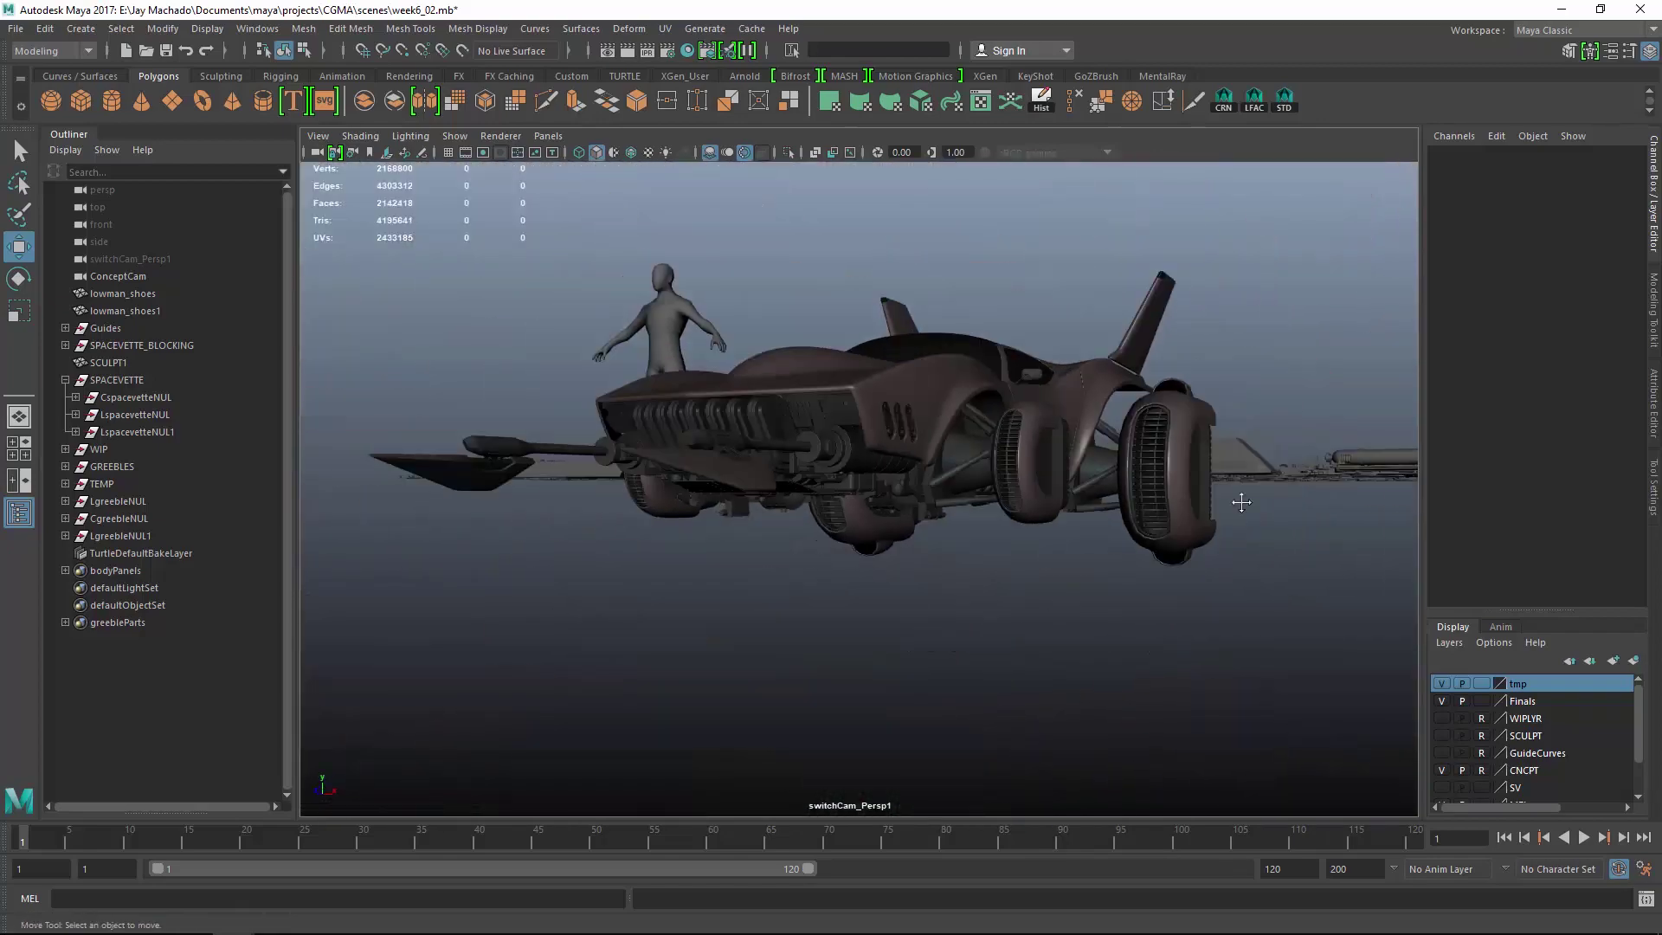
{"action": "left_click_drag", "start_coordinate": [952, 484], "coordinate": [866, 454], "text": "alt"}
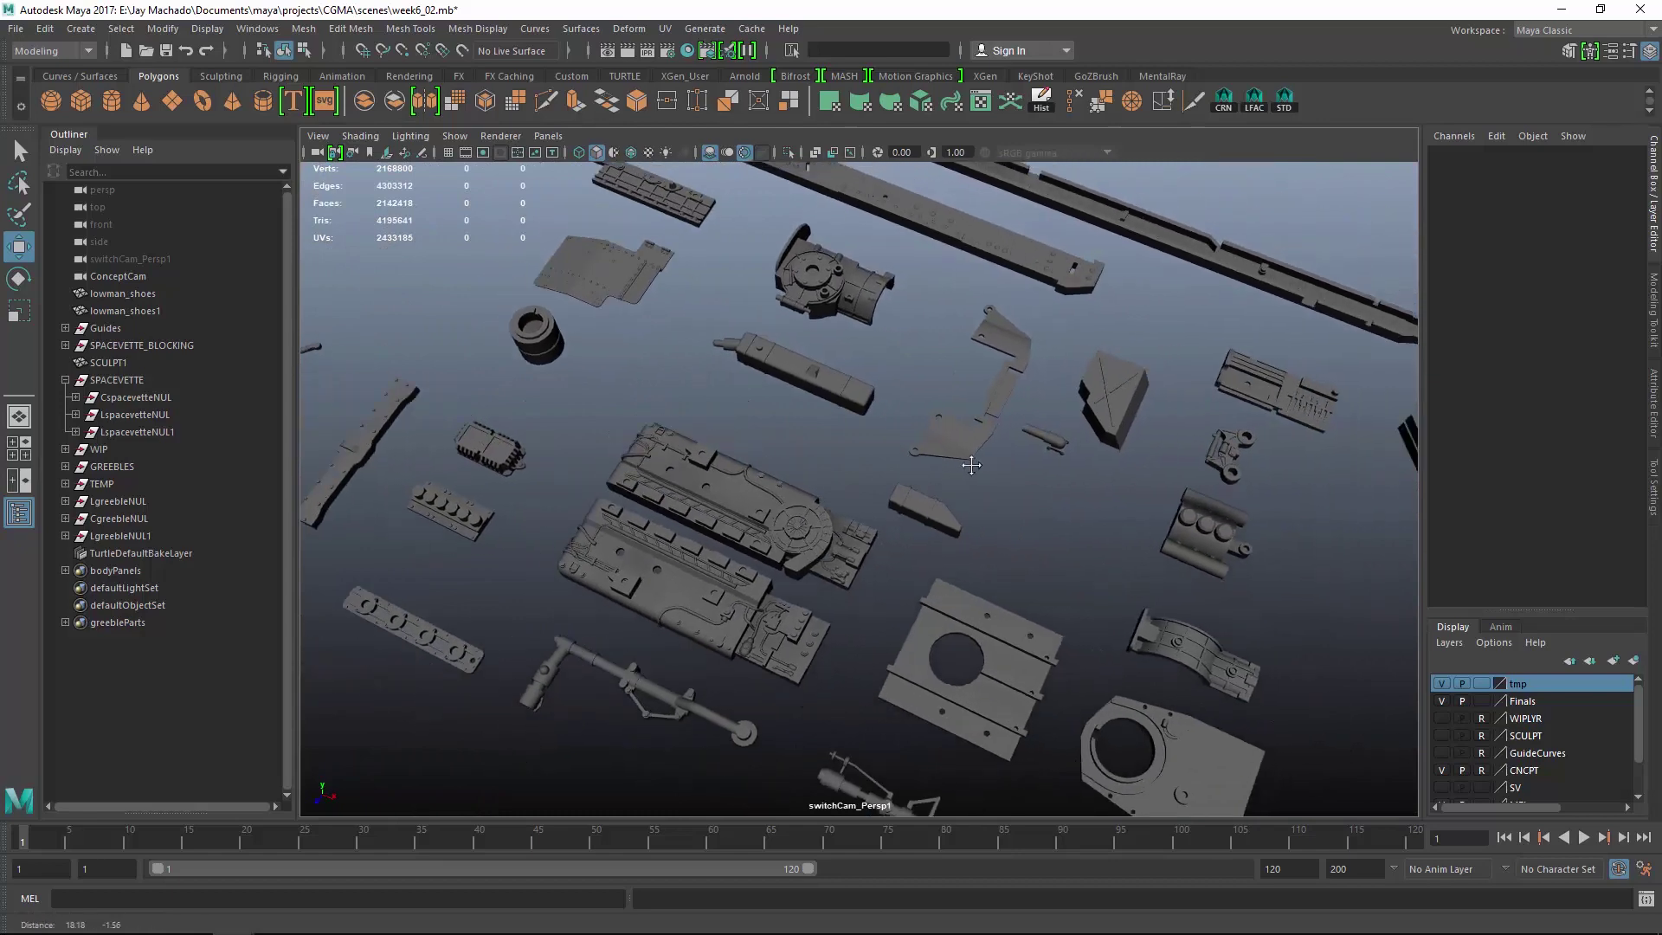
{"action": "middle_click_drag", "start_coordinate": [866, 454], "coordinate": [629, 252], "text": "alt"}
{"action": "middle_click_drag", "start_coordinate": [1095, 553], "coordinate": [1047, 594], "text": "alt"}
{"action": "right_click_drag", "start_coordinate": [1046, 594], "coordinate": [735, 480], "text": "alt"}
{"action": "left_click_drag", "start_coordinate": [736, 480], "coordinate": [787, 456], "text": "alt"}
{"action": "middle_click_drag", "start_coordinate": [786, 456], "coordinate": [917, 505], "text": "alt"}
{"action": "left_click_drag", "start_coordinate": [917, 505], "coordinate": [731, 512], "text": "alt"}
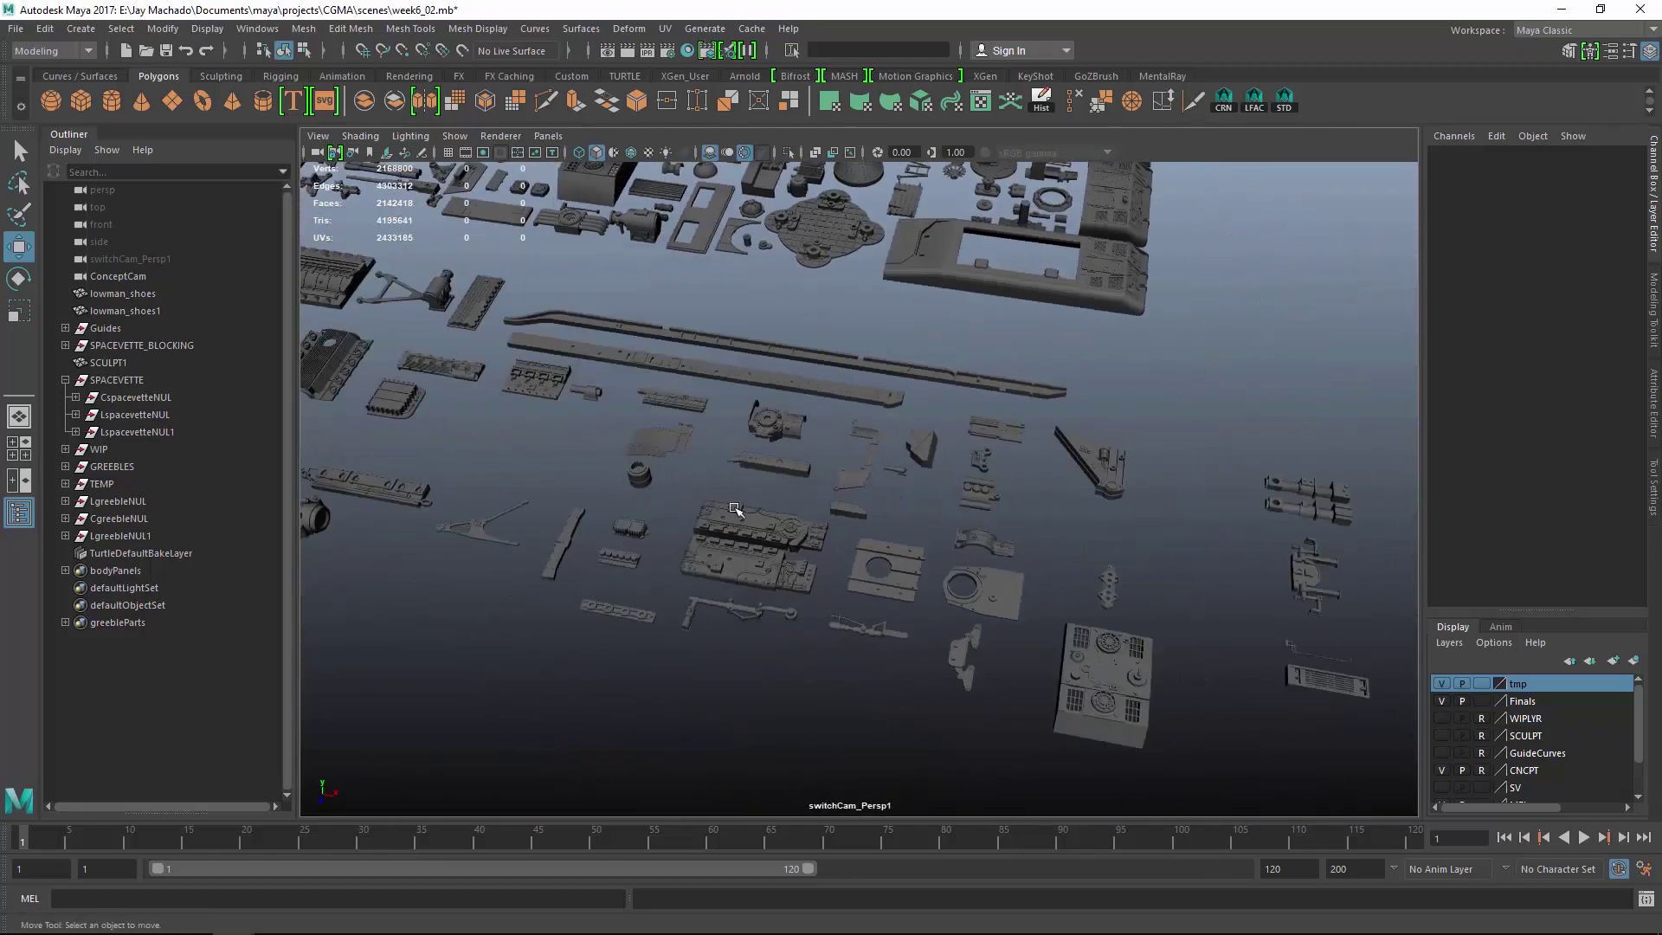
{"action": "middle_click_drag", "start_coordinate": [730, 511], "coordinate": [1034, 527], "text": "alt"}
{"action": "middle_click_drag", "start_coordinate": [504, 493], "coordinate": [117, 468], "text": "alt"}
Duplicate the PAK40C part out of the greeble library and bring the copy beneath the vehicle at scale 30.48.
{"action": "left_click", "coordinate": [1207, 549]}
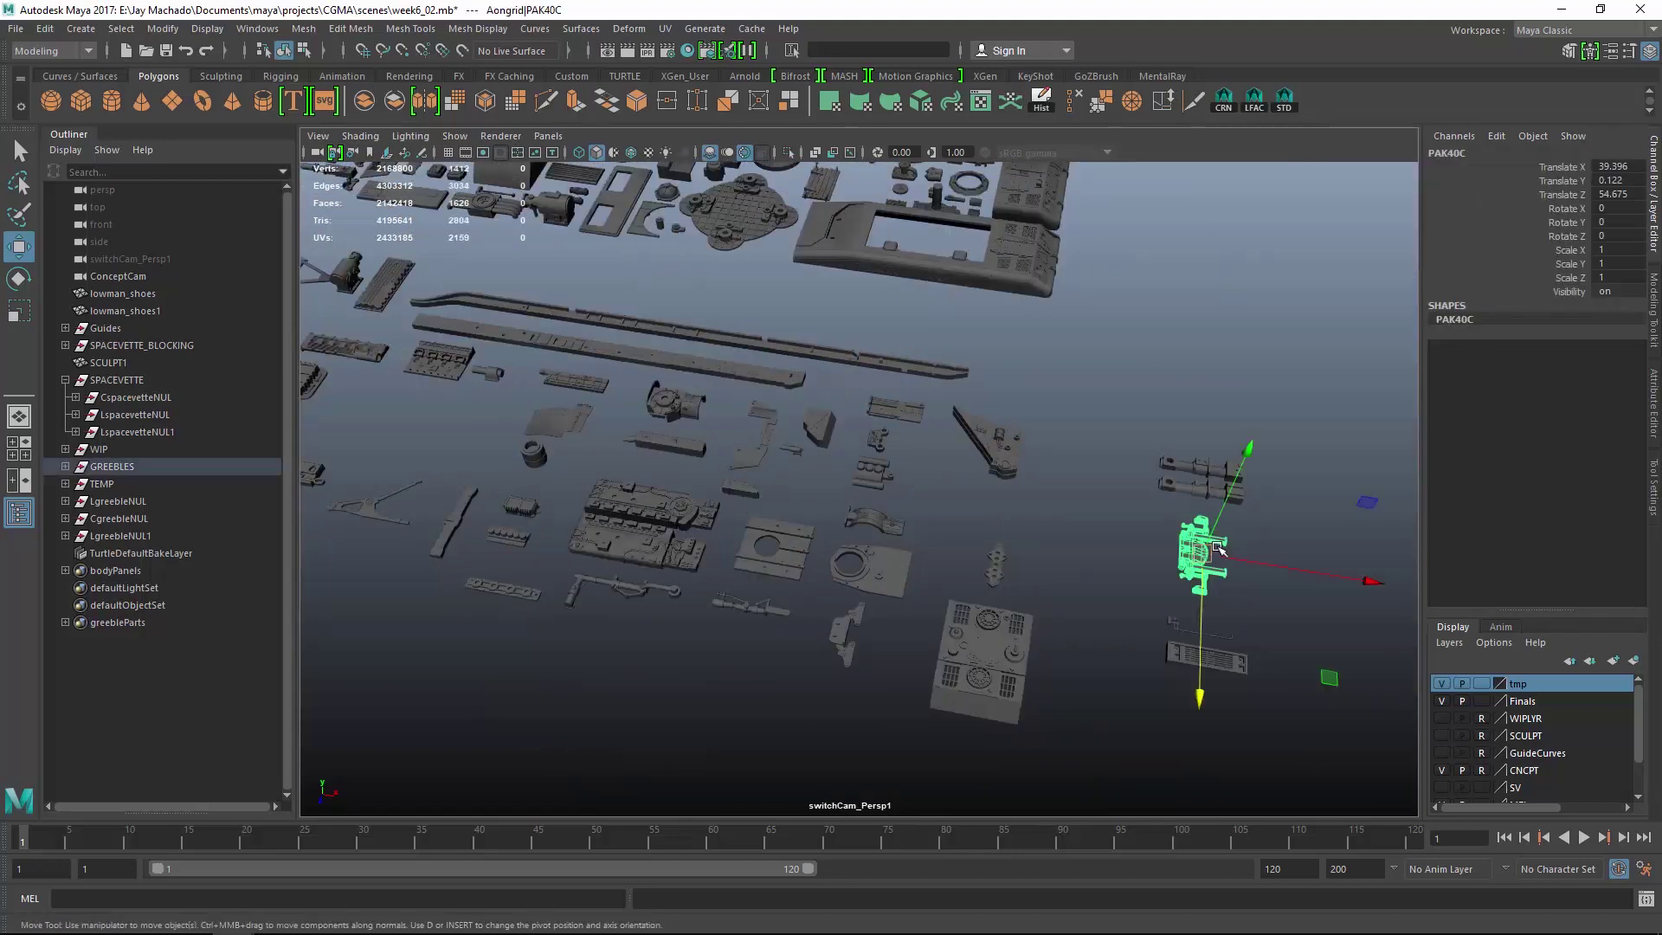
{"action": "left_click_drag", "start_coordinate": [446, 663], "coordinate": [381, 744]}
{"action": "middle_click_drag", "start_coordinate": [381, 744], "coordinate": [1031, 660], "text": "alt"}
{"action": "left_click_drag", "start_coordinate": [1031, 660], "coordinate": [865, 612], "text": "alt"}
{"action": "right_click_drag", "start_coordinate": [864, 612], "coordinate": [1337, 639], "text": "alt"}
{"action": "middle_click_drag", "start_coordinate": [1337, 639], "coordinate": [1057, 639], "text": "alt"}
{"action": "right_click_drag", "start_coordinate": [1056, 639], "coordinate": [917, 623], "text": "alt"}
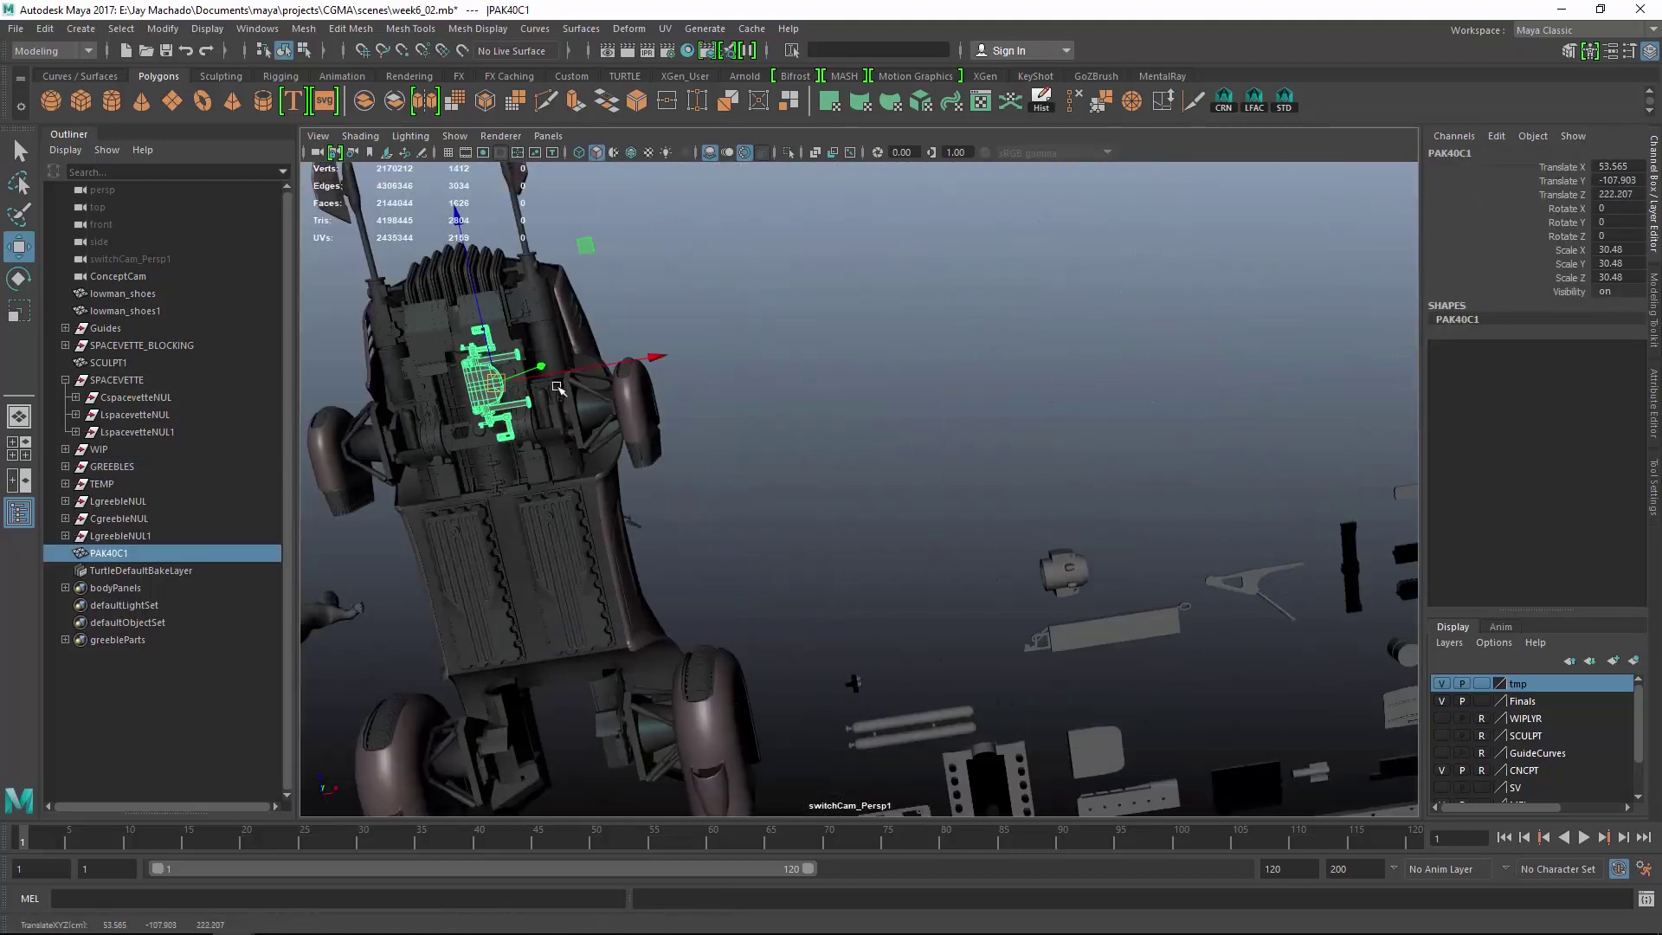
Orient the PAK40C1 copy with Rotate X 180 and Rotate Y -90 in the orthographic underside view.
{"action": "key", "text": "space"}
{"action": "middle_click_drag", "start_coordinate": [558, 388], "coordinate": [904, 381], "text": "alt"}
{"action": "right_click_drag", "start_coordinate": [904, 381], "coordinate": [990, 346], "text": "alt"}
{"action": "middle_click_drag", "start_coordinate": [990, 346], "coordinate": [1067, 548], "text": "alt"}
{"action": "right_click_drag", "start_coordinate": [1067, 548], "coordinate": [1039, 515], "text": "alt"}
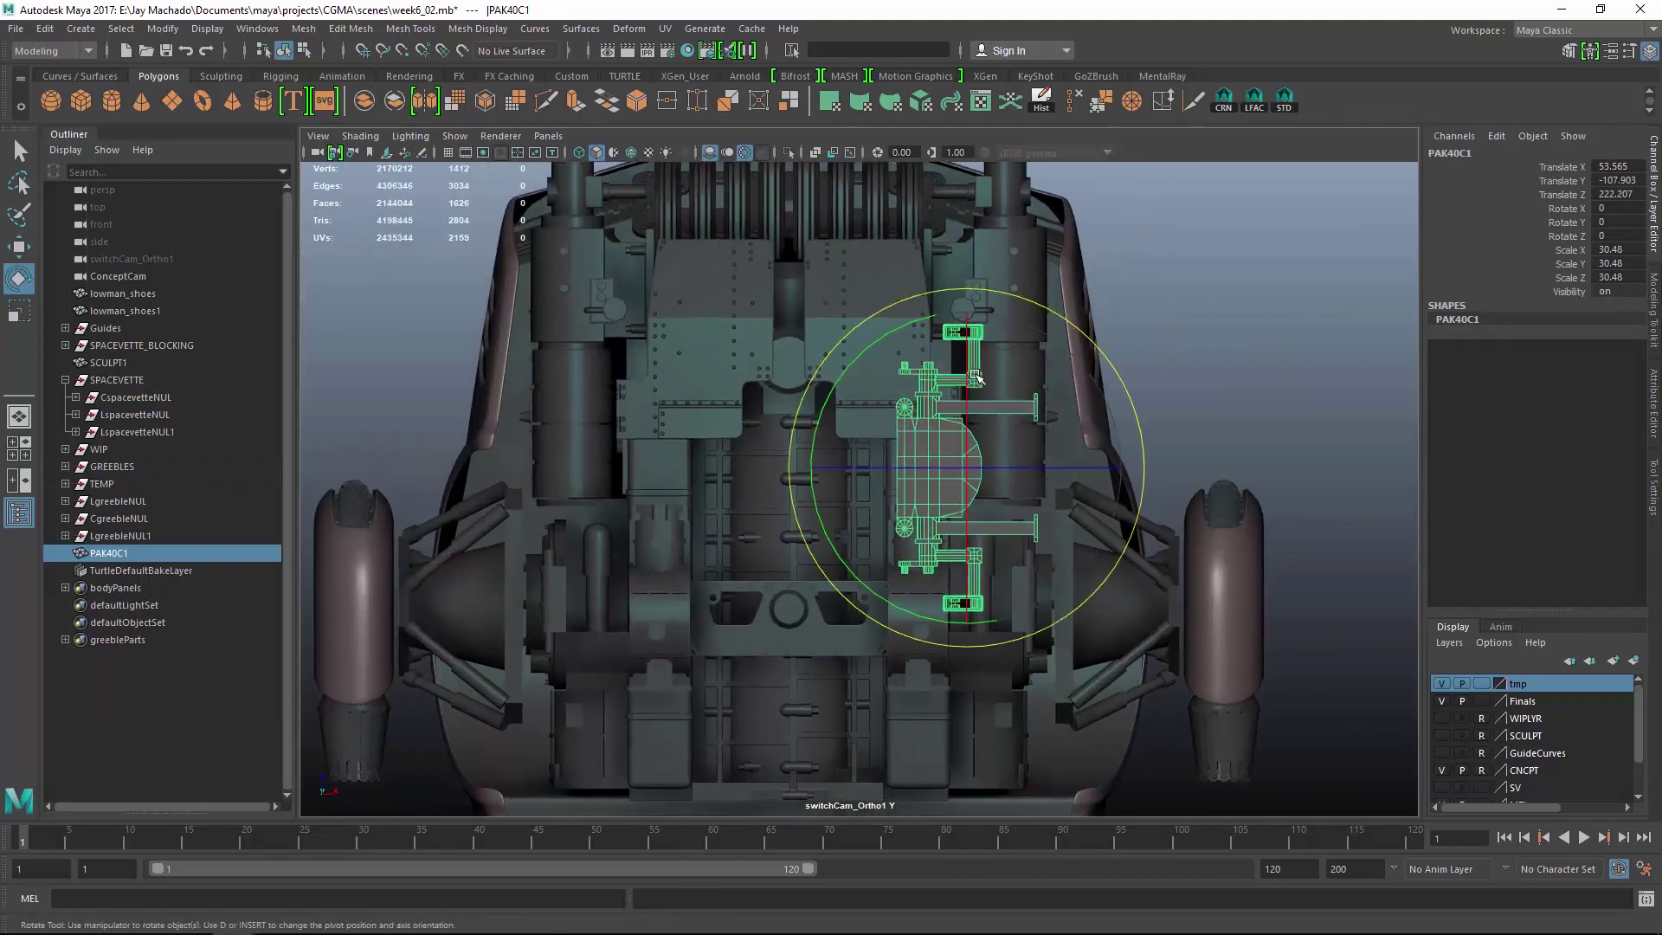
{"action": "left_click_drag", "start_coordinate": [976, 377], "coordinate": [983, 611]}
{"action": "type", "text": "180"}
{"action": "key", "text": "Return"}
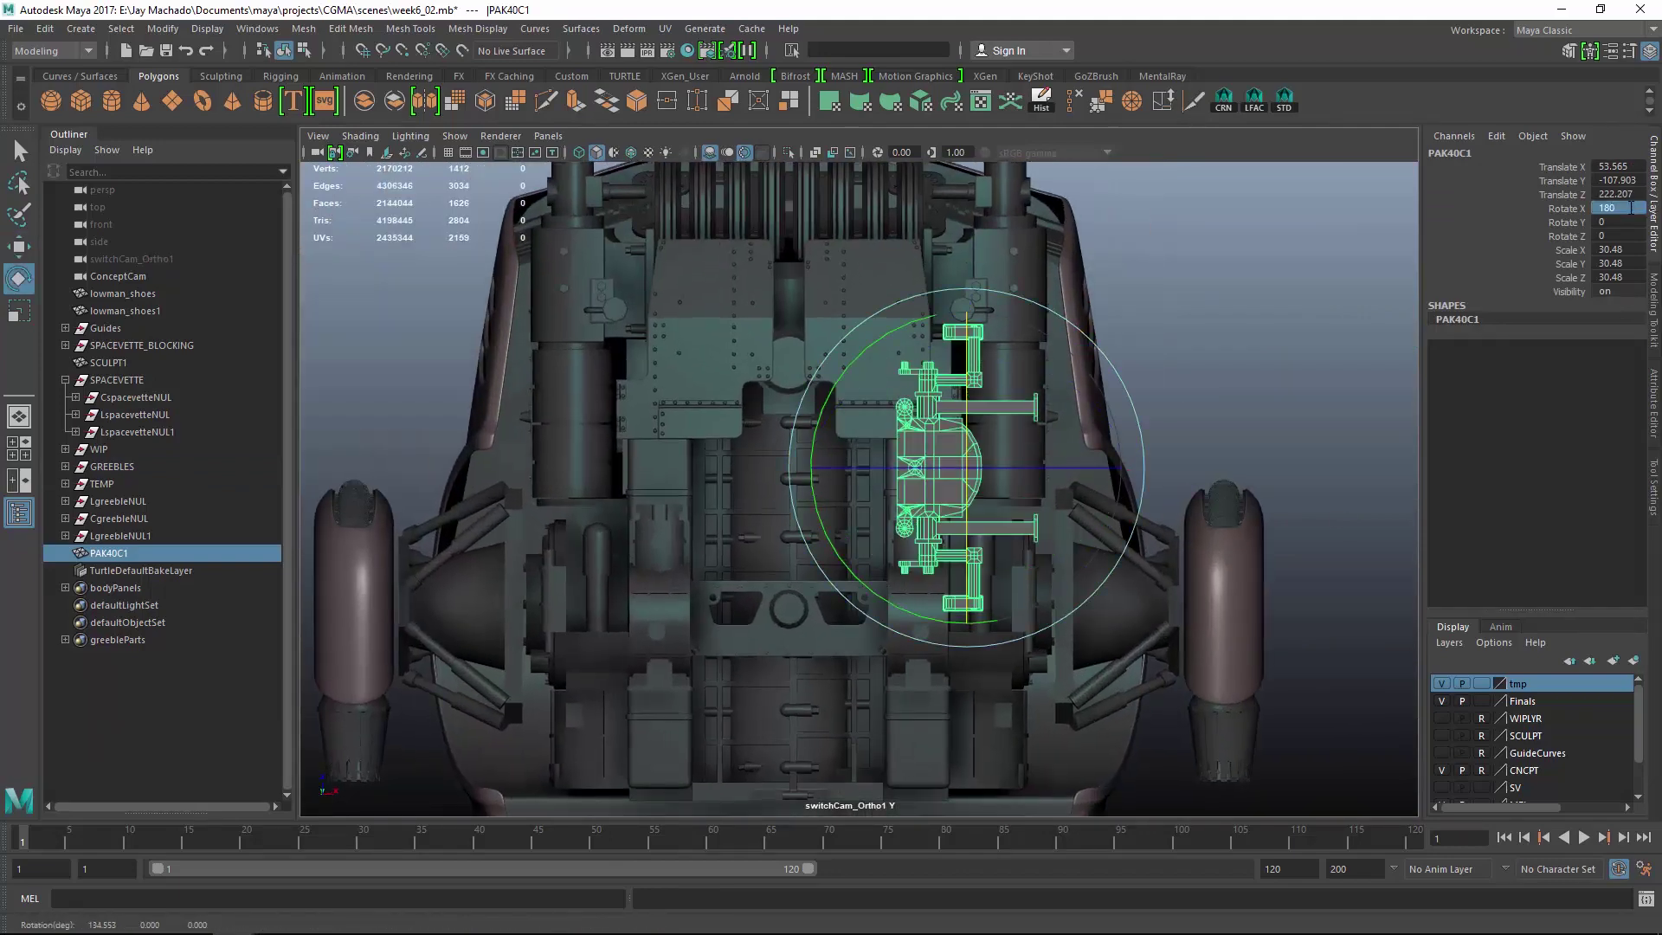
{"action": "left_click_drag", "start_coordinate": [1074, 337], "coordinate": [853, 332]}
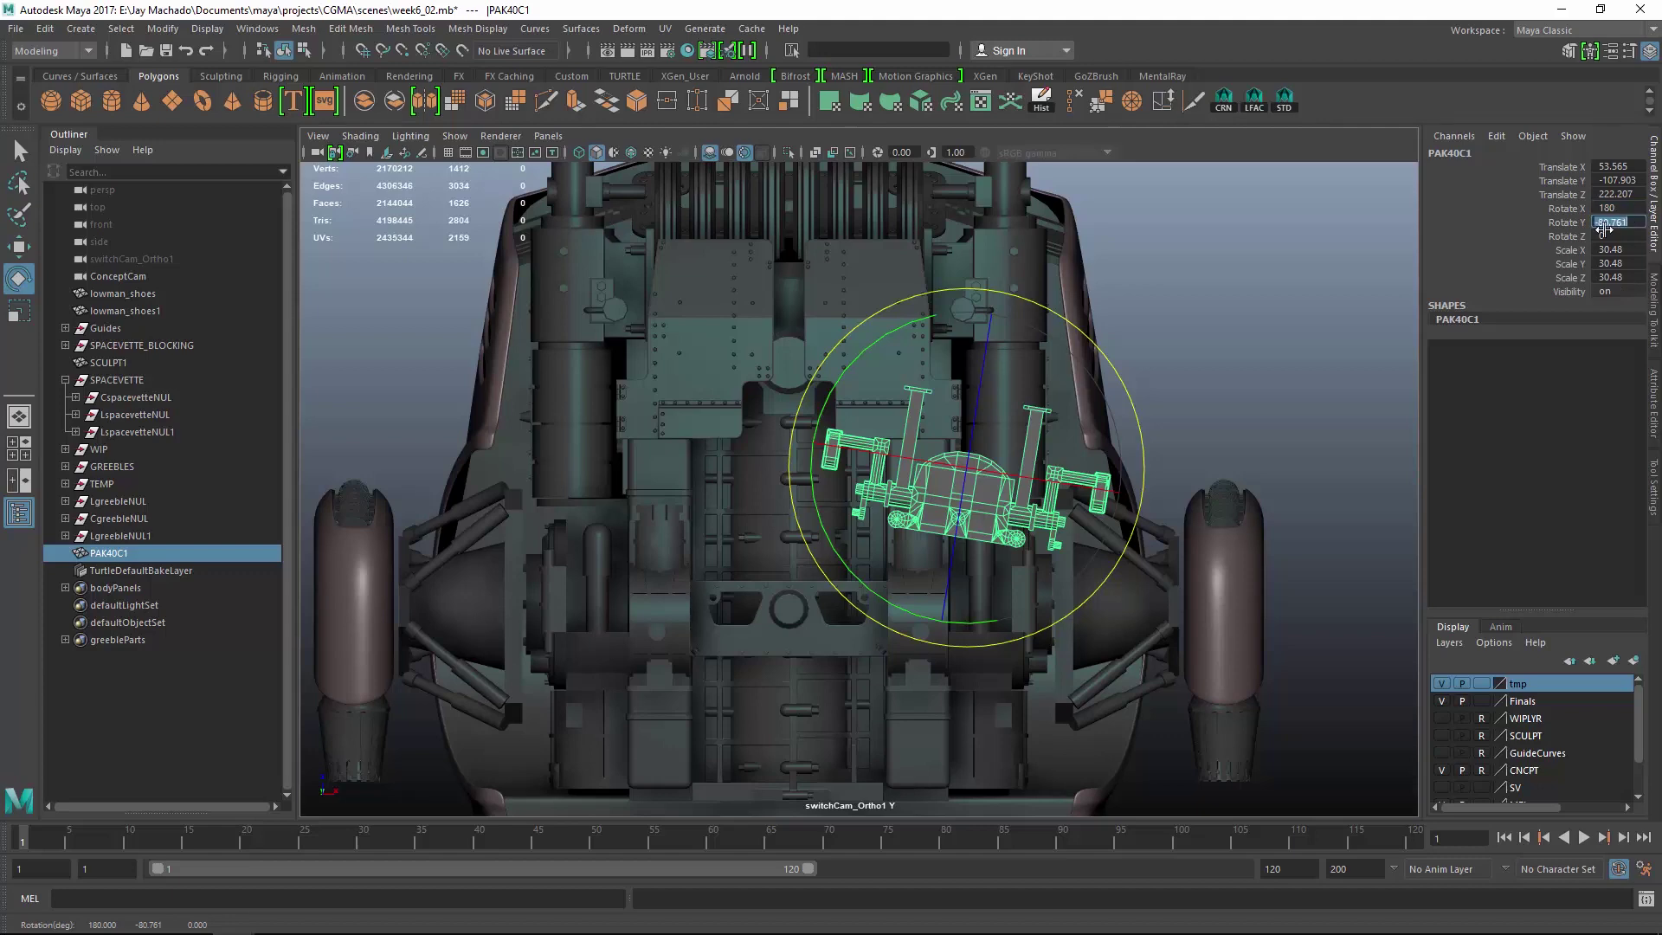
{"action": "type", "text": "-90"}
{"action": "key", "text": "Return"}
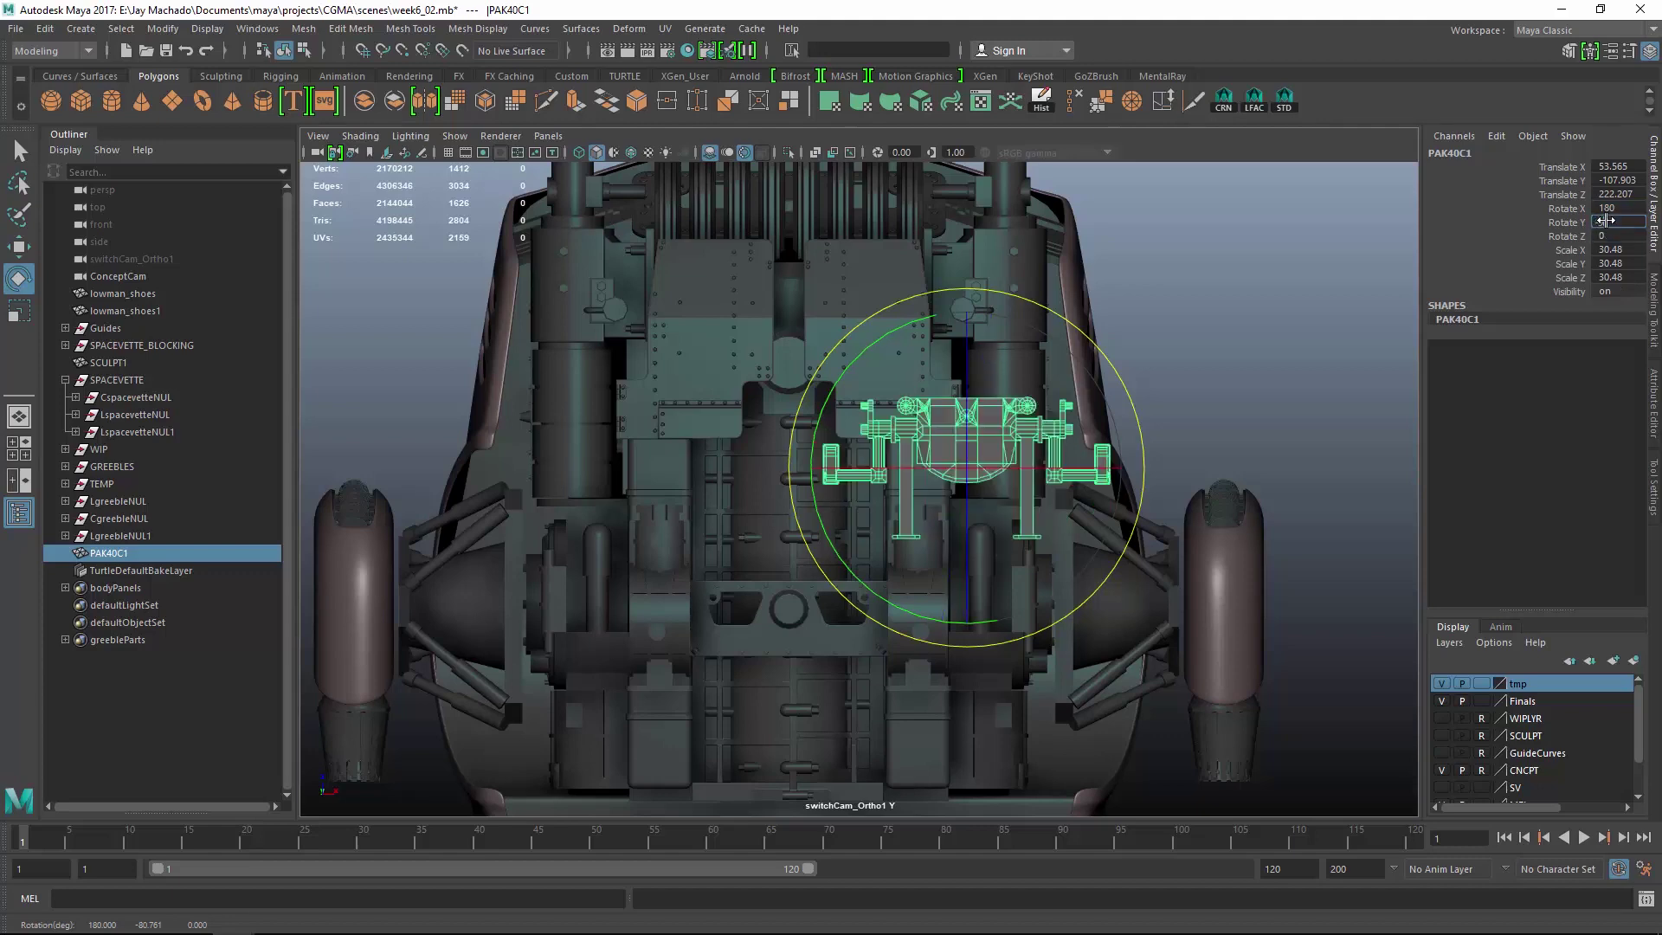
Center PAK40C1 on the vehicle at Translate X 0, beside the perforated bracket plate over the central engine.
{"action": "right_click_drag", "start_coordinate": [862, 579], "coordinate": [991, 575], "text": "alt"}
{"action": "middle_click_drag", "start_coordinate": [991, 576], "coordinate": [1087, 486], "text": "alt"}
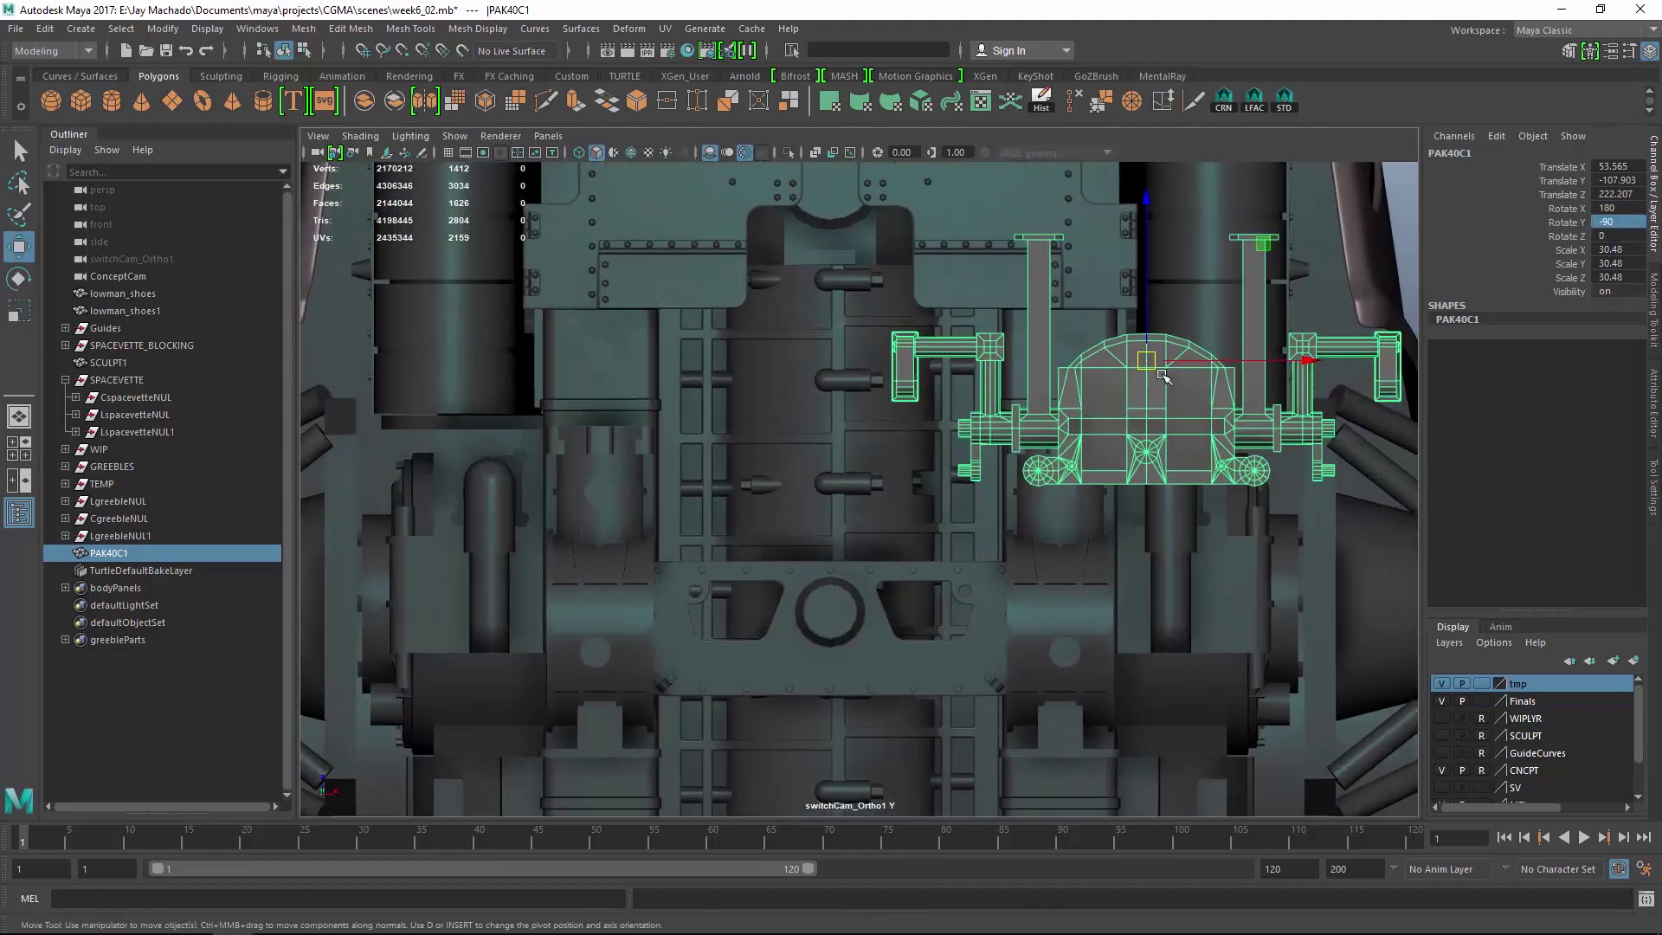
{"action": "left_click_drag", "start_coordinate": [1151, 360], "coordinate": [852, 433]}
{"action": "left_click", "coordinate": [751, 636]}
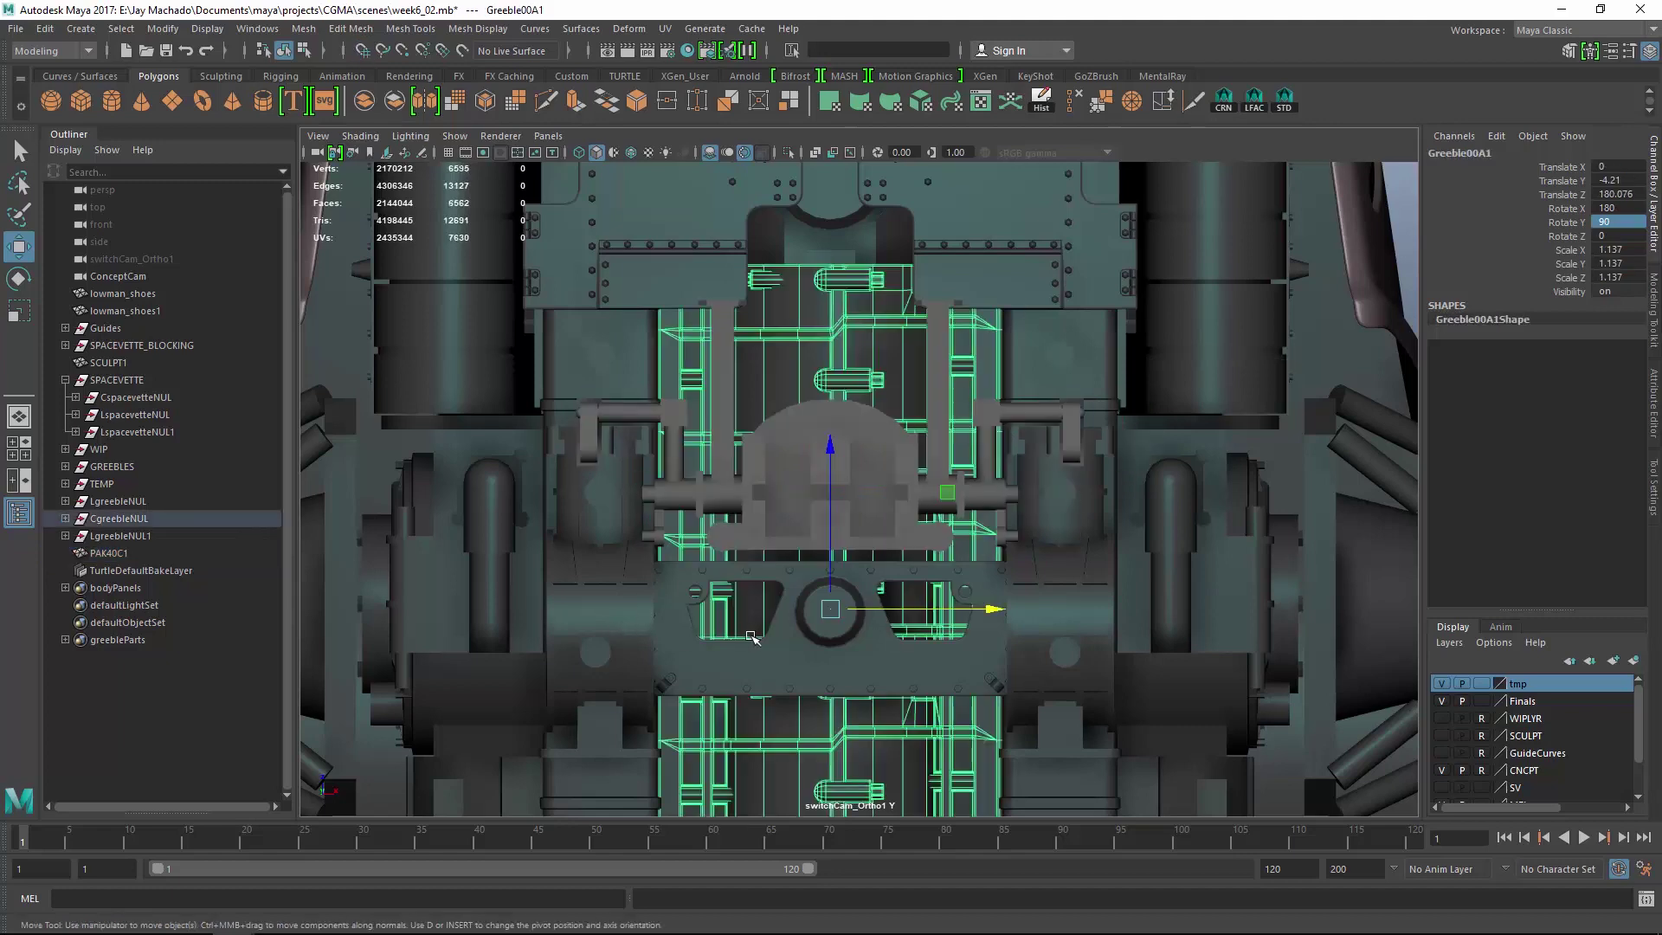
{"action": "left_click", "coordinate": [872, 644]}
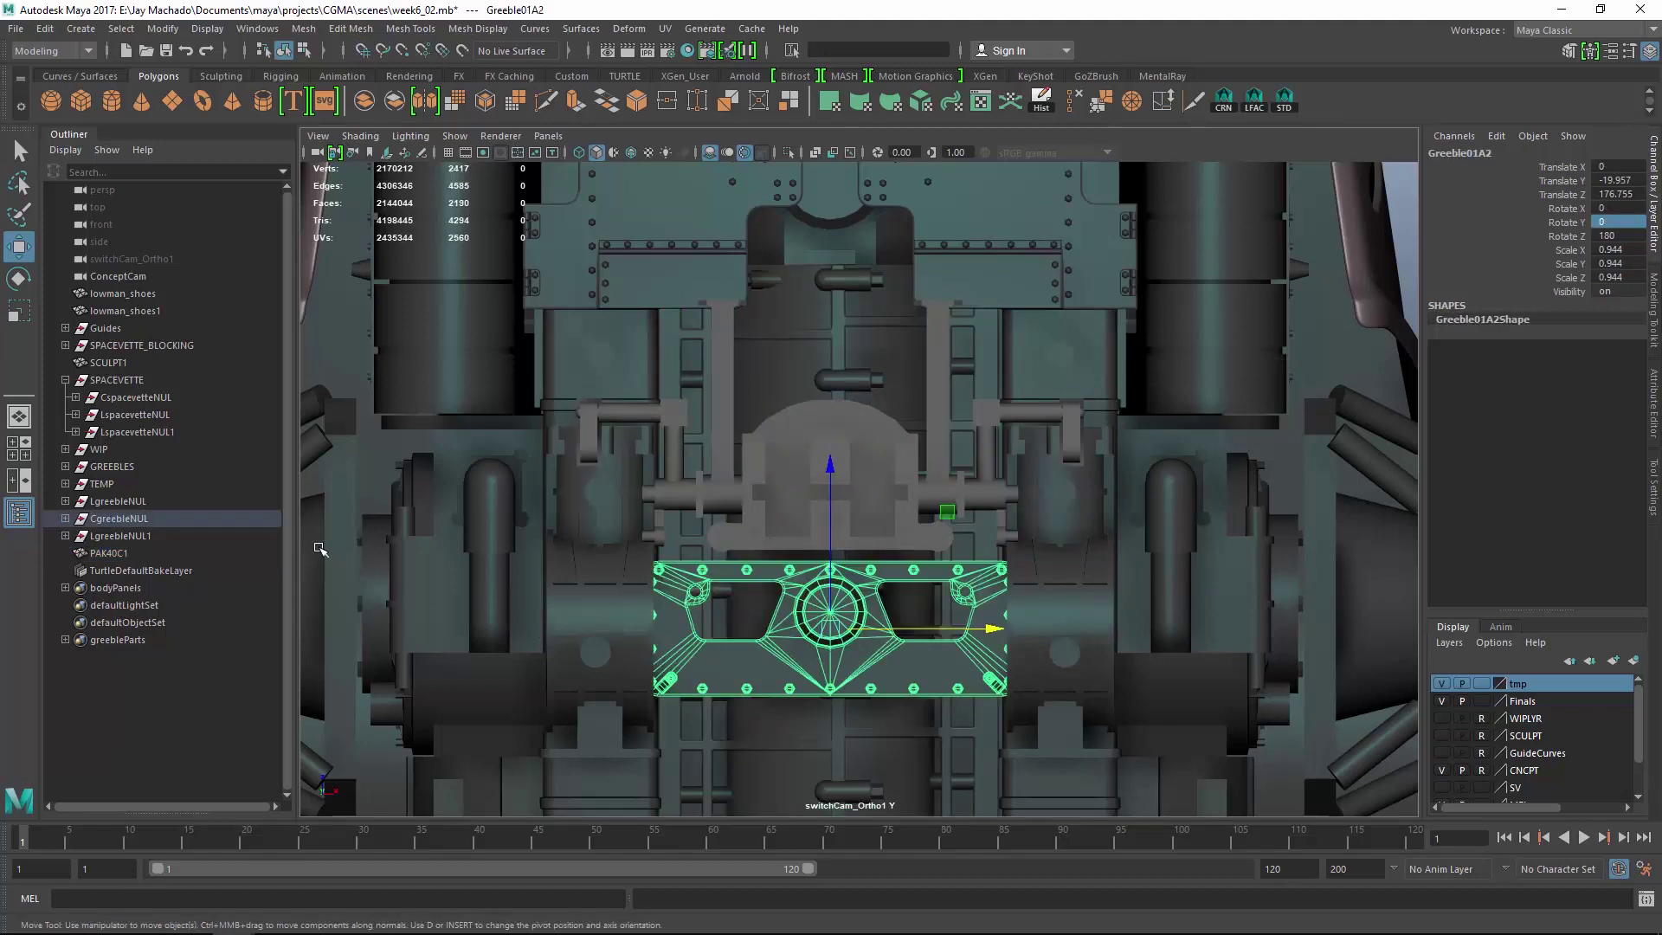
{"action": "scroll", "coordinate": [836, 482], "scroll_direction": "up", "scroll_amount": 3}
Seat PAK40C1 against the underside at about Y -23.97 and Z 223.6, scaled uniformly to about 28.9.
{"action": "left_click", "coordinate": [836, 482]}
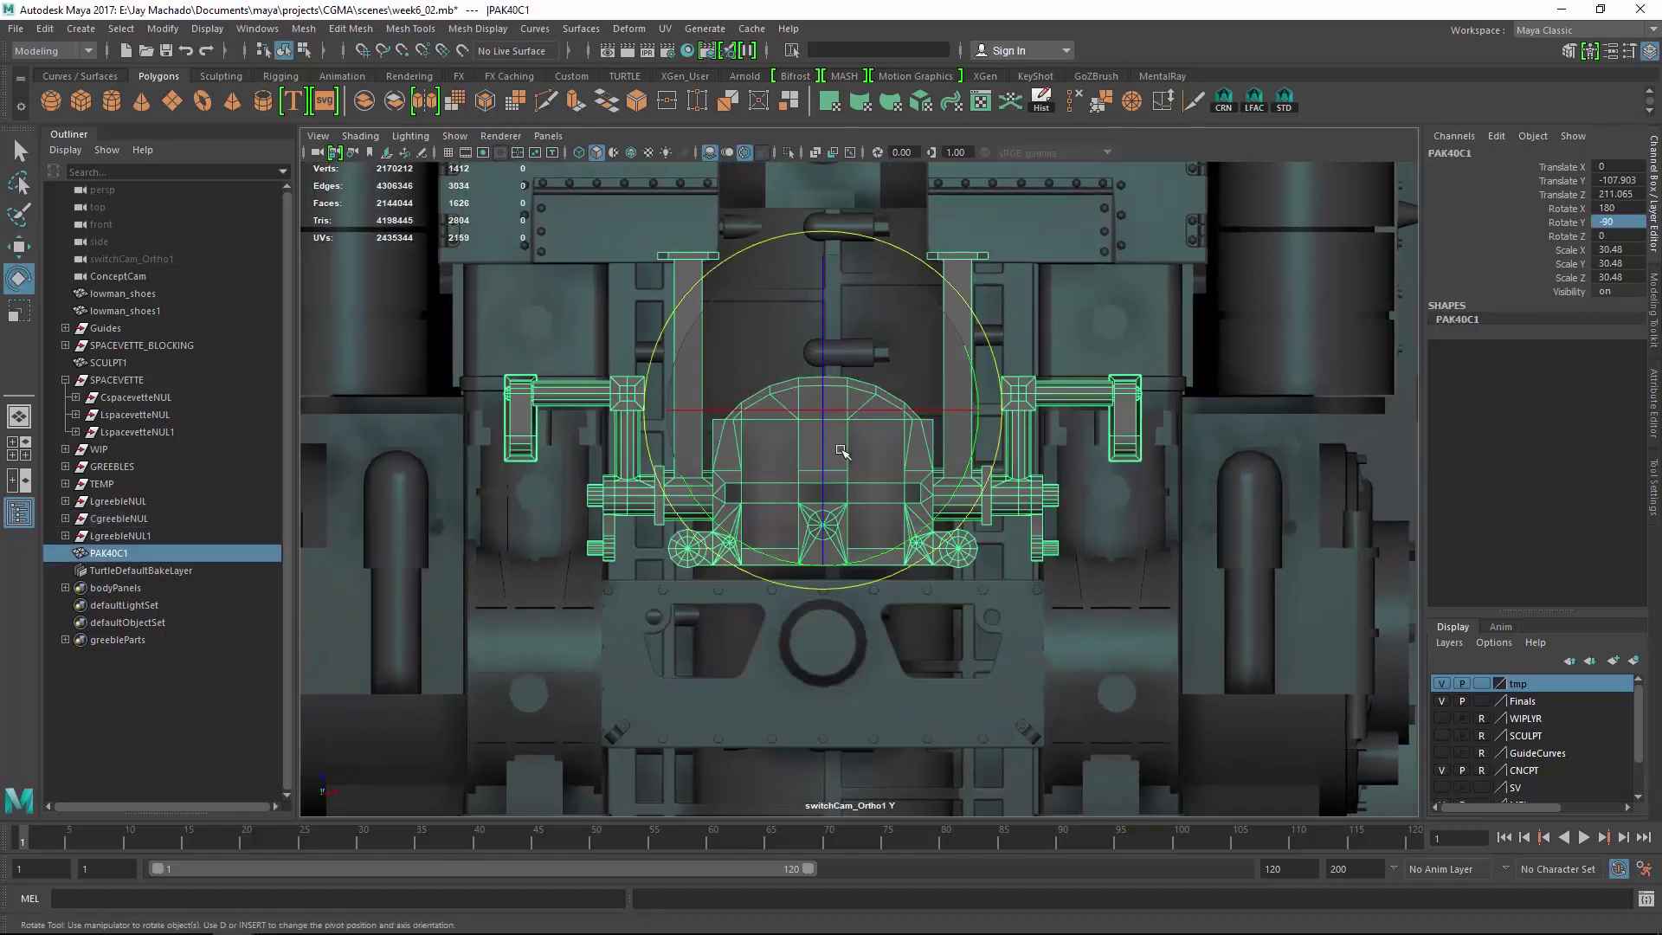
{"action": "left_click_drag", "start_coordinate": [831, 410], "coordinate": [824, 358]}
{"action": "left_click_drag", "start_coordinate": [819, 407], "coordinate": [946, 548], "text": "alt"}
{"action": "key", "text": "f"}
{"action": "right_click_drag", "start_coordinate": [946, 548], "coordinate": [879, 520], "text": "alt"}
{"action": "middle_click_drag", "start_coordinate": [878, 476], "coordinate": [878, 610], "text": "alt"}
{"action": "left_click_drag", "start_coordinate": [878, 519], "coordinate": [1084, 490], "text": "alt"}
{"action": "scroll", "coordinate": [841, 297], "scroll_direction": "up", "scroll_amount": 4}
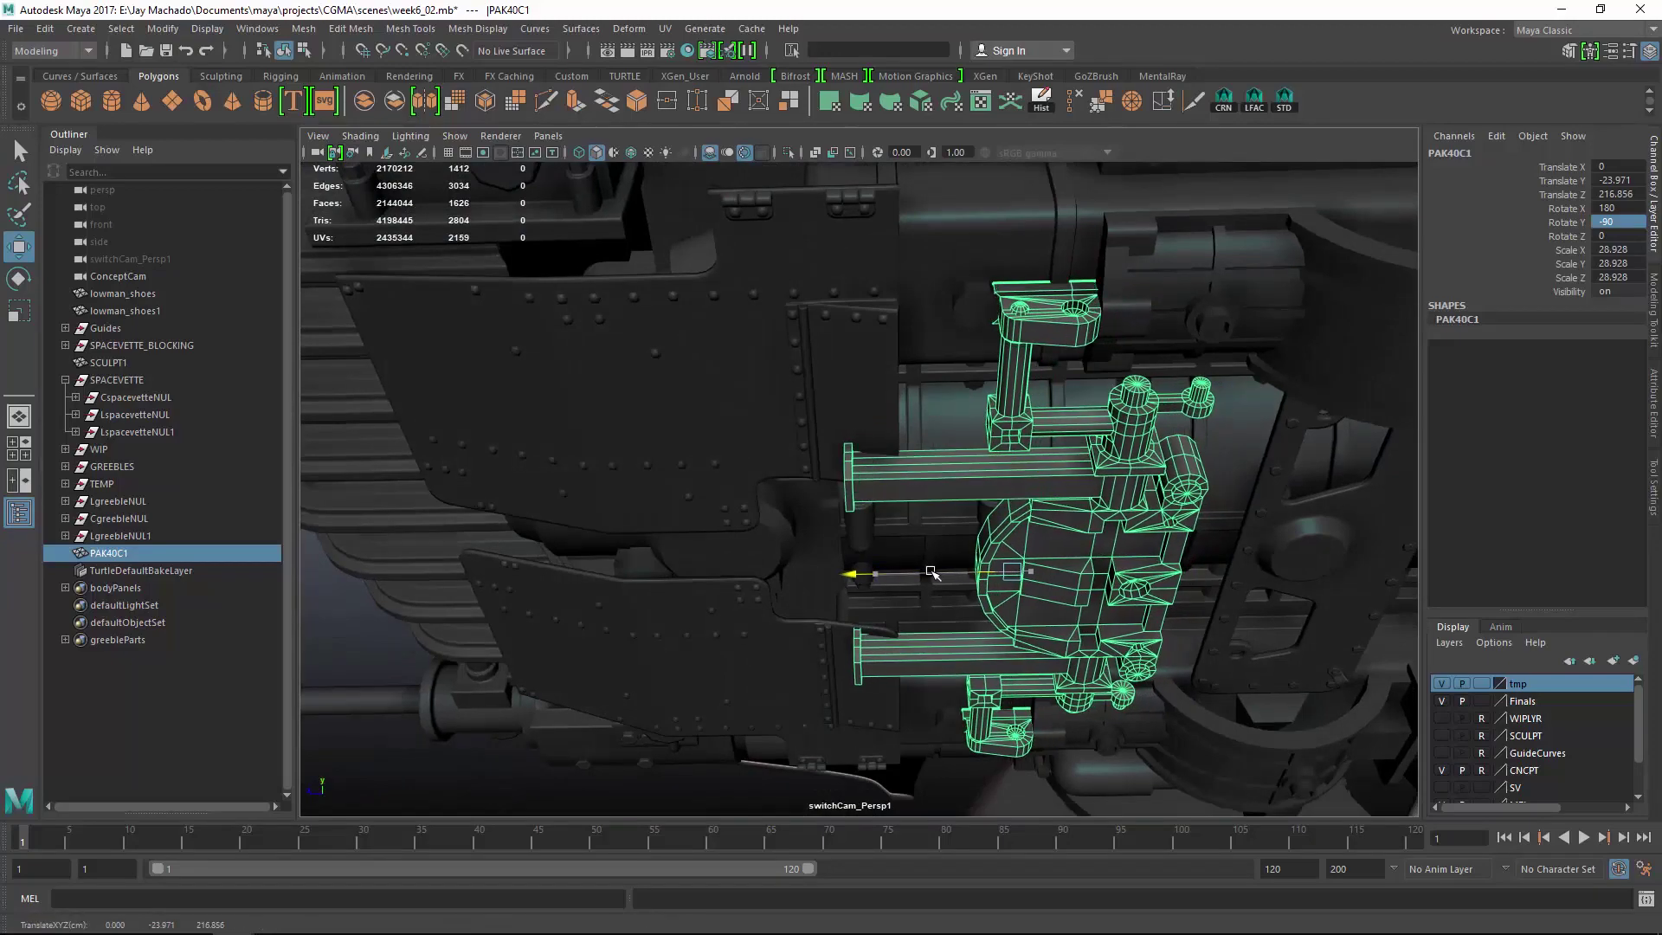
{"action": "left_click_drag", "start_coordinate": [928, 574], "coordinate": [908, 574]}
Assign the existing greebleMat material to PAK40C1 and deselect it.
{"action": "left_click_drag", "start_coordinate": [908, 574], "coordinate": [900, 401], "text": "alt"}
{"action": "right_click_drag", "start_coordinate": [900, 401], "coordinate": [942, 881]}
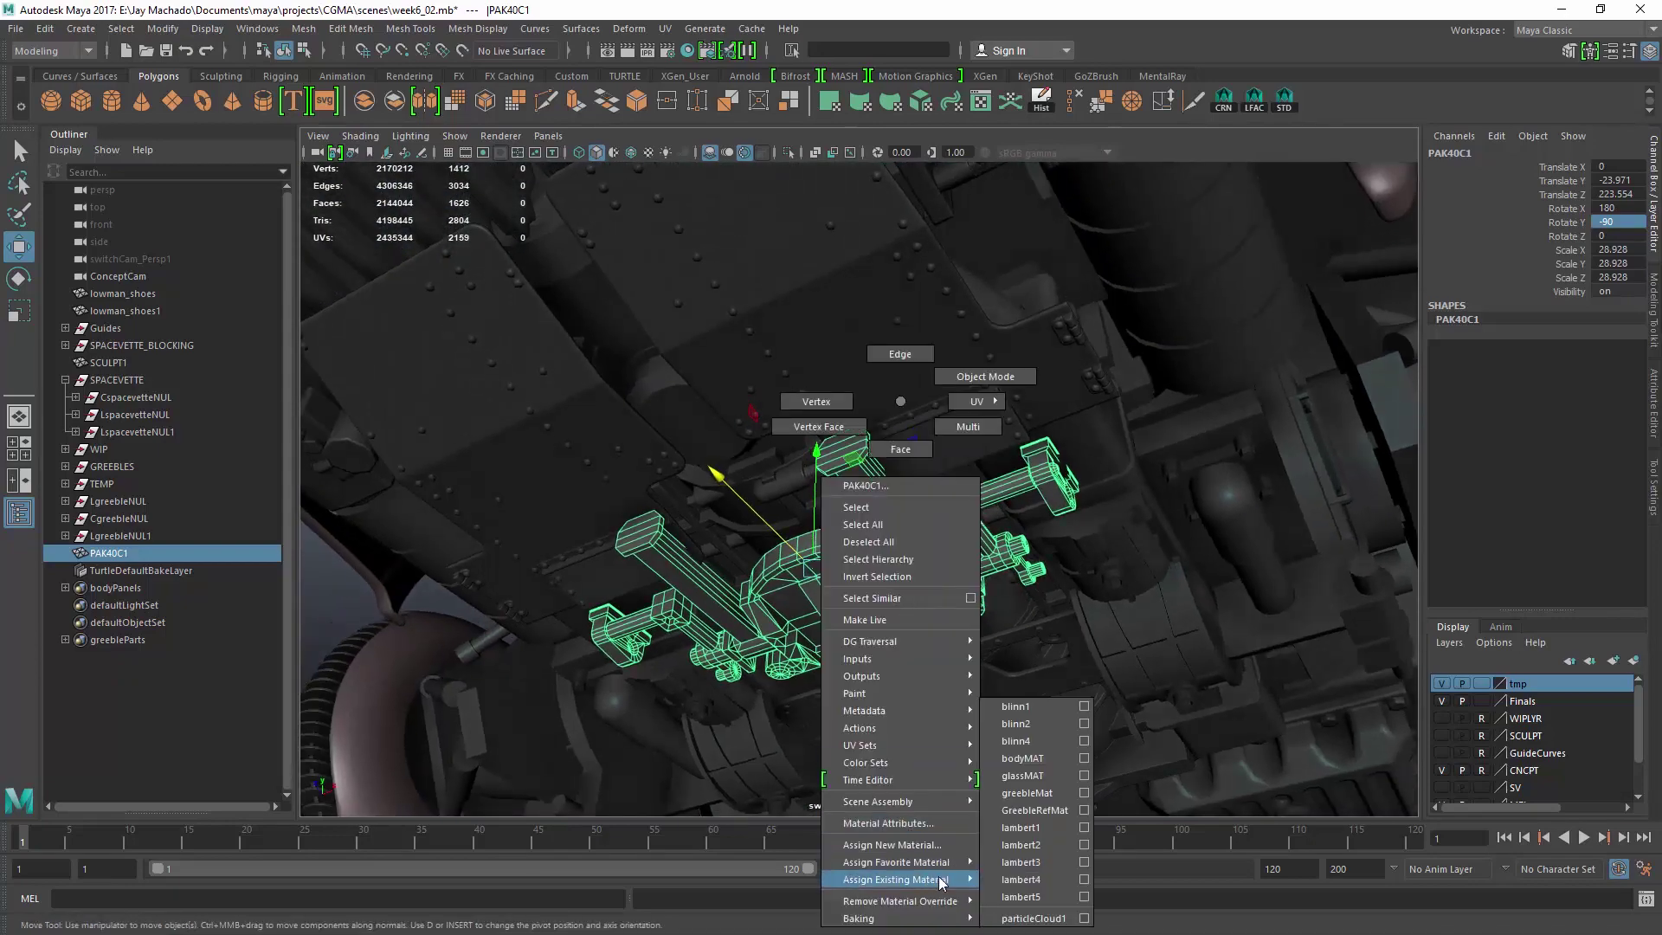
{"action": "right_click_drag", "start_coordinate": [1031, 799], "coordinate": [1030, 796]}
{"action": "left_click", "coordinate": [393, 612]}
Shrink PAK40C1 uniformly to about 24.7 and slide it along Z to about 217.3 for a tighter fit.
{"action": "right_click_drag", "start_coordinate": [969, 558], "coordinate": [900, 528], "text": "alt"}
{"action": "left_click_drag", "start_coordinate": [900, 528], "coordinate": [960, 472], "text": "alt"}
{"action": "right_click_drag", "start_coordinate": [961, 472], "coordinate": [913, 468], "text": "alt"}
{"action": "left_click_drag", "start_coordinate": [913, 469], "coordinate": [1195, 430], "text": "alt"}
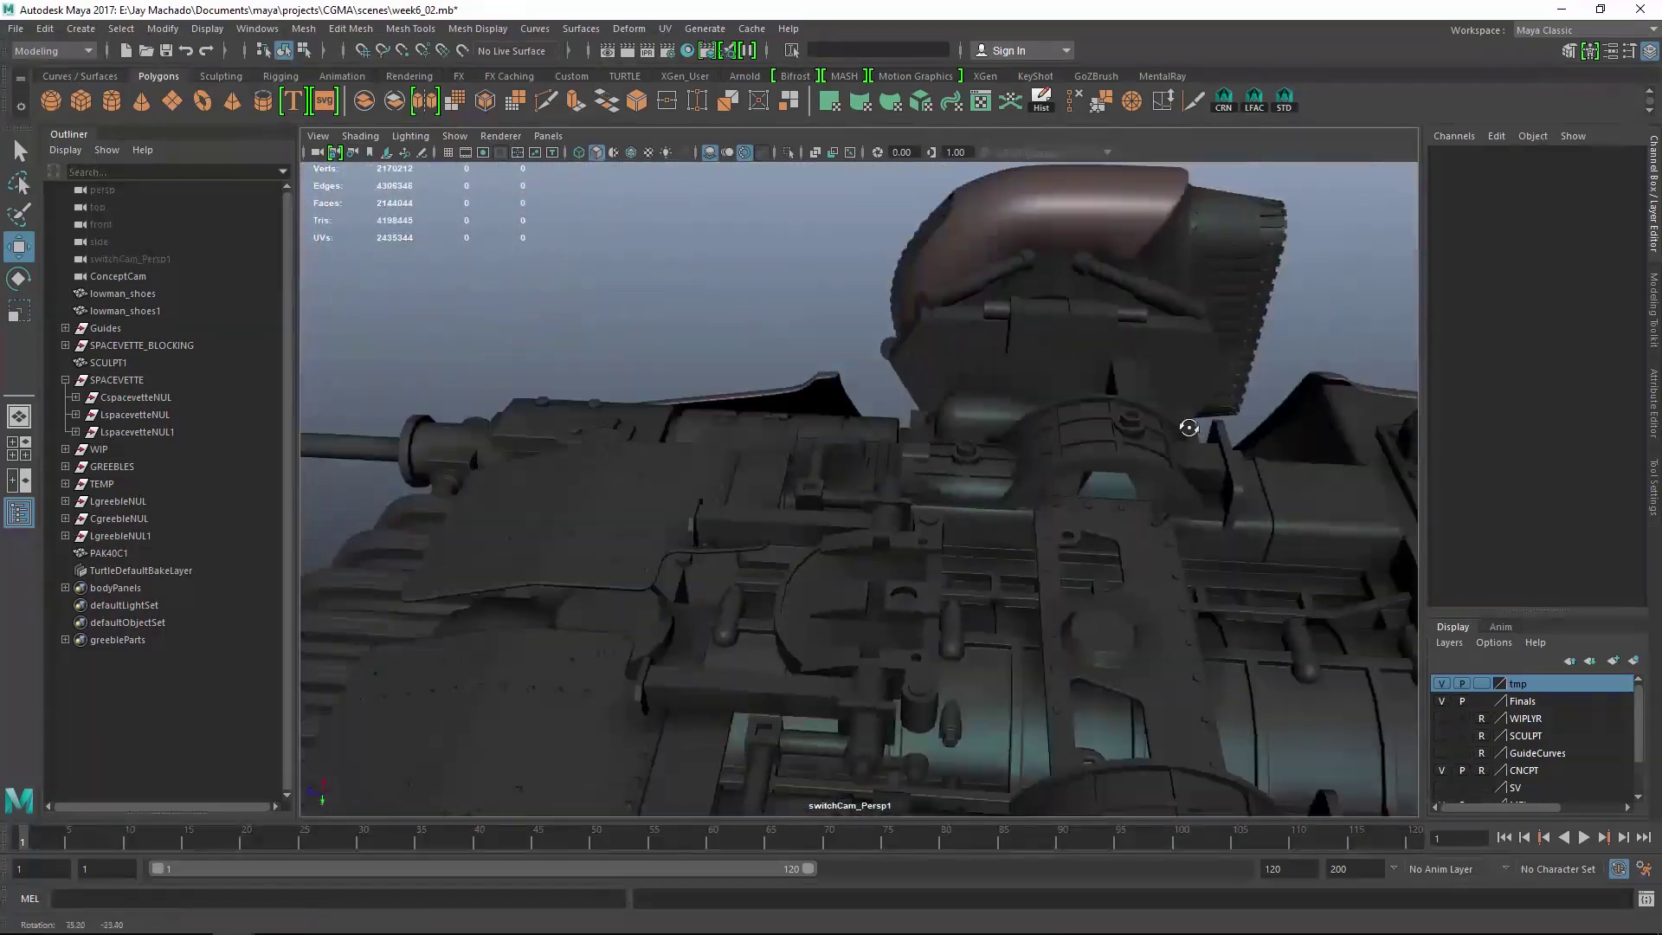
{"action": "middle_click_drag", "start_coordinate": [1194, 430], "coordinate": [931, 459], "text": "alt"}
{"action": "left_click_drag", "start_coordinate": [931, 458], "coordinate": [919, 492], "text": "alt"}
{"action": "left_click", "coordinate": [952, 480]}
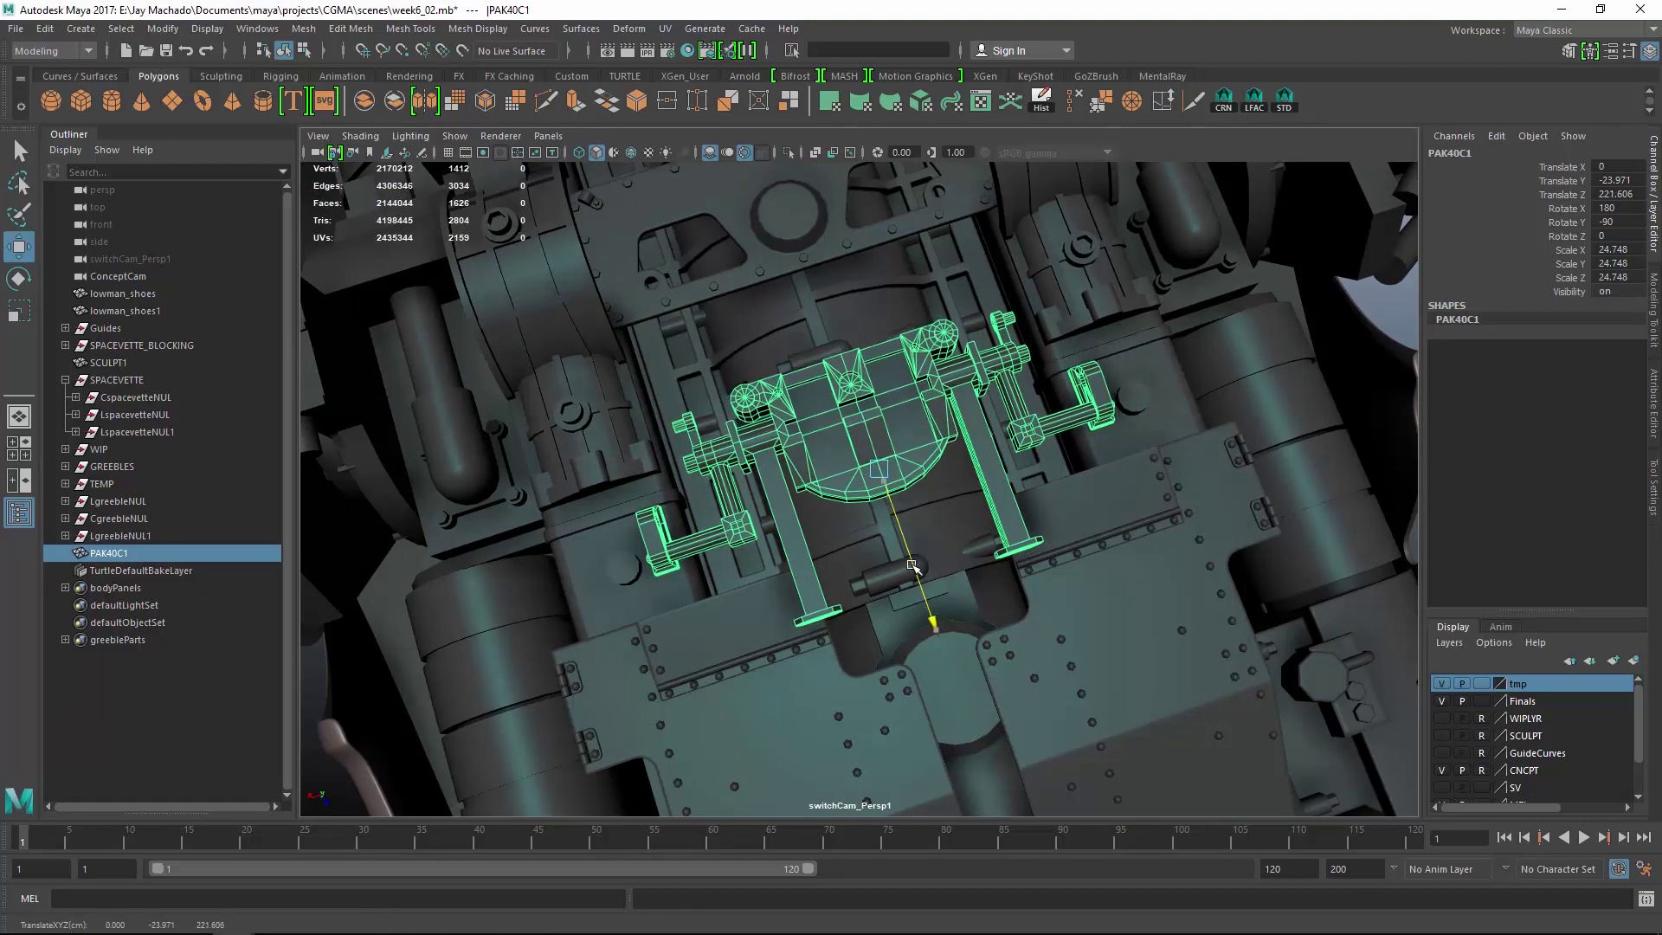
{"action": "left_click_drag", "start_coordinate": [962, 504], "coordinate": [1146, 520], "text": "alt"}
{"action": "right_click_drag", "start_coordinate": [1147, 521], "coordinate": [1158, 520], "text": "alt"}
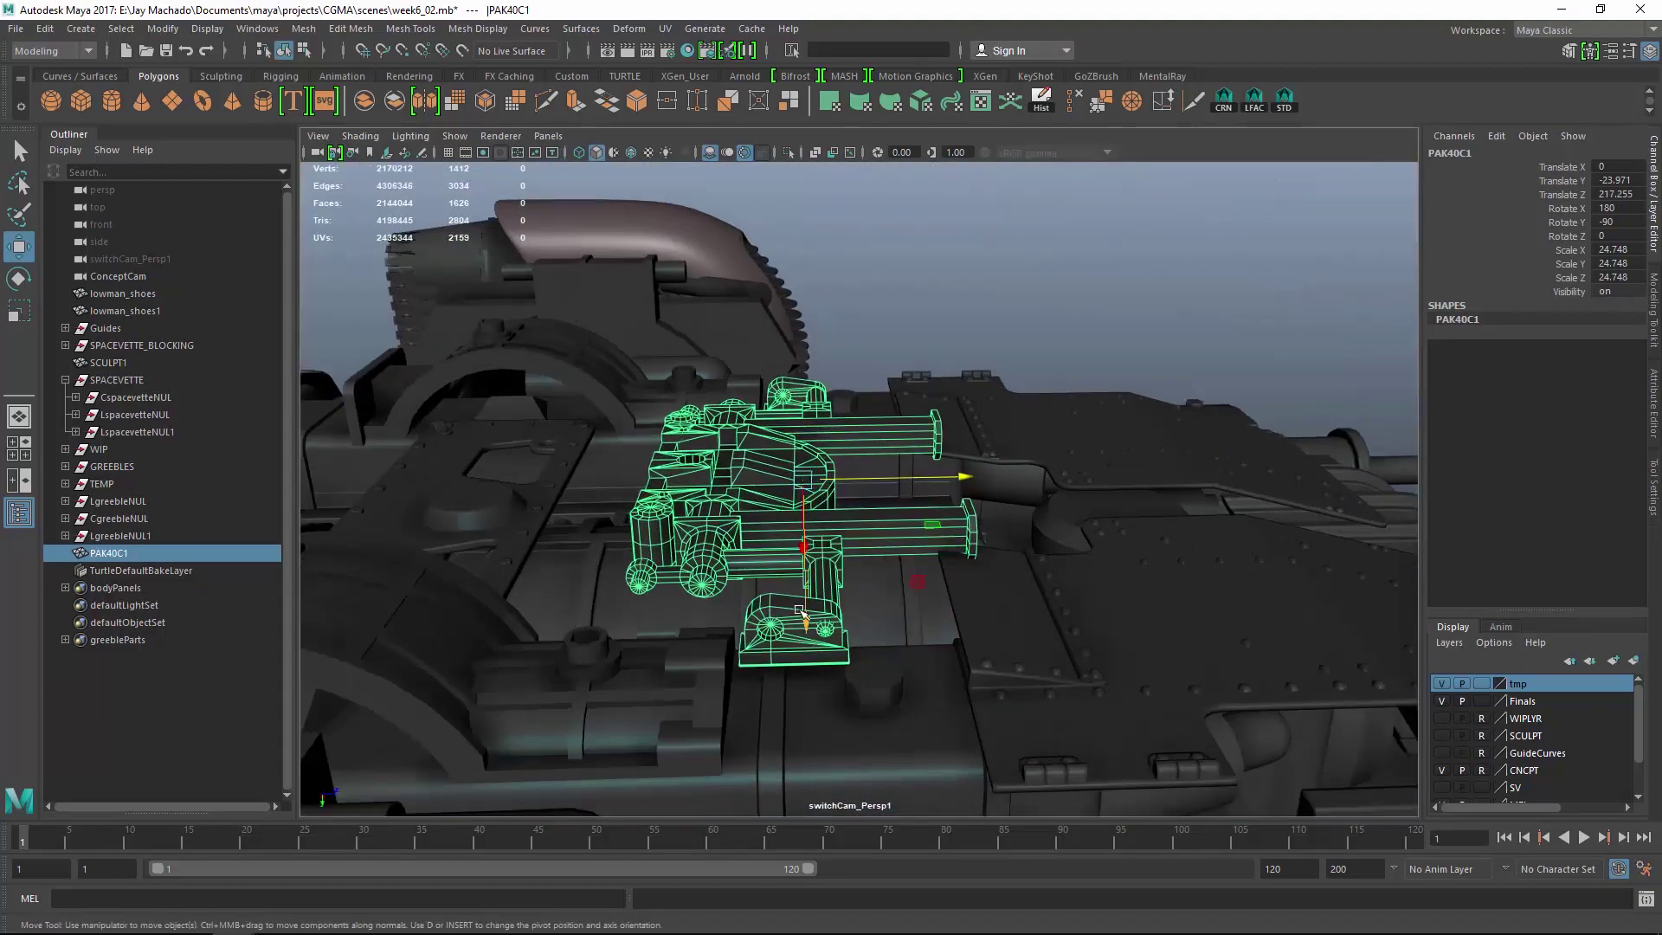
Shift the two mirrored riveted cover plates along Z to about 261.6, clear of the new part's arms.
{"action": "left_click_drag", "start_coordinate": [800, 622], "coordinate": [796, 493], "text": "alt"}
{"action": "left_click", "coordinate": [875, 420]}
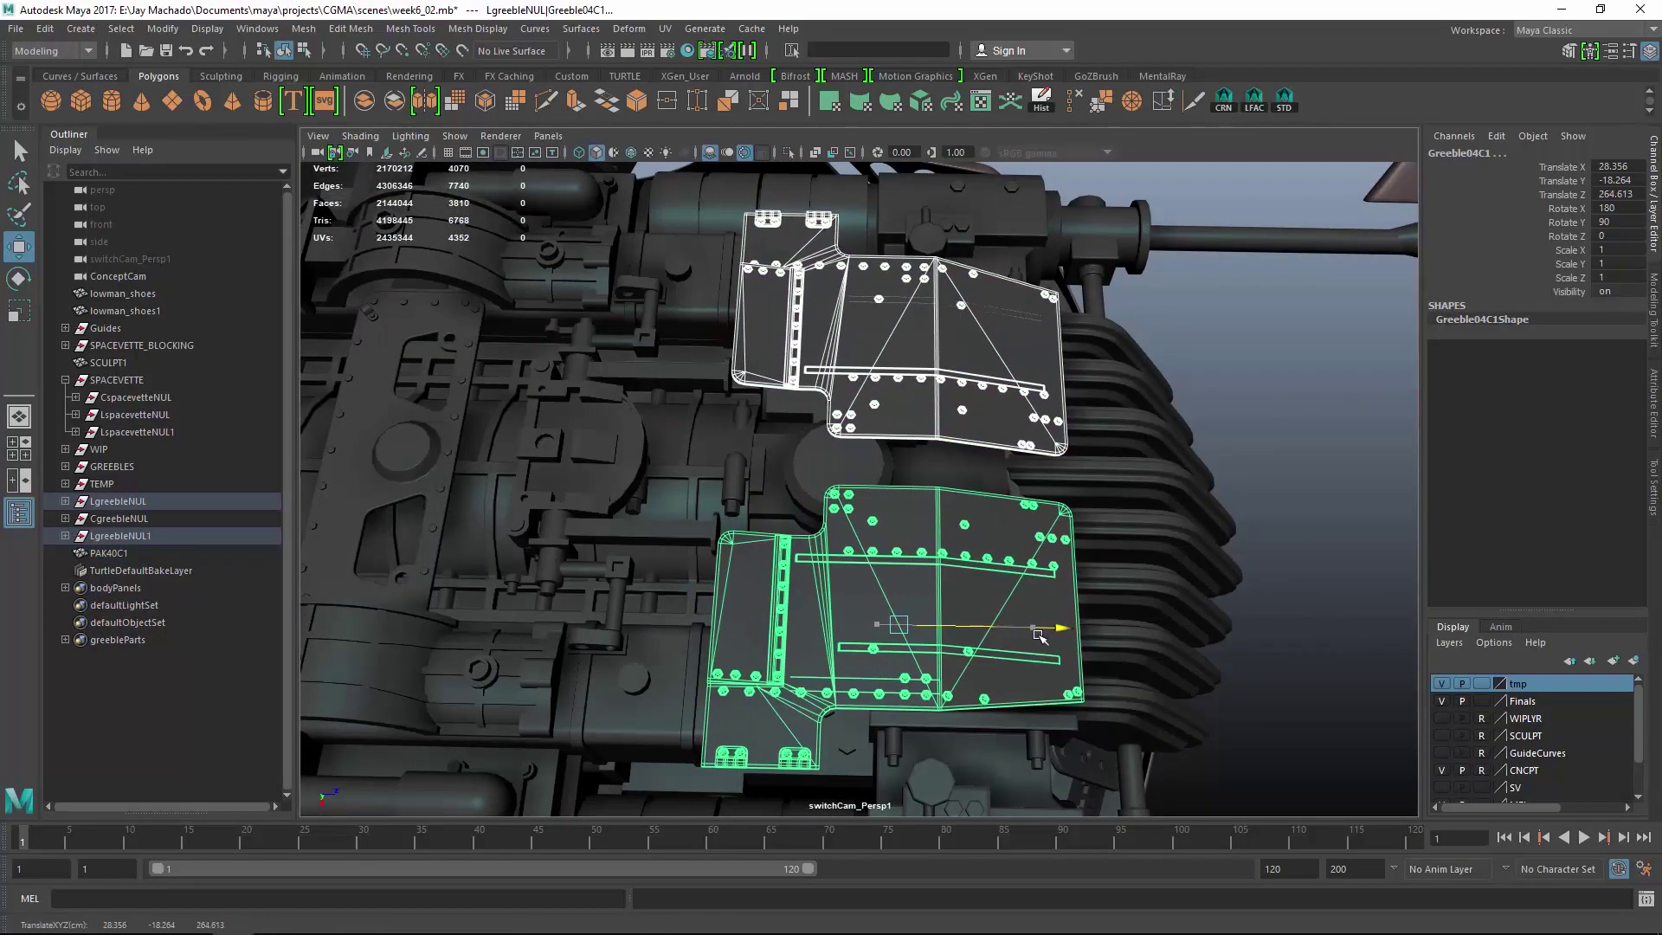
{"action": "left_click_drag", "start_coordinate": [956, 599], "coordinate": [1090, 406], "text": "alt"}
{"action": "scroll", "coordinate": [1090, 406], "scroll_direction": "up", "scroll_amount": 3}
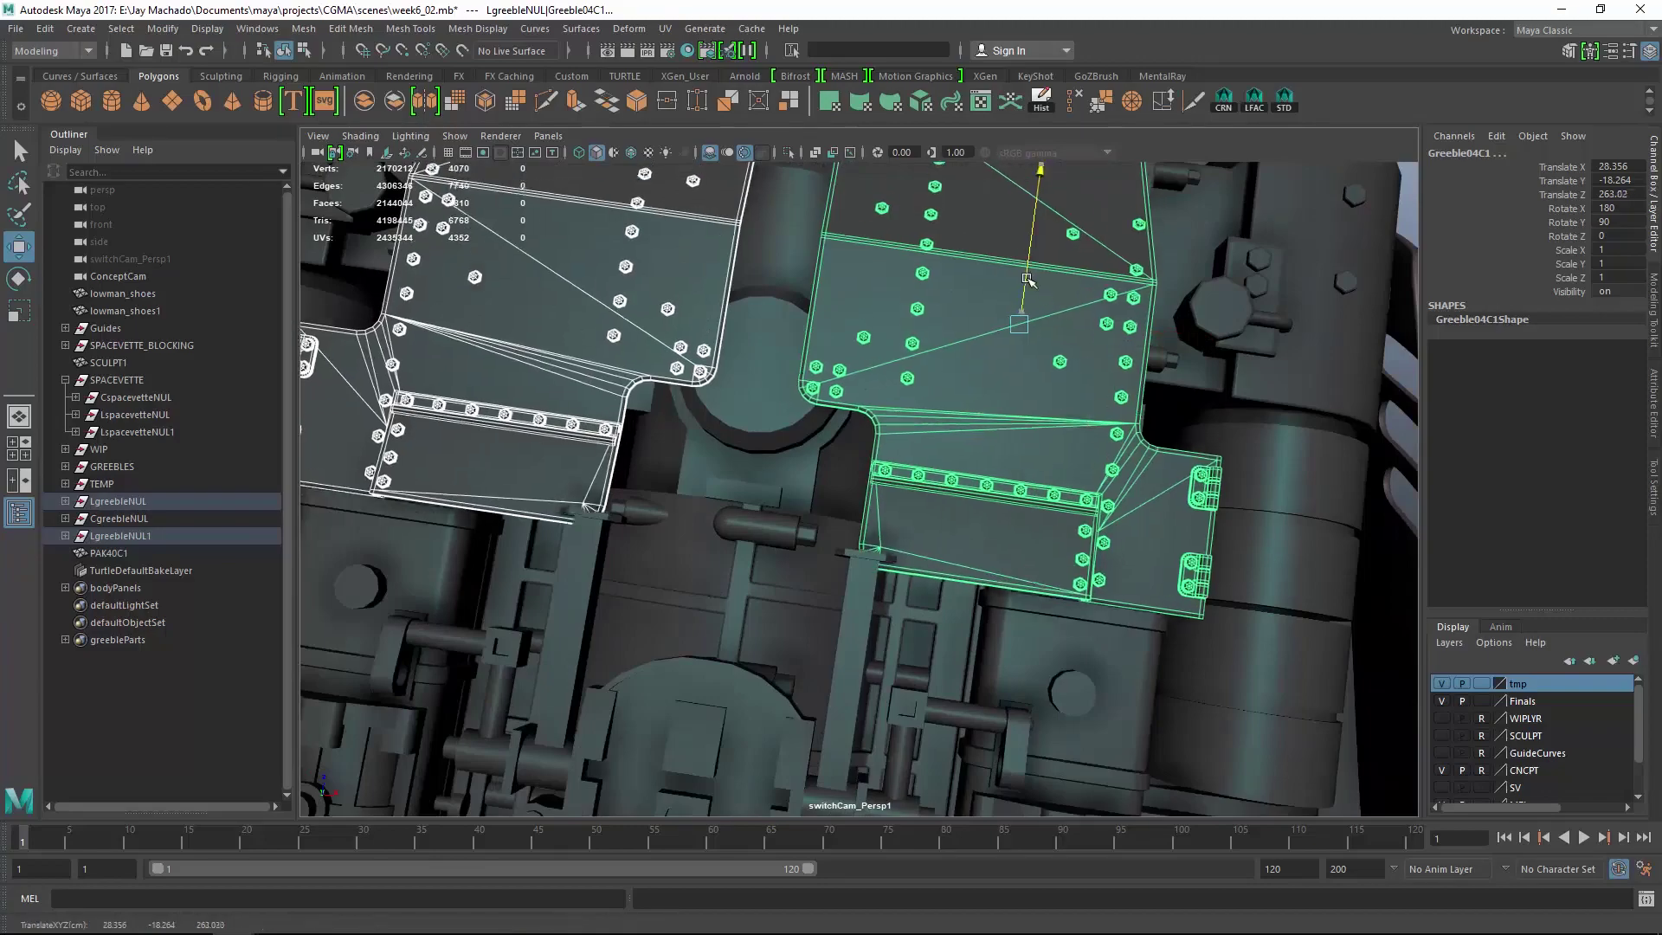
{"action": "left_click_drag", "start_coordinate": [1004, 314], "coordinate": [919, 349], "text": "alt"}
{"action": "left_click", "coordinate": [1286, 567]}
Examine the ribbed floor panel and the overall arrangement of parts on the vehicle's underside.
{"action": "scroll", "coordinate": [1113, 438], "scroll_direction": "up", "scroll_amount": 3}
{"action": "left_click", "coordinate": [919, 349]}
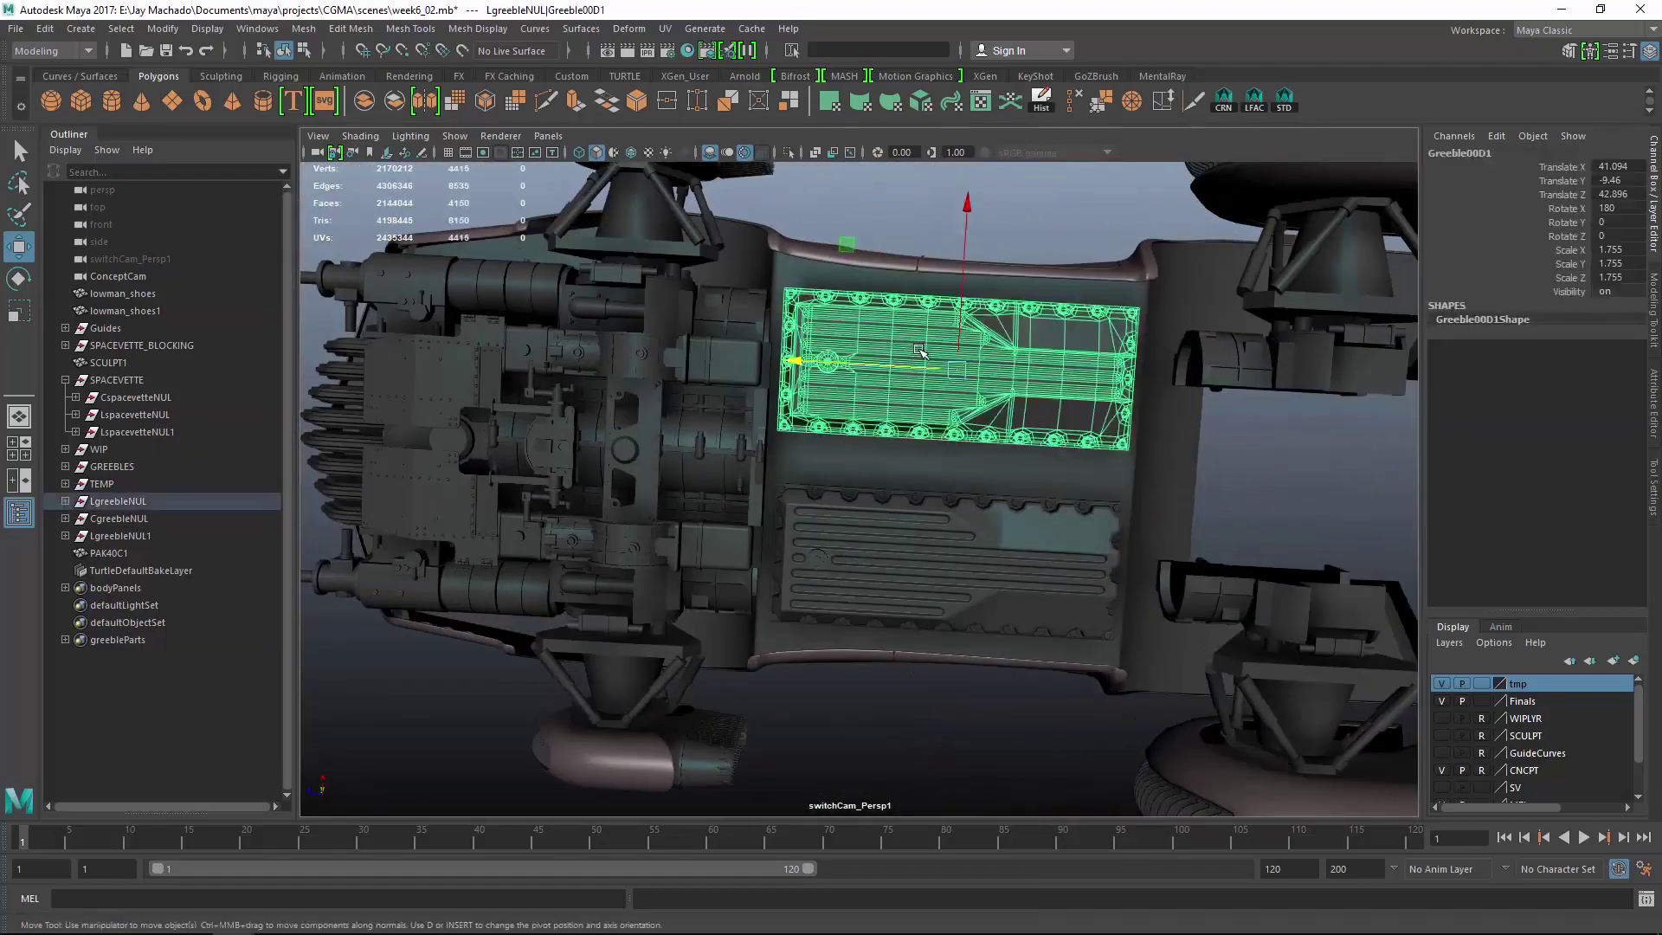
{"action": "left_click_drag", "start_coordinate": [974, 517], "coordinate": [992, 393], "text": "alt"}
{"action": "key", "text": "w"}
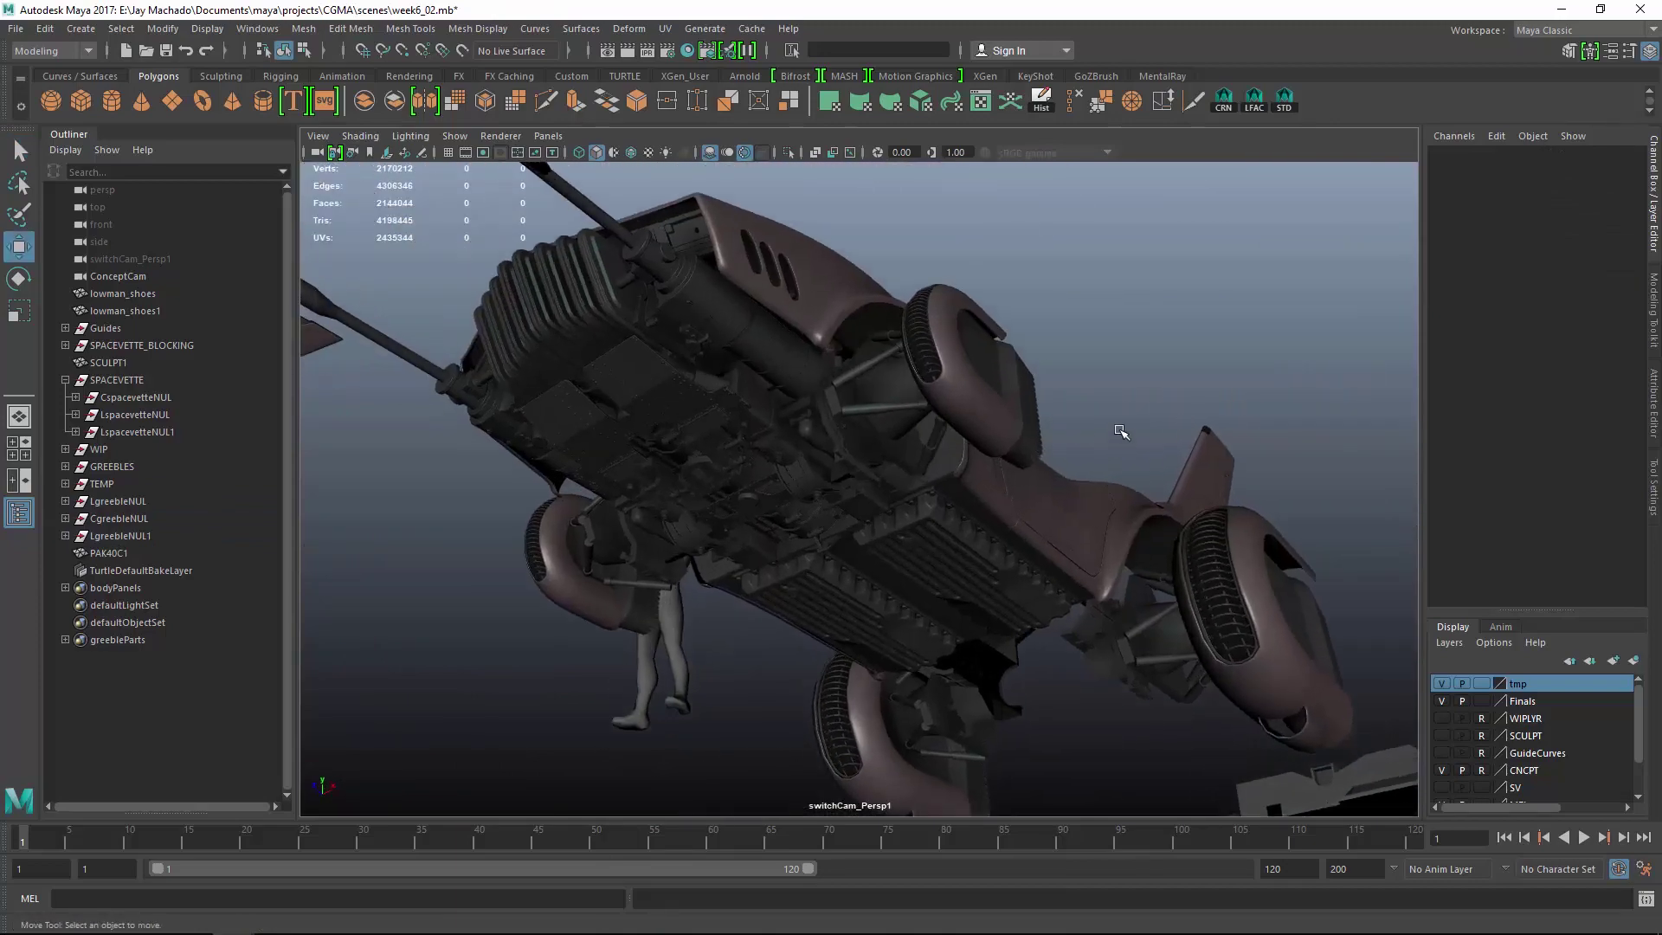
{"action": "left_click_drag", "start_coordinate": [1145, 419], "coordinate": [1068, 559], "text": "alt"}
Examine the mirrored riveted cover plates and their fit against the surrounding underside parts from below and in perspective.
{"action": "left_click", "coordinate": [874, 442]}
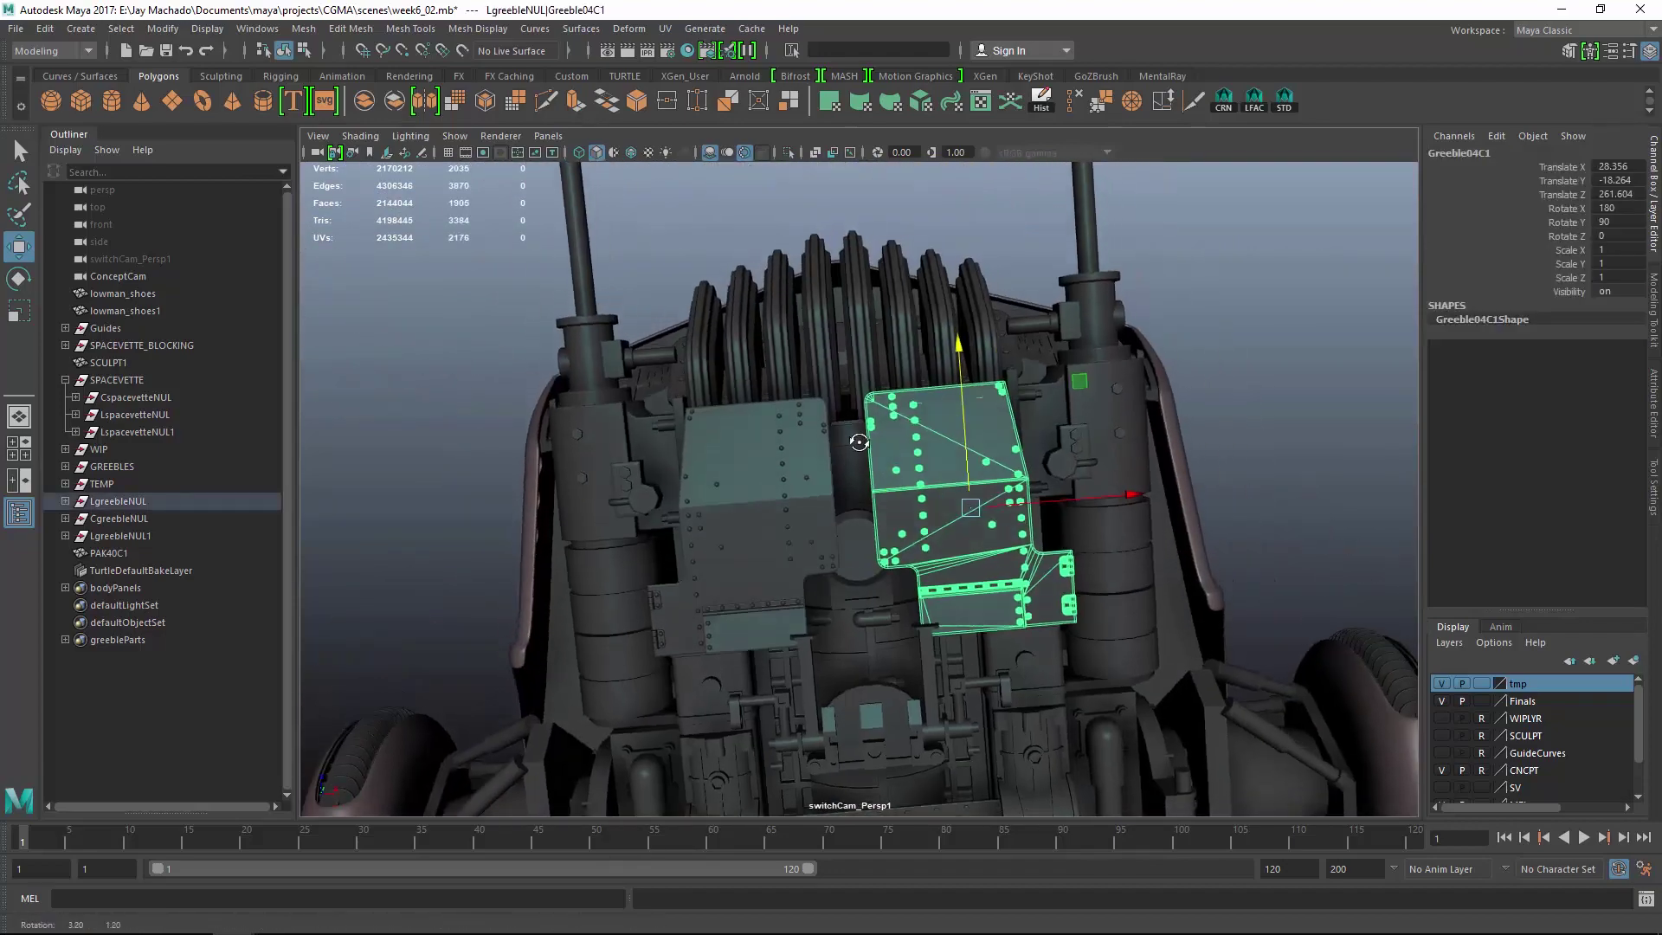
{"action": "left_click_drag", "start_coordinate": [859, 442], "coordinate": [1001, 453], "text": "alt"}
{"action": "right_click_drag", "start_coordinate": [1001, 453], "coordinate": [1057, 367], "text": "alt"}
{"action": "middle_click_drag", "start_coordinate": [1057, 367], "coordinate": [943, 463], "text": "alt"}
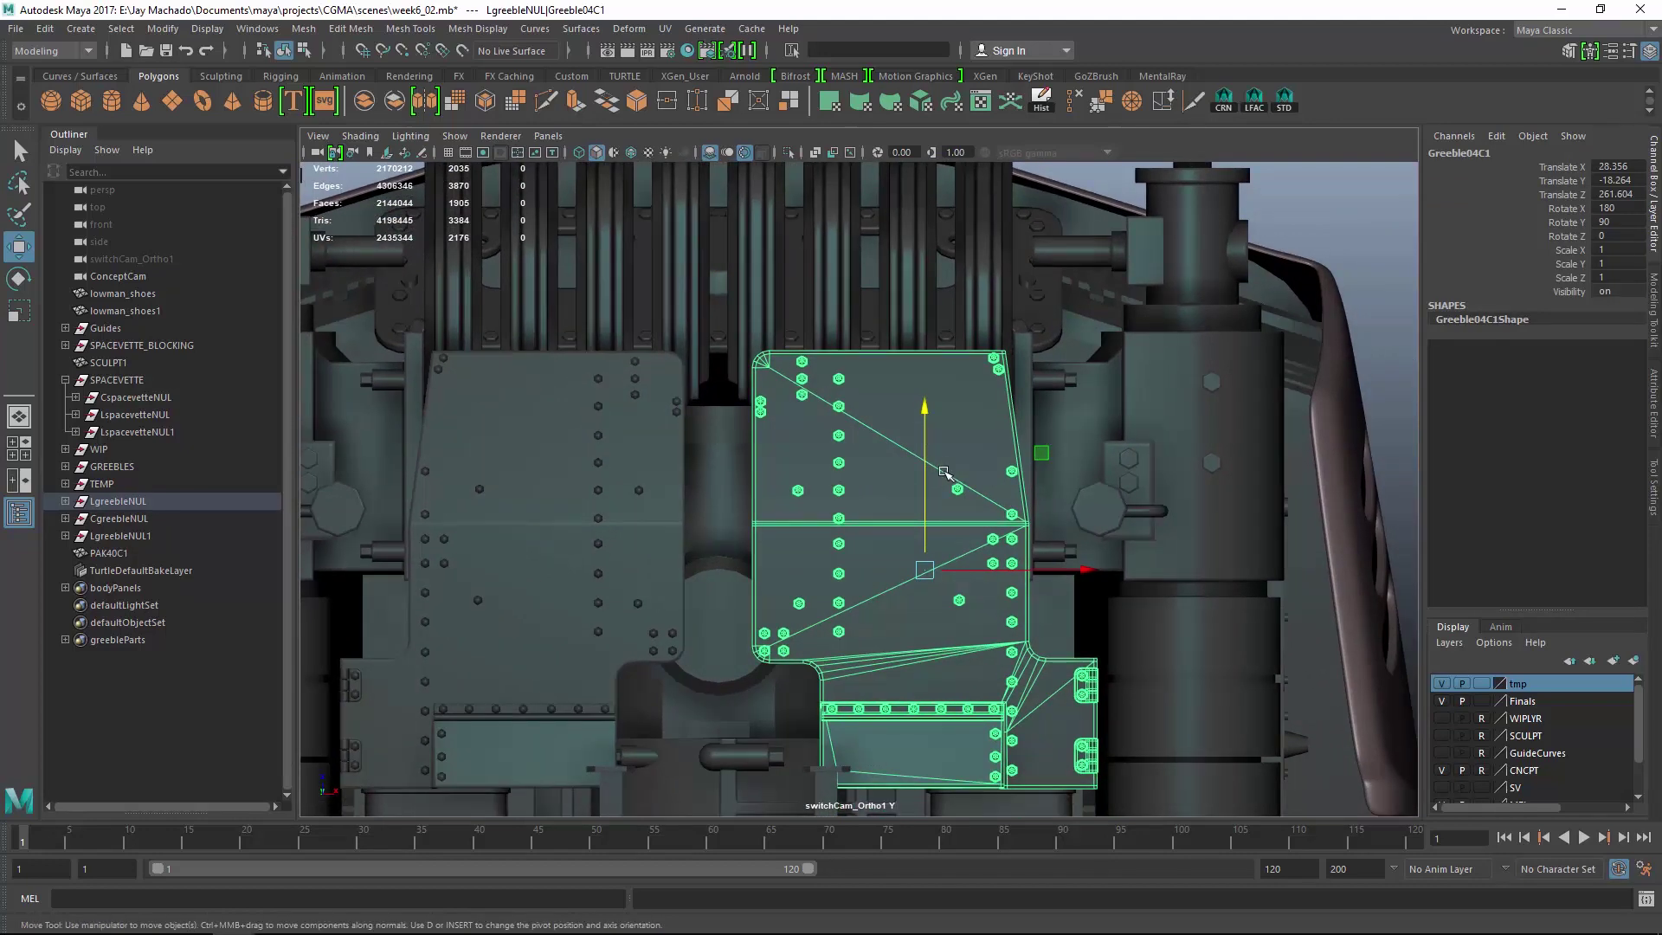
{"action": "right_click_drag", "start_coordinate": [944, 473], "coordinate": [940, 464], "text": "alt"}
{"action": "left_click_drag", "start_coordinate": [940, 464], "coordinate": [995, 580], "text": "alt"}
{"action": "left_click", "coordinate": [1169, 386]}
{"action": "left_click_drag", "start_coordinate": [1234, 397], "coordinate": [854, 513], "text": "alt"}
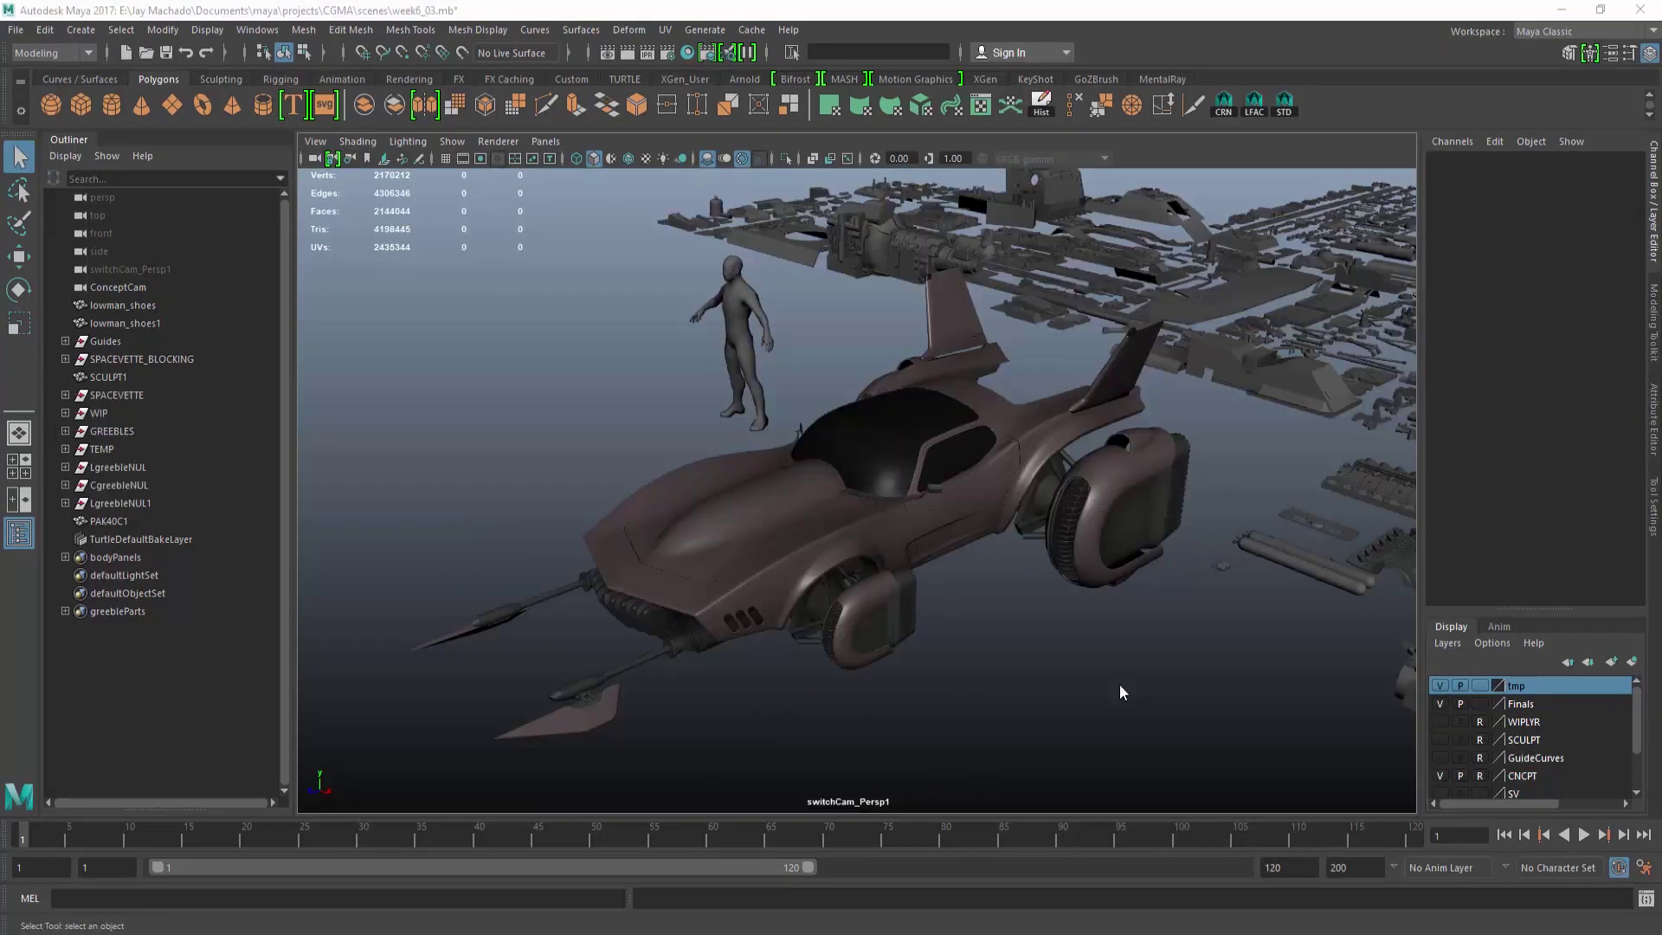
Duplicate the central engine Greeble00A1, set the copy's Rotate Y to -90 and move it to the rear bay at about Z -94.5.
{"action": "left_click_drag", "start_coordinate": [1111, 650], "coordinate": [693, 412], "text": "alt"}
{"action": "left_click", "coordinate": [694, 412]}
{"action": "key", "text": "w"}
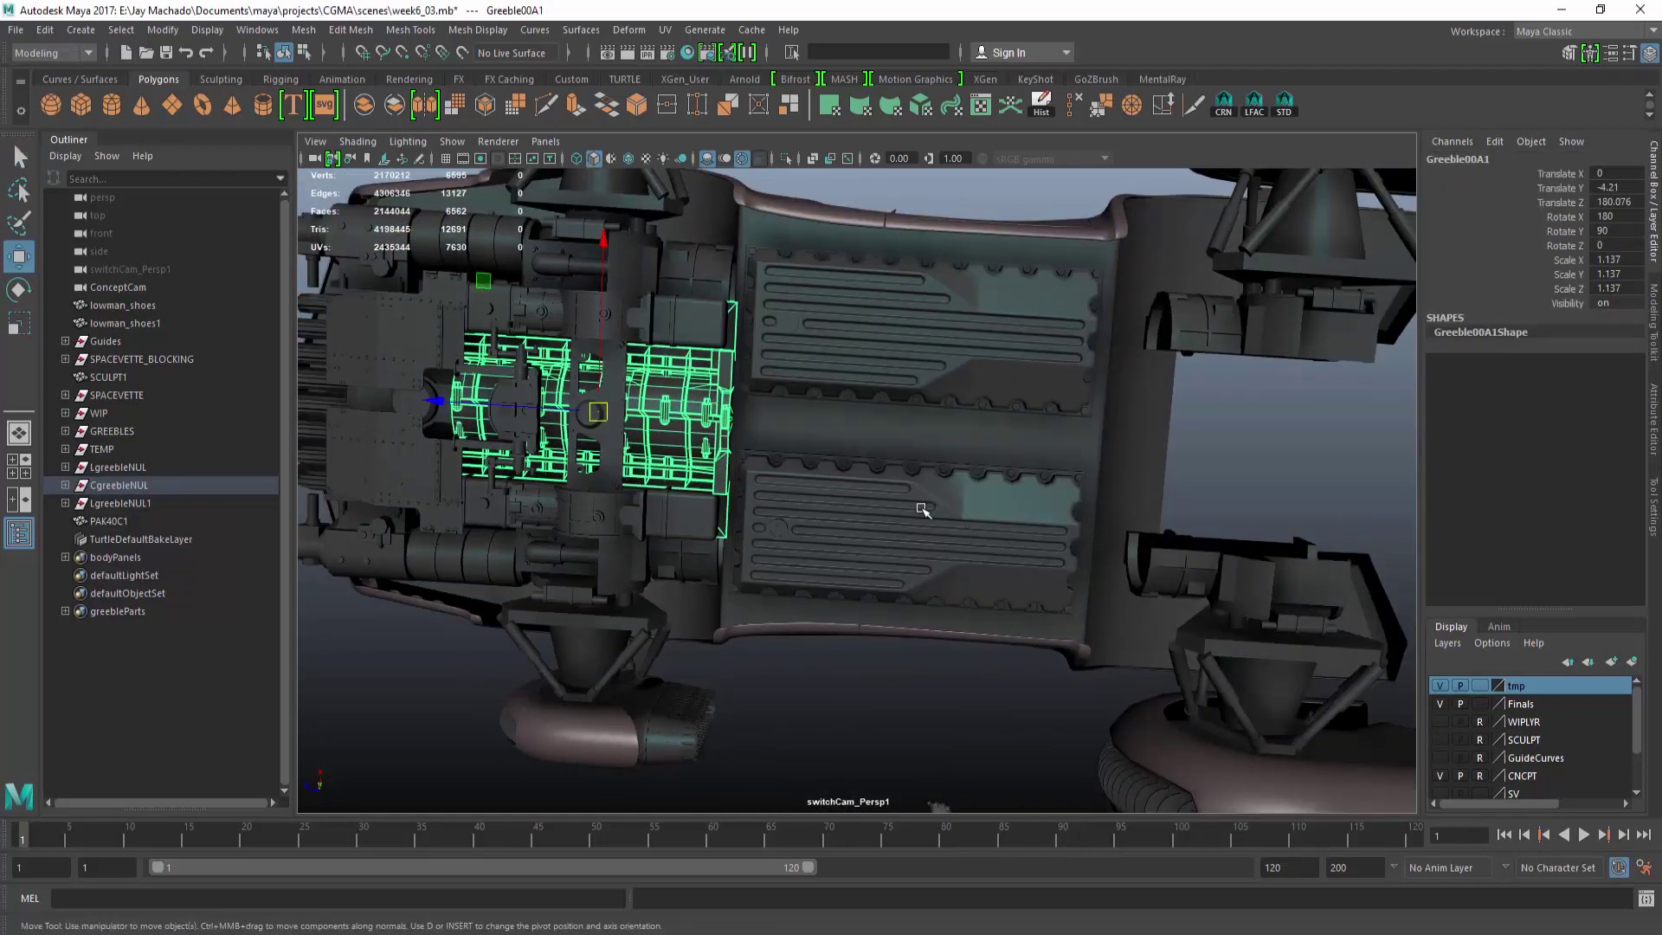
{"action": "type", "text": "90"}
{"action": "key", "text": "Return"}
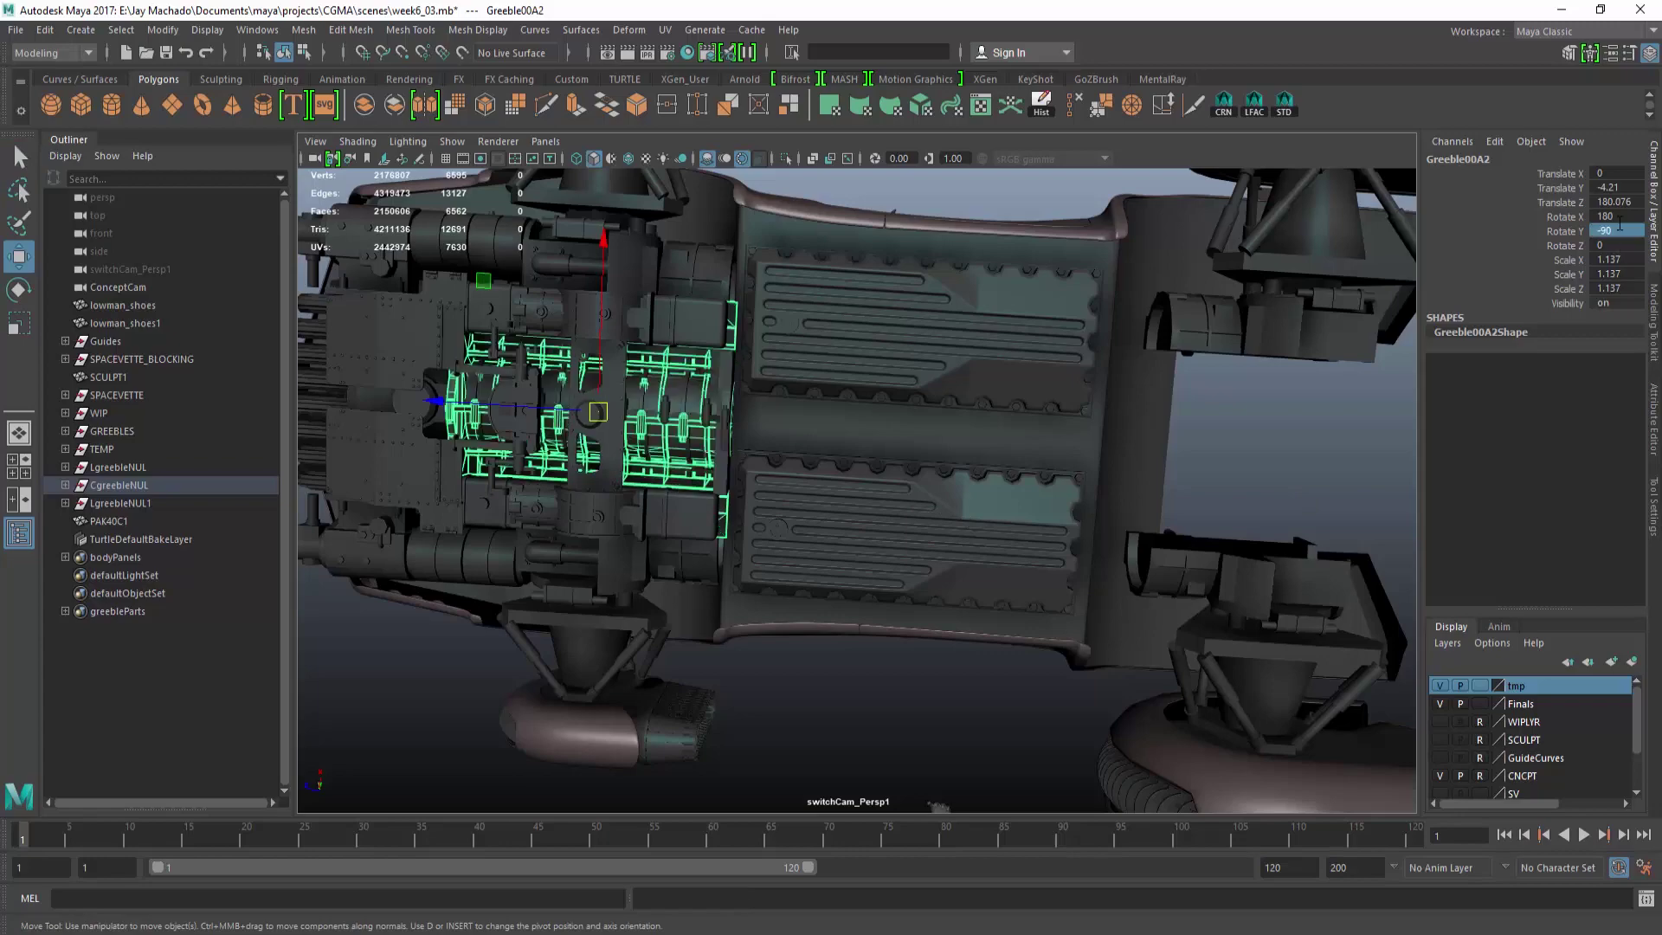
{"action": "left_click_drag", "start_coordinate": [549, 407], "coordinate": [1130, 445]}
{"action": "scroll", "coordinate": [1081, 421], "scroll_direction": "up", "scroll_amount": 5}
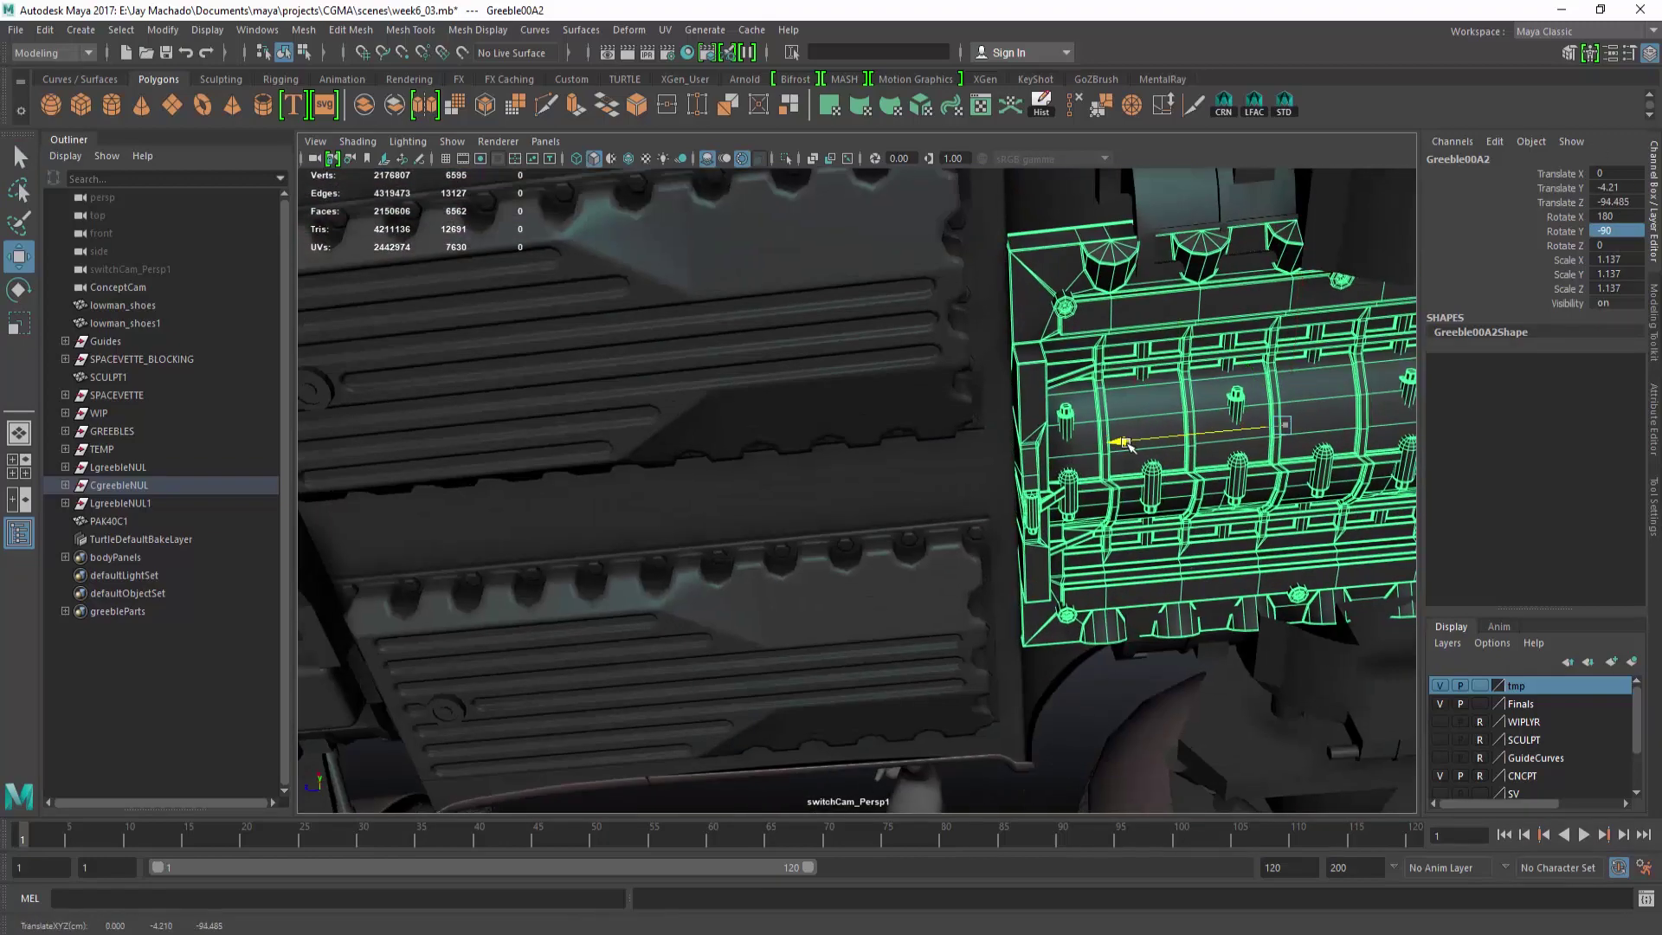
{"action": "scroll", "coordinate": [1142, 447], "scroll_direction": "down", "scroll_amount": 5}
{"action": "scroll", "coordinate": [614, 335], "scroll_direction": "up", "scroll_amount": 4}
Duplicate the mirrored long PantherGJ side boxes and move the copies to about Z -86.4, flanking the rear engine.
{"action": "left_click", "coordinate": [615, 335]}
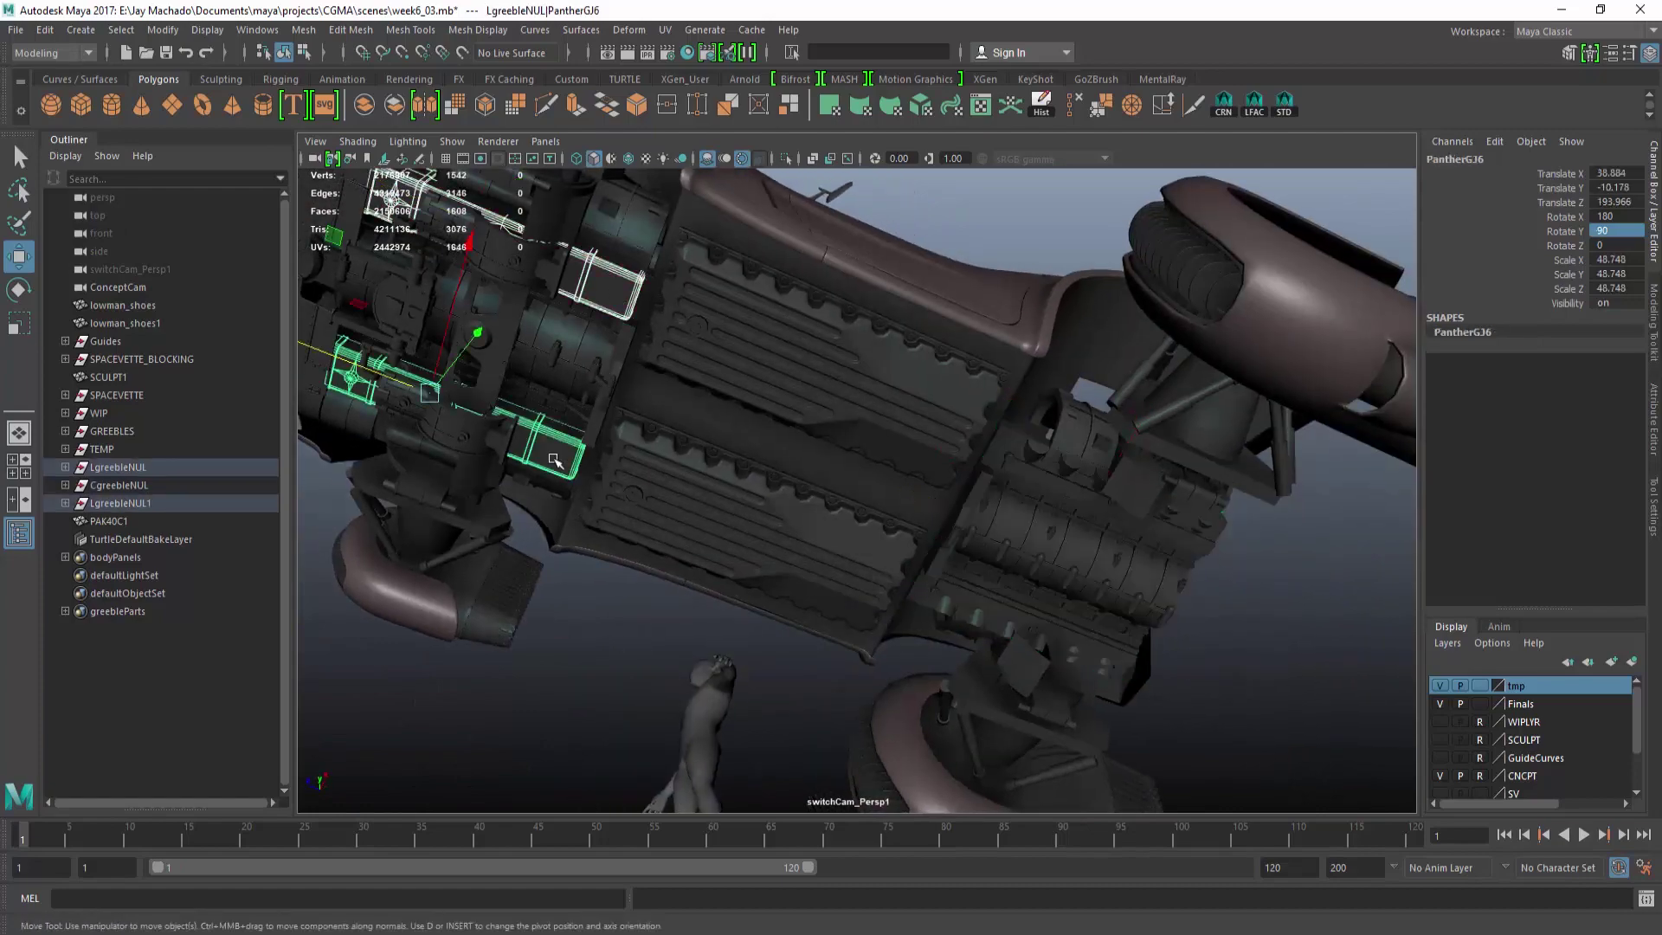
{"action": "left_click_drag", "start_coordinate": [385, 378], "coordinate": [849, 573]}
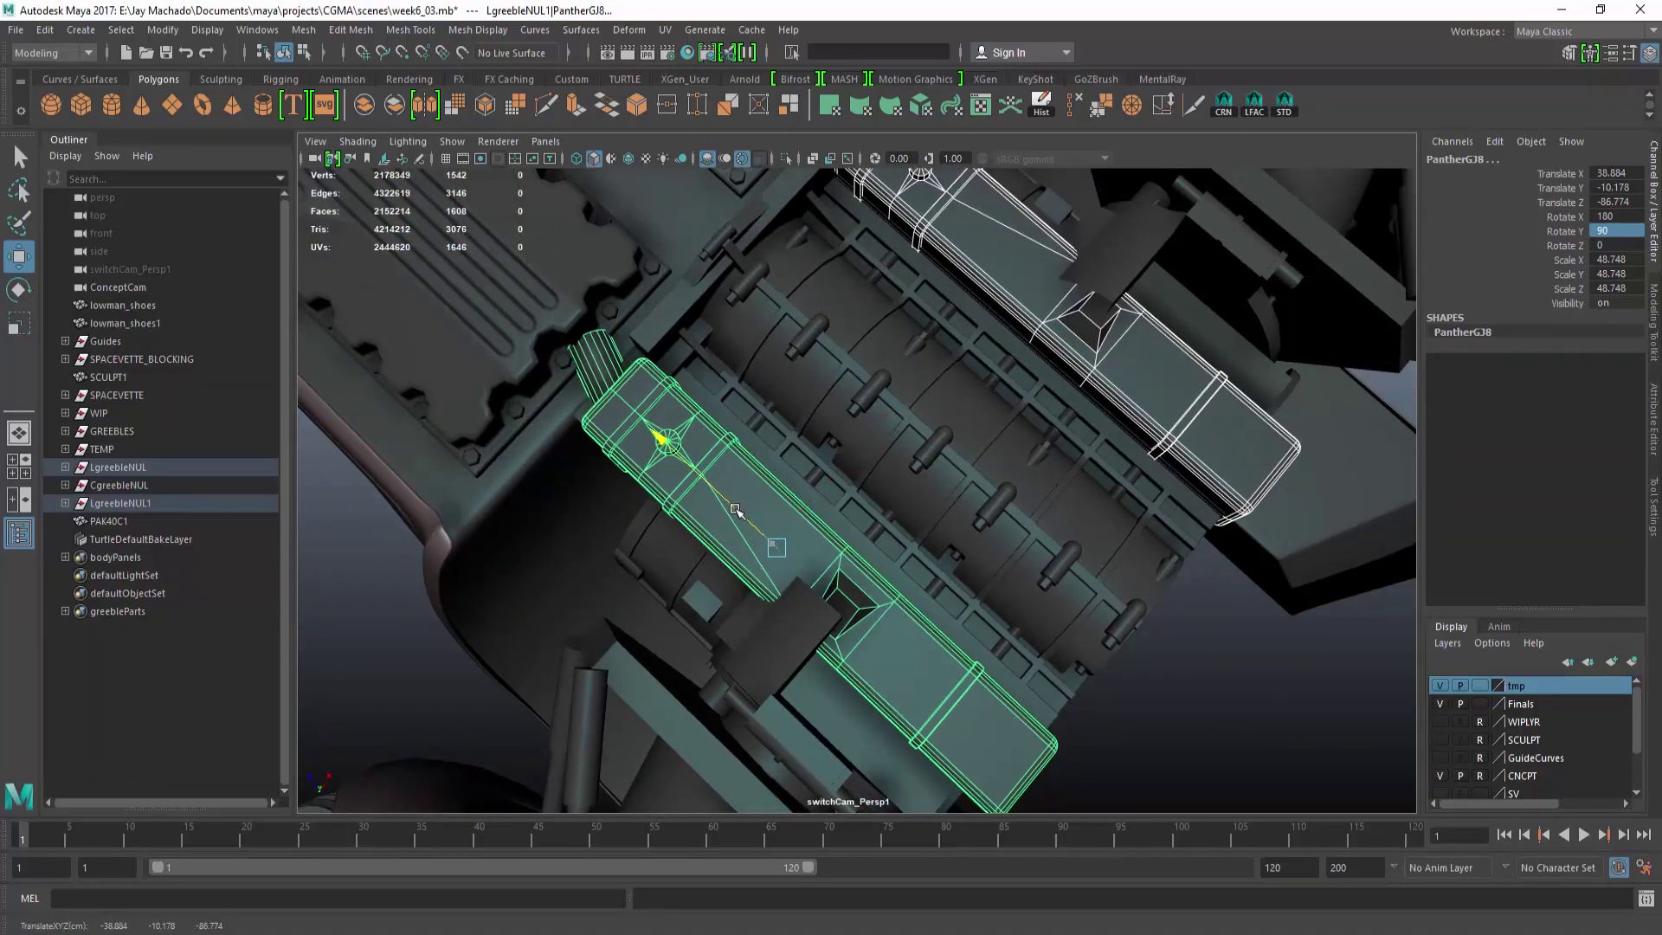
{"action": "left_click_drag", "start_coordinate": [596, 352], "coordinate": [982, 297], "text": "alt"}
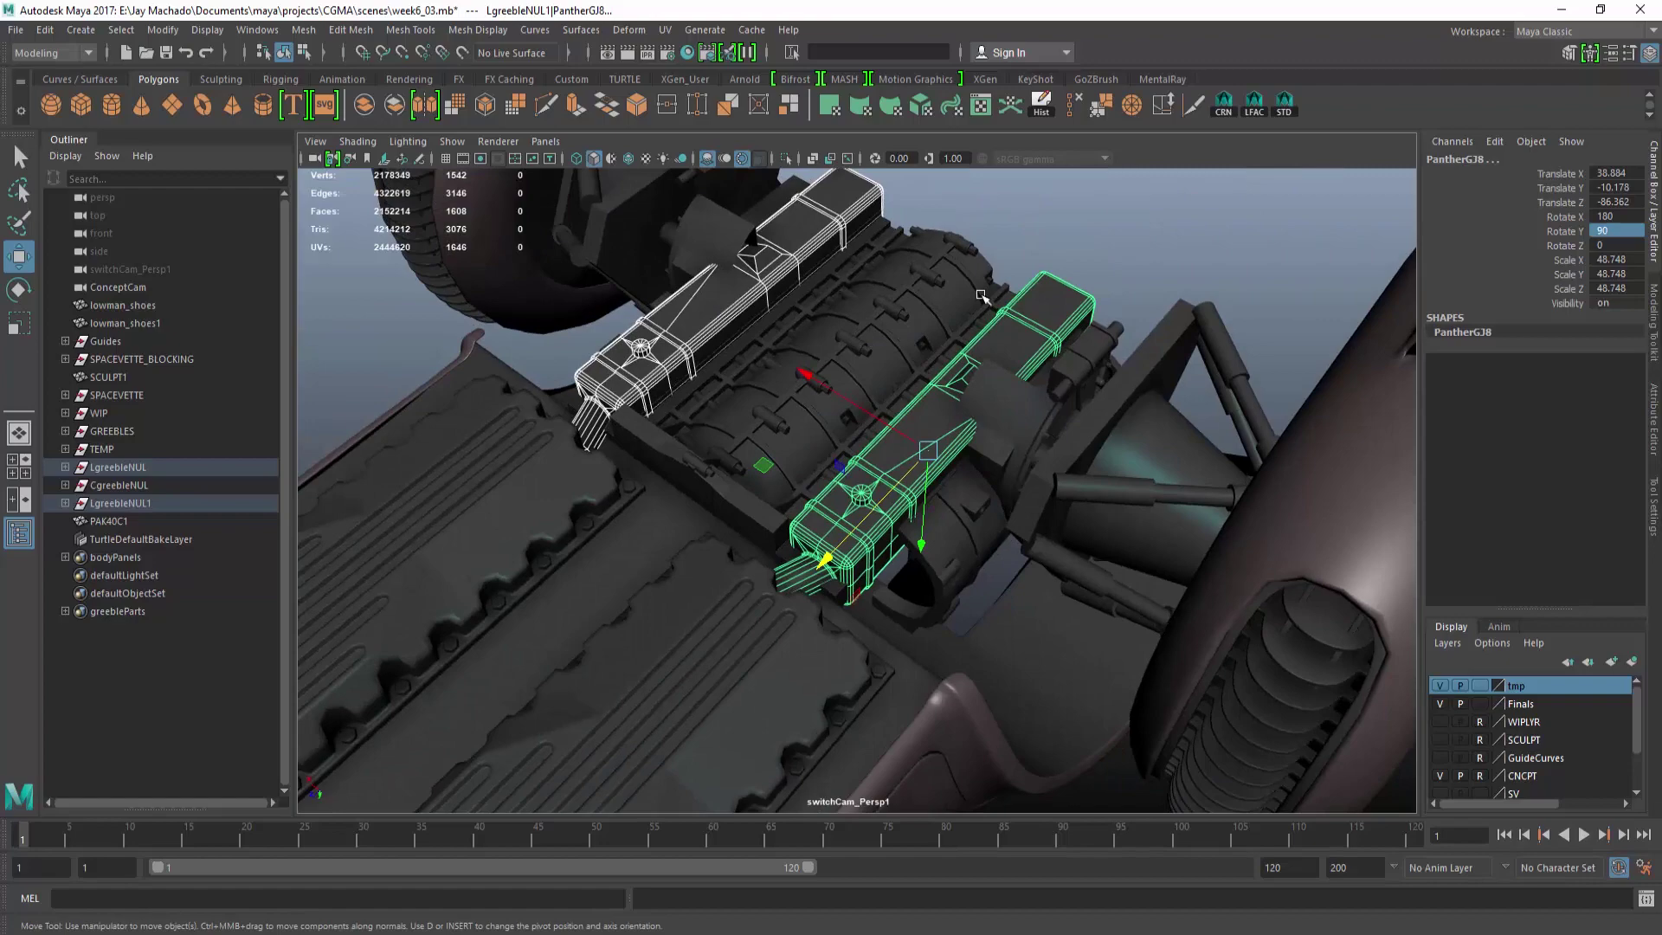
{"action": "left_click", "coordinate": [1139, 309]}
{"action": "left_click_drag", "start_coordinate": [1139, 309], "coordinate": [935, 396], "text": "alt"}
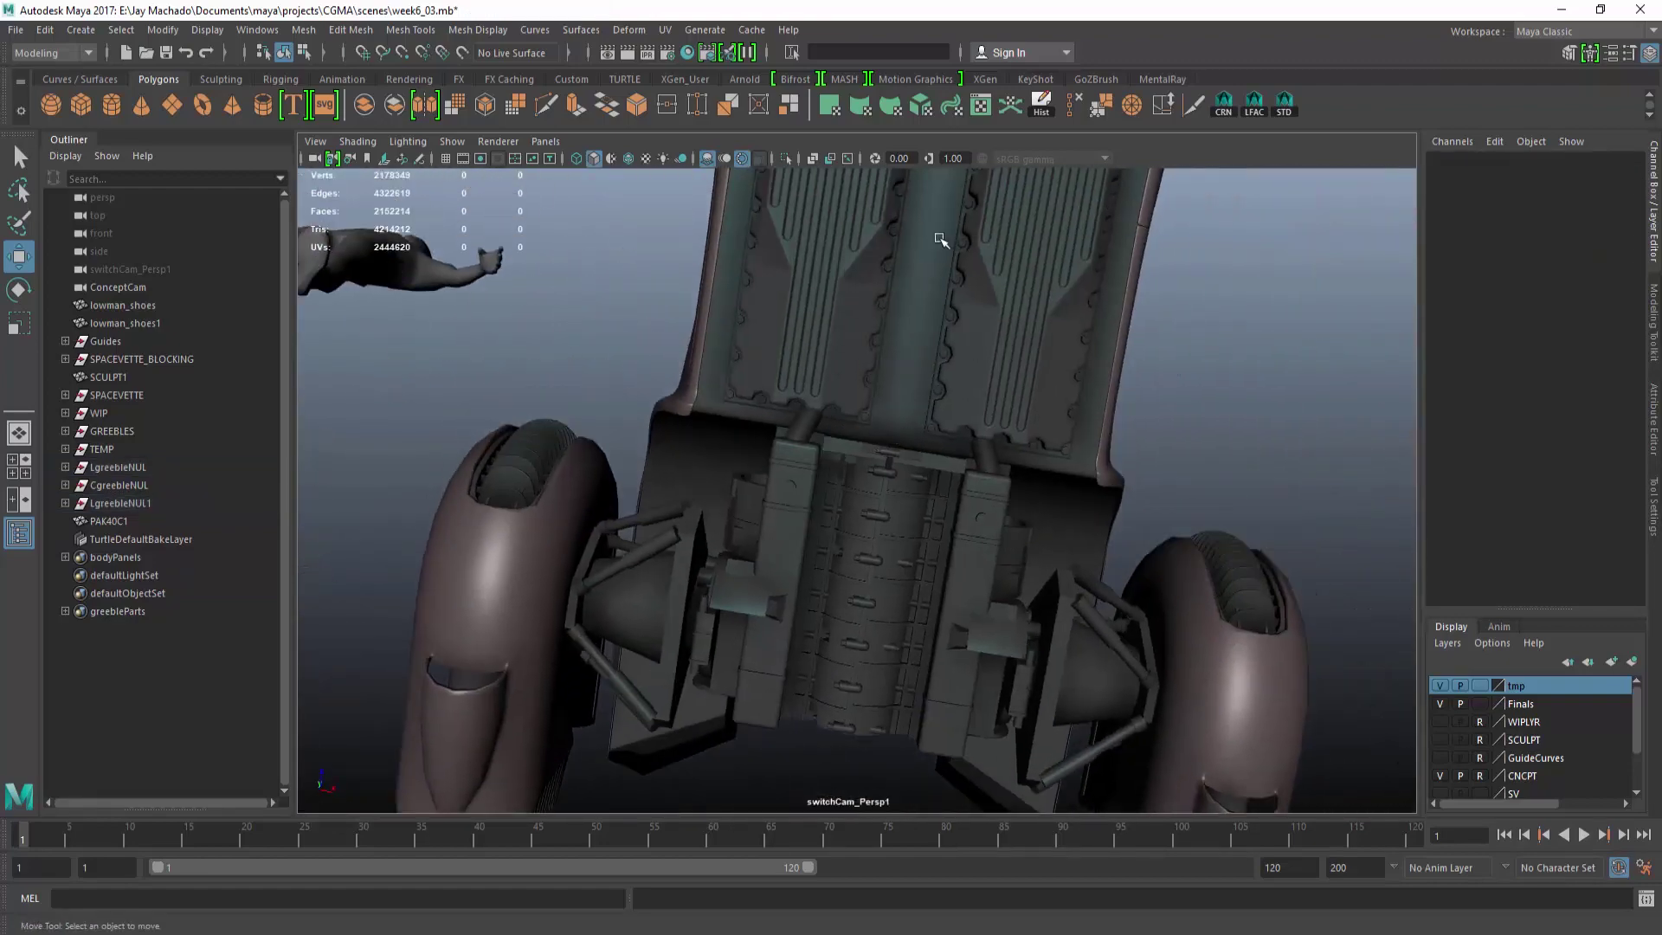
Find the RadB rod greeble in the parts library and duplicate it outside its group.
{"action": "left_click_drag", "start_coordinate": [891, 361], "coordinate": [909, 350], "text": "alt"}
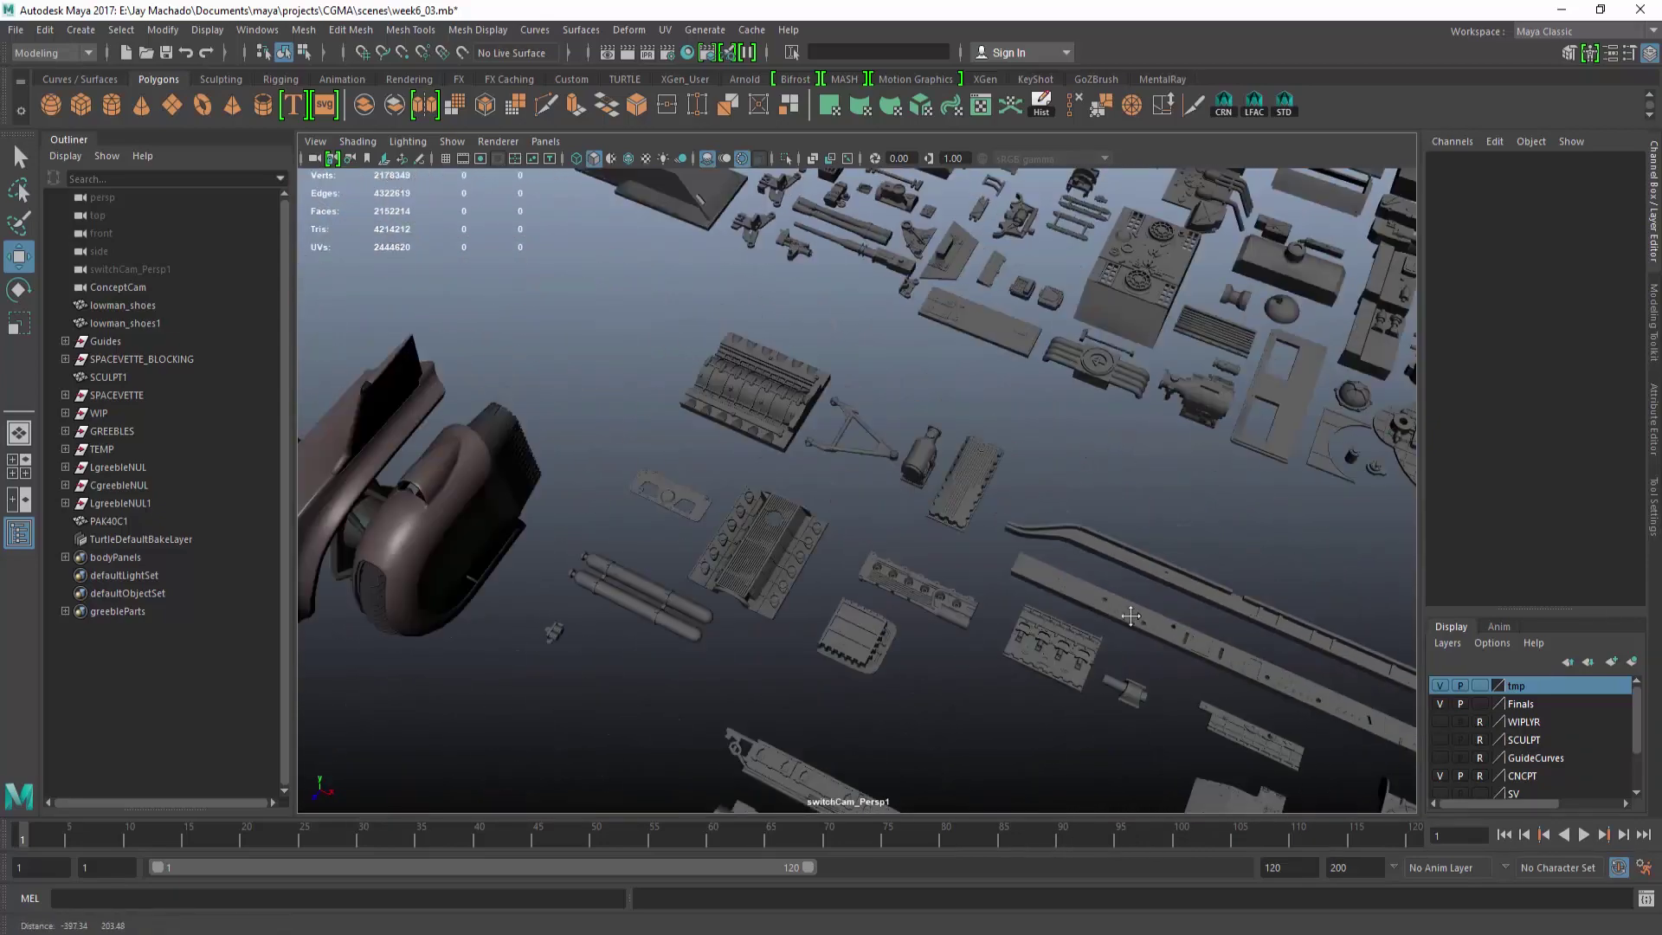
{"action": "left_click_drag", "start_coordinate": [1062, 519], "coordinate": [761, 390], "text": "alt"}
{"action": "middle_click_drag", "start_coordinate": [1081, 477], "coordinate": [952, 501], "text": "alt"}
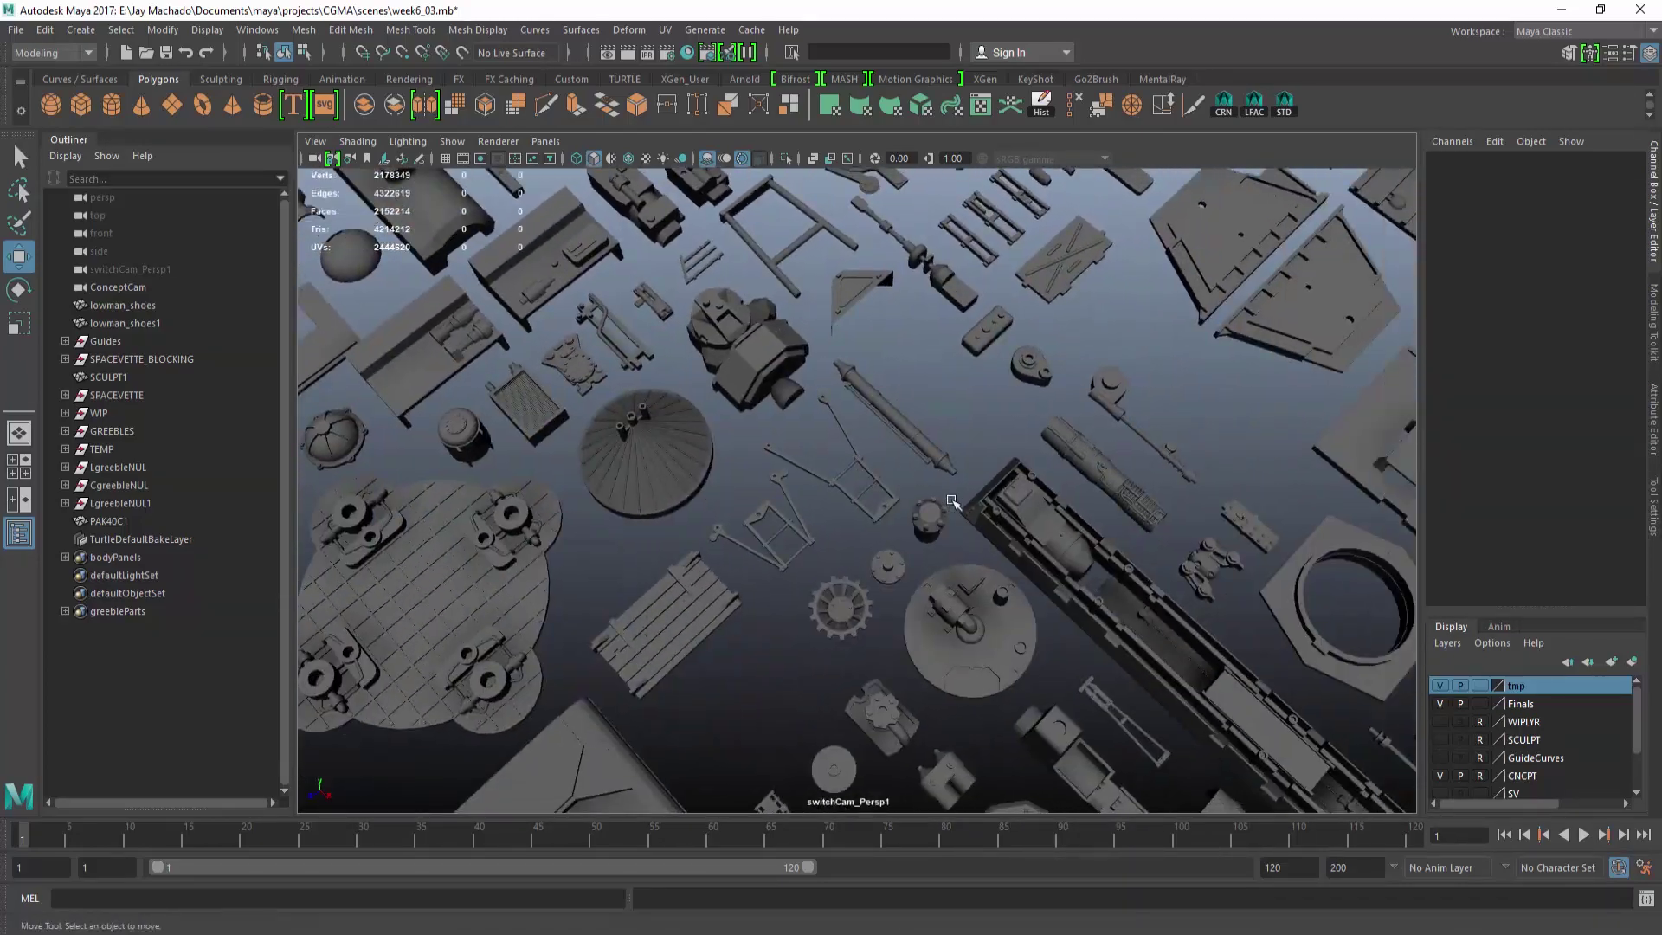
{"action": "right_click_drag", "start_coordinate": [936, 441], "coordinate": [1082, 544], "text": "alt"}
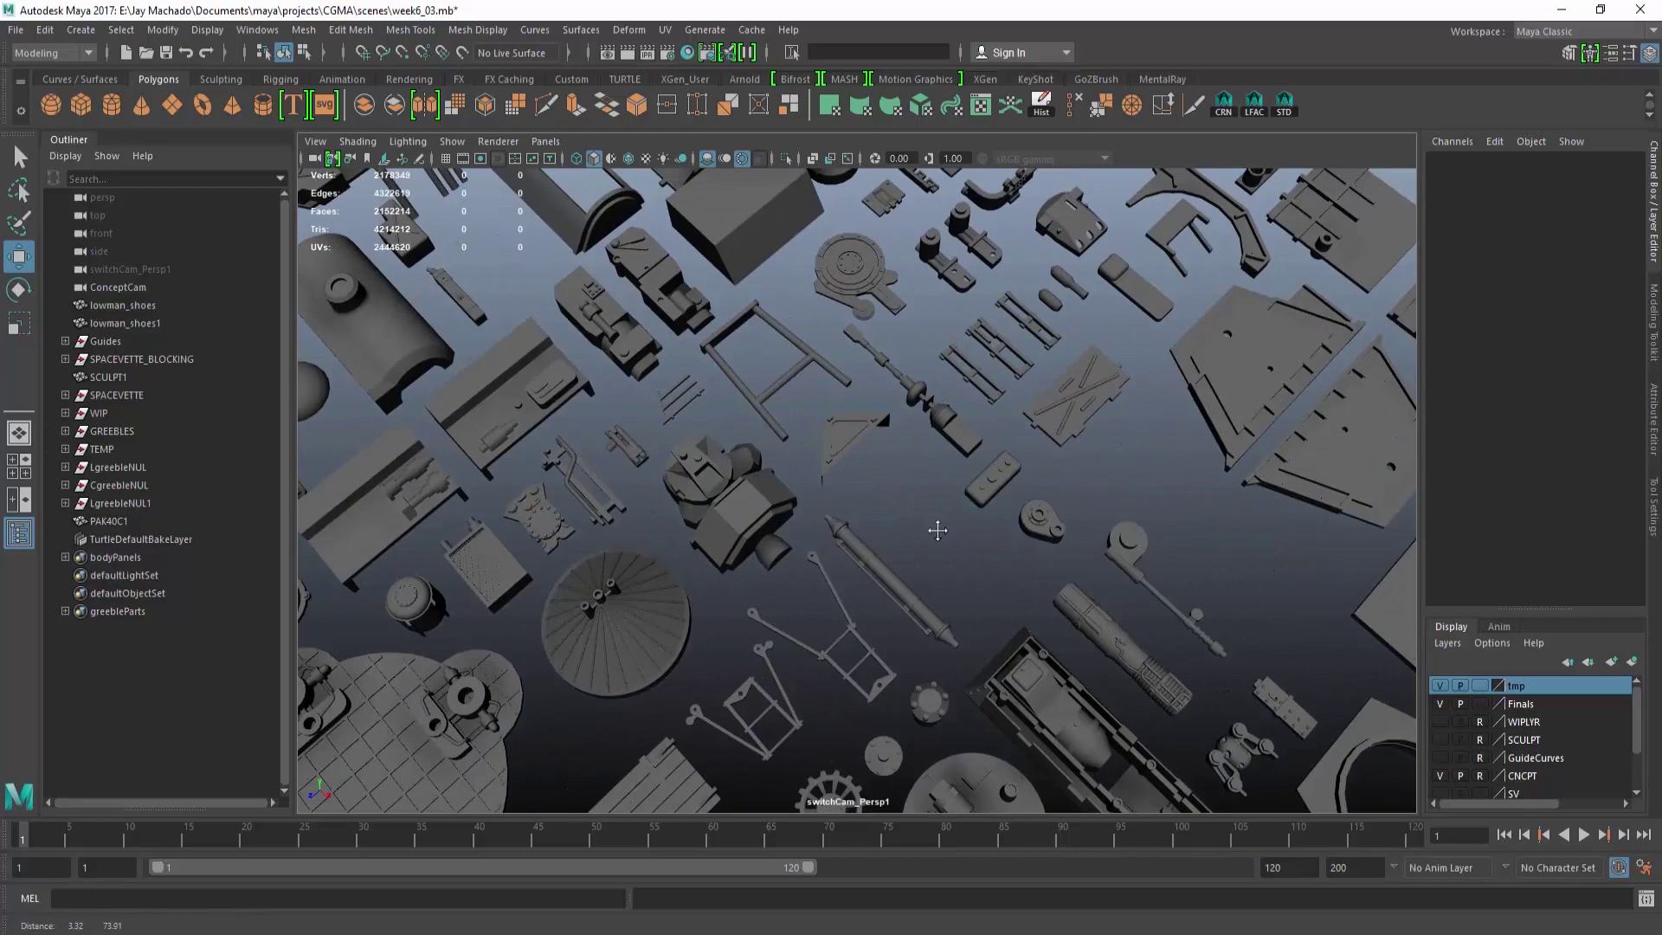
{"action": "middle_click_drag", "start_coordinate": [1207, 699], "coordinate": [790, 183], "text": "alt"}
{"action": "left_click", "coordinate": [1065, 487]}
{"action": "right_click_drag", "start_coordinate": [1066, 490], "coordinate": [1151, 592], "text": "alt"}
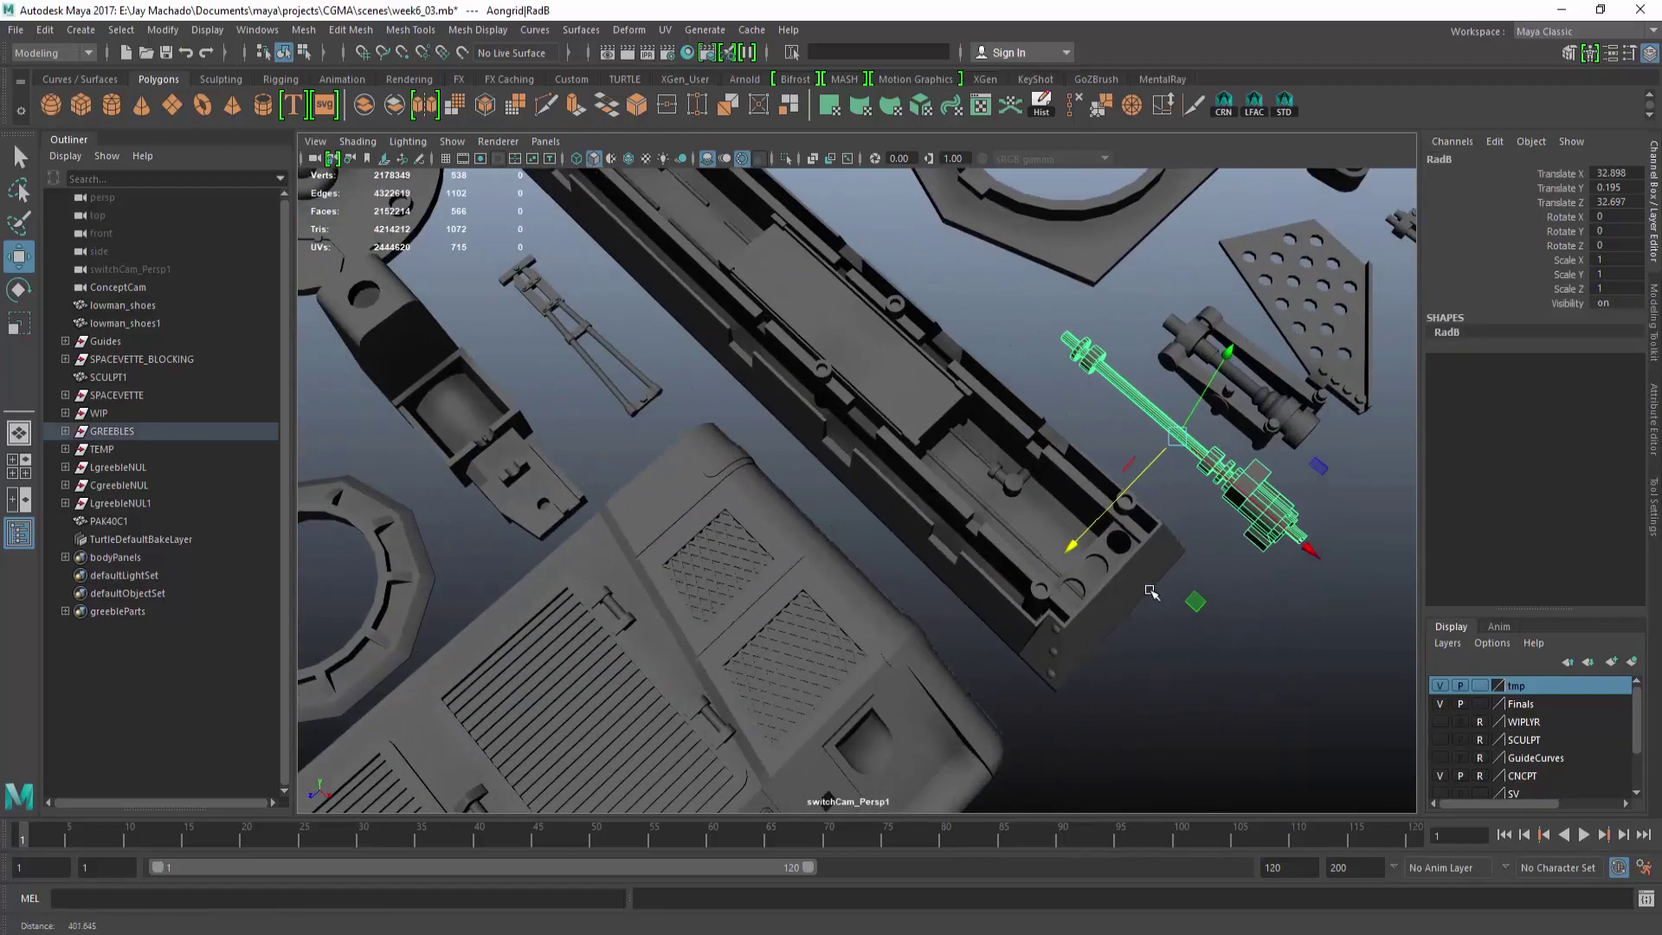
{"action": "left_click_drag", "start_coordinate": [1152, 571], "coordinate": [816, 464], "text": "alt"}
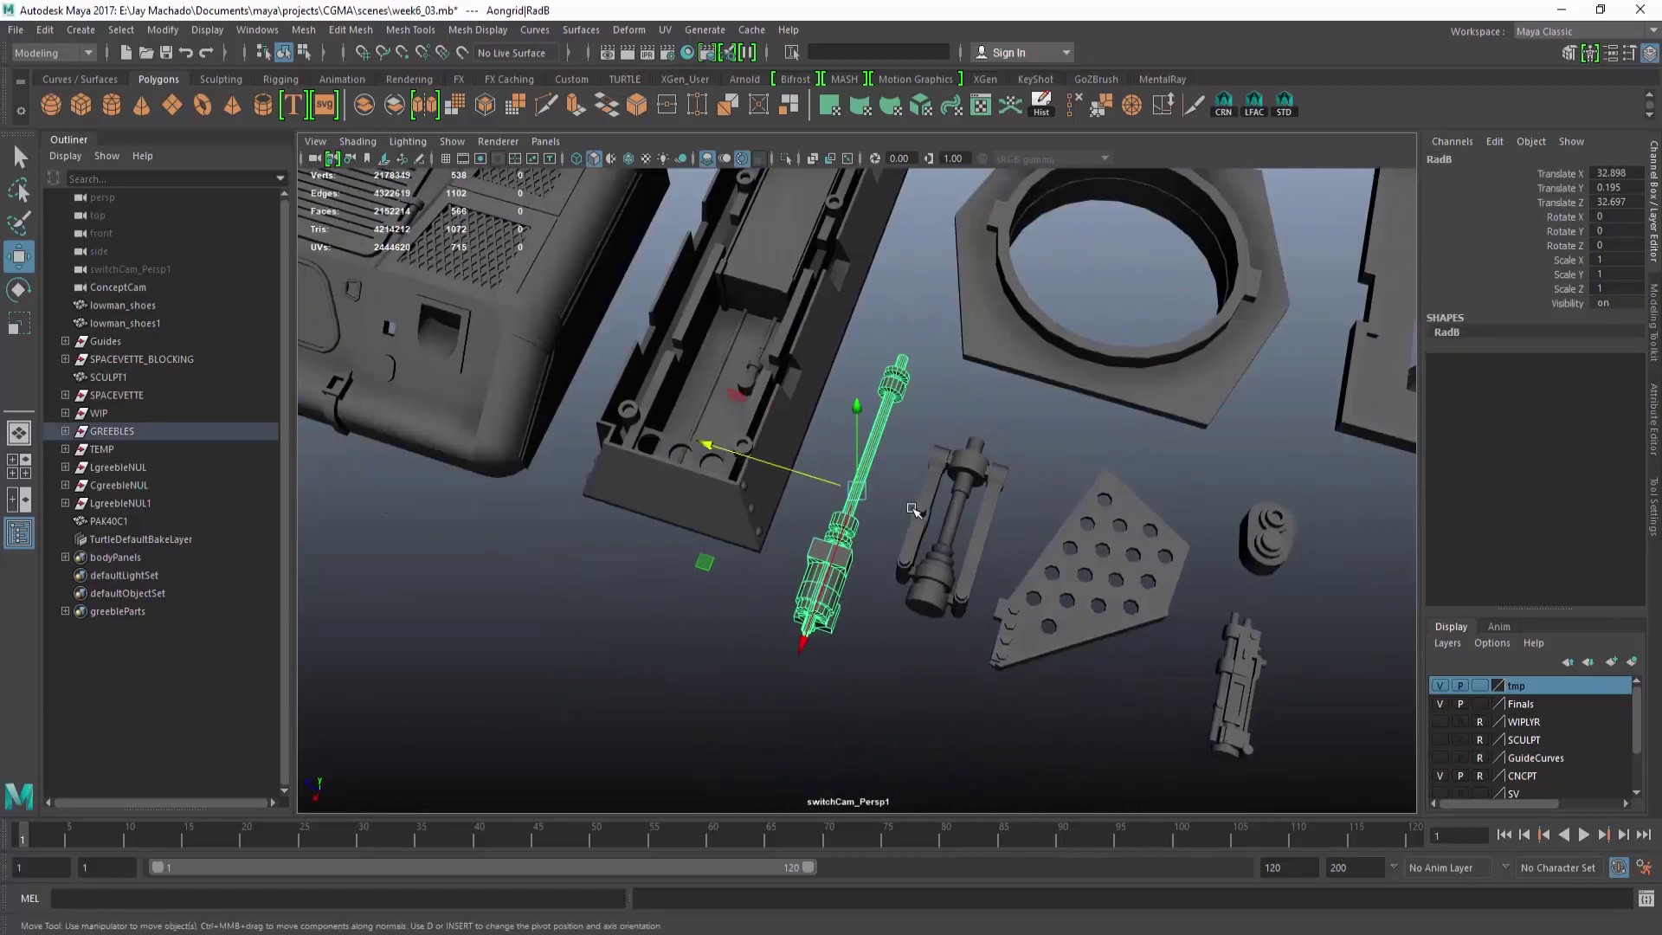
{"action": "right_click_drag", "start_coordinate": [816, 464], "coordinate": [759, 451], "text": "alt"}
{"action": "left_click_drag", "start_coordinate": [759, 451], "coordinate": [831, 303], "text": "alt"}
{"action": "key", "text": "ctrl+d"}
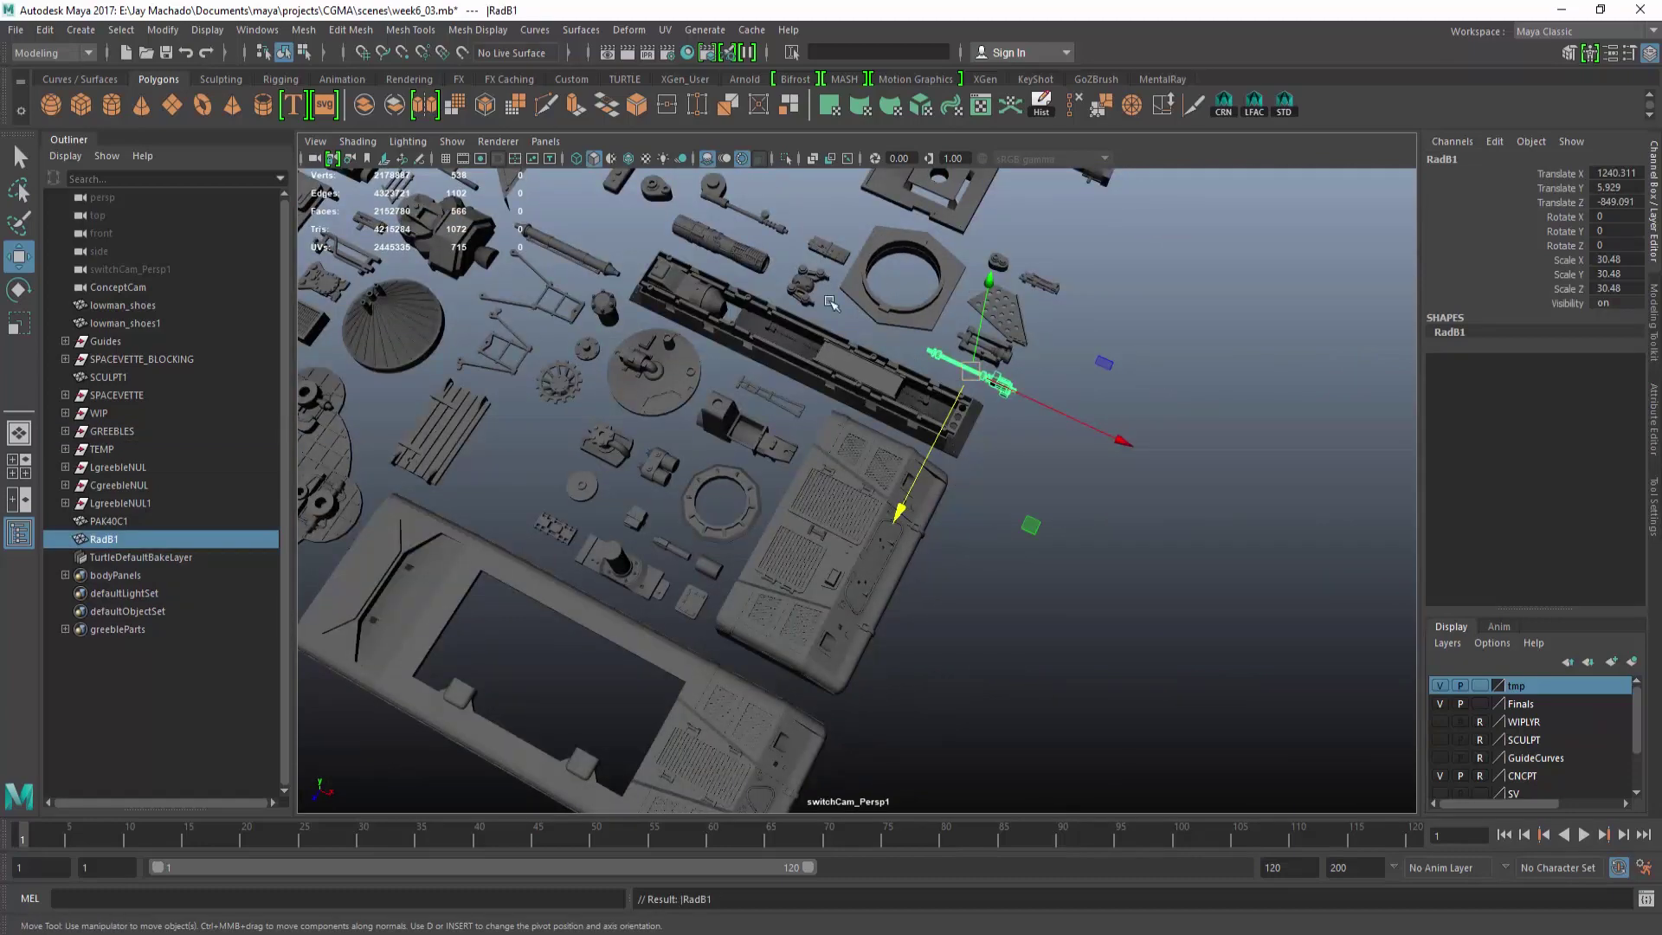
Snap RadB1 to the underside between the floor panels and rear engine, with Rotate X at 180 and Rotate Y at 90.
{"action": "middle_click_drag", "start_coordinate": [877, 359], "coordinate": [770, 368]}
{"action": "right_click_drag", "start_coordinate": [770, 368], "coordinate": [646, 485], "text": "alt"}
{"action": "left_click_drag", "start_coordinate": [646, 485], "coordinate": [886, 320], "text": "alt"}
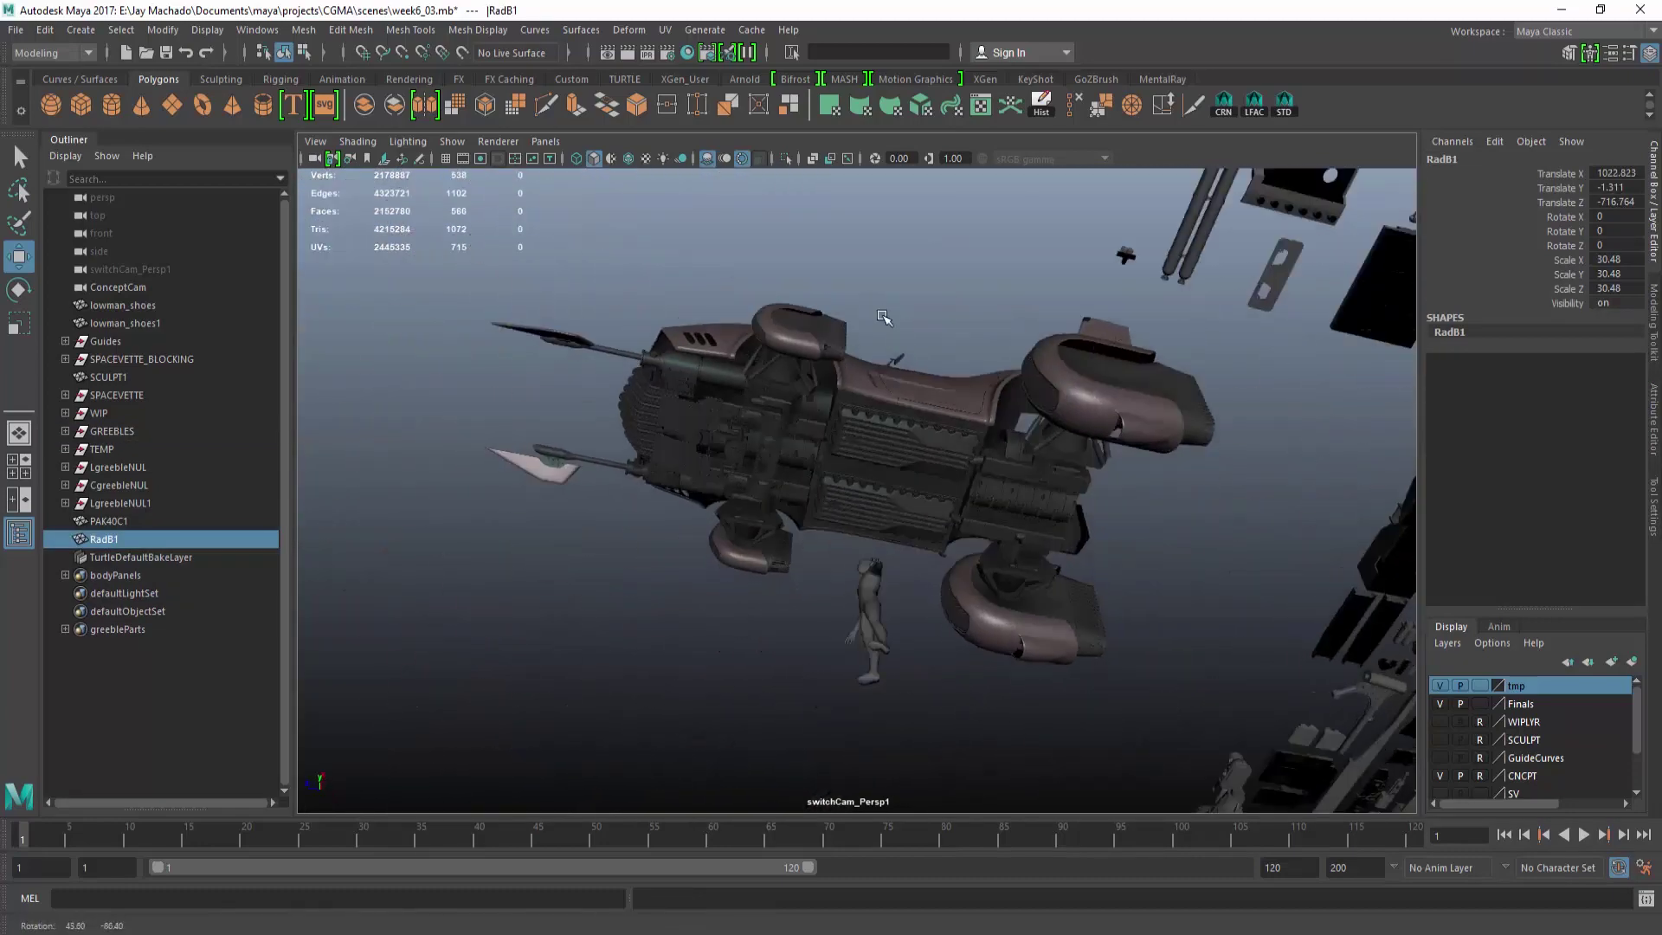
{"action": "right_click_drag", "start_coordinate": [886, 320], "coordinate": [968, 564], "text": "alt"}
{"action": "left_click_drag", "start_coordinate": [967, 564], "coordinate": [899, 439], "text": "alt"}
{"action": "key", "text": "v"}
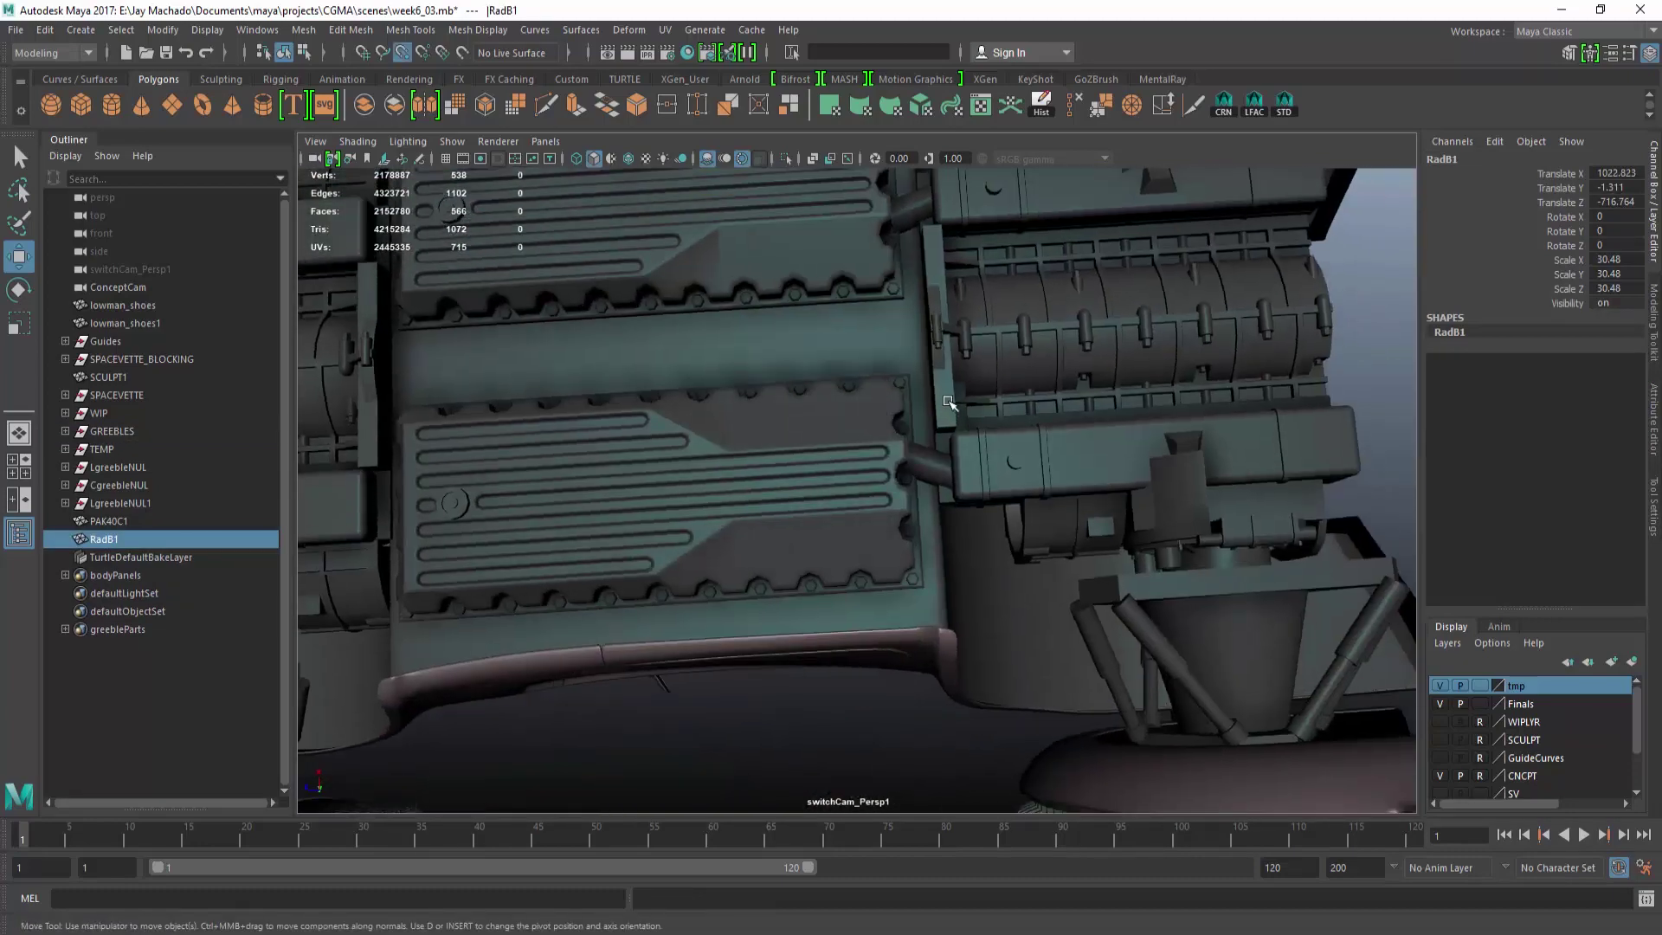
{"action": "key", "text": "e"}
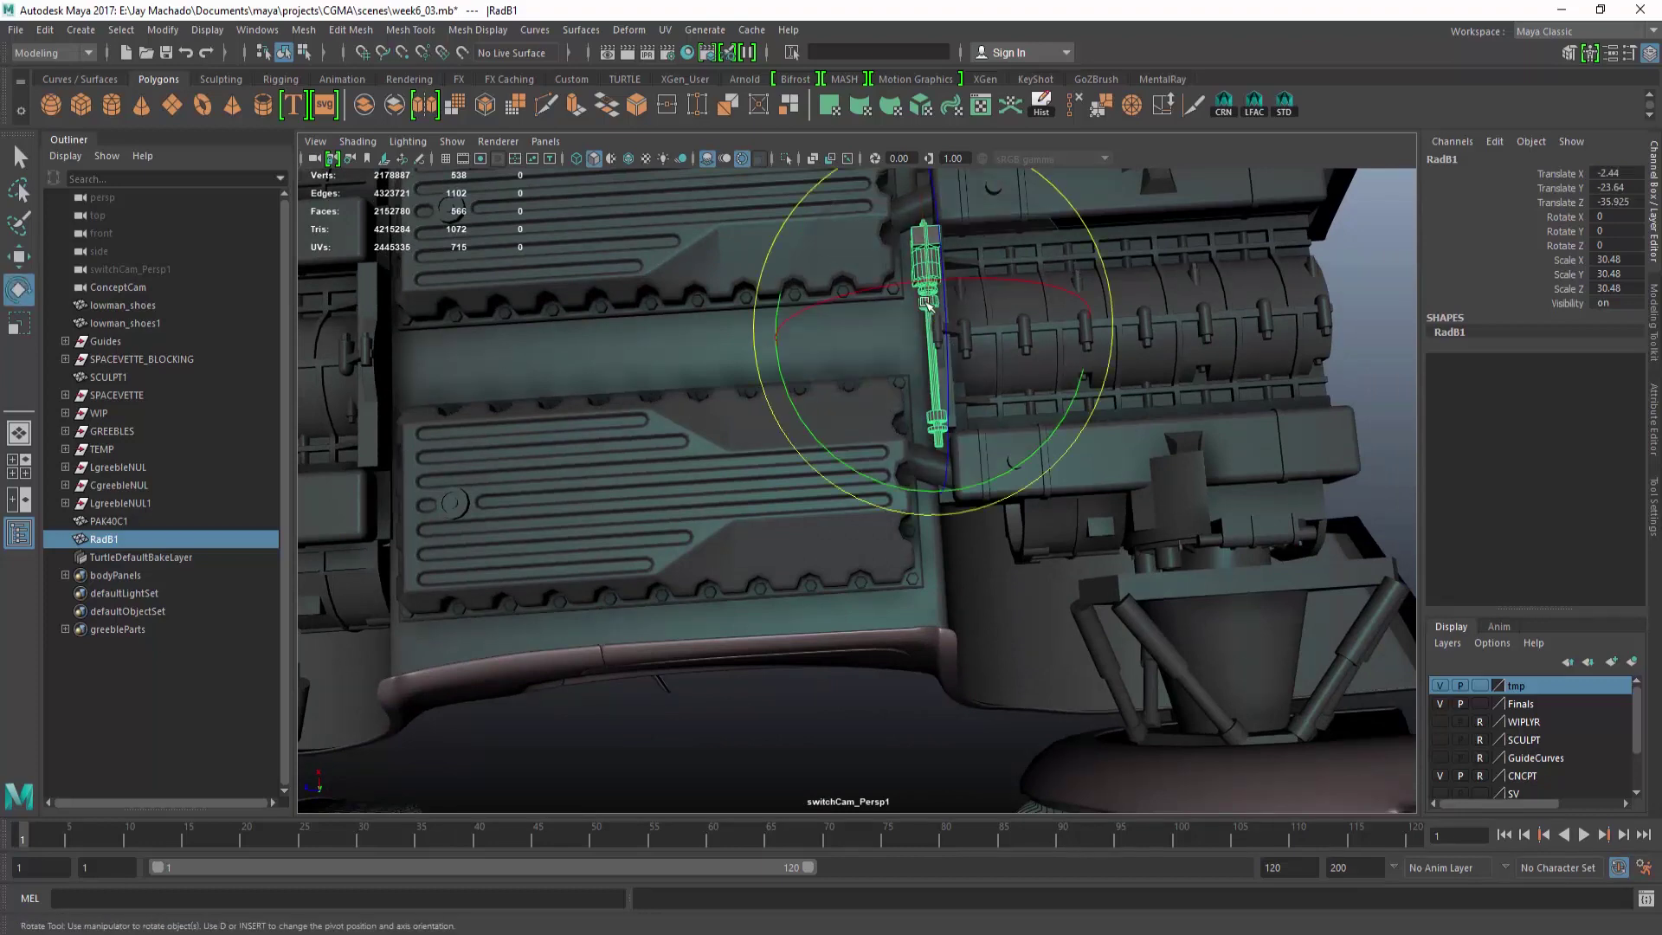
{"action": "left_click_drag", "start_coordinate": [1082, 351], "coordinate": [952, 489]}
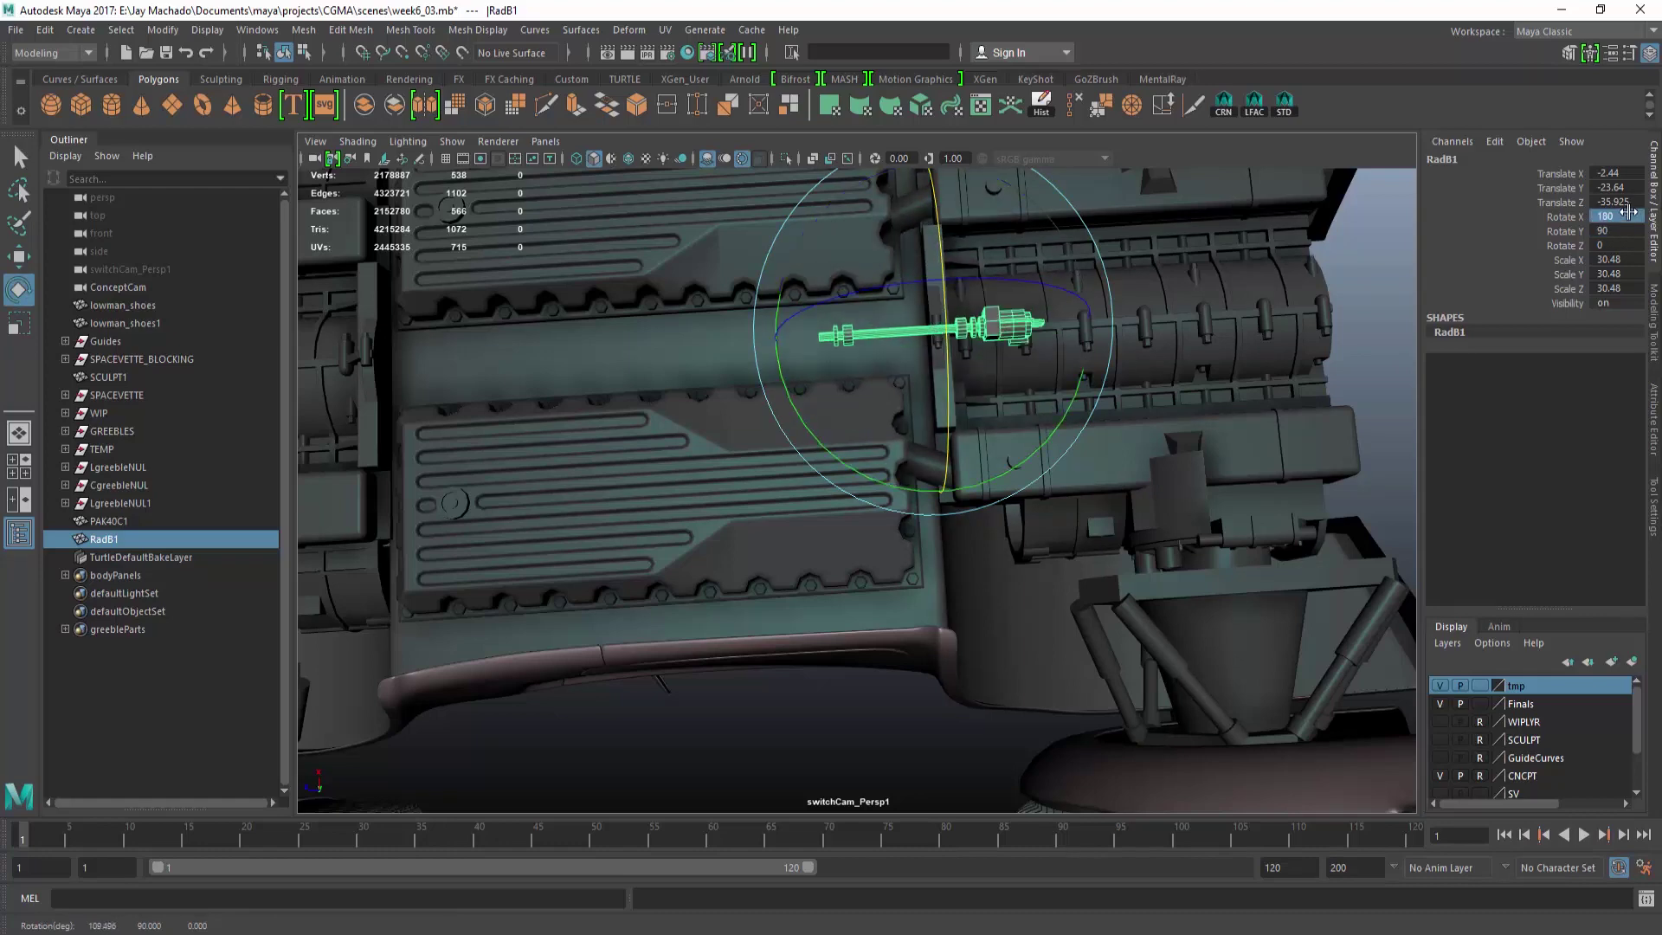
Center RadB1 at Translate X 0, place it at about Z 40.4 and scale it uniformly to about 77.1 along the central channel.
{"action": "key", "text": "w"}
{"action": "key", "text": "alt+2"}
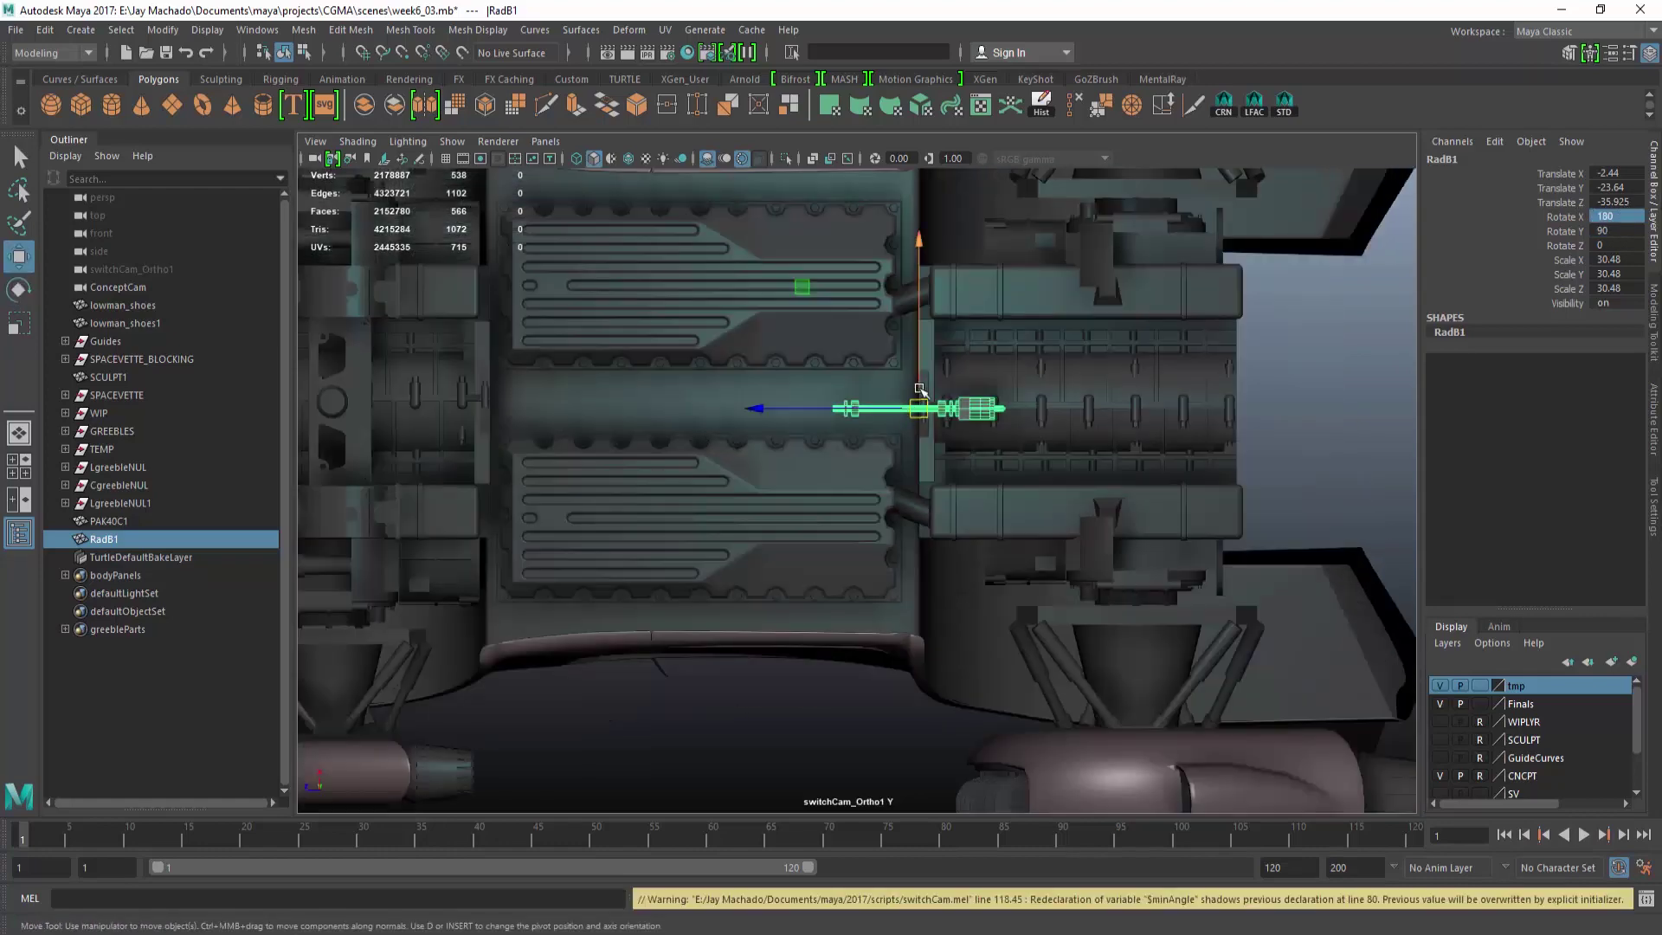
{"action": "left_click_drag", "start_coordinate": [919, 389], "coordinate": [921, 412]}
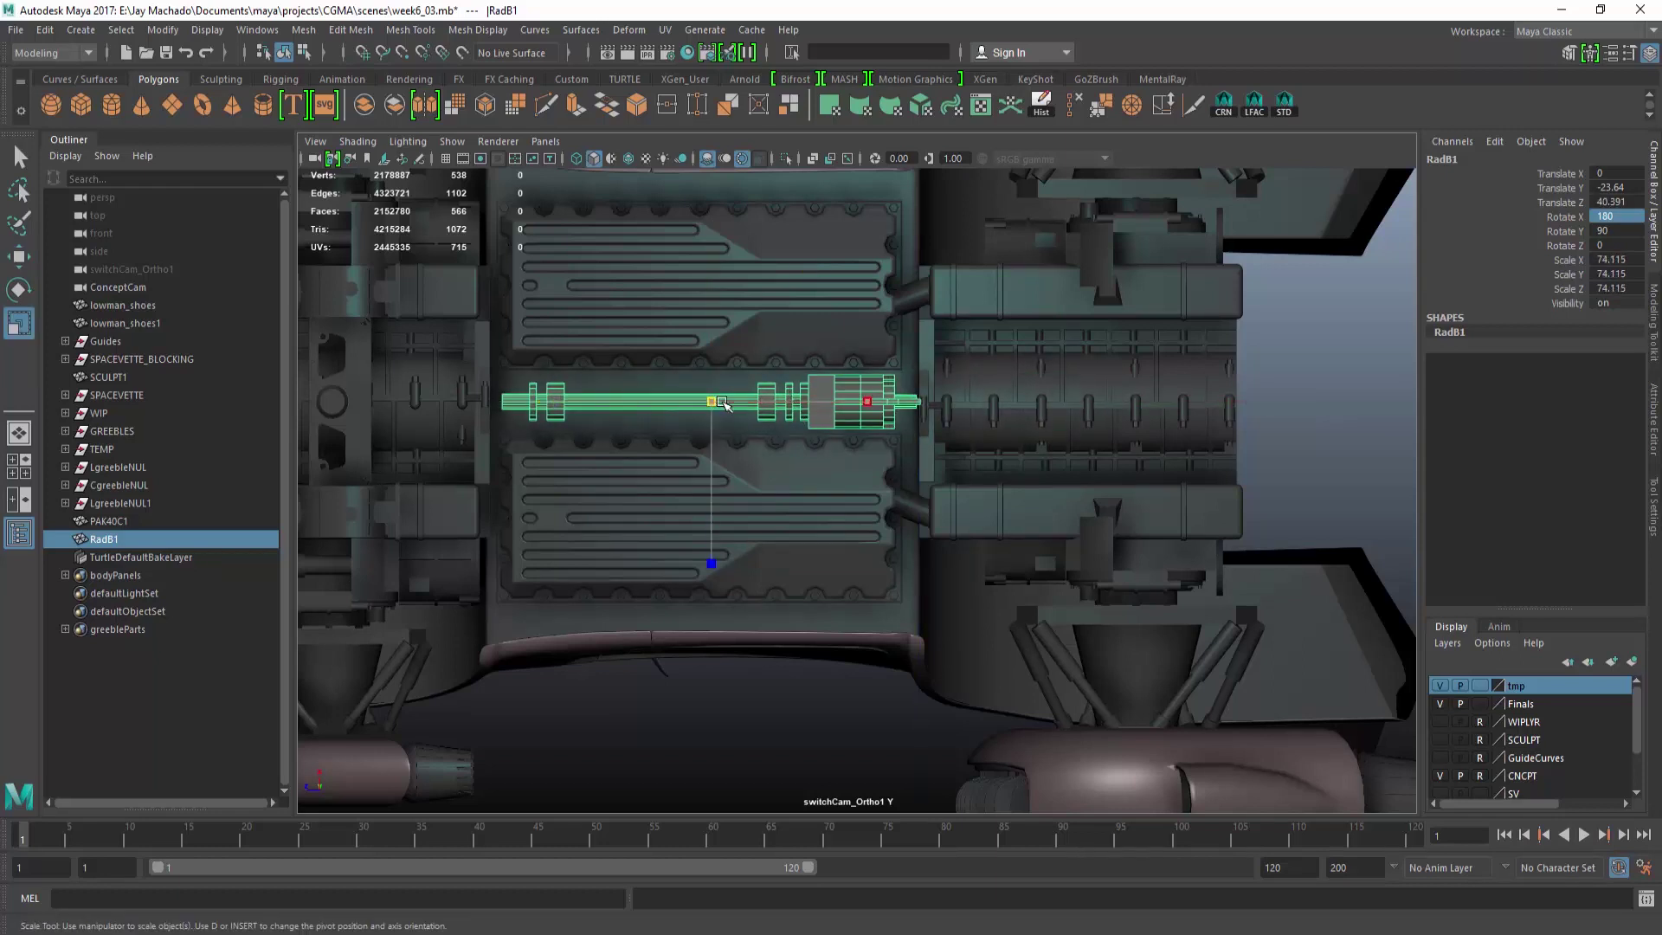
{"action": "left_click_drag", "start_coordinate": [731, 405], "coordinate": [1047, 426], "text": "alt"}
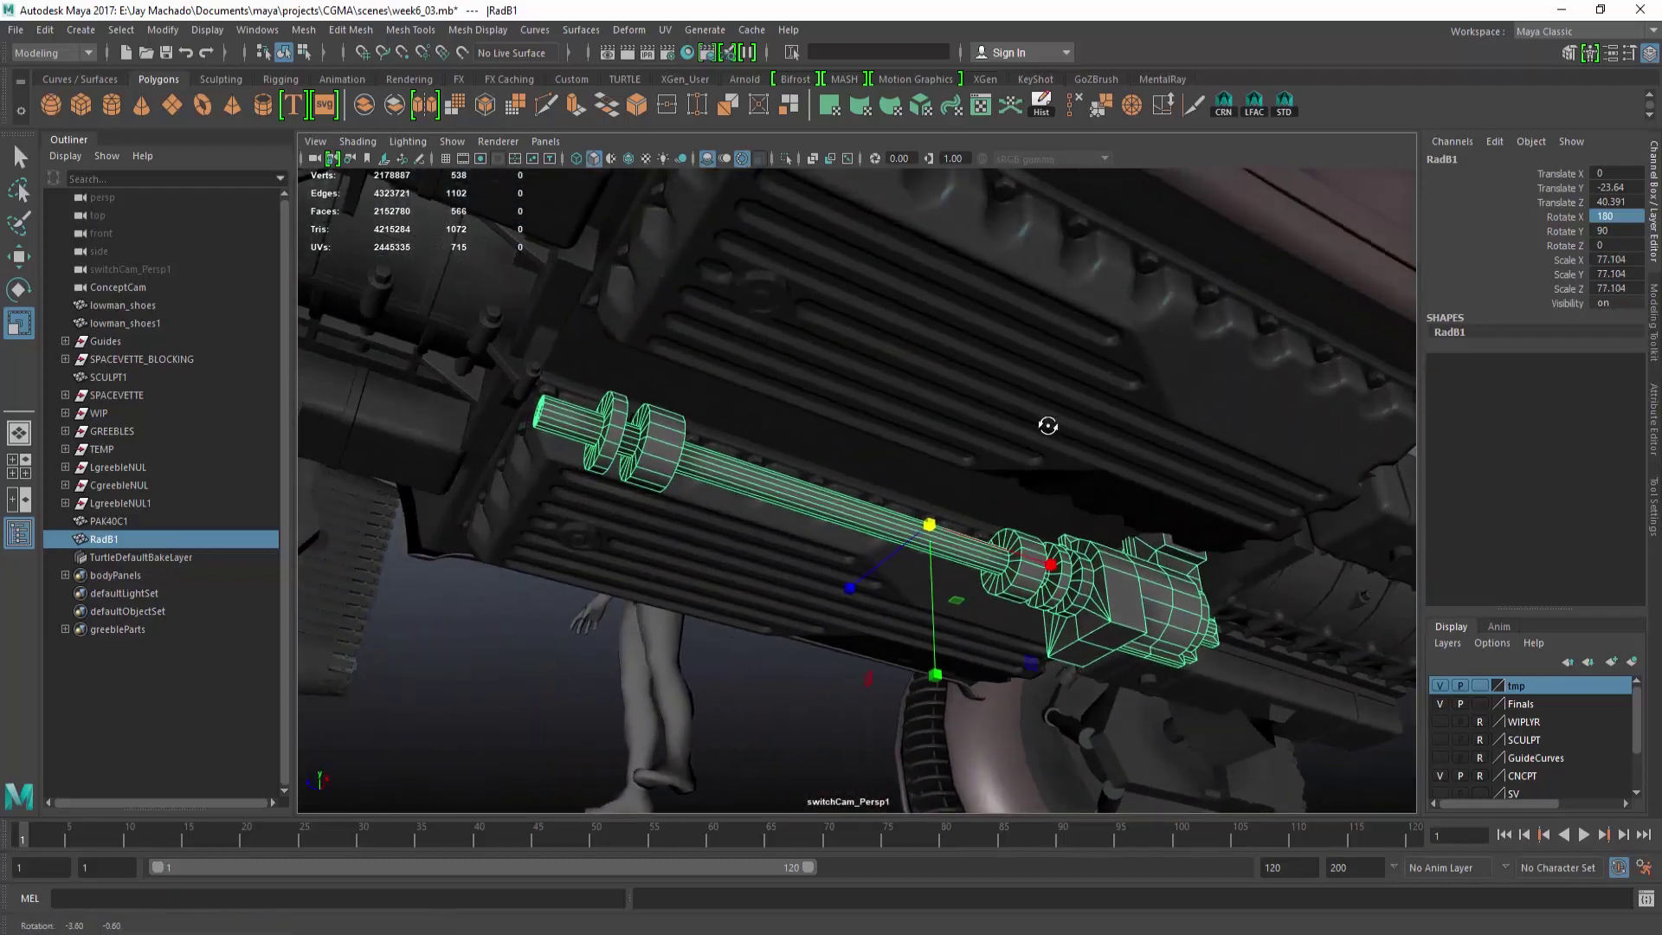
Raise RadB1 into the channel at about Y -9.6 and assign the existing greebleMat material to it.
{"action": "left_click_drag", "start_coordinate": [926, 485], "coordinate": [840, 319]}
{"action": "right_click_drag", "start_coordinate": [840, 320], "coordinate": [862, 824]}
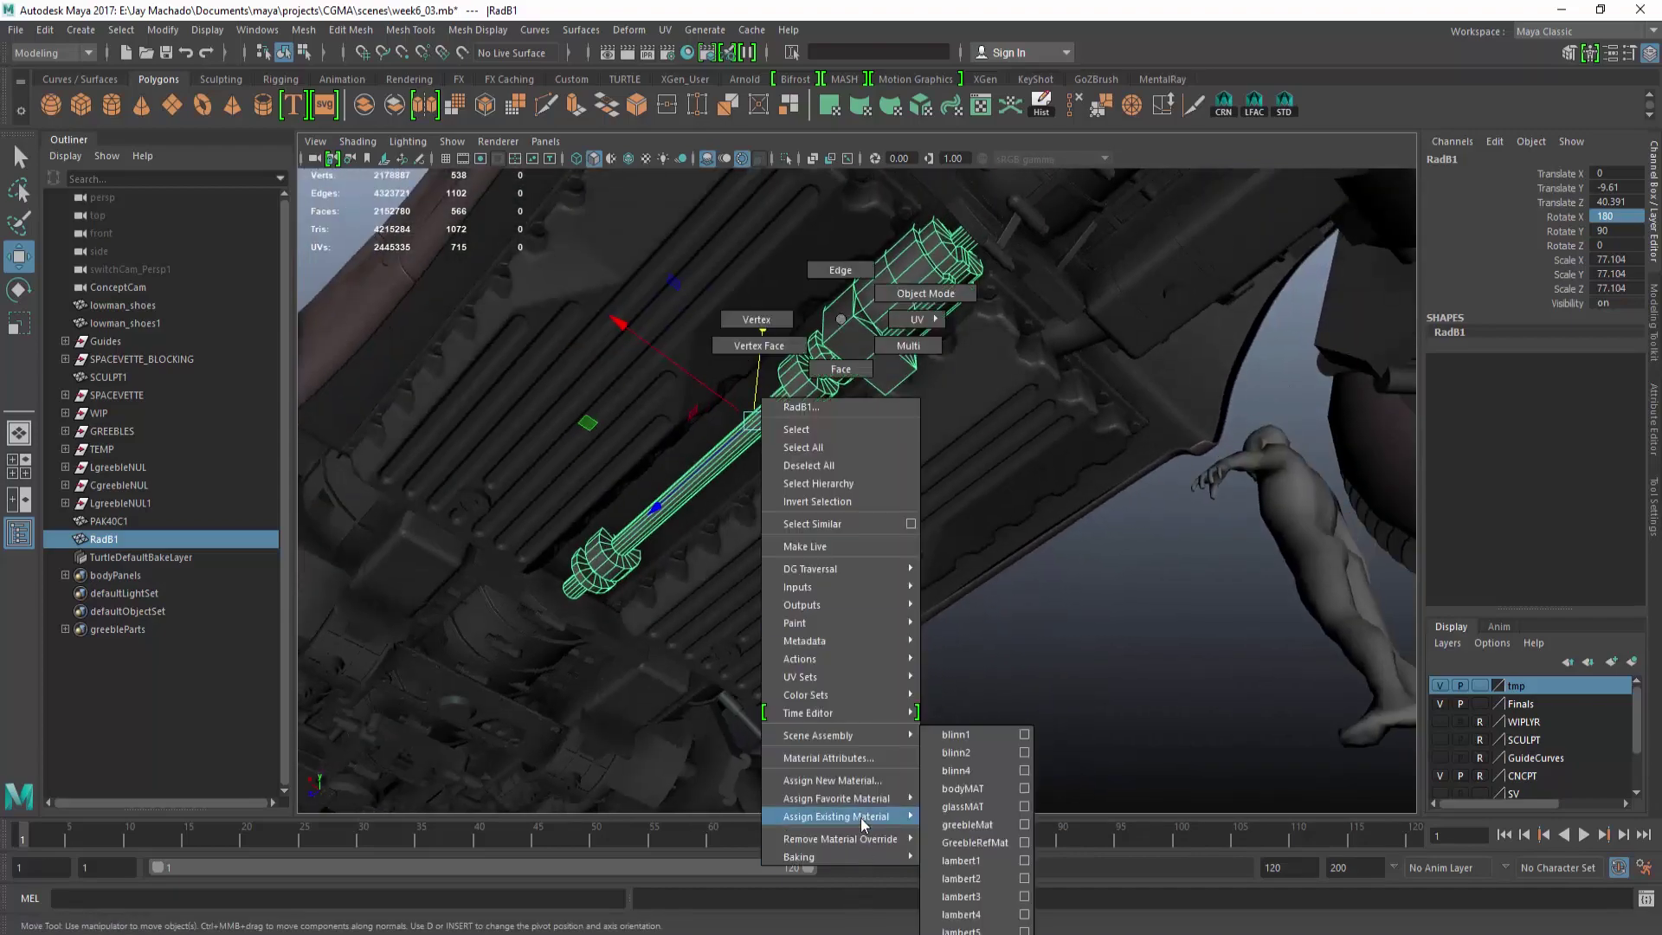
{"action": "right_click_drag", "start_coordinate": [993, 811], "coordinate": [993, 812]}
Find the small TigerI bracket in the parts library and duplicate it outside its group.
{"action": "left_click_drag", "start_coordinate": [779, 485], "coordinate": [907, 500], "text": "alt"}
{"action": "right_click_drag", "start_coordinate": [906, 500], "coordinate": [857, 438], "text": "alt"}
{"action": "middle_click_drag", "start_coordinate": [857, 438], "coordinate": [802, 393], "text": "alt"}
{"action": "left_click_drag", "start_coordinate": [803, 394], "coordinate": [1365, 517], "text": "alt"}
{"action": "left_click", "coordinate": [1365, 516]}
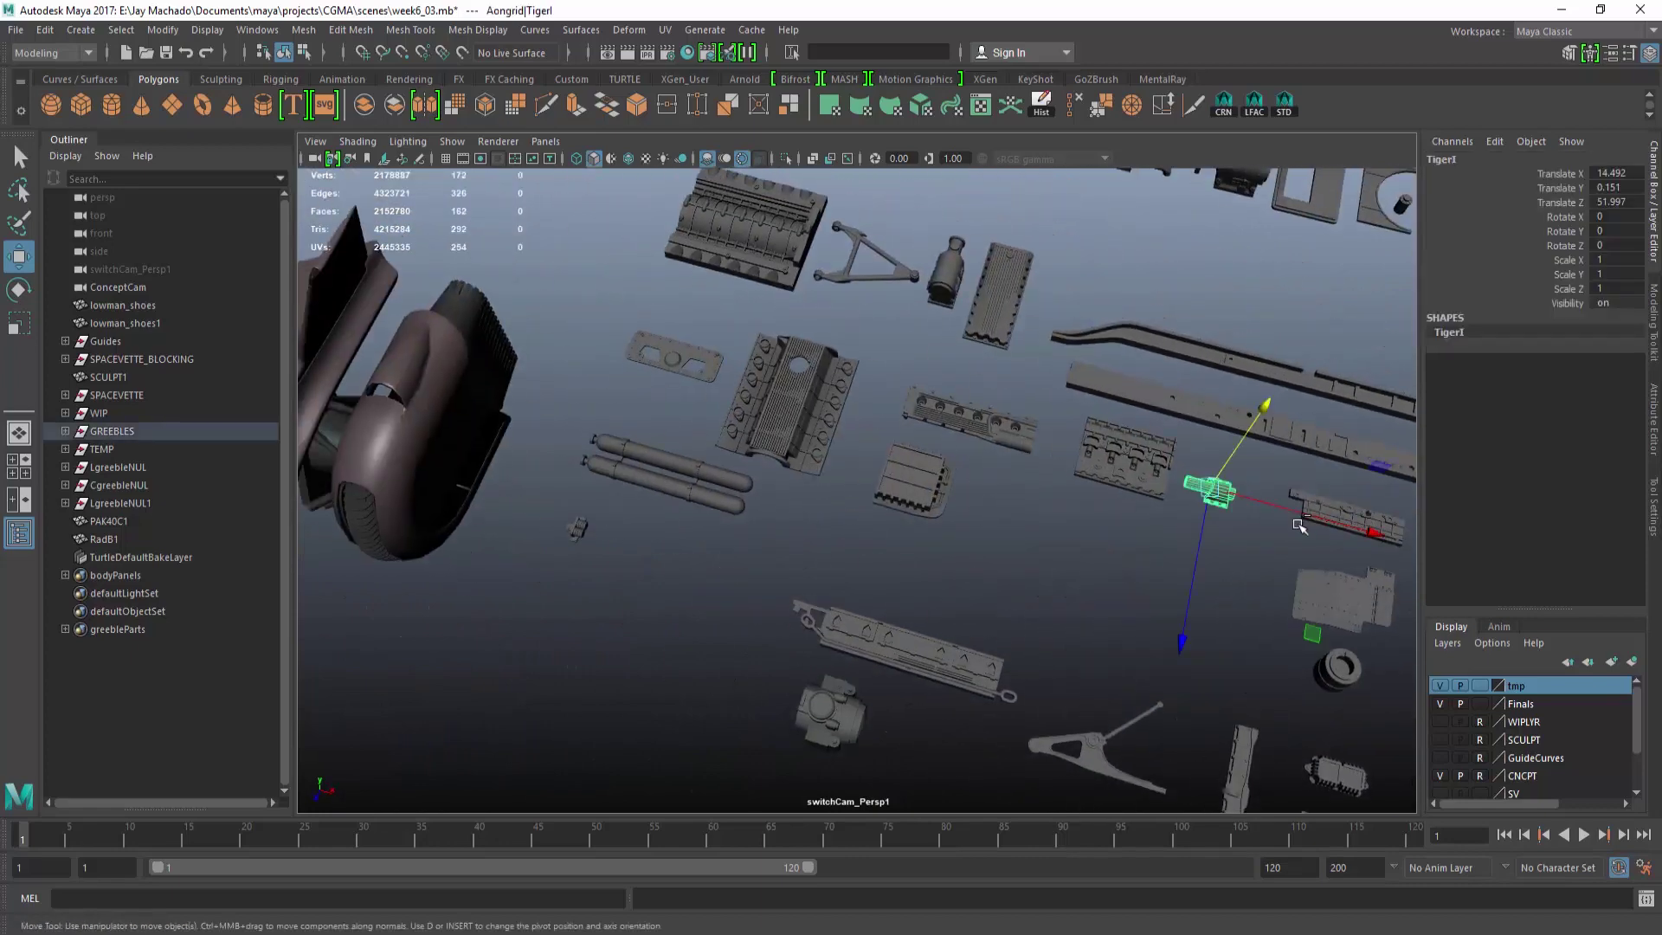
{"action": "key", "text": "shift+p"}
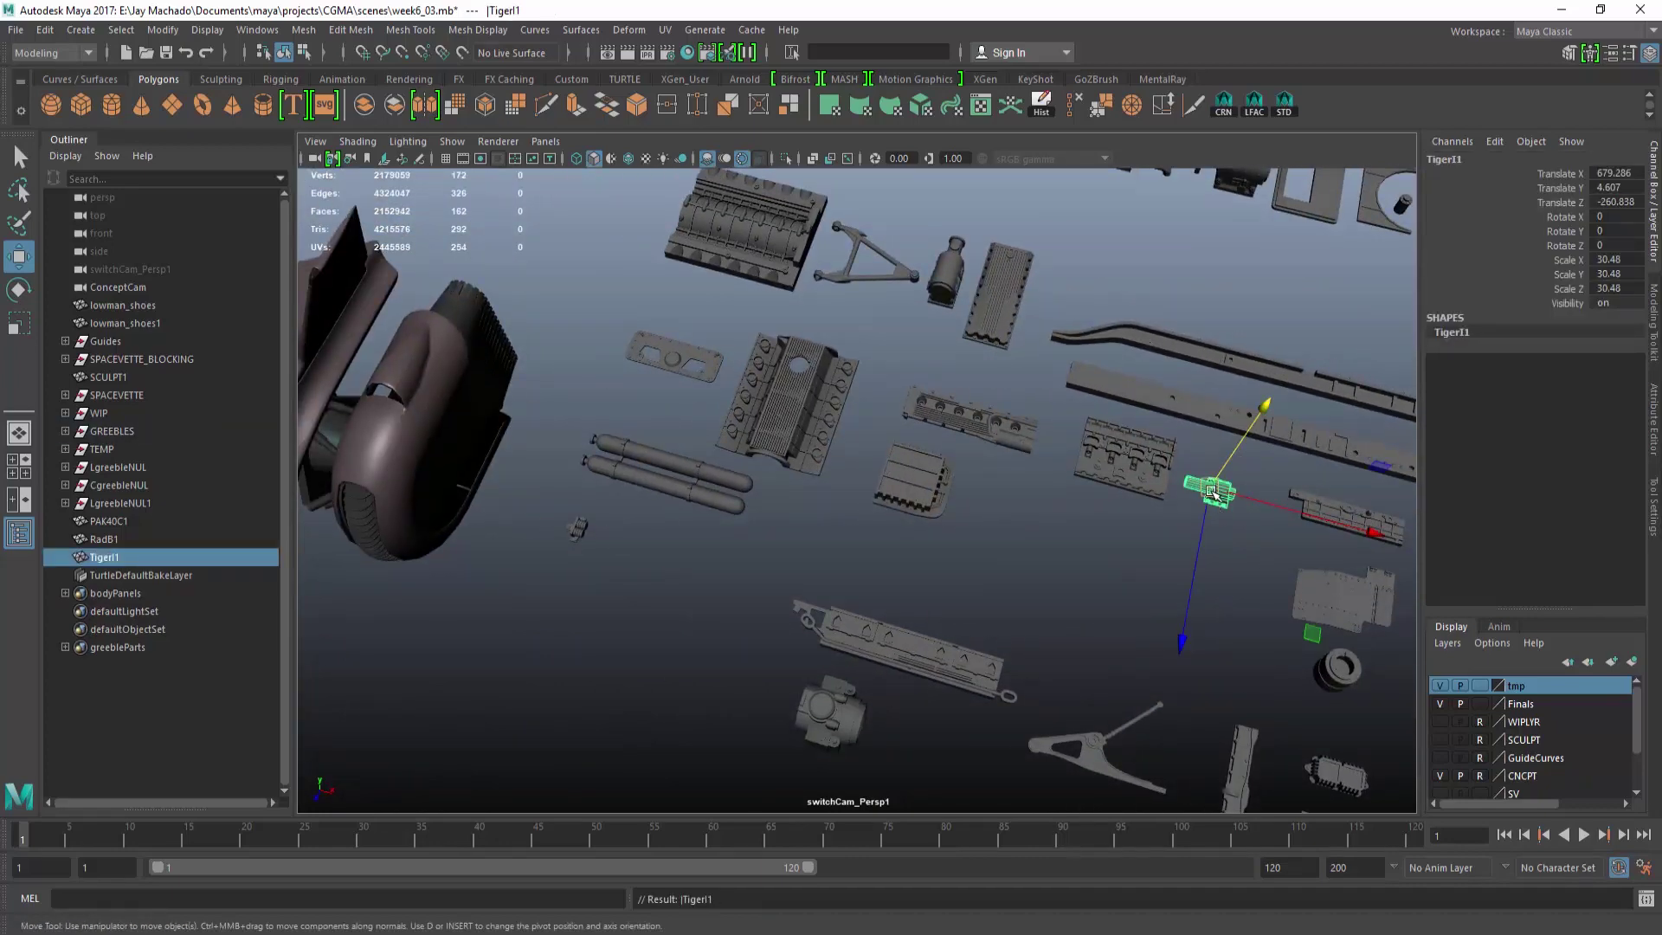
Move TigerI1 beneath the car near the central shaft, at about X 16.3, Y -72.2 and Z 81.5.
{"action": "left_click_drag", "start_coordinate": [1211, 494], "coordinate": [424, 545]}
{"action": "middle_click_drag", "start_coordinate": [425, 545], "coordinate": [916, 594], "text": "alt"}
{"action": "left_click_drag", "start_coordinate": [916, 593], "coordinate": [1181, 240], "text": "alt"}
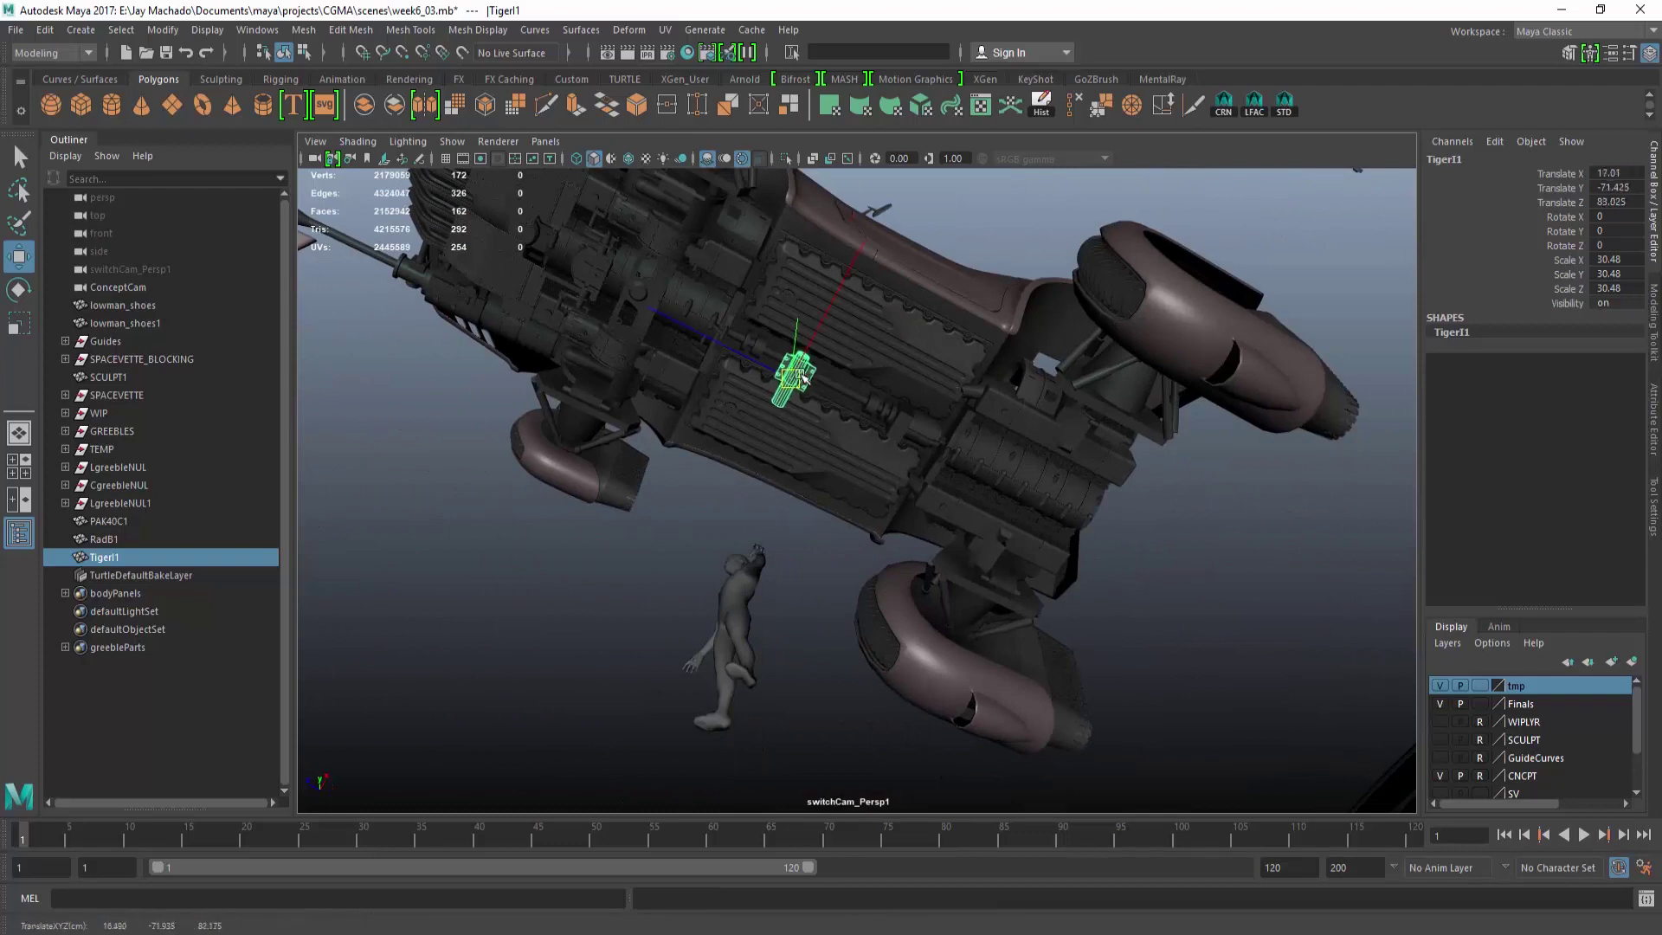
{"action": "left_click_drag", "start_coordinate": [801, 377], "coordinate": [802, 381]}
{"action": "right_click_drag", "start_coordinate": [801, 382], "coordinate": [919, 401], "text": "alt"}
{"action": "left_click_drag", "start_coordinate": [920, 401], "coordinate": [920, 375], "text": "alt"}
{"action": "right_click_drag", "start_coordinate": [920, 374], "coordinate": [975, 612], "text": "alt"}
{"action": "middle_click_drag", "start_coordinate": [975, 612], "coordinate": [1014, 573], "text": "alt"}
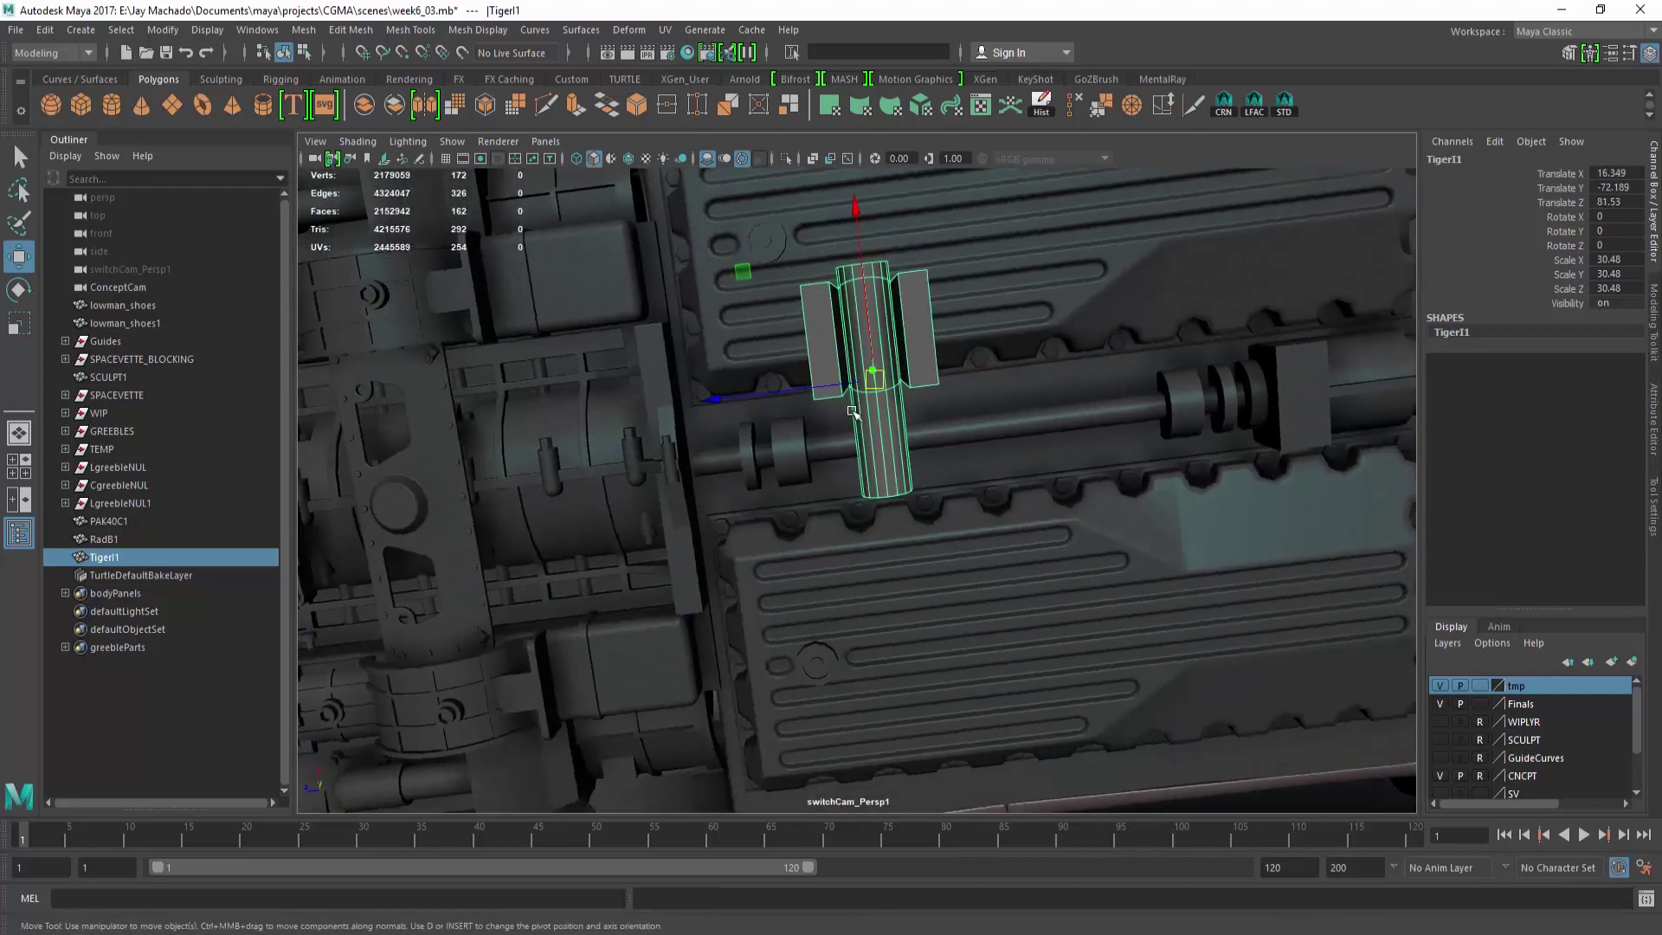
Orient TigerI1 along the shaft with Rotate Z at 180 and Rotate Y at -90.
{"action": "key", "text": "e"}
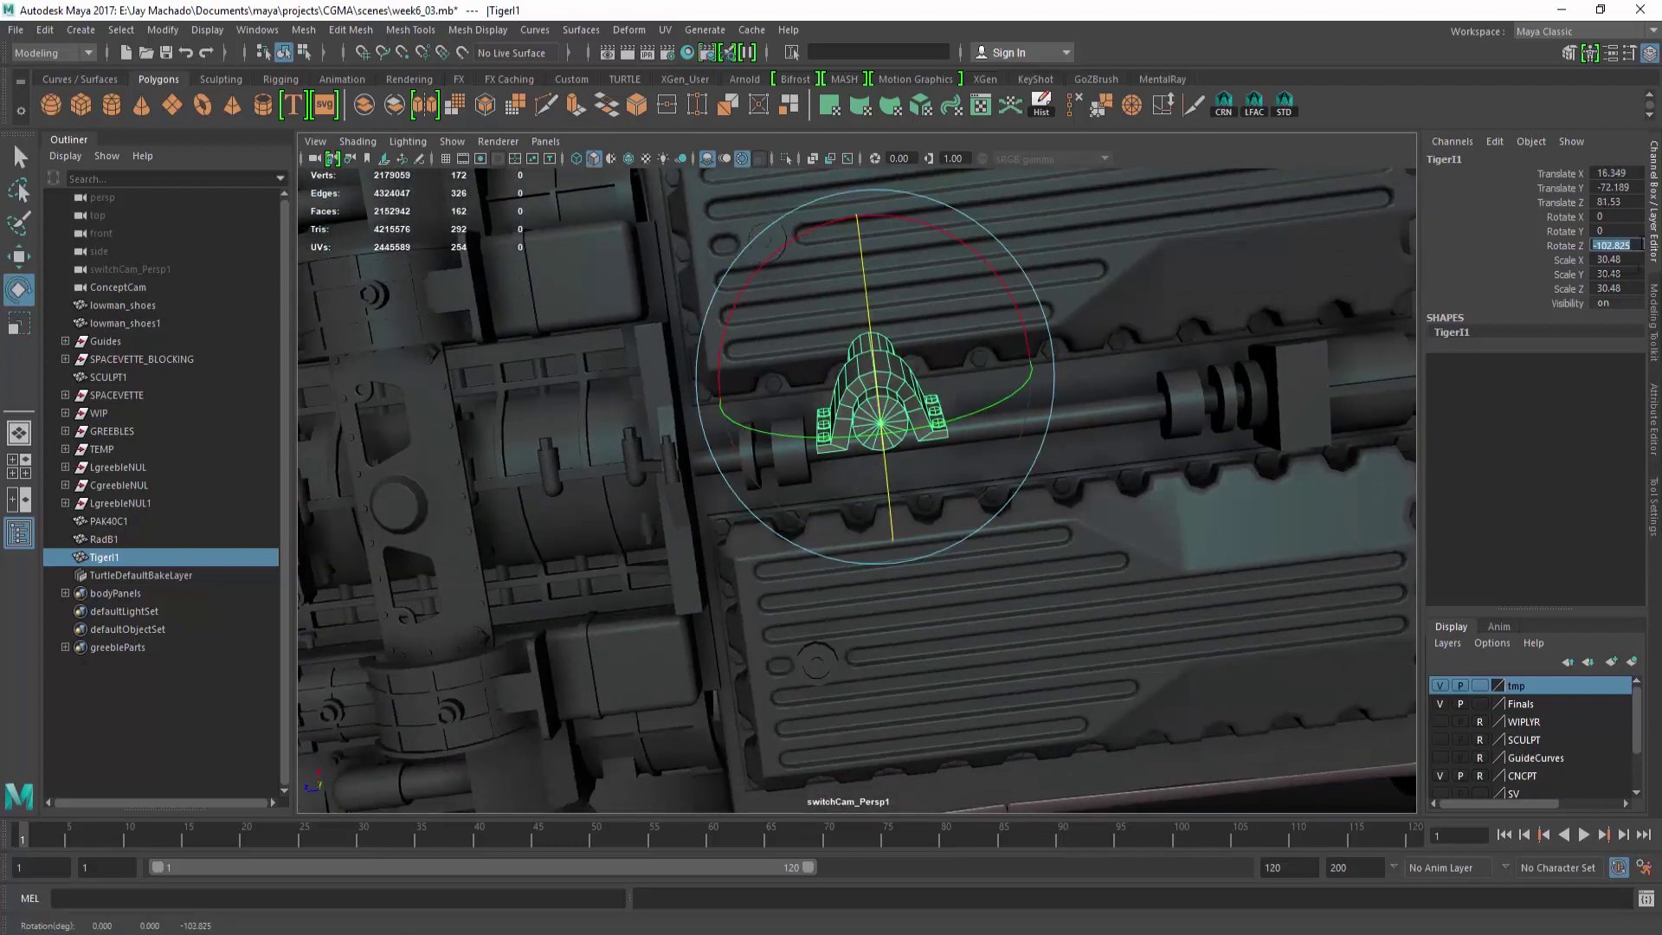
{"action": "type", "text": "180"}
{"action": "key", "text": "Return"}
{"action": "key", "text": "space"}
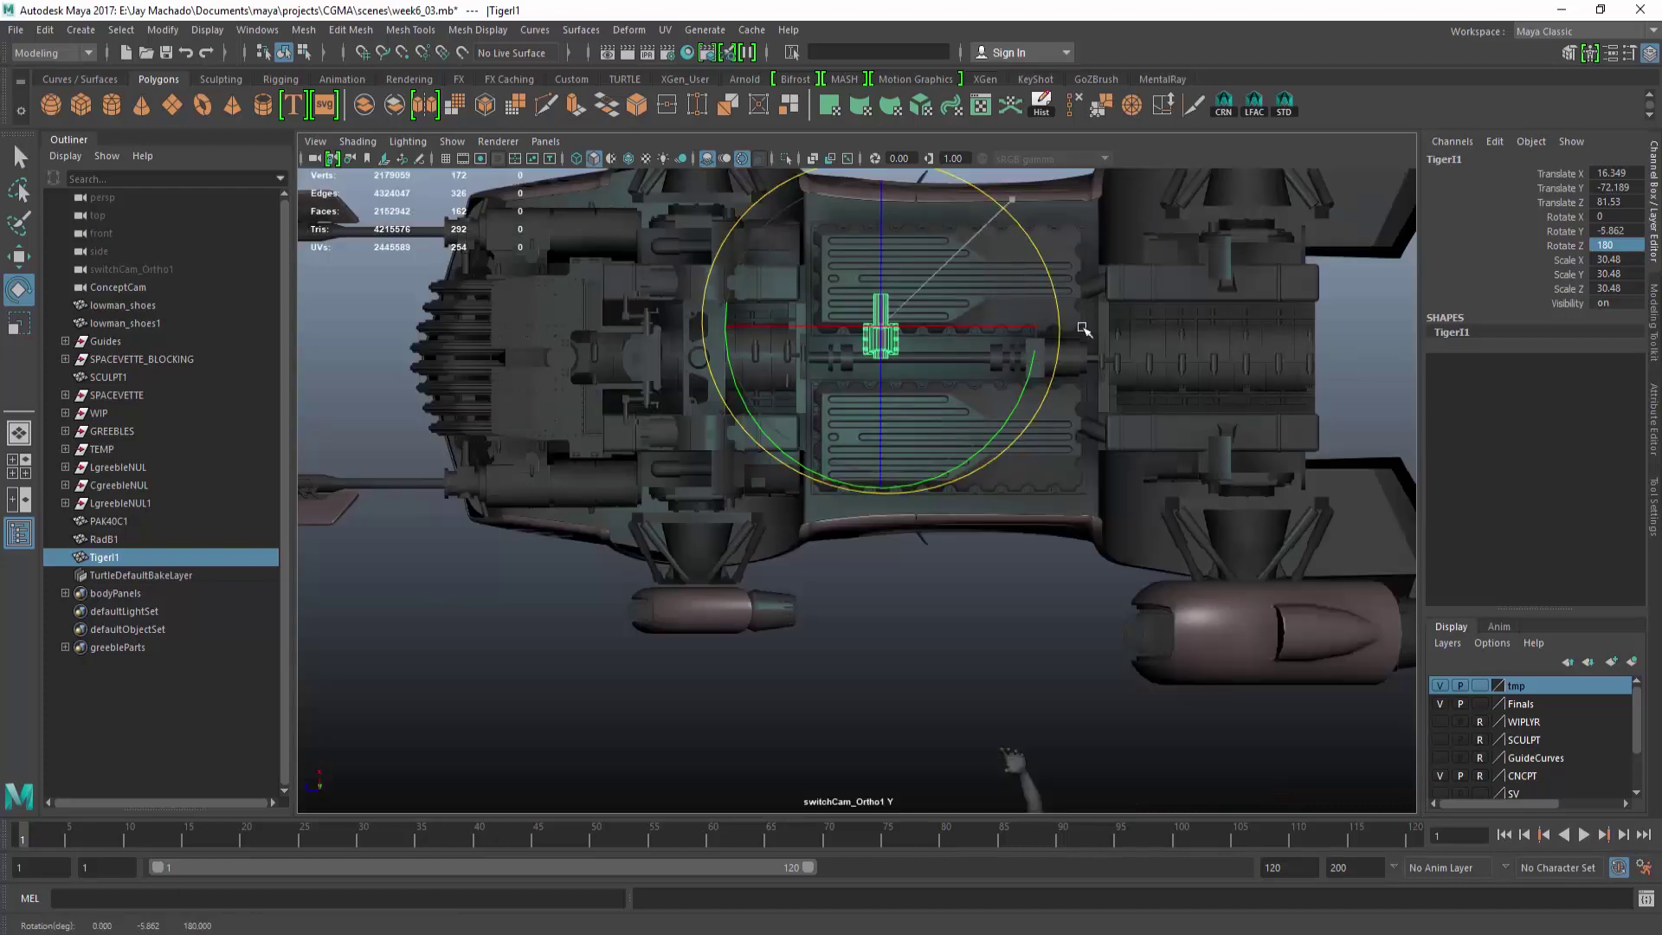
{"action": "left_click_drag", "start_coordinate": [1082, 328], "coordinate": [1642, 229]}
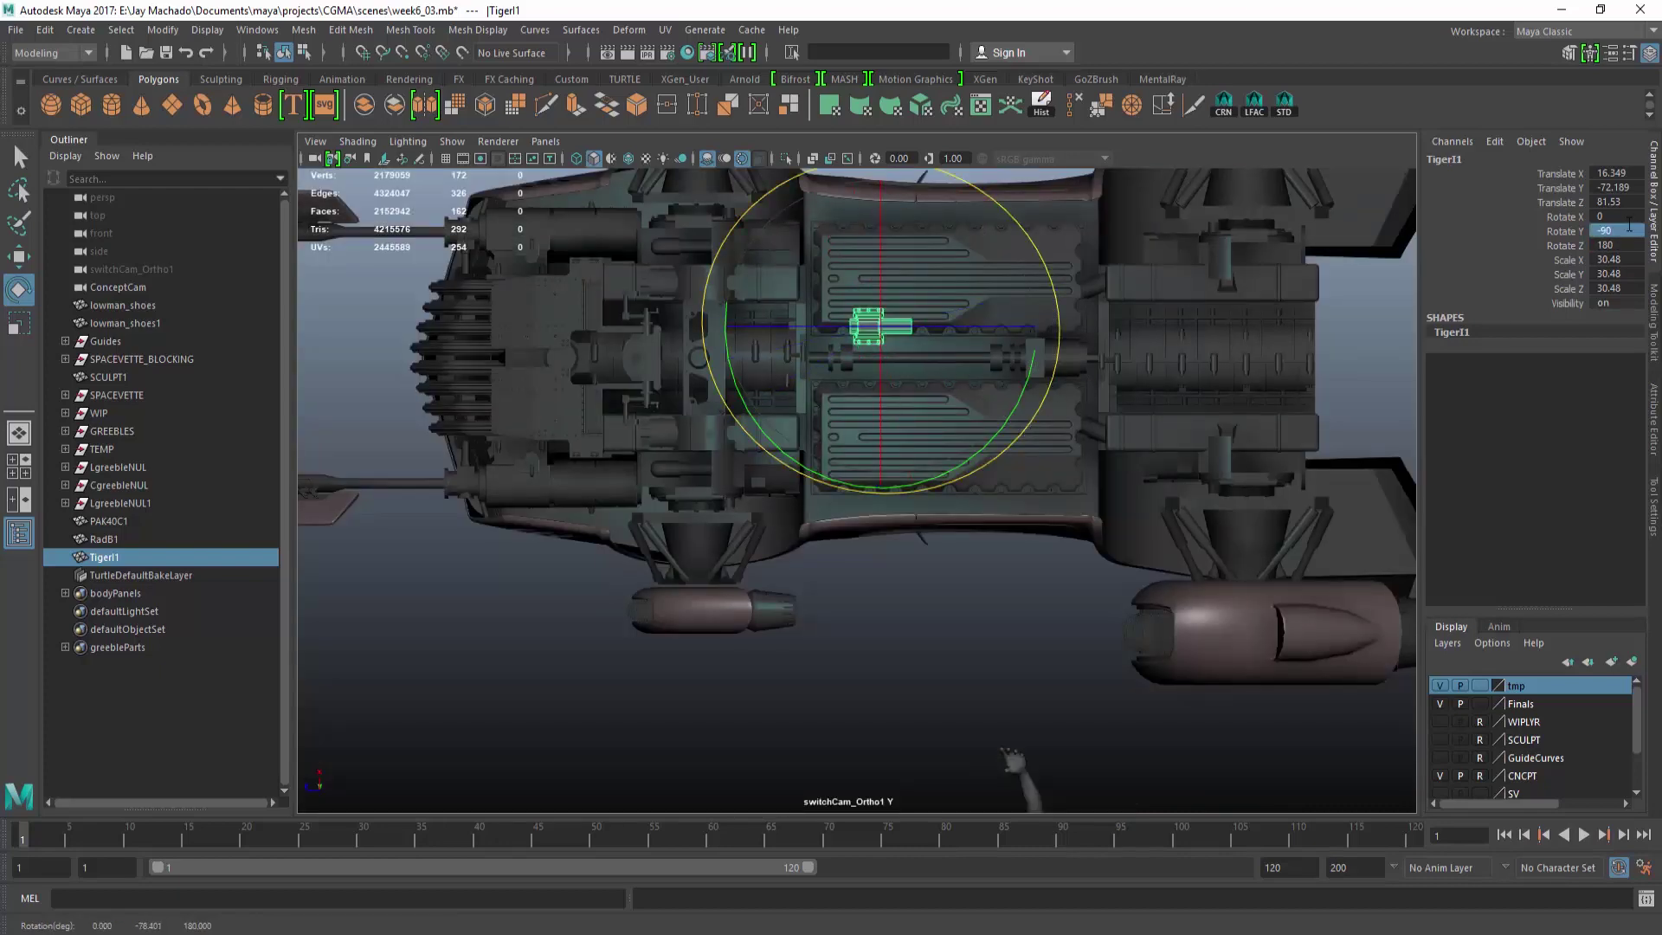
Center TigerI1 on the shaft at X 0, scale it uniformly to about 34.95 and place it at about Z 77.6.
{"action": "key", "text": "w"}
{"action": "key", "text": "f"}
{"action": "left_click_drag", "start_coordinate": [852, 259], "coordinate": [921, 381]}
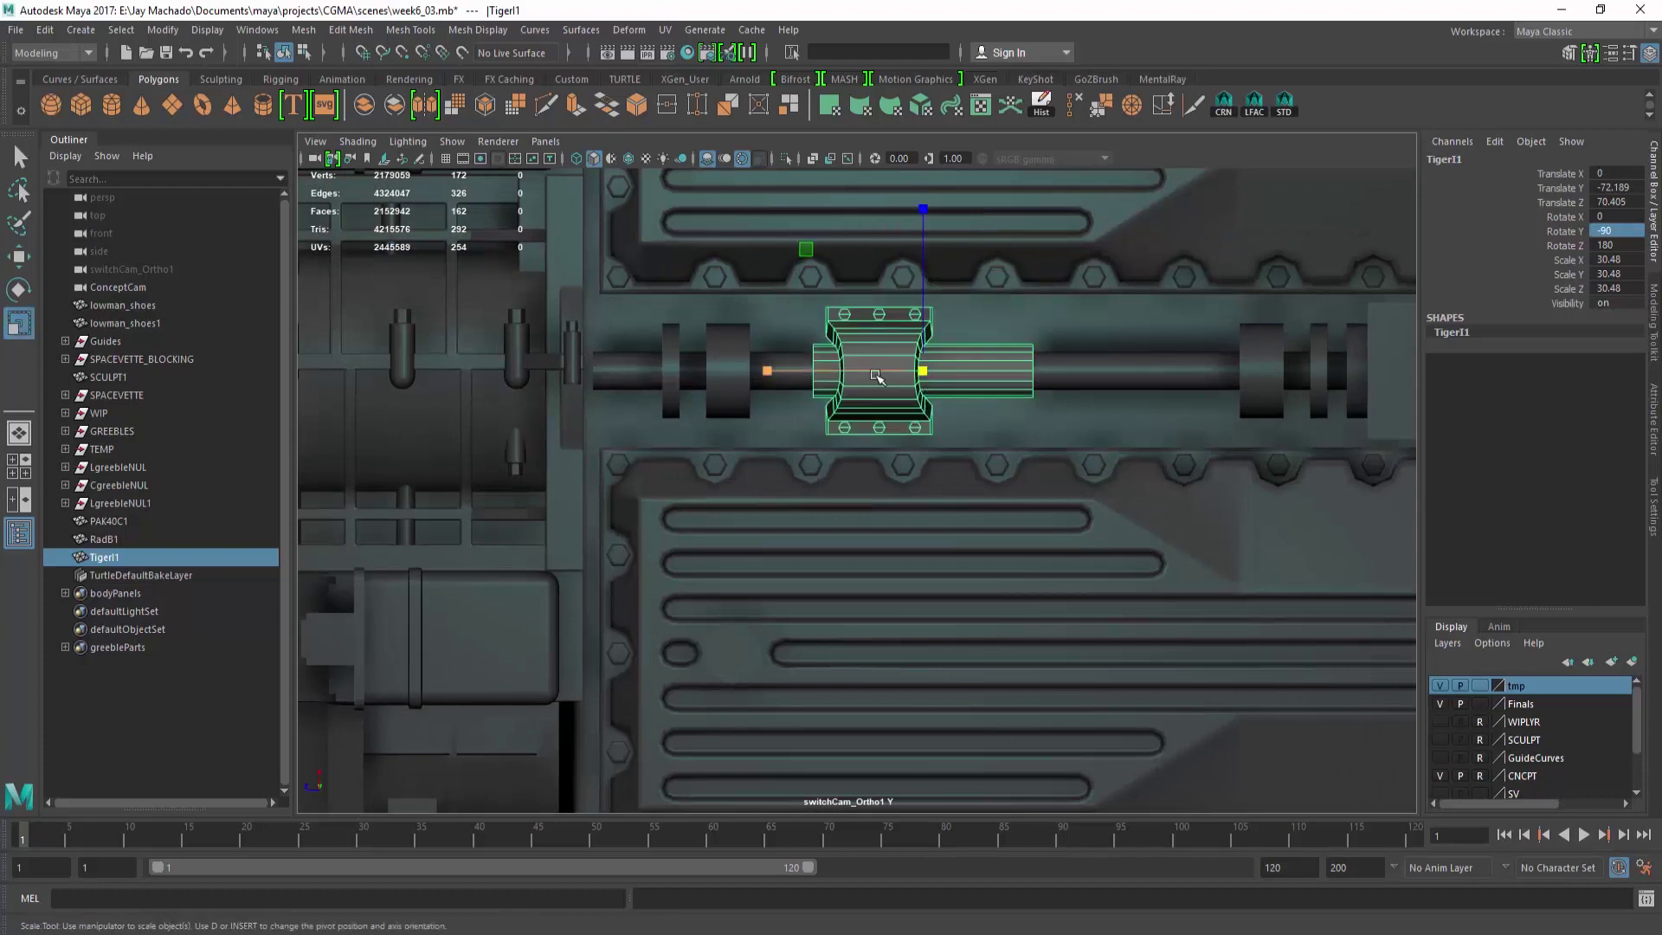
{"action": "middle_click_drag", "start_coordinate": [876, 376], "coordinate": [996, 381]}
{"action": "middle_click_drag", "start_coordinate": [896, 372], "coordinate": [1075, 376]}
Duplicate TigerI1 towards the rear, set the copy's Rotate Y to 90 and space the pair apart, with the original at about Z 80.
{"action": "key", "text": "ctrl+d"}
{"action": "type", "text": "90"}
{"action": "key", "text": "Return"}
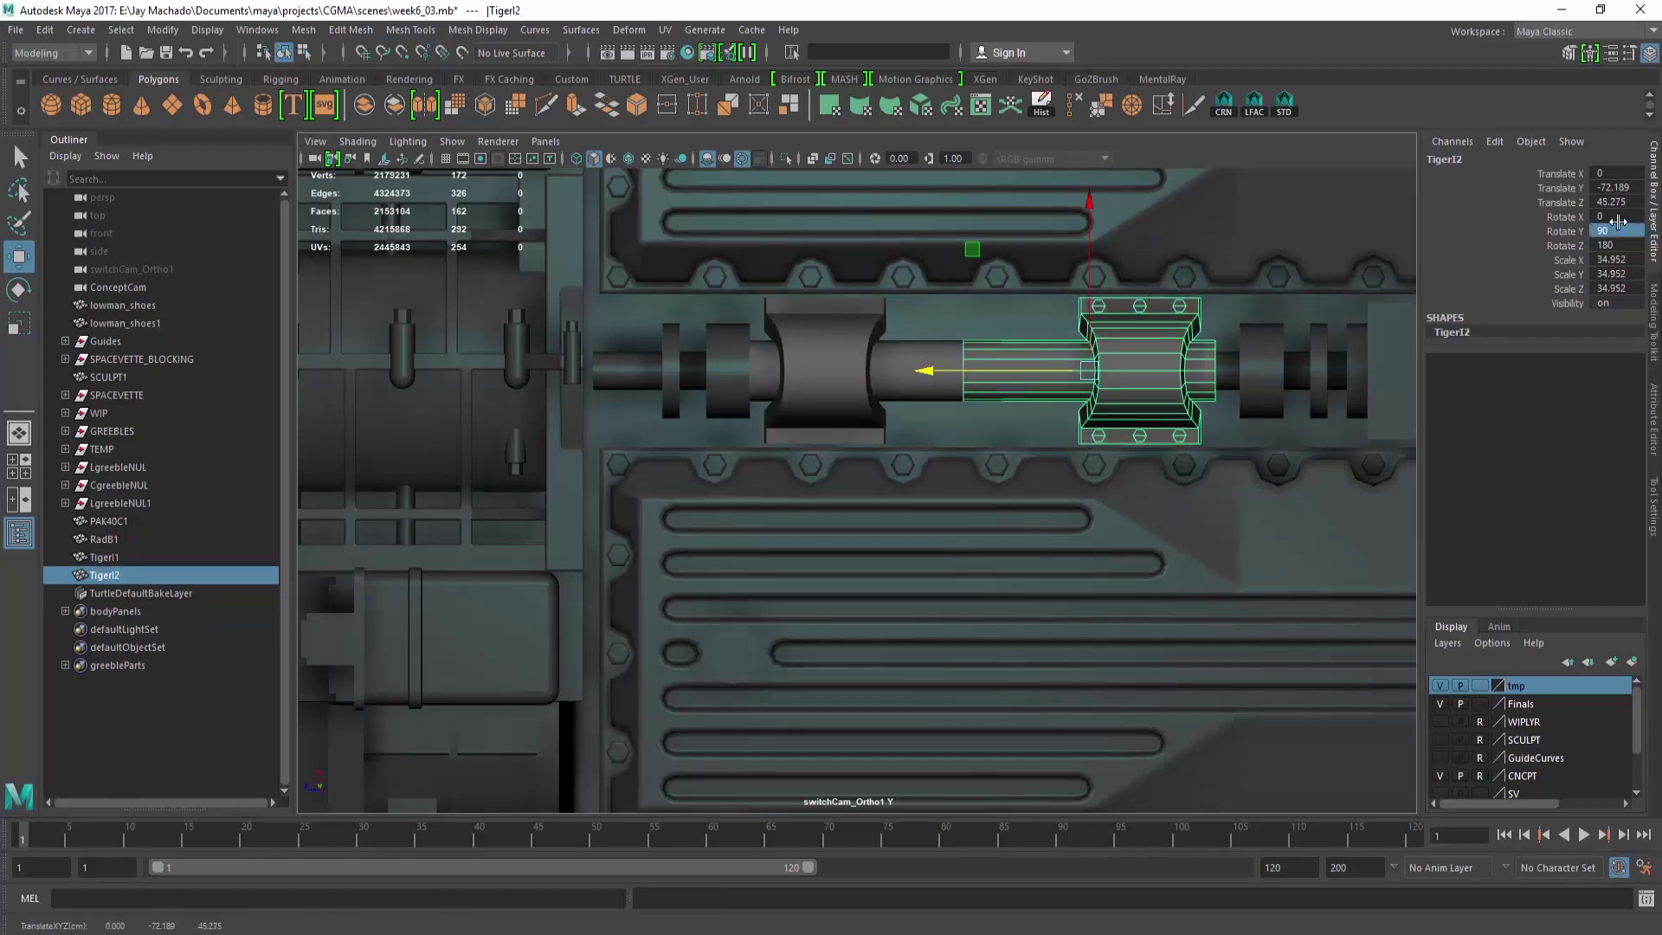
{"action": "left_click_drag", "start_coordinate": [1038, 371], "coordinate": [1069, 370]}
{"action": "left_click", "coordinate": [823, 364]}
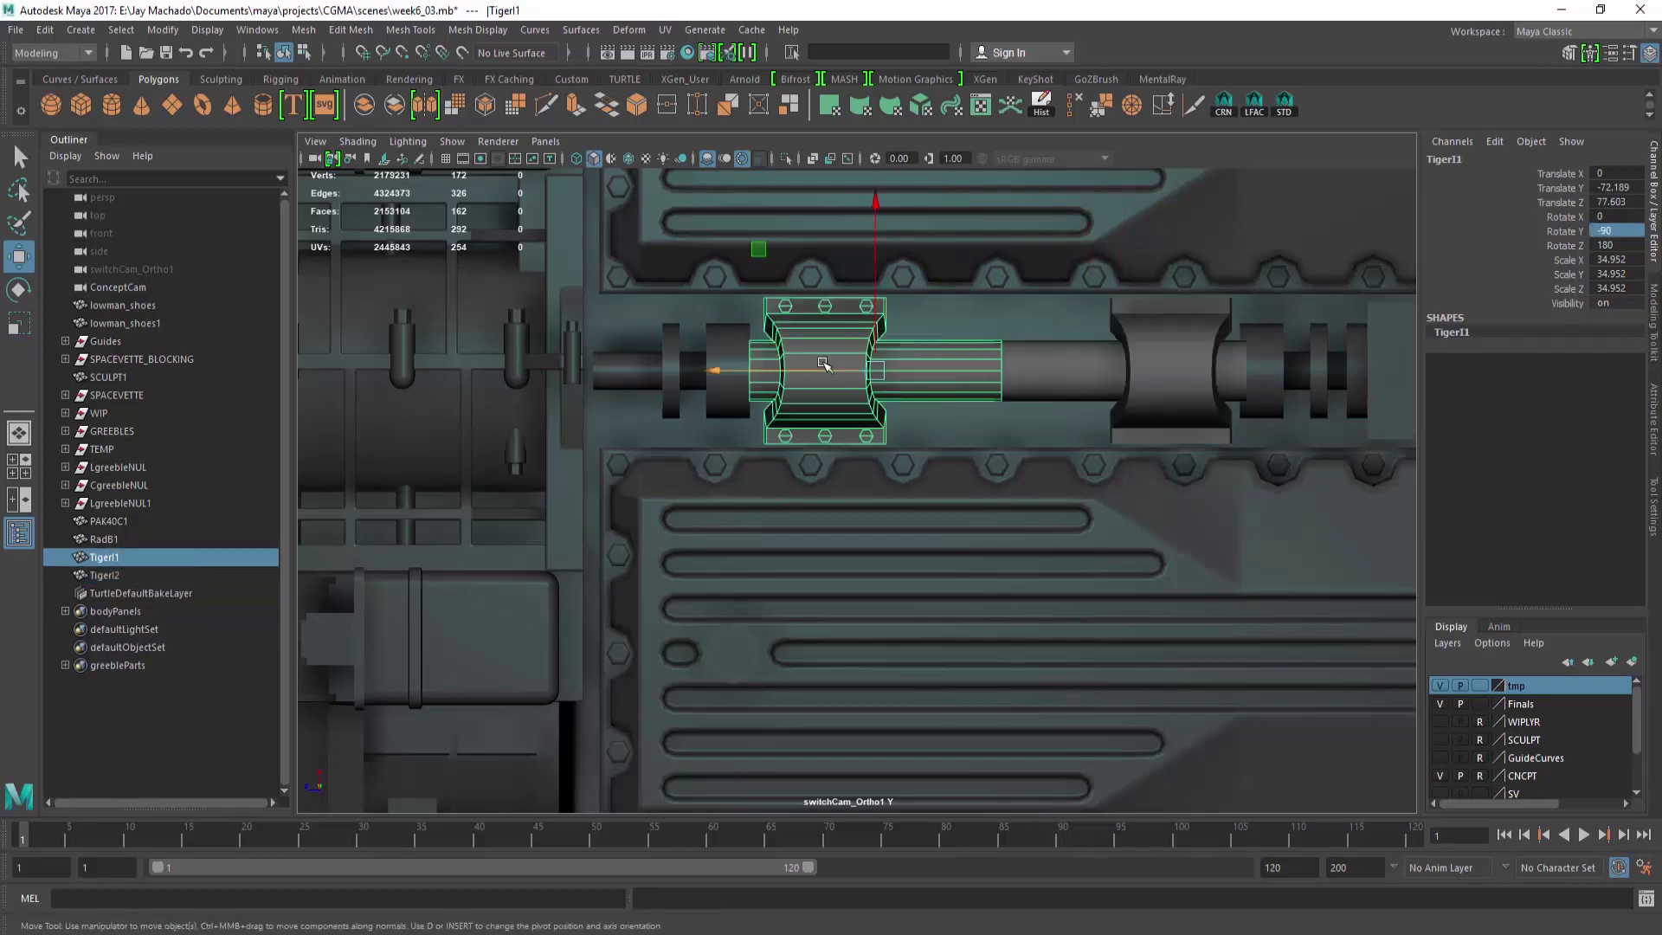
{"action": "left_click_drag", "start_coordinate": [822, 370], "coordinate": [807, 372]}
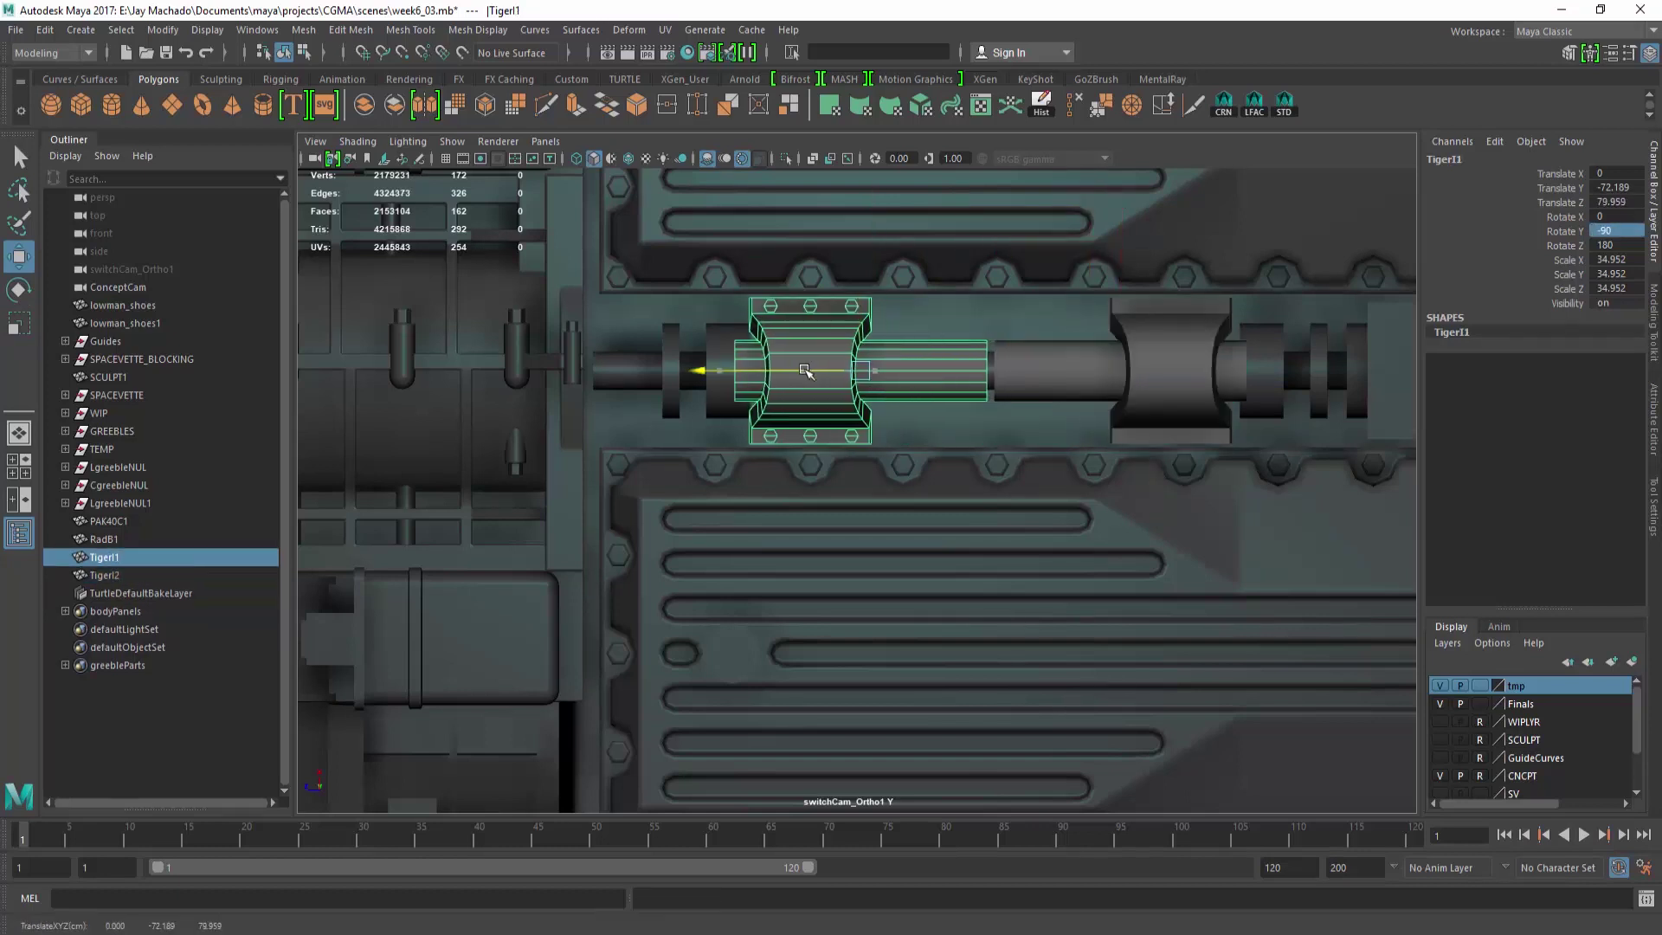
Slide RadB1 along the shaft to about Z 41.6 and TigerI1 to about Z 80.6.
{"action": "left_click", "coordinate": [1022, 399]}
{"action": "key", "text": "f"}
{"action": "left_click_drag", "start_coordinate": [849, 382], "coordinate": [836, 386]}
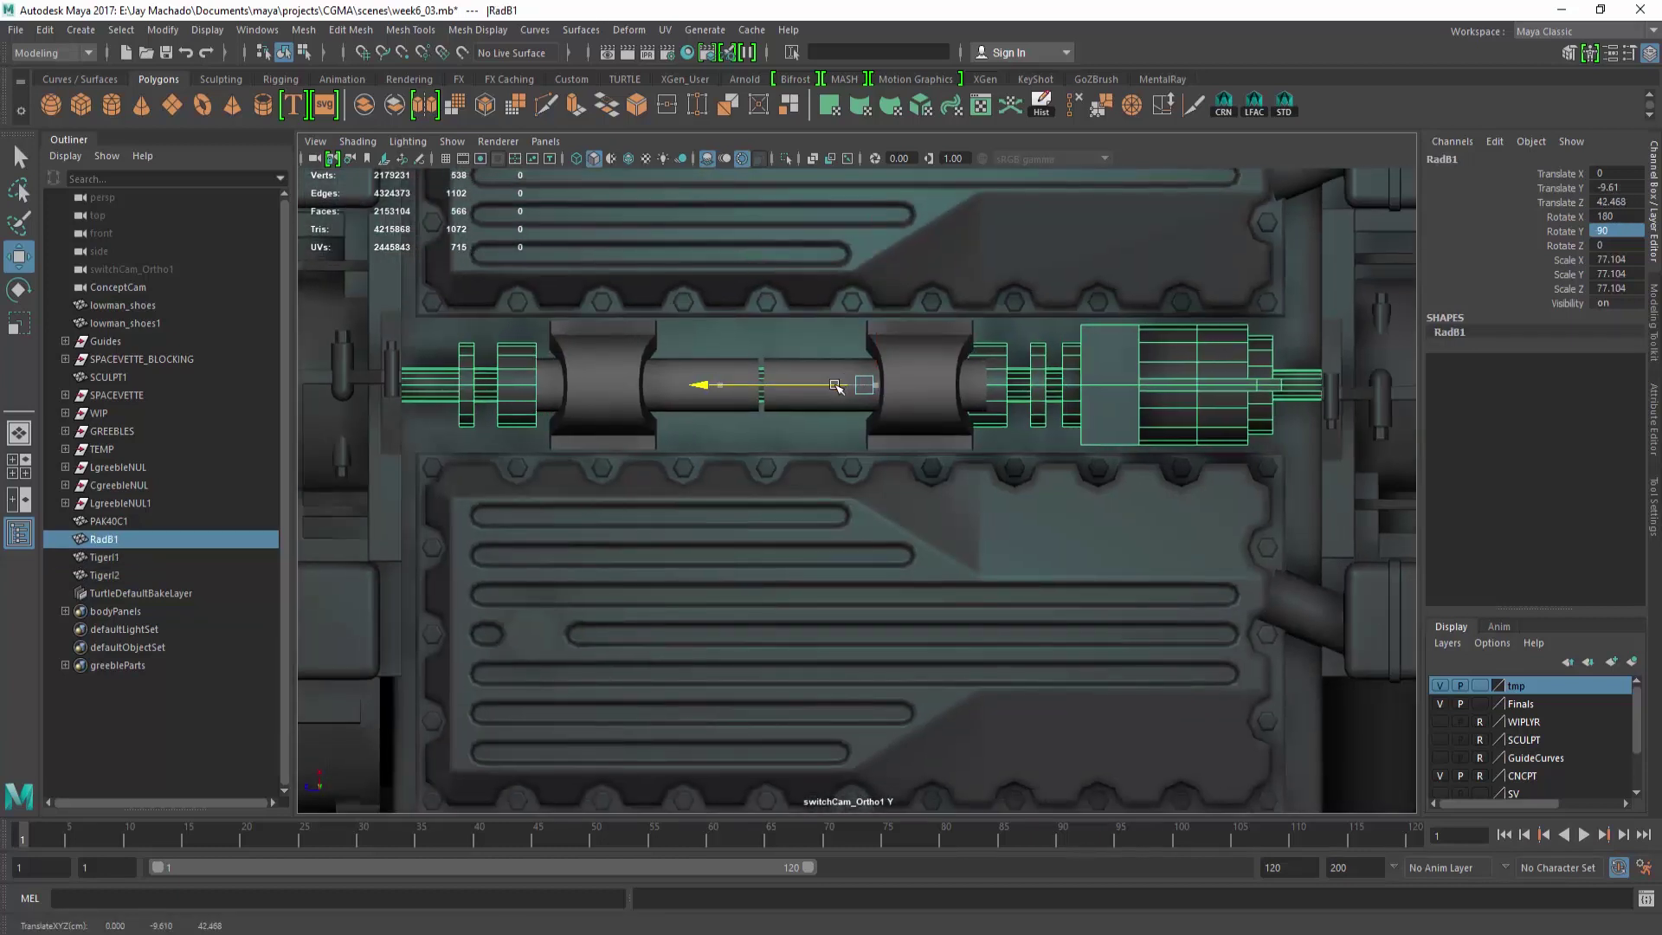
{"action": "left_click", "coordinate": [610, 389]}
{"action": "left_click_drag", "start_coordinate": [610, 390], "coordinate": [599, 391]}
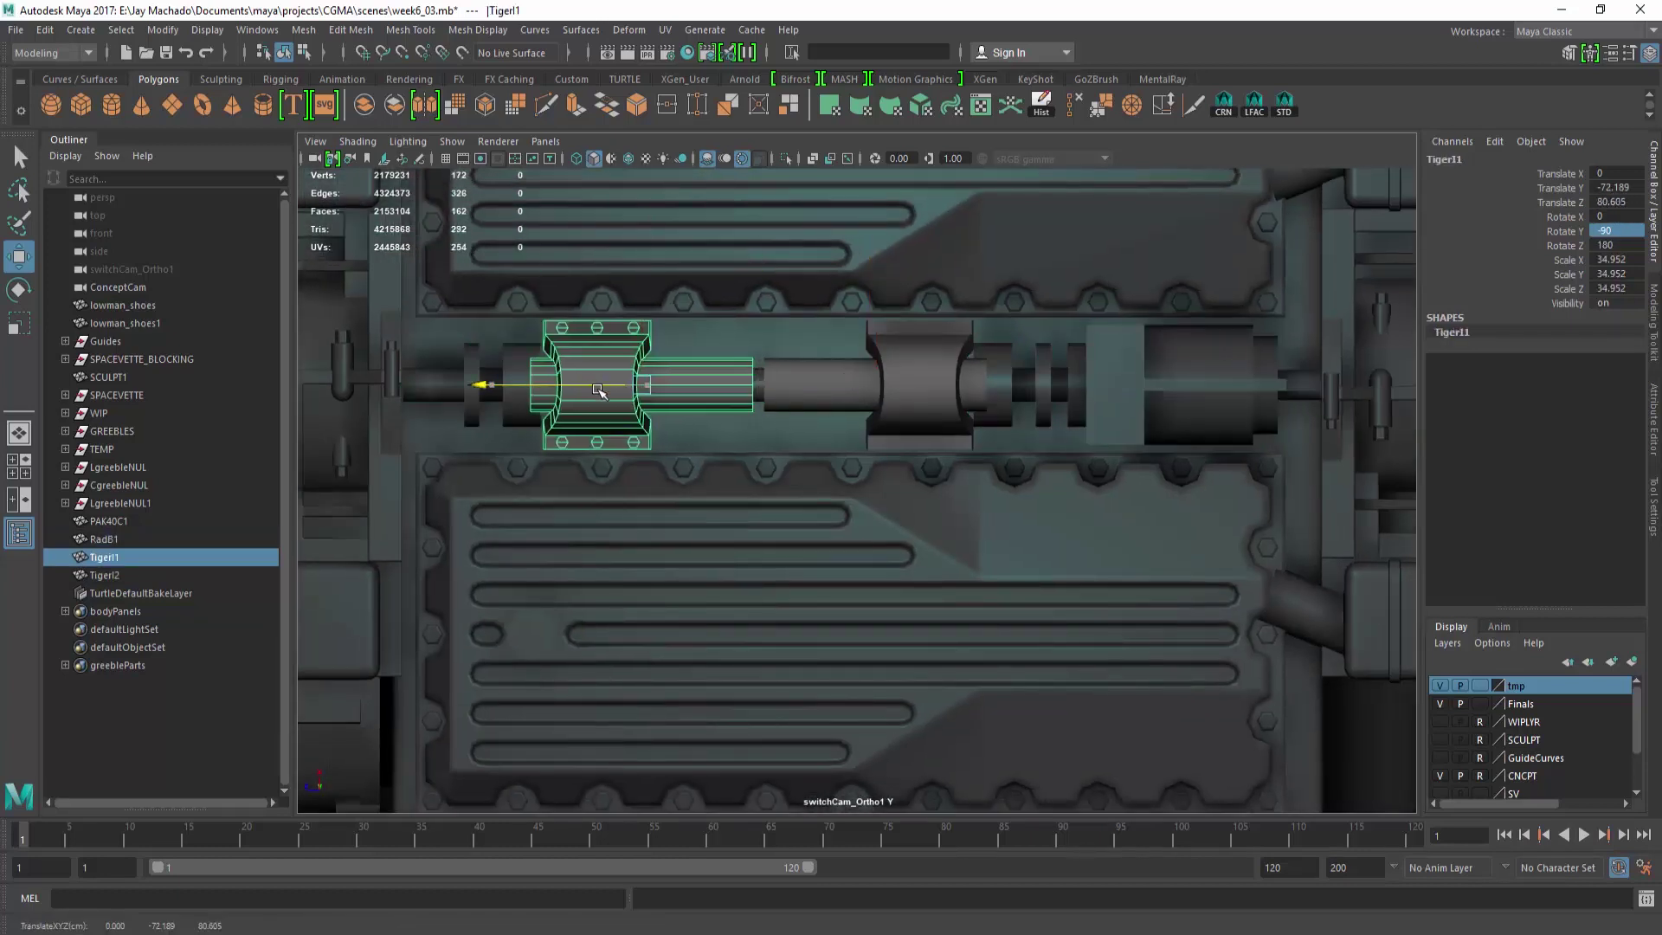
{"action": "left_click", "coordinate": [790, 401]}
Raise TigerI1 and TigerI2 together towards the underside of the car, to about Y -27.8.
{"action": "key", "text": "space"}
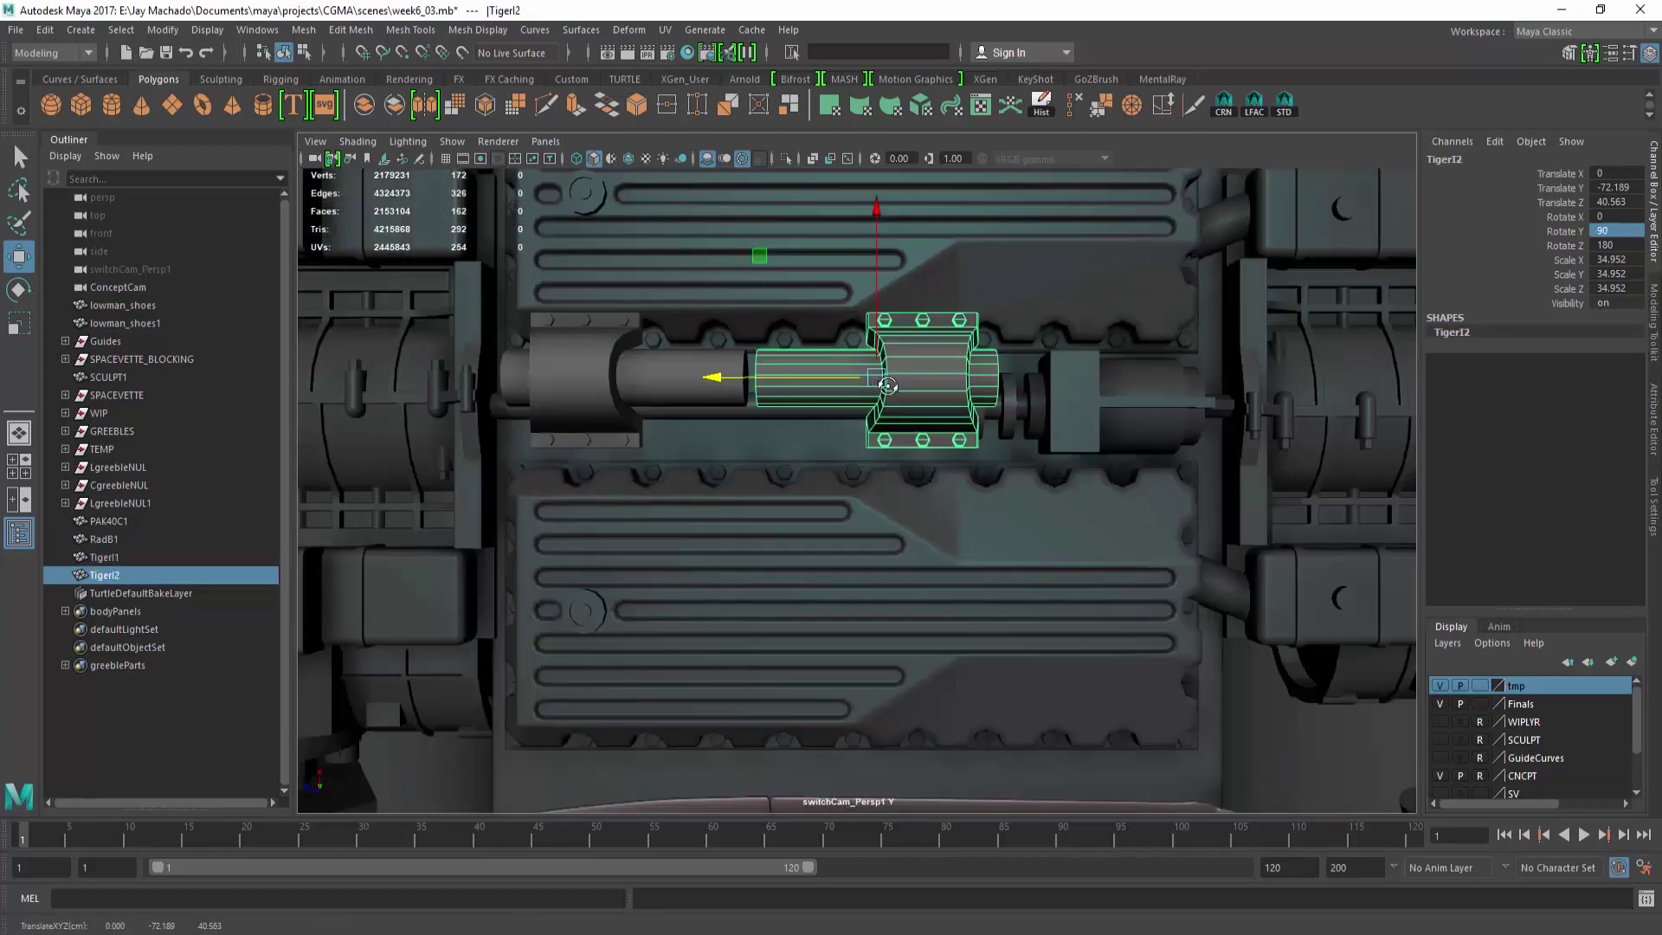
{"action": "left_click_drag", "start_coordinate": [882, 382], "coordinate": [923, 553], "text": "alt"}
{"action": "key", "text": "f"}
{"action": "right_click_drag", "start_coordinate": [923, 553], "coordinate": [761, 520], "text": "alt"}
{"action": "left_click", "coordinate": [607, 473], "text": "shift"}
{"action": "right_click_drag", "start_coordinate": [606, 473], "coordinate": [643, 920]}
{"action": "right_click_drag", "start_coordinate": [746, 815], "coordinate": [746, 813]}
{"action": "key", "text": "space"}
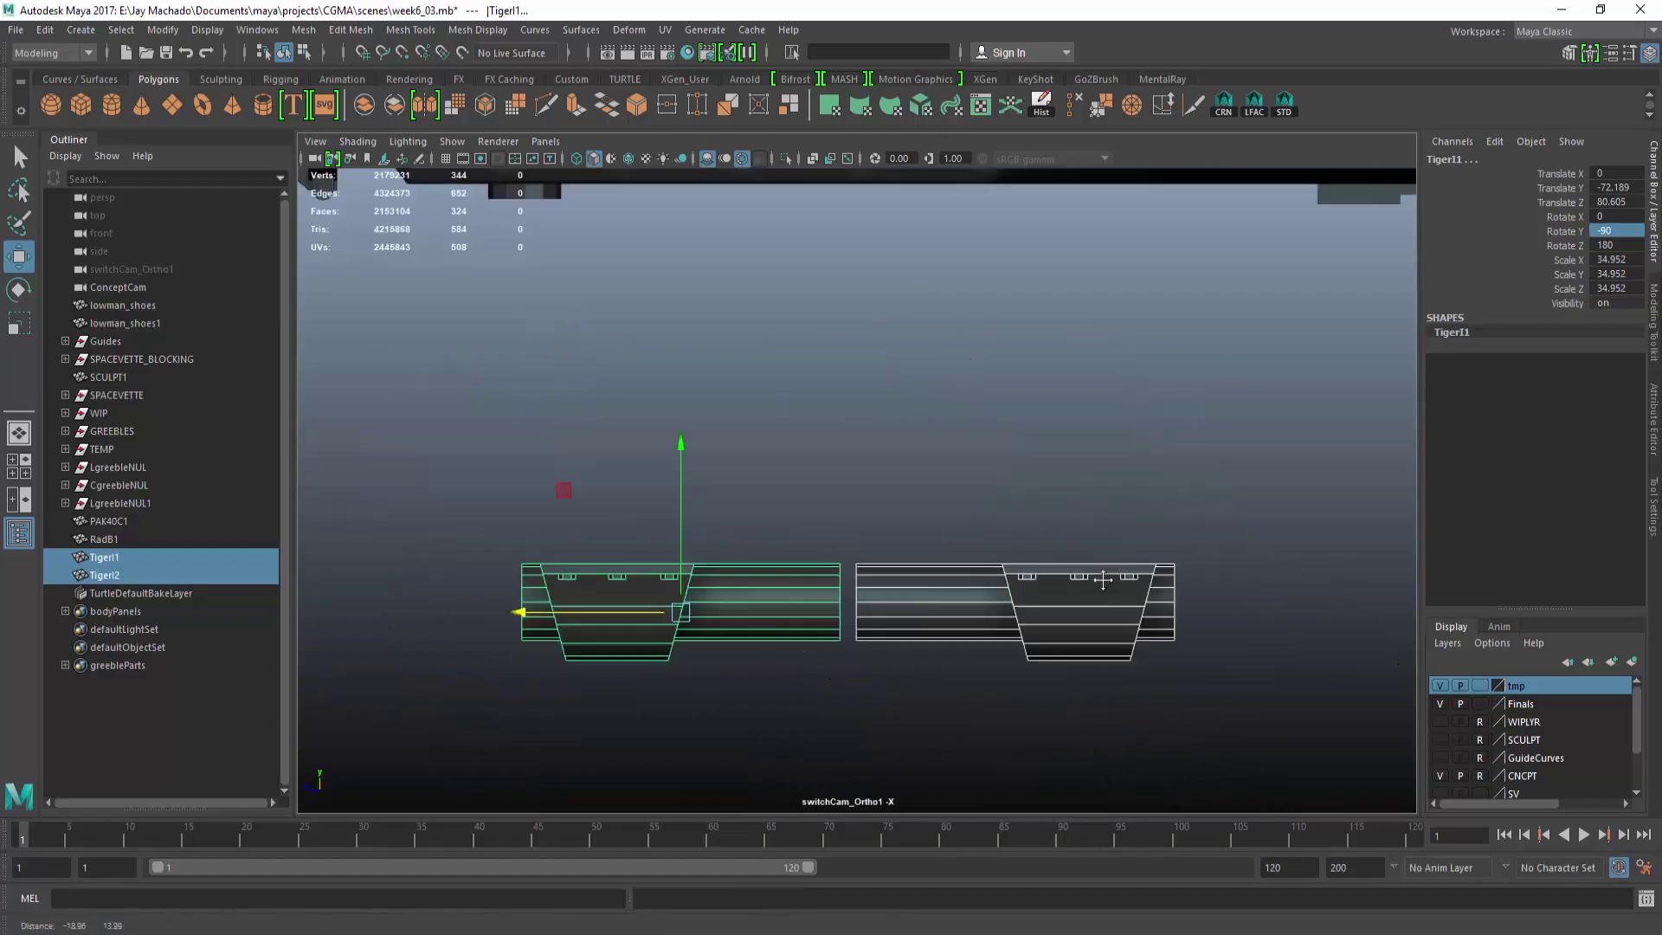
{"action": "scroll", "coordinate": [838, 546], "scroll_direction": "down", "scroll_amount": 2}
{"action": "left_click_drag", "start_coordinate": [822, 547], "coordinate": [820, 294]}
{"action": "key", "text": "4"}
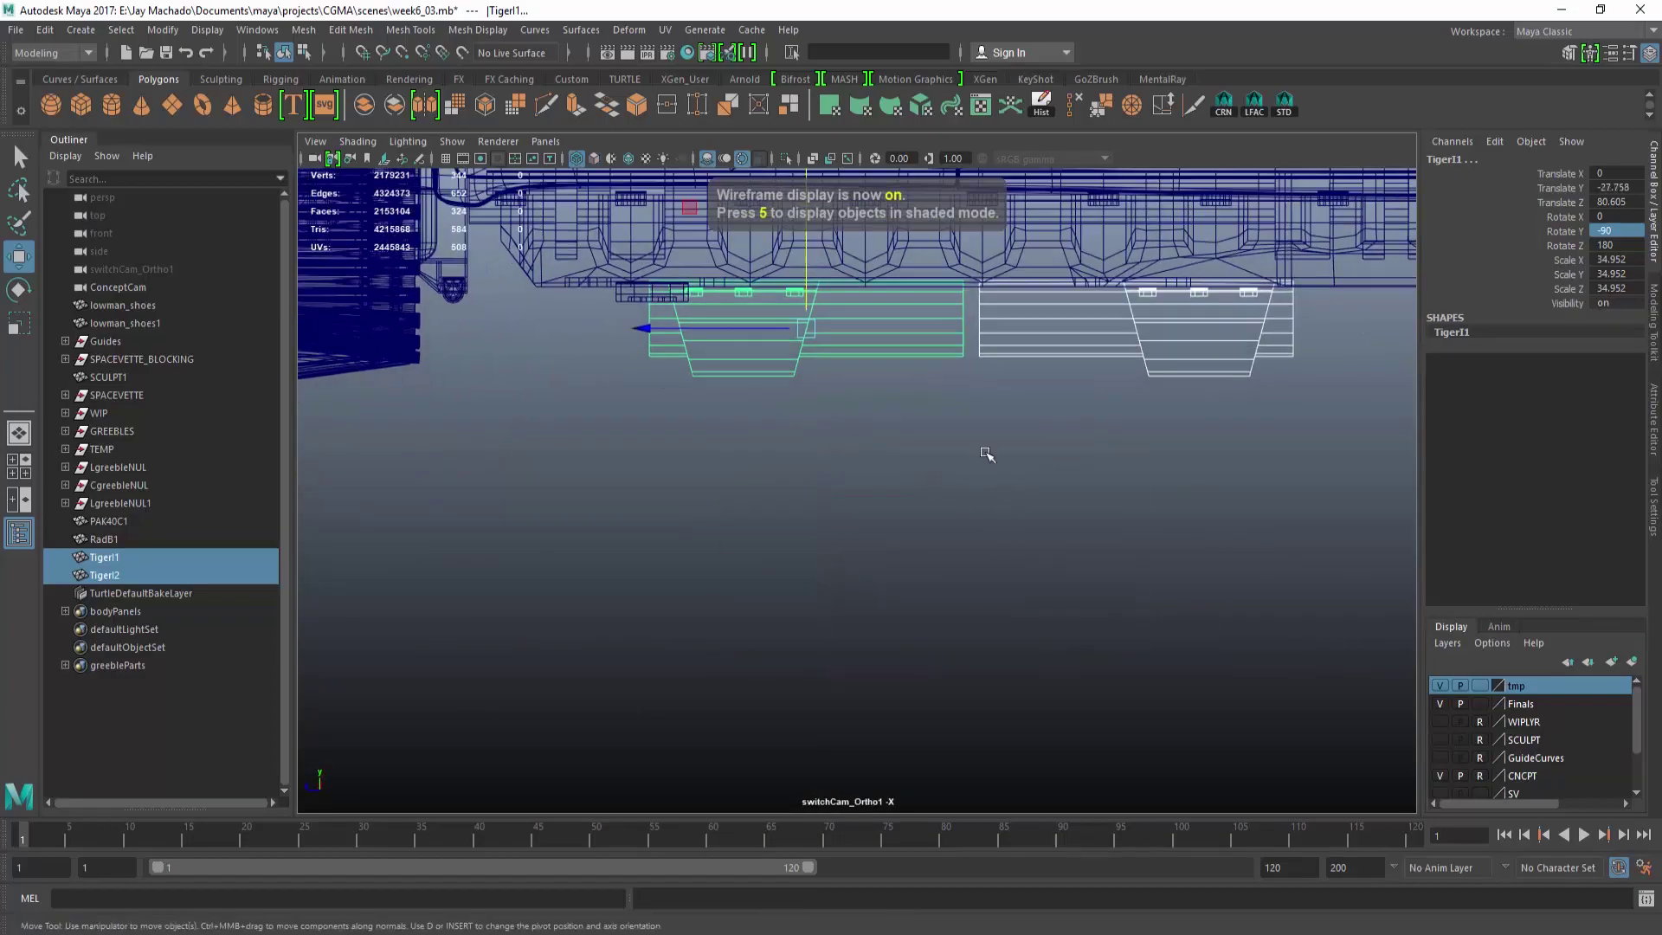
With RadB1 and the two TigerI parts isolated, raise the TigerI pair onto the shaft at about Y -14.
{"action": "key", "text": "space"}
{"action": "key", "text": "5"}
{"action": "key", "text": "space"}
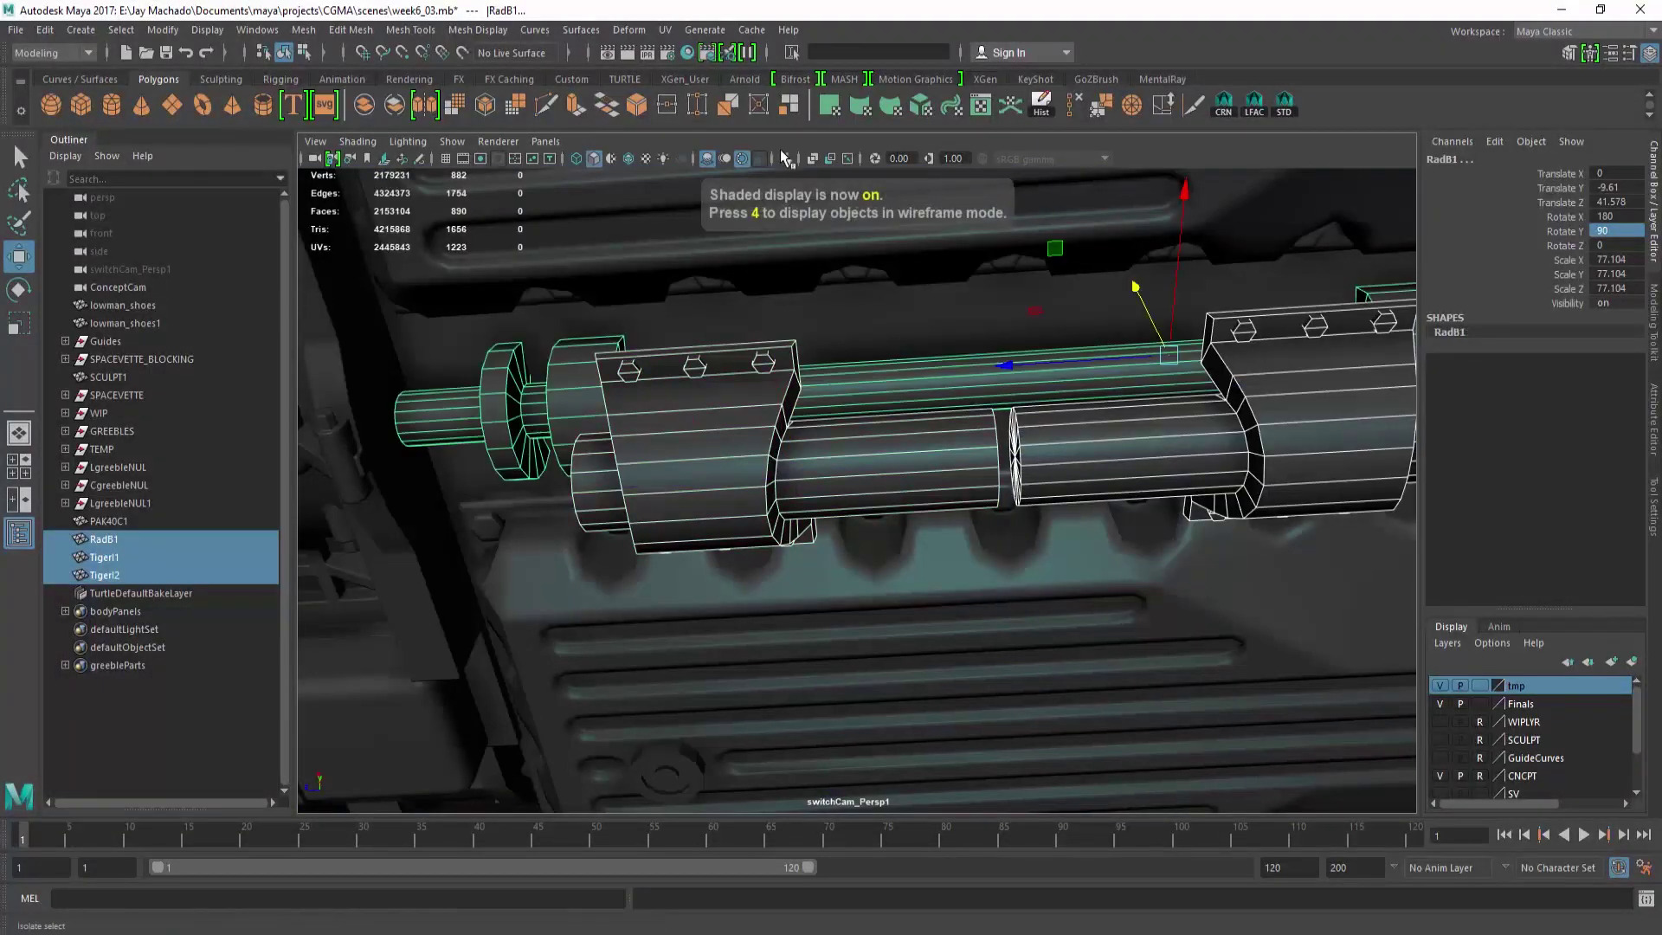
{"action": "key", "text": "ctrl+1"}
{"action": "key", "text": "4"}
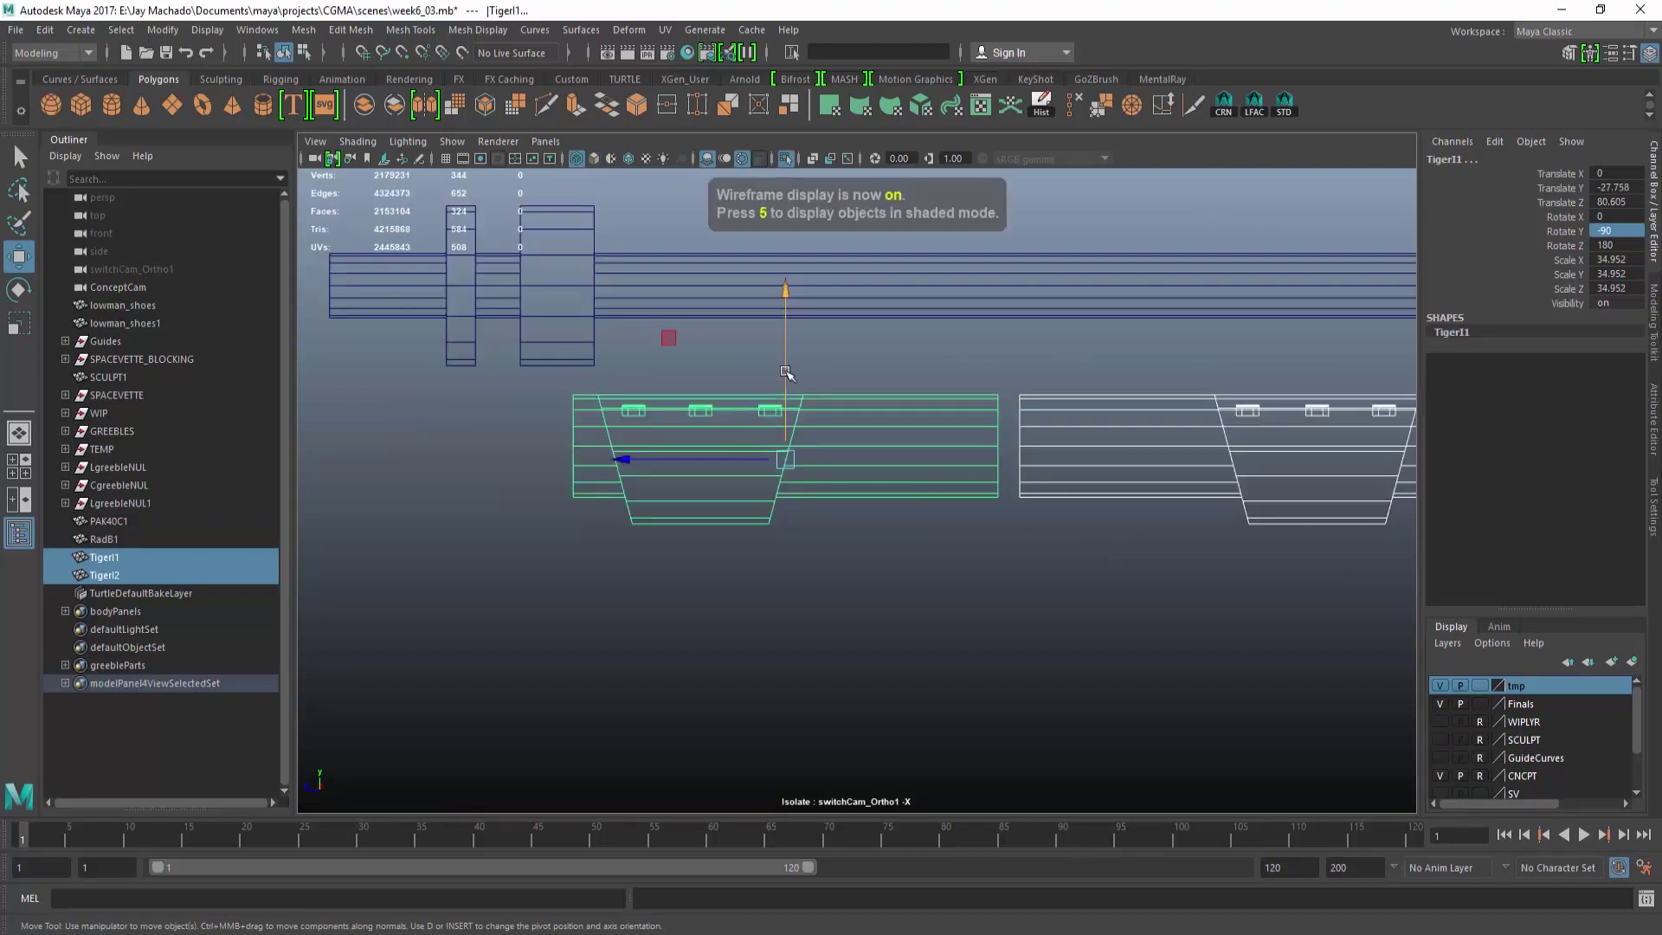
{"action": "middle_click_drag", "start_coordinate": [831, 407], "coordinate": [794, 218]}
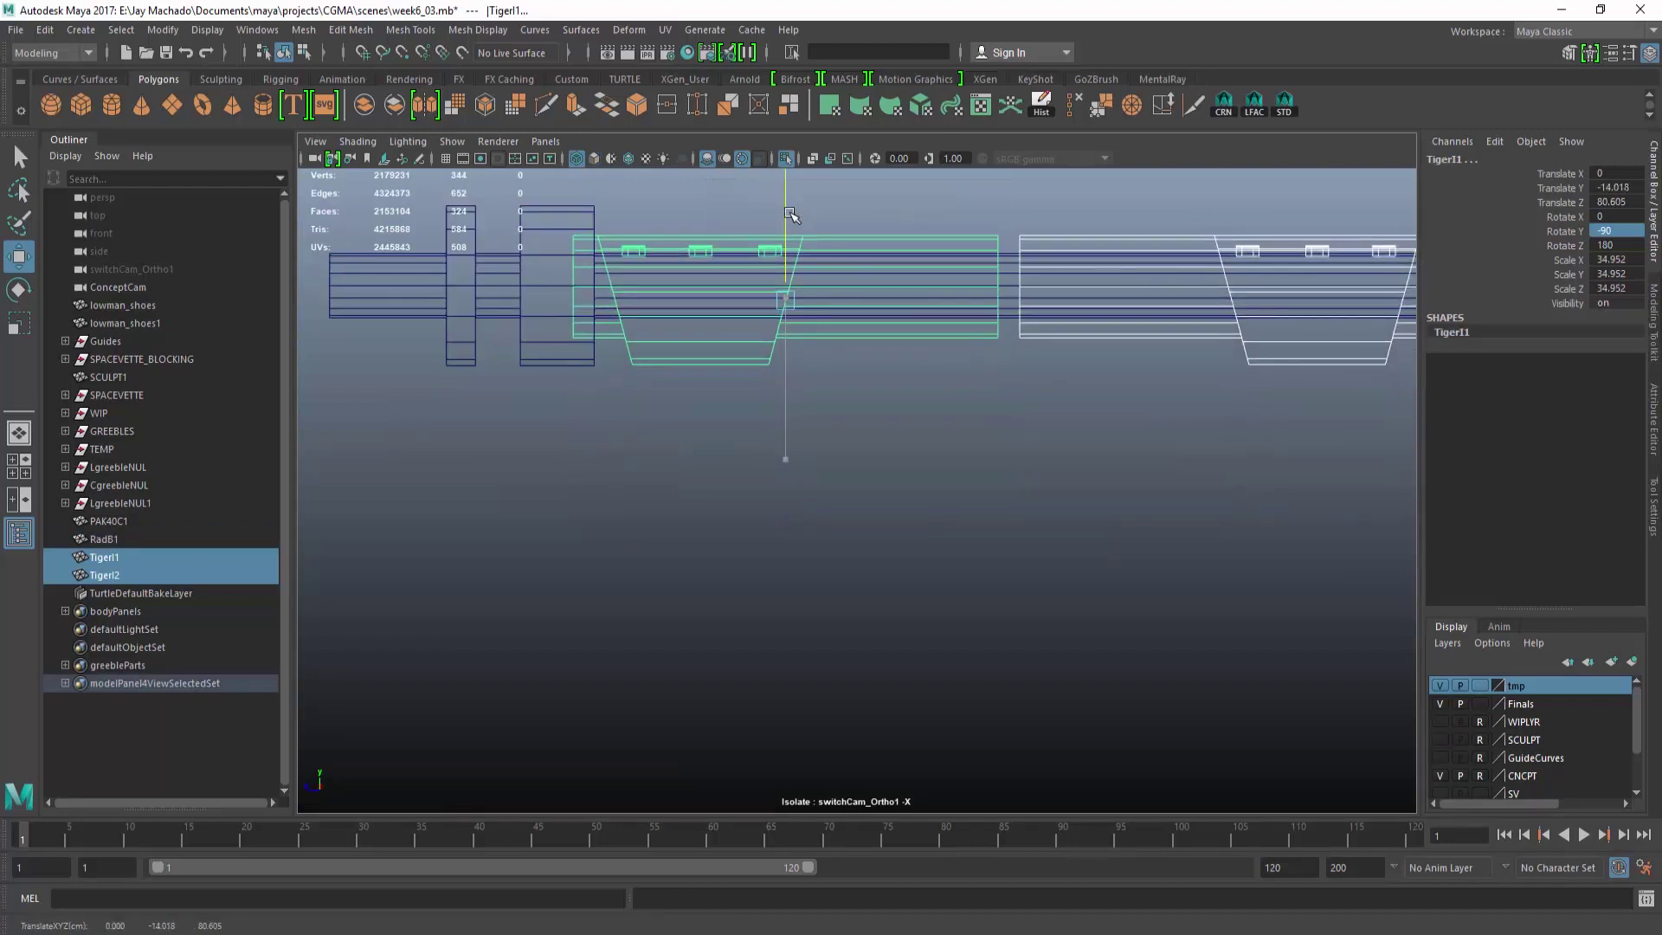
{"action": "key", "text": "space"}
{"action": "key", "text": "5"}
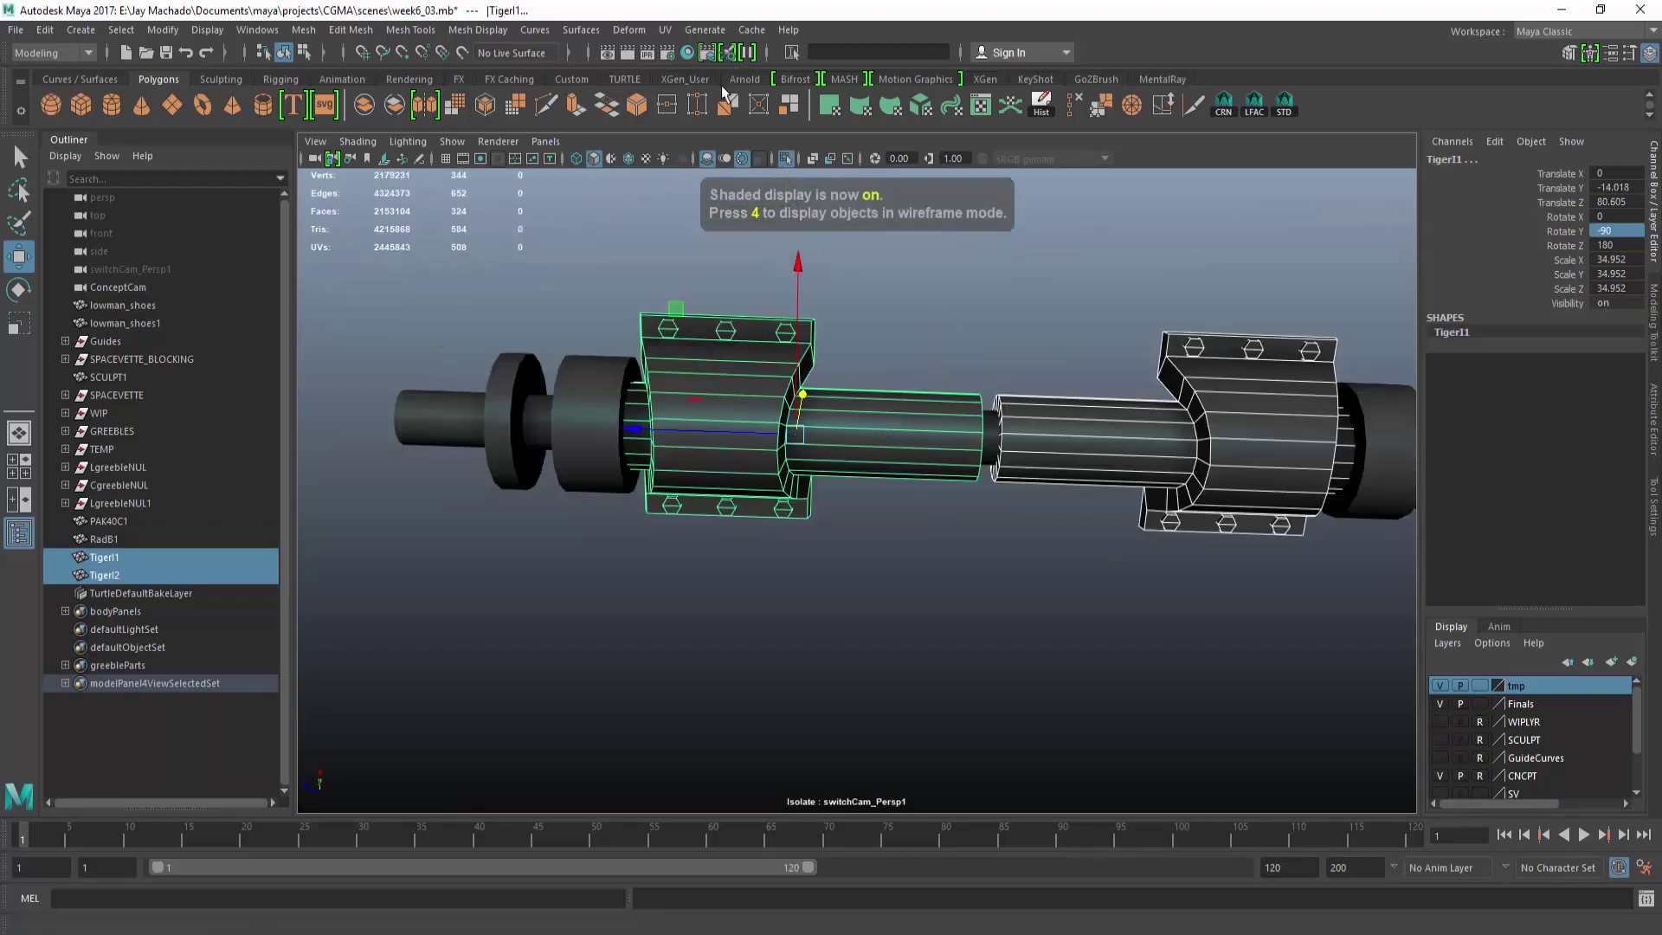
{"action": "left_click", "coordinate": [787, 162]}
Scale RadB1 uniformly to about 81.26 and place it at X 0, about Y -9.6 and Z 43.
{"action": "left_click_drag", "start_coordinate": [813, 364], "coordinate": [728, 520], "text": "alt"}
{"action": "left_click", "coordinate": [665, 697]}
{"action": "left_click_drag", "start_coordinate": [692, 675], "coordinate": [1038, 519], "text": "alt"}
{"action": "right_click_drag", "start_coordinate": [1038, 519], "coordinate": [981, 505], "text": "alt"}
{"action": "left_click_drag", "start_coordinate": [982, 505], "coordinate": [898, 345], "text": "alt"}
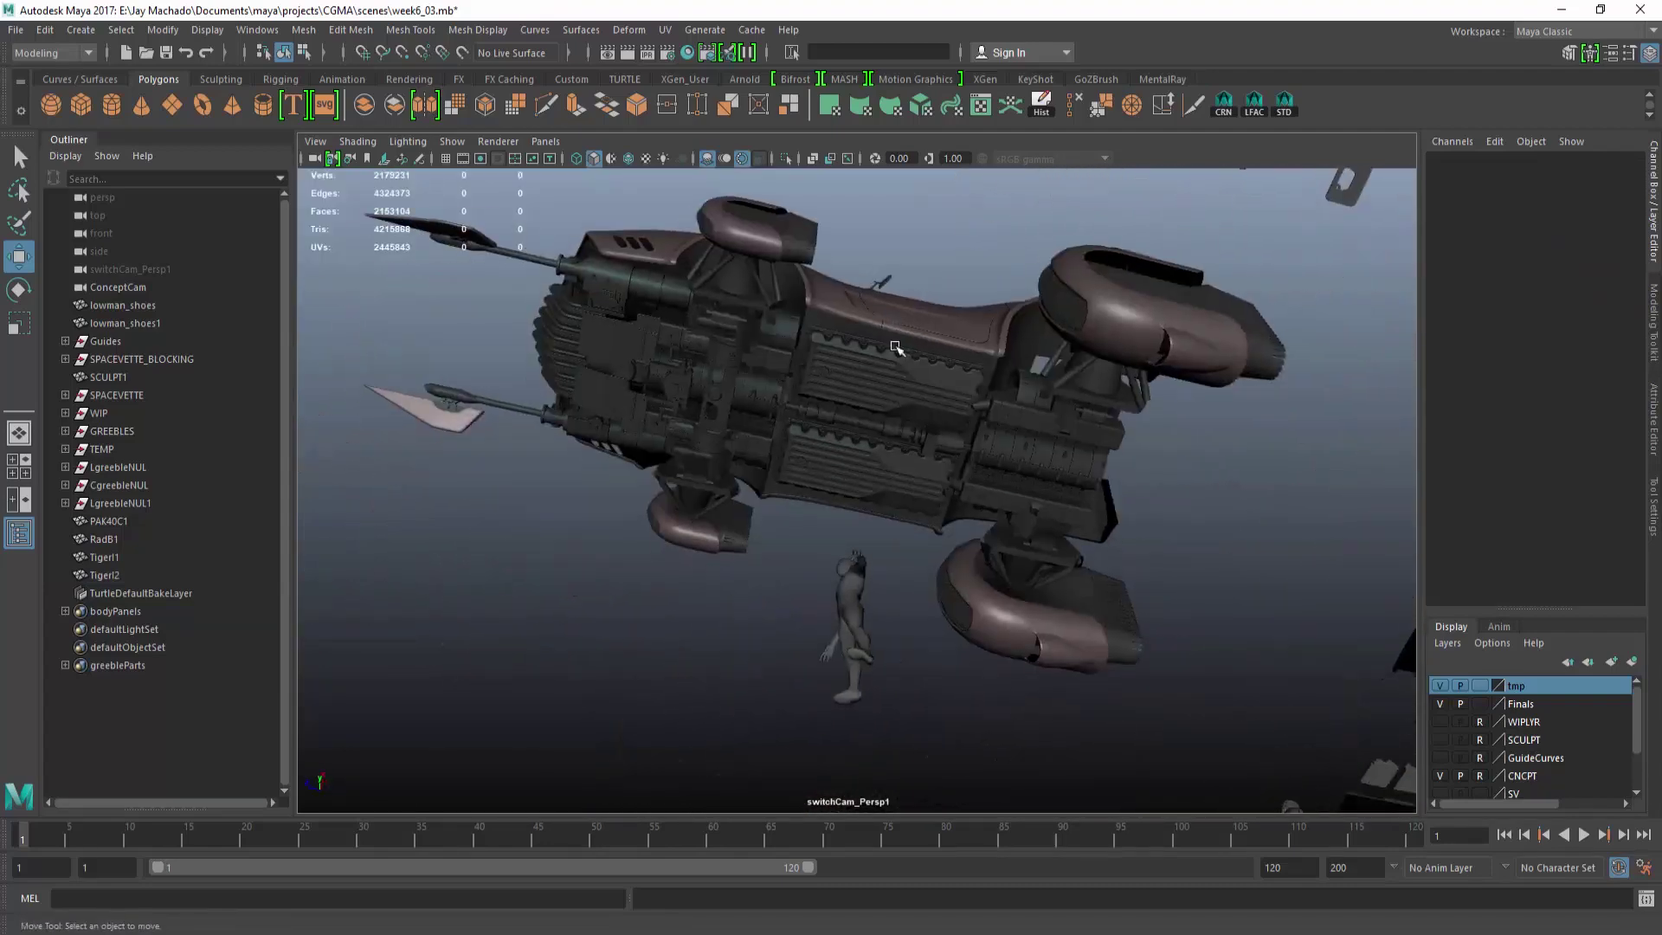
{"action": "right_click_drag", "start_coordinate": [897, 345], "coordinate": [1098, 501], "text": "alt"}
{"action": "left_click_drag", "start_coordinate": [1098, 501], "coordinate": [1087, 386], "text": "alt"}
{"action": "left_click", "coordinate": [1079, 415]}
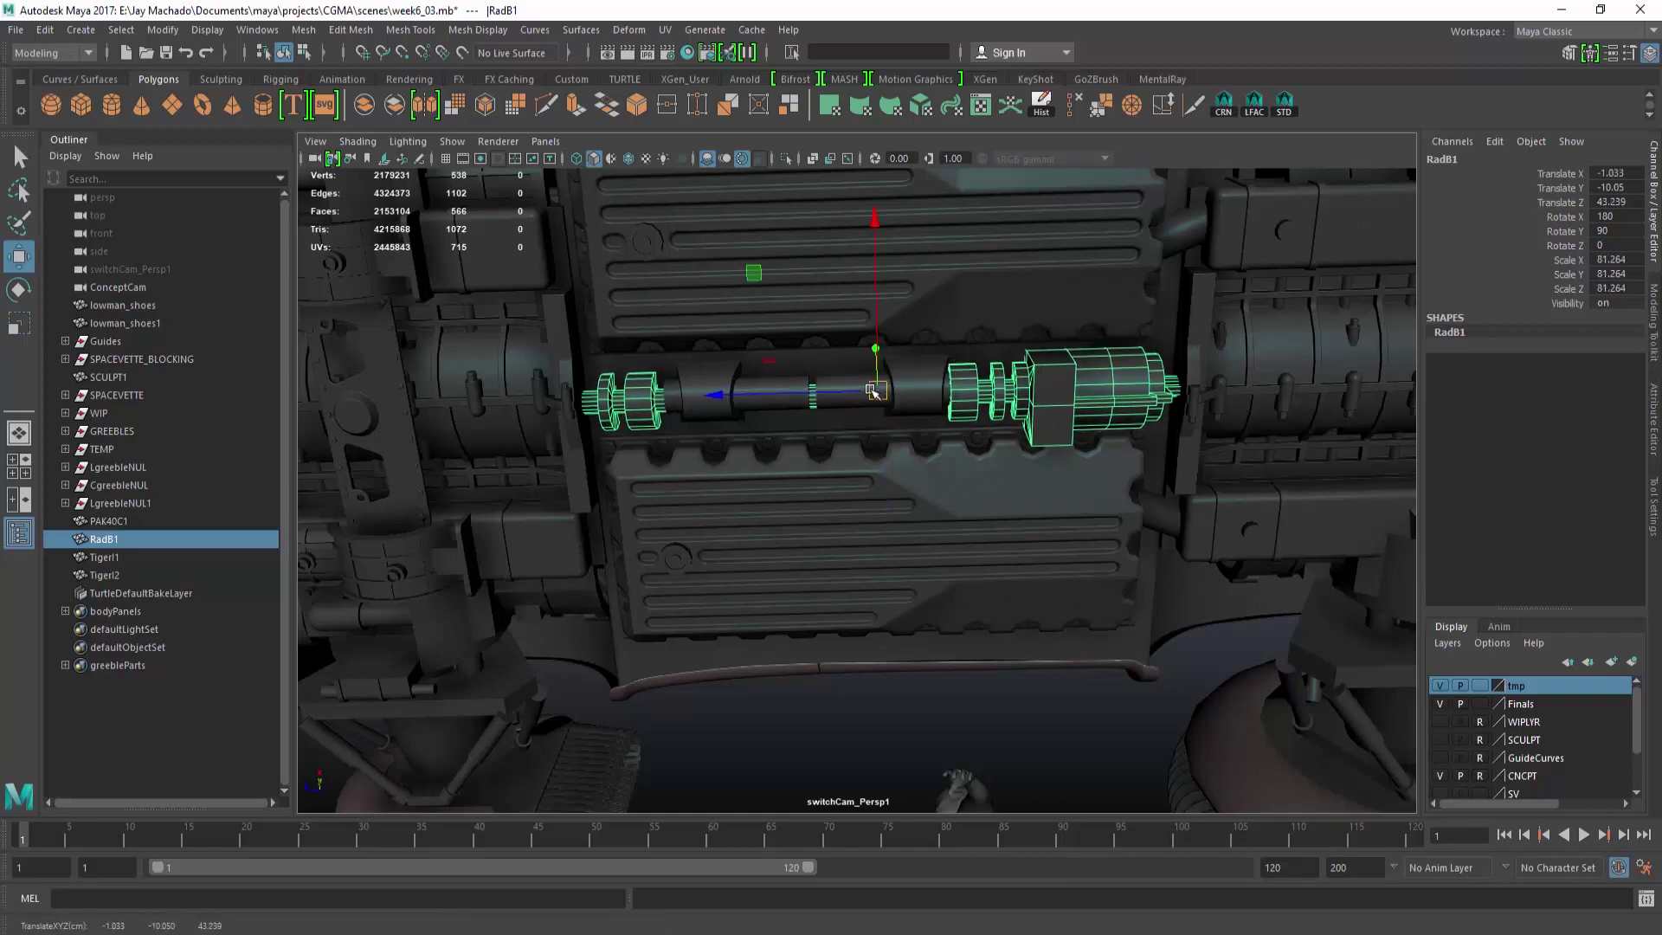
{"action": "left_click_drag", "start_coordinate": [850, 385], "coordinate": [857, 384]}
{"action": "left_click_drag", "start_coordinate": [857, 385], "coordinate": [744, 519], "text": "alt"}
Space the TigerI pair further apart along the shaft, with TigerI1 at about Z 82.7 and TigerI2 at about Z 40.7.
{"action": "left_click", "coordinate": [742, 524]}
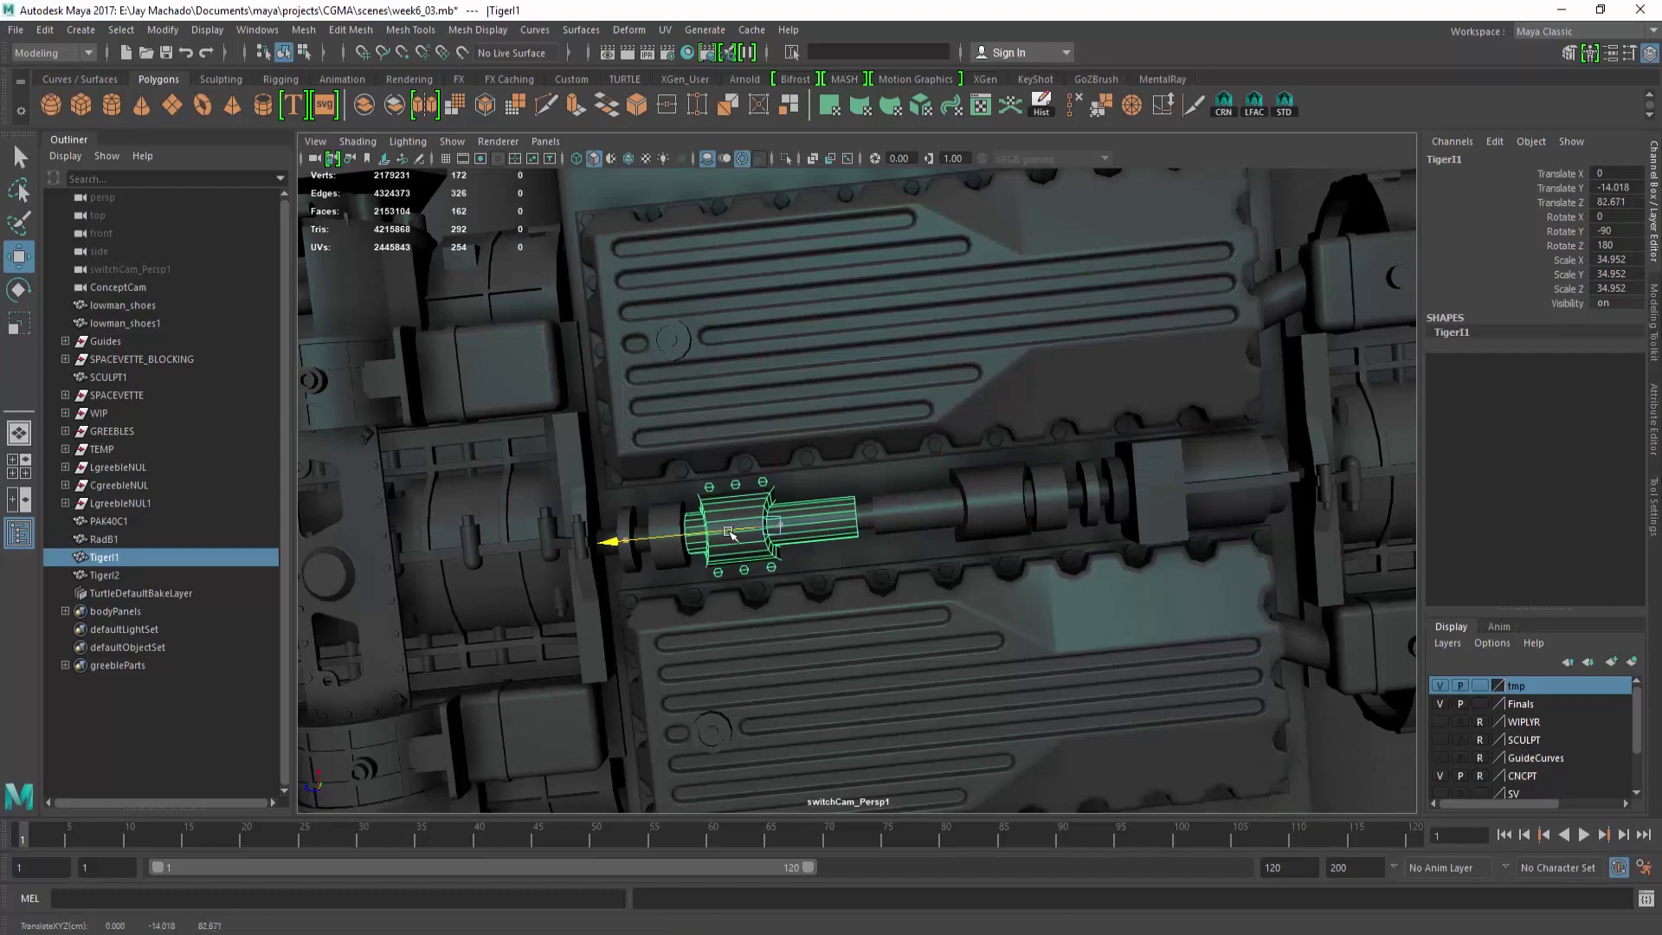
{"action": "left_click", "coordinate": [906, 531], "text": "shift"}
{"action": "key", "text": "f"}
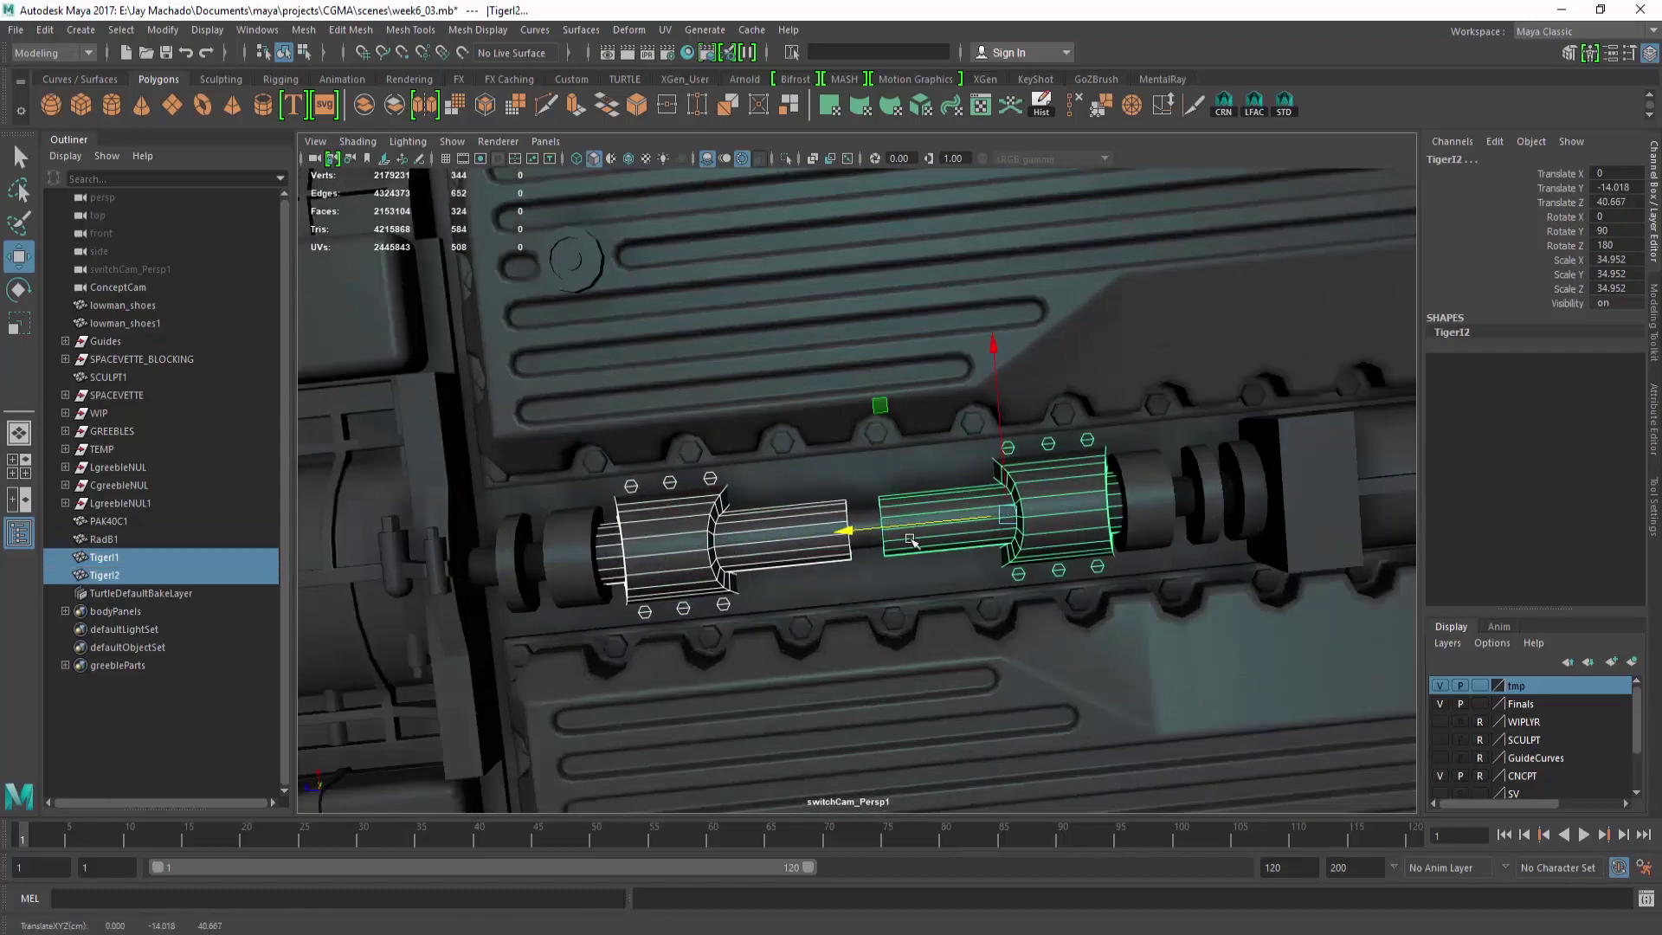
Inspect RadB1 and the TigerI pair in isolation, and review the shaft assembly within the whole underside of the car.
{"action": "left_click", "coordinate": [1134, 509], "text": "shift"}
{"action": "left_click_drag", "start_coordinate": [1136, 511], "coordinate": [1078, 532], "text": "alt"}
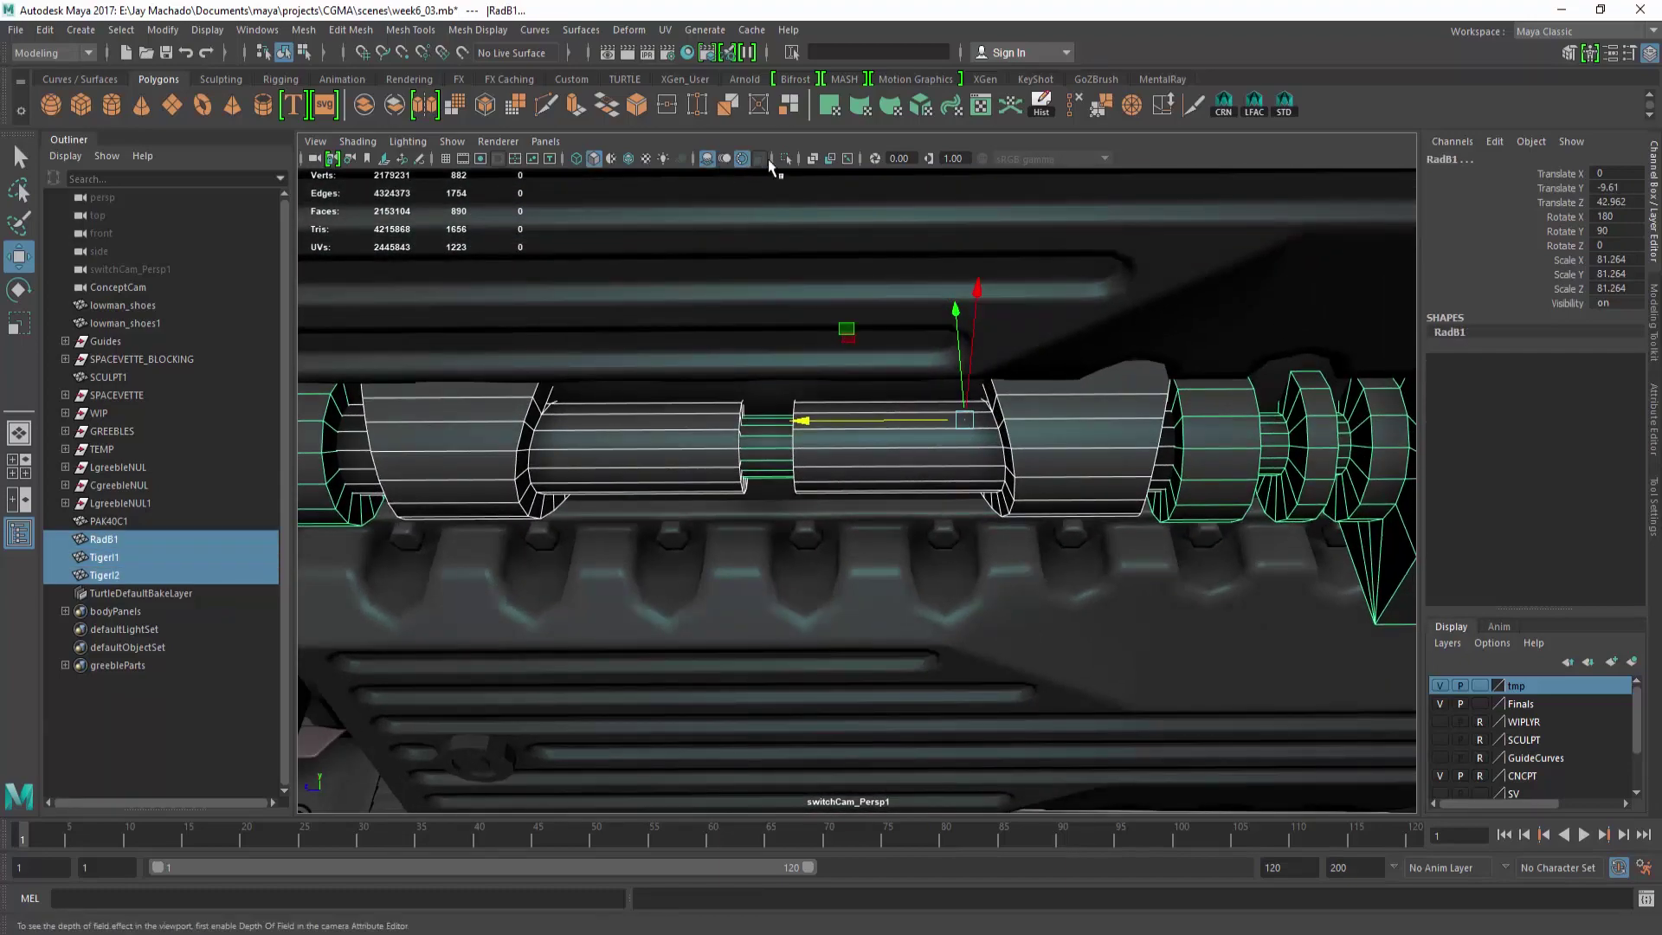
{"action": "left_click", "coordinate": [785, 159]}
{"action": "left_click_drag", "start_coordinate": [870, 316], "coordinate": [917, 357], "text": "alt"}
{"action": "key", "text": "ctrl+1"}
{"action": "right_click_drag", "start_coordinate": [916, 358], "coordinate": [838, 372], "text": "alt"}
{"action": "left_click", "coordinate": [1258, 730]}
{"action": "left_click_drag", "start_coordinate": [1125, 572], "coordinate": [1046, 423], "text": "alt"}
{"action": "right_click_drag", "start_coordinate": [1046, 424], "coordinate": [867, 458], "text": "alt"}
{"action": "left_click_drag", "start_coordinate": [867, 458], "coordinate": [1141, 426], "text": "alt"}
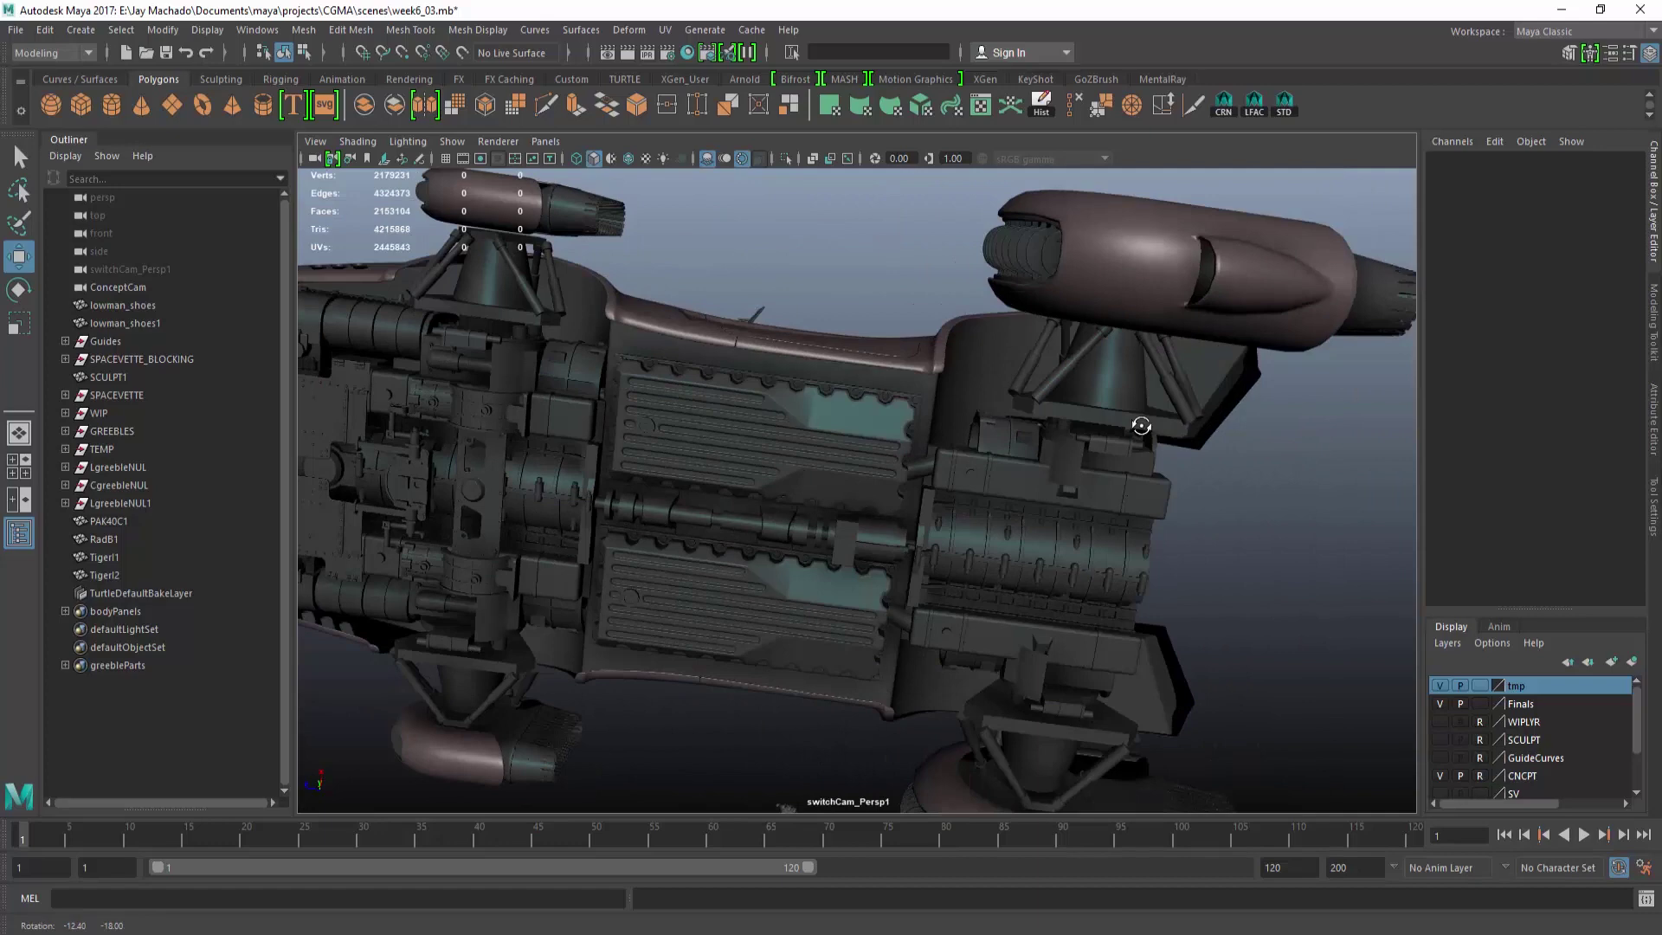
Duplicate the LotusJPSE greeble and place the copy beside the rear engine at about X 58.7, Y -26.2, Z -42.2, with Rotate Z at -90.
{"action": "left_click", "coordinate": [492, 412]}
{"action": "left_click_drag", "start_coordinate": [360, 273], "coordinate": [841, 291]}
{"action": "left_click_drag", "start_coordinate": [841, 290], "coordinate": [896, 518], "text": "alt"}
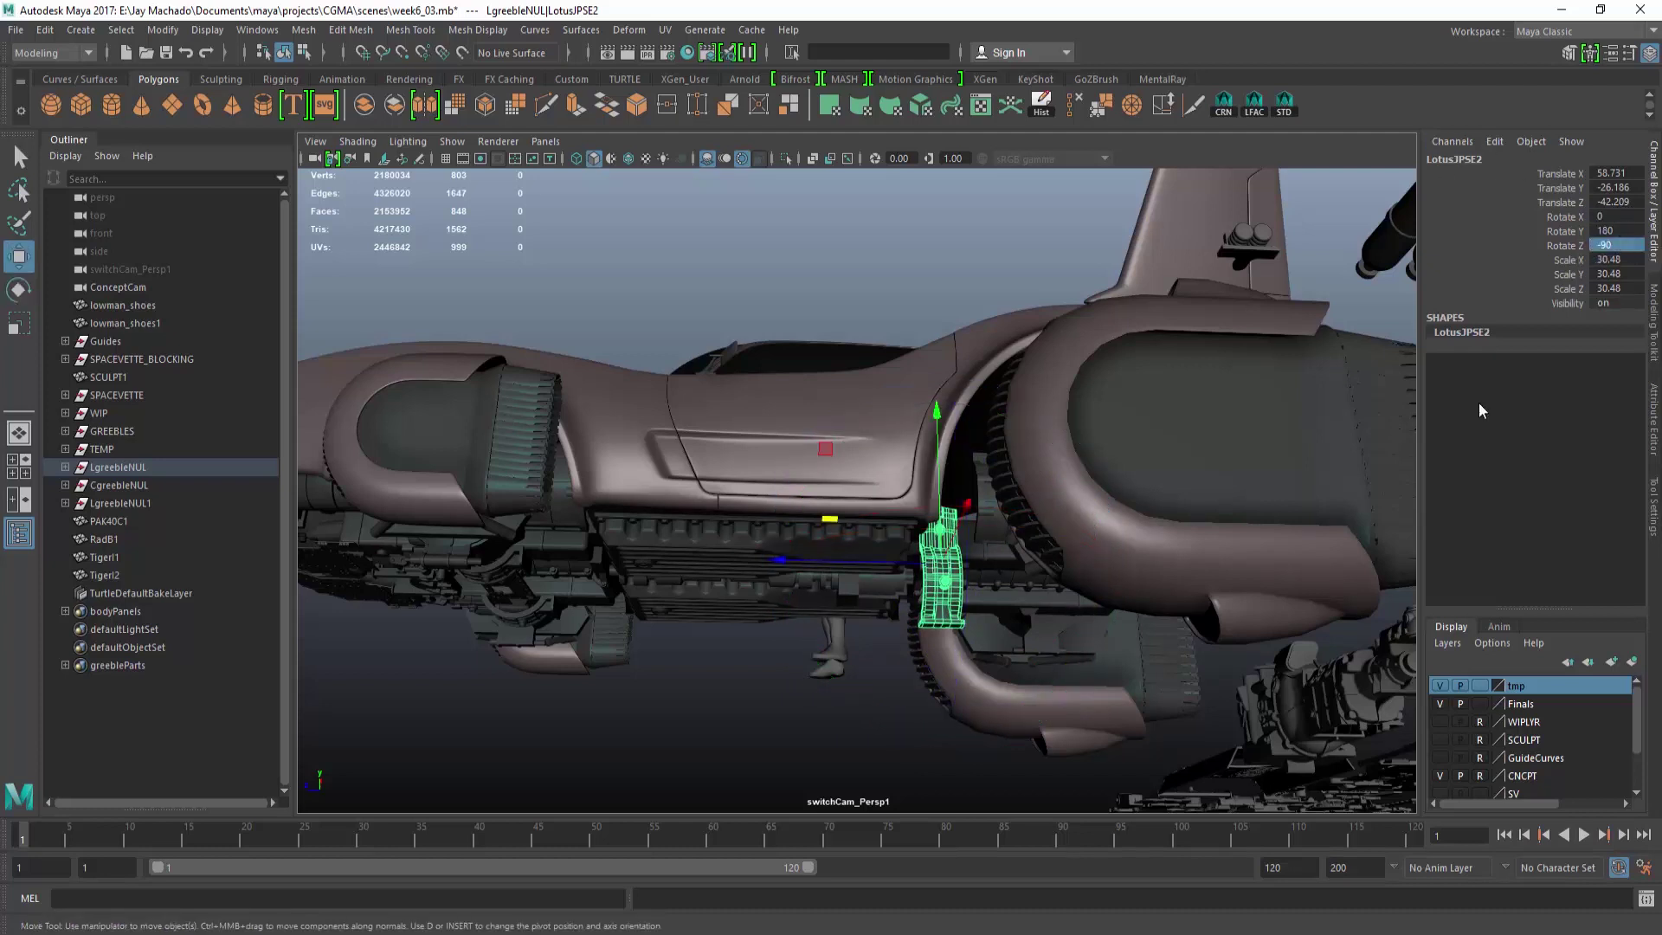
Hide the Finals layer and move LotusJPSE2 against the front of the rear engine, at about Y 16.4 and Z -50.3.
{"action": "left_click_drag", "start_coordinate": [1078, 502], "coordinate": [1057, 641], "text": "alt"}
{"action": "right_click_drag", "start_coordinate": [1057, 642], "coordinate": [1131, 660], "text": "alt"}
{"action": "left_click_drag", "start_coordinate": [1131, 661], "coordinate": [1125, 528], "text": "alt"}
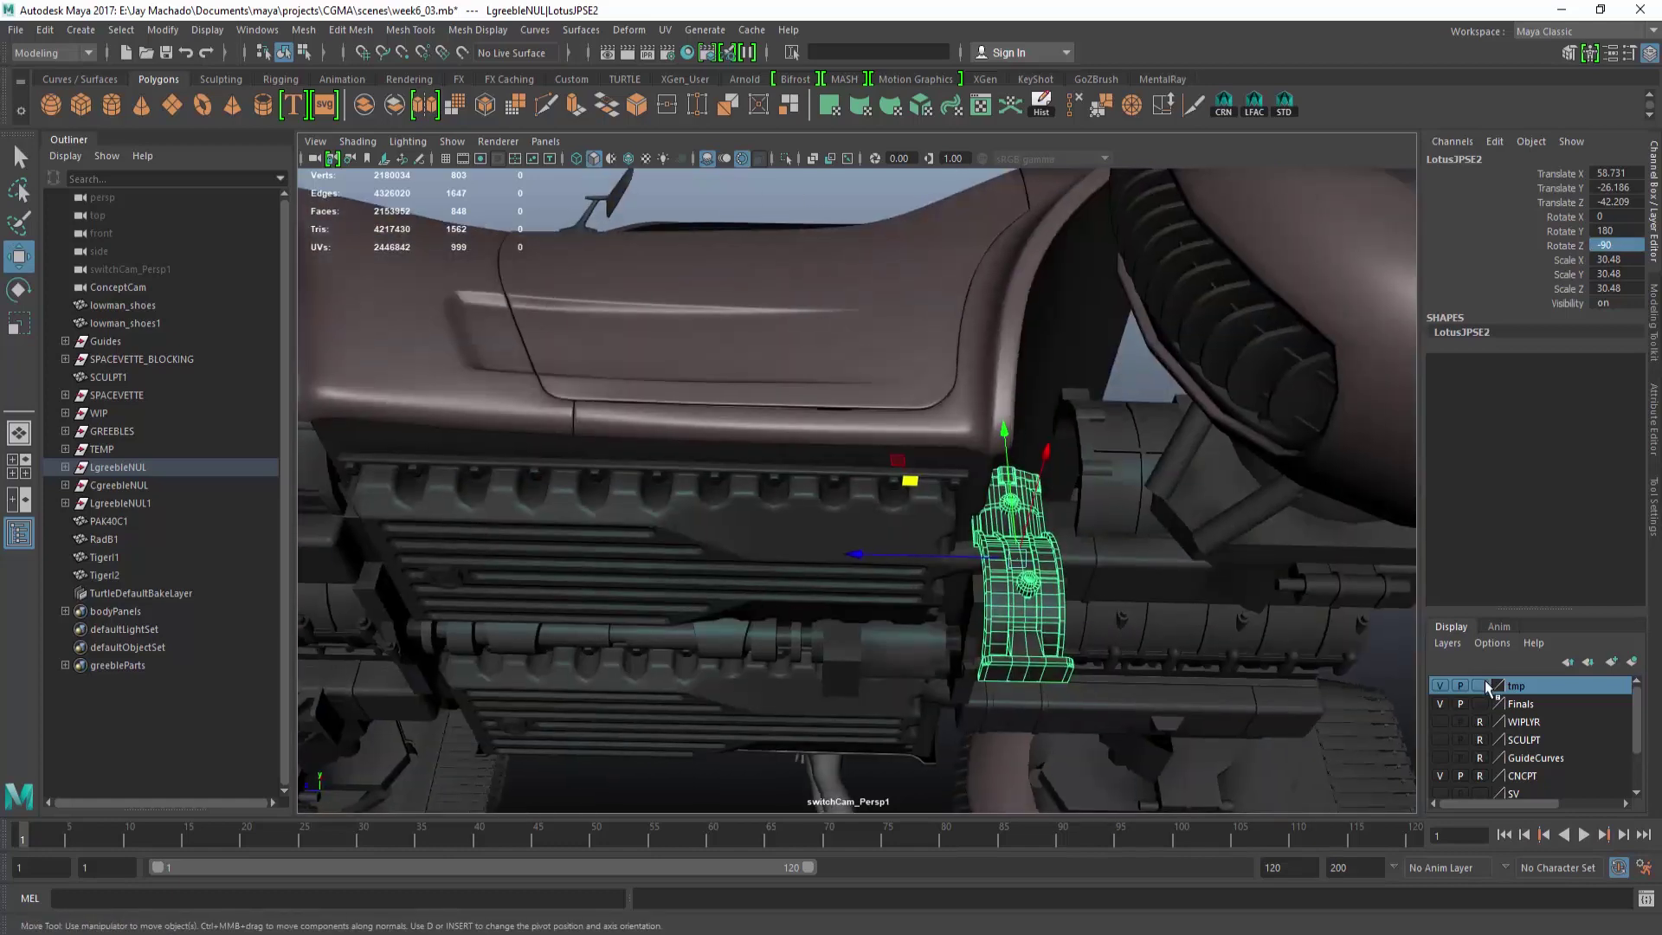
{"action": "left_click", "coordinate": [1444, 705]}
{"action": "key", "text": "space"}
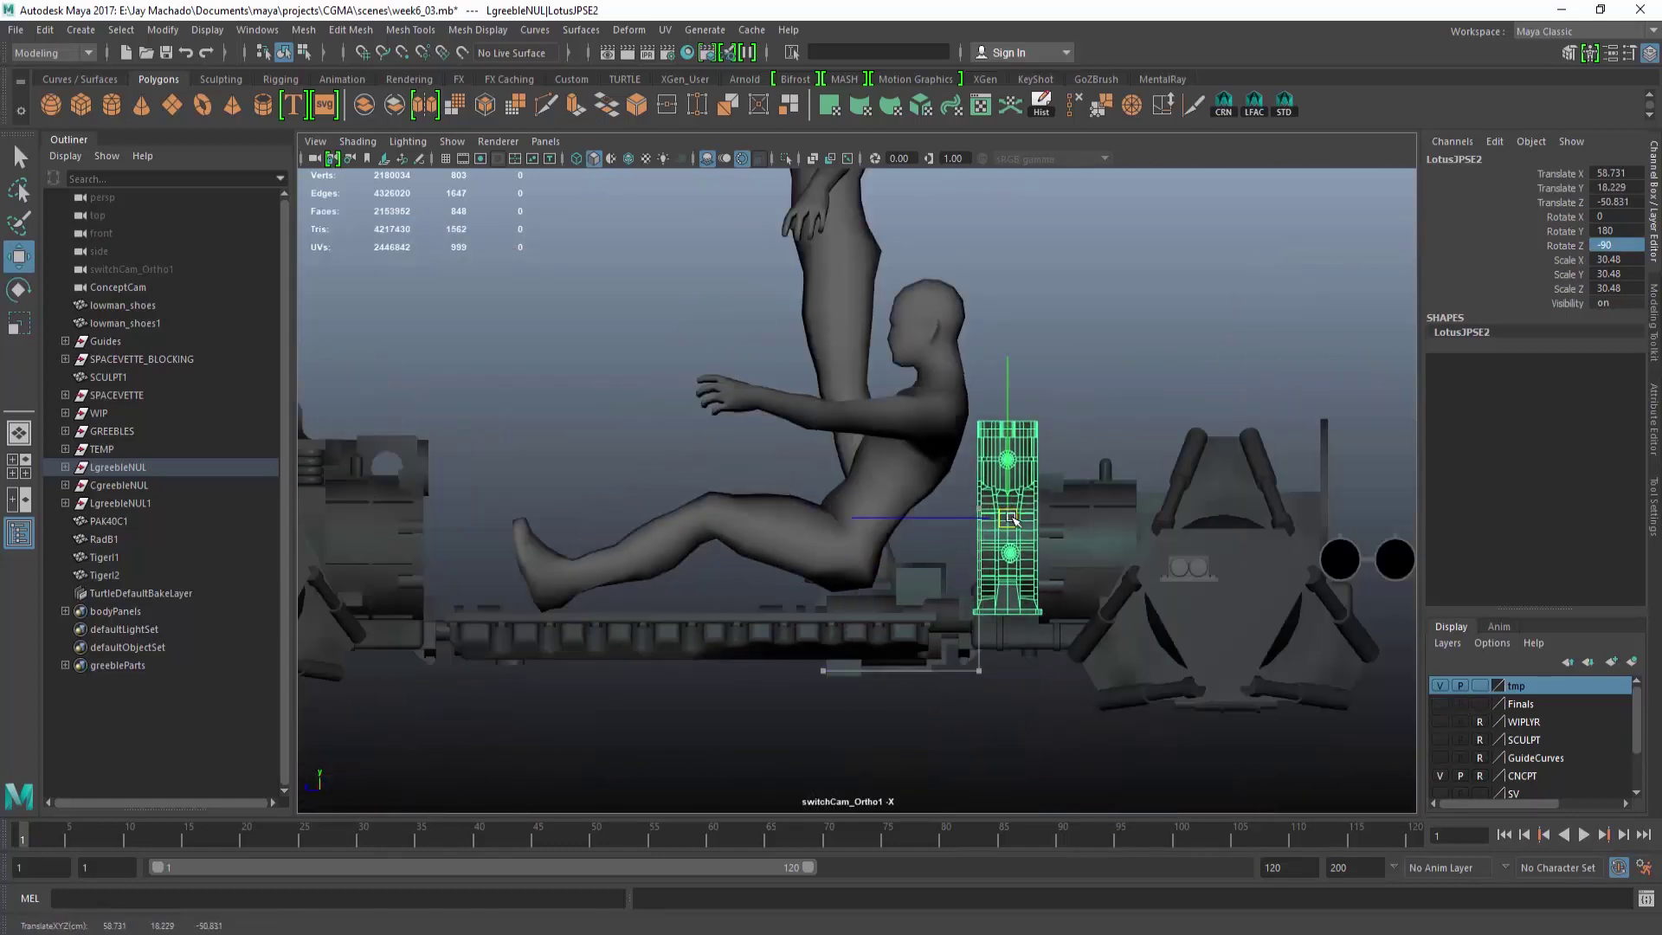
{"action": "left_click_drag", "start_coordinate": [1024, 538], "coordinate": [1195, 567], "text": "alt"}
{"action": "right_click_drag", "start_coordinate": [1194, 568], "coordinate": [1275, 575], "text": "alt"}
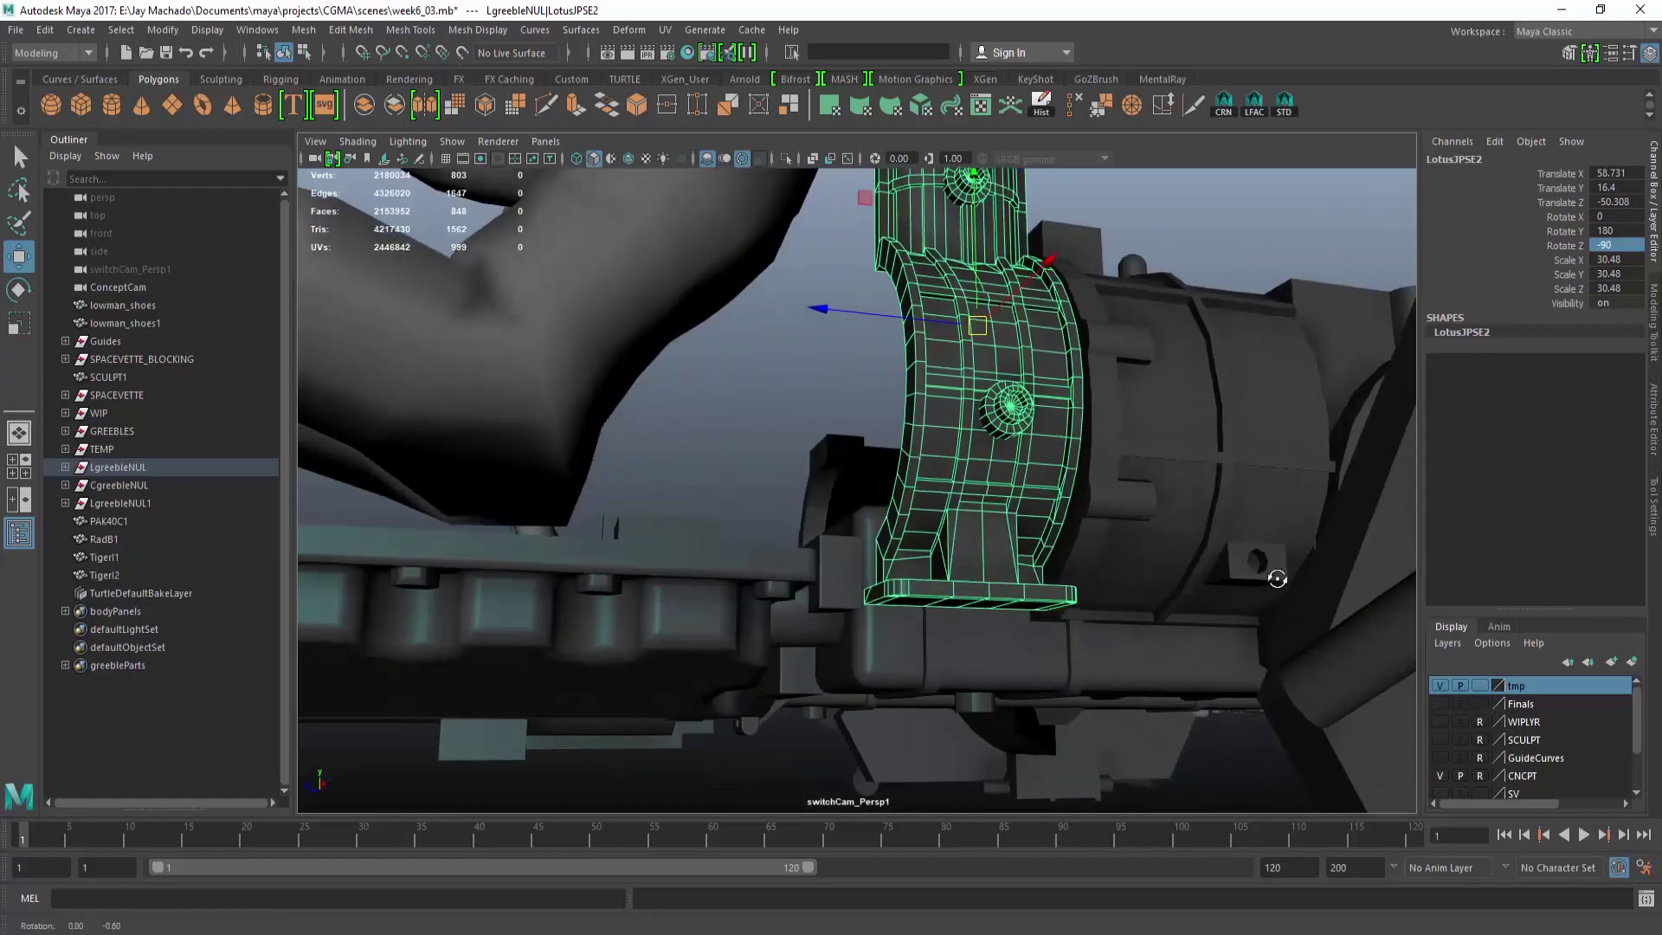
Scale LotusJPSE2 uniformly to about 34.98 and place it at about Y 15.8 and Z -49.7.
{"action": "left_click_drag", "start_coordinate": [1276, 574], "coordinate": [1305, 566], "text": "alt"}
{"action": "left_click_drag", "start_coordinate": [1050, 300], "coordinate": [1051, 322]}
{"action": "key", "text": "space"}
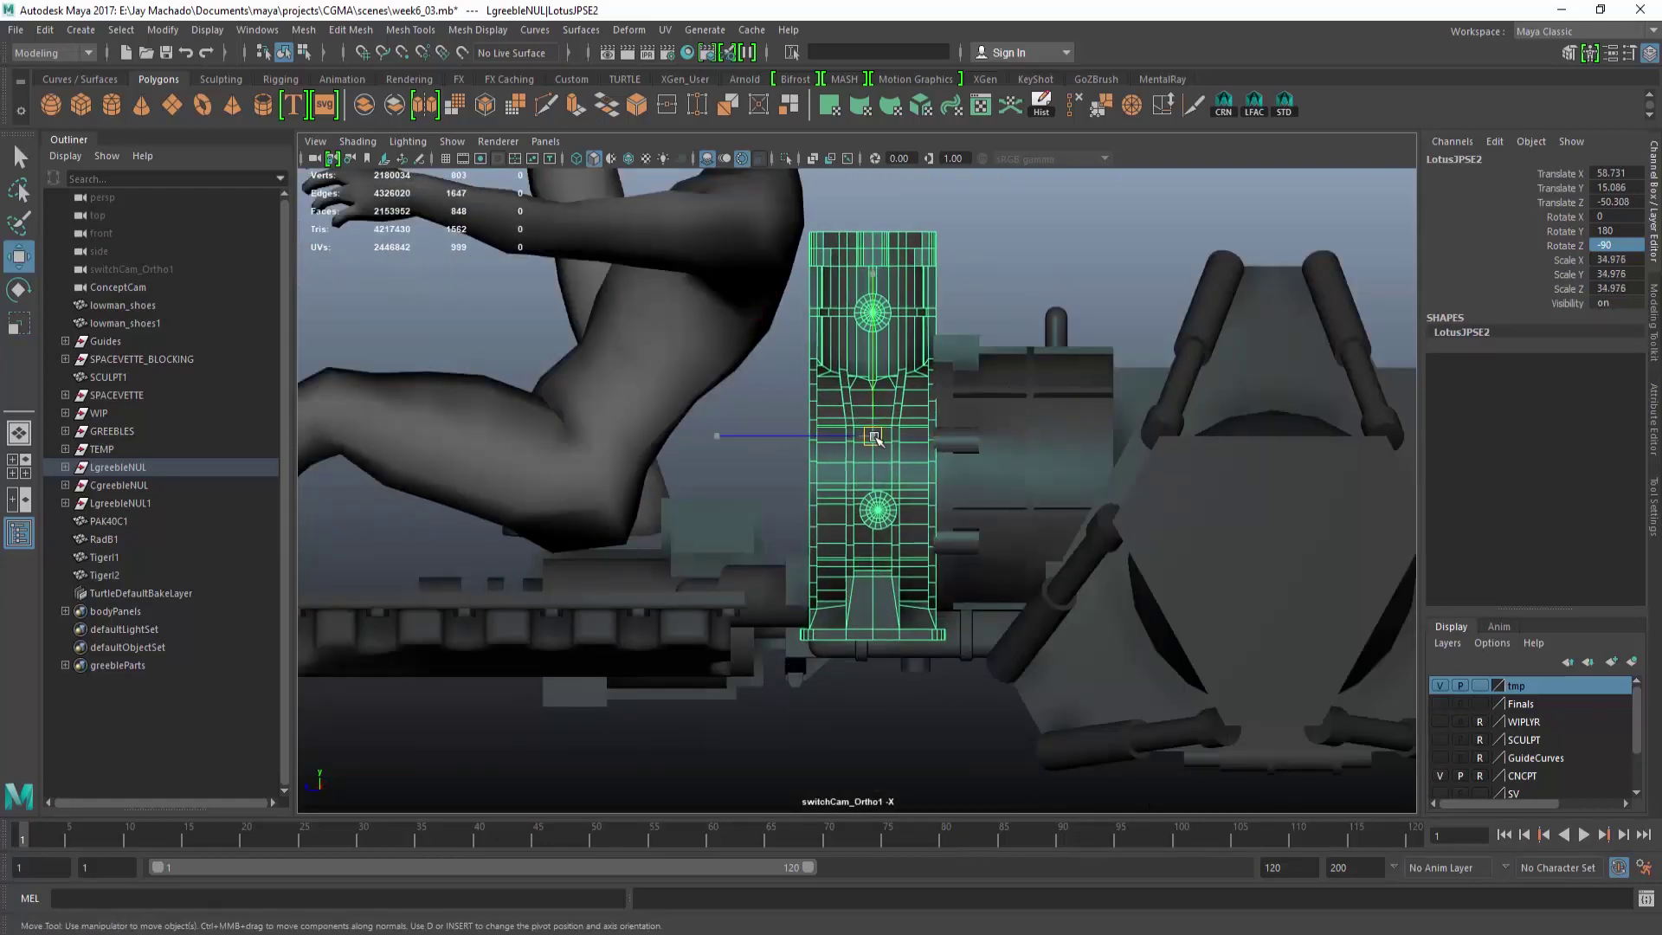
{"action": "left_click", "coordinate": [1439, 686]}
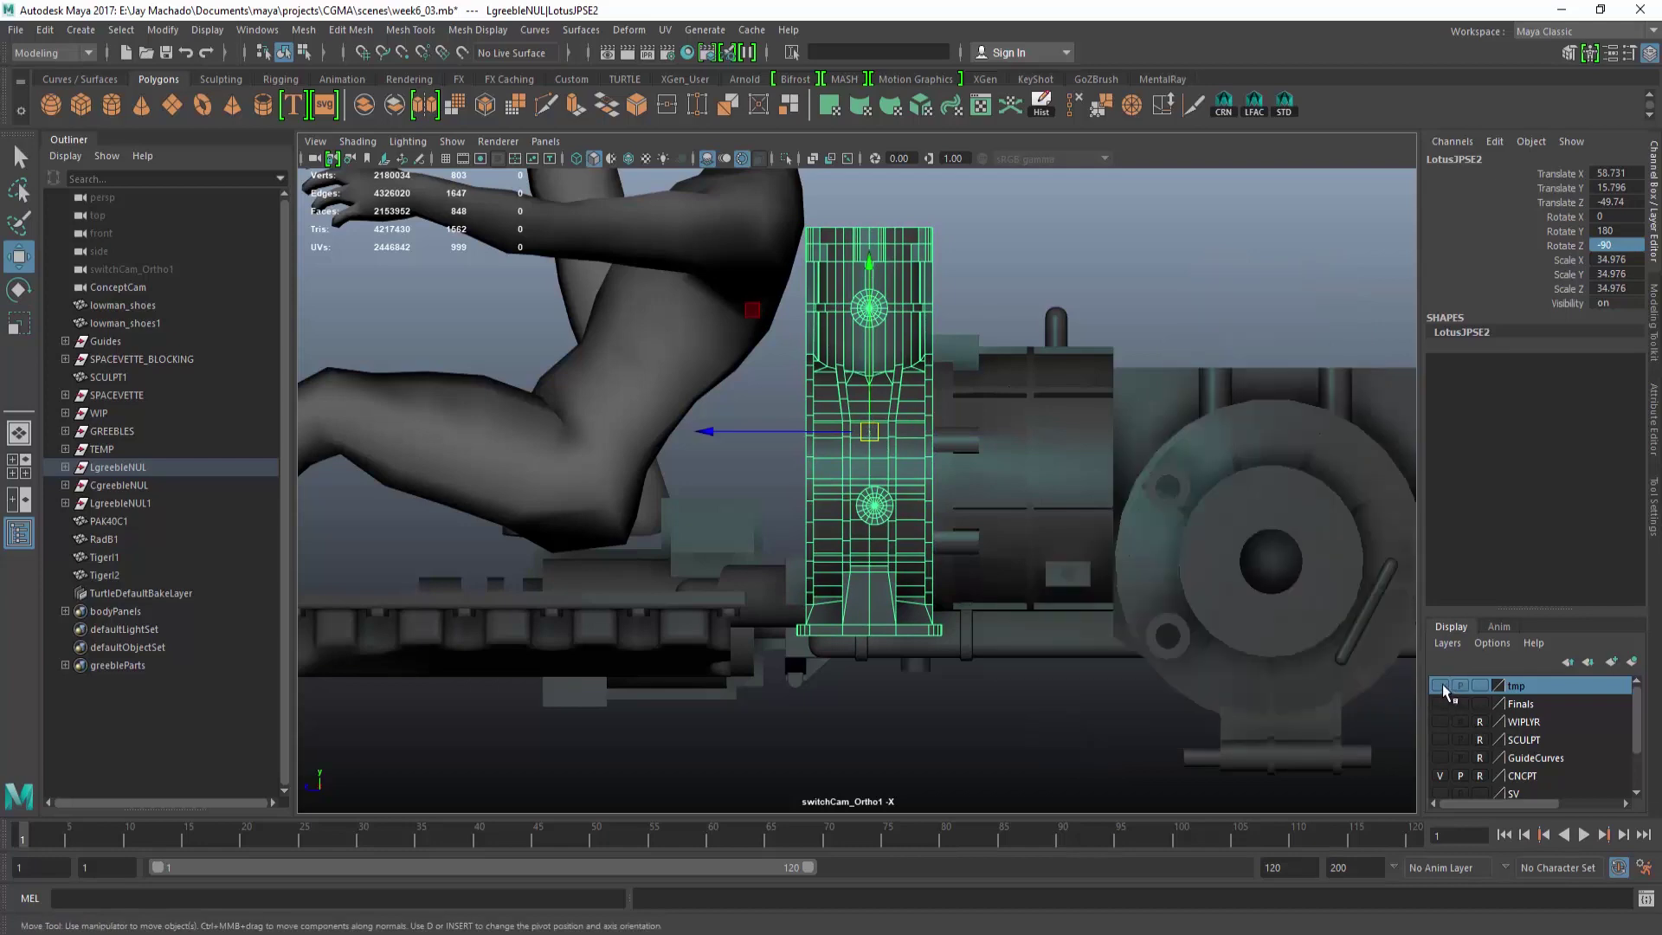
{"action": "left_click", "coordinate": [1441, 686]}
Show the Finals layer and slide LotusJPSE2 forward to about Z -48.8.
{"action": "left_click", "coordinate": [1438, 703]}
{"action": "mouse_move", "coordinate": [1015, 455]}
{"action": "left_mouse_down", "text": "alt"}
{"action": "mouse_move", "coordinate": [1020, 490]}
{"action": "mouse_move", "coordinate": [1024, 471]}
{"action": "left_mouse_up", "text": "alt"}
{"action": "middle_click_drag", "start_coordinate": [1024, 471], "coordinate": [1070, 619], "text": "alt"}
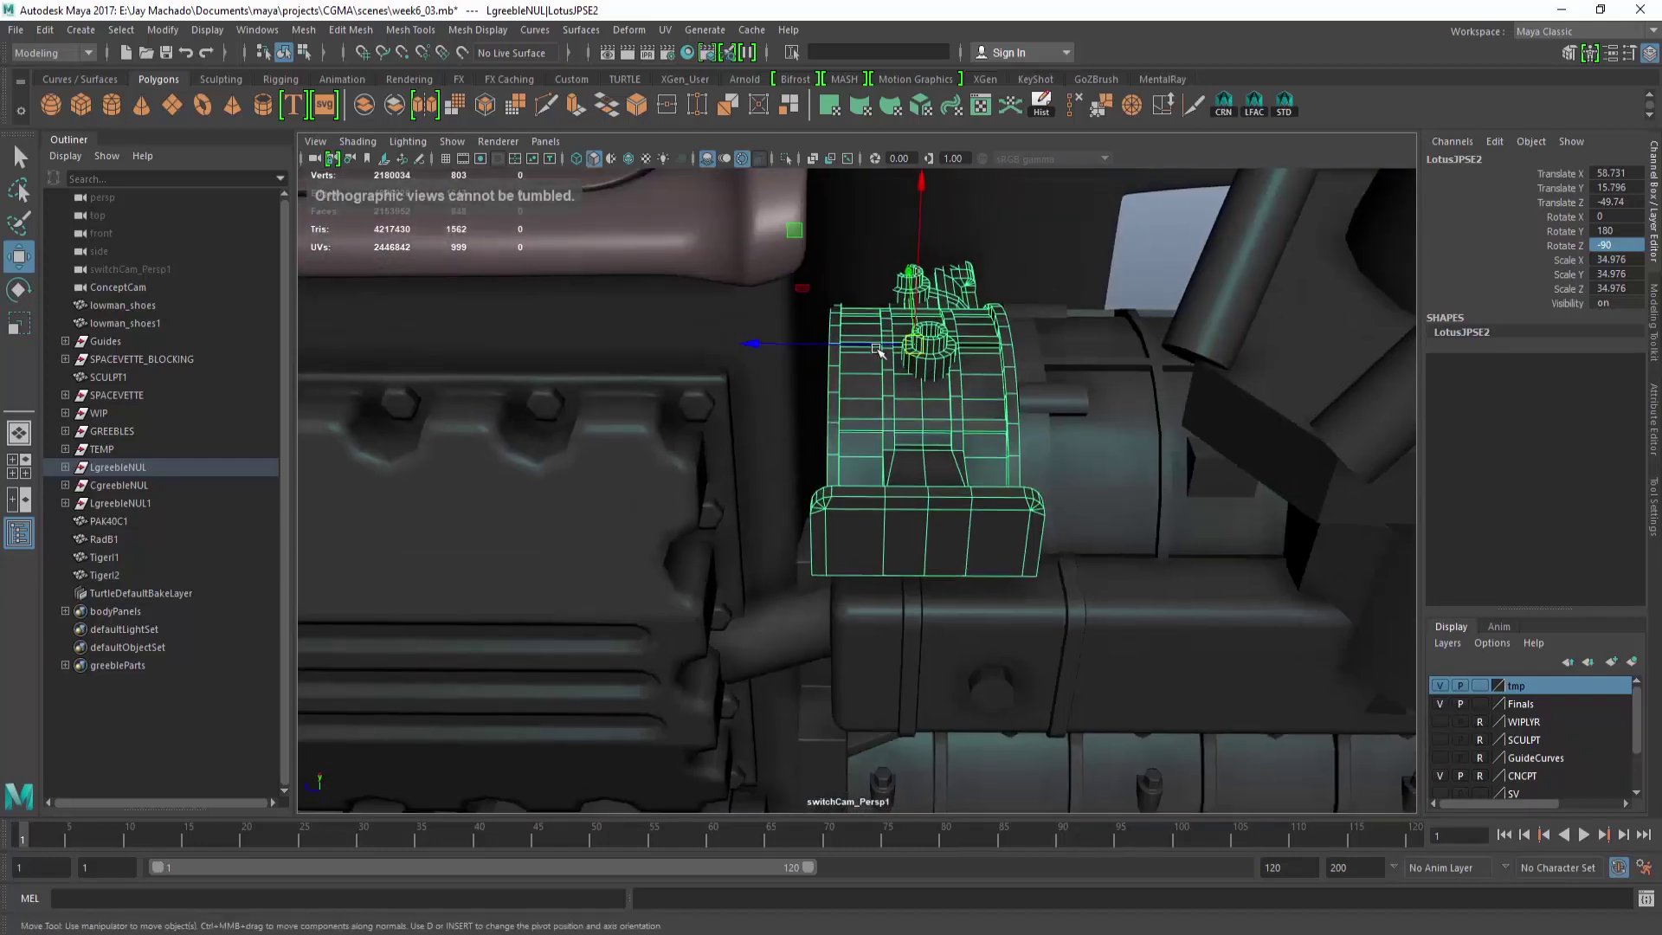
{"action": "left_click_drag", "start_coordinate": [865, 351], "coordinate": [905, 490], "text": "alt"}
{"action": "left_click", "coordinate": [1002, 434]}
{"action": "left_click", "coordinate": [905, 492]}
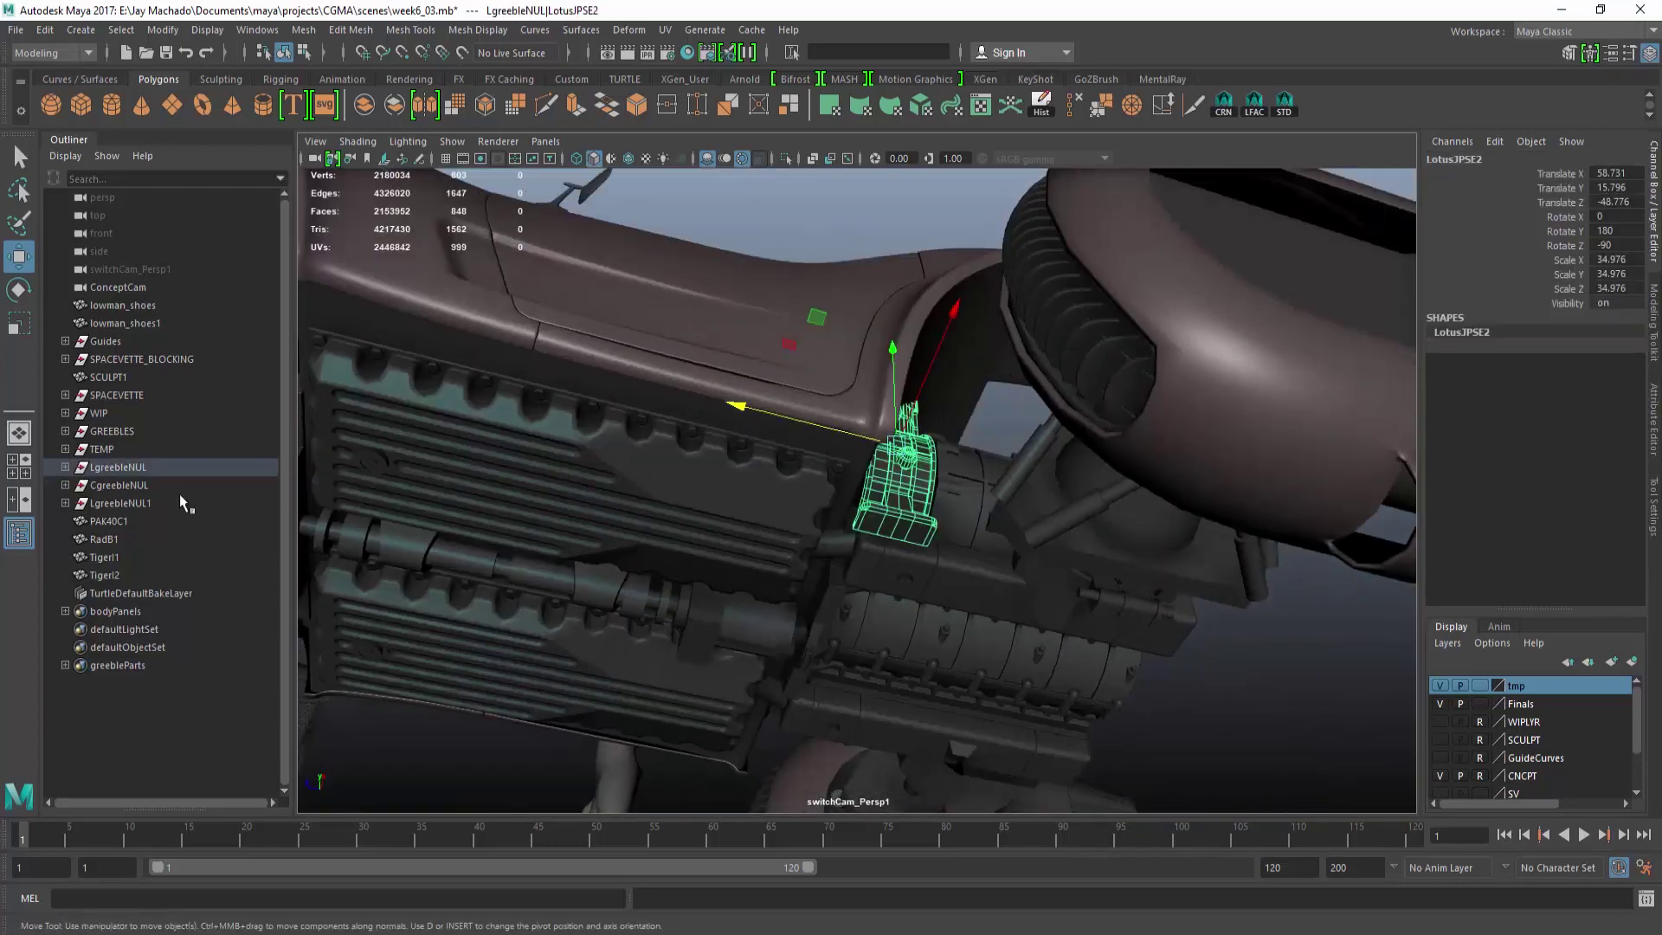
Duplicate the Ferrari312C greeble from the laid-out parts, unparent the copy and bring it over the rear engine bay.
{"action": "left_click_drag", "start_coordinate": [778, 589], "coordinate": [913, 701], "text": "alt"}
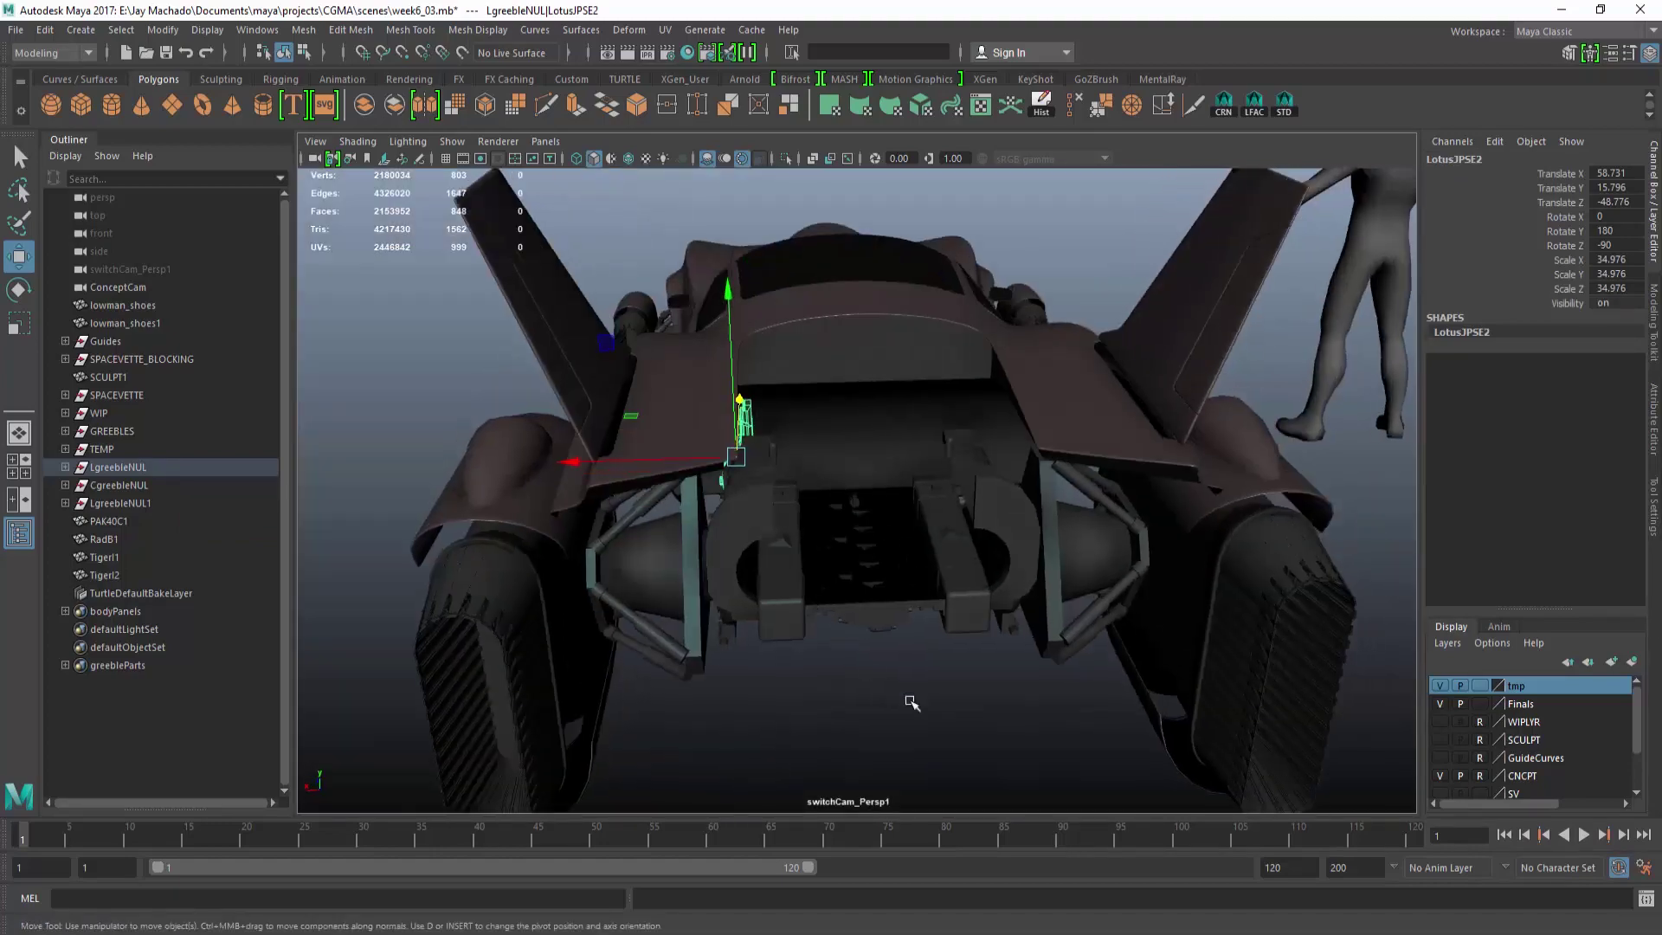
{"action": "left_click", "coordinate": [947, 630]}
{"action": "left_click_drag", "start_coordinate": [948, 630], "coordinate": [875, 671], "text": "alt"}
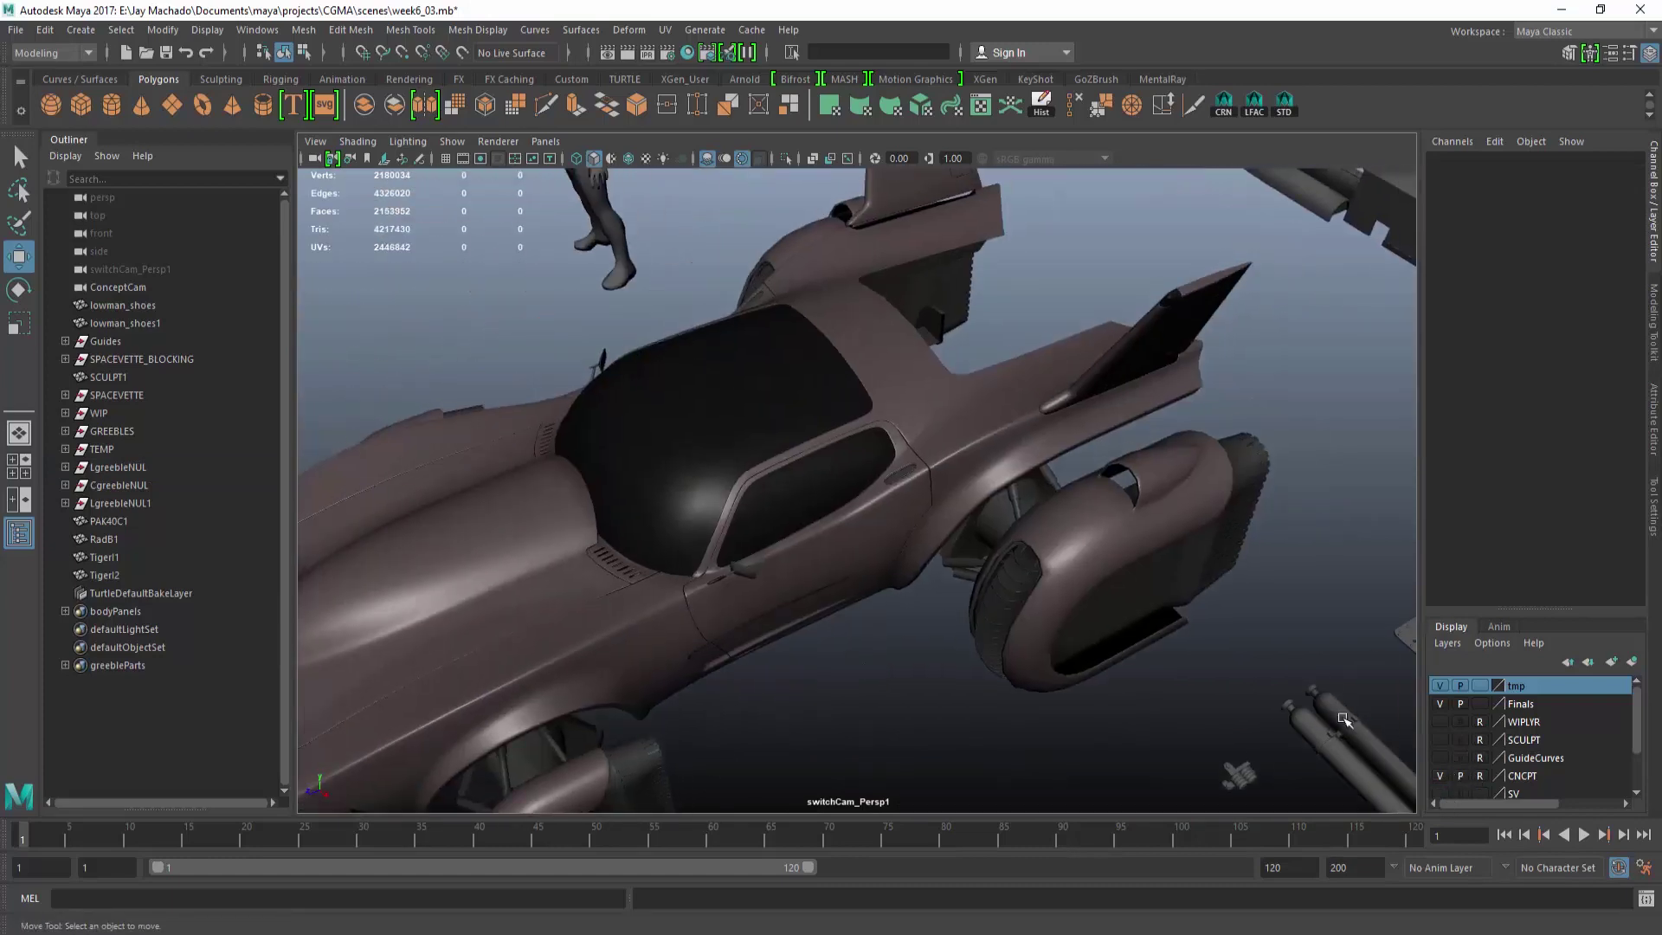
{"action": "left_click_drag", "start_coordinate": [1113, 570], "coordinate": [1129, 615], "text": "alt"}
{"action": "left_click", "coordinate": [882, 485]}
{"action": "key", "text": "ctrl+d"}
{"action": "key", "text": "shift+p"}
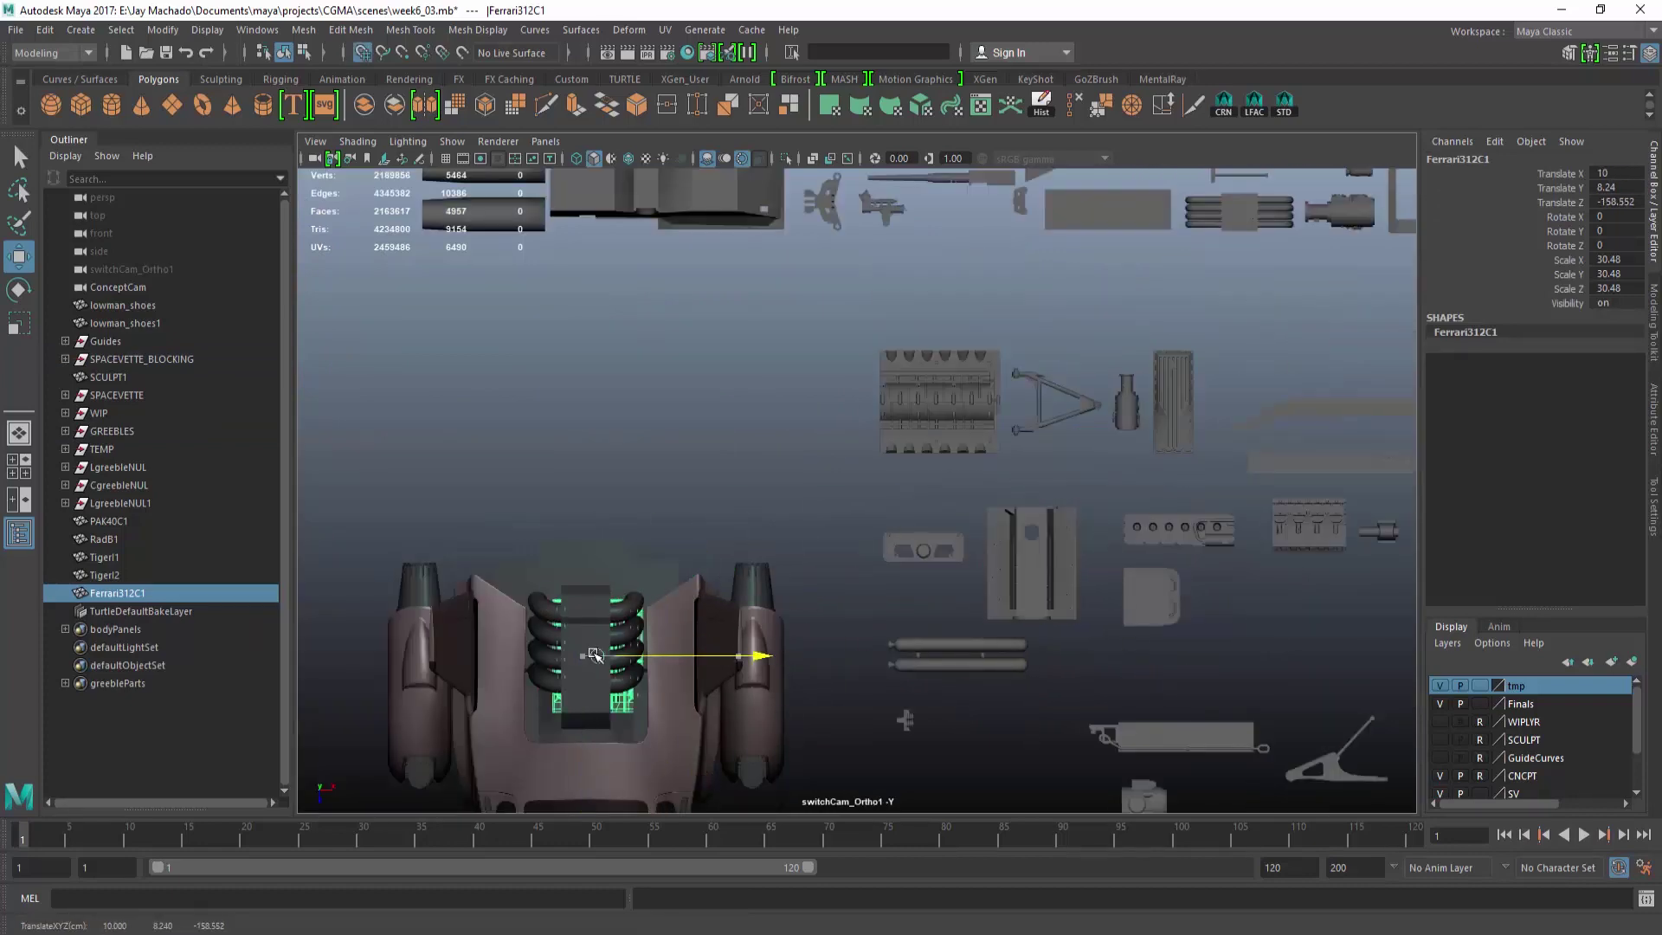
Center Ferrari312C1 at X 0, scale it uniformly to about 38.44 and place it at about Y 85.6 and Z -145.5.
{"action": "left_click_drag", "start_coordinate": [634, 655], "coordinate": [894, 520], "text": "alt"}
{"action": "left_click_drag", "start_coordinate": [949, 287], "coordinate": [918, 423], "text": "alt"}
{"action": "left_click", "coordinate": [1073, 415]}
{"action": "left_click_drag", "start_coordinate": [1073, 417], "coordinate": [934, 519], "text": "alt"}
{"action": "left_click", "coordinate": [1071, 523]}
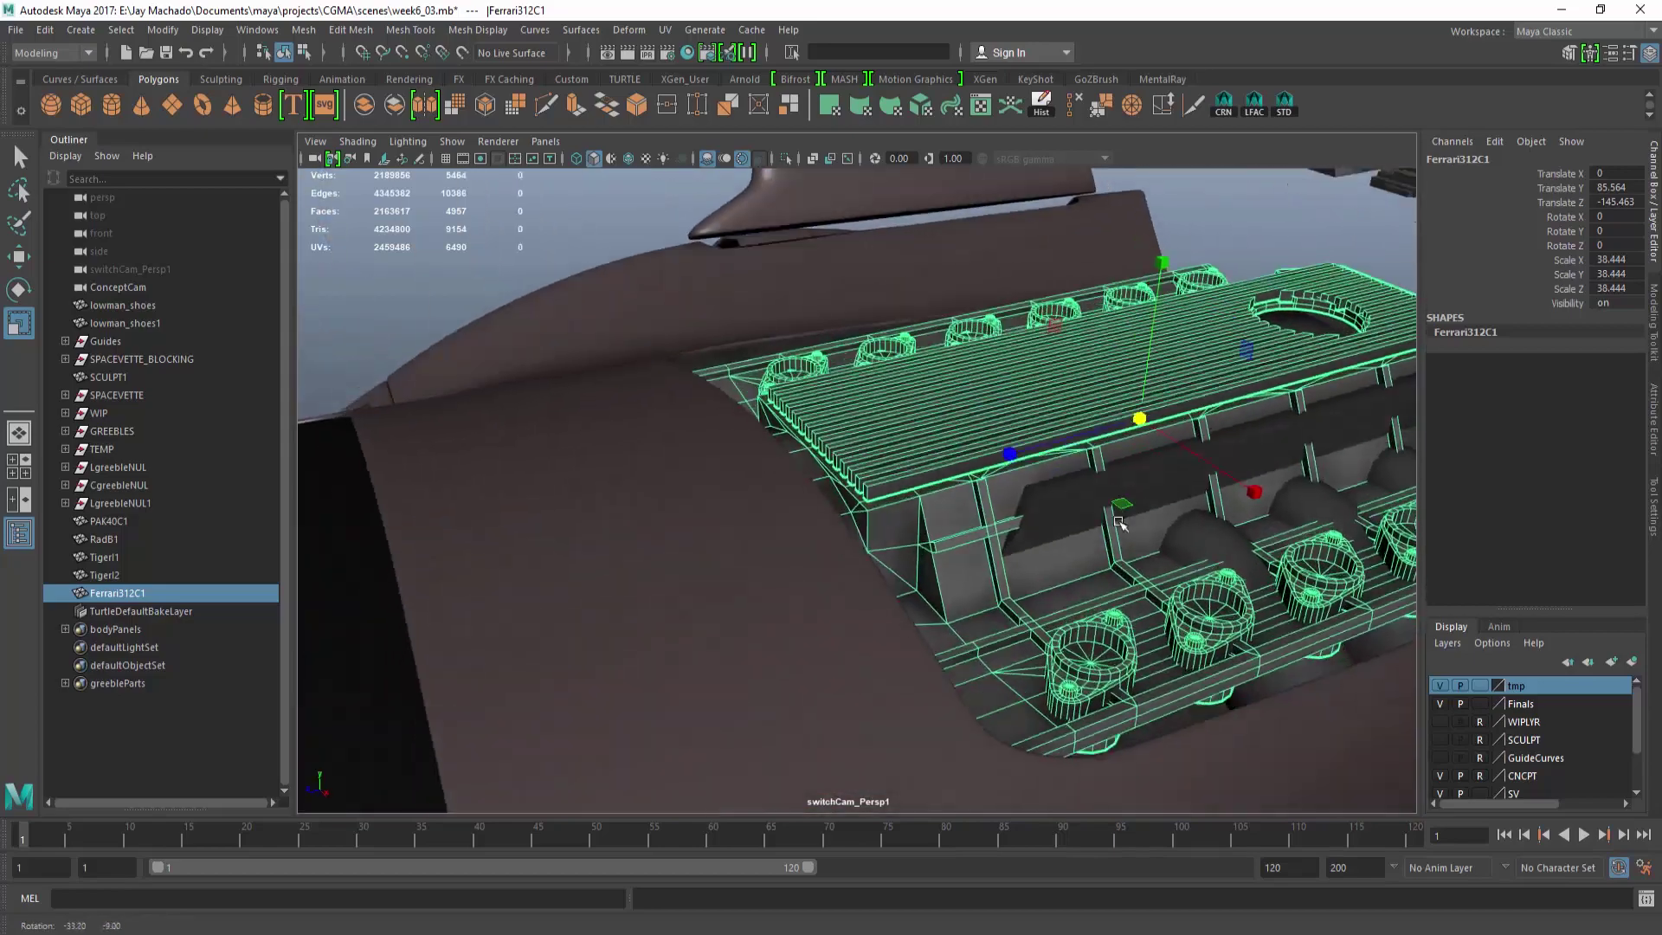
Lower Ferrari312C1 onto the rear engine block, to about Y 82.4.
{"action": "middle_click_drag", "start_coordinate": [935, 519], "coordinate": [839, 530], "text": "alt"}
{"action": "left_click_drag", "start_coordinate": [839, 529], "coordinate": [731, 509], "text": "alt"}
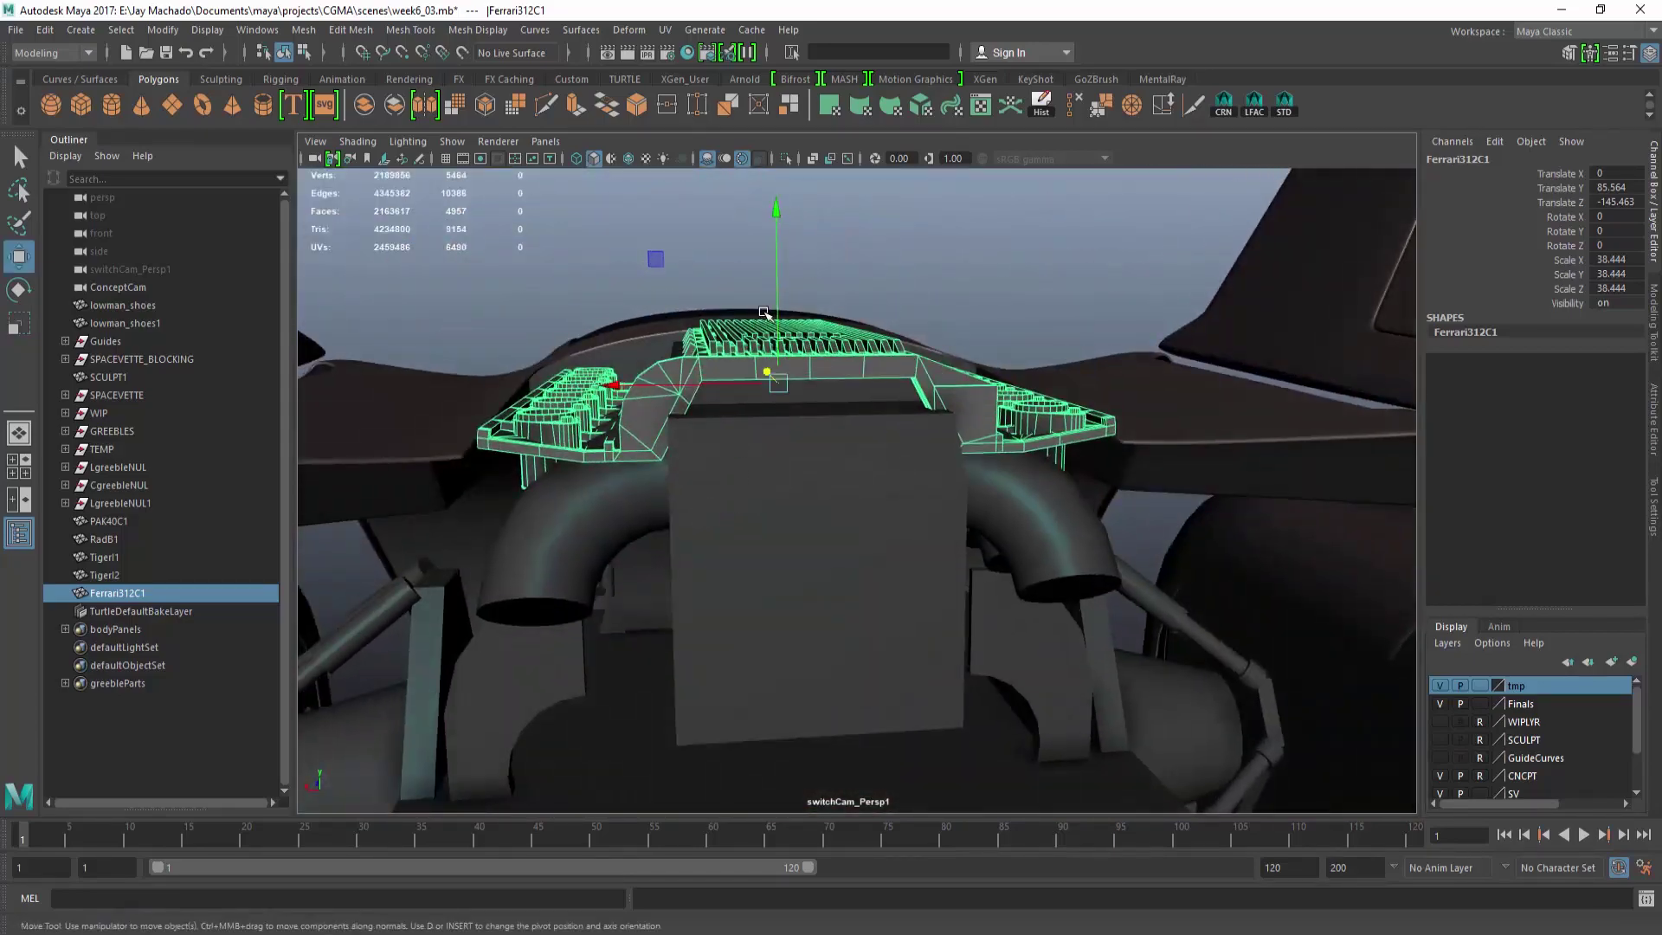
{"action": "left_click_drag", "start_coordinate": [788, 260], "coordinate": [881, 587], "text": "alt"}
{"action": "left_click_drag", "start_coordinate": [926, 506], "coordinate": [839, 546], "text": "alt"}
{"action": "key", "text": "space"}
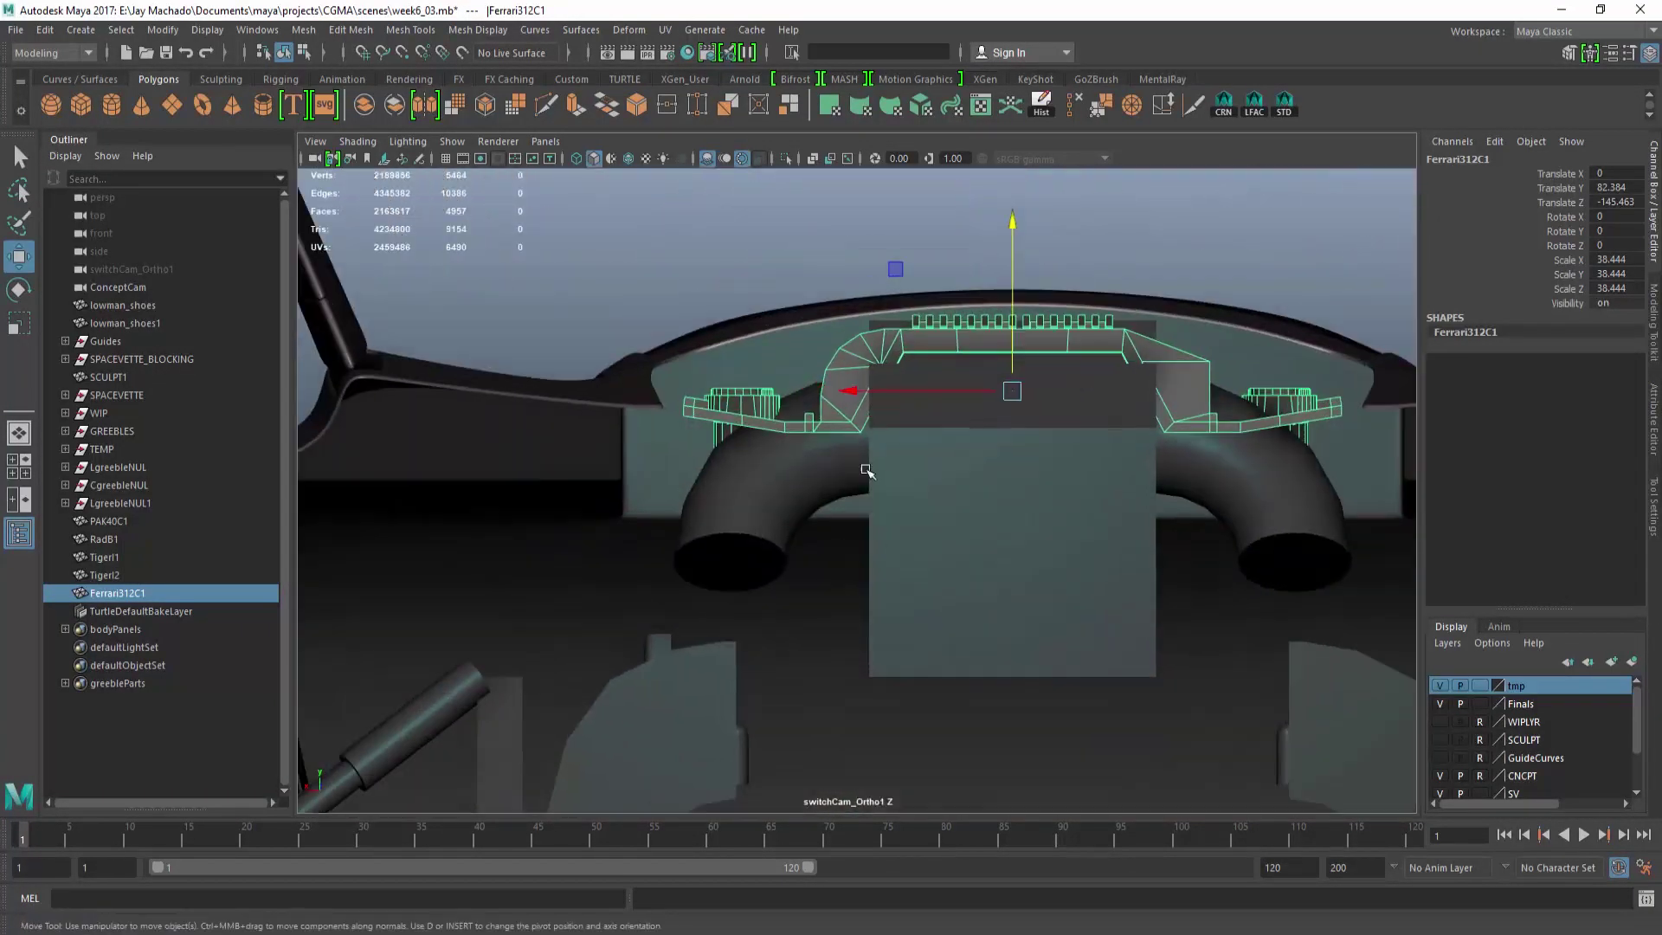
Delete the faces of both side flanges of Ferrari312C1, keeping the central ribbed cover.
{"action": "middle_click_drag", "start_coordinate": [865, 467], "coordinate": [705, 474], "text": "alt"}
{"action": "right_click_drag", "start_coordinate": [705, 474], "coordinate": [794, 476], "text": "alt"}
{"action": "key", "text": "F8"}
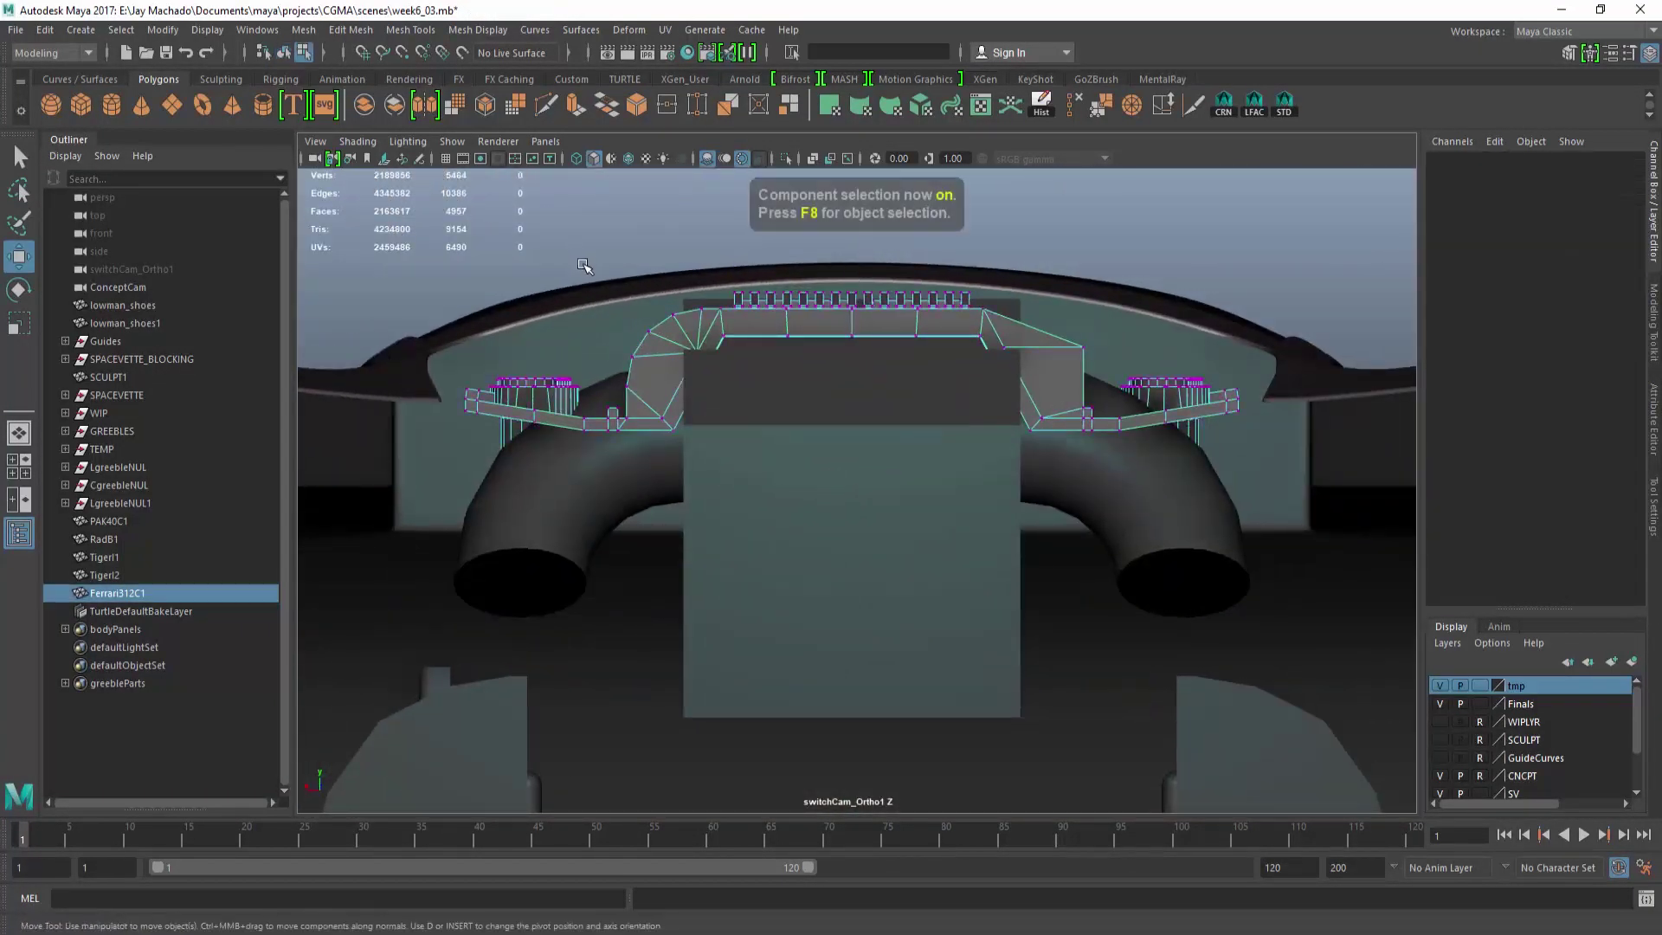
{"action": "right_click_drag", "start_coordinate": [584, 265], "coordinate": [459, 283]}
{"action": "left_click_drag", "start_coordinate": [594, 626], "coordinate": [595, 627]}
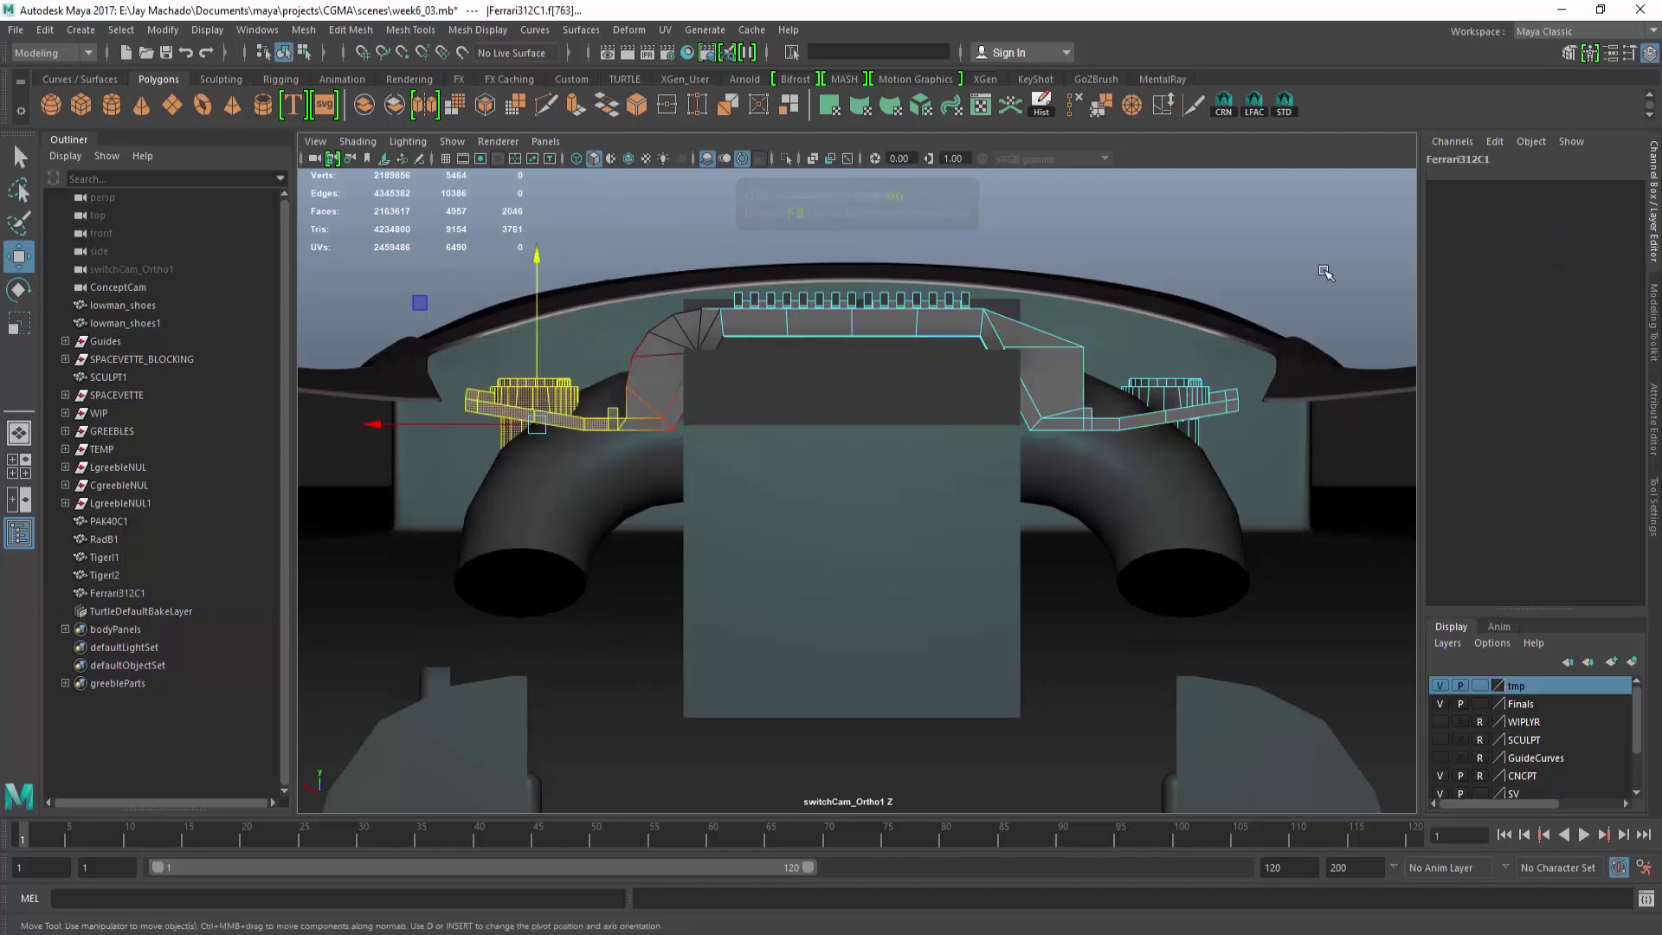
{"action": "left_click_drag", "start_coordinate": [1116, 547], "coordinate": [1119, 547]}
{"action": "left_click_drag", "start_coordinate": [1151, 475], "coordinate": [864, 329], "text": "alt"}
{"action": "key", "text": "Delete"}
Return to object selection and assign an existing material to the trimmed Ferrari312C1.
{"action": "key", "text": "F8"}
{"action": "left_click", "coordinate": [864, 329]}
{"action": "right_click", "coordinate": [865, 328]}
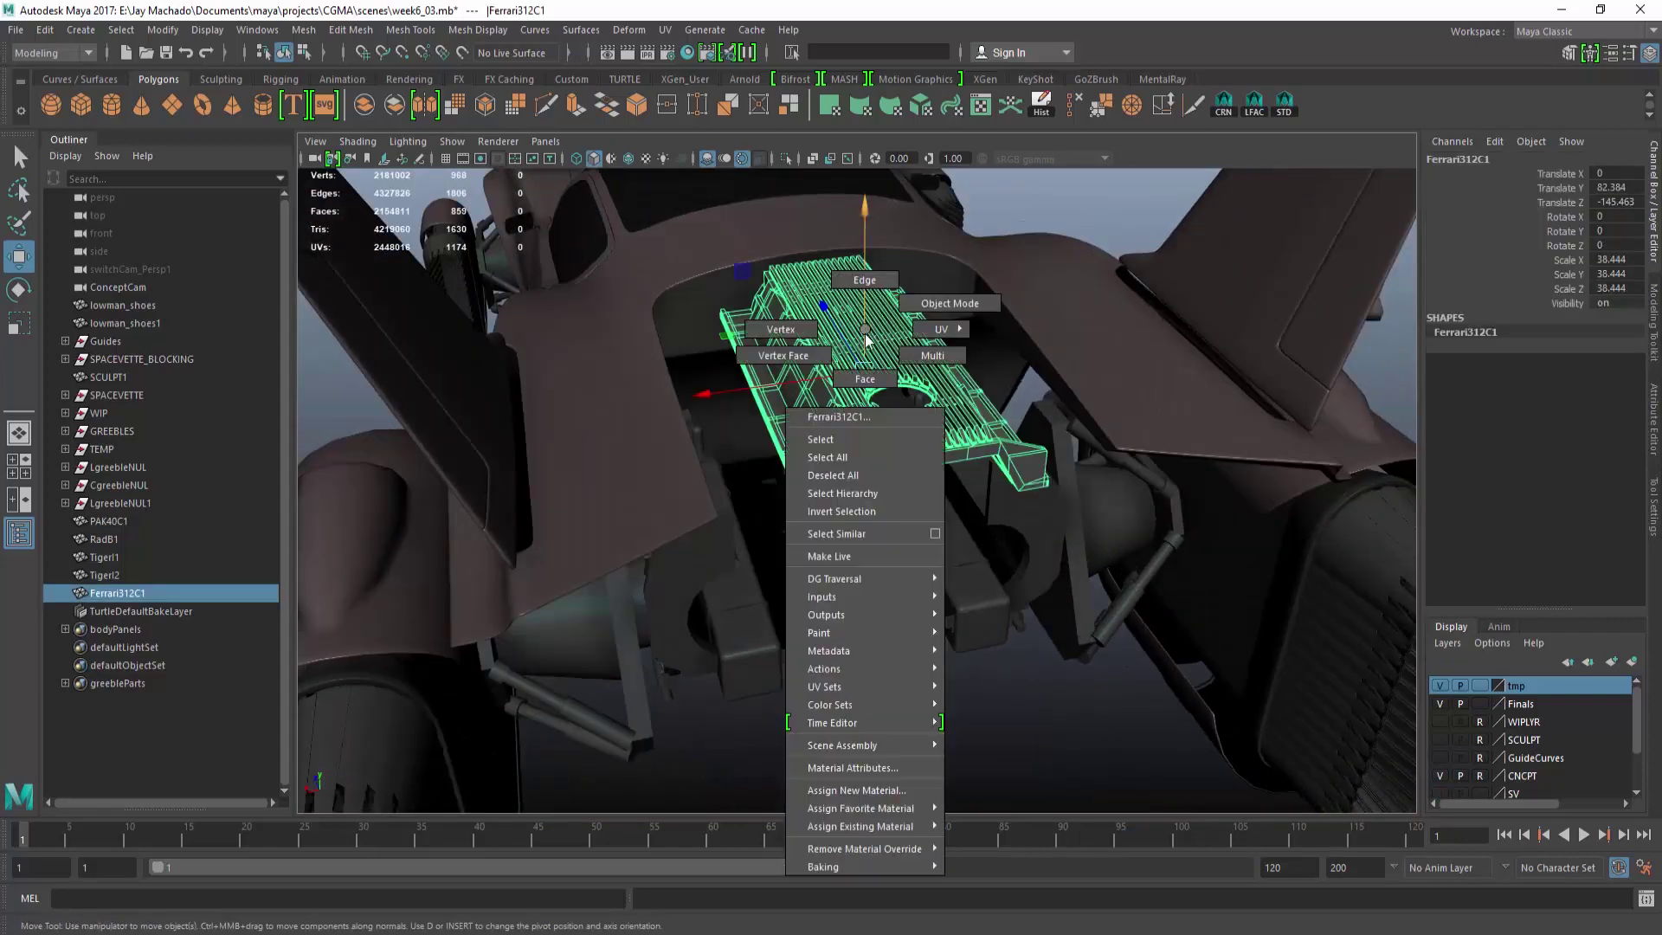
{"action": "mouse_move", "coordinate": [896, 826]}
{"action": "left_click", "coordinate": [992, 823]}
Show the SV layer, duplicate the four curved exhaust pipes on one side of the engine block and unparent the copies.
{"action": "left_click_drag", "start_coordinate": [992, 824], "coordinate": [985, 611], "text": "alt"}
{"action": "left_click", "coordinate": [1439, 793]}
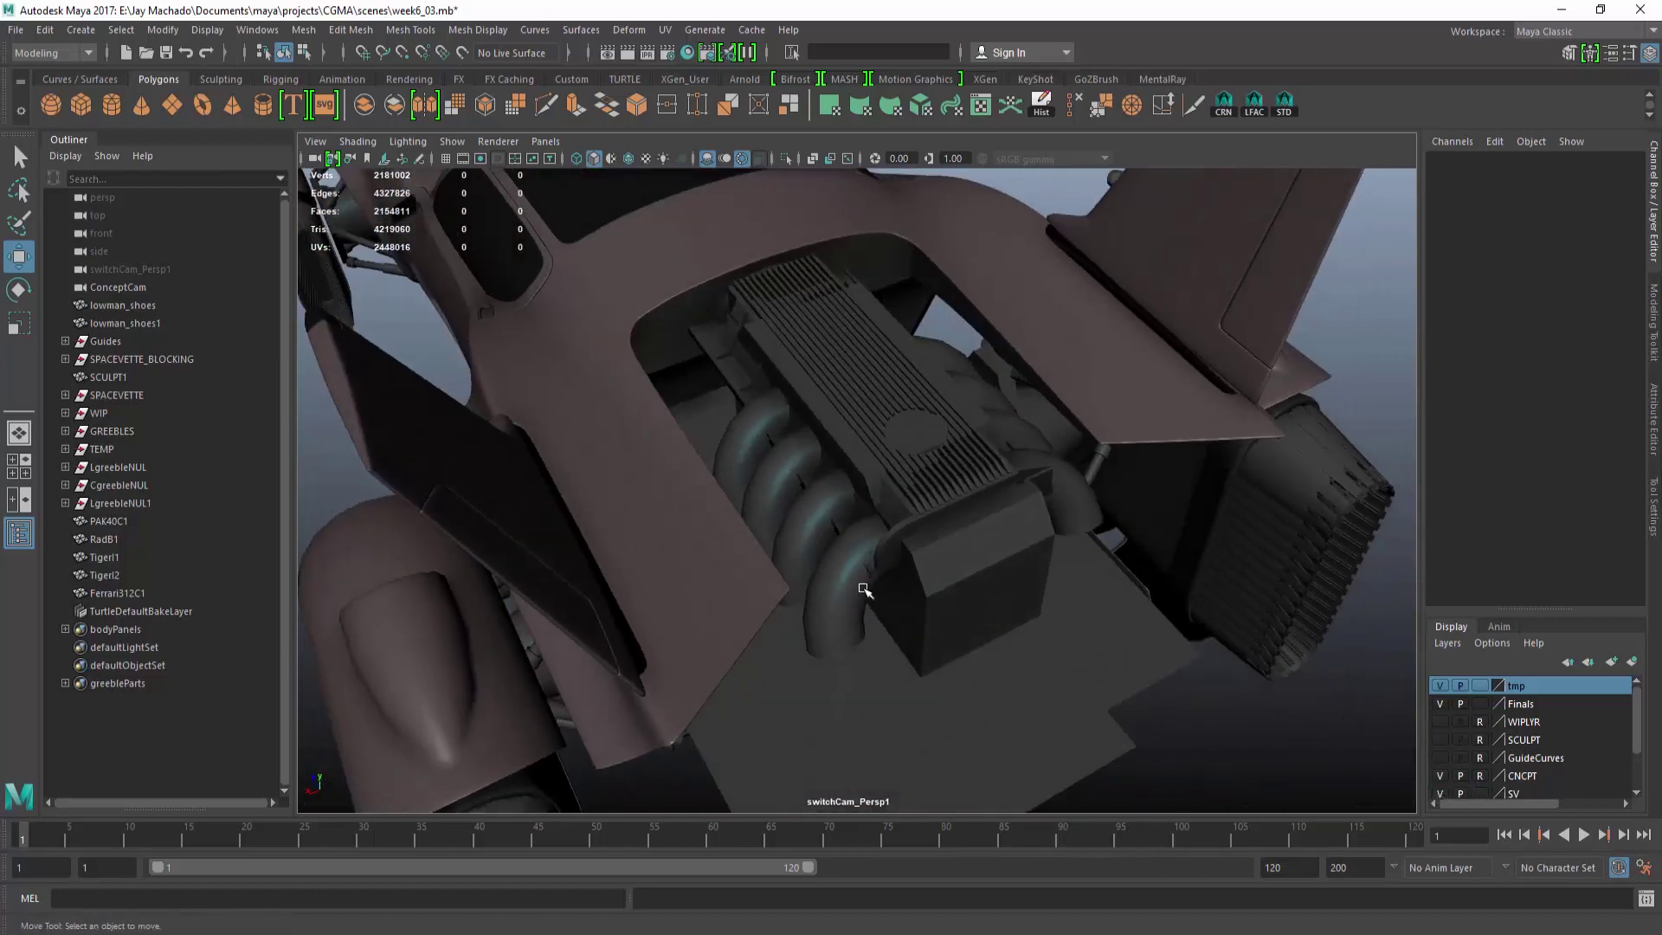
{"action": "left_click", "coordinate": [862, 591]}
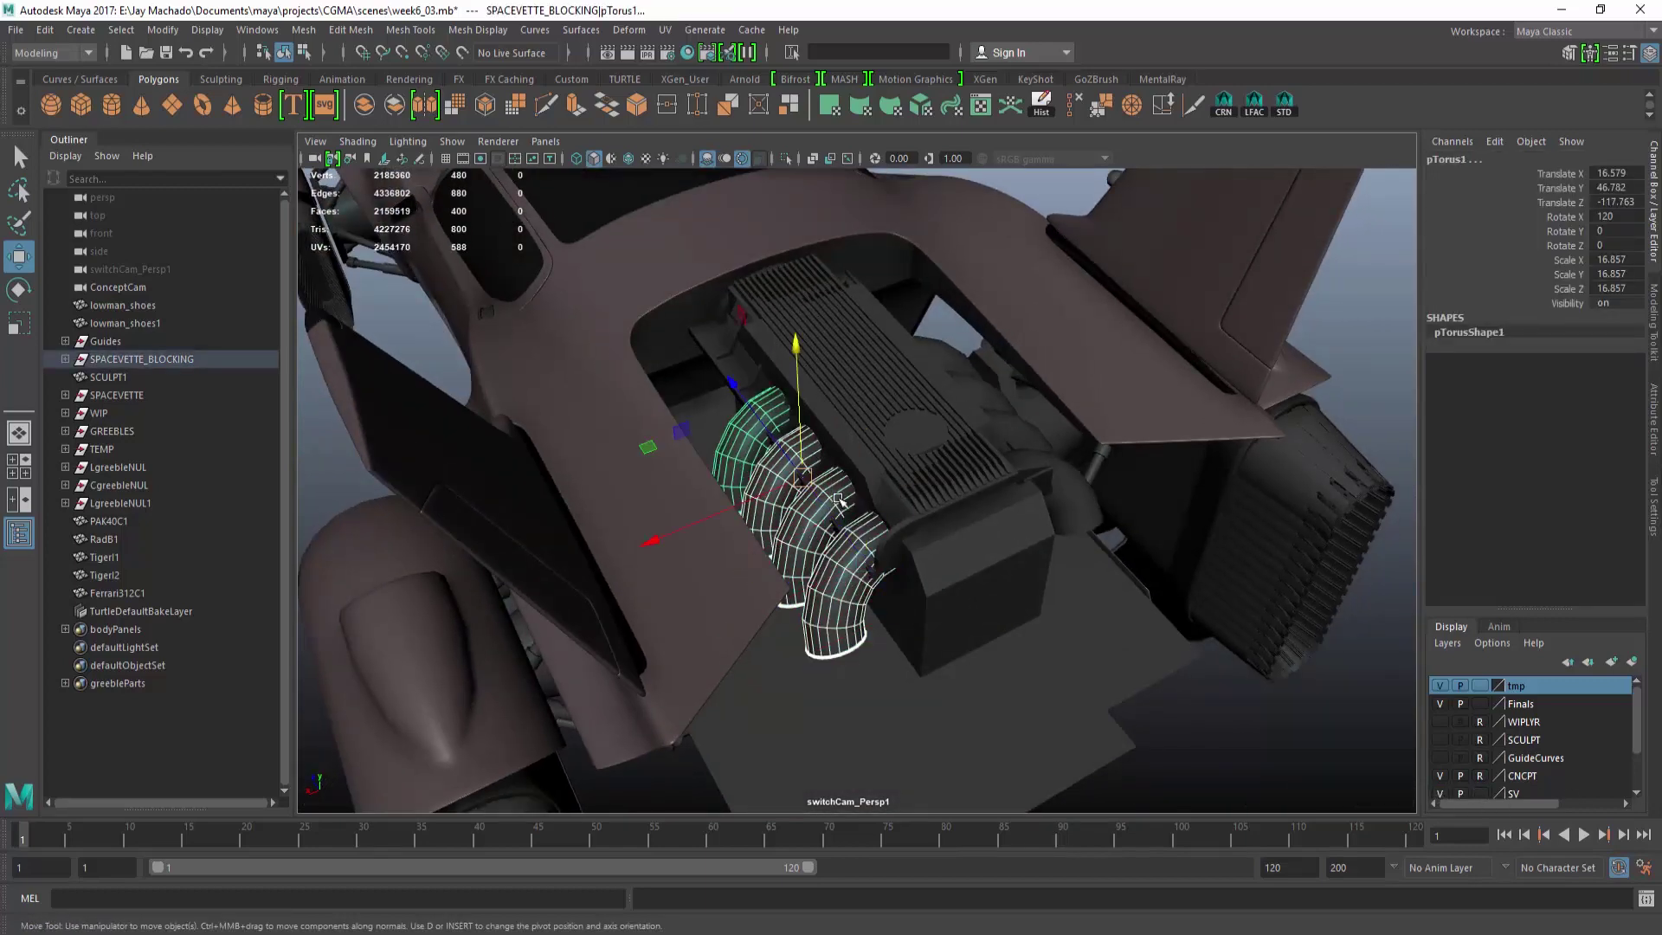
{"action": "key", "text": "ctrl+shift+d"}
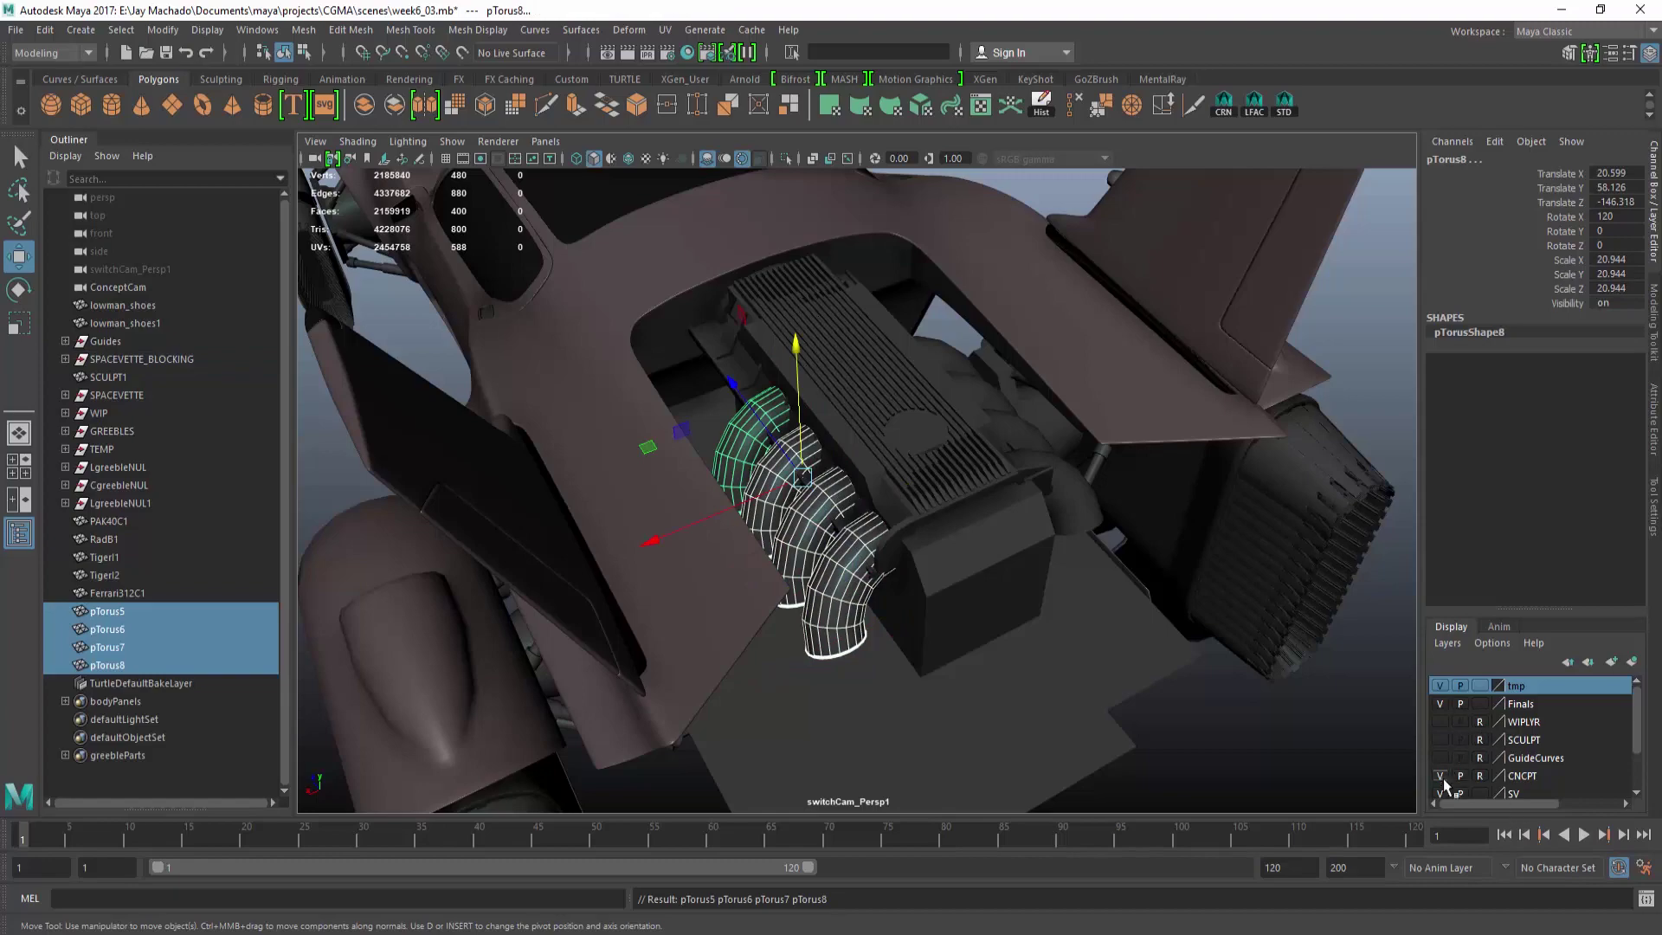
{"action": "left_click_drag", "start_coordinate": [1151, 653], "coordinate": [928, 538], "text": "alt"}
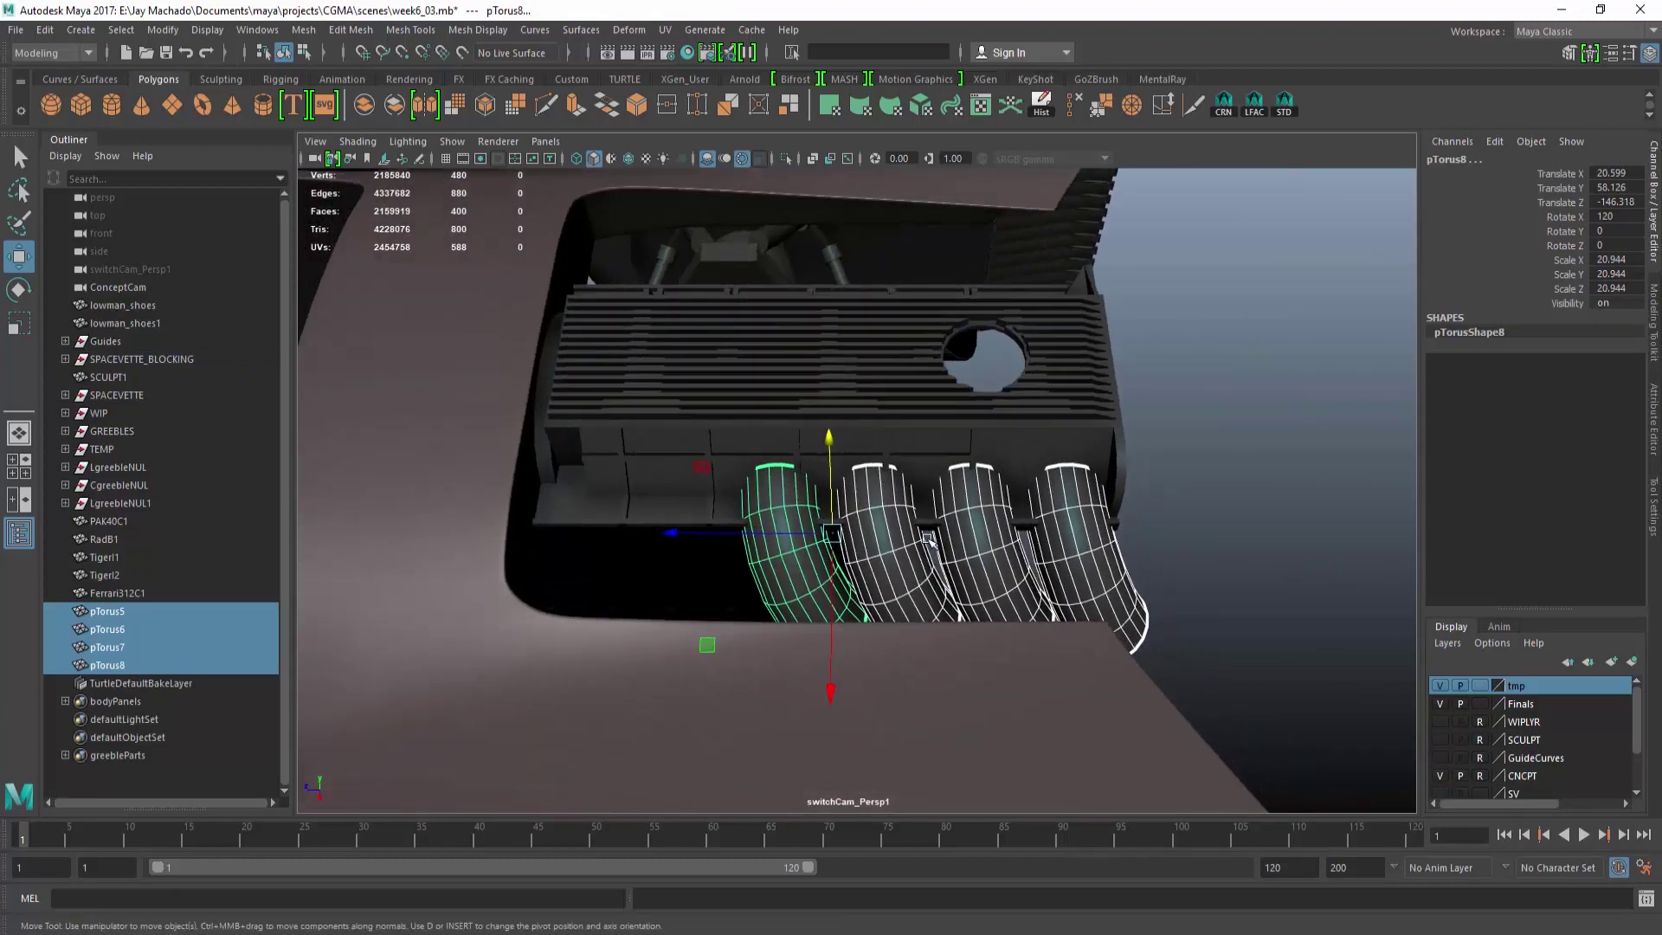
{"action": "left_click_drag", "start_coordinate": [736, 544], "coordinate": [1030, 484], "text": "alt"}
{"action": "left_click", "coordinate": [1004, 510]}
{"action": "scroll", "coordinate": [1090, 504], "scroll_direction": "up", "scroll_amount": 3}
{"action": "right_click_drag", "start_coordinate": [1056, 485], "coordinate": [1056, 433]}
{"action": "double_click", "coordinate": [917, 407]}
{"action": "left_click_drag", "start_coordinate": [917, 407], "coordinate": [759, 228], "text": "alt"}
{"action": "key", "text": "F8"}
{"action": "key", "text": "ctrl+z"}
{"action": "key", "text": "ctrl+z"}
{"action": "key", "text": "ctrl+z"}
{"action": "key", "text": "ctrl+z"}
{"action": "key", "text": "ctrl+z"}
{"action": "key", "text": "ctrl+z"}
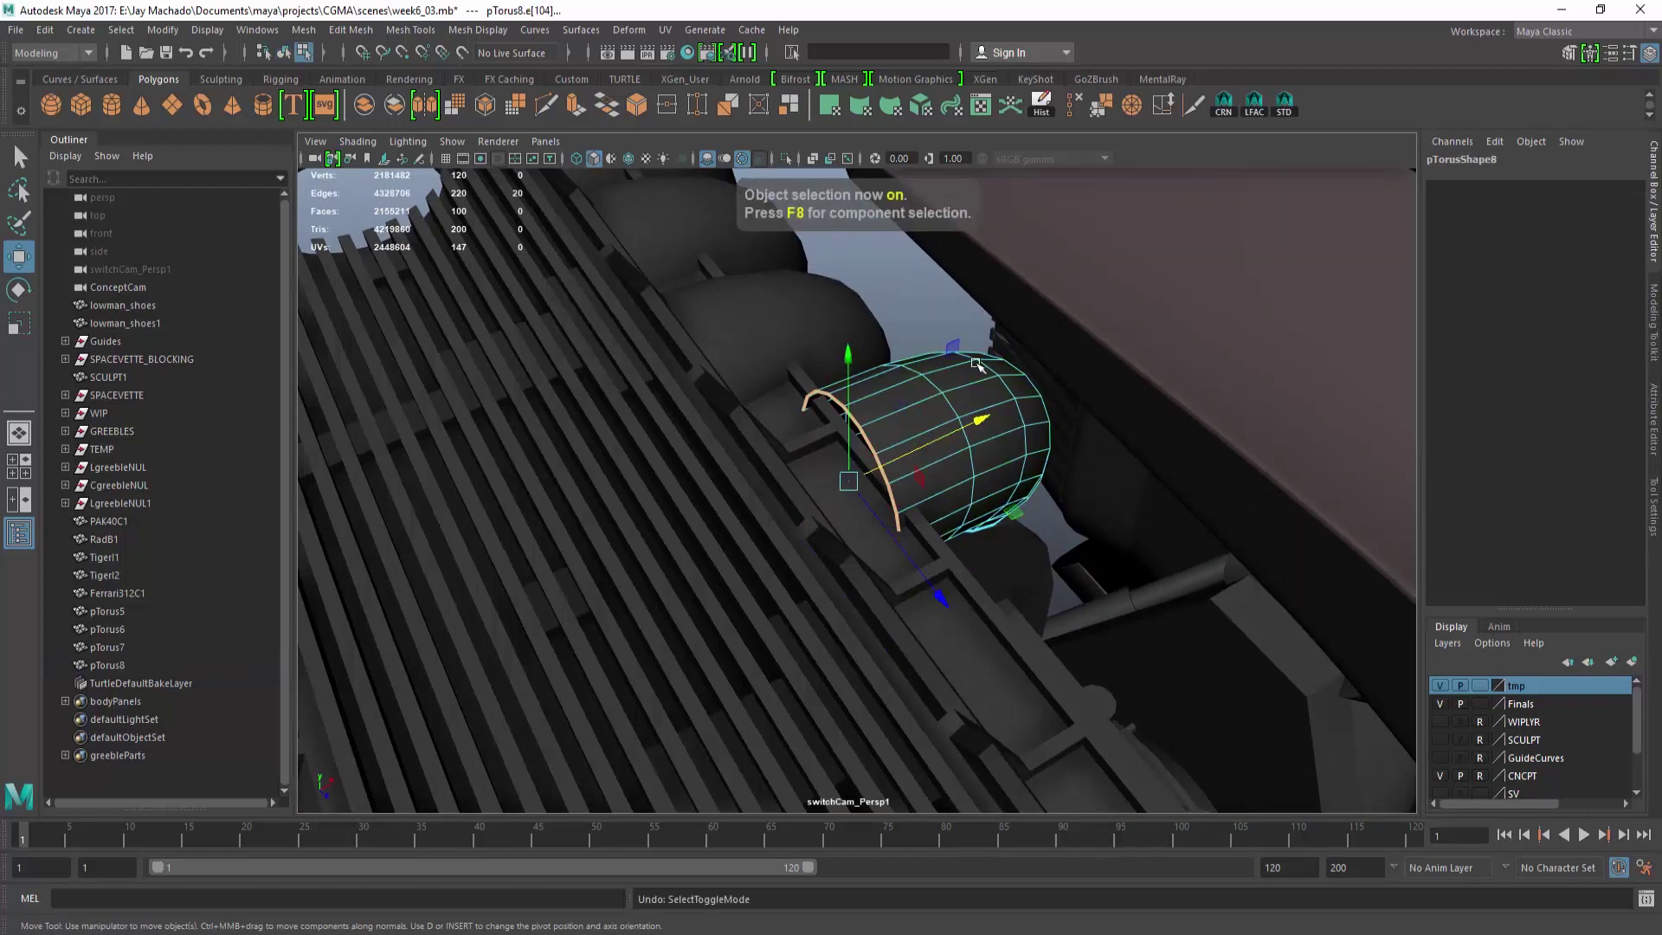
Create a polygon torus and match its transformations to the foremost duplicated exhaust pipe, pTorus8.
{"action": "left_click_drag", "start_coordinate": [976, 364], "coordinate": [815, 466], "text": "alt"}
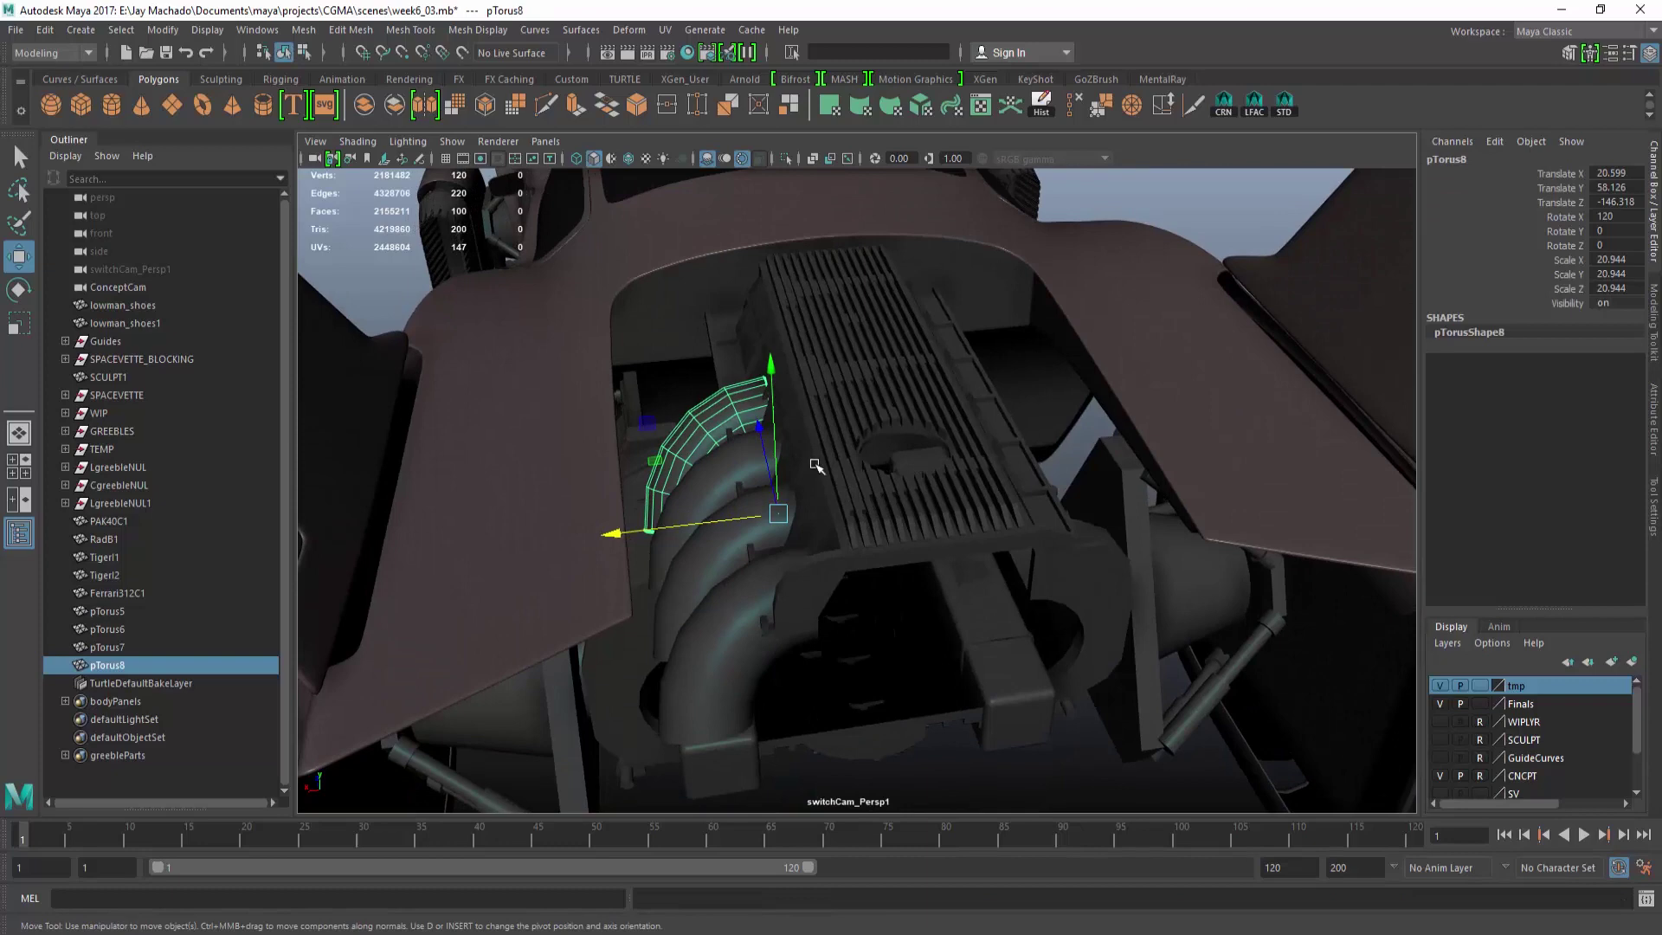
{"action": "left_click", "coordinate": [206, 105]}
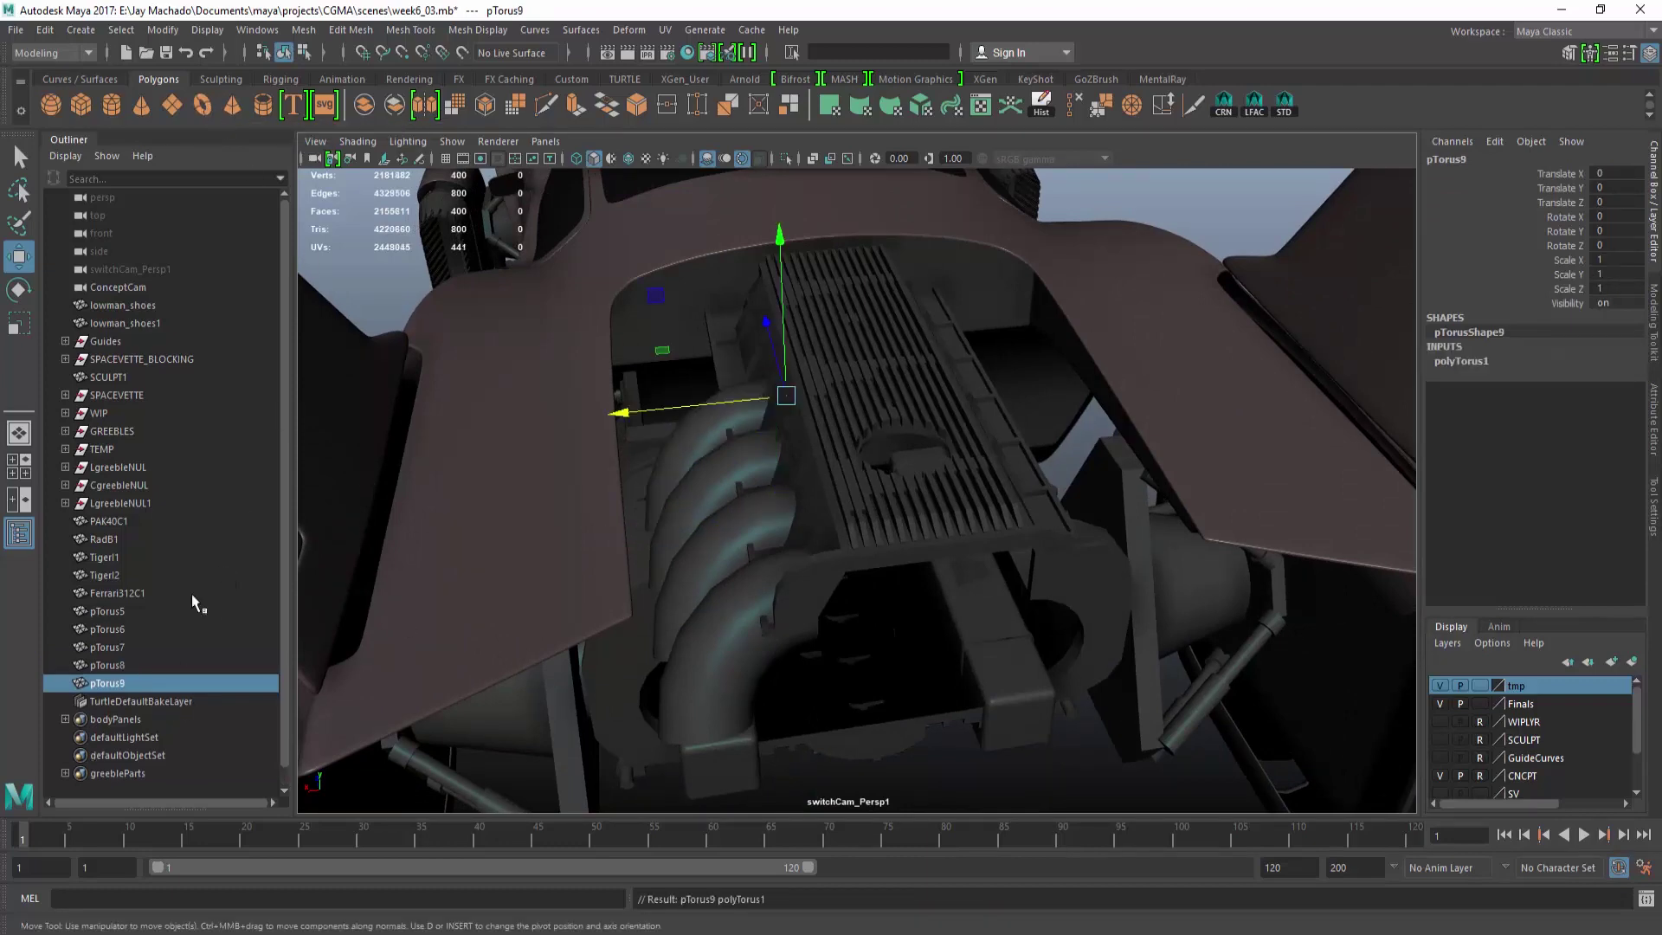
{"action": "left_click", "coordinate": [111, 665]}
{"action": "left_click", "coordinate": [111, 683], "text": "ctrl"}
{"action": "left_click", "coordinate": [108, 32]}
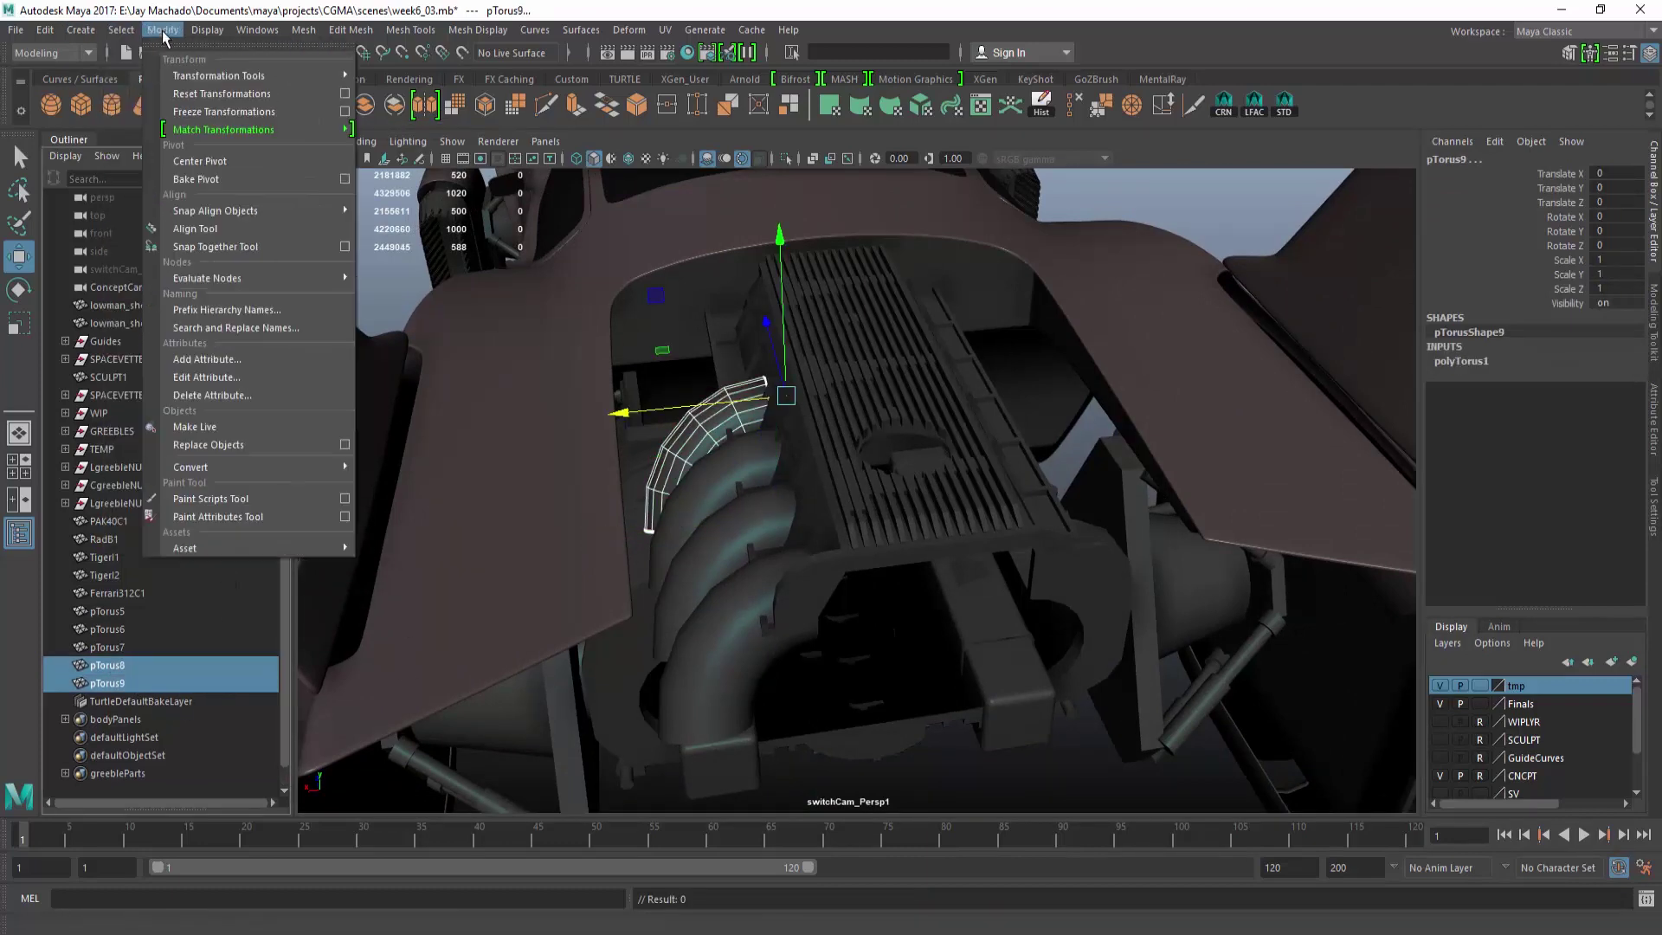
{"action": "left_click", "coordinate": [196, 348]}
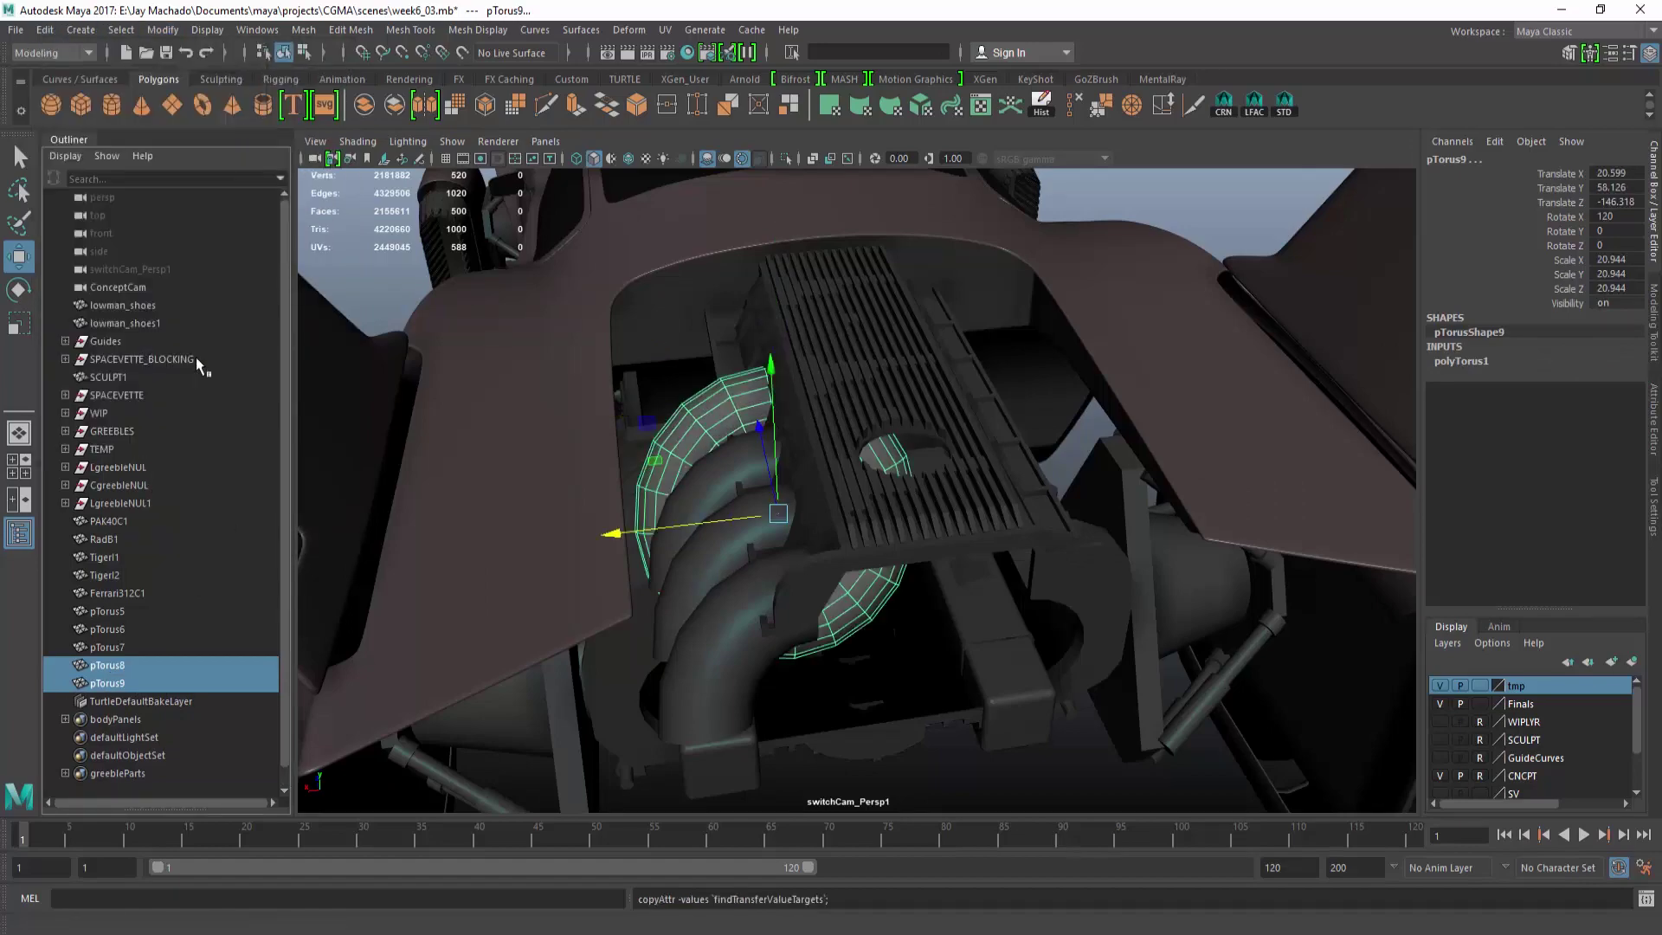
Scale the new torus uniformly to 17.798 to fit the pipe's curve and isolate it together with that pipe.
{"action": "left_click_drag", "start_coordinate": [697, 502], "coordinate": [755, 437], "text": "alt"}
{"action": "left_click", "coordinate": [855, 588]}
{"action": "left_click_drag", "start_coordinate": [861, 524], "coordinate": [1003, 545], "text": "alt"}
{"action": "left_click_drag", "start_coordinate": [853, 618], "coordinate": [764, 521]}
{"action": "left_click", "coordinate": [570, 445], "text": "shift"}
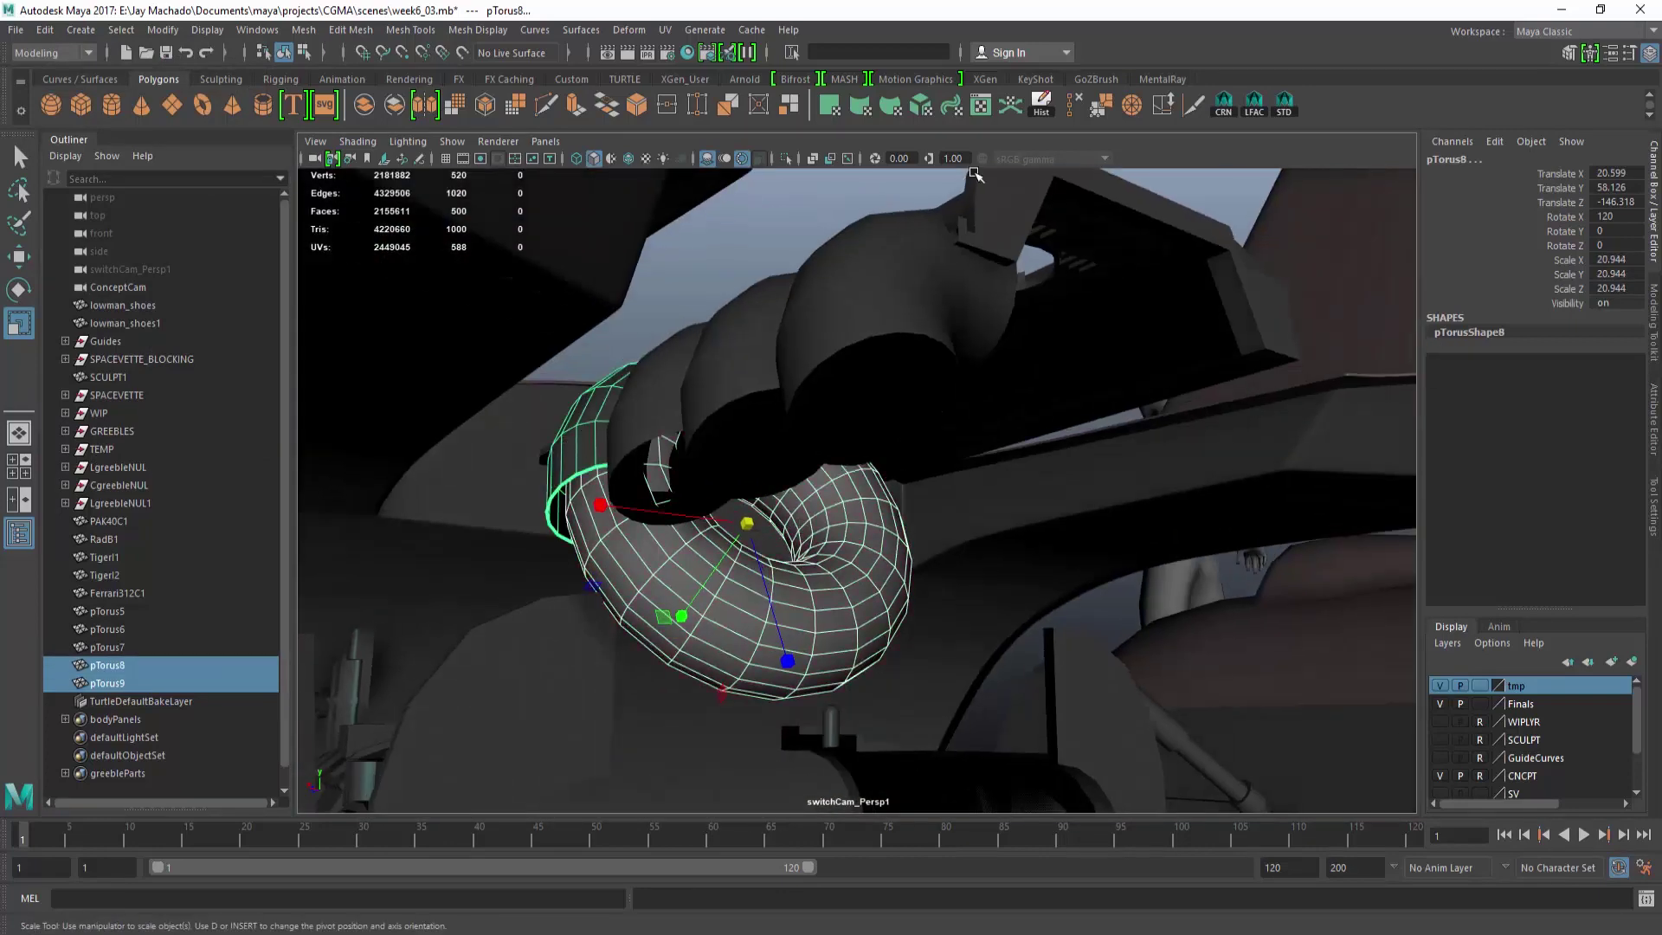
{"action": "left_click", "coordinate": [785, 158]}
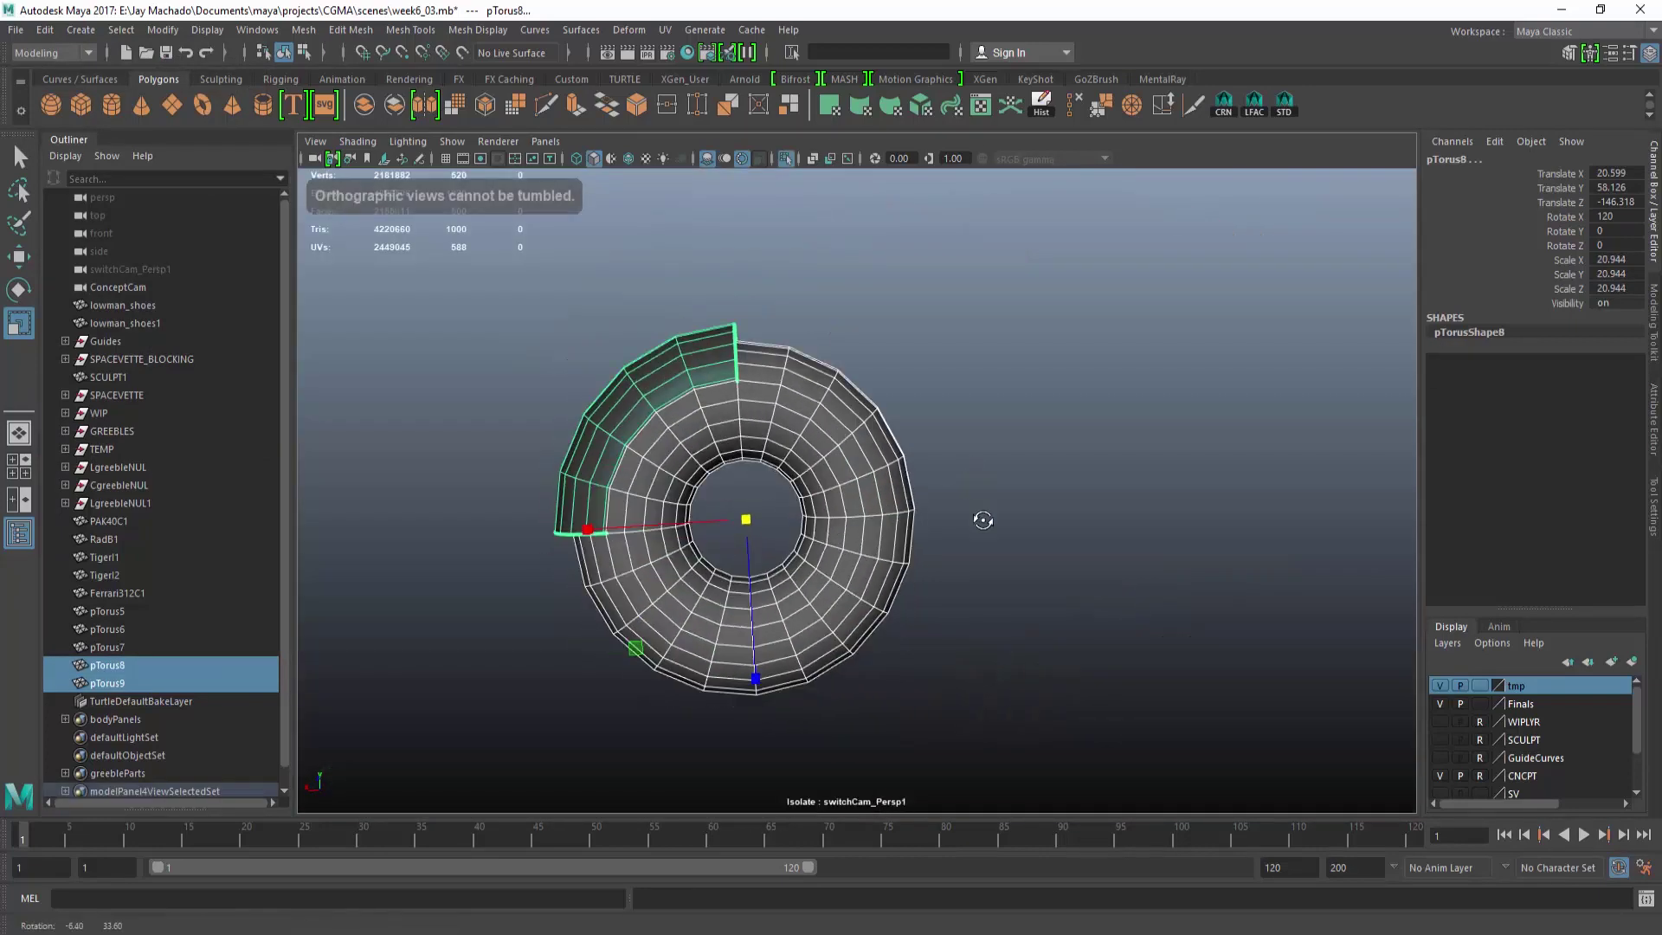
Set the torus radius to 1.2 and its height subdivisions to 12.
{"action": "left_click", "coordinate": [906, 572]}
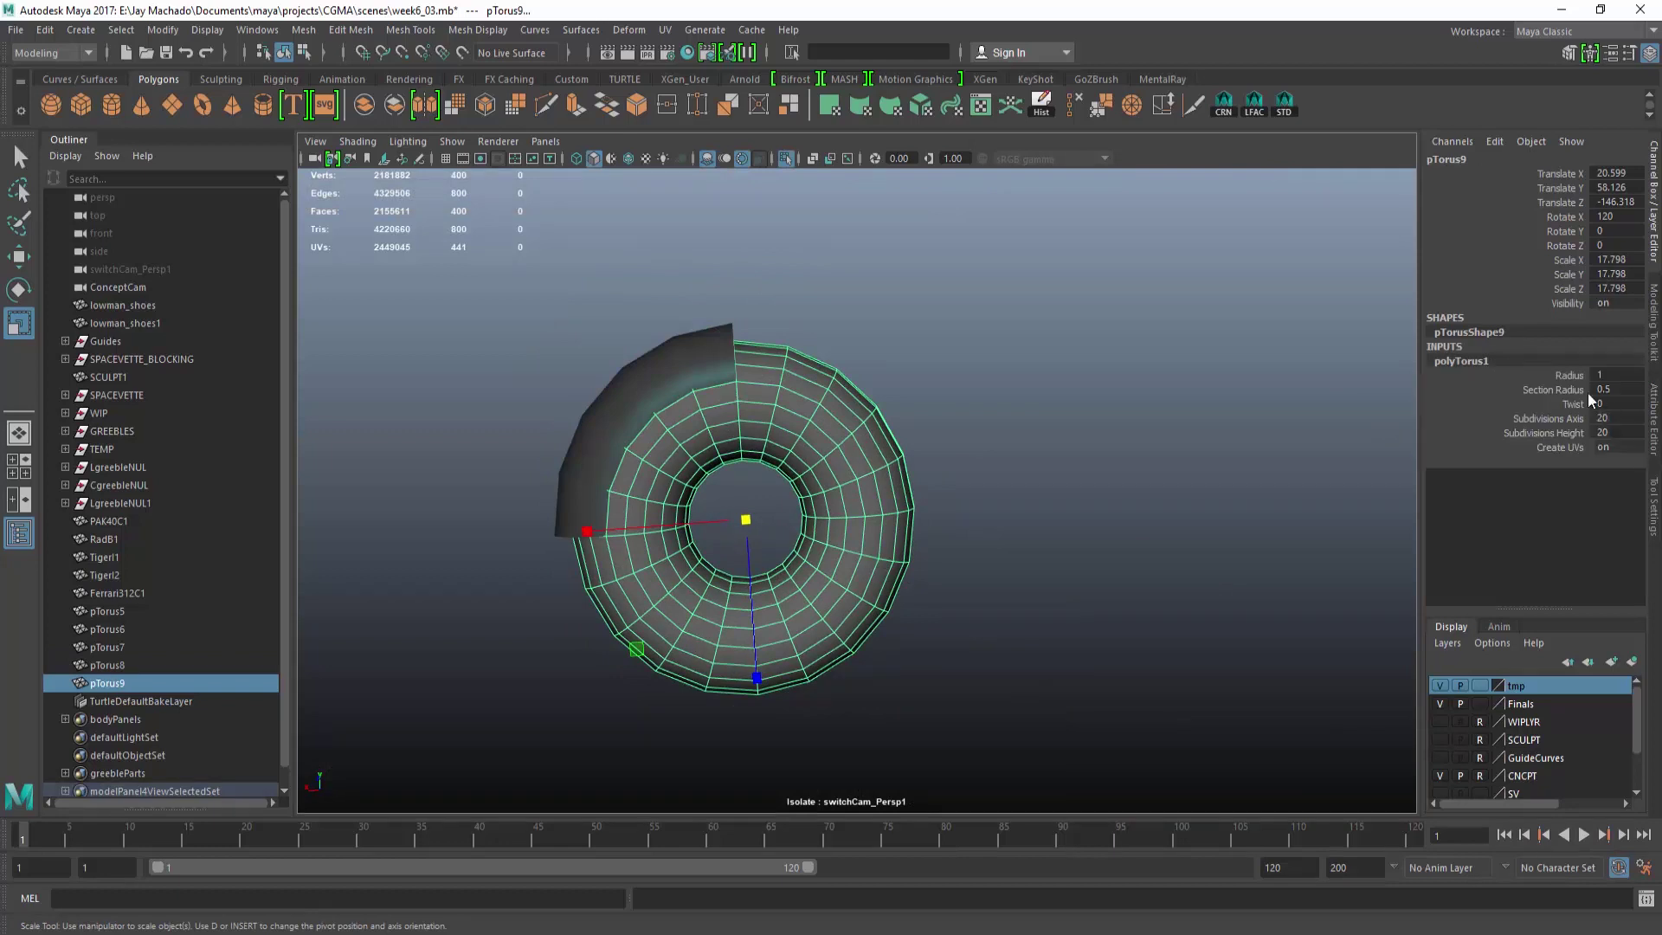
{"action": "middle_click_drag", "start_coordinate": [1204, 415], "coordinate": [1205, 418]}
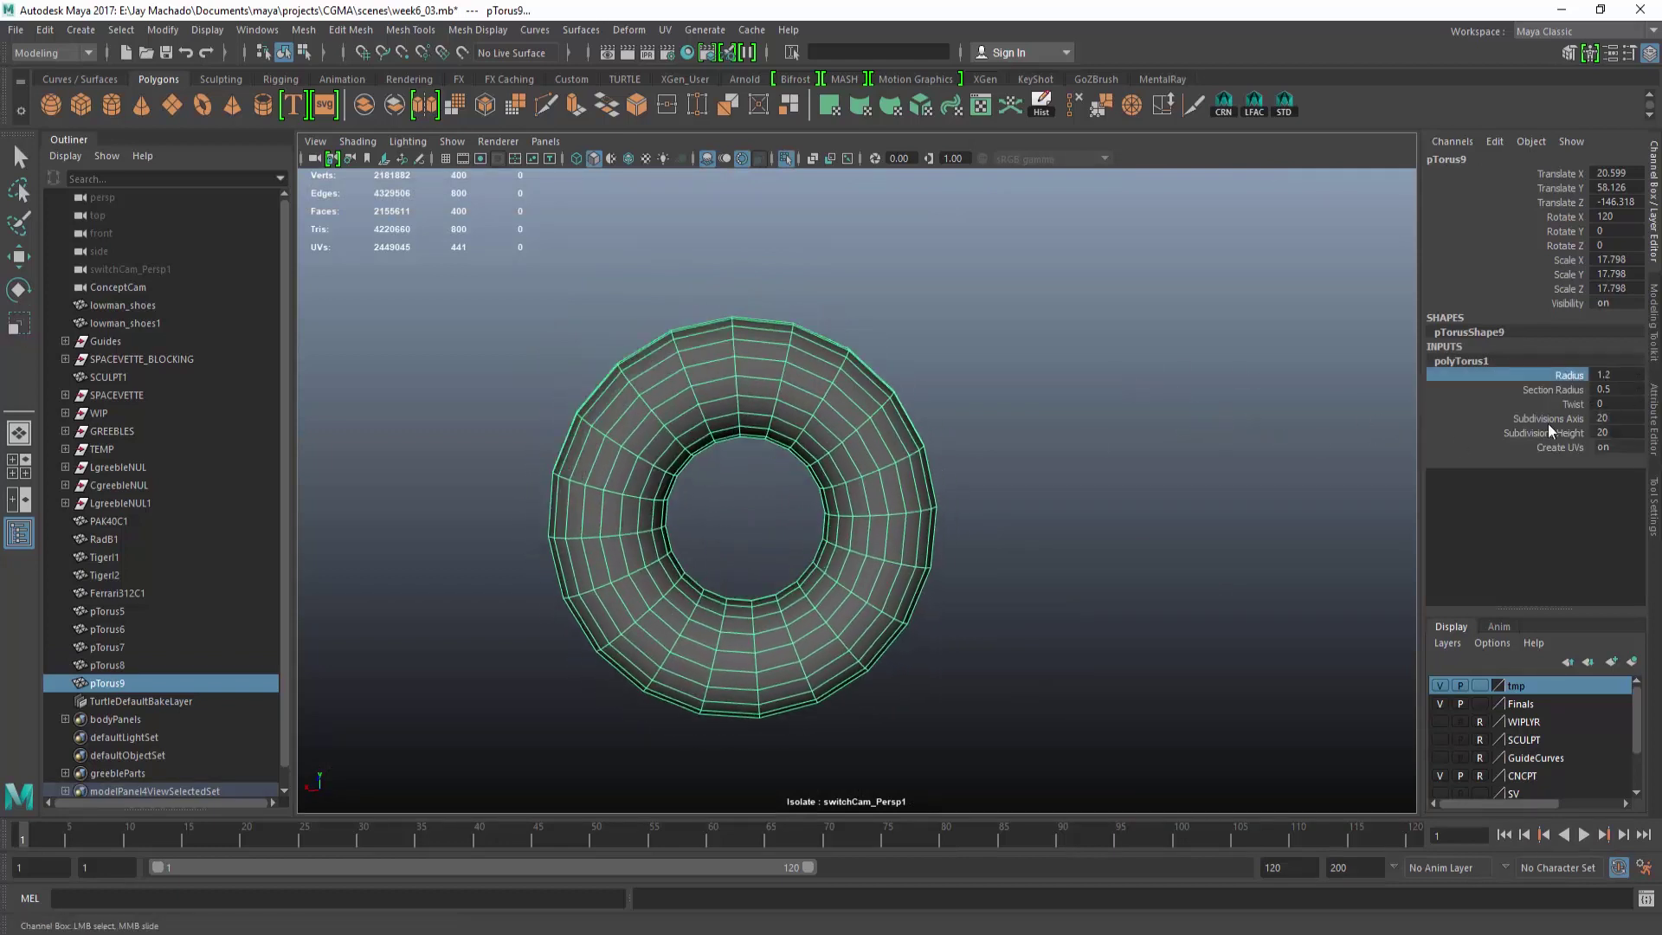
{"action": "type", "text": "1"}
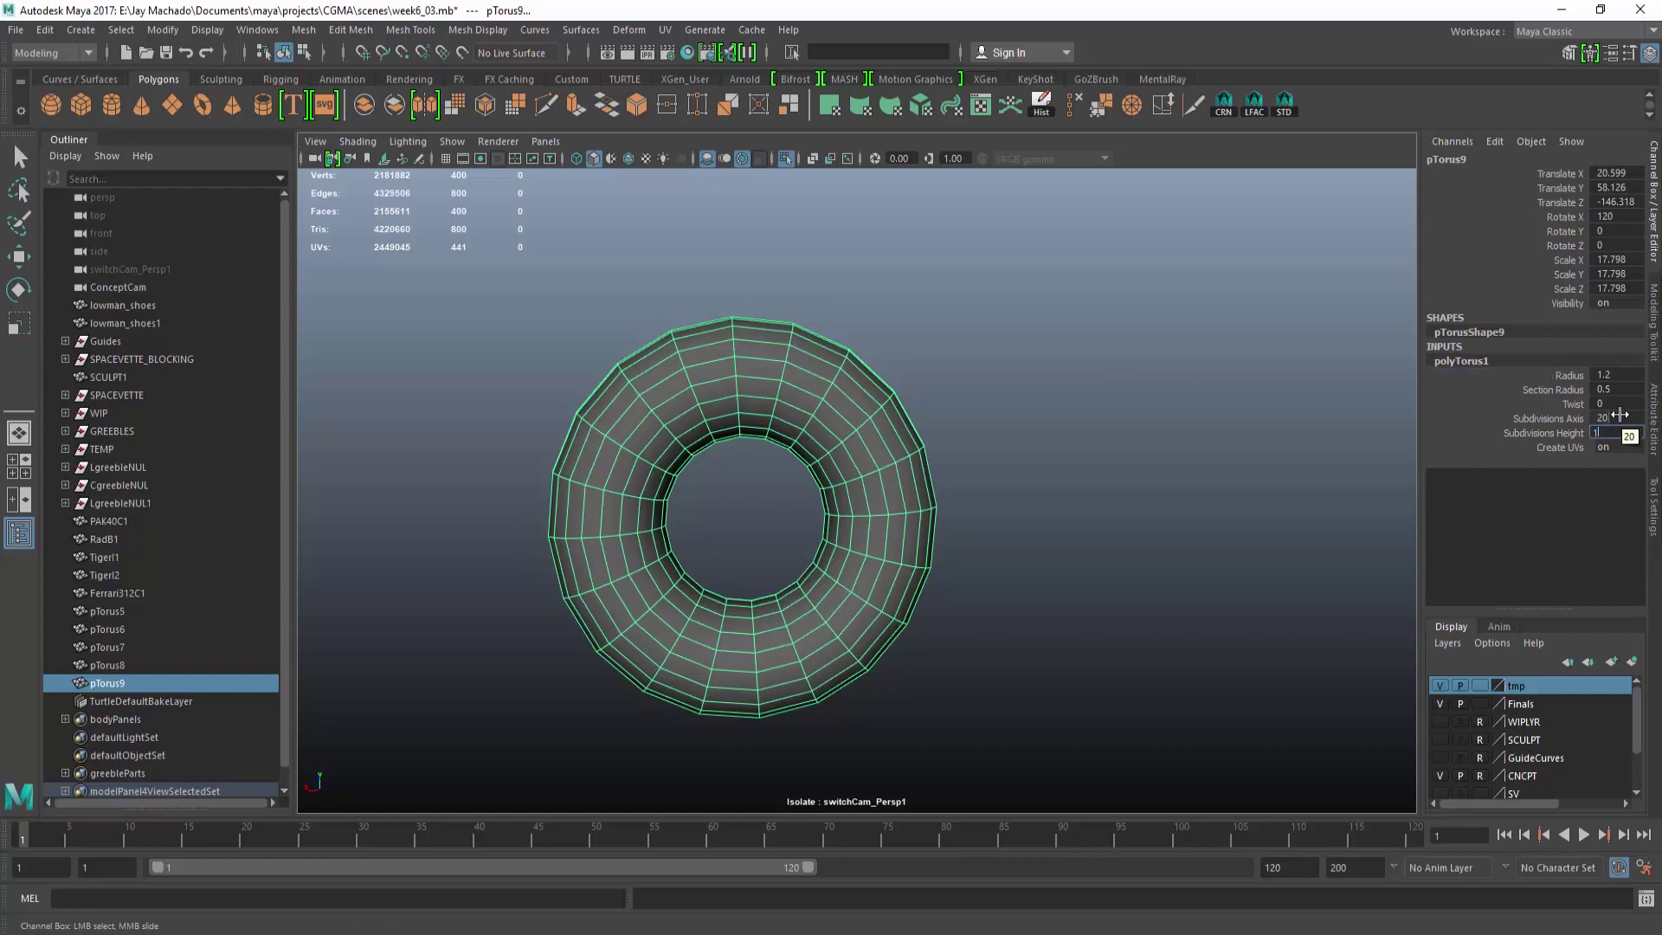
{"action": "type", "text": "6"}
{"action": "key", "text": "Return"}
{"action": "left_click_drag", "start_coordinate": [903, 429], "coordinate": [798, 430], "text": "alt"}
{"action": "type", "text": "12"}
{"action": "key", "text": "Return"}
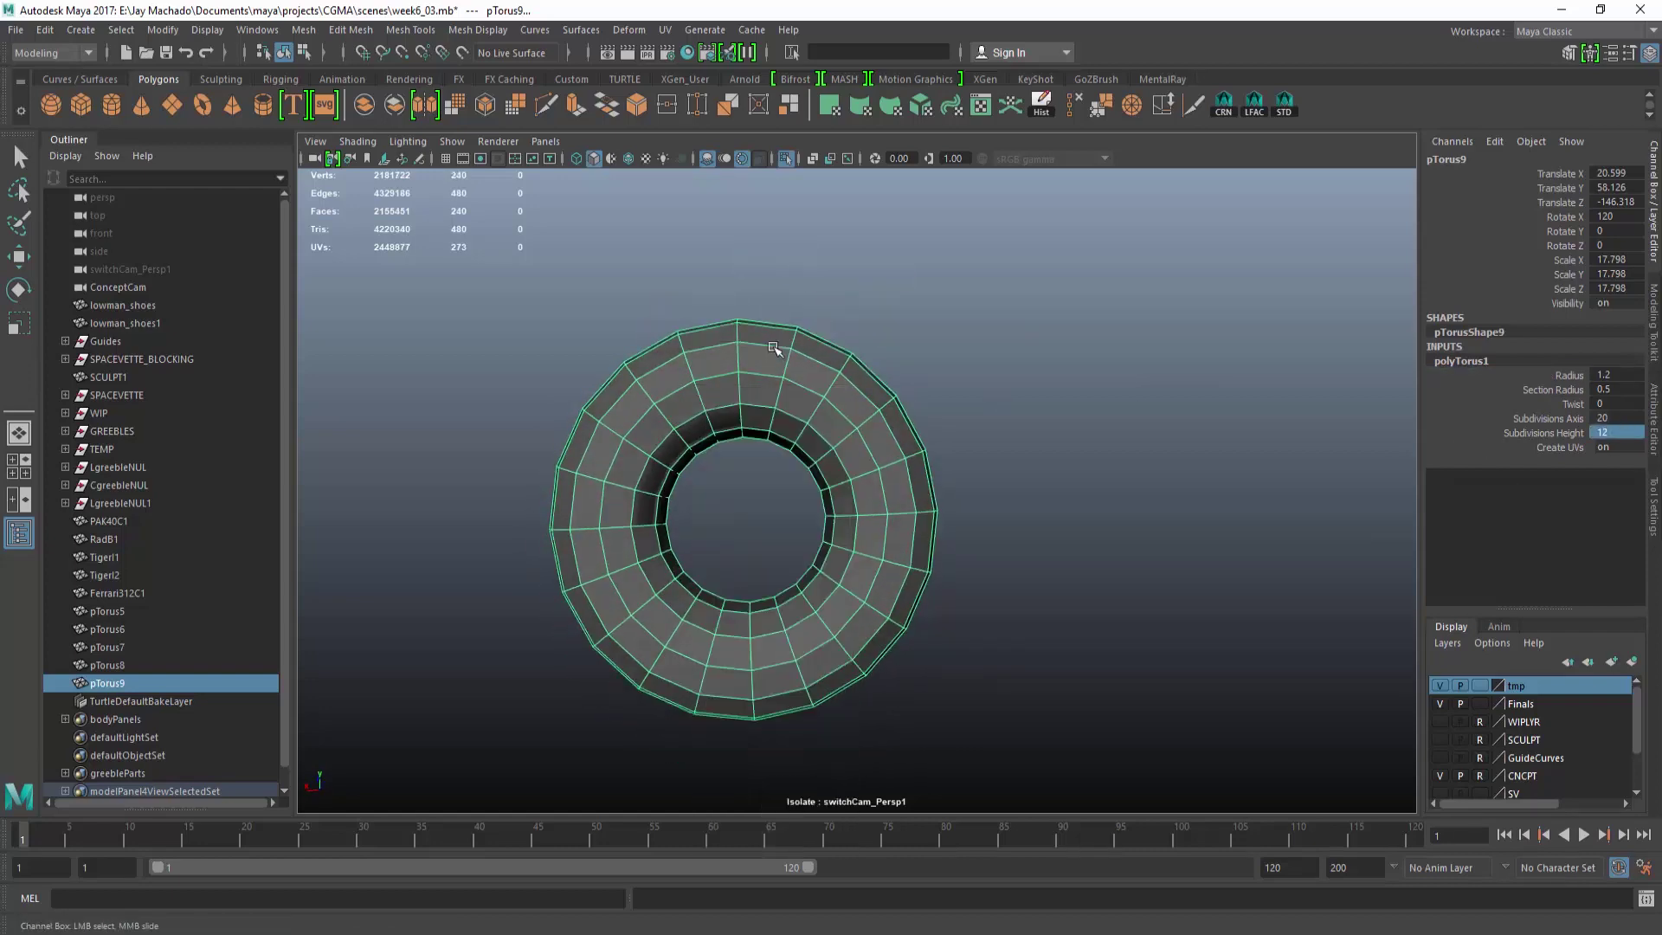
Delete three quarters of the torus faces, keeping one quarter elbow, and return to object selection.
{"action": "key", "text": "F11"}
{"action": "left_click_drag", "start_coordinate": [766, 298], "coordinate": [1117, 783]}
{"action": "key", "text": "r"}
{"action": "left_click_drag", "start_coordinate": [749, 713], "coordinate": [729, 720], "text": "shift"}
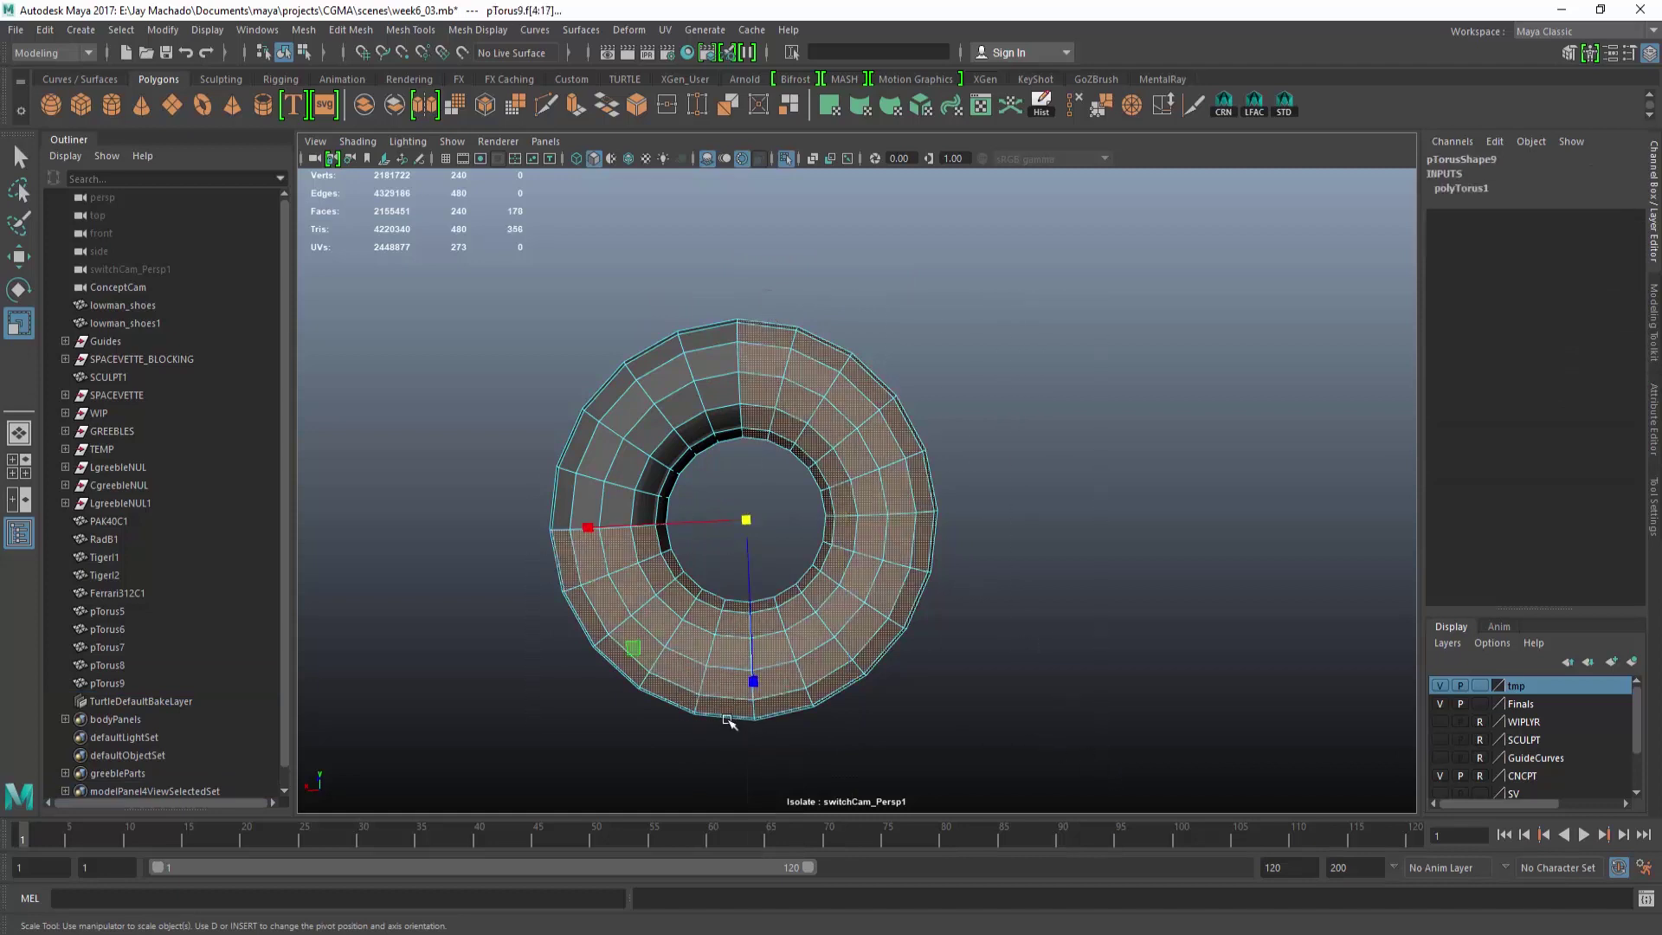
{"action": "key", "text": "Delete"}
{"action": "left_click_drag", "start_coordinate": [762, 592], "coordinate": [699, 544]}
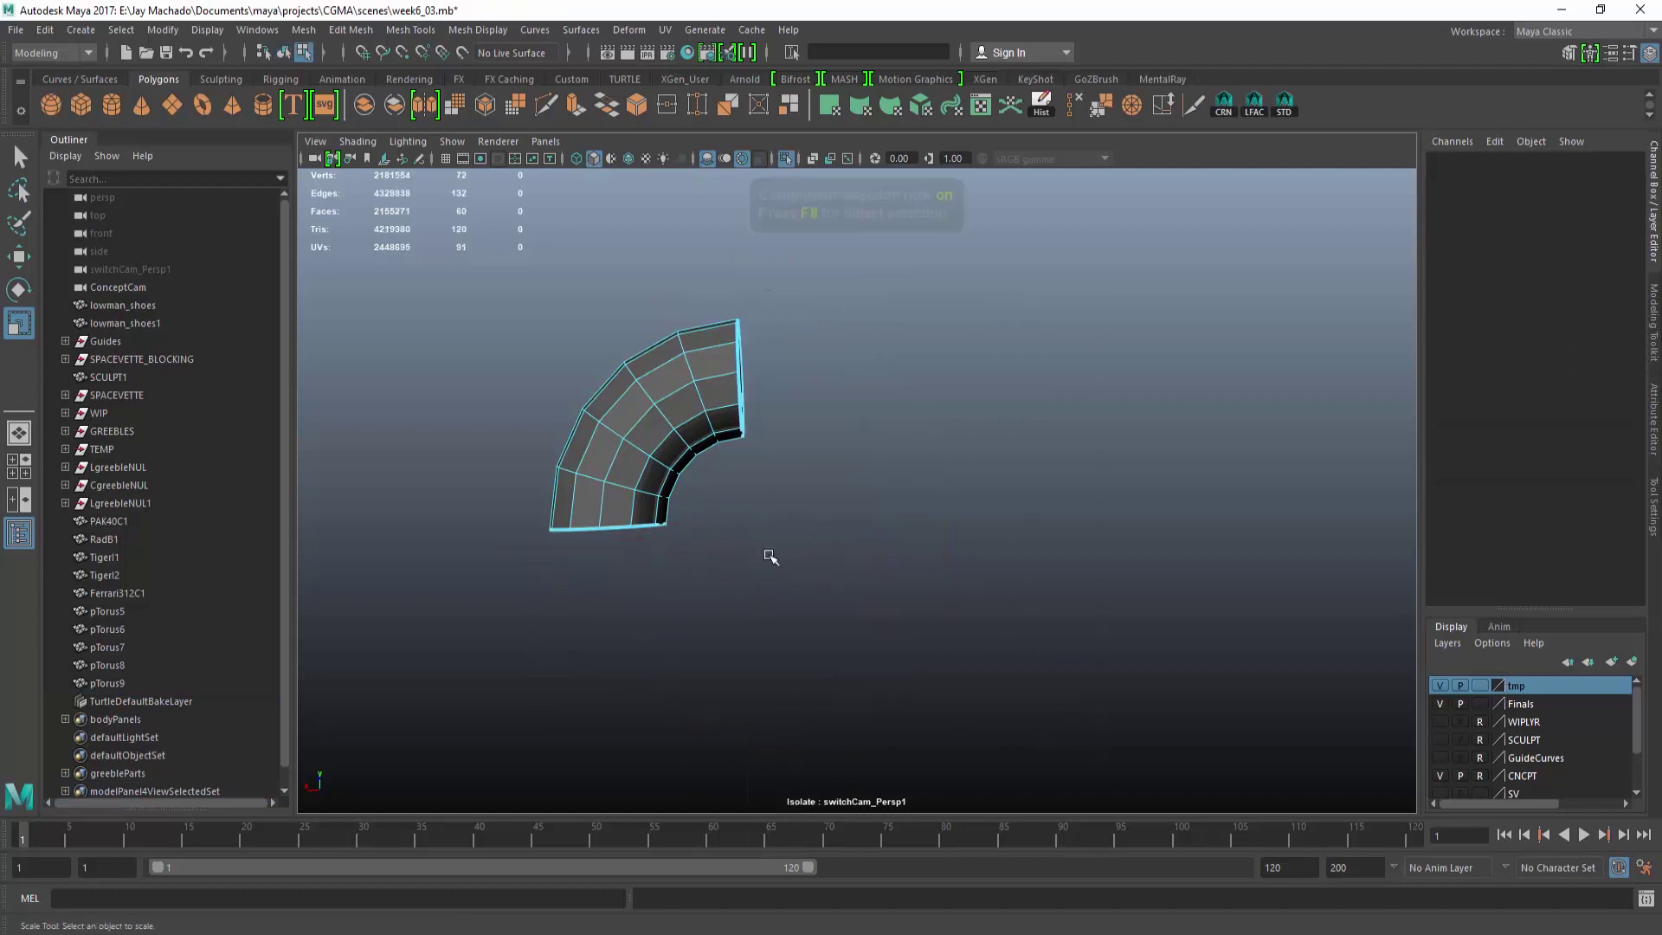
{"action": "key", "text": "F8"}
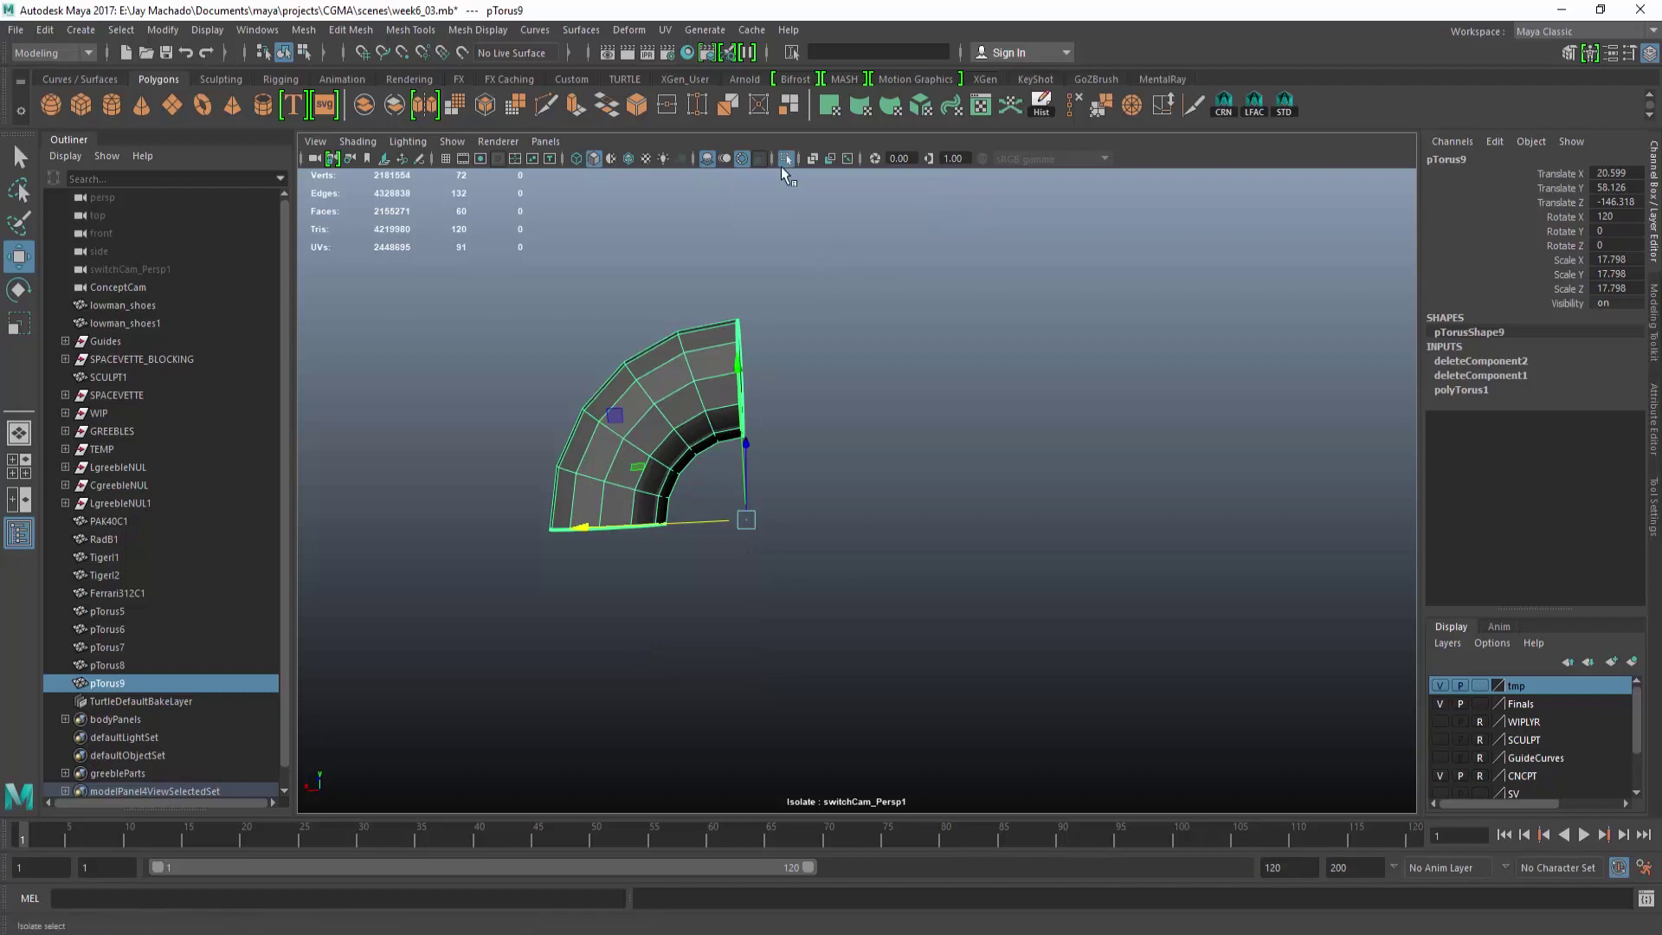
Leave isolation and move the quarter elbow outward from the engine block to X 24.062.
{"action": "left_click", "coordinate": [782, 163]}
{"action": "left_click_drag", "start_coordinate": [901, 415], "coordinate": [969, 466], "text": "alt"}
{"action": "left_click_drag", "start_coordinate": [1004, 643], "coordinate": [1028, 664]}
{"action": "left_click_drag", "start_coordinate": [1017, 605], "coordinate": [1060, 495], "text": "alt"}
Extrude the elbow's open edge loop at the engine block outward into a flange, scaled about 1.19, and extrude it again toward the block as a collar.
{"action": "right_click_drag", "start_coordinate": [1206, 220], "coordinate": [1206, 171]}
{"action": "double_click", "coordinate": [897, 386]}
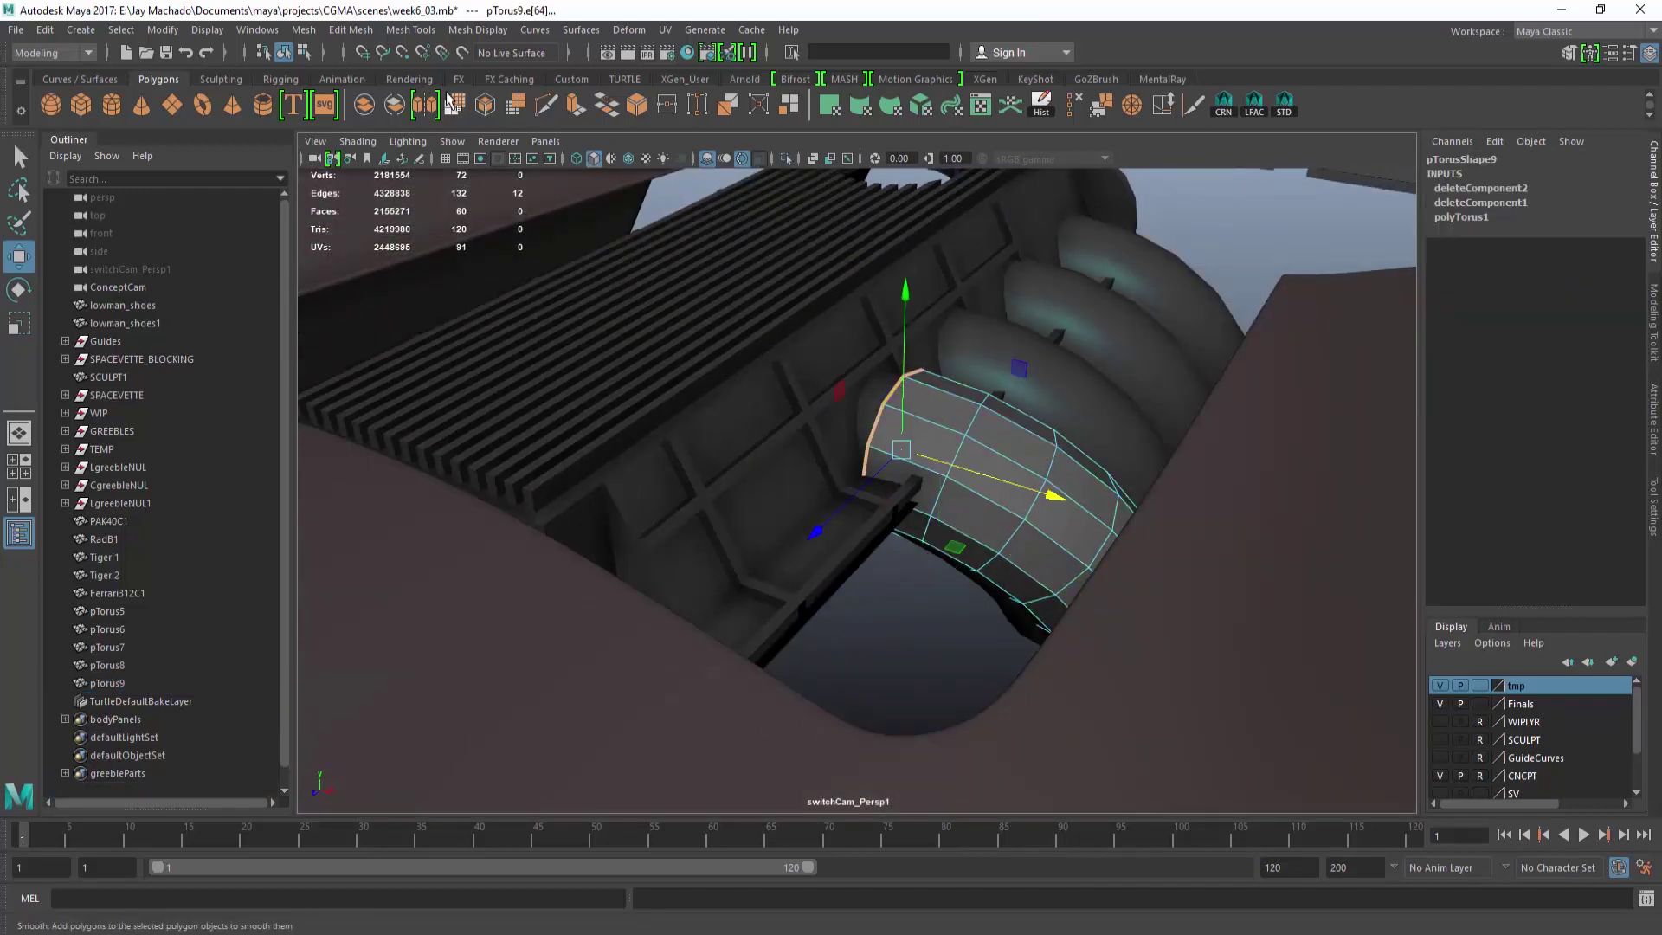
{"action": "key", "text": "ctrl+e"}
{"action": "key", "text": "r"}
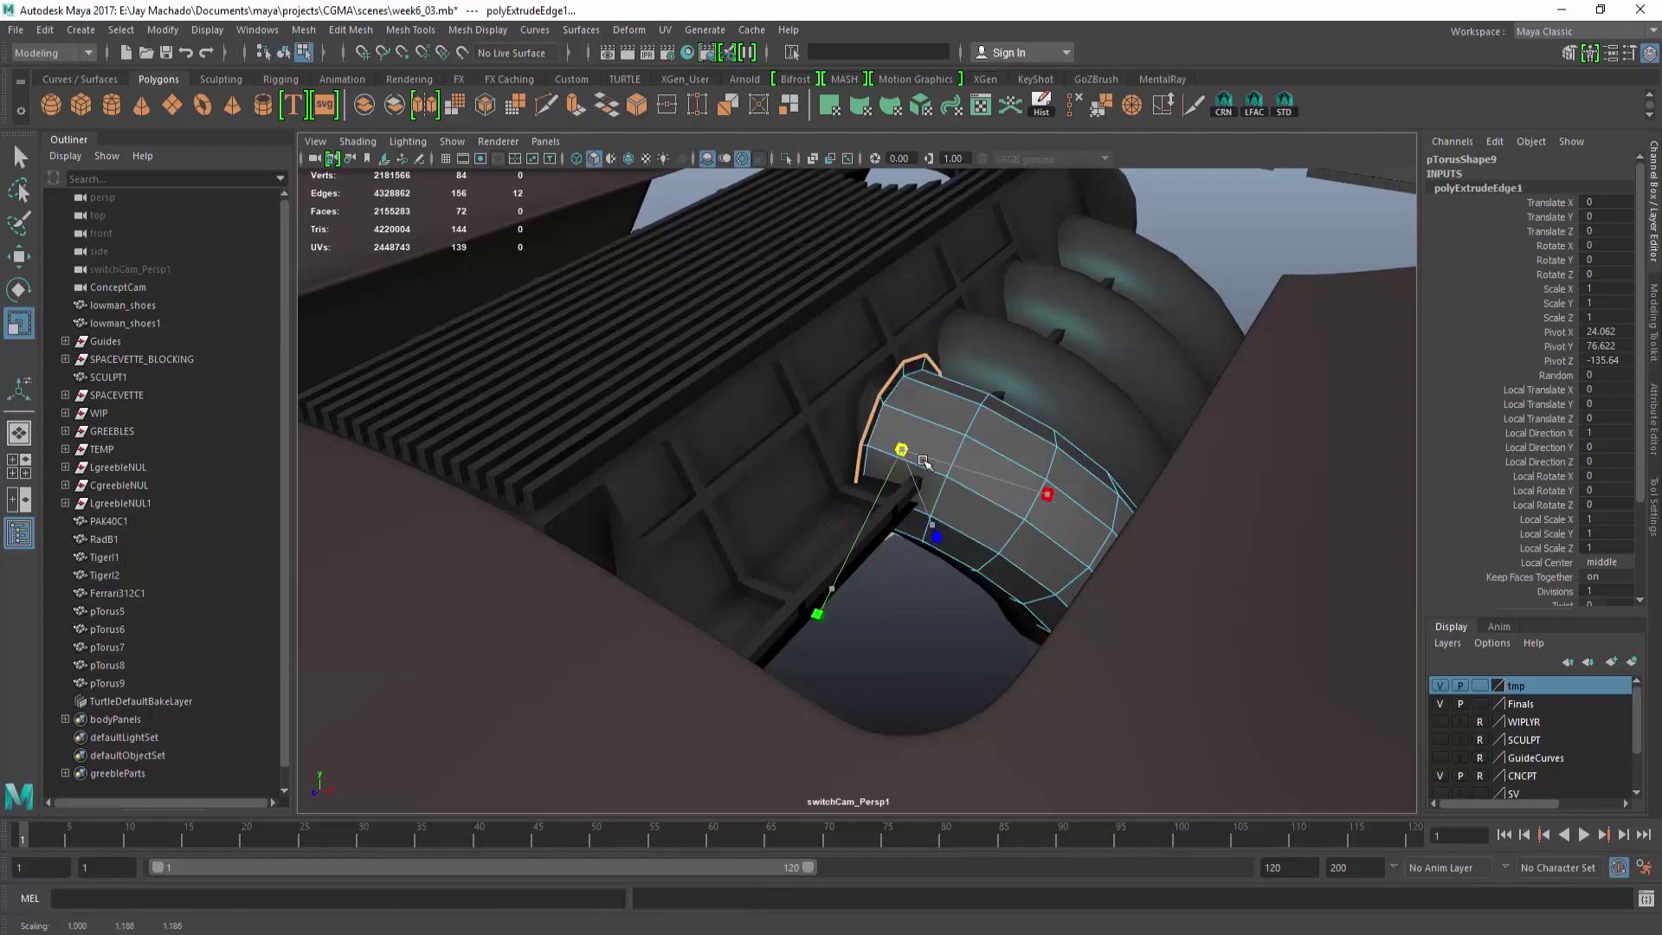
{"action": "key", "text": "ctrl+e"}
{"action": "key", "text": "w"}
{"action": "left_click_drag", "start_coordinate": [1046, 494], "coordinate": [857, 517]}
{"action": "key", "text": "F8"}
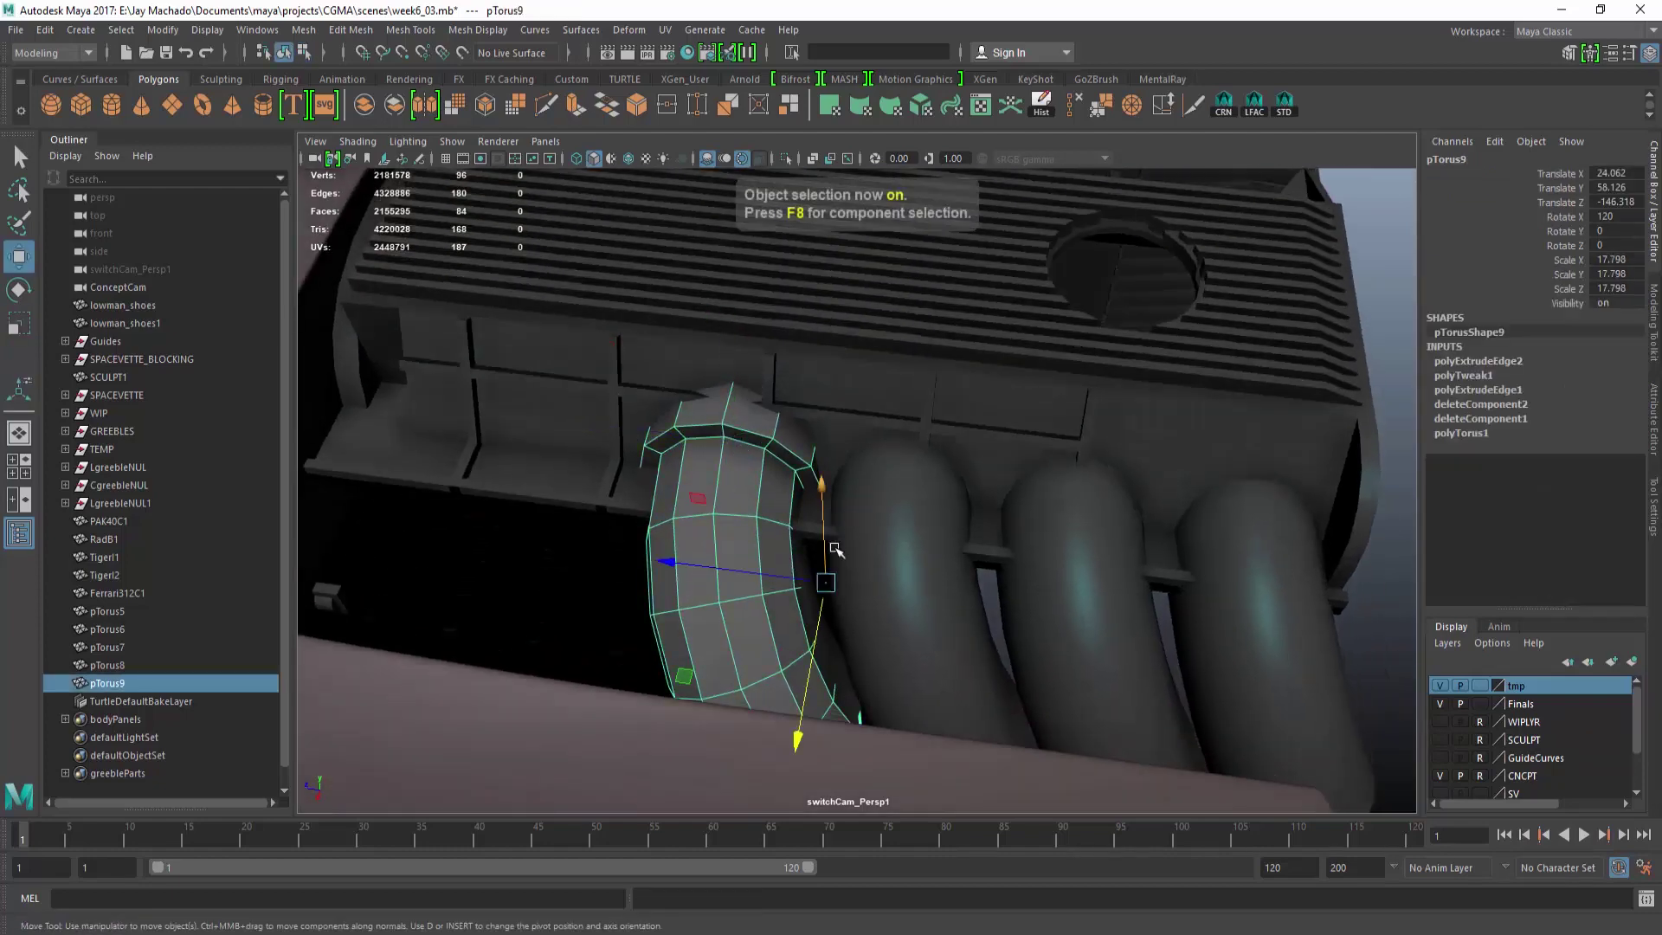
Move the new pipe outward to X 31.368 and shift the collar's end edge loop along X.
{"action": "left_click_drag", "start_coordinate": [798, 736], "coordinate": [1134, 654]}
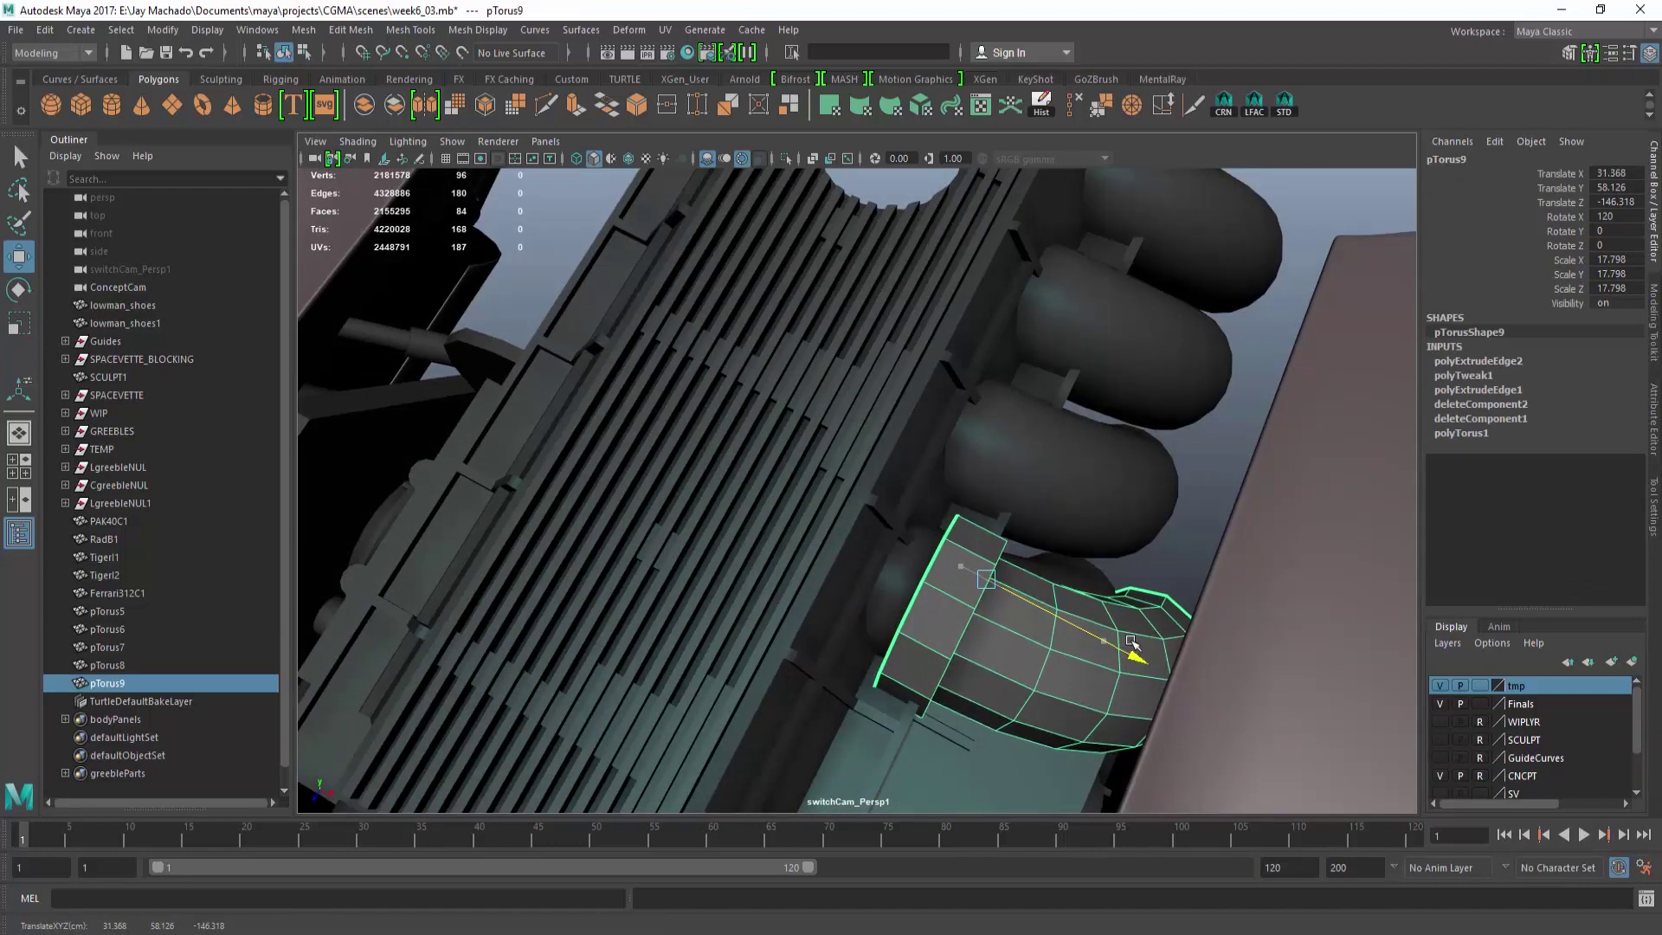
{"action": "right_click_drag", "start_coordinate": [1181, 537], "coordinate": [1179, 372]}
{"action": "double_click", "coordinate": [934, 572]}
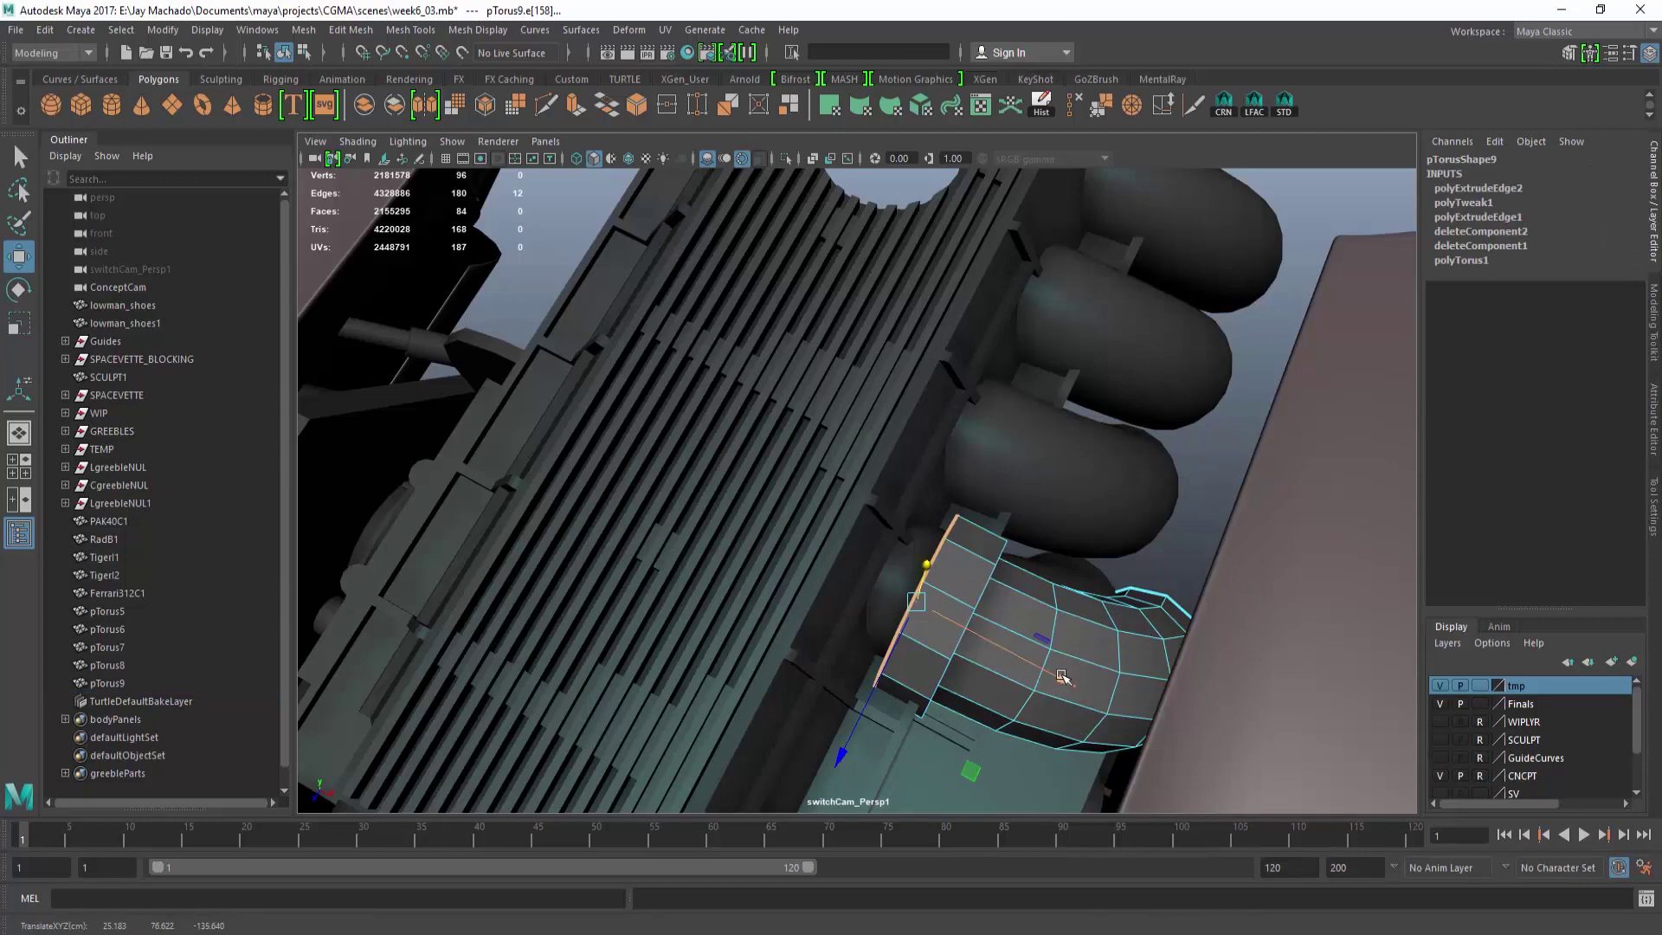
{"action": "left_click_drag", "start_coordinate": [998, 644], "coordinate": [1065, 567], "text": "alt"}
{"action": "key", "text": "F8"}
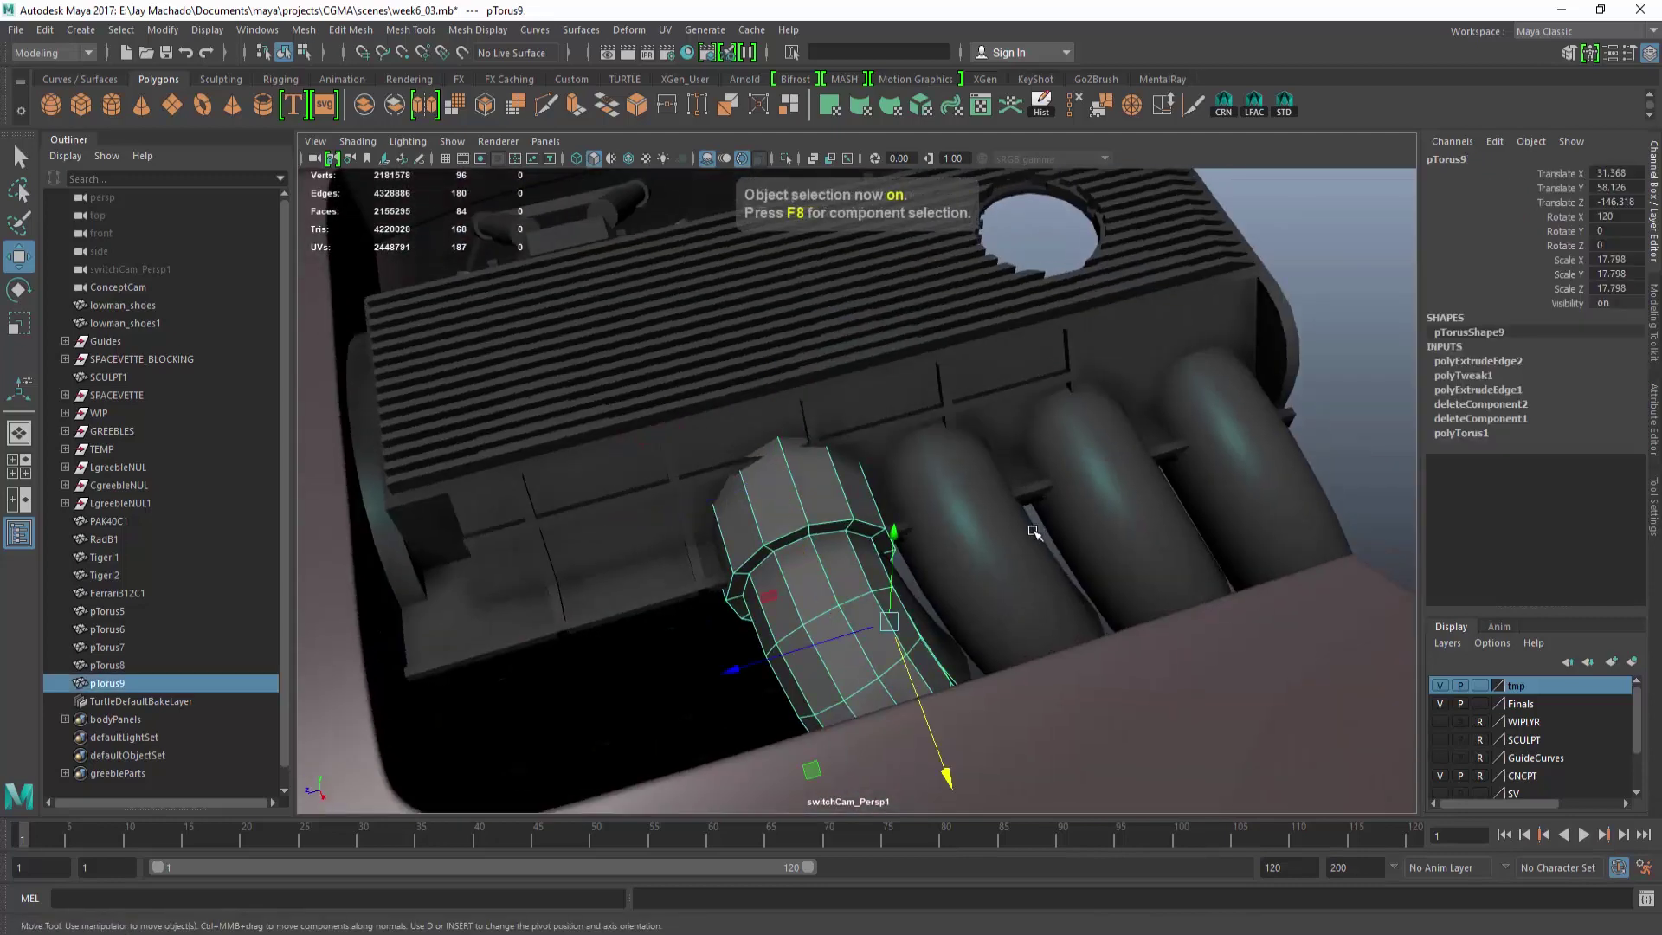
Delete the four duplicated old exhaust pipes, pTorus5 to pTorus8, and scale the new pipe uniformly to 16.581.
{"action": "left_click_drag", "start_coordinate": [122, 617], "coordinate": [153, 665]}
{"action": "key", "text": "Delete"}
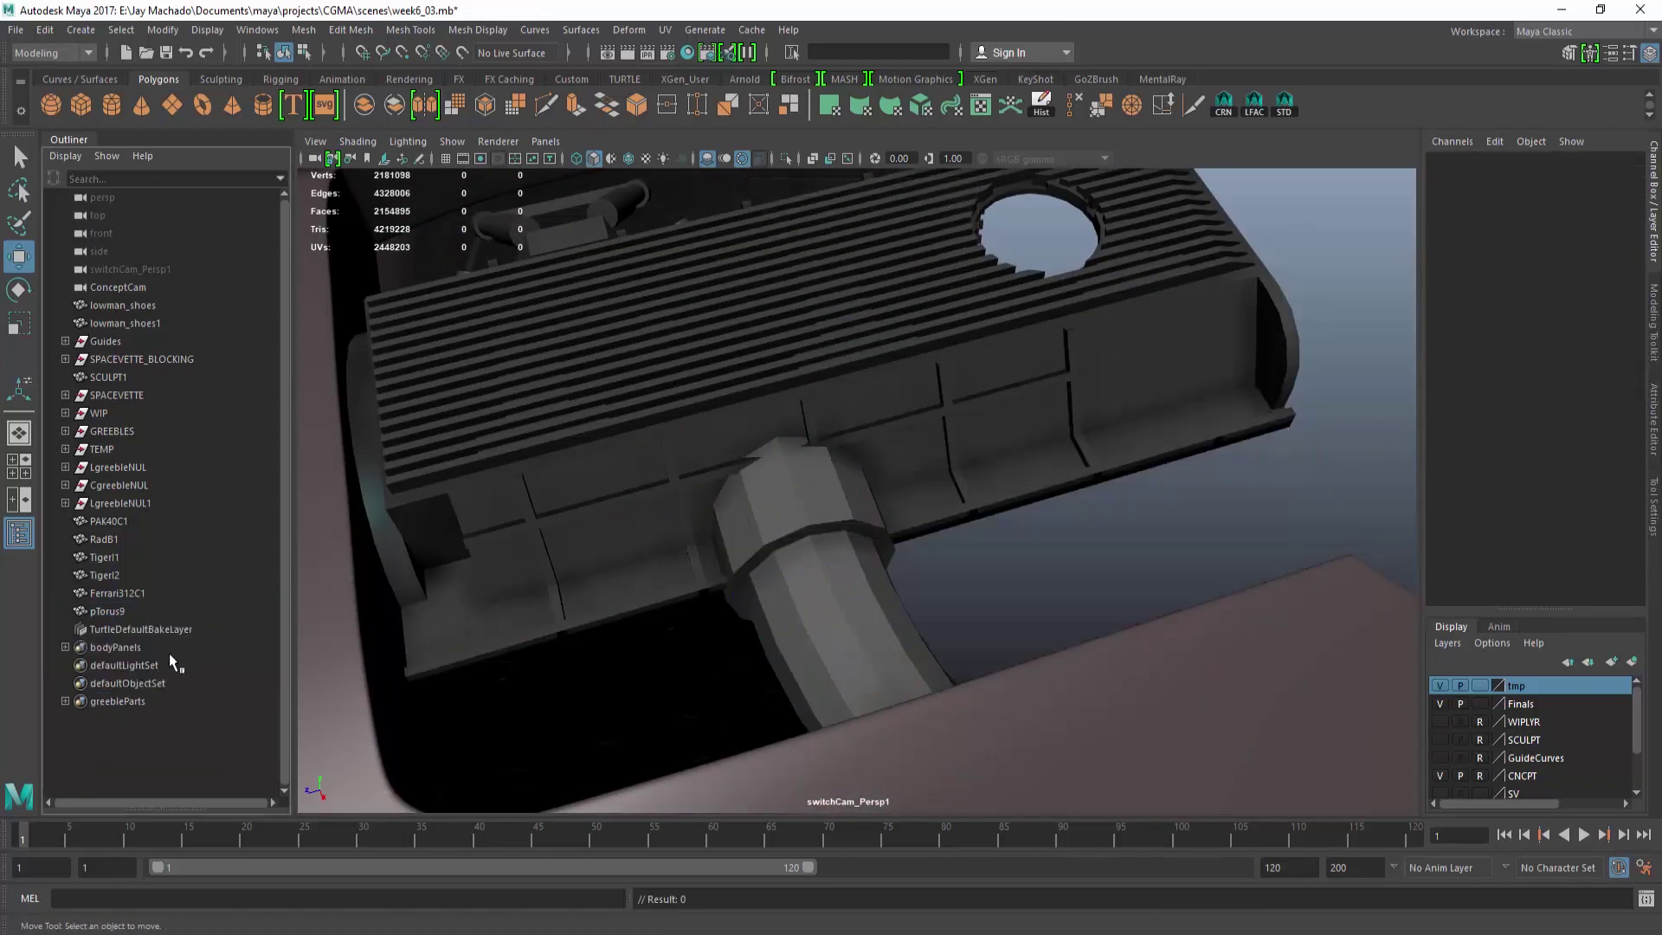
{"action": "left_click", "coordinate": [852, 564]}
{"action": "key", "text": "f"}
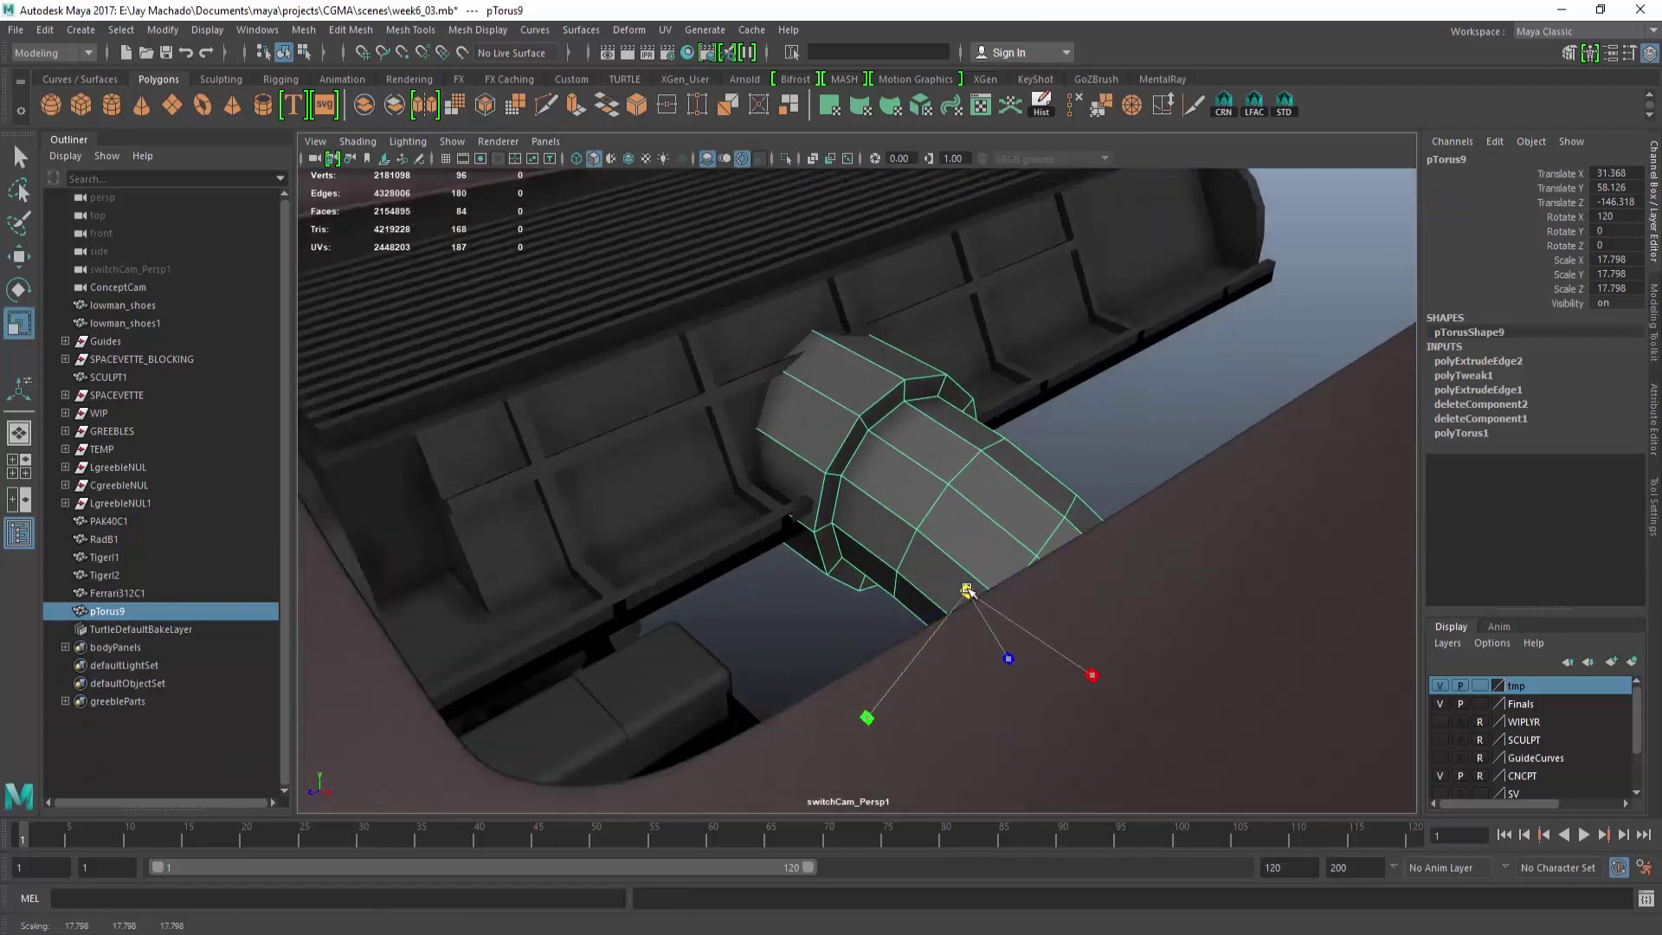
{"action": "left_click_drag", "start_coordinate": [967, 591], "coordinate": [883, 609]}
{"action": "key", "text": "w"}
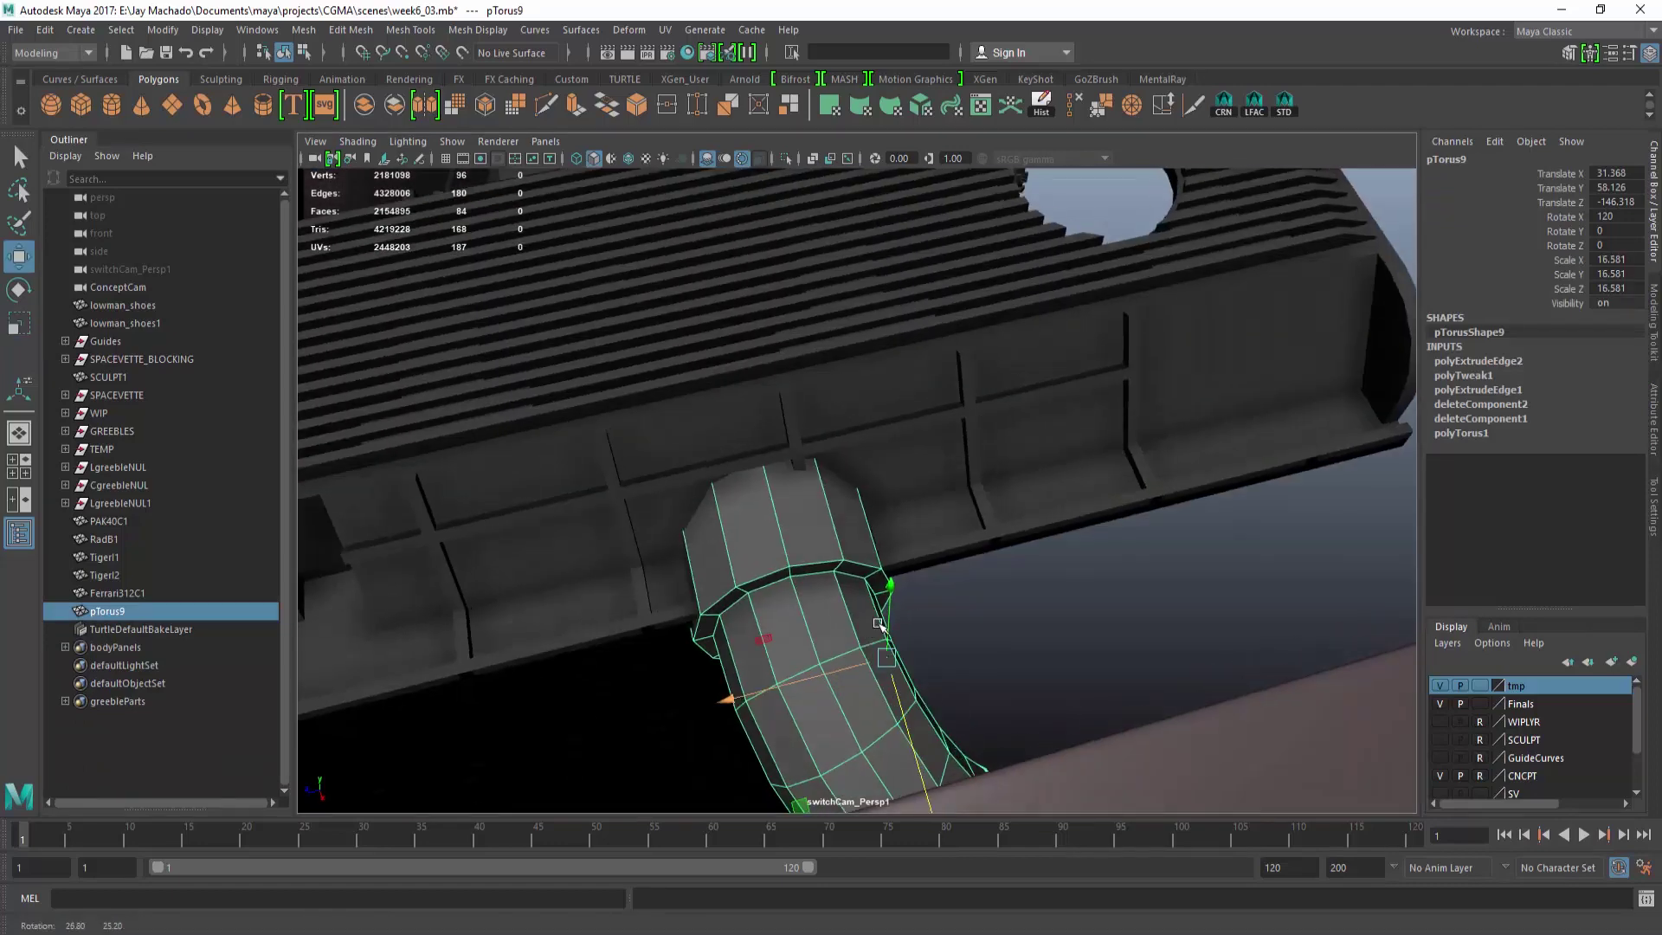
Place the new pipe at the front end of the block's side, at Y 63.091 and Z -123.368, and nudge its collar's end edge loop inward.
{"action": "right_click_drag", "start_coordinate": [883, 609], "coordinate": [838, 612], "text": "alt"}
{"action": "left_click_drag", "start_coordinate": [837, 611], "coordinate": [663, 626]}
{"action": "left_click_drag", "start_coordinate": [790, 571], "coordinate": [749, 545], "text": "alt"}
{"action": "left_click_drag", "start_coordinate": [767, 610], "coordinate": [936, 679]}
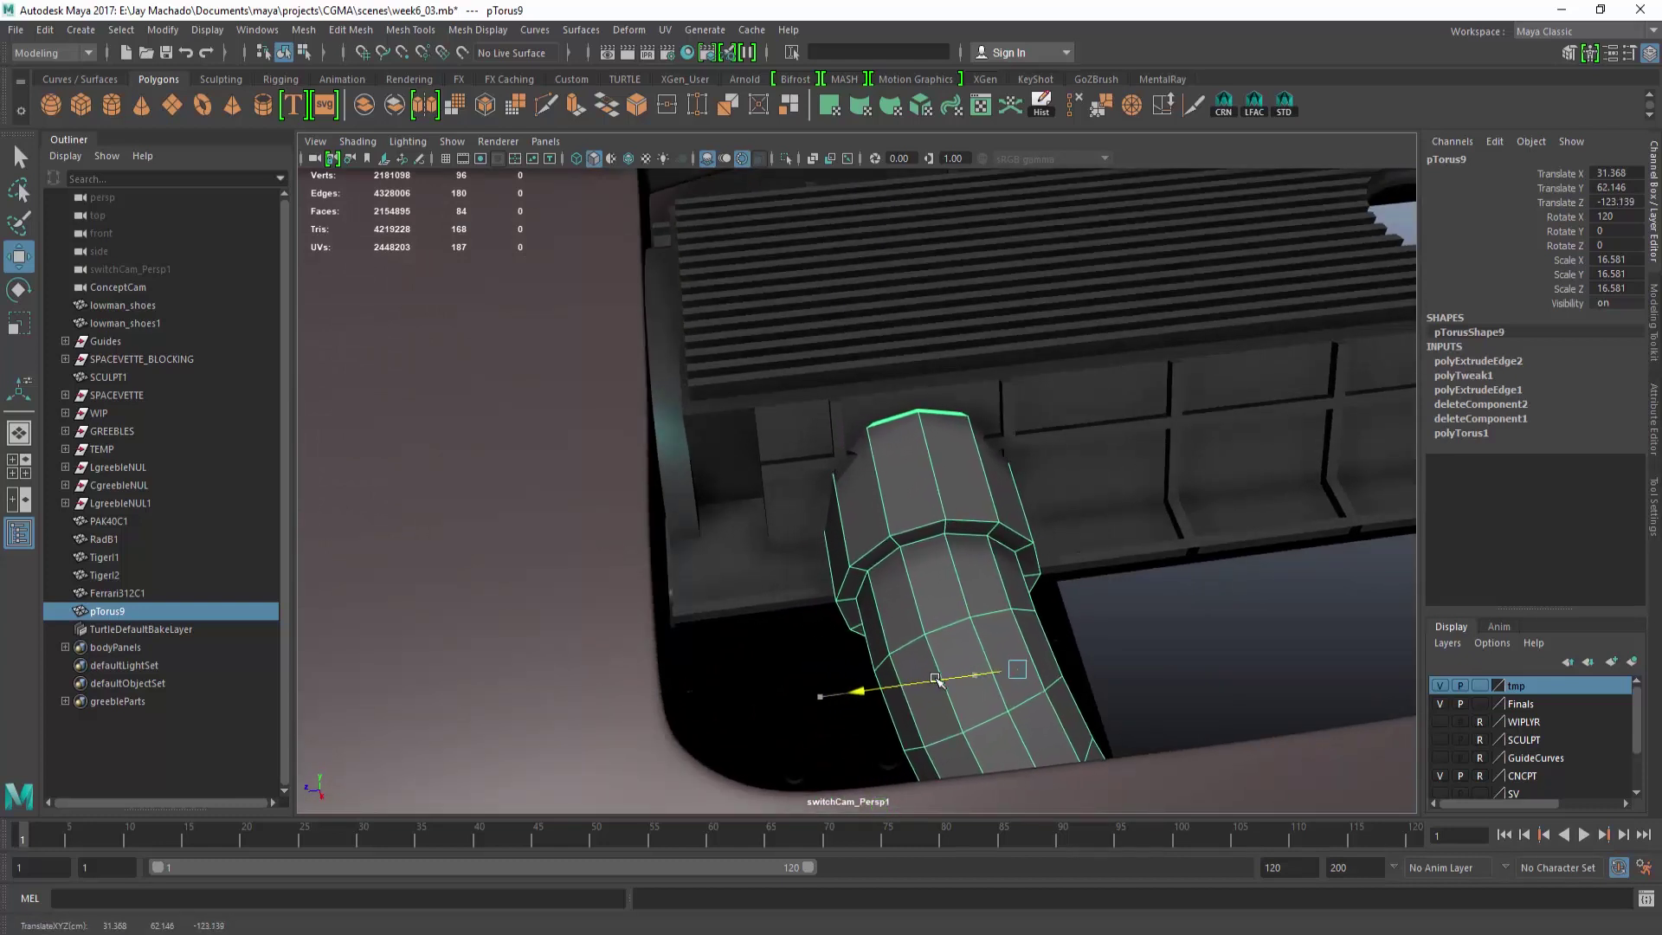
{"action": "left_click_drag", "start_coordinate": [1036, 584], "coordinate": [1038, 581]}
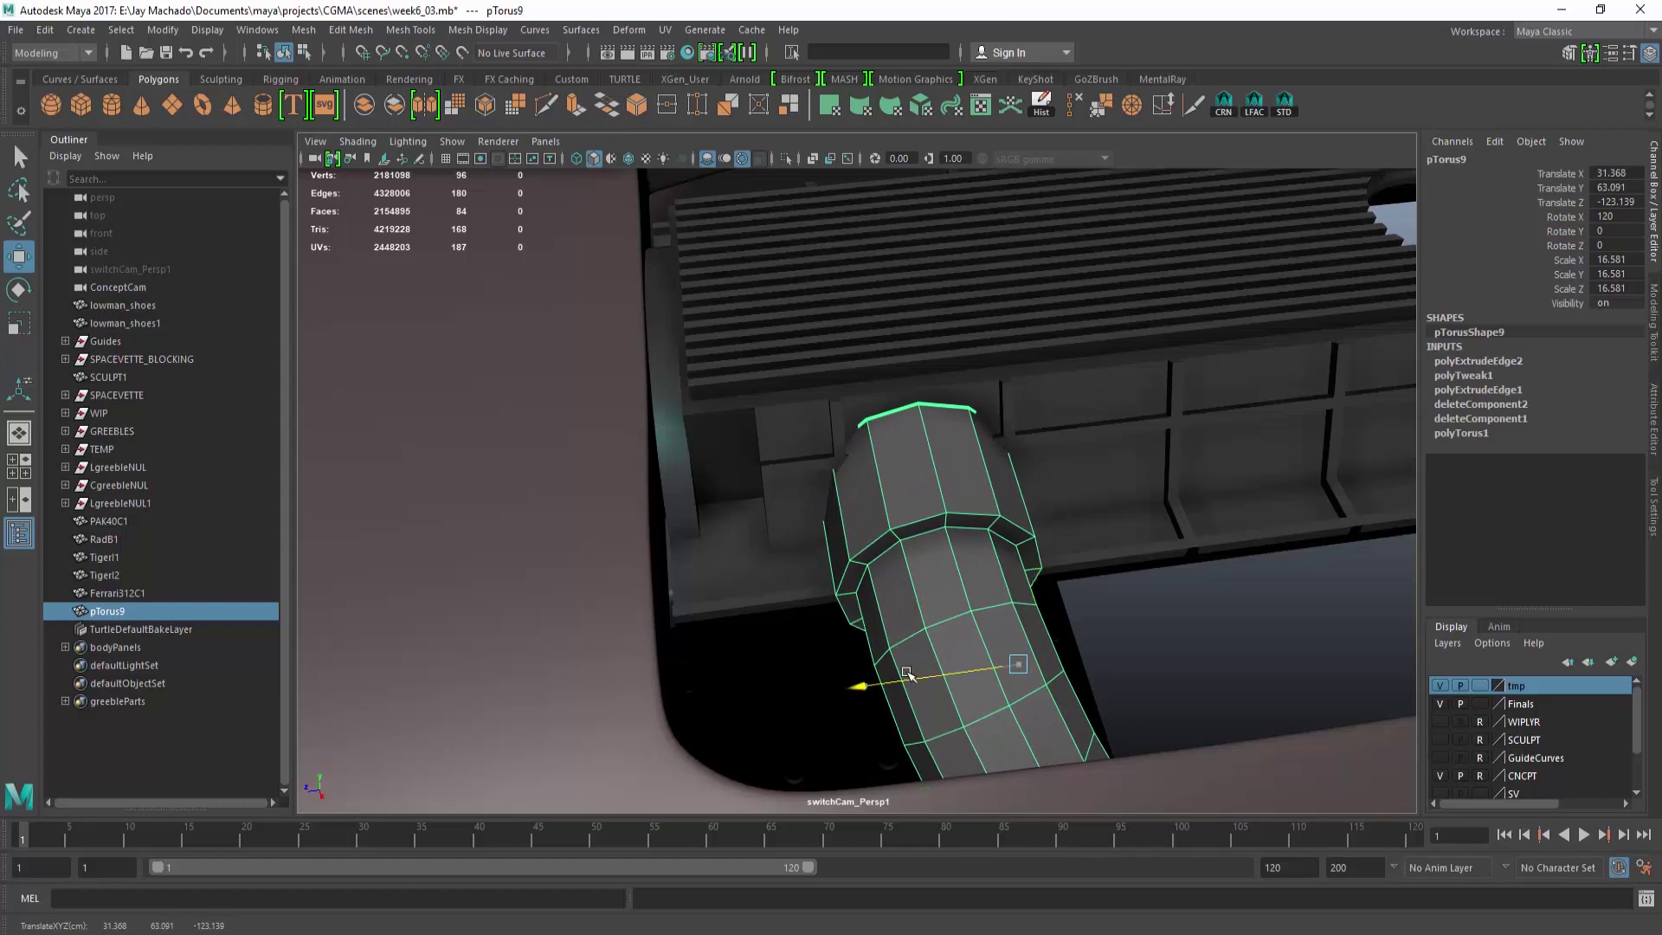
{"action": "left_click_drag", "start_coordinate": [906, 672], "coordinate": [909, 672]}
{"action": "mouse_move", "coordinate": [961, 417]}
{"action": "right_mouse_down"}
{"action": "mouse_move", "coordinate": [975, 400]}
{"action": "mouse_move", "coordinate": [955, 397]}
{"action": "right_mouse_up"}
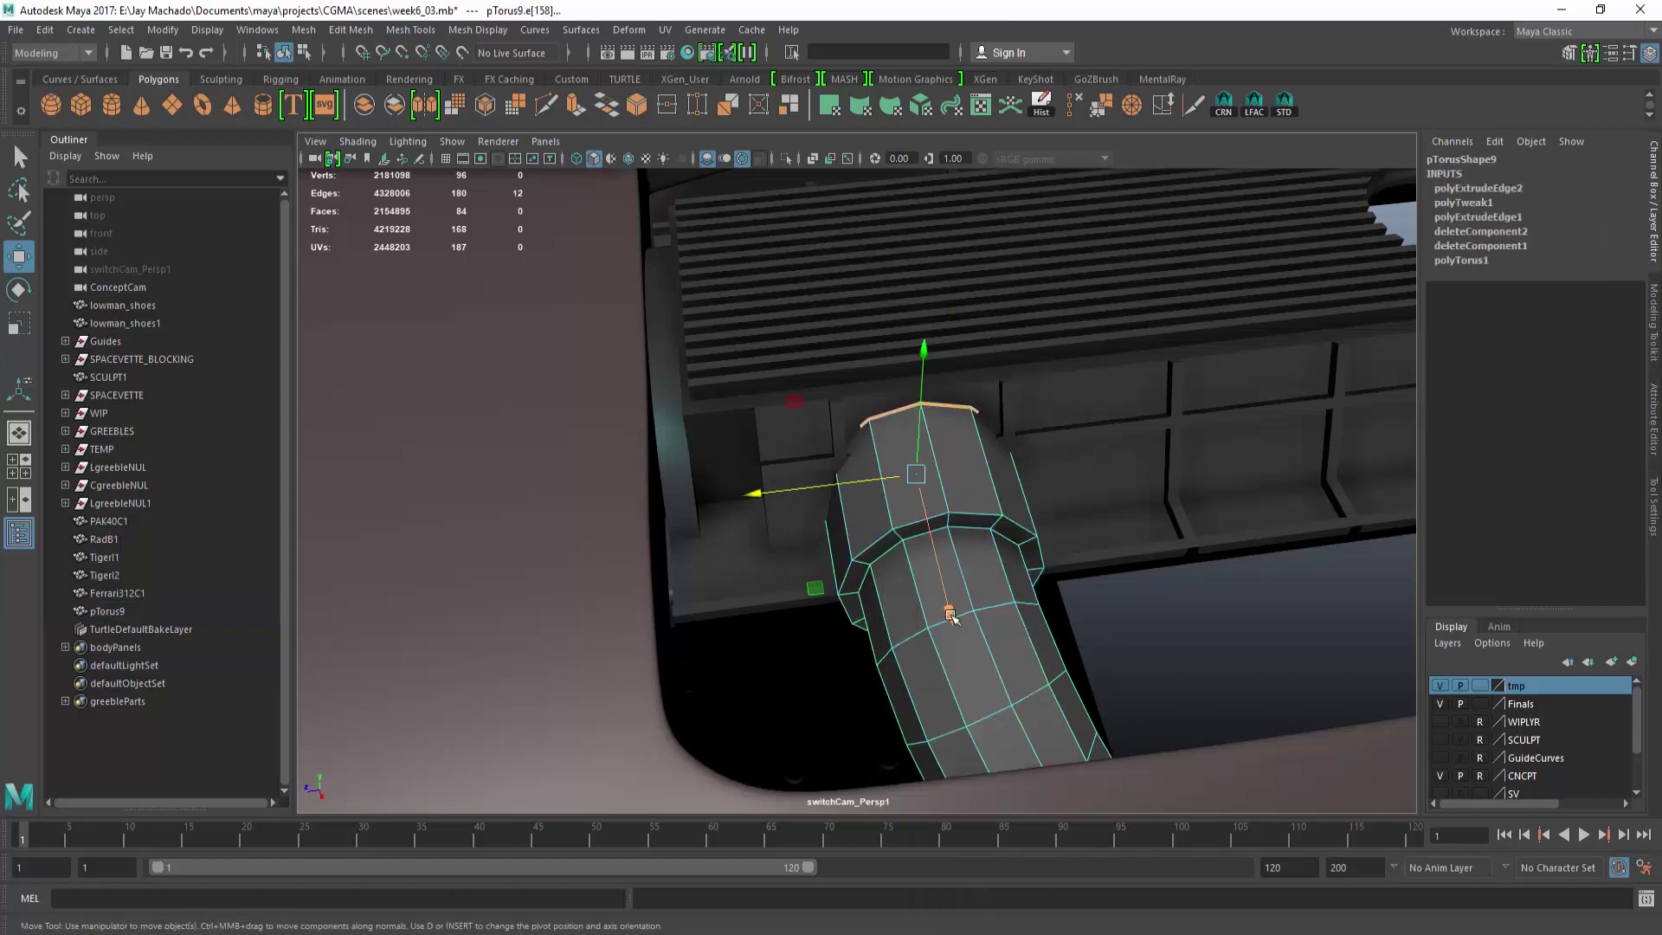
{"action": "left_click_drag", "start_coordinate": [951, 615], "coordinate": [947, 600]}
Bevel the pipe's flange edge loops with Offset As Fraction and Chamfer off and an offset of 0.5, then return to object selection.
{"action": "left_click_drag", "start_coordinate": [947, 601], "coordinate": [994, 512], "text": "alt"}
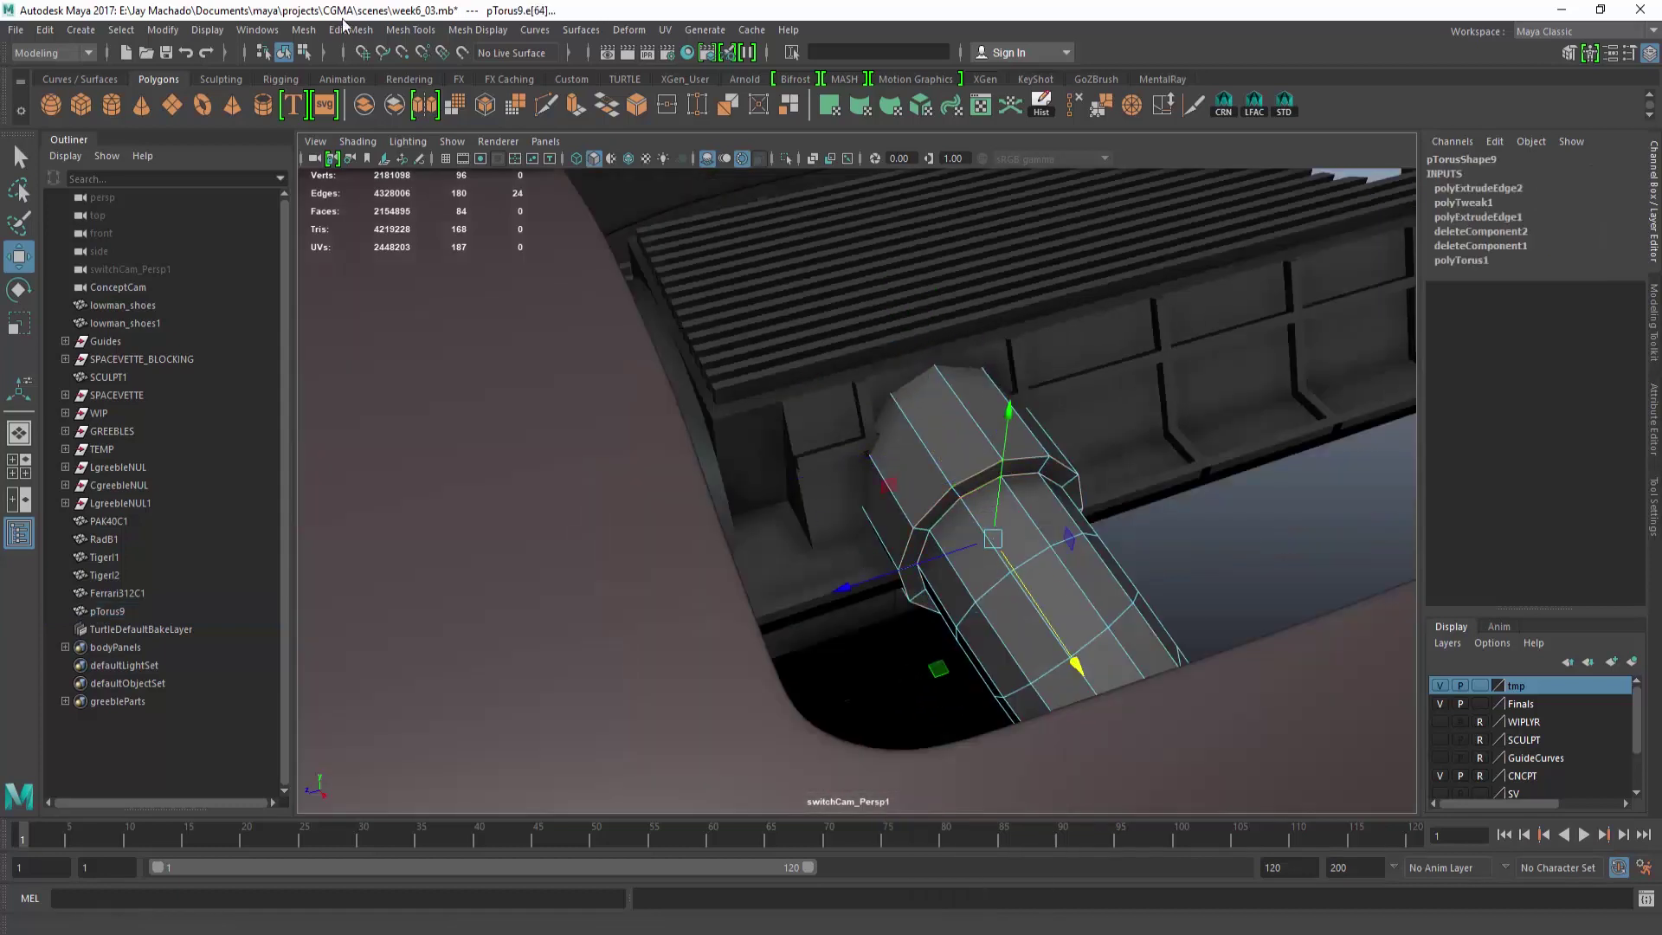
{"action": "left_click", "coordinate": [344, 29]}
{"action": "left_click", "coordinate": [364, 109]}
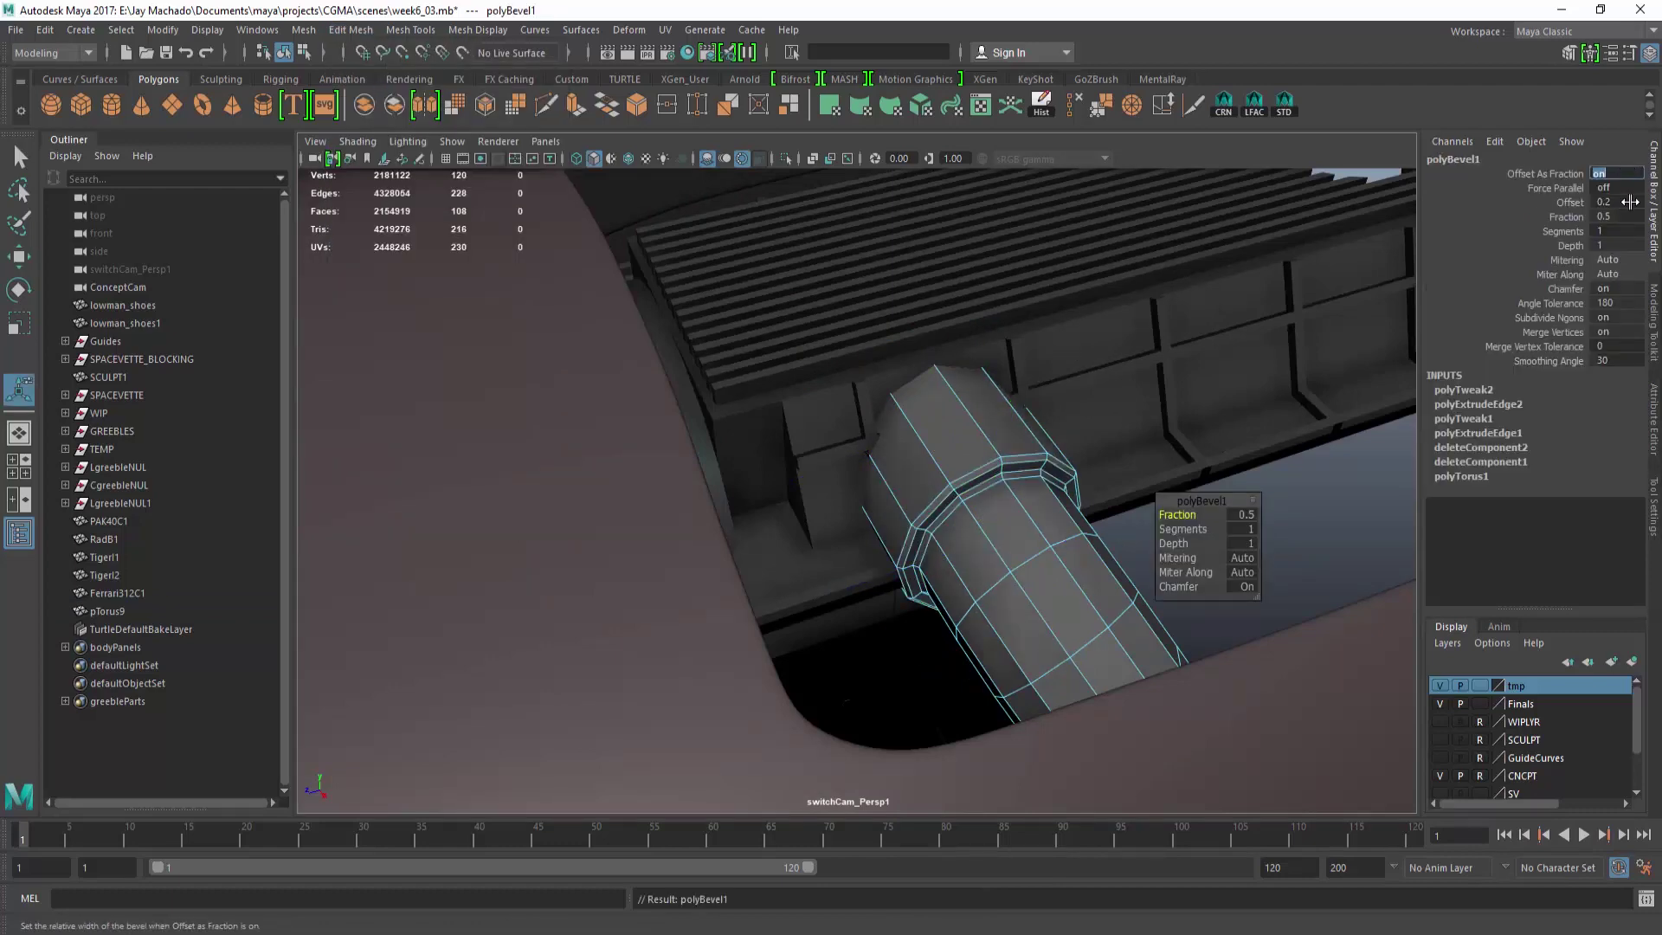
{"action": "left_click_drag", "start_coordinate": [995, 396], "coordinate": [959, 464], "text": "alt"}
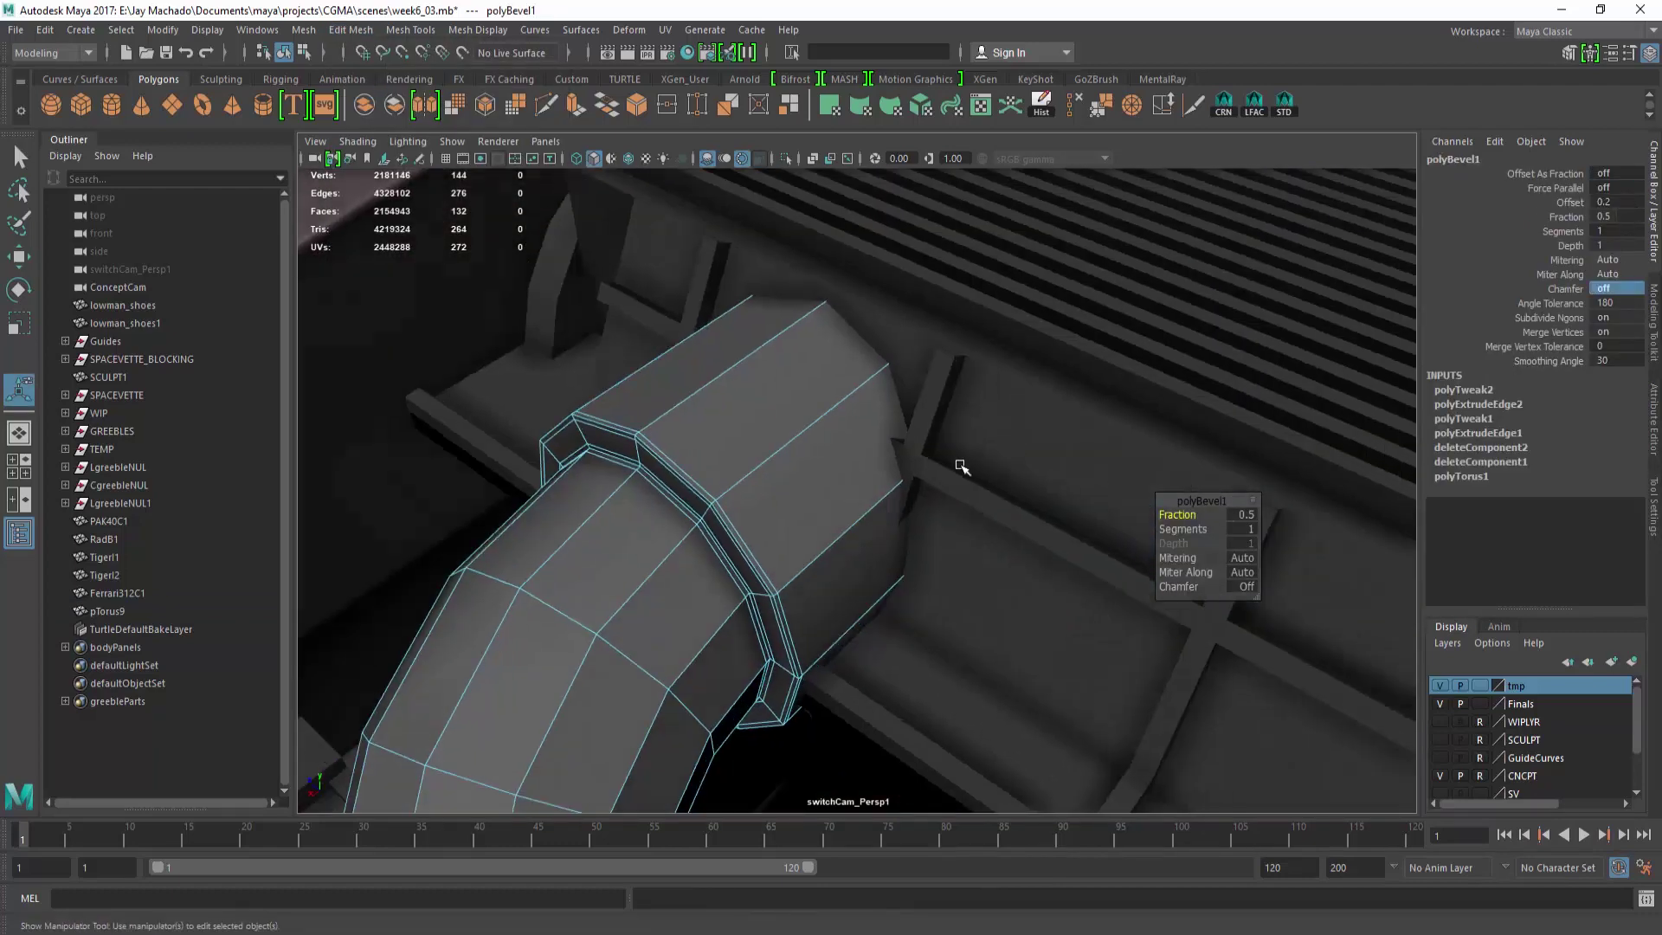
{"action": "right_click_drag", "start_coordinate": [959, 464], "coordinate": [977, 454], "text": "alt"}
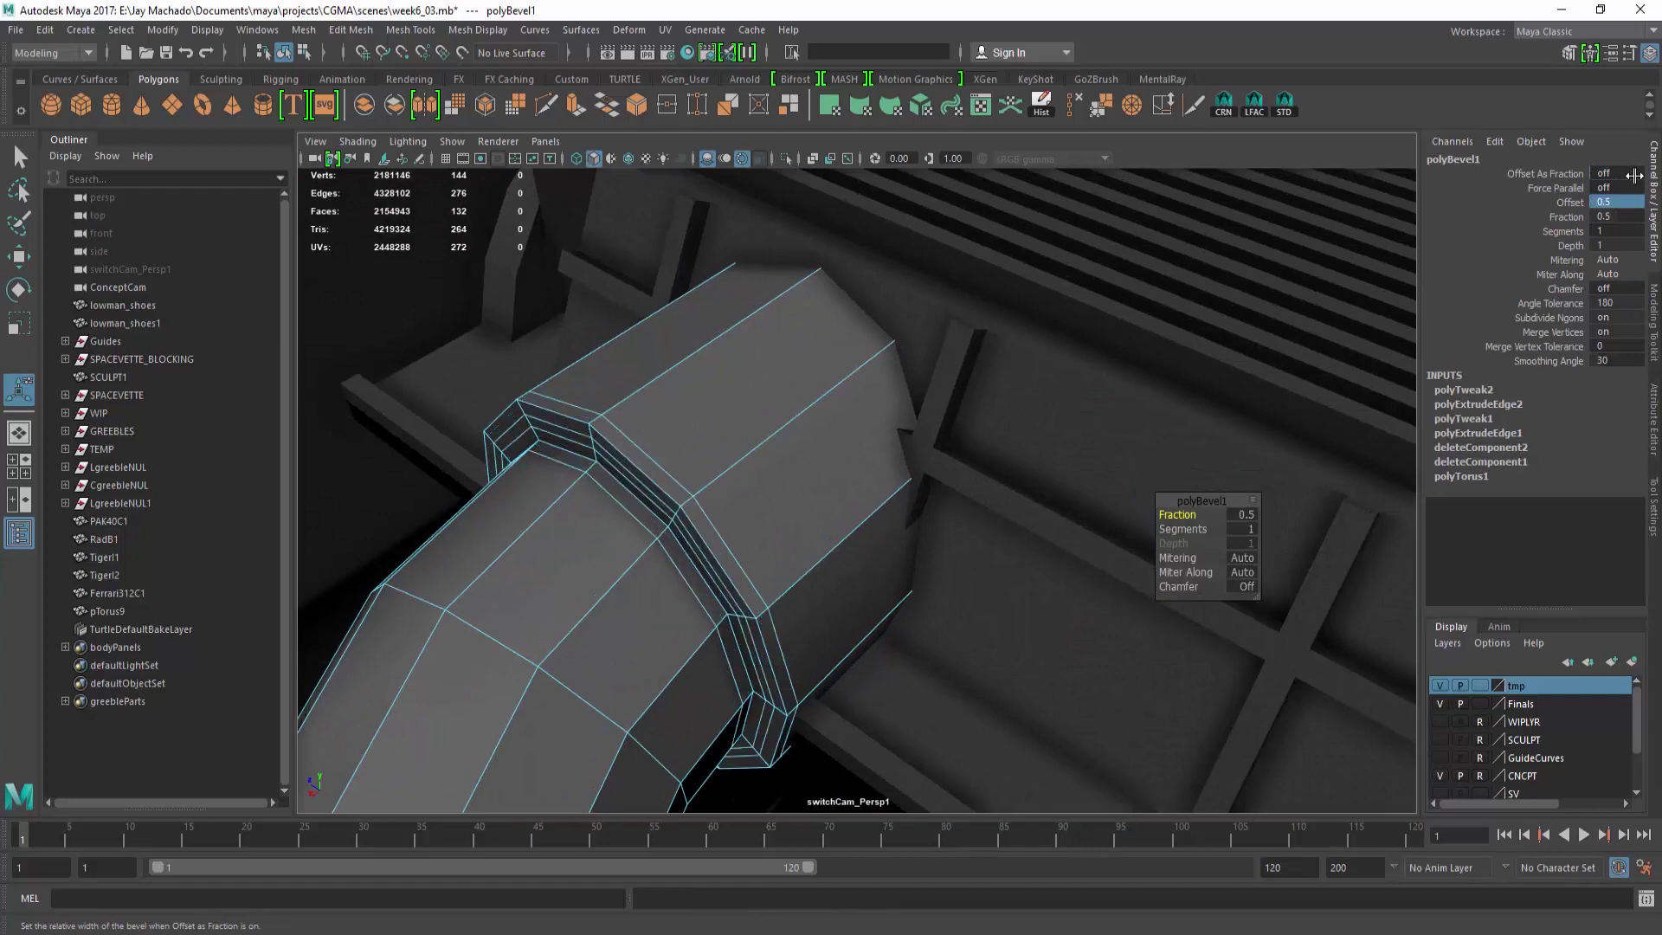
{"action": "left_click_drag", "start_coordinate": [779, 484], "coordinate": [816, 452], "text": "alt"}
{"action": "right_click_drag", "start_coordinate": [816, 453], "coordinate": [1077, 826], "text": "alt"}
{"action": "left_click", "coordinate": [954, 432]}
{"action": "key", "text": "q"}
{"action": "key", "text": "F8"}
{"action": "left_click_drag", "start_coordinate": [1090, 807], "coordinate": [901, 547], "text": "alt"}
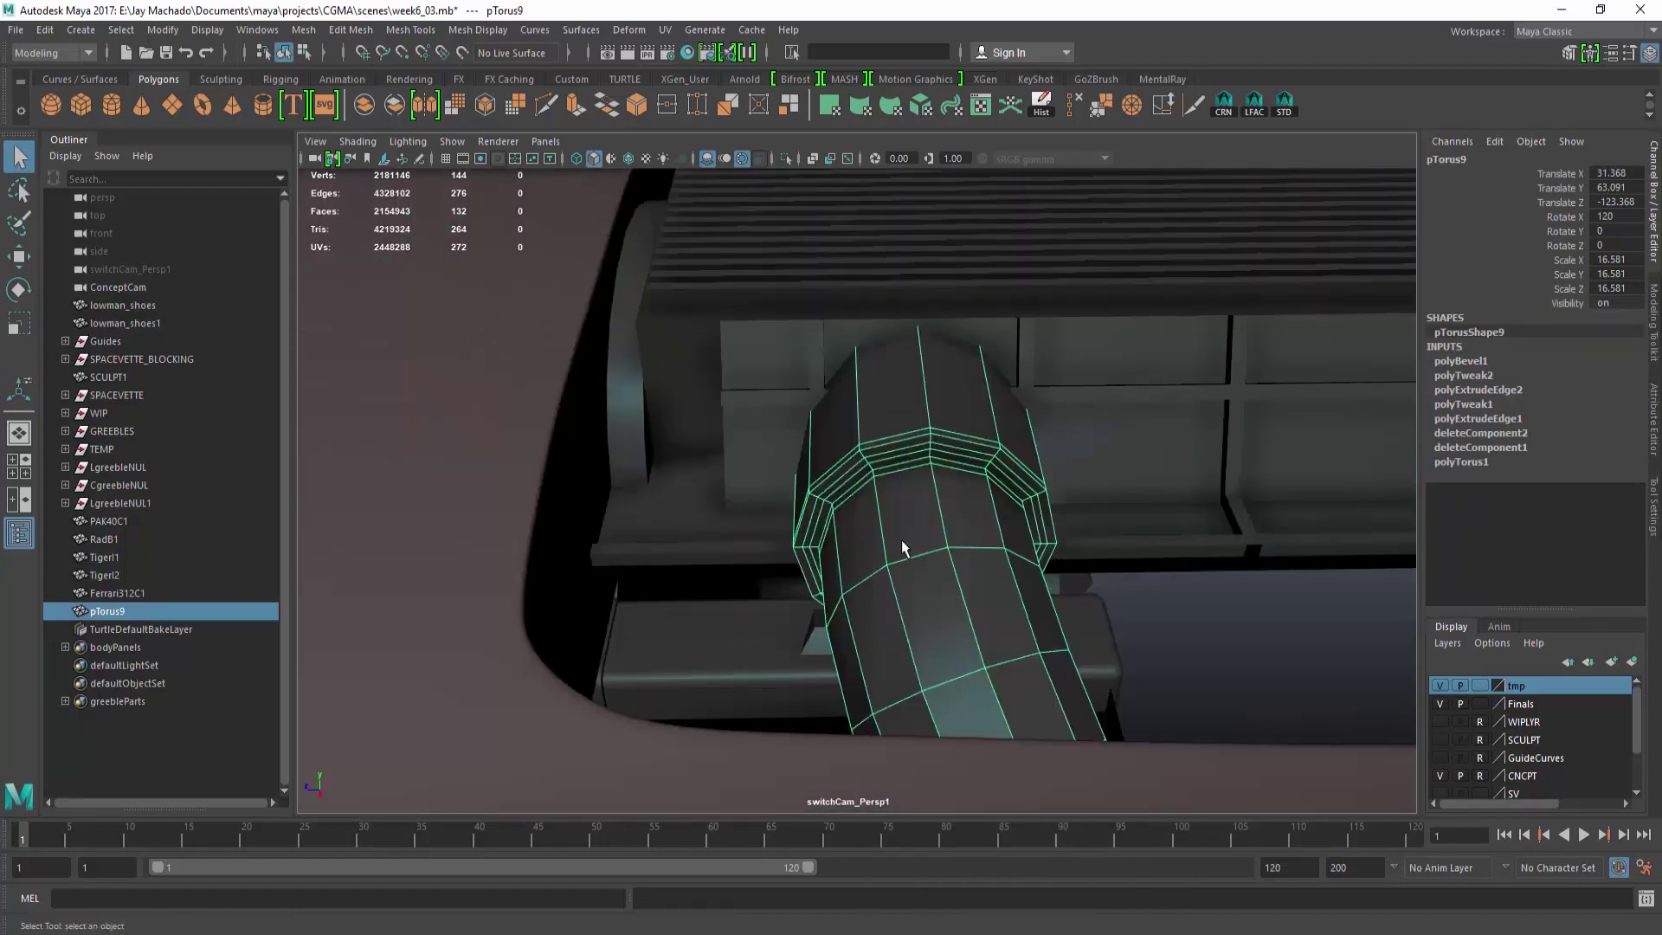
Show the pipe in smooth preview and place two duplicates along the block at about Z -140.94 and Z -158.26.
{"action": "key", "text": "3"}
{"action": "left_click_drag", "start_coordinate": [1280, 649], "coordinate": [878, 558], "text": "alt"}
{"action": "right_click_drag", "start_coordinate": [879, 559], "coordinate": [925, 561], "text": "alt"}
{"action": "key", "text": "ctrl+d"}
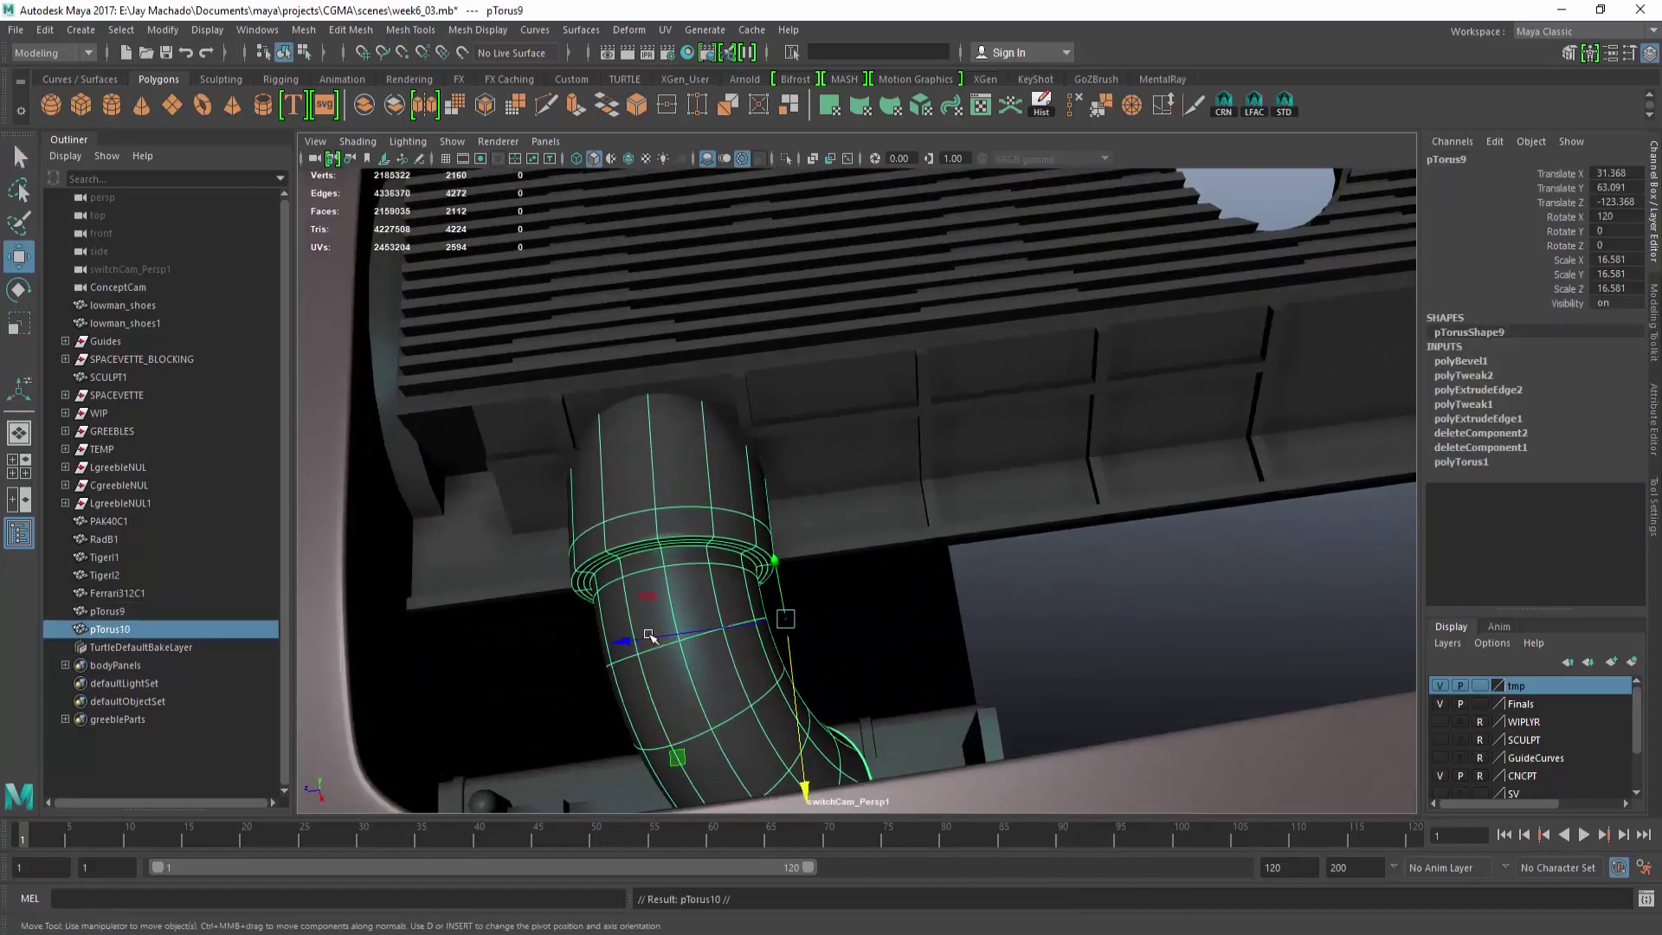
{"action": "left_click_drag", "start_coordinate": [641, 645], "coordinate": [803, 647]}
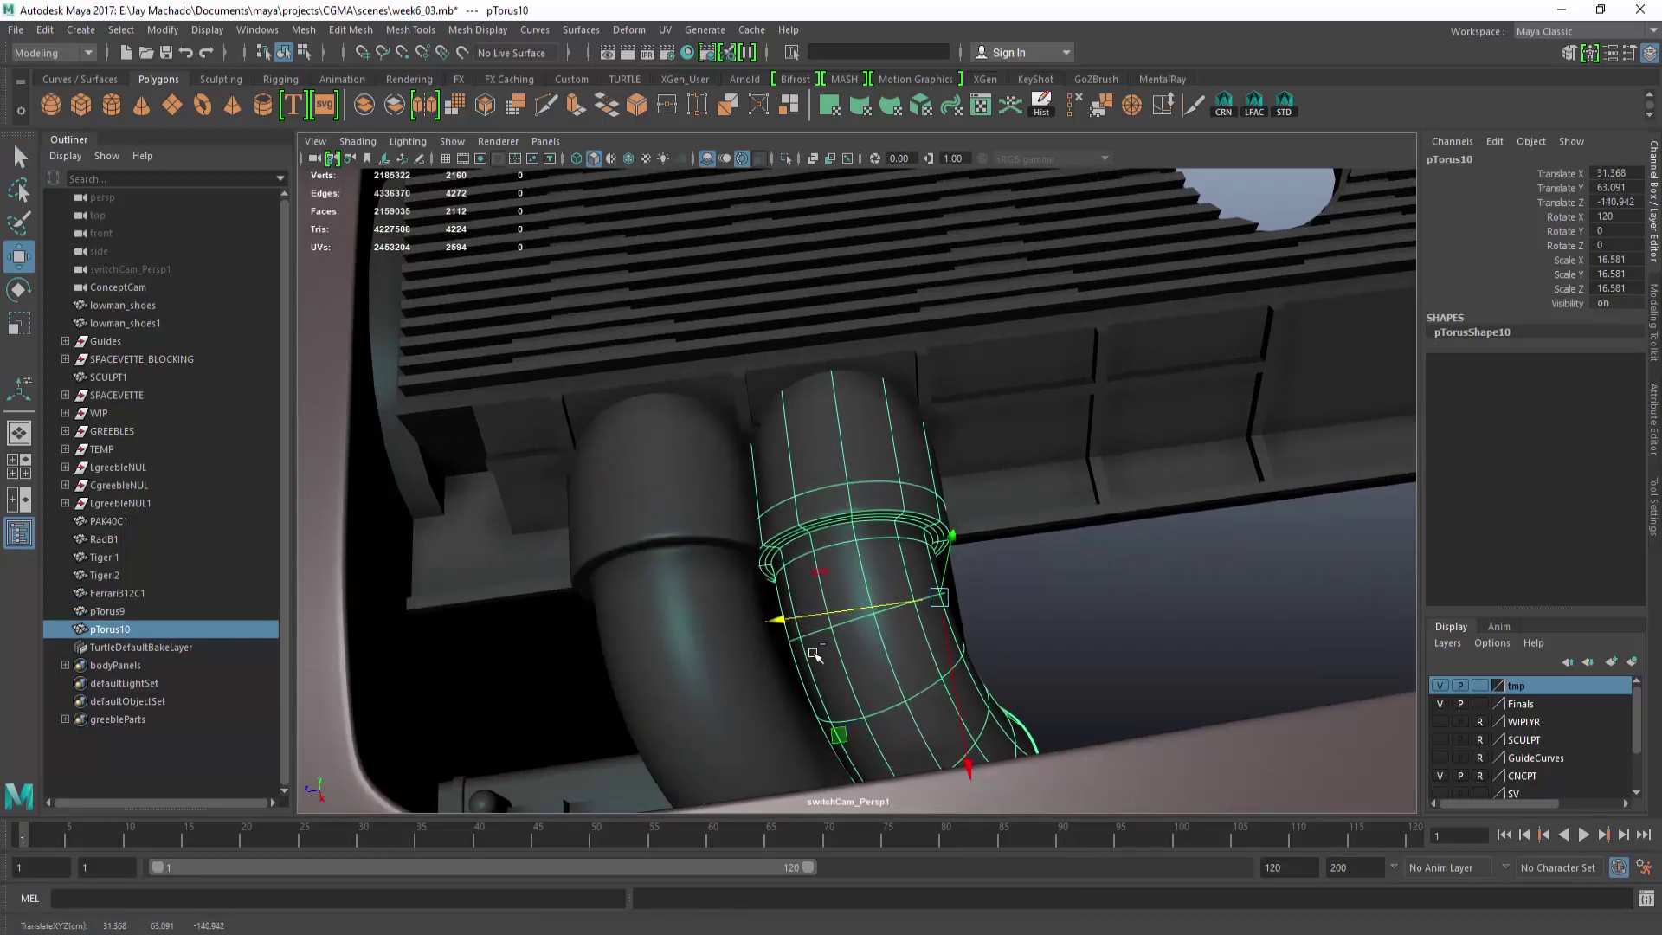
{"action": "key", "text": "ctrl+d"}
{"action": "middle_click_drag", "start_coordinate": [814, 654], "coordinate": [935, 634]}
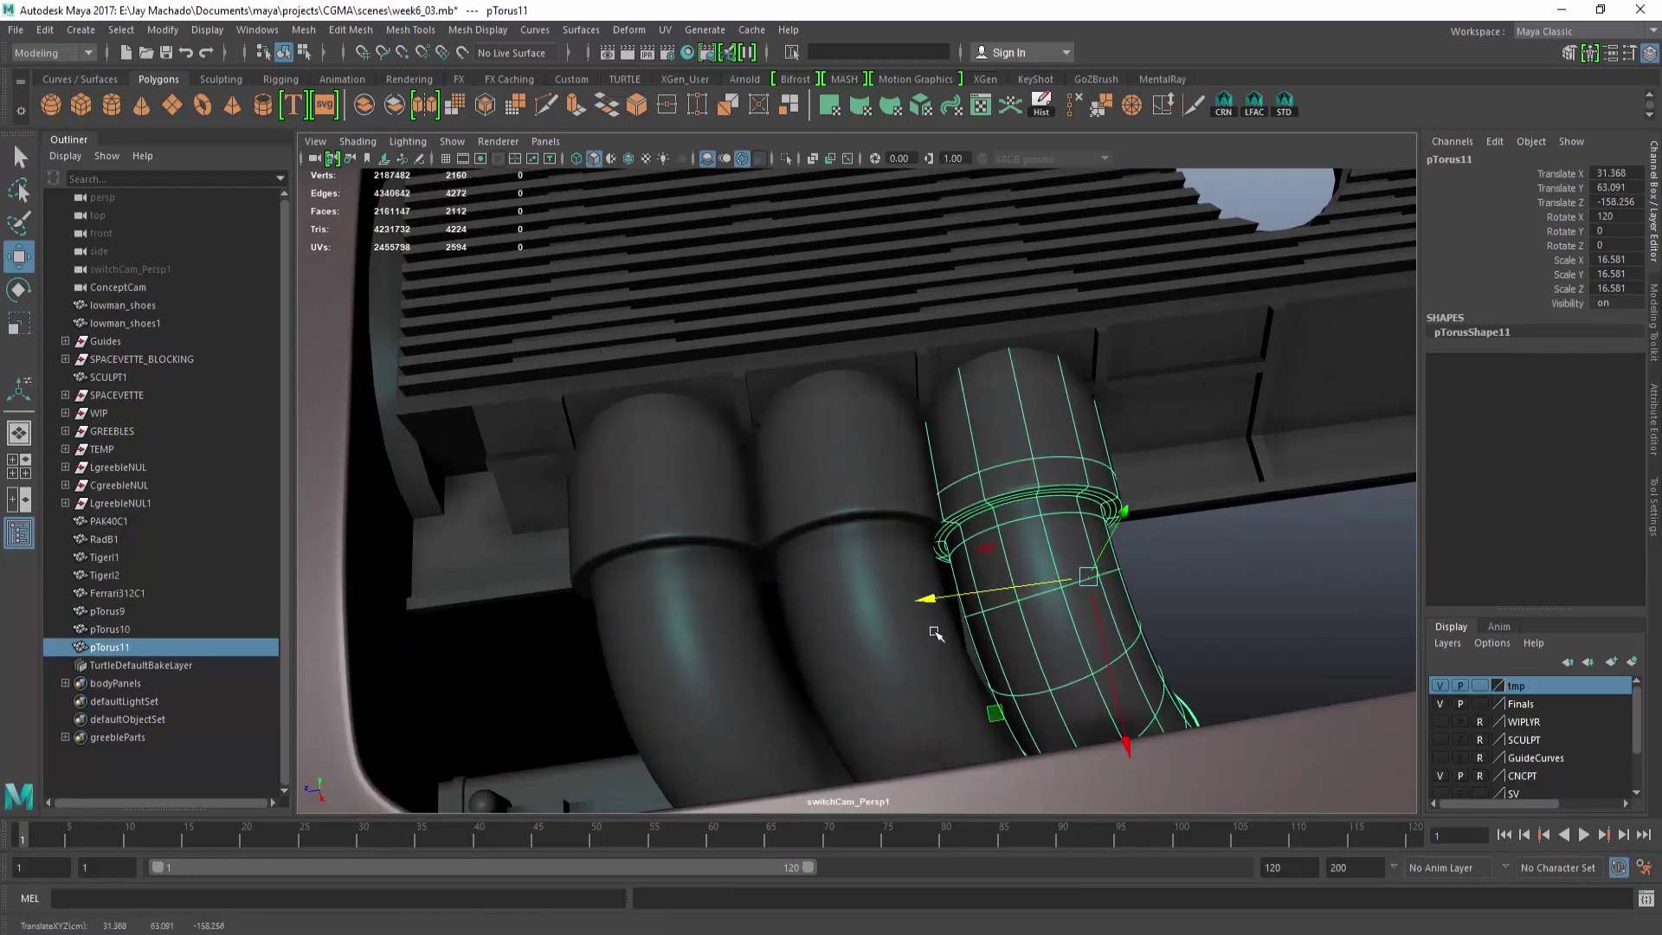
Duplicate the third exhaust pipe and place the copy farther along the block at about Z -175.65.
{"action": "key", "text": "ctrl+d"}
{"action": "left_click_drag", "start_coordinate": [938, 599], "coordinate": [1083, 603]}
{"action": "middle_click_drag", "start_coordinate": [1083, 603], "coordinate": [862, 619], "text": "alt"}
{"action": "left_click_drag", "start_coordinate": [870, 607], "coordinate": [876, 606]}
Select all four flanged exhaust pipes, pTorus9 to pTorus12, and parent them under LgreebleNUL.
{"action": "scroll", "coordinate": [877, 607], "scroll_direction": "down", "scroll_amount": 5}
{"action": "left_click_drag", "start_coordinate": [942, 538], "coordinate": [597, 472], "text": "alt"}
{"action": "scroll", "coordinate": [578, 481], "scroll_direction": "up", "scroll_amount": 5}
{"action": "left_click", "coordinate": [609, 499]}
{"action": "left_click", "coordinate": [716, 496], "text": "shift"}
{"action": "left_click", "coordinate": [837, 495], "text": "shift"}
{"action": "left_click", "coordinate": [914, 495], "text": "shift"}
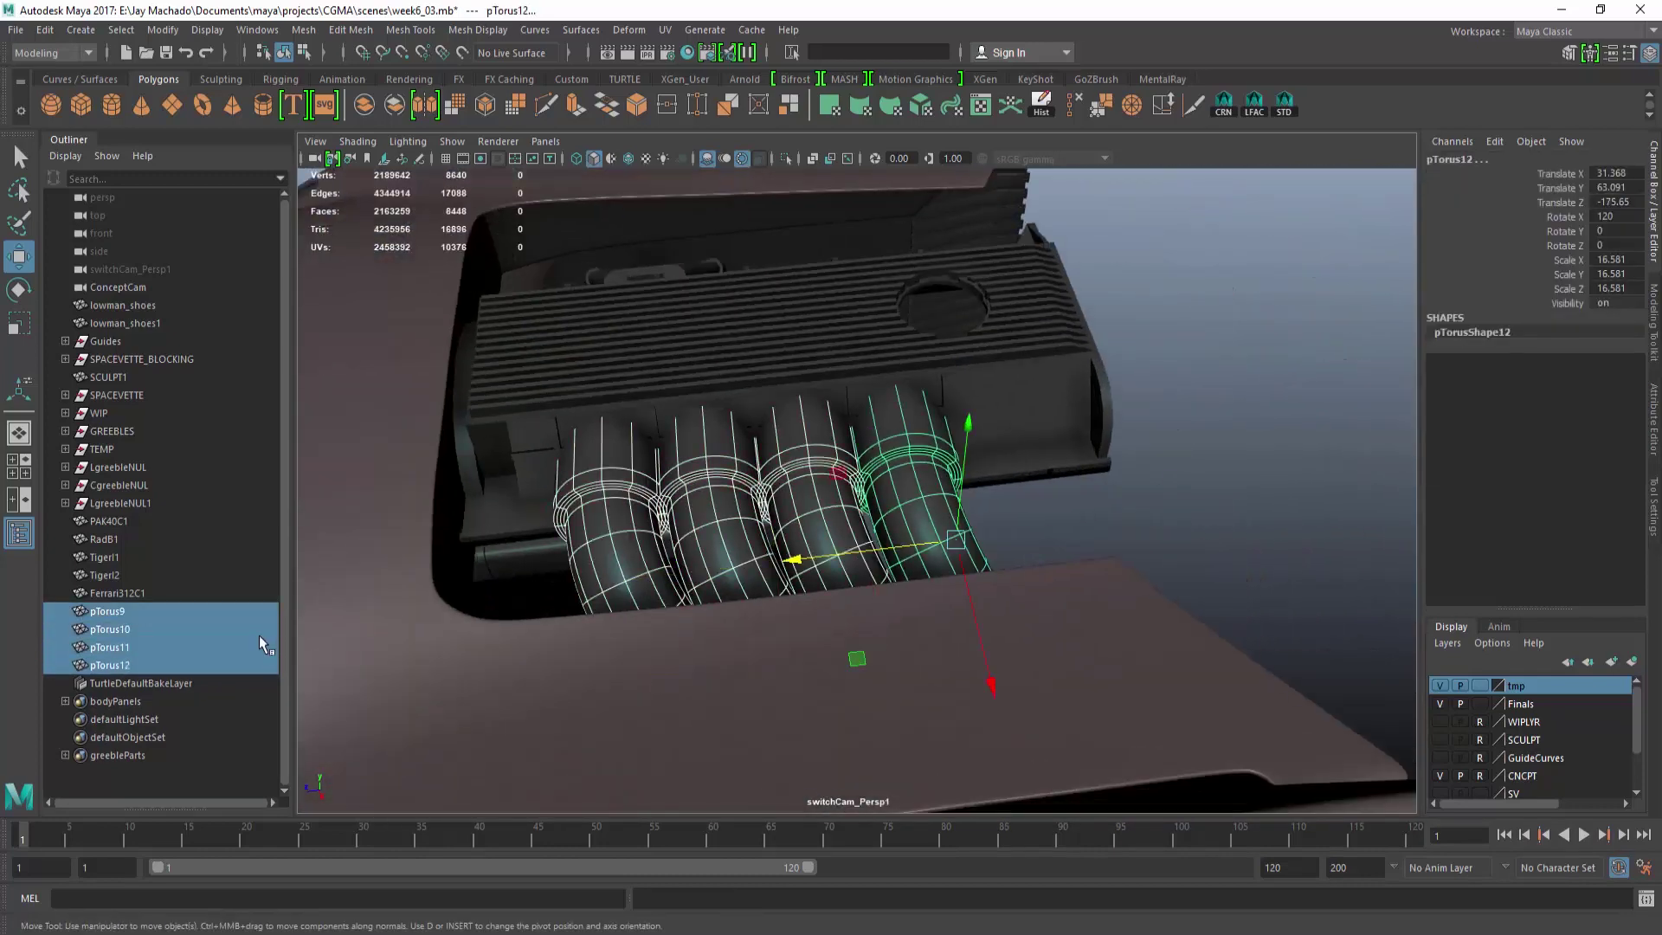
{"action": "middle_click_drag", "start_coordinate": [135, 472], "coordinate": [135, 469]}
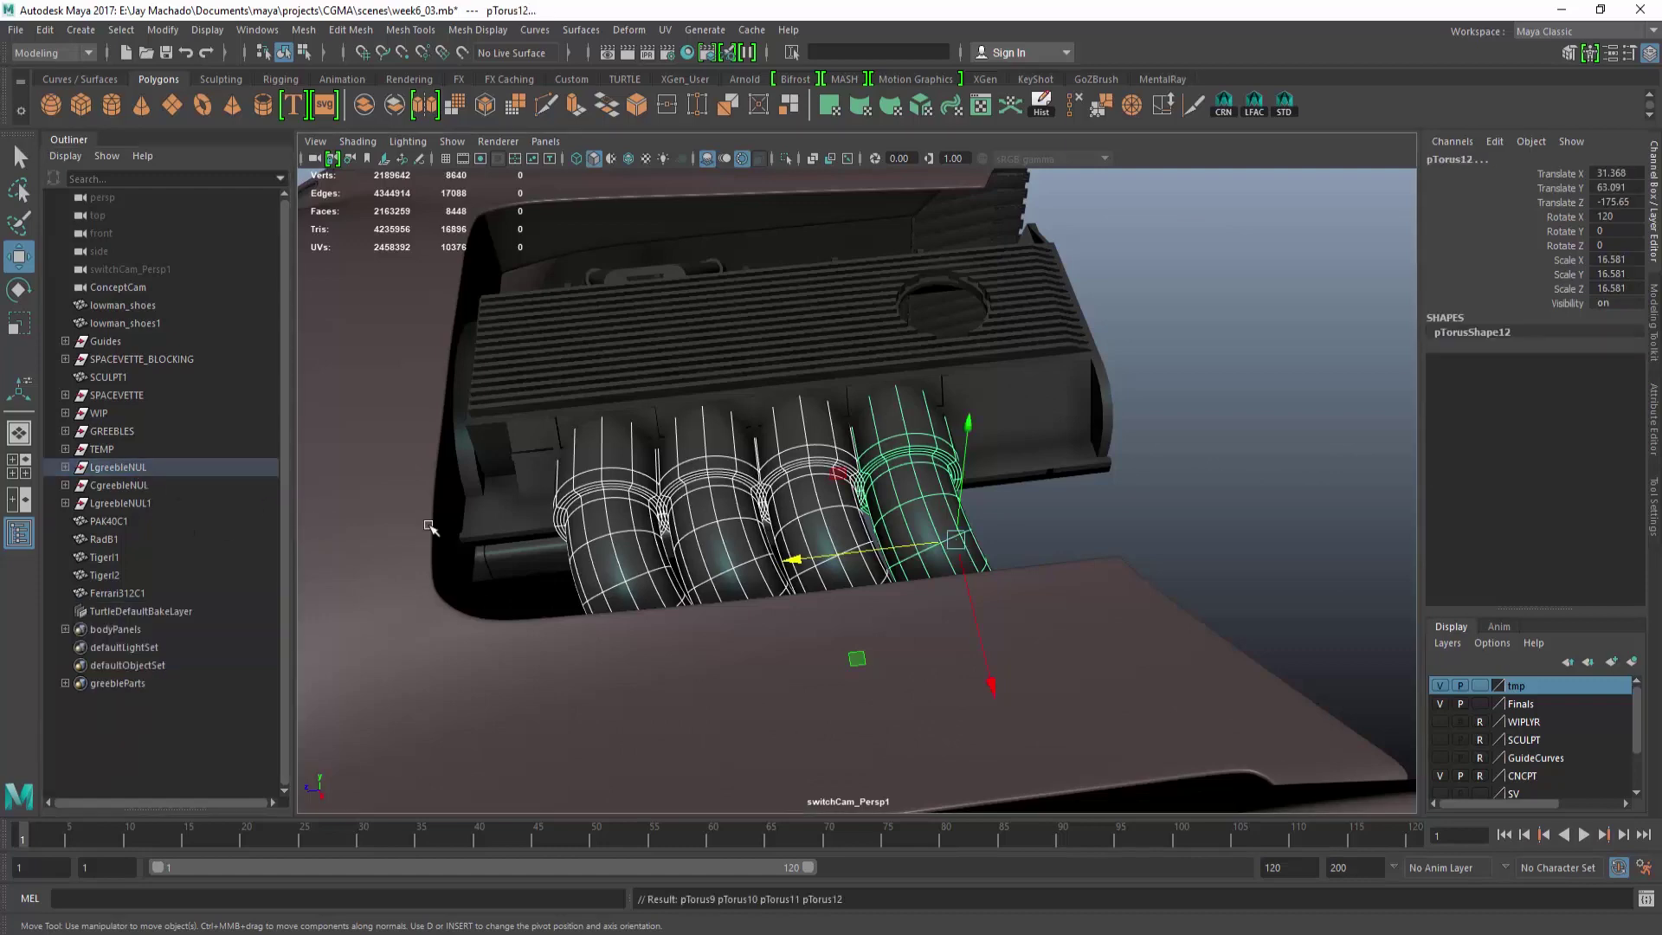
Parent the ribbed engine block Ferrari312C1 and the underside part PAK40C1 under CgreebleNUL.
{"action": "left_click", "coordinate": [117, 593]}
{"action": "left_click", "coordinate": [121, 486], "text": "ctrl"}
{"action": "key", "text": "p"}
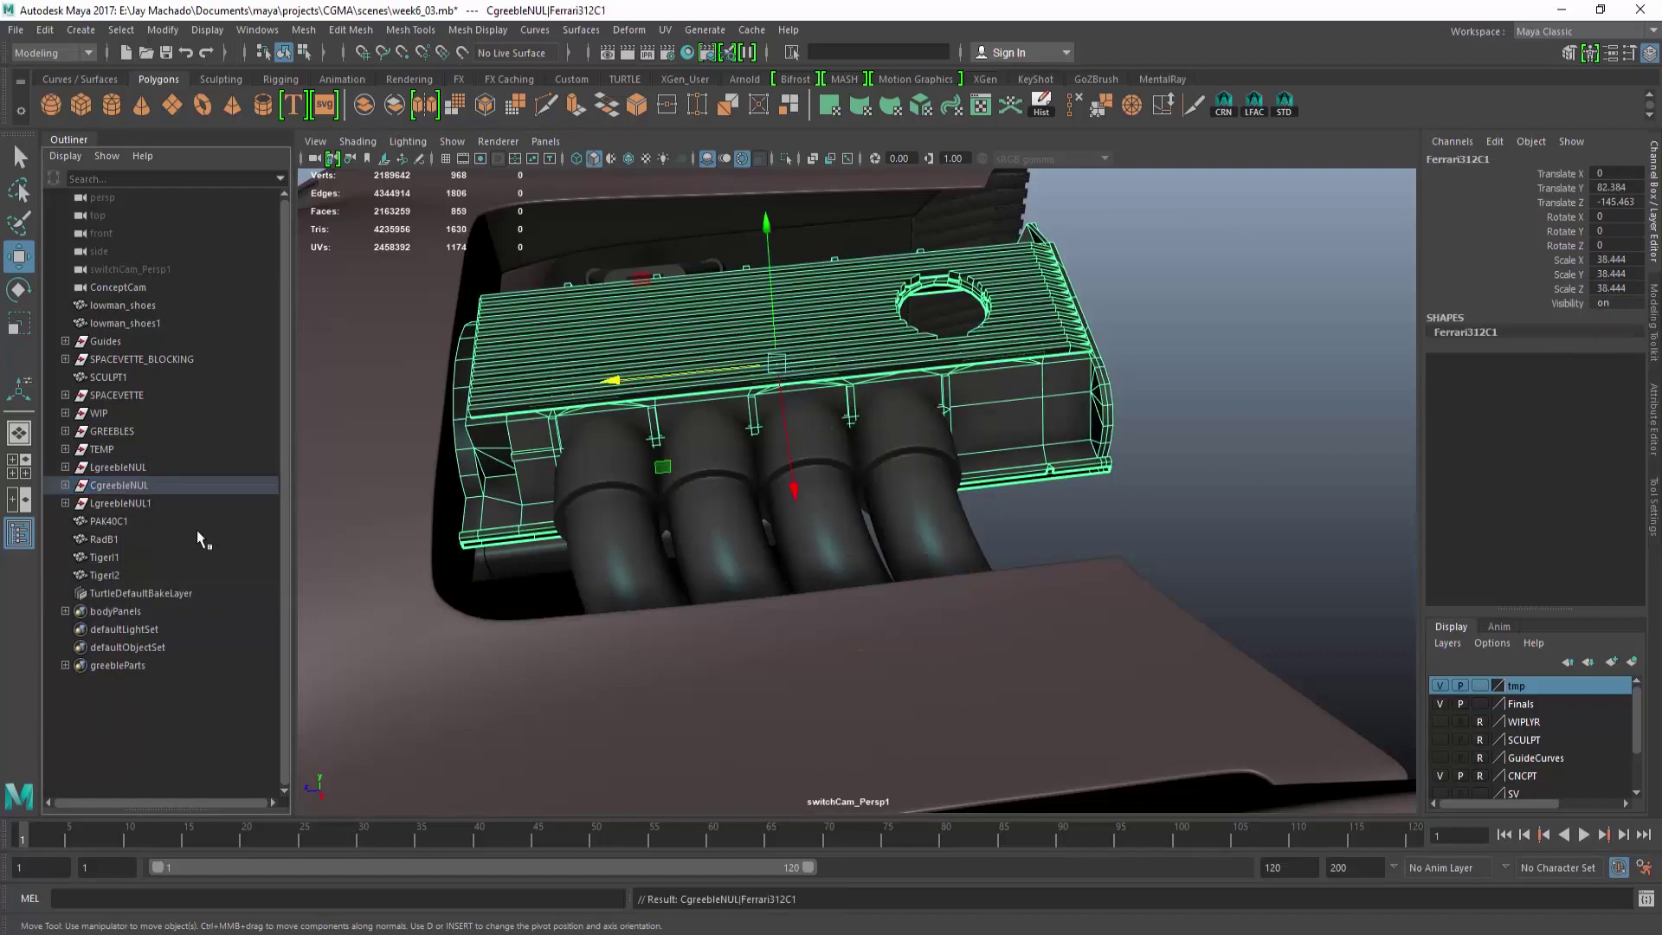
{"action": "left_click", "coordinate": [109, 521]}
{"action": "key", "text": "f"}
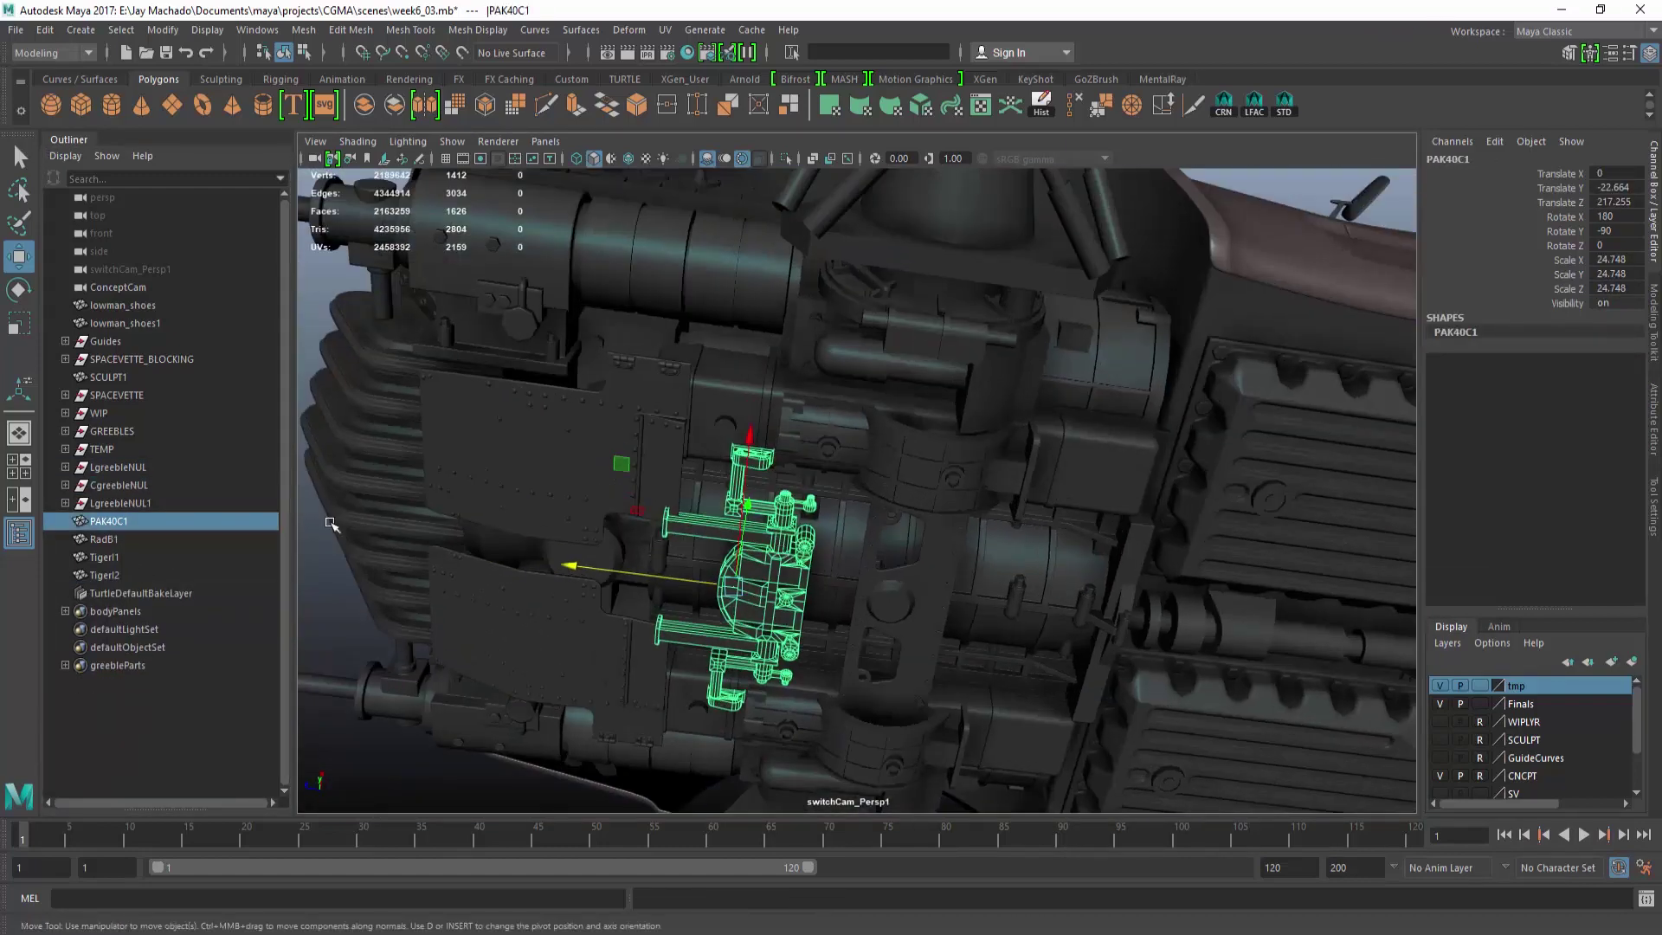
{"action": "left_click", "coordinate": [144, 485], "text": "ctrl"}
{"action": "key", "text": "p"}
Parent RadB1 and the two Tiger parts on the underside under CgreebleNUL.
{"action": "left_click", "coordinate": [126, 523]}
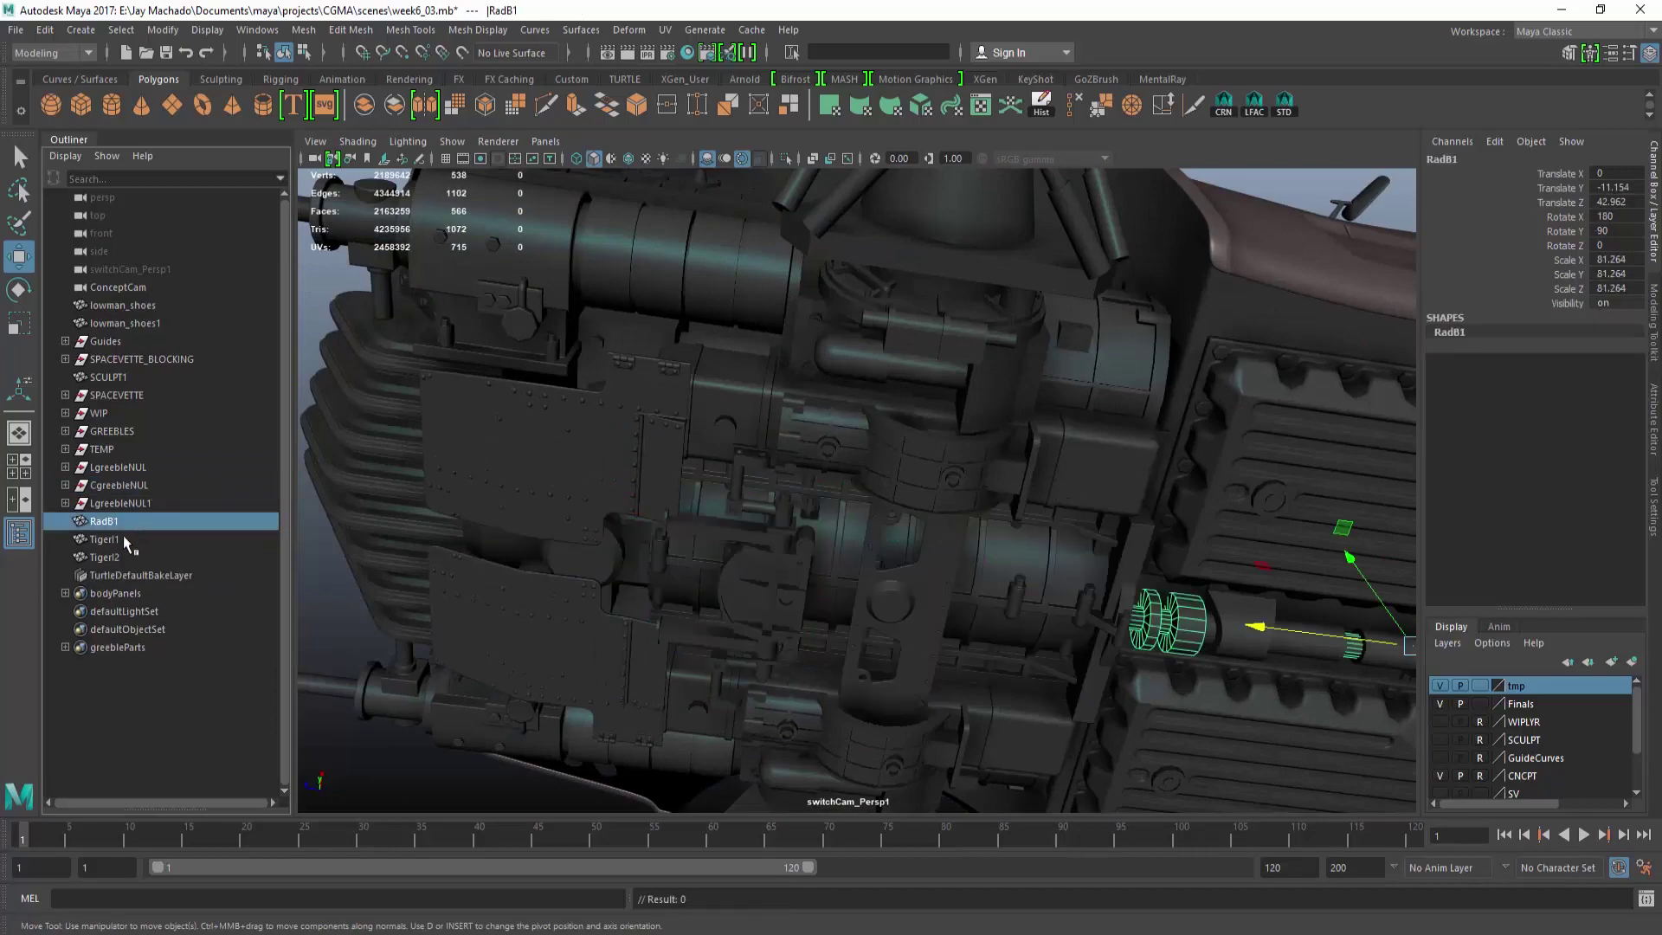
{"action": "left_click", "coordinate": [109, 557], "text": "shift"}
{"action": "left_click", "coordinate": [148, 486], "text": "ctrl"}
{"action": "key", "text": "p"}
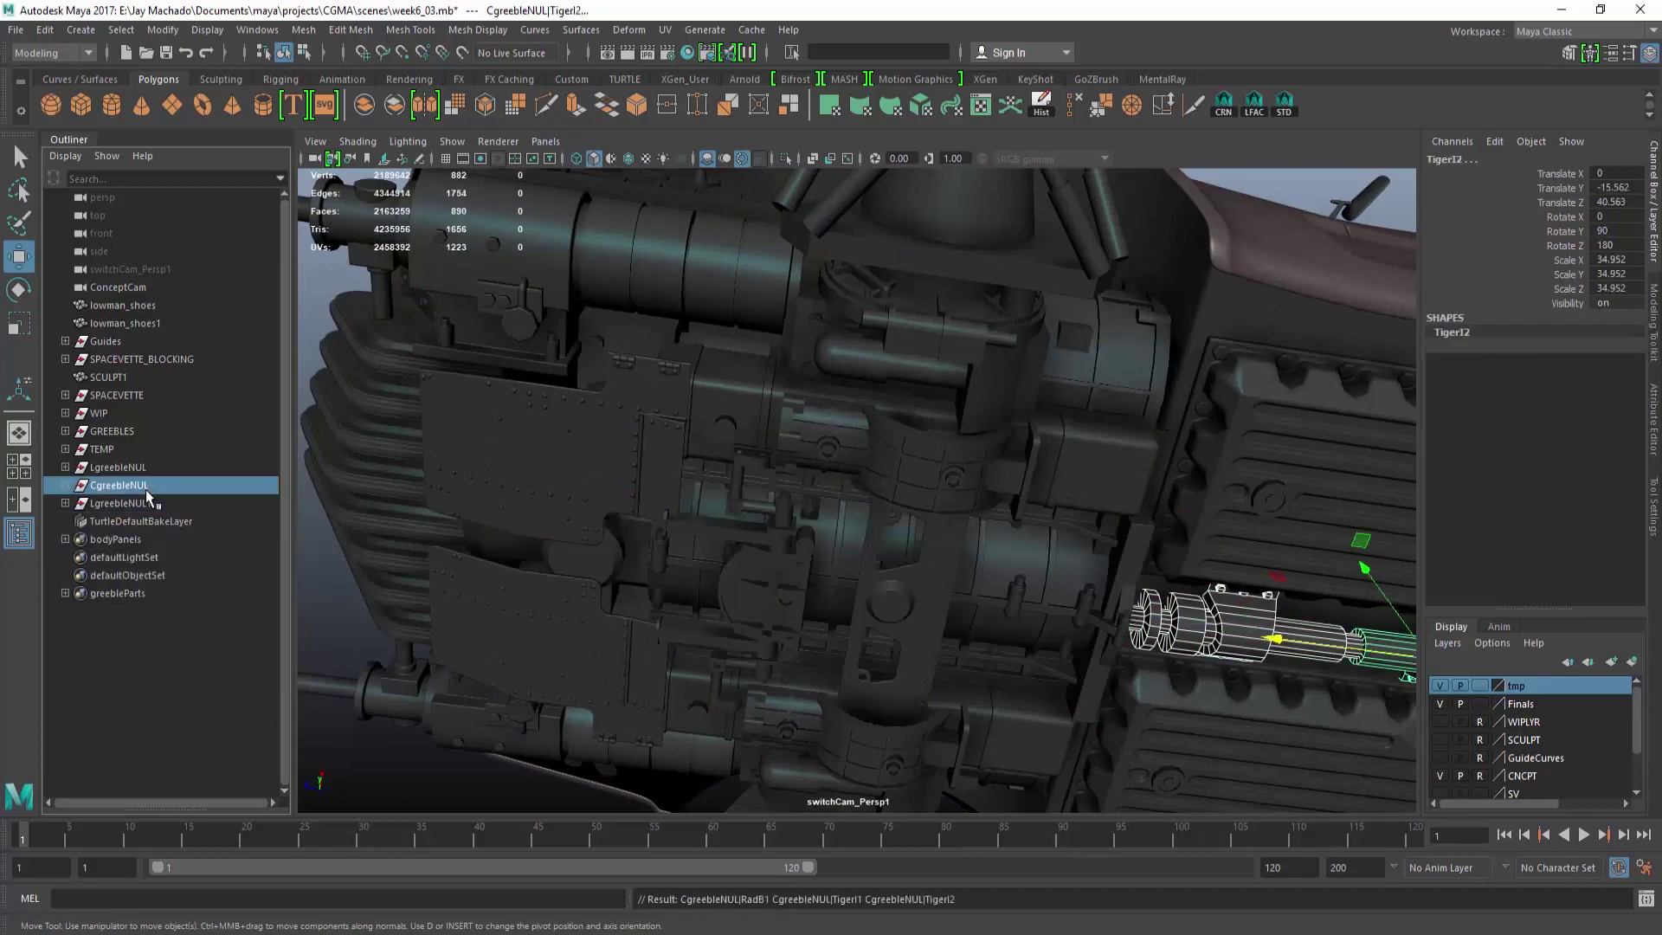
Examine the car's rear engine bay for gaps and look over the greeble library for a part to fill them.
{"action": "left_click", "coordinate": [148, 486]}
{"action": "key", "text": "f"}
{"action": "left_click_drag", "start_coordinate": [714, 478], "coordinate": [1322, 413], "text": "alt"}
{"action": "left_click", "coordinate": [1354, 301]}
{"action": "left_click_drag", "start_coordinate": [1353, 301], "coordinate": [804, 319], "text": "alt"}
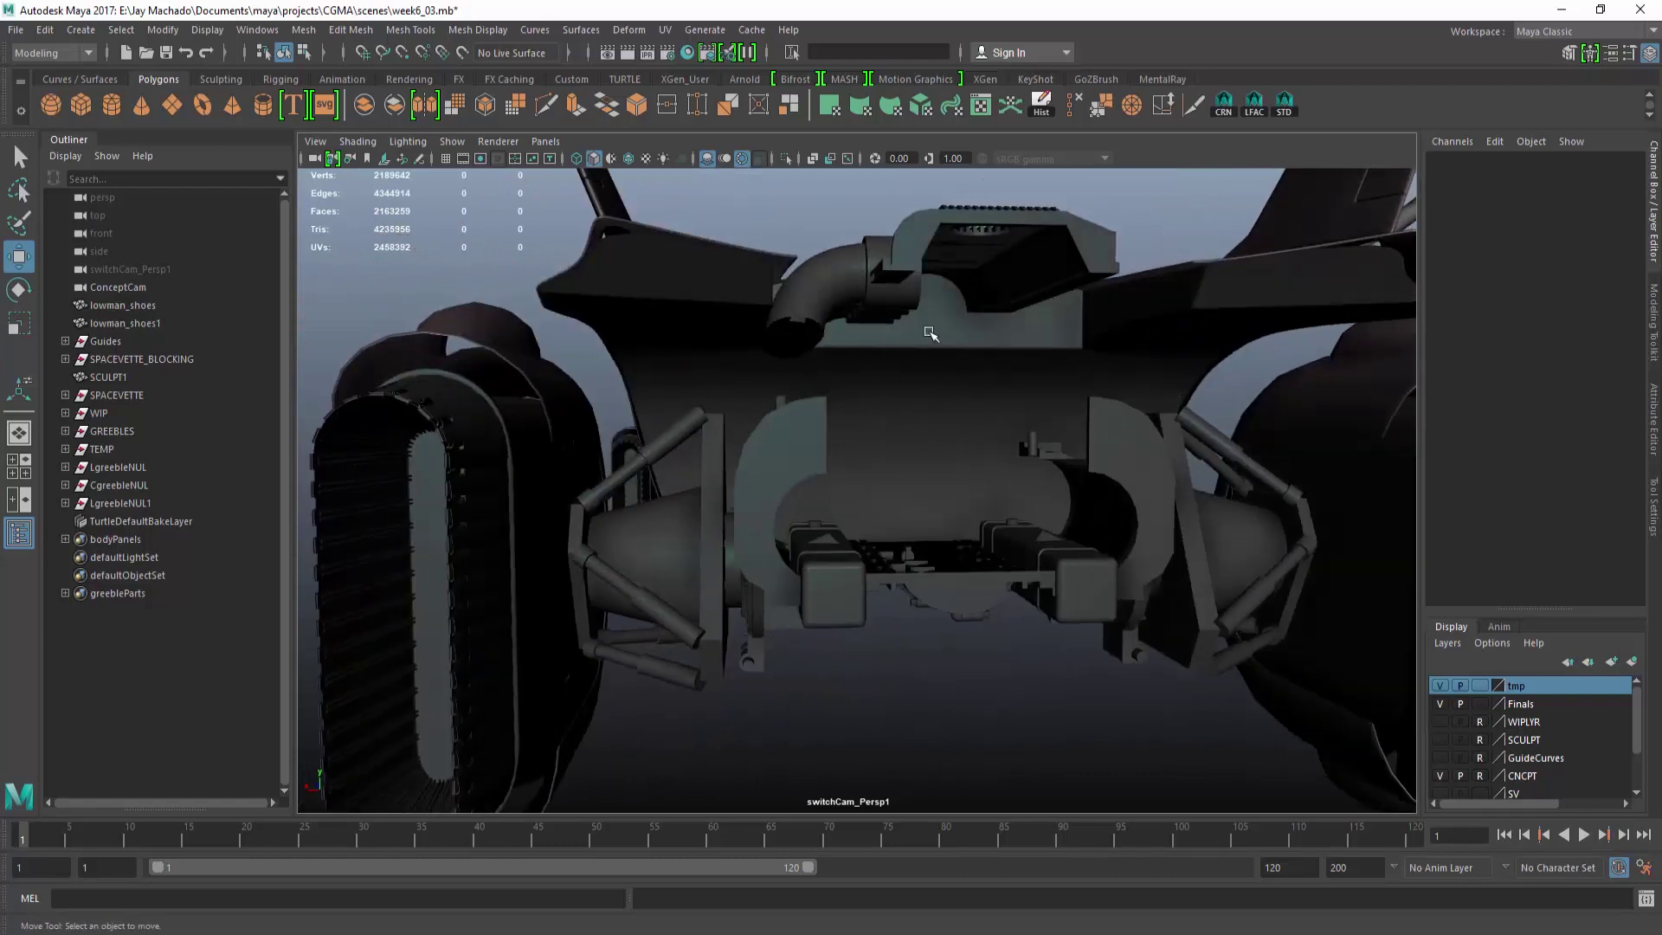
{"action": "right_click_drag", "start_coordinate": [928, 333], "coordinate": [818, 335], "text": "alt"}
{"action": "left_click_drag", "start_coordinate": [818, 336], "coordinate": [1072, 508], "text": "alt"}
{"action": "middle_click_drag", "start_coordinate": [1072, 508], "coordinate": [952, 353], "text": "alt"}
{"action": "right_click_drag", "start_coordinate": [953, 352], "coordinate": [840, 514], "text": "alt"}
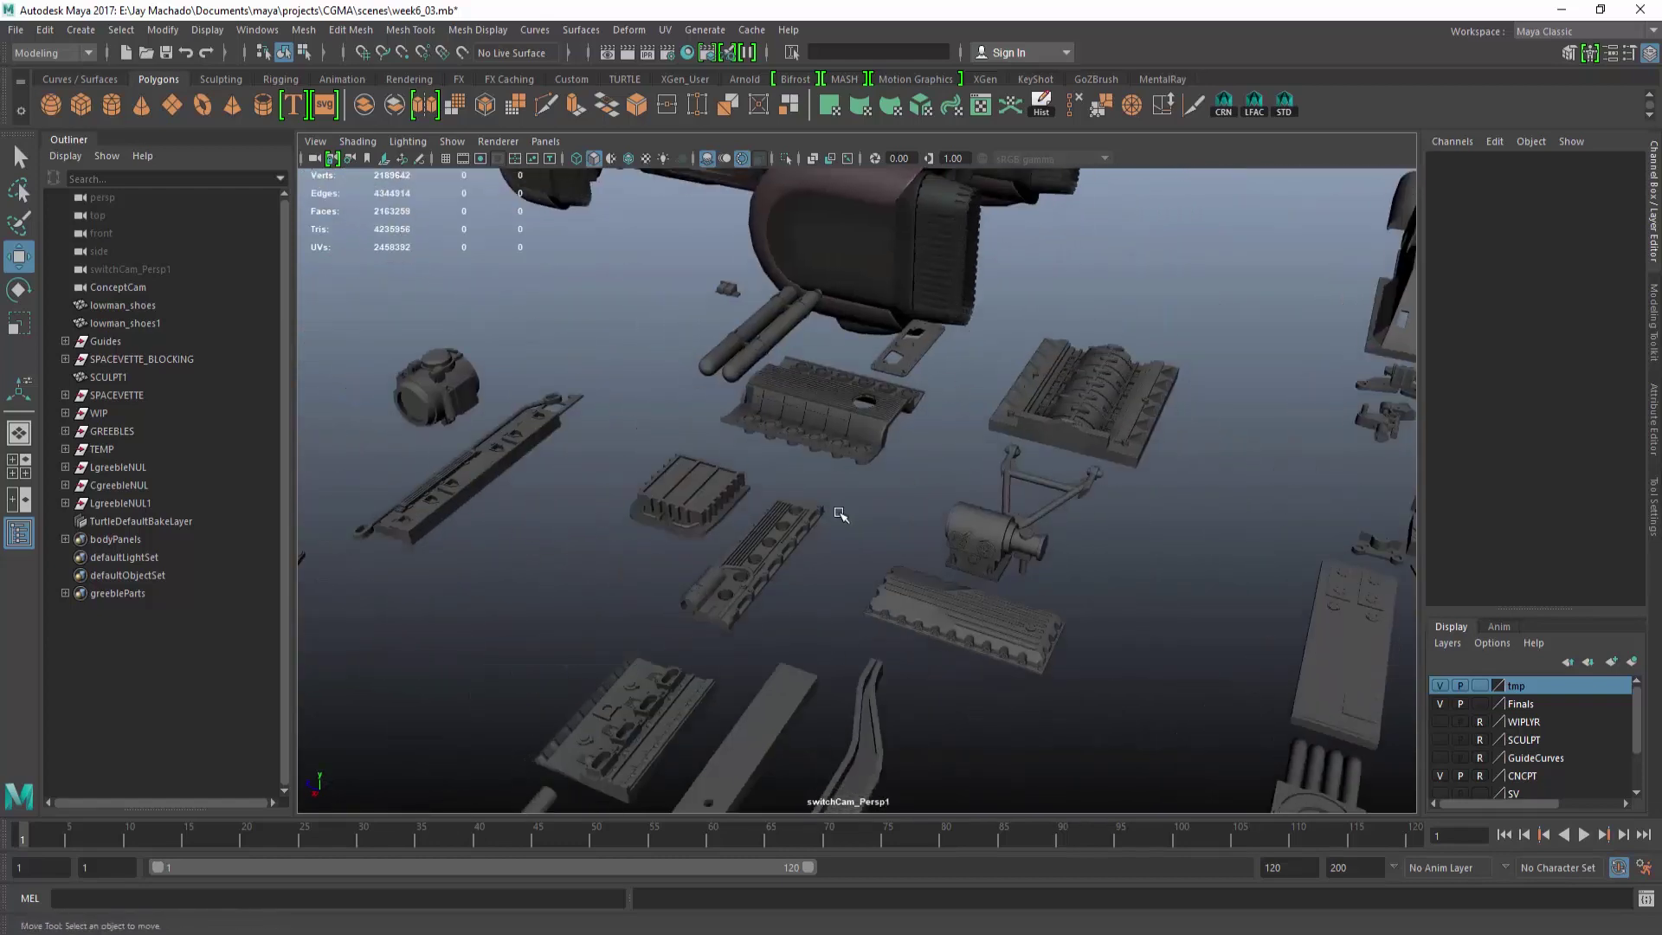
Duplicate the Ferrari312P greeble, unparent the copy to world level and set its Rotate Y to -90.
{"action": "left_click", "coordinate": [833, 511]}
{"action": "left_click_drag", "start_coordinate": [865, 531], "coordinate": [959, 538], "text": "alt"}
{"action": "key", "text": "ctrl+d"}
{"action": "key", "text": "e"}
{"action": "left_click_drag", "start_coordinate": [925, 422], "coordinate": [1146, 433]}
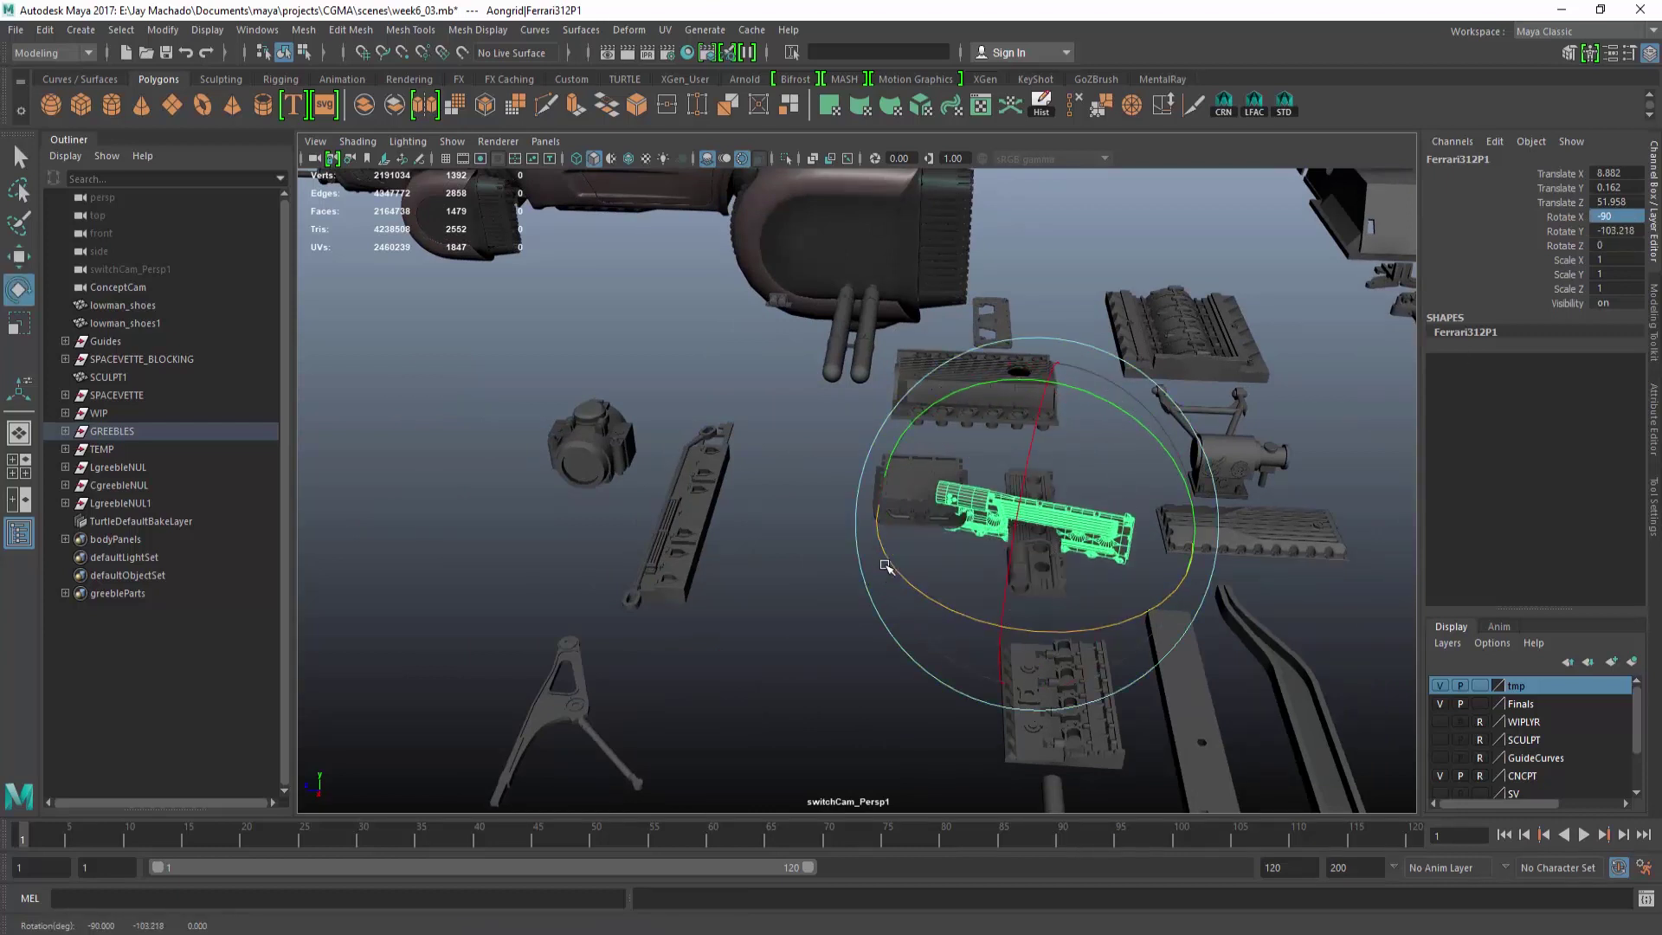
{"action": "key", "text": "shift+p"}
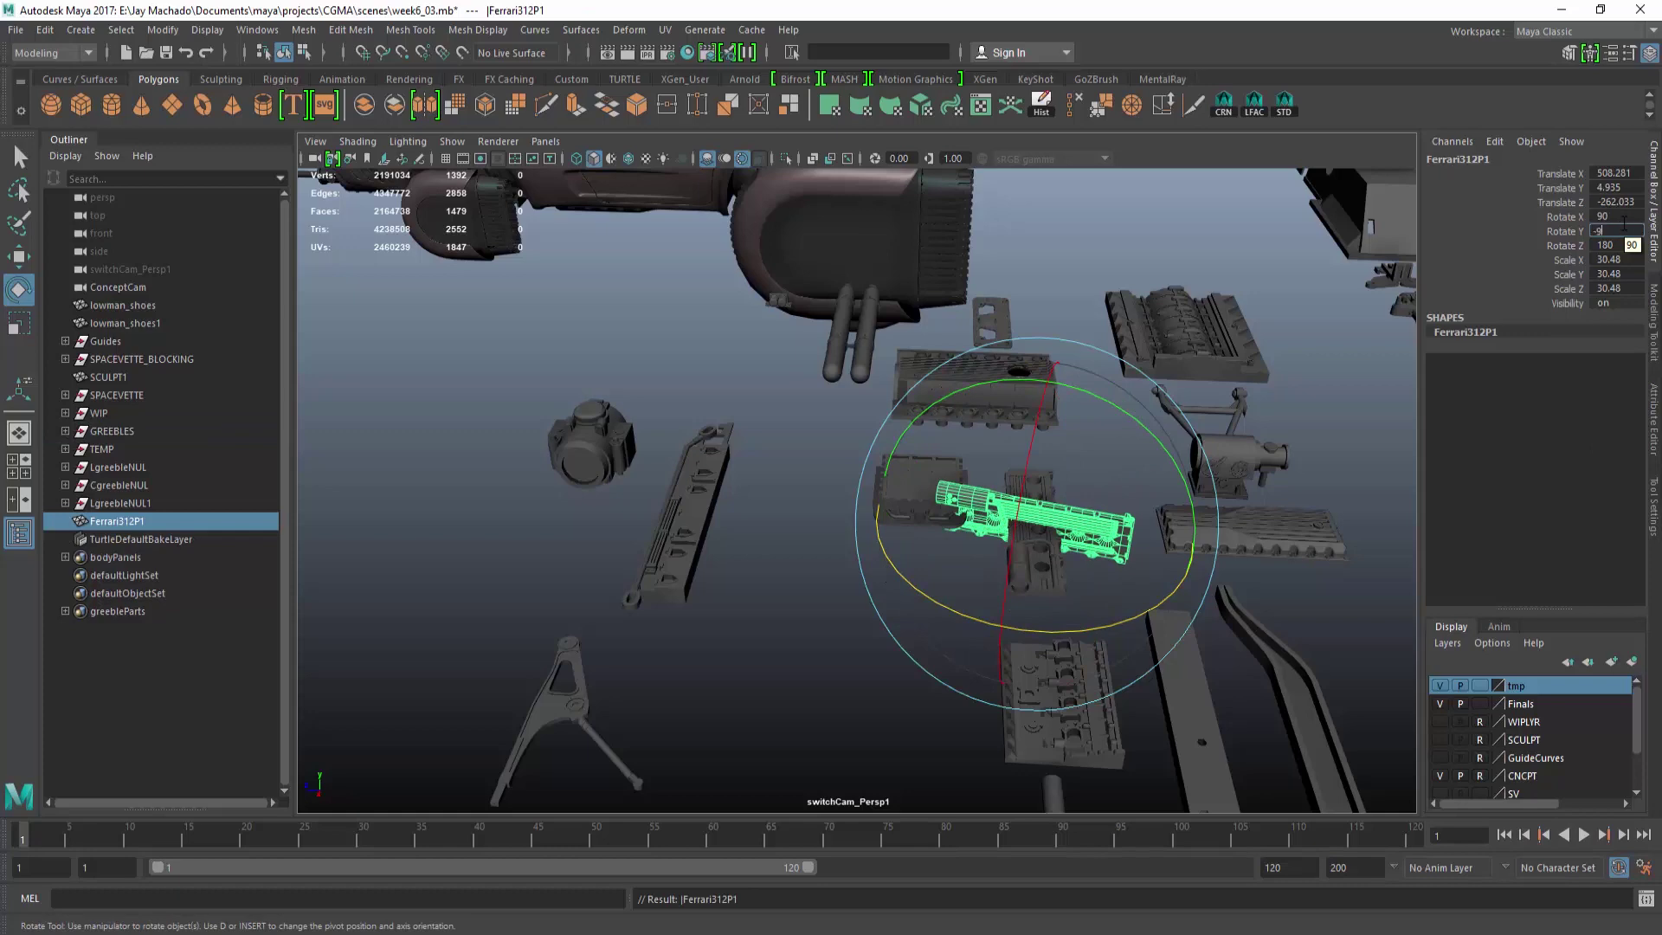
Move the Ferrari312P1 copy along X from the parts library to behind the car's rear wheel pod.
{"action": "key", "text": "w"}
{"action": "left_click_drag", "start_coordinate": [961, 519], "coordinate": [983, 426], "text": "alt"}
{"action": "middle_click_drag", "start_coordinate": [983, 427], "coordinate": [949, 643], "text": "alt"}
{"action": "left_click_drag", "start_coordinate": [1004, 400], "coordinate": [818, 430], "text": "alt"}
{"action": "right_click_drag", "start_coordinate": [818, 430], "coordinate": [536, 415], "text": "alt"}
{"action": "left_click_drag", "start_coordinate": [320, 489], "coordinate": [939, 493]}
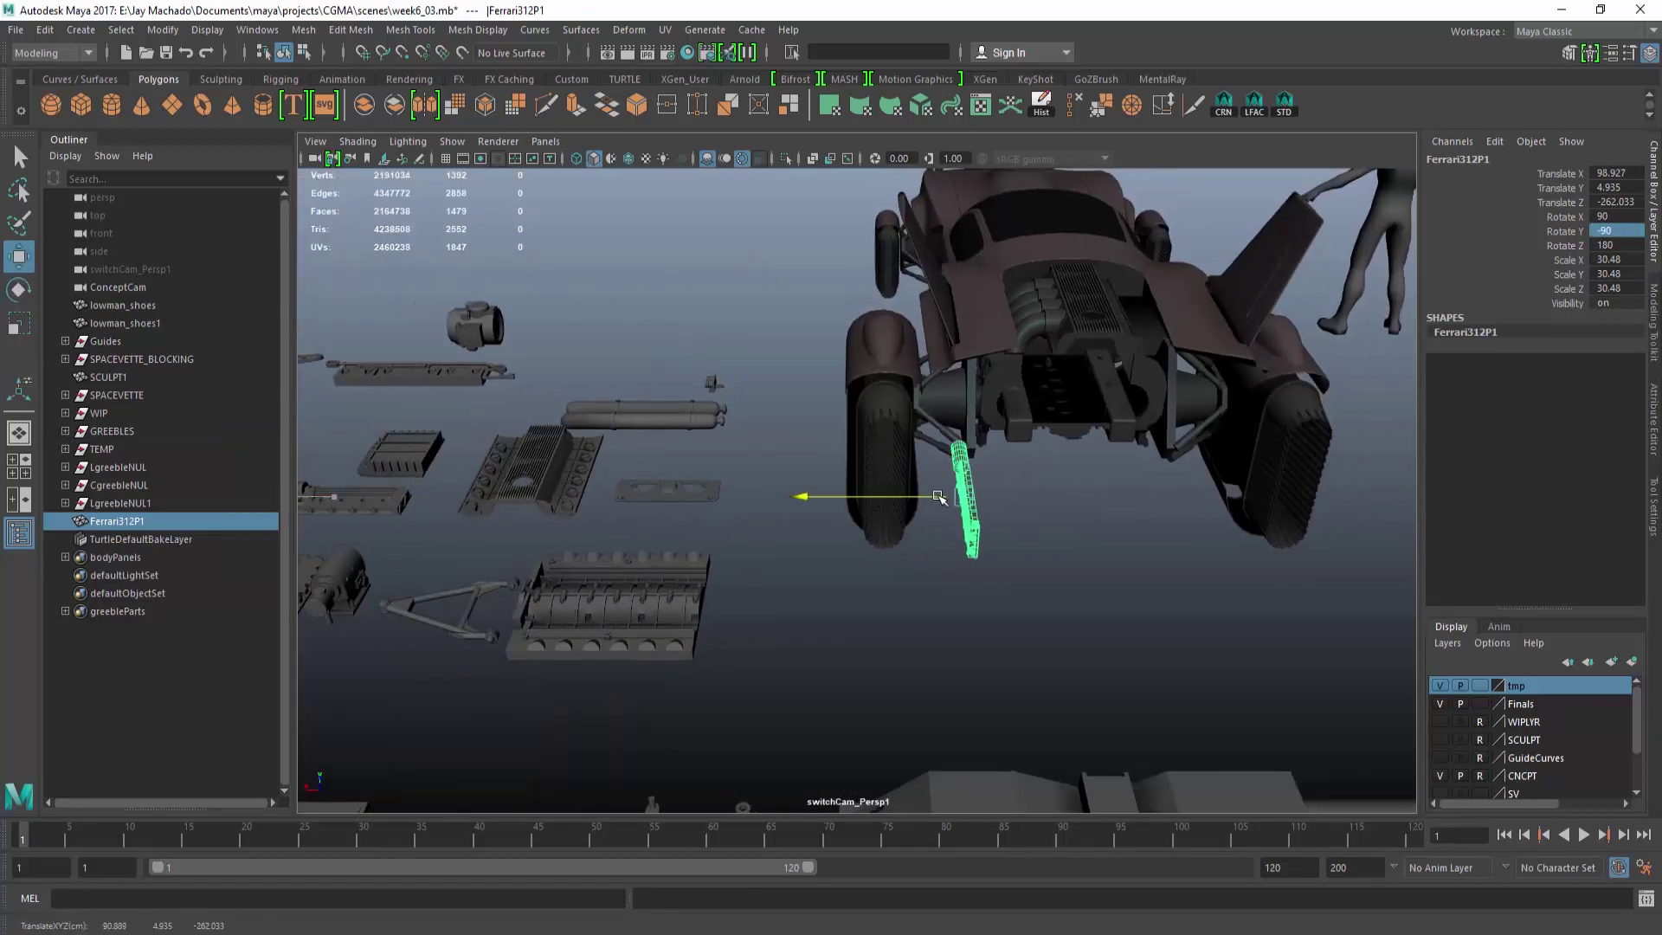
Raise the Ferrari312P1 copy to the engine bay's height beside the exhaust pipes and scale it uniformly to 43.234.
{"action": "right_click_drag", "start_coordinate": [939, 493], "coordinate": [1105, 585], "text": "alt"}
{"action": "left_click_drag", "start_coordinate": [1106, 585], "coordinate": [931, 426], "text": "alt"}
{"action": "key", "text": "alt+s"}
{"action": "middle_click_drag", "start_coordinate": [931, 426], "coordinate": [874, 536], "text": "alt"}
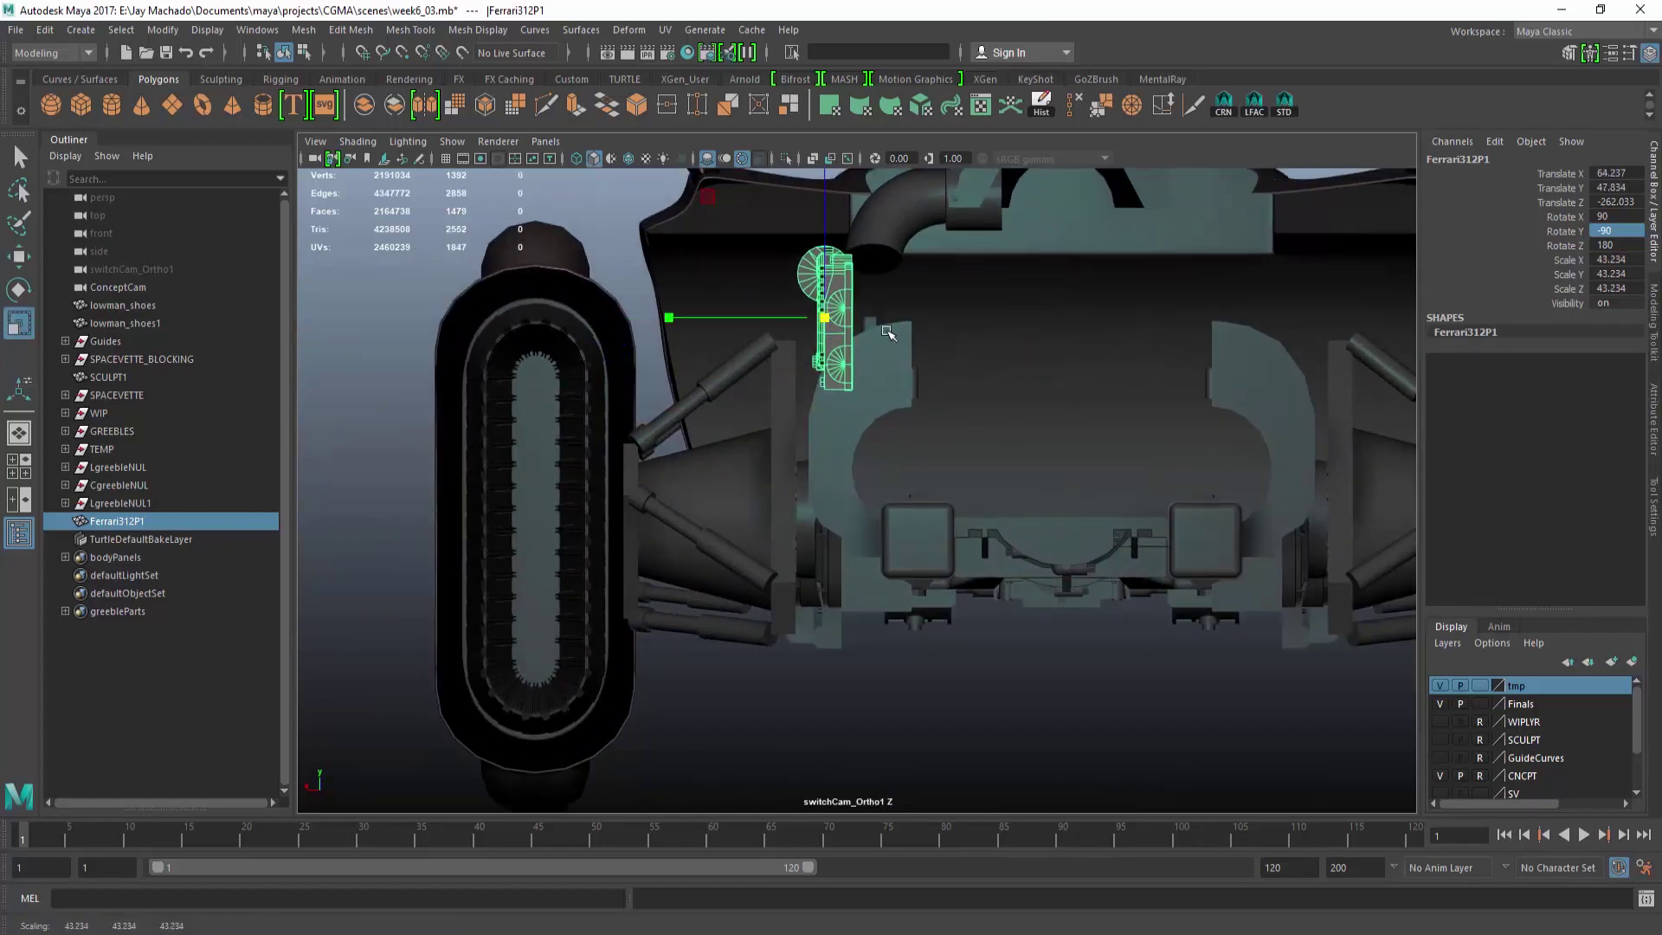
{"action": "left_click_drag", "start_coordinate": [820, 316], "coordinate": [824, 320]}
Slide the Ferrari312P1 part forward under the rear body to X 65.878, Y 48.068 and Z -124.976.
{"action": "key", "text": "alt+s"}
{"action": "left_click_drag", "start_coordinate": [824, 319], "coordinate": [1015, 354], "text": "alt"}
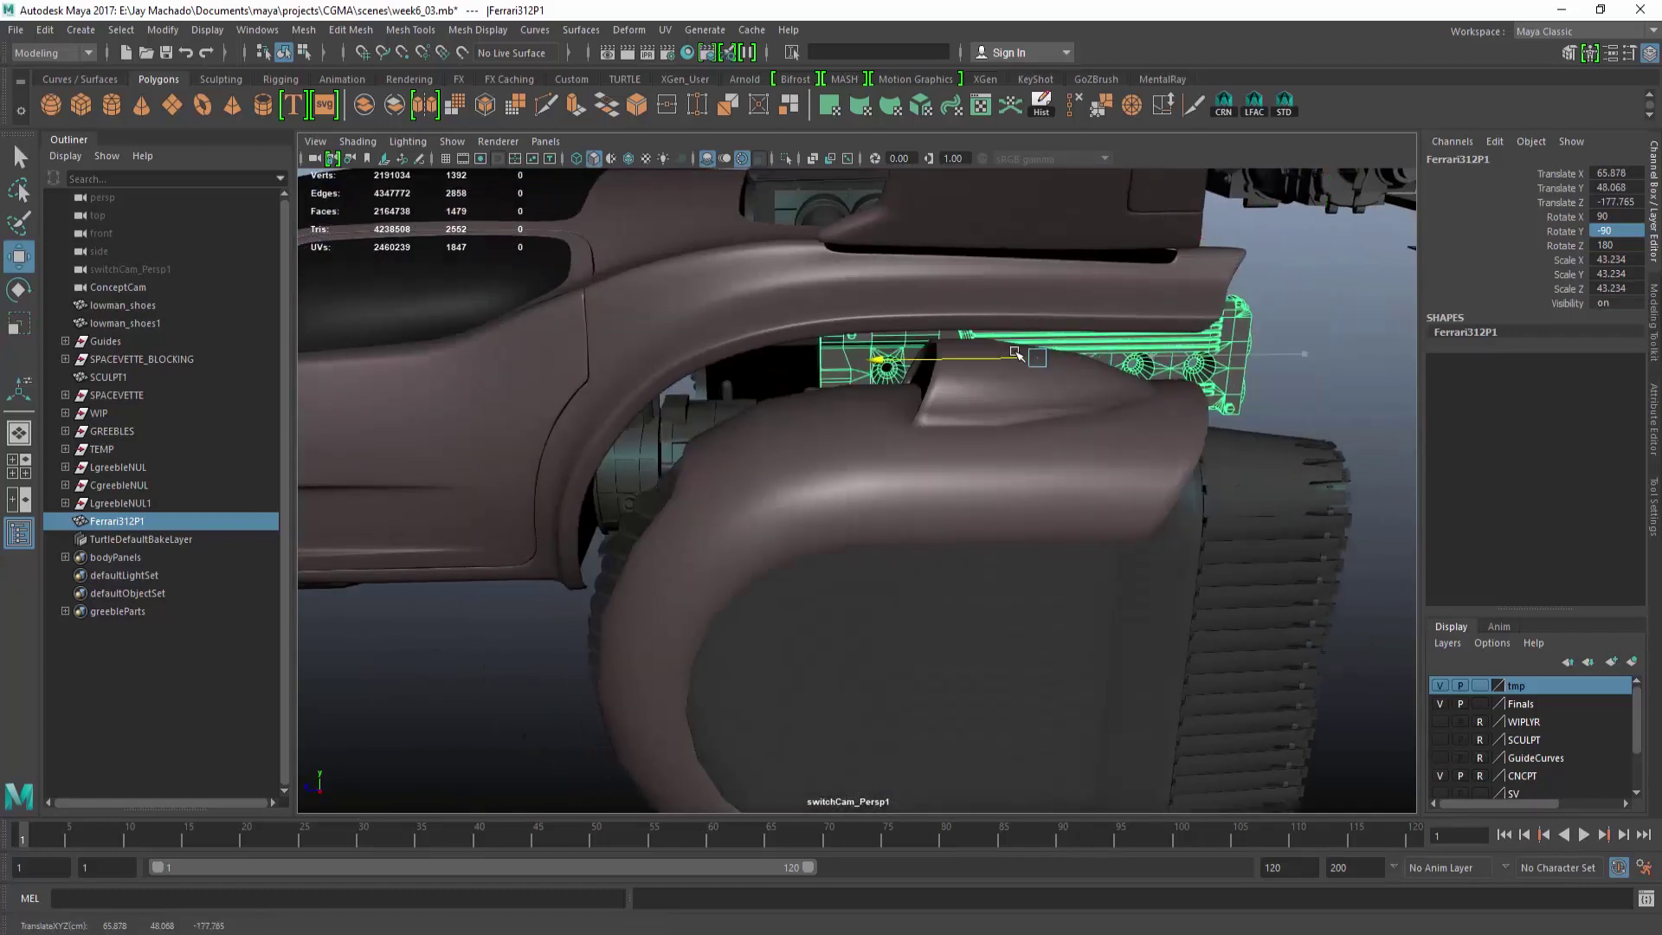
{"action": "left_click_drag", "start_coordinate": [855, 347], "coordinate": [750, 360], "text": "alt"}
{"action": "scroll", "coordinate": [827, 392], "scroll_direction": "down", "scroll_amount": 3}
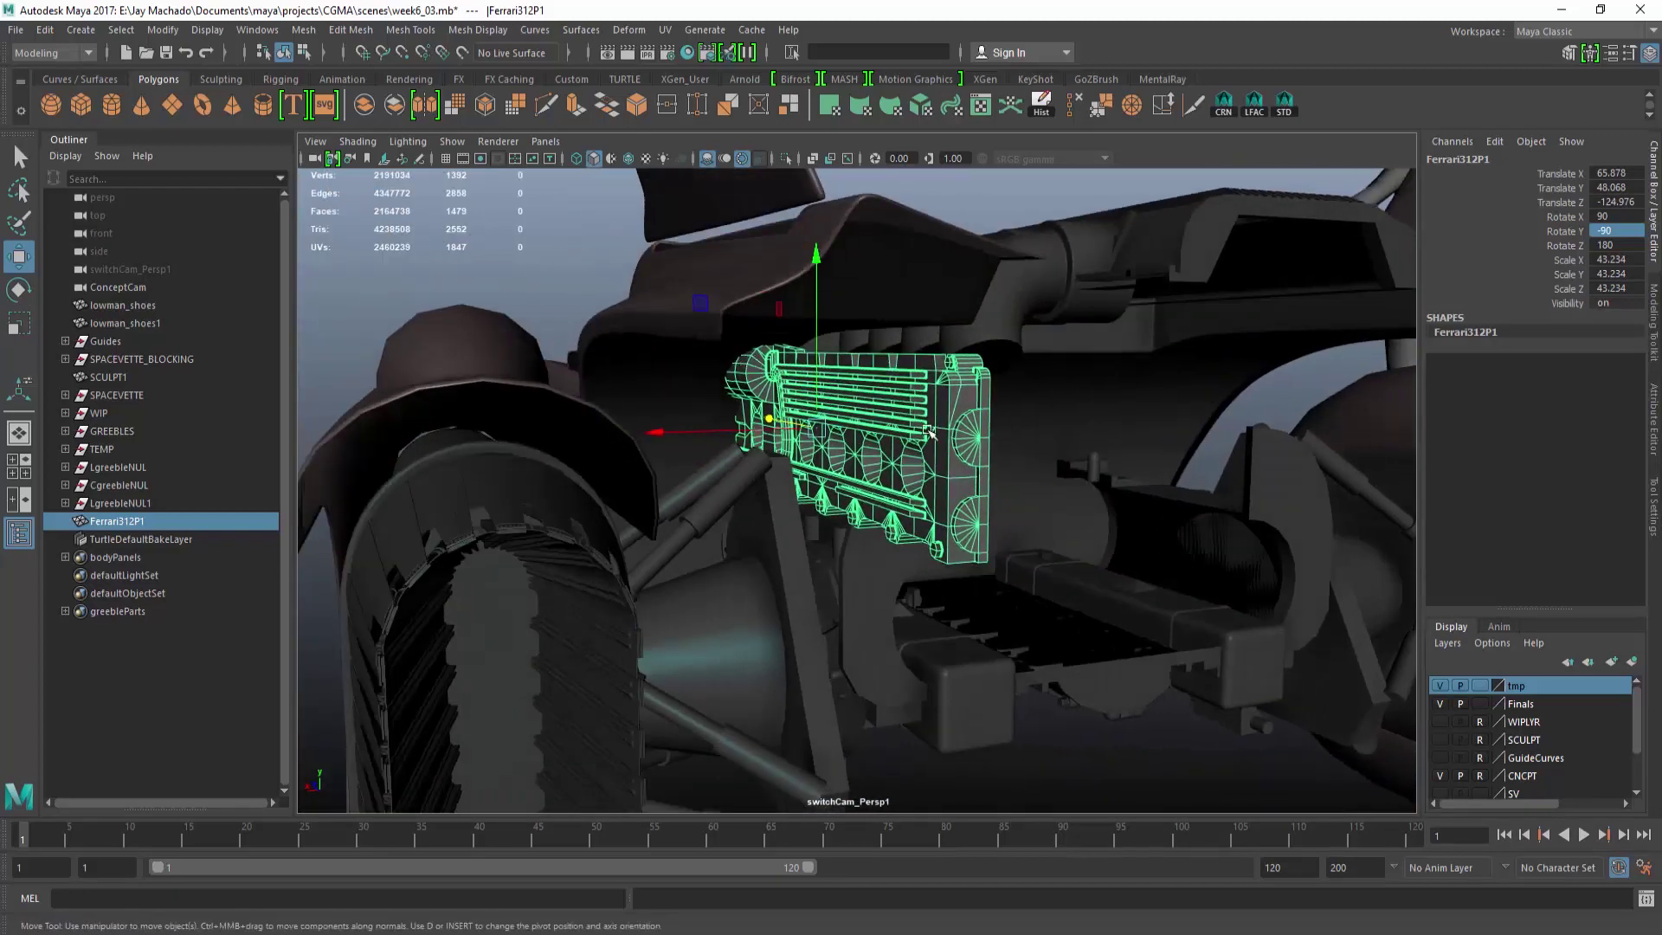
Check the Ferrari312P1 part's fit from behind and from the side, and raise it to Y 53.13.
{"action": "left_click_drag", "start_coordinate": [928, 430], "coordinate": [983, 418], "text": "alt"}
{"action": "right_click_drag", "start_coordinate": [983, 417], "coordinate": [984, 457]}
{"action": "right_click_drag", "start_coordinate": [1002, 912], "coordinate": [1134, 824]}
{"action": "left_click", "coordinate": [1052, 679]}
{"action": "scroll", "coordinate": [1042, 656], "scroll_direction": "down", "scroll_amount": 4}
{"action": "left_click_drag", "start_coordinate": [1042, 656], "coordinate": [1223, 652], "text": "alt"}
{"action": "scroll", "coordinate": [950, 594], "scroll_direction": "up", "scroll_amount": 10}
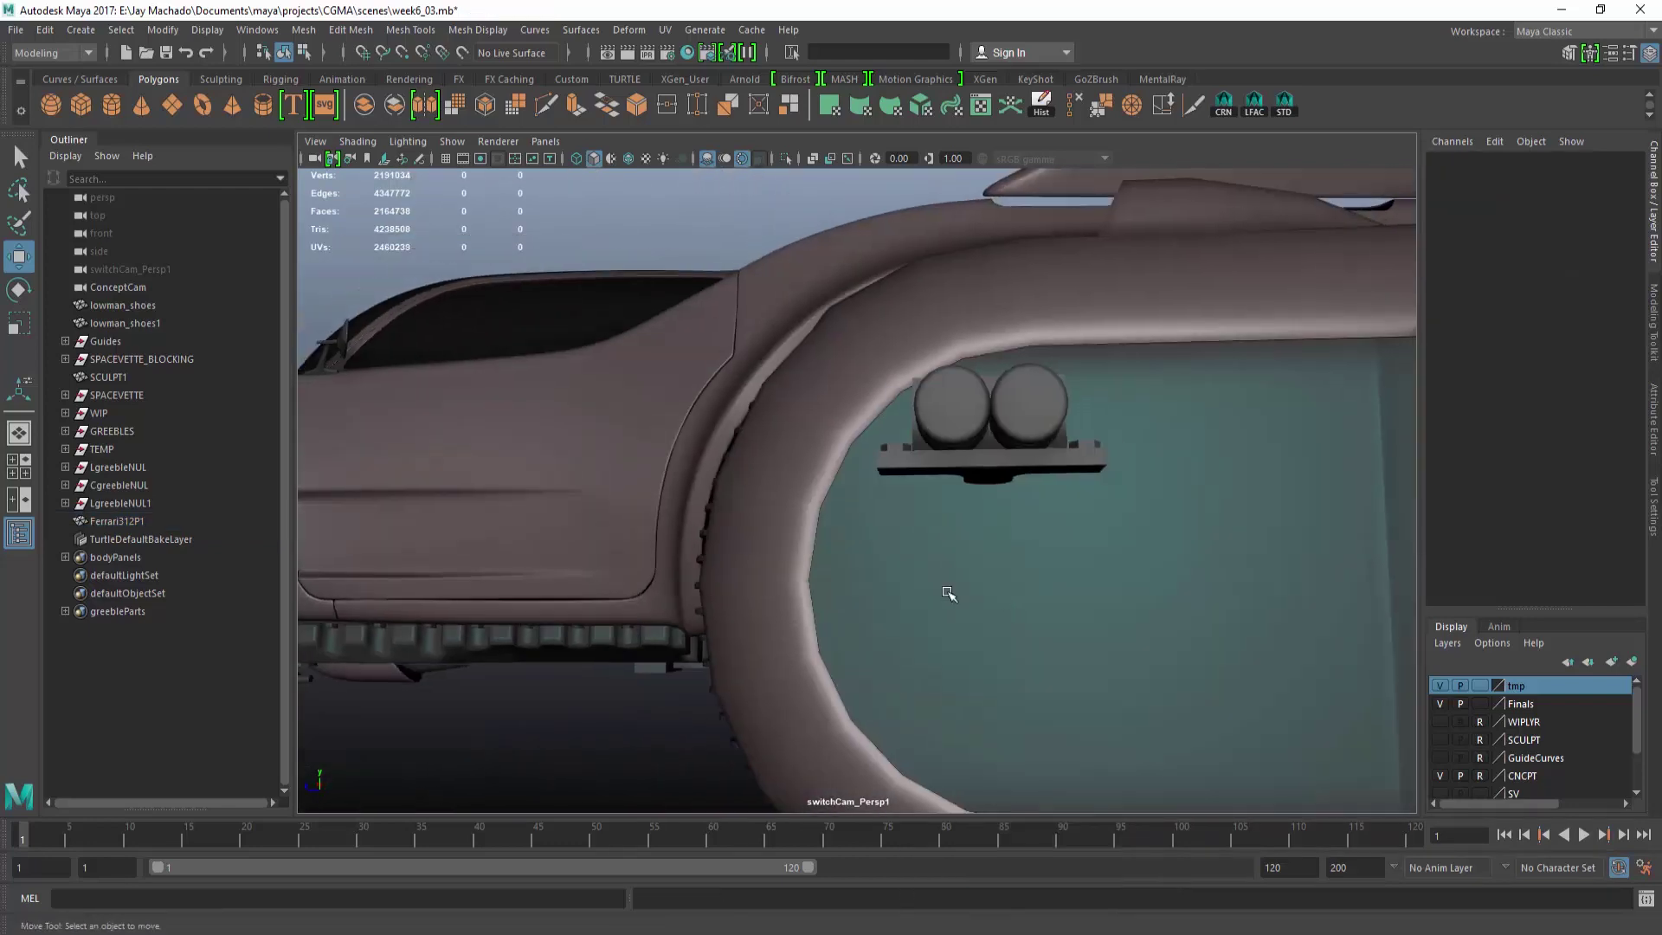
{"action": "left_click", "coordinate": [882, 489]}
{"action": "left_click_drag", "start_coordinate": [882, 489], "coordinate": [655, 479], "text": "alt"}
Shift the Ferrari312P1 part back to Z -136.495 using wireframe display in orthographic view, and restore shaded display.
{"action": "key", "text": "alt+o"}
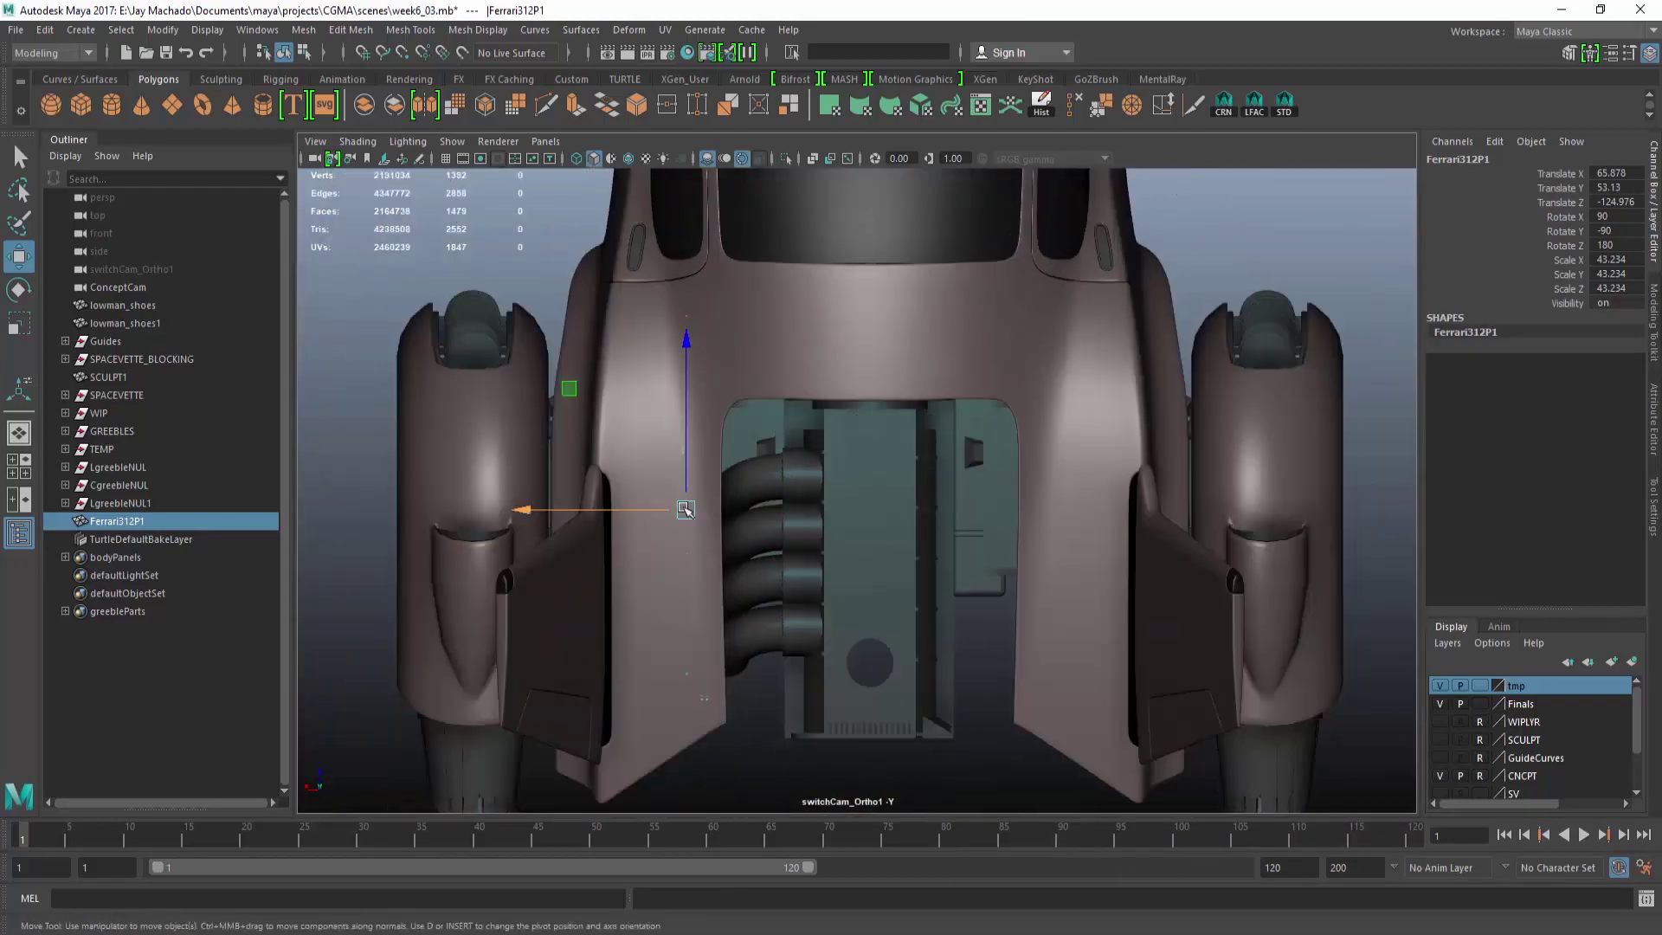
{"action": "key", "text": "4"}
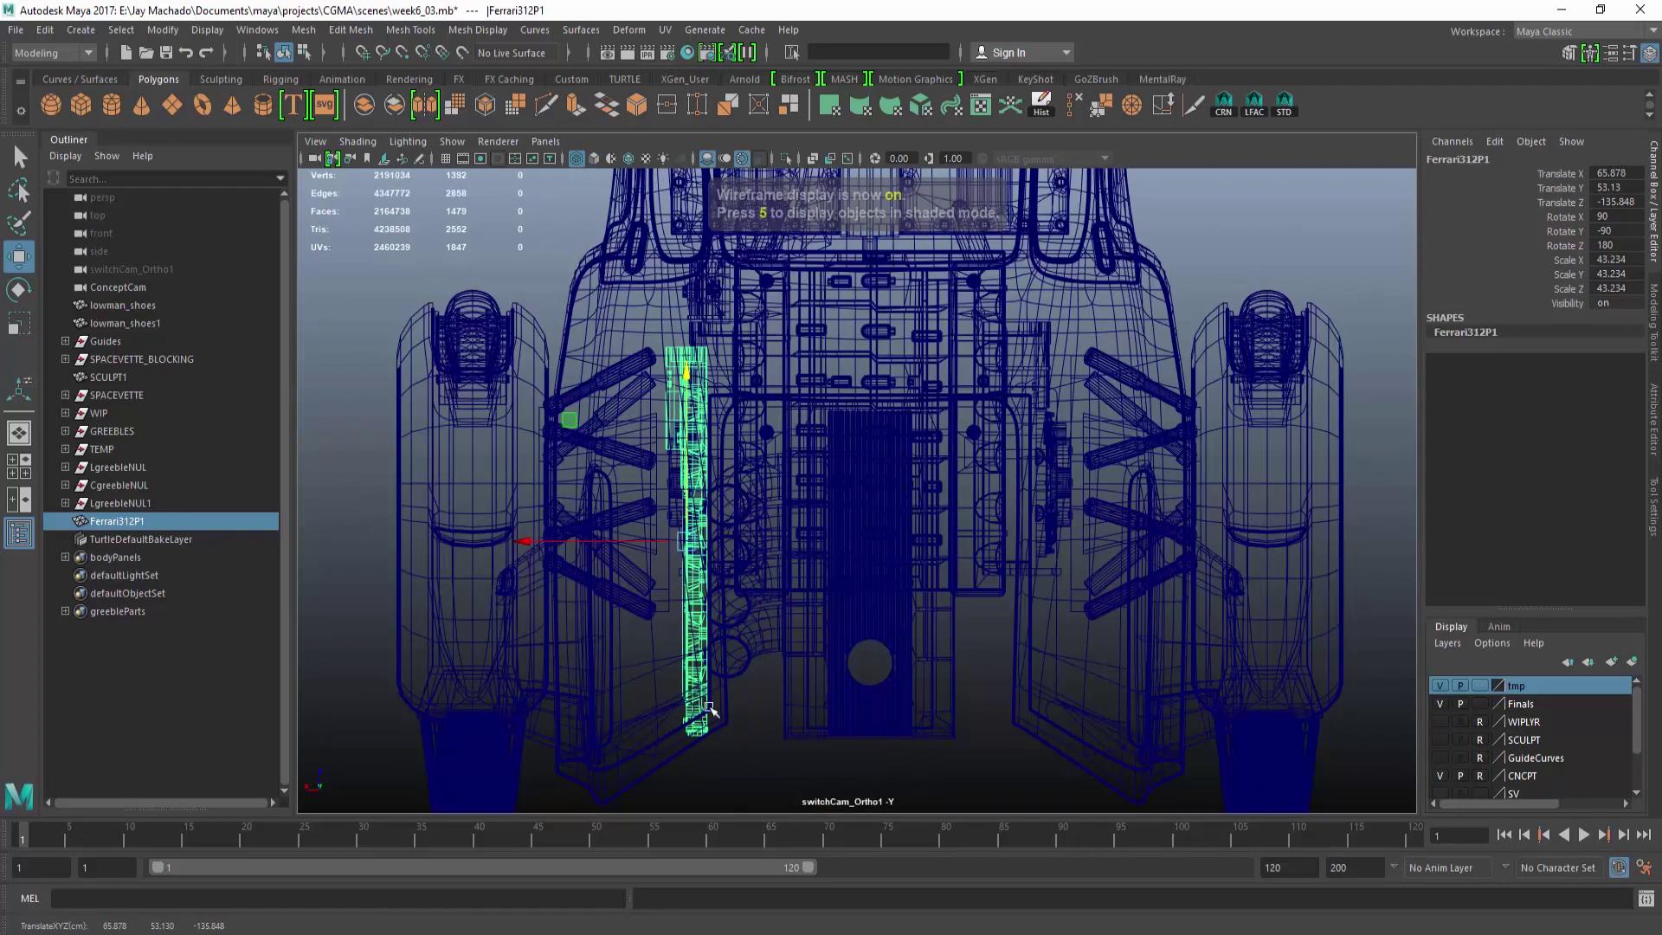
{"action": "left_click_drag", "start_coordinate": [690, 379], "coordinate": [801, 500], "text": "alt"}
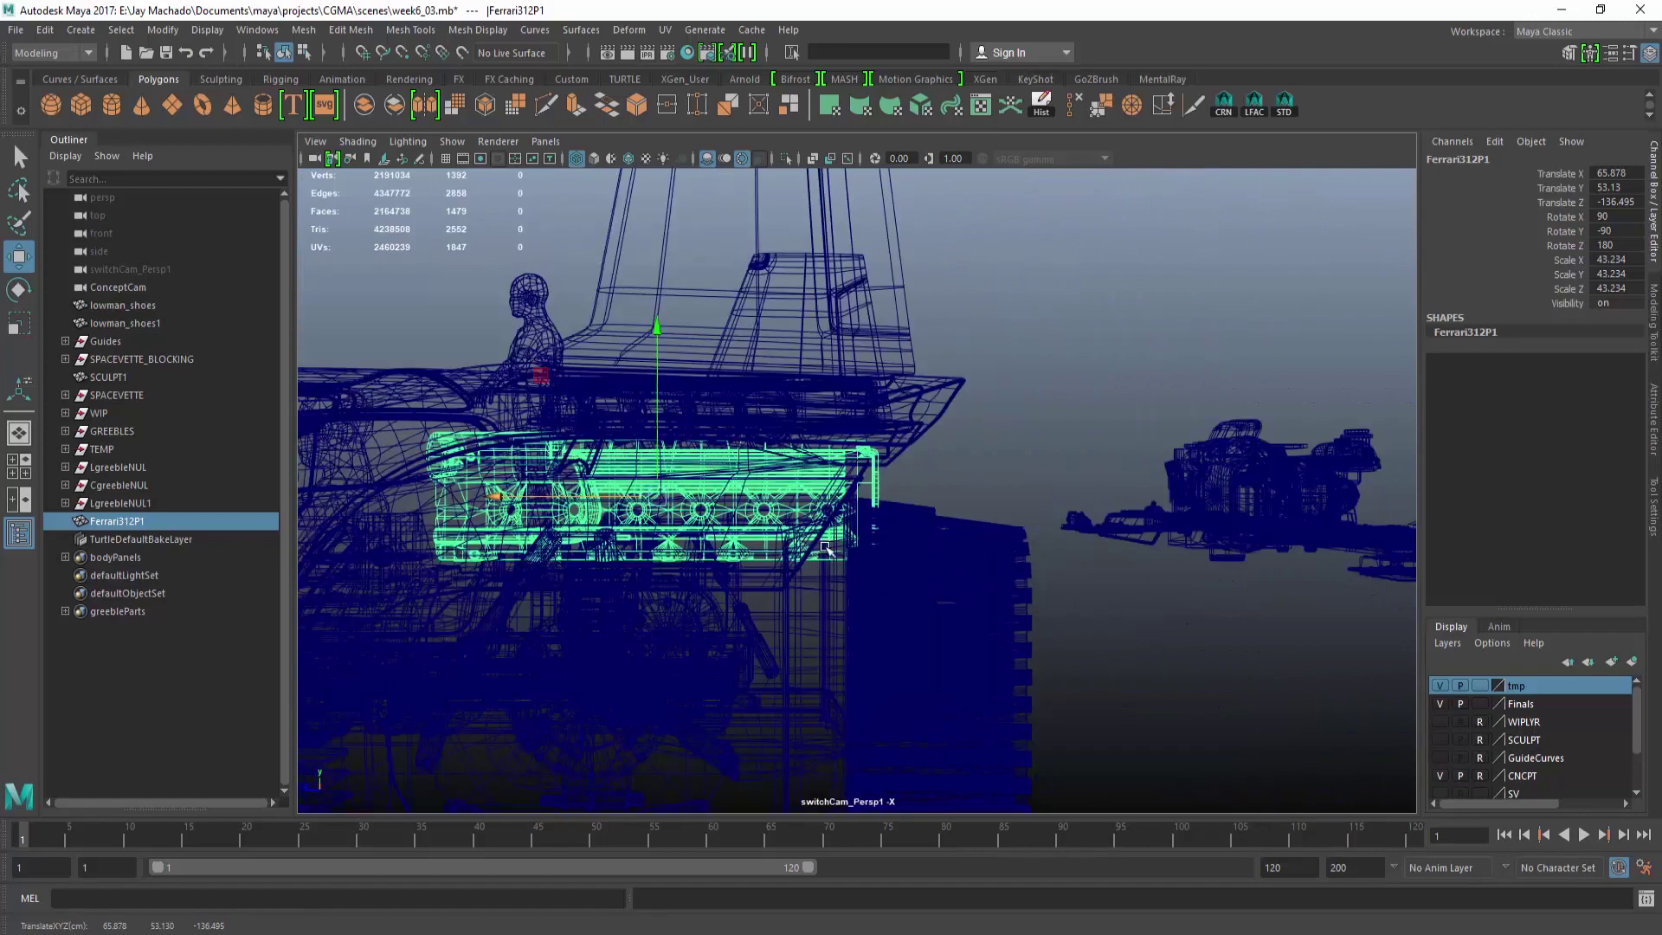
{"action": "key", "text": "5"}
Inspect the Ferrari312P1 part in the rear bay and parent it under LgreebleNUL.
{"action": "left_click", "coordinate": [922, 350]}
{"action": "mouse_move", "coordinate": [922, 351]}
{"action": "left_mouse_down", "text": "alt"}
{"action": "mouse_move", "coordinate": [720, 508]}
{"action": "mouse_move", "coordinate": [844, 506]}
{"action": "left_mouse_up", "text": "alt"}
{"action": "left_click", "coordinate": [720, 508]}
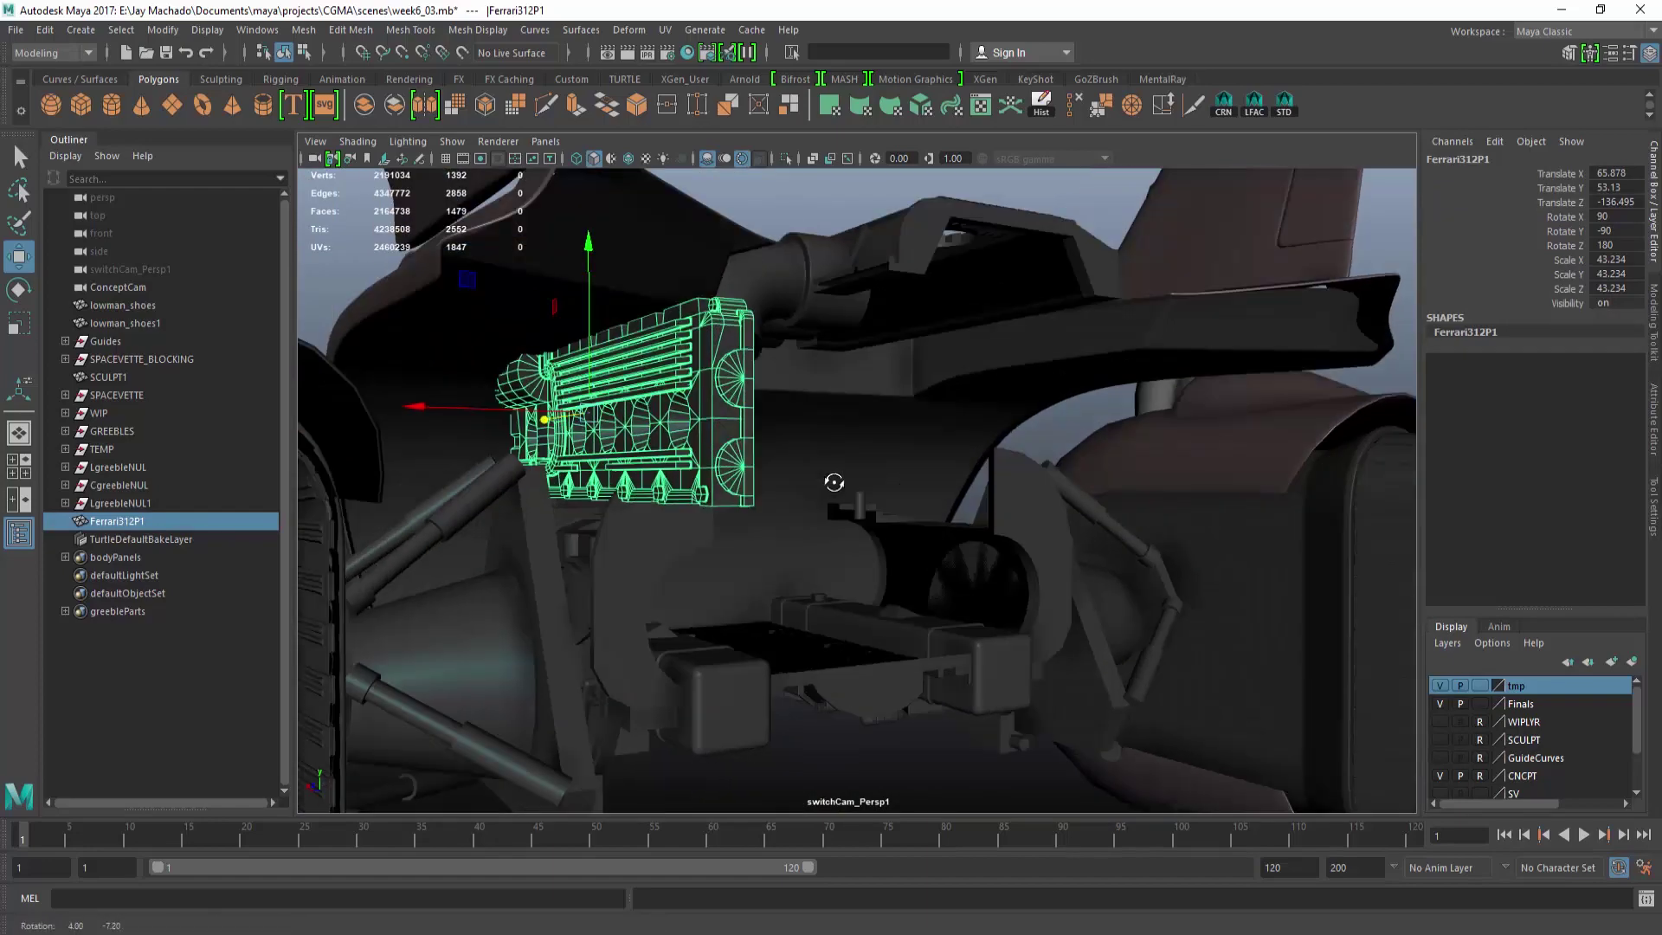
{"action": "middle_click_drag", "start_coordinate": [154, 470], "coordinate": [153, 471]}
Browse the greeble library's engine, tank and chassis pieces for a part to close the car's rear.
{"action": "left_click_drag", "start_coordinate": [675, 623], "coordinate": [859, 635], "text": "alt"}
{"action": "middle_click_drag", "start_coordinate": [748, 632], "coordinate": [827, 430], "text": "alt"}
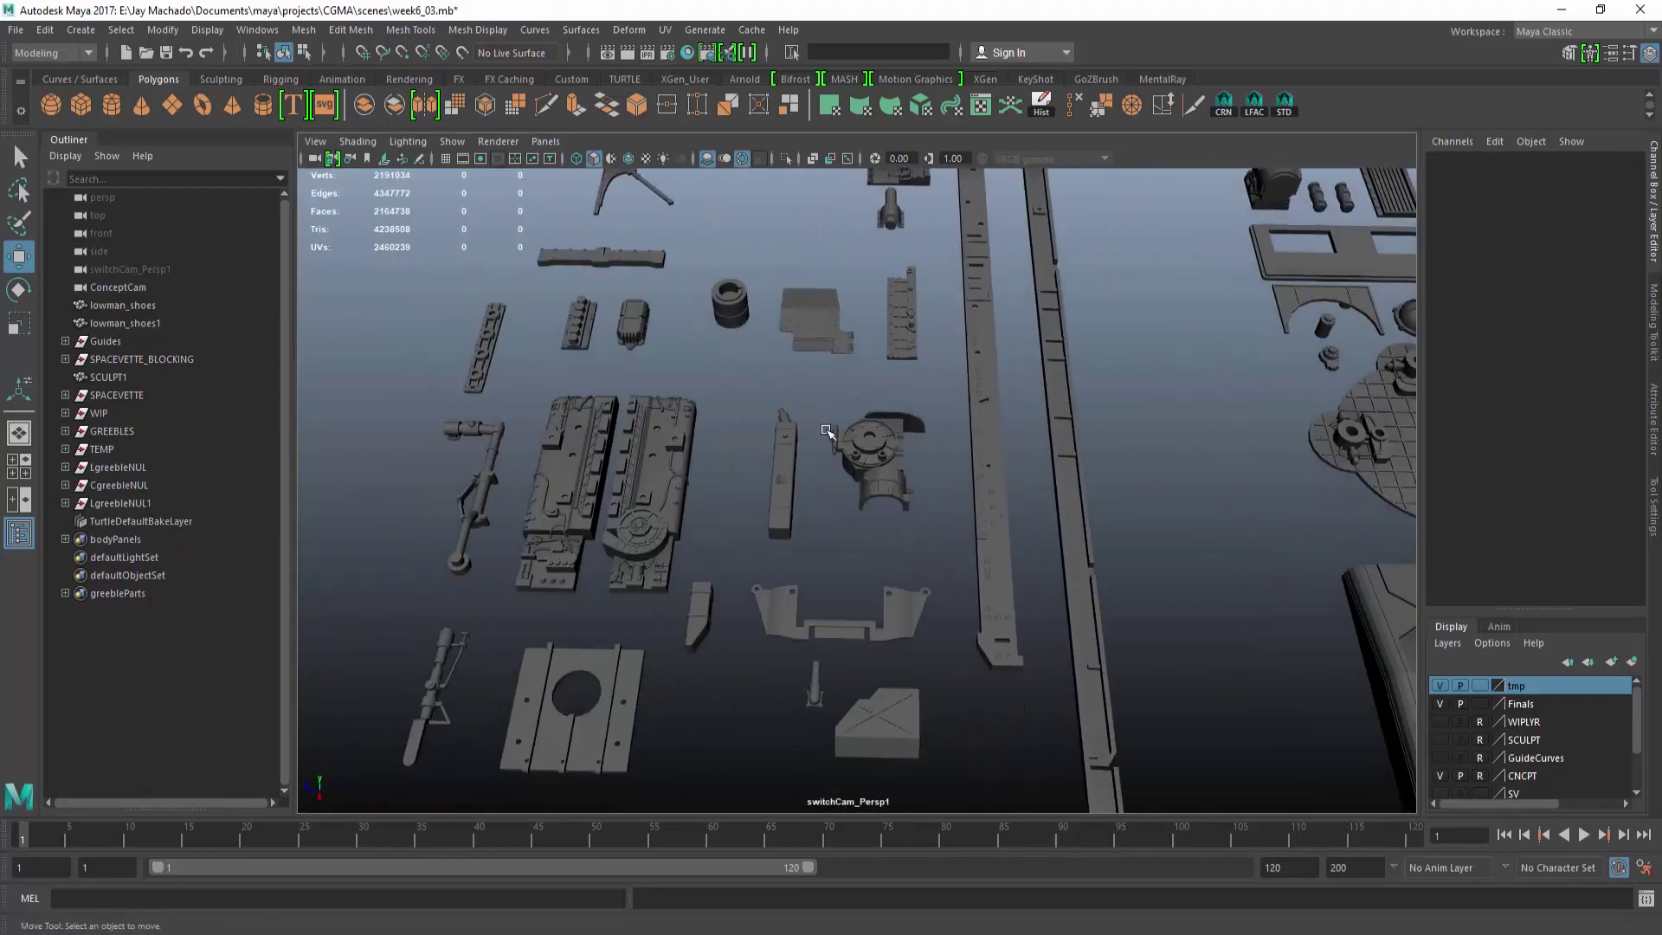
{"action": "left_click", "coordinate": [669, 467]}
{"action": "left_click_drag", "start_coordinate": [669, 467], "coordinate": [862, 500], "text": "alt"}
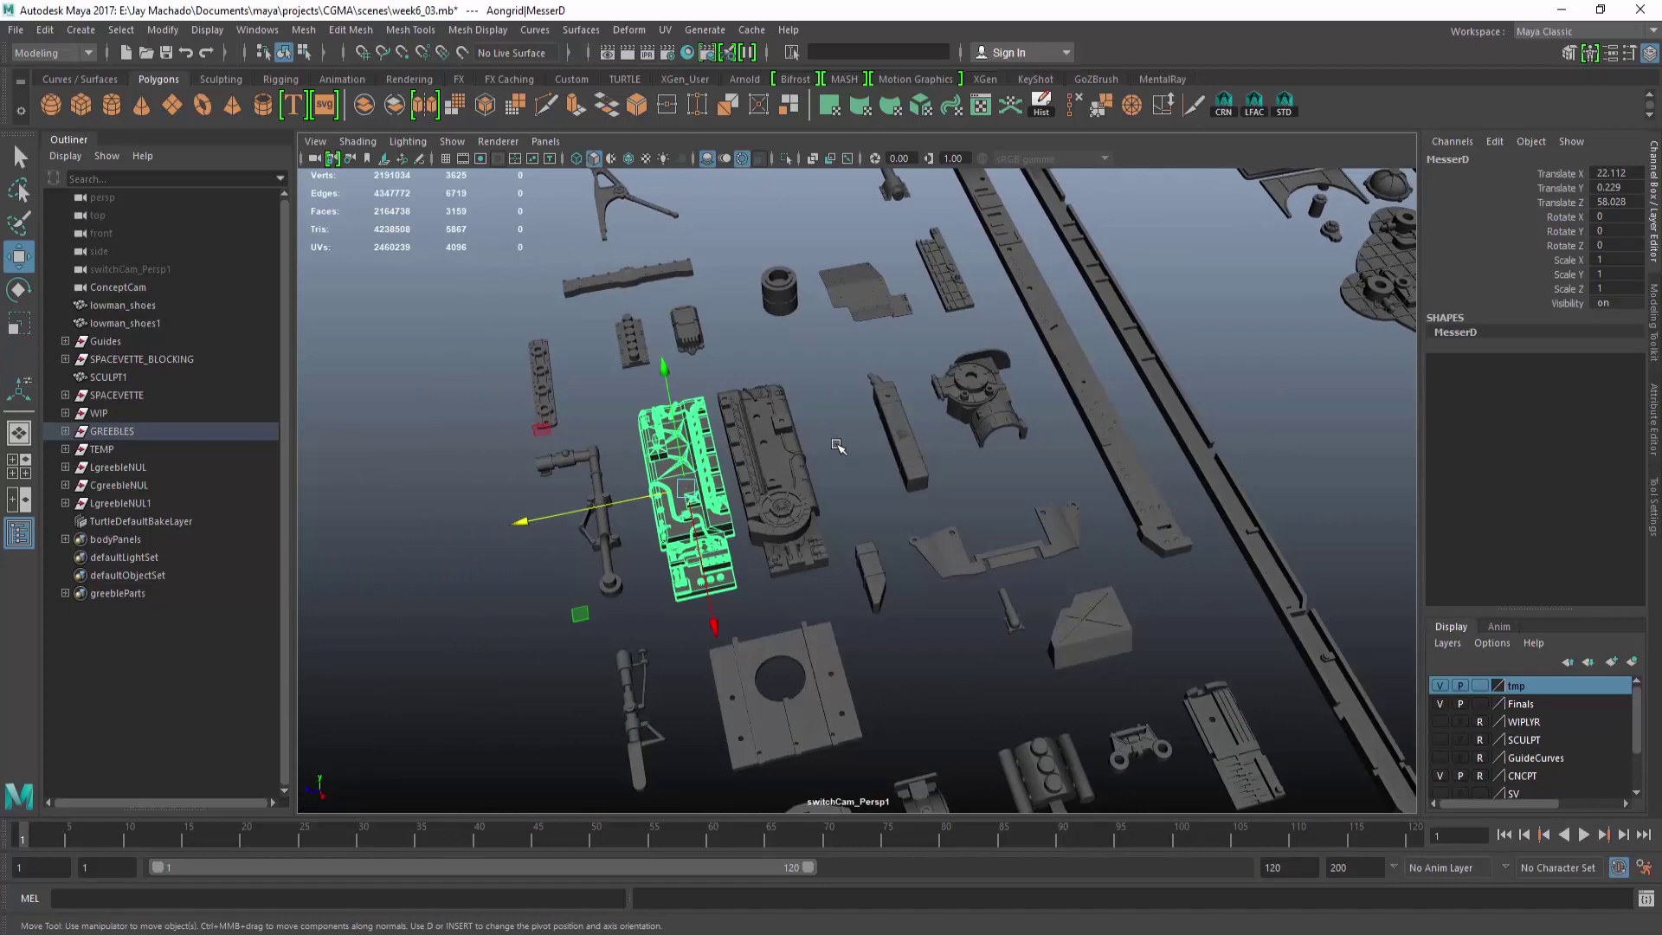
{"action": "middle_click_drag", "start_coordinate": [837, 445], "coordinate": [885, 317], "text": "alt"}
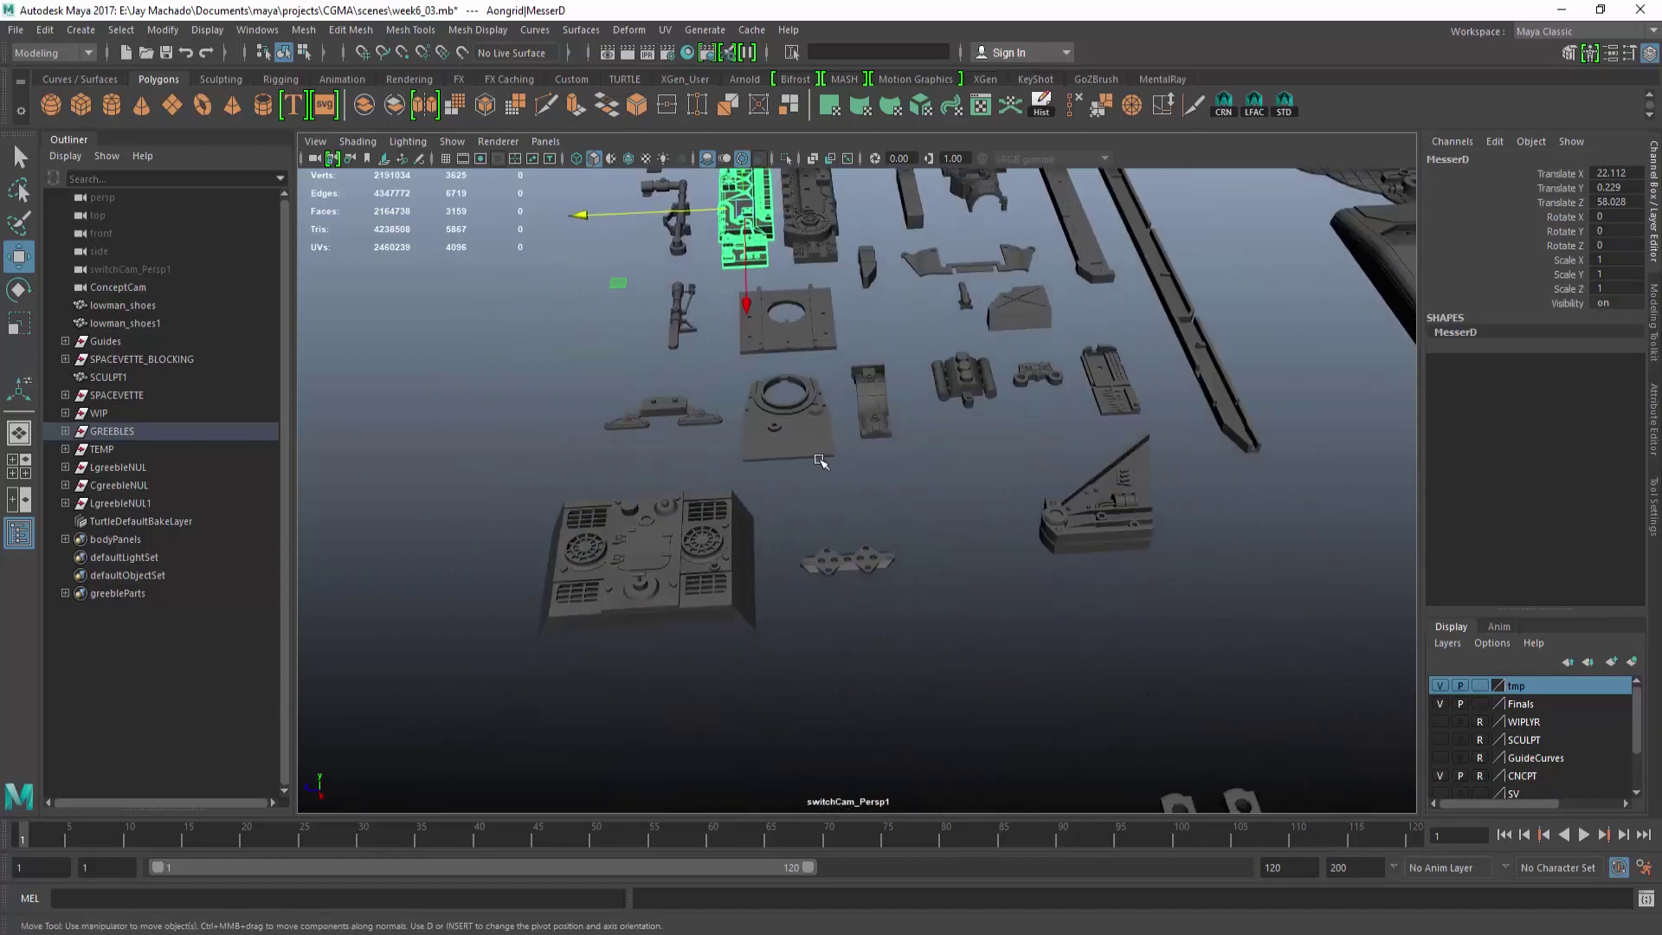
{"action": "left_click_drag", "start_coordinate": [803, 447], "coordinate": [778, 508], "text": "alt"}
{"action": "right_click_drag", "start_coordinate": [778, 508], "coordinate": [883, 540], "text": "alt"}
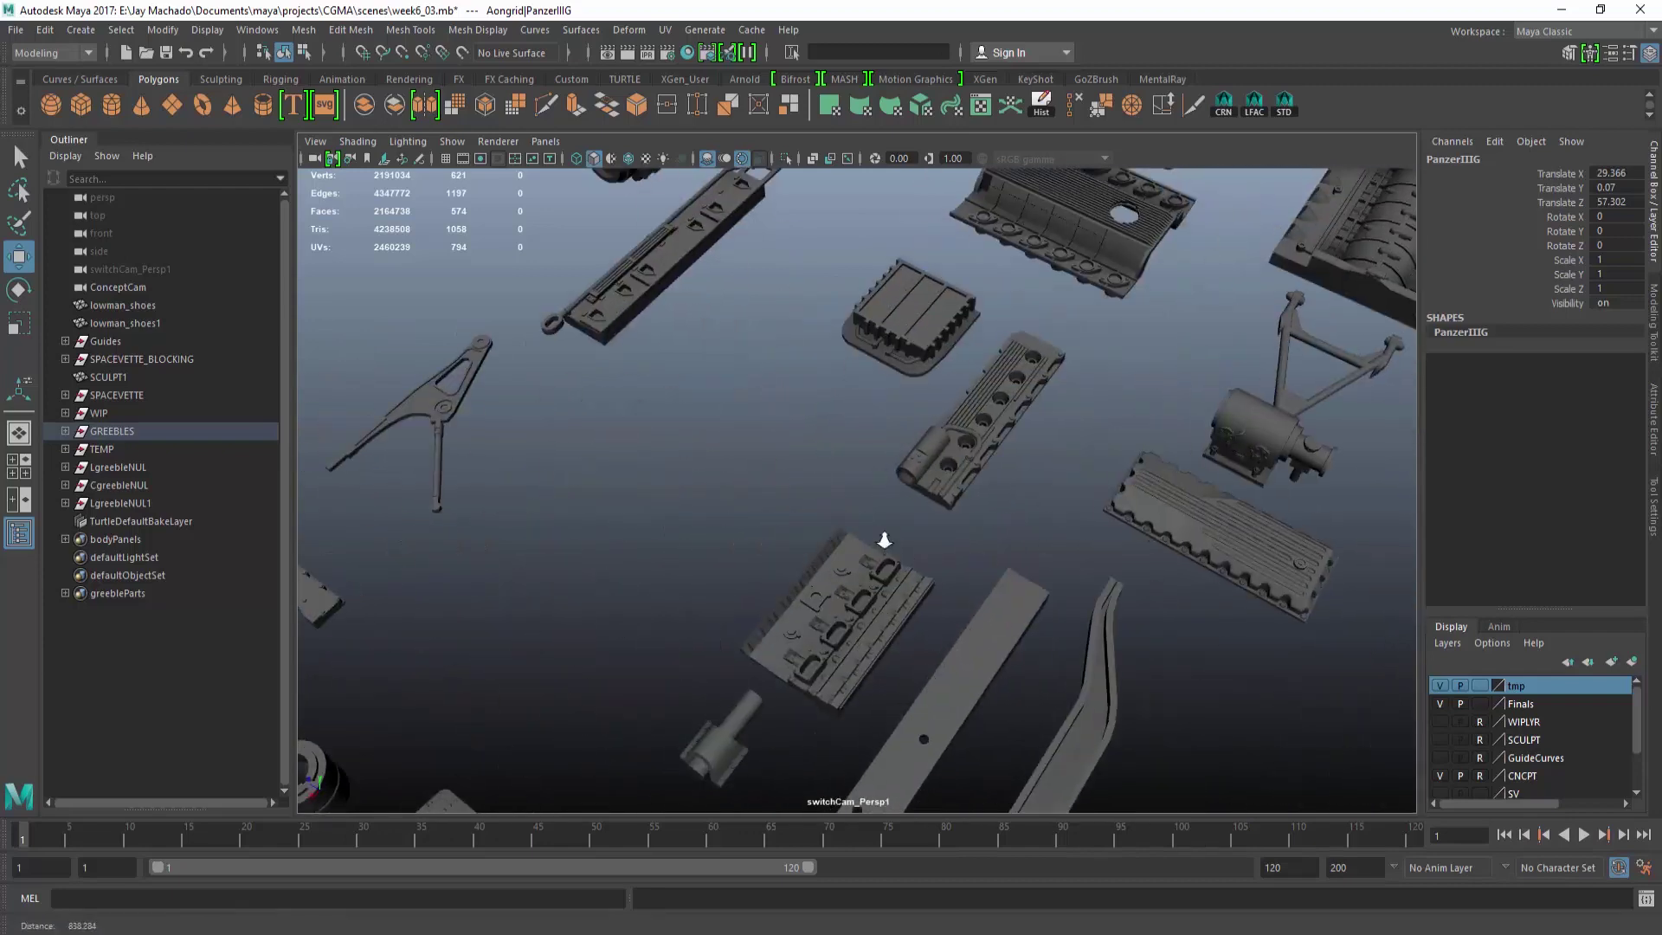
{"action": "left_click_drag", "start_coordinate": [929, 609], "coordinate": [838, 415], "text": "alt"}
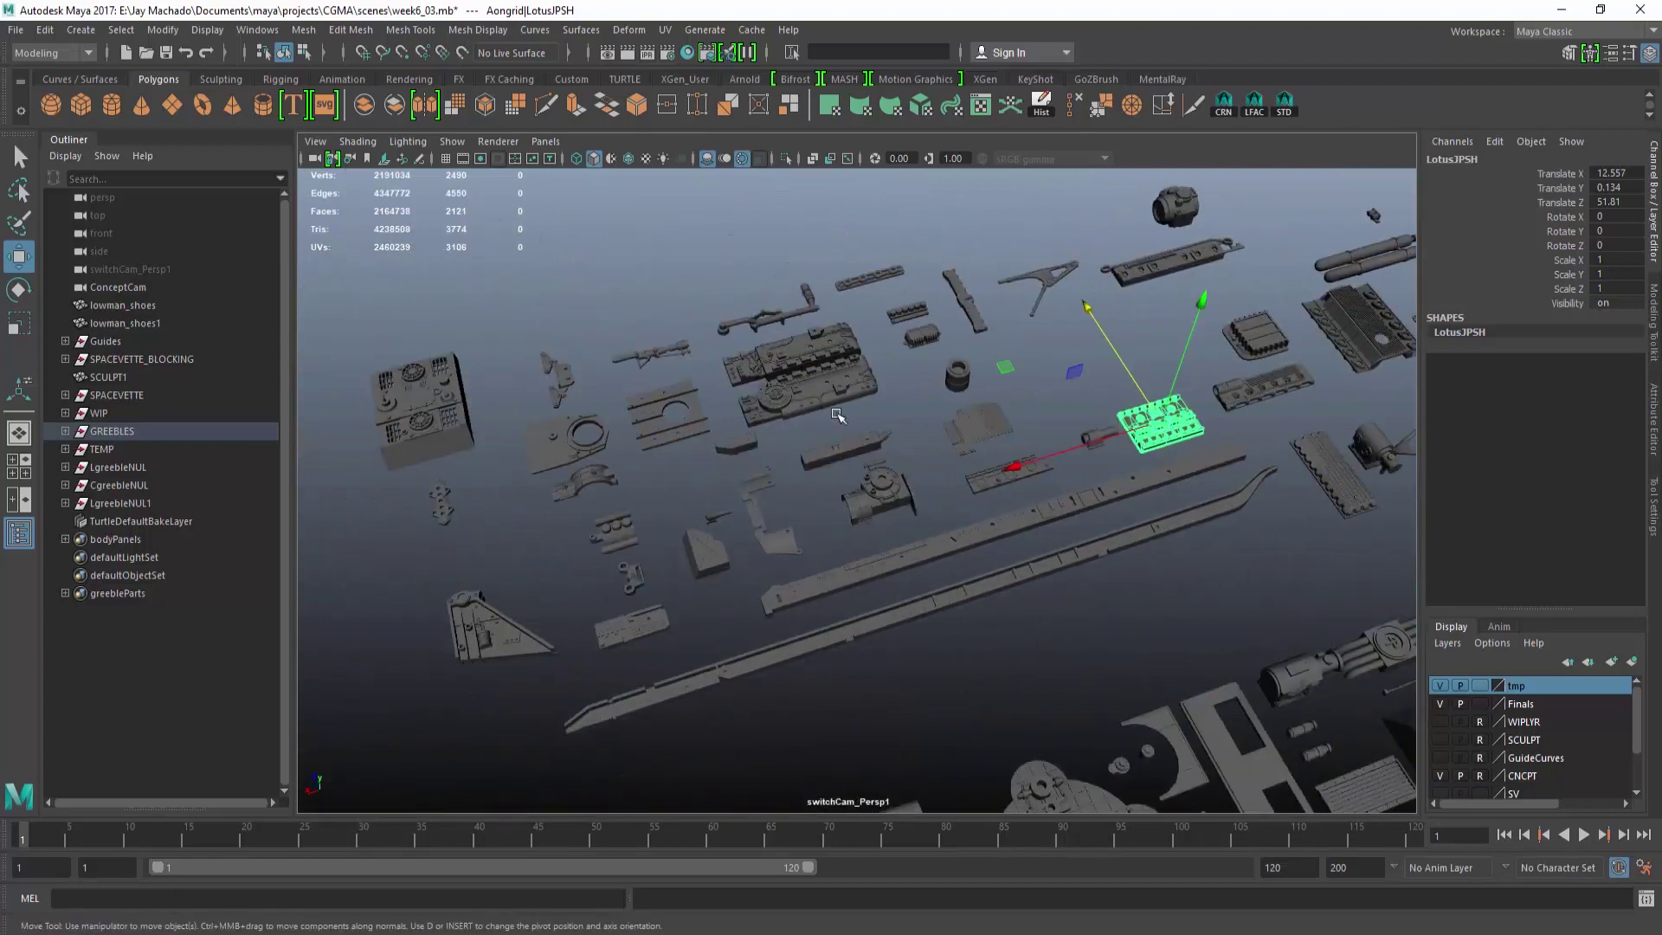
{"action": "left_click_drag", "start_coordinate": [689, 429], "coordinate": [662, 603], "text": "alt"}
Duplicate the tank deck greeble, unparent the copy and move it behind the car to X 45.229, Y 138.372, Z -303.35.
{"action": "left_click", "coordinate": [570, 558]}
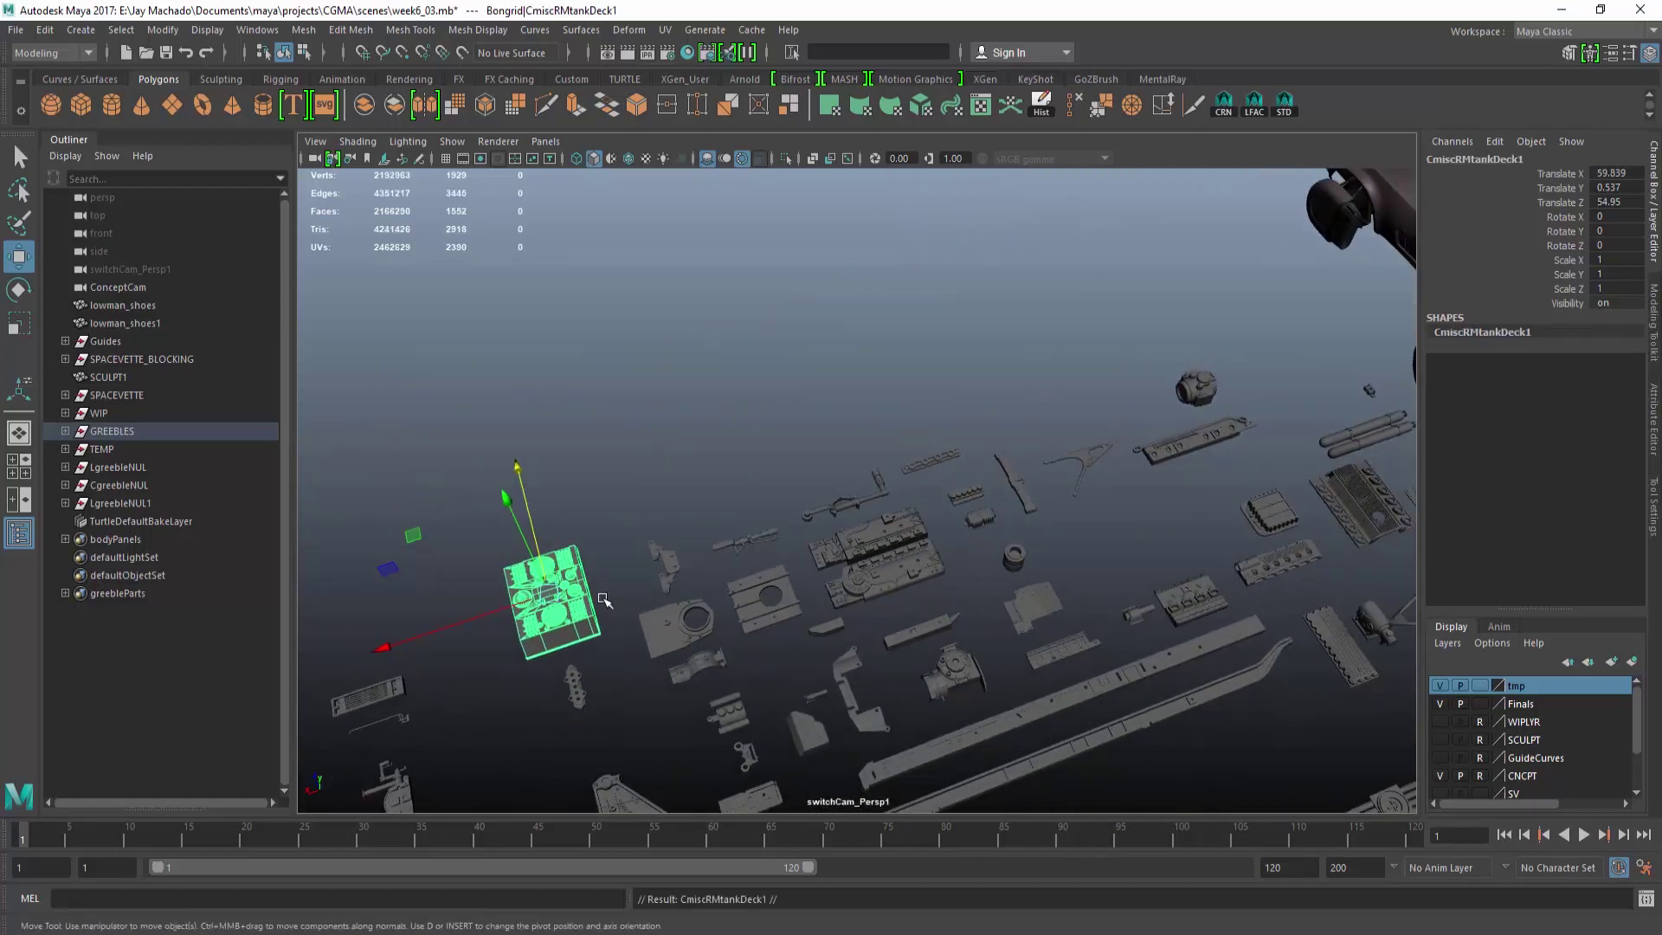
{"action": "middle_click_drag", "start_coordinate": [1276, 441], "coordinate": [1411, 458]}
{"action": "middle_click_drag", "start_coordinate": [1410, 458], "coordinate": [777, 547], "text": "alt"}
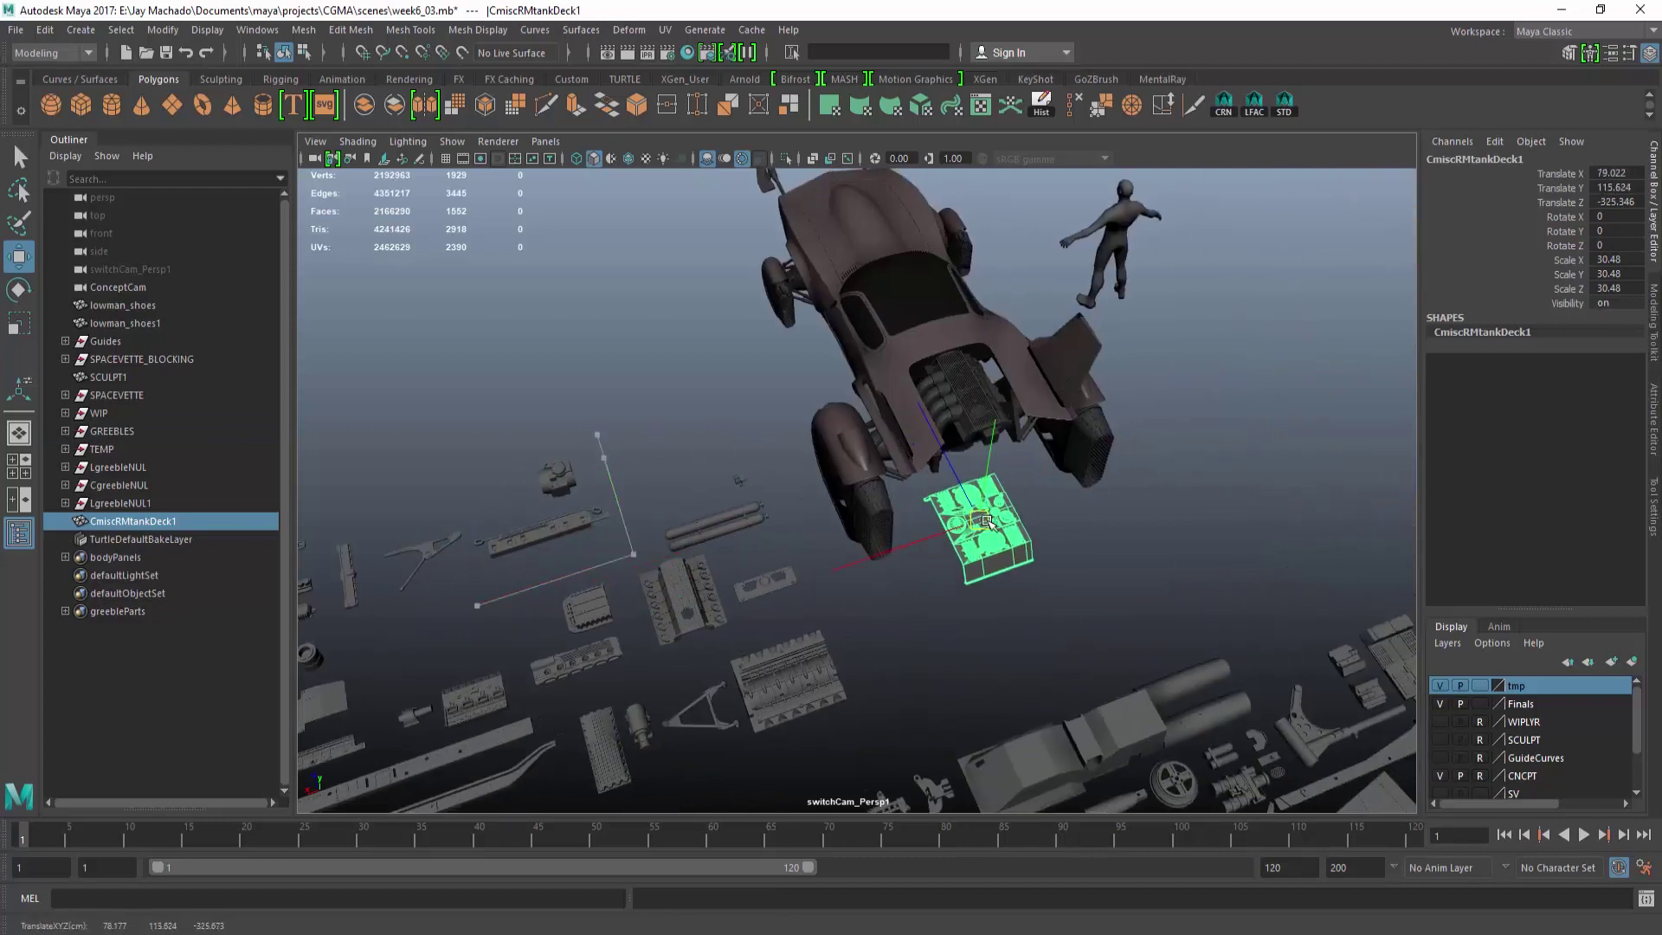
{"action": "middle_click_drag", "start_coordinate": [986, 519], "coordinate": [1002, 517]}
{"action": "key", "text": "f"}
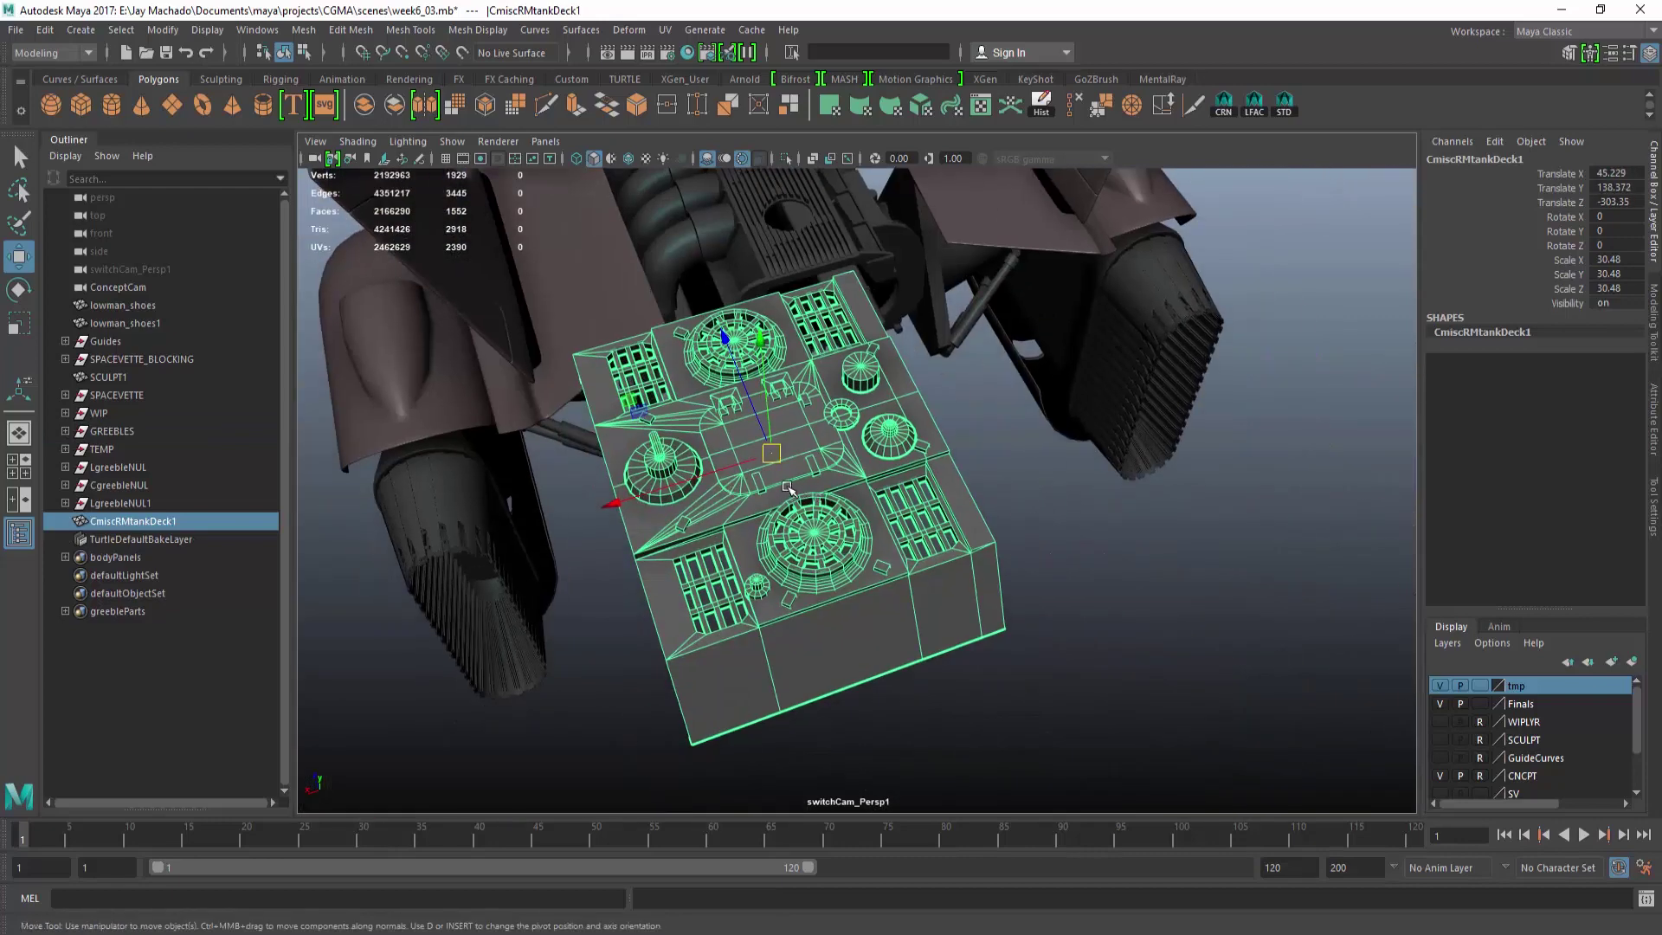
Stand the tank deck upright facing rearward by setting Rotate X to -90 and Rotate Z to -90.
{"action": "left_click_drag", "start_coordinate": [749, 340], "coordinate": [1656, 204]}
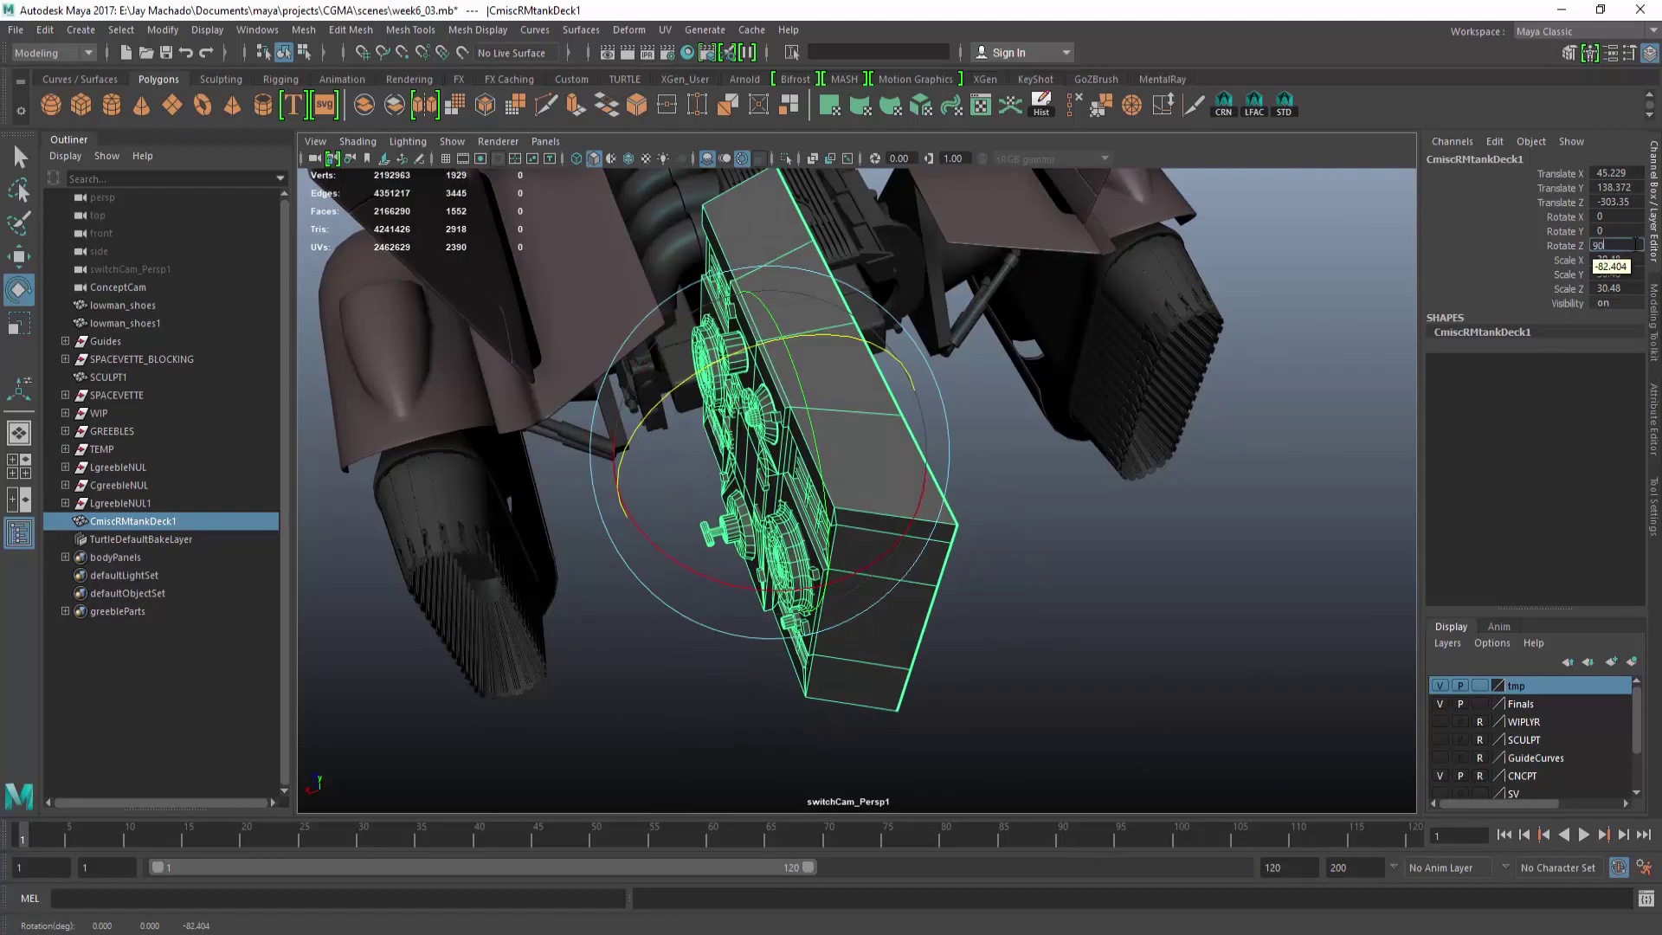
{"action": "type", "text": "90"}
{"action": "key", "text": "Return"}
{"action": "type", "text": "0"}
{"action": "key", "text": "Return"}
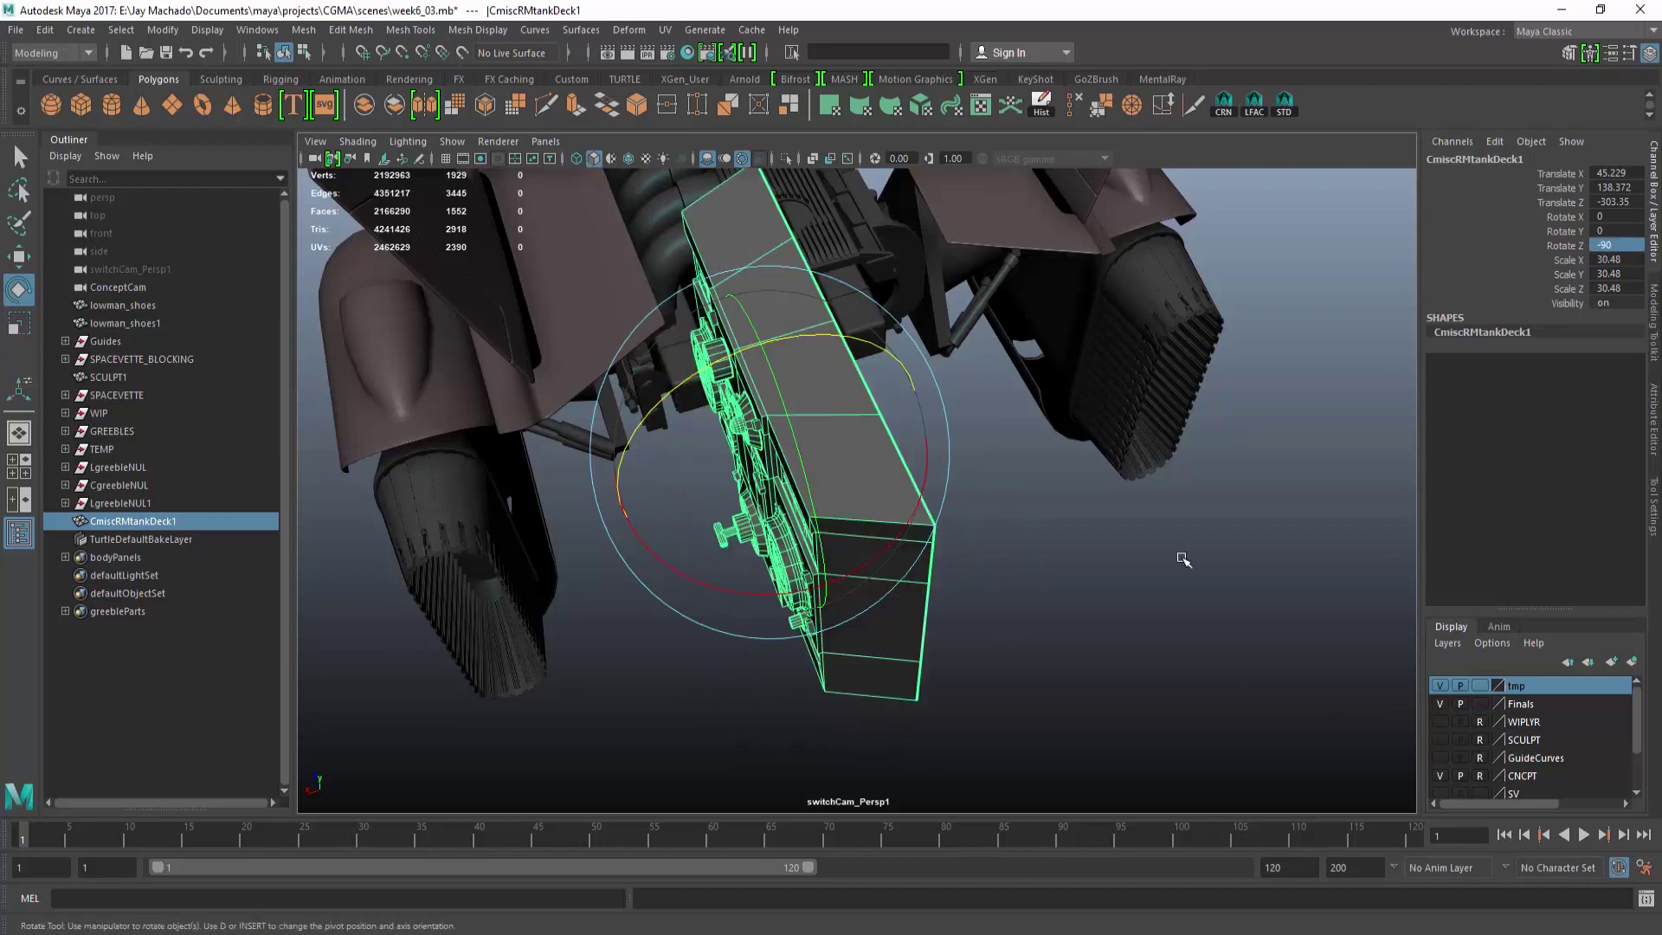
{"action": "left_click_drag", "start_coordinate": [967, 519], "coordinate": [1638, 216]}
{"action": "type", "text": "-90"}
{"action": "key", "text": "Return"}
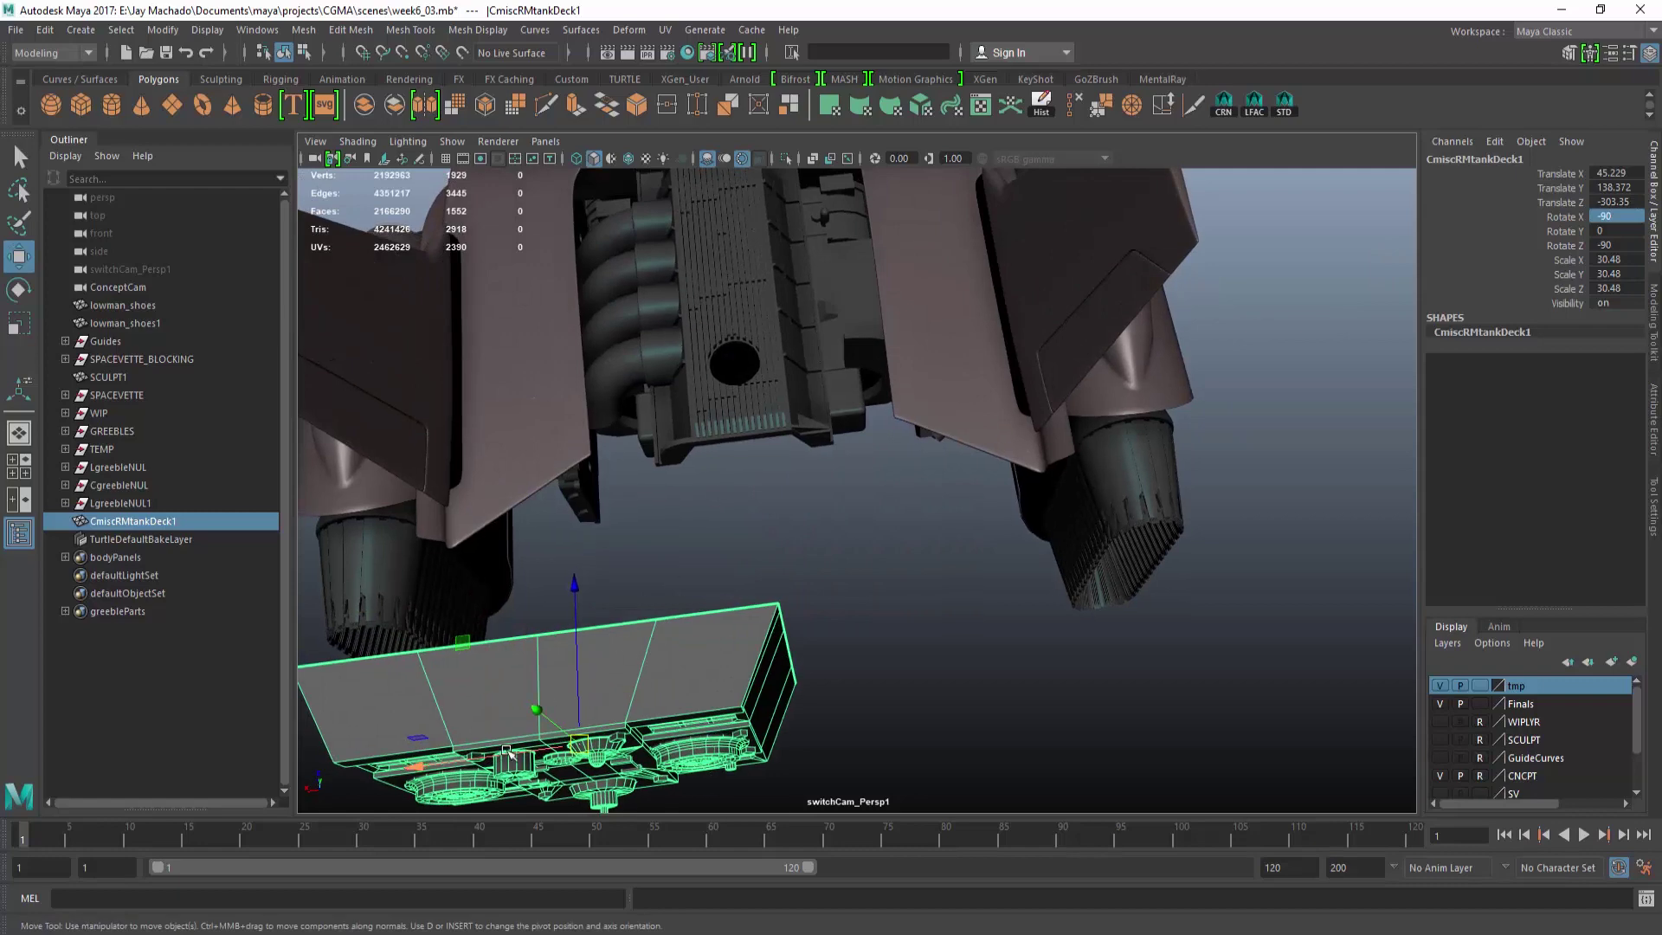
Center the tank deck on the car at X 0 and move it forward to Z -205.681.
{"action": "left_click_drag", "start_coordinate": [675, 744], "coordinate": [778, 735]}
{"action": "key", "text": "space"}
{"action": "middle_click_drag", "start_coordinate": [927, 486], "coordinate": [935, 237], "text": "alt"}
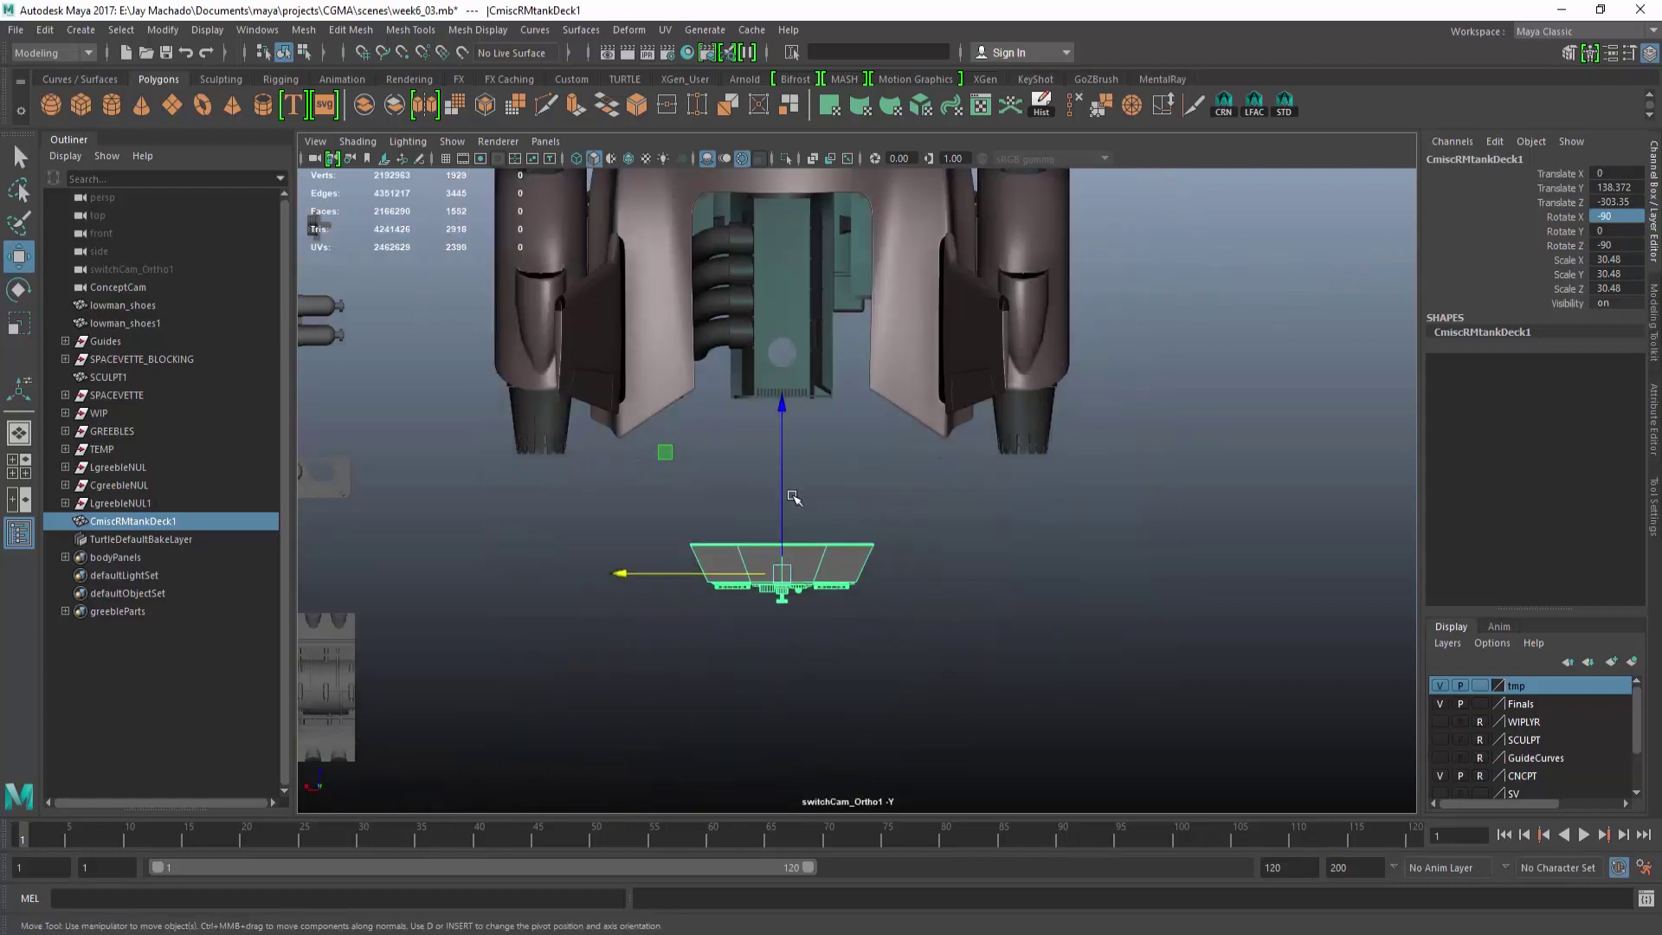
{"action": "left_click_drag", "start_coordinate": [813, 324], "coordinate": [813, 332]}
{"action": "key", "text": "space"}
{"action": "key", "text": "f"}
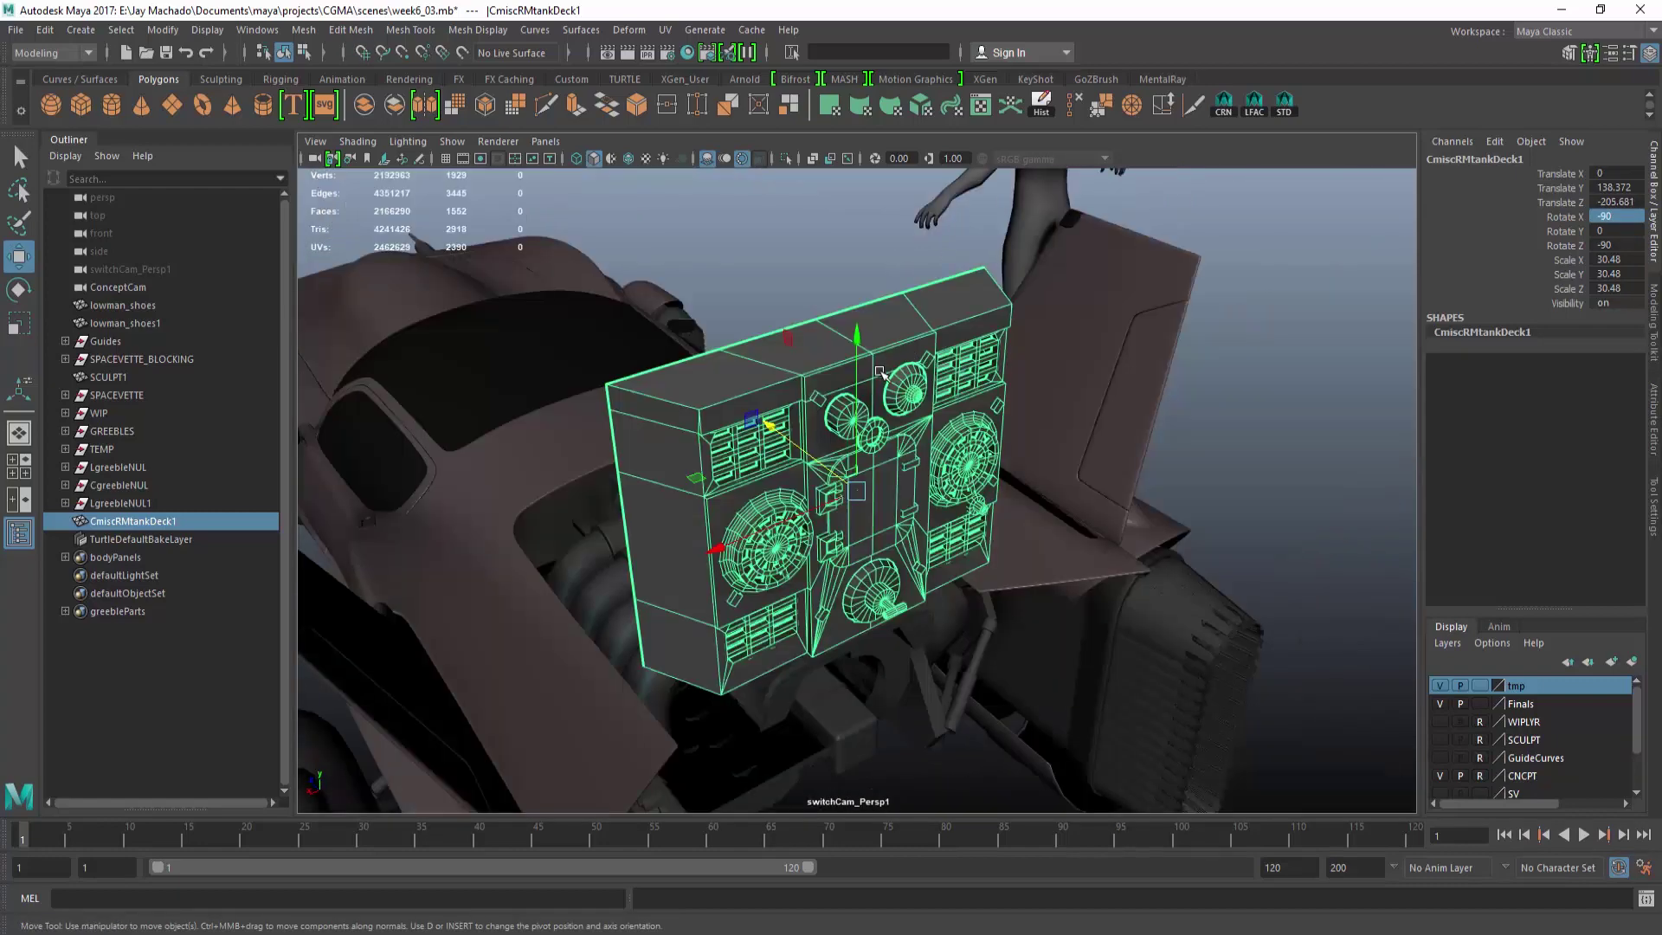
Lower the tank deck to Y 39.275 so it sits beneath the engine block at the car's rear.
{"action": "left_click_drag", "start_coordinate": [818, 389], "coordinate": [860, 349], "text": "alt"}
{"action": "scroll", "coordinate": [844, 351], "scroll_direction": "up", "scroll_amount": 4}
{"action": "left_click_drag", "start_coordinate": [881, 199], "coordinate": [904, 373]}
{"action": "scroll", "coordinate": [868, 533], "scroll_direction": "up", "scroll_amount": 3}
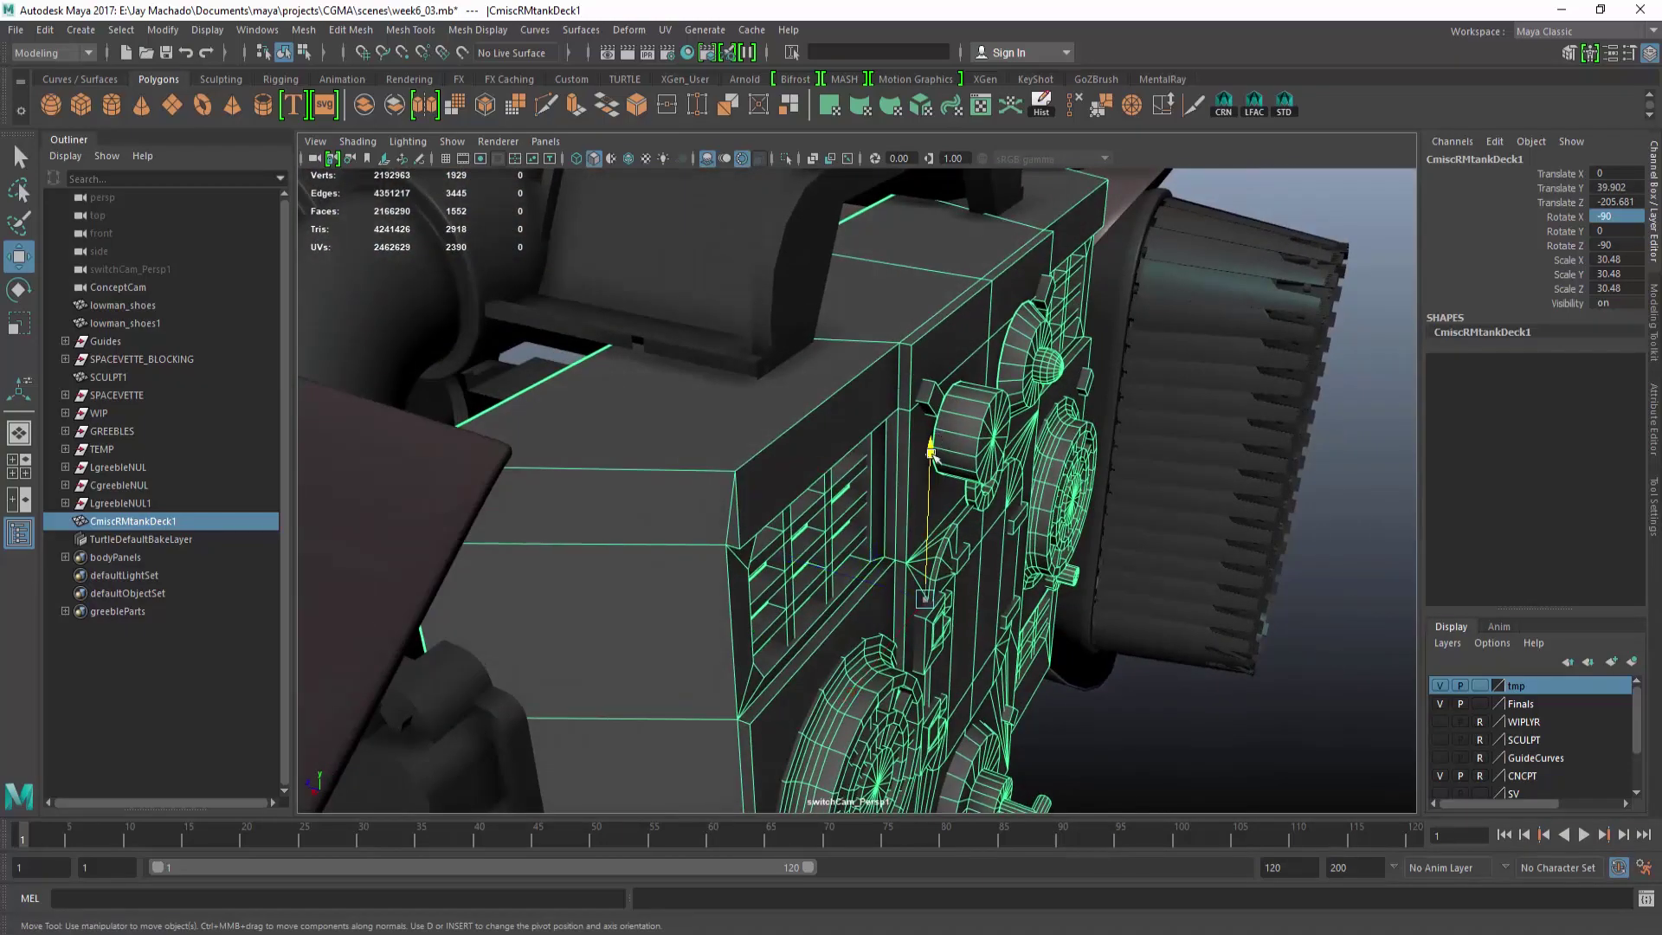
{"action": "left_click_drag", "start_coordinate": [932, 455], "coordinate": [784, 450]}
{"action": "left_click_drag", "start_coordinate": [932, 512], "coordinate": [929, 526]}
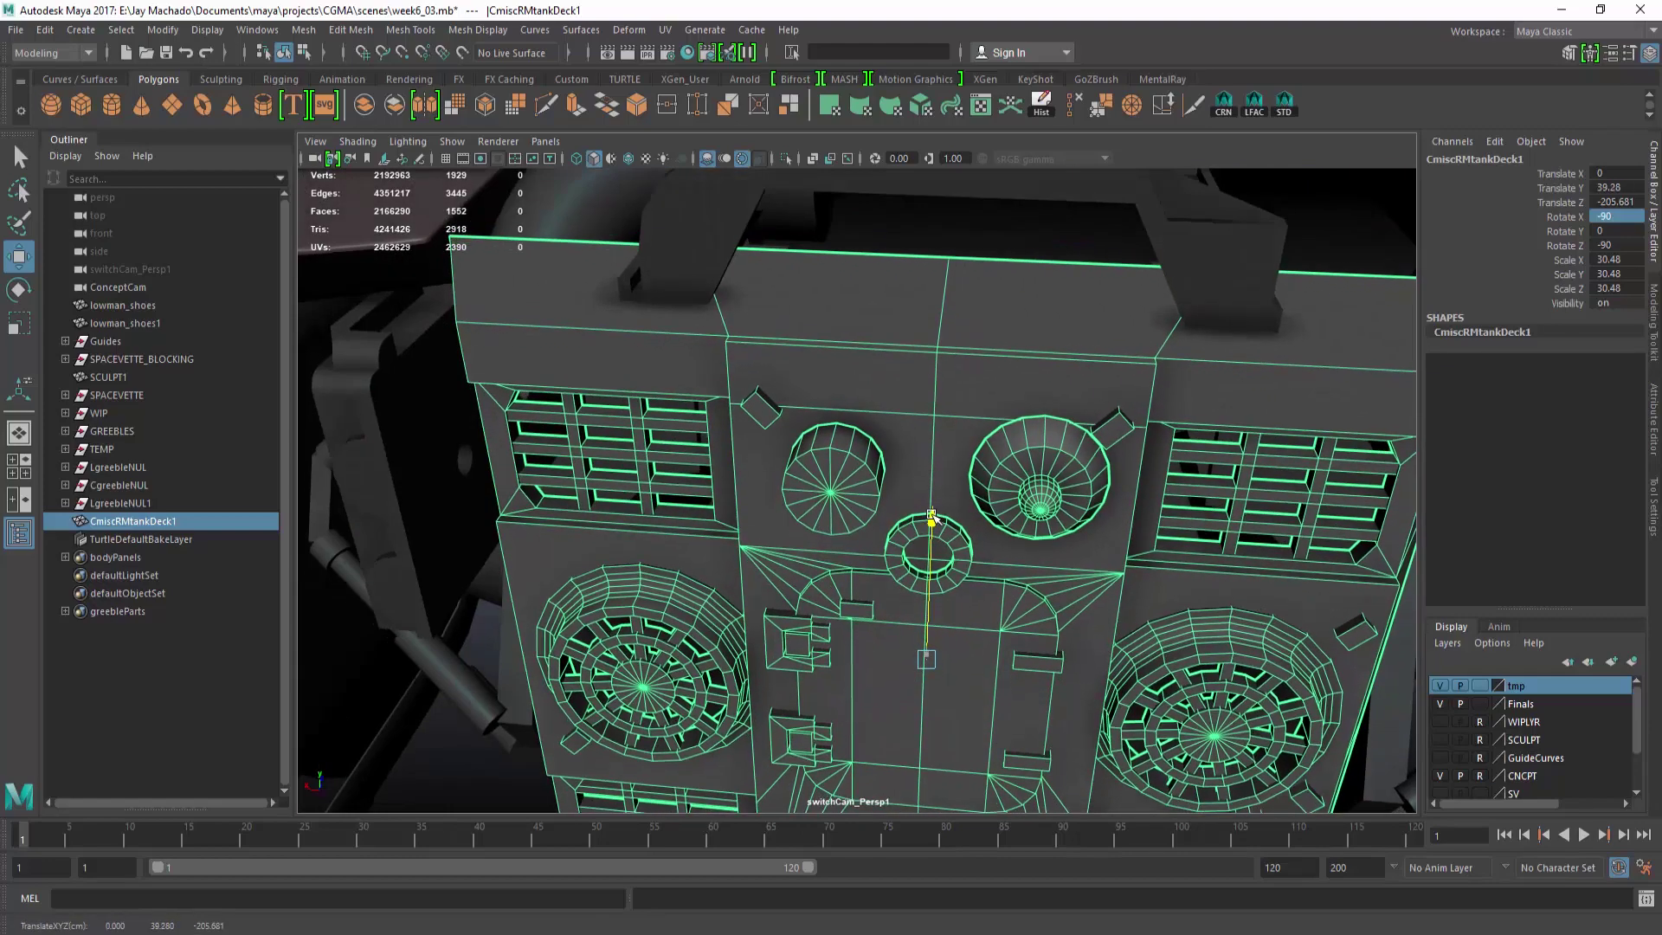
{"action": "scroll", "coordinate": [918, 484], "scroll_direction": "down", "scroll_amount": 4}
{"action": "mouse_move", "coordinate": [900, 433]}
{"action": "left_mouse_down", "text": "alt"}
{"action": "mouse_move", "coordinate": [861, 349]}
{"action": "mouse_move", "coordinate": [954, 494]}
{"action": "mouse_move", "coordinate": [928, 417]}
{"action": "left_mouse_up", "text": "alt"}
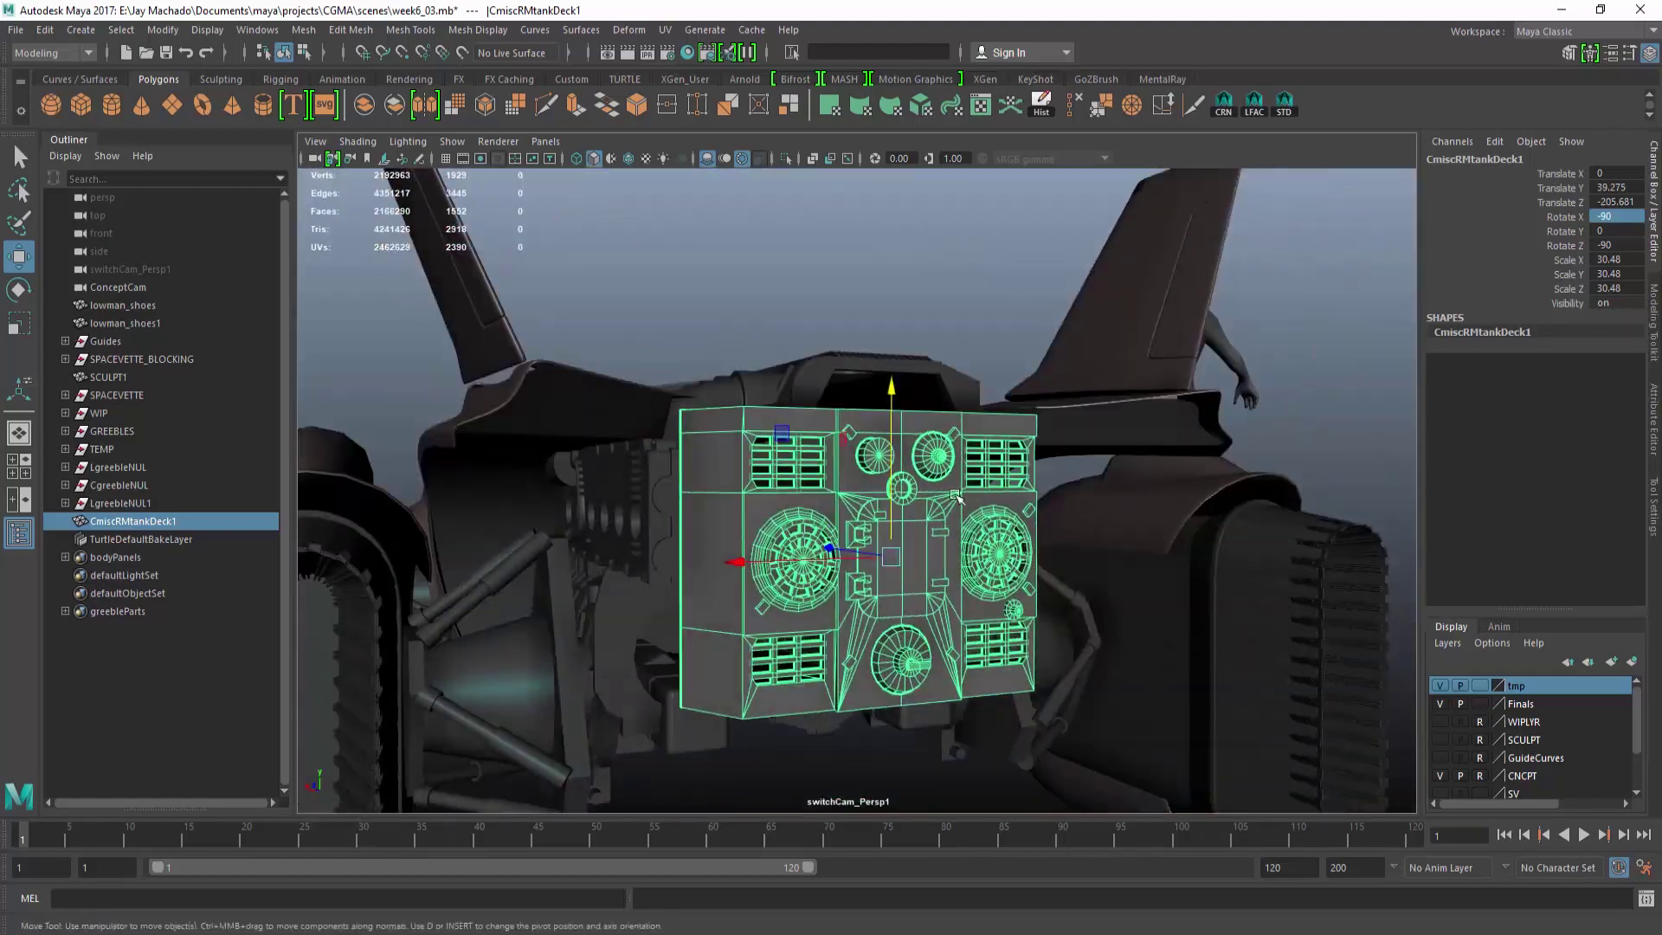
Assign an existing material to the tank deck greeble at the car's rear and clear the selection.
{"action": "right_click_drag", "start_coordinate": [929, 417], "coordinate": [930, 467]}
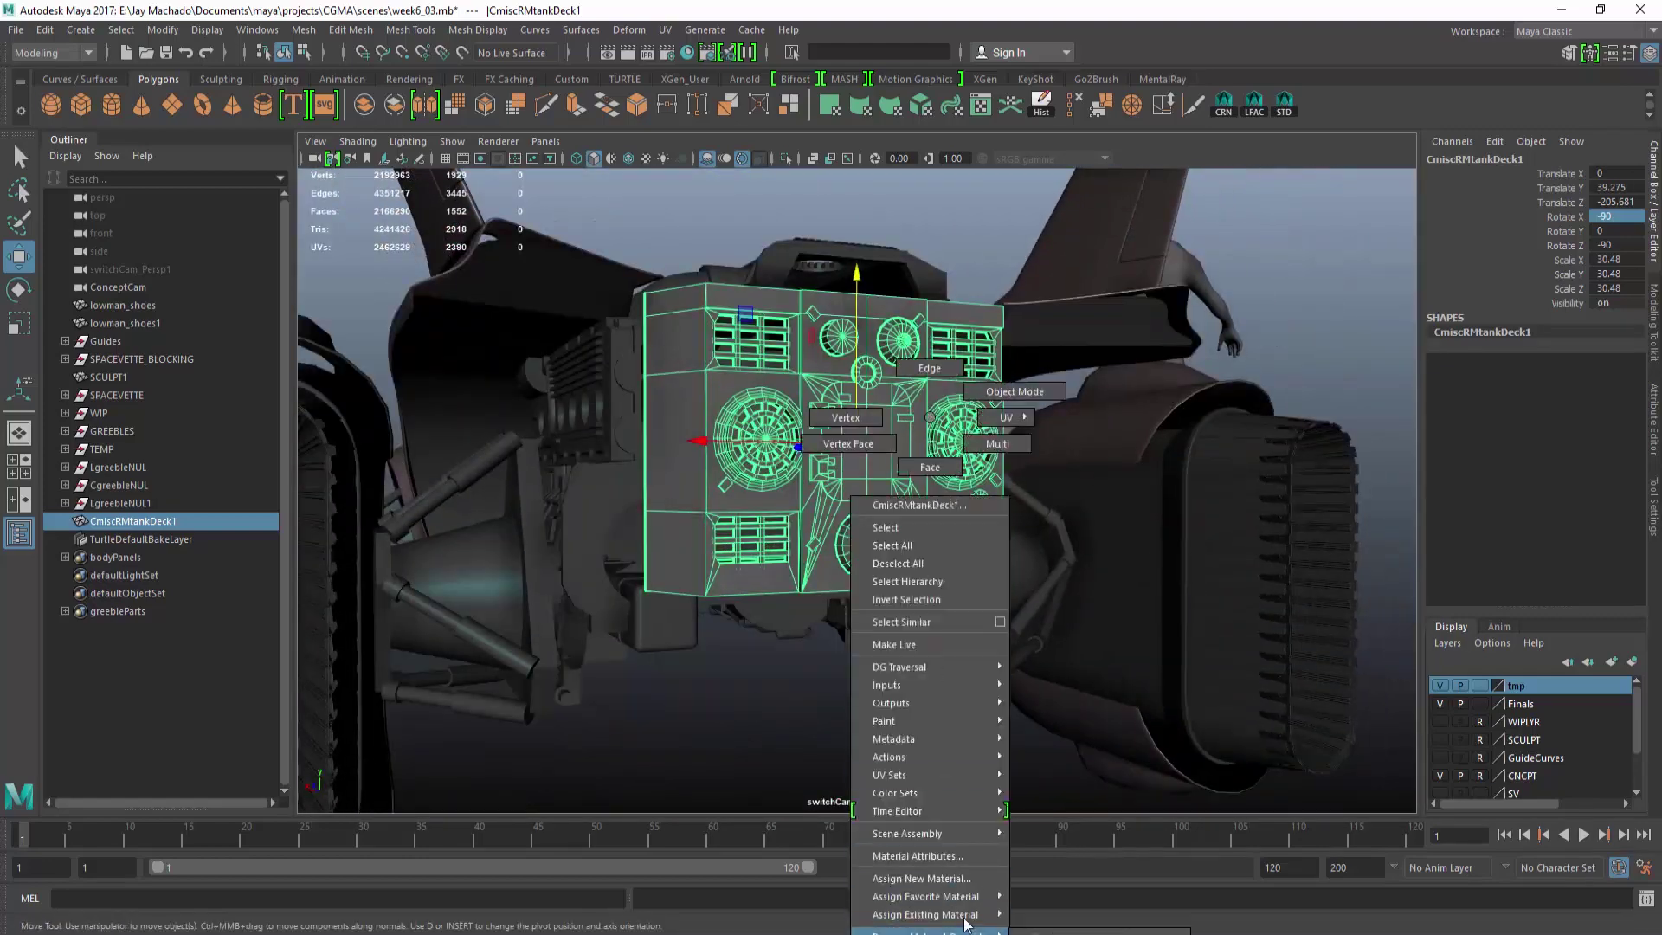
{"action": "right_click_drag", "start_coordinate": [967, 924], "coordinate": [1082, 827]}
{"action": "left_click", "coordinate": [926, 612]}
{"action": "scroll", "coordinate": [927, 612], "scroll_direction": "down", "scroll_amount": 4}
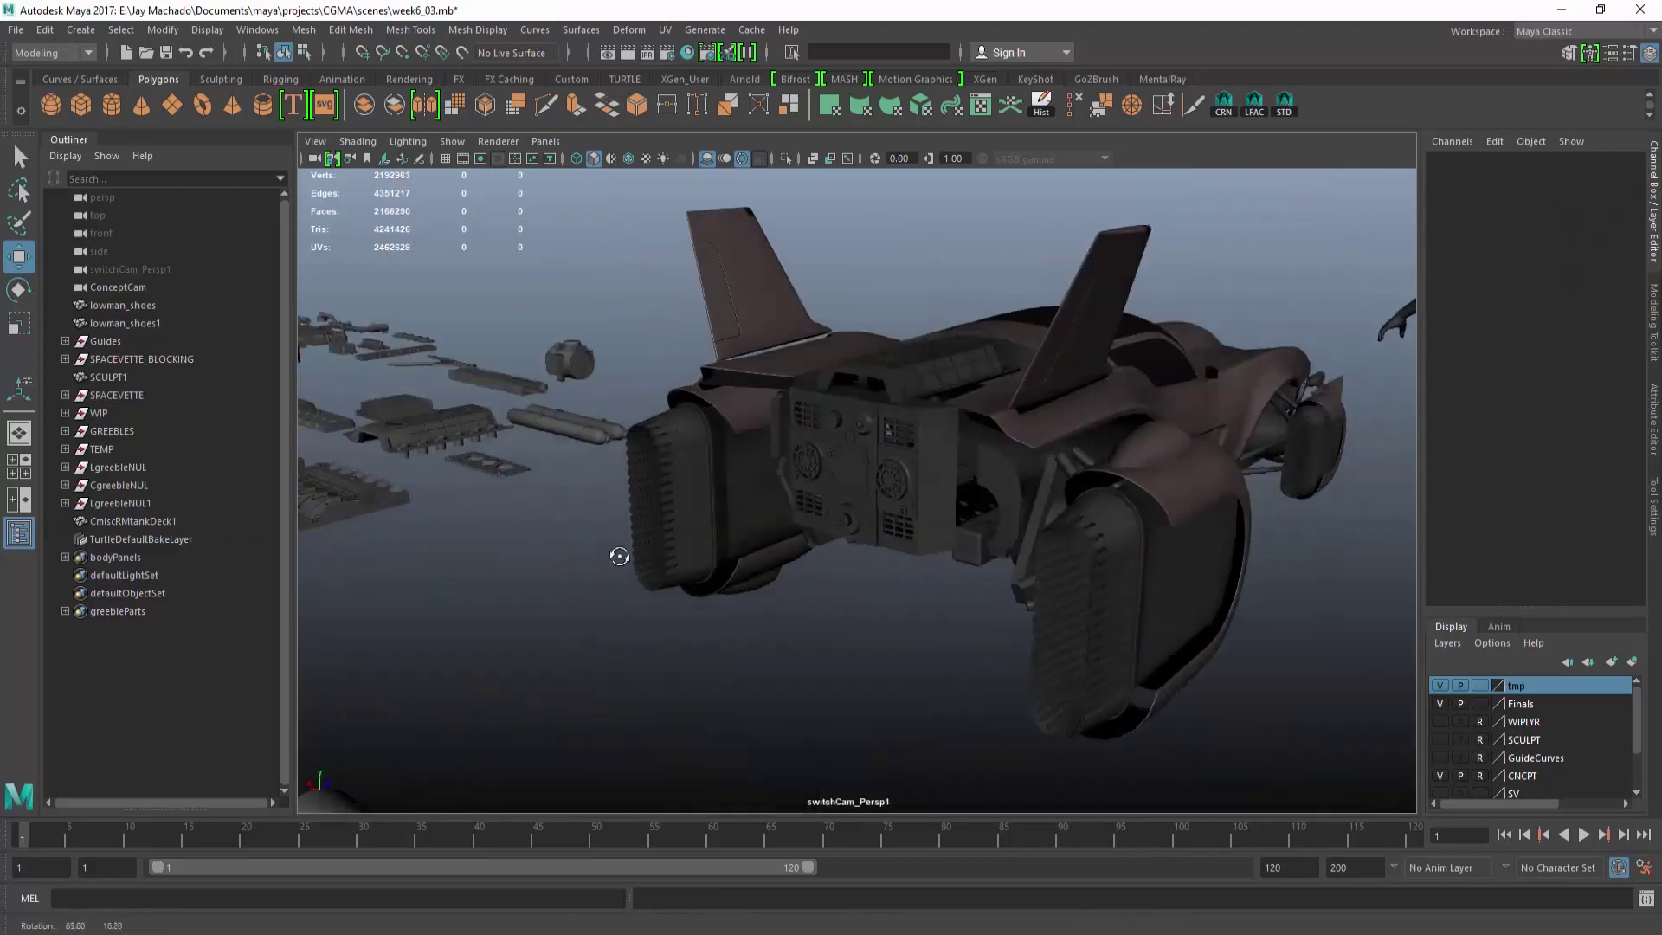
{"action": "left_click_drag", "start_coordinate": [927, 612], "coordinate": [927, 296], "text": "alt"}
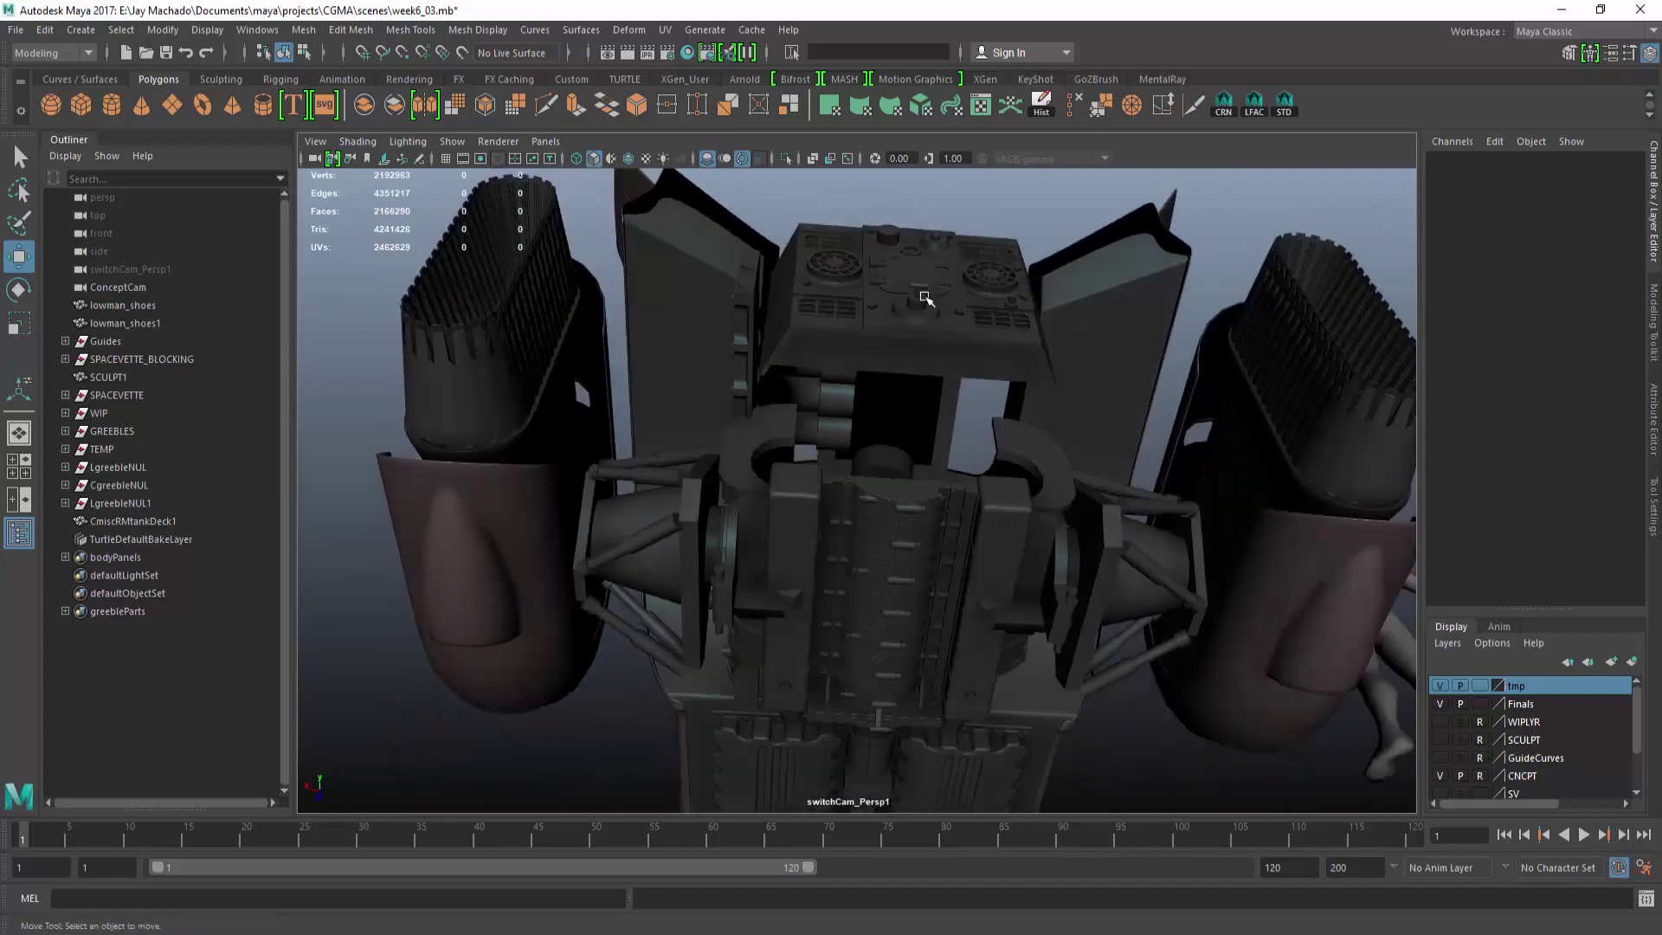
Lay the tank deck flat under the car with Rotate Y -90 and lower it to Y -20.445, Z -179.556.
{"action": "left_click", "coordinate": [924, 295]}
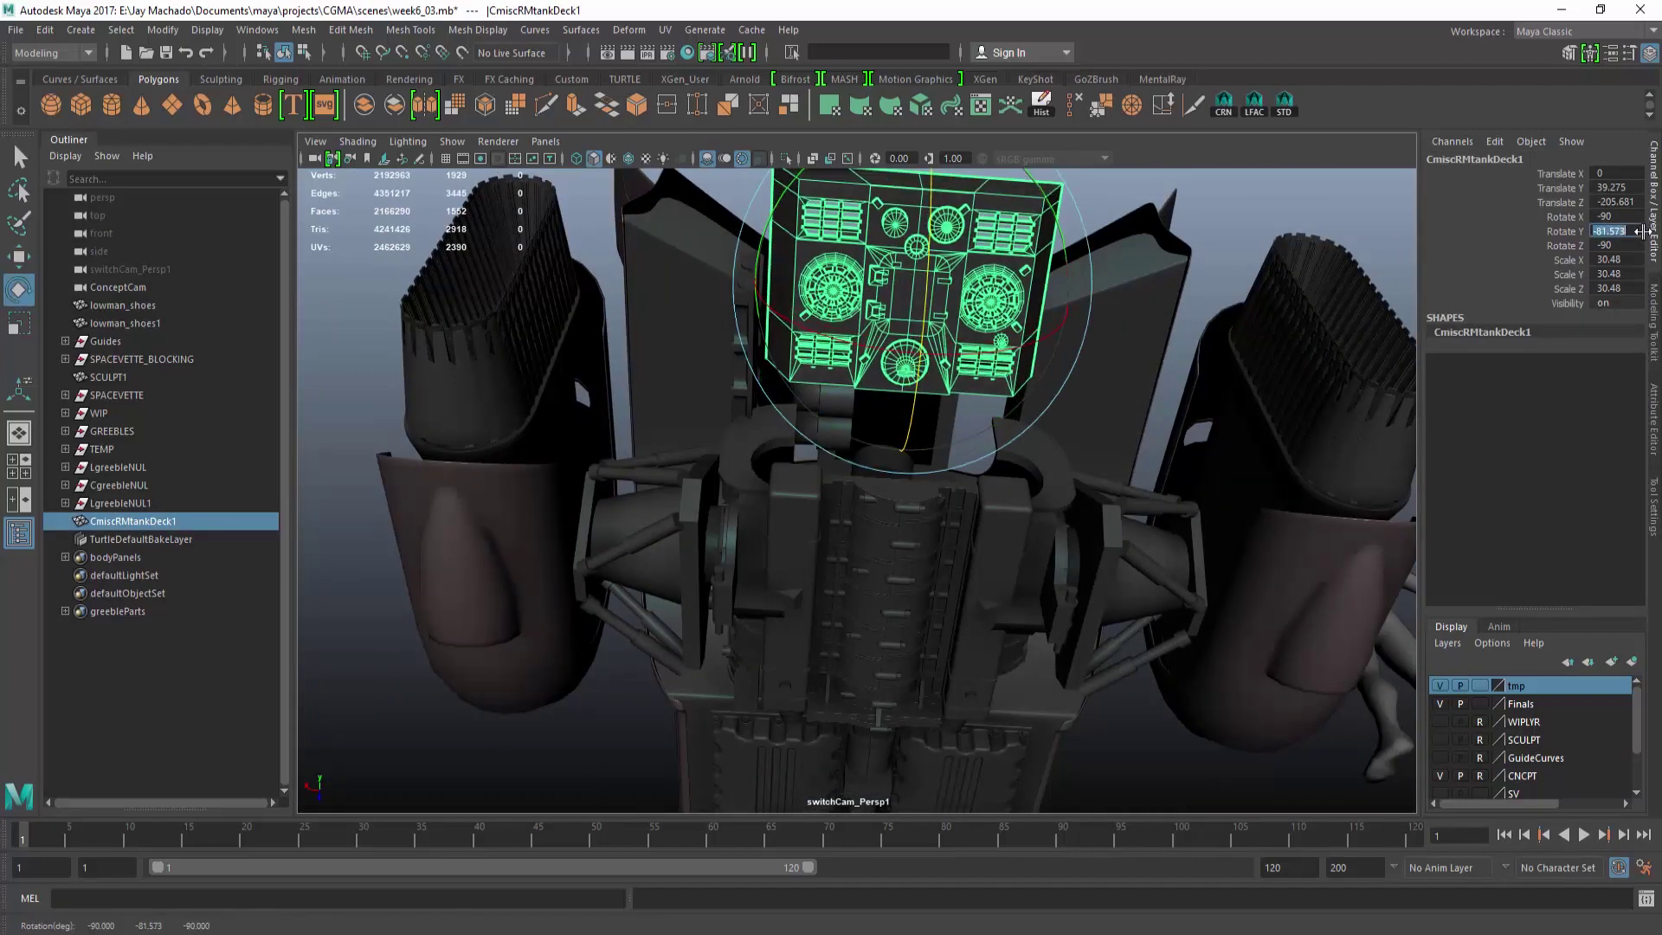
{"action": "left_click_drag", "start_coordinate": [1041, 338], "coordinate": [967, 288], "text": "alt"}
{"action": "left_click_drag", "start_coordinate": [859, 416], "coordinate": [846, 427]}
{"action": "left_click_drag", "start_coordinate": [865, 433], "coordinate": [1003, 450], "text": "alt"}
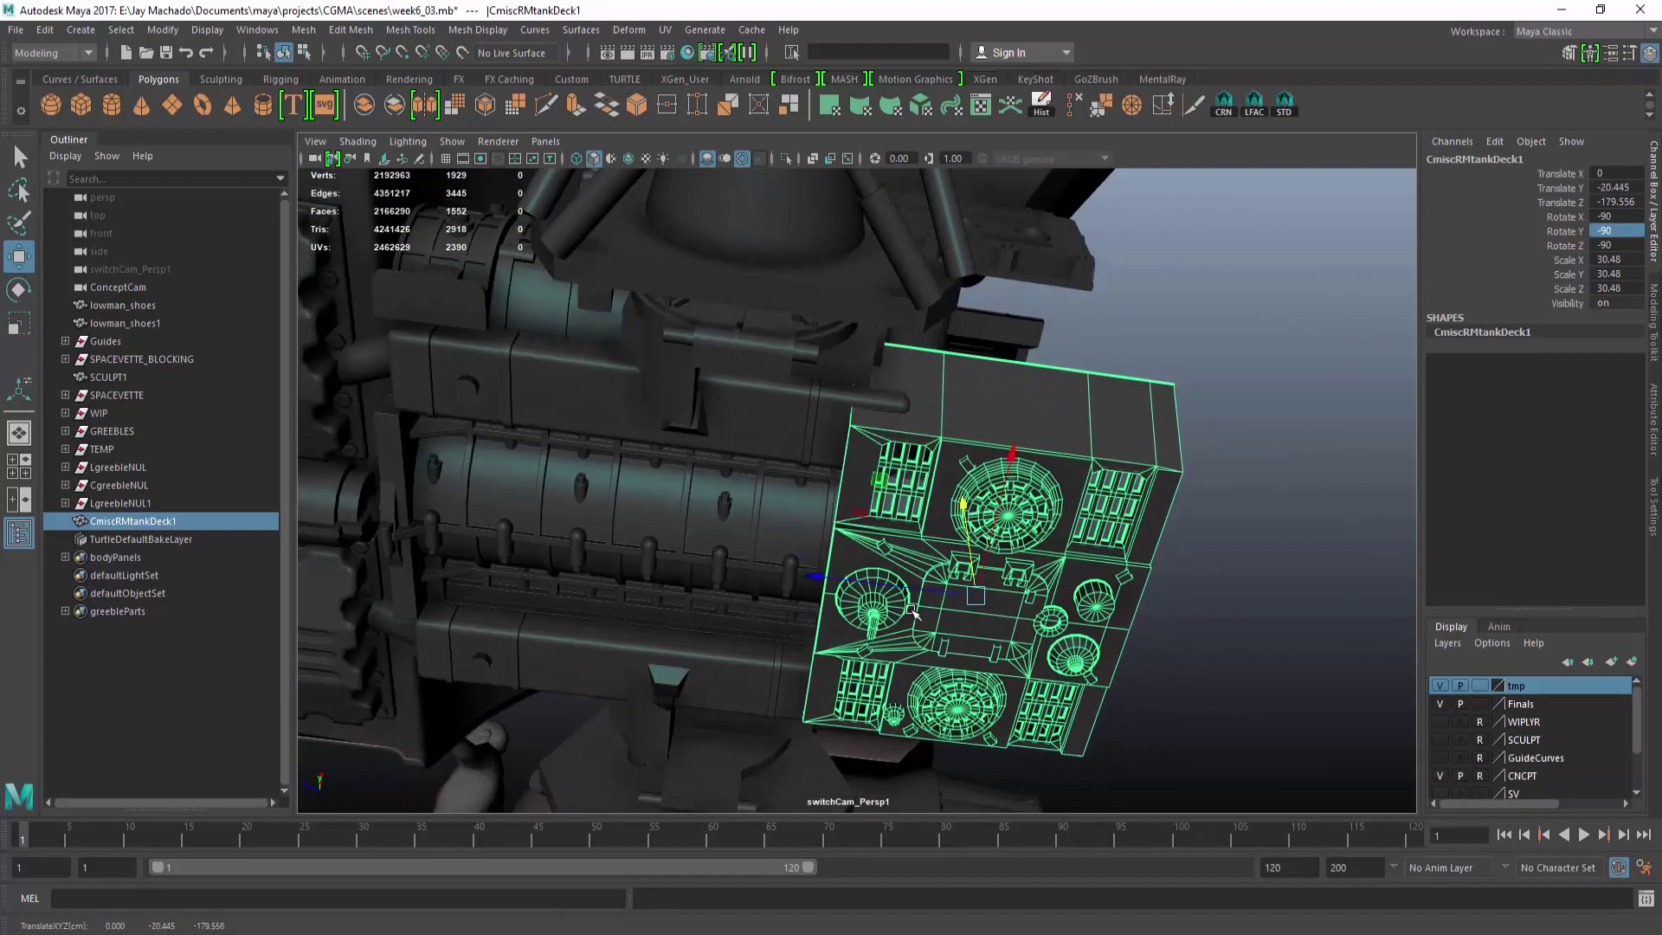
Slide the tank deck along the underside to Z -163.539 and scale it uniformly to 28.596.
{"action": "left_click_drag", "start_coordinate": [800, 558], "coordinate": [805, 561]}
{"action": "left_click_drag", "start_coordinate": [814, 554], "coordinate": [866, 489], "text": "alt"}
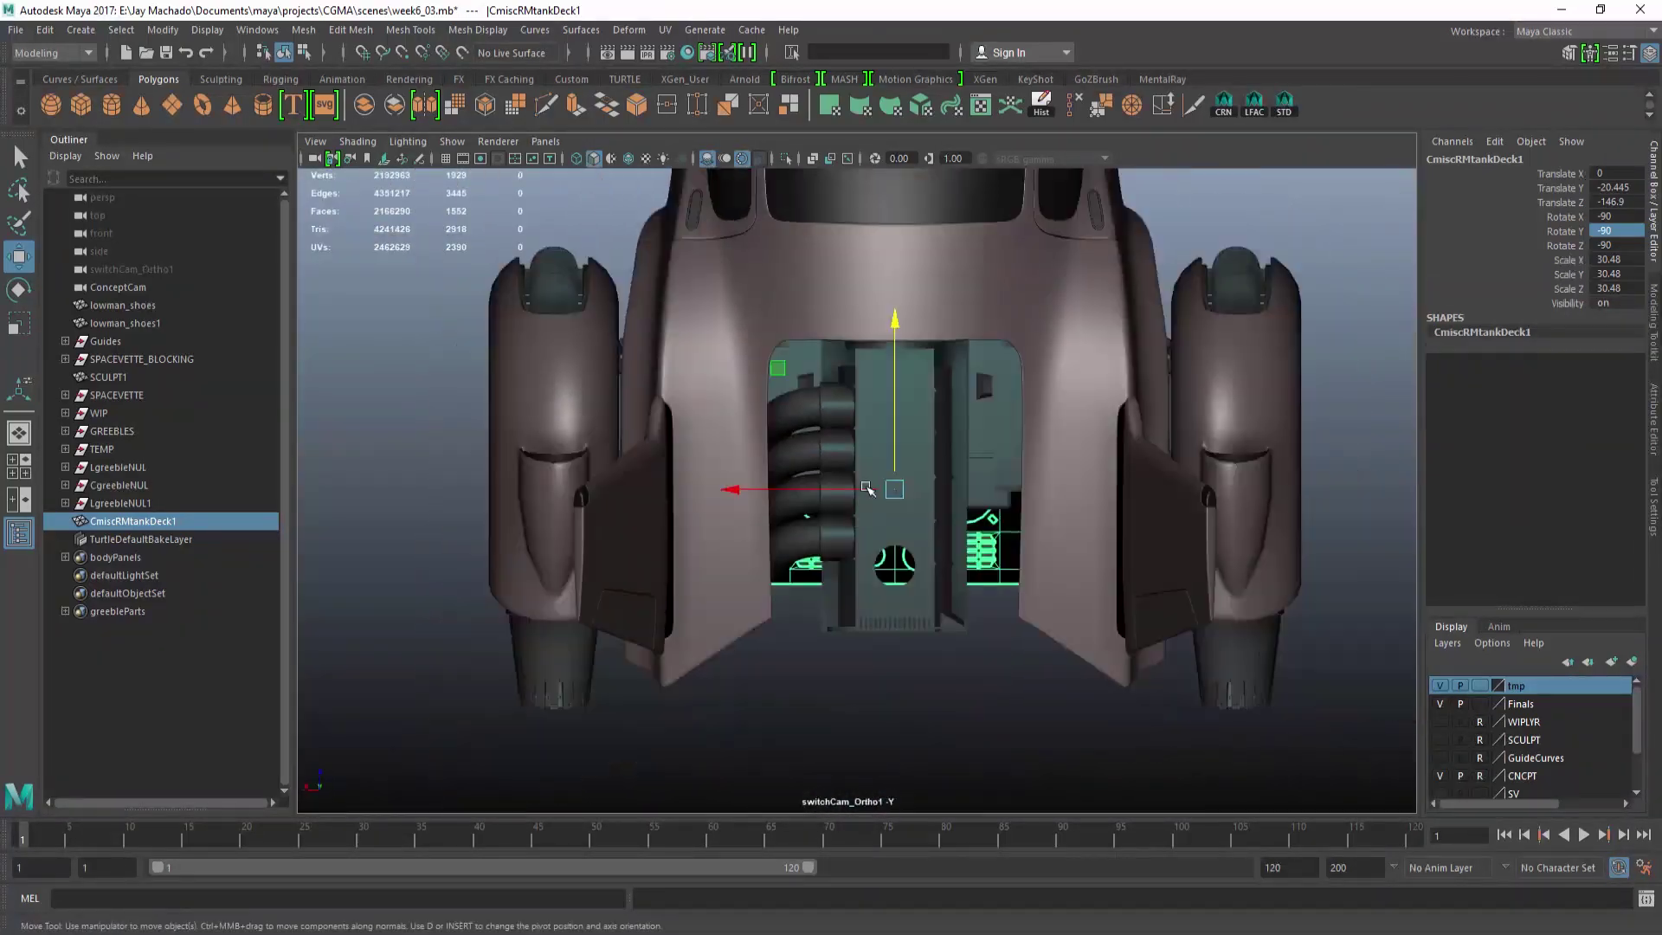
{"action": "left_click_drag", "start_coordinate": [918, 437], "coordinate": [890, 341], "text": "alt"}
{"action": "left_click", "coordinate": [972, 216]}
{"action": "right_click_drag", "start_coordinate": [890, 341], "coordinate": [1073, 459], "text": "alt"}
{"action": "left_click_drag", "start_coordinate": [1073, 459], "coordinate": [935, 526], "text": "alt"}
{"action": "left_click", "coordinate": [935, 526]}
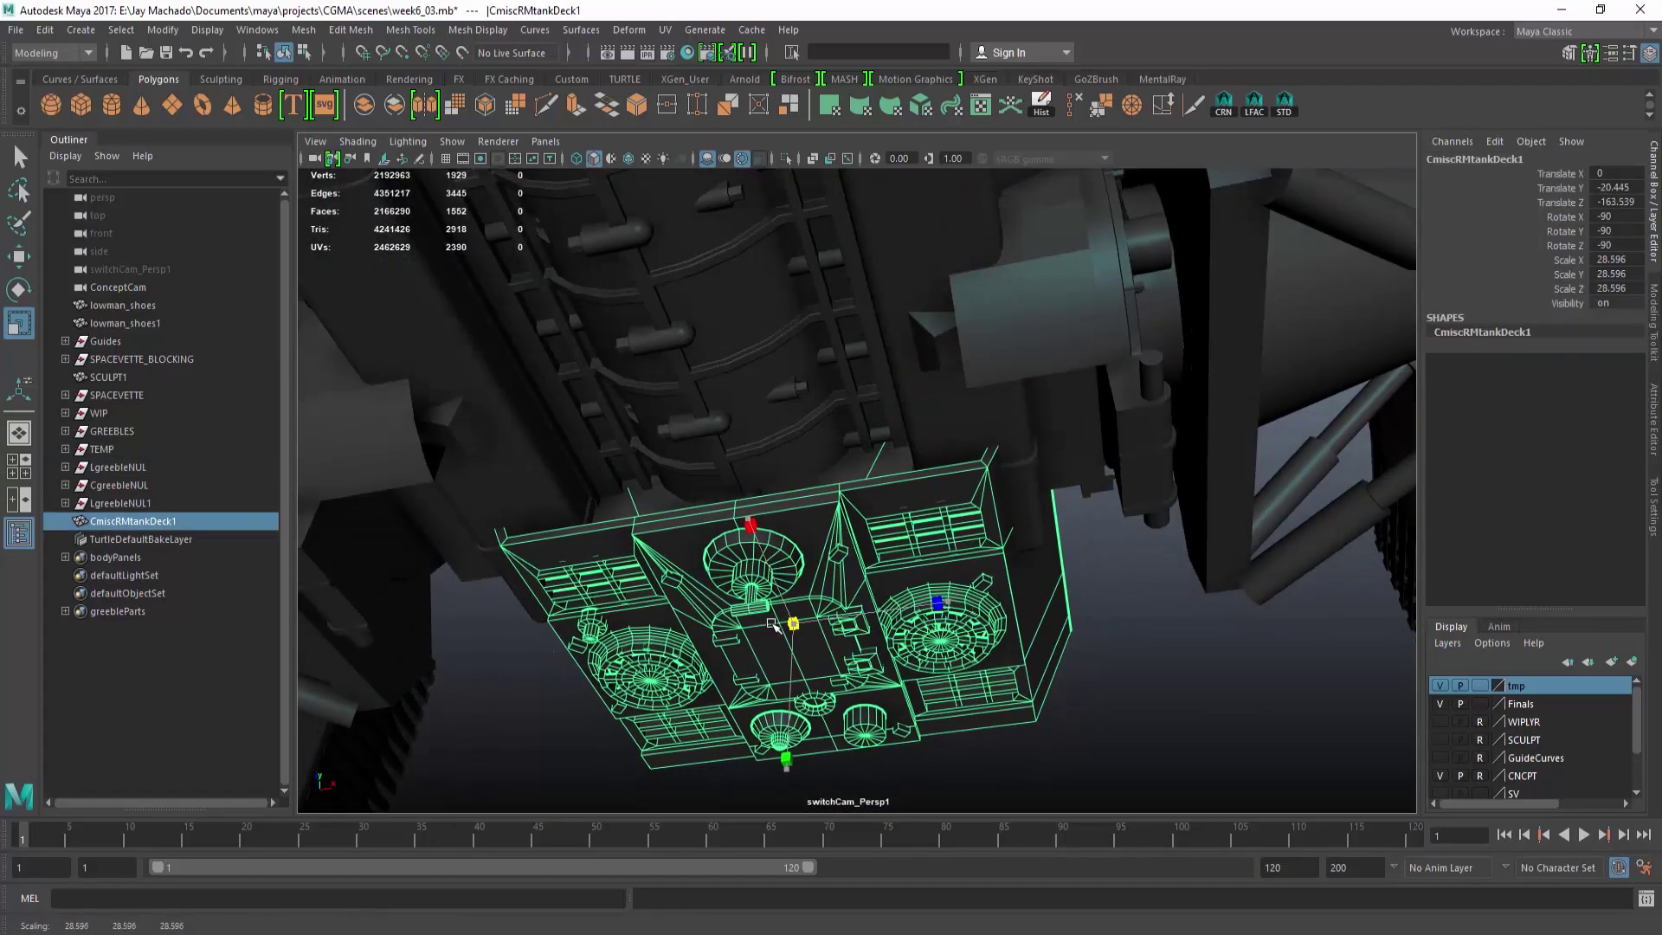
{"action": "left_click_drag", "start_coordinate": [773, 625], "coordinate": [972, 482], "text": "alt"}
Parent the tank deck CmiscRMtankDeck1 under the CgreebleNUL group.
{"action": "left_click", "coordinate": [1198, 672]}
{"action": "right_click_drag", "start_coordinate": [972, 482], "coordinate": [937, 465], "text": "alt"}
{"action": "left_click_drag", "start_coordinate": [937, 464], "coordinate": [1087, 319], "text": "alt"}
{"action": "left_click", "coordinate": [131, 520]}
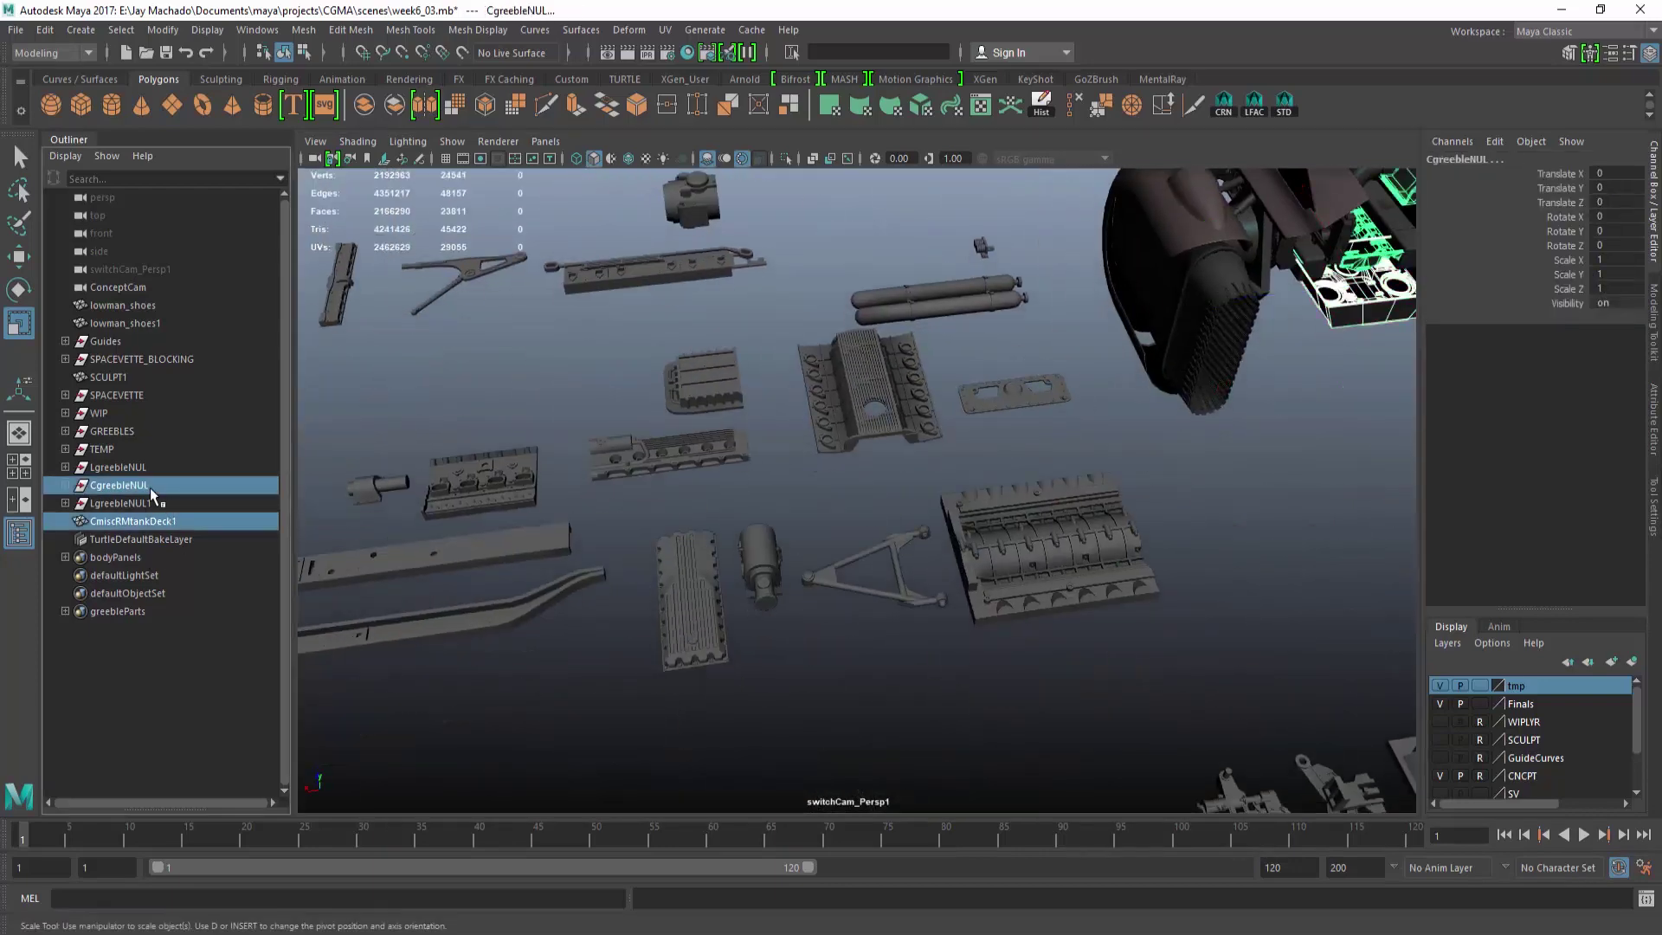
{"action": "key", "text": "p"}
Duplicate the PanzerIIIG plate from the greeble library and unparent the copy.
{"action": "left_click", "coordinate": [782, 496]}
{"action": "left_click_drag", "start_coordinate": [783, 497], "coordinate": [1045, 415], "text": "alt"}
{"action": "left_click", "coordinate": [772, 599]}
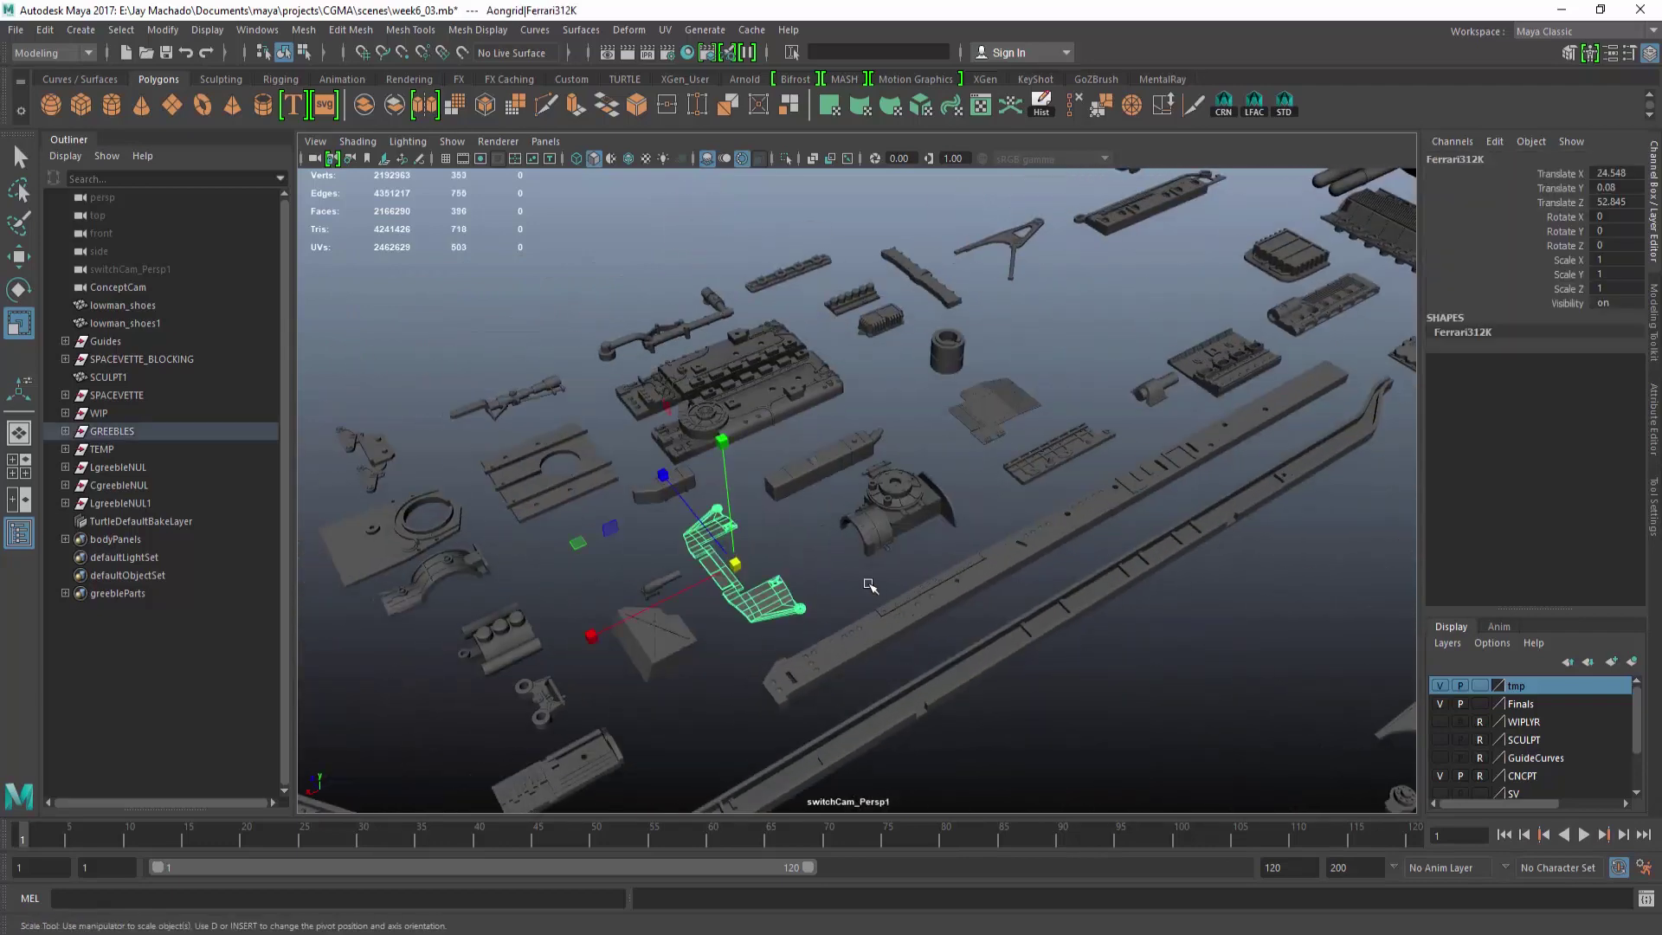
{"action": "middle_click_drag", "start_coordinate": [877, 539], "coordinate": [1018, 495], "text": "alt"}
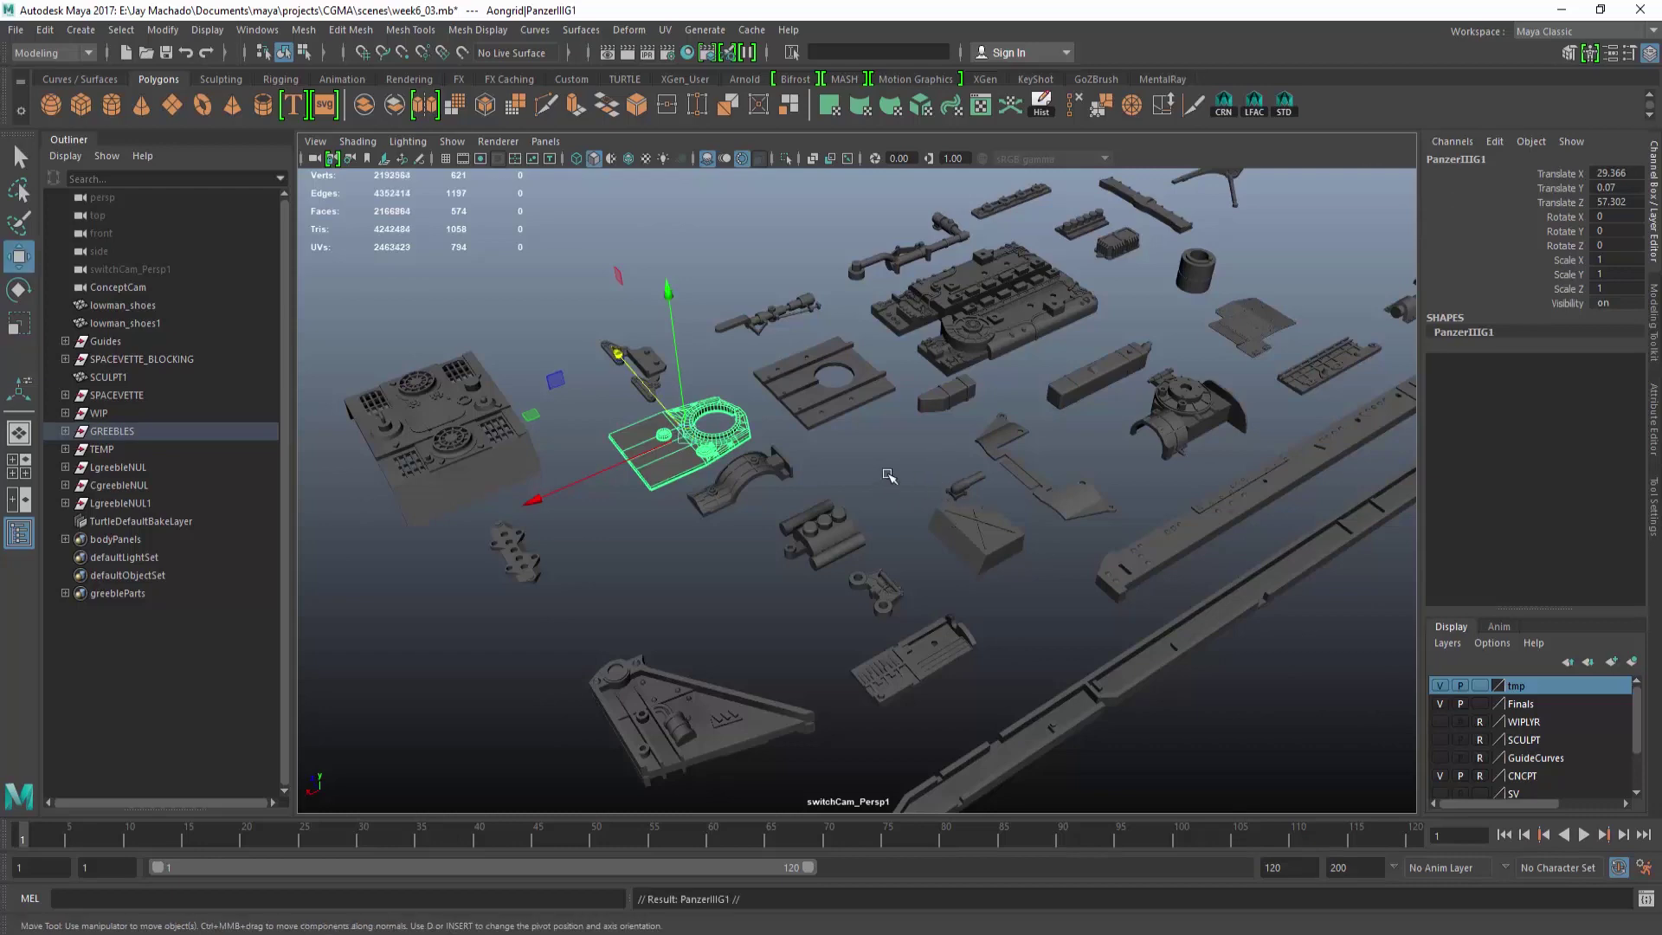
{"action": "key", "text": "shift+p"}
Move the PanzerIIIG copy to the car's rear at X -41.102, Y -24.94, Z -199.087.
{"action": "scroll", "coordinate": [874, 459], "scroll_direction": "up", "scroll_amount": 2}
{"action": "left_click_drag", "start_coordinate": [609, 414], "coordinate": [1287, 318]}
{"action": "scroll", "coordinate": [1288, 319], "scroll_direction": "down", "scroll_amount": 5}
{"action": "middle_click_drag", "start_coordinate": [1246, 346], "coordinate": [953, 623], "text": "alt"}
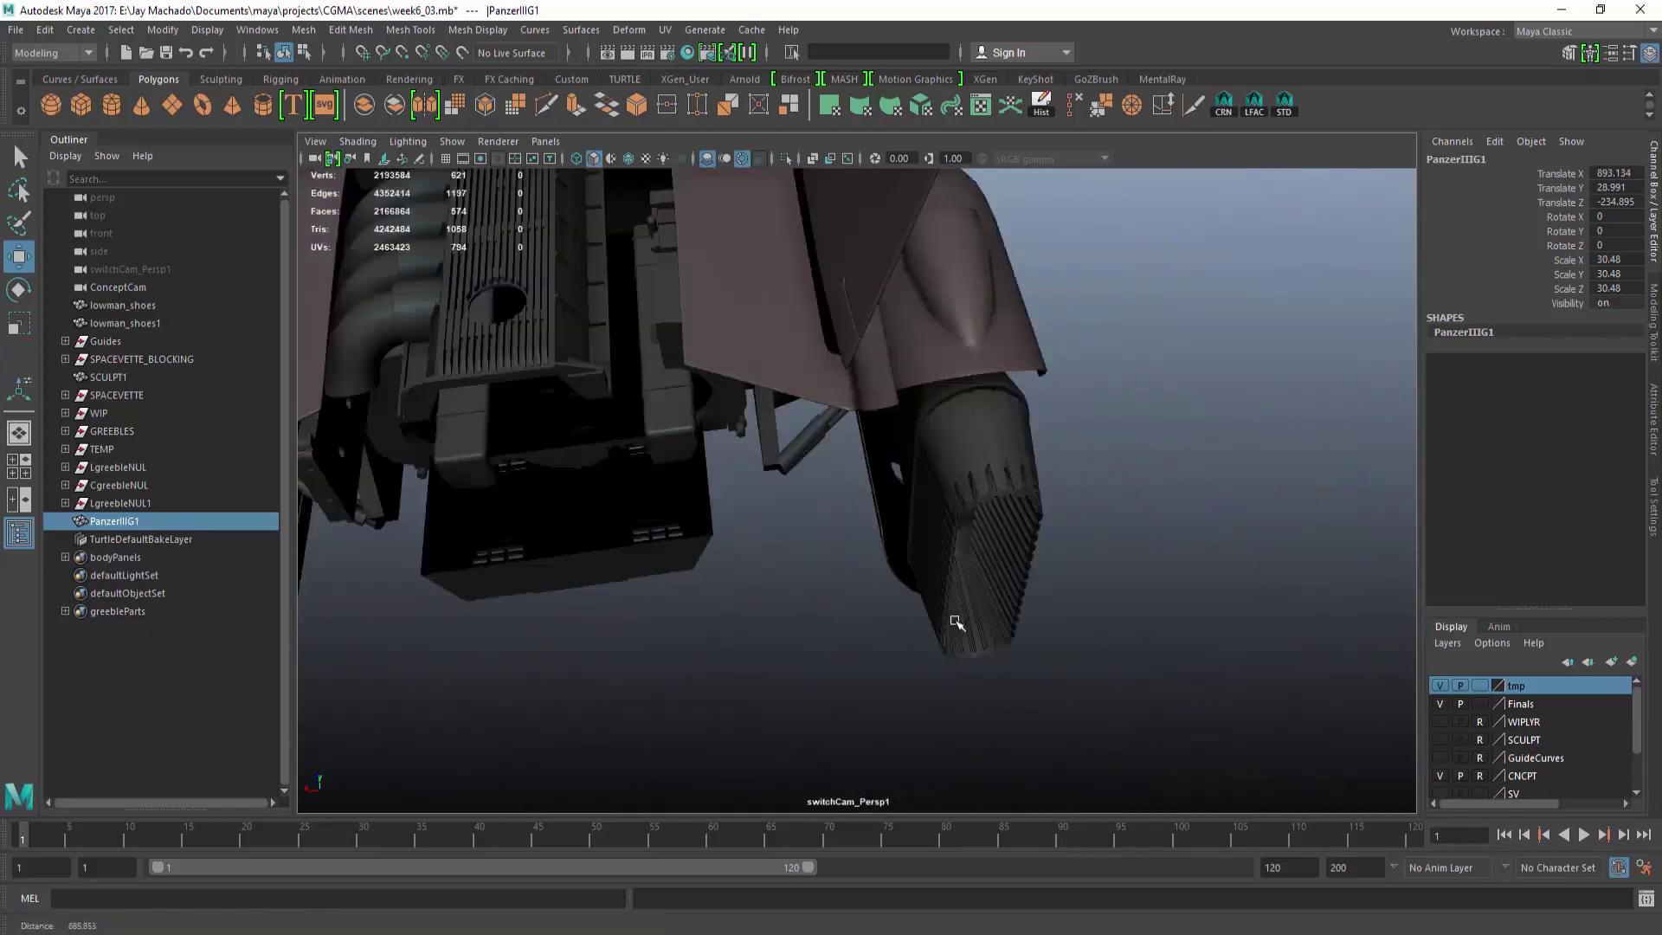
{"action": "left_click_drag", "start_coordinate": [953, 623], "coordinate": [814, 576], "text": "alt"}
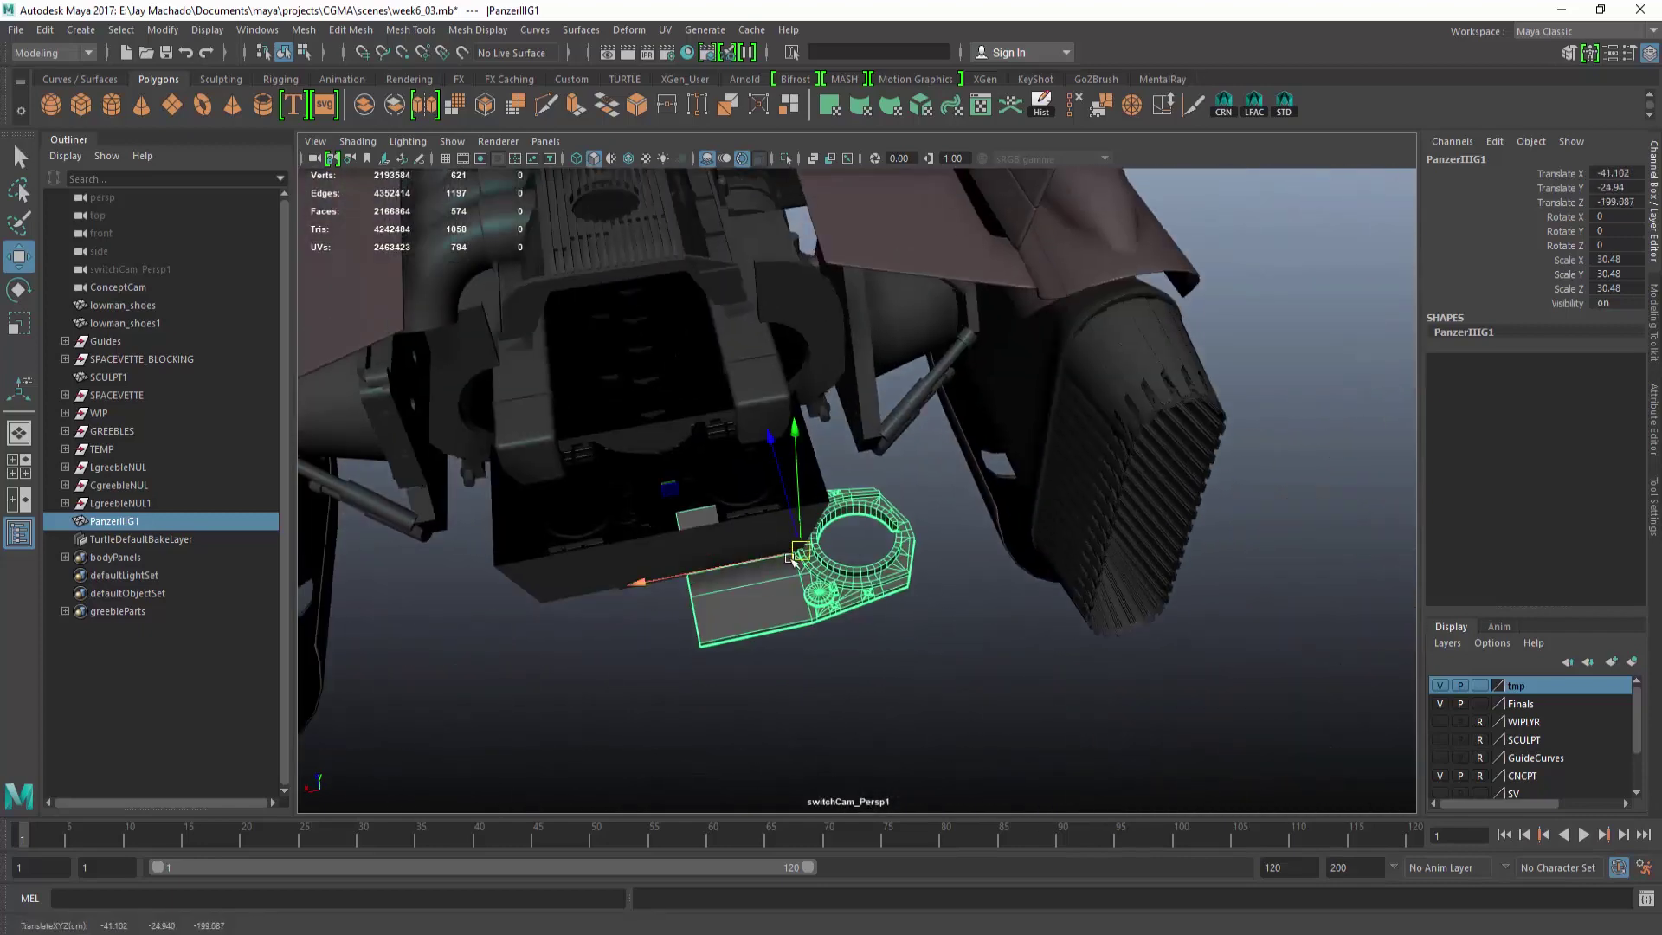
Stand the PanzerIIIG plate upright facing rearward with Rotate X -90 and Rotate Z -90.
{"action": "key", "text": "e"}
{"action": "left_click_drag", "start_coordinate": [763, 445], "coordinate": [628, 602]}
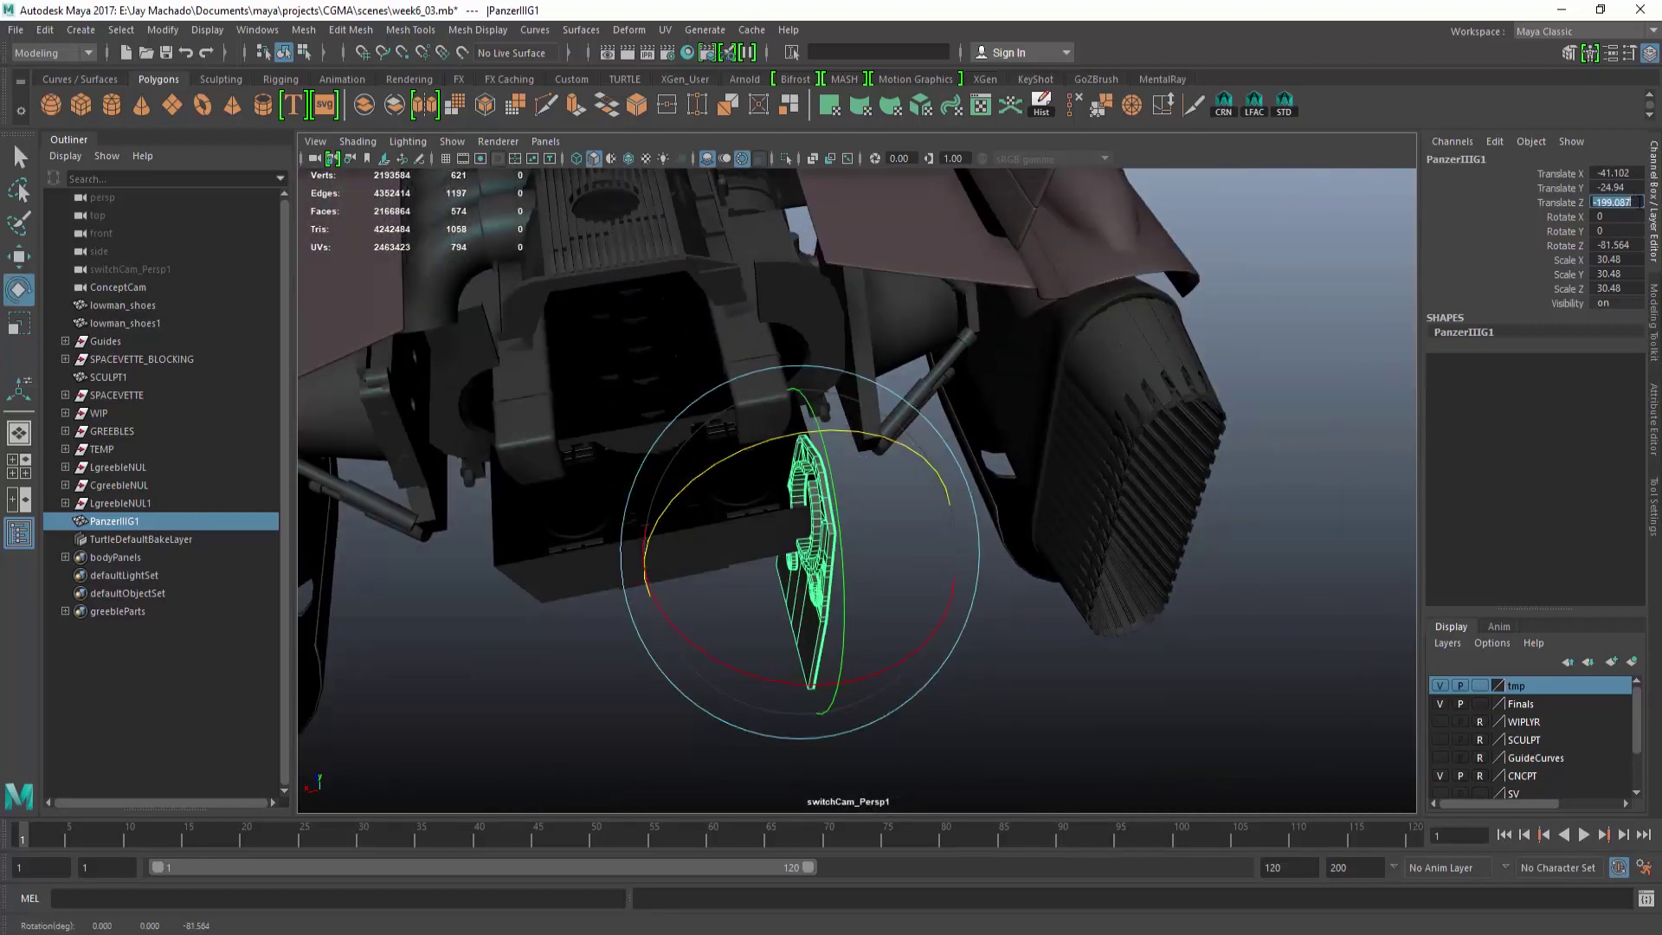
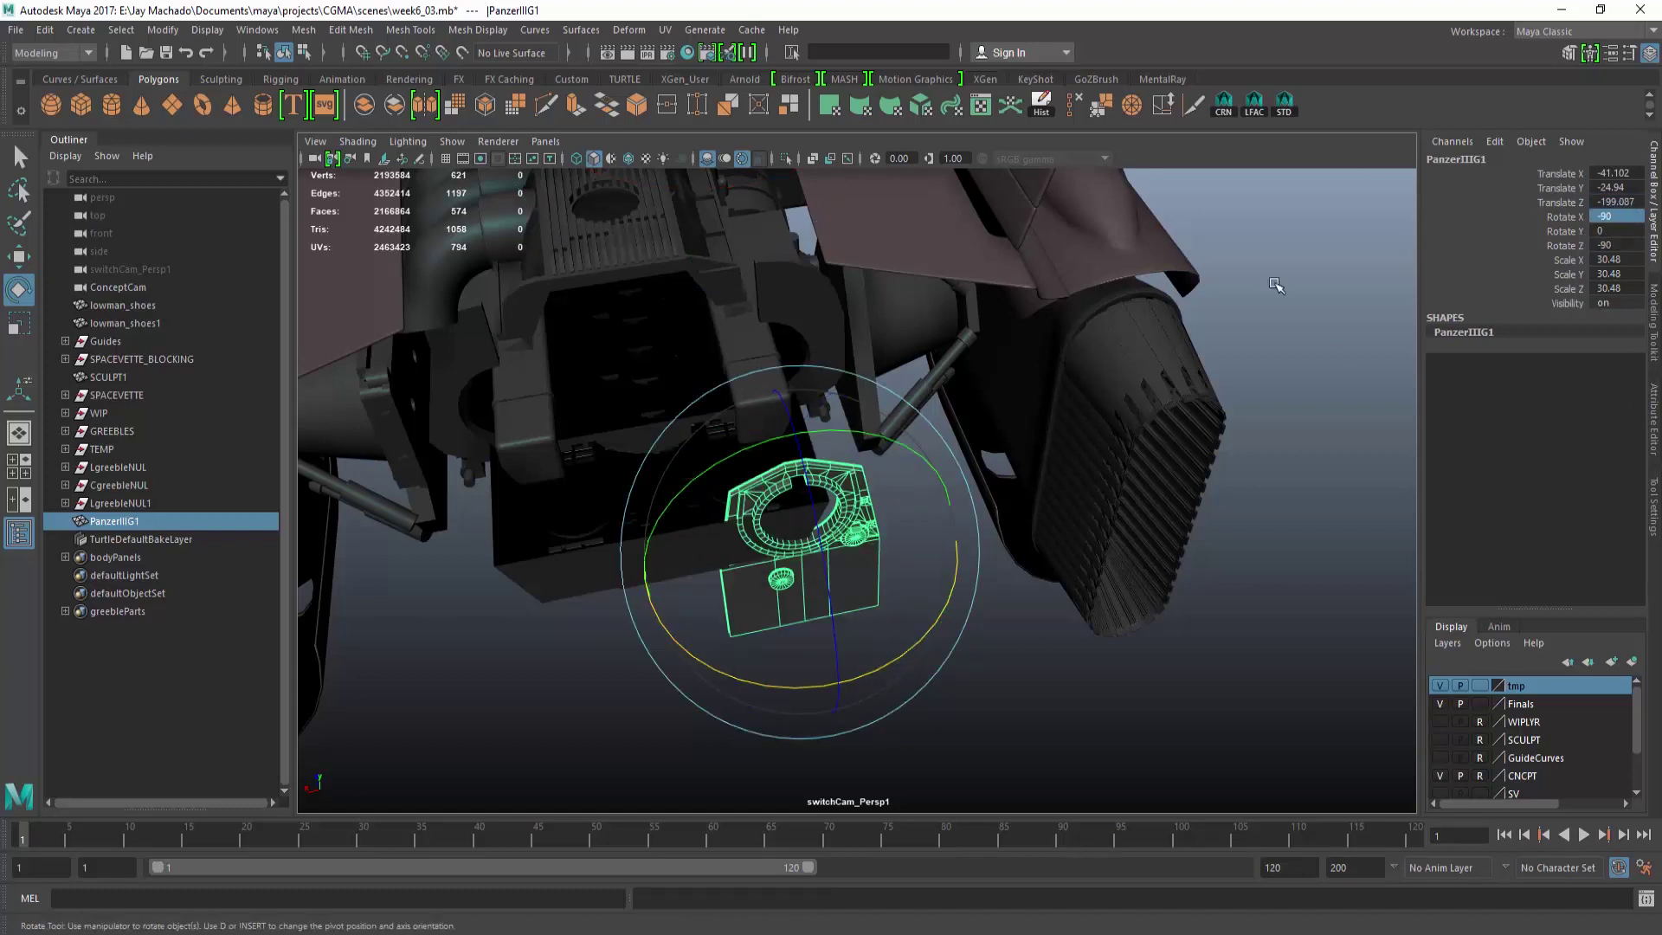
{"action": "key", "text": "w"}
Center the PanzerIIIG plate at X 0, place it at Y 24.153, Z -206.319 and scale it to about 47.942.
{"action": "left_click_drag", "start_coordinate": [1275, 285], "coordinate": [1273, 432], "text": "alt"}
{"action": "right_click_drag", "start_coordinate": [834, 367], "coordinate": [1087, 367], "text": "alt"}
{"action": "middle_click_drag", "start_coordinate": [943, 666], "coordinate": [1018, 375], "text": "alt"}
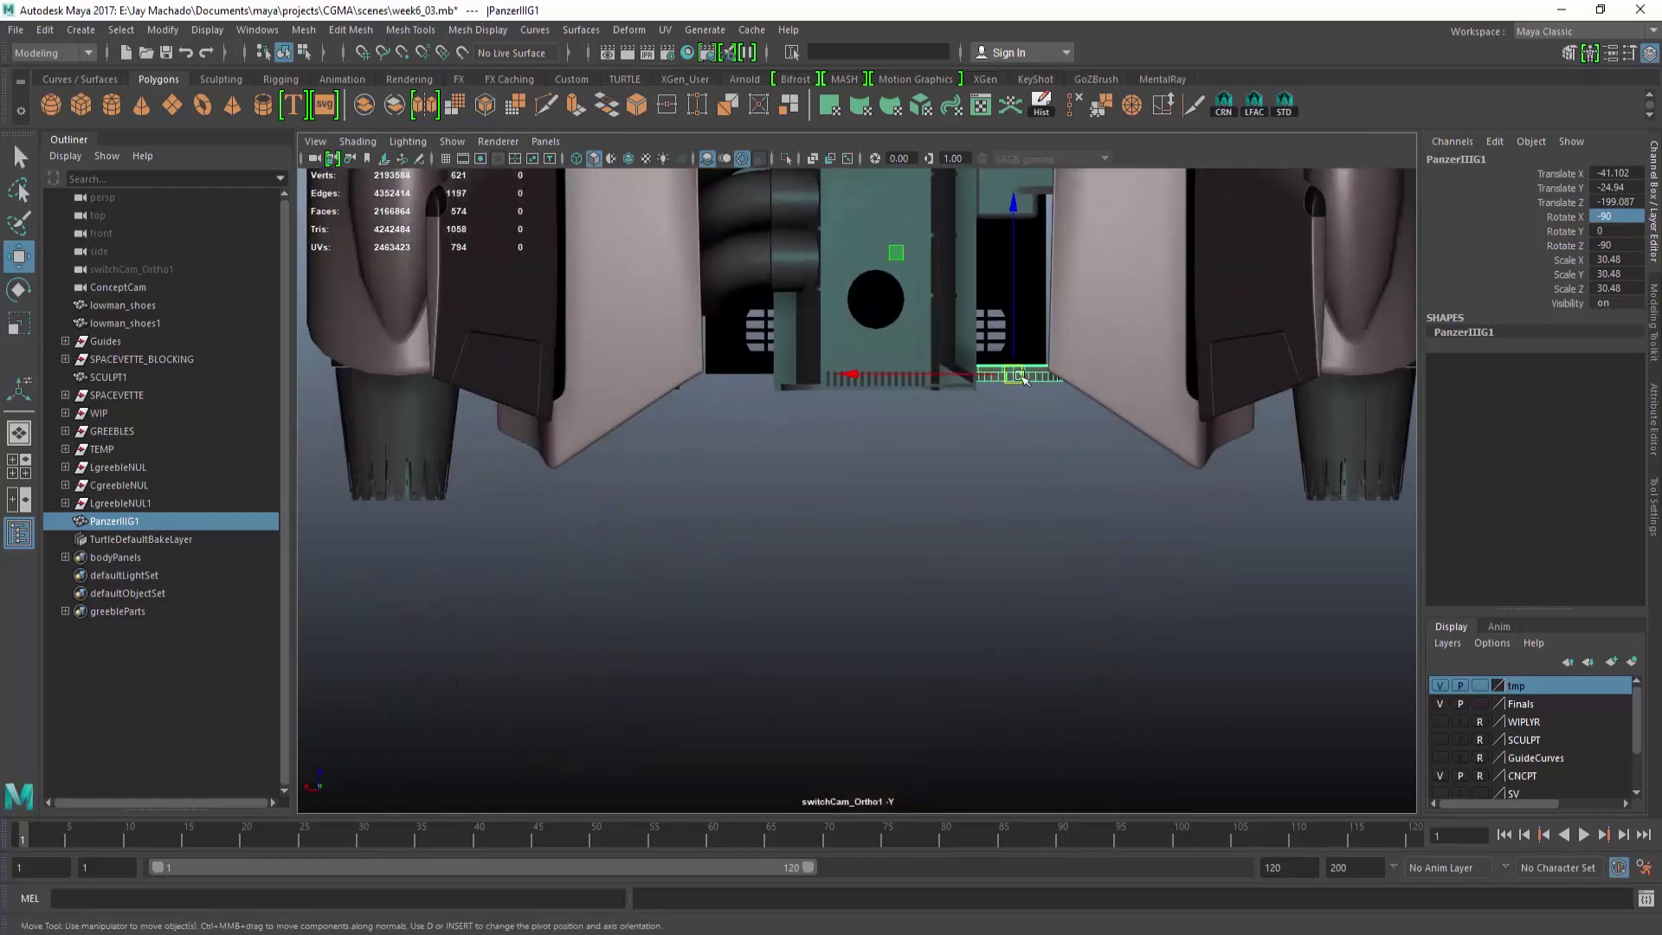
{"action": "left_click_drag", "start_coordinate": [875, 349], "coordinate": [875, 367]}
{"action": "left_click_drag", "start_coordinate": [755, 275], "coordinate": [770, 450], "text": "alt"}
{"action": "key", "text": "f"}
{"action": "left_click_drag", "start_coordinate": [924, 343], "coordinate": [788, 415], "text": "alt"}
{"action": "left_click", "coordinate": [785, 416]}
{"action": "left_click_drag", "start_coordinate": [796, 332], "coordinate": [797, 303]}
{"action": "left_click_drag", "start_coordinate": [796, 303], "coordinate": [914, 523], "text": "alt"}
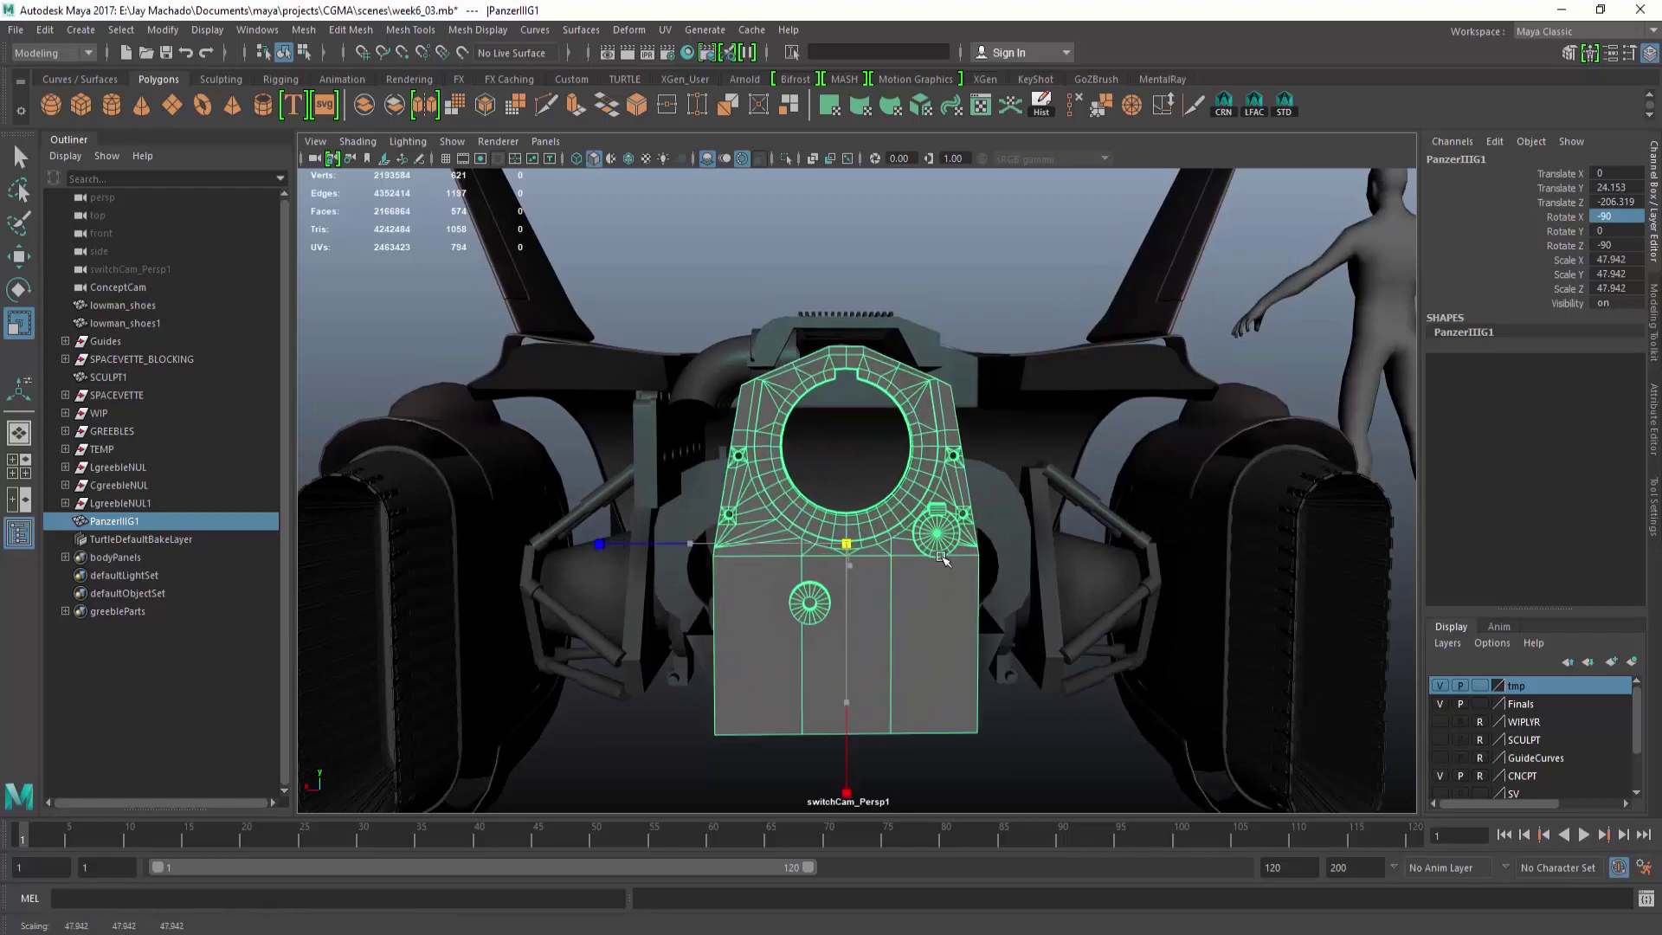
Refine the rear plate's fit behind the engine block with scale 44.51, Y 39.003 and about Z -207.3.
{"action": "left_click_drag", "start_coordinate": [850, 463], "coordinate": [957, 542], "text": "alt"}
{"action": "key", "text": "space"}
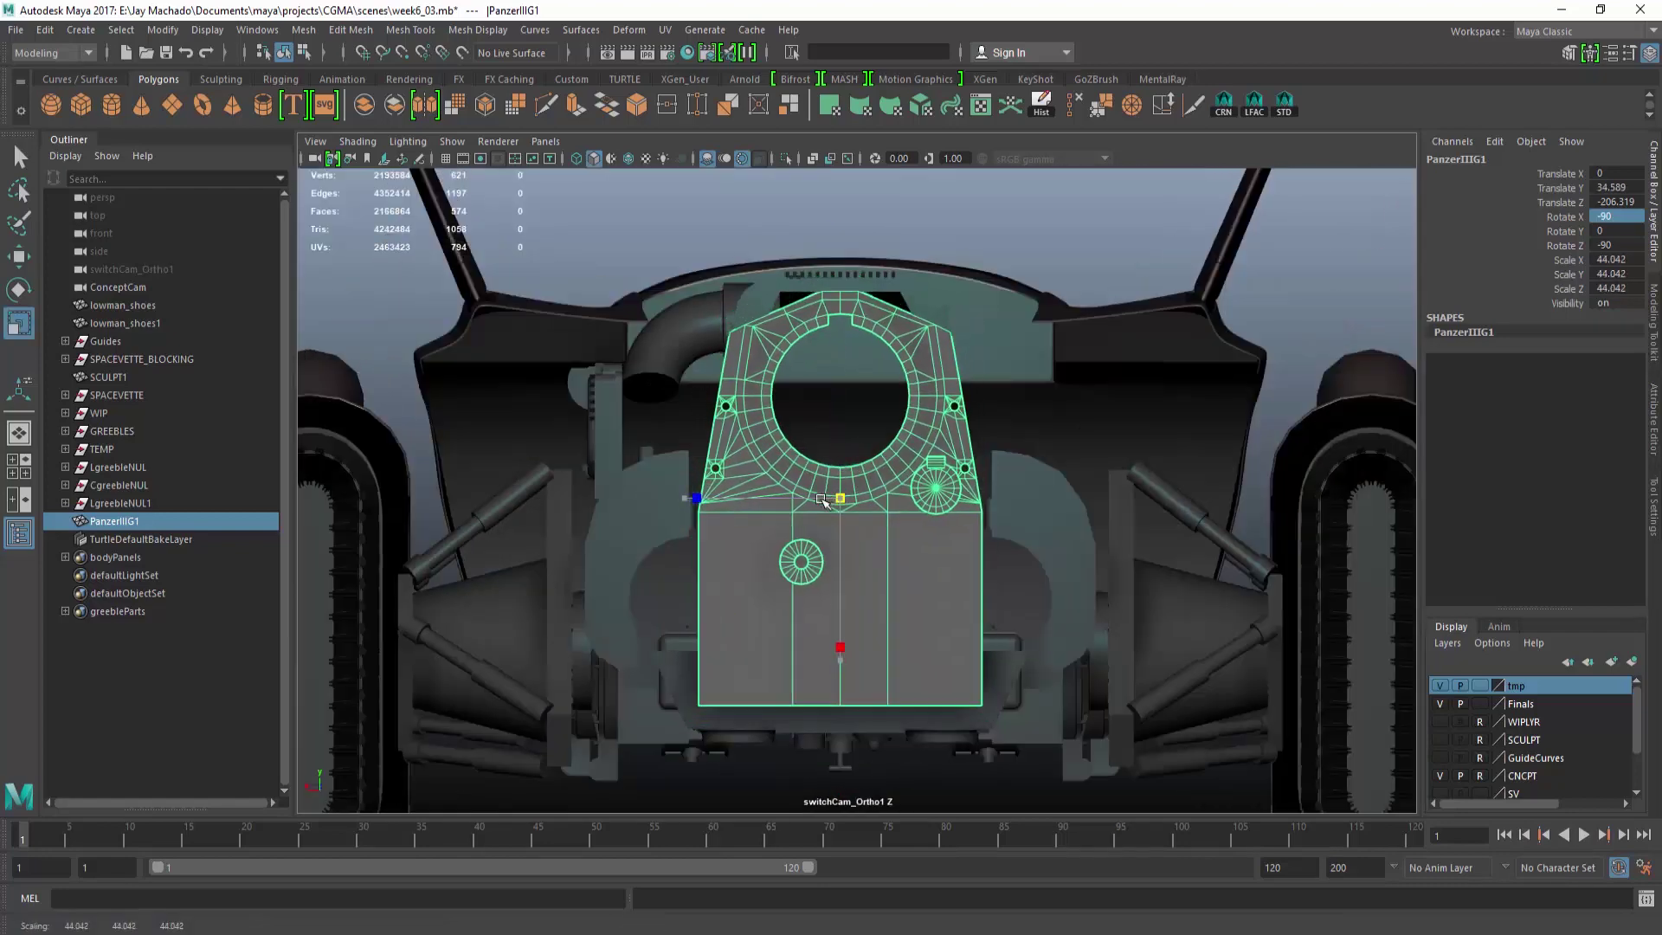
{"action": "left_click_drag", "start_coordinate": [820, 500], "coordinate": [838, 453]}
{"action": "key", "text": "w"}
{"action": "key", "text": "space"}
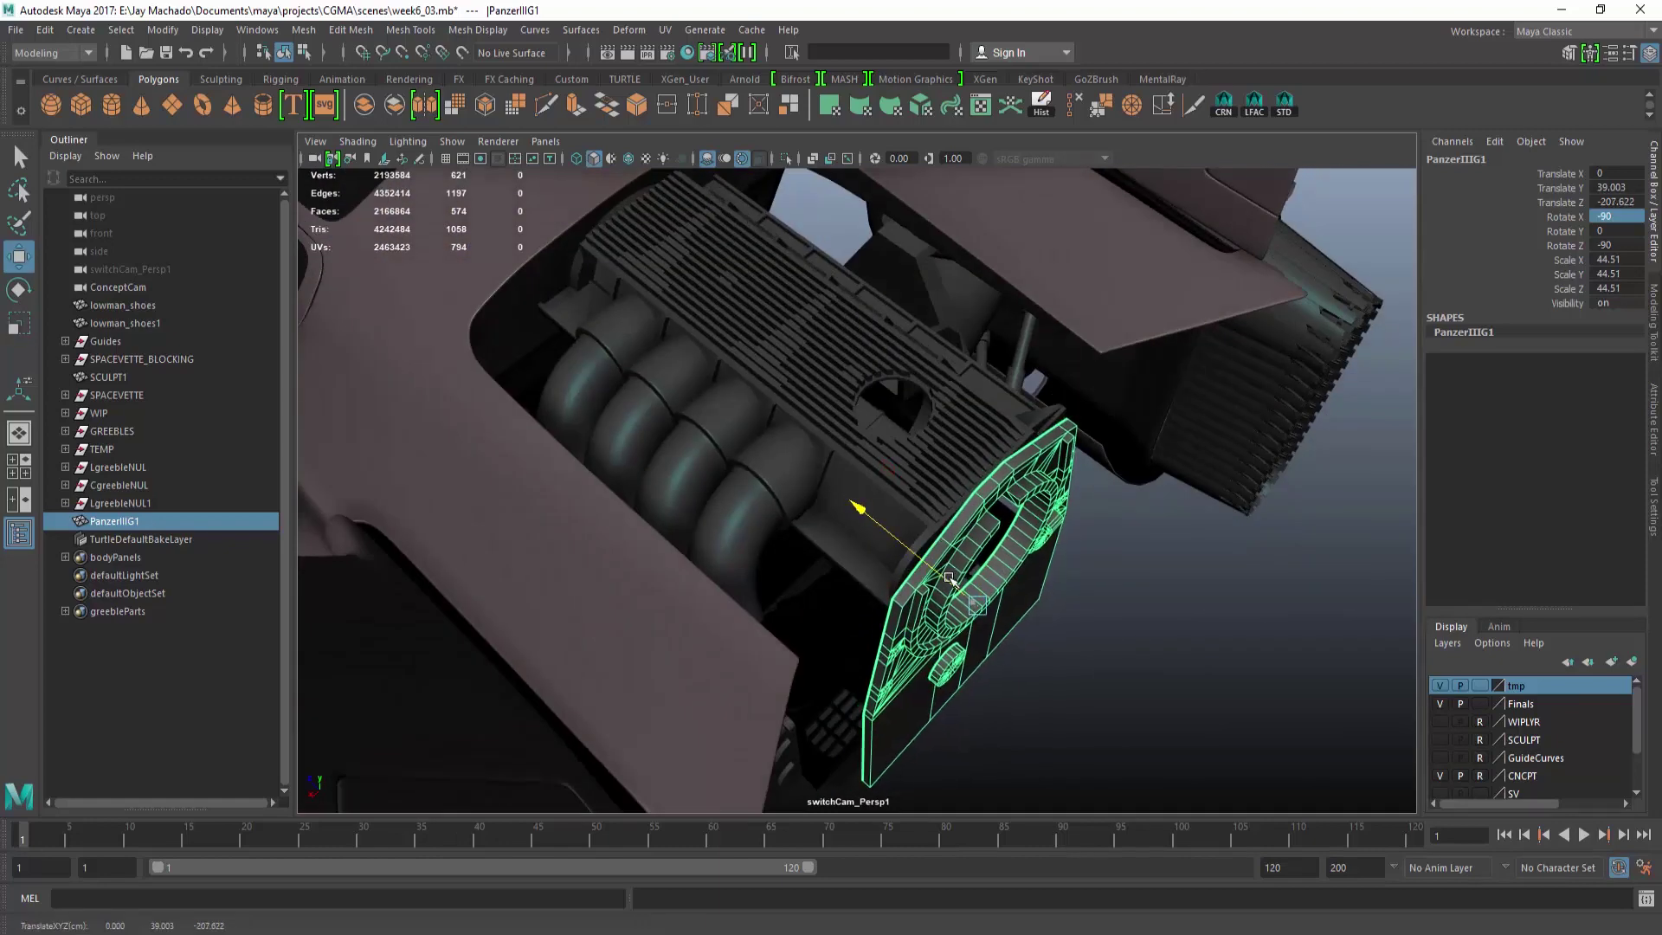
Assign the existing greebleMat material to the PanzerIIIG rear plate.
{"action": "right_click_drag", "start_coordinate": [1068, 417], "coordinate": [1119, 852]}
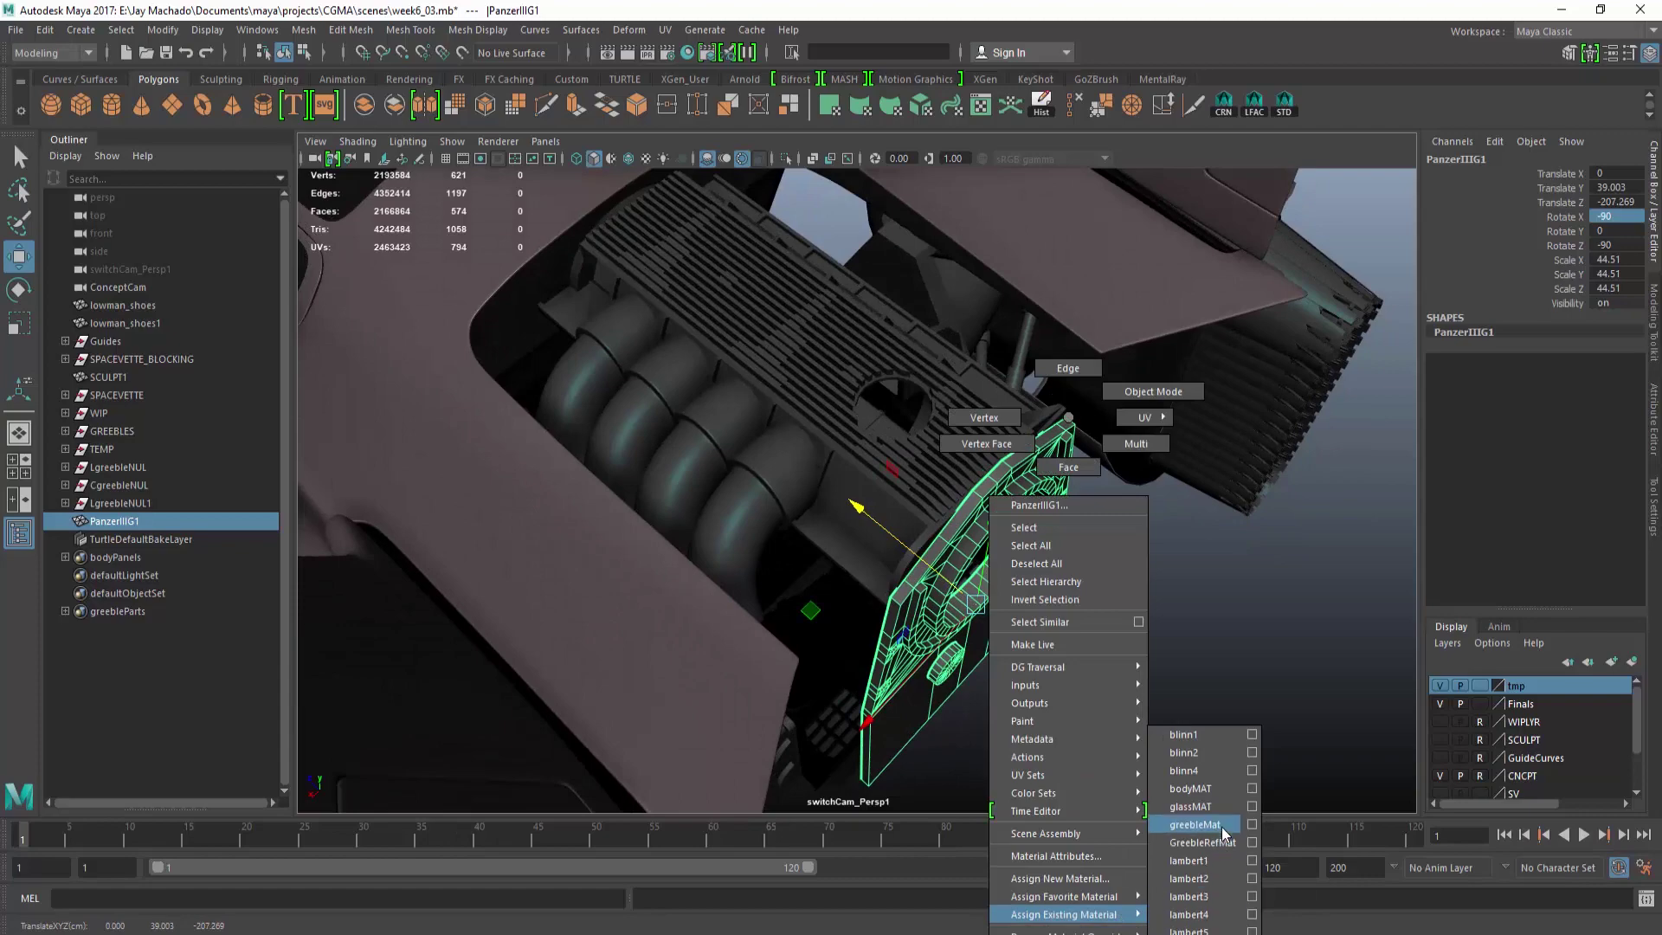
{"action": "left_click", "coordinate": [1224, 833]}
{"action": "left_click_drag", "start_coordinate": [830, 484], "coordinate": [896, 433], "text": "alt"}
Examine the tank deck, the rear plate and the car's underside from several angles for remaining gaps.
{"action": "left_click", "coordinate": [896, 433]}
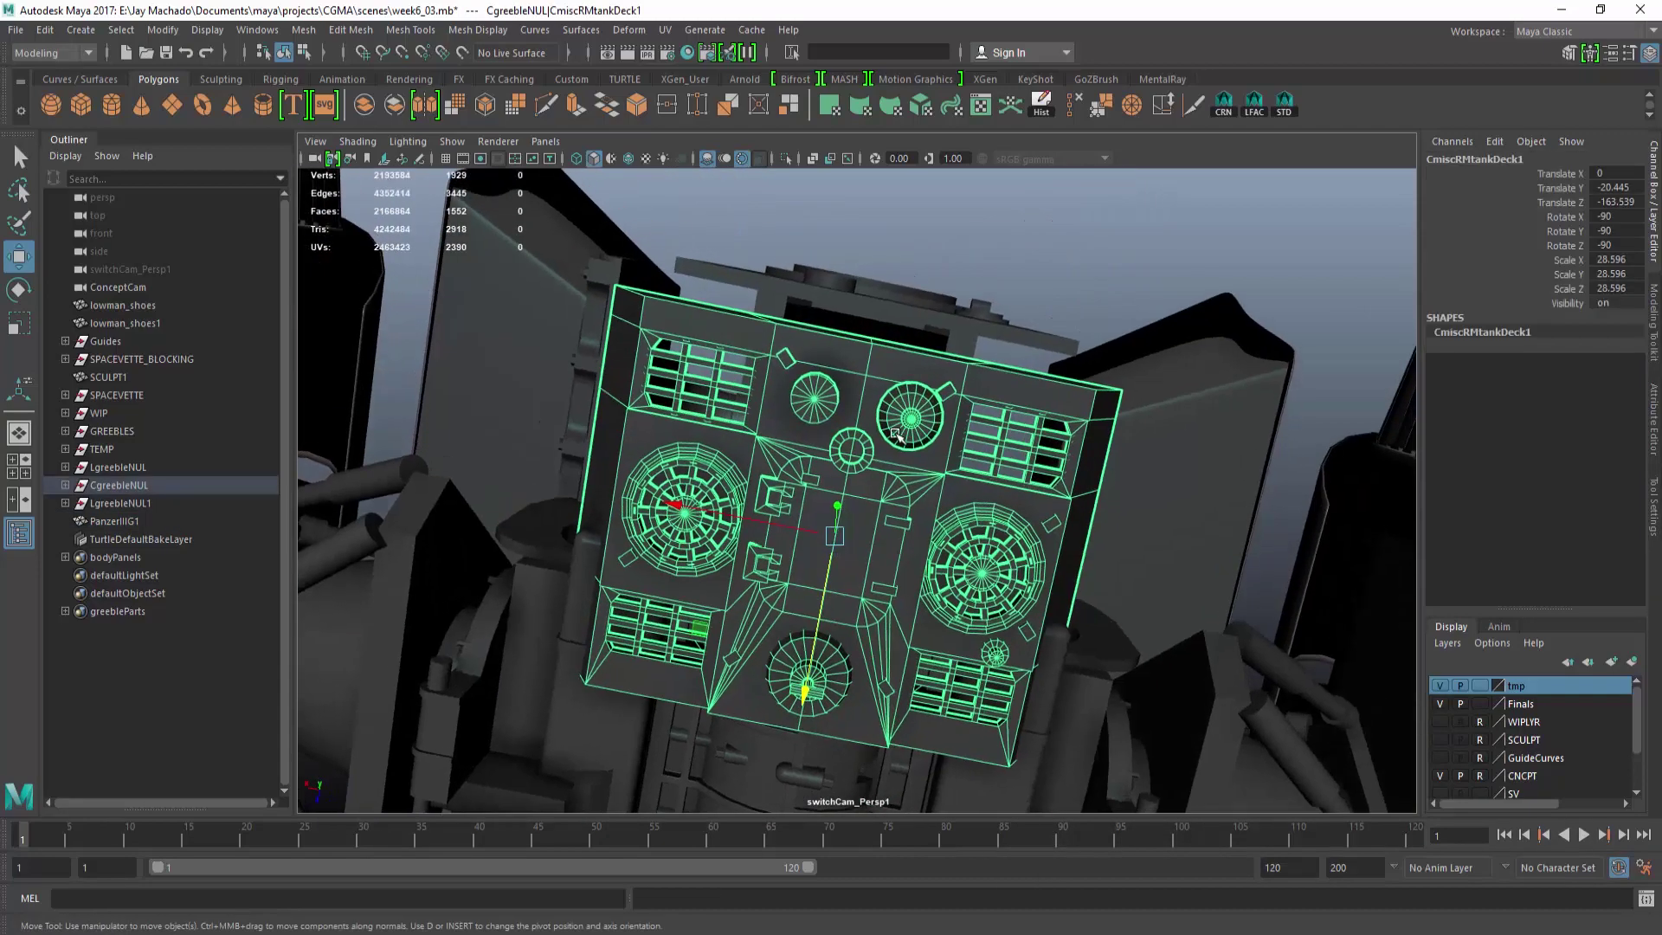
{"action": "key", "text": "space"}
{"action": "left_click", "coordinate": [1008, 261]}
{"action": "left_click_drag", "start_coordinate": [1008, 262], "coordinate": [884, 507], "text": "alt"}
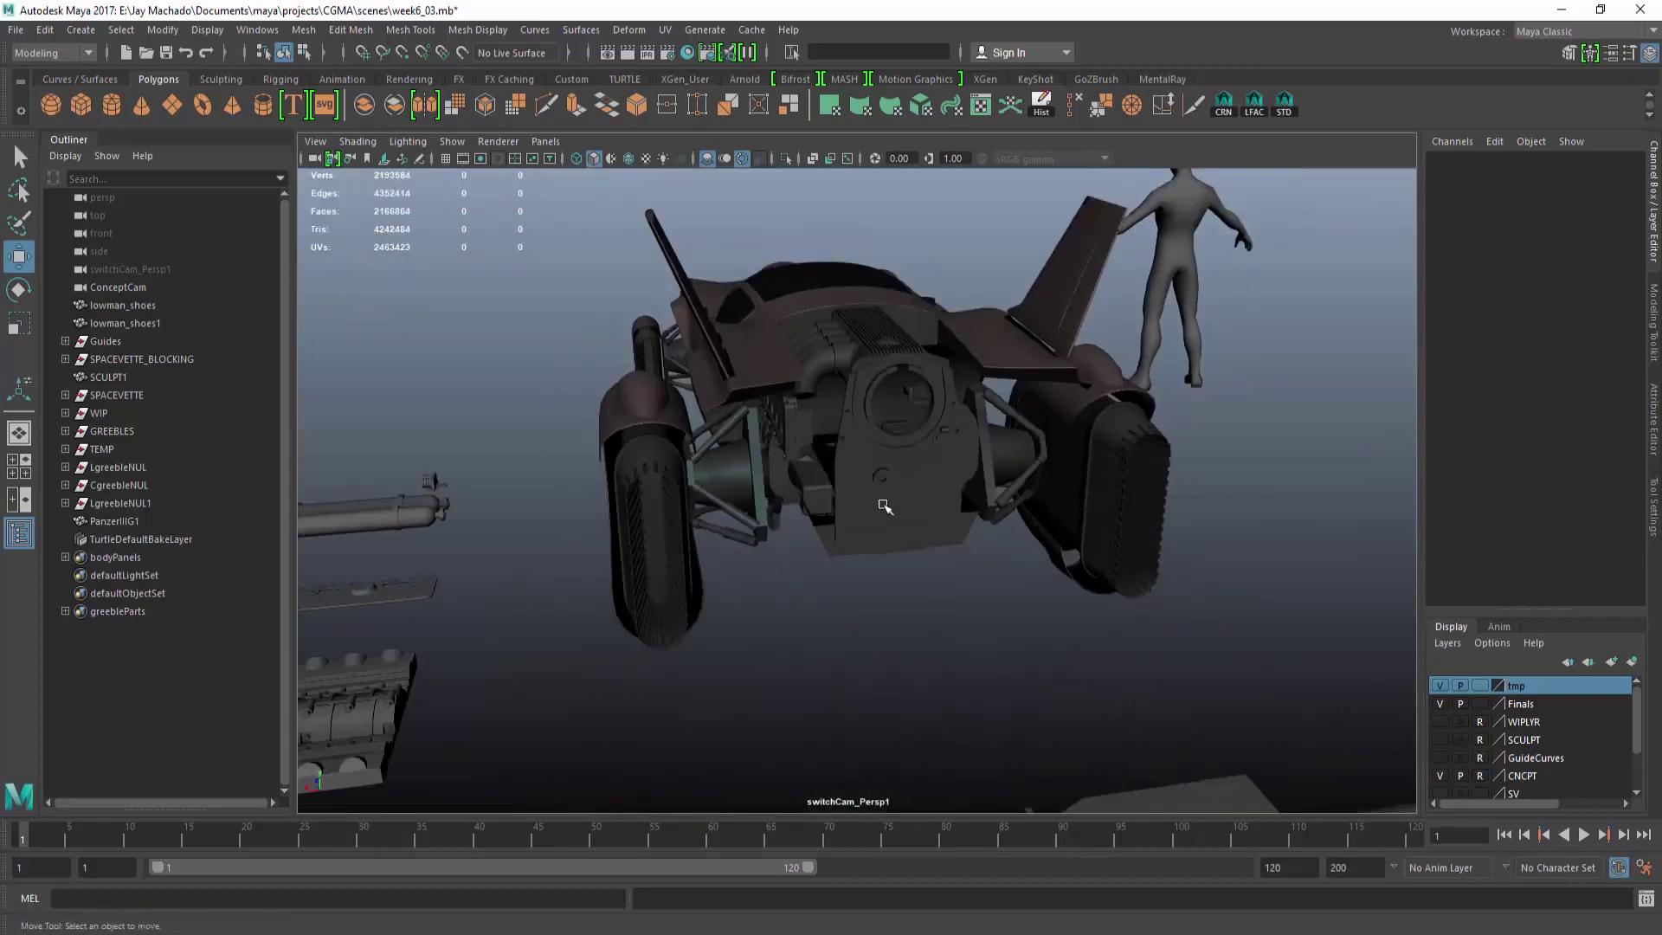
{"action": "left_click_drag", "start_coordinate": [909, 669], "coordinate": [1274, 671], "text": "alt"}
{"action": "left_click", "coordinate": [1439, 791]}
{"action": "left_click_drag", "start_coordinate": [1038, 649], "coordinate": [1191, 597], "text": "alt"}
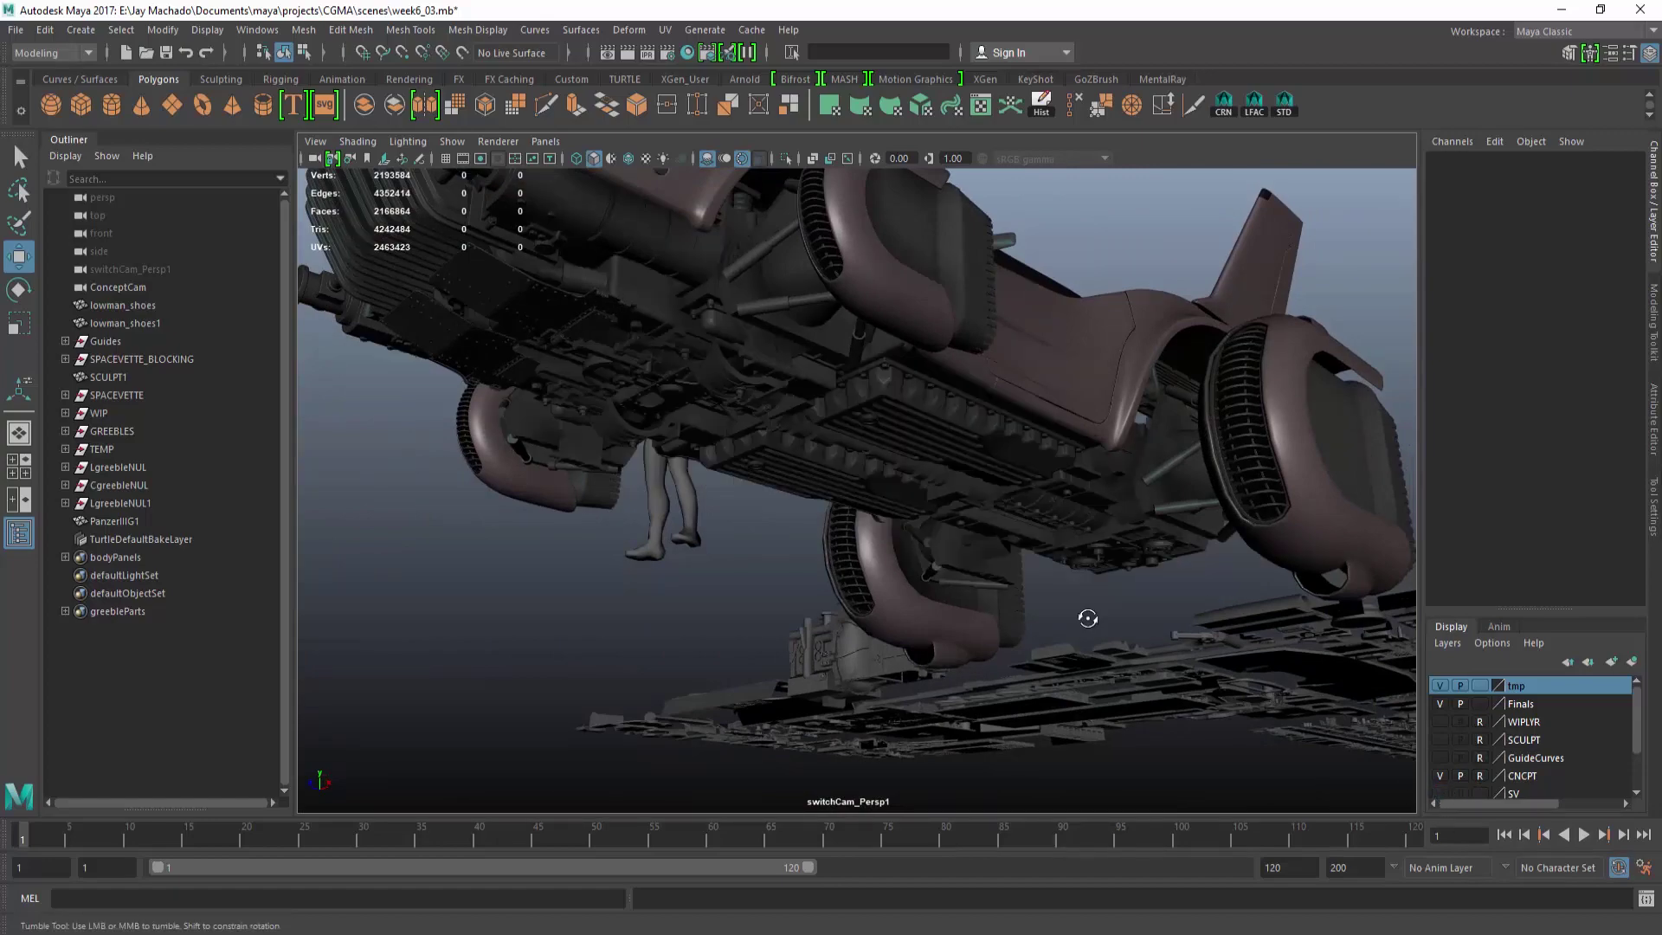
{"action": "left_click_drag", "start_coordinate": [1087, 618], "coordinate": [779, 485], "text": "alt"}
Duplicate the mirrored LotusJPSE greeble from the front underside and move the copy beside the rear engine to Z -106.879.
{"action": "left_click", "coordinate": [567, 450]}
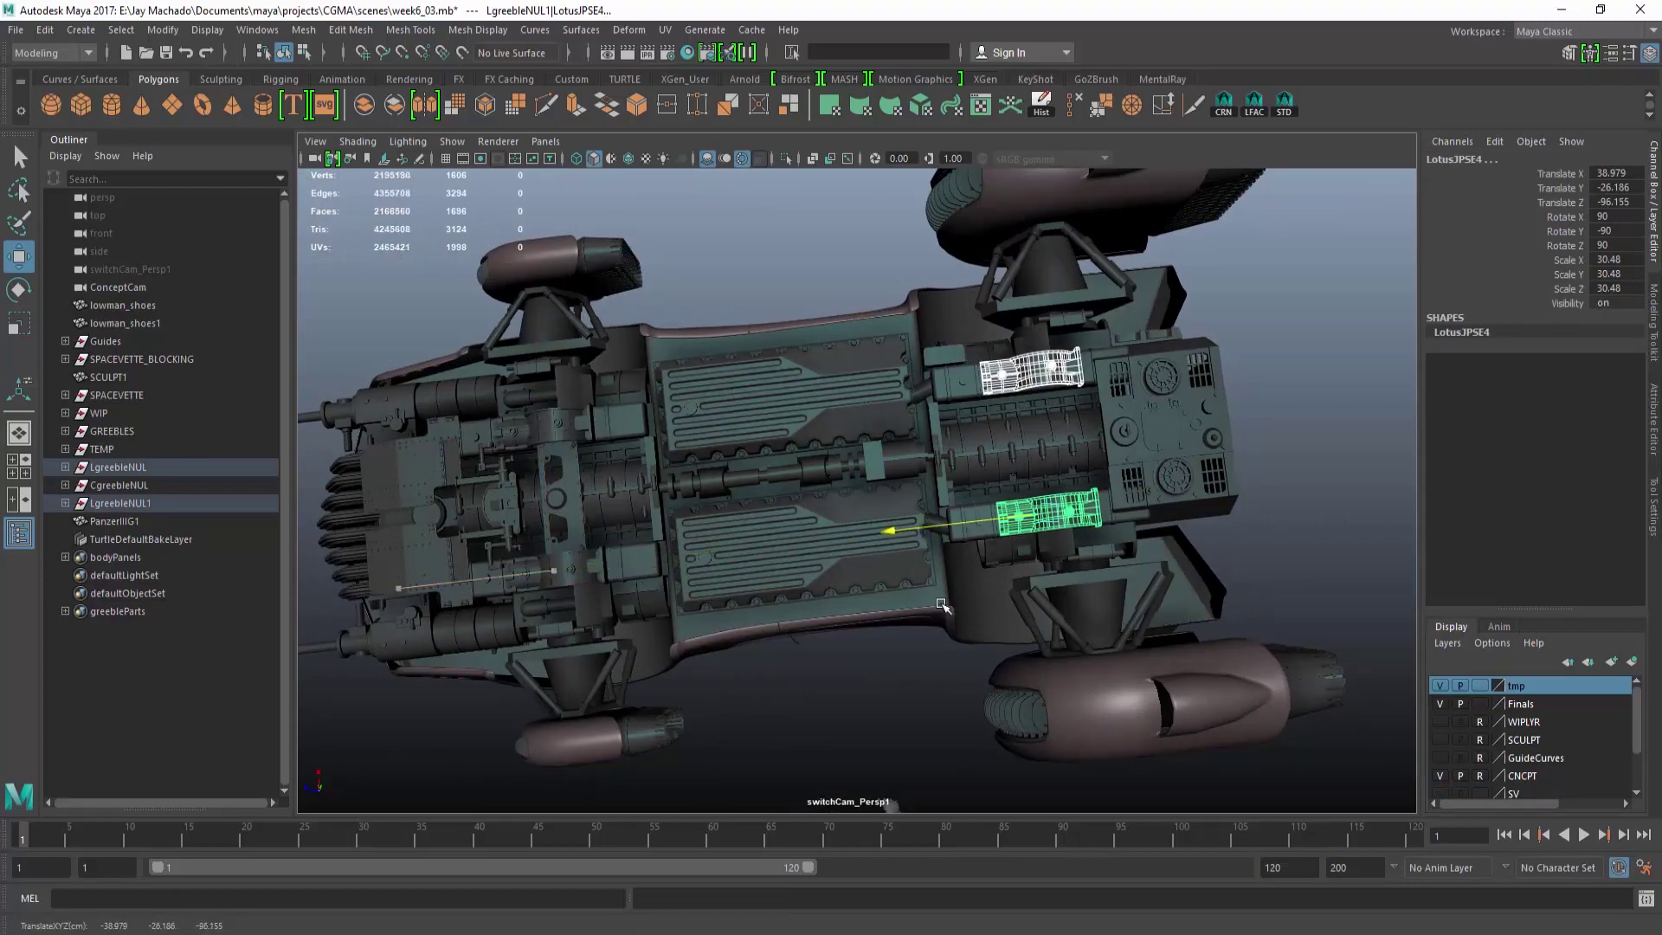
{"action": "key", "text": "f"}
{"action": "left_click_drag", "start_coordinate": [1108, 613], "coordinate": [961, 502], "text": "alt"}
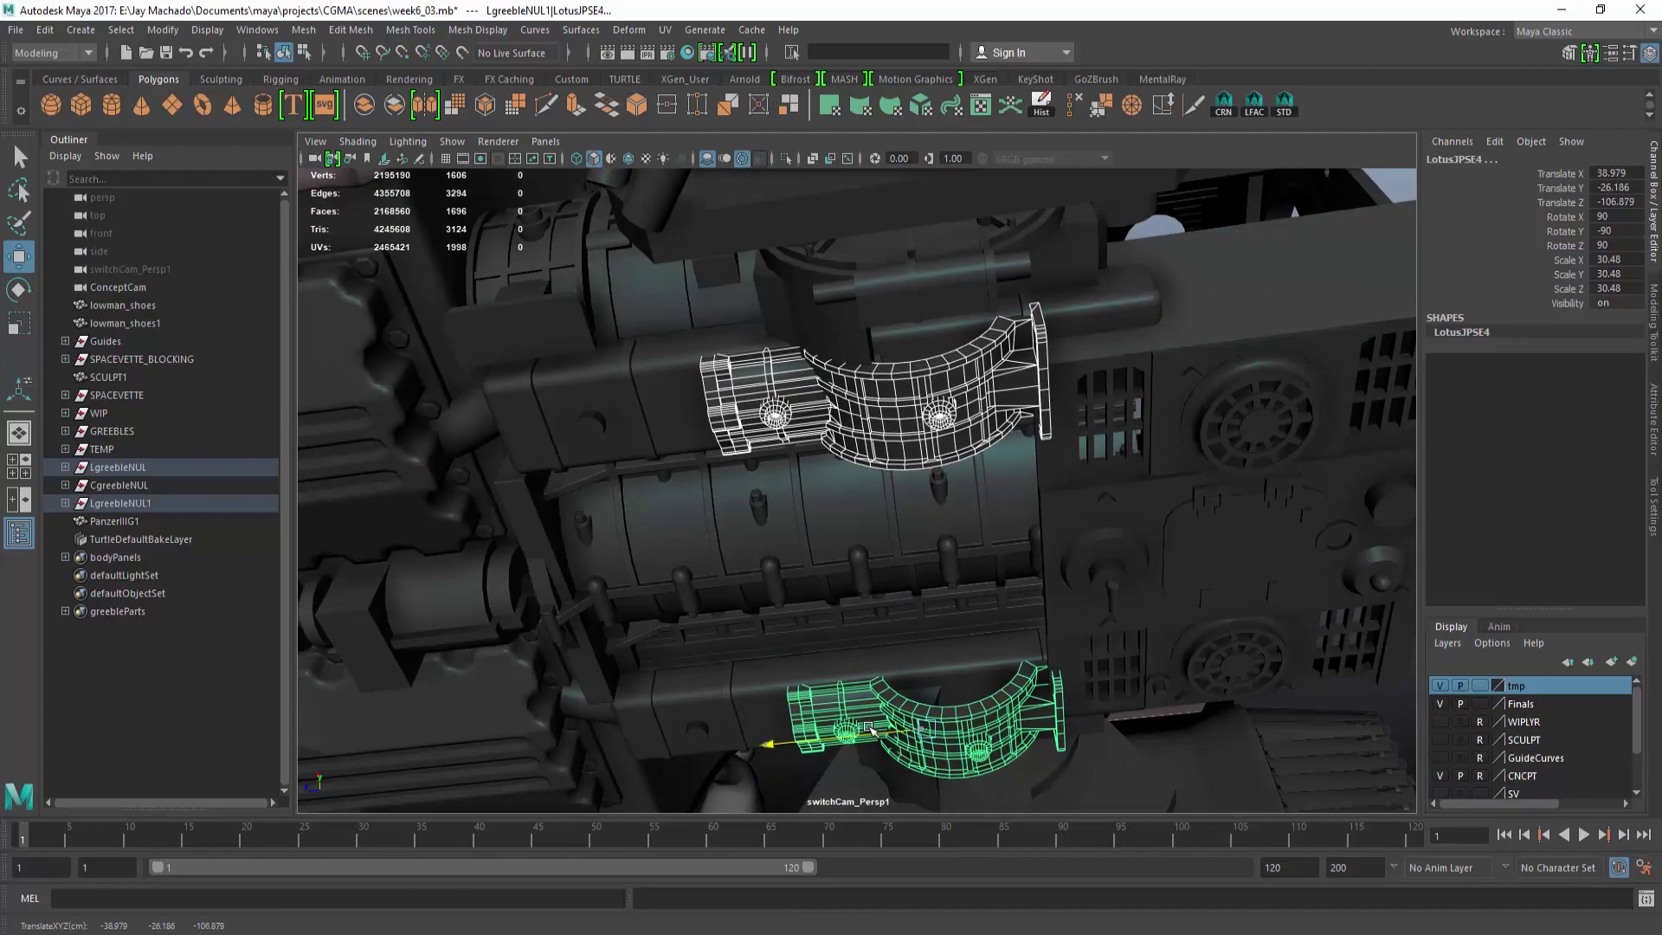
{"action": "left_click_drag", "start_coordinate": [868, 733], "coordinate": [883, 606], "text": "alt"}
{"action": "left_click", "coordinate": [1294, 225]}
Duplicate the central Greeble01A bracket from the front underside and slide the copy across the rear engine to Z -112.212.
{"action": "left_click_drag", "start_coordinate": [1293, 225], "coordinate": [1272, 345], "text": "alt"}
{"action": "right_click_drag", "start_coordinate": [1273, 345], "coordinate": [796, 351], "text": "alt"}
{"action": "left_click_drag", "start_coordinate": [796, 350], "coordinate": [667, 271], "text": "alt"}
{"action": "middle_click_drag", "start_coordinate": [667, 271], "coordinate": [688, 363], "text": "alt"}
{"action": "left_click", "coordinate": [542, 386]}
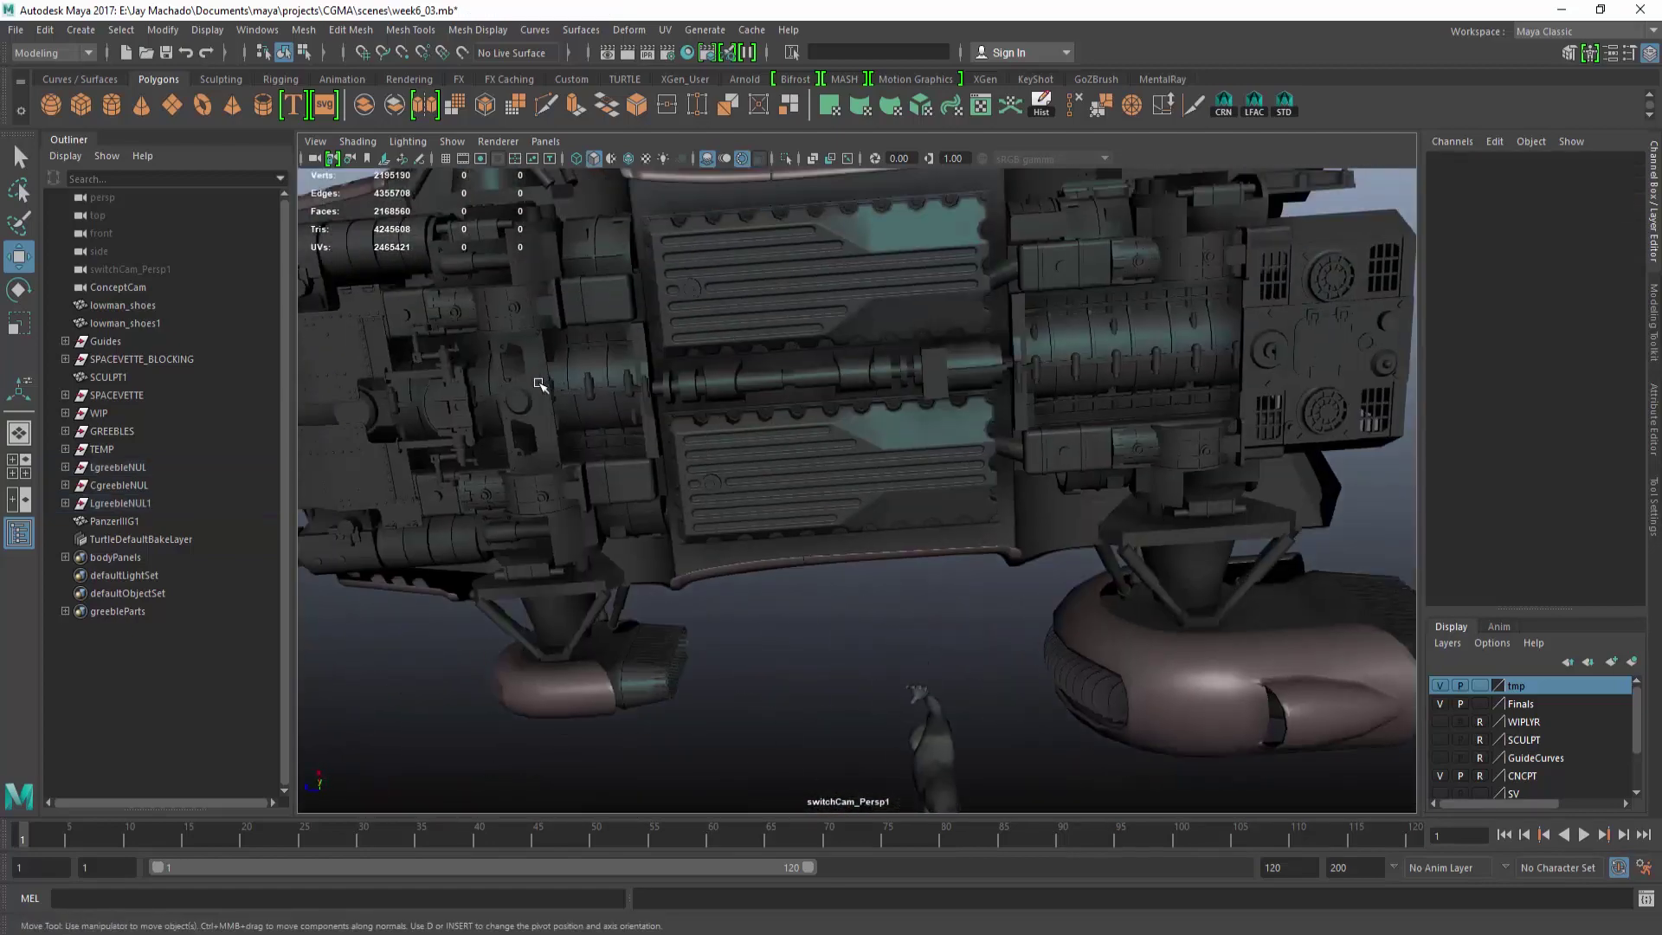
{"action": "key", "text": "space"}
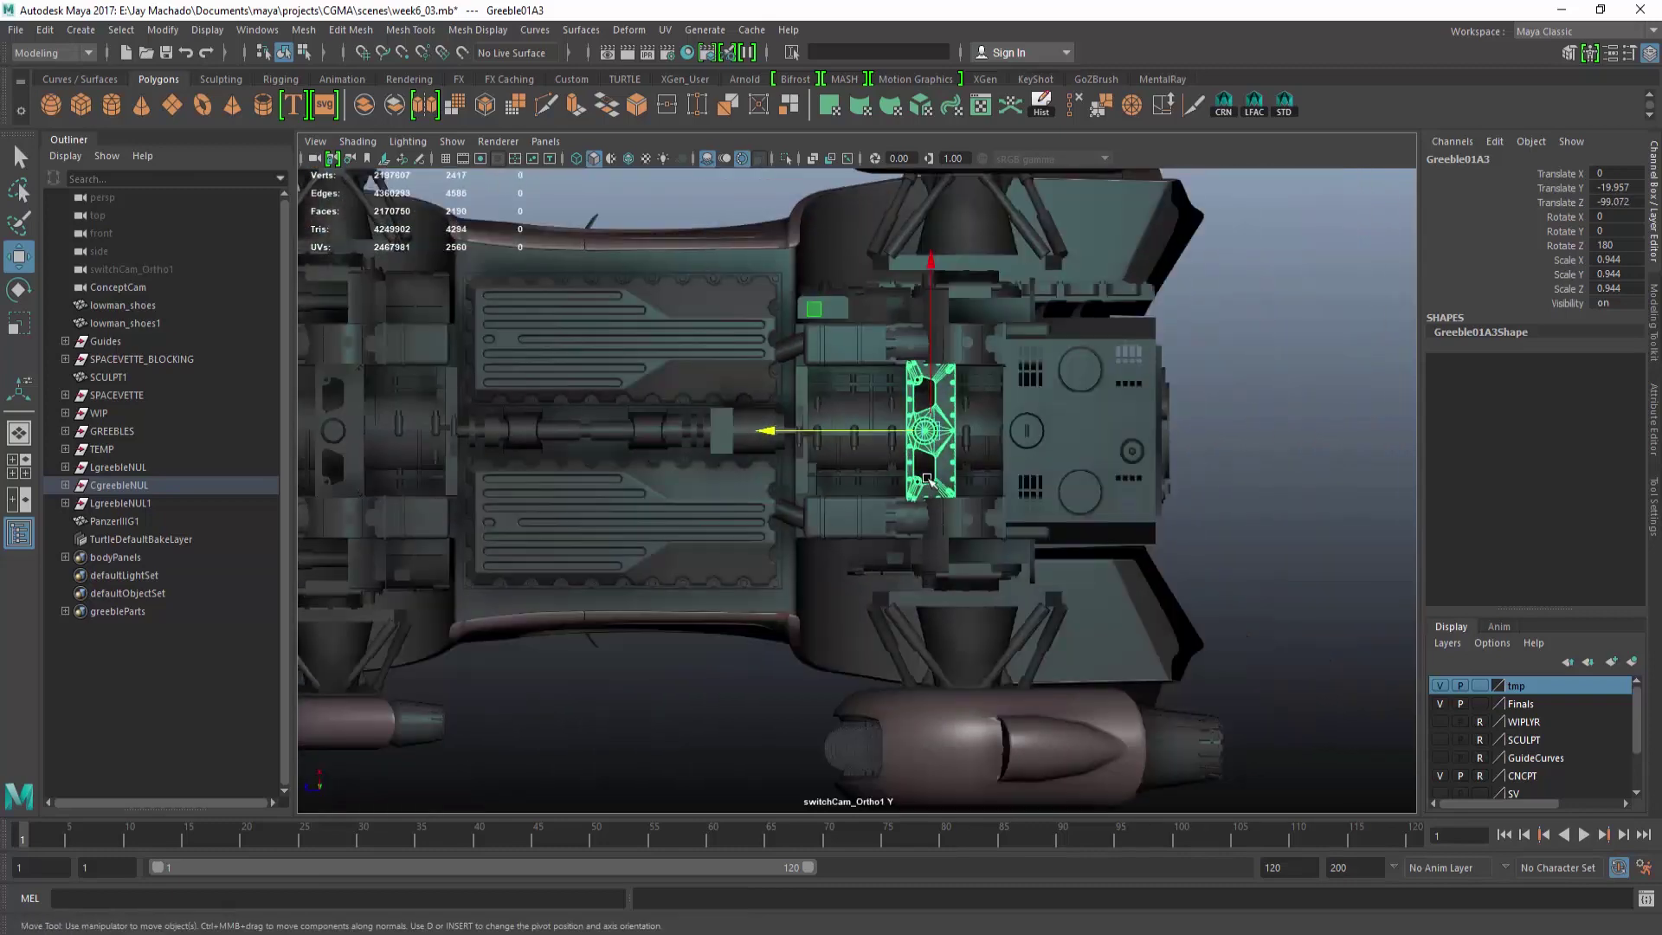
{"action": "middle_click_drag", "start_coordinate": [554, 300], "coordinate": [415, 330], "text": "alt"}
{"action": "right_click_drag", "start_coordinate": [415, 329], "coordinate": [600, 330], "text": "alt"}
{"action": "middle_click_drag", "start_coordinate": [701, 433], "coordinate": [680, 437]}
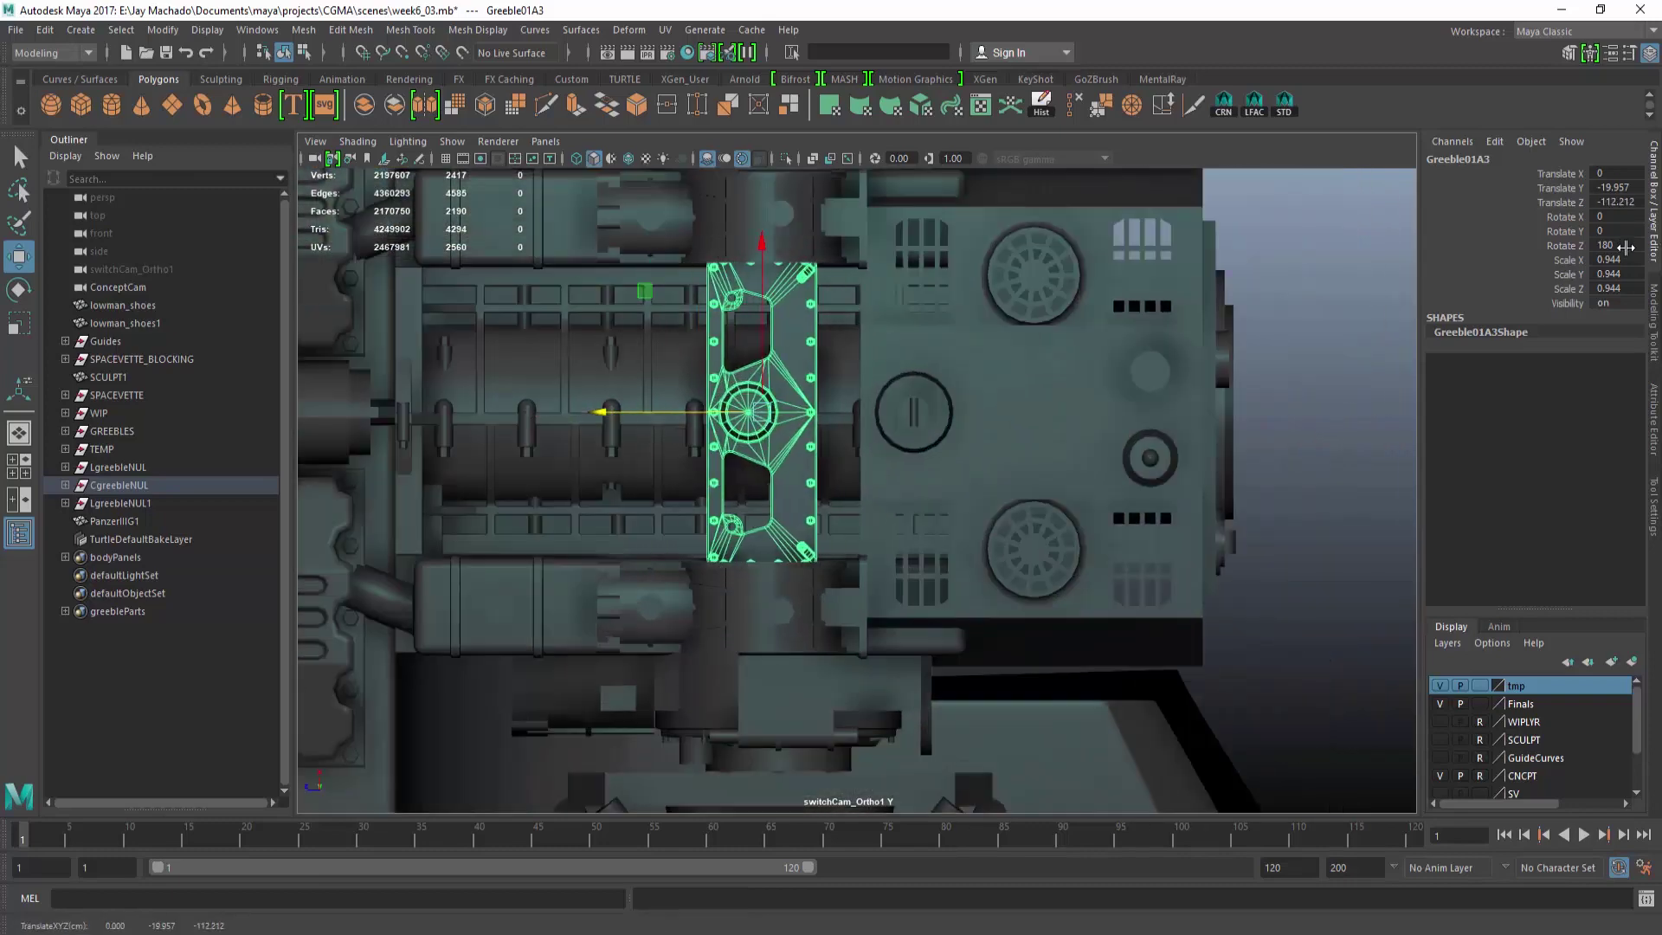
Turn the rear bracket copy around by setting Rotate Y to 180.
{"action": "left_click", "coordinate": [1618, 231]}
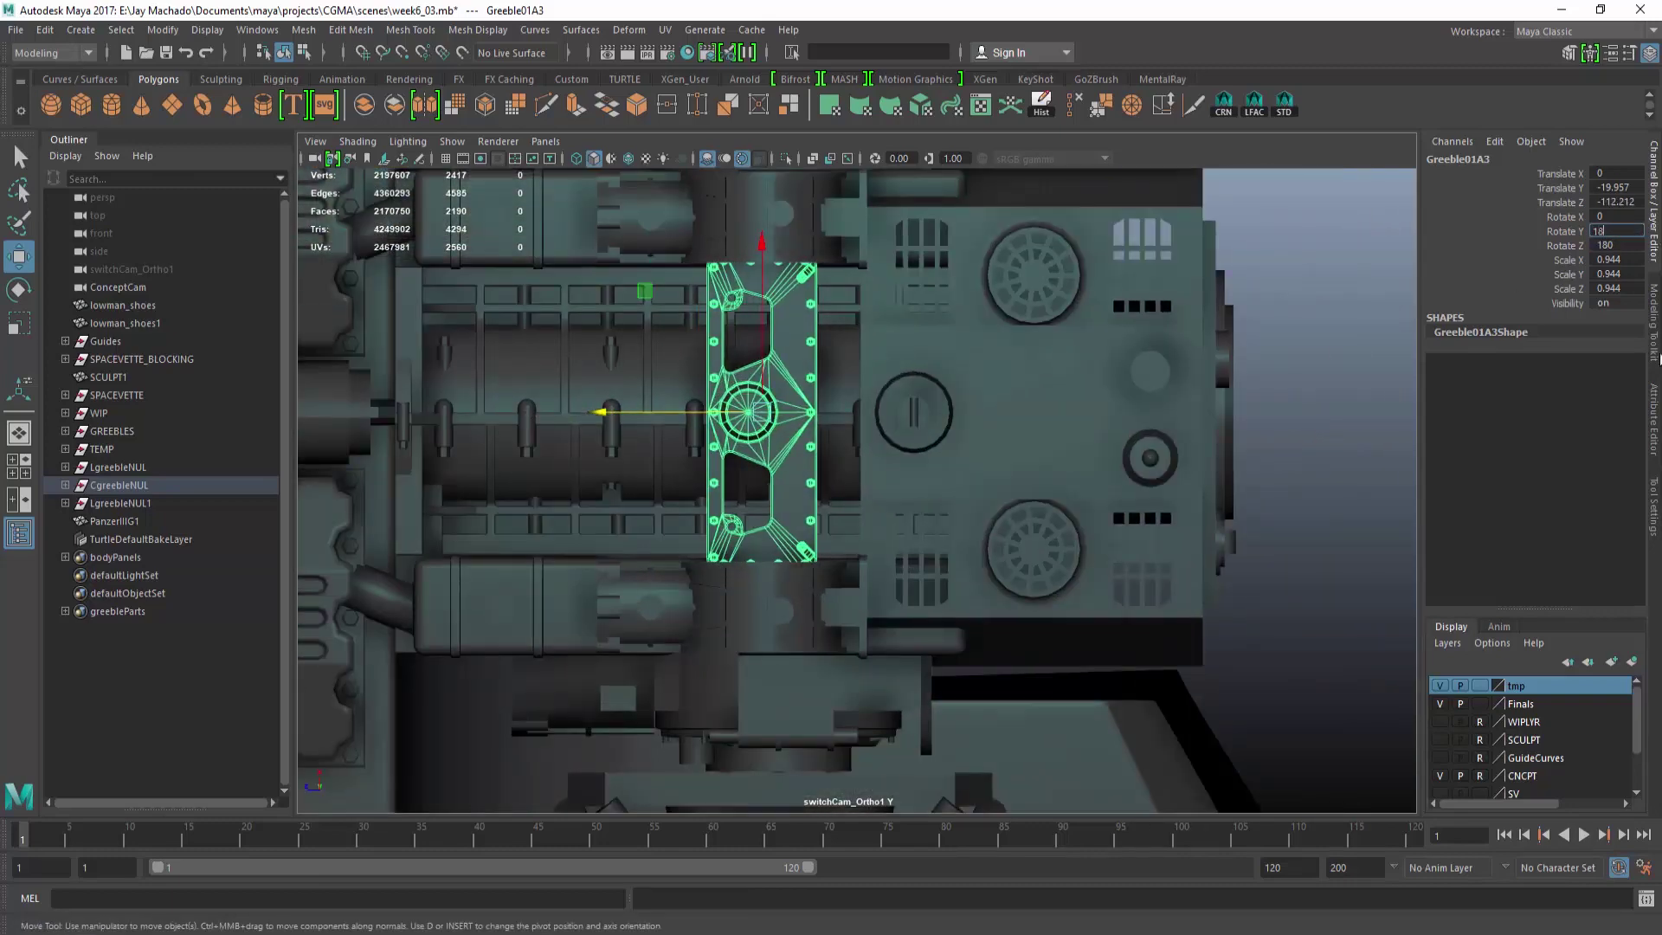
{"action": "left_click", "coordinate": [1220, 370]}
{"action": "left_click_drag", "start_coordinate": [1220, 371], "coordinate": [1212, 374], "text": "alt"}
{"action": "key", "text": "space"}
Delete the central Greeble01A brackets from both the front and rear of the car's underside.
{"action": "left_click_drag", "start_coordinate": [1212, 374], "coordinate": [866, 416], "text": "alt"}
{"action": "left_click", "coordinate": [548, 372]}
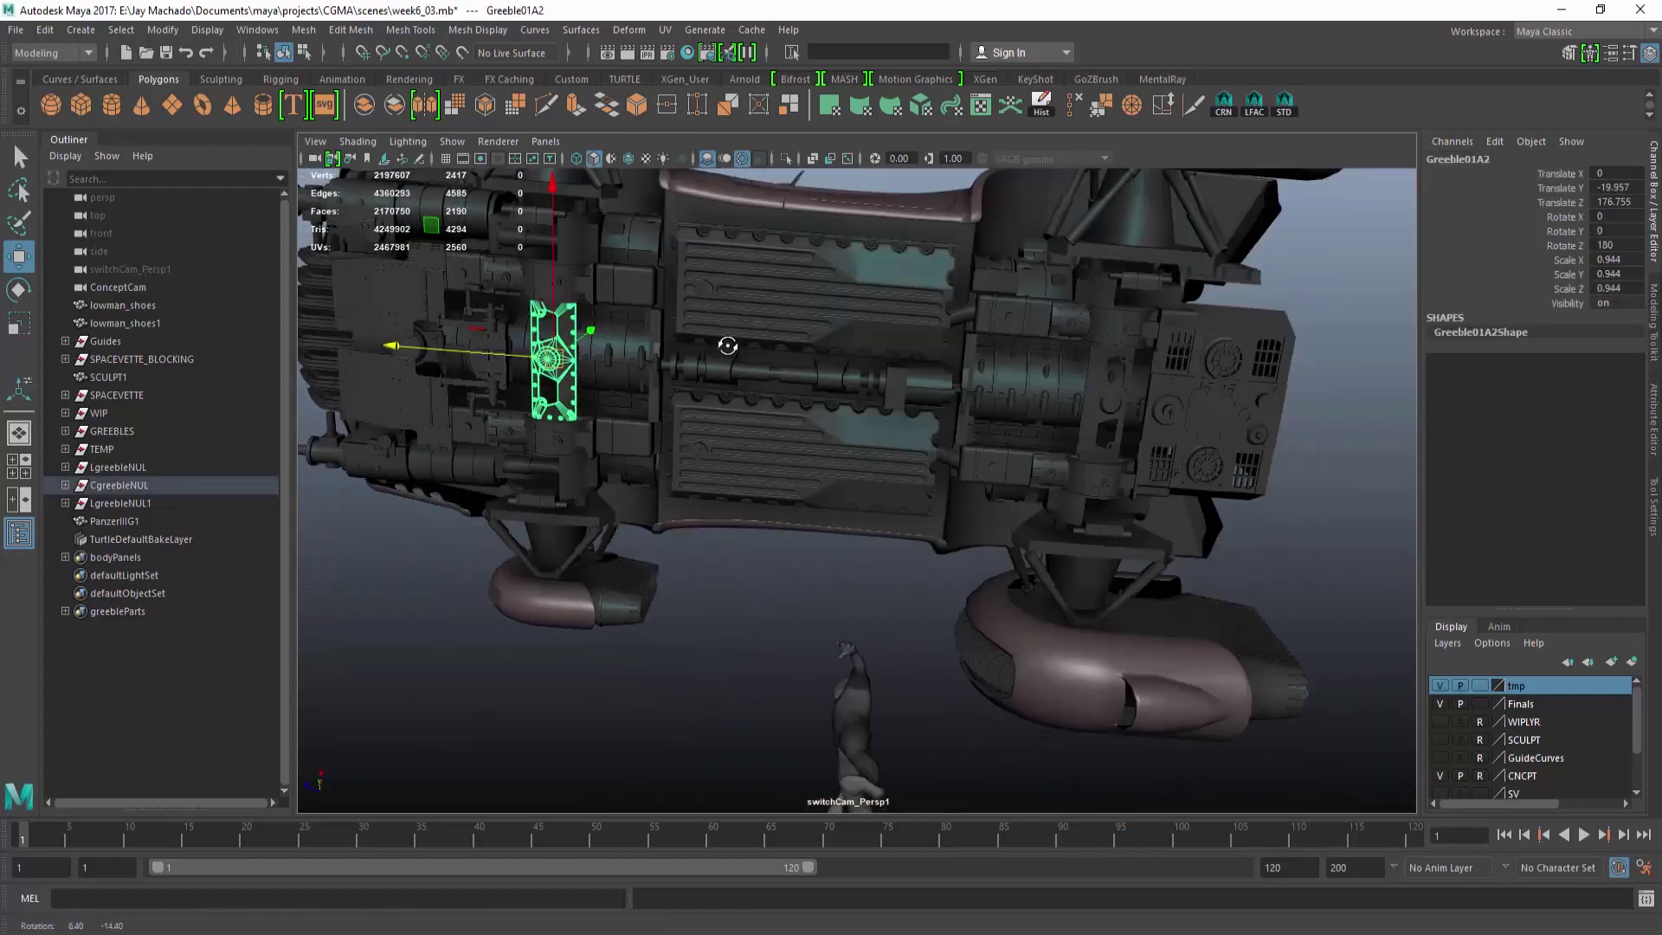
{"action": "left_click_drag", "start_coordinate": [731, 345], "coordinate": [782, 419], "text": "alt"}
{"action": "left_click", "coordinate": [1112, 355]}
Duplicate the M13CarroAmatoA suspension greeble from the library and unparent the copy.
{"action": "middle_click_drag", "start_coordinate": [782, 419], "coordinate": [922, 385], "text": "alt"}
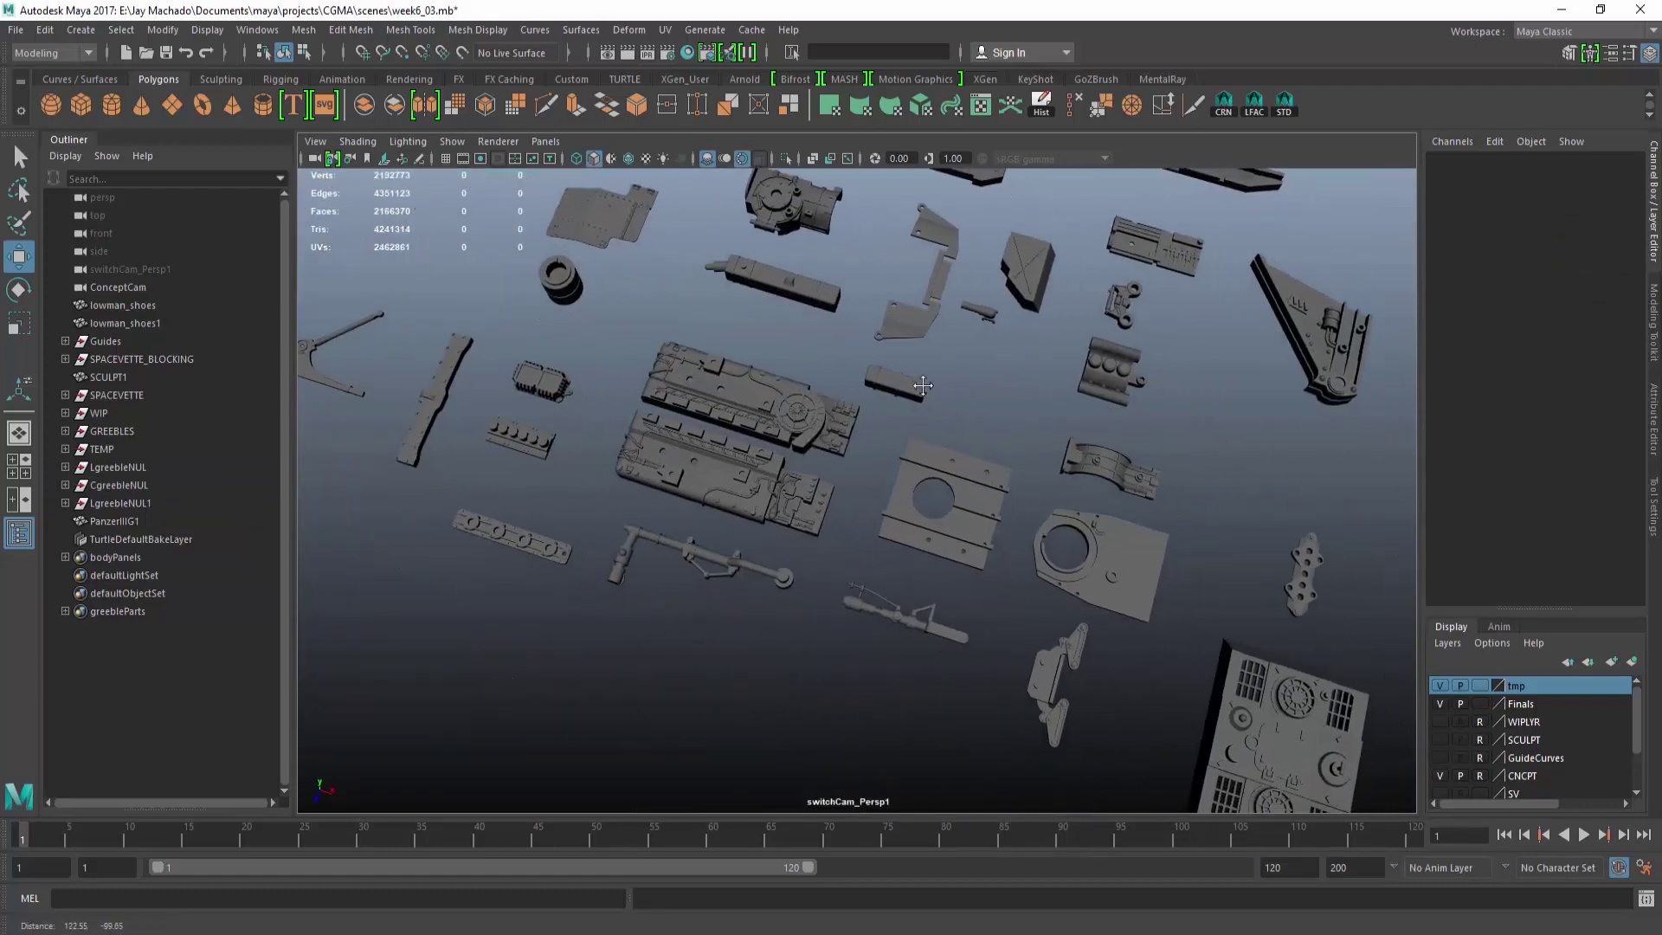
{"action": "left_click", "coordinate": [449, 388]}
{"action": "left_click", "coordinate": [901, 461]}
{"action": "middle_click_drag", "start_coordinate": [682, 446], "coordinate": [724, 282], "text": "alt"}
{"action": "left_click", "coordinate": [861, 532]}
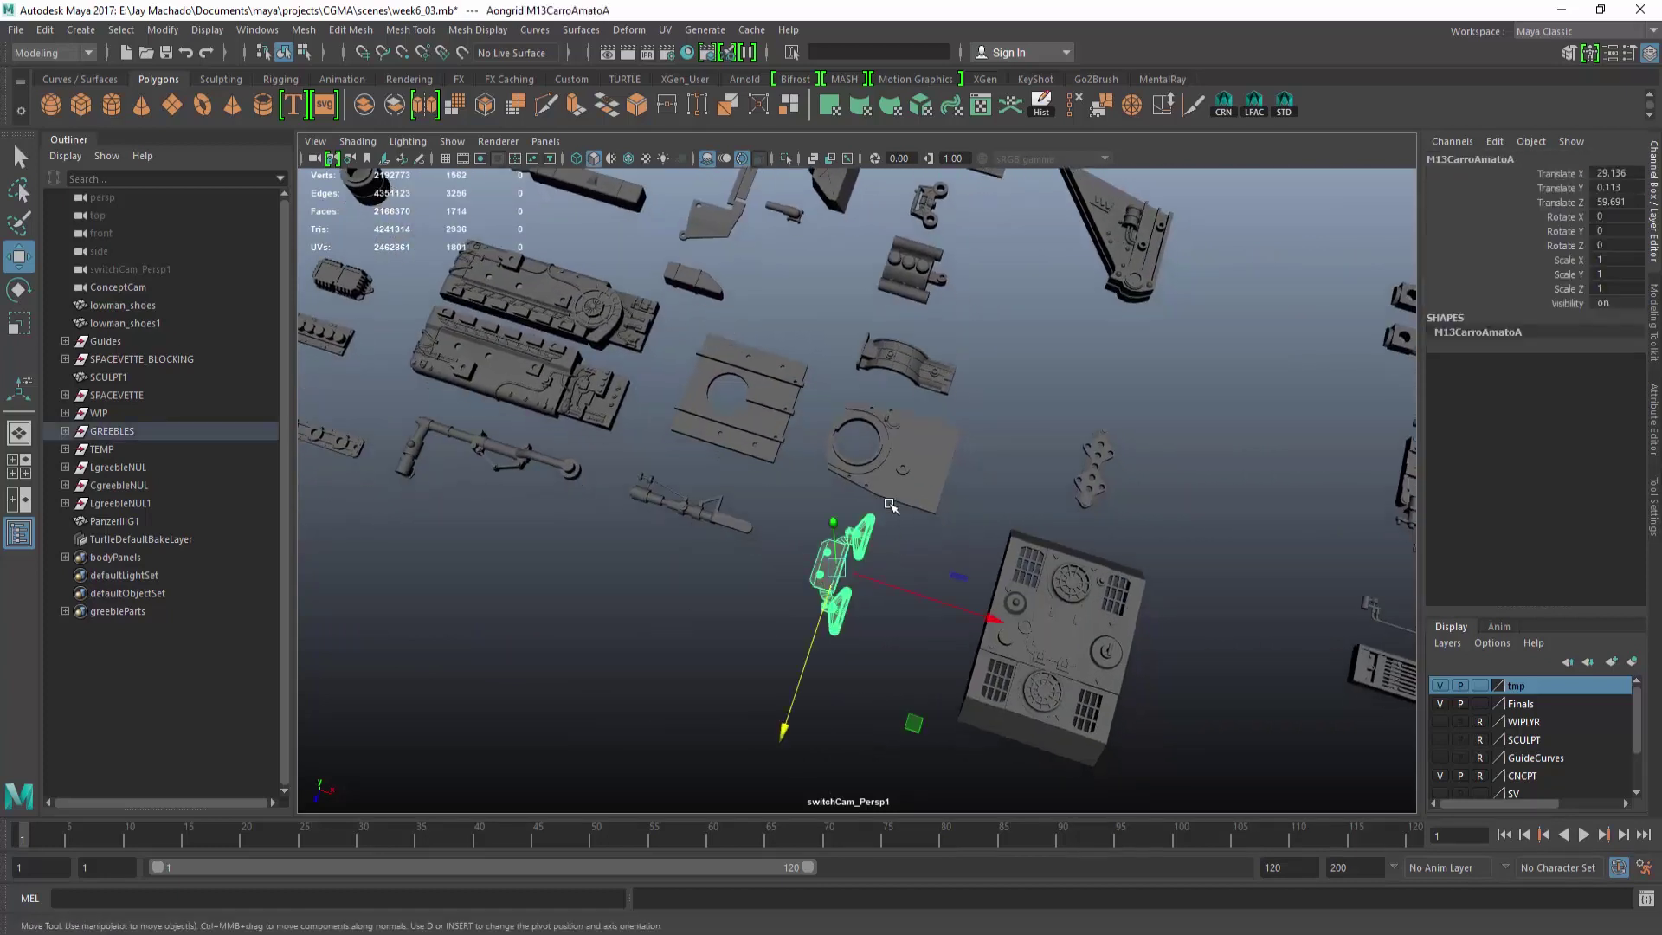
{"action": "key", "text": "ctrl+d"}
{"action": "key", "text": "shift+p"}
Move the M13CarroAmatoA copy beneath the car behind the front engine to X -18.425, Y -22.904, Z 113.36.
{"action": "right_click_drag", "start_coordinate": [647, 490], "coordinate": [563, 484], "text": "alt"}
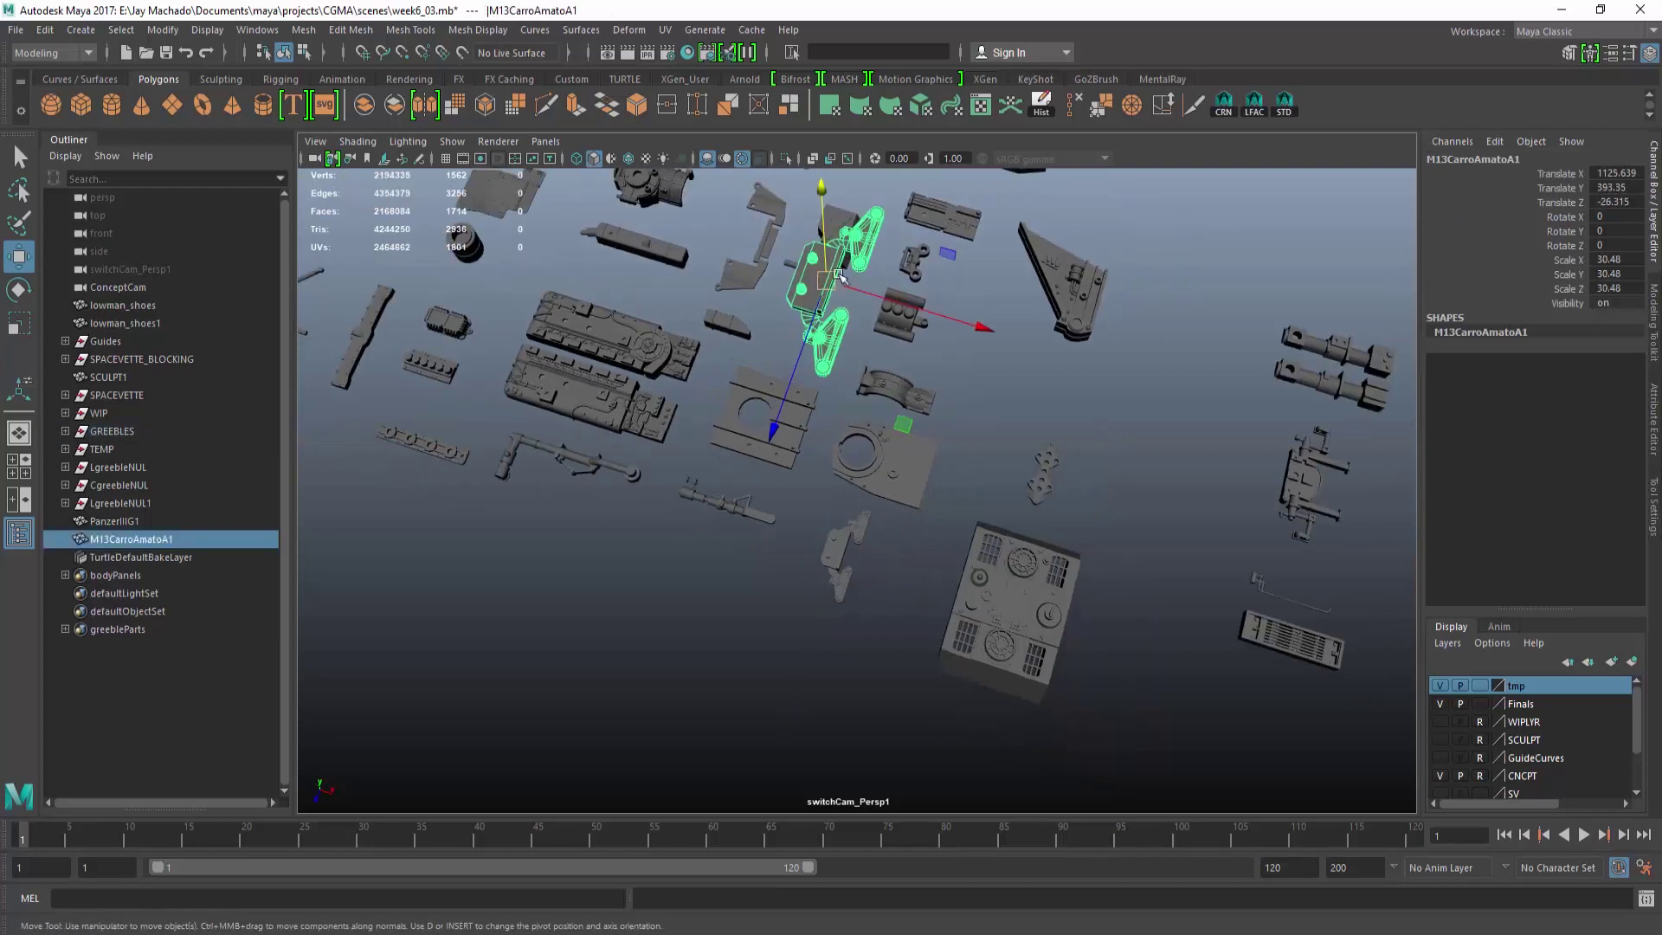
{"action": "left_click_drag", "start_coordinate": [812, 301], "coordinate": [472, 536]}
{"action": "middle_click_drag", "start_coordinate": [471, 537], "coordinate": [1224, 490], "text": "alt"}
{"action": "left_click_drag", "start_coordinate": [1224, 490], "coordinate": [952, 393], "text": "alt"}
{"action": "middle_click_drag", "start_coordinate": [953, 393], "coordinate": [917, 554], "text": "alt"}
{"action": "right_click_drag", "start_coordinate": [917, 554], "coordinate": [1160, 622], "text": "alt"}
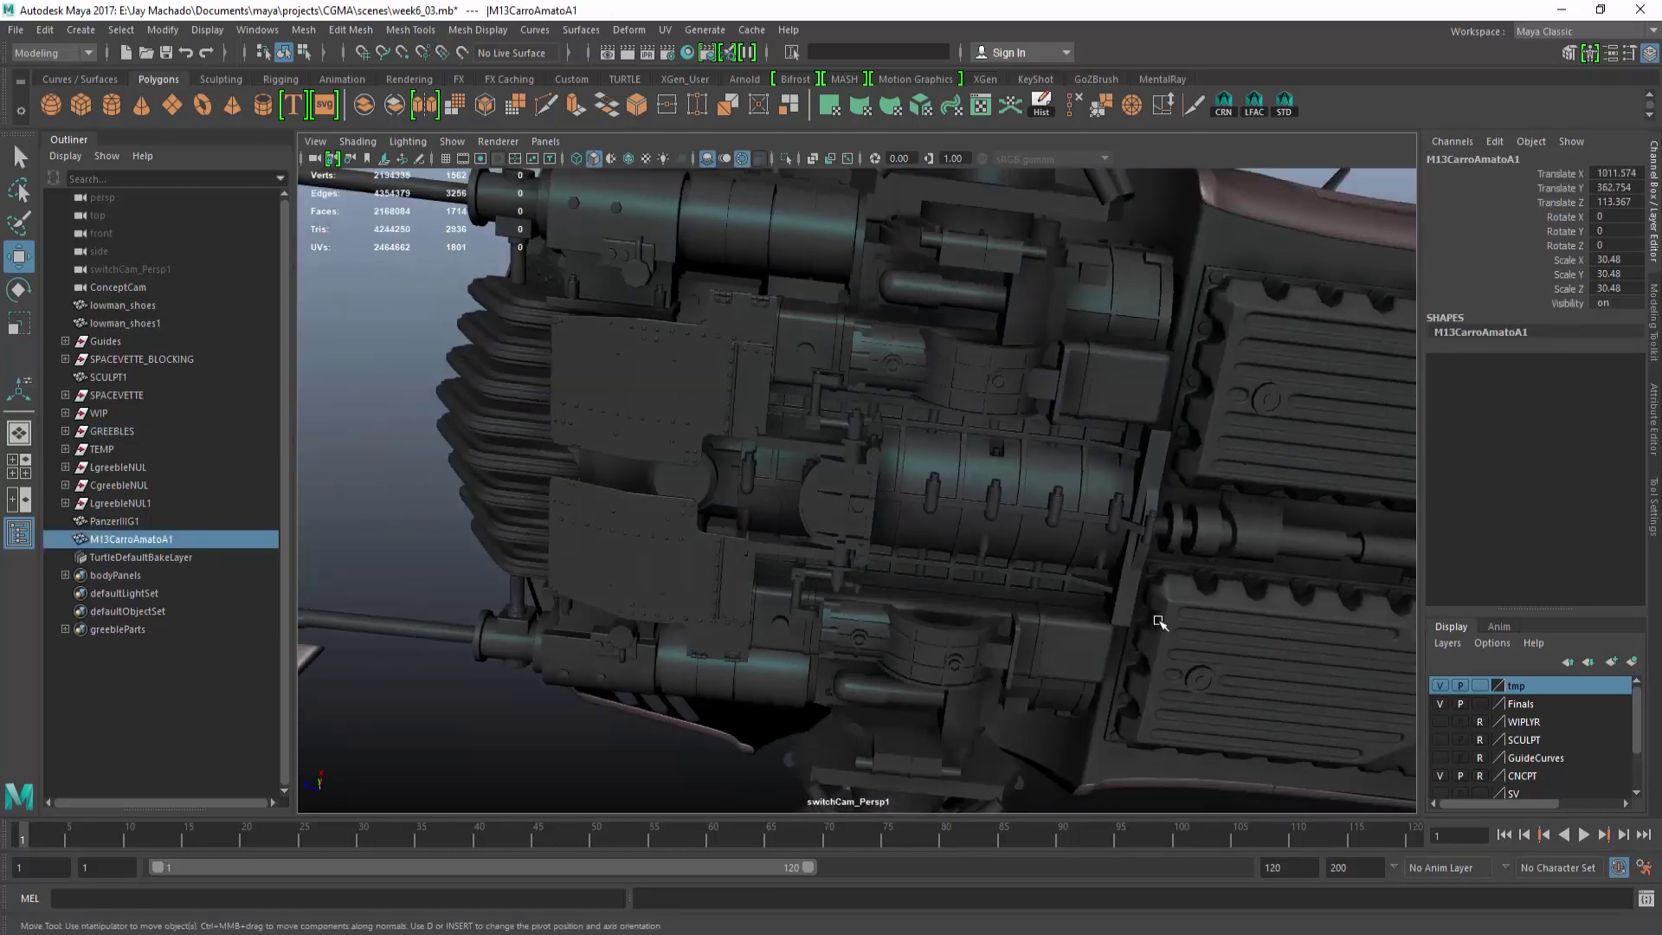
{"action": "middle_click_drag", "start_coordinate": [1186, 606], "coordinate": [1151, 597]}
Orient the M13CarroAmatoA1 copy with Rotate Y -90 and Rotate Z 180, and centre it behind the front engine at X 0, Z 161.173.
{"action": "left_click_drag", "start_coordinate": [1151, 597], "coordinate": [1113, 561], "text": "alt"}
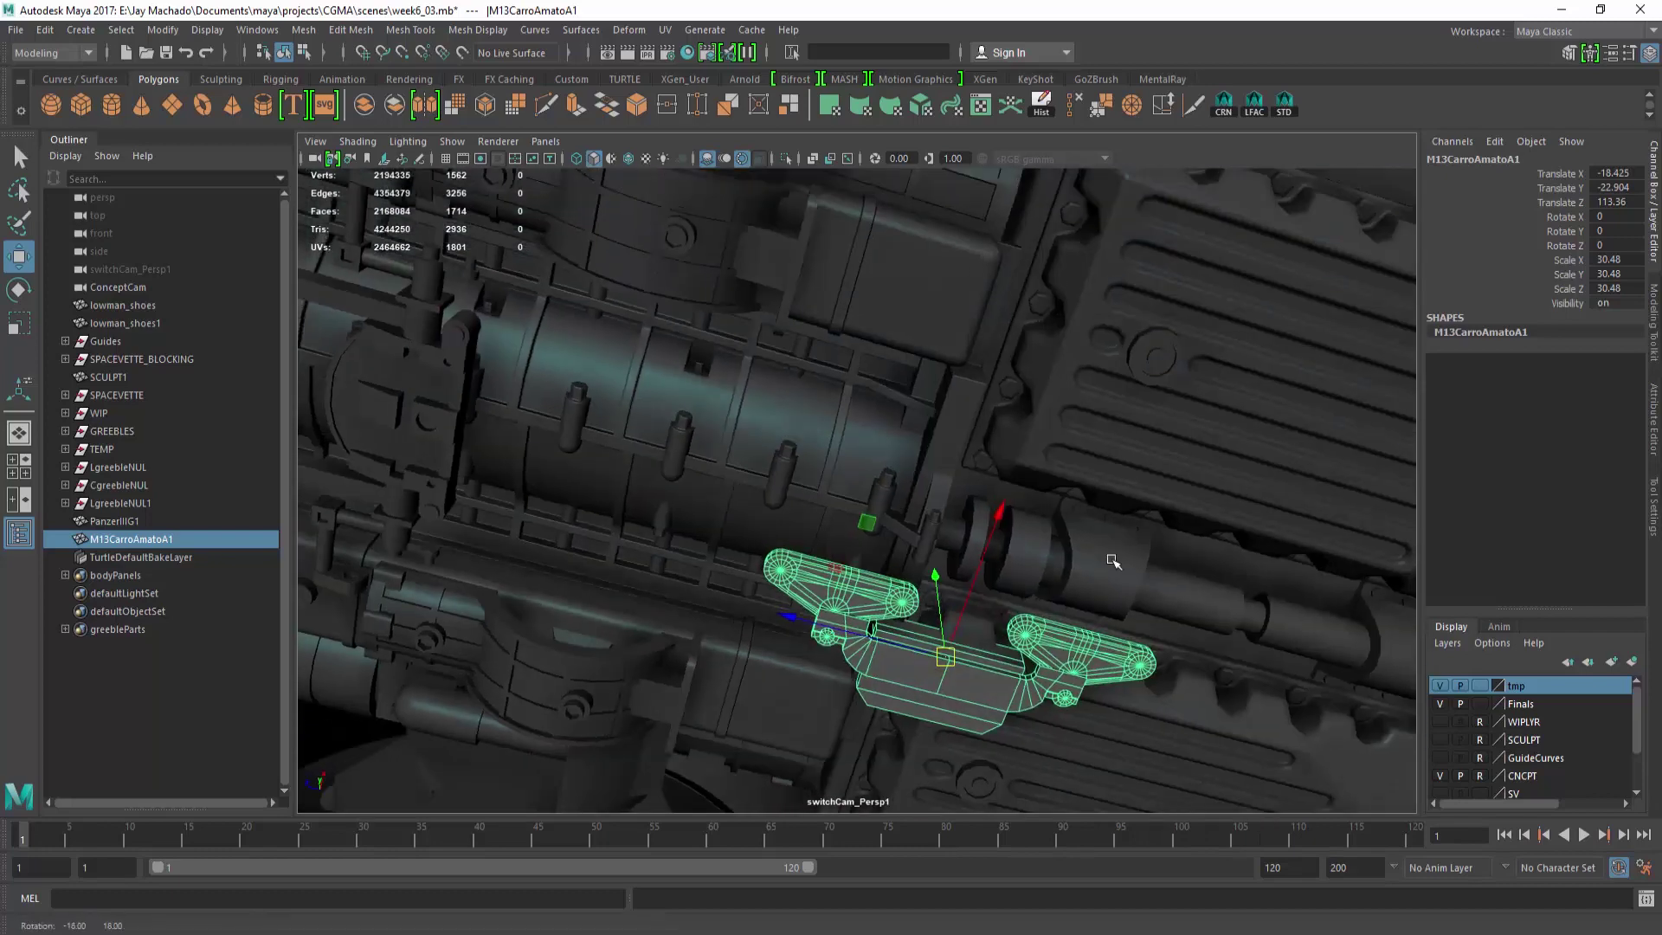
{"action": "left_click_drag", "start_coordinate": [995, 515], "coordinate": [909, 693]}
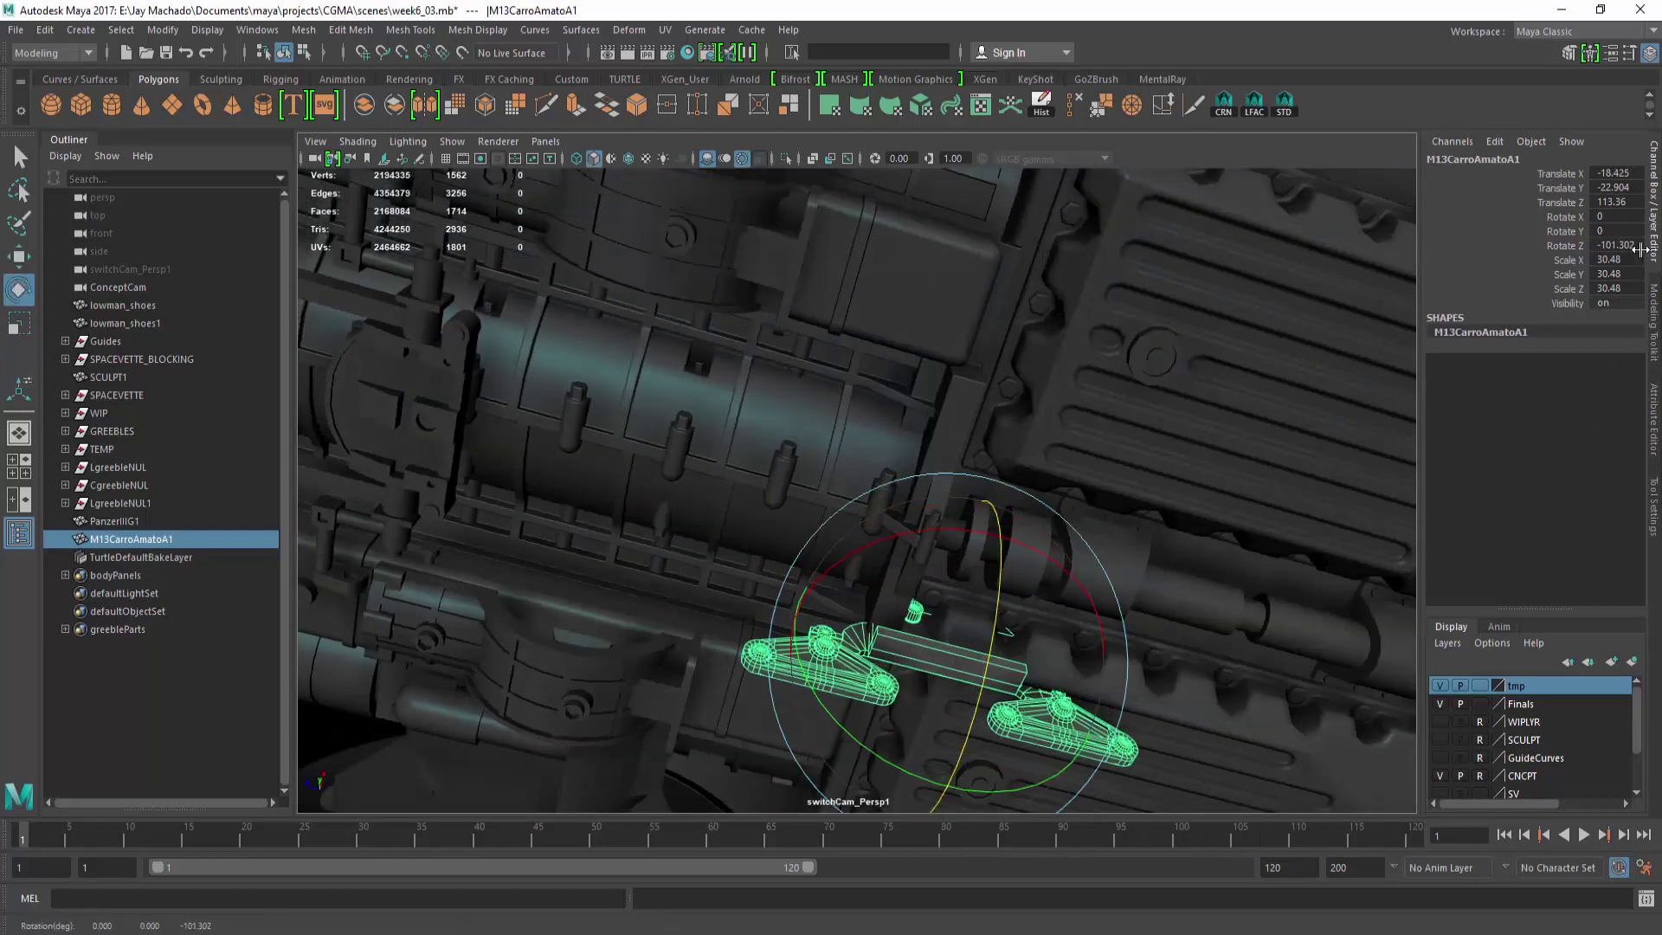
{"action": "left_click", "coordinate": [1638, 246]}
{"action": "type", "text": "180"}
{"action": "key", "text": "Return"}
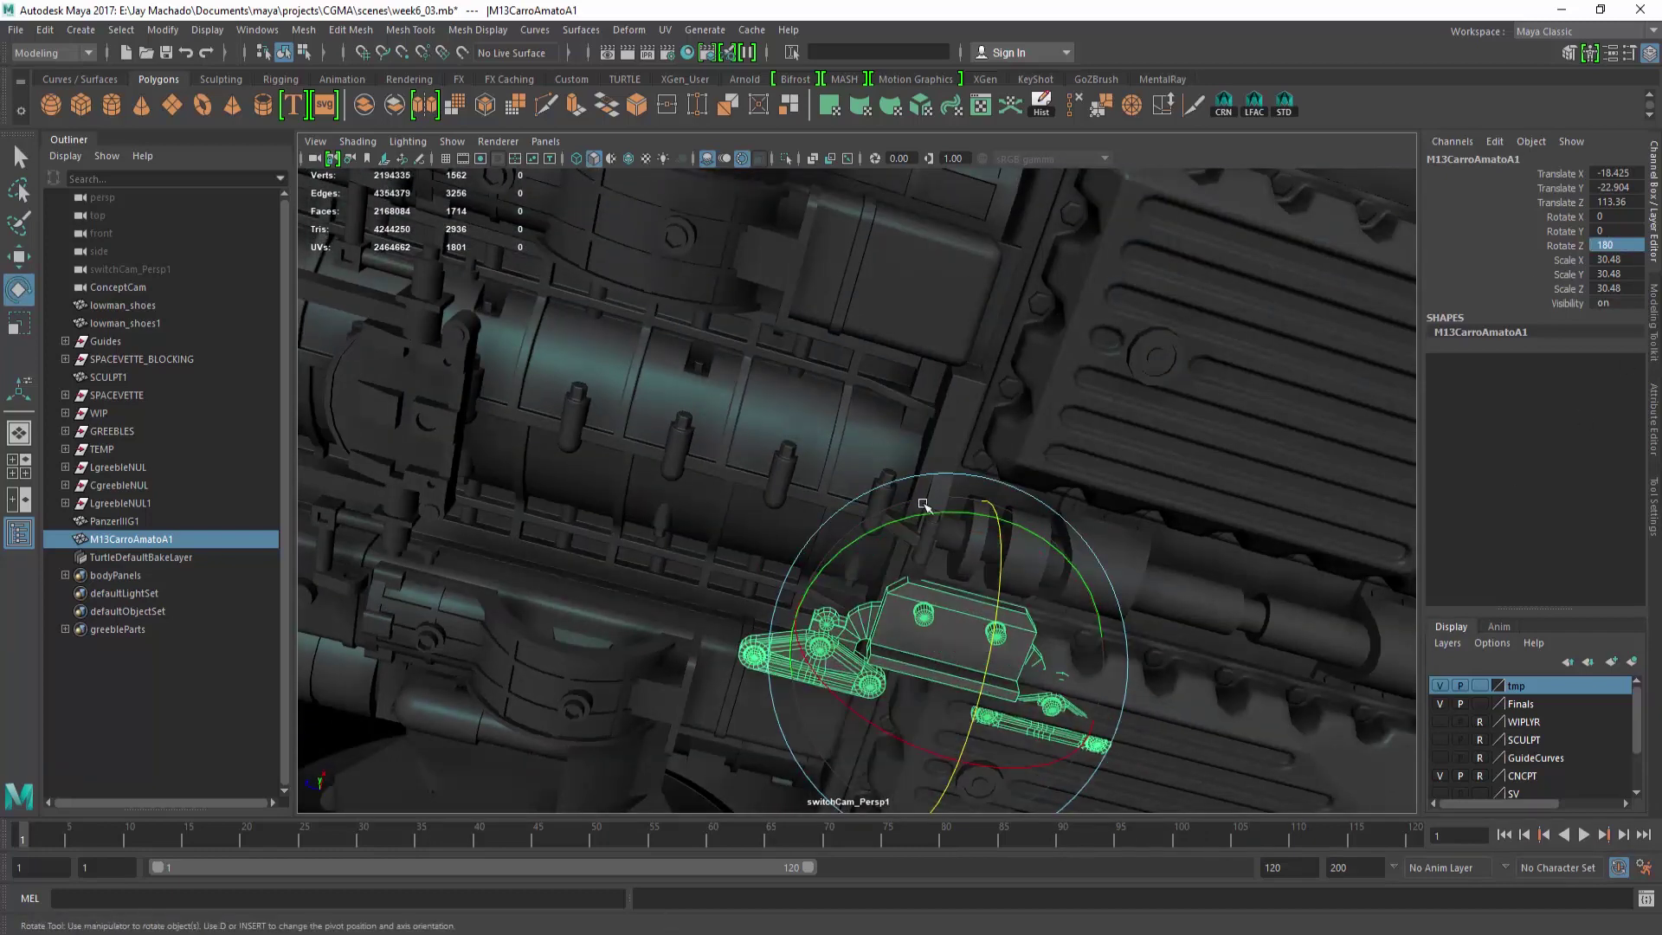
{"action": "key", "text": "Return"}
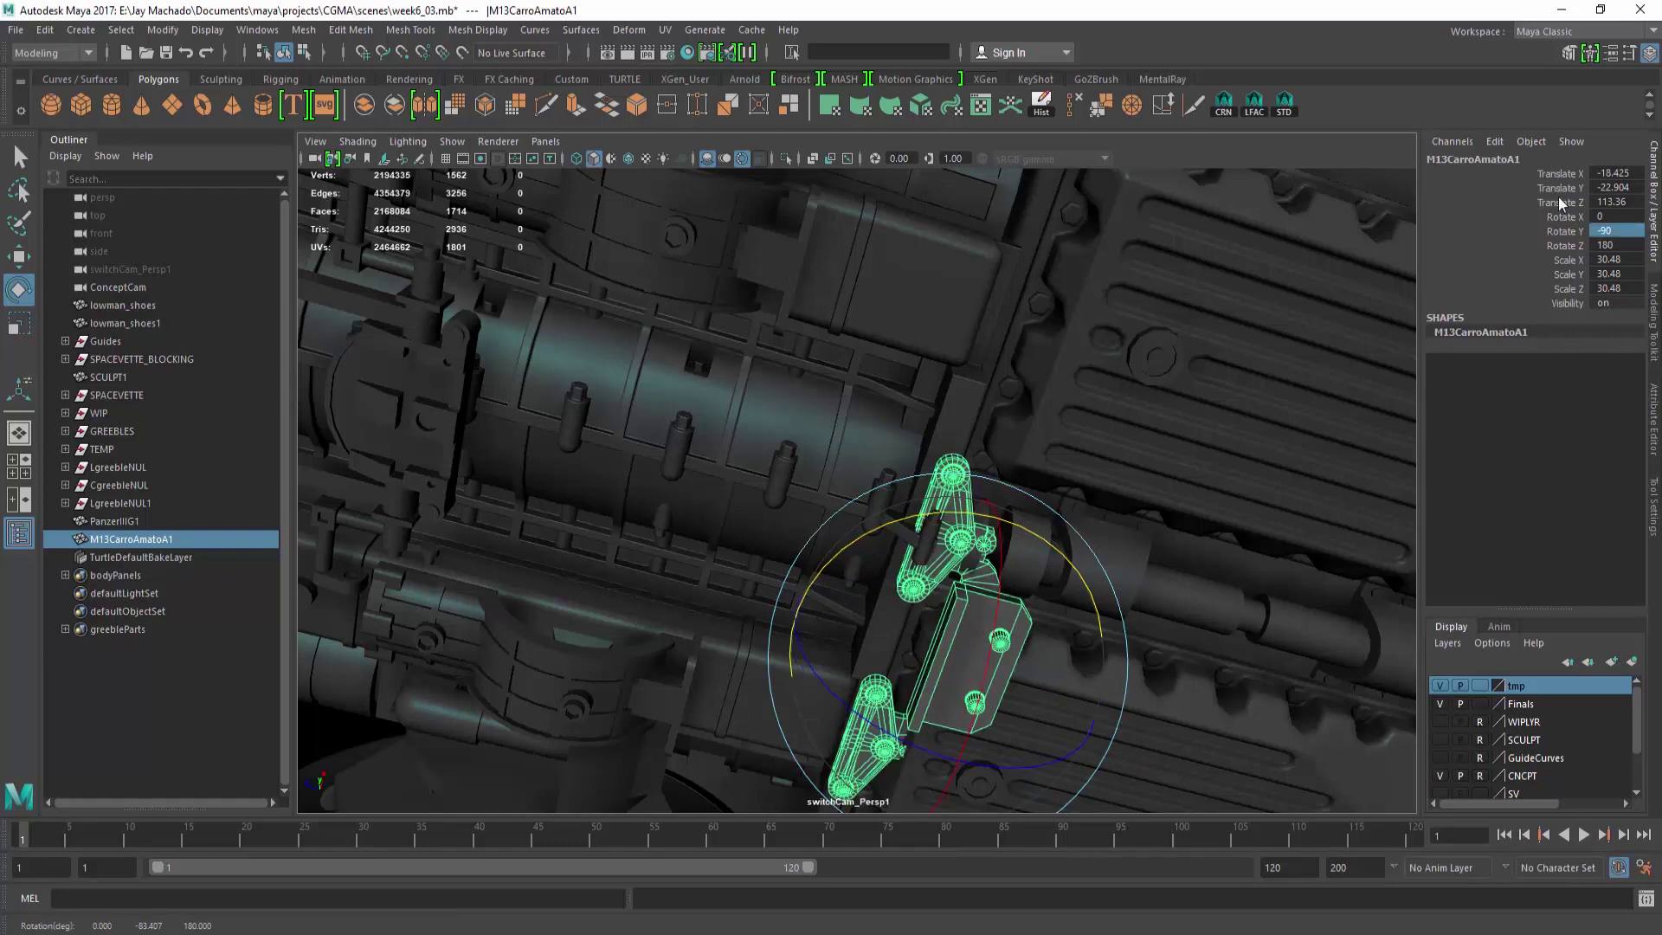
{"action": "key", "text": "w"}
{"action": "left_click_drag", "start_coordinate": [1012, 552], "coordinate": [749, 464]}
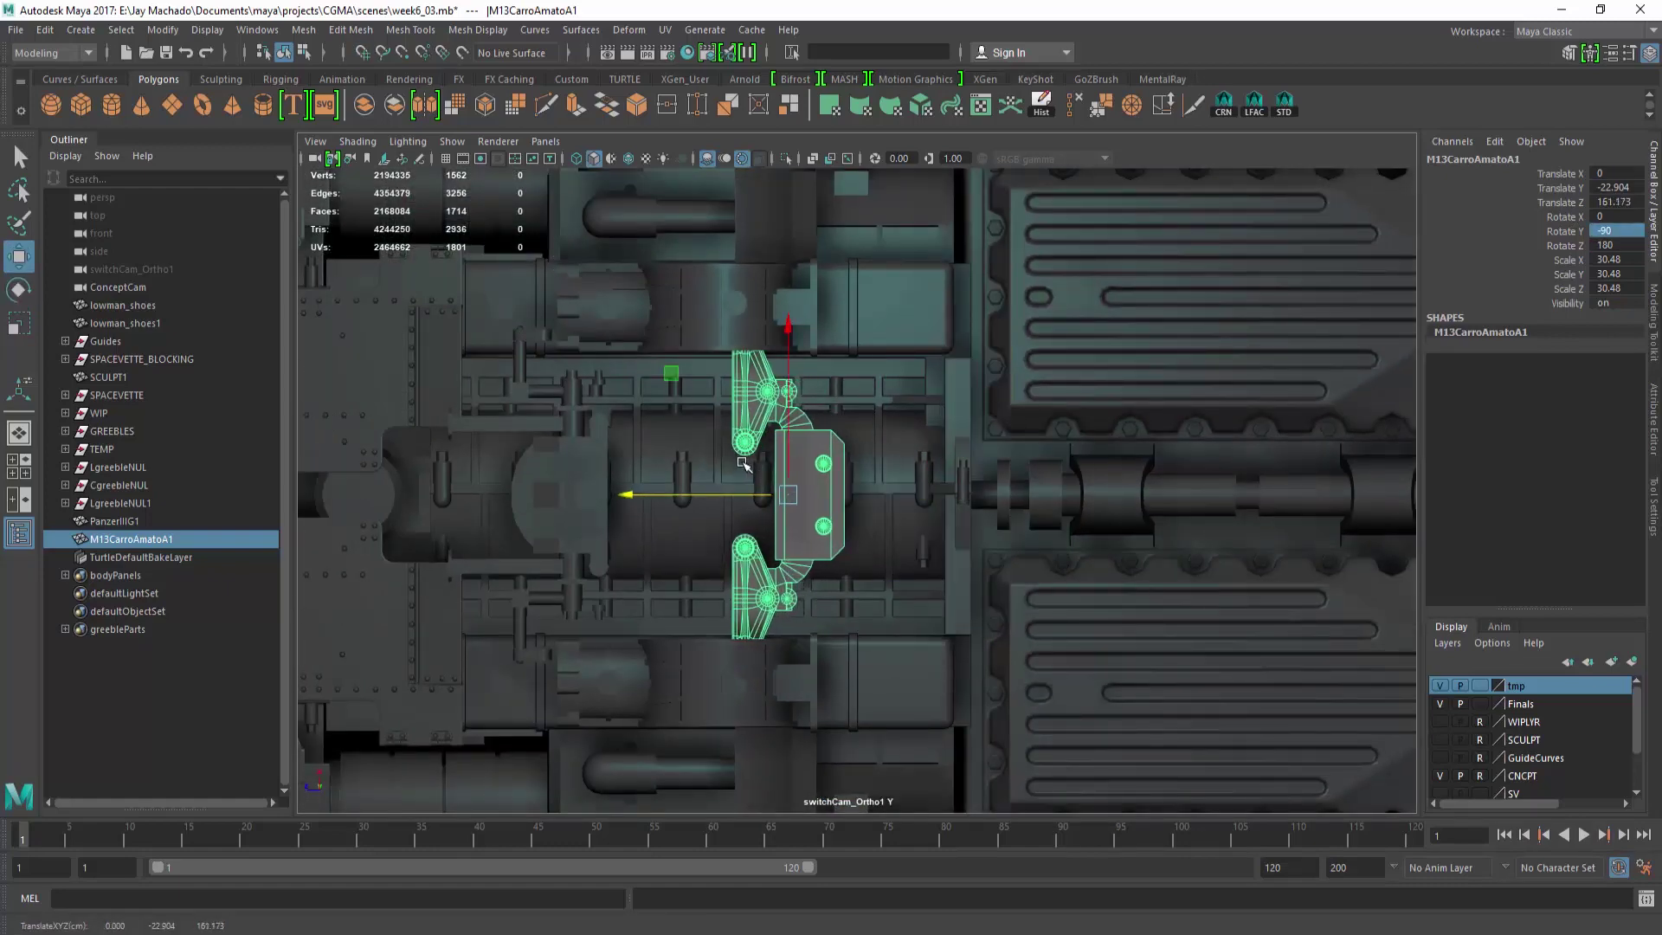
Duplicate the M13CarroAmatoA1 bracket, set the copy's Rotate Y to 90 and move it opposite the original to Z 192.184.
{"action": "key", "text": "ctrl+d"}
{"action": "type", "text": "90"}
{"action": "key", "text": "Return"}
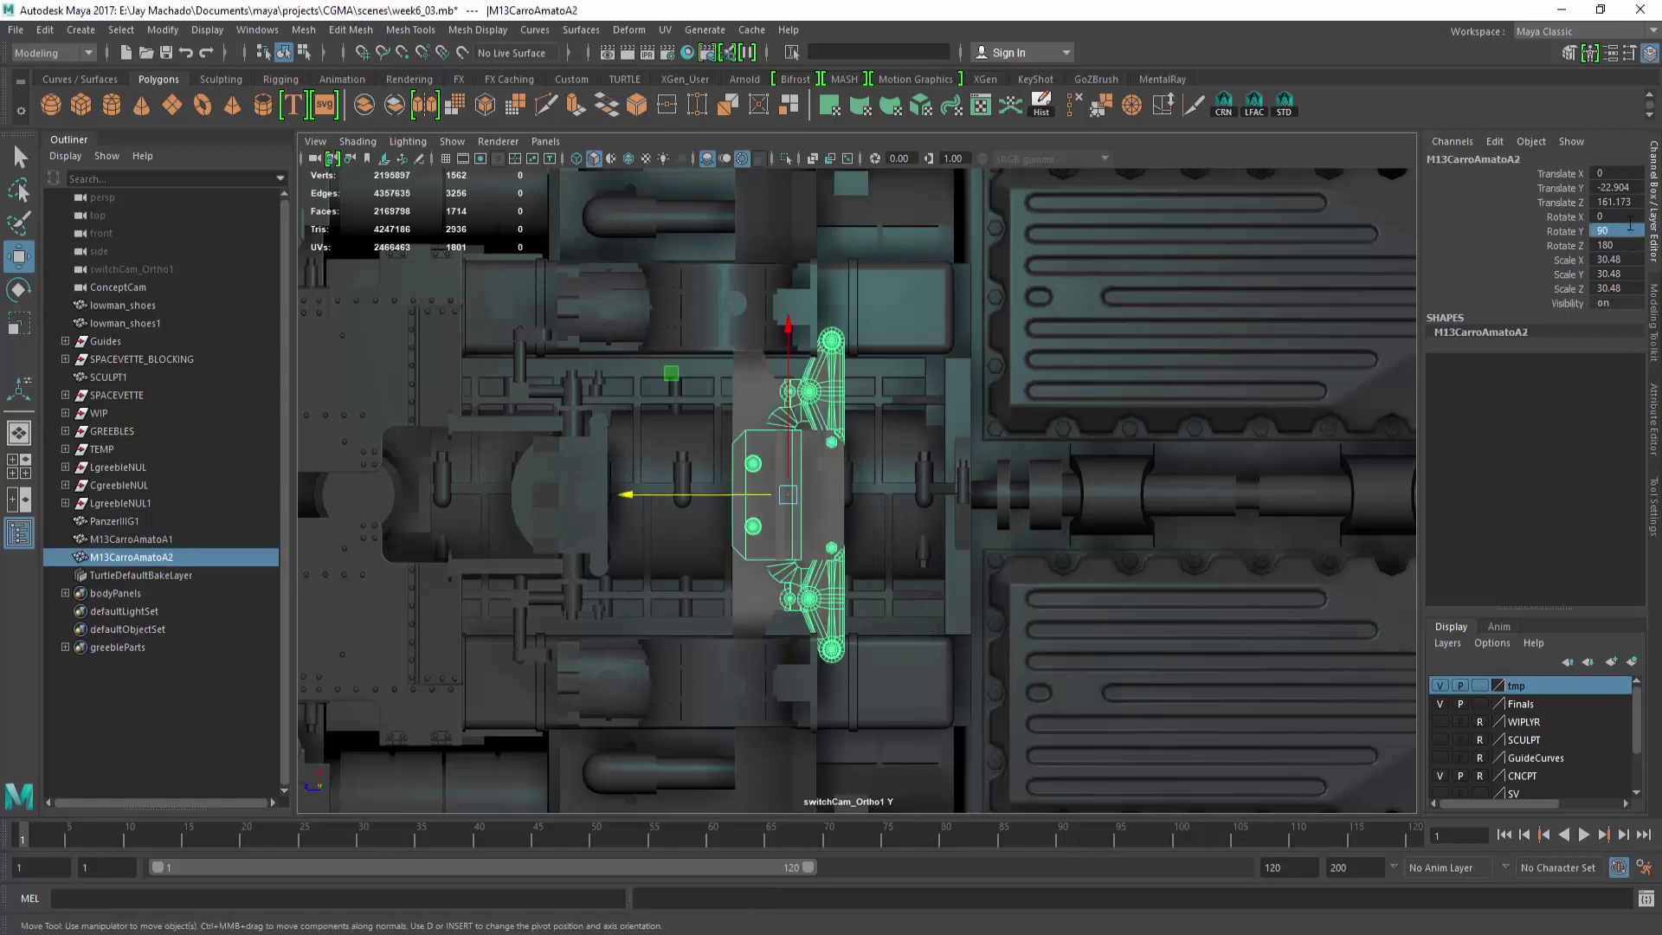
{"action": "left_click_drag", "start_coordinate": [730, 495], "coordinate": [895, 346]}
{"action": "key", "text": "space"}
{"action": "left_click", "coordinate": [892, 346], "text": "shift"}
{"action": "right_click_drag", "start_coordinate": [892, 345], "coordinate": [1052, 824]}
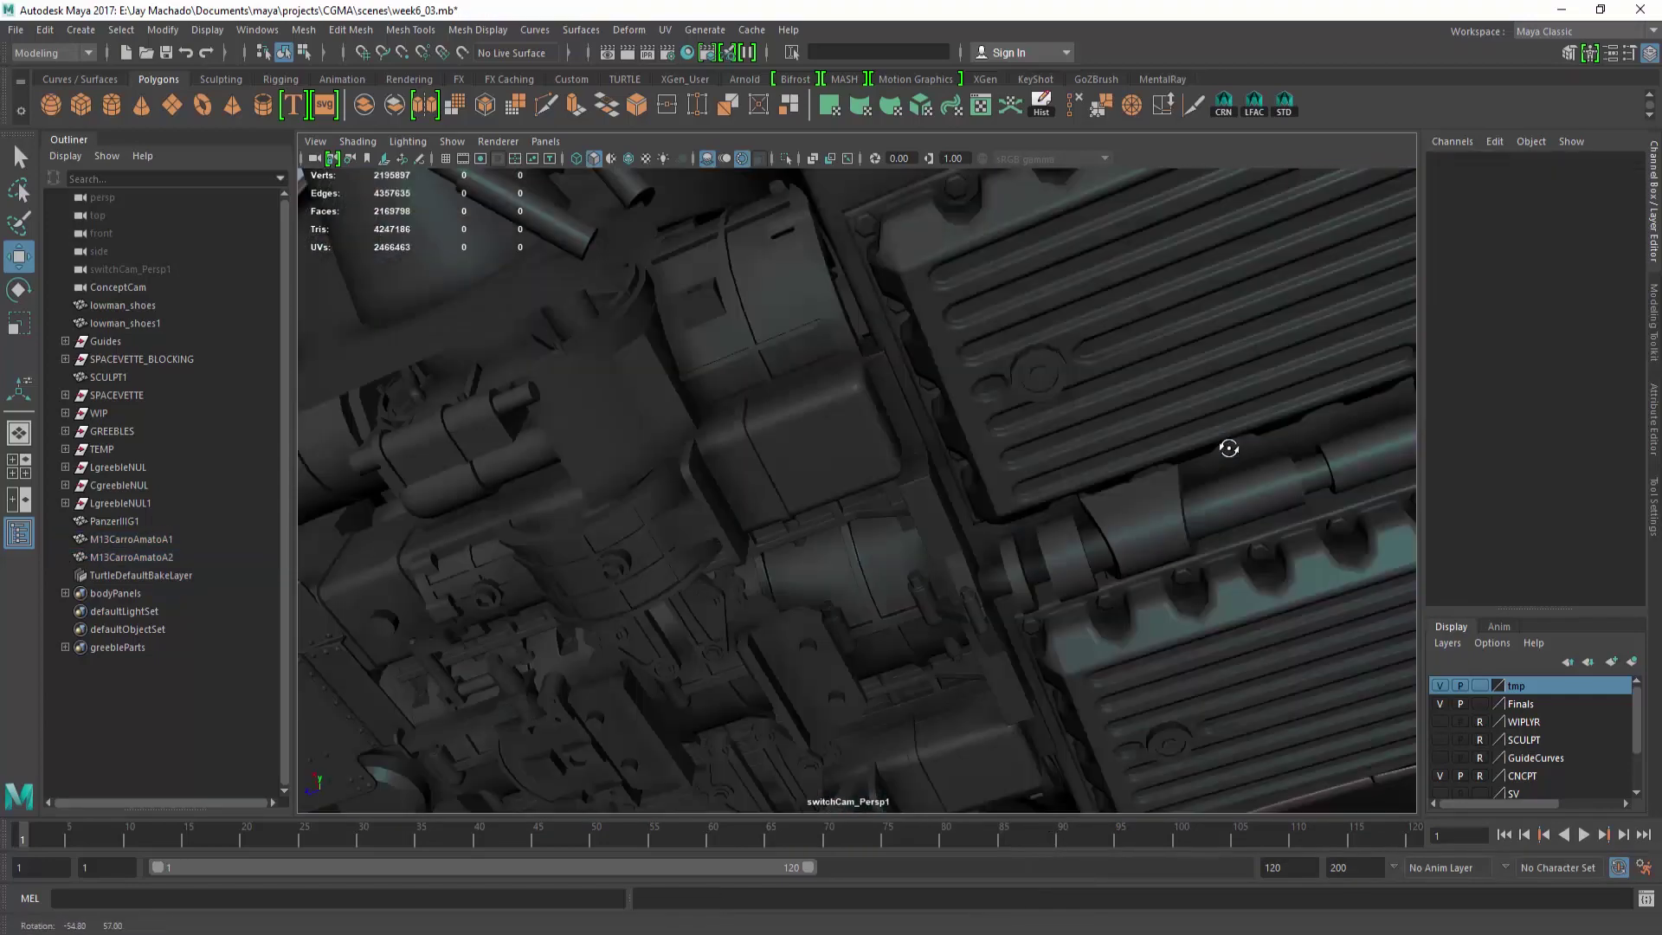
{"action": "left_click_drag", "start_coordinate": [1227, 449], "coordinate": [1027, 508], "text": "alt"}
{"action": "left_click", "coordinate": [662, 553]}
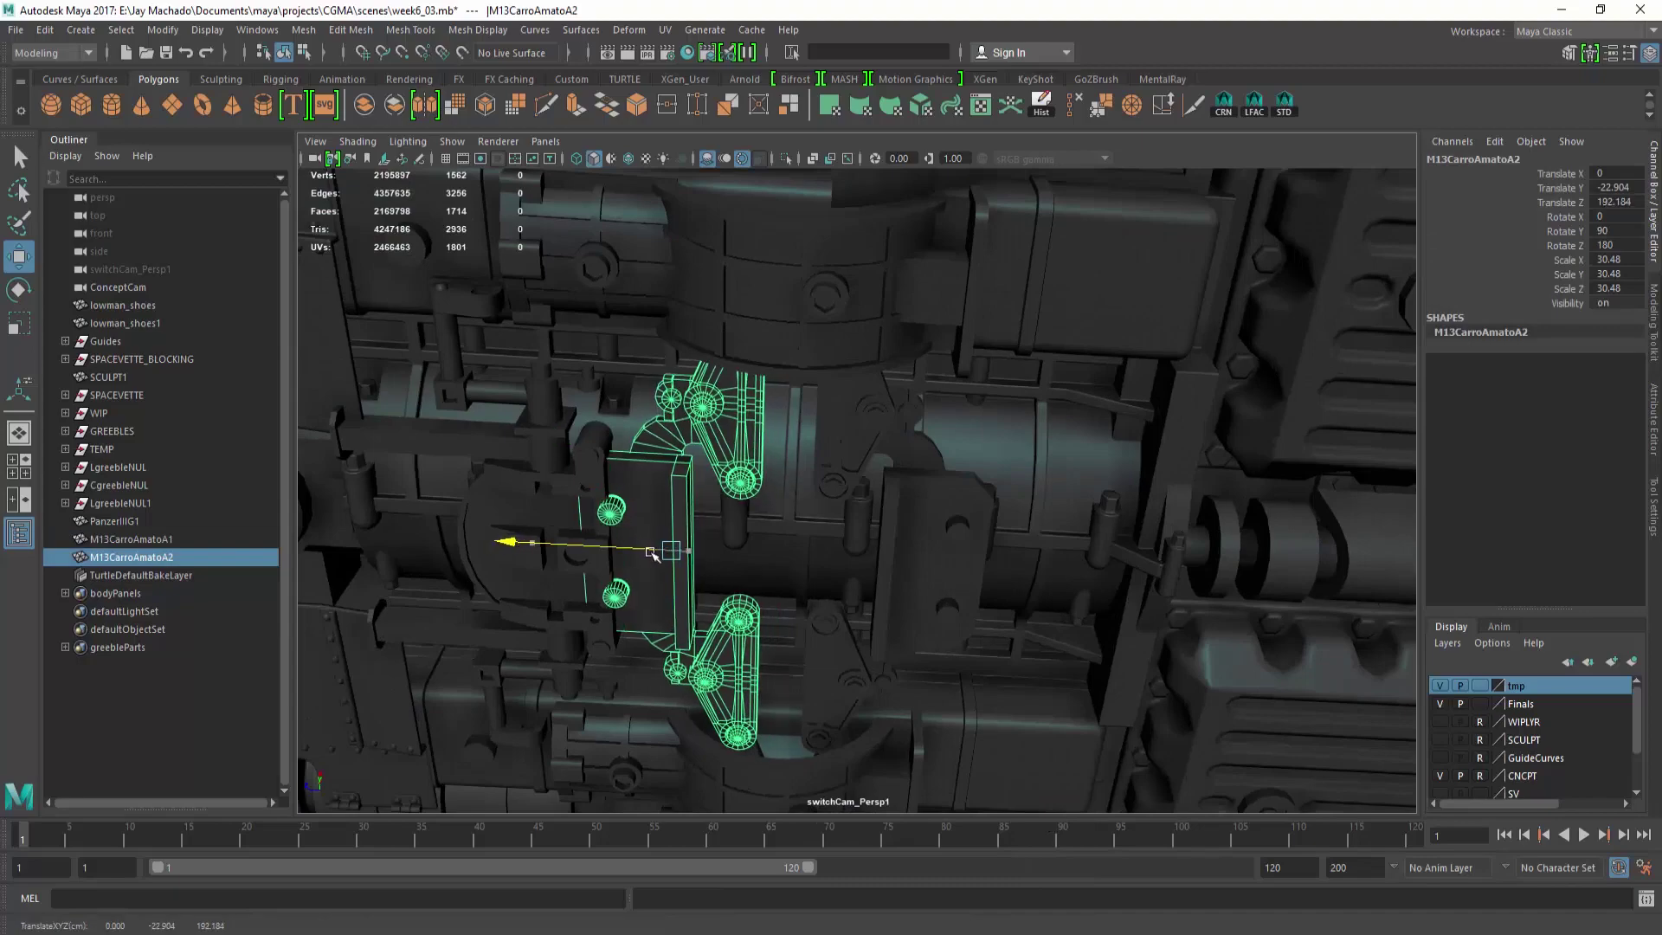
{"action": "left_click", "coordinate": [467, 534]}
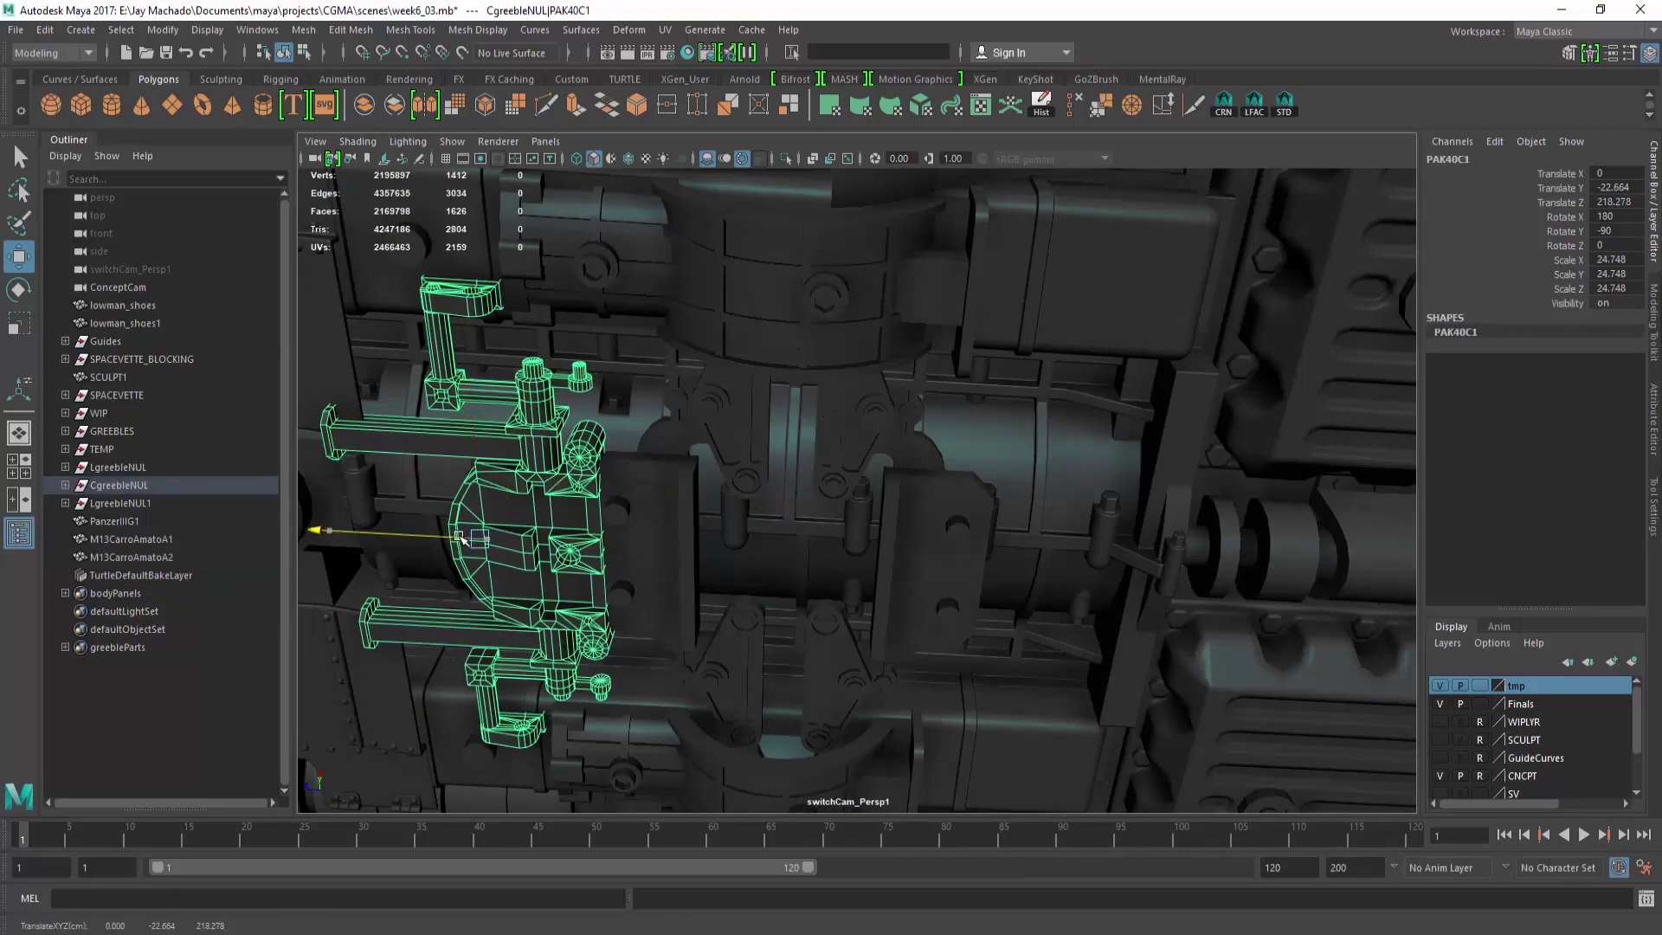
Duplicate the M23MclarenAI suspension greeble from the library and unparent the copy.
{"action": "left_click_drag", "start_coordinate": [467, 535], "coordinate": [700, 197], "text": "alt"}
{"action": "right_click_drag", "start_coordinate": [699, 197], "coordinate": [987, 548], "text": "alt"}
{"action": "left_click", "coordinate": [1024, 579]}
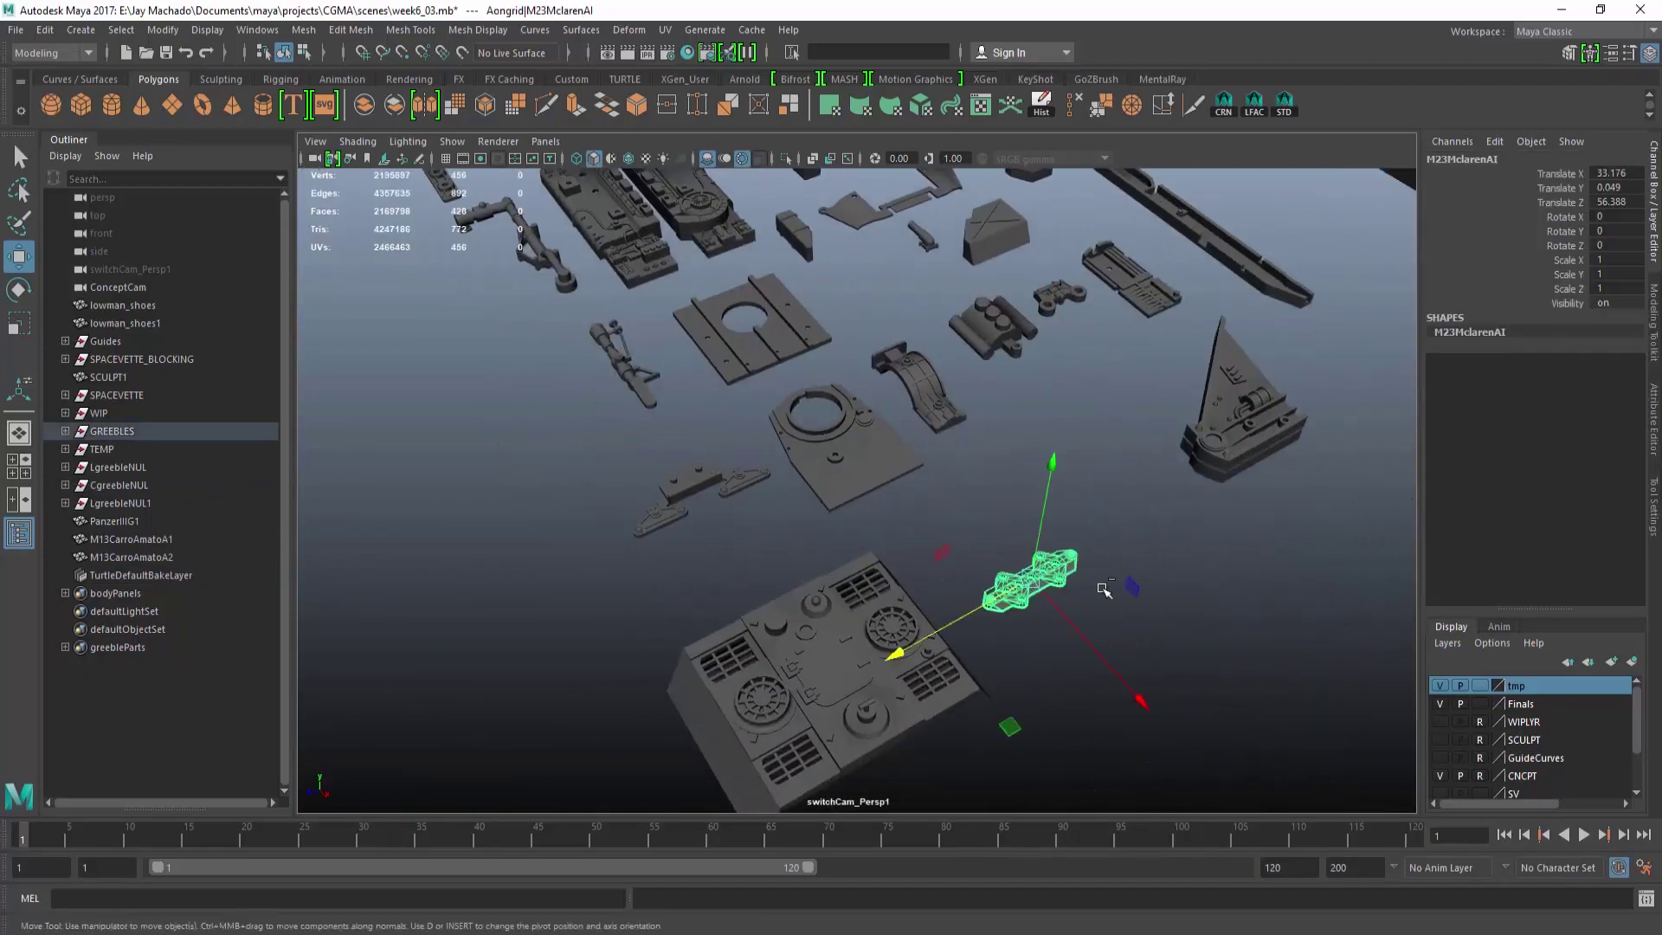
{"action": "key", "text": "ctrl+d"}
{"action": "key", "text": "shift+p"}
Move the M23MclarenAI1 copy beneath the front engine to about X -5, Y -23.235, Z 154.
{"action": "left_click_drag", "start_coordinate": [1022, 582], "coordinate": [658, 554]}
{"action": "middle_click_drag", "start_coordinate": [657, 553], "coordinate": [790, 646], "text": "alt"}
{"action": "left_click_drag", "start_coordinate": [791, 646], "coordinate": [734, 345], "text": "alt"}
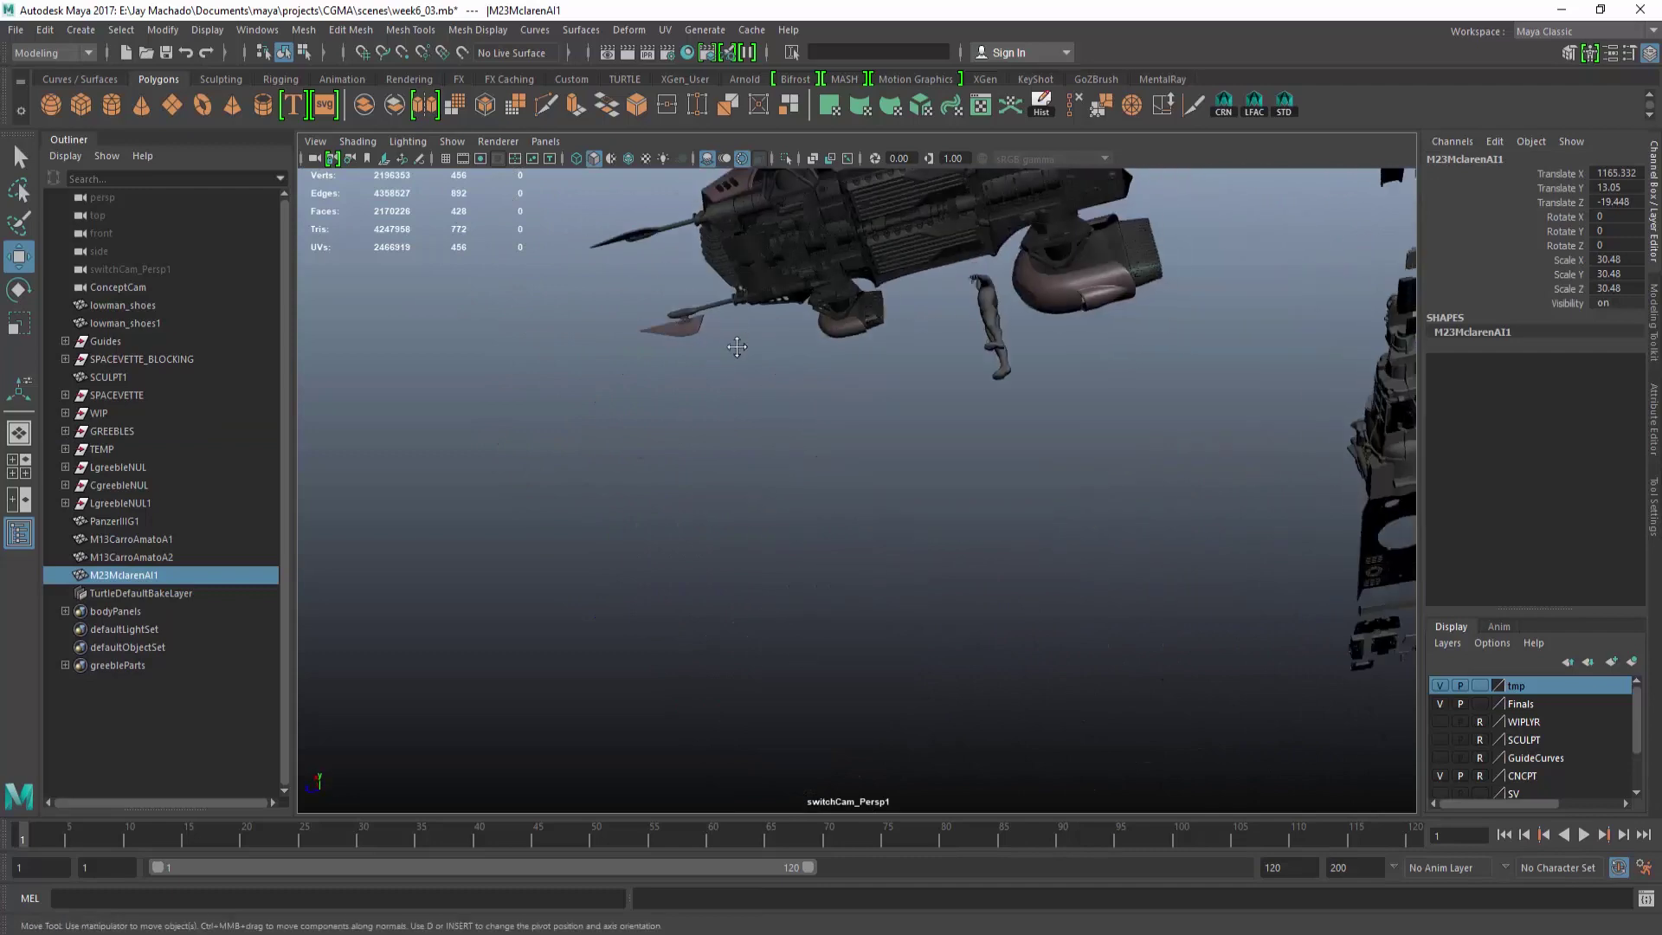
{"action": "middle_click_drag", "start_coordinate": [733, 345], "coordinate": [779, 537], "text": "alt"}
{"action": "right_click_drag", "start_coordinate": [779, 536], "coordinate": [940, 436], "text": "alt"}
{"action": "middle_click", "coordinate": [907, 424]}
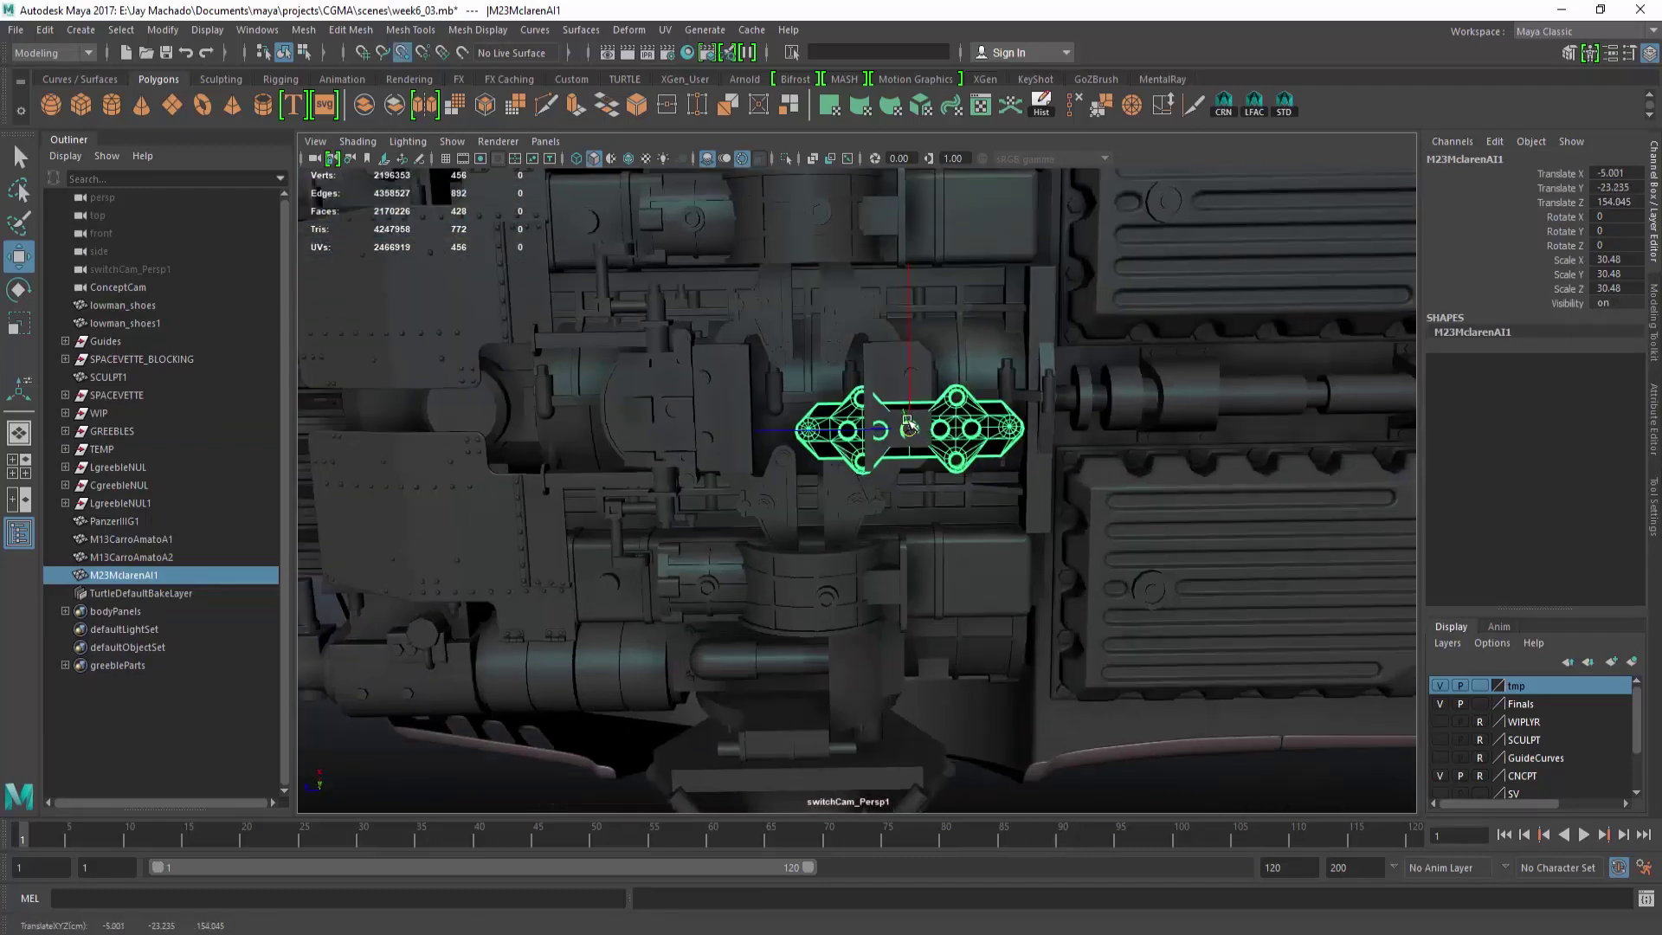
Turn the M23MclarenAI1 plate crosswise and face down with Rotate Y 90 and Rotate Z 180.
{"action": "key", "text": "e"}
{"action": "middle_click_drag", "start_coordinate": [911, 356], "coordinate": [922, 508]}
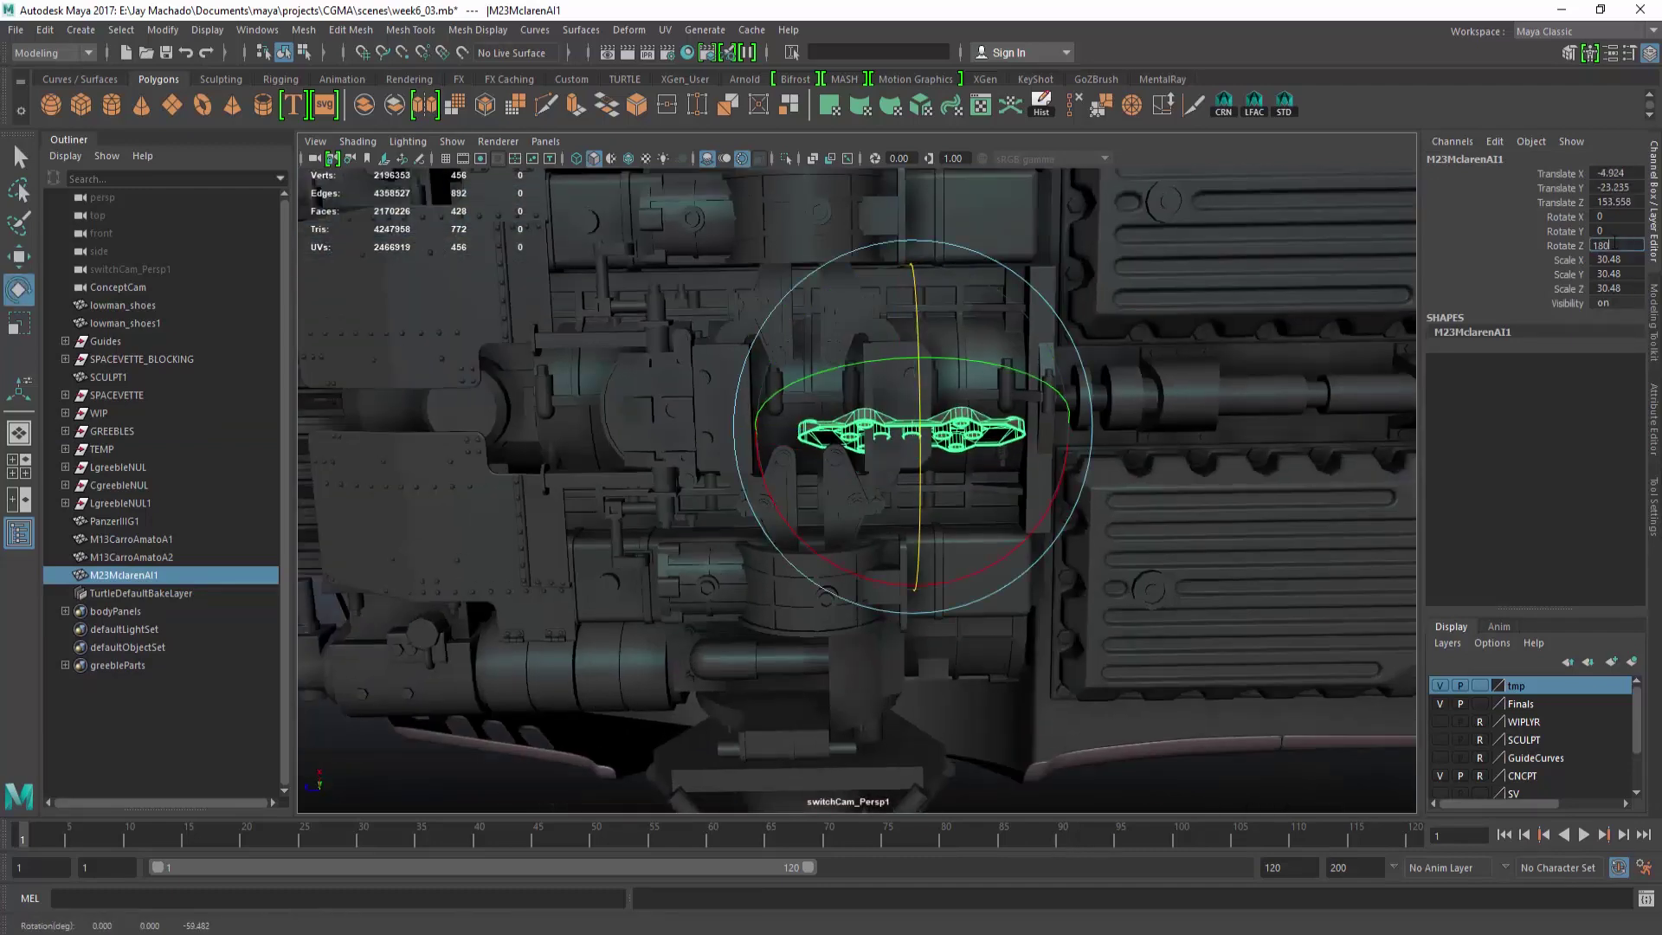
{"action": "key", "text": "Return"}
{"action": "key", "text": "F3"}
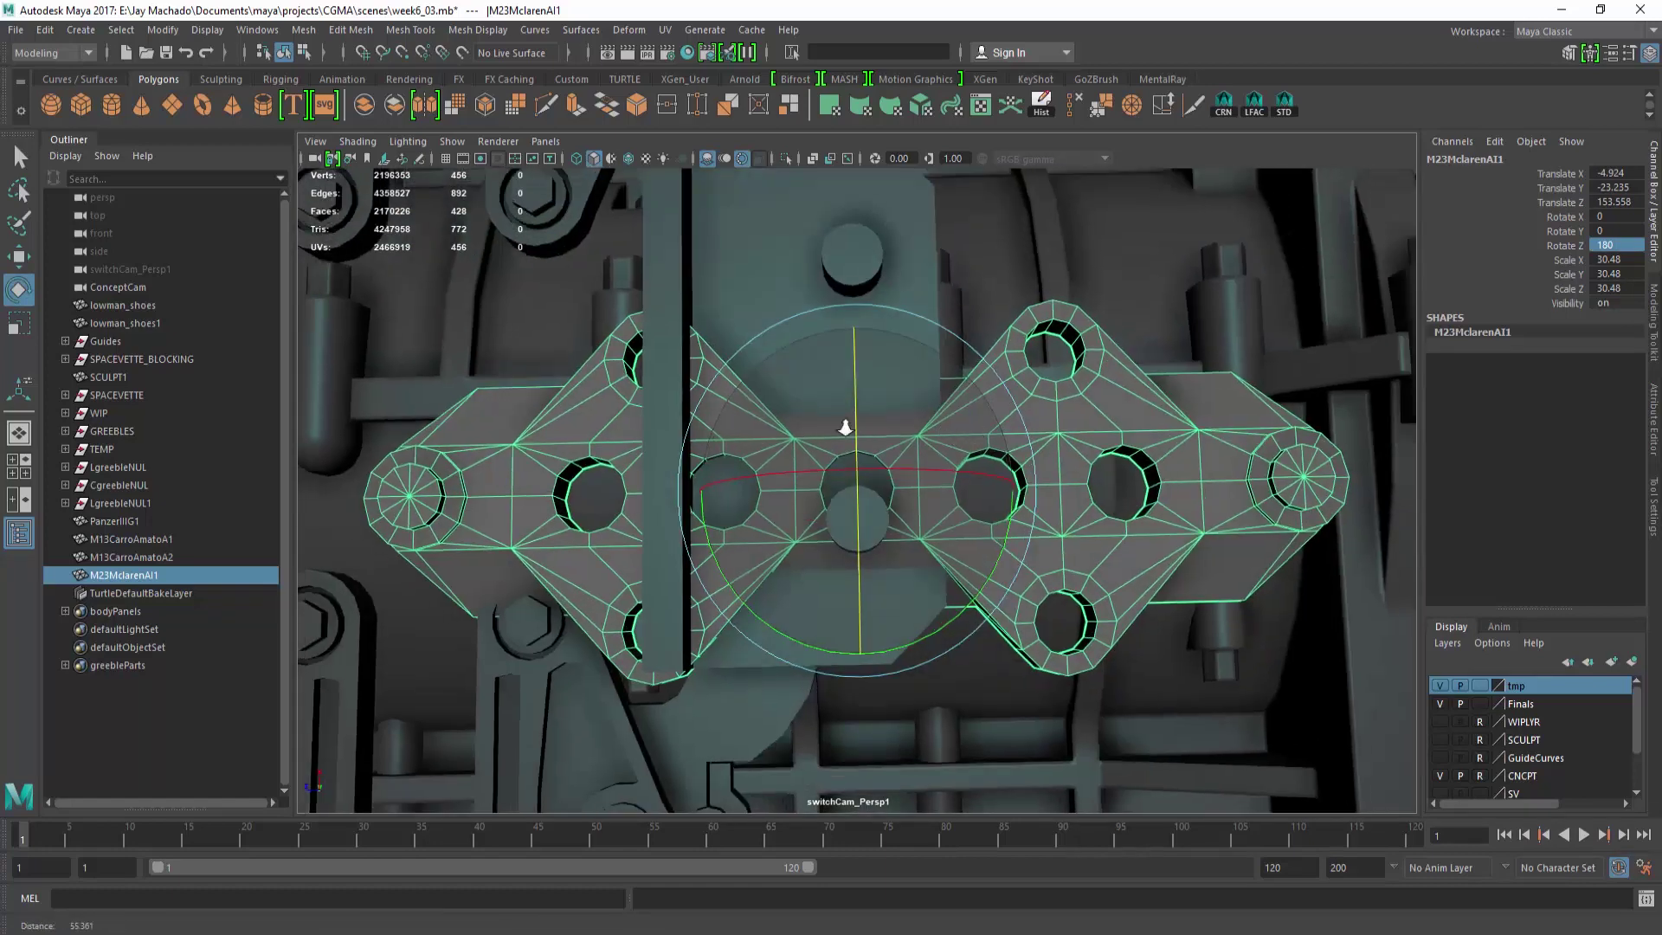
{"action": "middle_click_drag", "start_coordinate": [915, 372], "coordinate": [981, 552]}
{"action": "left_click", "coordinate": [1635, 230]}
{"action": "type", "text": "9"}
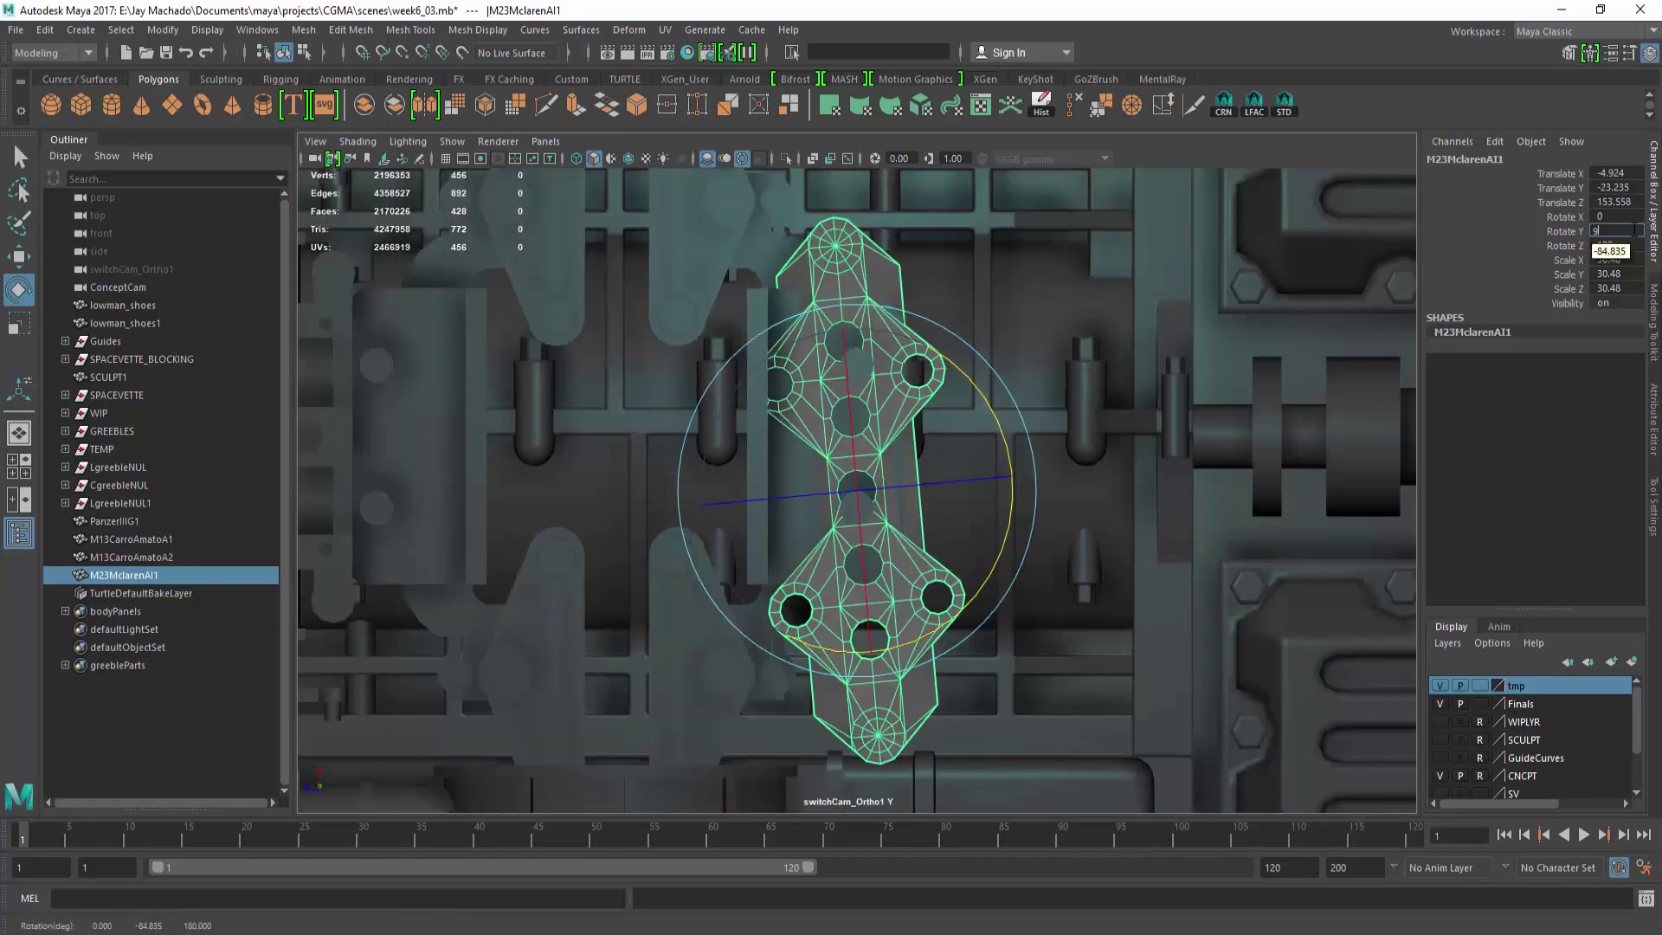
{"action": "type", "text": "0"}
{"action": "key", "text": "Return"}
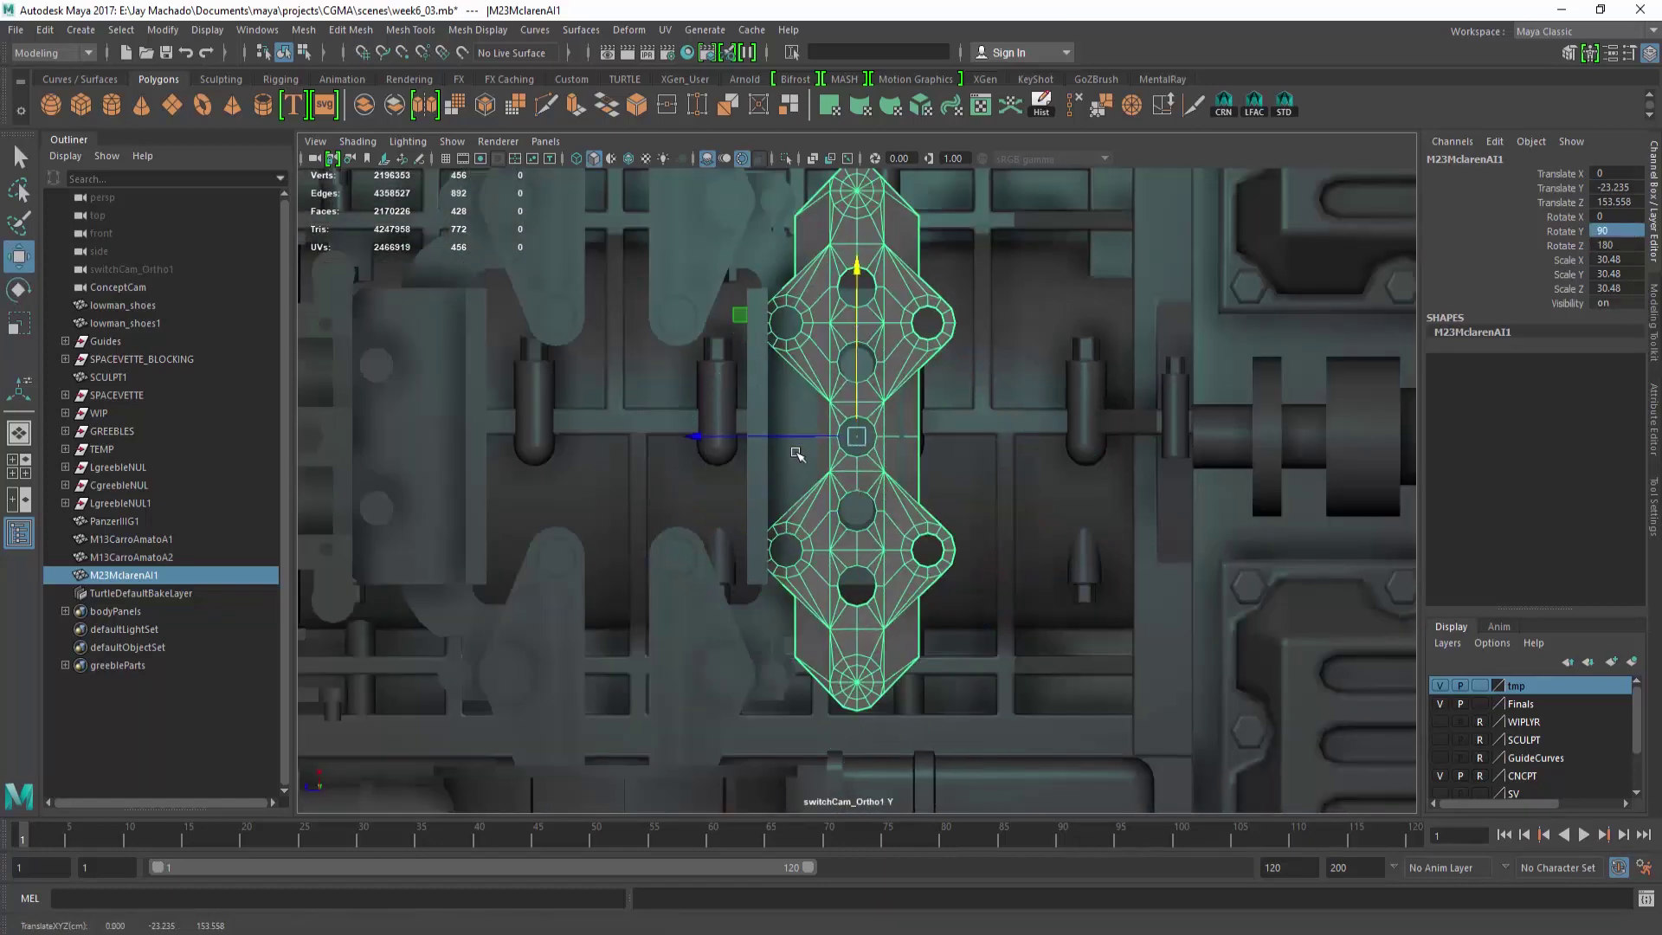
Scale the M23MclarenAI1 plate to 32.259 at Z 175.19, and shift the M13CarroAmatoA1 bracket to Z 158.435 to align their holes.
{"action": "middle_click_drag", "start_coordinate": [856, 465], "coordinate": [678, 451]}
{"action": "right_click_drag", "start_coordinate": [679, 451], "coordinate": [766, 469], "text": "alt"}
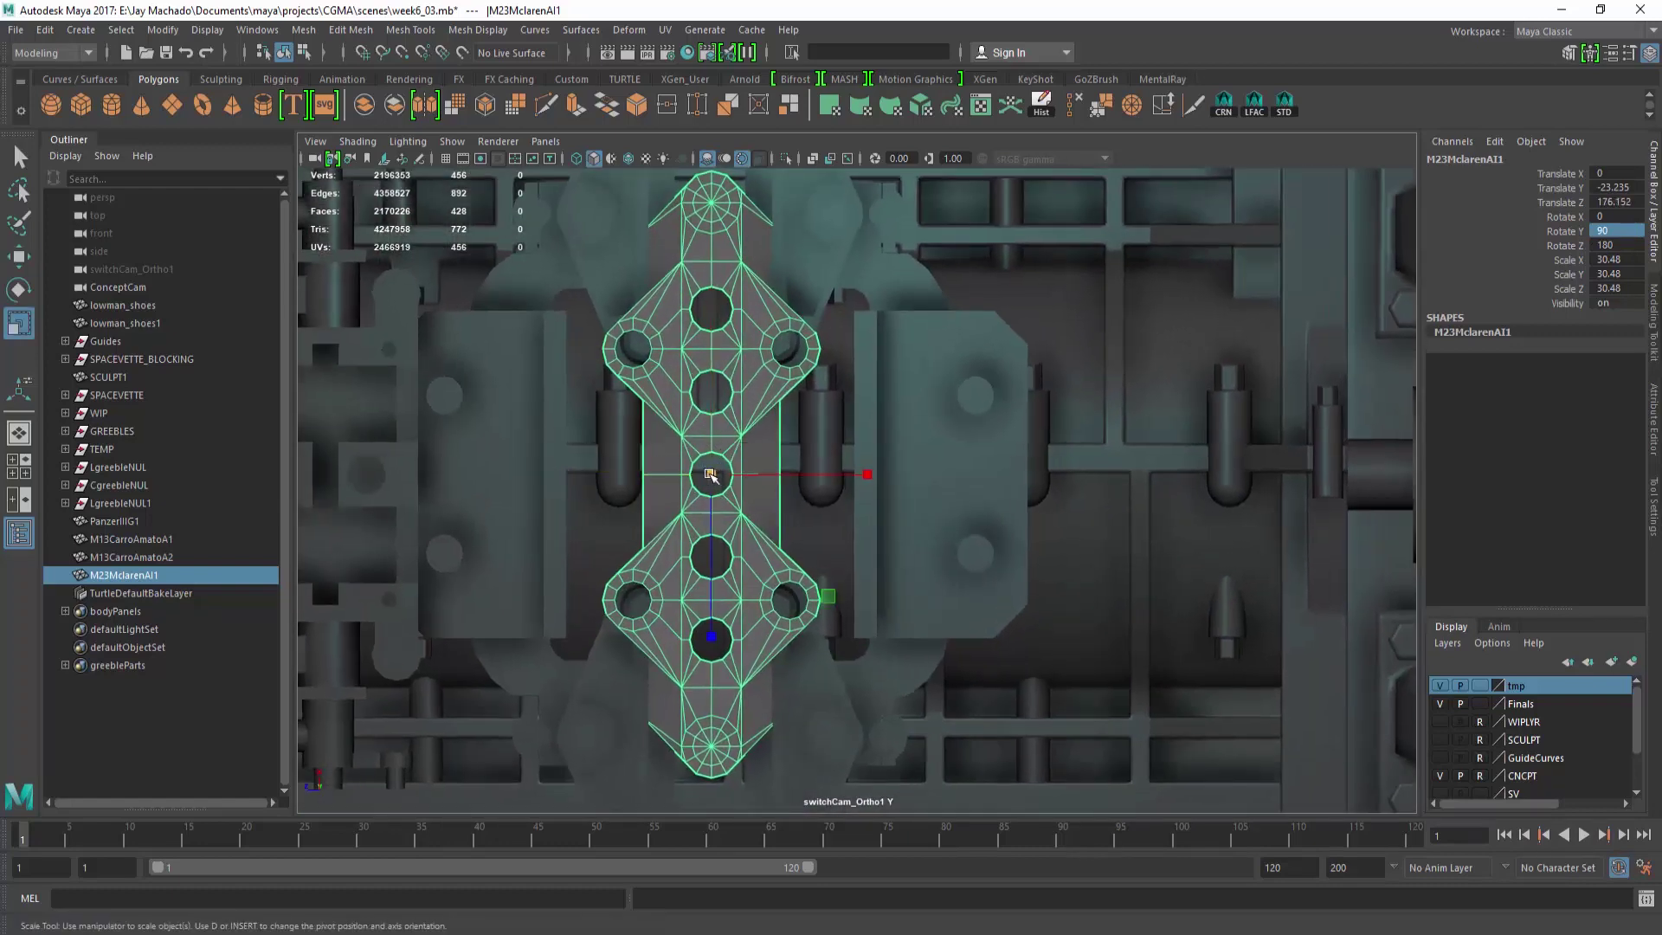
{"action": "mouse_move", "coordinate": [710, 475]}
{"action": "left_mouse_down"}
{"action": "mouse_move", "coordinate": [694, 475]}
{"action": "mouse_move", "coordinate": [739, 476]}
{"action": "left_mouse_up"}
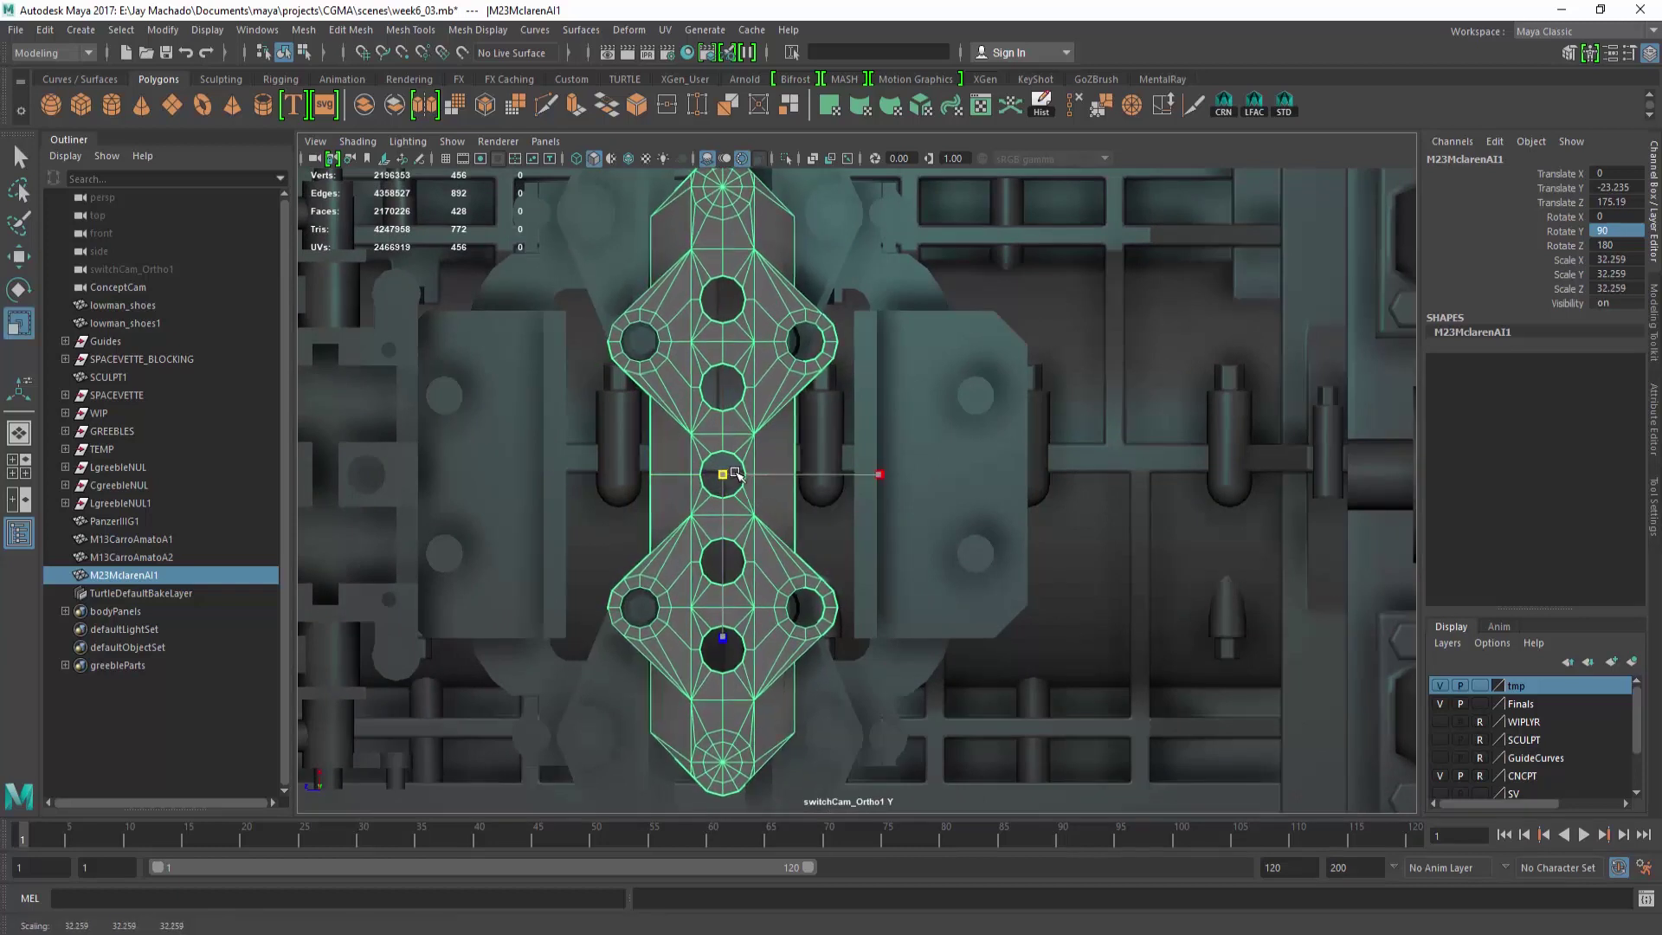
{"action": "left_click", "coordinate": [892, 457]}
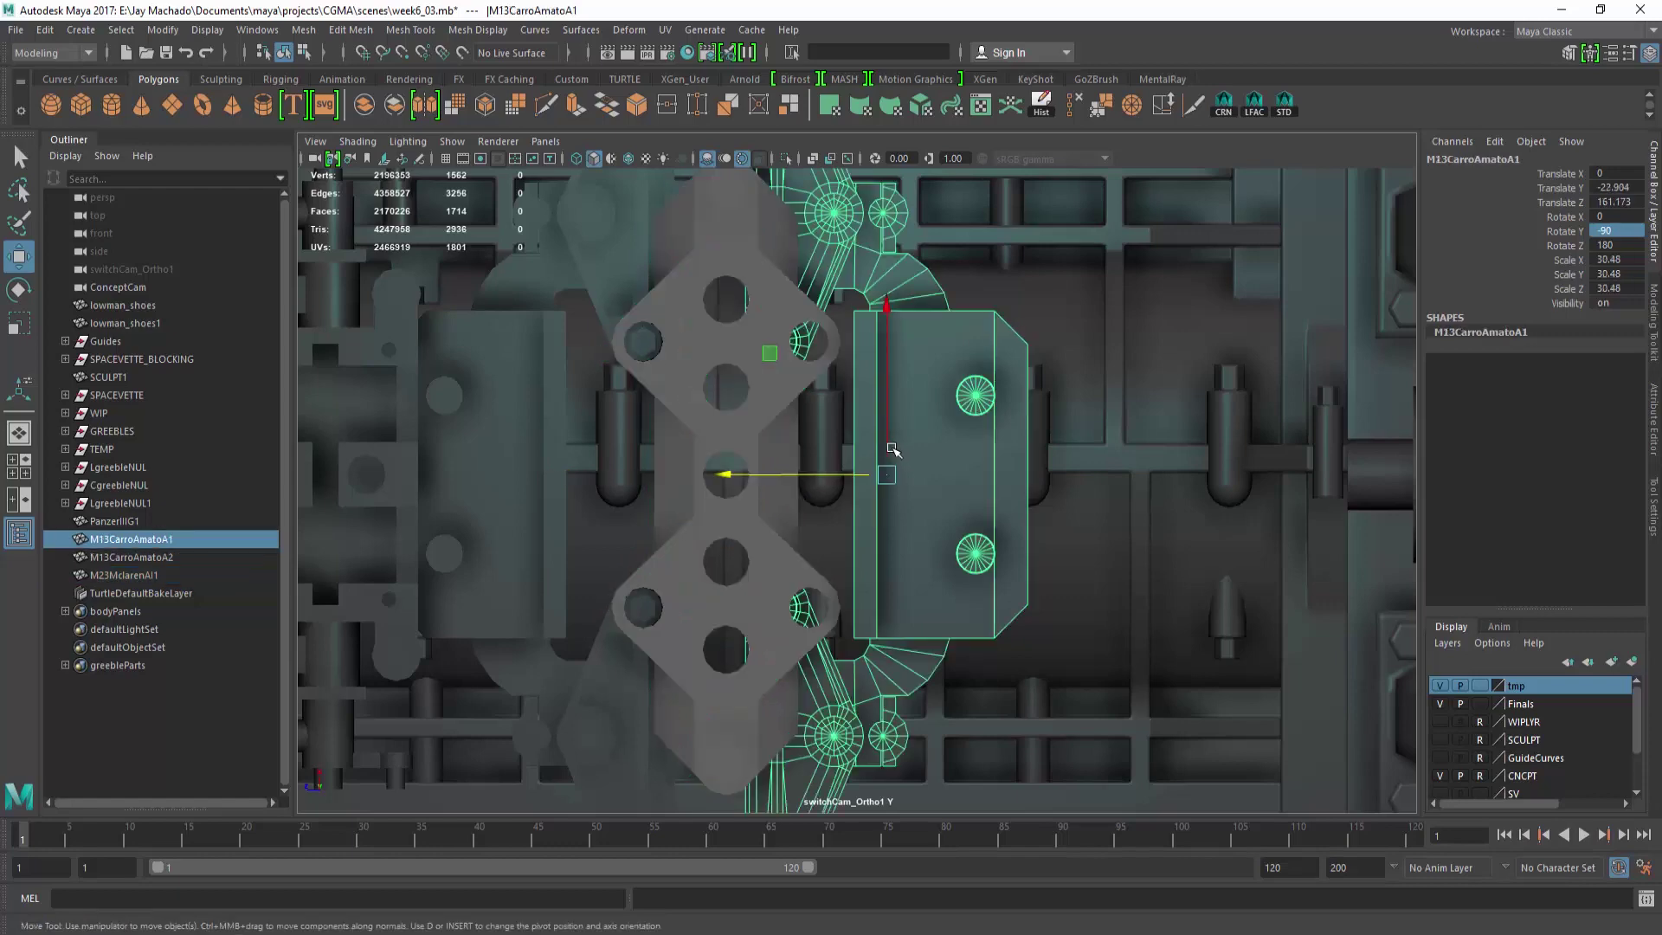
{"action": "left_click_drag", "start_coordinate": [825, 474], "coordinate": [839, 474]}
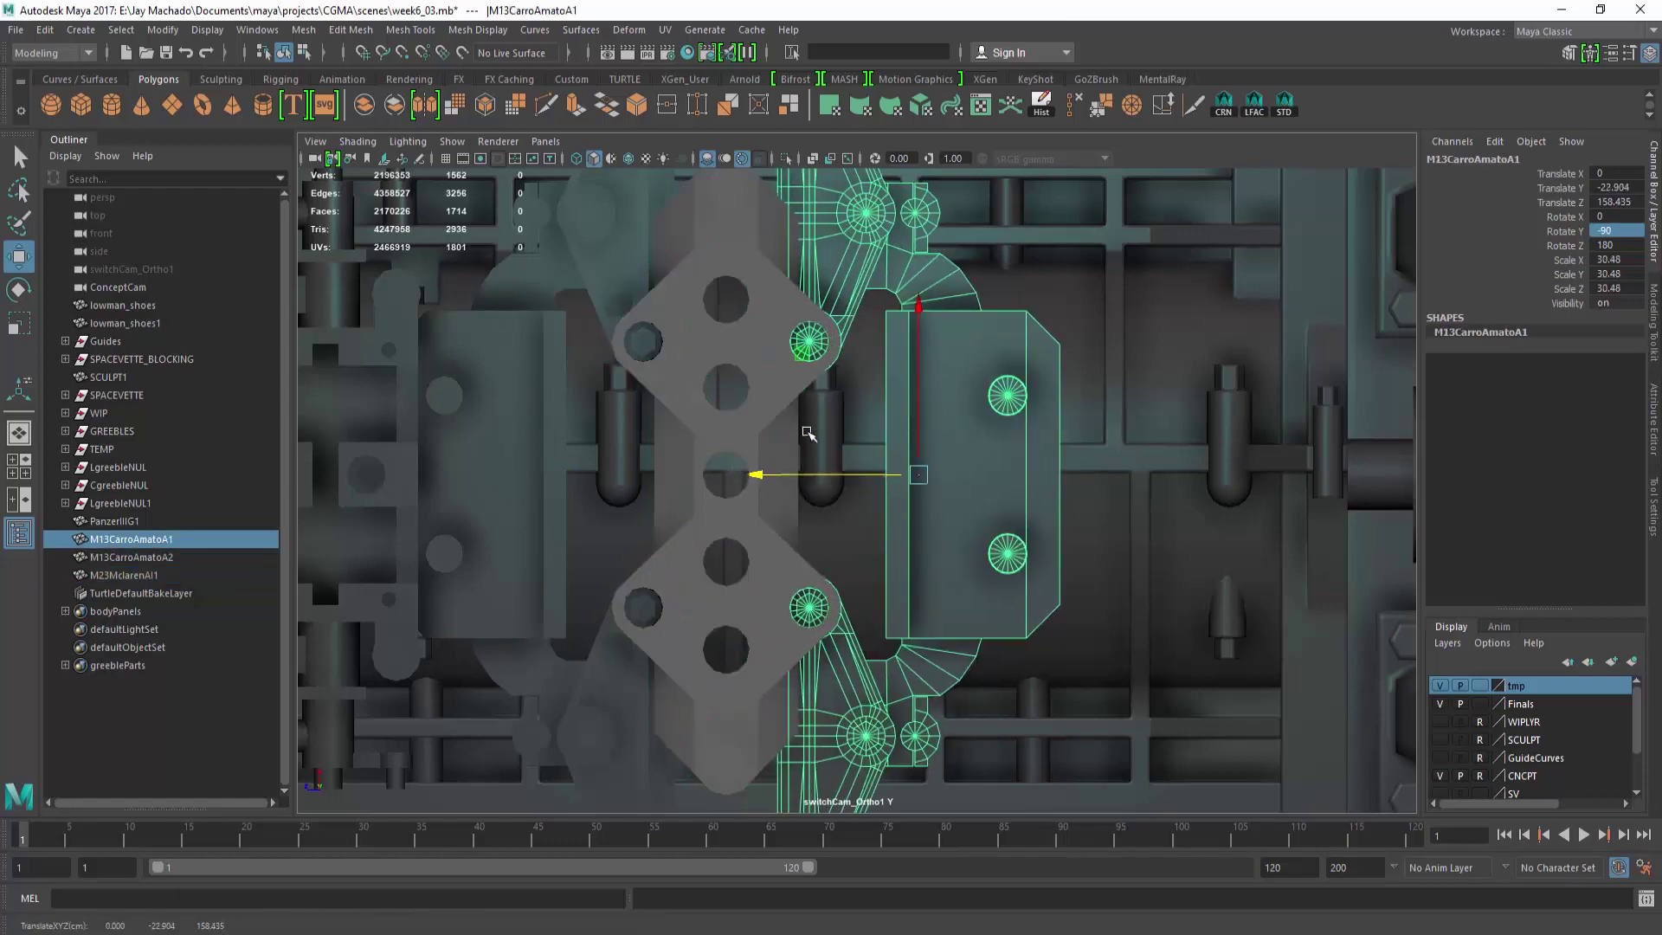
Assign the existing blinn3 material to the M23MclarenAI1 plate and lower it to Y -24.322.
{"action": "left_click", "coordinate": [762, 381]}
{"action": "right_click", "coordinate": [762, 380]}
{"action": "mouse_move", "coordinate": [828, 880]}
{"action": "left_click", "coordinate": [907, 823]}
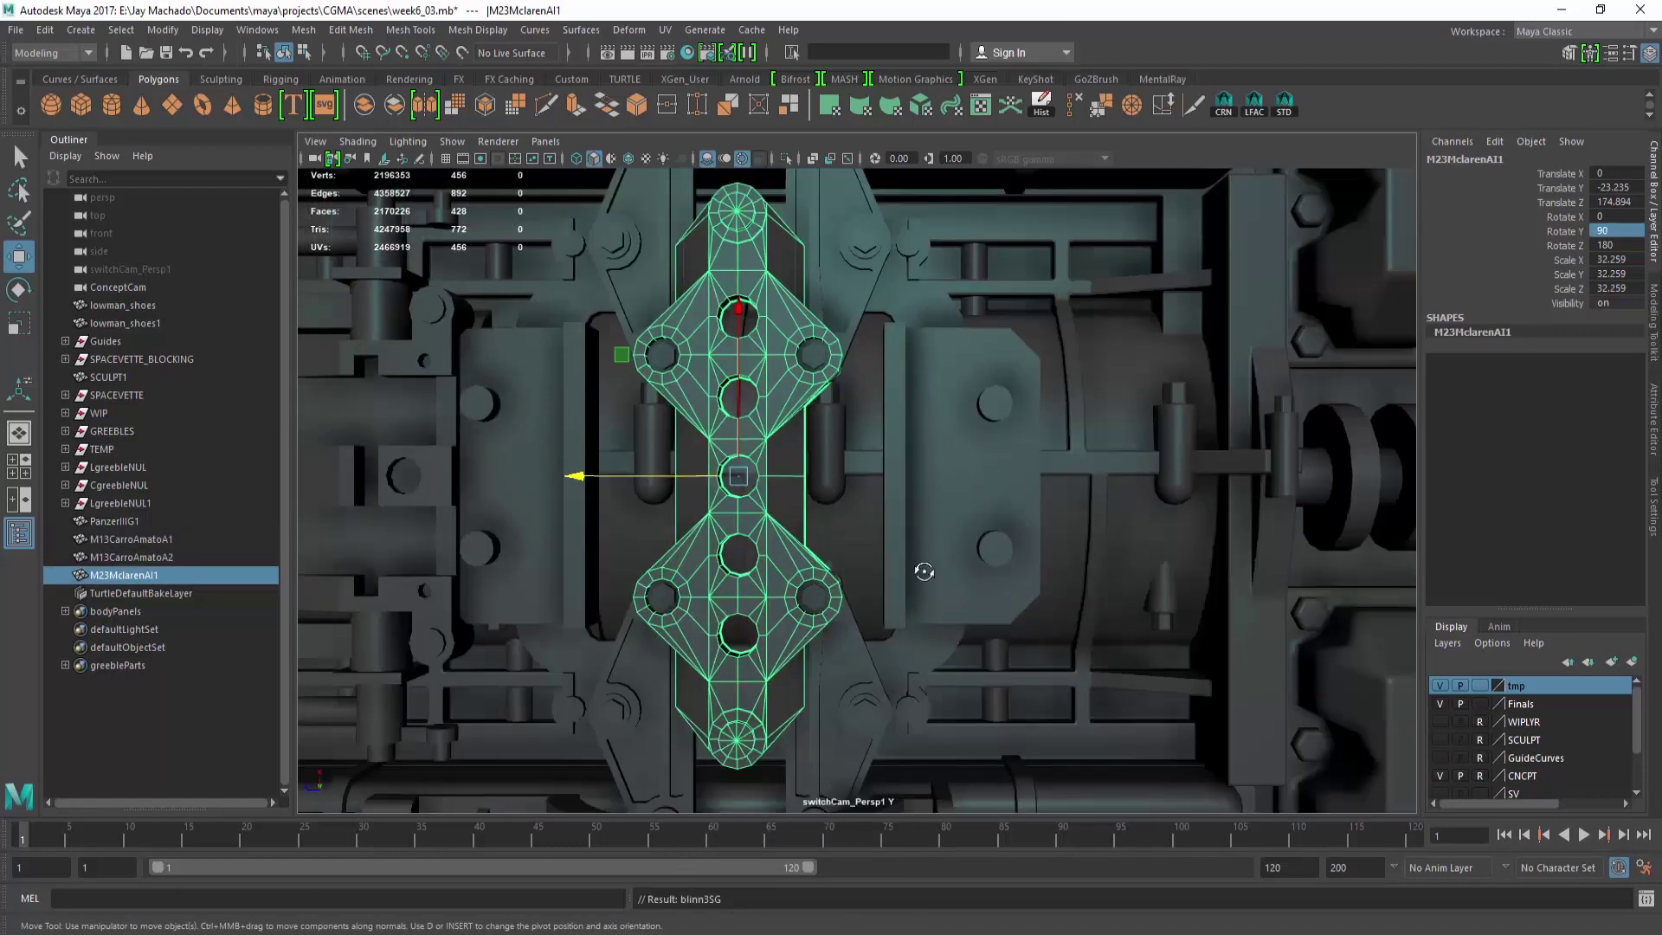
{"action": "left_click_drag", "start_coordinate": [927, 574], "coordinate": [895, 470], "text": "alt"}
{"action": "right_click_drag", "start_coordinate": [895, 470], "coordinate": [800, 347], "text": "alt"}
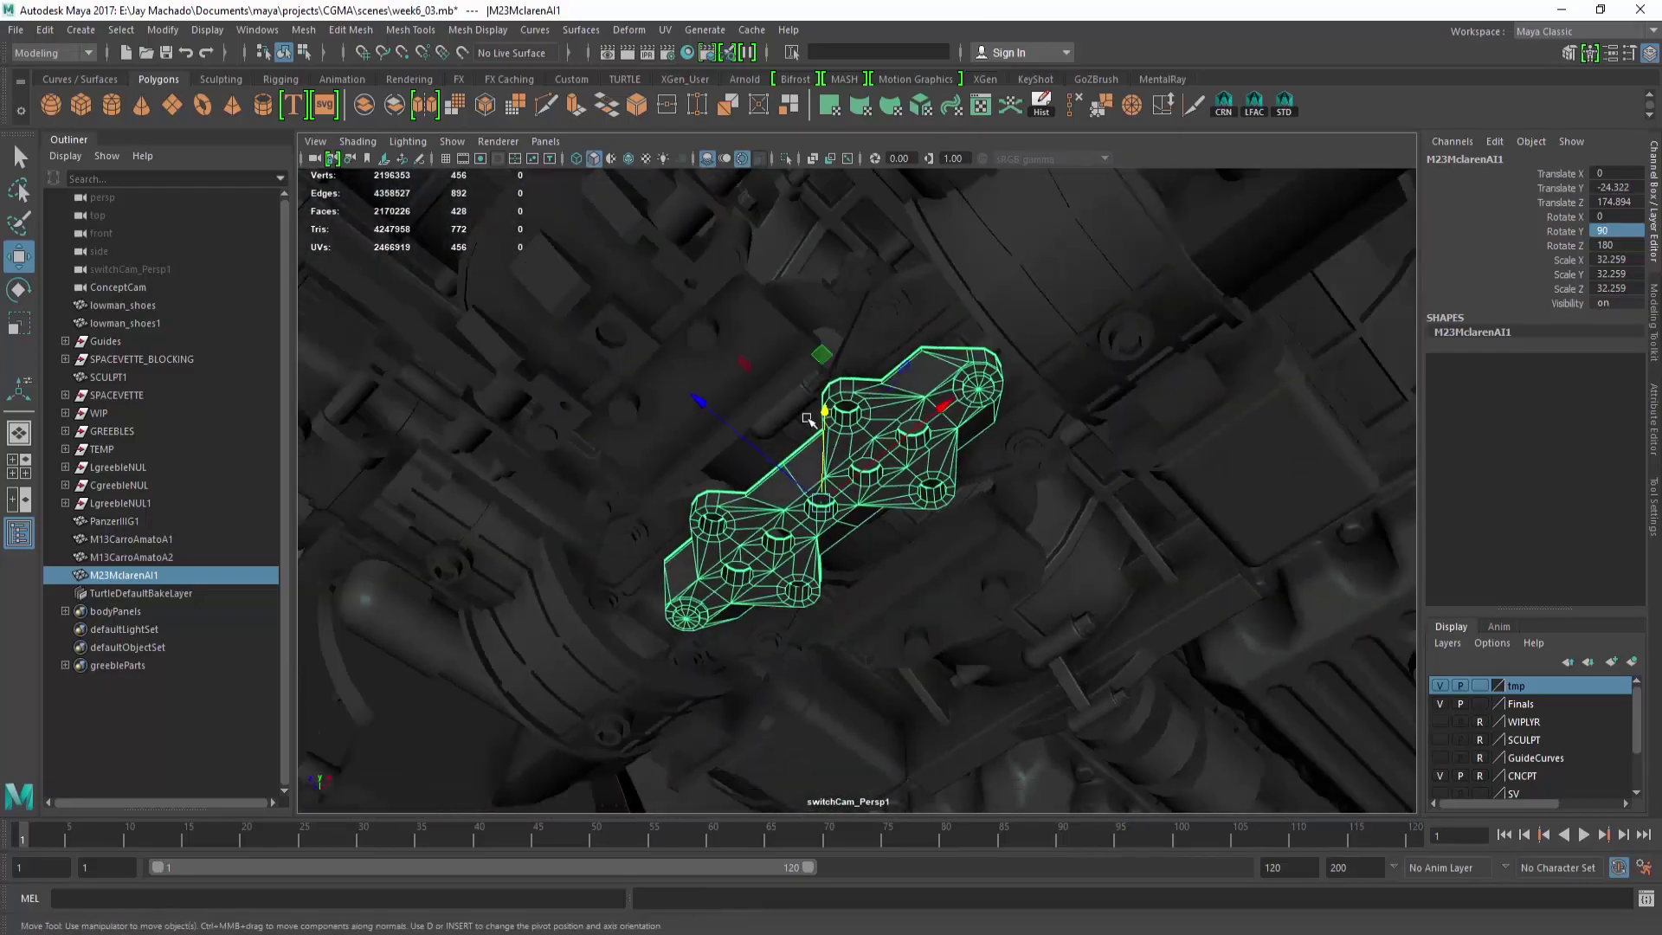
Fit the two M13CarroAmatoA brackets around the M23MclarenAI1 plate at Z 160.076 and Z 193.008.
{"action": "left_click_drag", "start_coordinate": [800, 346], "coordinate": [962, 414], "text": "alt"}
{"action": "left_click", "coordinate": [708, 320]}
{"action": "left_click", "coordinate": [812, 368], "text": "shift"}
{"action": "left_click", "coordinate": [939, 420], "text": "shift"}
{"action": "left_click", "coordinate": [473, 459], "text": "shift"}
{"action": "middle_click_drag", "start_coordinate": [649, 439], "coordinate": [926, 455], "text": "alt"}
{"action": "left_click_drag", "start_coordinate": [703, 487], "coordinate": [681, 495]}
{"action": "key", "text": "space"}
{"action": "right_click_drag", "start_coordinate": [1021, 489], "coordinate": [956, 497], "text": "alt"}
{"action": "middle_click_drag", "start_coordinate": [956, 497], "coordinate": [837, 468], "text": "alt"}
{"action": "left_click", "coordinate": [823, 416]}
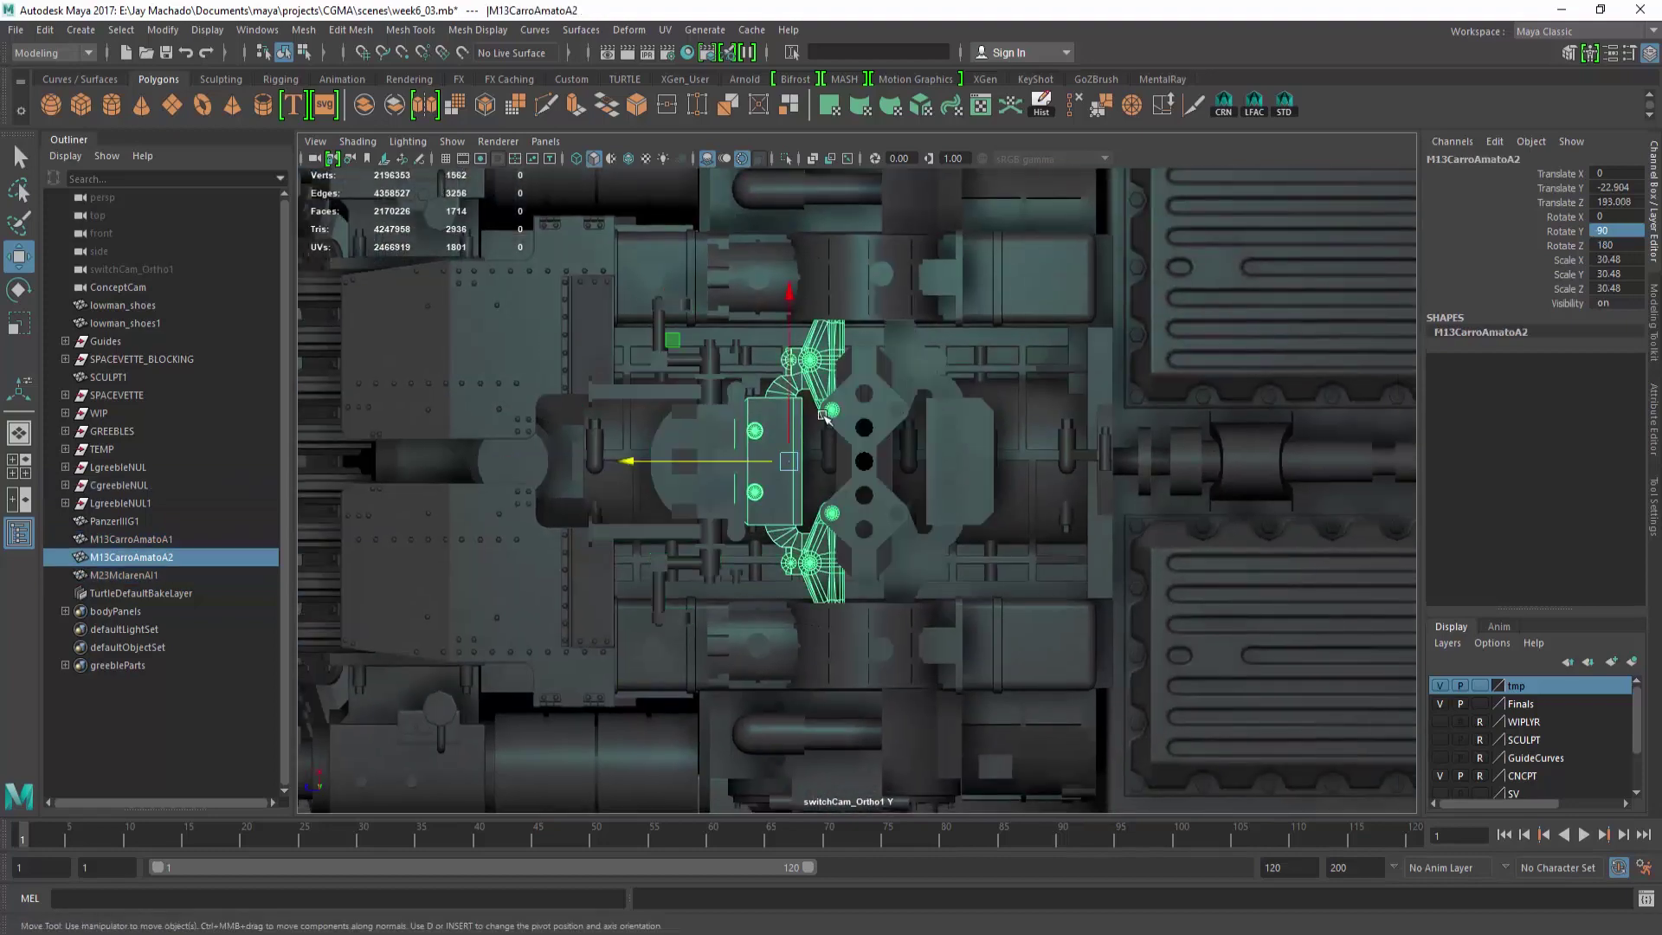
Duplicate the two M13CarroAmatoA brackets and the M23MclarenAI1 plate, and move the copies beneath the rear engine, with M13CarroAmatoA4 at Z -130.262.
{"action": "key", "text": "space"}
{"action": "key", "text": "ctrl+d"}
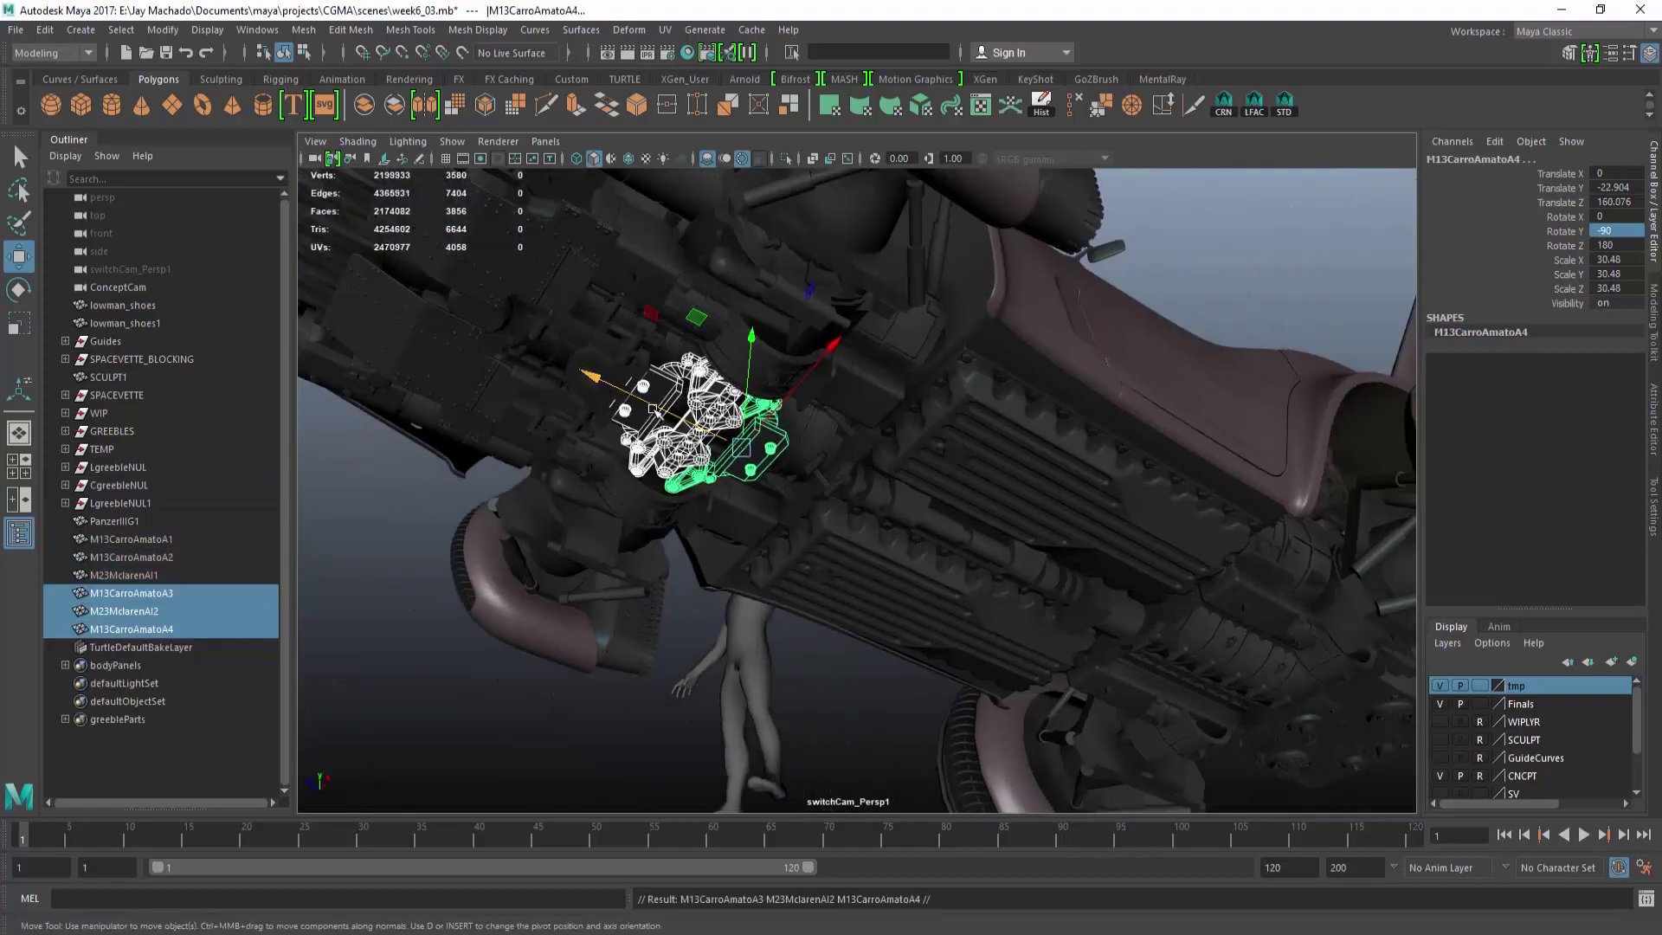
{"action": "key", "text": "space"}
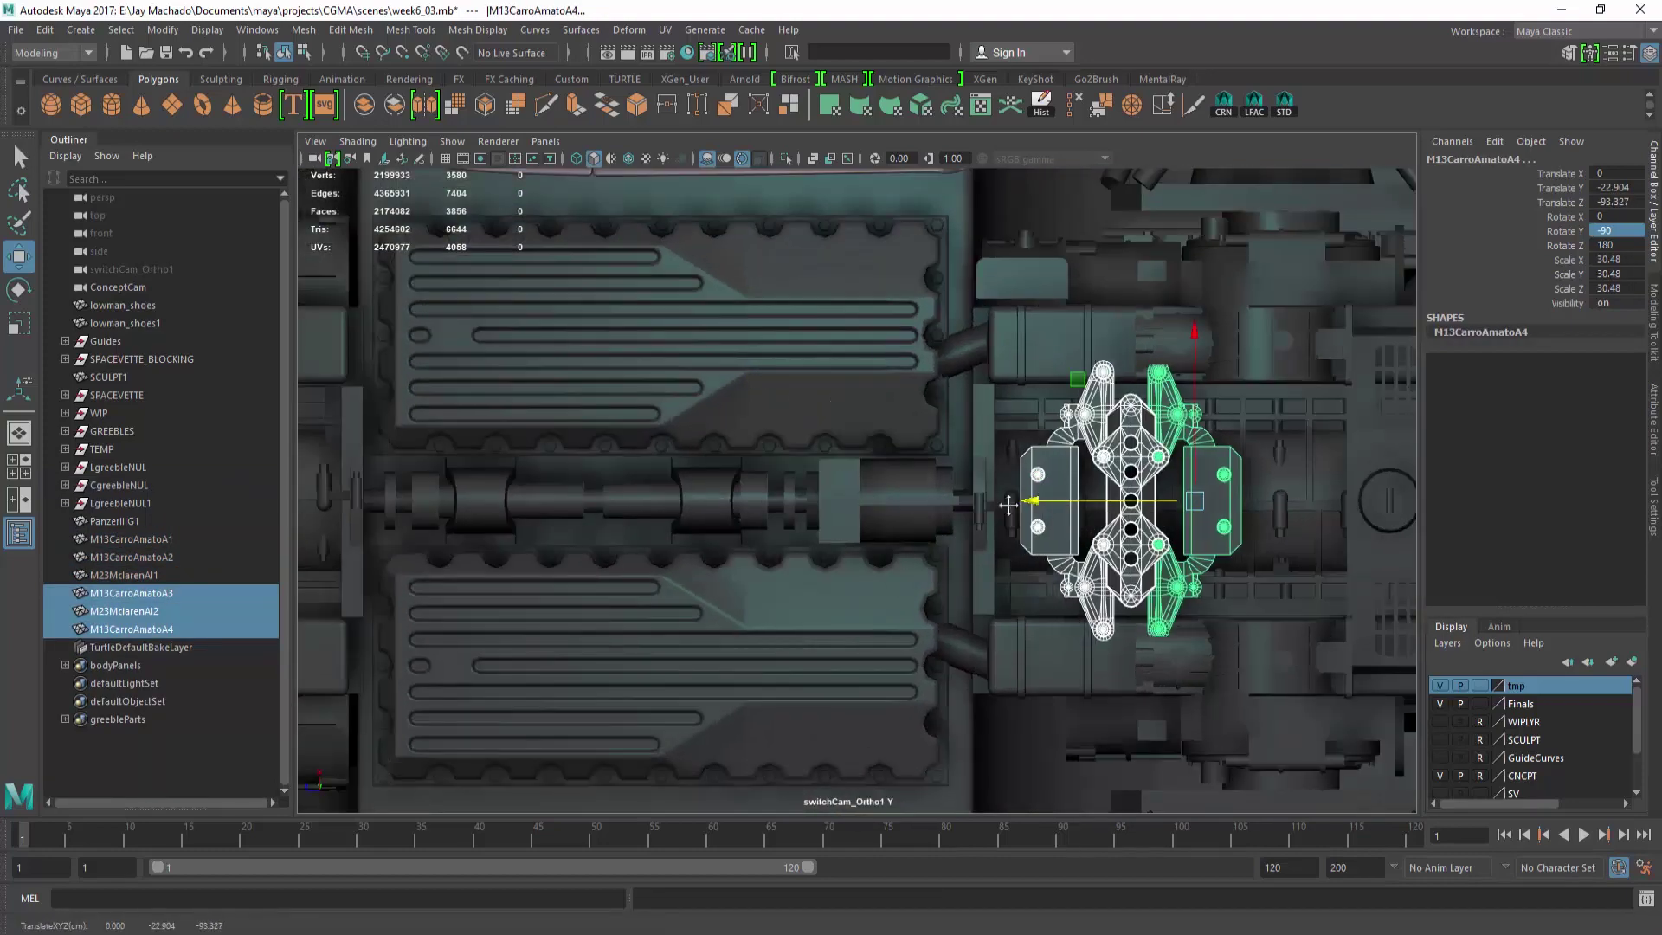
{"action": "middle_click_drag", "start_coordinate": [1008, 505], "coordinate": [610, 483], "text": "alt"}
{"action": "right_click_drag", "start_coordinate": [610, 482], "coordinate": [721, 483], "text": "alt"}
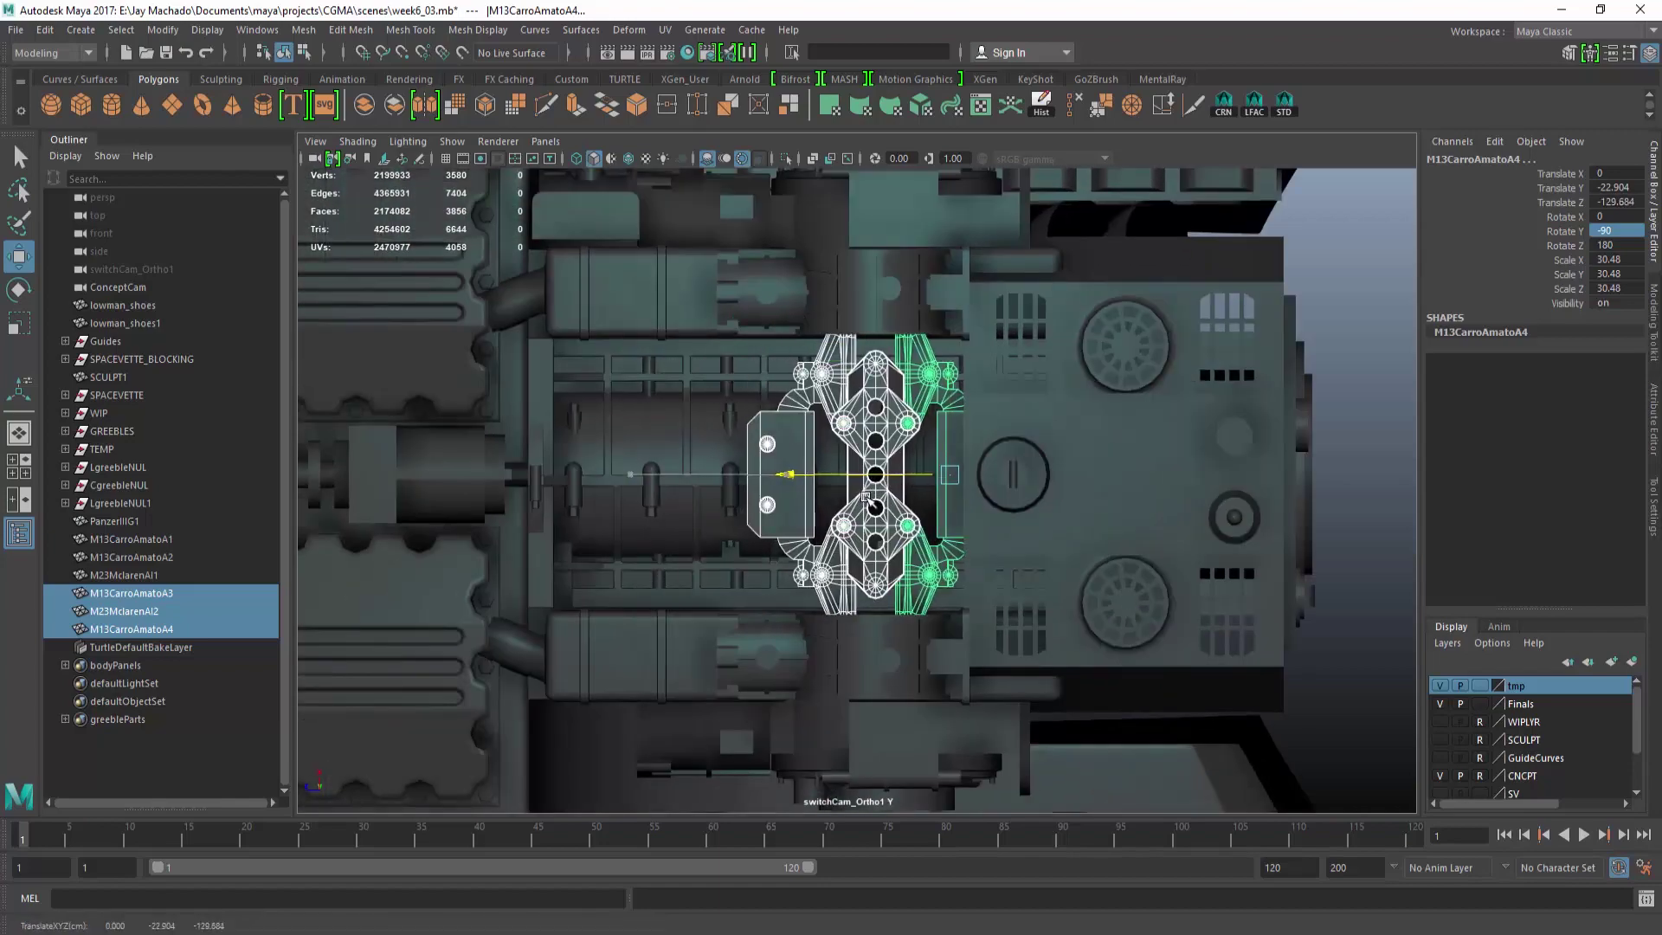
{"action": "key", "text": "space"}
{"action": "left_click_drag", "start_coordinate": [870, 493], "coordinate": [1078, 604], "text": "alt"}
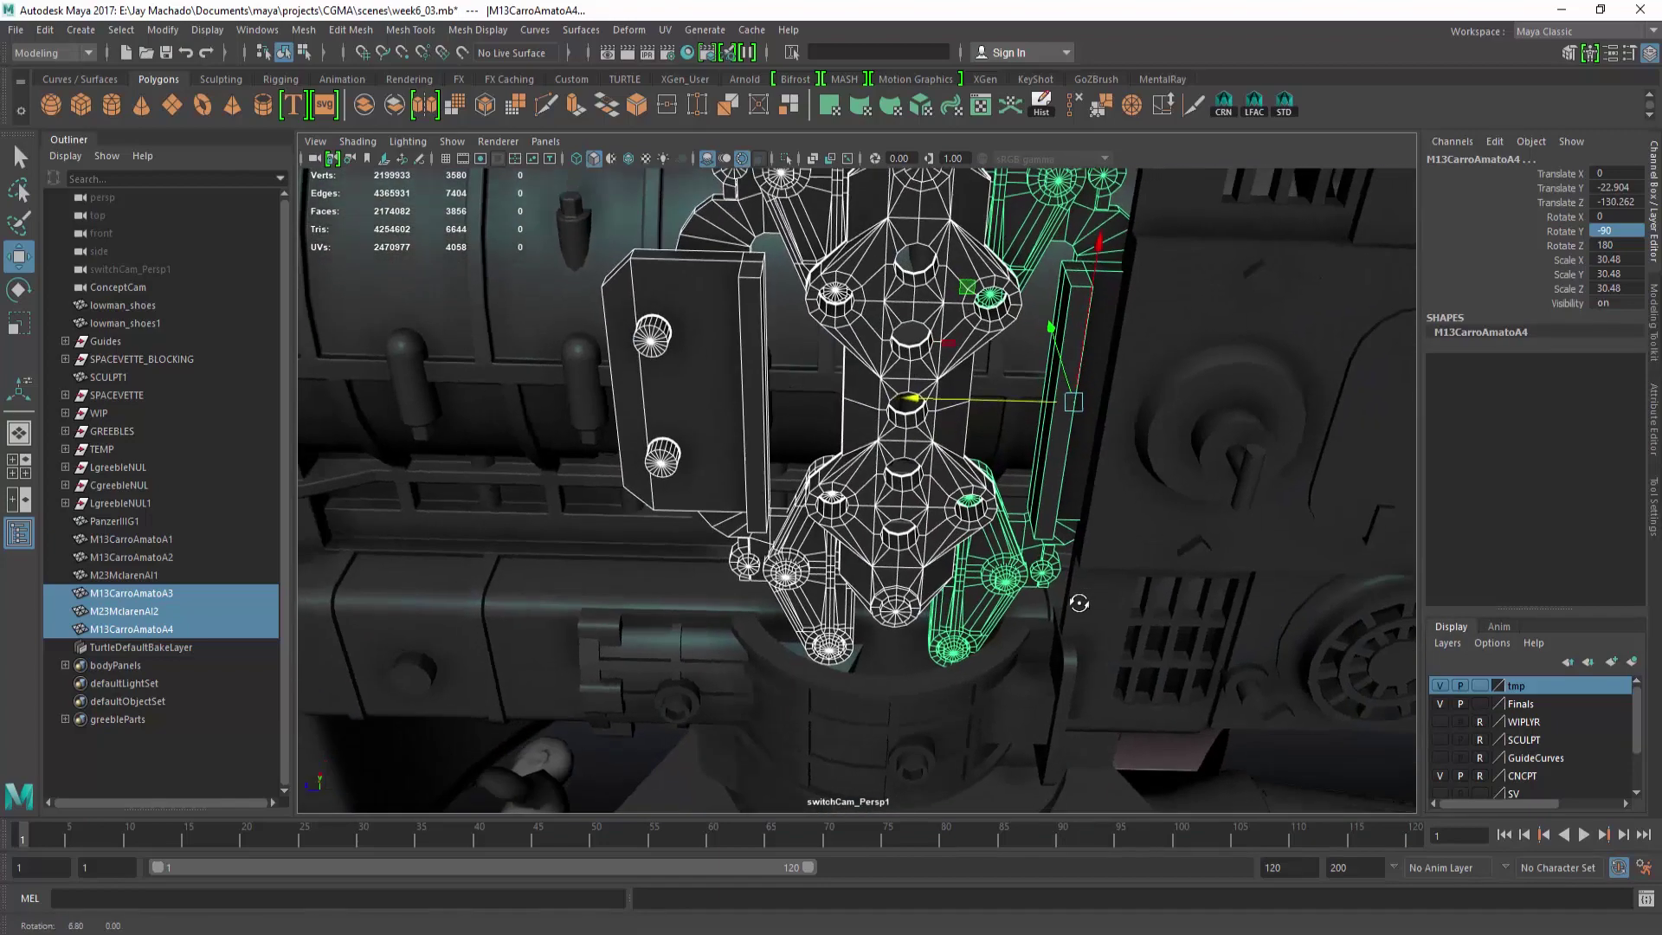
{"action": "left_click_drag", "start_coordinate": [935, 405], "coordinate": [932, 405]}
{"action": "left_click_drag", "start_coordinate": [932, 405], "coordinate": [1060, 260], "text": "alt"}
Examine how the bracket assembly fits the car's underside around the rear deck and engine.
{"action": "left_click", "coordinate": [1324, 719]}
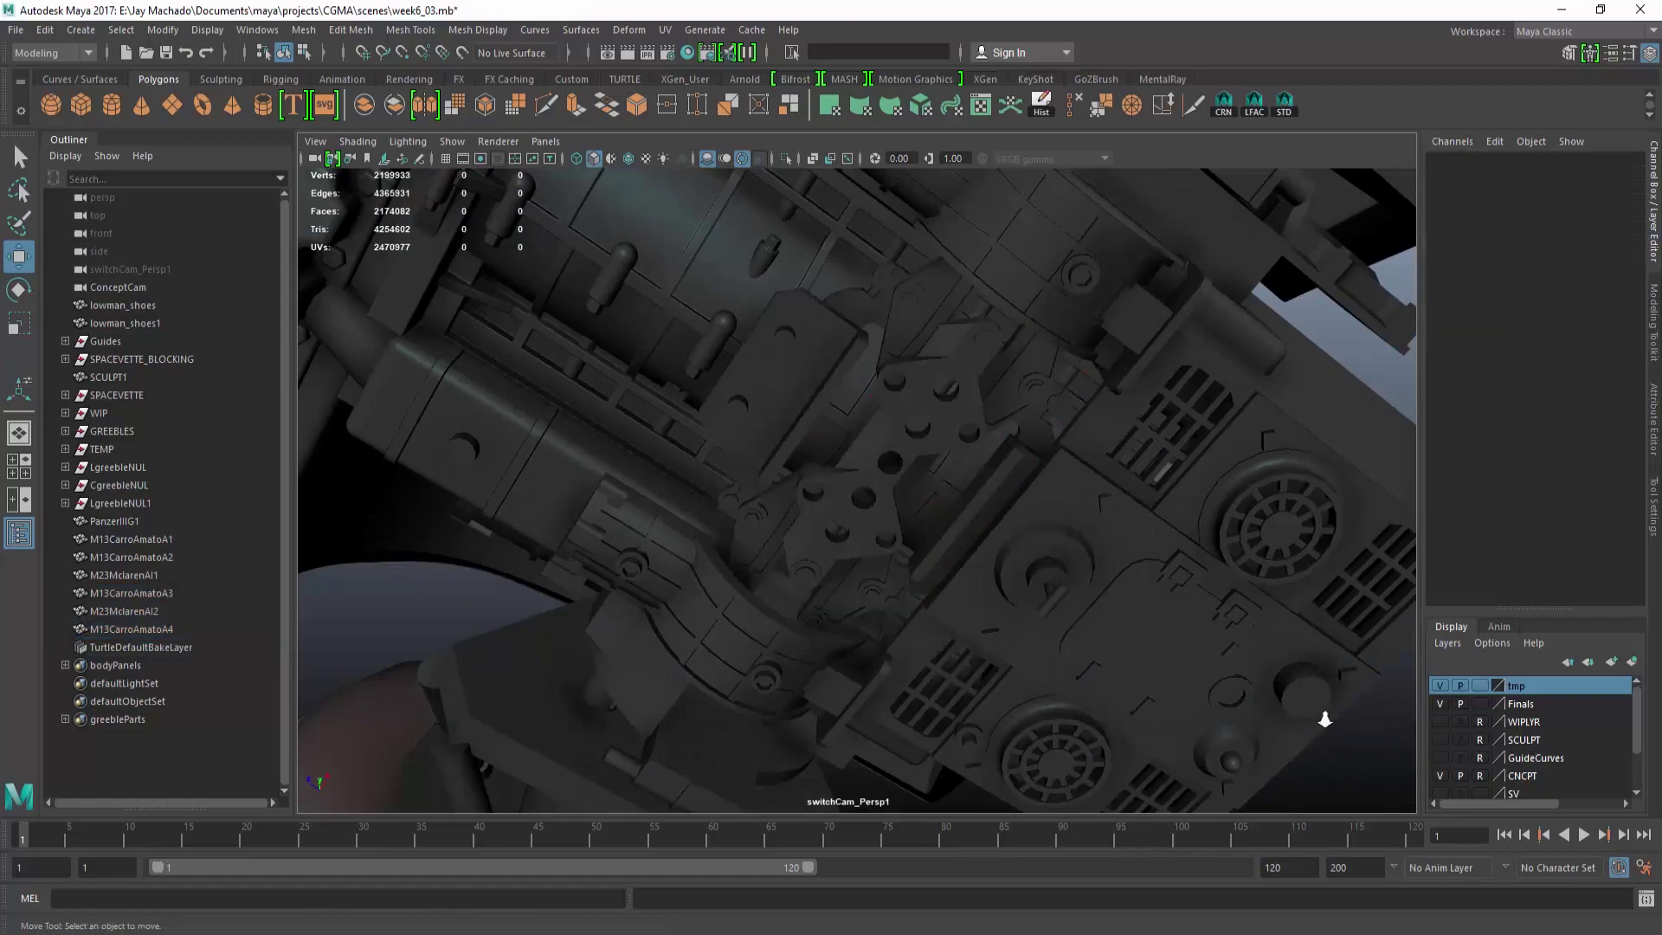
{"action": "right_click_drag", "start_coordinate": [1325, 719], "coordinate": [660, 418], "text": "alt"}
{"action": "left_click_drag", "start_coordinate": [660, 419], "coordinate": [882, 537], "text": "alt"}
{"action": "right_click_drag", "start_coordinate": [883, 536], "coordinate": [1005, 658], "text": "alt"}
{"action": "left_click_drag", "start_coordinate": [1004, 658], "coordinate": [995, 485], "text": "alt"}
{"action": "right_click_drag", "start_coordinate": [996, 485], "coordinate": [909, 416], "text": "alt"}
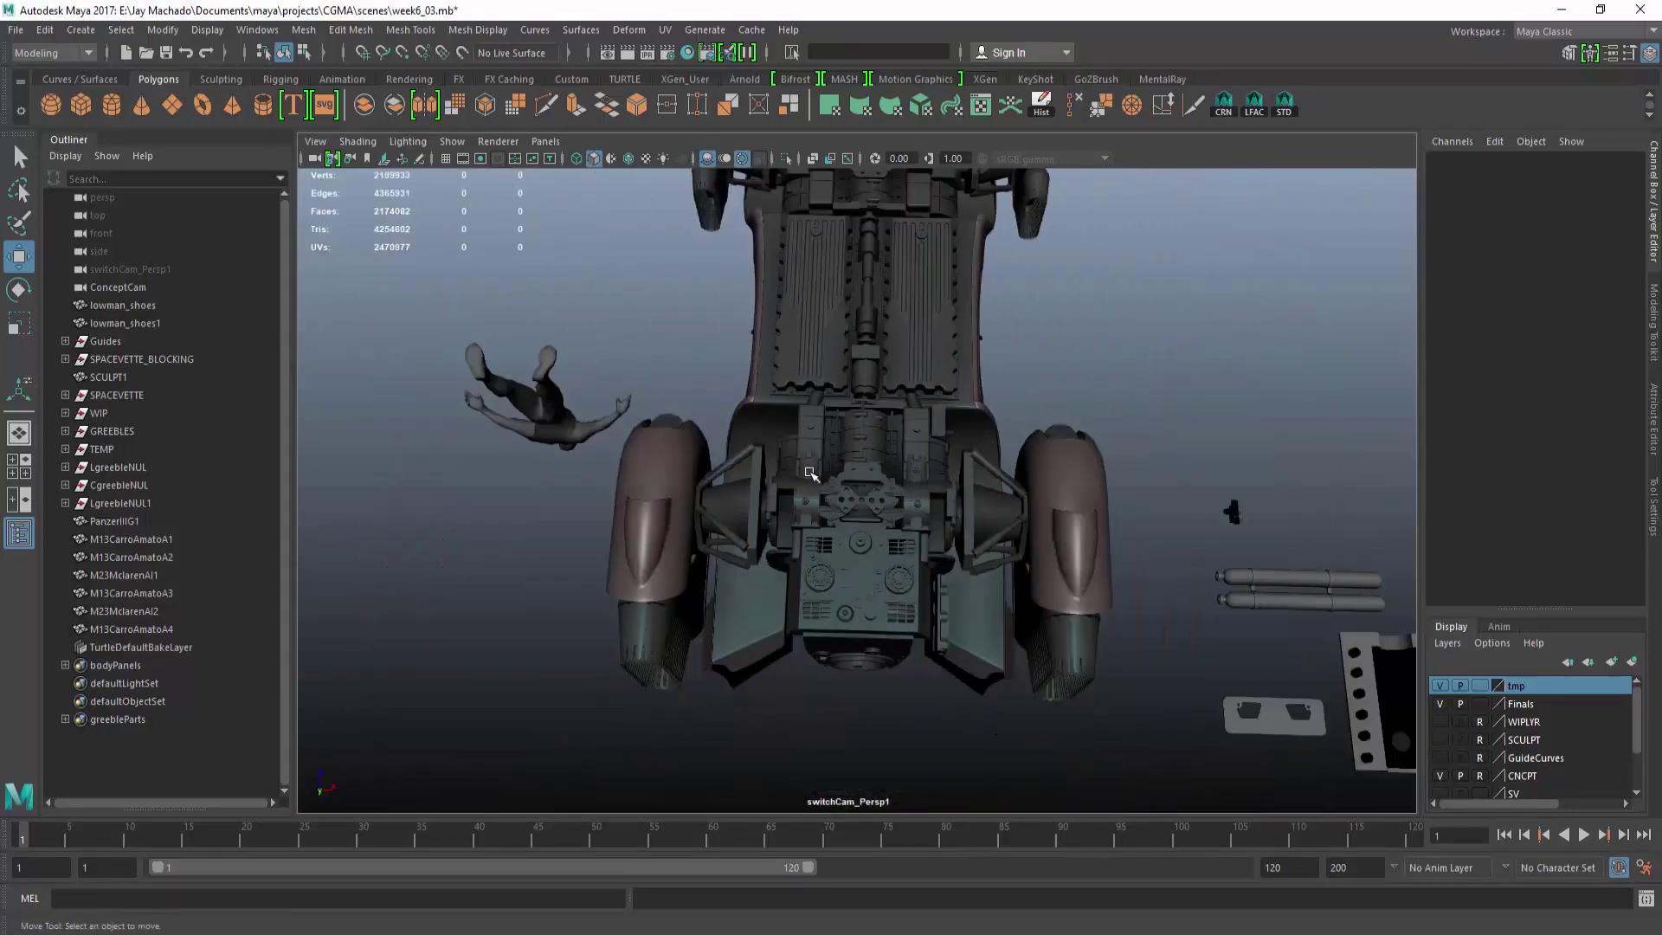
{"action": "left_click_drag", "start_coordinate": [908, 415], "coordinate": [866, 372], "text": "alt"}
{"action": "right_click_drag", "start_coordinate": [865, 372], "coordinate": [815, 329], "text": "alt"}
Duplicate the LotusJPSD greebles on both sides of the front underside and move the copies beside the rear engine to Z -123.231.
{"action": "left_click", "coordinate": [814, 327]}
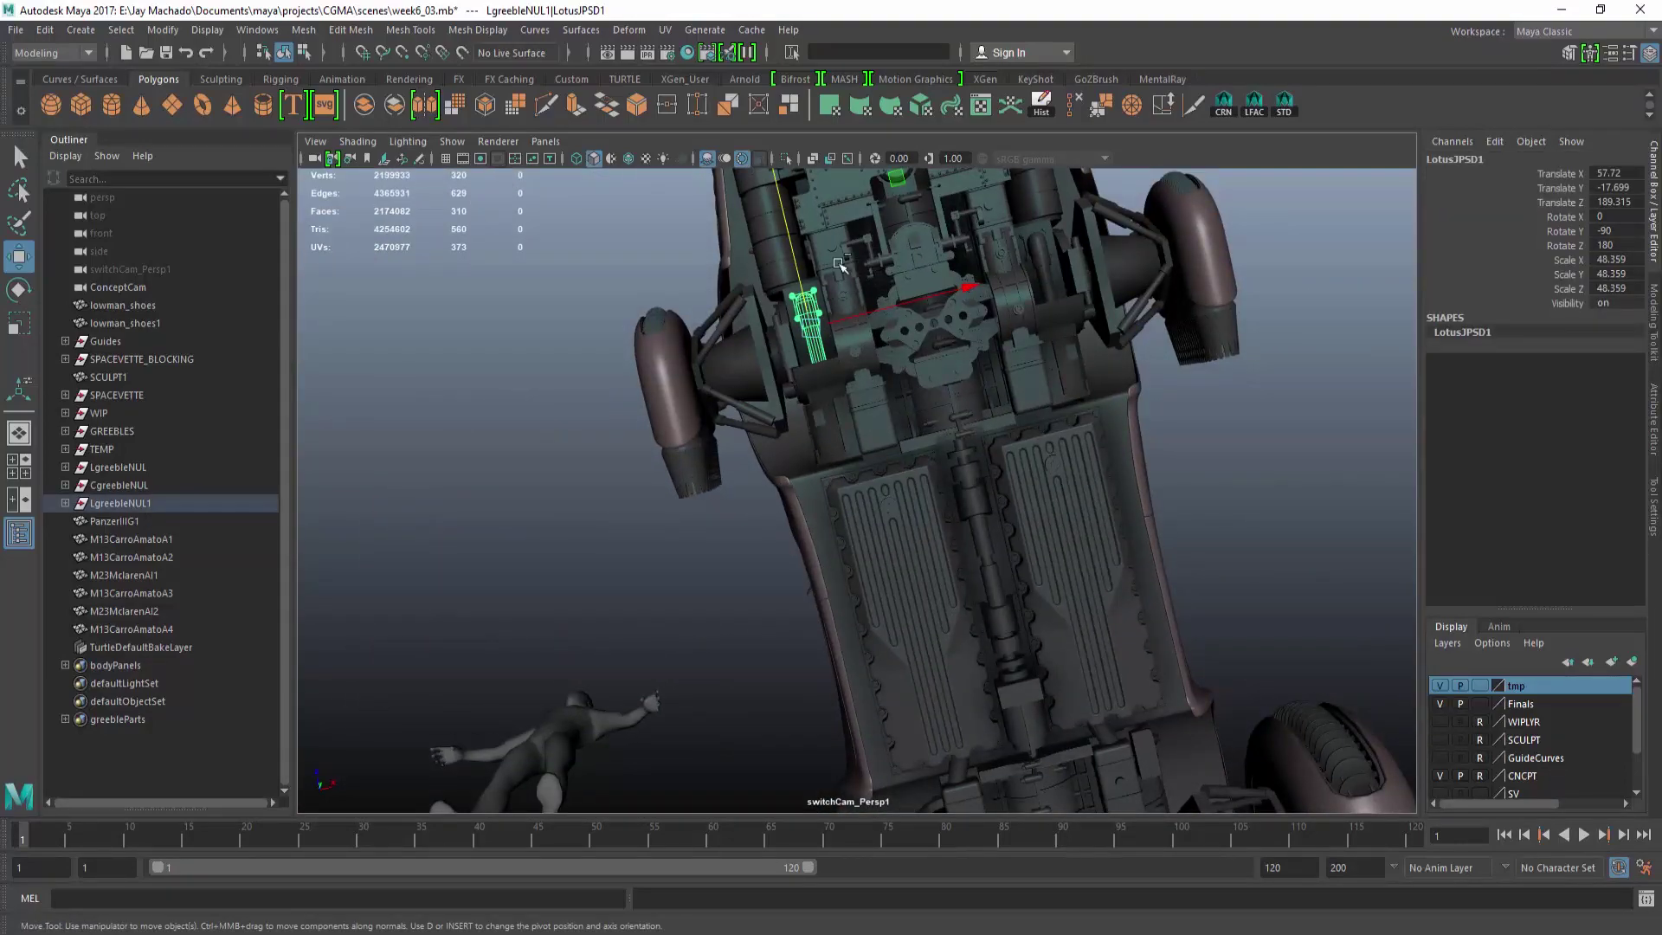
{"action": "left_click_drag", "start_coordinate": [1136, 615], "coordinate": [1139, 631]}
{"action": "middle_click_drag", "start_coordinate": [1139, 631], "coordinate": [1102, 327], "text": "alt"}
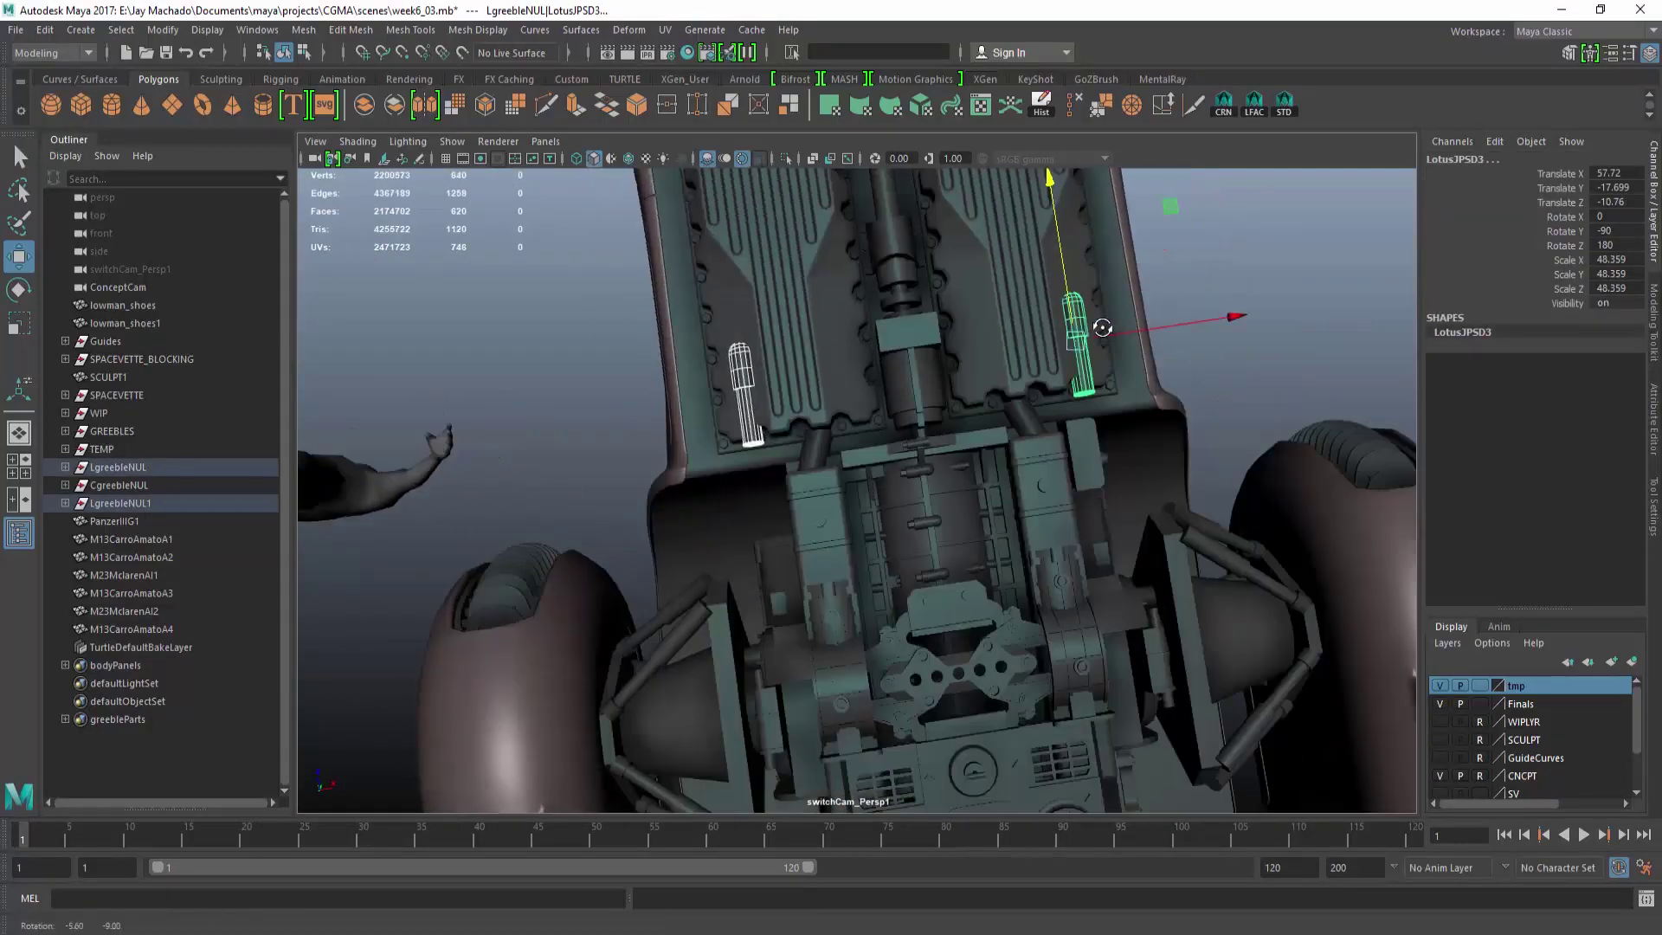
{"action": "left_click_drag", "start_coordinate": [1101, 326], "coordinate": [979, 251], "text": "alt"}
{"action": "right_click_drag", "start_coordinate": [1047, 517], "coordinate": [1129, 594], "text": "alt"}
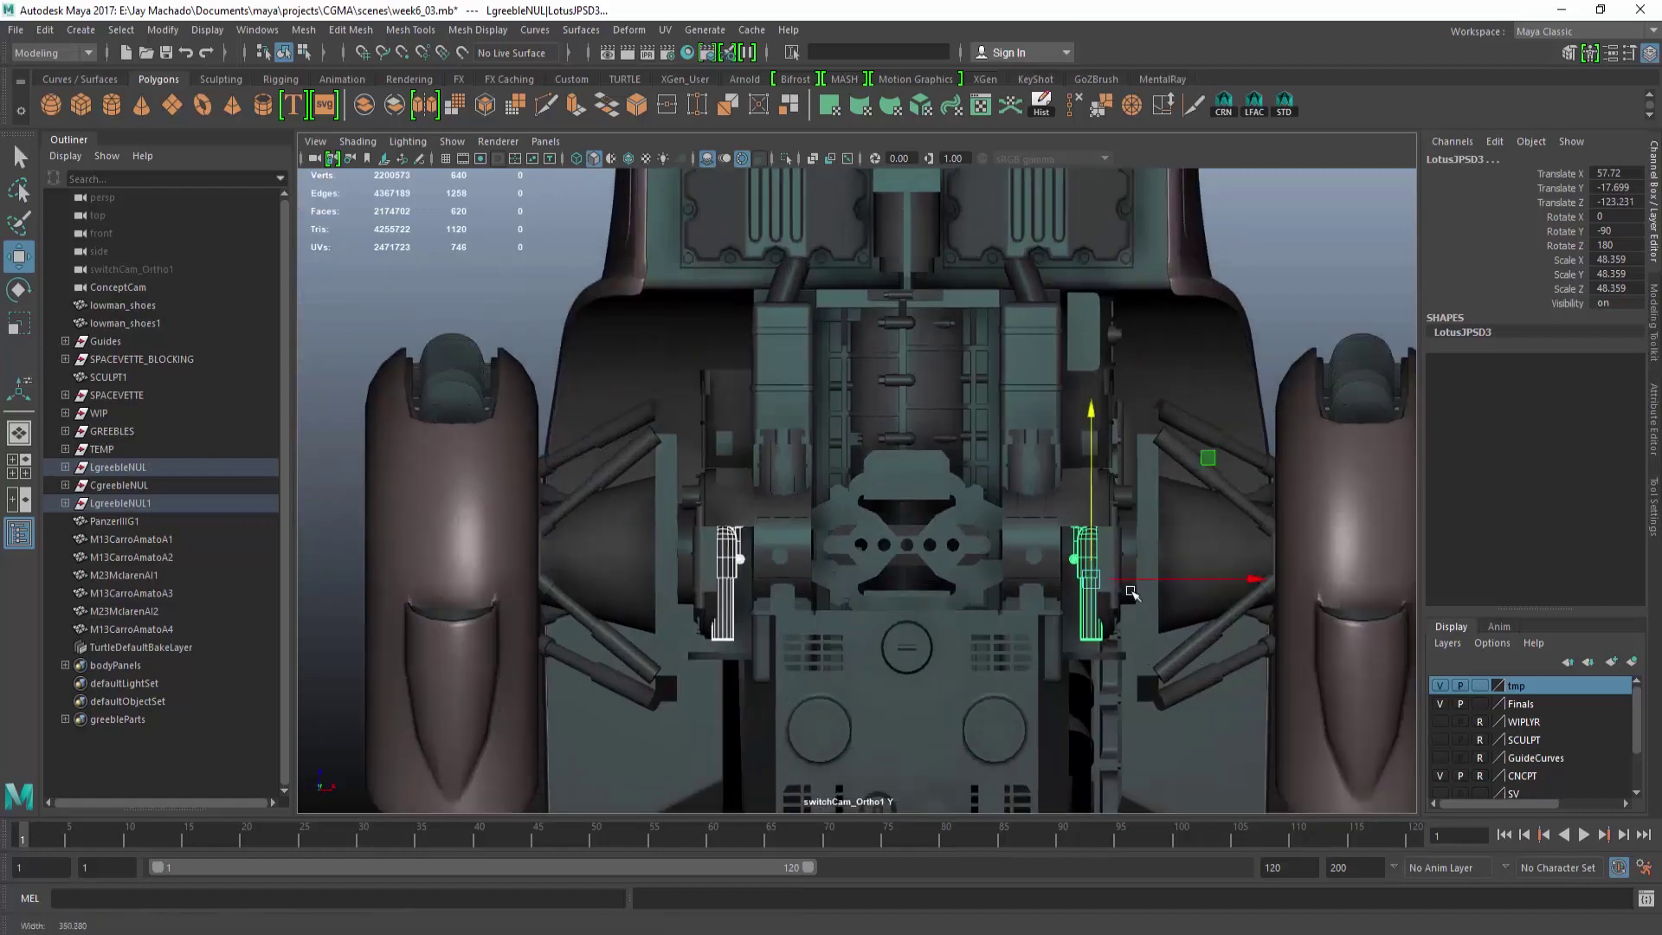
Turn the rear LotusJPSD copies around by setting Rotate Y to 90.
{"action": "key", "text": "o"}
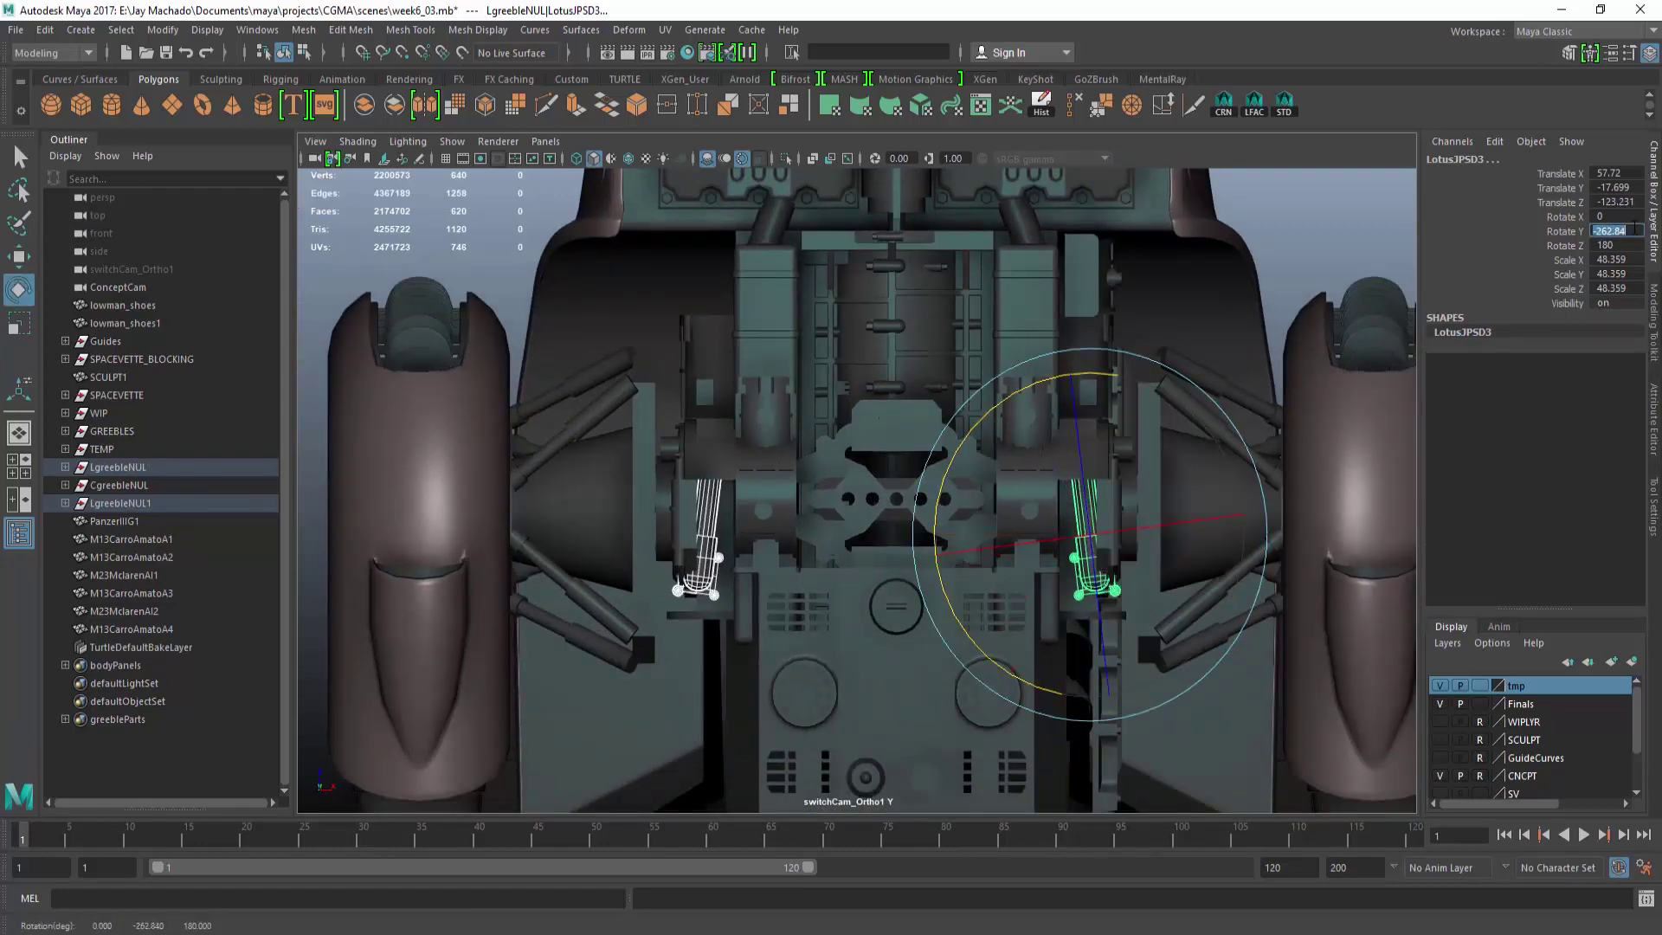
{"action": "right_click_drag", "start_coordinate": [902, 504], "coordinate": [967, 505], "text": "alt"}
{"action": "middle_click_drag", "start_coordinate": [967, 504], "coordinate": [943, 456], "text": "alt"}
Shift the LotusJPSD3 greeble inward beside the rear engine and raise it against the underside, to X 52.363 and Y -18.599.
{"action": "left_click", "coordinate": [150, 470]}
{"action": "left_click", "coordinate": [1119, 541]}
{"action": "right_click_drag", "start_coordinate": [1119, 540], "coordinate": [1250, 523], "text": "alt"}
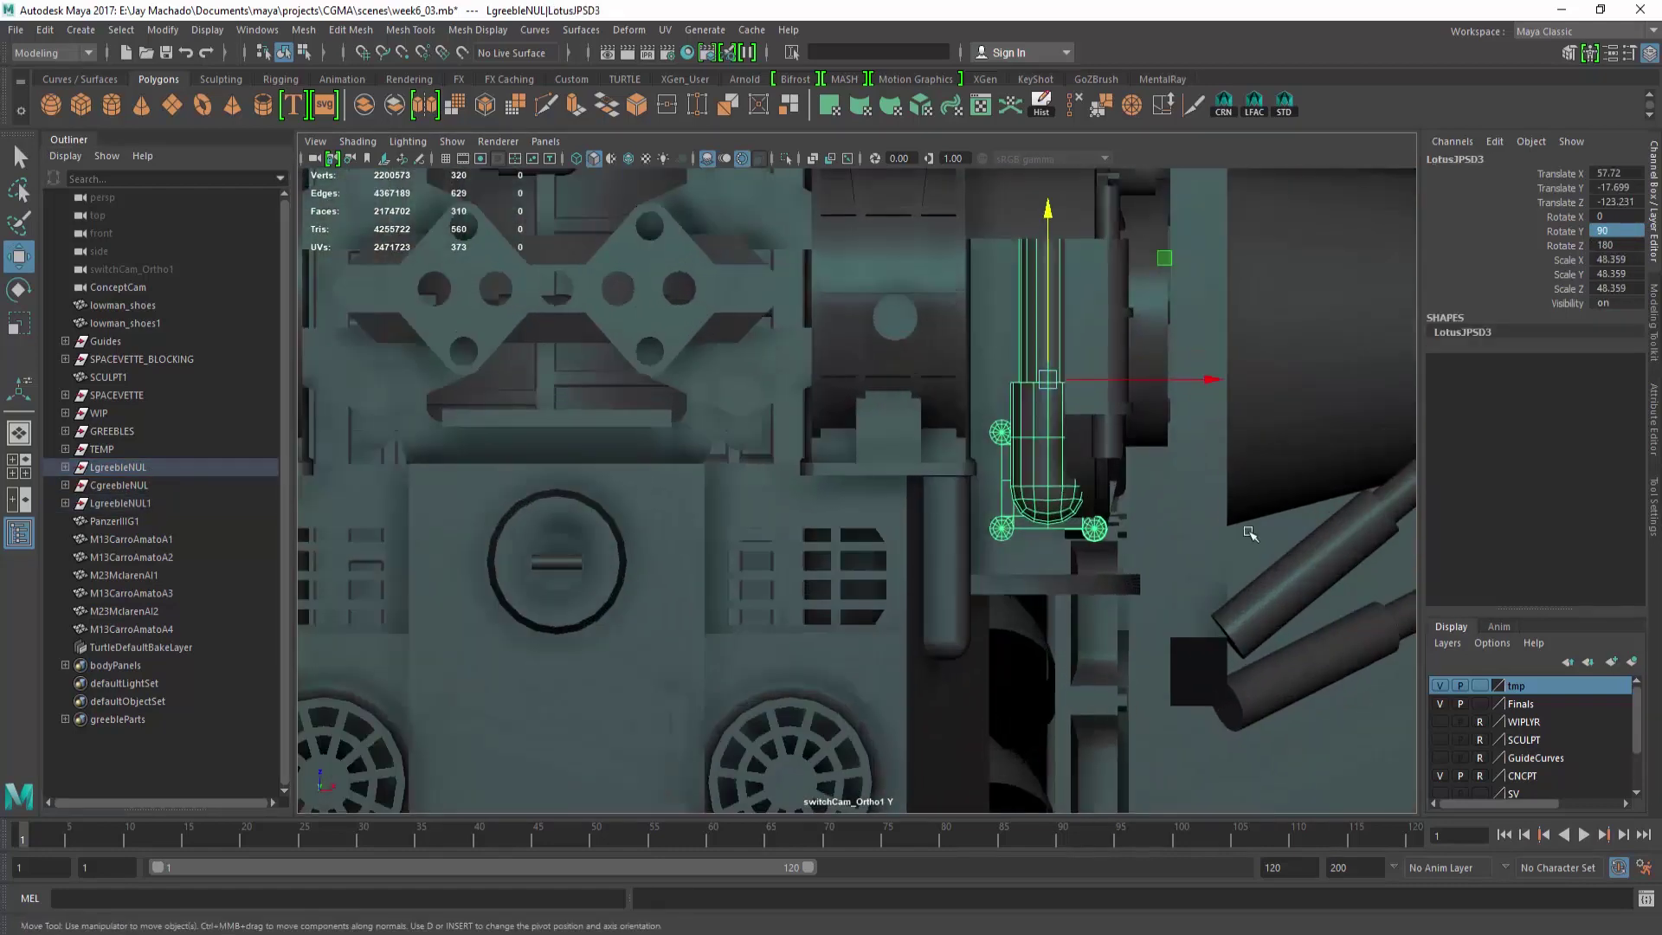
{"action": "middle_click_drag", "start_coordinate": [1249, 522], "coordinate": [1093, 382], "text": "alt"}
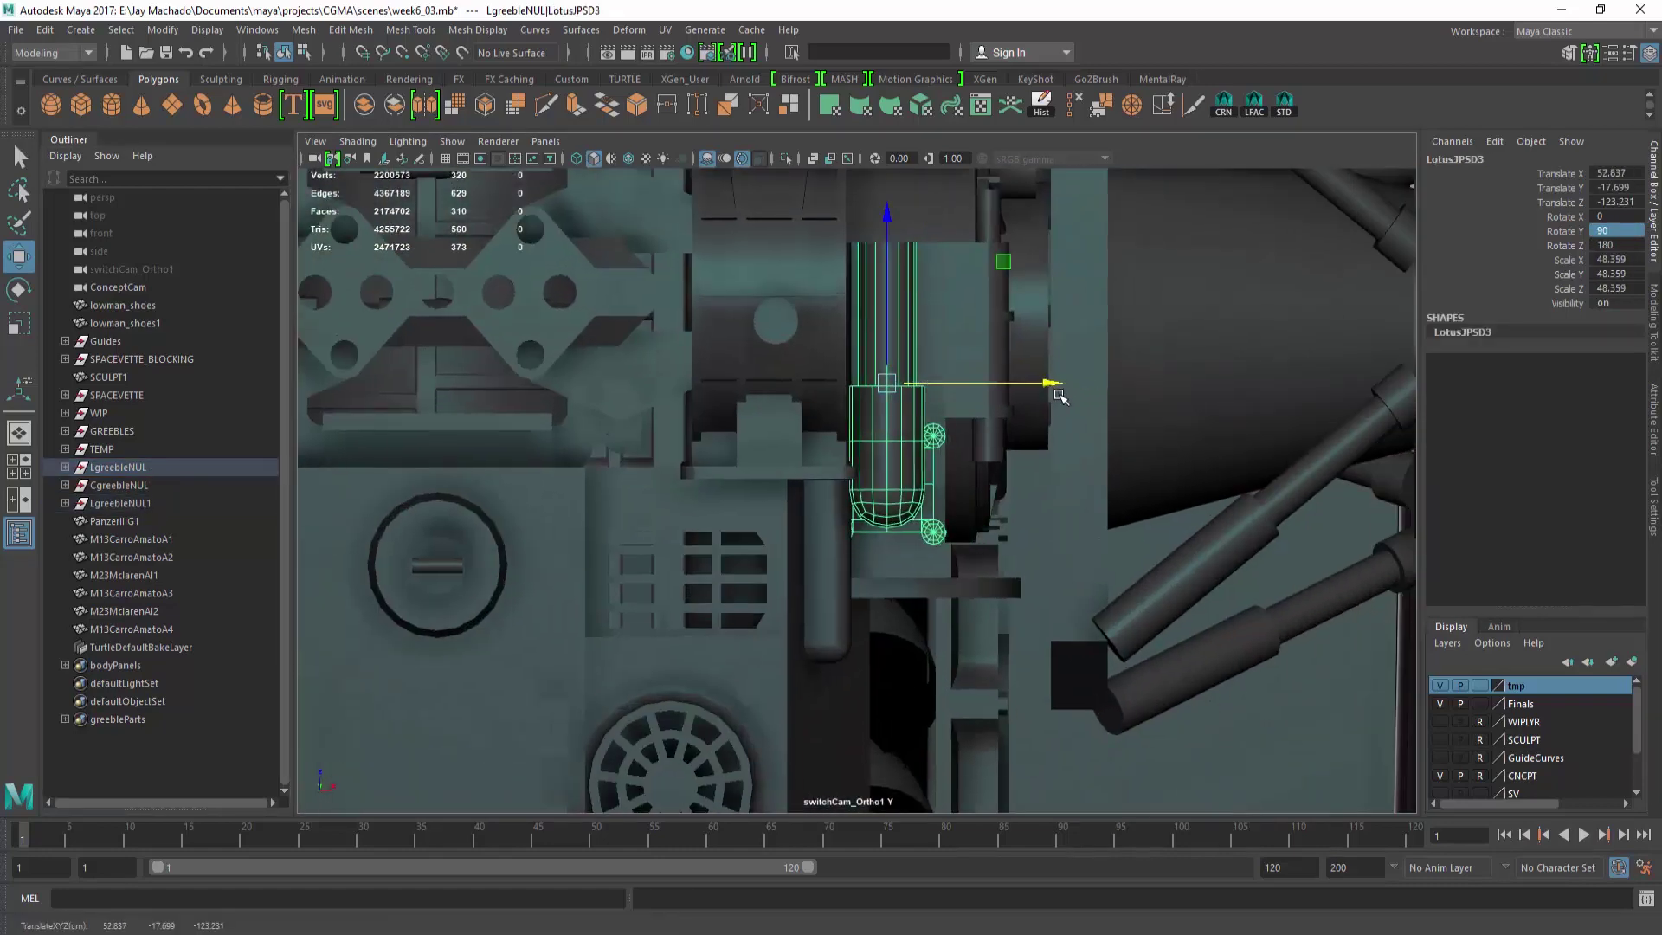
{"action": "key", "text": "o"}
{"action": "key", "text": "f"}
{"action": "left_click_drag", "start_coordinate": [1058, 396], "coordinate": [942, 468], "text": "alt"}
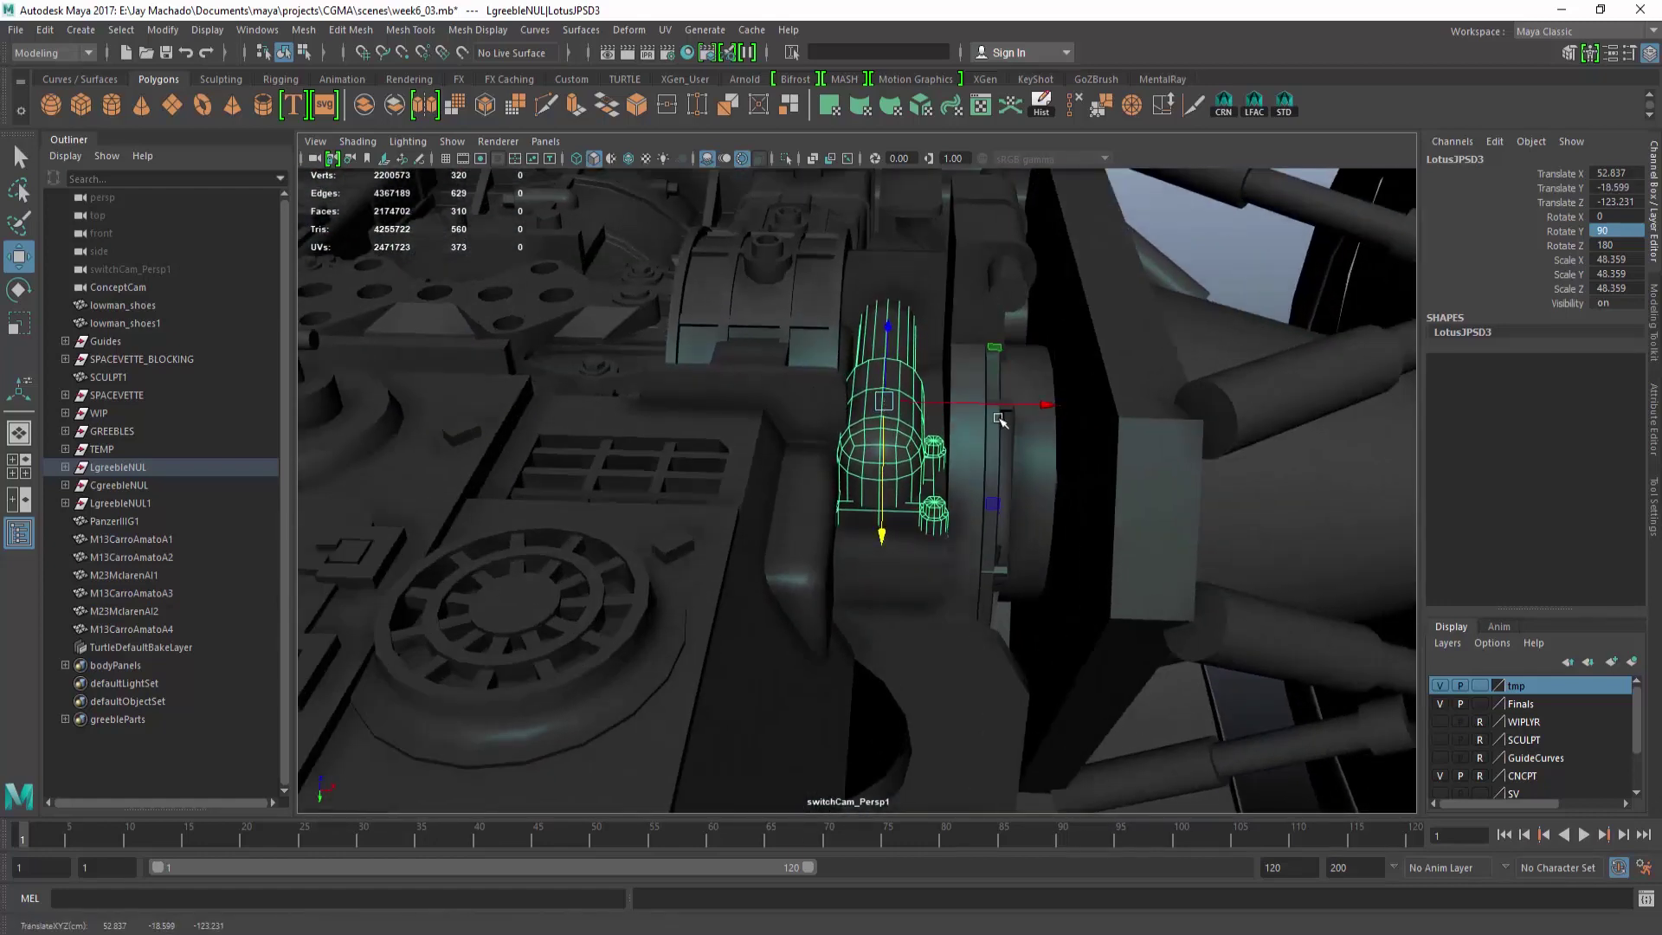
{"action": "left_click_drag", "start_coordinate": [997, 407], "coordinate": [859, 493], "text": "alt"}
{"action": "left_click", "coordinate": [944, 453]}
{"action": "left_click", "coordinate": [859, 493]}
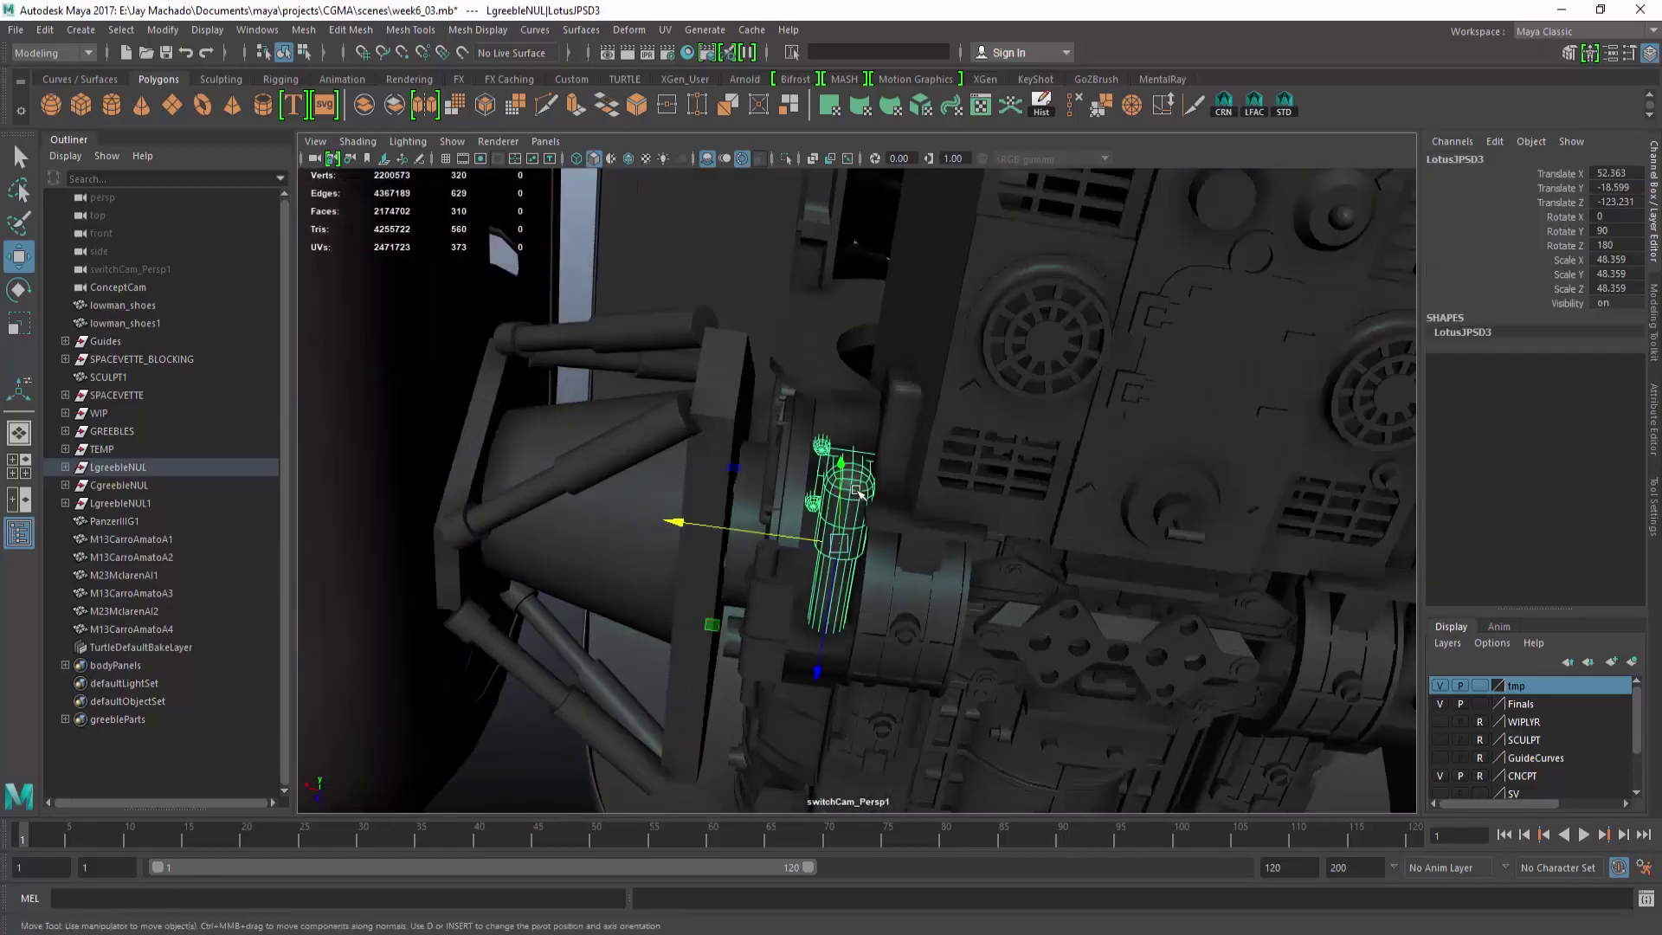
{"action": "left_click_drag", "start_coordinate": [851, 562], "coordinate": [972, 630], "text": "alt"}
Duplicate the LotusJPSH greeble, move the copy behind the car's rear end, and set its Rotate X and Rotate Y to 90.
{"action": "left_click", "coordinate": [575, 667]}
{"action": "right_click_drag", "start_coordinate": [972, 630], "coordinate": [716, 494], "text": "alt"}
{"action": "left_click_drag", "start_coordinate": [716, 493], "coordinate": [896, 524], "text": "alt"}
{"action": "right_click_drag", "start_coordinate": [897, 525], "coordinate": [892, 415], "text": "alt"}
{"action": "left_click_drag", "start_coordinate": [891, 415], "coordinate": [883, 497], "text": "alt"}
{"action": "left_click", "coordinate": [639, 607]}
{"action": "left_click_drag", "start_coordinate": [790, 583], "coordinate": [765, 593], "text": "alt"}
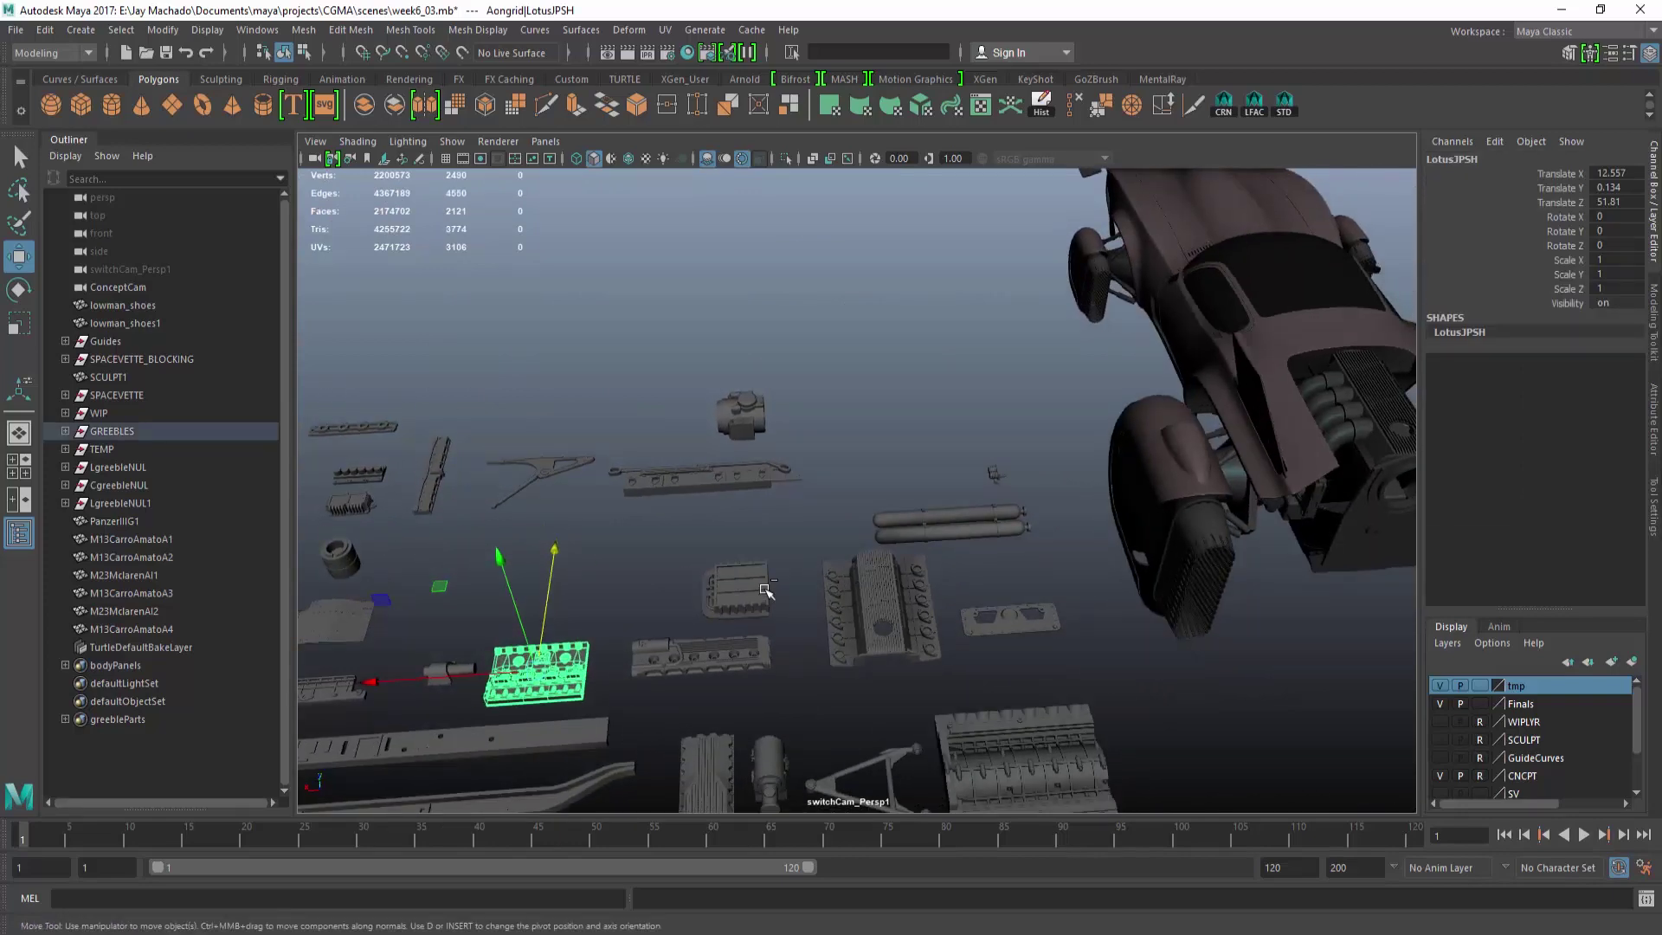
{"action": "middle_click_drag", "start_coordinate": [1259, 681], "coordinate": [1247, 679]}
{"action": "key", "text": "f"}
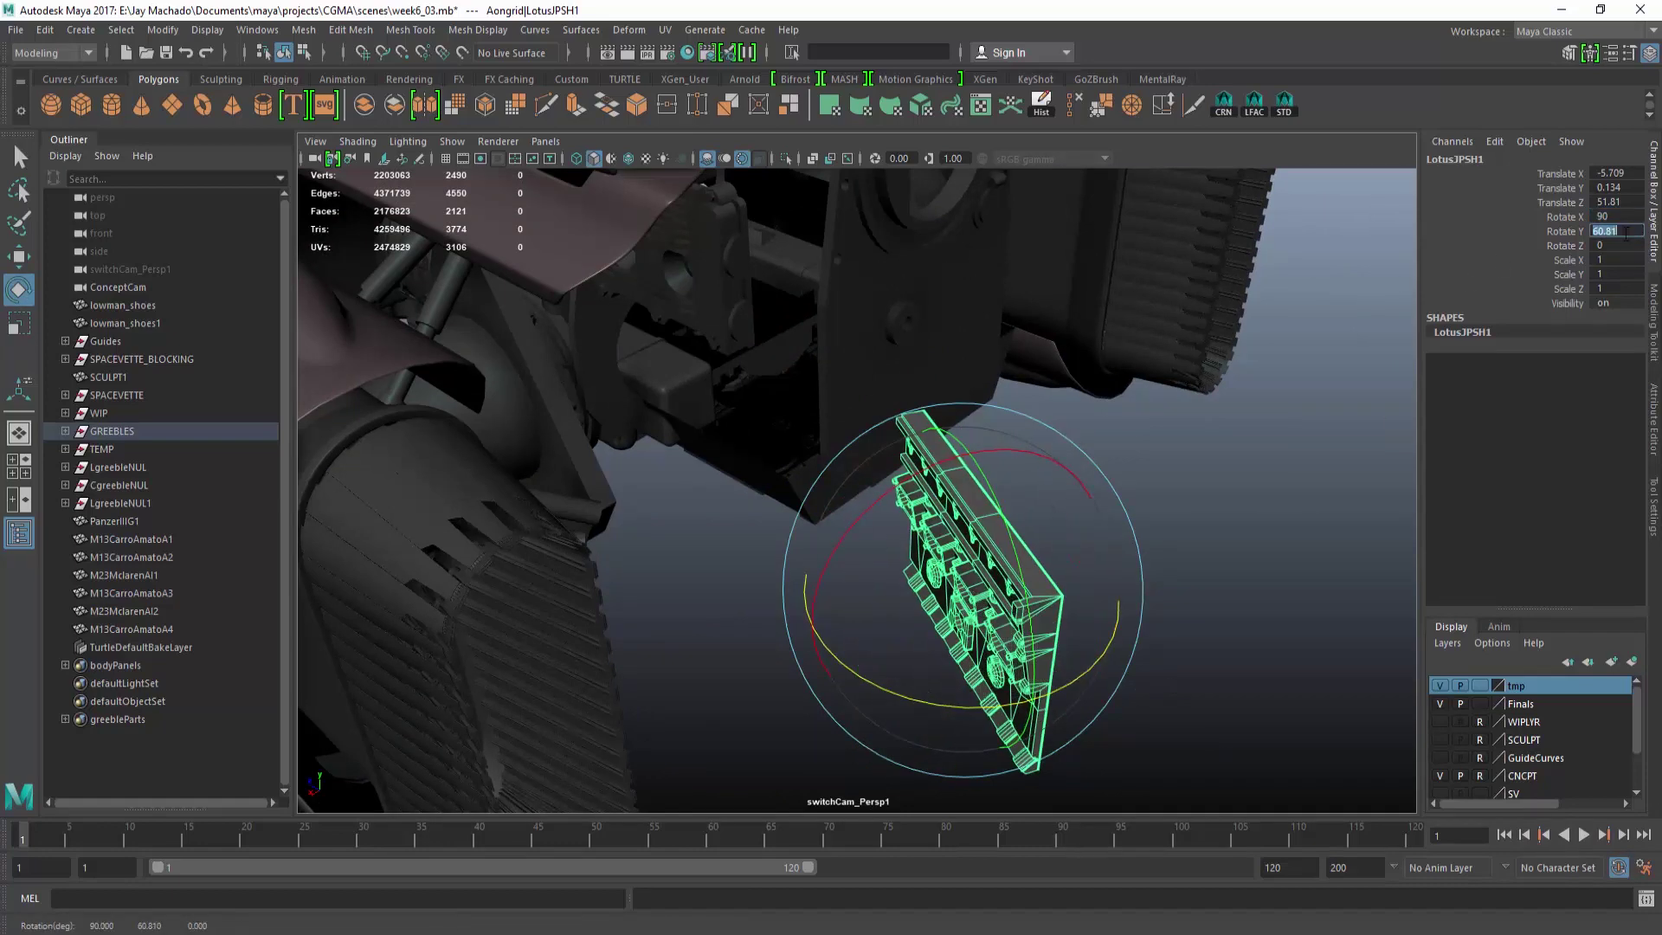
{"action": "key", "text": "w"}
{"action": "left_click_drag", "start_coordinate": [1021, 346], "coordinate": [842, 237], "text": "alt"}
{"action": "key", "text": "f"}
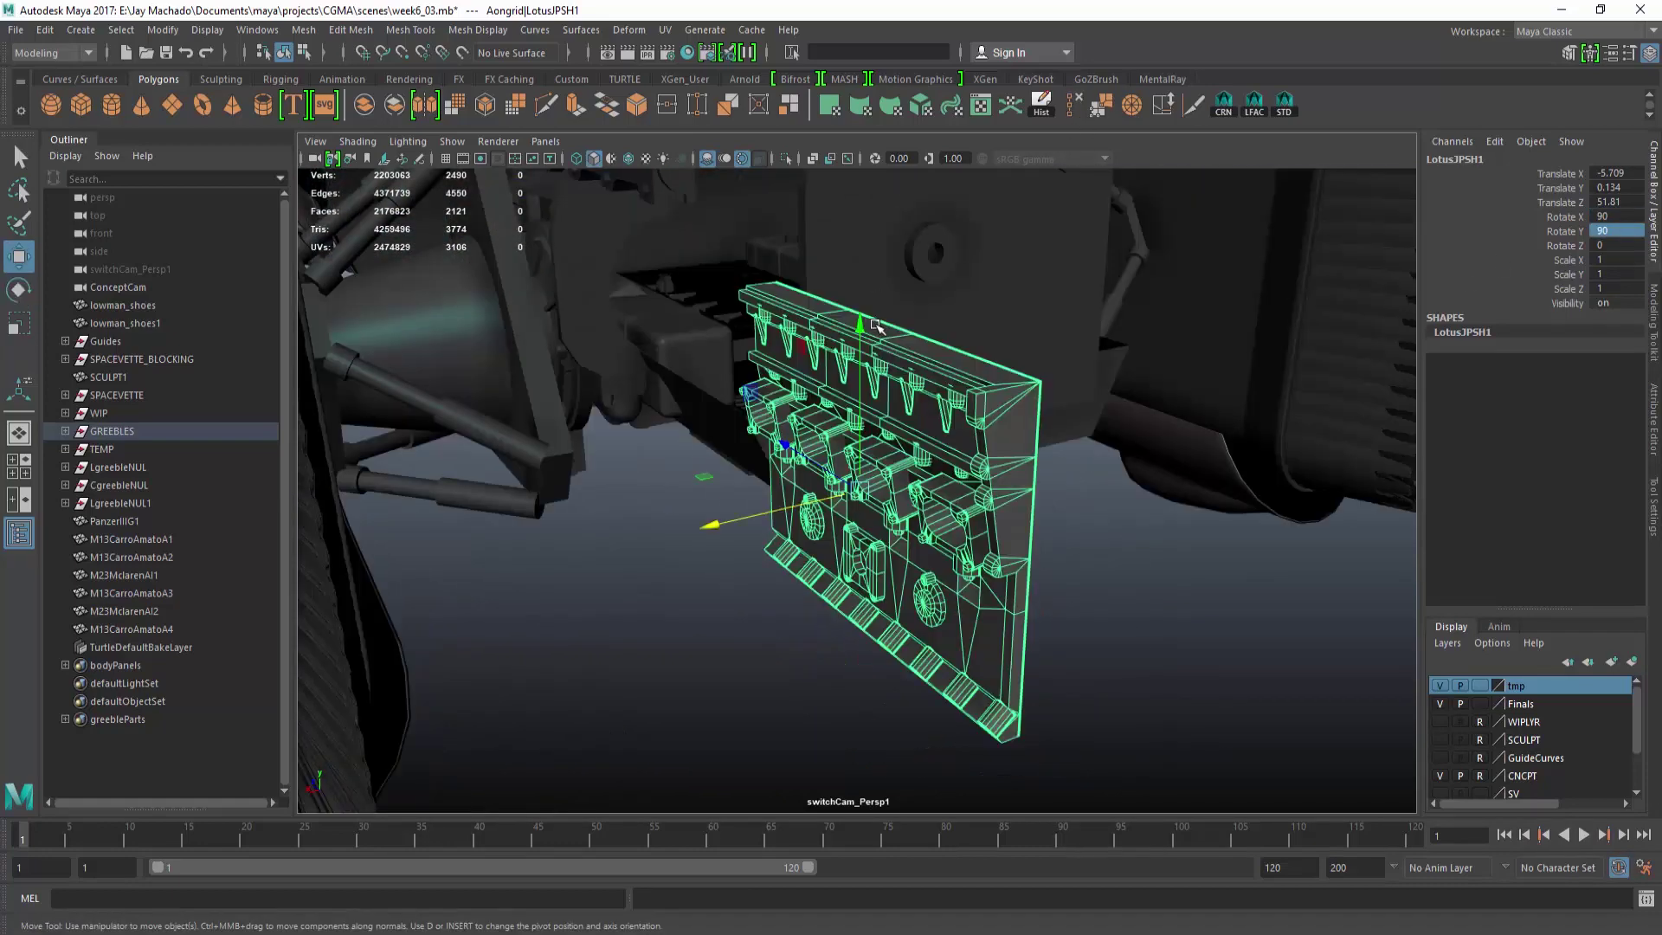
Tilt the LotusJPSH copy to Rotate X 102.309 and fit it along the rear engine's side at X -5.957, Z 54.658.
{"action": "left_click_drag", "start_coordinate": [969, 334], "coordinate": [790, 352], "text": "alt"}
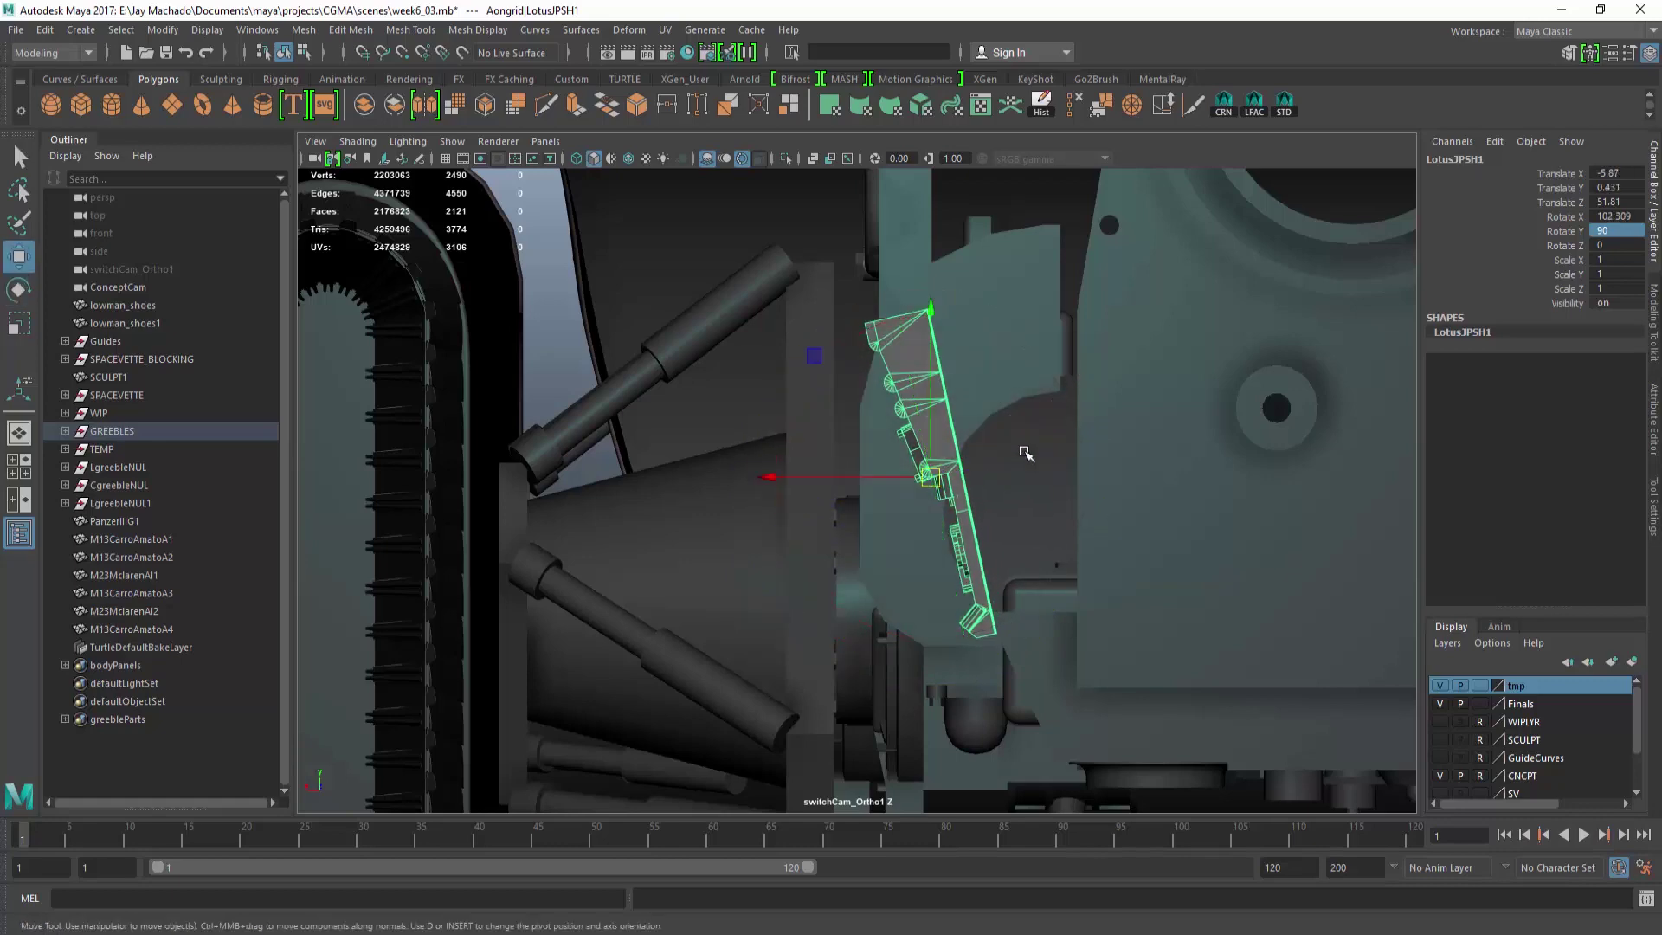
{"action": "key", "text": "space"}
{"action": "mouse_move", "coordinate": [1024, 452]}
{"action": "left_mouse_down", "text": "alt"}
{"action": "mouse_move", "coordinate": [1160, 485]}
{"action": "mouse_move", "coordinate": [1021, 459]}
{"action": "left_mouse_up", "text": "alt"}
{"action": "left_click_drag", "start_coordinate": [866, 459], "coordinate": [434, 412]}
{"action": "left_click_drag", "start_coordinate": [620, 386], "coordinate": [844, 522], "text": "alt"}
{"action": "left_click_drag", "start_coordinate": [844, 522], "coordinate": [783, 543], "text": "alt"}
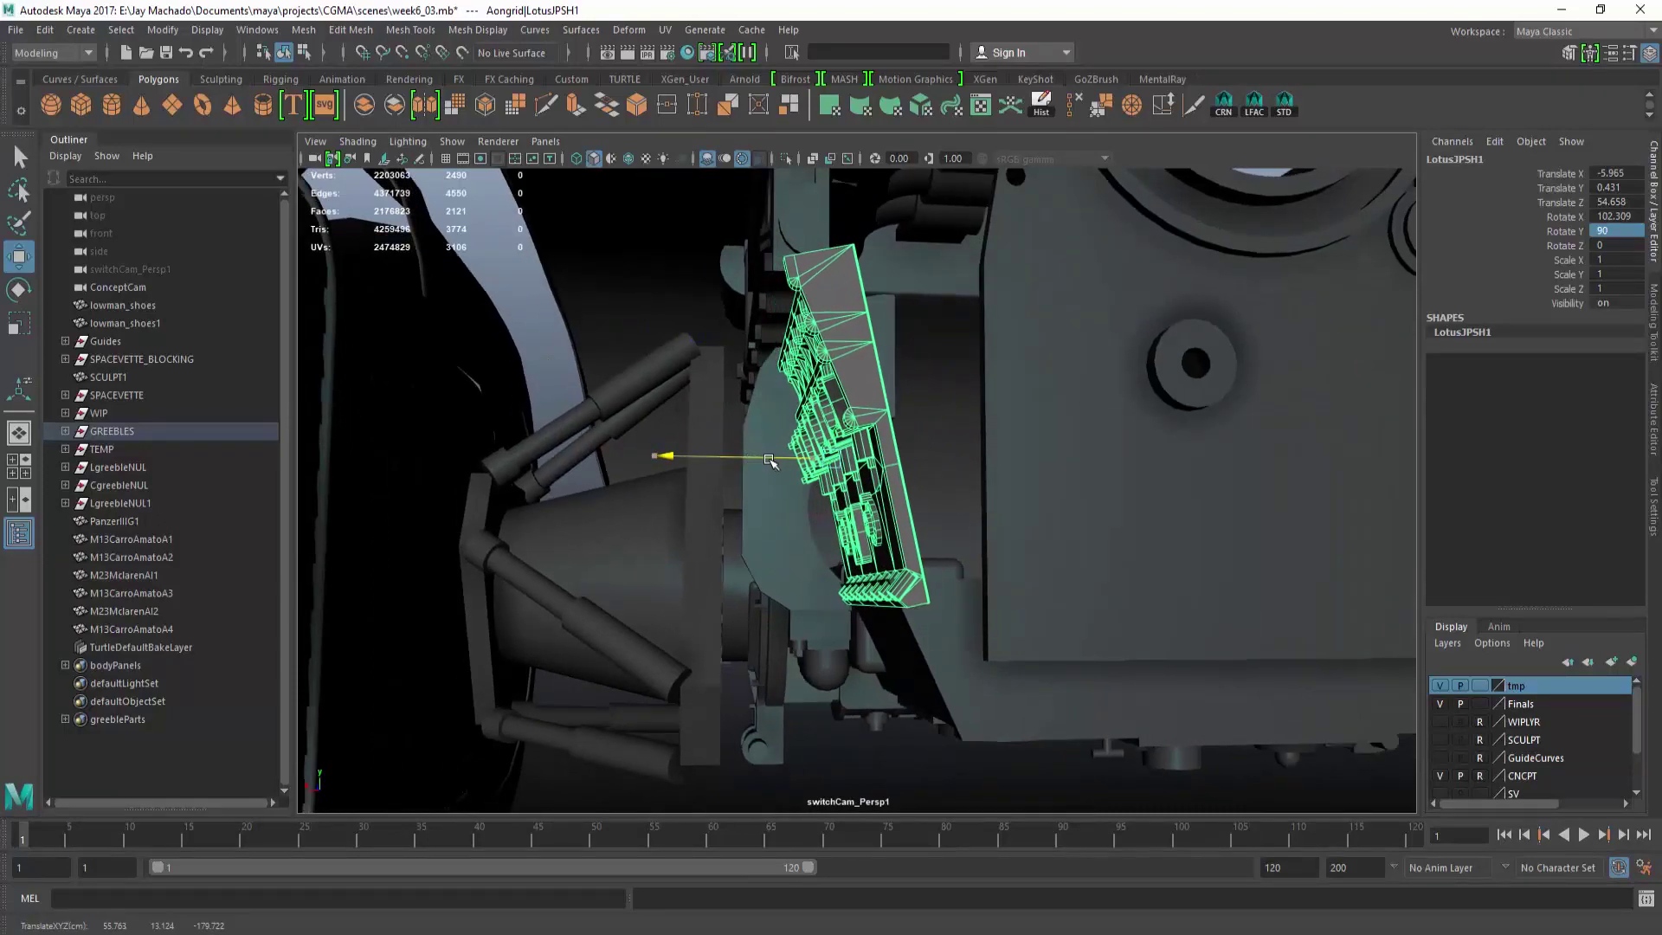
{"action": "left_click_drag", "start_coordinate": [768, 459], "coordinate": [767, 459]}
{"action": "left_click_drag", "start_coordinate": [767, 459], "coordinate": [878, 498], "text": "alt"}
{"action": "right_click_drag", "start_coordinate": [878, 498], "coordinate": [900, 502], "text": "alt"}
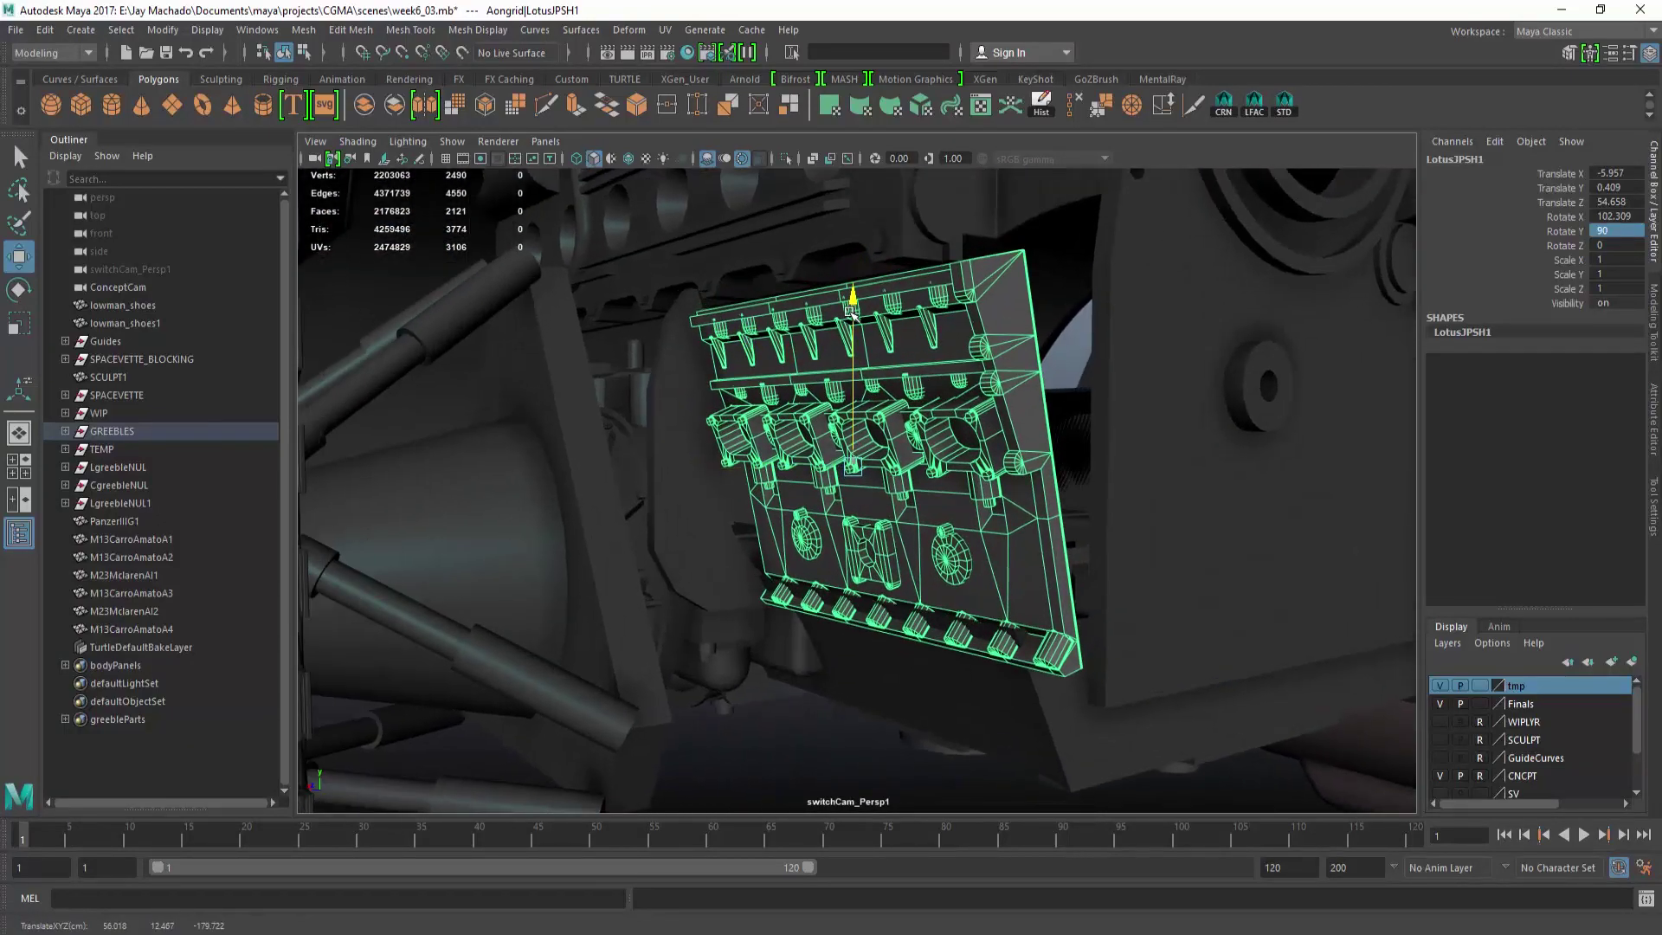
{"action": "left_click_drag", "start_coordinate": [859, 322], "coordinate": [936, 374], "text": "alt"}
{"action": "right_click_drag", "start_coordinate": [937, 374], "coordinate": [1071, 829]}
{"action": "left_click", "coordinate": [1169, 786]}
Duplicate the M4ShermanA plate, move the copy behind the car, and set its Rotate X and Rotate Z to -90.
{"action": "left_click_drag", "start_coordinate": [1169, 786], "coordinate": [766, 621], "text": "alt"}
{"action": "right_click_drag", "start_coordinate": [766, 622], "coordinate": [917, 616], "text": "alt"}
{"action": "left_click_drag", "start_coordinate": [918, 617], "coordinate": [847, 537], "text": "alt"}
{"action": "scroll", "coordinate": [816, 520], "scroll_direction": "down", "scroll_amount": 5}
{"action": "scroll", "coordinate": [803, 455], "scroll_direction": "down", "scroll_amount": 4}
{"action": "key", "text": "q"}
{"action": "scroll", "coordinate": [829, 616], "scroll_direction": "up", "scroll_amount": 4}
{"action": "key", "text": "w"}
{"action": "left_click", "coordinate": [829, 617]}
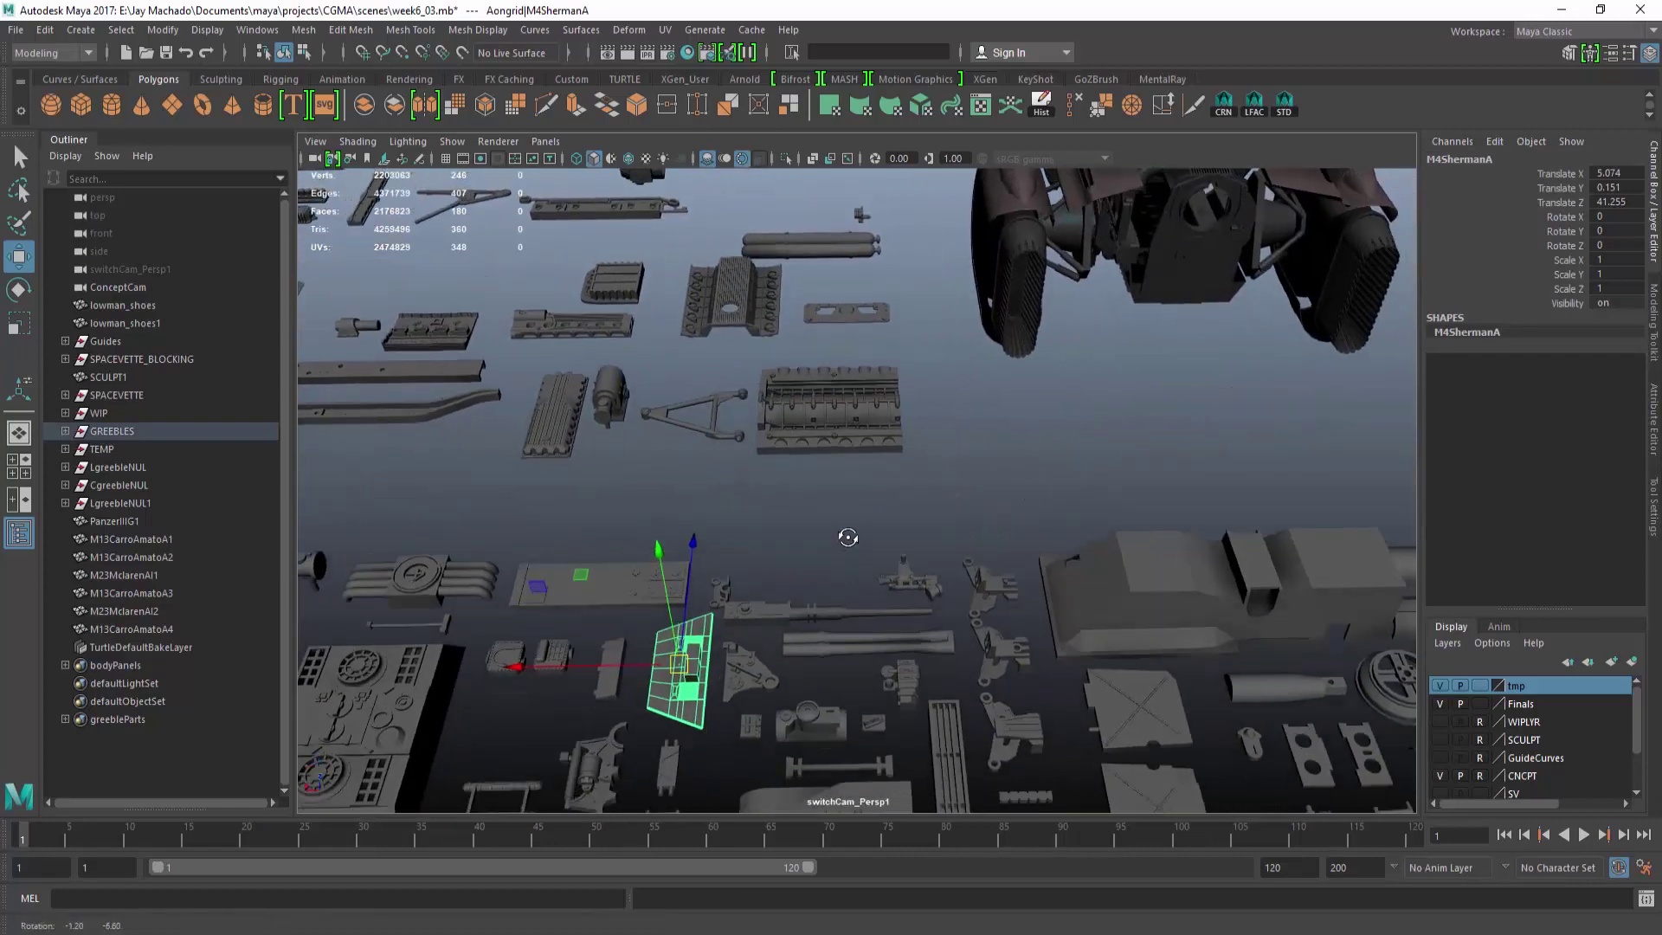
{"action": "key", "text": "ctrl+d"}
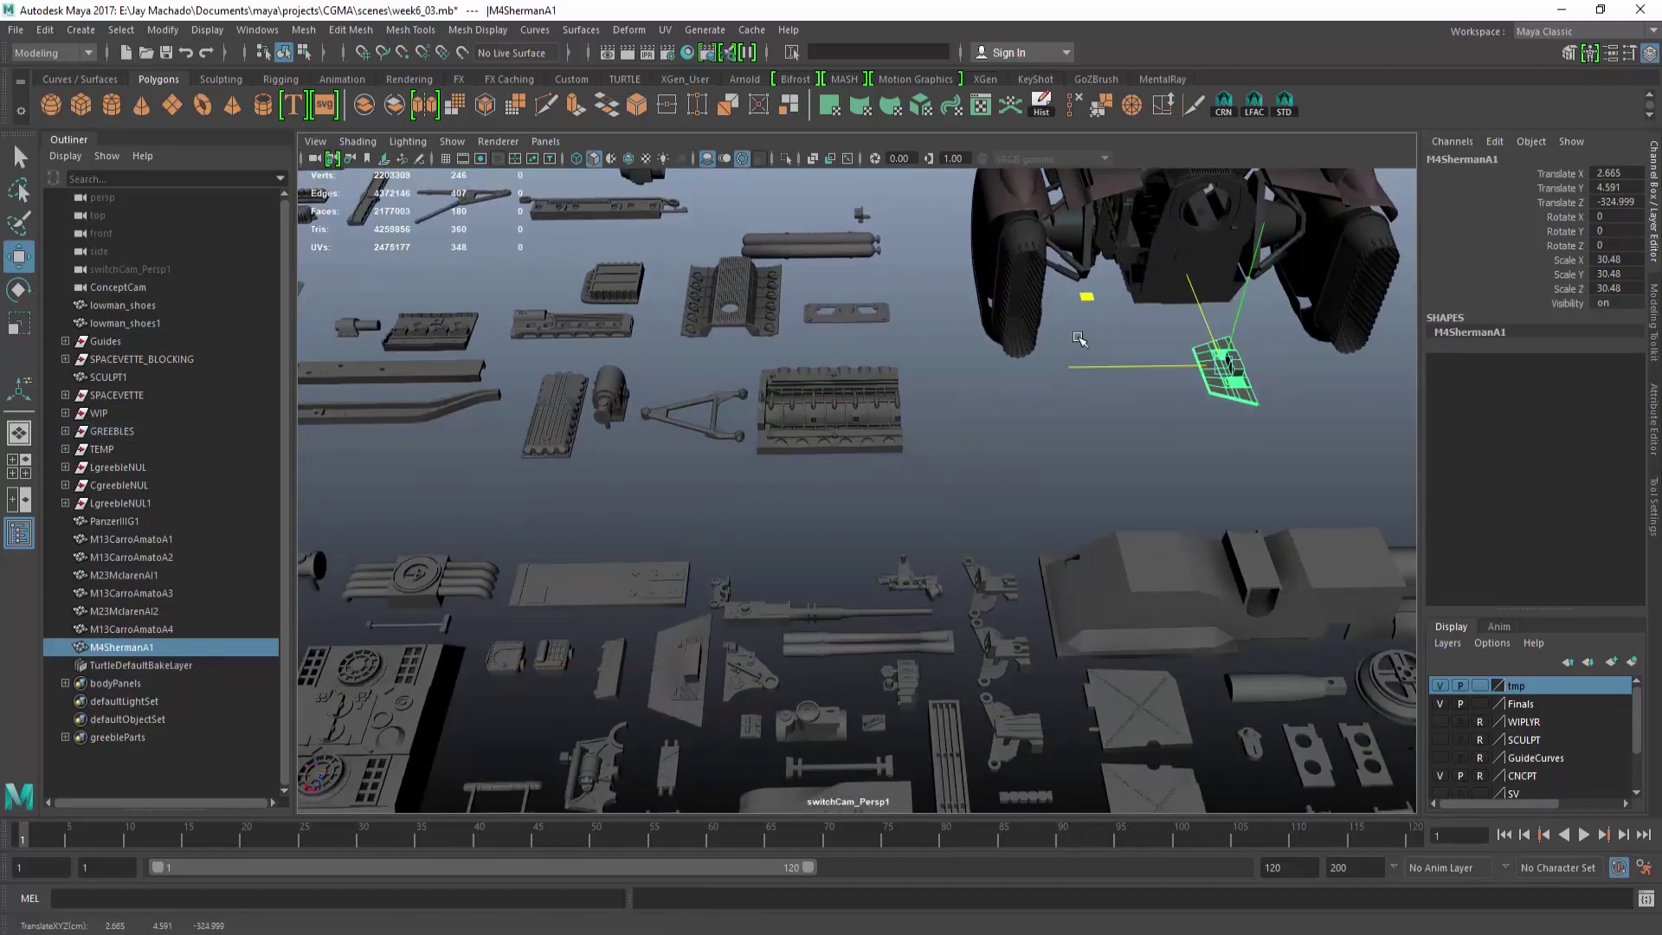
{"action": "left_click_drag", "start_coordinate": [1253, 270], "coordinate": [1043, 424]}
{"action": "left_click_drag", "start_coordinate": [1057, 482], "coordinate": [1272, 507]}
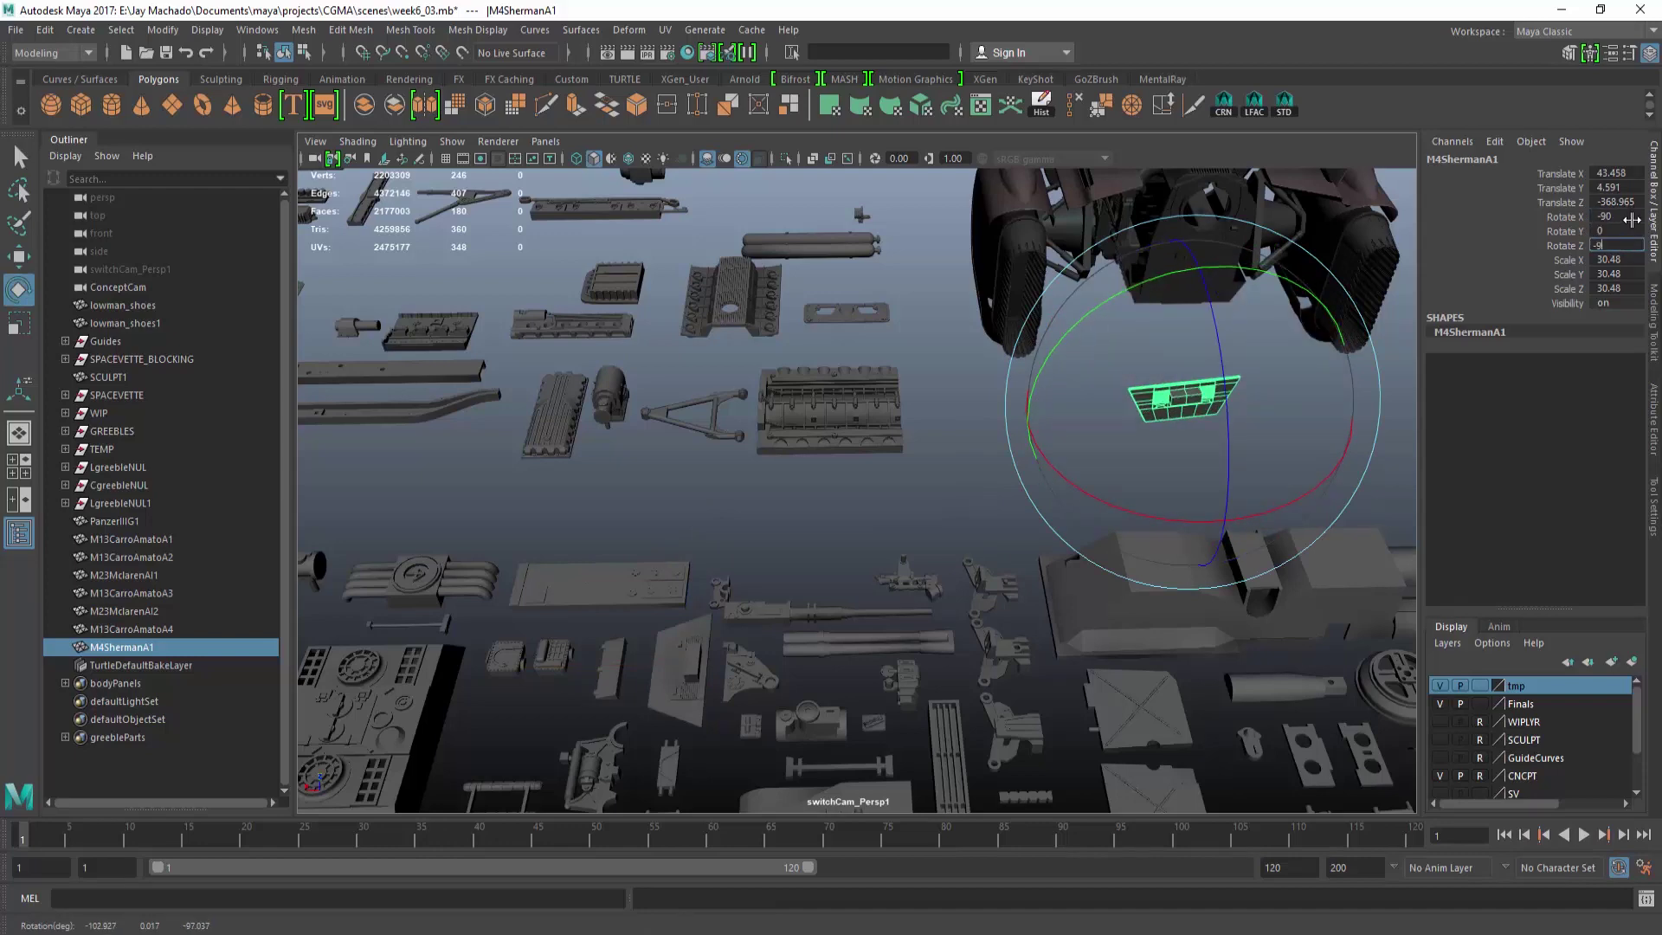
{"action": "key", "text": "w"}
Scale the M4ShermanA copy uniformly to 35.444 and centre it over the rear plate at X 0, Y -3.277.
{"action": "left_click_drag", "start_coordinate": [1315, 415], "coordinate": [1053, 652], "text": "alt"}
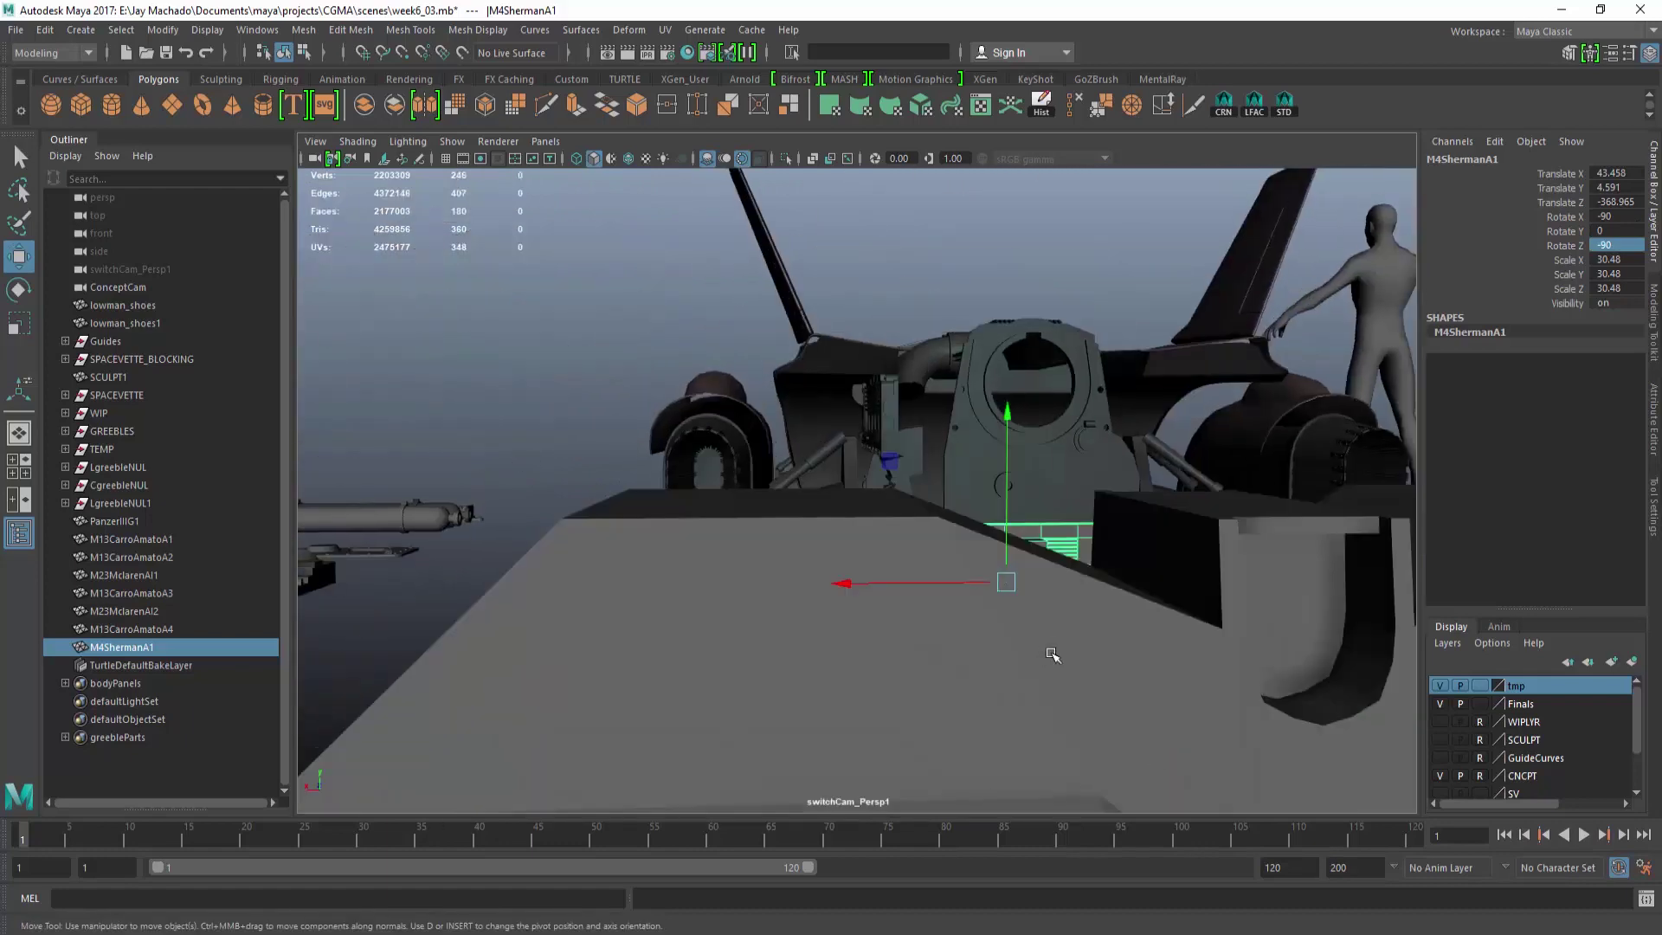
{"action": "right_click_drag", "start_coordinate": [1053, 653], "coordinate": [1106, 683], "text": "alt"}
{"action": "key", "text": "space"}
{"action": "left_click_drag", "start_coordinate": [870, 426], "coordinate": [1043, 443]}
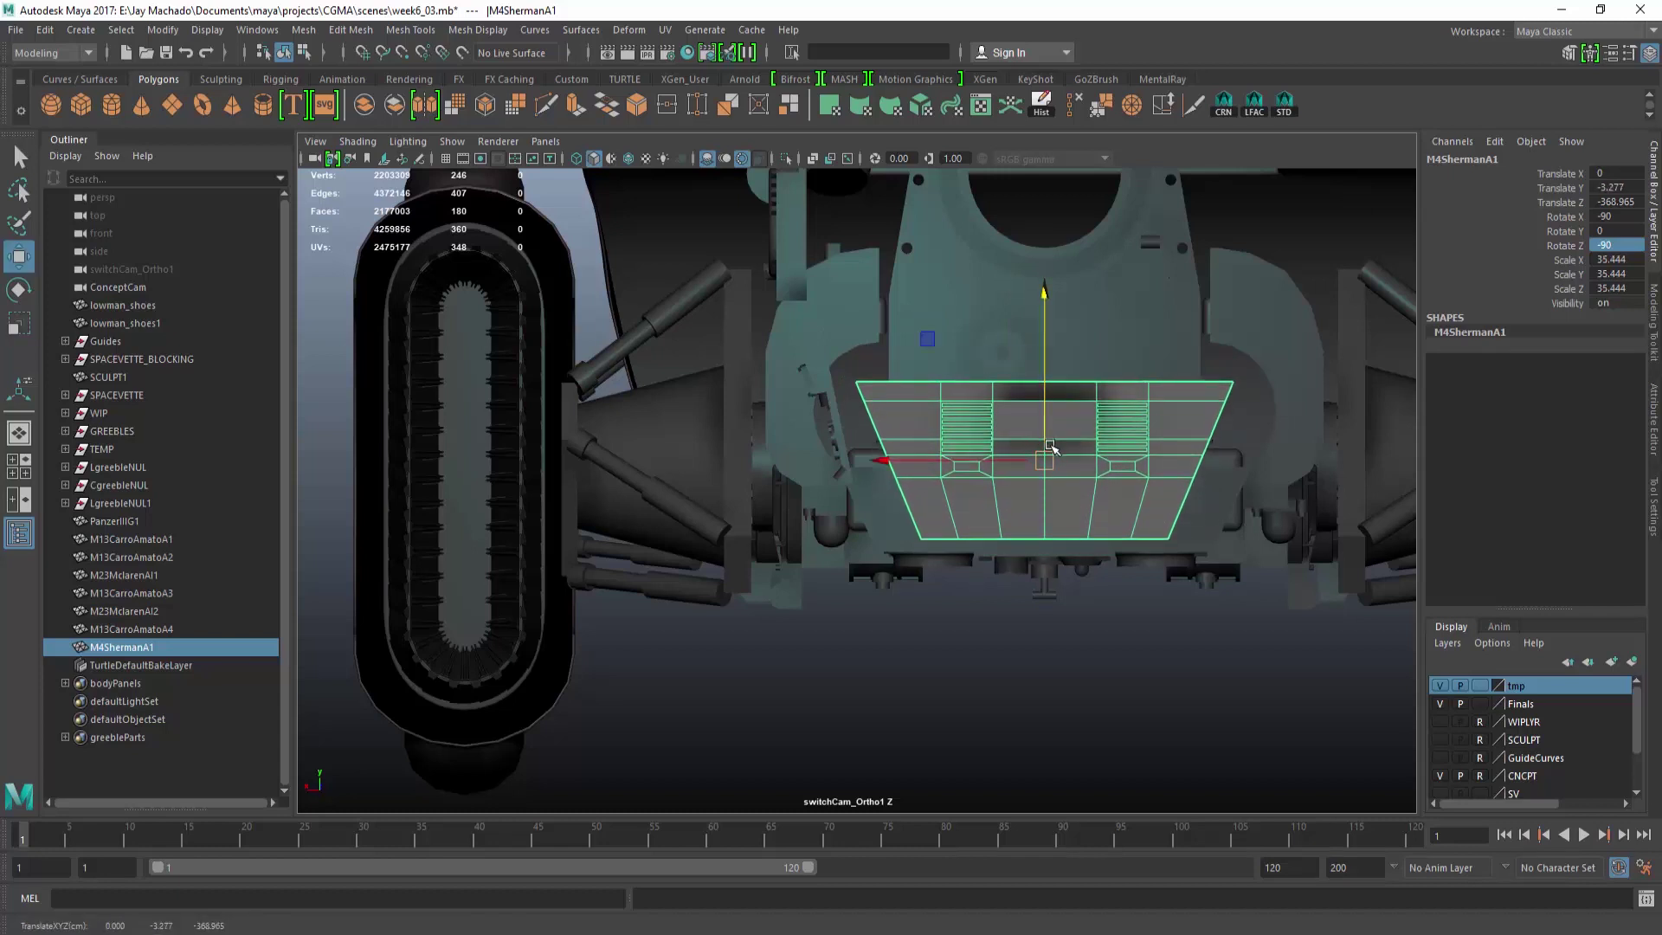
{"action": "left_click_drag", "start_coordinate": [935, 467], "coordinate": [875, 465]}
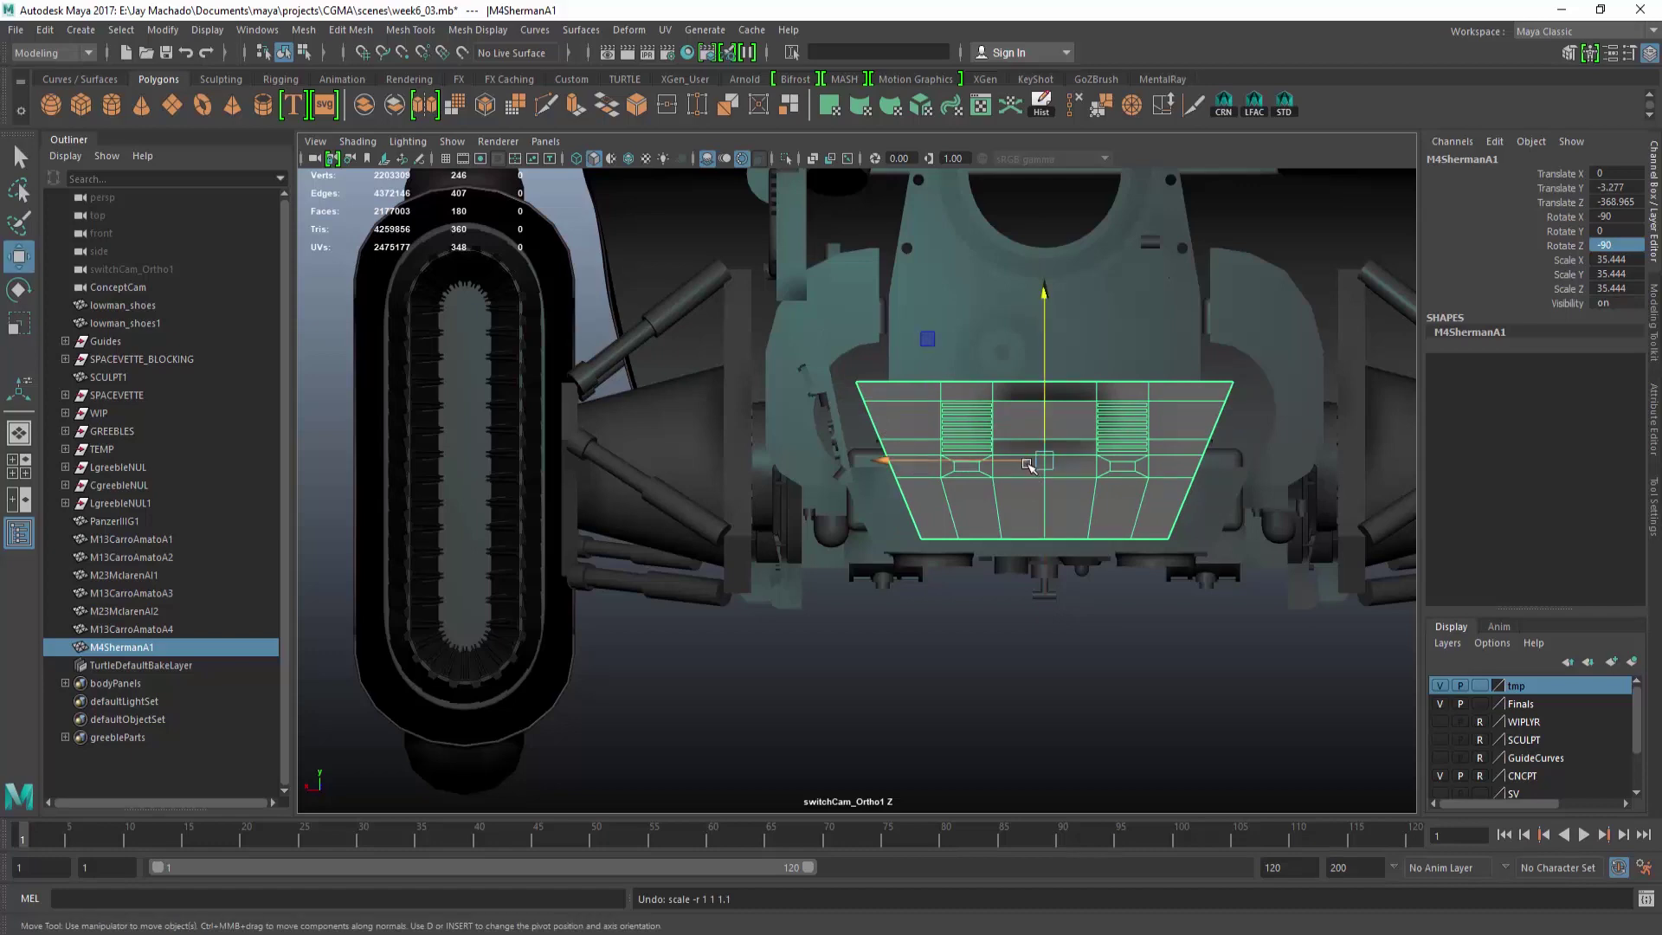
Push the M4ShermanA copy forward until it sits against the lower part of the car's rear plate.
{"action": "left_click_drag", "start_coordinate": [1026, 464], "coordinate": [1053, 534], "text": "alt"}
{"action": "right_click_drag", "start_coordinate": [1054, 534], "coordinate": [972, 355], "text": "alt"}
{"action": "left_click_drag", "start_coordinate": [972, 356], "coordinate": [995, 359], "text": "alt"}
{"action": "left_click_drag", "start_coordinate": [917, 527], "coordinate": [713, 265]}
{"action": "left_click_drag", "start_coordinate": [903, 353], "coordinate": [874, 450], "text": "alt"}
{"action": "left_click", "coordinate": [1013, 667]}
{"action": "left_click", "coordinate": [921, 490]}
{"action": "right_click_drag", "start_coordinate": [877, 417], "coordinate": [941, 915]}
{"action": "right_click_drag", "start_coordinate": [1028, 828], "coordinate": [1028, 828]}
{"action": "left_click", "coordinate": [1082, 671]}
Duplicate the Ferrari312K greeble, move the copy behind the car, and set its Rotate Z and Rotate X to -90.
{"action": "left_click_drag", "start_coordinate": [1083, 672], "coordinate": [927, 631], "text": "alt"}
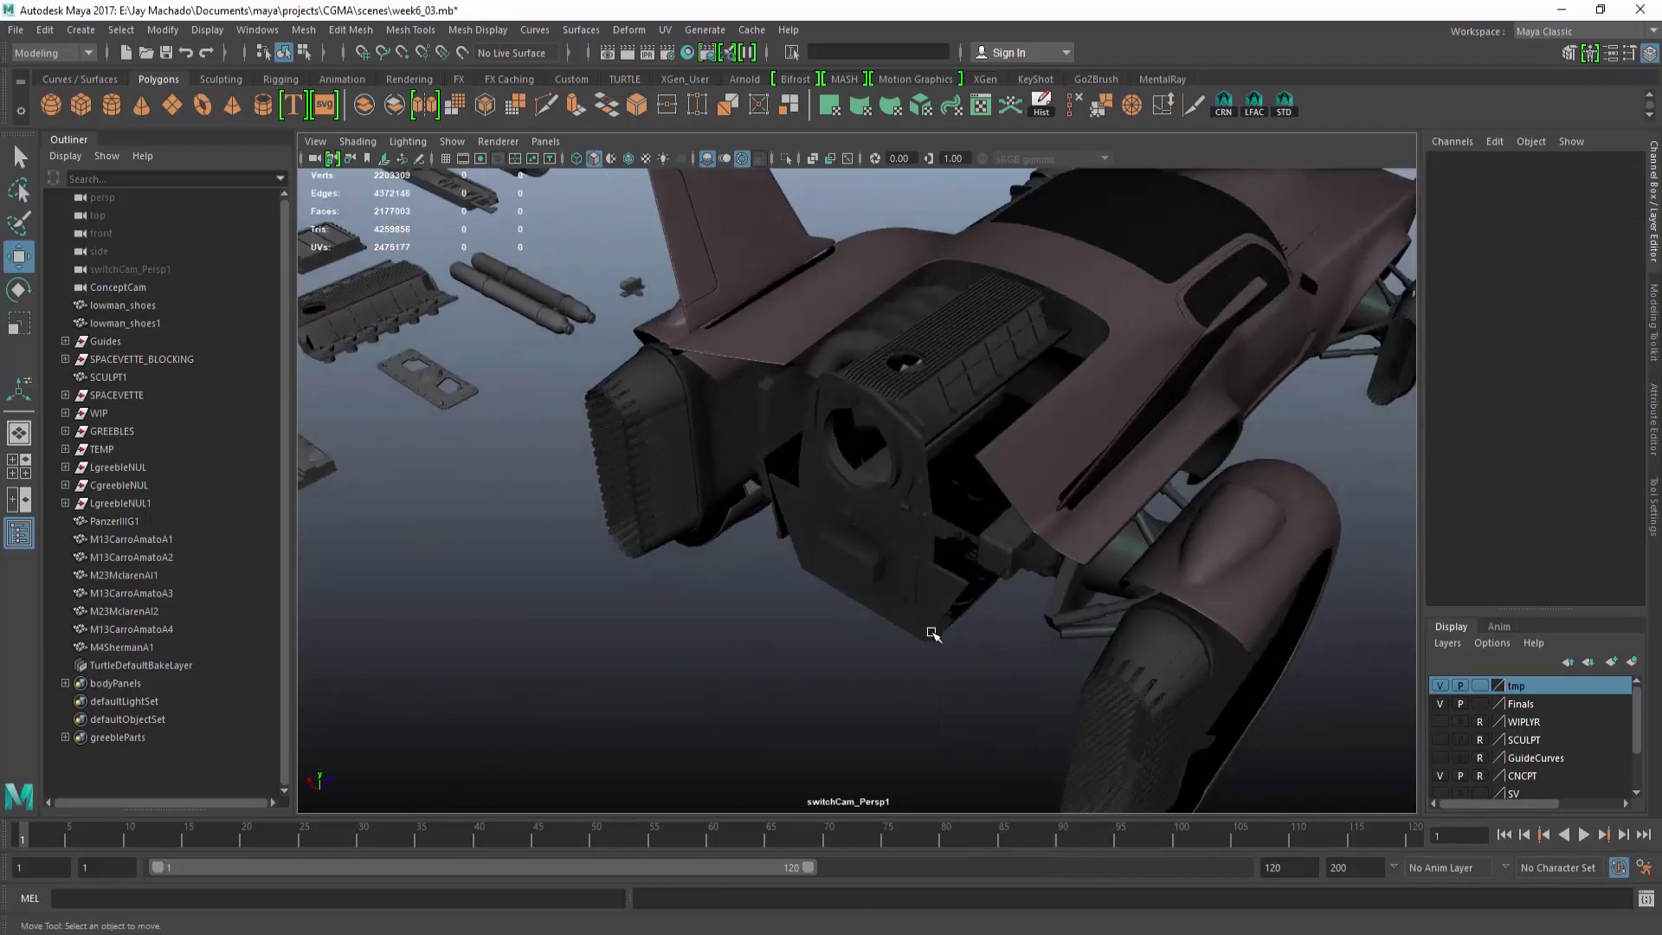
{"action": "left_click_drag", "start_coordinate": [814, 603], "coordinate": [770, 684], "text": "alt"}
{"action": "left_click", "coordinate": [853, 597]}
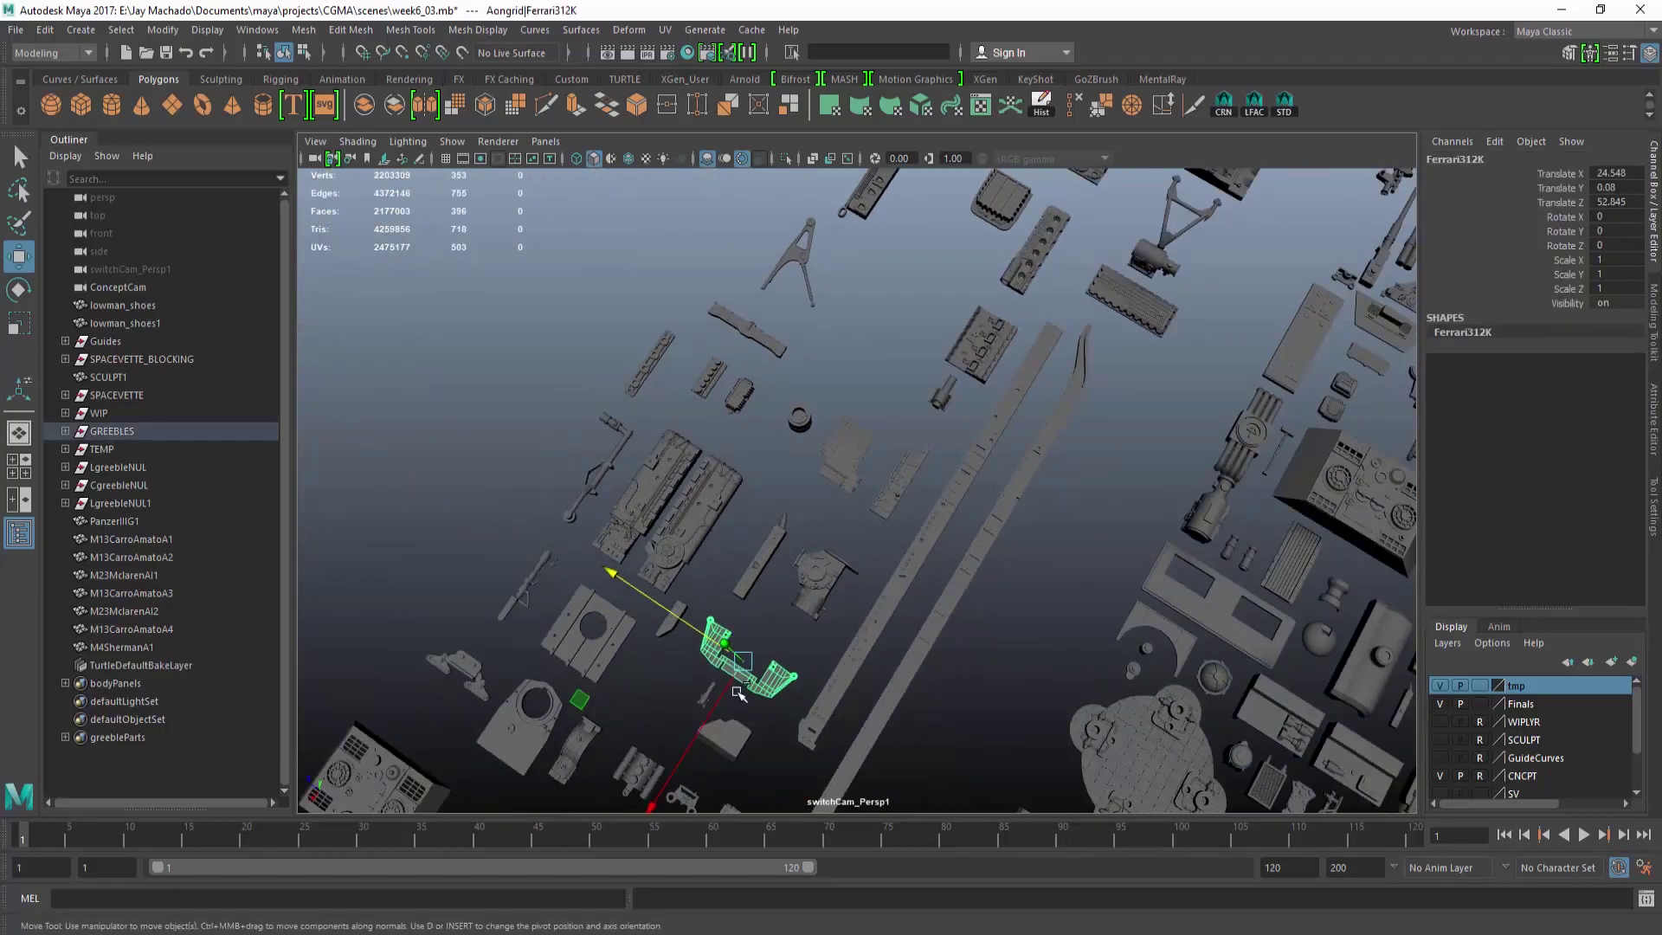
{"action": "middle_click_drag", "start_coordinate": [1229, 225], "coordinate": [1091, 667], "text": "alt"}
{"action": "left_click_drag", "start_coordinate": [1090, 667], "coordinate": [1012, 606], "text": "alt"}
{"action": "left_click_drag", "start_coordinate": [874, 588], "coordinate": [1125, 538]}
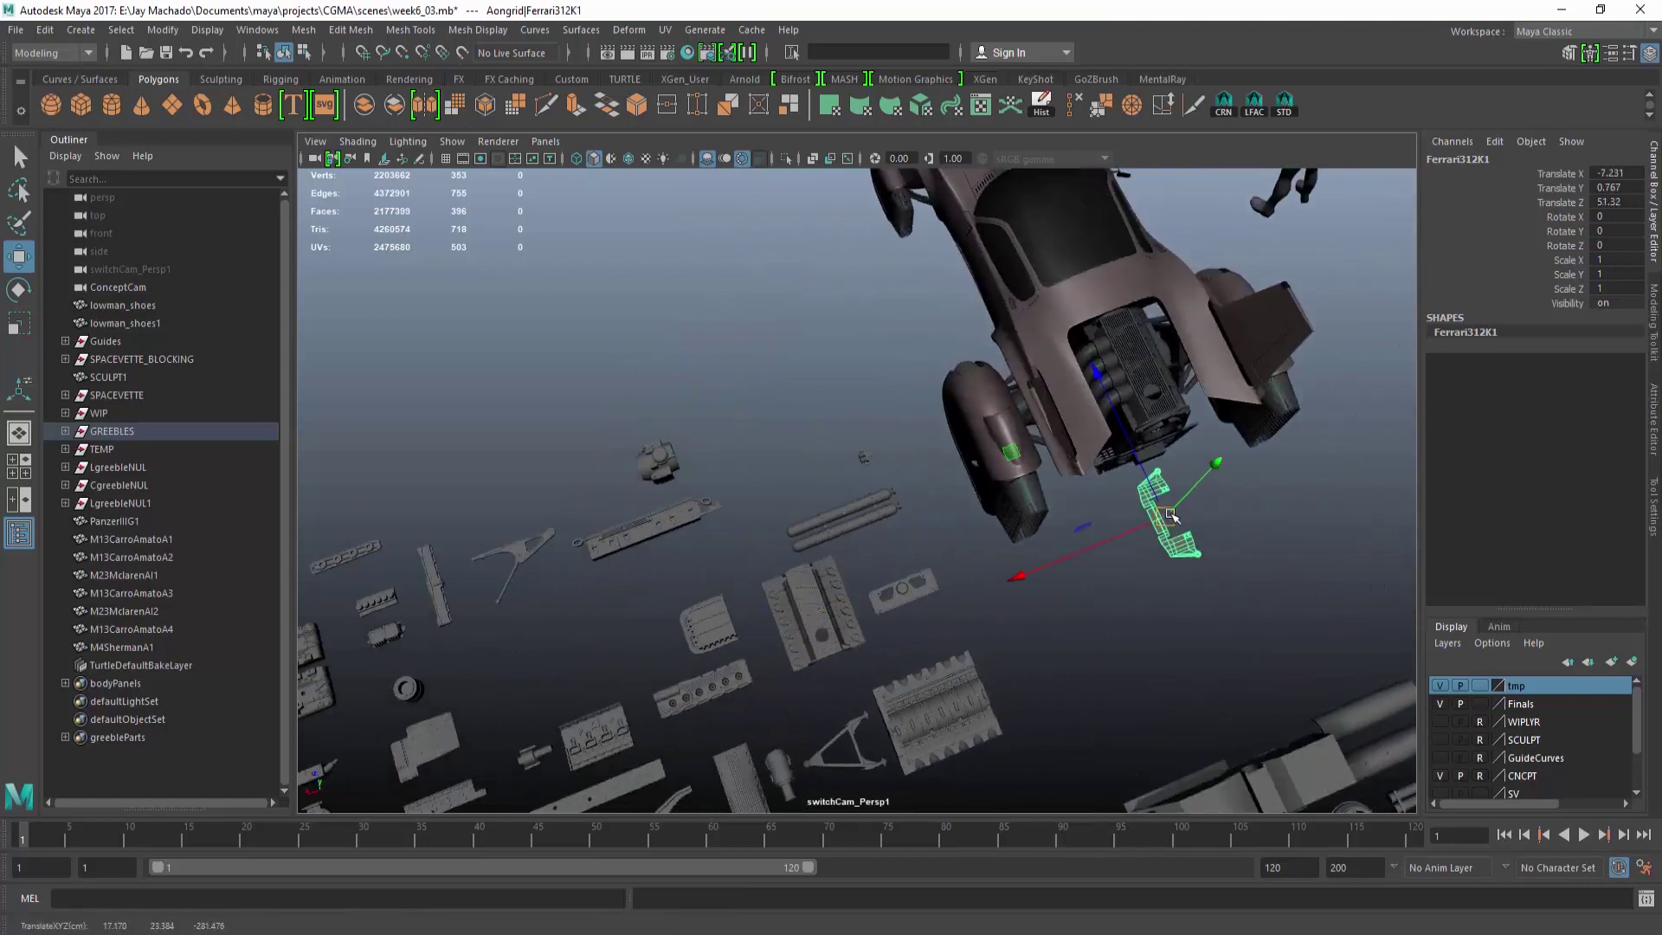
{"action": "key", "text": "e"}
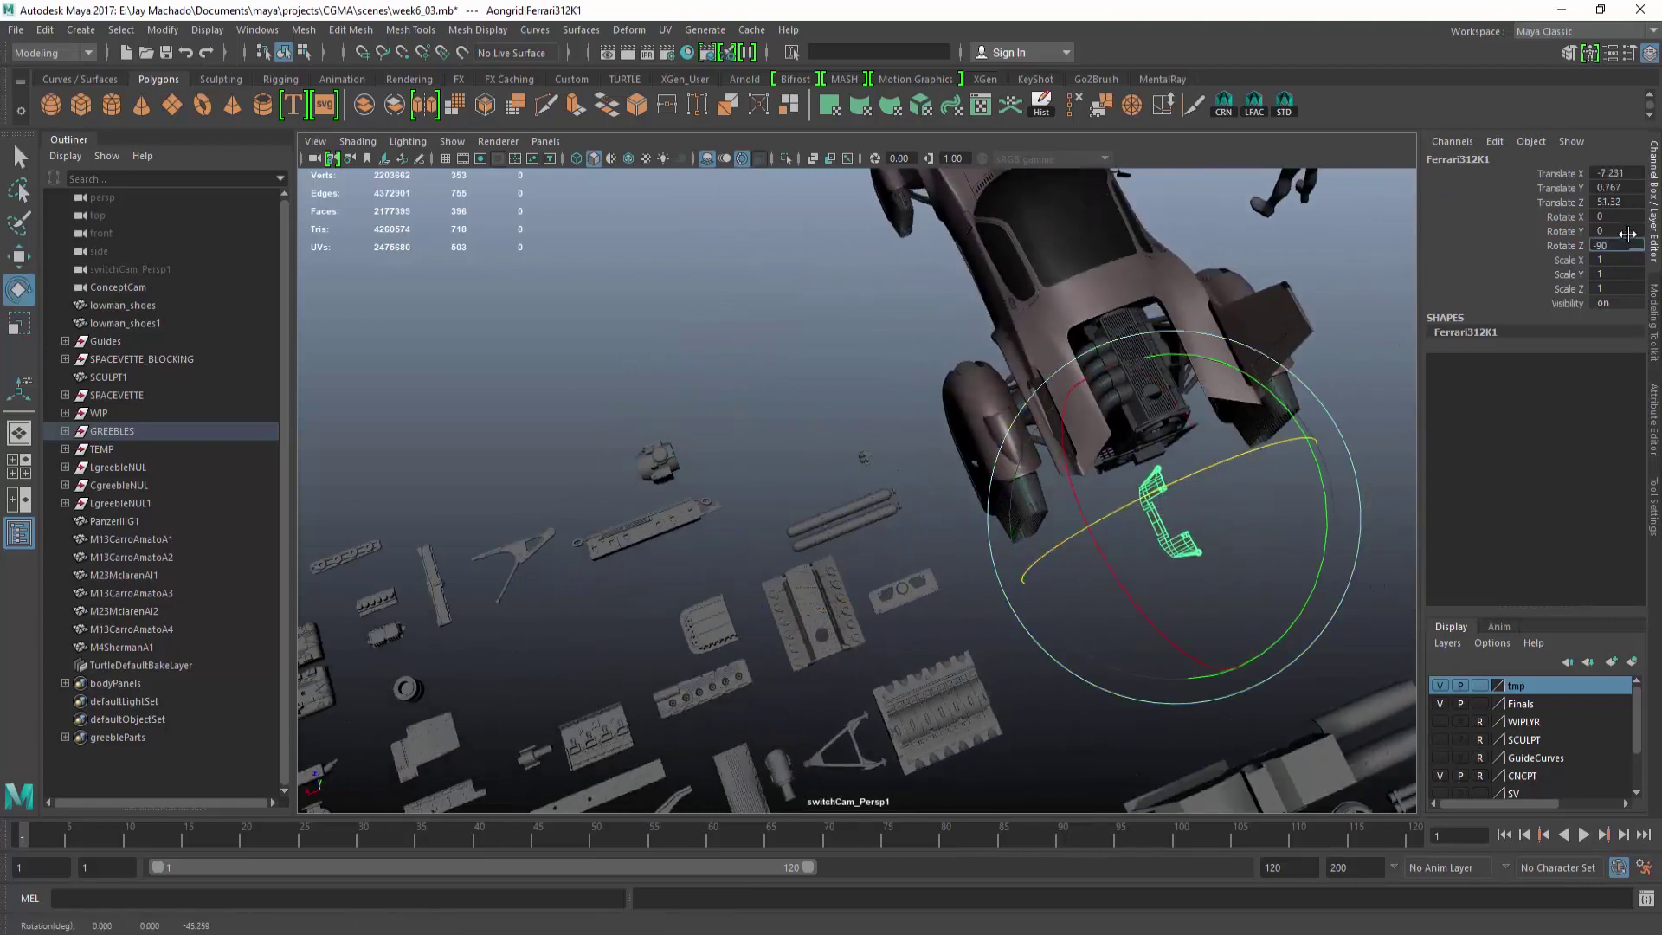
{"action": "left_click_drag", "start_coordinate": [1125, 611], "coordinate": [1125, 502]}
{"action": "left_click", "coordinate": [1628, 225]}
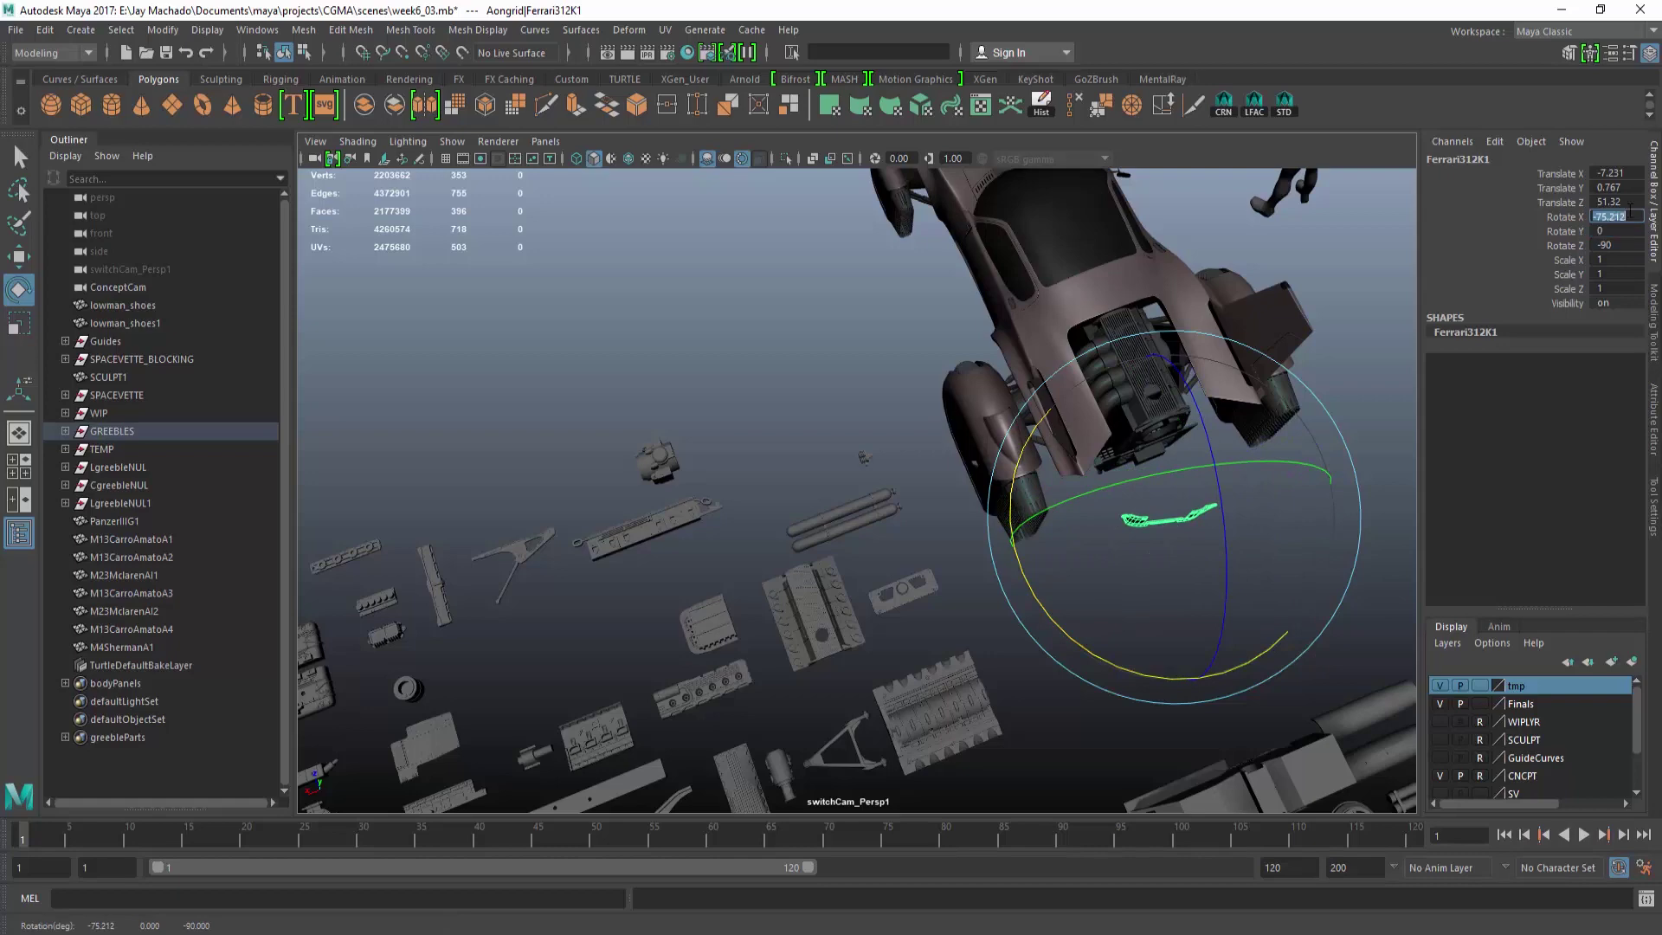
{"action": "key", "text": "w"}
Scale the Ferrari312K copy uniformly to 1.321 and centre it across the car's rear plate at X -7.794.
{"action": "left_click_drag", "start_coordinate": [1246, 520], "coordinate": [1112, 558], "text": "alt"}
{"action": "right_click_drag", "start_coordinate": [1112, 558], "coordinate": [1211, 623], "text": "alt"}
{"action": "left_click_drag", "start_coordinate": [1038, 640], "coordinate": [978, 534], "text": "alt"}
{"action": "right_click_drag", "start_coordinate": [979, 534], "coordinate": [1130, 622], "text": "alt"}
{"action": "key", "text": "5"}
{"action": "left_click_drag", "start_coordinate": [845, 379], "coordinate": [906, 412]}
{"action": "key", "text": "f"}
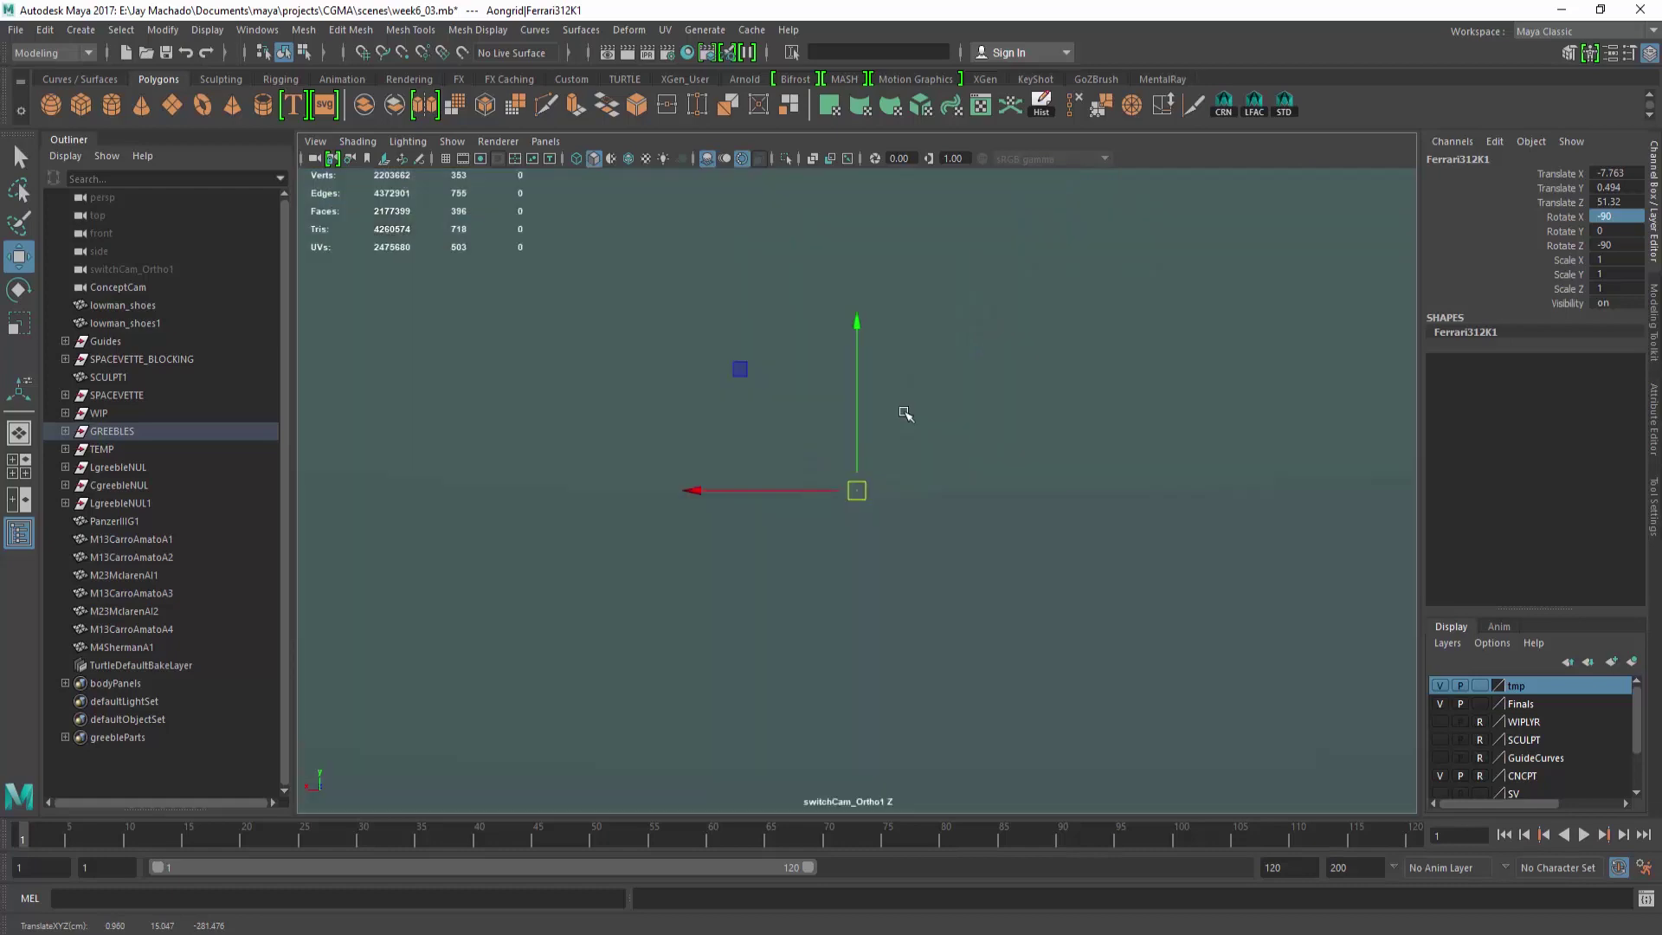
{"action": "scroll", "coordinate": [939, 405], "scroll_direction": "down", "scroll_amount": 6}
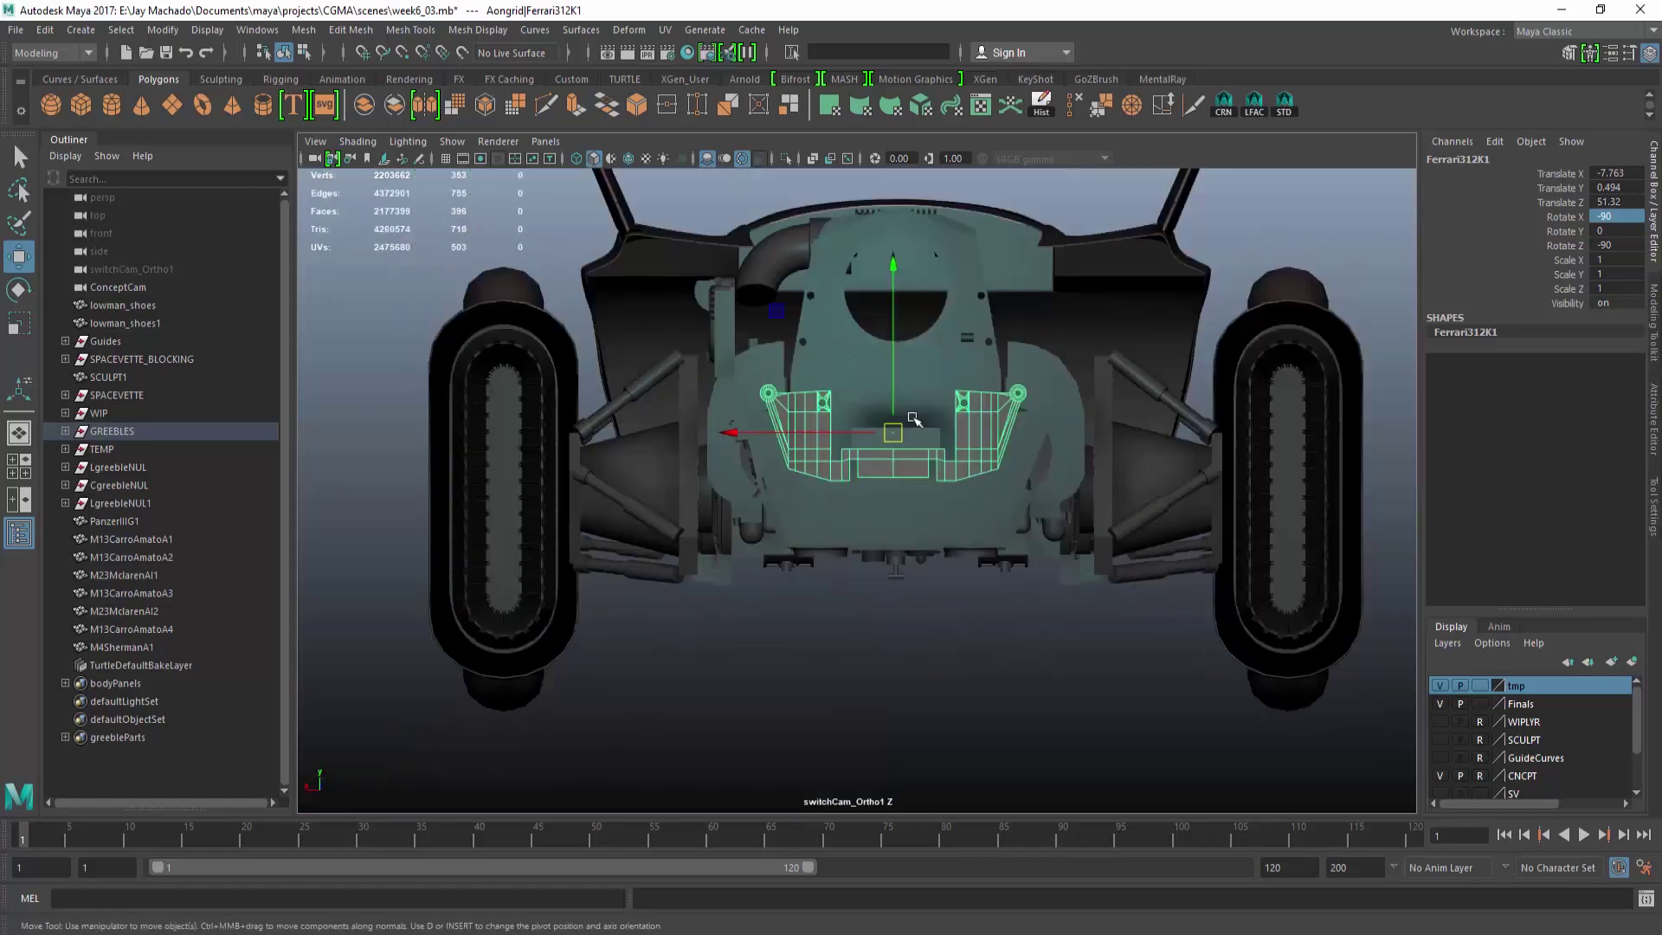
{"action": "left_click_drag", "start_coordinate": [913, 398], "coordinate": [974, 407]}
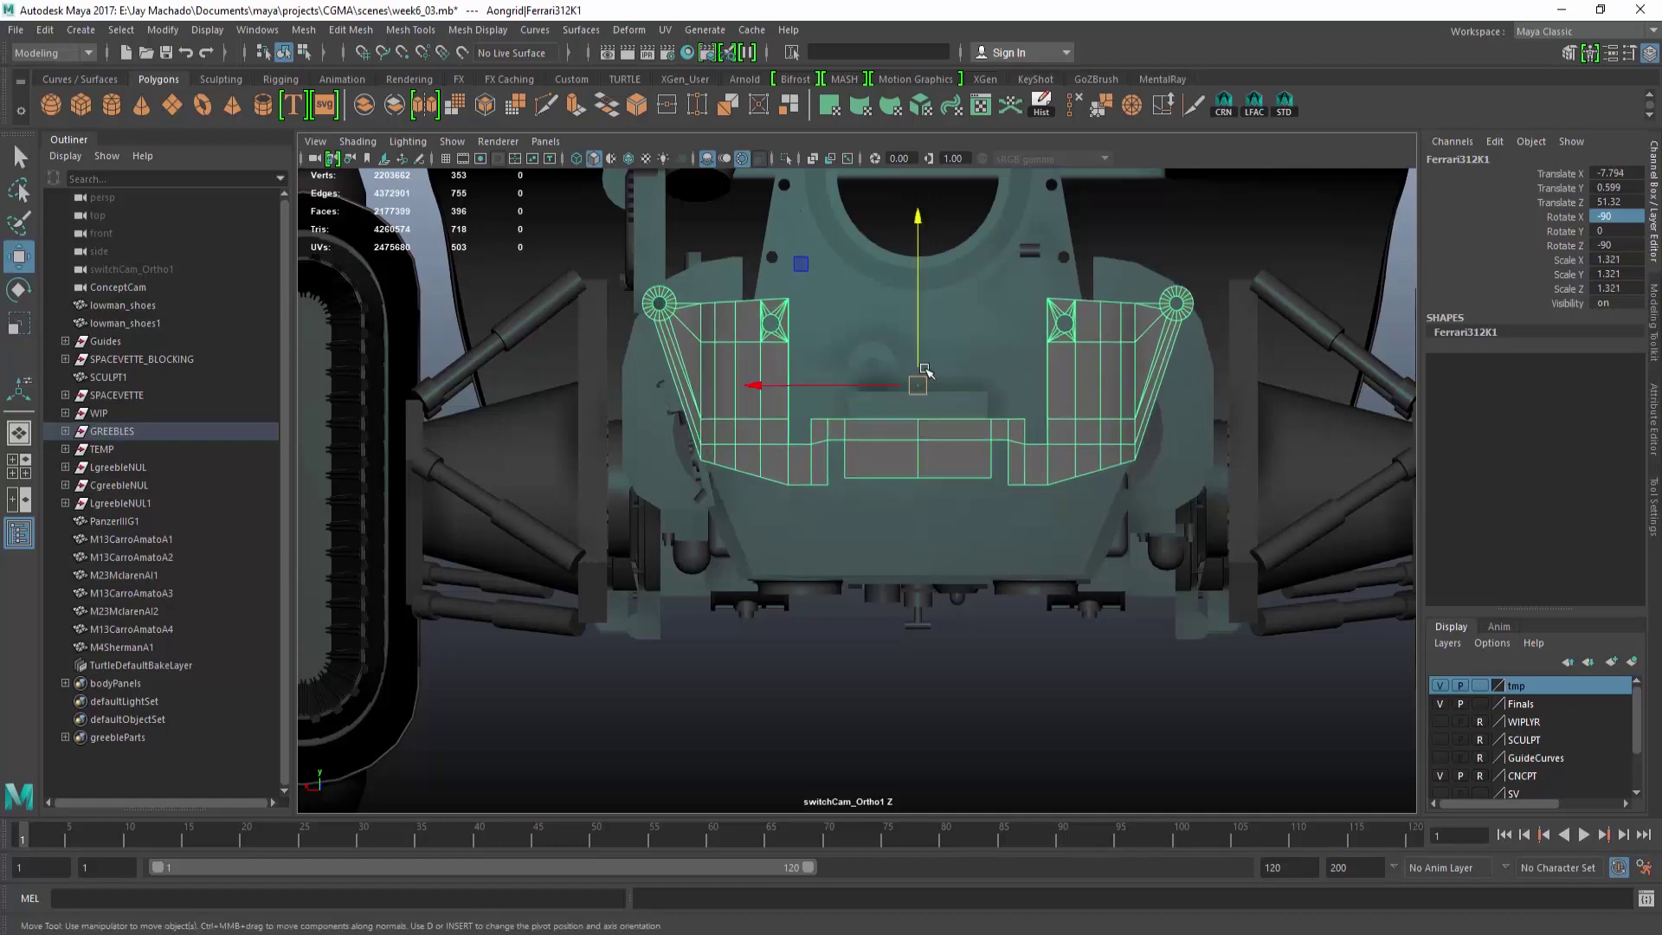
Push the Ferrari312K copy forward to about Z 53.55 so it wraps around the rear plate, with Y at 0.645.
{"action": "left_click_drag", "start_coordinate": [919, 356], "coordinate": [1050, 434], "text": "alt"}
{"action": "key", "text": "f"}
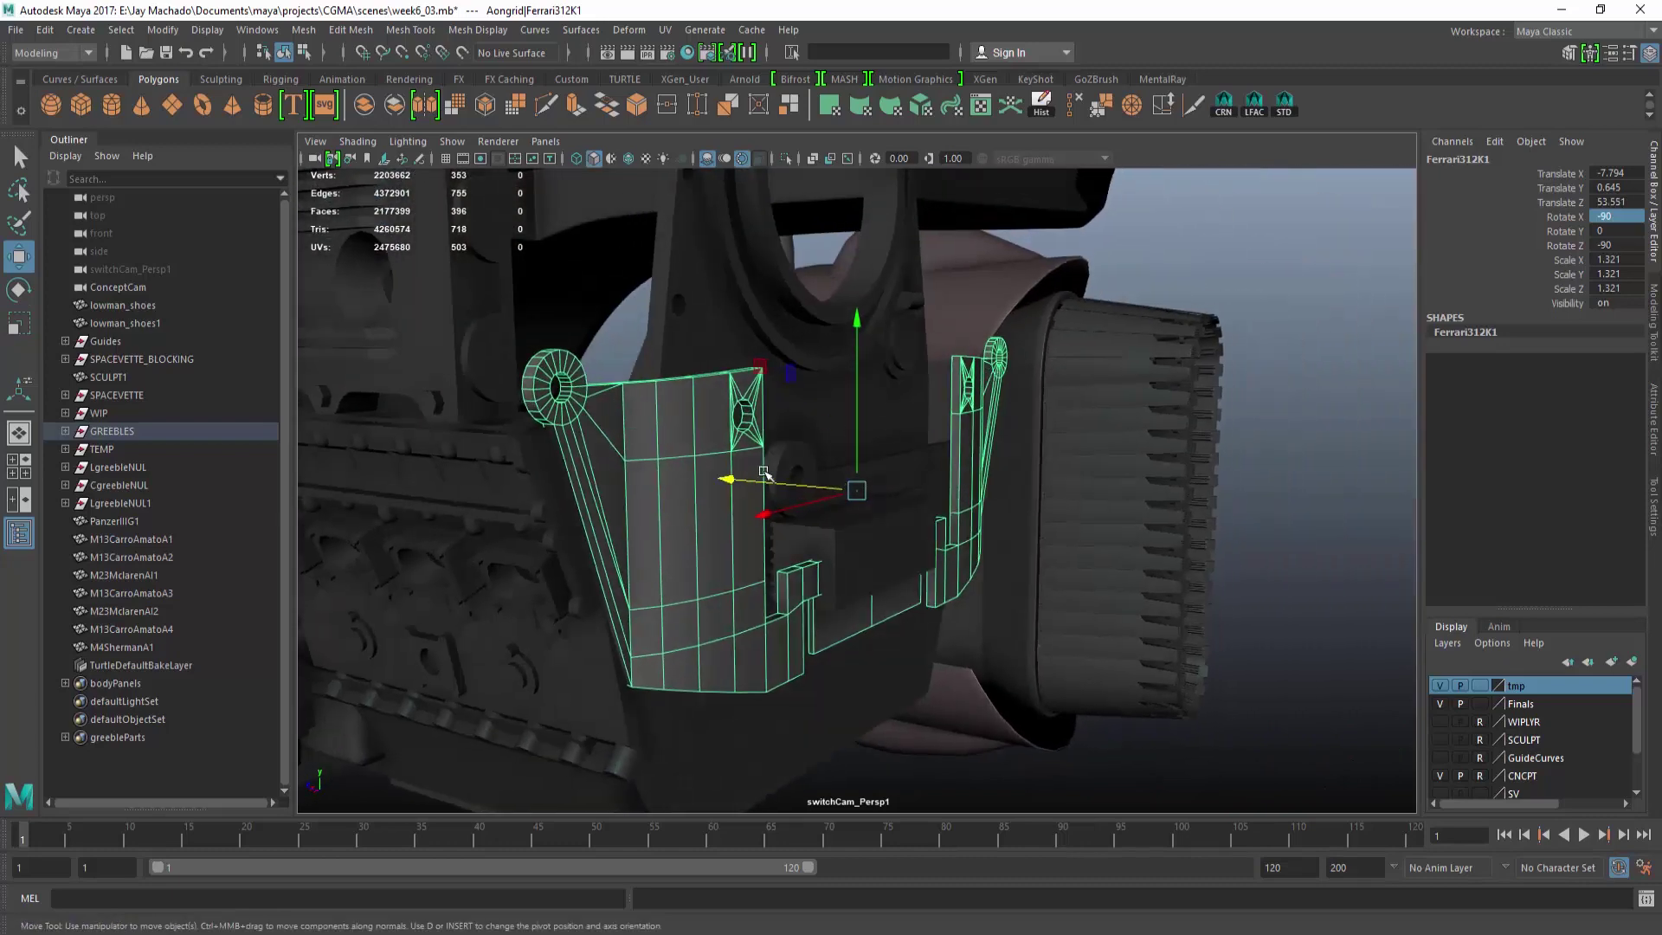
{"action": "left_click_drag", "start_coordinate": [764, 477], "coordinate": [771, 480]}
{"action": "right_click_drag", "start_coordinate": [677, 417], "coordinate": [822, 824]}
{"action": "left_click", "coordinate": [1221, 653]}
Scale the LotusJPSH copy on the engine's side uniformly to 0.914 and straighten it with Rotate X 90.
{"action": "left_click_drag", "start_coordinate": [1220, 653], "coordinate": [785, 517], "text": "alt"}
{"action": "left_click", "coordinate": [812, 538]}
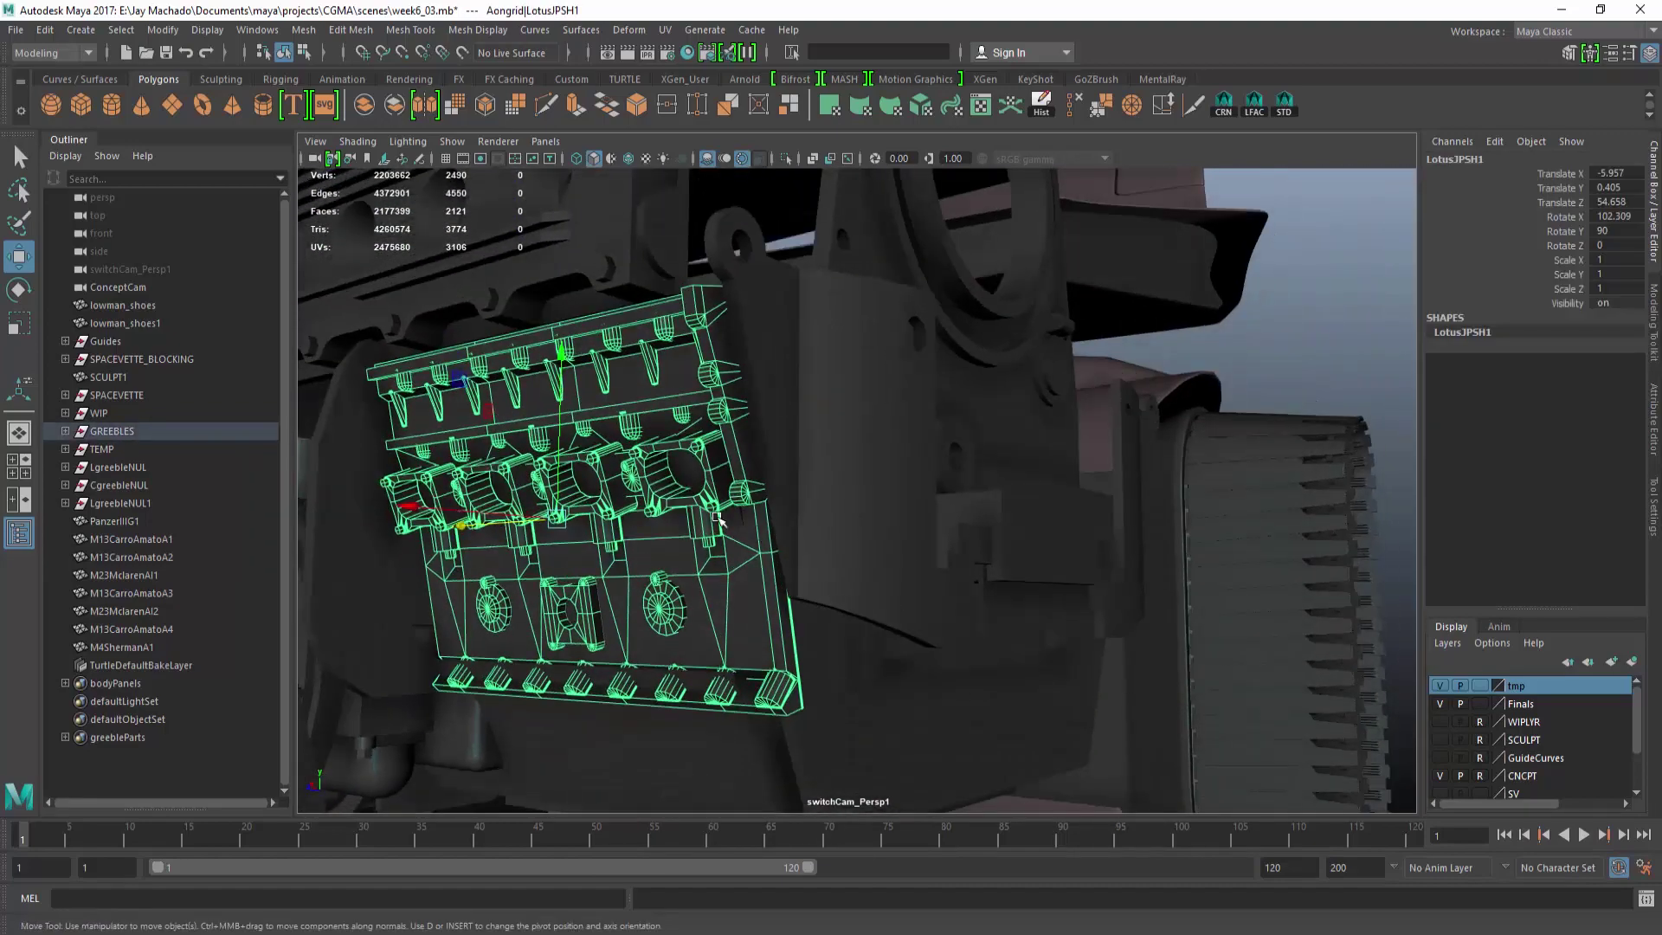
{"action": "left_click_drag", "start_coordinate": [561, 520], "coordinate": [536, 527]}
{"action": "left_click_drag", "start_coordinate": [536, 527], "coordinate": [742, 534], "text": "alt"}
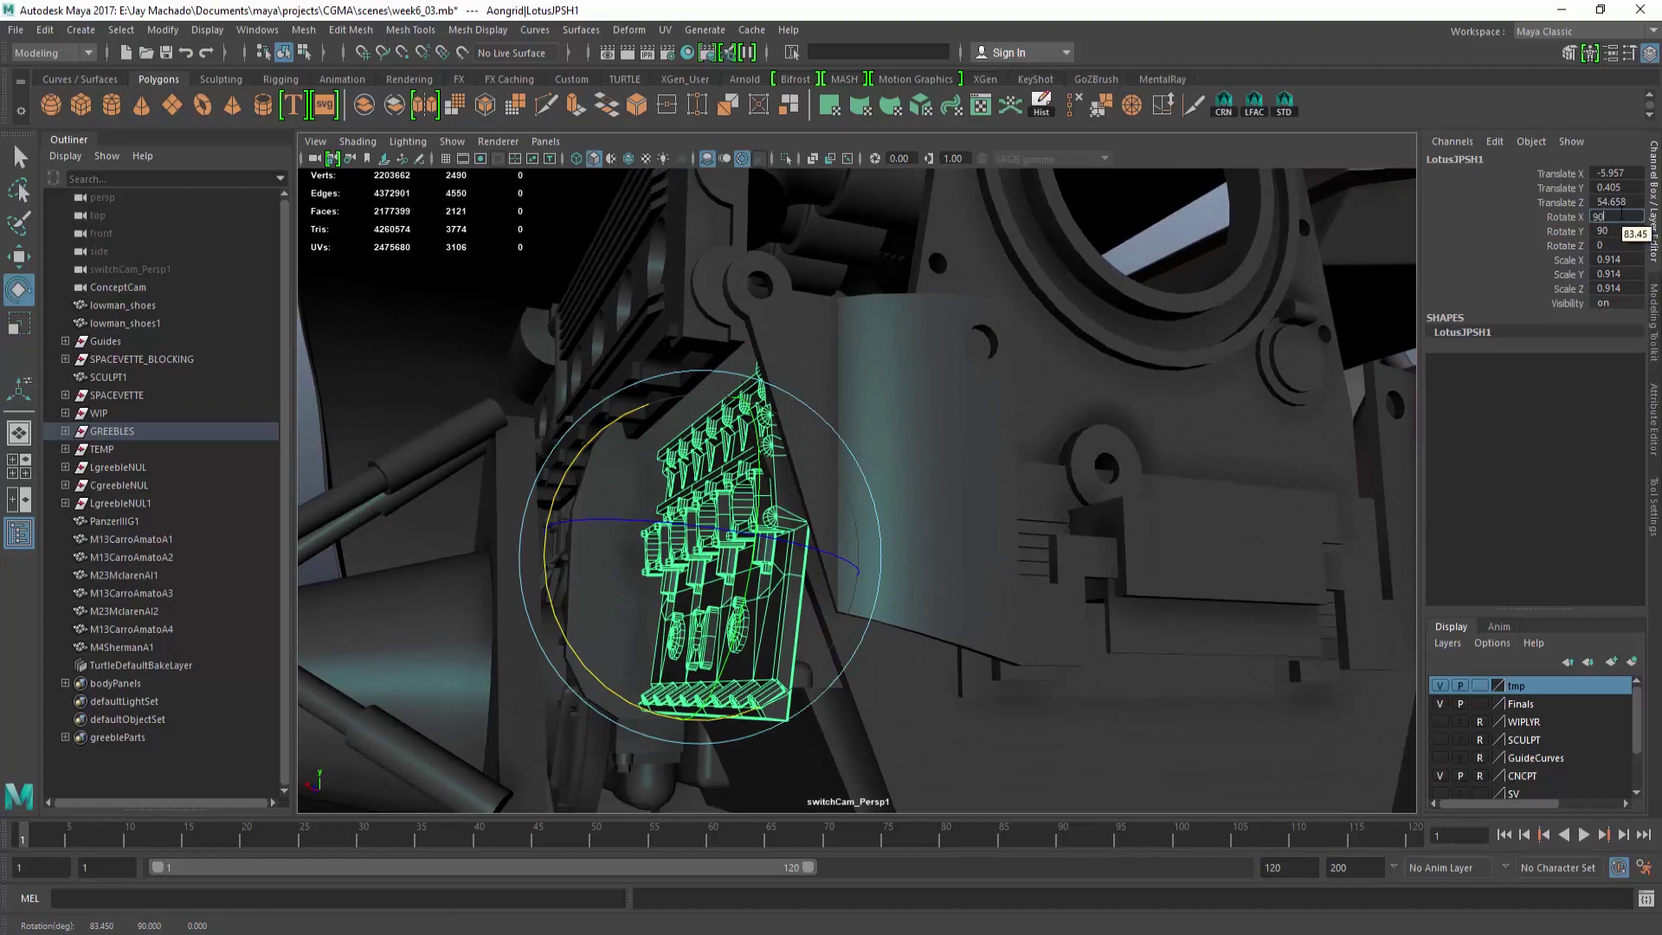
{"action": "key", "text": "w"}
Fit the LotusJPSH copy against the rear engine's side at X -6.087, Y 0.51, Z 54.747.
{"action": "key", "text": "alt+o"}
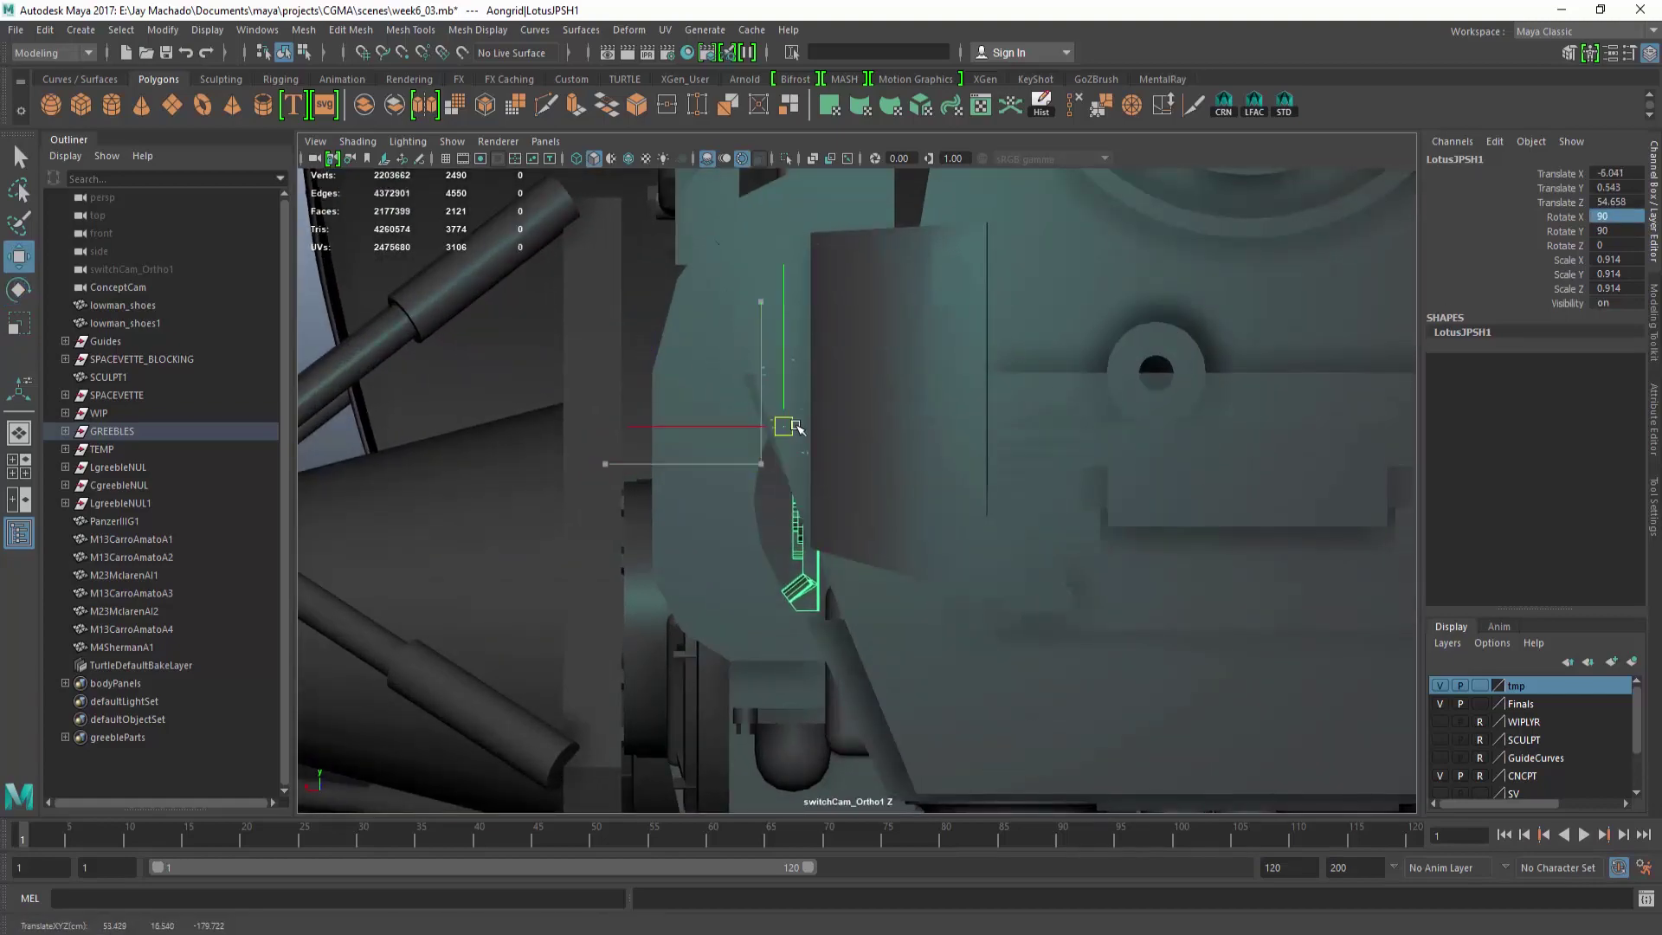
{"action": "left_click_drag", "start_coordinate": [805, 433], "coordinate": [806, 434]}
{"action": "key", "text": "alt+o"}
{"action": "left_click_drag", "start_coordinate": [831, 440], "coordinate": [1083, 457], "text": "alt"}
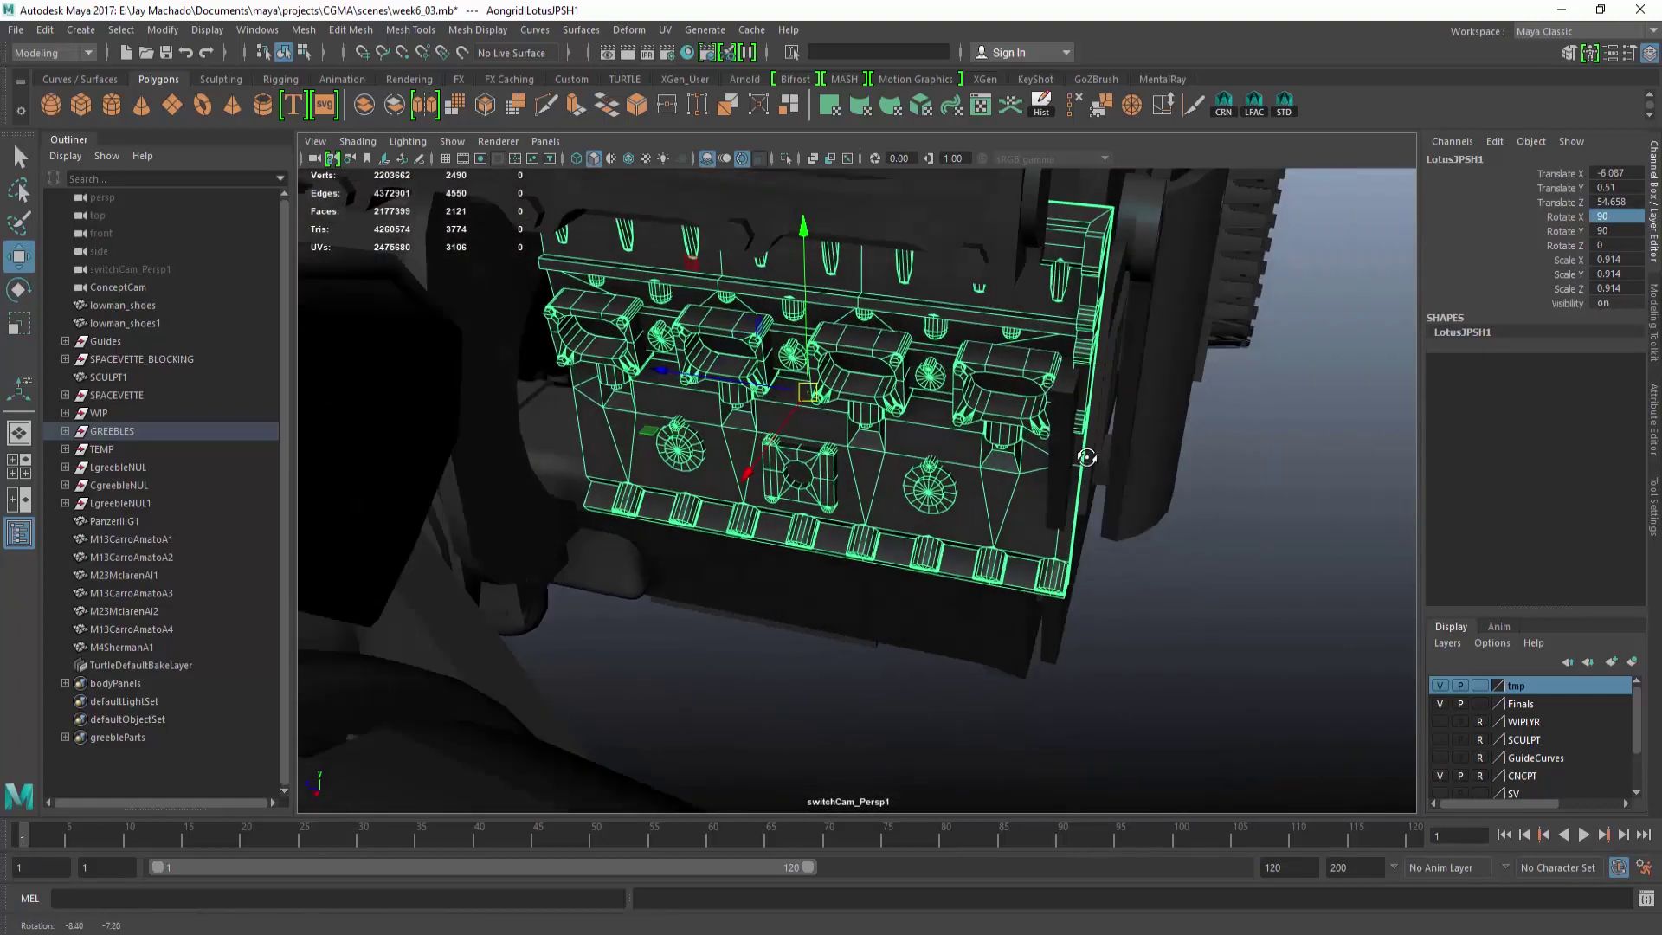
{"action": "left_click_drag", "start_coordinate": [763, 380], "coordinate": [689, 524]}
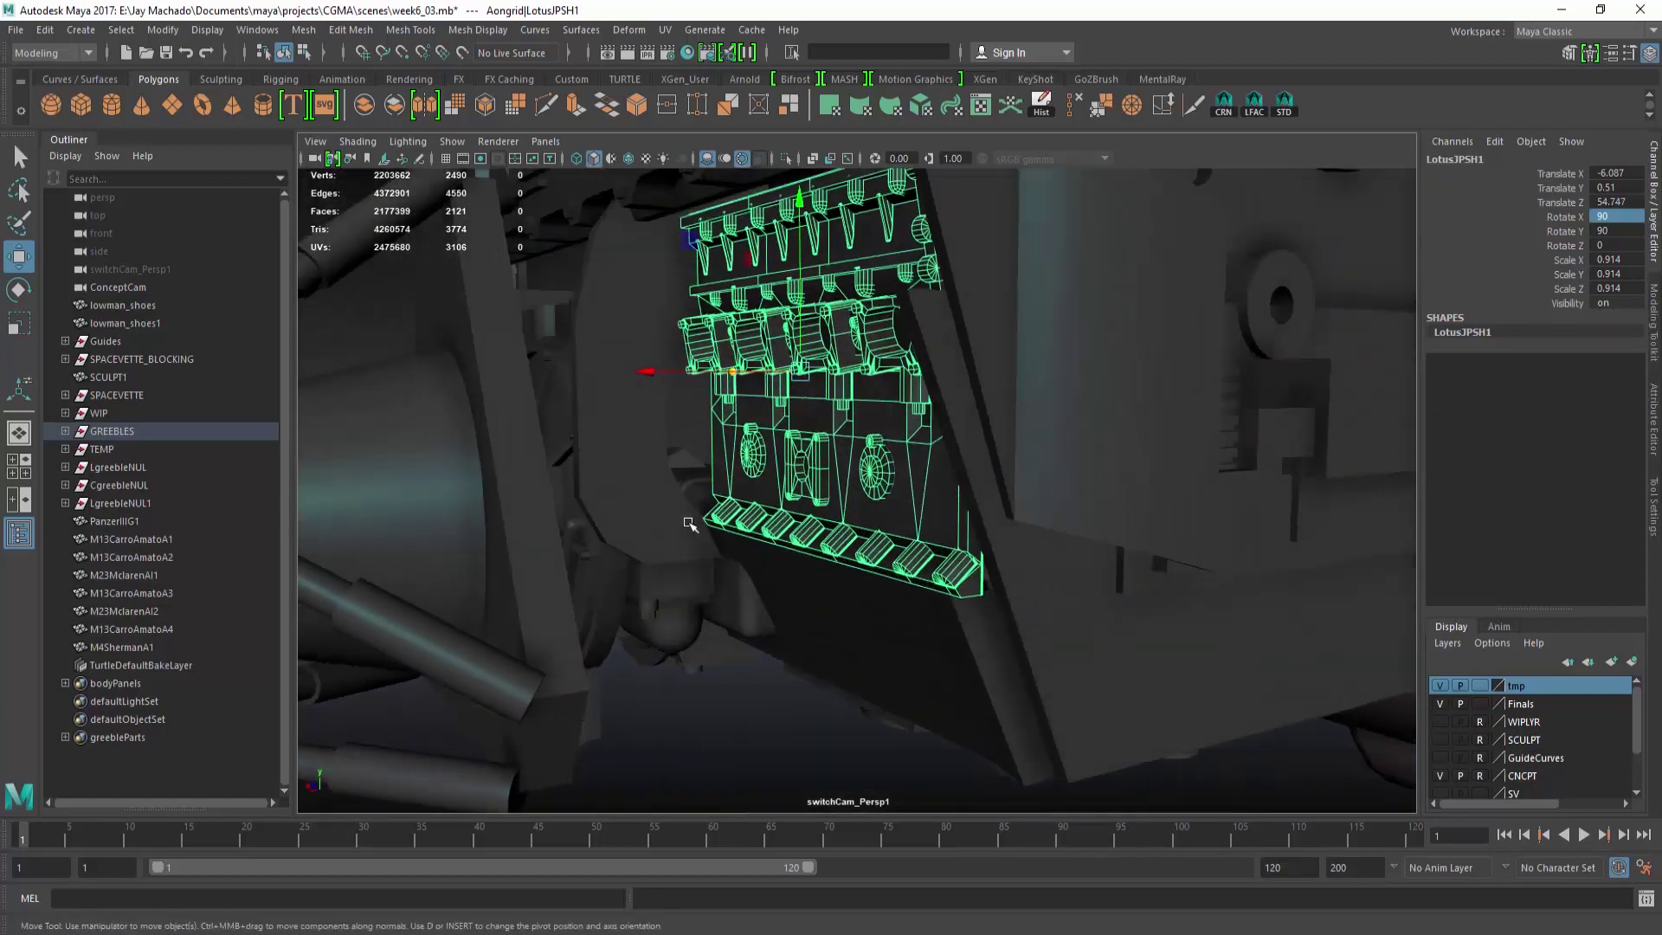
{"action": "left_click", "coordinate": [834, 727]}
Examine how the new side panel and rear plates fit around the rear engine and wheel.
{"action": "left_click_drag", "start_coordinate": [834, 727], "coordinate": [1031, 449], "text": "alt"}
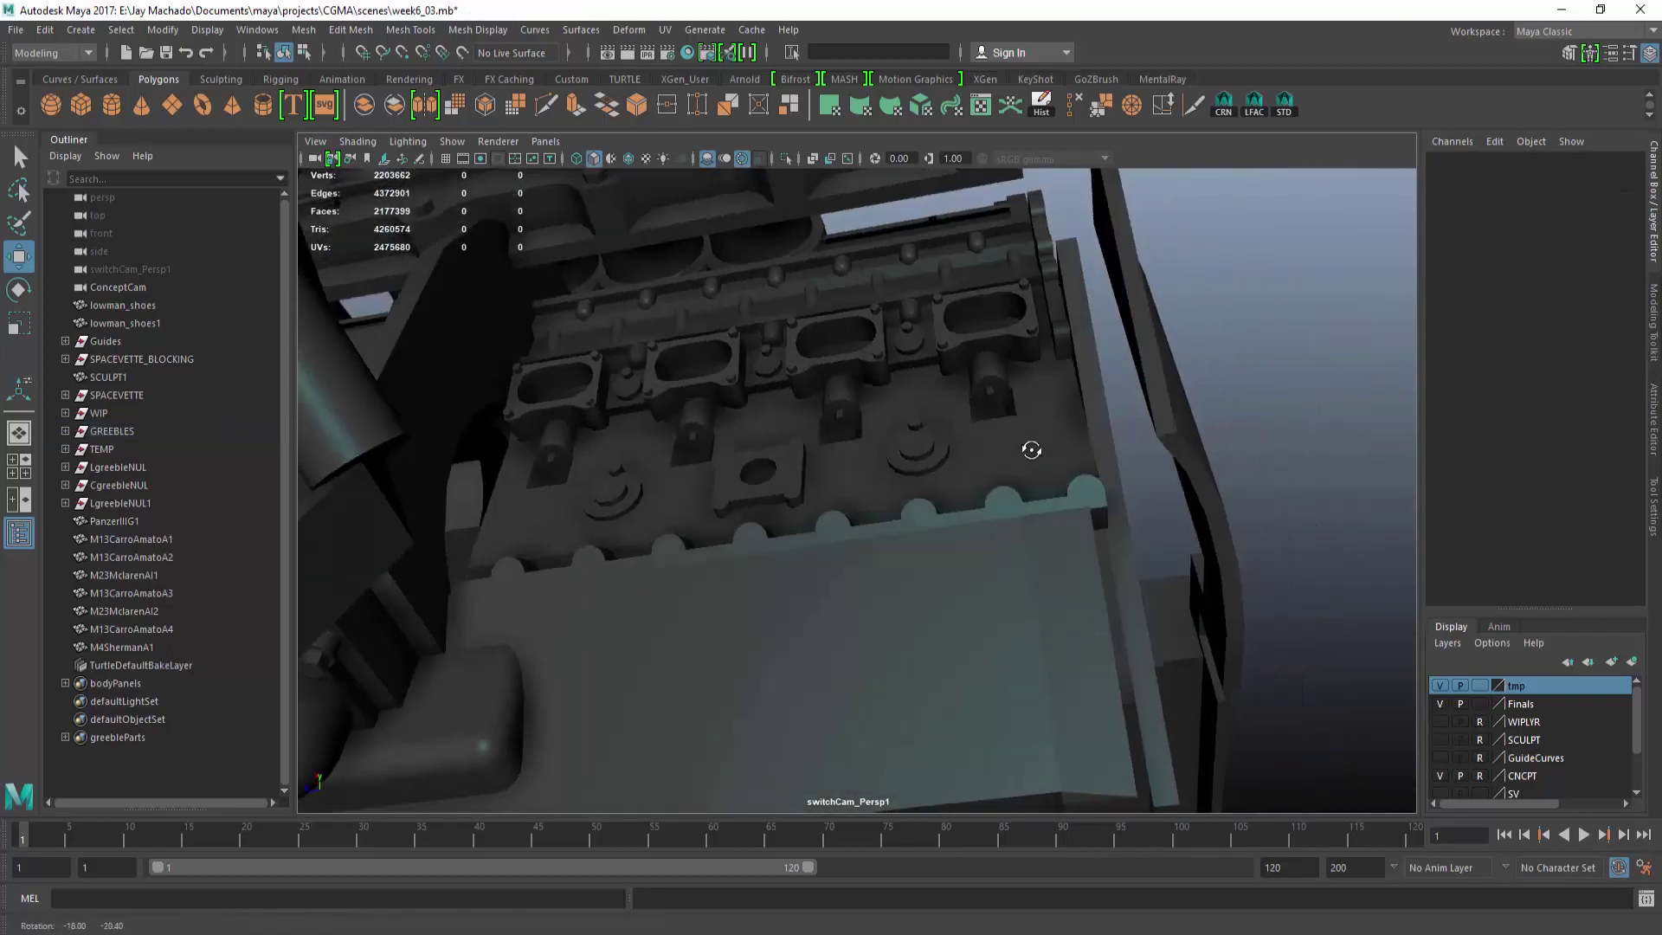
{"action": "left_click", "coordinate": [894, 406]}
{"action": "right_click_drag", "start_coordinate": [894, 406], "coordinate": [745, 415], "text": "alt"}
{"action": "left_click_drag", "start_coordinate": [744, 415], "coordinate": [689, 435], "text": "alt"}
{"action": "left_click", "coordinate": [1021, 712]}
{"action": "right_click_drag", "start_coordinate": [1021, 711], "coordinate": [969, 485], "text": "alt"}
{"action": "left_click_drag", "start_coordinate": [969, 485], "coordinate": [925, 357], "text": "alt"}
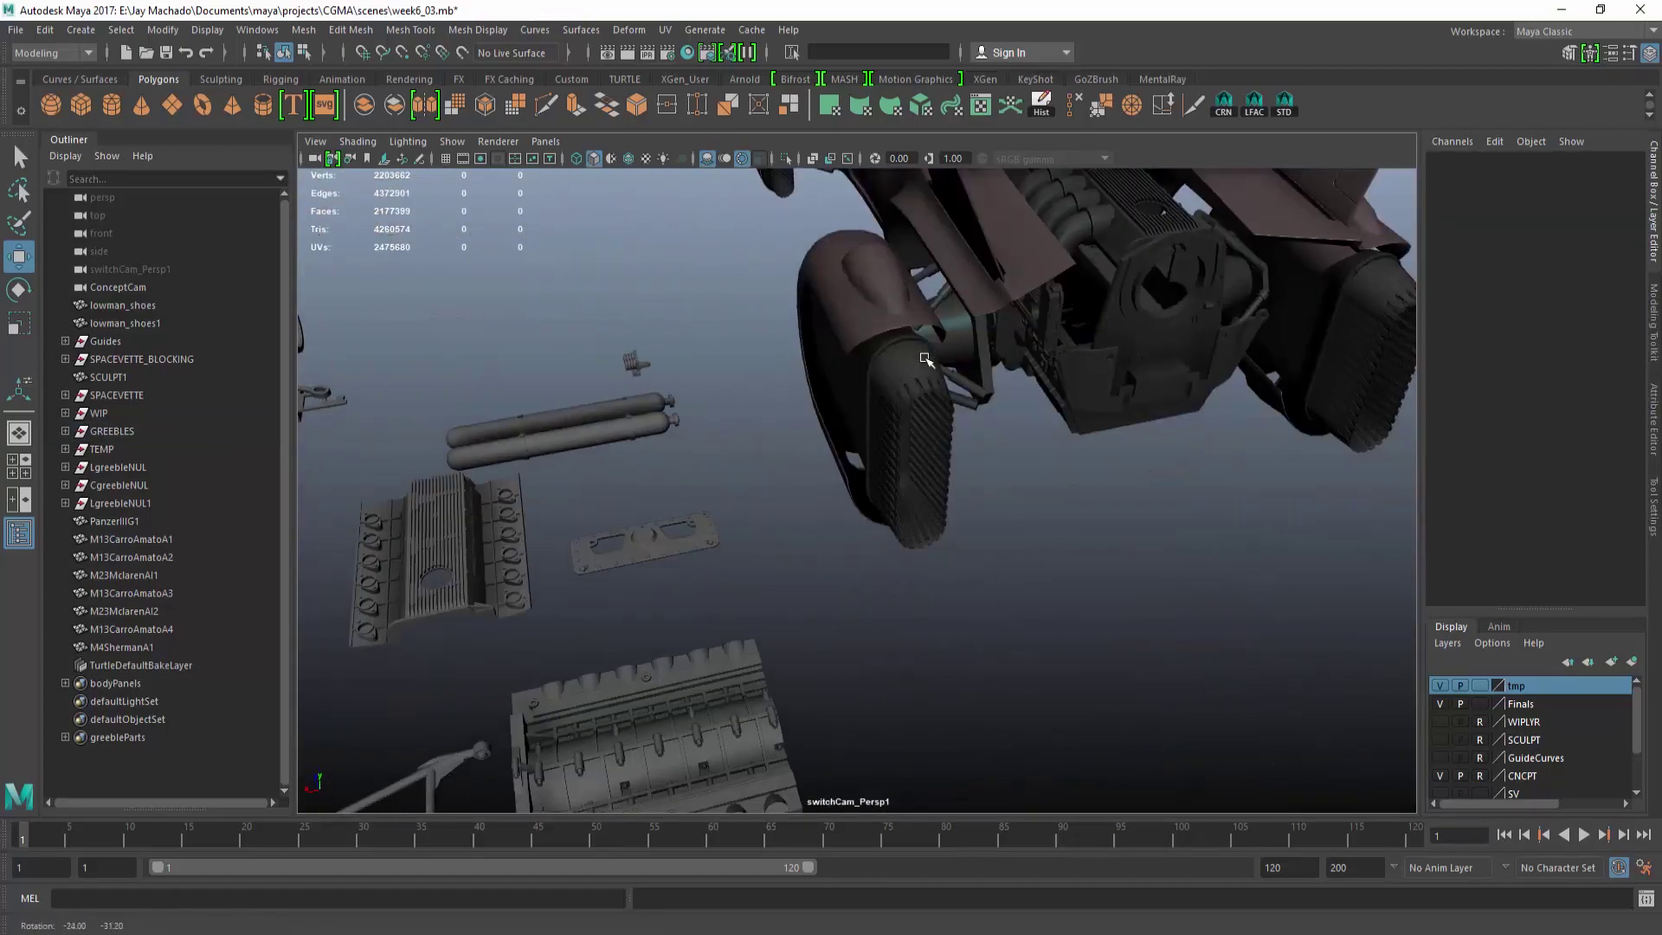
{"action": "right_click_drag", "start_coordinate": [926, 358], "coordinate": [937, 640], "text": "alt"}
{"action": "left_click_drag", "start_coordinate": [909, 545], "coordinate": [958, 456], "text": "alt"}
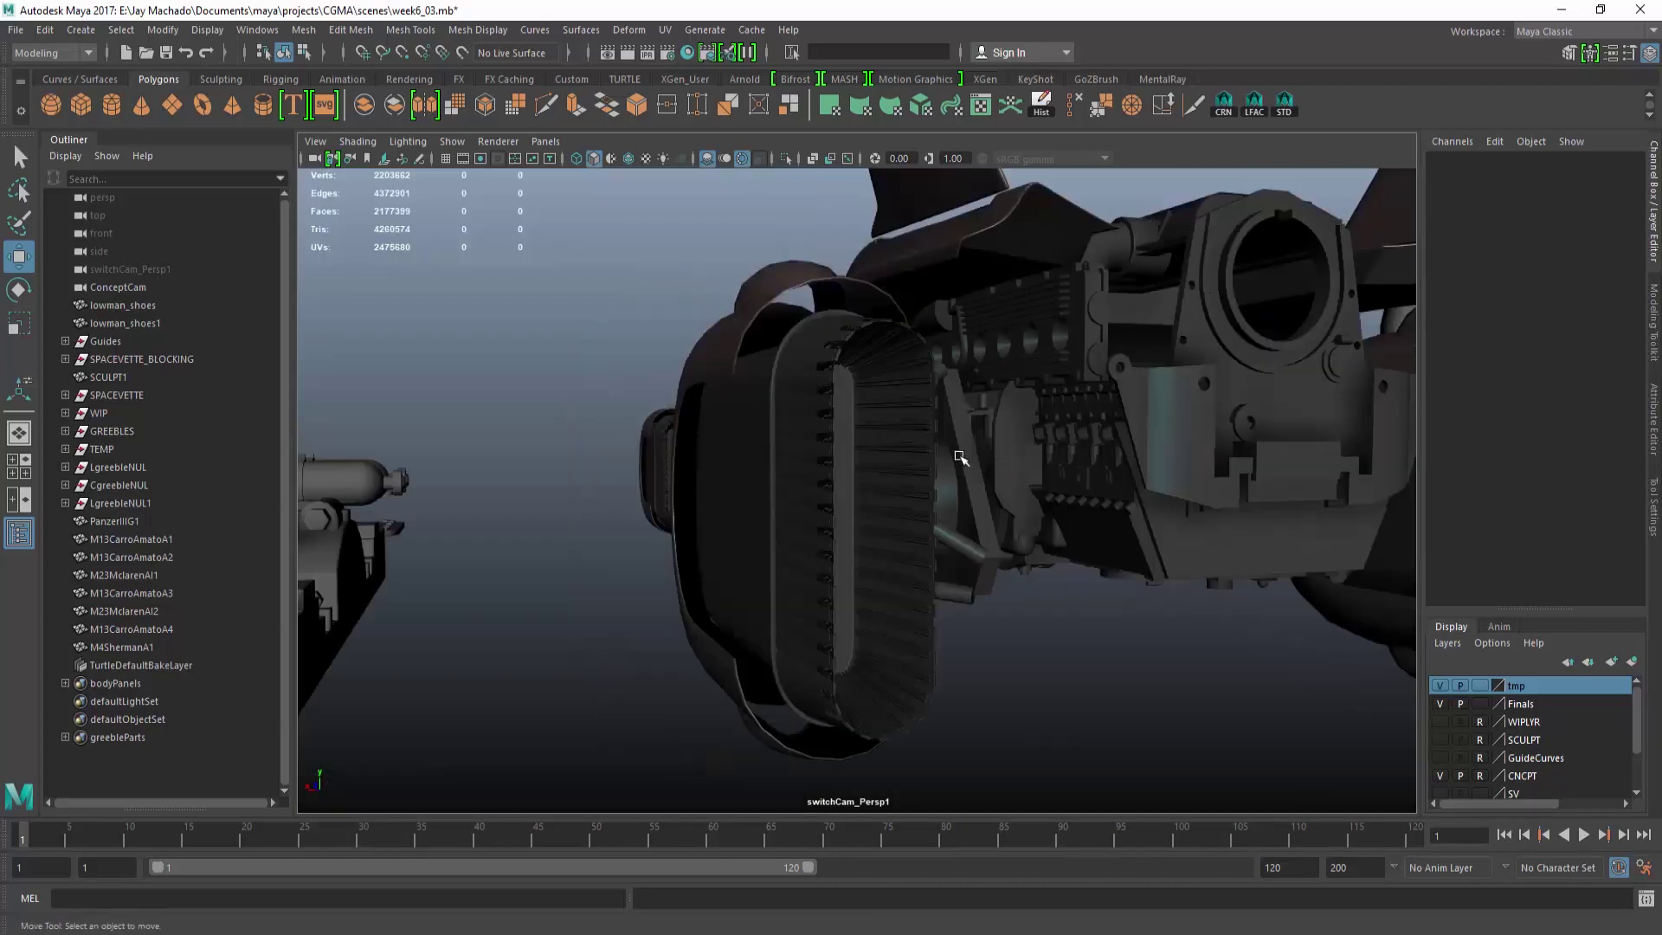
Move the Ferrari312P copy on the engine's side to X 59.954, Y 49.313 so it sits beneath the bent pipes.
{"action": "left_click_drag", "start_coordinate": [1008, 367], "coordinate": [1026, 407], "text": "alt"}
{"action": "left_click", "coordinate": [1026, 407]}
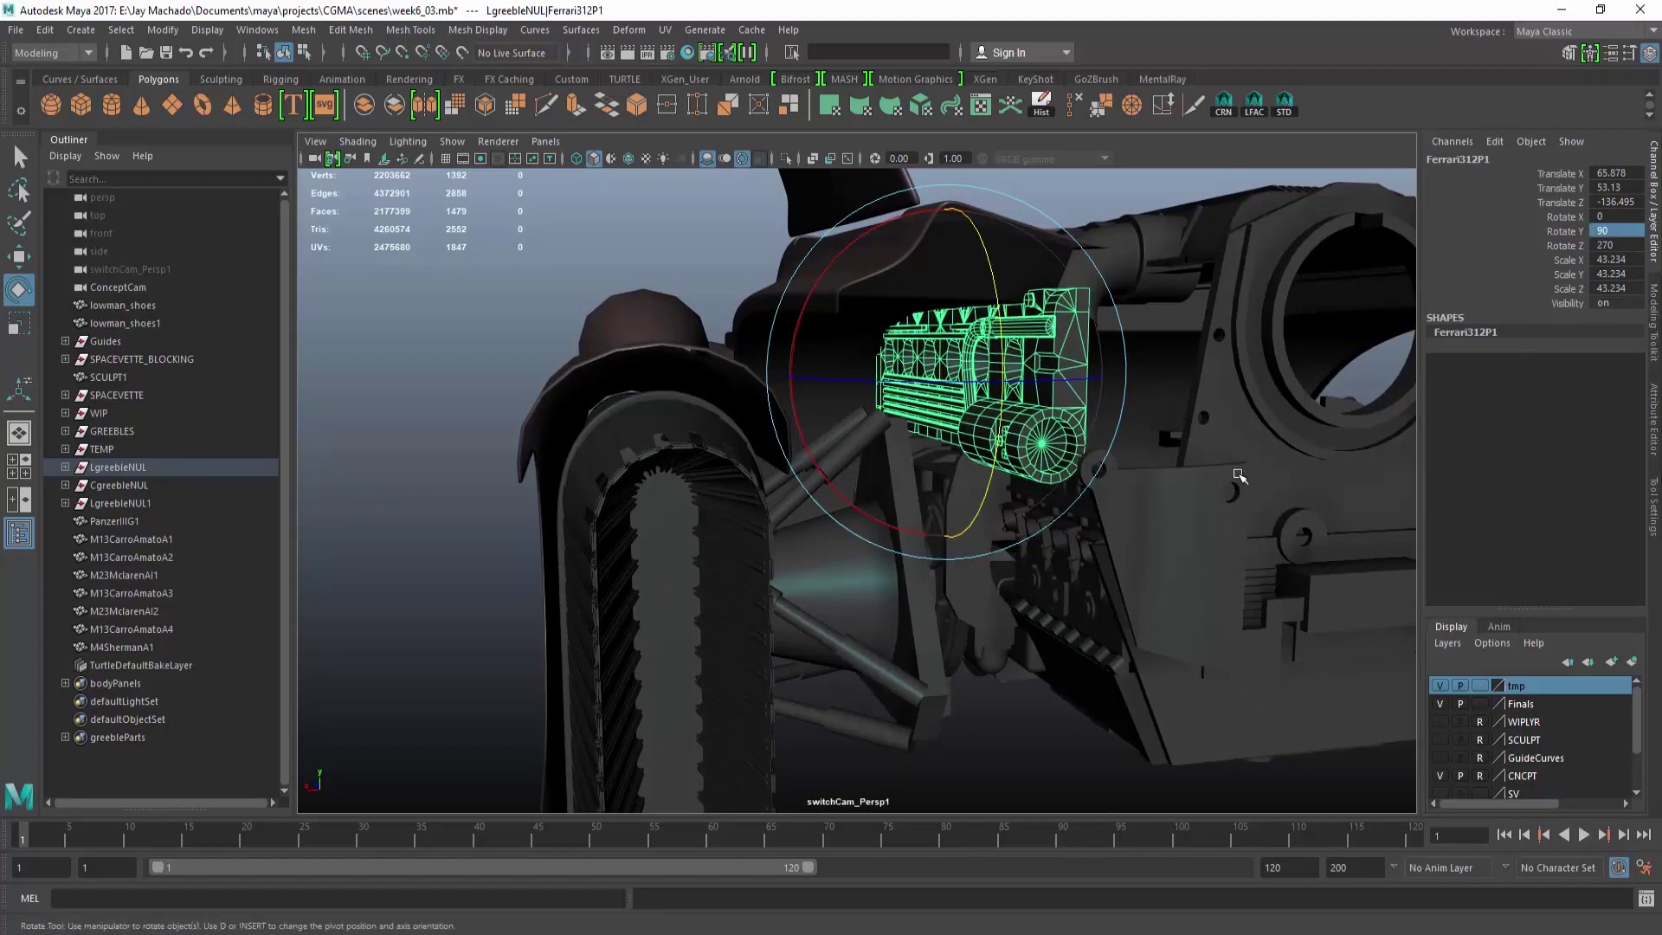
{"action": "key", "text": "w"}
{"action": "left_click_drag", "start_coordinate": [1239, 475], "coordinate": [784, 412], "text": "alt"}
{"action": "key", "text": "space"}
{"action": "scroll", "coordinate": [926, 479], "scroll_direction": "up", "scroll_amount": 4}
{"action": "middle_click_drag", "start_coordinate": [564, 185], "coordinate": [711, 296], "text": "alt"}
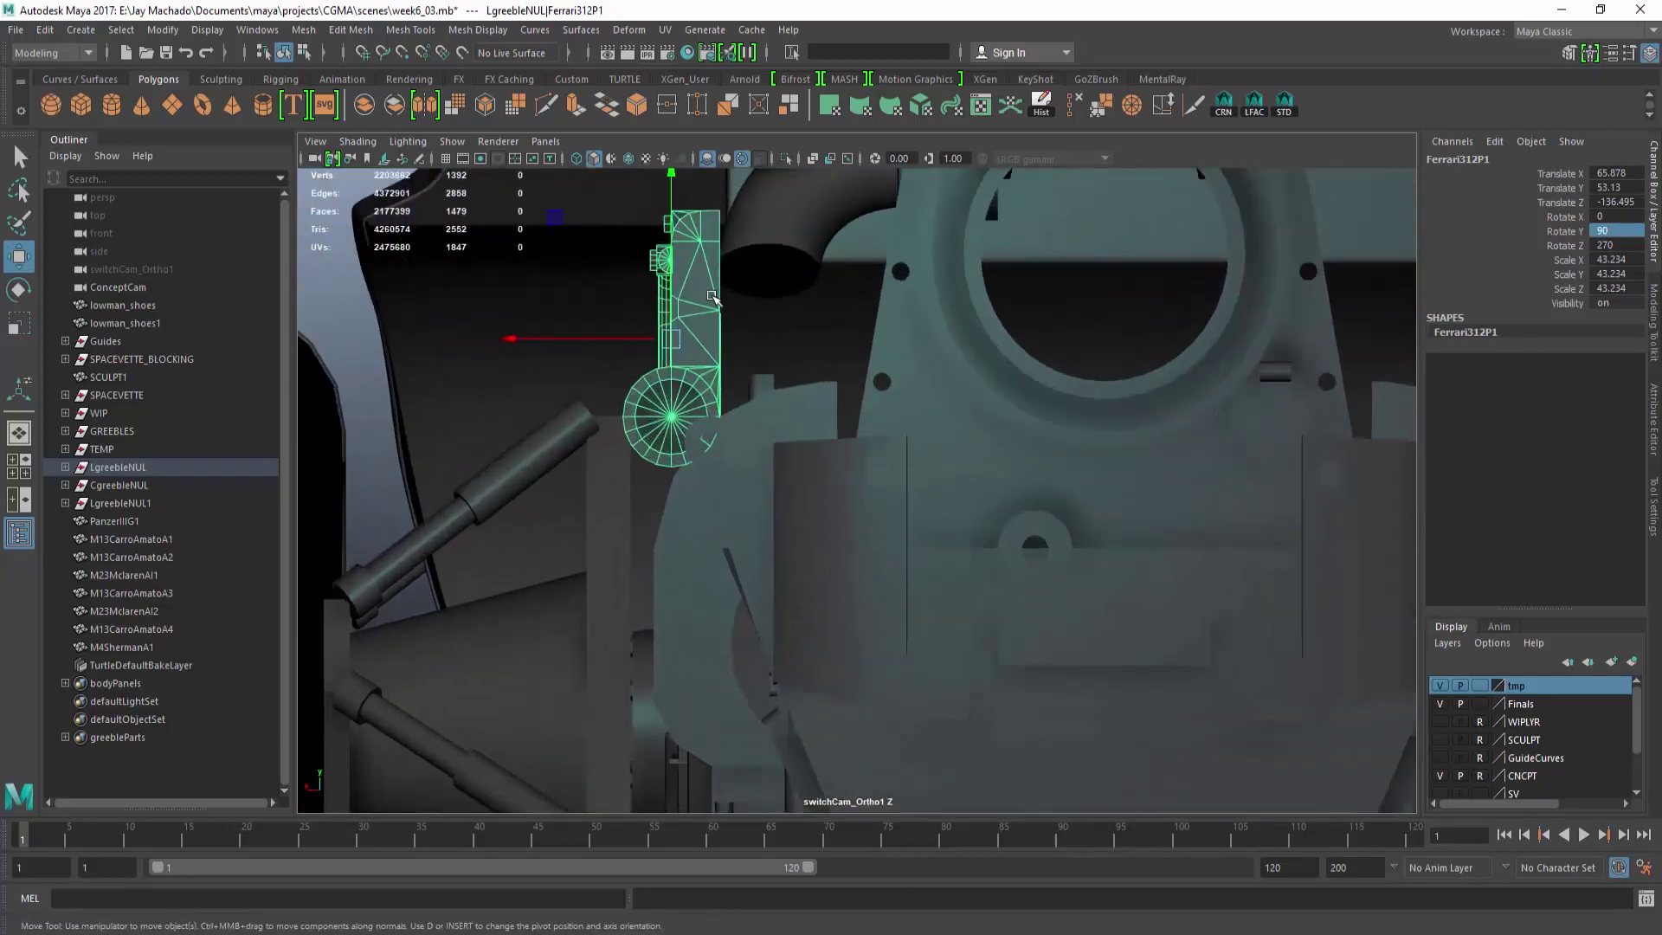
{"action": "left_click_drag", "start_coordinate": [715, 363], "coordinate": [778, 340], "text": "alt"}
Isolate the four bent intake pipes together with the Ferrari312P side panel.
{"action": "left_click", "coordinate": [778, 340]}
{"action": "key", "text": "f"}
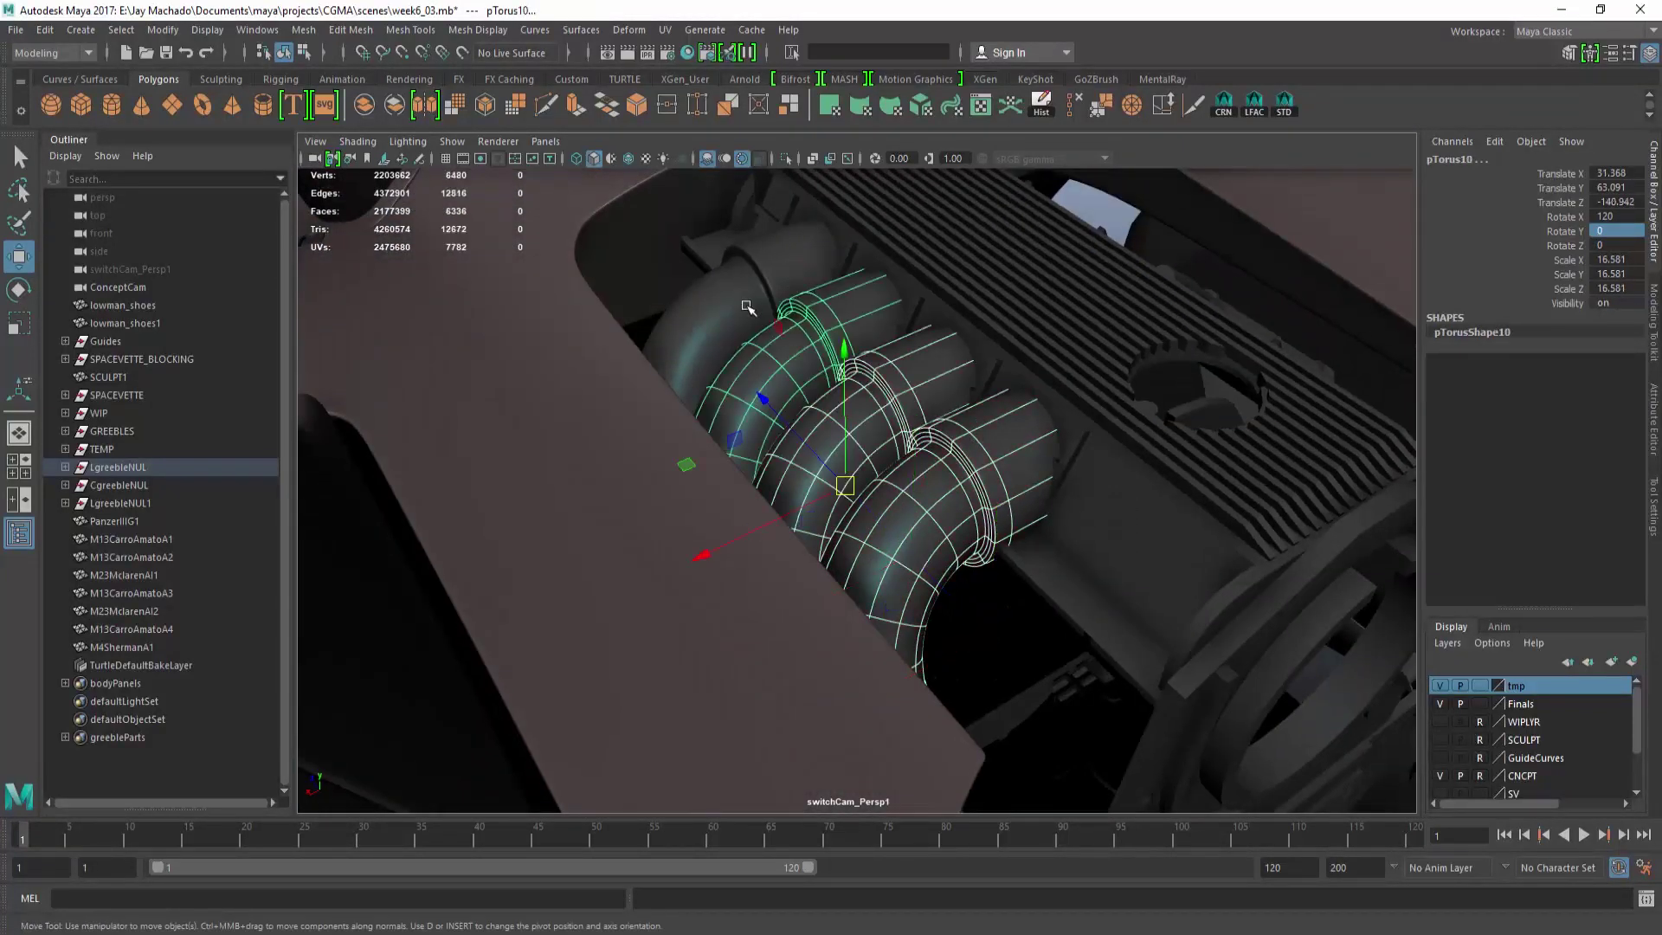
{"action": "left_click", "coordinate": [748, 308]}
{"action": "key", "text": "f"}
{"action": "left_click_drag", "start_coordinate": [994, 315], "coordinate": [841, 369], "text": "alt"}
{"action": "left_click", "coordinate": [613, 580], "text": "shift"}
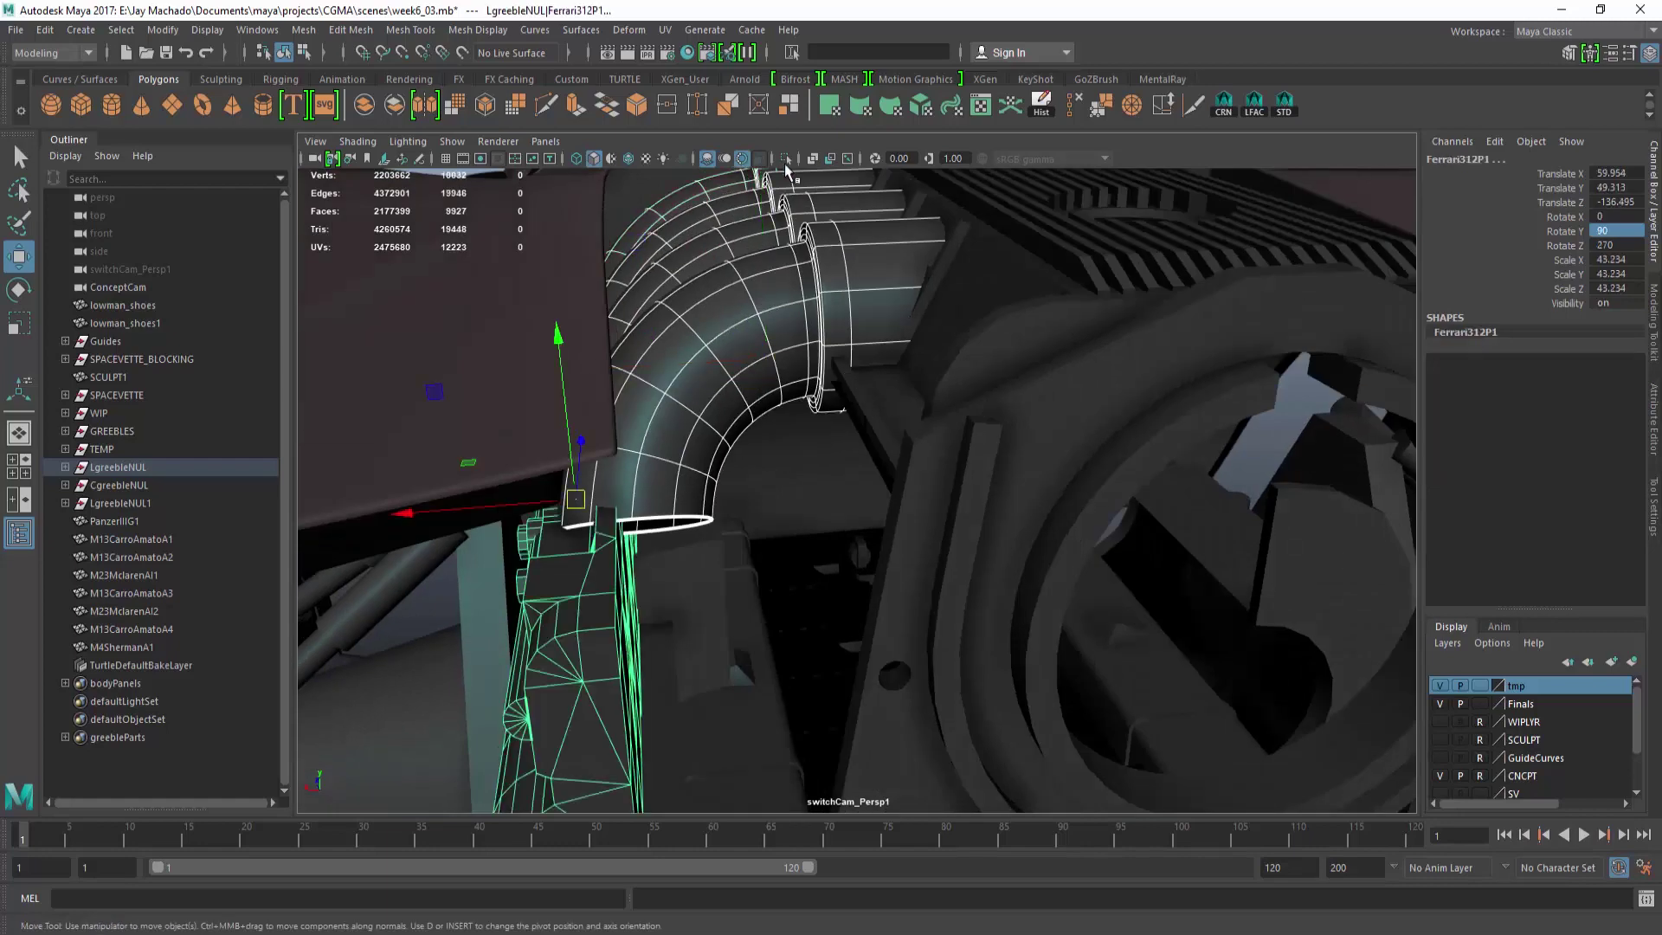
{"action": "key", "text": "ctrl+1"}
{"action": "key", "text": "f"}
{"action": "left_click_drag", "start_coordinate": [613, 581], "coordinate": [1000, 431], "text": "alt"}
Close the open lower ends of the four bent pipes with Fill Hole and switch them to unsmoothed display.
{"action": "left_click", "coordinate": [911, 350]}
{"action": "left_click", "coordinate": [758, 323], "text": "shift"}
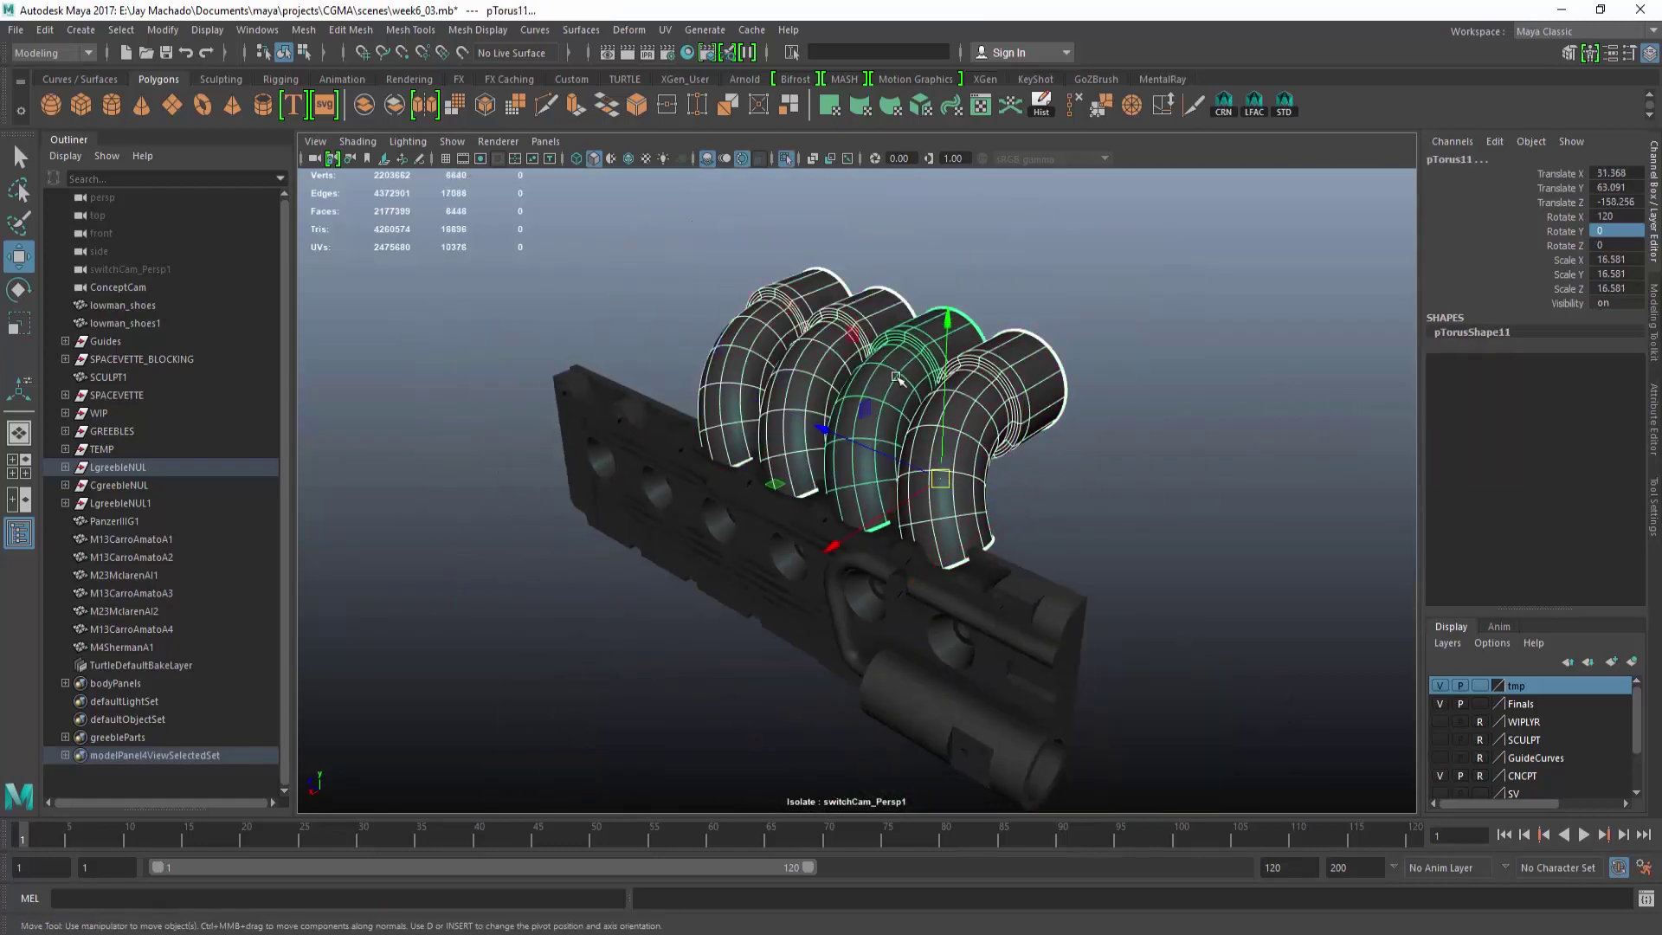
{"action": "right_click_drag", "start_coordinate": [758, 323], "coordinate": [890, 468], "text": "alt"}
{"action": "key", "text": "F8"}
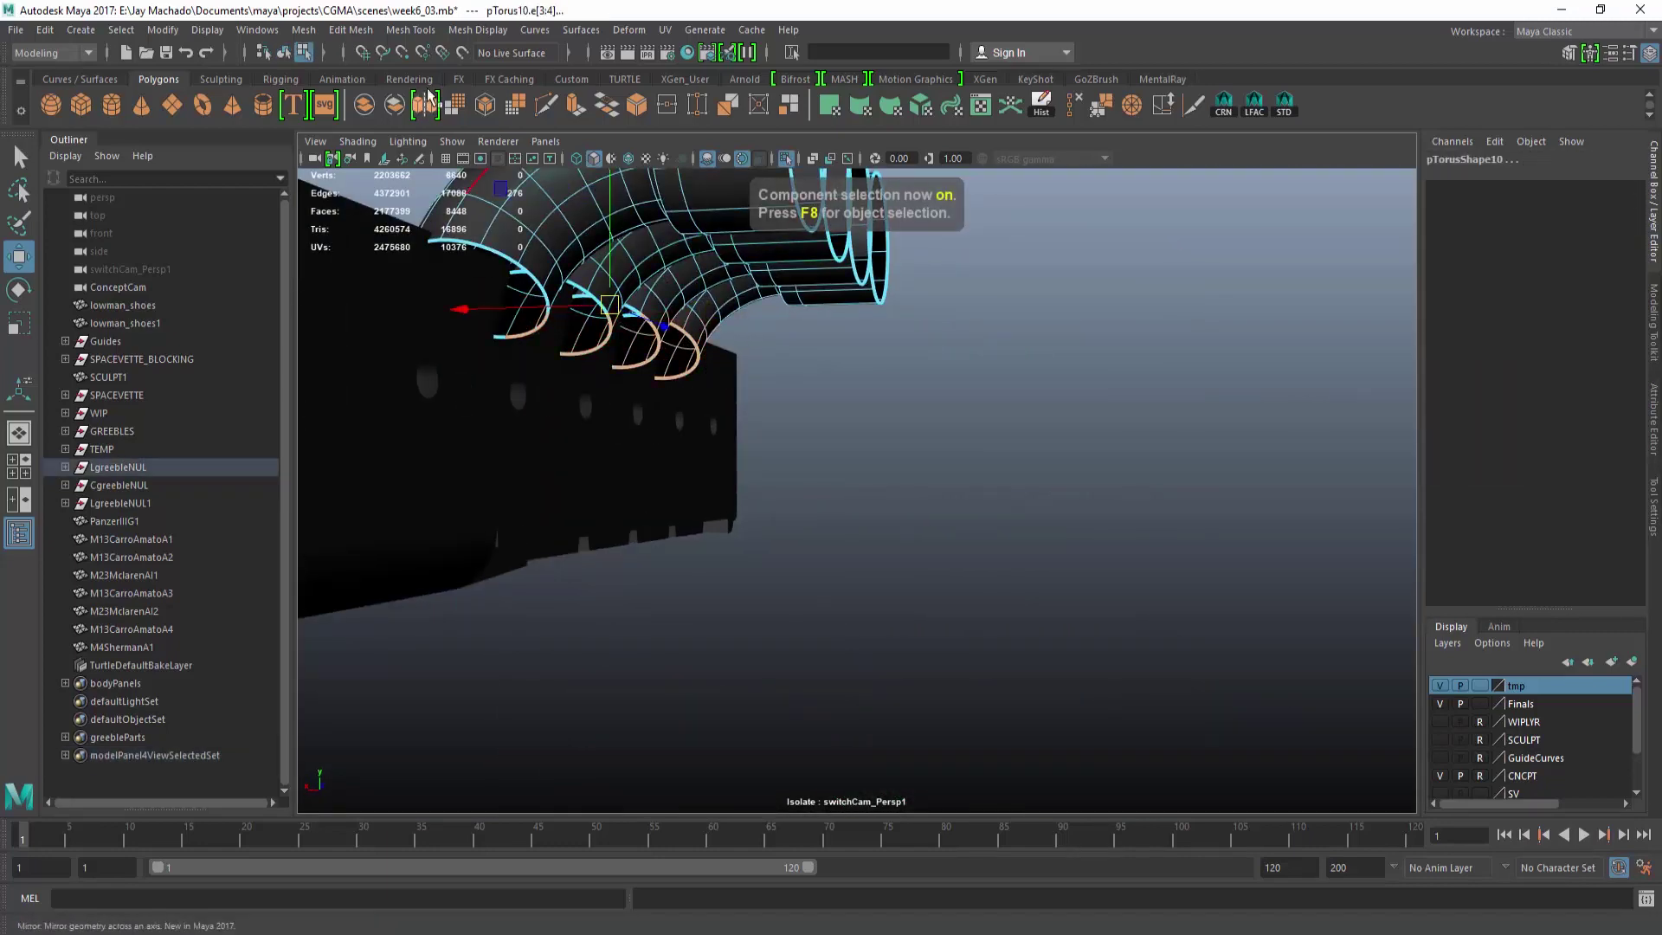
{"action": "left_click", "coordinate": [349, 31]}
{"action": "mouse_move", "coordinate": [307, 31]}
{"action": "left_click", "coordinate": [351, 161]}
{"action": "key", "text": "1"}
{"action": "left_click_drag", "start_coordinate": [891, 472], "coordinate": [905, 415], "text": "alt"}
{"action": "middle_click_drag", "start_coordinate": [905, 415], "coordinate": [975, 453], "text": "alt"}
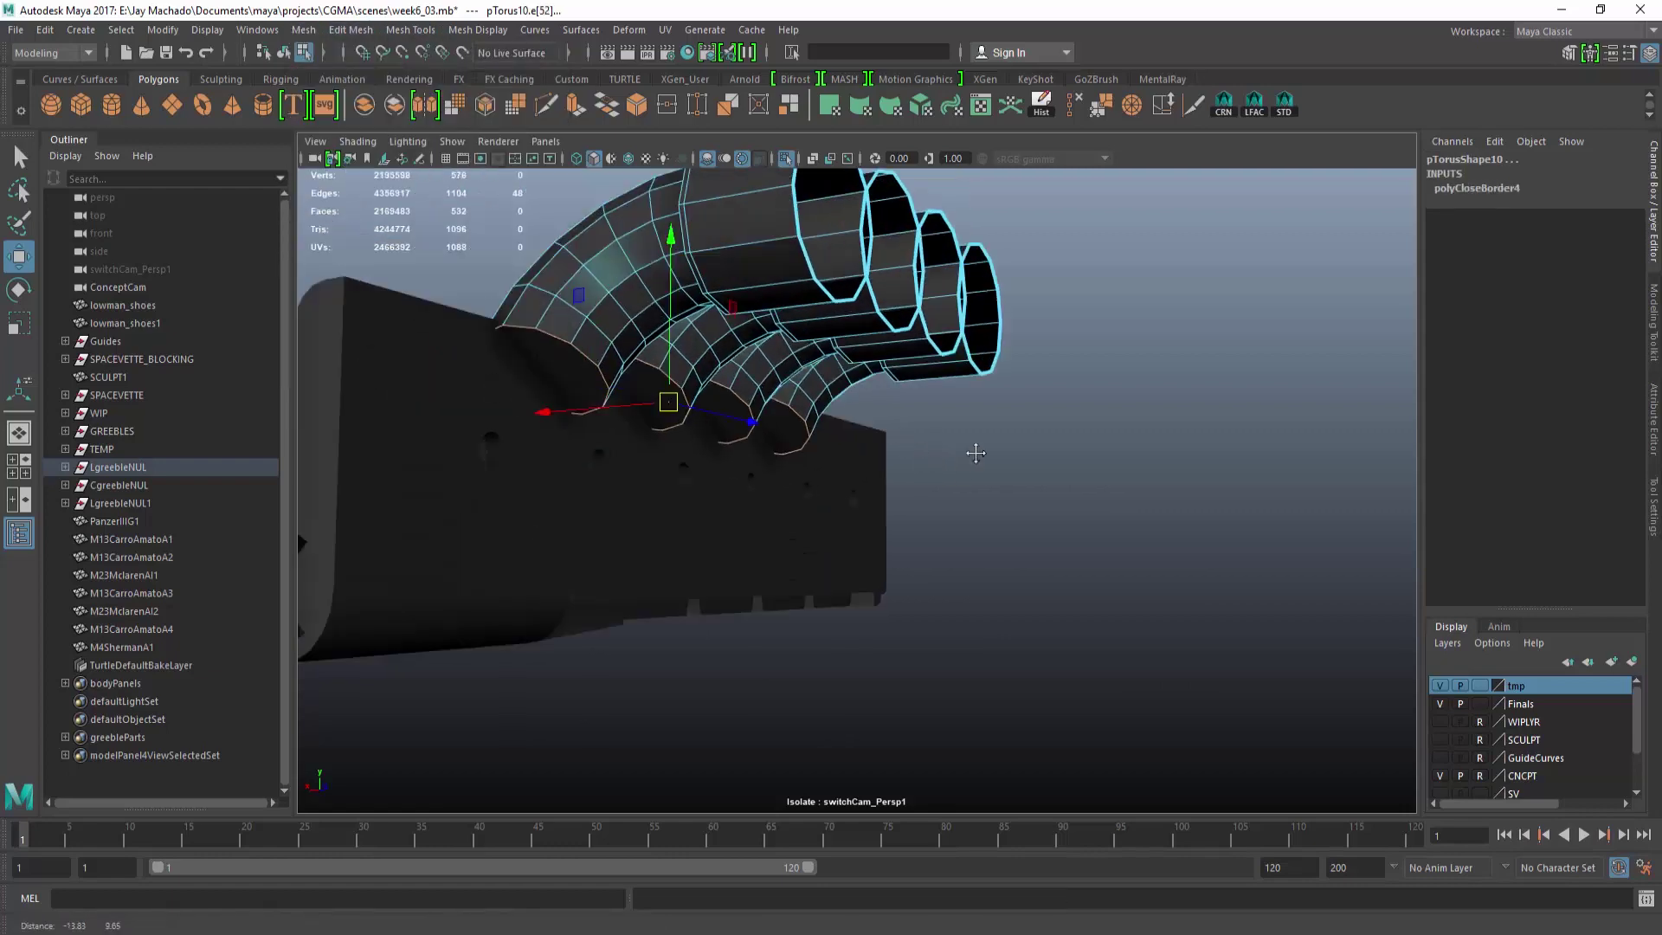
Extrude the cap faces on the four pipes' lower ends with a Local Translate Z of about 4.1.
{"action": "left_click_drag", "start_coordinate": [975, 454], "coordinate": [1005, 461], "text": "alt"}
{"action": "left_click", "coordinate": [572, 382]}
{"action": "left_click", "coordinate": [802, 449], "text": "shift"}
{"action": "left_click_drag", "start_coordinate": [802, 450], "coordinate": [509, 170], "text": "alt"}
{"action": "key", "text": "ctrl+e"}
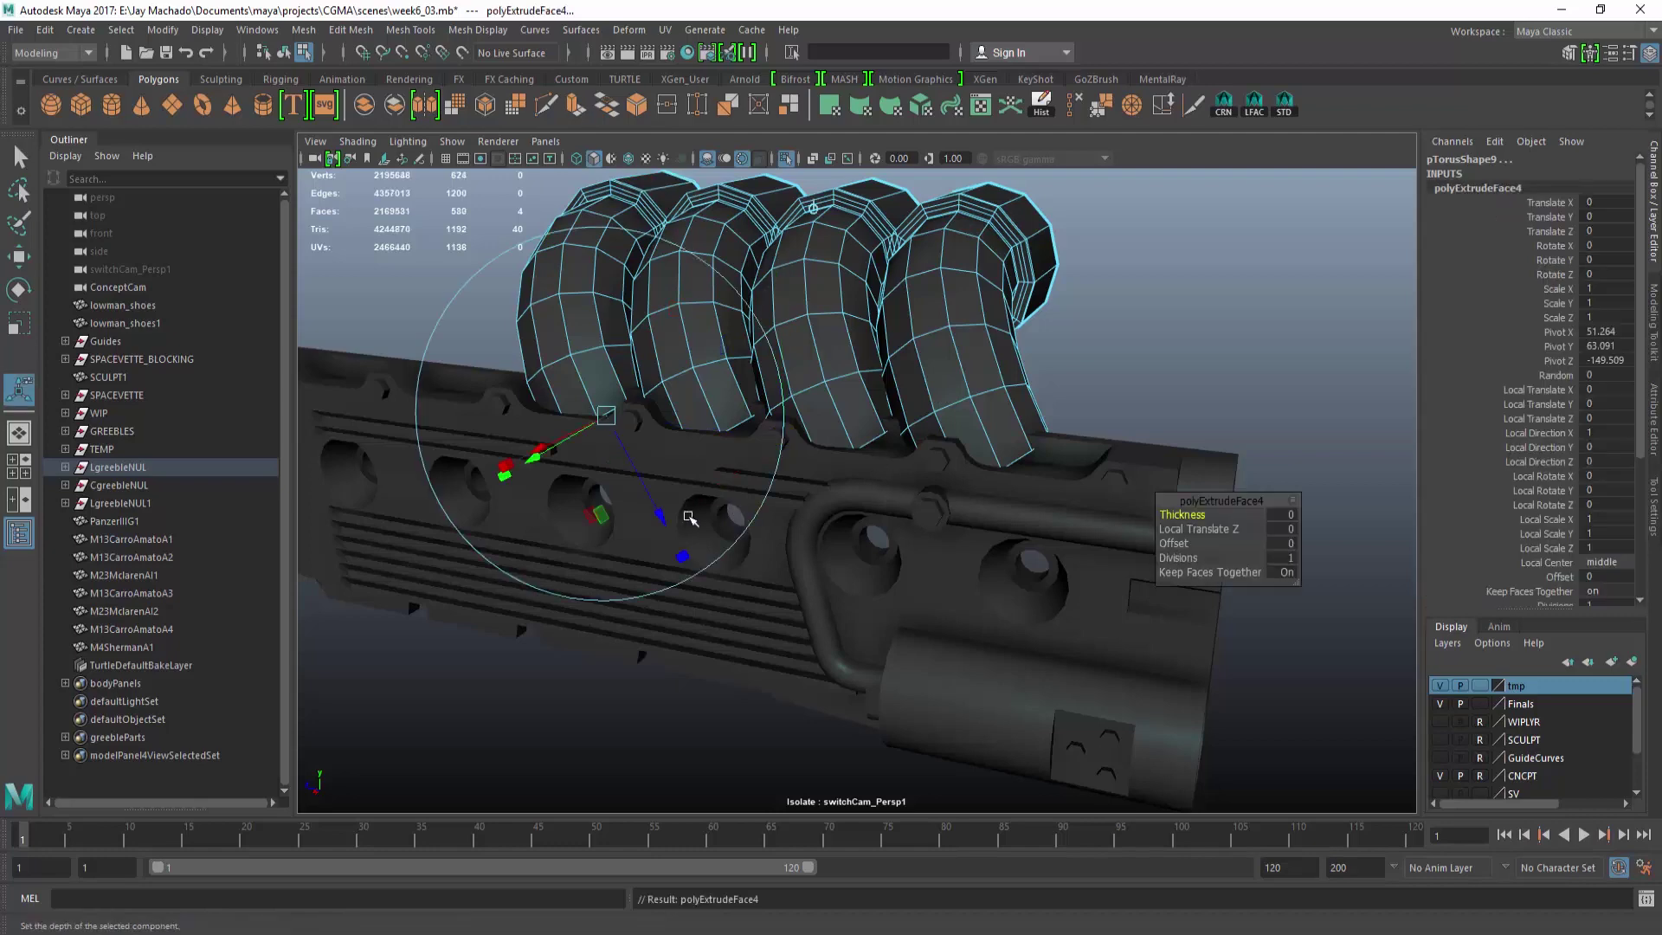
{"action": "left_click_drag", "start_coordinate": [680, 539], "coordinate": [575, 509], "text": "alt"}
{"action": "left_click", "coordinate": [1601, 418]}
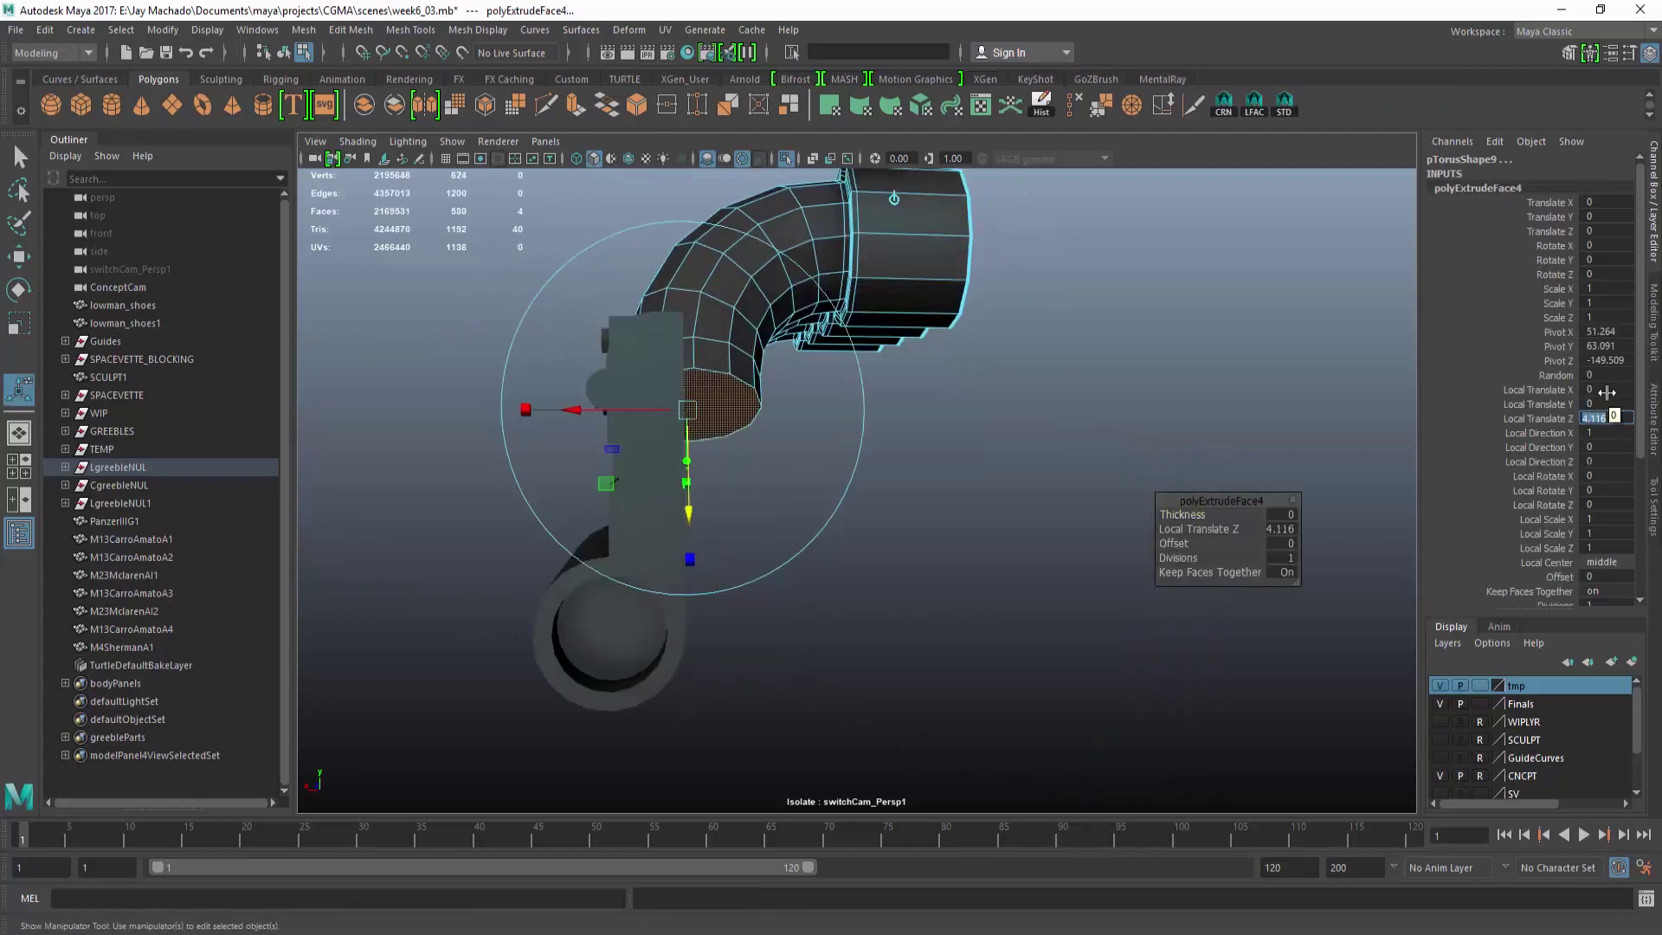
Delete the extruded cap faces to leave the pipe ends open, return to object selection and end the isolation.
{"action": "mouse_move", "coordinate": [987, 472]}
{"action": "left_mouse_down", "text": "alt"}
{"action": "mouse_move", "coordinate": [883, 482]}
{"action": "mouse_move", "coordinate": [957, 485]}
{"action": "left_mouse_up", "text": "alt"}
{"action": "key", "text": "Delete"}
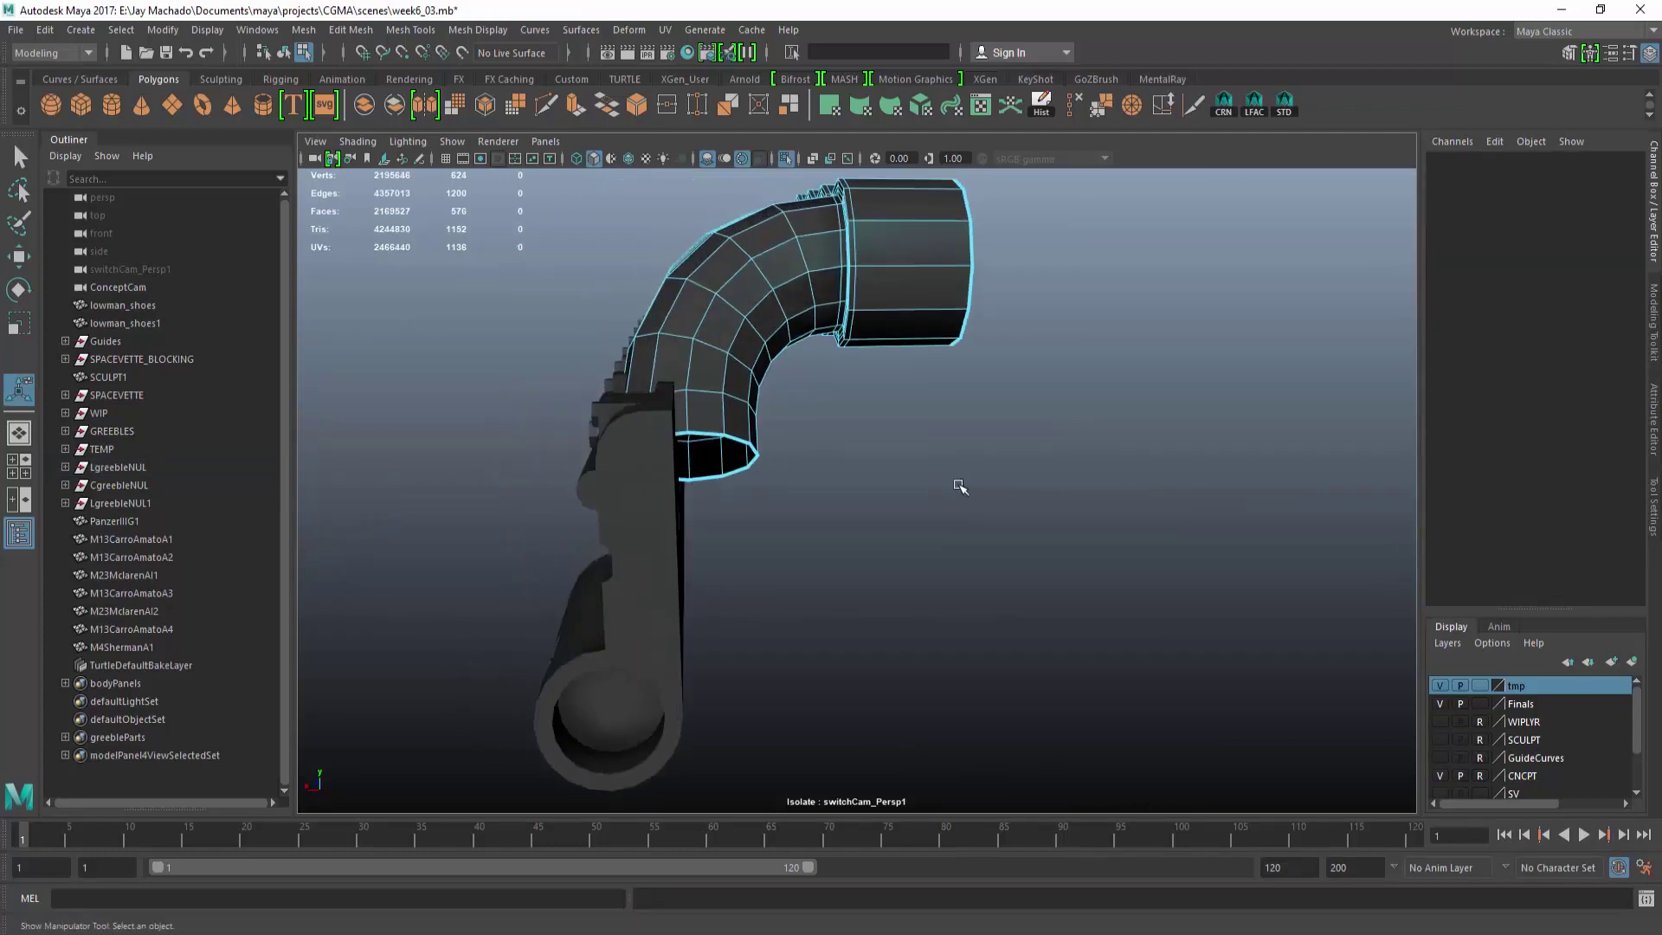
{"action": "key", "text": "F8"}
{"action": "key", "text": "q"}
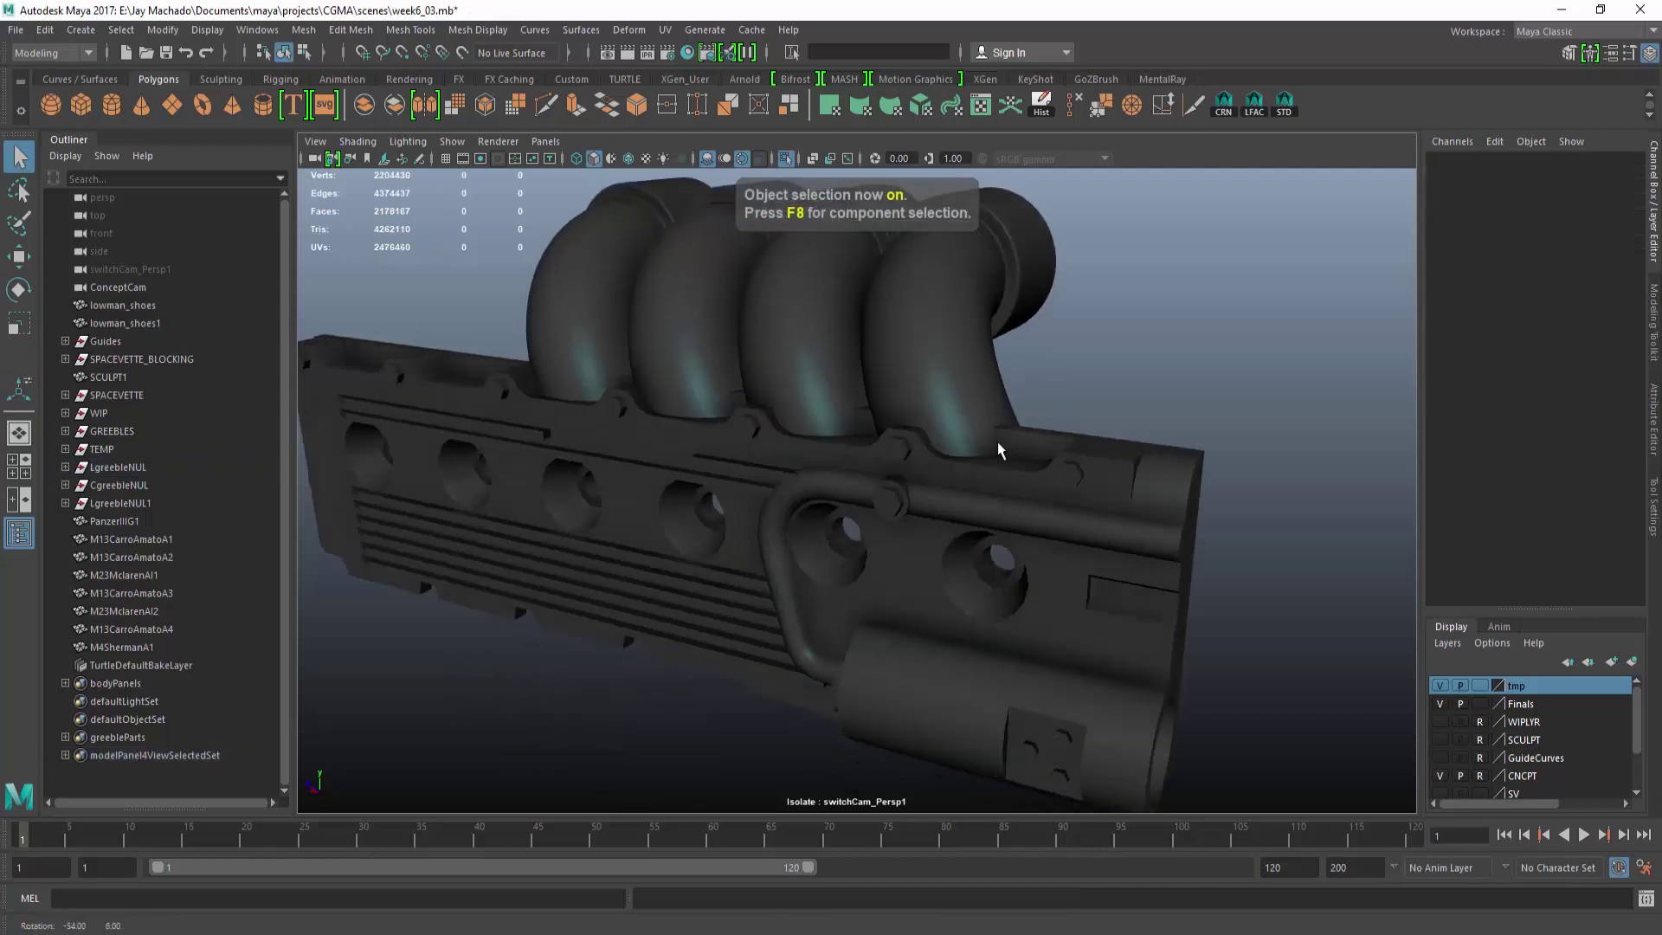
{"action": "left_click_drag", "start_coordinate": [997, 441], "coordinate": [739, 357], "text": "alt"}
{"action": "key", "text": "ctrl+1"}
Duplicate the square SealabE plate with the round hole from the greeble library and place the copy behind the car at Z -280.4.
{"action": "left_click_drag", "start_coordinate": [805, 195], "coordinate": [896, 463], "text": "alt"}
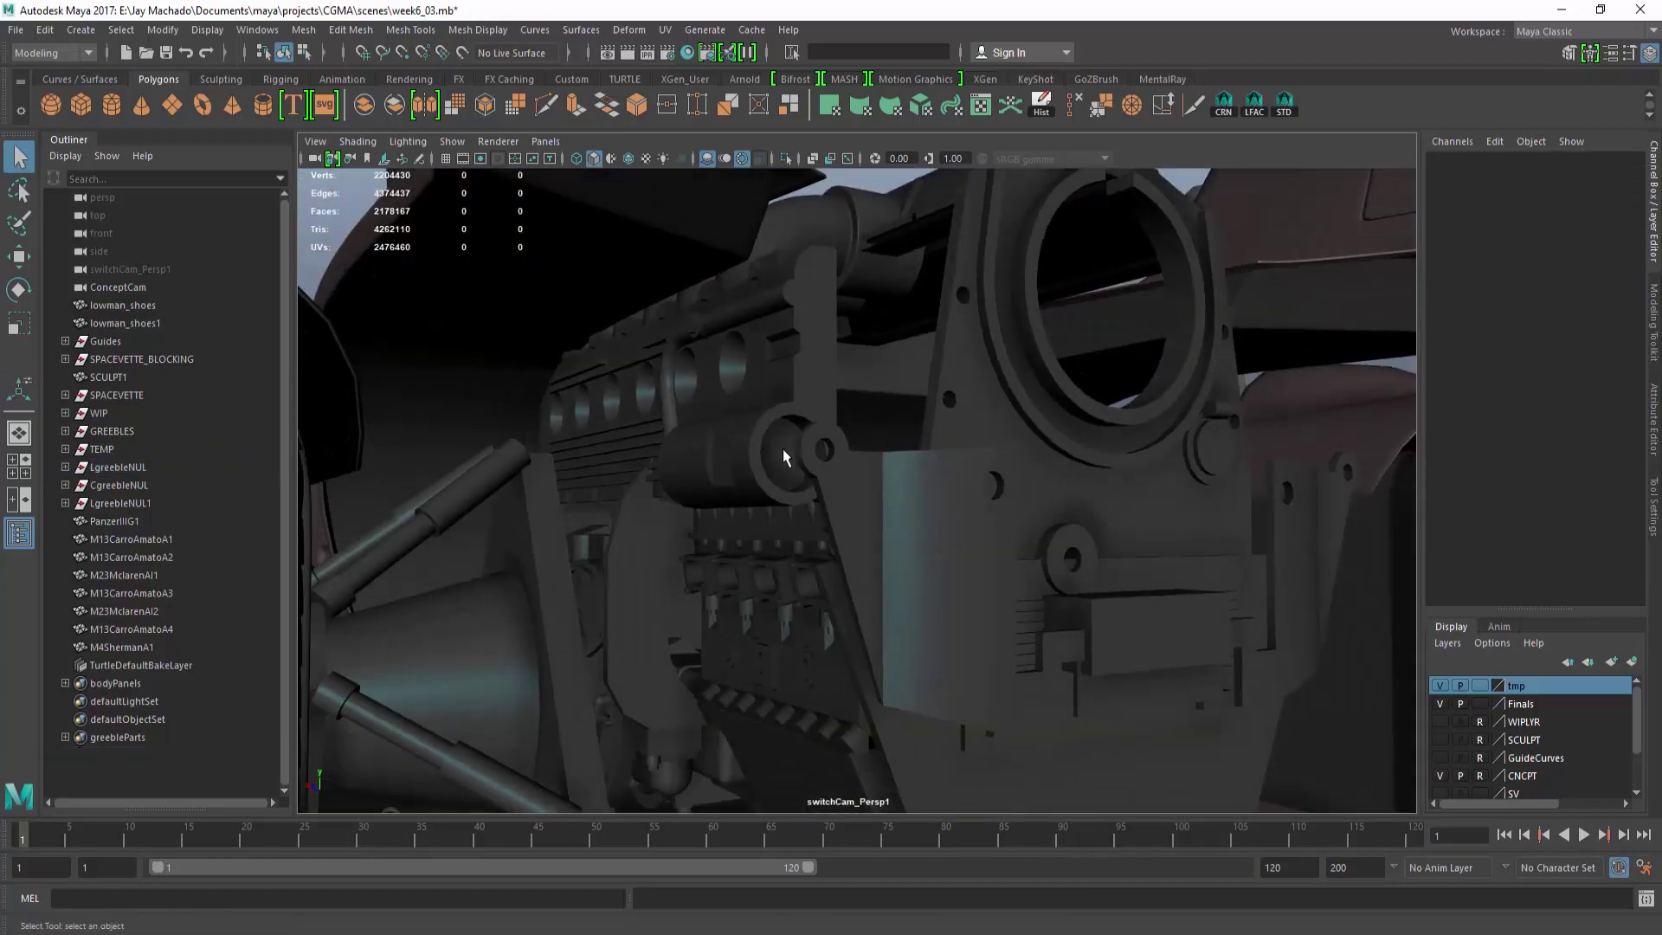
{"action": "left_click_drag", "start_coordinate": [1142, 522], "coordinate": [1024, 582], "text": "alt"}
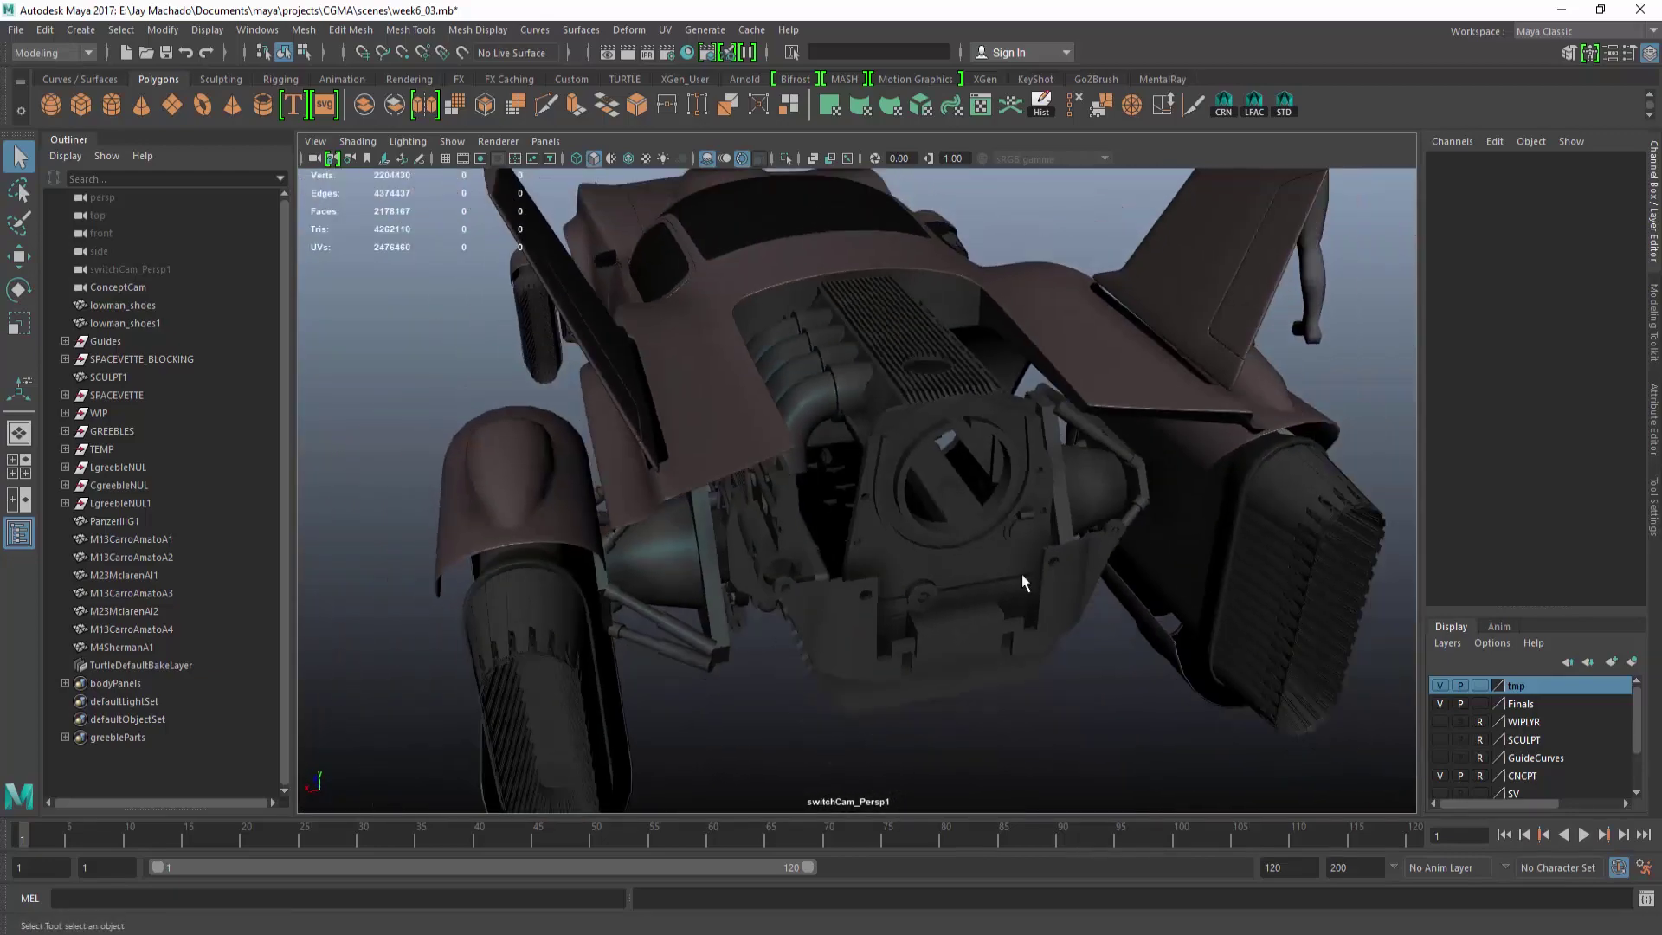
{"action": "right_click_drag", "start_coordinate": [1023, 578], "coordinate": [684, 588], "text": "alt"}
{"action": "middle_click_drag", "start_coordinate": [684, 589], "coordinate": [1208, 260], "text": "alt"}
{"action": "left_click_drag", "start_coordinate": [1207, 260], "coordinate": [950, 432], "text": "alt"}
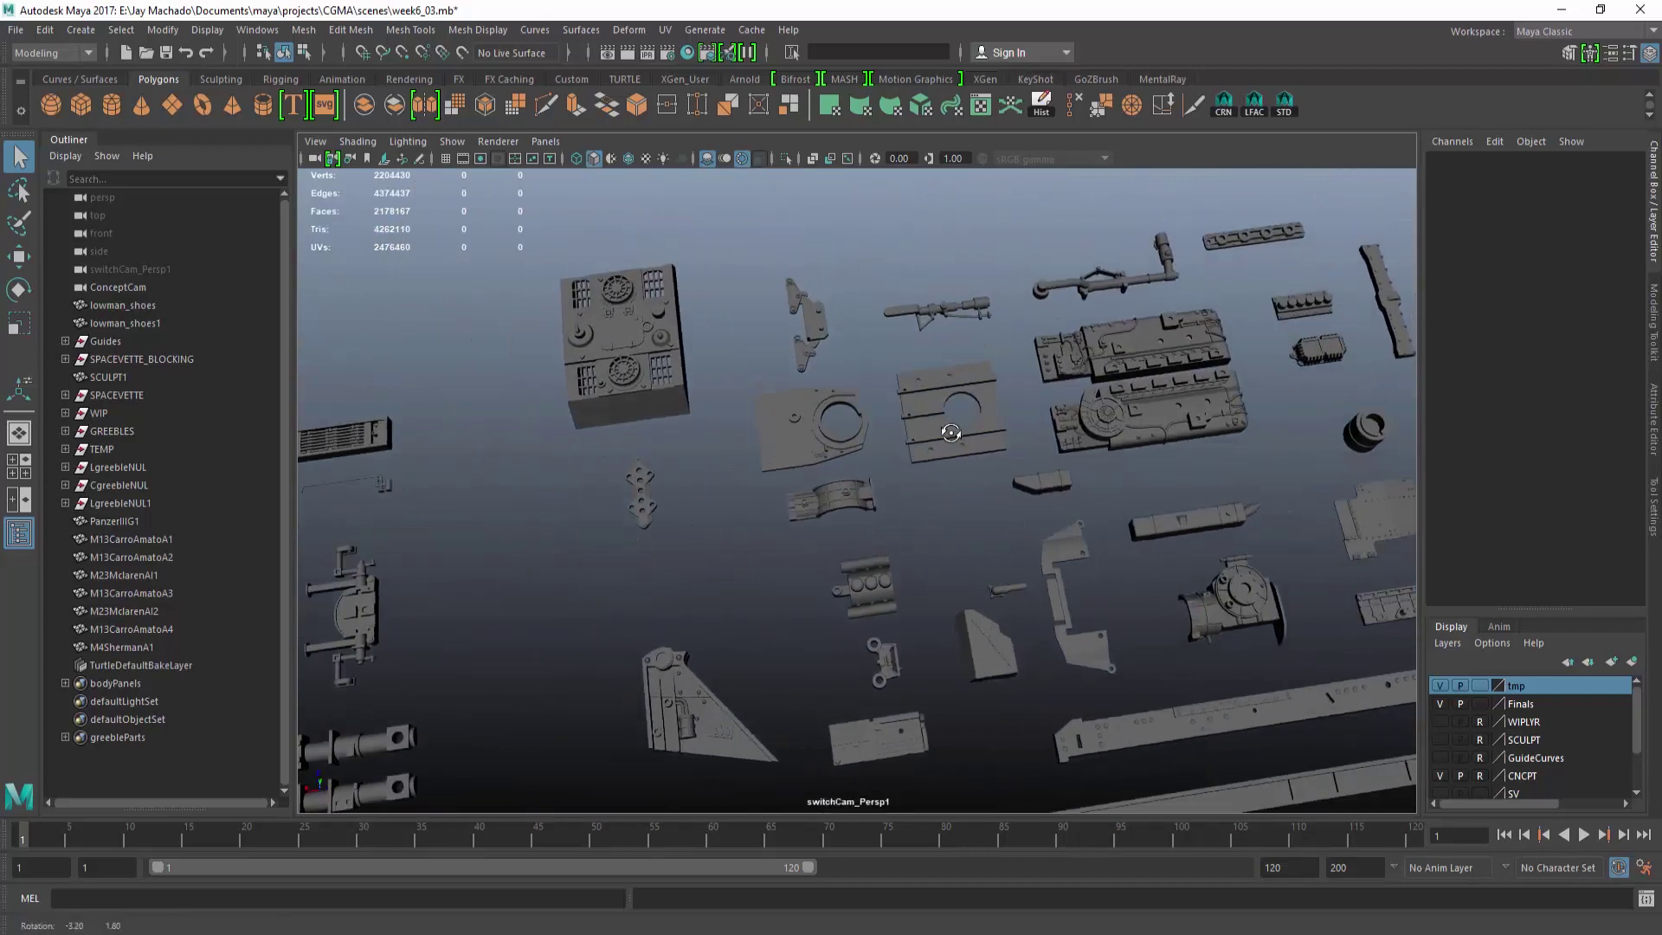
{"action": "middle_click_drag", "start_coordinate": [951, 433], "coordinate": [1359, 450], "text": "alt"}
{"action": "left_click", "coordinate": [1104, 408]}
{"action": "key", "text": "w"}
{"action": "middle_click_drag", "start_coordinate": [1360, 450], "coordinate": [983, 502], "text": "alt"}
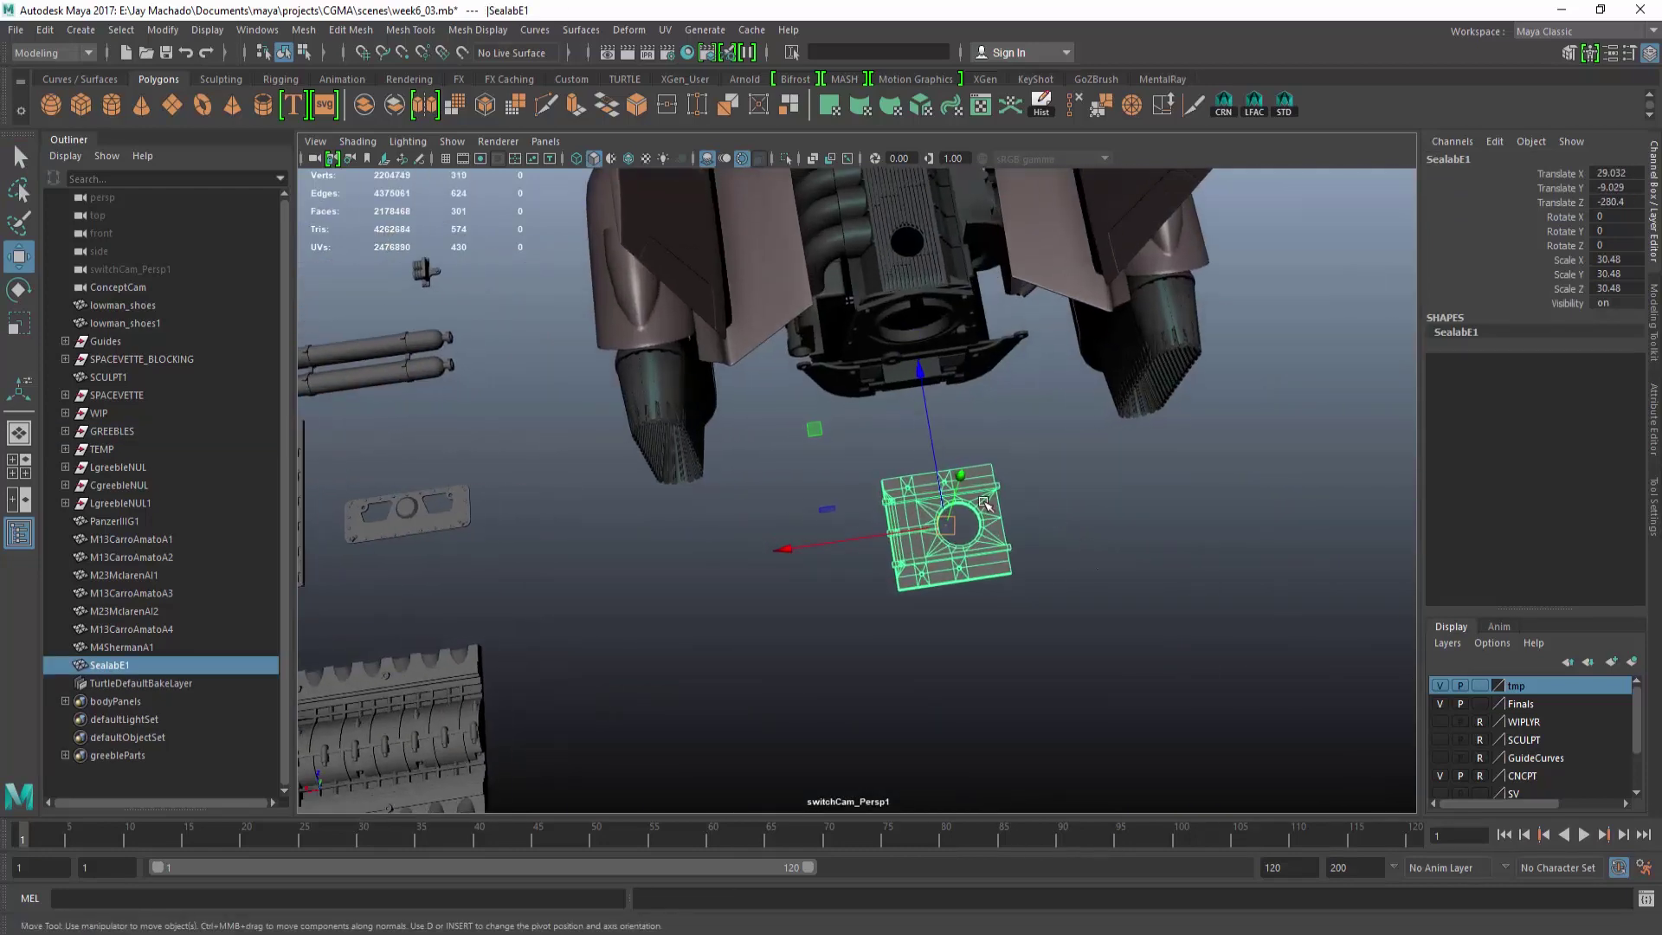
Rotate the SealabE copy to X -90, Z -90 and move it to the engine's rear plate at X 36.548, Y 58.268, Z -186.464.
{"action": "left_click_drag", "start_coordinate": [1033, 474], "coordinate": [1040, 511]}
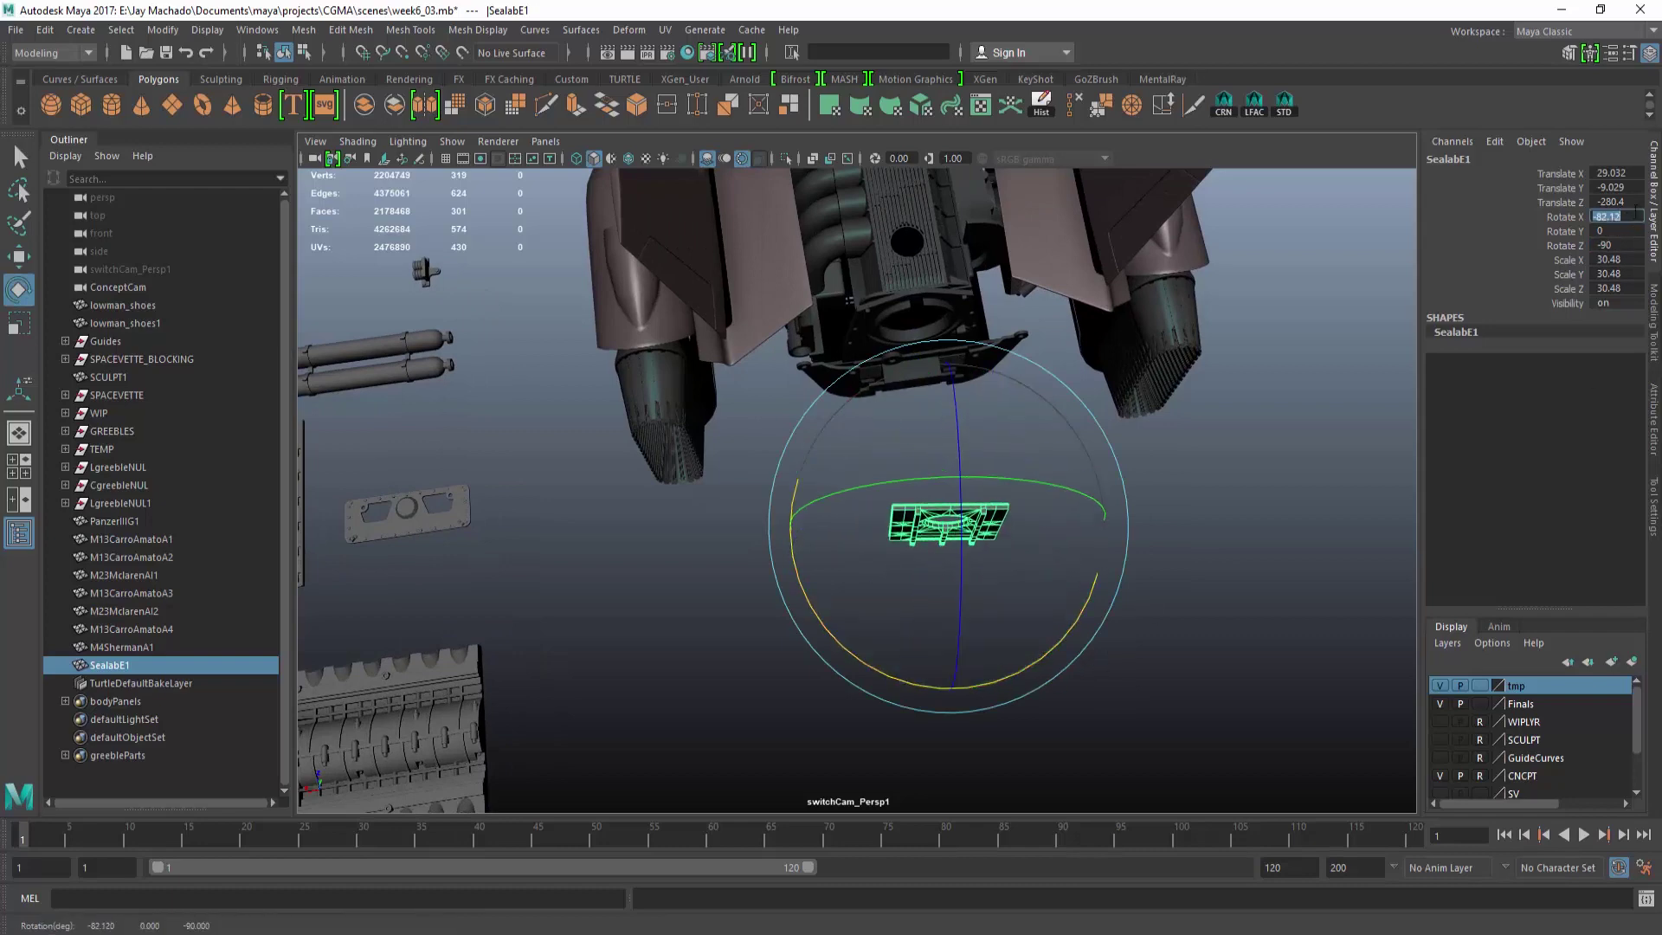
{"action": "key", "text": "w"}
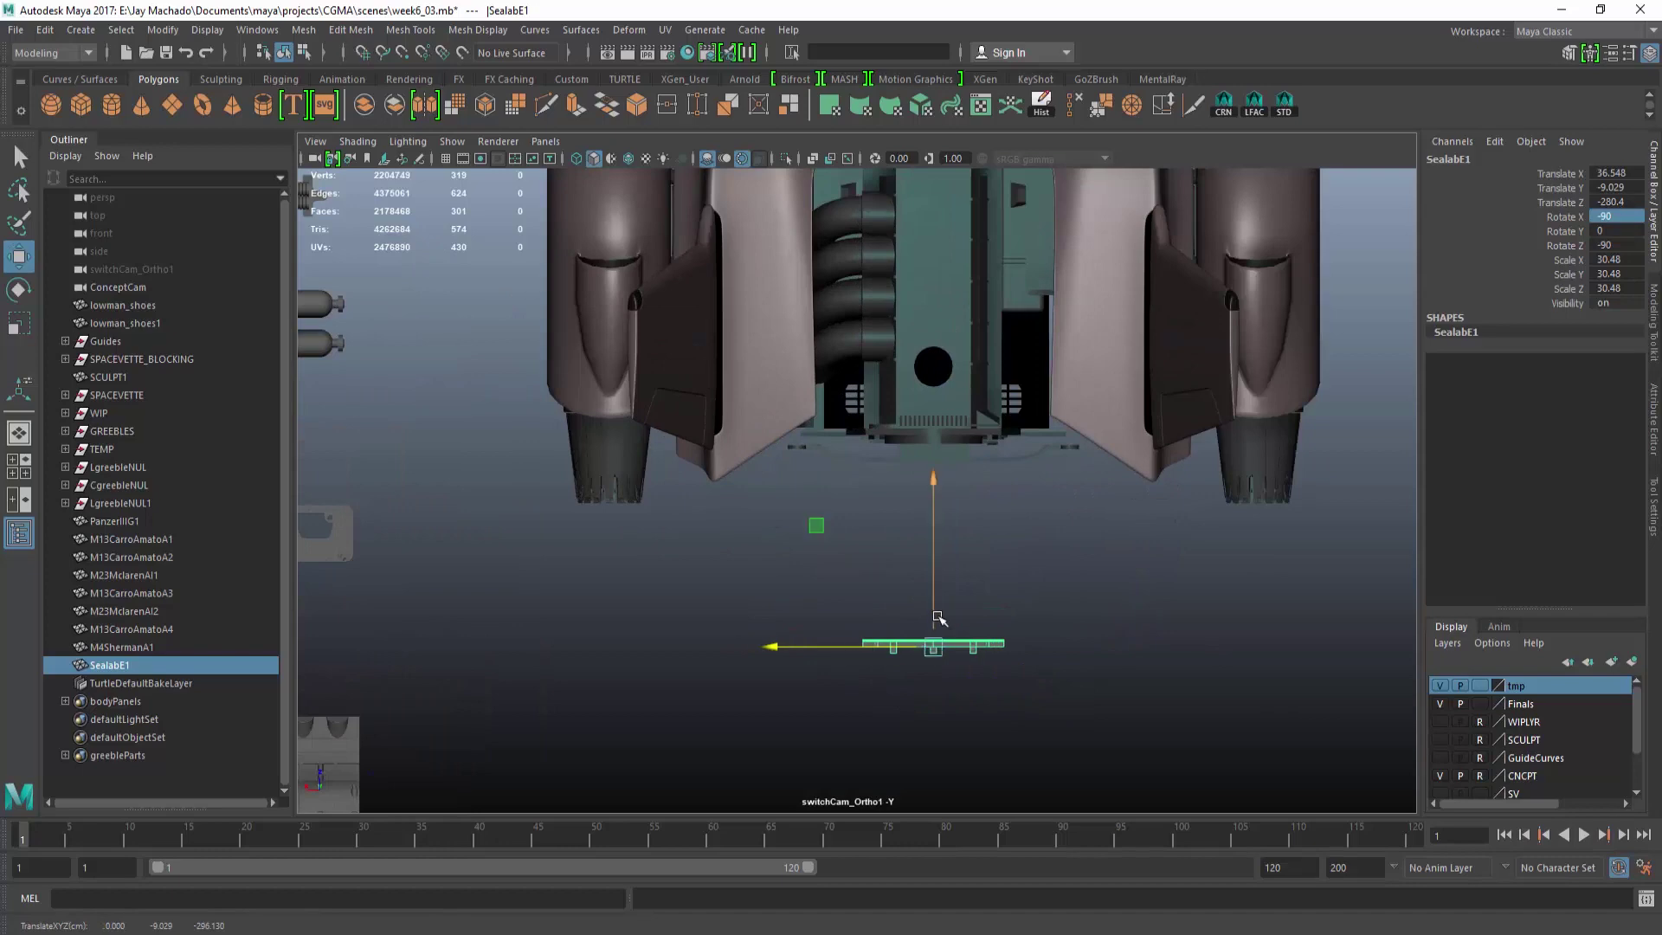
{"action": "left_click_drag", "start_coordinate": [923, 394], "coordinate": [924, 397]}
{"action": "left_click_drag", "start_coordinate": [960, 217], "coordinate": [1027, 630], "text": "alt"}
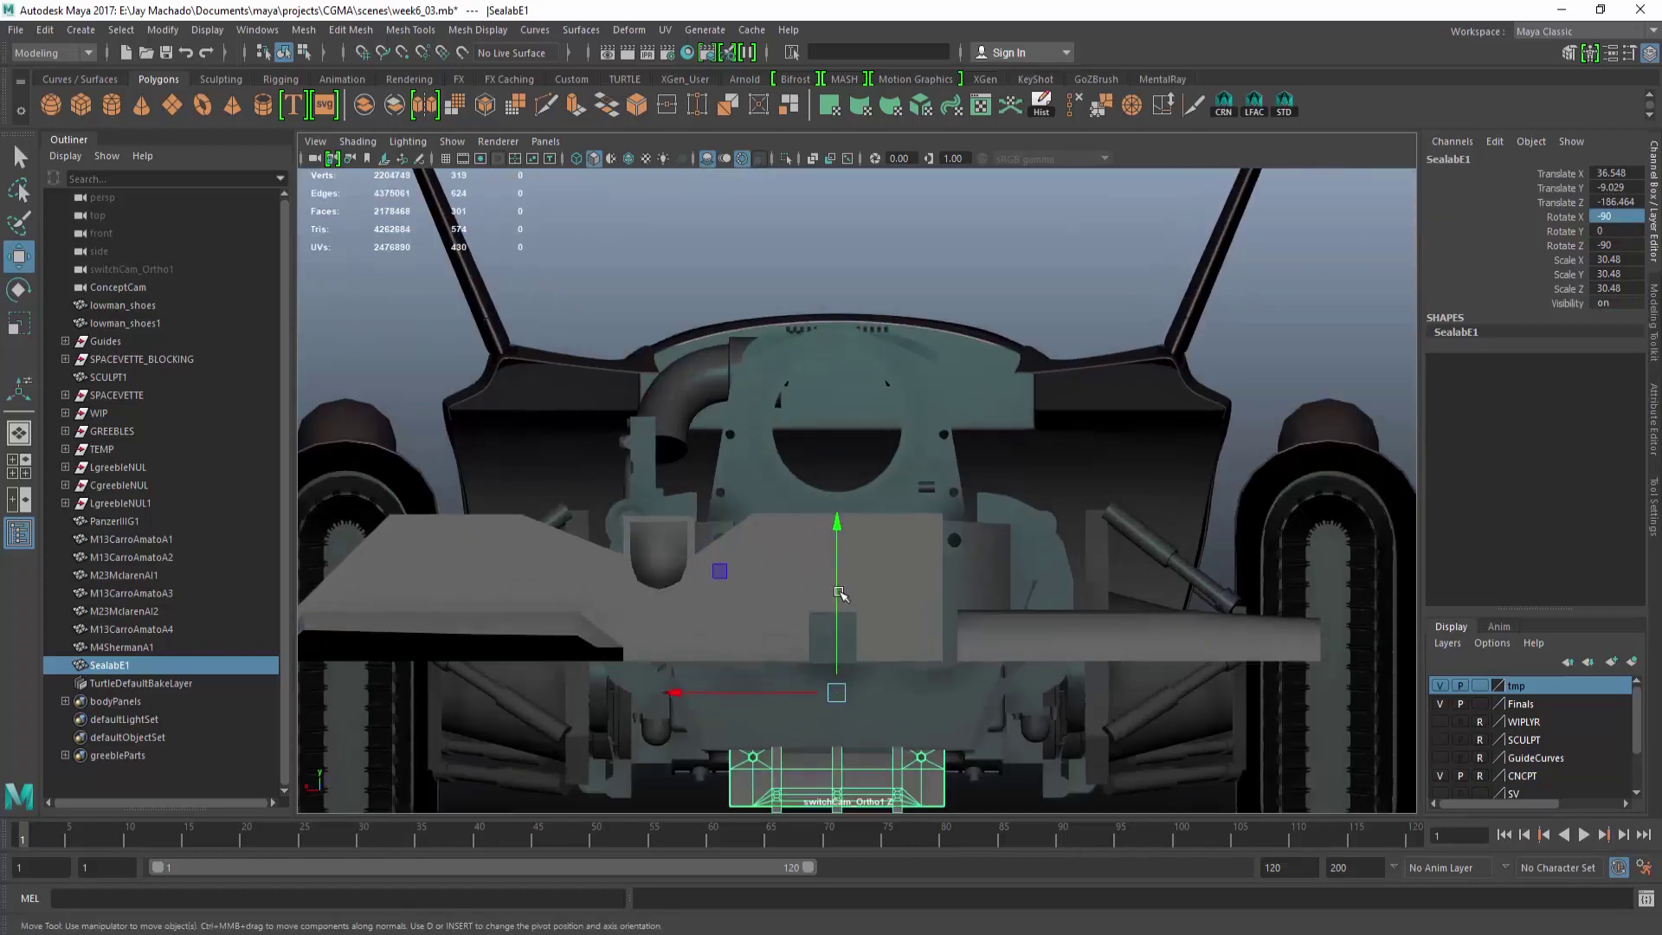
{"action": "left_click_drag", "start_coordinate": [842, 590], "coordinate": [841, 381]}
{"action": "scroll", "coordinate": [838, 353], "scroll_direction": "up", "scroll_amount": 3}
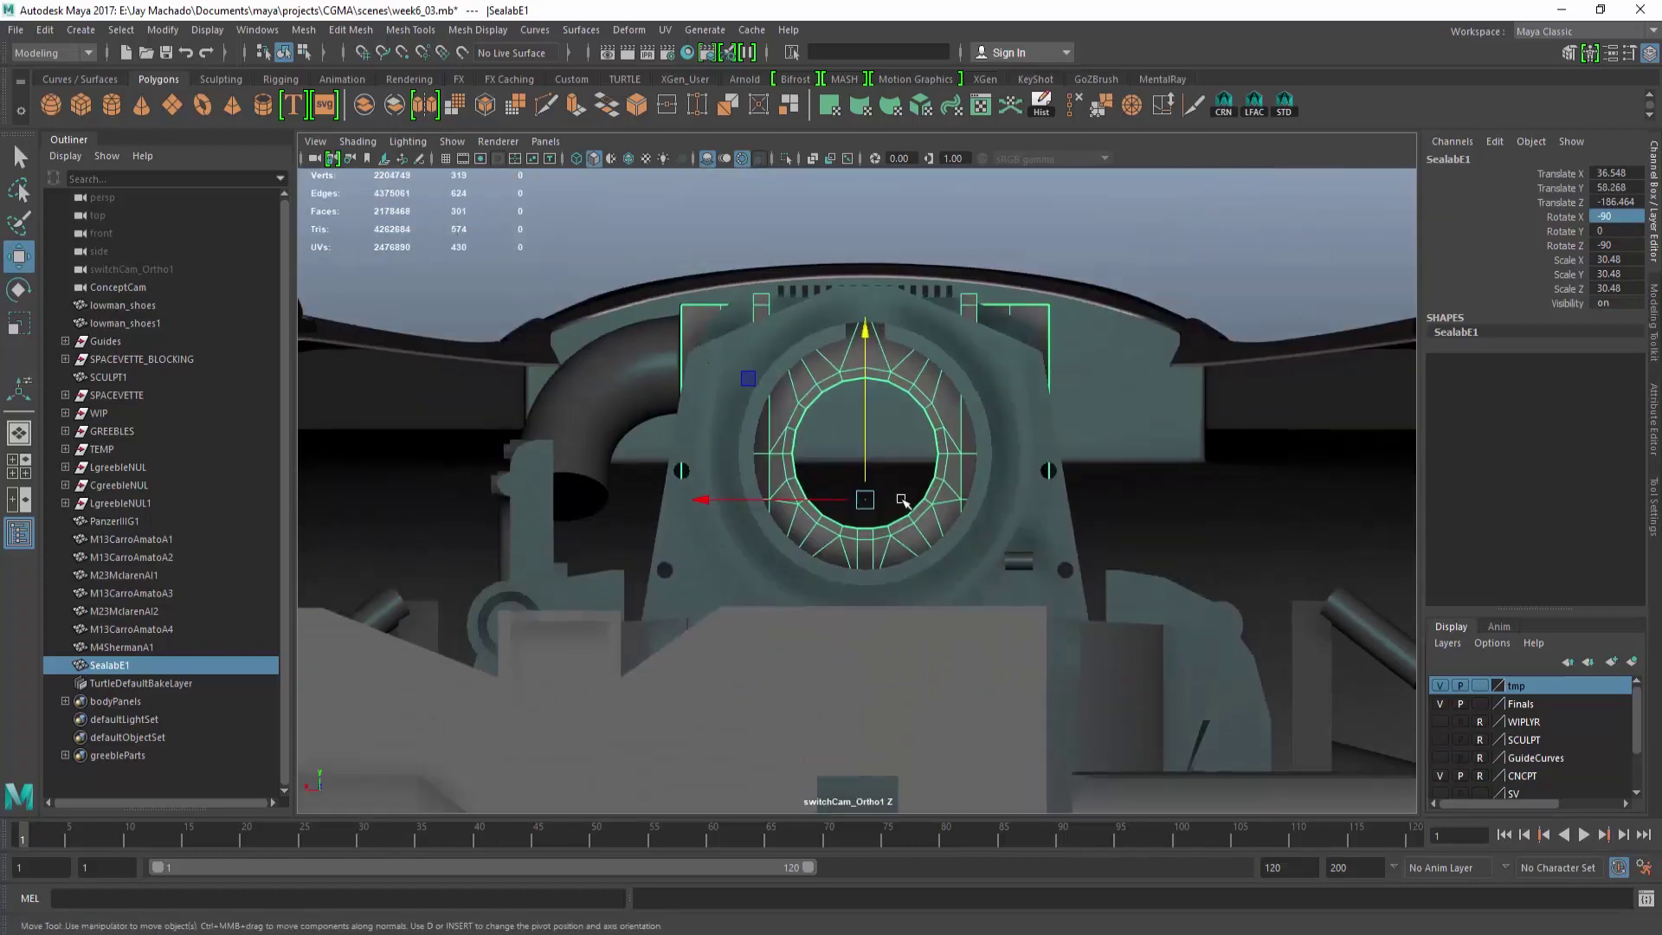
Scale the SealabE copy uniformly to 26.035 and fit it into the engine's rear plate at Z -189.504.
{"action": "key", "text": "4"}
{"action": "scroll", "coordinate": [900, 517], "scroll_direction": "up", "scroll_amount": 3}
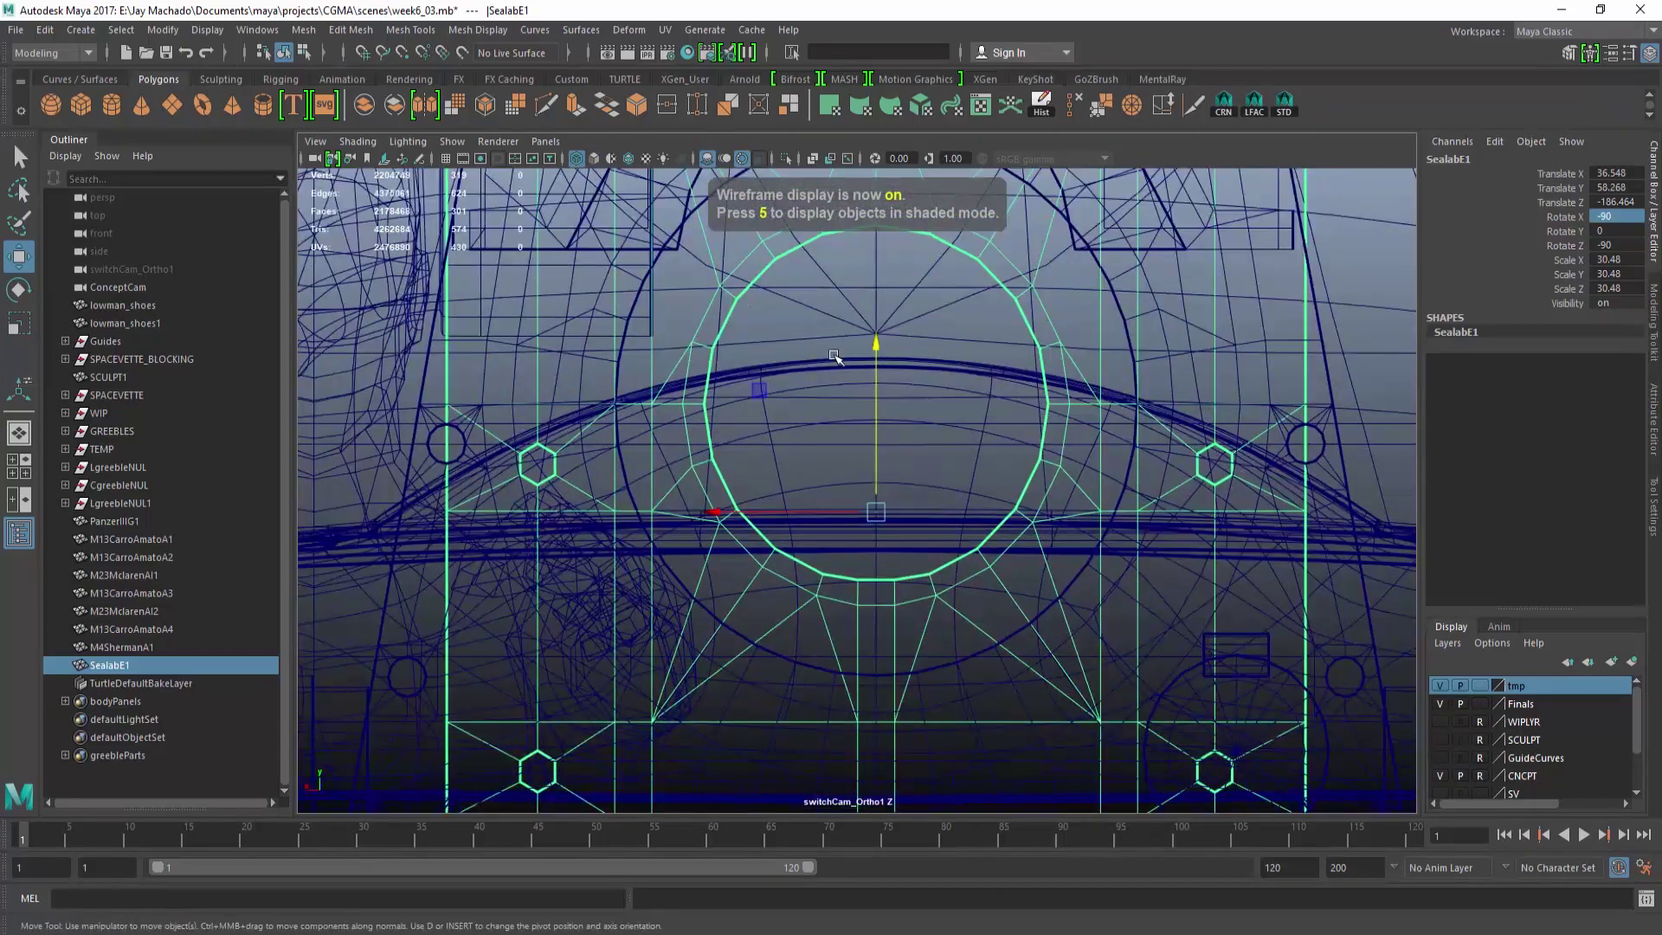
{"action": "scroll", "coordinate": [872, 341], "scroll_direction": "down", "scroll_amount": 5}
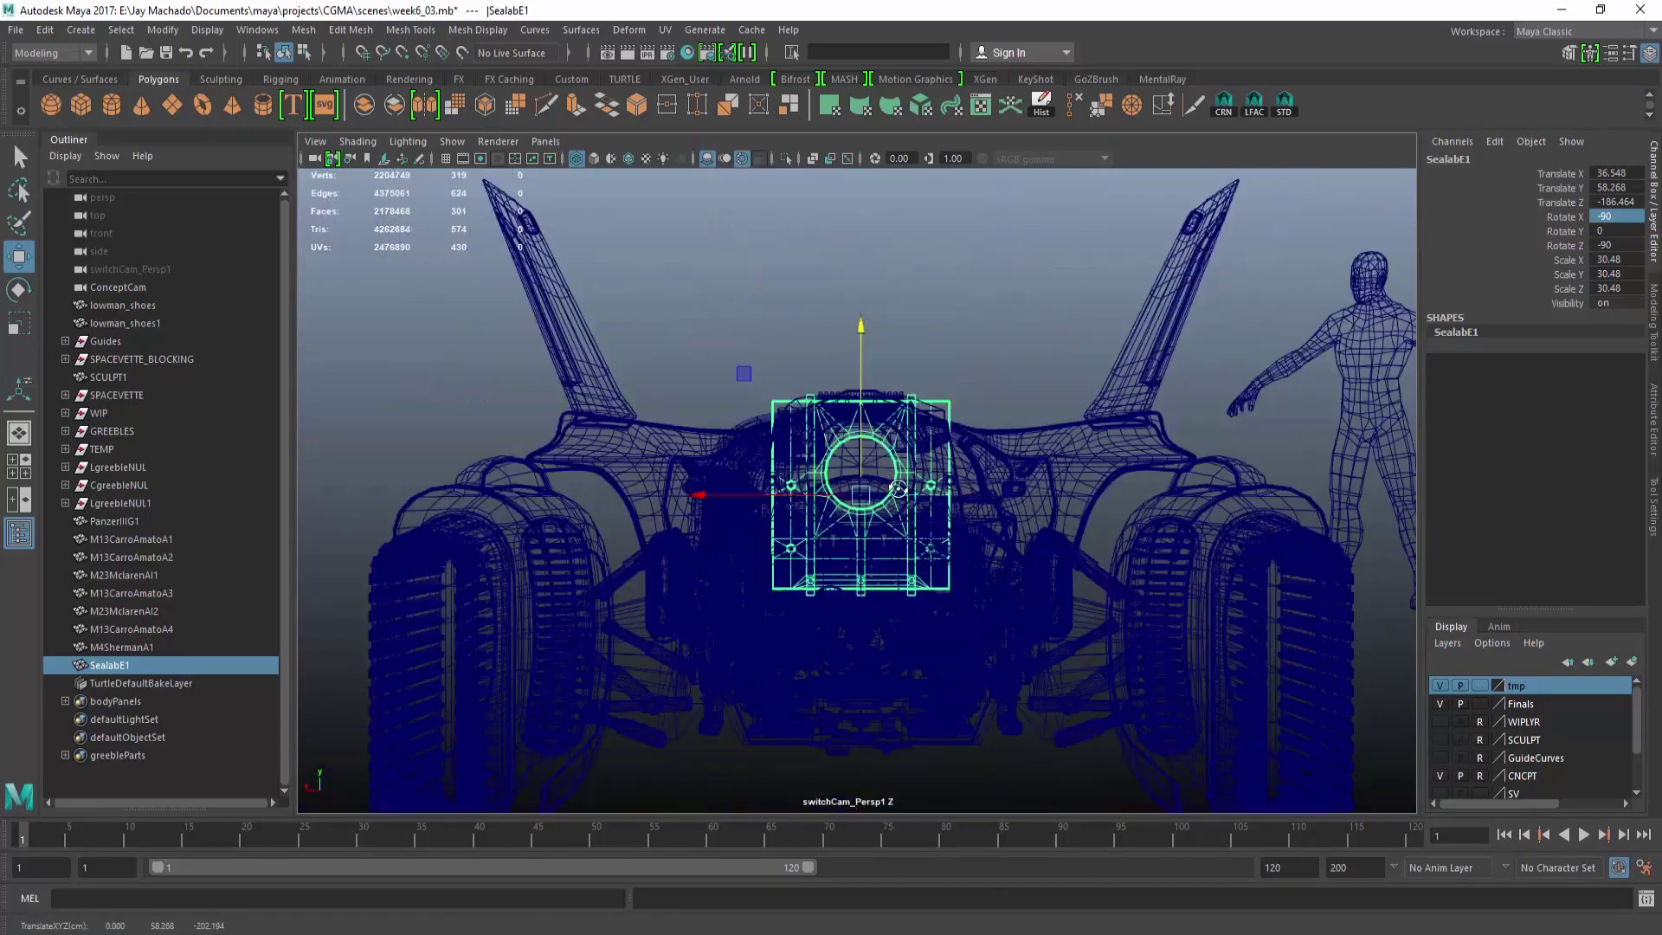
{"action": "mouse_move", "coordinate": [871, 341]}
{"action": "left_mouse_down", "text": "alt"}
{"action": "mouse_move", "coordinate": [950, 524]}
{"action": "mouse_move", "coordinate": [995, 519]}
{"action": "mouse_move", "coordinate": [1076, 557]}
{"action": "left_mouse_up", "text": "alt"}
{"action": "key", "text": "5"}
{"action": "scroll", "coordinate": [854, 500], "scroll_direction": "up", "scroll_amount": 5}
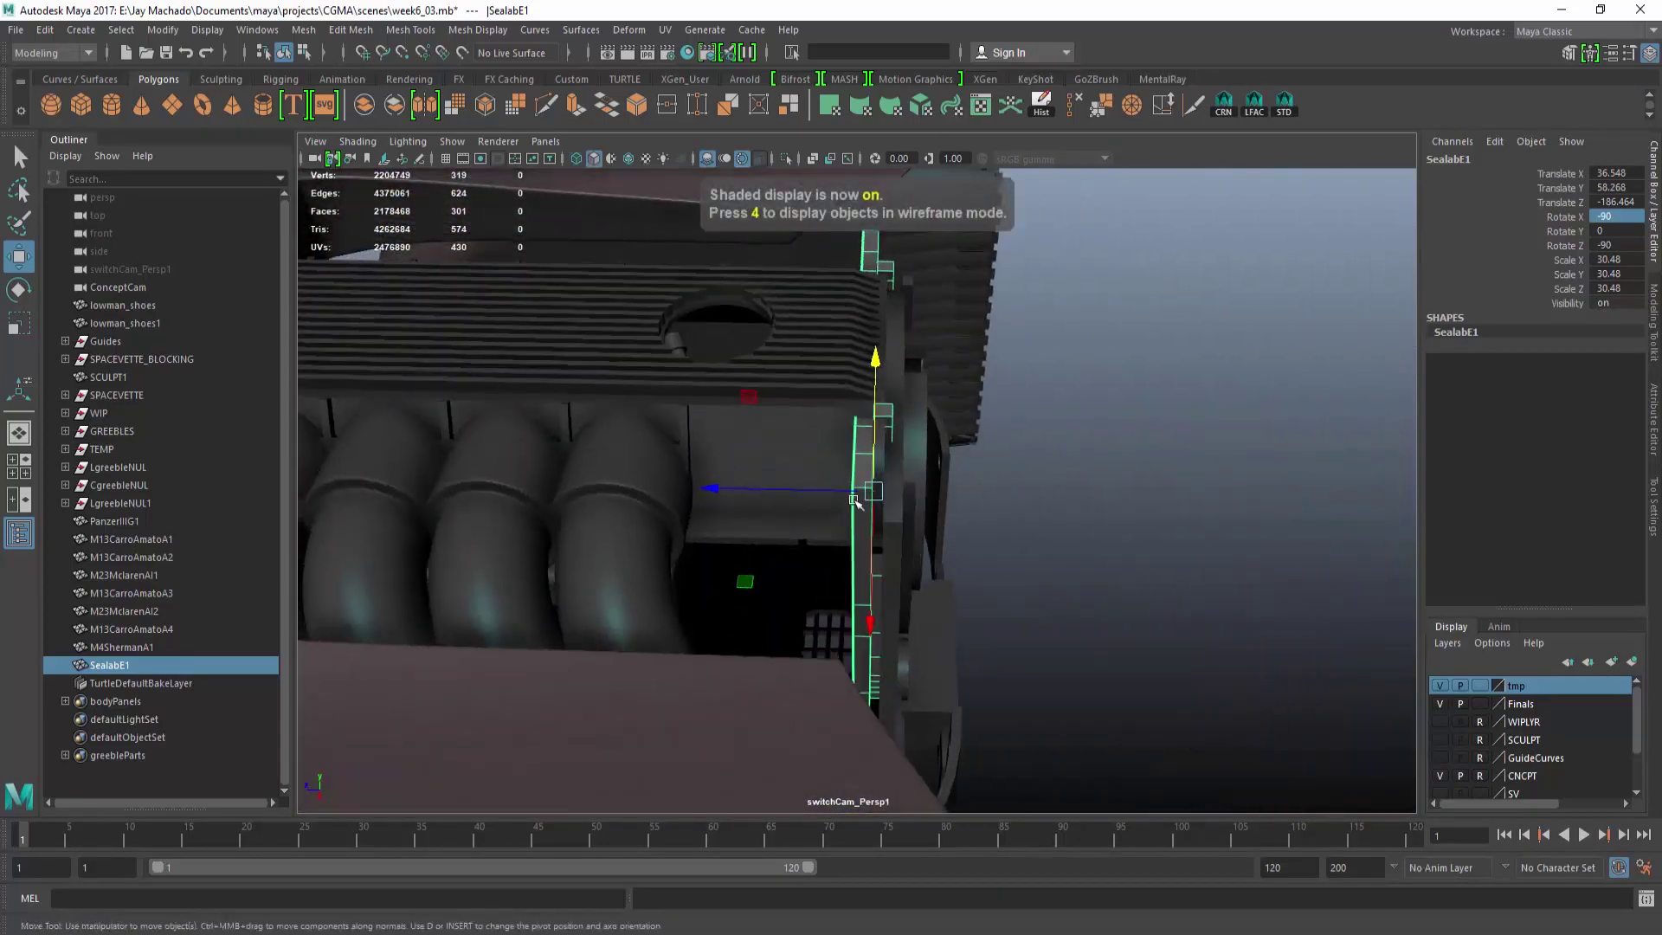
{"action": "left_click_drag", "start_coordinate": [812, 492], "coordinate": [822, 492]}
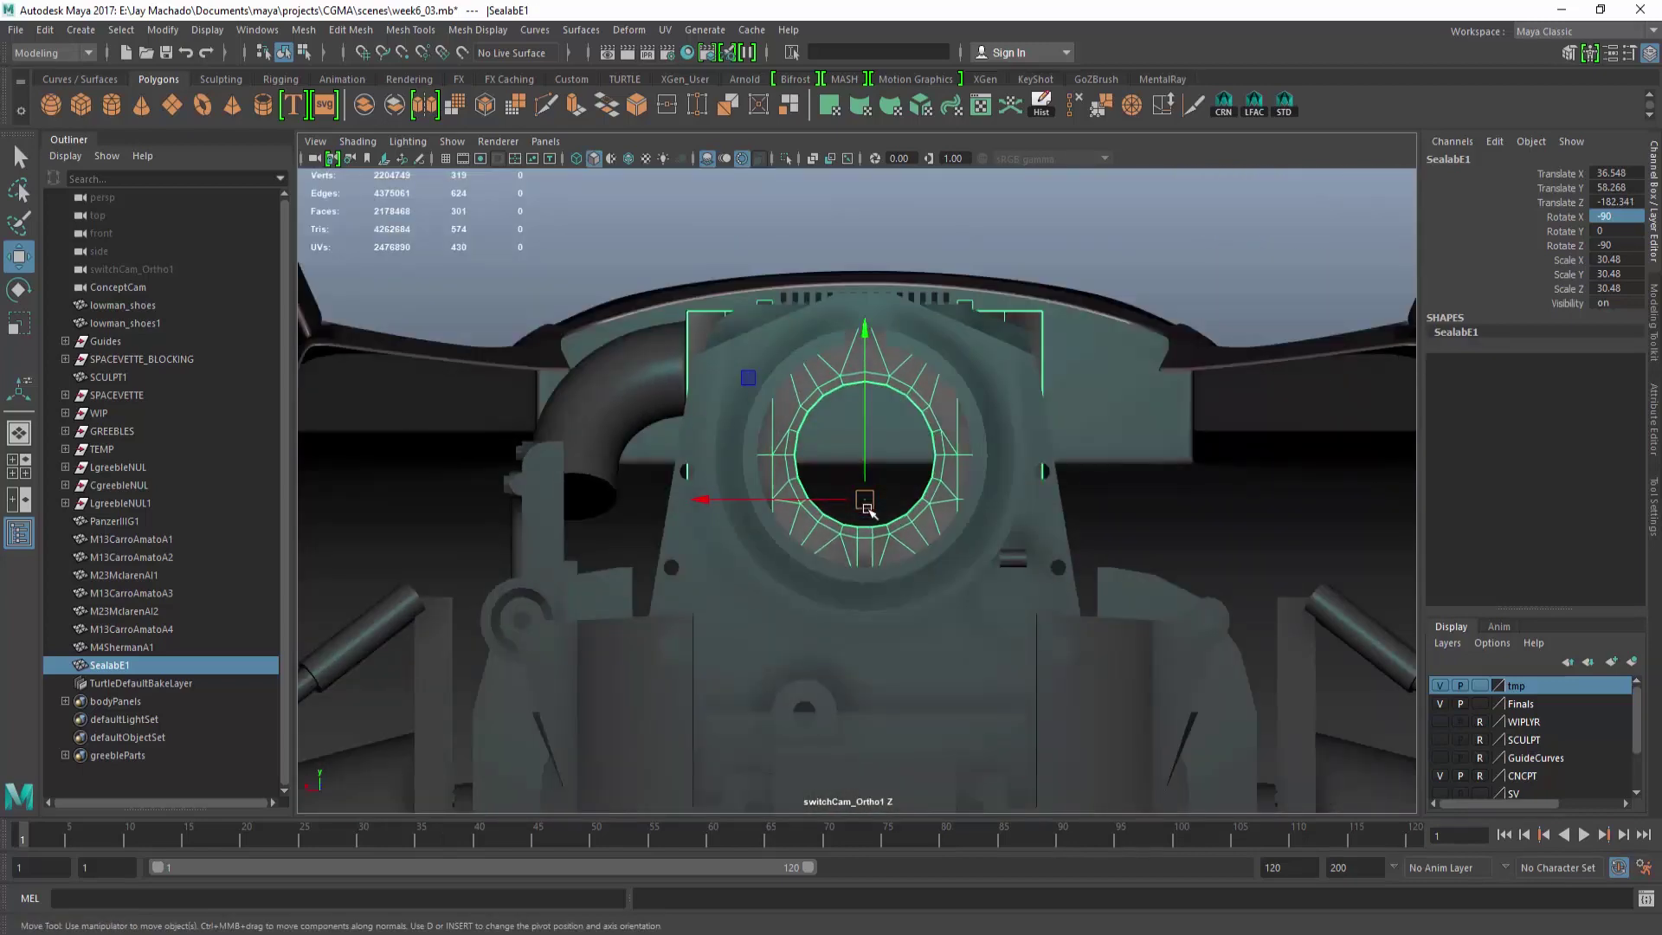
{"action": "left_click_drag", "start_coordinate": [903, 510], "coordinate": [1017, 532], "text": "alt"}
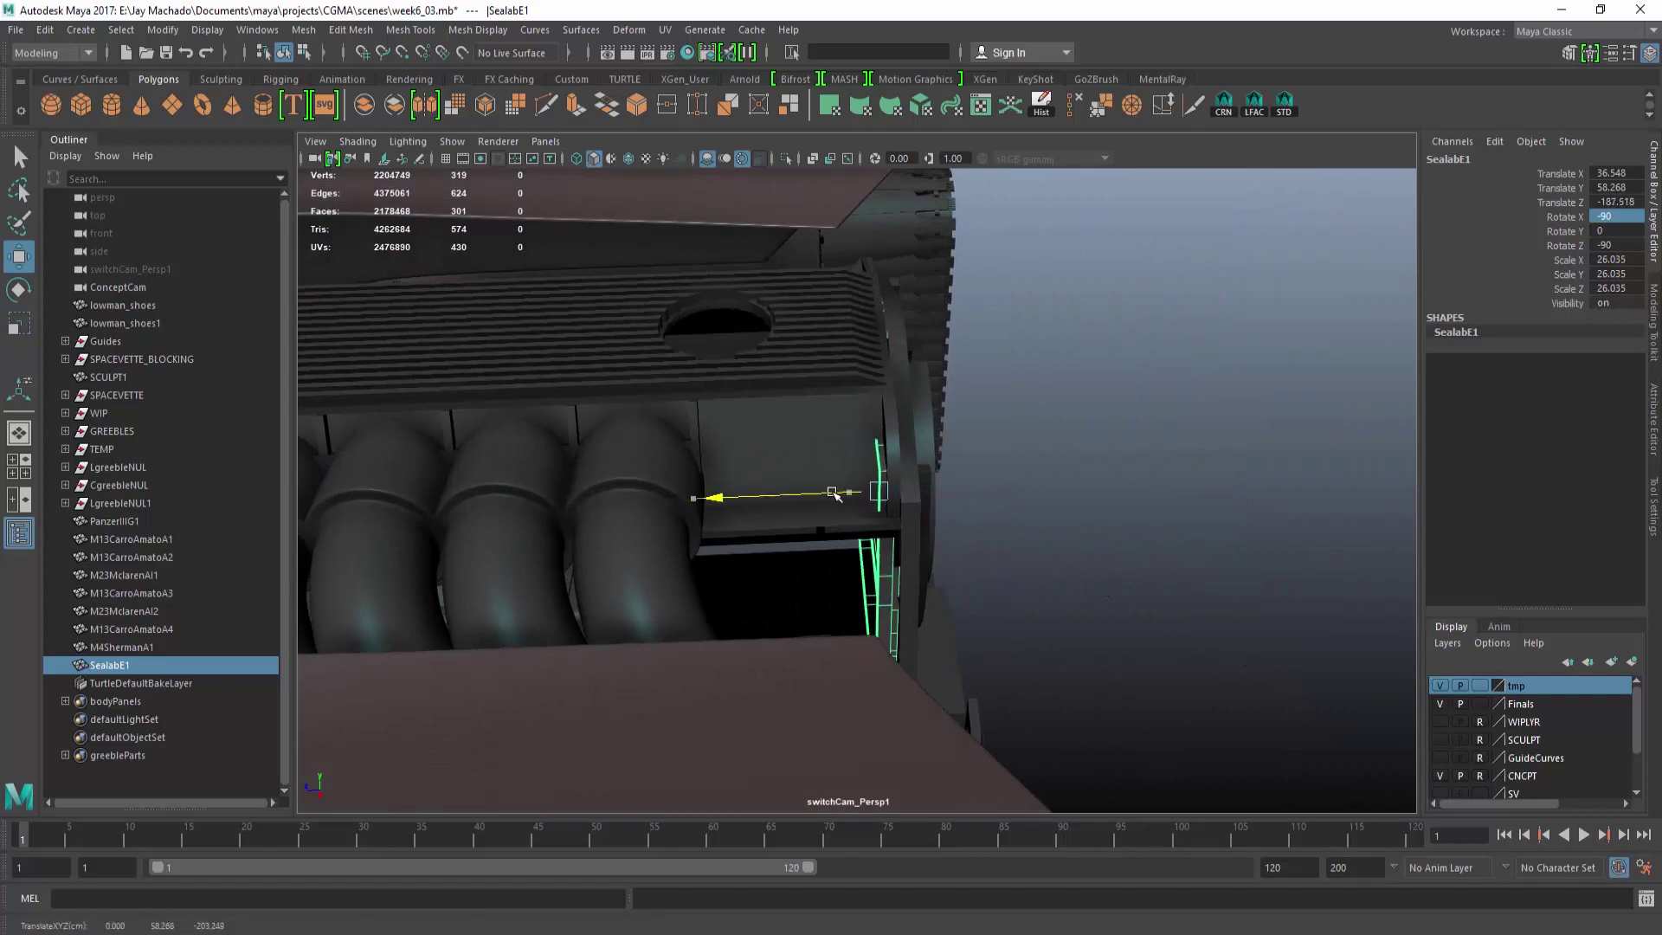
{"action": "left_click_drag", "start_coordinate": [844, 493], "coordinate": [969, 407], "text": "alt"}
Assign an existing material to the SealabE copy.
{"action": "left_click", "coordinate": [745, 476]}
{"action": "left_click", "coordinate": [913, 407]}
{"action": "right_click", "coordinate": [999, 241]}
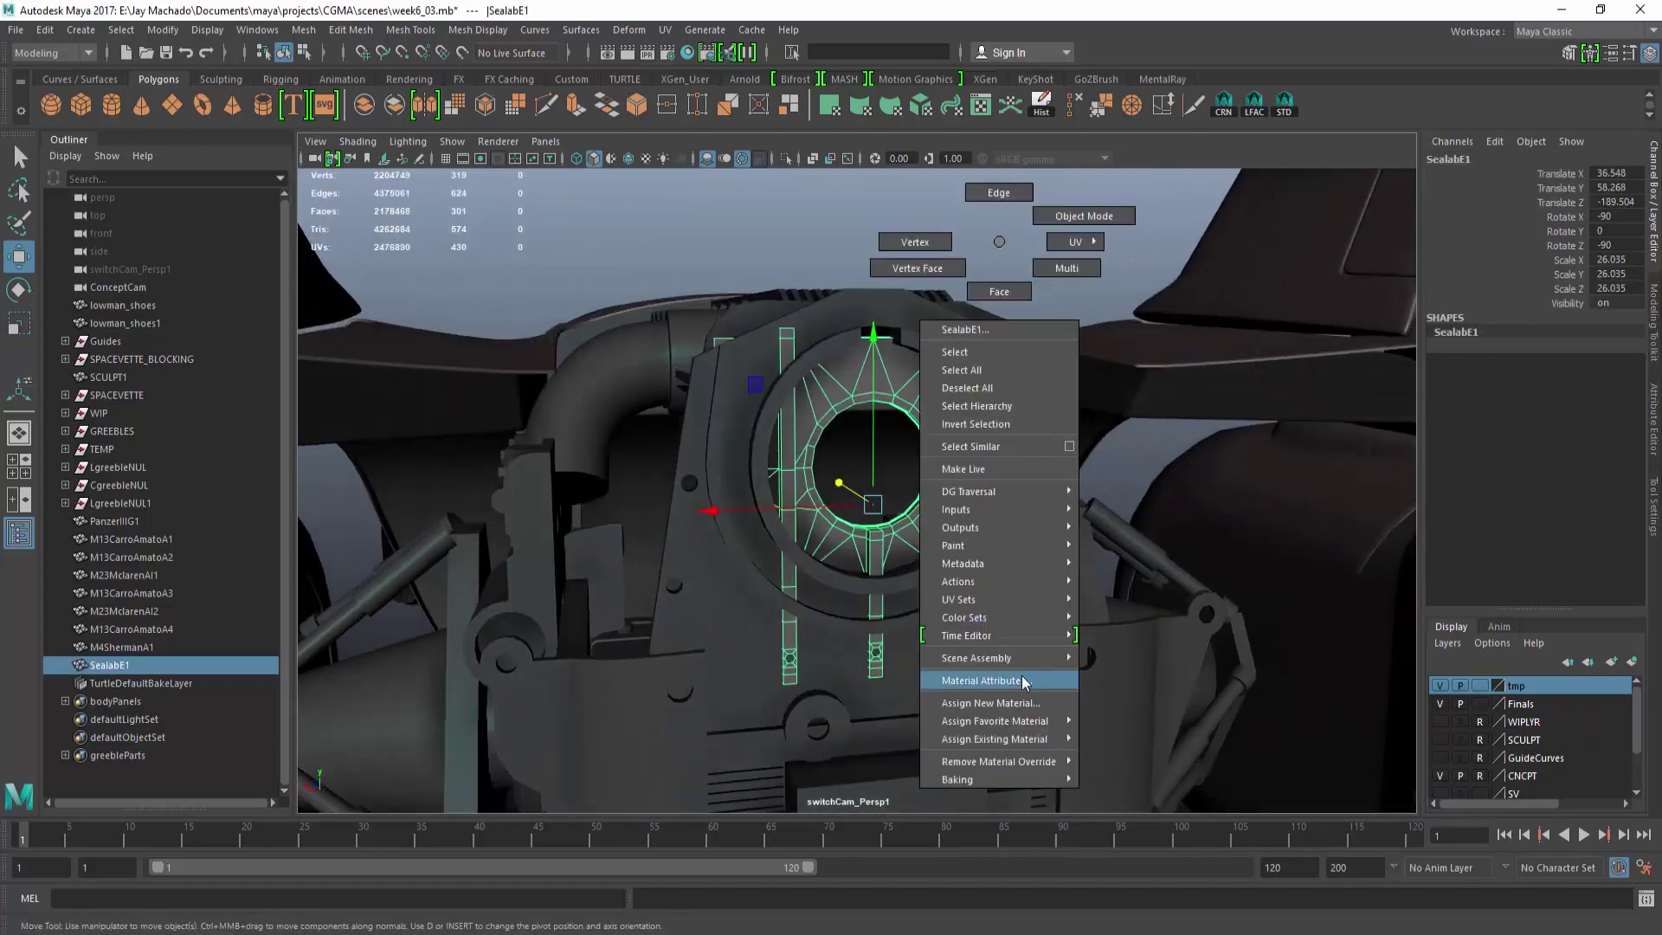
{"action": "mouse_move", "coordinate": [996, 738]}
{"action": "left_click", "coordinate": [1154, 829]}
{"action": "left_click", "coordinate": [952, 389]}
Nudge the SealabE copy to Z -189.611 and check its alignment with the rear plate's round opening in wireframe.
{"action": "left_click_drag", "start_coordinate": [952, 389], "coordinate": [988, 577], "text": "alt"}
{"action": "right_click_drag", "start_coordinate": [988, 577], "coordinate": [1050, 620], "text": "alt"}
{"action": "left_click", "coordinate": [927, 382]}
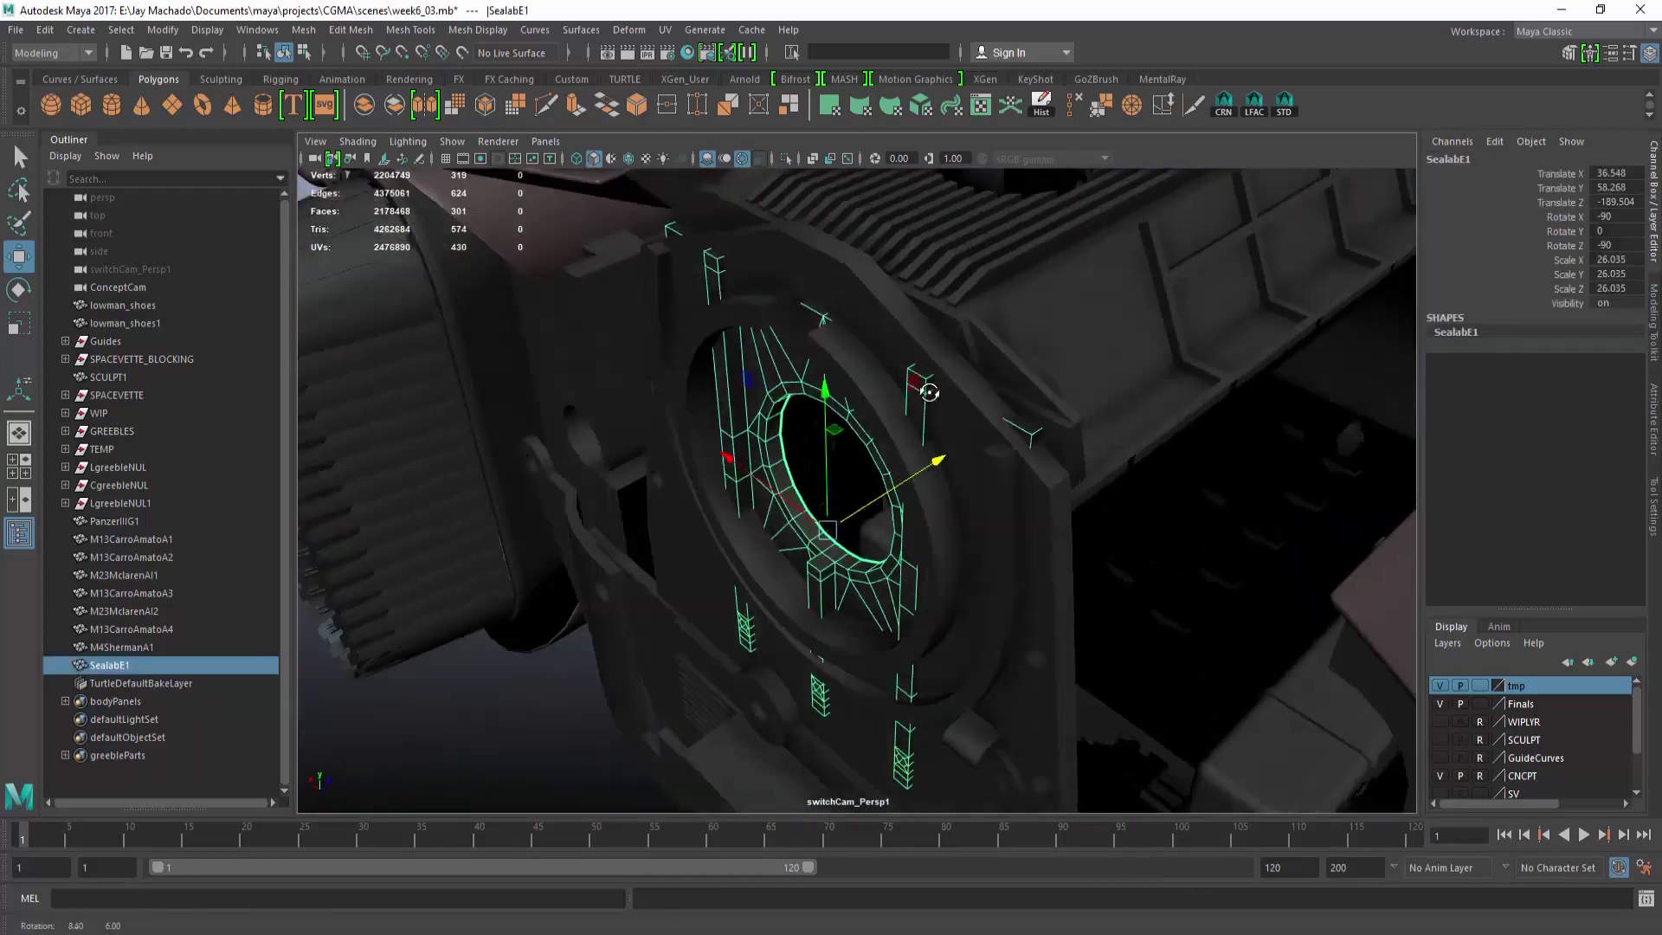
{"action": "left_click_drag", "start_coordinate": [927, 382], "coordinate": [953, 482], "text": "alt"}
{"action": "key", "text": "alt+z"}
{"action": "key", "text": "4"}
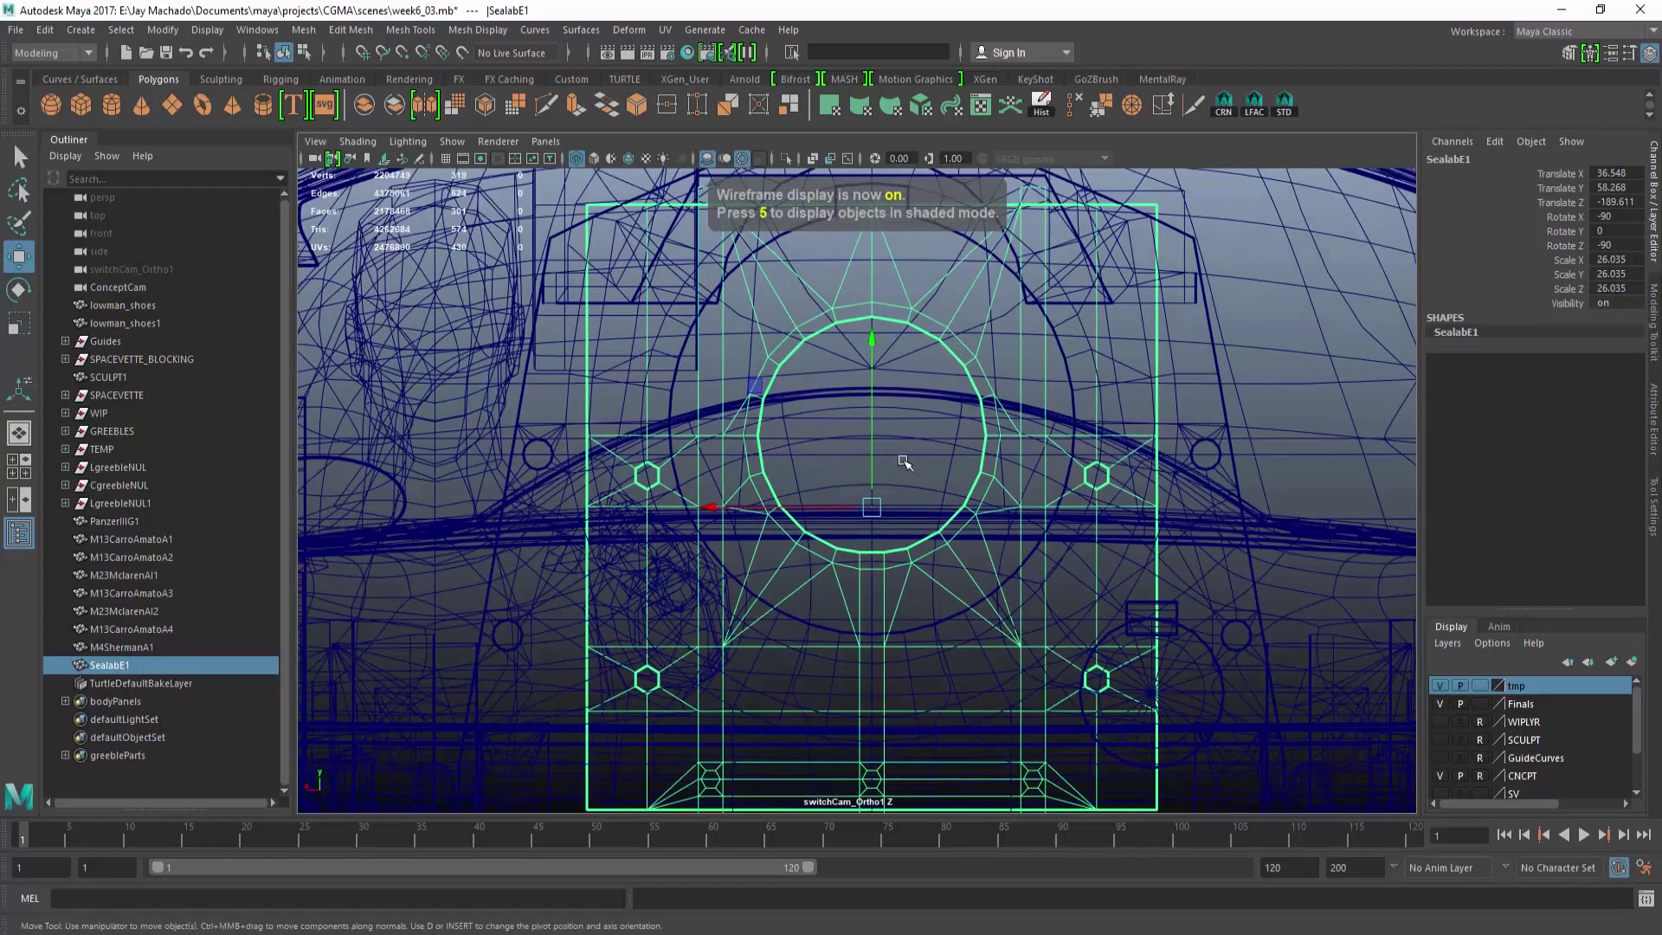
{"action": "key", "text": "alt+z"}
{"action": "mouse_move", "coordinate": [875, 418]}
{"action": "left_mouse_down"}
{"action": "mouse_move", "coordinate": [838, 452]}
{"action": "mouse_move", "coordinate": [901, 419]}
{"action": "mouse_move", "coordinate": [840, 421]}
{"action": "mouse_move", "coordinate": [950, 434]}
{"action": "mouse_move", "coordinate": [1055, 510]}
{"action": "mouse_move", "coordinate": [1111, 517]}
{"action": "mouse_move", "coordinate": [995, 464]}
{"action": "mouse_move", "coordinate": [761, 427]}
{"action": "mouse_move", "coordinate": [1036, 471]}
{"action": "mouse_move", "coordinate": [1093, 537]}
{"action": "mouse_move", "coordinate": [1001, 556]}
{"action": "mouse_move", "coordinate": [797, 457]}
{"action": "mouse_move", "coordinate": [1061, 538]}
{"action": "mouse_move", "coordinate": [961, 508]}
{"action": "mouse_move", "coordinate": [1024, 508]}
{"action": "mouse_move", "coordinate": [1022, 533]}
{"action": "left_mouse_up"}
{"action": "key", "text": "5"}
{"action": "left_click", "coordinate": [841, 422]}
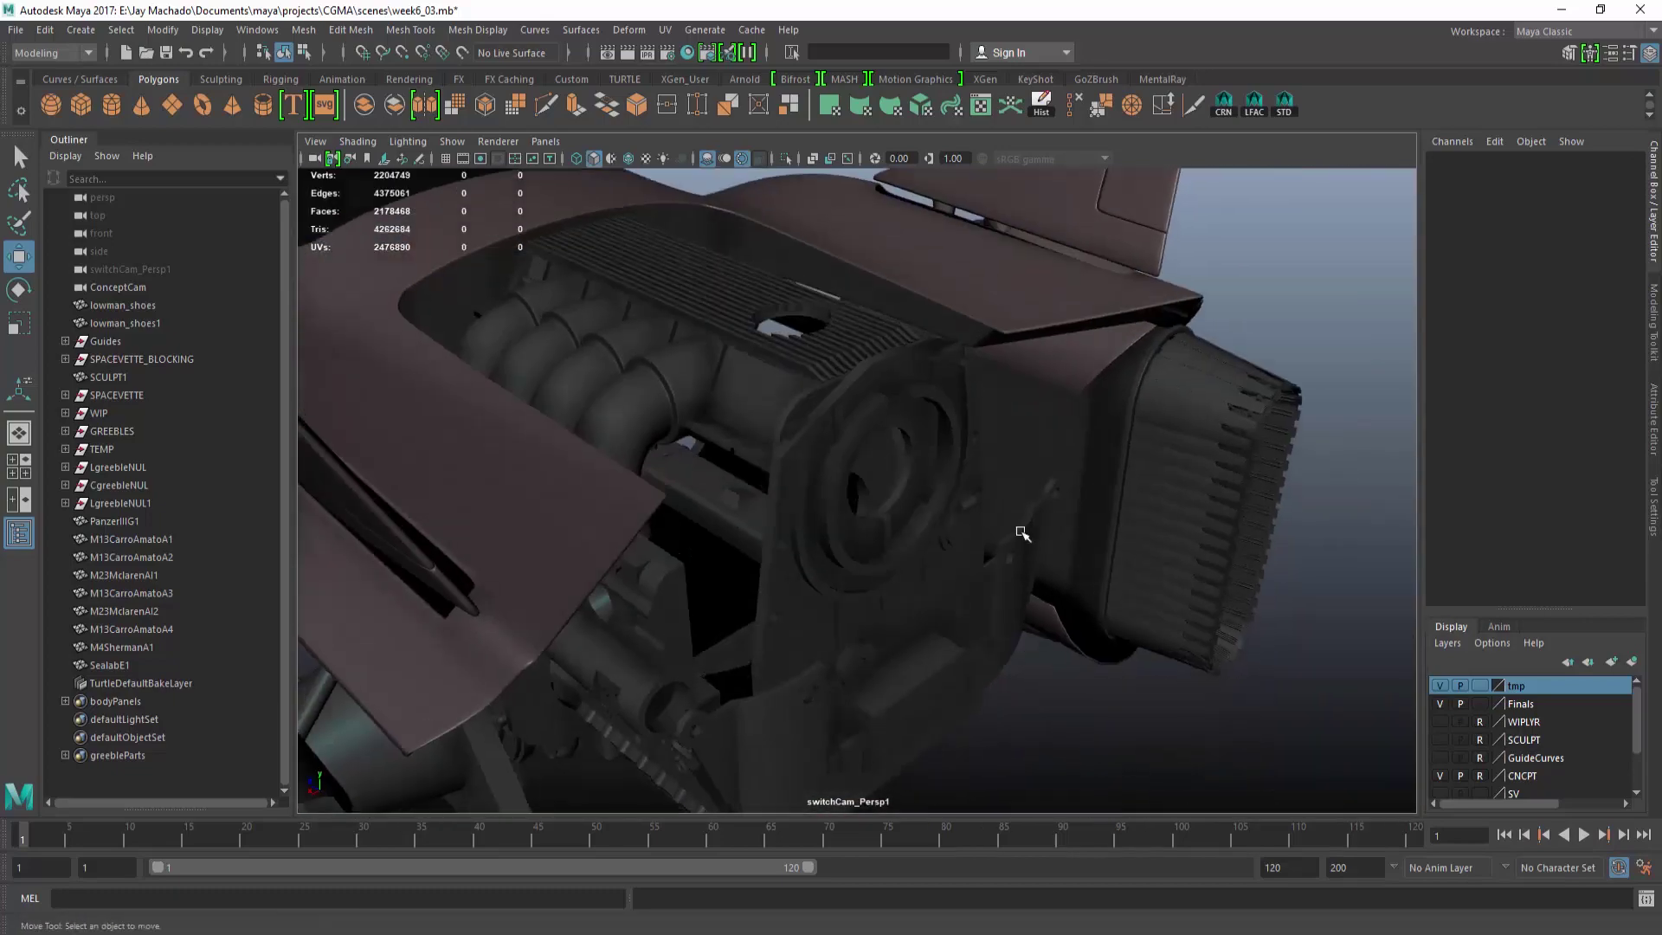
Look through the greeble library for further parts and compare them with the open areas around the car's rear engine.
{"action": "left_click_drag", "start_coordinate": [855, 552], "coordinate": [922, 504], "text": "alt"}
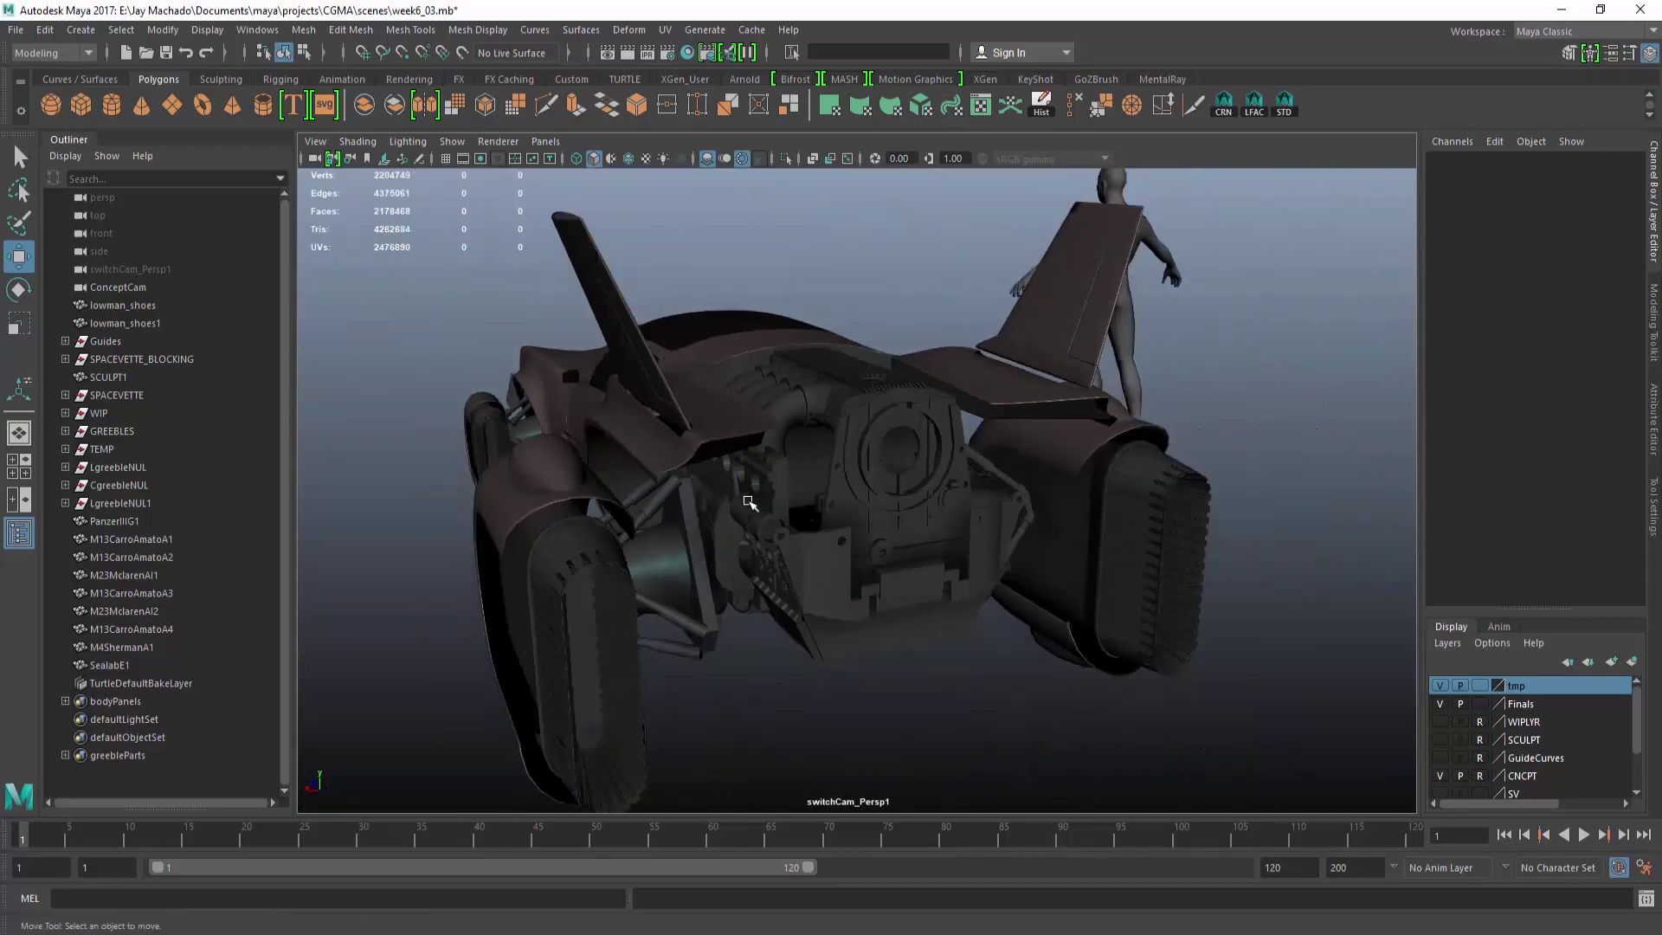
{"action": "middle_click_drag", "start_coordinate": [746, 499], "coordinate": [1225, 270], "text": "alt"}
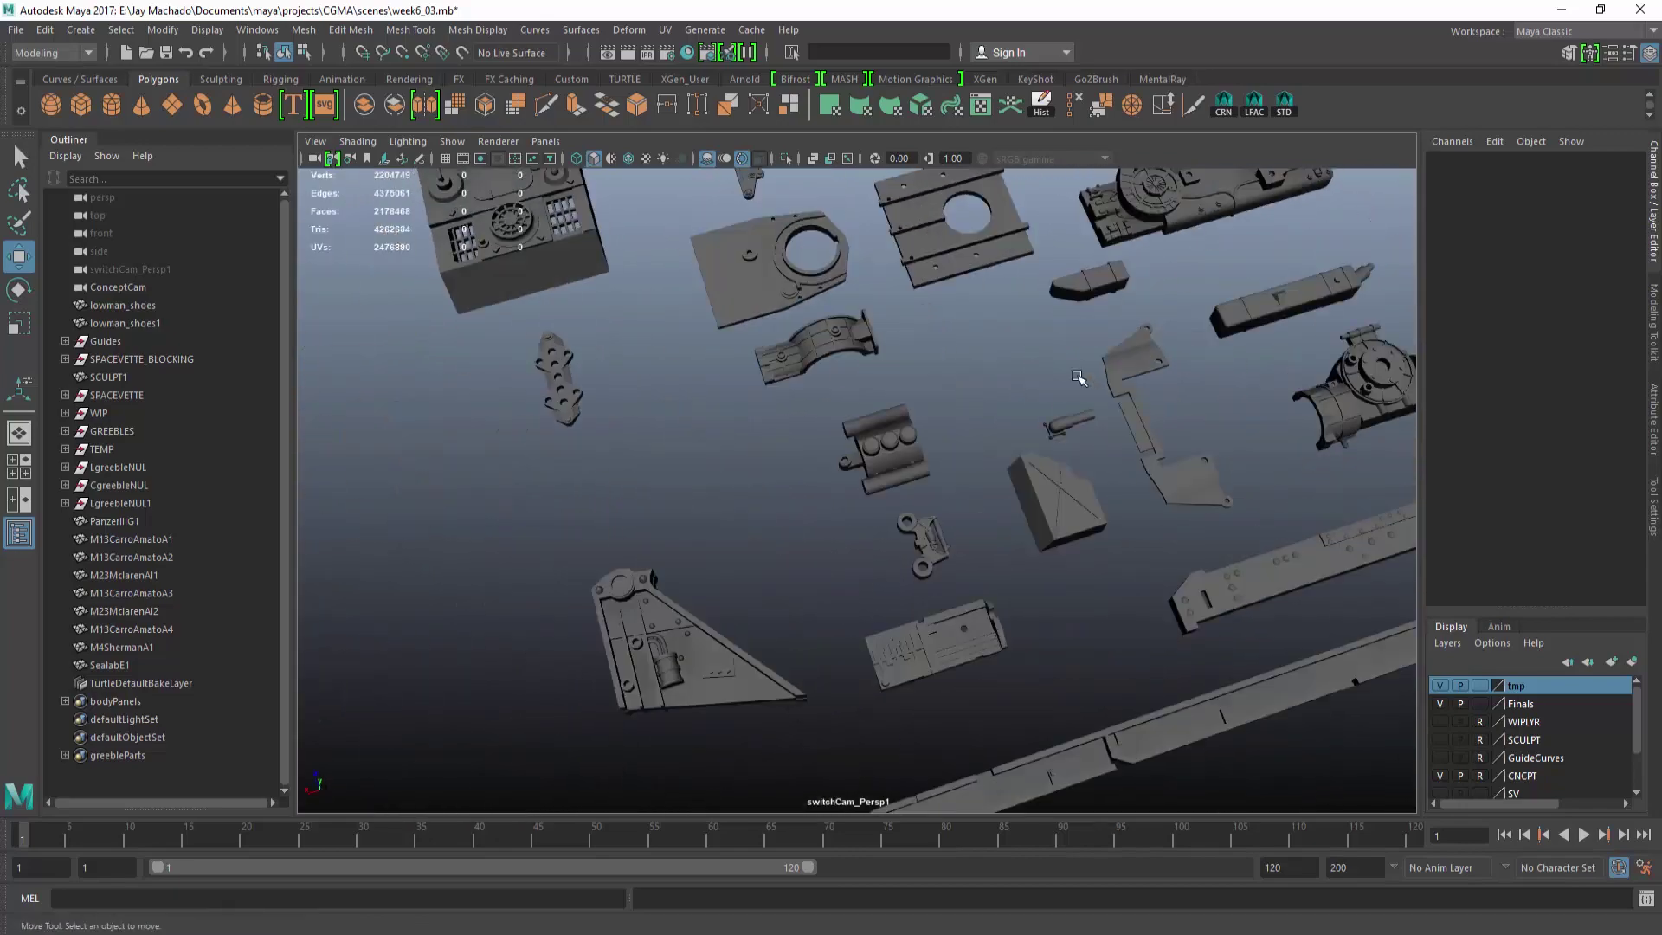
{"action": "left_click_drag", "start_coordinate": [1052, 446], "coordinate": [956, 493], "text": "alt"}
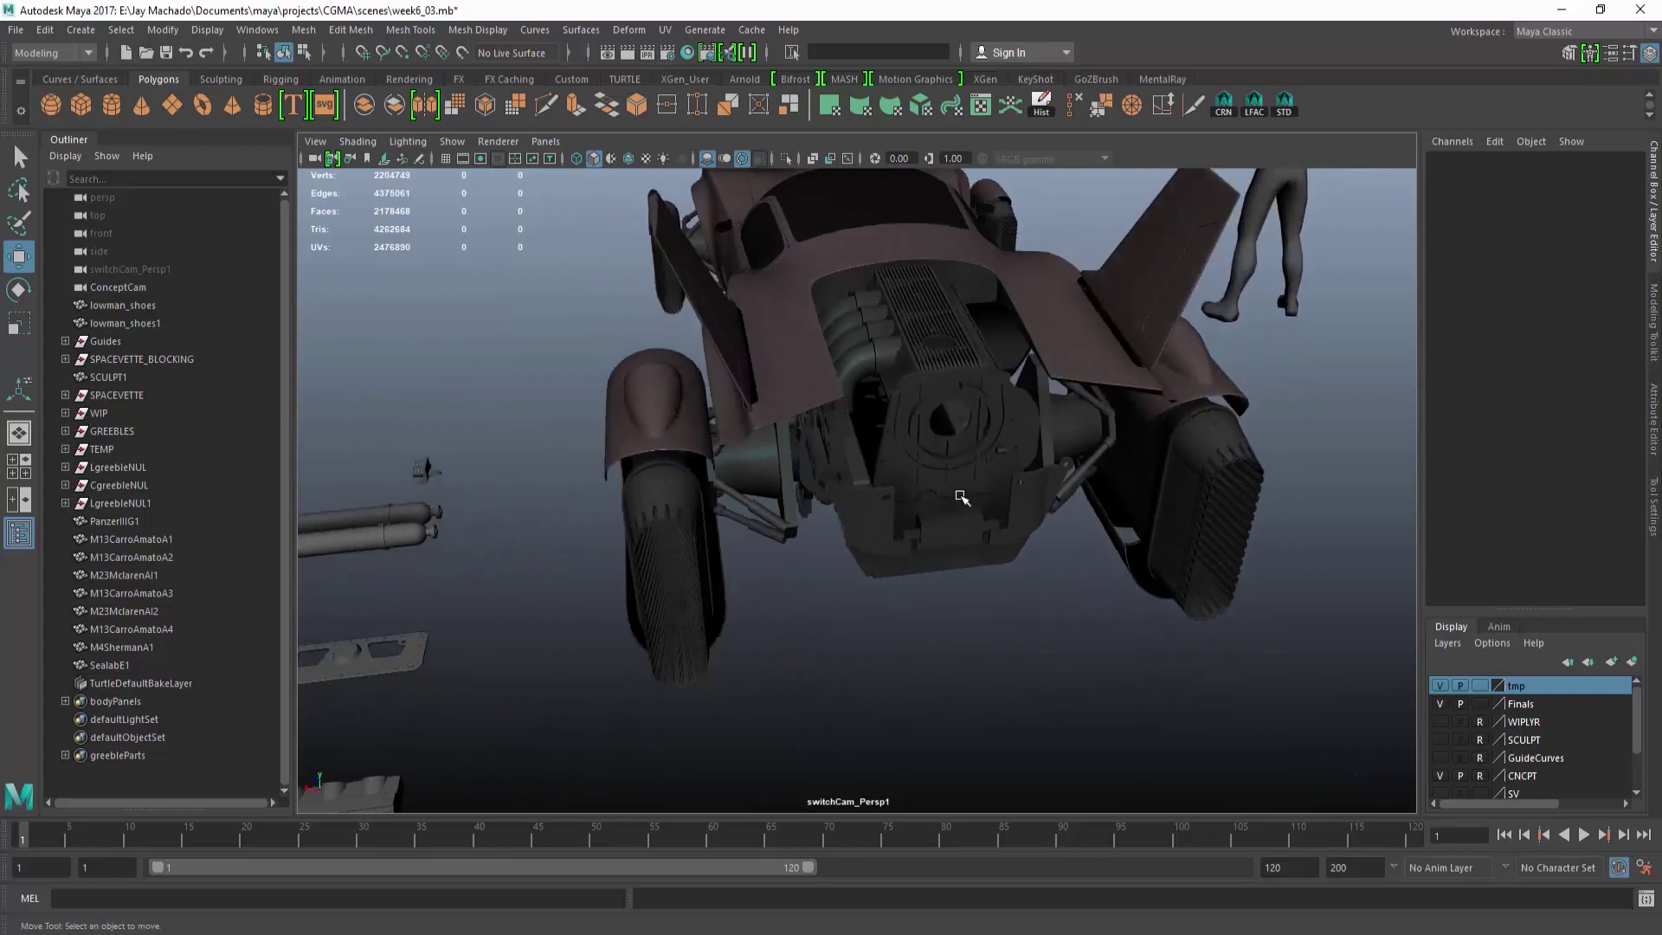
{"action": "left_click_drag", "start_coordinate": [1146, 527], "coordinate": [1087, 516], "text": "alt"}
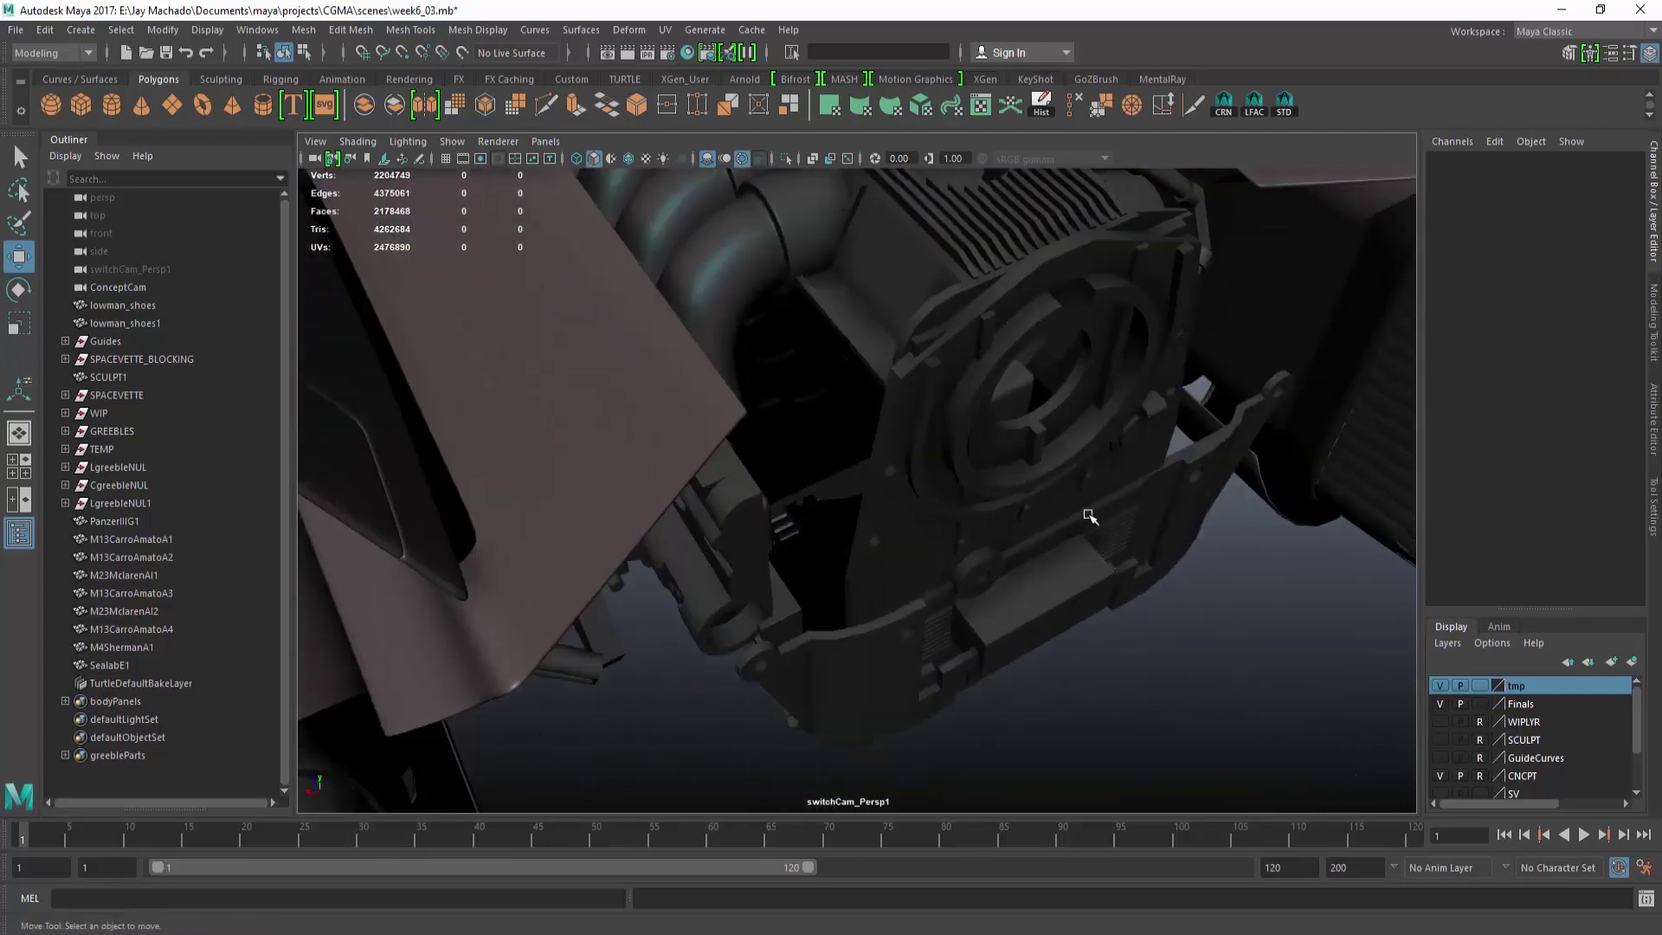
{"action": "scroll", "coordinate": [1087, 515], "scroll_direction": "down", "scroll_amount": 8}
{"action": "middle_click_drag", "start_coordinate": [1087, 516], "coordinate": [1087, 211], "text": "alt"}
{"action": "middle_click_drag", "start_coordinate": [761, 735], "coordinate": [900, 506], "text": "alt"}
{"action": "scroll", "coordinate": [900, 507], "scroll_direction": "down", "scroll_amount": 4}
{"action": "middle_click_drag", "start_coordinate": [946, 376], "coordinate": [1143, 284], "text": "alt"}
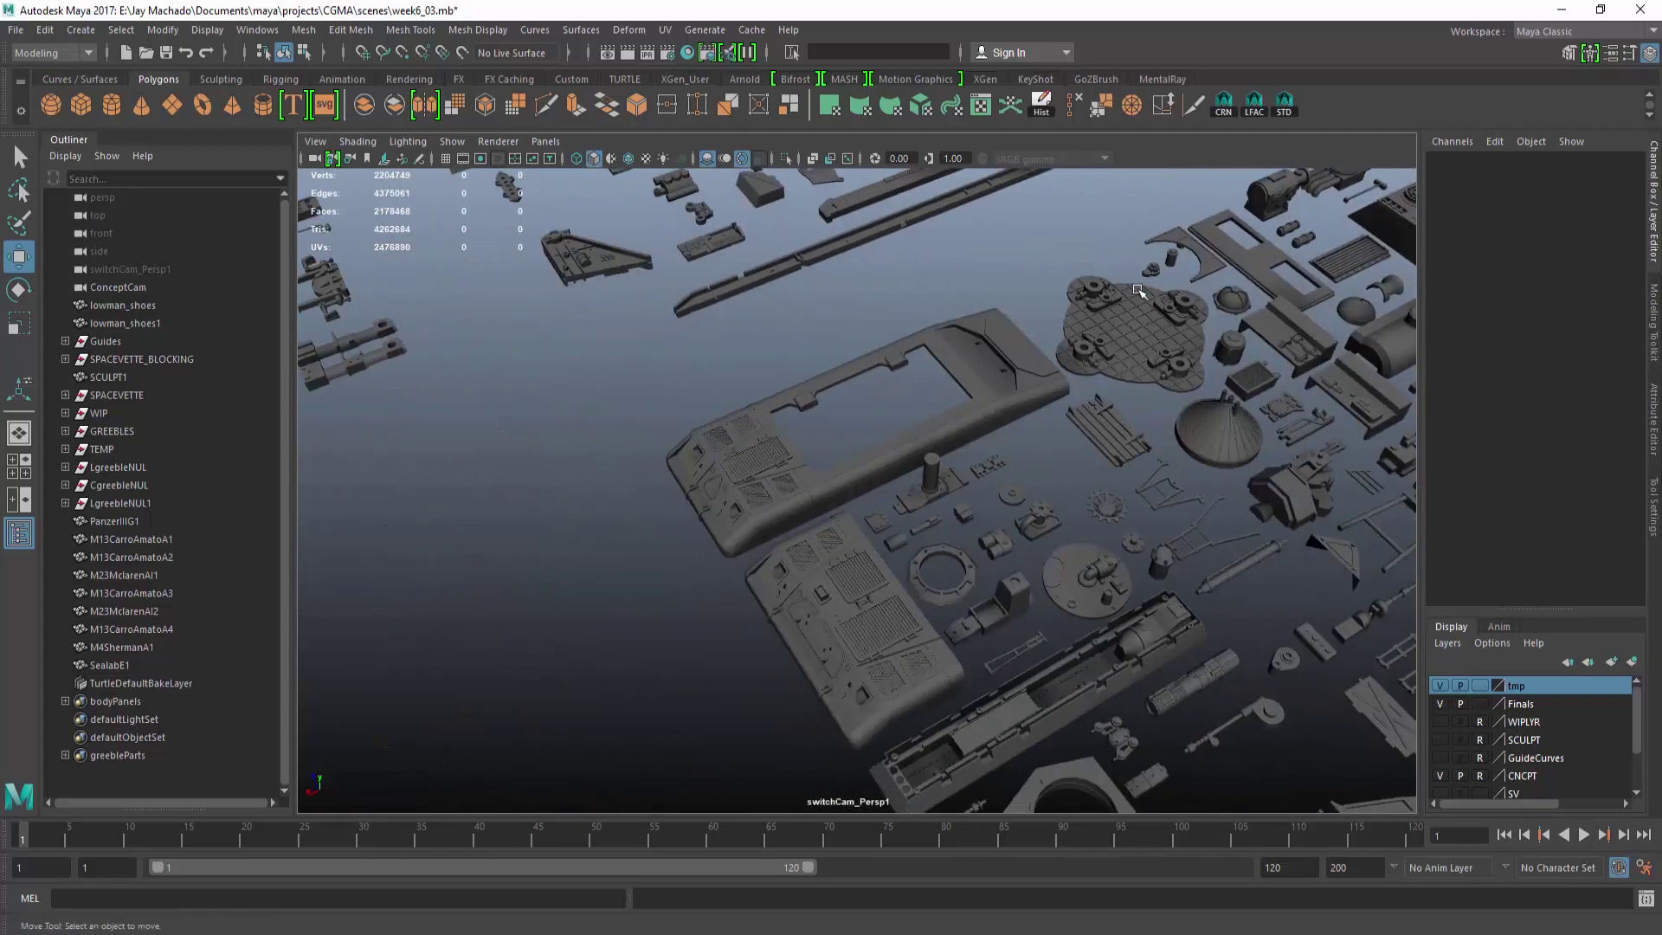
{"action": "right_click_drag", "start_coordinate": [1080, 344], "coordinate": [1021, 381], "text": "alt"}
{"action": "middle_click_drag", "start_coordinate": [1021, 380], "coordinate": [736, 675], "text": "alt"}
{"action": "right_click_drag", "start_coordinate": [744, 536], "coordinate": [882, 512], "text": "alt"}
{"action": "left_click_drag", "start_coordinate": [883, 512], "coordinate": [920, 485], "text": "alt"}
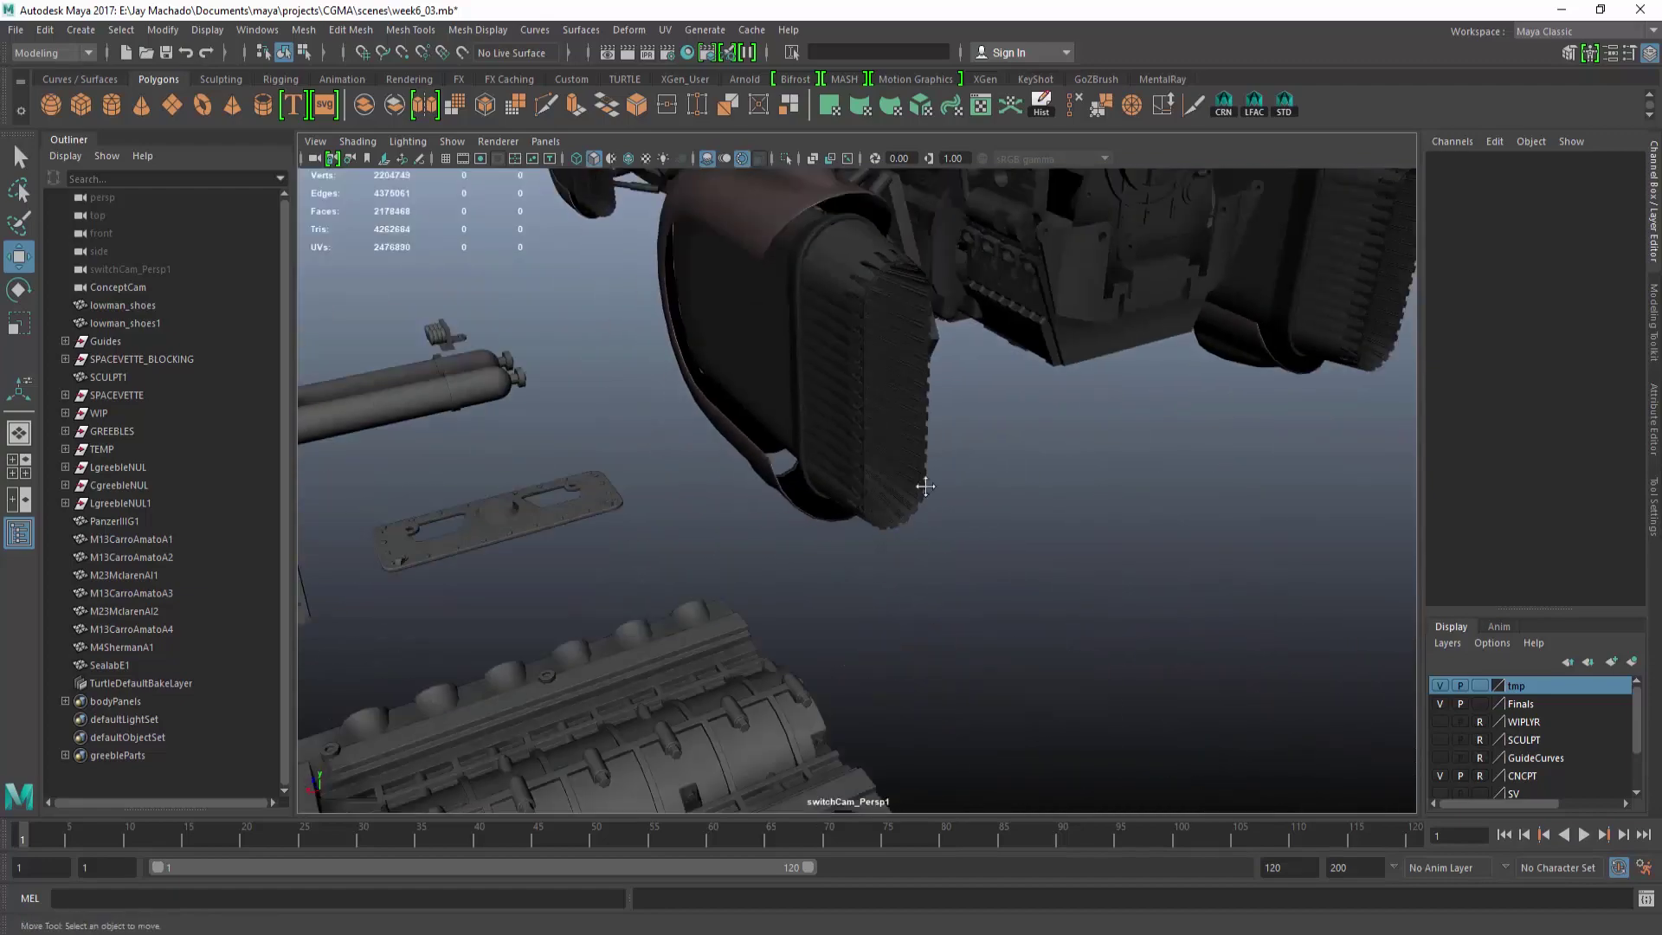
{"action": "middle_click_drag", "start_coordinate": [920, 486], "coordinate": [761, 597], "text": "alt"}
{"action": "right_click_drag", "start_coordinate": [779, 593], "coordinate": [985, 585], "text": "alt"}
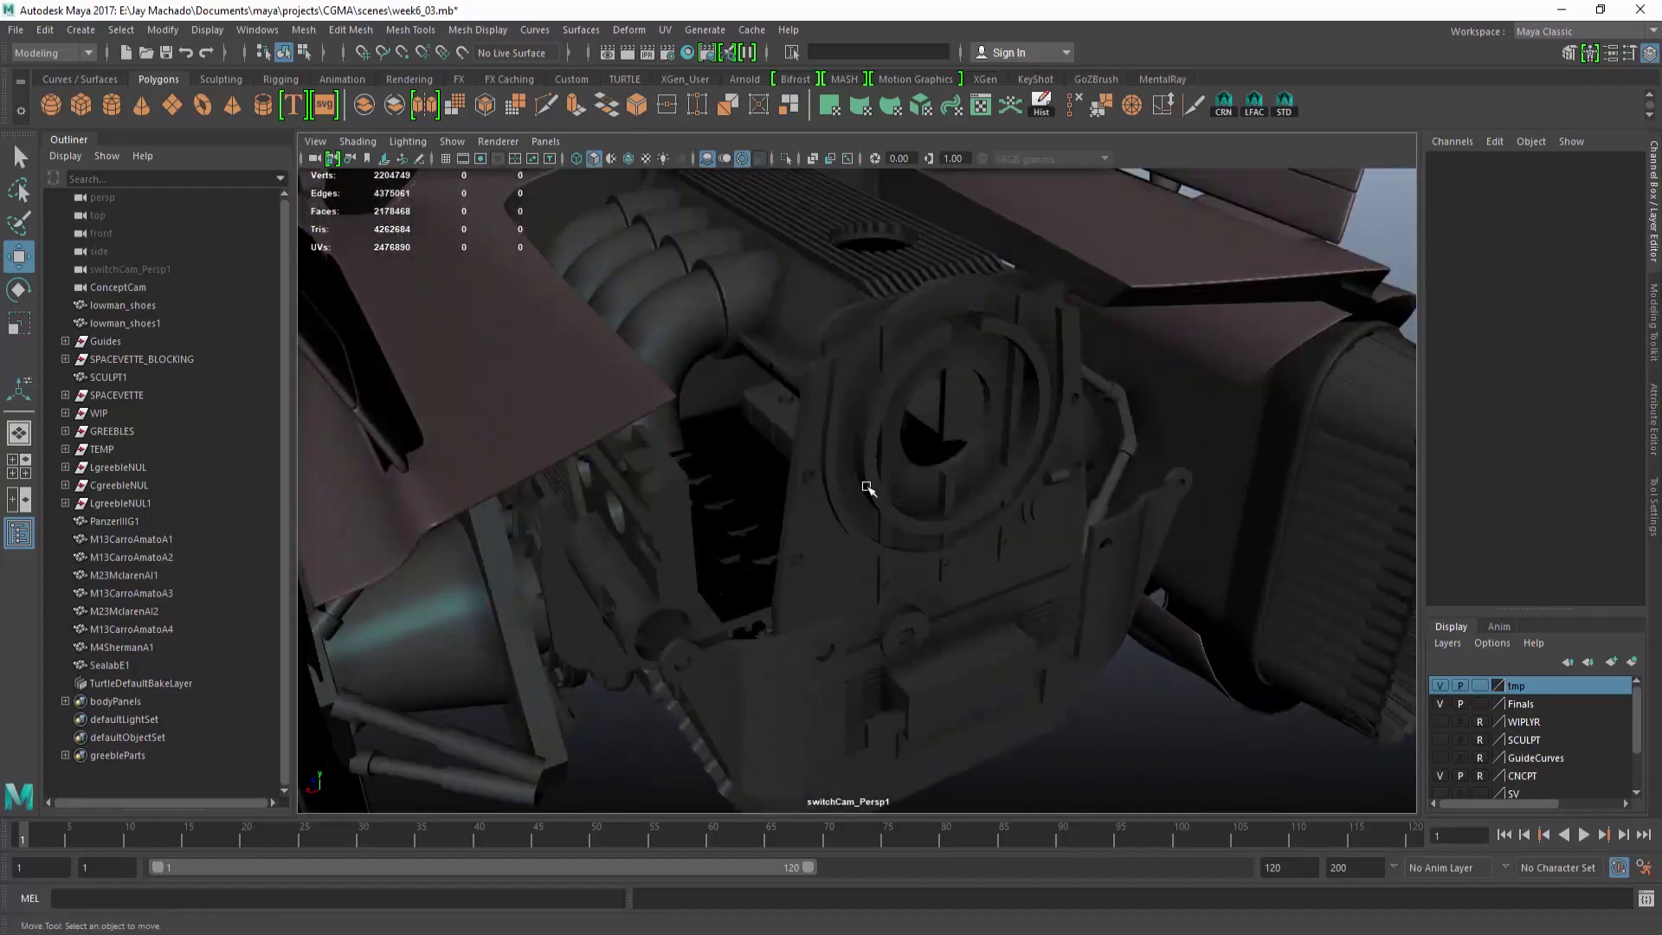
Create a polygon cube at the rear engine, scale it uniformly to 96.312 and move it to Z -159.008.
{"action": "left_click", "coordinate": [87, 105]}
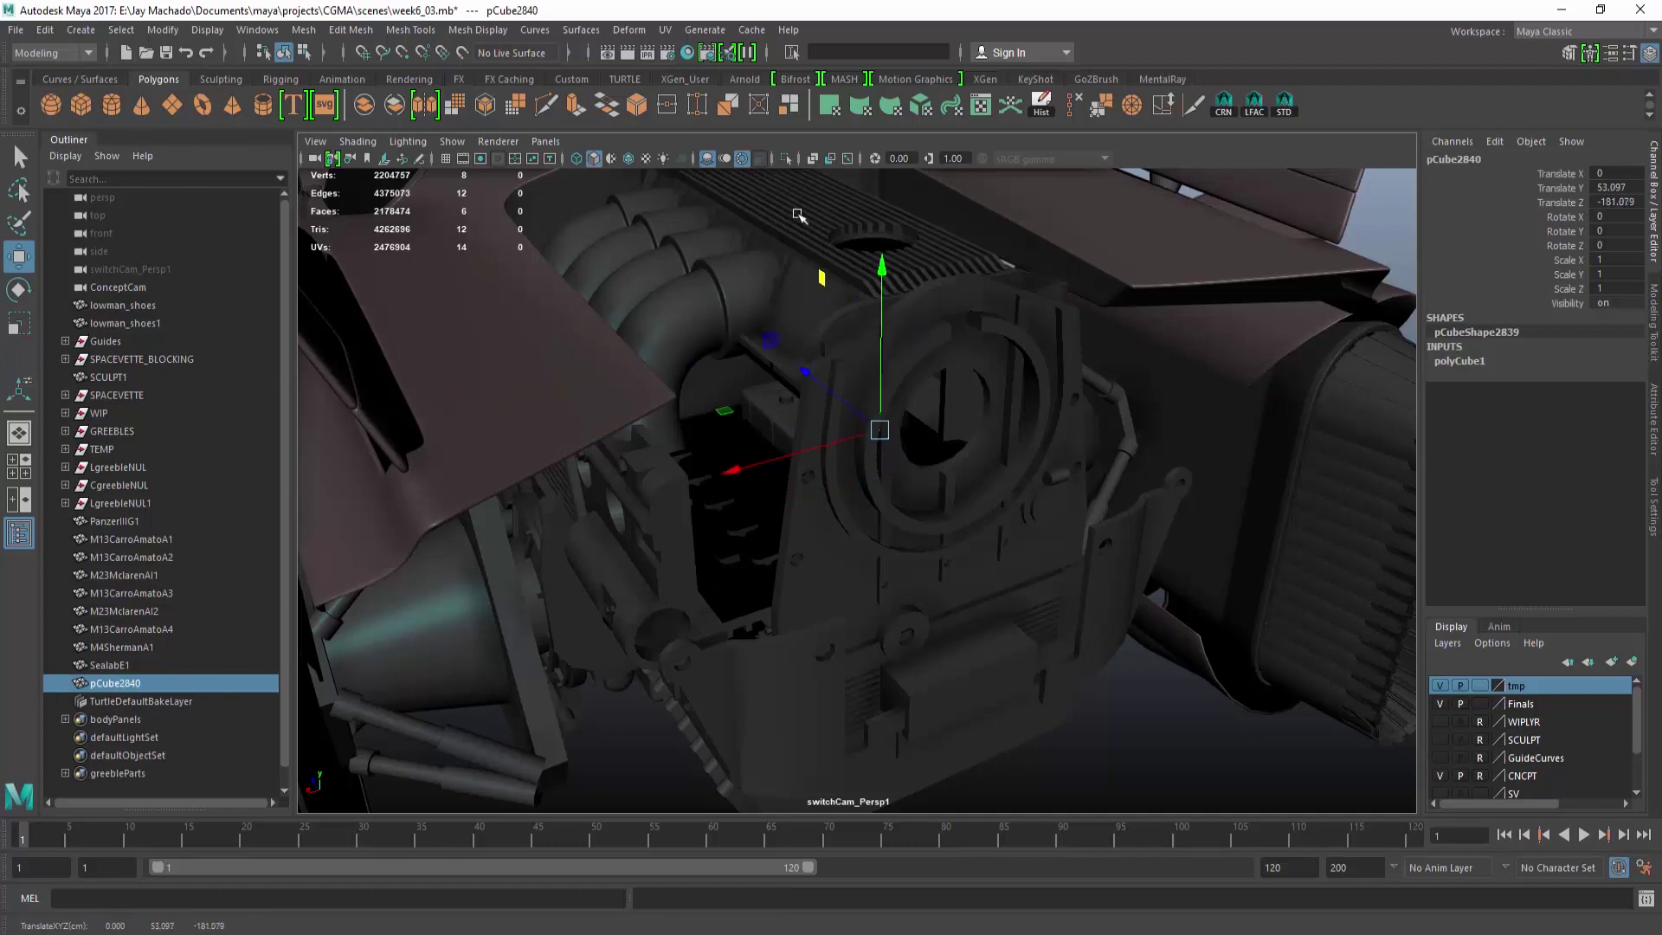
{"action": "key", "text": "r"}
{"action": "key", "text": "space"}
{"action": "key", "text": "f"}
{"action": "right_click_drag", "start_coordinate": [903, 412], "coordinate": [753, 406], "text": "alt"}
{"action": "right_click_drag", "start_coordinate": [946, 427], "coordinate": [680, 379], "text": "alt"}
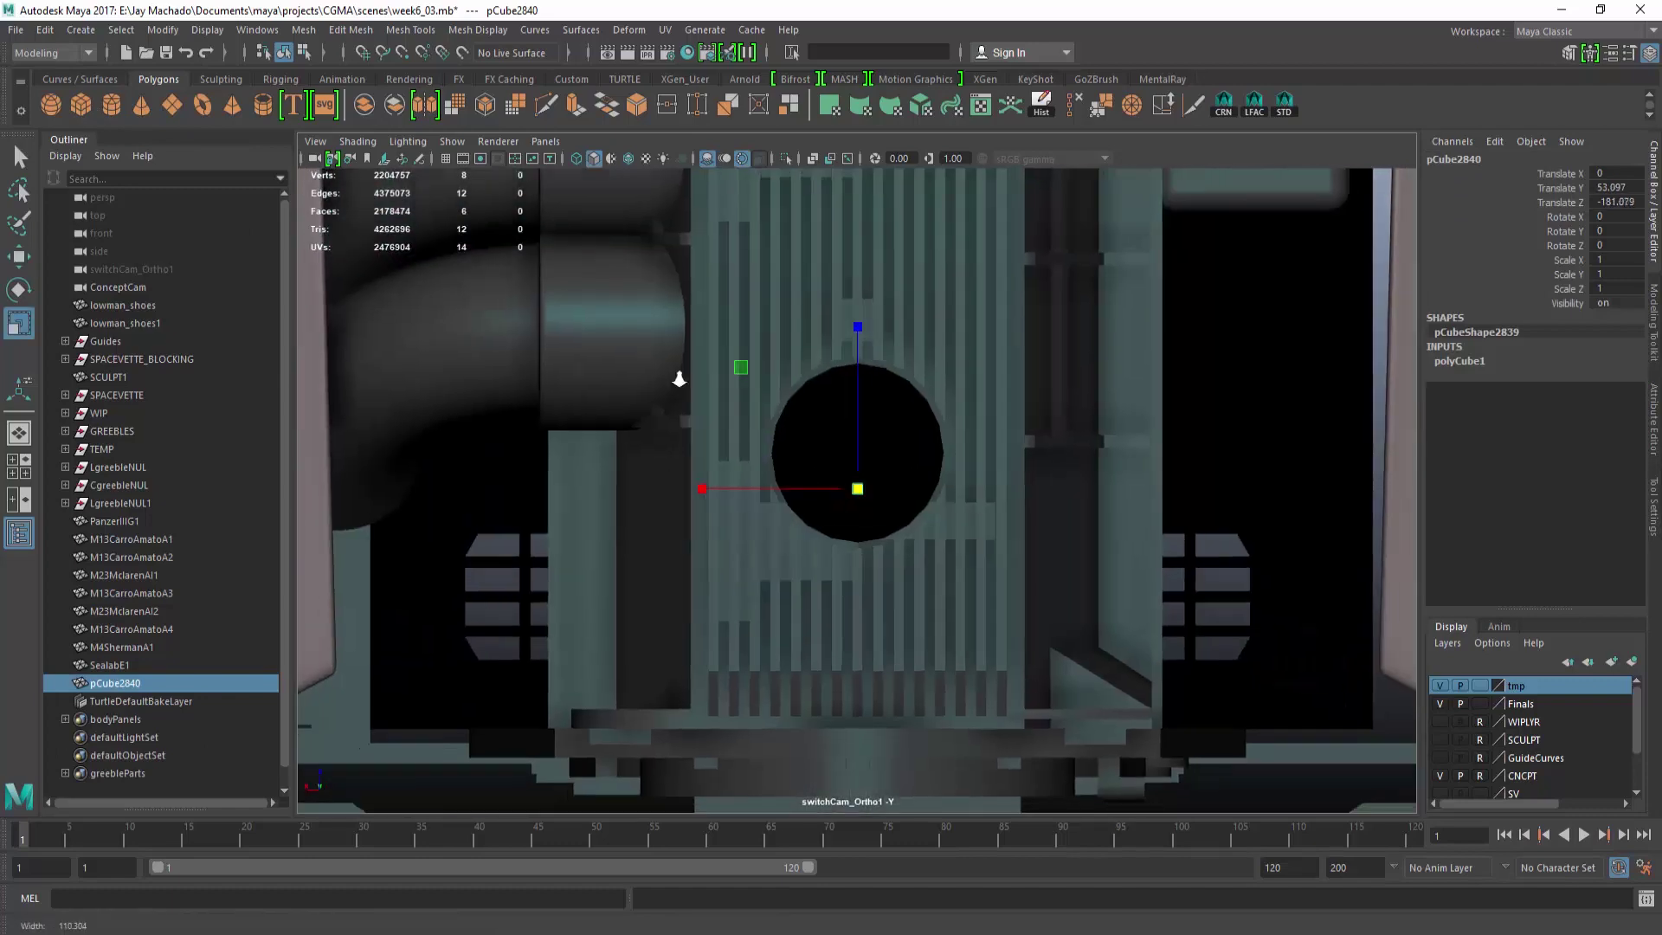
{"action": "left_click_drag", "start_coordinate": [856, 489], "coordinate": [1347, 540]}
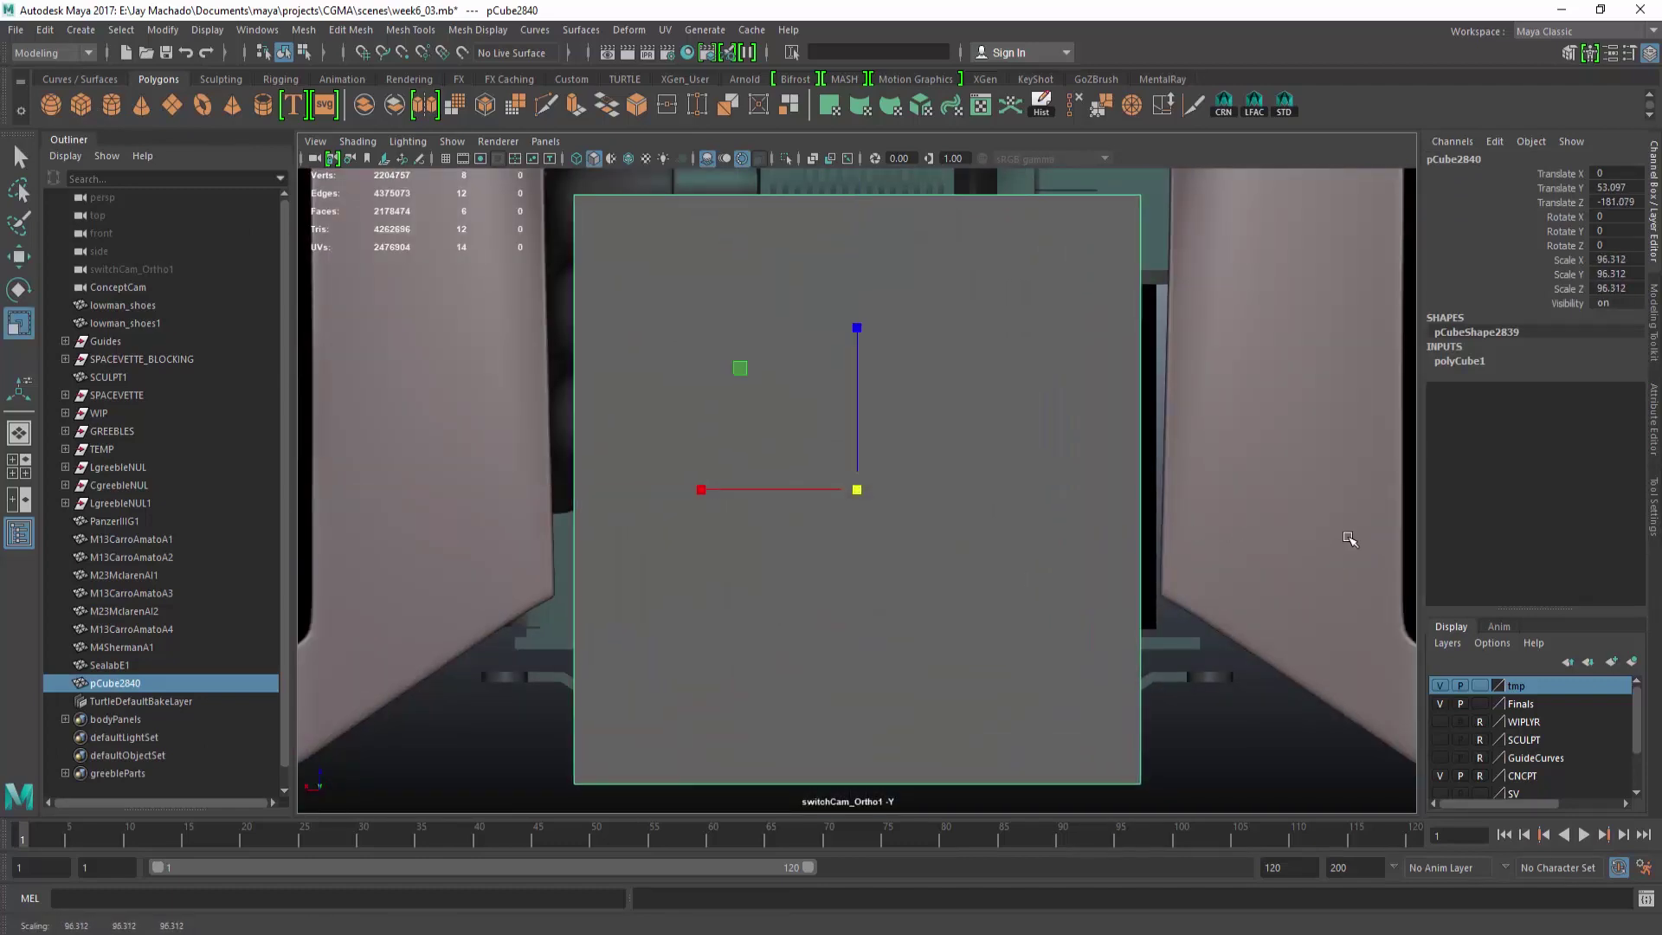
{"action": "left_click_drag", "start_coordinate": [857, 412], "coordinate": [849, 290]}
Widen the cube along X to a scale of 105.889.
{"action": "right_click_drag", "start_coordinate": [978, 364], "coordinate": [883, 353], "text": "alt"}
{"action": "key", "text": "space"}
{"action": "left_click_drag", "start_coordinate": [882, 352], "coordinate": [780, 489], "text": "alt"}
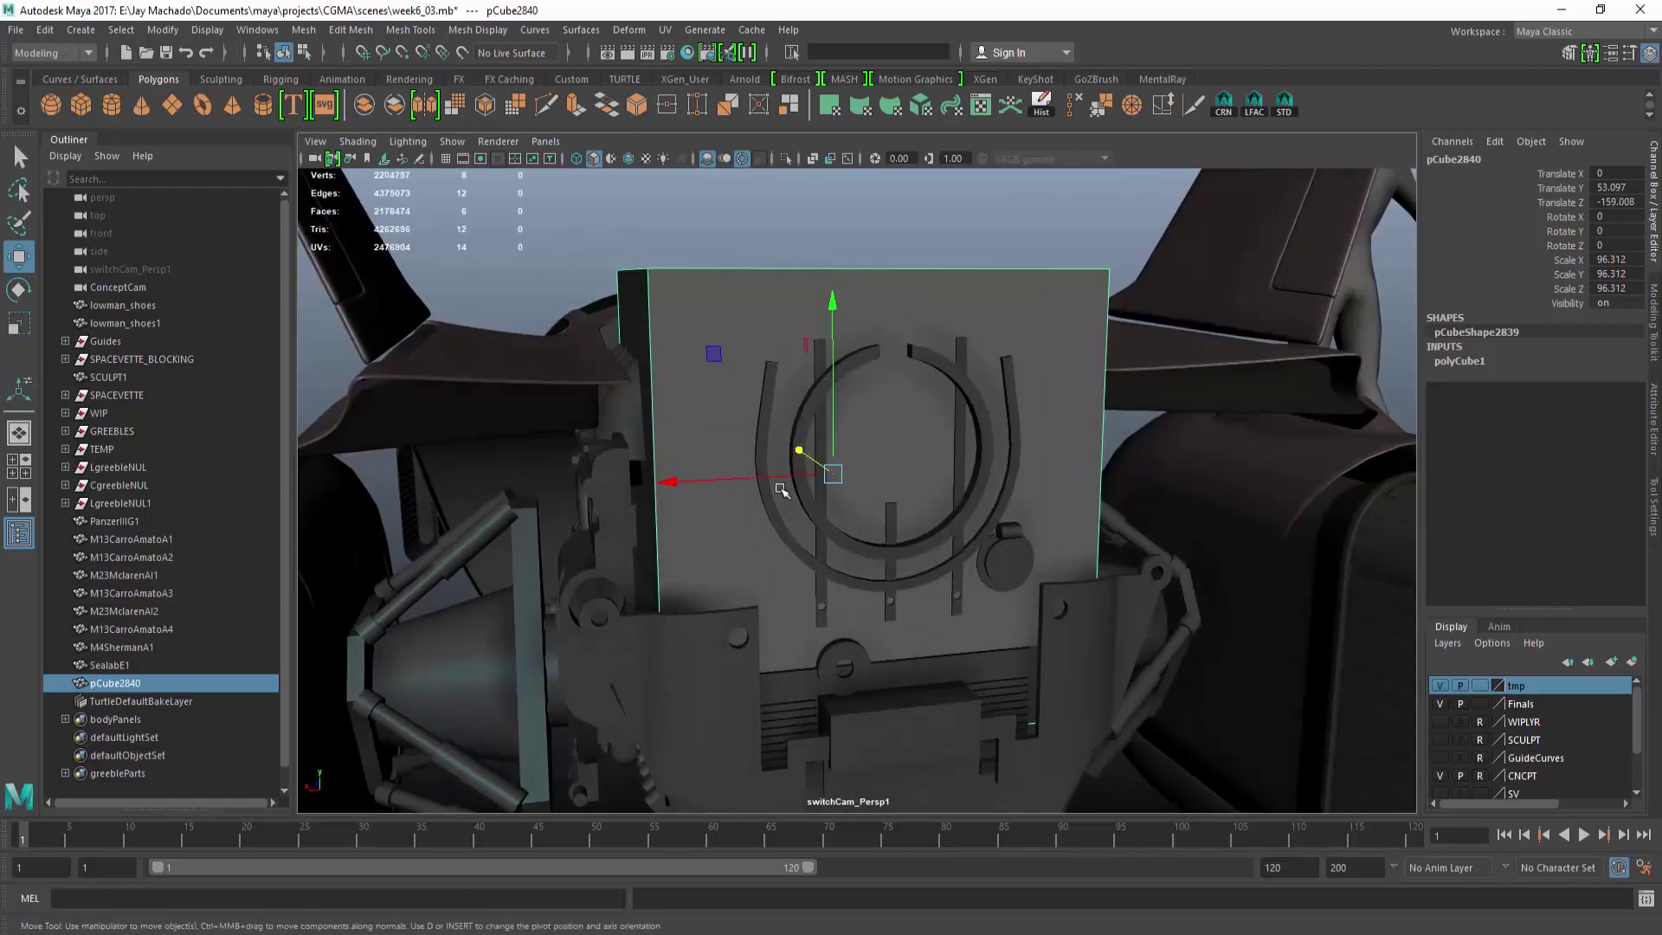
{"action": "left_click_drag", "start_coordinate": [662, 492], "coordinate": [676, 490]}
{"action": "left_click_drag", "start_coordinate": [677, 485], "coordinate": [784, 424], "text": "alt"}
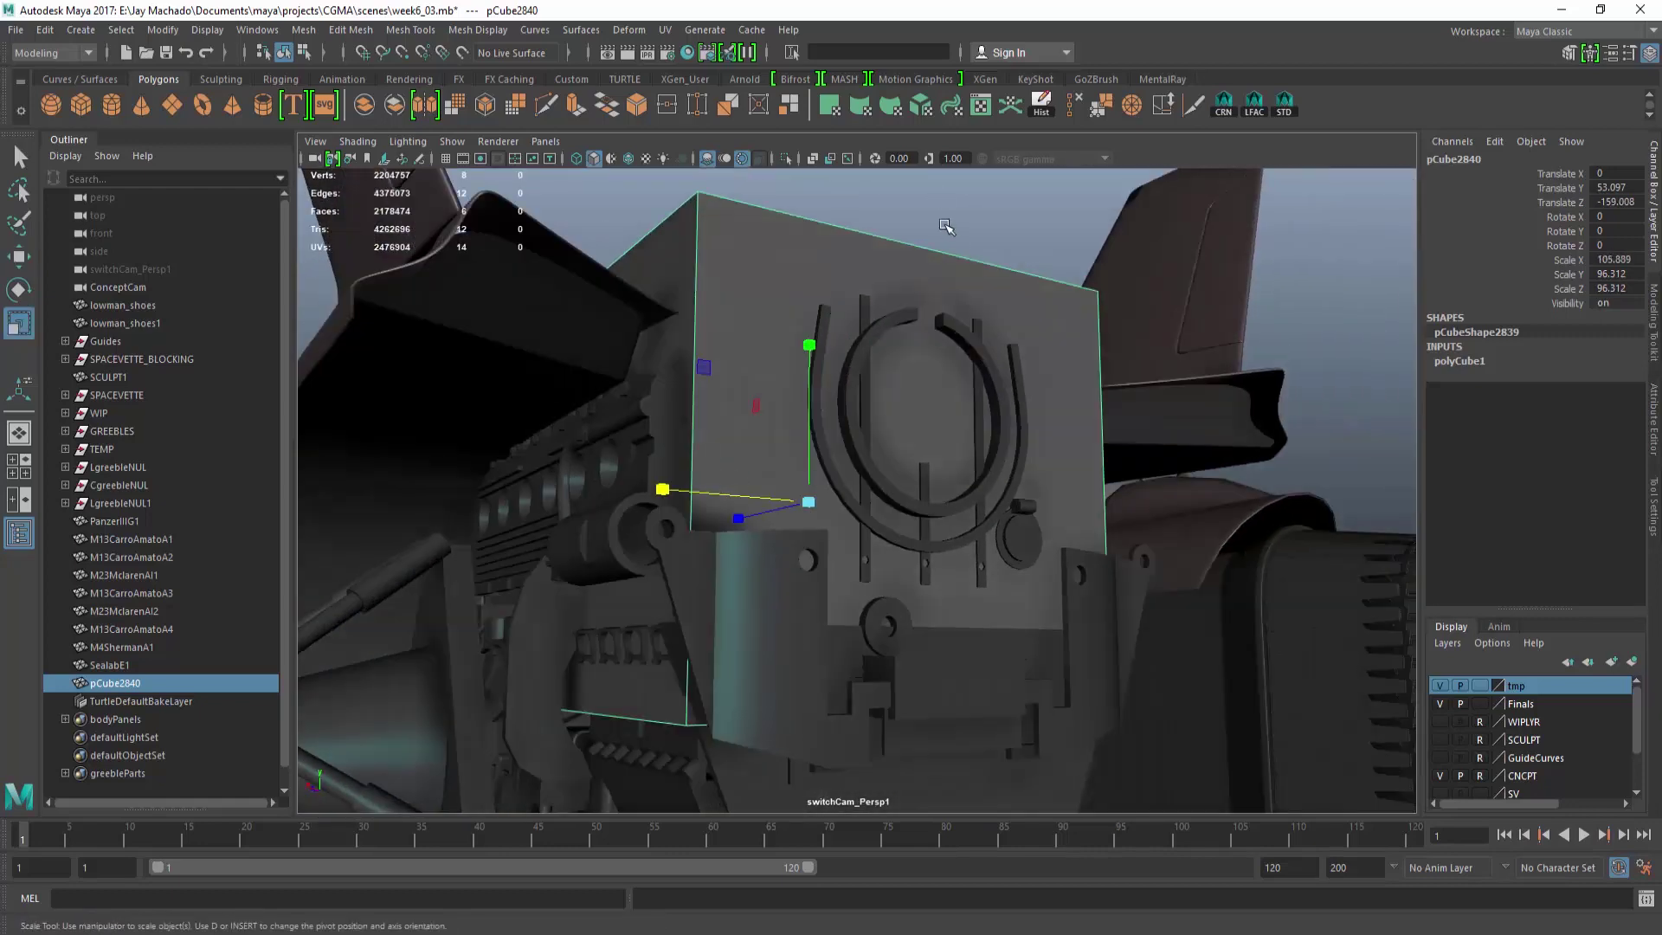
Reposition the cube's bottom, top and rear faces to fit the block into the engine bay behind the rear plate.
{"action": "right_click_drag", "start_coordinate": [944, 227], "coordinate": [945, 245]}
{"action": "left_click_drag", "start_coordinate": [933, 317], "coordinate": [969, 216], "text": "alt"}
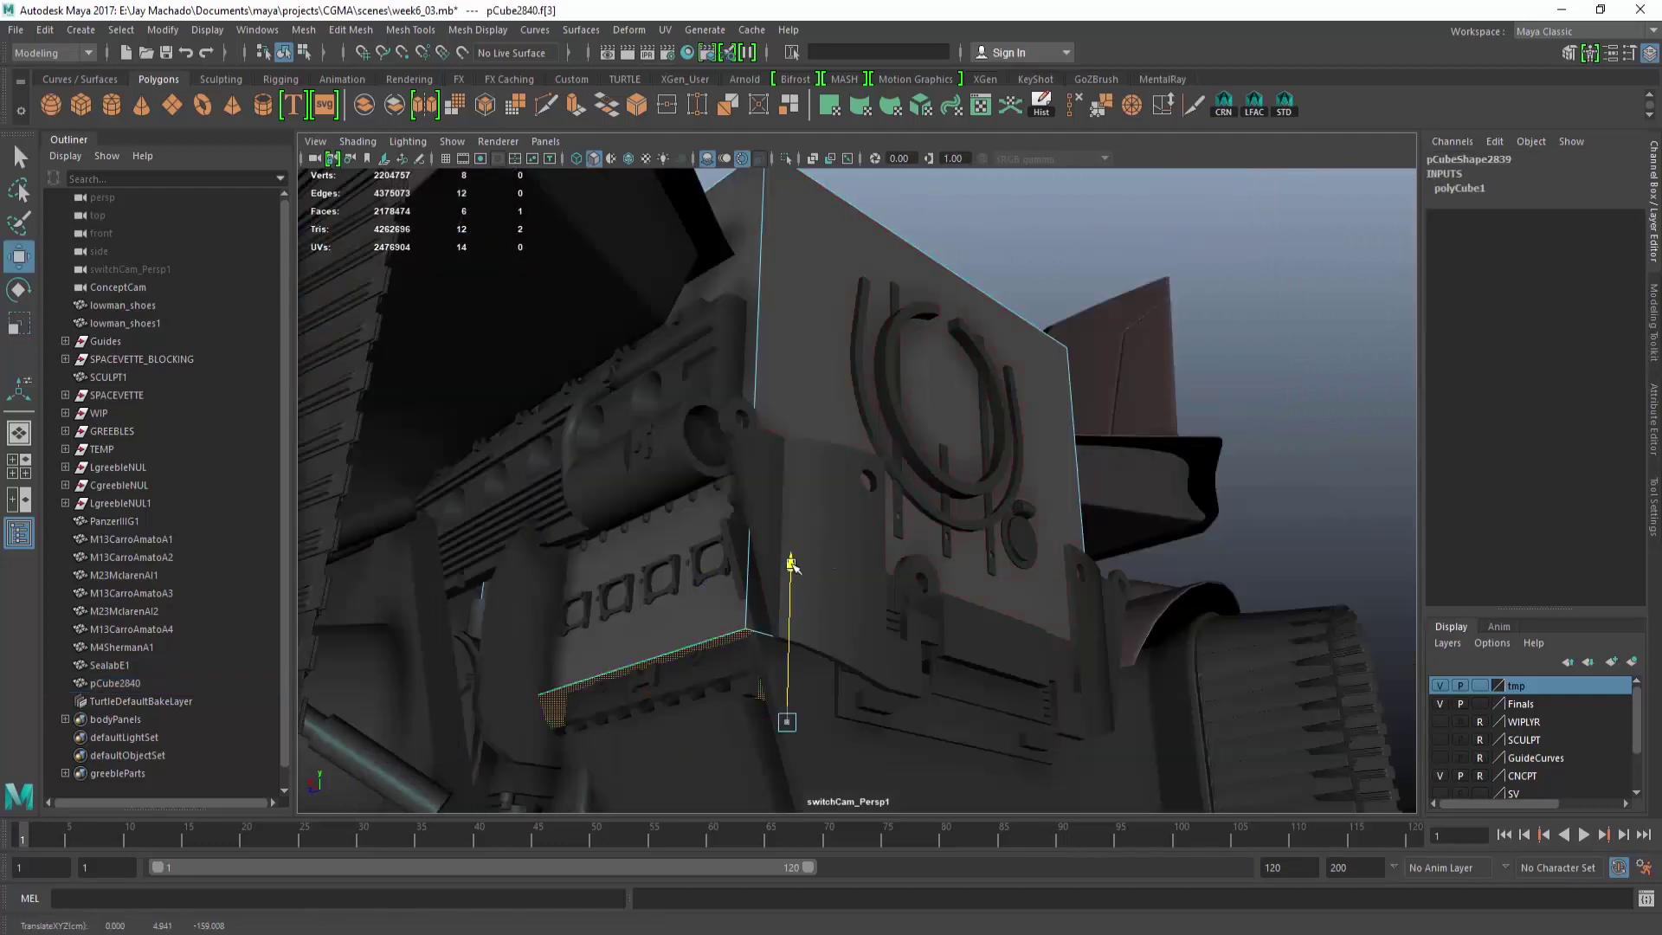
{"action": "left_click_drag", "start_coordinate": [817, 463], "coordinate": [816, 529], "text": "alt"}
{"action": "left_click", "coordinate": [807, 235]}
{"action": "left_click_drag", "start_coordinate": [806, 236], "coordinate": [853, 407]}
{"action": "left_click", "coordinate": [881, 489]}
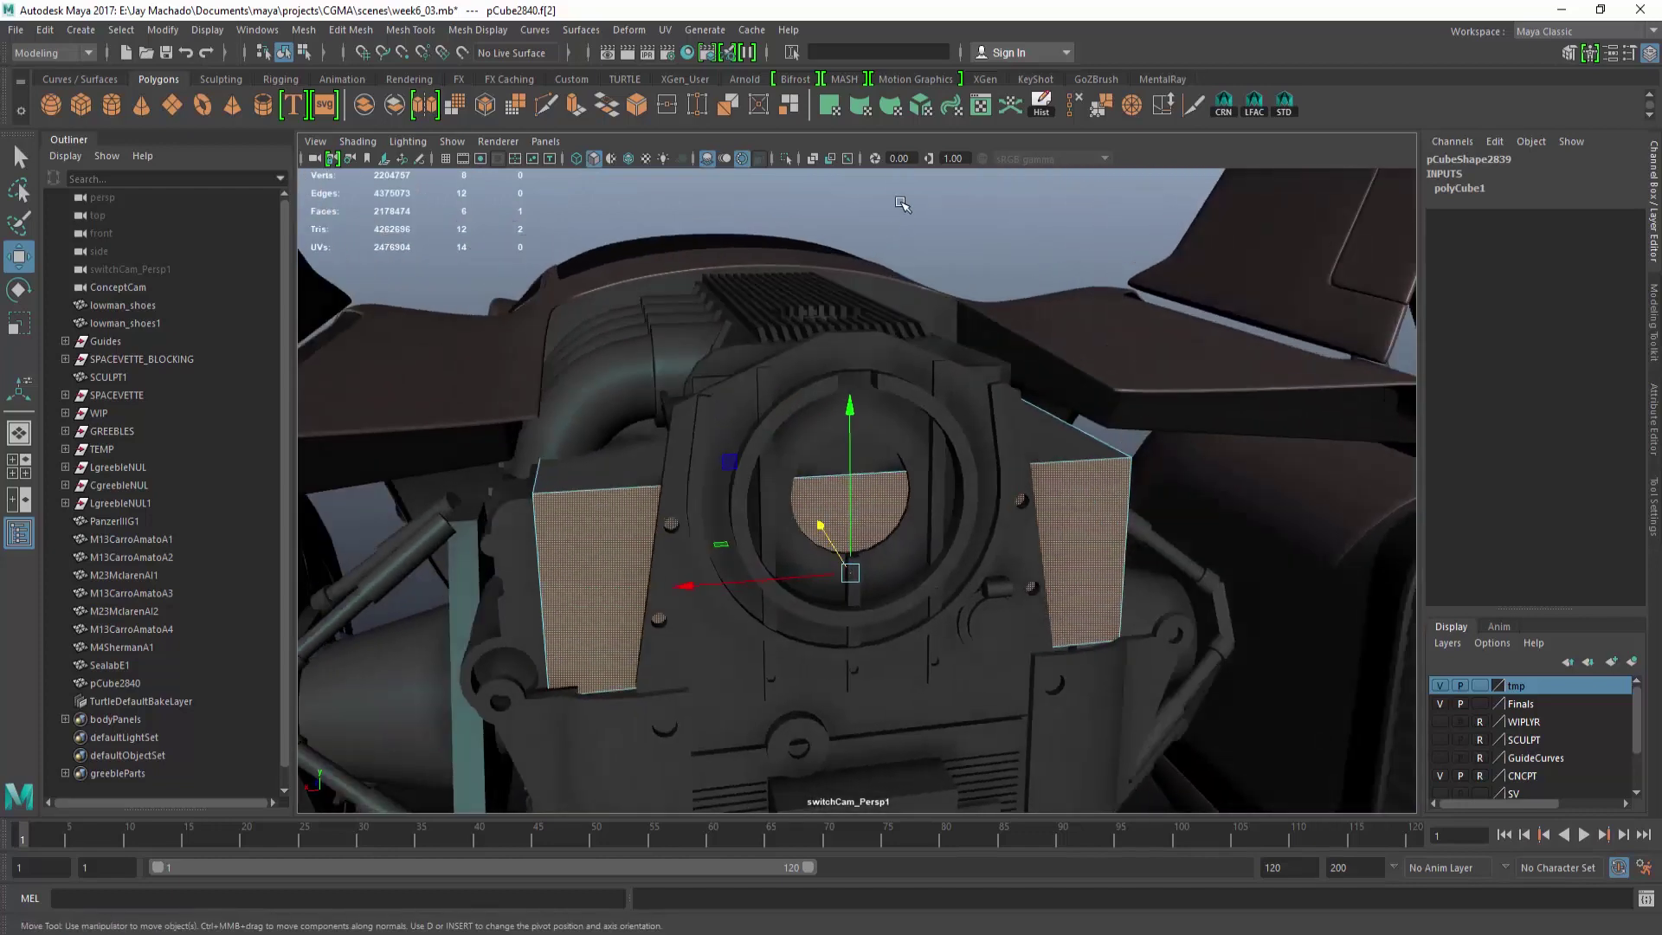
Insert three lengthwise edge loops in the block, one down the centre and one on each side.
{"action": "right_click_drag", "start_coordinate": [987, 264], "coordinate": [915, 450], "text": "shift"}
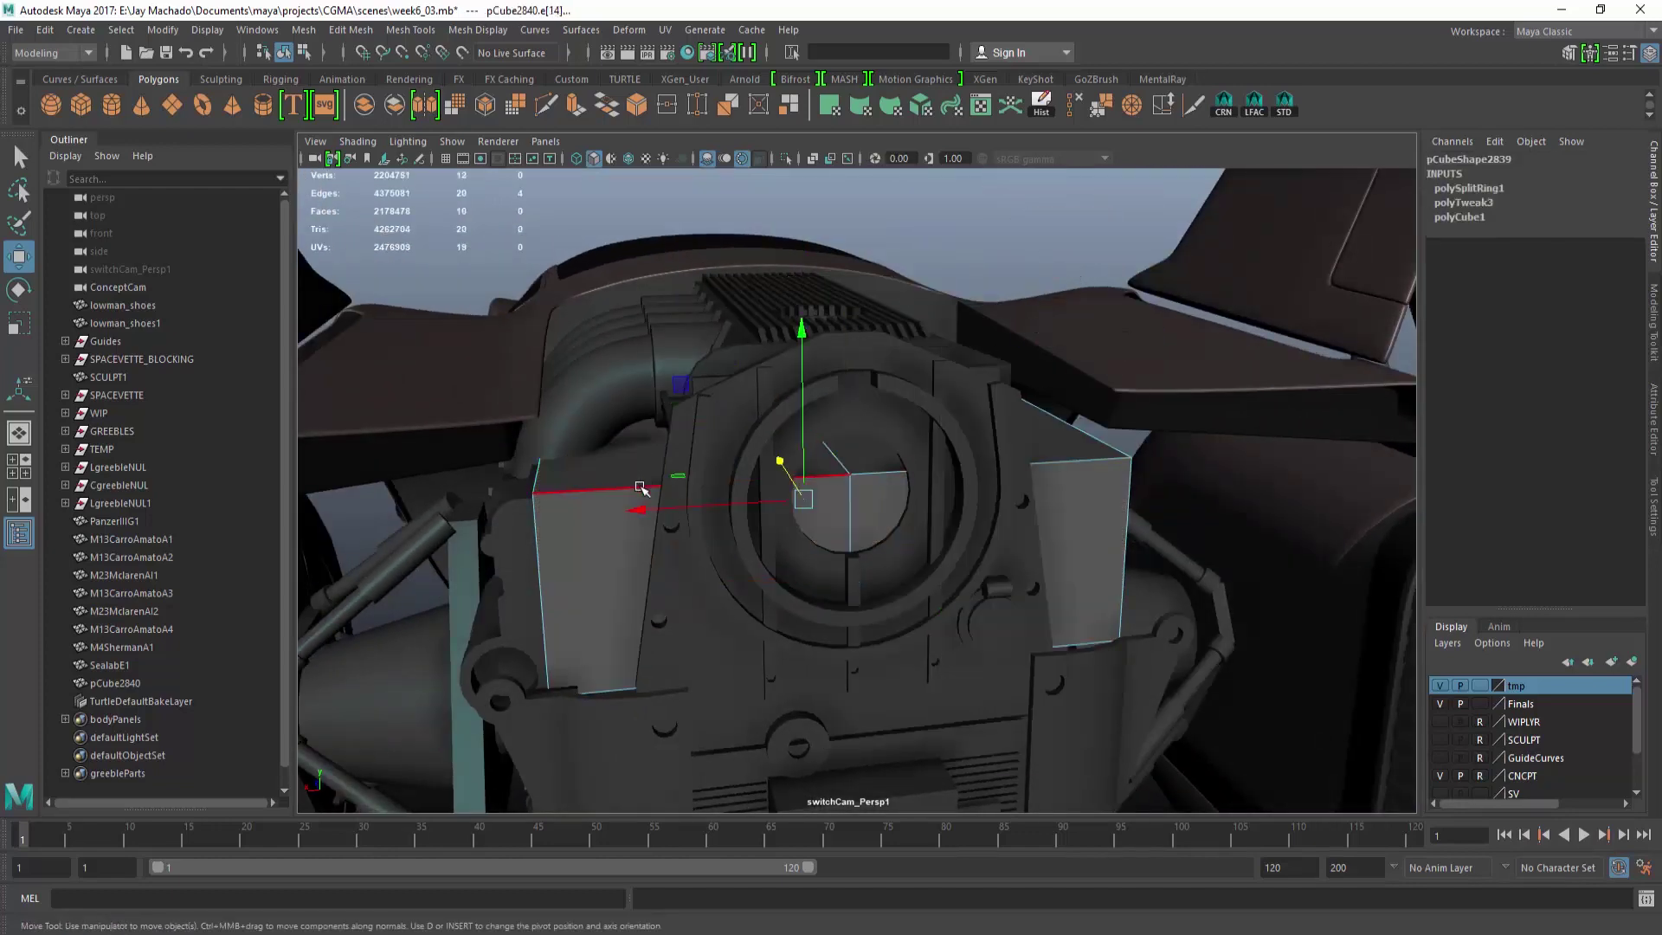
{"action": "left_click", "coordinate": [1041, 468]}
{"action": "key", "text": "g"}
{"action": "left_click_drag", "start_coordinate": [1030, 459], "coordinate": [909, 503], "text": "alt"}
{"action": "key", "text": "space"}
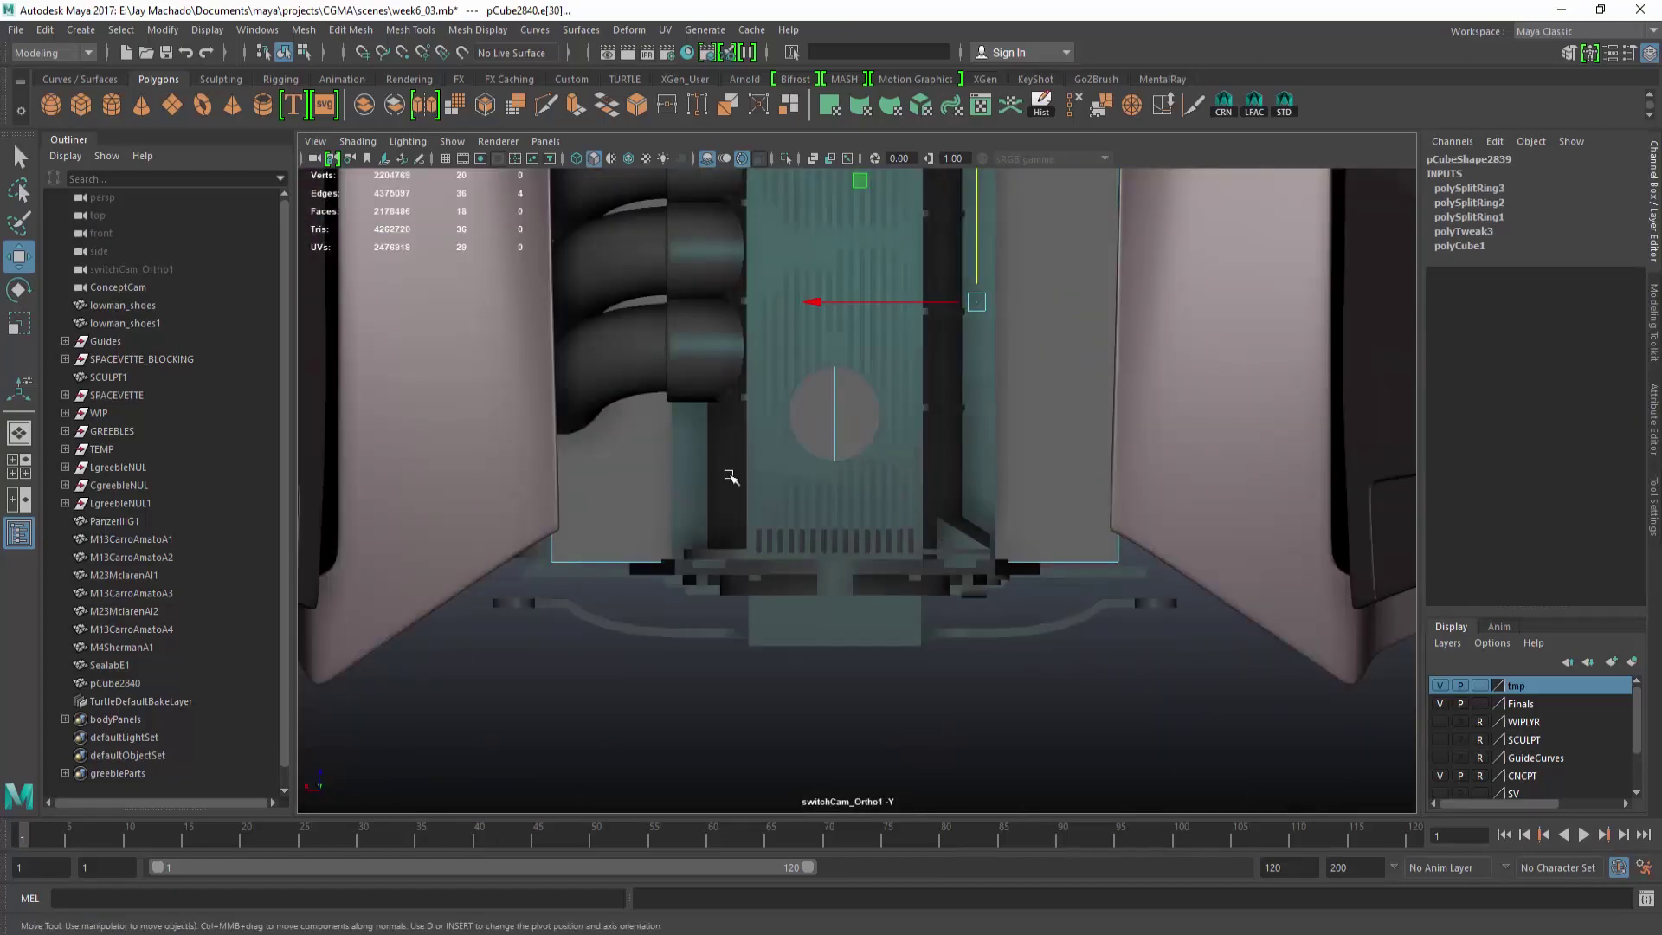
Scale the two side edge loops apart symmetrically along X, using the wireframe underside view for alignment.
{"action": "key", "text": "4"}
{"action": "left_click", "coordinate": [690, 301]}
{"action": "key", "text": "r"}
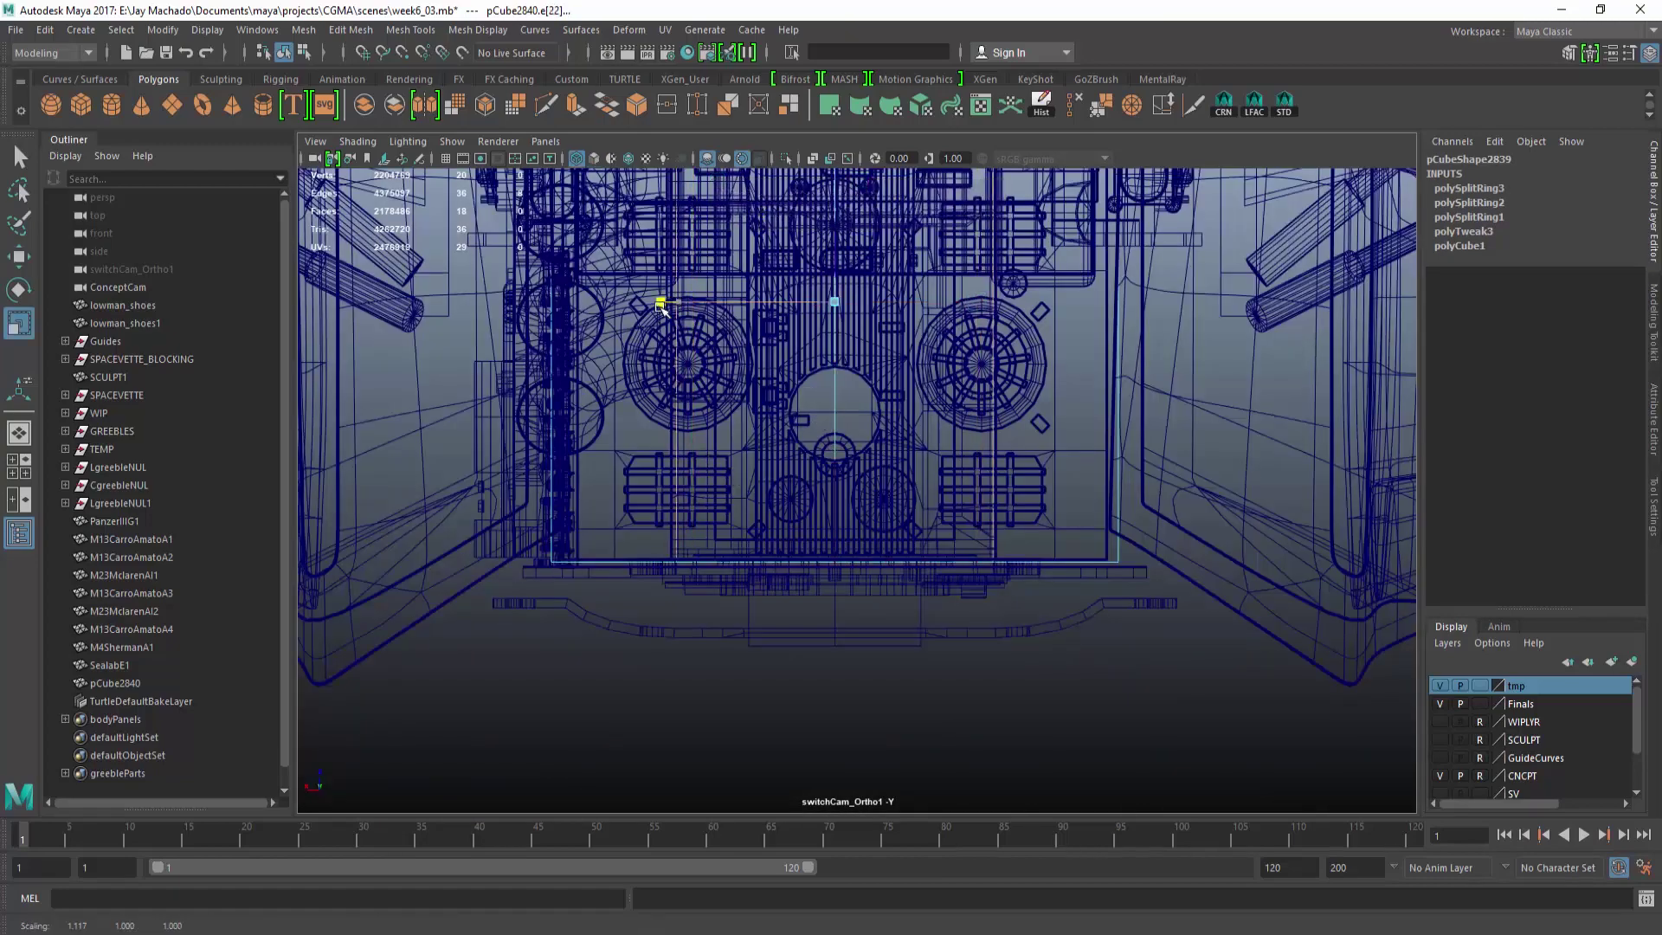
{"action": "left_click_drag", "start_coordinate": [651, 312], "coordinate": [964, 303], "text": "alt"}
Extrude the block's two middle top faces upward to form a raised centre section.
{"action": "right_click_drag", "start_coordinate": [963, 303], "coordinate": [917, 346]}
{"action": "left_click", "coordinate": [790, 625]}
{"action": "key", "text": "5"}
{"action": "left_click_drag", "start_coordinate": [872, 568], "coordinate": [732, 407], "text": "alt"}
{"action": "left_click", "coordinate": [584, 110]}
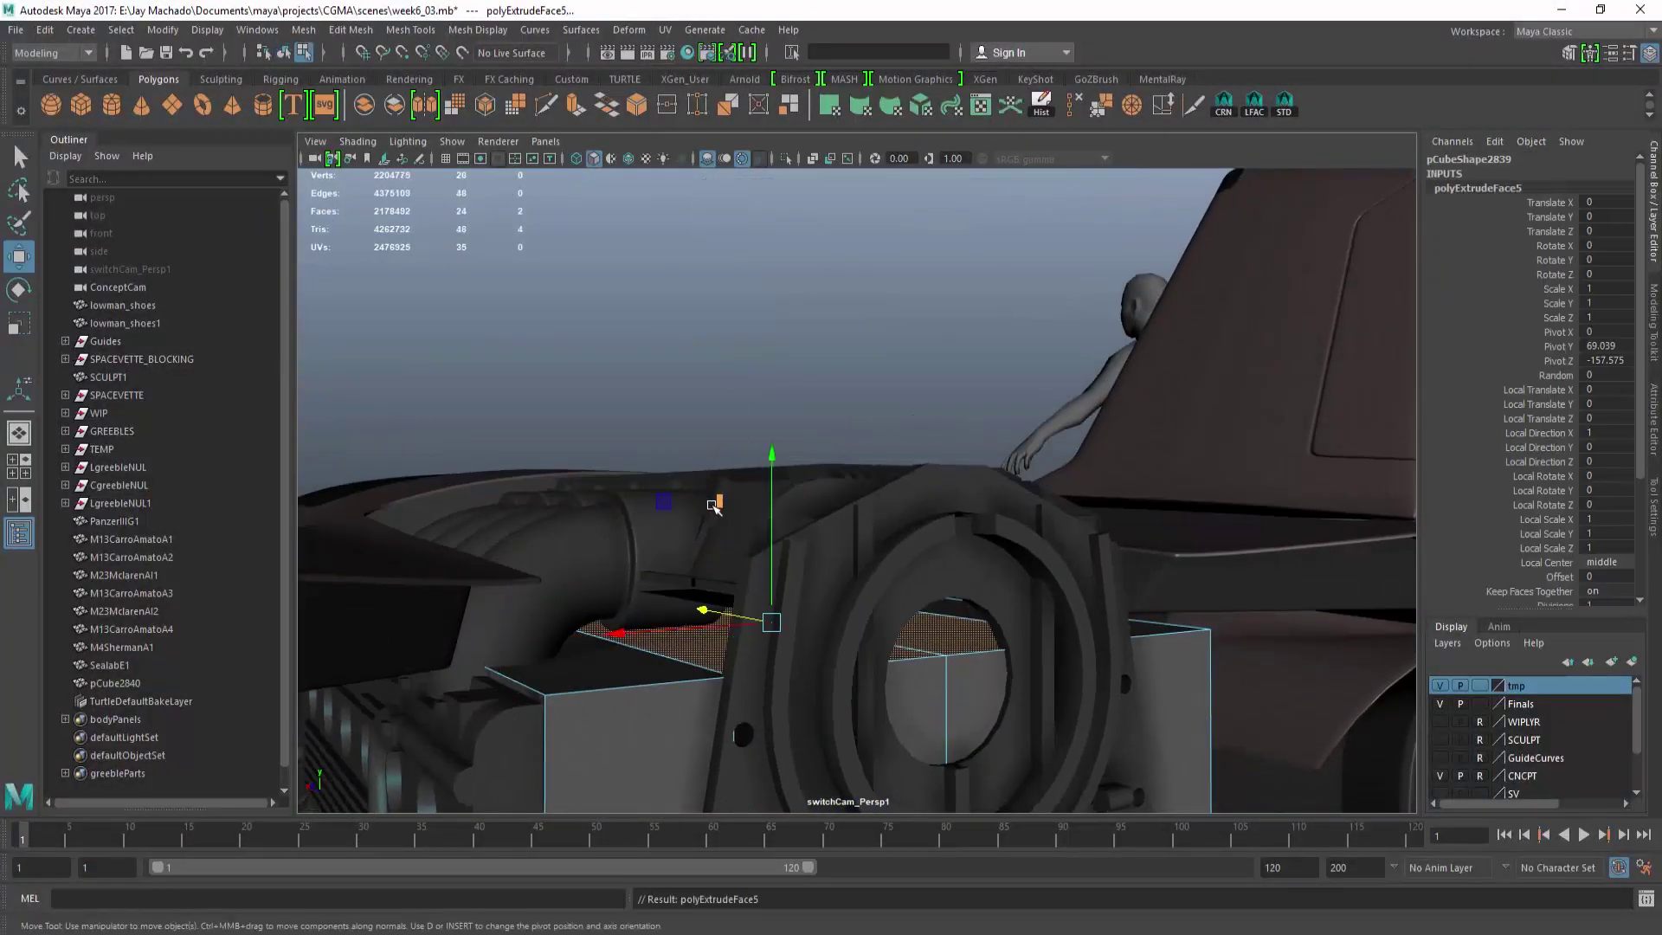
{"action": "left_click_drag", "start_coordinate": [776, 398], "coordinate": [829, 504], "text": "alt"}
Cut the block lengthwise with Poly Cut Faces and delete the faces beyond the cut, keeping the part beneath the curved pipes.
{"action": "key", "text": "F8"}
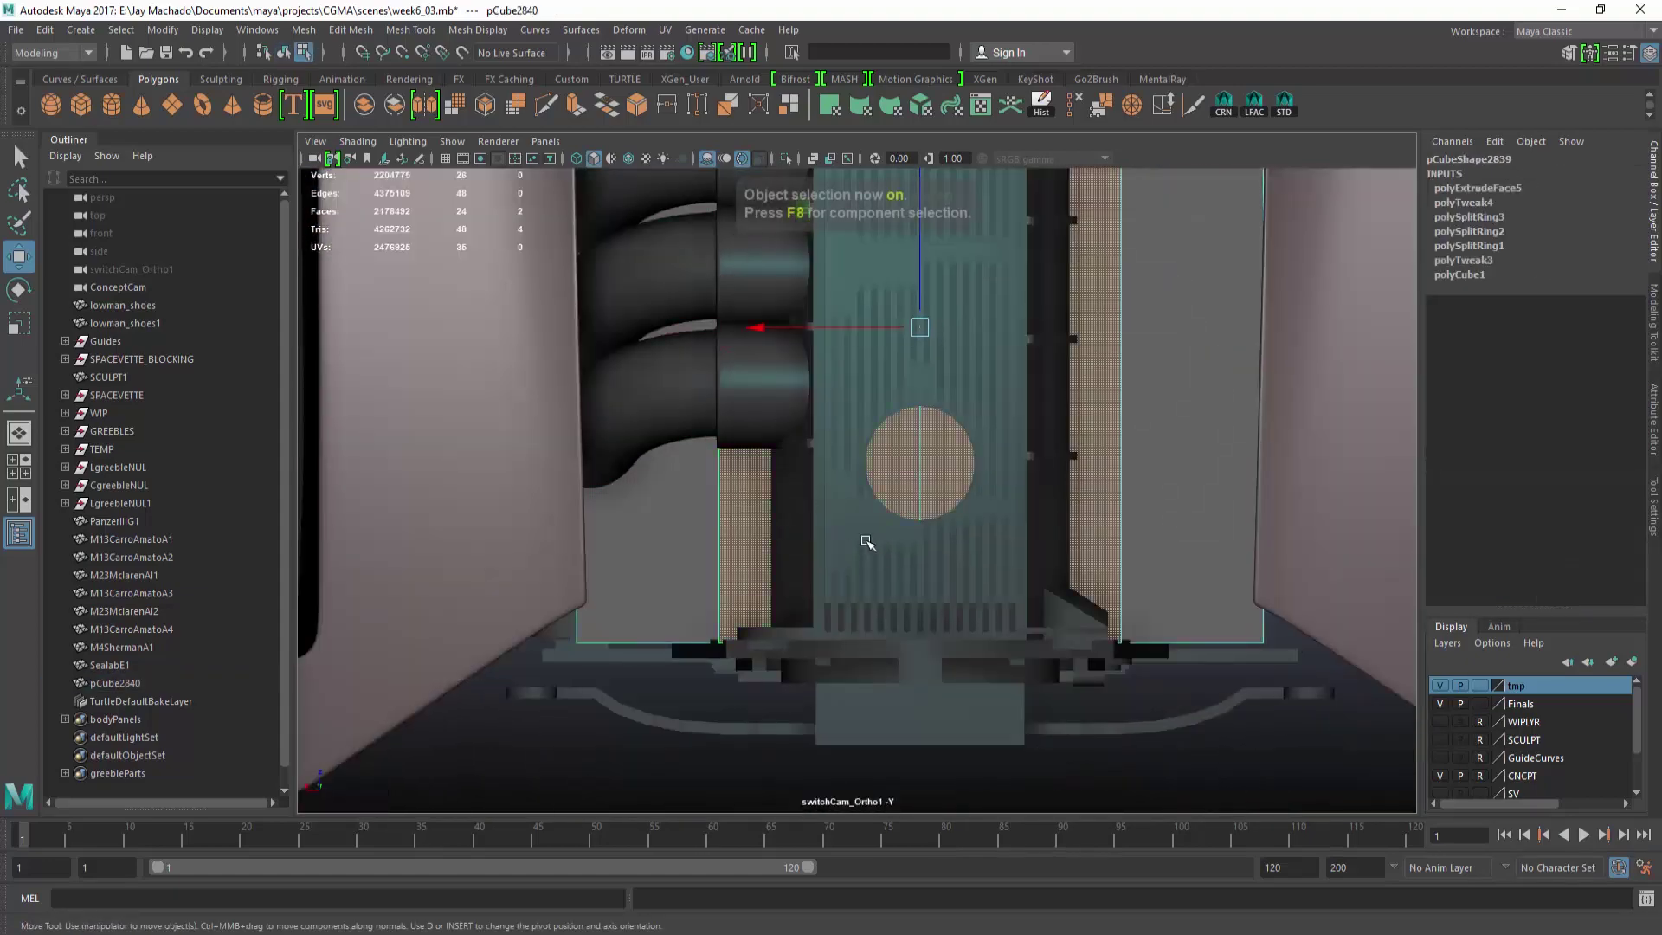
{"action": "key", "text": "4"}
{"action": "middle_click_drag", "start_coordinate": [827, 464], "coordinate": [902, 408], "text": "alt"}
{"action": "right_click_drag", "start_coordinate": [901, 409], "coordinate": [938, 494], "text": "alt"}
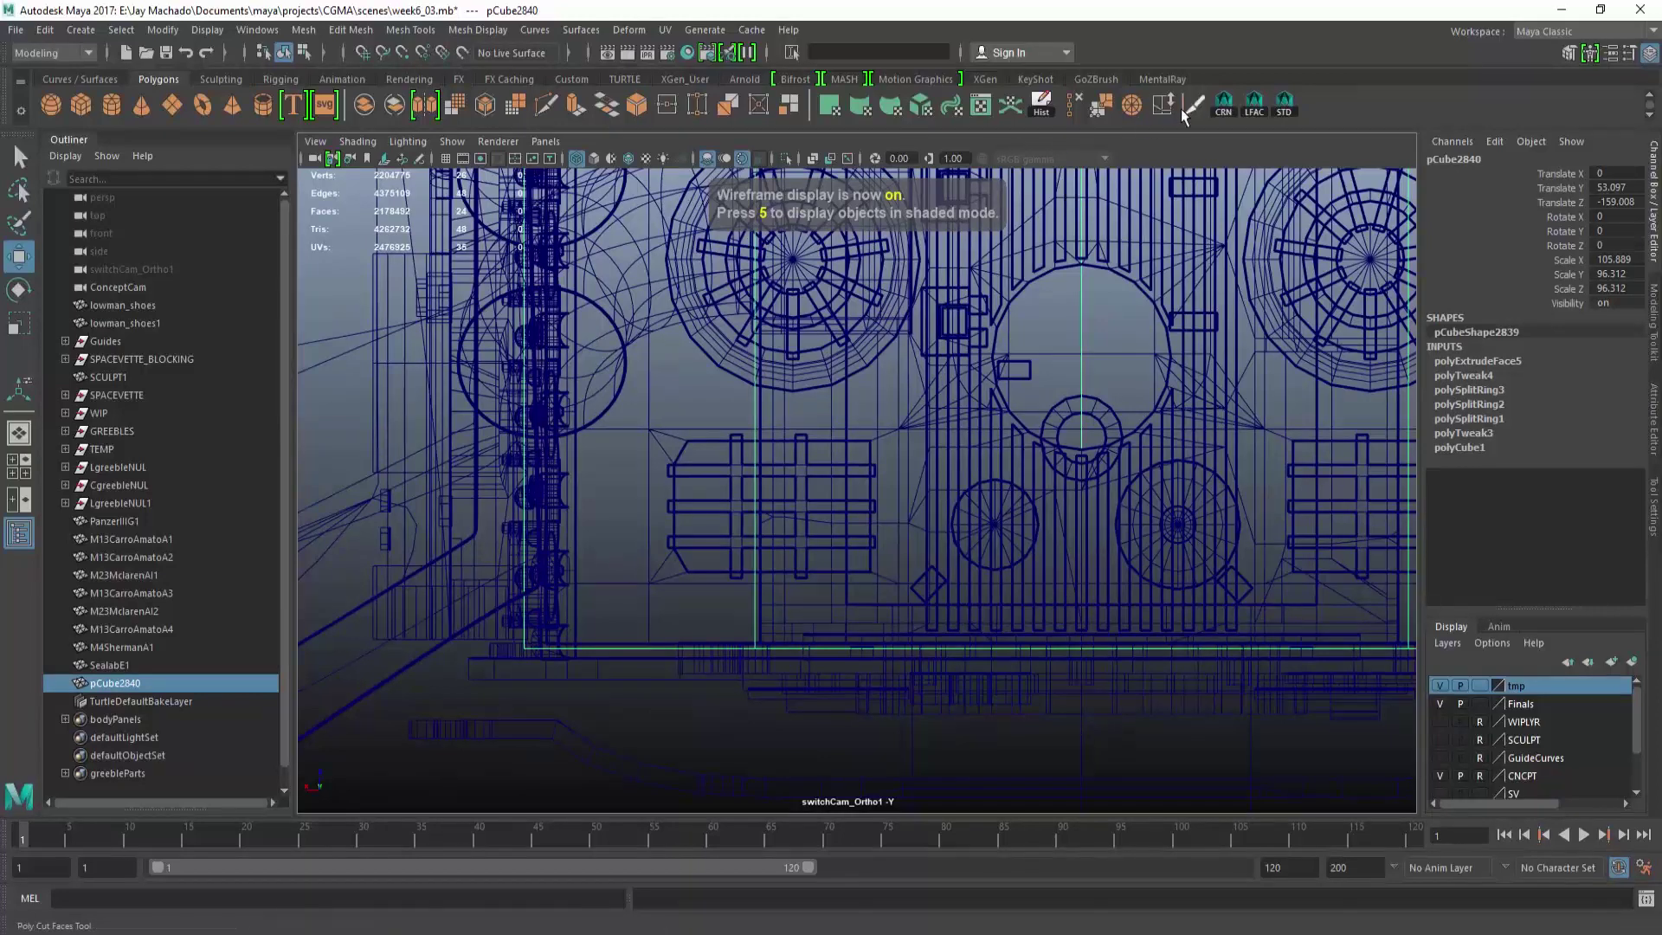
{"action": "right_click_drag", "start_coordinate": [946, 665], "coordinate": [470, 555], "text": "alt"}
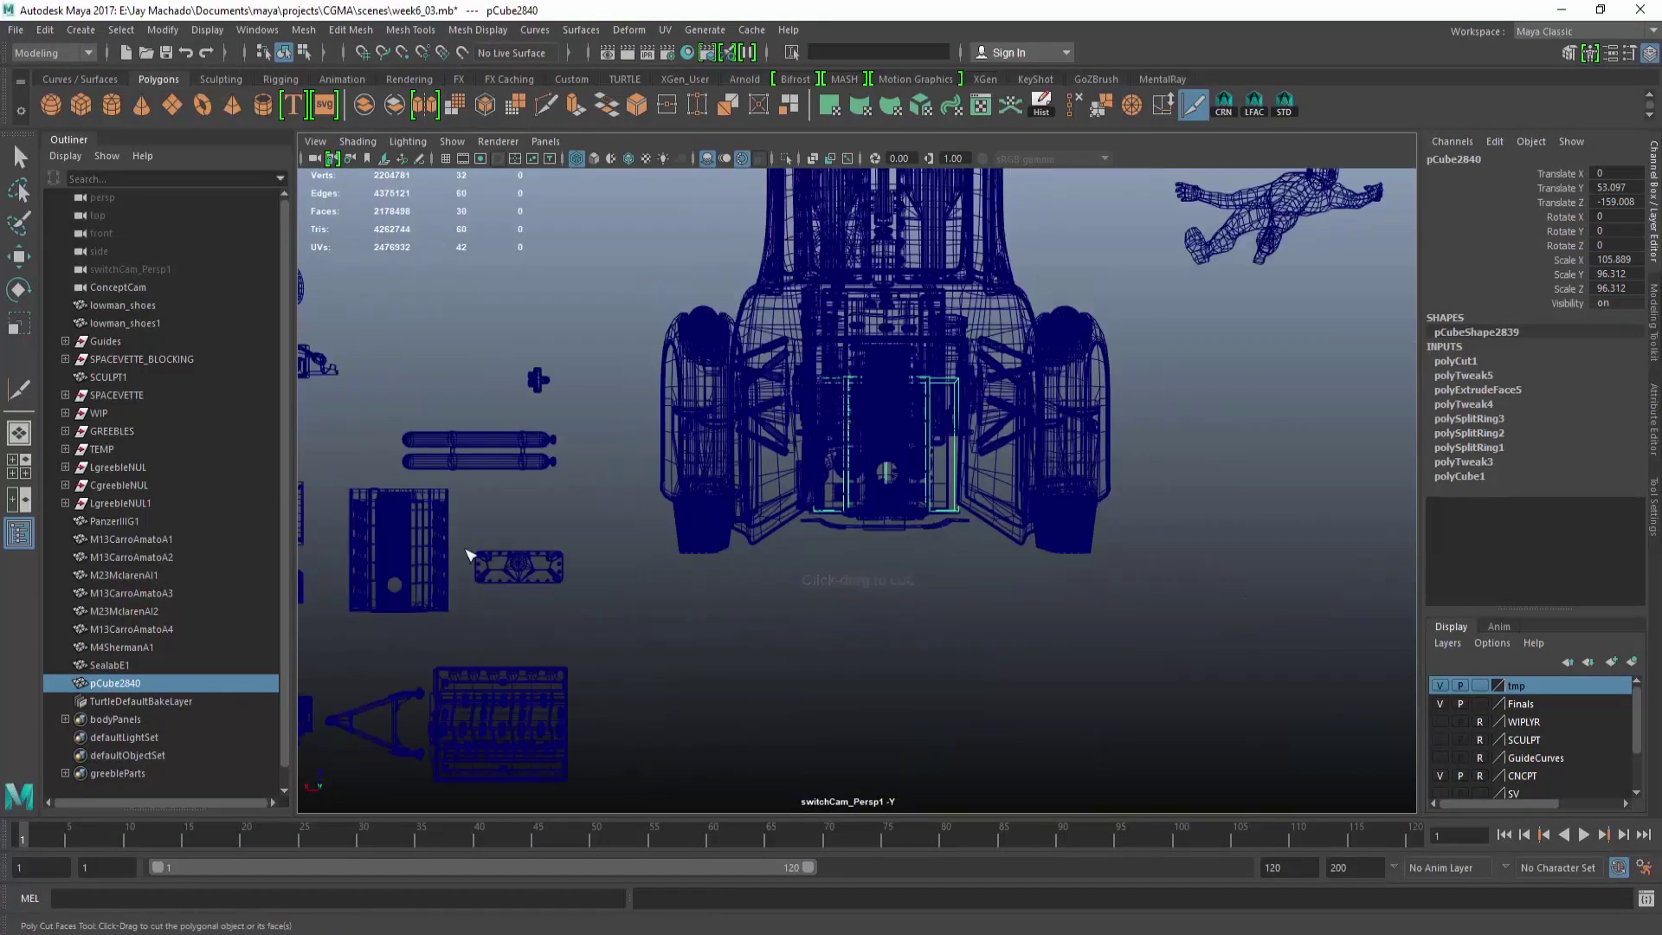
{"action": "left_click_drag", "start_coordinate": [736, 640], "coordinate": [889, 651], "text": "alt"}
{"action": "right_click_drag", "start_coordinate": [884, 417], "coordinate": [880, 478]}
{"action": "left_click_drag", "start_coordinate": [1194, 685], "coordinate": [877, 278]}
{"action": "key", "text": "Delete"}
Adjust the remaining block's narrow bottom face vertically and the side face of its raised strip along X.
{"action": "left_click_drag", "start_coordinate": [940, 355], "coordinate": [870, 388], "text": "alt"}
{"action": "right_click_drag", "start_coordinate": [871, 389], "coordinate": [1049, 622], "text": "alt"}
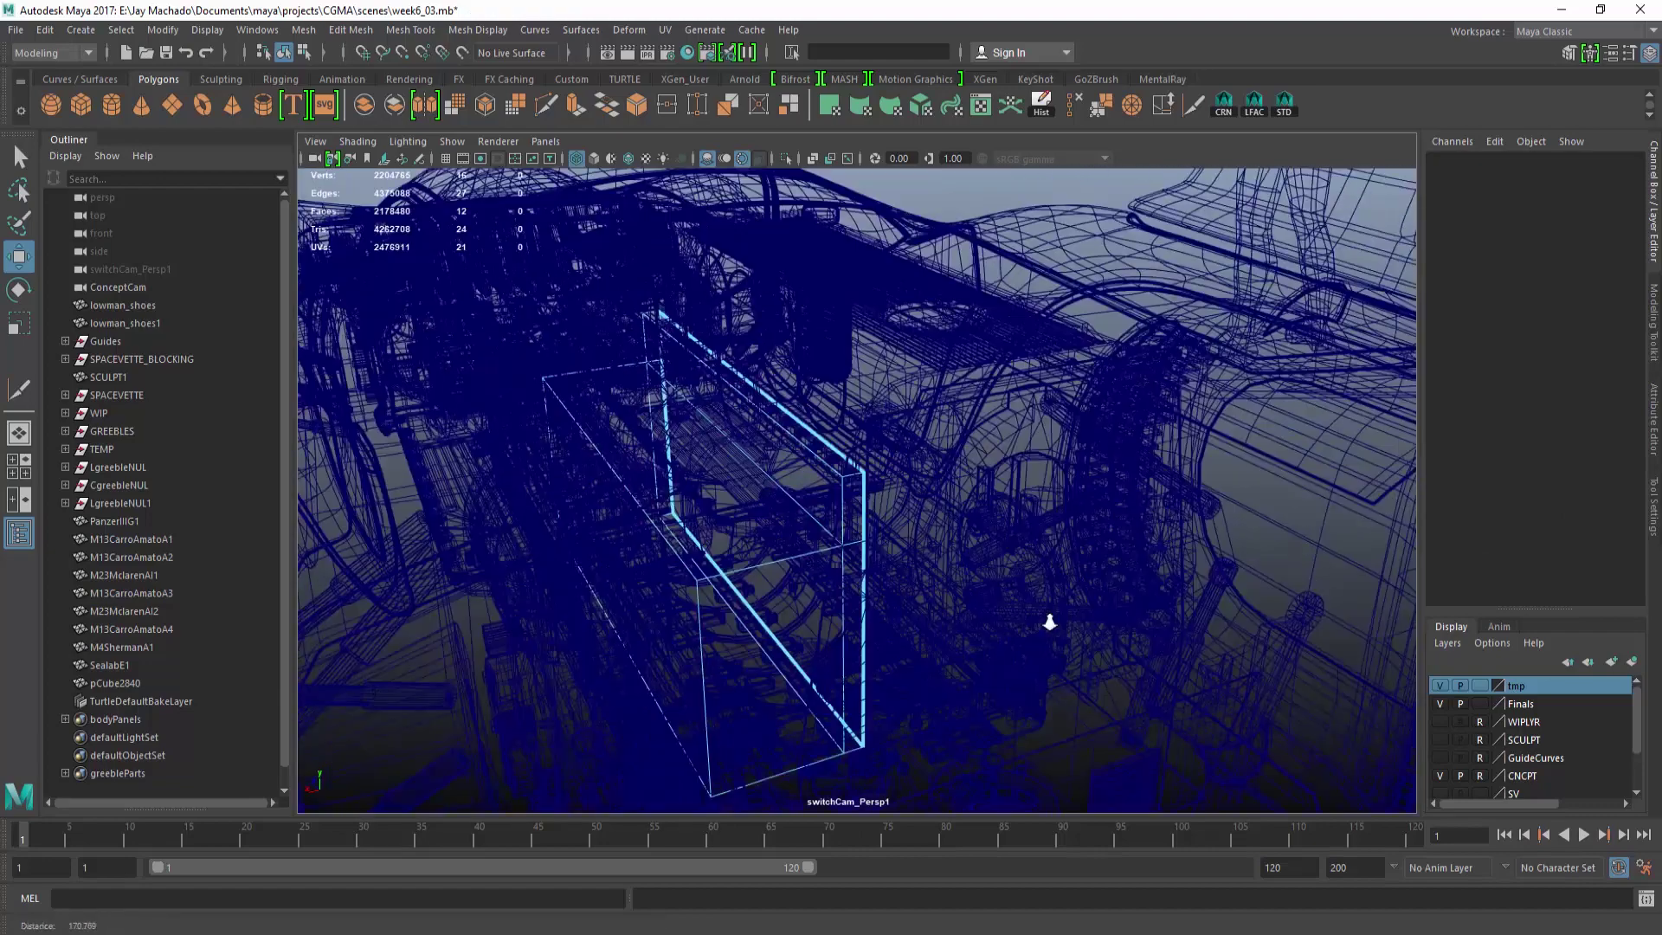
{"action": "key", "text": "5"}
{"action": "mouse_move", "coordinate": [1016, 595]}
{"action": "left_mouse_down", "text": "alt"}
{"action": "mouse_move", "coordinate": [949, 464]}
{"action": "mouse_move", "coordinate": [1079, 419]}
{"action": "mouse_move", "coordinate": [949, 438]}
{"action": "mouse_move", "coordinate": [963, 324]}
{"action": "mouse_move", "coordinate": [749, 386]}
{"action": "mouse_move", "coordinate": [983, 483]}
{"action": "mouse_move", "coordinate": [811, 514]}
{"action": "mouse_move", "coordinate": [762, 437]}
{"action": "mouse_move", "coordinate": [727, 486]}
{"action": "mouse_move", "coordinate": [742, 541]}
{"action": "left_mouse_up", "text": "alt"}
{"action": "left_click", "coordinate": [934, 438]}
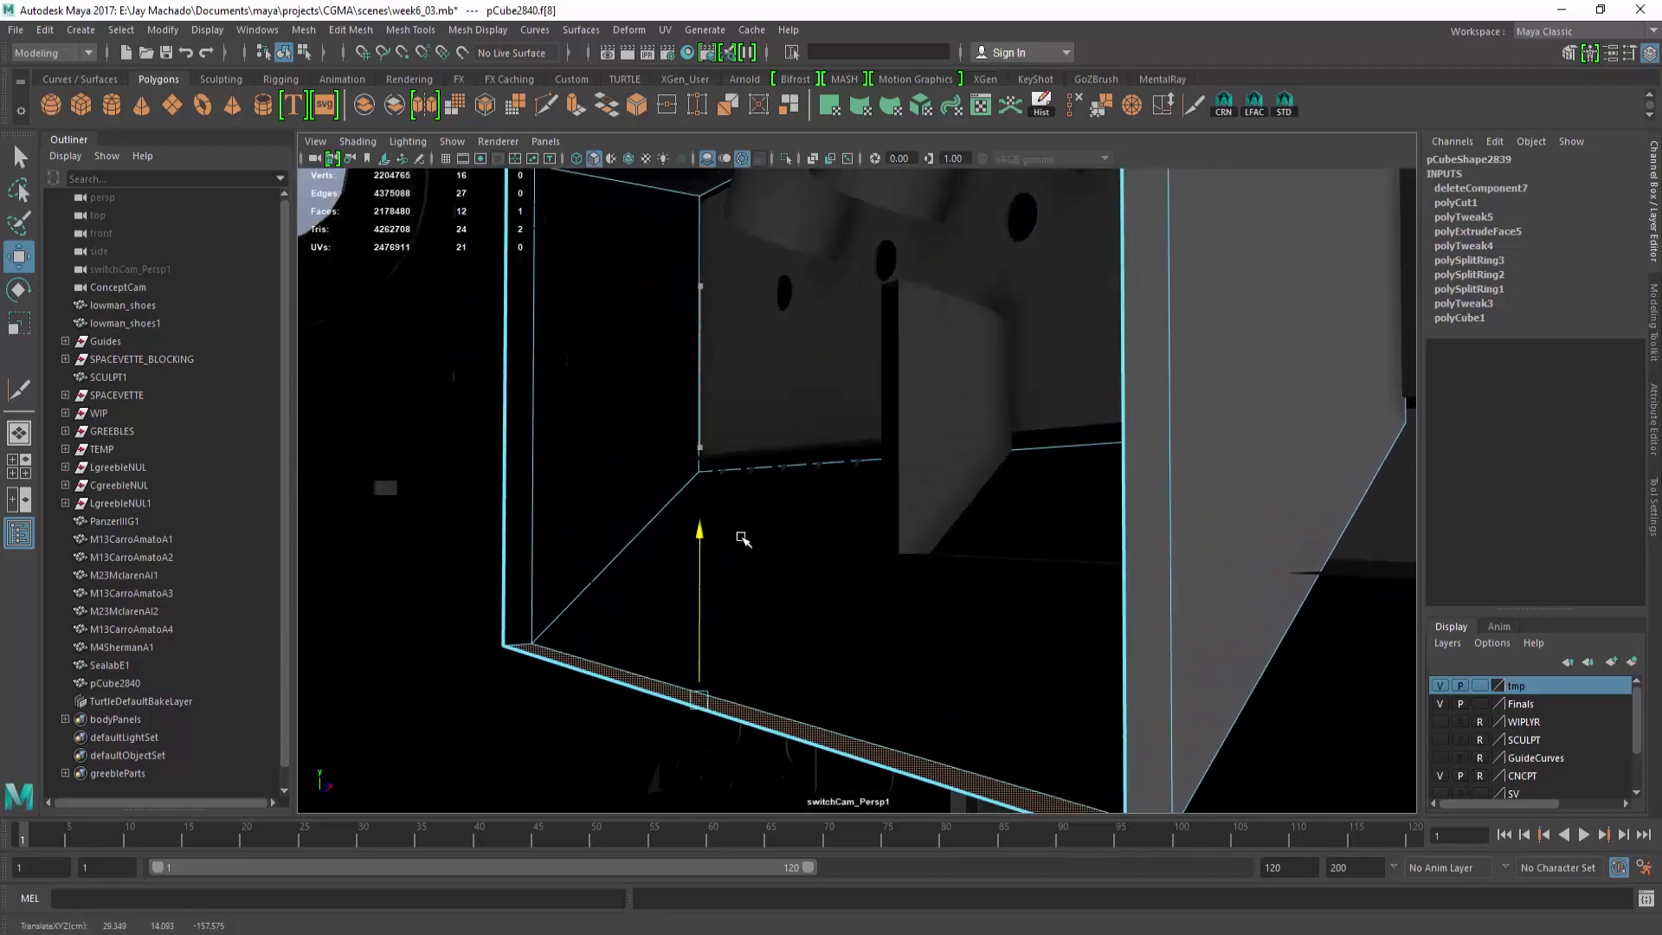
{"action": "right_click_drag", "start_coordinate": [741, 542], "coordinate": [774, 470], "text": "alt"}
{"action": "mouse_move", "coordinate": [774, 469]}
{"action": "left_mouse_down", "text": "alt"}
{"action": "mouse_move", "coordinate": [883, 459]}
{"action": "mouse_move", "coordinate": [875, 545]}
{"action": "mouse_move", "coordinate": [808, 558]}
{"action": "mouse_move", "coordinate": [912, 563]}
{"action": "mouse_move", "coordinate": [797, 368]}
{"action": "left_mouse_up", "text": "alt"}
{"action": "right_click_drag", "start_coordinate": [797, 367], "coordinate": [813, 405]}
{"action": "left_click", "coordinate": [861, 374]}
{"action": "left_click_drag", "start_coordinate": [861, 374], "coordinate": [790, 424], "text": "alt"}
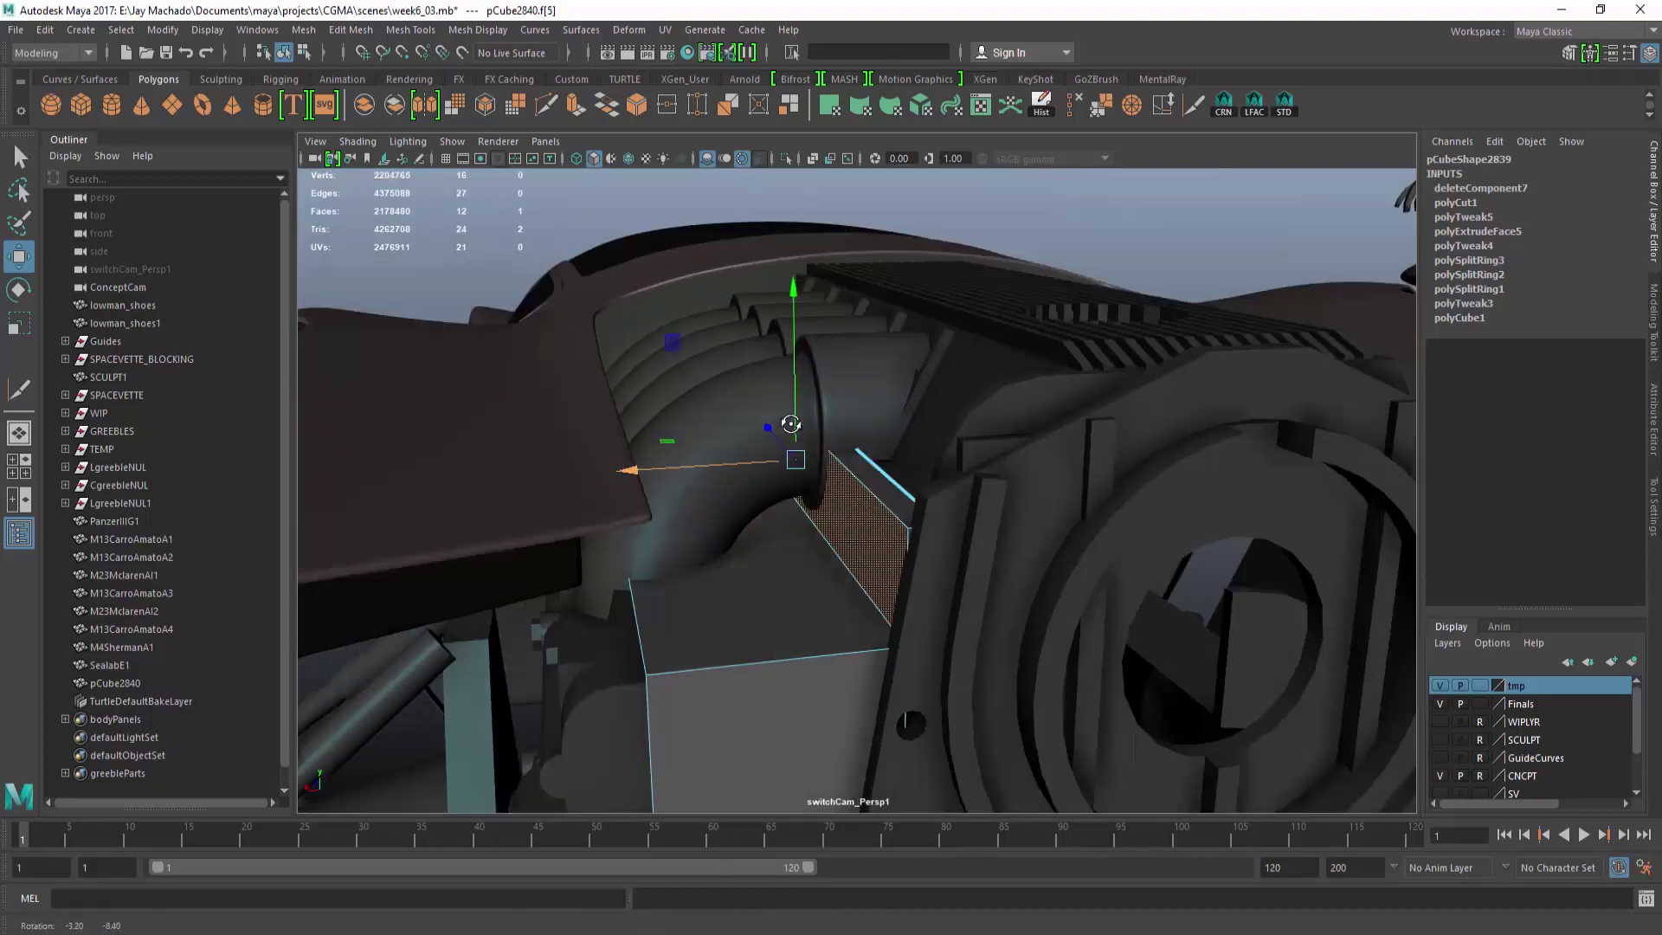
{"action": "key", "text": "F8"}
Select the four curved pipes above the block and shift them together to X 32.203.
{"action": "left_click", "coordinate": [861, 371]}
{"action": "key", "text": "f"}
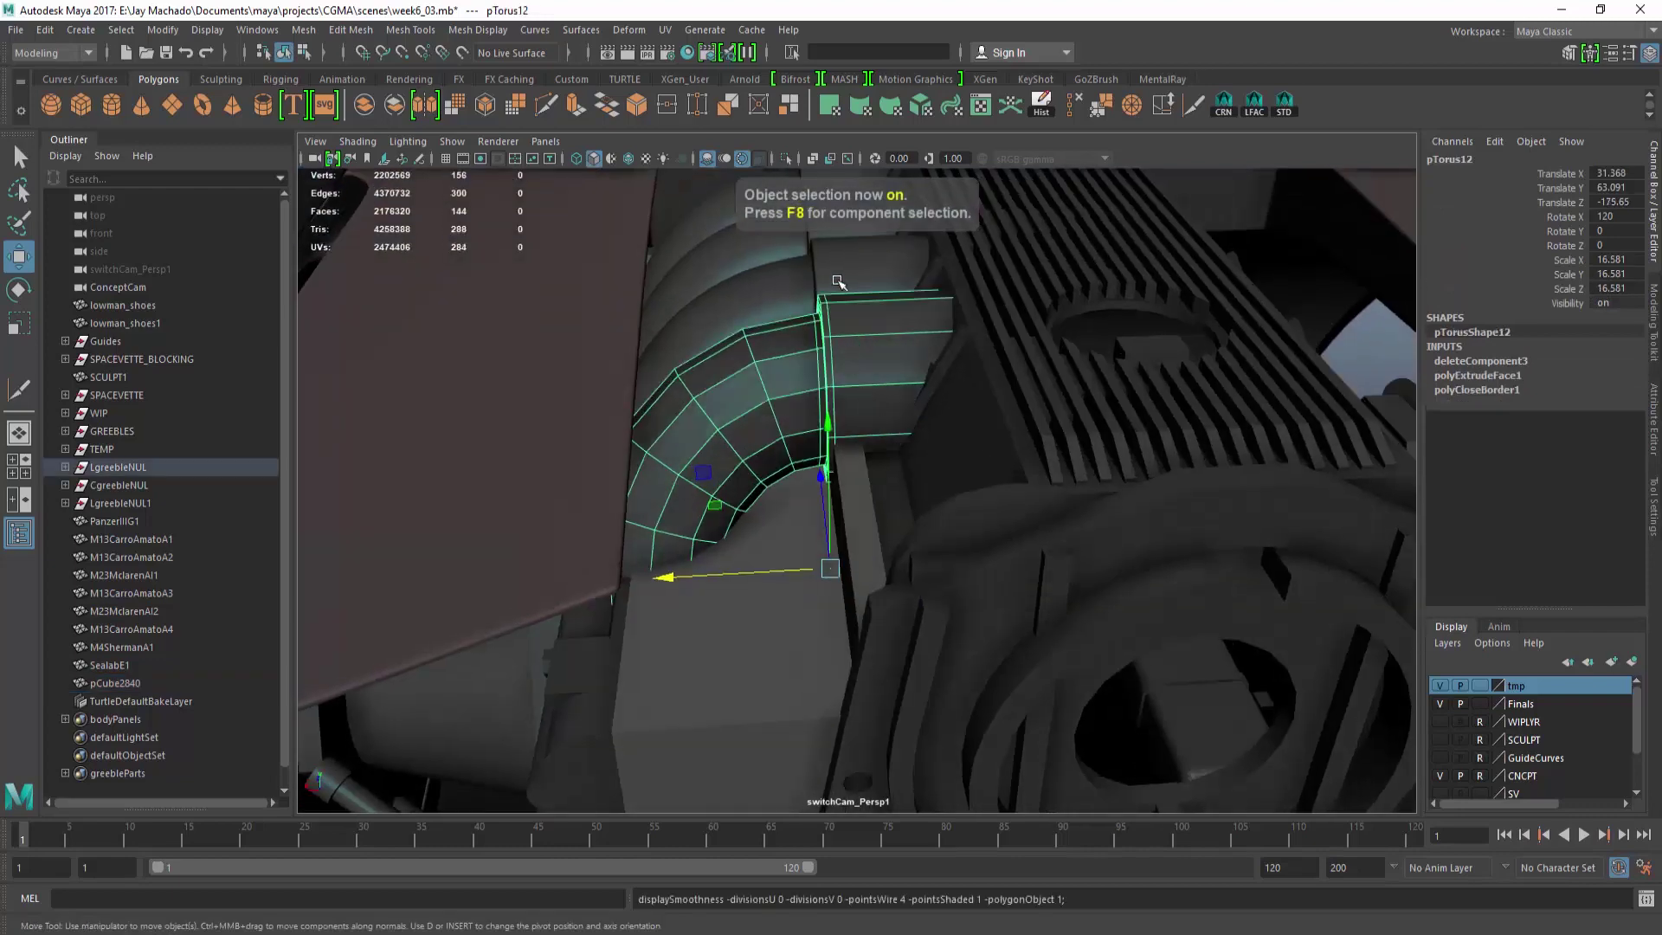
{"action": "left_click_drag", "start_coordinate": [851, 283], "coordinate": [829, 355], "text": "alt"}
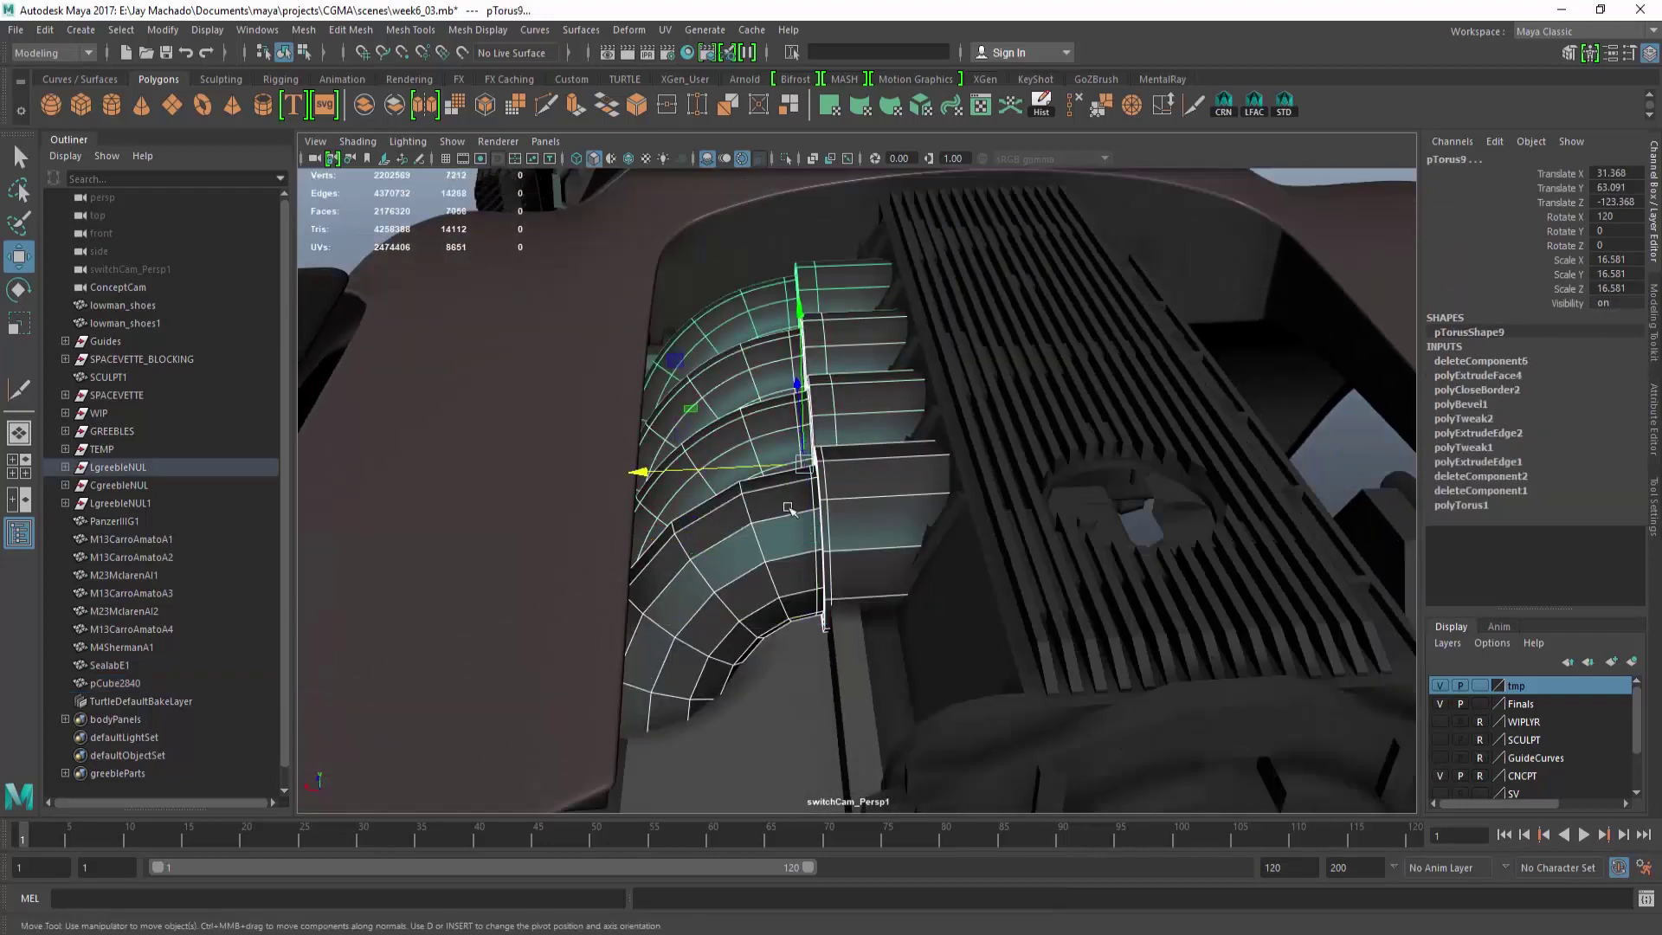
{"action": "left_click_drag", "start_coordinate": [765, 465], "coordinate": [665, 564], "text": "alt"}
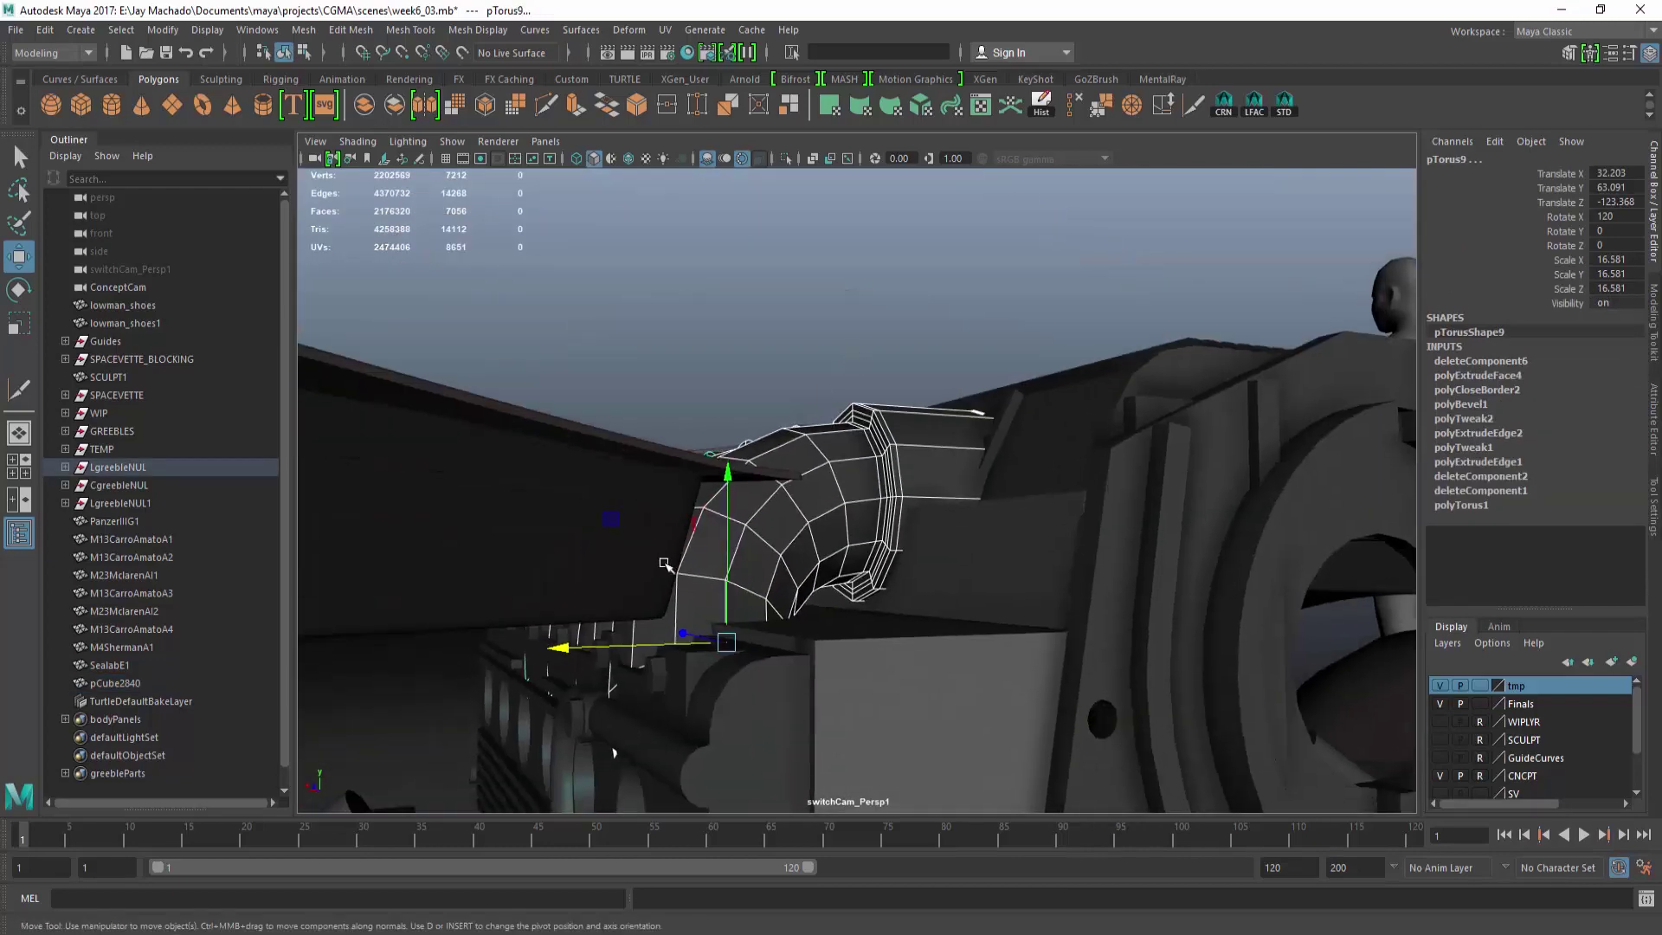
{"action": "left_click_drag", "start_coordinate": [585, 650], "coordinate": [856, 640], "text": "alt"}
{"action": "key", "text": "F8"}
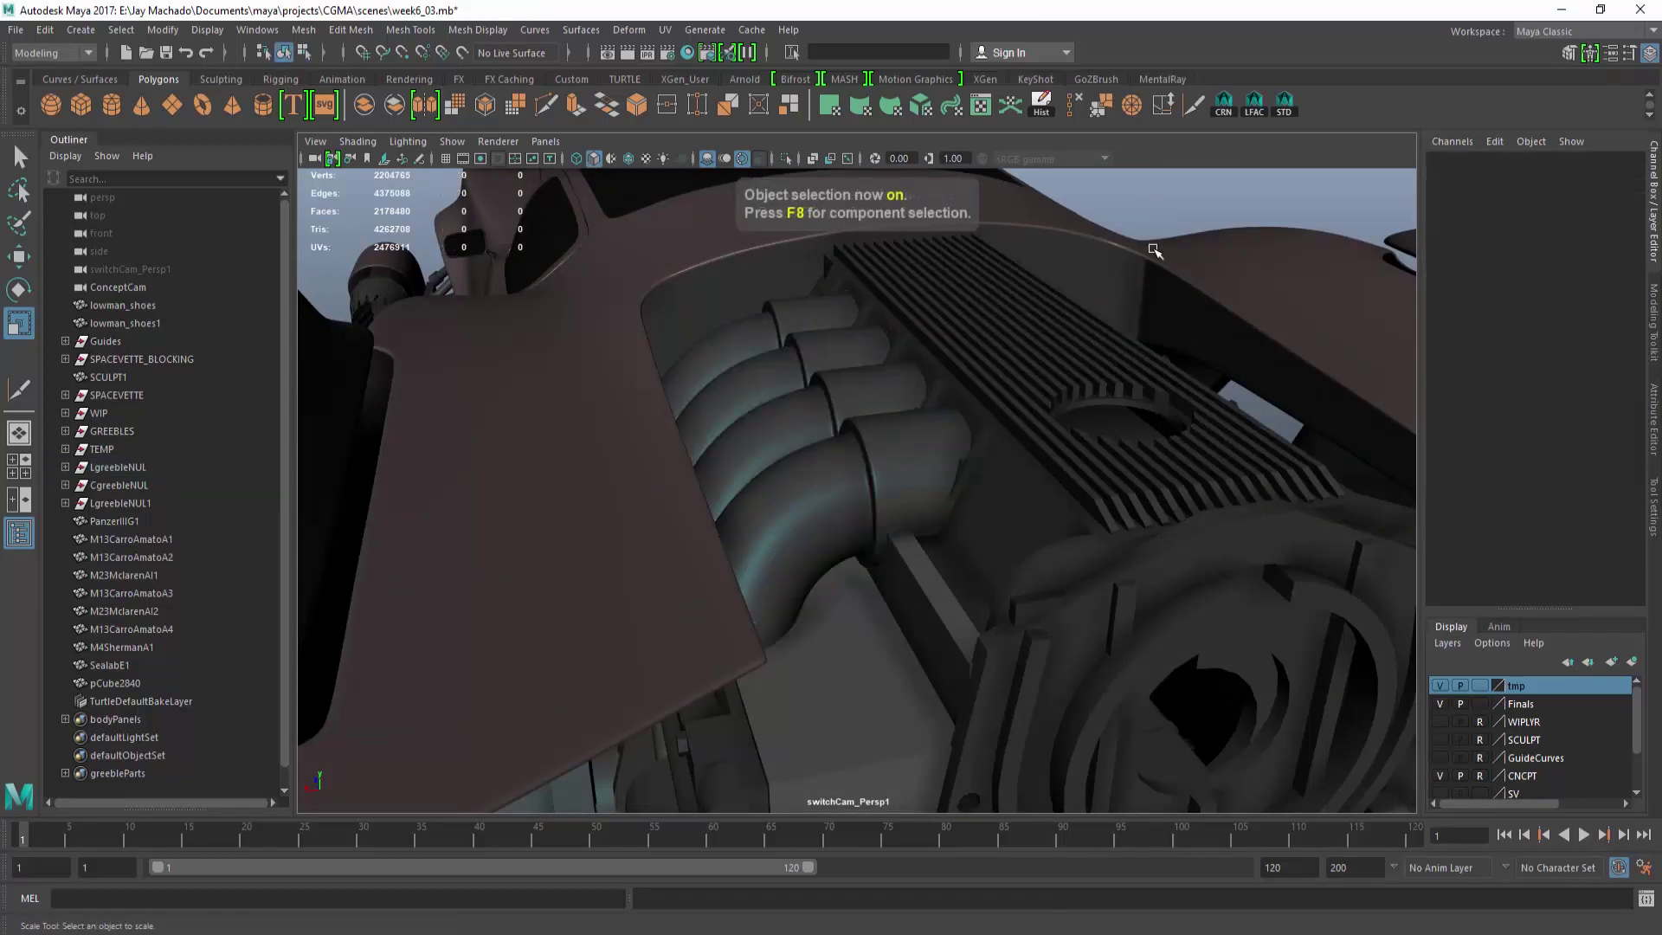
Assign the existing greebleMat material to the block beside the engine's rear plate.
{"action": "left_click_drag", "start_coordinate": [1154, 251], "coordinate": [683, 486], "text": "alt"}
{"action": "right_click_drag", "start_coordinate": [683, 486], "coordinate": [1075, 552], "text": "alt"}
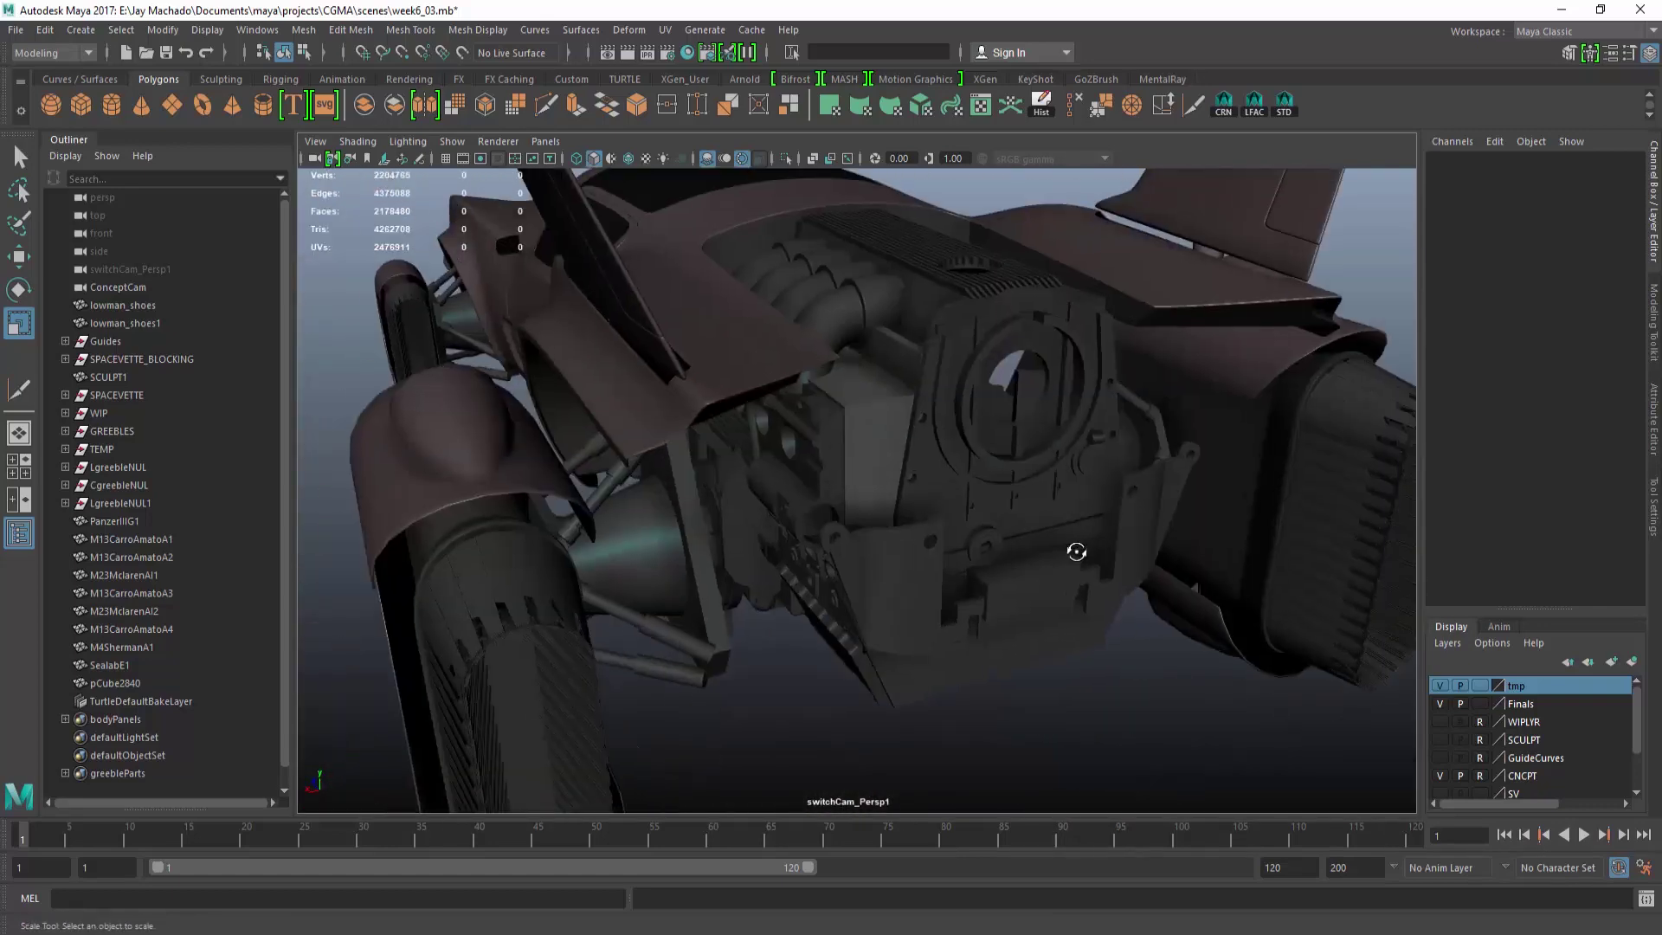
{"action": "left_click_drag", "start_coordinate": [1075, 551], "coordinate": [1026, 606], "text": "alt"}
{"action": "left_click", "coordinate": [820, 517]}
{"action": "right_click_drag", "start_coordinate": [824, 418], "coordinate": [852, 921]}
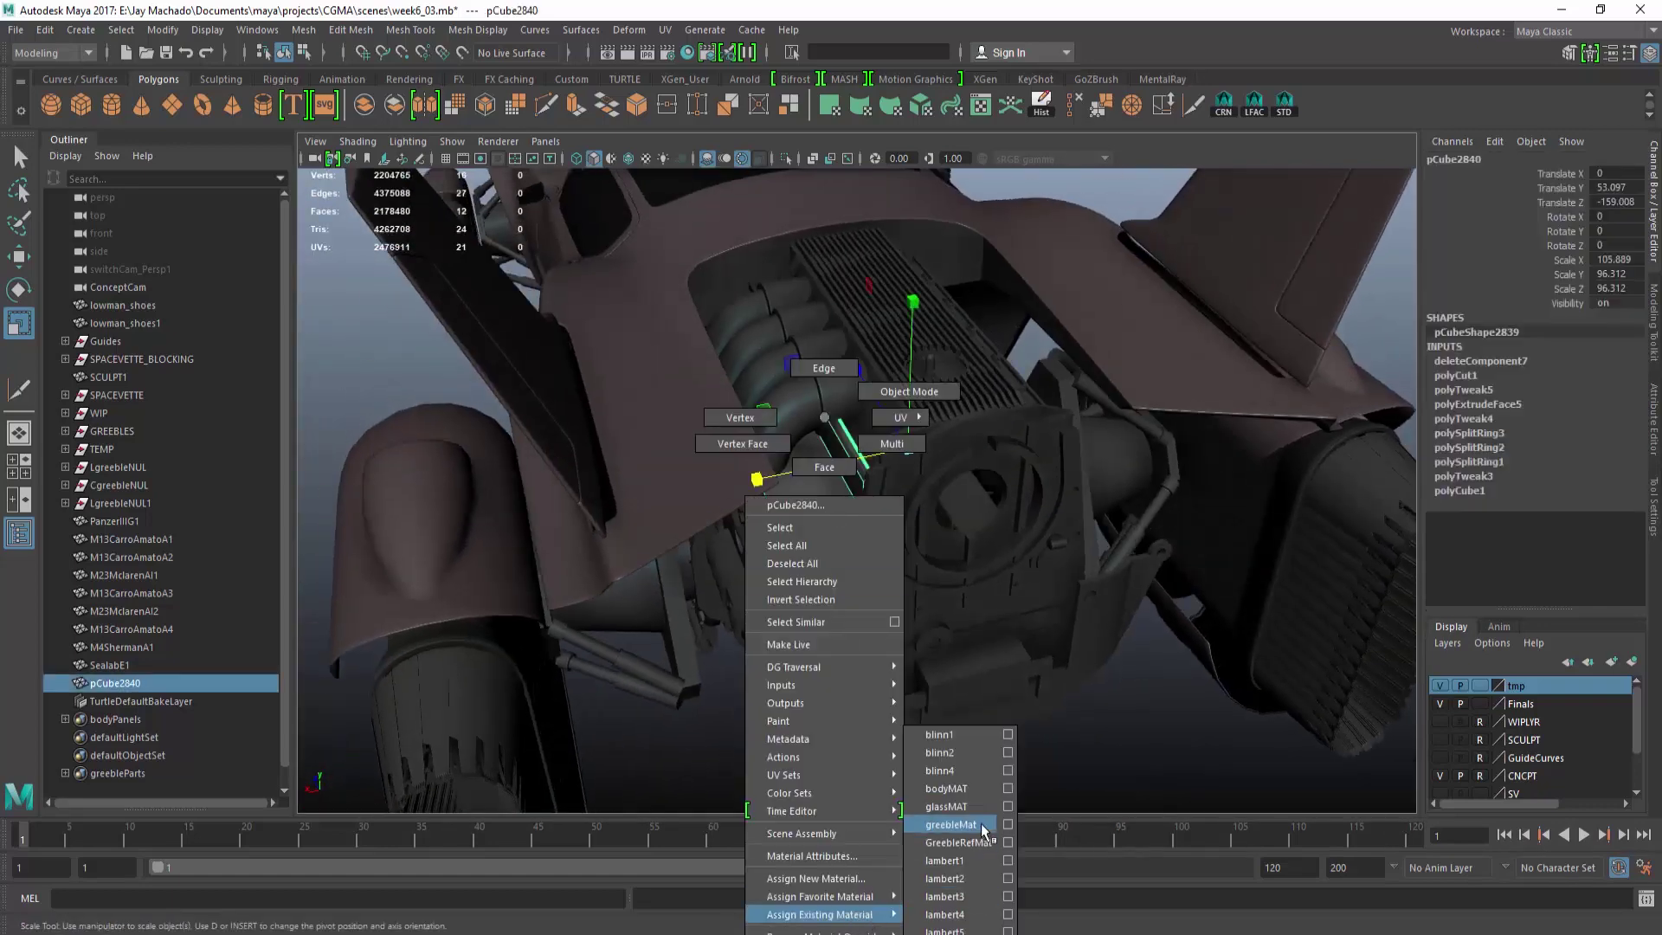
{"action": "right_click_drag", "start_coordinate": [982, 829], "coordinate": [978, 827]}
{"action": "left_click_drag", "start_coordinate": [960, 744], "coordinate": [891, 652], "text": "alt"}
{"action": "key", "text": "F8"}
{"action": "key", "text": "F8"}
{"action": "key", "text": "F8"}
{"action": "key", "text": "F8"}
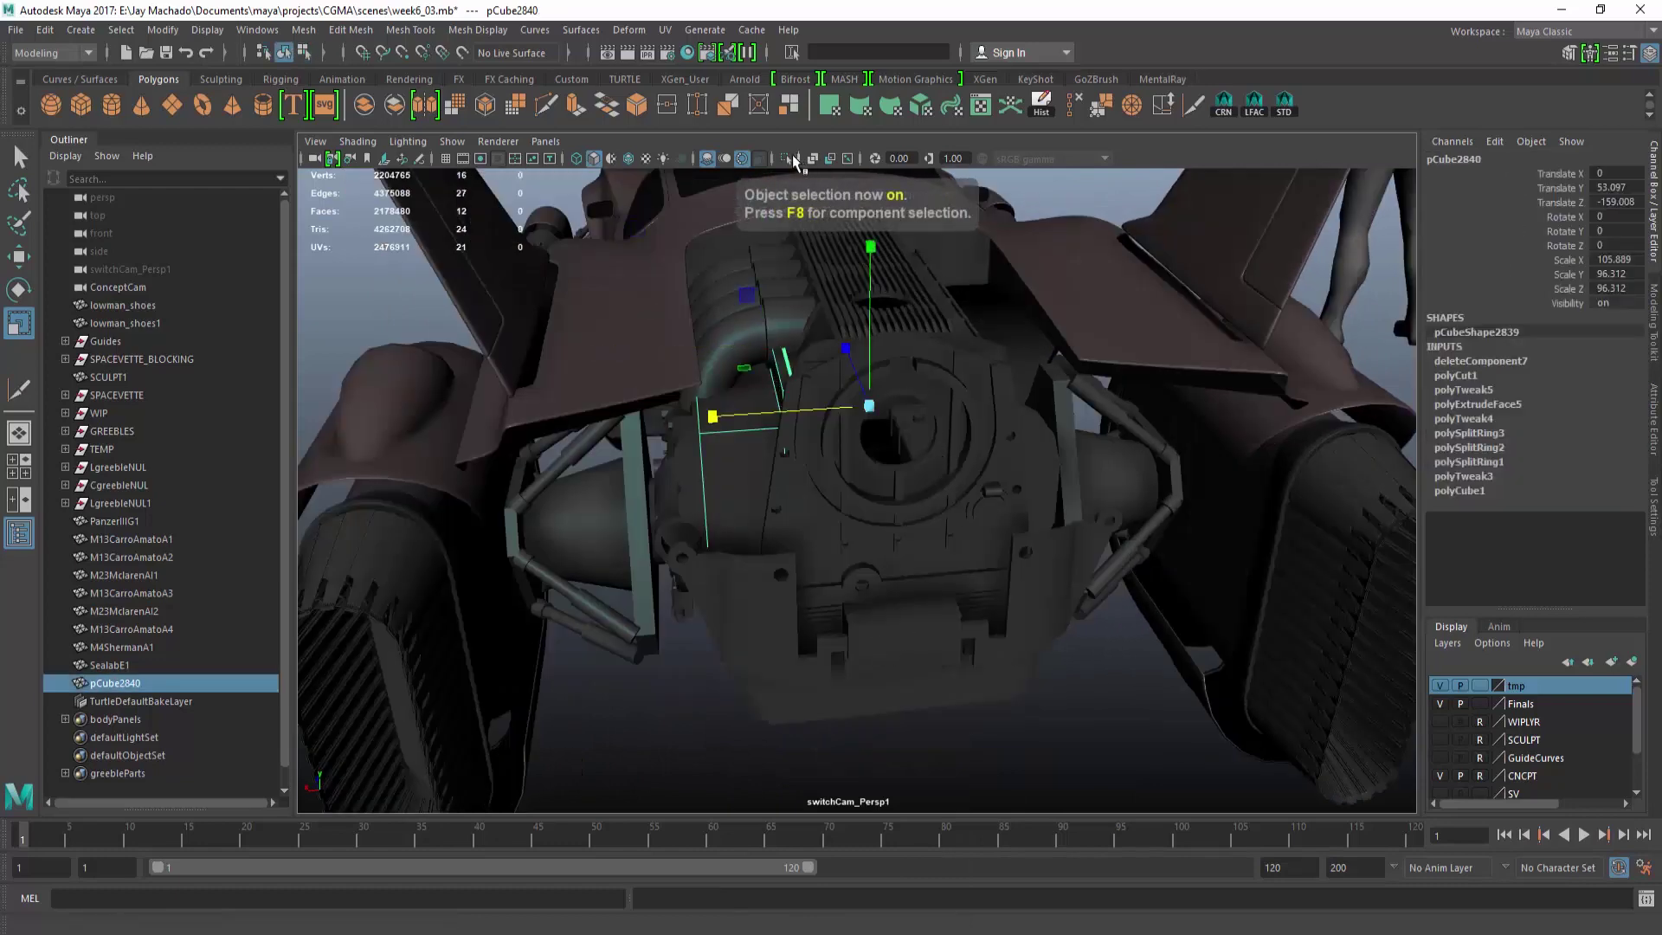
Isolate the block and close its open inner side with Fill Hole.
{"action": "left_click", "coordinate": [788, 159]}
{"action": "right_click_drag", "start_coordinate": [606, 380], "coordinate": [597, 329]}
{"action": "left_click", "coordinate": [675, 290]}
{"action": "left_click", "coordinate": [357, 32]}
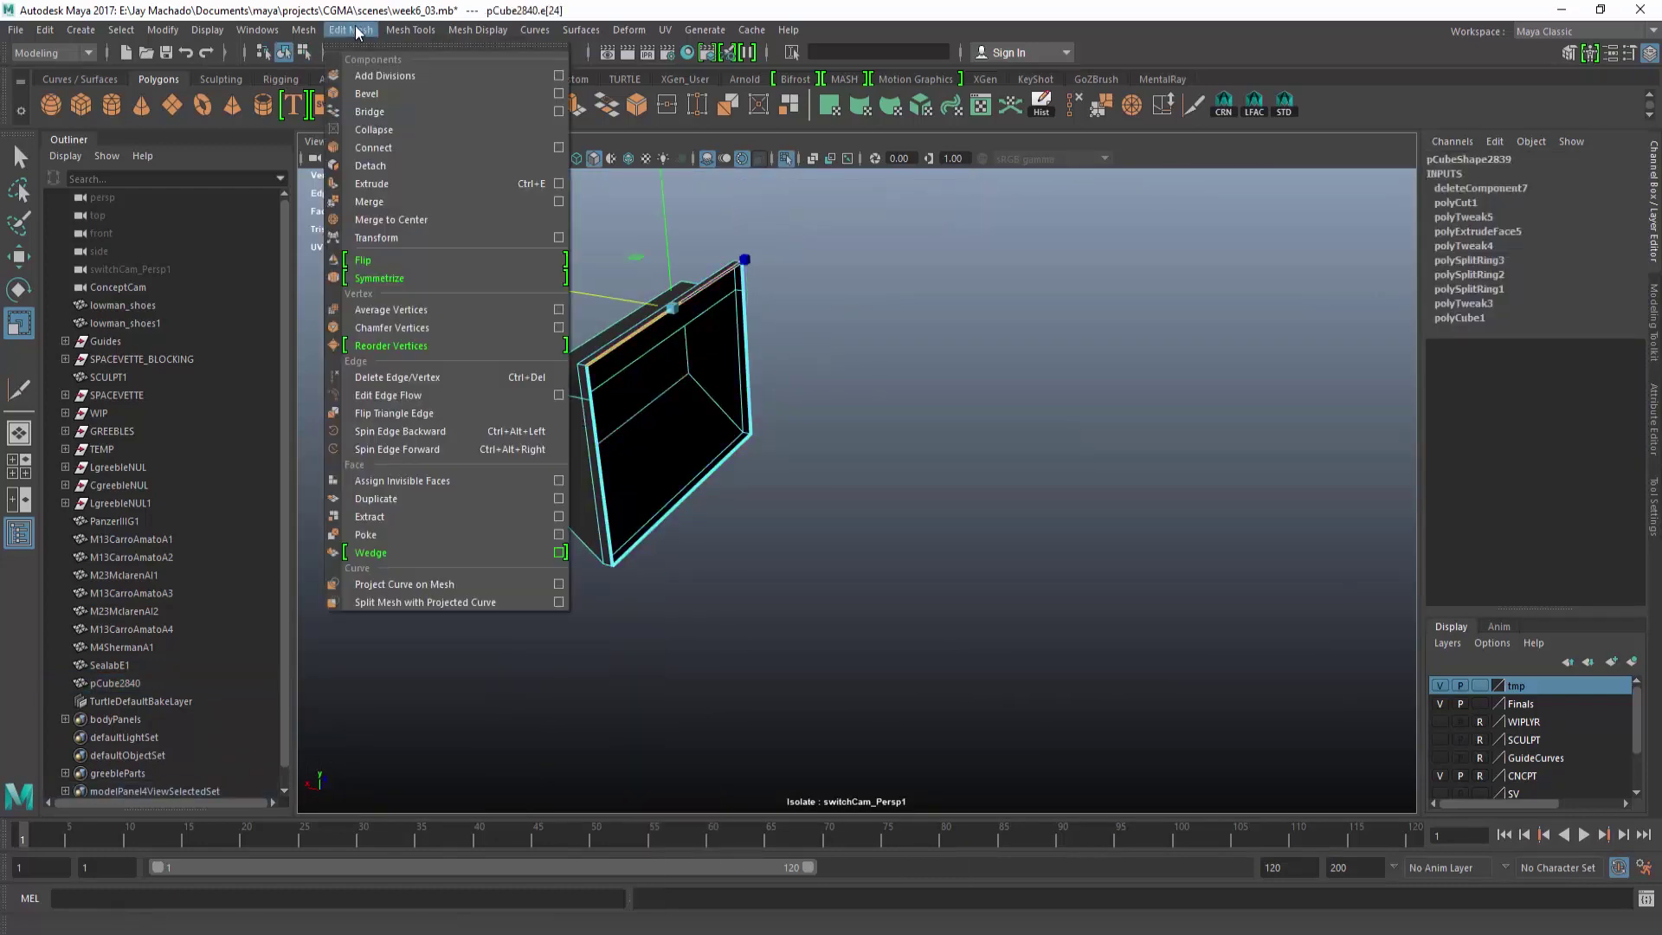
{"action": "mouse_move", "coordinate": [304, 31]}
{"action": "left_click", "coordinate": [348, 162]}
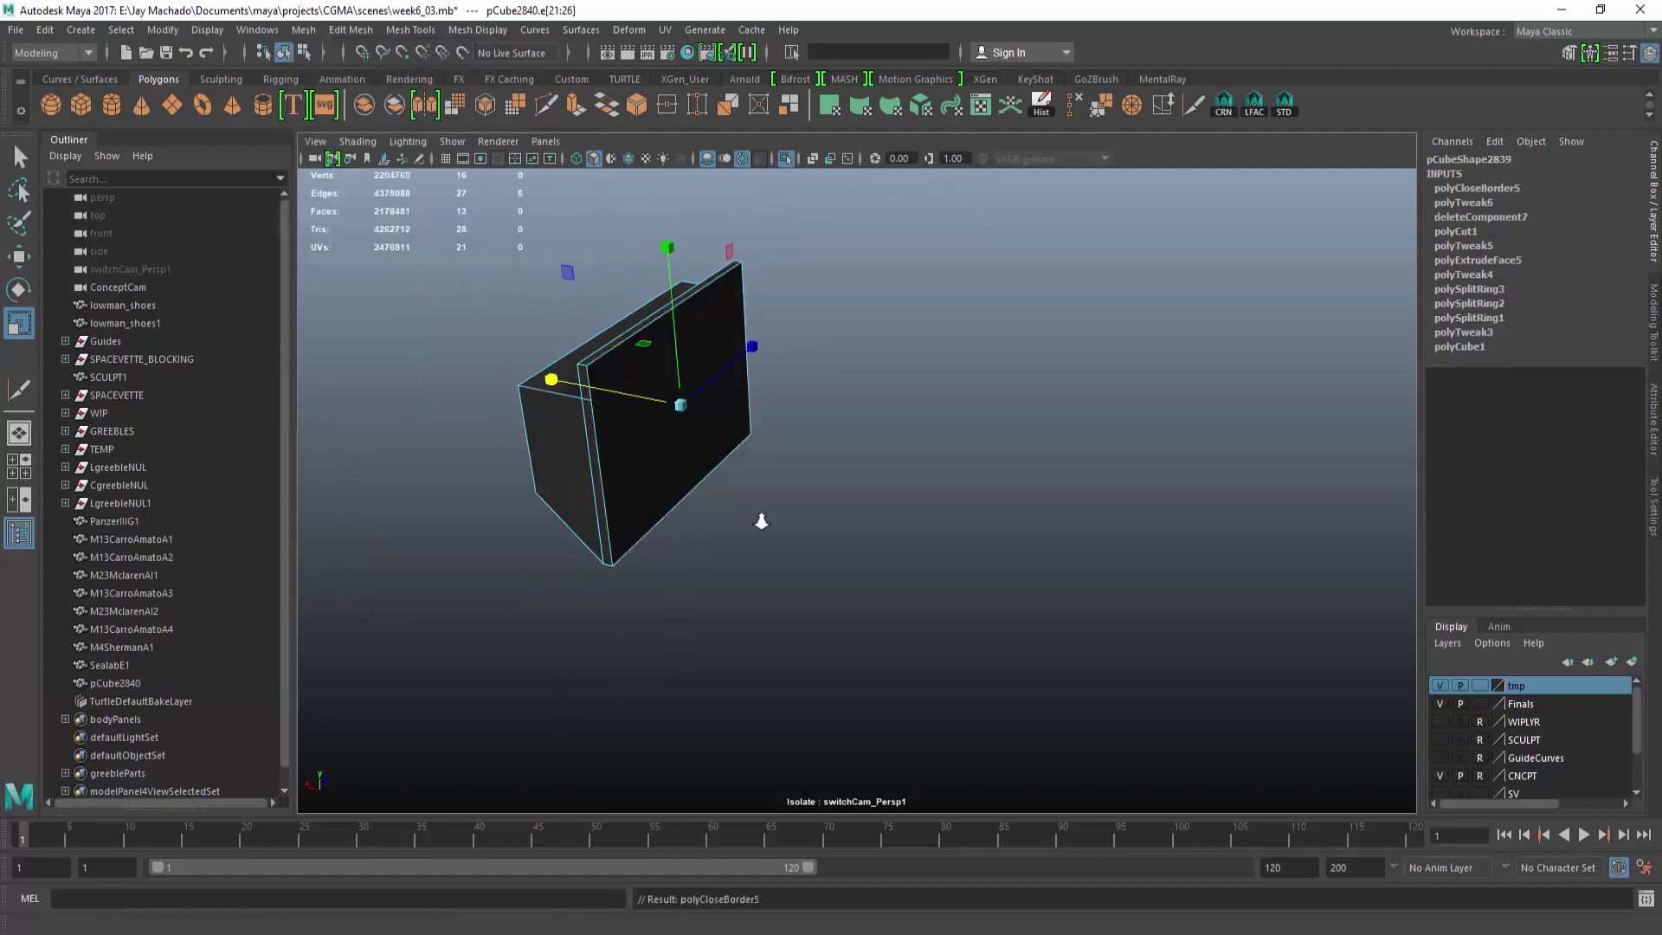
Split the block's filled side with an edge level with its lower top surface, and show the whole car again.
{"action": "right_click_drag", "start_coordinate": [760, 520], "coordinate": [852, 545], "text": "alt"}
{"action": "middle_click_drag", "start_coordinate": [692, 415], "coordinate": [801, 536], "text": "alt"}
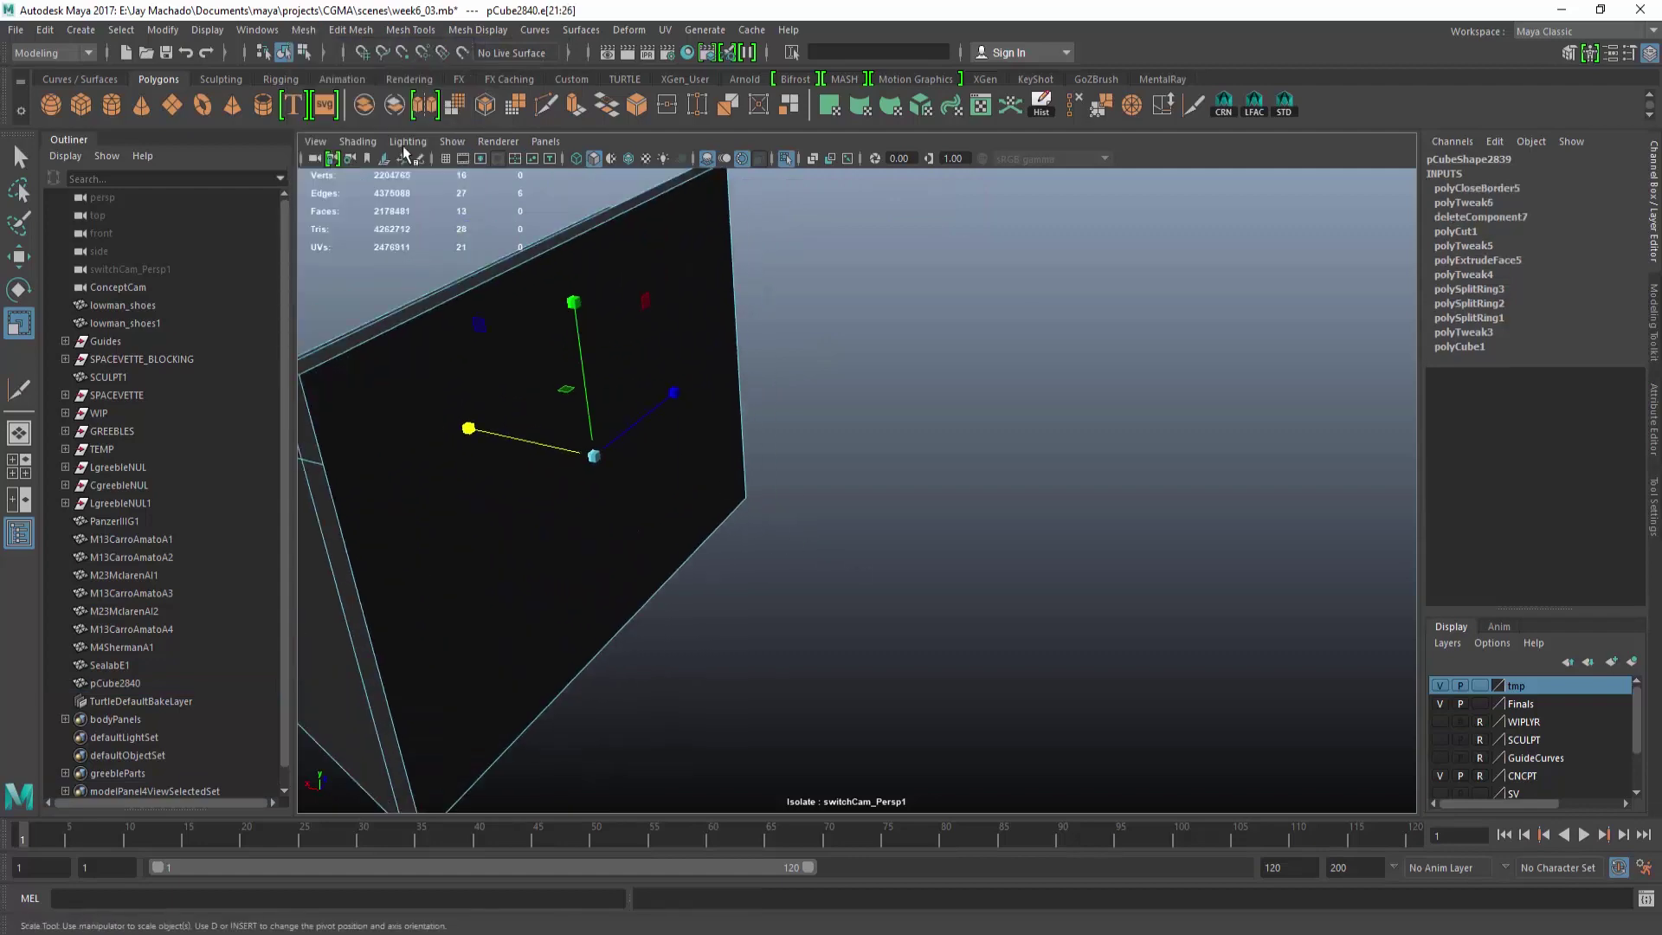
{"action": "left_click", "coordinate": [730, 210]}
{"action": "key", "text": "Return"}
{"action": "key", "text": "F8"}
{"action": "scroll", "coordinate": [877, 412], "scroll_direction": "down", "scroll_amount": 5}
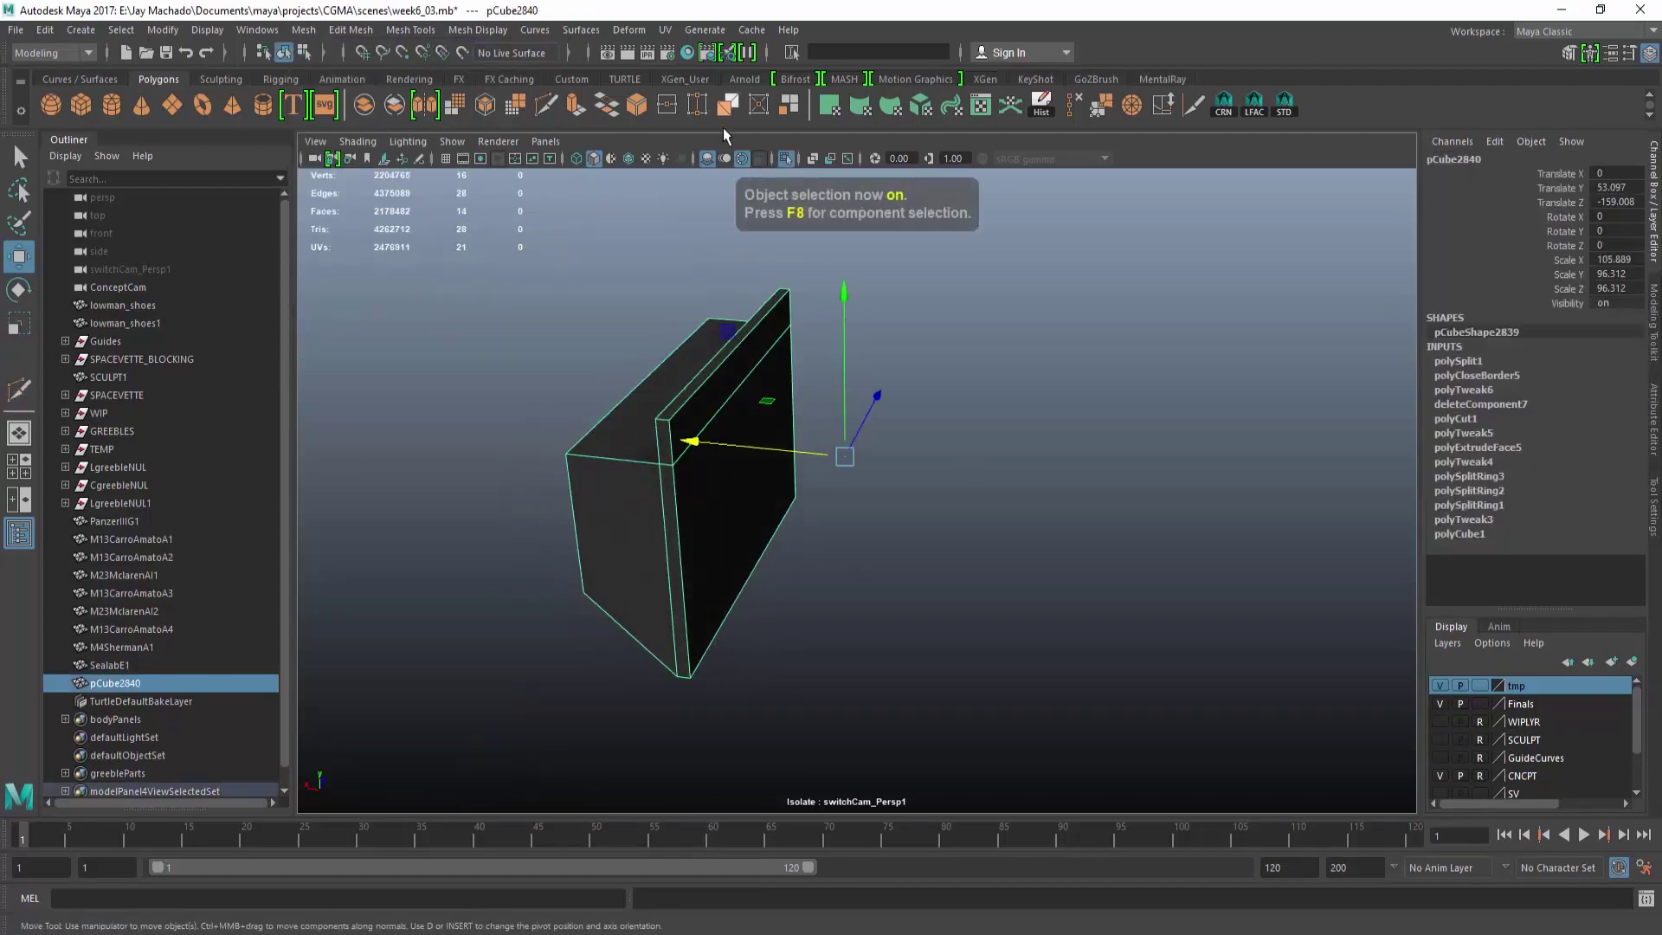
{"action": "left_click", "coordinate": [786, 159]}
{"action": "left_click_drag", "start_coordinate": [865, 432], "coordinate": [1053, 497], "text": "alt"}
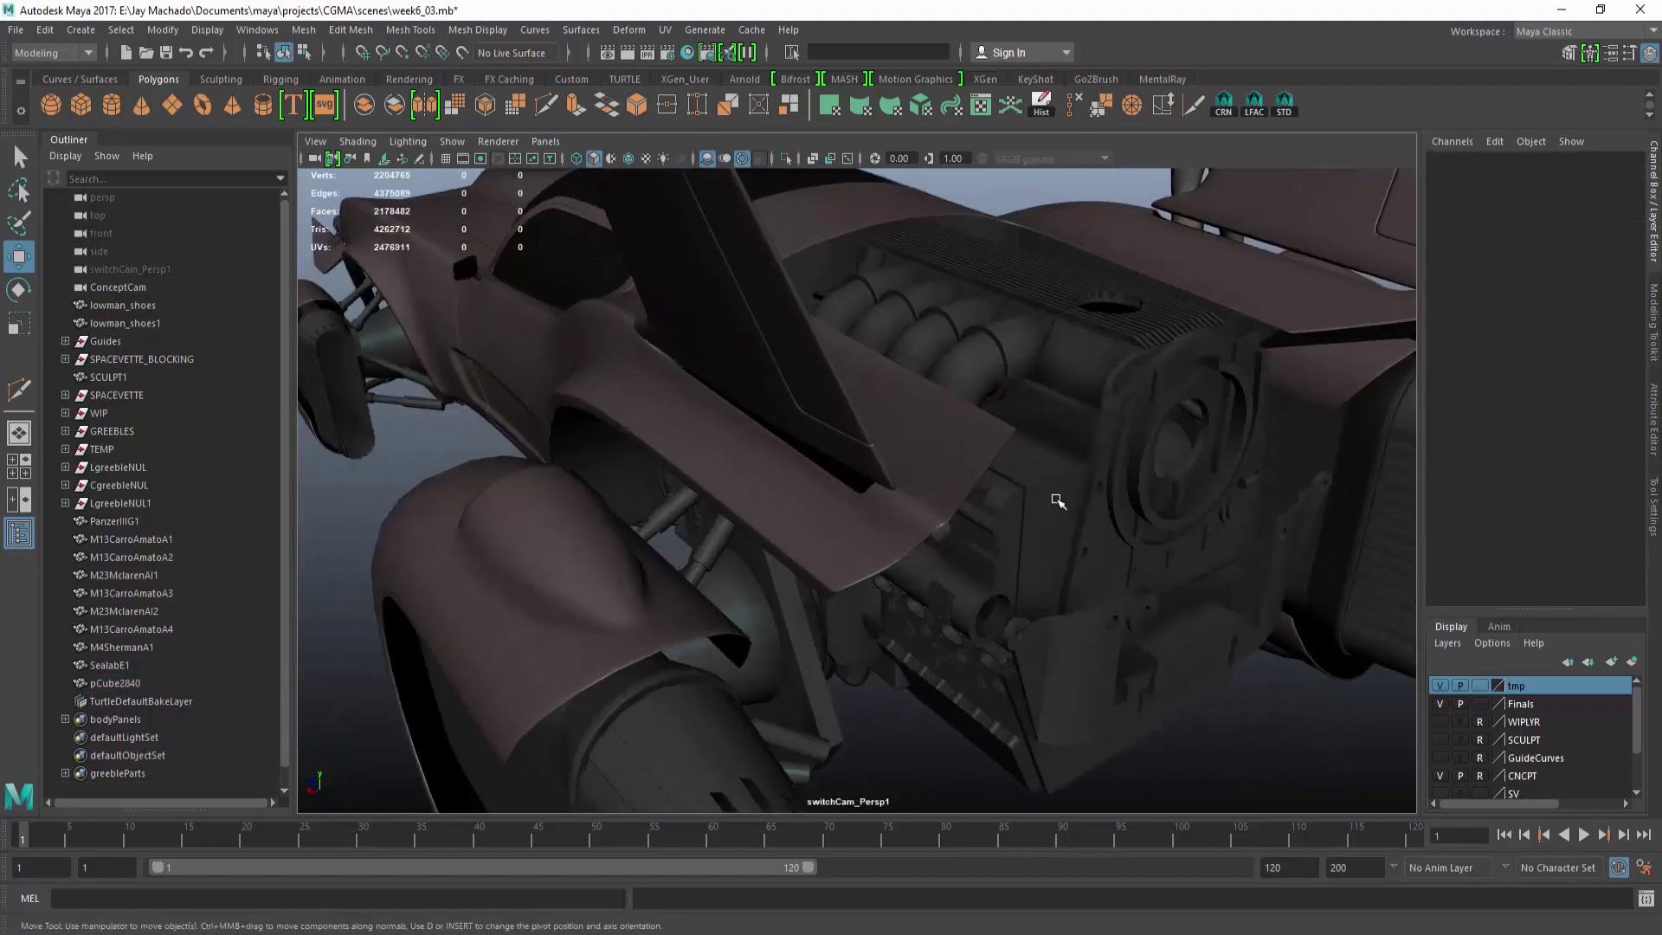
Duplicate the M4ShermanI greeble, place it beside the block at X 52.945, Y 69.039, Z -204.297 and rotate it about X.
{"action": "left_click", "coordinate": [968, 563]}
{"action": "left_click_drag", "start_coordinate": [968, 563], "coordinate": [1053, 467], "text": "alt"}
{"action": "scroll", "coordinate": [1036, 467], "scroll_direction": "down", "scroll_amount": 4}
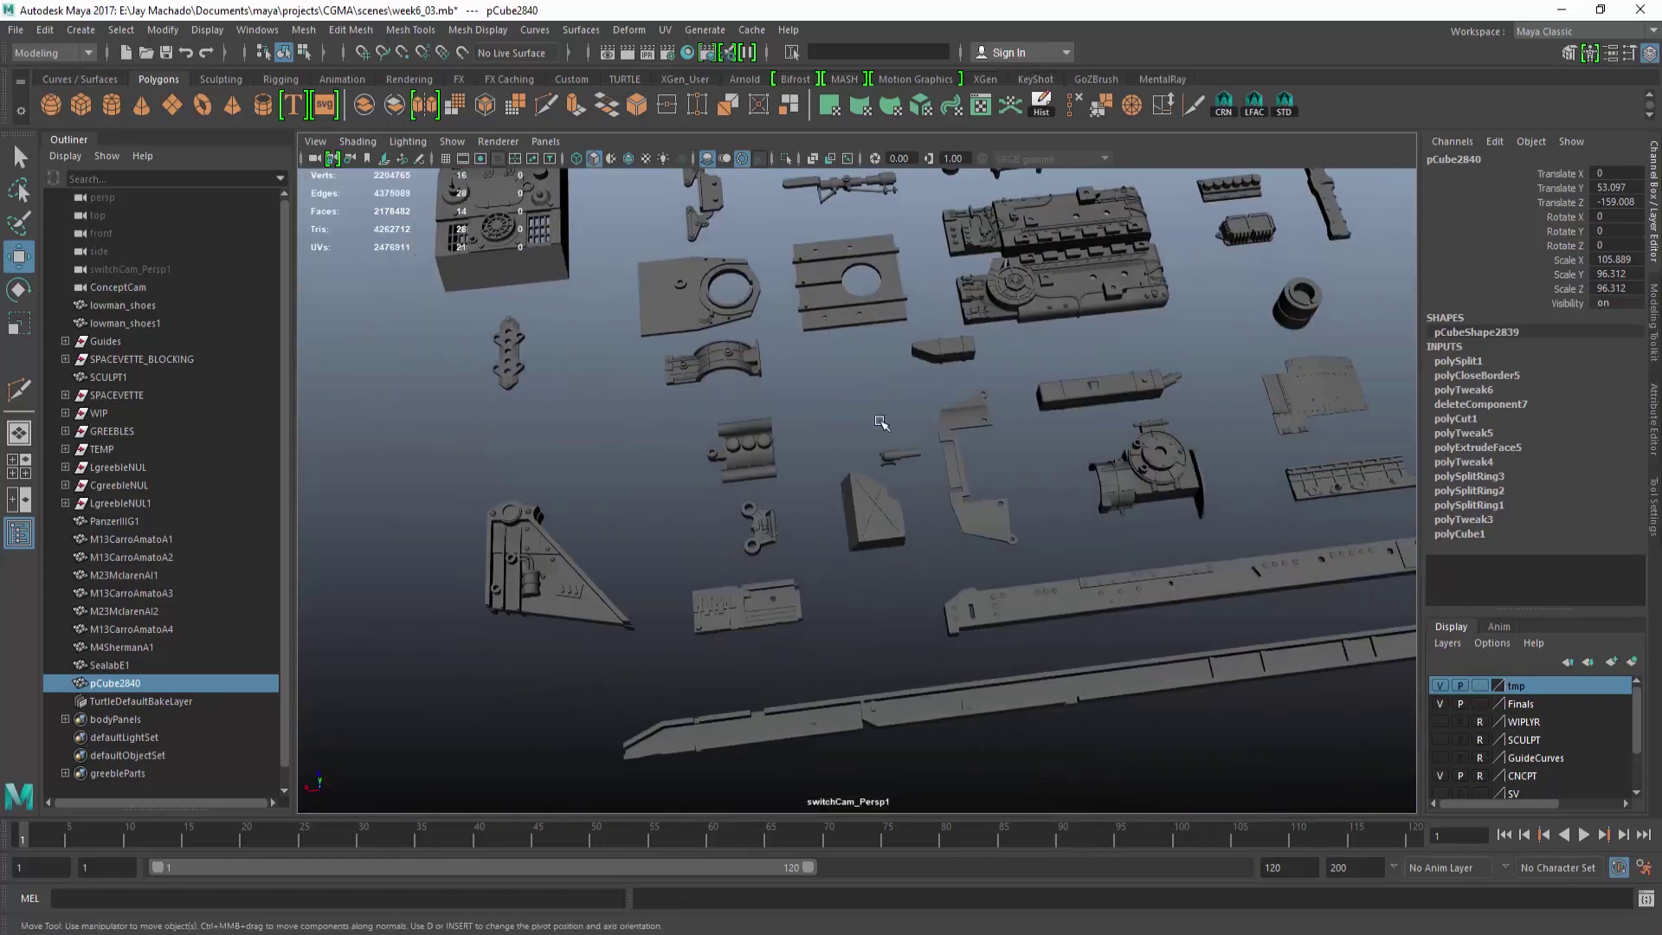
{"action": "key", "text": "ctrl+d"}
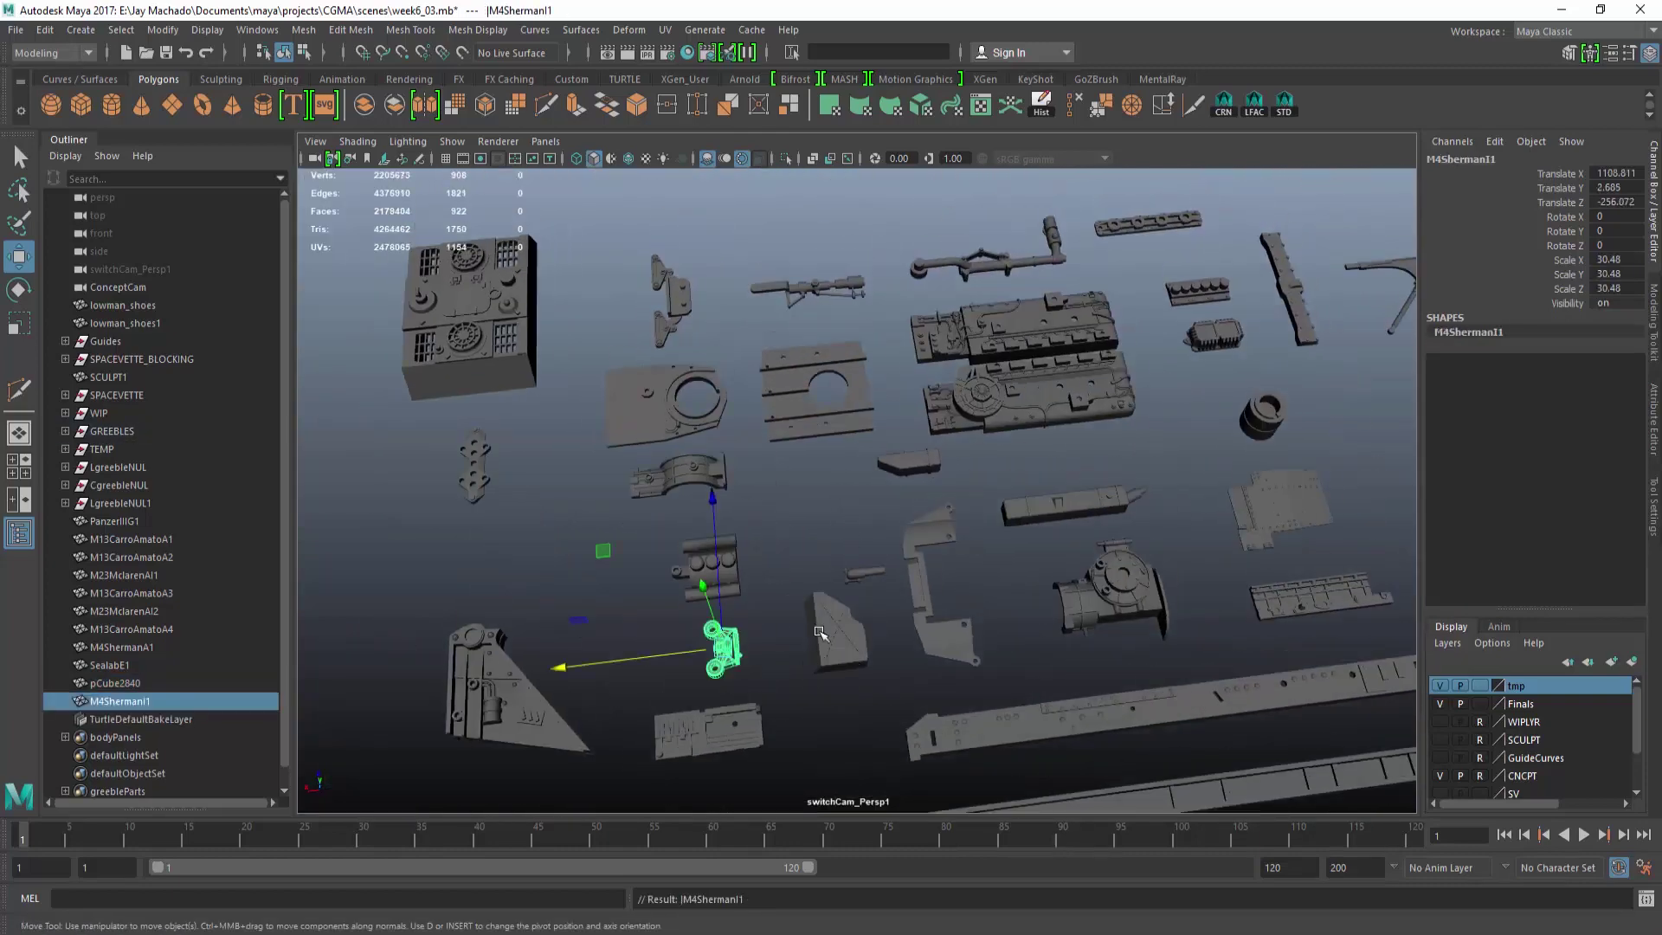
{"action": "left_click_drag", "start_coordinate": [730, 640], "coordinate": [884, 519]}
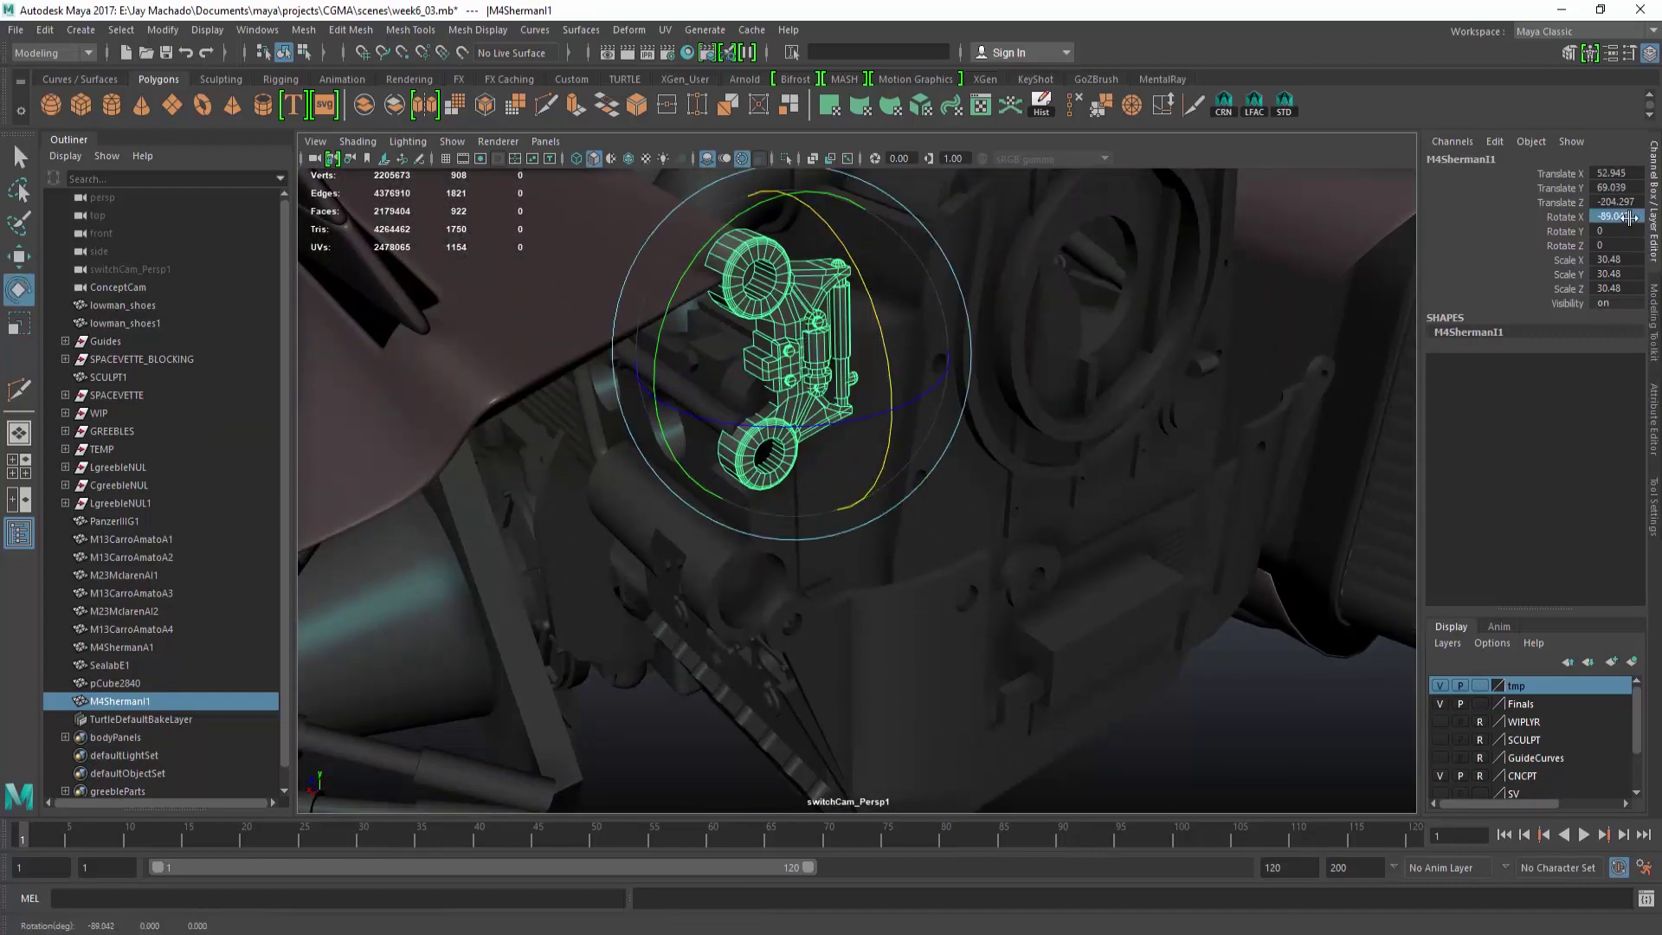
Set M4ShermanI1's Rotate X to -90, turn it to about -167 in Z, and seat it beside the large ring on the engine's rear.
{"action": "left_click_drag", "start_coordinate": [1146, 567], "coordinate": [1043, 517], "text": "alt"}
{"action": "key", "text": "f"}
{"action": "left_click_drag", "start_coordinate": [1132, 553], "coordinate": [1129, 553], "text": "alt+shift"}
{"action": "right_click_drag", "start_coordinate": [1130, 553], "coordinate": [1123, 556], "text": "alt"}
{"action": "middle_click_drag", "start_coordinate": [1123, 556], "coordinate": [1078, 554], "text": "alt"}
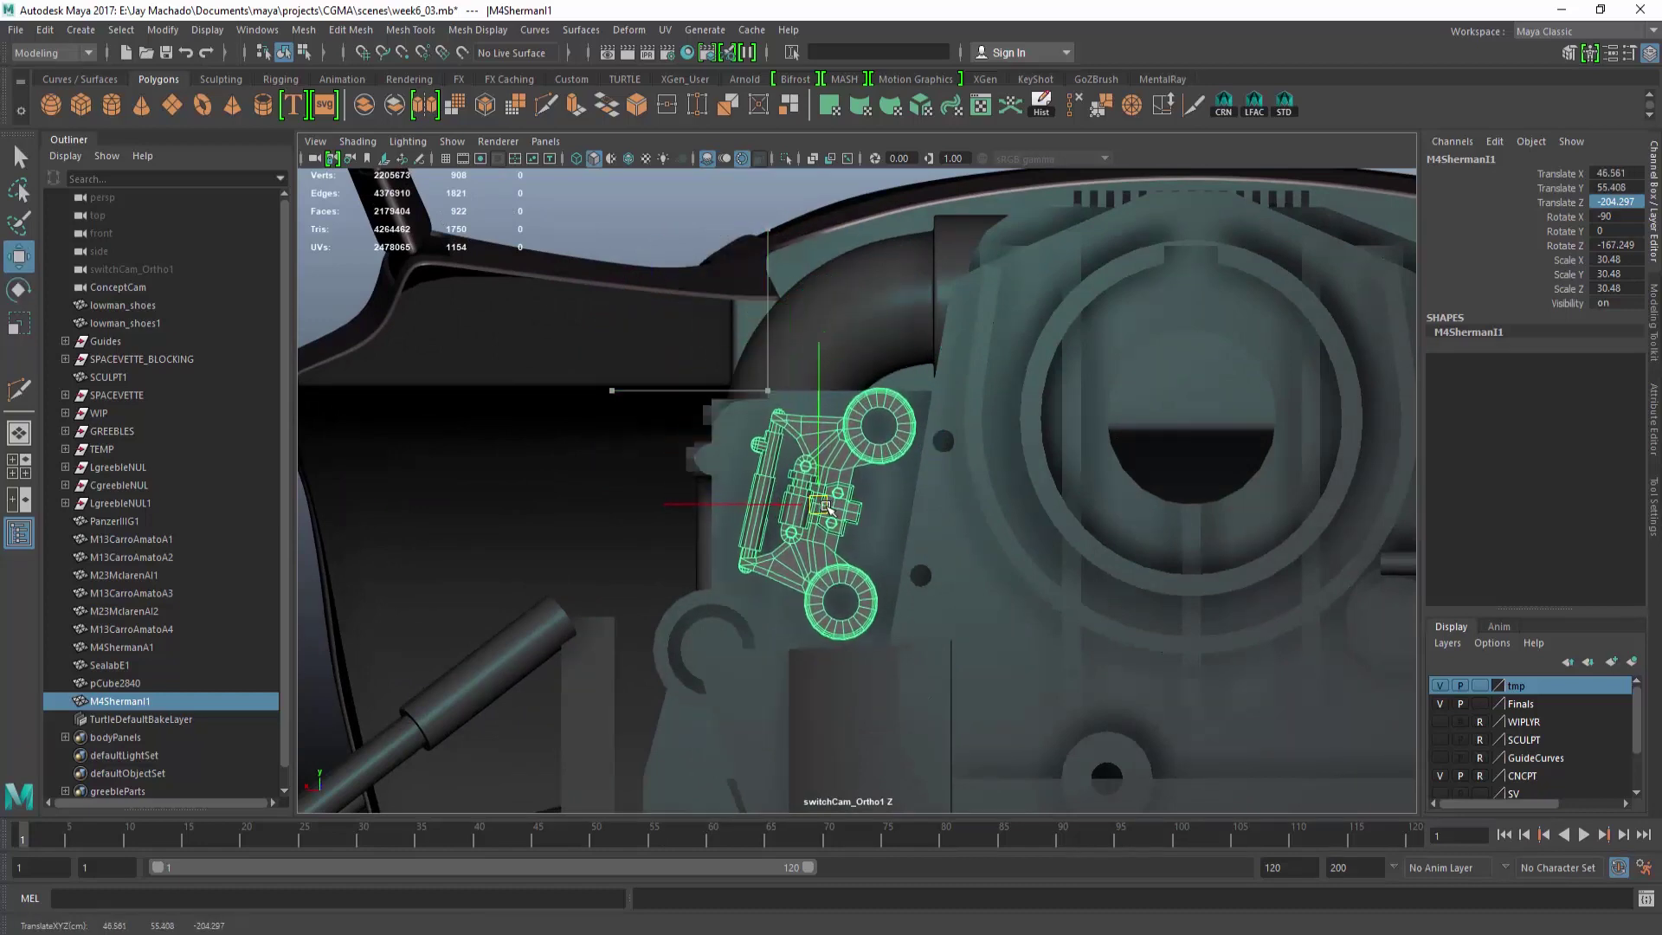
{"action": "left_click_drag", "start_coordinate": [826, 508], "coordinate": [789, 445], "text": "alt"}
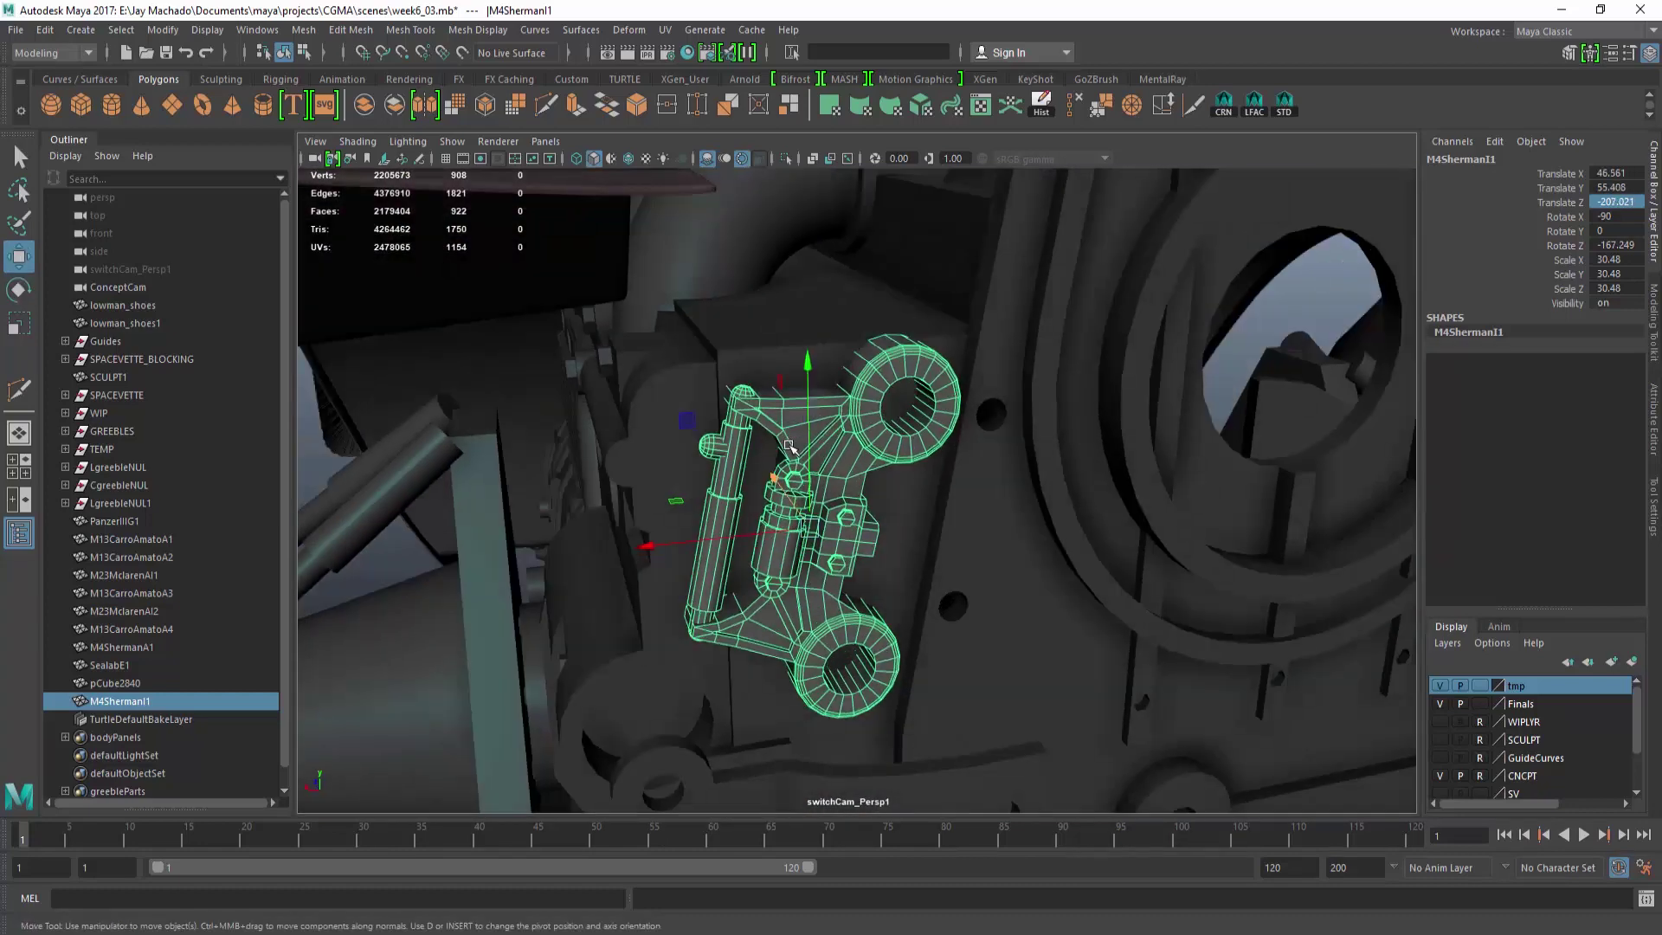
Assign the existing greebleMat material to M4ShermanI1 and deselect it.
{"action": "right_click", "coordinate": [857, 441]}
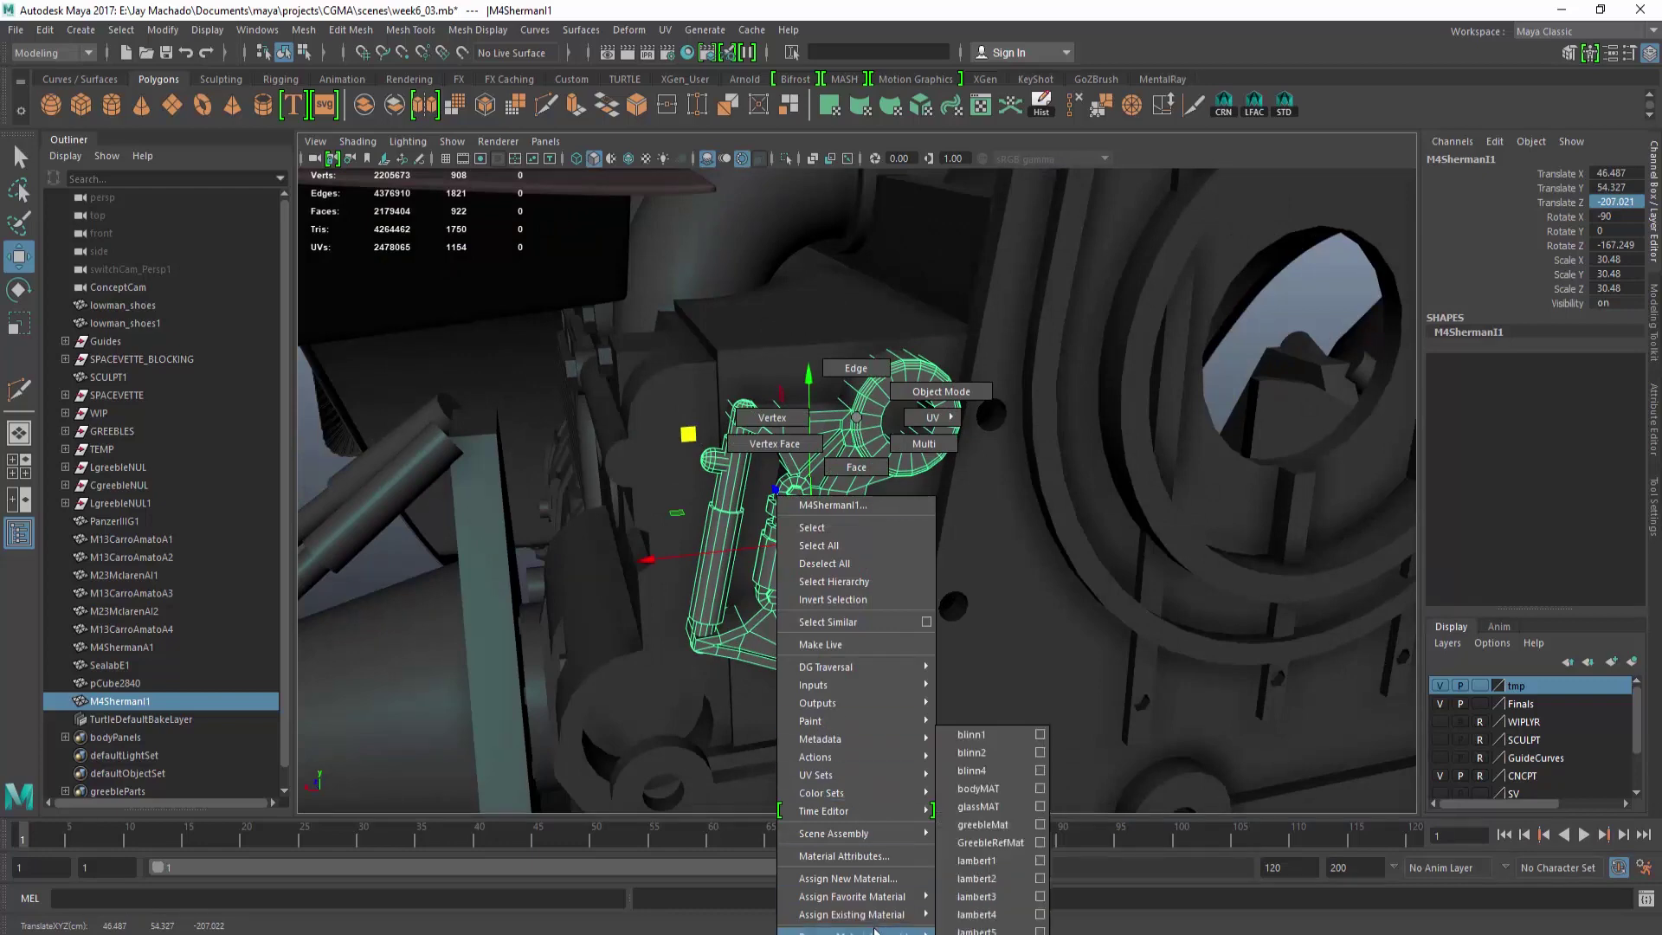
{"action": "left_click", "coordinate": [986, 823]}
{"action": "left_click", "coordinate": [890, 407]}
Examine the laid-out greeble parts for another piece to fit on the engine's rear.
{"action": "left_click_drag", "start_coordinate": [890, 407], "coordinate": [938, 524], "text": "alt"}
{"action": "right_click_drag", "start_coordinate": [937, 524], "coordinate": [883, 506], "text": "alt"}
{"action": "left_click_drag", "start_coordinate": [883, 506], "coordinate": [912, 404], "text": "alt"}
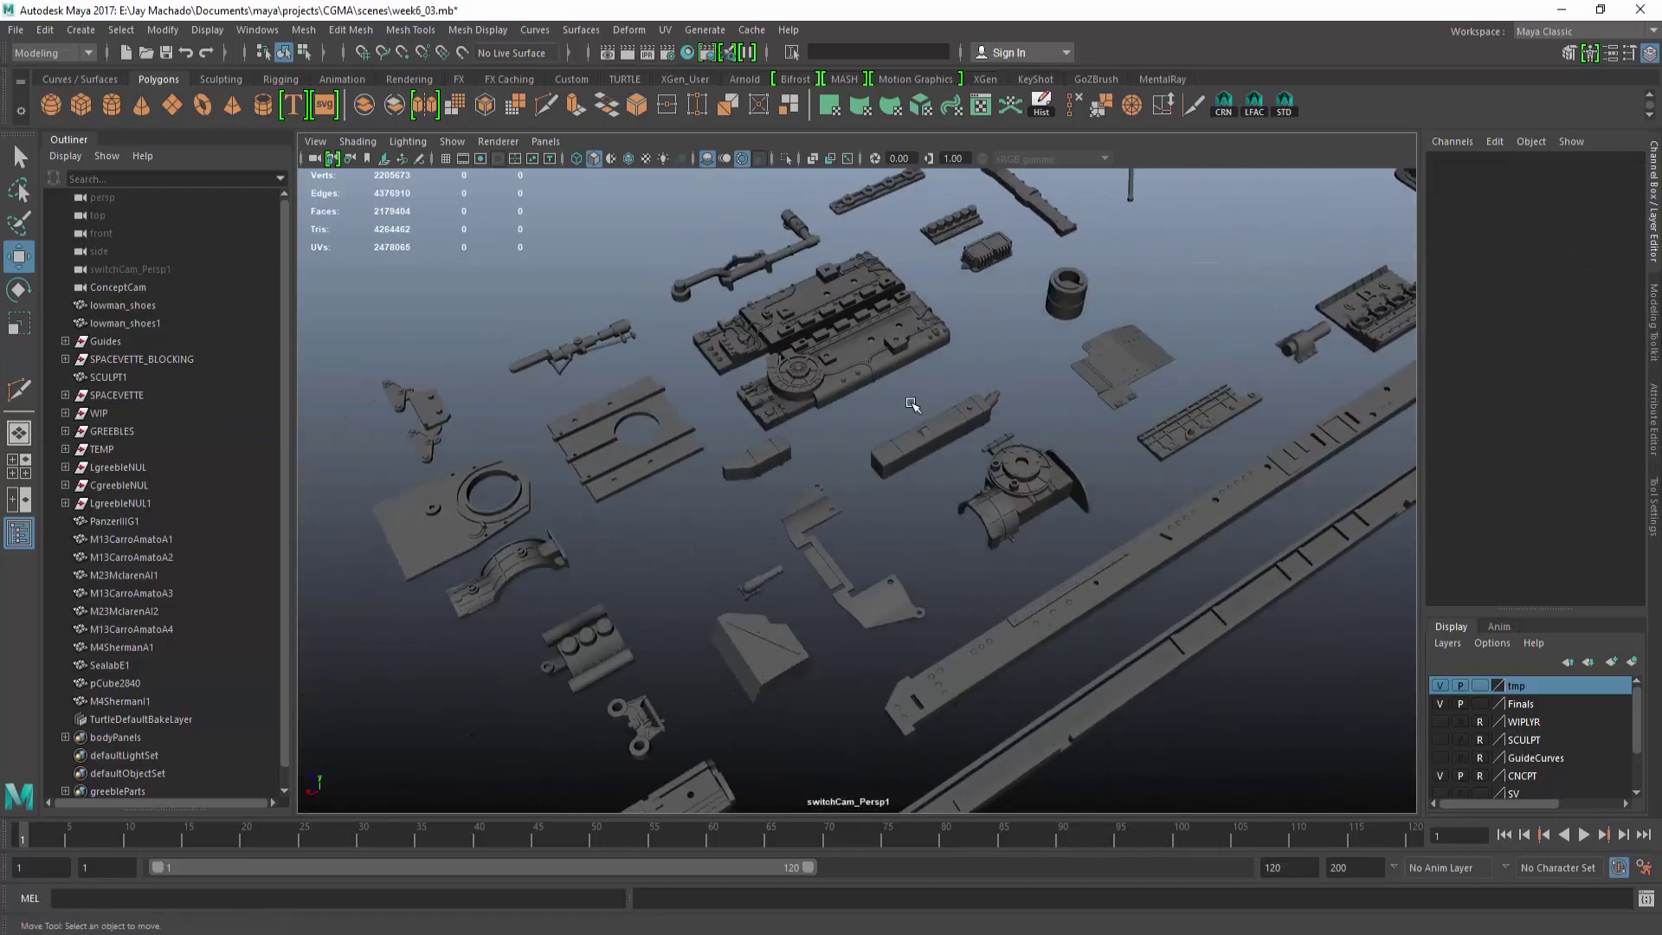
{"action": "middle_click_drag", "start_coordinate": [1150, 257], "coordinate": [1029, 361], "text": "alt"}
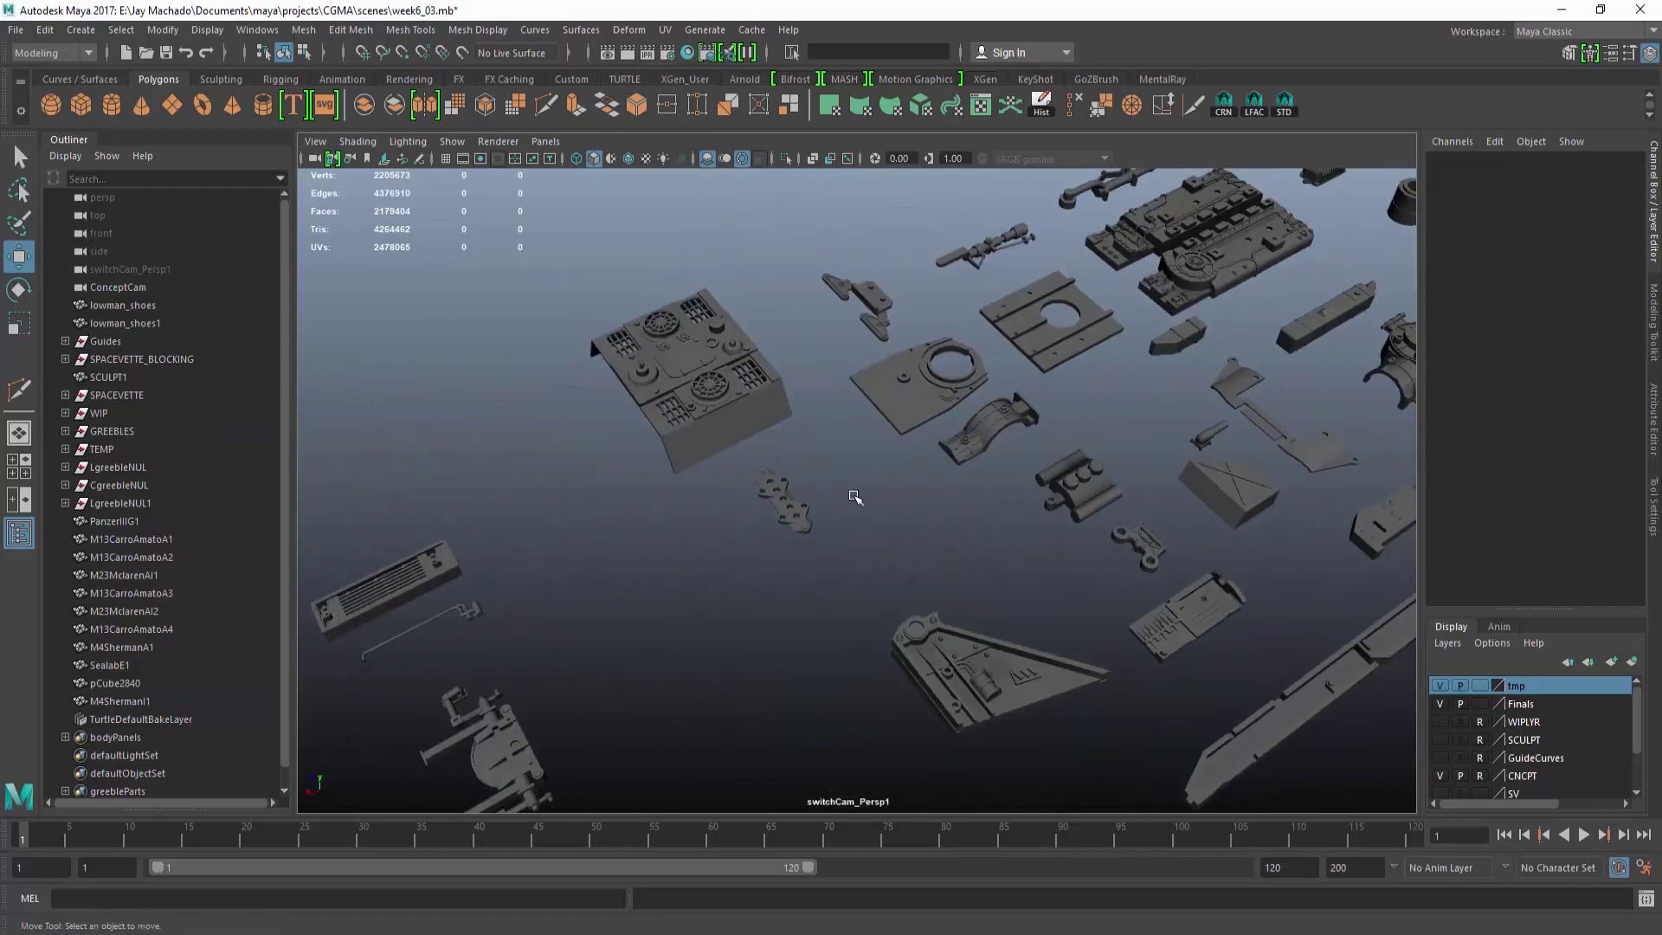
{"action": "left_click_drag", "start_coordinate": [855, 498], "coordinate": [904, 675], "text": "alt"}
{"action": "middle_click_drag", "start_coordinate": [904, 675], "coordinate": [926, 566], "text": "alt"}
{"action": "right_click_drag", "start_coordinate": [935, 501], "coordinate": [631, 534], "text": "alt"}
{"action": "middle_click_drag", "start_coordinate": [631, 534], "coordinate": [1126, 389], "text": "alt"}
{"action": "left_click_drag", "start_coordinate": [1126, 389], "coordinate": [960, 437], "text": "alt"}
{"action": "middle_click_drag", "start_coordinate": [961, 438], "coordinate": [1153, 420], "text": "alt"}
{"action": "right_click_drag", "start_coordinate": [970, 495], "coordinate": [1017, 504], "text": "alt"}
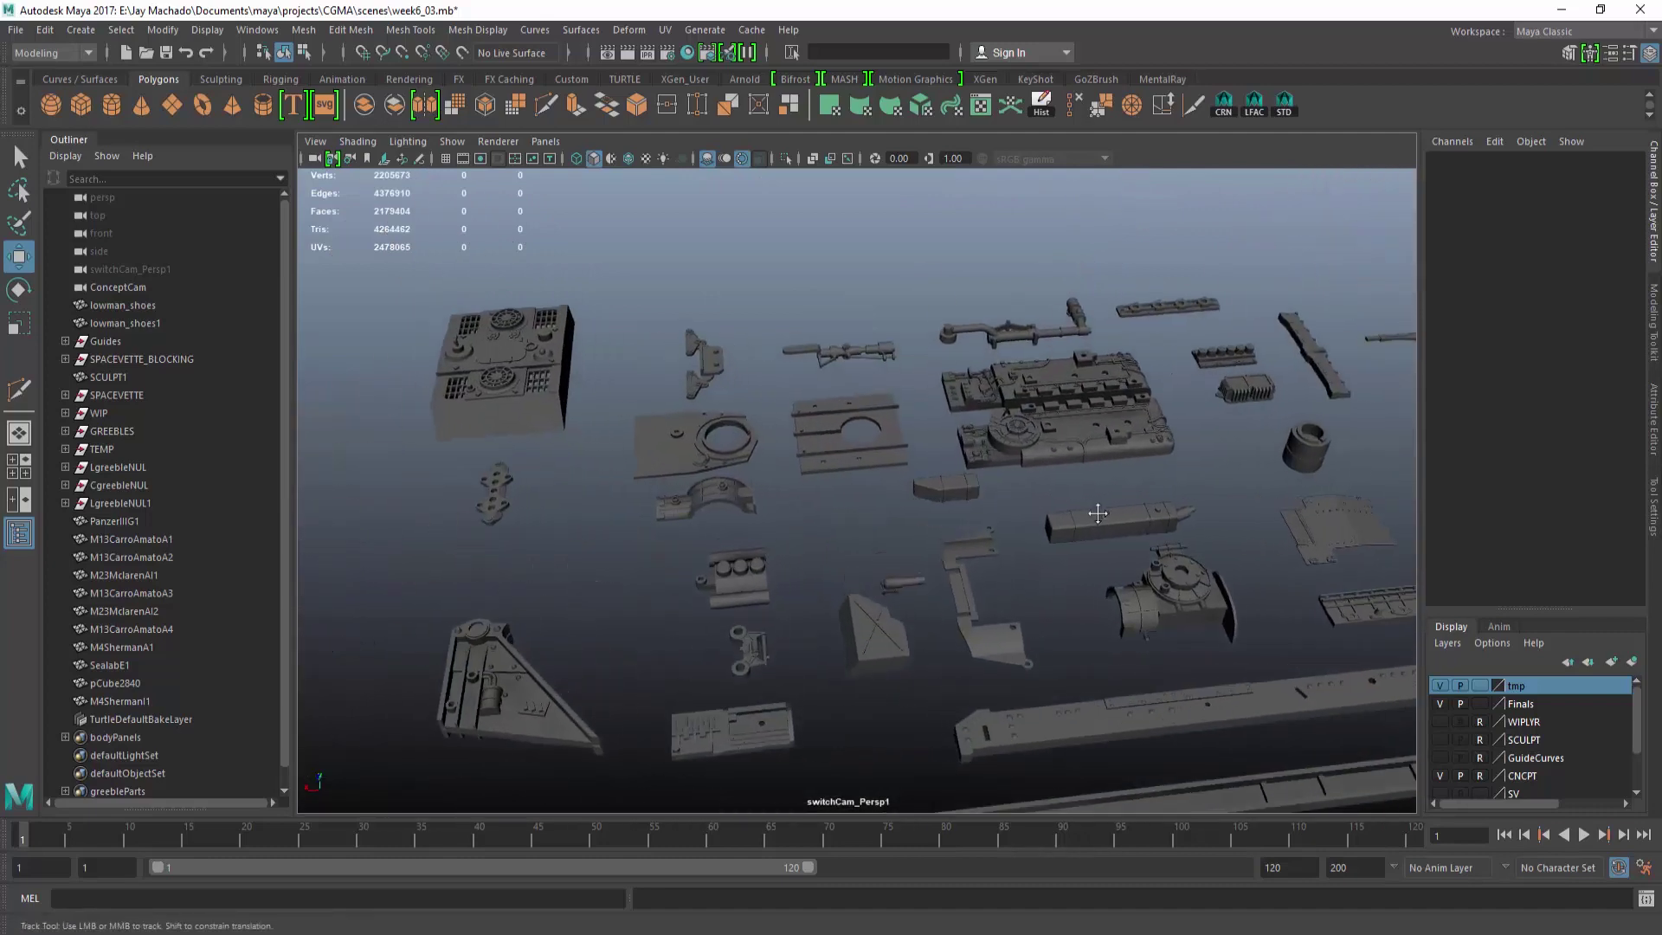
{"action": "middle_click_drag", "start_coordinate": [1098, 513], "coordinate": [886, 475], "text": "alt"}
{"action": "left_click_drag", "start_coordinate": [886, 475], "coordinate": [1028, 490], "text": "alt"}
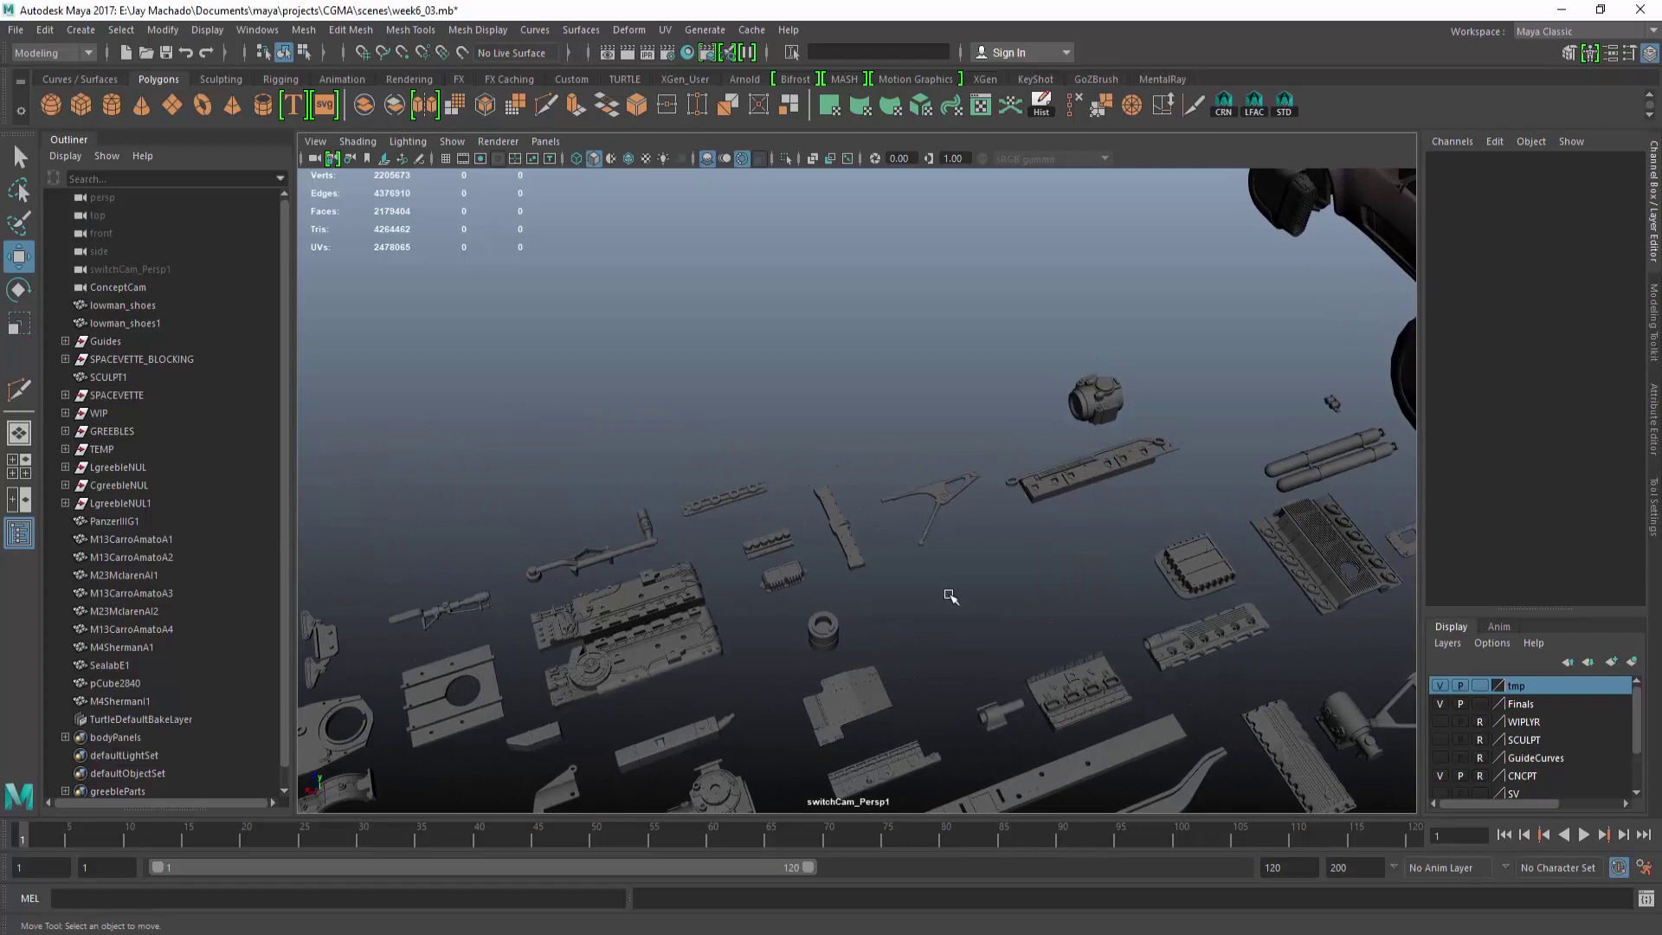
Duplicate the HondaF1A bolted bar from the greeble collection and move the copy behind the vehicle.
{"action": "middle_click_drag", "start_coordinate": [950, 596], "coordinate": [883, 519], "text": "alt"}
{"action": "left_click", "coordinate": [790, 467]}
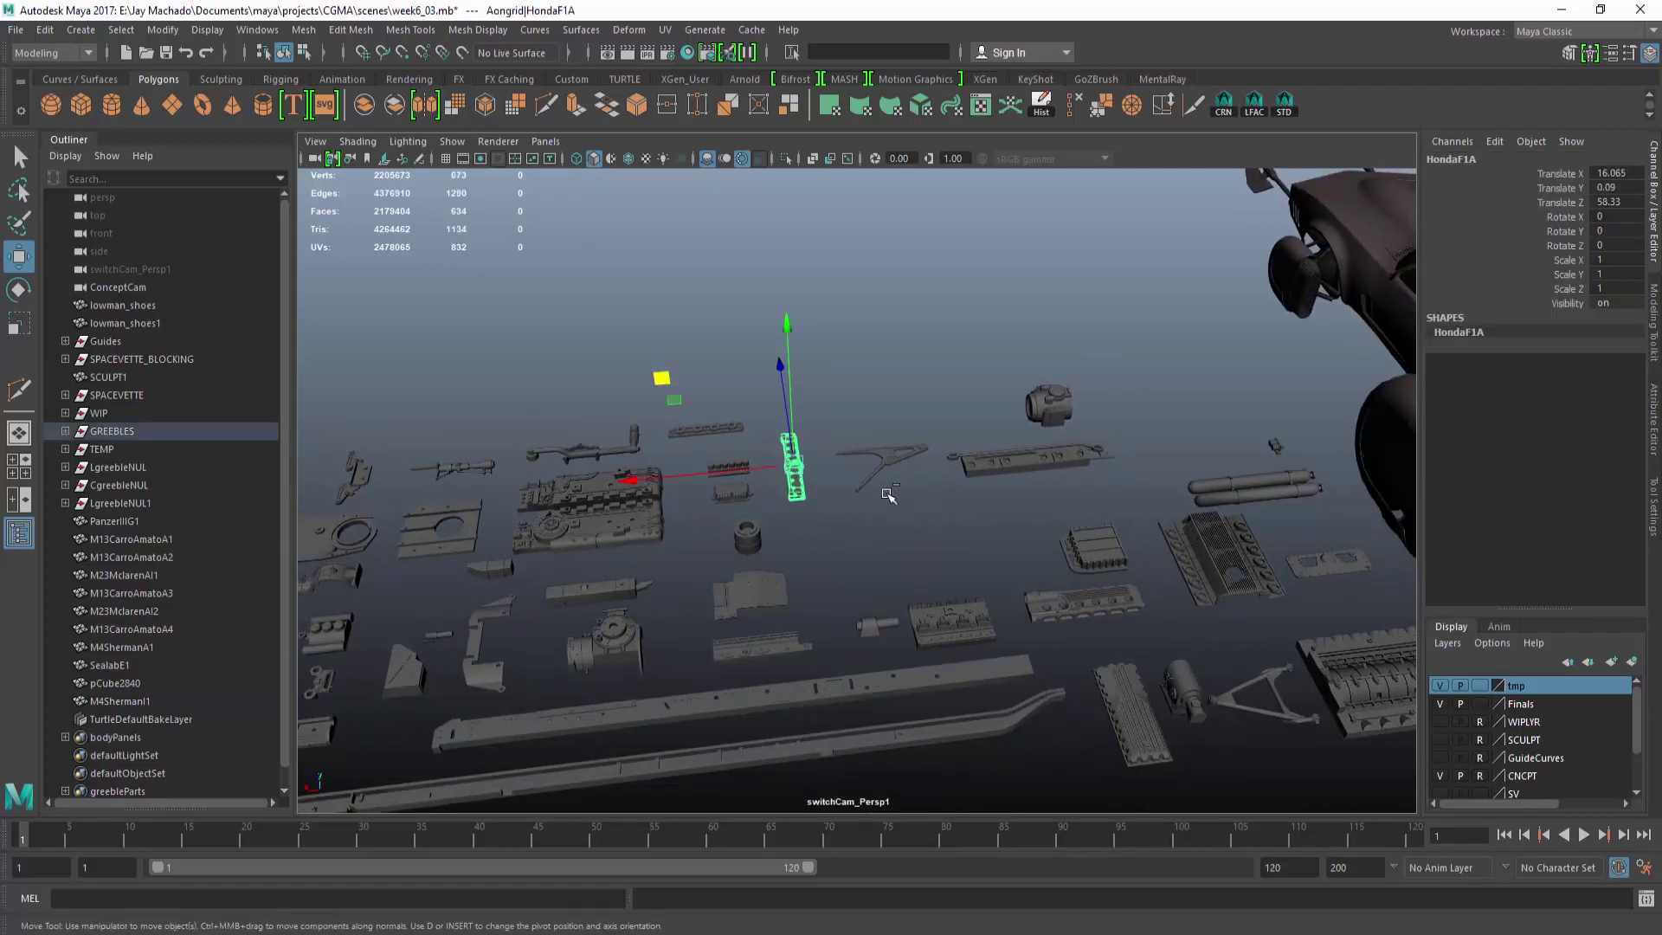
{"action": "middle_click_drag", "start_coordinate": [1211, 548], "coordinate": [815, 487], "text": "alt"}
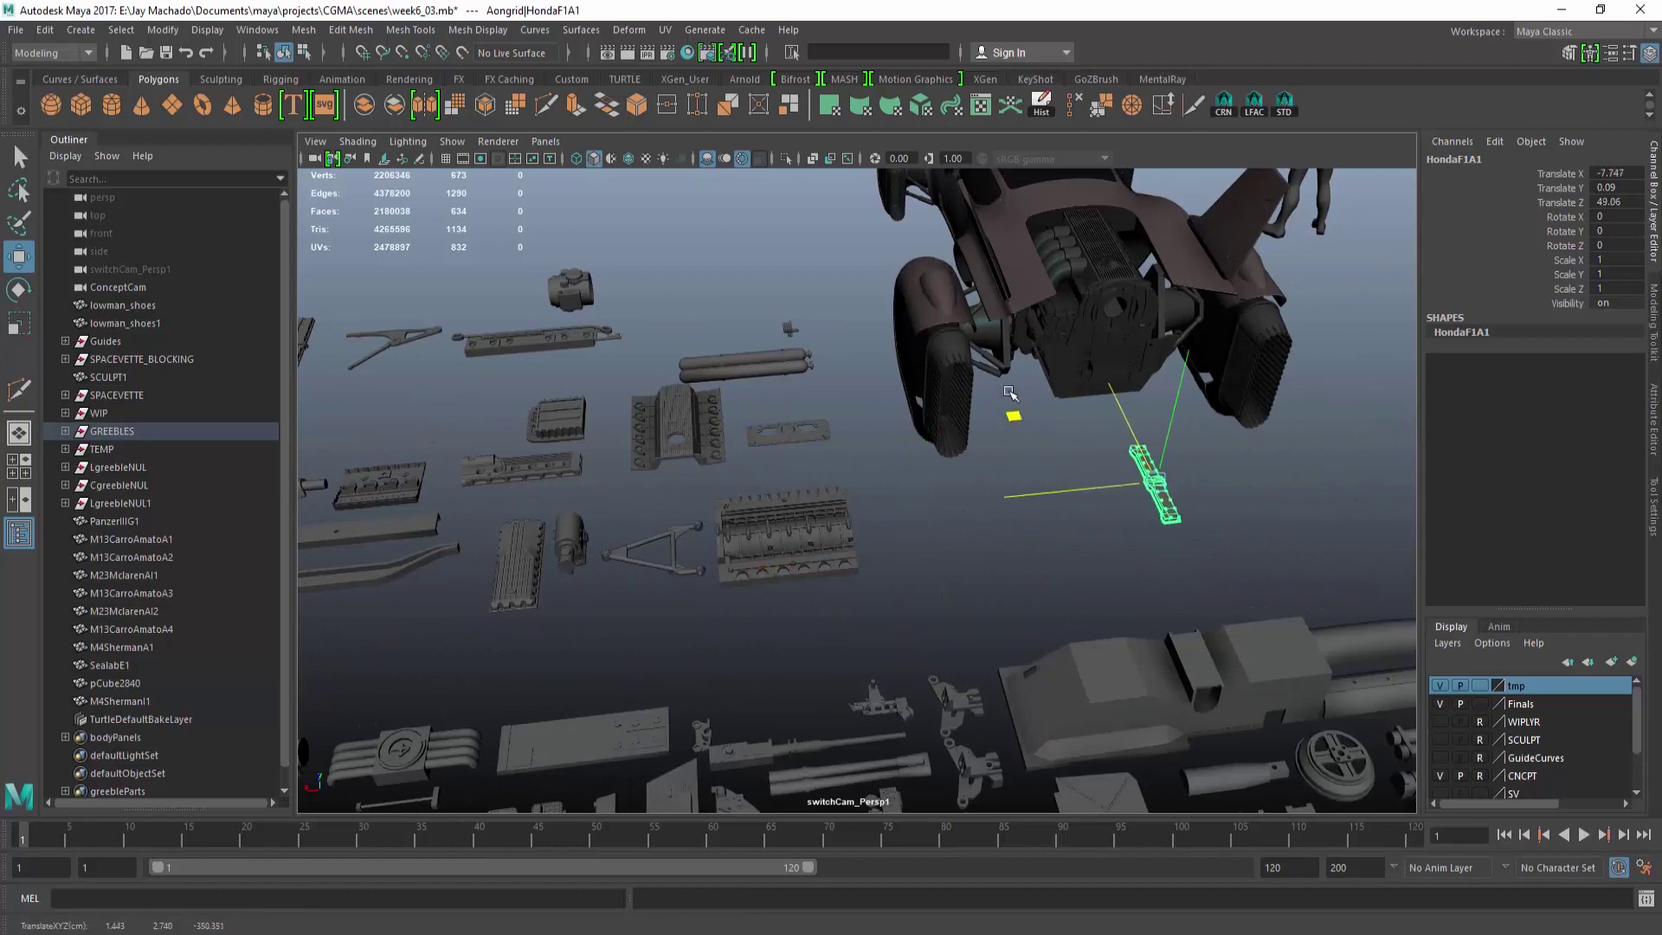
Orient the duplicated bolted bar with rotation values X -90, Y 0 and Z 90.
{"action": "key", "text": "e"}
{"action": "middle_click_drag", "start_coordinate": [1031, 489], "coordinate": [735, 468], "text": "alt"}
{"action": "right_click_drag", "start_coordinate": [735, 467], "coordinate": [943, 485], "text": "alt"}
{"action": "left_click_drag", "start_coordinate": [943, 485], "coordinate": [994, 501], "text": "alt"}
{"action": "middle_click_drag", "start_coordinate": [994, 501], "coordinate": [987, 337], "text": "alt"}
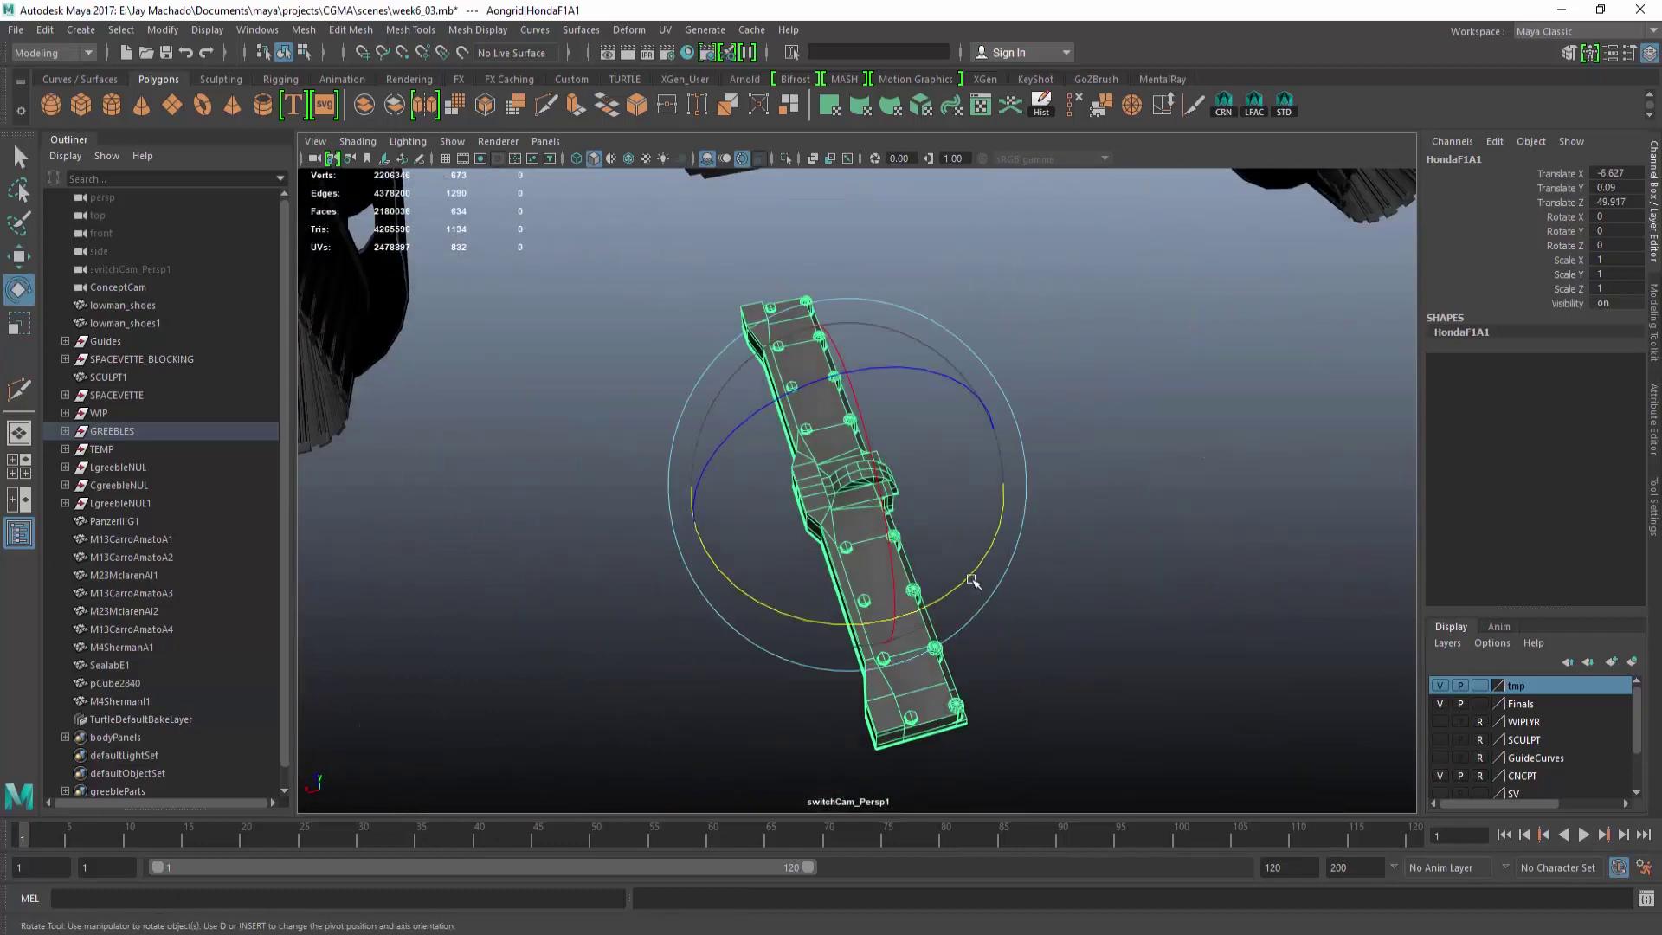
{"action": "left_click_drag", "start_coordinate": [971, 579], "coordinate": [826, 571]}
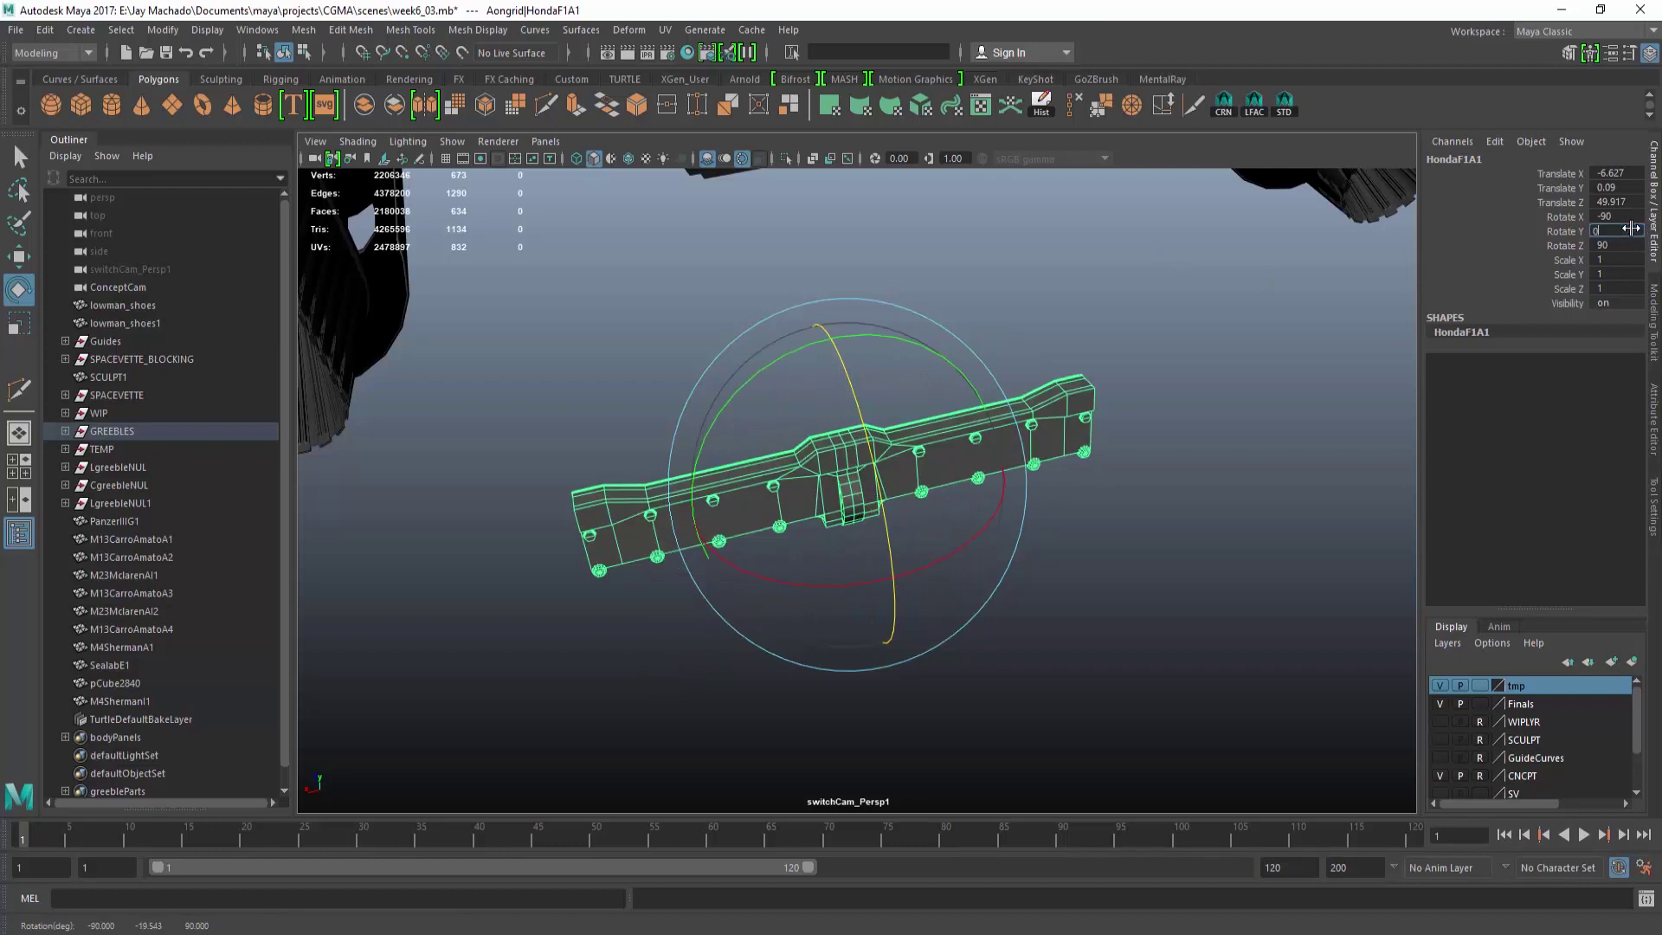
Scale the bolted bar uniformly to about 0.904 and position it centred across the engine's lower rear edge.
{"action": "key", "text": "w"}
{"action": "left_click_drag", "start_coordinate": [1074, 364], "coordinate": [1188, 675], "text": "alt"}
{"action": "key", "text": "f"}
{"action": "middle_click_drag", "start_coordinate": [1187, 675], "coordinate": [952, 398], "text": "alt"}
{"action": "right_click_drag", "start_coordinate": [951, 398], "coordinate": [900, 402], "text": "alt"}
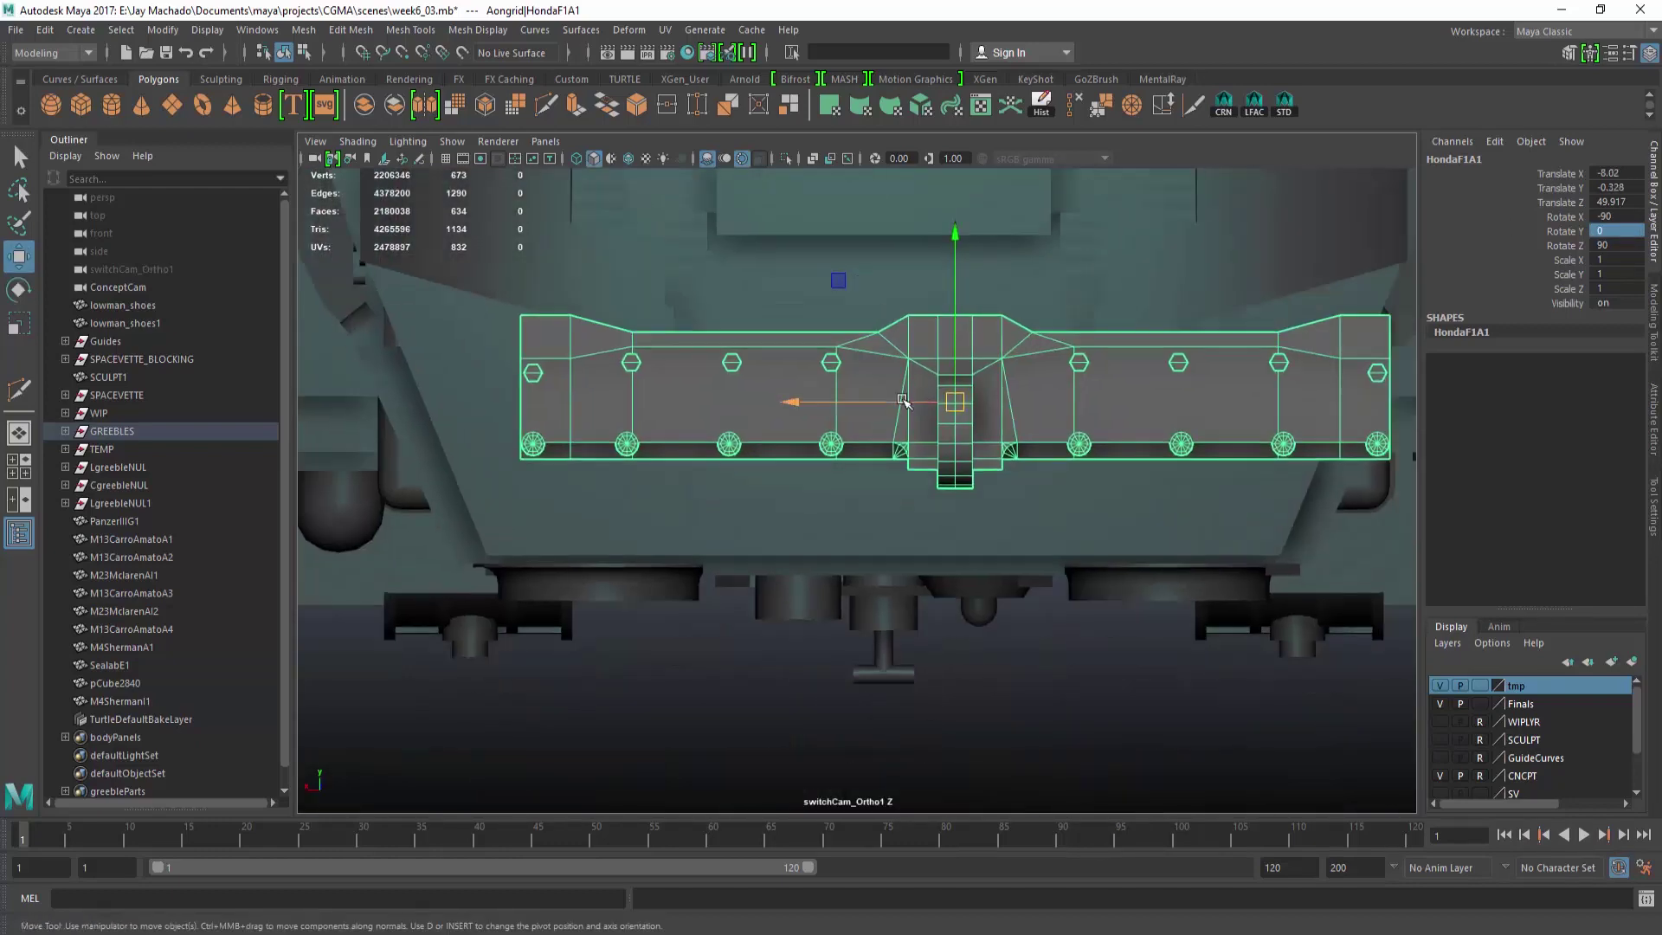
{"action": "left_click_drag", "start_coordinate": [903, 402], "coordinate": [871, 403]}
{"action": "left_click_drag", "start_coordinate": [883, 282], "coordinate": [888, 396]}
{"action": "key", "text": "p"}
{"action": "left_click_drag", "start_coordinate": [710, 390], "coordinate": [934, 468], "text": "alt"}
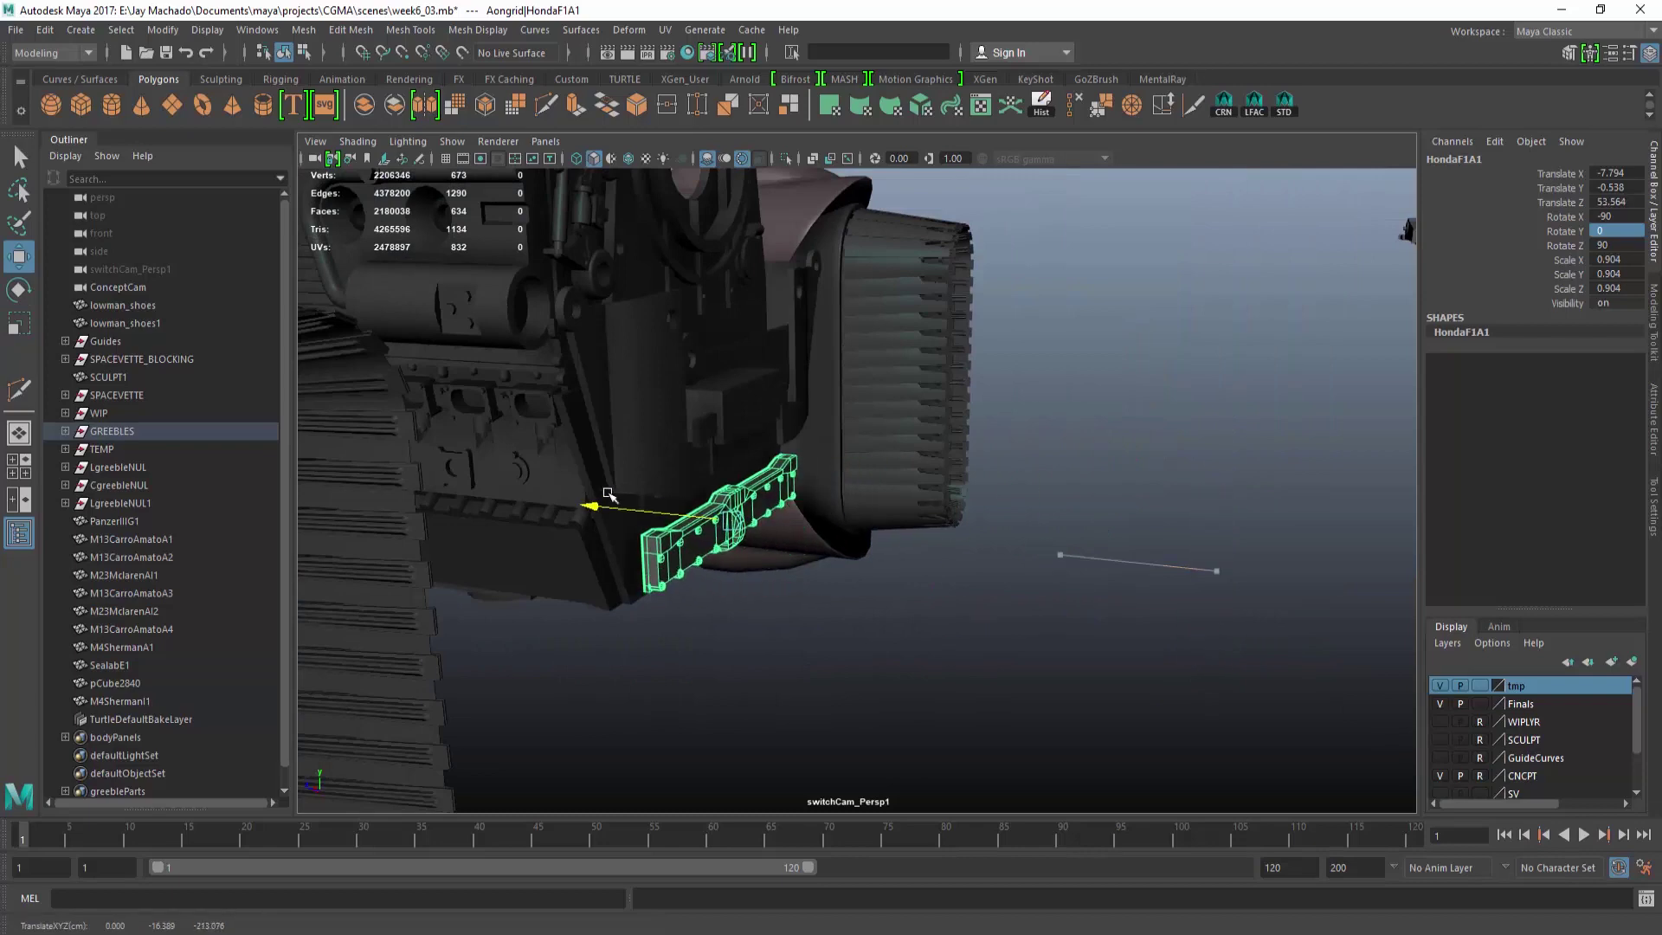
Assign the existing greebleMat material to the bolted bar and deselect it.
{"action": "right_click_drag", "start_coordinate": [651, 417], "coordinate": [688, 915]}
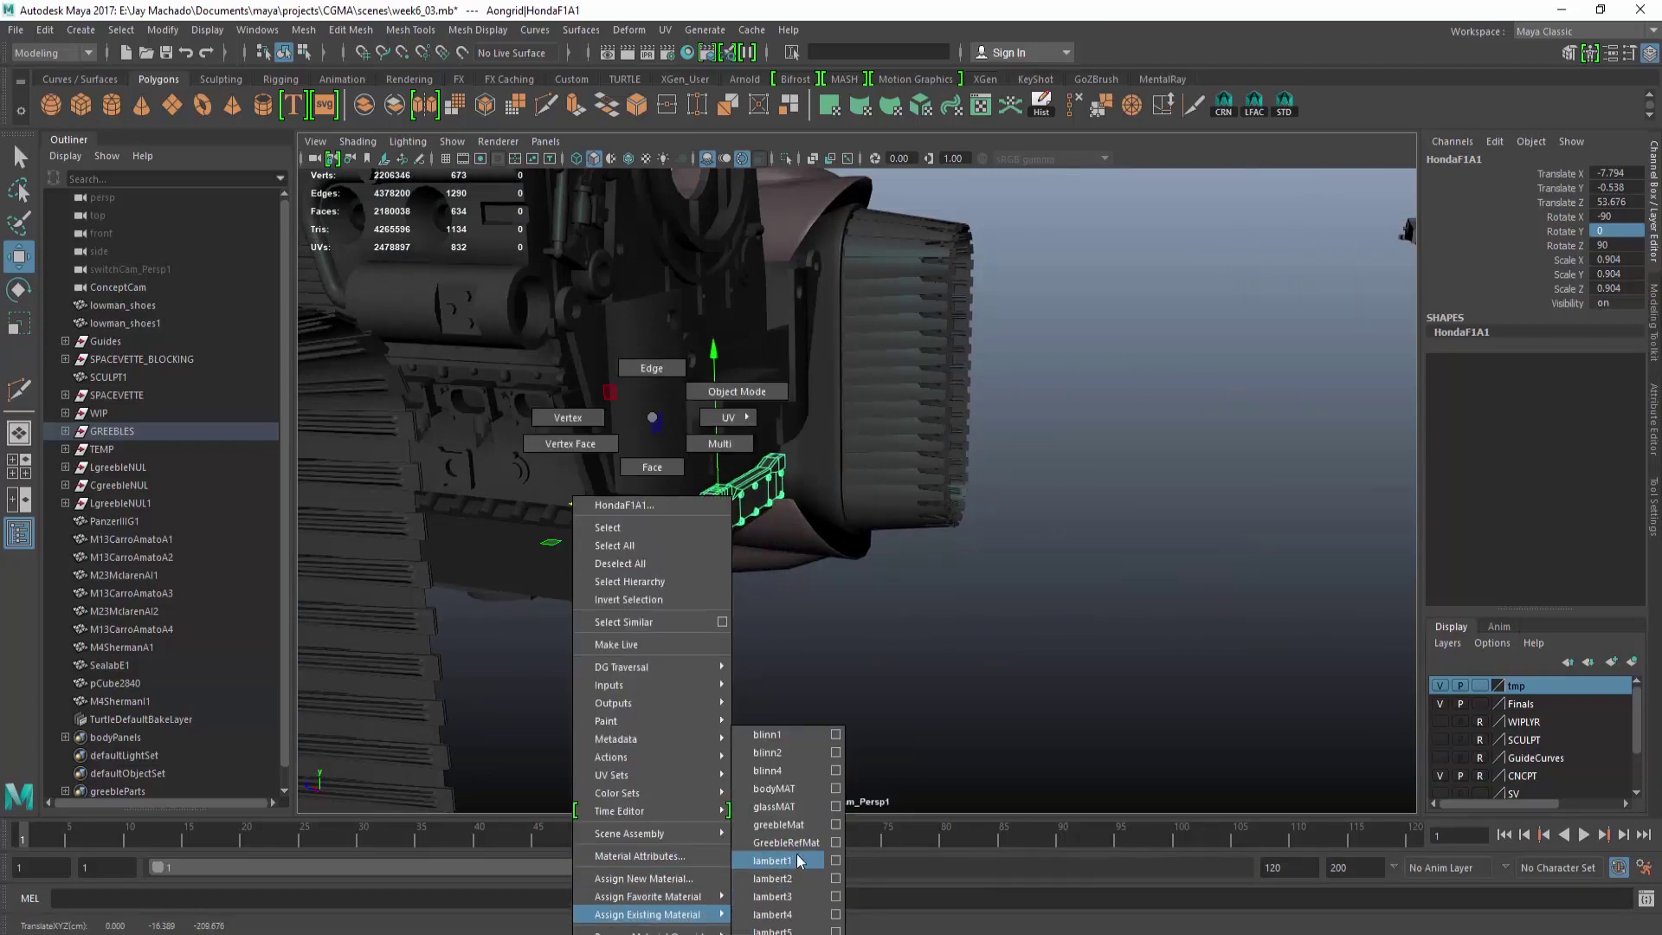
{"action": "right_click_drag", "start_coordinate": [797, 861], "coordinate": [797, 860]}
{"action": "left_click", "coordinate": [790, 742]}
{"action": "left_click_drag", "start_coordinate": [790, 742], "coordinate": [904, 531], "text": "alt"}
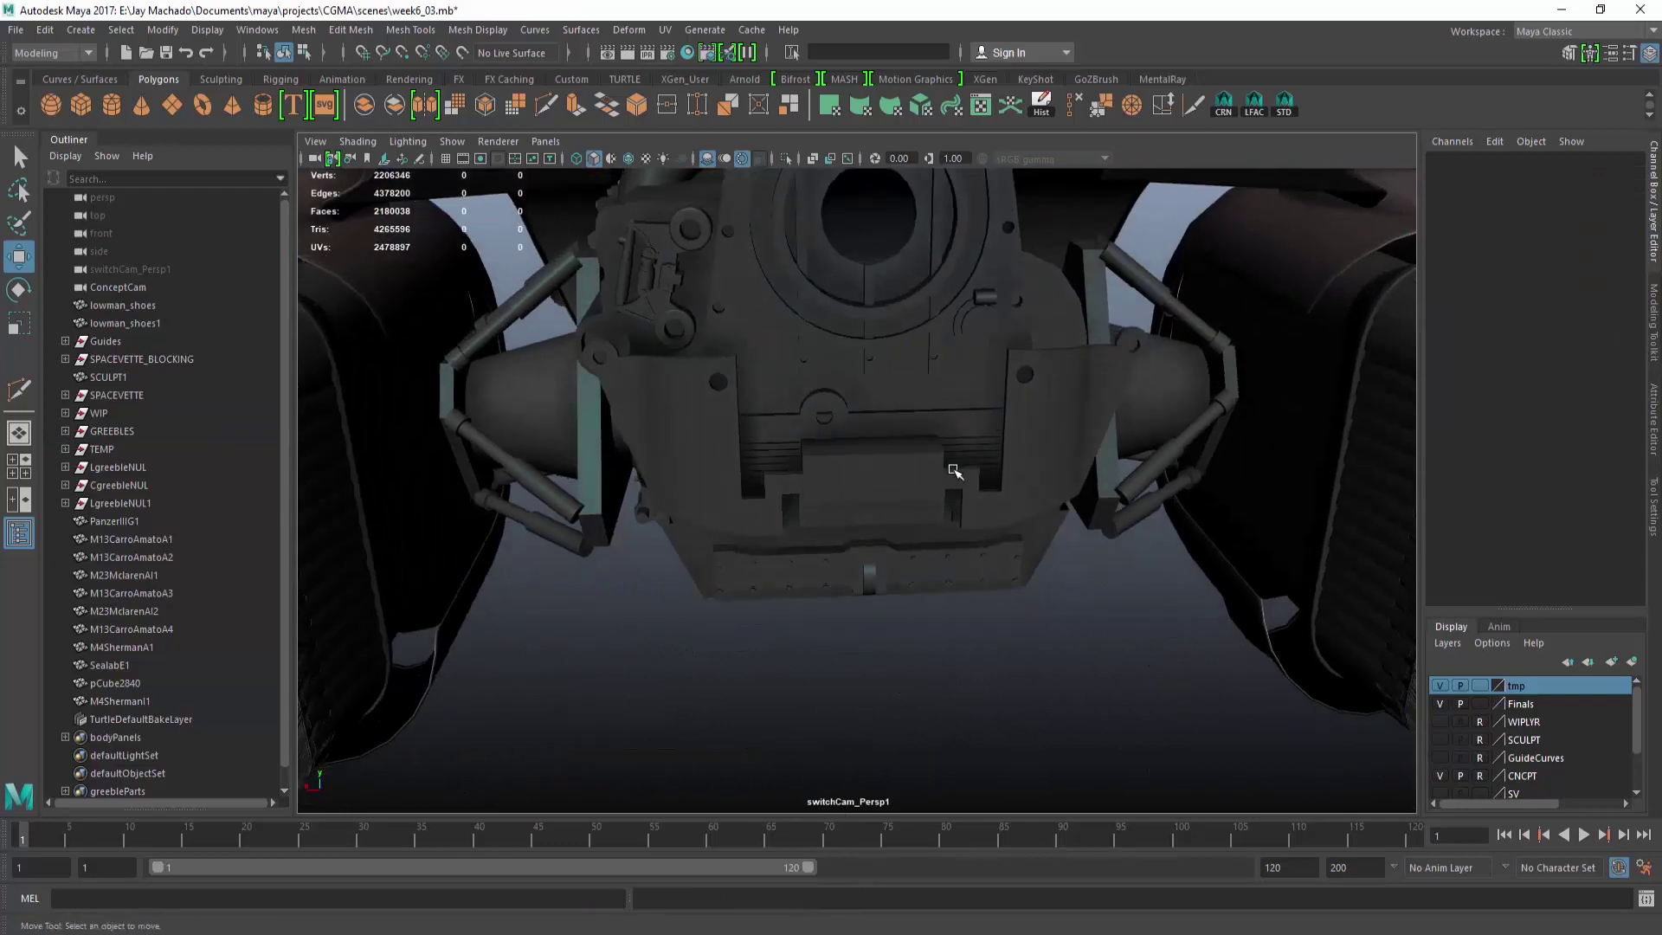
Examine the laid-out greeble parts and select the forked MesserF arm.
{"action": "right_click_drag", "start_coordinate": [1069, 525], "coordinate": [960, 537], "text": "alt"}
{"action": "left_click_drag", "start_coordinate": [960, 537], "coordinate": [901, 574], "text": "alt"}
{"action": "middle_click_drag", "start_coordinate": [901, 575], "coordinate": [1250, 583], "text": "alt"}
{"action": "middle_click_drag", "start_coordinate": [779, 527], "coordinate": [1061, 453], "text": "alt"}
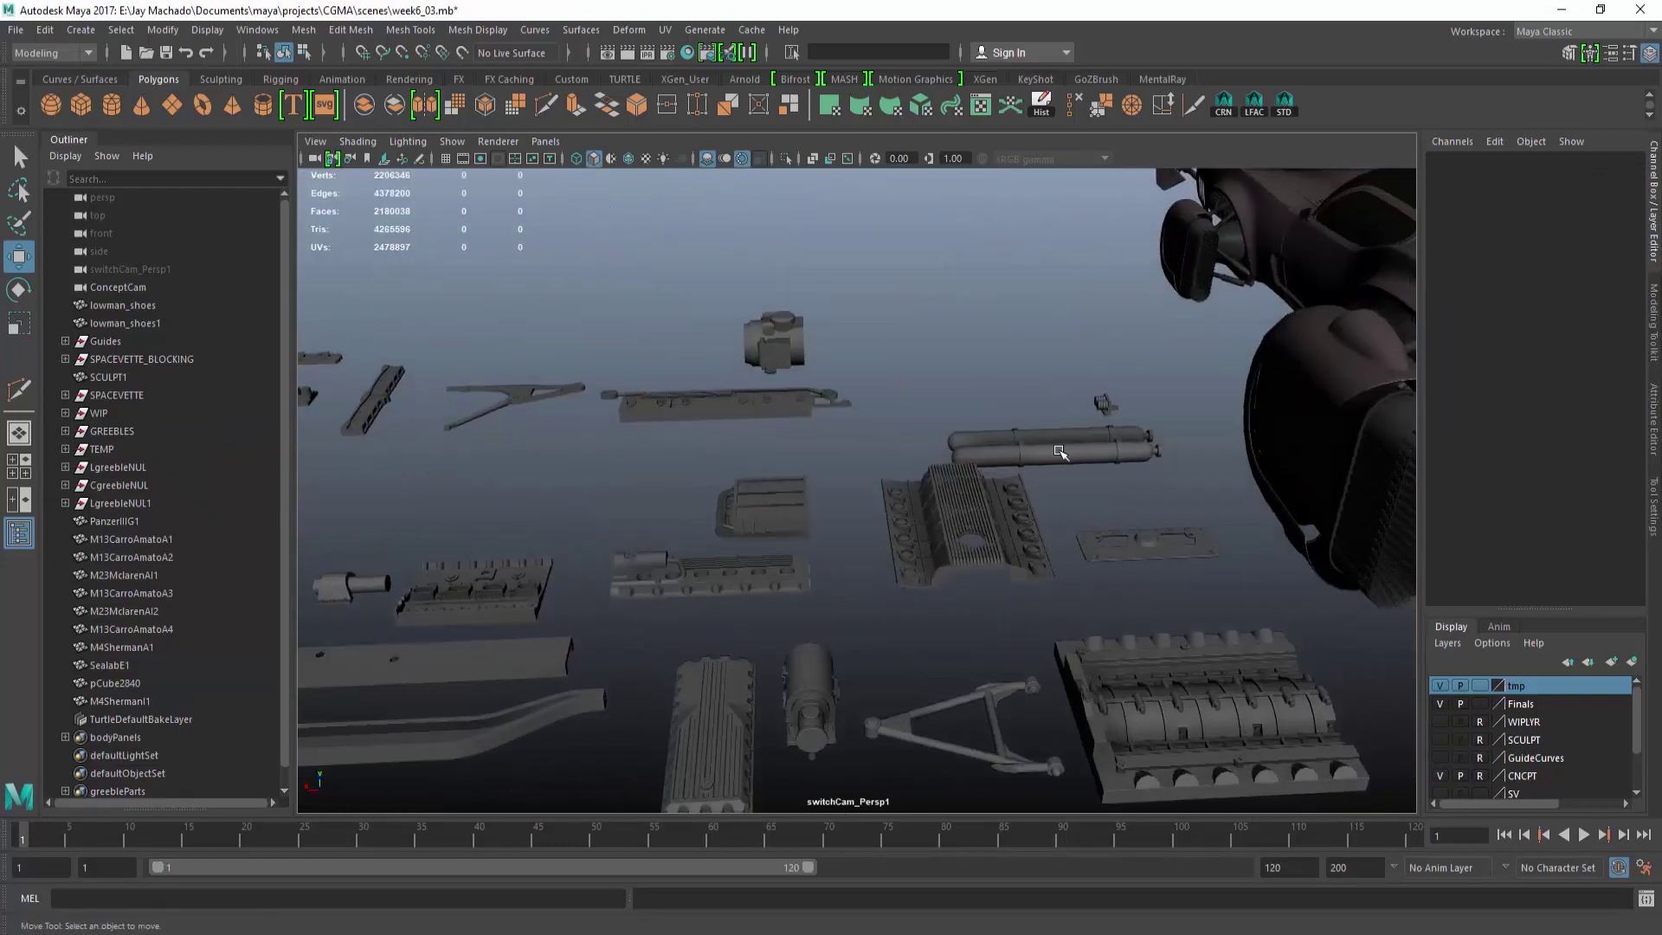
{"action": "left_click", "coordinate": [489, 391]}
{"action": "left_click_drag", "start_coordinate": [770, 458], "coordinate": [798, 459], "text": "alt"}
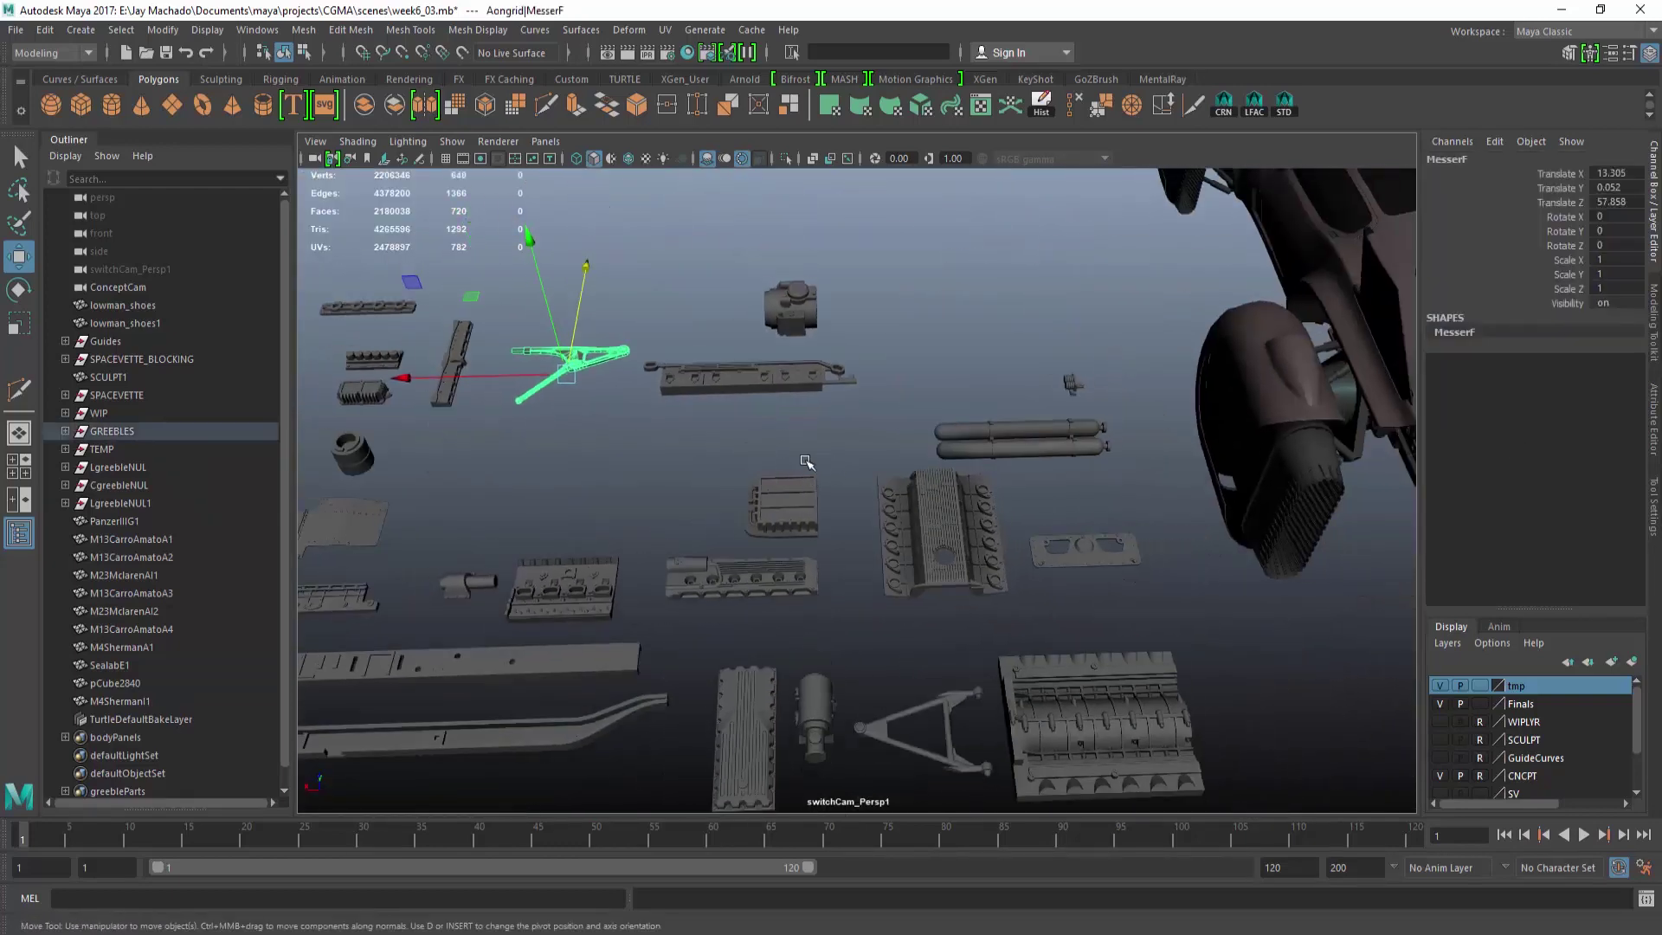
Stretch the curved Ferrari312K1 part at the engine's rear to about 2.162 in Scale Y and adjust the adjoining plates.
{"action": "key", "text": "ctrl+z"}
{"action": "key", "text": "ctrl+z"}
{"action": "key", "text": "ctrl+z"}
{"action": "key", "text": "ctrl+z"}
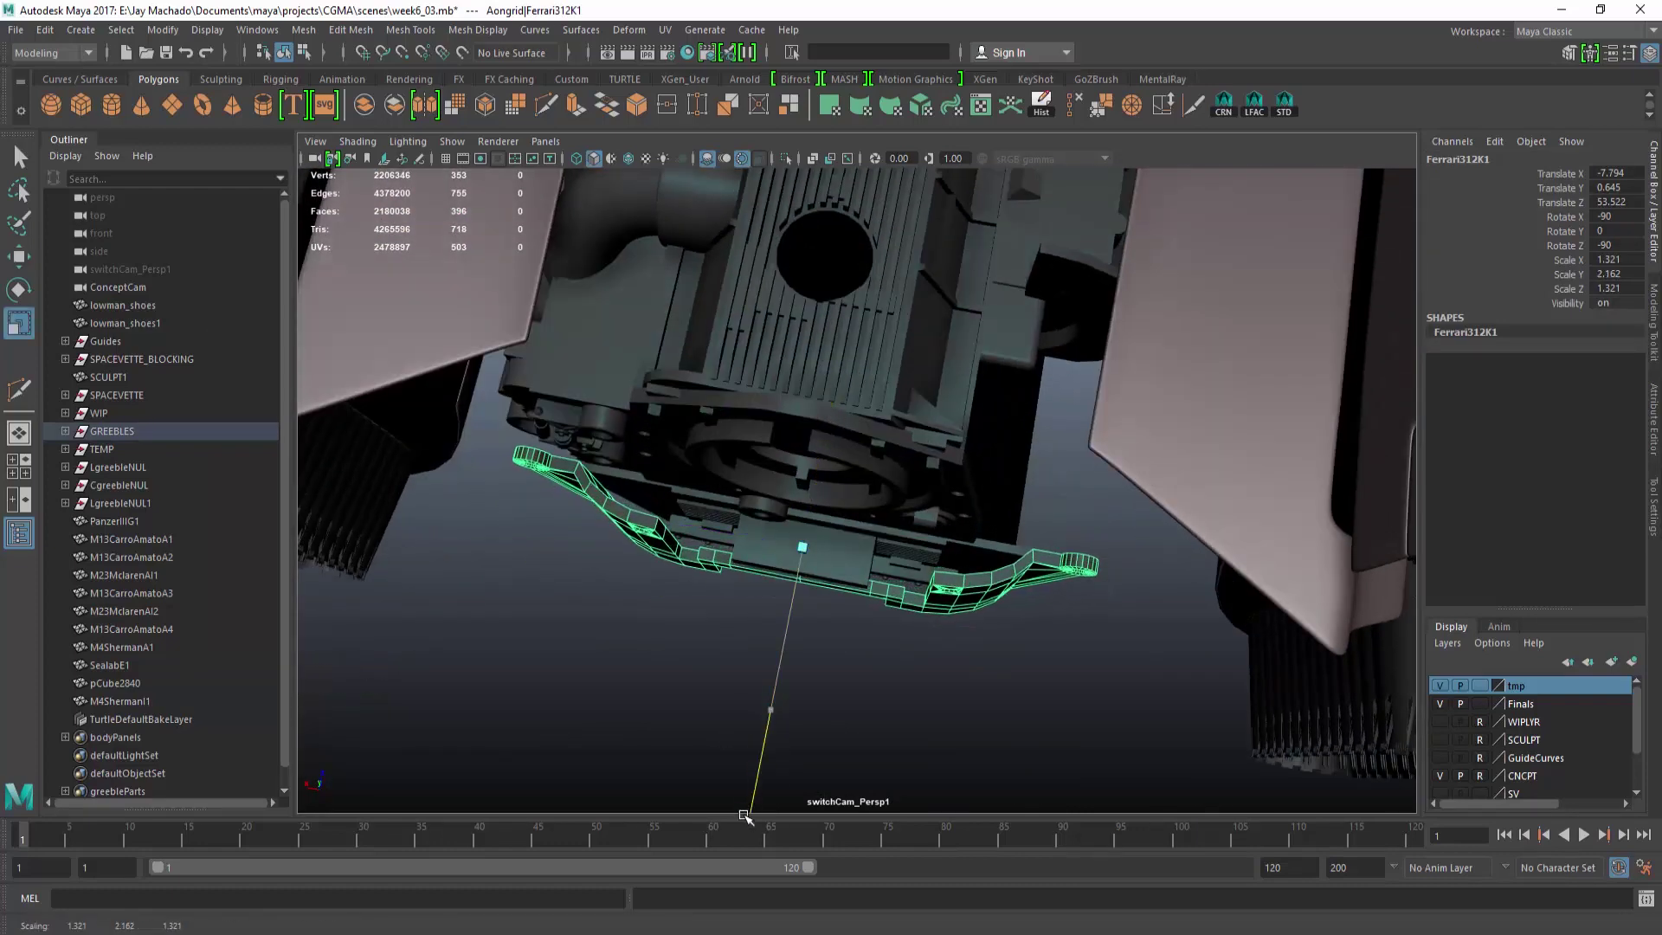
{"action": "key", "text": "ctrl+z"}
{"action": "left_click_drag", "start_coordinate": [947, 501], "coordinate": [961, 517]}
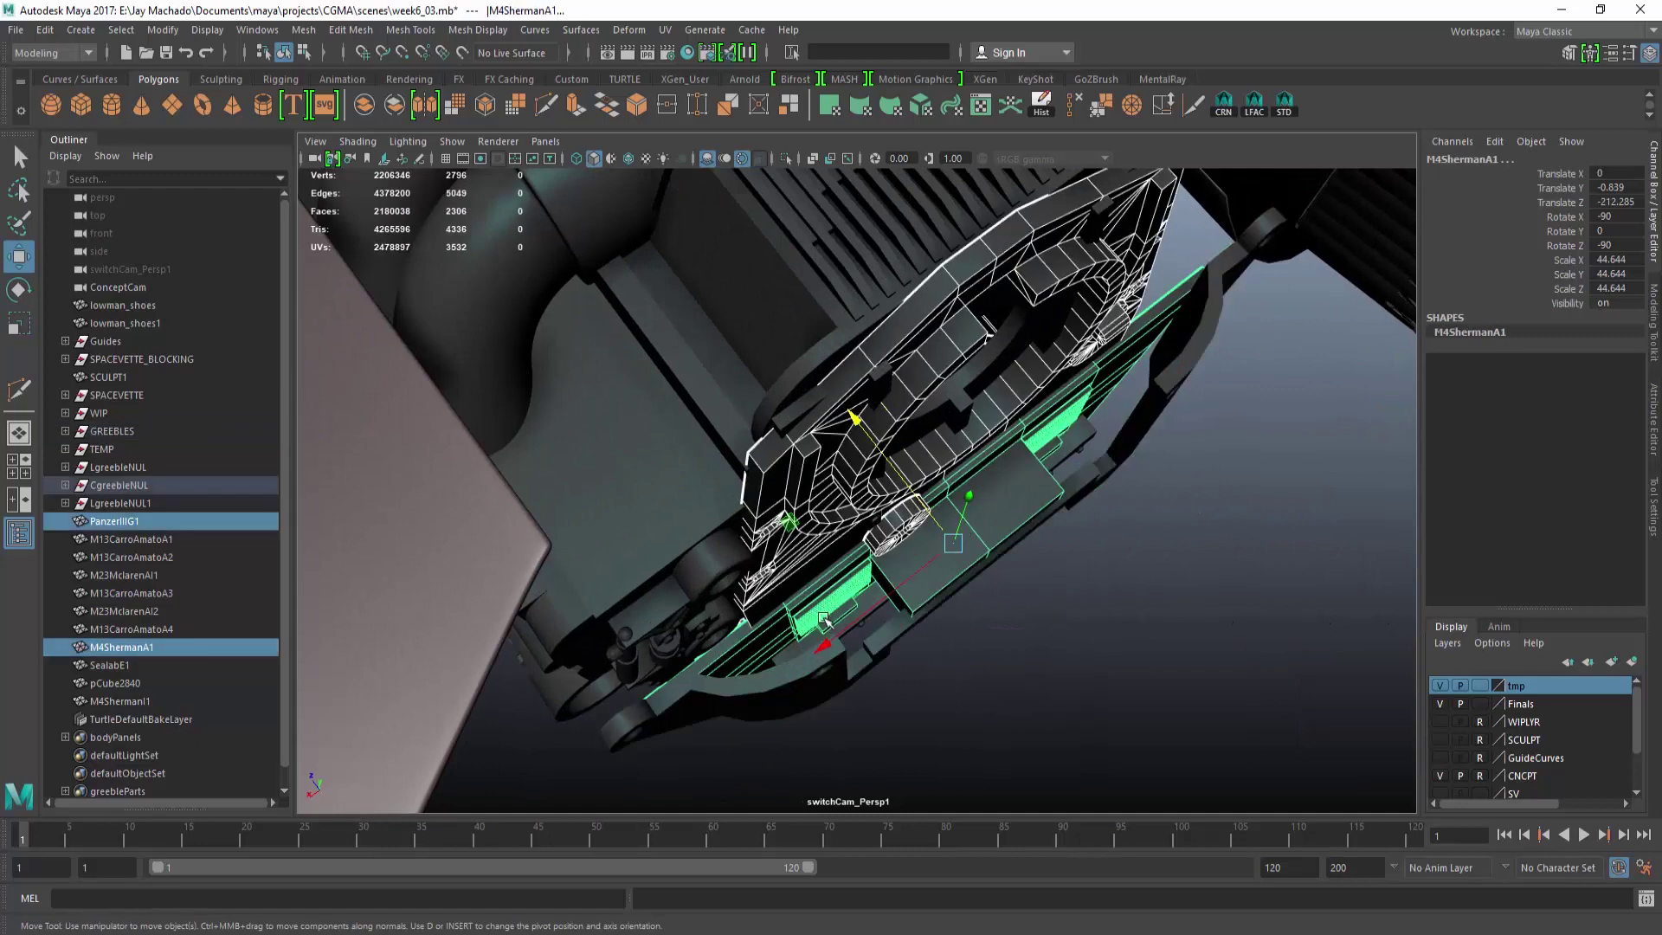
{"action": "key", "text": "ctrl+z"}
Duplicate the ribbed Ferrari312B cover from the greeble collection, unparent the copy and move it behind the vehicle.
{"action": "middle_click_drag", "start_coordinate": [894, 708], "coordinate": [930, 555], "text": "alt"}
{"action": "scroll", "coordinate": [931, 555], "scroll_direction": "up", "scroll_amount": 3}
{"action": "left_click_drag", "start_coordinate": [880, 341], "coordinate": [939, 514]}
{"action": "left_click", "coordinate": [1113, 459]}
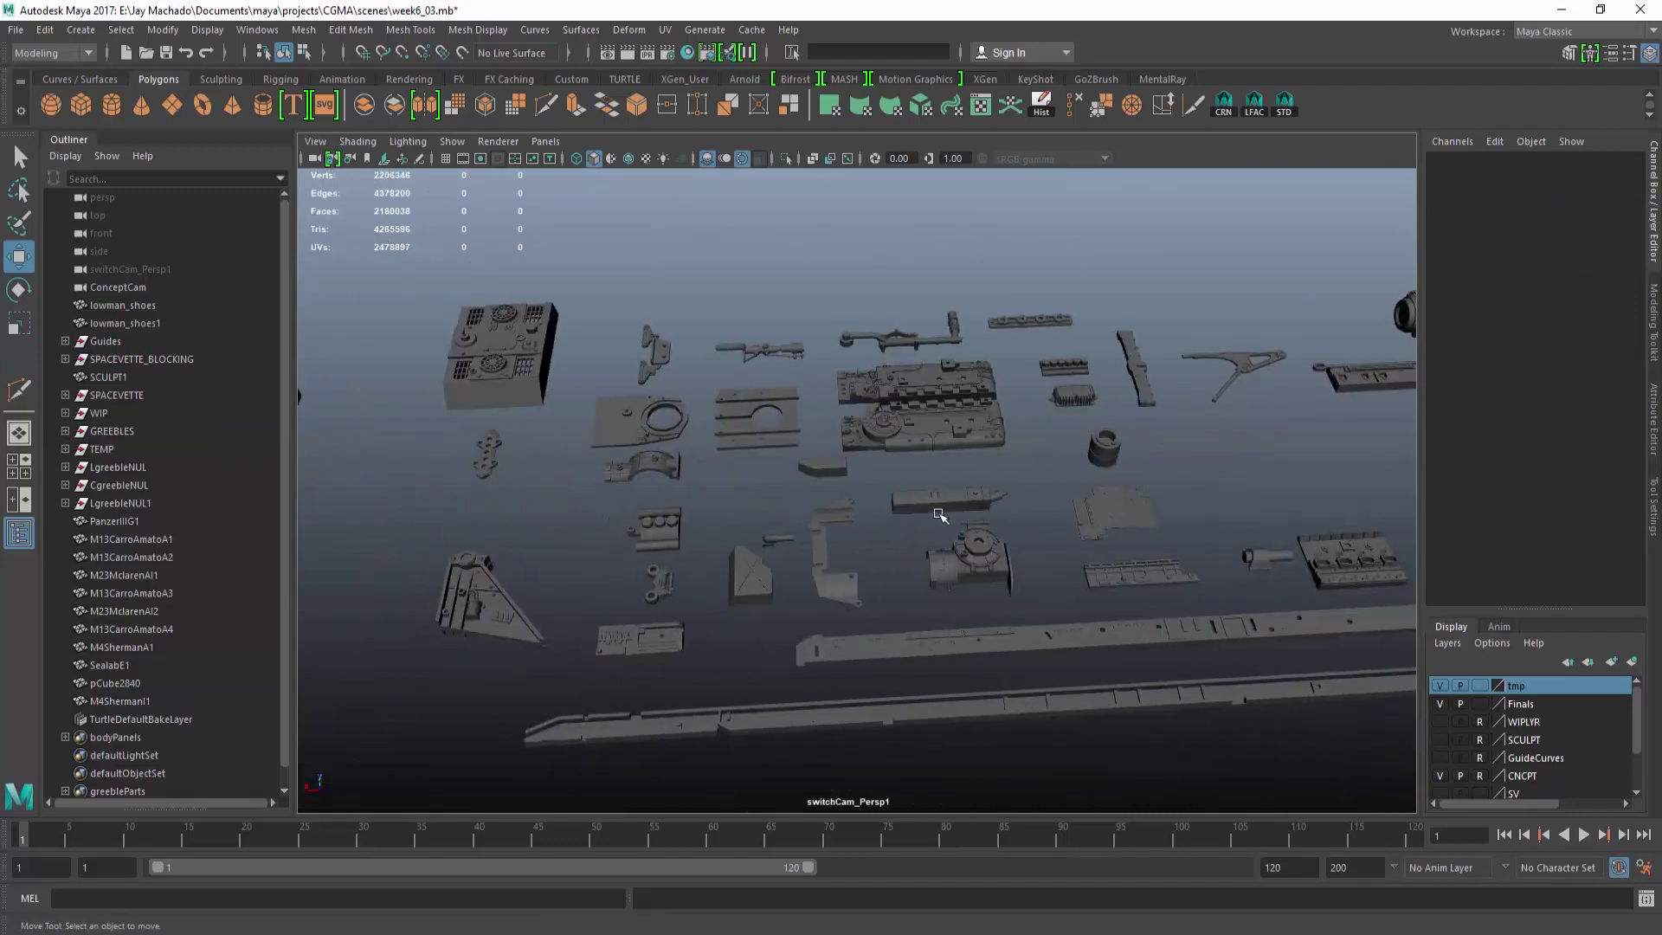
{"action": "middle_click_drag", "start_coordinate": [939, 515], "coordinate": [757, 495], "text": "alt"}
{"action": "left_click_drag", "start_coordinate": [969, 551], "coordinate": [594, 427], "text": "alt"}
{"action": "left_click", "coordinate": [736, 426]}
{"action": "left_click_drag", "start_coordinate": [1275, 419], "coordinate": [1264, 422]}
{"action": "key", "text": "f"}
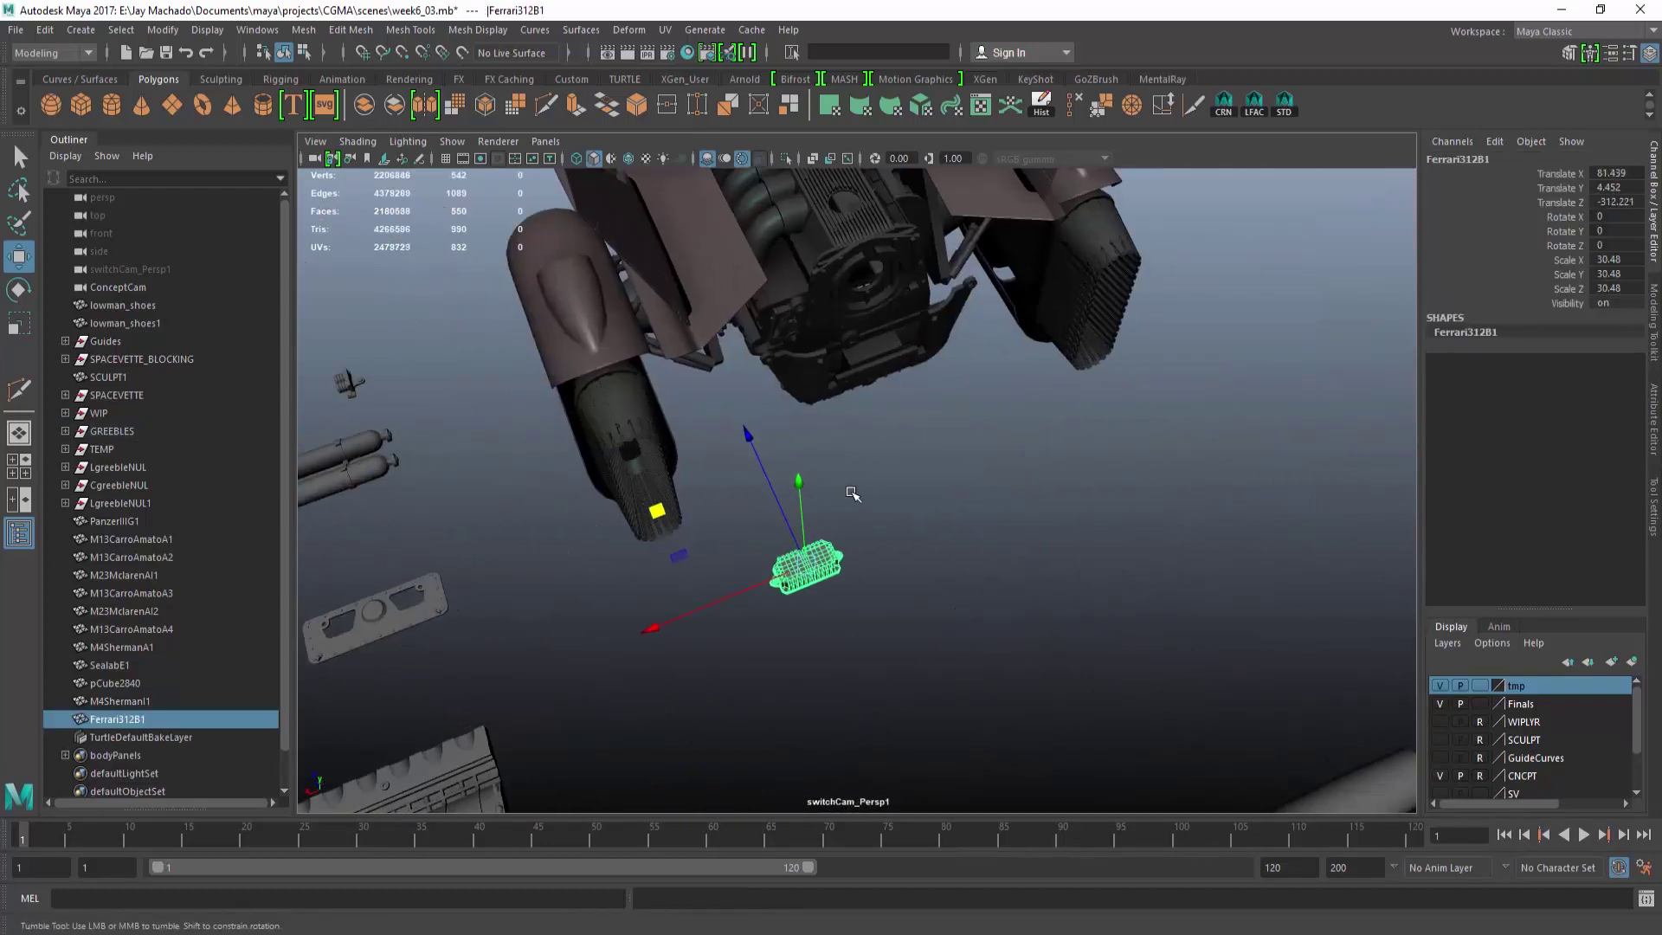
Set the ribbed cover's Rotate X and Rotate Z to -90 and move it up to the engine's rear.
{"action": "key", "text": "e"}
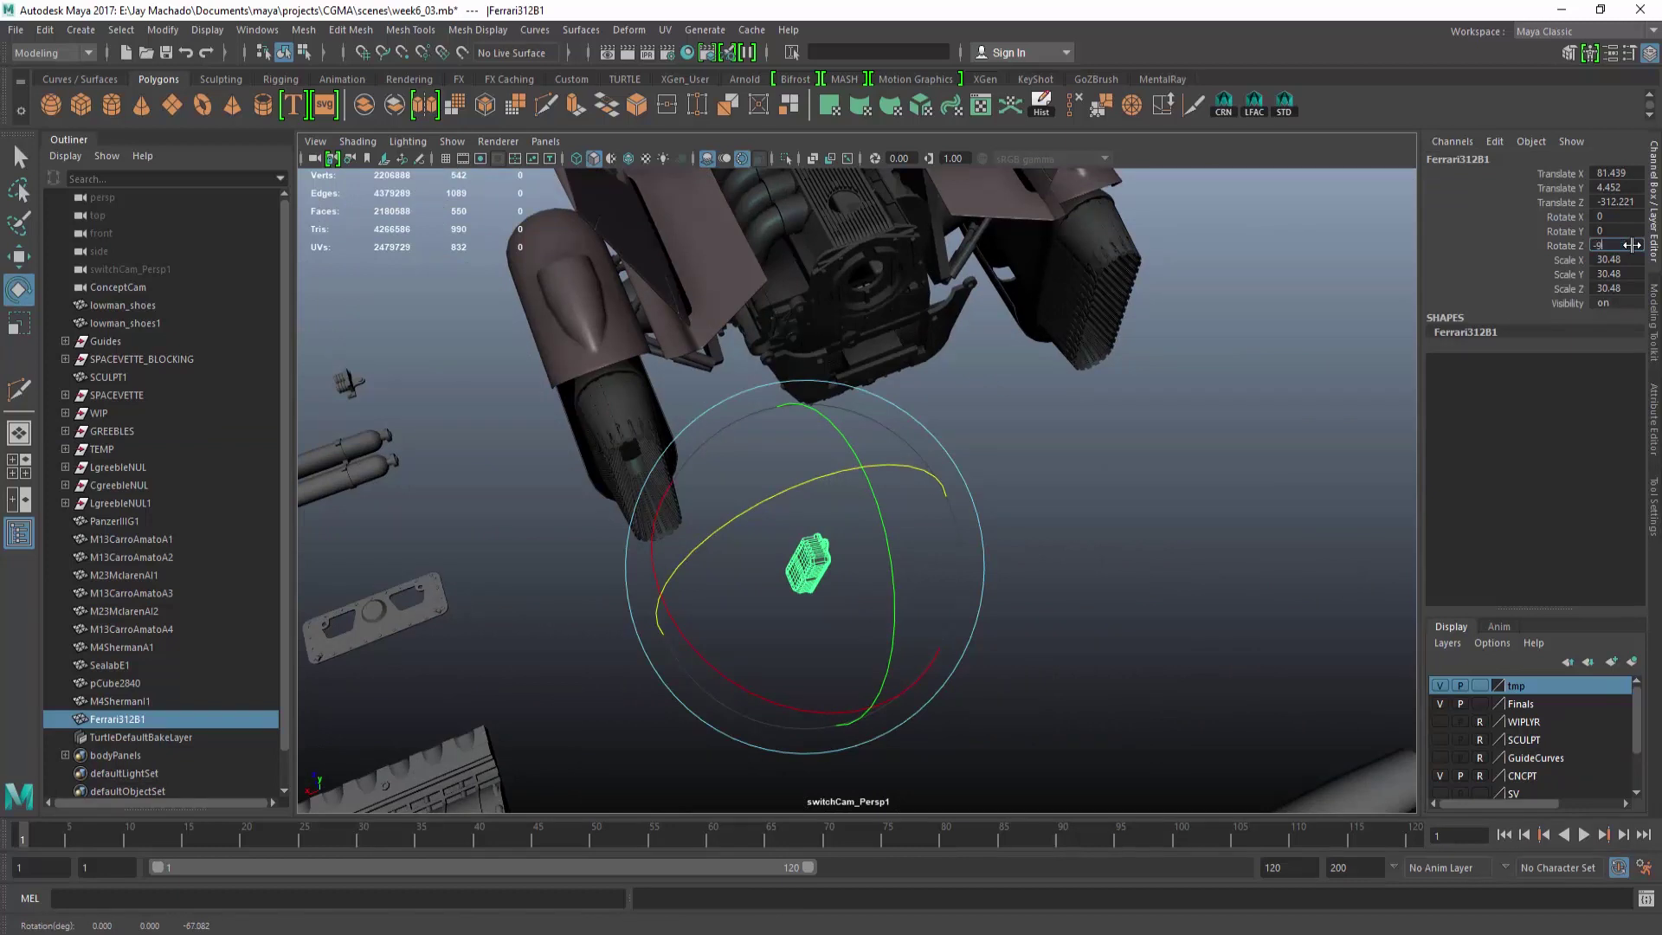
{"action": "left_click_drag", "start_coordinate": [791, 689], "coordinate": [1001, 661]}
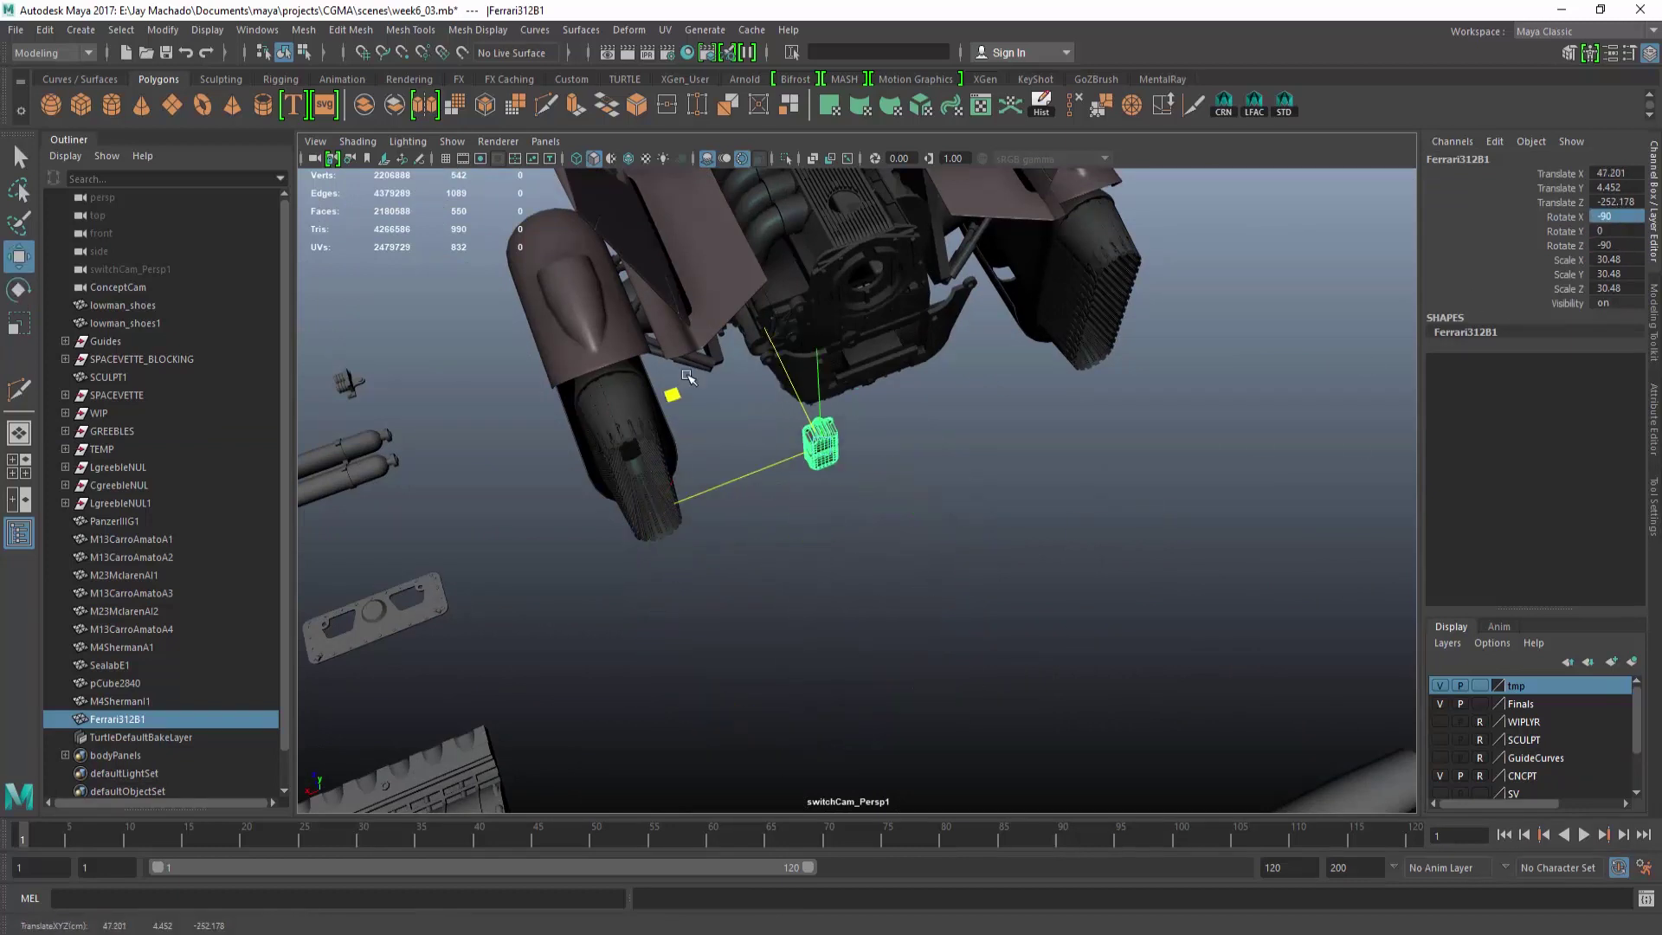
{"action": "key", "text": "f"}
{"action": "left_click_drag", "start_coordinate": [694, 329], "coordinate": [757, 355]}
{"action": "key", "text": "space"}
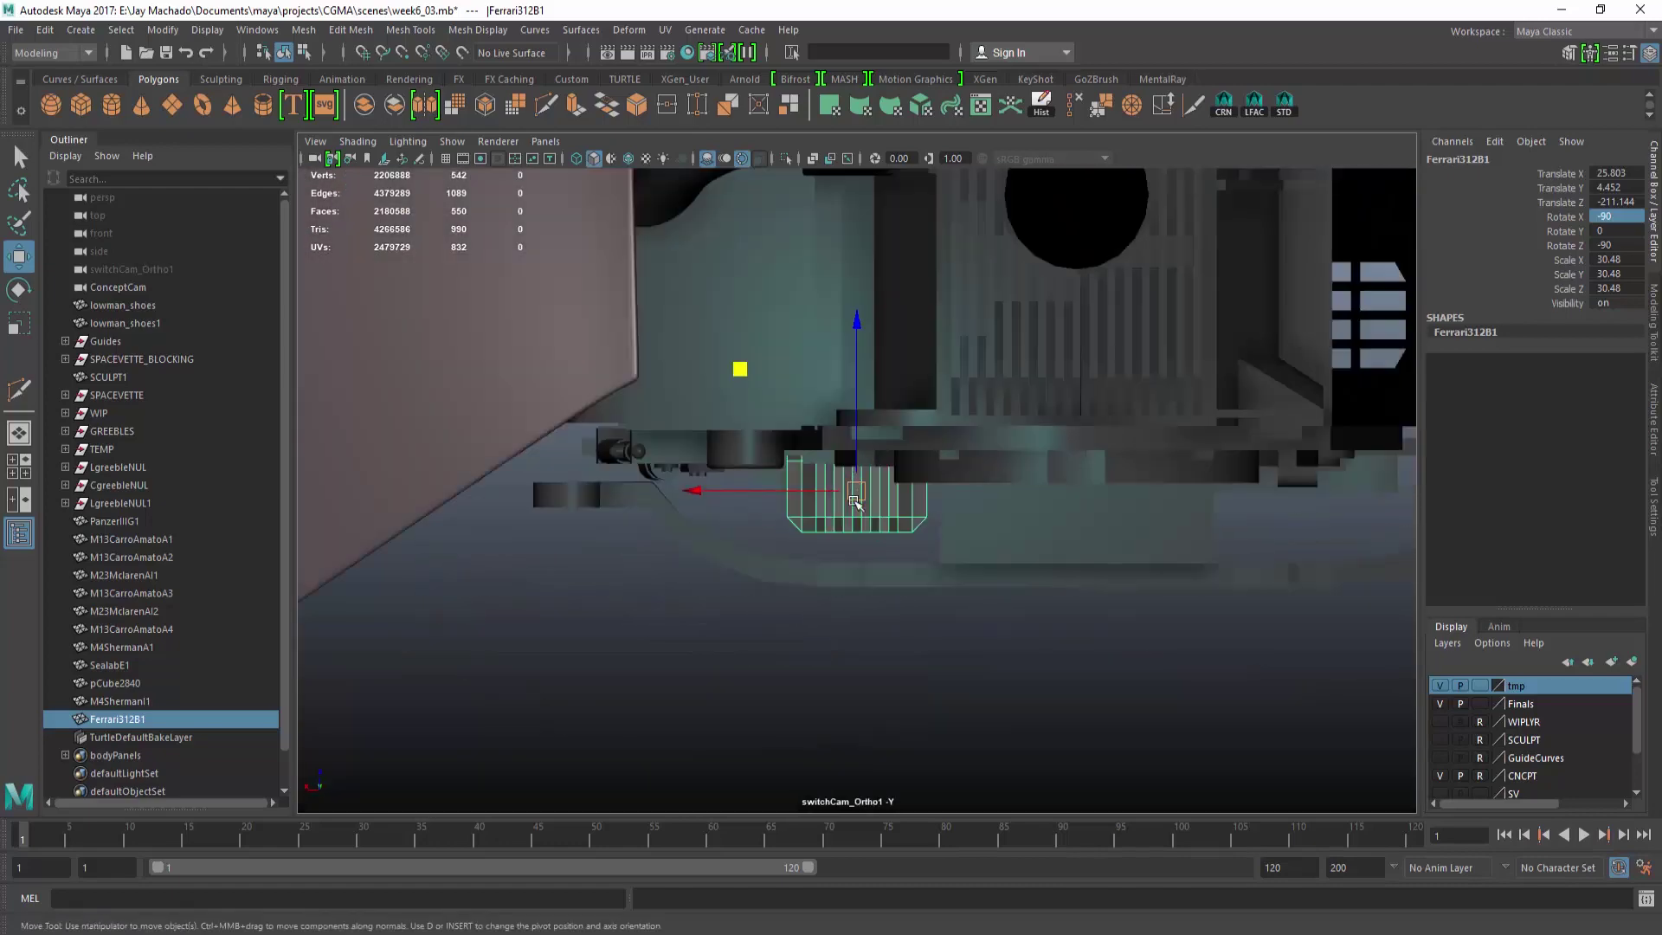
Adjust the ribbed cover's height on the engine's rear and assign the existing greebleMat material to it.
{"action": "left_click_drag", "start_coordinate": [891, 492], "coordinate": [849, 229], "text": "alt"}
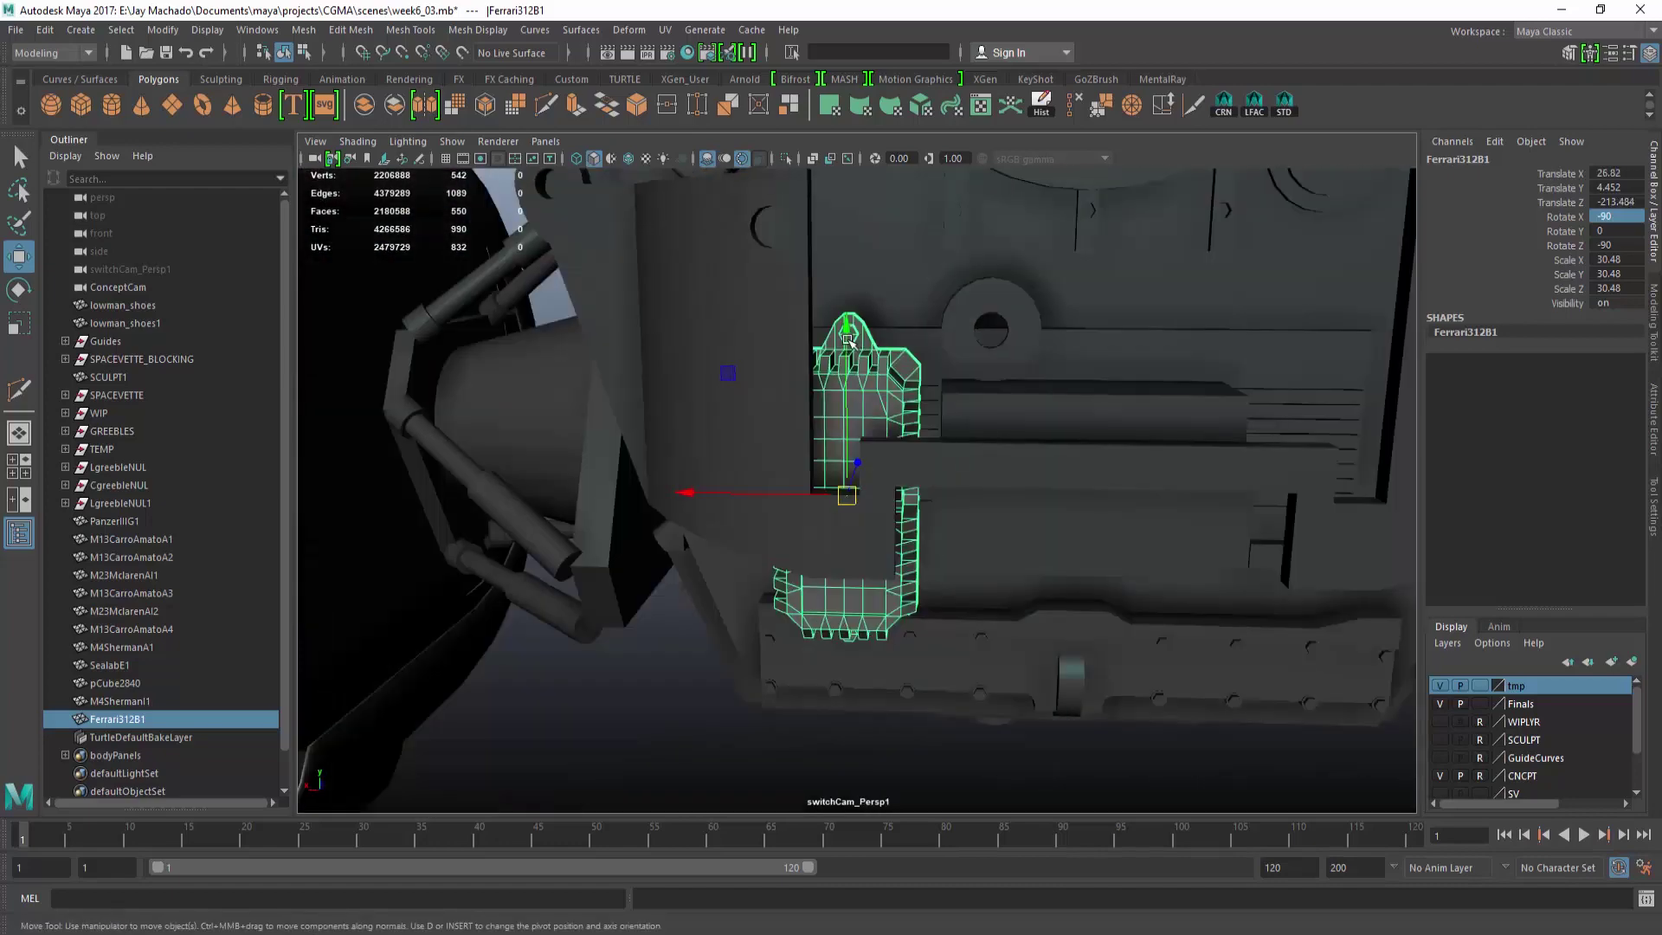
{"action": "left_click_drag", "start_coordinate": [845, 372], "coordinate": [848, 217]}
{"action": "mouse_move", "coordinate": [874, 276]}
{"action": "left_mouse_down", "text": "alt"}
{"action": "mouse_move", "coordinate": [904, 333]}
{"action": "mouse_move", "coordinate": [704, 612]}
{"action": "mouse_move", "coordinate": [872, 420]}
{"action": "left_mouse_up", "text": "alt"}
{"action": "right_click_drag", "start_coordinate": [878, 381], "coordinate": [1003, 827]}
{"action": "left_click", "coordinate": [475, 252]}
Move the ribbed cover to the engine's lower side and set its Rotate Y to -90.
{"action": "left_click_drag", "start_coordinate": [474, 251], "coordinate": [880, 456], "text": "alt"}
{"action": "left_click", "coordinate": [857, 471]}
{"action": "key", "text": "e"}
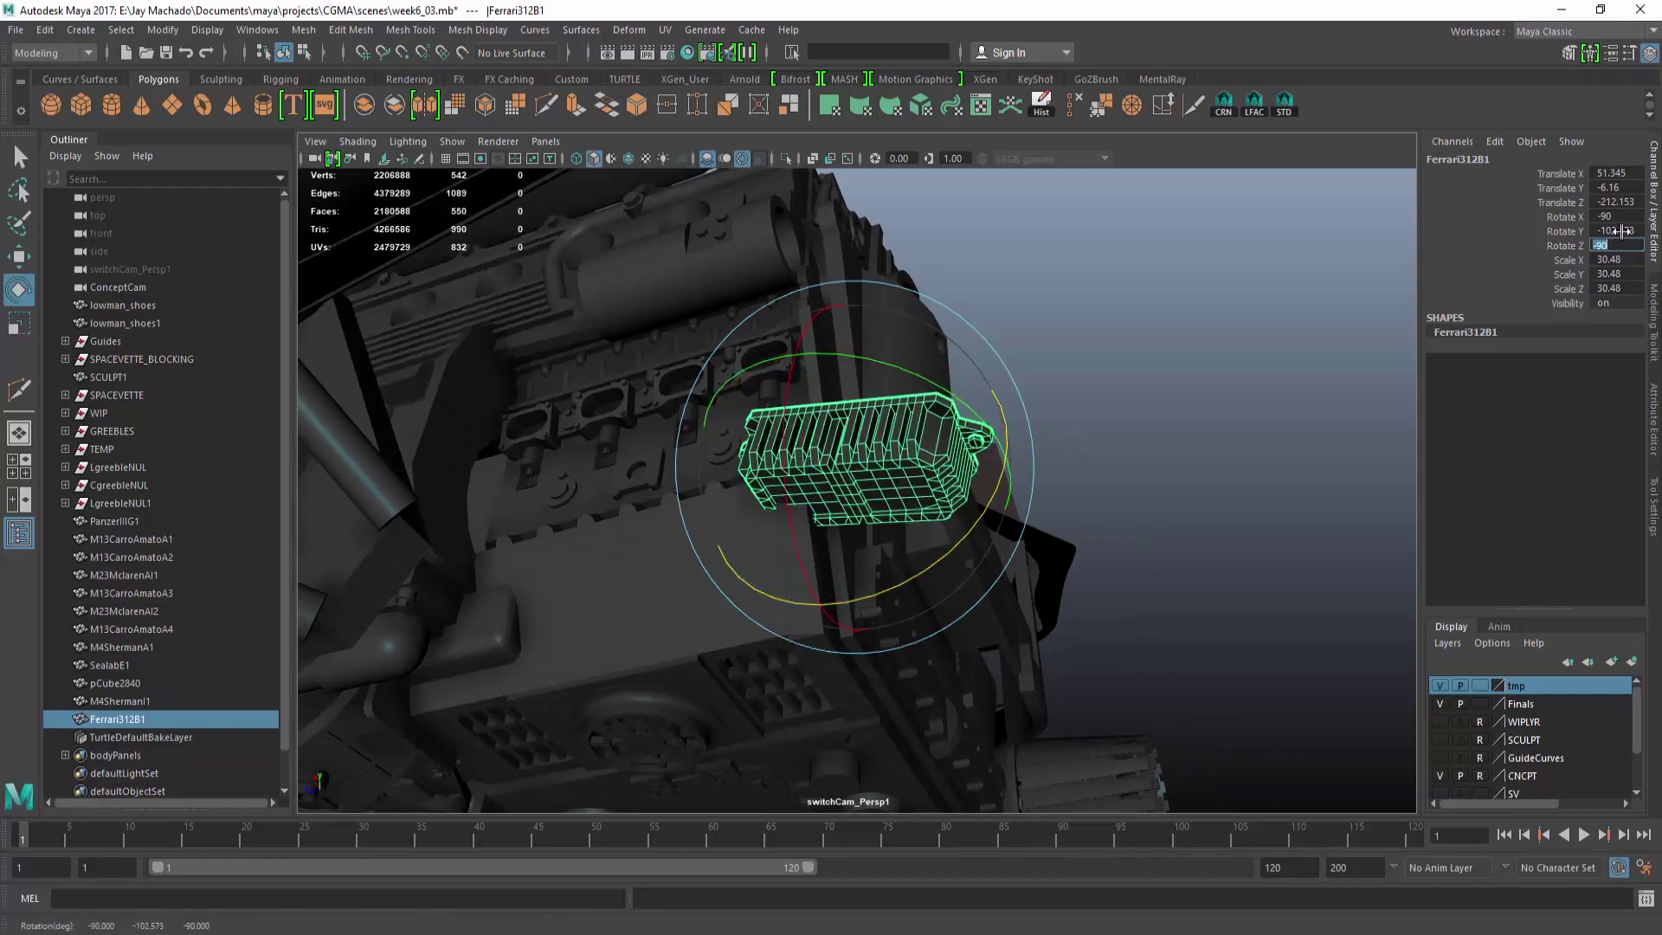
{"action": "key", "text": "w"}
{"action": "key", "text": "space"}
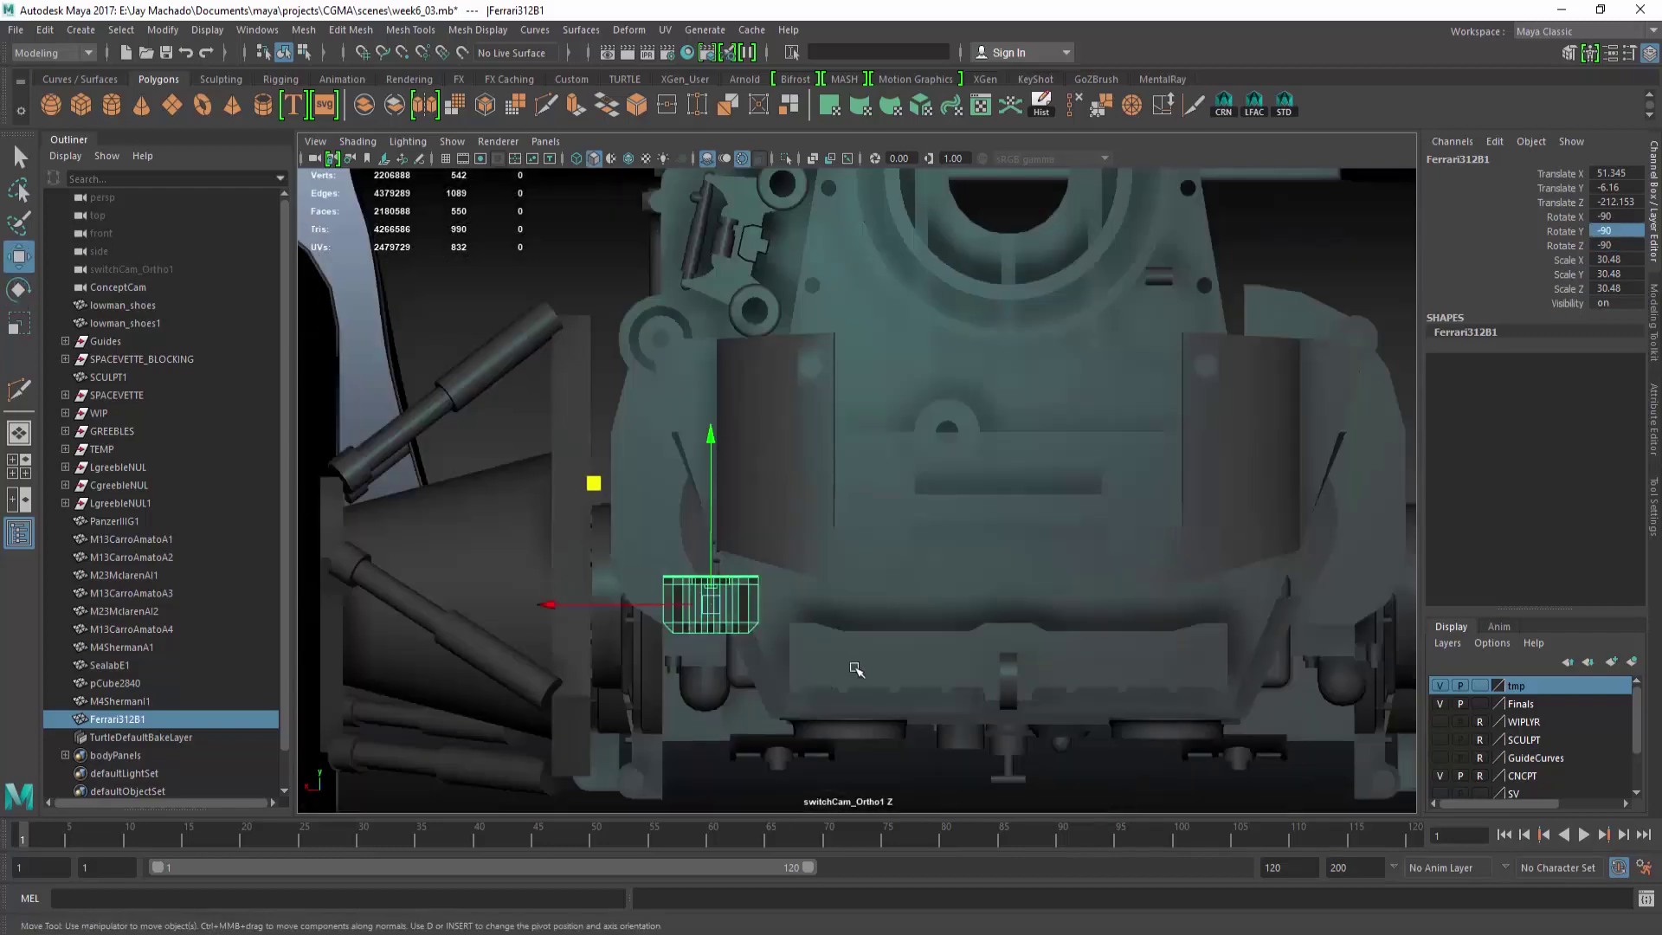
Tilt the ribbed cover to about -115 in Rotate X and fit it against the engine's slanted lower side.
{"action": "middle_click_drag", "start_coordinate": [854, 671], "coordinate": [956, 507], "text": "alt"}
{"action": "scroll", "coordinate": [956, 507], "scroll_direction": "up", "scroll_amount": 4}
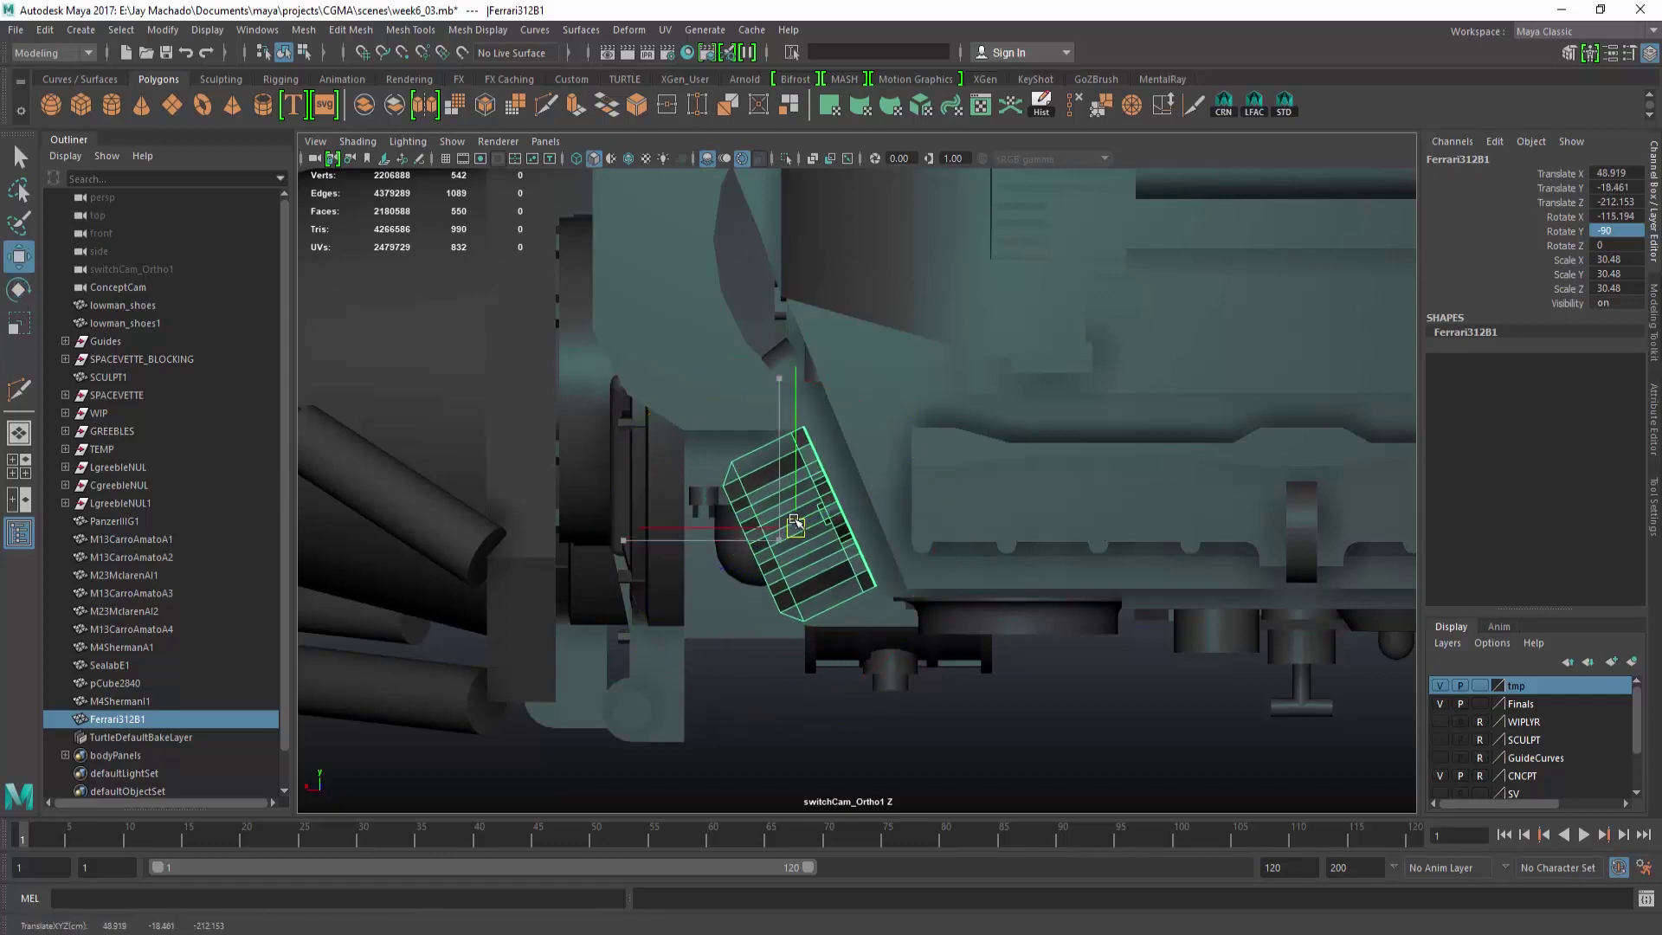
{"action": "key", "text": "space"}
{"action": "left_click_drag", "start_coordinate": [796, 523], "coordinate": [1137, 428]}
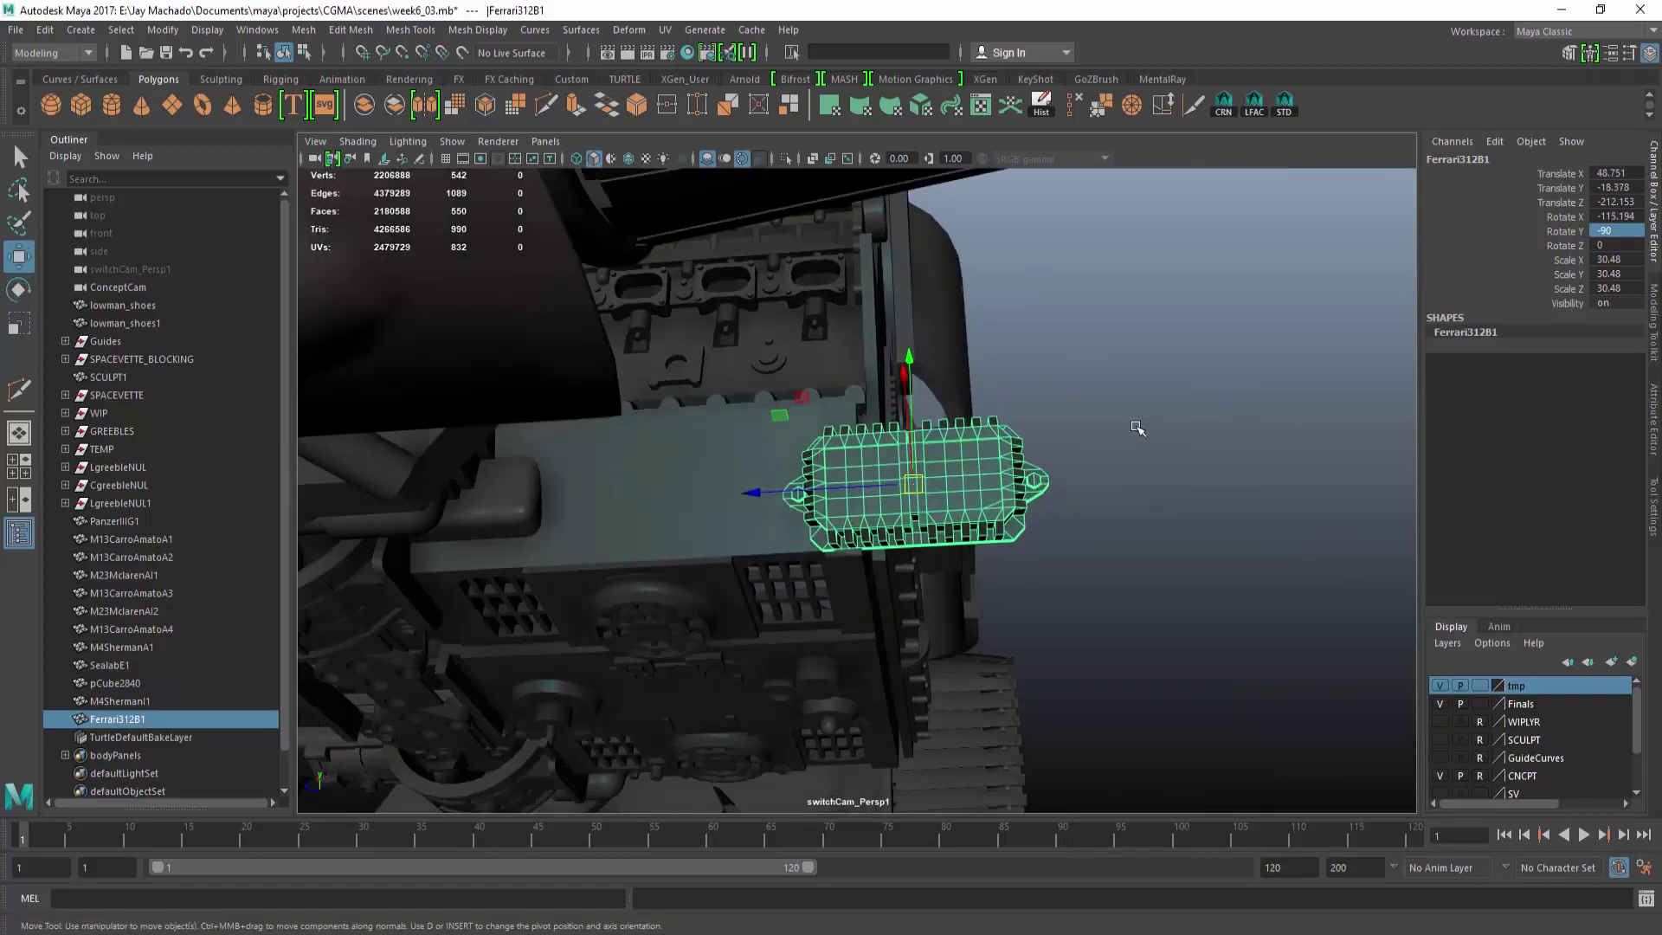
Slide the ribbed cover forward along the slanted side to about -183 in Translate Z and tilt it to about -117 in Rotate X.
{"action": "left_click_drag", "start_coordinate": [599, 476], "coordinate": [697, 592], "text": "alt"}
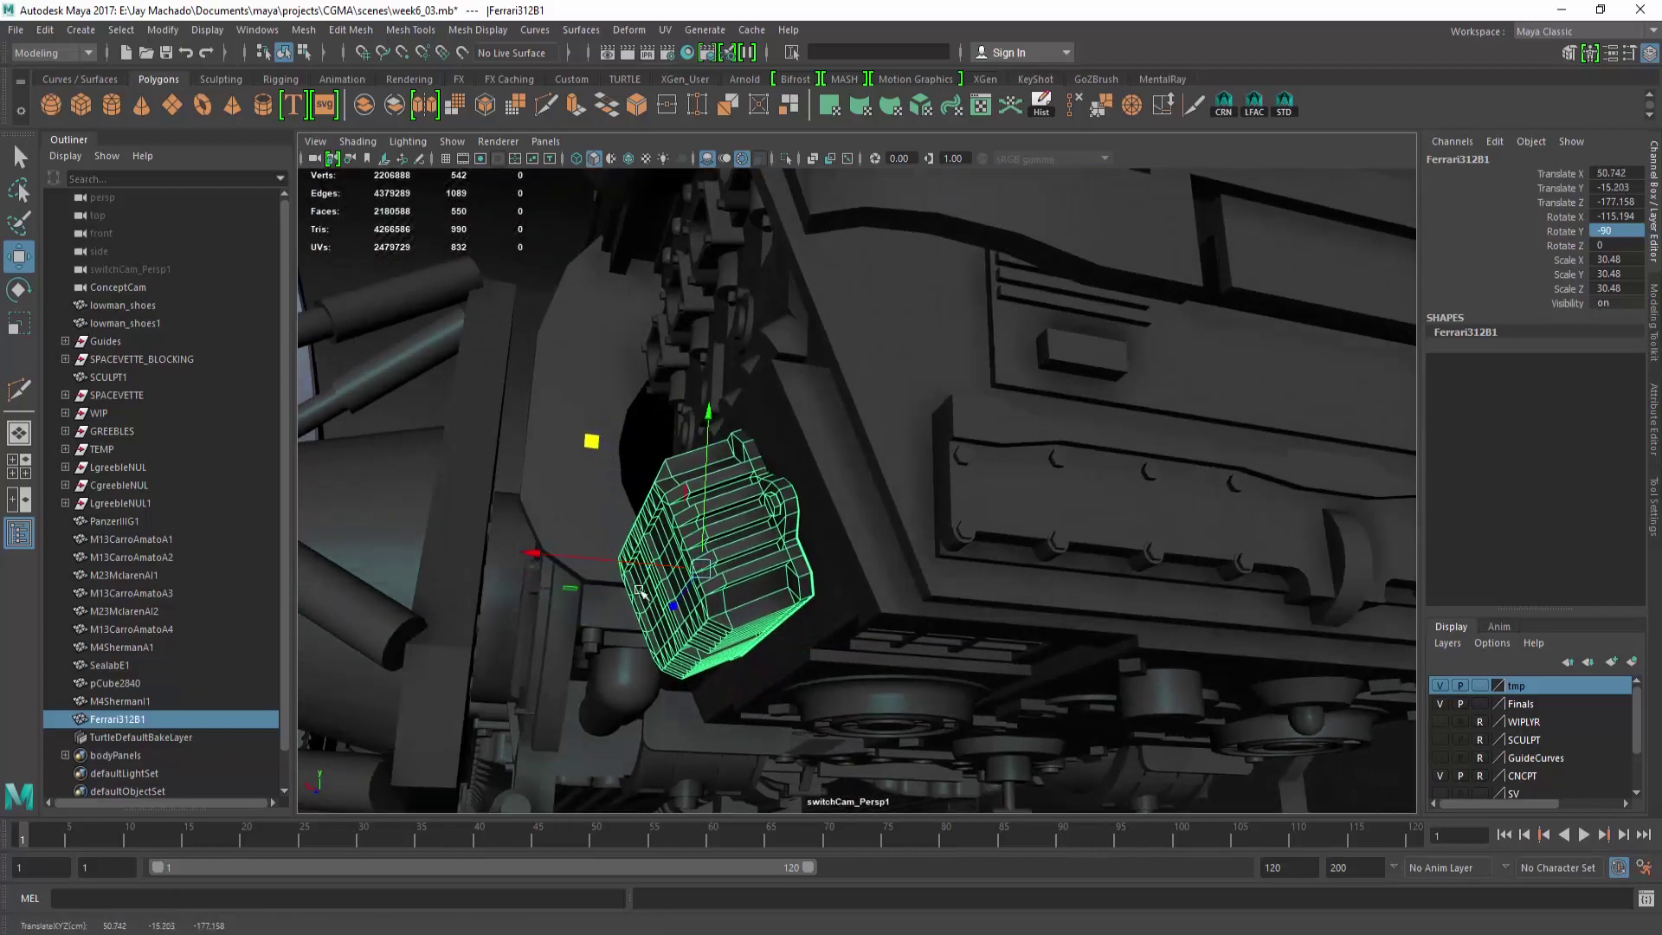
{"action": "key", "text": "w"}
{"action": "left_click_drag", "start_coordinate": [655, 721], "coordinate": [727, 476], "text": "alt"}
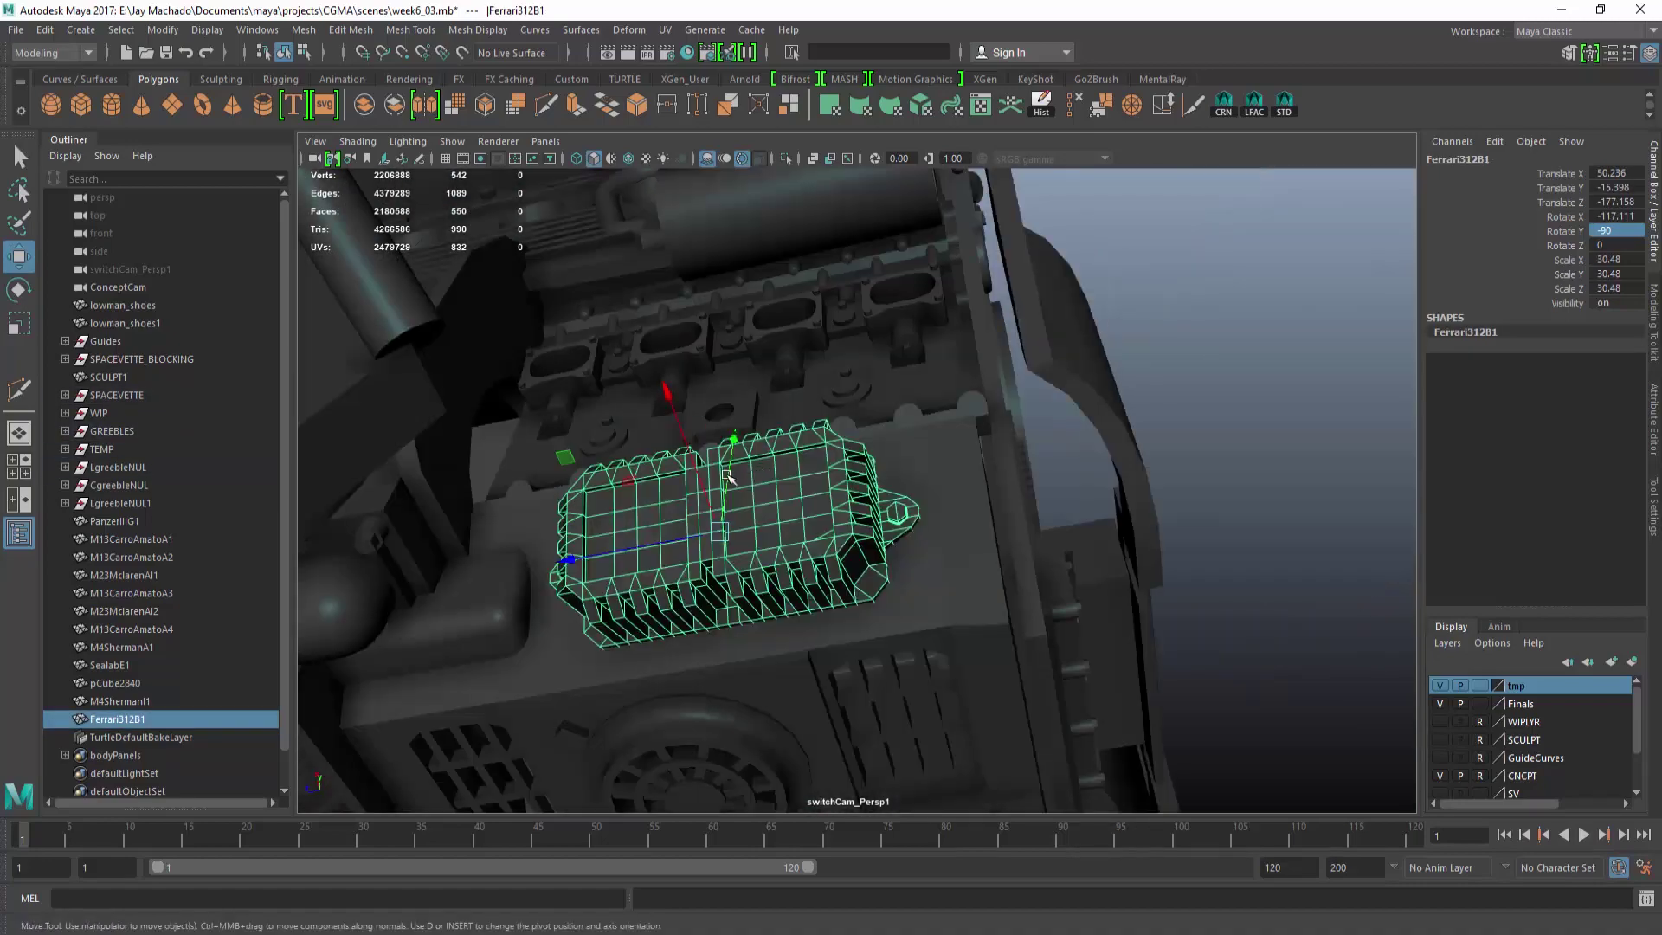
{"action": "left_click_drag", "start_coordinate": [737, 540], "coordinate": [727, 433], "text": "alt"}
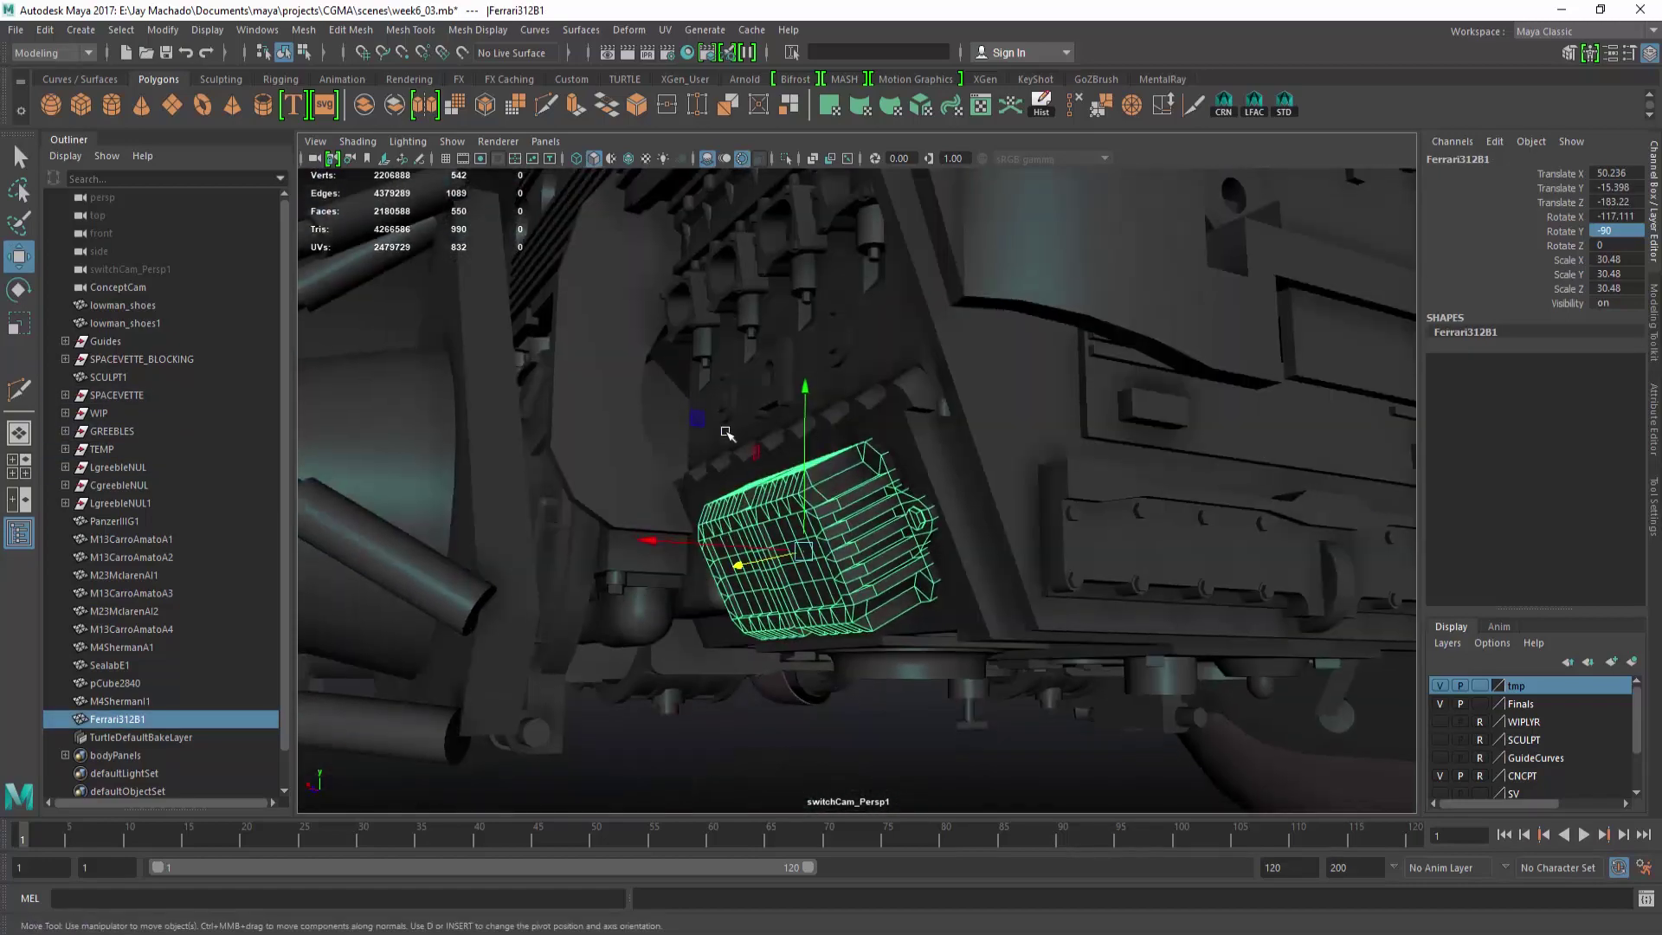
{"action": "left_click", "coordinate": [1009, 731]}
{"action": "left_click_drag", "start_coordinate": [1009, 730], "coordinate": [912, 562], "text": "alt"}
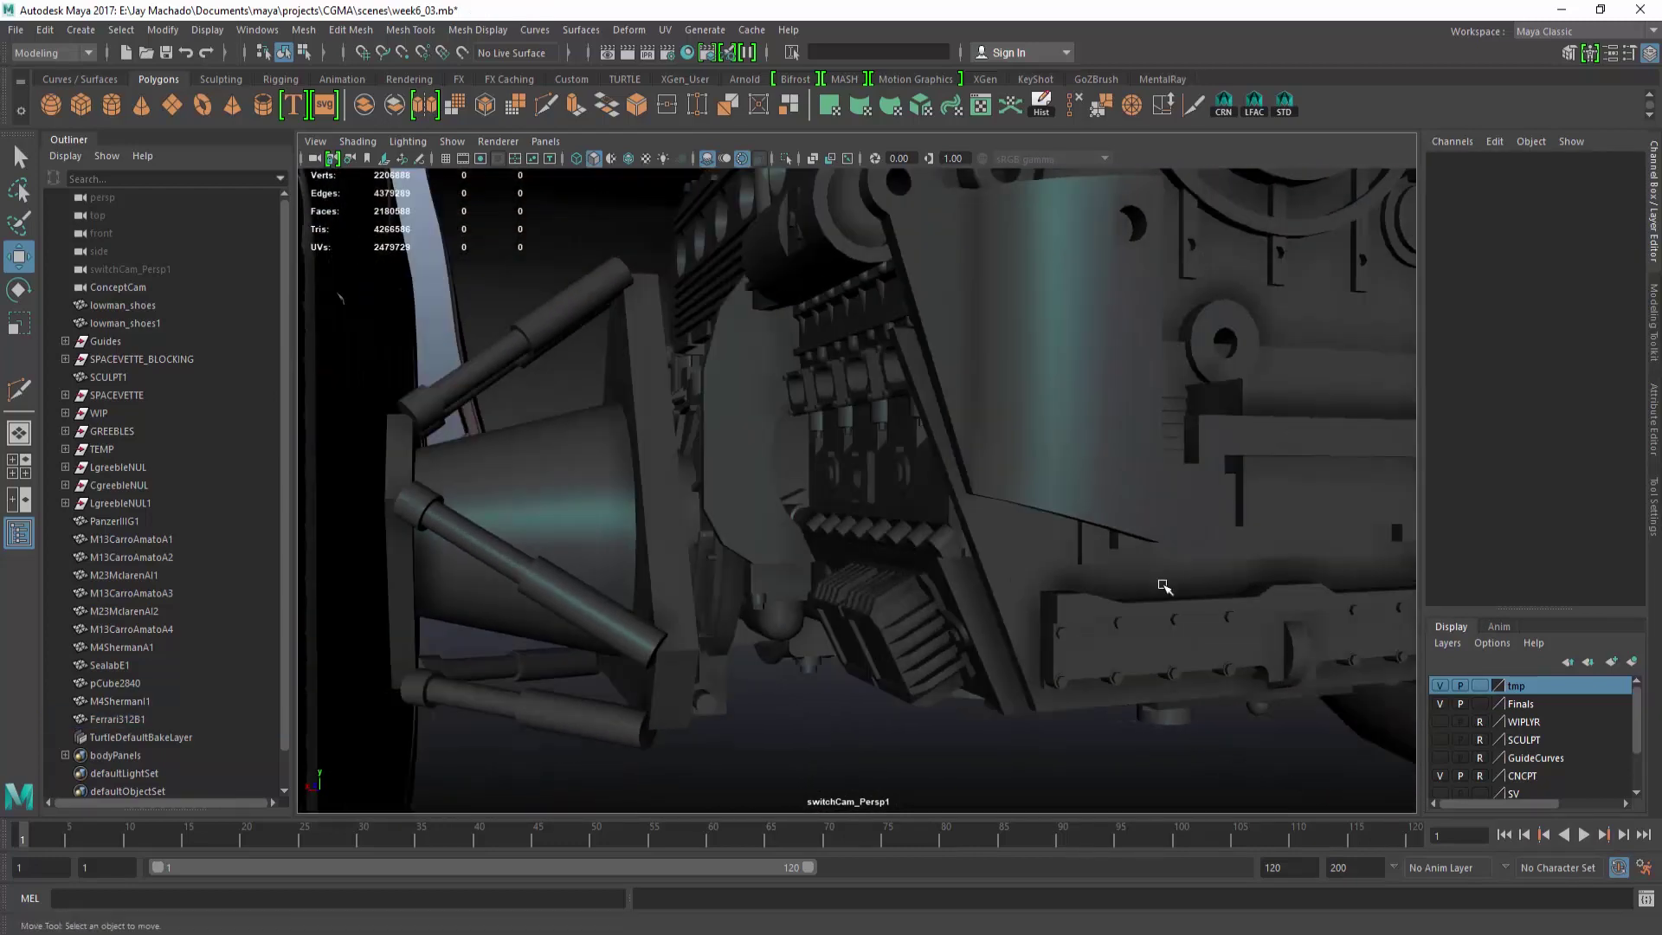
Duplicate the forked strut from the greeble grid and move the copy beside the vehicle's rear, about -3.6 in Translate X and 51.7 in Translate Z.
{"action": "right_click_drag", "start_coordinate": [1157, 614], "coordinate": [713, 471], "text": "alt"}
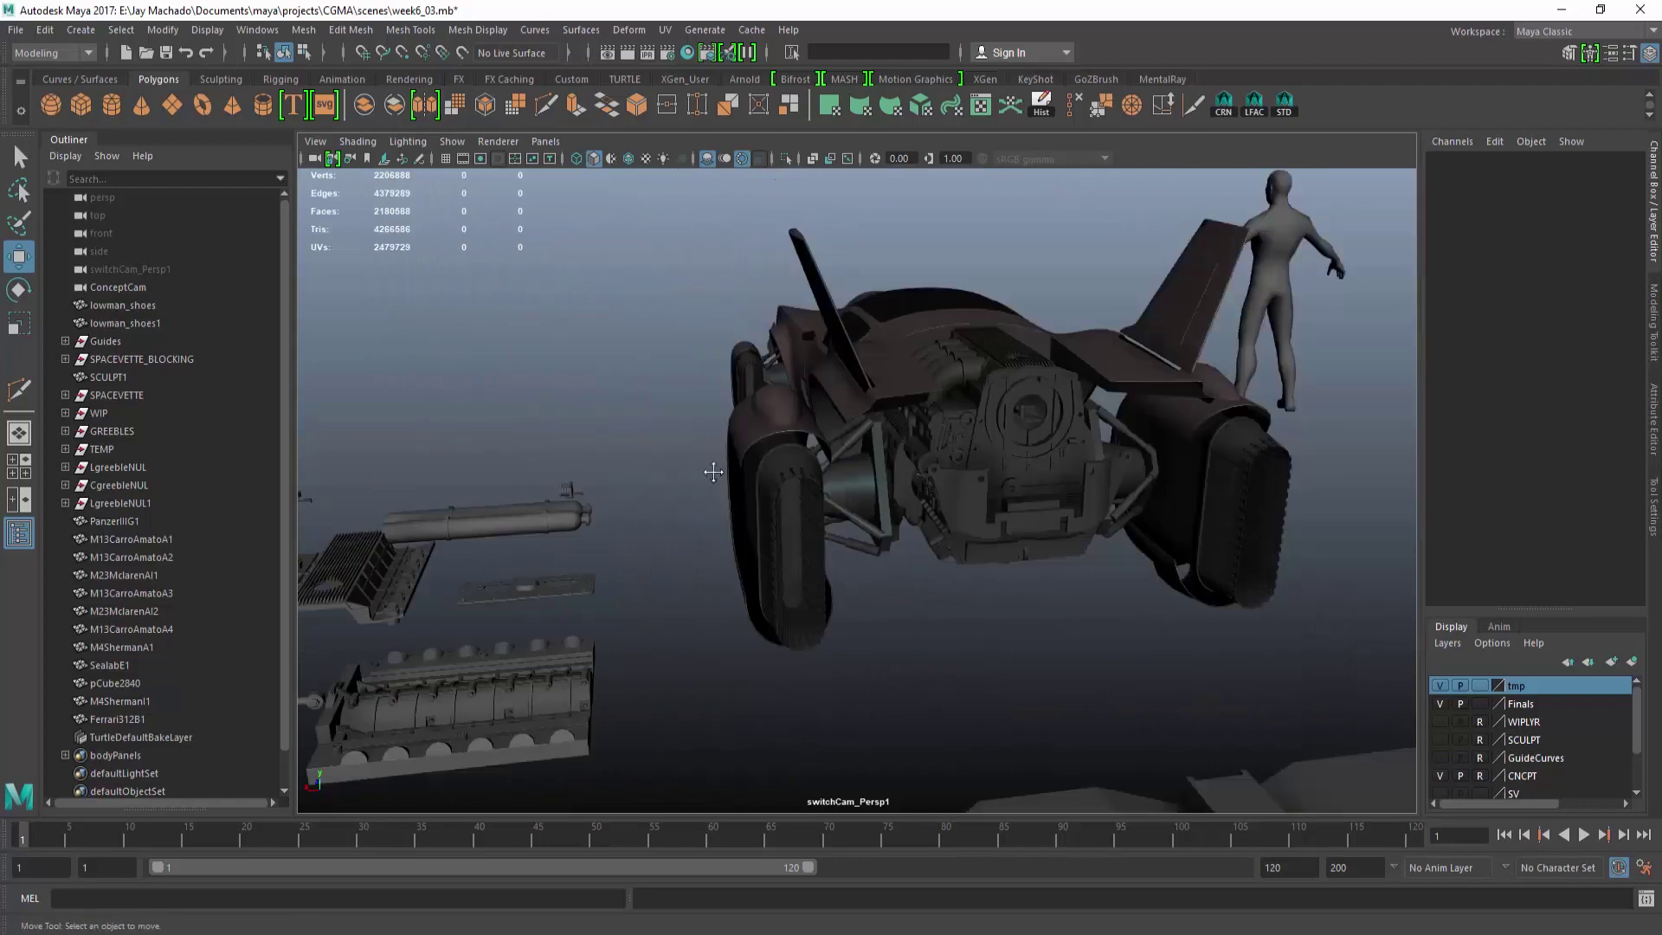
{"action": "left_click_drag", "start_coordinate": [712, 470], "coordinate": [479, 426], "text": "alt"}
{"action": "left_click", "coordinate": [450, 420]}
{"action": "key", "text": "ctrl+d"}
{"action": "left_click_drag", "start_coordinate": [370, 424], "coordinate": [489, 413], "text": "alt"}
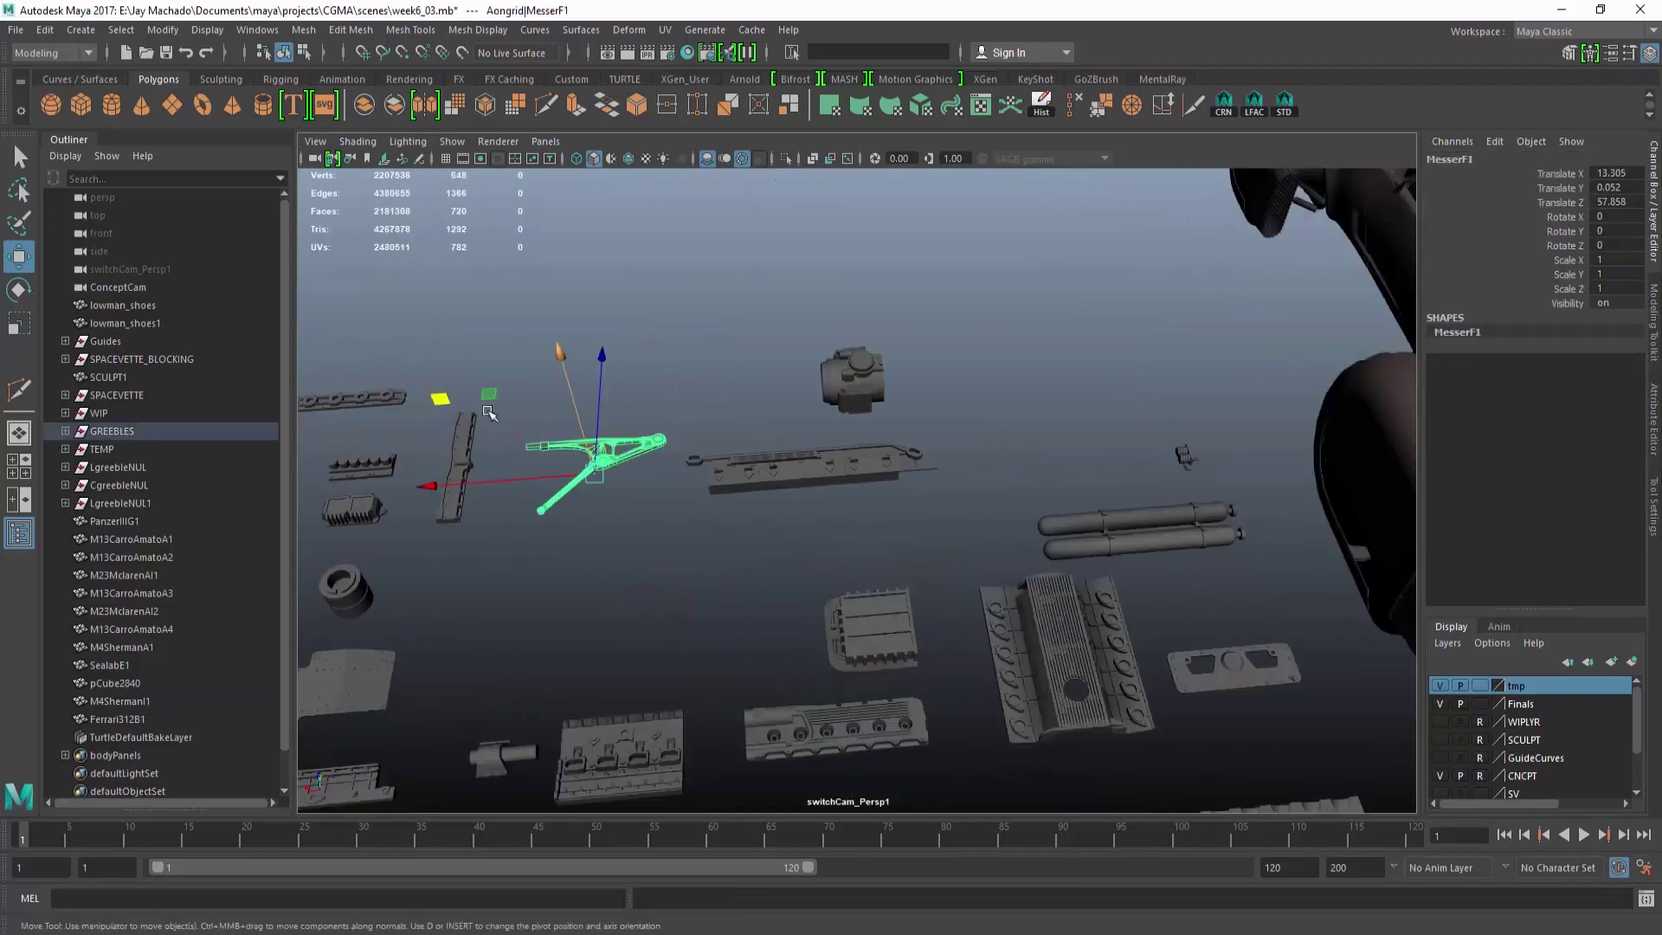
{"action": "left_click_drag", "start_coordinate": [1350, 578], "coordinate": [952, 511], "text": "alt"}
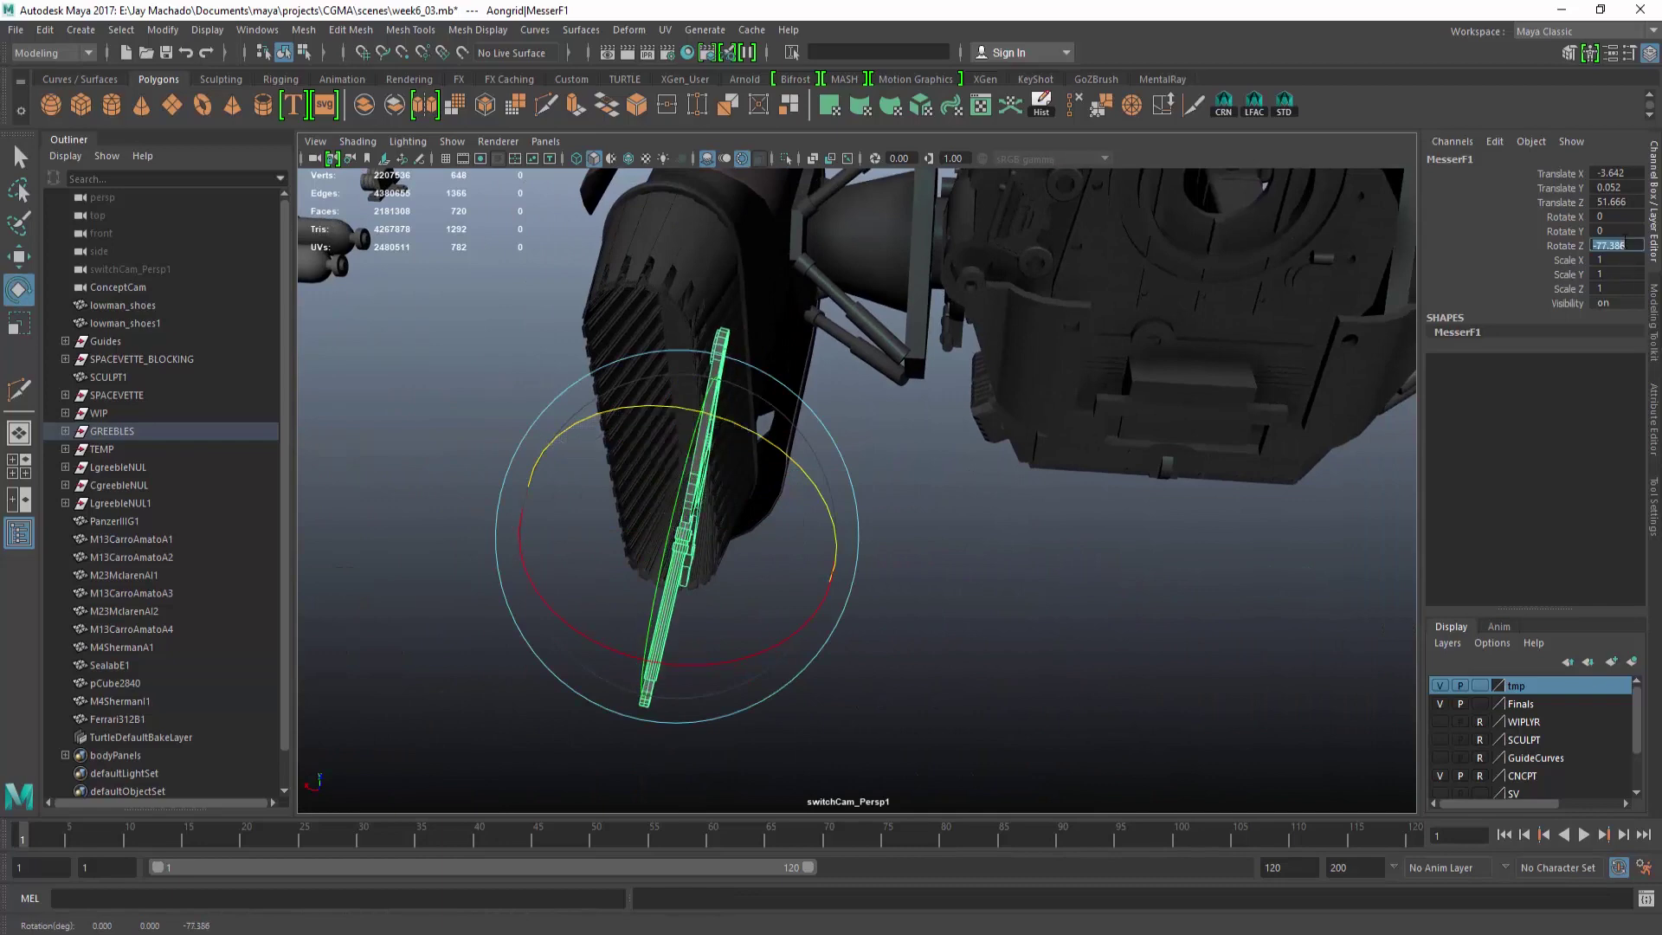
Set the strut's Rotate X and Rotate Z to -90 and move it in front of the engine's rear face, about -7.2 in Translate X.
{"action": "left_click_drag", "start_coordinate": [605, 655], "coordinate": [1654, 254]}
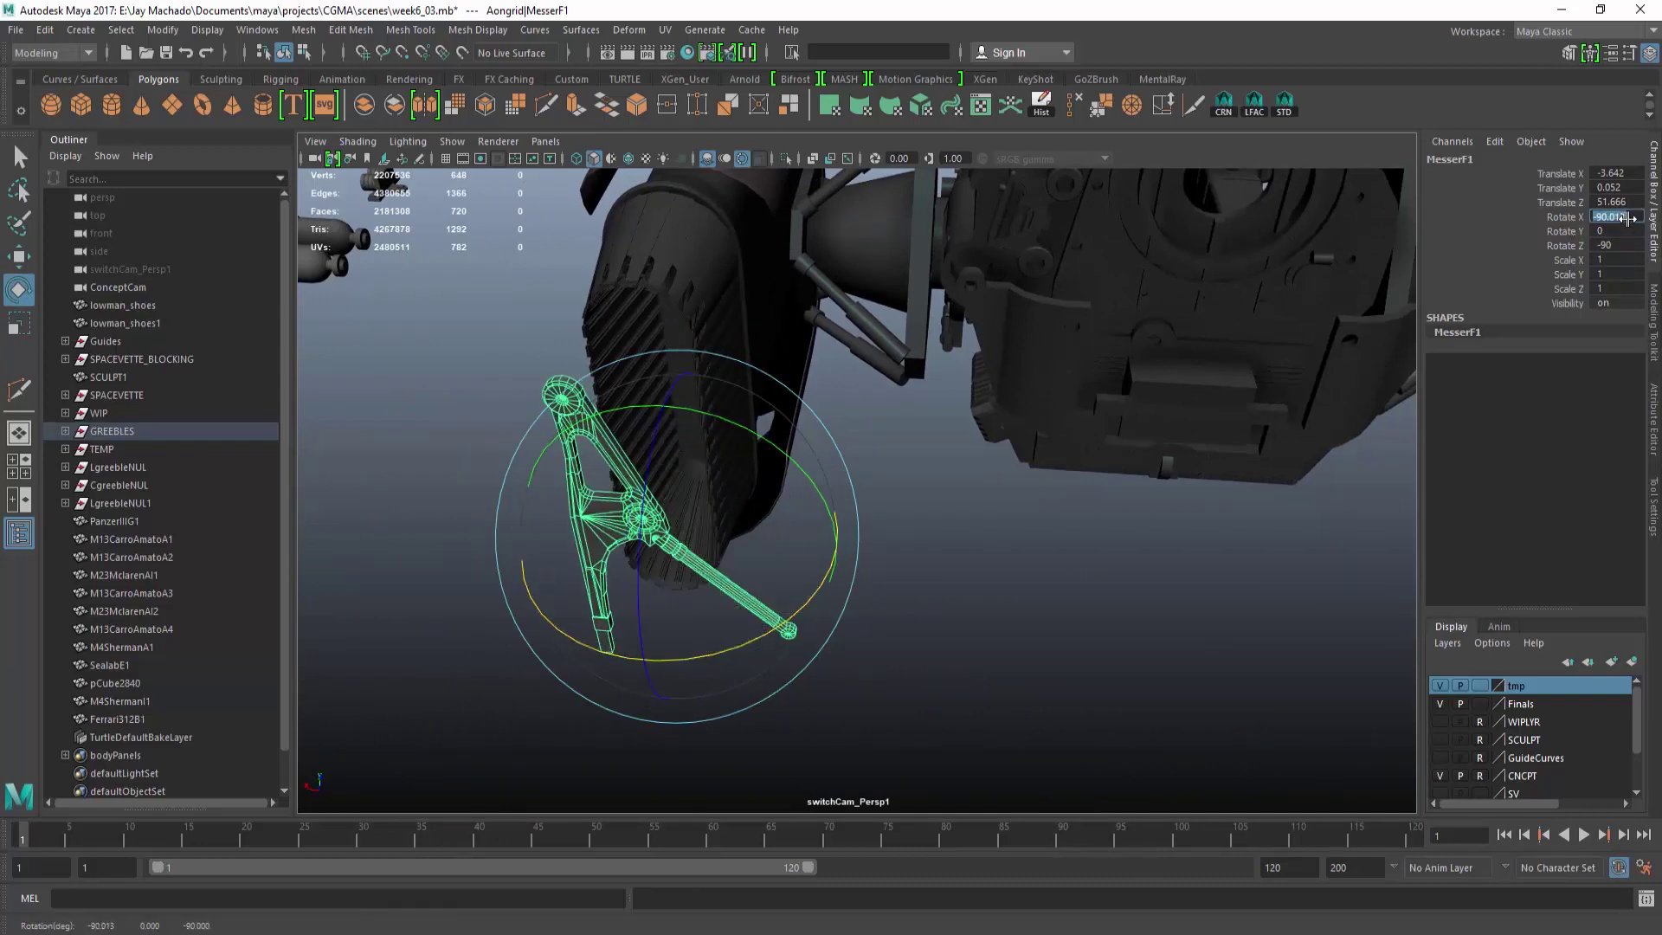
{"action": "left_click_drag", "start_coordinate": [732, 583], "coordinate": [751, 530], "text": "alt"}
{"action": "left_click_drag", "start_coordinate": [638, 490], "coordinate": [983, 381]}
{"action": "middle_click_drag", "start_coordinate": [984, 380], "coordinate": [845, 467], "text": "alt"}
{"action": "right_click_drag", "start_coordinate": [845, 468], "coordinate": [915, 525], "text": "alt"}
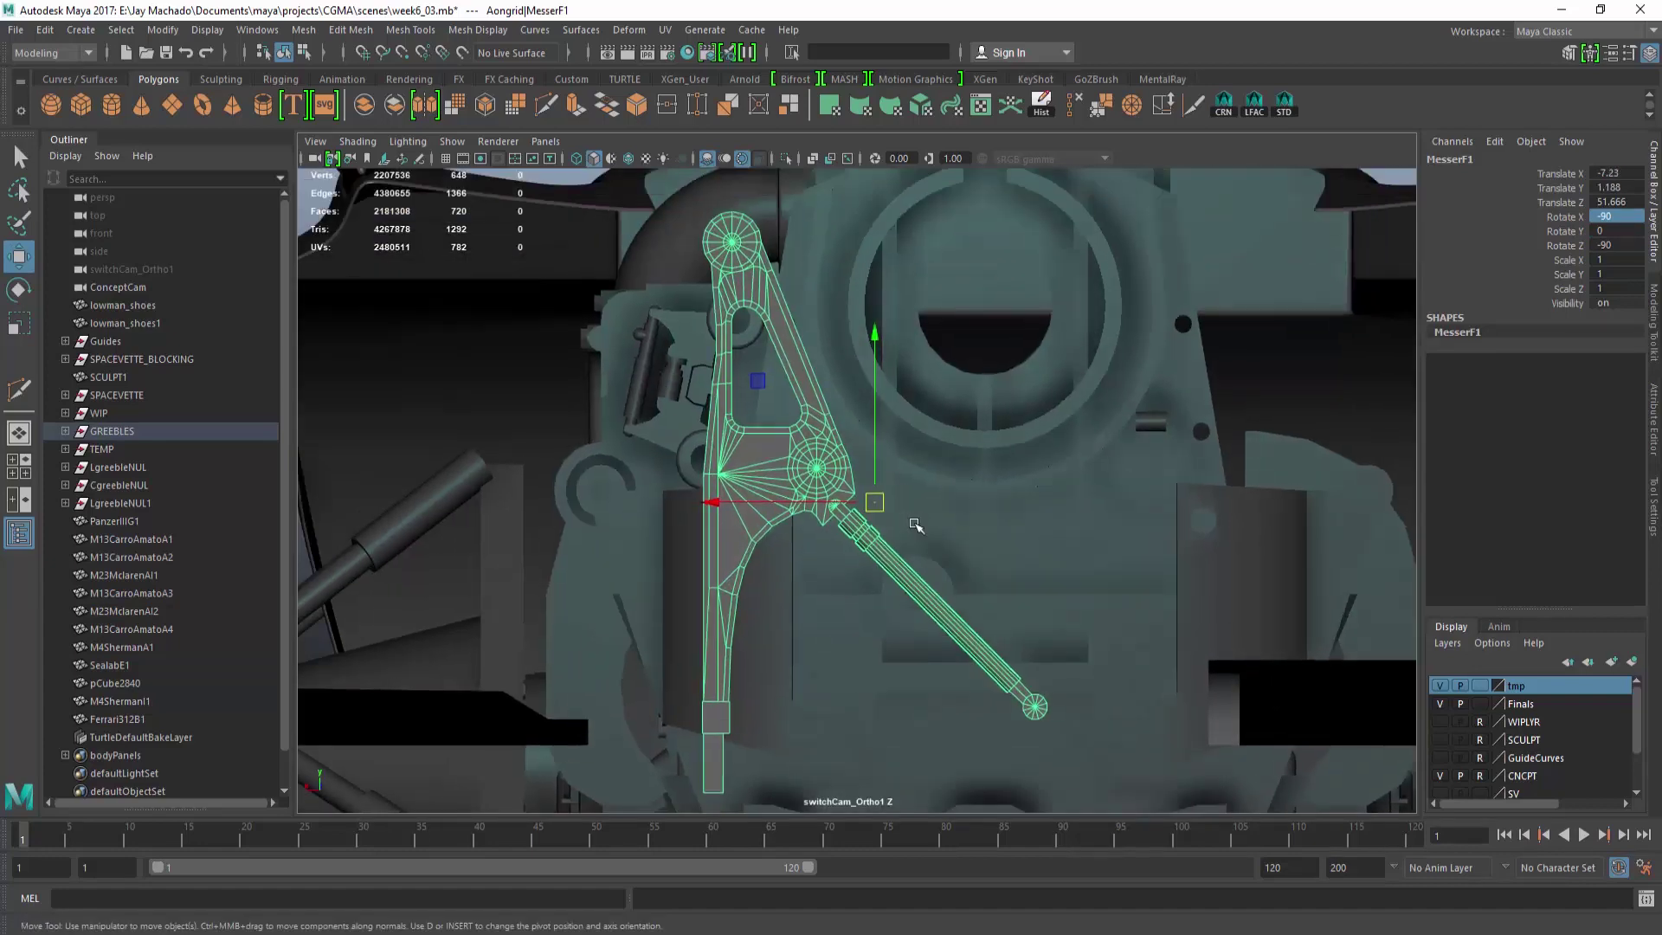
Scale the strut to about 0.766, tilt it to about -75 in Rotate Z and fit it beside the engine's round opening.
{"action": "left_click_drag", "start_coordinate": [876, 505], "coordinate": [819, 502]}
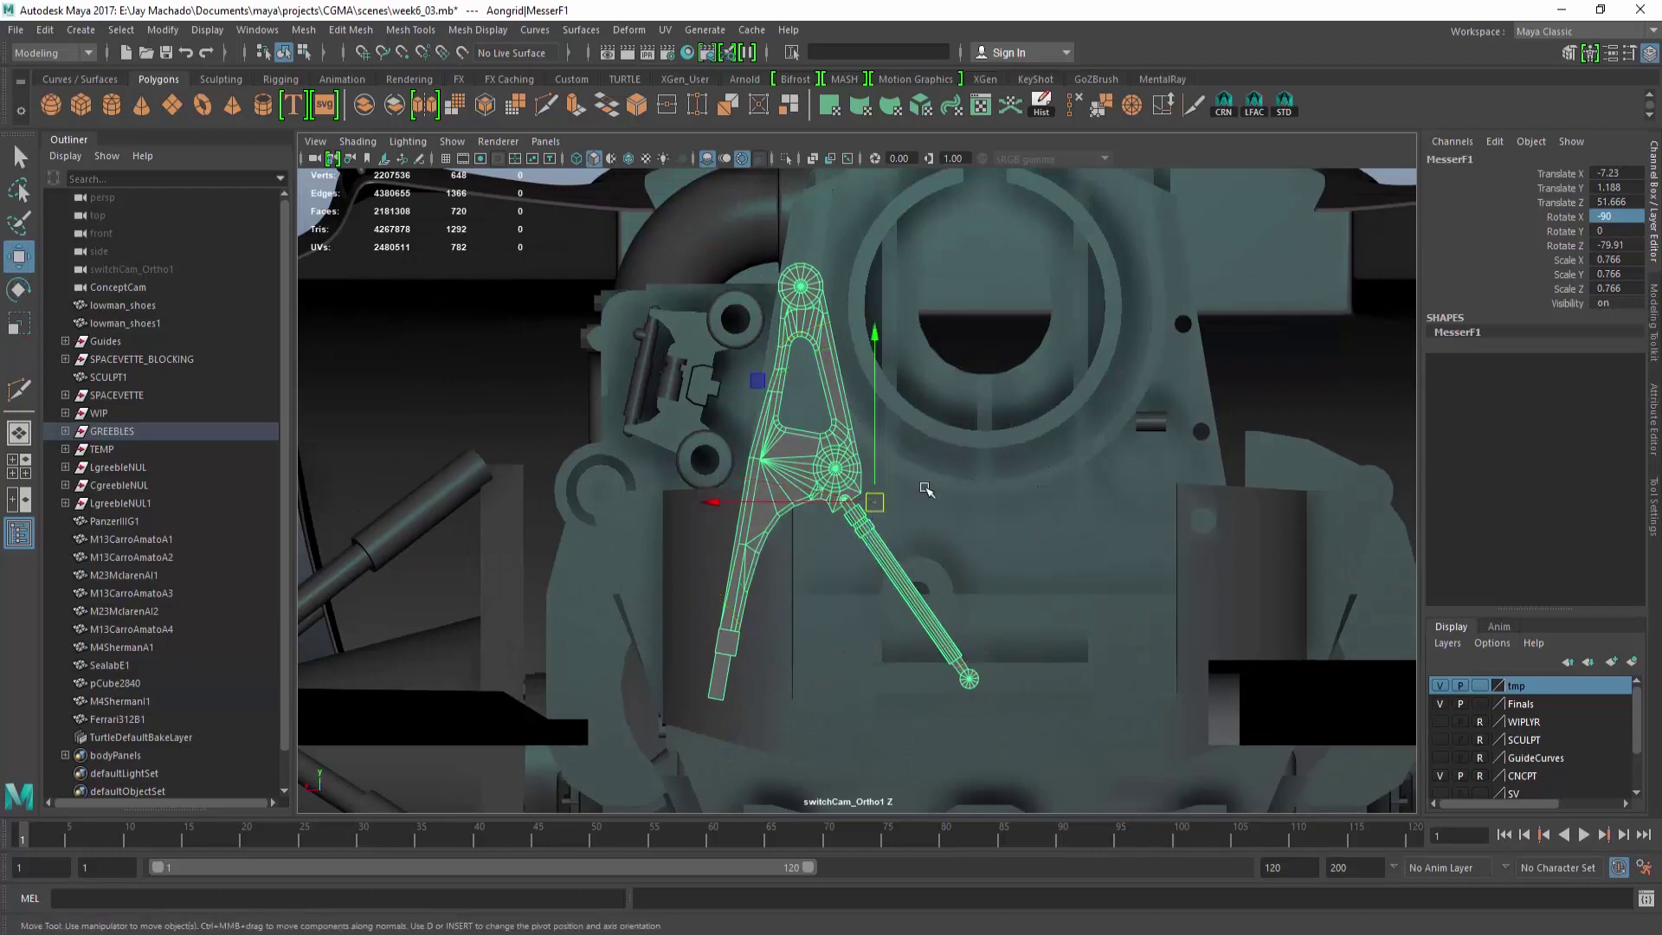
{"action": "left_click_drag", "start_coordinate": [858, 481], "coordinate": [949, 549], "text": "alt"}
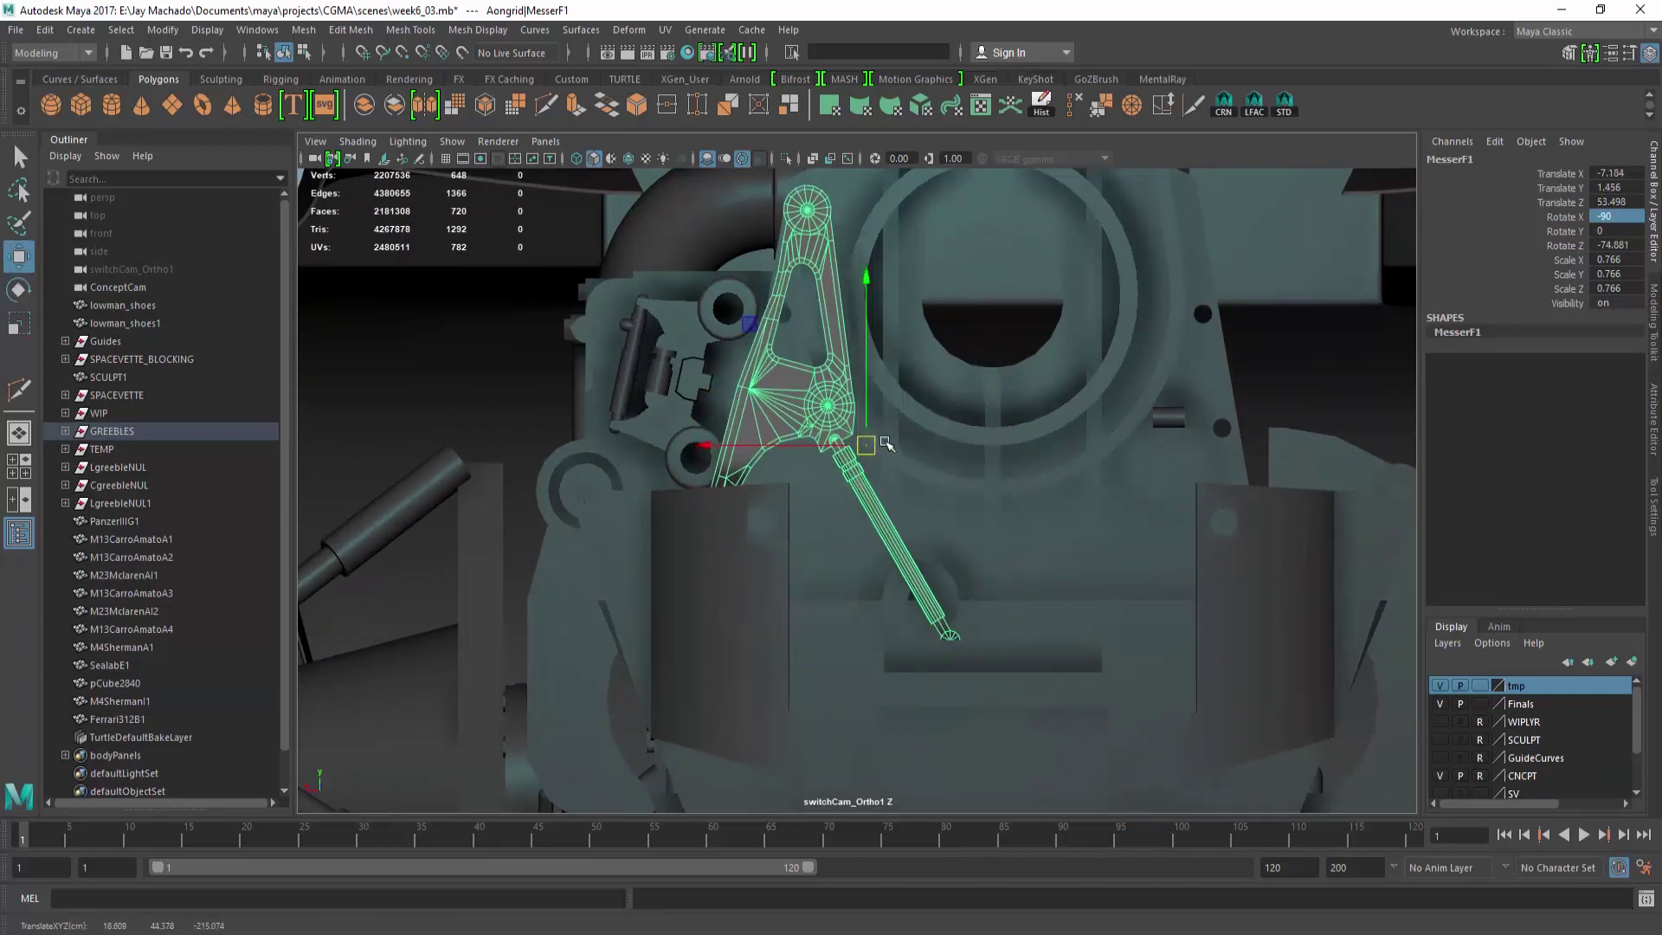
{"action": "mouse_move", "coordinate": [887, 444]}
{"action": "left_mouse_down", "text": "alt"}
{"action": "mouse_move", "coordinate": [1007, 564]}
{"action": "mouse_move", "coordinate": [972, 471]}
{"action": "mouse_move", "coordinate": [990, 516]}
{"action": "mouse_move", "coordinate": [845, 445]}
{"action": "mouse_move", "coordinate": [880, 418]}
{"action": "left_mouse_up", "text": "alt"}
Assign the existing greeble material to the forked strut.
{"action": "right_click_drag", "start_coordinate": [799, 378], "coordinate": [826, 876]}
{"action": "right_click_drag", "start_coordinate": [948, 835], "coordinate": [947, 835]}
{"action": "left_click", "coordinate": [1112, 724]}
Angle the strut to about -79 in Rotate X and -3 in Rotate Y, and seat it against the engine's rear face.
{"action": "left_click_drag", "start_coordinate": [1113, 724], "coordinate": [956, 668], "text": "alt"}
{"action": "left_click", "coordinate": [865, 552]}
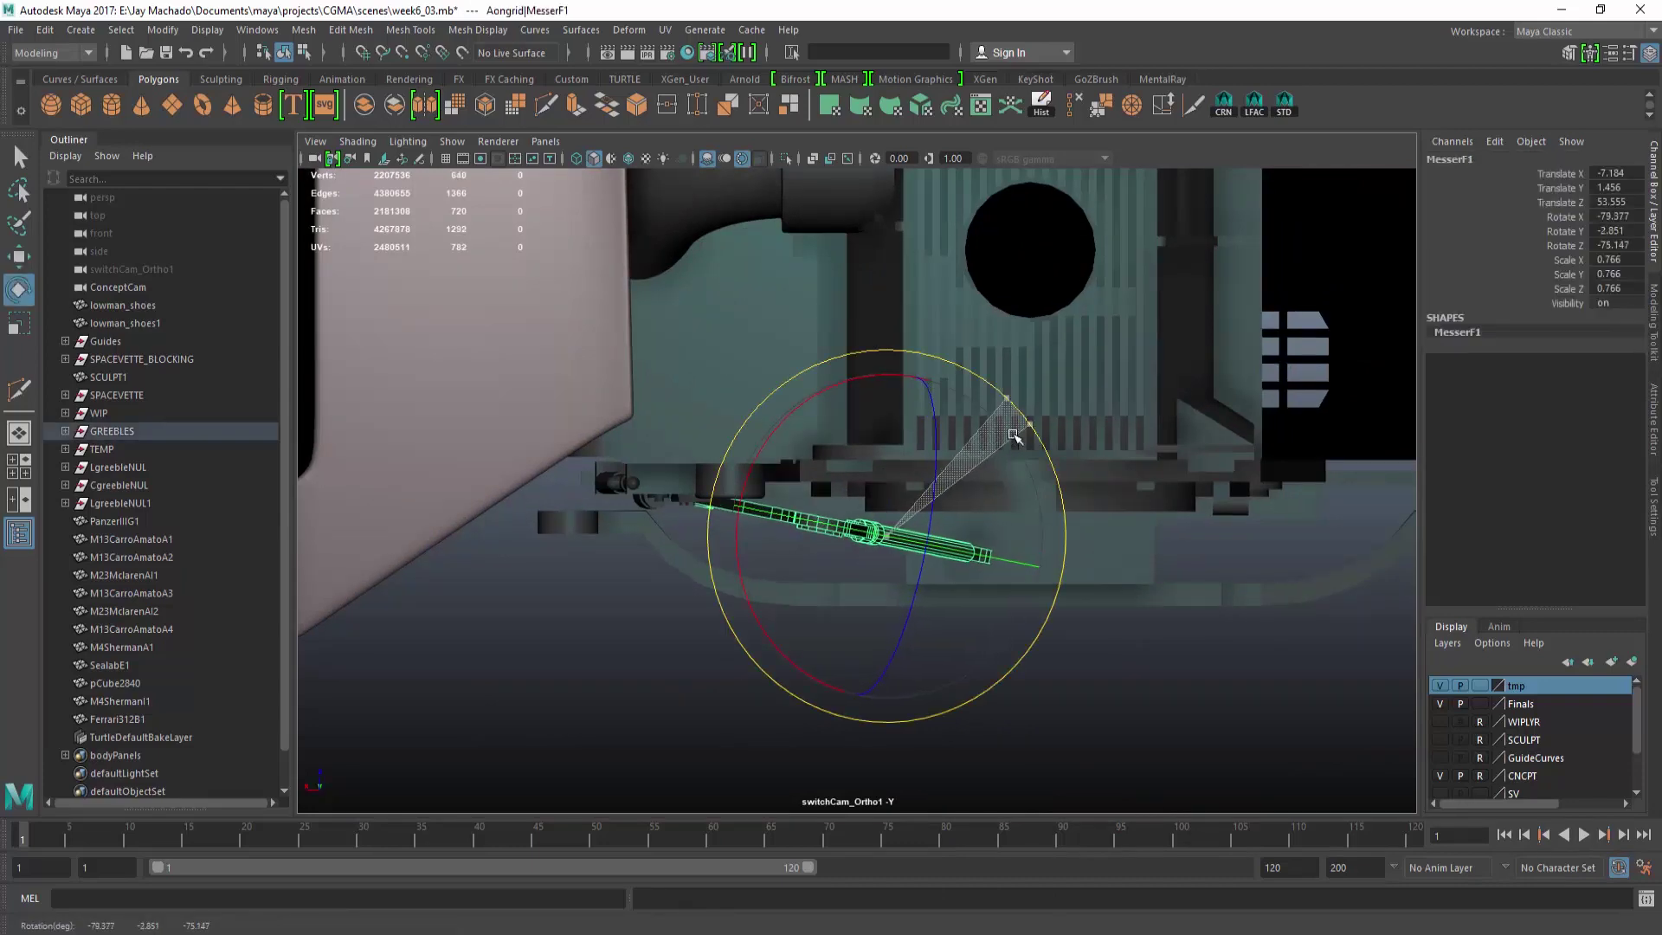
{"action": "left_click_drag", "start_coordinate": [877, 547], "coordinate": [872, 467], "text": "alt"}
{"action": "left_click", "coordinate": [875, 623]}
{"action": "left_click_drag", "start_coordinate": [875, 623], "coordinate": [909, 634], "text": "alt"}
{"action": "middle_click_drag", "start_coordinate": [908, 635], "coordinate": [409, 596], "text": "alt"}
{"action": "left_click_drag", "start_coordinate": [410, 597], "coordinate": [900, 575], "text": "alt"}
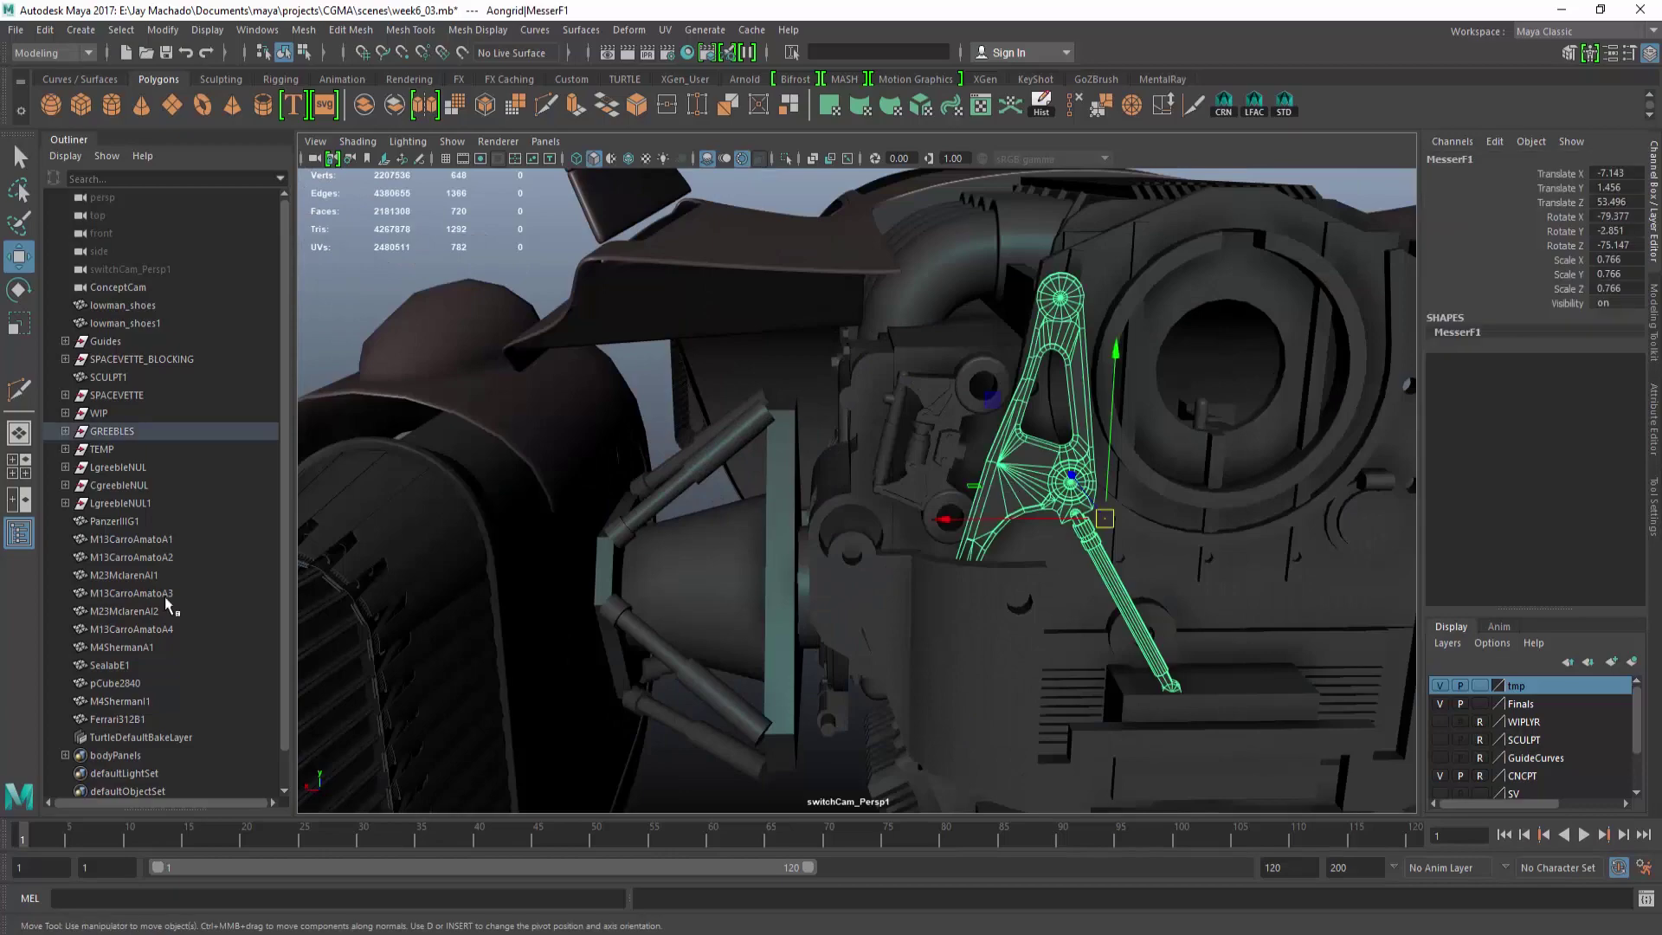
Parent the loose side greebles to LgreebleNUL and the remaining loose centre greebles to CgreebleNUL.
{"action": "left_click", "coordinate": [121, 521]}
{"action": "left_click", "coordinate": [150, 719], "text": "shift"}
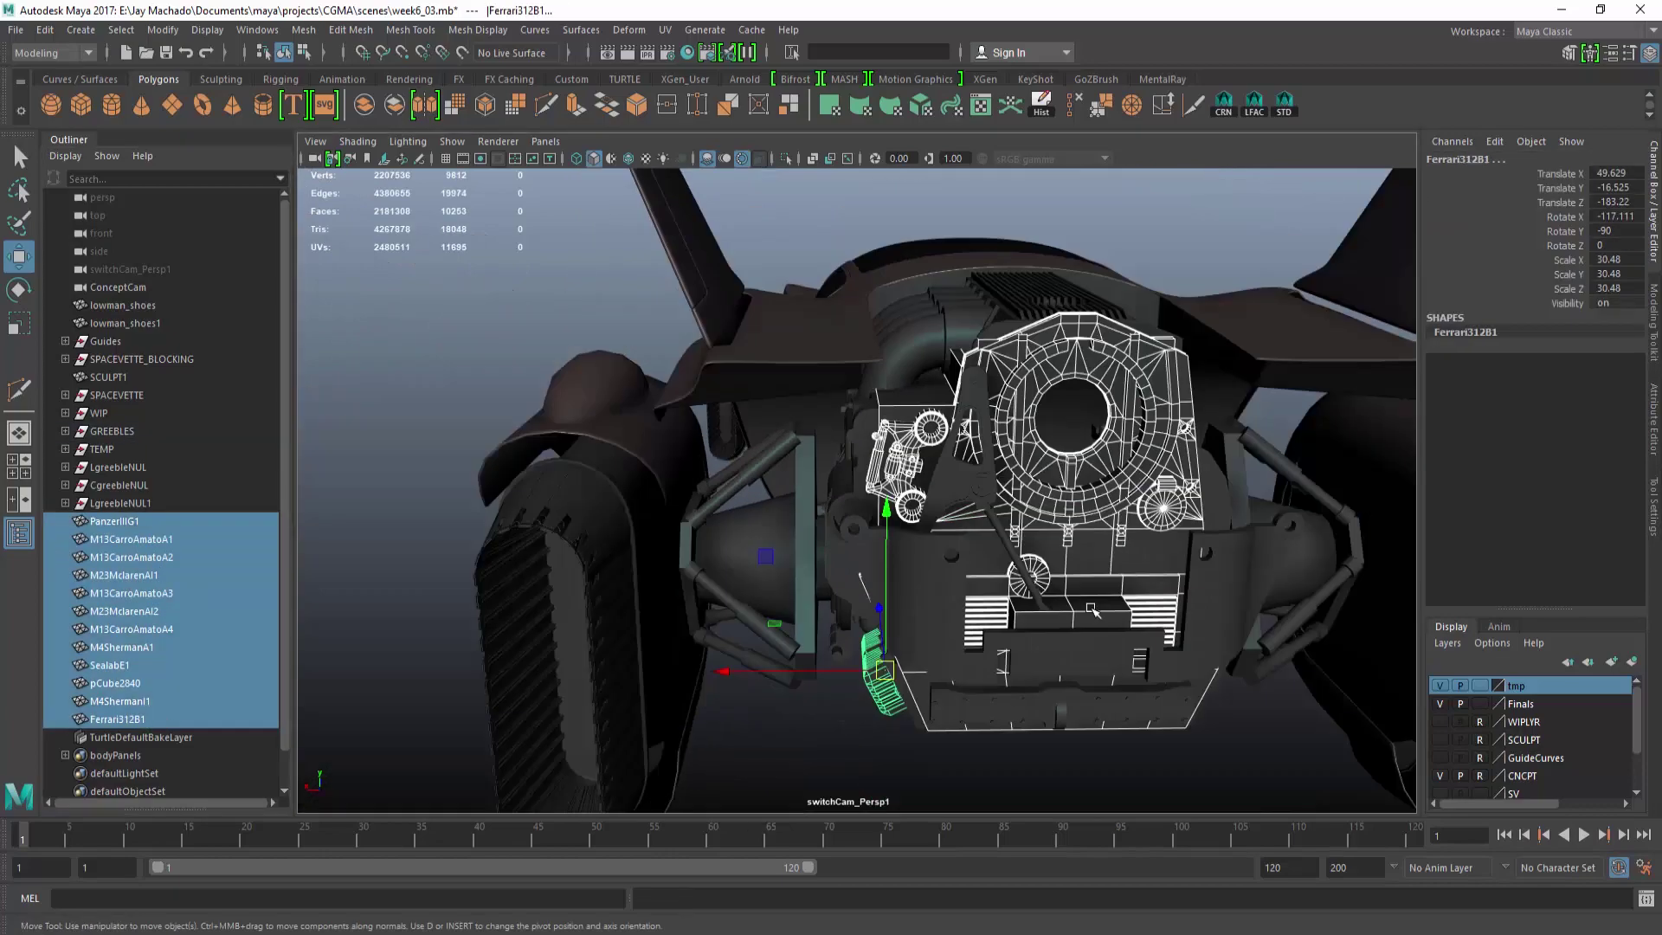
{"action": "left_click_drag", "start_coordinate": [1216, 699], "coordinate": [470, 543], "text": "alt"}
{"action": "middle_click_drag", "start_coordinate": [139, 481], "coordinate": [130, 468]}
{"action": "left_click_drag", "start_coordinate": [146, 523], "coordinate": [229, 673]}
{"action": "left_click_drag", "start_coordinate": [537, 636], "coordinate": [565, 470], "text": "alt"}
{"action": "middle_click_drag", "start_coordinate": [147, 597], "coordinate": [169, 479]}
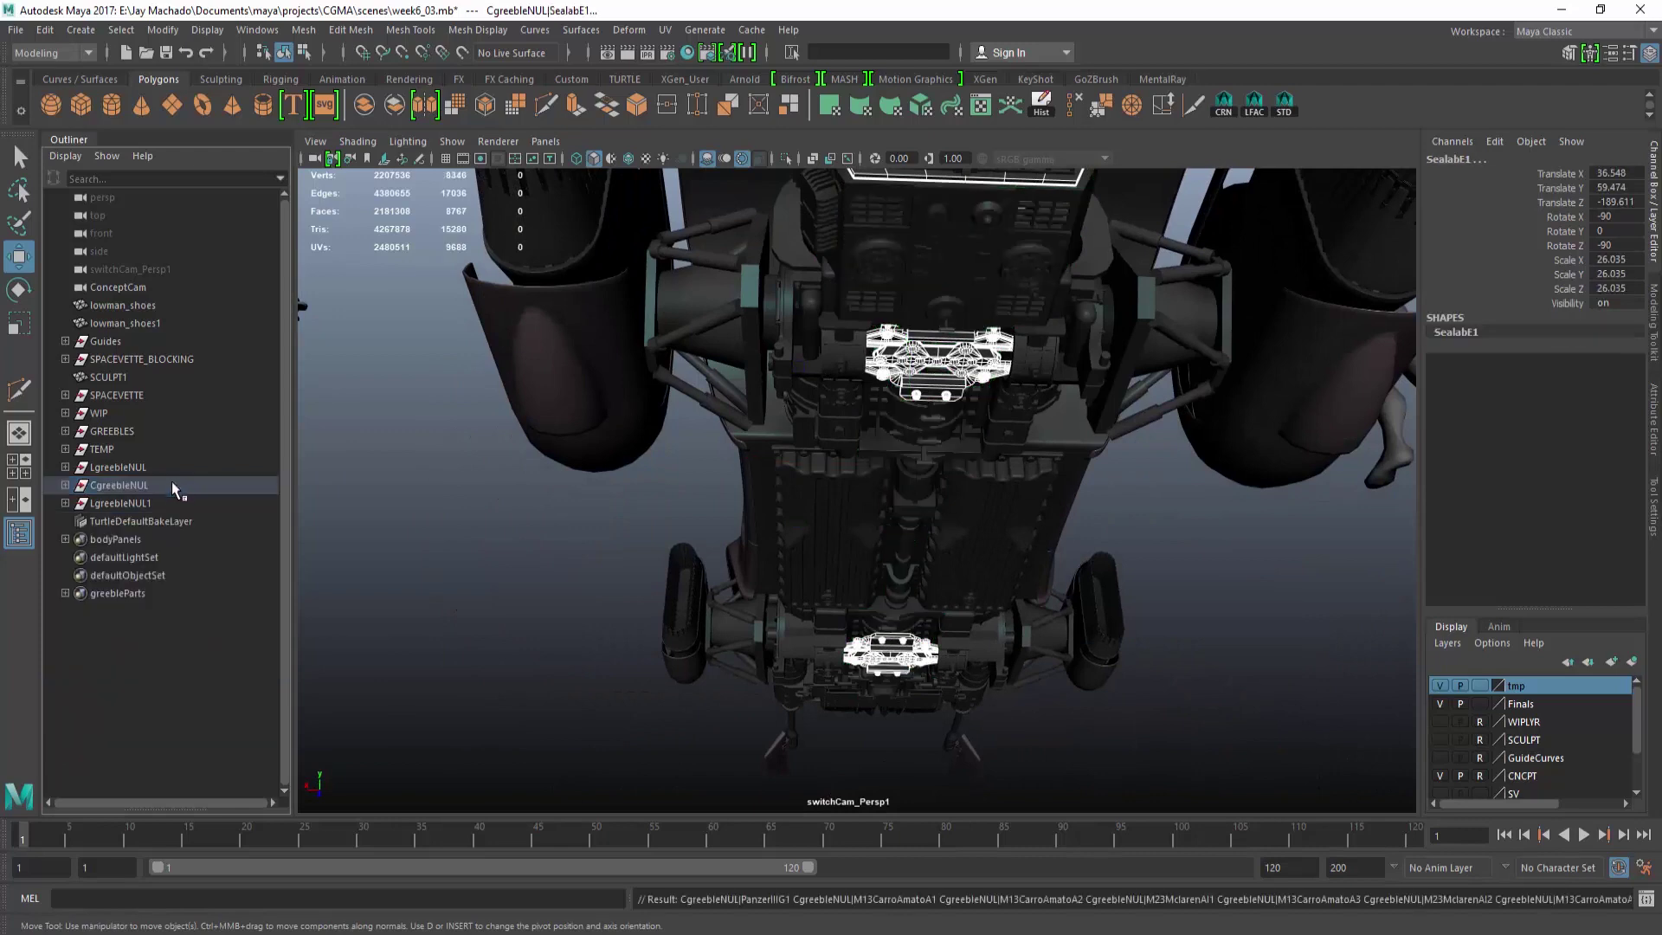
Replace the old LgreebleNUL1 group with a new duplicate of LgreebleNUL mirrored with a scale of -1 across the vehicle.
{"action": "left_click", "coordinate": [139, 469]}
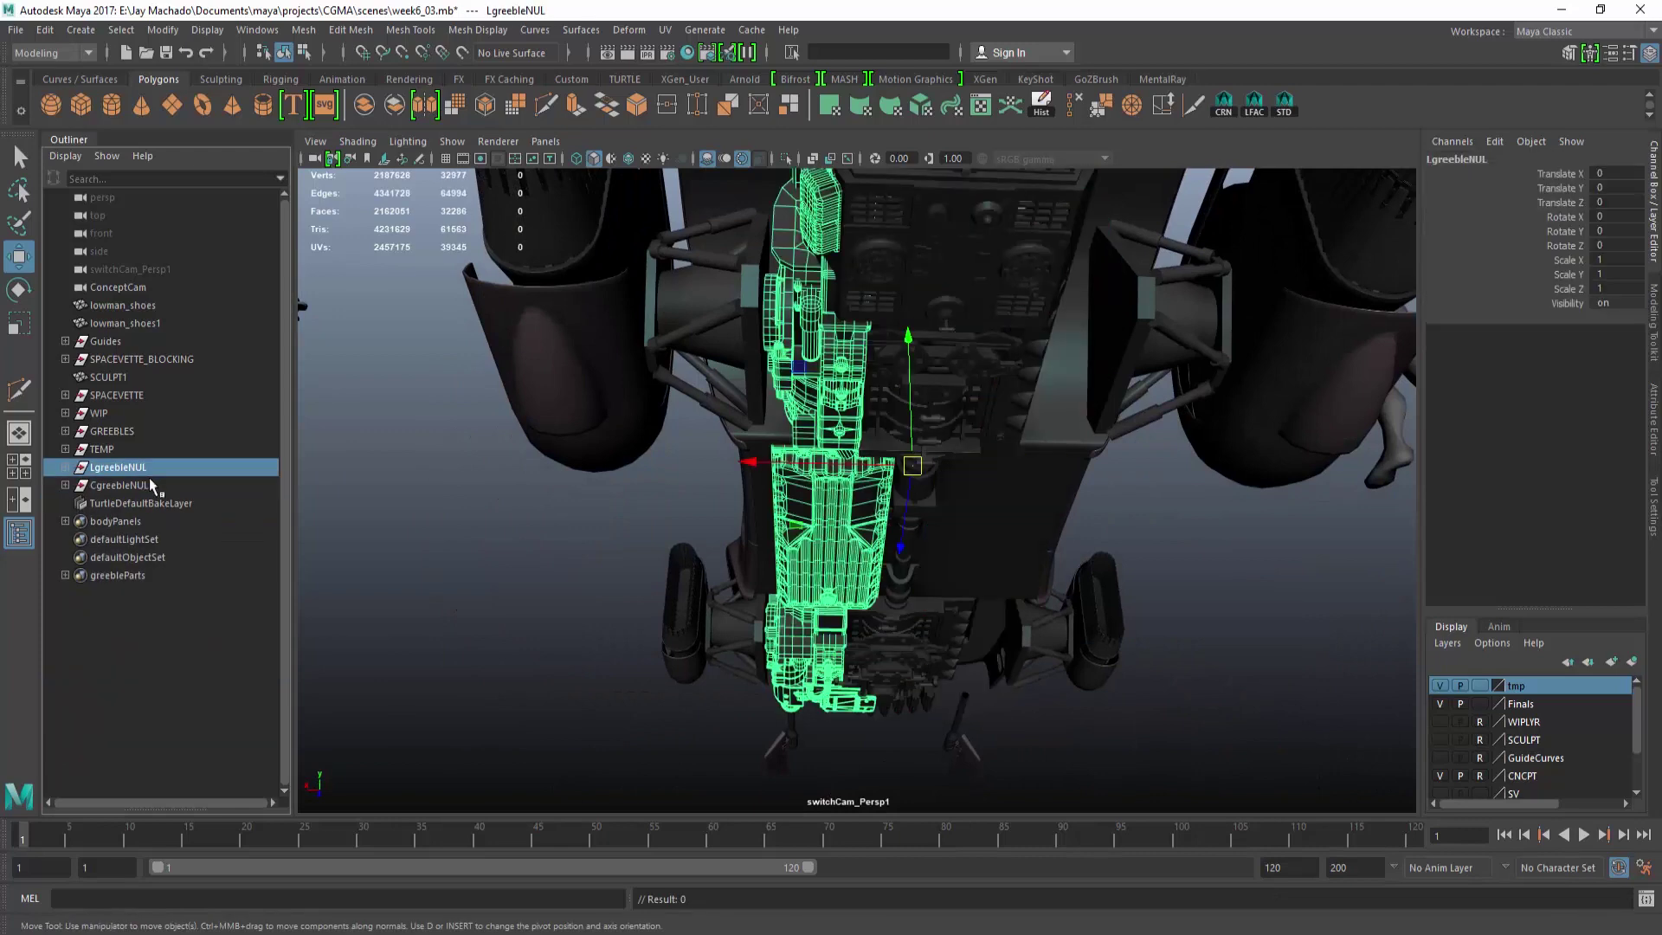
{"action": "key", "text": "ctrl+d"}
{"action": "type", "text": "-1"}
{"action": "key", "text": "Return"}
{"action": "left_click", "coordinate": [1305, 601]}
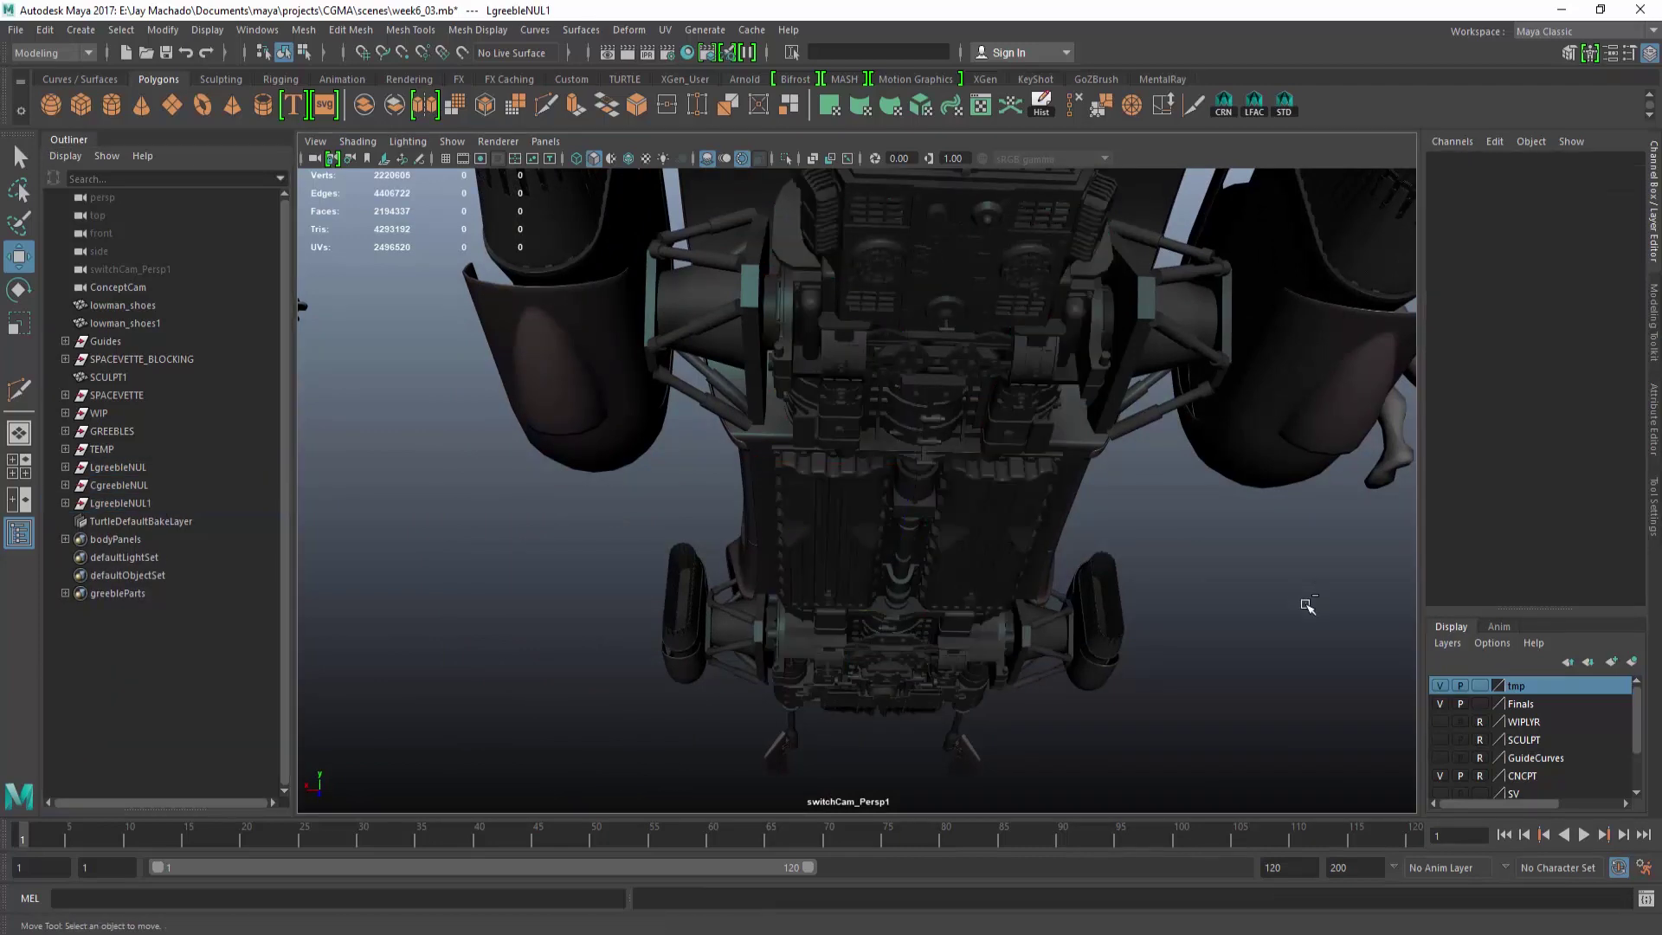
Hide the tmp and Finals display layers and select the exposed engine greebles.
{"action": "left_click_drag", "start_coordinate": [1305, 601], "coordinate": [920, 688], "text": "alt"}
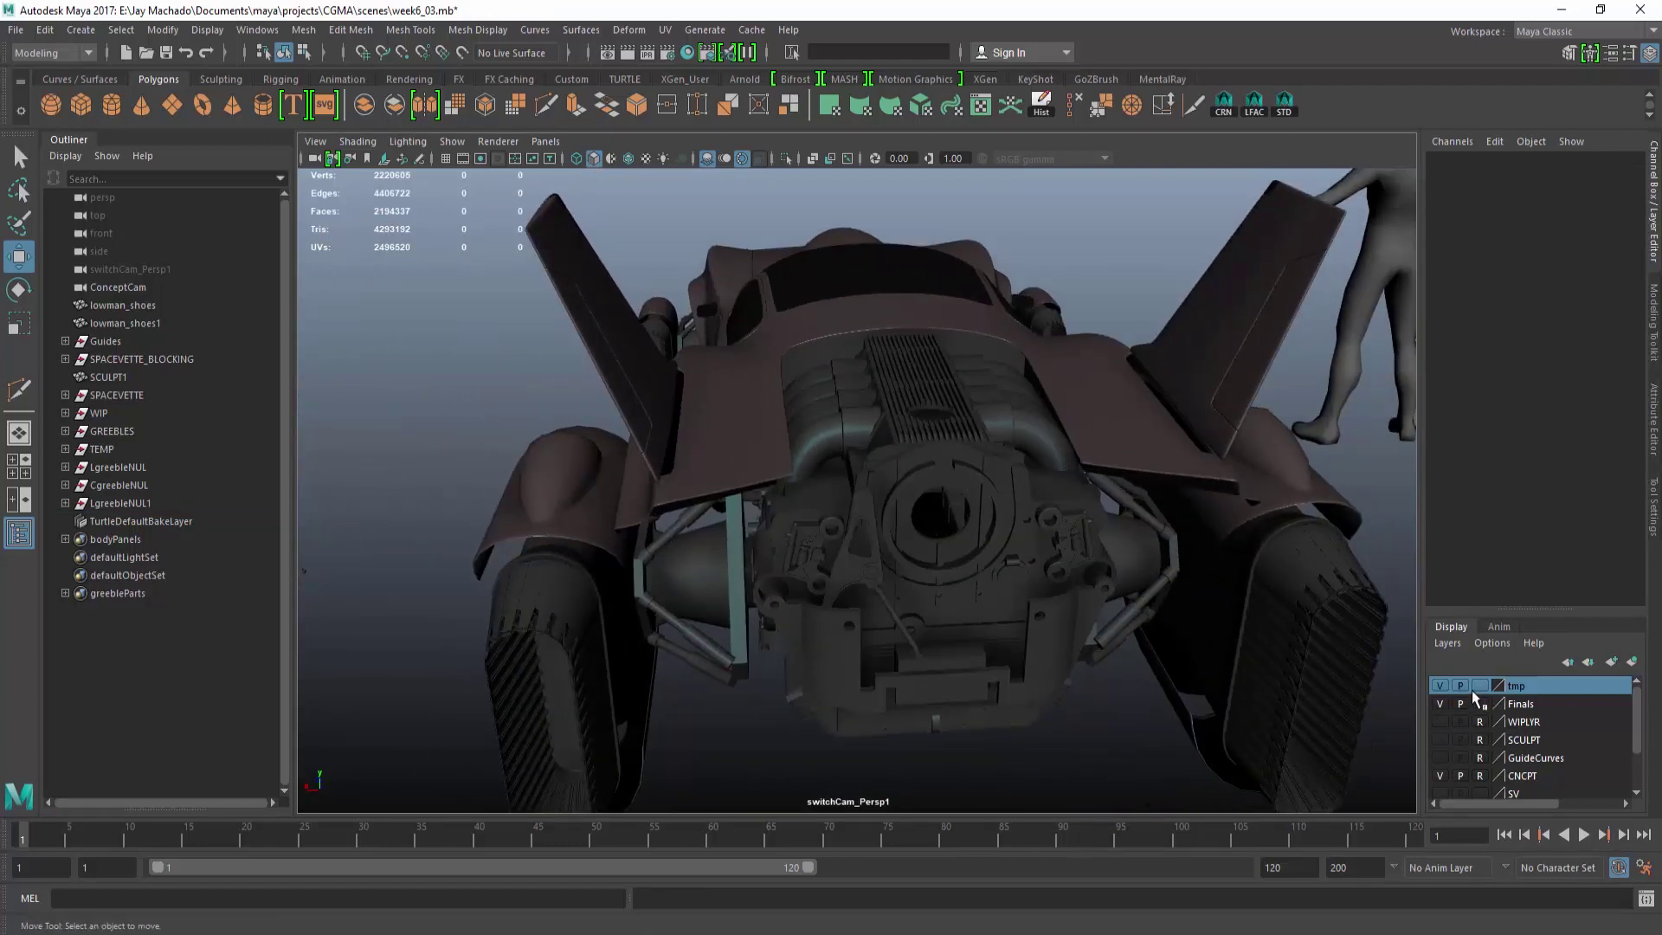
{"action": "left_click", "coordinate": [1439, 686]}
{"action": "left_click", "coordinate": [1439, 704]}
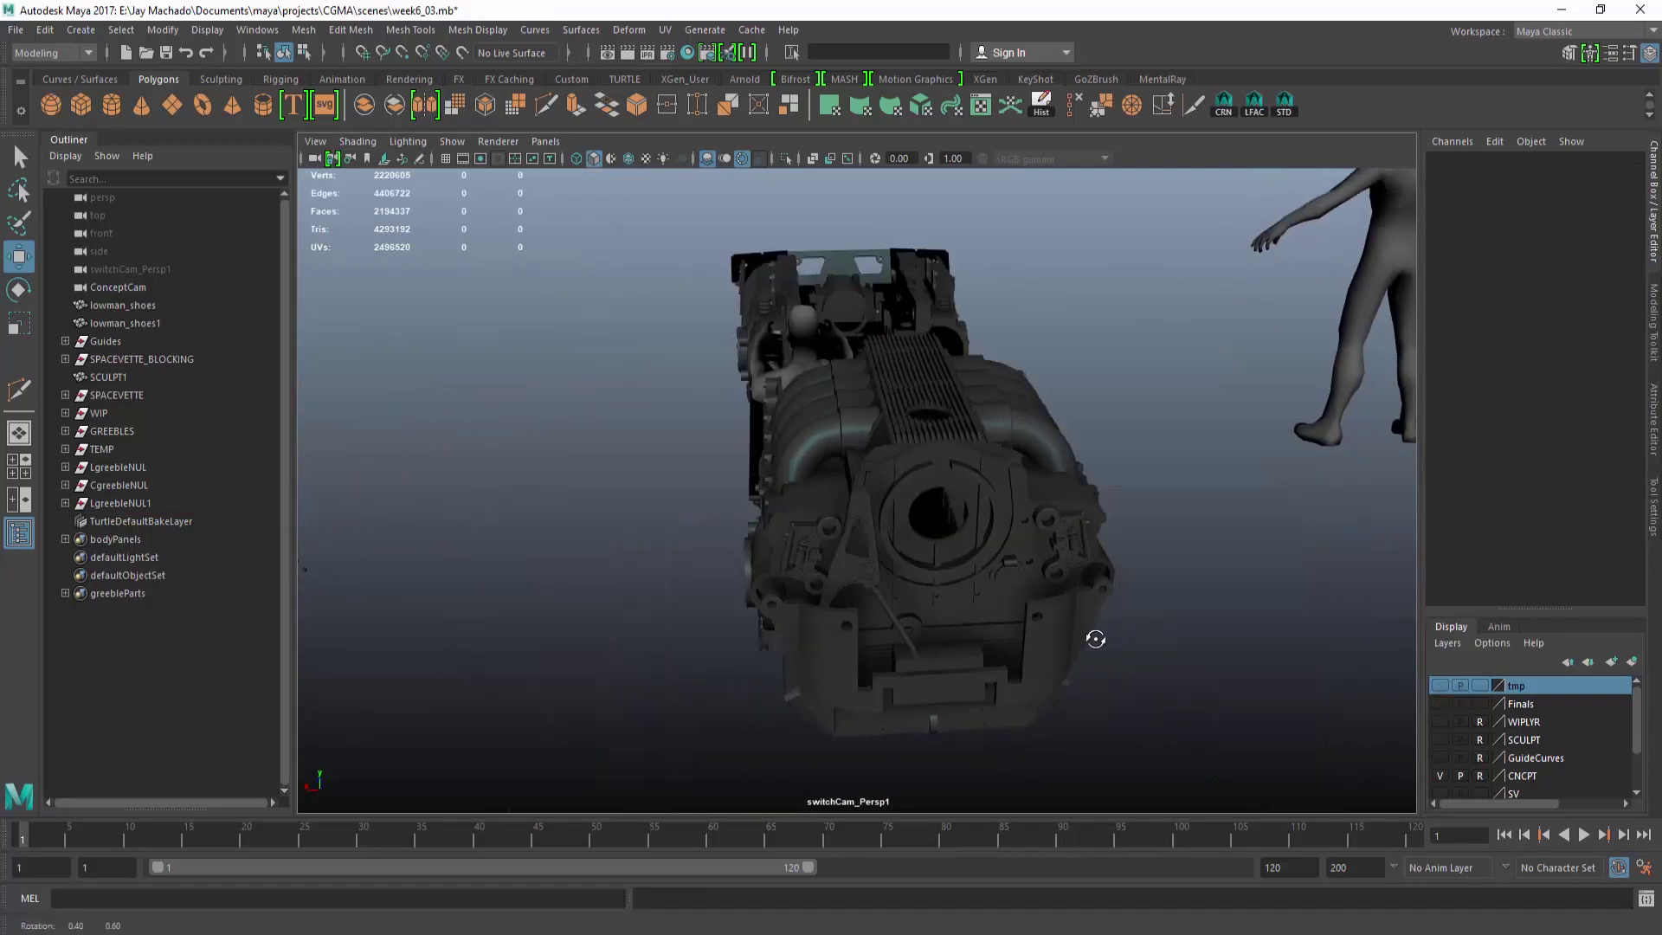
{"action": "left_click_drag", "start_coordinate": [1094, 634], "coordinate": [735, 259], "text": "alt"}
{"action": "left_click", "coordinate": [983, 638]}
{"action": "left_click_drag", "start_coordinate": [983, 638], "coordinate": [790, 587], "text": "alt"}
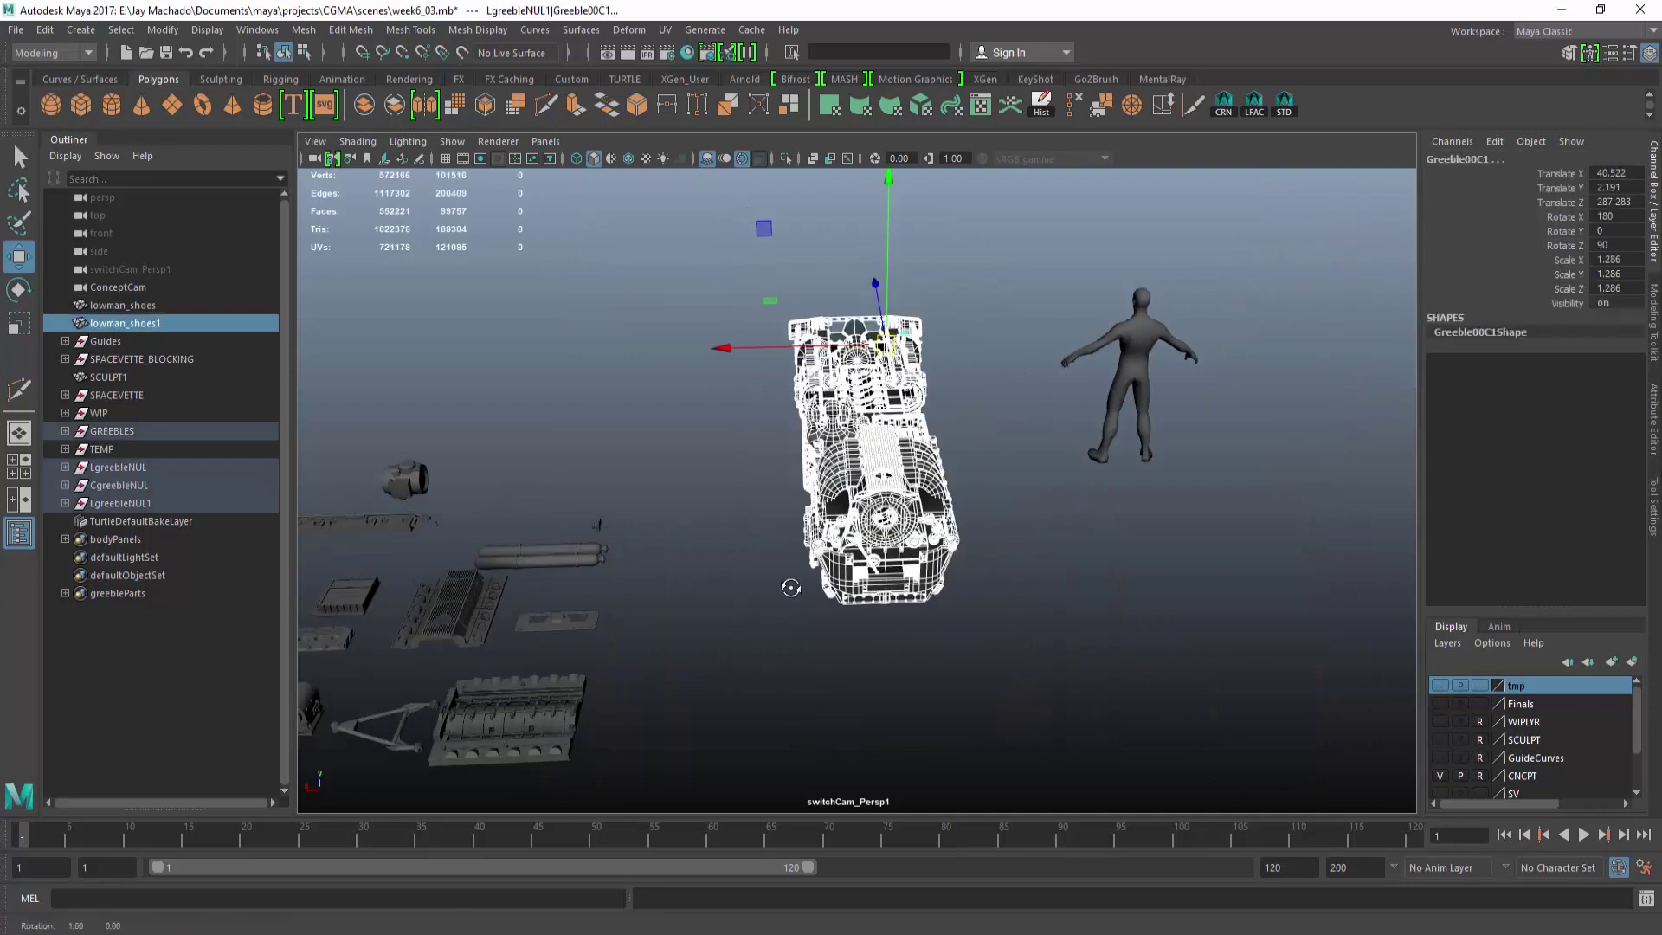
Unparent LotusJPSH1, Ferrari312K1, HondaF1A1 and MesserF1 from the Aongrid group inside GREEBLES.
{"action": "left_click", "coordinate": [66, 431]}
{"action": "scroll", "coordinate": [159, 526], "scroll_direction": "down", "scroll_amount": 10}
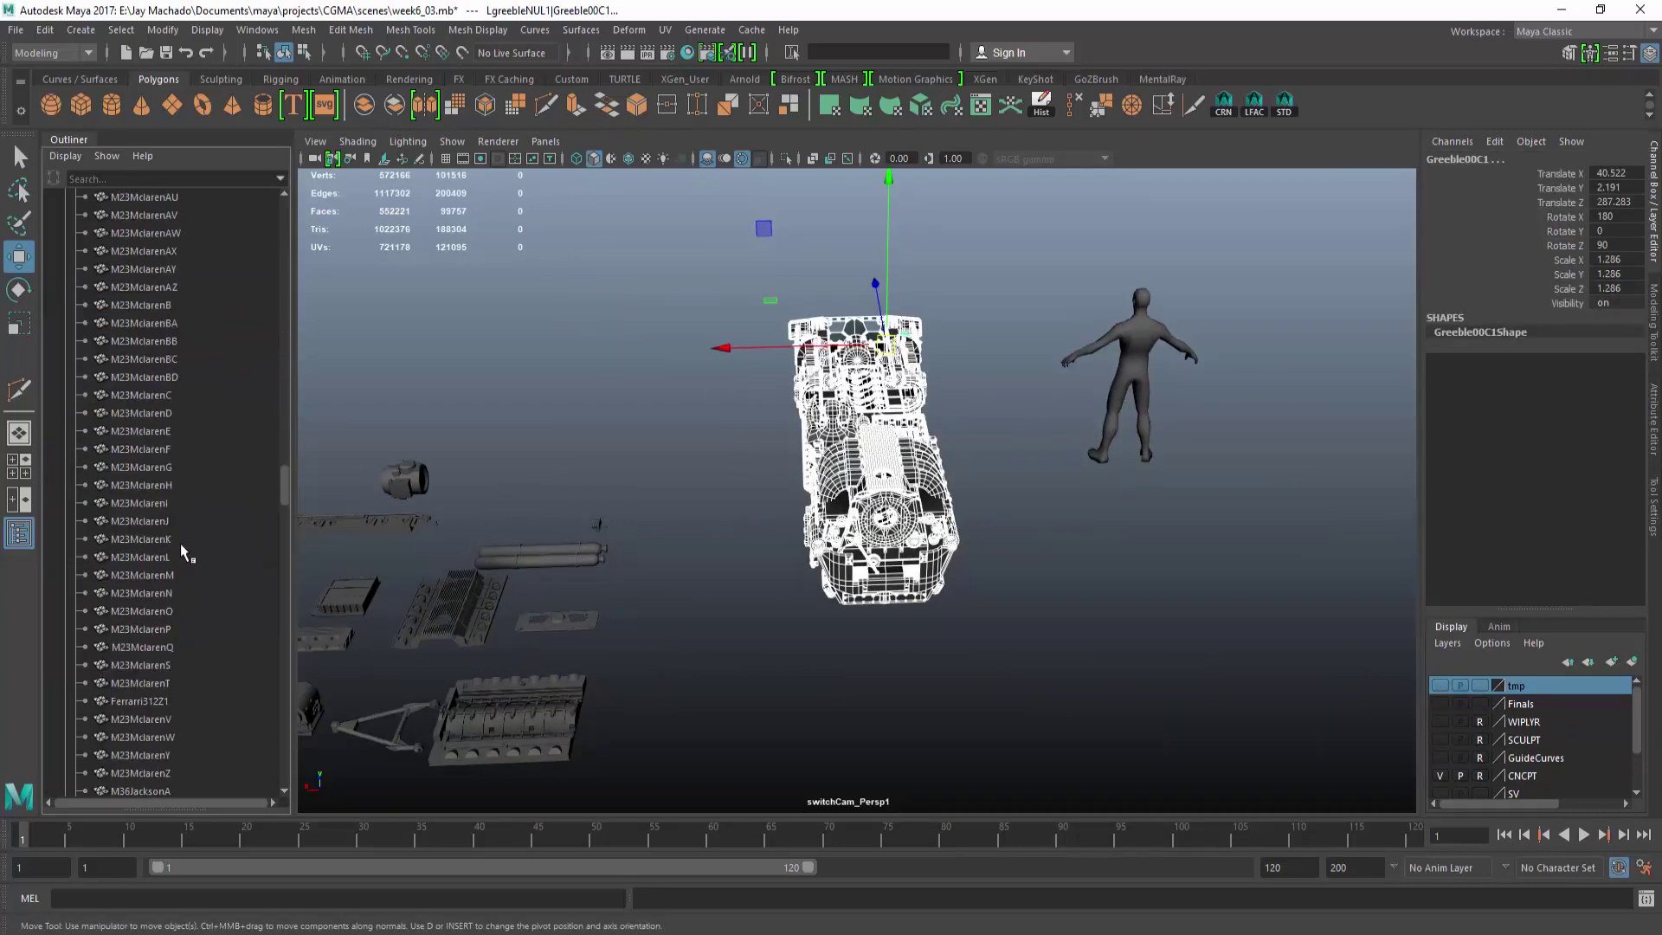
{"action": "scroll", "coordinate": [180, 543], "scroll_direction": "down", "scroll_amount": 10}
{"action": "left_click_drag", "start_coordinate": [173, 574], "coordinate": [168, 625]}
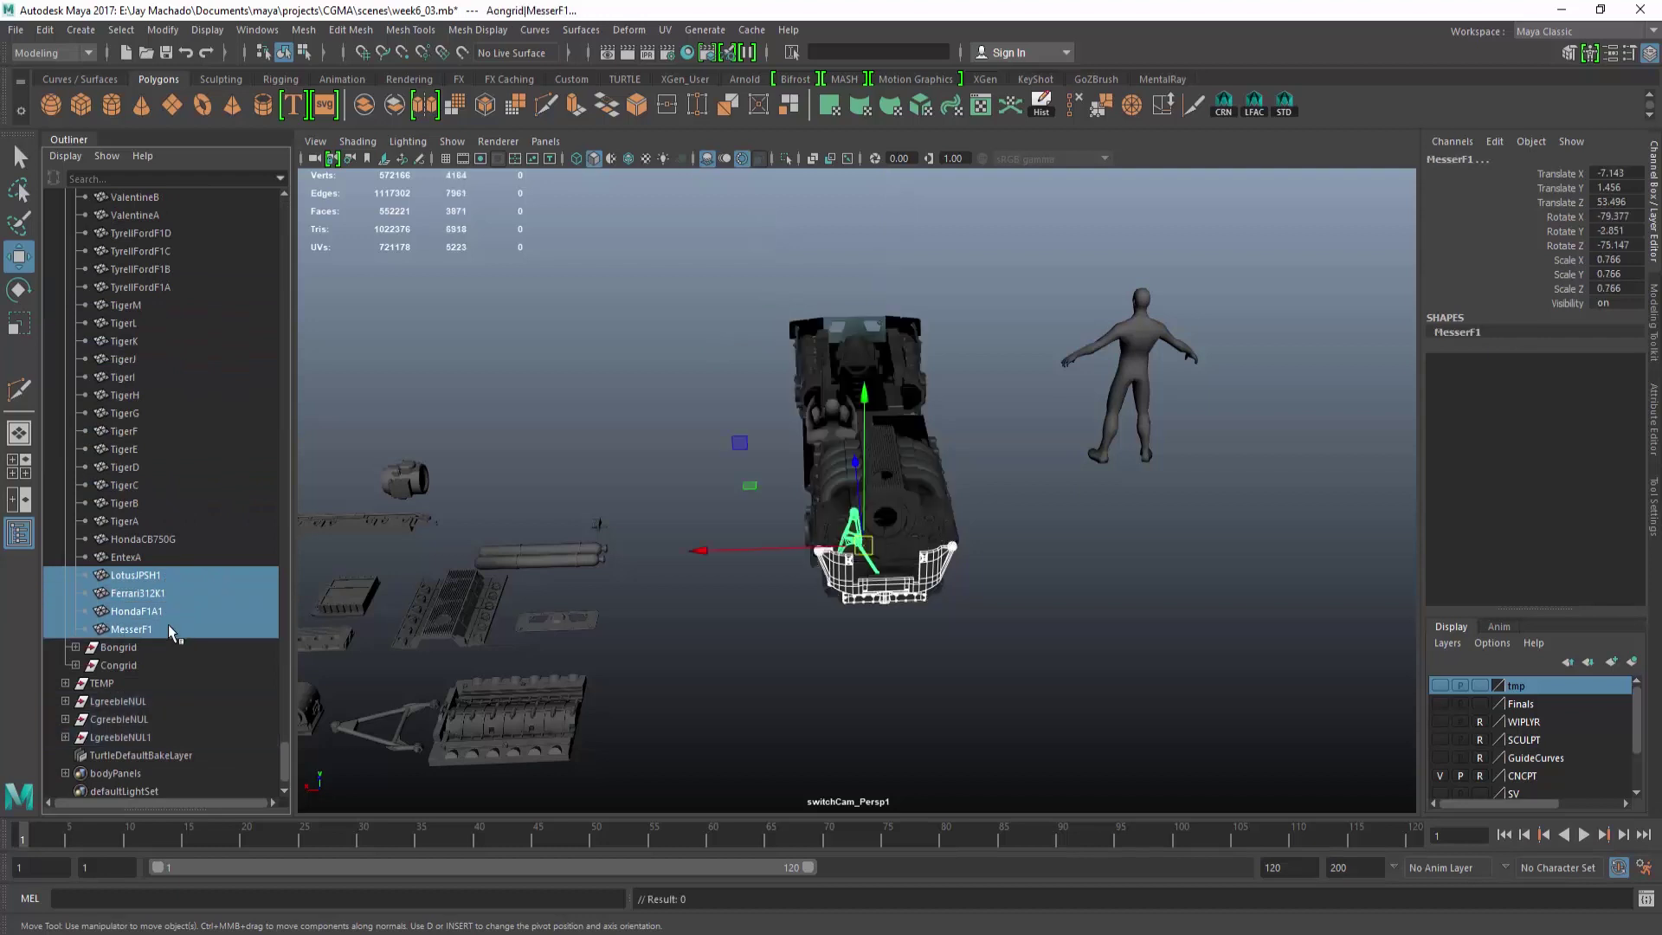
{"action": "key", "text": "shift+p"}
{"action": "scroll", "coordinate": [143, 524], "scroll_direction": "up", "scroll_amount": 15}
{"action": "middle_click_drag", "start_coordinate": [143, 524], "coordinate": [154, 511]}
{"action": "scroll", "coordinate": [154, 511], "scroll_direction": "up", "scroll_amount": 12}
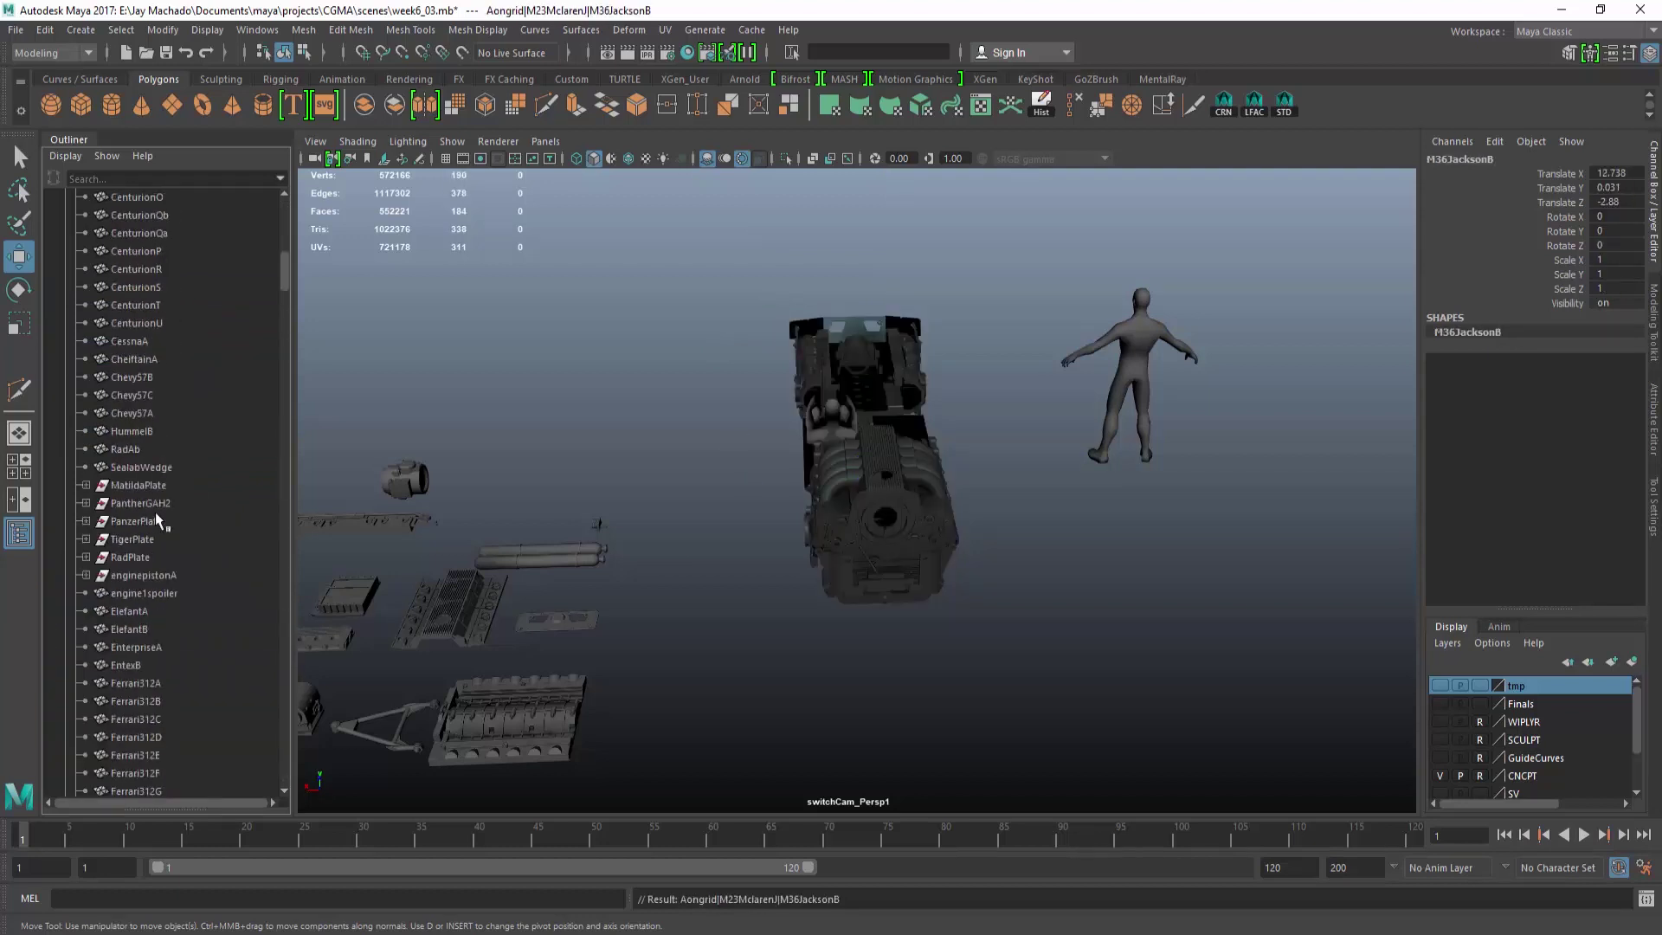
Move M36JacksonB out from under M23MclarenJ back directly into the Aongrid group, and collapse the GREEBLES hierarchy.
{"action": "scroll", "coordinate": [173, 532], "scroll_direction": "down", "scroll_amount": 15}
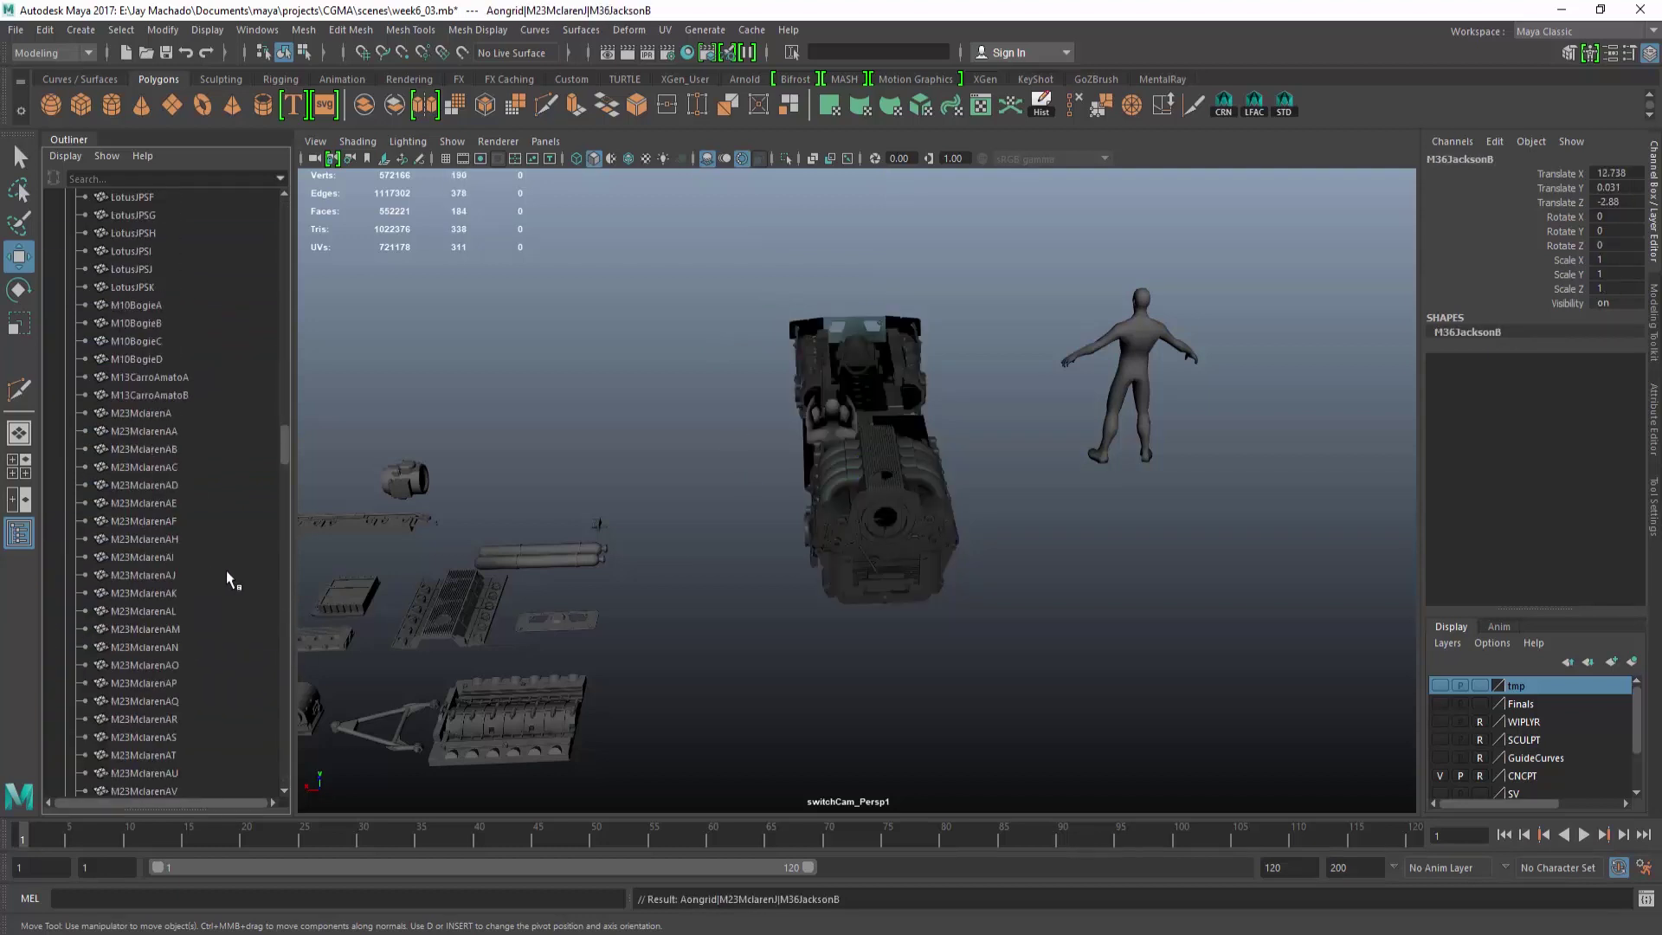
{"action": "scroll", "coordinate": [228, 579], "scroll_direction": "down", "scroll_amount": 10}
{"action": "left_click_drag", "start_coordinate": [519, 558], "coordinate": [1064, 528], "text": "alt"}
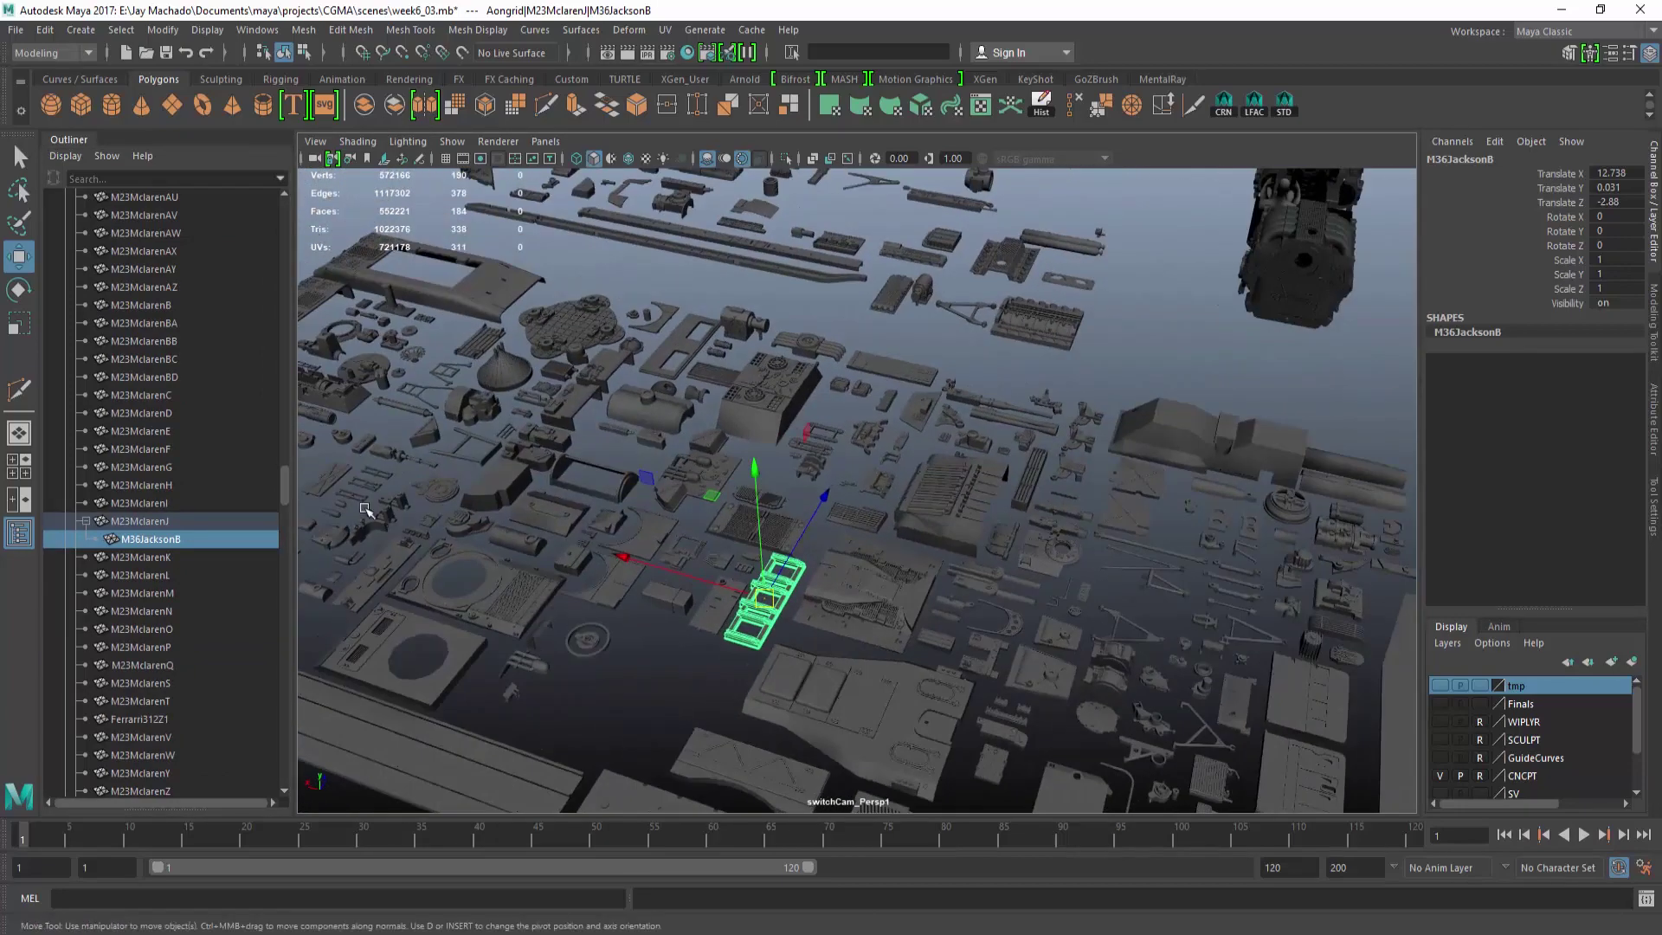
{"action": "key", "text": "Up"}
{"action": "key", "text": "f"}
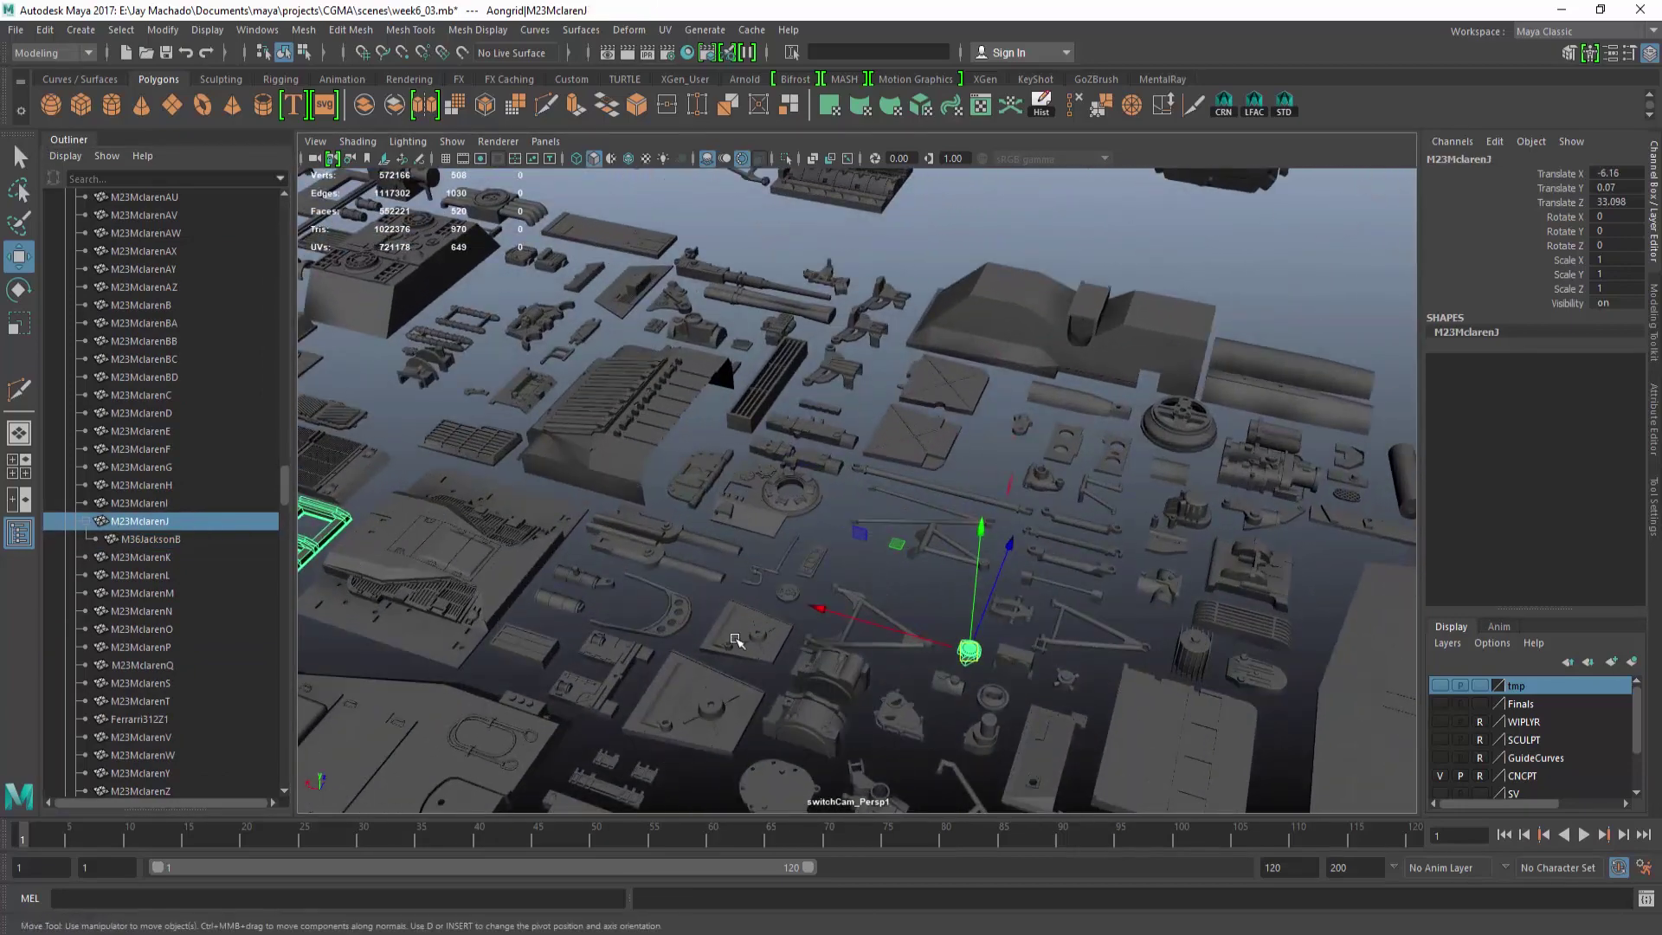
{"action": "scroll", "coordinate": [200, 536], "scroll_direction": "up", "scroll_amount": 20}
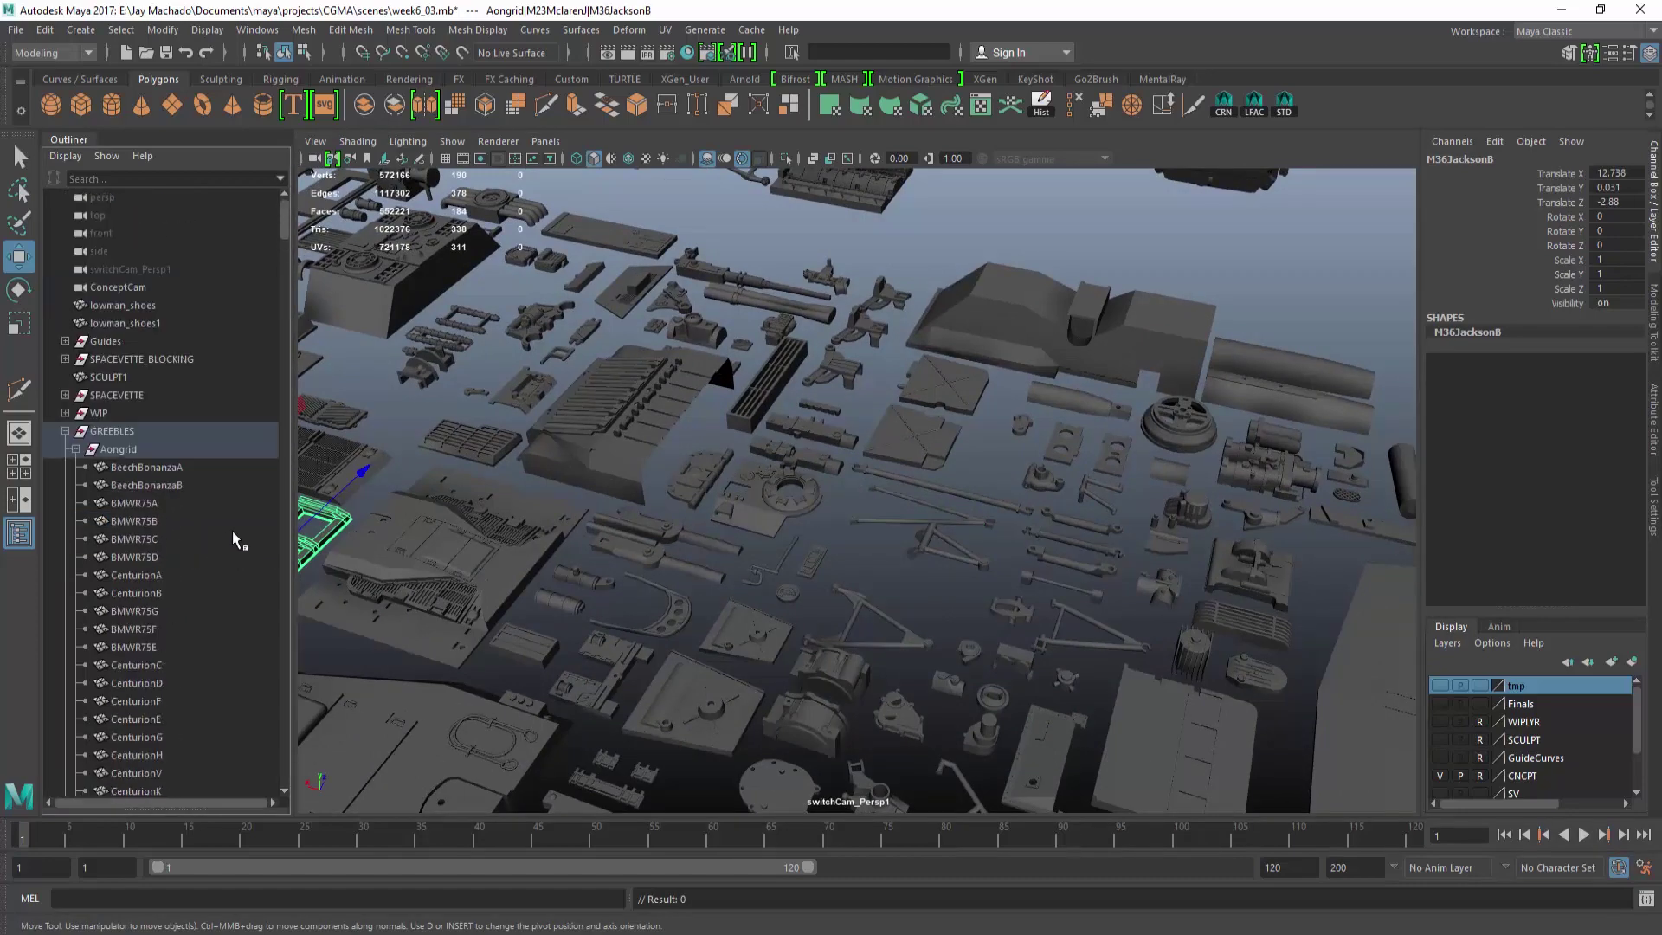
{"action": "left_click", "coordinate": [153, 448]}
{"action": "left_click", "coordinate": [153, 449], "text": "ctrl"}
{"action": "left_click", "coordinate": [65, 430]}
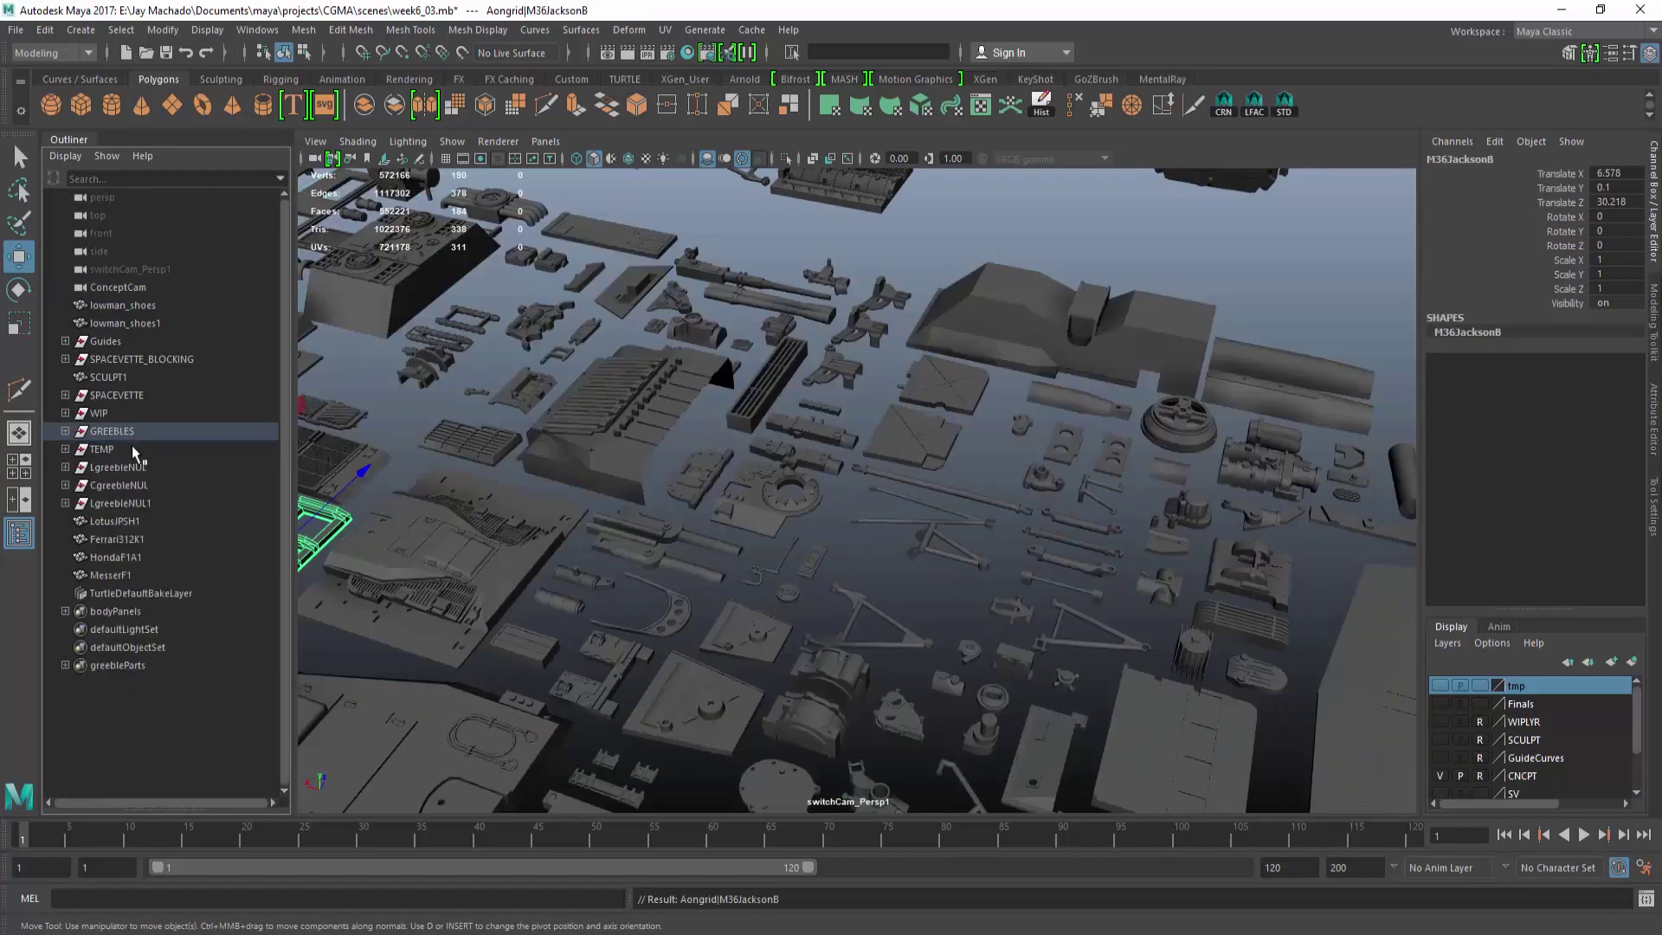
Duplicate the two-armed bogie bracket M10BogieD from the greeble grid and move the copy into the open space near the vehicle.
{"action": "left_click_drag", "start_coordinate": [1114, 263], "coordinate": [821, 412], "text": "alt"}
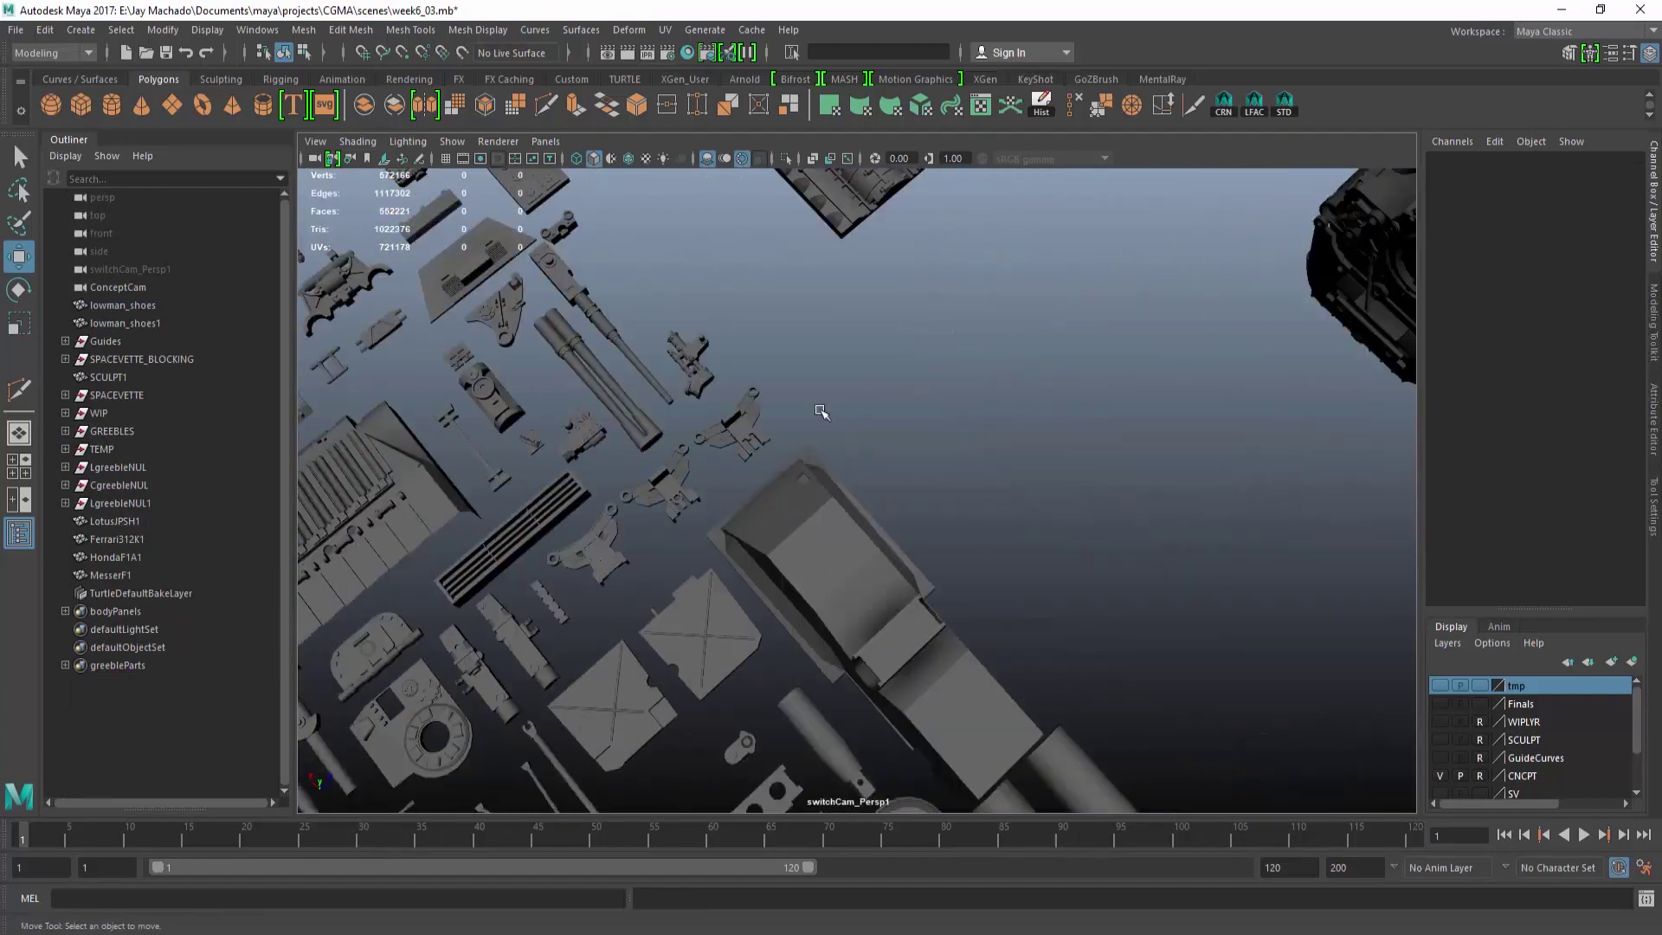
{"action": "left_click", "coordinate": [629, 555]}
{"action": "key", "text": "ctrl+d"}
{"action": "left_click_drag", "start_coordinate": [615, 390], "coordinate": [983, 516]}
{"action": "middle_click_drag", "start_coordinate": [983, 516], "coordinate": [1005, 435], "text": "alt"}
Set the bogie bracket's Rotate Y to -90 and move it up to the engine's rear, about 52.4 in Translate Z.
{"action": "key", "text": "e"}
{"action": "left_click_drag", "start_coordinate": [837, 591], "coordinate": [856, 727]}
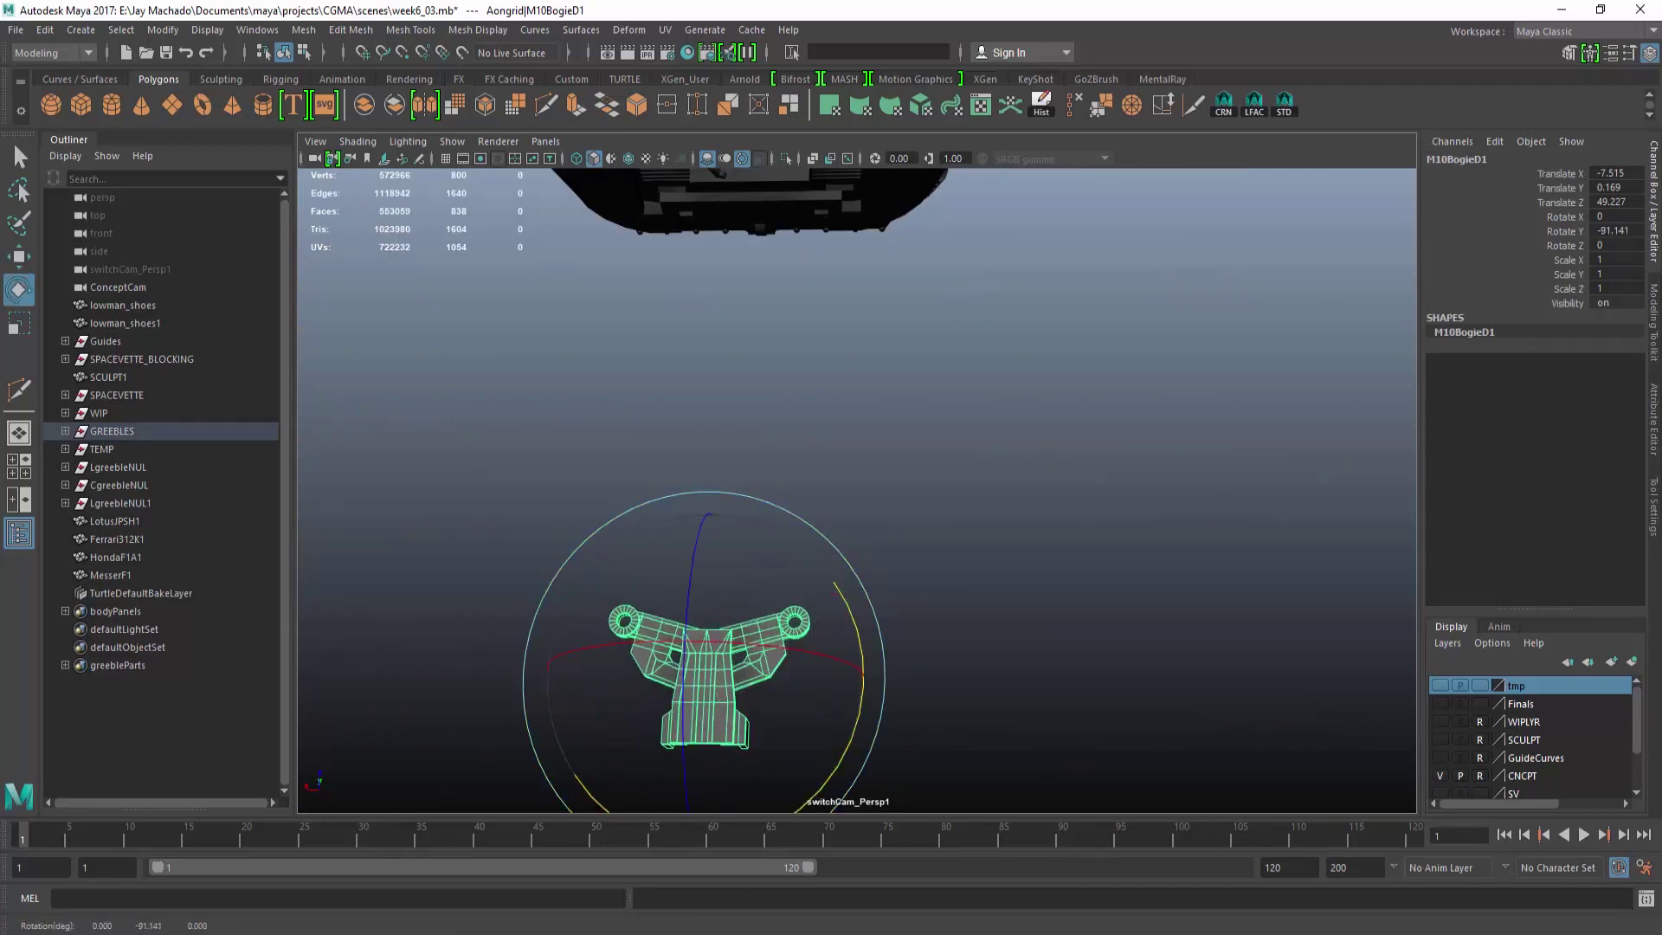
{"action": "key", "text": "w"}
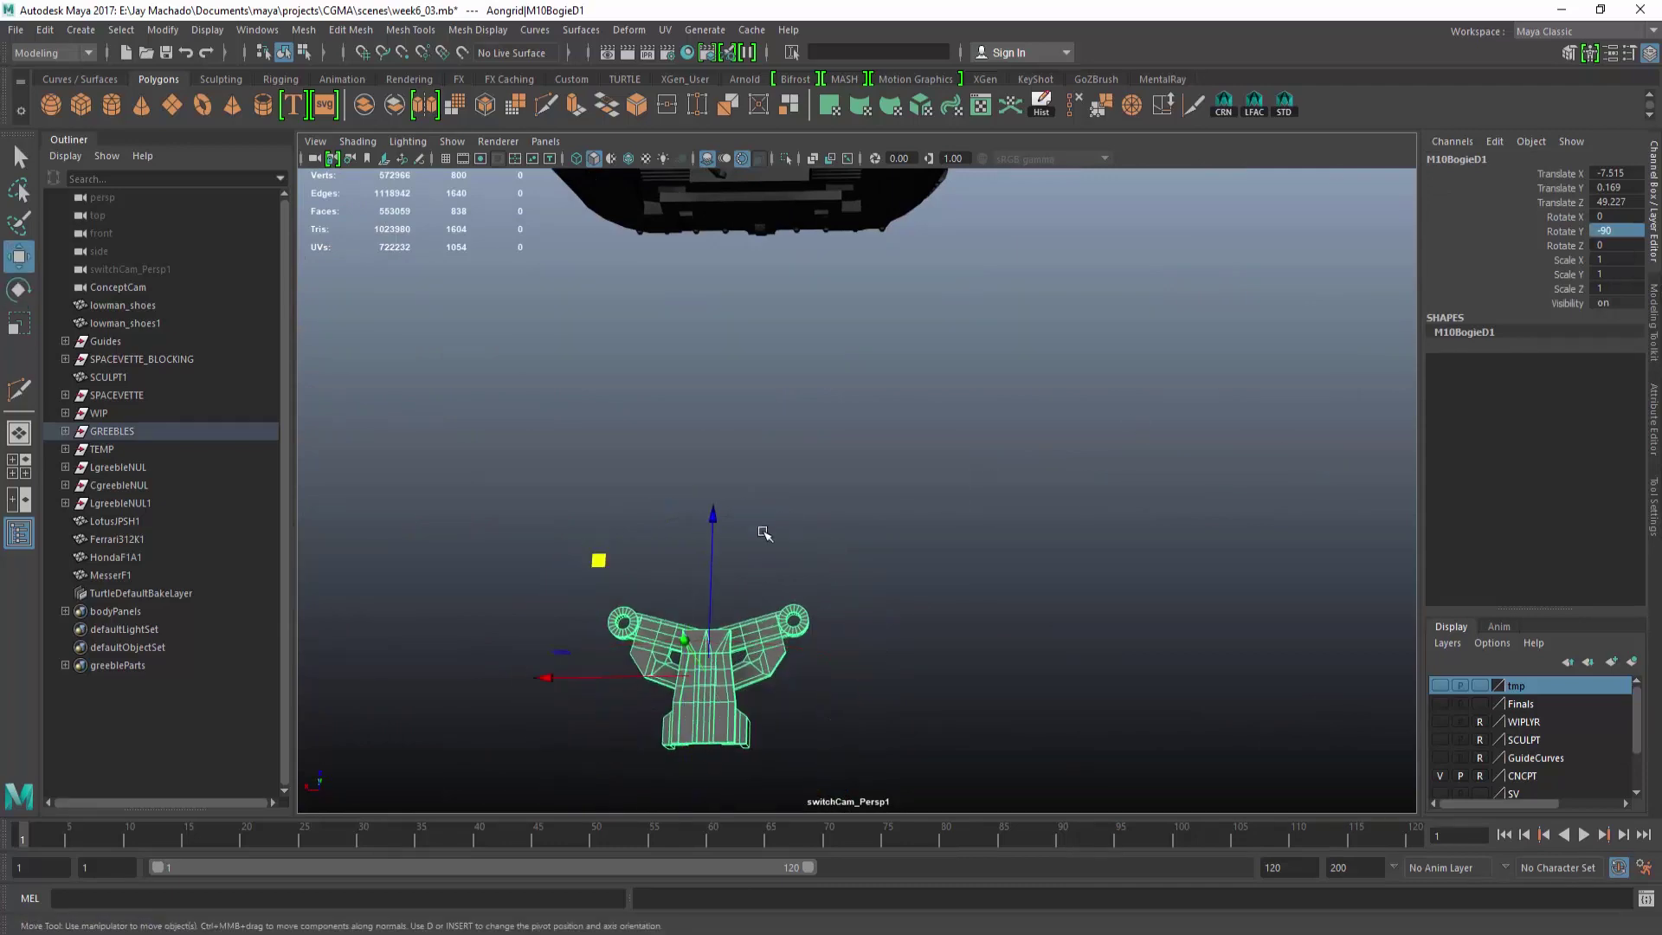
{"action": "left_click_drag", "start_coordinate": [713, 522], "coordinate": [782, 211]}
{"action": "middle_click_drag", "start_coordinate": [782, 211], "coordinate": [971, 606], "text": "alt"}
{"action": "left_click_drag", "start_coordinate": [971, 606], "coordinate": [974, 680], "text": "alt"}
Stand the bogie bracket upright with Rotate X -90, Rotate Y 0 and Rotate Z 90.
{"action": "key", "text": "e"}
{"action": "key", "text": "space"}
{"action": "middle_click_drag", "start_coordinate": [1090, 597], "coordinate": [989, 725], "text": "alt"}
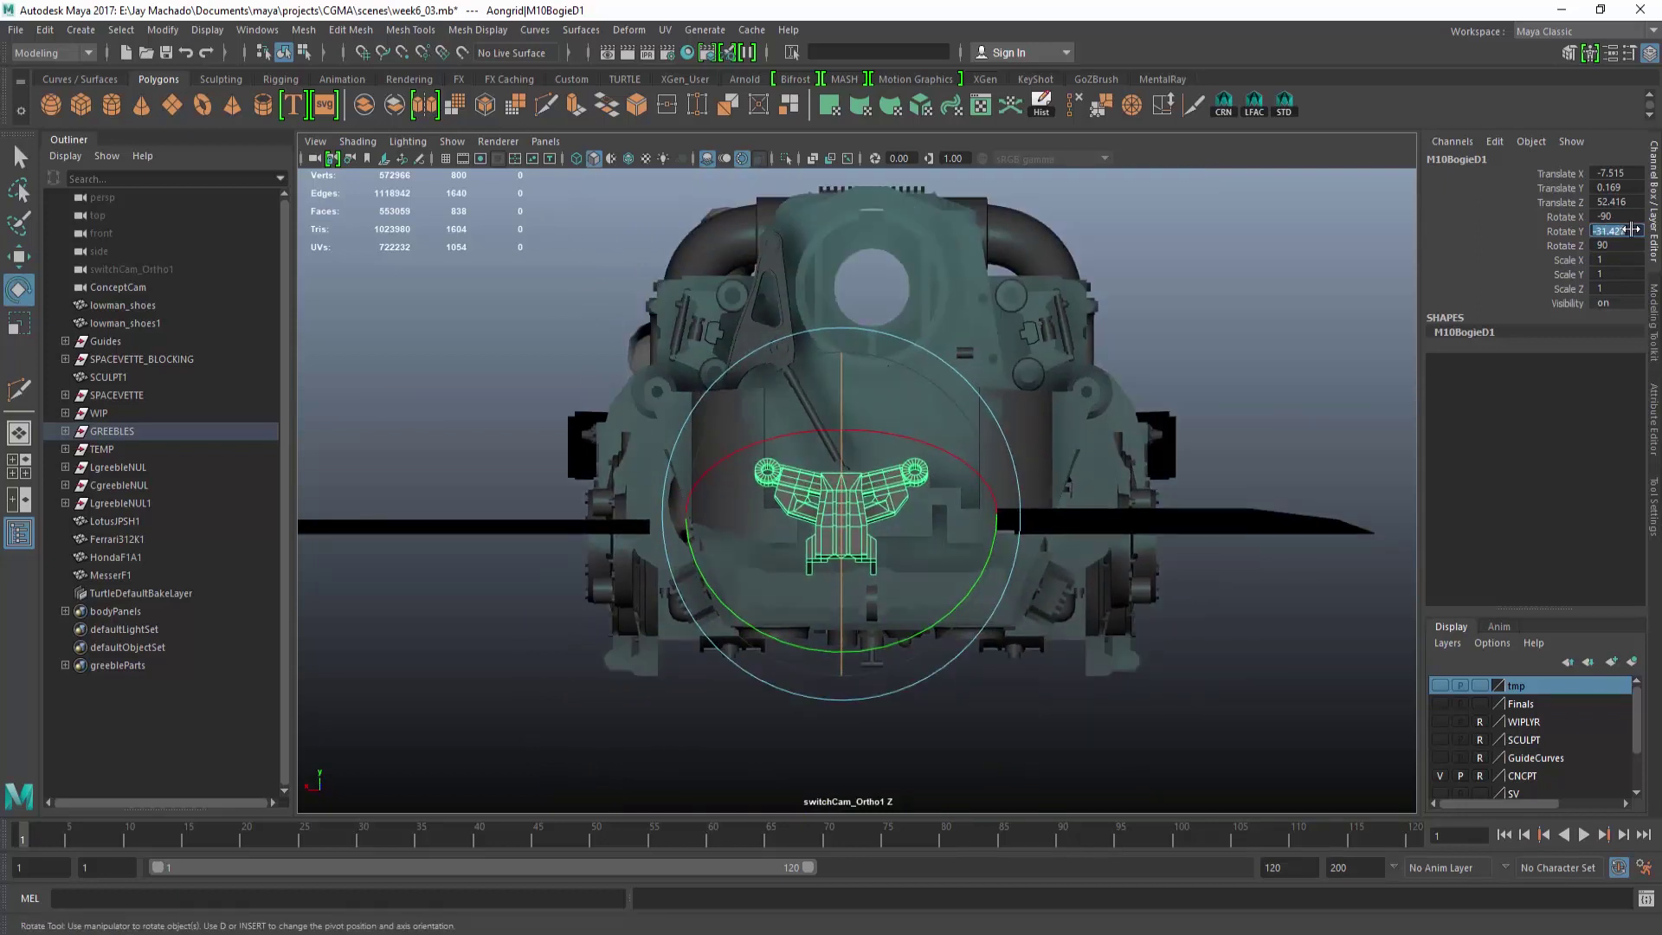
{"action": "type", "text": "0"}
{"action": "key", "text": "Return"}
Scale the bogie bracket to about 1.617 and centre it on the engine's rear, about -7.8 in Translate X and 0.44 in Translate Y.
{"action": "key", "text": "r"}
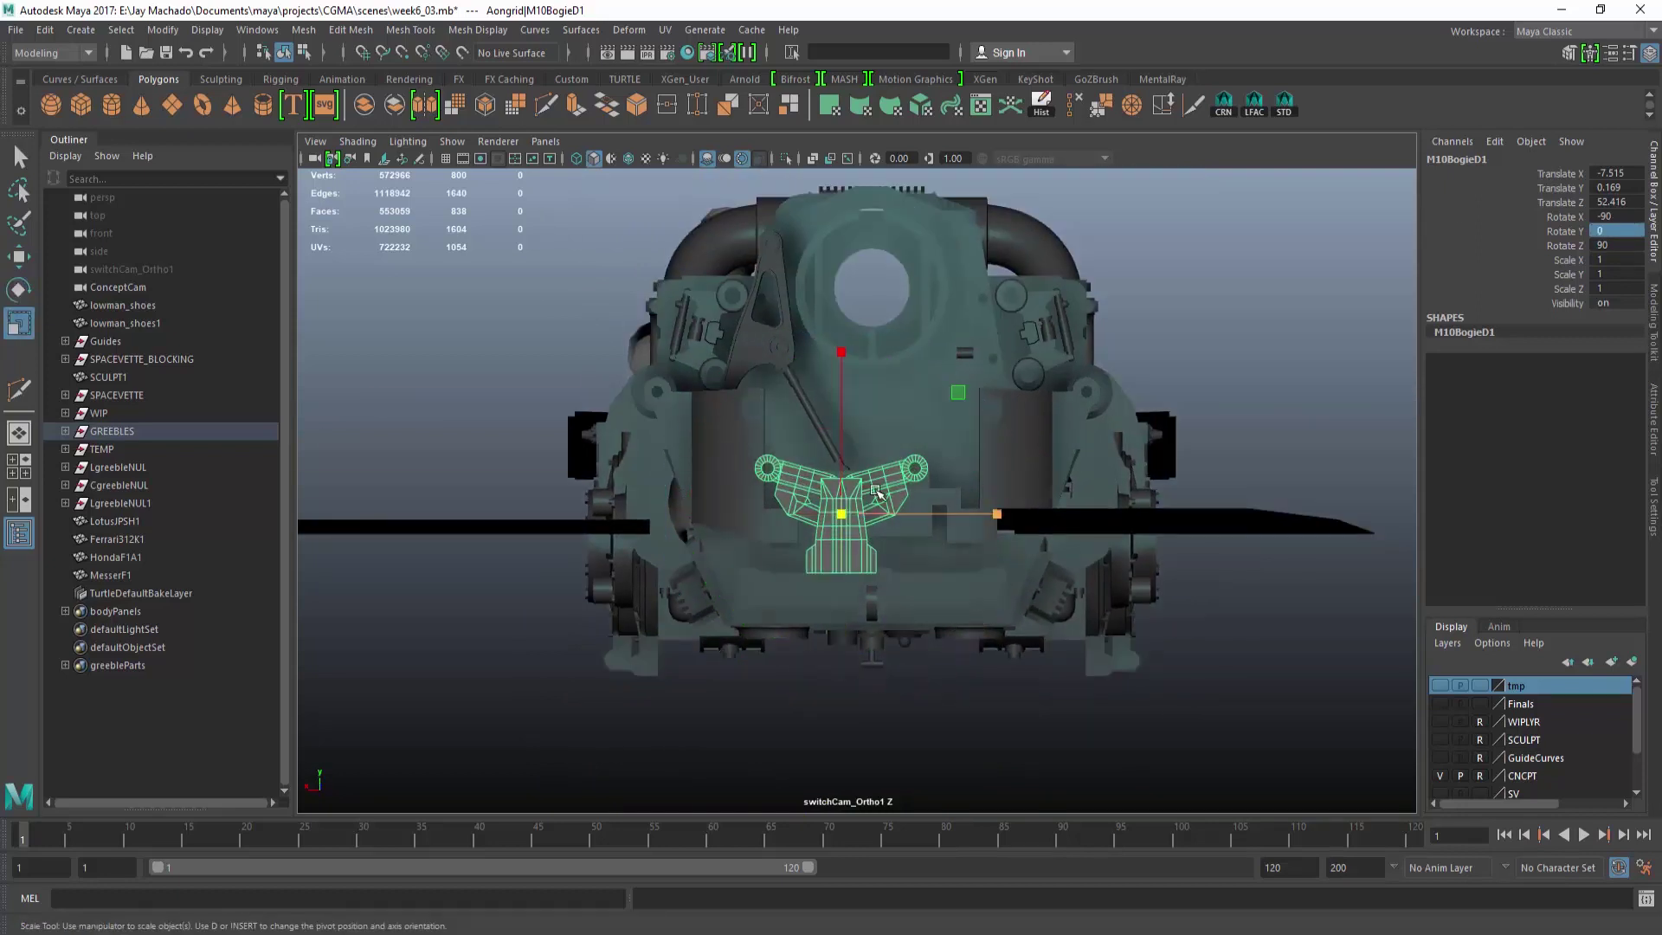
{"action": "left_click_drag", "start_coordinate": [840, 513], "coordinate": [720, 417]}
{"action": "key", "text": "space"}
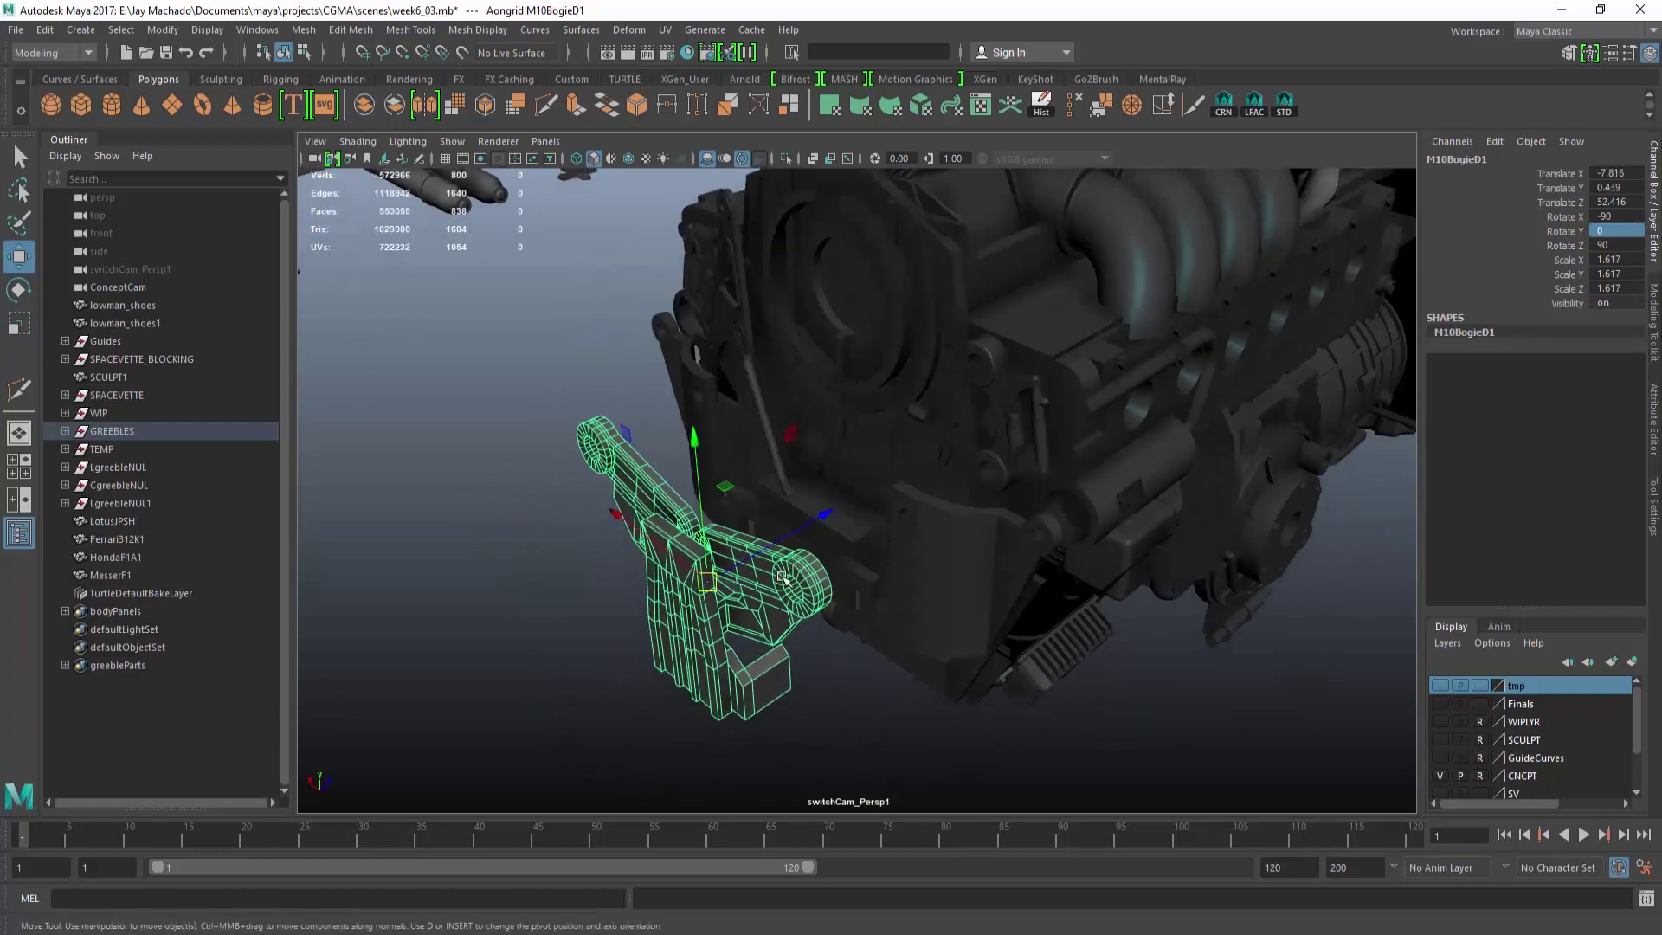
Assign the existing greeble material to the bogie bracket.
{"action": "right_click_drag", "start_coordinate": [720, 417], "coordinate": [830, 752]}
{"action": "right_click_drag", "start_coordinate": [864, 417], "coordinate": [896, 919]}
{"action": "right_click_drag", "start_coordinate": [1014, 830], "coordinate": [1004, 827]}
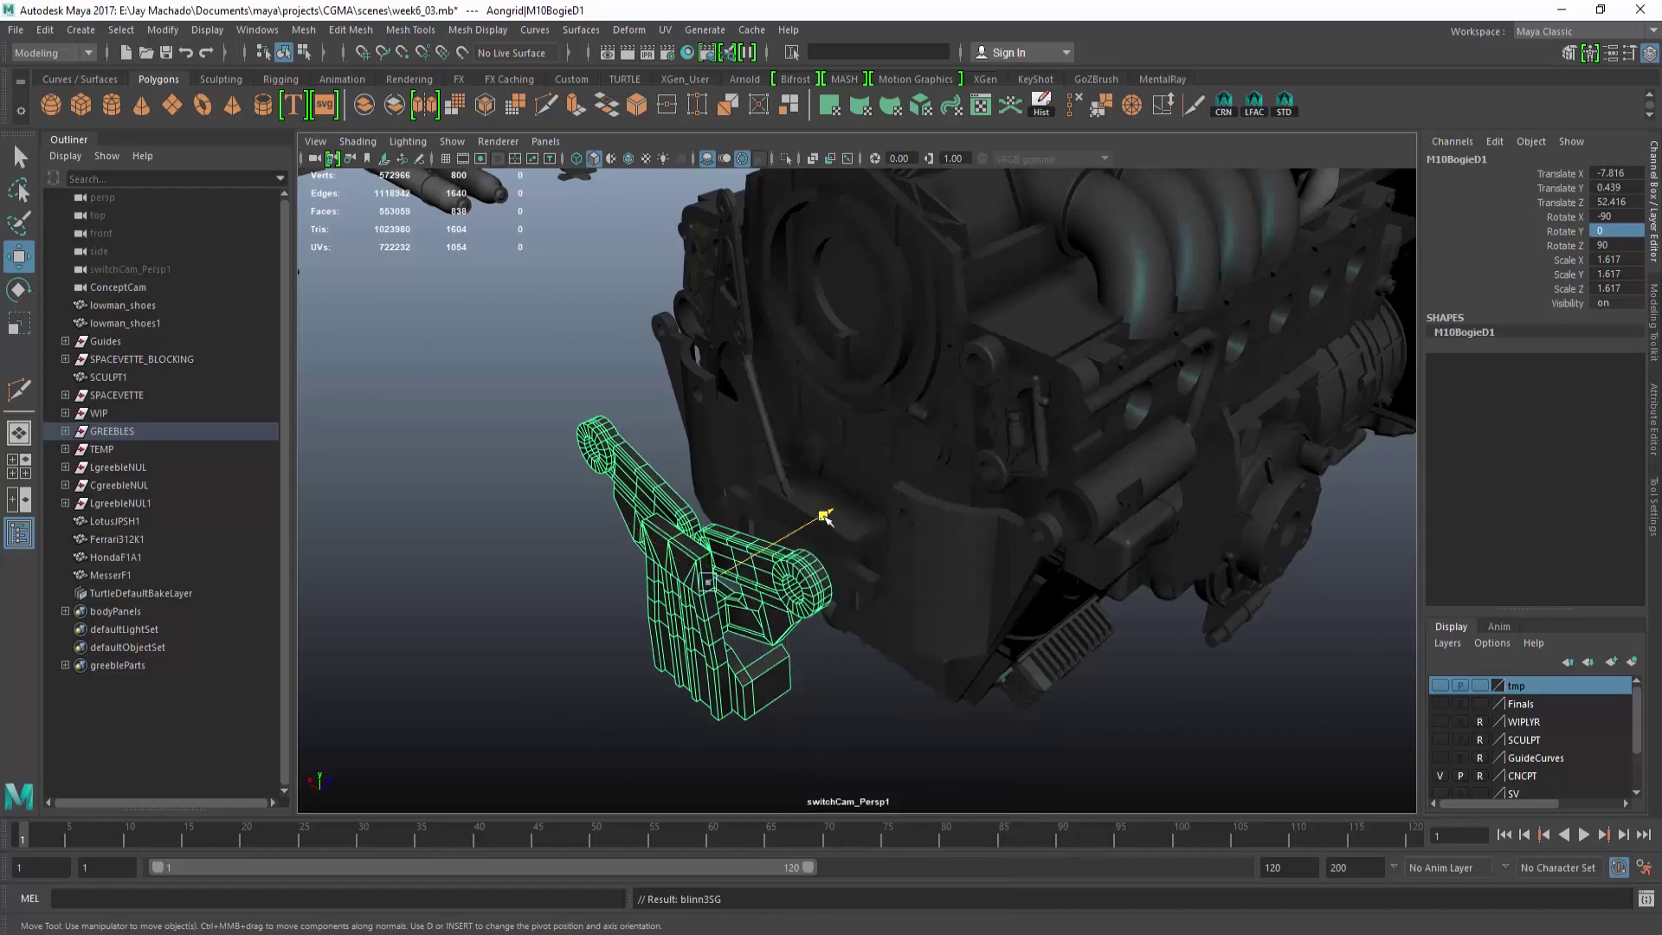
Push the bogie bracket forward into the engine's rear face, to about 53.46 in Translate Z.
{"action": "left_click_drag", "start_coordinate": [816, 500], "coordinate": [1020, 626]}
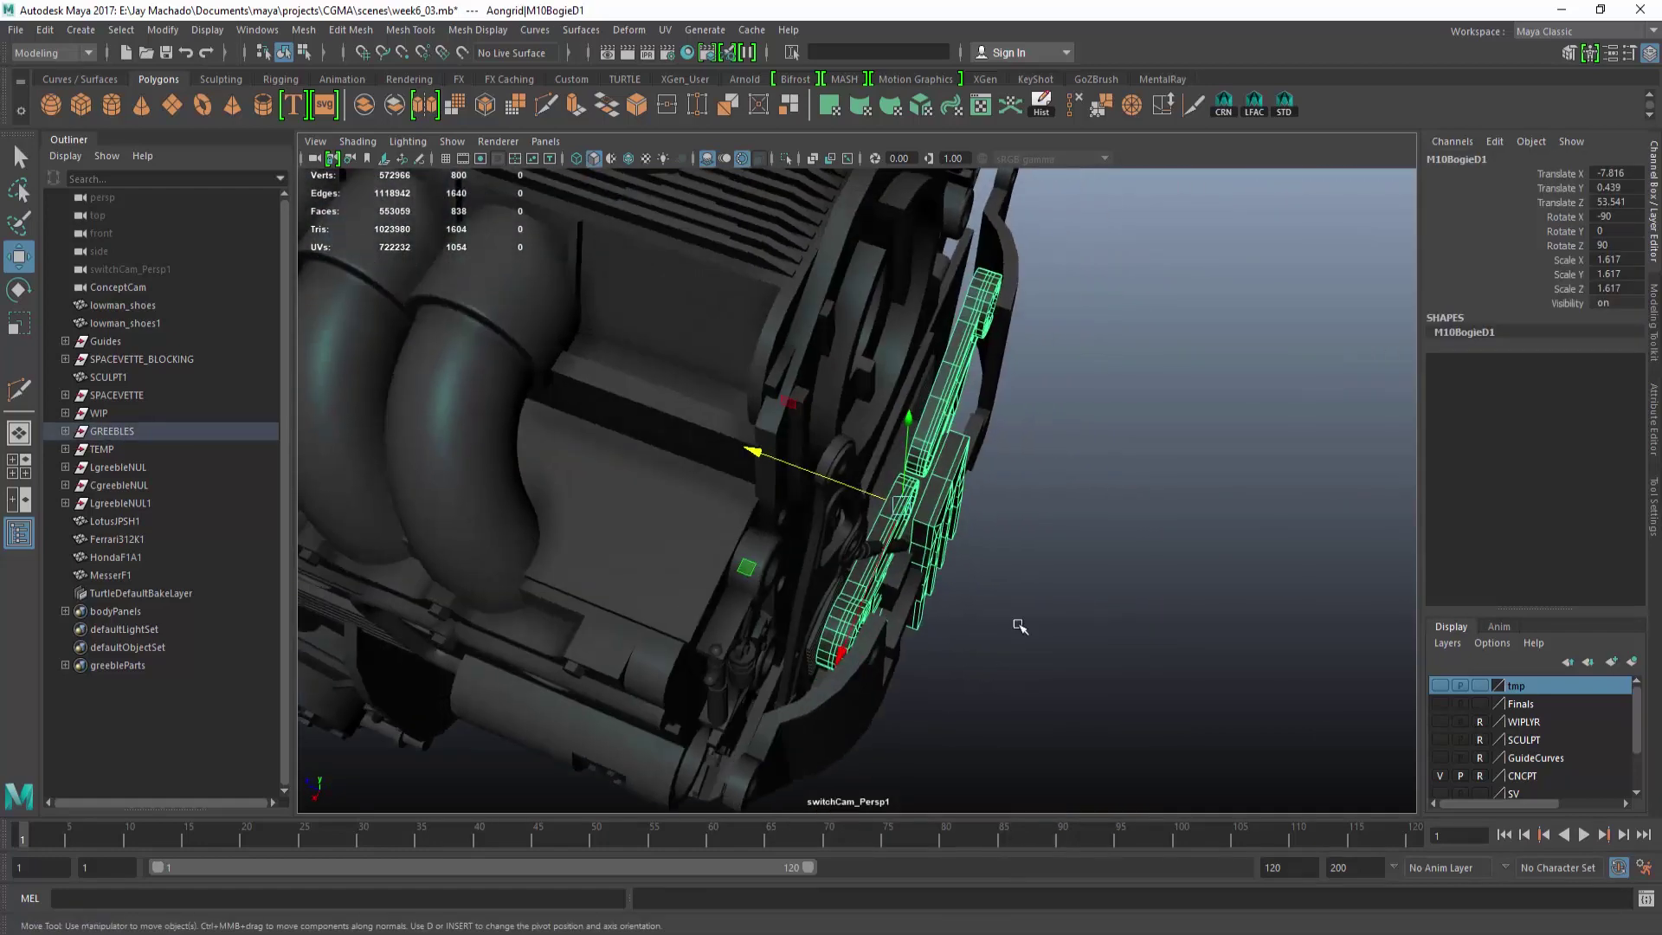
{"action": "left_click_drag", "start_coordinate": [892, 501], "coordinate": [809, 476], "text": "alt"}
{"action": "left_click", "coordinate": [1170, 623]}
{"action": "left_click_drag", "start_coordinate": [1170, 622], "coordinate": [1112, 561], "text": "alt"}
{"action": "left_click", "coordinate": [846, 508]}
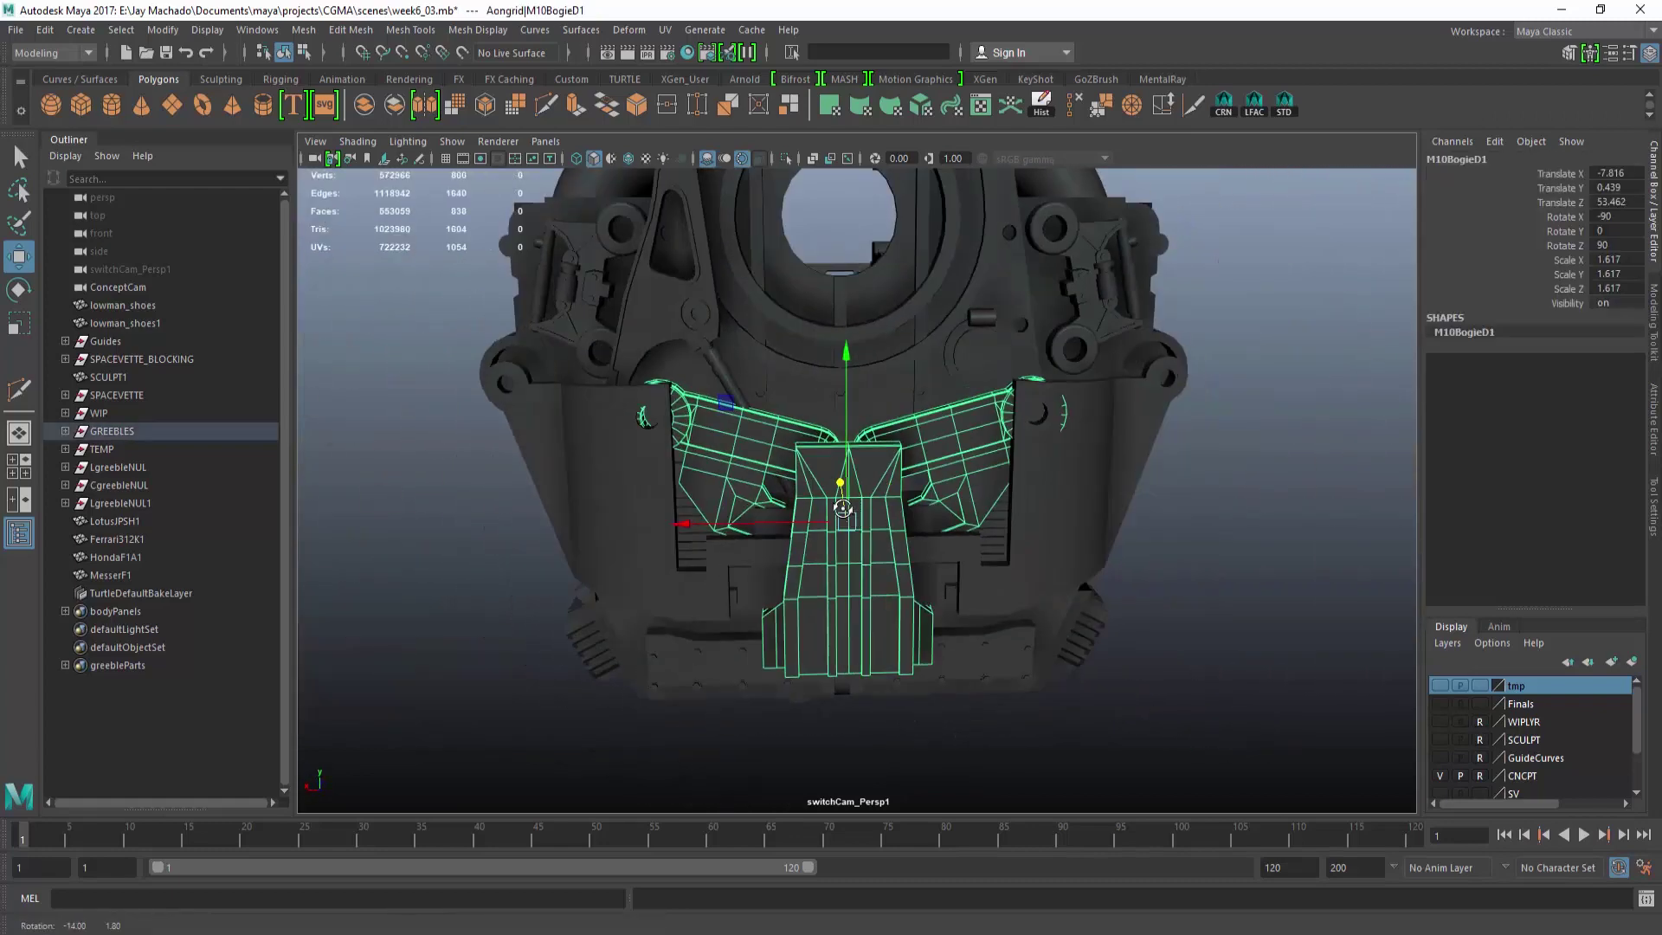
Set the bogie bracket's scale to 1 on all axes and raise it to about 0.66 in Translate Y.
{"action": "key", "text": "space"}
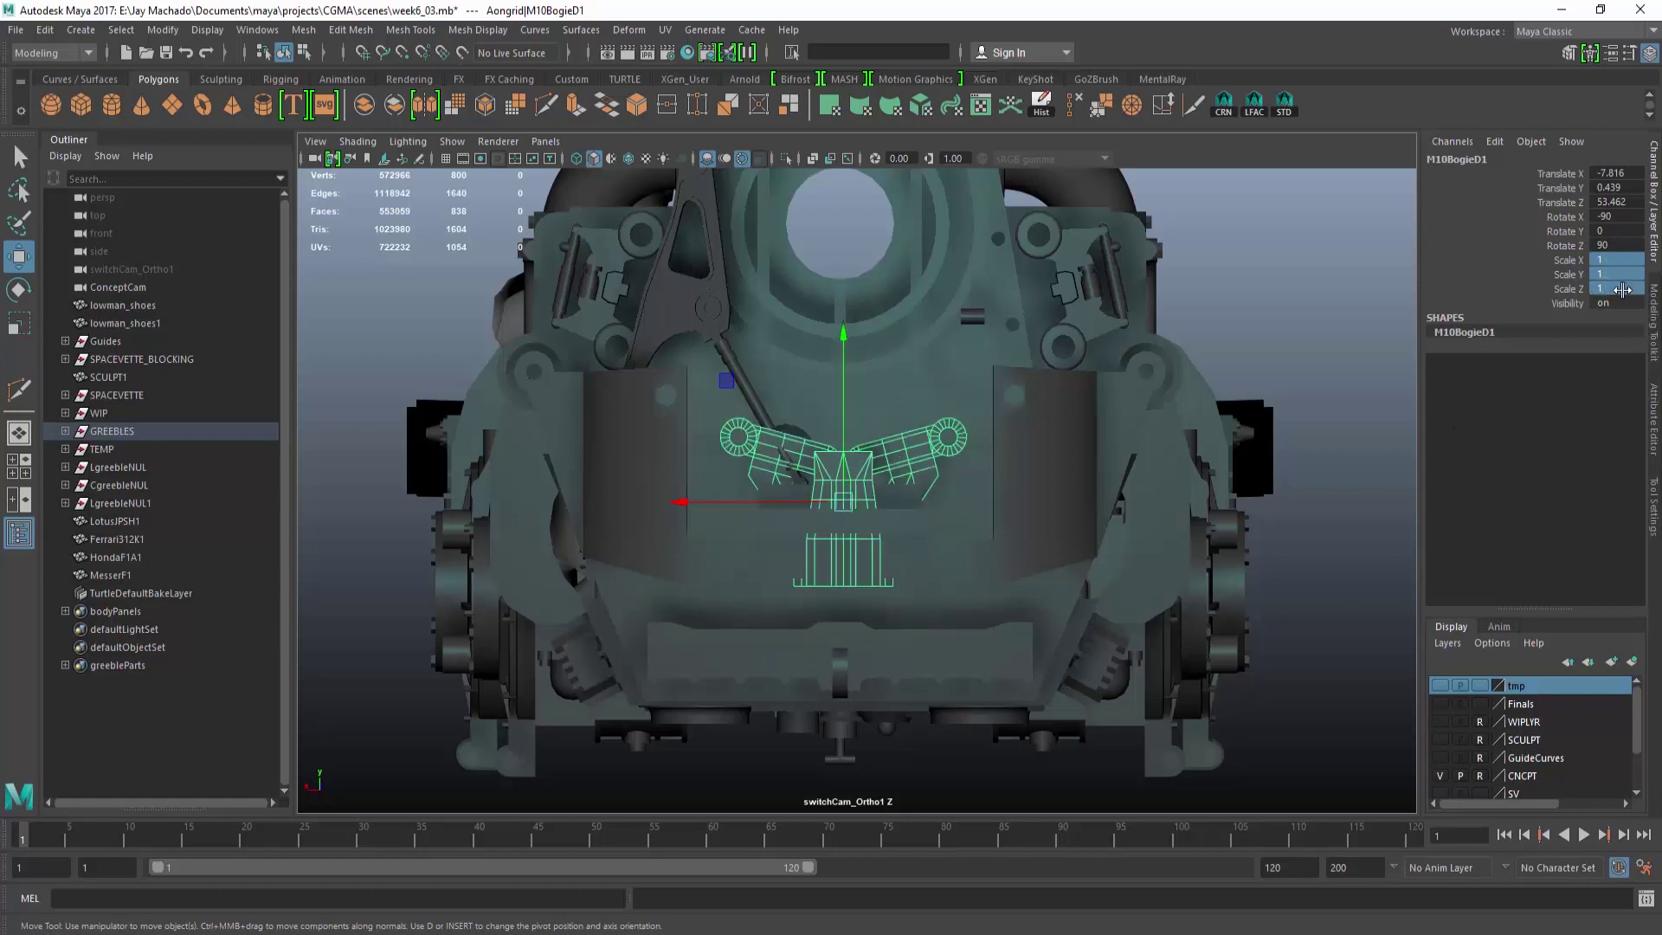
{"action": "left_click_drag", "start_coordinate": [842, 364], "coordinate": [842, 367]}
{"action": "key", "text": "space"}
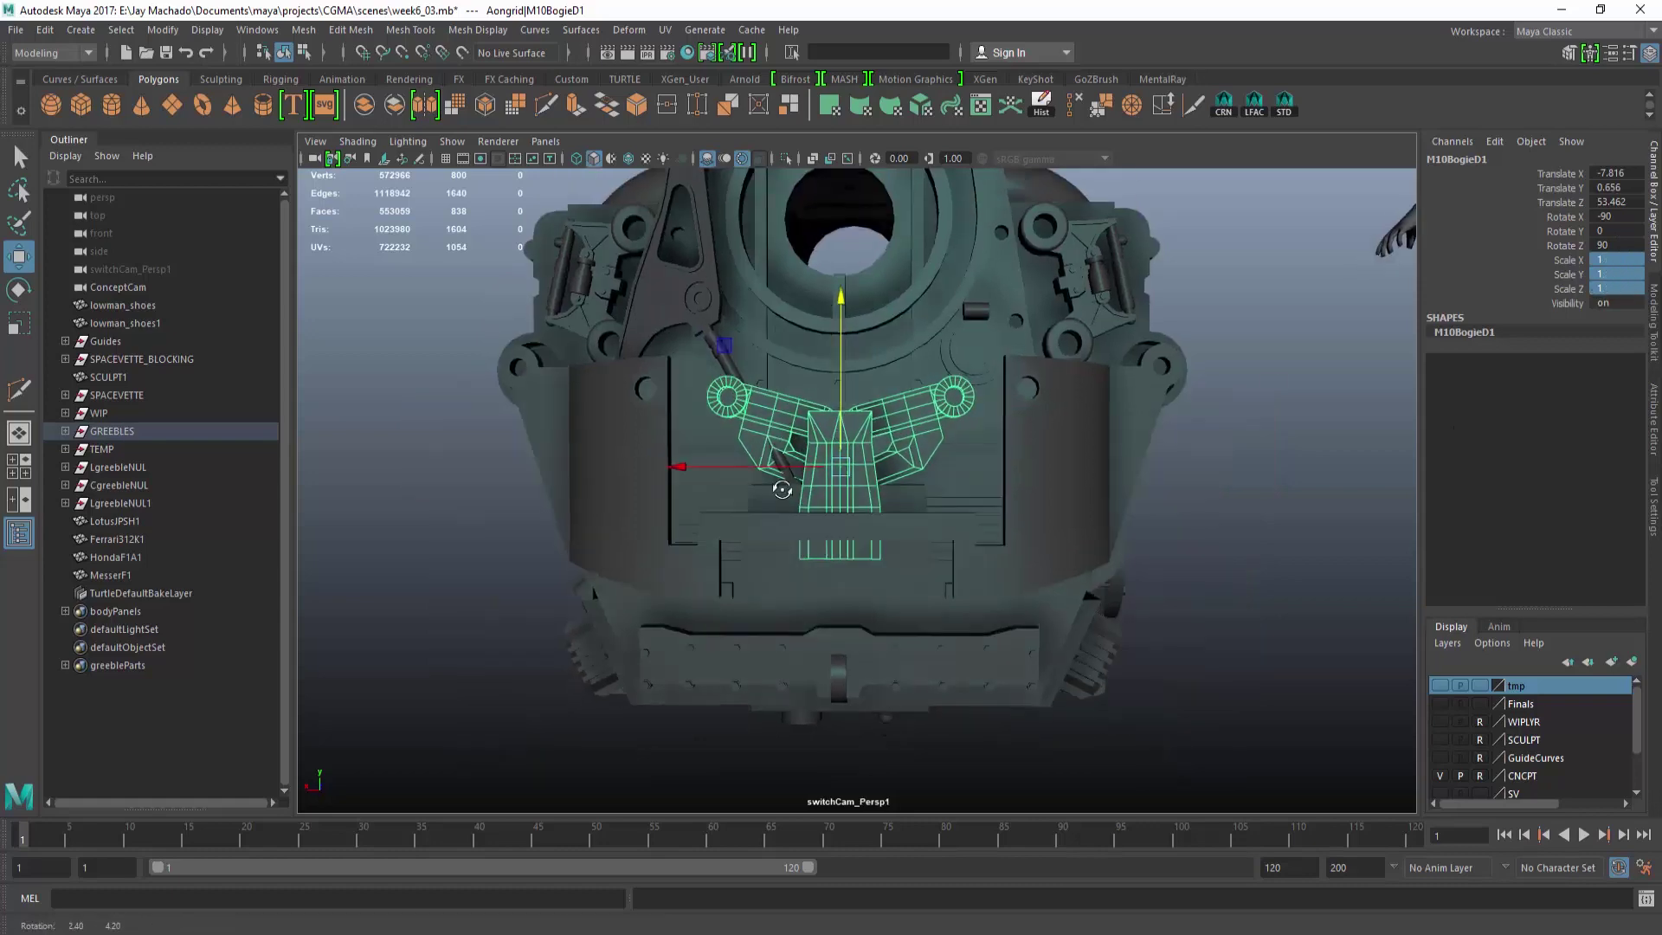
Shift the bogie bracket along the engine's length to about 53.3 in Translate Z.
{"action": "left_click_drag", "start_coordinate": [1052, 346], "coordinate": [927, 396], "text": "alt"}
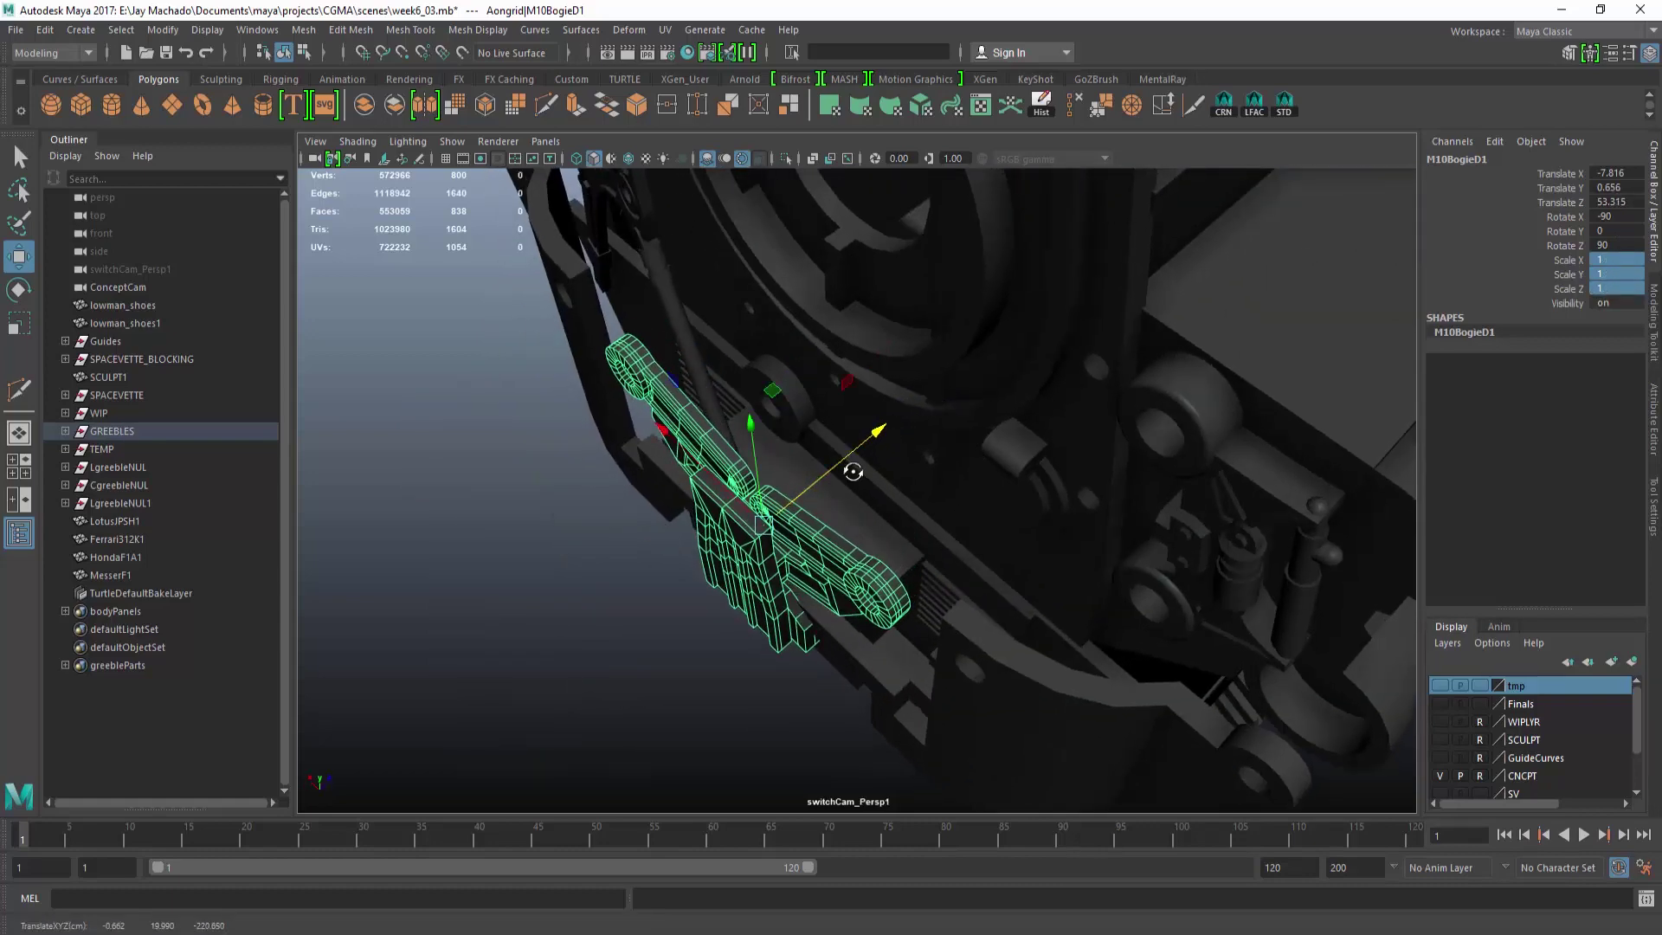
{"action": "left_click_drag", "start_coordinate": [853, 471], "coordinate": [894, 523], "text": "alt"}
{"action": "left_click", "coordinate": [1203, 589]}
{"action": "left_click_drag", "start_coordinate": [1203, 589], "coordinate": [1153, 571], "text": "alt"}
{"action": "right_click_drag", "start_coordinate": [1153, 571], "coordinate": [626, 459], "text": "alt"}
{"action": "left_click_drag", "start_coordinate": [627, 460], "coordinate": [757, 370], "text": "alt"}
Zero the MesserF1 strut's rotations and set its Rotate X to -90 so it lies flat against the engine's rear.
{"action": "left_click", "coordinate": [758, 372]}
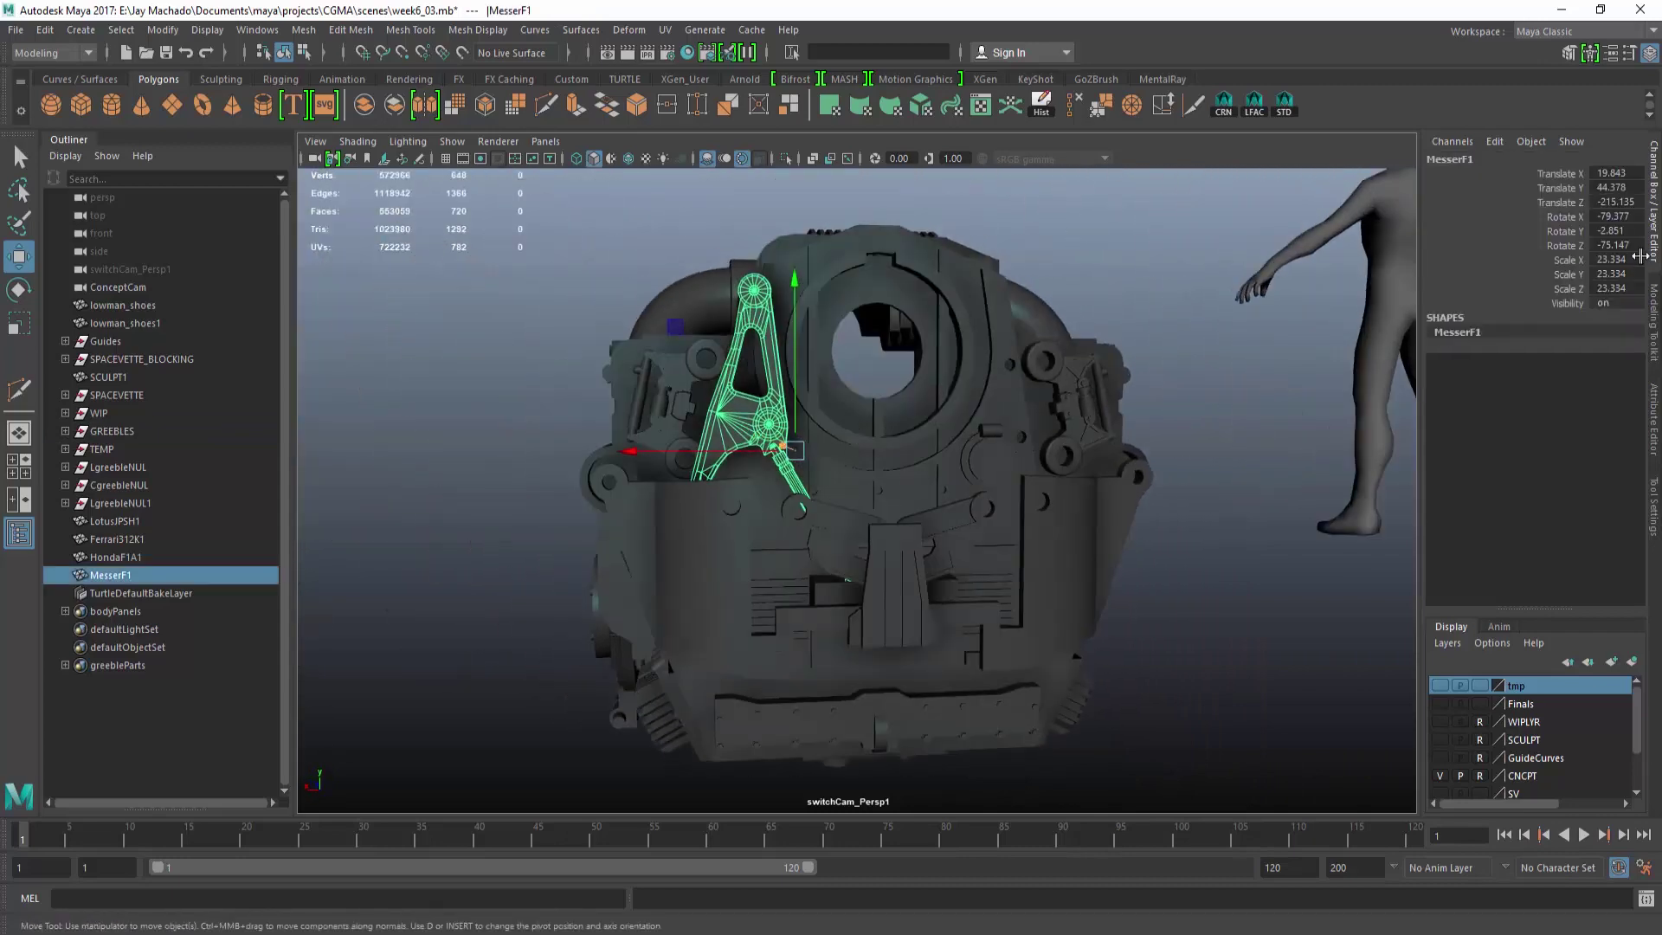
{"action": "type", "text": "0"}
{"action": "key", "text": "Return"}
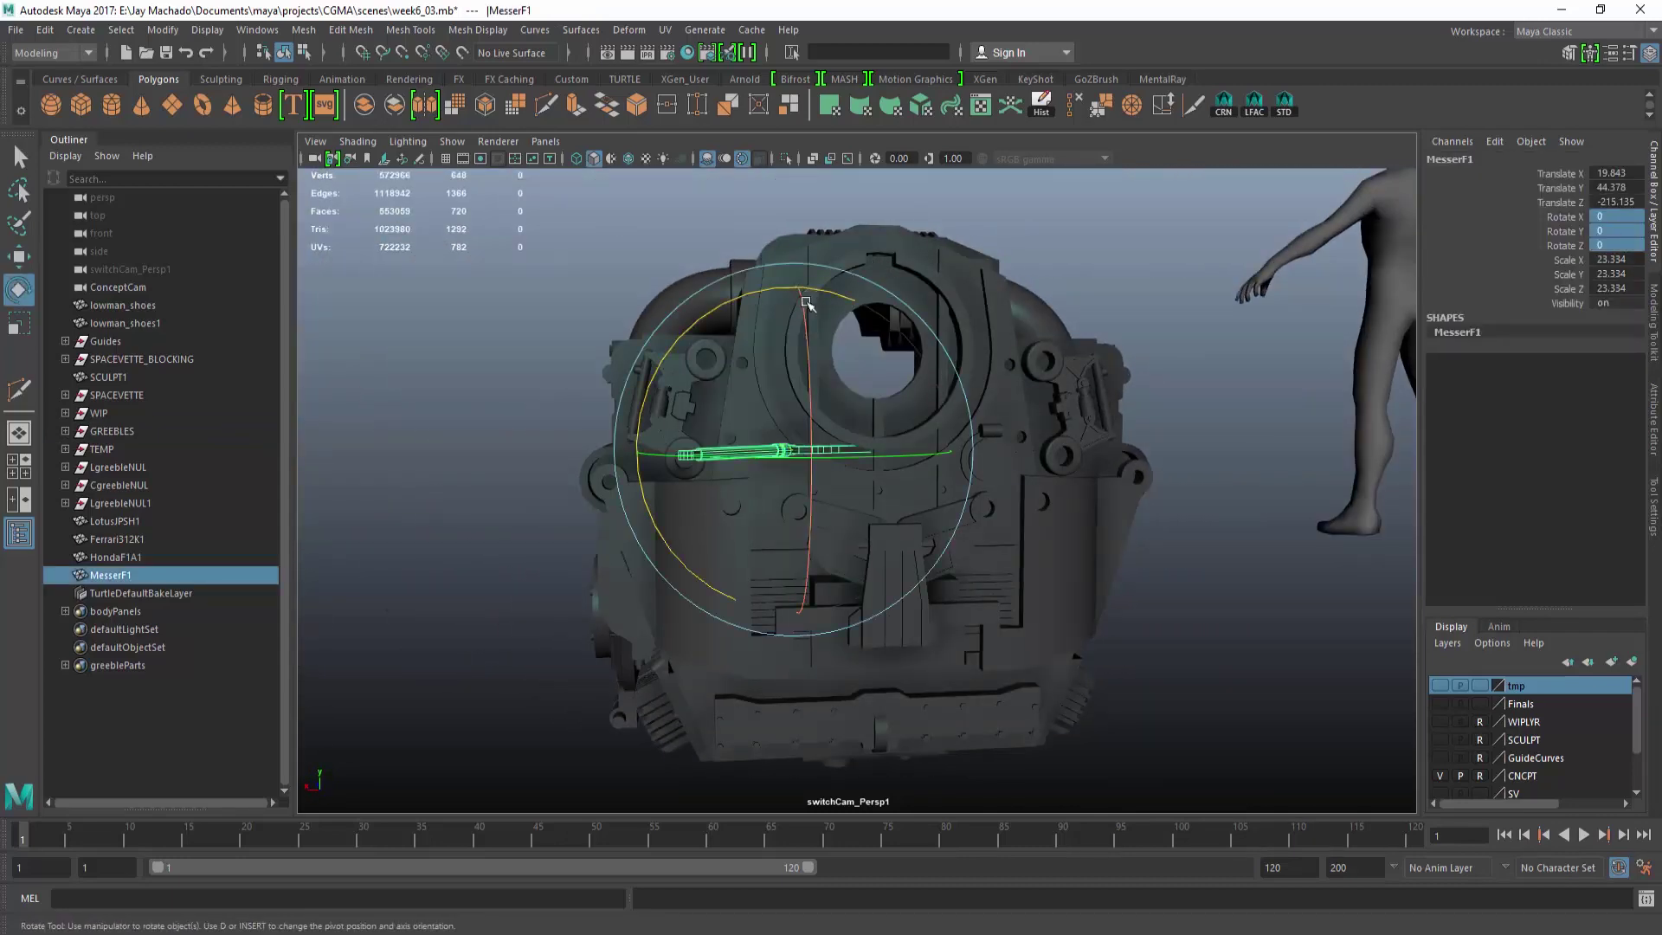
{"action": "left_click_drag", "start_coordinate": [805, 303], "coordinate": [806, 568]}
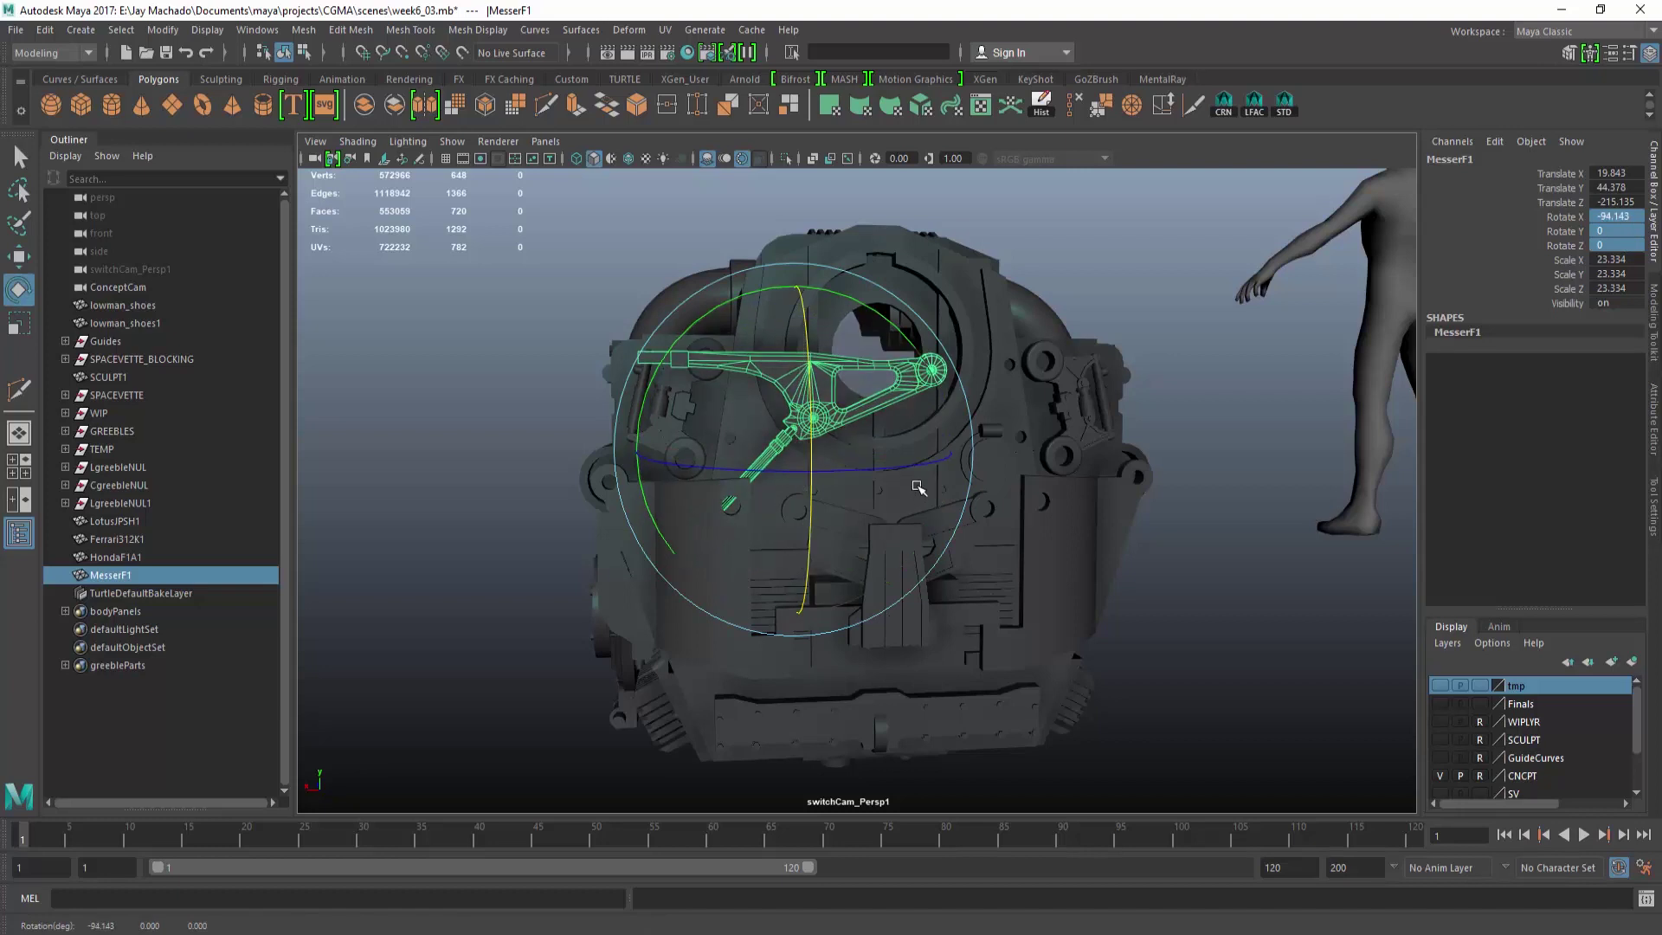
{"action": "left_click_drag", "start_coordinate": [918, 485], "coordinate": [886, 481], "text": "alt"}
{"action": "key", "text": "o"}
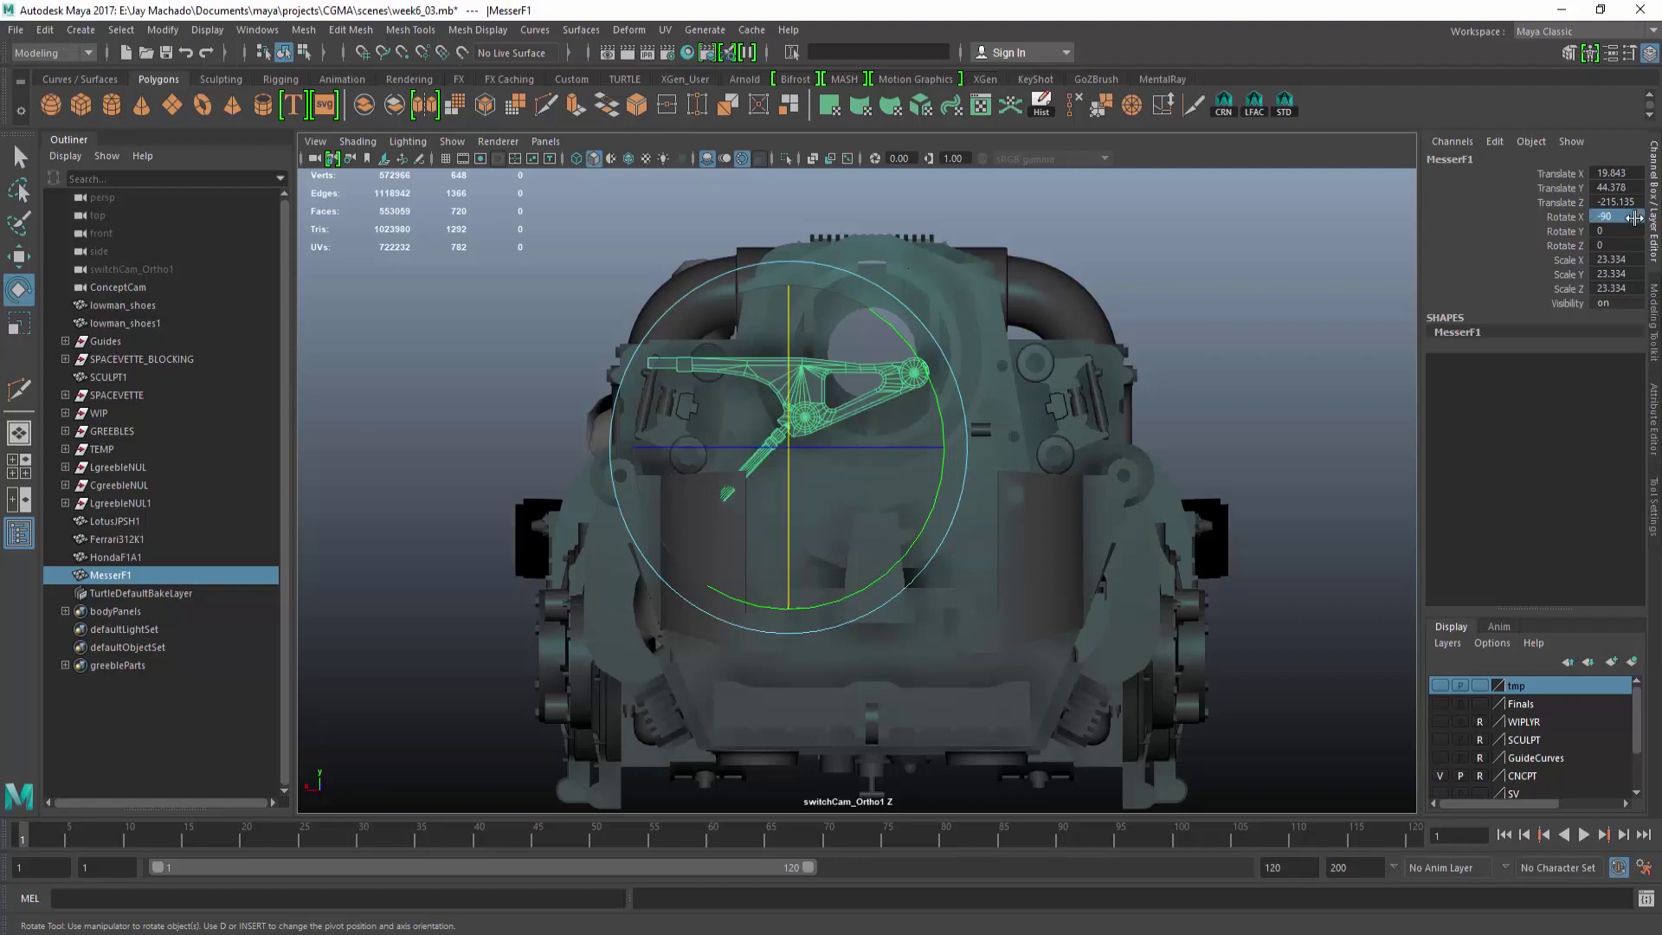
Rotate the MesserF1 strut to about -76.6 in Rotate Z and place it at about 14.1 in Translate X and 27.1 in Translate Y.
{"action": "key", "text": "w"}
{"action": "scroll", "coordinate": [809, 382], "scroll_direction": "up", "scroll_amount": 10}
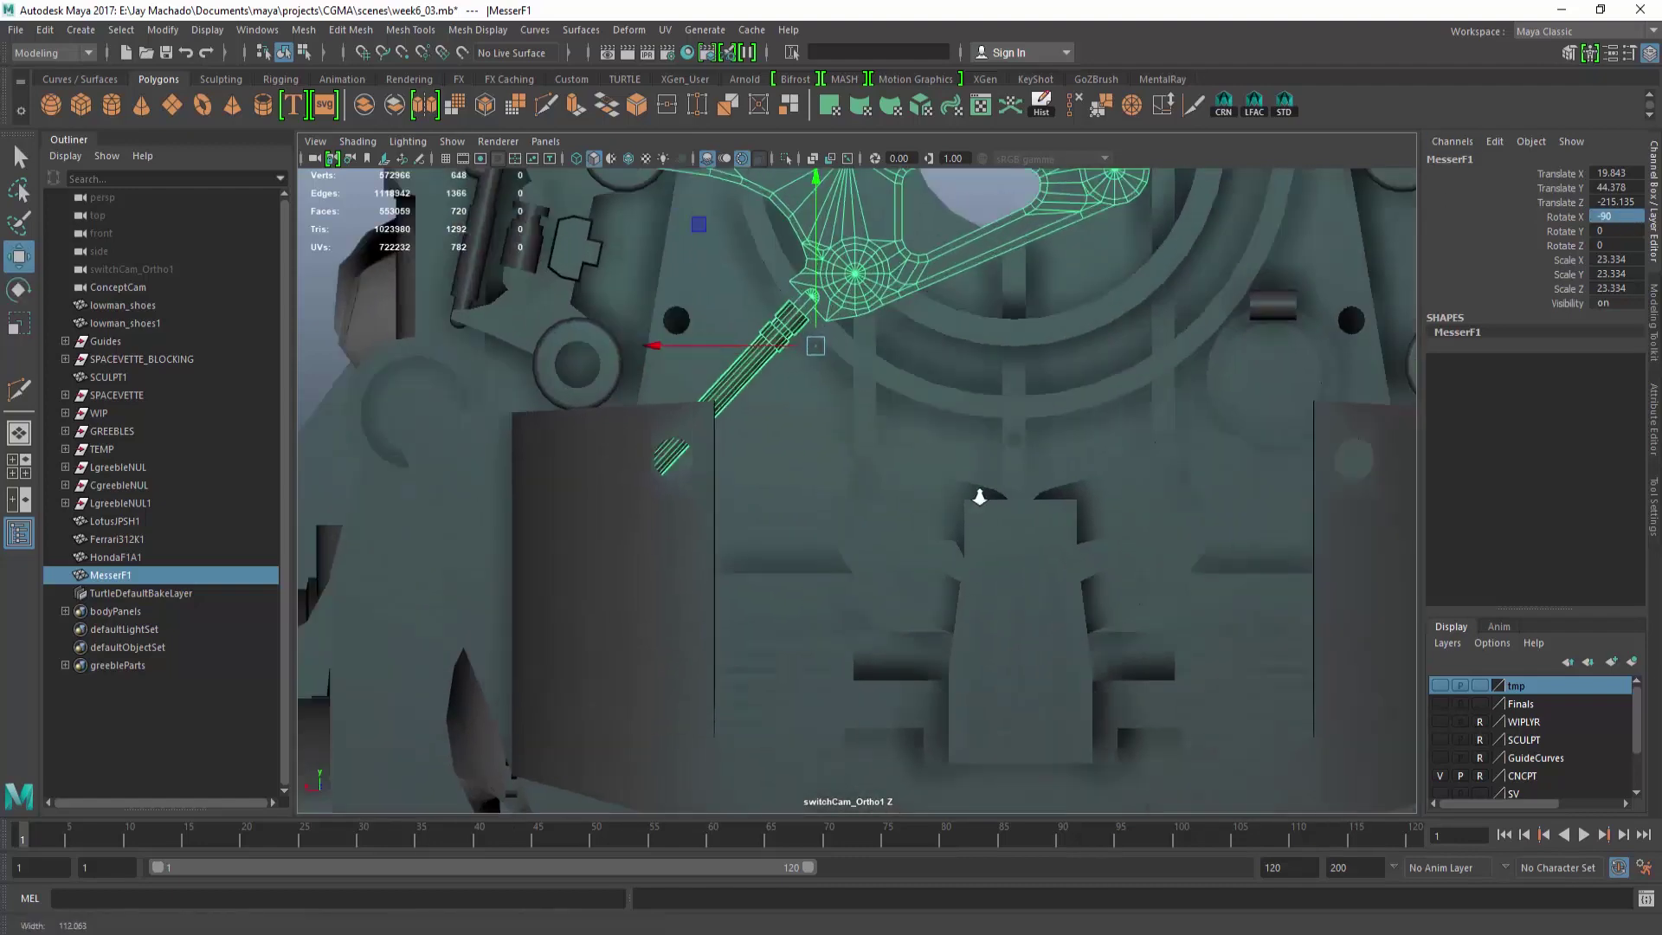
{"action": "key", "text": "4"}
{"action": "left_click_drag", "start_coordinate": [812, 385], "coordinate": [766, 622]}
{"action": "scroll", "coordinate": [866, 537], "scroll_direction": "down", "scroll_amount": 2}
{"action": "left_click_drag", "start_coordinate": [970, 562], "coordinate": [803, 389]}
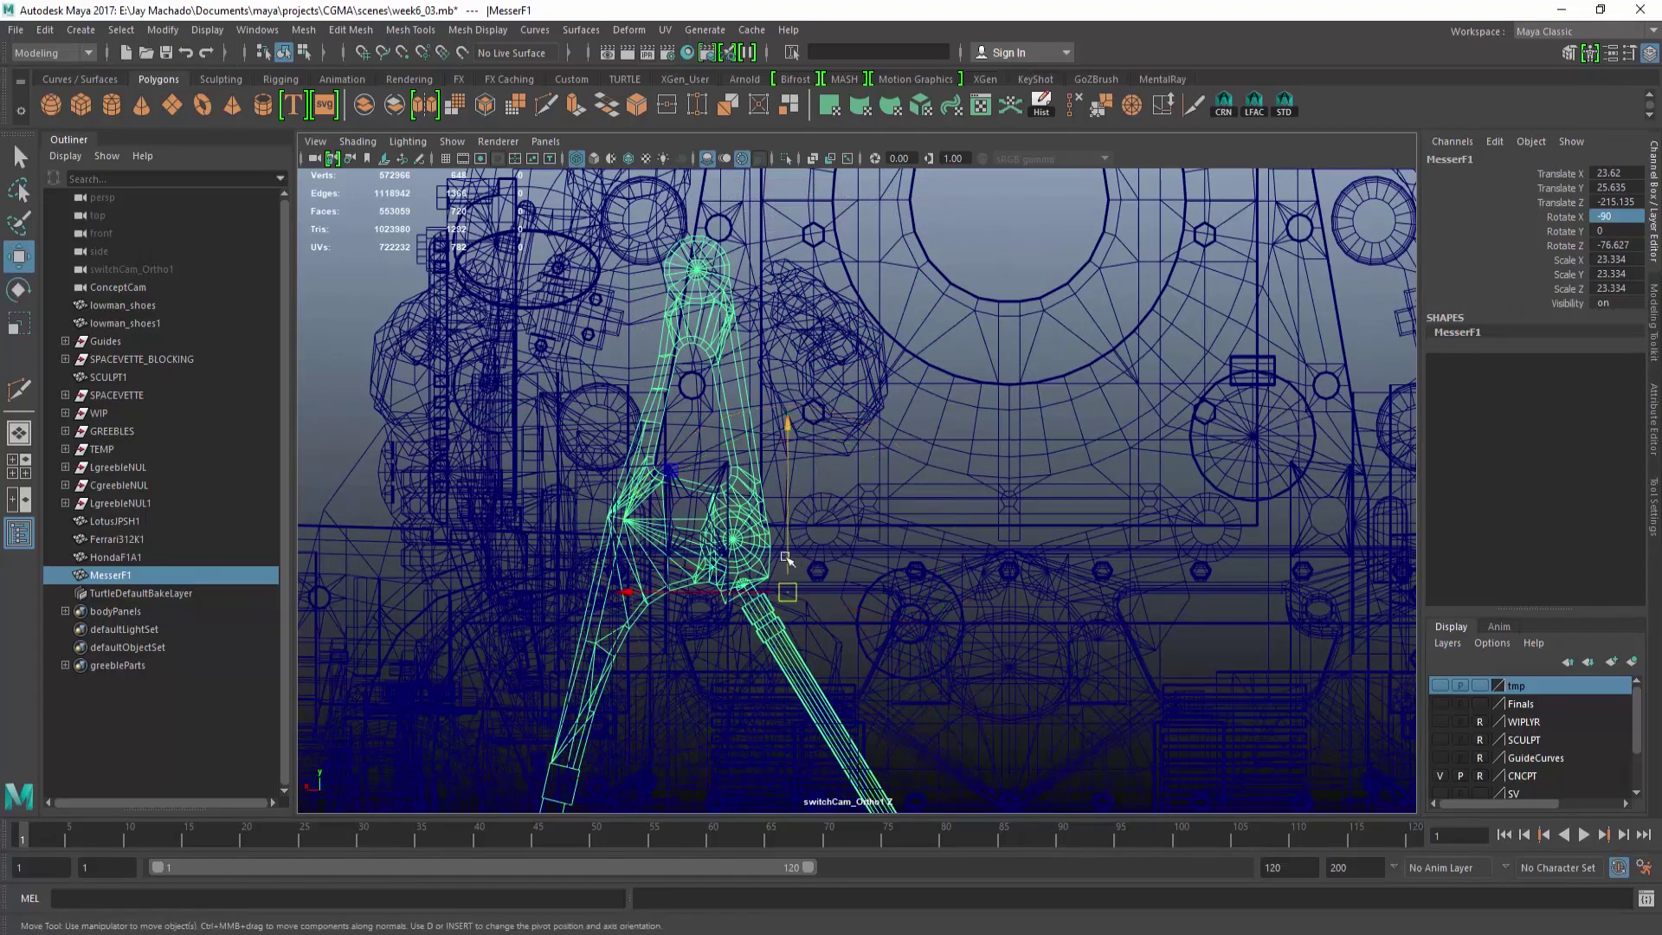
{"action": "mouse_move", "coordinate": [786, 558]}
{"action": "left_mouse_down"}
{"action": "mouse_move", "coordinate": [886, 594]}
{"action": "mouse_move", "coordinate": [1090, 530]}
{"action": "left_mouse_up"}
Shift the MesserF1 strut to about -215.04 in Translate Z and scale it uniformly to about 19.16.
{"action": "key", "text": "5"}
{"action": "key", "text": "p"}
{"action": "scroll", "coordinate": [1090, 530], "scroll_direction": "up", "scroll_amount": 3}
{"action": "middle_click_drag", "start_coordinate": [1091, 531], "coordinate": [1157, 461], "text": "alt"}
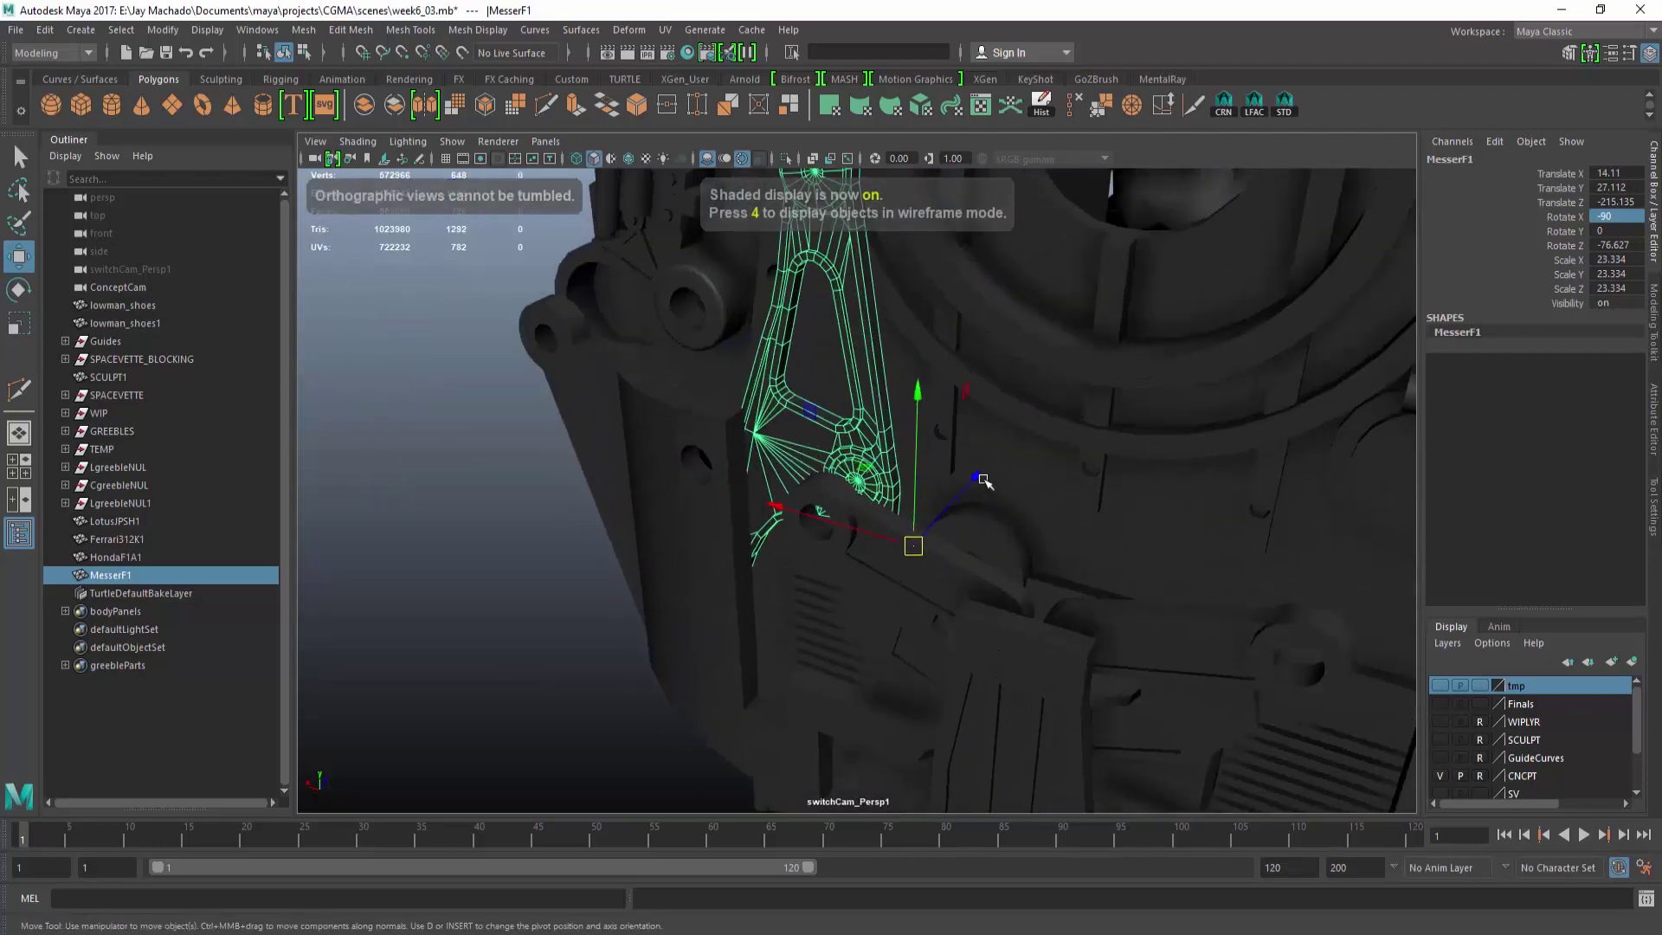
{"action": "mouse_move", "coordinate": [983, 478]}
{"action": "left_mouse_down"}
{"action": "mouse_move", "coordinate": [955, 506]}
{"action": "mouse_move", "coordinate": [1098, 375]}
{"action": "mouse_move", "coordinate": [1065, 432]}
{"action": "mouse_move", "coordinate": [1113, 456]}
{"action": "mouse_move", "coordinate": [979, 451]}
{"action": "mouse_move", "coordinate": [994, 456]}
{"action": "left_mouse_up"}
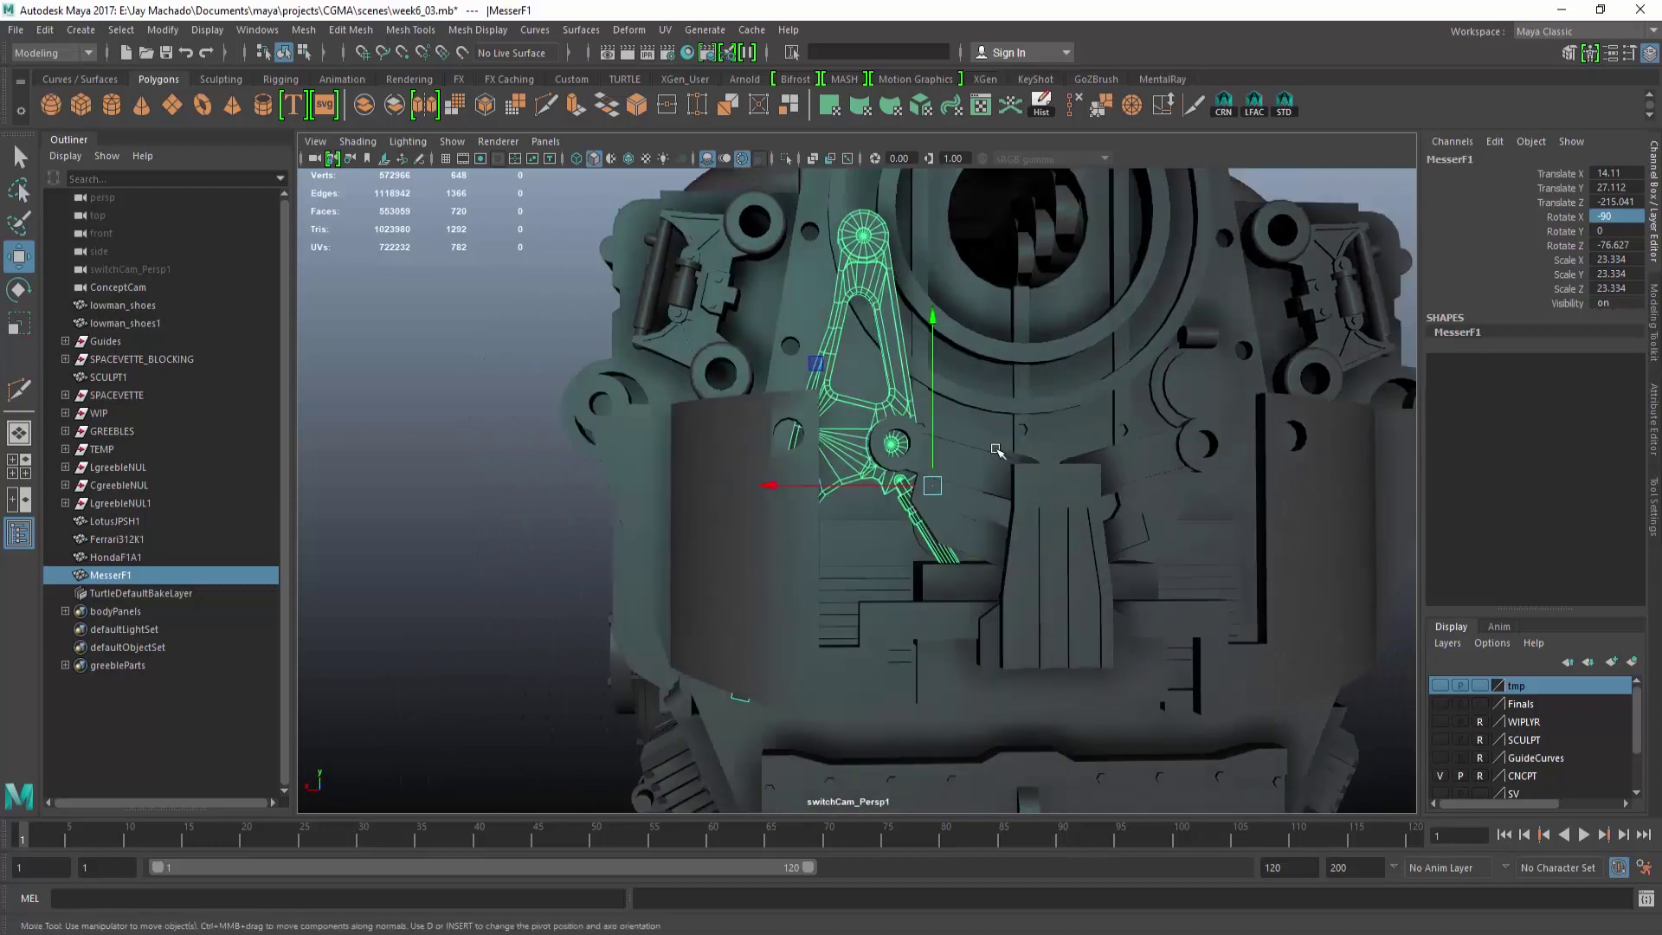
{"action": "key", "text": "p"}
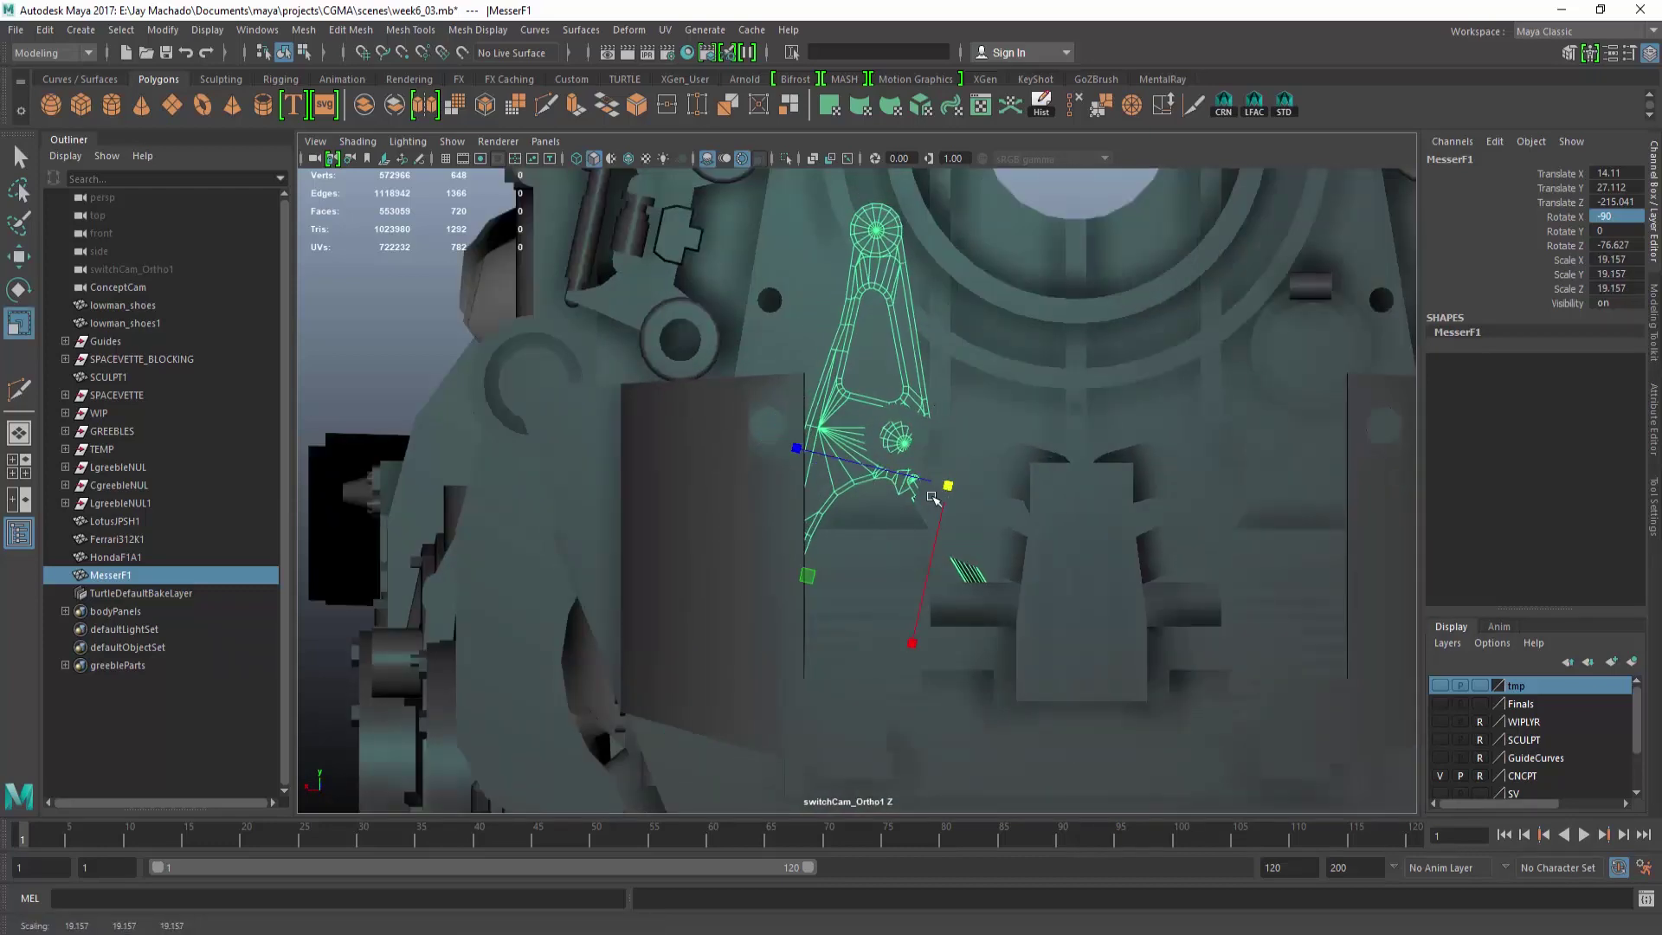
{"action": "left_click_drag", "start_coordinate": [932, 478], "coordinate": [935, 477]}
{"action": "key", "text": "p"}
Rotate the MesserF1 strut to about -94.3 in Rotate Z and reposition it at about 14.5, 29.5, -215.7.
{"action": "left_click_drag", "start_coordinate": [897, 549], "coordinate": [949, 497], "text": "alt"}
{"action": "left_click_drag", "start_coordinate": [950, 498], "coordinate": [993, 468], "text": "alt"}
{"action": "left_click", "coordinate": [1157, 390]}
{"action": "left_click", "coordinate": [926, 453]}
{"action": "key", "text": "alt+v"}
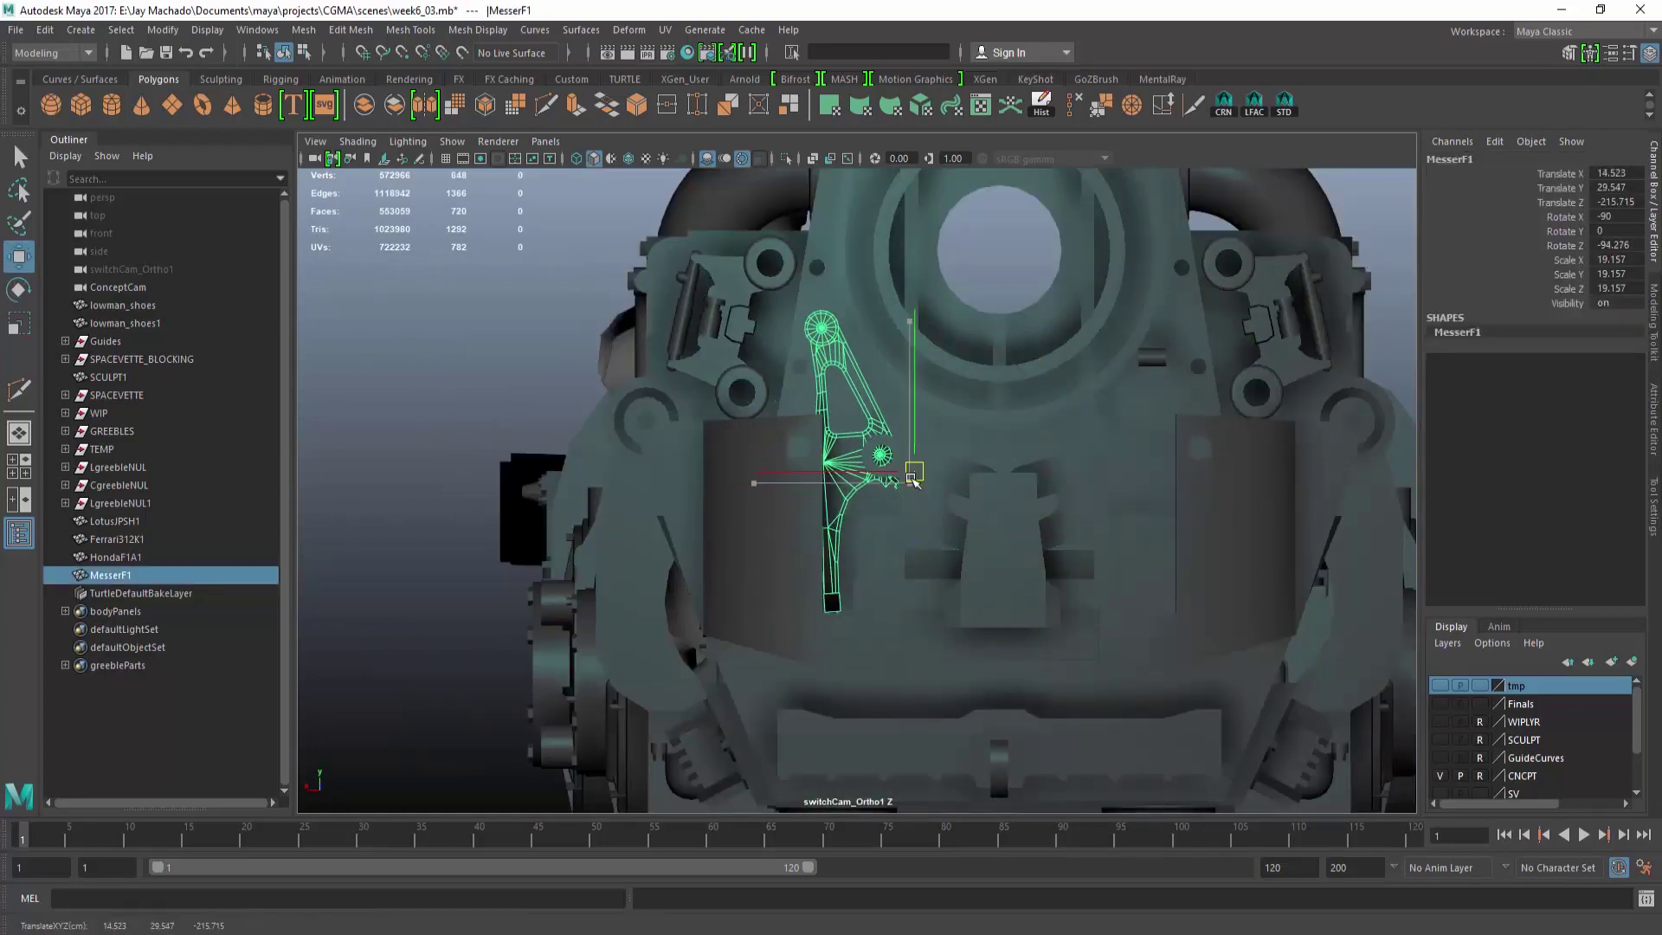
{"action": "key", "text": "alt+v"}
{"action": "left_click_drag", "start_coordinate": [924, 481], "coordinate": [891, 510], "text": "alt"}
{"action": "left_click", "coordinate": [1165, 560]}
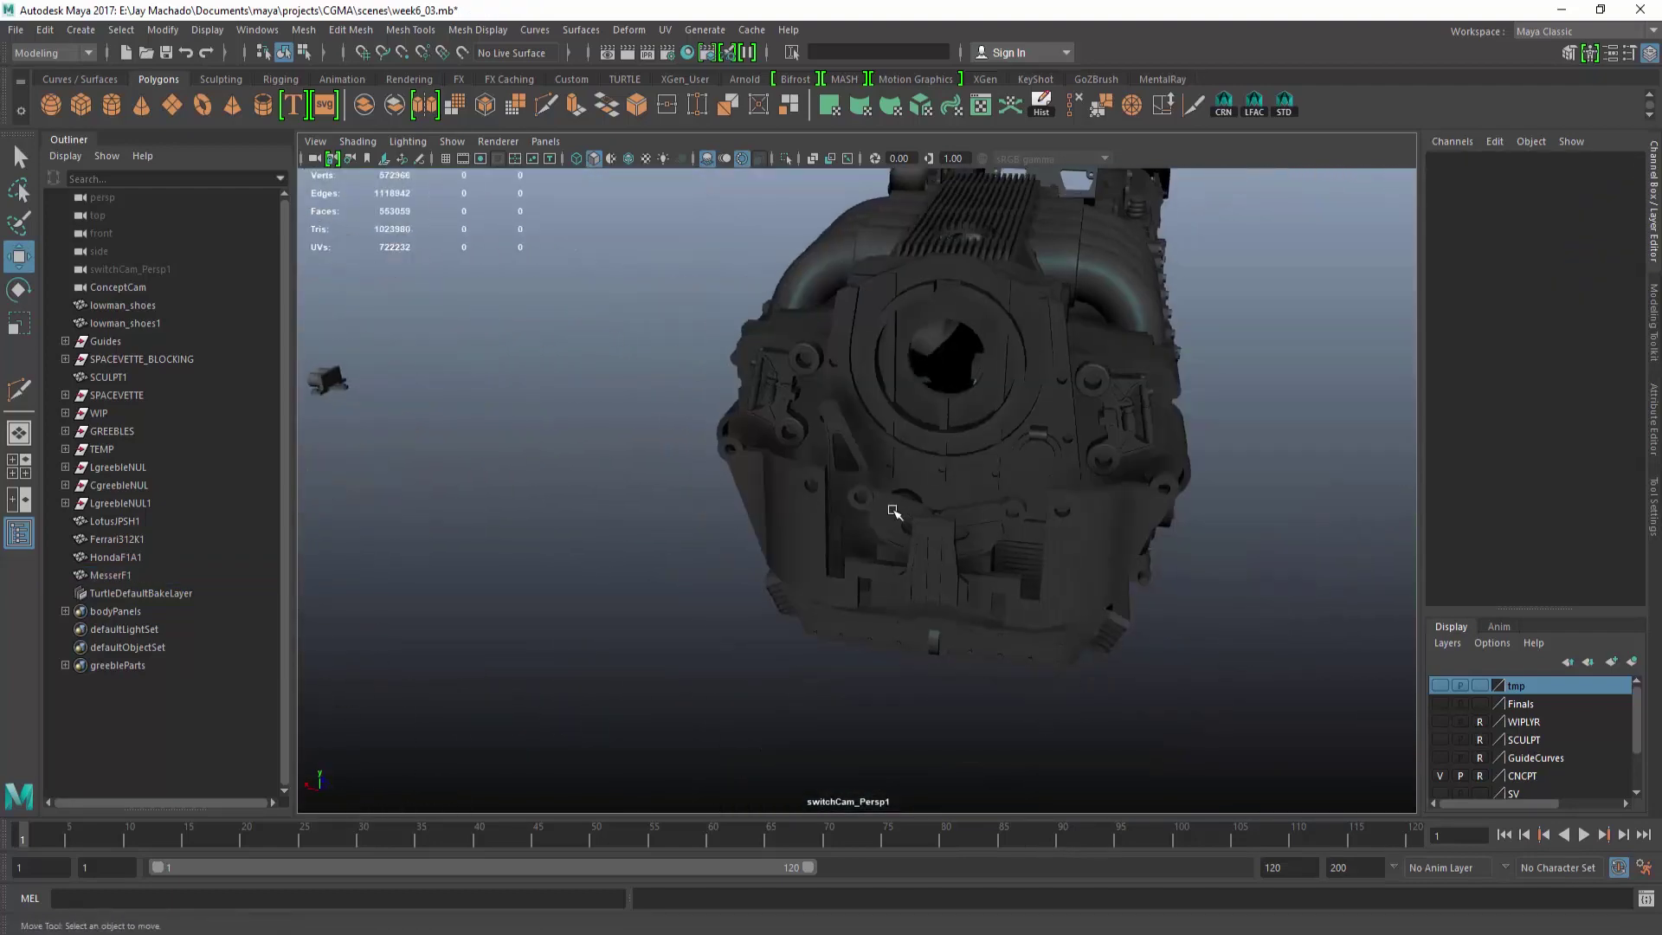
Enlarge the MesserF1 strut uniformly to about 30.15 and shift it to about 13.9 in Translate X.
{"action": "left_click_drag", "start_coordinate": [1091, 502], "coordinate": [842, 341], "text": "alt"}
{"action": "key", "text": "alt+v"}
{"action": "left_click", "coordinate": [842, 341]}
{"action": "middle_click_drag", "start_coordinate": [965, 525], "coordinate": [918, 627], "text": "alt"}
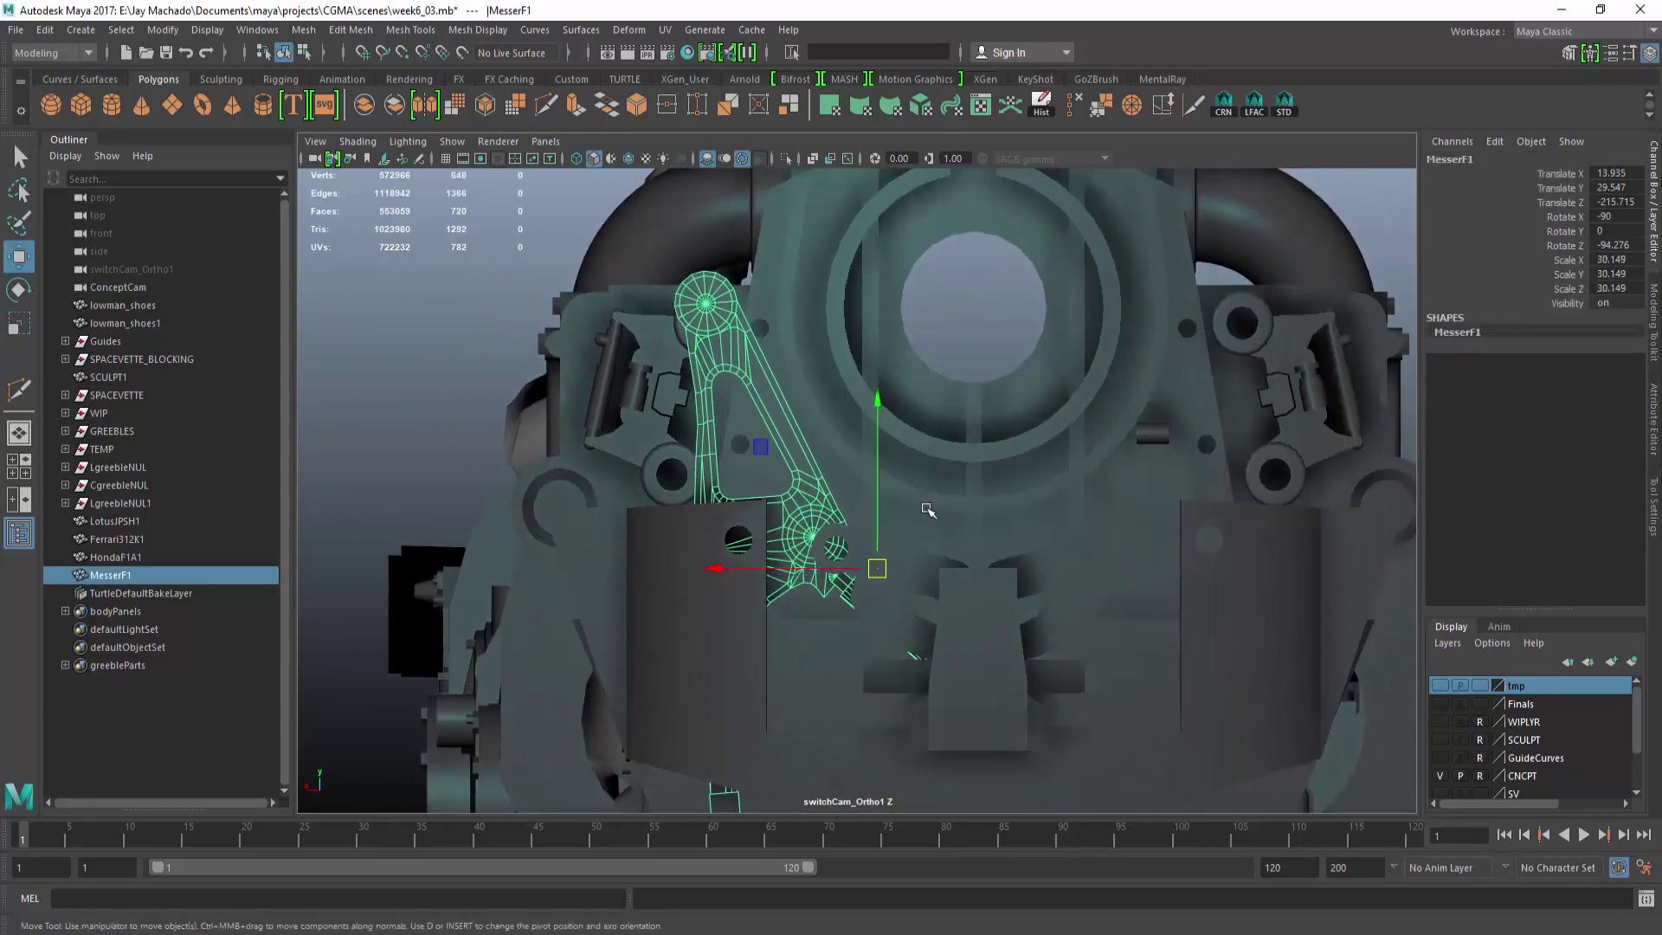
Duplicate the strut, scale the copy to about 21.6, rotate it to about -136.2 in Z and place it at about 12.55, 34.19.
{"action": "left_click_drag", "start_coordinate": [969, 463], "coordinate": [995, 445]}
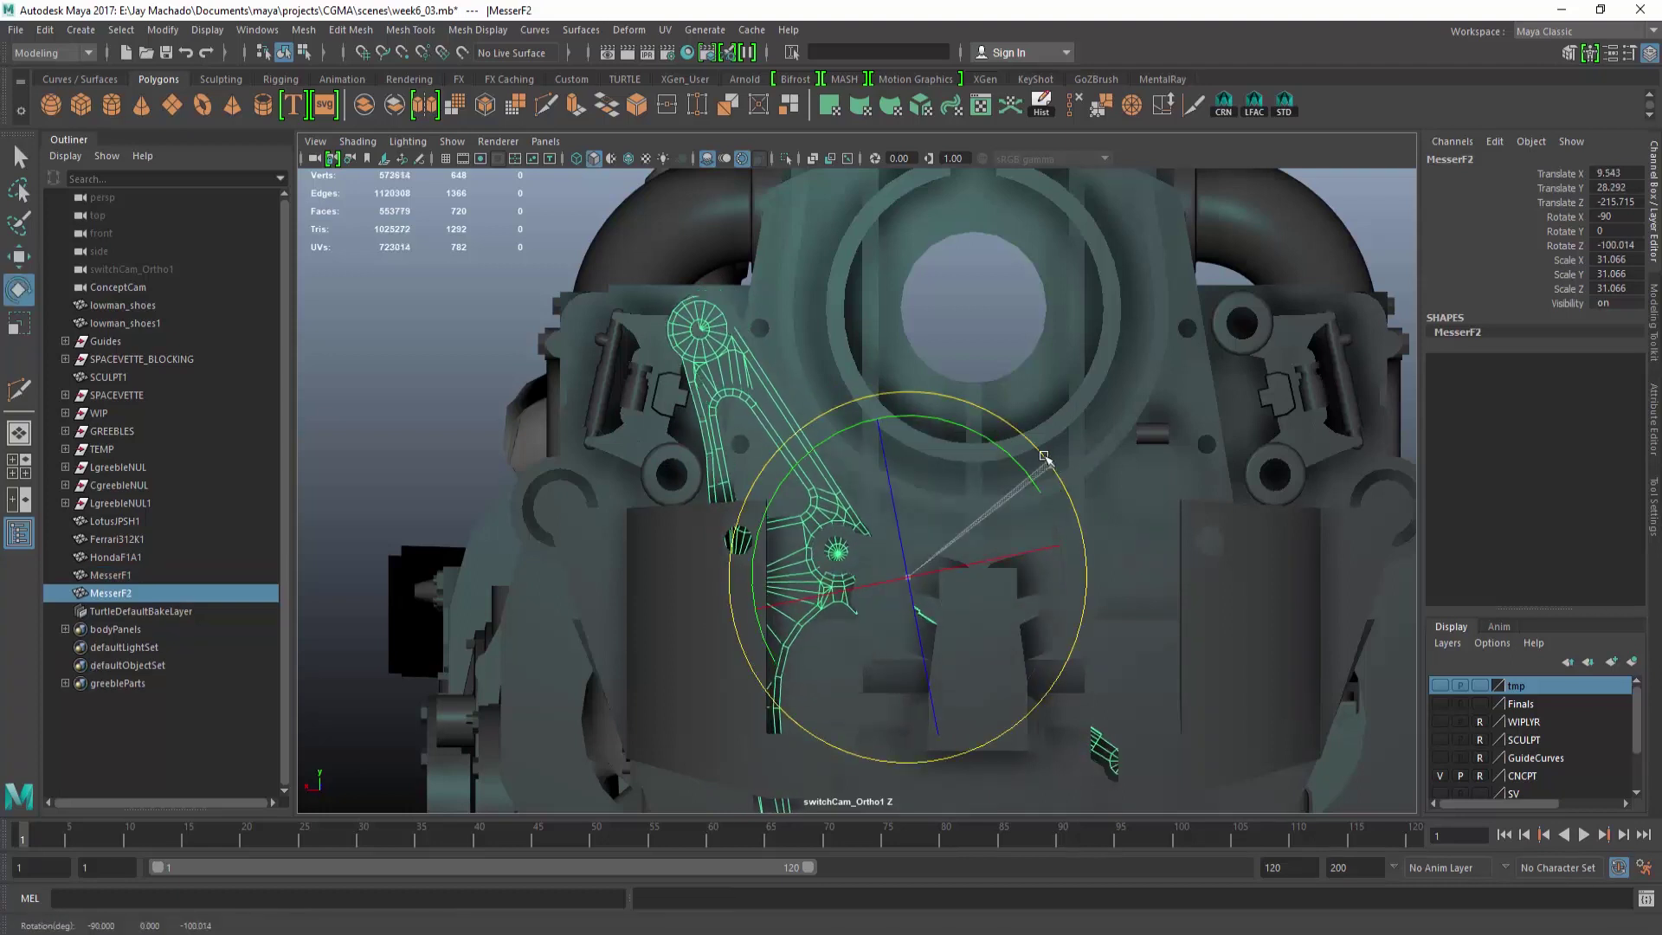
{"action": "left_click_drag", "start_coordinate": [1044, 456], "coordinate": [959, 523]}
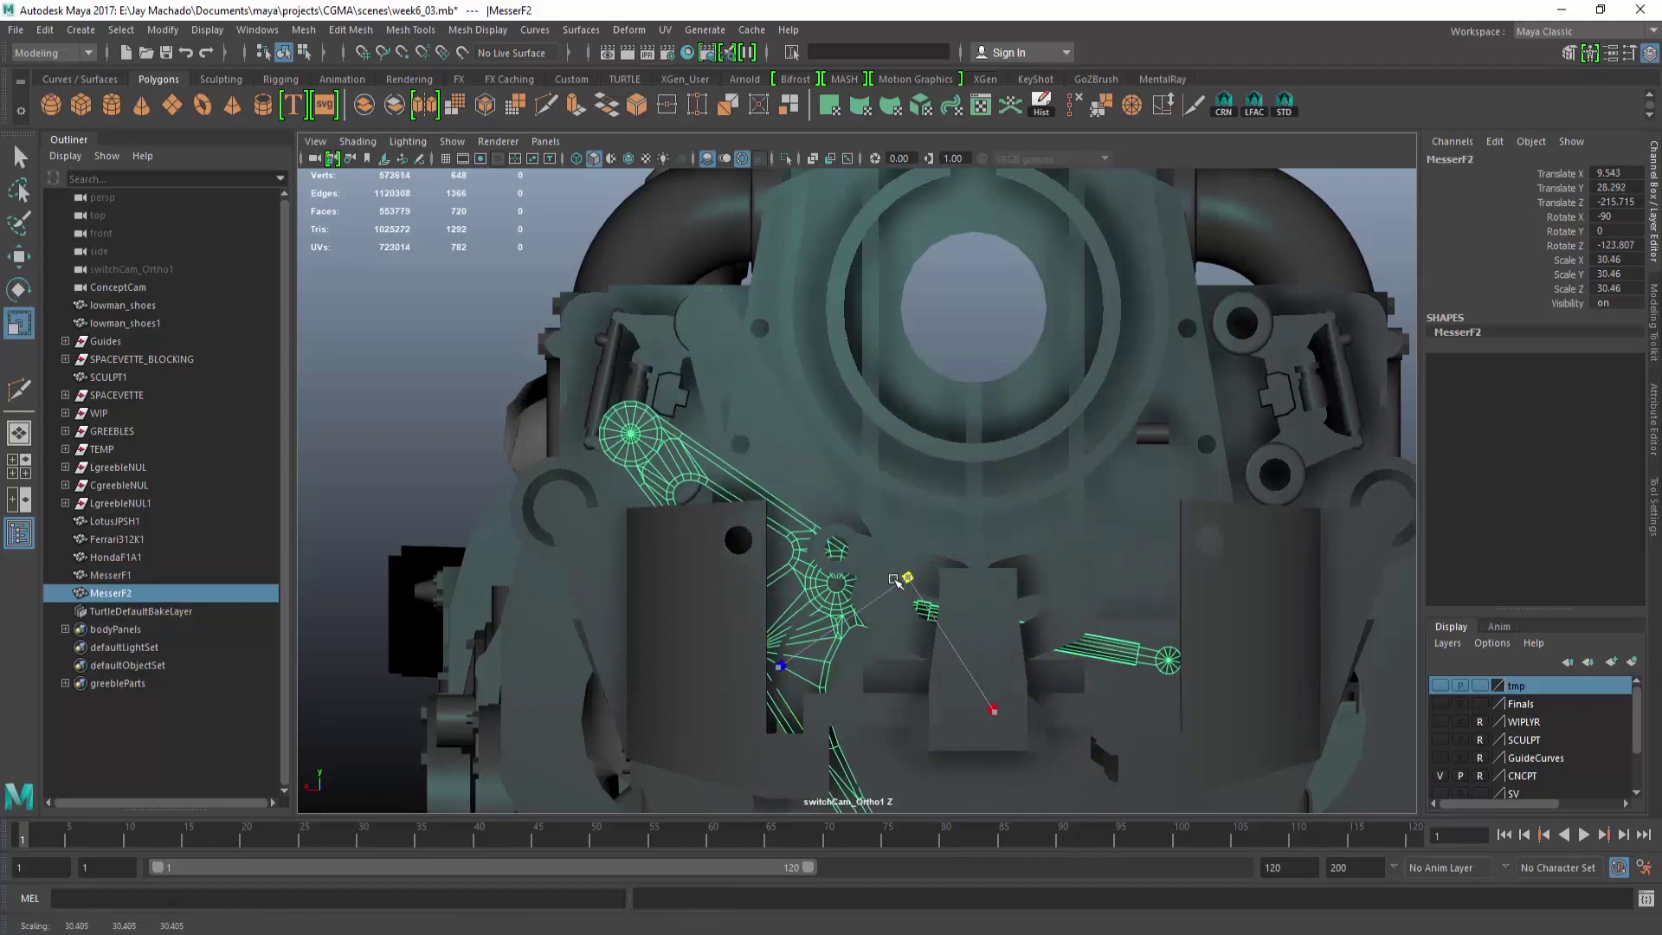
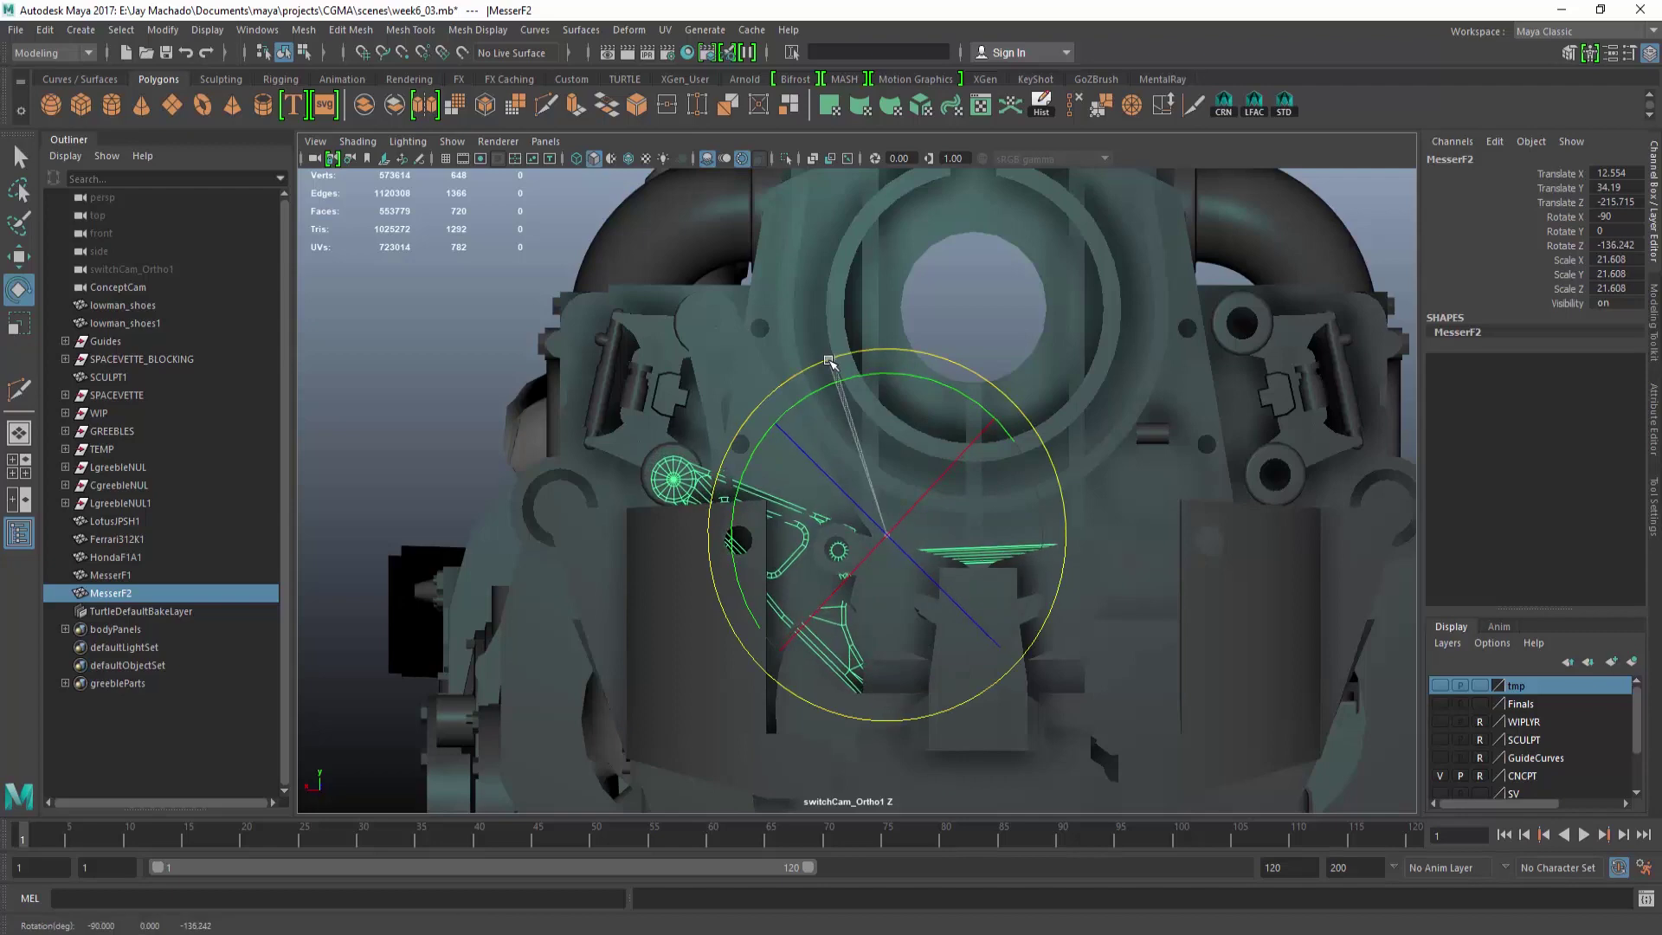
{"action": "left_click_drag", "start_coordinate": [876, 537], "coordinate": [783, 467], "text": "alt"}
{"action": "left_click", "coordinate": [808, 498]}
{"action": "right_click_drag", "start_coordinate": [783, 467], "coordinate": [744, 476], "text": "alt"}
{"action": "left_click", "coordinate": [1226, 643]}
Stretch the long HondaF1A1 panel at the engine's lower rear to about 52.3 in Scale Y and move it to about -212.04 in Translate Z.
{"action": "left_click_drag", "start_coordinate": [1222, 648], "coordinate": [1135, 620], "text": "alt"}
{"action": "right_click_drag", "start_coordinate": [1135, 620], "coordinate": [1156, 686], "text": "alt"}
{"action": "left_click_drag", "start_coordinate": [1155, 686], "coordinate": [1168, 697], "text": "alt"}
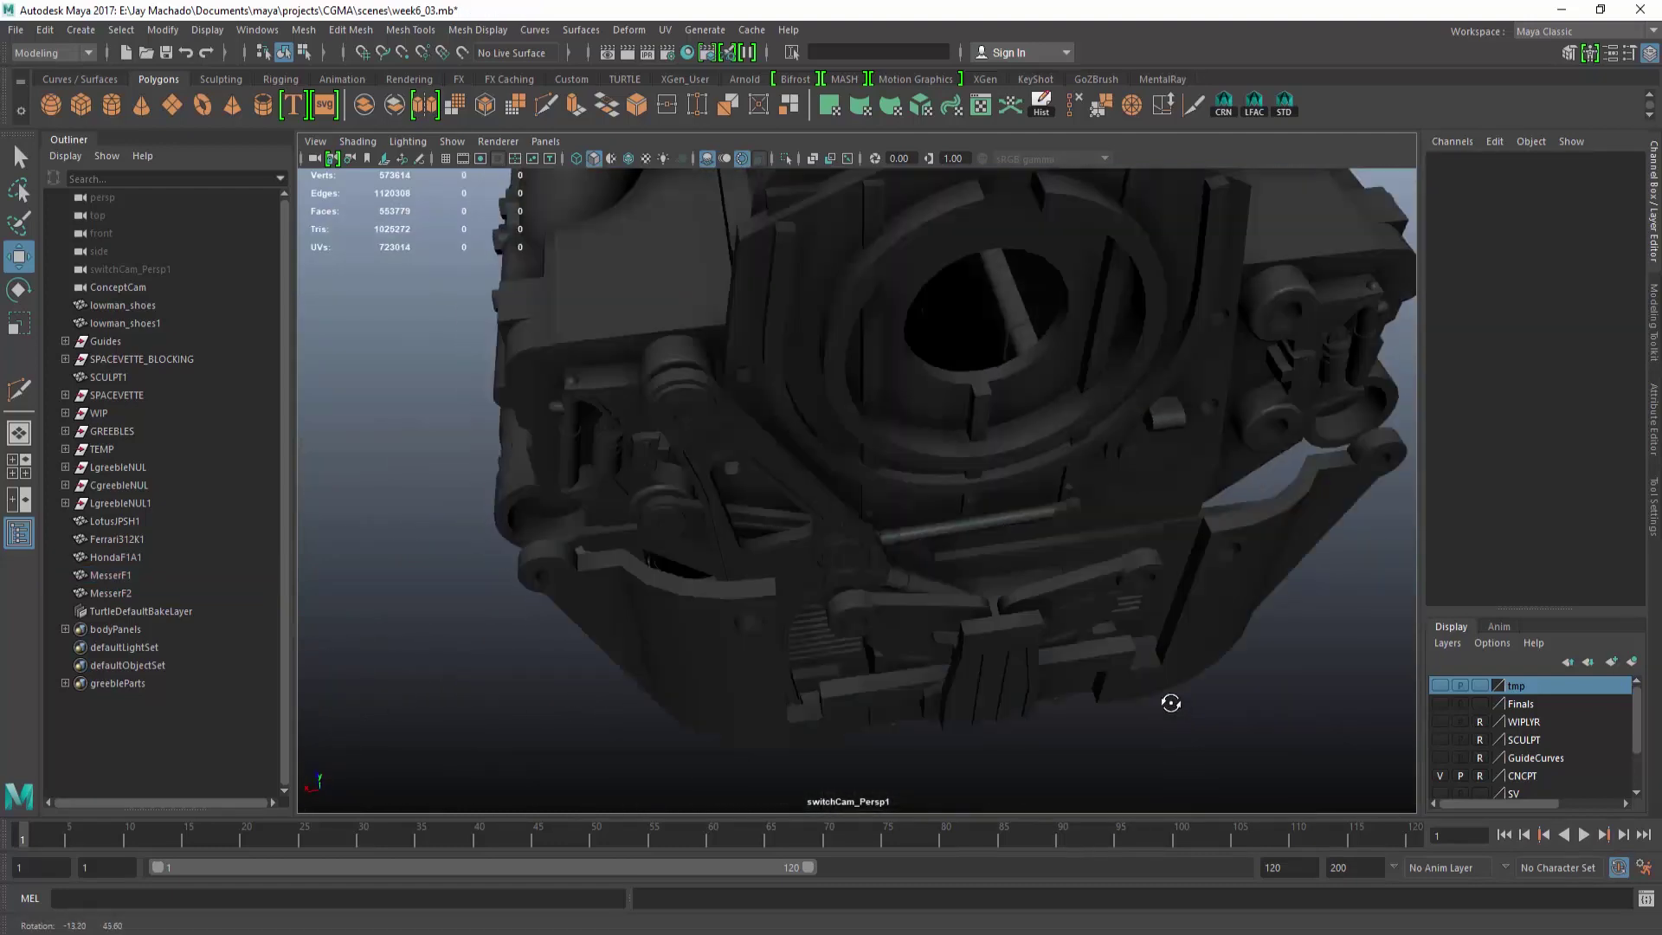
{"action": "right_click_drag", "start_coordinate": [1168, 698], "coordinate": [945, 561], "text": "alt"}
{"action": "left_click_drag", "start_coordinate": [945, 561], "coordinate": [1047, 678], "text": "alt"}
{"action": "left_click", "coordinate": [952, 606]}
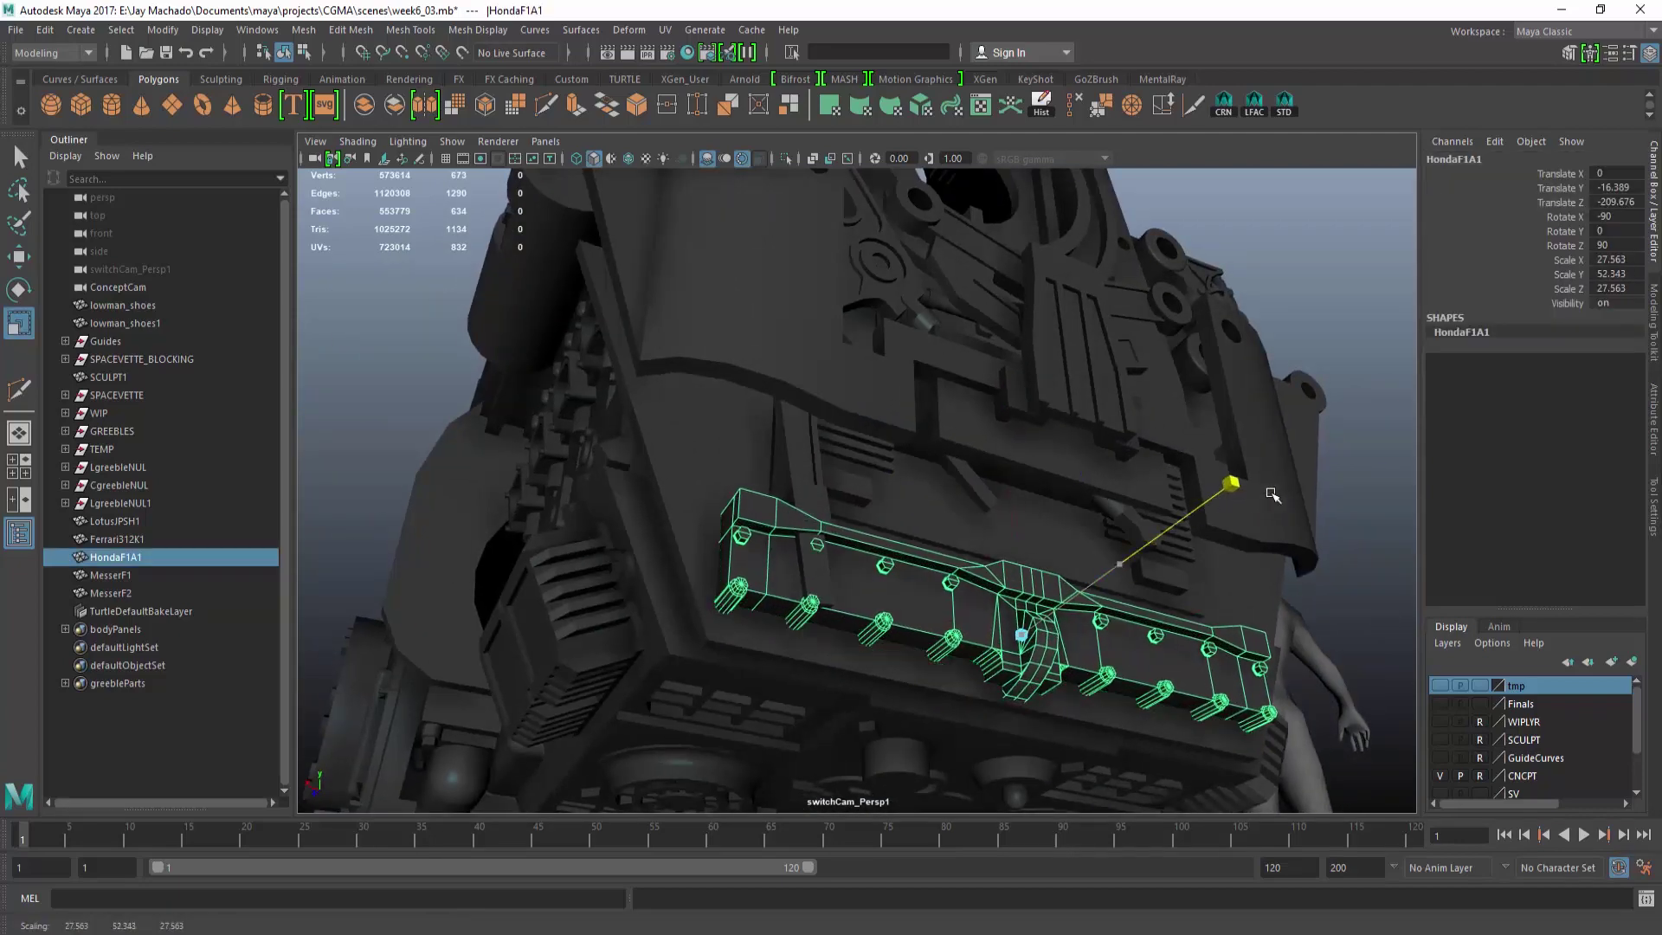
{"action": "left_click_drag", "start_coordinate": [1045, 603], "coordinate": [1065, 609]}
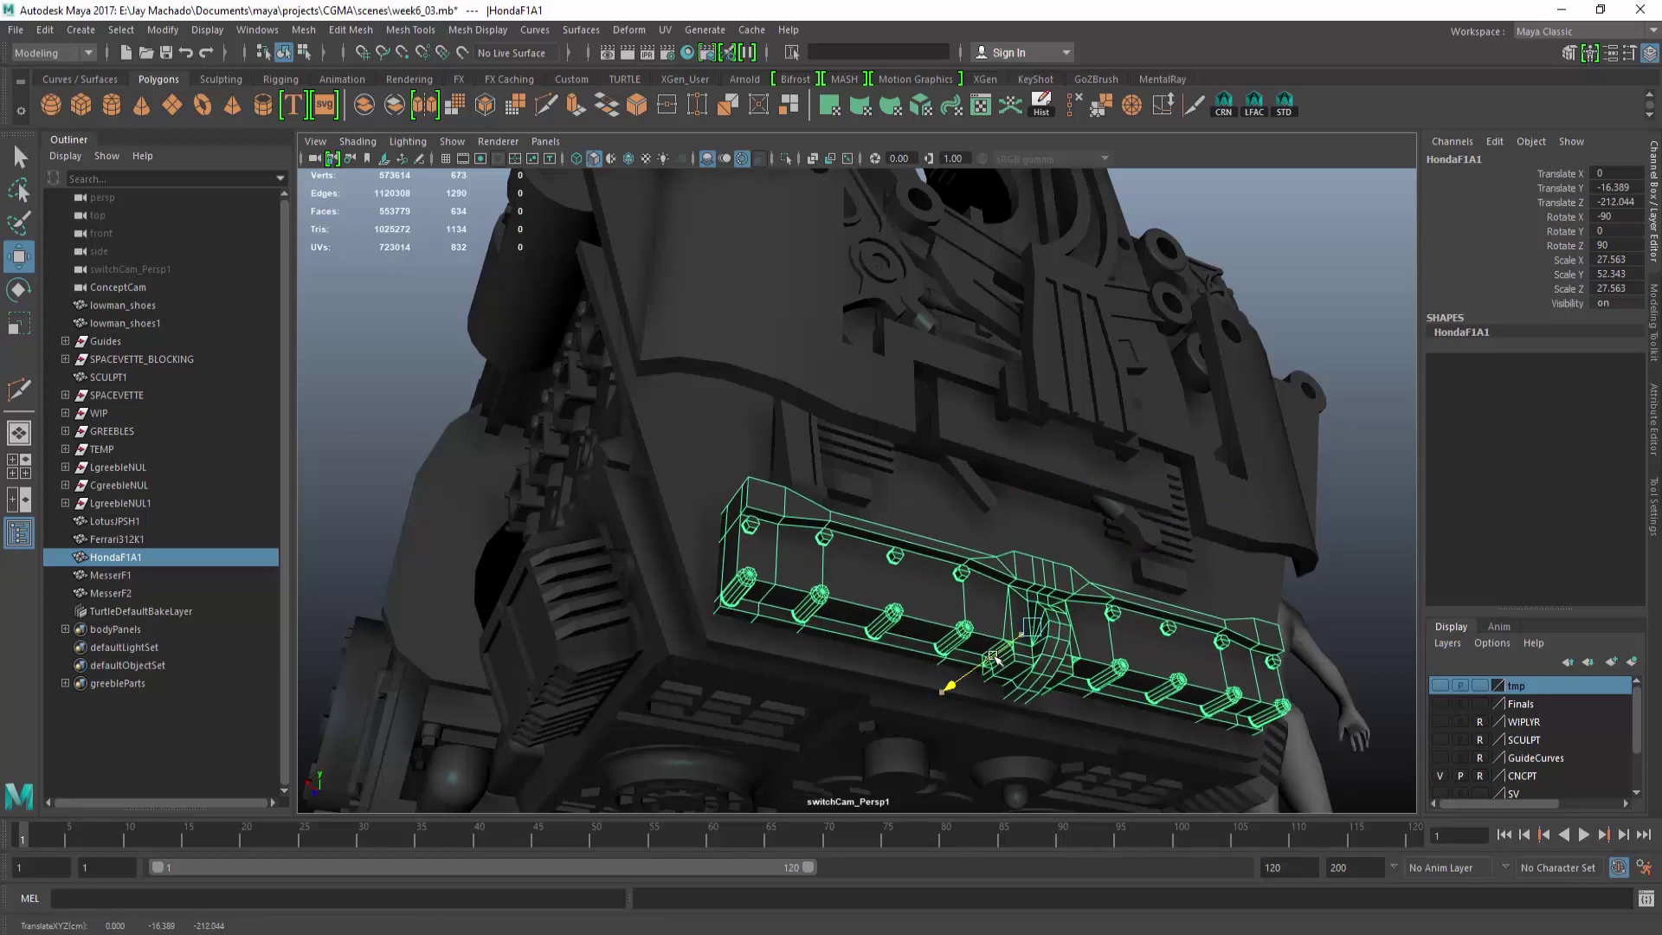
{"action": "left_click", "coordinate": [1399, 577]}
Adjust the bogie bracket's depth on the engine's rear to about 53.59 in Translate Z.
{"action": "left_click_drag", "start_coordinate": [1400, 577], "coordinate": [823, 567], "text": "alt"}
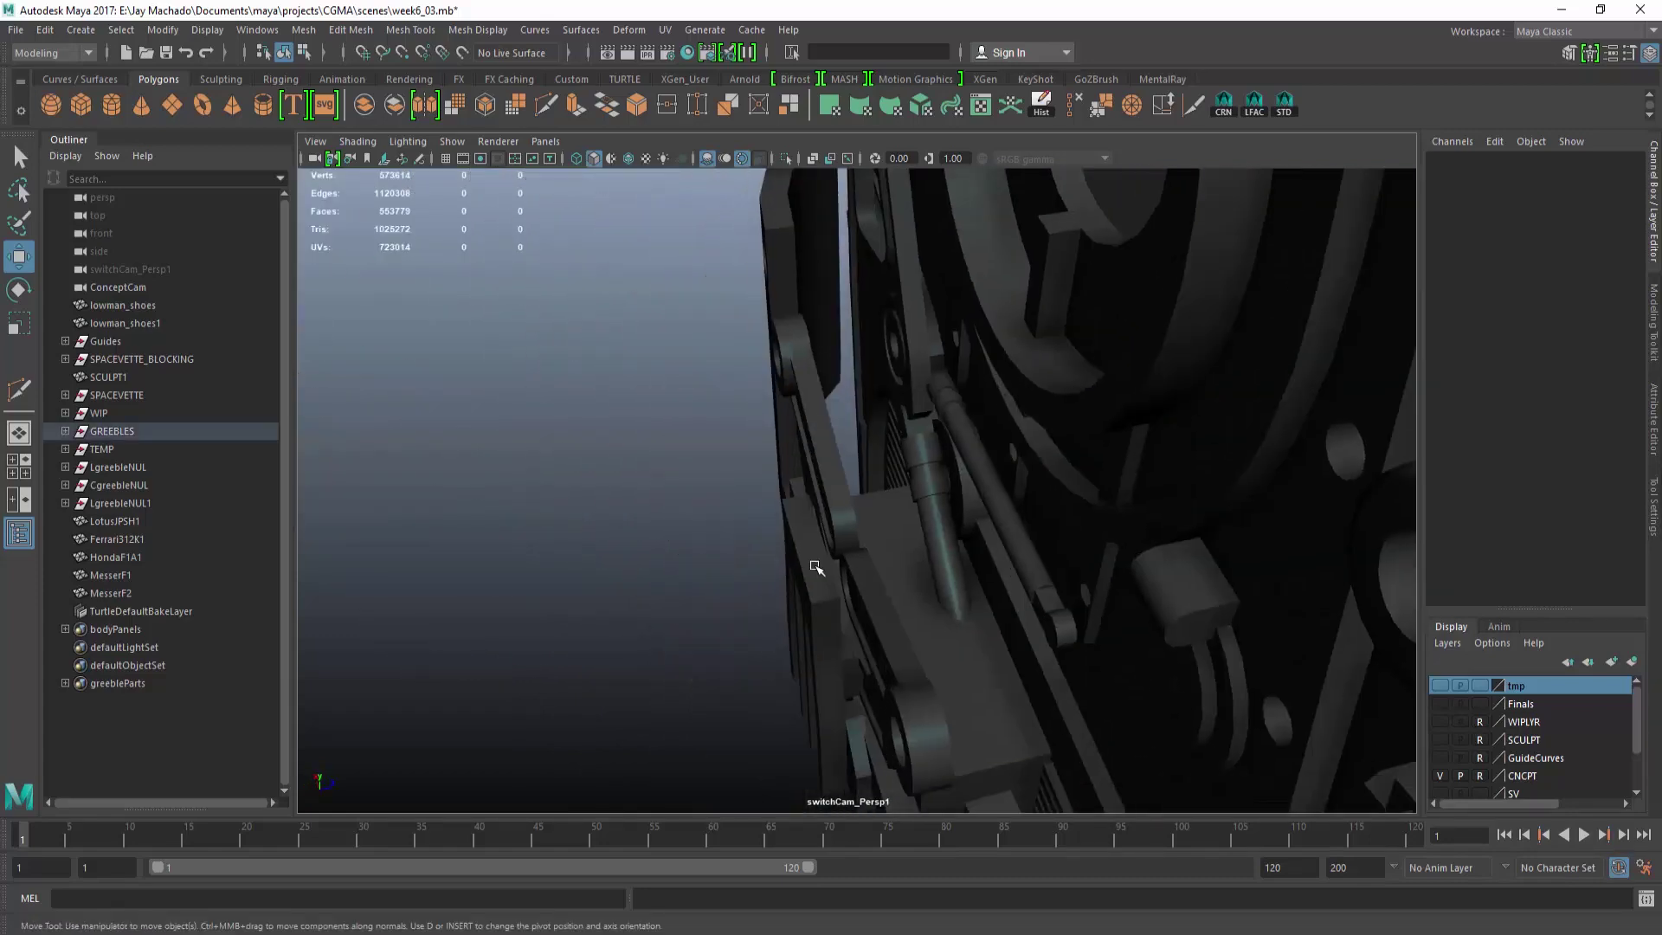
{"action": "left_click", "coordinate": [823, 568]}
{"action": "mouse_move", "coordinate": [968, 582]}
{"action": "left_mouse_down"}
{"action": "mouse_move", "coordinate": [1191, 519]}
{"action": "mouse_move", "coordinate": [1055, 609]}
{"action": "mouse_move", "coordinate": [996, 588]}
{"action": "mouse_move", "coordinate": [972, 605]}
{"action": "left_mouse_up"}
{"action": "key", "text": "o"}
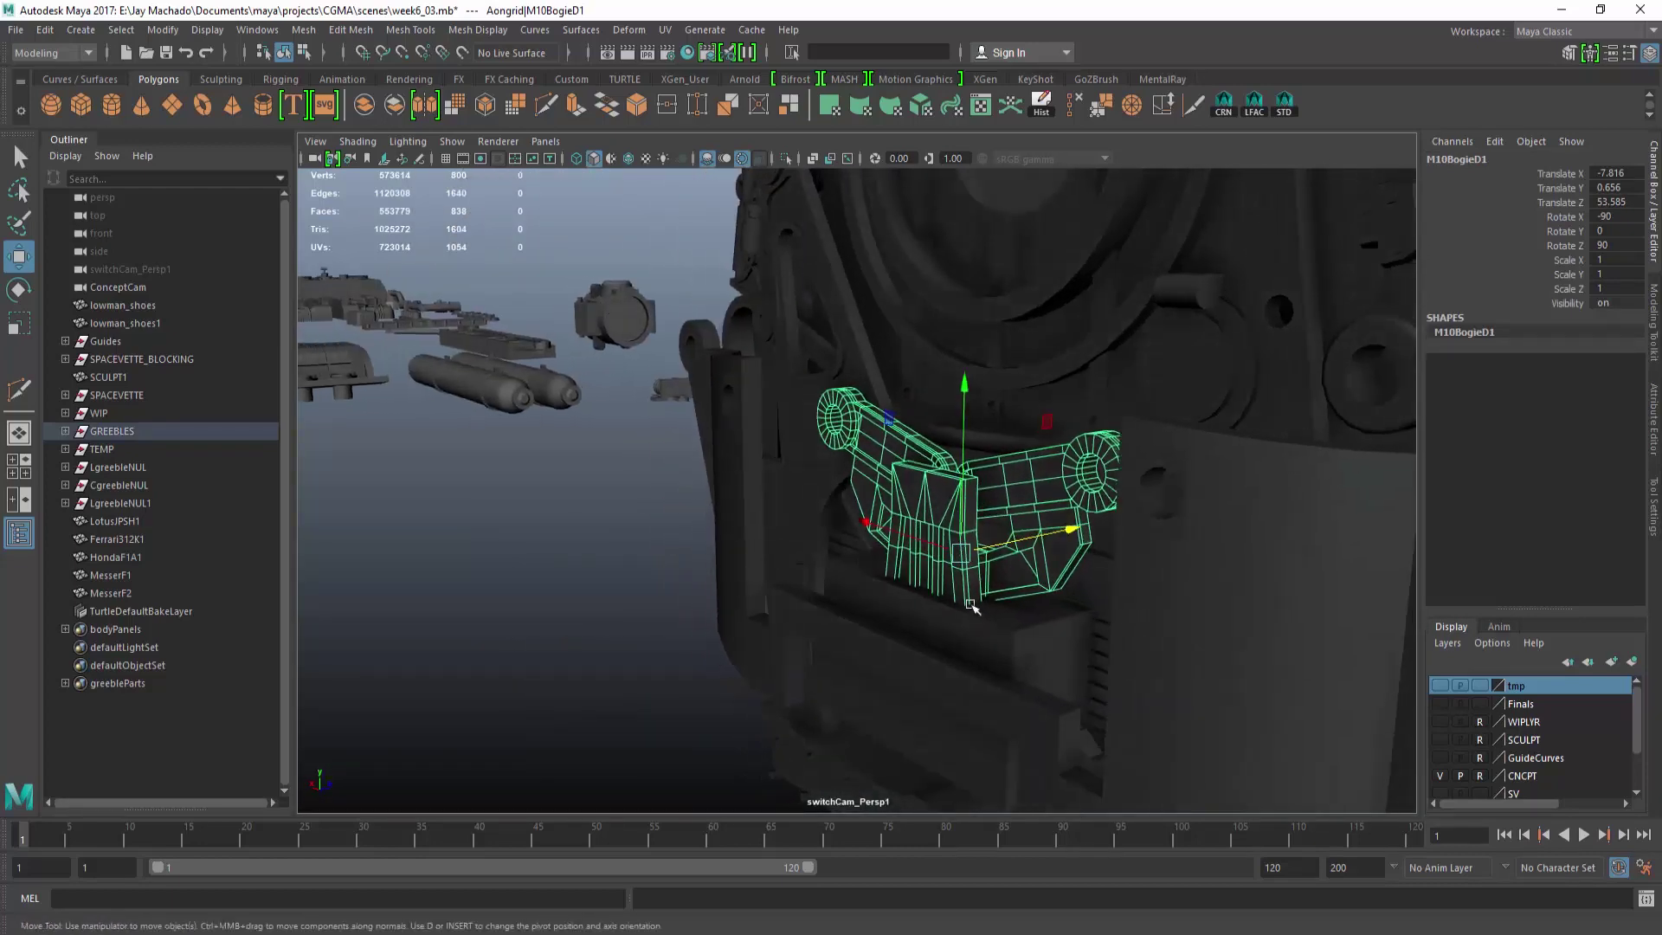
{"action": "left_click", "coordinate": [563, 638]}
Parent LotusJPSH1, MesserF1 and MesserF2 under the LgreebleNUL group.
{"action": "left_click_drag", "start_coordinate": [562, 638], "coordinate": [888, 628], "text": "alt"}
{"action": "scroll", "coordinate": [887, 620], "scroll_direction": "up", "scroll_amount": 5}
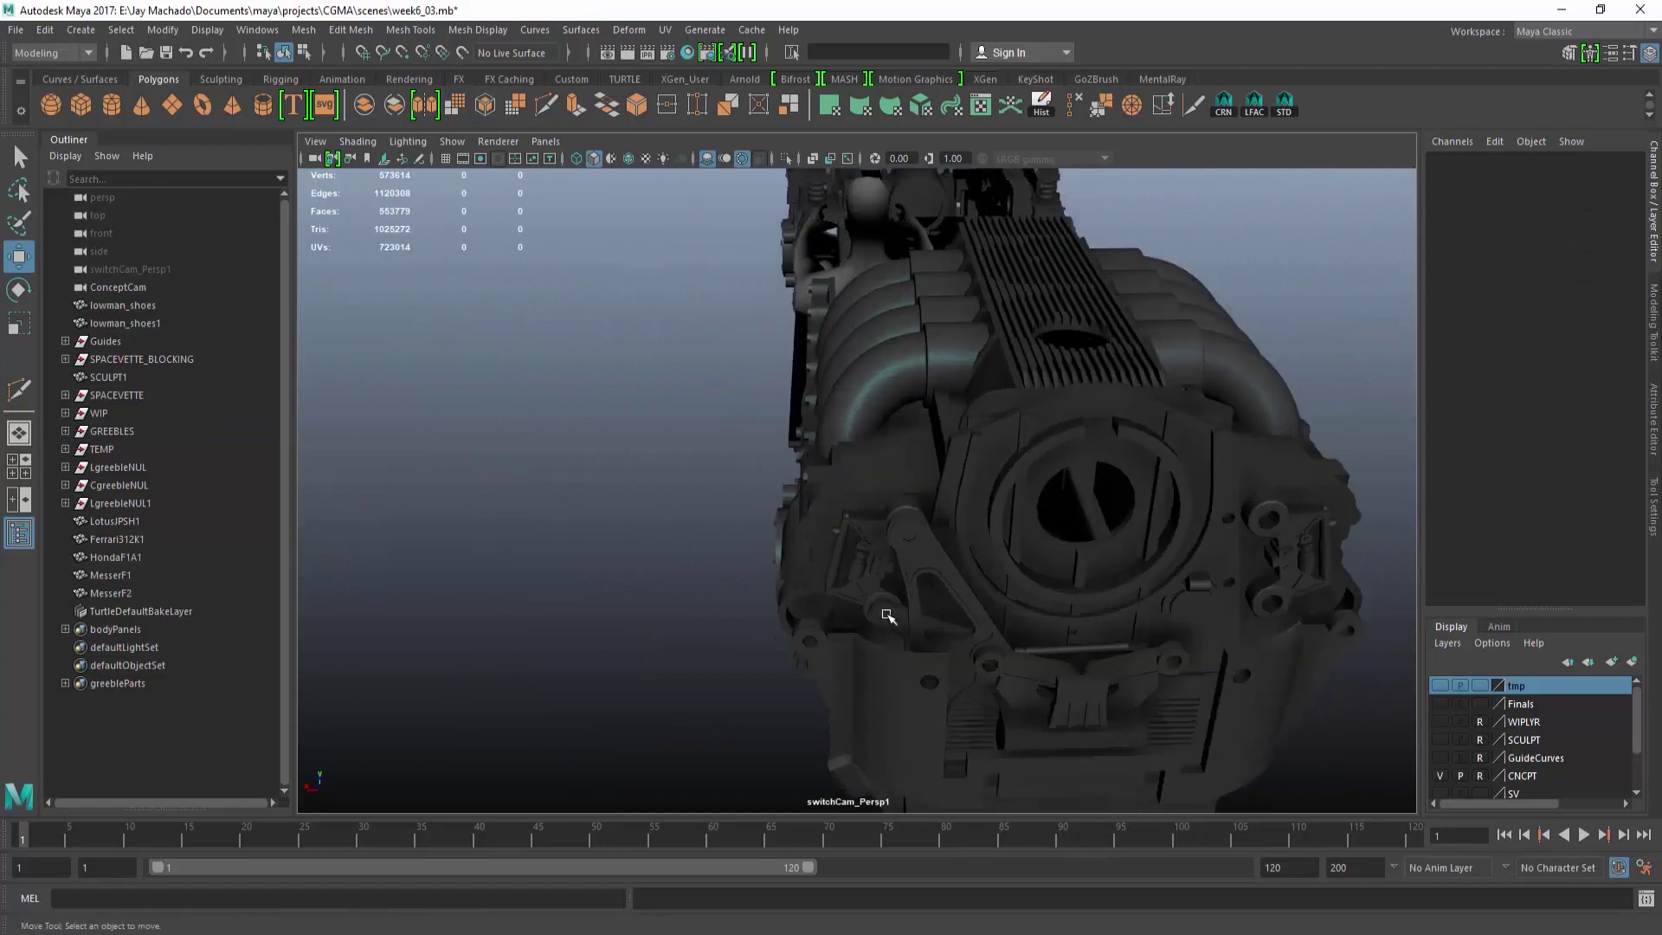
{"action": "left_click", "coordinate": [886, 615]}
{"action": "left_click", "coordinate": [914, 595], "text": "shift"}
{"action": "left_click_drag", "start_coordinate": [130, 529], "coordinate": [138, 593]}
{"action": "left_click_drag", "start_coordinate": [1021, 775], "coordinate": [962, 691], "text": "alt"}
{"action": "left_click", "coordinate": [126, 468], "text": "ctrl"}
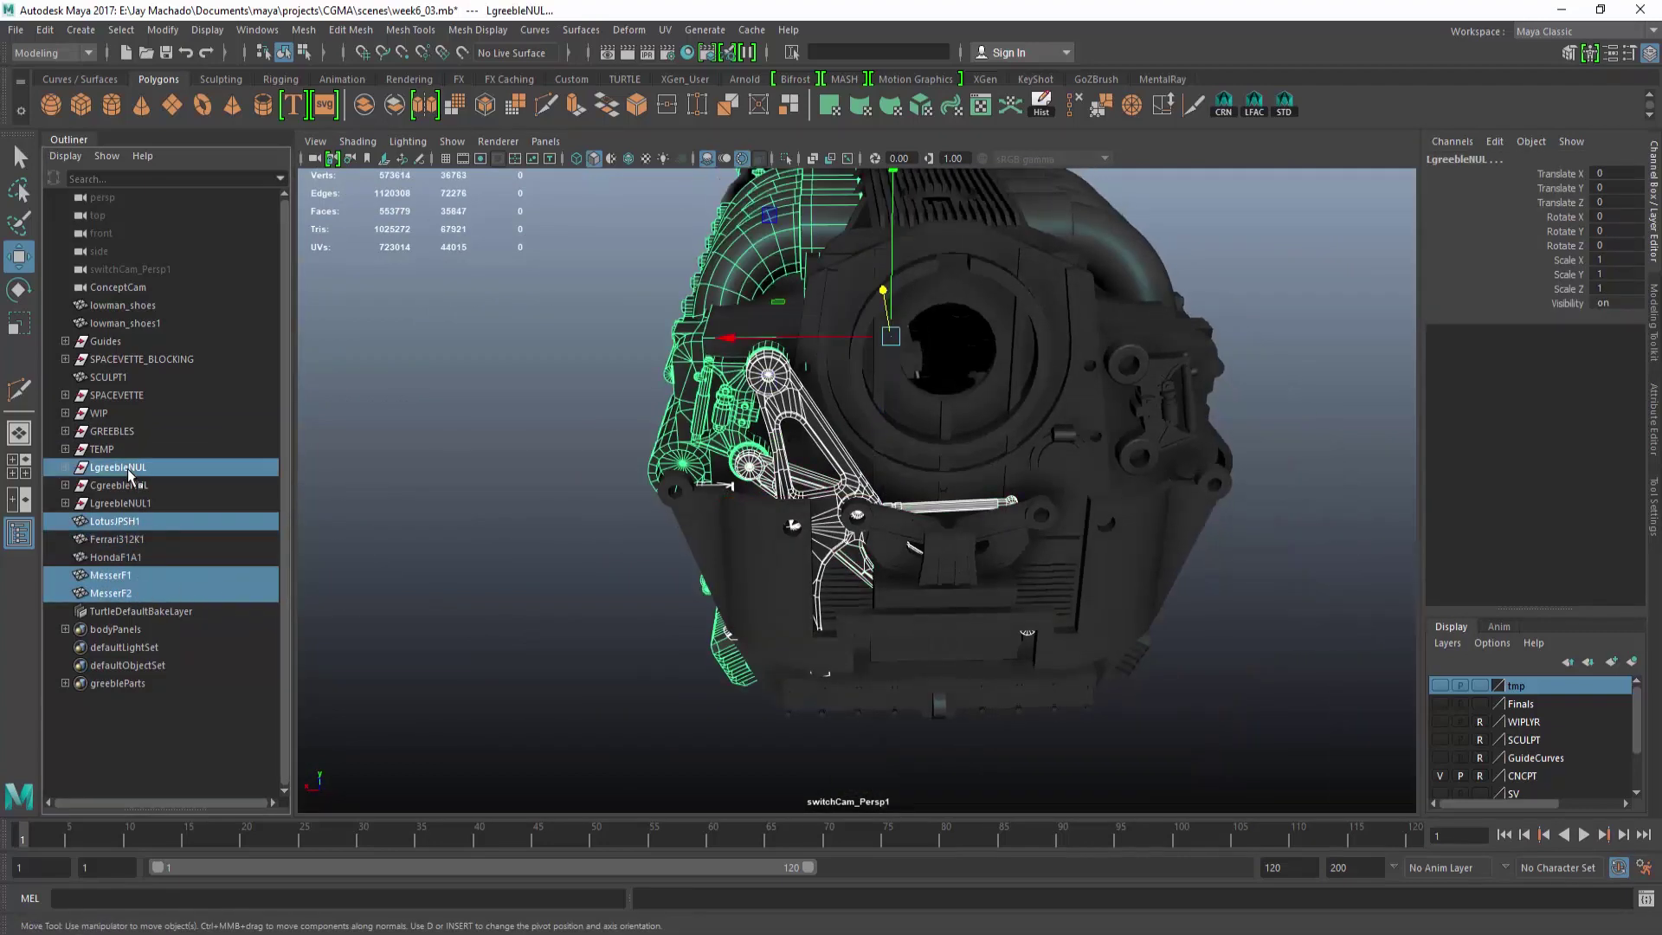
{"action": "key", "text": "p"}
Parent Ferrari312K1 and HondaF1A1 under the CgreebleNUL group.
{"action": "left_click_drag", "start_coordinate": [134, 521], "coordinate": [138, 539]}
{"action": "left_click", "coordinate": [145, 492], "text": "ctrl"}
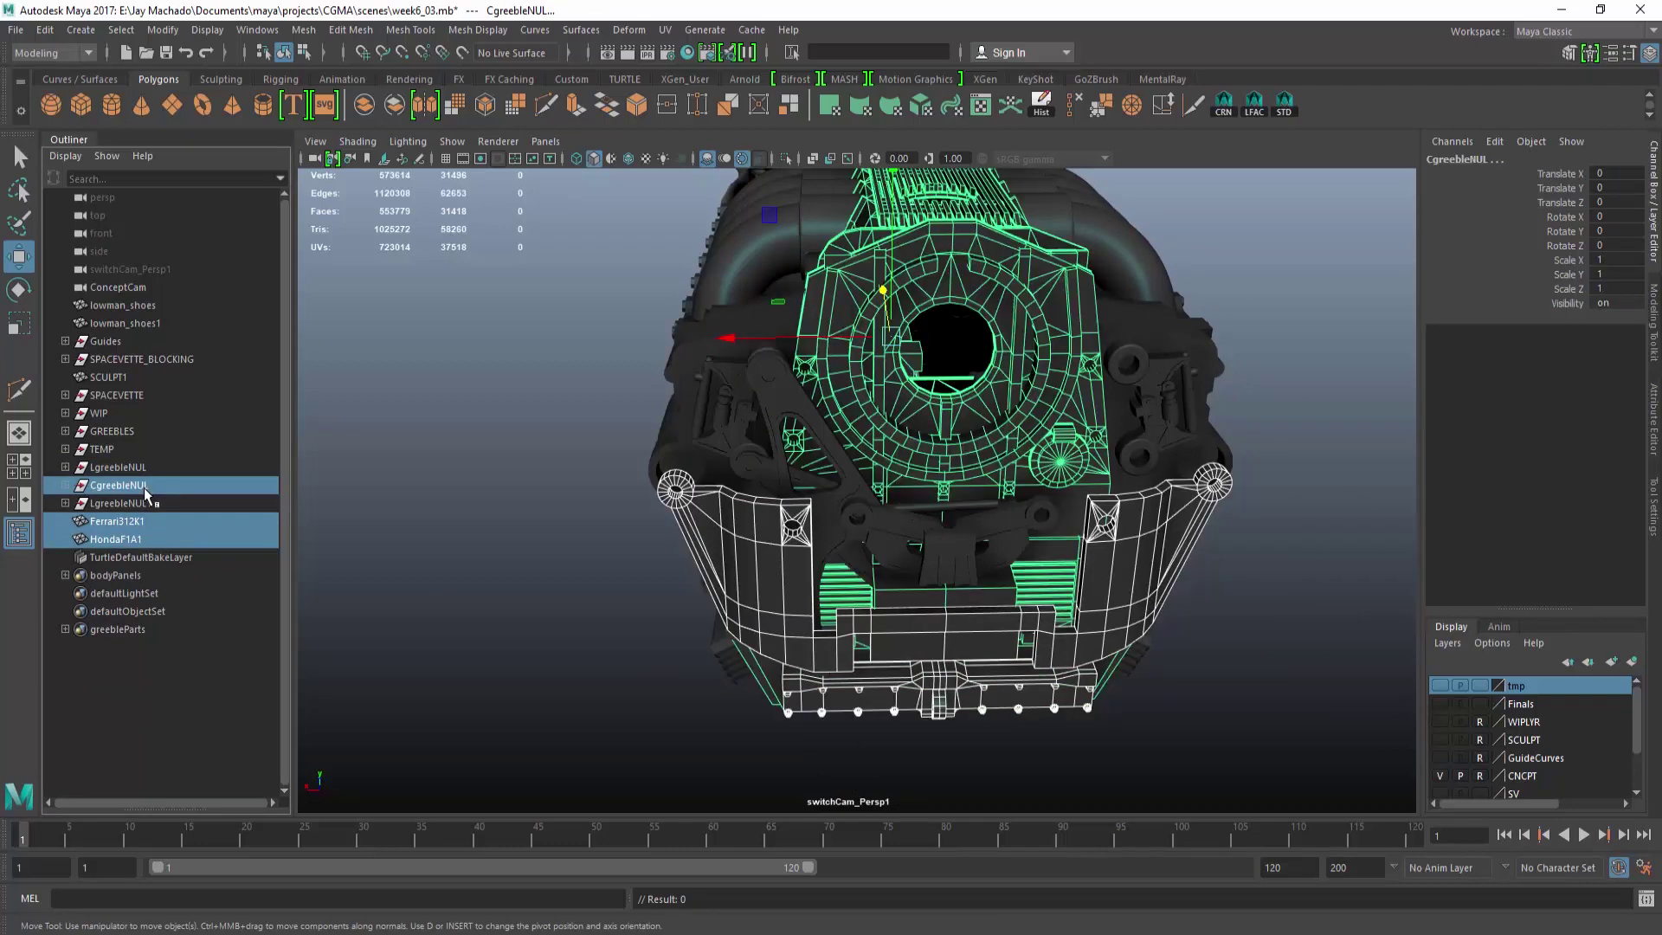
{"action": "key", "text": "p"}
{"action": "left_click", "coordinate": [456, 638]}
Check the greeble groups for ungrouped rear parts and parent the bogie bracket under CgreebleNUL.
{"action": "left_click_drag", "start_coordinate": [456, 638], "coordinate": [1274, 646], "text": "alt"}
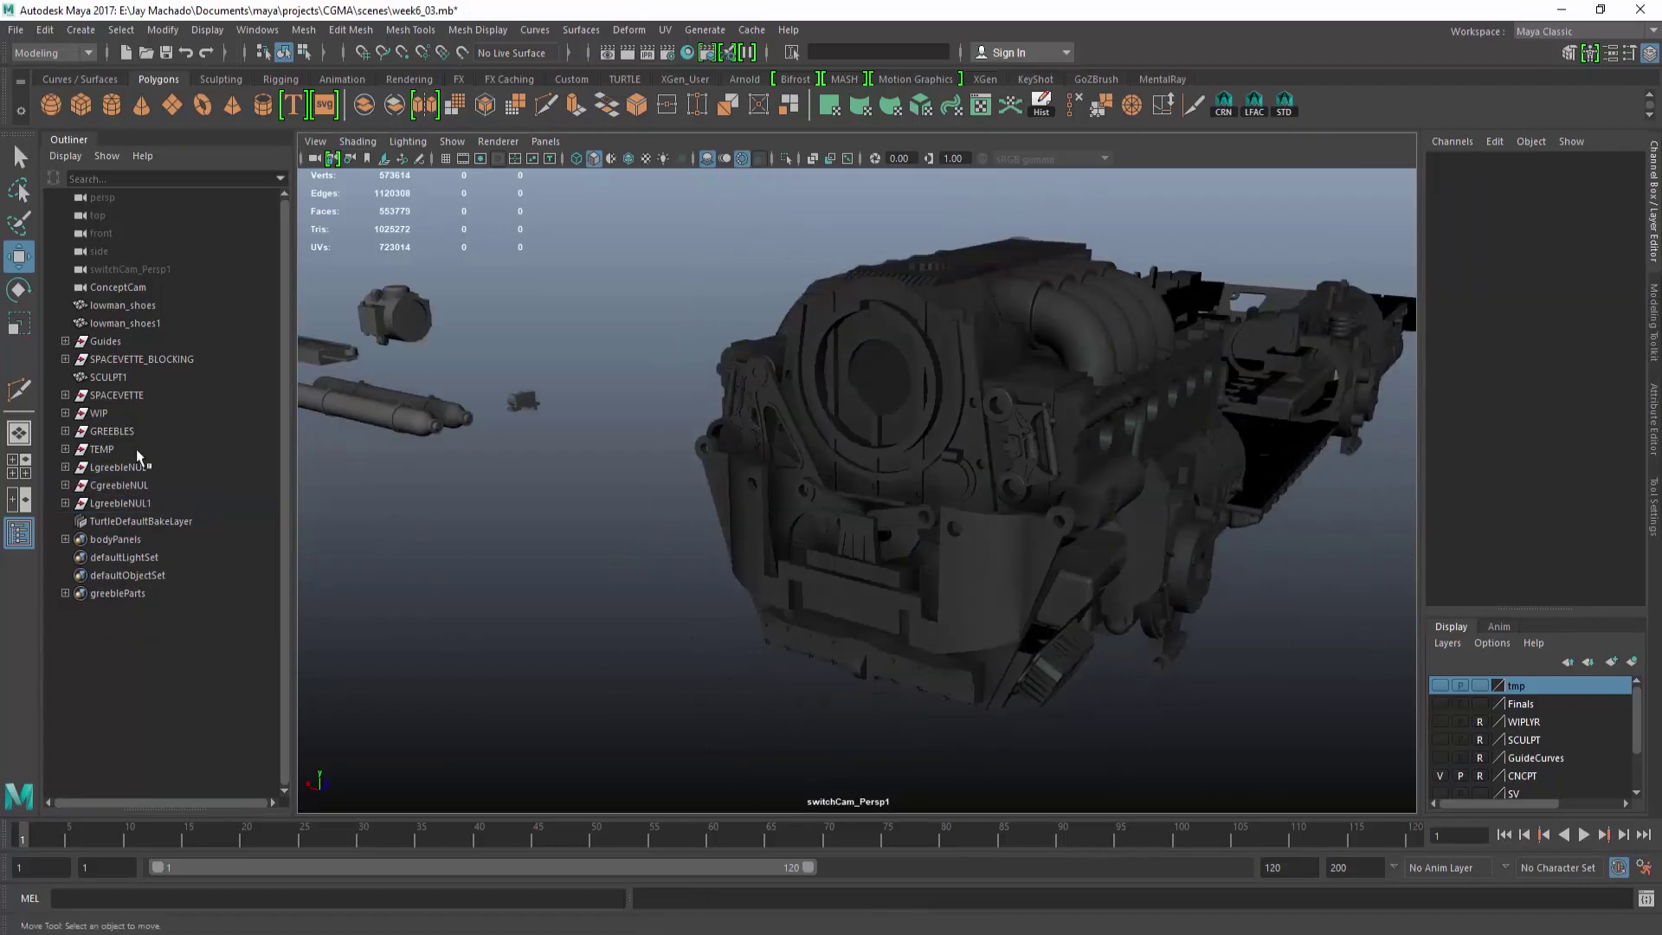
{"action": "left_click_drag", "start_coordinate": [144, 467], "coordinate": [173, 505]}
{"action": "left_click_drag", "start_coordinate": [553, 537], "coordinate": [875, 519], "text": "alt"}
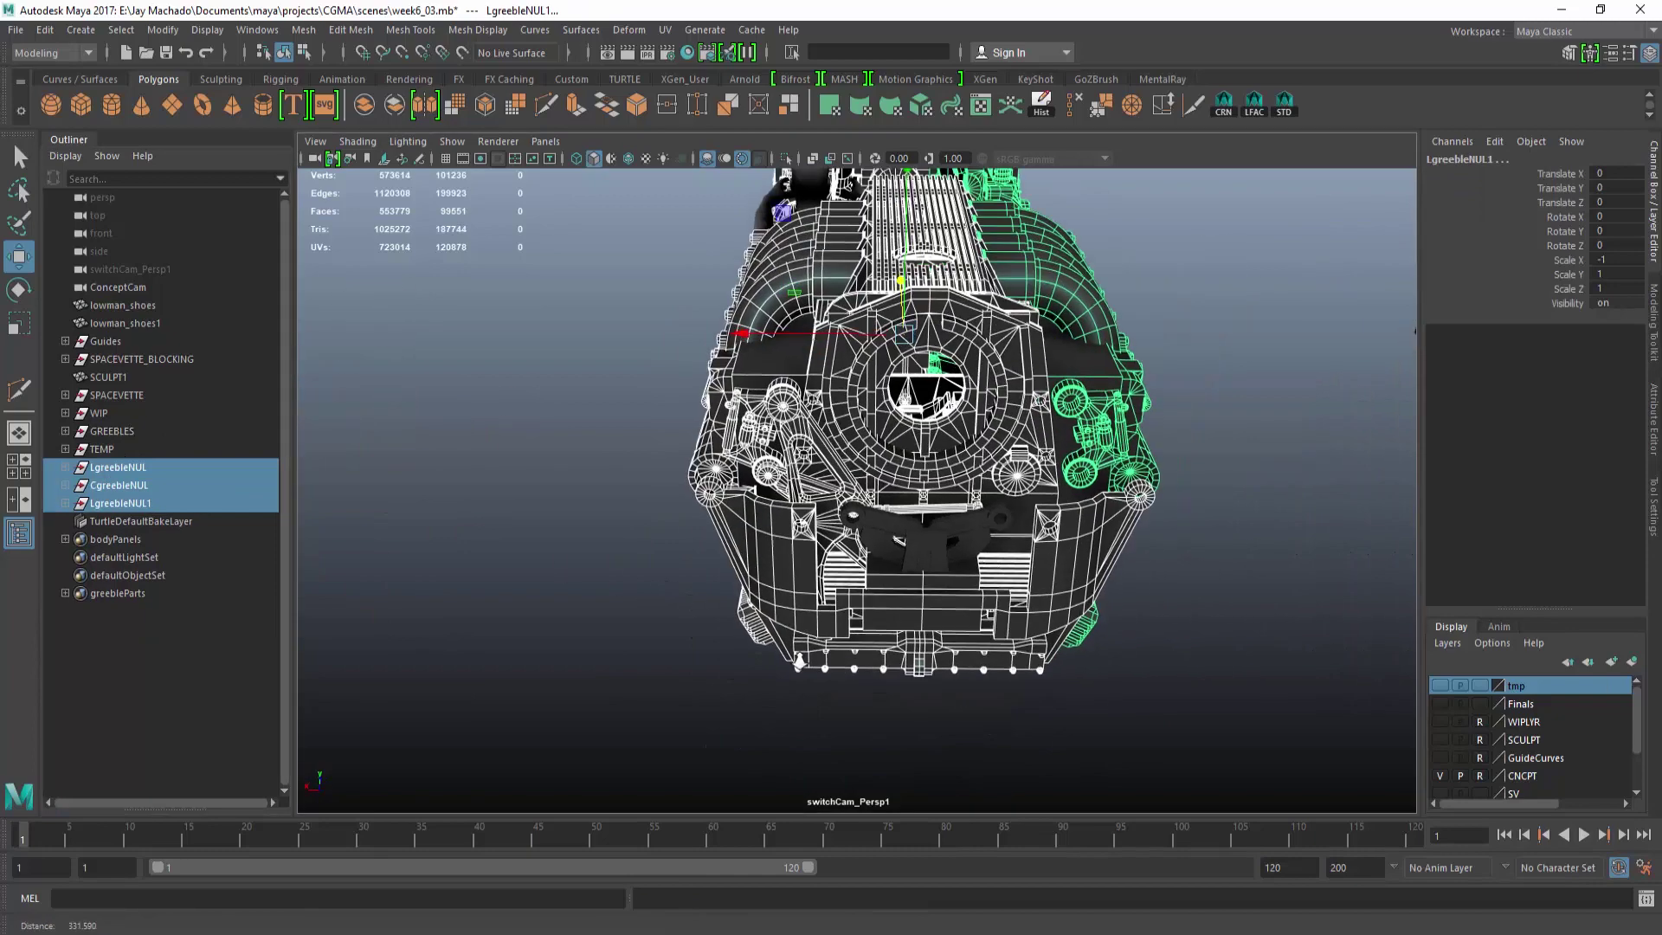
{"action": "right_click_drag", "start_coordinate": [874, 519], "coordinate": [1021, 554], "text": "alt"}
{"action": "left_click", "coordinate": [970, 566]}
{"action": "left_click", "coordinate": [130, 484], "text": "ctrl"}
{"action": "key", "text": "p"}
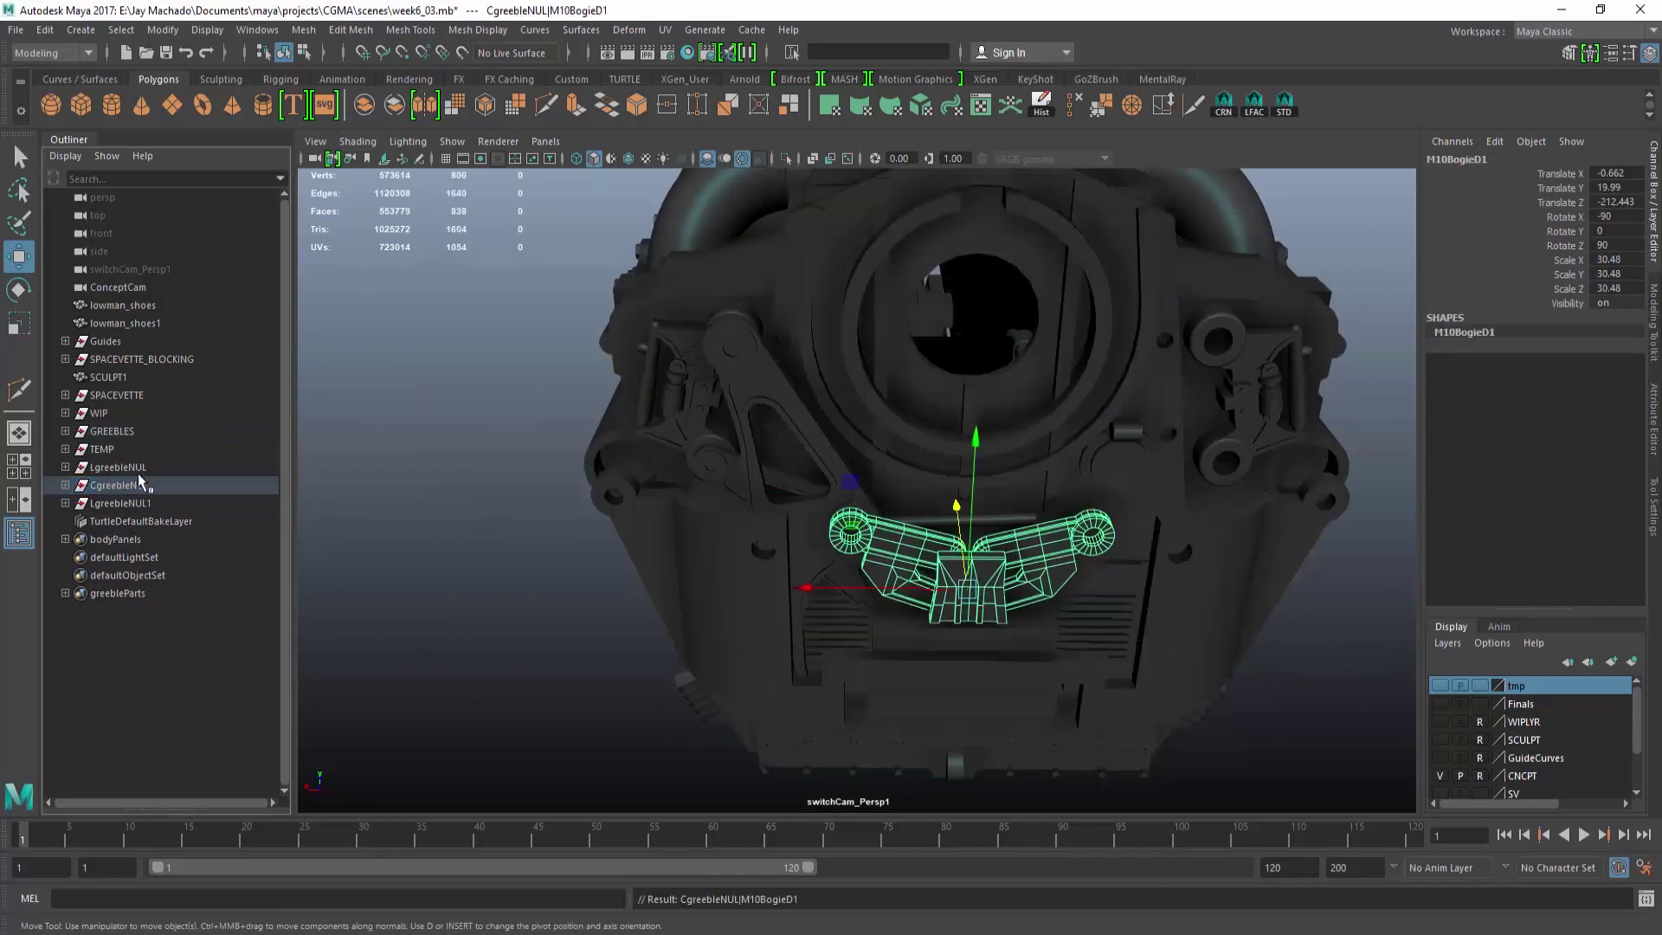
{"action": "left_click_drag", "start_coordinate": [140, 468], "coordinate": [147, 504]}
{"action": "right_click_drag", "start_coordinate": [1073, 640], "coordinate": [978, 684], "text": "alt"}
{"action": "left_click", "coordinate": [1284, 649]}
Duplicate the ribbed P51 Mustang plate and bring the copy beside the engine's rear at about -5.53, 0.15, 53.76.
{"action": "left_click_drag", "start_coordinate": [1284, 649], "coordinate": [852, 481], "text": "alt"}
{"action": "left_click", "coordinate": [748, 487]}
{"action": "middle_click_drag", "start_coordinate": [854, 485], "coordinate": [682, 619], "text": "alt"}
{"action": "key", "text": "ctrl+d"}
{"action": "left_click_drag", "start_coordinate": [683, 620], "coordinate": [908, 556], "text": "alt"}
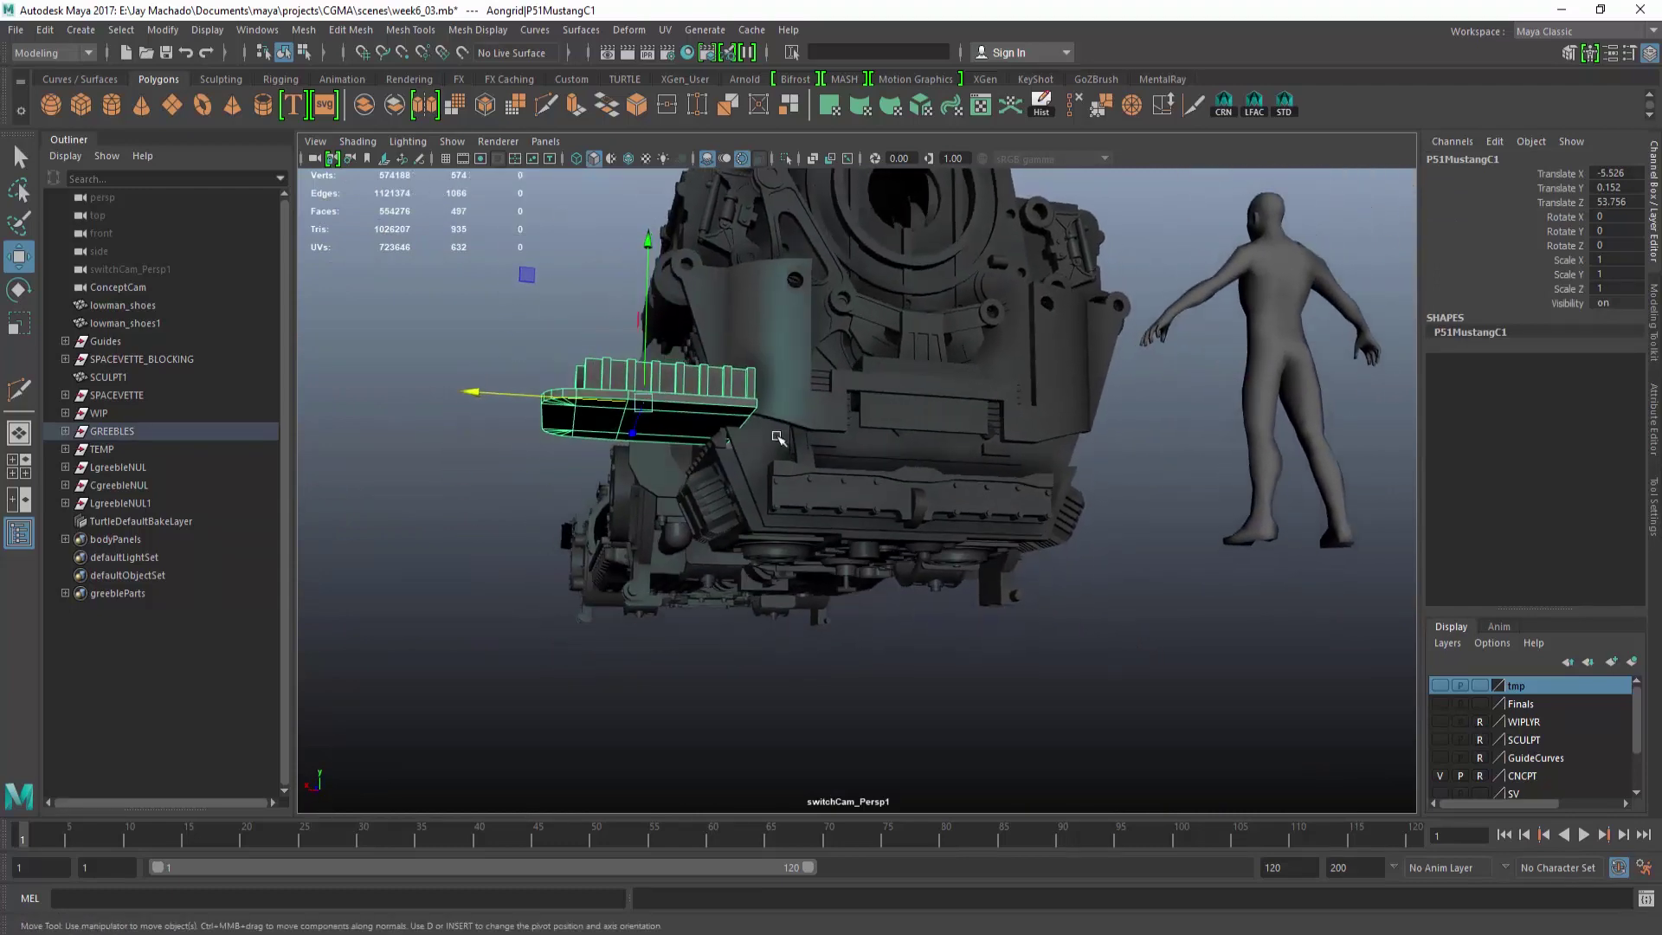
{"action": "key", "text": "e"}
{"action": "left_click_drag", "start_coordinate": [660, 324], "coordinate": [642, 417]}
{"action": "left_click_drag", "start_coordinate": [630, 411], "coordinate": [902, 571], "text": "alt"}
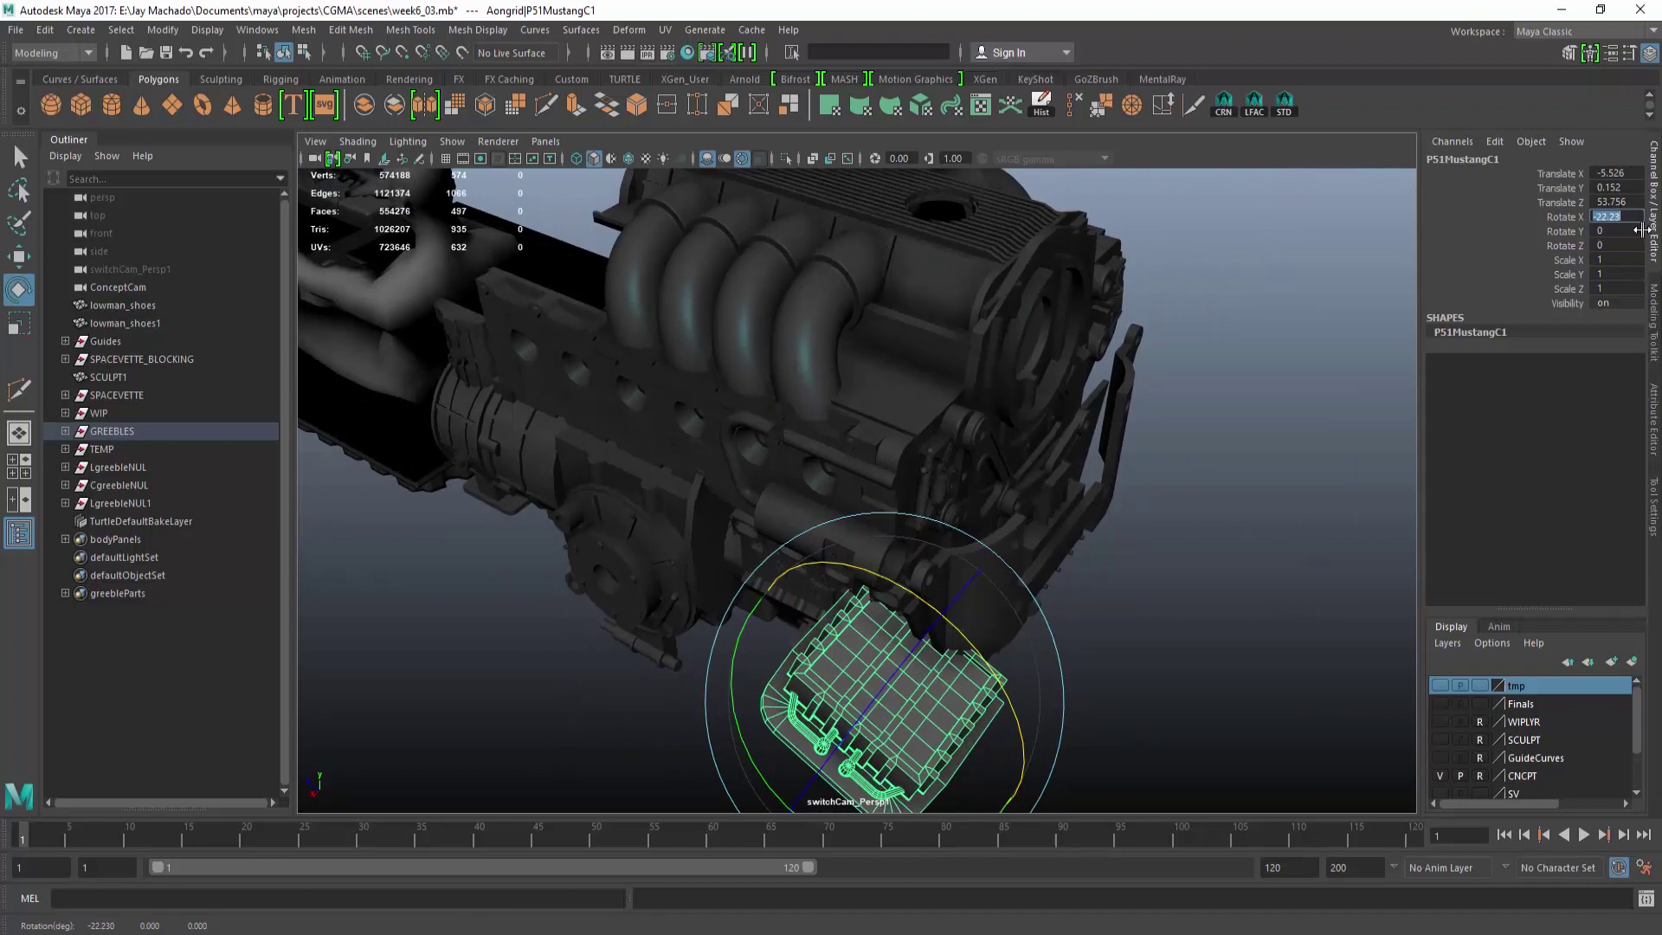
{"action": "type", "text": "0"}
{"action": "key", "text": "Return"}
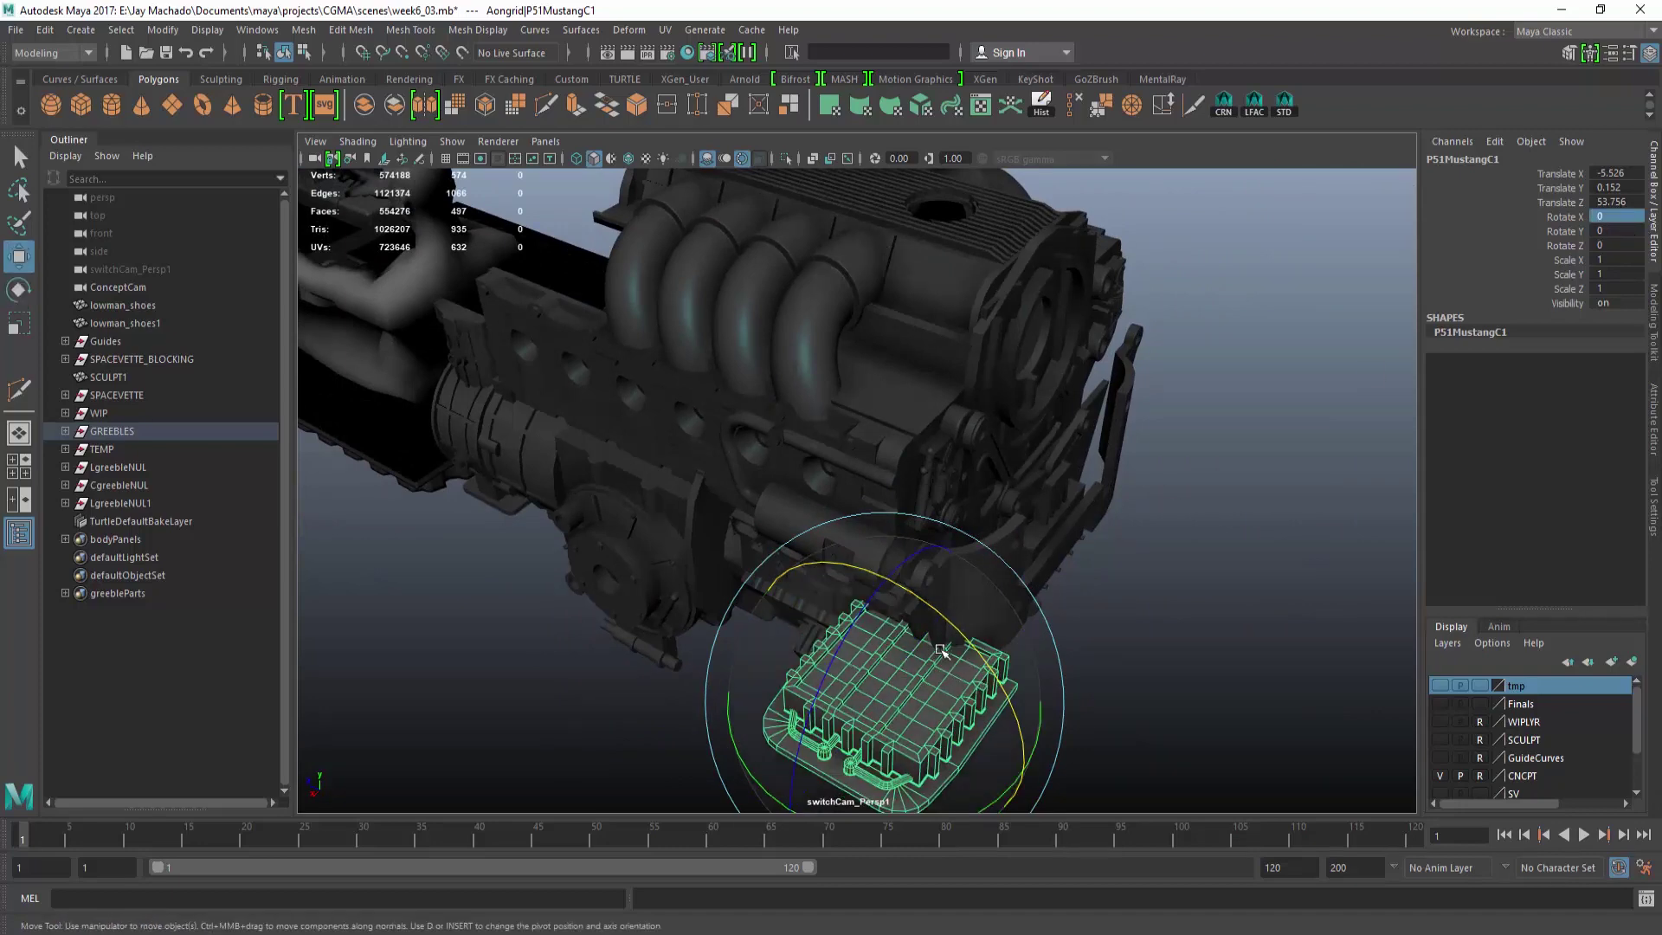
Scale the ribbed plate uniformly to about 0.456 and set it behind the last intake pipe at about -6.43, 2.33, 54.24.
{"action": "left_click_drag", "start_coordinate": [811, 694], "coordinate": [866, 424]}
{"action": "left_click_drag", "start_coordinate": [867, 424], "coordinate": [869, 590], "text": "alt"}
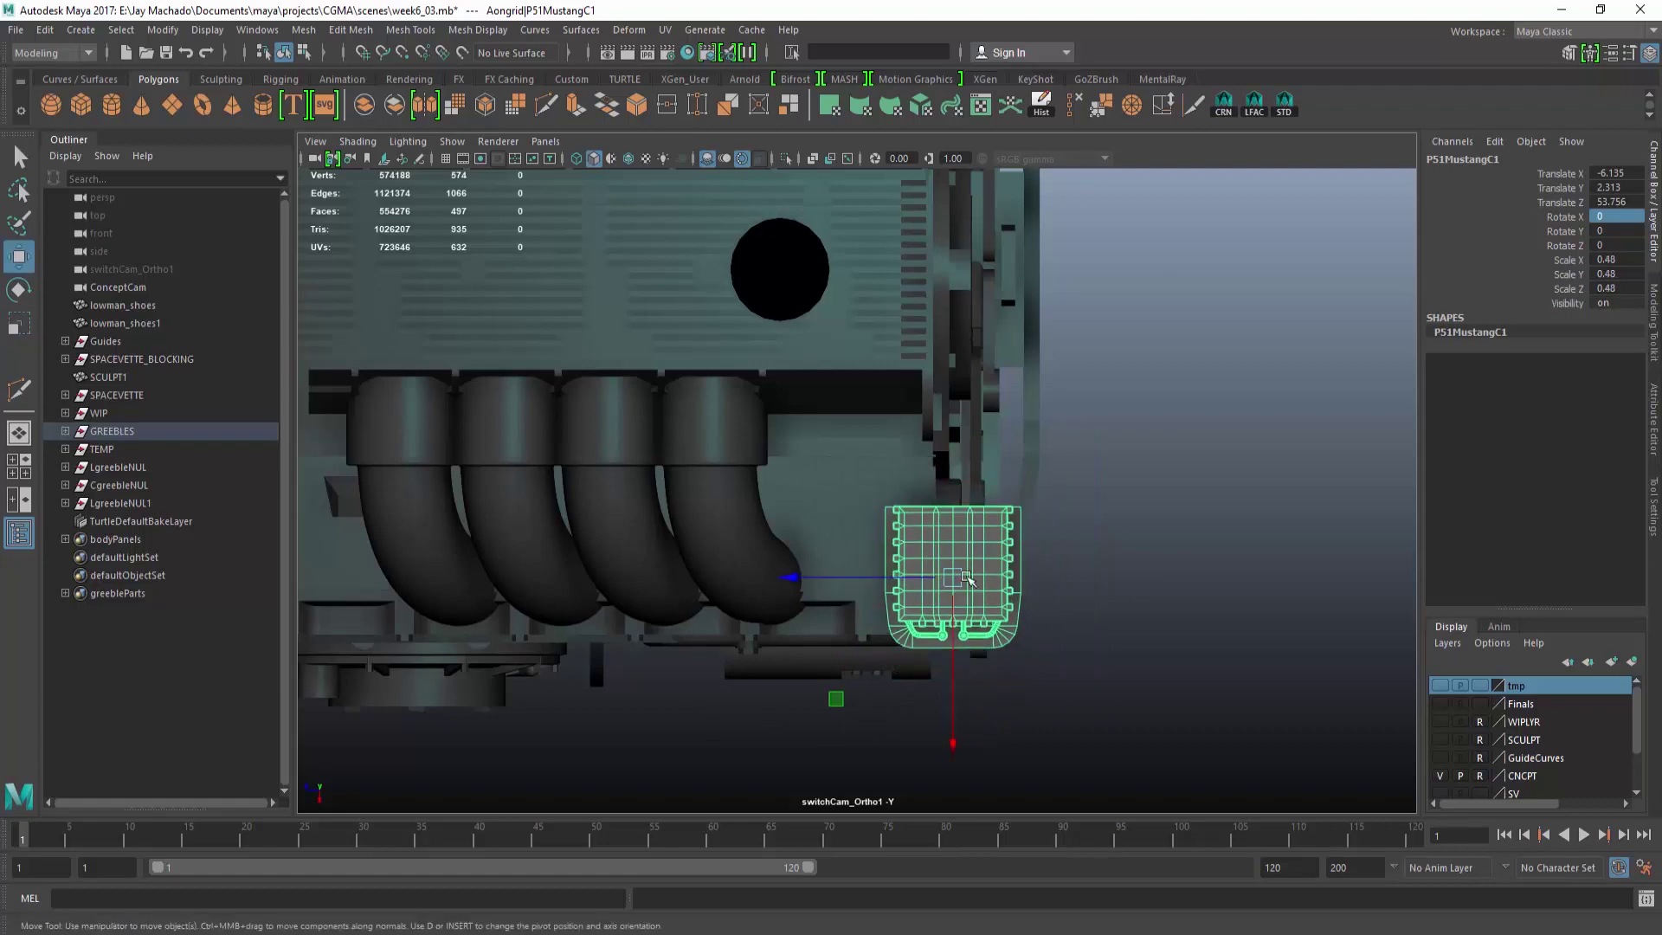
{"action": "left_click_drag", "start_coordinate": [968, 578], "coordinate": [947, 520]}
{"action": "left_click_drag", "start_coordinate": [863, 359], "coordinate": [822, 506]}
{"action": "mouse_move", "coordinate": [655, 303]}
{"action": "left_mouse_down"}
{"action": "mouse_move", "coordinate": [642, 307]}
{"action": "mouse_move", "coordinate": [667, 299]}
{"action": "left_mouse_up"}
Assign the existing greeble material to the ribbed plate.
{"action": "right_click_drag", "start_coordinate": [777, 318], "coordinate": [813, 820]}
{"action": "right_click_drag", "start_coordinate": [923, 829], "coordinate": [922, 827]}
{"action": "left_click_drag", "start_coordinate": [922, 826], "coordinate": [733, 481], "text": "alt"}
{"action": "left_click", "coordinate": [734, 481]}
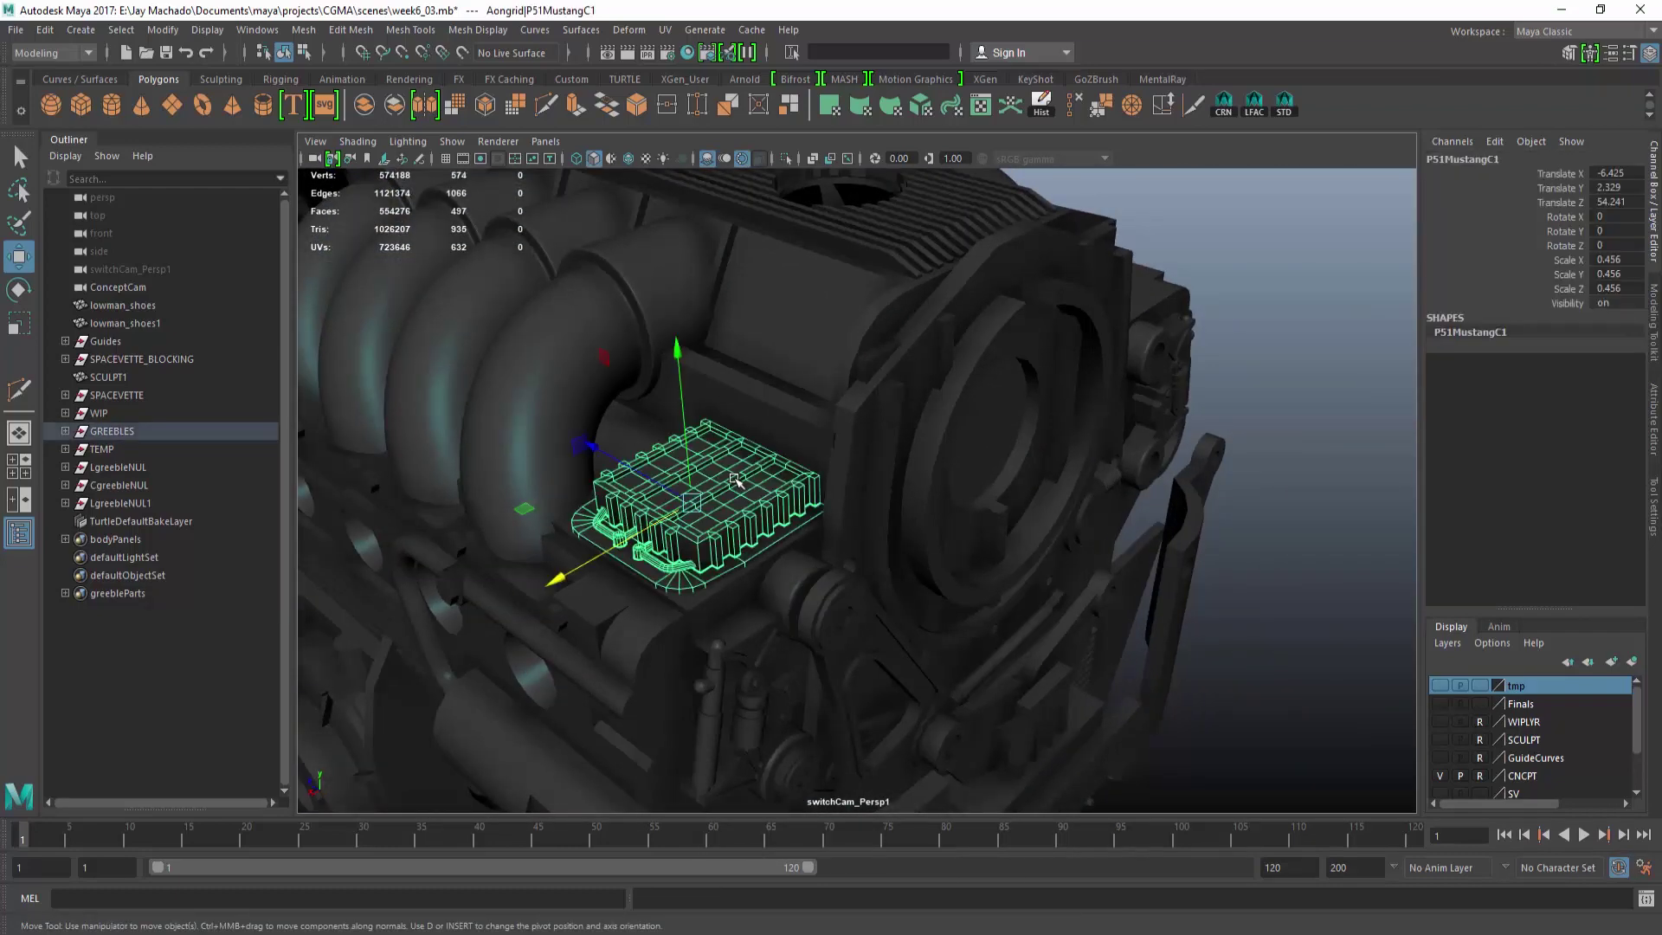
Parent the ribbed plate under the LgreebleNUL group.
{"action": "left_click", "coordinate": [147, 469]}
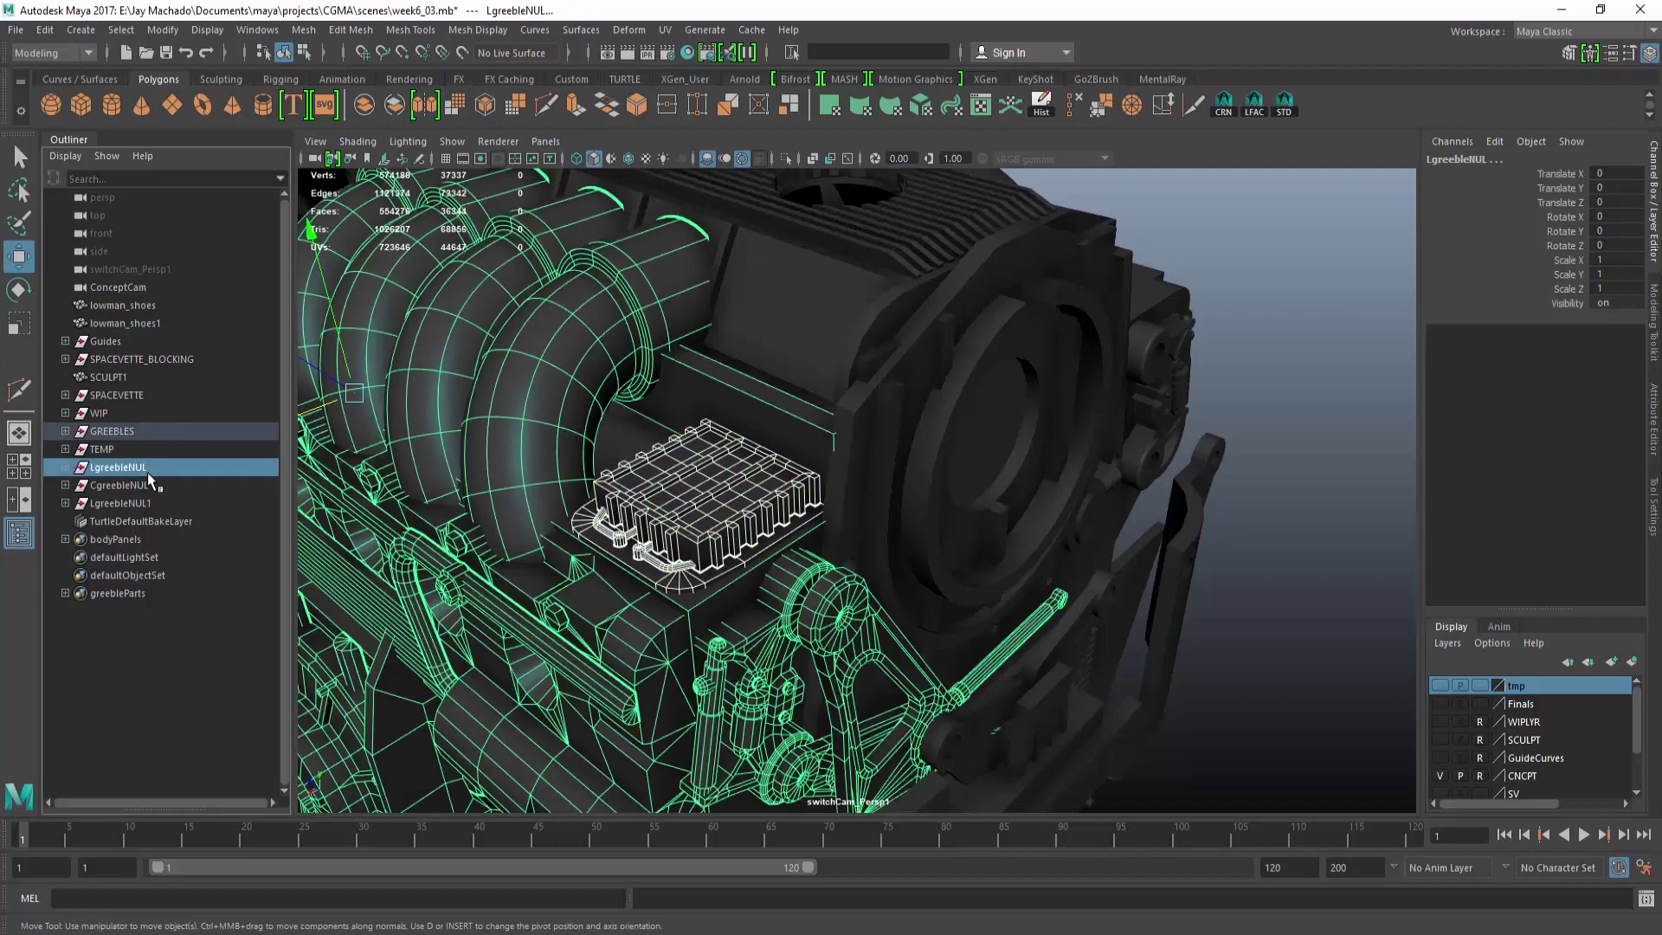
{"action": "left_click", "coordinate": [1318, 399]}
{"action": "scroll", "coordinate": [1318, 399], "scroll_direction": "down", "scroll_amount": 5}
{"action": "left_click_drag", "start_coordinate": [1318, 399], "coordinate": [905, 467], "text": "alt"}
{"action": "scroll", "coordinate": [905, 468], "scroll_direction": "up", "scroll_amount": 3}
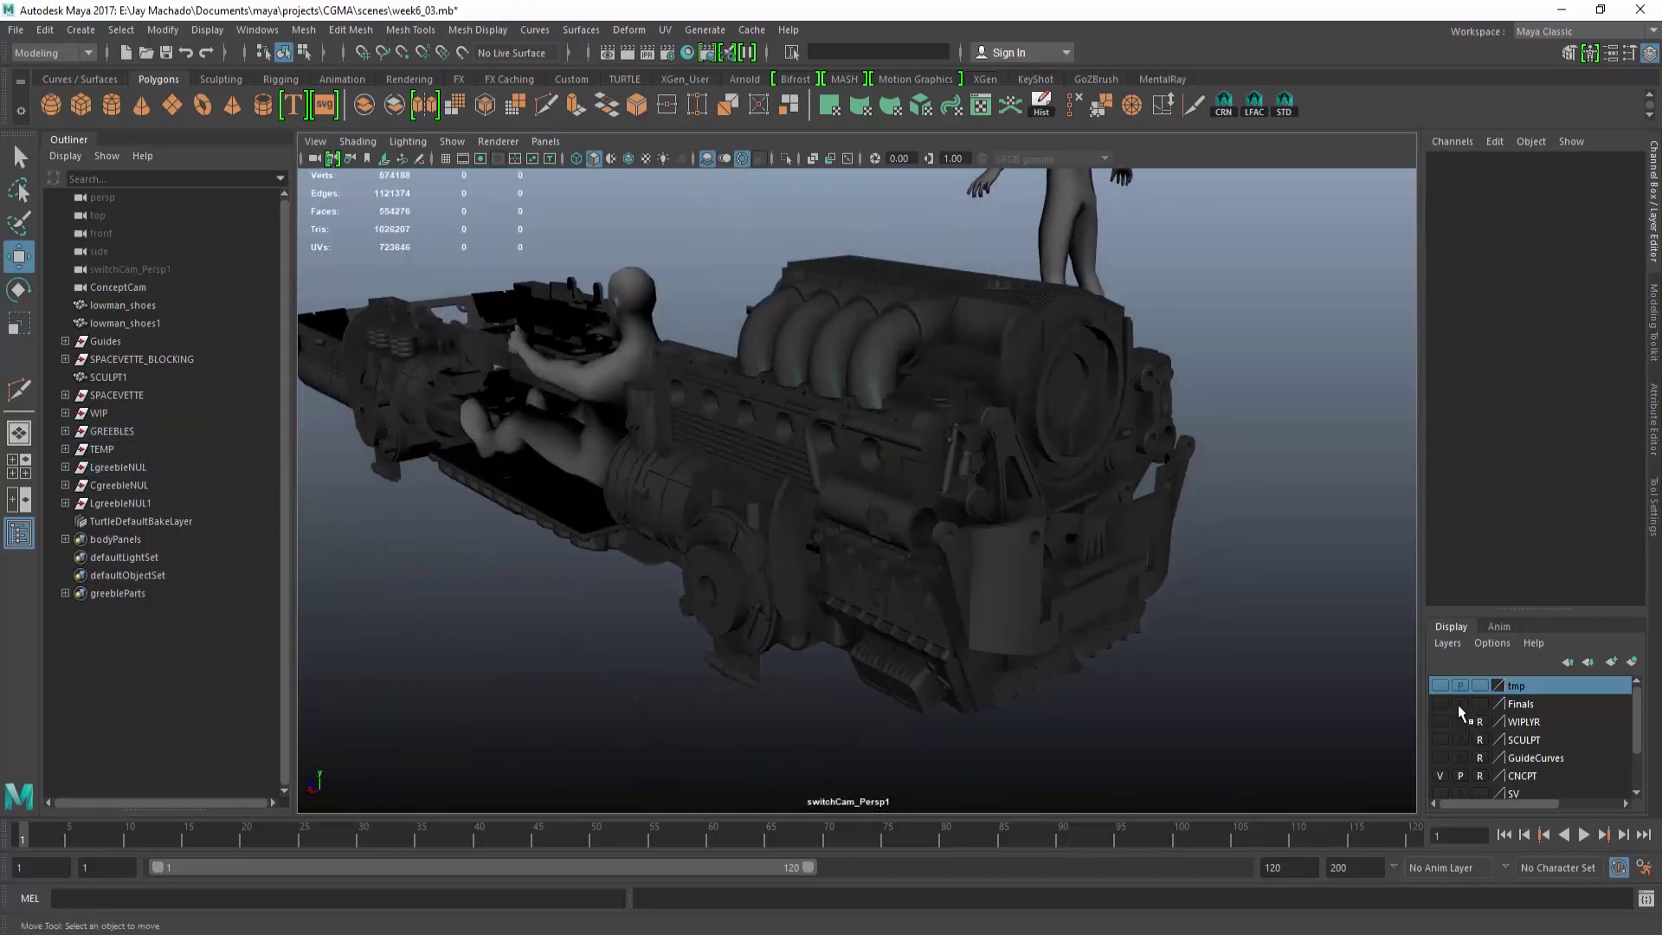
Make the Finals layer visible and look over the spare greeble parts laid out beside the vehicle.
{"action": "left_click_drag", "start_coordinate": [1062, 569], "coordinate": [910, 490], "text": "alt"}
{"action": "middle_click_drag", "start_coordinate": [910, 490], "coordinate": [1219, 453], "text": "alt"}
{"action": "left_click_drag", "start_coordinate": [1175, 445], "coordinate": [1158, 464], "text": "alt"}
{"action": "scroll", "coordinate": [1160, 464], "scroll_direction": "down", "scroll_amount": 2}
{"action": "middle_click_drag", "start_coordinate": [1168, 461], "coordinate": [1320, 469], "text": "alt"}
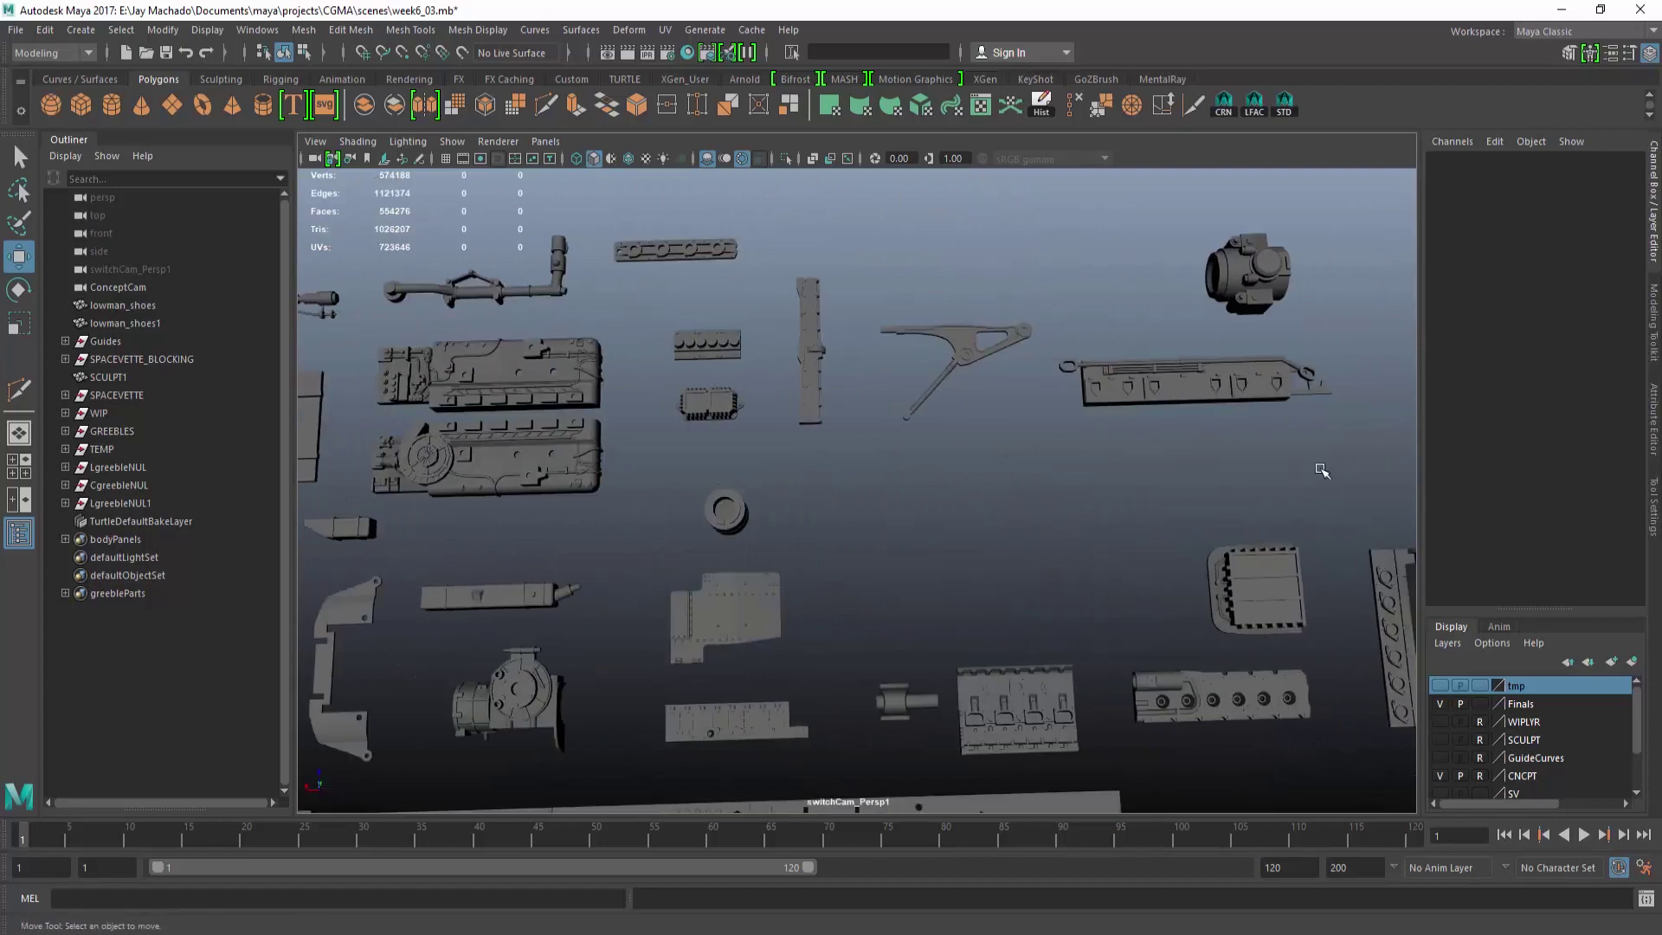
Duplicate the slatted grille from the spare greeble parts and move the copy behind the rear engine, at about -6.57, 0.12, 50.22.
{"action": "left_click_drag", "start_coordinate": [913, 536], "coordinate": [852, 597], "text": "alt"}
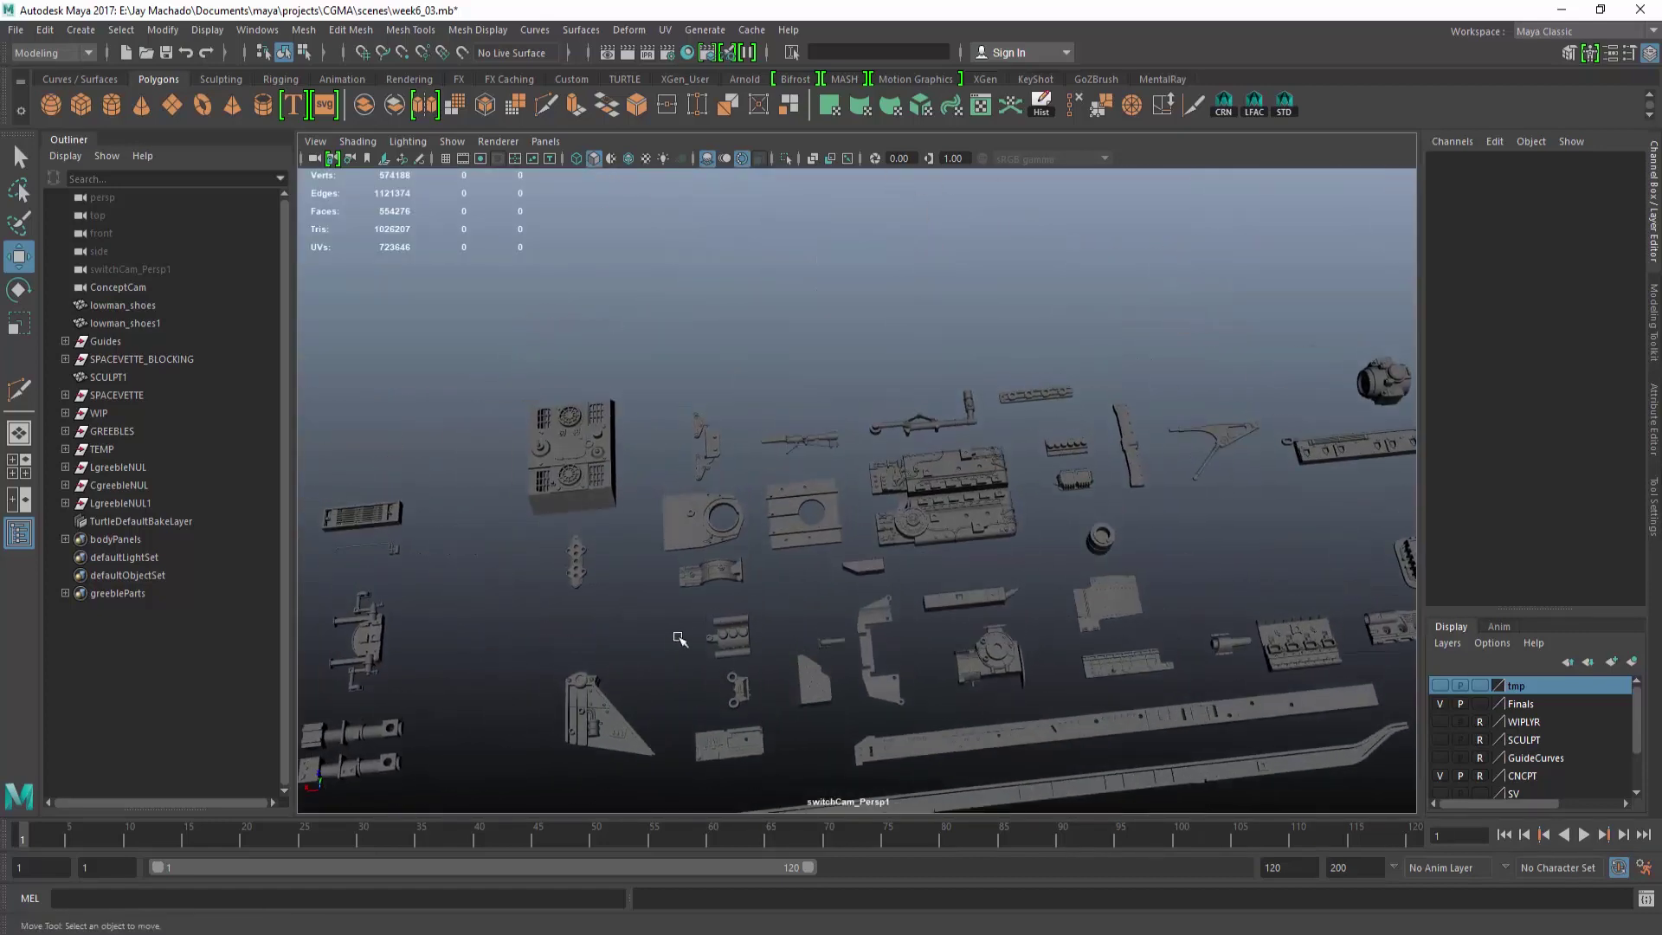
{"action": "scroll", "coordinate": [852, 599], "scroll_direction": "up", "scroll_amount": 1}
{"action": "left_click", "coordinate": [642, 486]}
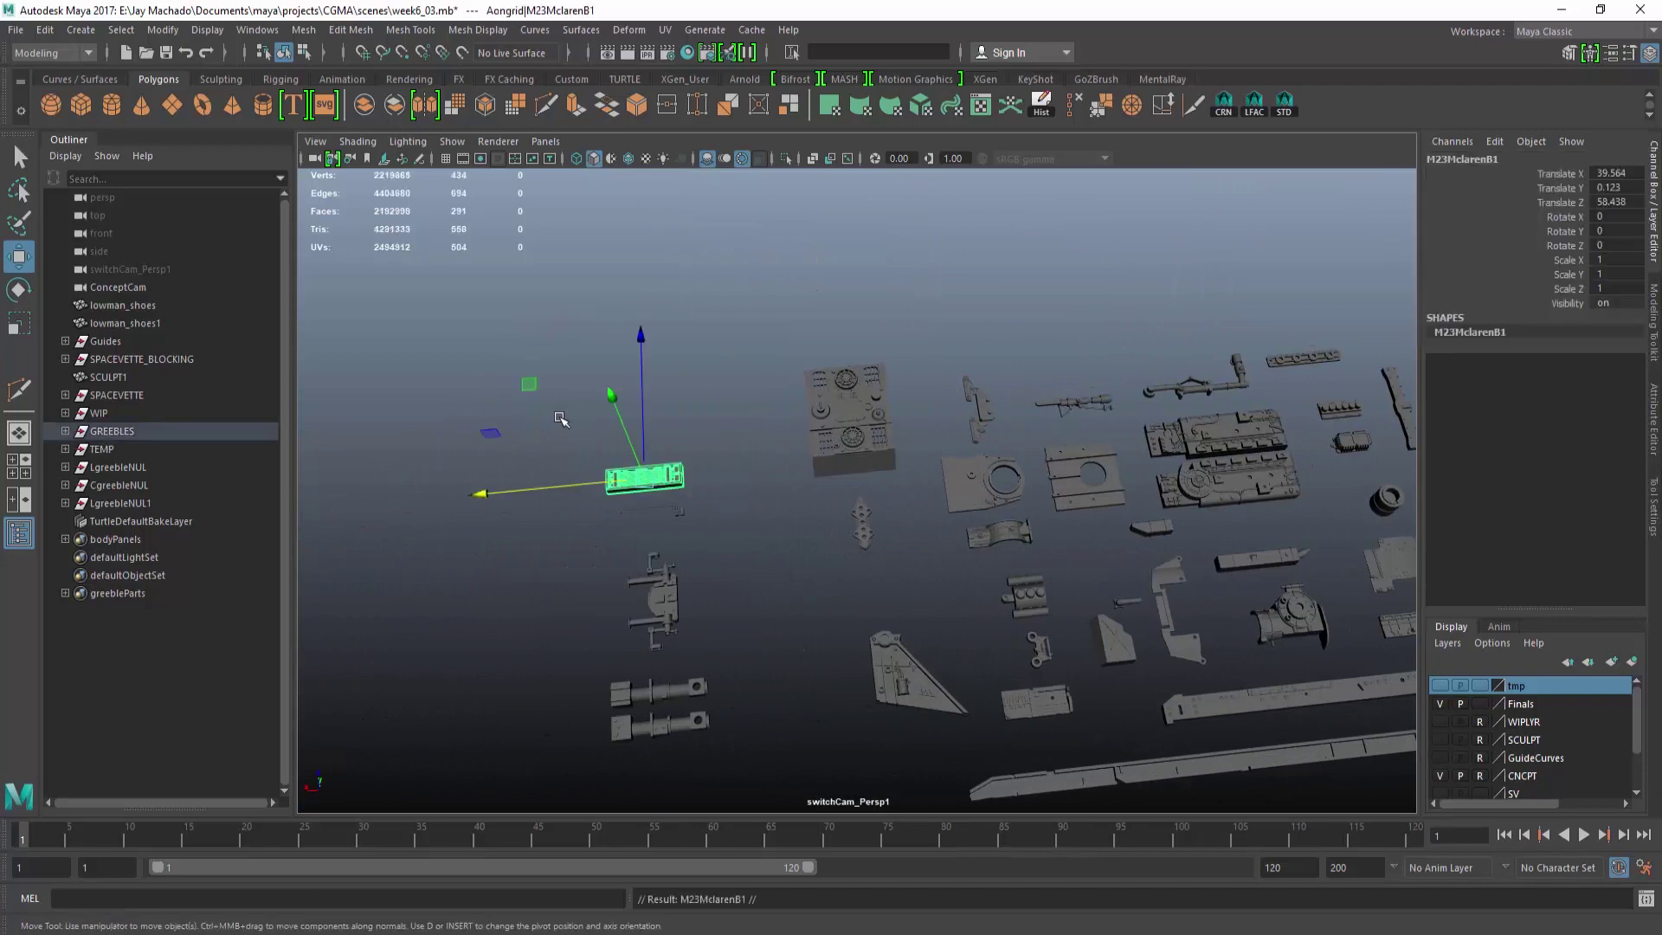
{"action": "middle_click_drag", "start_coordinate": [1339, 423], "coordinate": [951, 485], "text": "alt"}
{"action": "left_click_drag", "start_coordinate": [578, 374], "coordinate": [1278, 454]}
{"action": "middle_click_drag", "start_coordinate": [1278, 454], "coordinate": [753, 449], "text": "alt"}
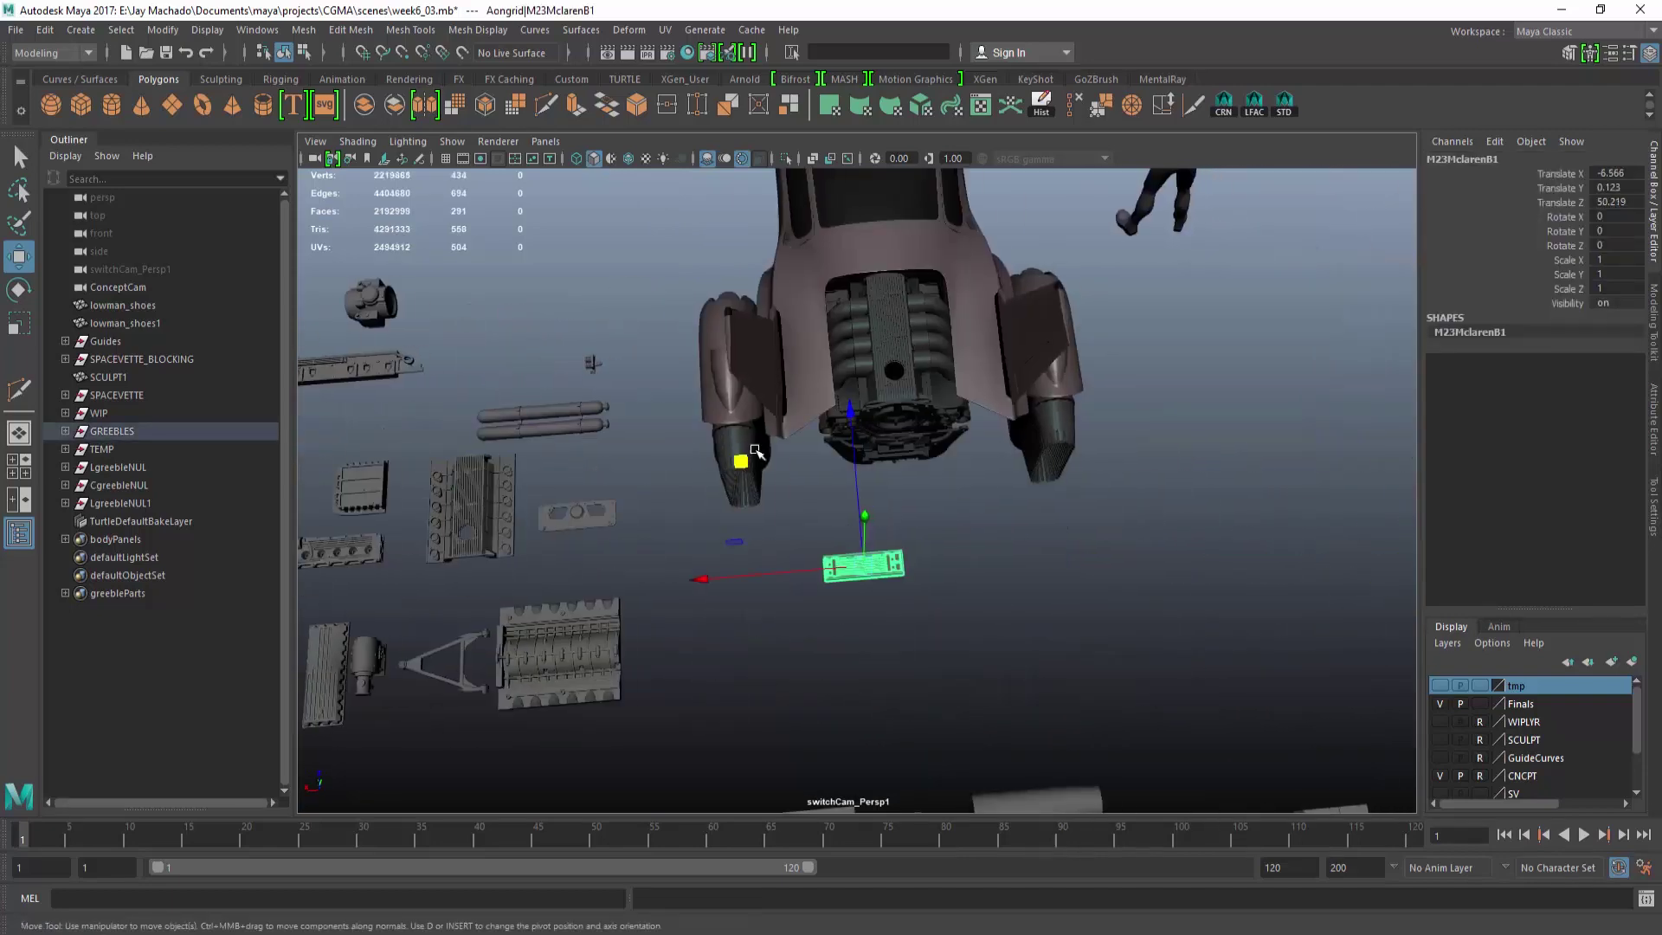
Rotate the grille copy to -90° in X, centre it on the engine at X about -7.79 and scale it uniformly to 0.797.
{"action": "left_click_drag", "start_coordinate": [753, 449], "coordinate": [1146, 567], "text": "alt"}
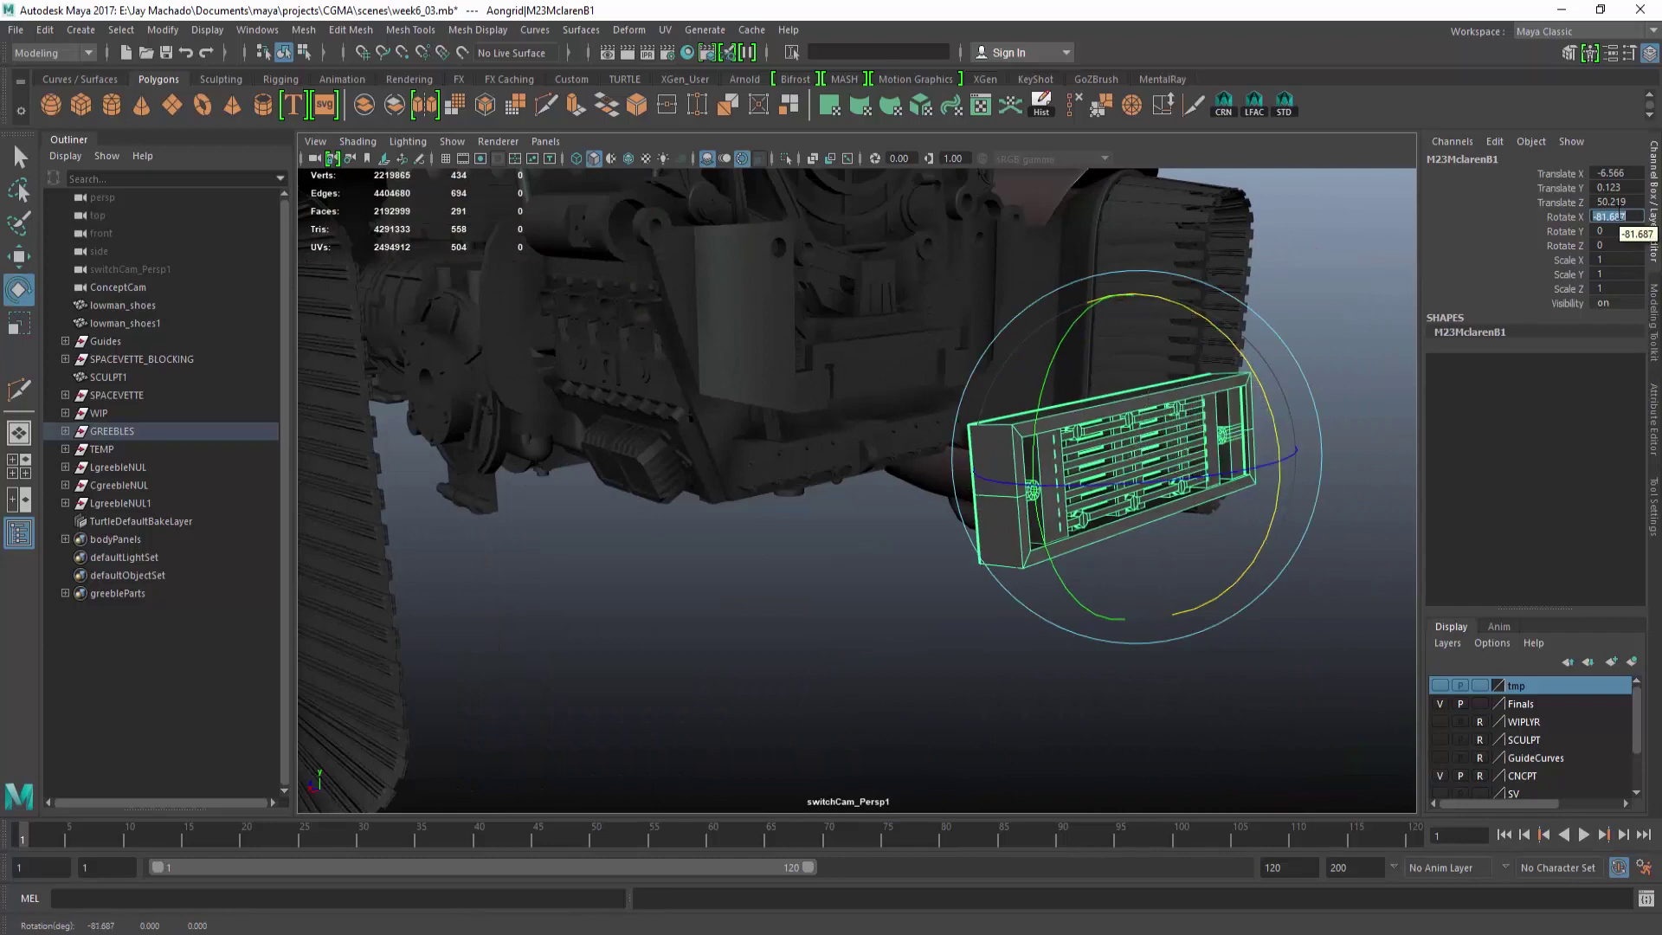
{"action": "key", "text": "w"}
{"action": "left_click_drag", "start_coordinate": [1246, 424], "coordinate": [718, 472], "text": "alt"}
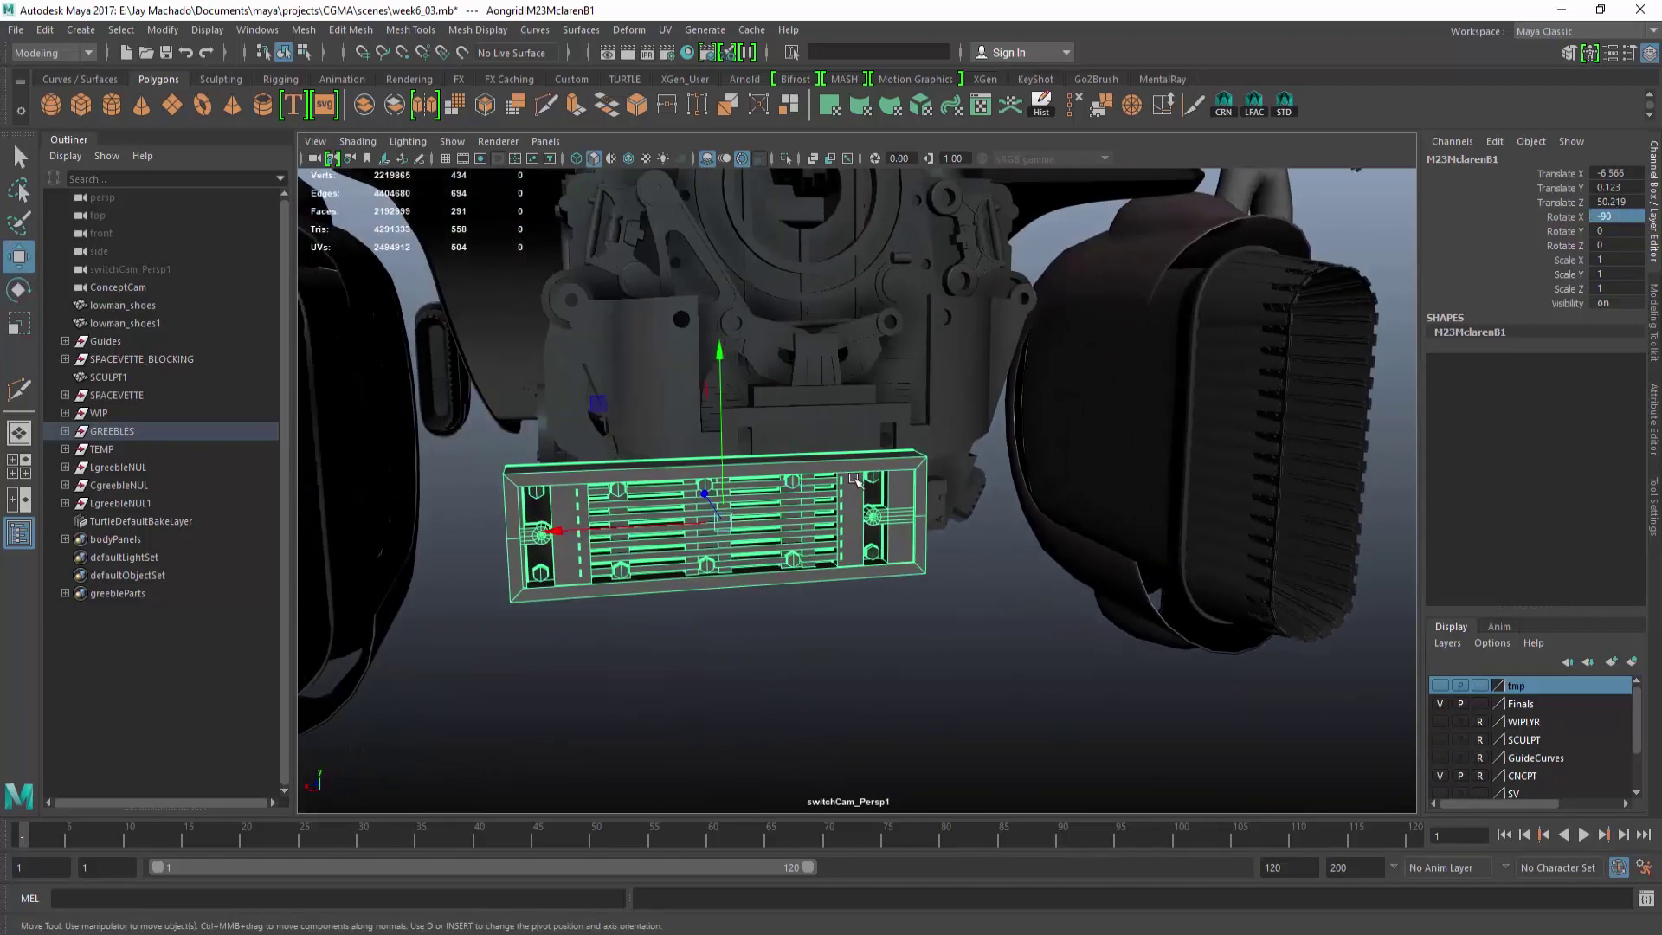
{"action": "key", "text": "space"}
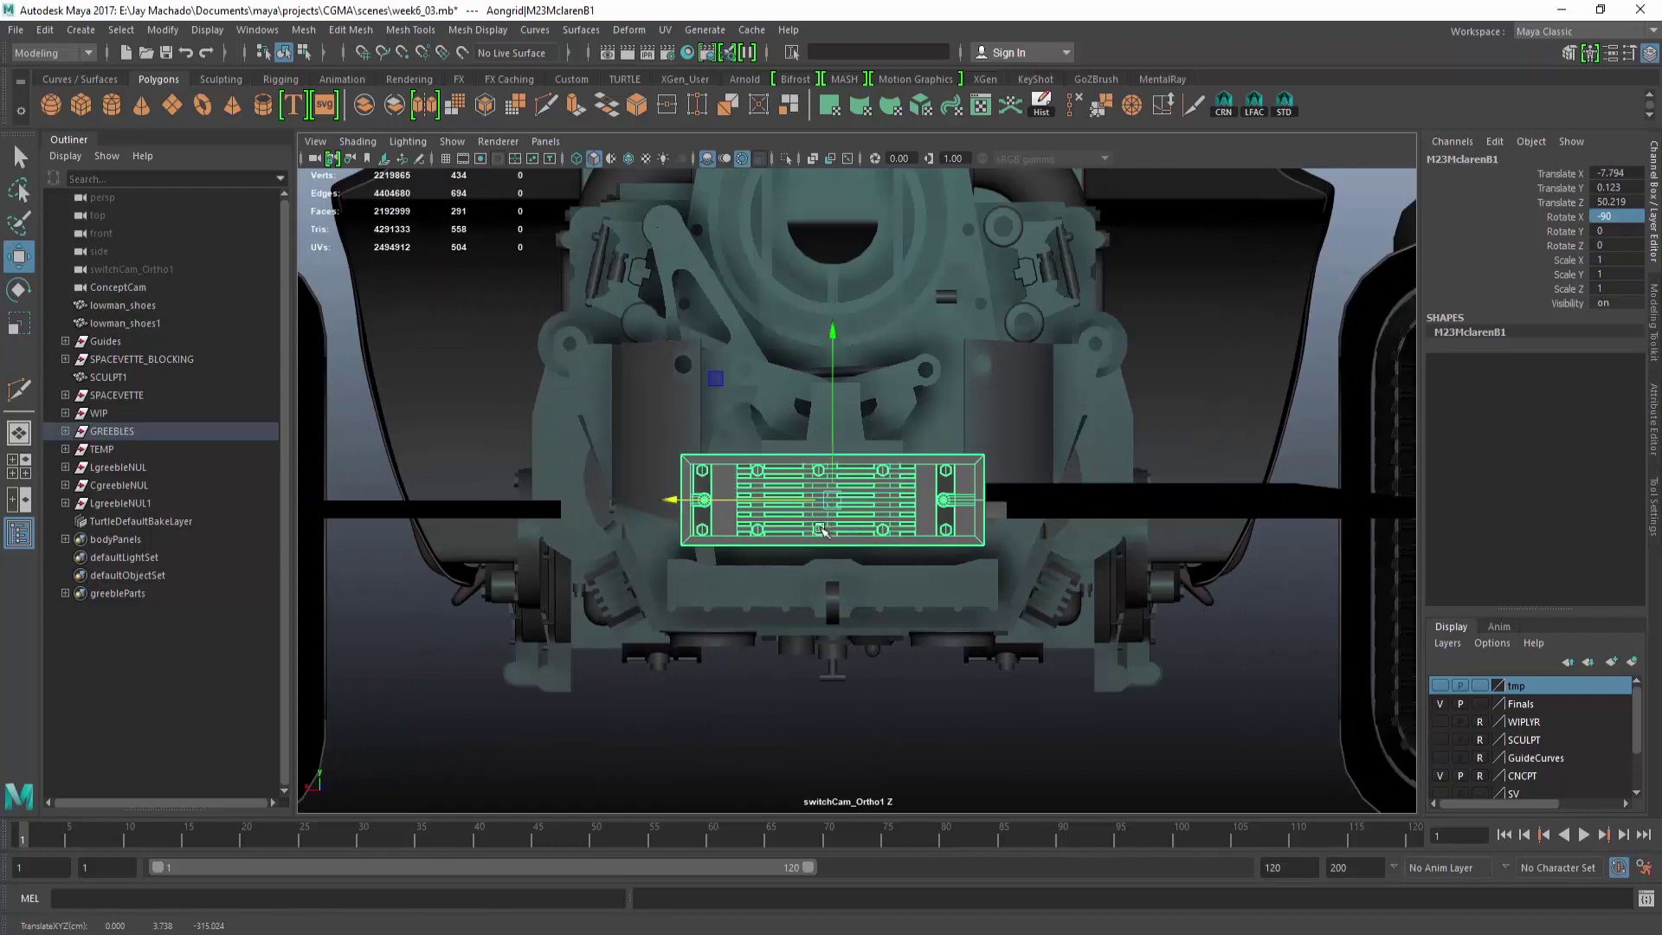
{"action": "key", "text": "space"}
{"action": "left_click_drag", "start_coordinate": [802, 506], "coordinate": [954, 643], "text": "alt"}
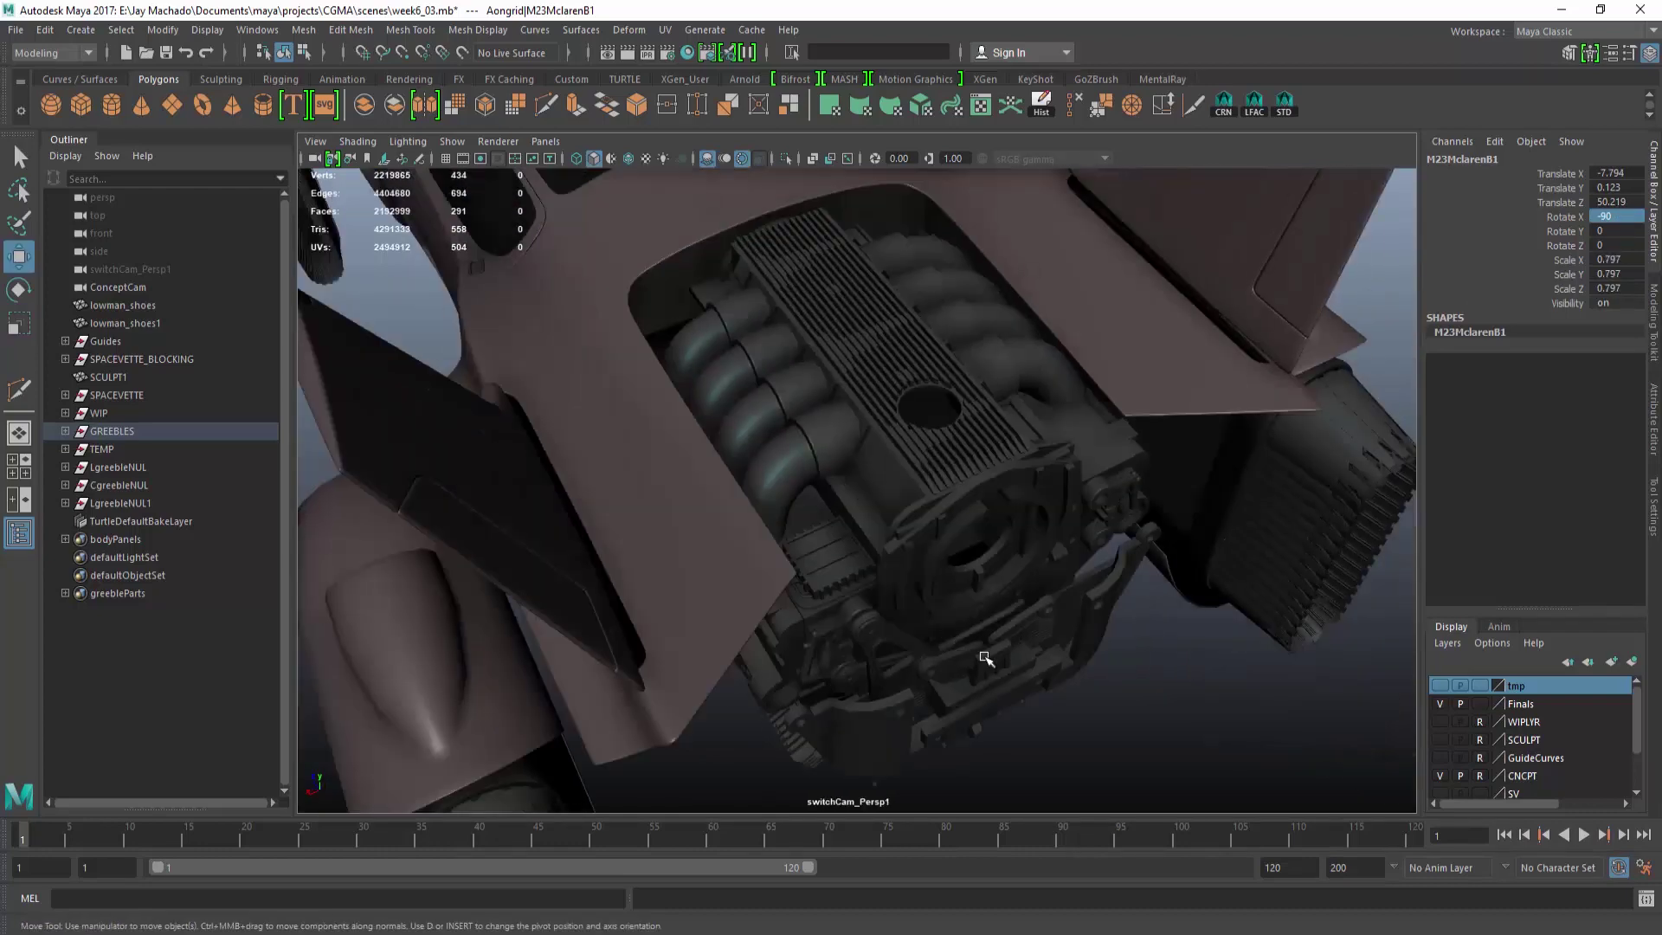
Push the grille into the rear face of the engine, at Z about 53.25.
{"action": "middle_click_drag", "start_coordinate": [985, 658], "coordinate": [807, 480], "text": "alt"}
{"action": "key", "text": "f"}
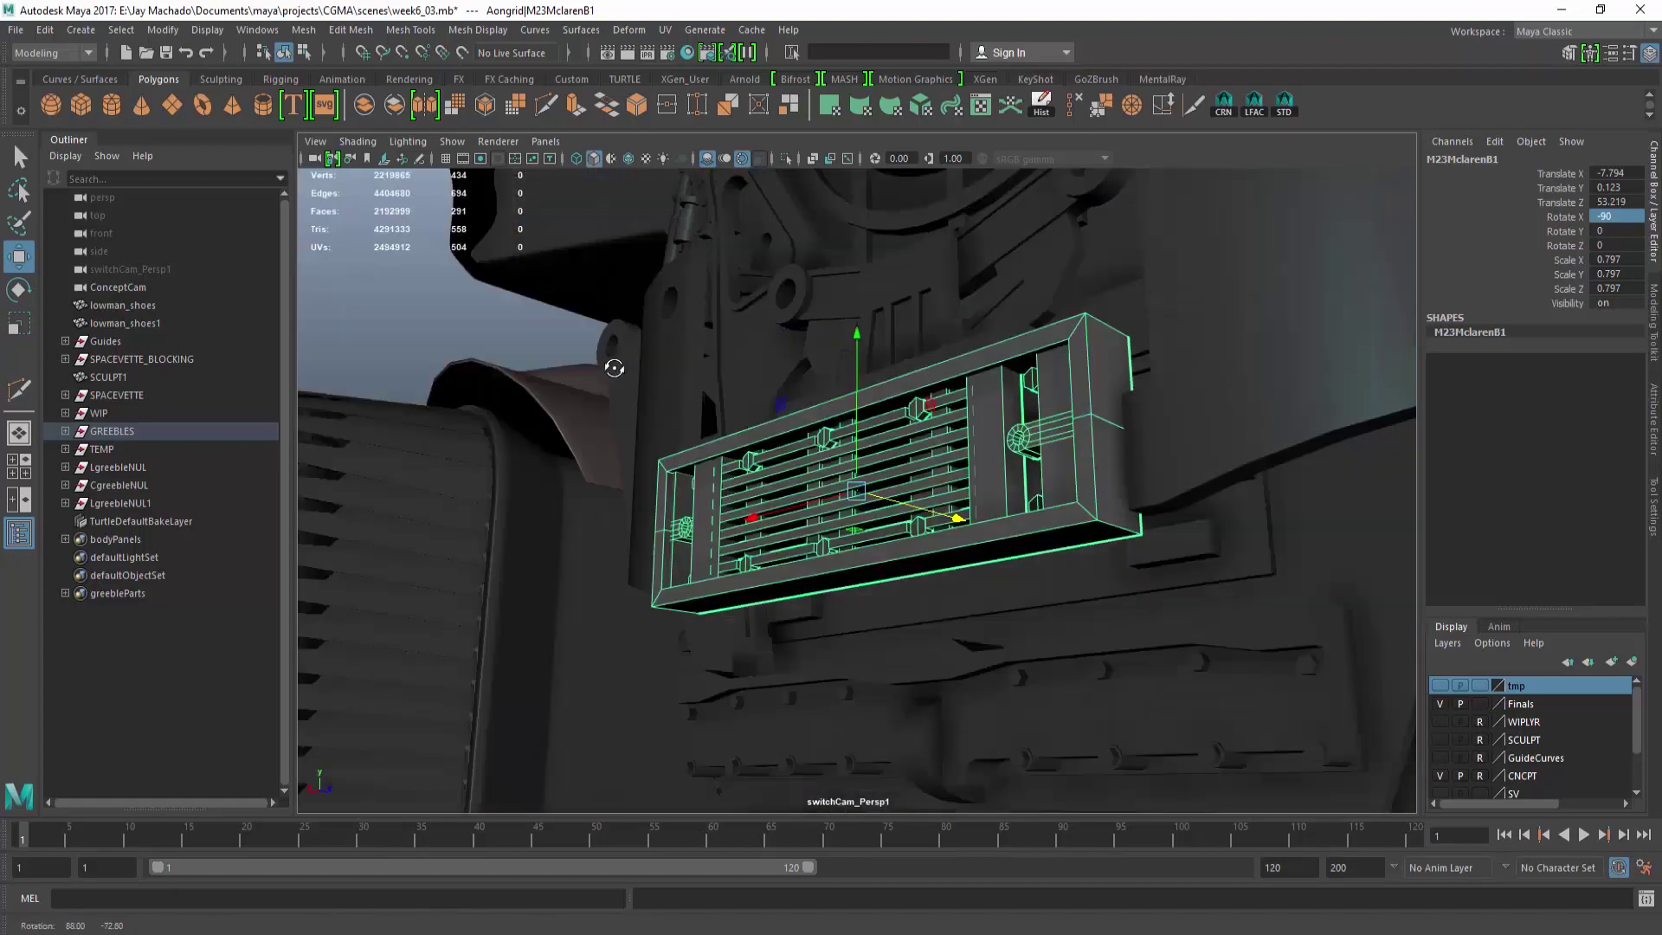
{"action": "left_click_drag", "start_coordinate": [855, 519], "coordinate": [1006, 544], "text": "alt"}
{"action": "left_click_drag", "start_coordinate": [929, 478], "coordinate": [781, 456]}
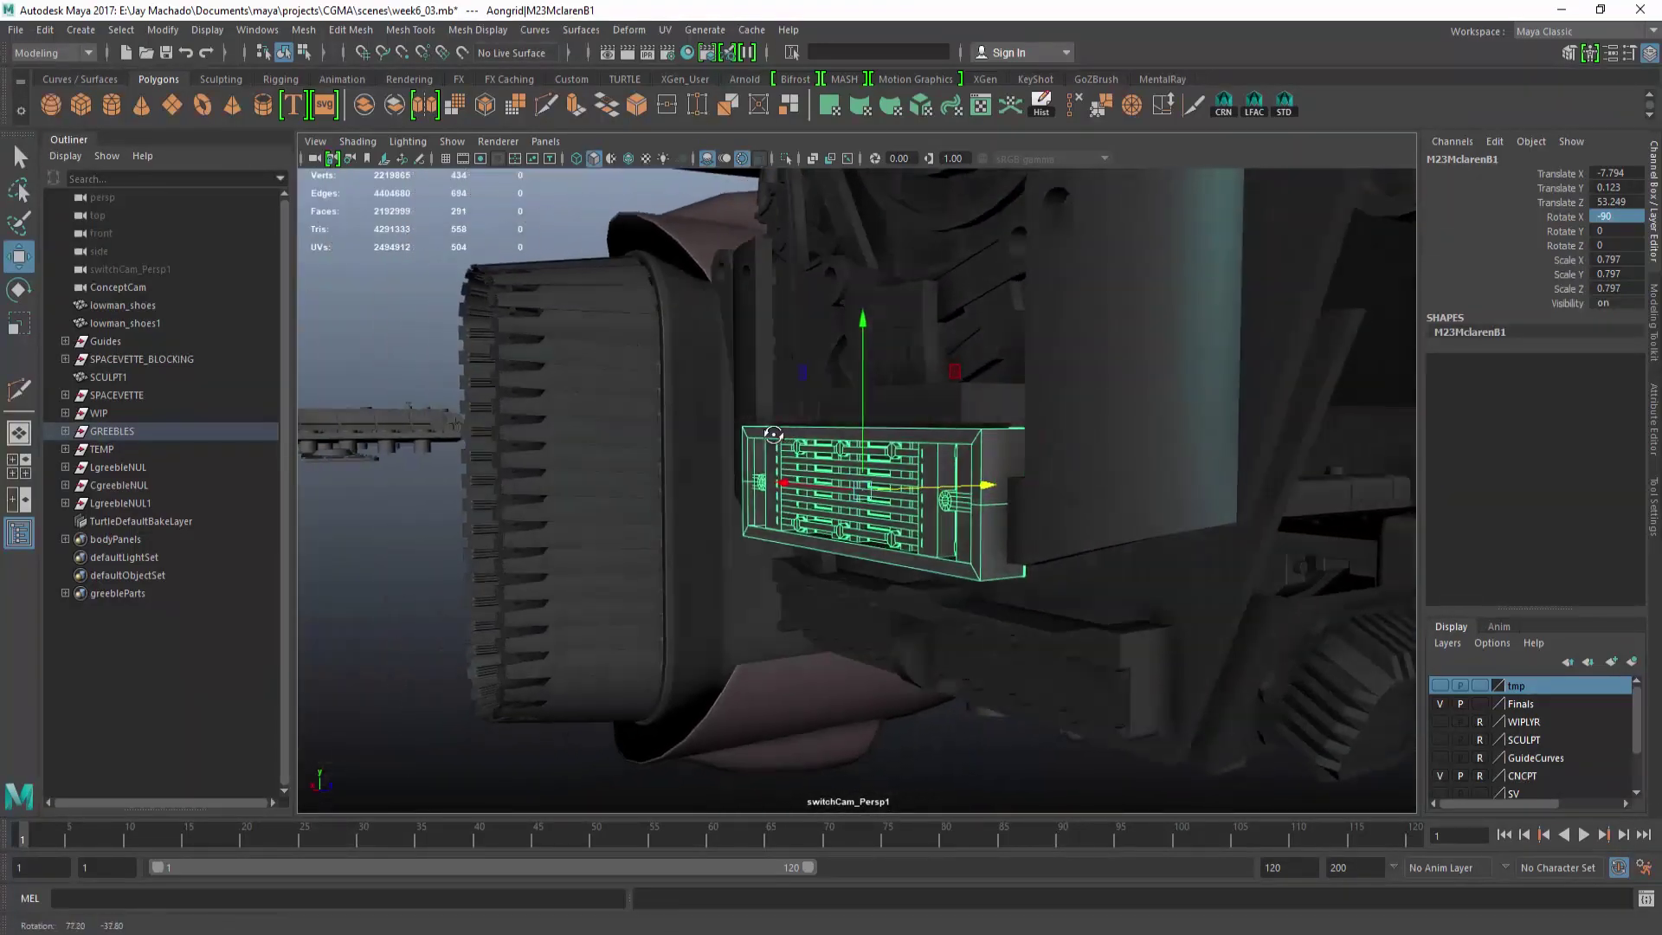
Assign the existing greebleMat material to the grille and raise it to about 0.253 in Y.
{"action": "right_click", "coordinate": [781, 456]}
{"action": "mouse_move", "coordinate": [809, 915]}
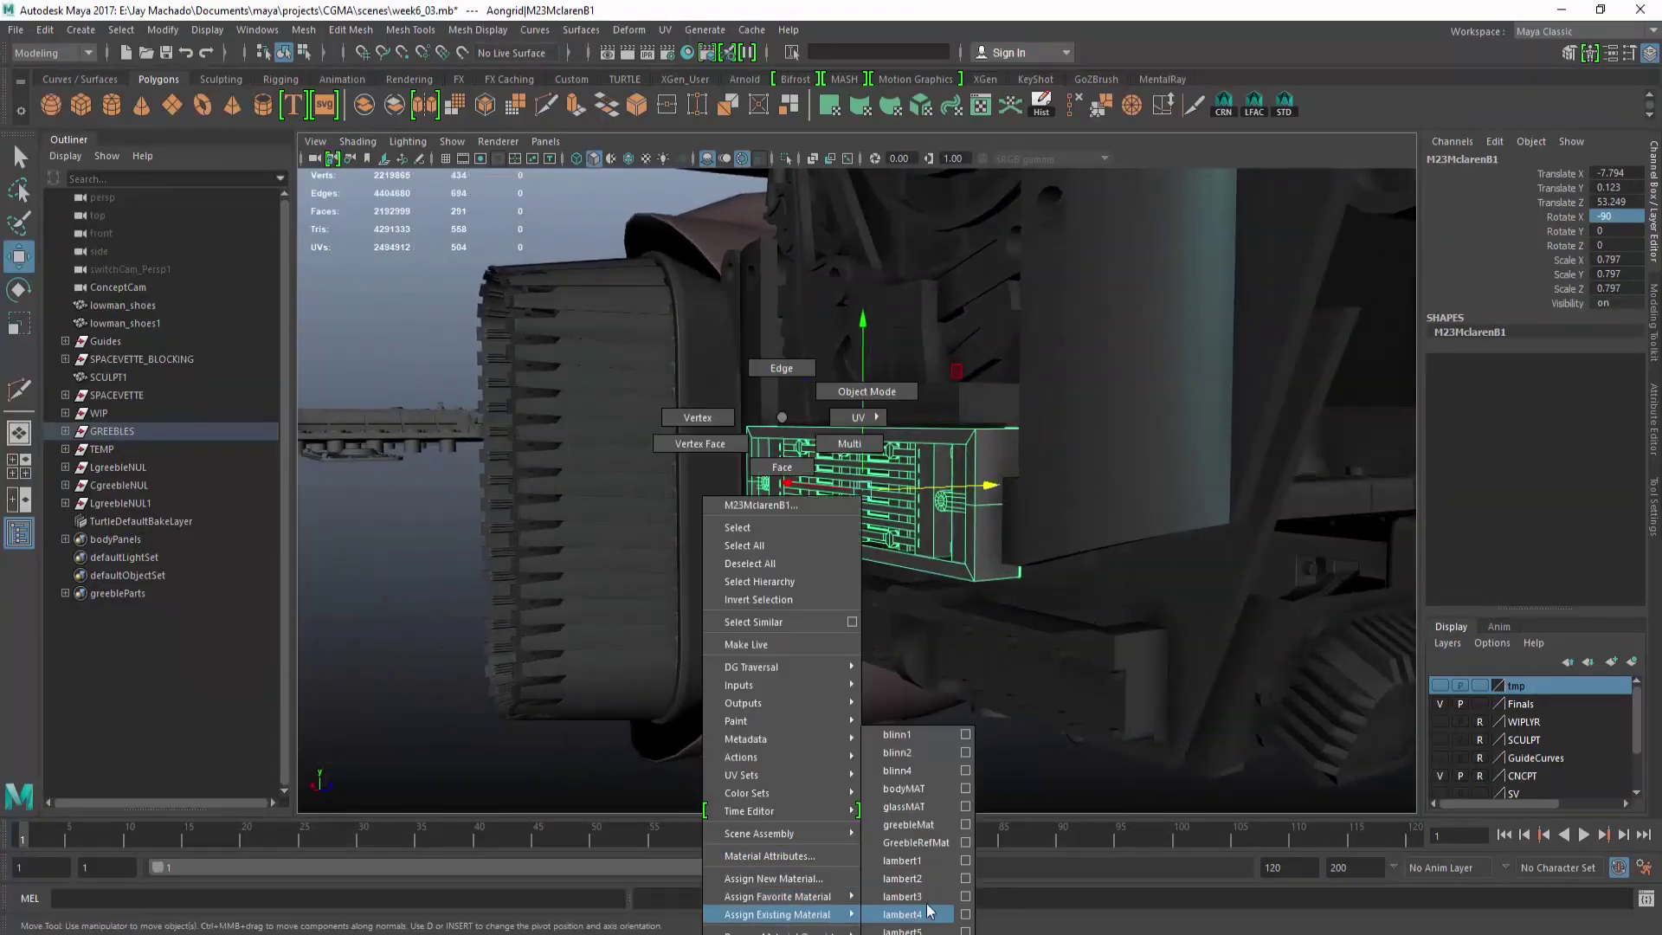
{"action": "left_click", "coordinate": [932, 830]}
{"action": "left_click_drag", "start_coordinate": [917, 567], "coordinate": [795, 466], "text": "alt"}
{"action": "left_click", "coordinate": [795, 466]}
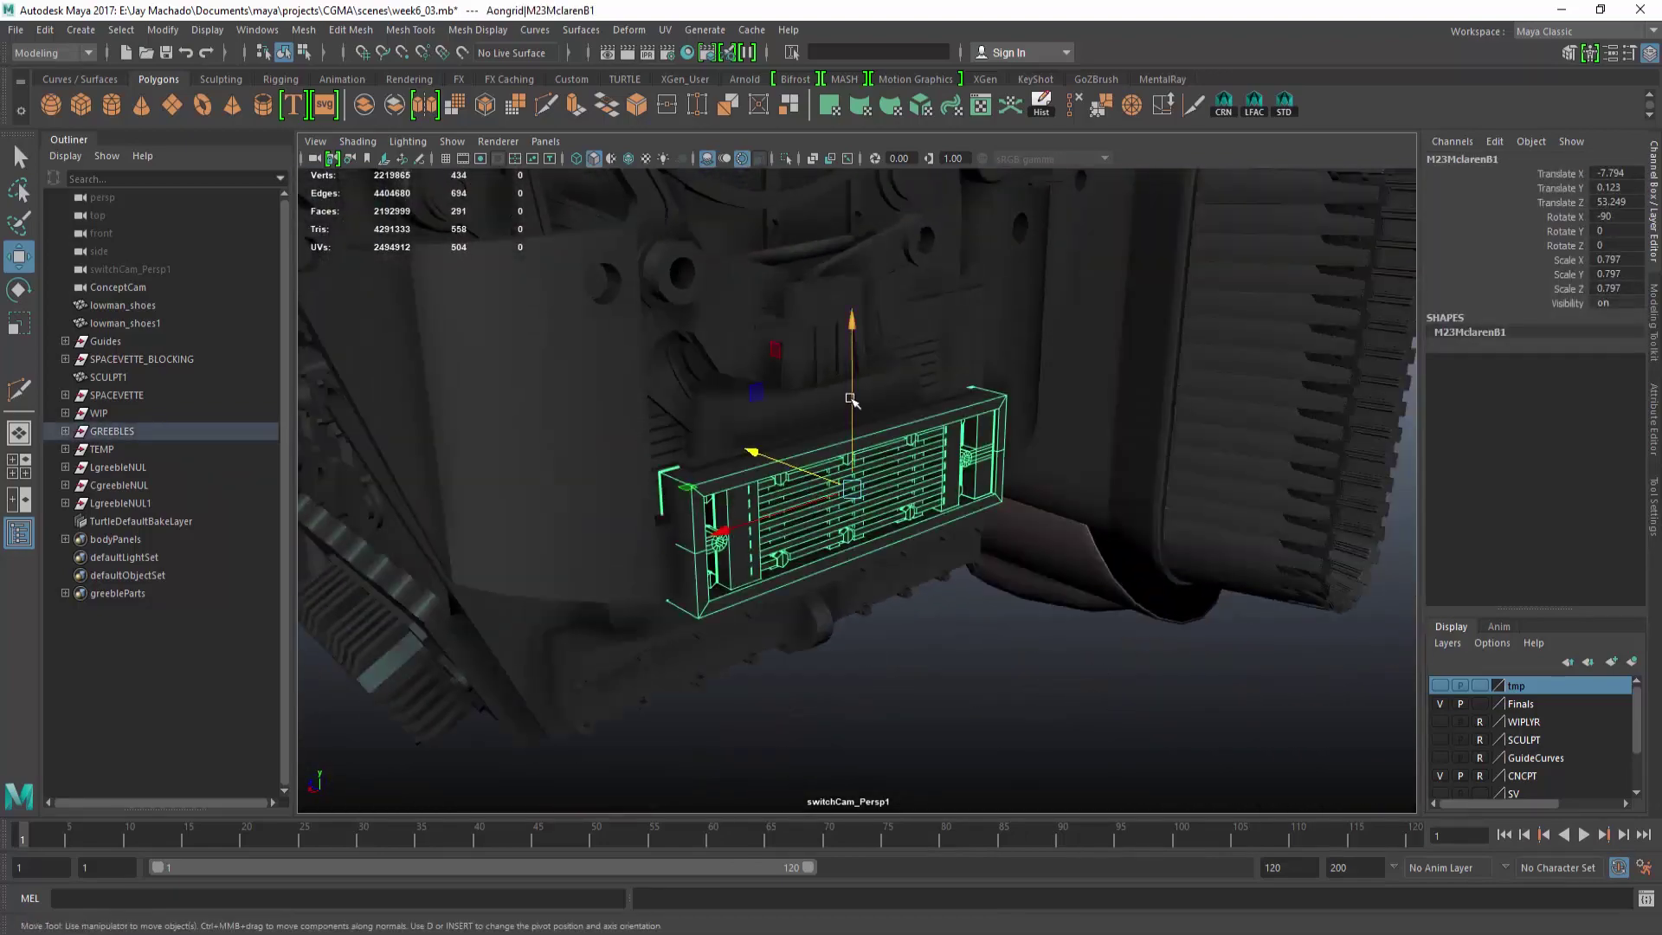
{"action": "left_click_drag", "start_coordinate": [851, 367], "coordinate": [908, 550], "text": "alt"}
{"action": "left_click_drag", "start_coordinate": [831, 433], "coordinate": [658, 418], "text": "alt"}
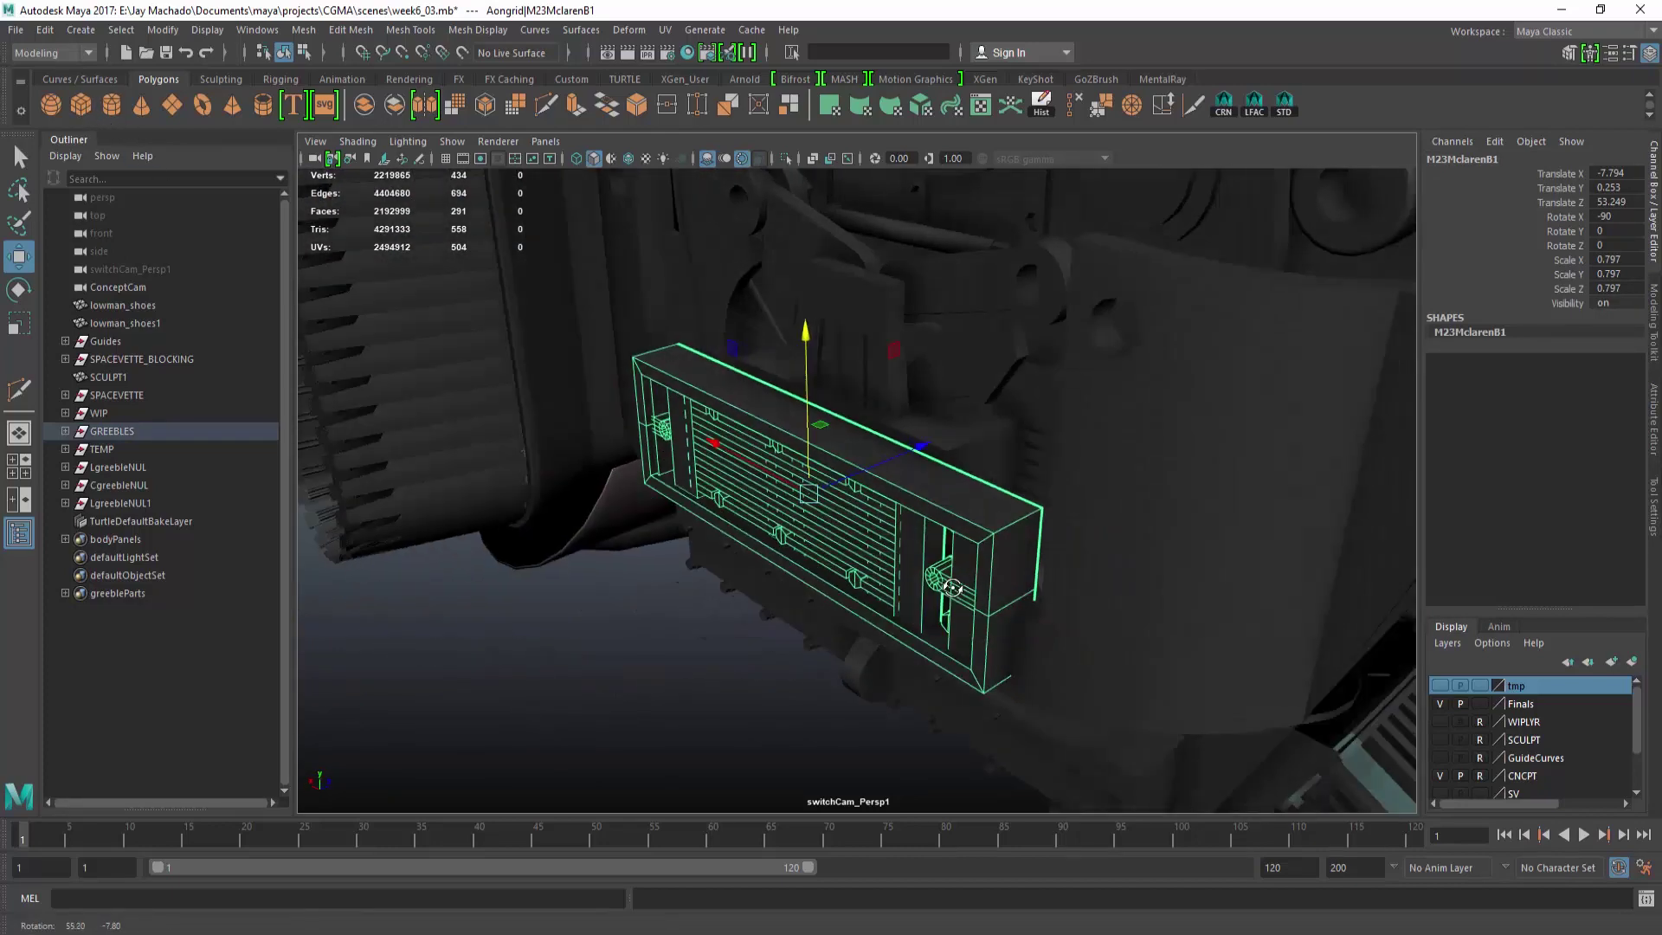
Select an edge loop on the grille's outer frame and move it to adjust the frame.
{"action": "right_click", "coordinate": [657, 417]}
{"action": "right_click_drag", "start_coordinate": [663, 368], "coordinate": [663, 364]}
{"action": "double_click", "coordinate": [984, 509]}
{"action": "left_click_drag", "start_coordinate": [984, 509], "coordinate": [1001, 561], "text": "alt"}
{"action": "left_click_drag", "start_coordinate": [959, 399], "coordinate": [900, 467]}
{"action": "left_click", "coordinate": [547, 374]}
Duplicate the small domed part under the engine, rotate the copy to 0, 90, 0 and move it above the grille, at about 17.48, 19.75, -199.9.
{"action": "left_click_drag", "start_coordinate": [547, 374], "coordinate": [855, 515], "text": "alt"}
{"action": "left_click", "coordinate": [868, 479]}
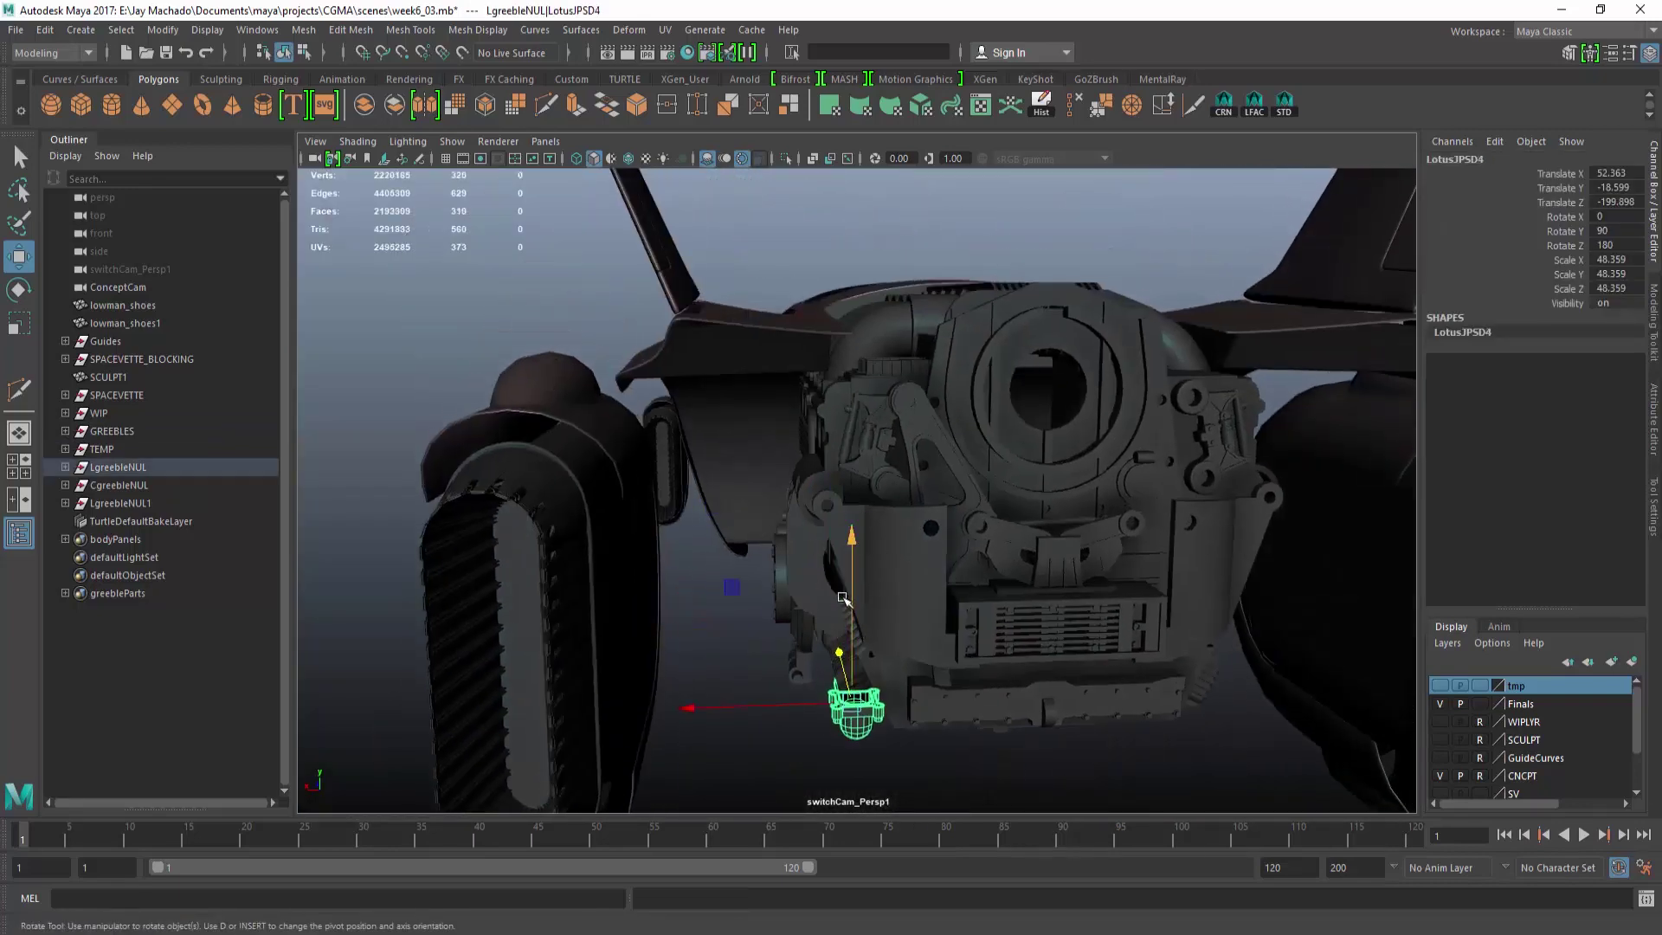
{"action": "key", "text": "e"}
{"action": "left_click_drag", "start_coordinate": [842, 597], "coordinate": [977, 622]}
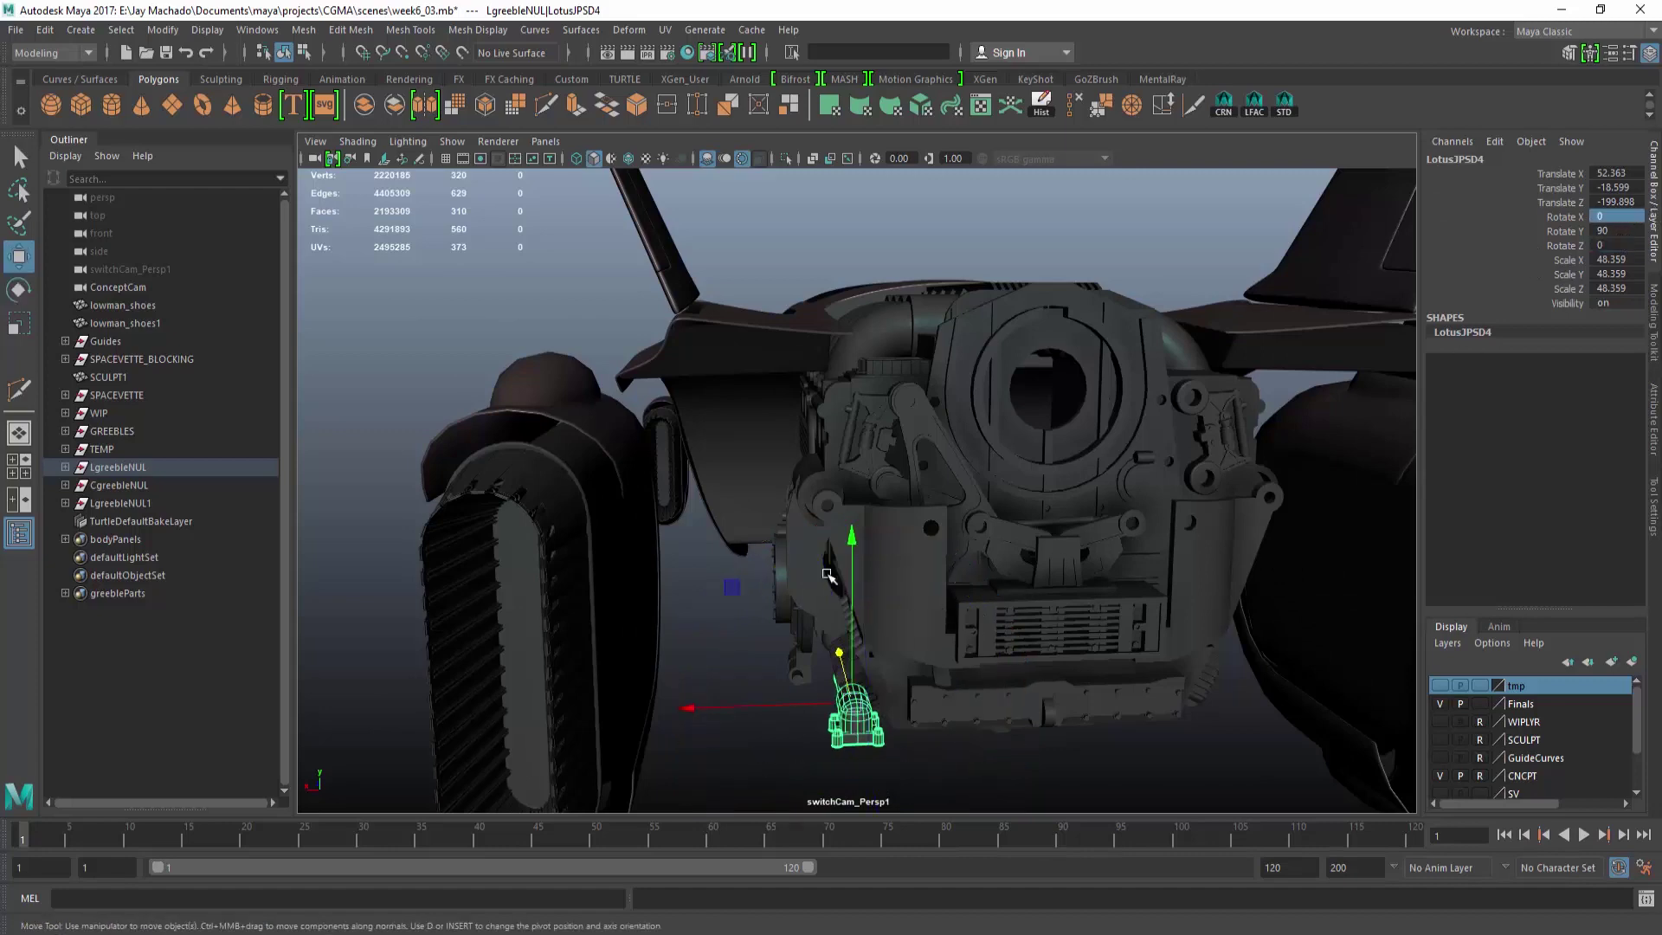
{"action": "left_click_drag", "start_coordinate": [869, 435], "coordinate": [864, 444]}
Scale the domed part uniformly to about 32.16 and seat it on the upper edge of the grille.
{"action": "key", "text": "f"}
{"action": "right_click_drag", "start_coordinate": [1050, 579], "coordinate": [894, 467], "text": "alt"}
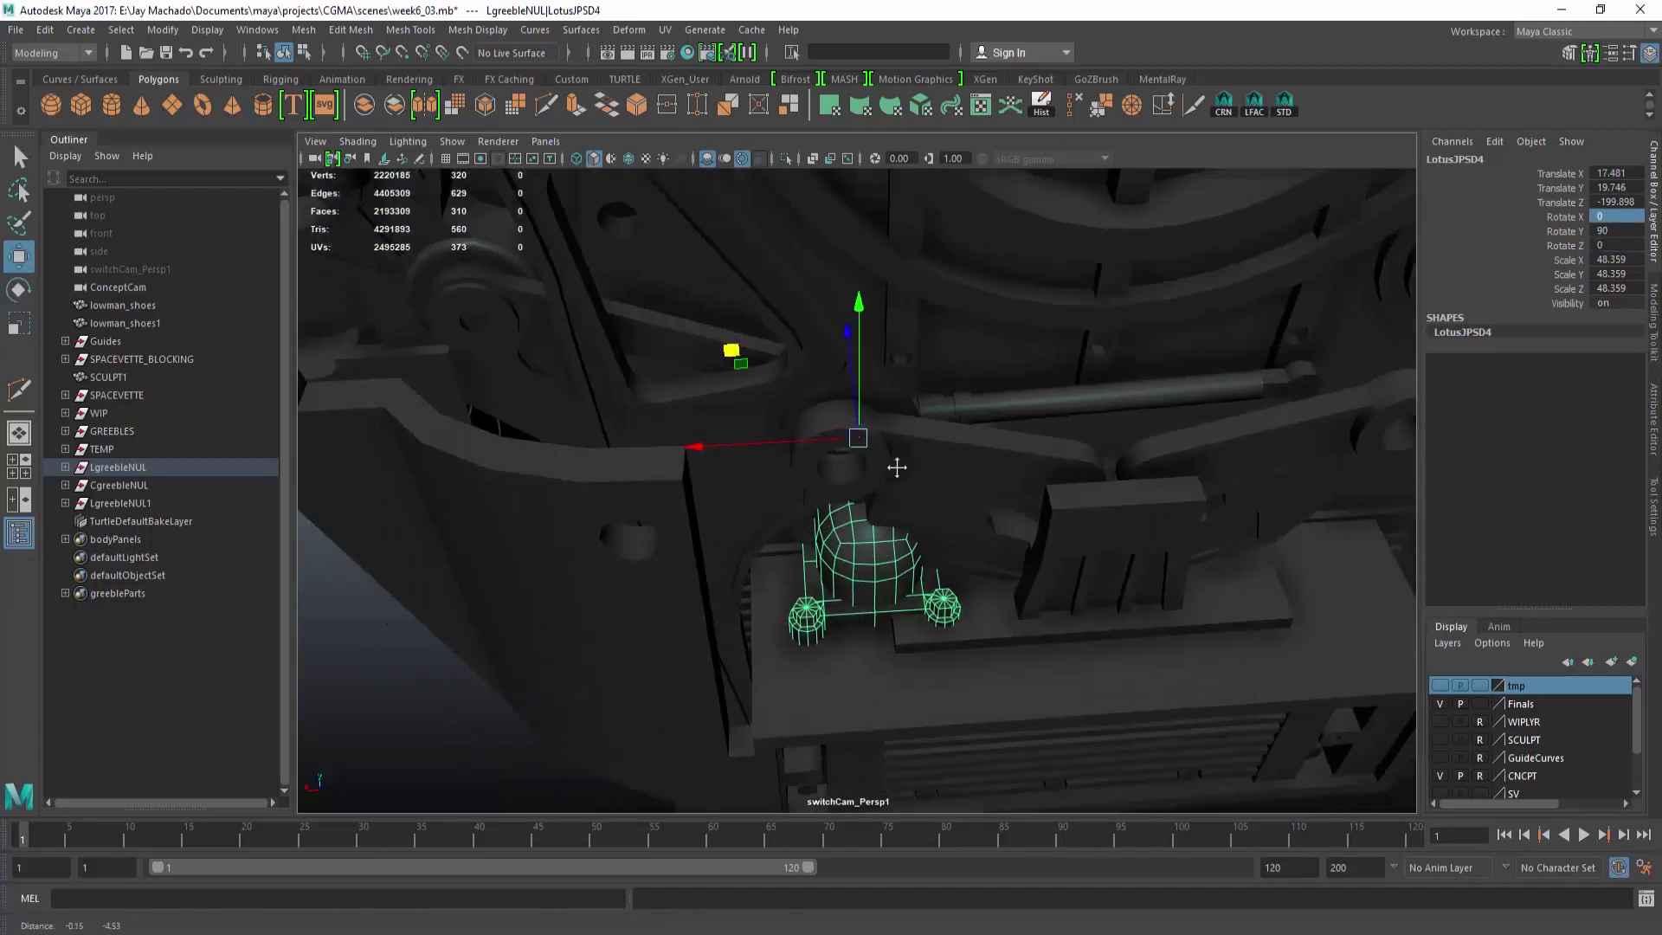
{"action": "left_click_drag", "start_coordinate": [894, 467], "coordinate": [861, 493], "text": "alt"}
{"action": "key", "text": "r"}
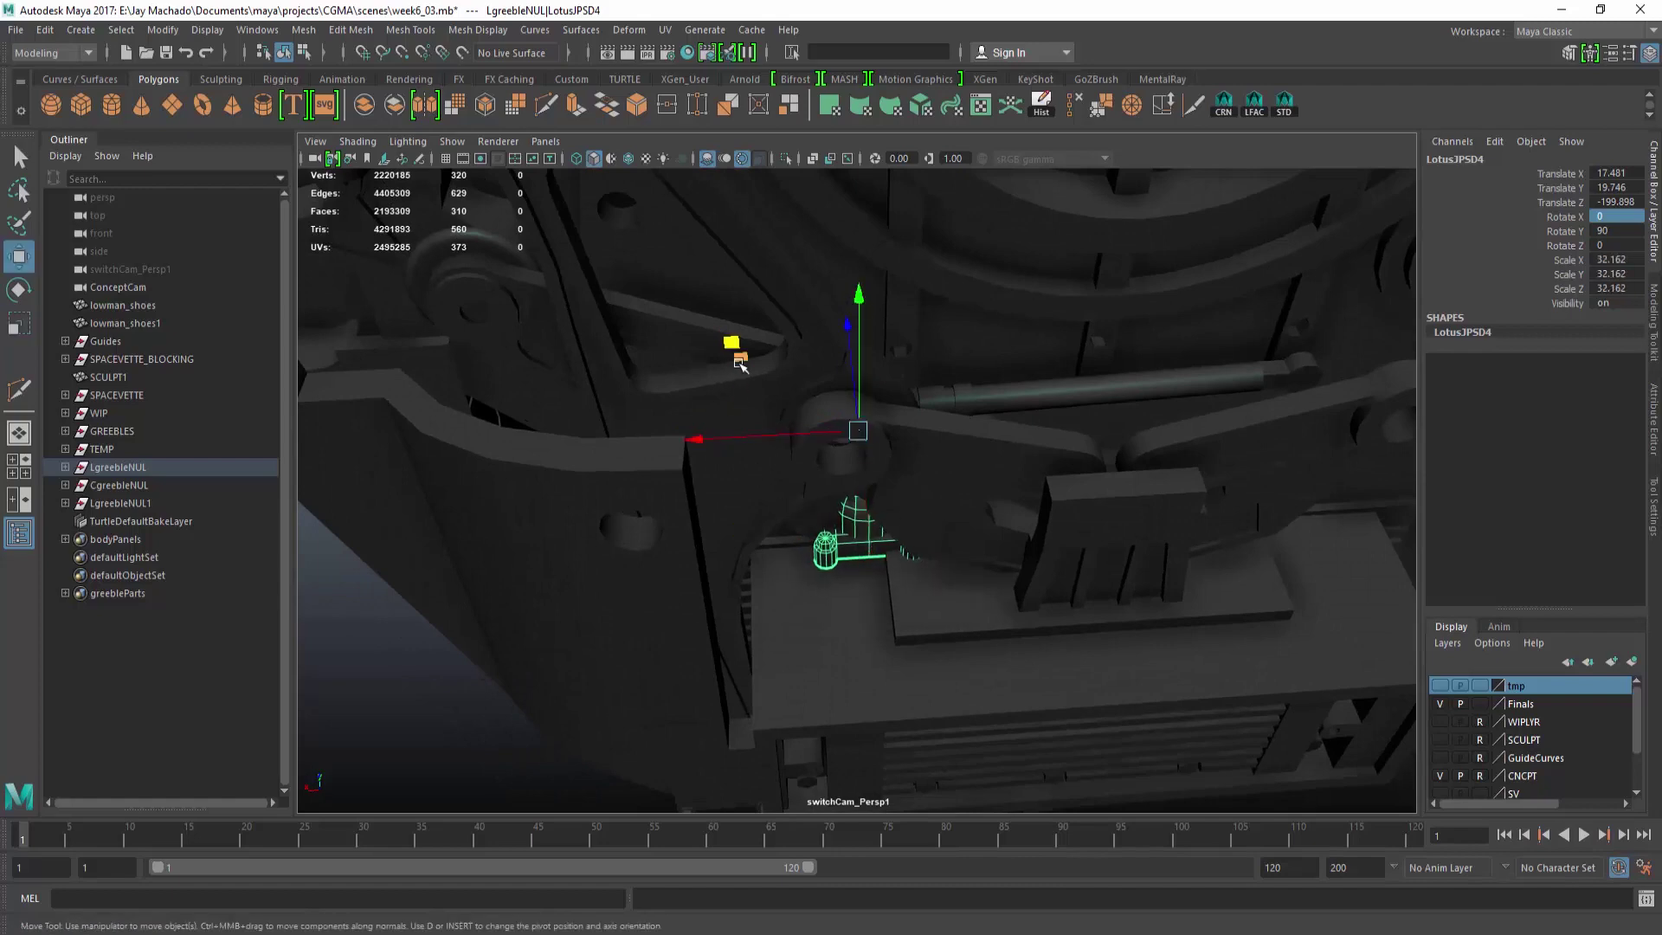
{"action": "left_click_drag", "start_coordinate": [694, 469], "coordinate": [701, 468]}
{"action": "left_click_drag", "start_coordinate": [701, 468], "coordinate": [837, 476], "text": "alt"}
{"action": "left_click_drag", "start_coordinate": [837, 475], "coordinate": [853, 419], "text": "alt"}
Duplicate the domed part, rotate the copy to 180° in X, place it beneath the grille and scale it uniformly to about 39.85.
{"action": "left_click_drag", "start_coordinate": [791, 297], "coordinate": [638, 519]}
{"action": "left_click_drag", "start_coordinate": [637, 519], "coordinate": [676, 433], "text": "alt"}
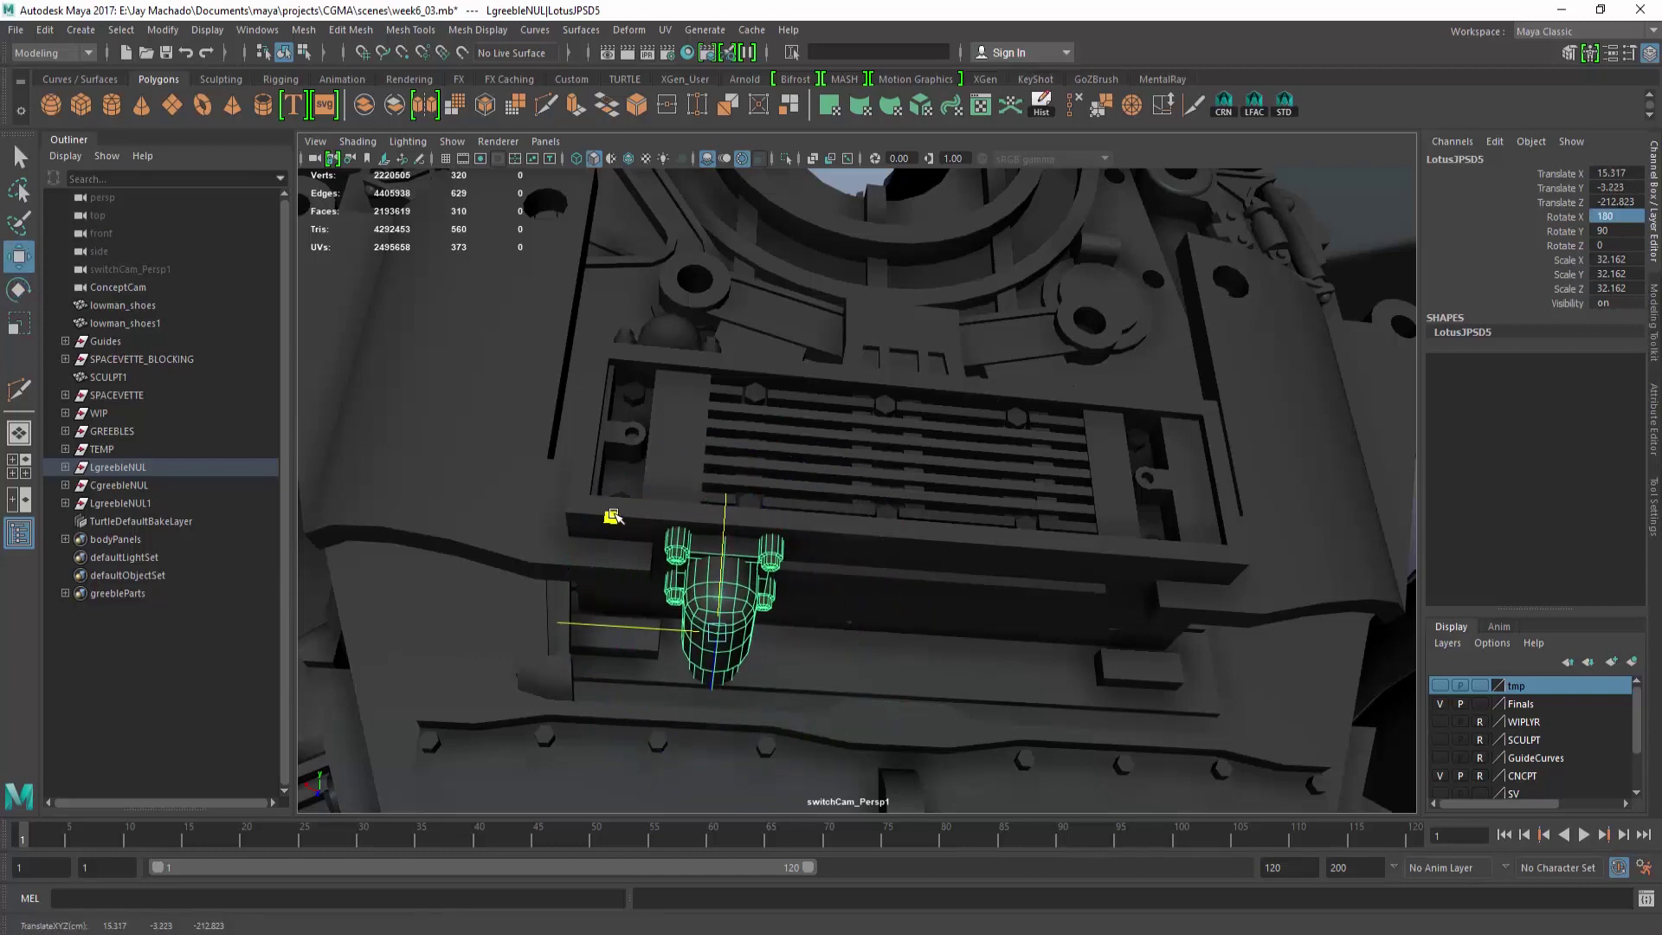
{"action": "left_click_drag", "start_coordinate": [672, 530], "coordinate": [798, 582], "text": "alt"}
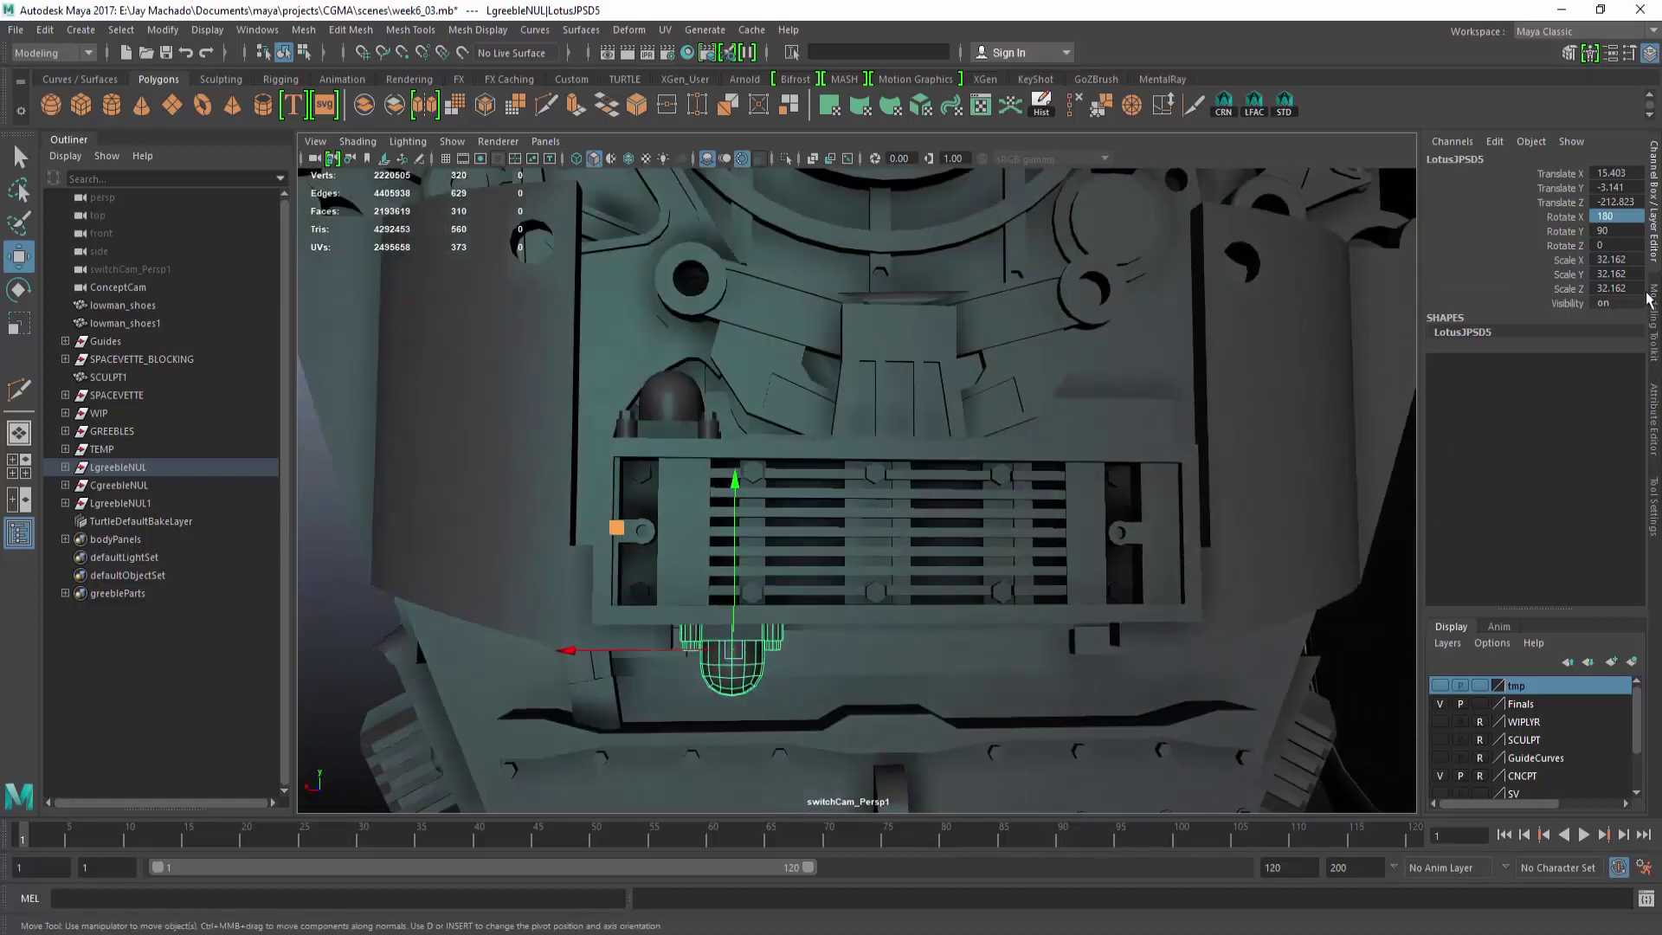
{"action": "key", "text": "space"}
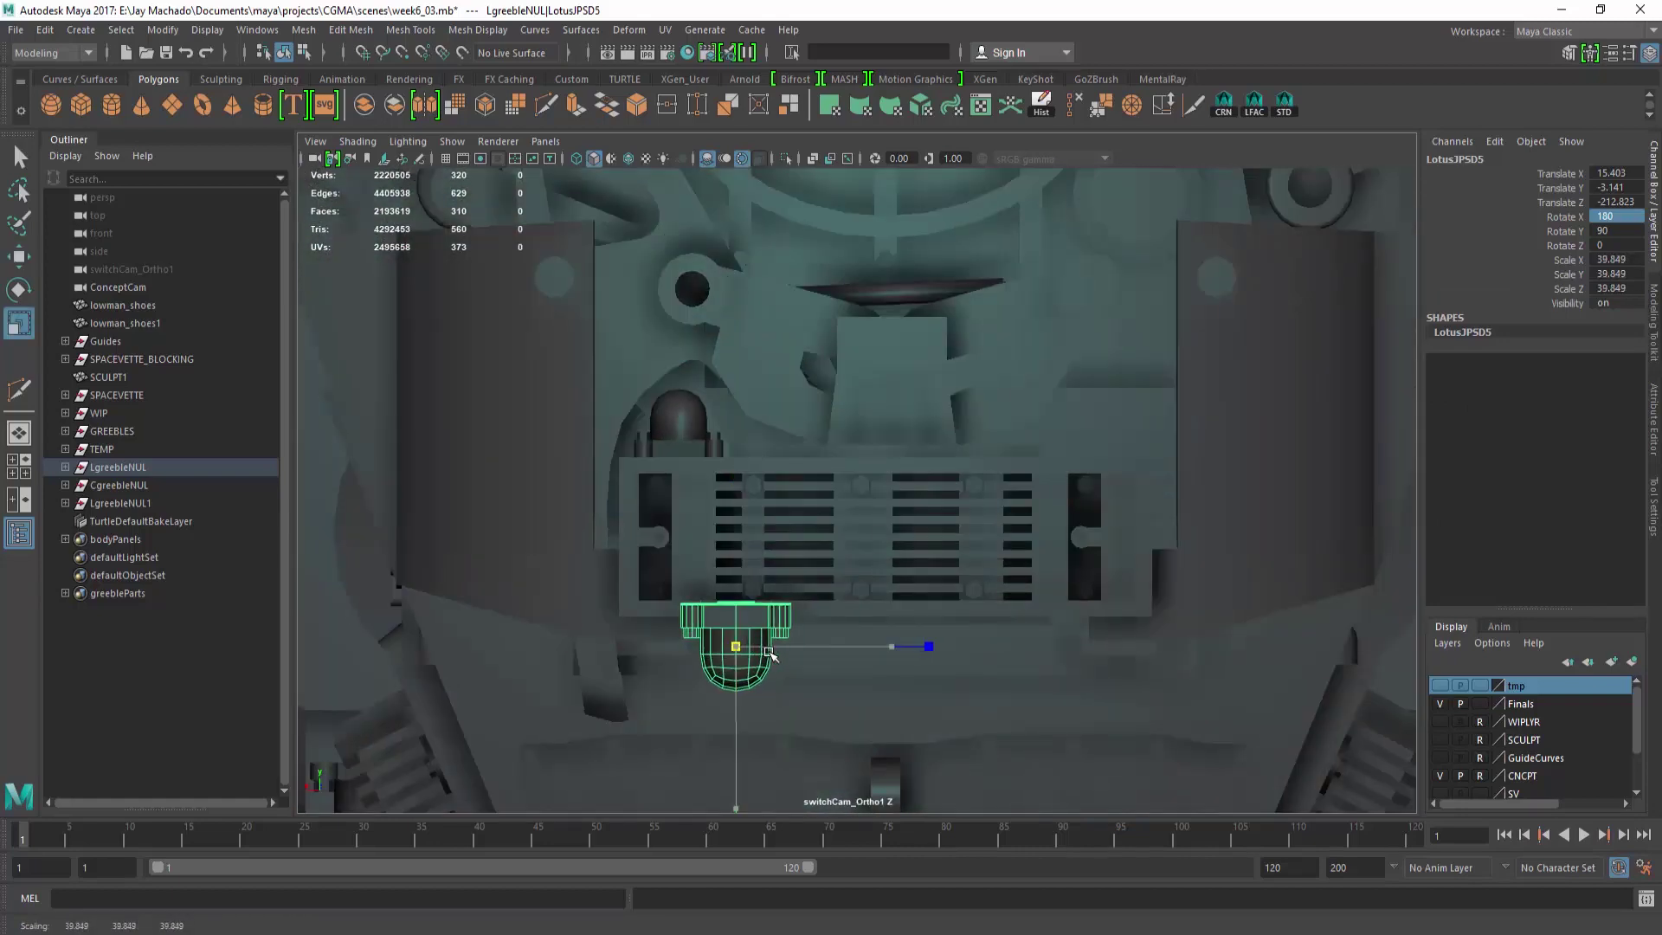
{"action": "key", "text": "space"}
{"action": "left_click_drag", "start_coordinate": [757, 664], "coordinate": [852, 519]}
Select the LgreebleNUL group and examine its greebles around the vehicle's side and rear engine.
{"action": "left_click", "coordinate": [797, 585]}
{"action": "right_click_drag", "start_coordinate": [1116, 485], "coordinate": [967, 441], "text": "alt"}
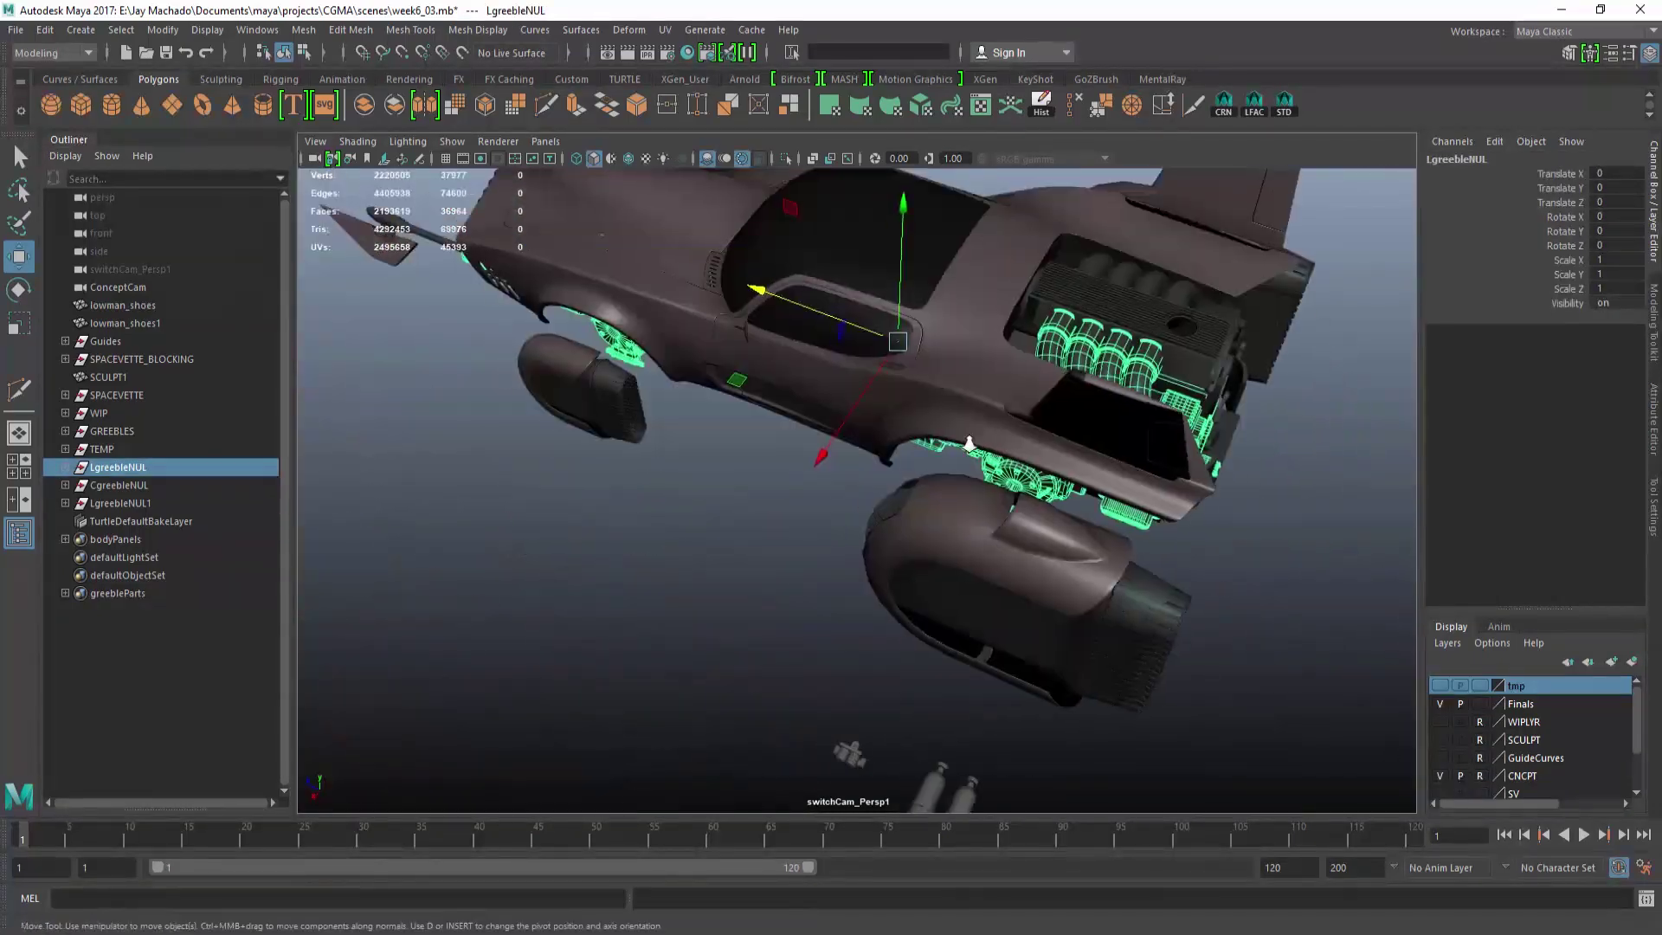
{"action": "middle_click_drag", "start_coordinate": [967, 441], "coordinate": [1116, 381], "text": "alt"}
{"action": "middle_click_drag", "start_coordinate": [658, 563], "coordinate": [949, 358], "text": "alt"}
{"action": "left_click_drag", "start_coordinate": [950, 357], "coordinate": [817, 396], "text": "alt"}
{"action": "middle_click_drag", "start_coordinate": [519, 614], "coordinate": [894, 421], "text": "alt"}
{"action": "left_click_drag", "start_coordinate": [768, 568], "coordinate": [852, 521], "text": "alt"}
{"action": "middle_click_drag", "start_coordinate": [1211, 381], "coordinate": [918, 416], "text": "alt"}
{"action": "right_click_drag", "start_coordinate": [961, 450], "coordinate": [1088, 557], "text": "alt"}
Extend the panel beside the intake pipes in LgreebleNUL by moving its front vertices forward in the top view.
{"action": "left_click", "coordinate": [1087, 556]}
{"action": "left_click_drag", "start_coordinate": [1038, 543], "coordinate": [1001, 542], "text": "alt"}
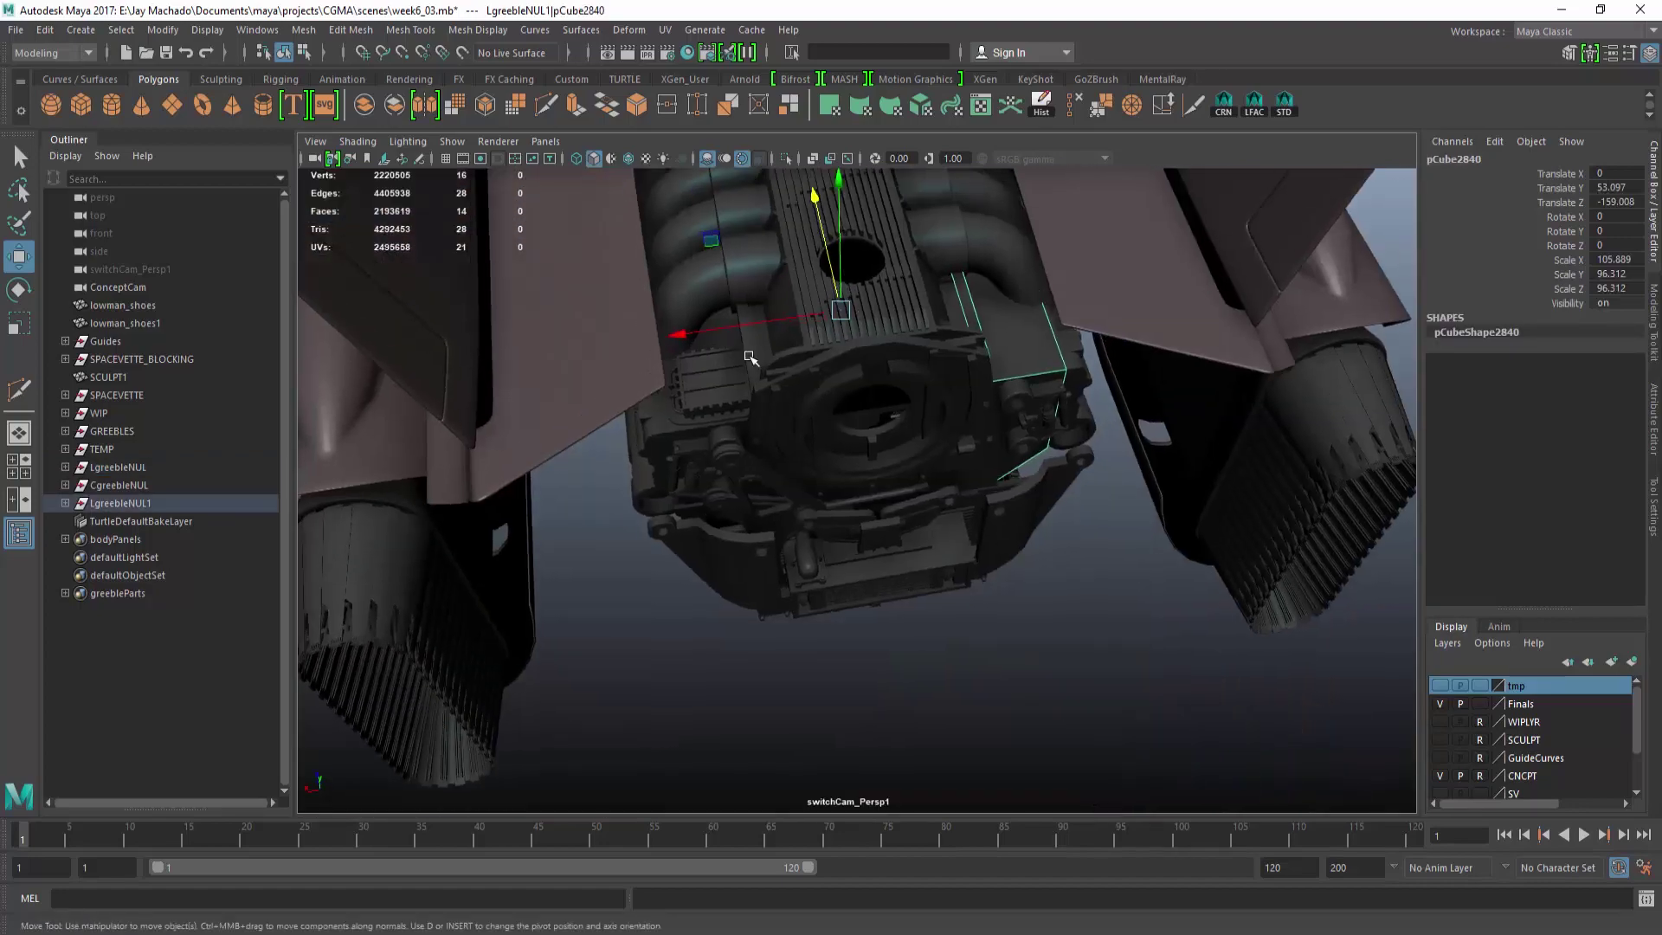
{"action": "left_click", "coordinate": [761, 360]}
{"action": "left_click_drag", "start_coordinate": [760, 360], "coordinate": [904, 381], "text": "alt"}
{"action": "right_click_drag", "start_coordinate": [1063, 405], "coordinate": [979, 405]}
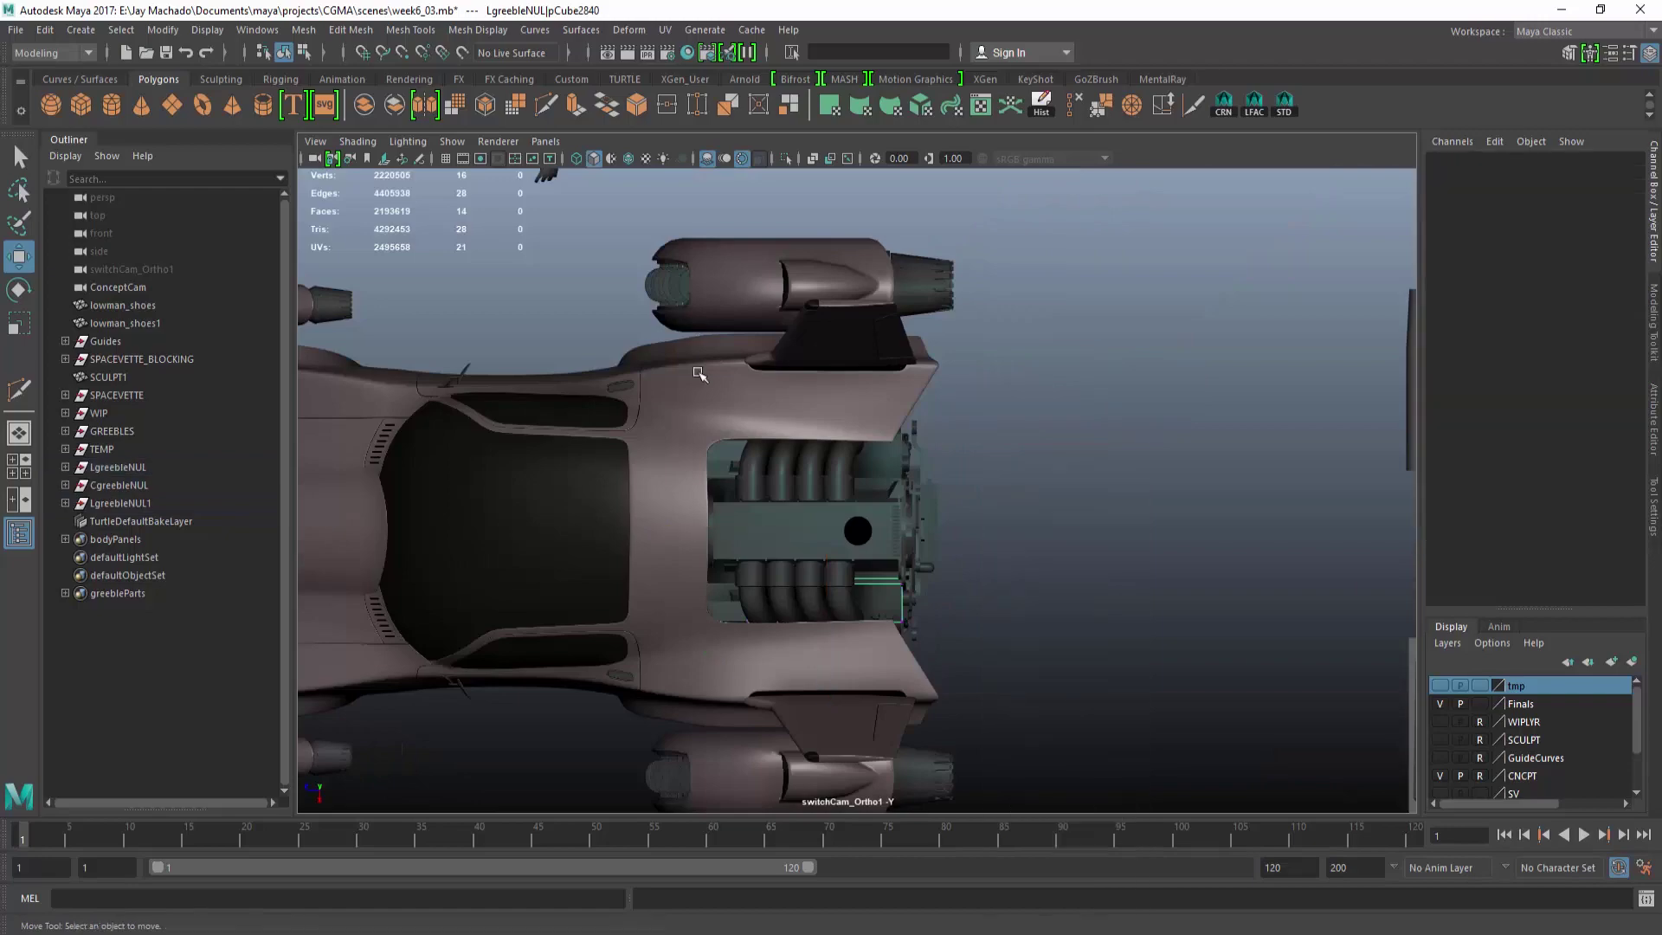
{"action": "left_click_drag", "start_coordinate": [696, 372], "coordinate": [770, 636]}
{"action": "middle_click_drag", "start_coordinate": [764, 594], "coordinate": [812, 456], "text": "alt"}
{"action": "right_click_drag", "start_coordinate": [812, 456], "coordinate": [900, 489], "text": "alt"}
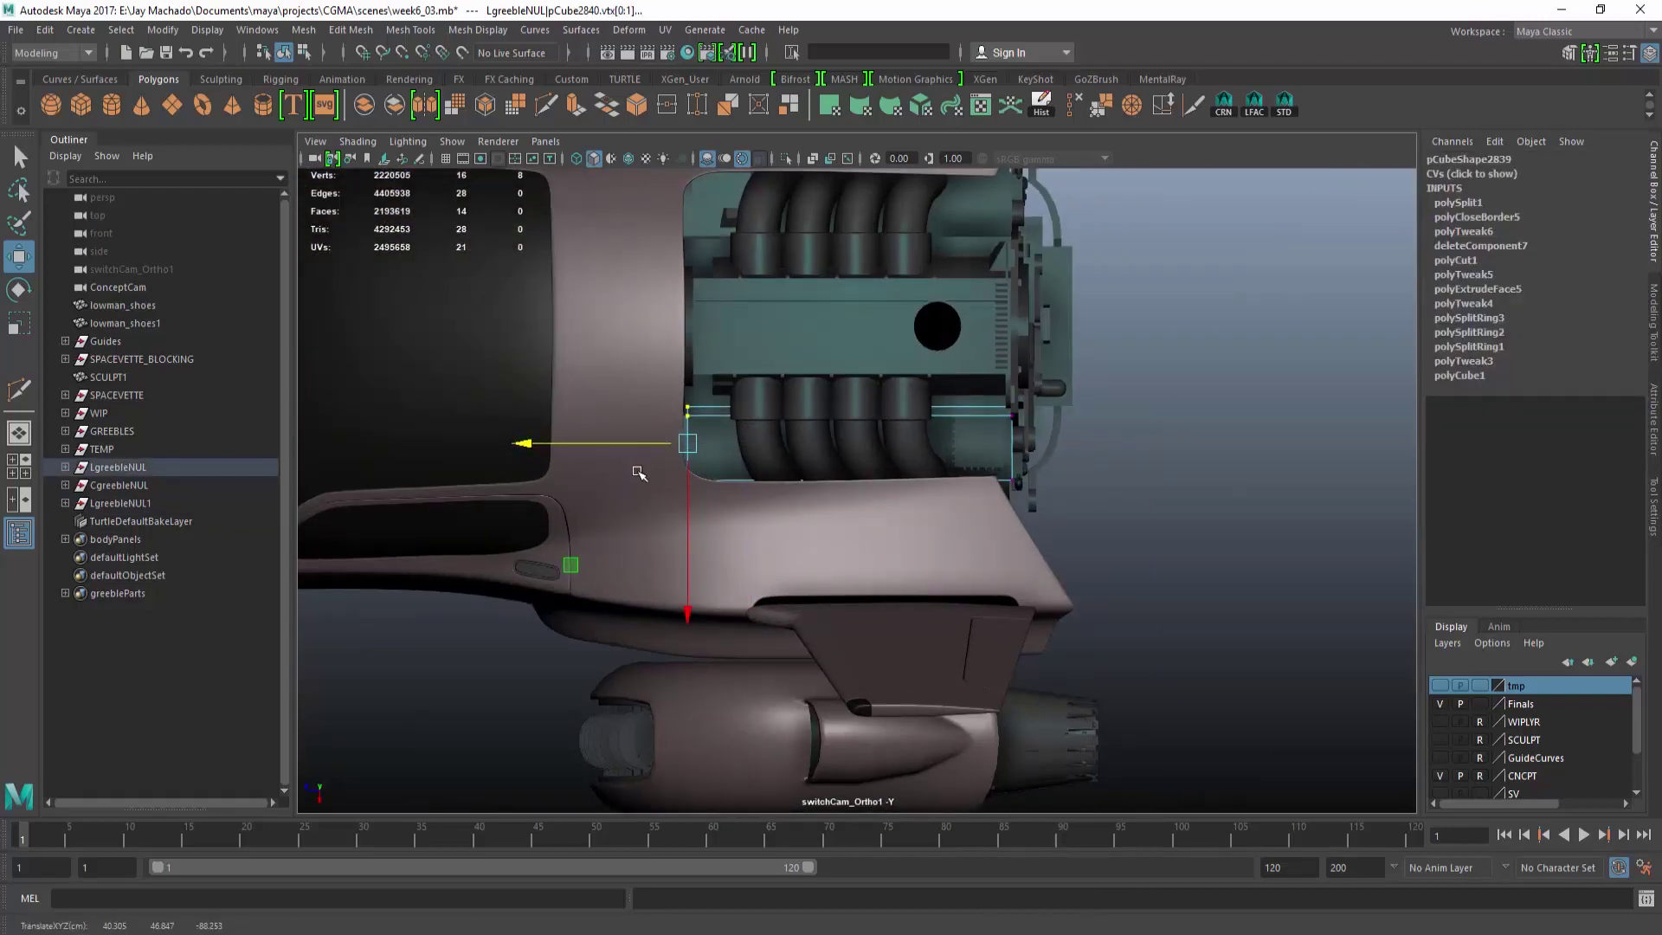
{"action": "key", "text": "4"}
{"action": "middle_click_drag", "start_coordinate": [638, 472], "coordinate": [923, 506], "text": "alt"}
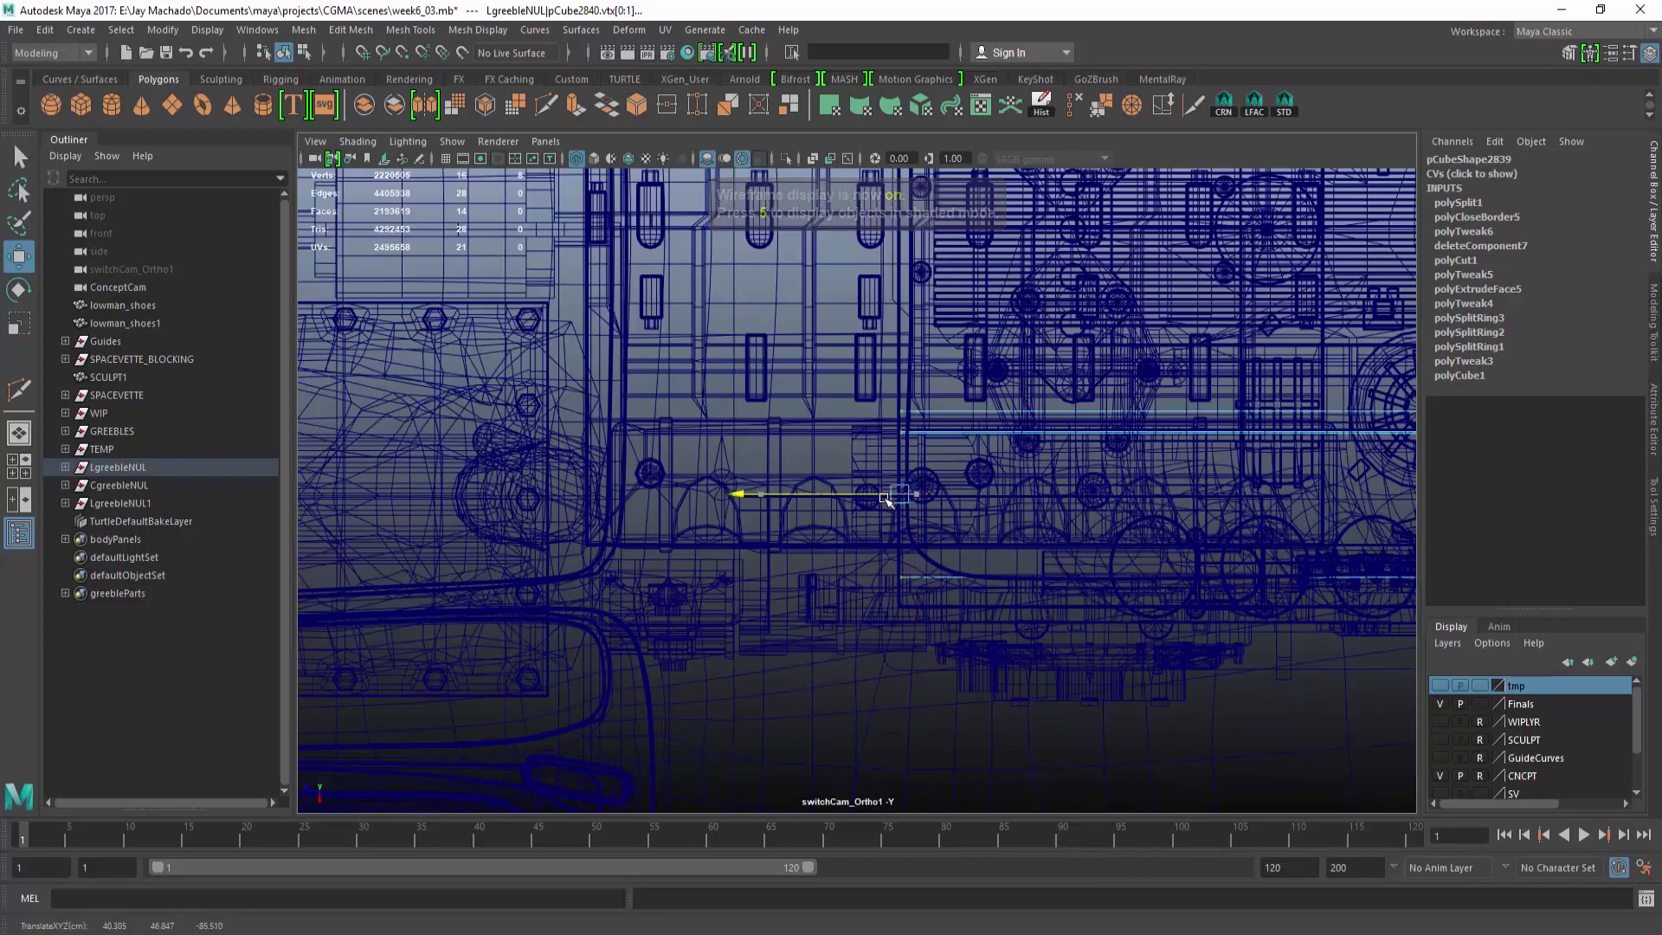
{"action": "left_click_drag", "start_coordinate": [884, 499], "coordinate": [941, 630], "text": "alt"}
{"action": "key", "text": "F8"}
{"action": "mouse_move", "coordinate": [896, 721]}
{"action": "left_mouse_down", "text": "alt"}
{"action": "mouse_move", "coordinate": [846, 742]}
{"action": "mouse_move", "coordinate": [920, 704]}
{"action": "left_mouse_up", "text": "alt"}
{"action": "key", "text": "5"}
Try a duplicate of the ribbed plate in the gap ahead of the first intake pipe, and delete it.
{"action": "left_click", "coordinate": [1081, 613]}
{"action": "mouse_move", "coordinate": [1081, 612]}
{"action": "left_mouse_down", "text": "alt"}
{"action": "mouse_move", "coordinate": [920, 530]}
{"action": "mouse_move", "coordinate": [961, 532]}
{"action": "mouse_move", "coordinate": [1094, 621]}
{"action": "left_mouse_up", "text": "alt"}
{"action": "left_click", "coordinate": [1047, 624]}
{"action": "right_click_drag", "start_coordinate": [1095, 621], "coordinate": [1165, 611], "text": "alt"}
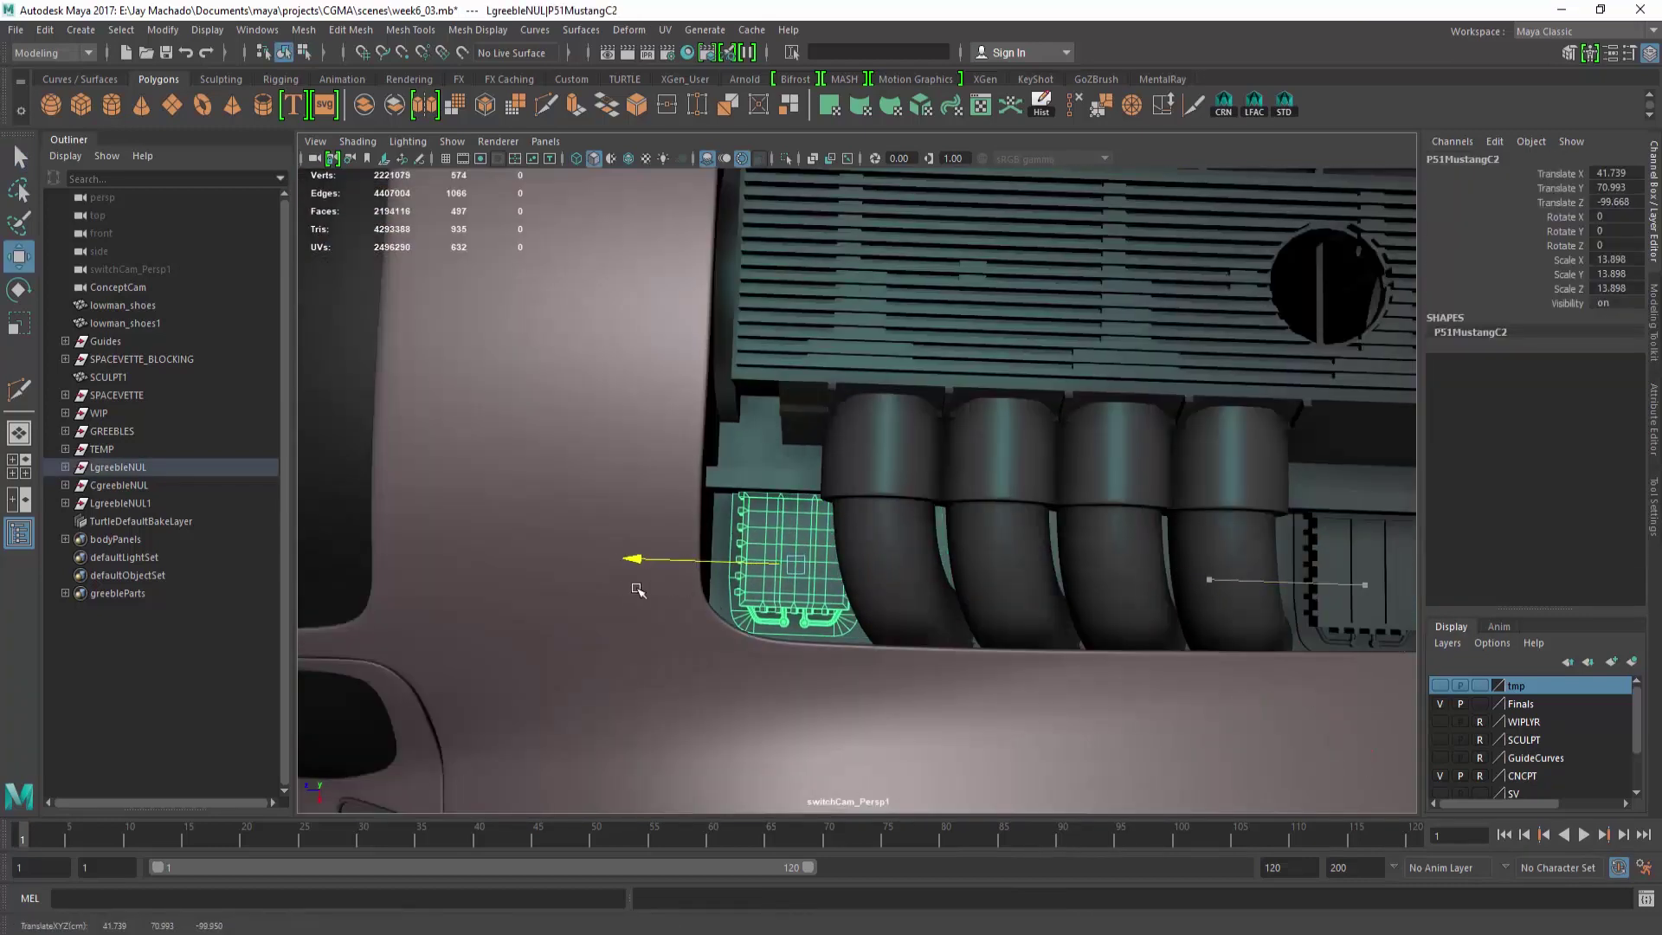
{"action": "left_click_drag", "start_coordinate": [655, 681], "coordinate": [866, 485], "text": "alt"}
{"action": "left_click", "coordinate": [1294, 563]}
{"action": "left_click_drag", "start_coordinate": [1294, 564], "coordinate": [937, 613], "text": "alt"}
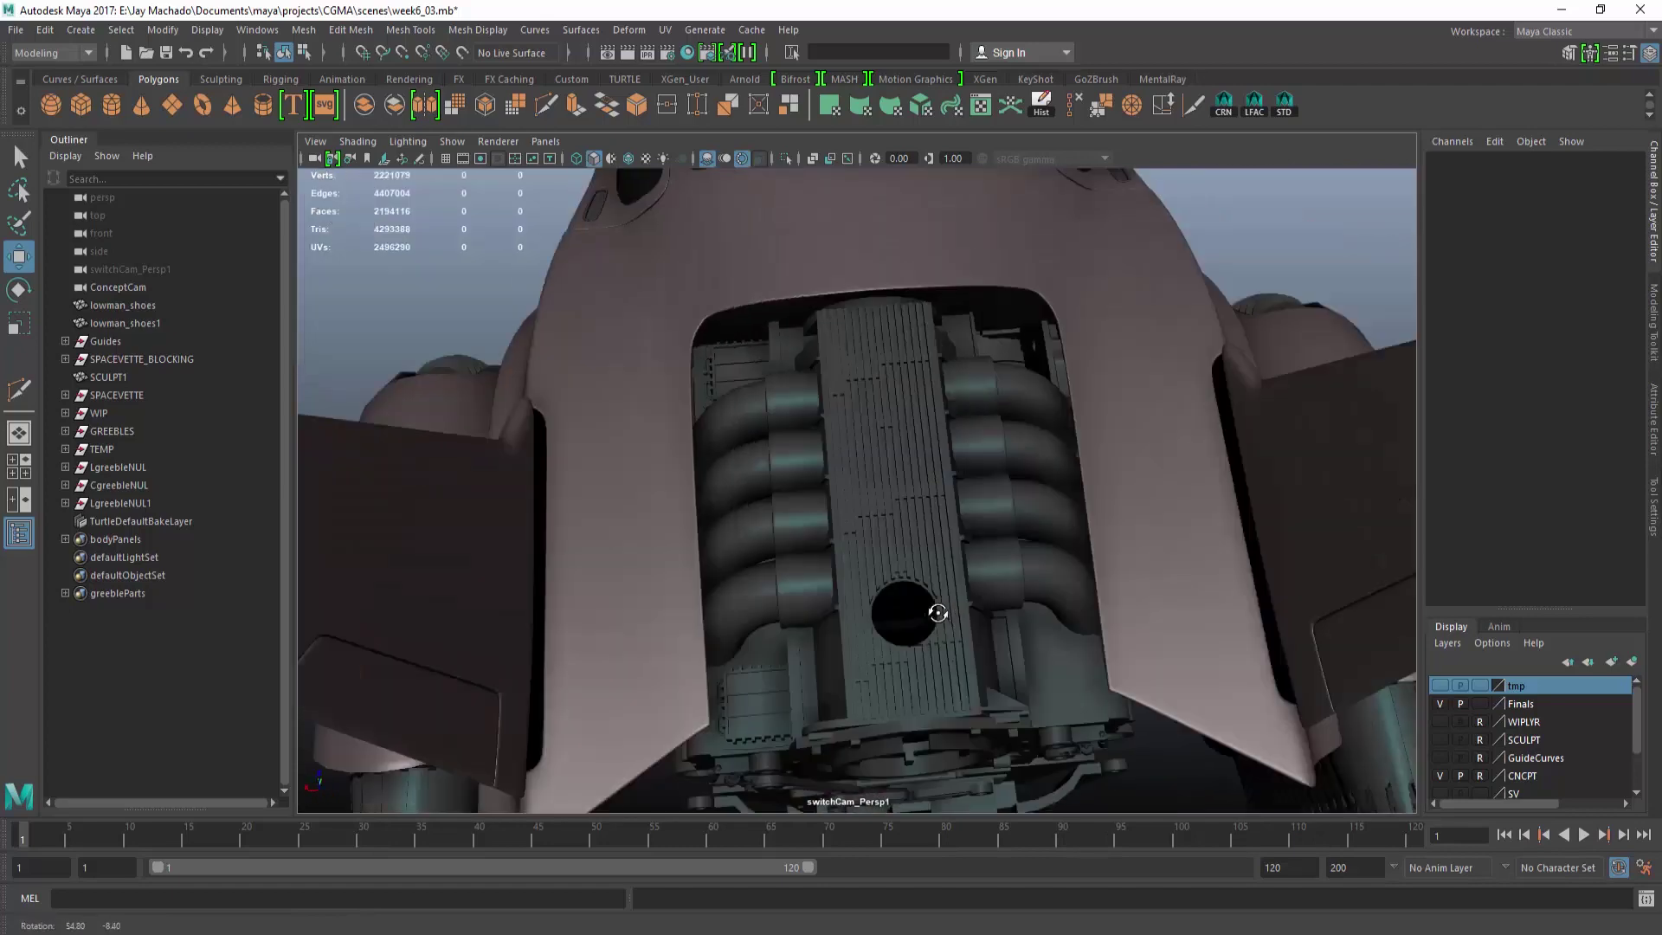
{"action": "left_click", "coordinate": [740, 381]}
{"action": "key", "text": "Delete"}
Duplicate the three-canister greeble from the spare parts, unparent it and place it ahead of the first intake pipe, scaled to about 30.48.
{"action": "right_click_drag", "start_coordinate": [740, 382], "coordinate": [609, 326], "text": "alt"}
{"action": "middle_click_drag", "start_coordinate": [608, 327], "coordinate": [1046, 367], "text": "alt"}
{"action": "middle_click_drag", "start_coordinate": [866, 431], "coordinate": [1143, 527], "text": "alt"}
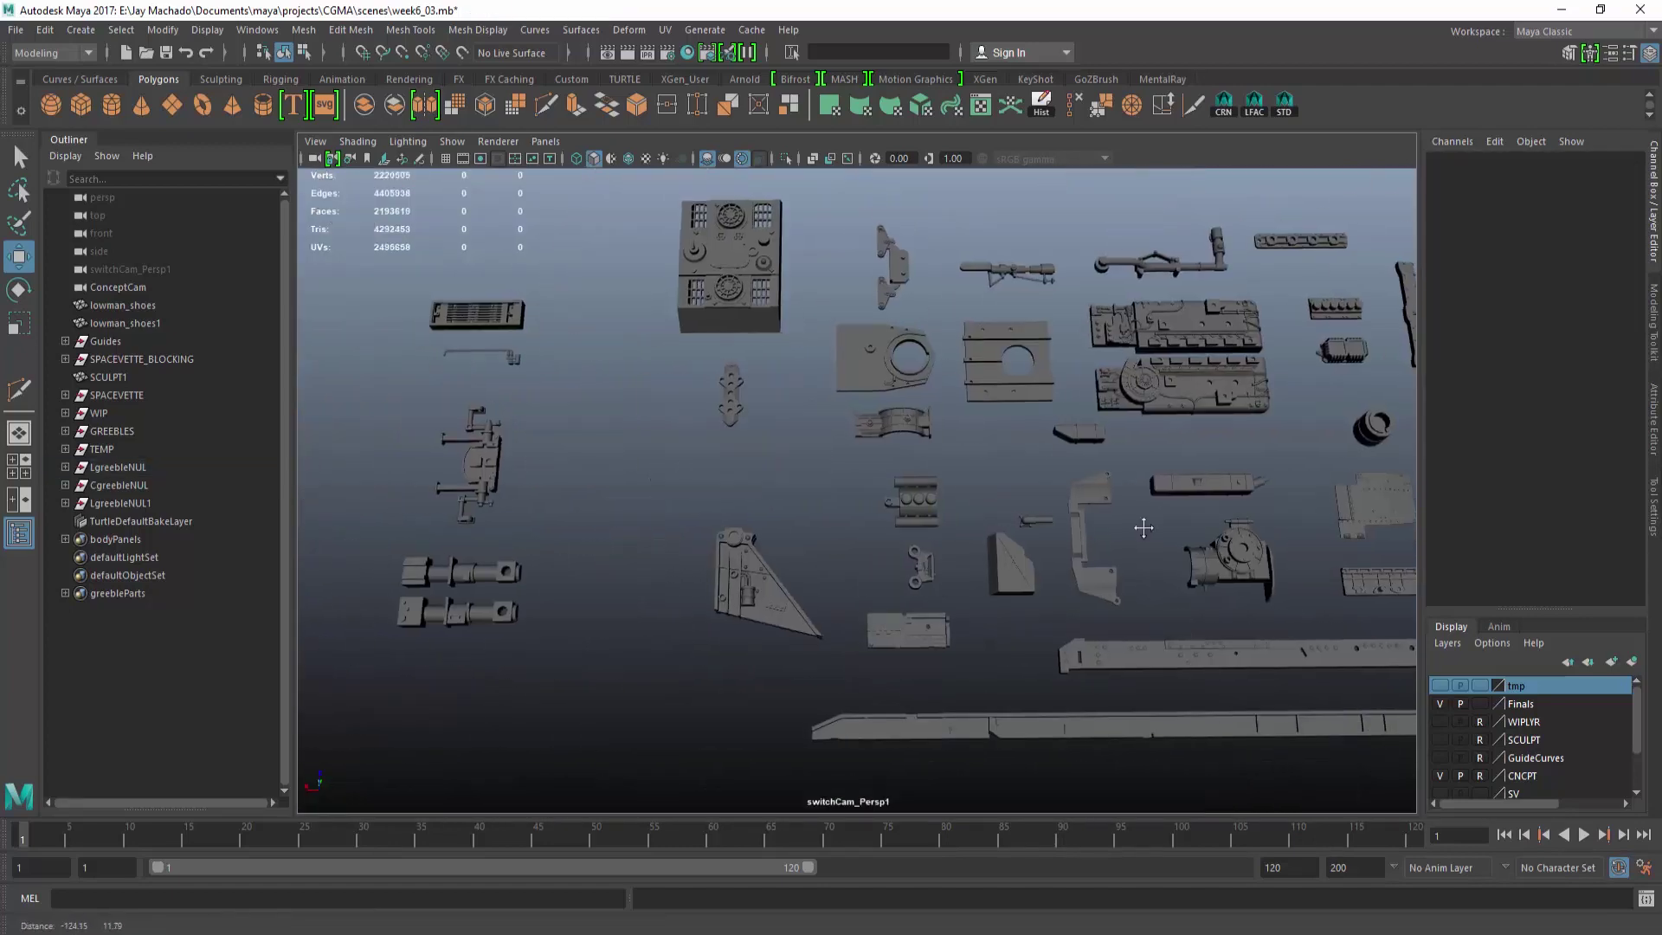
{"action": "left_click", "coordinate": [925, 500]}
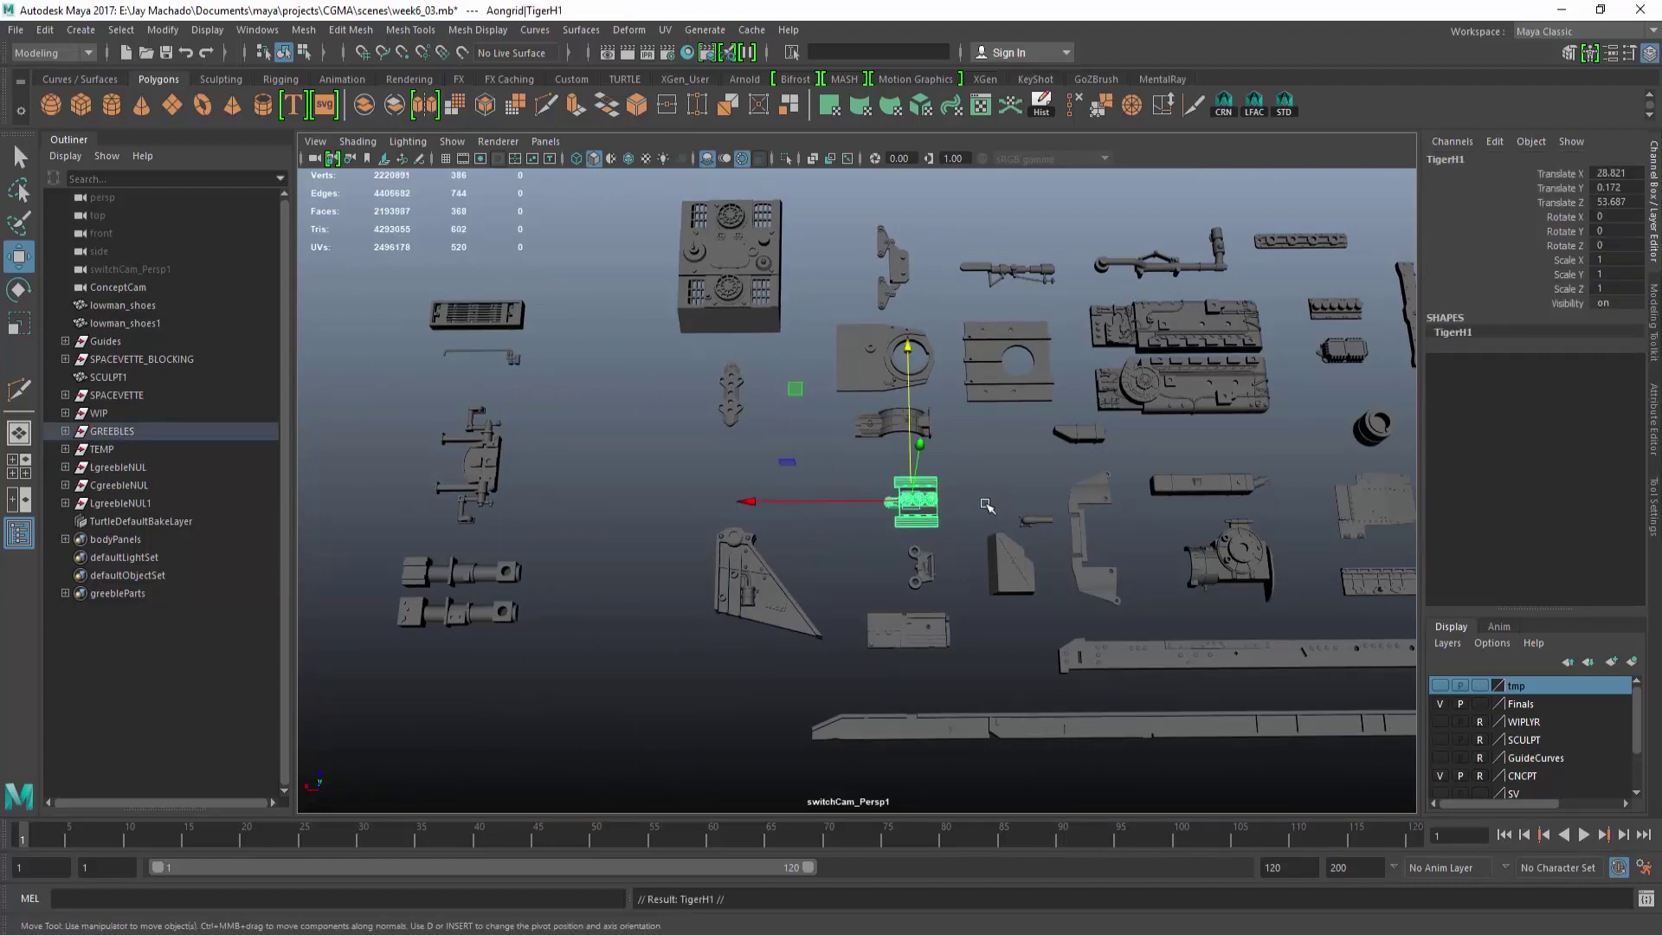
{"action": "left_click_drag", "start_coordinate": [911, 496], "coordinate": [1372, 488]}
{"action": "middle_click_drag", "start_coordinate": [1372, 487], "coordinate": [679, 537], "text": "alt"}
{"action": "right_click_drag", "start_coordinate": [678, 537], "coordinate": [792, 537], "text": "alt"}
{"action": "left_click_drag", "start_coordinate": [792, 538], "coordinate": [825, 581], "text": "alt"}
{"action": "left_click_drag", "start_coordinate": [814, 475], "coordinate": [953, 475], "text": "alt"}
{"action": "left_click_drag", "start_coordinate": [855, 366], "coordinate": [1174, 552]}
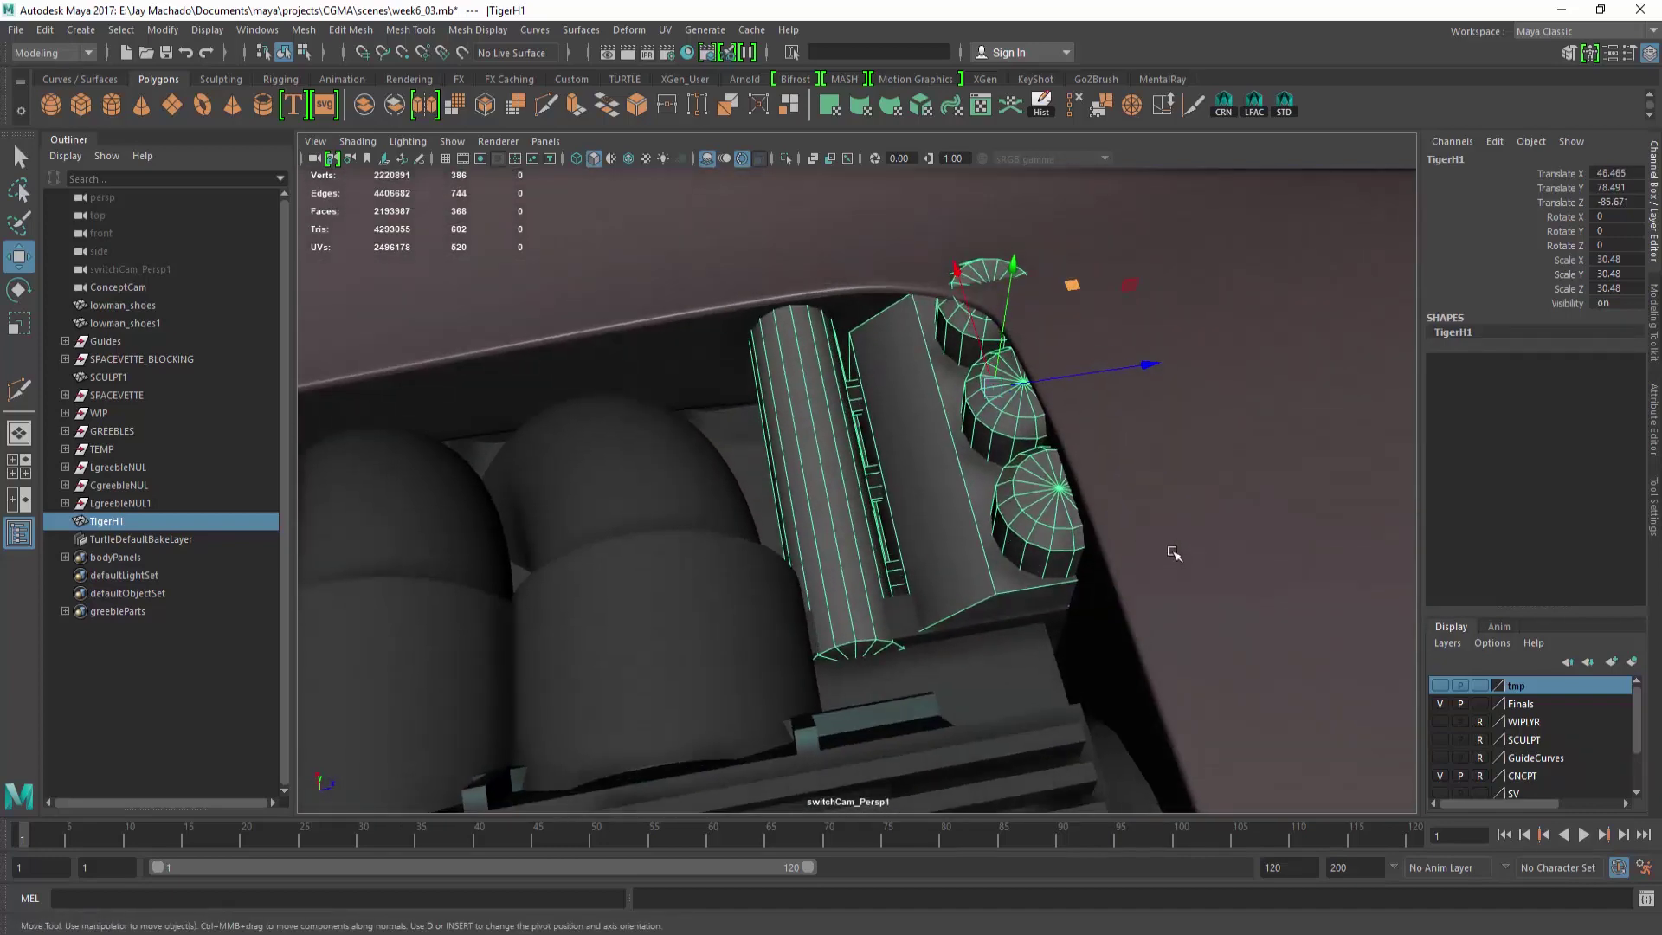
Scale the canister greeble uniformly to about 25.09 and fit it into the front corner of the engine bay, at about 45.95, 77.25, -90.82.
{"action": "key", "text": "w"}
{"action": "left_click_drag", "start_coordinate": [935, 400], "coordinate": [827, 318], "text": "alt"}
{"action": "key", "text": "space"}
{"action": "left_click_drag", "start_coordinate": [827, 318], "coordinate": [846, 447], "text": "alt"}
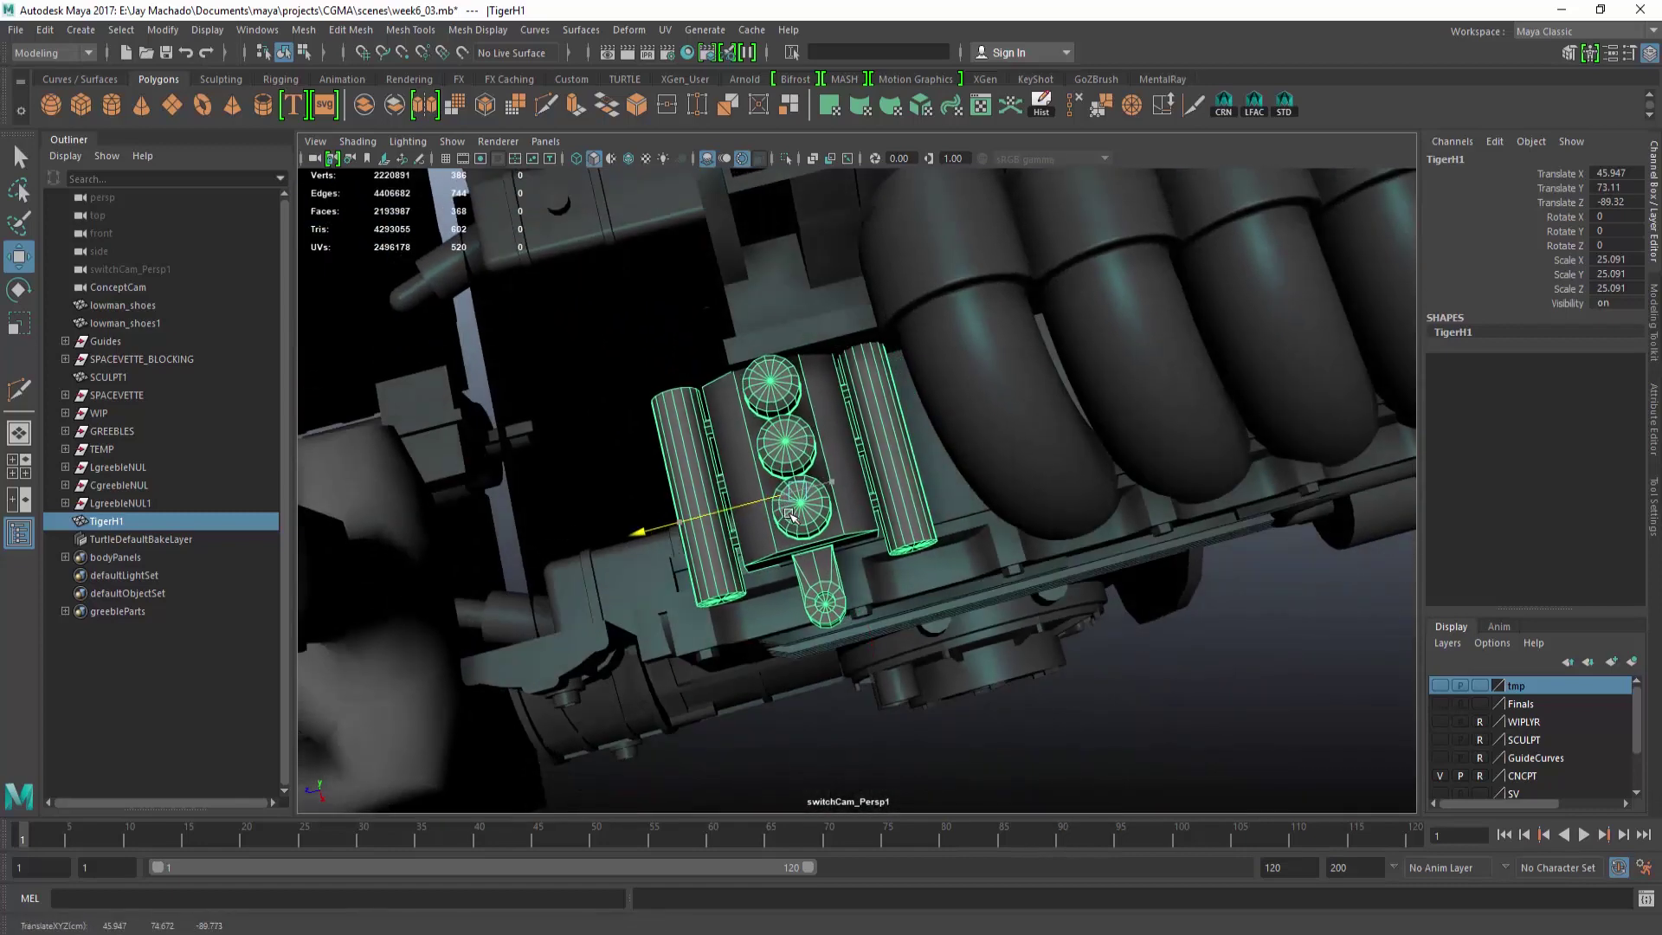
{"action": "left_click", "coordinate": [1440, 704]}
{"action": "left_click_drag", "start_coordinate": [1186, 641], "coordinate": [909, 450], "text": "alt"}
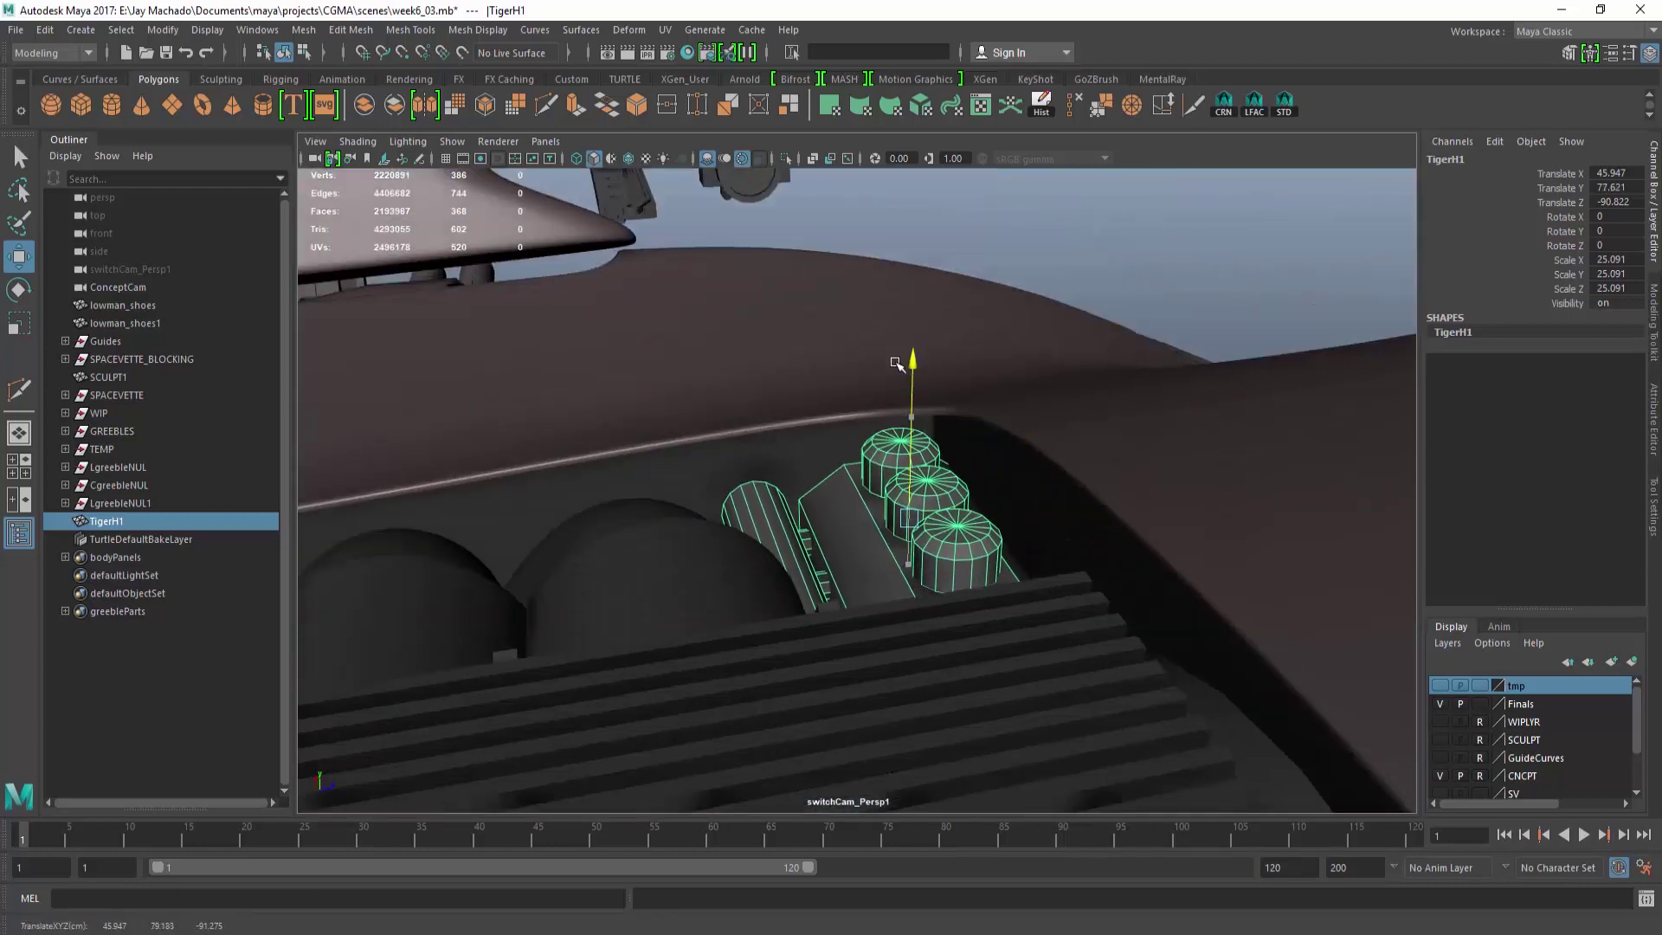
Assign the existing greebleMat material to the canister greeble.
{"action": "left_click_drag", "start_coordinate": [897, 363], "coordinate": [946, 550], "text": "alt"}
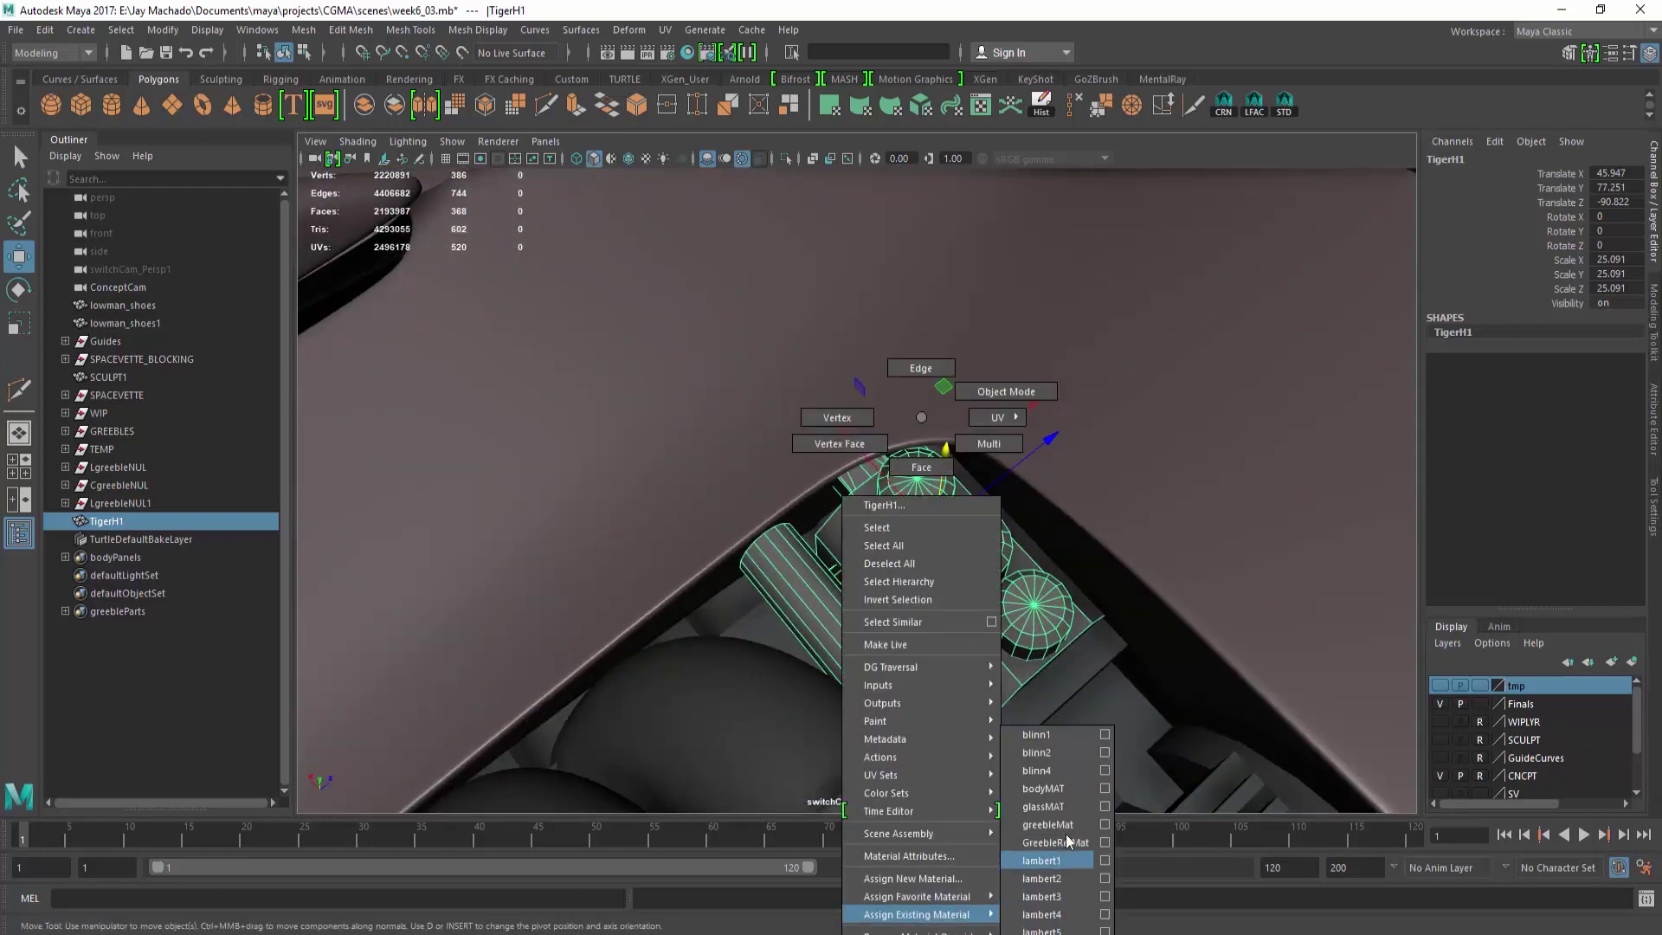
{"action": "right_click_drag", "start_coordinate": [1066, 836], "coordinate": [1061, 825]}
{"action": "scroll", "coordinate": [856, 554], "scroll_direction": "down", "scroll_amount": 5}
{"action": "left_click_drag", "start_coordinate": [853, 557], "coordinate": [779, 372], "text": "alt"}
{"action": "left_click", "coordinate": [716, 315]}
Lower the canister greeble and shift it slightly towards the intake pipes with the Finals layer hidden, and show the layer again.
{"action": "left_click_drag", "start_coordinate": [718, 316], "coordinate": [831, 554], "text": "alt"}
{"action": "scroll", "coordinate": [891, 606], "scroll_direction": "up", "scroll_amount": 5}
{"action": "left_click", "coordinate": [783, 610]}
{"action": "middle_click_drag", "start_coordinate": [1005, 667], "coordinate": [1044, 541], "text": "alt"}
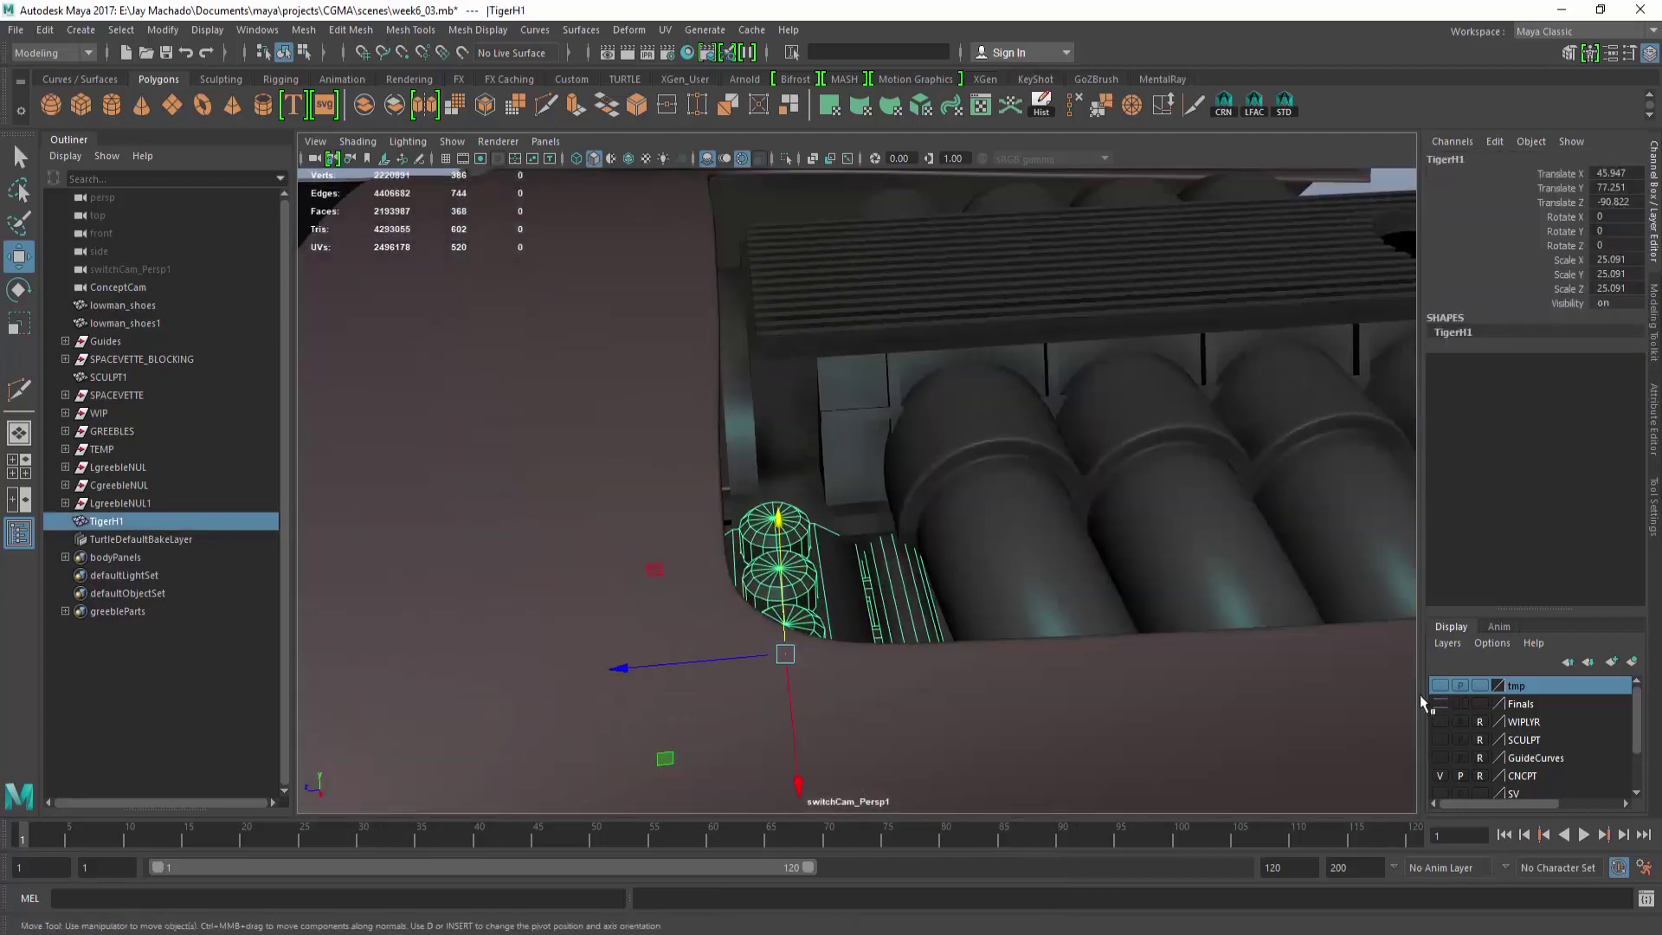
{"action": "left_click_drag", "start_coordinate": [891, 619], "coordinate": [805, 474], "text": "alt"}
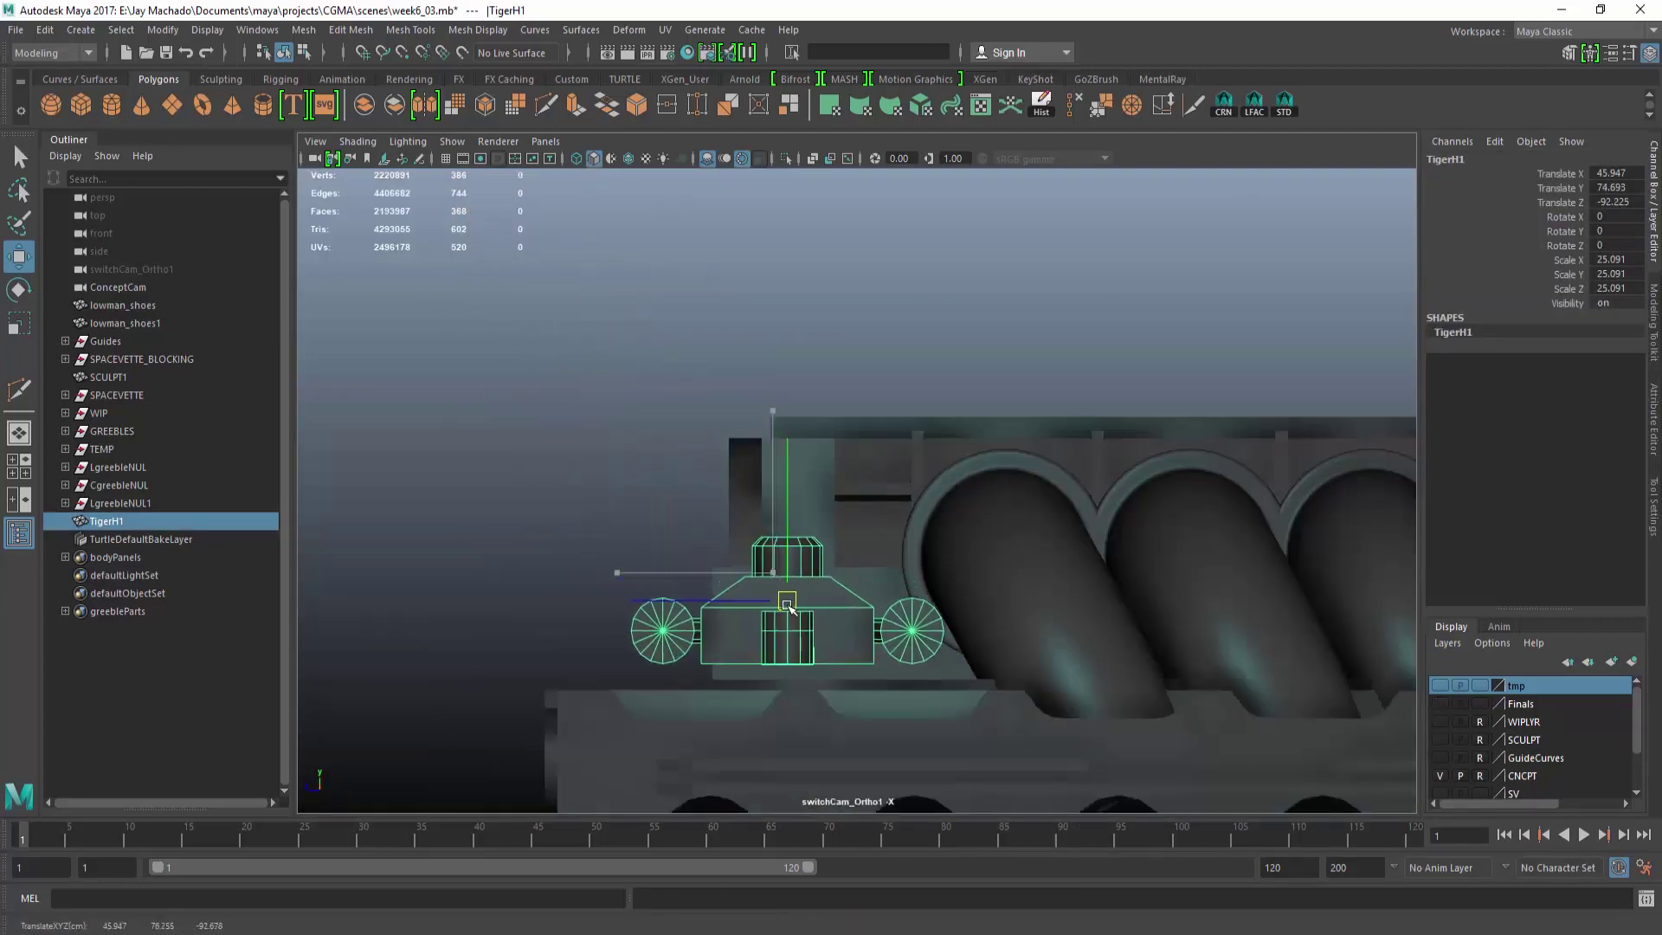
{"action": "left_click", "coordinate": [962, 367]}
{"action": "left_click", "coordinate": [1439, 704]}
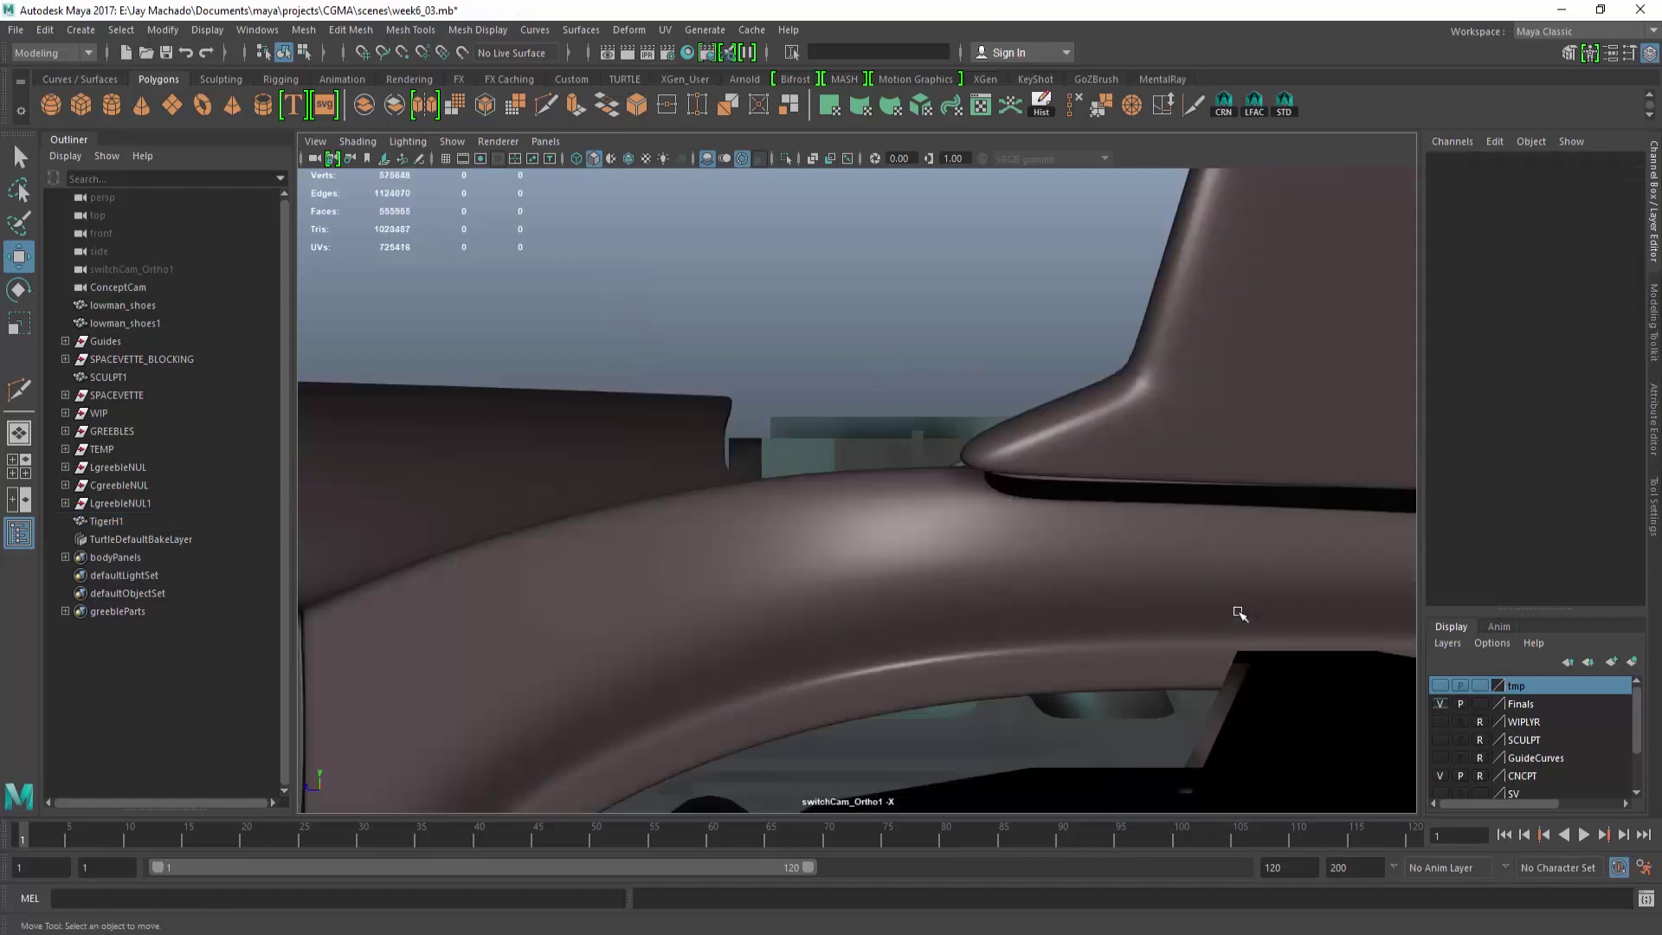
Duplicate the round plate greeble with the small motor from the spare parts, unparent it and place it behind the car at about 25.064, 6.534, -390.523.
{"action": "left_click_drag", "start_coordinate": [1239, 613], "coordinate": [906, 423], "text": "alt"}
{"action": "scroll", "coordinate": [1016, 637], "scroll_direction": "down", "scroll_amount": 5}
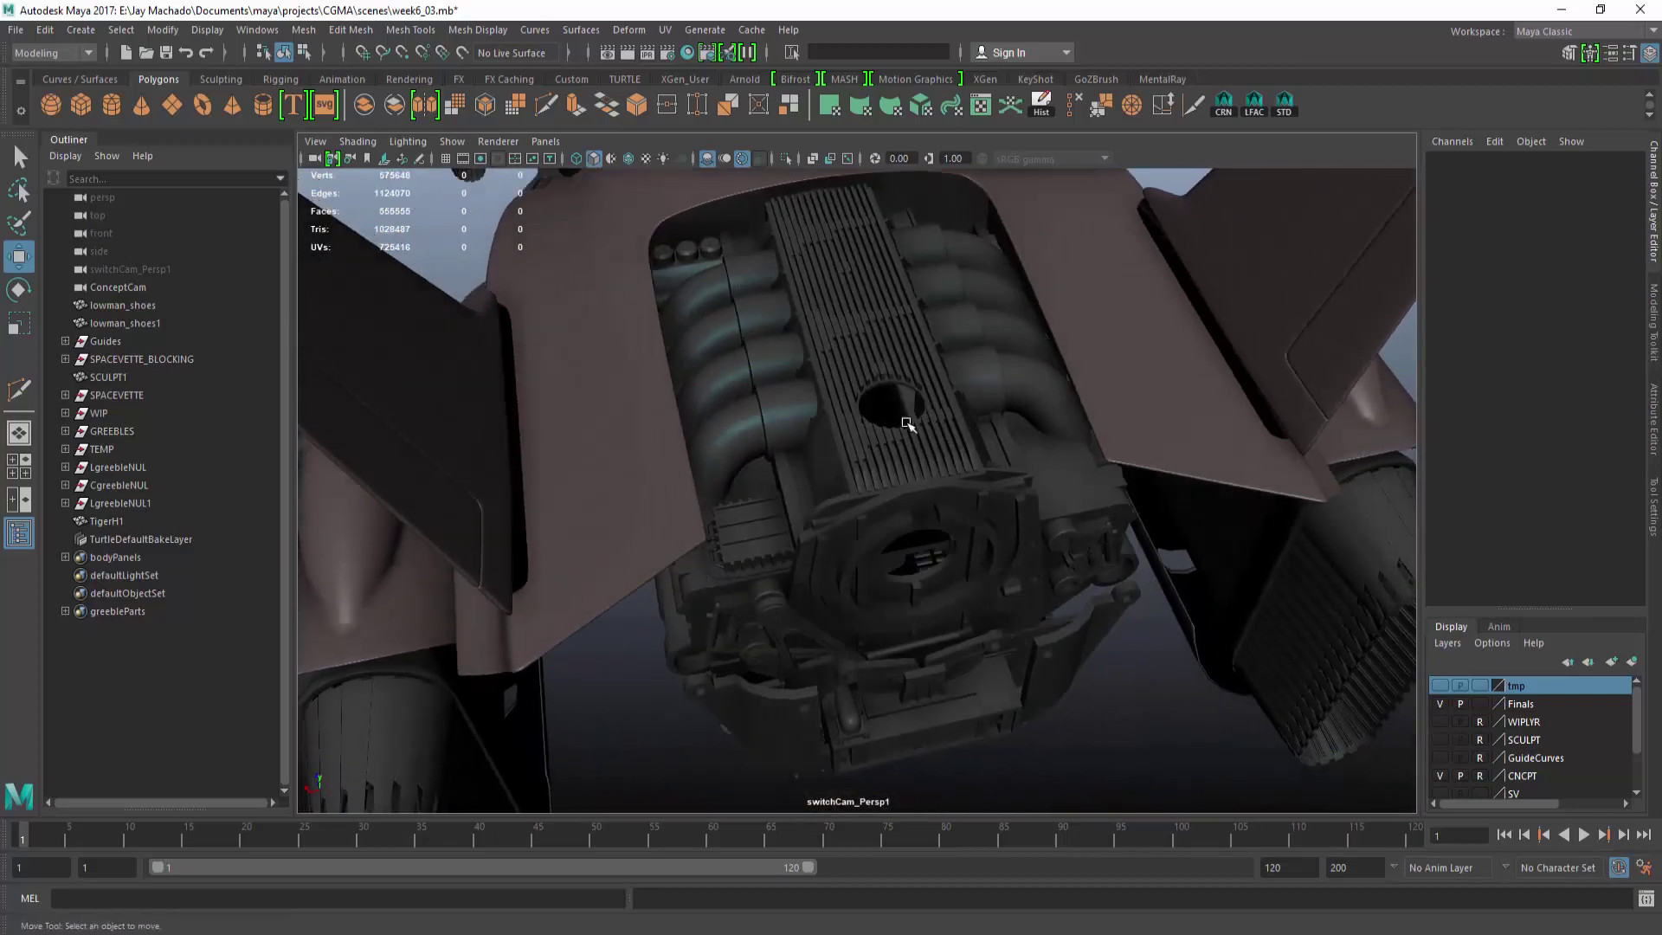
{"action": "left_click_drag", "start_coordinate": [935, 482], "coordinate": [686, 505], "text": "alt"}
{"action": "middle_click_drag", "start_coordinate": [686, 505], "coordinate": [875, 631], "text": "alt"}
{"action": "scroll", "coordinate": [875, 631], "scroll_direction": "up", "scroll_amount": 4}
{"action": "left_click", "coordinate": [771, 548]}
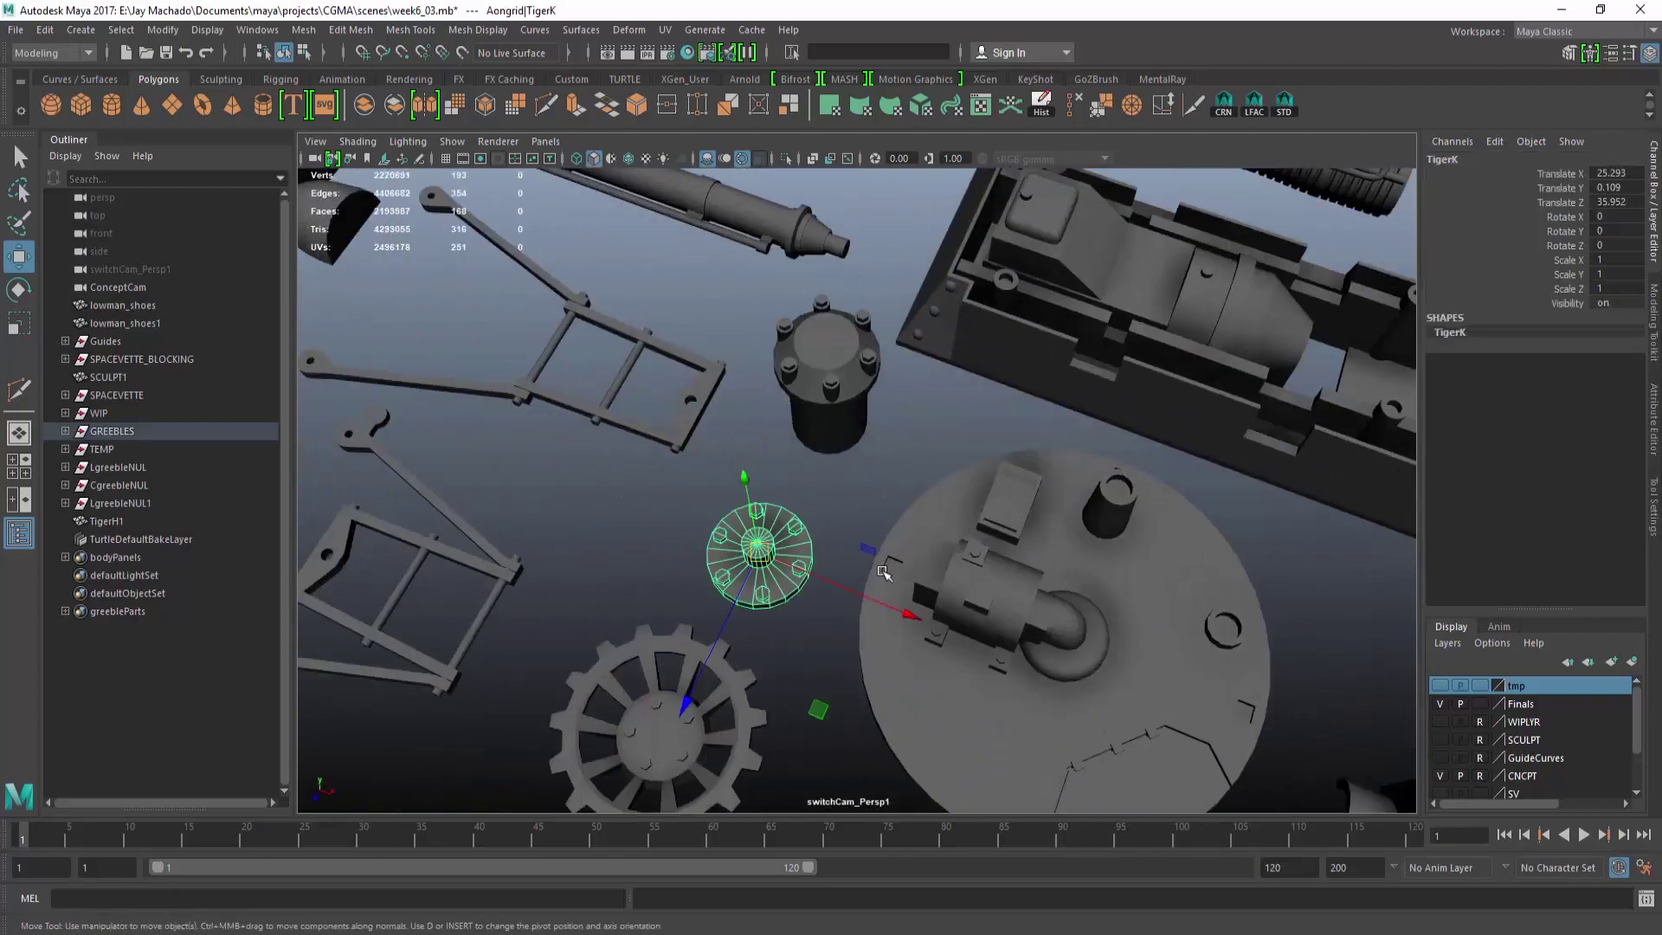
{"action": "middle_click_drag", "start_coordinate": [883, 575], "coordinate": [805, 472], "text": "alt"}
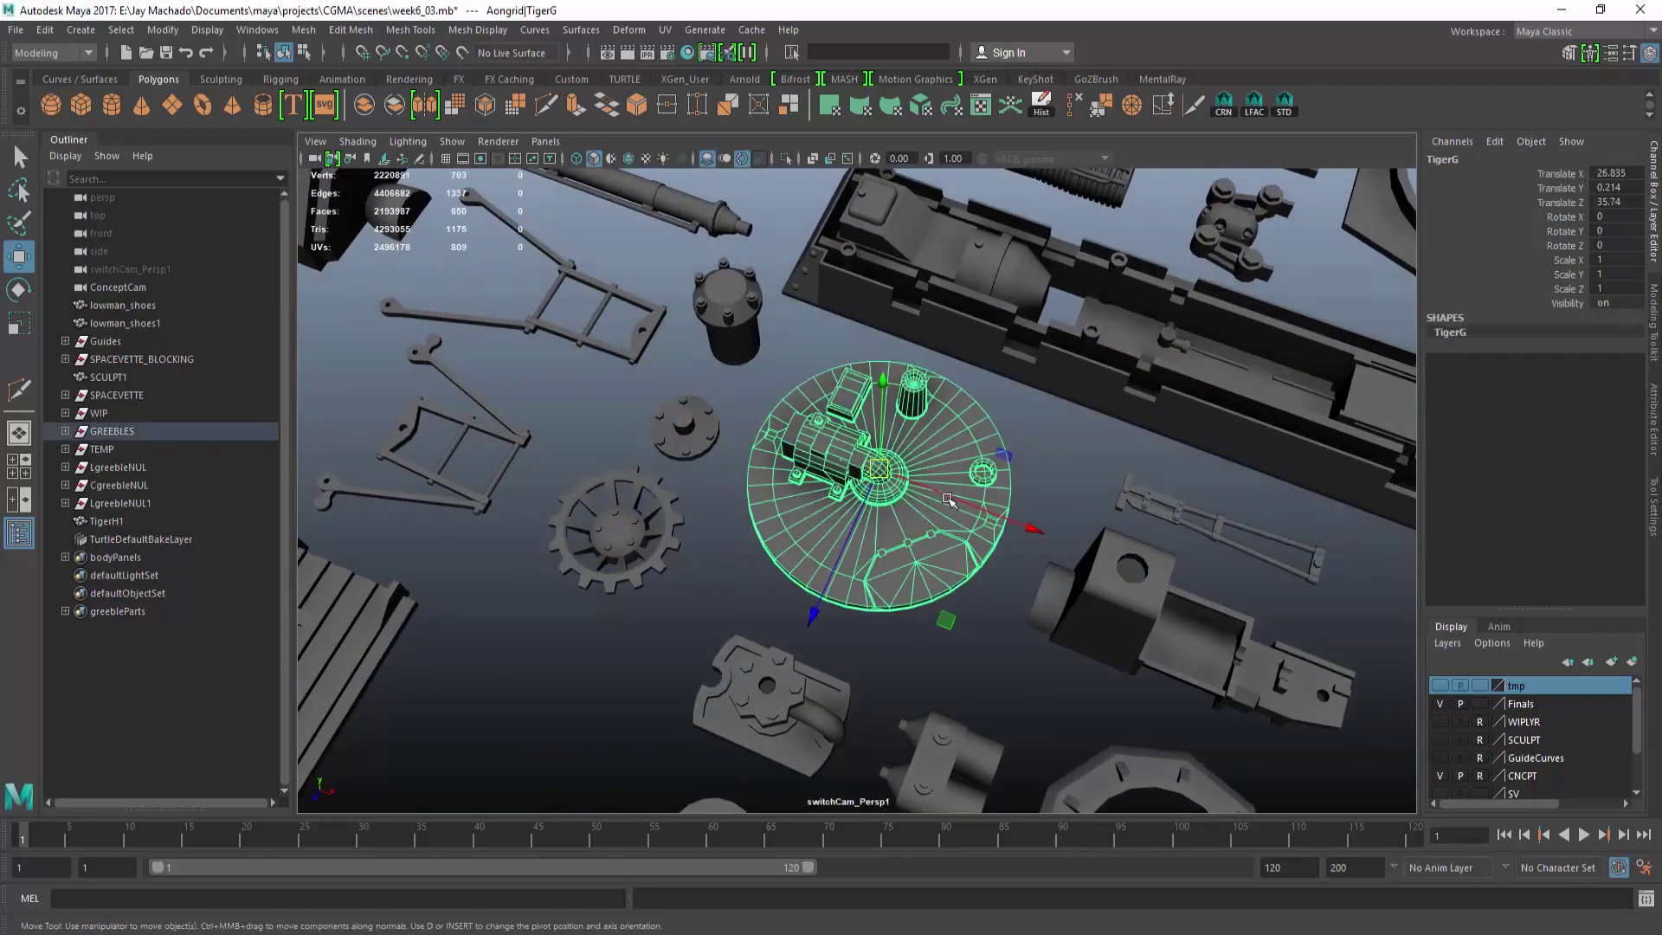
{"action": "scroll", "coordinate": [947, 500], "scroll_direction": "down", "scroll_amount": 3}
{"action": "left_click_drag", "start_coordinate": [1056, 519], "coordinate": [916, 392], "text": "alt"}
{"action": "right_click_drag", "start_coordinate": [915, 392], "coordinate": [597, 391], "text": "alt"}
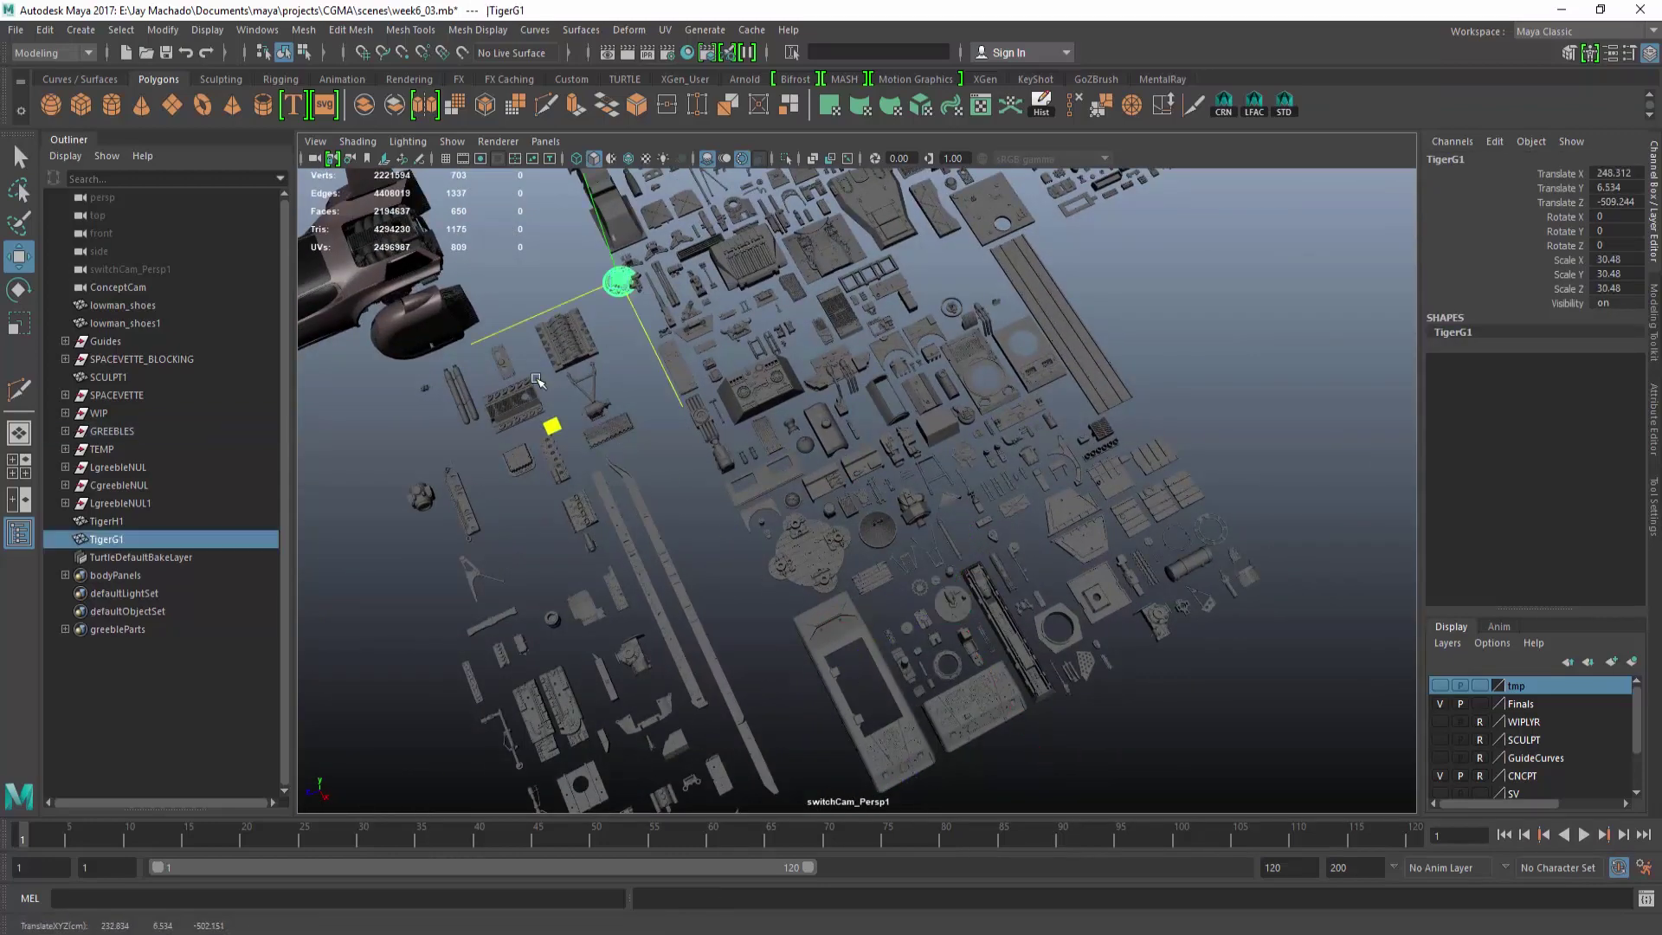
{"action": "right_click_drag", "start_coordinate": [811, 505], "coordinate": [1142, 593], "text": "alt"}
{"action": "left_click_drag", "start_coordinate": [1105, 534], "coordinate": [1049, 549], "text": "alt"}
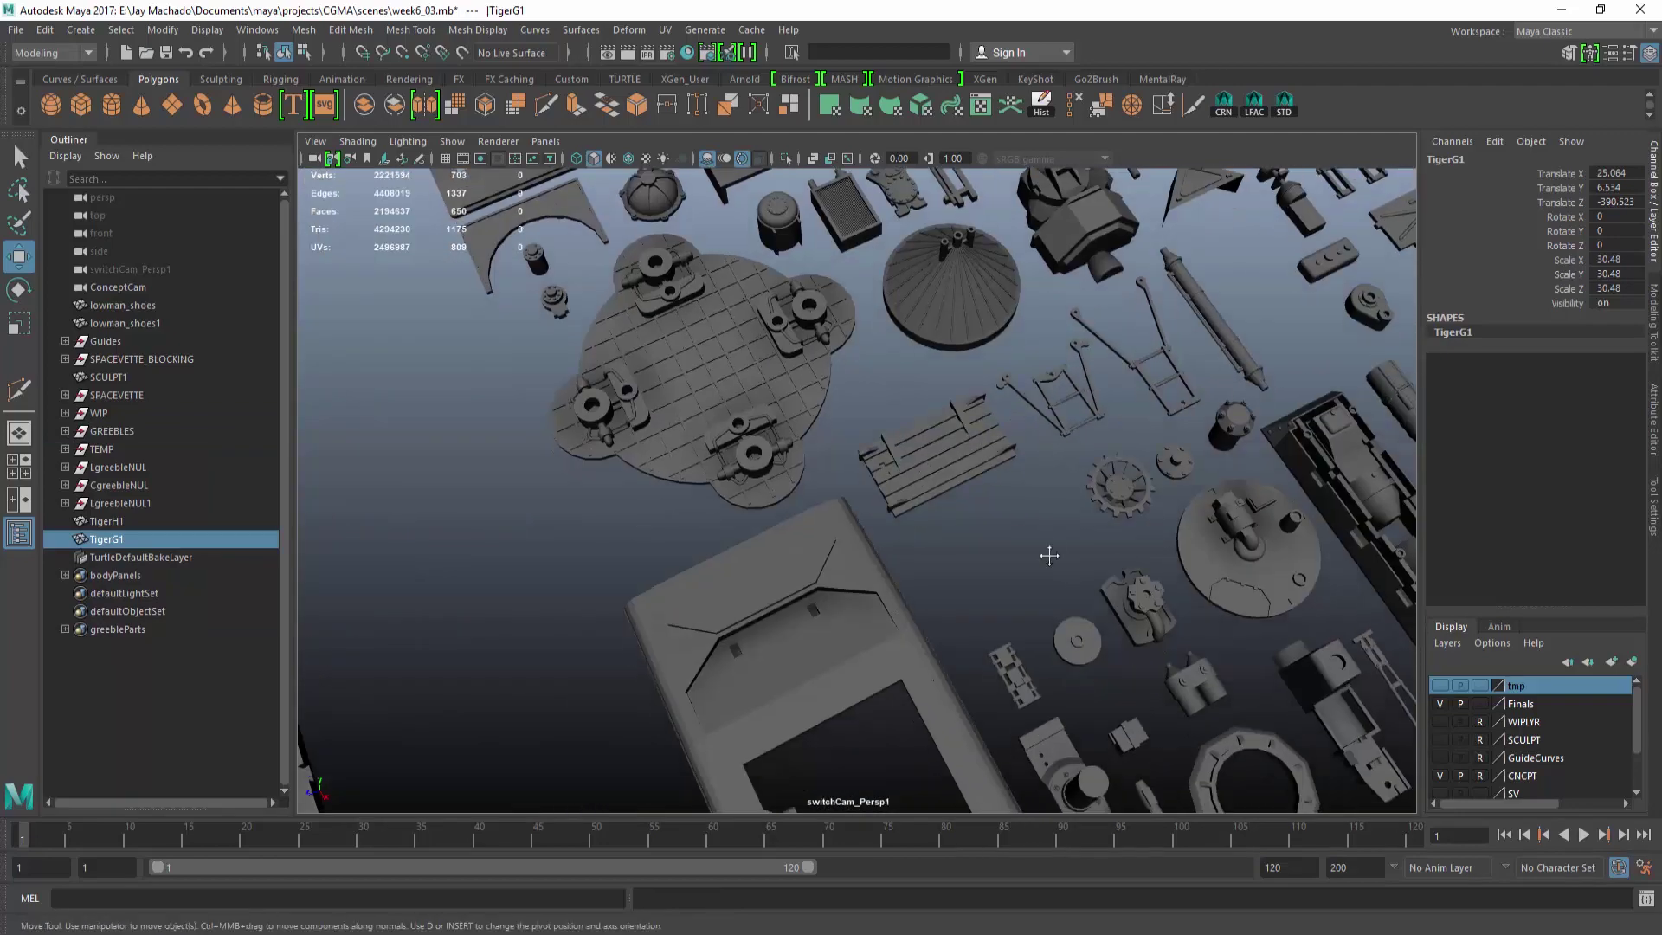
Duplicate the domed canister greeble from the spare parts, unparent it and move it behind the car at about -28.188, 125.532, -334.349.
{"action": "scroll", "coordinate": [1050, 549], "scroll_direction": "up", "scroll_amount": 3}
{"action": "left_click", "coordinate": [693, 474]}
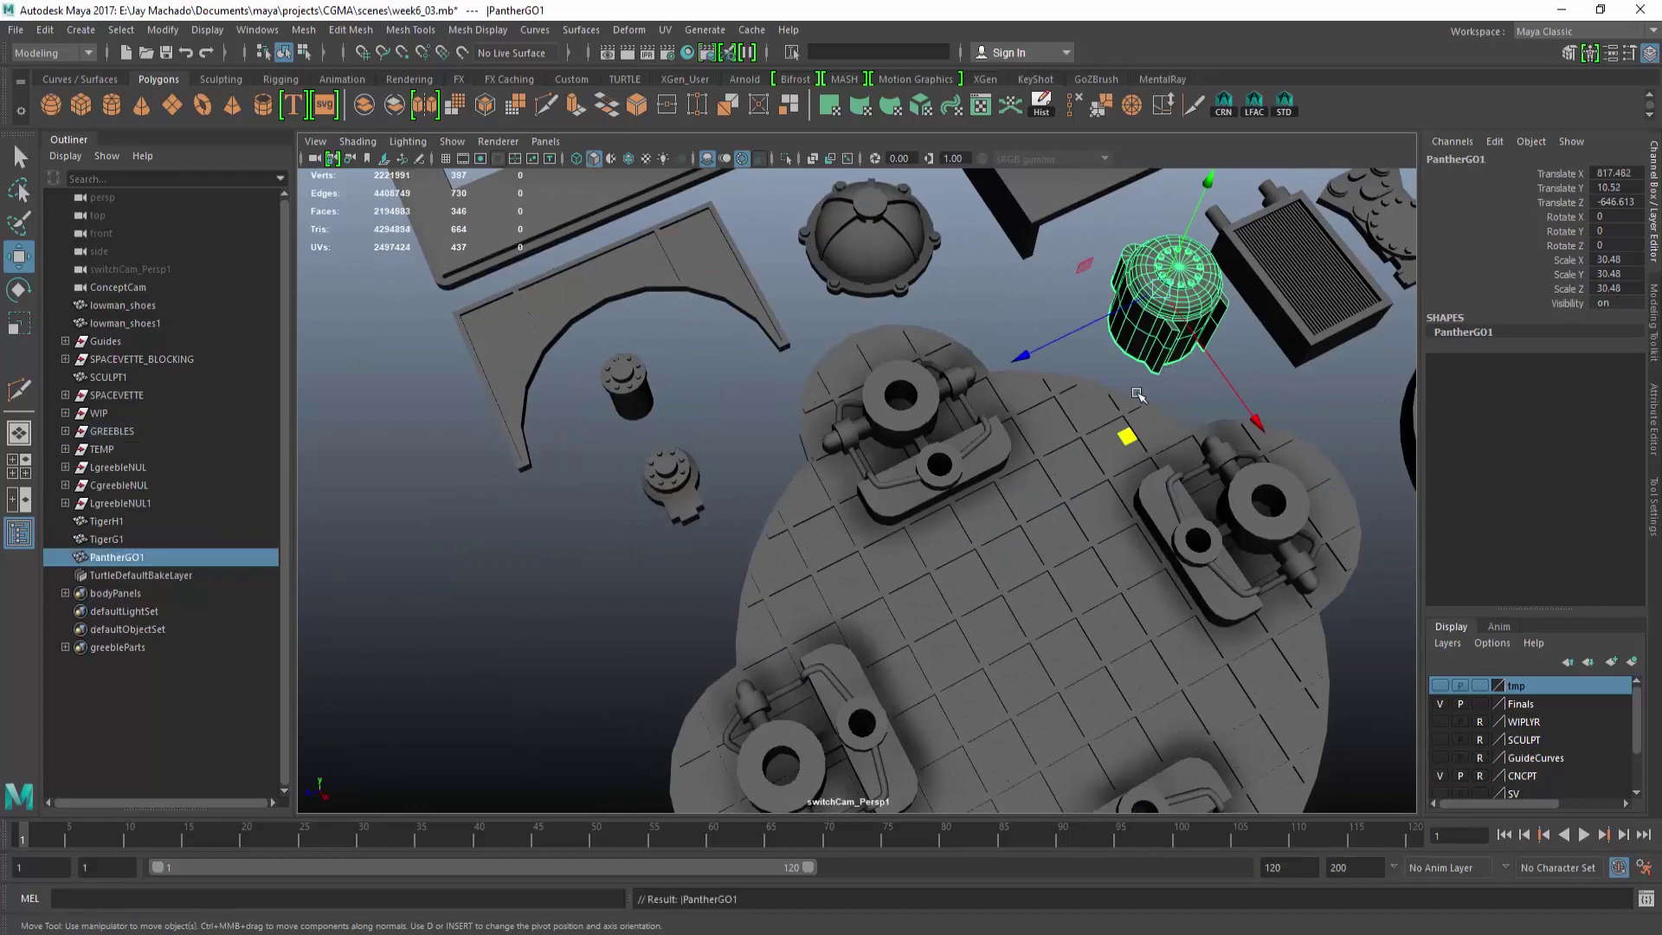
{"action": "scroll", "coordinate": [1097, 484], "scroll_direction": "down", "scroll_amount": 5}
{"action": "left_click_drag", "start_coordinate": [1166, 681], "coordinate": [605, 375]}
{"action": "key", "text": "f"}
{"action": "left_click_drag", "start_coordinate": [818, 314], "coordinate": [822, 380]}
{"action": "scroll", "coordinate": [664, 334], "scroll_direction": "down", "scroll_amount": 5}
{"action": "middle_click_drag", "start_coordinate": [822, 381], "coordinate": [1057, 369], "text": "alt"}
Rotate the domed canister to -90 in X, 0 in Y and -90 in Z so its bolted cap faces rearward.
{"action": "left_click_drag", "start_coordinate": [1093, 234], "coordinate": [1627, 262]}
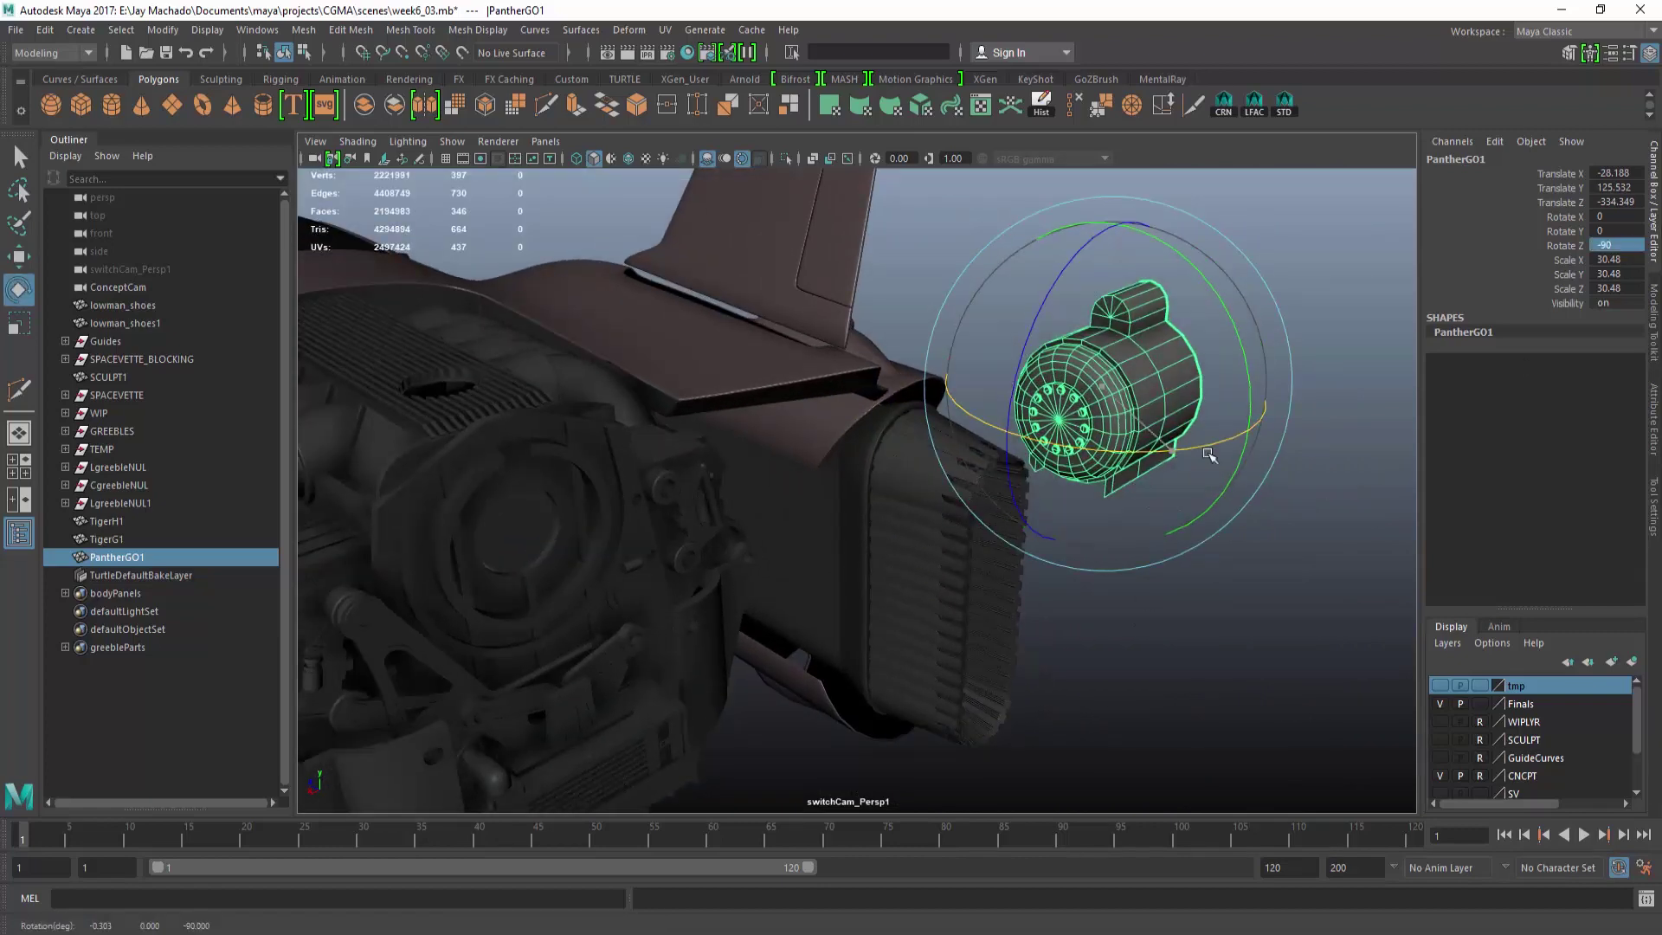
{"action": "left_click_drag", "start_coordinate": [1204, 446], "coordinate": [1270, 412]}
{"action": "type", "text": "0"}
{"action": "key", "text": "Return"}
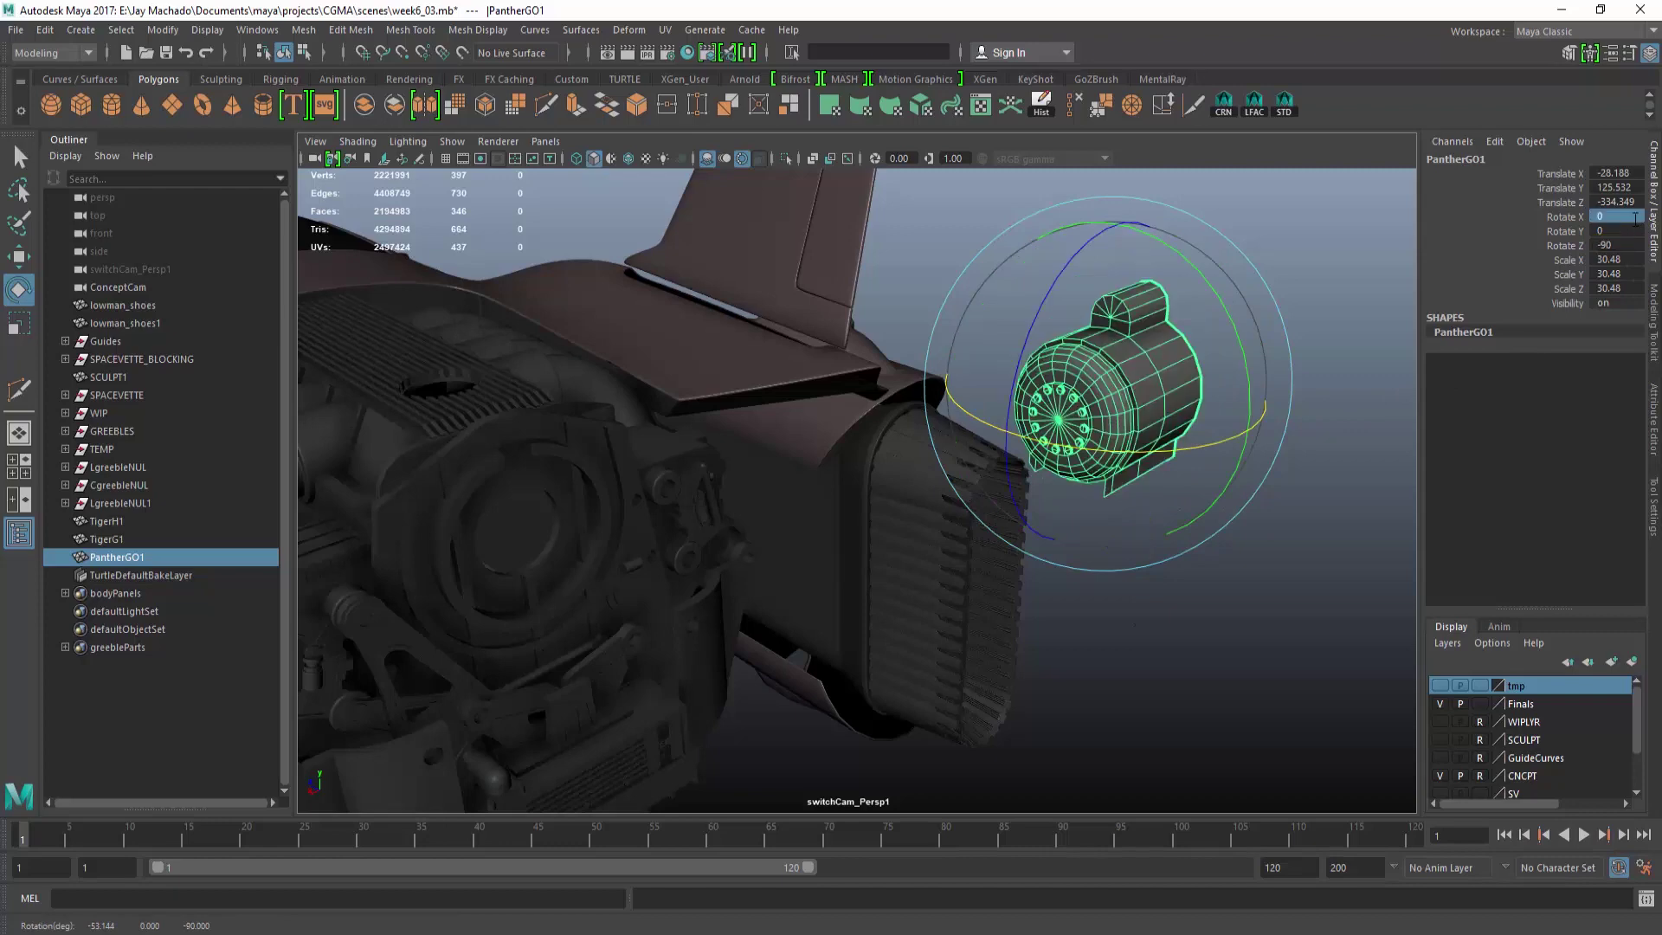
{"action": "type", "text": "-90"}
{"action": "key", "text": "Return"}
{"action": "key", "text": "alt+2"}
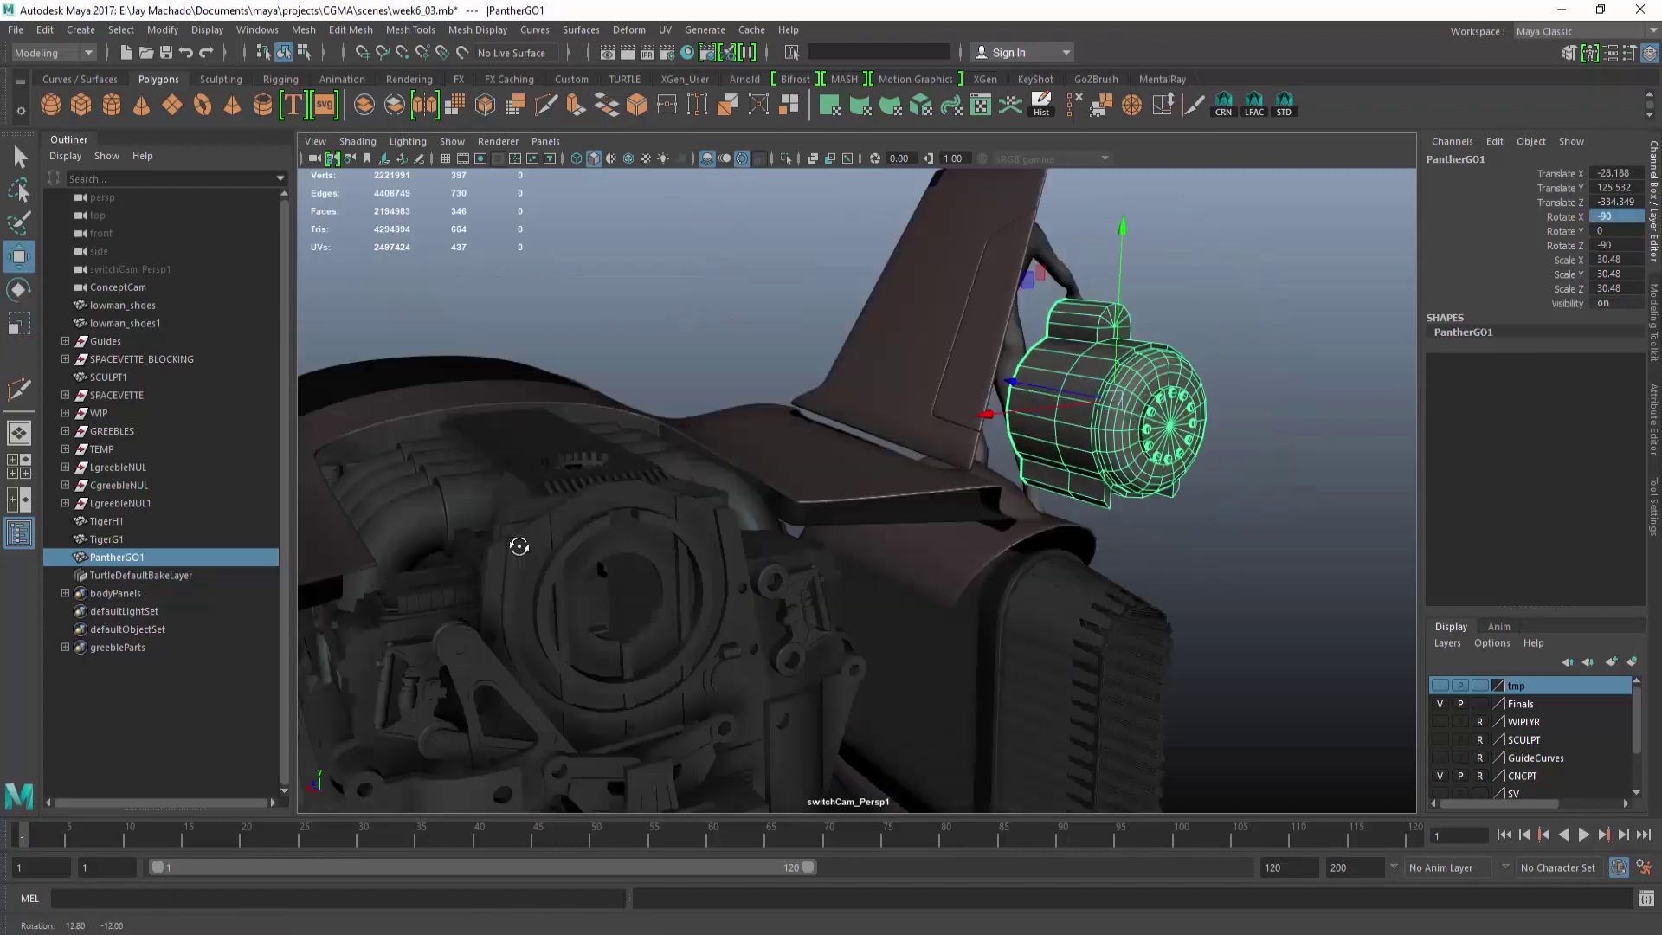
Centre the domed canister on the engine's round rear opening at about X 0.02, Y 67.837 and scale it uniformly to about 49.201.
{"action": "key", "text": "w"}
{"action": "left_click_drag", "start_coordinate": [1059, 396], "coordinate": [883, 727]}
{"action": "middle_click_drag", "start_coordinate": [882, 729], "coordinate": [850, 393], "text": "alt"}
{"action": "scroll", "coordinate": [851, 393], "scroll_direction": "up", "scroll_amount": 3}
{"action": "left_click_drag", "start_coordinate": [848, 347], "coordinate": [822, 468]}
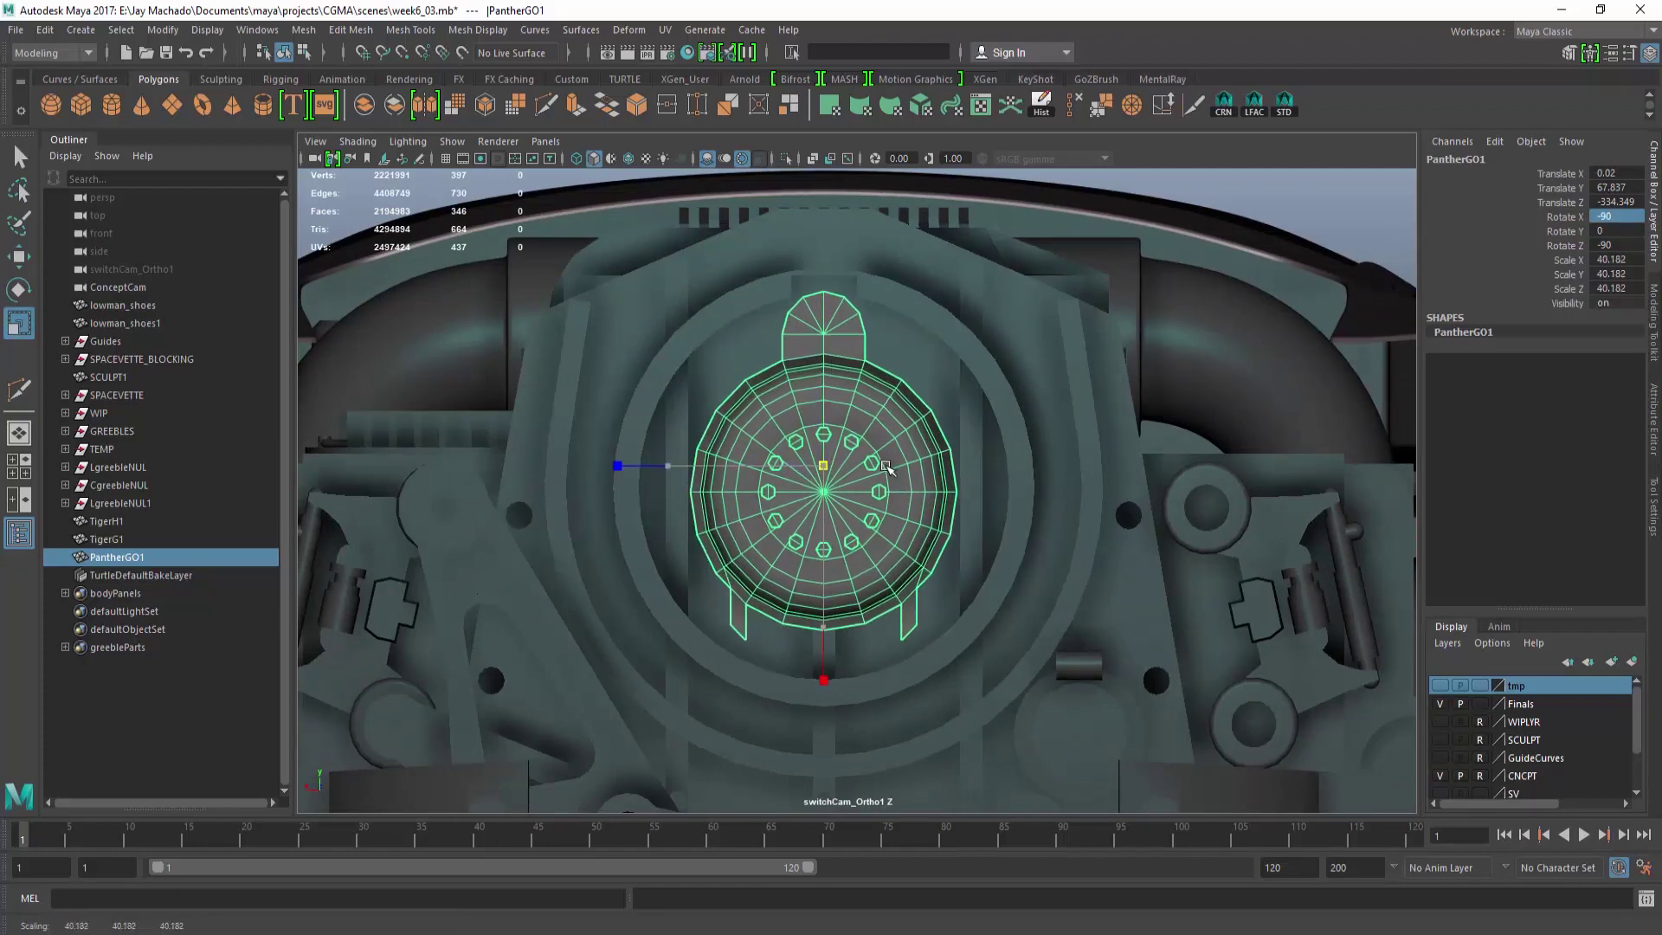
{"action": "middle_click_drag", "start_coordinate": [886, 468], "coordinate": [934, 472]}
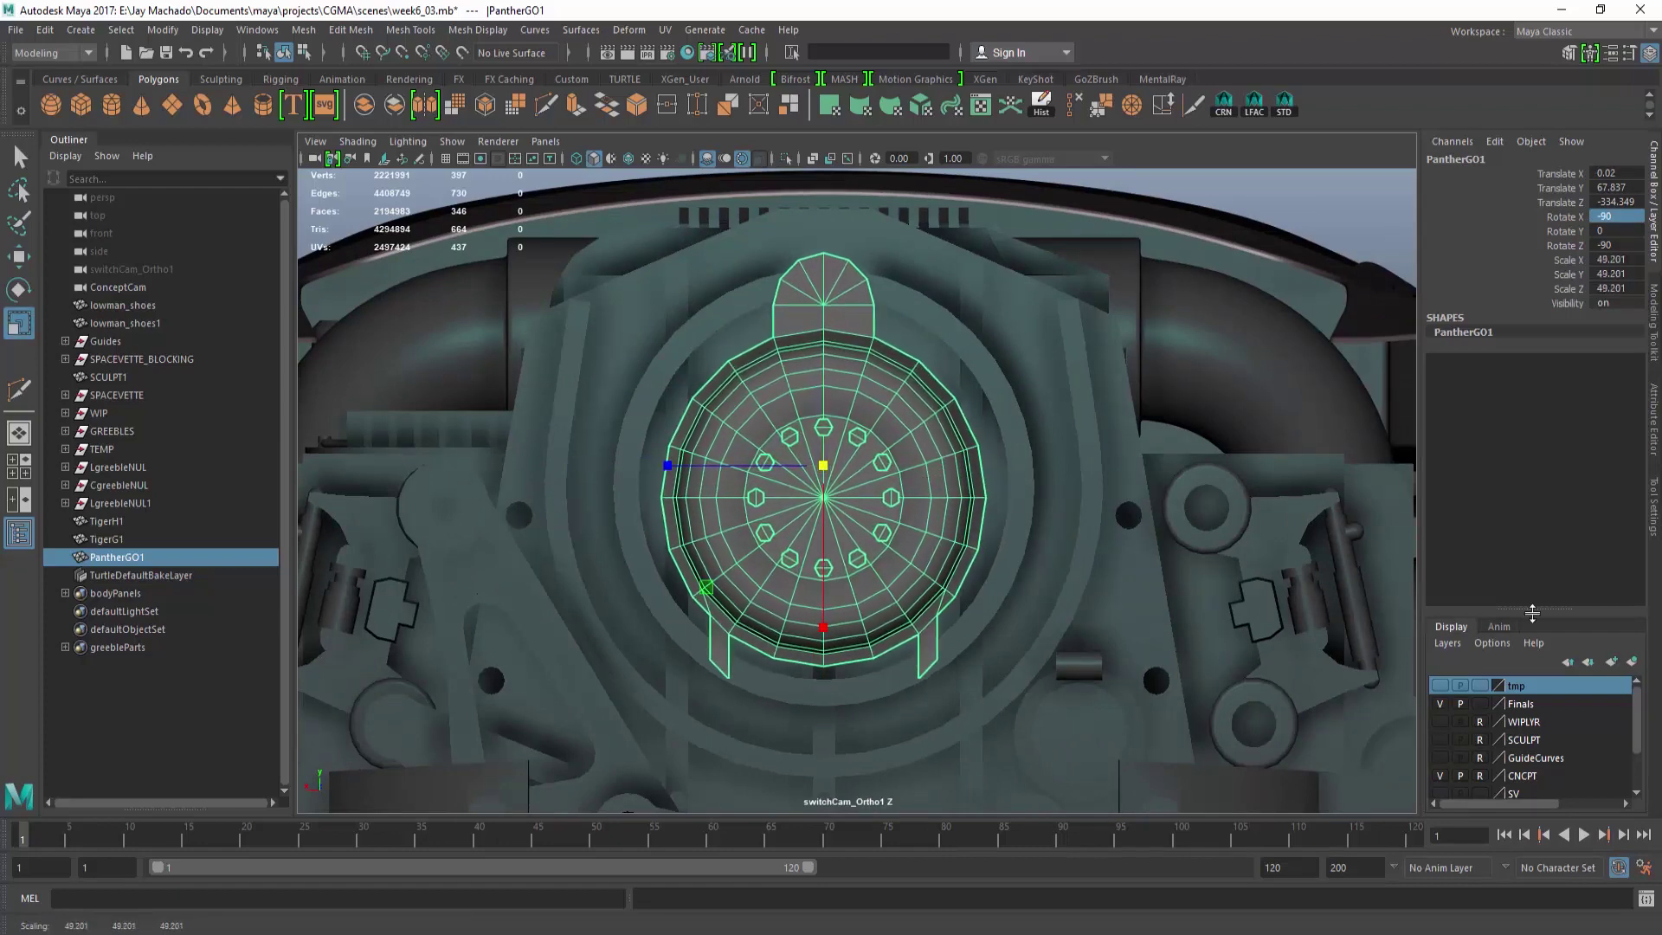
Raise the canister to about Y 68.894 with the Finals layer hidden and seat it in the rear ring at about Z -199.035.
{"action": "key", "text": "4"}
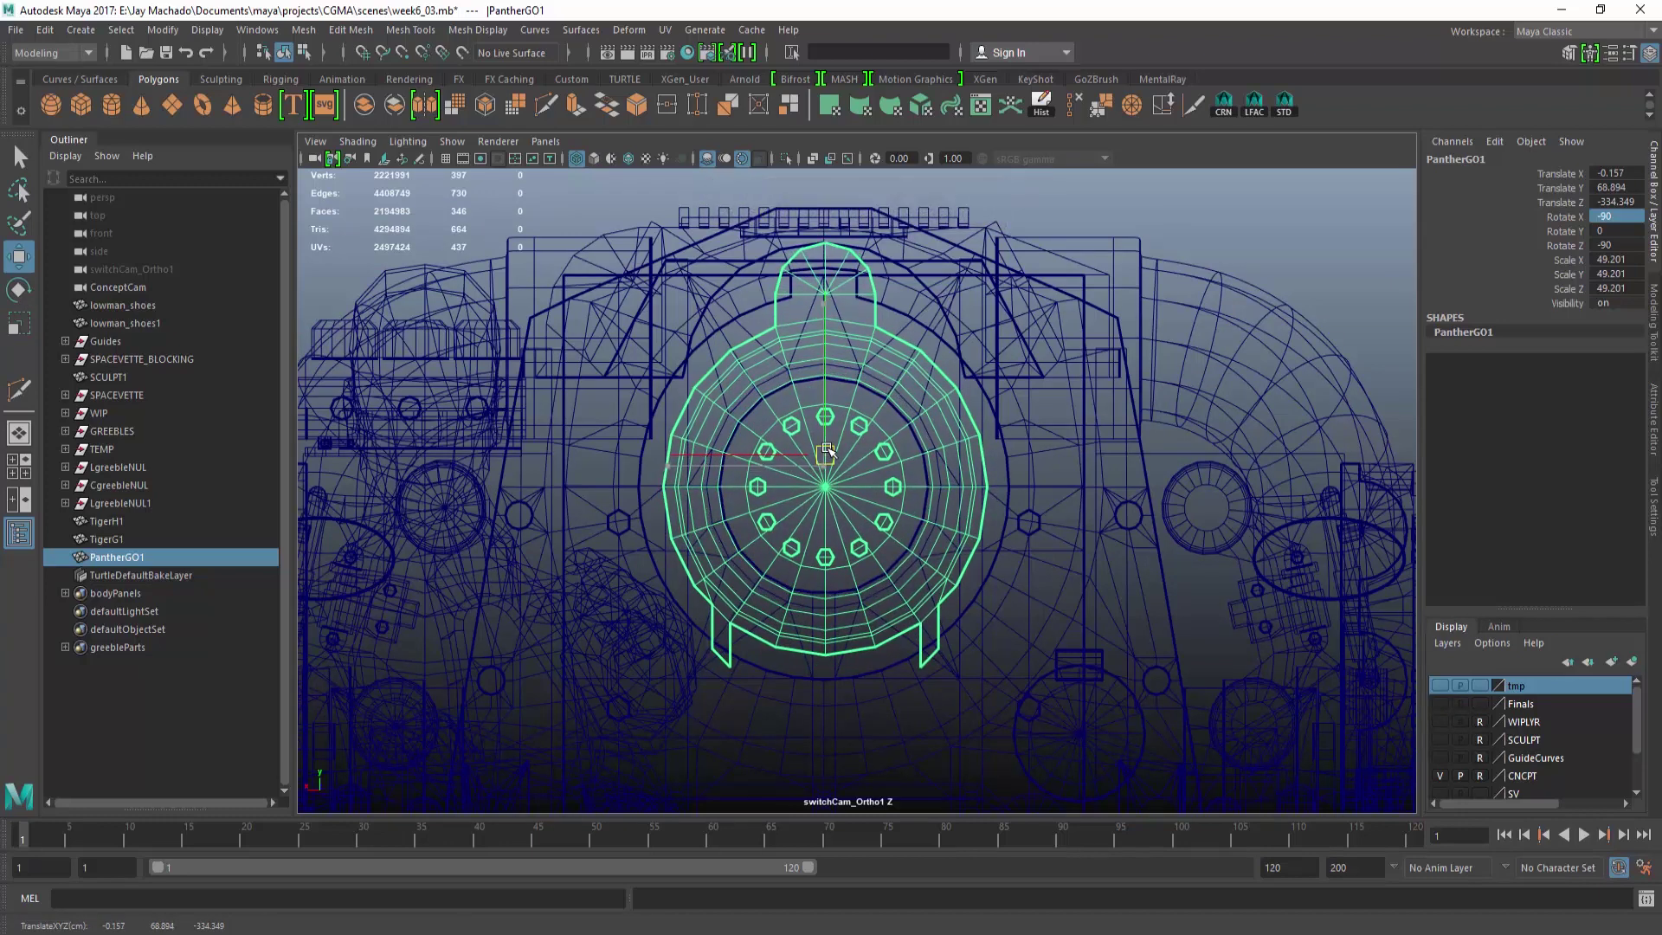
{"action": "key", "text": "5"}
{"action": "mouse_move", "coordinate": [824, 447]}
{"action": "left_mouse_down", "text": "alt"}
{"action": "mouse_move", "coordinate": [1014, 566]}
{"action": "mouse_move", "coordinate": [336, 258]}
{"action": "left_mouse_up", "text": "alt"}
{"action": "key", "text": "ctrl+z"}
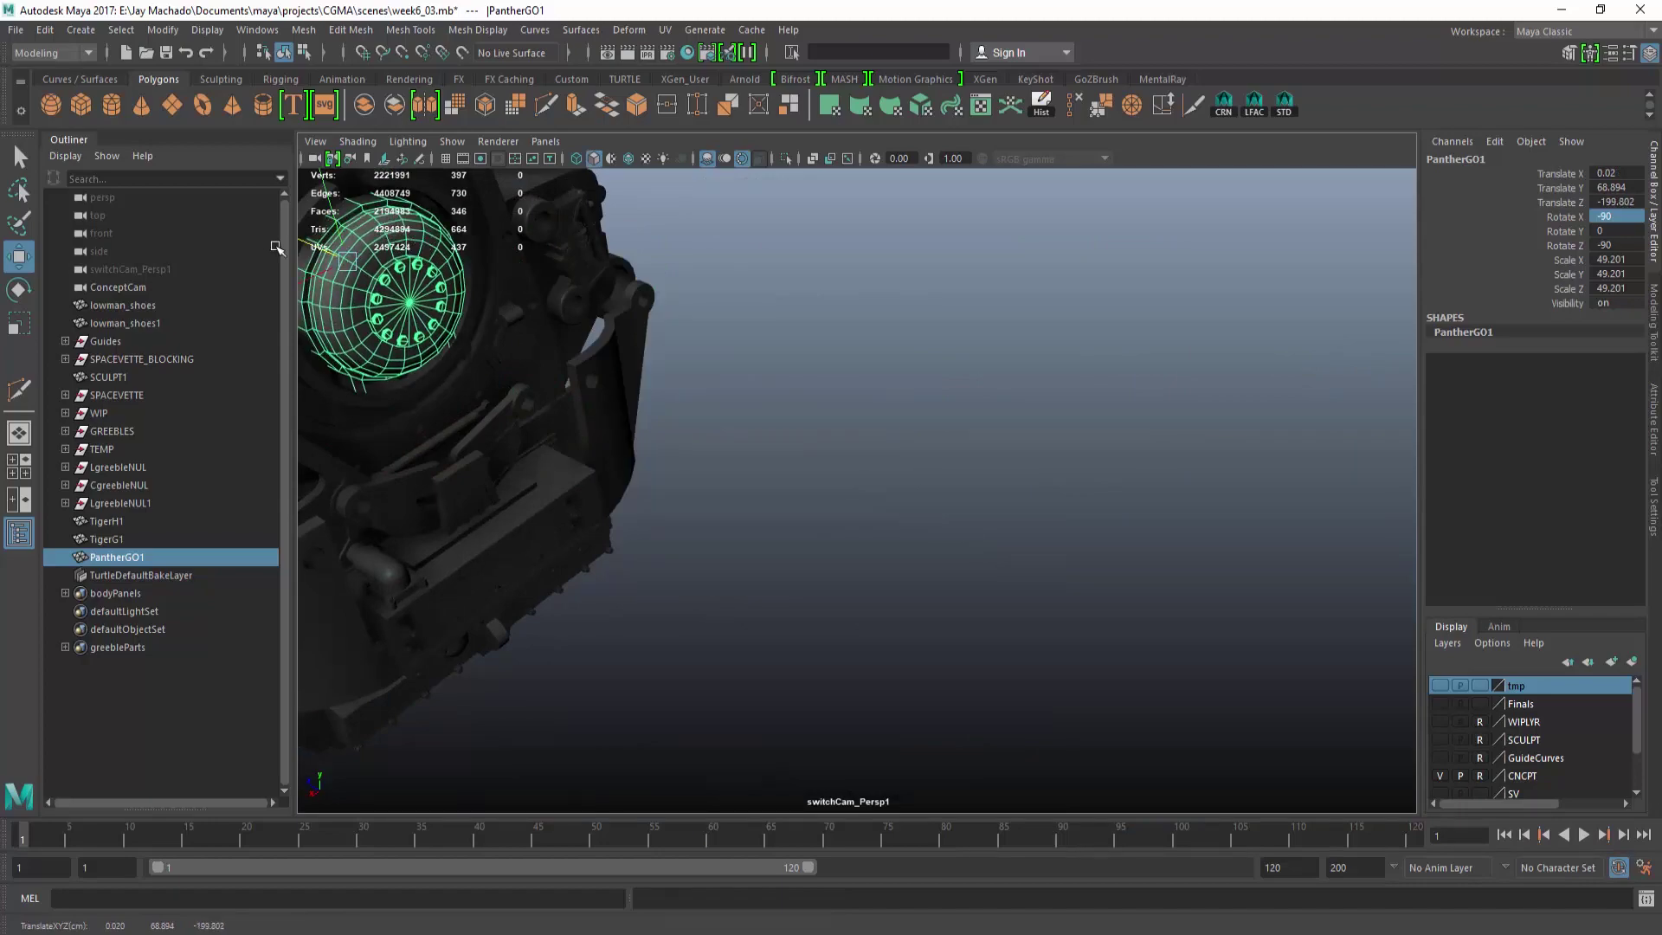
{"action": "left_click_drag", "start_coordinate": [658, 433], "coordinate": [849, 371], "text": "alt"}
{"action": "left_click_drag", "start_coordinate": [849, 371], "coordinate": [904, 372], "text": "alt"}
Assign the existing greeble material to the domed canister.
{"action": "right_click_drag", "start_coordinate": [766, 331], "coordinate": [884, 831]}
{"action": "scroll", "coordinate": [715, 448], "scroll_direction": "down", "scroll_amount": 5}
{"action": "left_click_drag", "start_coordinate": [716, 447], "coordinate": [736, 502], "text": "alt"}
{"action": "scroll", "coordinate": [889, 482], "scroll_direction": "down", "scroll_amount": 2}
Parent the domed canister under the CgreebleNUL group and clear the selection.
{"action": "left_click", "coordinate": [119, 558]}
{"action": "scroll", "coordinate": [894, 498], "scroll_direction": "up", "scroll_amount": 3}
{"action": "scroll", "coordinate": [487, 517], "scroll_direction": "up", "scroll_amount": 1}
{"action": "left_click", "coordinate": [127, 486], "text": "ctrl"}
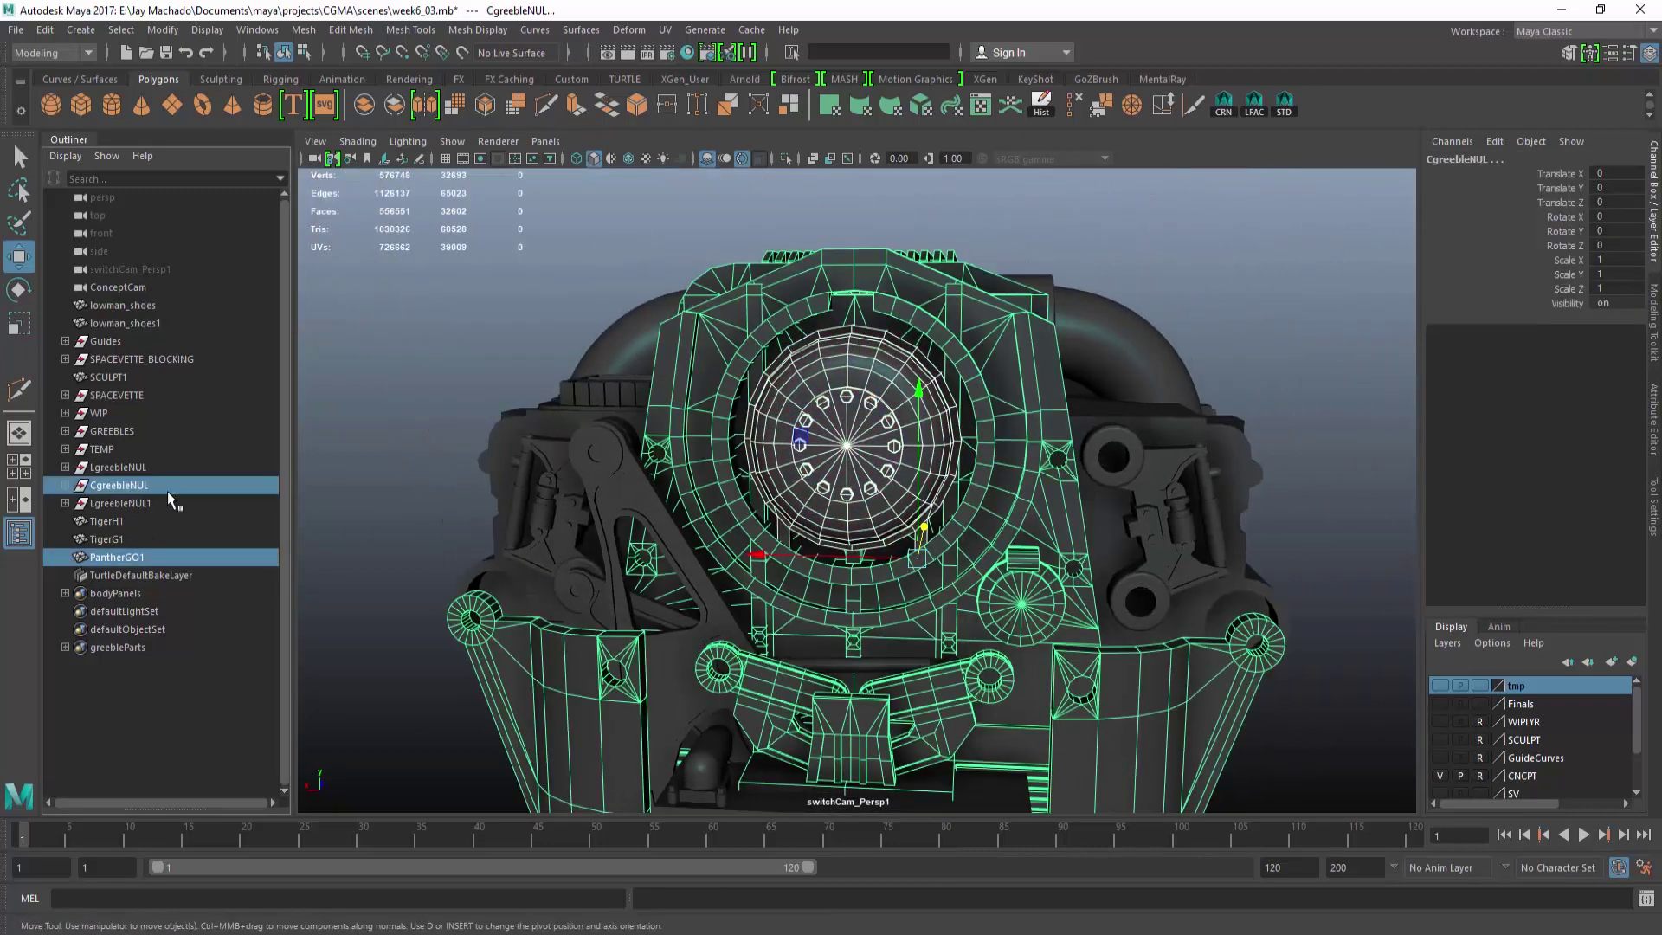
{"action": "key", "text": "p"}
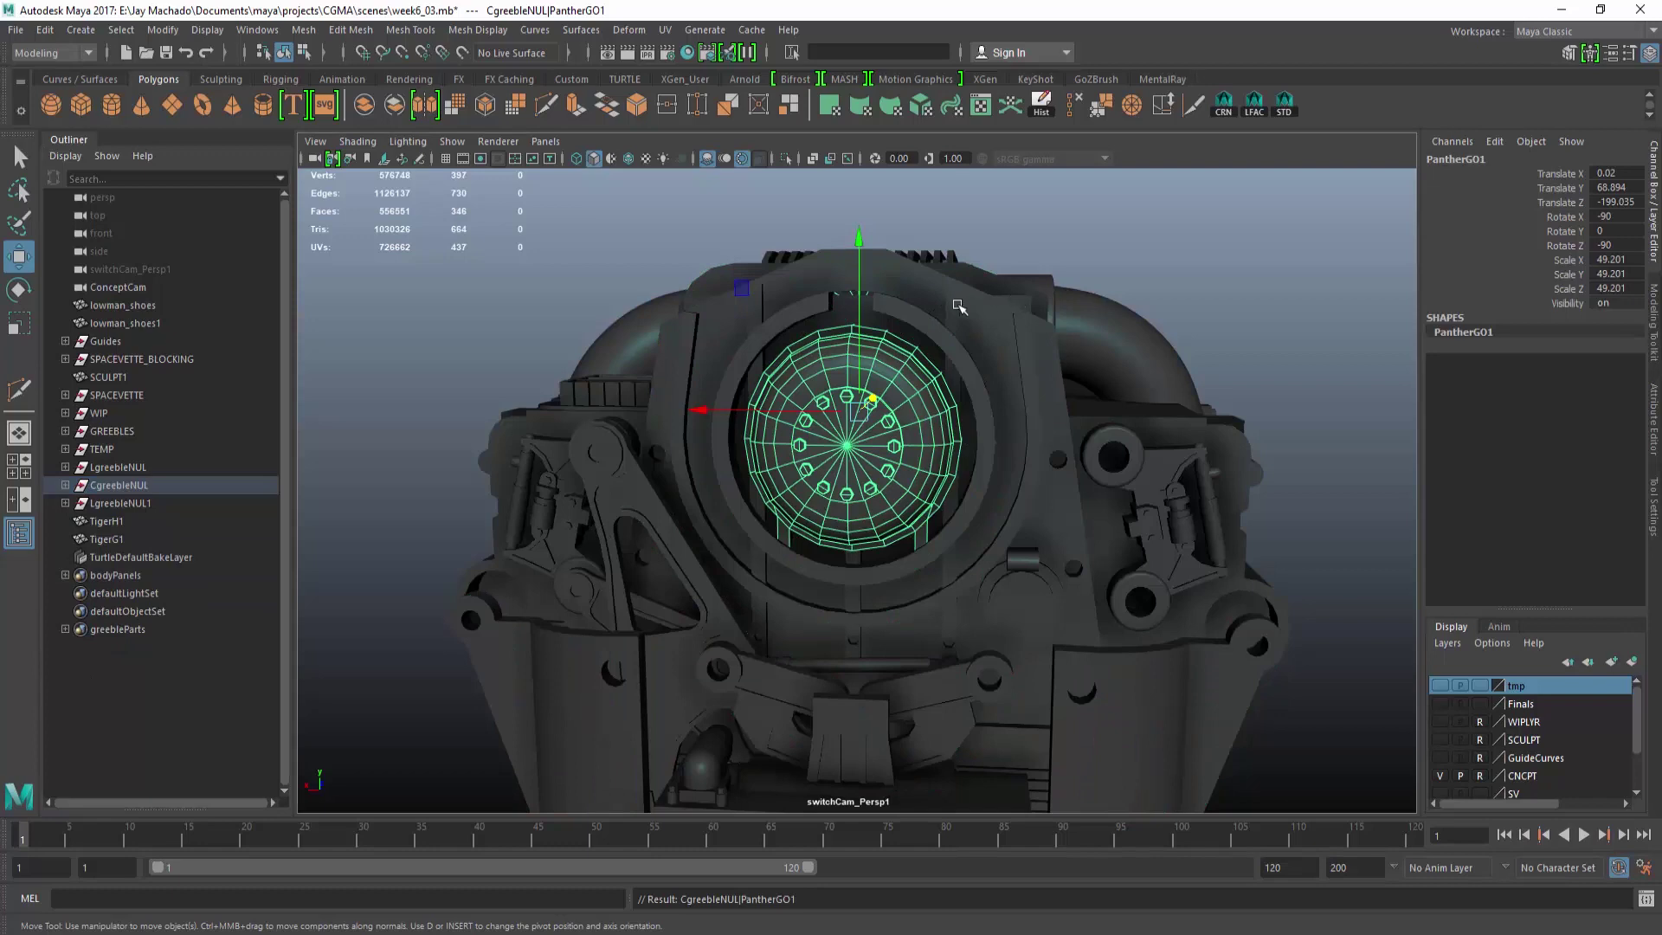
{"action": "key", "text": "ctrl+h"}
{"action": "left_click_drag", "start_coordinate": [865, 416], "coordinate": [889, 447], "text": "alt"}
{"action": "left_click", "coordinate": [979, 503]}
{"action": "left_click", "coordinate": [979, 503], "text": "ctrl"}
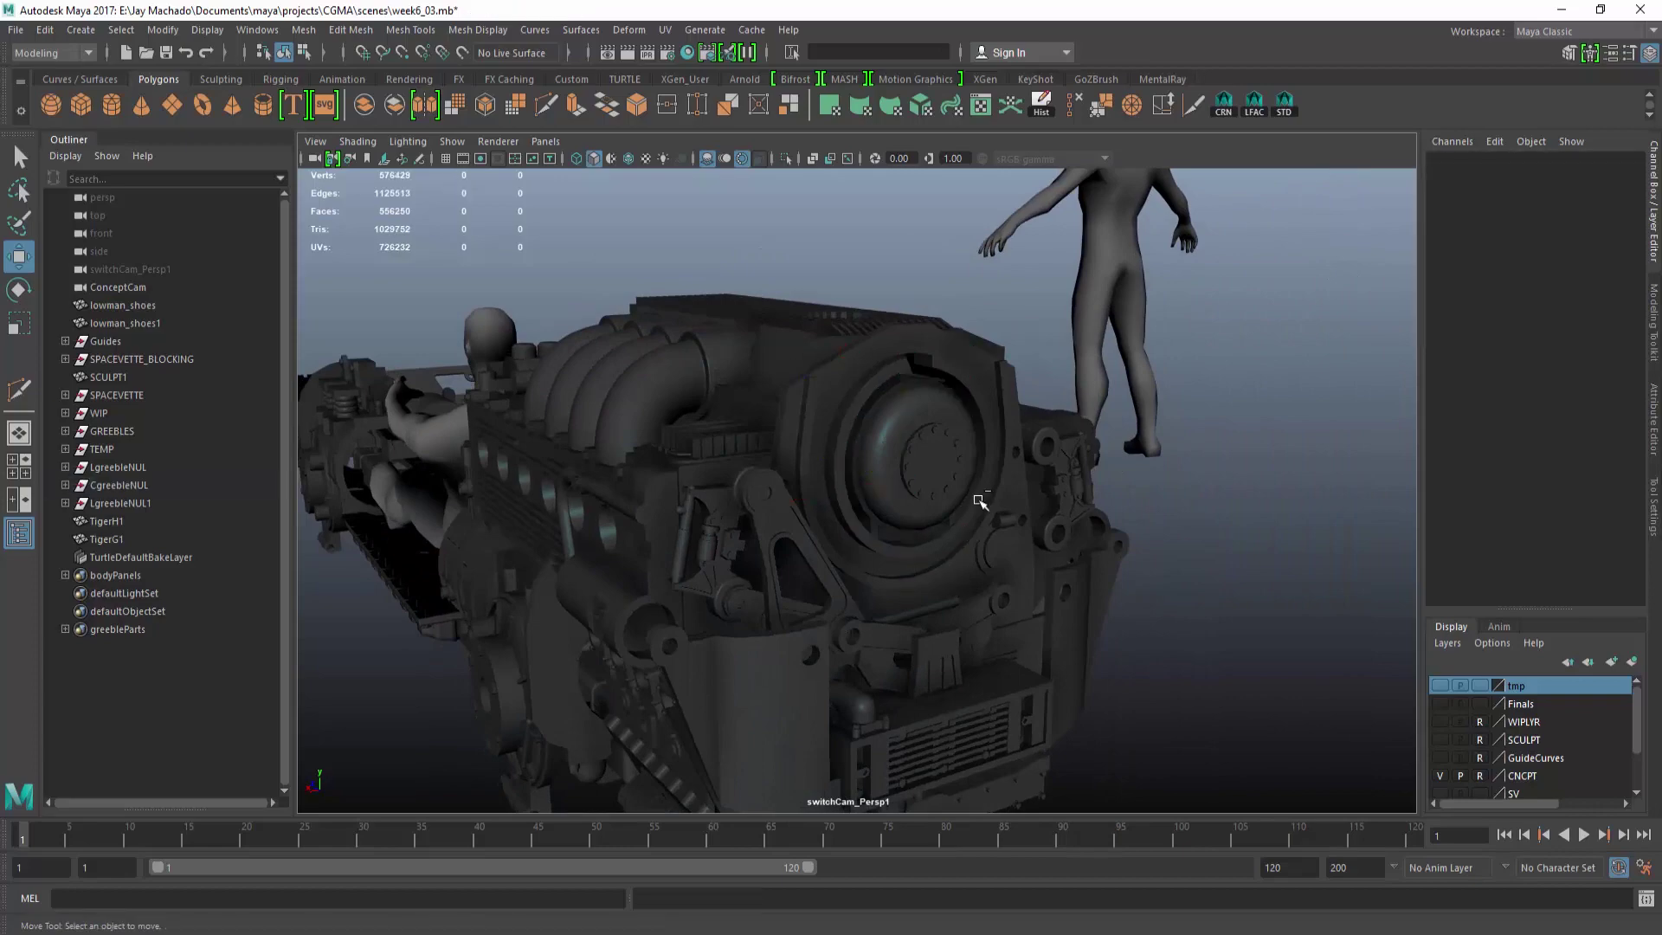
Create a polygon cube and move it to the rear top of the engine at about 0, 91.419, -178.963.
{"action": "left_click_drag", "start_coordinate": [979, 502], "coordinate": [999, 467], "text": "alt"}
{"action": "left_click_drag", "start_coordinate": [1170, 511], "coordinate": [961, 640], "text": "alt"}
{"action": "left_click", "coordinate": [1009, 485]}
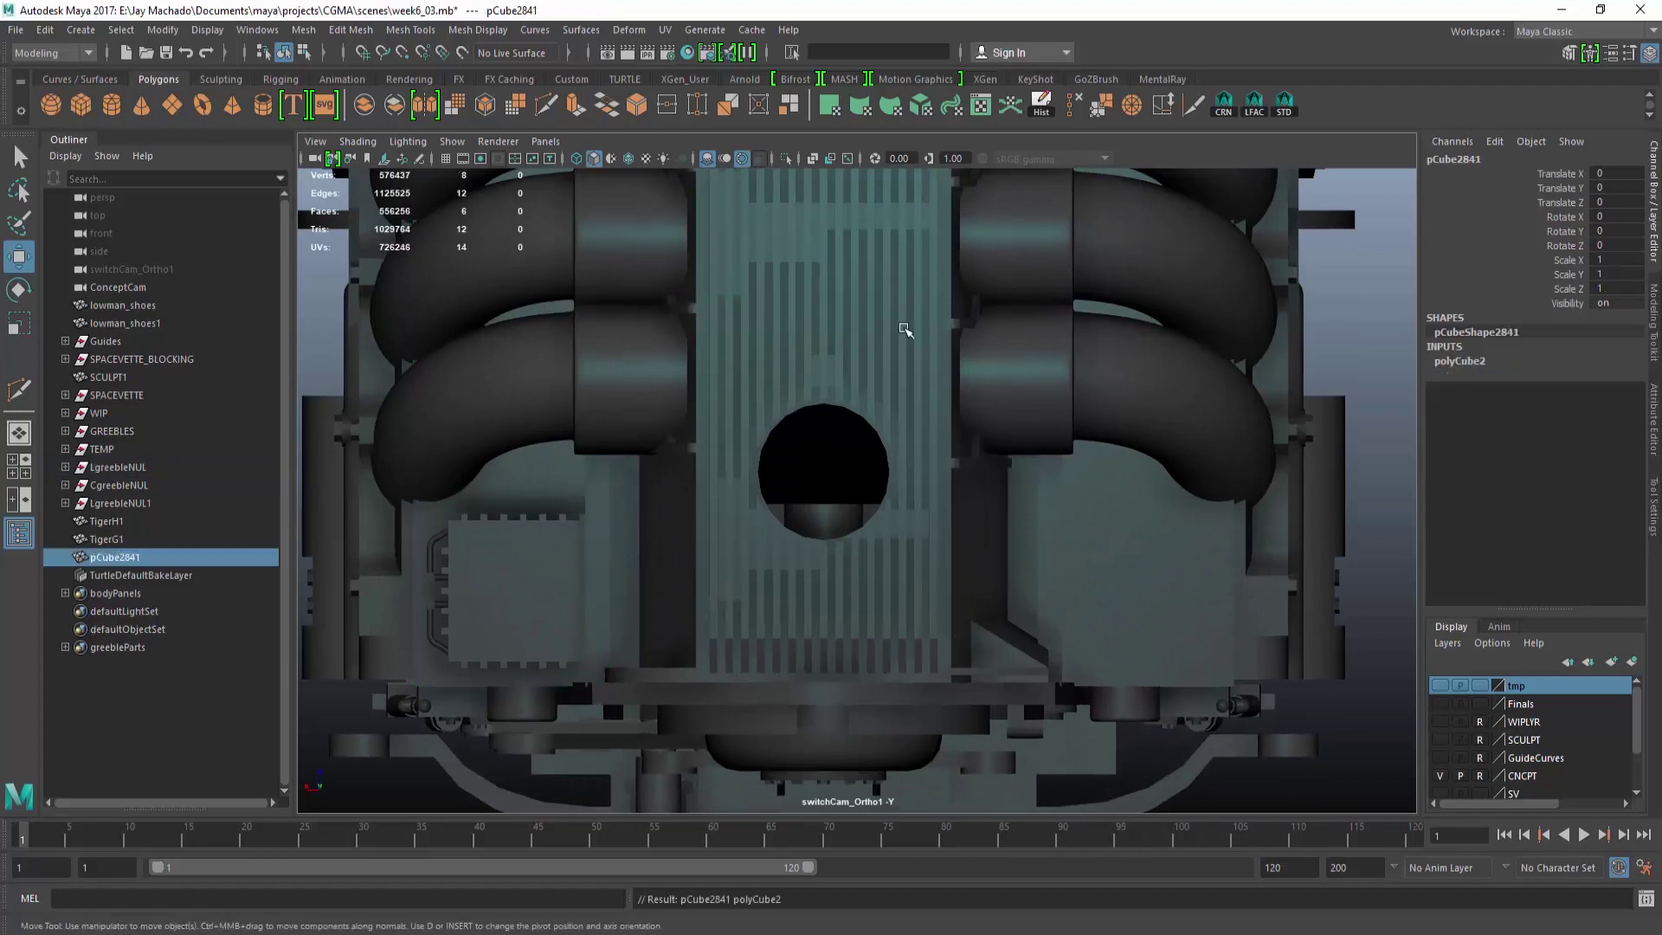
{"action": "left_click_drag", "start_coordinate": [905, 330], "coordinate": [1057, 279], "text": "alt"}
{"action": "right_click_drag", "start_coordinate": [1057, 278], "coordinate": [646, 377], "text": "alt"}
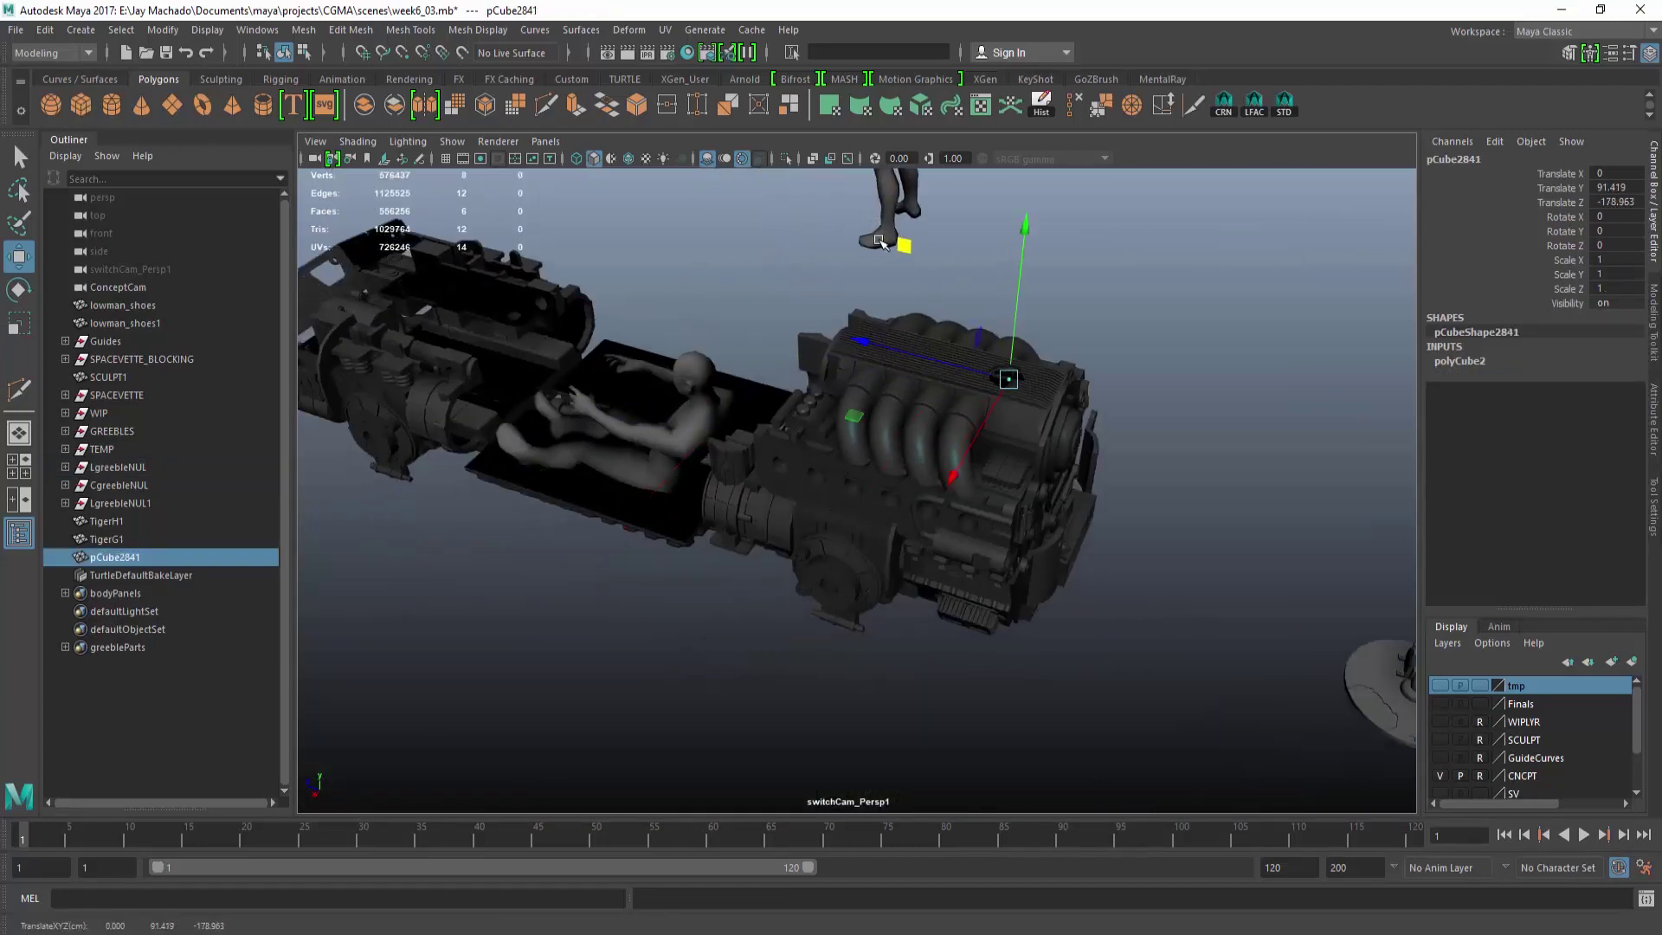
{"action": "left_click_drag", "start_coordinate": [879, 243], "coordinate": [861, 460], "text": "alt"}
{"action": "right_click_drag", "start_coordinate": [860, 460], "coordinate": [1005, 611], "text": "alt"}
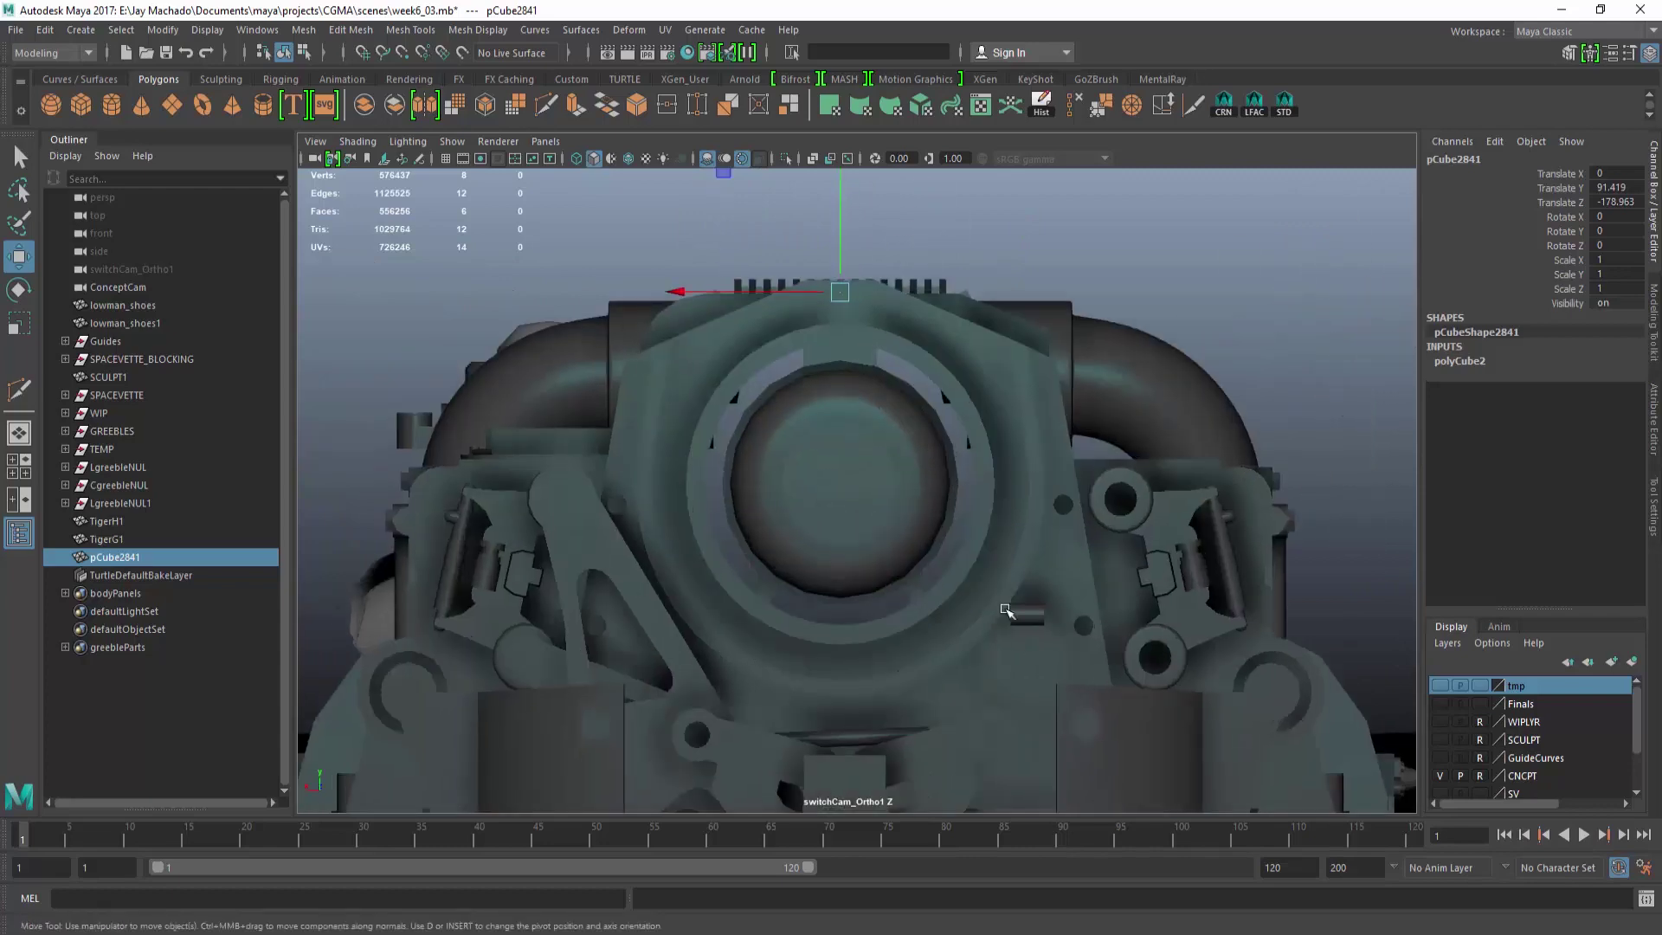
Lower the cube to about Y 65.785 behind the canister and scale it uniformly to about 38.893.
{"action": "key", "text": "4"}
{"action": "left_click_drag", "start_coordinate": [839, 267], "coordinate": [846, 316]}
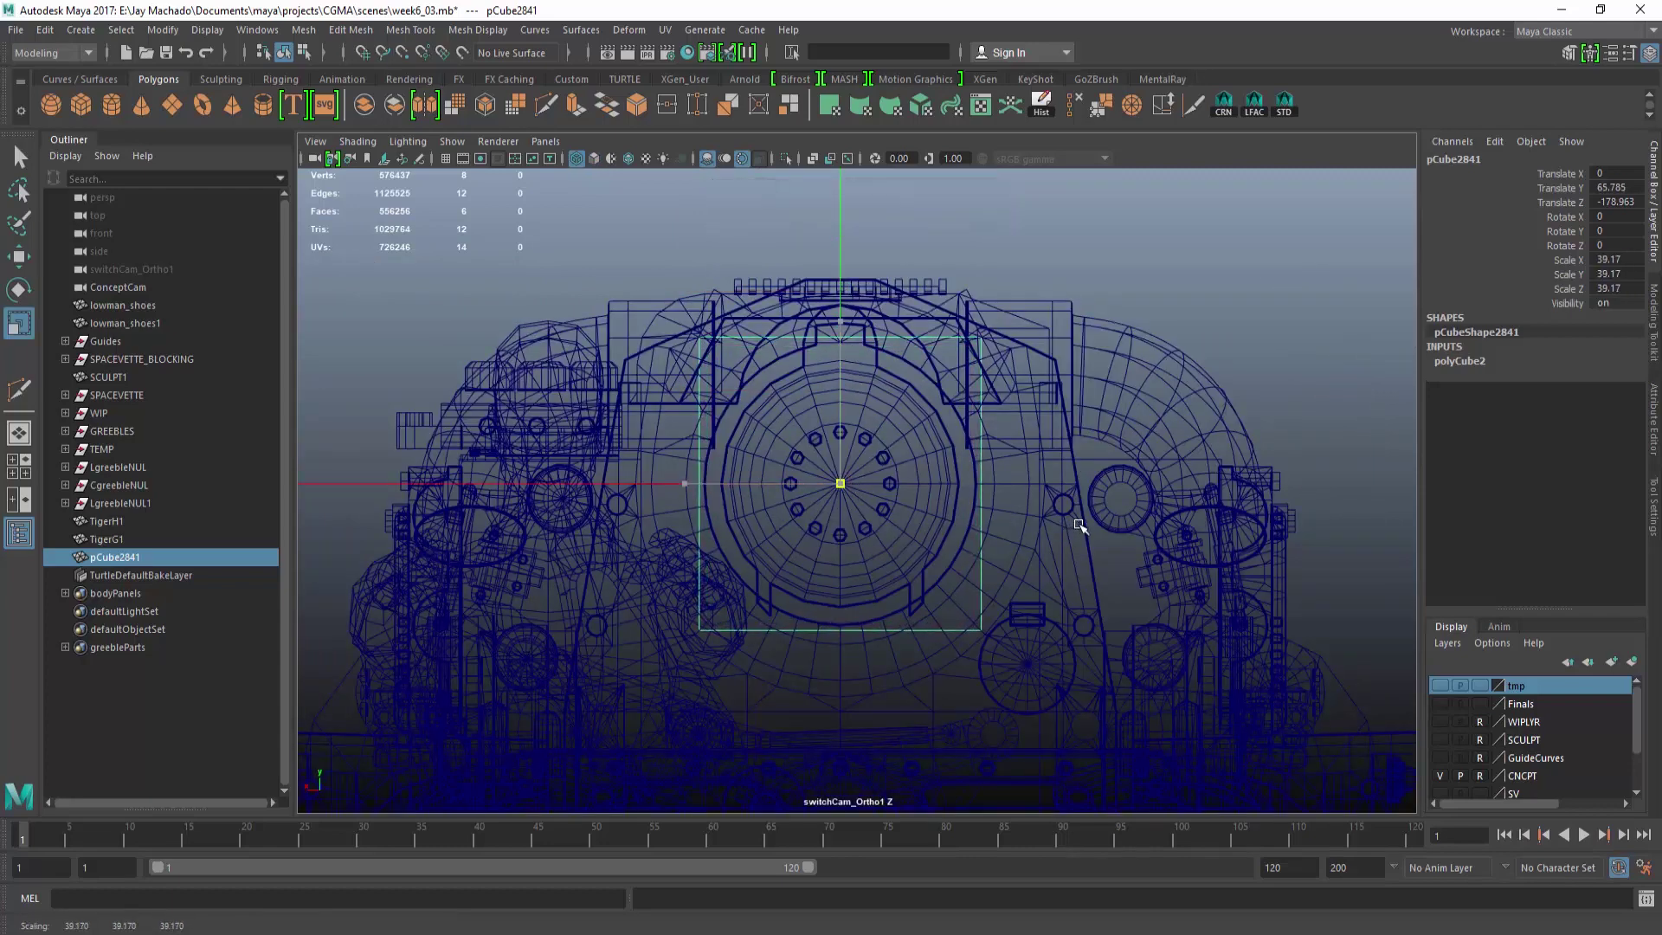
{"action": "mouse_move", "coordinate": [1078, 528]}
{"action": "left_mouse_down", "text": "alt"}
{"action": "mouse_move", "coordinate": [865, 604]}
{"action": "mouse_move", "coordinate": [1012, 594]}
{"action": "mouse_move", "coordinate": [1068, 475]}
{"action": "mouse_move", "coordinate": [1050, 501]}
{"action": "left_mouse_up", "text": "alt"}
{"action": "key", "text": "4"}
{"action": "key", "text": "5"}
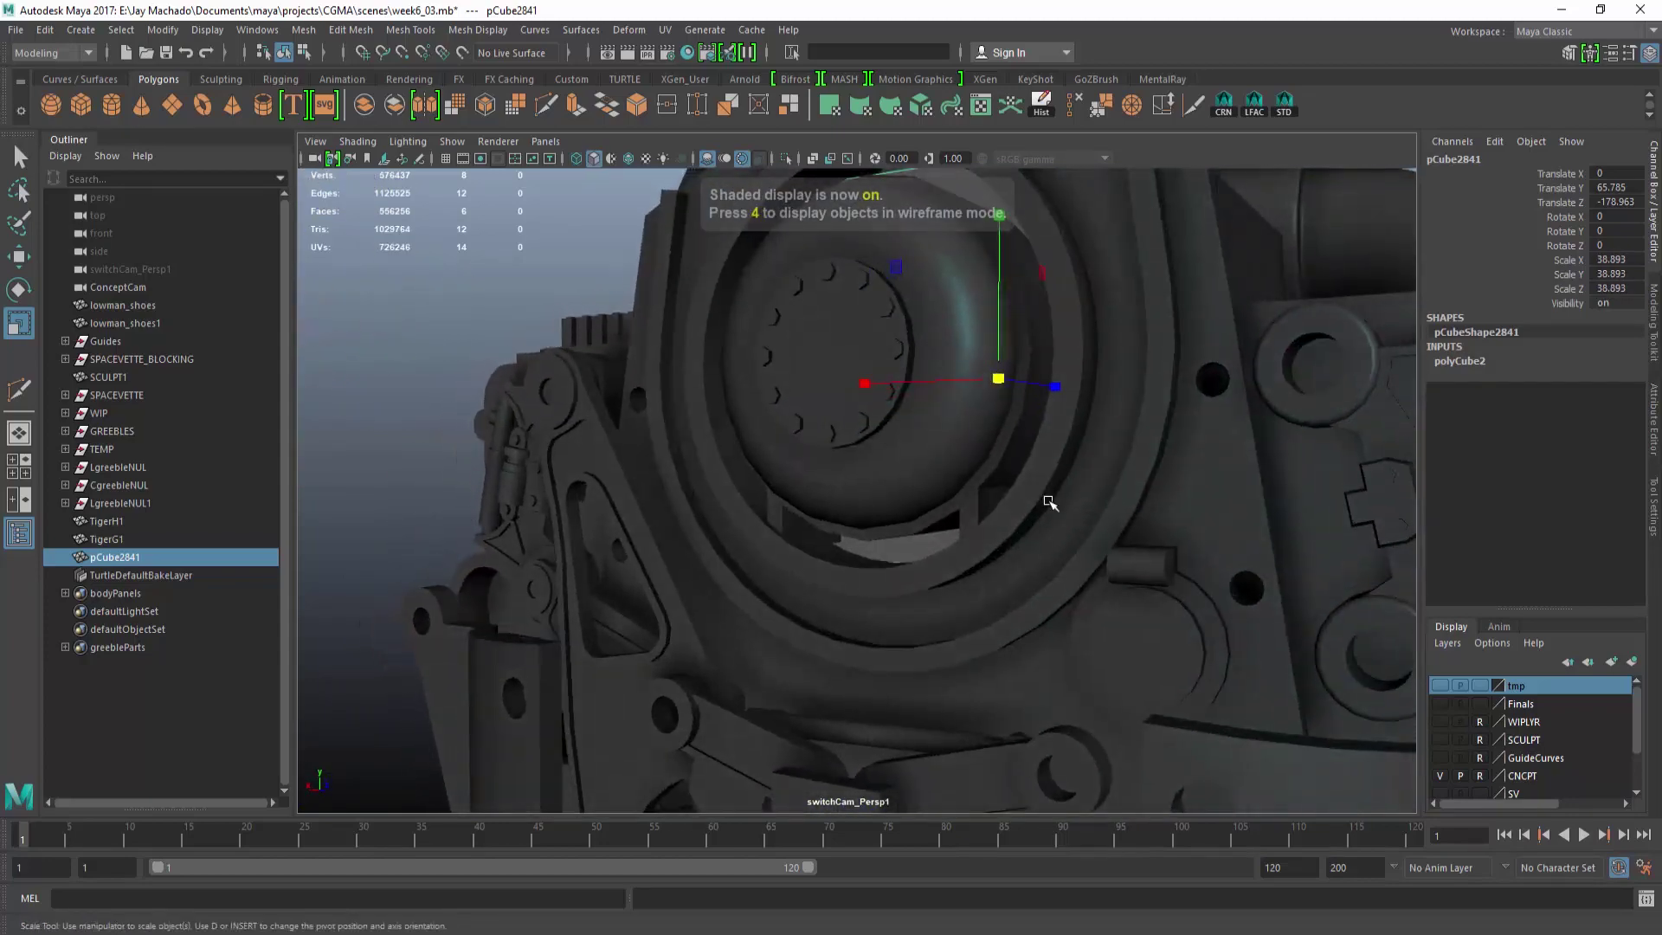
Shift the cube to about Z -184.701 and delete all its faces except the one backing the canister.
{"action": "key", "text": "w"}
{"action": "left_click_drag", "start_coordinate": [1051, 382], "coordinate": [969, 277]}
{"action": "right_click_drag", "start_coordinate": [823, 197], "coordinate": [835, 238]}
{"action": "left_click_drag", "start_coordinate": [834, 238], "coordinate": [669, 281], "text": "alt"}
{"action": "double_click", "coordinate": [677, 285], "text": "shift"}
{"action": "key", "text": "Delete"}
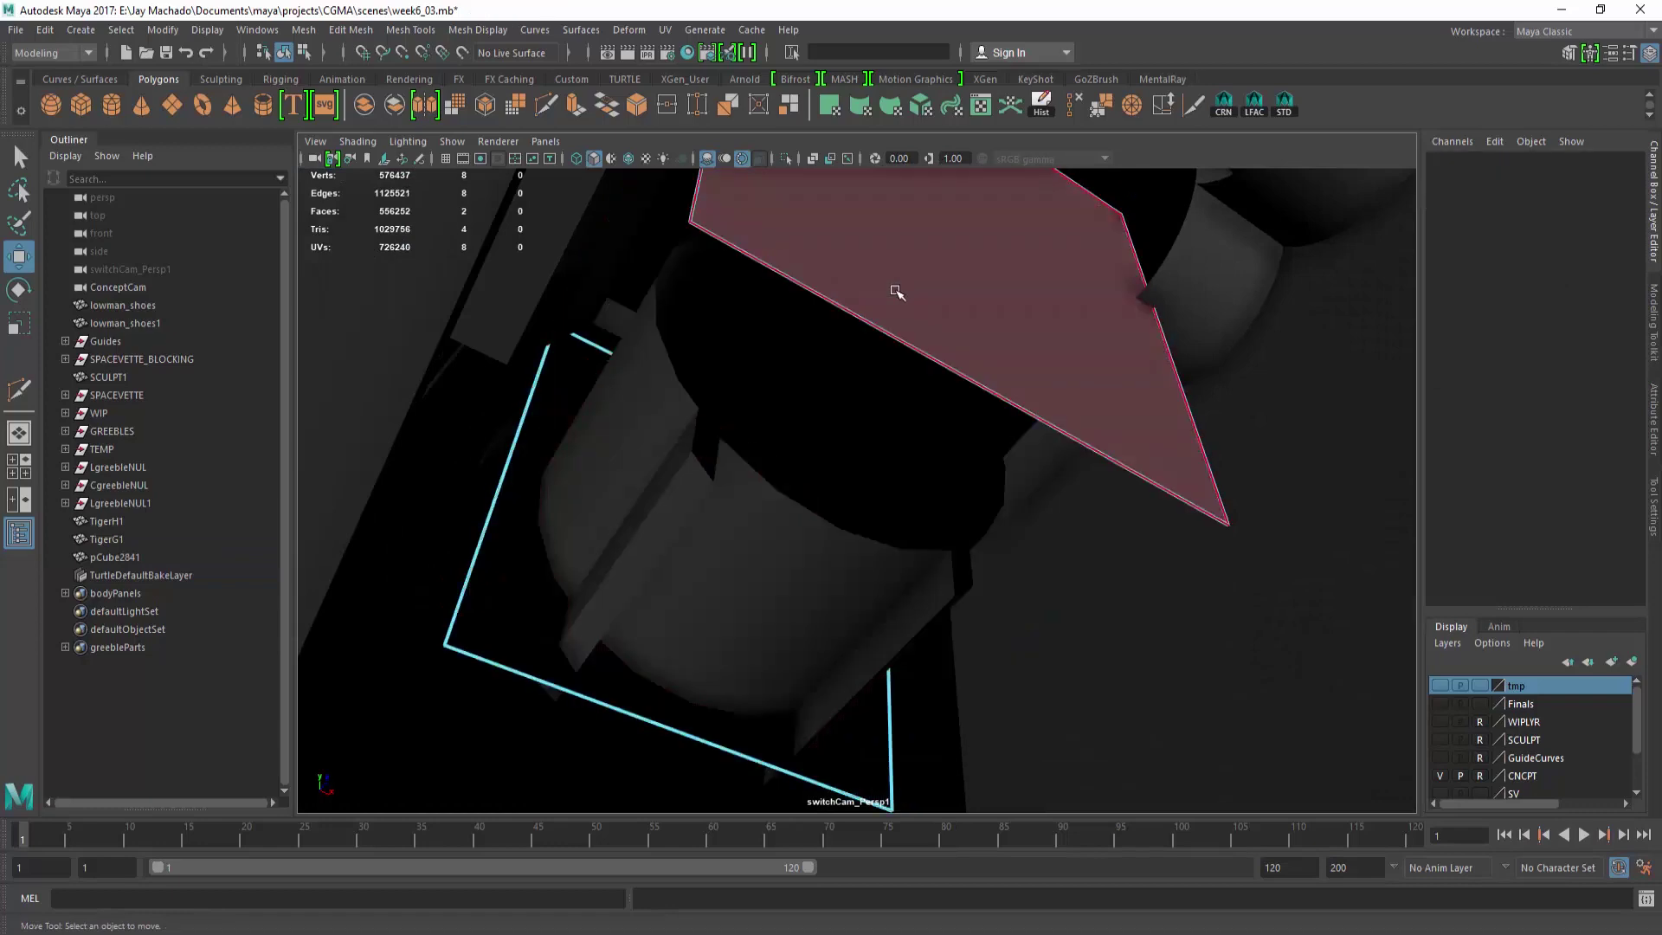
{"action": "left_click", "coordinate": [894, 292]}
{"action": "left_click_drag", "start_coordinate": [894, 292], "coordinate": [1061, 201], "text": "alt"}
{"action": "key", "text": "Delete"}
Raise the backing face's upper edge above the ring's notch and cut the face horizontally near the notch's base.
{"action": "left_click", "coordinate": [922, 343]}
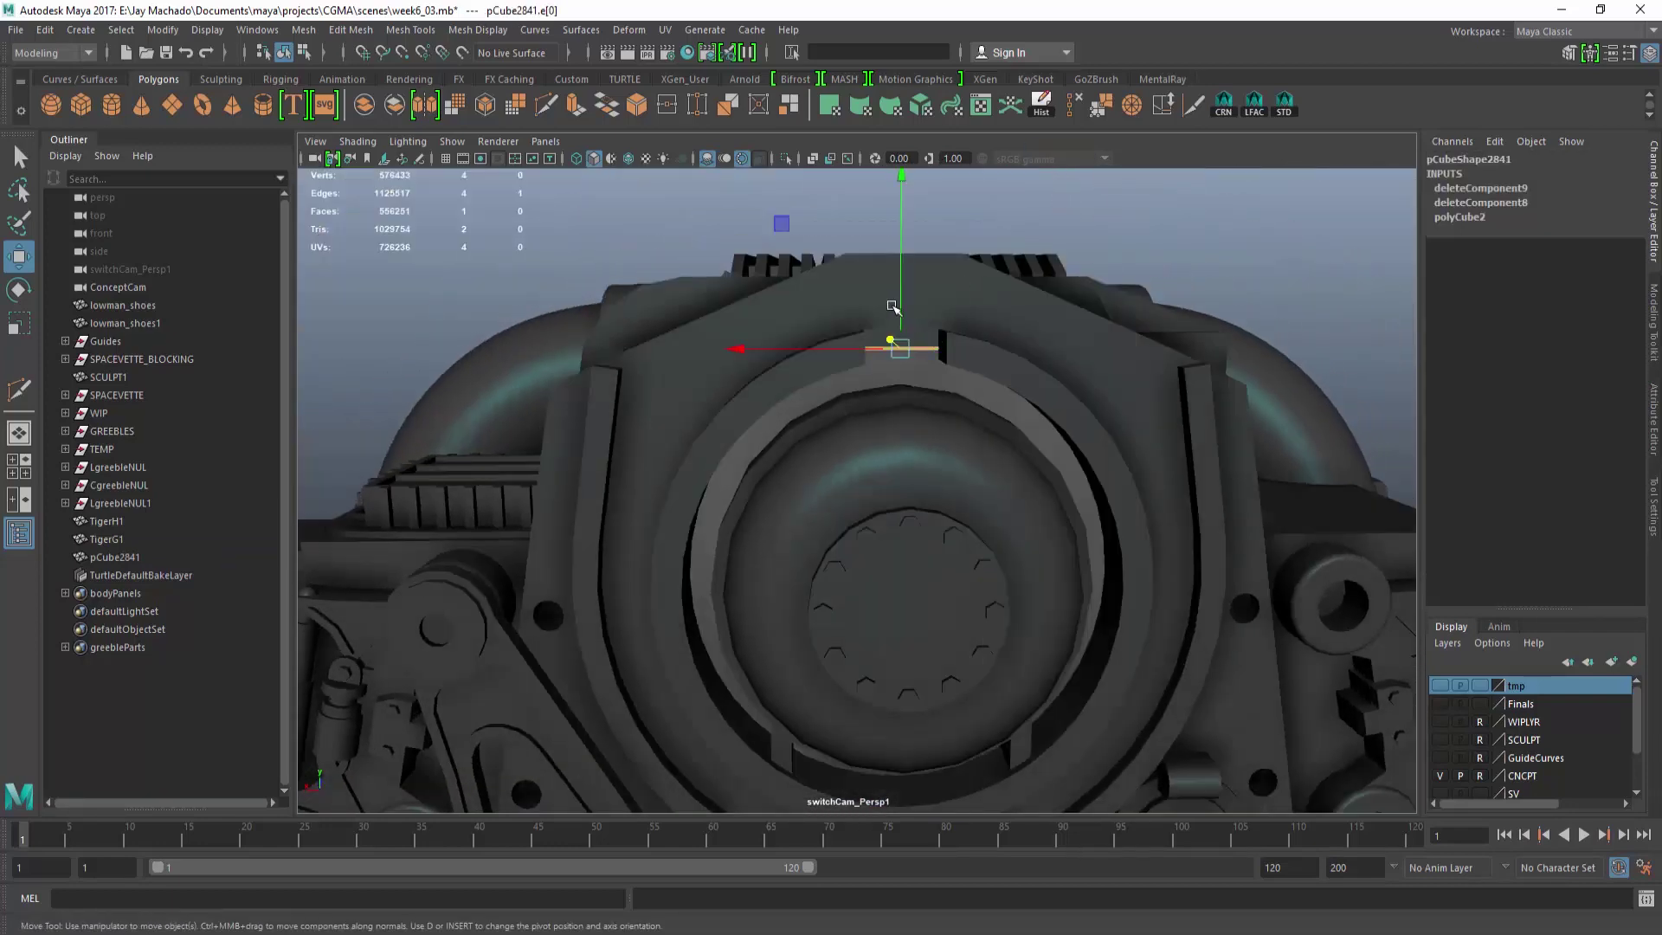
{"action": "left_click_drag", "start_coordinate": [908, 271], "coordinate": [947, 378], "text": "alt"}
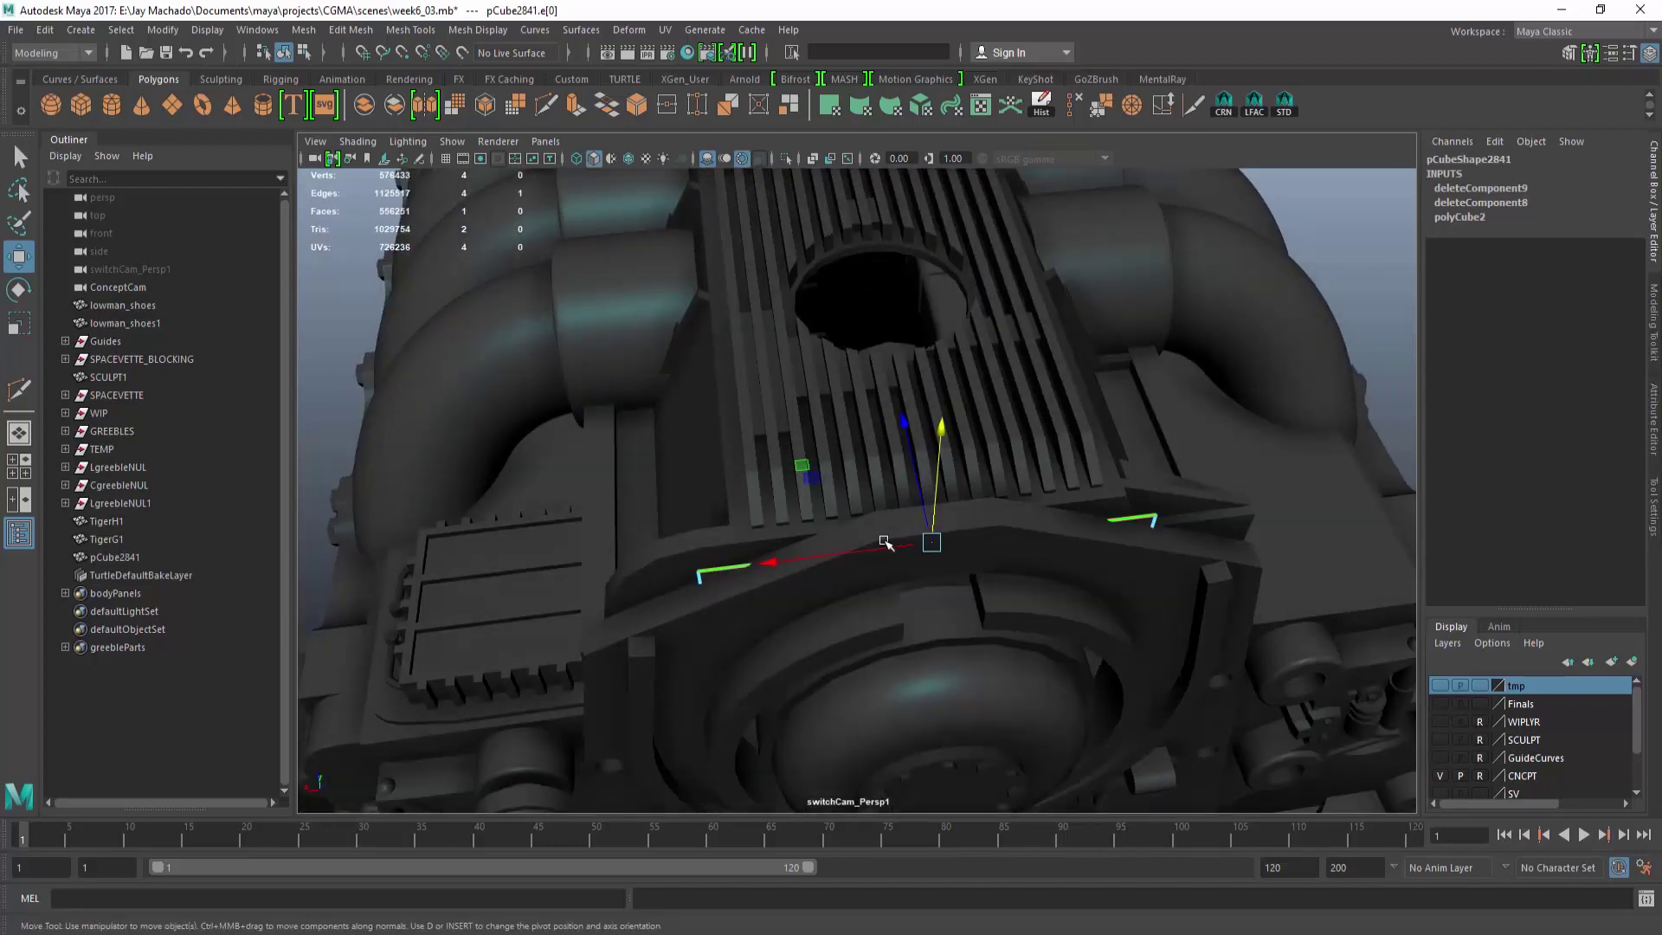
{"action": "key", "text": "r"}
{"action": "left_click_drag", "start_coordinate": [885, 543], "coordinate": [927, 482], "text": "alt"}
{"action": "key", "text": "4"}
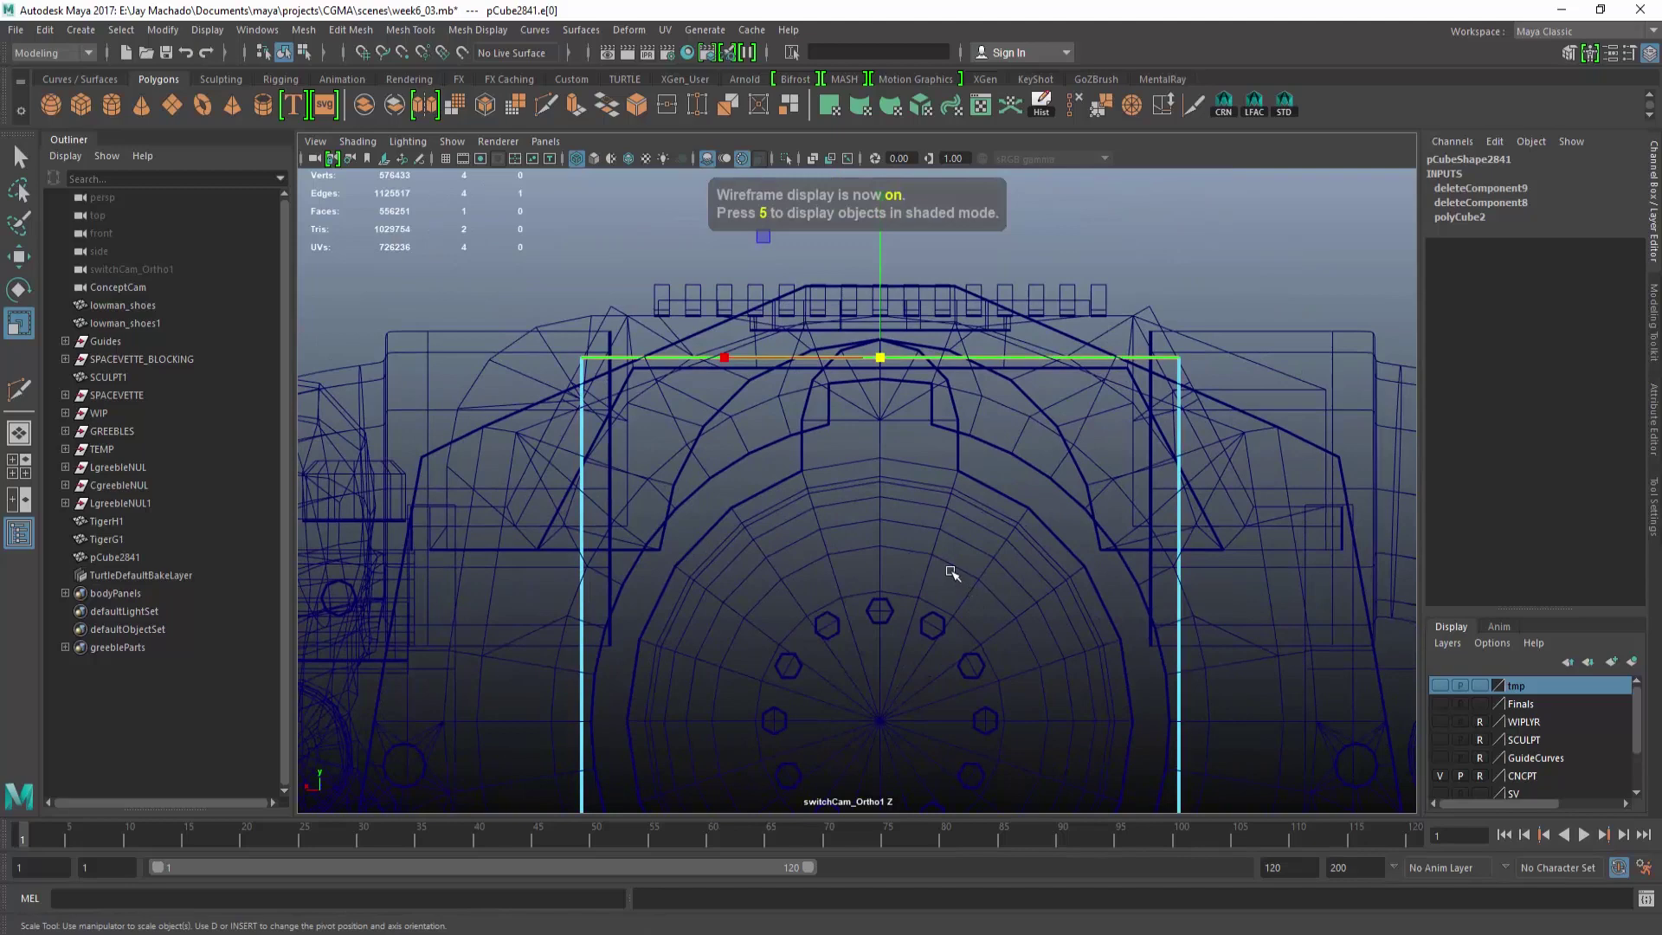
{"action": "key", "text": "F8"}
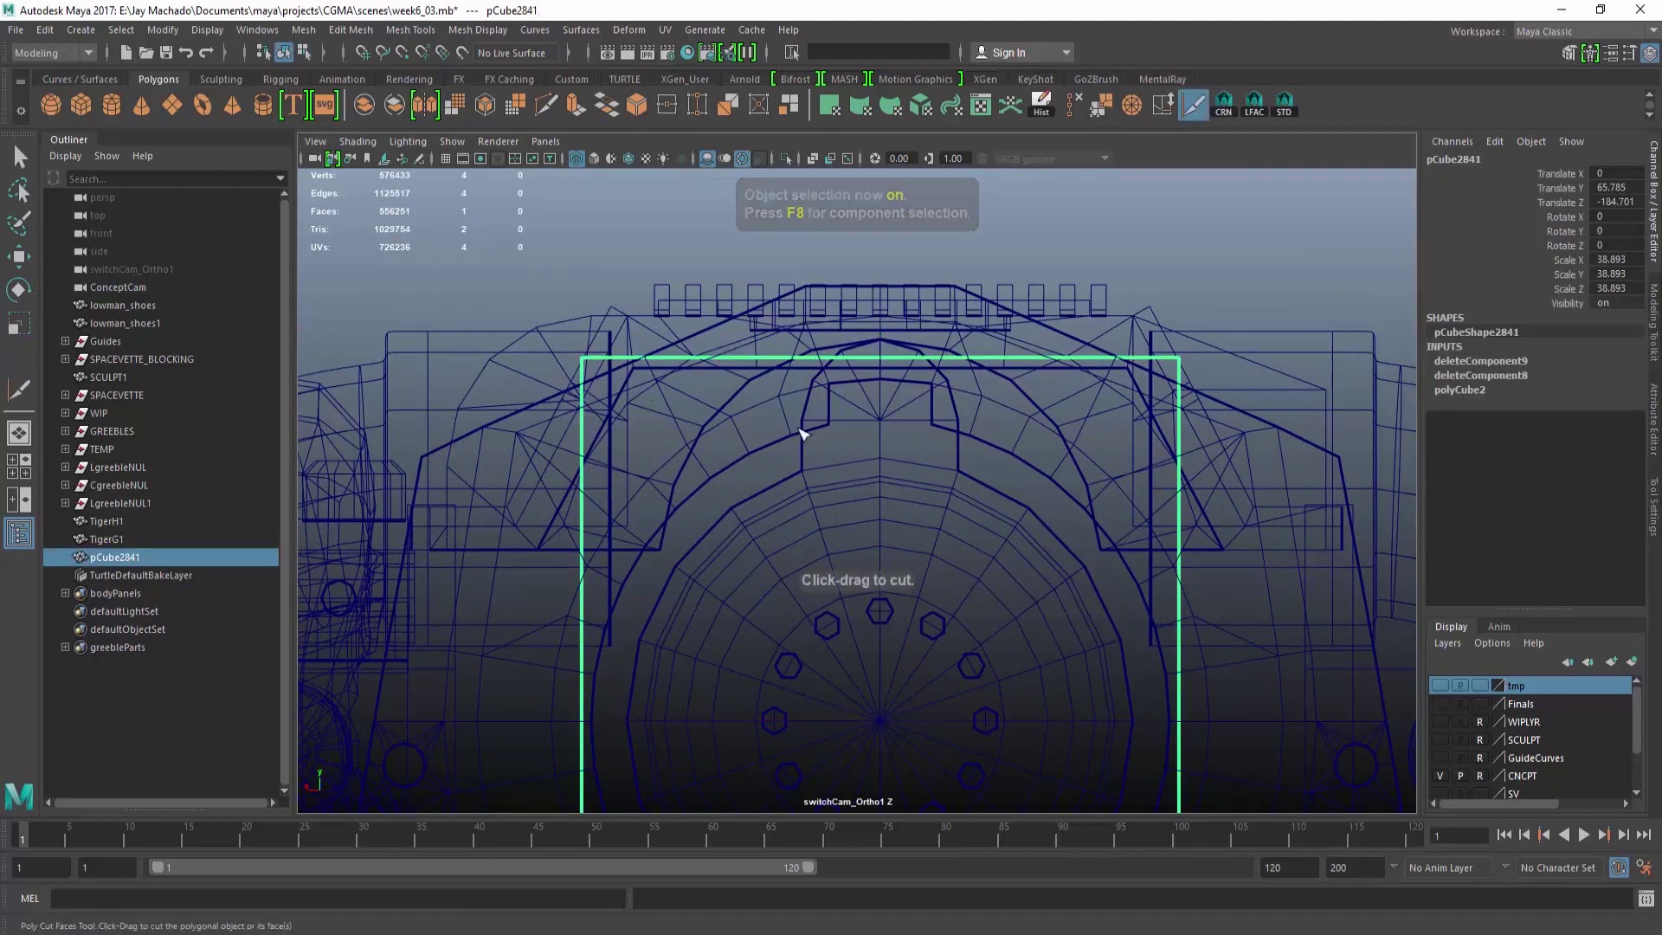
{"action": "left_click_drag", "start_coordinate": [829, 425], "coordinate": [839, 421]}
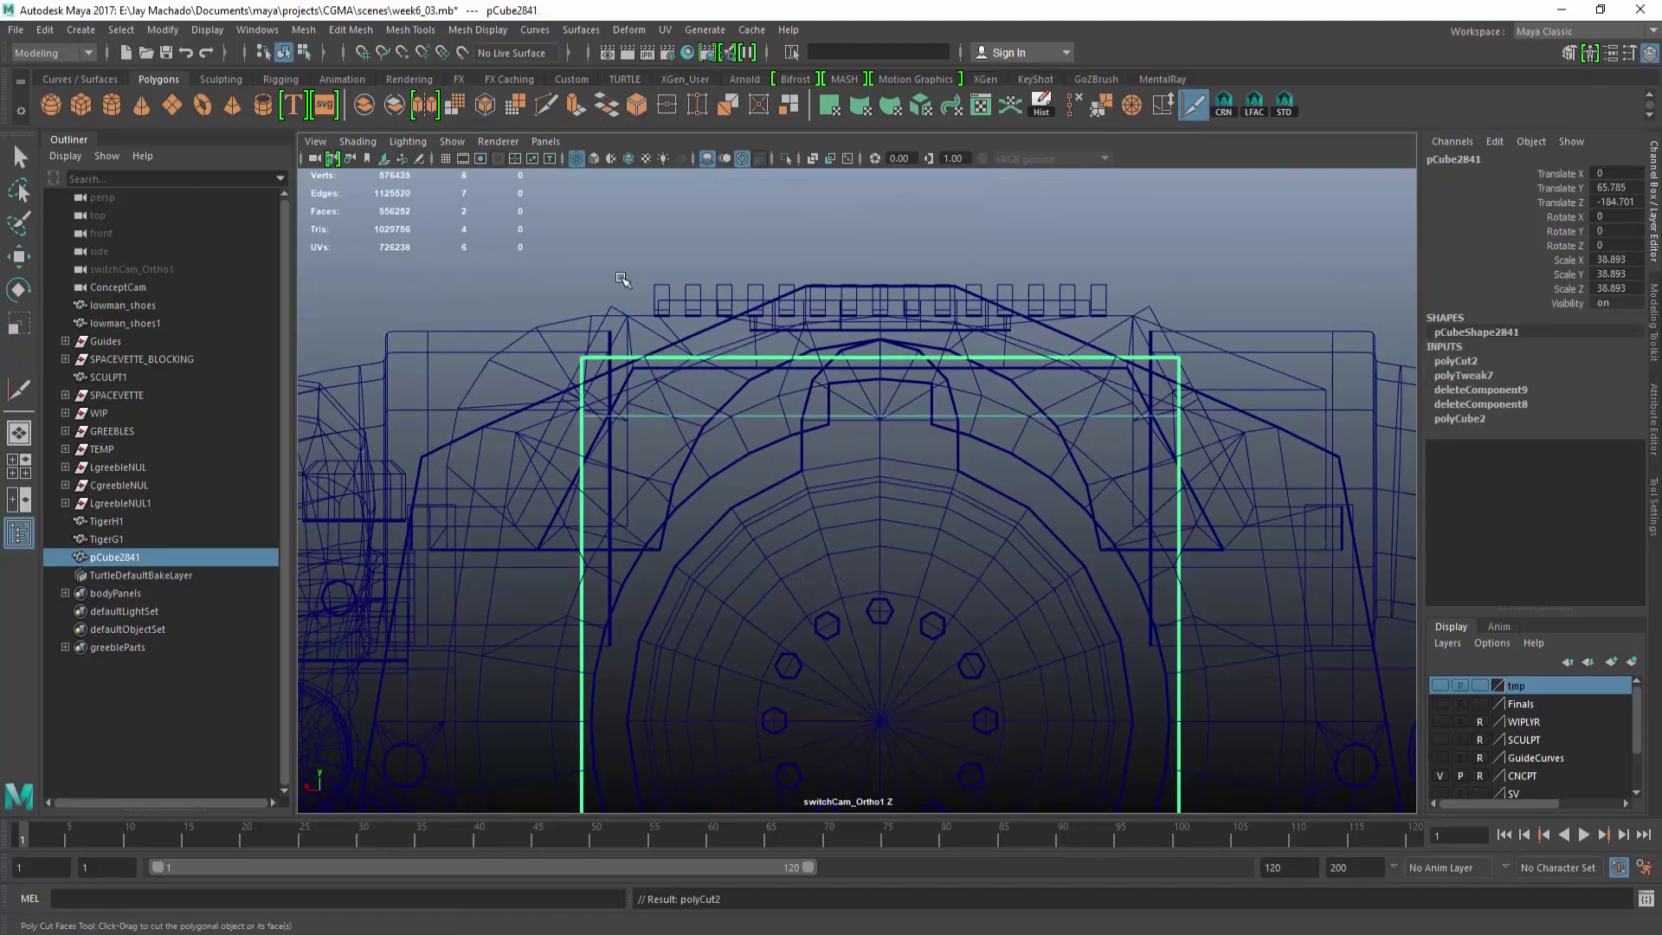
Scale the two upper vertices of the backing face inward along X to fit behind the notch.
{"action": "right_click_drag", "start_coordinate": [618, 280], "coordinate": [554, 263]}
{"action": "key", "text": "w"}
{"action": "left_click_drag", "start_coordinate": [547, 255], "coordinate": [1226, 390]}
{"action": "key", "text": "space"}
{"action": "key", "text": "5"}
{"action": "mouse_move", "coordinate": [1096, 438]}
{"action": "left_mouse_down", "text": "alt"}
{"action": "mouse_move", "coordinate": [898, 555]}
{"action": "mouse_move", "coordinate": [879, 472]}
{"action": "left_mouse_up", "text": "alt"}
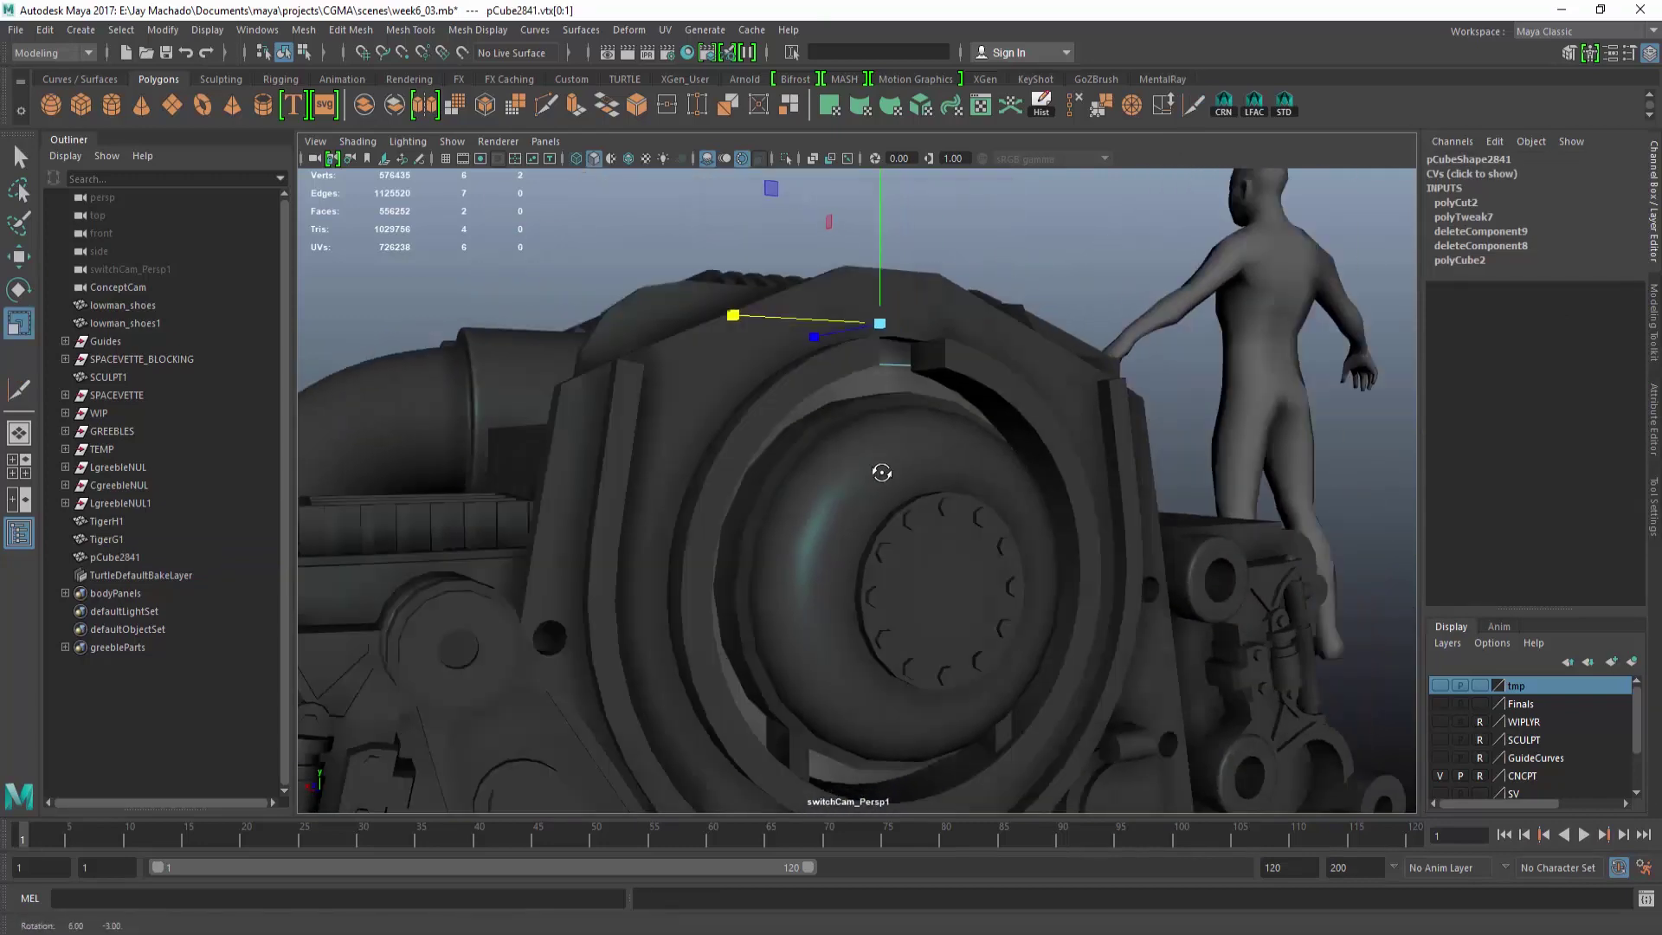
{"action": "right_click_drag", "start_coordinate": [879, 471], "coordinate": [891, 519], "text": "alt"}
Assign the existing greeble material to the backing face and clear the selection.
{"action": "key", "text": "F8"}
{"action": "right_click_drag", "start_coordinate": [1081, 276], "coordinate": [1223, 827]}
{"action": "left_click", "coordinate": [1216, 438]}
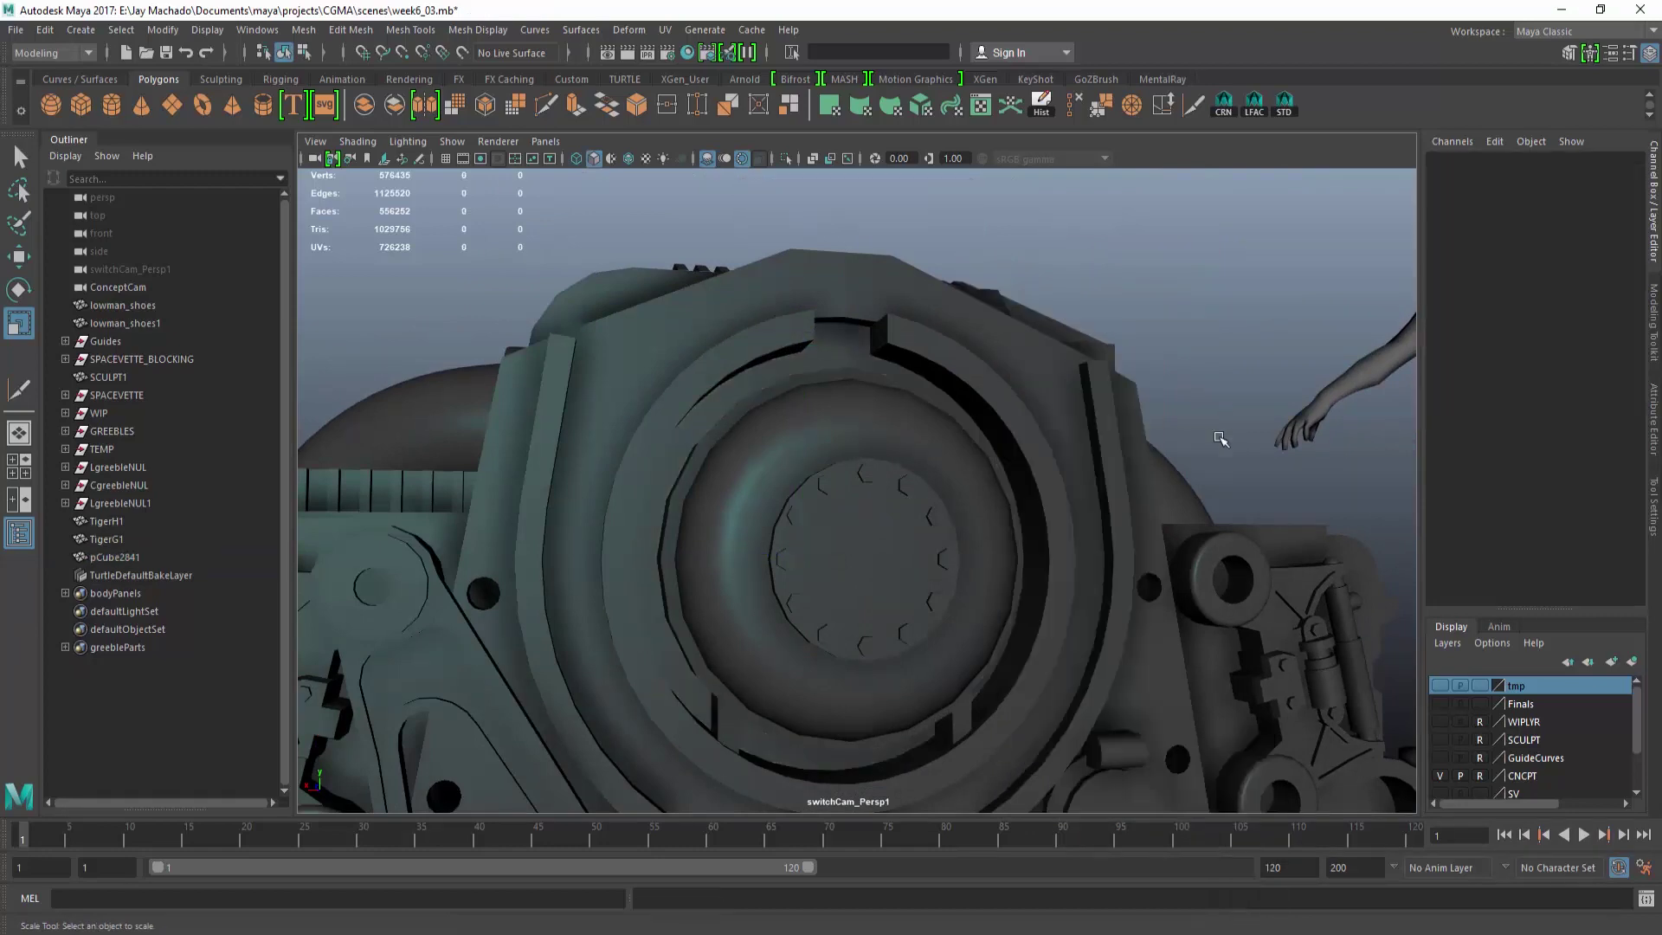
Create a second polygon cube and place it in the notch above the canister at about 0, 83.458, -207.269.
{"action": "left_click_drag", "start_coordinate": [1215, 438], "coordinate": [1031, 521], "text": "alt"}
{"action": "right_click_drag", "start_coordinate": [1031, 521], "coordinate": [1061, 528], "text": "alt"}
{"action": "left_click_drag", "start_coordinate": [1060, 528], "coordinate": [935, 554], "text": "alt"}
{"action": "left_click", "coordinate": [91, 104]}
{"action": "right_click_drag", "start_coordinate": [848, 346], "coordinate": [713, 353], "text": "alt"}
{"action": "left_click_drag", "start_coordinate": [995, 425], "coordinate": [882, 441], "text": "alt"}
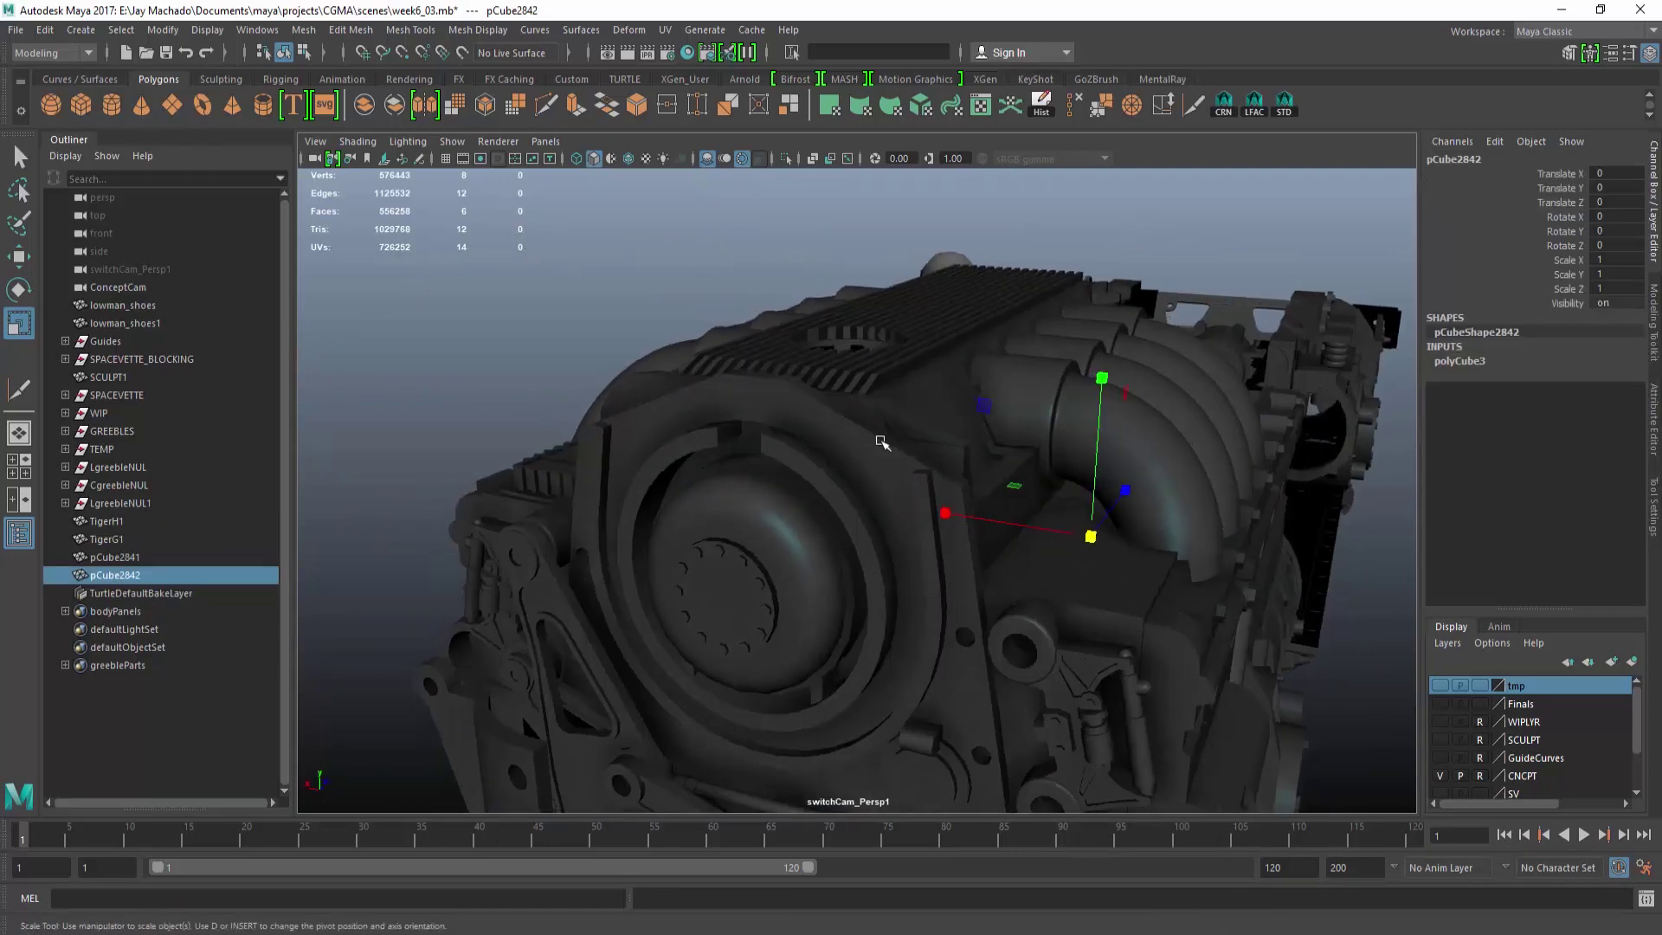
{"action": "key", "text": "w"}
{"action": "left_click_drag", "start_coordinate": [1238, 519], "coordinate": [1094, 478], "text": "alt"}
{"action": "right_click_drag", "start_coordinate": [1393, 502], "coordinate": [1342, 525], "text": "alt"}
{"action": "left_click_drag", "start_coordinate": [895, 260], "coordinate": [909, 251]}
{"action": "left_click_drag", "start_coordinate": [909, 251], "coordinate": [995, 266], "text": "alt"}
Stretch the small cube into a vertical bar with a Scale Y of about 8.411.
{"action": "right_click_drag", "start_coordinate": [692, 390], "coordinate": [786, 423], "text": "alt"}
{"action": "left_click_drag", "start_coordinate": [786, 424], "coordinate": [805, 467], "text": "alt+shift"}
{"action": "right_click_drag", "start_coordinate": [805, 467], "coordinate": [957, 658], "text": "alt"}
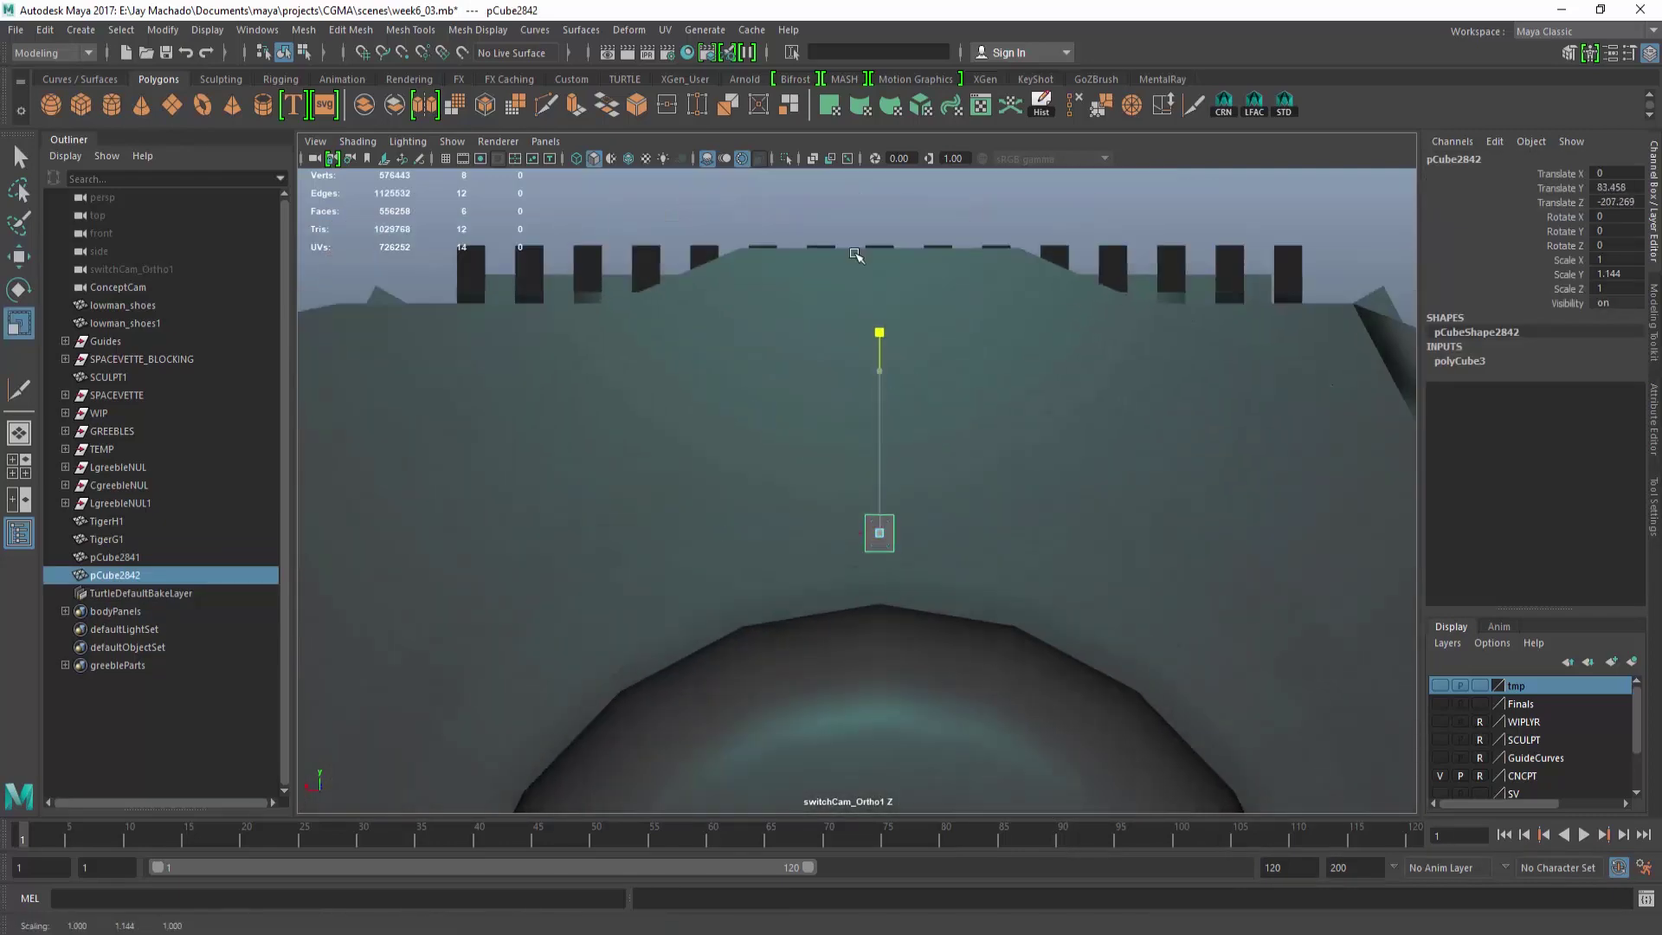
{"action": "left_click_drag", "start_coordinate": [961, 414], "coordinate": [685, 314], "text": "alt"}
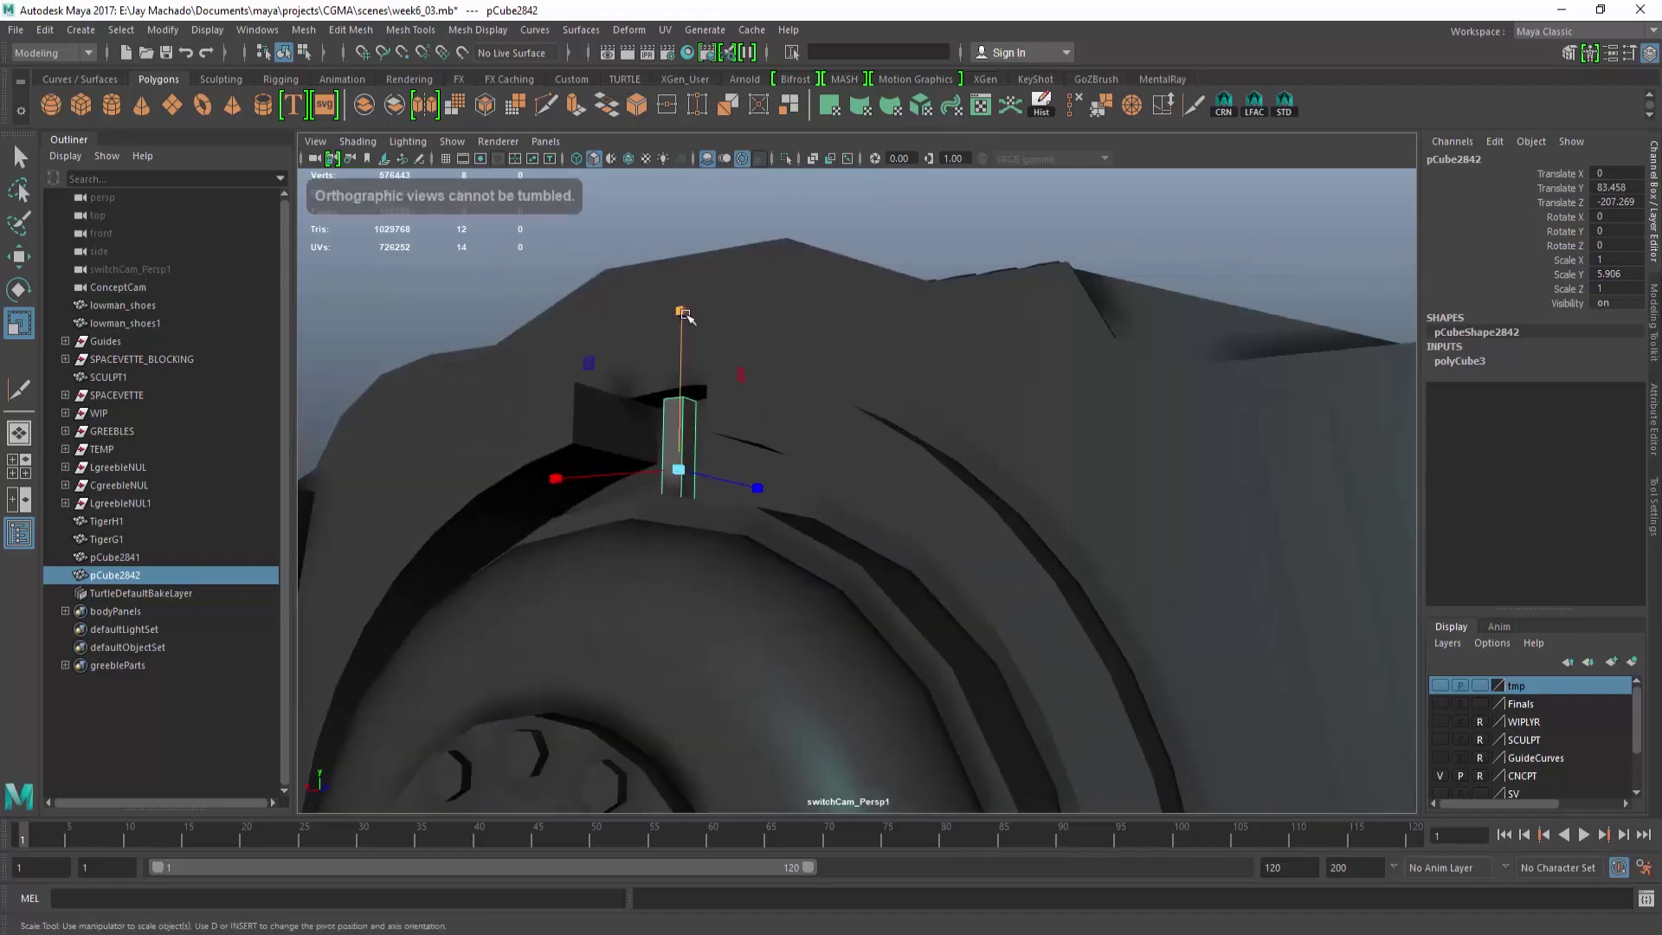
{"action": "left_click_drag", "start_coordinate": [682, 248], "coordinate": [682, 245]}
{"action": "left_click_drag", "start_coordinate": [684, 260], "coordinate": [973, 620], "text": "alt"}
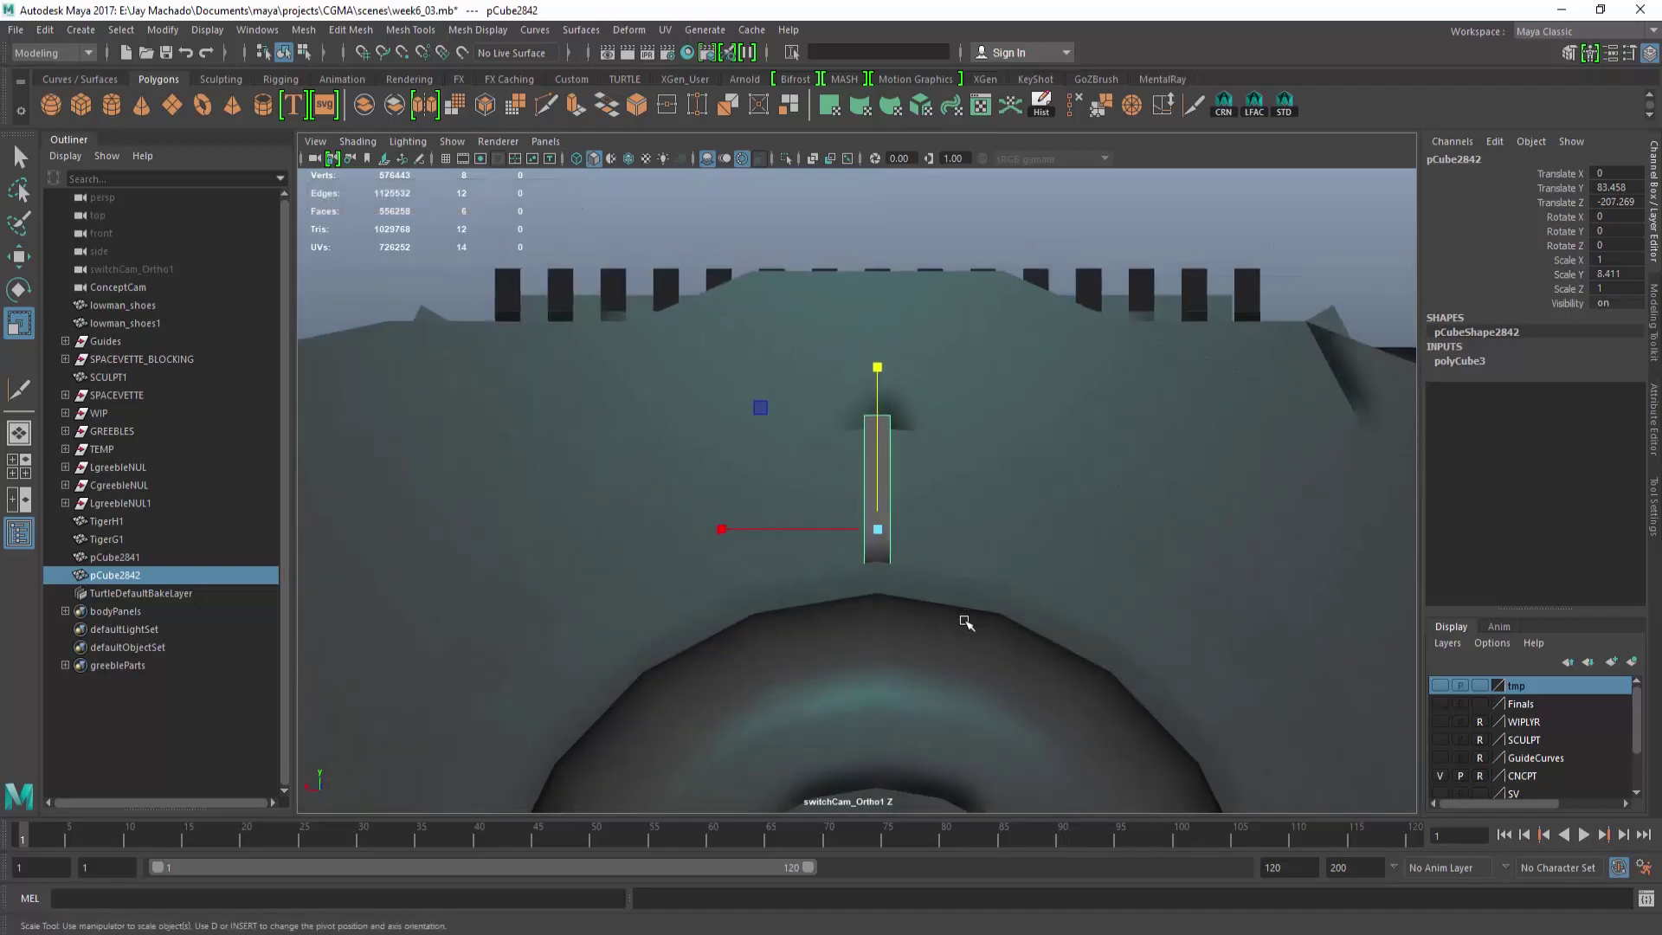
Set the bar's Scale X to 0.75 and move it toward the notch backing at Translate Z -205.005.
{"action": "key", "text": "4"}
{"action": "left_click_drag", "start_coordinate": [711, 468], "coordinate": [750, 470]}
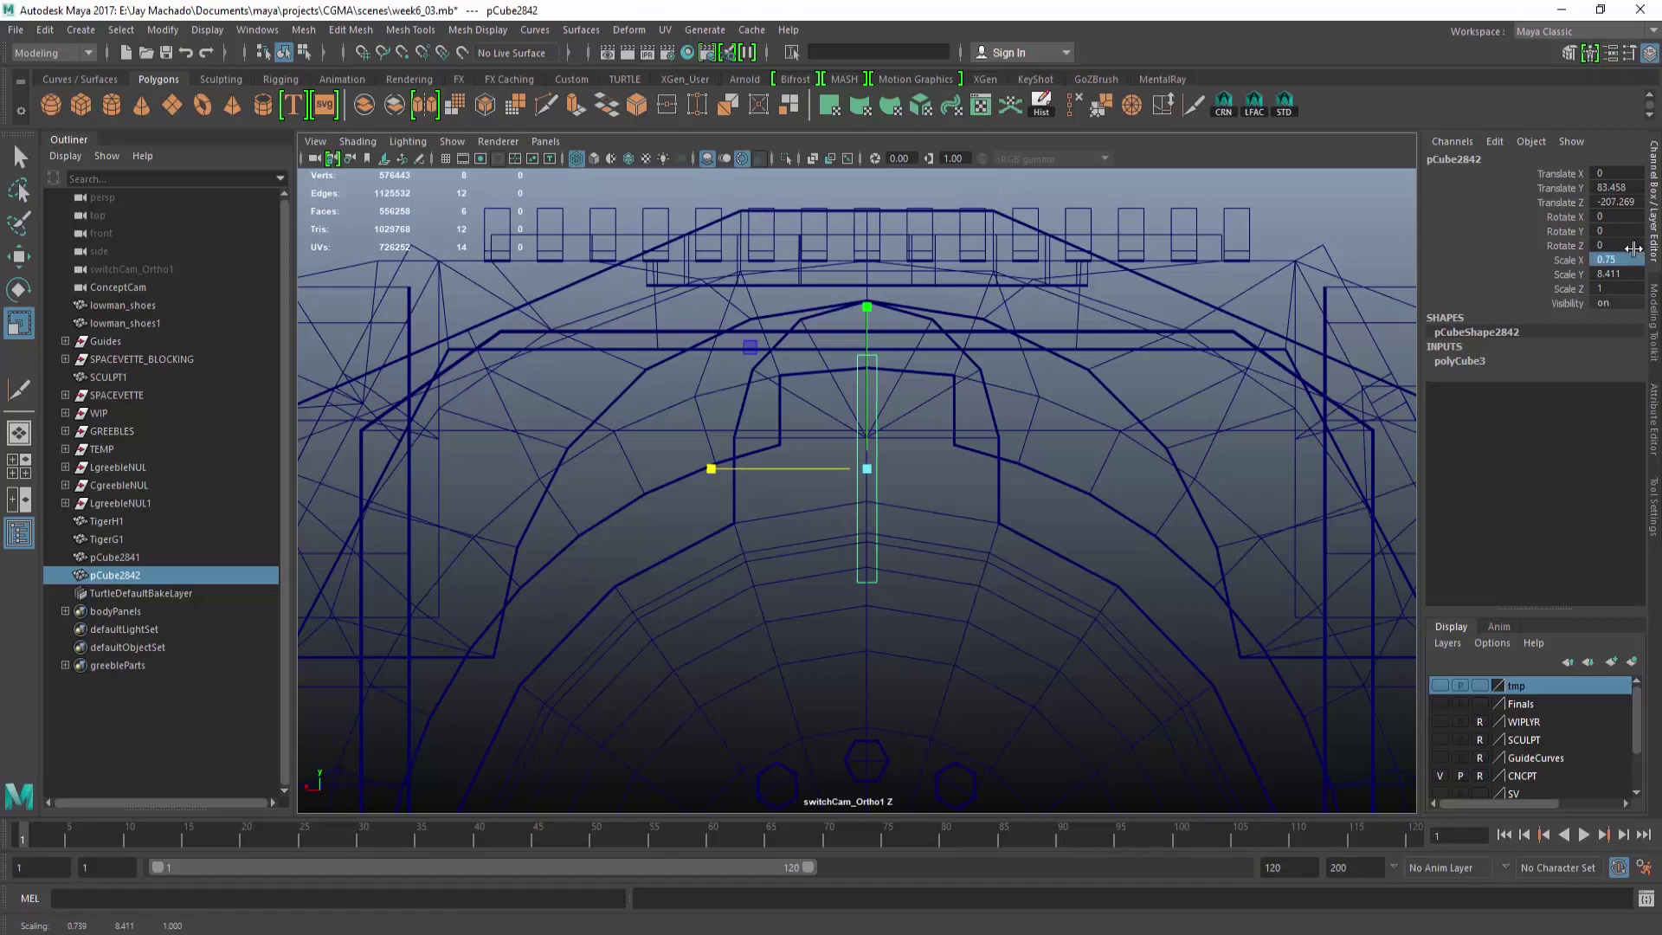
{"action": "key", "text": "w"}
{"action": "mouse_move", "coordinate": [1279, 460]}
{"action": "left_mouse_down", "text": "alt"}
{"action": "mouse_move", "coordinate": [1238, 484]}
{"action": "mouse_move", "coordinate": [1313, 485]}
{"action": "mouse_move", "coordinate": [1298, 476]}
{"action": "left_mouse_up", "text": "alt"}
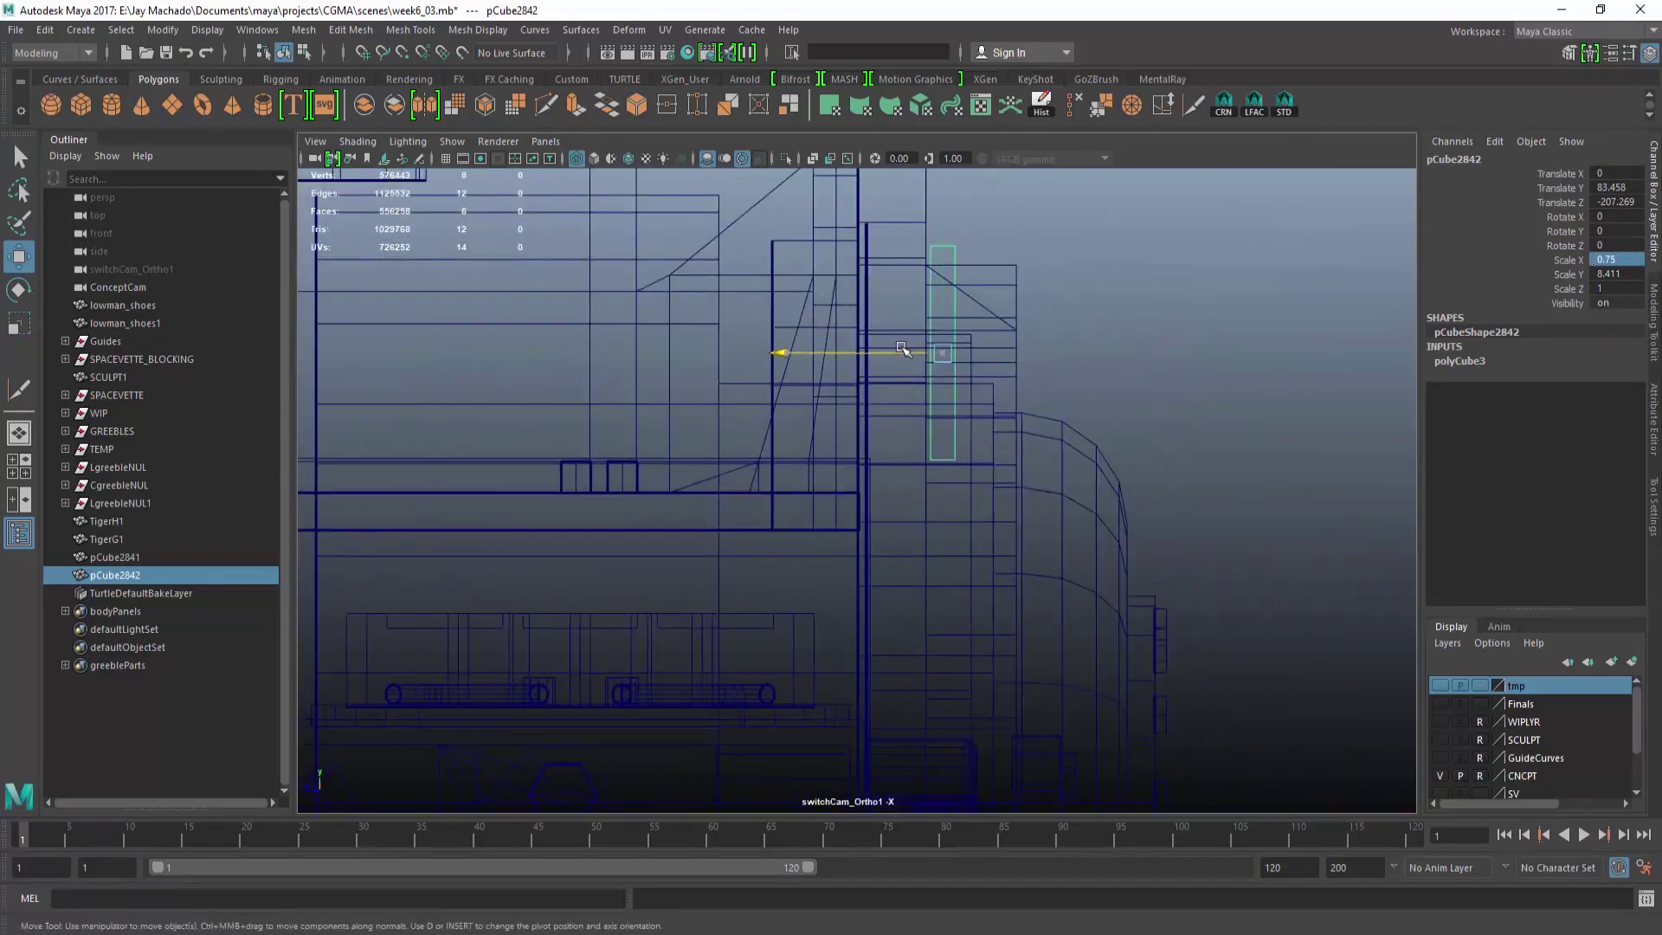
Insert a horizontal edge loop halfway up the bar and pull its upper outer vertices outward to flare the top.
{"action": "right_click_drag", "start_coordinate": [1126, 325], "coordinate": [1014, 218]}
{"action": "left_click", "coordinate": [900, 324]}
{"action": "left_click", "coordinate": [886, 250]}
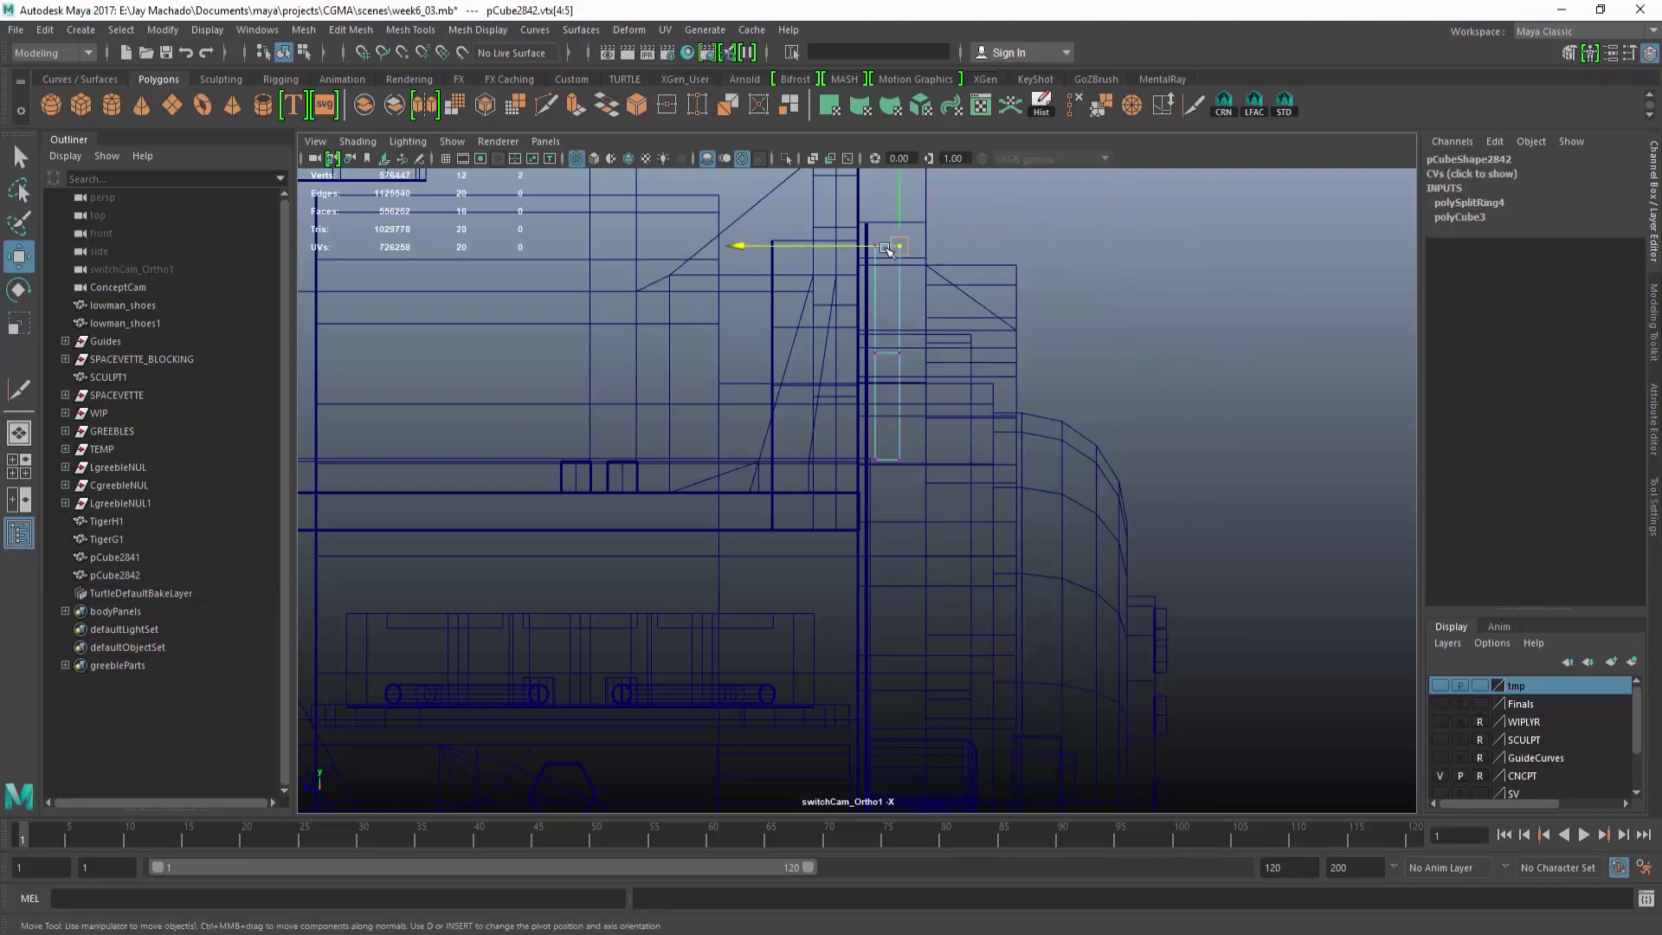
Delete the bar's hidden back, top and bottom faces, keeping the outer and side faces.
{"action": "right_click_drag", "start_coordinate": [1211, 218], "coordinate": [1209, 264]}
{"action": "left_click_drag", "start_coordinate": [865, 235], "coordinate": [912, 450]}
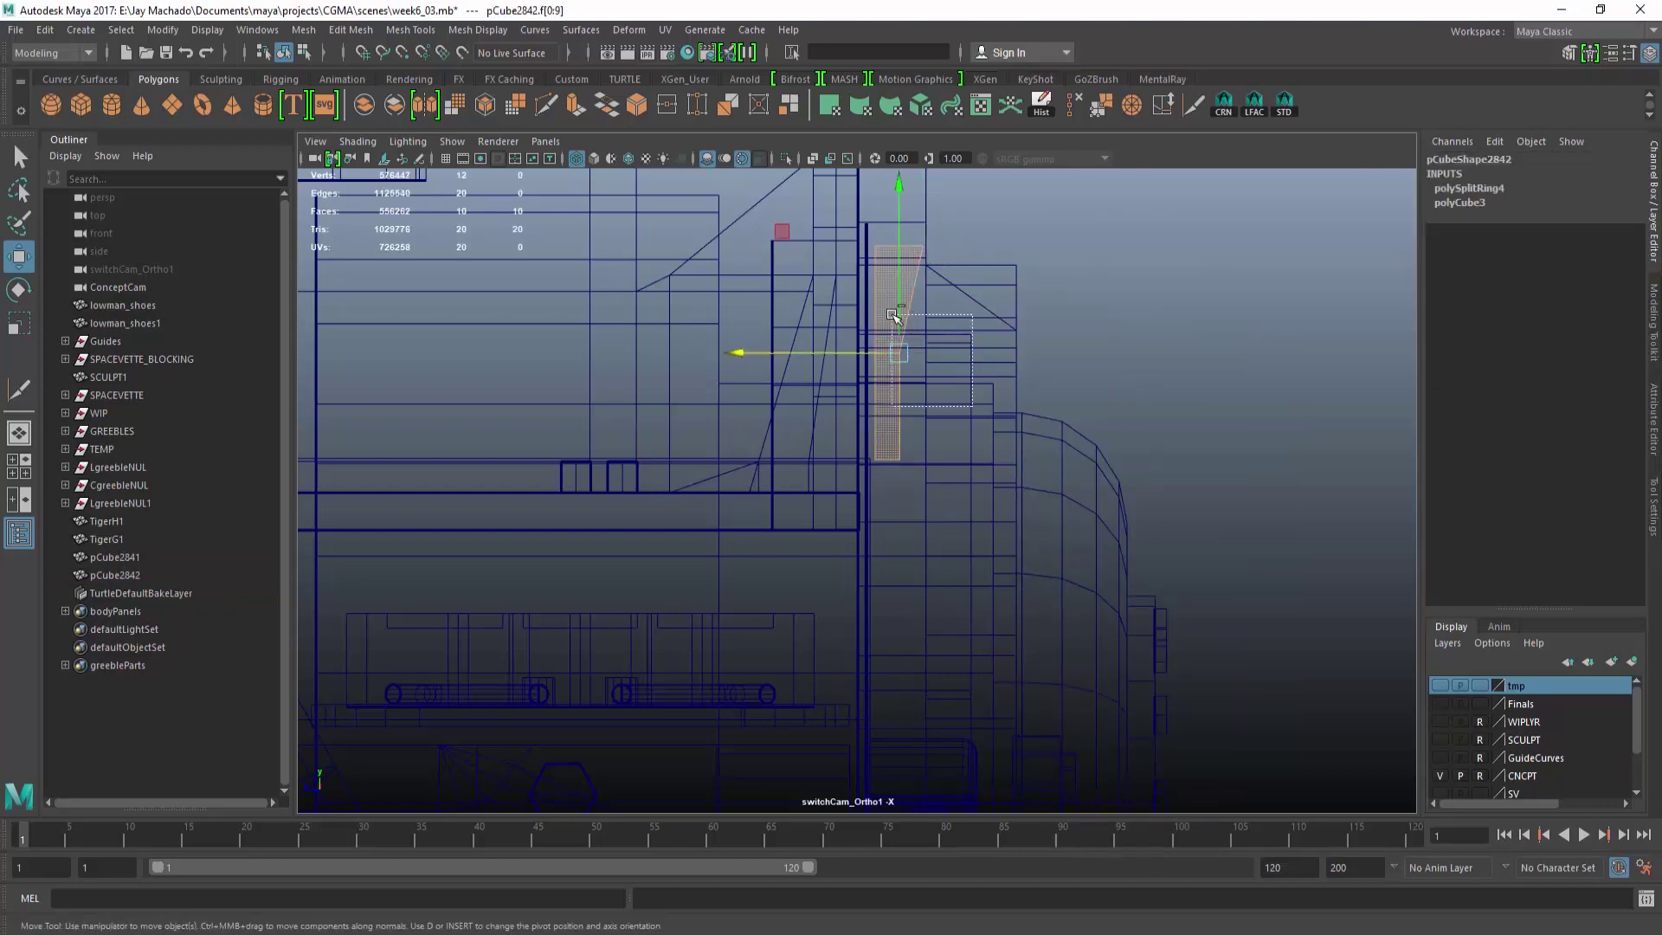
{"action": "left_click_drag", "start_coordinate": [891, 315], "coordinate": [891, 314], "text": "ctrl"}
{"action": "key", "text": "Delete"}
Raise the bar's bottom vertices to the ring and extend its rear vertices back into the notch backing.
{"action": "left_click_drag", "start_coordinate": [1090, 197], "coordinate": [1186, 362], "text": "alt"}
{"action": "right_click_drag", "start_coordinate": [1187, 362], "coordinate": [1112, 364]}
{"action": "left_click_drag", "start_coordinate": [1094, 502], "coordinate": [771, 437]}
{"action": "mouse_move", "coordinate": [877, 380]}
{"action": "left_mouse_down", "text": "alt"}
{"action": "mouse_move", "coordinate": [957, 400]}
{"action": "mouse_move", "coordinate": [870, 383]}
{"action": "mouse_move", "coordinate": [1005, 516]}
{"action": "mouse_move", "coordinate": [908, 366]}
{"action": "mouse_move", "coordinate": [946, 382]}
{"action": "mouse_move", "coordinate": [641, 464]}
{"action": "mouse_move", "coordinate": [1079, 556]}
{"action": "mouse_move", "coordinate": [1013, 461]}
{"action": "mouse_move", "coordinate": [1124, 545]}
{"action": "left_mouse_up", "text": "alt"}
{"action": "key", "text": "5"}
{"action": "key", "text": "4"}
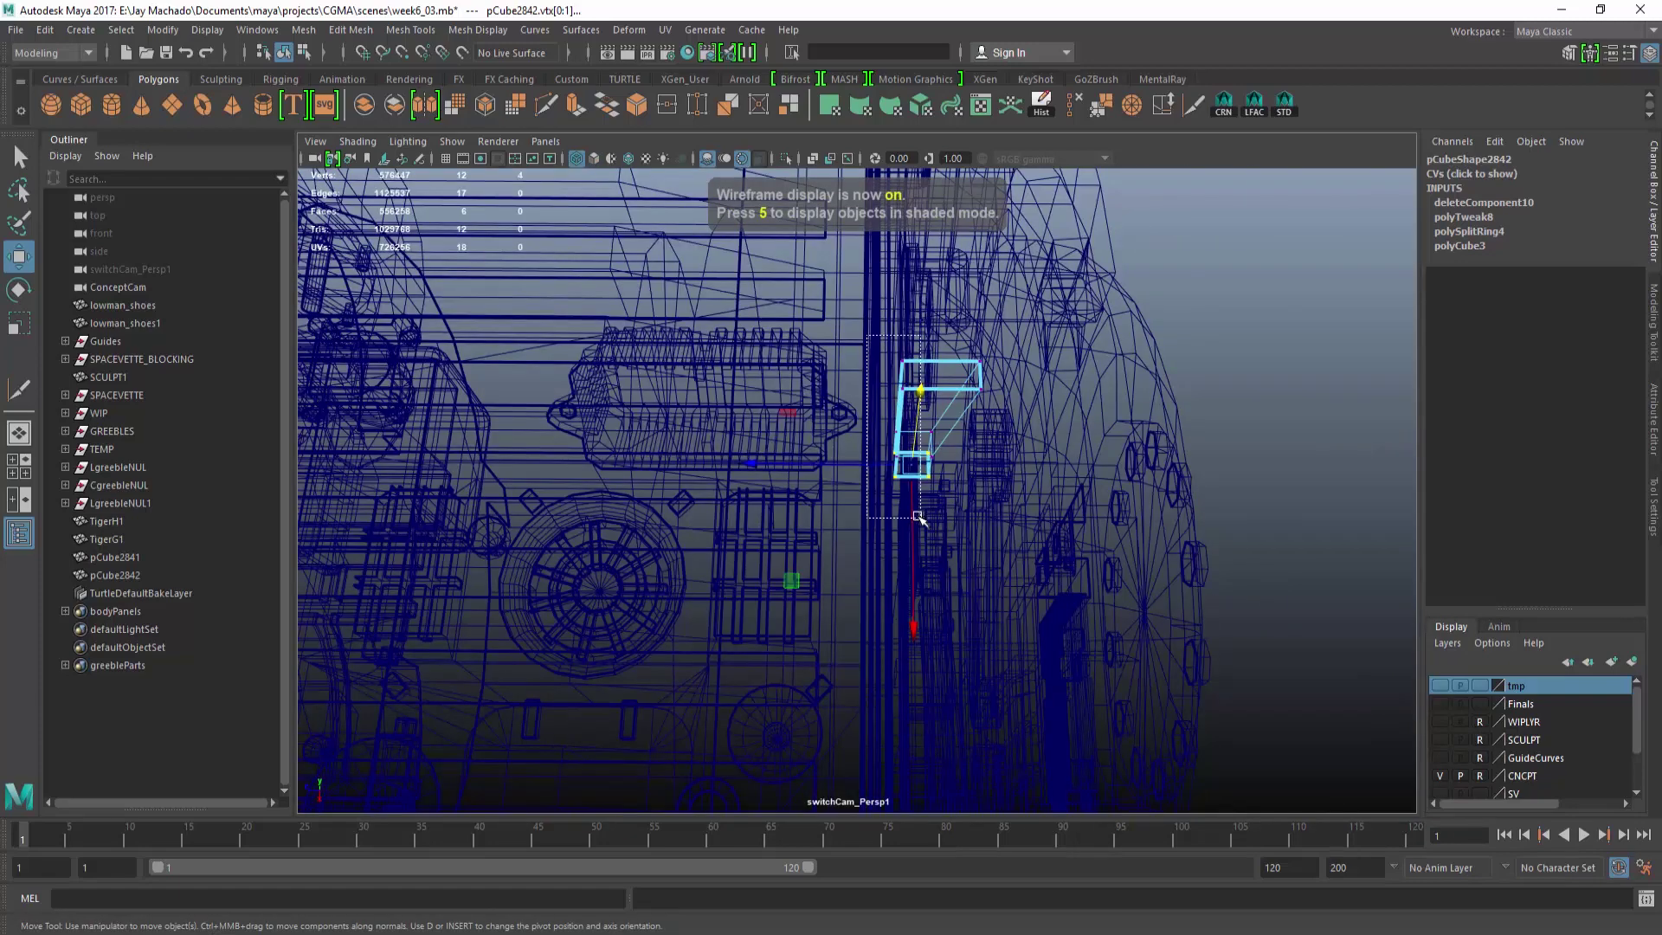
{"action": "key", "text": "5"}
{"action": "mouse_move", "coordinate": [848, 426]}
{"action": "left_mouse_down", "text": "alt"}
{"action": "mouse_move", "coordinate": [1142, 527]}
{"action": "mouse_move", "coordinate": [832, 411]}
{"action": "mouse_move", "coordinate": [1002, 474]}
{"action": "left_mouse_up", "text": "alt"}
{"action": "key", "text": "F8"}
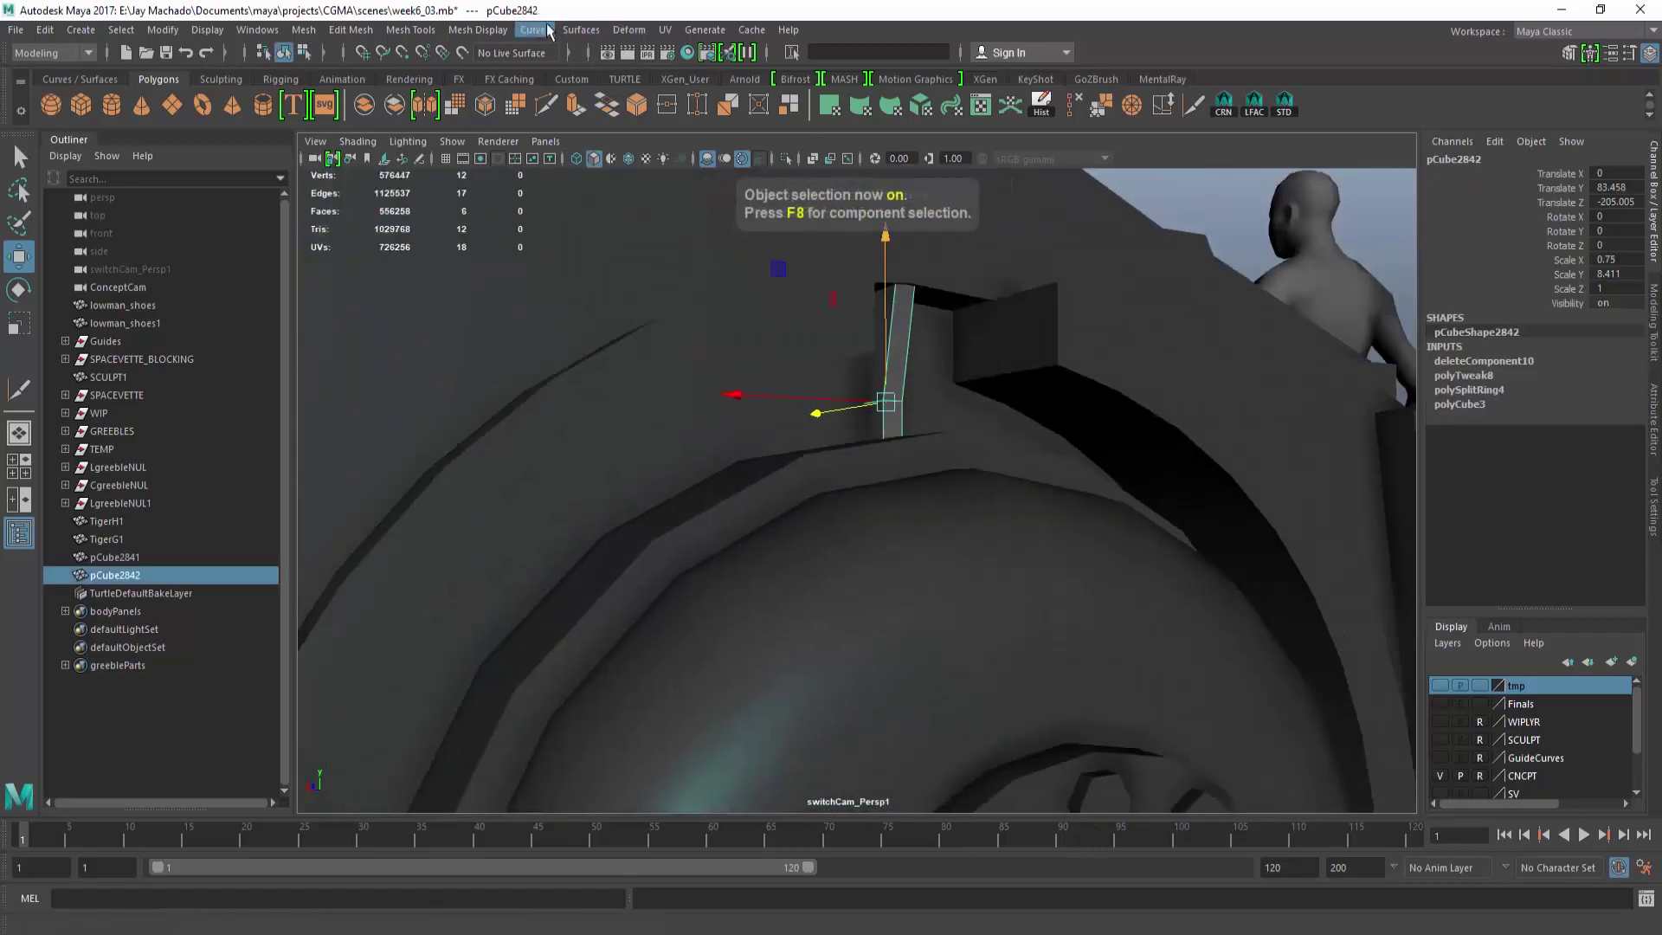
Isolate the bar and insert three vertical edge loops, one down the outer face and one on each side.
{"action": "left_click", "coordinate": [574, 31]}
{"action": "left_click", "coordinate": [568, 33]}
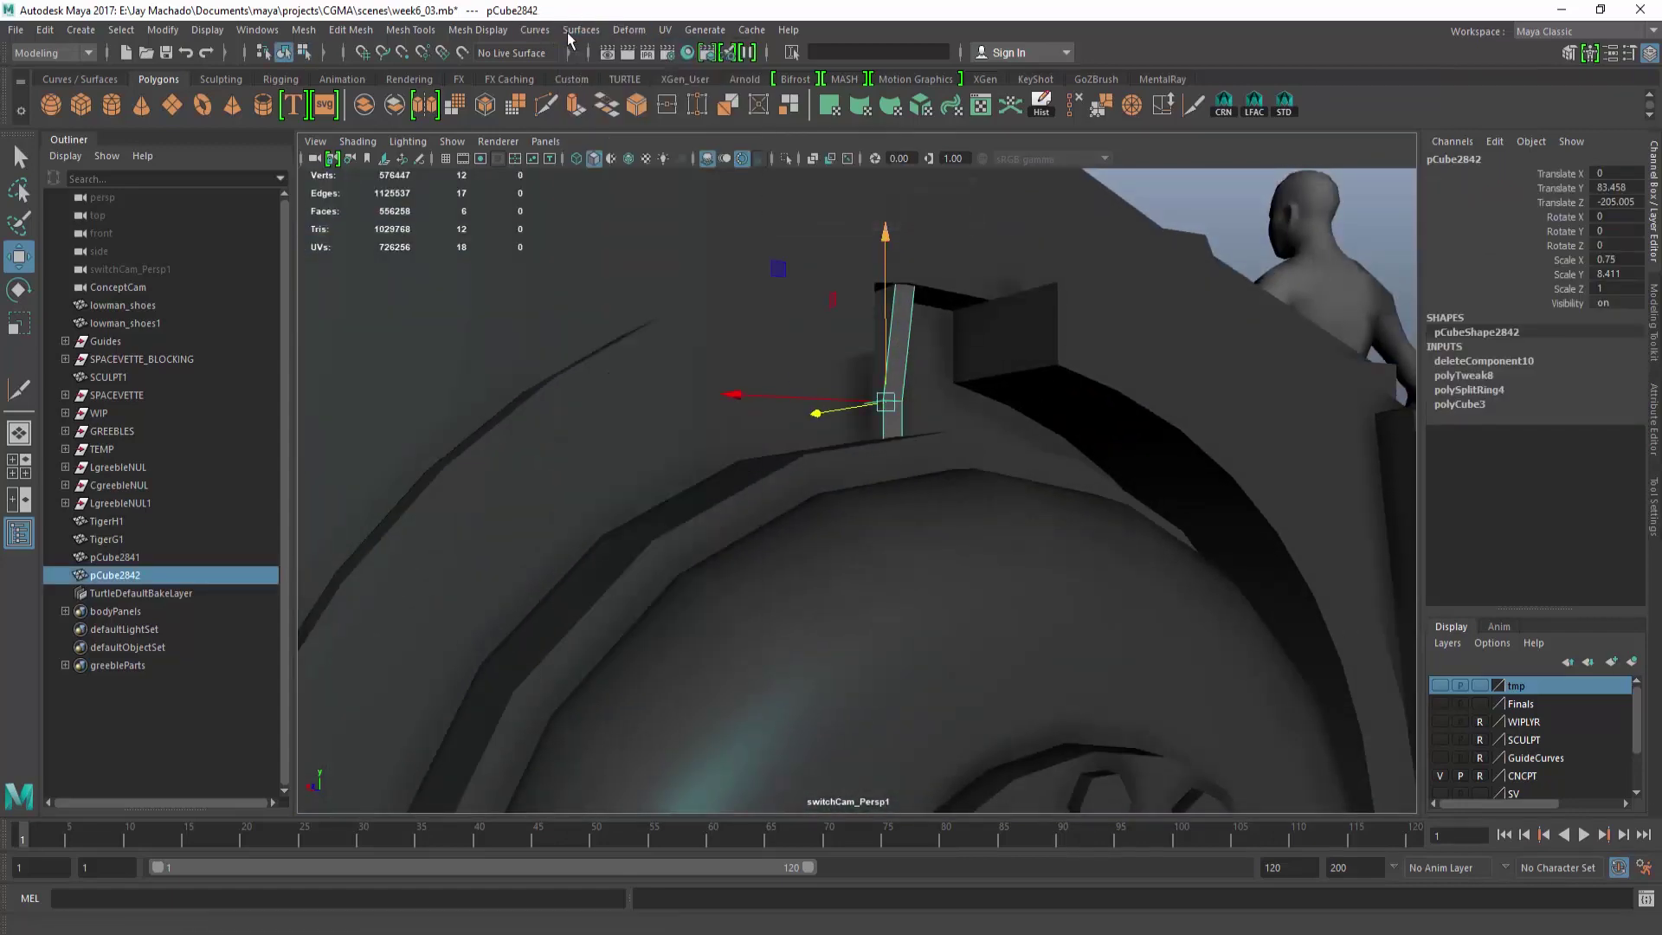
{"action": "left_click", "coordinate": [785, 161]}
{"action": "key", "text": "f"}
{"action": "key", "text": "F10"}
{"action": "left_click", "coordinate": [917, 373]}
{"action": "right_click_drag", "start_coordinate": [917, 373], "coordinate": [987, 400], "text": "ctrl"}
{"action": "left_click_drag", "start_coordinate": [987, 400], "coordinate": [1103, 409], "text": "alt"}
{"action": "right_click_drag", "start_coordinate": [1135, 424], "coordinate": [1156, 474], "text": "ctrl"}
{"action": "left_click_drag", "start_coordinate": [994, 464], "coordinate": [976, 466], "text": "alt"}
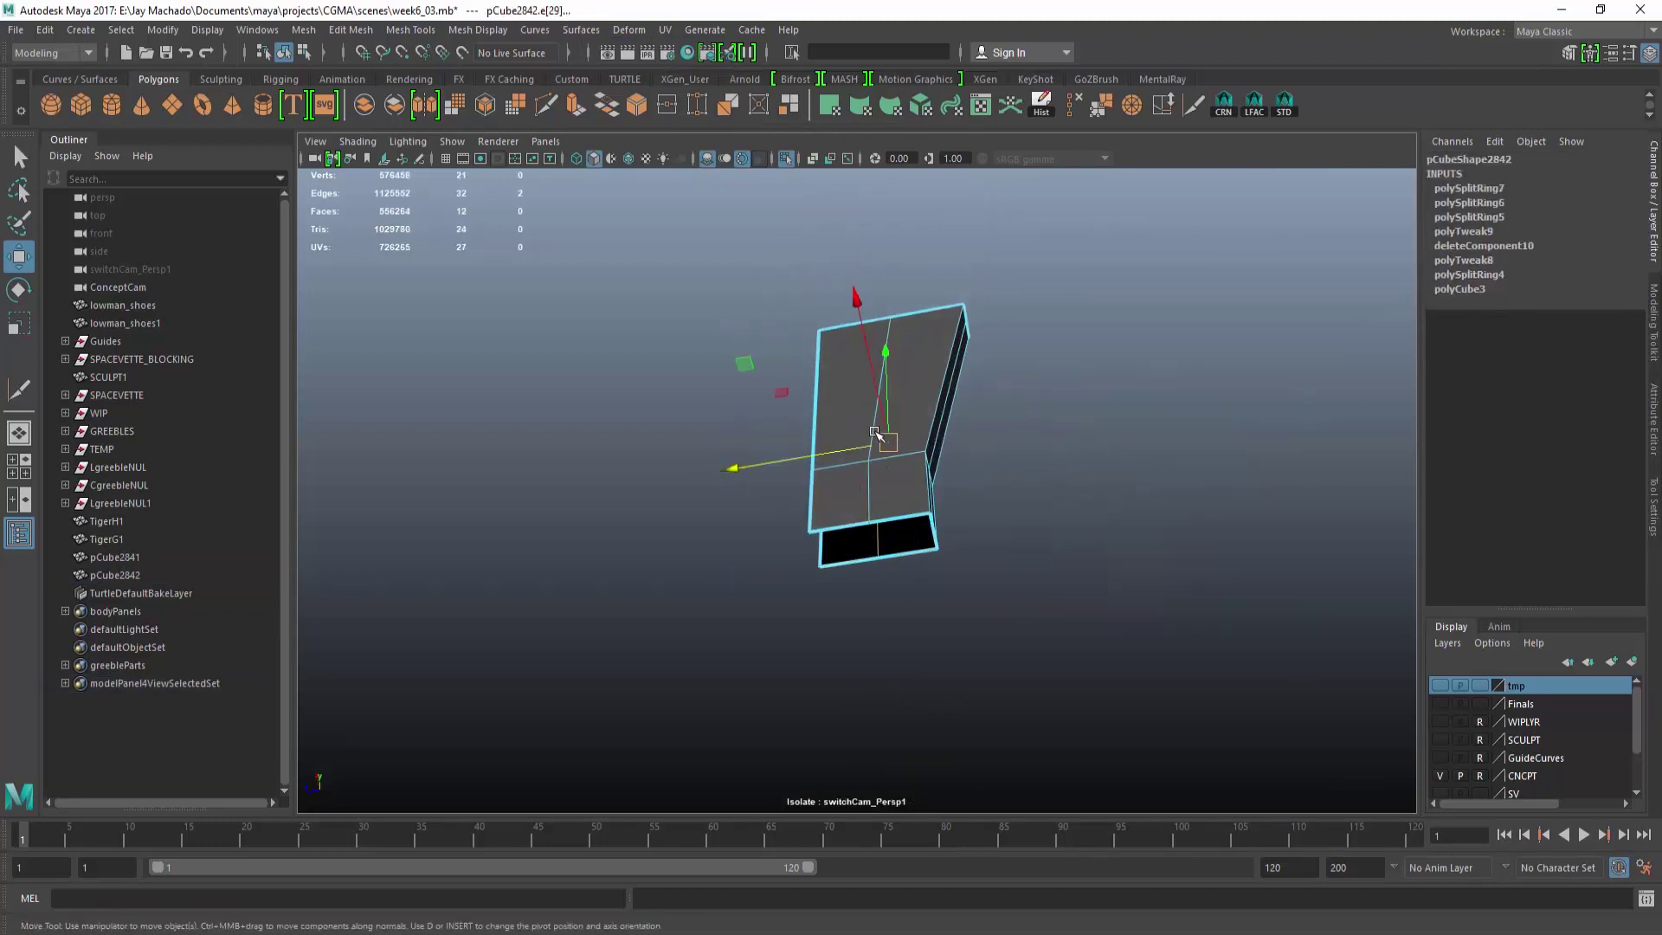
Shift the side edge loops toward the bar's outer edge and align their top vertices parallel to the sloped edge.
{"action": "left_click_drag", "start_coordinate": [875, 433], "coordinate": [1002, 511], "text": "alt"}
{"action": "double_click", "coordinate": [879, 407]}
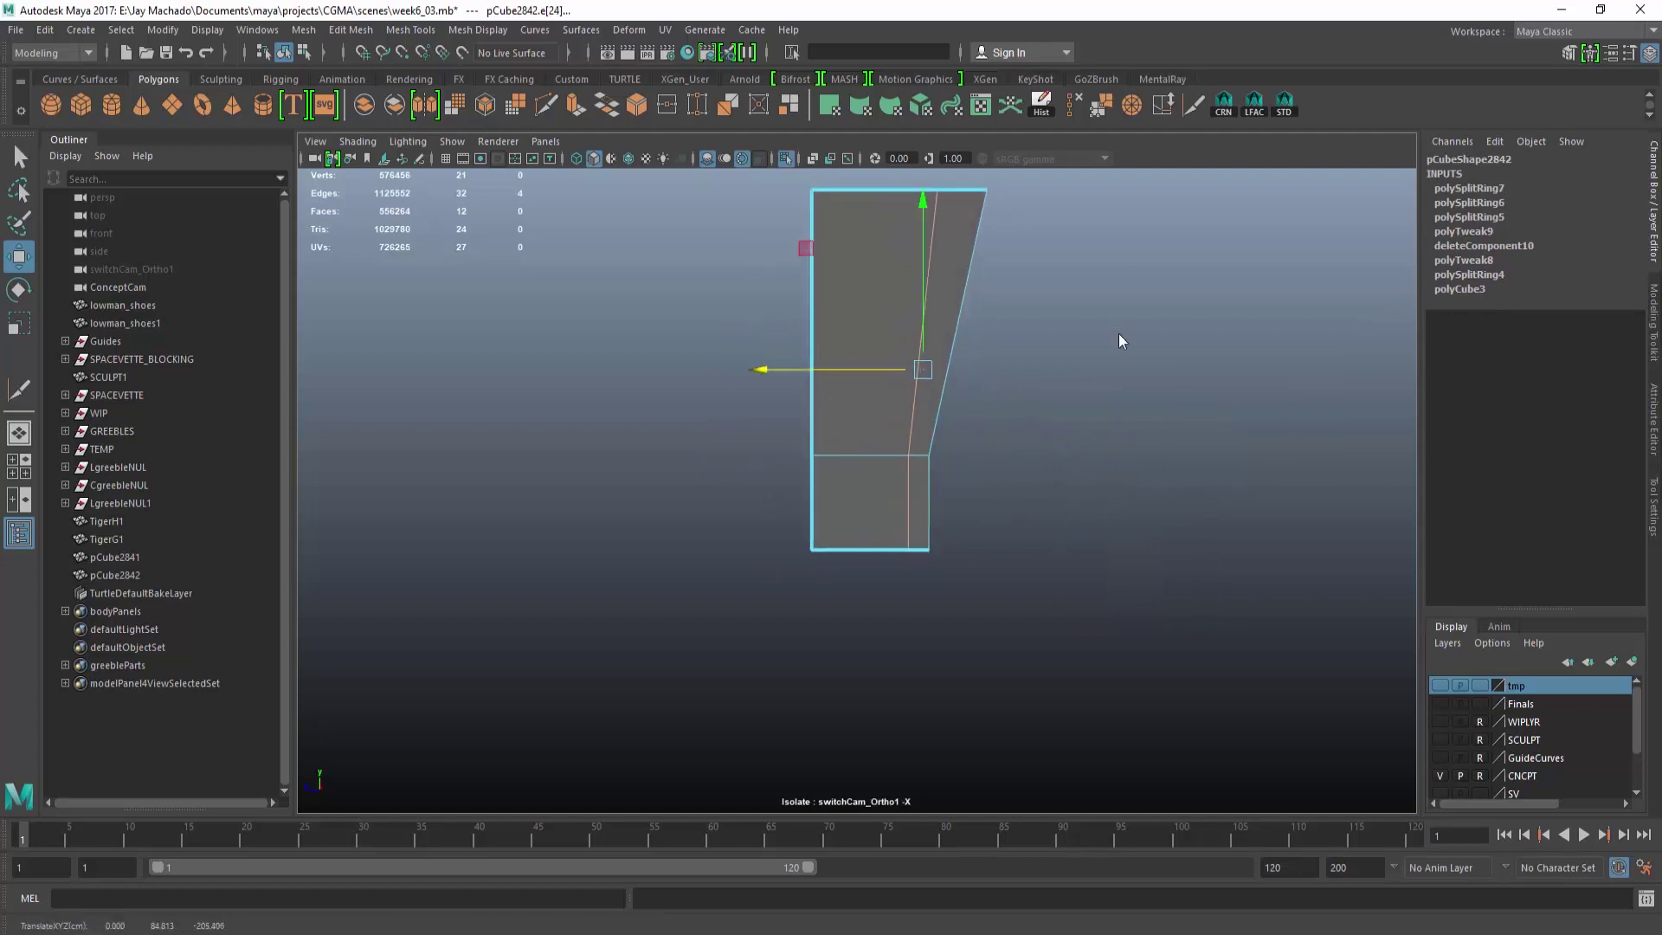
{"action": "right_click_drag", "start_coordinate": [1116, 335], "coordinate": [1064, 317]}
{"action": "left_click_drag", "start_coordinate": [905, 177], "coordinate": [971, 222]}
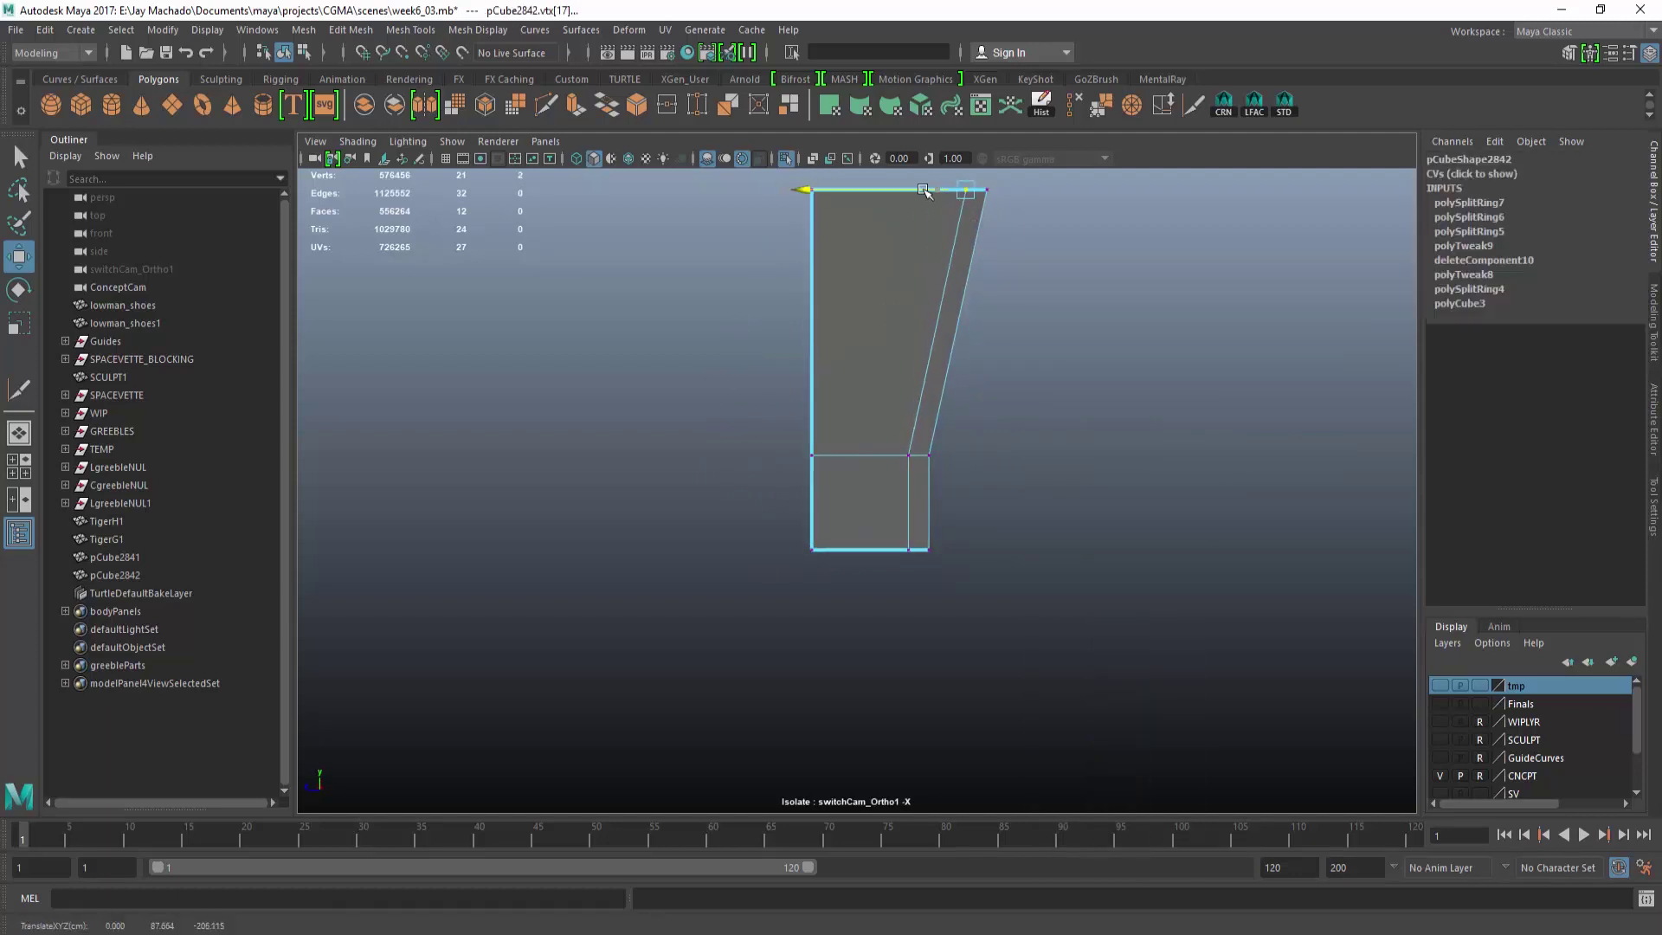
Cut two horizontal support edges across the bar, one just above and one just below the bend.
{"action": "key", "text": "F8"}
{"action": "left_click", "coordinate": [1193, 107]}
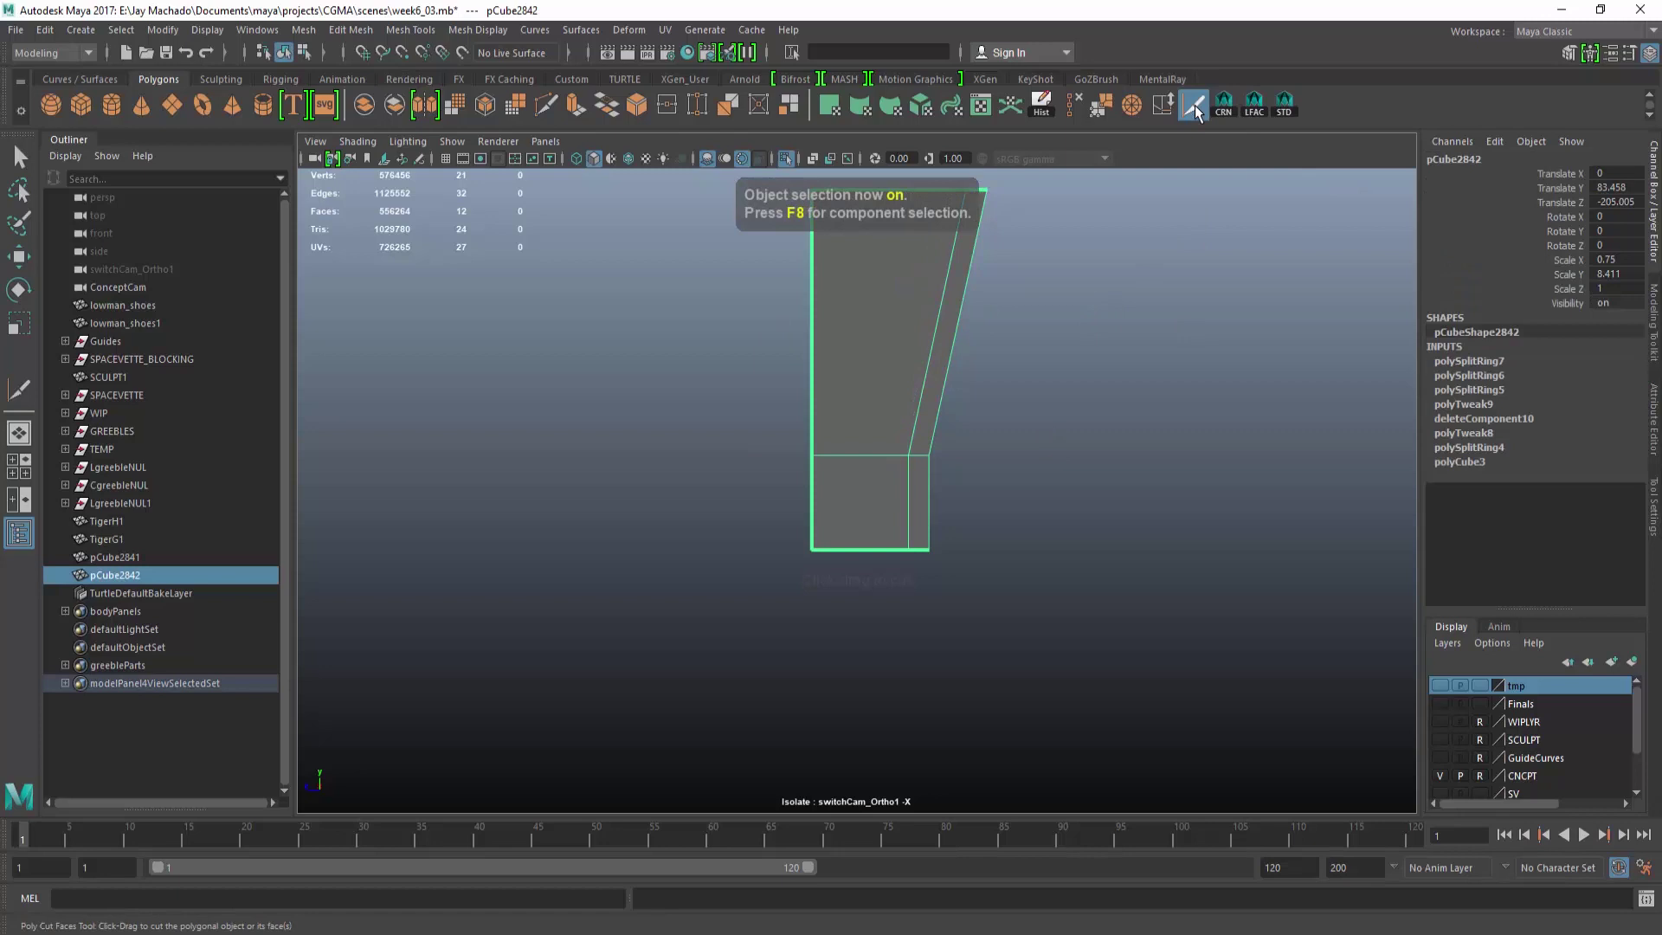
{"action": "left_click", "coordinate": [914, 437]}
{"action": "left_click", "coordinate": [914, 472]}
{"action": "left_click_drag", "start_coordinate": [886, 516], "coordinate": [994, 524], "text": "alt"}
Assign the existing greeble material to the bar and clear the selection.
{"action": "key", "text": "F8"}
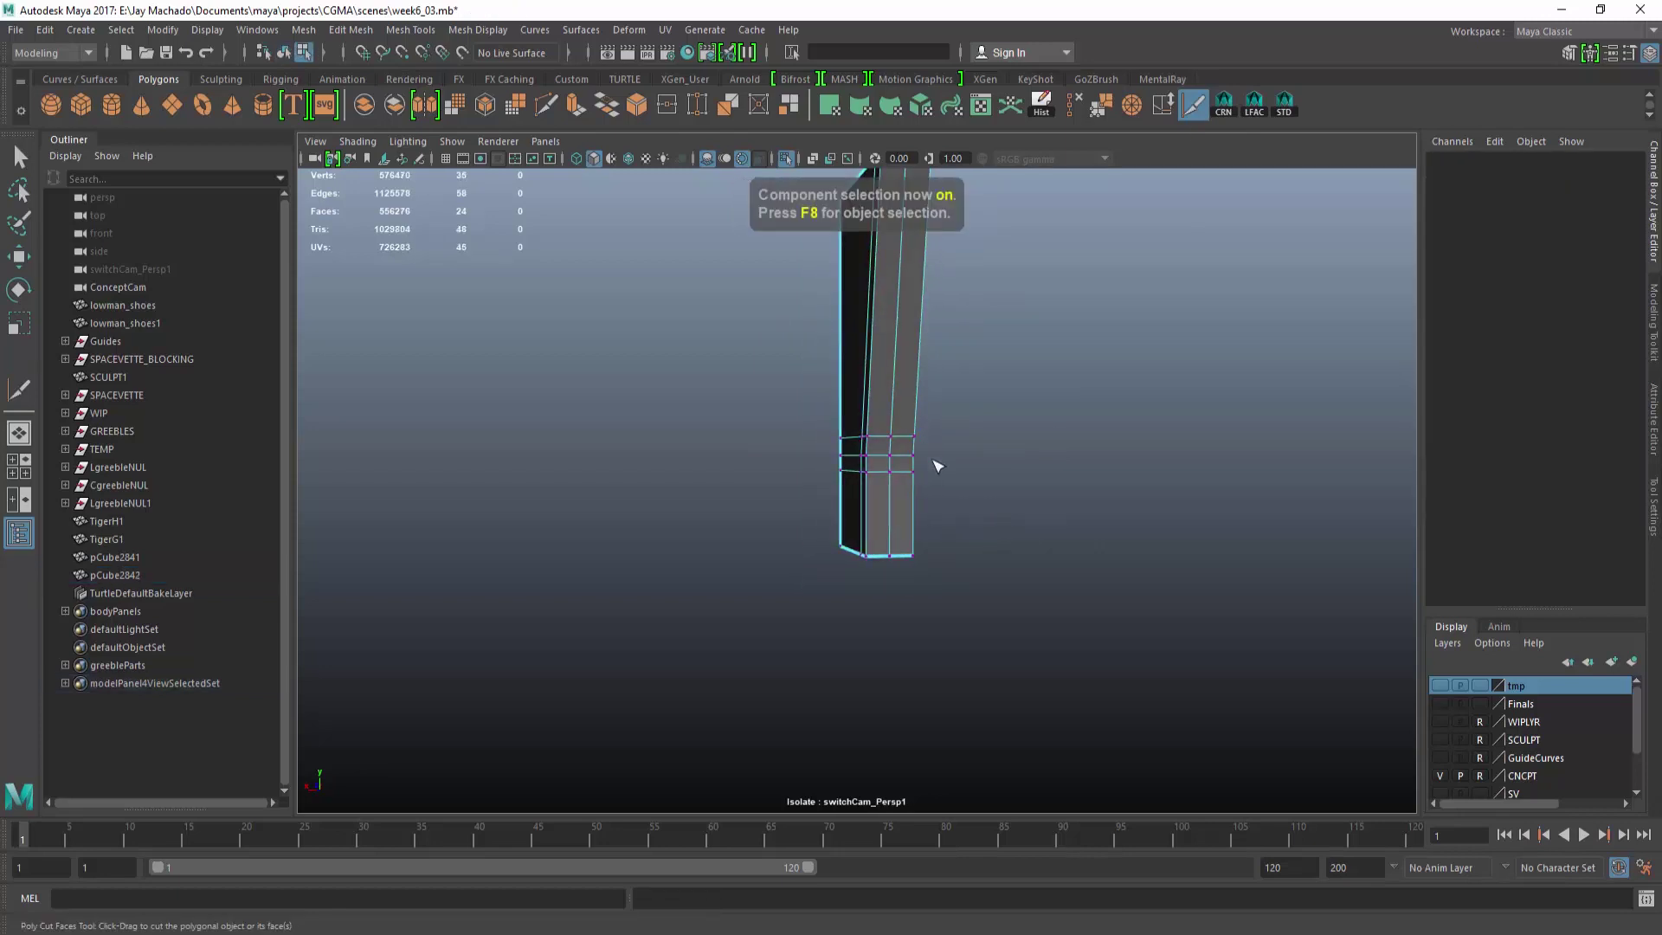
{"action": "key", "text": "F8"}
{"action": "right_click", "coordinate": [870, 378]}
{"action": "right_click_drag", "start_coordinate": [900, 816], "coordinate": [1004, 883]}
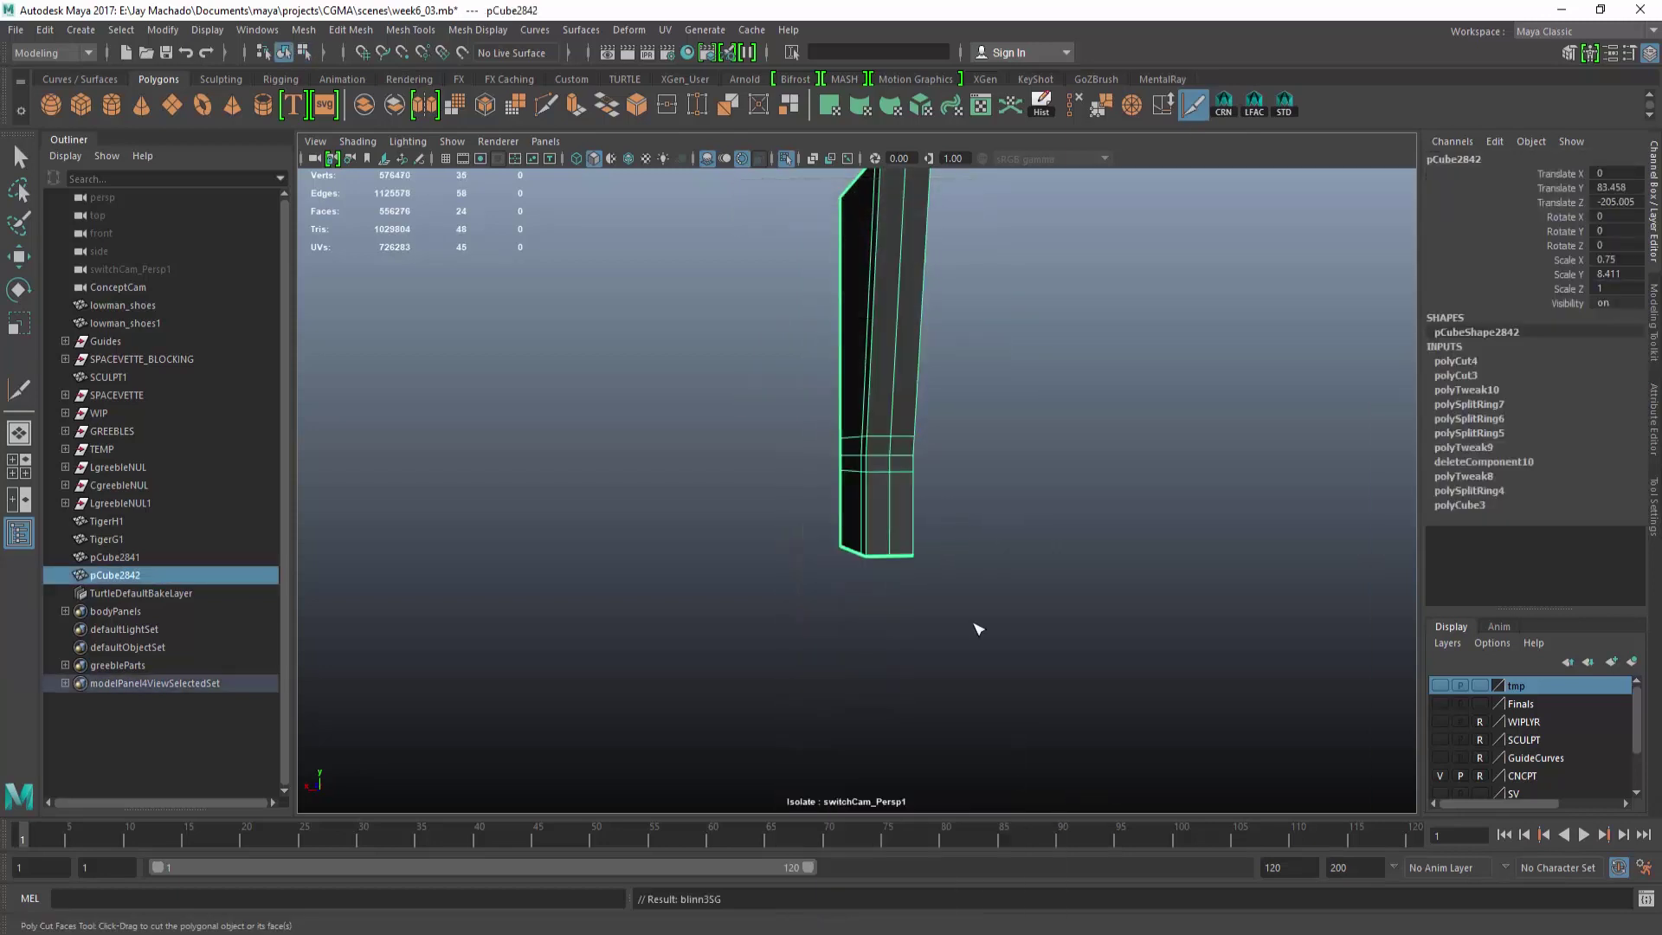
{"action": "scroll", "coordinate": [982, 514], "scroll_direction": "down", "scroll_amount": 3}
{"action": "left_click", "coordinate": [1013, 427]}
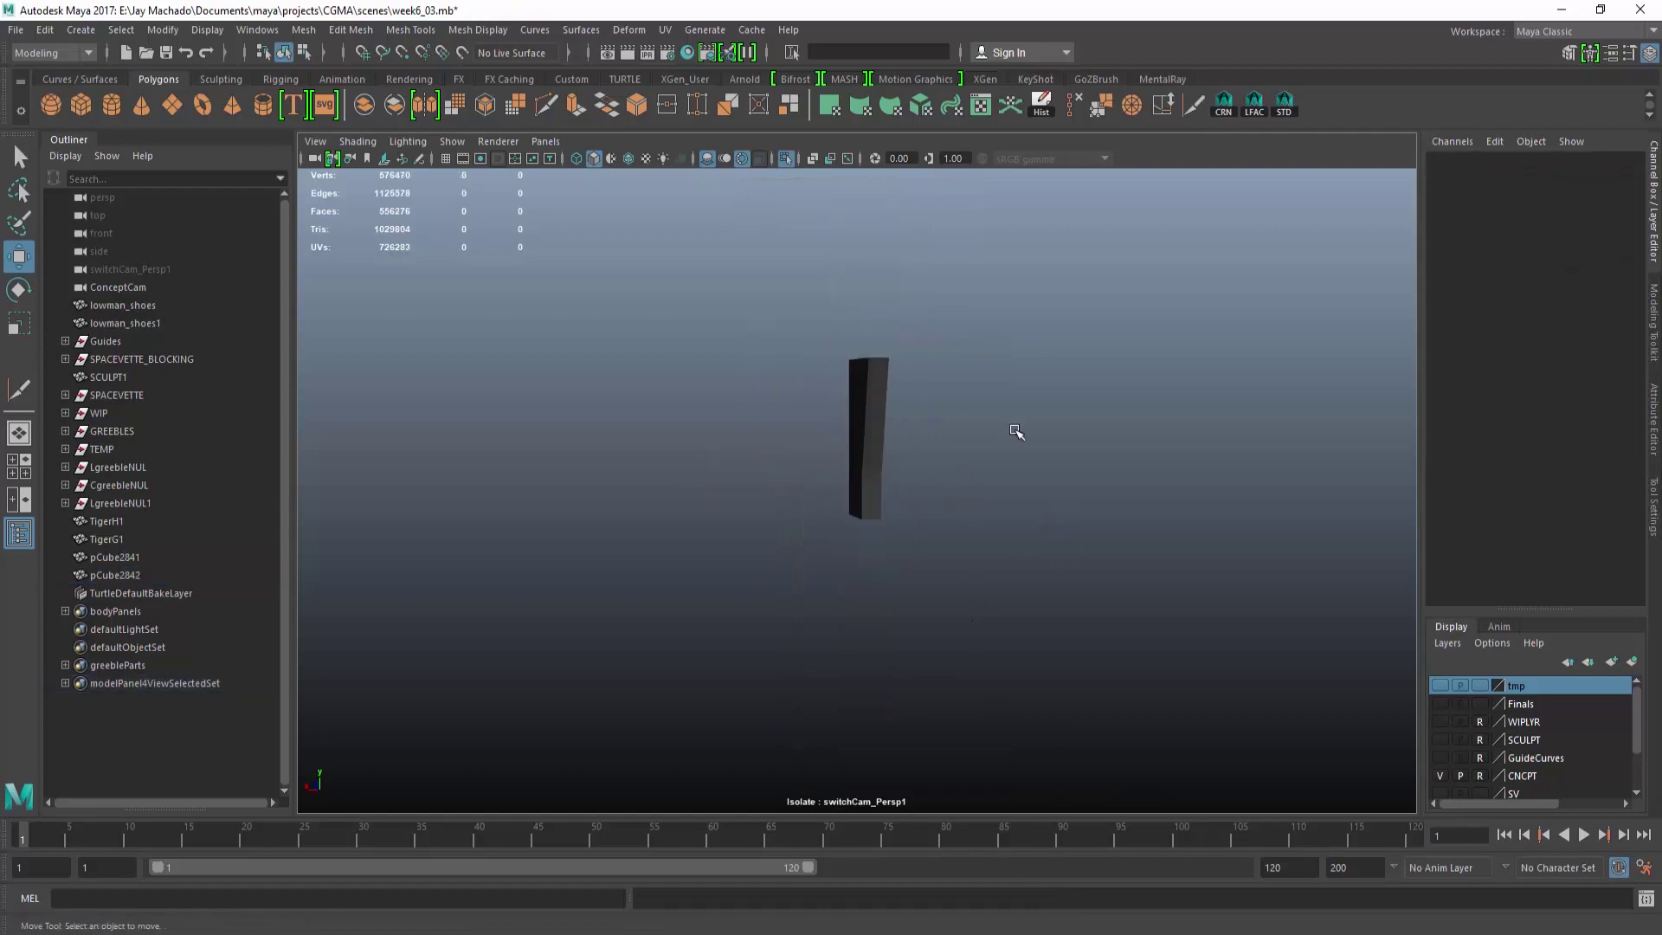
Leave isolation and soften the edges of the bar.
{"action": "key", "text": "ctrl+1"}
{"action": "left_click_drag", "start_coordinate": [860, 433], "coordinate": [852, 363], "text": "alt"}
{"action": "left_click", "coordinate": [850, 372]}
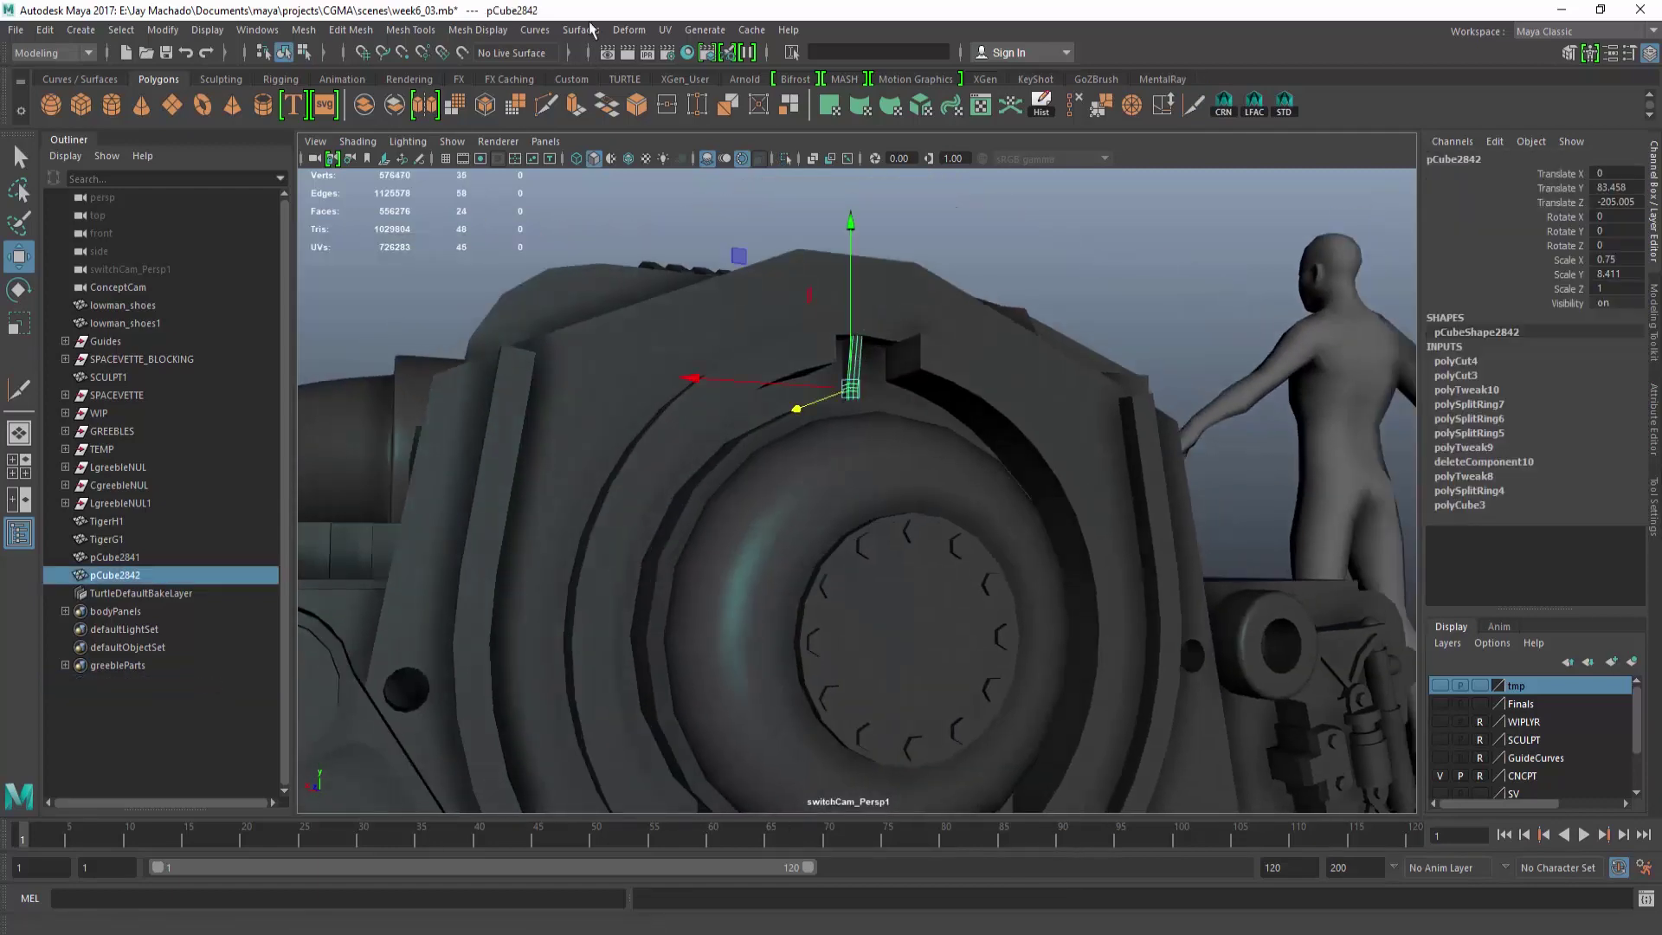
{"action": "left_click", "coordinate": [589, 31]}
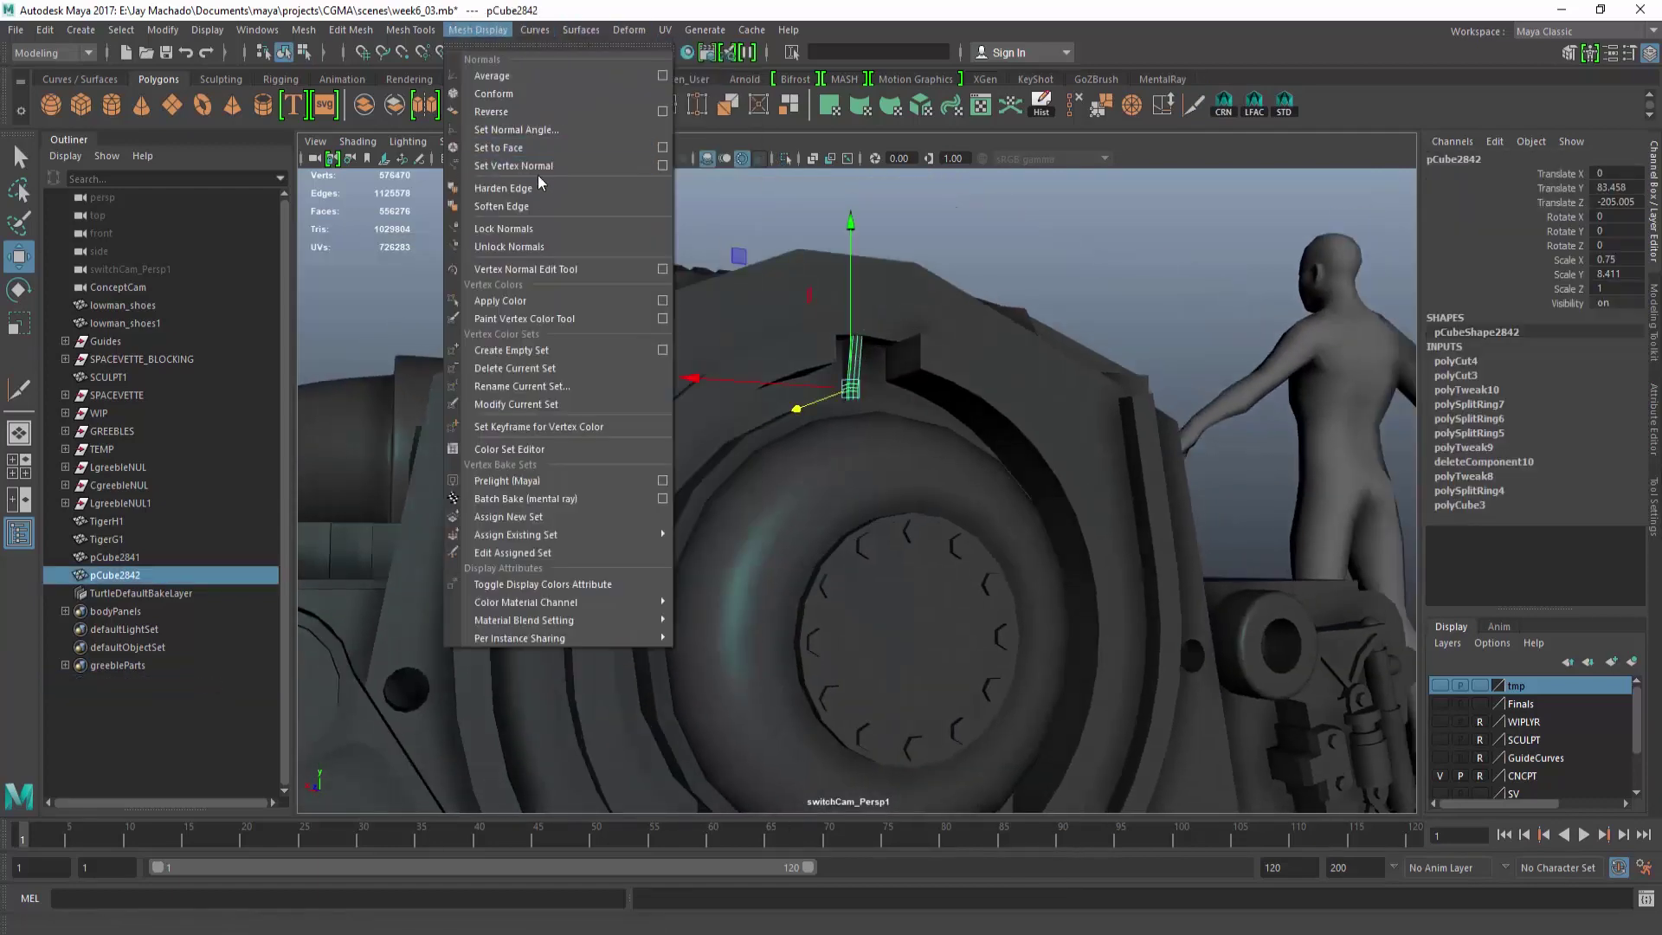
{"action": "left_click", "coordinate": [545, 206]}
{"action": "left_click", "coordinate": [1050, 249]}
Snap the bar's pivot to the centre vertex of the round canister in the rear orthographic view.
{"action": "scroll", "coordinate": [1050, 251], "scroll_direction": "up", "scroll_amount": 3}
{"action": "left_click_drag", "start_coordinate": [1043, 286], "coordinate": [965, 425], "text": "alt"}
{"action": "left_click", "coordinate": [843, 303]}
{"action": "key", "text": "ctrl+space"}
{"action": "key", "text": "4"}
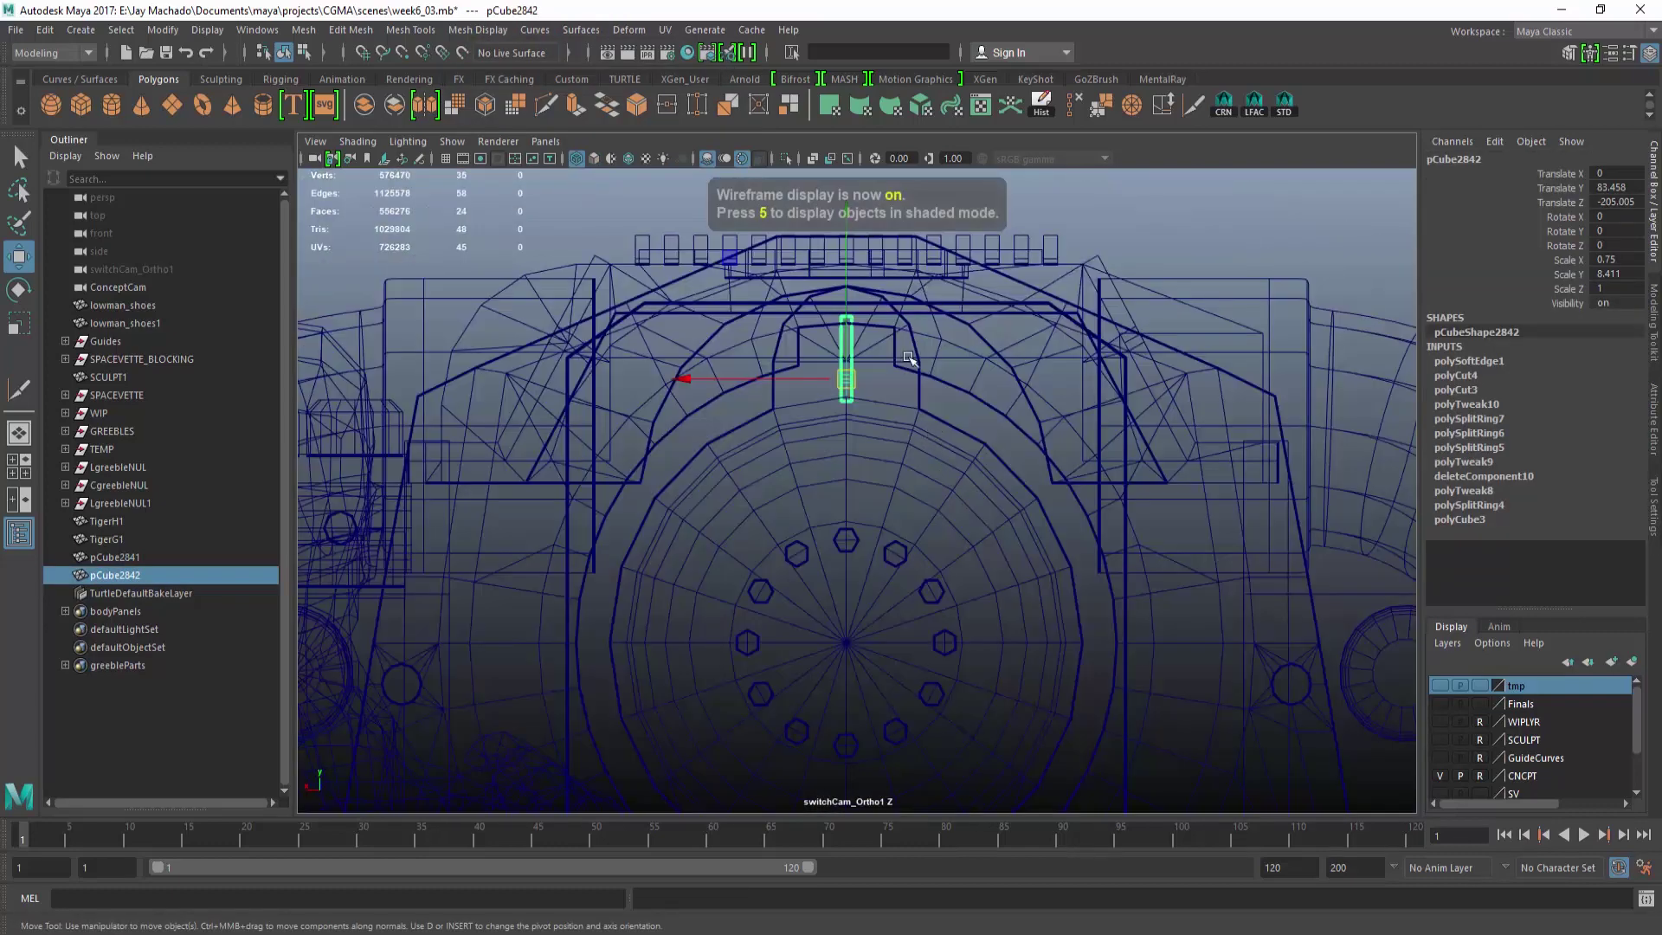
{"action": "key", "text": "d"}
{"action": "key", "text": "v"}
{"action": "left_click_drag", "start_coordinate": [871, 638], "coordinate": [853, 645]}
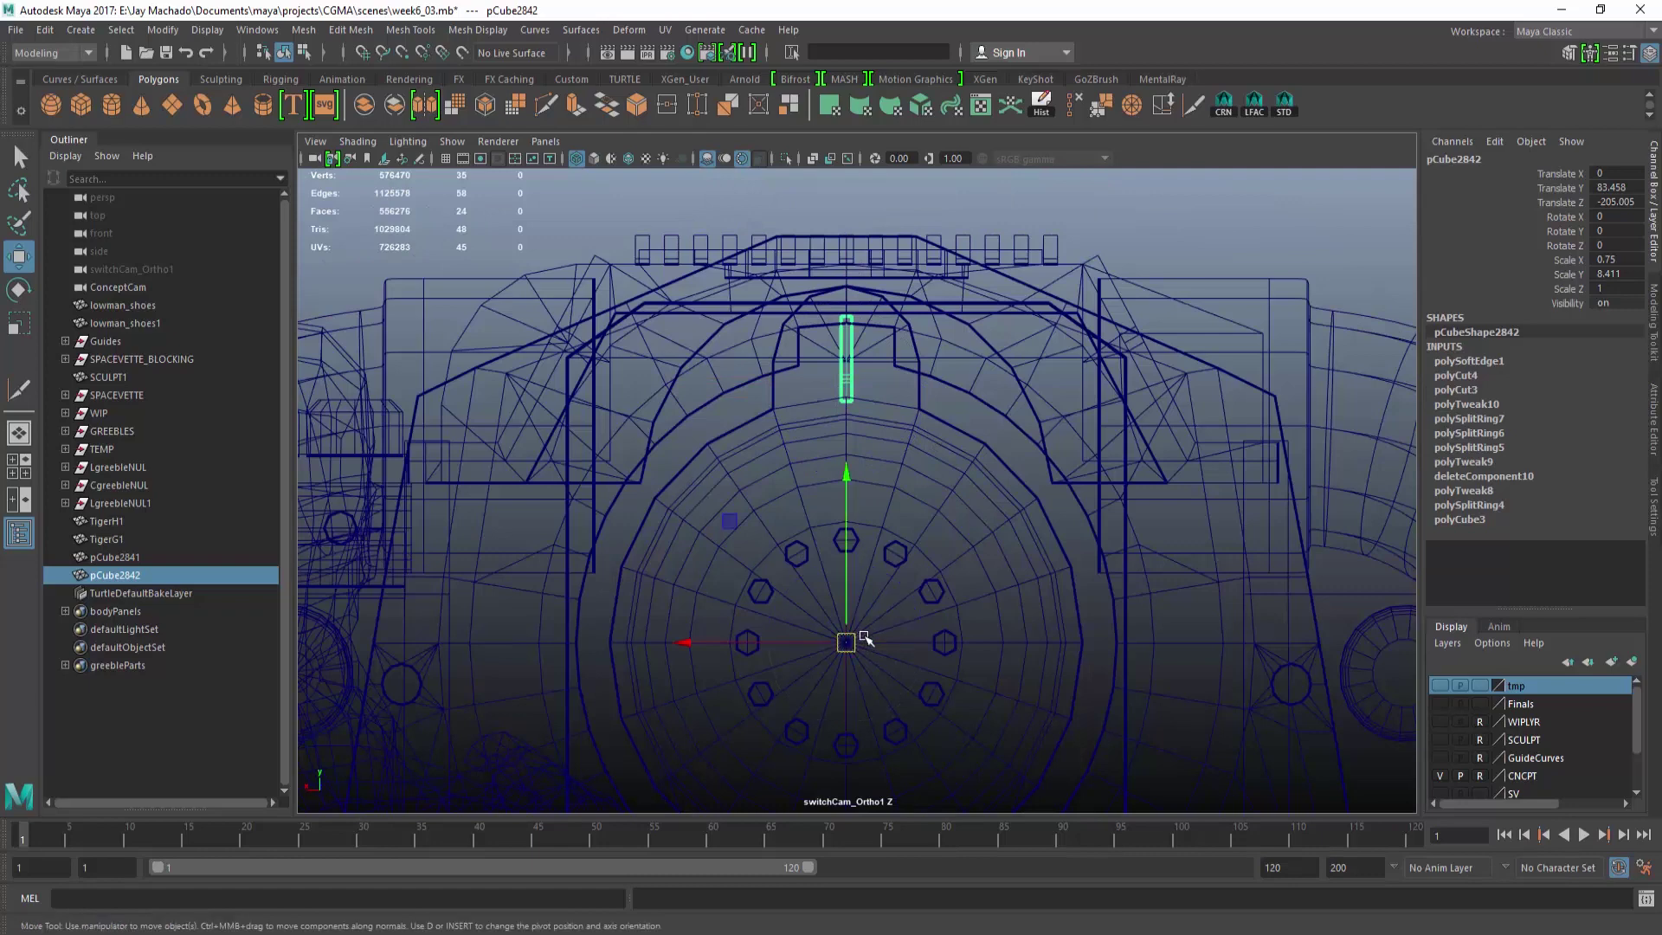
{"action": "key", "text": "5"}
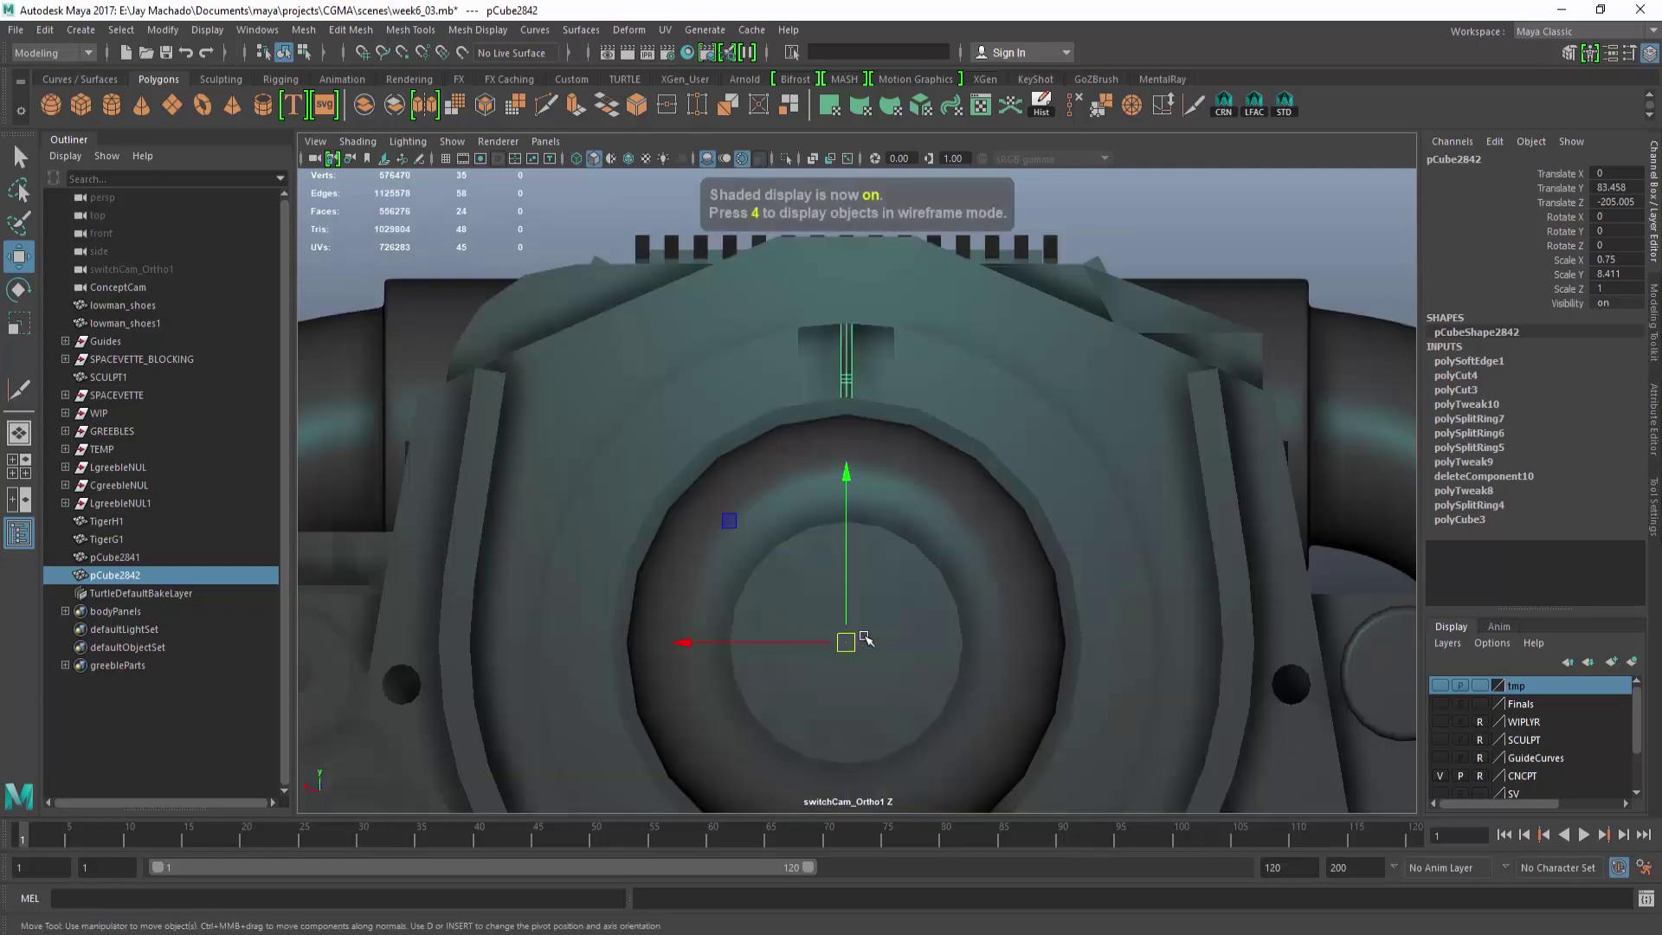
Duplicate the bar and rotate the copy around the canister centre with Rotate Z -8.
{"action": "key", "text": "ctrl+d"}
{"action": "key", "text": "e"}
{"action": "left_click_drag", "start_coordinate": [820, 482], "coordinate": [798, 489]}
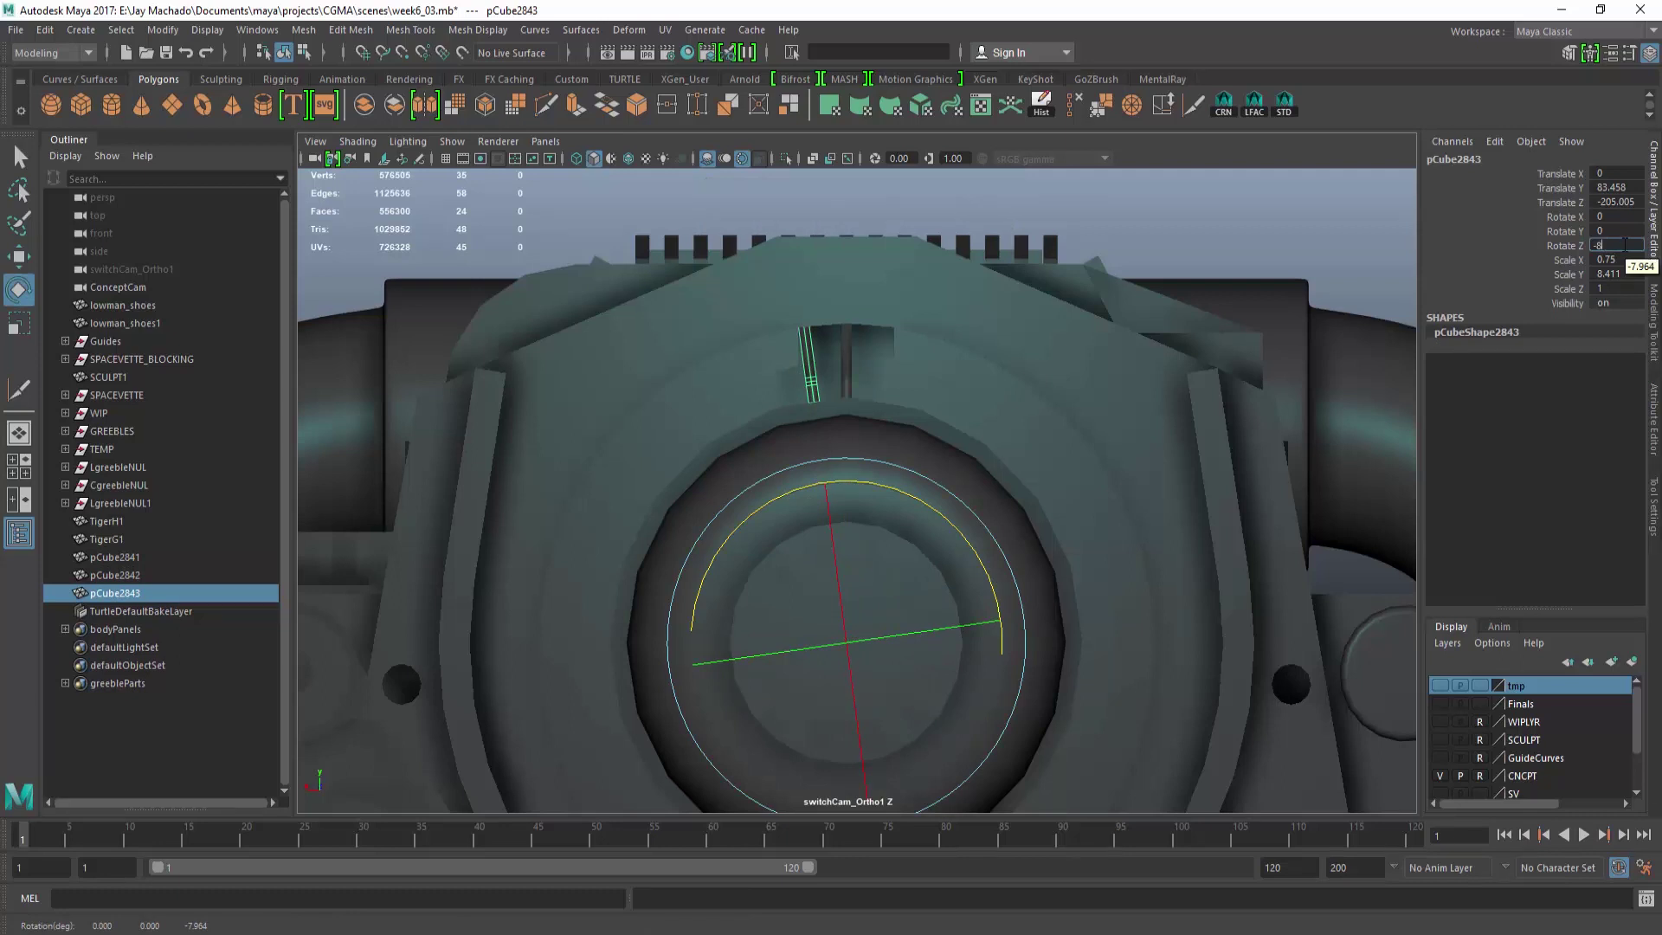
{"action": "middle_click_drag", "start_coordinate": [1149, 430], "coordinate": [1017, 390], "text": "alt"}
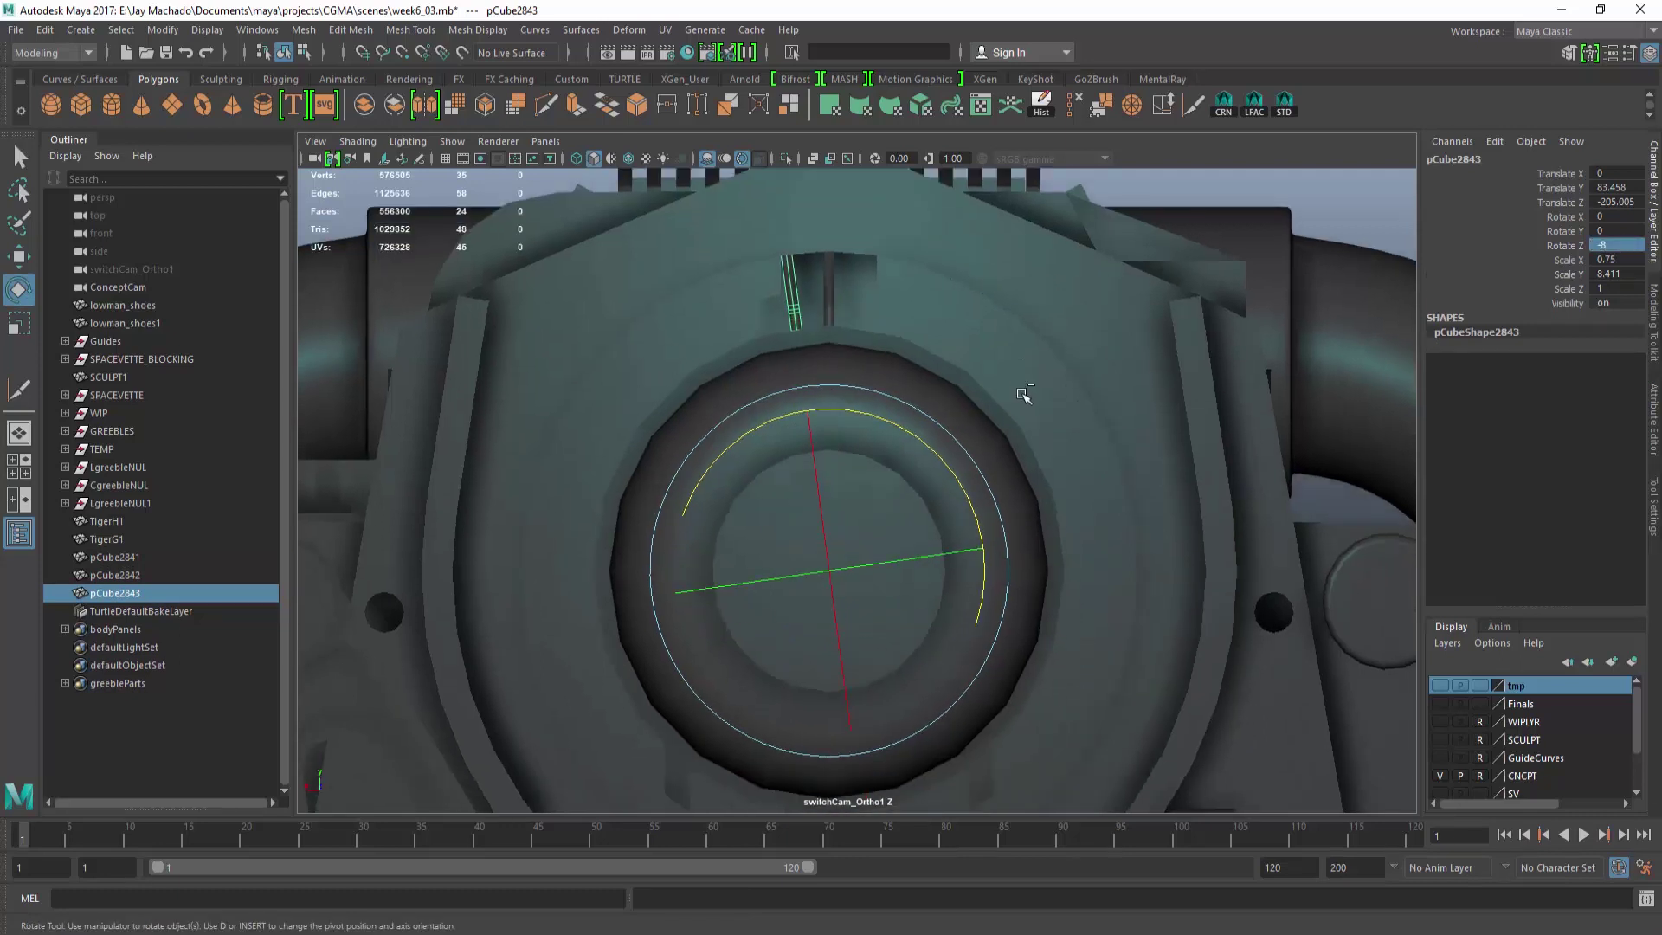
Repeat the duplicate with its rotation until the bars form a complete ring around the canister.
{"action": "key", "text": "shift+d"}
{"action": "key", "text": "shift+d"}
{"action": "key", "text": "shift+d"}
{"action": "key", "text": "shift+d"}
{"action": "key", "text": "shift+d"}
{"action": "key", "text": "shift+d"}
{"action": "key", "text": "shift+d"}
{"action": "key", "text": "shift+d"}
{"action": "key", "text": "shift+d"}
{"action": "key", "text": "shift+d"}
{"action": "key", "text": "shift+d"}
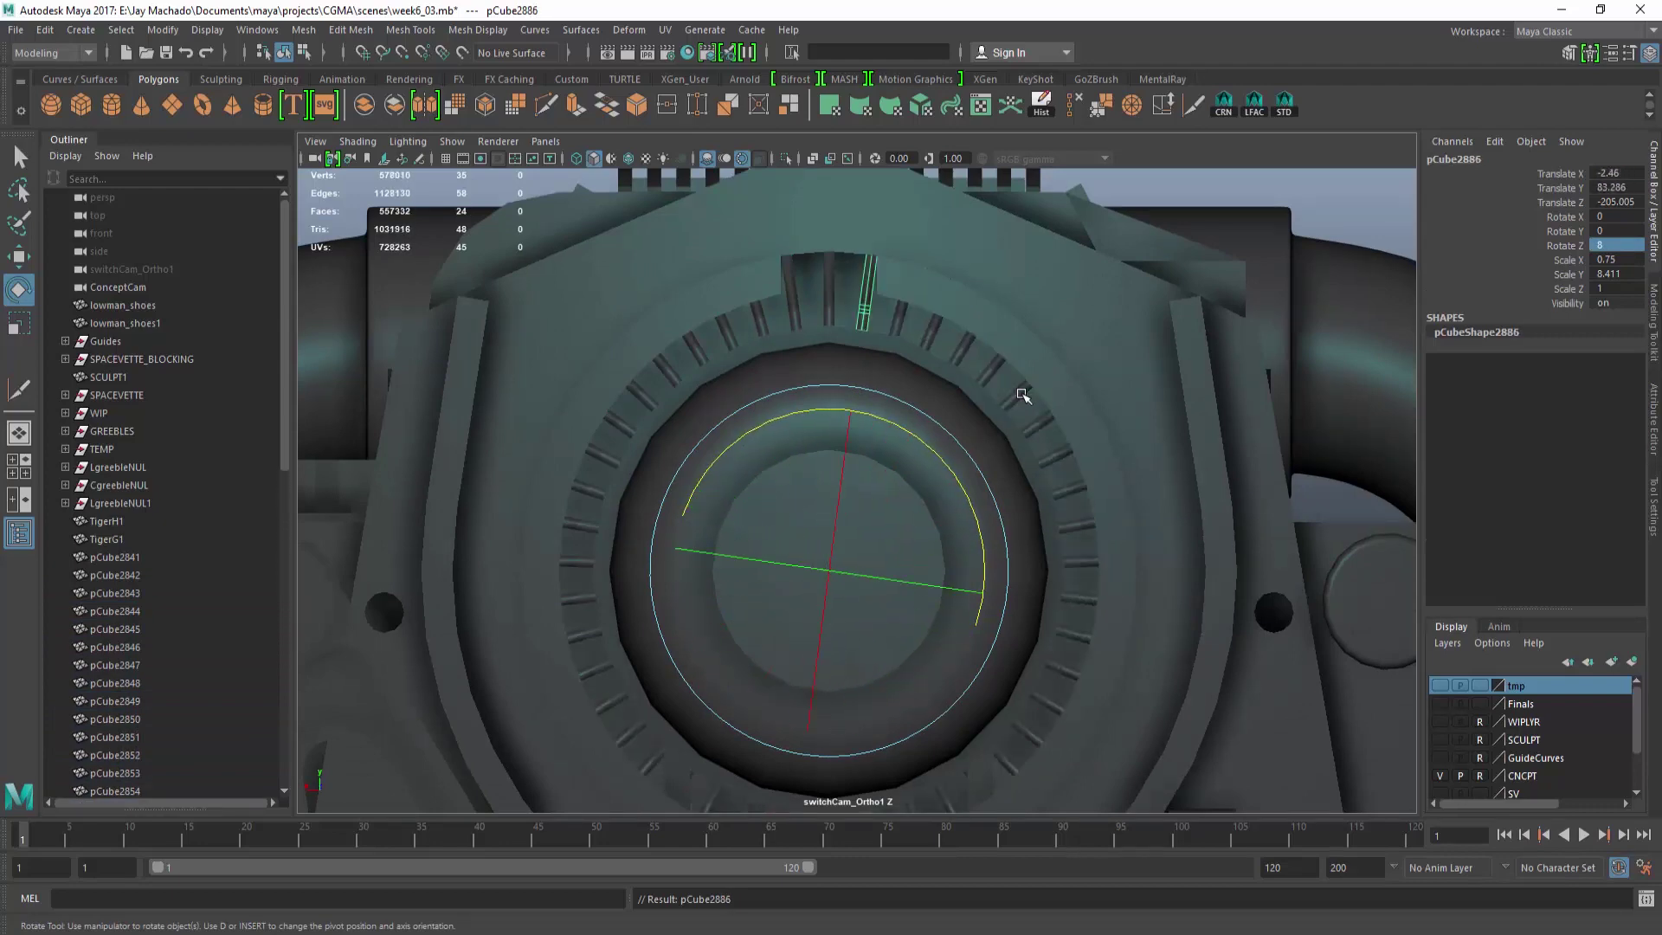
Select pCube2841 through pCube2886 and scale them down slightly and uniformly to fit the recess.
{"action": "left_click_drag", "start_coordinate": [1023, 396], "coordinate": [954, 440], "text": "alt"}
{"action": "right_click_drag", "start_coordinate": [954, 440], "coordinate": [1102, 528], "text": "alt"}
{"action": "left_click_drag", "start_coordinate": [1102, 528], "coordinate": [1032, 554], "text": "alt"}
{"action": "scroll", "coordinate": [220, 567], "scroll_direction": "down", "scroll_amount": 4}
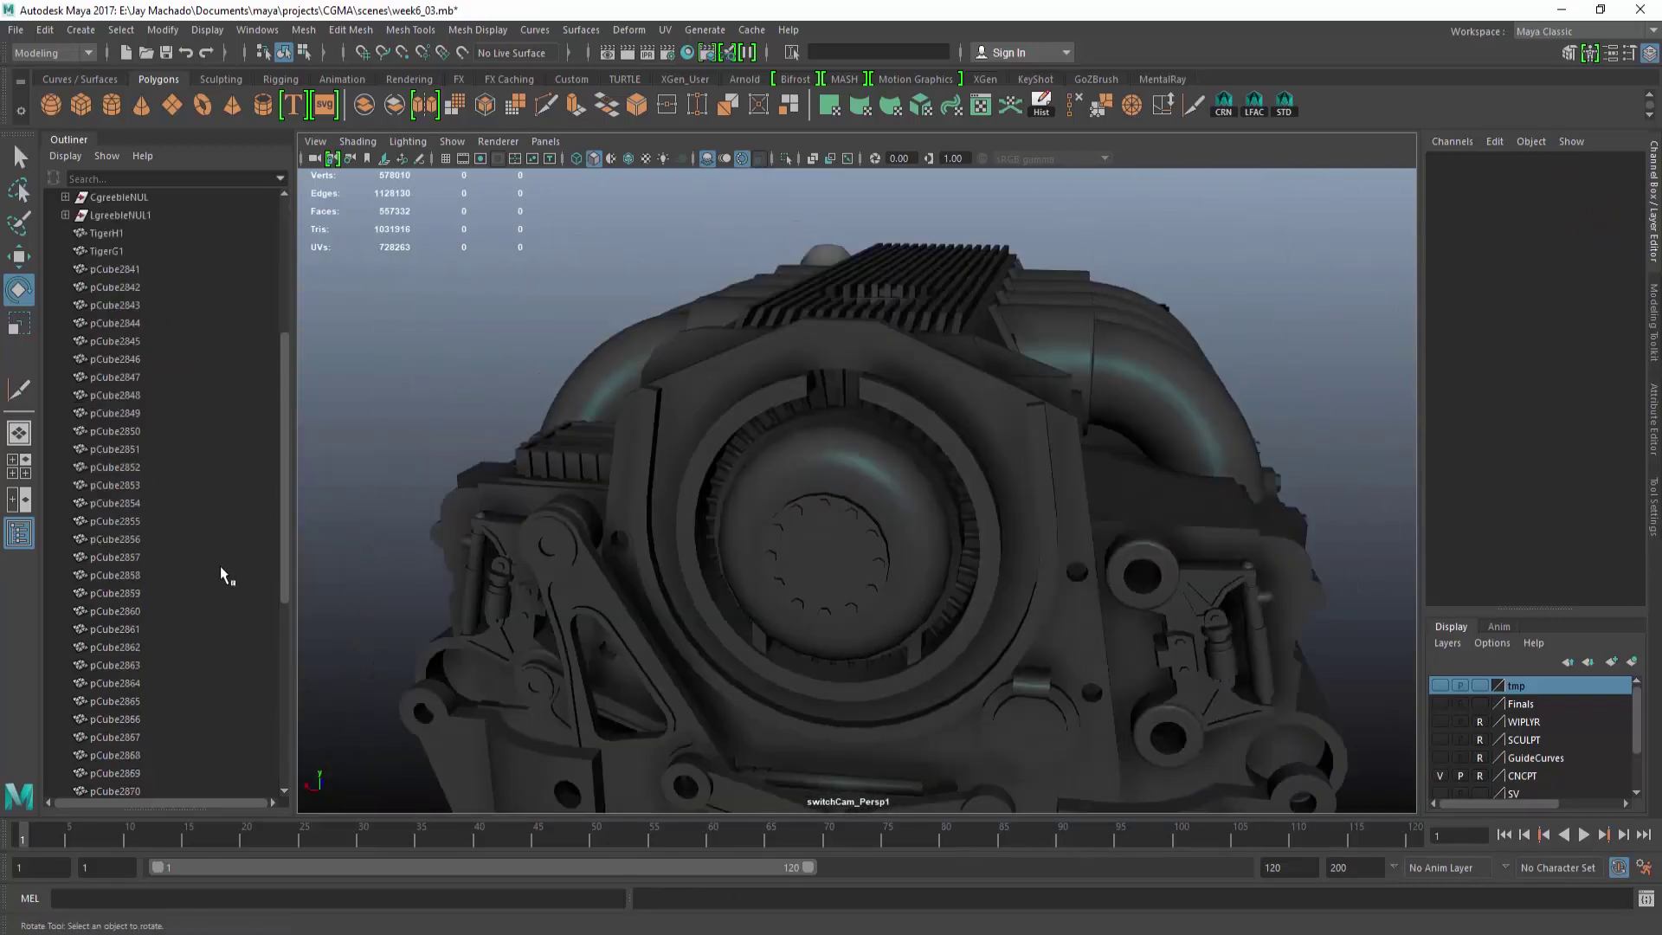
{"action": "left_click", "coordinate": [135, 272]}
{"action": "scroll", "coordinate": [199, 487], "scroll_direction": "down", "scroll_amount": 6}
{"action": "left_click", "coordinate": [164, 682], "text": "shift"}
{"action": "right_click_drag", "start_coordinate": [501, 635], "coordinate": [658, 636], "text": "alt"}
{"action": "left_click_drag", "start_coordinate": [658, 636], "coordinate": [816, 613], "text": "alt"}
{"action": "key", "text": "r"}
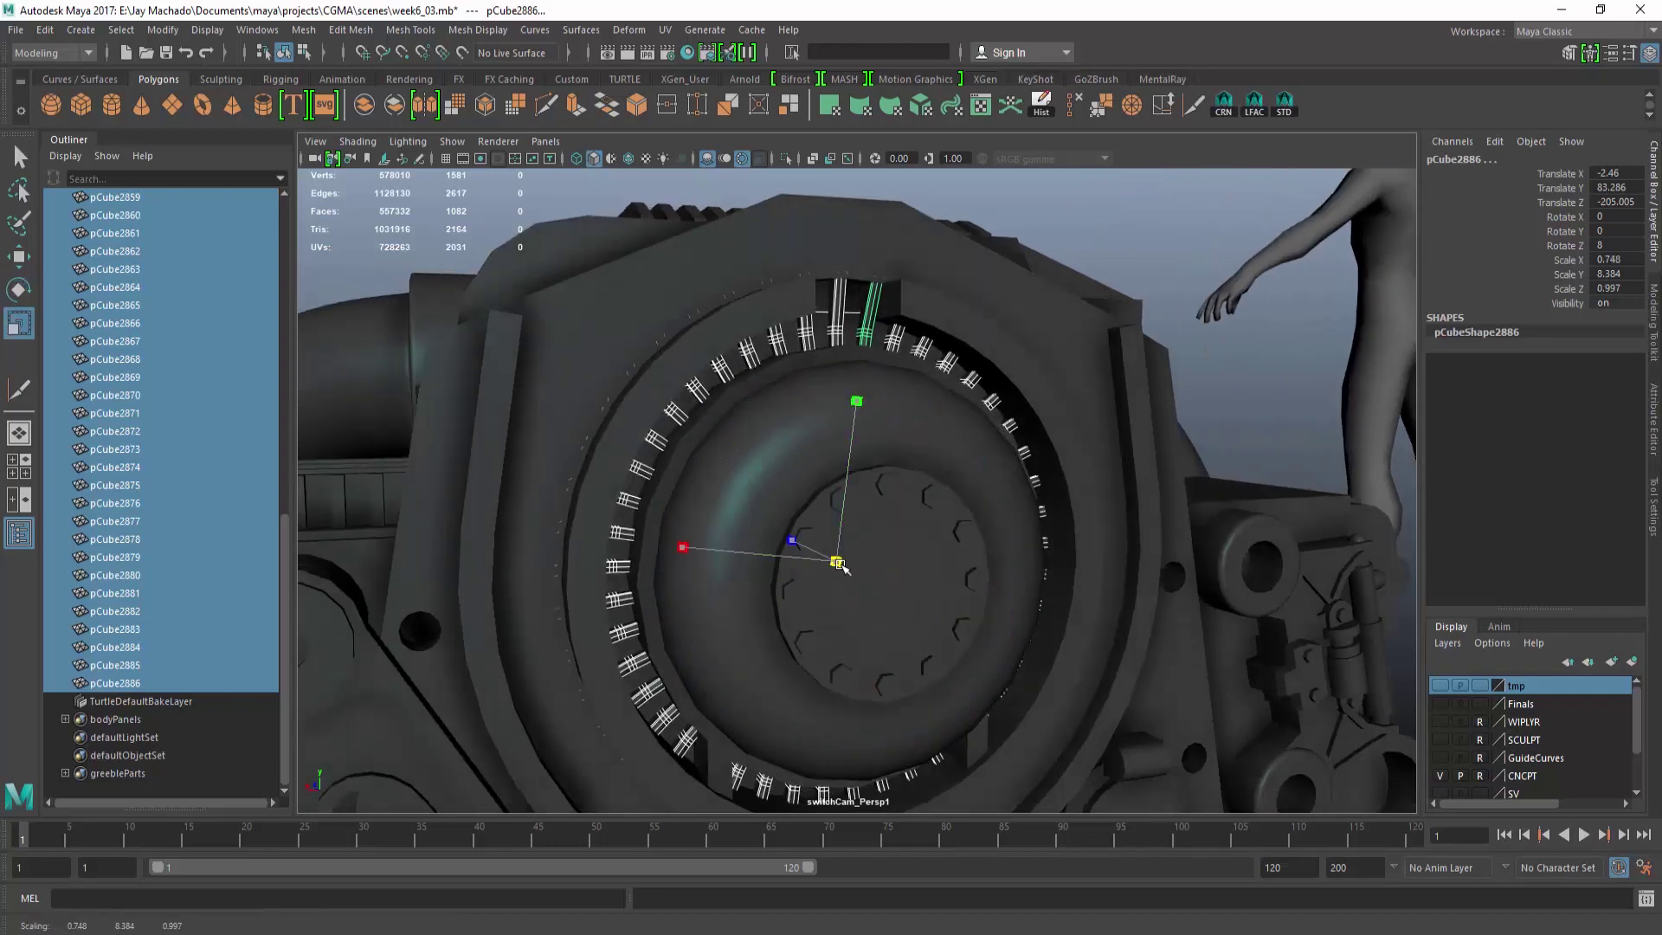
{"action": "mouse_move", "coordinate": [836, 563]}
{"action": "left_mouse_down", "text": "alt"}
{"action": "mouse_move", "coordinate": [846, 575]}
{"action": "mouse_move", "coordinate": [834, 555]}
{"action": "left_mouse_up", "text": "alt"}
{"action": "left_click_drag", "start_coordinate": [833, 555], "coordinate": [736, 554], "text": "alt"}
Move the bar ring to Translate Z -204.551, combine the selected pieces into one mesh and delete its history.
{"action": "left_click_drag", "start_coordinate": [857, 599], "coordinate": [801, 528]}
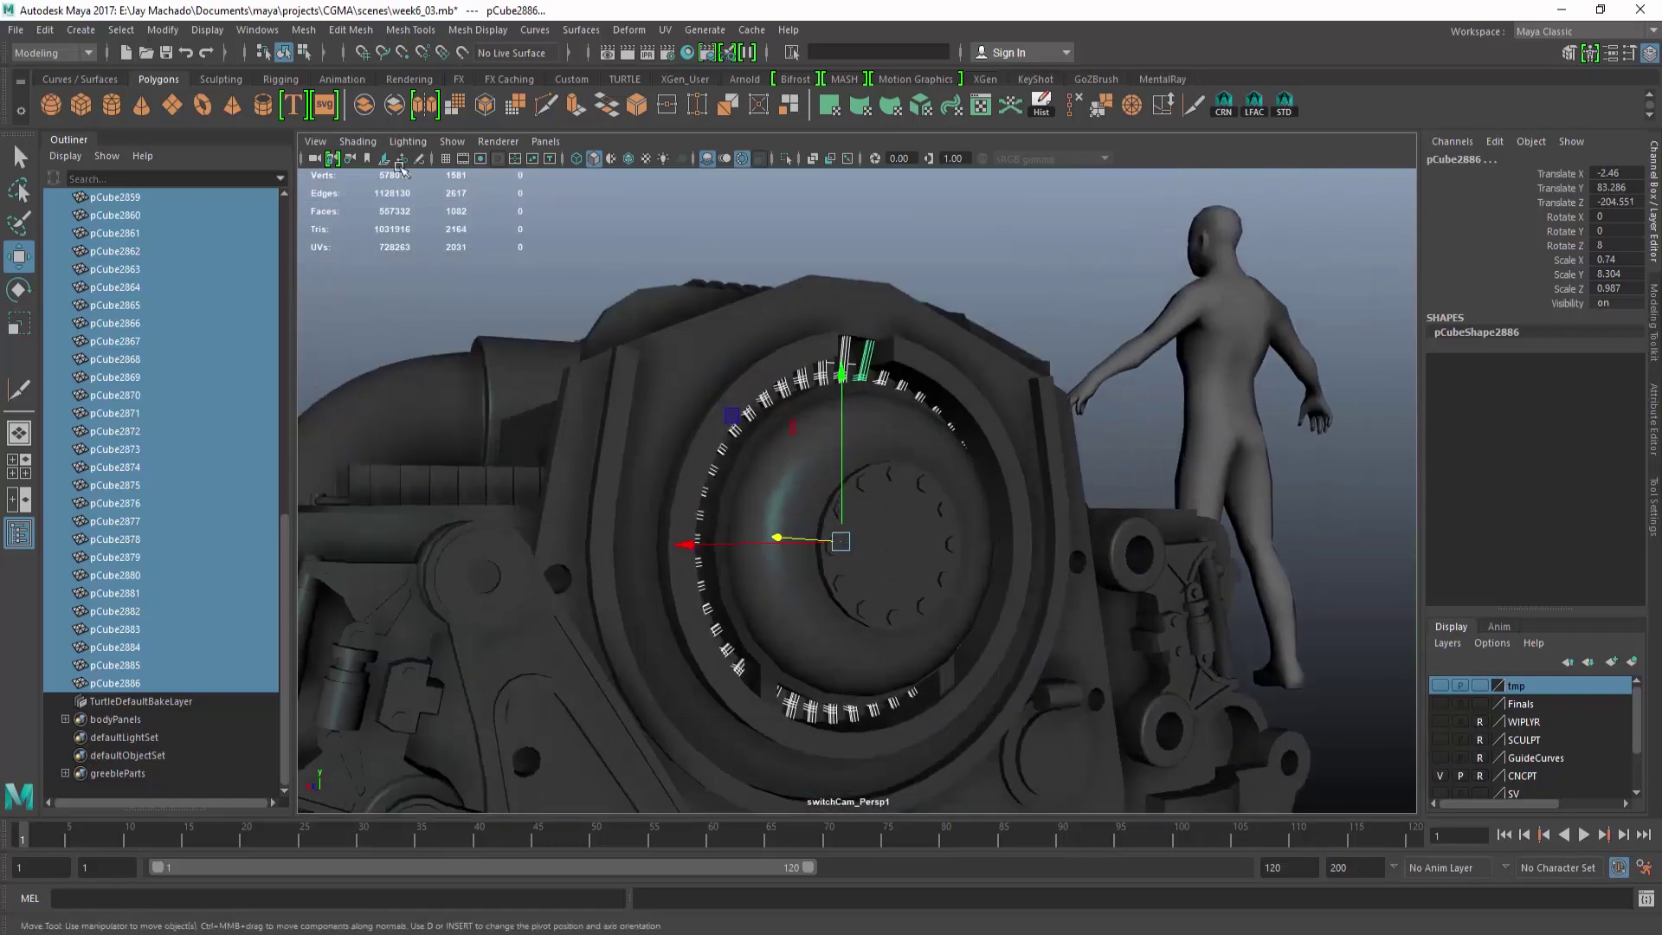
{"action": "left_click", "coordinate": [1042, 104]}
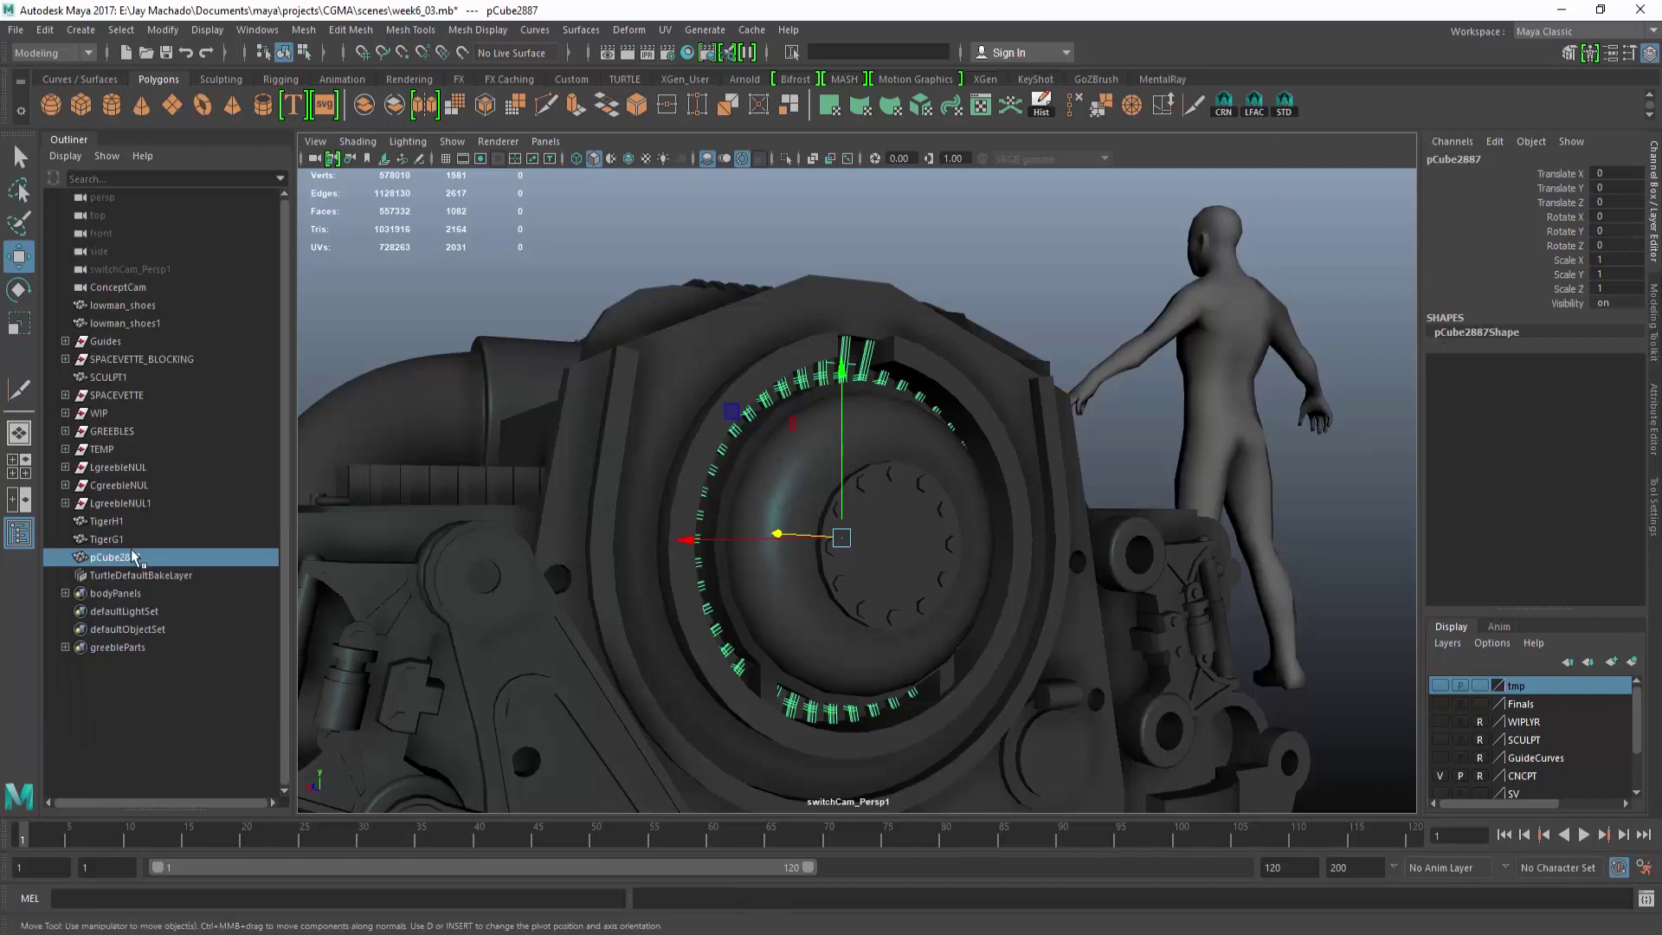
Parent the TigerH1 greeble under the LgreebleNUL group.
{"action": "left_click", "coordinate": [108, 521], "text": "shift"}
{"action": "left_click_drag", "start_coordinate": [808, 490], "coordinate": [949, 495], "text": "alt"}
{"action": "scroll", "coordinate": [950, 495], "scroll_direction": "down", "scroll_amount": 3}
{"action": "middle_click_drag", "start_coordinate": [950, 495], "coordinate": [1164, 508], "text": "alt"}
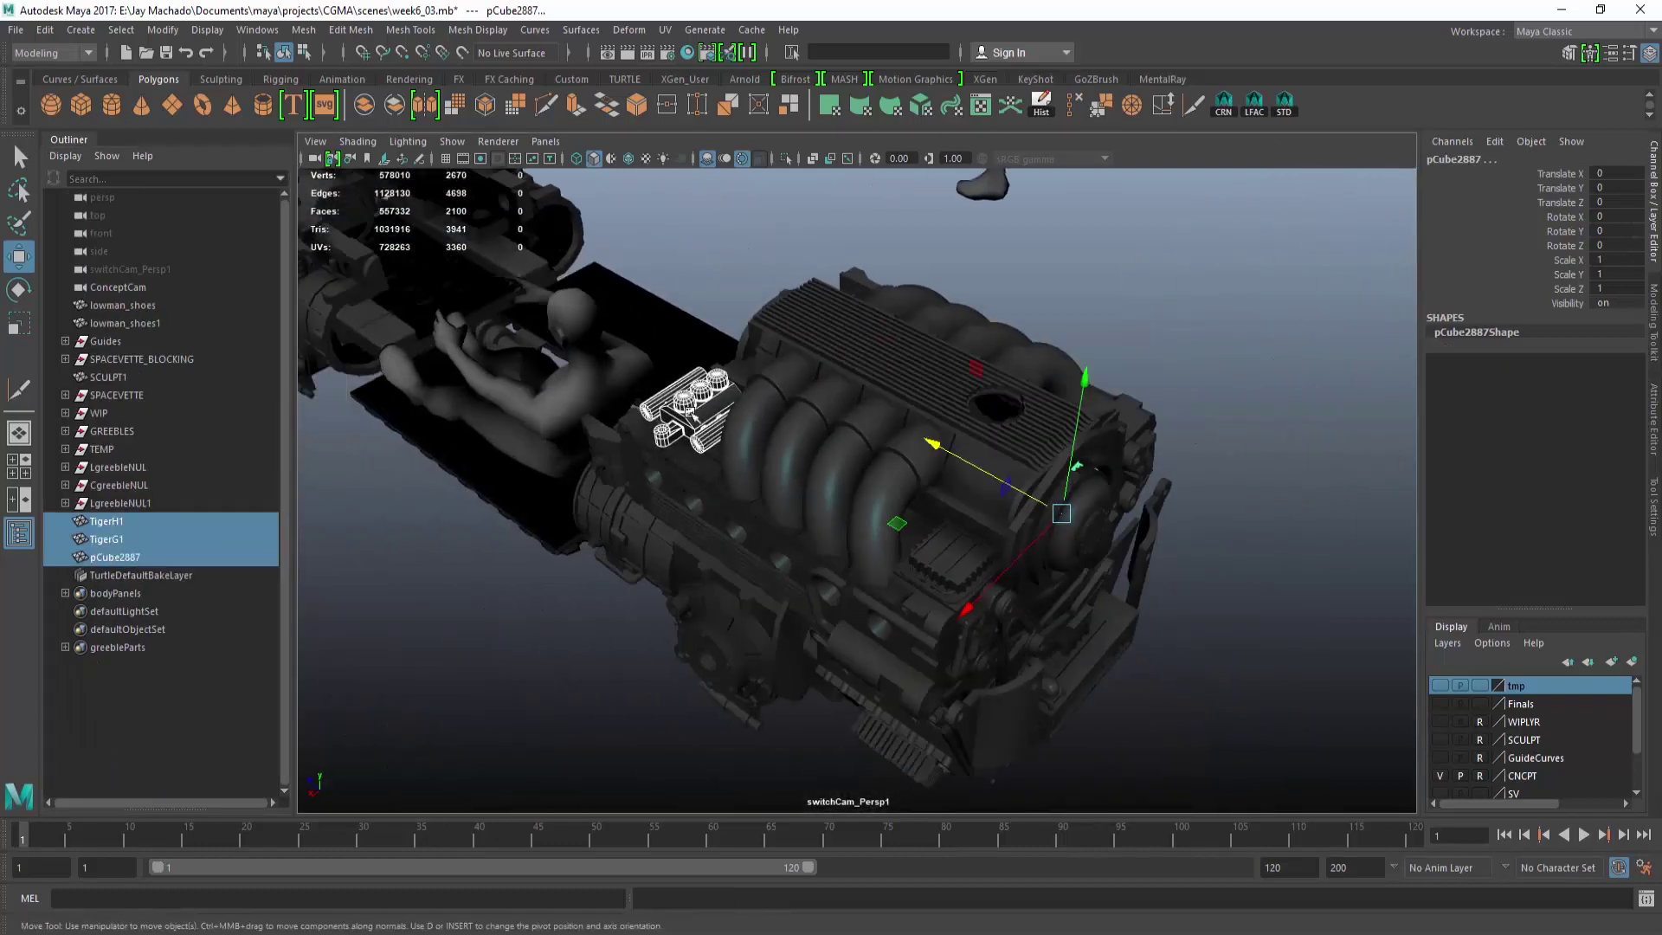
{"action": "left_click", "coordinate": [120, 521]}
{"action": "left_click", "coordinate": [134, 467], "text": "ctrl"}
{"action": "key", "text": "p"}
Locate the stray TigerG1 greeble lying away from the engine and delete it.
{"action": "left_click", "coordinate": [135, 540]}
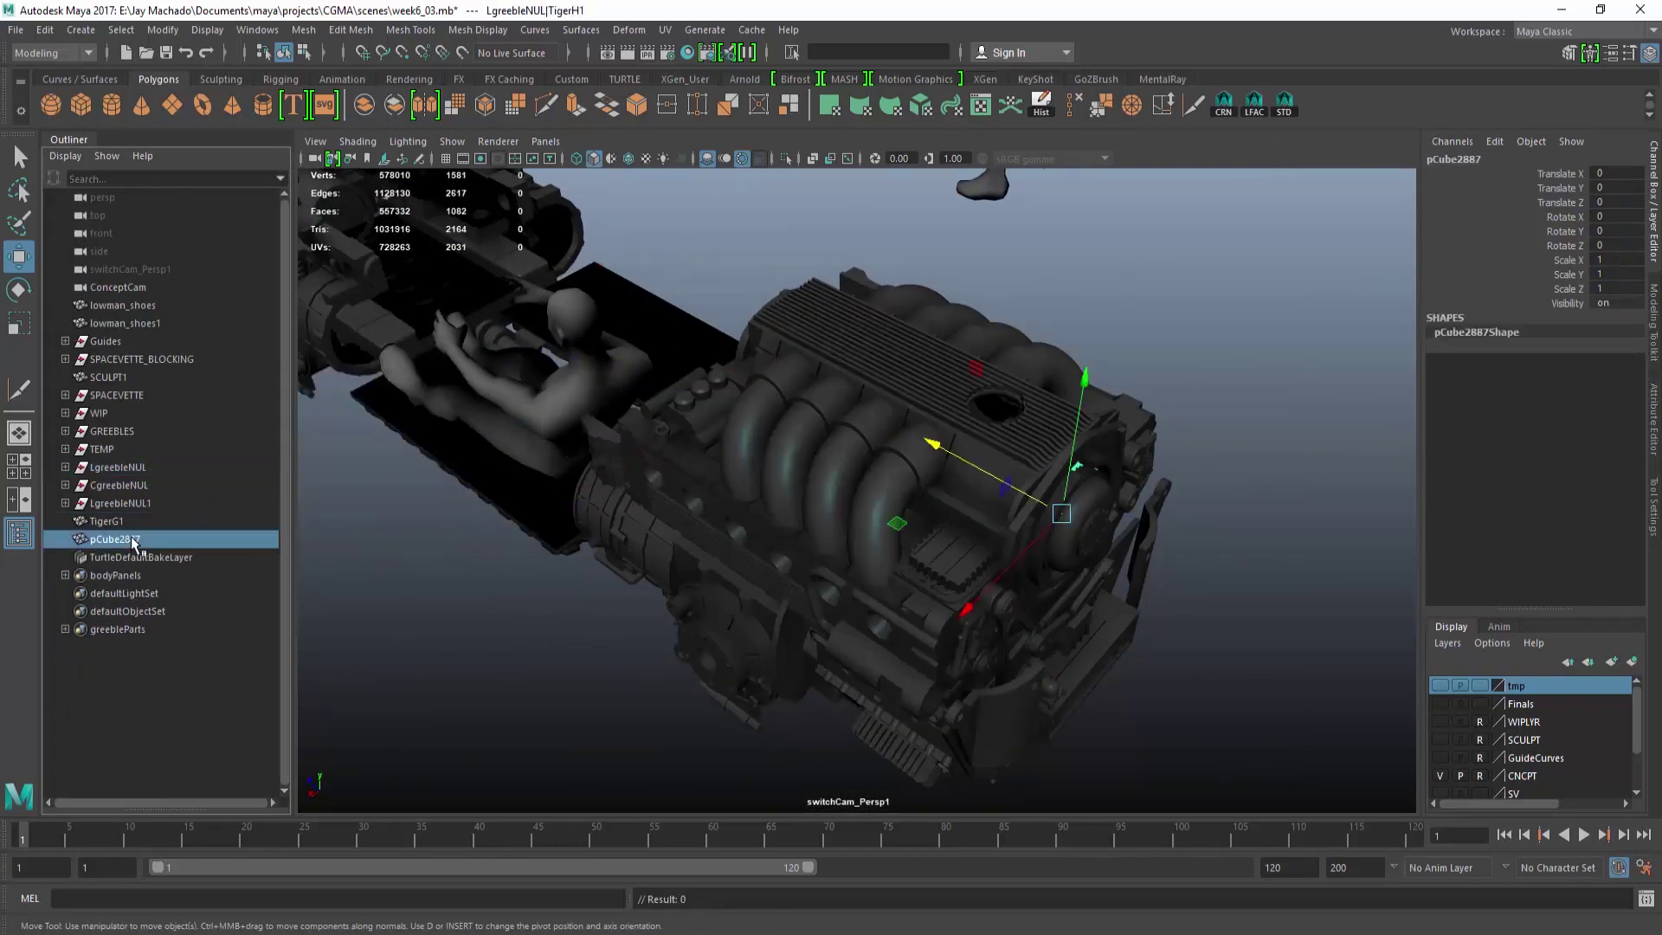
{"action": "left_click_drag", "start_coordinate": [519, 537], "coordinate": [433, 528], "text": "alt"}
{"action": "left_click", "coordinate": [121, 522], "text": "ctrl"}
{"action": "left_click_drag", "start_coordinate": [730, 567], "coordinate": [554, 485], "text": "alt"}
{"action": "middle_click_drag", "start_coordinate": [553, 484], "coordinate": [787, 359], "text": "alt"}
{"action": "left_click_drag", "start_coordinate": [788, 358], "coordinate": [661, 549], "text": "alt"}
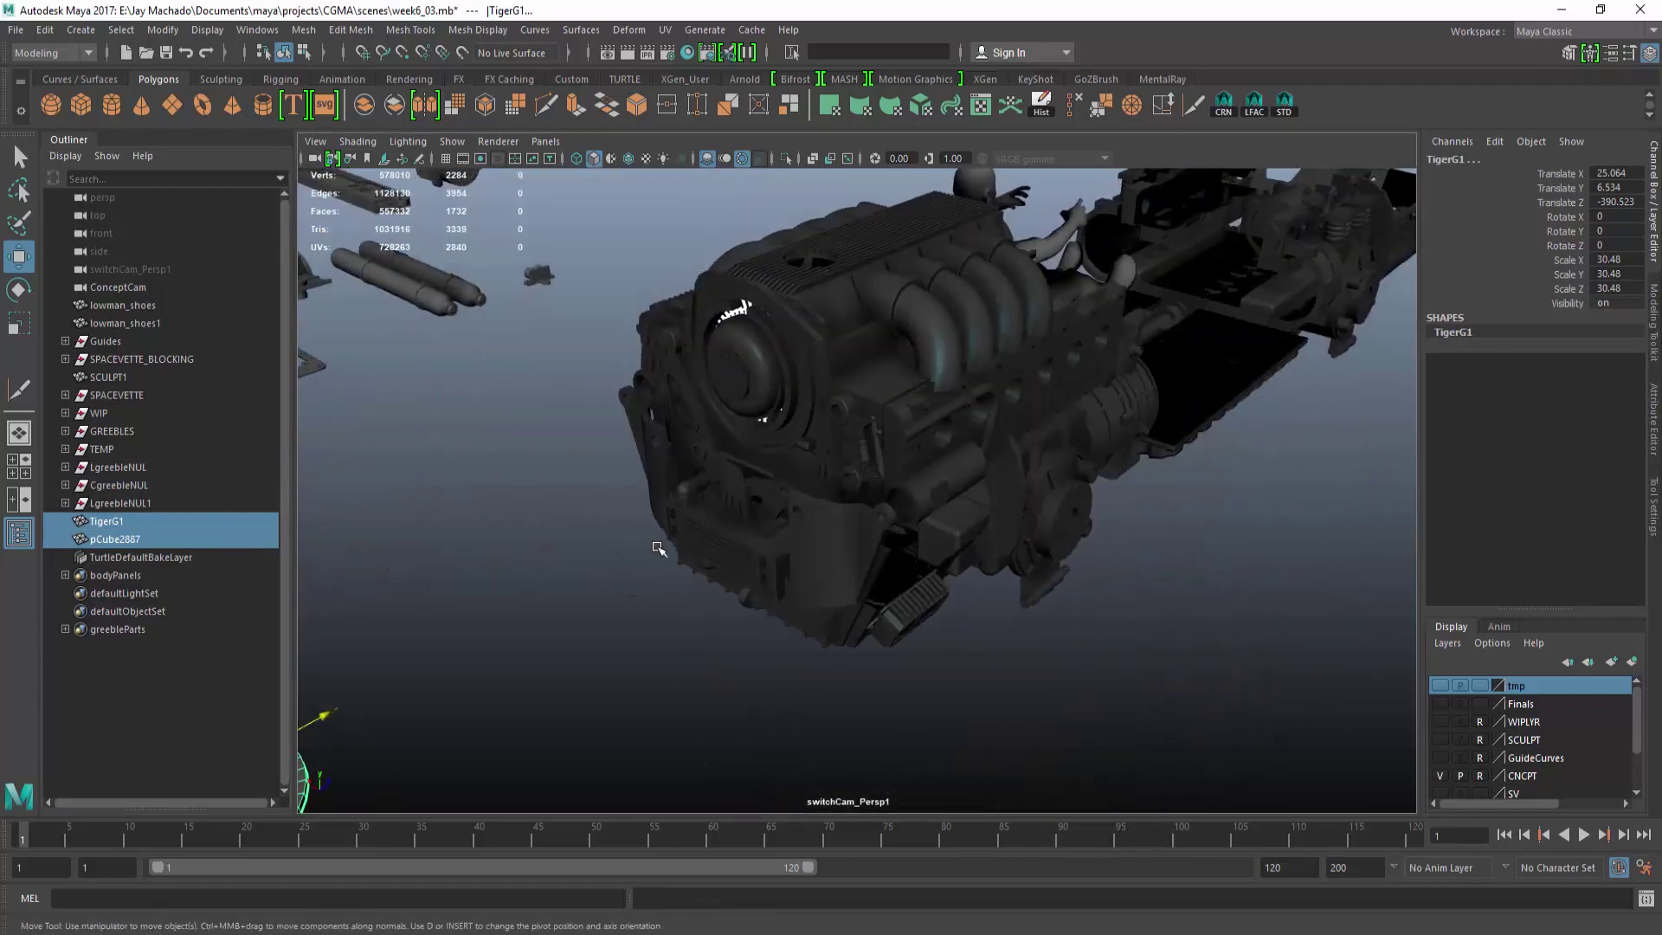
{"action": "middle_click_drag", "start_coordinate": [660, 549], "coordinate": [1013, 346], "text": "alt"}
{"action": "left_click", "coordinate": [675, 553]}
{"action": "left_click_drag", "start_coordinate": [1022, 519], "coordinate": [949, 560], "text": "alt"}
{"action": "key", "text": "Delete"}
Parent the combined bar ring under the CgreebleNUL group.
{"action": "left_click", "coordinate": [143, 518]}
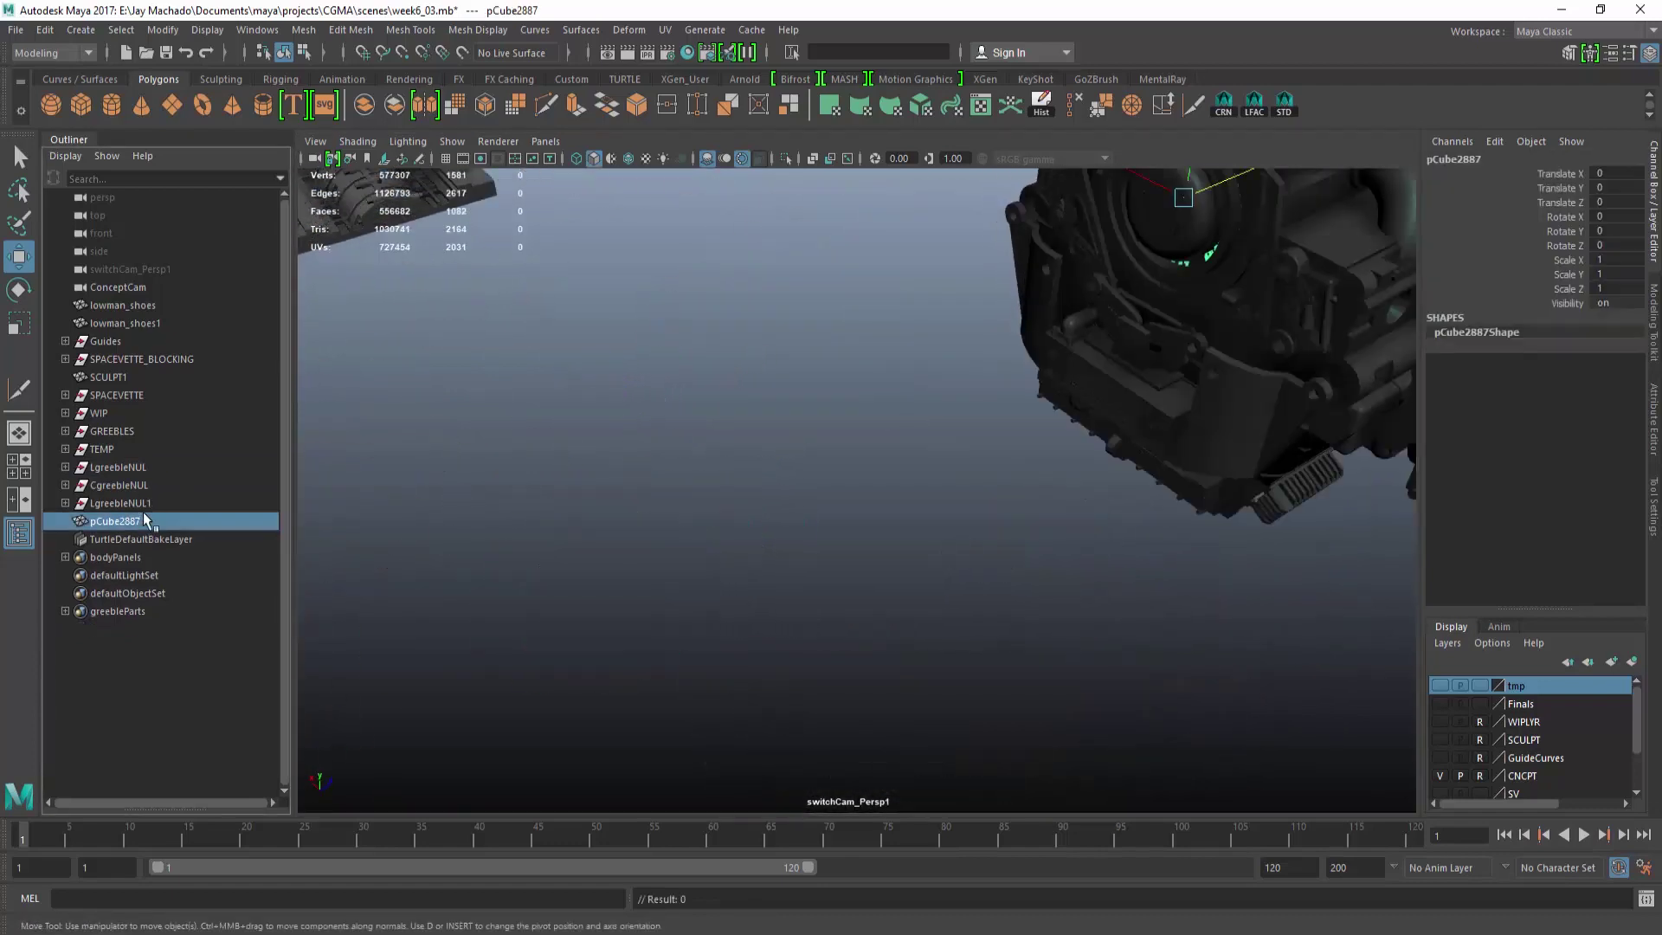
{"action": "left_click", "coordinate": [143, 487], "text": "ctrl"}
{"action": "key", "text": "p"}
Clear the selection, frame the whole scene and show the Finals display layer.
{"action": "left_click_drag", "start_coordinate": [879, 460], "coordinate": [994, 631], "text": "alt"}
{"action": "key", "text": "a"}
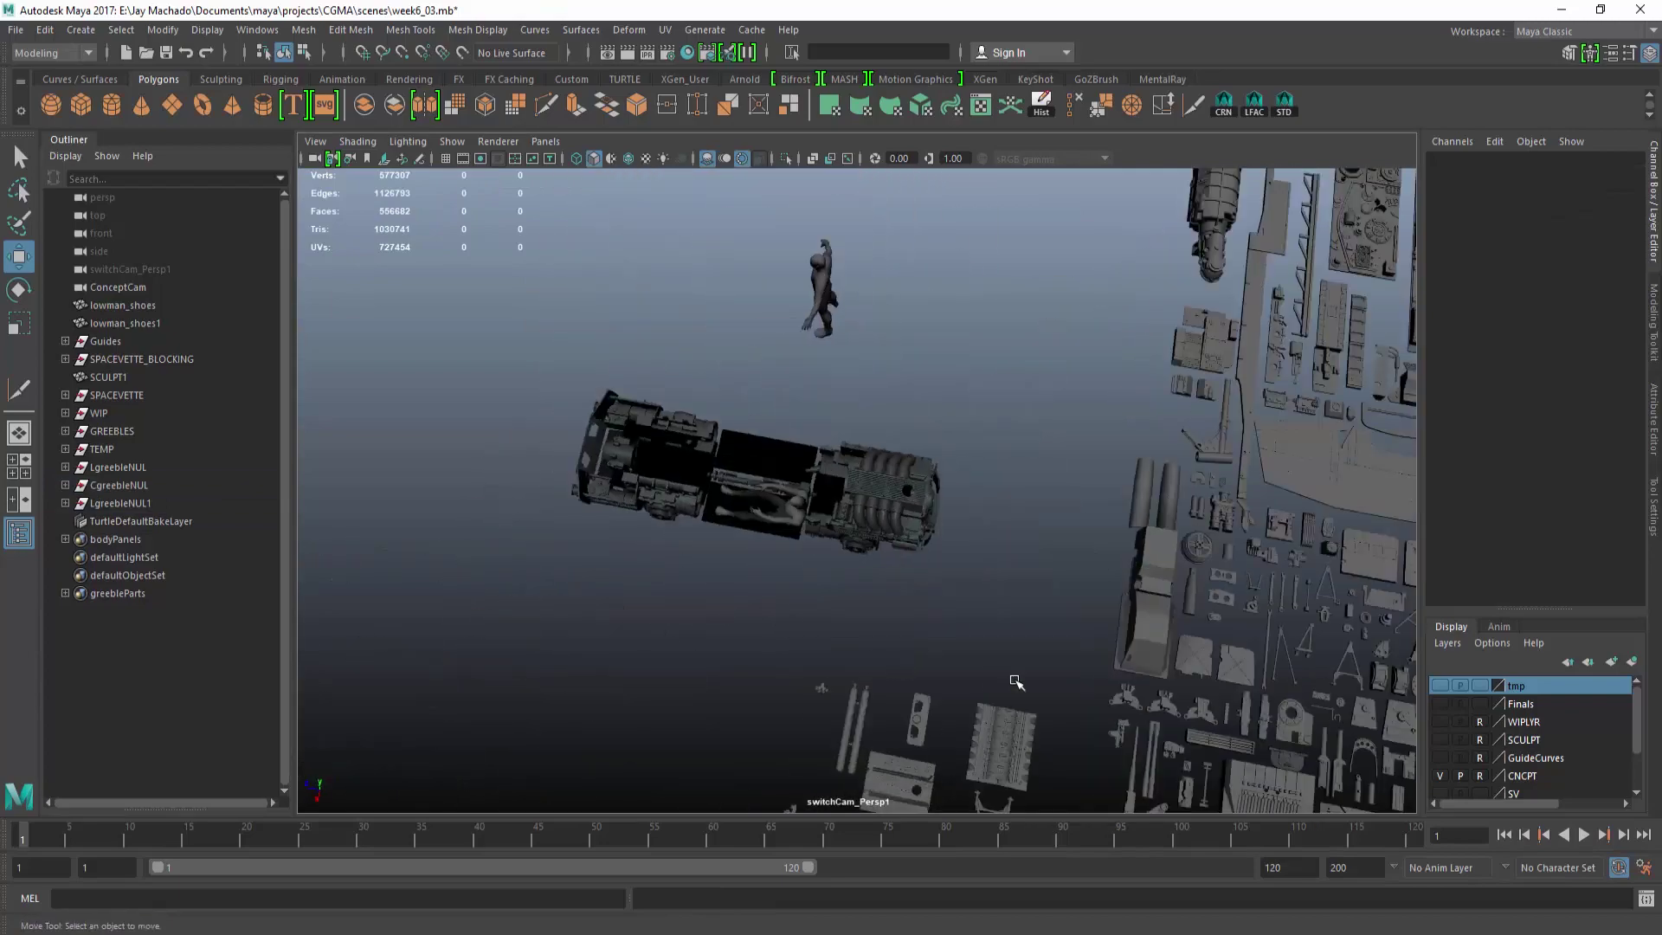
{"action": "left_click", "coordinate": [1439, 704]}
Duplicate the domed TigerL greeble from the parts library and unparent the copy from its group.
{"action": "scroll", "coordinate": [848, 355], "scroll_direction": "up", "scroll_amount": 5}
{"action": "scroll", "coordinate": [848, 355], "scroll_direction": "up", "scroll_amount": 10}
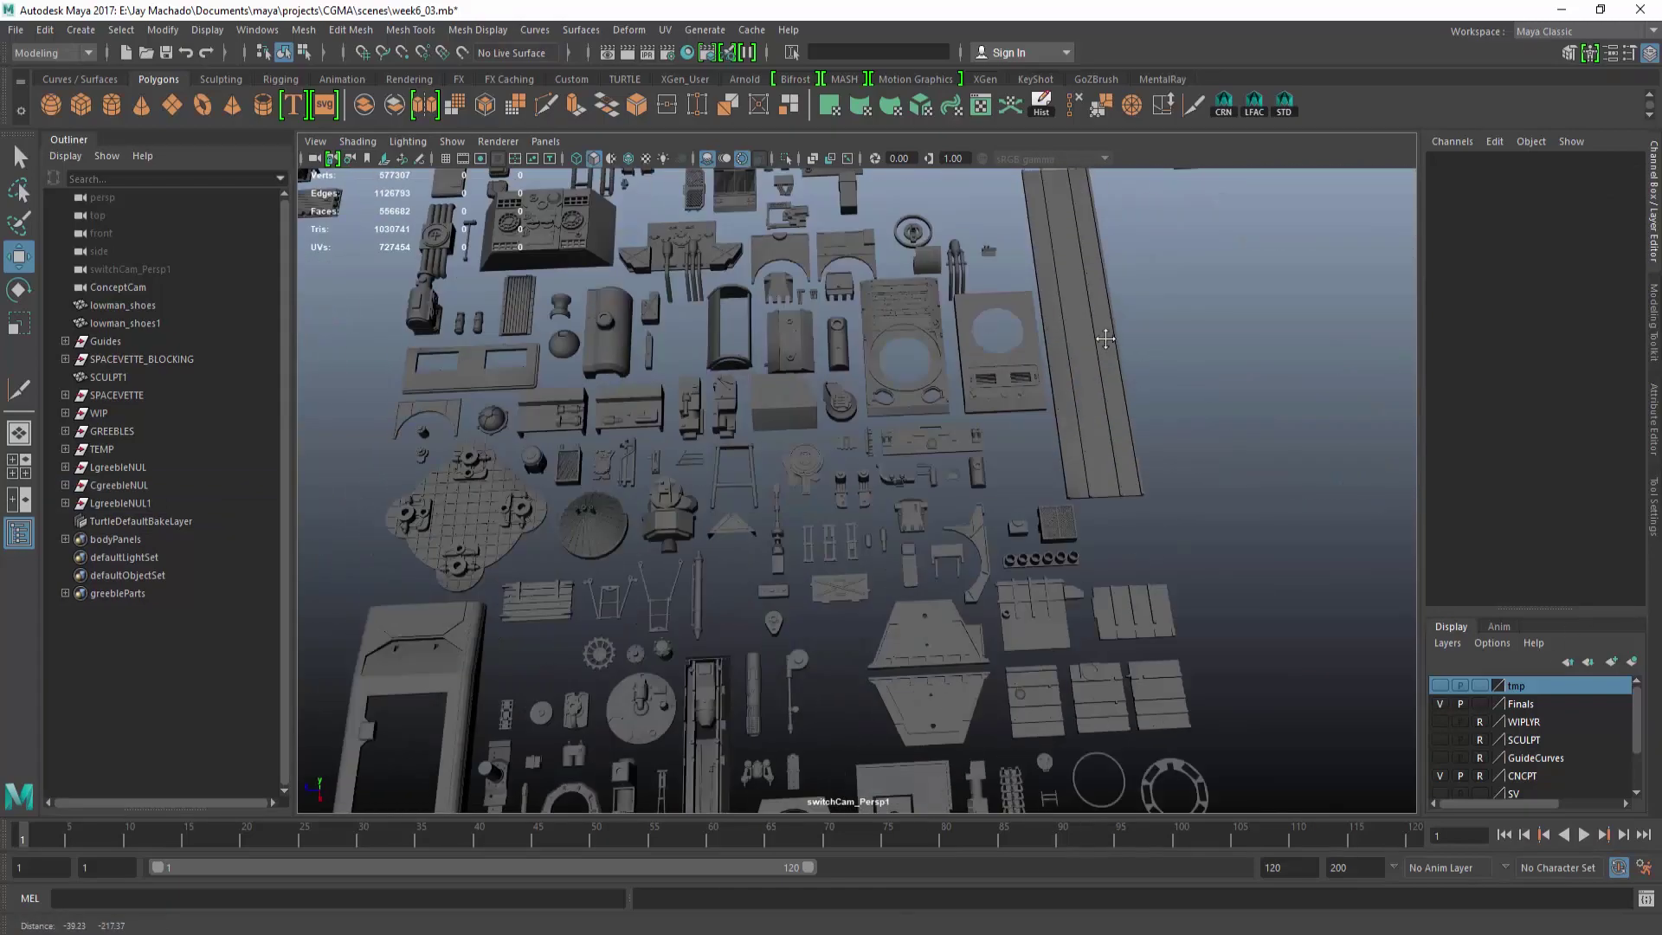
{"action": "left_click", "coordinate": [839, 433]}
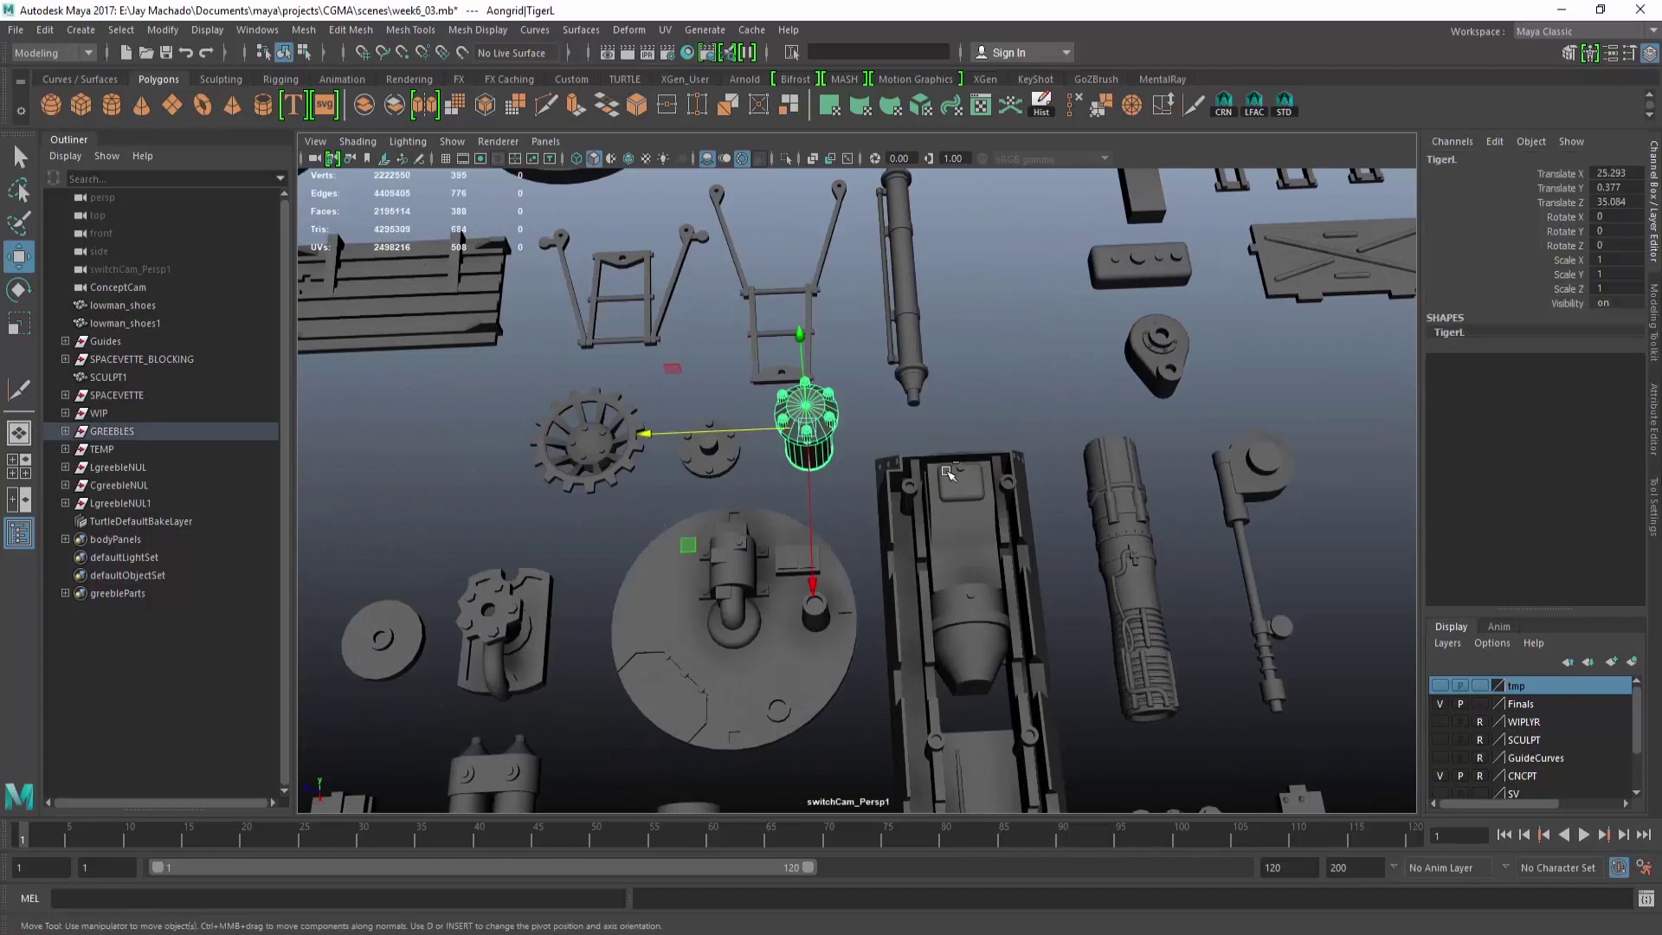
{"action": "key", "text": "shift+p"}
{"action": "scroll", "coordinate": [1138, 499], "scroll_direction": "down", "scroll_amount": 10}
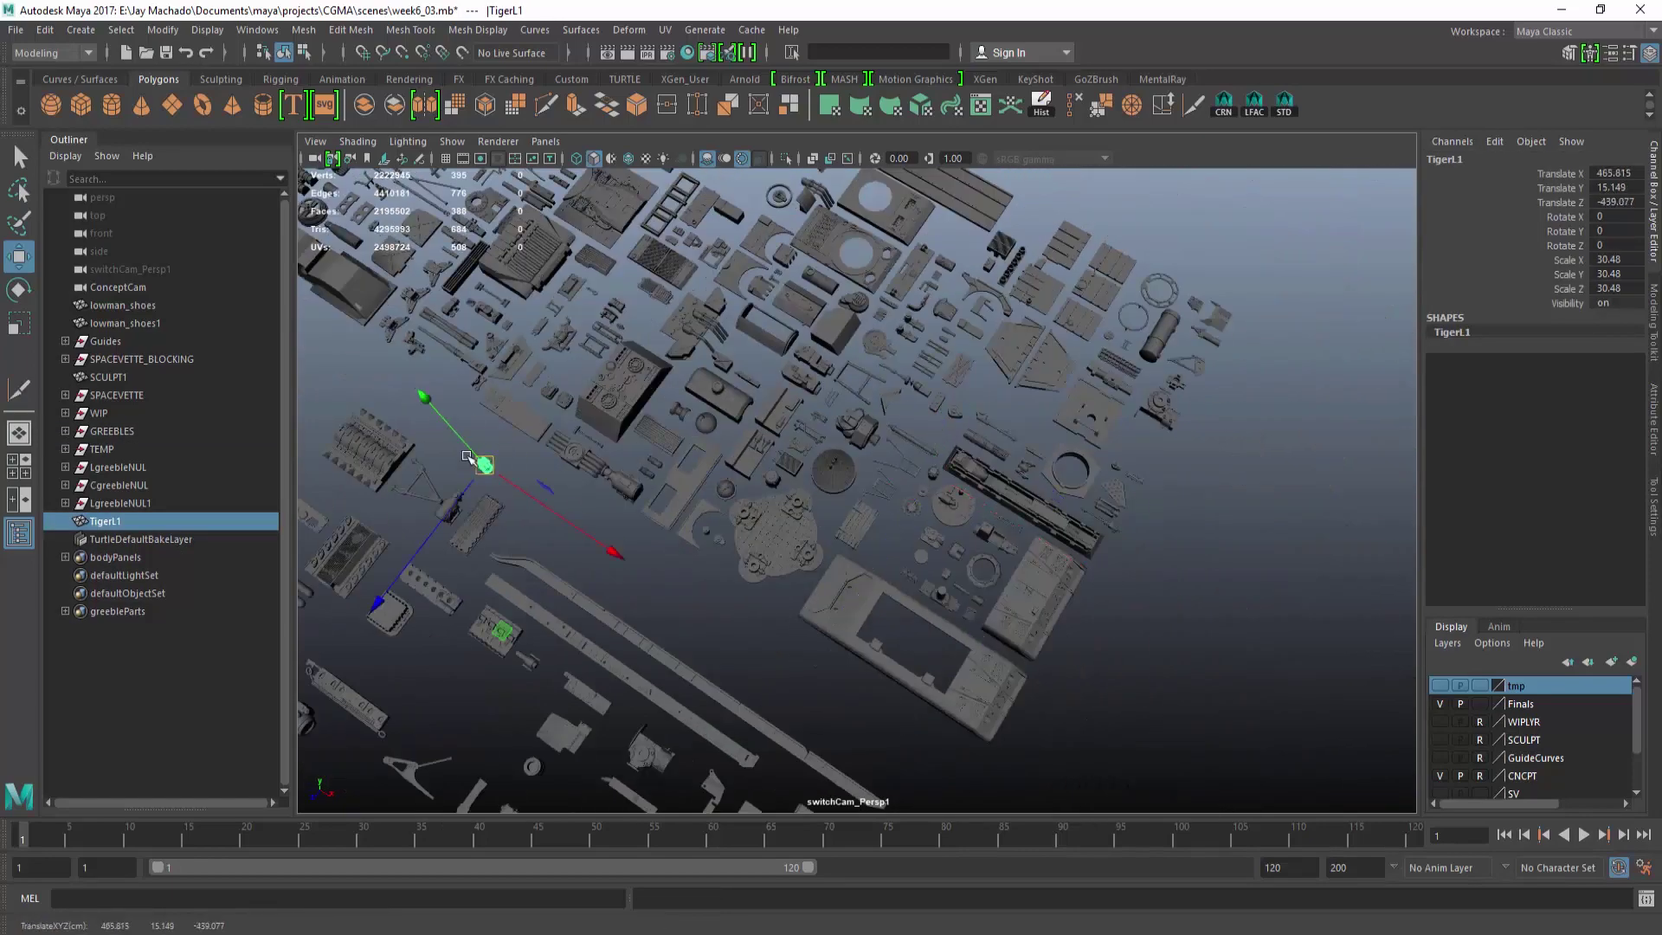
{"action": "key", "text": "f"}
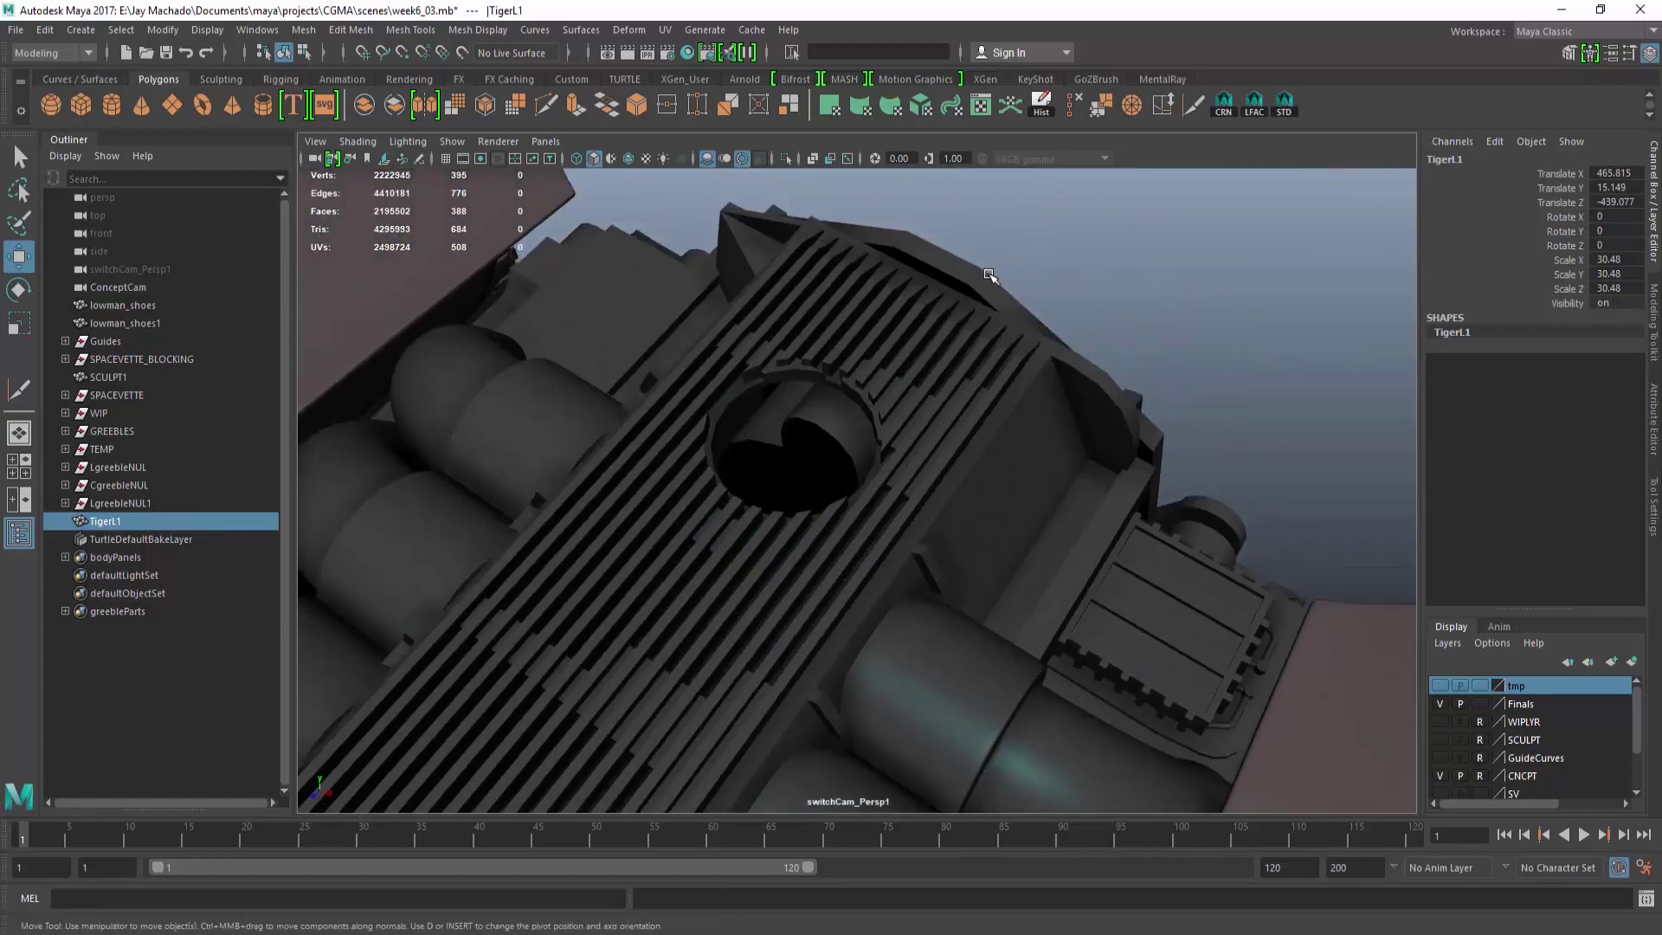
Move the TigerL1 copy onto the rear engine grille and centre it over the round opening at X 0, Z about -177.7.
{"action": "middle_click_drag", "start_coordinate": [989, 275], "coordinate": [983, 268]}
{"action": "left_click_drag", "start_coordinate": [1113, 351], "coordinate": [937, 281]}
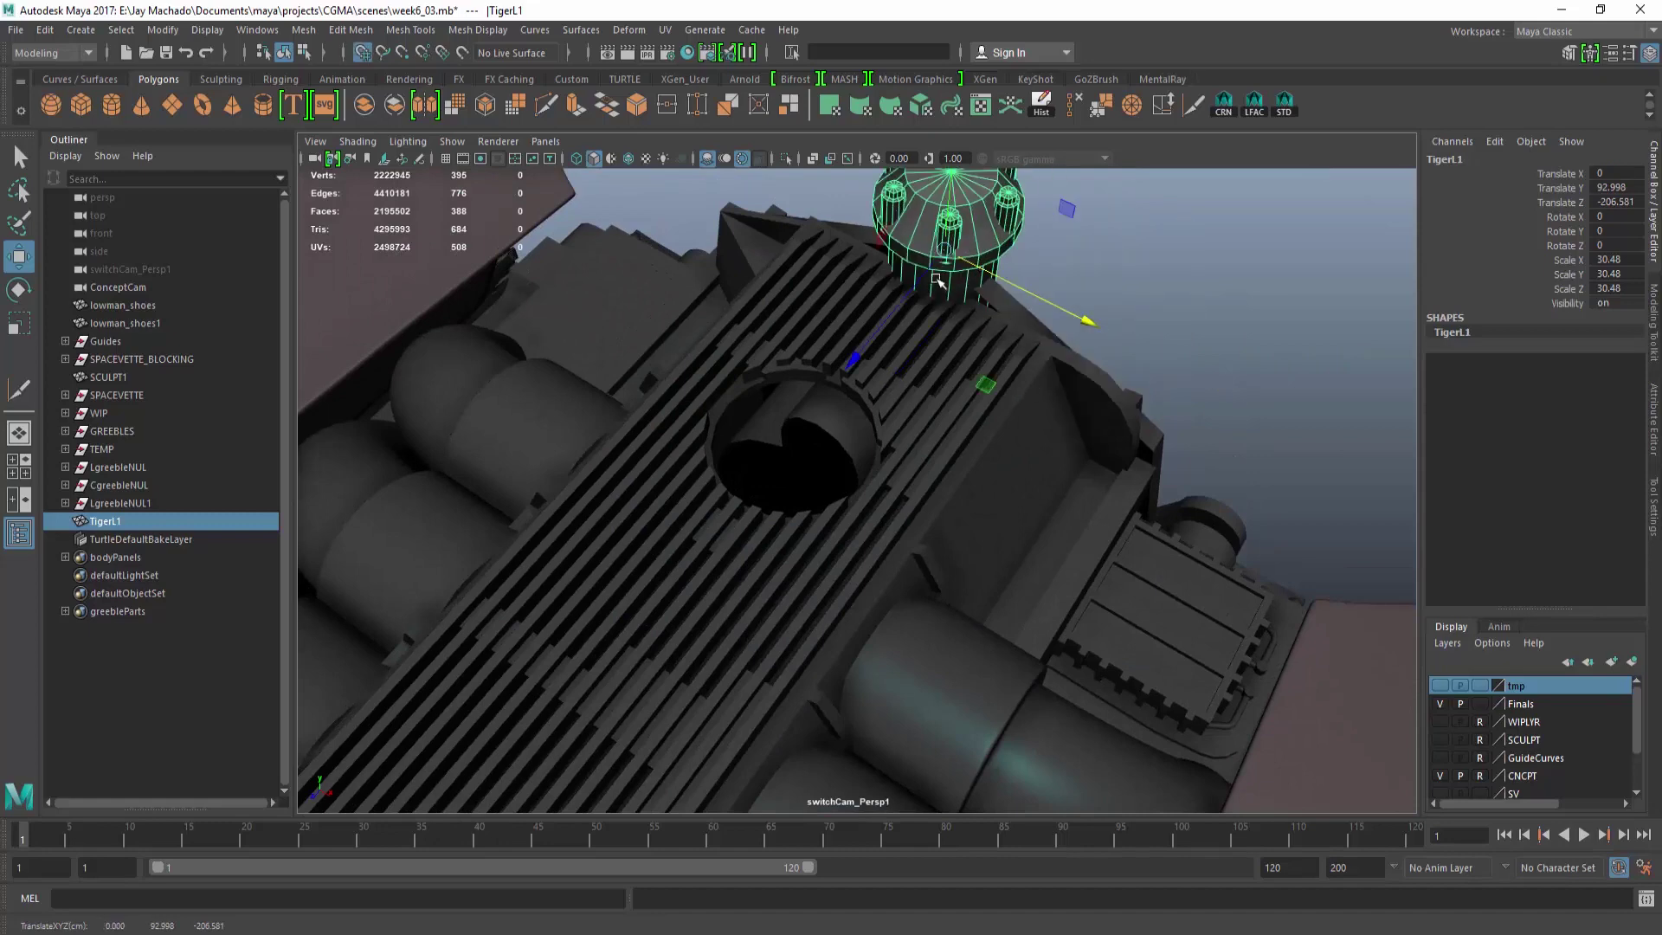
{"action": "left_click_drag", "start_coordinate": [893, 344], "coordinate": [845, 382], "text": "alt"}
{"action": "key", "text": "f"}
{"action": "middle_click_drag", "start_coordinate": [852, 458], "coordinate": [1108, 459], "text": "alt"}
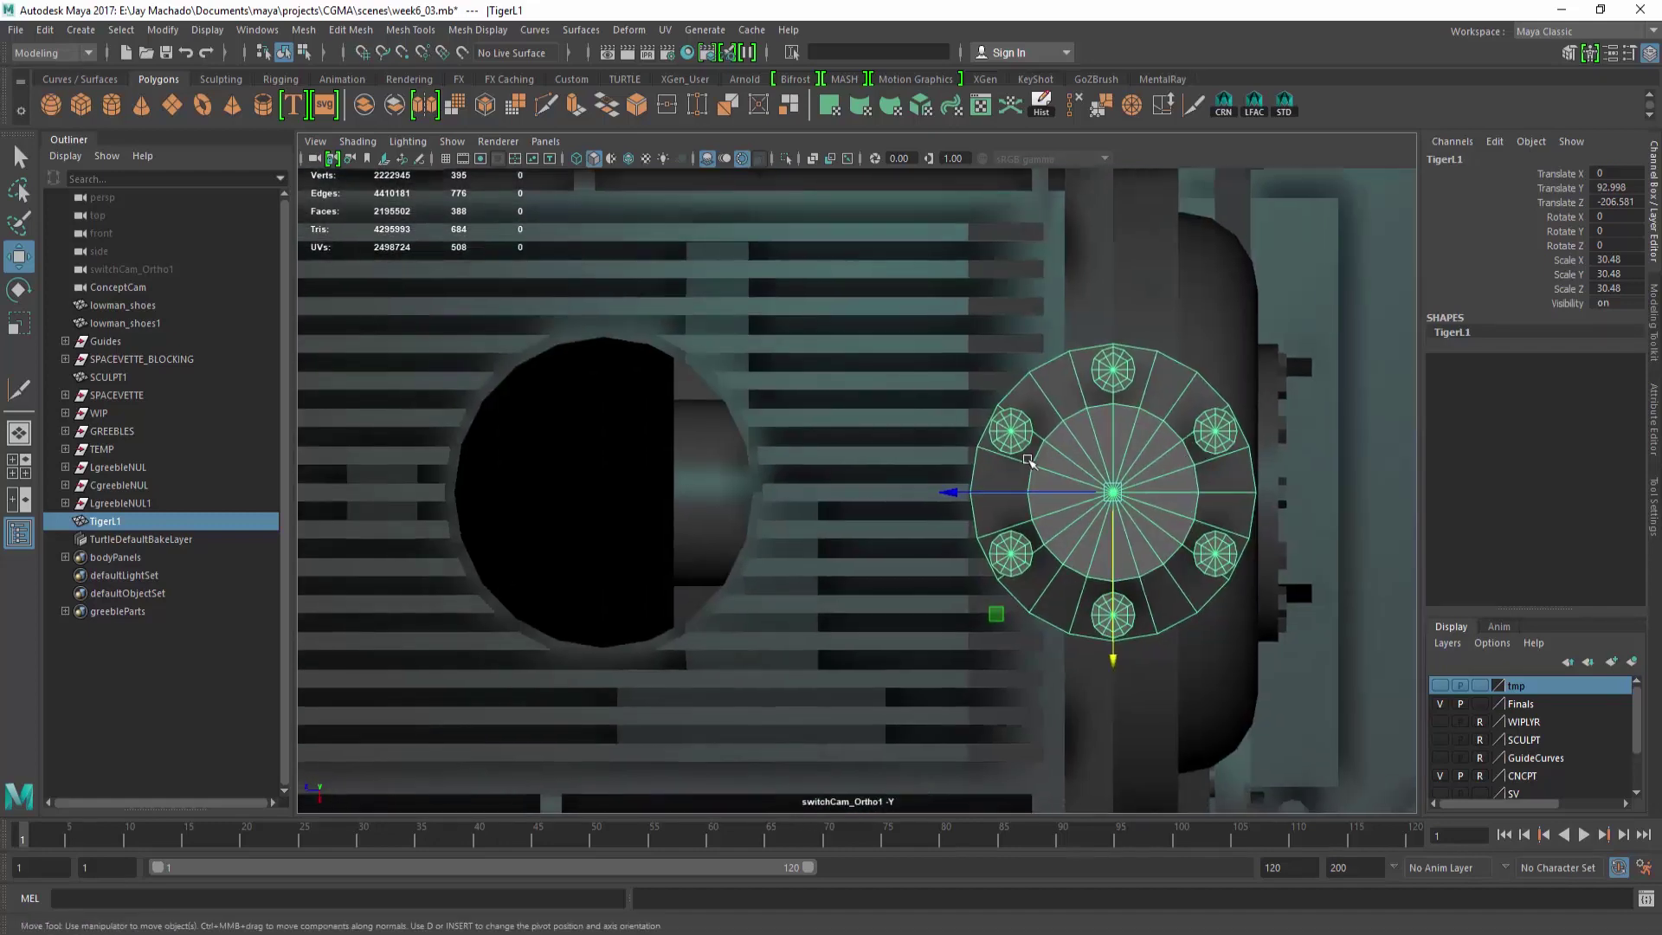
{"action": "left_click_drag", "start_coordinate": [963, 492], "coordinate": [454, 492]}
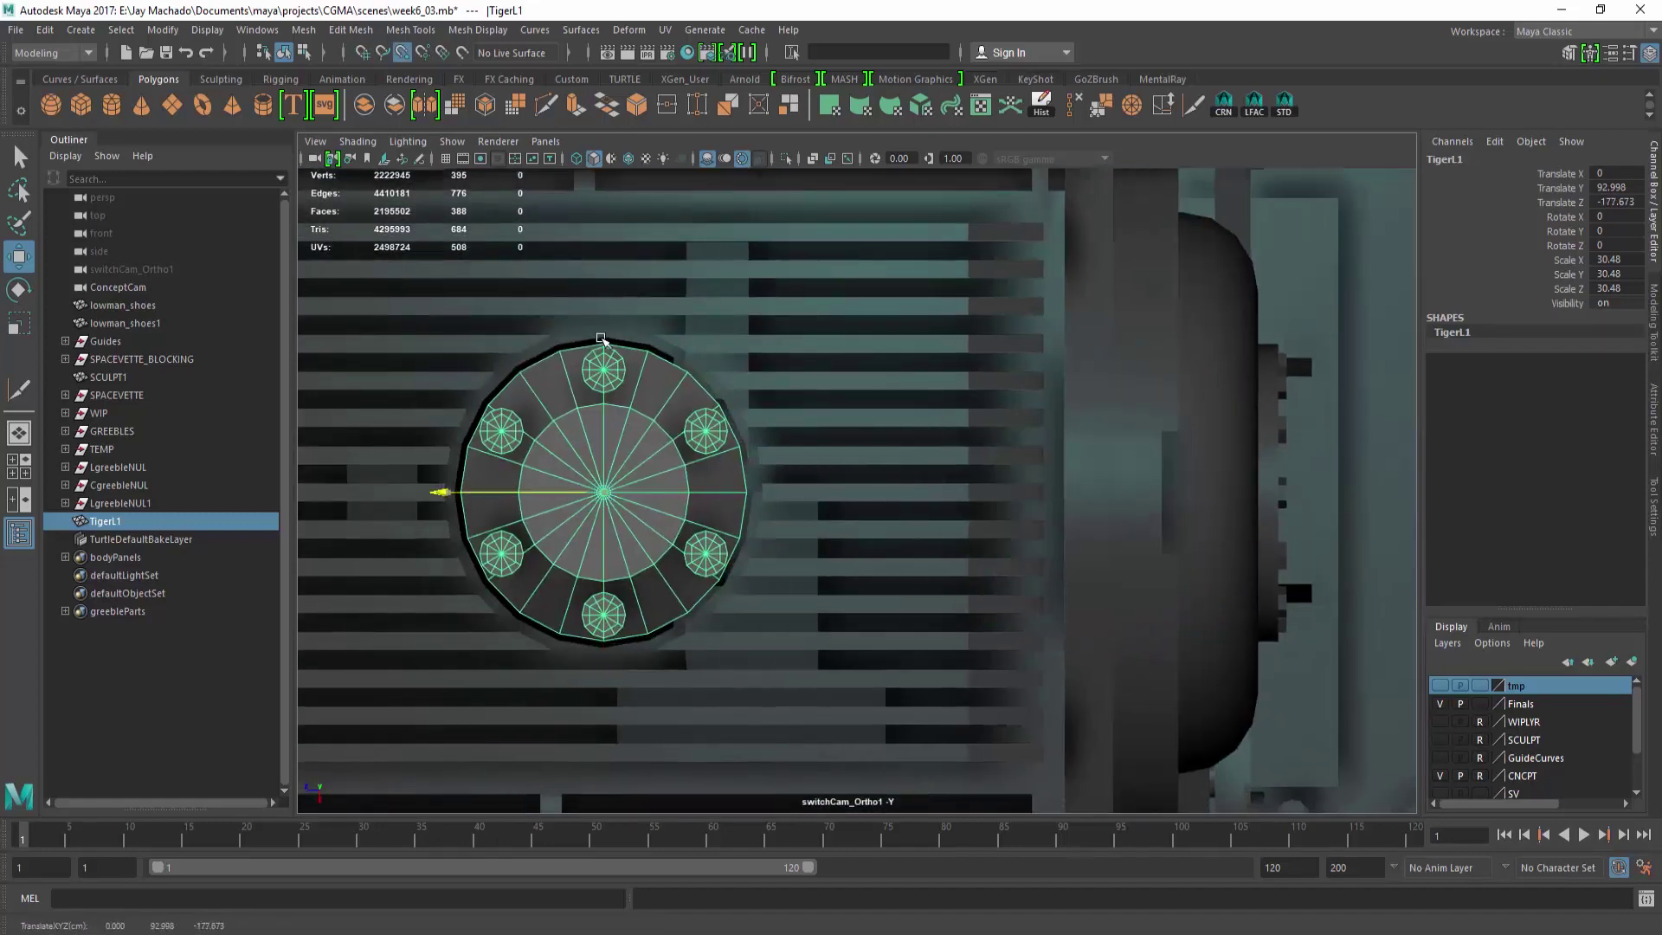
Scale the domed cap to about 32.4 in X and Z and 23.6 in Y, and seat it at about Y 88.3.
{"action": "middle_click_drag", "start_coordinate": [615, 446], "coordinate": [641, 446]}
{"action": "left_click_drag", "start_coordinate": [640, 446], "coordinate": [982, 430], "text": "alt"}
{"action": "left_click_drag", "start_coordinate": [861, 329], "coordinate": [877, 472]}
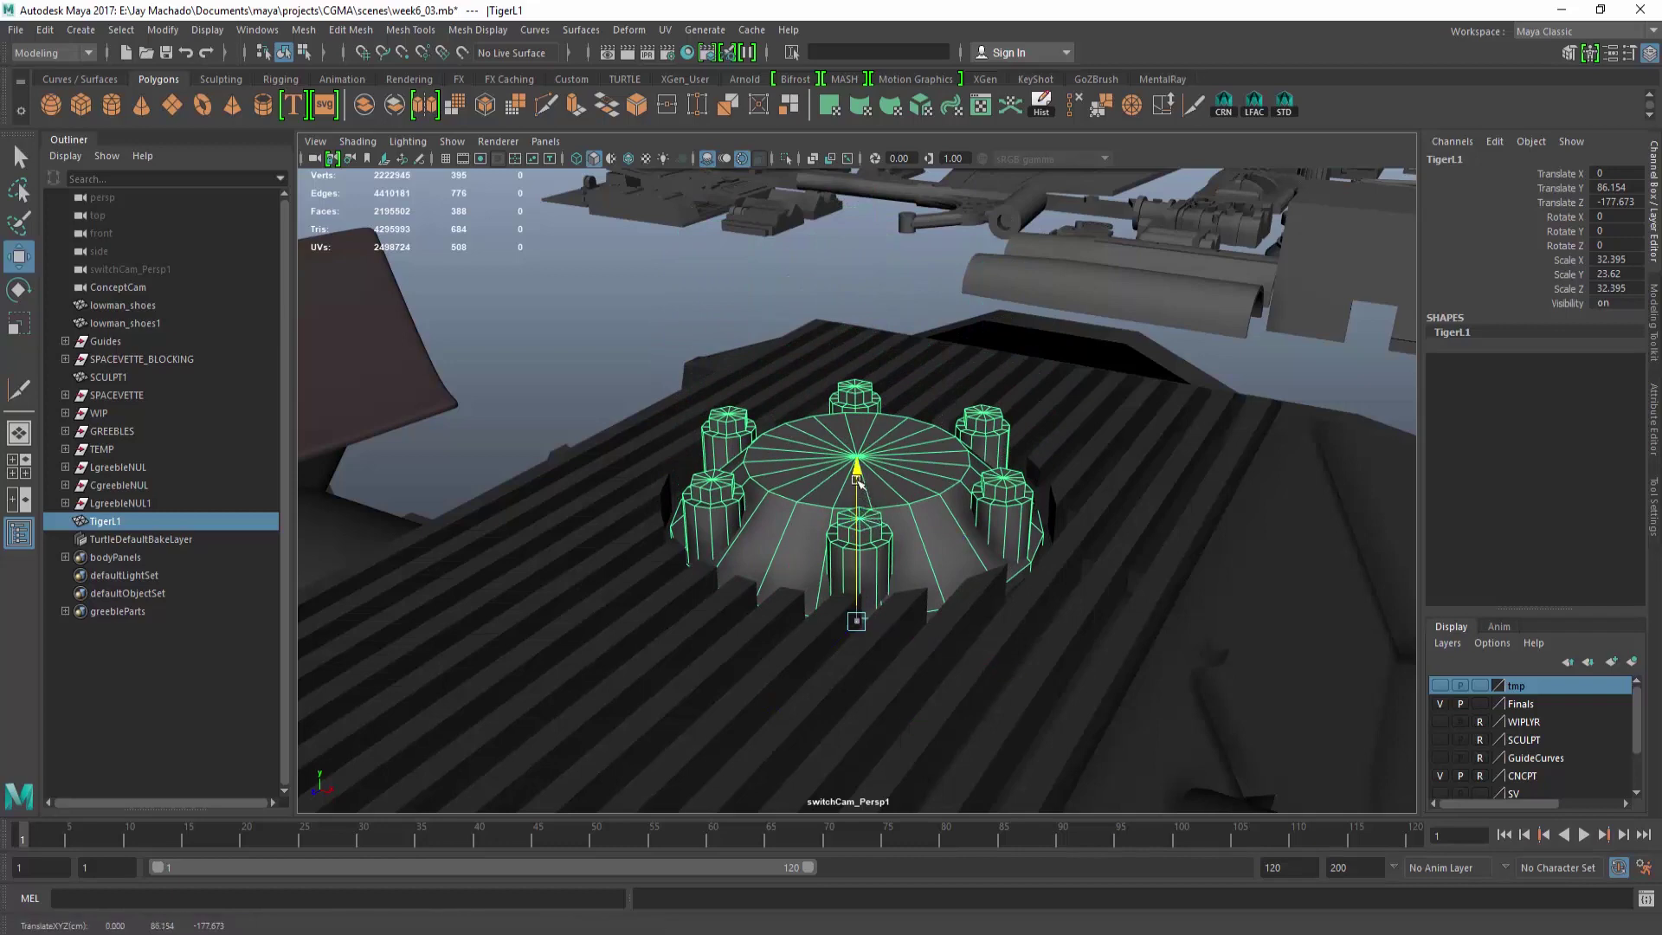
{"action": "left_click_drag", "start_coordinate": [904, 532], "coordinate": [891, 450], "text": "alt"}
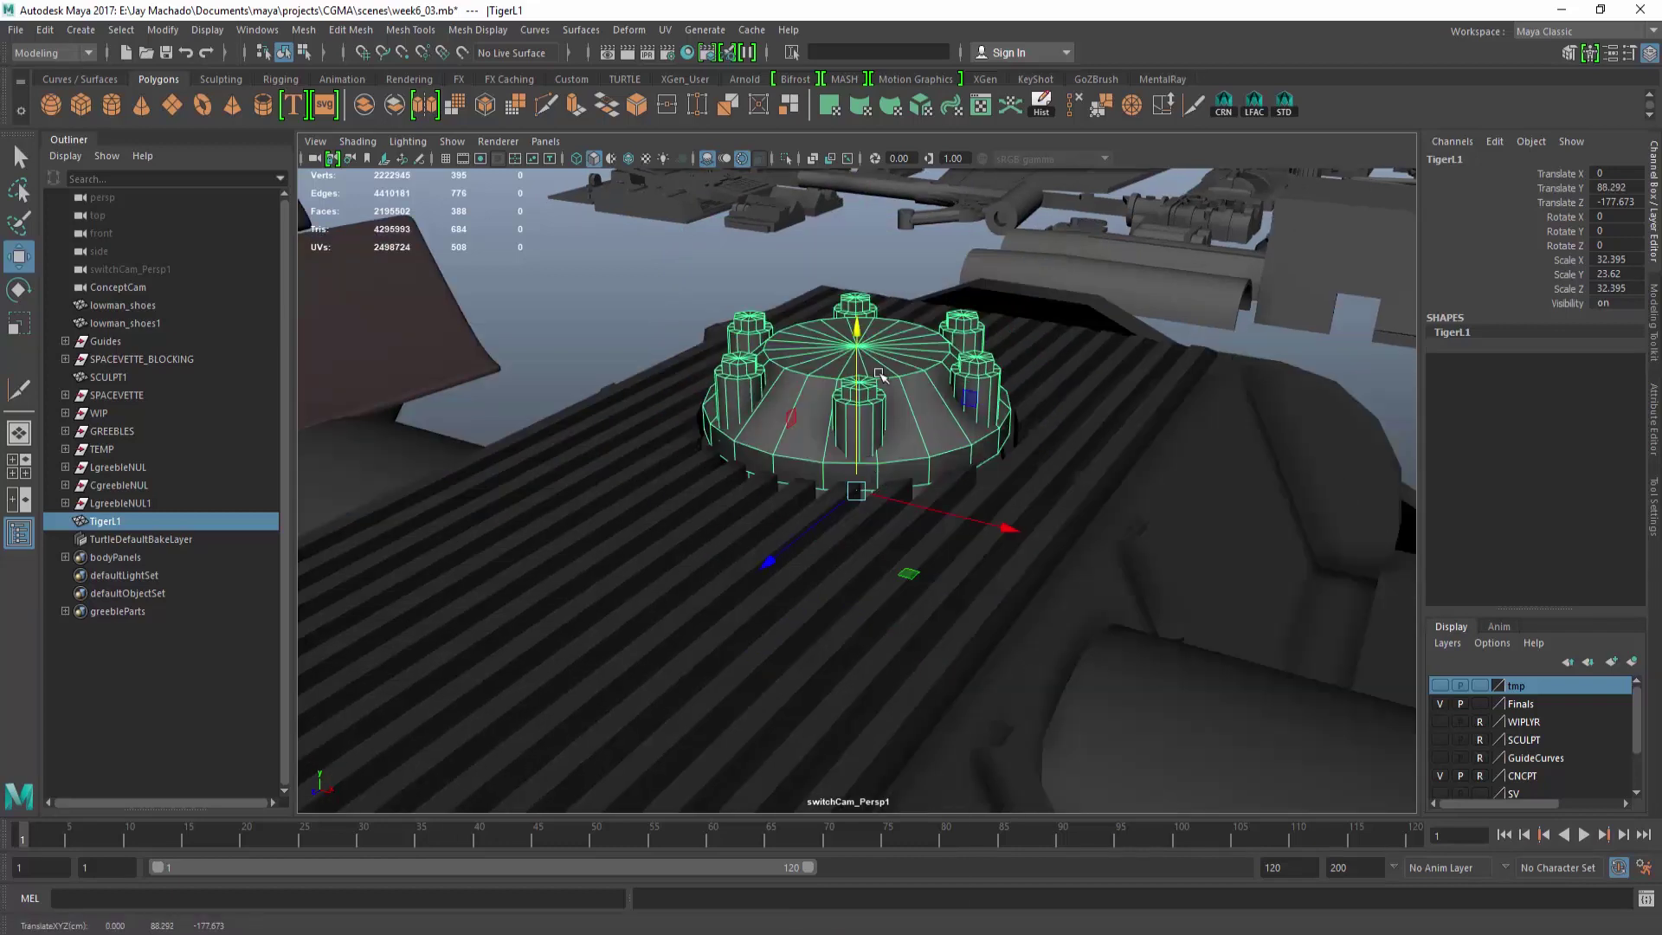
Assign an existing material to the domed cap and clear the selection.
{"action": "right_click_drag", "start_coordinate": [879, 372], "coordinate": [921, 872]}
{"action": "right_click_drag", "start_coordinate": [1041, 846], "coordinate": [1042, 844]}
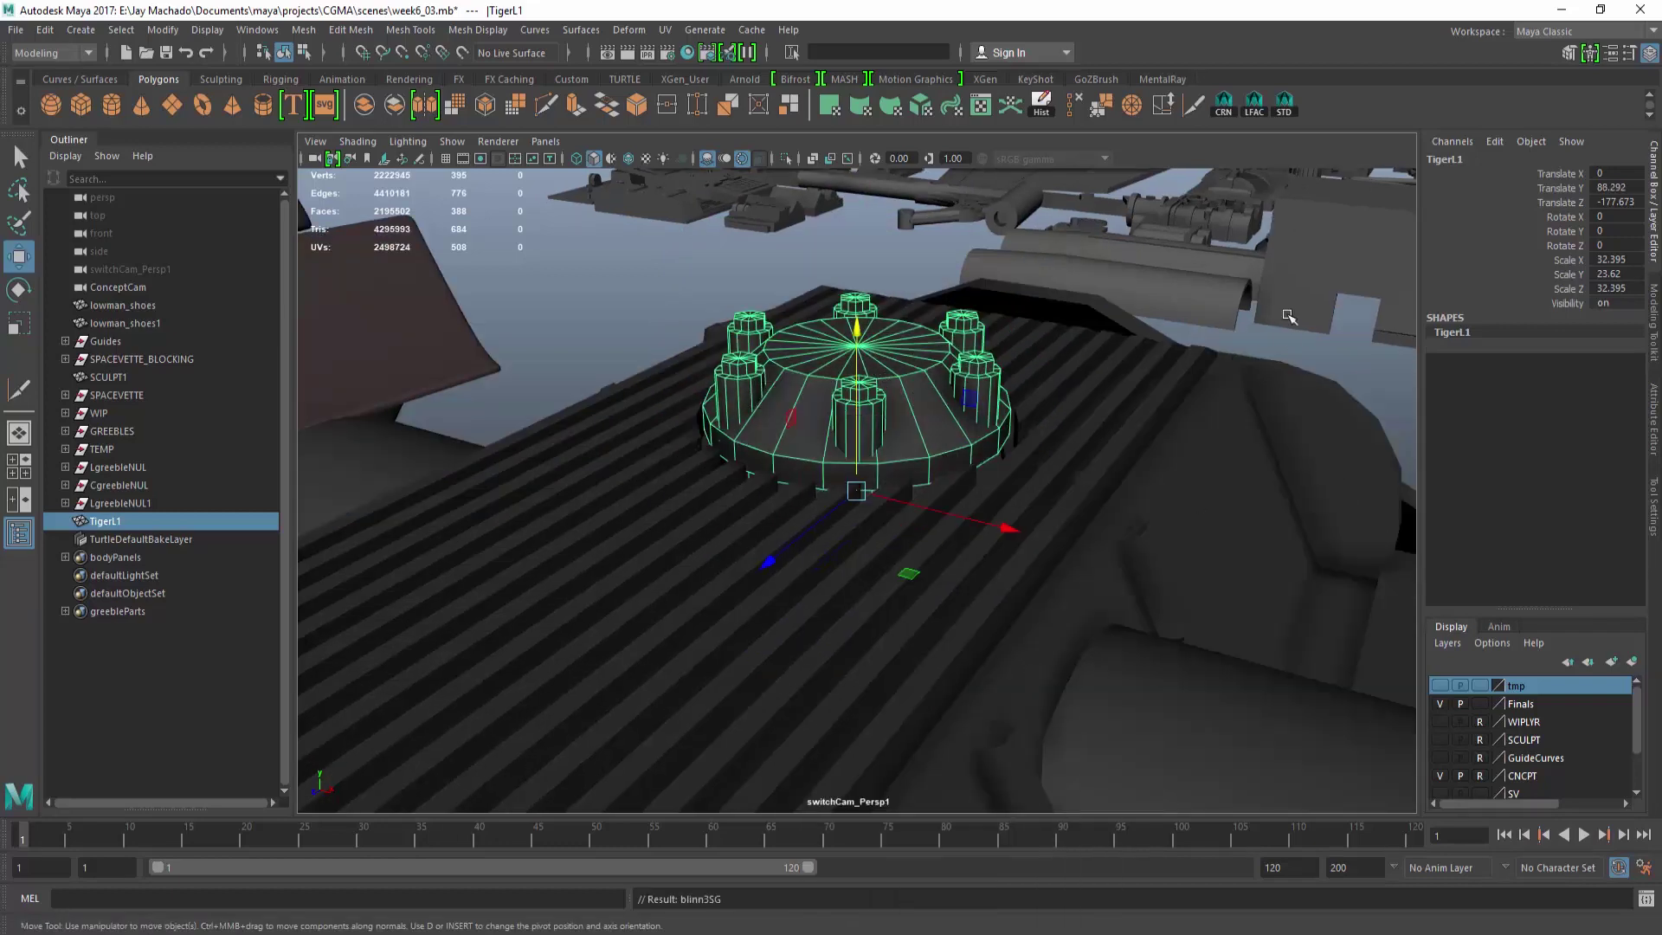
{"action": "left_click", "coordinate": [866, 571]}
Duplicate the small MesserC greeble from the parts library and unparent the copy from its group.
{"action": "left_click_drag", "start_coordinate": [865, 571], "coordinate": [805, 450], "text": "alt"}
{"action": "left_click_drag", "start_coordinate": [681, 608], "coordinate": [938, 679], "text": "alt"}
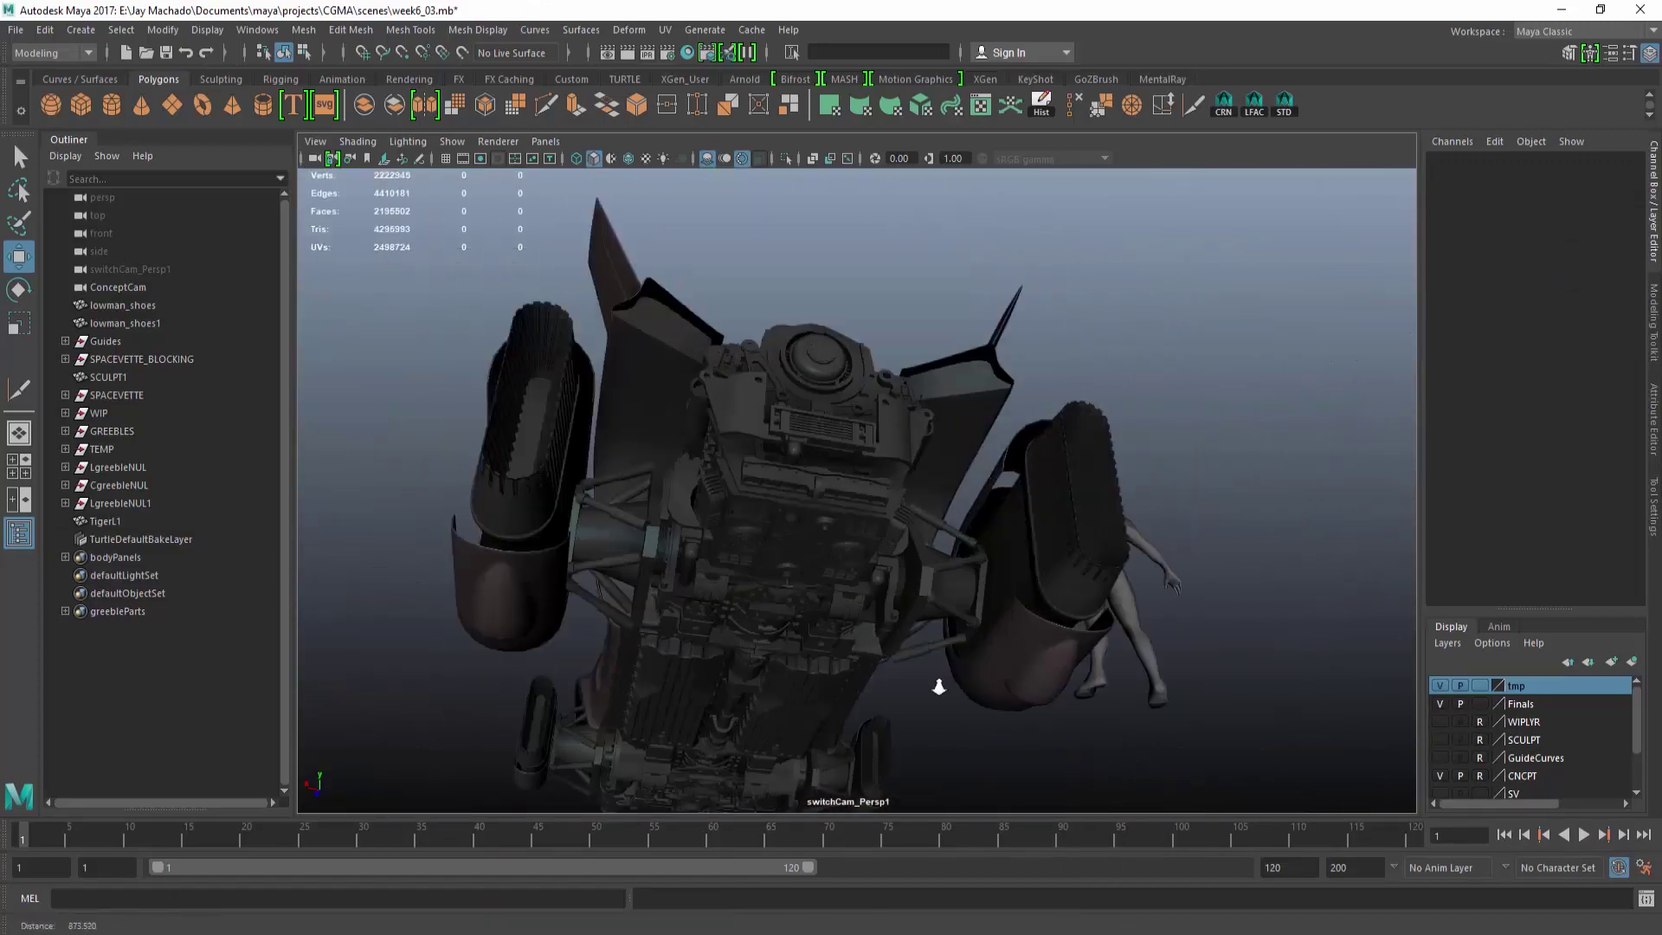
{"action": "scroll", "coordinate": [995, 575], "scroll_direction": "up", "scroll_amount": 5}
{"action": "left_click_drag", "start_coordinate": [994, 574], "coordinate": [869, 564], "text": "alt"}
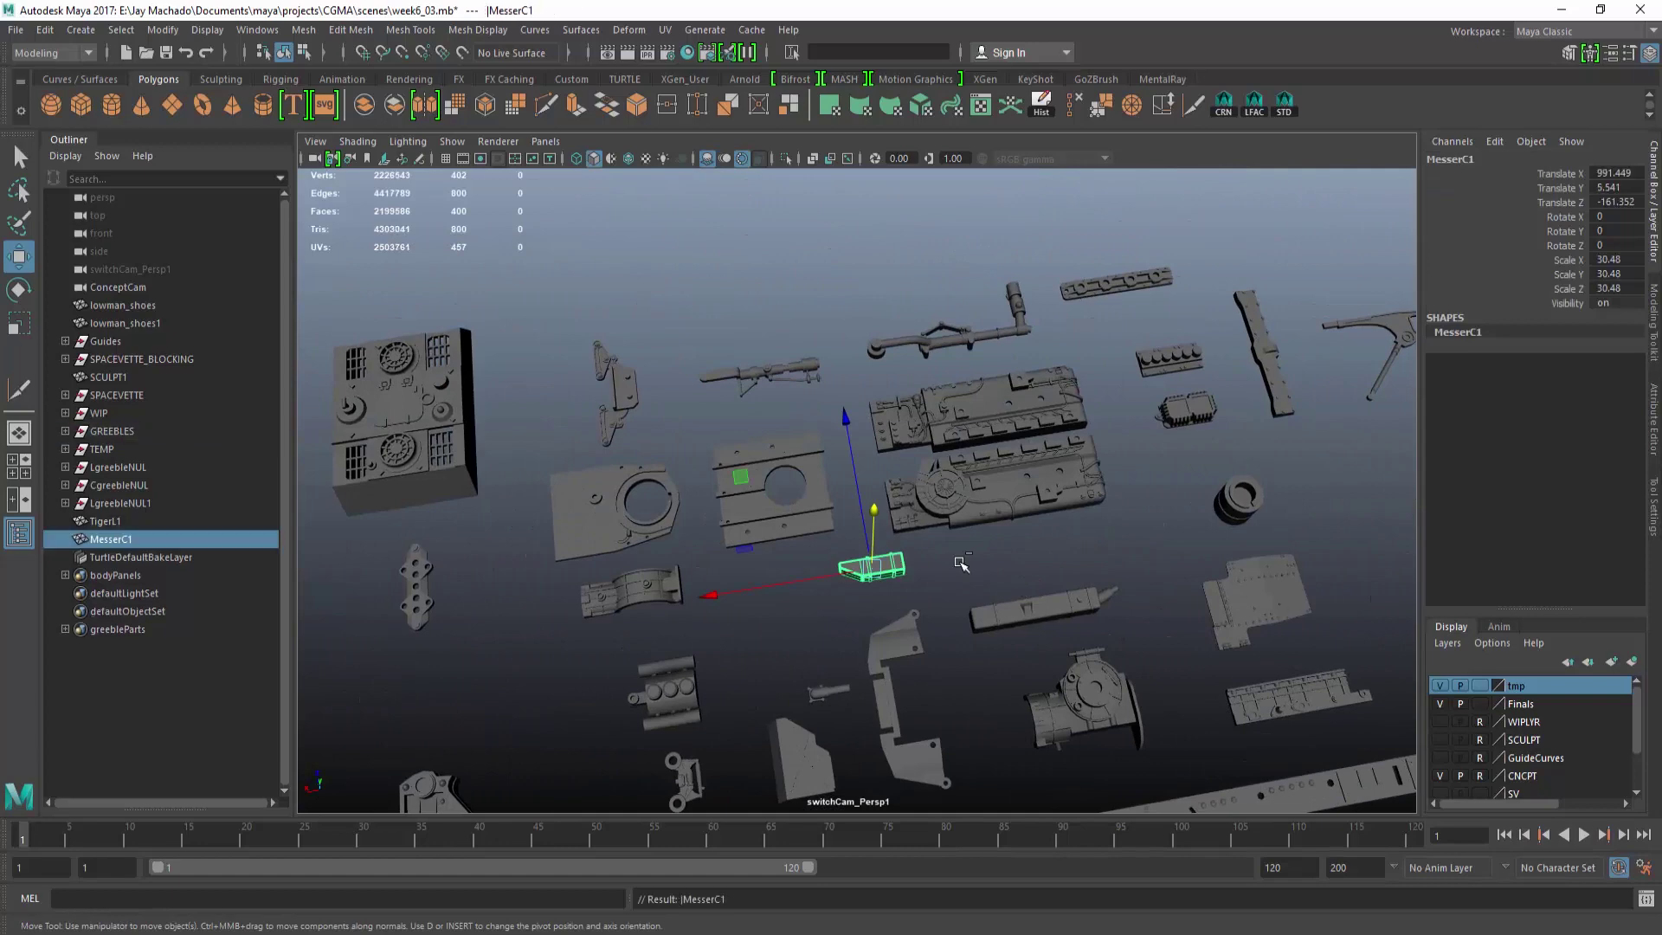
Move the MesserC1 copy beside the rear engine and rotate it to 90 in X and -90 in Z.
{"action": "left_click_drag", "start_coordinate": [876, 567], "coordinate": [729, 782], "text": "alt"}
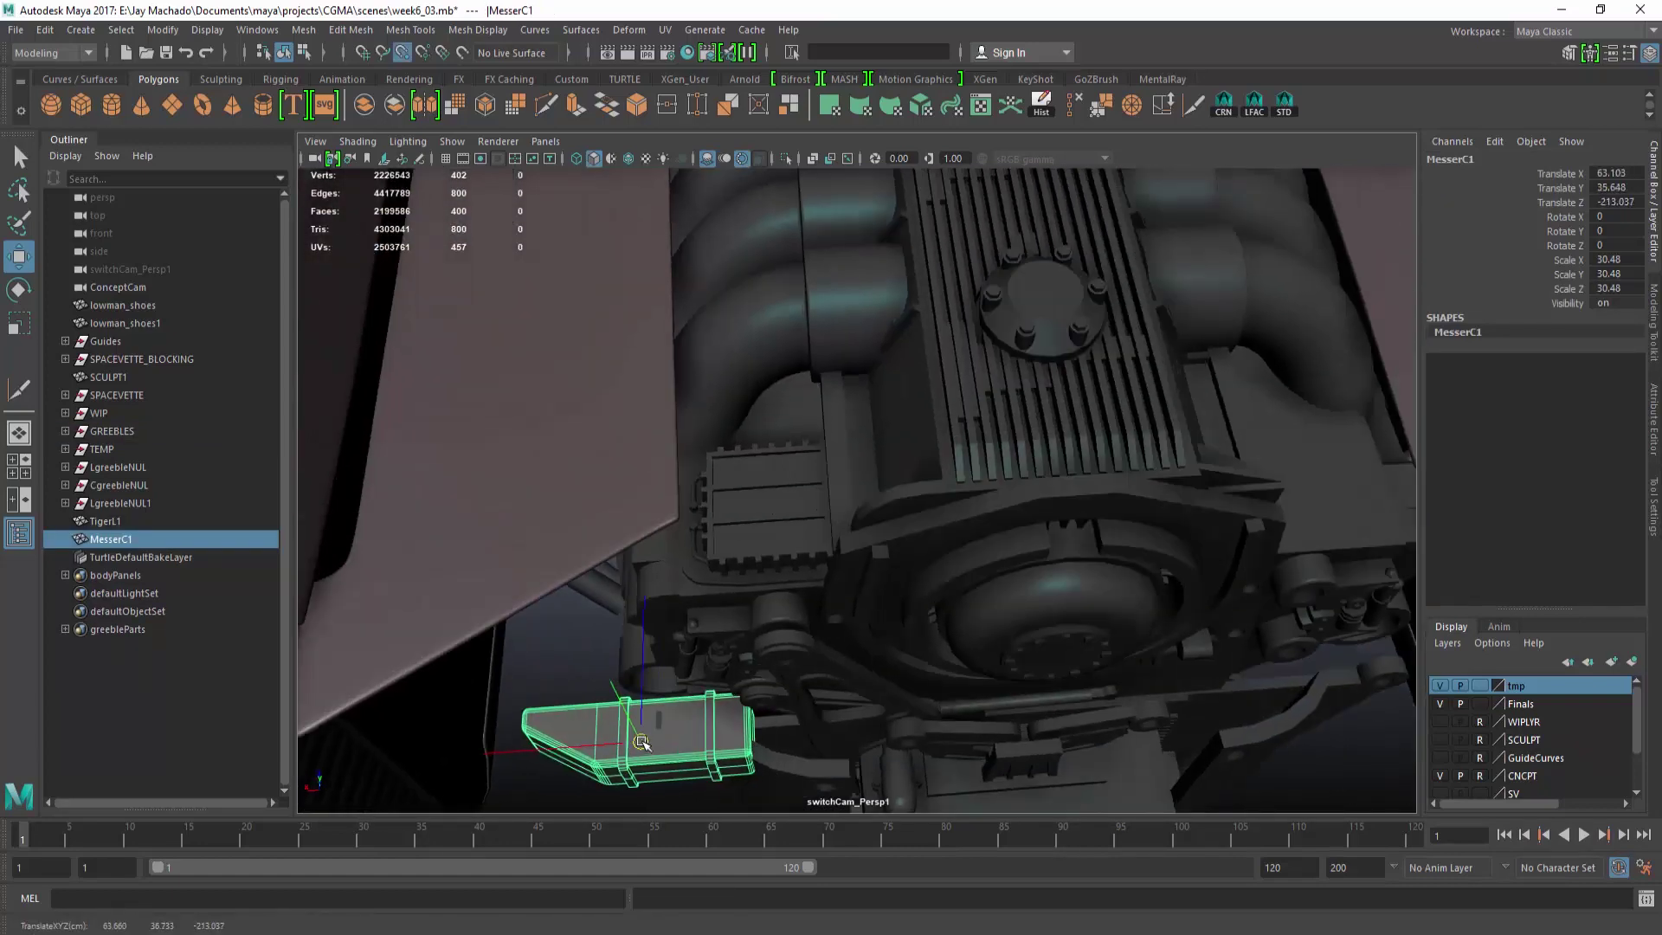
{"action": "key", "text": "f"}
{"action": "left_click_drag", "start_coordinate": [895, 684], "coordinate": [926, 502], "text": "alt"}
{"action": "right_click_drag", "start_coordinate": [995, 554], "coordinate": [865, 554], "text": "alt"}
{"action": "middle_click_drag", "start_coordinate": [995, 606], "coordinate": [848, 506], "text": "alt"}
{"action": "left_click_drag", "start_coordinate": [883, 519], "coordinate": [848, 509], "text": "alt"}
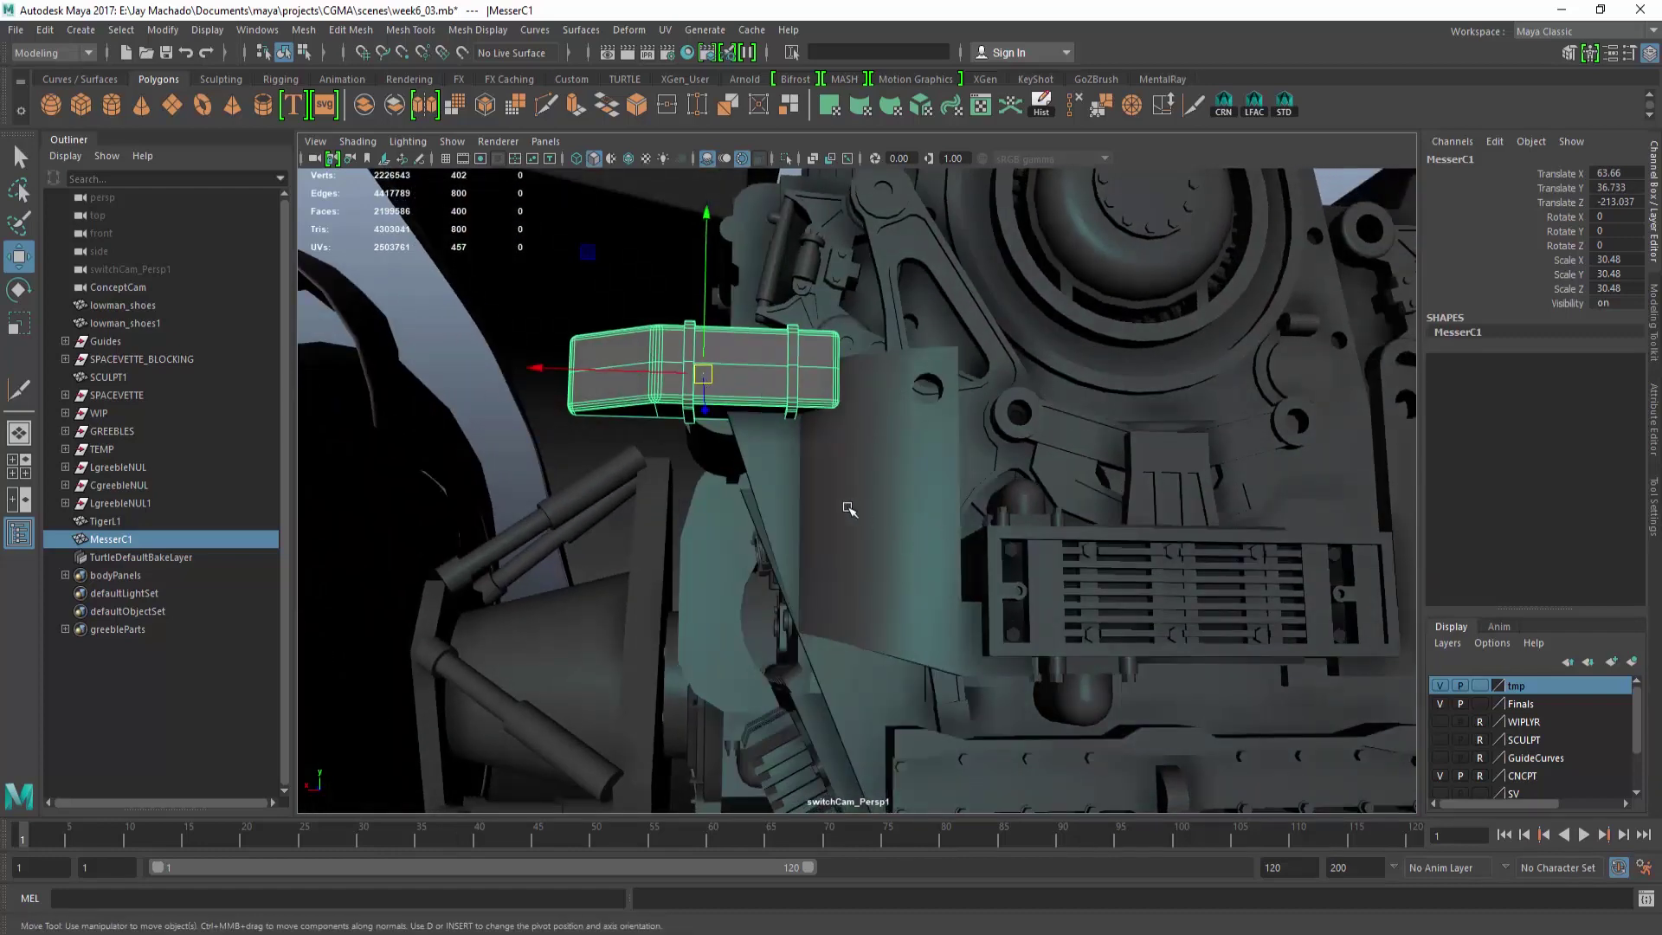
{"action": "key", "text": "e"}
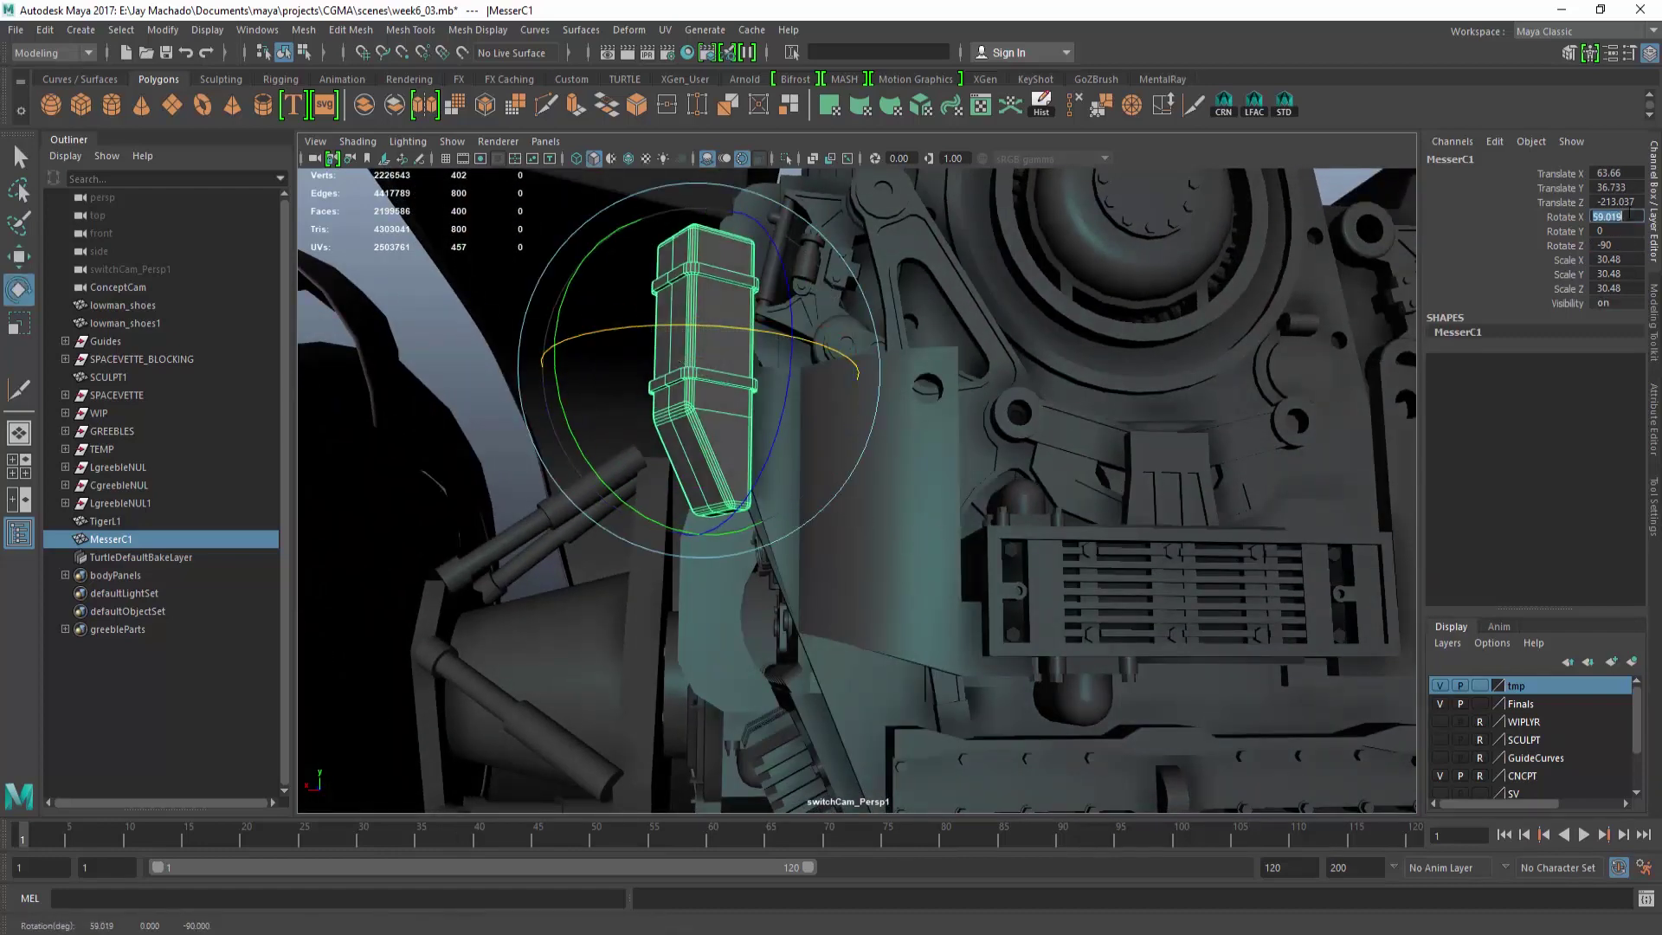
{"action": "key", "text": "w"}
{"action": "key", "text": "F5"}
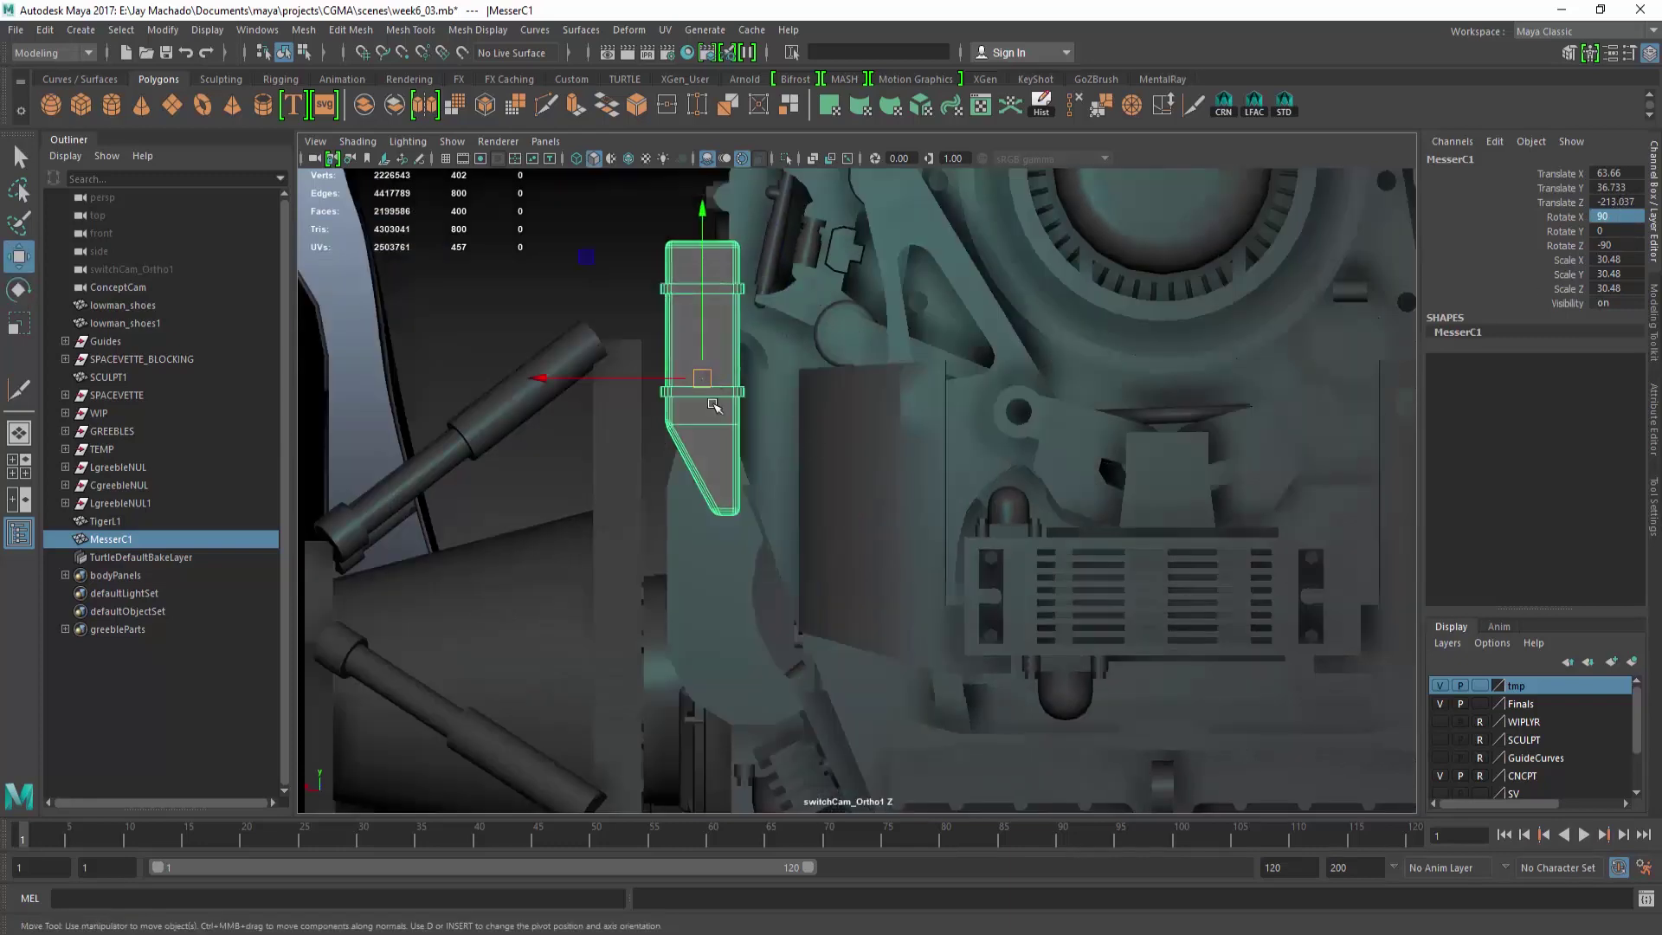
Seat MesserC1 low on the engine's side at about X 40.3, Y 9.8, Z -209.4 and assign it an existing material.
{"action": "key", "text": "r"}
{"action": "key", "text": "F5"}
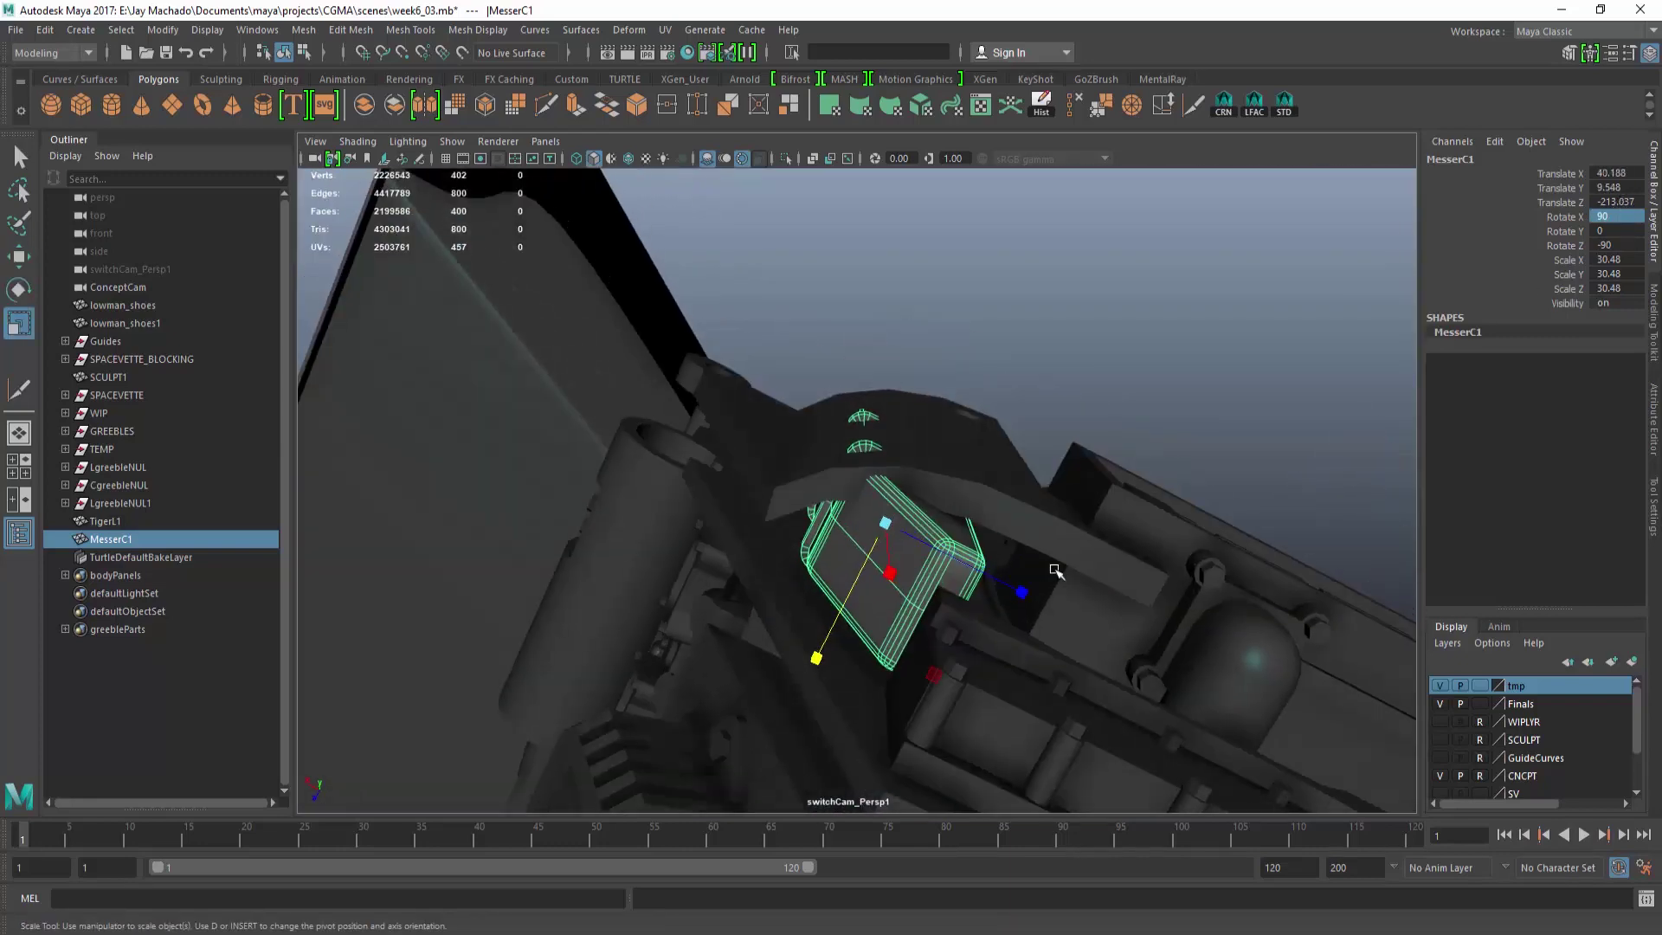
{"action": "left_click_drag", "start_coordinate": [854, 606], "coordinate": [871, 417], "text": "alt"}
{"action": "right_click_drag", "start_coordinate": [870, 417], "coordinate": [873, 582]}
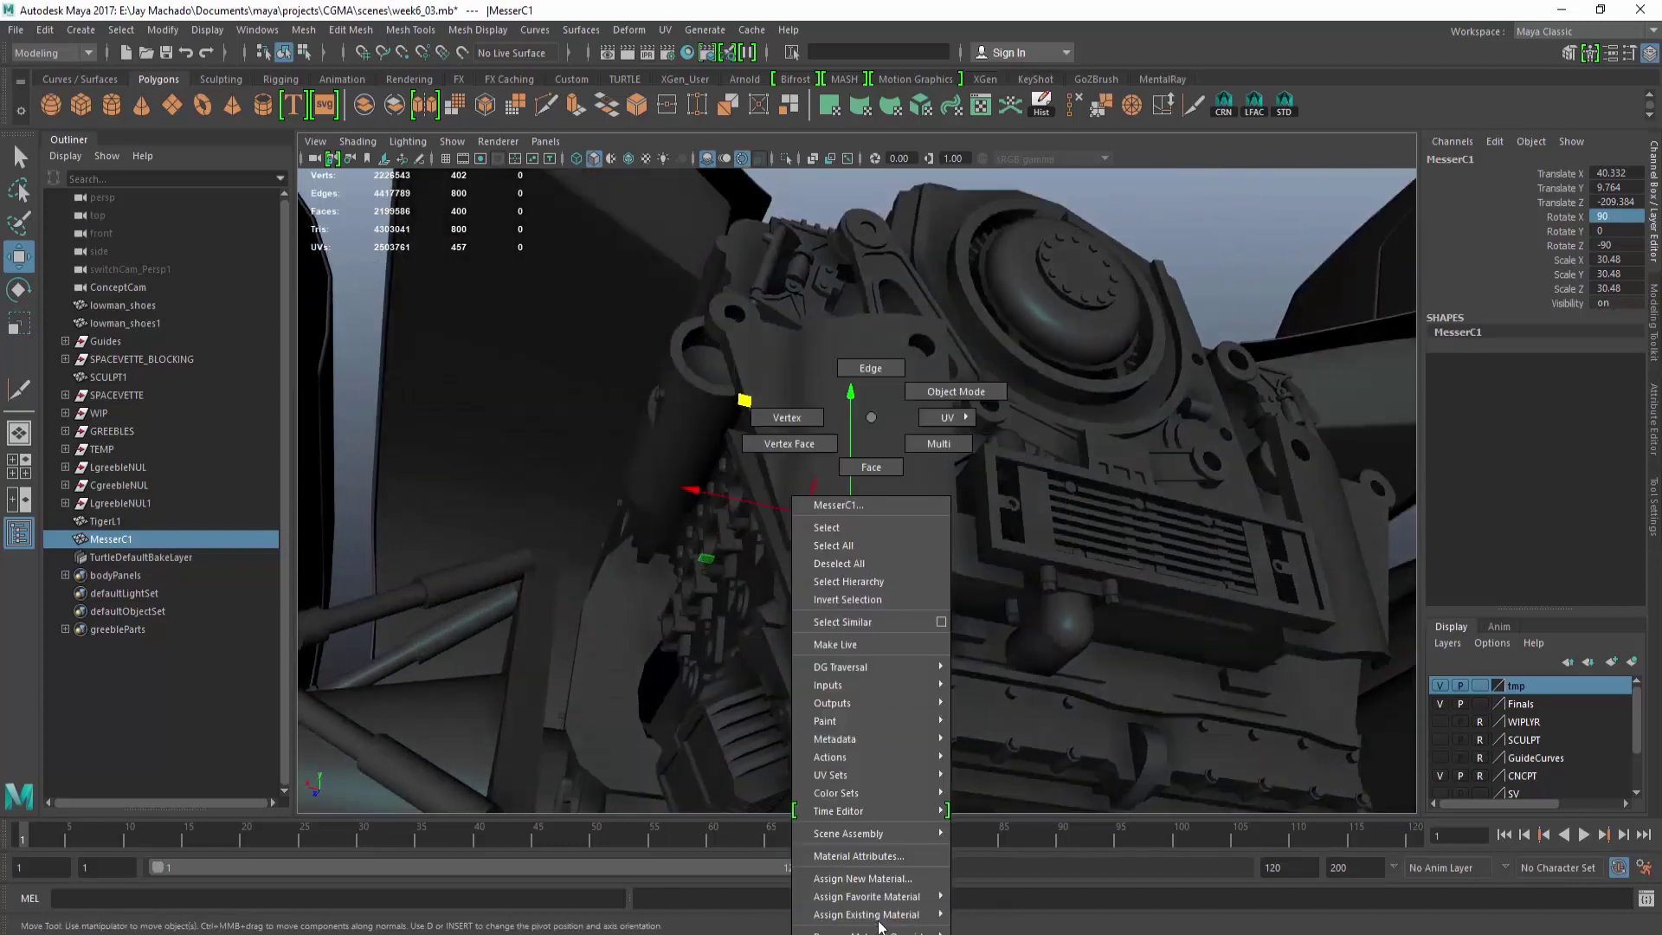
{"action": "right_click_drag", "start_coordinate": [1002, 841], "coordinate": [1002, 841]}
{"action": "left_click", "coordinate": [1150, 341]}
Examine the LotusJPSH1 greeble beside the engine in edge mode and clear the selection.
{"action": "left_click_drag", "start_coordinate": [1150, 341], "coordinate": [883, 519], "text": "alt"}
{"action": "left_click", "coordinate": [851, 481]}
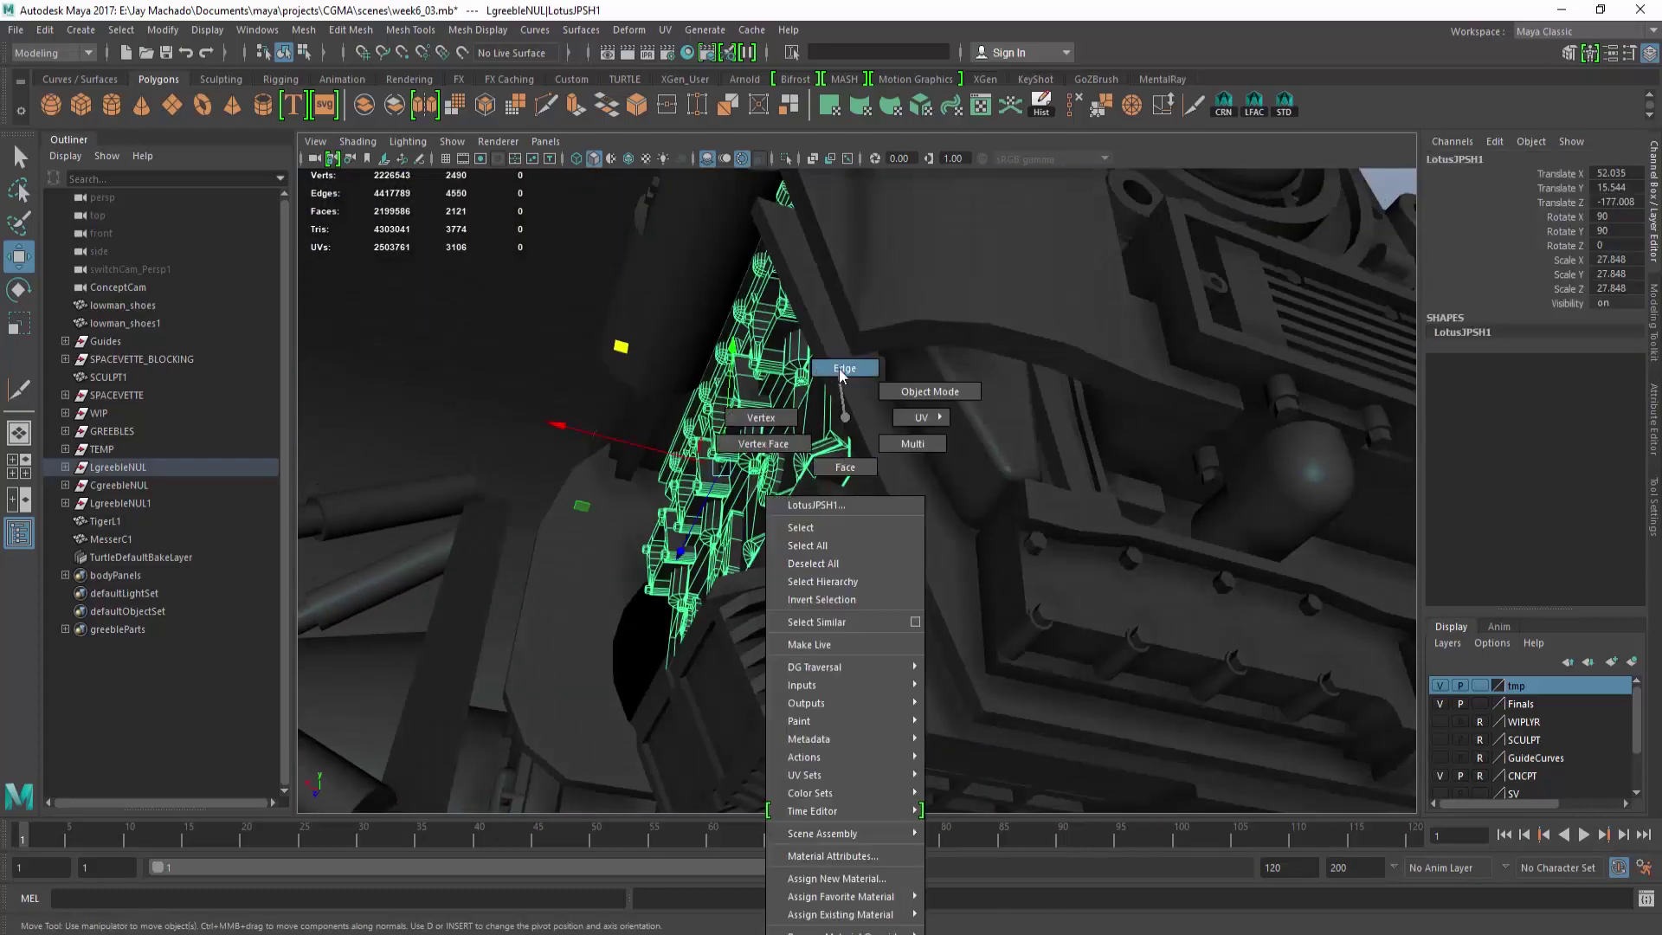
{"action": "right_click_drag", "start_coordinate": [838, 369], "coordinate": [844, 372]}
{"action": "left_click_drag", "start_coordinate": [846, 463], "coordinate": [836, 685], "text": "alt"}
{"action": "left_click", "coordinate": [715, 731]}
Duplicate the small bolted SheridanF plate from the parts library and unparent the copy from its group.
{"action": "left_click_drag", "start_coordinate": [715, 731], "coordinate": [947, 597], "text": "alt"}
{"action": "right_click_drag", "start_coordinate": [948, 597], "coordinate": [908, 578], "text": "alt"}
{"action": "left_click_drag", "start_coordinate": [906, 578], "coordinate": [965, 254], "text": "alt"}
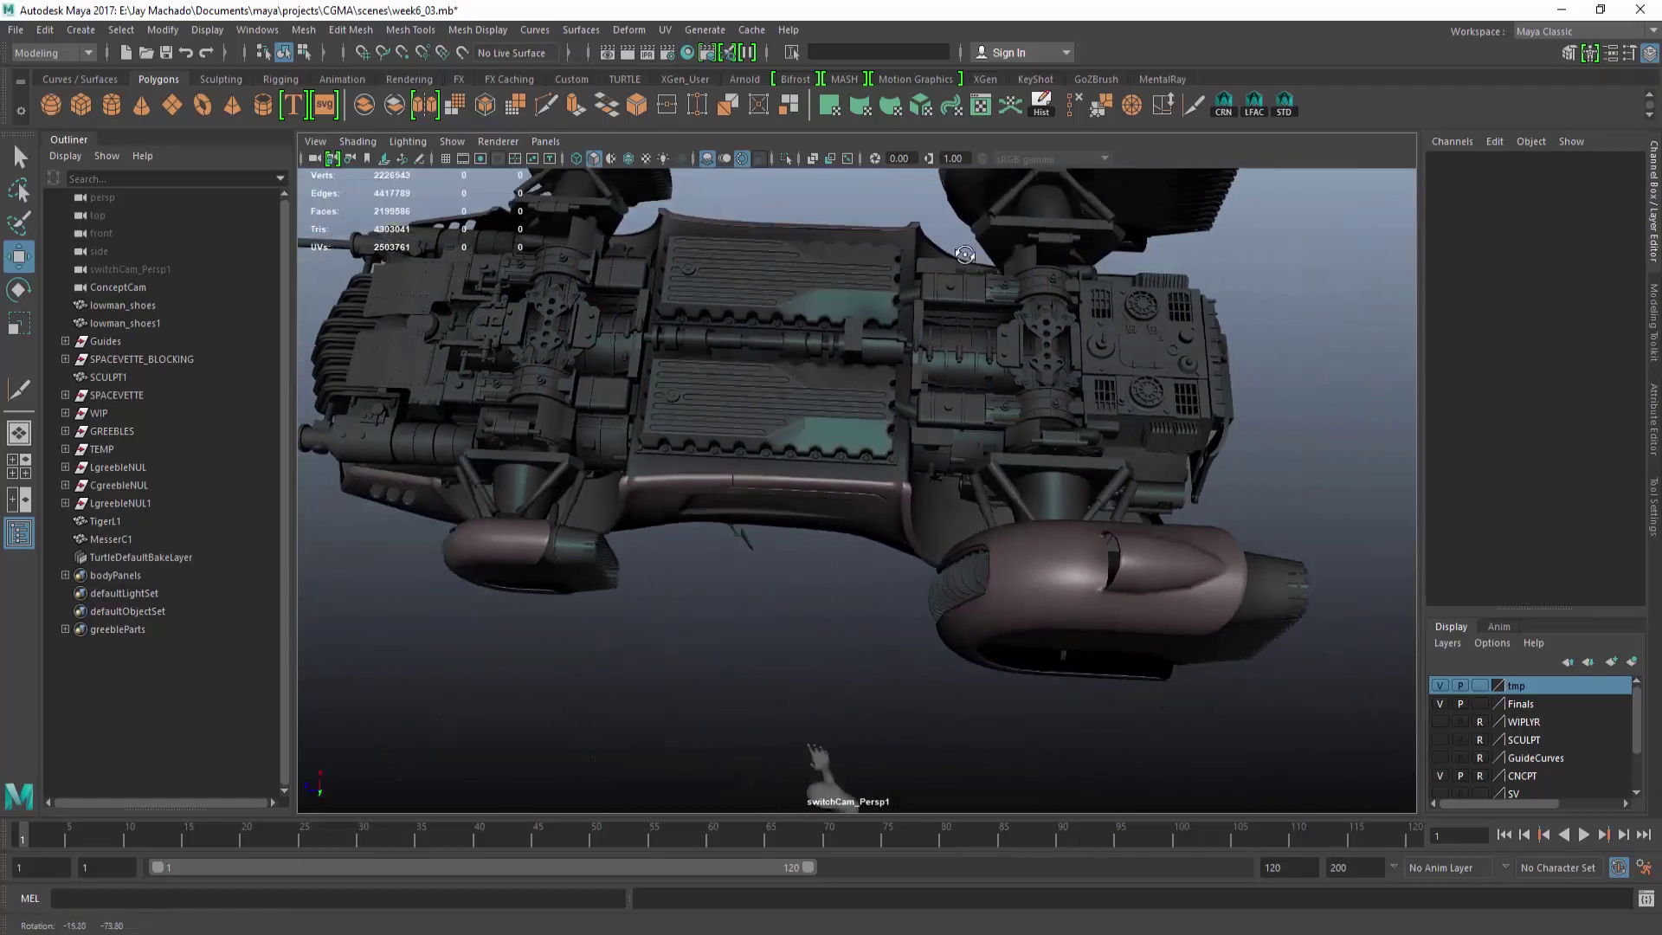
{"action": "left_click_drag", "start_coordinate": [967, 331], "coordinate": [854, 631], "text": "alt"}
{"action": "middle_click_drag", "start_coordinate": [854, 632], "coordinate": [1165, 383], "text": "alt"}
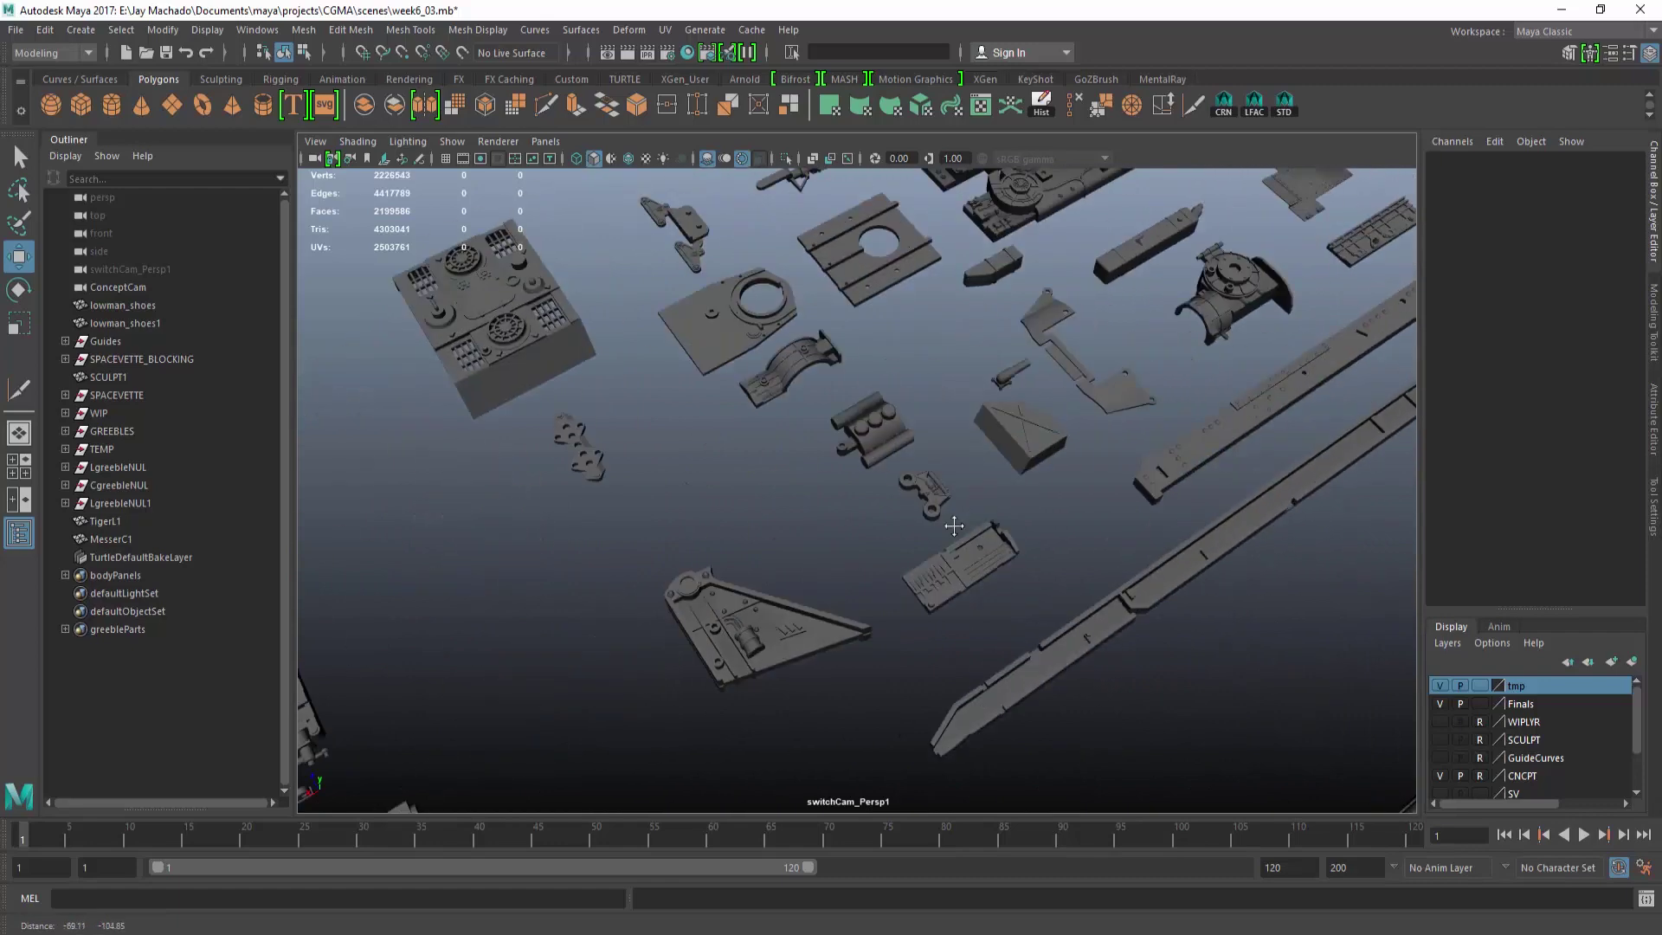
{"action": "middle_click_drag", "start_coordinate": [1203, 584], "coordinate": [860, 553], "text": "alt"}
{"action": "middle_click_drag", "start_coordinate": [949, 438], "coordinate": [1008, 302], "text": "alt"}
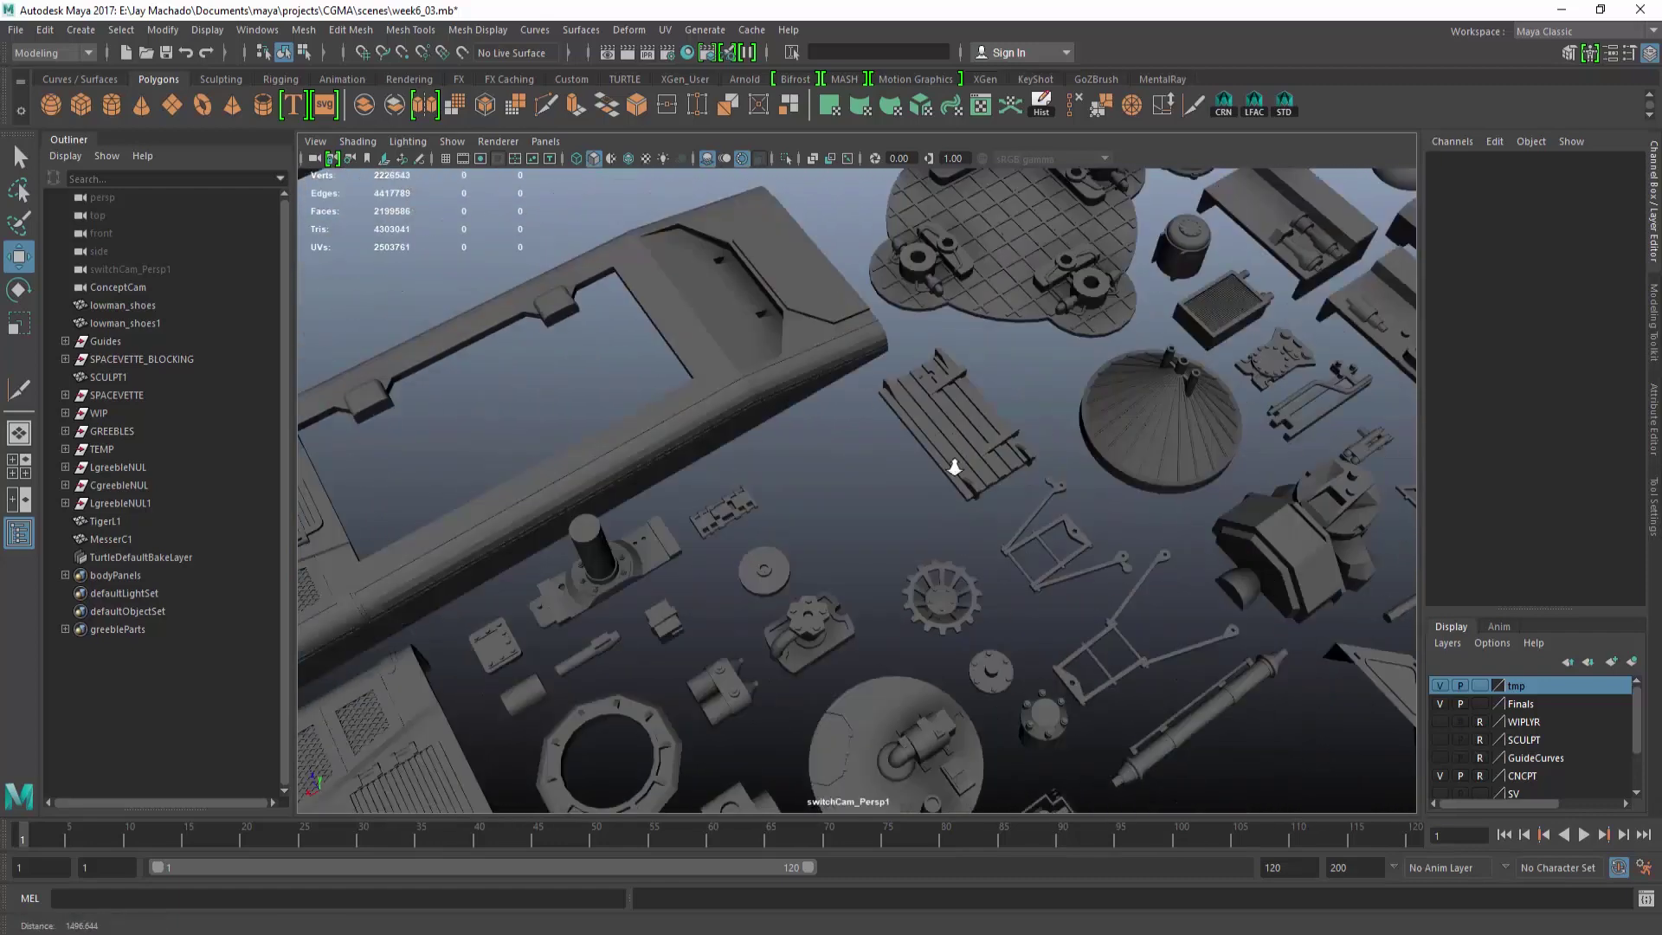
{"action": "right_click_drag", "start_coordinate": [953, 467], "coordinate": [1021, 484], "text": "alt"}
{"action": "left_click", "coordinate": [874, 467]}
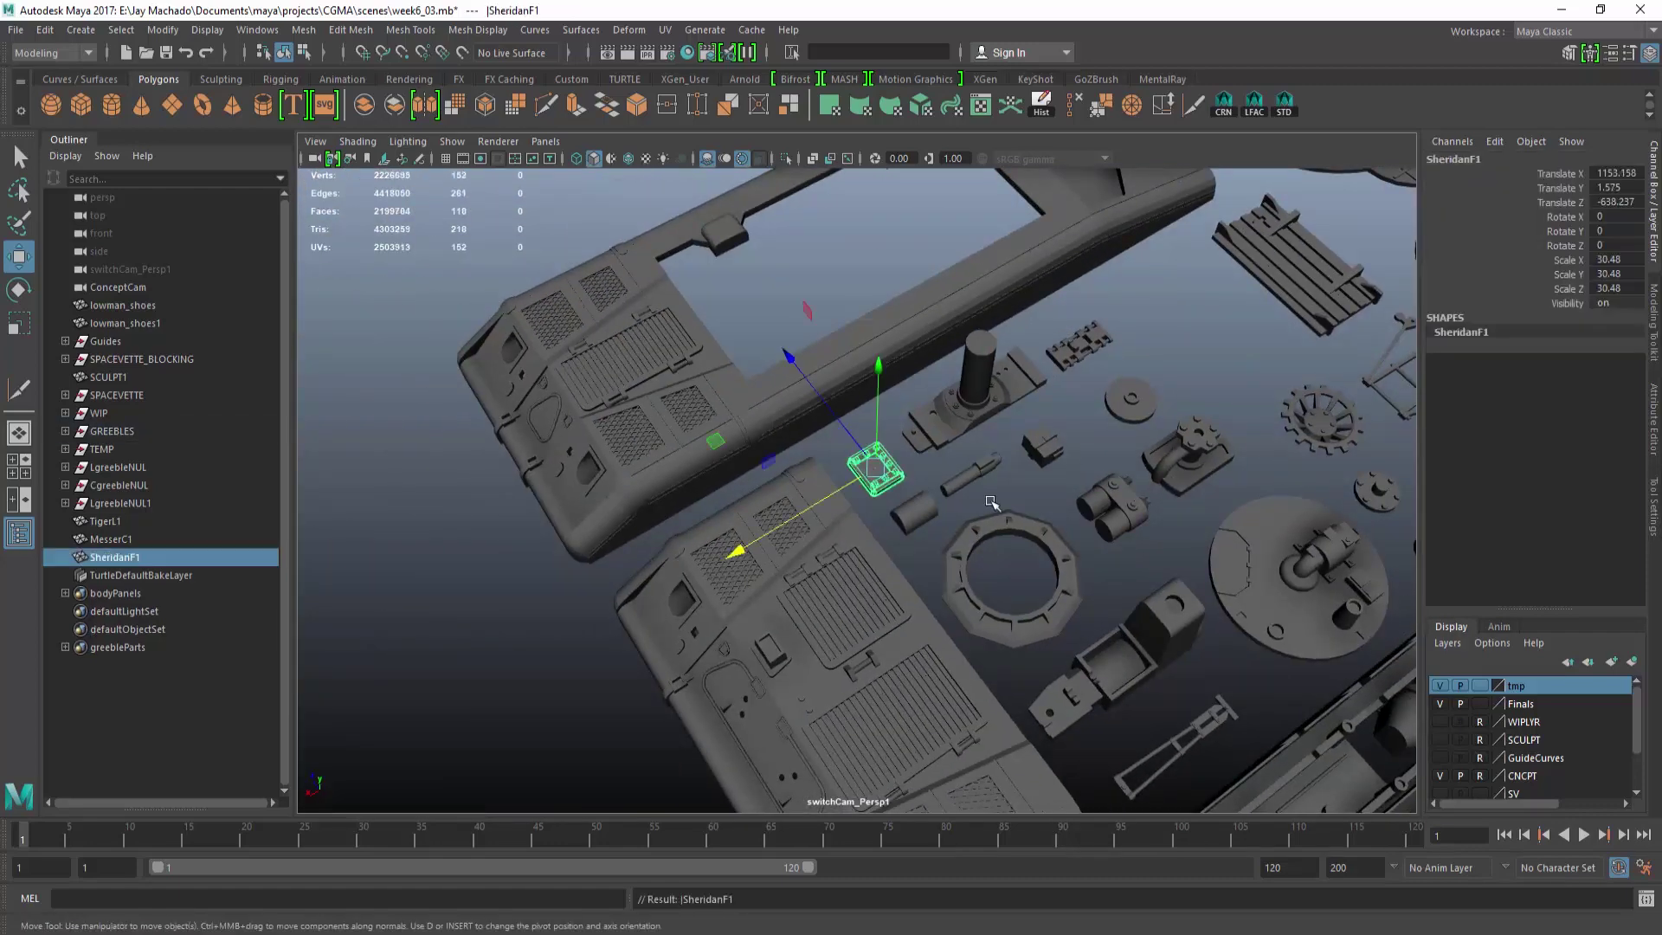
Move the SheridanF1 plate to the rear wheel mount and set its Rotate Z to 90.
{"action": "left_click_drag", "start_coordinate": [992, 503], "coordinate": [860, 647], "text": "alt"}
{"action": "right_click_drag", "start_coordinate": [956, 615], "coordinate": [819, 575], "text": "alt"}
{"action": "middle_click_drag", "start_coordinate": [820, 575], "coordinate": [705, 486], "text": "alt"}
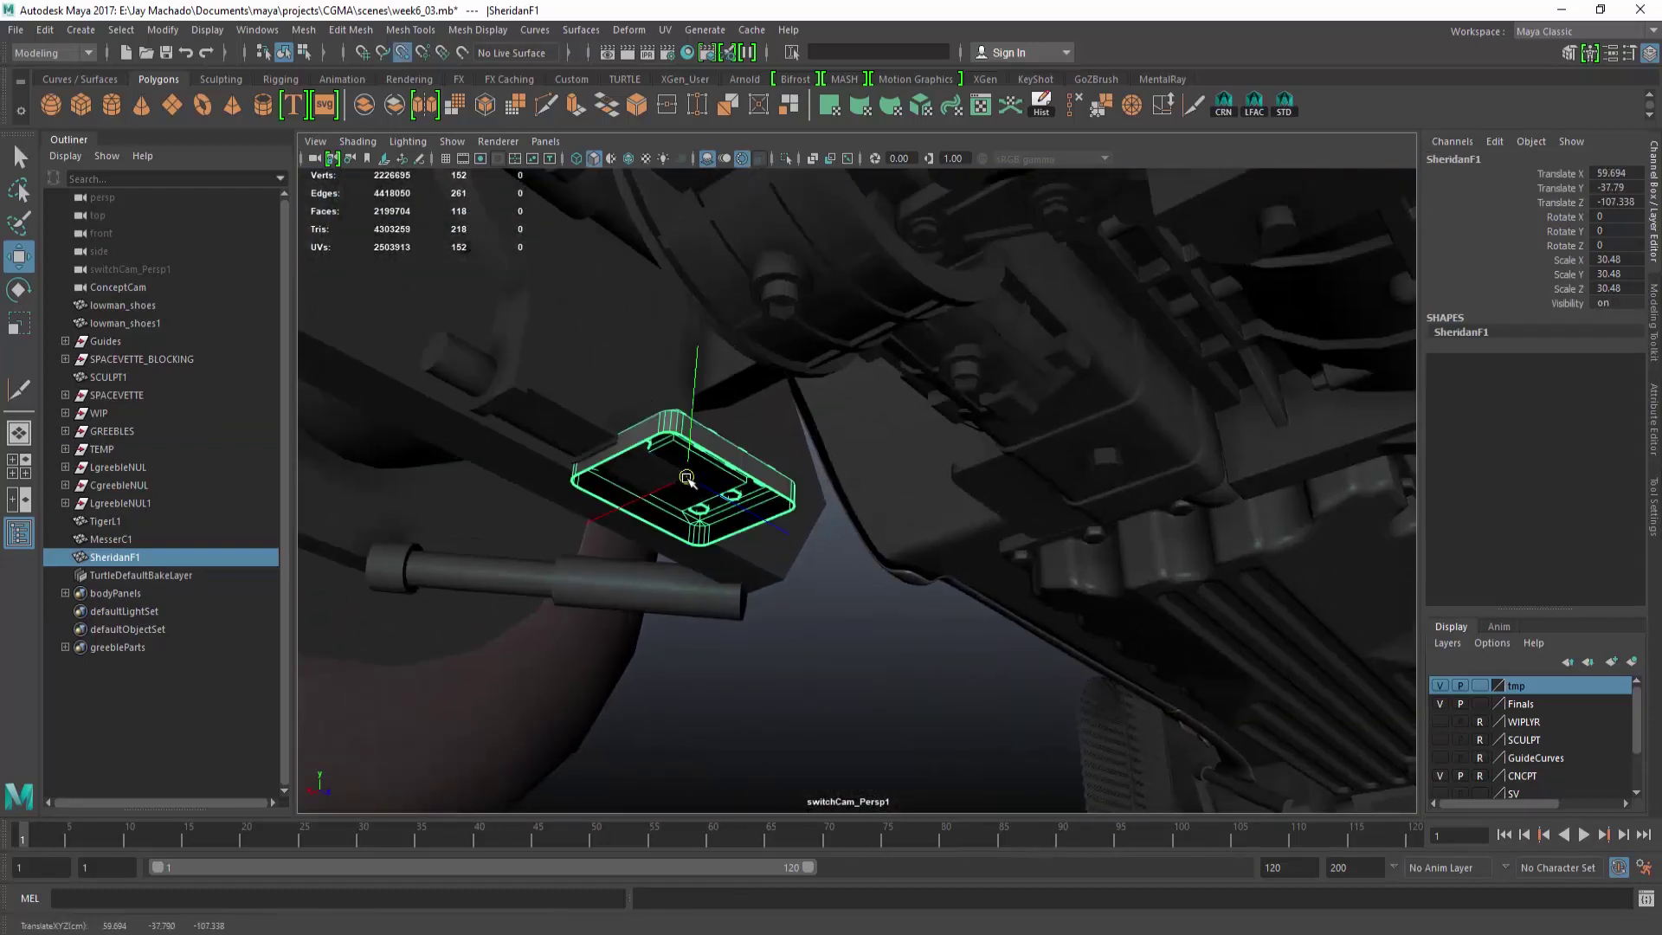
{"action": "left_click_drag", "start_coordinate": [711, 565], "coordinate": [689, 603]}
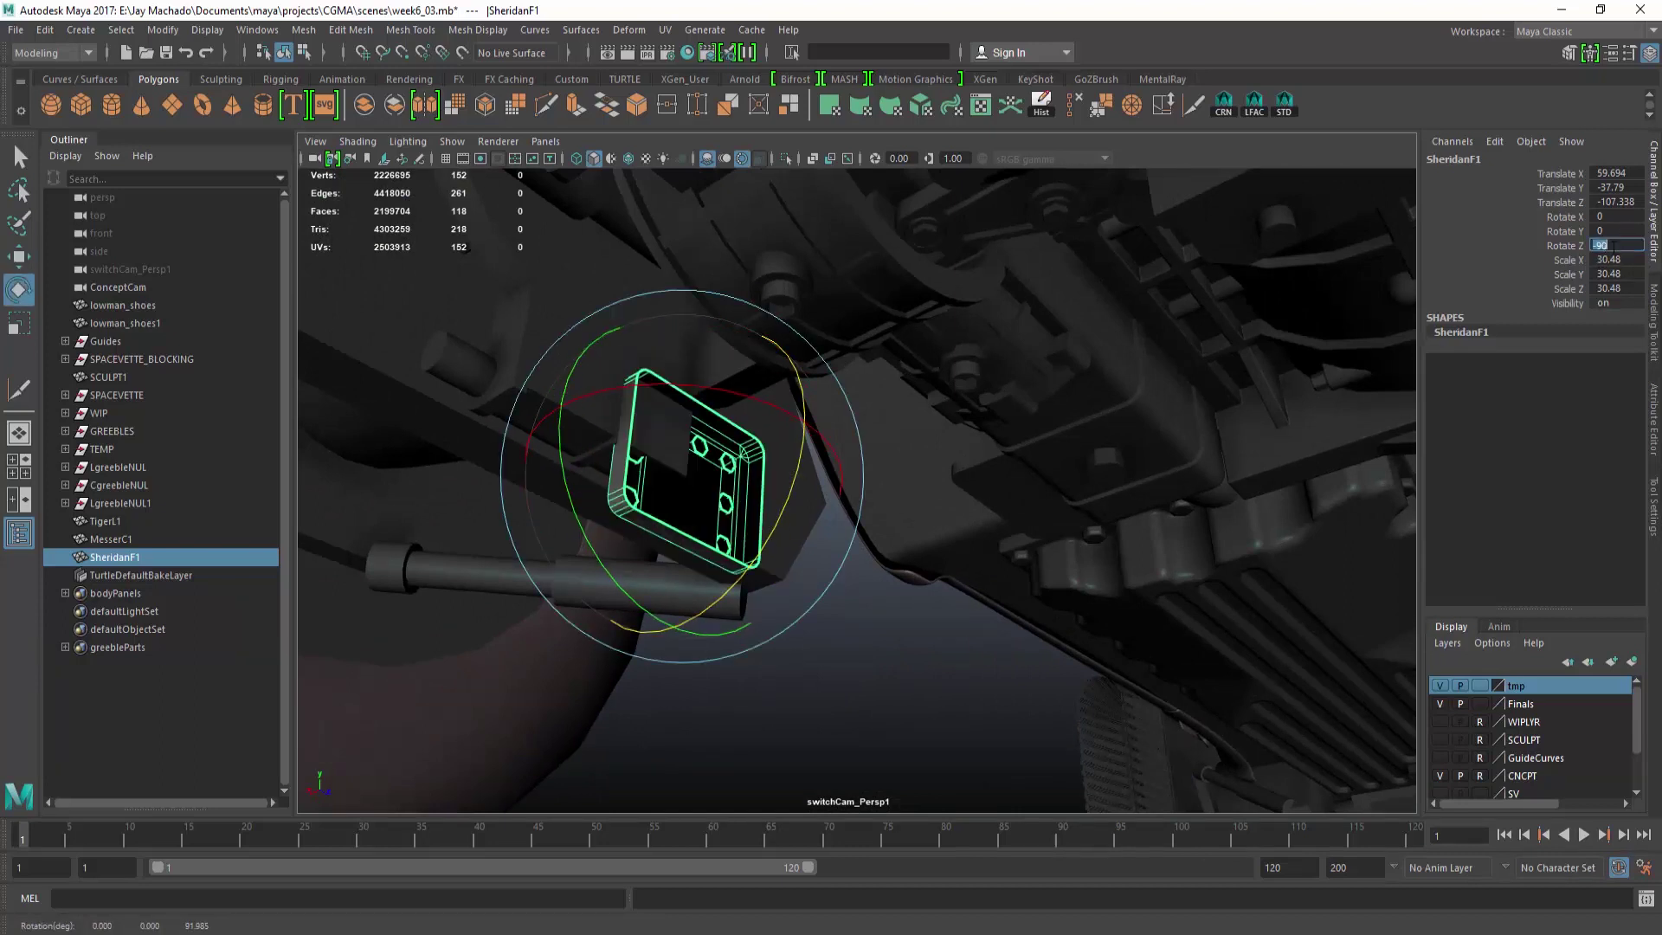
{"action": "key", "text": "f"}
{"action": "left_click_drag", "start_coordinate": [940, 408], "coordinate": [841, 424], "text": "alt"}
{"action": "right_click_drag", "start_coordinate": [841, 424], "coordinate": [822, 468], "text": "alt"}
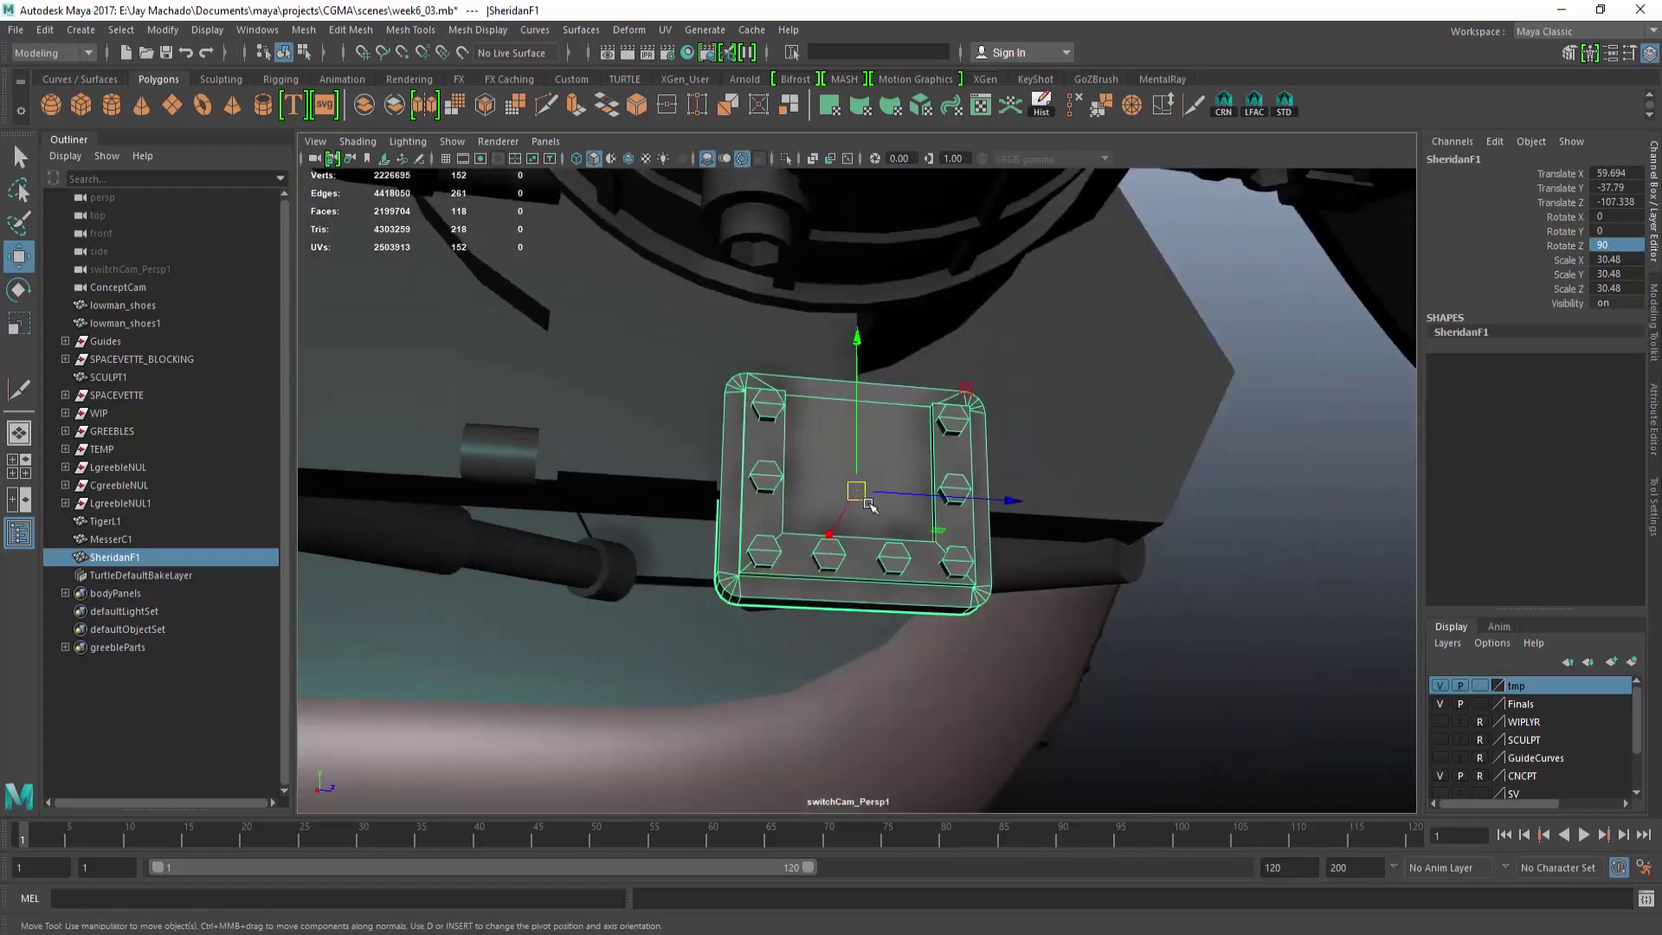
Slide the plate onto the rear mount's block at about Y -30.2, Z -117.6 and assign the existing blinn4 material.
{"action": "left_click_drag", "start_coordinate": [858, 491], "coordinate": [693, 356]}
{"action": "left_click_drag", "start_coordinate": [693, 357], "coordinate": [791, 365], "text": "alt"}
{"action": "right_click_drag", "start_coordinate": [790, 364], "coordinate": [776, 622]}
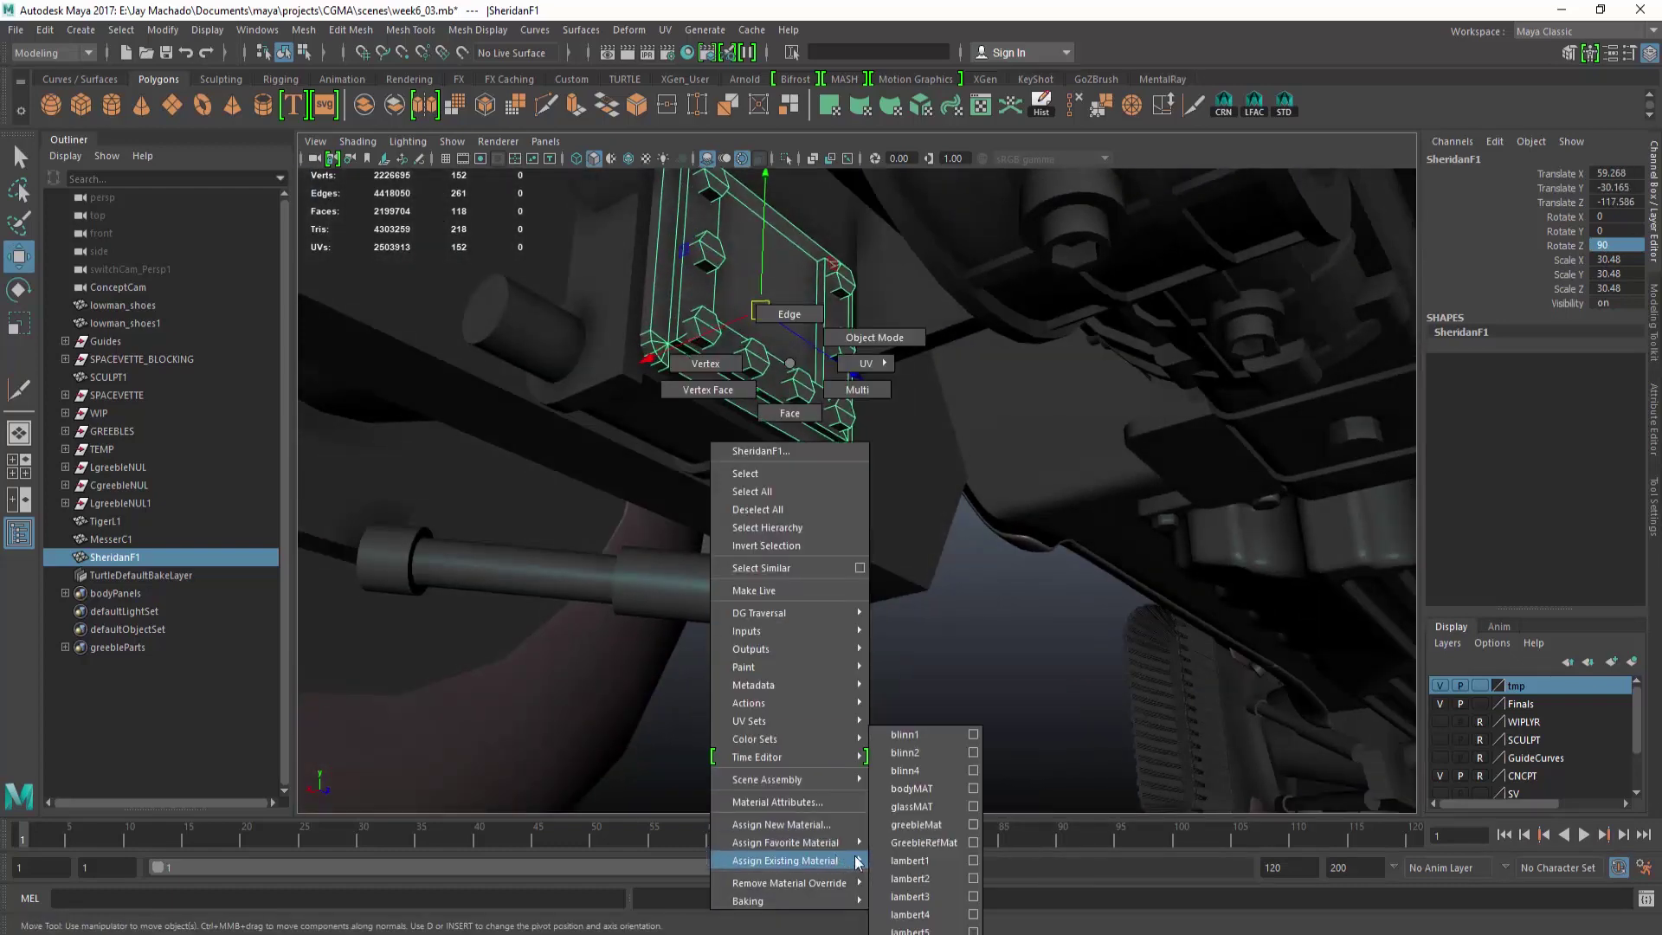
{"action": "right_click_drag", "start_coordinate": [859, 861], "coordinate": [905, 770]}
Fine-tune the plate against the rear mount's block at about X 58.5, Y -29.8, Z -117.4.
{"action": "left_click_drag", "start_coordinate": [690, 343], "coordinate": [699, 339]}
{"action": "left_click_drag", "start_coordinate": [699, 339], "coordinate": [685, 425], "text": "alt"}
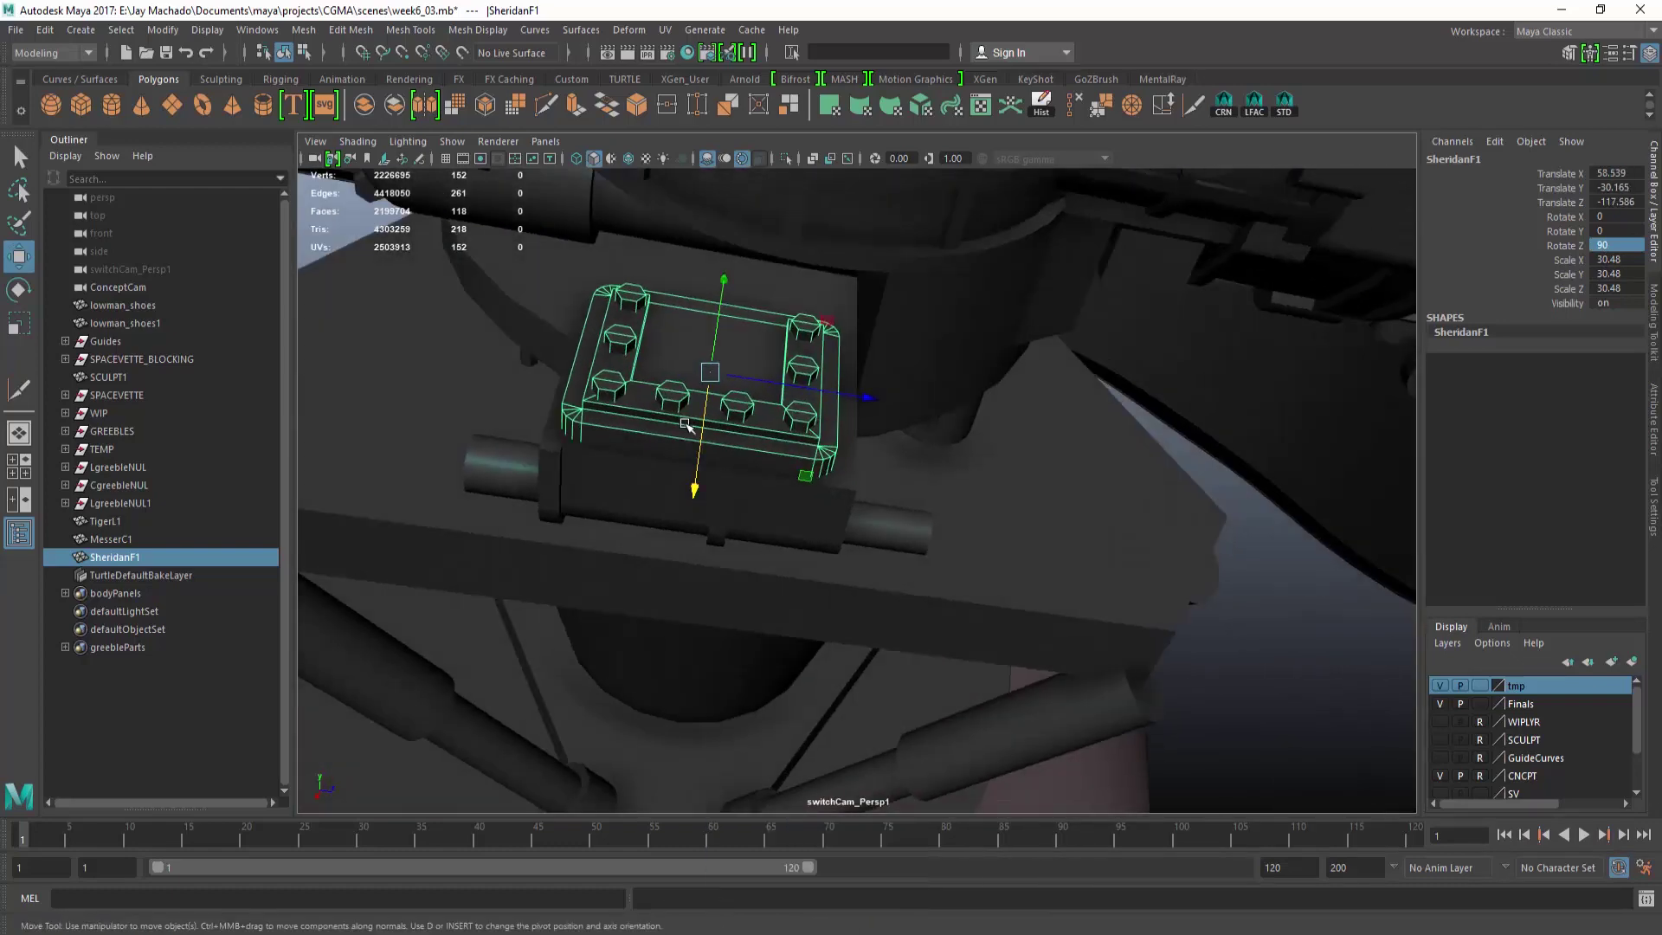
{"action": "left_click_drag", "start_coordinate": [828, 391], "coordinate": [763, 467], "text": "alt"}
{"action": "scroll", "coordinate": [946, 370], "scroll_direction": "down", "scroll_amount": 6}
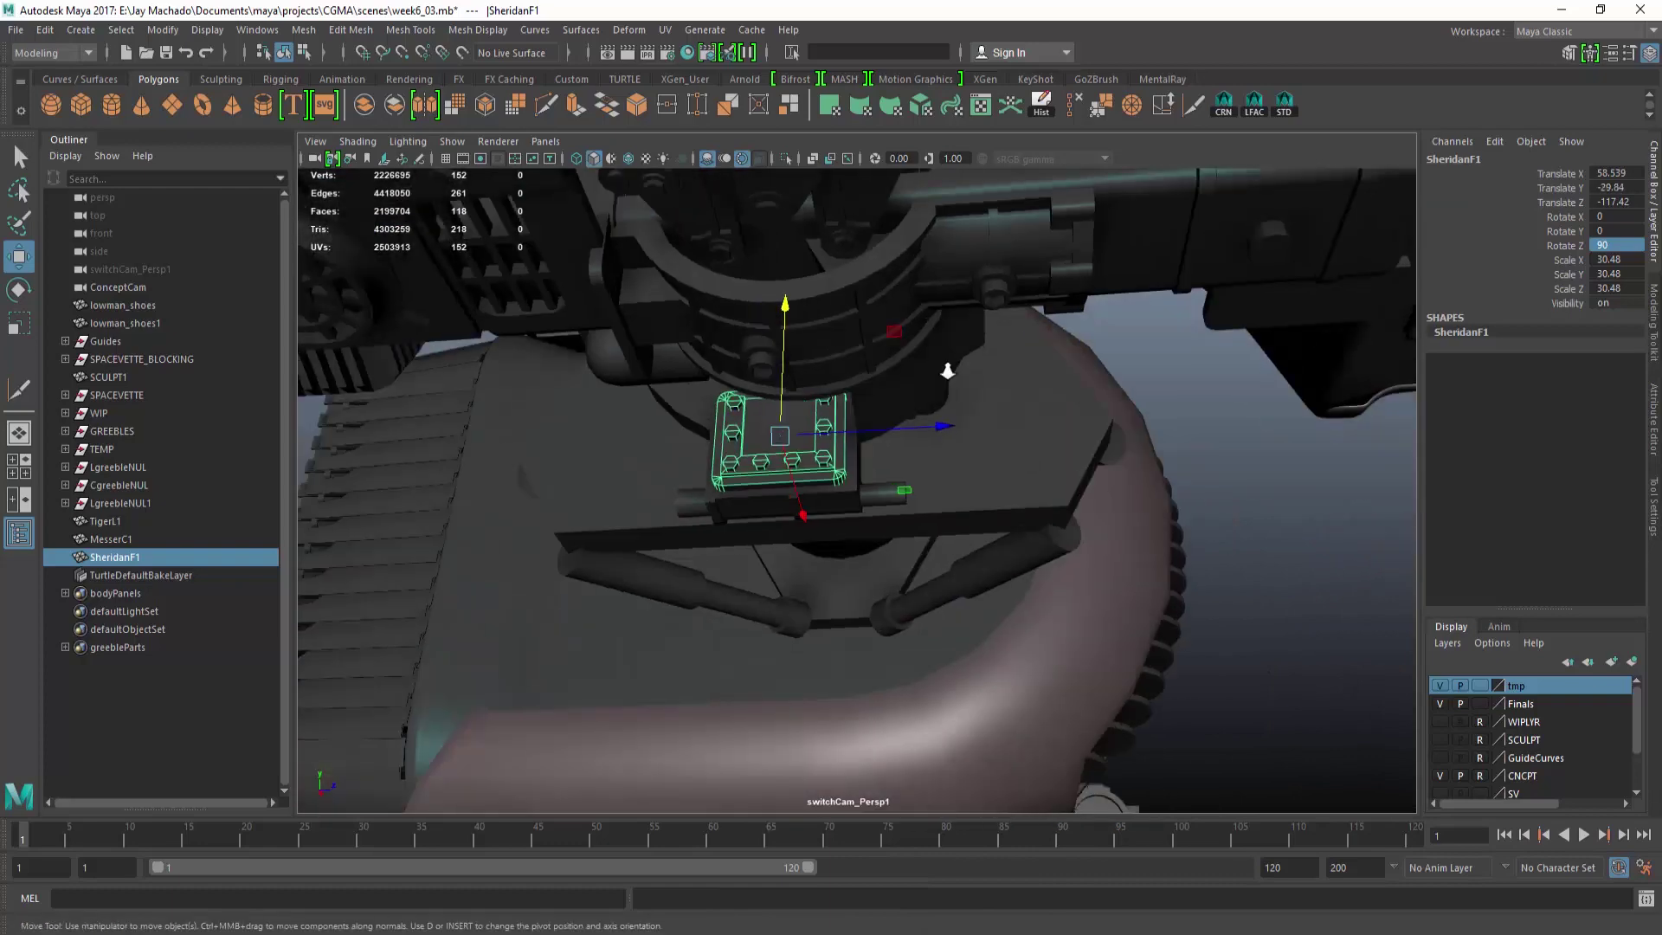
Duplicate the bolted plate and move the copy forward along Z to the front wheel mount.
{"action": "left_click_drag", "start_coordinate": [946, 370], "coordinate": [897, 435], "text": "alt"}
{"action": "scroll", "coordinate": [897, 434], "scroll_direction": "down", "scroll_amount": 6}
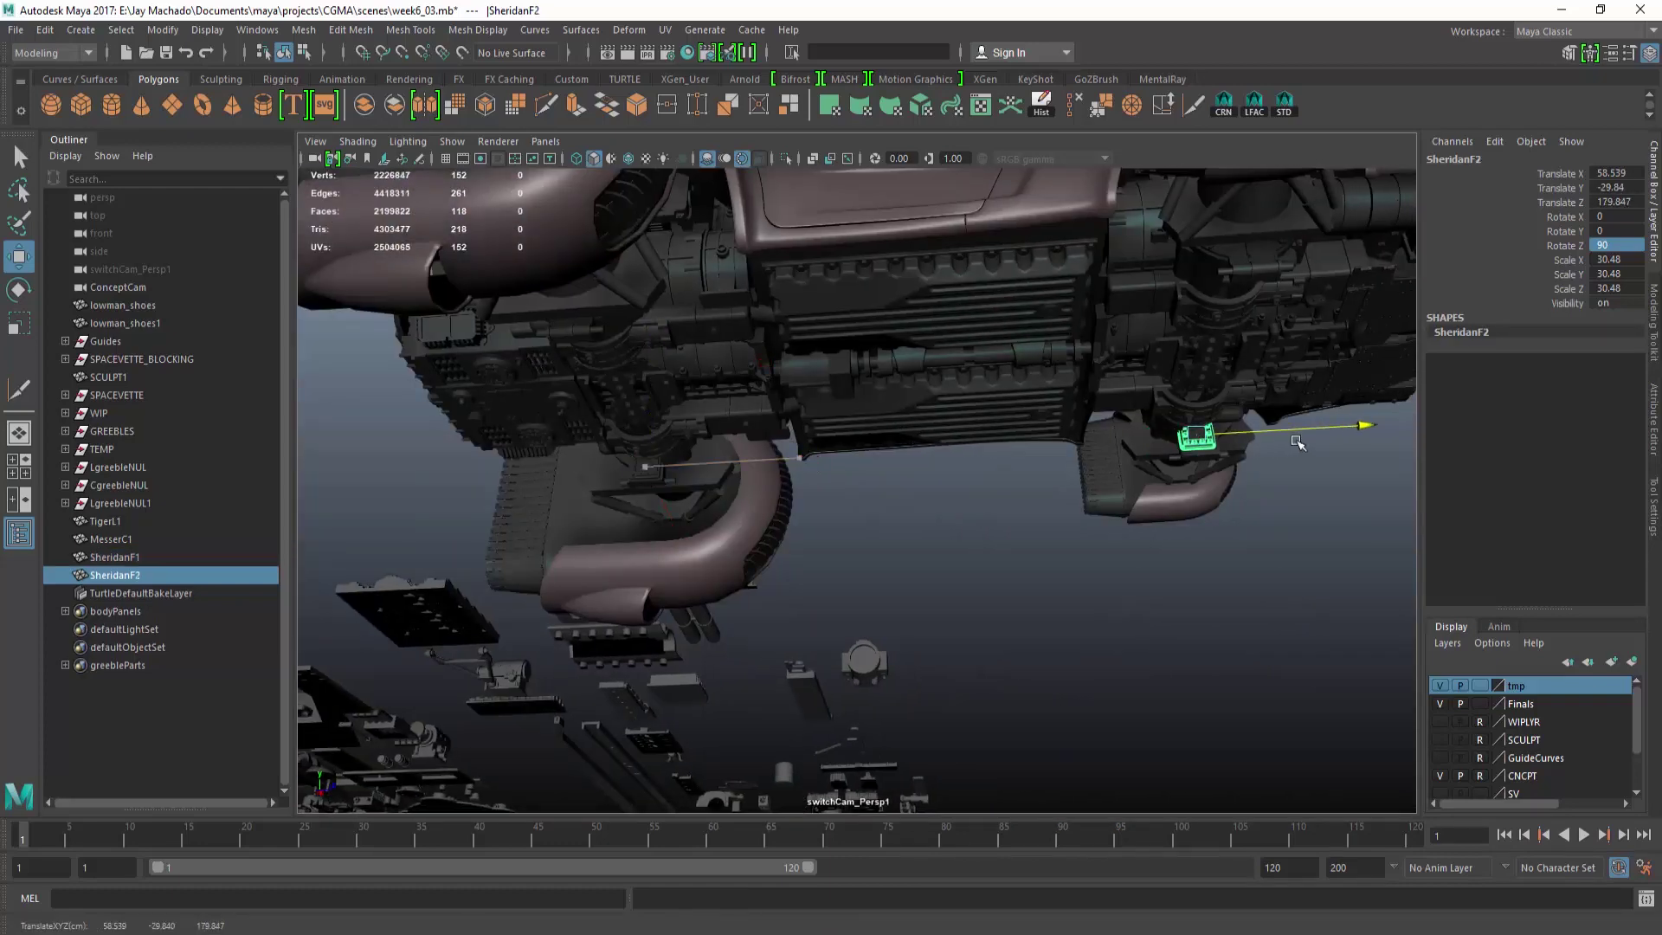
{"action": "key", "text": "f"}
{"action": "left_click_drag", "start_coordinate": [1297, 442], "coordinate": [958, 447]}
Align the plate copy with the front mount's block at about X 65.4, Y -28.9, Z 182.4.
{"action": "key", "text": "space"}
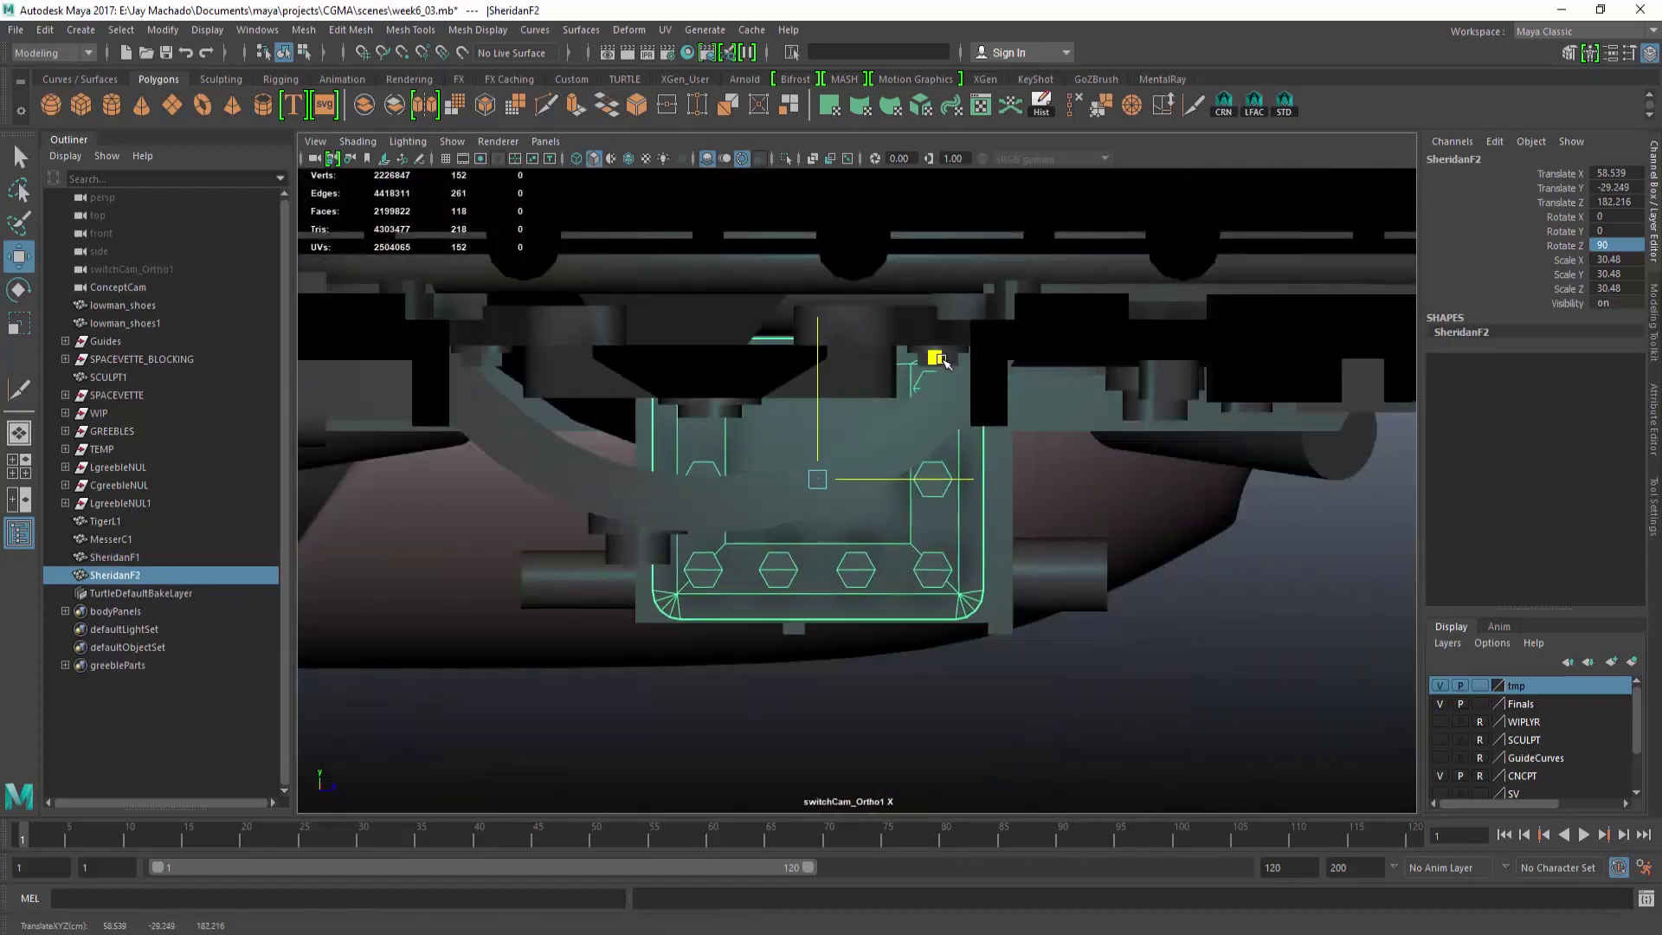
{"action": "left_click_drag", "start_coordinate": [941, 359], "coordinate": [944, 353]}
{"action": "key", "text": "space"}
{"action": "left_click_drag", "start_coordinate": [960, 450], "coordinate": [753, 416], "text": "alt"}
{"action": "left_click_drag", "start_coordinate": [1002, 505], "coordinate": [1038, 519]}
{"action": "scroll", "coordinate": [1138, 541], "scroll_direction": "down", "scroll_amount": 6}
{"action": "left_click", "coordinate": [1099, 588]}
Parent both SheridanF plates and MesserC1 under the LgreebleNUL group.
{"action": "left_click_drag", "start_coordinate": [1099, 589], "coordinate": [466, 333], "text": "alt"}
{"action": "left_click", "coordinate": [466, 333]}
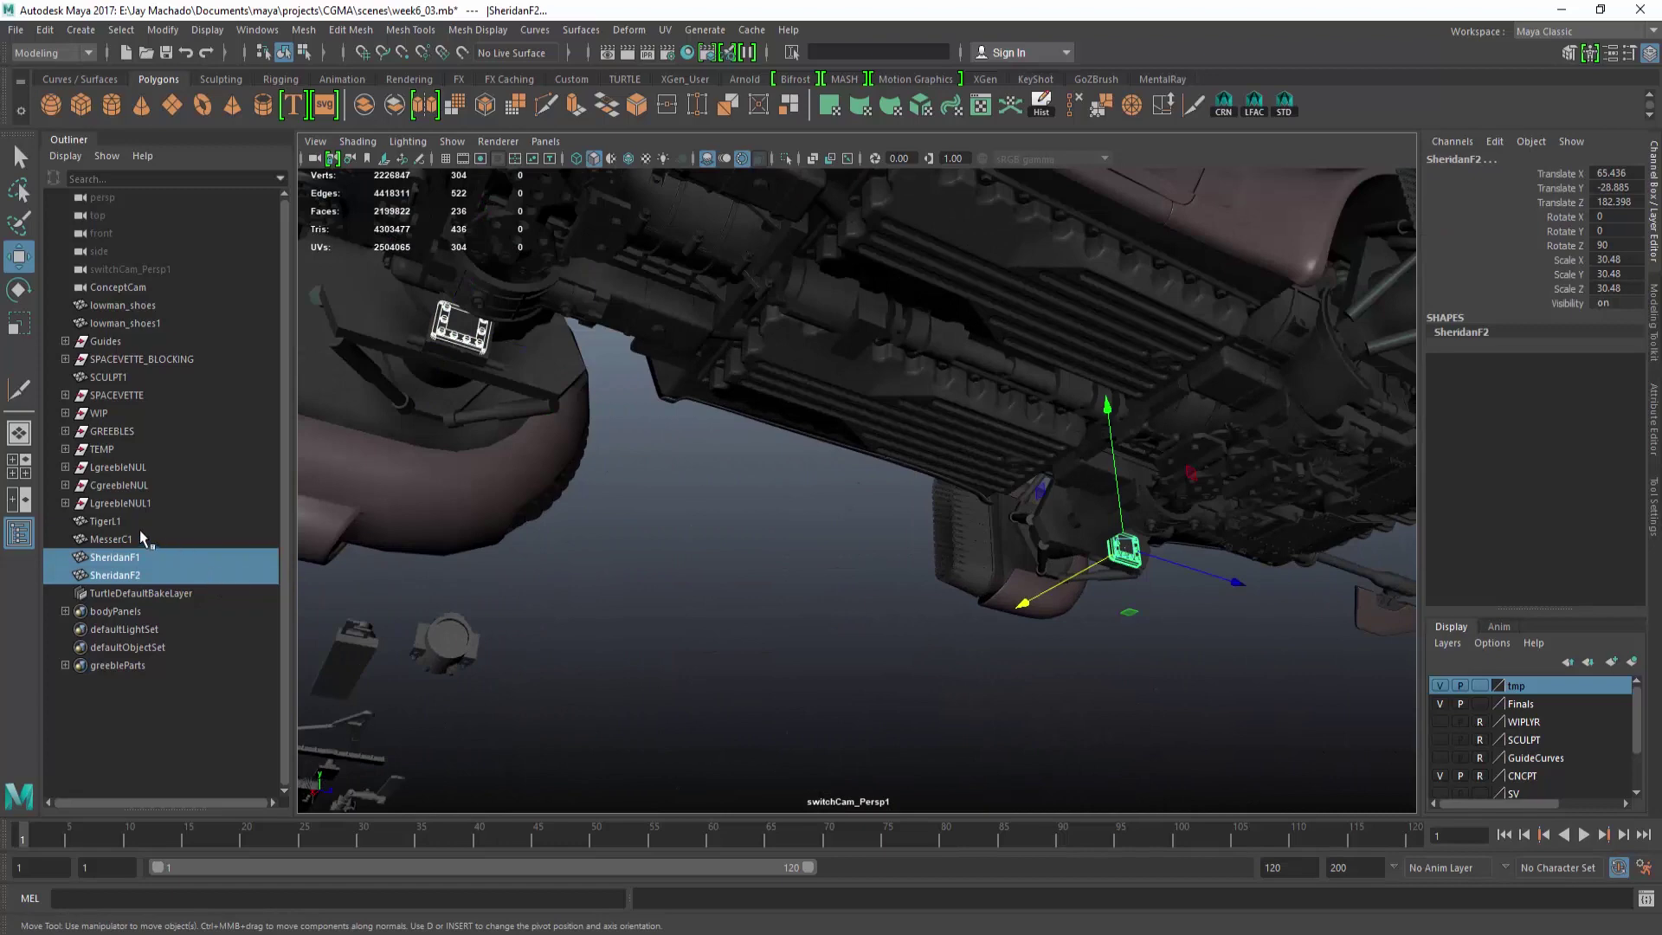
{"action": "left_click_drag", "start_coordinate": [833, 567], "coordinate": [972, 495], "text": "alt"}
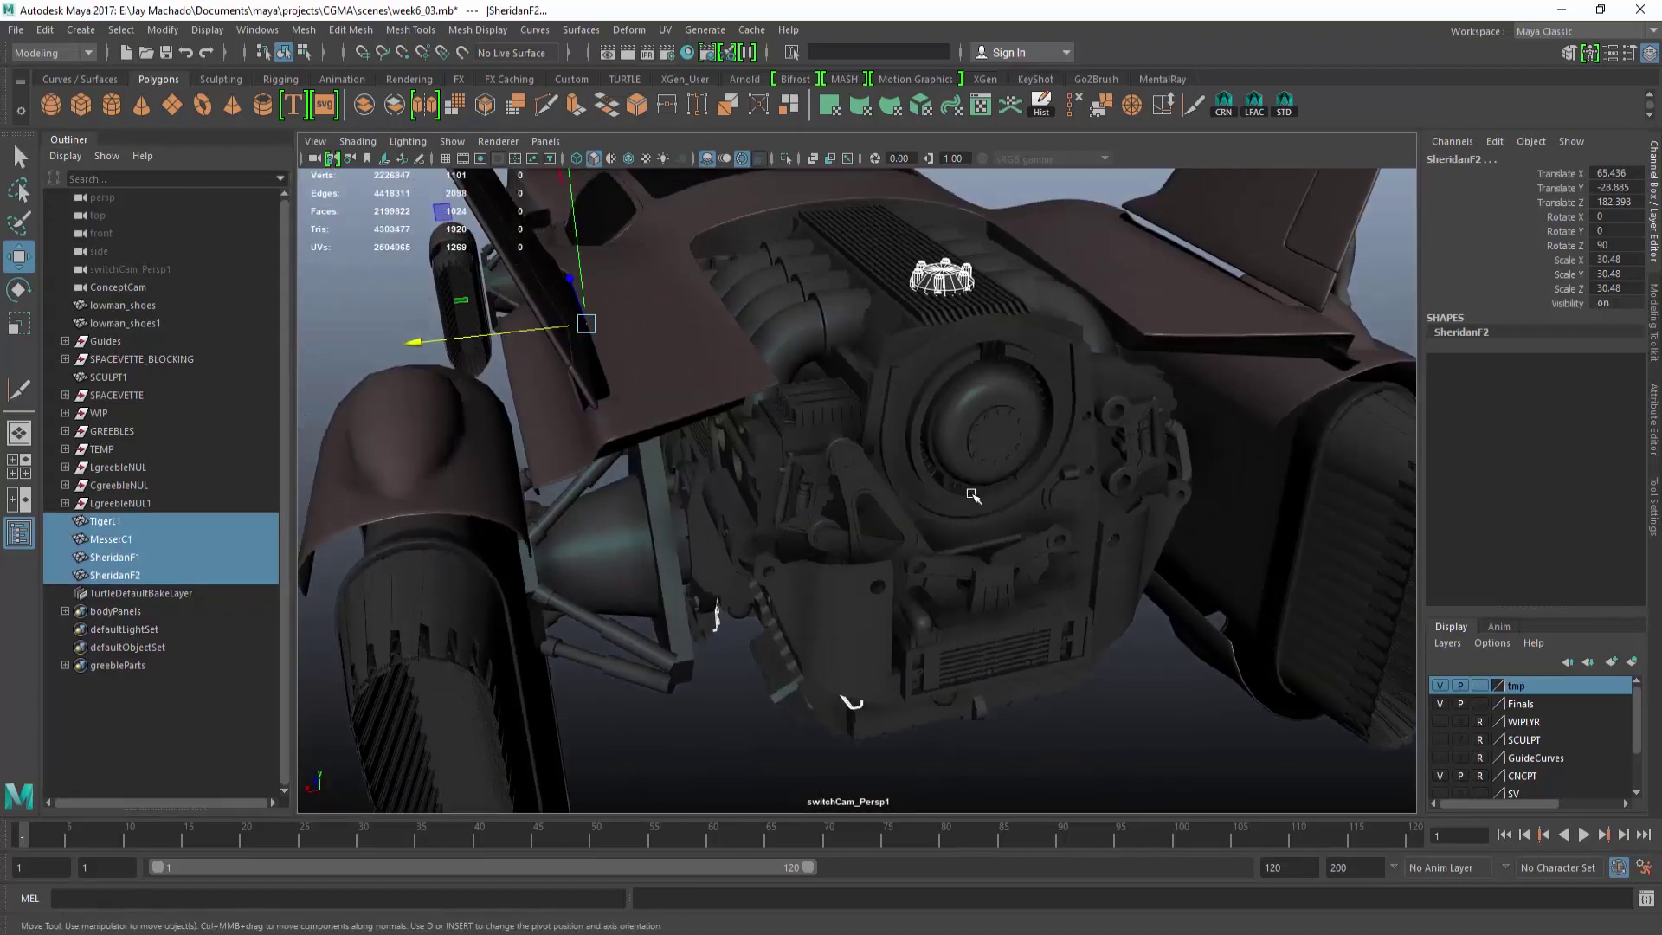
{"action": "left_click_drag", "start_coordinate": [953, 321], "coordinate": [673, 402], "text": "alt"}
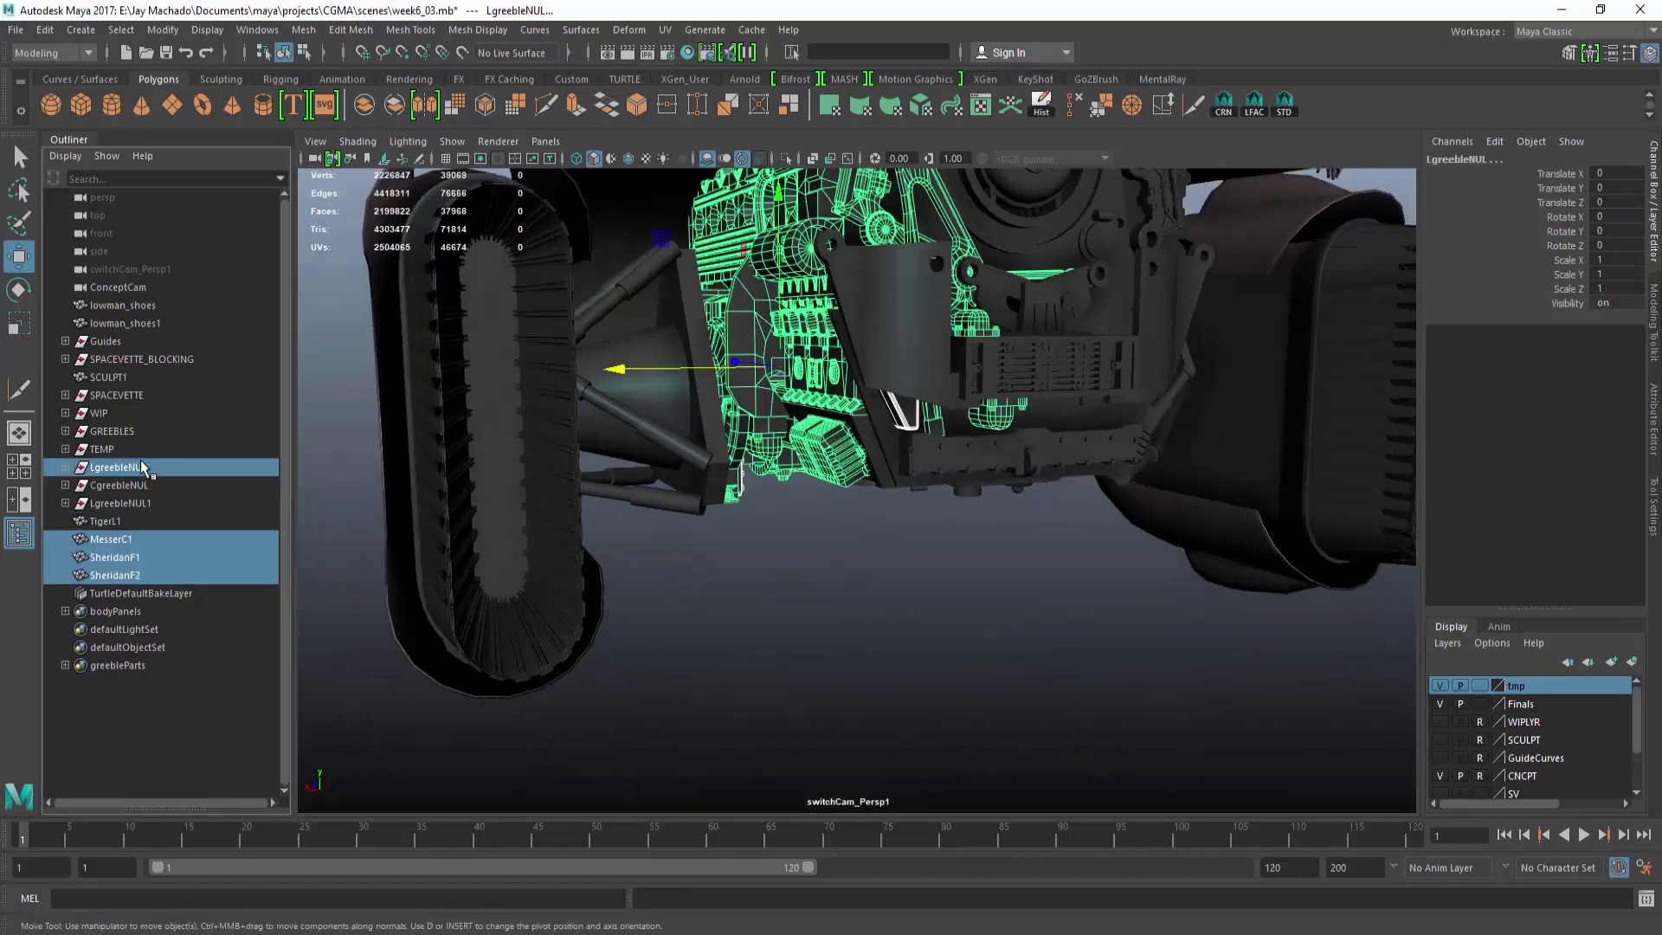
{"action": "key", "text": "p"}
Parent the TigerL1 cap under the CgreebleNUL group and delete the old LgreebleNUL1 group.
{"action": "left_click", "coordinate": [104, 521]}
{"action": "left_click_drag", "start_coordinate": [888, 480], "coordinate": [881, 511], "text": "alt"}
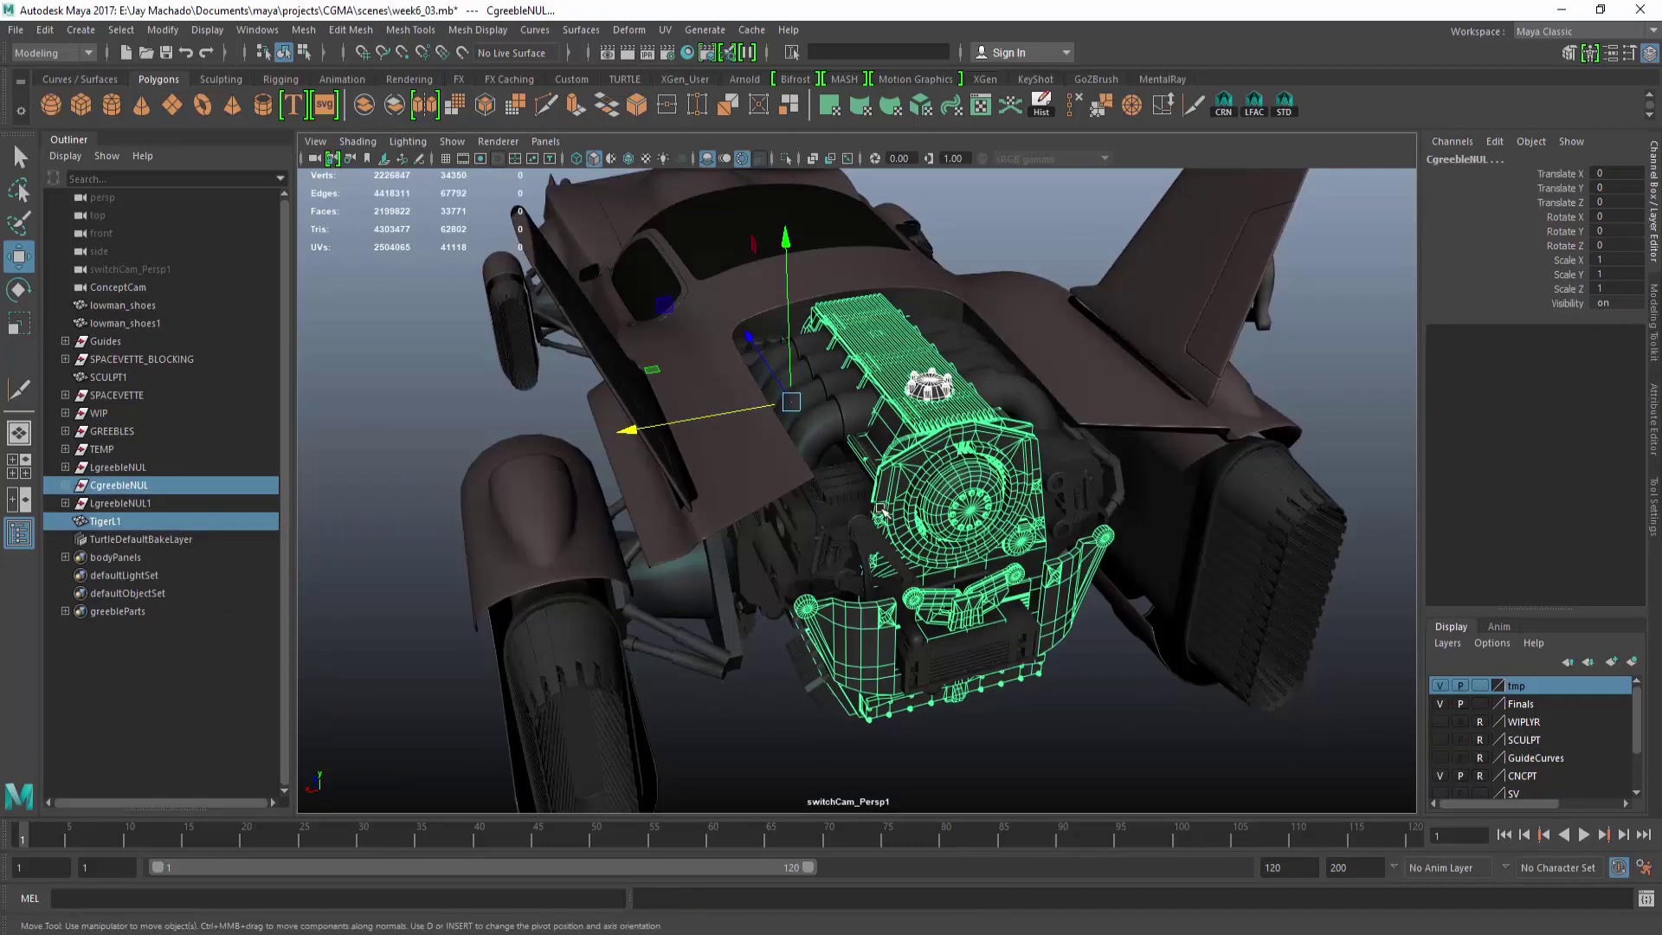
{"action": "key", "text": "Delete"}
Duplicate the LgreebleNUL group and mirror the copy to the engine's opposite side through its Scale X value.
{"action": "left_click", "coordinate": [131, 469]}
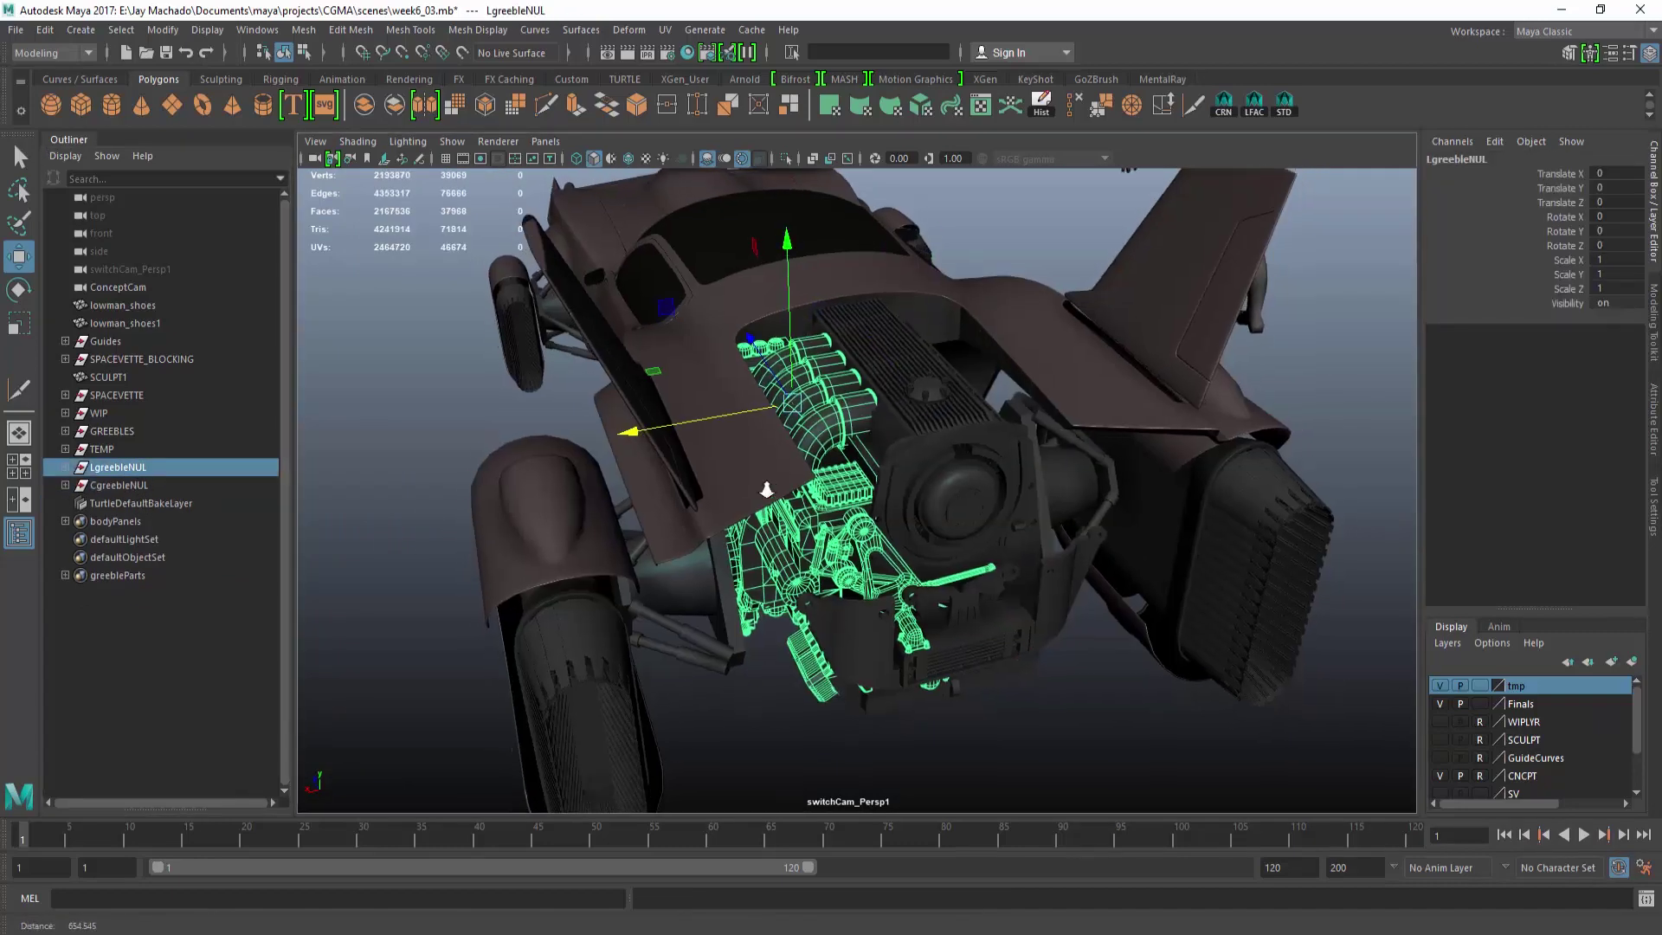
{"action": "right_click_drag", "start_coordinate": [764, 490], "coordinate": [845, 451], "text": "alt"}
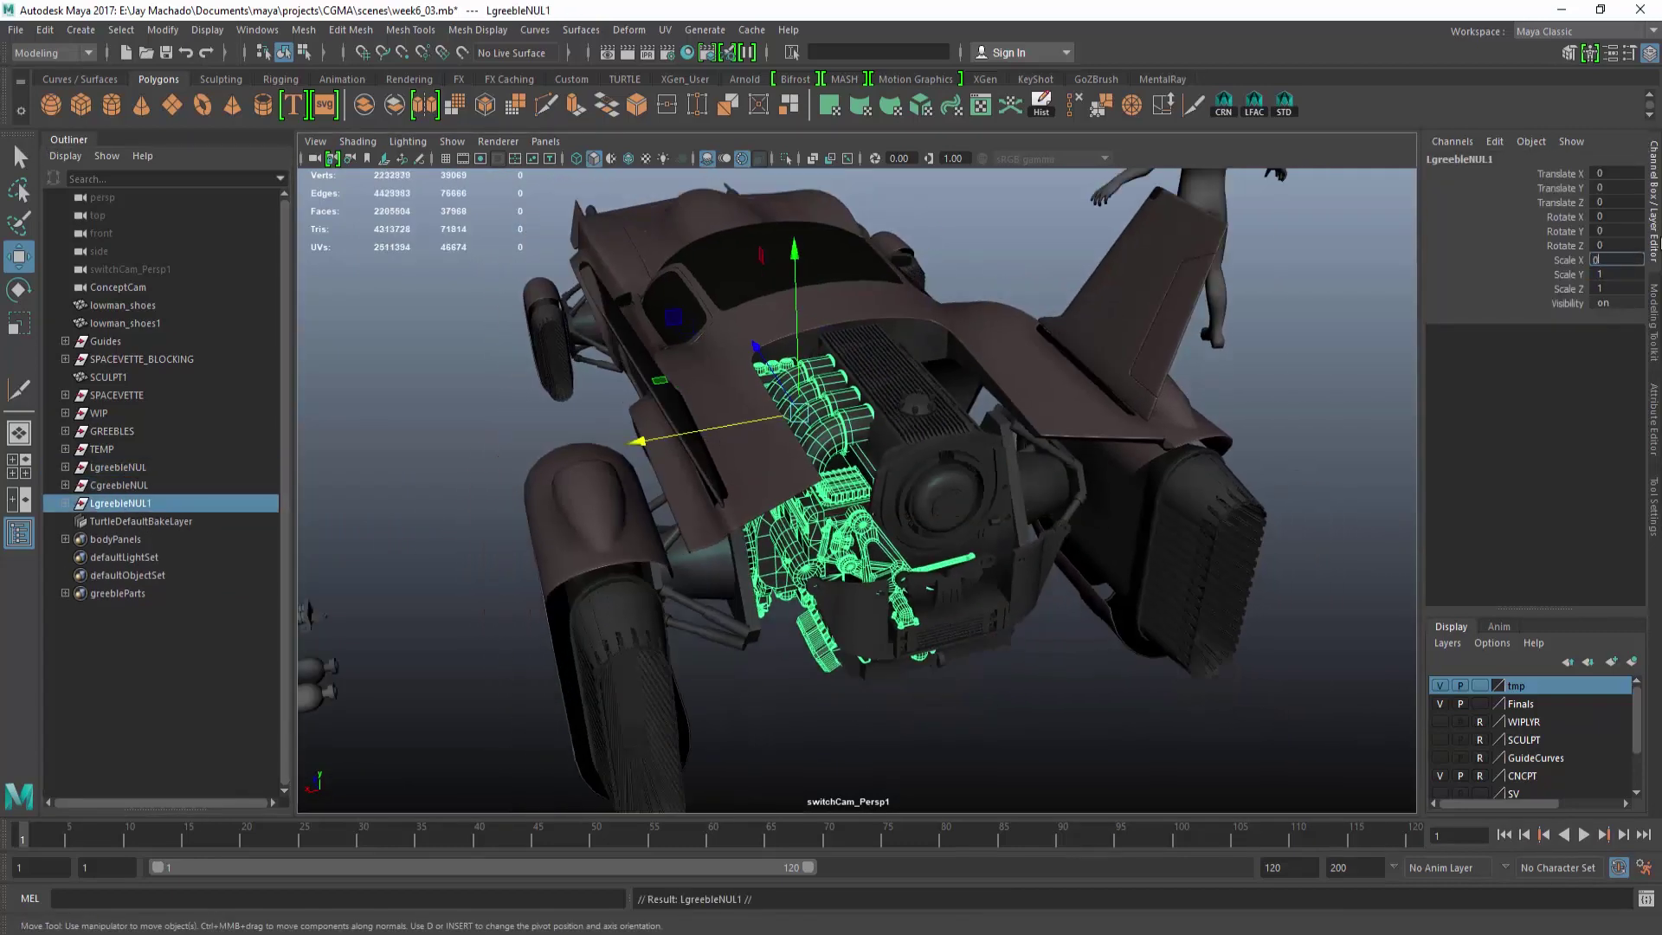
{"action": "left_click", "coordinate": [1032, 694]}
Examine the greeble kit alongside the car's rear end and underside for another part and a place to add it.
{"action": "left_click_drag", "start_coordinate": [1031, 694], "coordinate": [1004, 529], "text": "alt"}
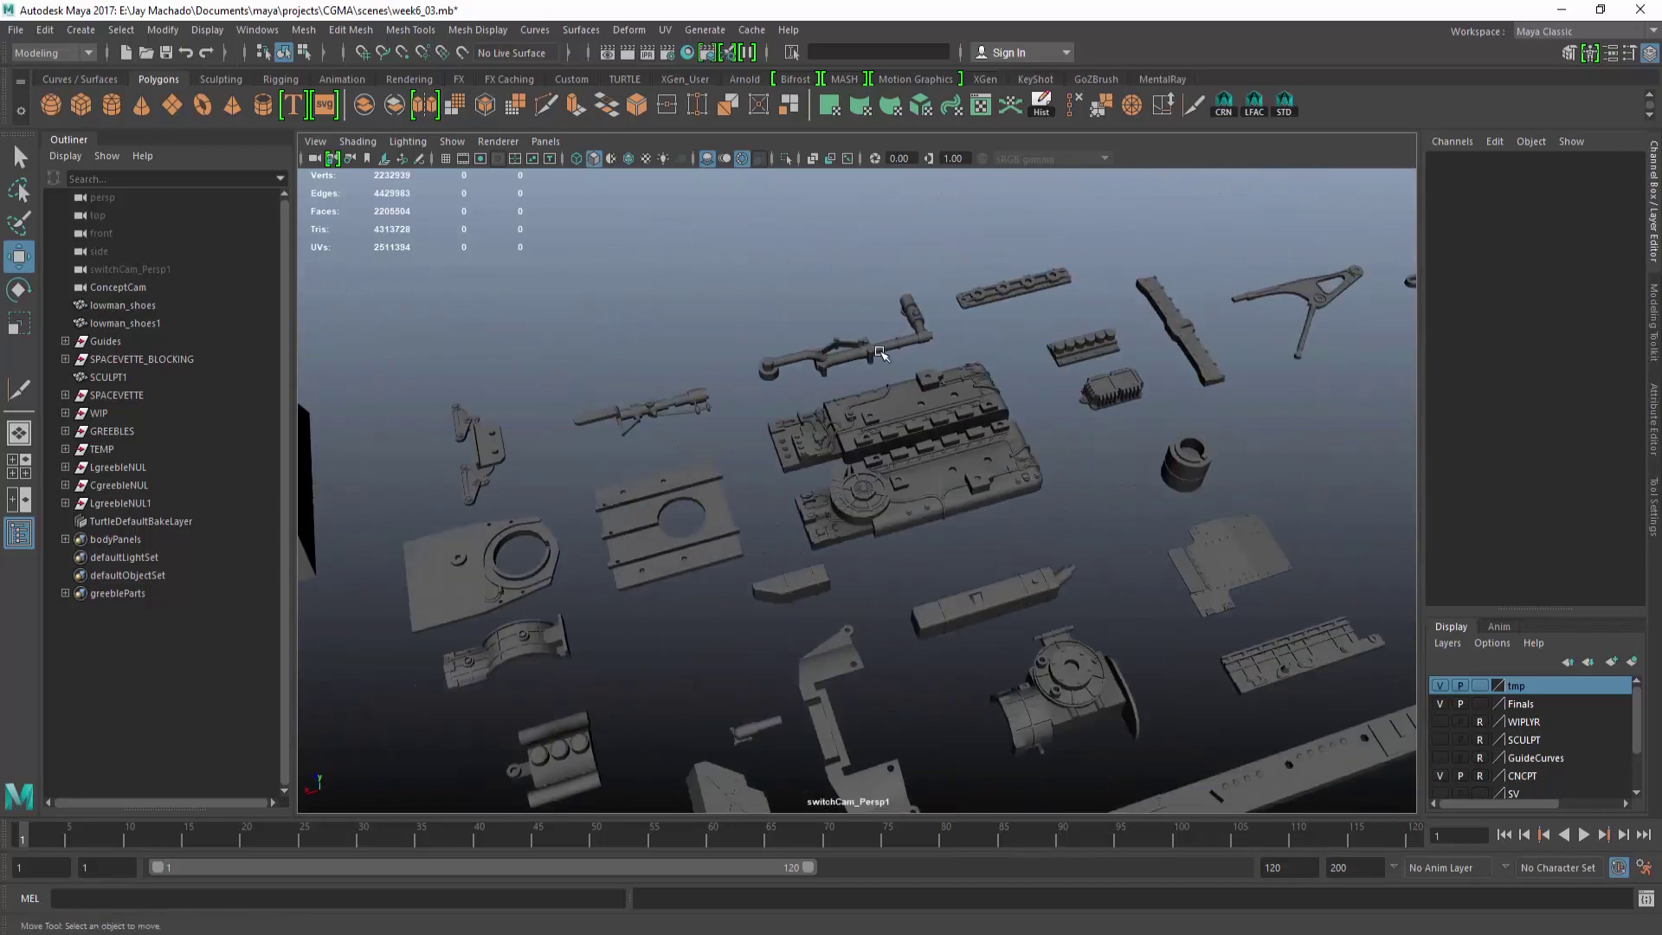
{"action": "left_click", "coordinate": [880, 348]}
{"action": "middle_click_drag", "start_coordinate": [961, 385], "coordinate": [891, 547], "text": "alt"}
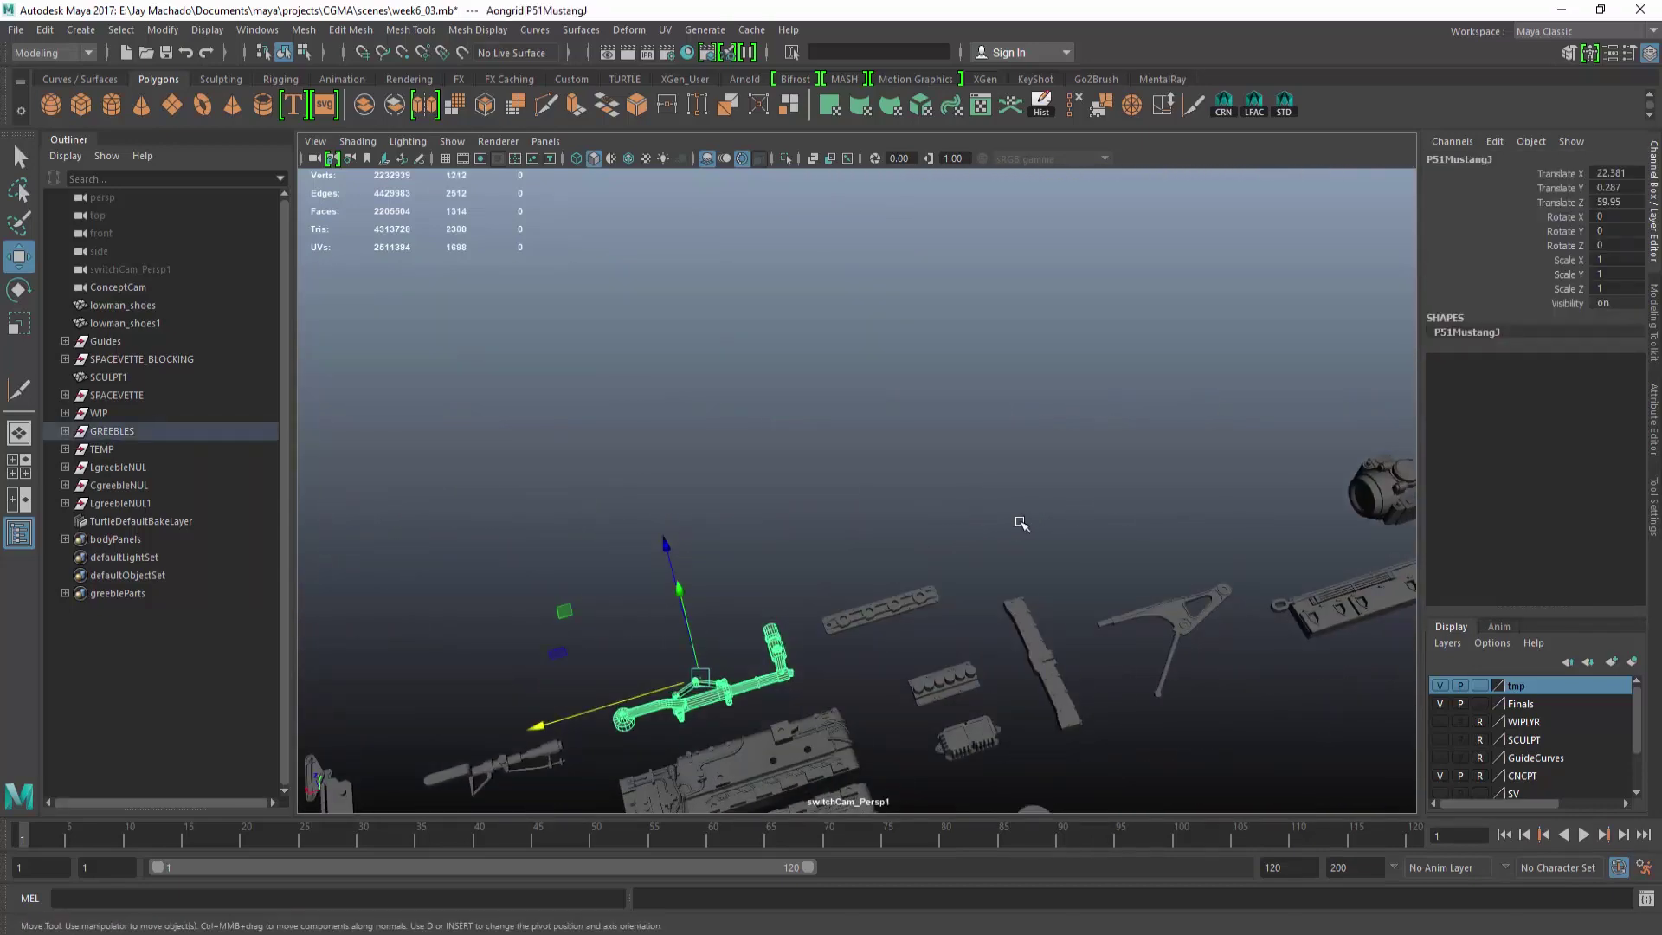
{"action": "mouse_move", "coordinate": [1021, 523]}
{"action": "left_mouse_down", "text": "alt"}
{"action": "mouse_move", "coordinate": [890, 508]}
{"action": "mouse_move", "coordinate": [497, 793]}
{"action": "mouse_move", "coordinate": [995, 520]}
{"action": "left_mouse_up", "text": "alt"}
{"action": "middle_click_drag", "start_coordinate": [995, 520], "coordinate": [965, 664], "text": "alt"}
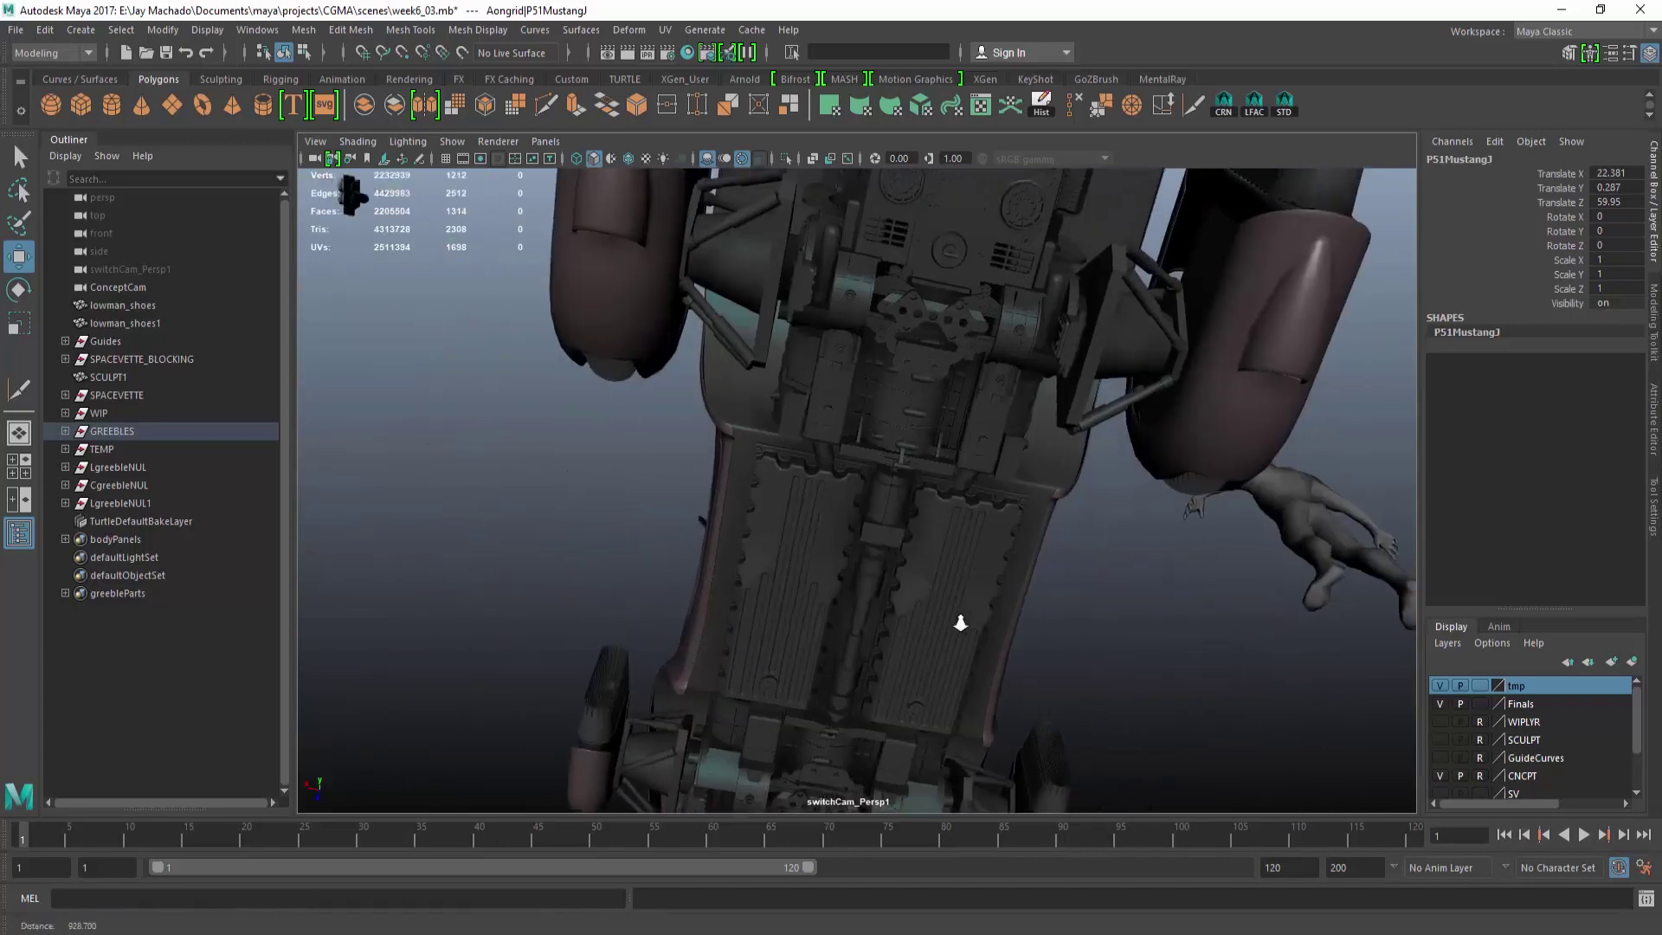
{"action": "left_click_drag", "start_coordinate": [960, 622], "coordinate": [995, 551], "text": "alt"}
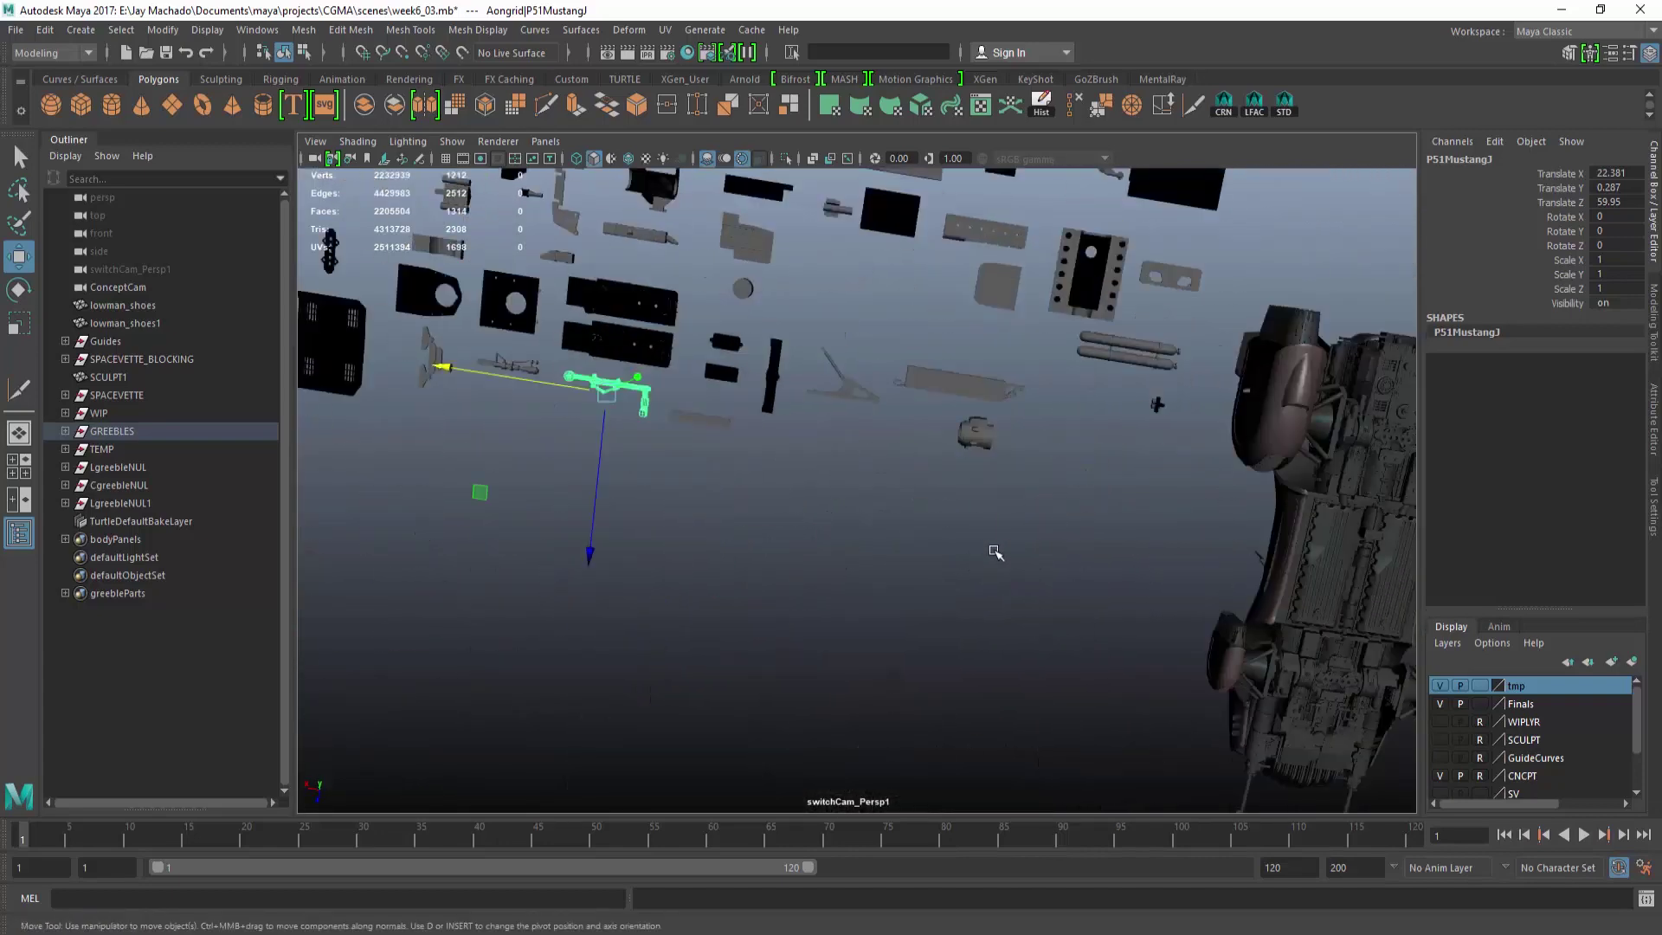
{"action": "middle_click_drag", "start_coordinate": [944, 561], "coordinate": [979, 578], "text": "alt"}
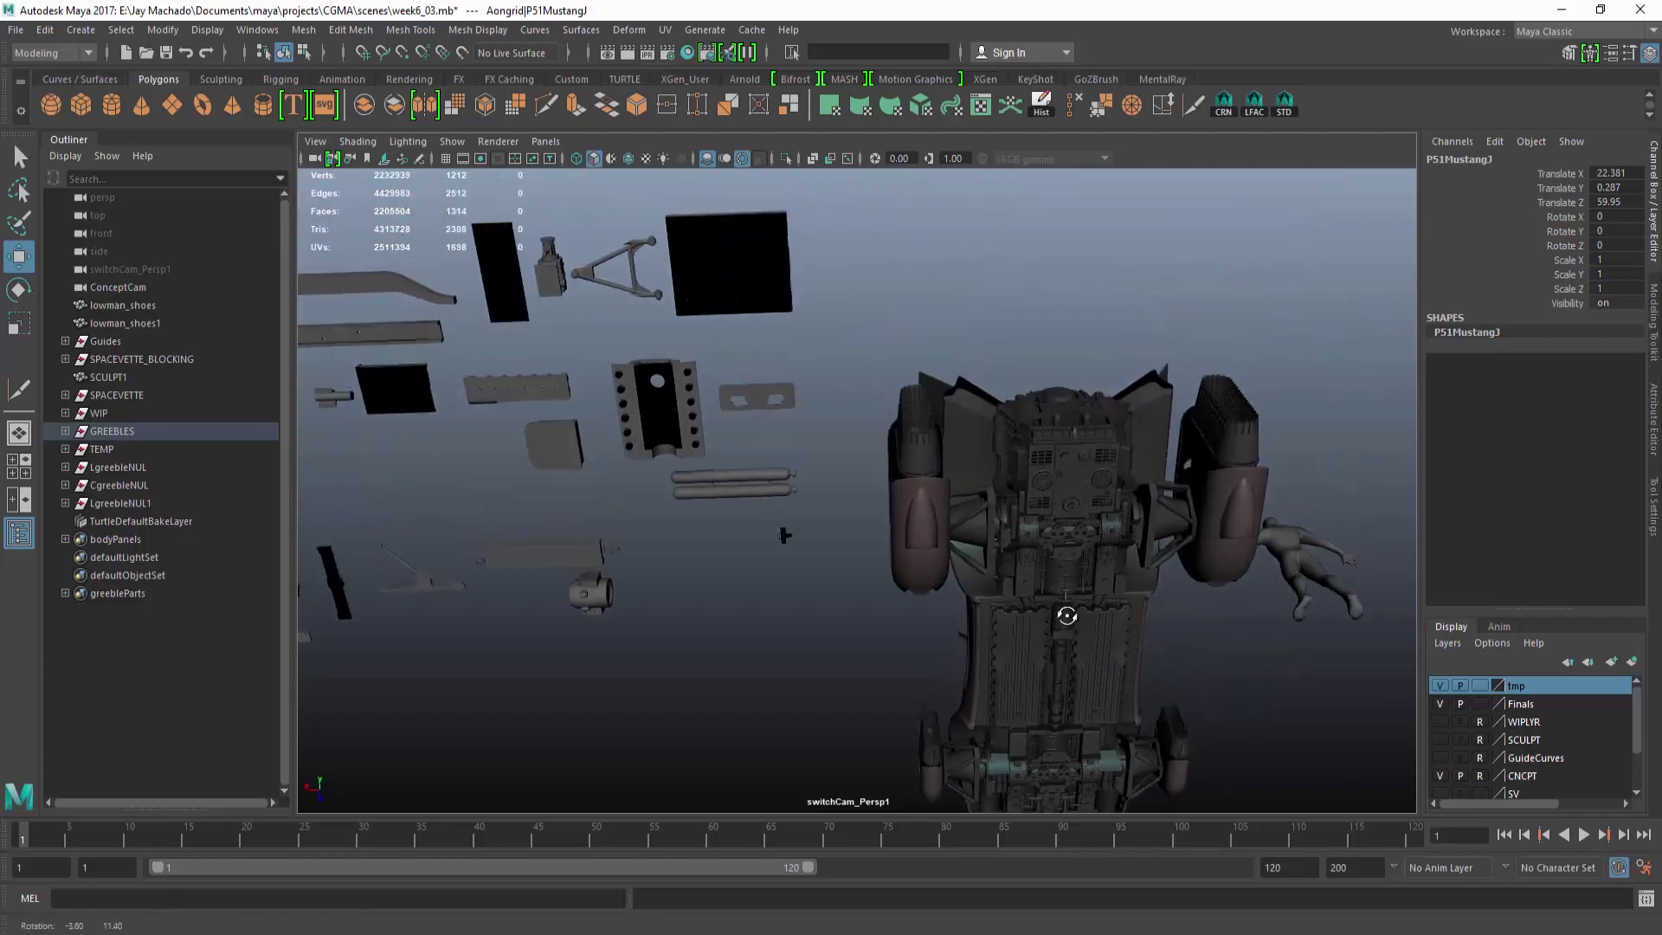
{"action": "left_click_drag", "start_coordinate": [1066, 615], "coordinate": [1060, 669], "text": "alt"}
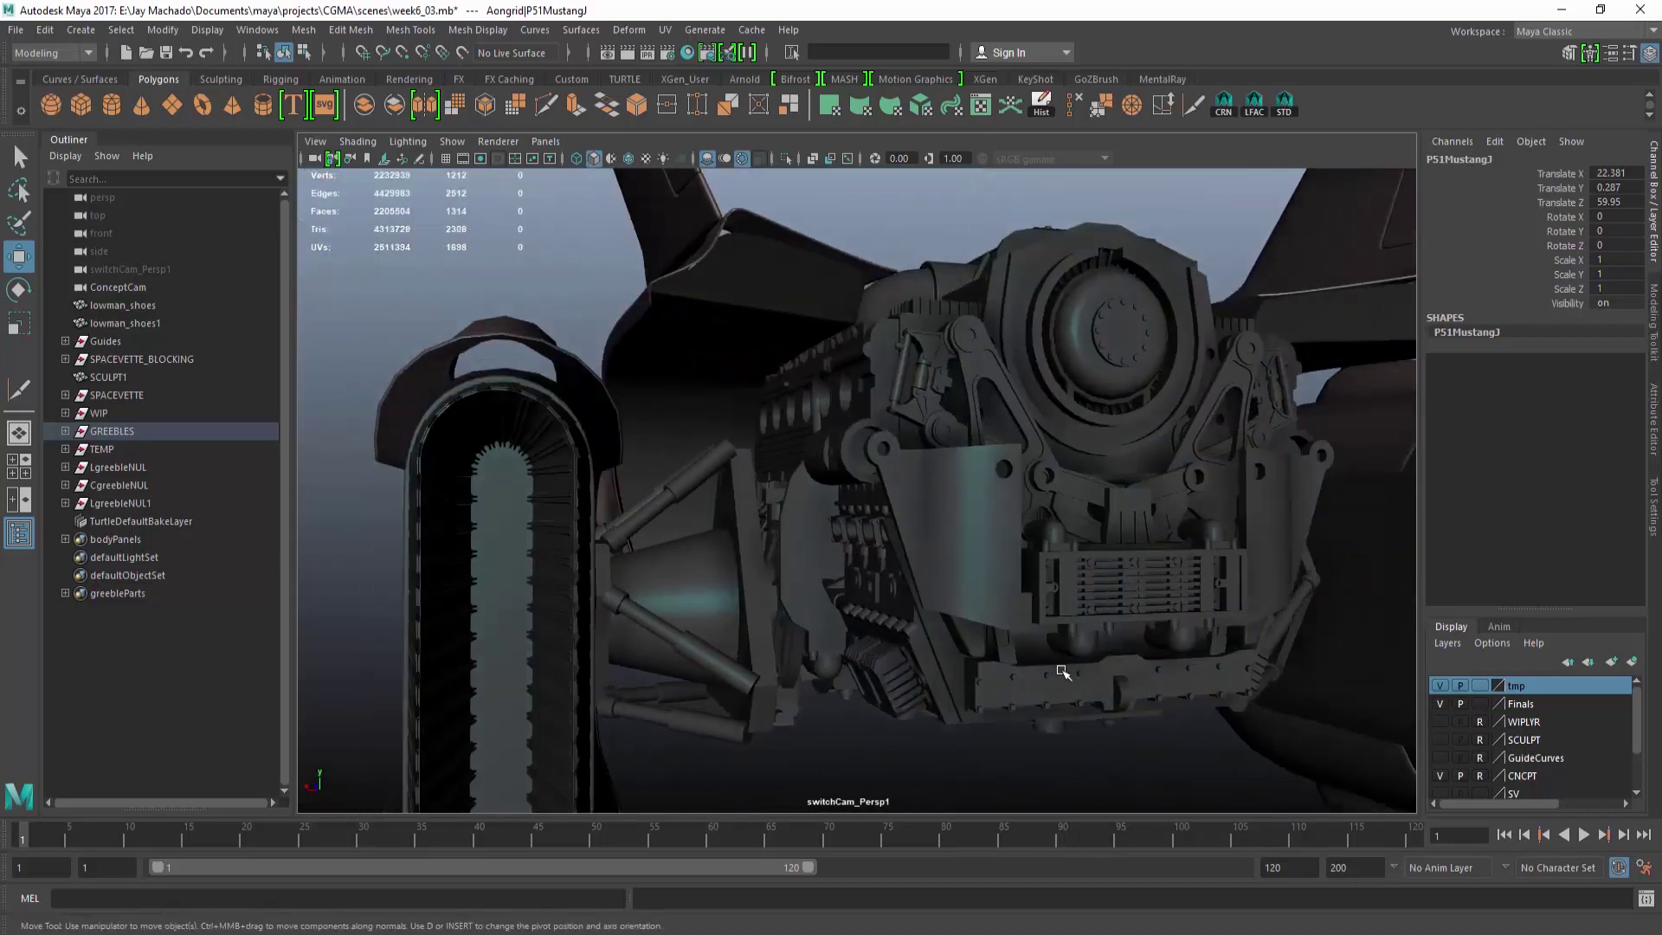
{"action": "left_click_drag", "start_coordinate": [1010, 520], "coordinate": [1191, 459], "text": "alt"}
{"action": "scroll", "coordinate": [1159, 441], "scroll_direction": "up", "scroll_amount": 3}
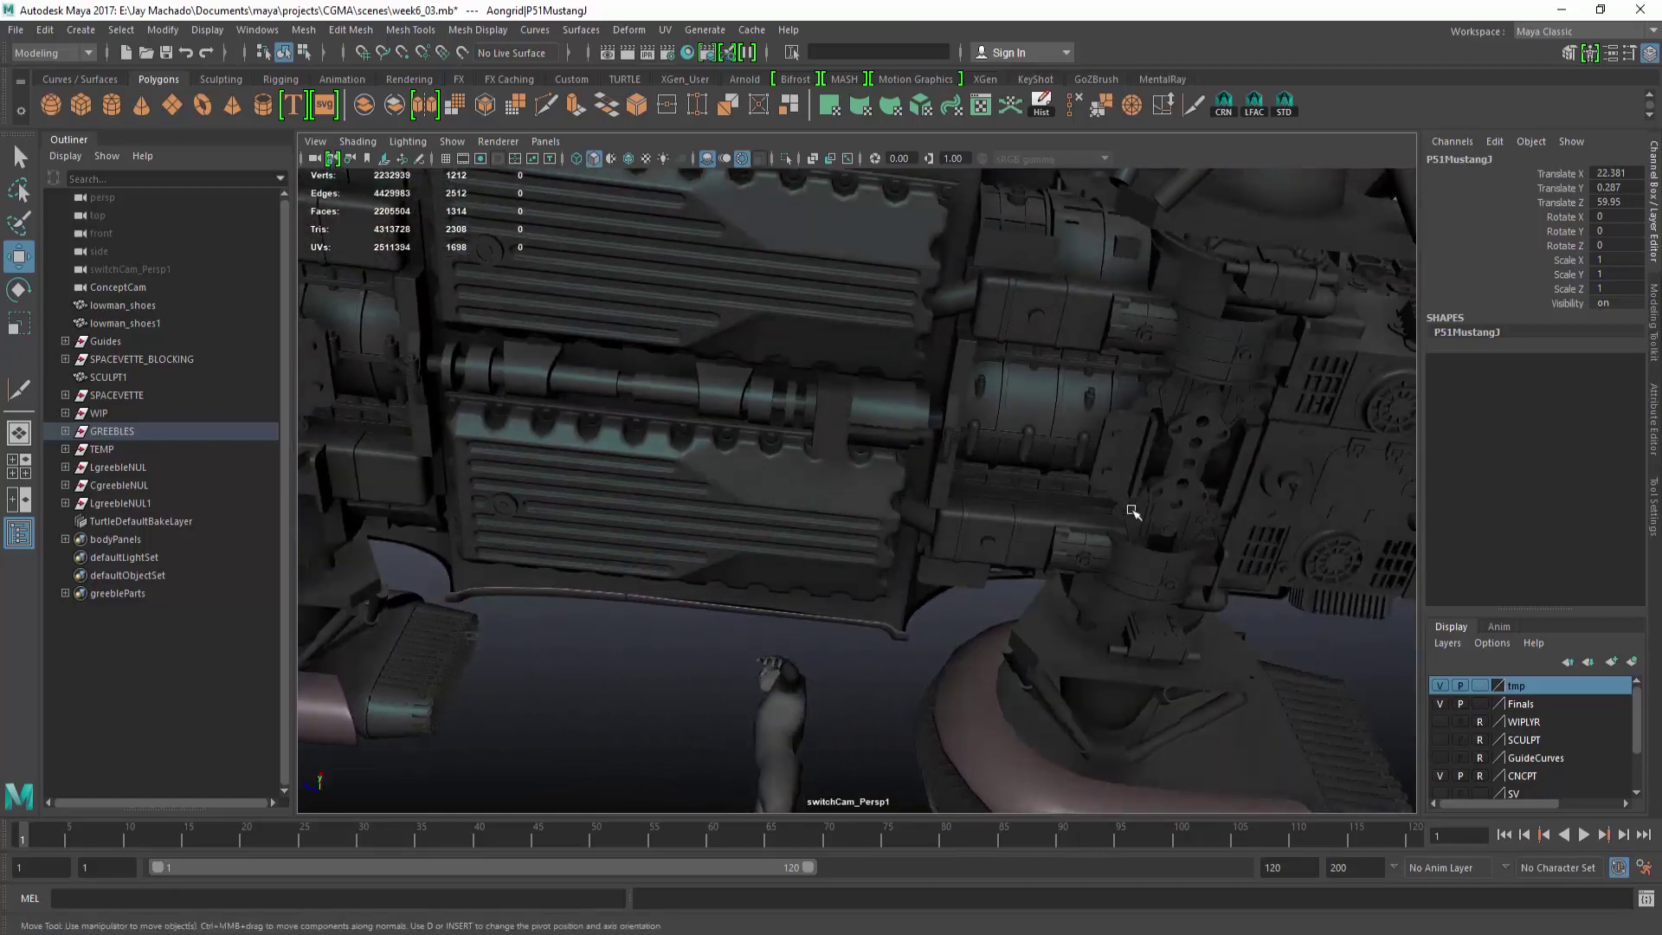
{"action": "right_click_drag", "start_coordinate": [1132, 512], "coordinate": [742, 594], "text": "alt"}
{"action": "left_click_drag", "start_coordinate": [742, 594], "coordinate": [901, 467], "text": "alt"}
{"action": "middle_click_drag", "start_coordinate": [901, 467], "coordinate": [1113, 505], "text": "alt"}
{"action": "middle_click_drag", "start_coordinate": [1194, 727], "coordinate": [1131, 477], "text": "alt"}
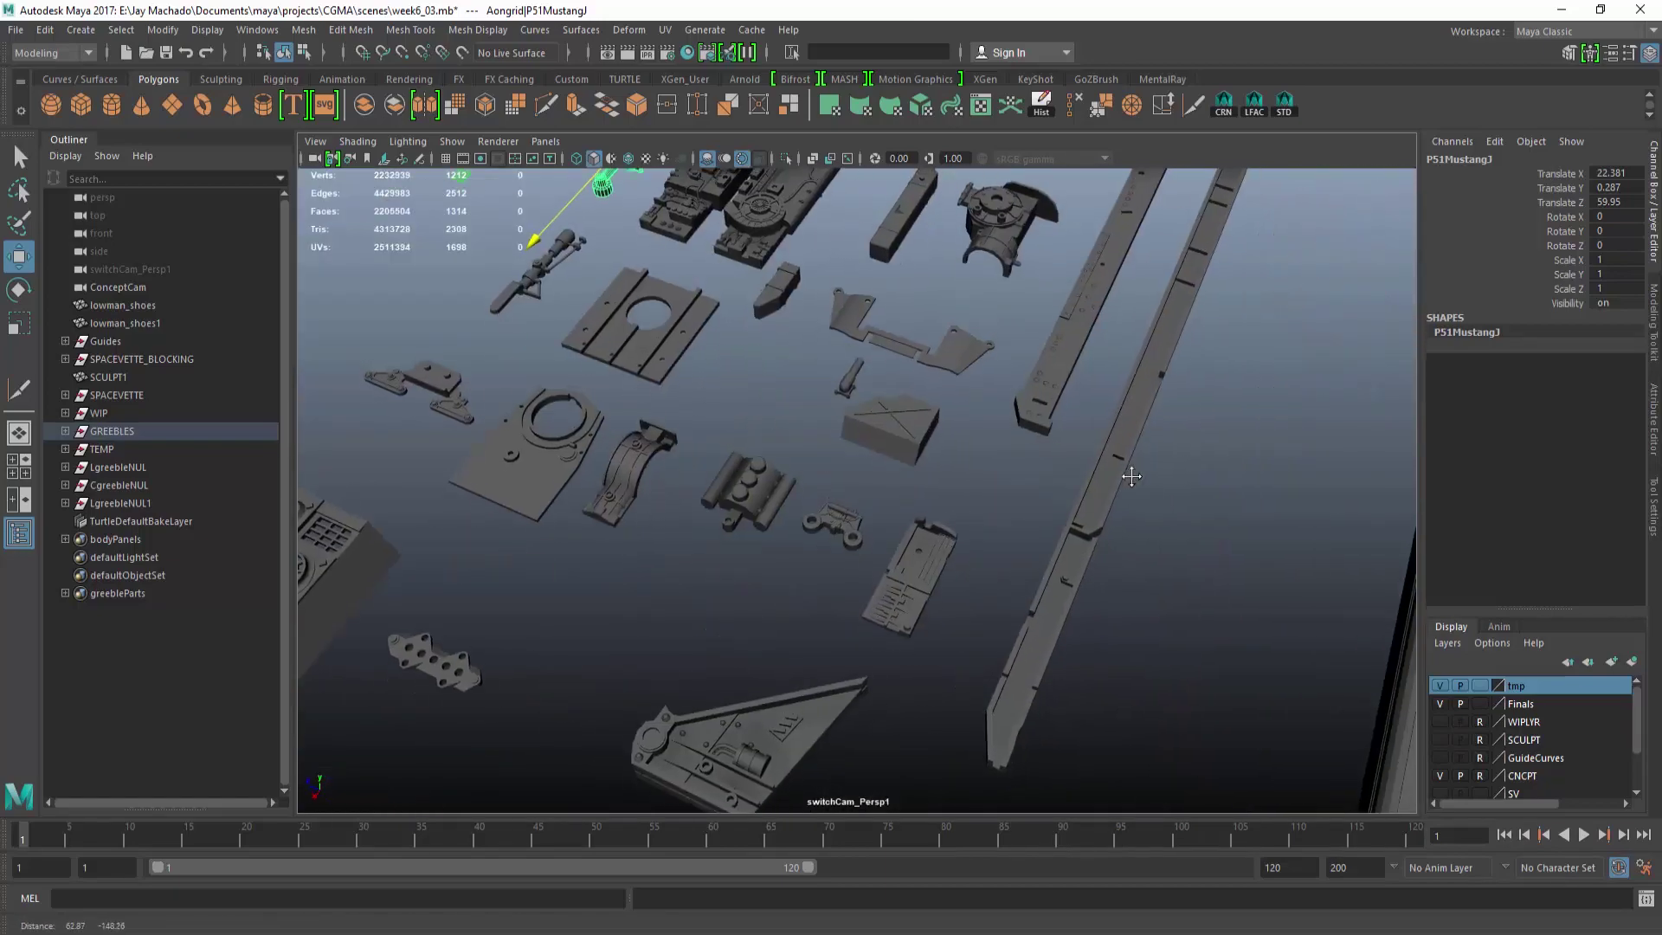
{"action": "right_click_drag", "start_coordinate": [1131, 476], "coordinate": [990, 423], "text": "alt"}
{"action": "middle_click_drag", "start_coordinate": [1151, 259], "coordinate": [744, 303], "text": "alt"}
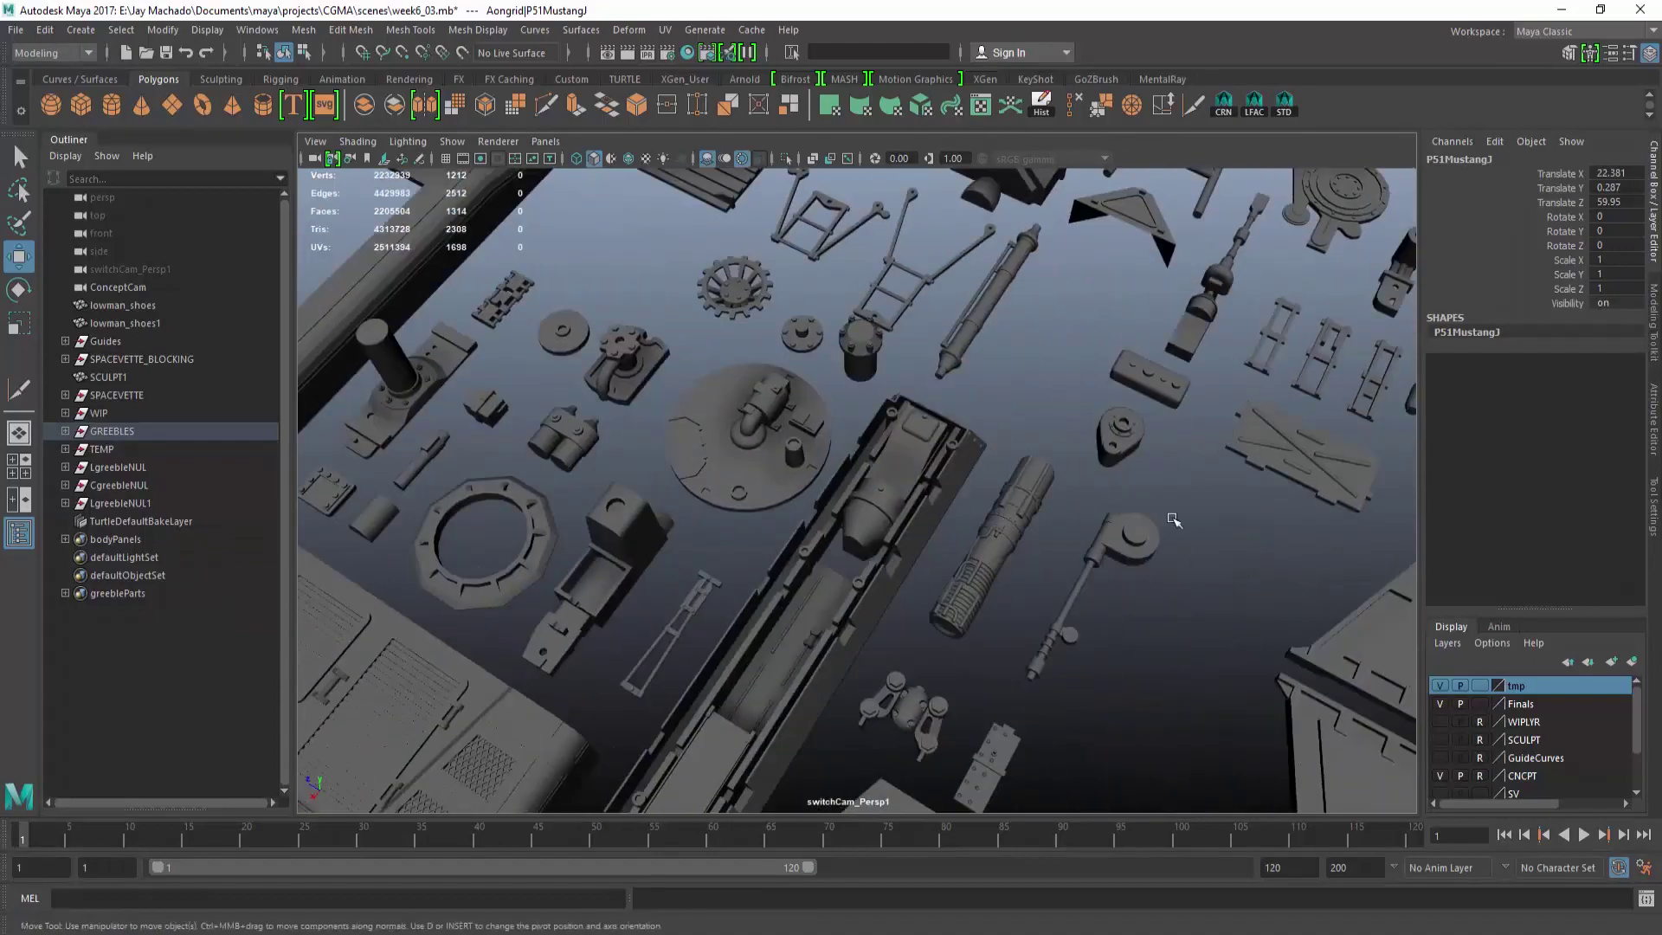
Duplicate the SD8TonB plate from the greeble kit and move the copy under the car at about X -59.1, Y -16.4, Z -58.4.
{"action": "middle_click_drag", "start_coordinate": [1174, 519], "coordinate": [1022, 392], "text": "alt"}
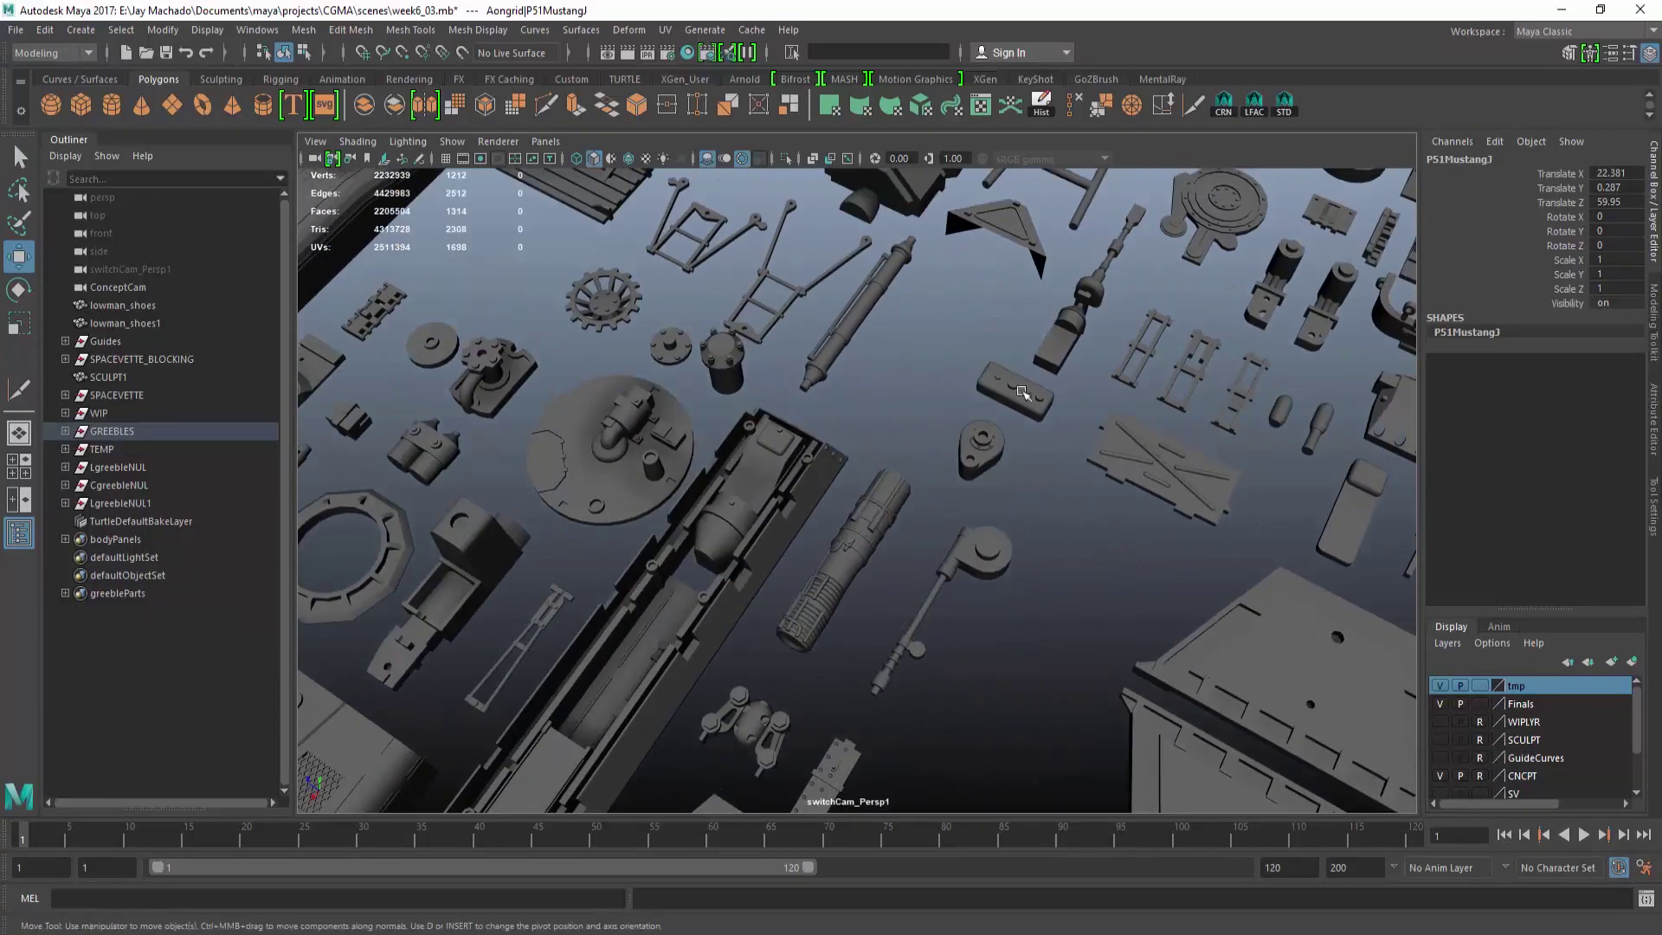
{"action": "left_click_drag", "start_coordinate": [1112, 493], "coordinate": [1106, 502], "text": "alt"}
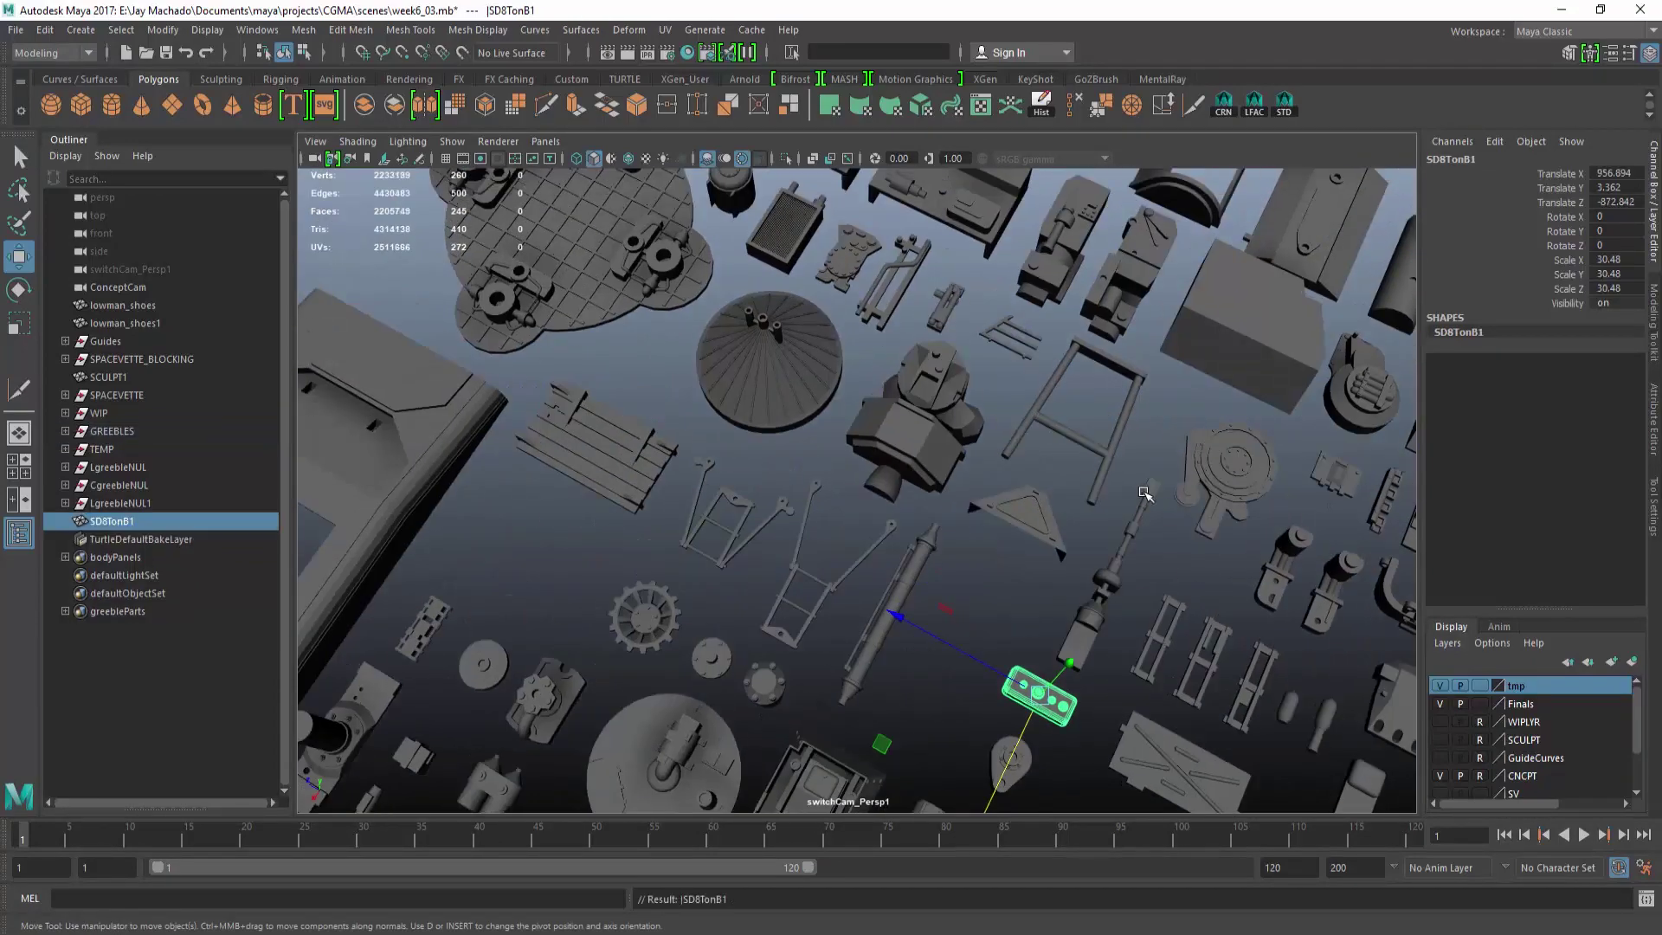
{"action": "left_click_drag", "start_coordinate": [1038, 692], "coordinate": [693, 603]}
{"action": "right_click_drag", "start_coordinate": [692, 603], "coordinate": [338, 338], "text": "alt"}
{"action": "left_click_drag", "start_coordinate": [761, 675], "coordinate": [742, 456], "text": "alt"}
{"action": "middle_click_drag", "start_coordinate": [952, 347], "coordinate": [727, 510], "text": "alt"}
{"action": "right_click_drag", "start_coordinate": [727, 511], "coordinate": [1255, 562], "text": "alt"}
{"action": "middle_click_drag", "start_coordinate": [1254, 519], "coordinate": [1026, 667], "text": "alt"}
{"action": "right_click_drag", "start_coordinate": [1027, 668], "coordinate": [1074, 599], "text": "alt"}
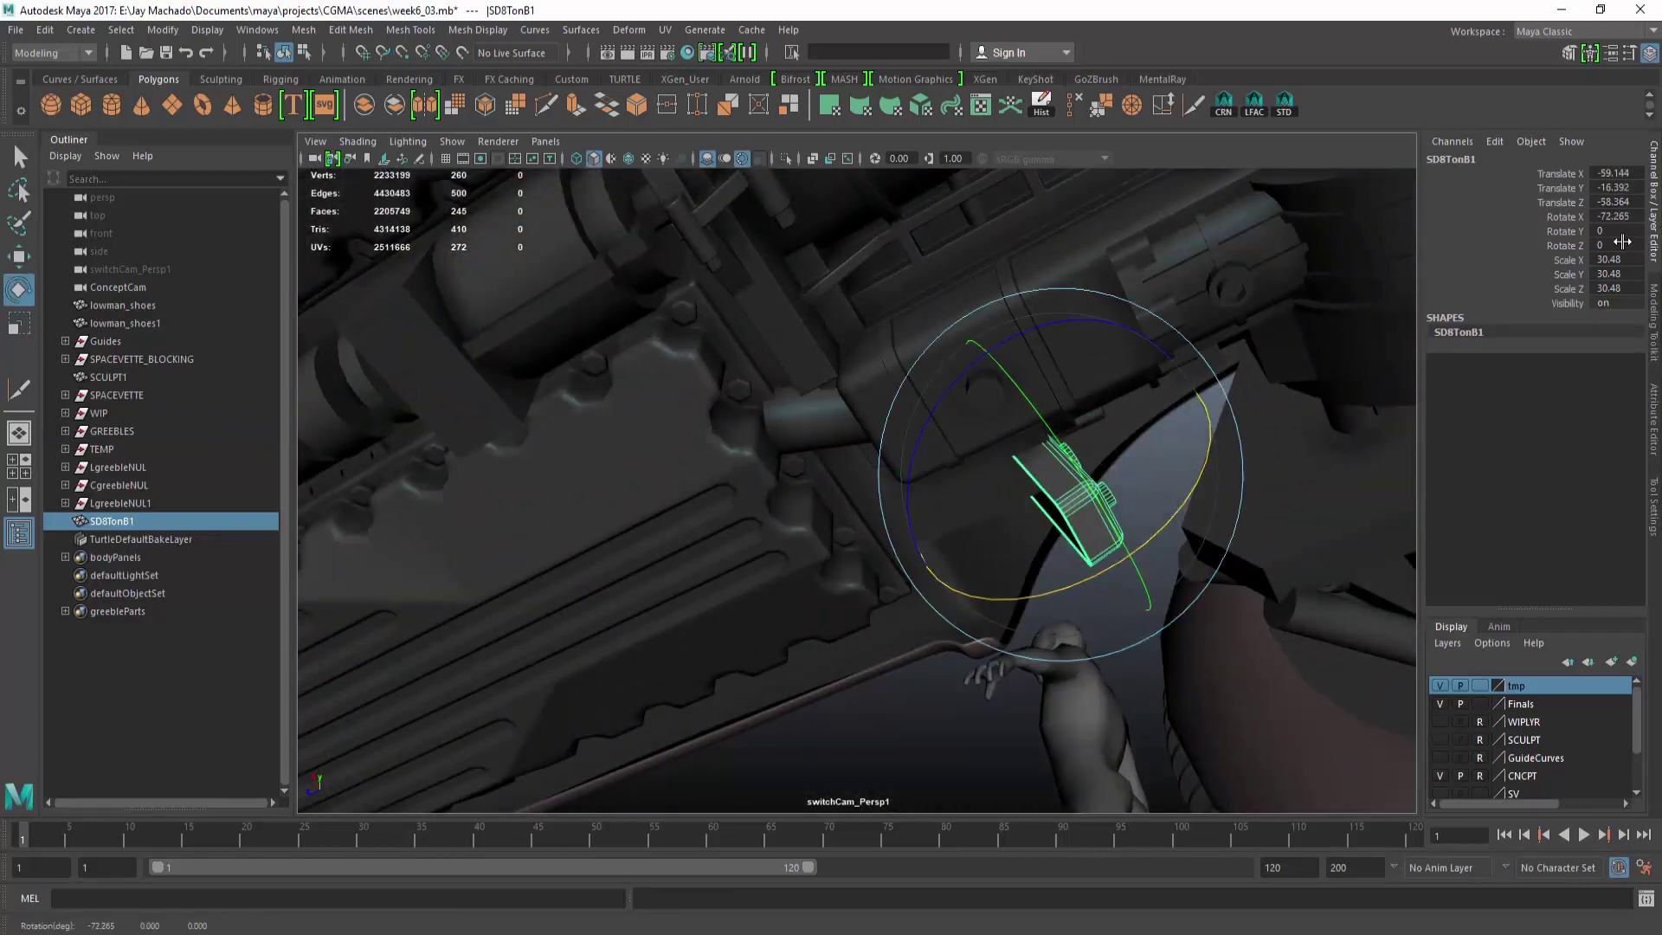
Flip the SD8TonB copy with Rotate X 180, scale it to about 24 and fit it on the underside block near X -55.5, Z -48.
{"action": "key", "text": "w"}
{"action": "key", "text": "f"}
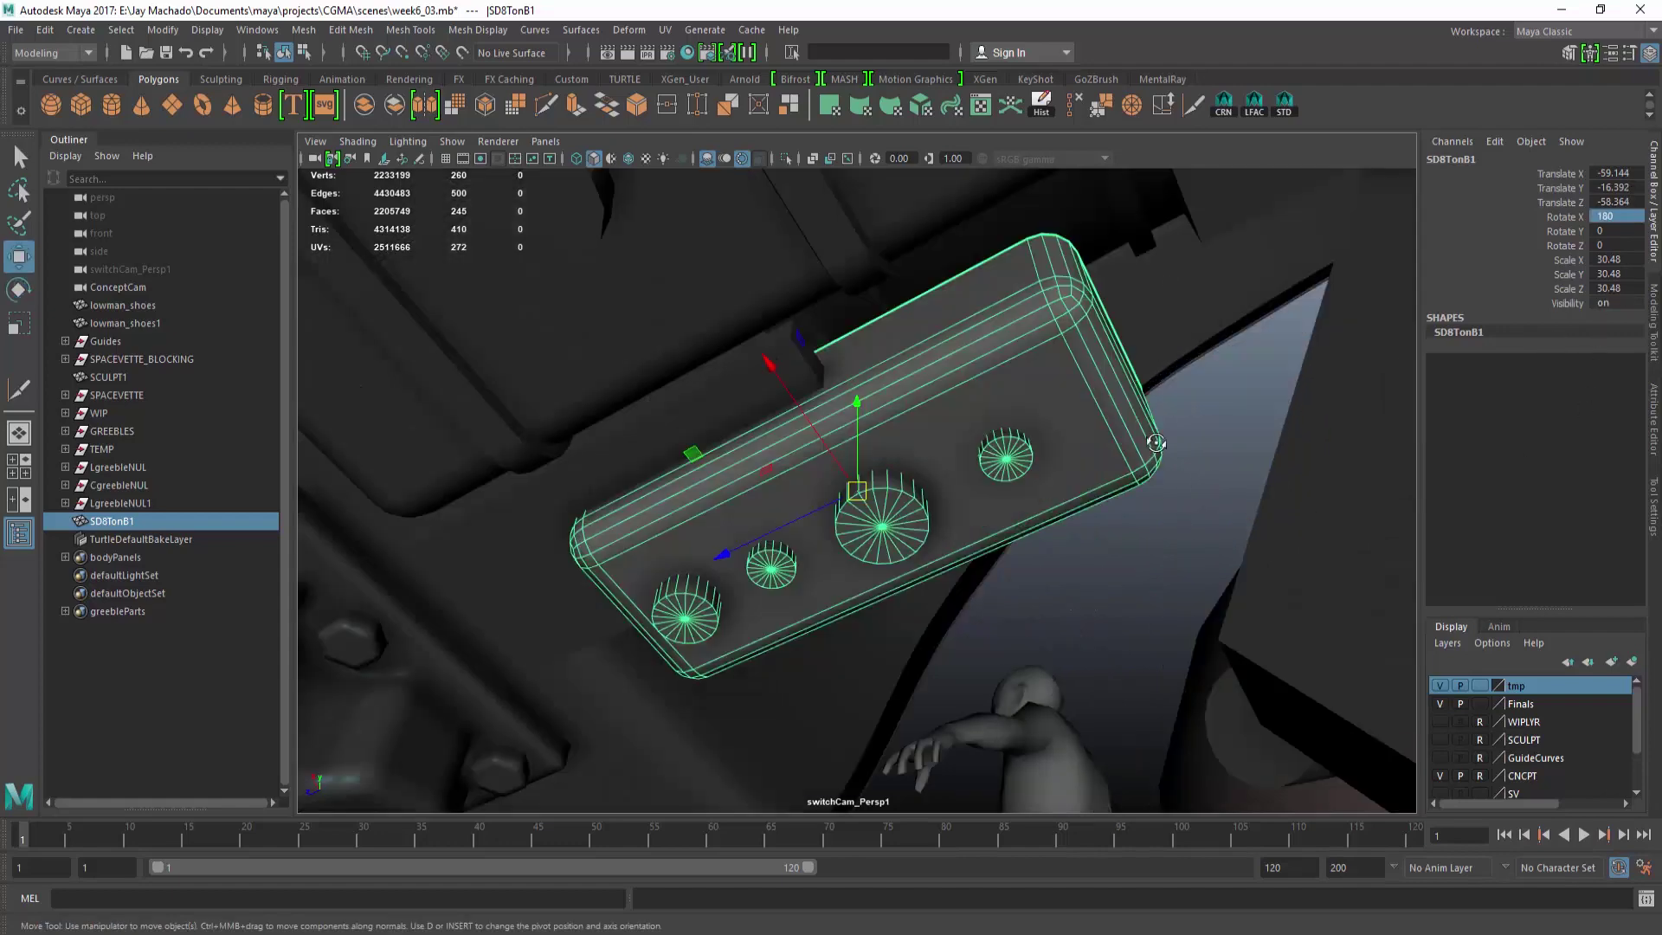
{"action": "left_click_drag", "start_coordinate": [1038, 450], "coordinate": [944, 554], "text": "alt"}
{"action": "right_click_drag", "start_coordinate": [944, 554], "coordinate": [857, 519], "text": "alt"}
{"action": "left_click_drag", "start_coordinate": [856, 490], "coordinate": [757, 446]}
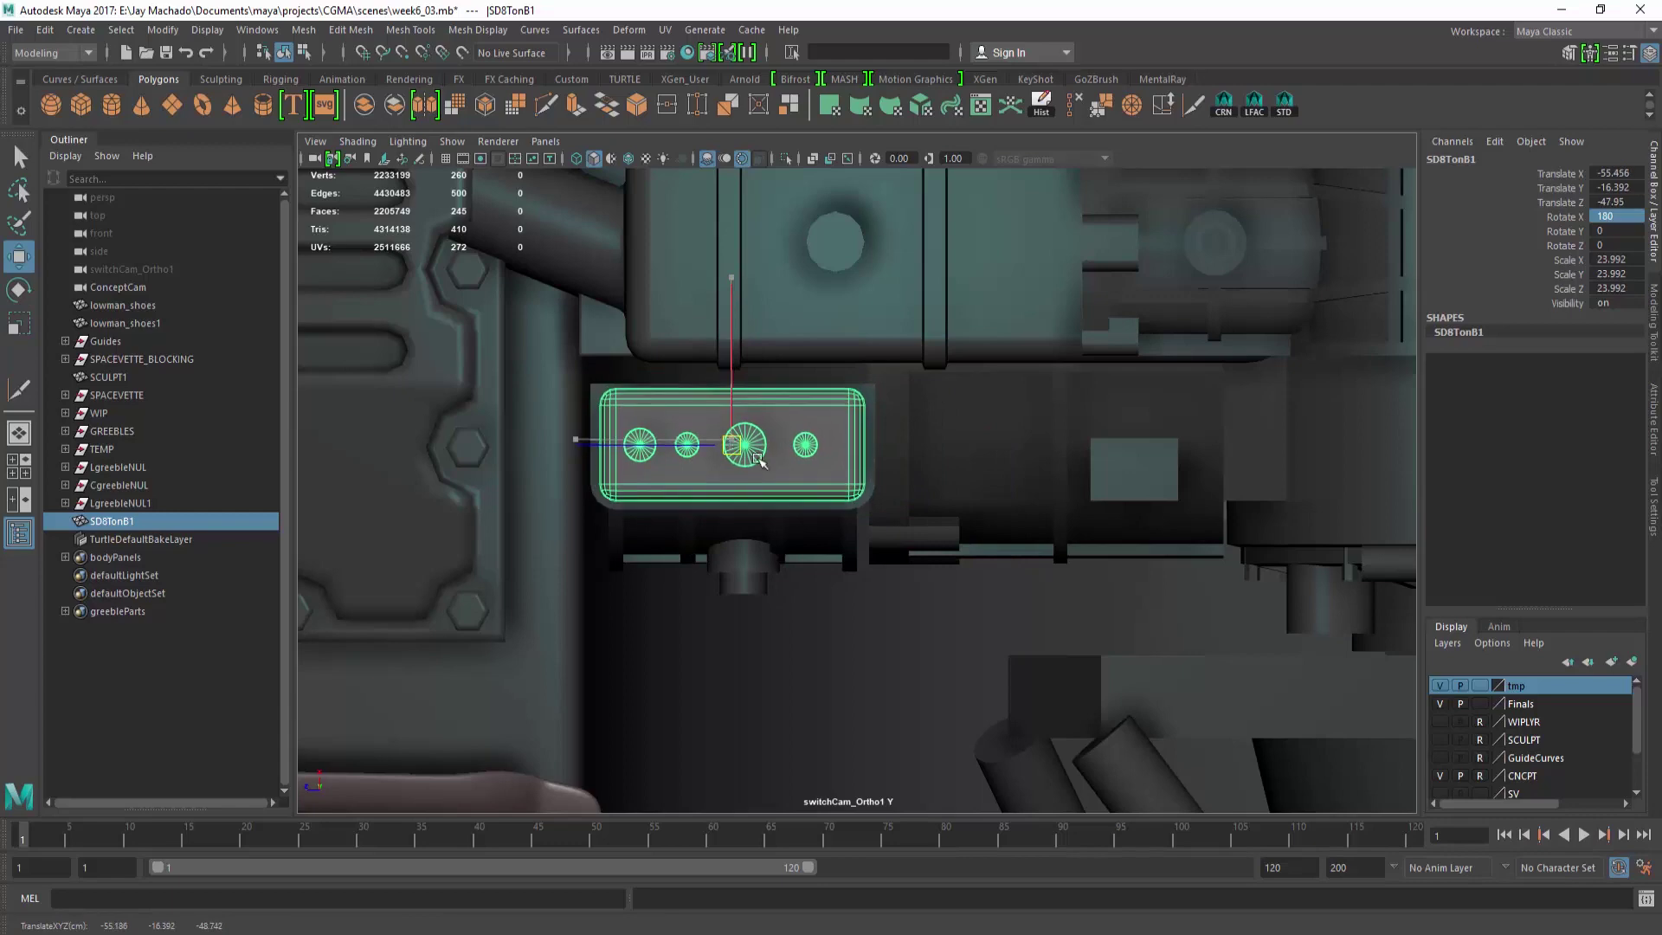
Lower the SD8TonB copy to about Y -18.7 and assign it an existing material matching the surrounding engine parts.
{"action": "left_click_drag", "start_coordinate": [758, 460], "coordinate": [839, 609], "text": "alt"}
{"action": "right_click_drag", "start_coordinate": [795, 504], "coordinate": [851, 926]}
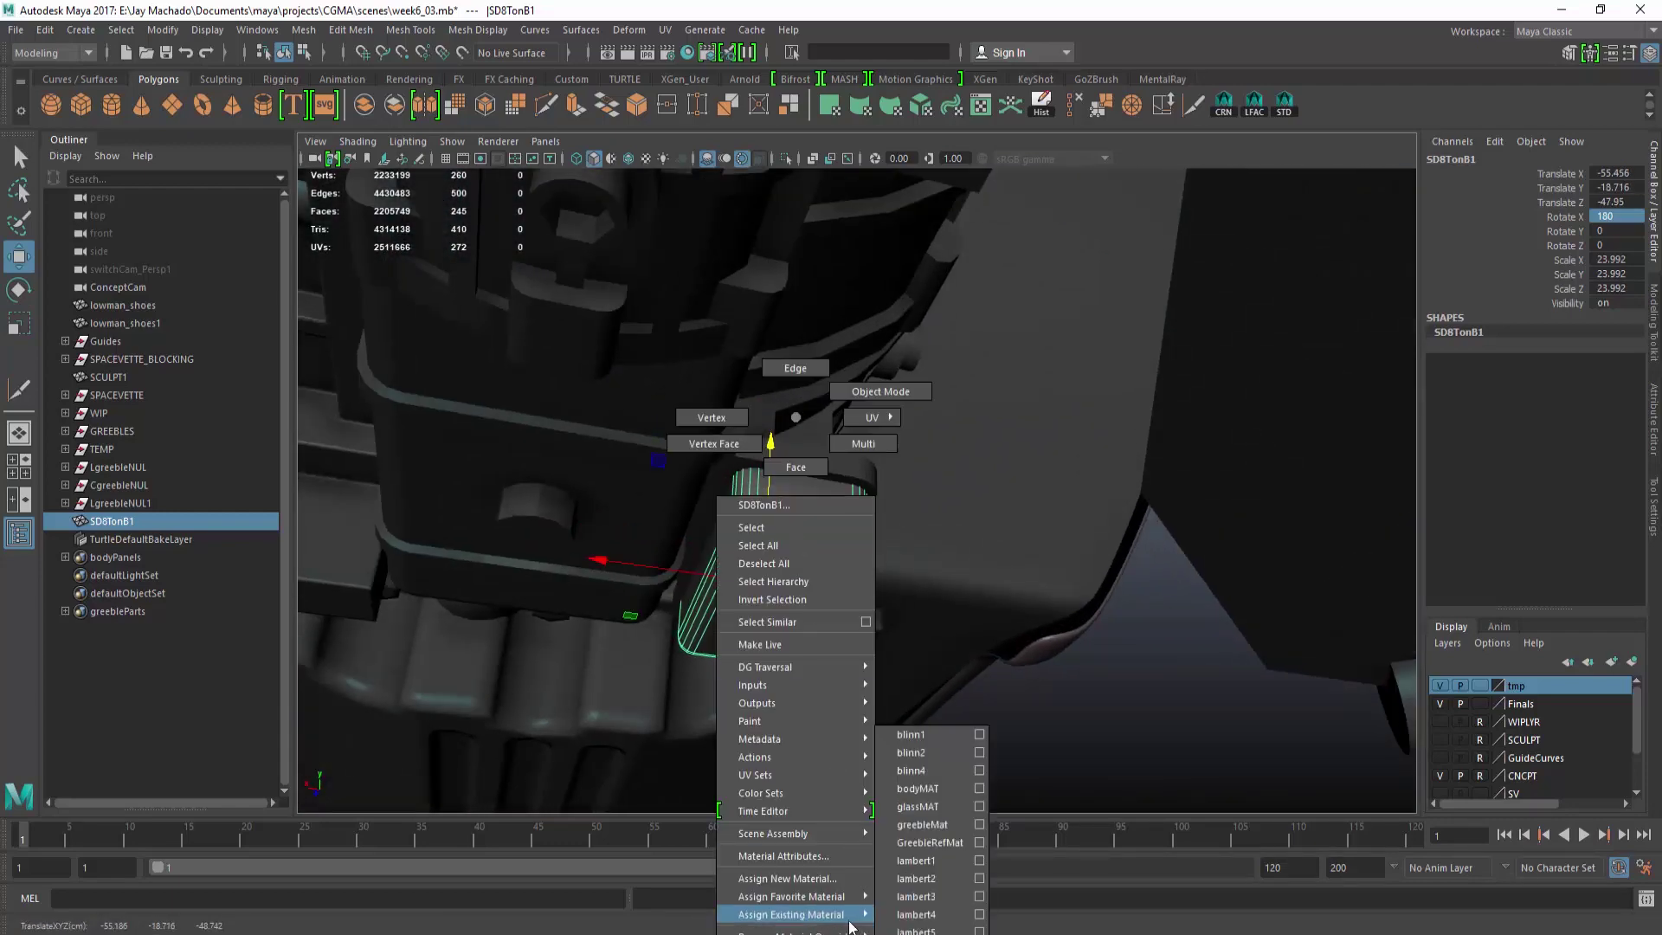
{"action": "right_click_drag", "start_coordinate": [936, 843], "coordinate": [937, 857]}
Move the SD8TonB copy to the matching block on the car's opposite side at about X 52.9.
{"action": "left_click_drag", "start_coordinate": [1143, 712], "coordinate": [959, 558], "text": "alt"}
{"action": "key", "text": "f"}
{"action": "left_click_drag", "start_coordinate": [721, 352], "coordinate": [868, 424], "text": "alt"}
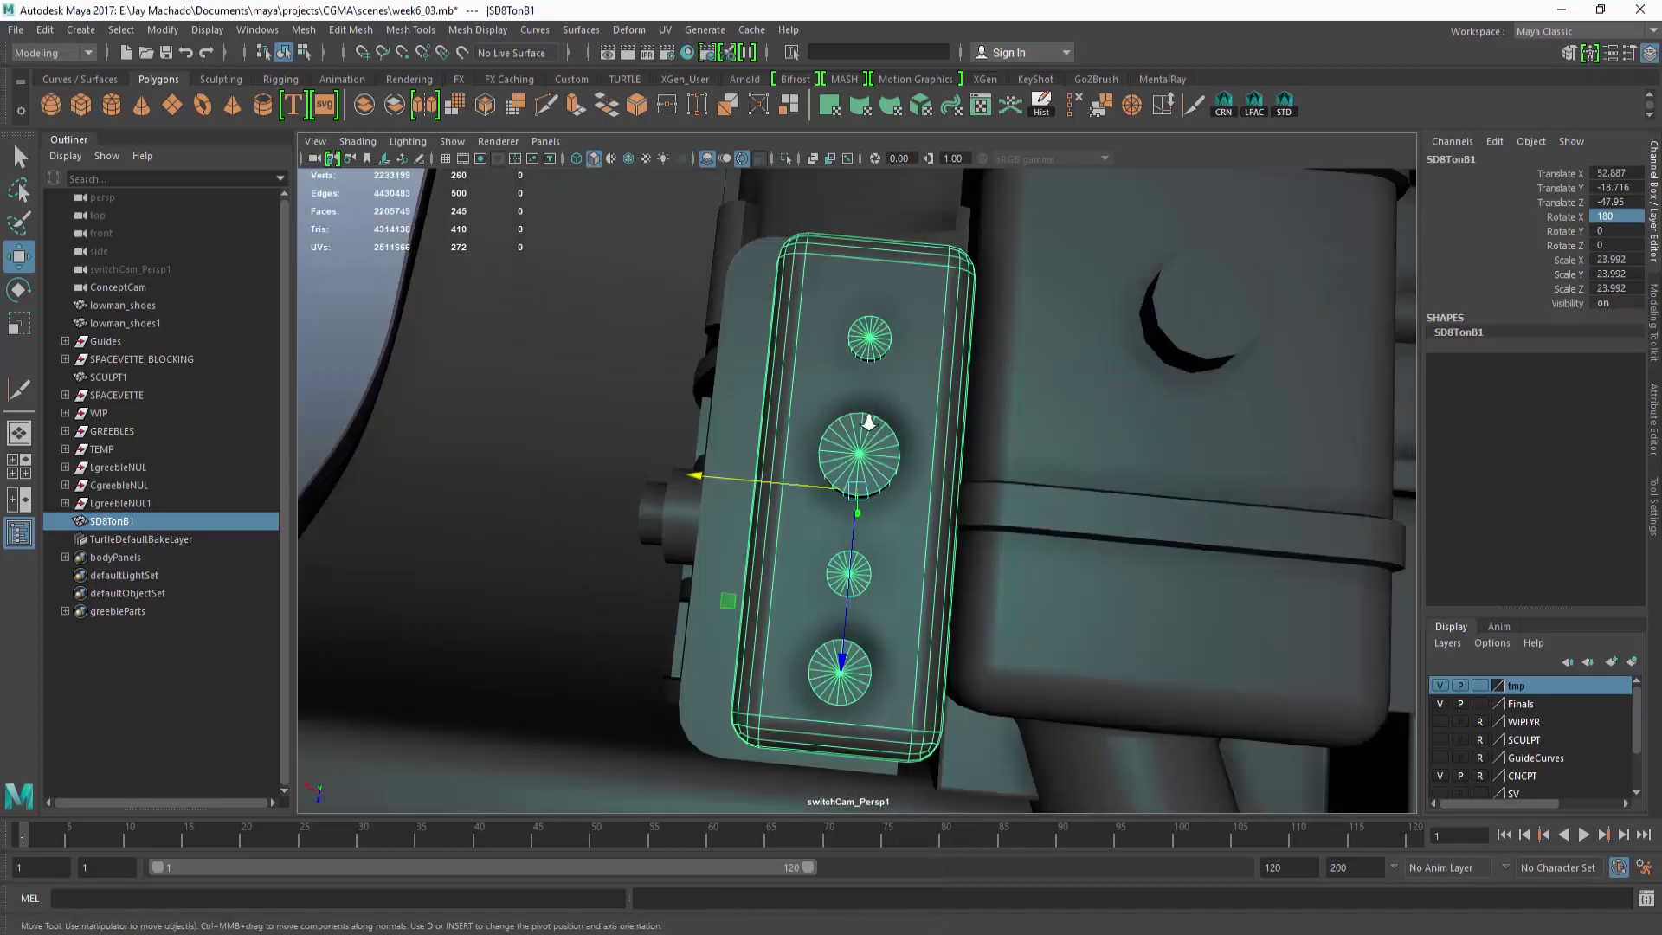
{"action": "right_click_drag", "start_coordinate": [868, 424], "coordinate": [787, 467], "text": "alt"}
{"action": "left_click_drag", "start_coordinate": [774, 481], "coordinate": [987, 519]}
{"action": "left_click", "coordinate": [864, 493]}
Duplicate the Ferrari312A part from the greeble kit and bring the copy beside the rear wheel, at about X 124.4, Y 48.7, Z -268.4.
{"action": "middle_click_drag", "start_coordinate": [1218, 614], "coordinate": [817, 580], "text": "alt"}
{"action": "right_click_drag", "start_coordinate": [817, 580], "coordinate": [727, 646], "text": "alt"}
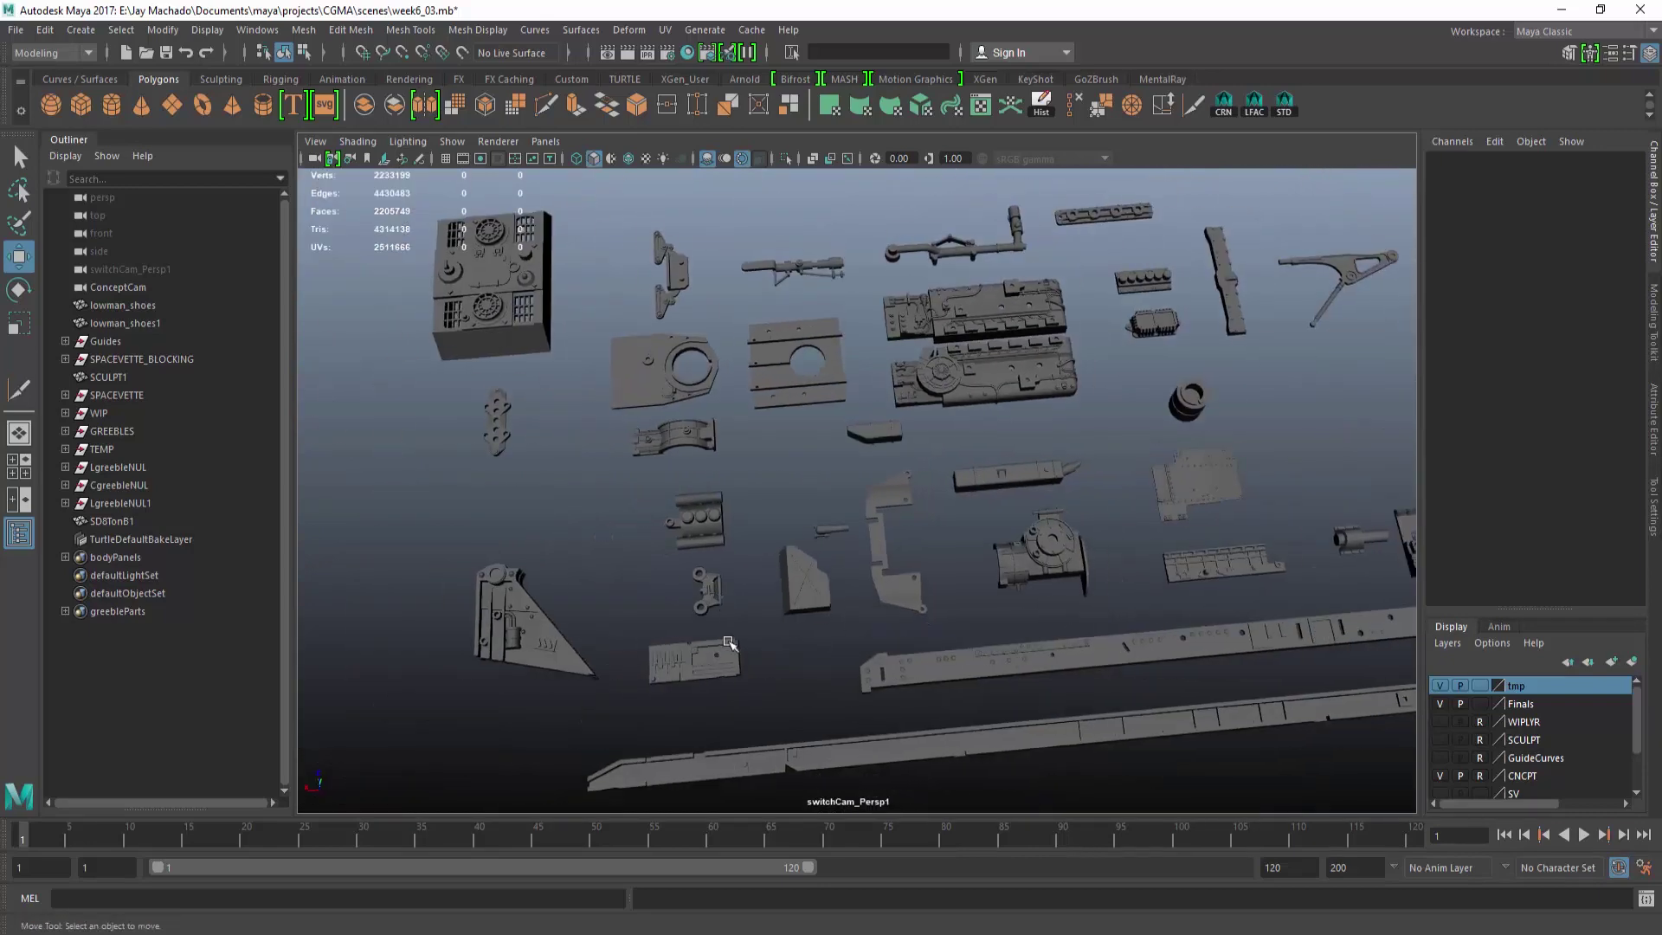
{"action": "left_click", "coordinate": [723, 652]}
{"action": "middle_click_drag", "start_coordinate": [839, 572], "coordinate": [797, 620], "text": "alt"}
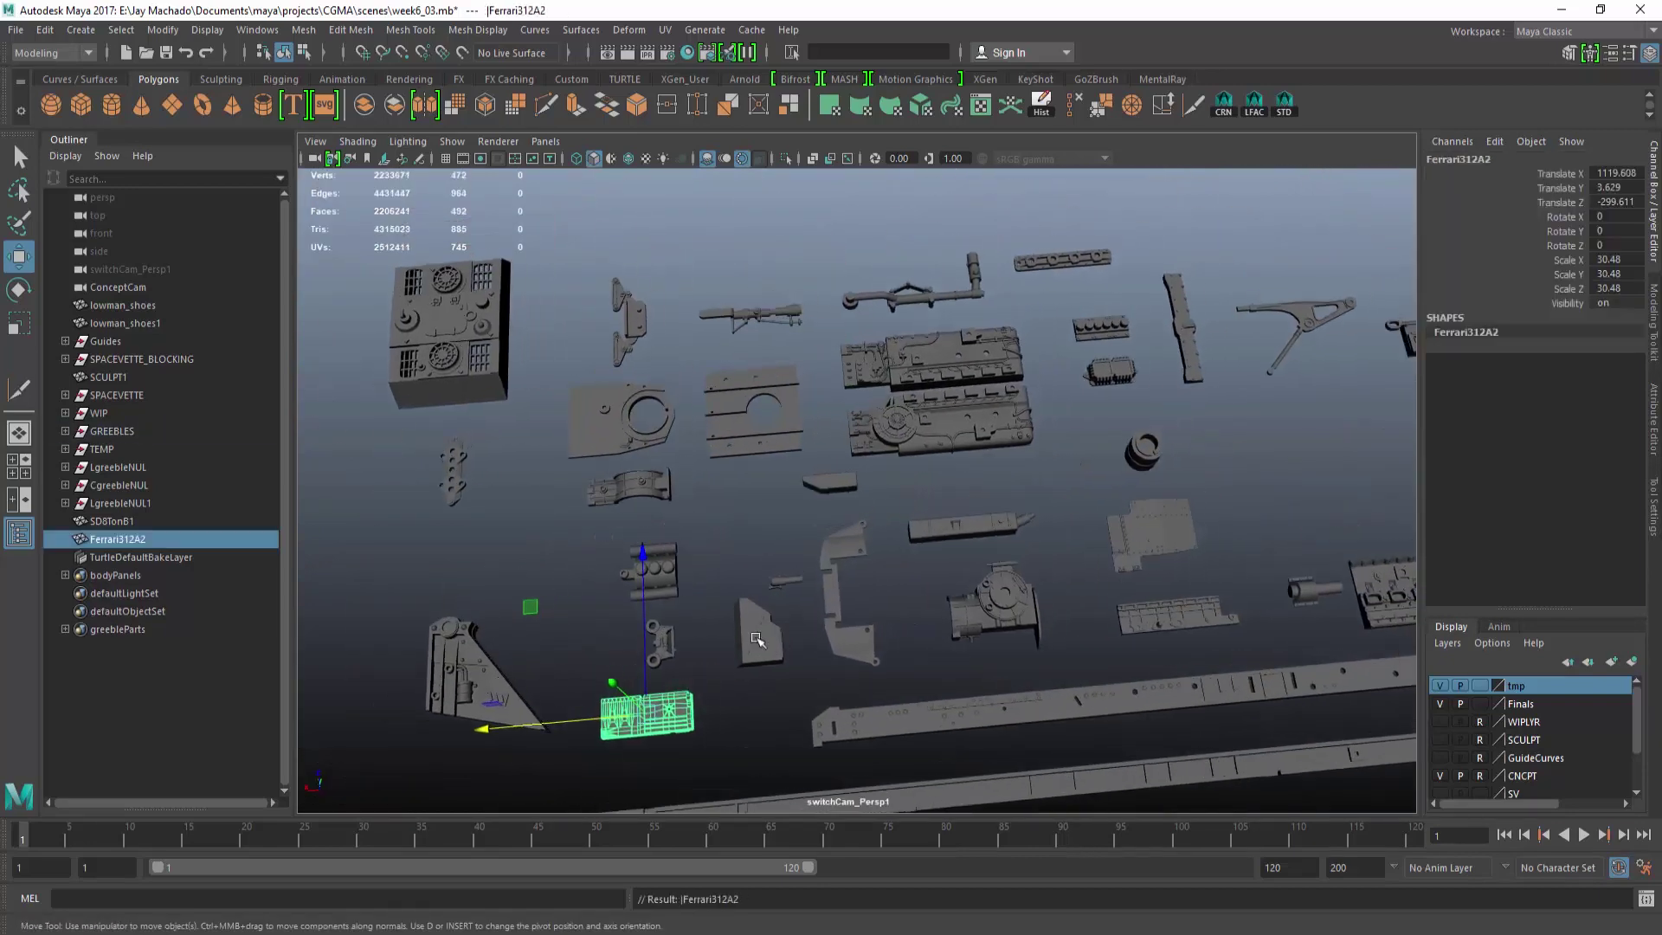
{"action": "middle_click_drag", "start_coordinate": [1324, 480], "coordinate": [548, 656], "text": "alt"}
{"action": "left_click_drag", "start_coordinate": [1369, 681], "coordinate": [1397, 675]}
{"action": "key", "text": "f"}
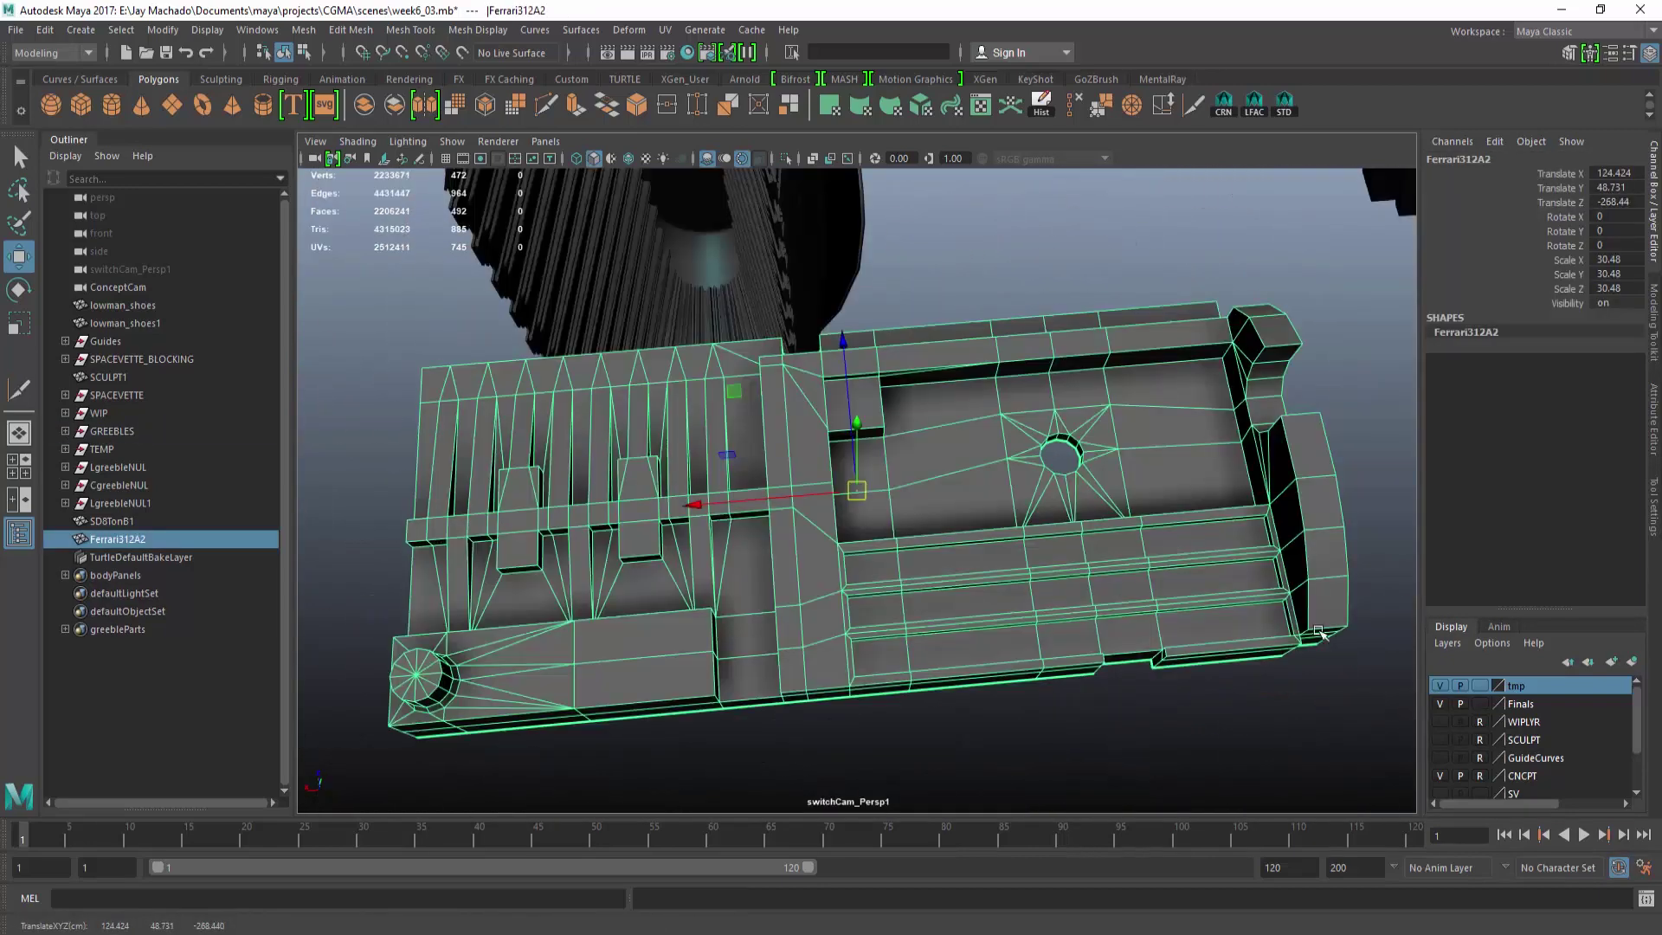
Rotate the Ferrari312A copy to Y 90, Z 180, scale it to about 51.7 and place it under the rear fender near X 82, Y 63.5.
{"action": "right_click_drag", "start_coordinate": [1385, 671], "coordinate": [1142, 641], "text": "alt"}
{"action": "left_click_drag", "start_coordinate": [1143, 640], "coordinate": [1107, 472], "text": "alt"}
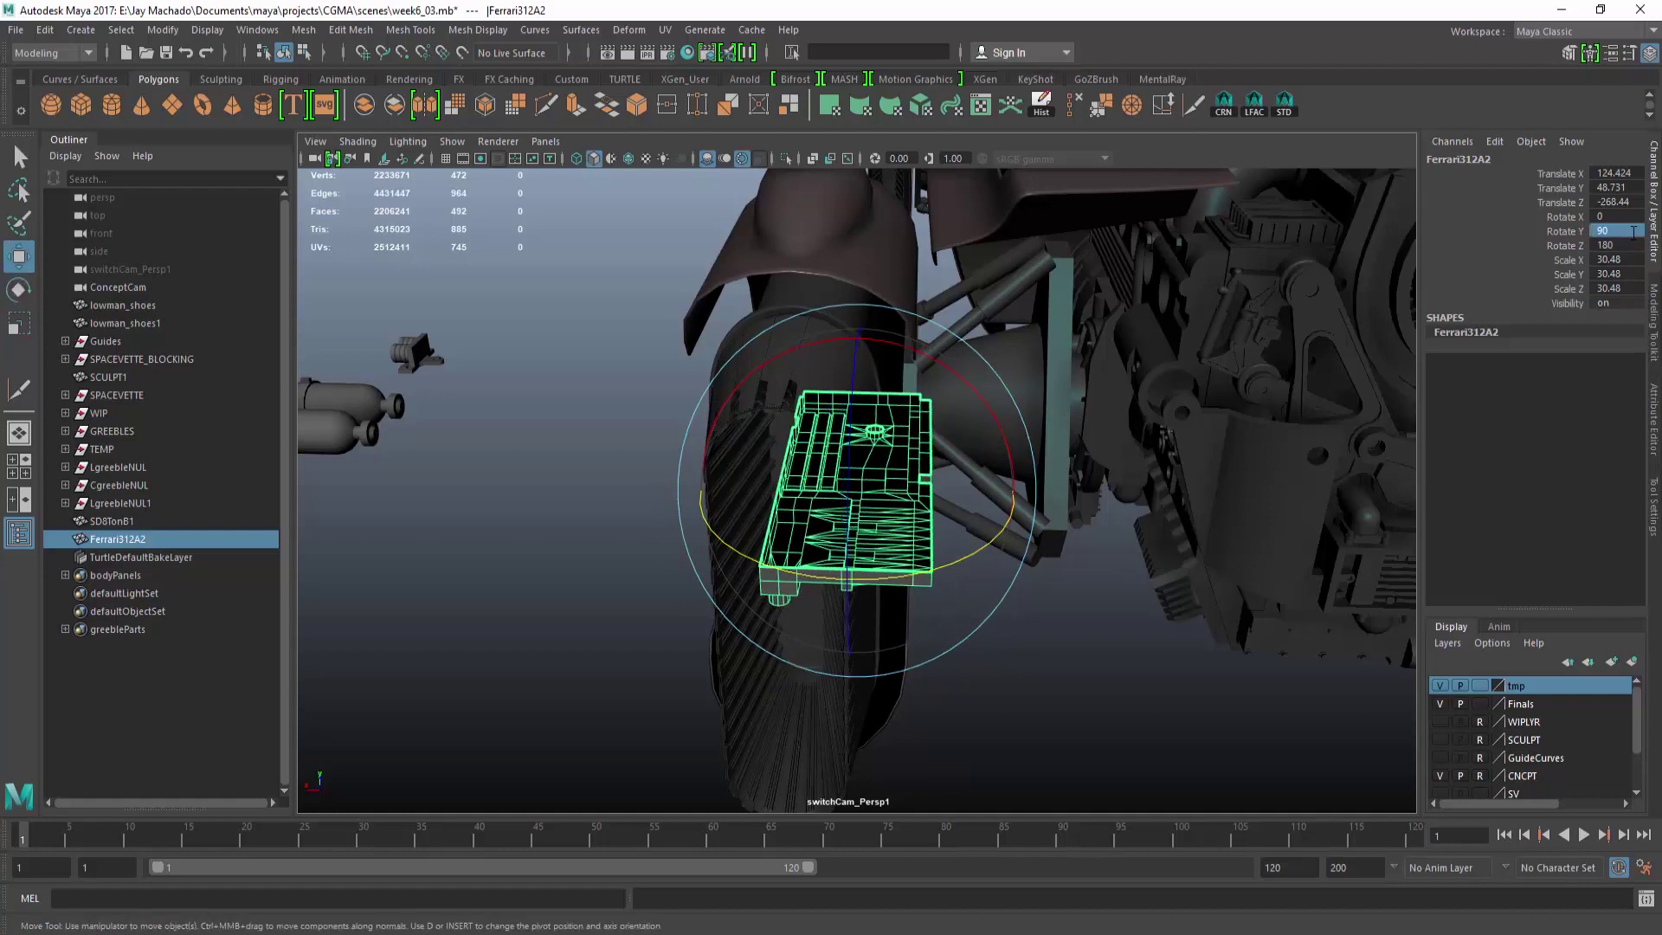
{"action": "left_click_drag", "start_coordinate": [1030, 432], "coordinate": [952, 381], "text": "alt"}
{"action": "key", "text": "space"}
{"action": "right_click_drag", "start_coordinate": [865, 519], "coordinate": [948, 524], "text": "alt"}
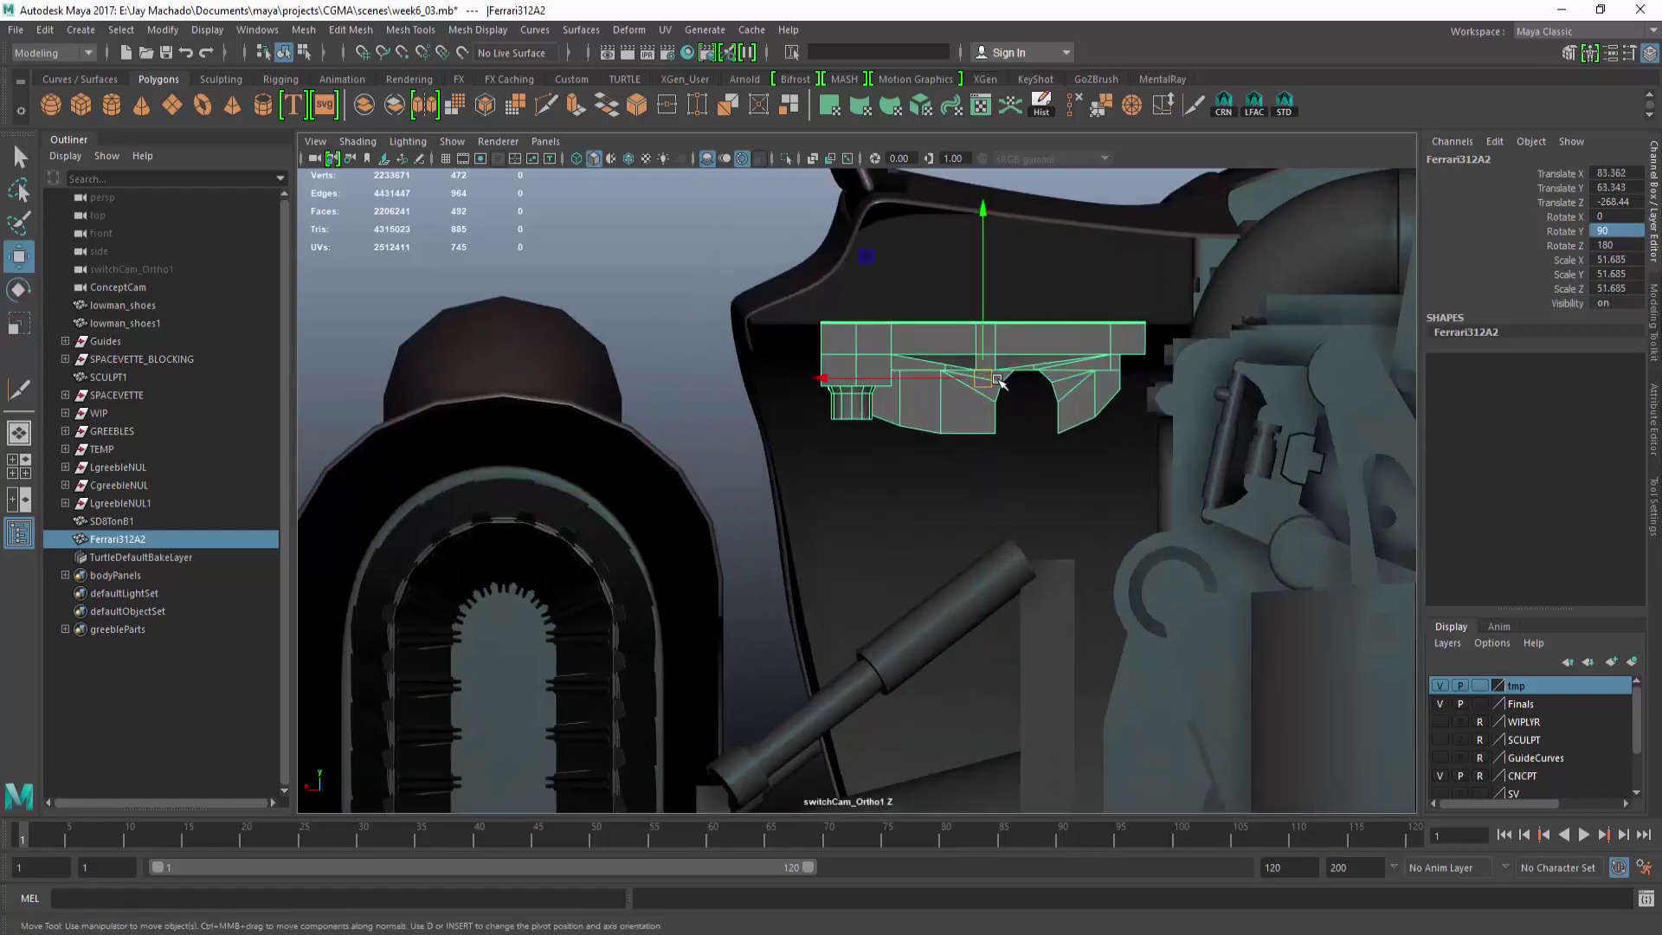
{"action": "key", "text": "space"}
{"action": "left_click_drag", "start_coordinate": [996, 380], "coordinate": [900, 433]}
{"action": "right_click_drag", "start_coordinate": [900, 433], "coordinate": [995, 450], "text": "alt"}
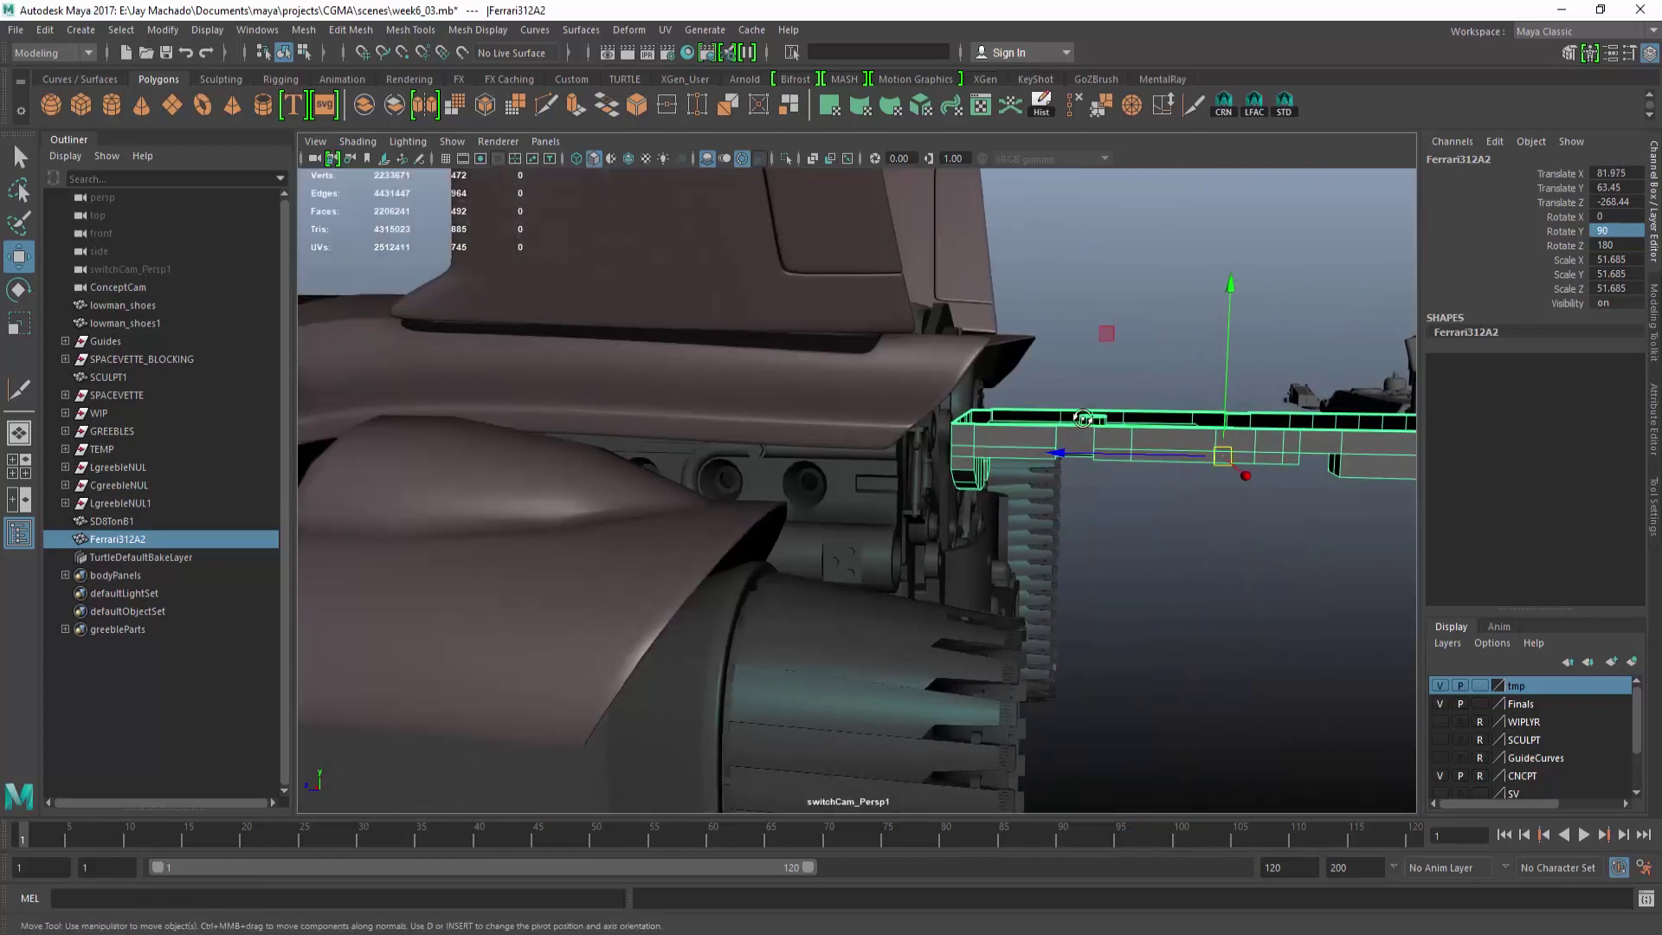
Slide the Ferrari312A copy forward to about Z -190.2 and assign it an existing material.
{"action": "left_click_drag", "start_coordinate": [1036, 452], "coordinate": [987, 453]}
{"action": "left_click_drag", "start_coordinate": [1104, 534], "coordinate": [1229, 437], "text": "alt"}
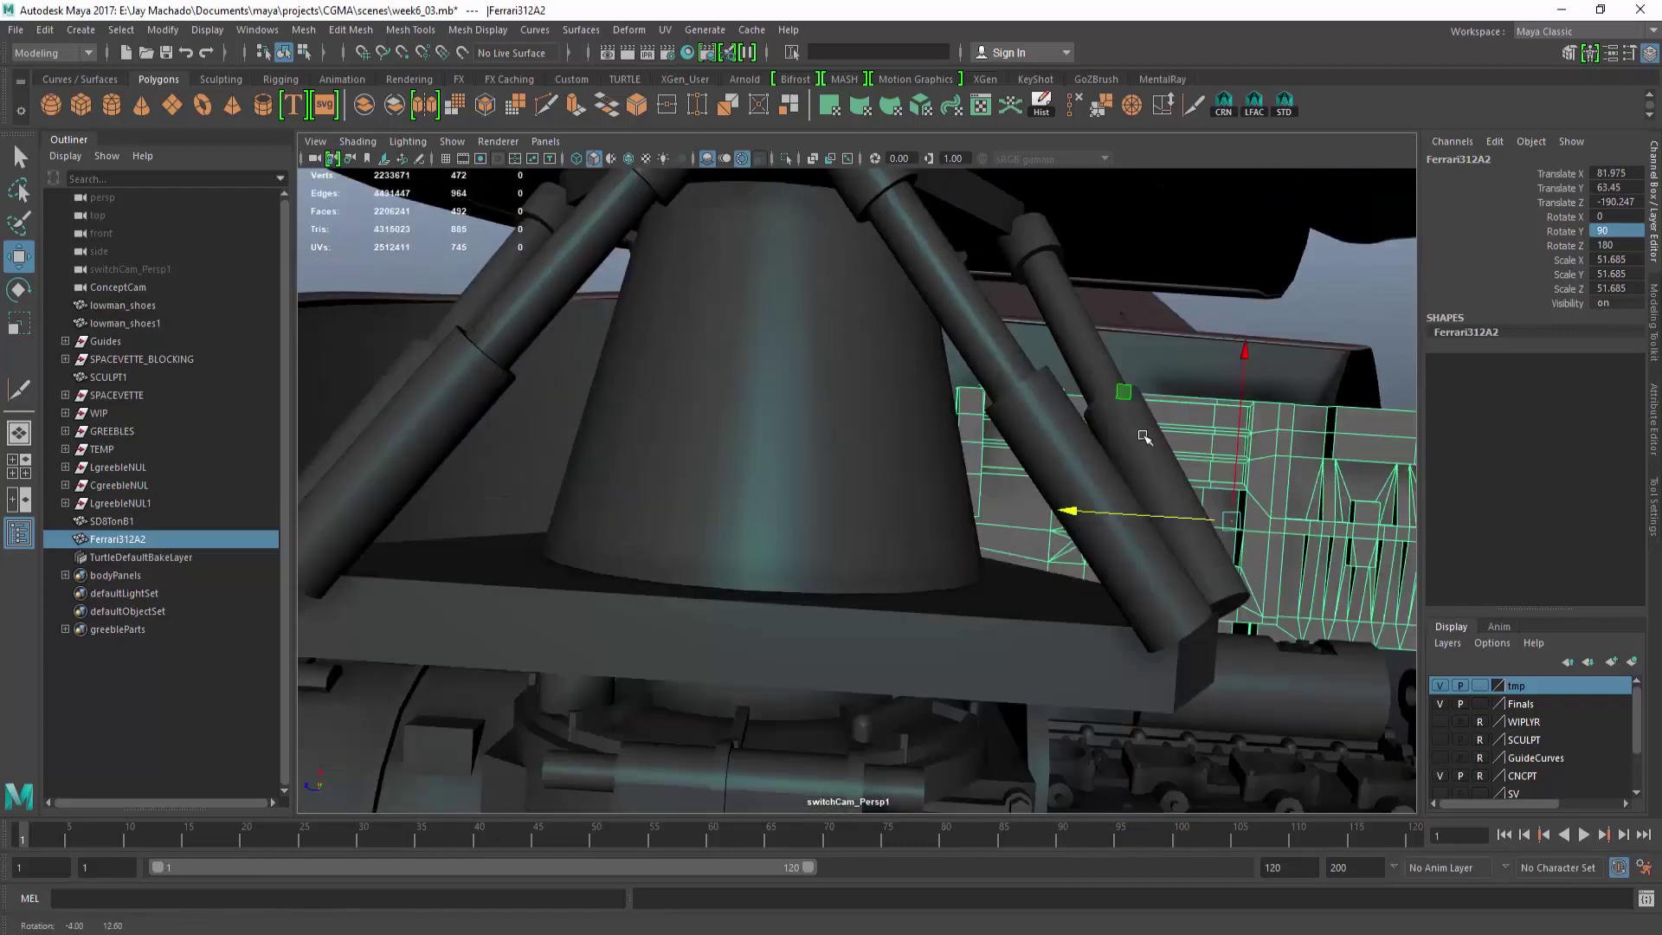
{"action": "right_click_drag", "start_coordinate": [1287, 417], "coordinate": [1311, 697]}
{"action": "right_click_drag", "start_coordinate": [1420, 829], "coordinate": [1420, 829]}
{"action": "left_click_drag", "start_coordinate": [1038, 649], "coordinate": [815, 522], "text": "alt"}
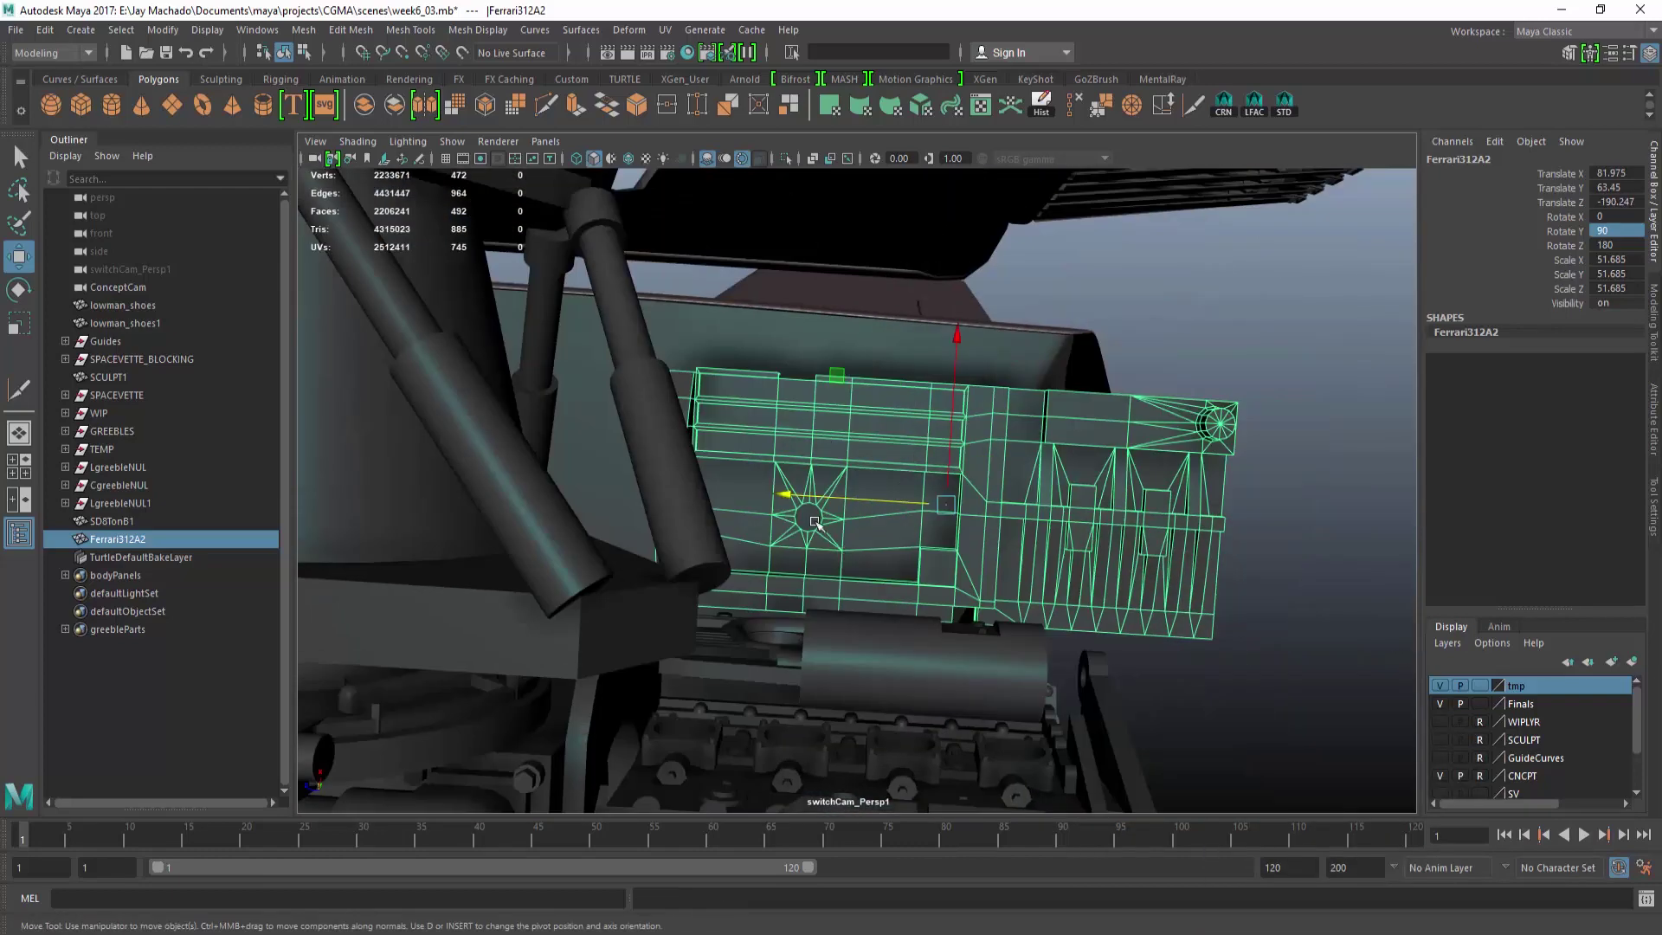
Scale the Ferrari312A copy to about 45.4 and tuck it between fender and engine at about X 78.7, Y 64.8, Z -140.9.
{"action": "left_click_drag", "start_coordinate": [507, 456], "coordinate": [1098, 482], "text": "alt"}
{"action": "left_click", "coordinate": [878, 468]}
{"action": "right_click_drag", "start_coordinate": [1098, 482], "coordinate": [926, 381], "text": "alt"}
{"action": "left_click", "coordinate": [1229, 303]}
{"action": "left_click_drag", "start_coordinate": [1229, 346], "coordinate": [918, 600], "text": "alt"}
{"action": "left_click", "coordinate": [940, 298]}
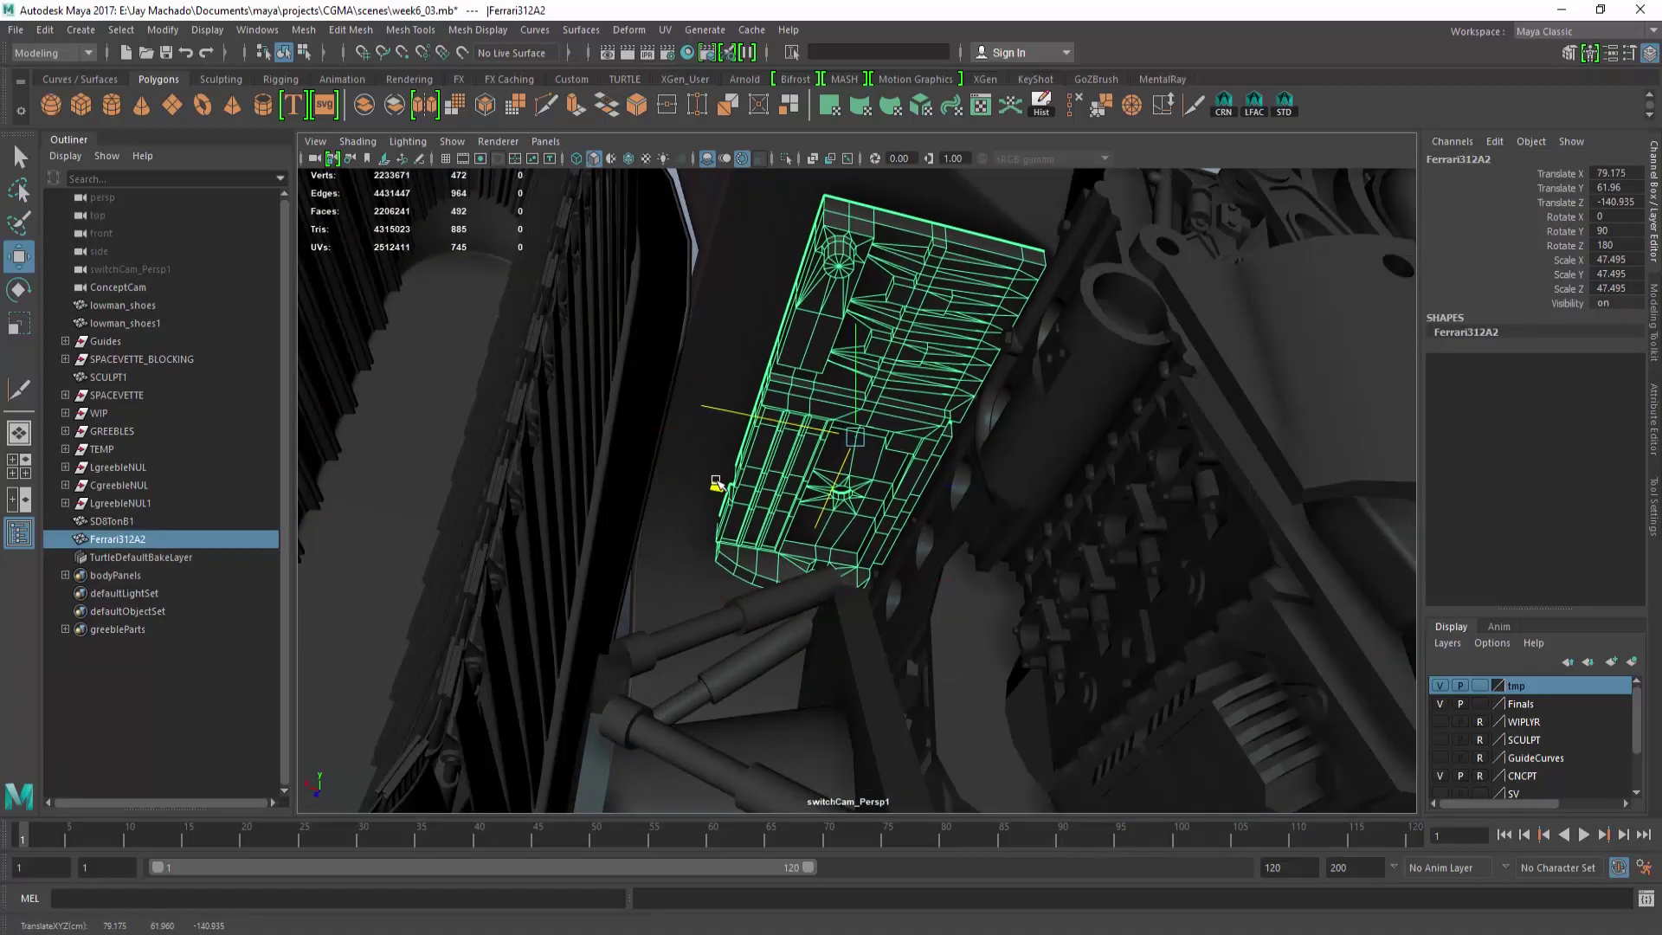
{"action": "left_click_drag", "start_coordinate": [716, 482], "coordinate": [819, 475], "text": "alt"}
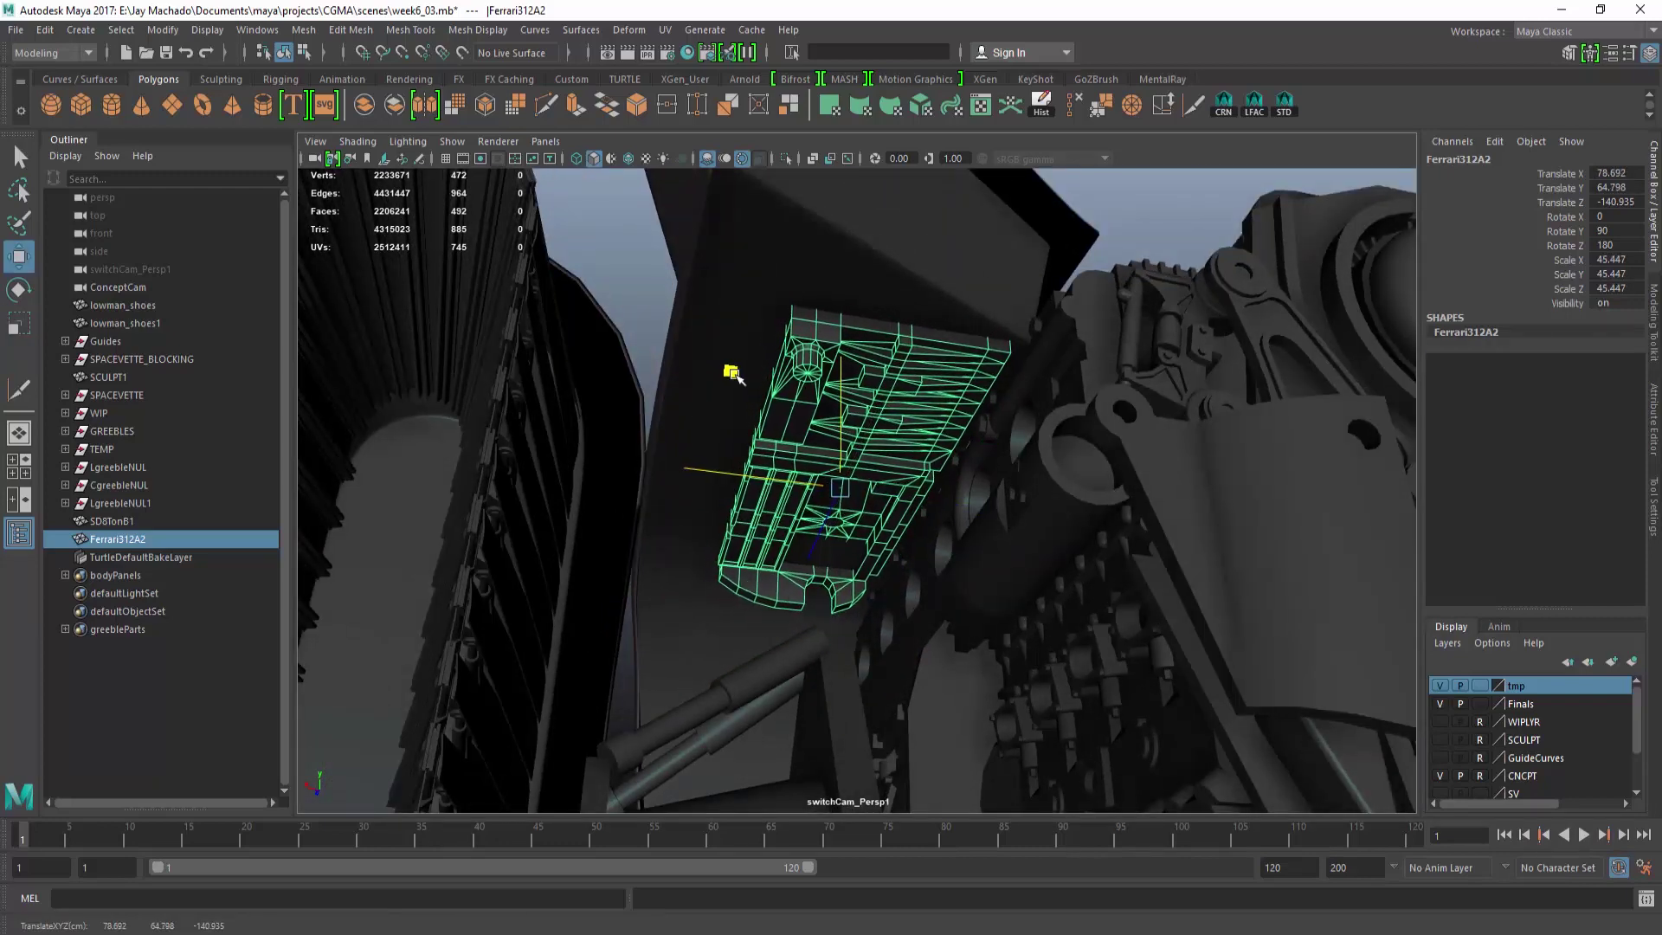
{"action": "left_click_drag", "start_coordinate": [736, 373], "coordinate": [734, 372]}
{"action": "left_click", "coordinate": [1125, 212]}
Review the rear wheel bay and the whole car, toggling the tmp display layer's visibility to check its contents.
{"action": "left_click_drag", "start_coordinate": [1039, 234], "coordinate": [1009, 363], "text": "alt"}
{"action": "middle_click_drag", "start_coordinate": [1009, 364], "coordinate": [998, 530], "text": "alt"}
{"action": "right_click_drag", "start_coordinate": [997, 530], "coordinate": [1141, 563], "text": "alt"}
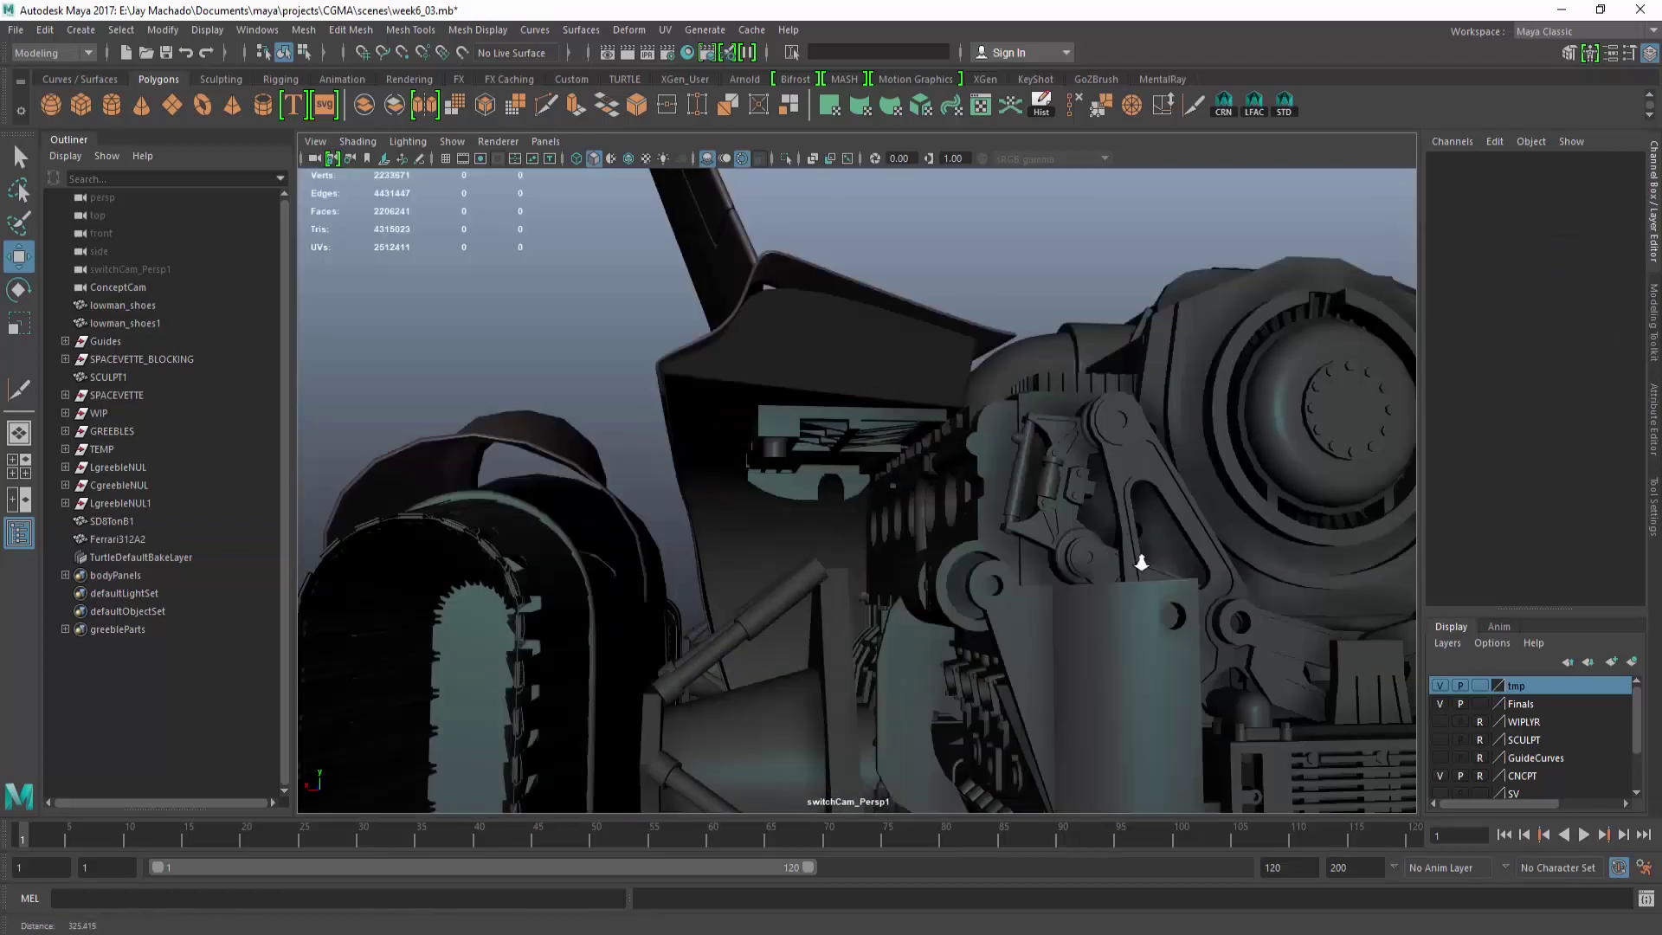
{"action": "left_click_drag", "start_coordinate": [1141, 562], "coordinate": [800, 490], "text": "alt"}
{"action": "left_click", "coordinate": [1439, 685]}
{"action": "left_click_drag", "start_coordinate": [969, 553], "coordinate": [1082, 595], "text": "alt"}
{"action": "right_click_drag", "start_coordinate": [1083, 595], "coordinate": [1501, 711], "text": "alt"}
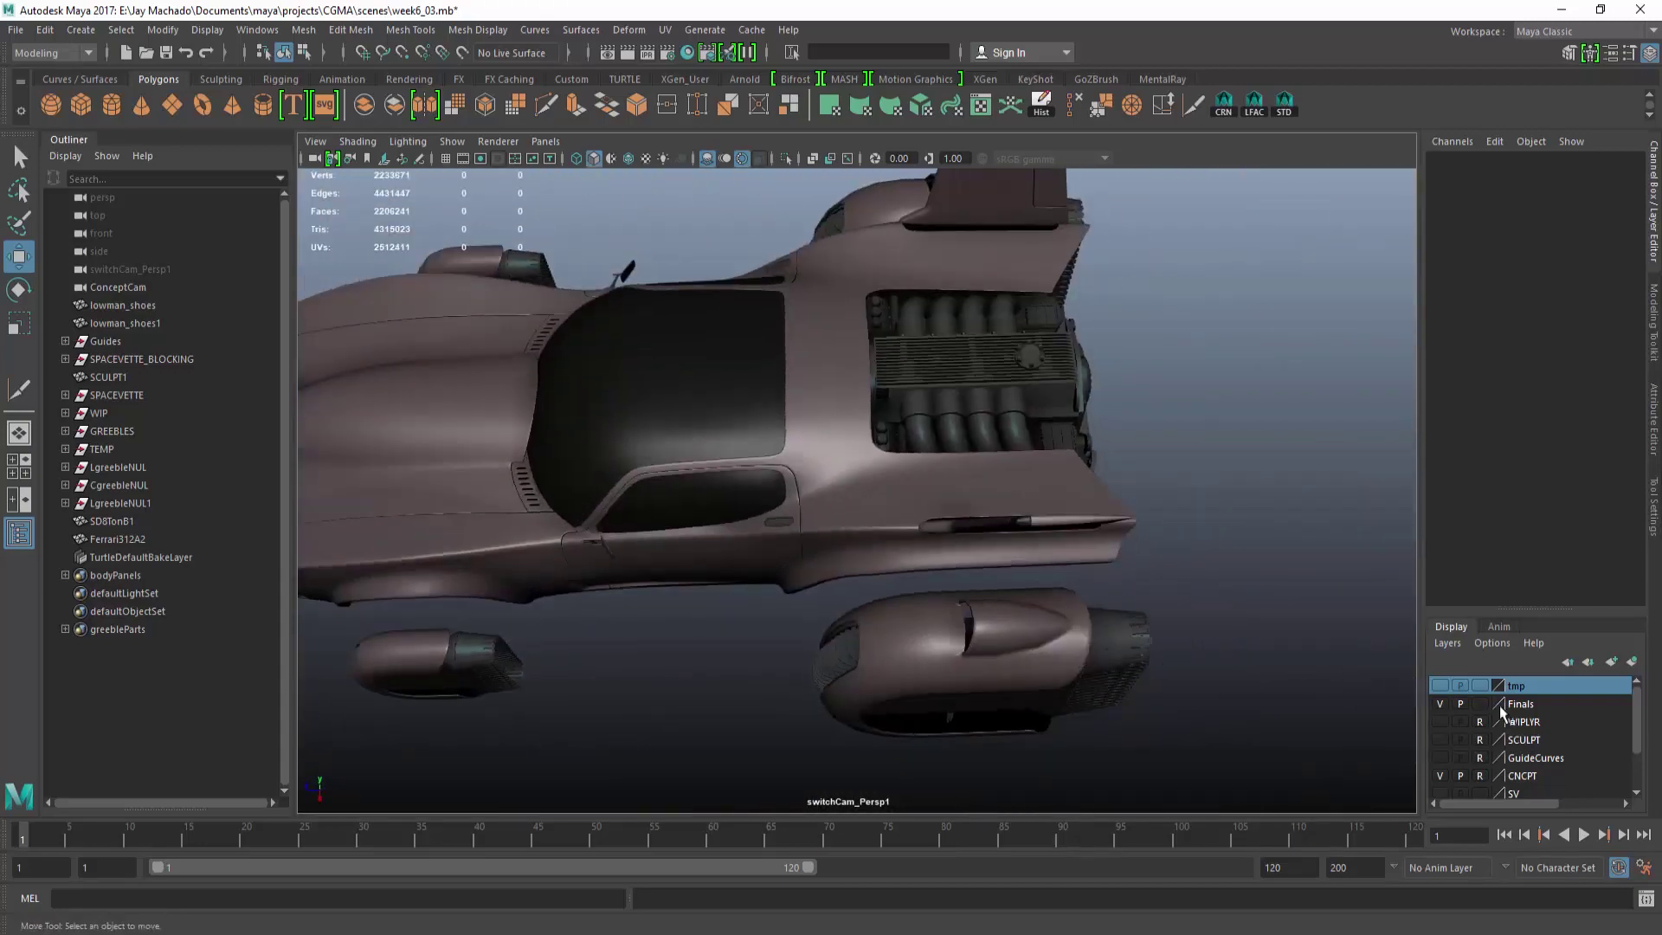
{"action": "left_click_drag", "start_coordinate": [1249, 611], "coordinate": [1022, 472], "text": "alt"}
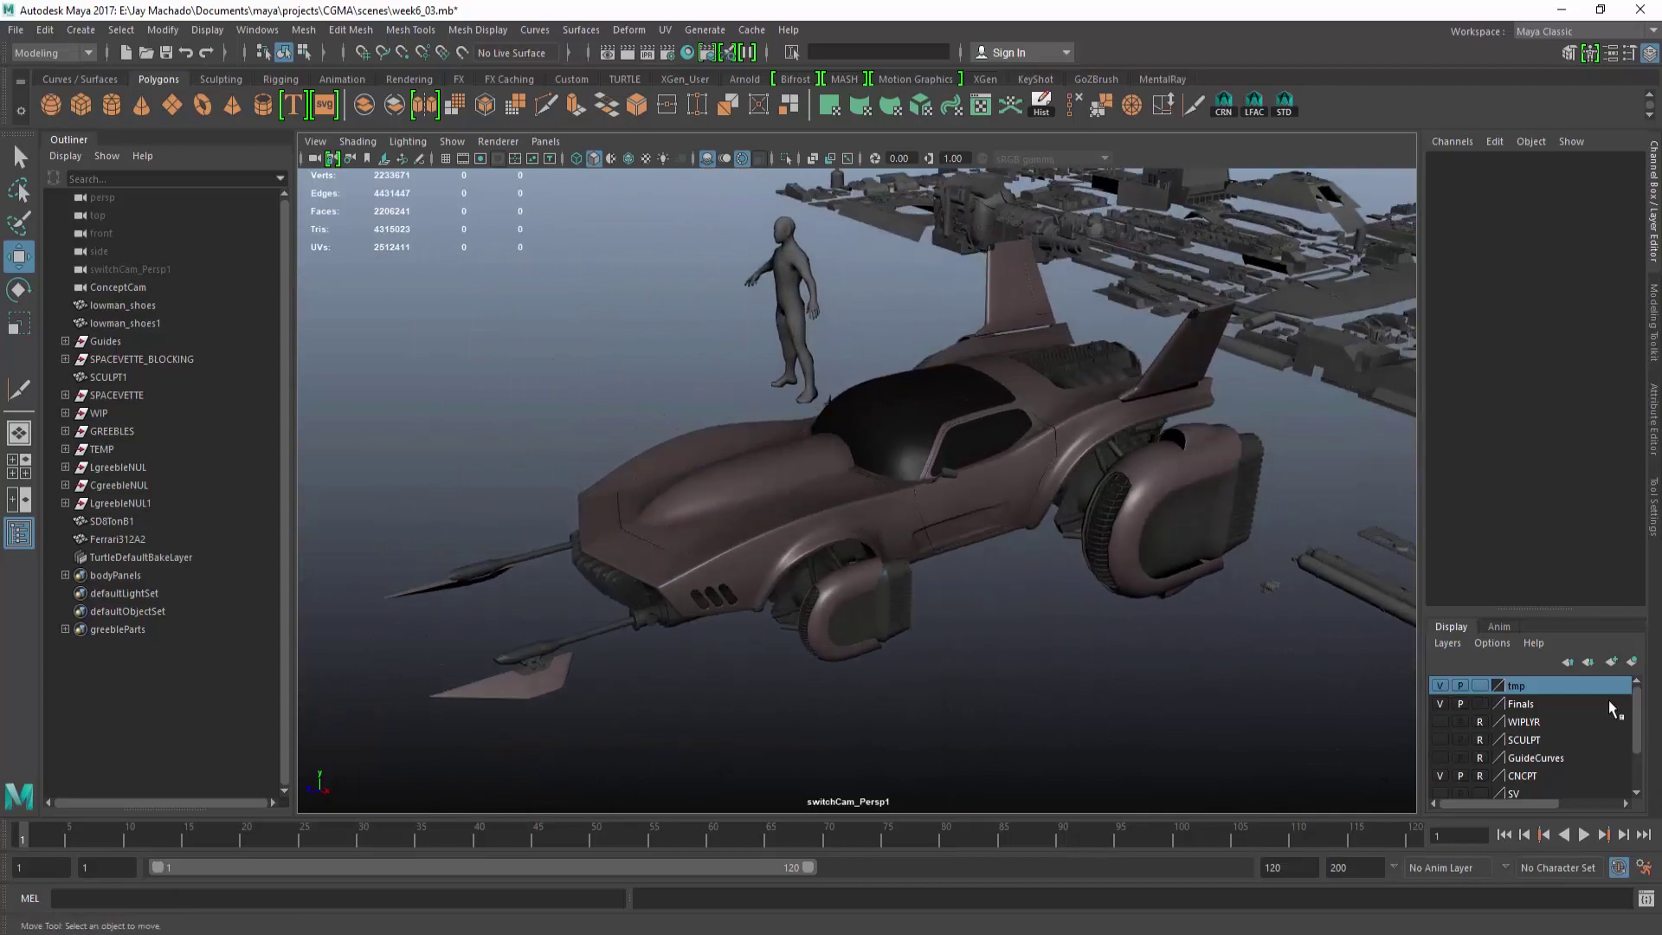
Put the GREEBLES group on a new display layer named GRBL and hide that layer.
{"action": "left_click", "coordinate": [113, 430]}
{"action": "key", "text": "f"}
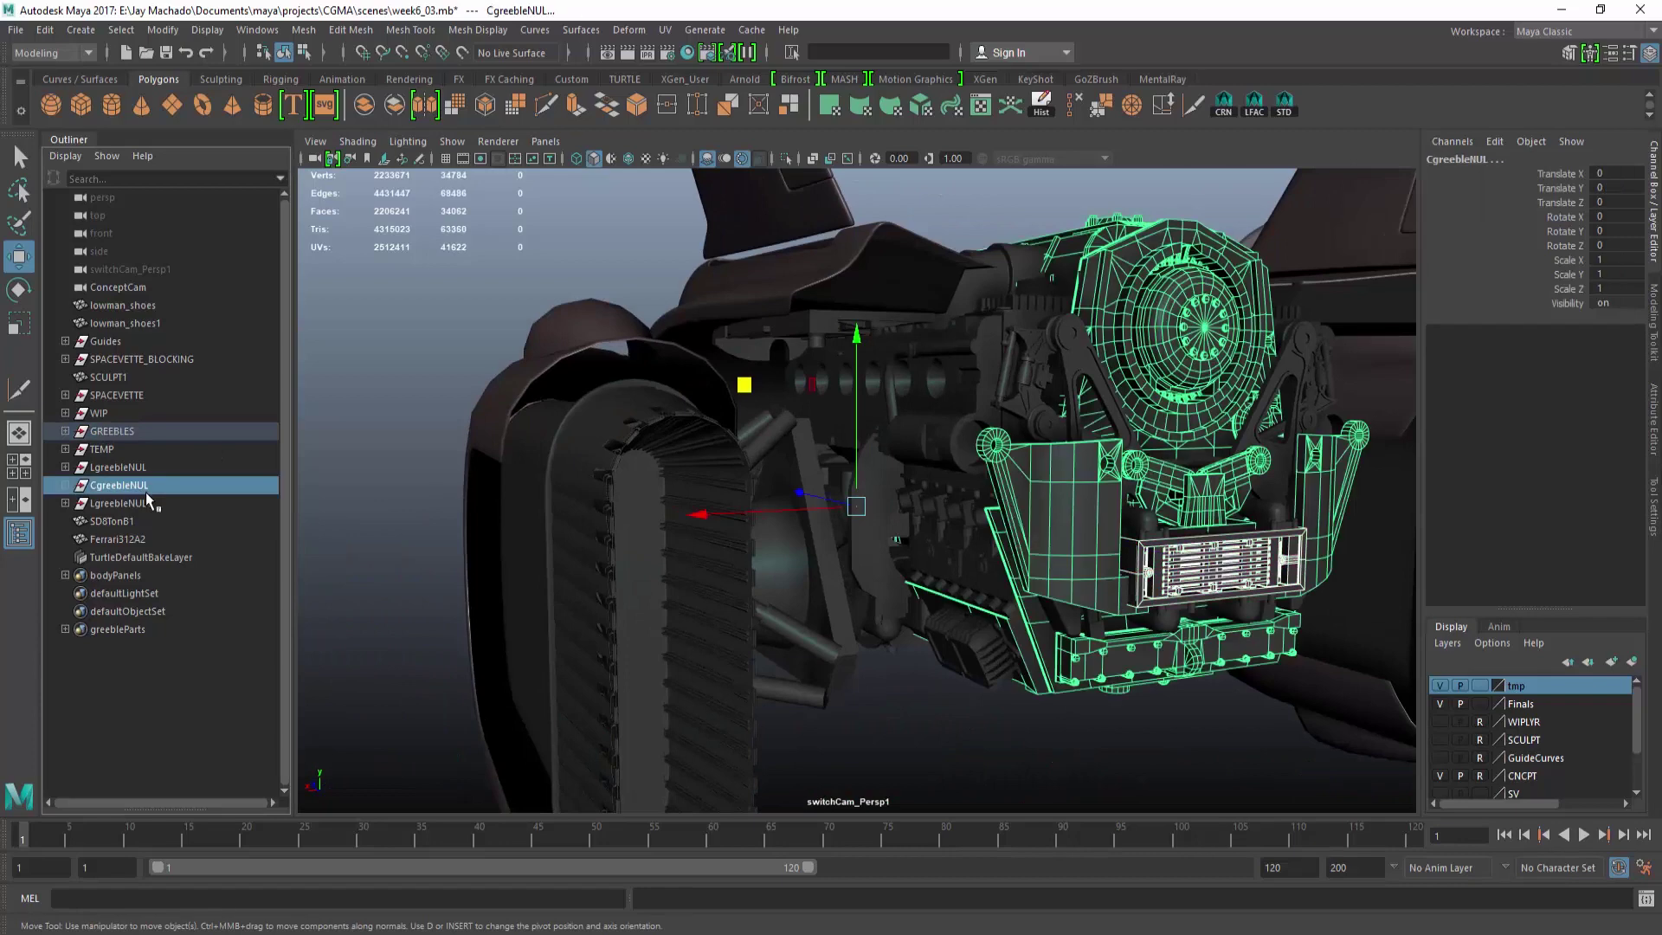
{"action": "left_click", "coordinate": [121, 433]}
{"action": "right_click_drag", "start_coordinate": [1087, 698], "coordinate": [682, 594], "text": "alt"}
{"action": "left_click_drag", "start_coordinate": [682, 594], "coordinate": [1660, 695], "text": "alt"}
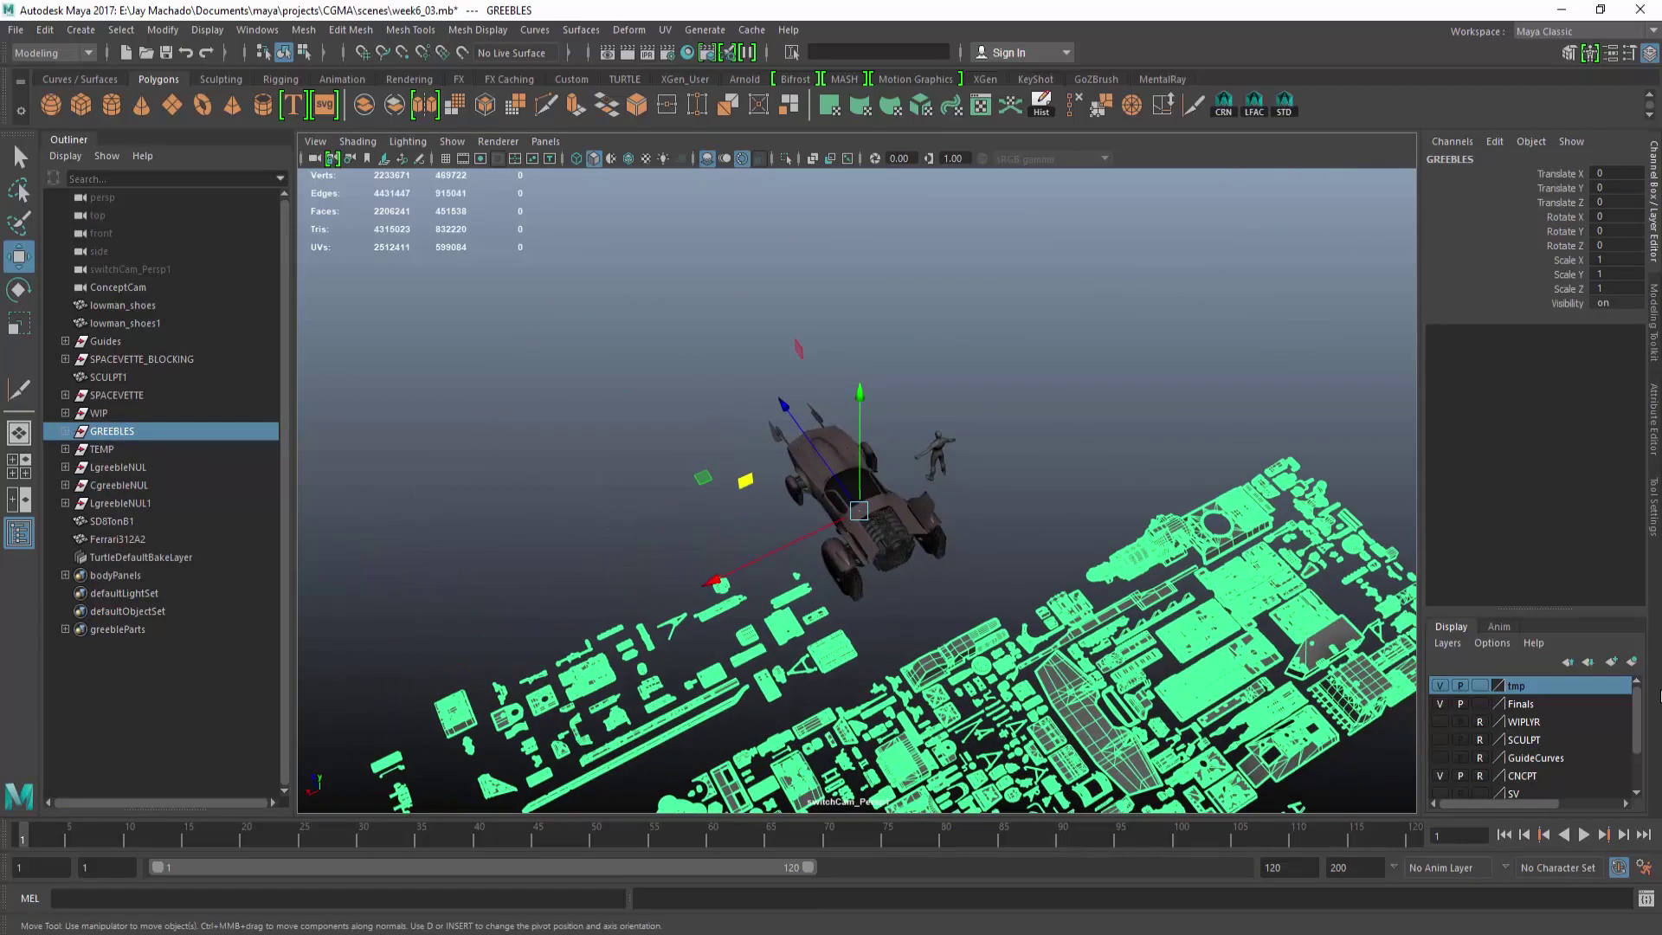
{"action": "double_click", "coordinate": [1537, 685]}
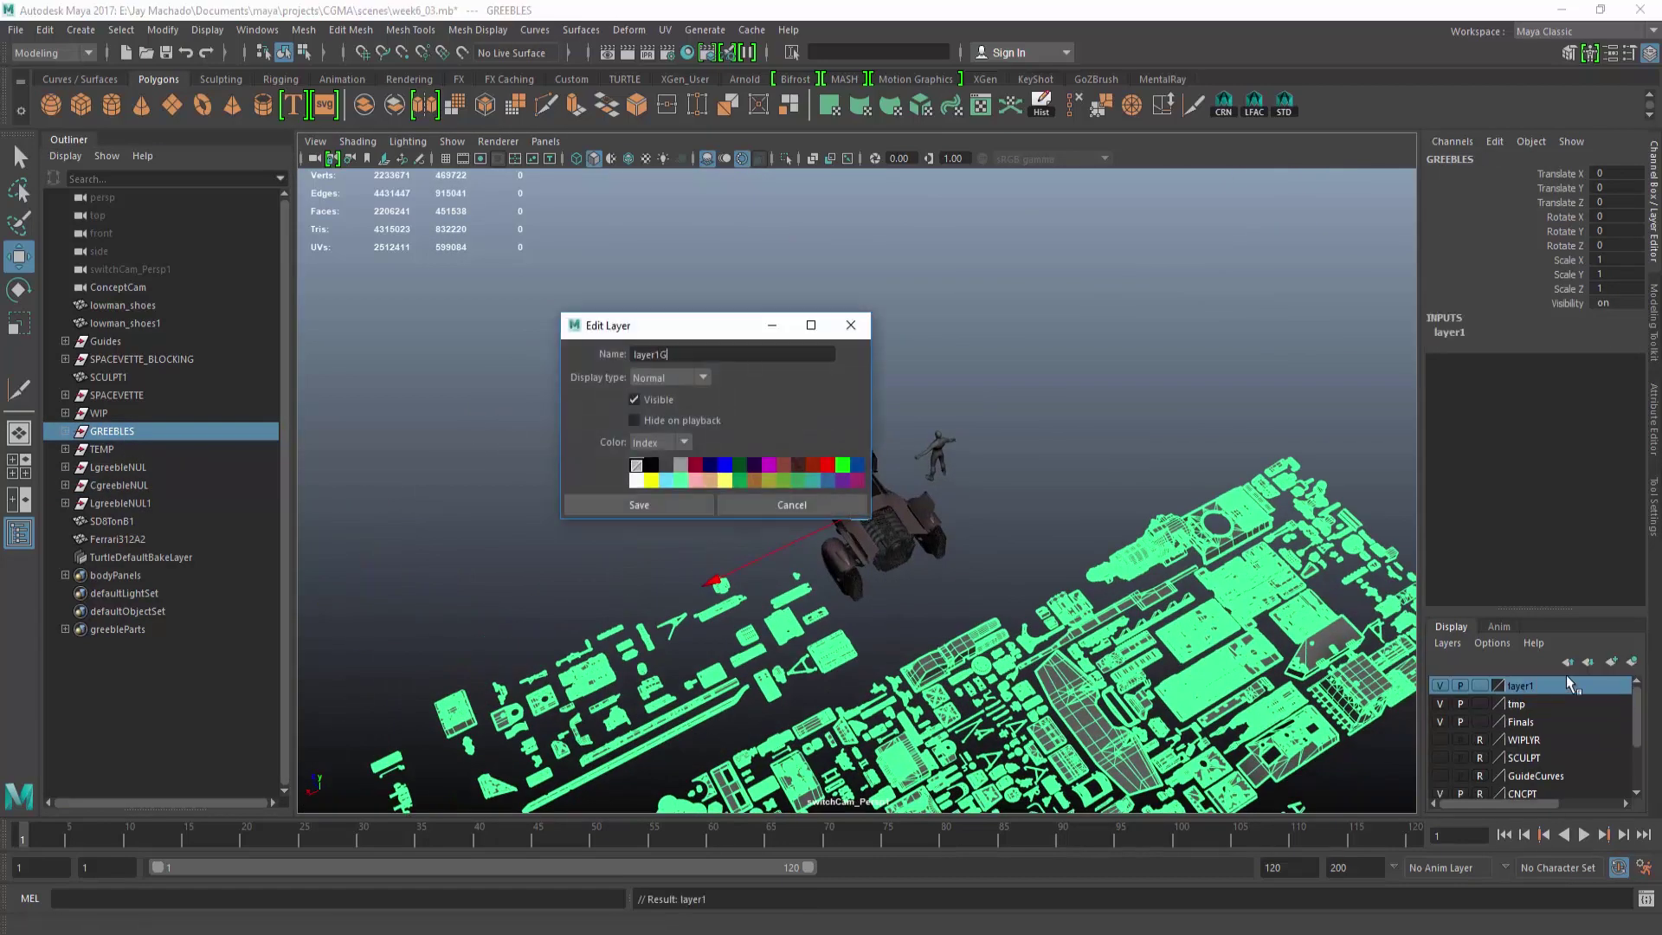
{"action": "left_click", "coordinate": [653, 503]}
{"action": "left_click", "coordinate": [1440, 685]}
{"action": "left_click", "coordinate": [1246, 626]}
Stretch the pCube2840 box and its mirrored twin in the rear wheel bay by sliding their front vertices forward to about Z -98.
{"action": "right_click_drag", "start_coordinate": [805, 554], "coordinate": [1069, 663], "text": "alt"}
{"action": "mouse_move", "coordinate": [1069, 662]}
{"action": "left_mouse_down", "text": "alt"}
{"action": "mouse_move", "coordinate": [1051, 608]}
{"action": "mouse_move", "coordinate": [874, 471]}
{"action": "mouse_move", "coordinate": [798, 366]}
{"action": "mouse_move", "coordinate": [605, 352]}
{"action": "mouse_move", "coordinate": [715, 531]}
{"action": "mouse_move", "coordinate": [917, 554]}
{"action": "mouse_move", "coordinate": [932, 575]}
{"action": "mouse_move", "coordinate": [939, 529]}
{"action": "mouse_move", "coordinate": [1206, 601]}
{"action": "mouse_move", "coordinate": [983, 638]}
{"action": "mouse_move", "coordinate": [1084, 671]}
{"action": "left_mouse_up", "text": "alt"}
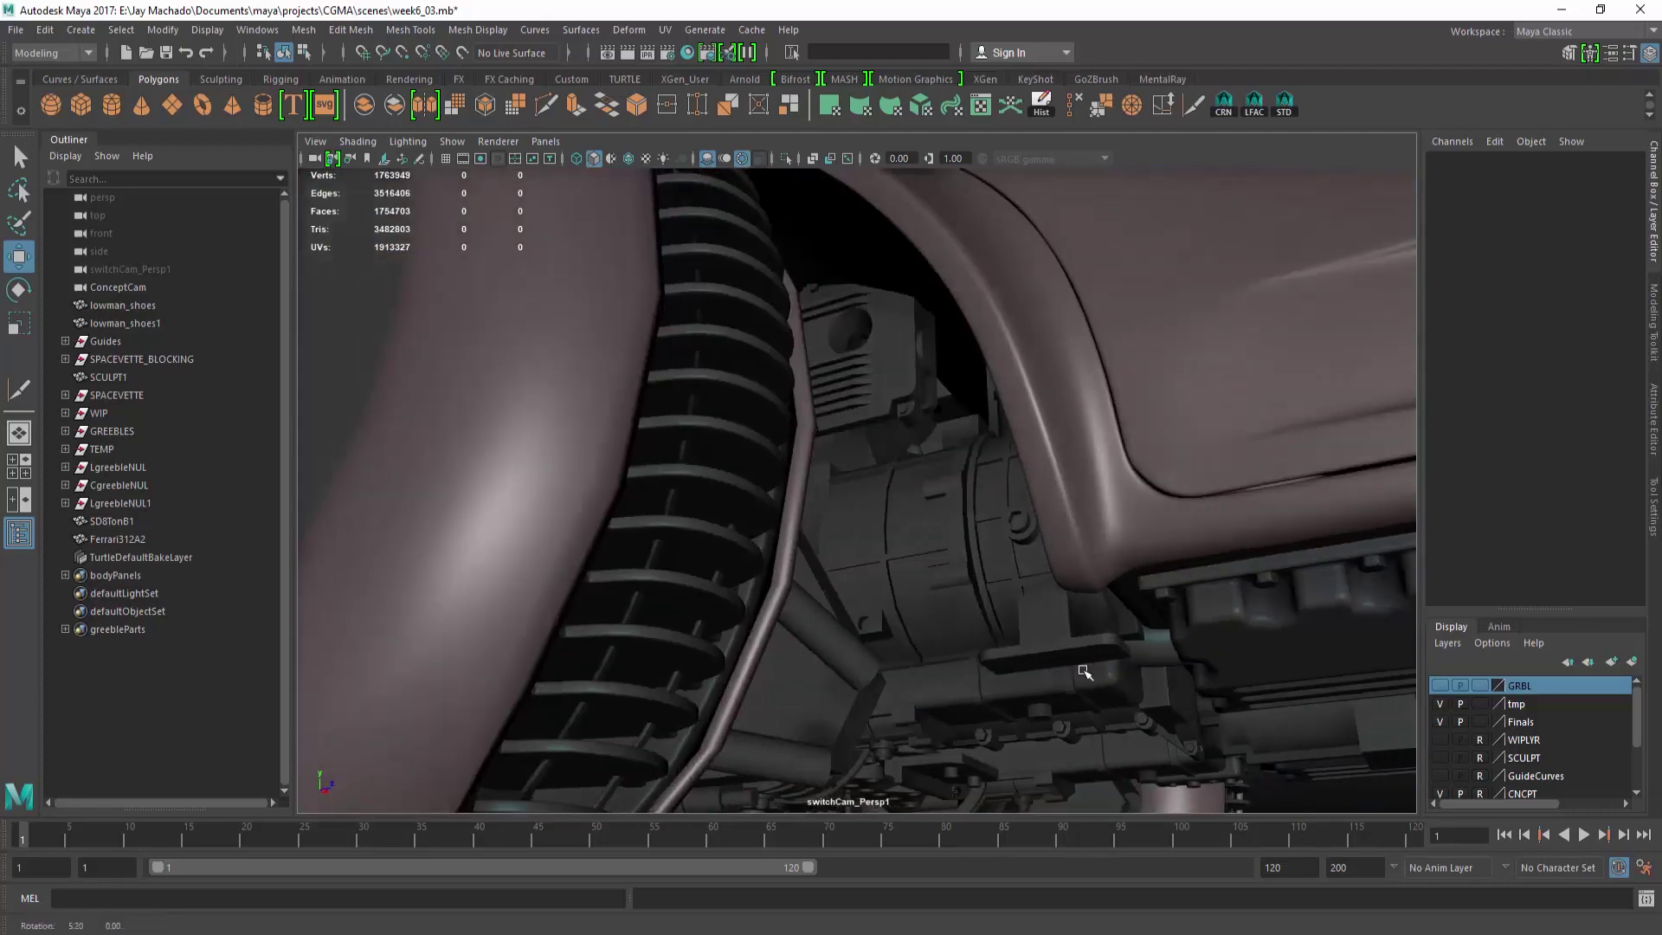
{"action": "left_click", "coordinate": [790, 438]}
{"action": "left_click_drag", "start_coordinate": [790, 438], "coordinate": [874, 424], "text": "alt"}
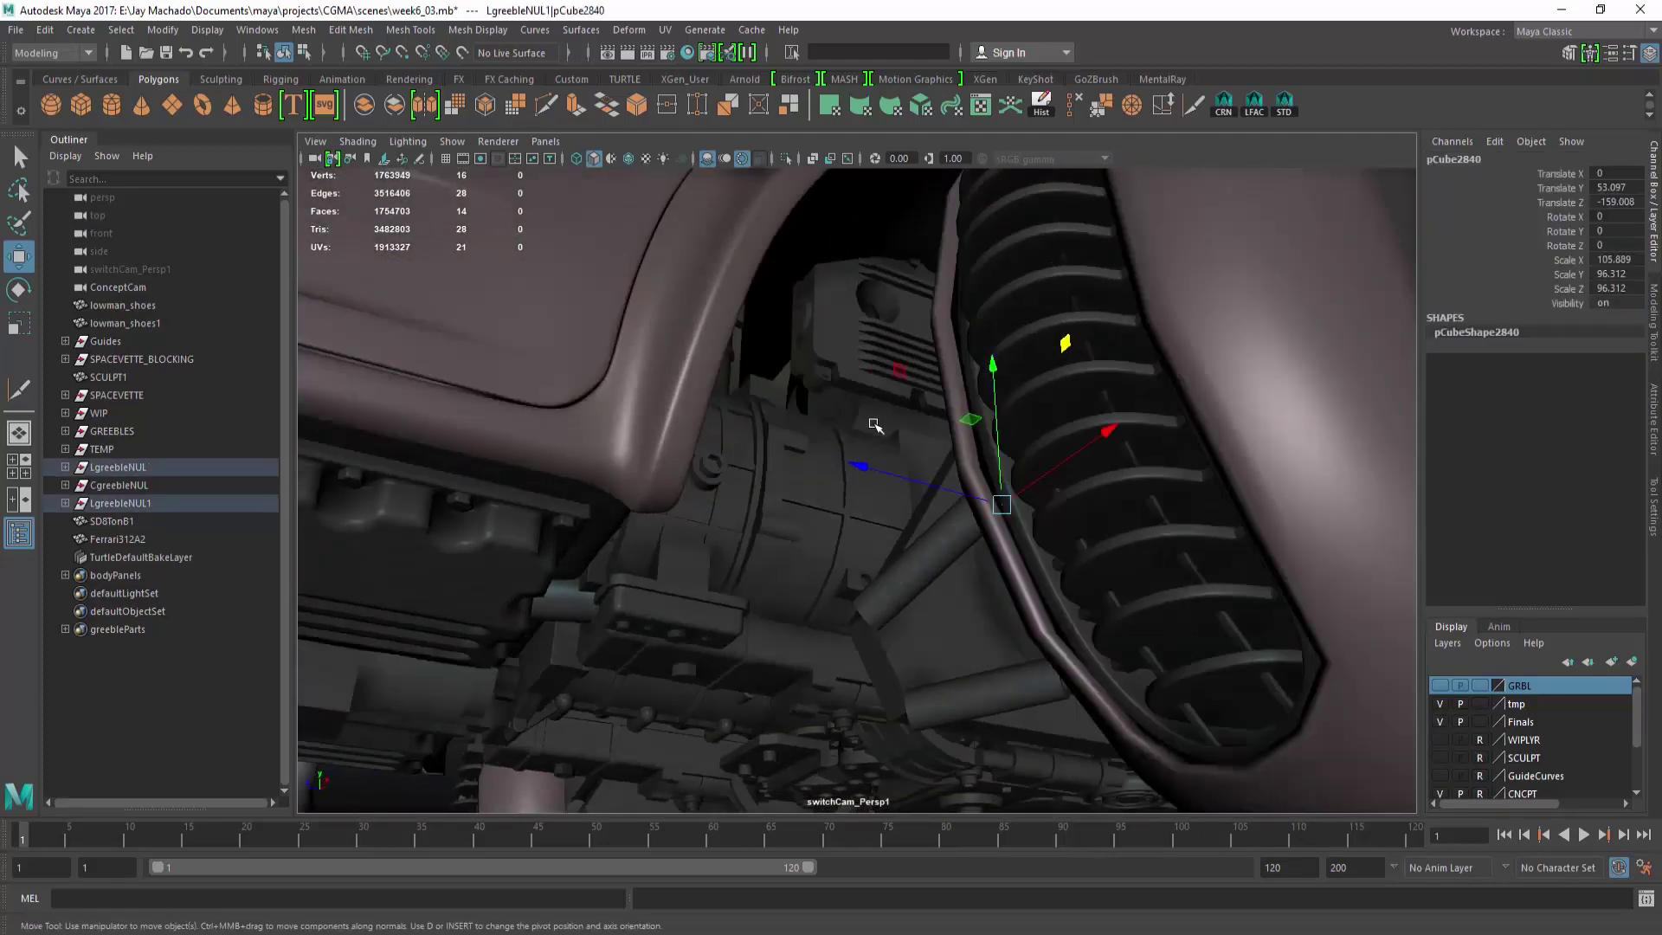
{"action": "left_click", "coordinate": [874, 425], "text": "shift"}
{"action": "key", "text": "space"}
{"action": "key", "text": "F8"}
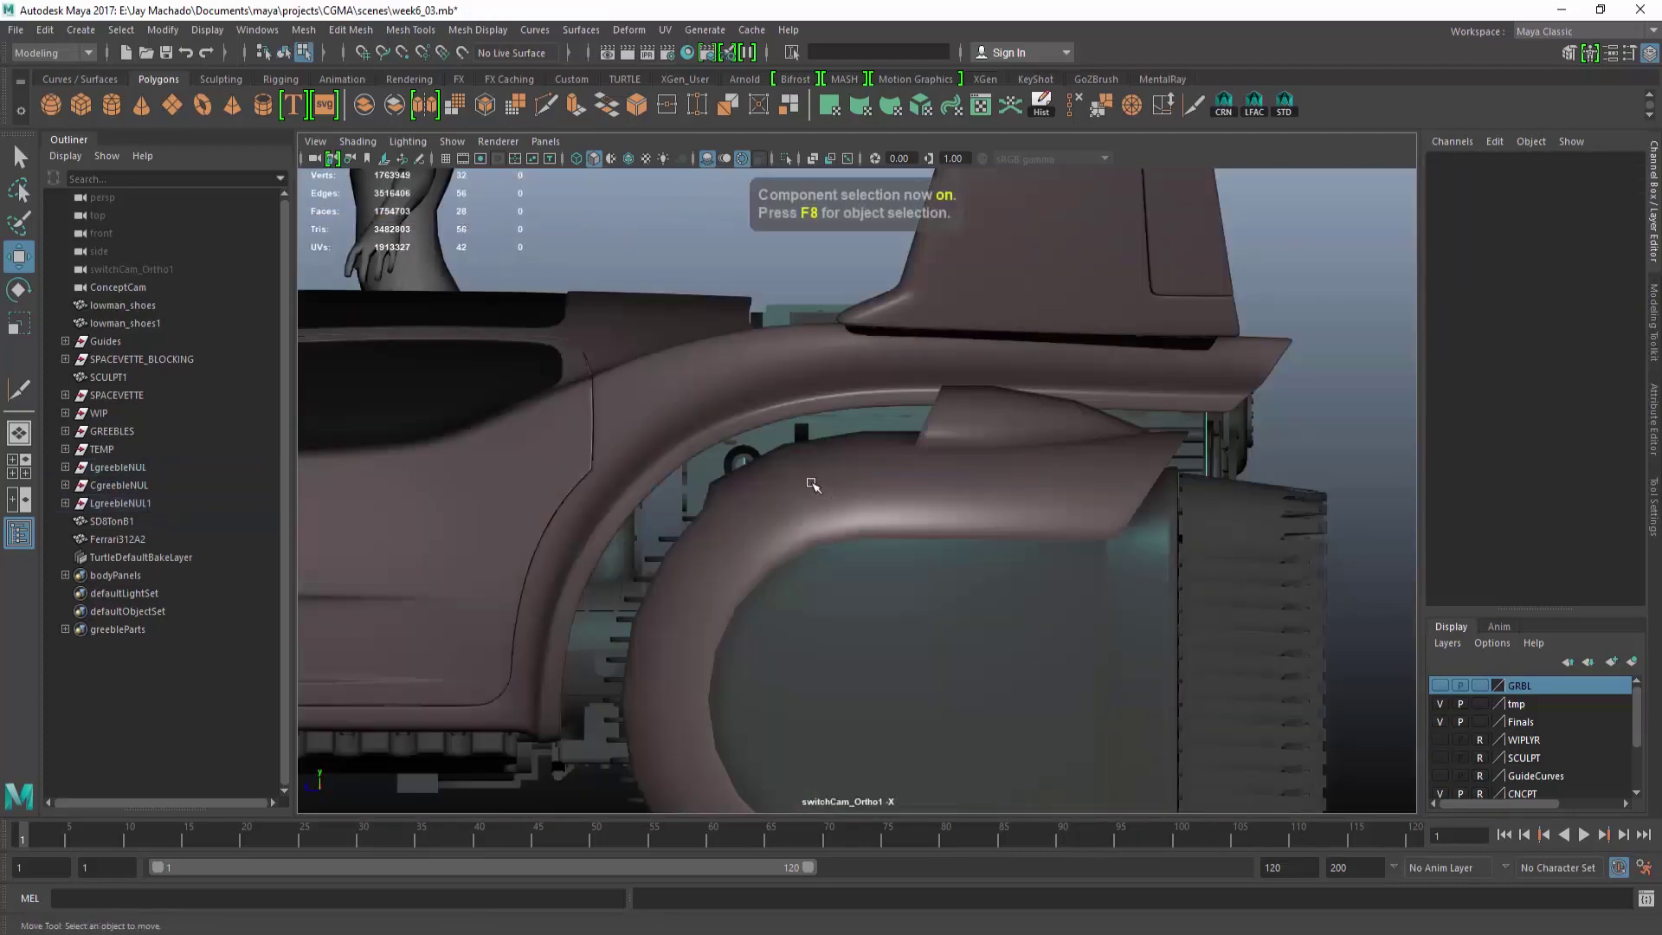
{"action": "key", "text": "4"}
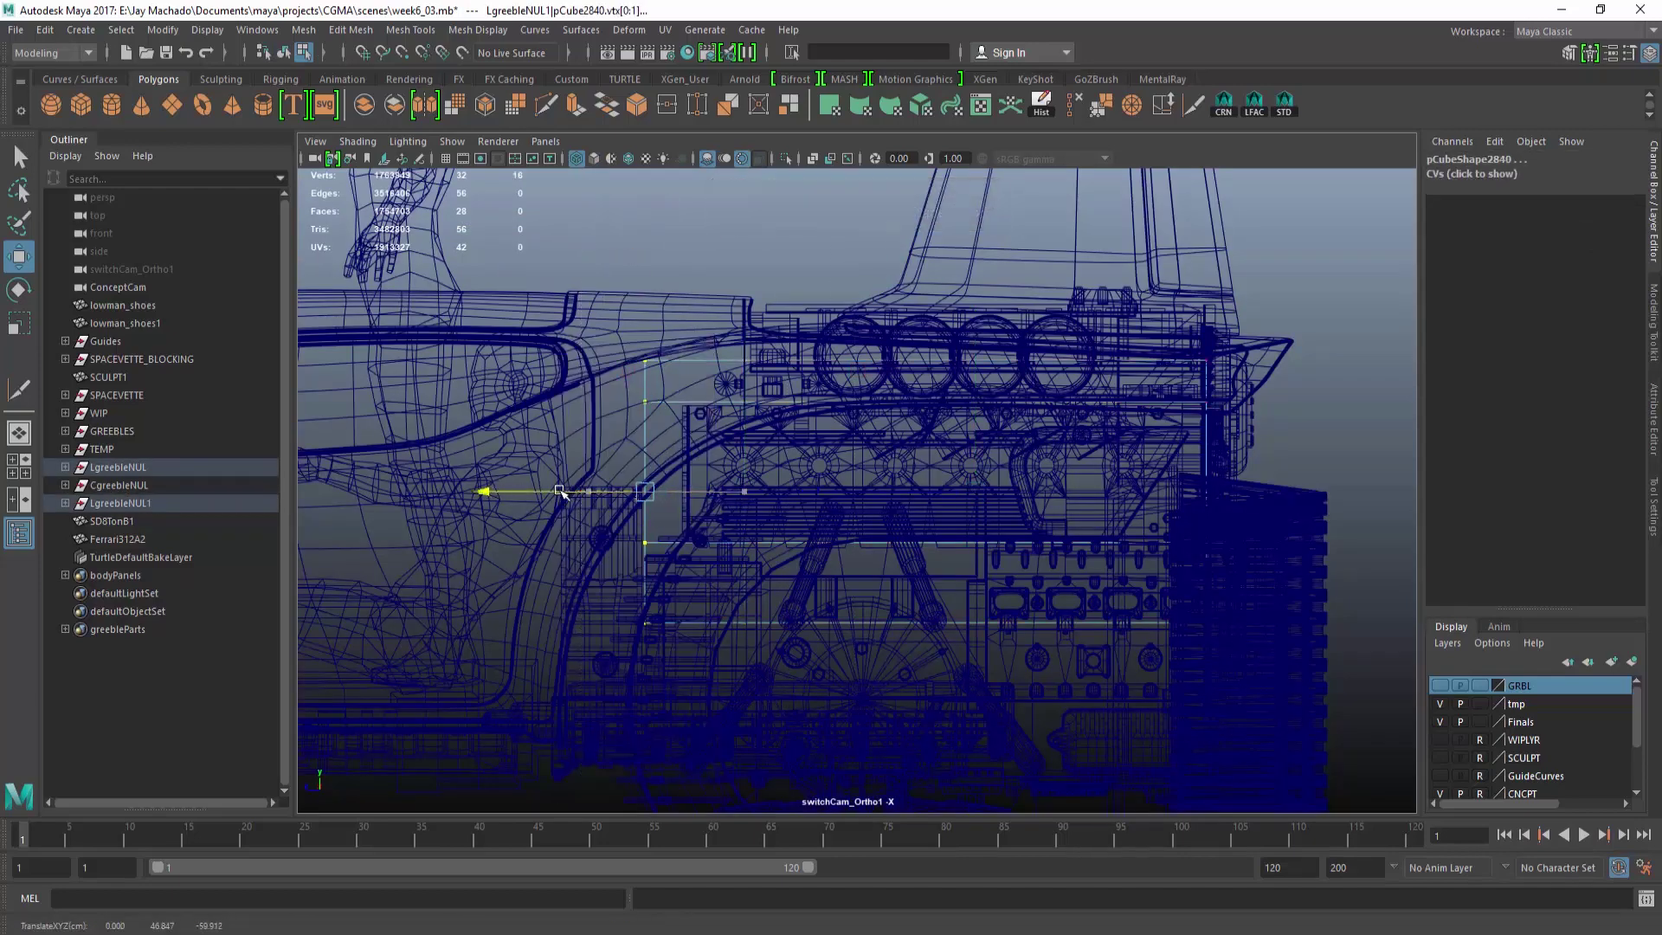
{"action": "key", "text": "F8"}
{"action": "key", "text": "5"}
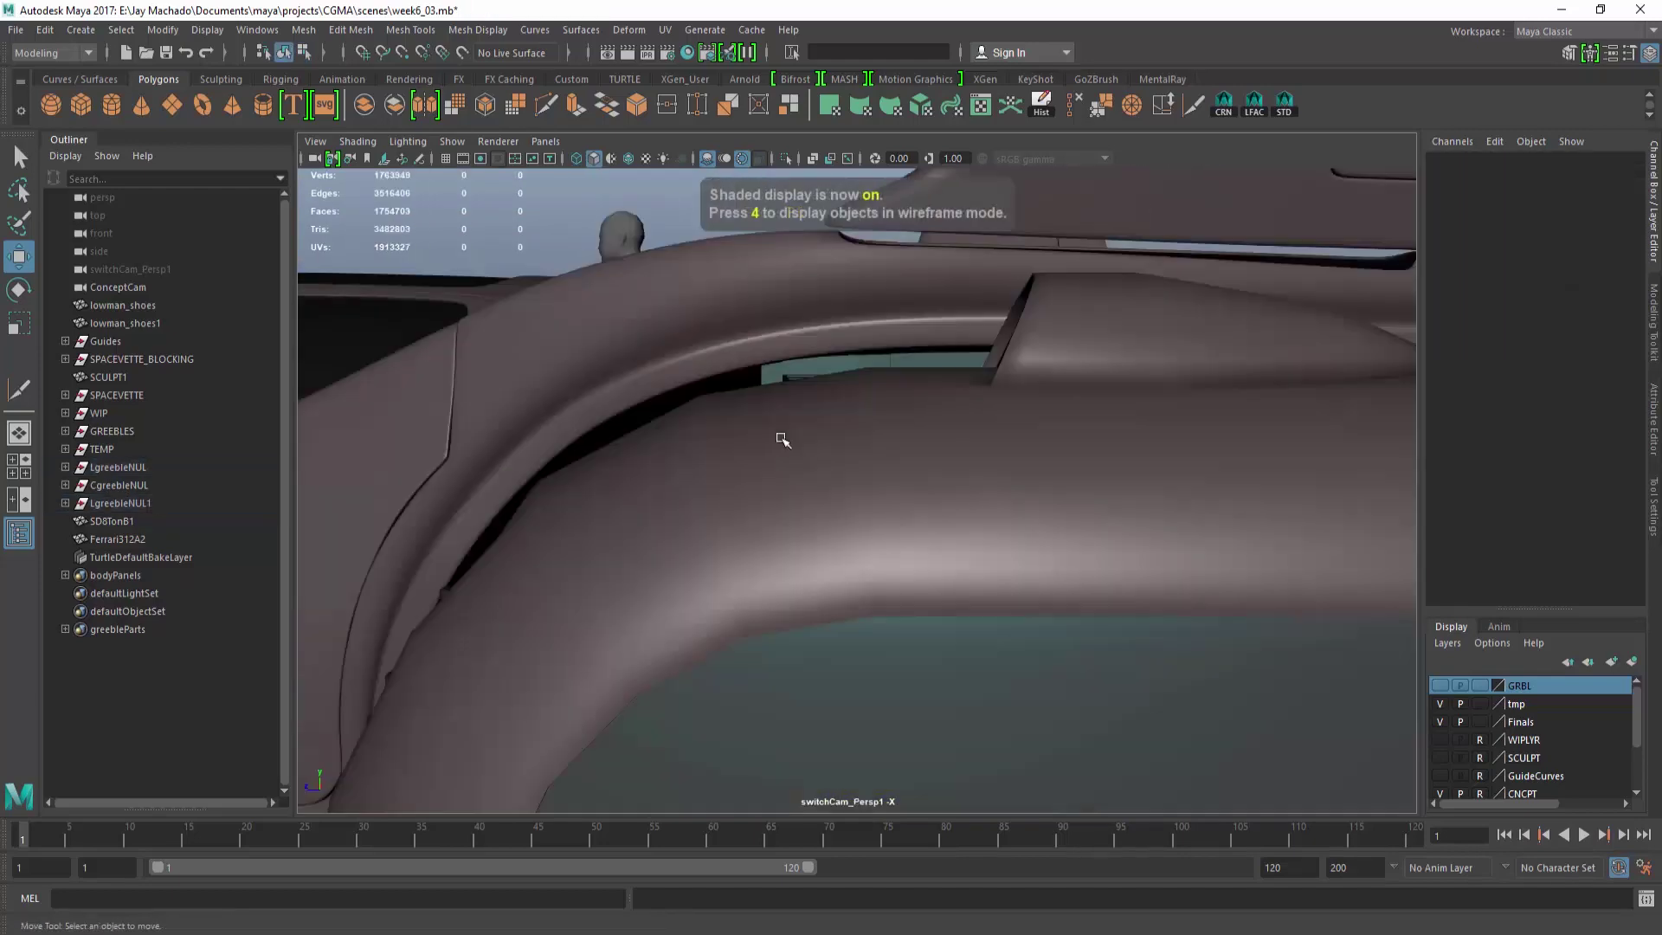
Review the rear wheel bay and surrounding bodywork, consult the SpaceVette.jpg concept sketch, and return to the model.
{"action": "scroll", "coordinate": [777, 424], "scroll_direction": "down", "scroll_amount": 5}
{"action": "mouse_move", "coordinate": [775, 408]}
{"action": "left_mouse_down", "text": "alt"}
{"action": "mouse_move", "coordinate": [742, 380]}
{"action": "mouse_move", "coordinate": [678, 490]}
{"action": "mouse_move", "coordinate": [690, 460]}
{"action": "mouse_move", "coordinate": [672, 441]}
{"action": "mouse_move", "coordinate": [866, 450]}
{"action": "left_mouse_up", "text": "alt"}
{"action": "scroll", "coordinate": [779, 408], "scroll_direction": "down", "scroll_amount": 4}
{"action": "middle_click_drag", "start_coordinate": [865, 450], "coordinate": [890, 461], "text": "alt"}
{"action": "left_click_drag", "start_coordinate": [891, 461], "coordinate": [934, 516], "text": "alt"}
{"action": "scroll", "coordinate": [997, 624], "scroll_direction": "up", "scroll_amount": 5}
{"action": "scroll", "coordinate": [998, 624], "scroll_direction": "down", "scroll_amount": 8}
{"action": "middle_click_drag", "start_coordinate": [935, 516], "coordinate": [867, 495], "text": "alt"}
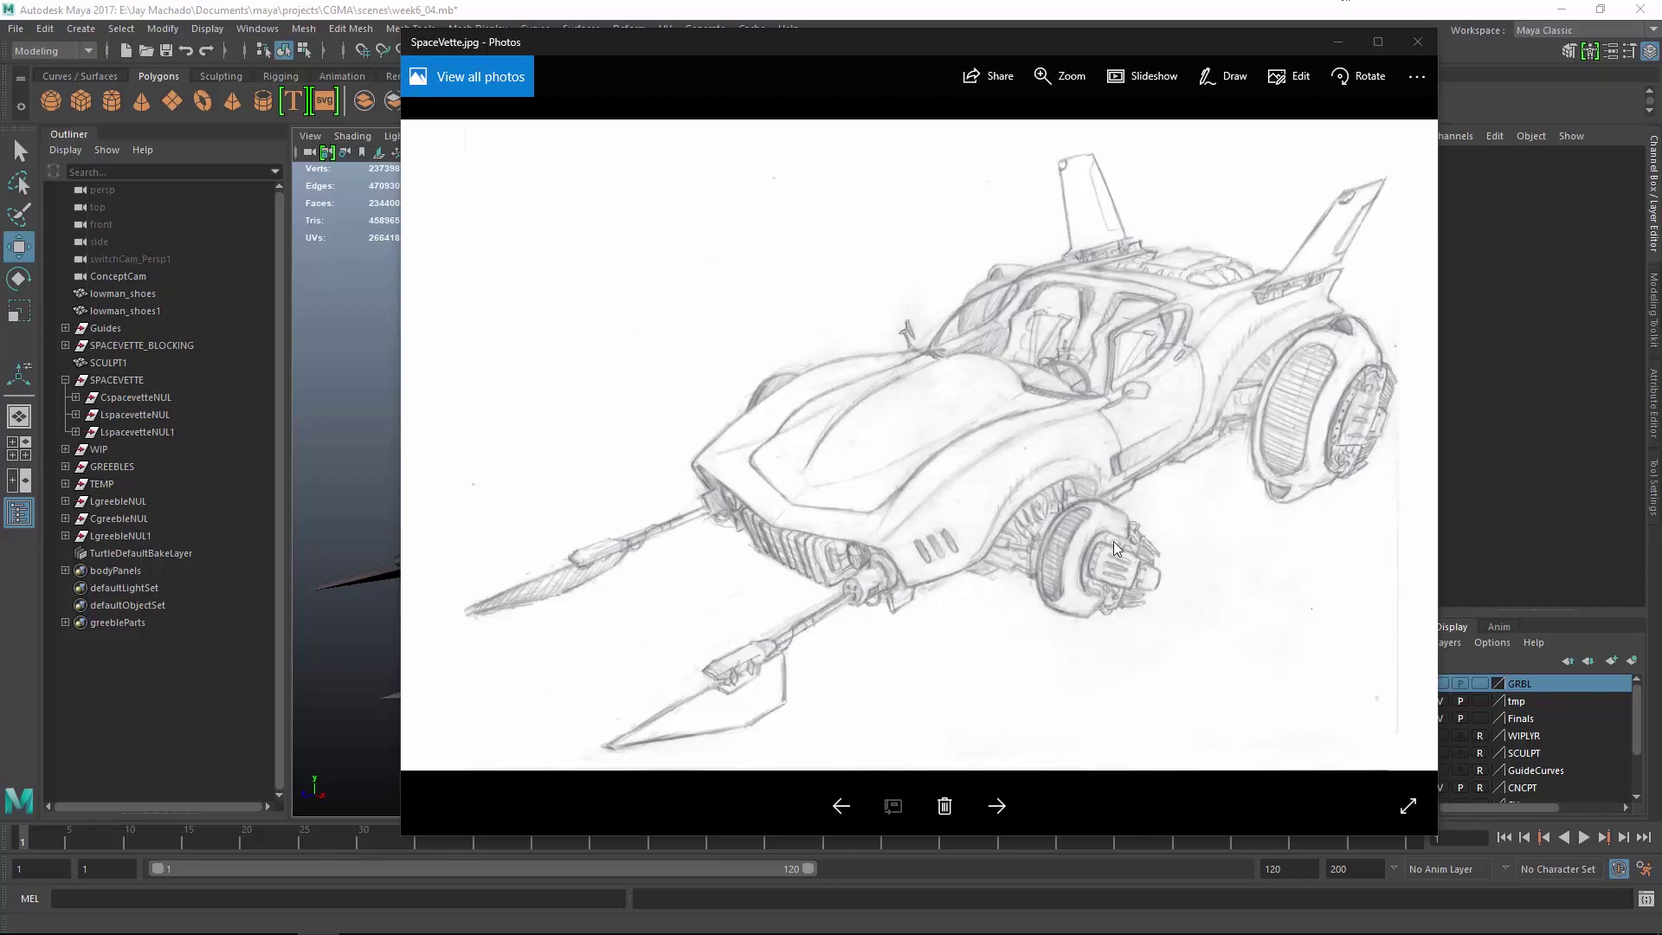
{"action": "left_click", "coordinate": [1338, 42]}
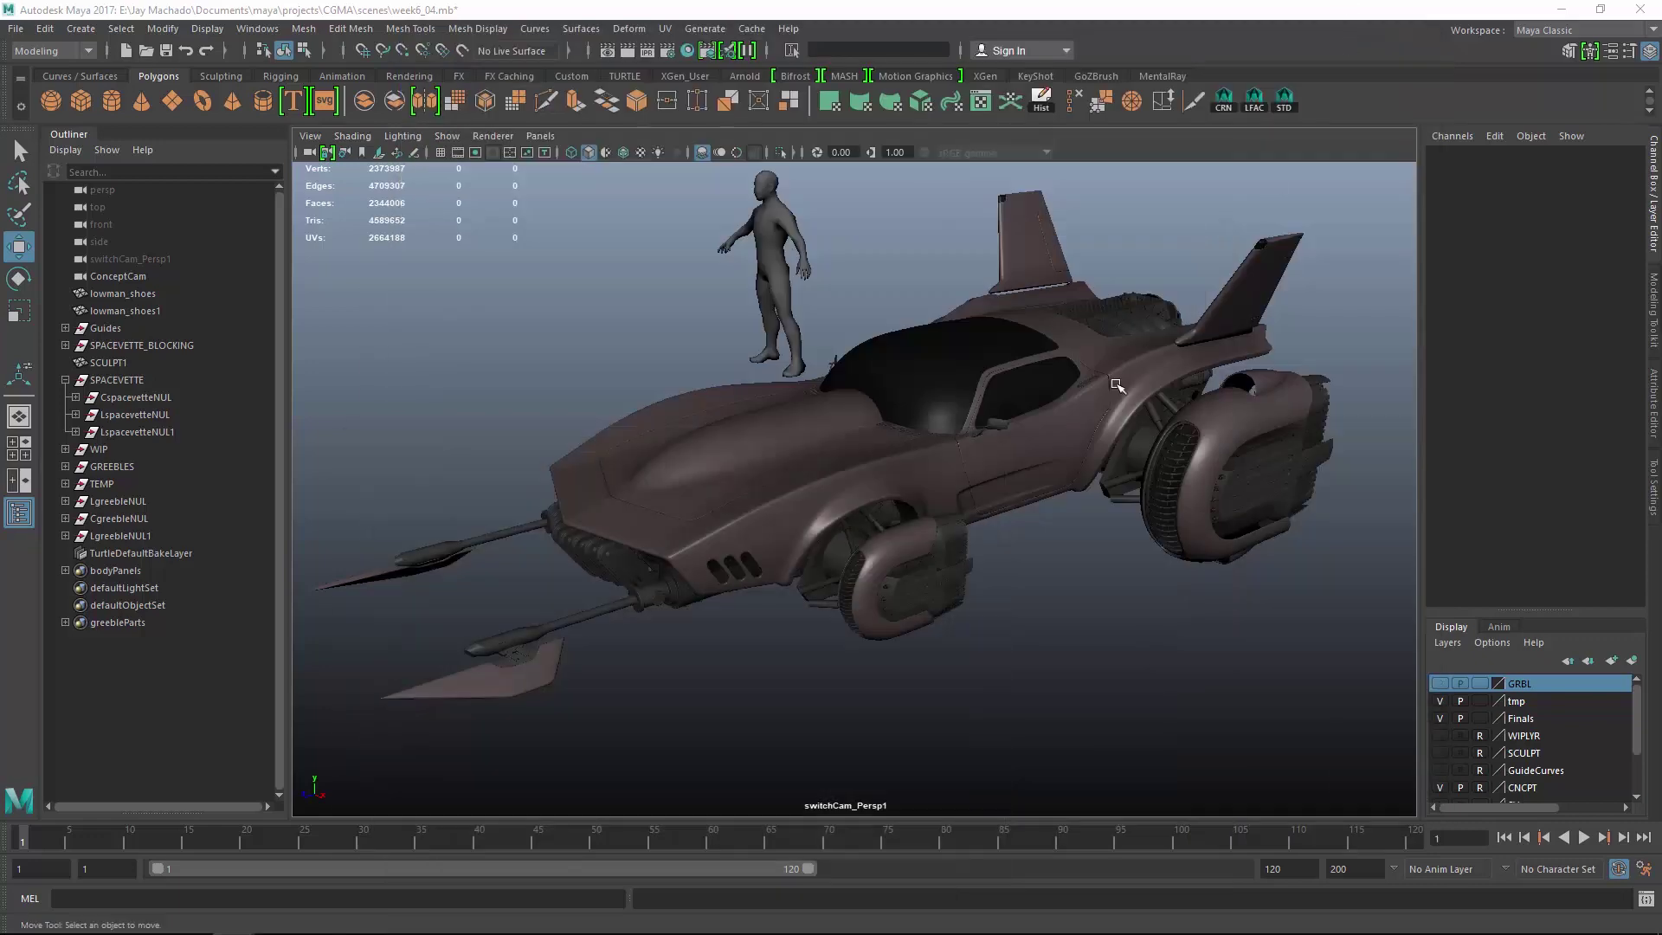
Examine the front engine pod's manifold cover, bolts and side nozzles.
{"action": "left_click_drag", "start_coordinate": [1021, 598], "coordinate": [1076, 597], "text": "alt"}
{"action": "scroll", "coordinate": [1079, 595], "scroll_direction": "up", "scroll_amount": 10}
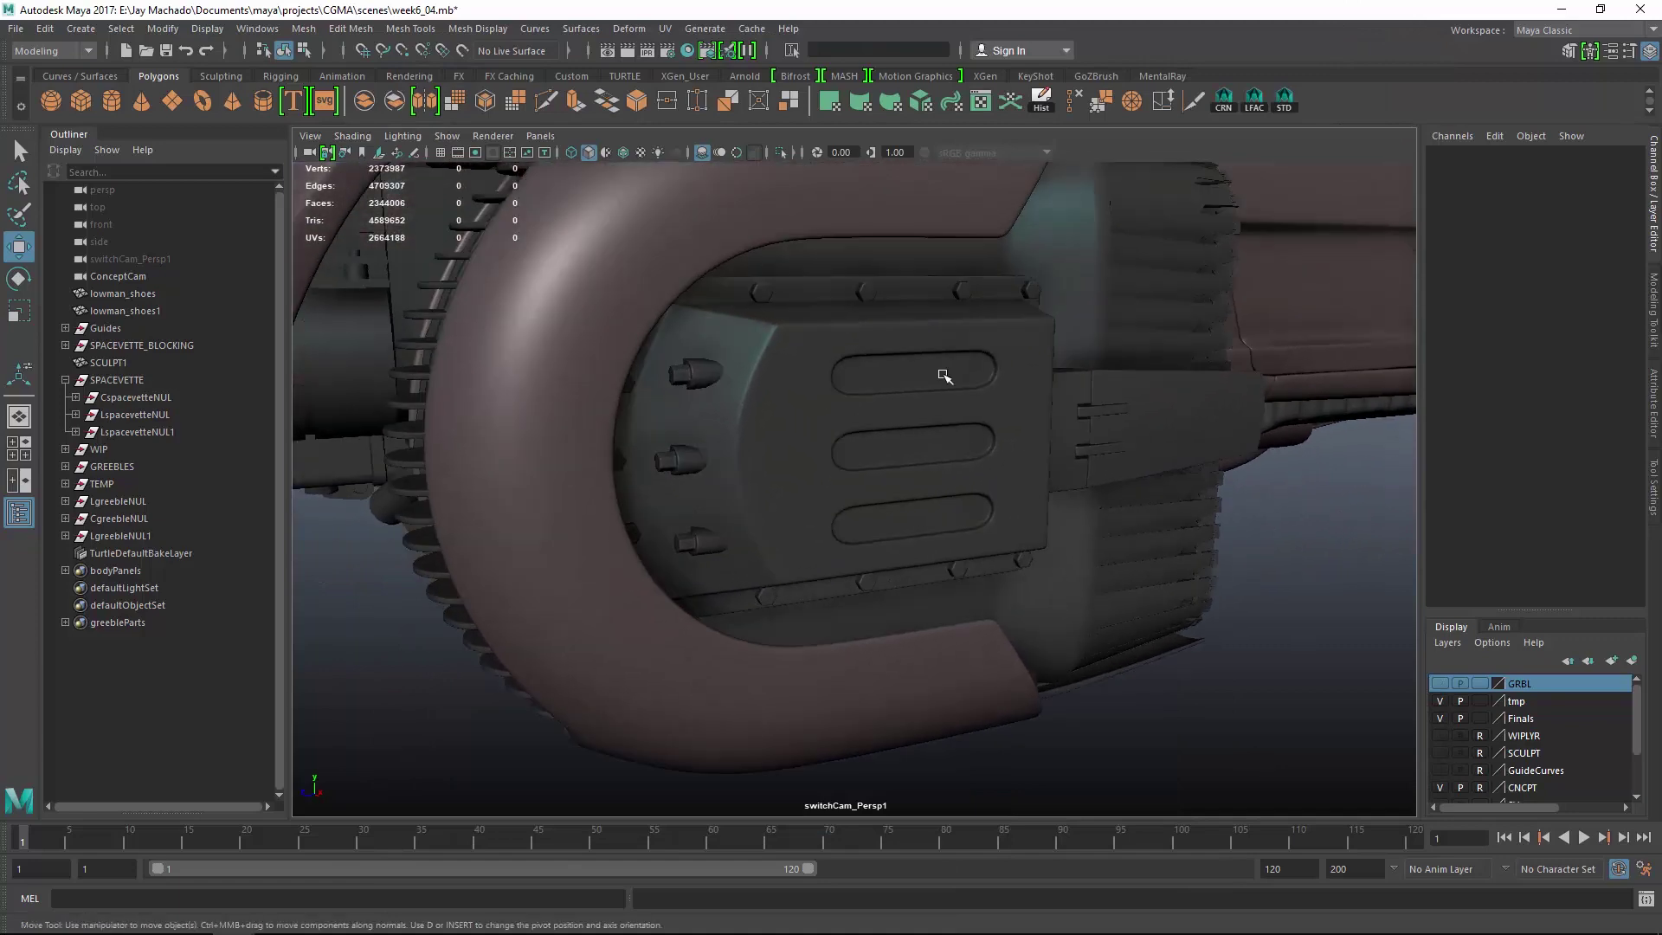
{"action": "left_click", "coordinate": [942, 372]}
{"action": "scroll", "coordinate": [1105, 374], "scroll_direction": "up", "scroll_amount": 3}
{"action": "left_click", "coordinate": [656, 334]}
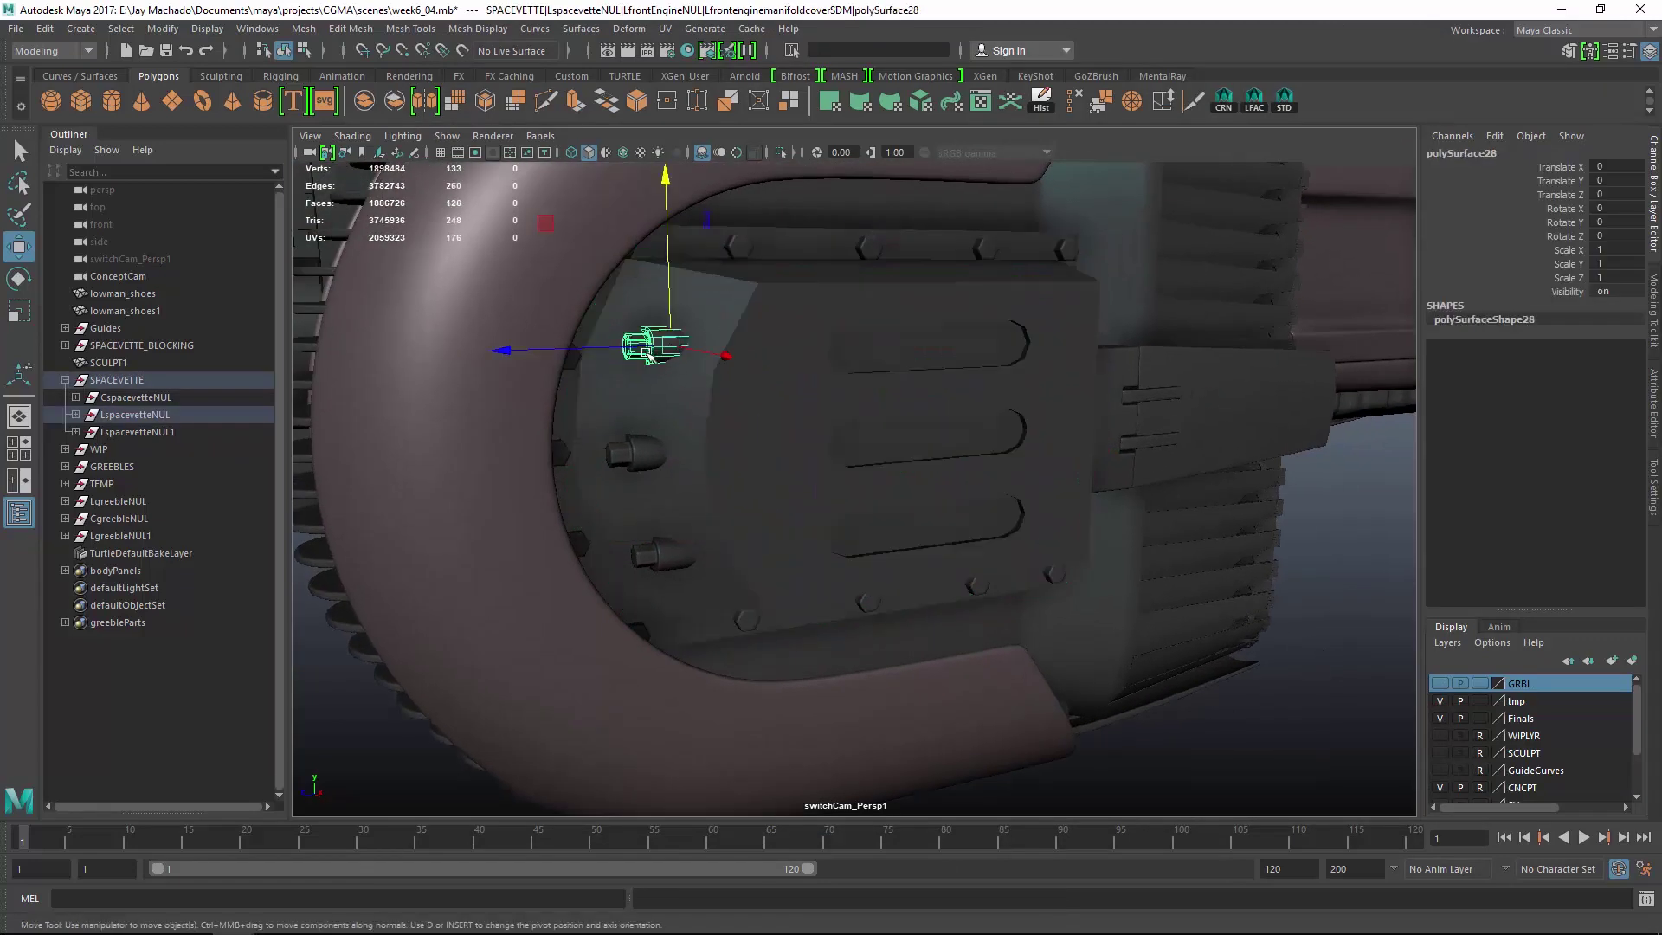
{"action": "left_click", "coordinate": [662, 561]}
{"action": "left_click", "coordinate": [1361, 597]}
{"action": "scroll", "coordinate": [904, 458], "scroll_direction": "down", "scroll_amount": 3}
{"action": "left_click", "coordinate": [907, 464]}
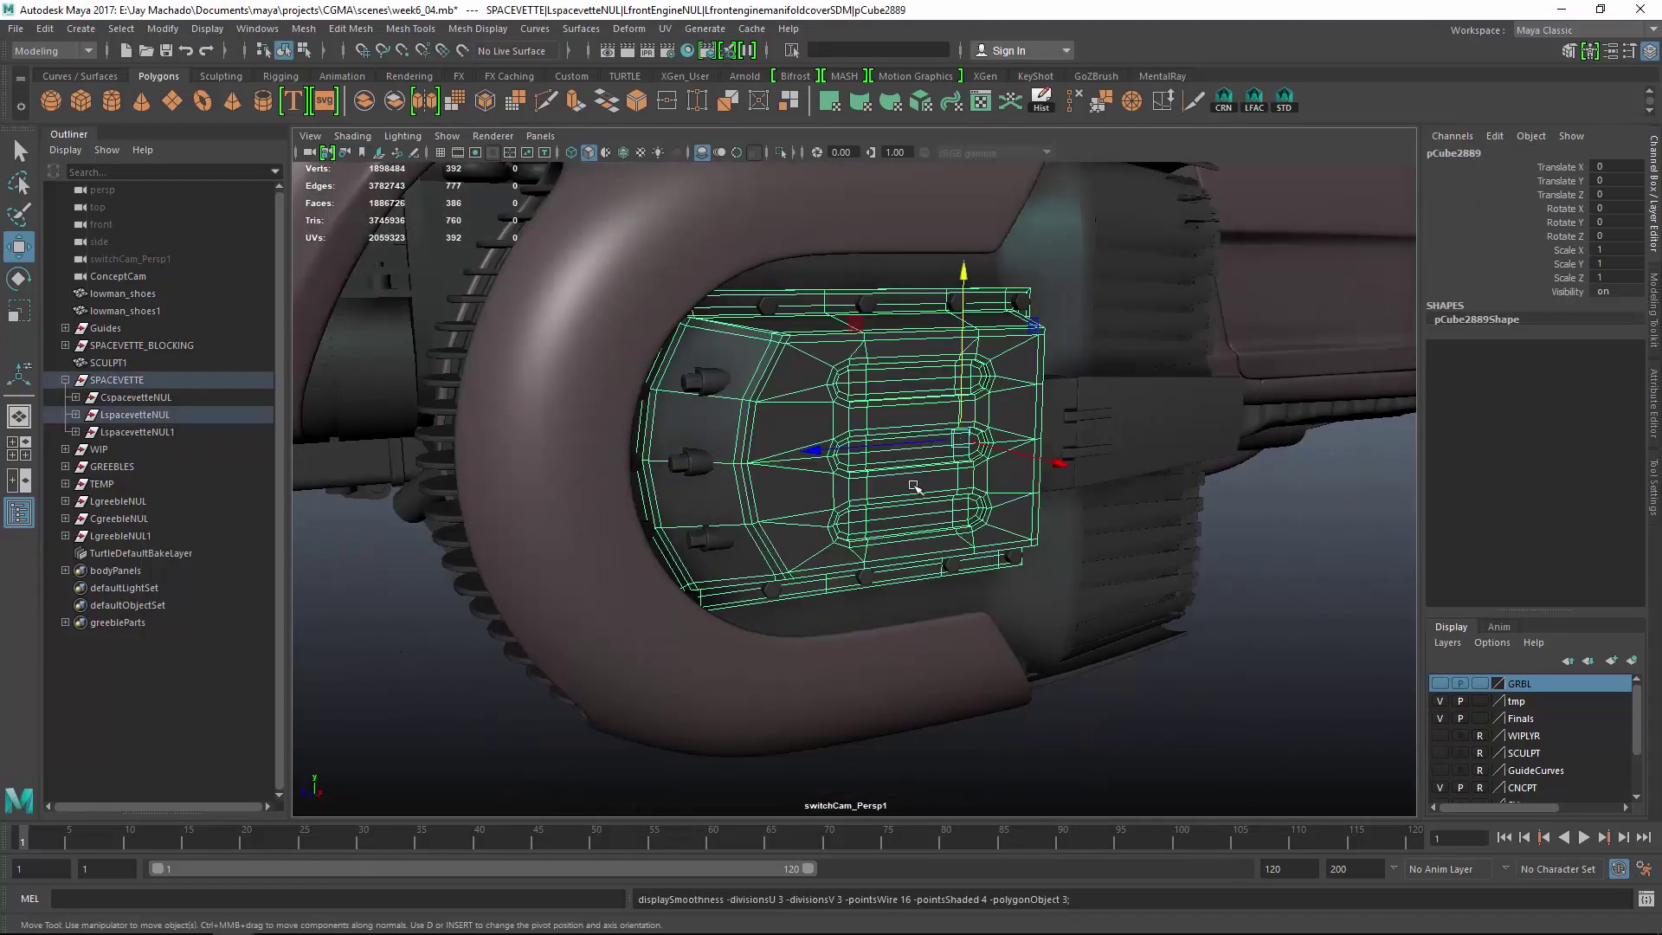
{"action": "left_click_drag", "start_coordinate": [1099, 702], "coordinate": [1310, 677], "text": "alt"}
{"action": "left_click", "coordinate": [1312, 678]}
Examine the rear engine pod's cover and outer flap, and check the whole car from the front.
{"action": "scroll", "coordinate": [1157, 623], "scroll_direction": "down", "scroll_amount": 10}
{"action": "left_click_drag", "start_coordinate": [1157, 623], "coordinate": [845, 579], "text": "alt"}
{"action": "scroll", "coordinate": [846, 578], "scroll_direction": "up", "scroll_amount": 5}
{"action": "scroll", "coordinate": [845, 578], "scroll_direction": "up", "scroll_amount": 5}
{"action": "middle_click_drag", "start_coordinate": [977, 606], "coordinate": [1008, 647], "text": "alt"}
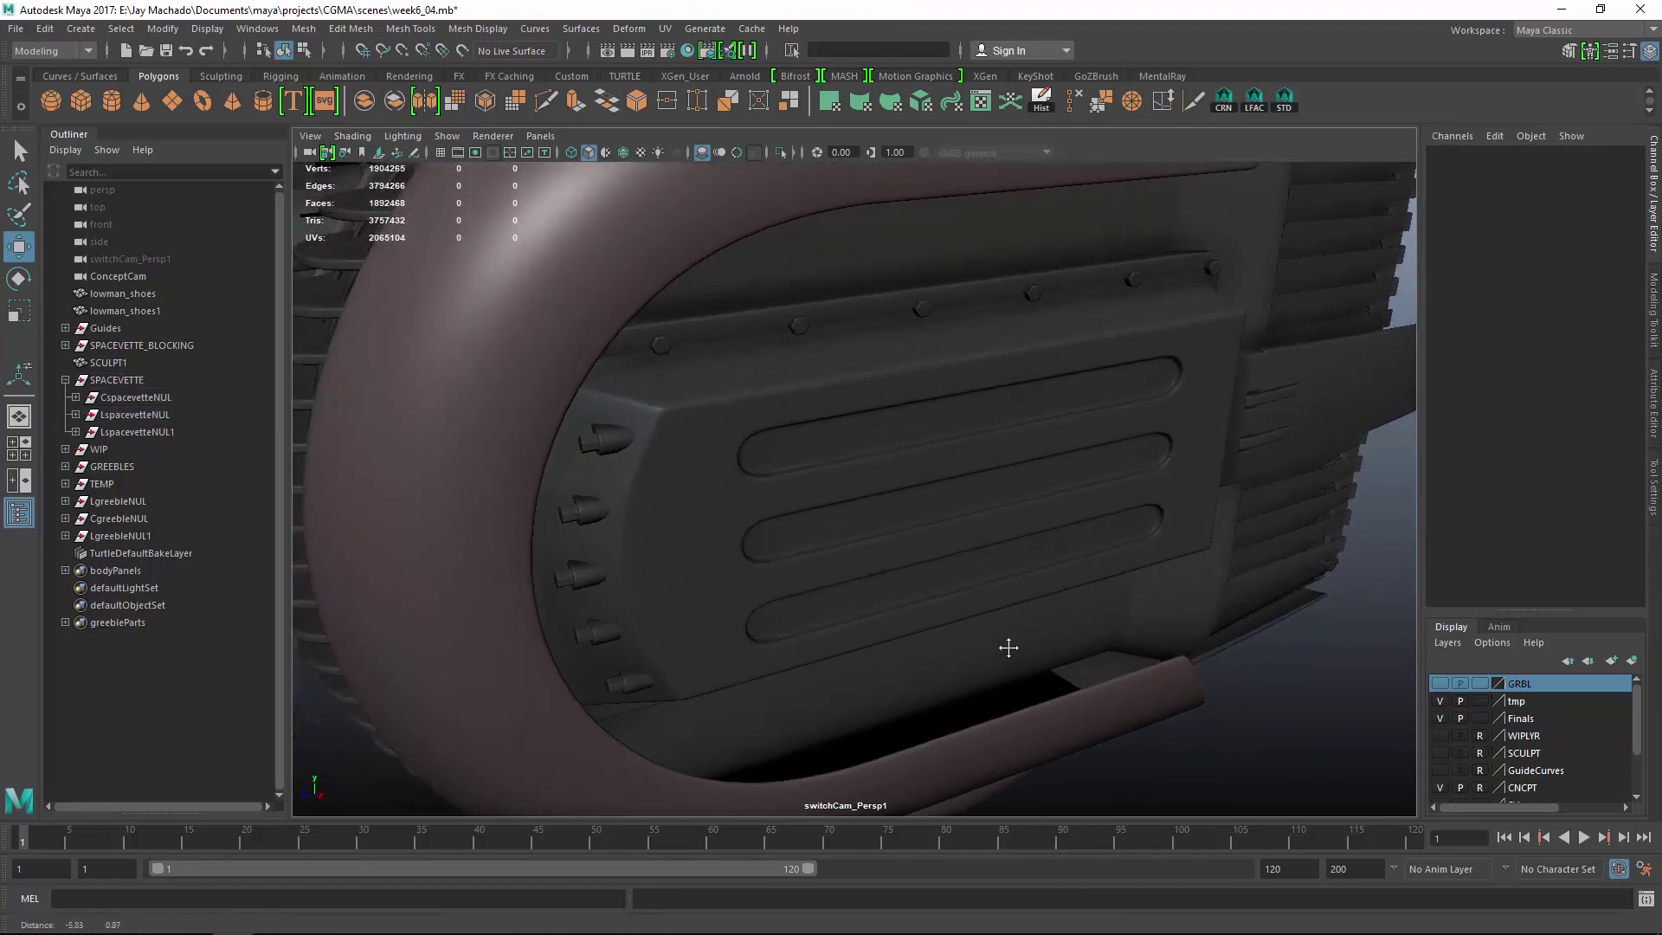
{"action": "left_click_drag", "start_coordinate": [978, 467], "coordinate": [849, 493], "text": "alt"}
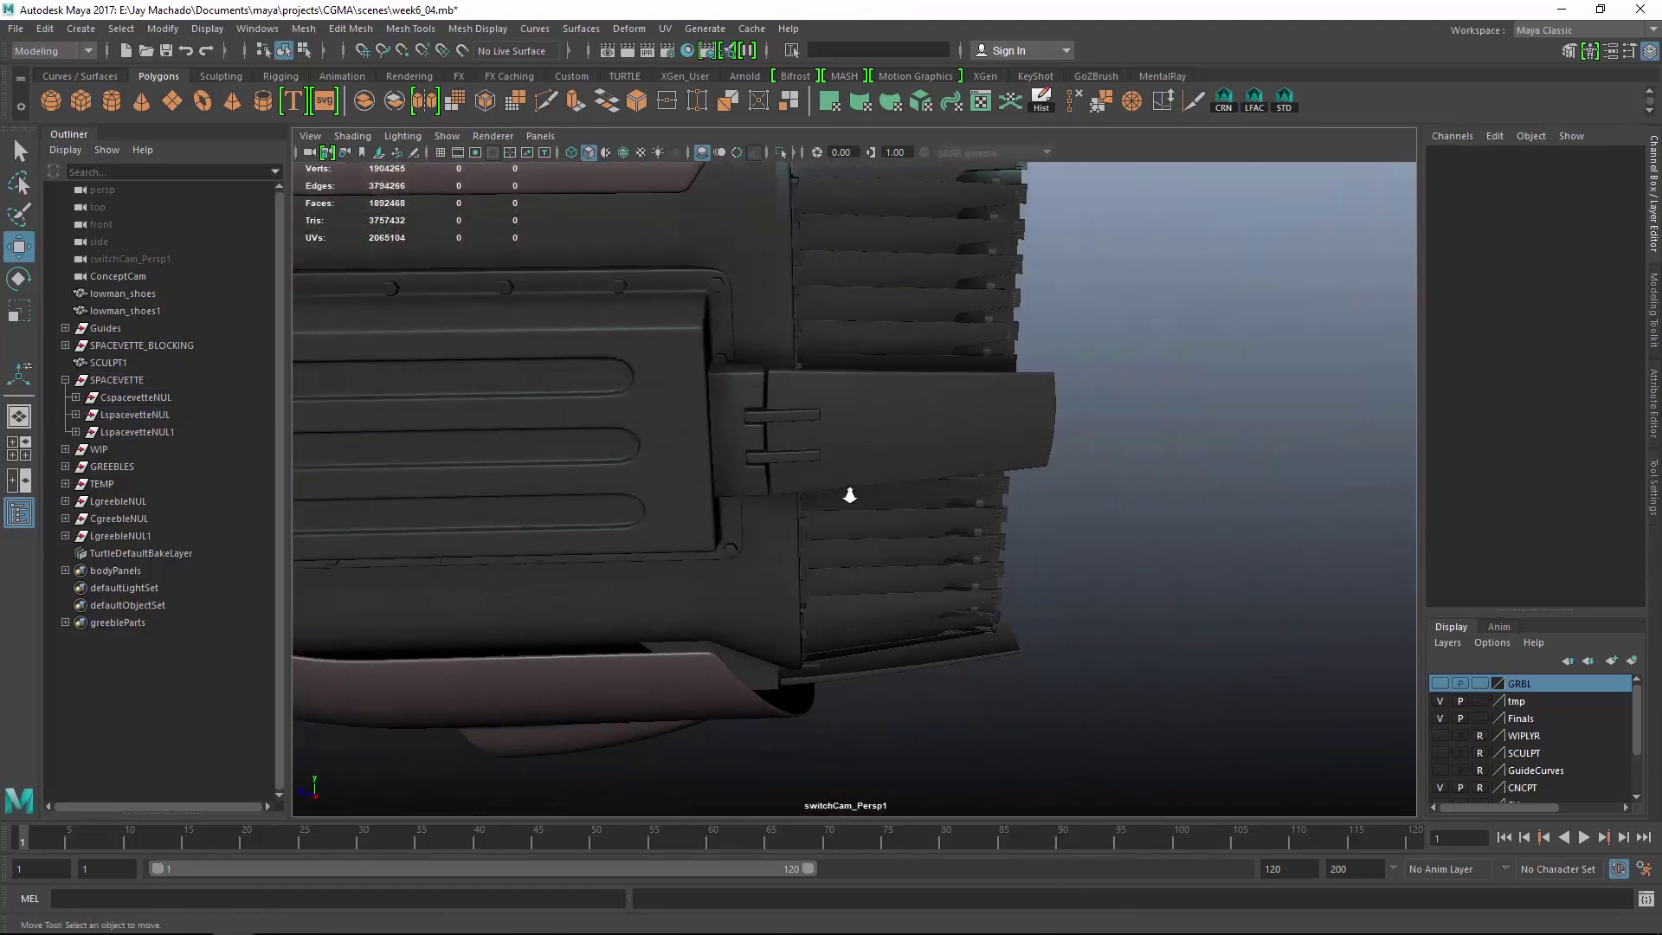
{"action": "scroll", "coordinate": [849, 494], "scroll_direction": "down", "scroll_amount": 5}
{"action": "left_click_drag", "start_coordinate": [1211, 459], "coordinate": [1094, 564], "text": "alt"}
{"action": "scroll", "coordinate": [969, 559], "scroll_direction": "up", "scroll_amount": 5}
{"action": "left_click", "coordinate": [779, 549]}
{"action": "scroll", "coordinate": [1072, 563], "scroll_direction": "up", "scroll_amount": 5}
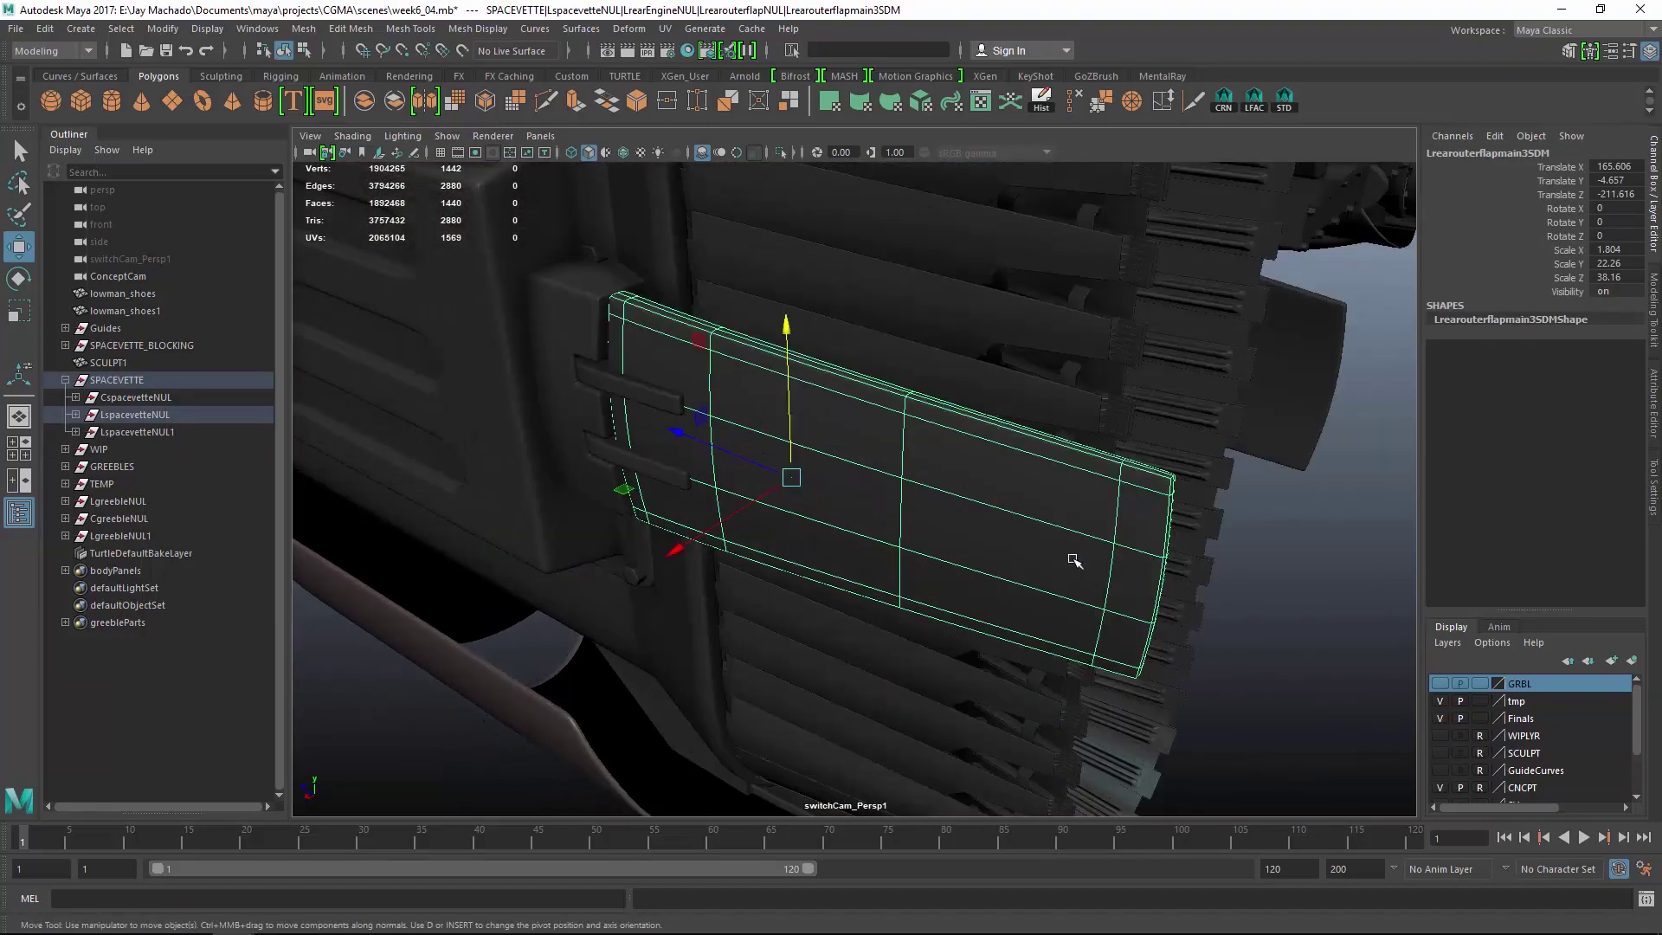
{"action": "left_click", "coordinate": [481, 415]}
{"action": "left_click_drag", "start_coordinate": [554, 424], "coordinate": [882, 533], "text": "alt"}
{"action": "left_click", "coordinate": [1146, 554]}
{"action": "right_click_drag", "start_coordinate": [883, 534], "coordinate": [942, 490], "text": "alt"}
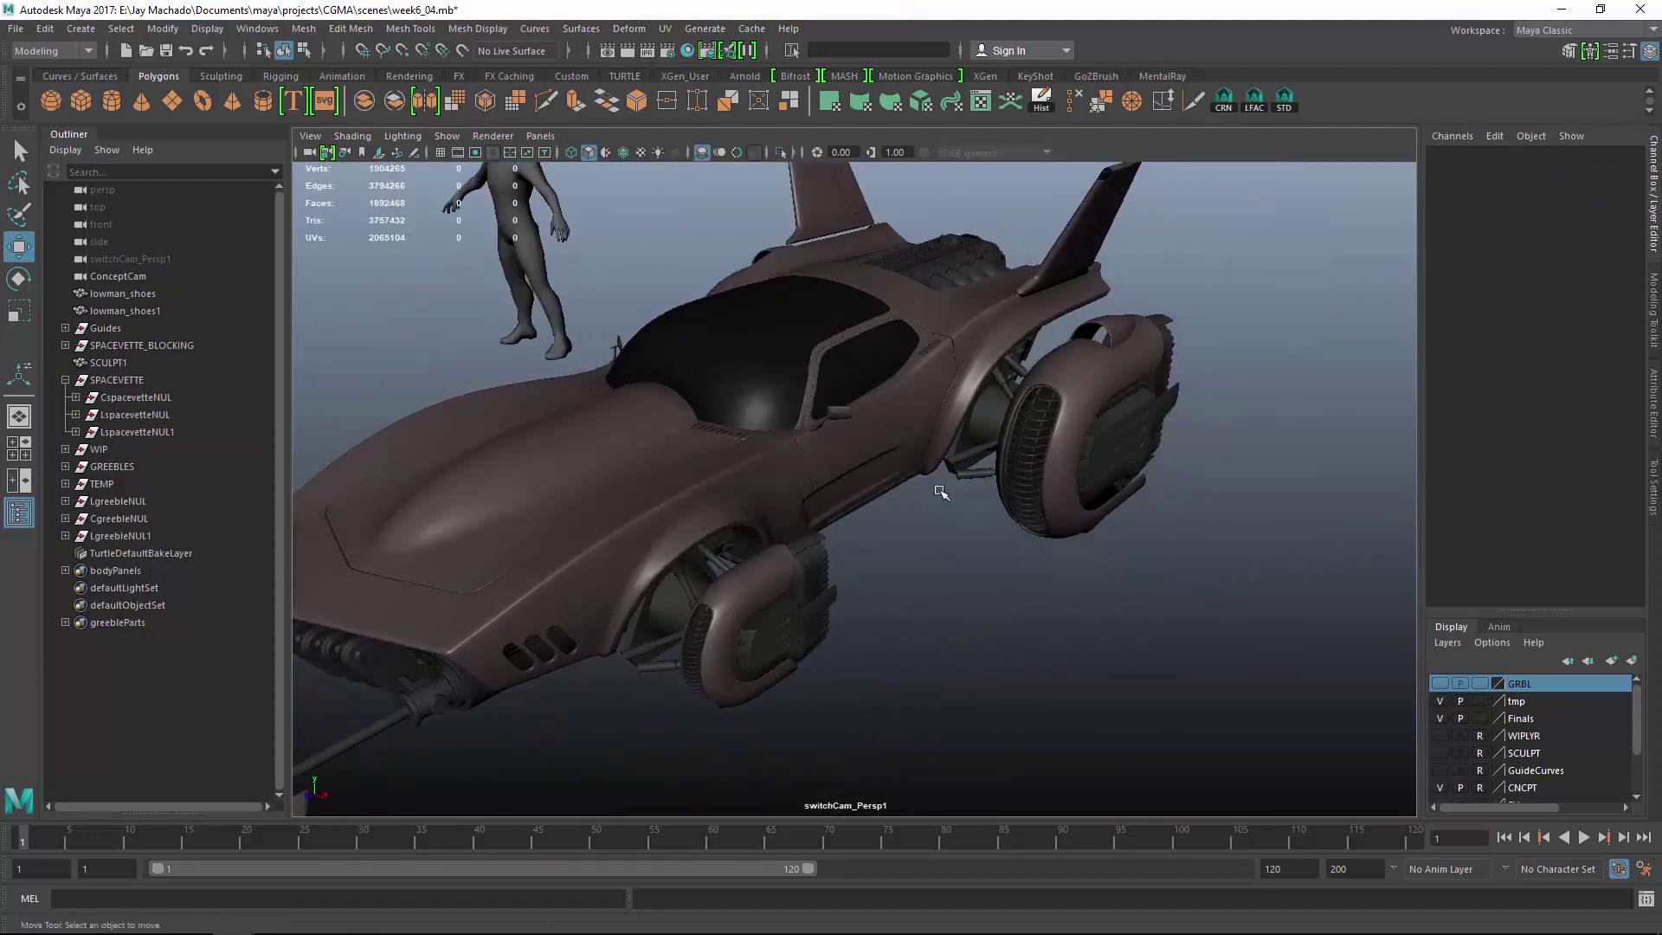
{"action": "middle_click_drag", "start_coordinate": [943, 489], "coordinate": [879, 430], "text": "alt"}
{"action": "left_click_drag", "start_coordinate": [879, 430], "coordinate": [900, 519], "text": "alt"}
{"action": "middle_click_drag", "start_coordinate": [900, 519], "coordinate": [919, 573], "text": "alt"}
{"action": "right_click_drag", "start_coordinate": [919, 573], "coordinate": [896, 567], "text": "alt"}
Show the GRBL layer and duplicate the LotusJPSB strip from the kit as a separate object outside the GREEBLES group.
{"action": "left_click", "coordinate": [1441, 683]}
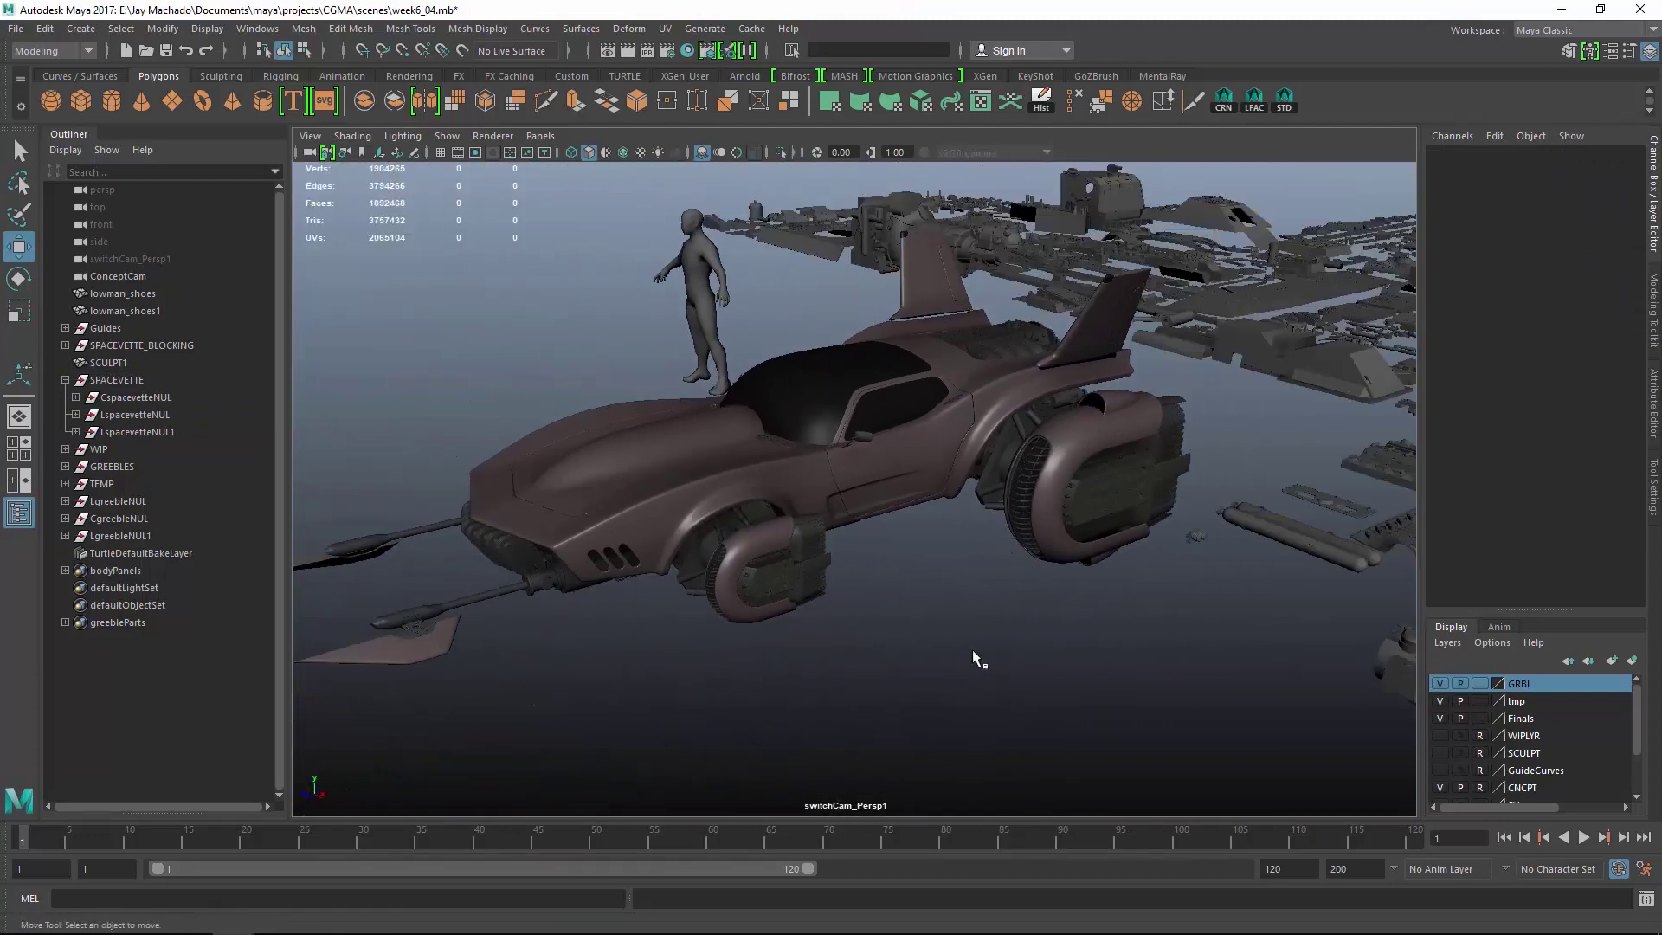
{"action": "left_click_drag", "start_coordinate": [979, 661], "coordinate": [965, 598], "text": "alt"}
{"action": "right_click_drag", "start_coordinate": [965, 597], "coordinate": [944, 578], "text": "alt"}
{"action": "middle_click_drag", "start_coordinate": [1228, 693], "coordinate": [813, 498], "text": "alt"}
{"action": "right_click_drag", "start_coordinate": [814, 498], "coordinate": [890, 449], "text": "alt"}
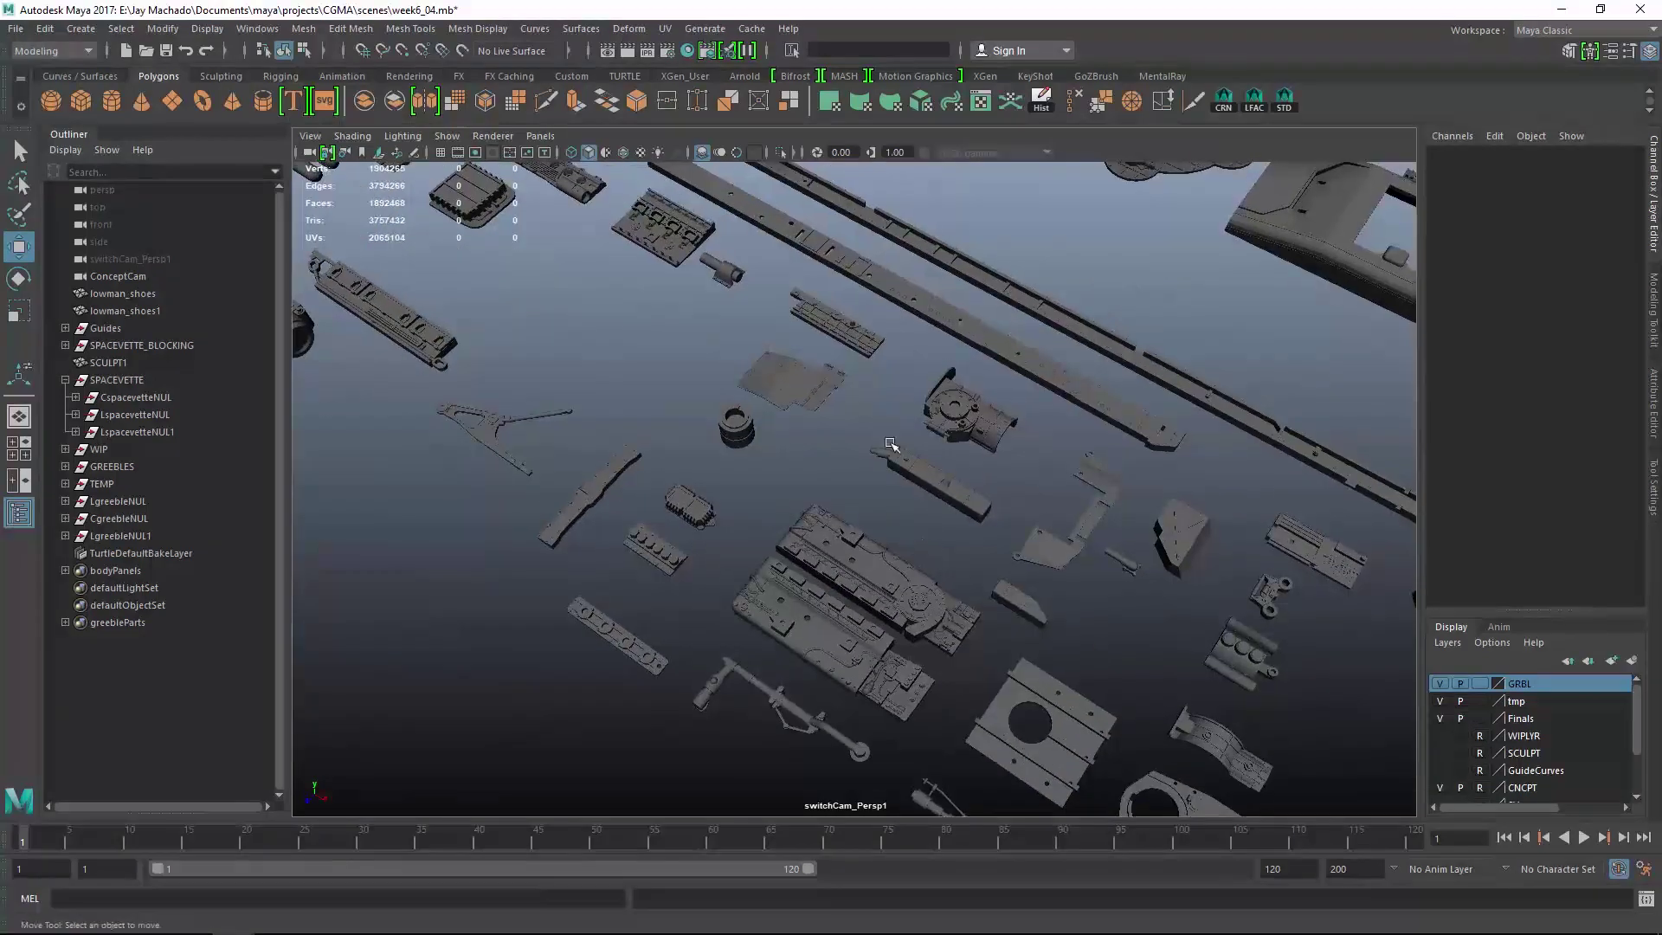
{"action": "left_click", "coordinate": [838, 333]}
{"action": "middle_click_drag", "start_coordinate": [882, 451], "coordinate": [974, 606], "text": "alt"}
{"action": "right_click_drag", "start_coordinate": [900, 597], "coordinate": [971, 565], "text": "alt"}
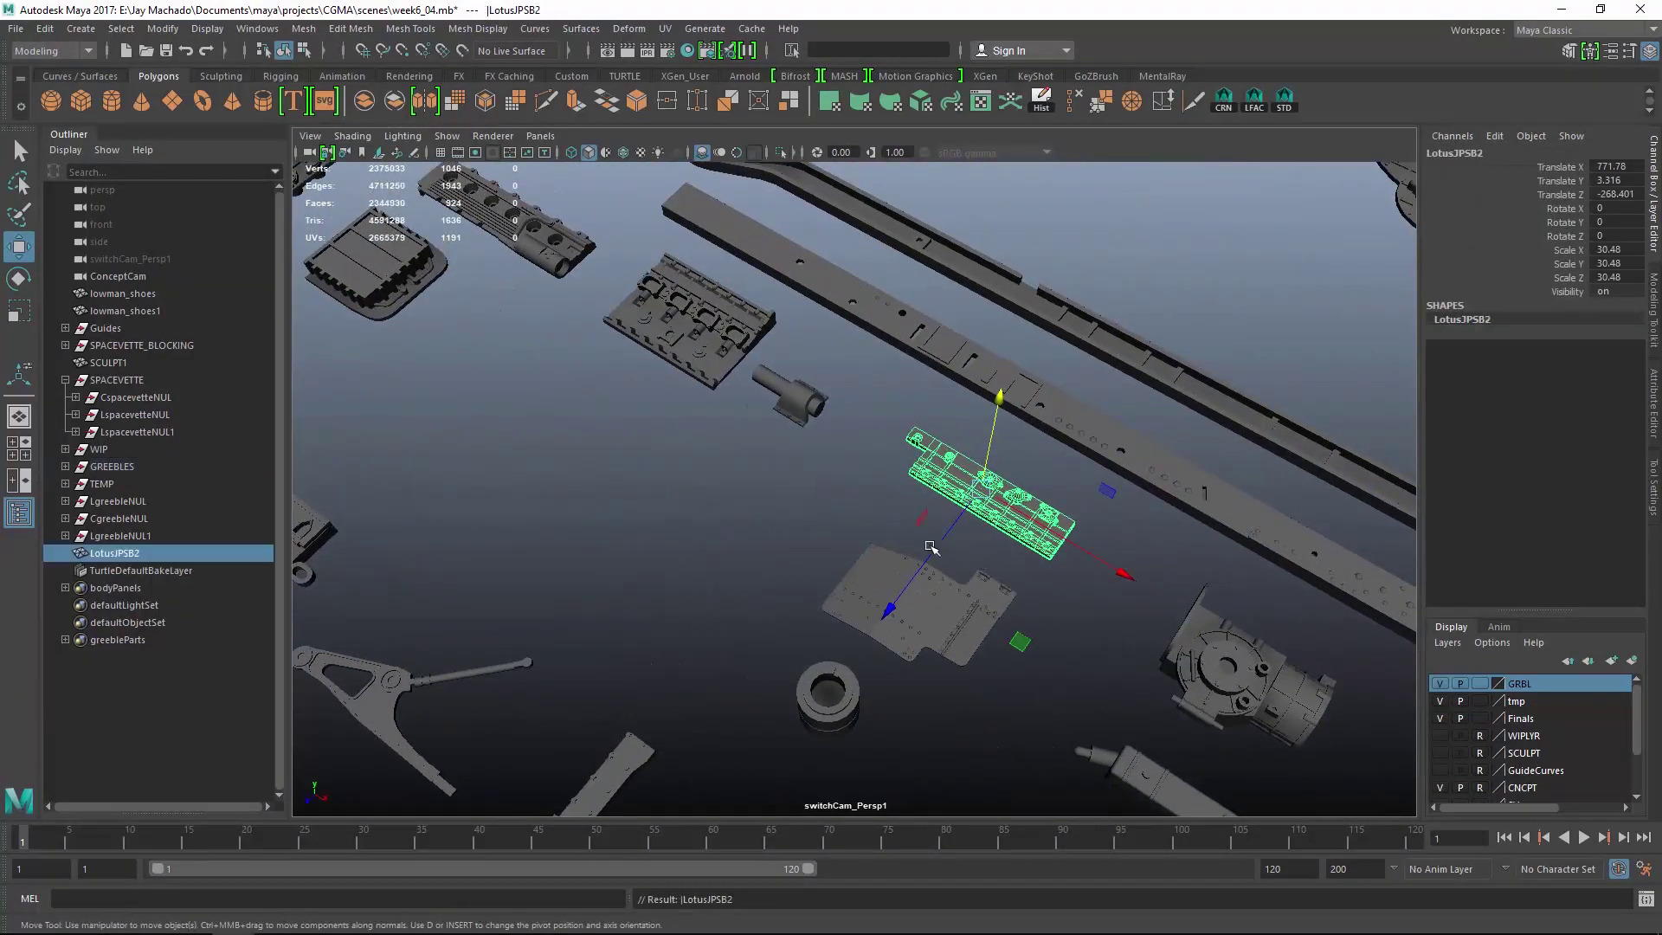
{"action": "right_click_drag", "start_coordinate": [868, 401], "coordinate": [991, 883]}
{"action": "right_click_drag", "start_coordinate": [1002, 806], "coordinate": [995, 794]}
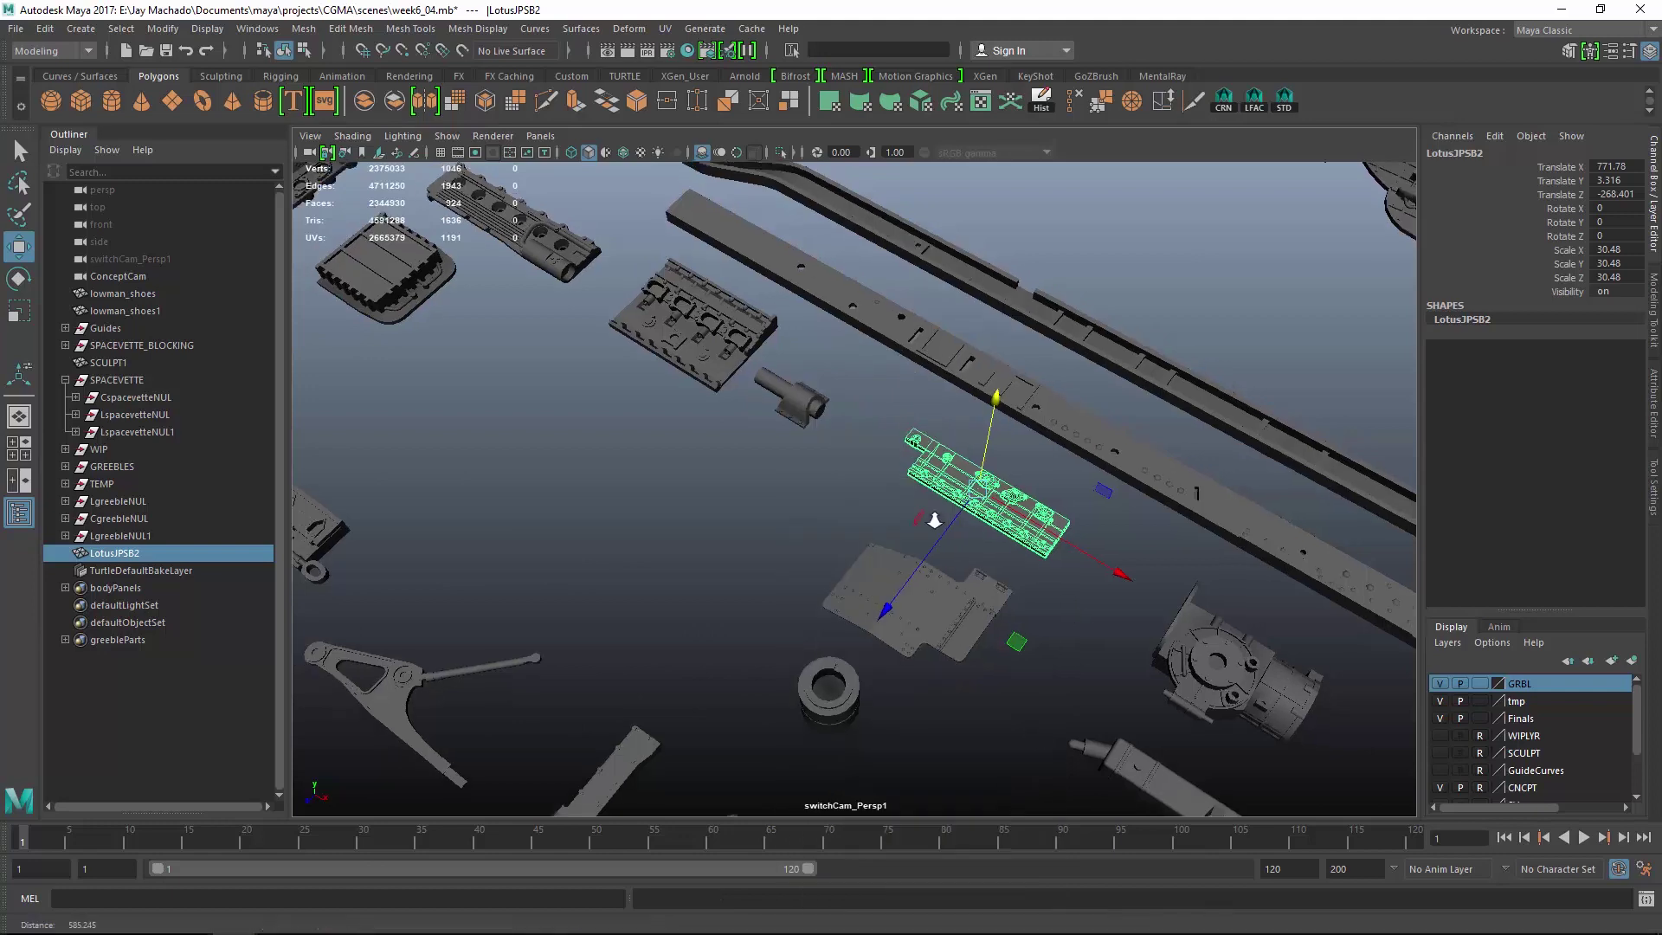
Bring the LotusJPSB2 copy beside the rear engine pod and set its Rotate X and Rotate Y to 90.
{"action": "right_click_drag", "start_coordinate": [996, 693], "coordinate": [961, 658], "text": "alt"}
{"action": "middle_click_drag", "start_coordinate": [960, 657], "coordinate": [1021, 589], "text": "alt"}
{"action": "right_click_drag", "start_coordinate": [1021, 588], "coordinate": [1044, 545], "text": "alt"}
{"action": "middle_click_drag", "start_coordinate": [1044, 546], "coordinate": [969, 450], "text": "alt"}
{"action": "right_click_drag", "start_coordinate": [969, 450], "coordinate": [1022, 410], "text": "alt"}
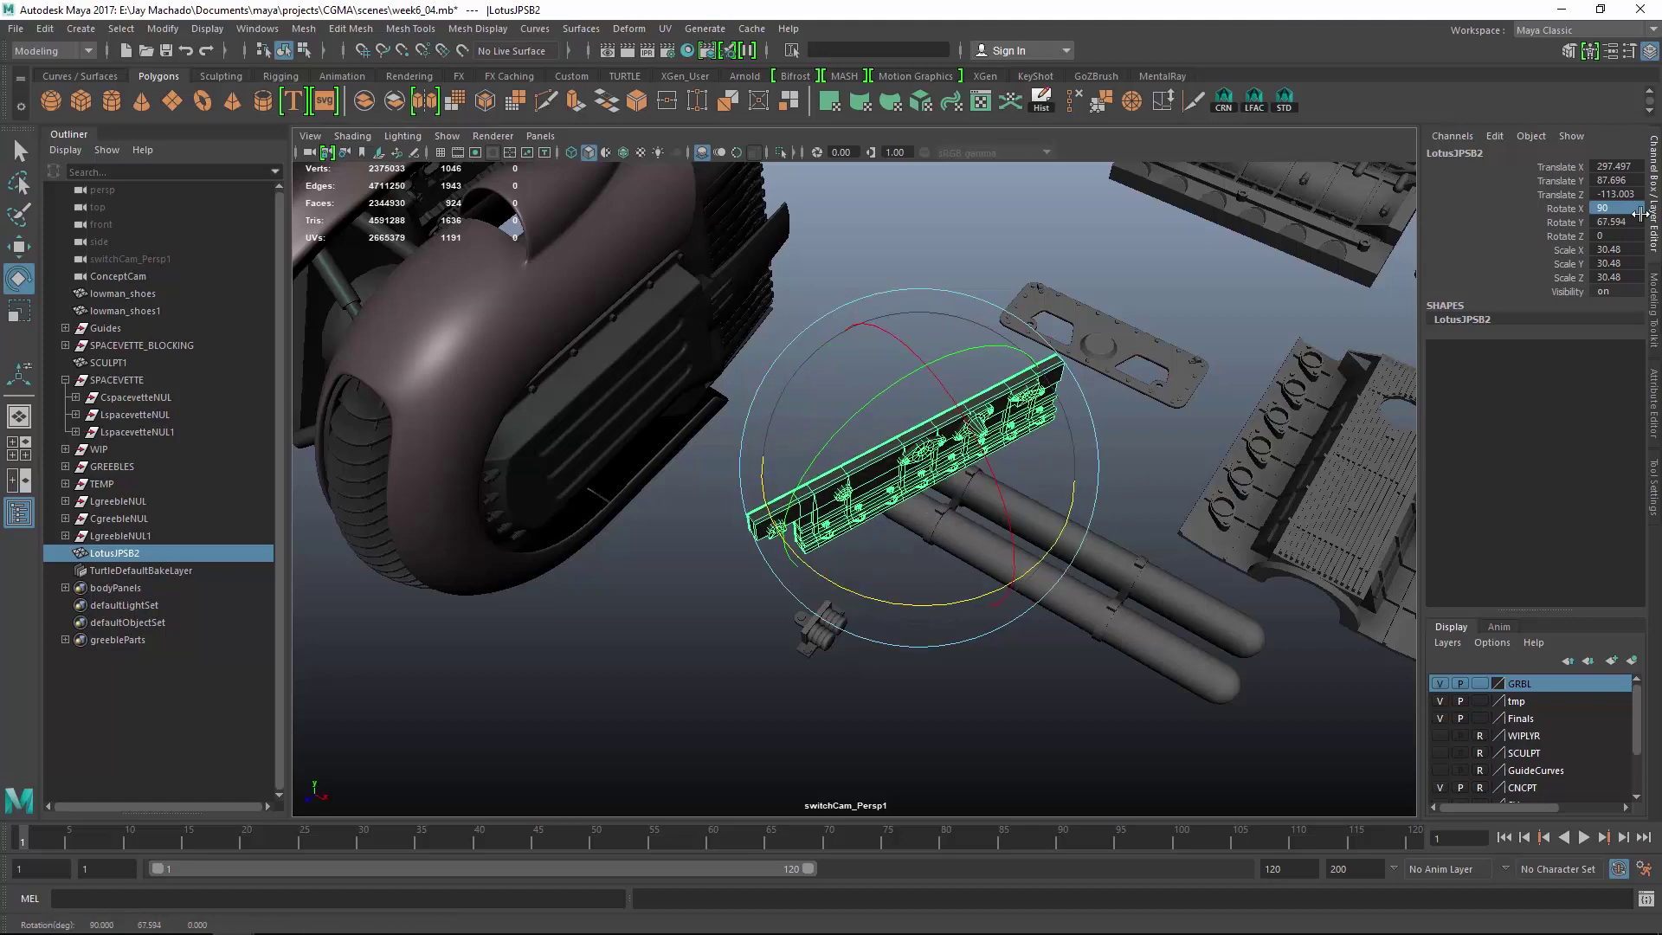
{"action": "type", "text": "90"}
{"action": "key", "text": "Return"}
{"action": "key", "text": "w"}
{"action": "left_click_drag", "start_coordinate": [831, 341], "coordinate": [1073, 296], "text": "alt"}
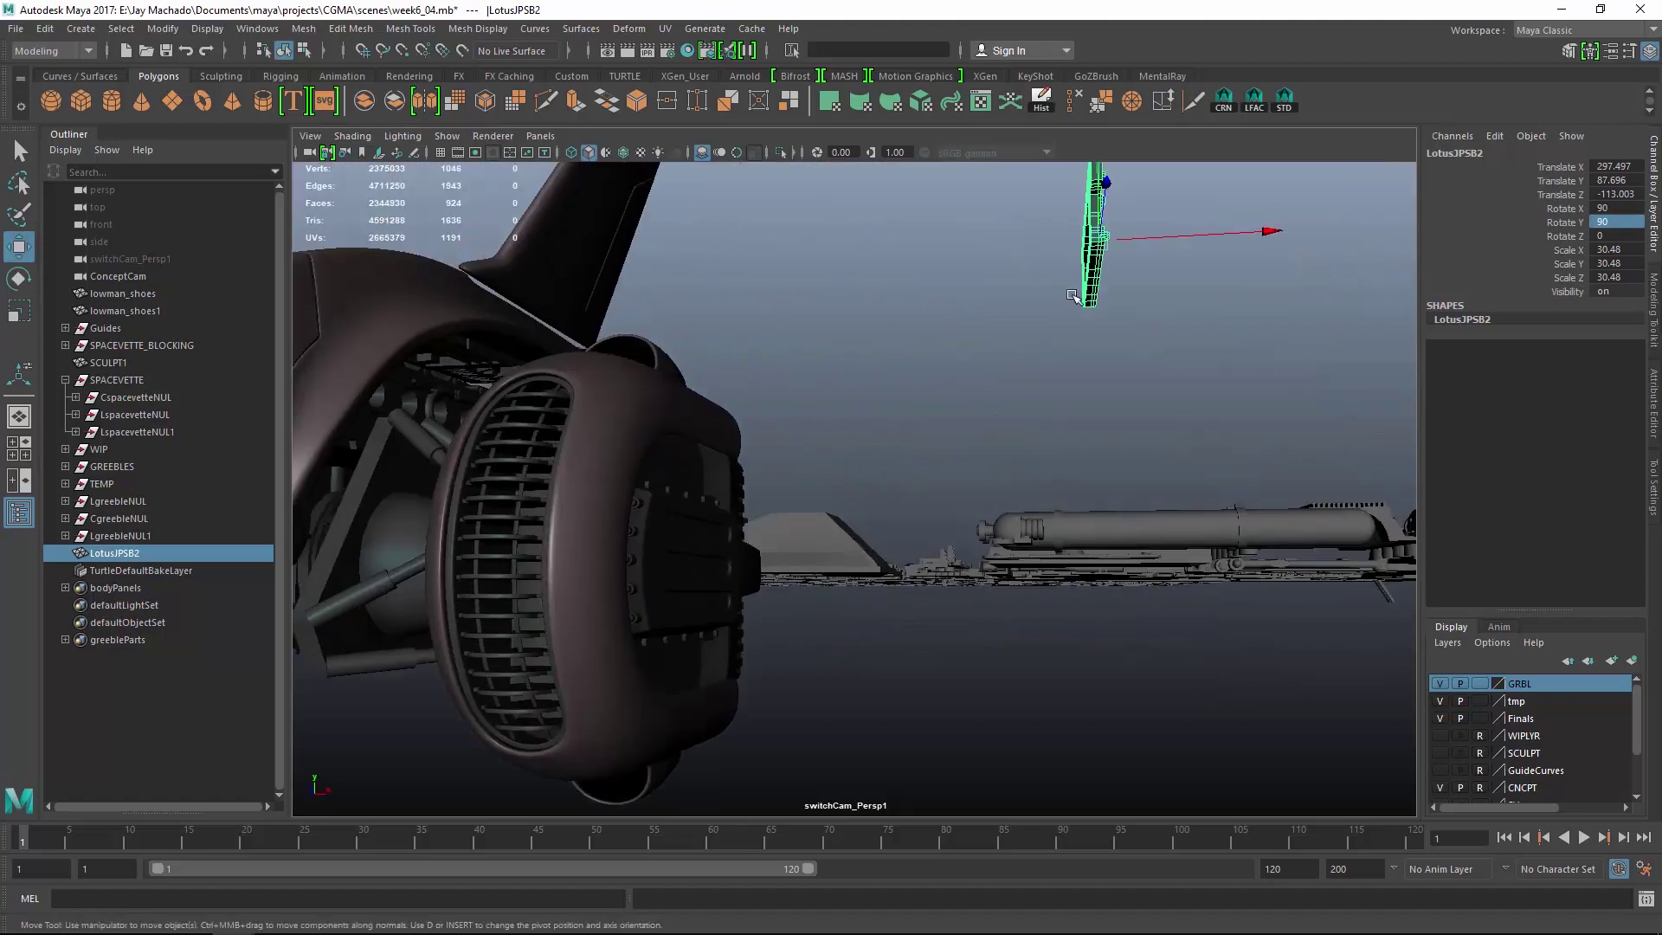
Fit the LotusJPSB2 strip into the recess below the rear pod's cover at about X 159.3, Y -40.8, Z -136.4.
{"action": "left_click_drag", "start_coordinate": [681, 659], "coordinate": [668, 671]}
{"action": "left_click_drag", "start_coordinate": [668, 671], "coordinate": [938, 571], "text": "alt"}
{"action": "middle_click_drag", "start_coordinate": [938, 571], "coordinate": [957, 346], "text": "alt"}
{"action": "right_click_drag", "start_coordinate": [956, 346], "coordinate": [692, 380], "text": "alt"}
{"action": "left_click_drag", "start_coordinate": [530, 444], "coordinate": [884, 518]}
{"action": "left_click_drag", "start_coordinate": [884, 518], "coordinate": [1012, 539], "text": "alt"}
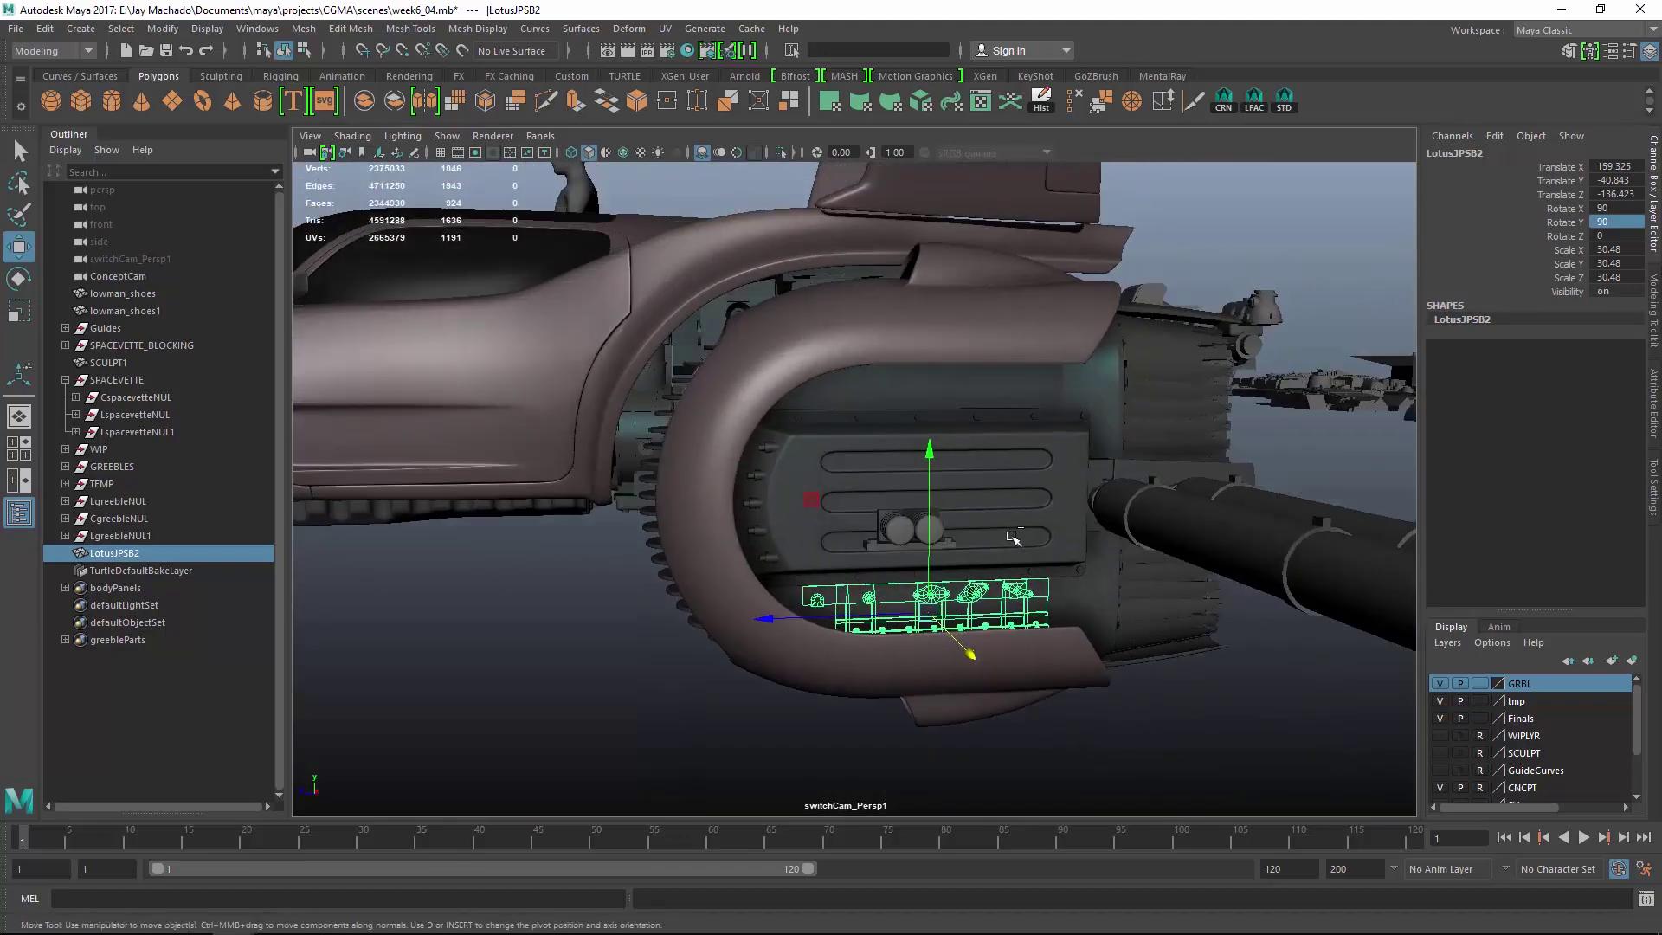
Duplicate the strip into the recess above the rear pod's cover at about Y 31.5, flipped with Scale Z -30.48.
{"action": "key", "text": "r"}
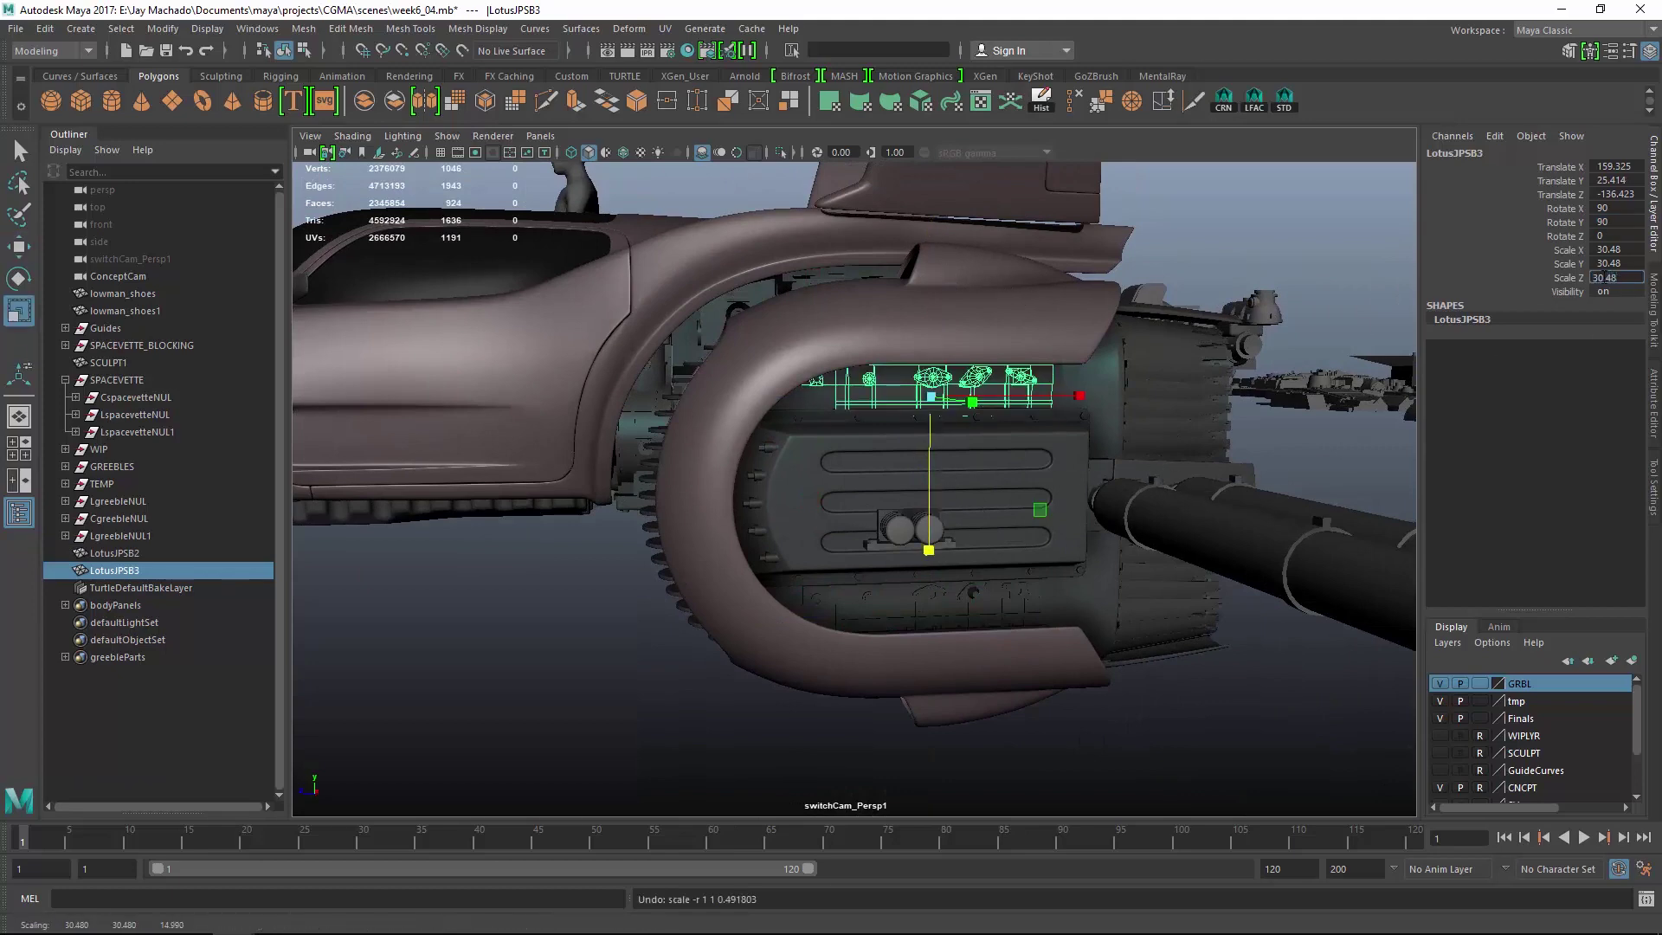
{"action": "key", "text": "w"}
{"action": "right_click_drag", "start_coordinate": [953, 519], "coordinate": [1235, 657], "text": "alt"}
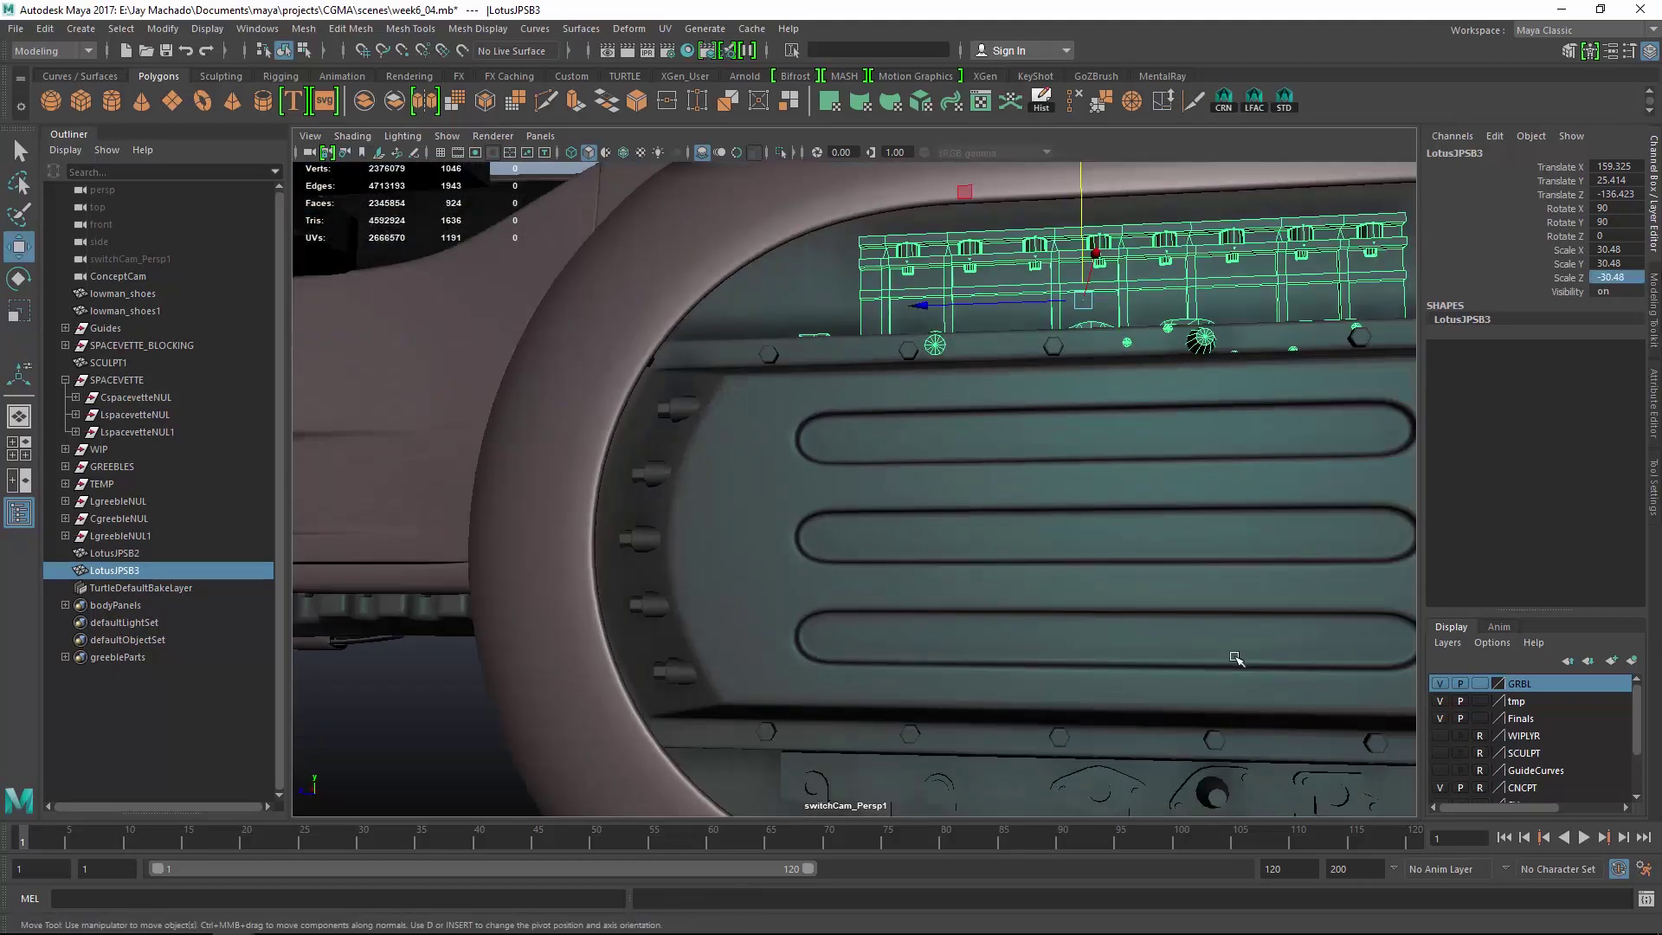
{"action": "middle_click_drag", "start_coordinate": [1235, 657], "coordinate": [1030, 779], "text": "alt"}
{"action": "left_click_drag", "start_coordinate": [1021, 528], "coordinate": [1105, 583], "text": "alt"}
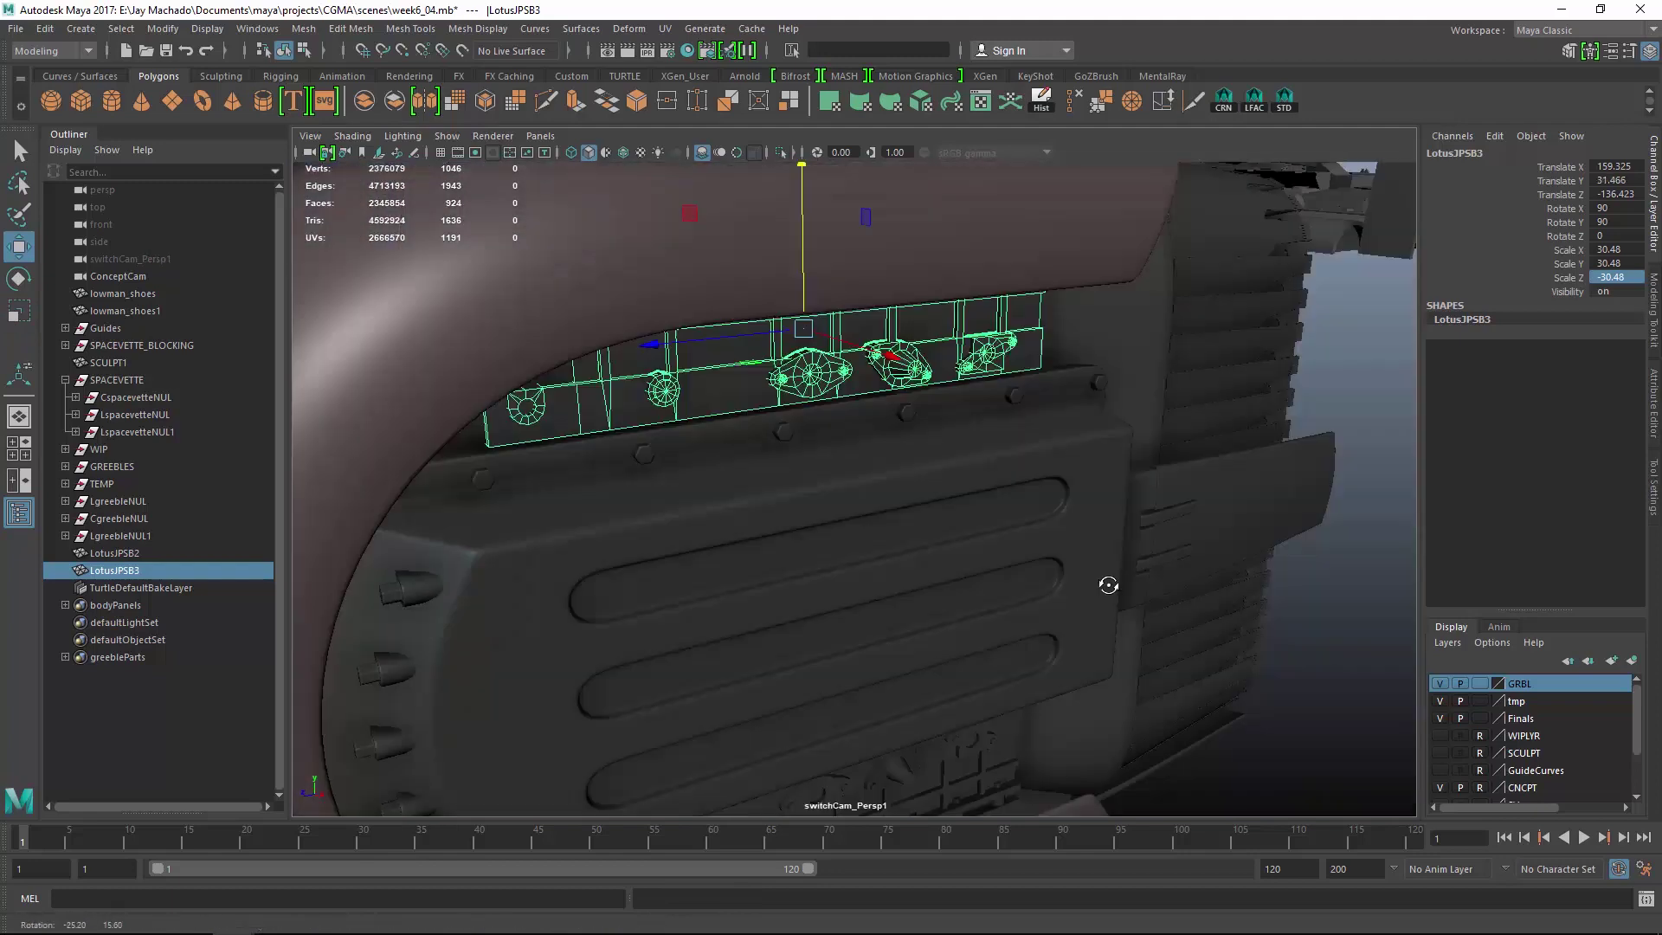
{"action": "right_click_drag", "start_coordinate": [1105, 583], "coordinate": [1001, 597], "text": "alt"}
{"action": "left_click", "coordinate": [1001, 597]}
Inspect both strips on the rear engine pod from the front, side and rear.
{"action": "left_click_drag", "start_coordinate": [1001, 597], "coordinate": [886, 485], "text": "alt"}
{"action": "right_click_drag", "start_coordinate": [886, 485], "coordinate": [916, 447], "text": "alt"}
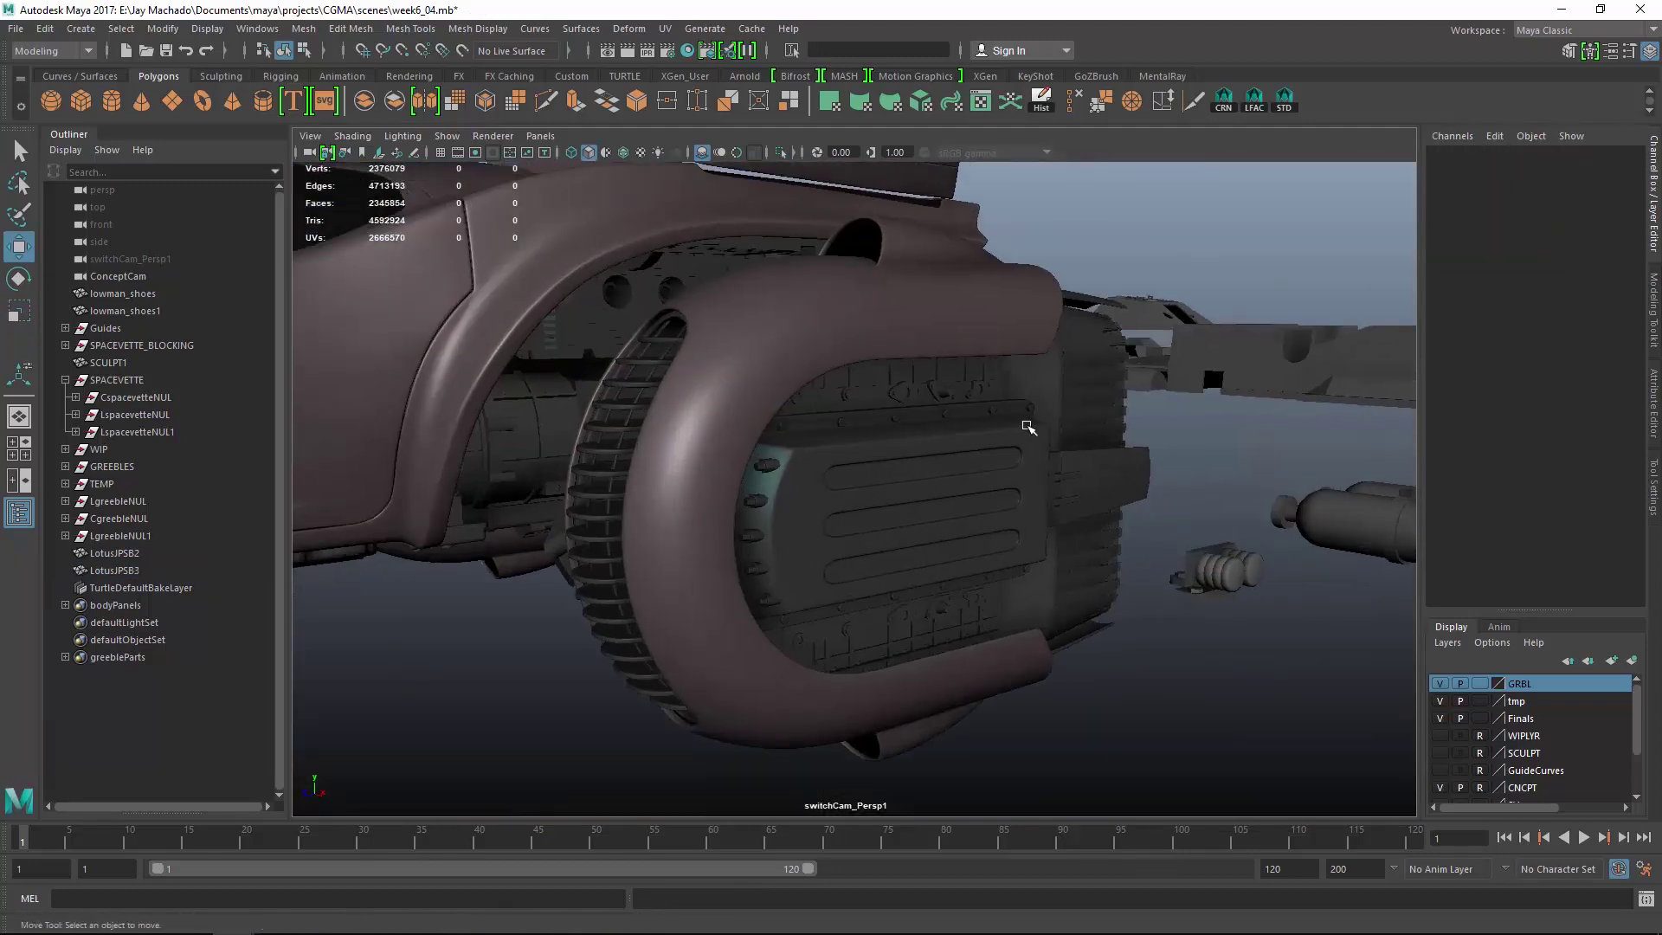
{"action": "left_click_drag", "start_coordinate": [1119, 526], "coordinate": [877, 463], "text": "alt"}
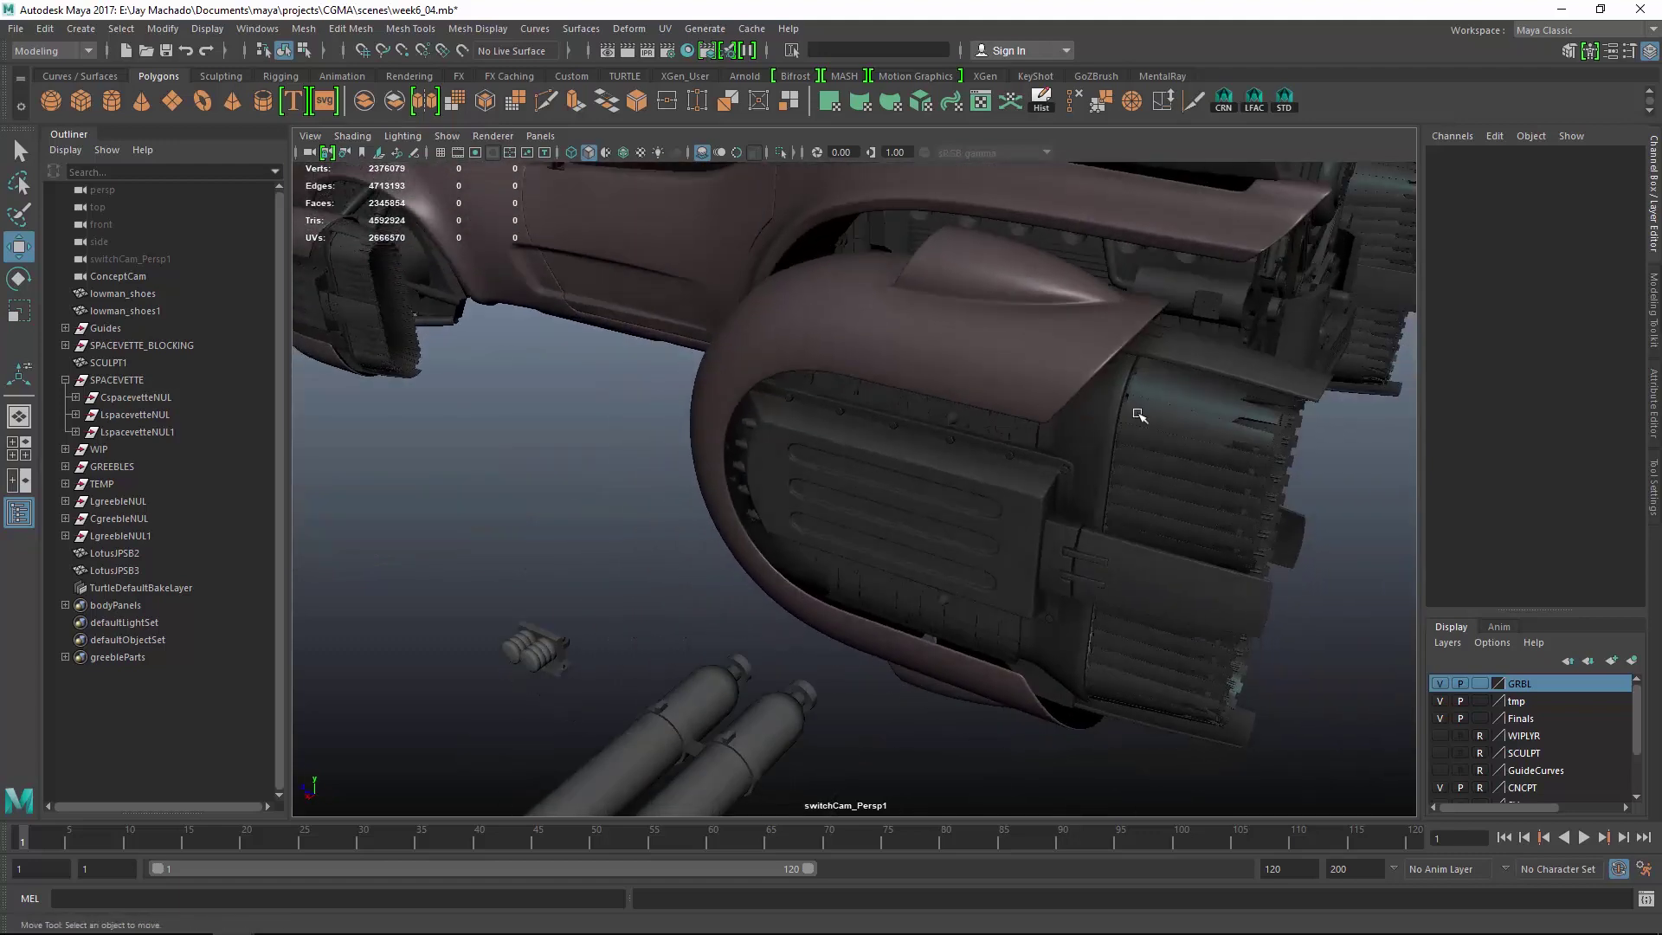
{"action": "left_click_drag", "start_coordinate": [1028, 600], "coordinate": [957, 475], "text": "alt"}
{"action": "middle_click_drag", "start_coordinate": [957, 475], "coordinate": [804, 571], "text": "alt"}
{"action": "left_click_drag", "start_coordinate": [804, 571], "coordinate": [1172, 642], "text": "alt"}
Browse the greeble kit for a small part suited to the front engine pod.
{"action": "middle_click_drag", "start_coordinate": [1172, 641], "coordinate": [890, 641], "text": "alt"}
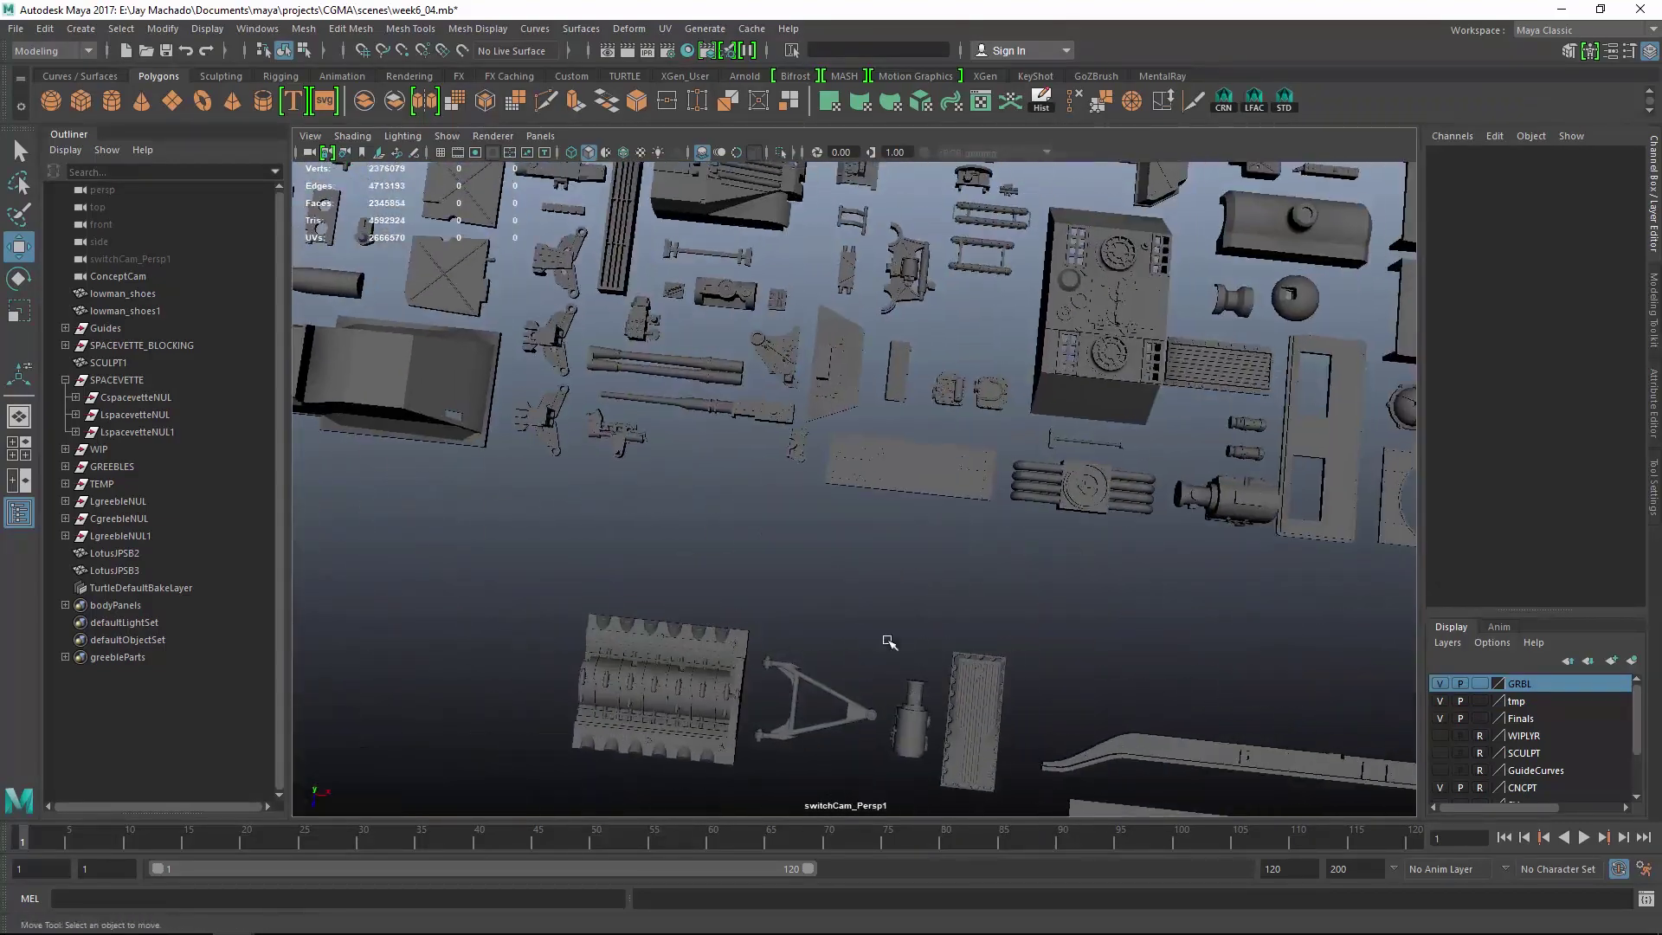
{"action": "left_click_drag", "start_coordinate": [891, 641], "coordinate": [816, 593], "text": "alt"}
{"action": "middle_click_drag", "start_coordinate": [816, 594], "coordinate": [582, 299], "text": "alt"}
{"action": "right_click_drag", "start_coordinate": [582, 300], "coordinate": [779, 471], "text": "alt"}
{"action": "middle_click_drag", "start_coordinate": [779, 470], "coordinate": [970, 502], "text": "alt"}
{"action": "right_click_drag", "start_coordinate": [969, 502], "coordinate": [1043, 606], "text": "alt"}
{"action": "left_click", "coordinate": [728, 512]}
{"action": "middle_click_drag", "start_coordinate": [729, 512], "coordinate": [874, 512], "text": "alt"}
{"action": "right_click_drag", "start_coordinate": [874, 512], "coordinate": [1076, 582], "text": "alt"}
{"action": "left_click_drag", "start_coordinate": [1075, 583], "coordinate": [946, 501], "text": "alt"}
{"action": "right_click_drag", "start_coordinate": [946, 501], "coordinate": [900, 519], "text": "alt"}
{"action": "left_click_drag", "start_coordinate": [900, 519], "coordinate": [866, 534], "text": "alt"}
{"action": "right_click_drag", "start_coordinate": [866, 534], "coordinate": [657, 519], "text": "alt"}
{"action": "middle_click_drag", "start_coordinate": [657, 520], "coordinate": [346, 467], "text": "alt"}
Duplicate the SpahwagenB1 part as a separate object outside the GREEBLES group.
{"action": "middle_click_drag", "start_coordinate": [844, 374], "coordinate": [576, 528], "text": "alt"}
{"action": "right_click_drag", "start_coordinate": [575, 528], "coordinate": [870, 542], "text": "alt"}
{"action": "right_click_drag", "start_coordinate": [1093, 422], "coordinate": [1021, 385], "text": "alt"}
{"action": "left_click_drag", "start_coordinate": [1021, 385], "coordinate": [972, 358], "text": "alt"}
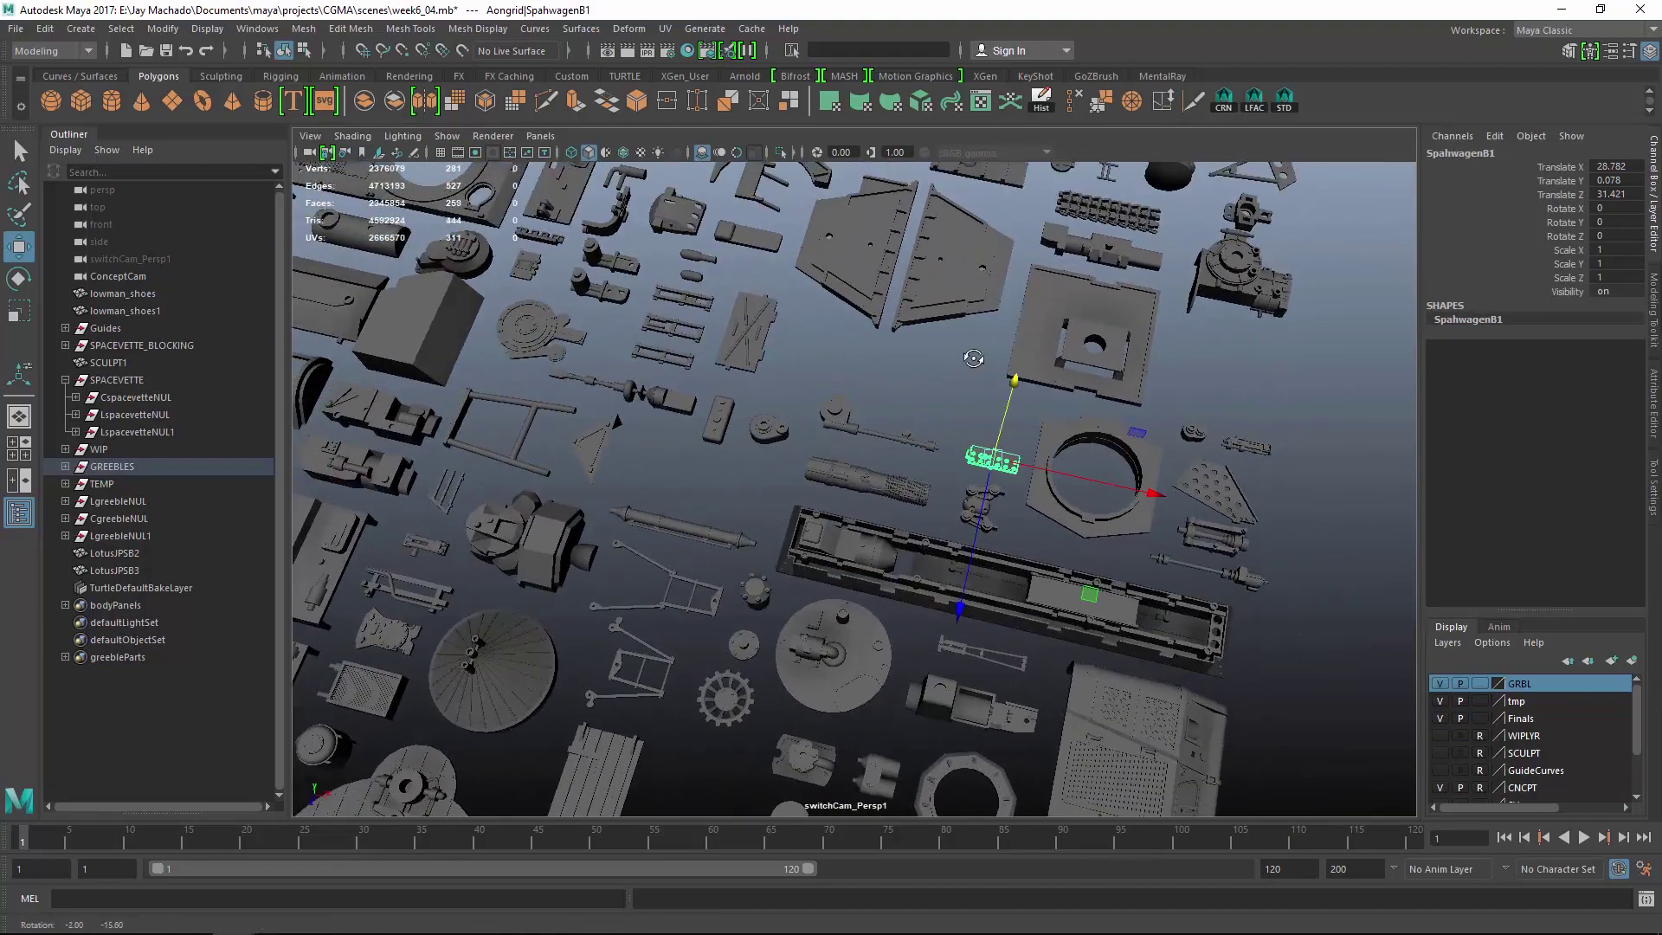
{"action": "right_click_drag", "start_coordinate": [1349, 652], "coordinate": [761, 548], "text": "alt"}
{"action": "left_click_drag", "start_coordinate": [760, 548], "coordinate": [1170, 426], "text": "alt"}
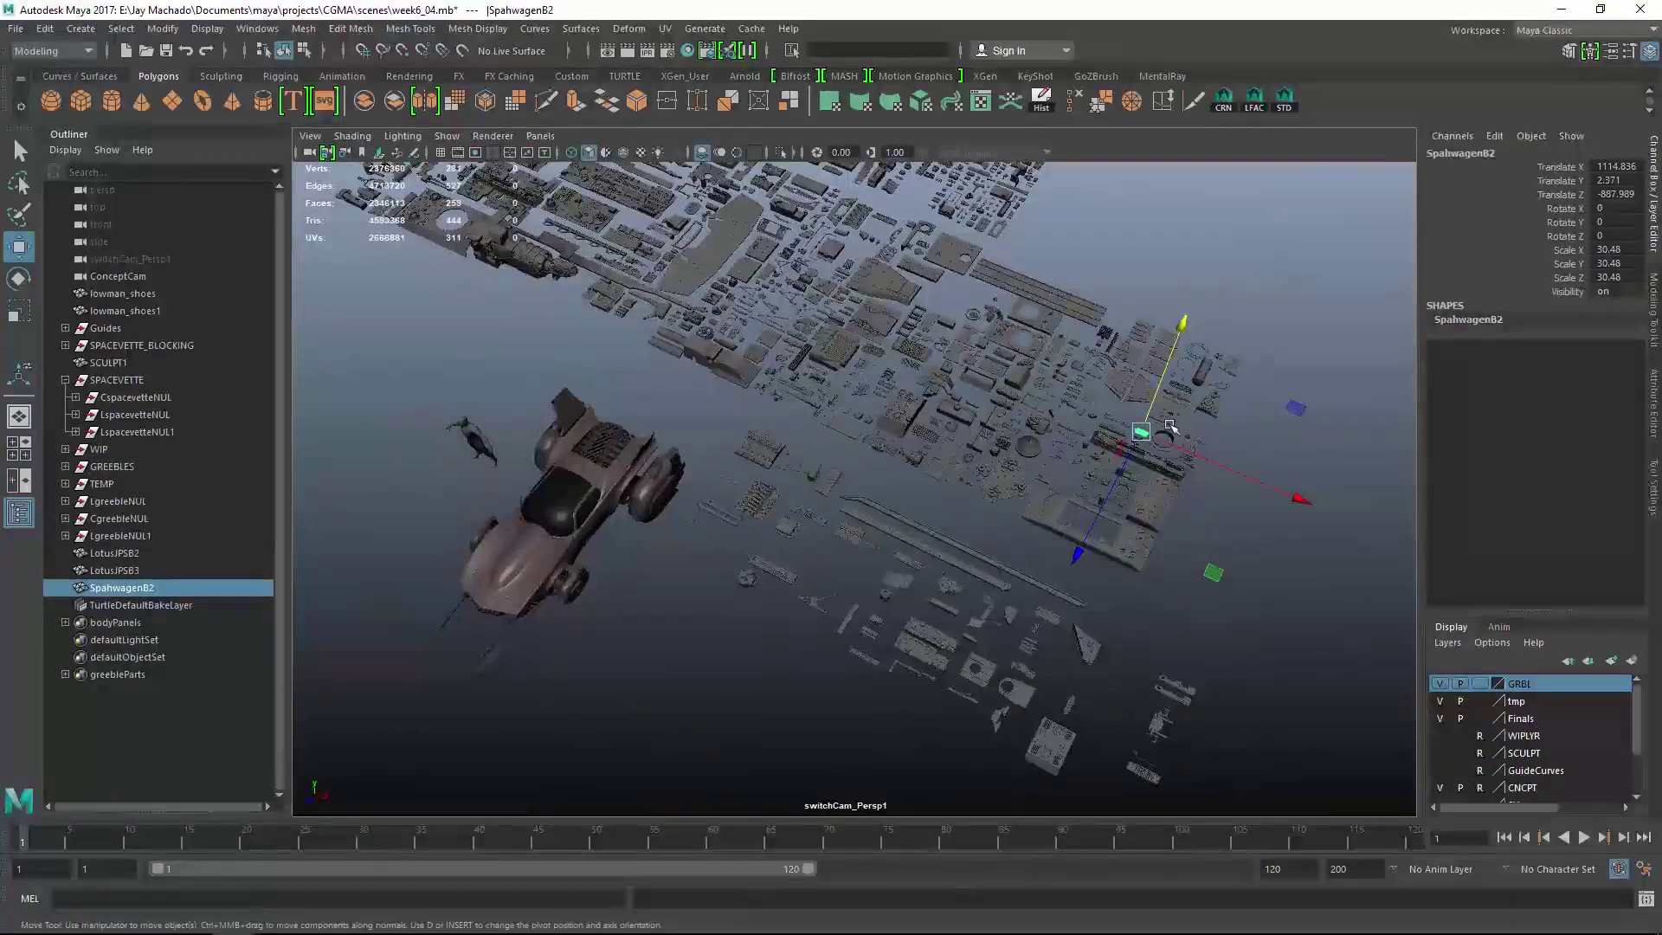
Move the SpahwagenB2 copy next to the front engine pod at about X 136.6, Y -35.8, Z 117.4.
{"action": "left_click_drag", "start_coordinate": [595, 600], "coordinate": [896, 625]}
{"action": "key", "text": "f"}
{"action": "left_click_drag", "start_coordinate": [538, 388], "coordinate": [898, 446], "text": "alt"}
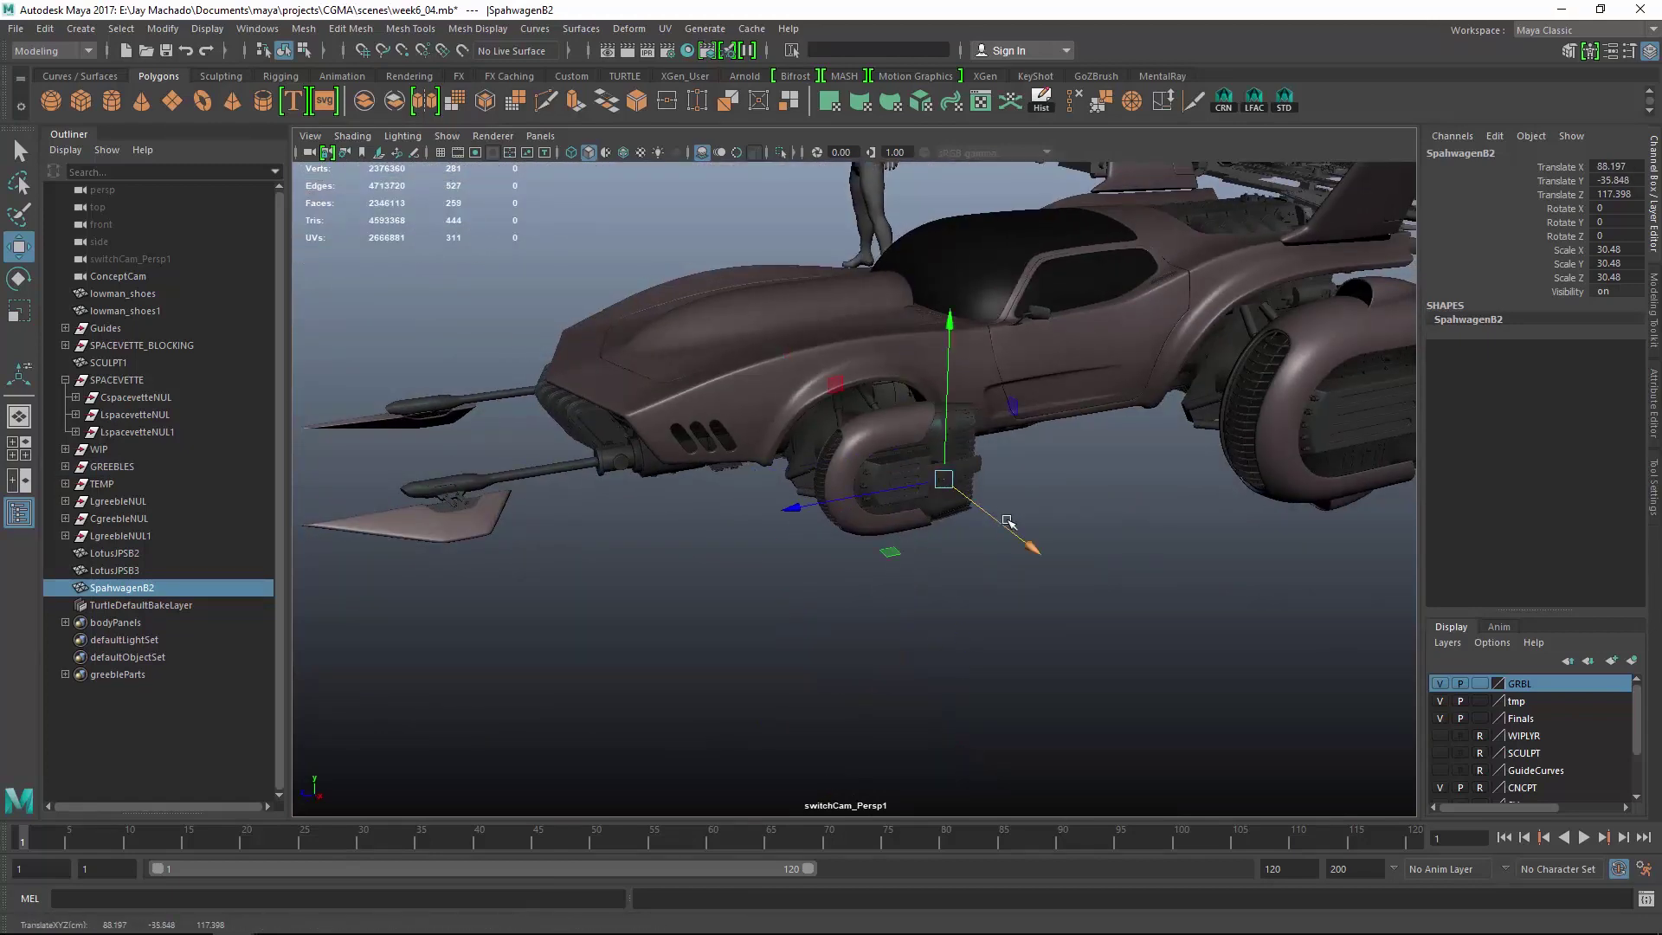
{"action": "key", "text": "f"}
{"action": "right_click_drag", "start_coordinate": [1062, 559], "coordinate": [692, 294], "text": "alt"}
{"action": "middle_click_drag", "start_coordinate": [692, 294], "coordinate": [846, 441], "text": "alt"}
{"action": "left_click_drag", "start_coordinate": [846, 441], "coordinate": [951, 586], "text": "alt"}
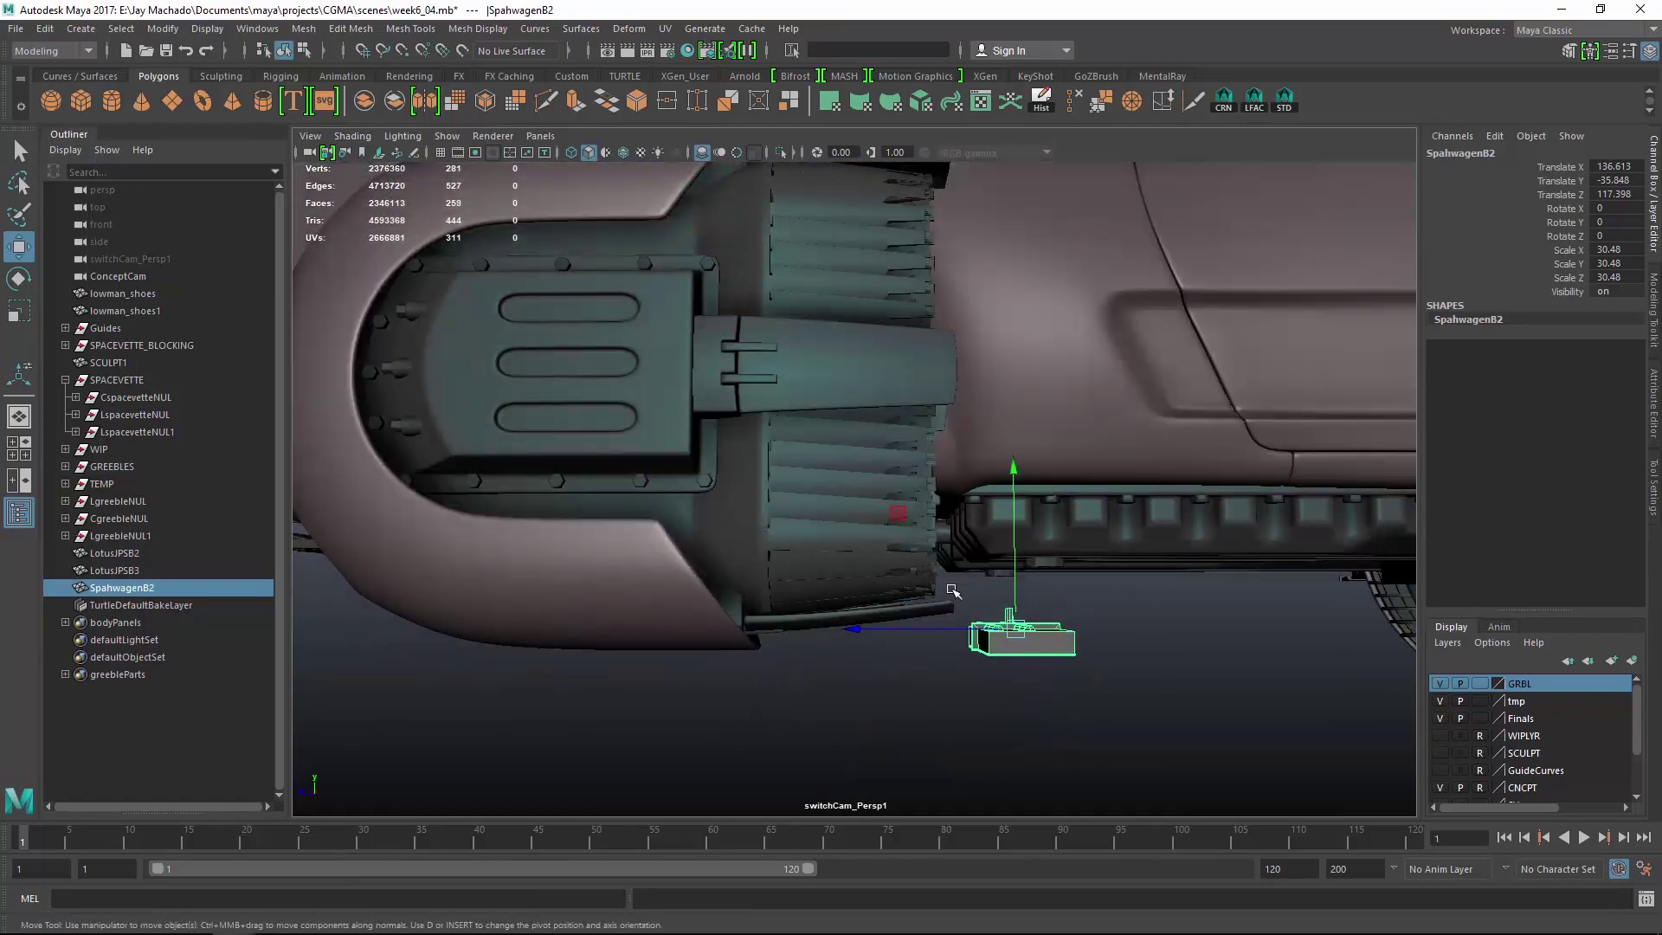
Rotate the SpahwagenB2 copy to Rotate Y 90 and Rotate Z -90 so its bolted face points outward.
{"action": "key", "text": "e"}
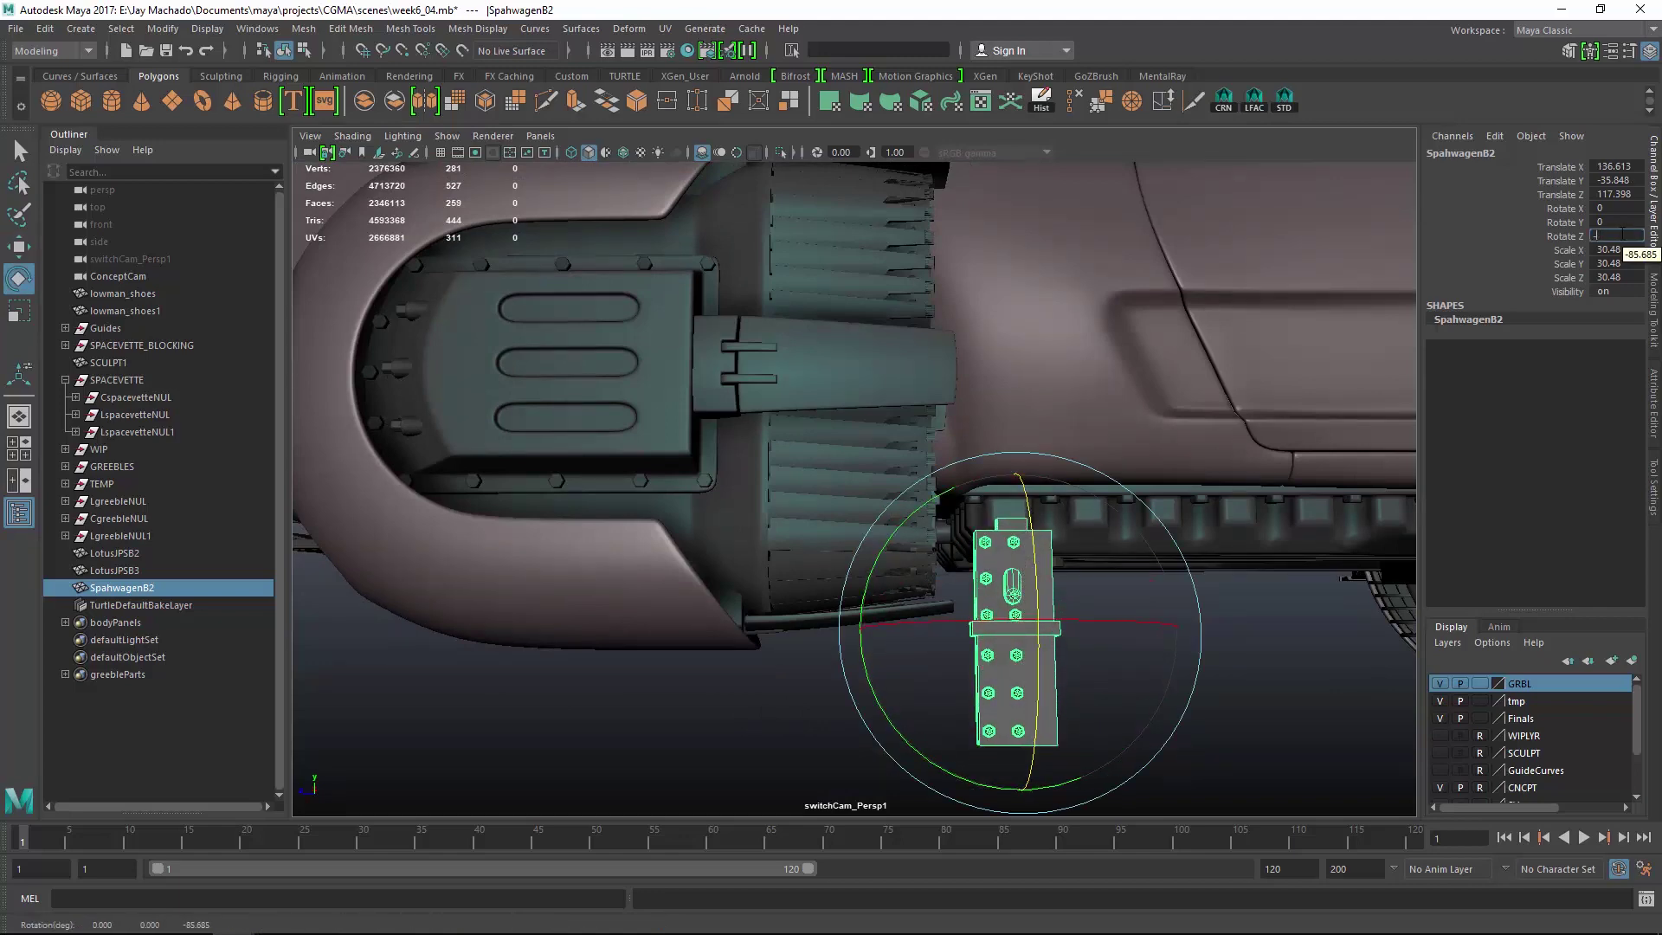
{"action": "left_click_drag", "start_coordinate": [908, 517], "coordinate": [865, 657]}
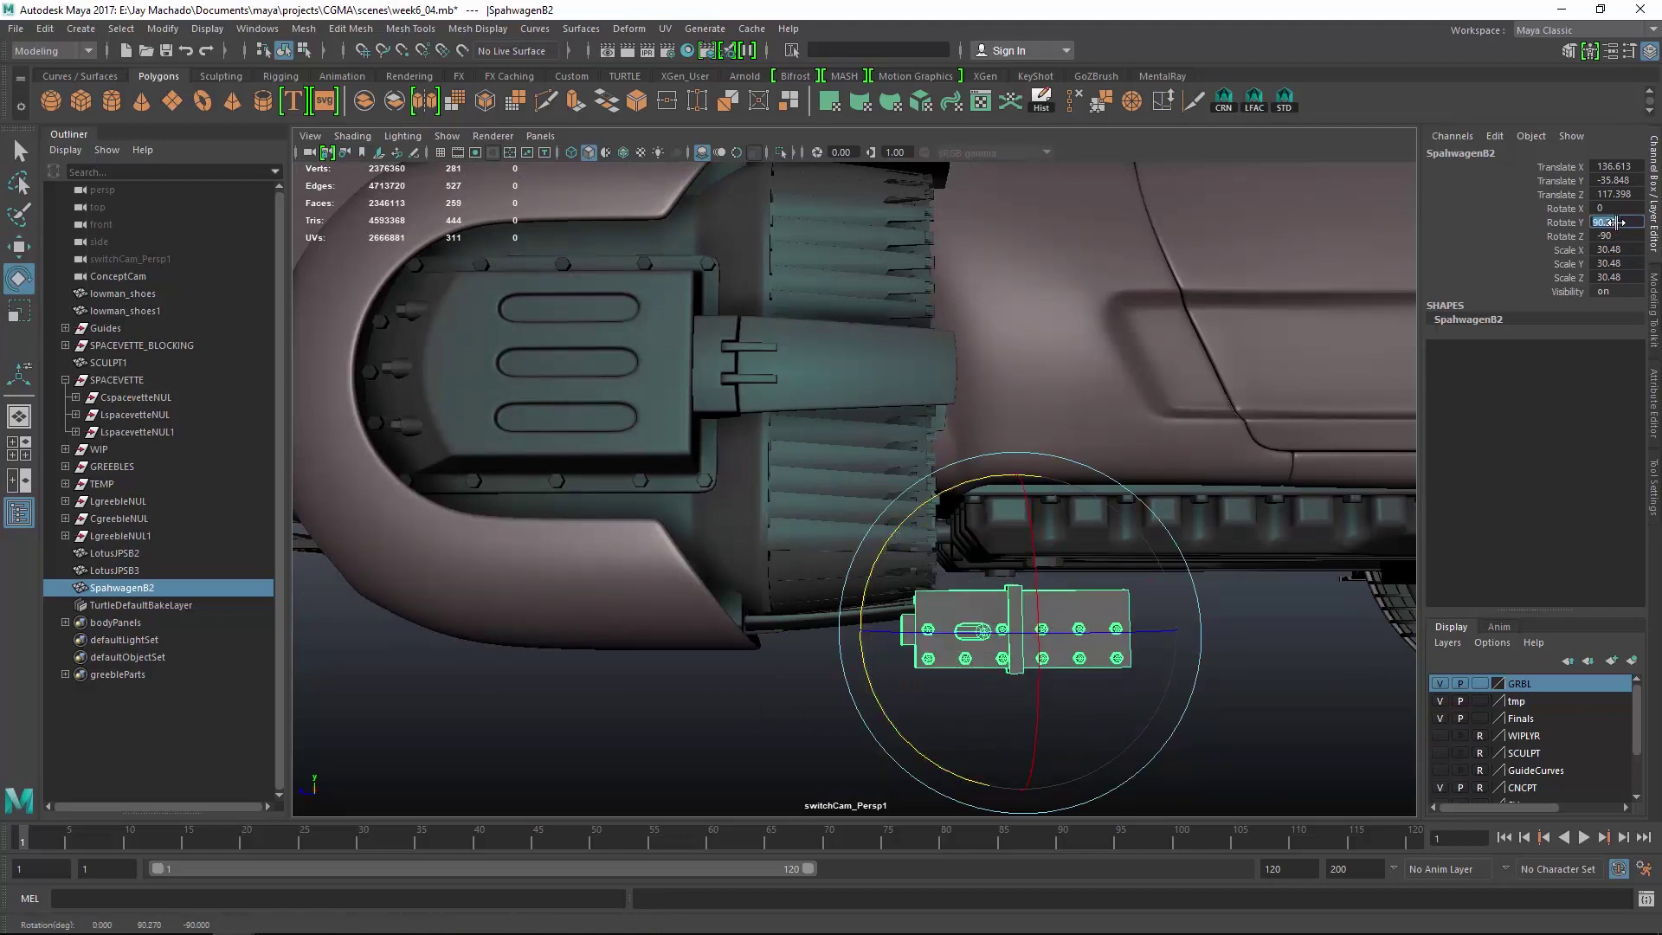
{"action": "type", "text": "90"}
{"action": "key", "text": "Return"}
{"action": "key", "text": "w"}
Place the SpahwagenB2 part in the recess above the front pod's cover at about X 142.7, Y 18.1, Z 174.0.
{"action": "left_click_drag", "start_coordinate": [995, 484], "coordinate": [814, 587], "text": "alt"}
{"action": "left_click_drag", "start_coordinate": [786, 440], "coordinate": [987, 381], "text": "alt"}
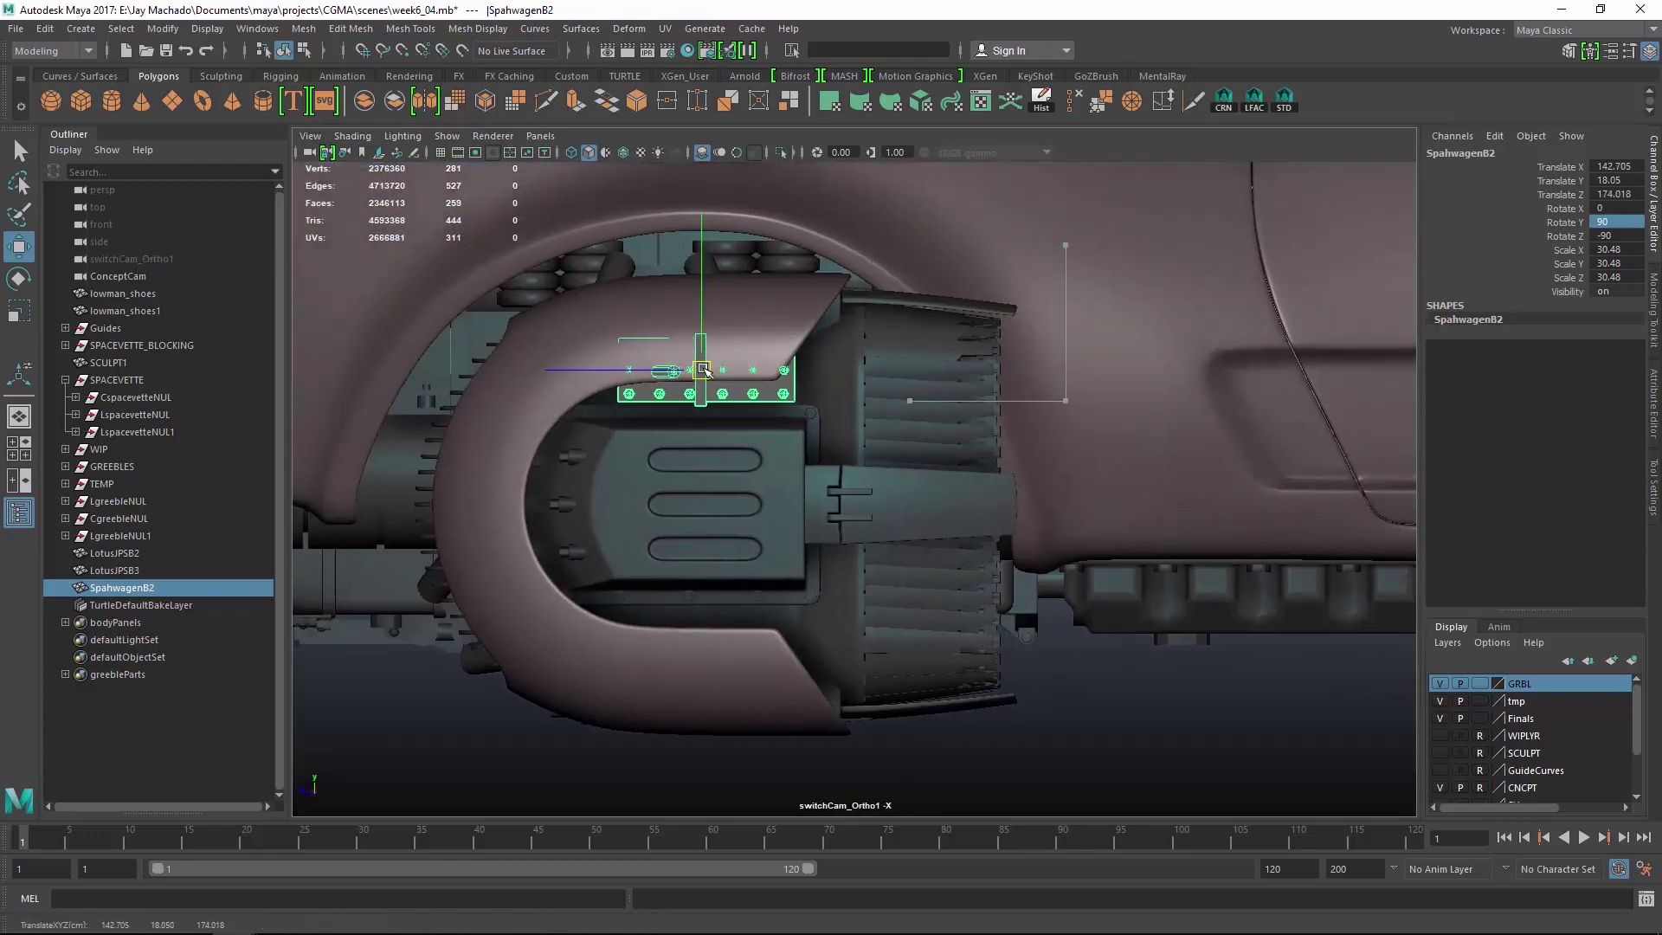
{"action": "left_click_drag", "start_coordinate": [703, 370], "coordinate": [865, 406], "text": "alt"}
Duplicate the bolted part into the recess below the front pod's cover at about Y -24.4, flipped with Scale Z -30.48.
{"action": "right_click_drag", "start_coordinate": [876, 400], "coordinate": [1019, 793]}
{"action": "left_click_drag", "start_coordinate": [697, 614], "coordinate": [789, 403], "text": "alt"}
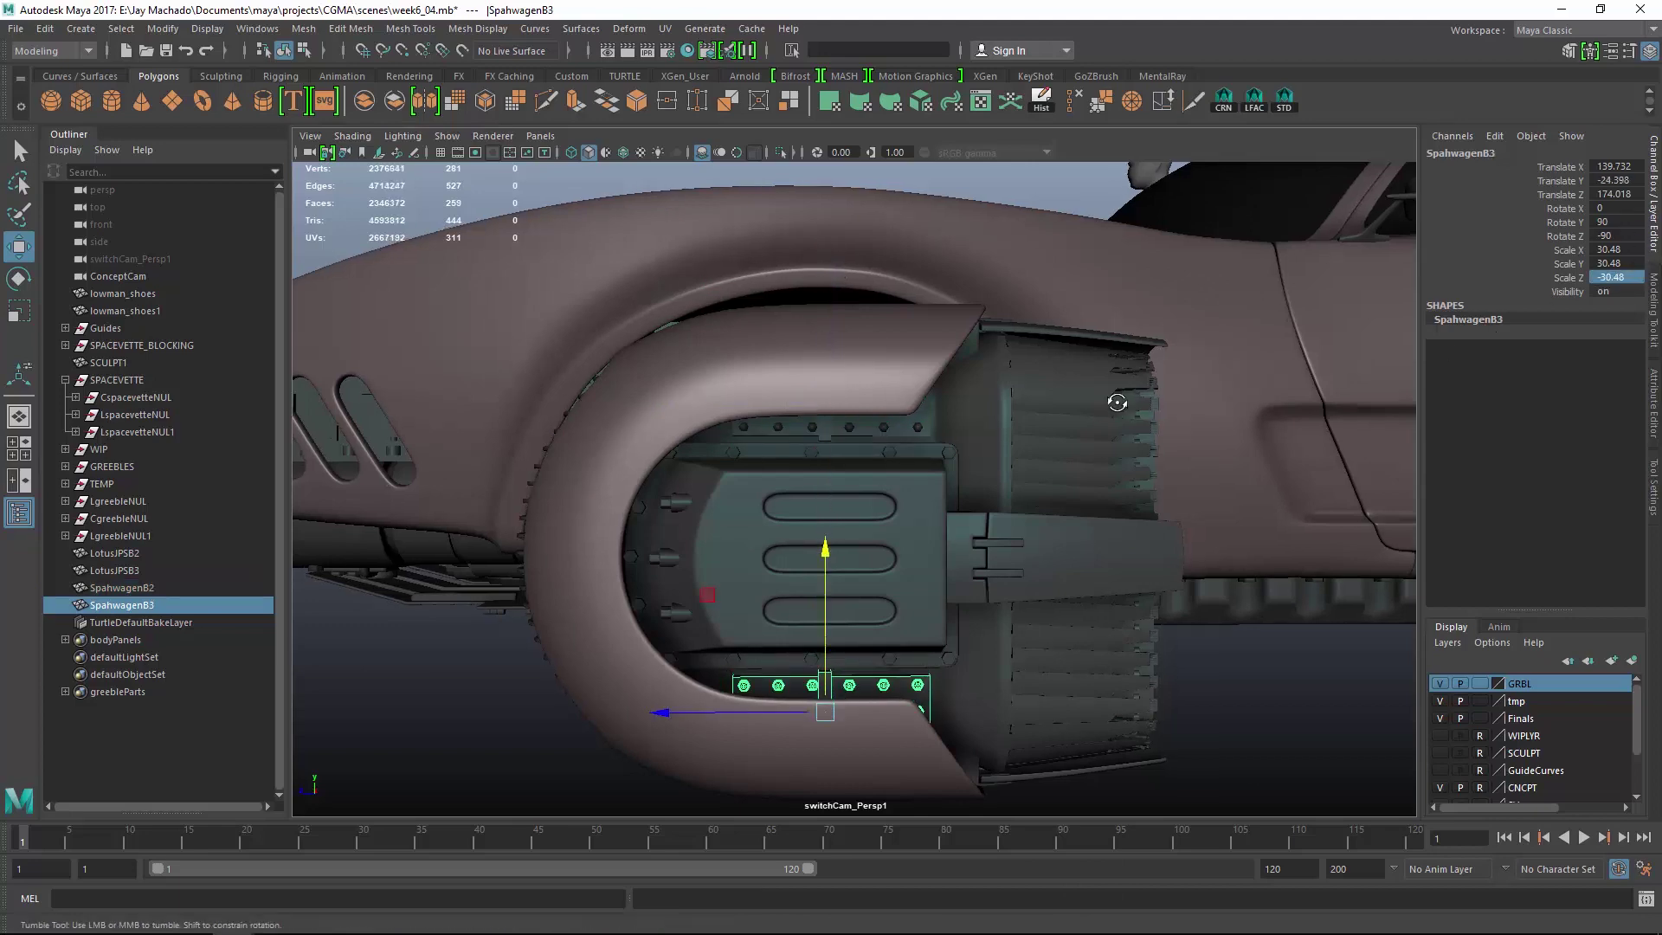
Raise the bolted part in the recess below the front pod's cover to about Translate Y -24.19.
{"action": "left_click_drag", "start_coordinate": [1117, 403], "coordinate": [1101, 443], "text": "alt"}
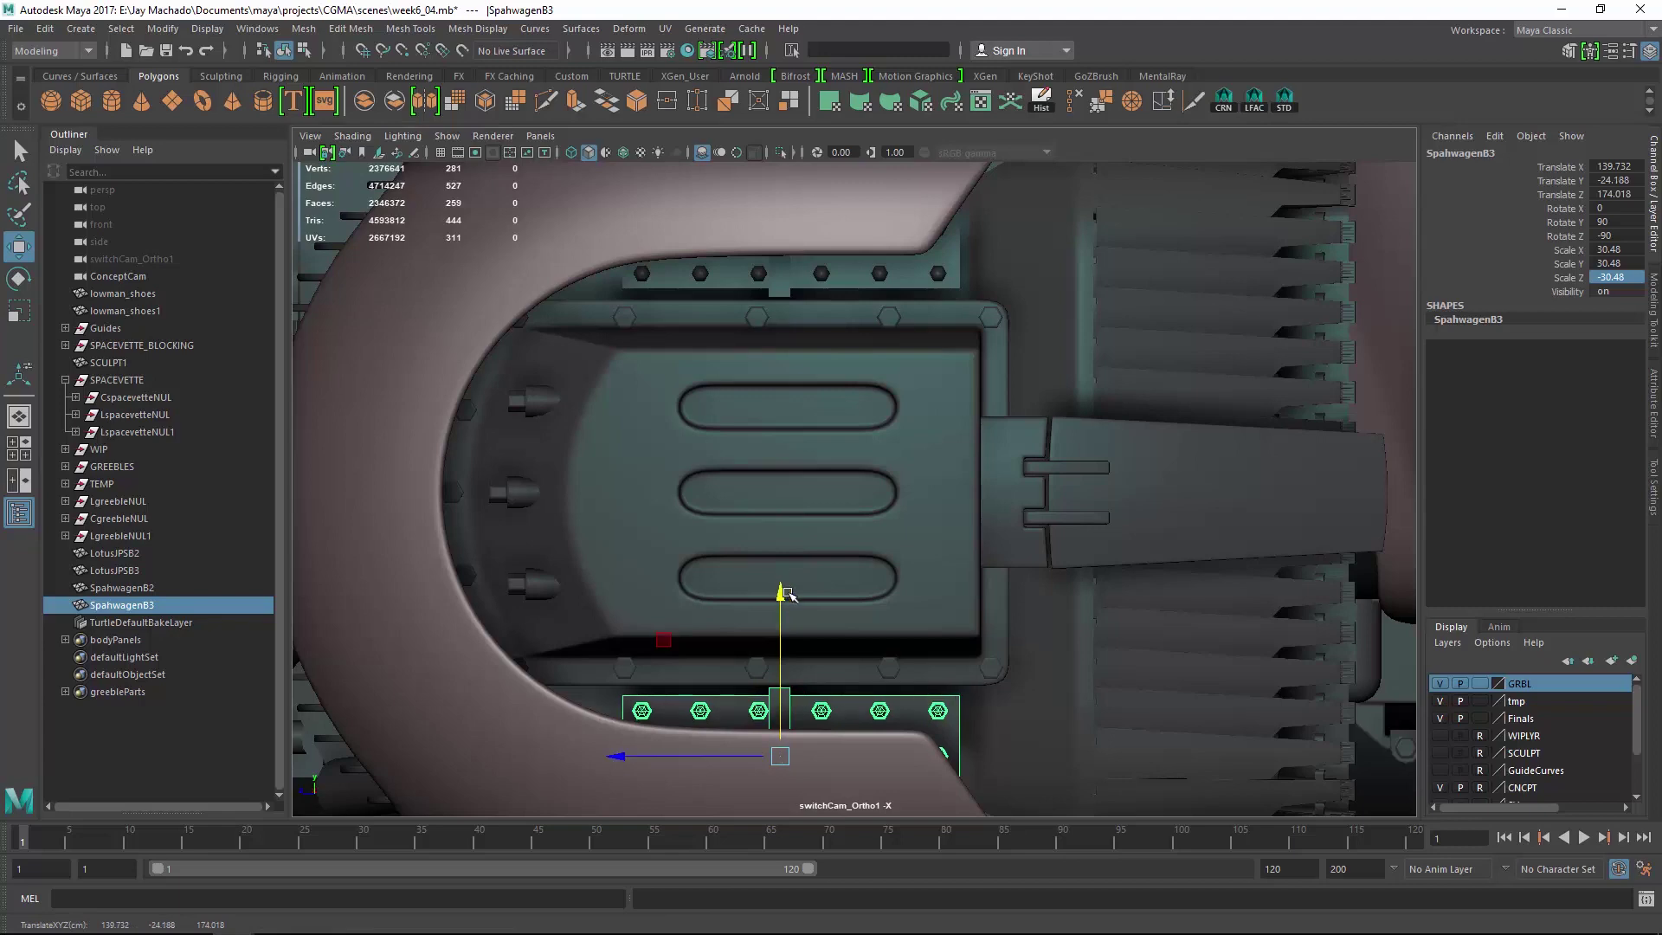
{"action": "left_click_drag", "start_coordinate": [788, 594], "coordinate": [652, 406], "text": "alt"}
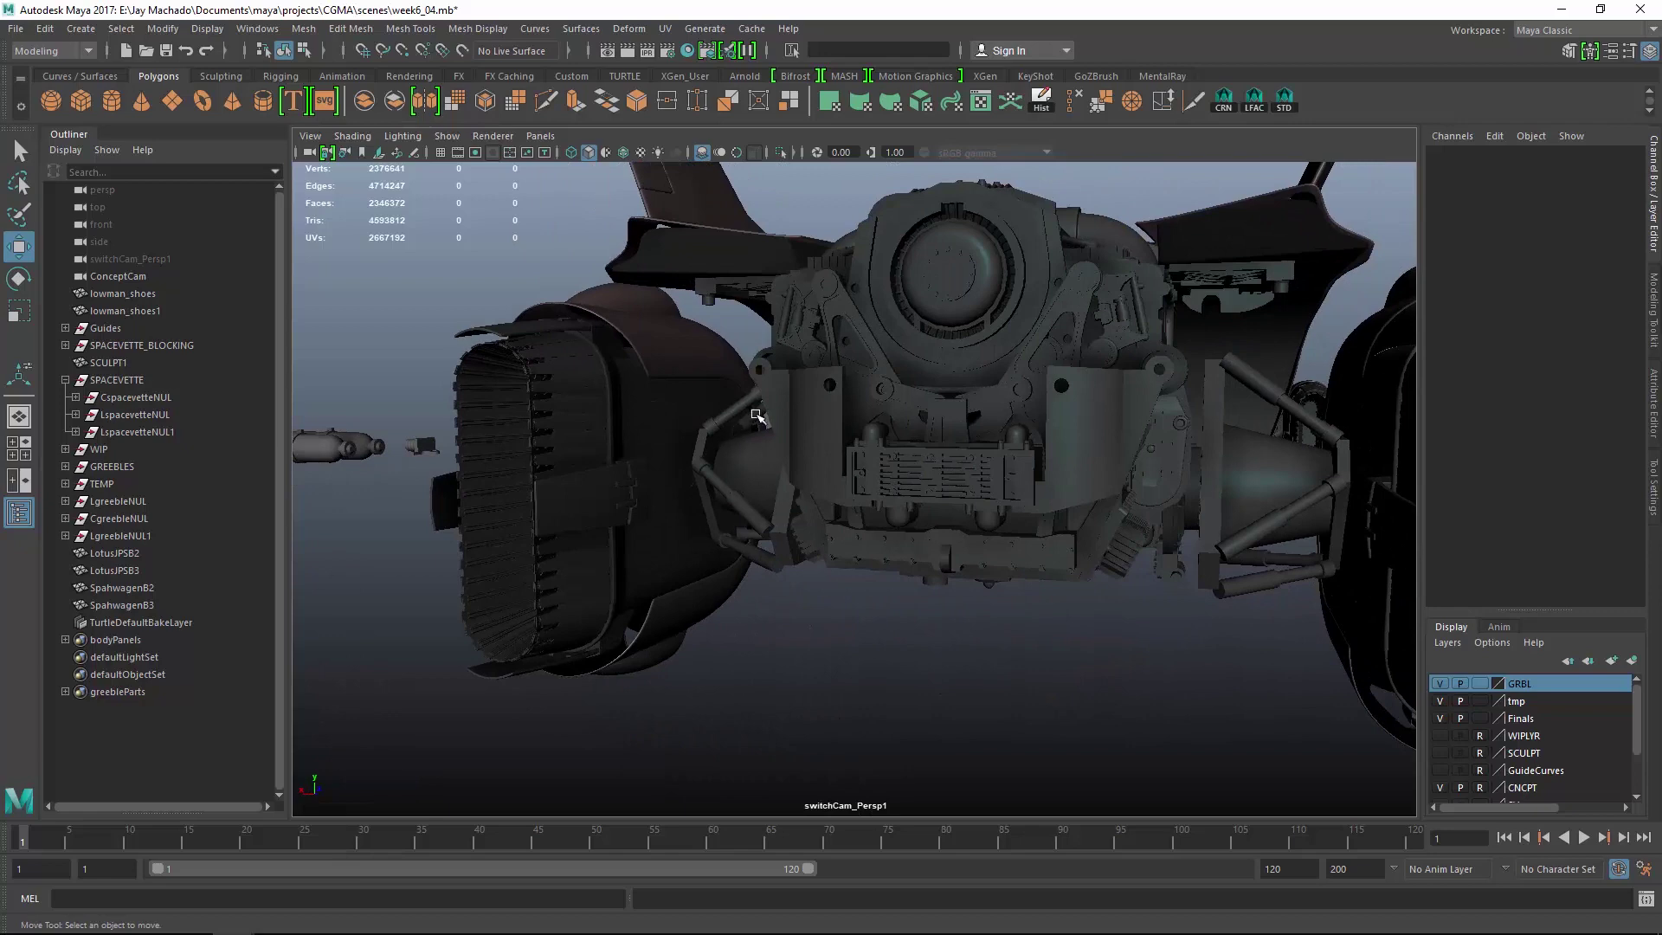
{"action": "left_click_drag", "start_coordinate": [818, 509], "coordinate": [908, 508], "text": "alt"}
{"action": "right_click_drag", "start_coordinate": [909, 508], "coordinate": [1021, 600], "text": "alt"}
{"action": "left_click_drag", "start_coordinate": [1021, 600], "coordinate": [963, 464], "text": "alt"}
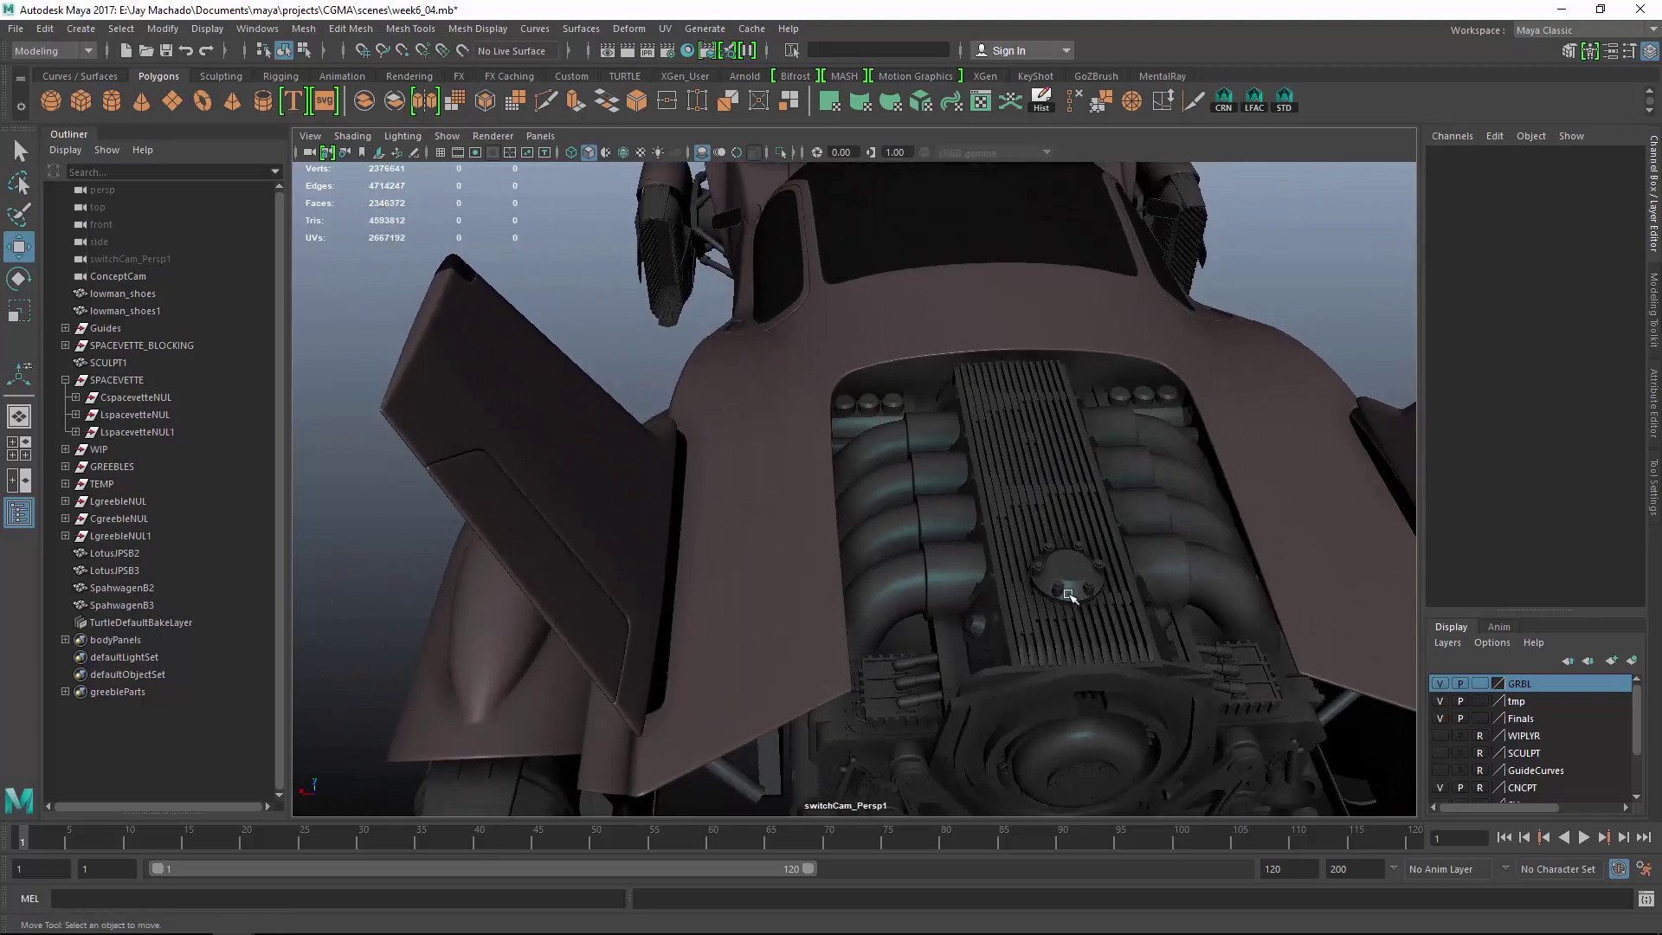
Duplicate the round bolted TigerL cap on top of the engine cover.
{"action": "right_click_drag", "start_coordinate": [1069, 595], "coordinate": [1128, 637], "text": "alt"}
{"action": "right_click_drag", "start_coordinate": [940, 601], "coordinate": [947, 482], "text": "alt"}
{"action": "scroll", "coordinate": [1018, 578], "scroll_direction": "down", "scroll_amount": 3}
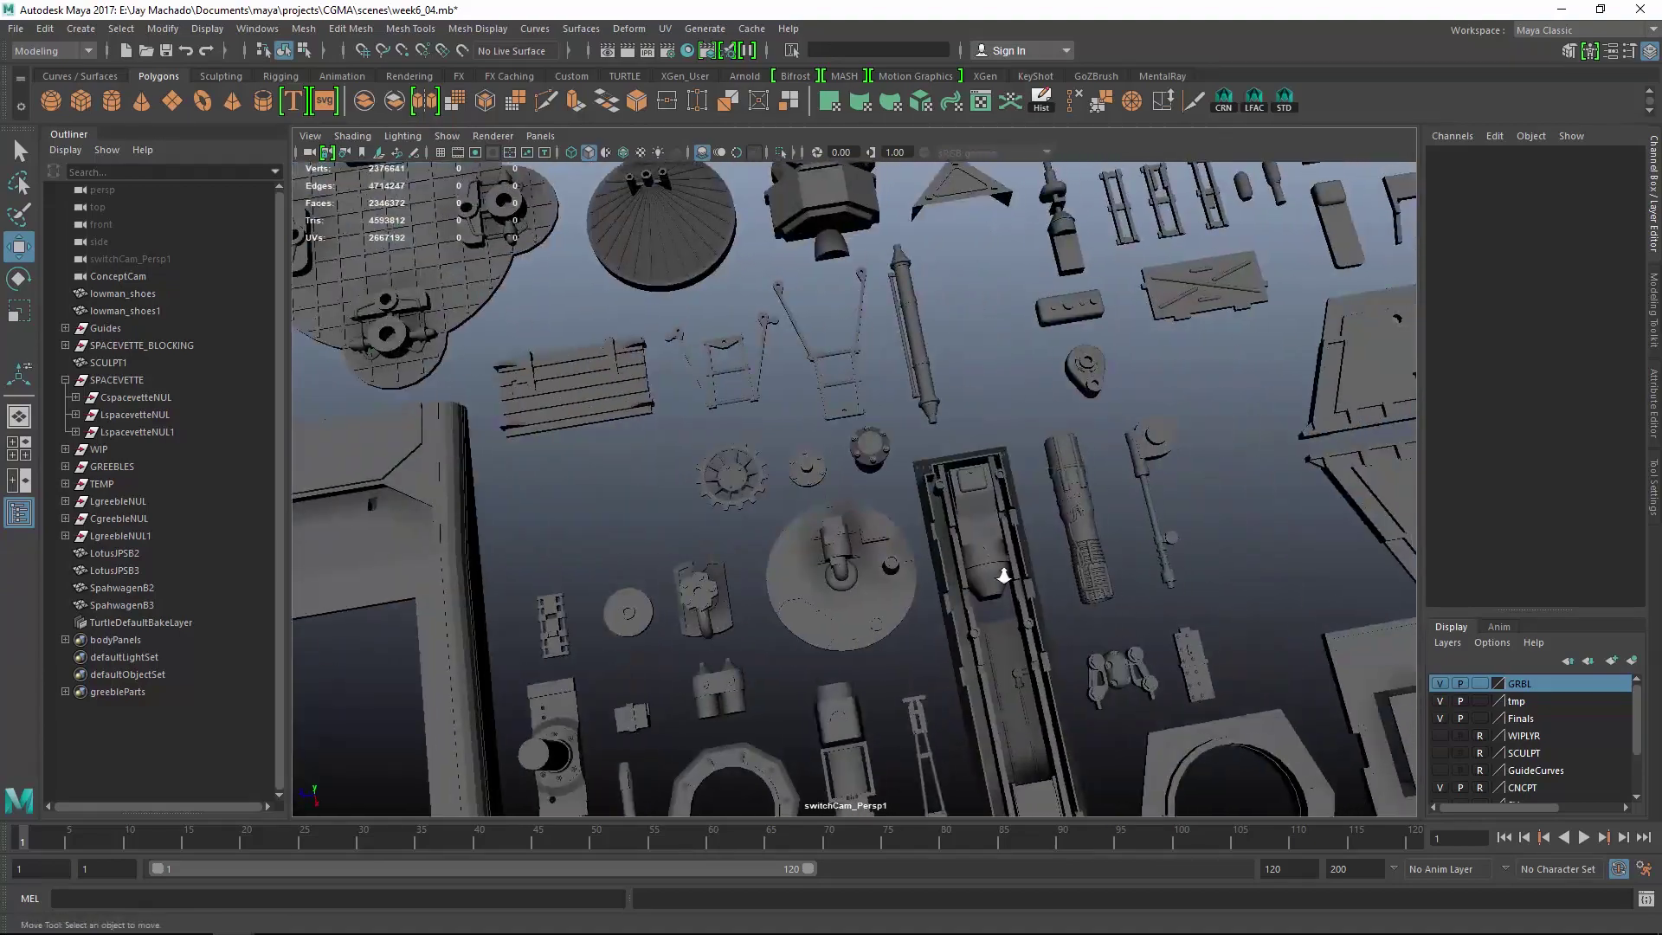
{"action": "scroll", "coordinate": [1004, 580], "scroll_direction": "up", "scroll_amount": 4}
{"action": "scroll", "coordinate": [1012, 588], "scroll_direction": "down", "scroll_amount": 5}
{"action": "scroll", "coordinate": [1041, 620], "scroll_direction": "up", "scroll_amount": 6}
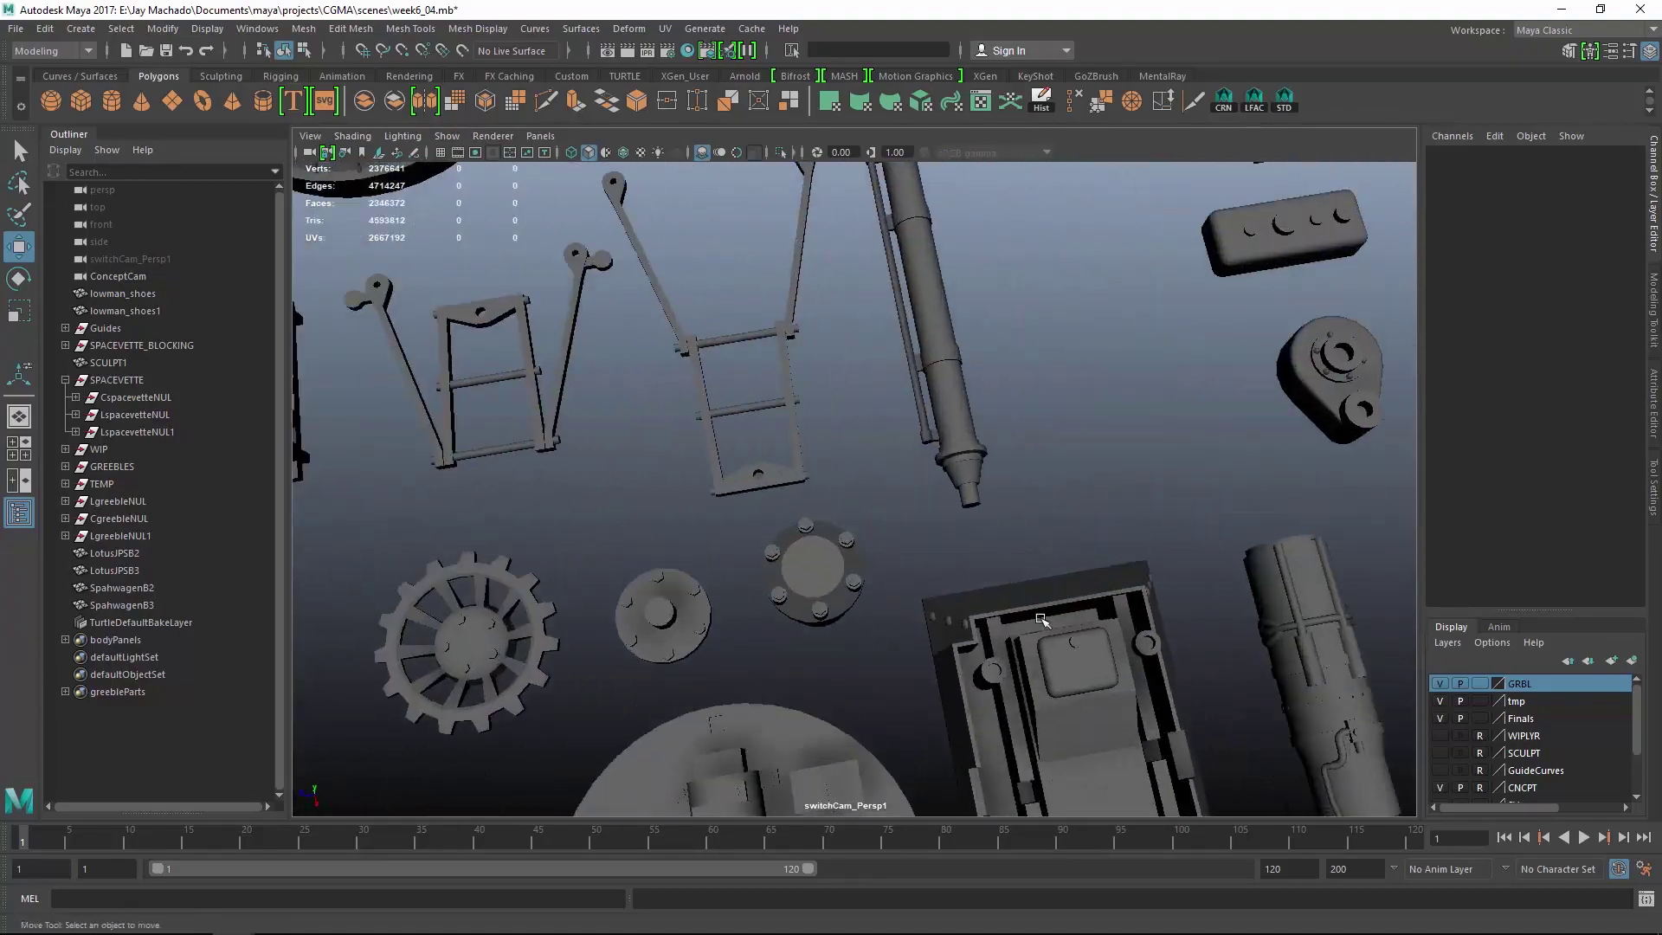
{"action": "left_click", "coordinate": [698, 609]}
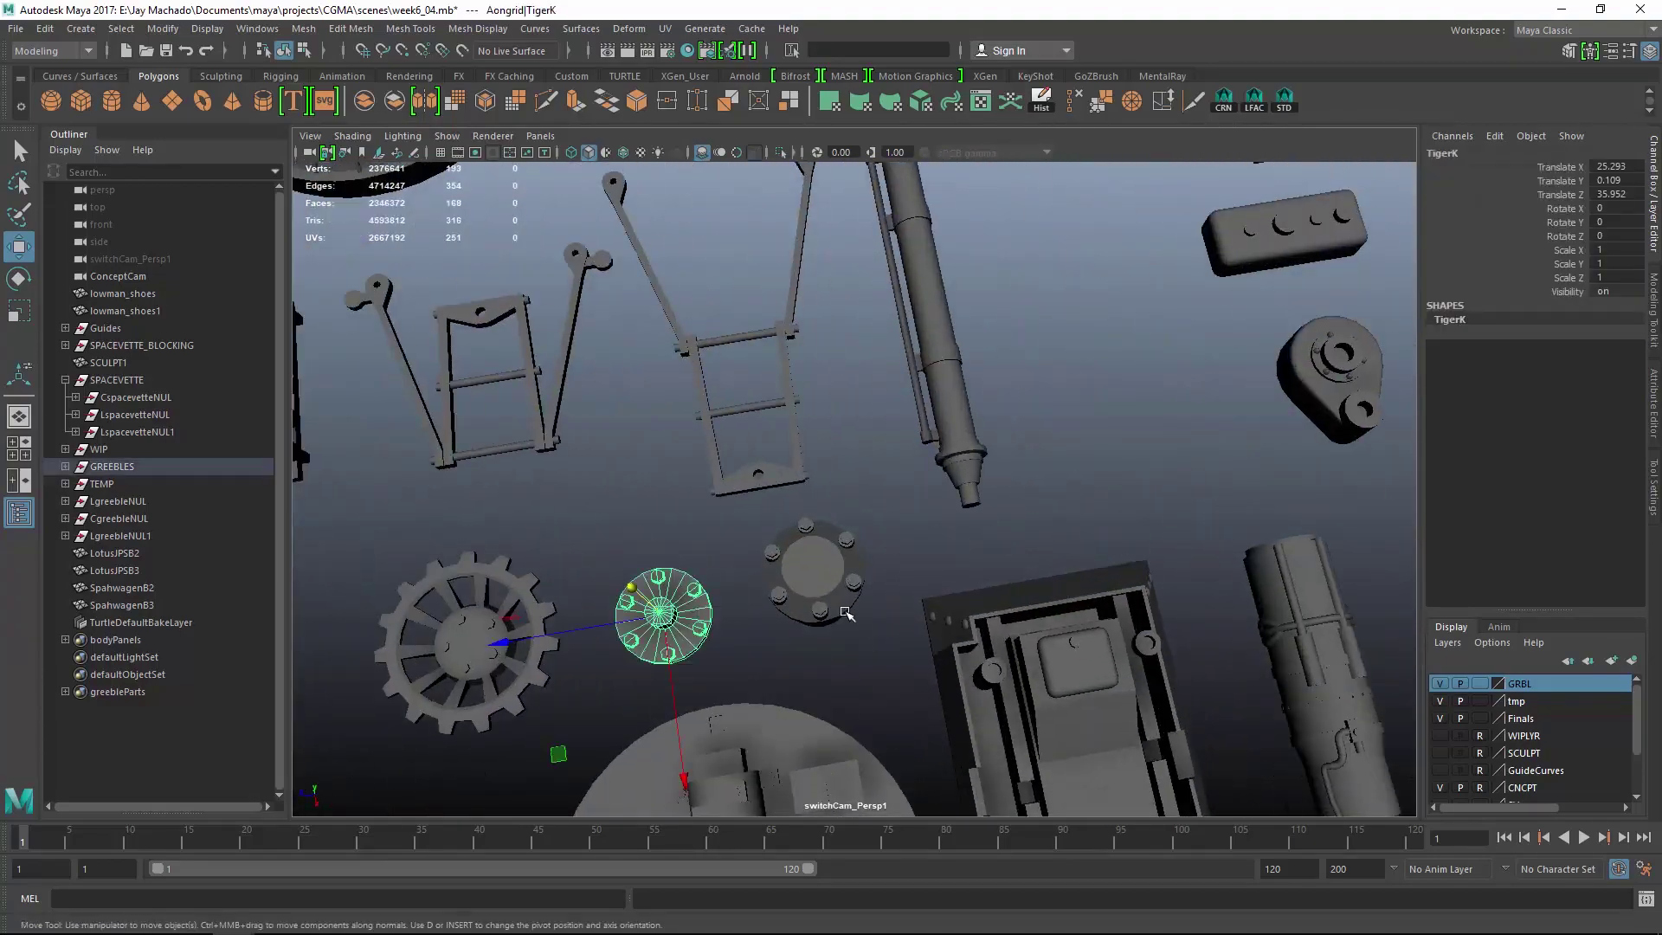
{"action": "scroll", "coordinate": [952, 606], "scroll_direction": "down", "scroll_amount": 5}
{"action": "scroll", "coordinate": [1087, 656], "scroll_direction": "up", "scroll_amount": 8}
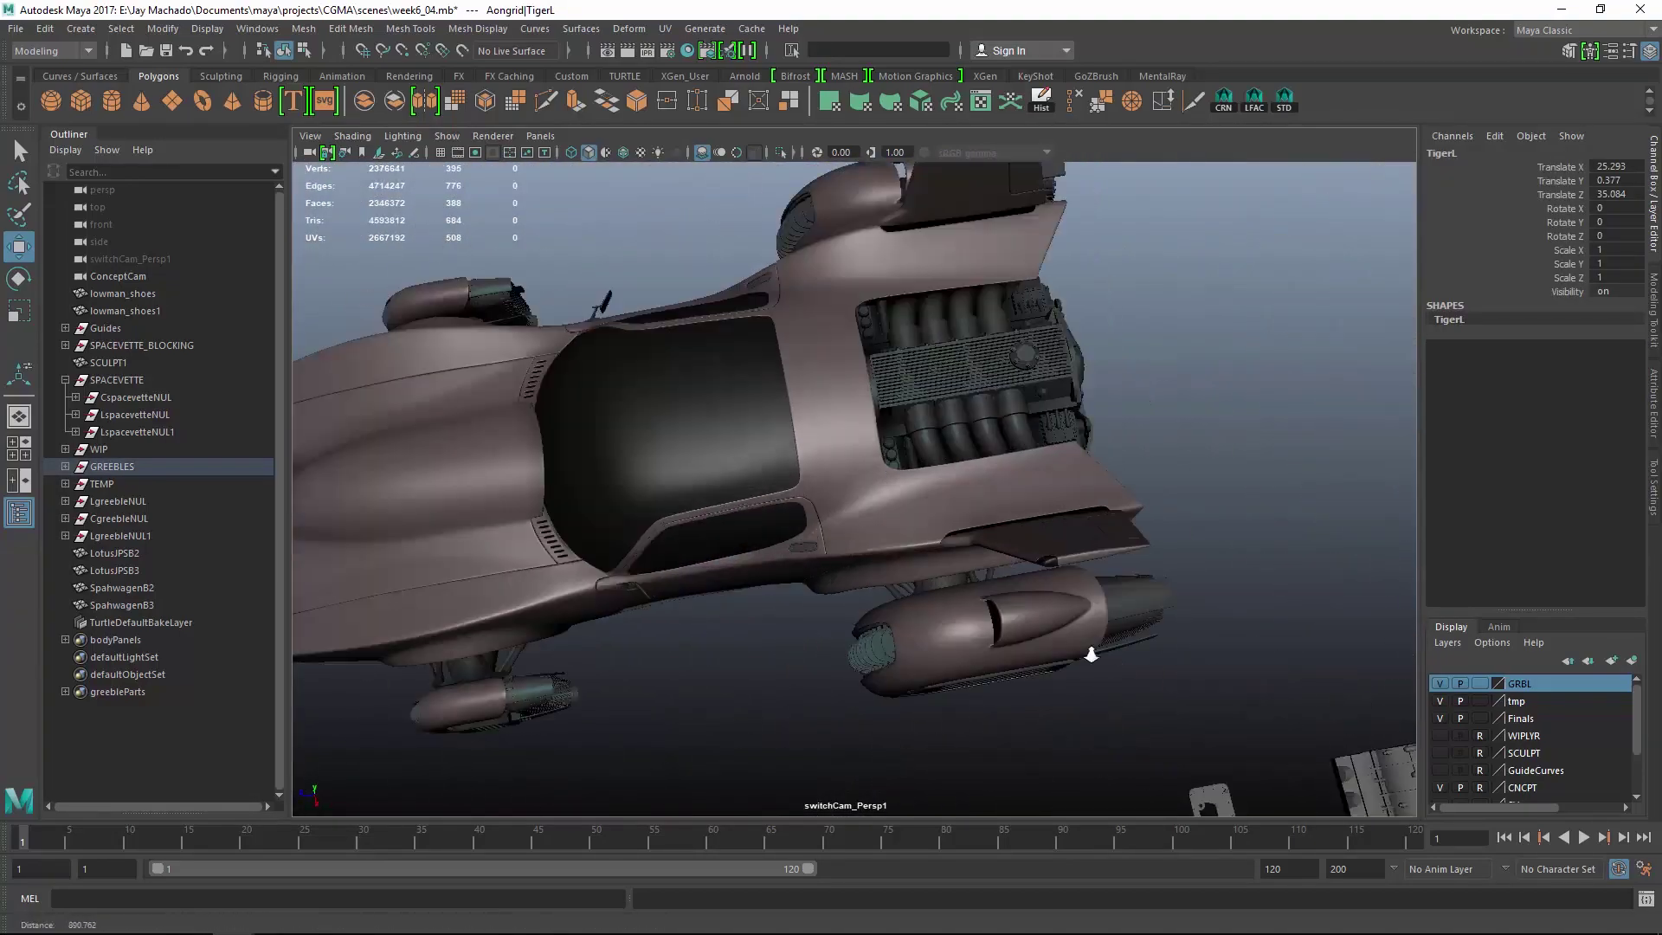
{"action": "left_click", "coordinate": [1168, 292]}
{"action": "scroll", "coordinate": [1073, 372], "scroll_direction": "down", "scroll_amount": 6}
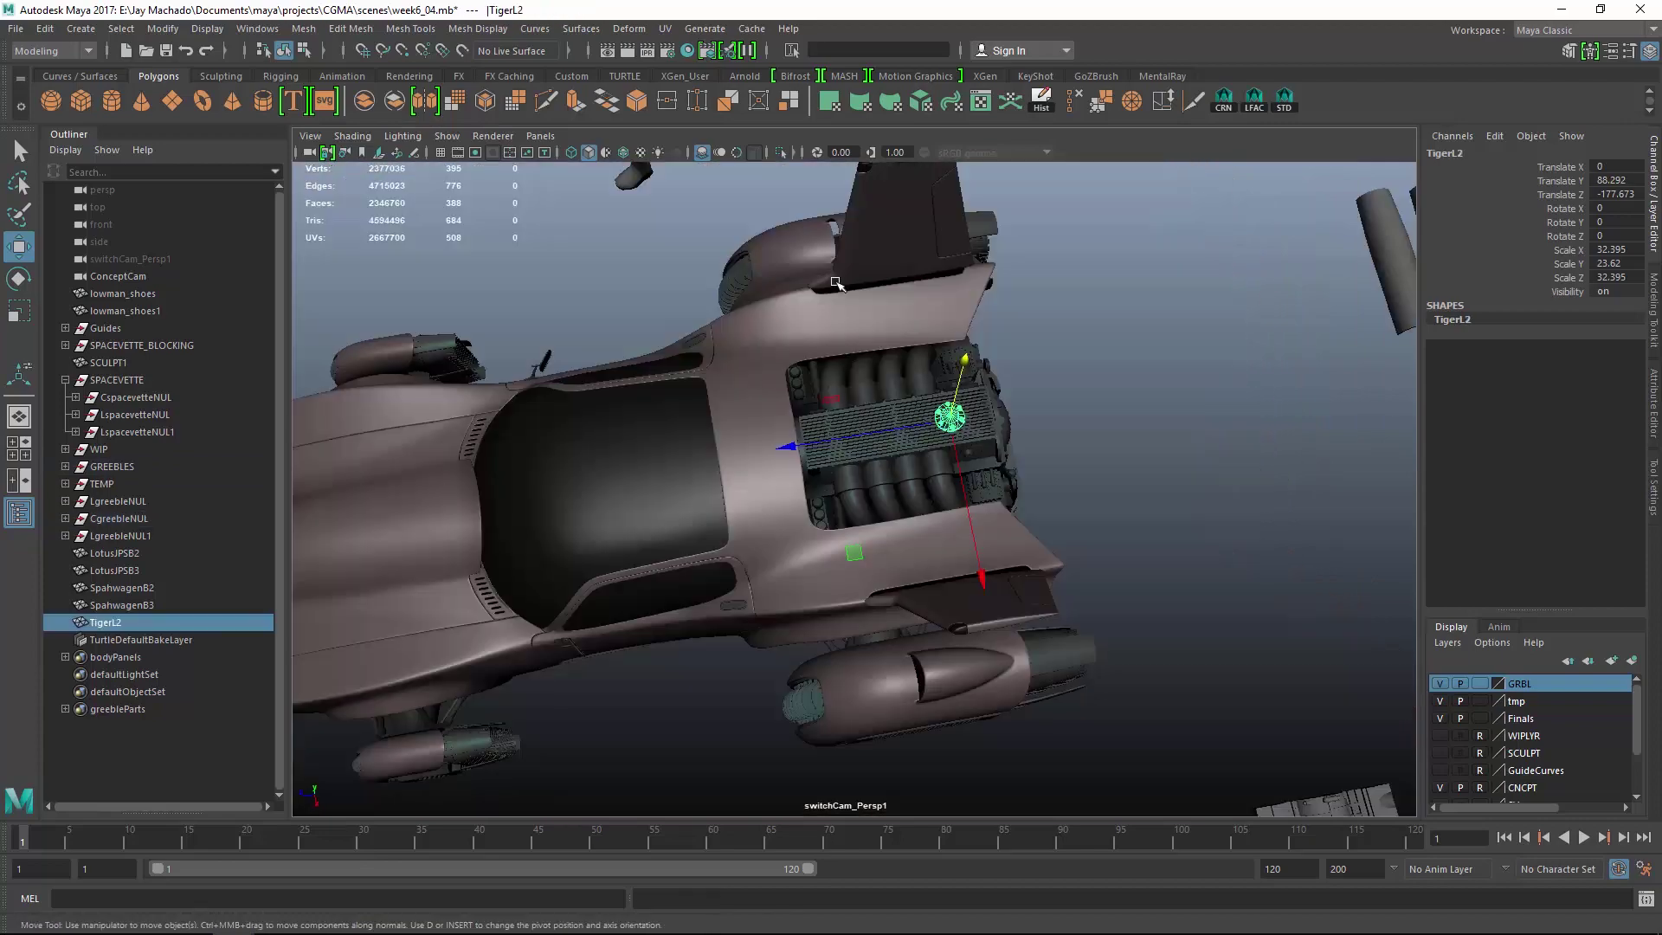
Move the TigerL2 cap to the car's front boom joint at about X 72.7, Y 0.7, Z 316.3.
{"action": "left_click_drag", "start_coordinate": [540, 614], "coordinate": [539, 618]}
{"action": "key", "text": "f"}
{"action": "left_click_drag", "start_coordinate": [871, 519], "coordinate": [716, 296], "text": "alt"}
{"action": "scroll", "coordinate": [716, 297], "scroll_direction": "down", "scroll_amount": 4}
{"action": "key", "text": "o"}
{"action": "left_click_drag", "start_coordinate": [857, 725], "coordinate": [850, 450], "text": "alt"}
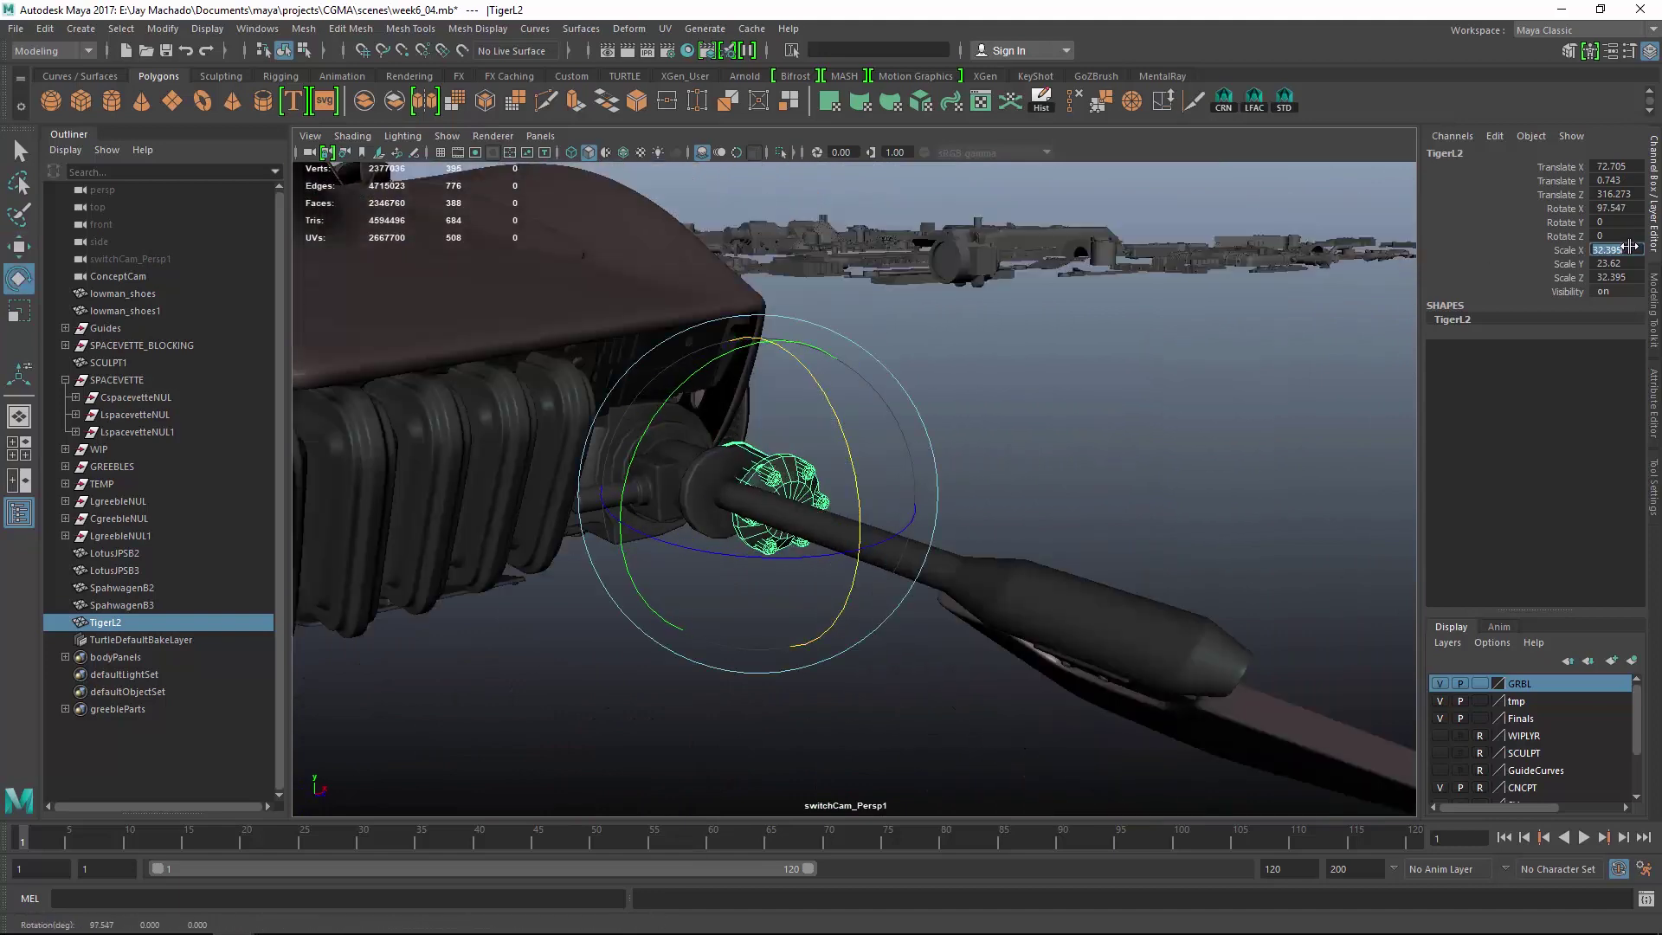
Set the TigerL2 cap to Rotate X 90 so its bolts face forward along the boom.
{"action": "left_click_drag", "start_coordinate": [1269, 483], "coordinate": [1405, 443], "text": "alt"}
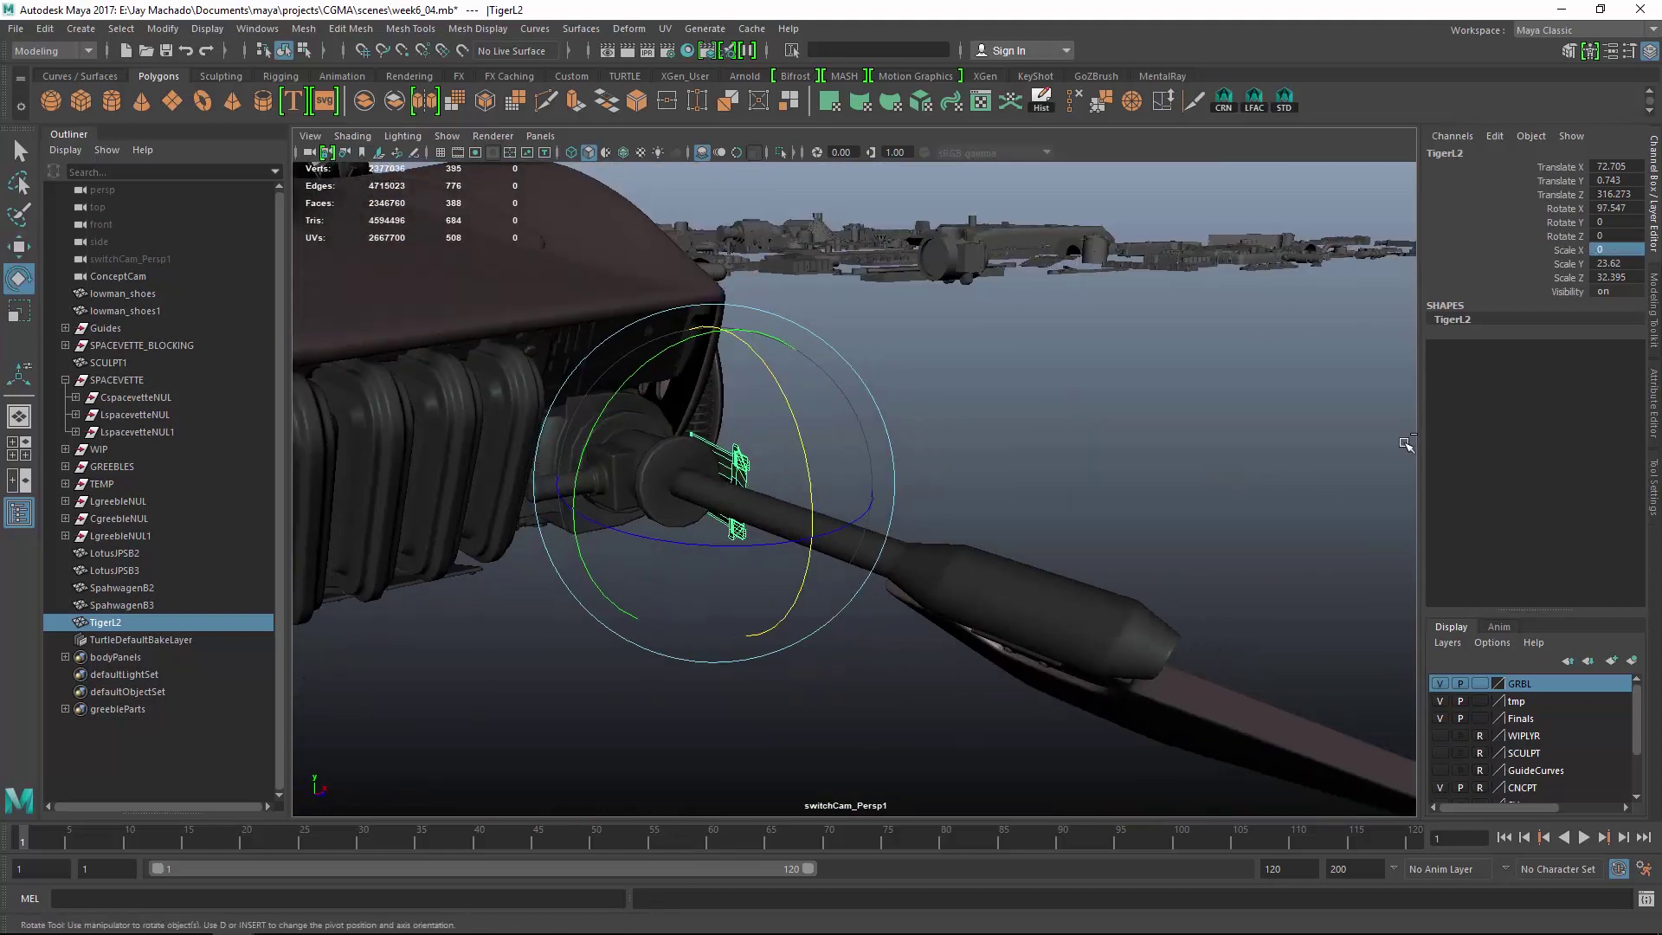
{"action": "key", "text": "w"}
{"action": "left_click_drag", "start_coordinate": [759, 375], "coordinate": [679, 444], "text": "alt"}
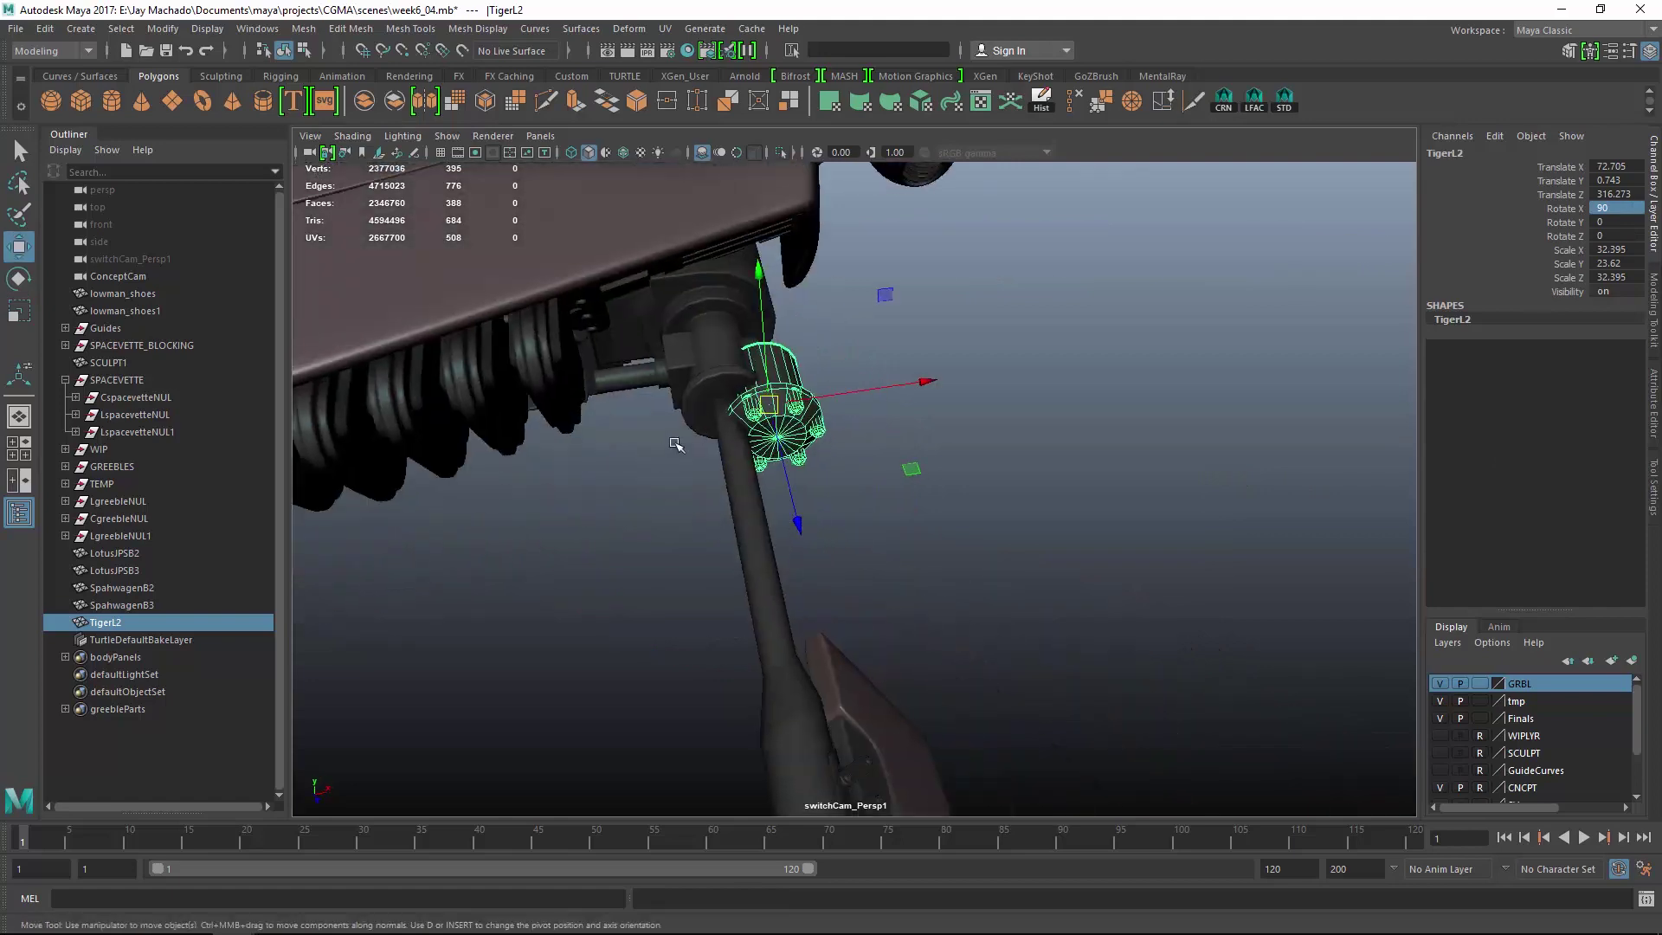
Center the TigerL2 cap on the boom at about X 65.2, Y 2.2 and shrink it to about Scale X 23.5, Y 17.1, Z 23.5.
{"action": "scroll", "coordinate": [679, 445], "scroll_direction": "up", "scroll_amount": 4}
{"action": "mouse_move", "coordinate": [770, 445]}
{"action": "middle_mouse_down"}
{"action": "mouse_move", "coordinate": [795, 467]}
{"action": "mouse_move", "coordinate": [792, 437]}
{"action": "middle_mouse_up"}
{"action": "left_click_drag", "start_coordinate": [792, 438], "coordinate": [736, 536], "text": "alt"}
{"action": "key", "text": "r"}
{"action": "middle_click_drag", "start_coordinate": [736, 537], "coordinate": [711, 547]}
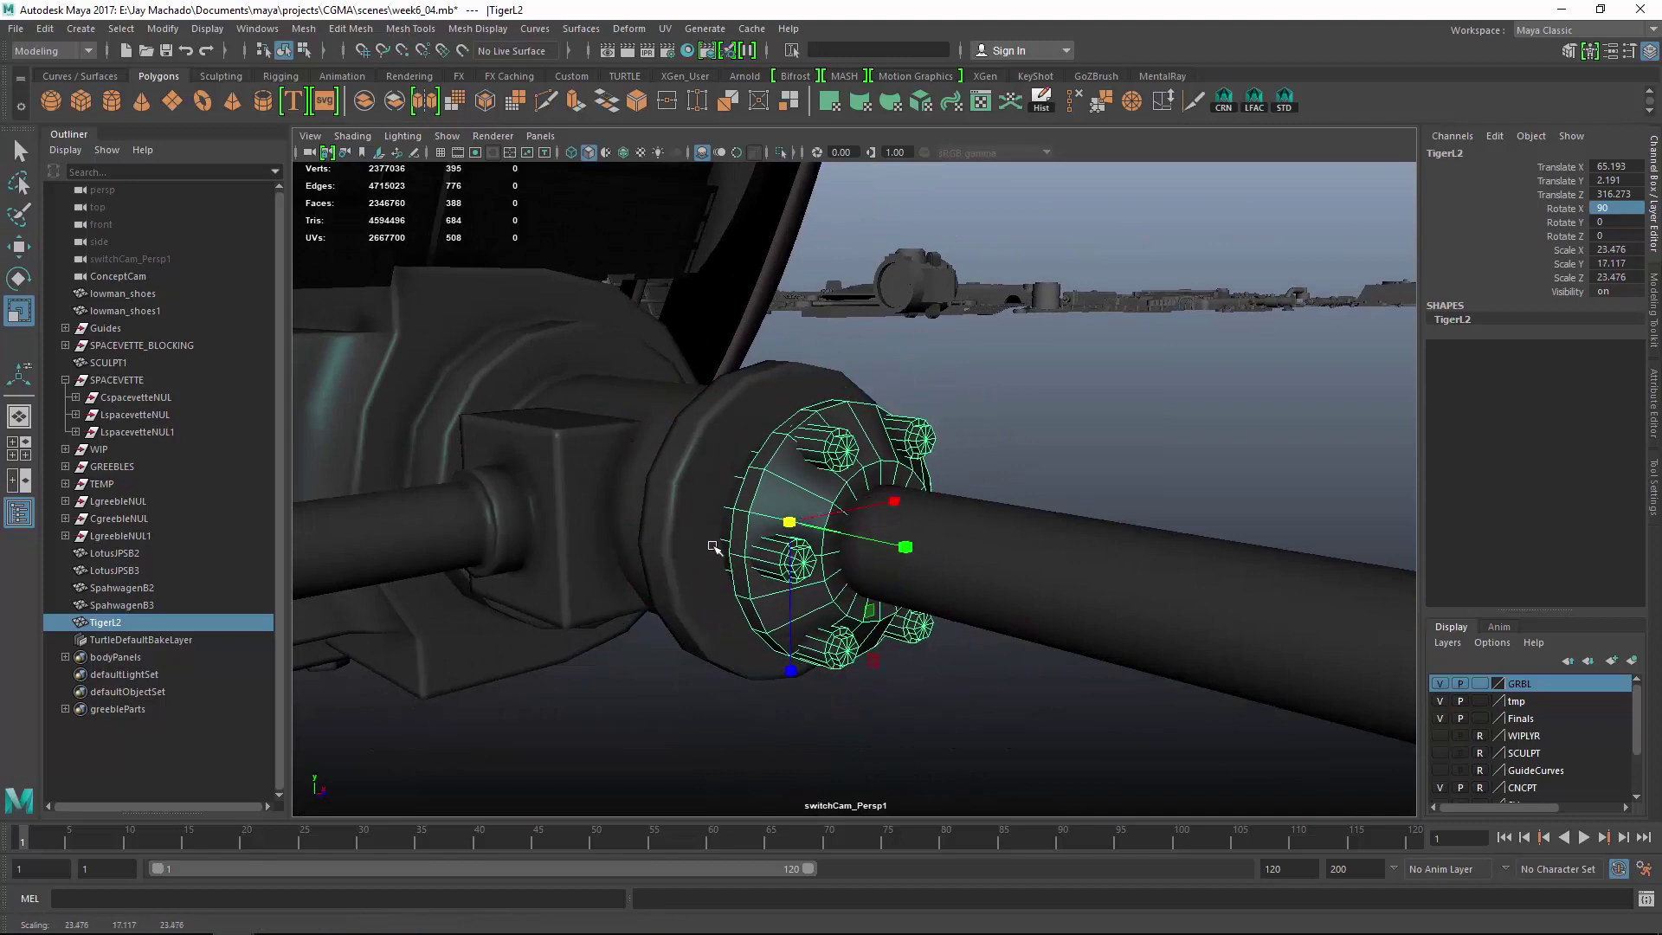
Seat the TigerL2 cap against the boom's flange at about Z 313.5 and set its scale uniformly to 24.894.
{"action": "key", "text": "w"}
{"action": "left_click_drag", "start_coordinate": [714, 547], "coordinate": [863, 557], "text": "alt"}
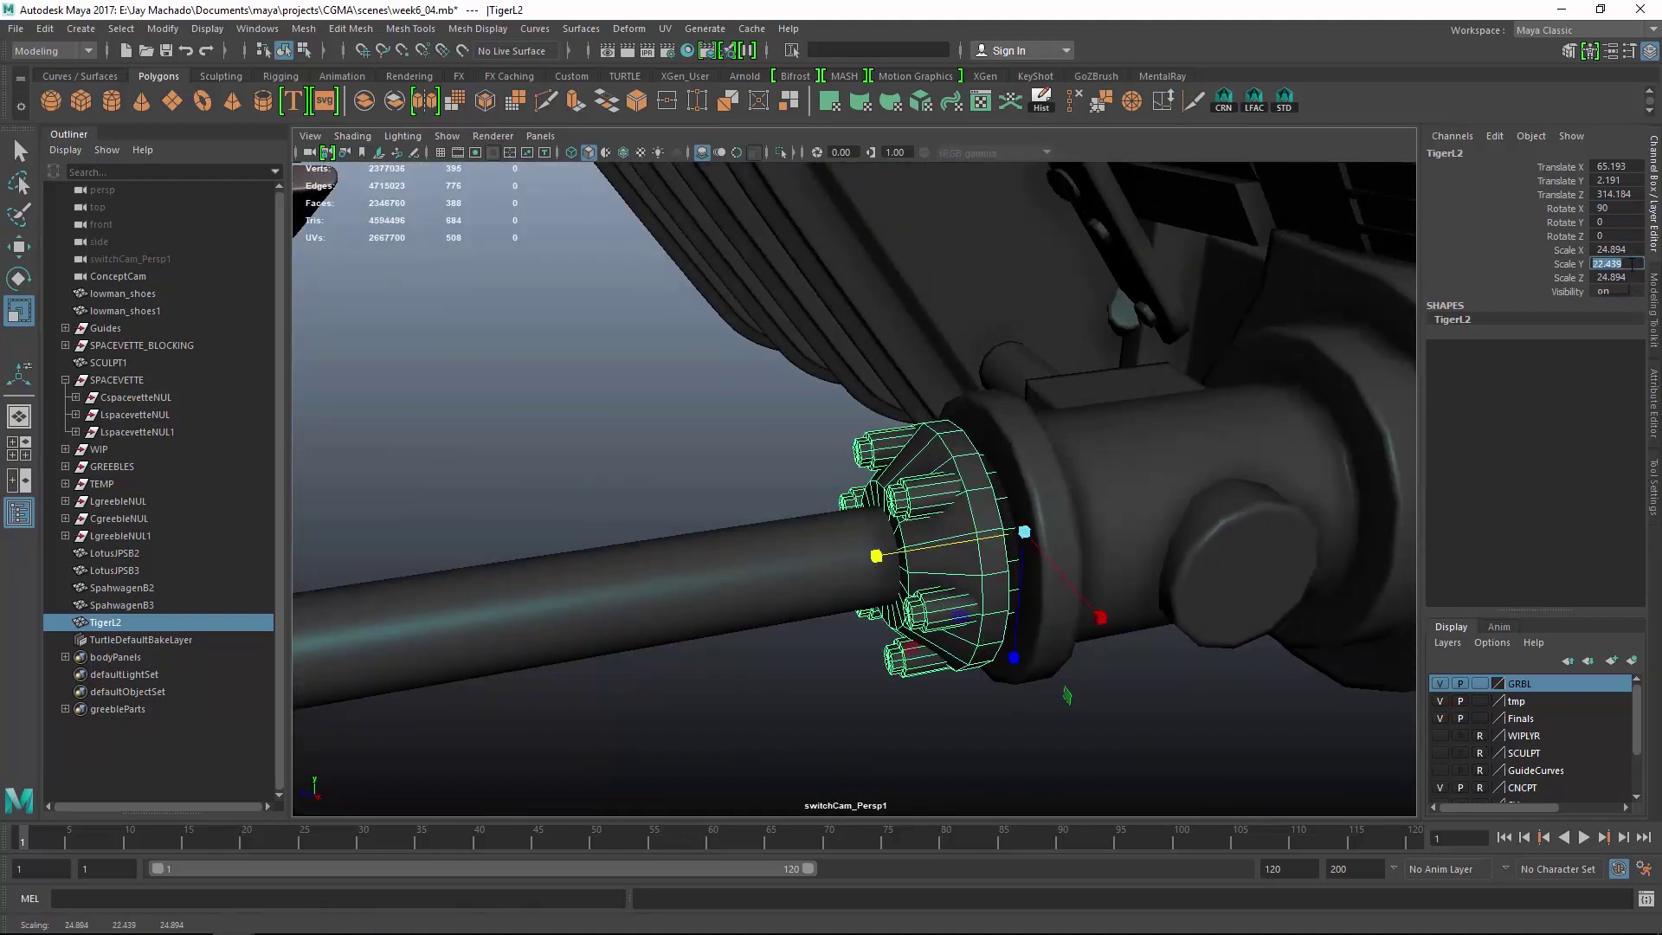
{"action": "key", "text": "Return"}
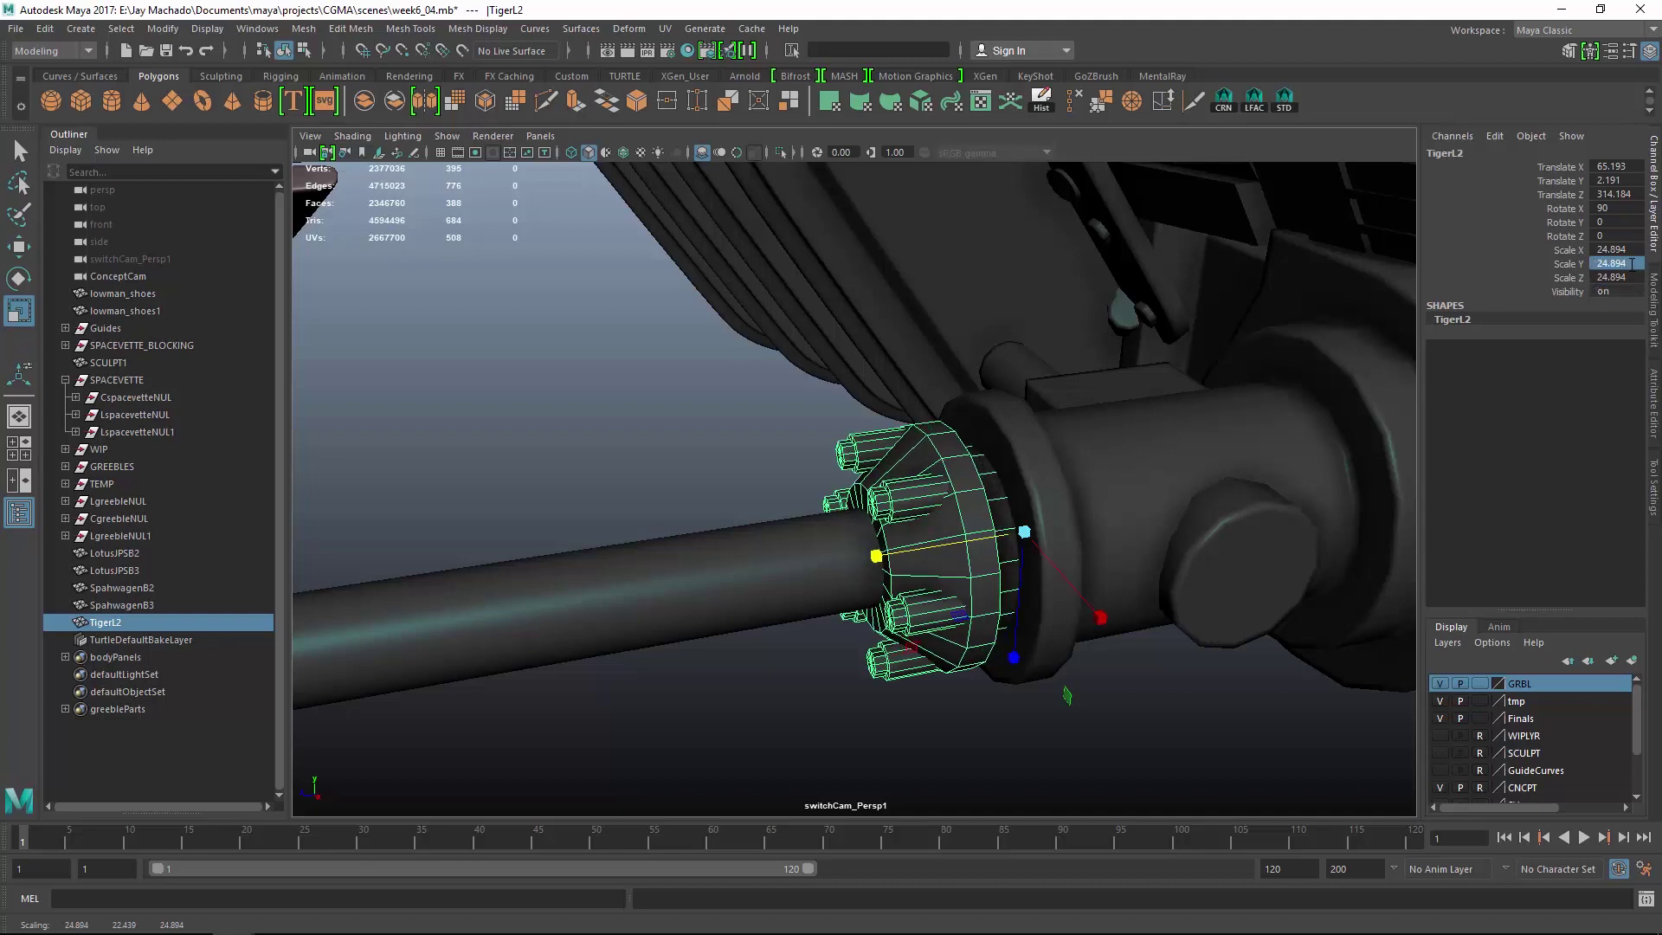
{"action": "left_click", "coordinate": [972, 584]}
Examine the fitted boom flange, nose side and underside of the front end from several angles.
{"action": "left_click_drag", "start_coordinate": [973, 584], "coordinate": [769, 463], "text": "alt"}
{"action": "right_click_drag", "start_coordinate": [769, 463], "coordinate": [701, 433], "text": "alt"}
{"action": "left_click_drag", "start_coordinate": [701, 433], "coordinate": [874, 538], "text": "alt"}
{"action": "right_click_drag", "start_coordinate": [875, 537], "coordinate": [1035, 623], "text": "alt"}
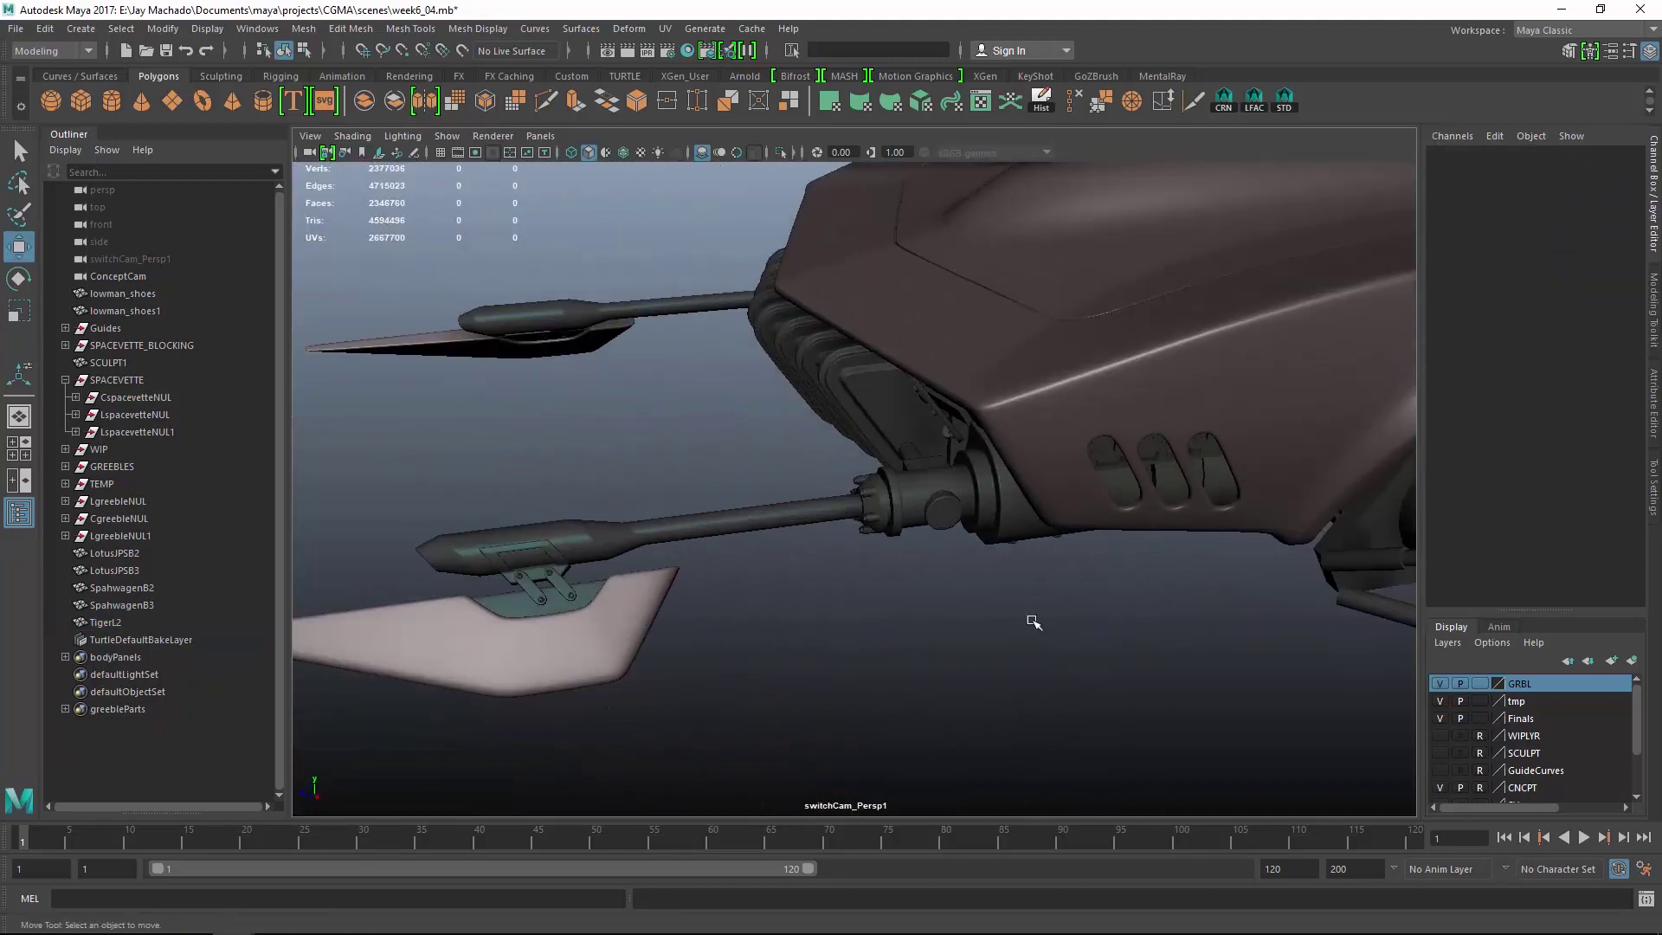
{"action": "middle_click_drag", "start_coordinate": [1035, 623], "coordinate": [814, 595], "text": "alt"}
{"action": "left_click_drag", "start_coordinate": [814, 595], "coordinate": [856, 523], "text": "alt"}
{"action": "right_click_drag", "start_coordinate": [856, 523], "coordinate": [971, 612], "text": "alt"}
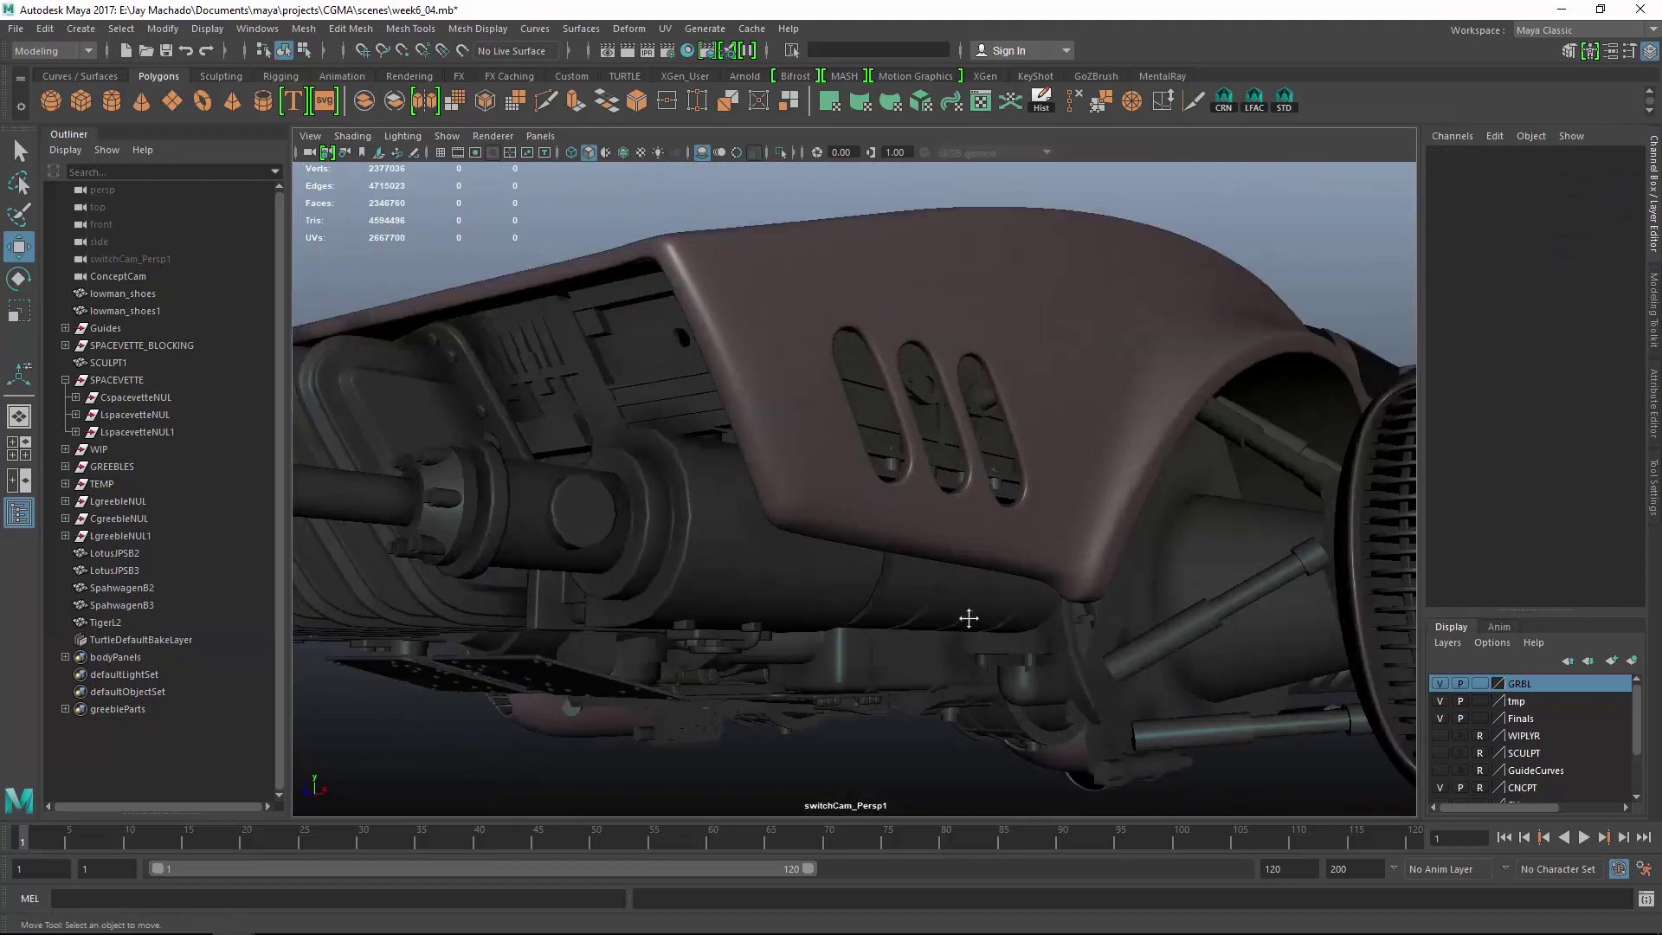
{"action": "left_click_drag", "start_coordinate": [972, 612], "coordinate": [966, 483], "text": "alt"}
{"action": "right_click_drag", "start_coordinate": [1087, 526], "coordinate": [808, 548], "text": "alt"}
{"action": "left_click_drag", "start_coordinate": [808, 549], "coordinate": [1047, 635], "text": "alt"}
{"action": "scroll", "coordinate": [1047, 635], "scroll_direction": "up", "scroll_amount": 3}
Try to parent the loose LotusJPSB, SpahwagenB and TigerL2 parts under LgreebleNUL1.
{"action": "left_click", "coordinate": [660, 525]}
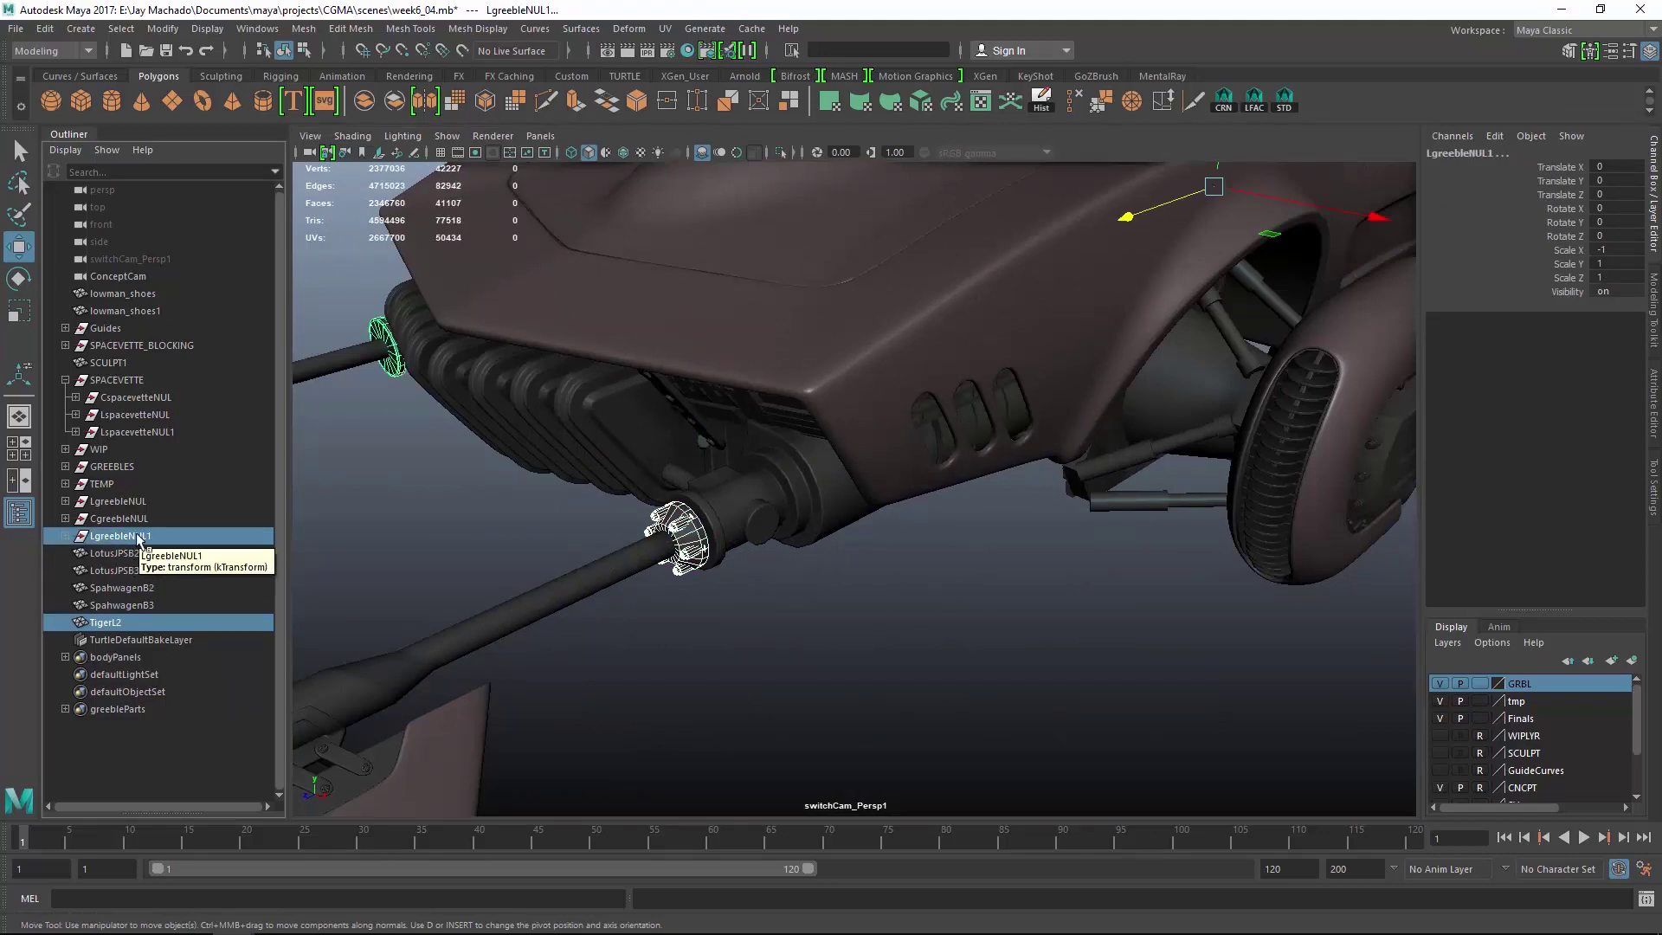
{"action": "left_click_drag", "start_coordinate": [136, 535], "coordinate": [142, 624]}
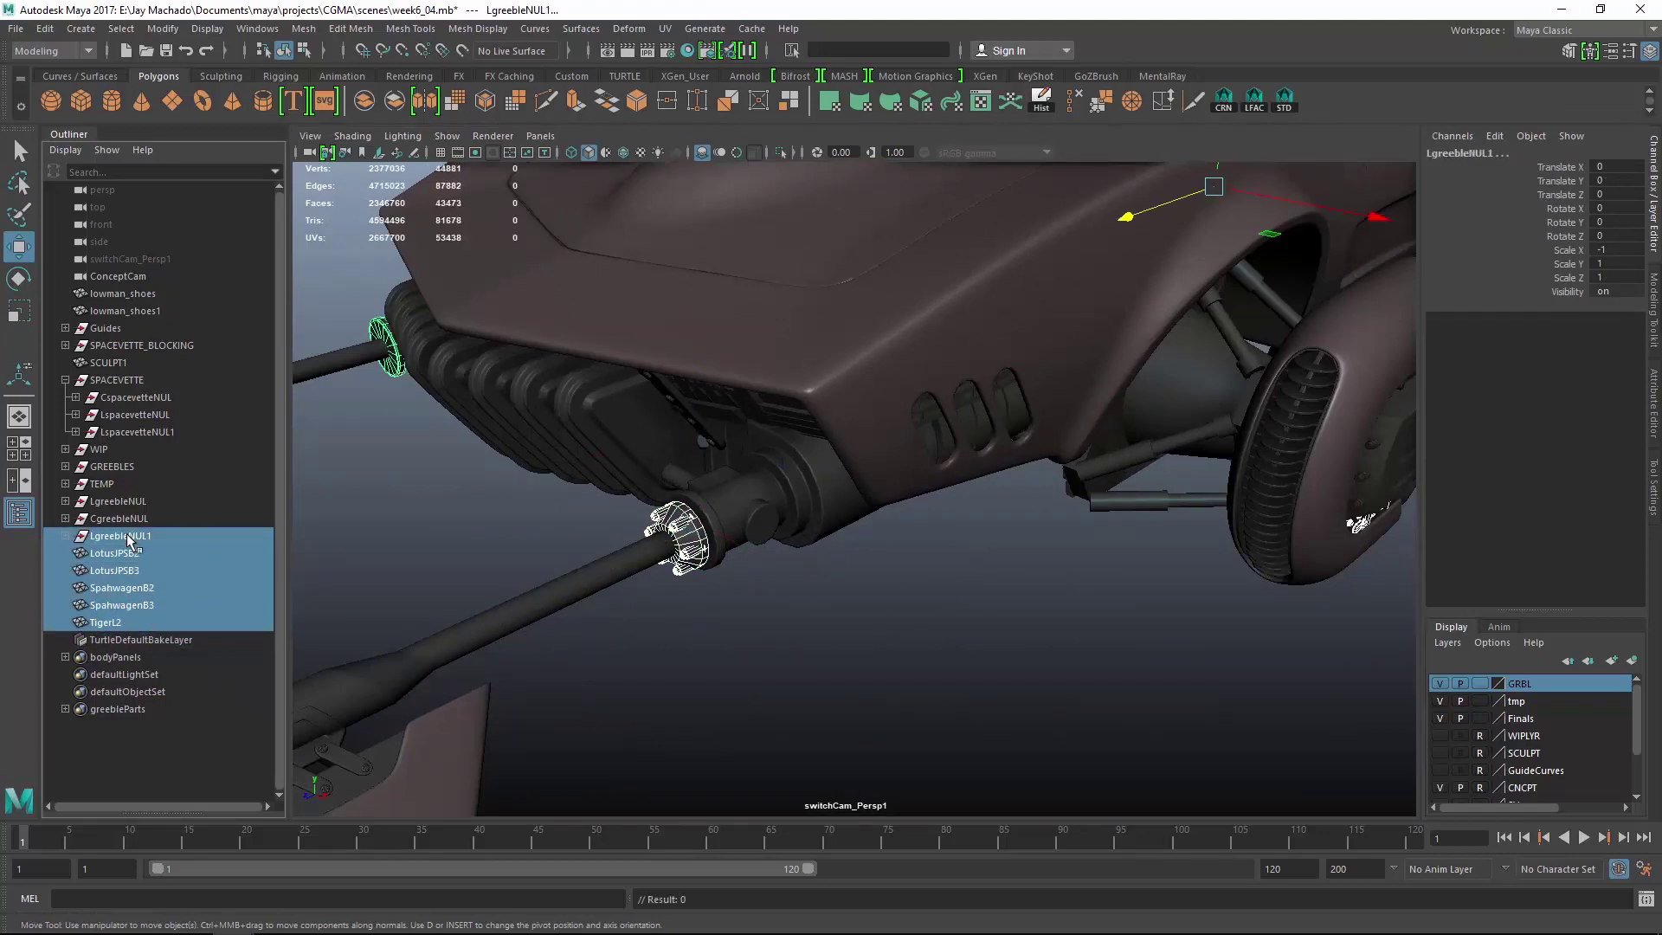
{"action": "key", "text": "p"}
{"action": "left_click", "coordinate": [900, 638]}
{"action": "scroll", "coordinate": [866, 576], "scroll_direction": "down", "scroll_amount": 5}
{"action": "left_click_drag", "start_coordinate": [853, 561], "coordinate": [709, 538], "text": "alt"}
{"action": "left_click", "coordinate": [158, 537]}
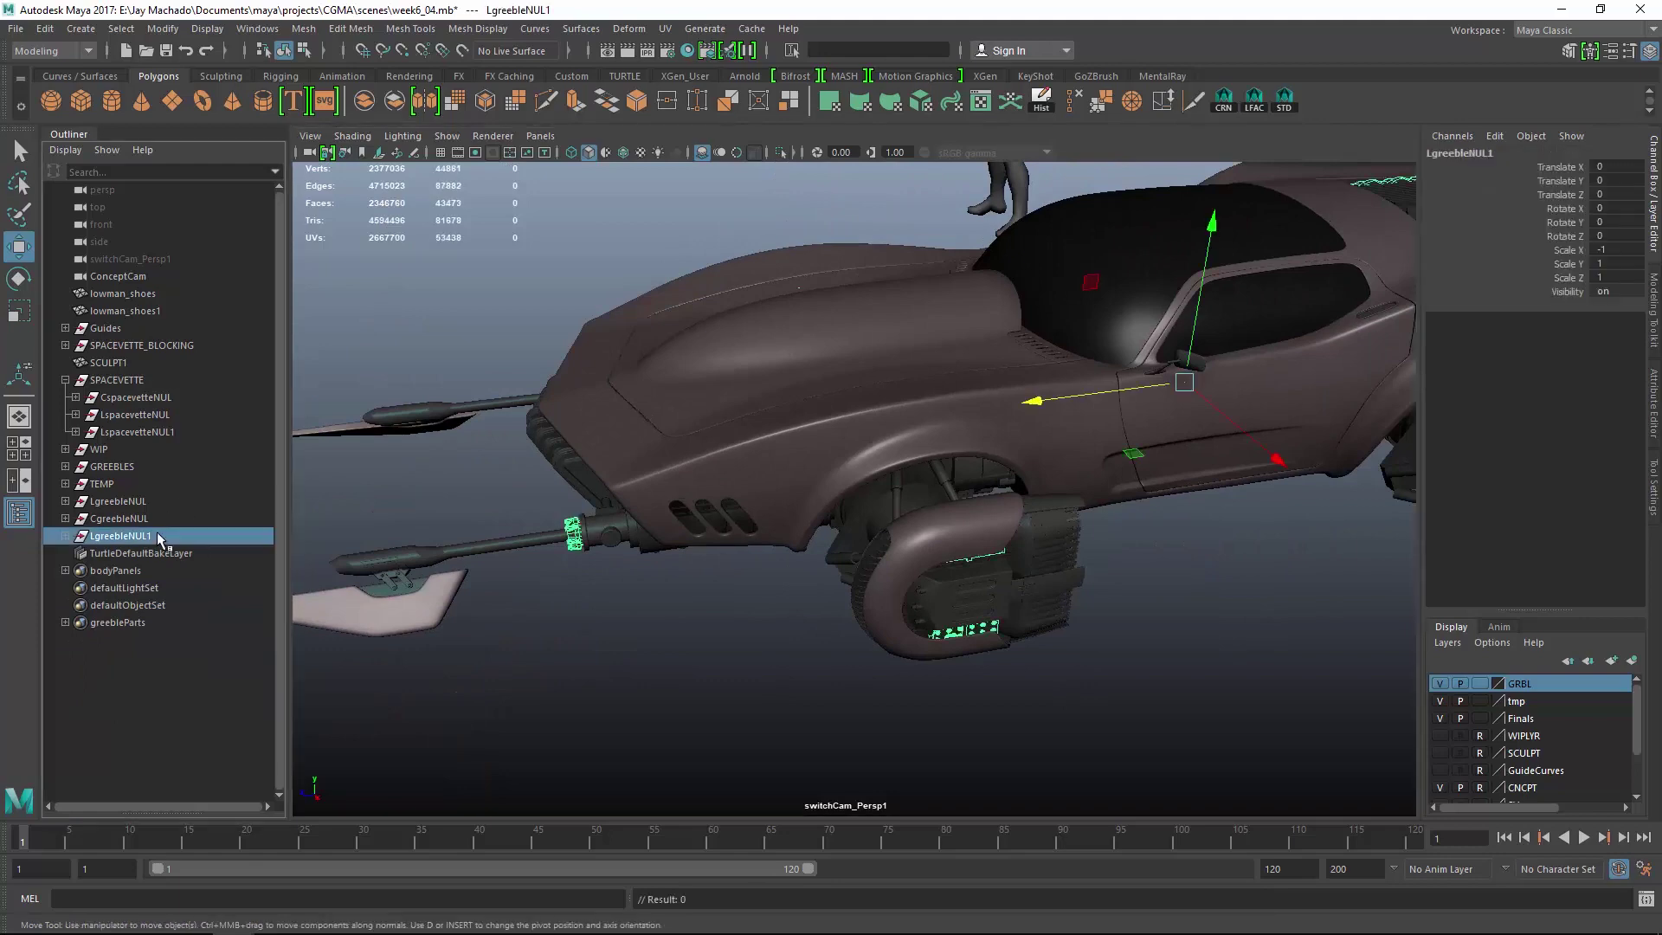
Undo the parenting of the loose greeble parts under LgreebleNUL1.
{"action": "key", "text": "ctrl+z"}
{"action": "key", "text": "ctrl+z"}
{"action": "key", "text": "ctrl+z"}
{"action": "key", "text": "ctrl+z"}
{"action": "key", "text": "ctrl+z"}
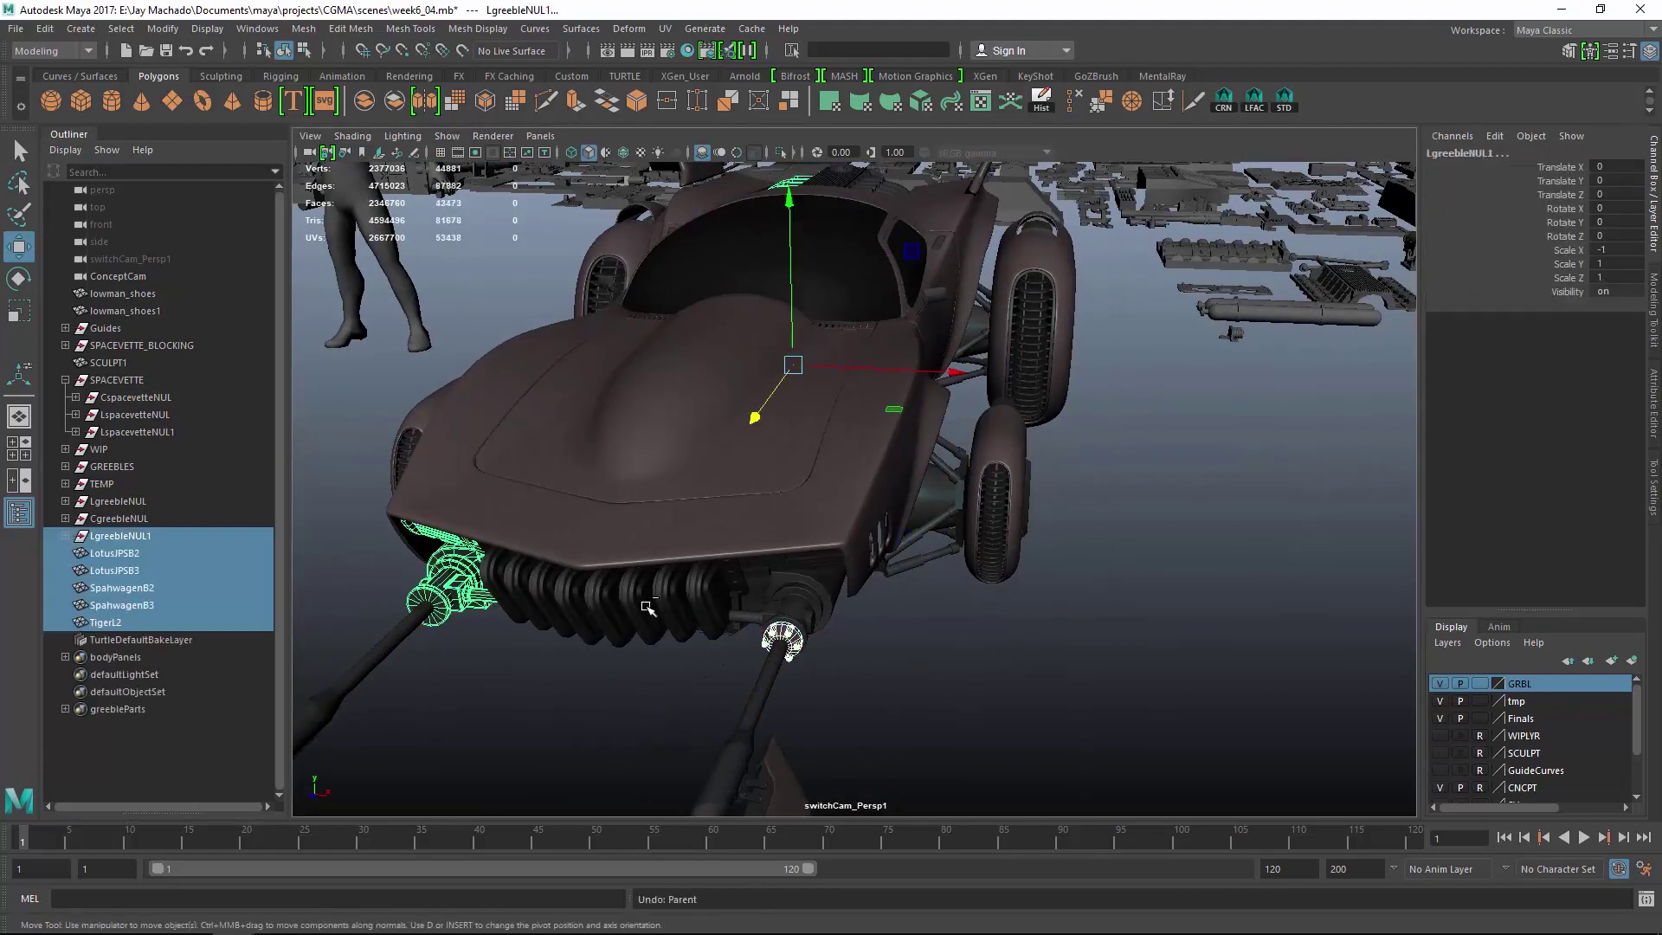
Parent LotusJPSB2, LotusJPSB3, SpahwagenB2, SpahwagenB3 and TigerL2 under LgreebleNUL.
{"action": "left_click_drag", "start_coordinate": [108, 558], "coordinate": [143, 623]}
{"action": "left_click", "coordinate": [134, 505], "text": "ctrl"}
{"action": "key", "text": "p"}
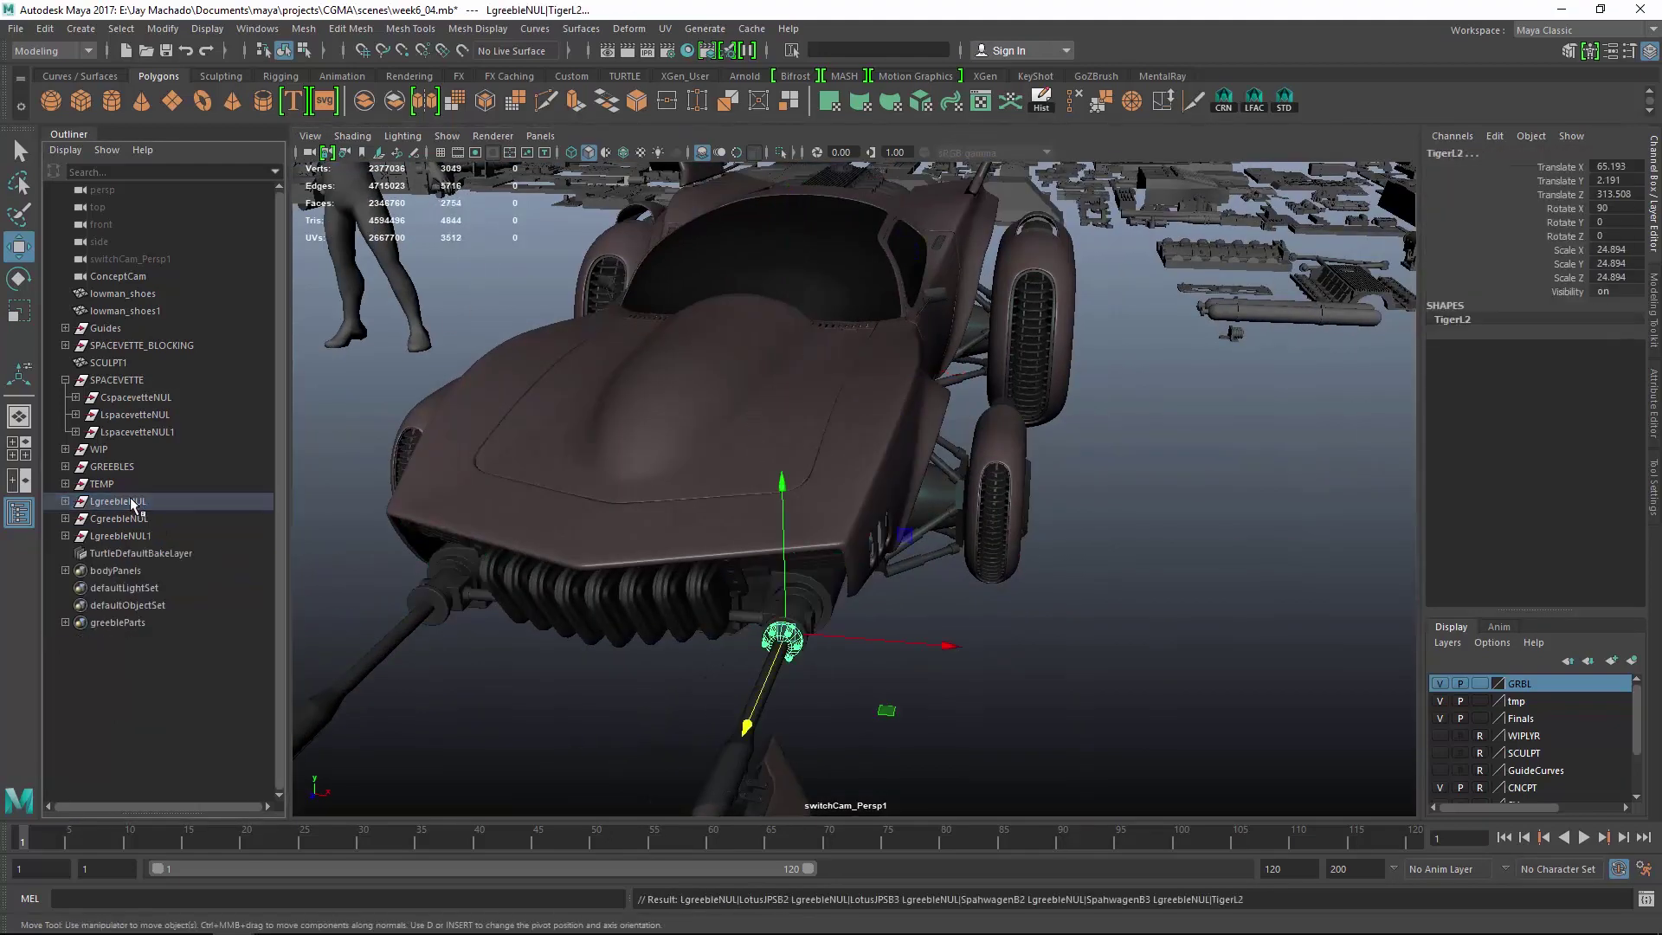
{"action": "left_click_drag", "start_coordinate": [805, 602], "coordinate": [640, 584], "text": "alt"}
{"action": "left_click", "coordinate": [1212, 582]}
Duplicate the small twin-cylinder PantherGAC part from the kit and bring it to the car's rear at scale 30.48.
{"action": "left_click_drag", "start_coordinate": [1212, 583], "coordinate": [1116, 597], "text": "alt"}
{"action": "right_click_drag", "start_coordinate": [1117, 597], "coordinate": [984, 575], "text": "alt"}
{"action": "middle_click_drag", "start_coordinate": [983, 575], "coordinate": [620, 482], "text": "alt"}
{"action": "right_click_drag", "start_coordinate": [620, 482], "coordinate": [835, 497], "text": "alt"}
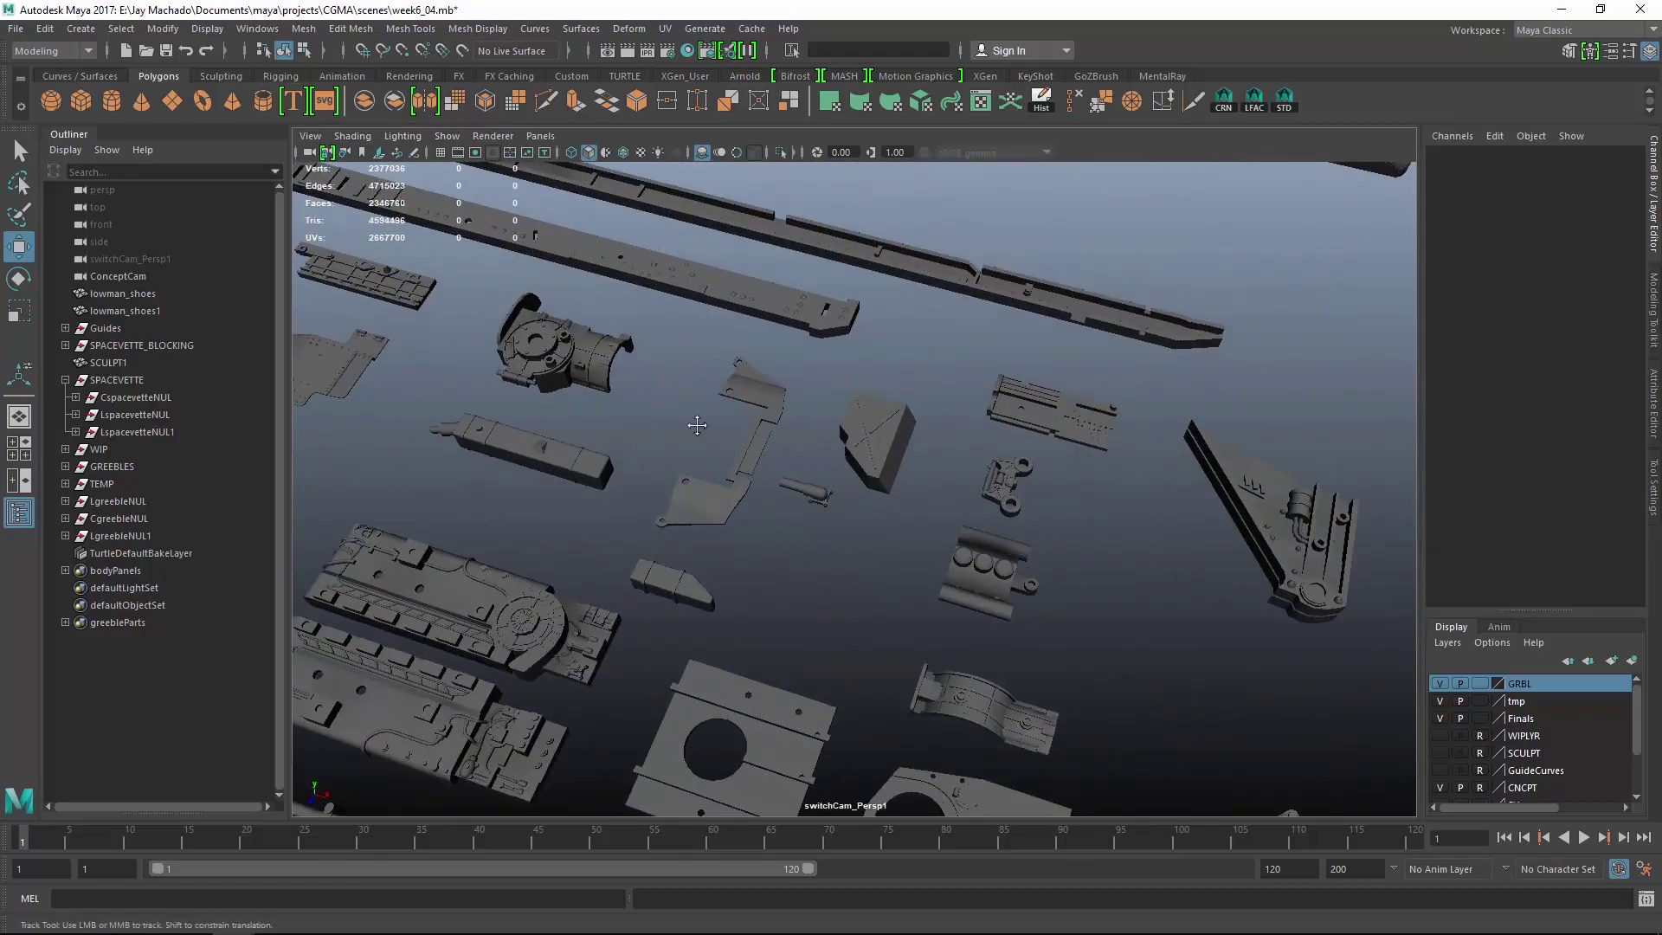
{"action": "middle_click_drag", "start_coordinate": [697, 425], "coordinate": [1074, 456], "text": "alt"}
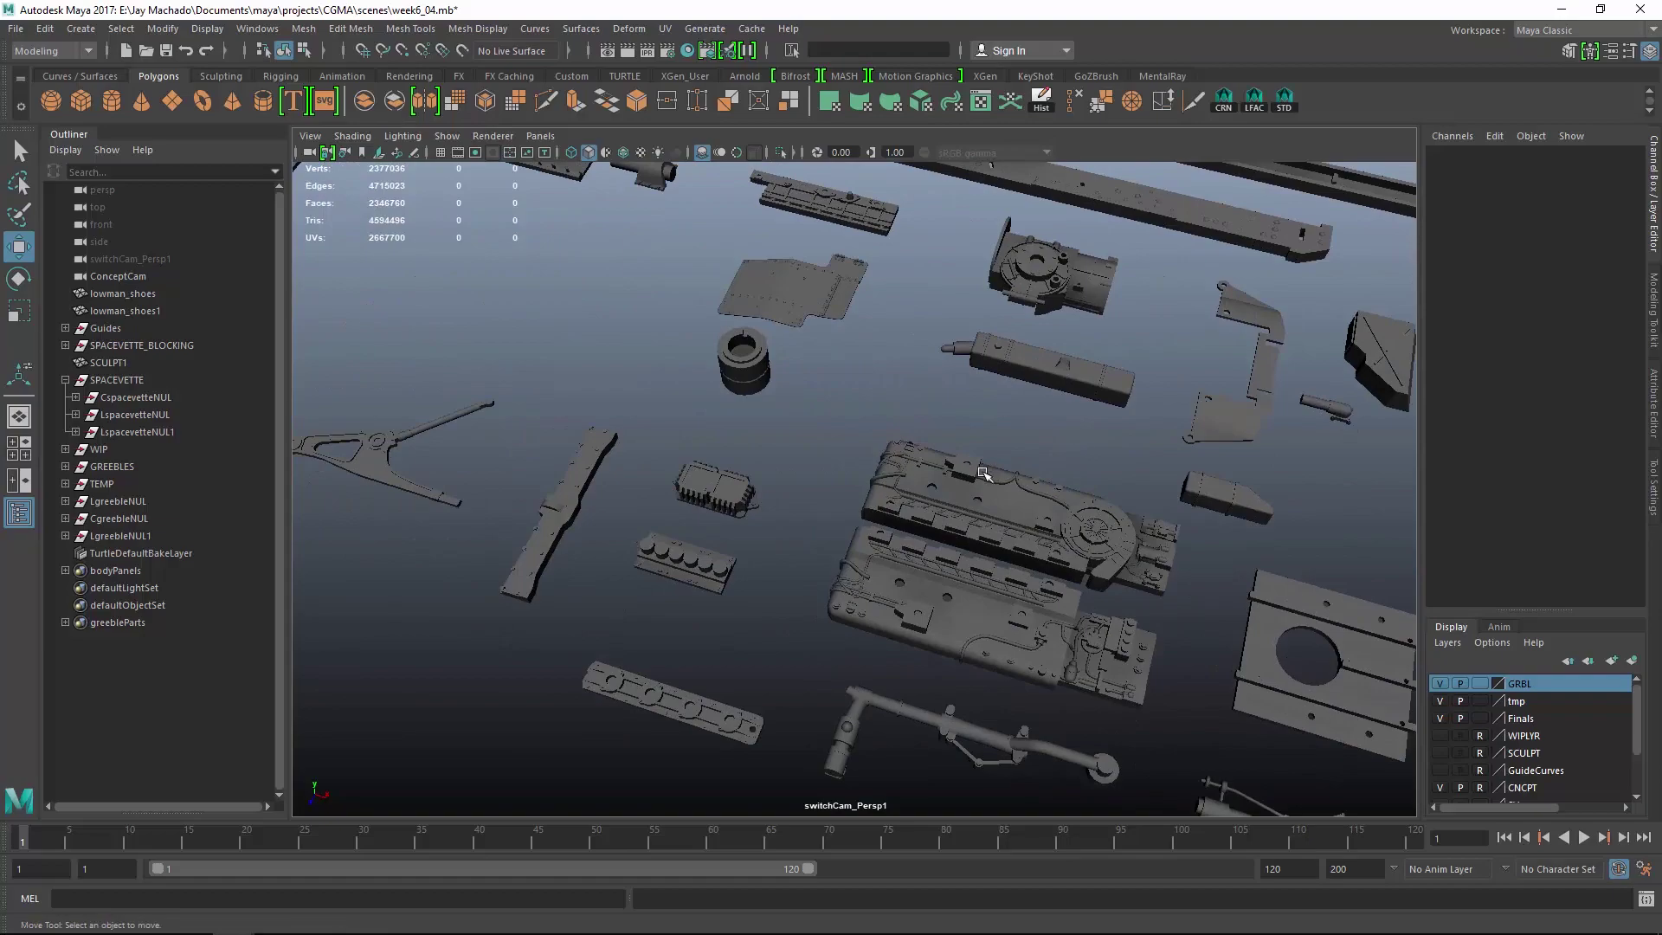
{"action": "left_click_drag", "start_coordinate": [983, 474], "coordinate": [823, 611], "text": "alt"}
{"action": "right_click_drag", "start_coordinate": [823, 611], "coordinate": [907, 421], "text": "alt"}
{"action": "left_click", "coordinate": [906, 421]}
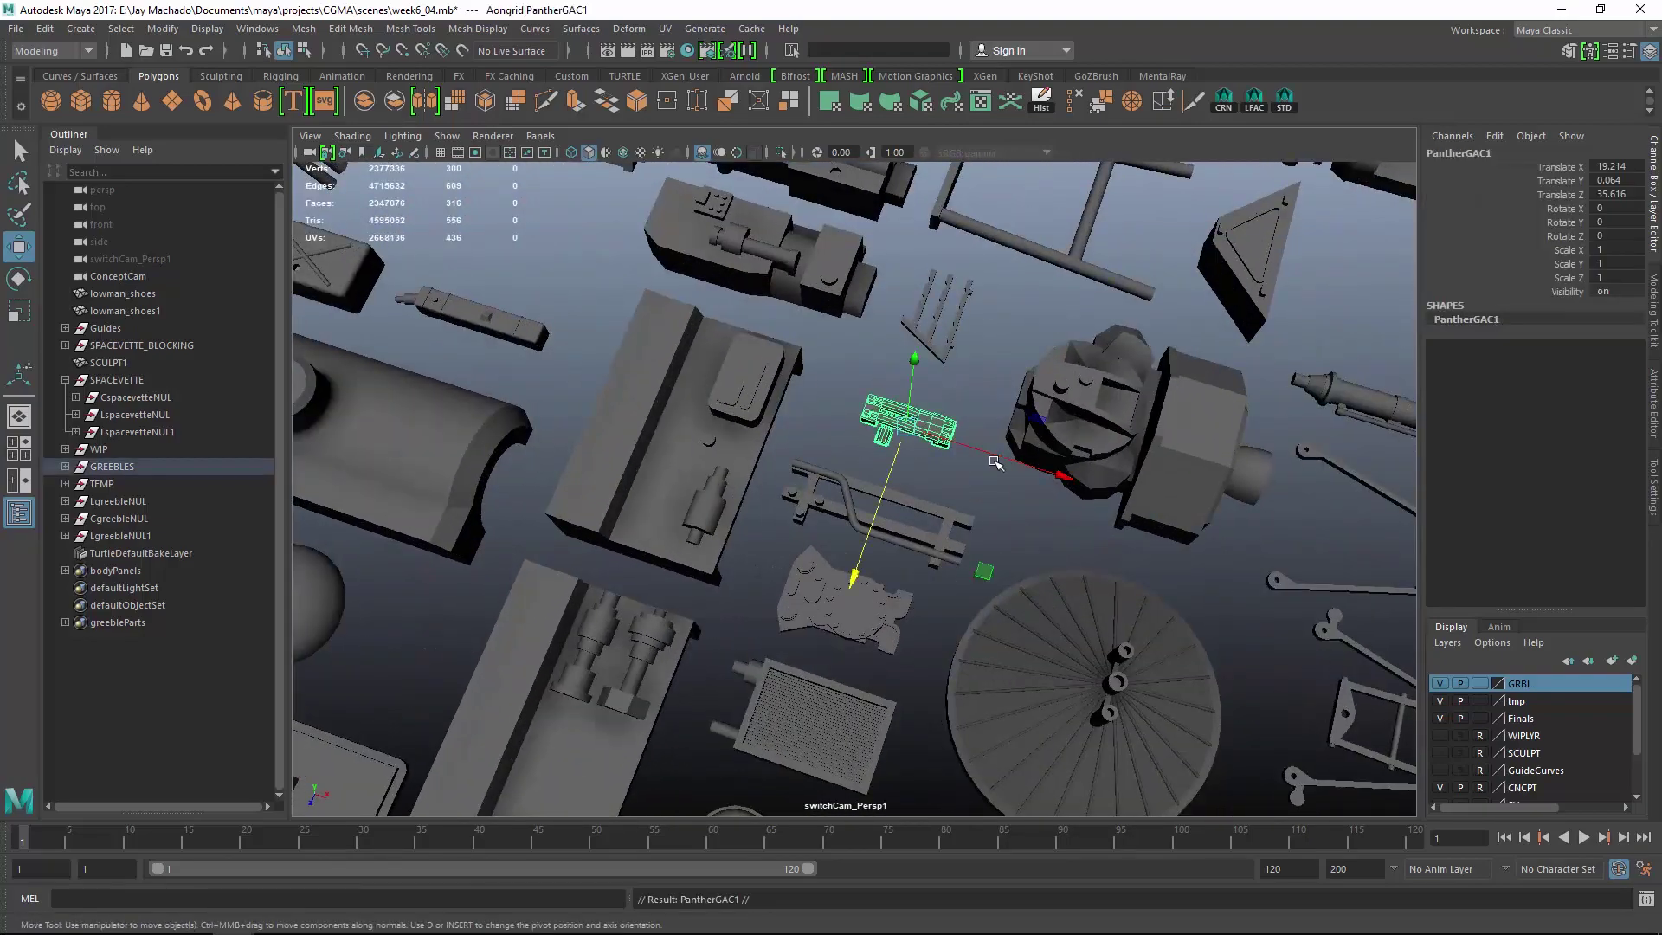
{"action": "right_click_drag", "start_coordinate": [981, 518], "coordinate": [1135, 480], "text": "alt"}
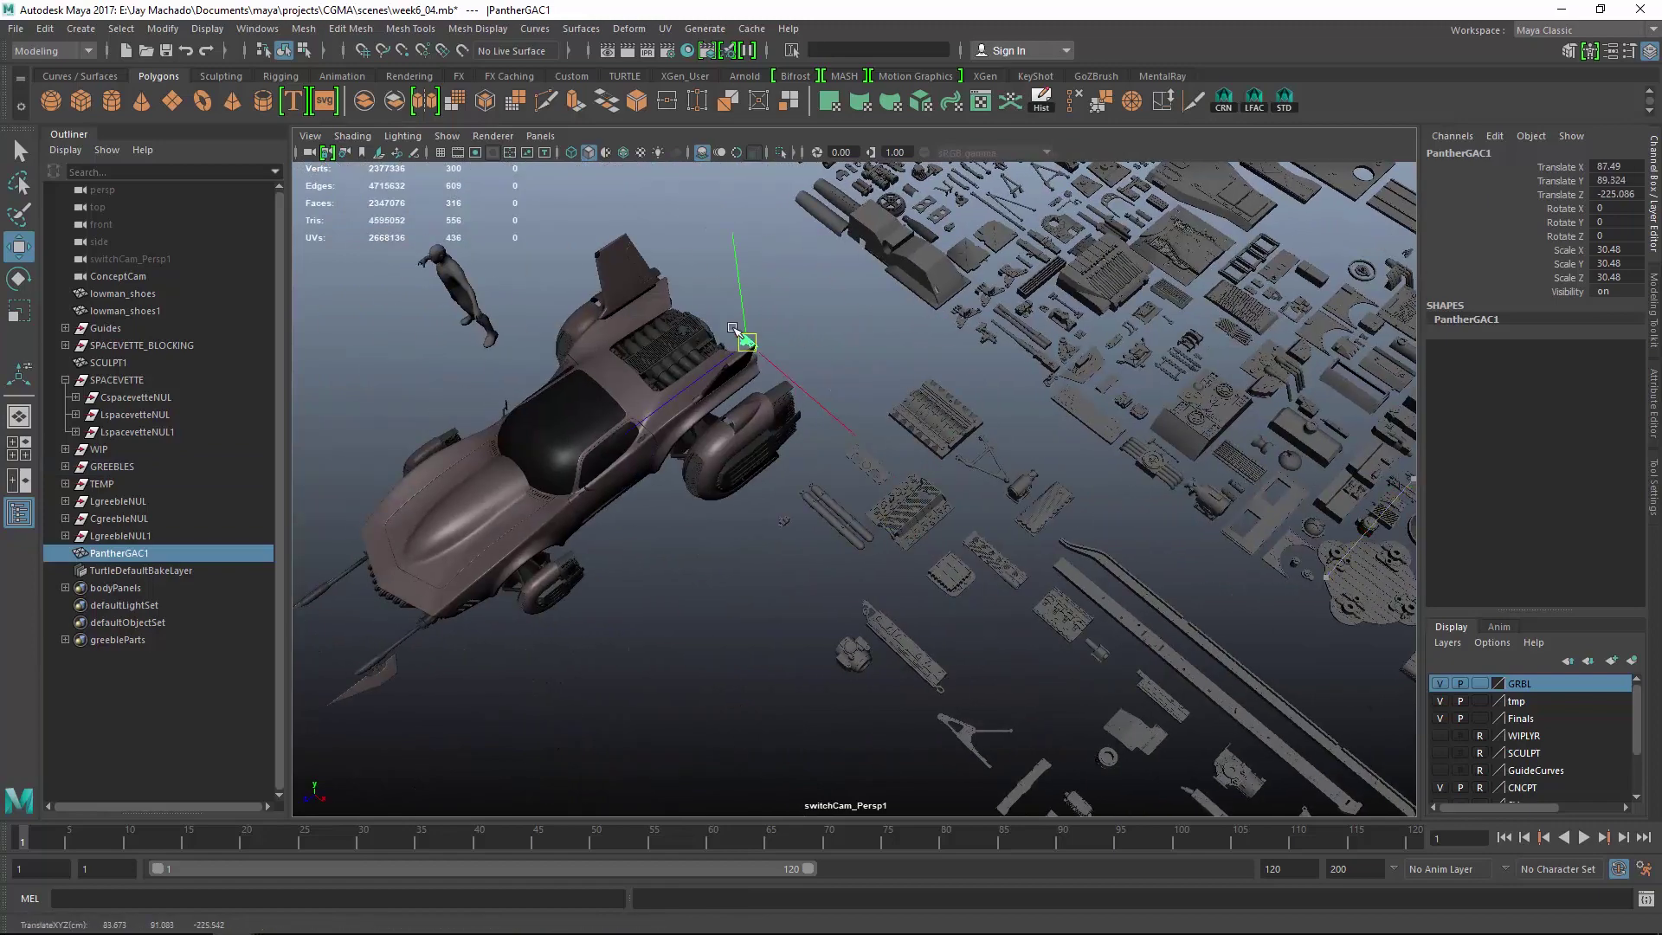
Move PantherGAC1 to about X 63.5, Y 103.4, Z -235.4 and set it to Rotate X 90, Rotate Y 180.
{"action": "key", "text": "f"}
{"action": "left_click_drag", "start_coordinate": [697, 418], "coordinate": [1169, 612], "text": "alt"}
{"action": "key", "text": "e"}
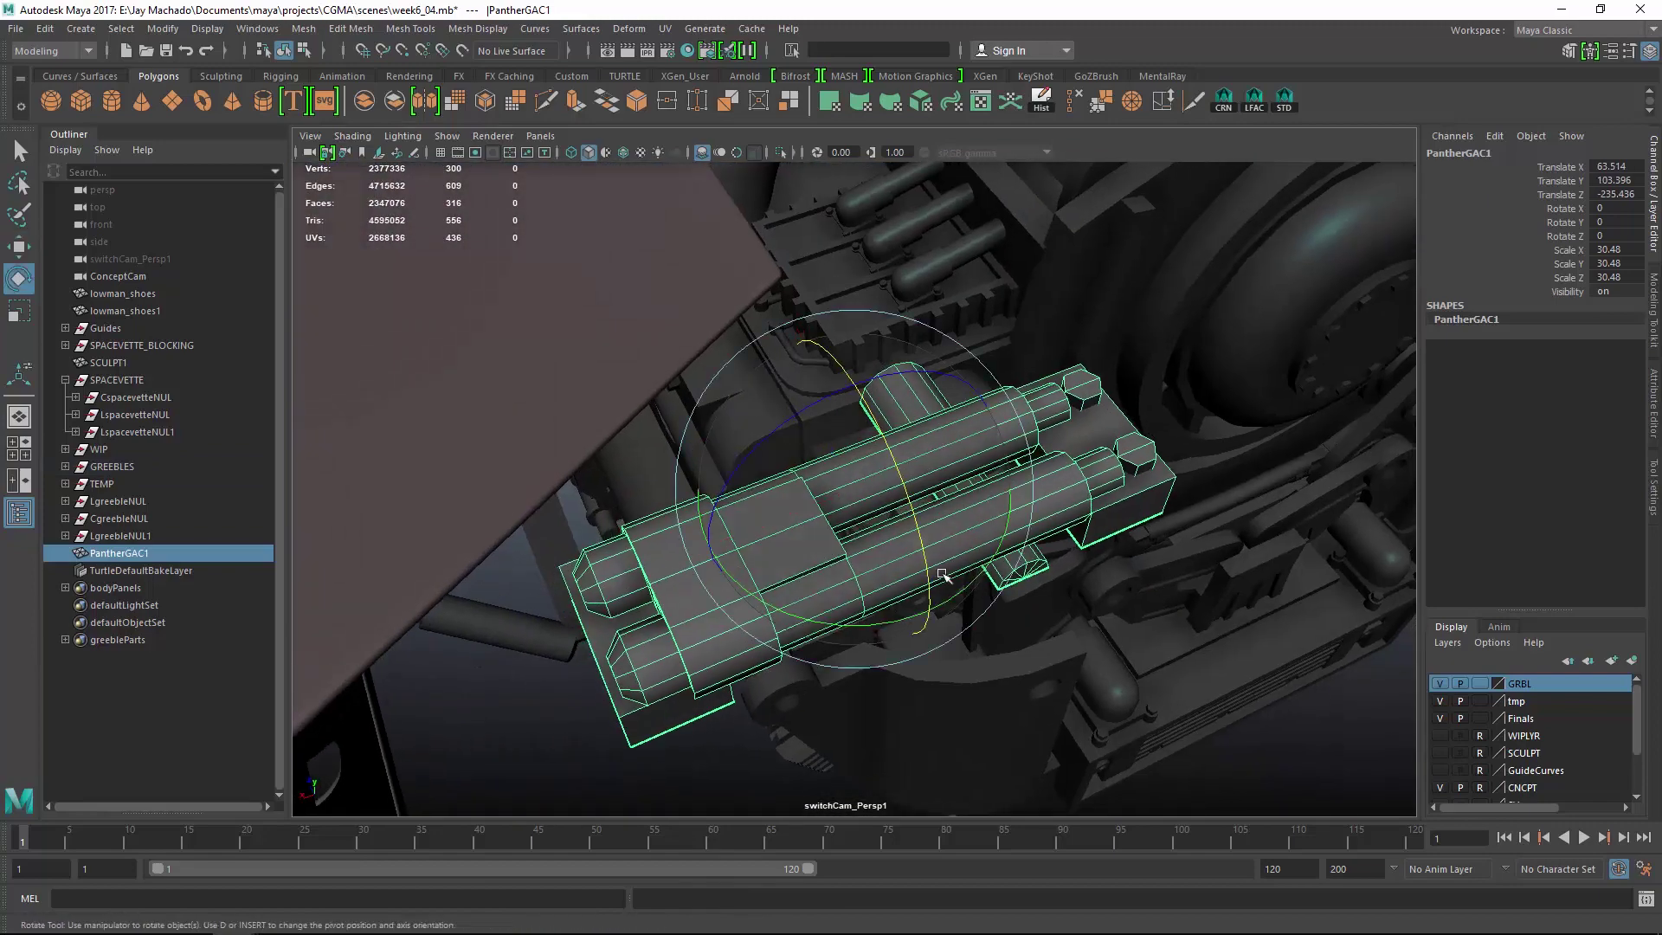
{"action": "left_click_drag", "start_coordinate": [928, 571], "coordinate": [853, 385]}
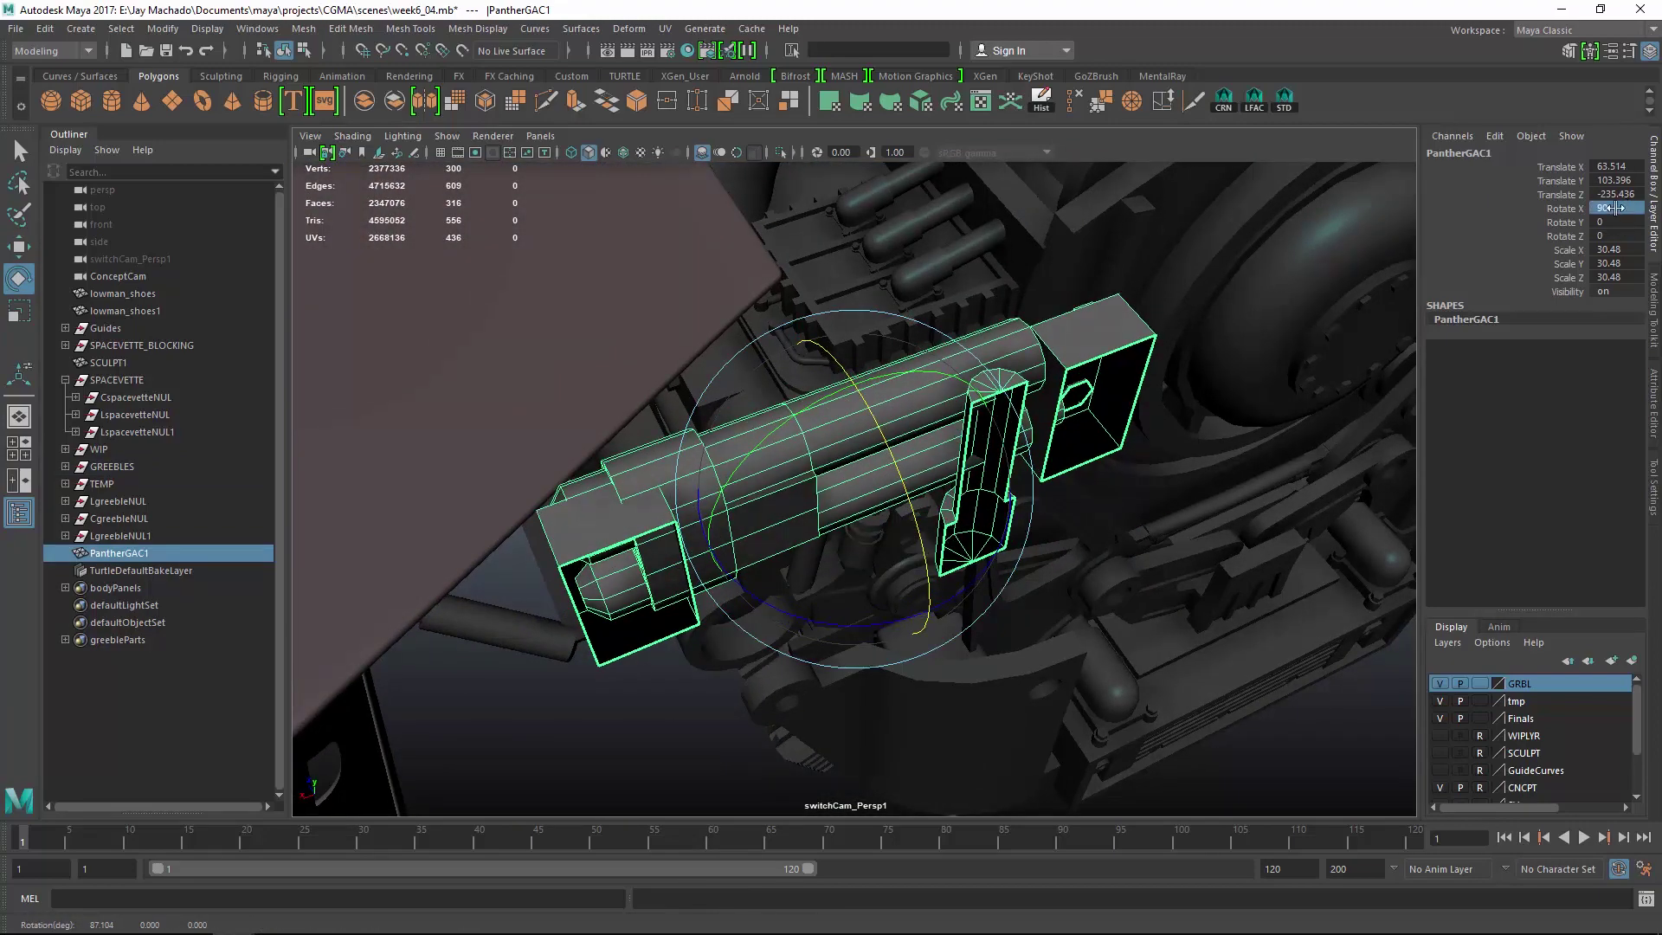
{"action": "left_click_drag", "start_coordinate": [722, 578], "coordinate": [1629, 233]}
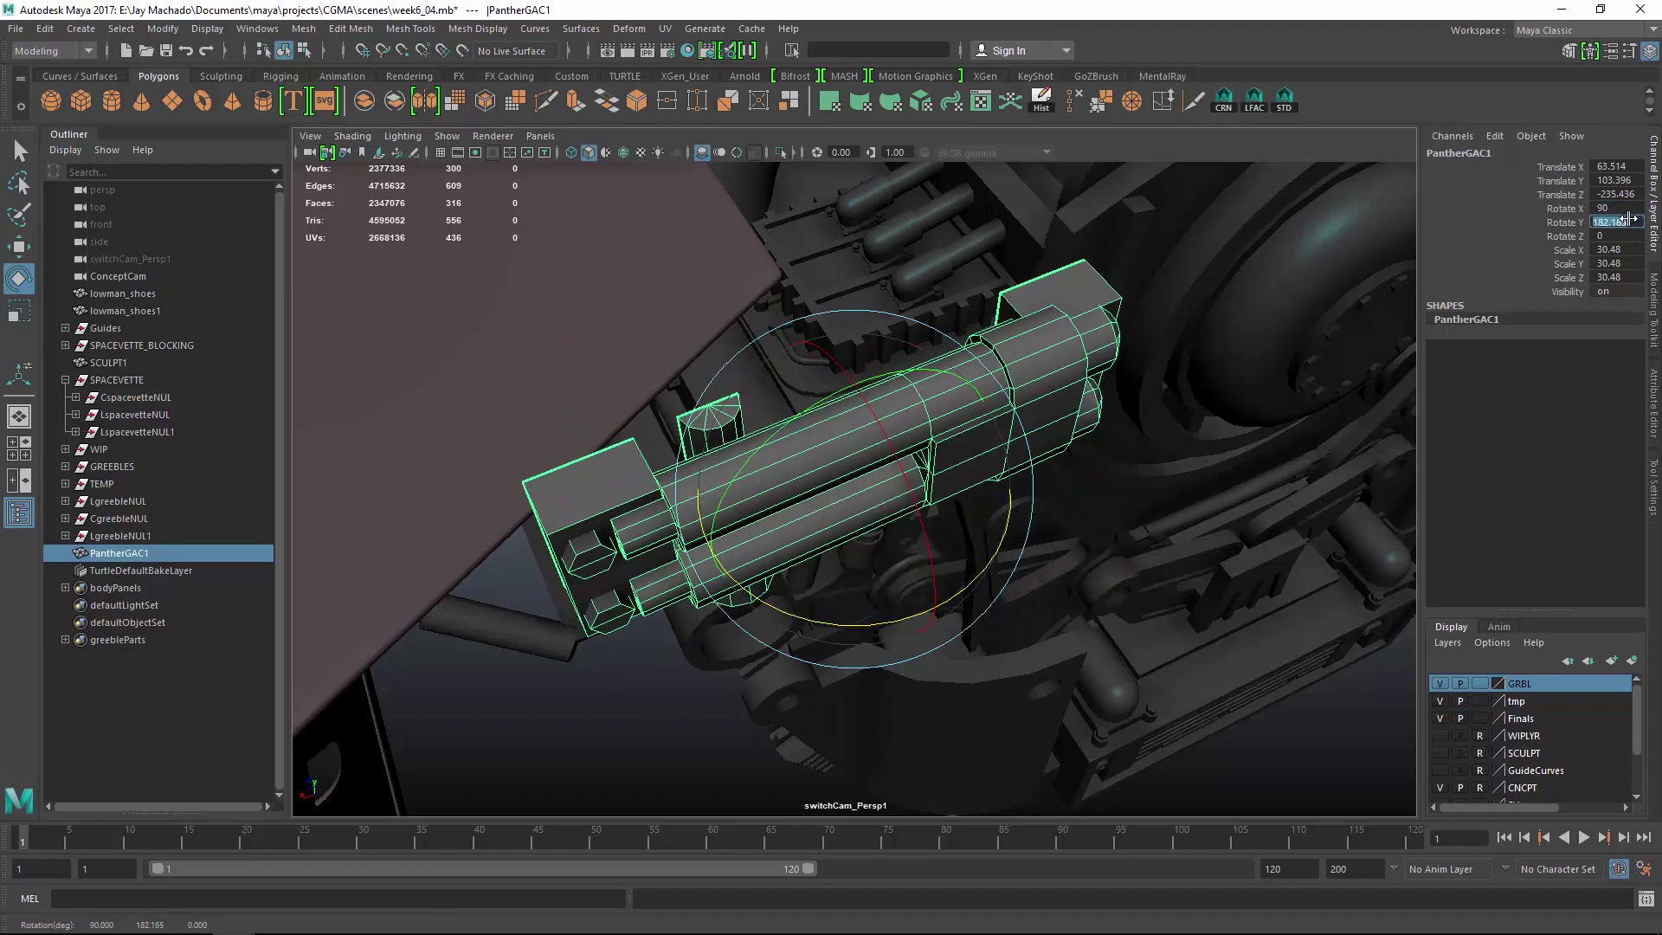
{"action": "right_click_drag", "start_coordinate": [1124, 368], "coordinate": [1272, 791]}
Move PantherGAC1 forward above the engine bay's front edge at about X 26.9, Z -88.4.
{"action": "left_click_drag", "start_coordinate": [1203, 502], "coordinate": [1134, 597], "text": "alt"}
{"action": "middle_click_drag", "start_coordinate": [1135, 597], "coordinate": [1225, 722], "text": "alt"}
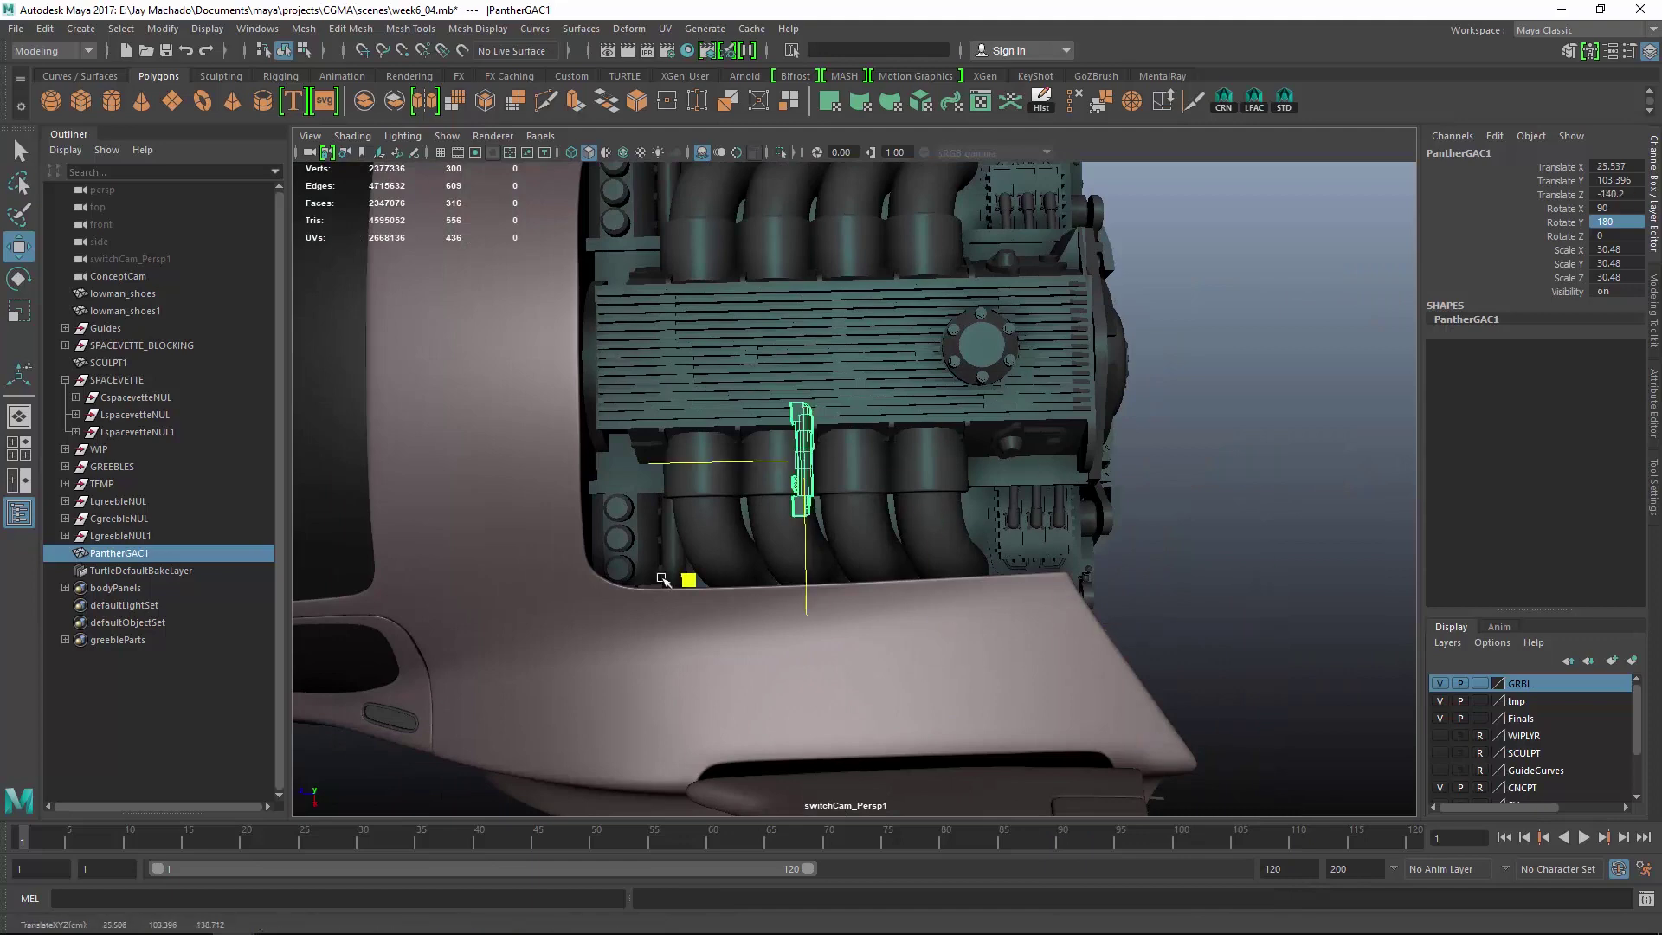
{"action": "key", "text": "f"}
{"action": "left_click_drag", "start_coordinate": [716, 606], "coordinate": [735, 510], "text": "alt"}
{"action": "middle_click_drag", "start_coordinate": [735, 511], "coordinate": [779, 386], "text": "alt"}
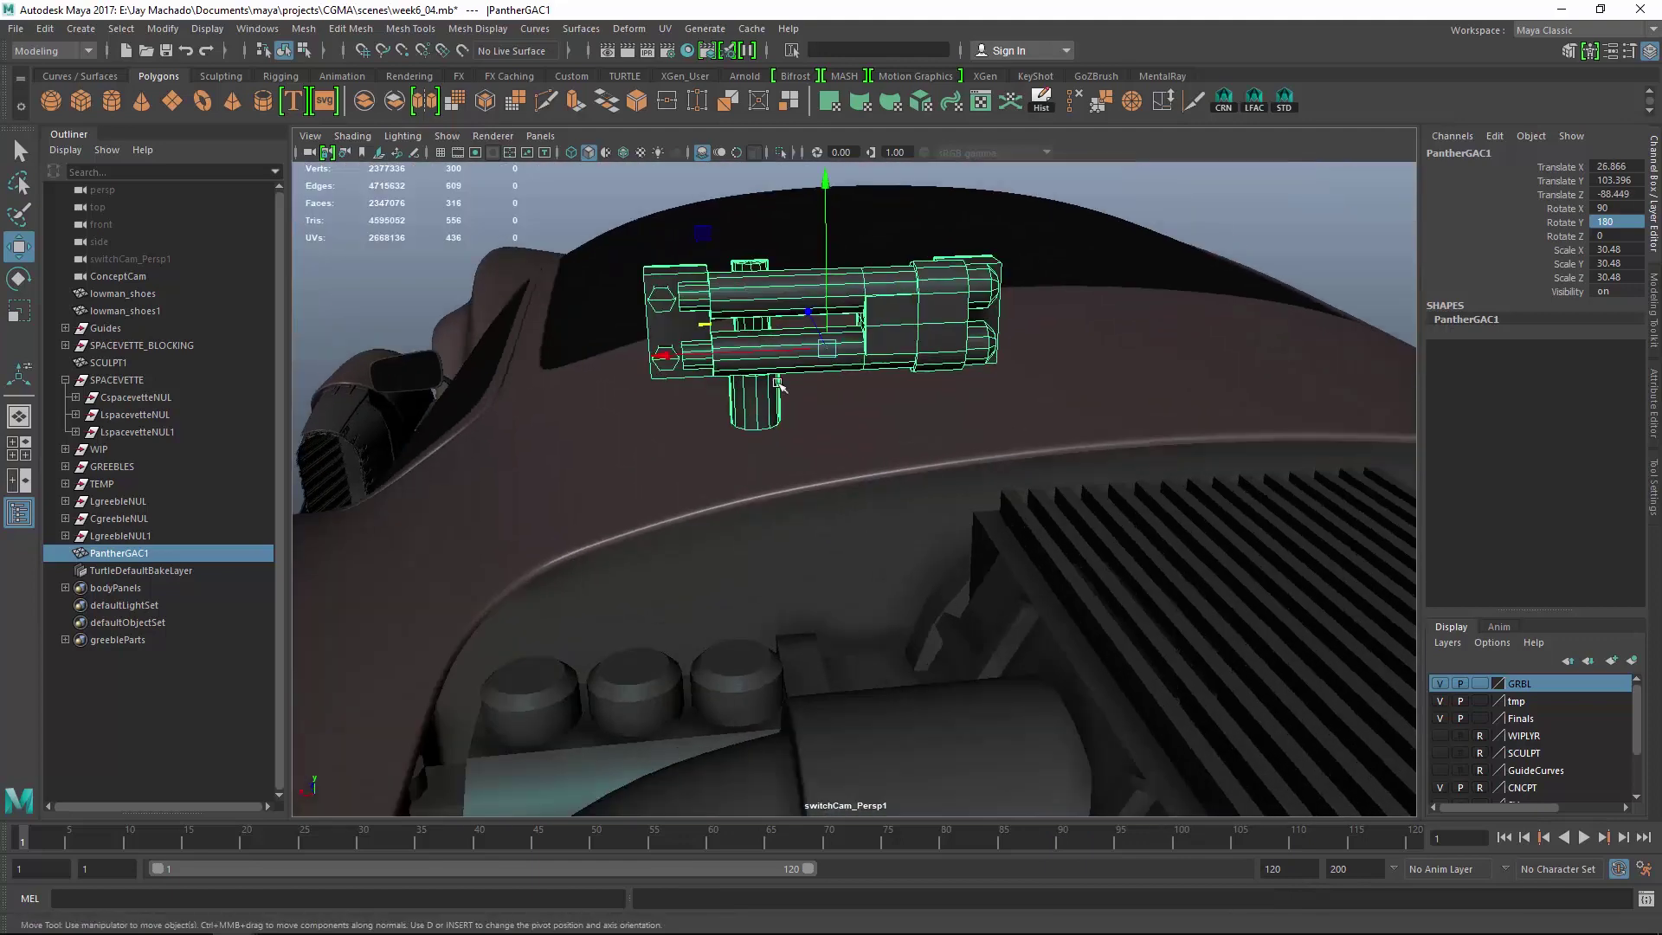
Lower PantherGAC1 into the engine bay's front corner at about X 30.4, Y 84.5, Z -87.4 and tilt it to about Rotate Z -9.4.
{"action": "left_click_drag", "start_coordinate": [708, 234], "coordinate": [795, 456]}
{"action": "left_click_drag", "start_coordinate": [651, 456], "coordinate": [746, 444]}
{"action": "key", "text": "e"}
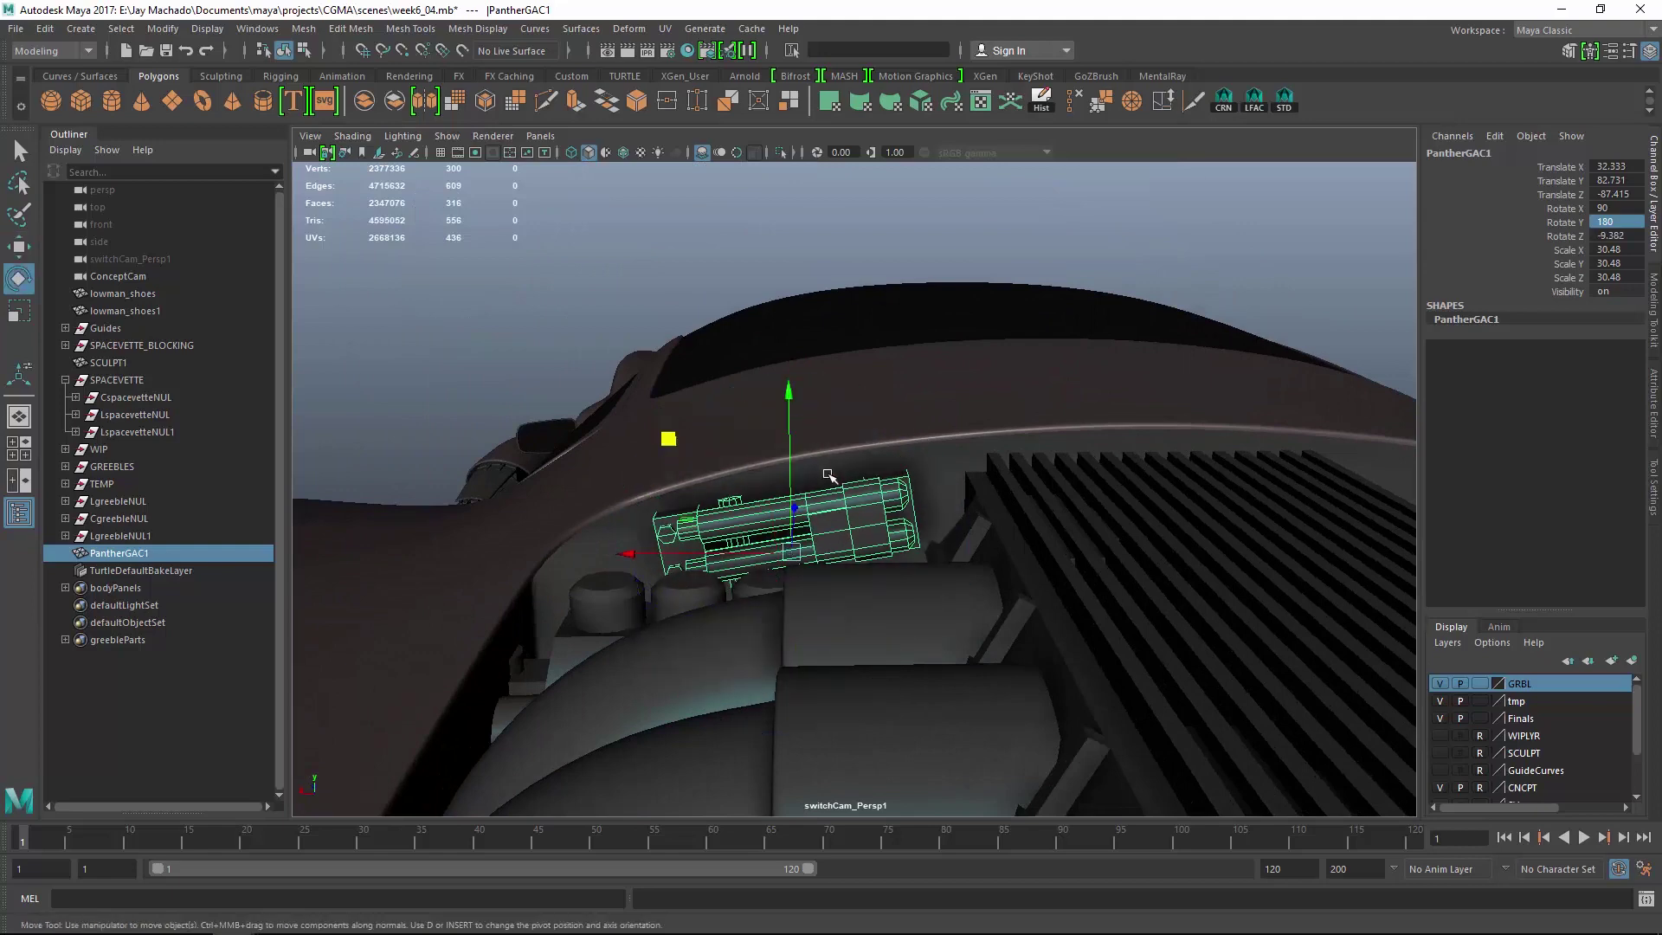
{"action": "left_click_drag", "start_coordinate": [694, 423], "coordinate": [813, 511], "text": "alt"}
{"action": "left_click", "coordinate": [1127, 268]}
{"action": "right_click_drag", "start_coordinate": [1128, 267], "coordinate": [996, 389], "text": "alt"}
{"action": "left_click_drag", "start_coordinate": [995, 389], "coordinate": [818, 533], "text": "alt"}
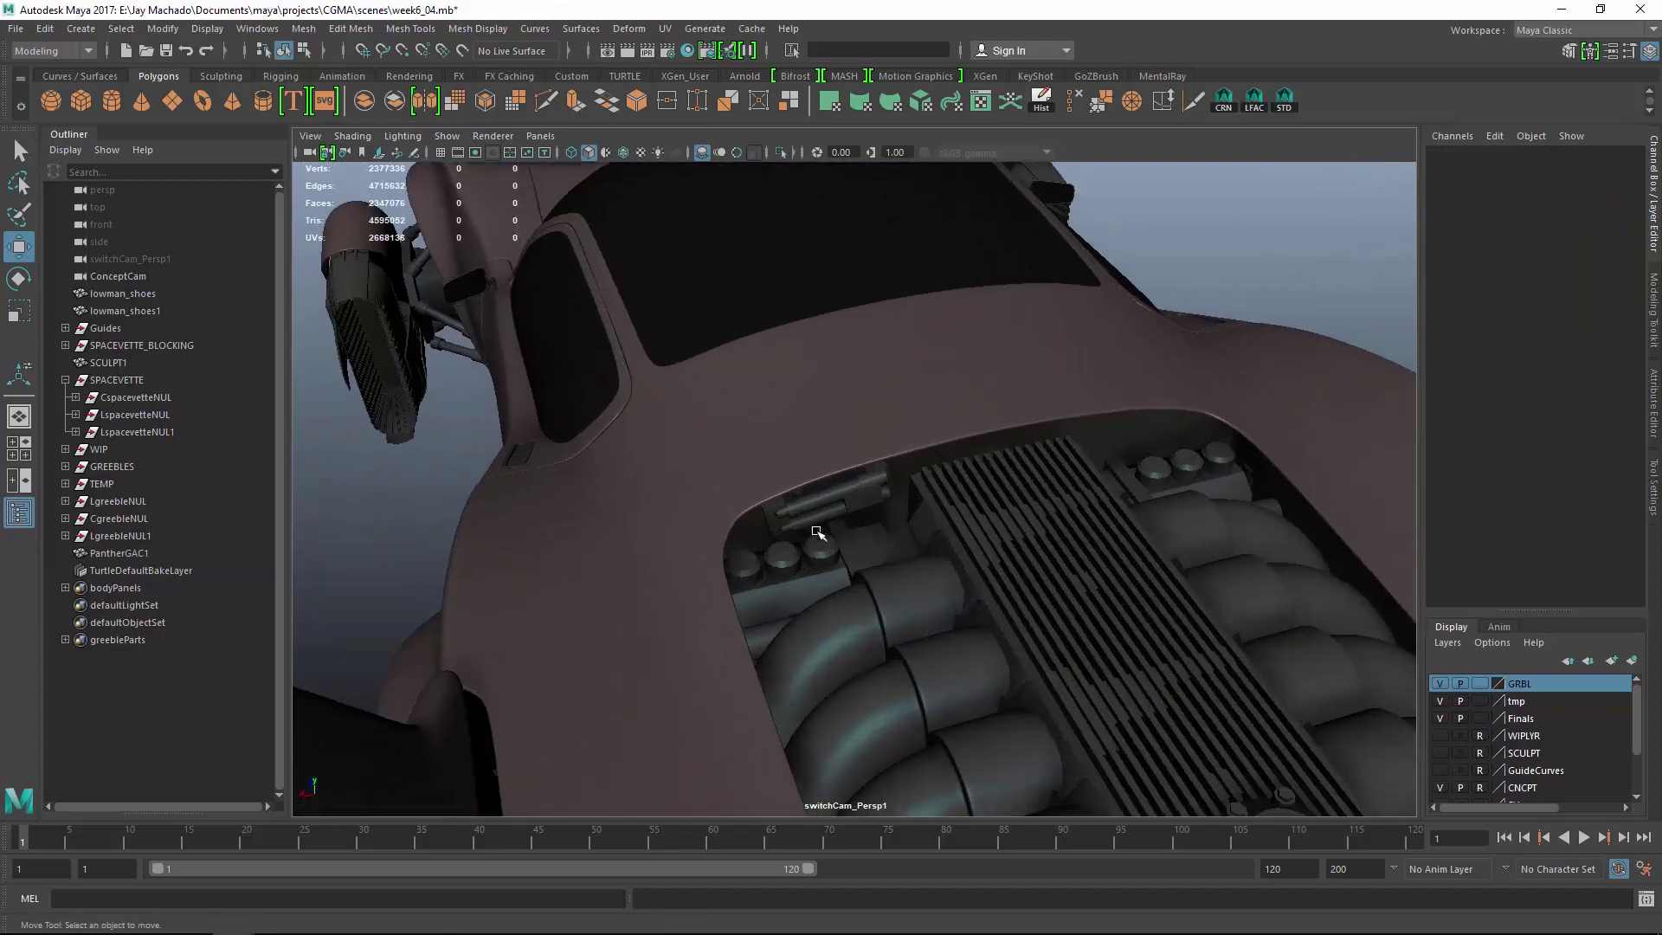
Parent PantherGAC1 under LgreebleNUL.
{"action": "left_click", "coordinate": [136, 552]}
{"action": "left_click", "coordinate": [130, 503], "text": "ctrl"}
{"action": "key", "text": "p"}
{"action": "right_click_drag", "start_coordinate": [744, 527], "coordinate": [583, 493], "text": "alt"}
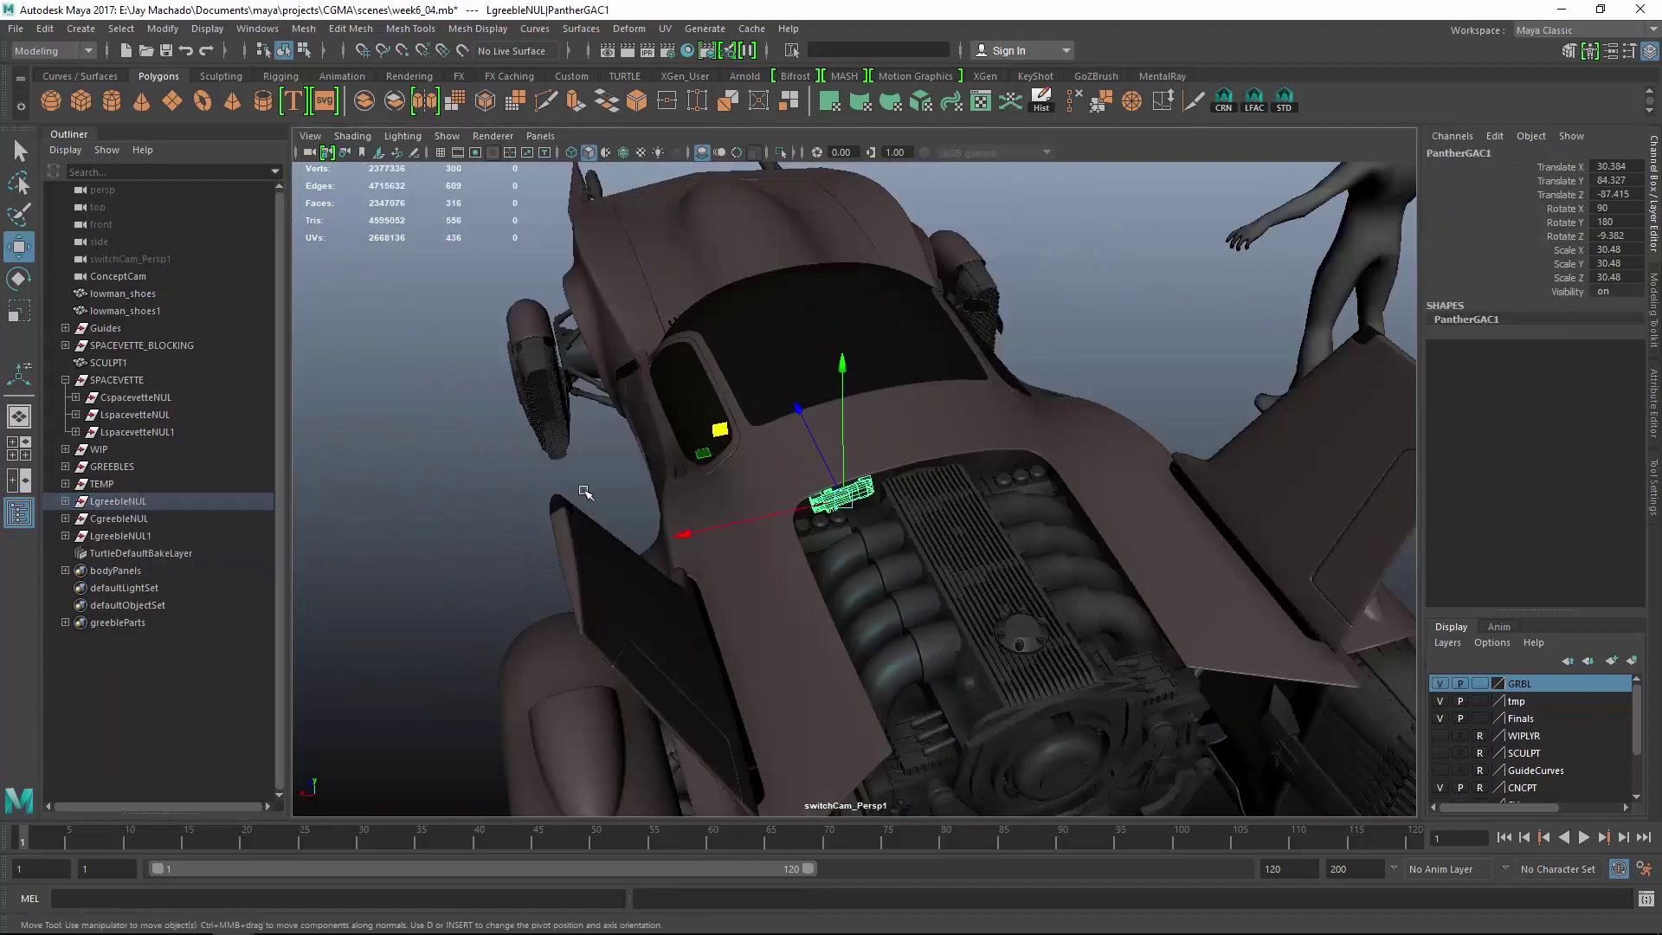
Duplicate the LotusJPSF strip with four round ports from the greeble parts layout and unparent the copy.
{"action": "left_click", "coordinate": [500, 477]}
{"action": "left_click_drag", "start_coordinate": [909, 667], "coordinate": [848, 571], "text": "alt"}
{"action": "right_click_drag", "start_coordinate": [848, 571], "coordinate": [1129, 596], "text": "alt"}
{"action": "left_click_drag", "start_coordinate": [1134, 599], "coordinate": [893, 472], "text": "alt"}
{"action": "right_click_drag", "start_coordinate": [893, 472], "coordinate": [1008, 416], "text": "alt"}
{"action": "right_click_drag", "start_coordinate": [991, 296], "coordinate": [808, 345], "text": "alt"}
{"action": "left_click_drag", "start_coordinate": [809, 345], "coordinate": [731, 460], "text": "alt"}
{"action": "right_click_drag", "start_coordinate": [730, 460], "coordinate": [625, 502], "text": "alt"}
{"action": "left_click_drag", "start_coordinate": [625, 502], "coordinate": [782, 467], "text": "alt"}
{"action": "middle_click_drag", "start_coordinate": [1082, 688], "coordinate": [857, 449], "text": "alt"}
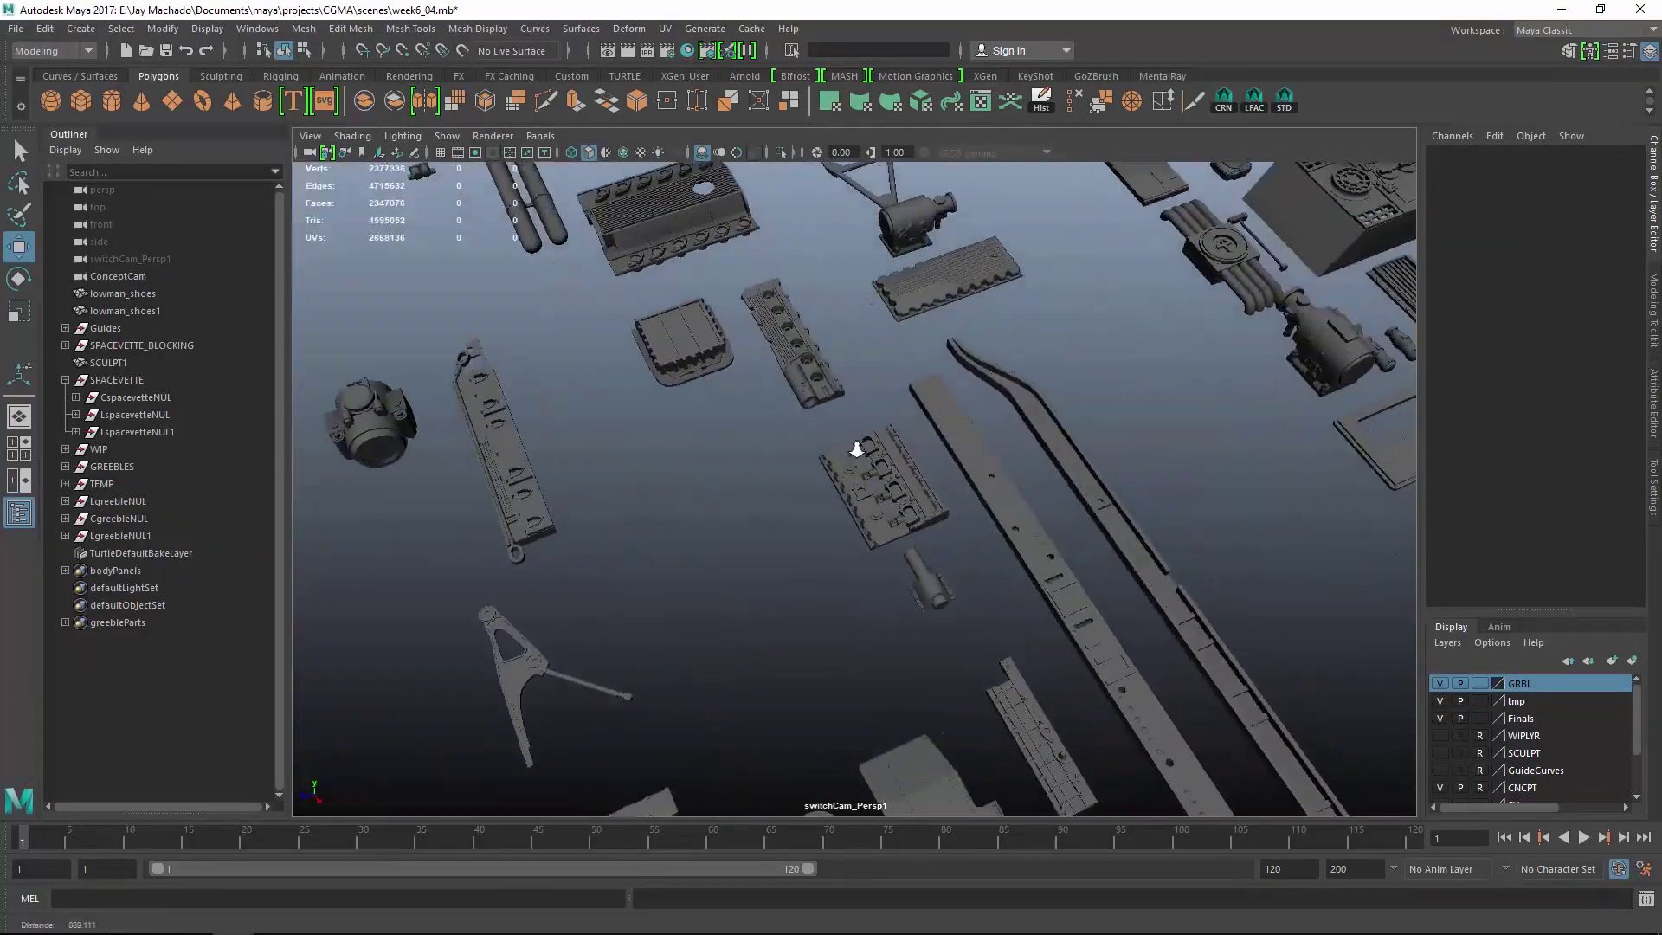
{"action": "middle_click_drag", "start_coordinate": [917, 727], "coordinate": [823, 367], "text": "alt"}
{"action": "middle_click_drag", "start_coordinate": [801, 620], "coordinate": [1062, 501], "text": "alt"}
{"action": "left_click", "coordinate": [647, 445]}
{"action": "left_click_drag", "start_coordinate": [647, 445], "coordinate": [849, 475], "text": "alt"}
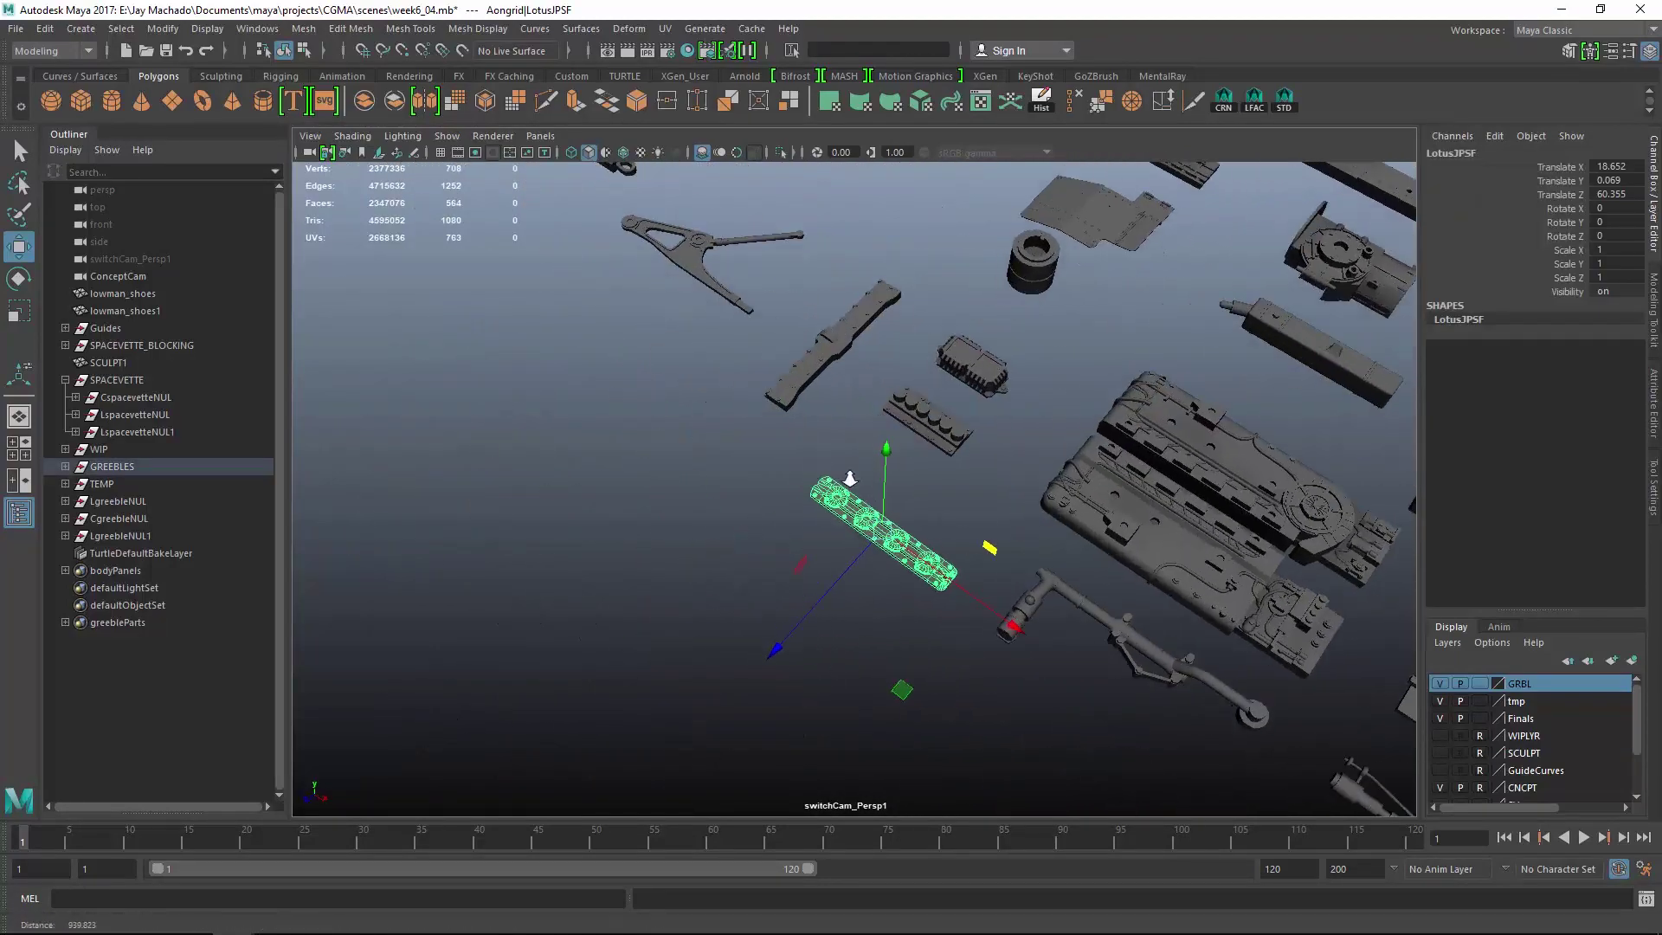
{"action": "key", "text": "ctrl+d"}
Assign greebleMat to the LotusJPSF copy and move it over beside the car's engine.
{"action": "right_click_drag", "start_coordinate": [849, 475], "coordinate": [978, 875], "text": "alt"}
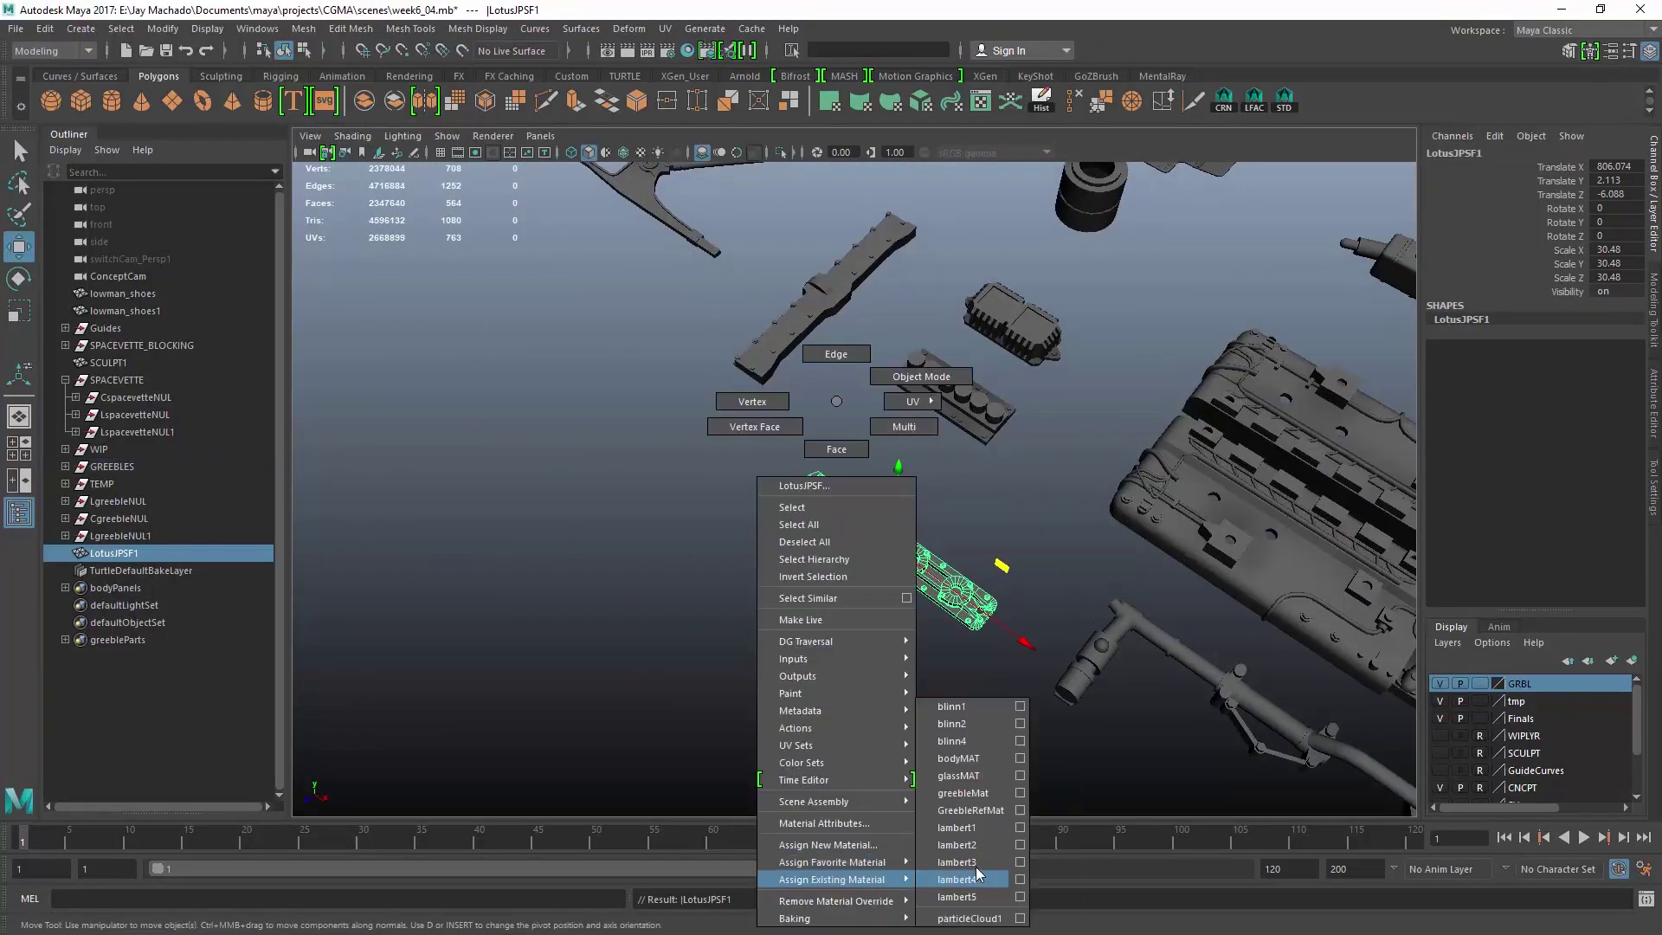
{"action": "right_click_drag", "start_coordinate": [1001, 766], "coordinate": [980, 792]}
{"action": "right_click_drag", "start_coordinate": [830, 623], "coordinate": [450, 563], "text": "alt"}
{"action": "left_click_drag", "start_coordinate": [693, 597], "coordinate": [865, 658], "text": "alt"}
{"action": "middle_click_drag", "start_coordinate": [1041, 665], "coordinate": [1246, 710], "text": "alt"}
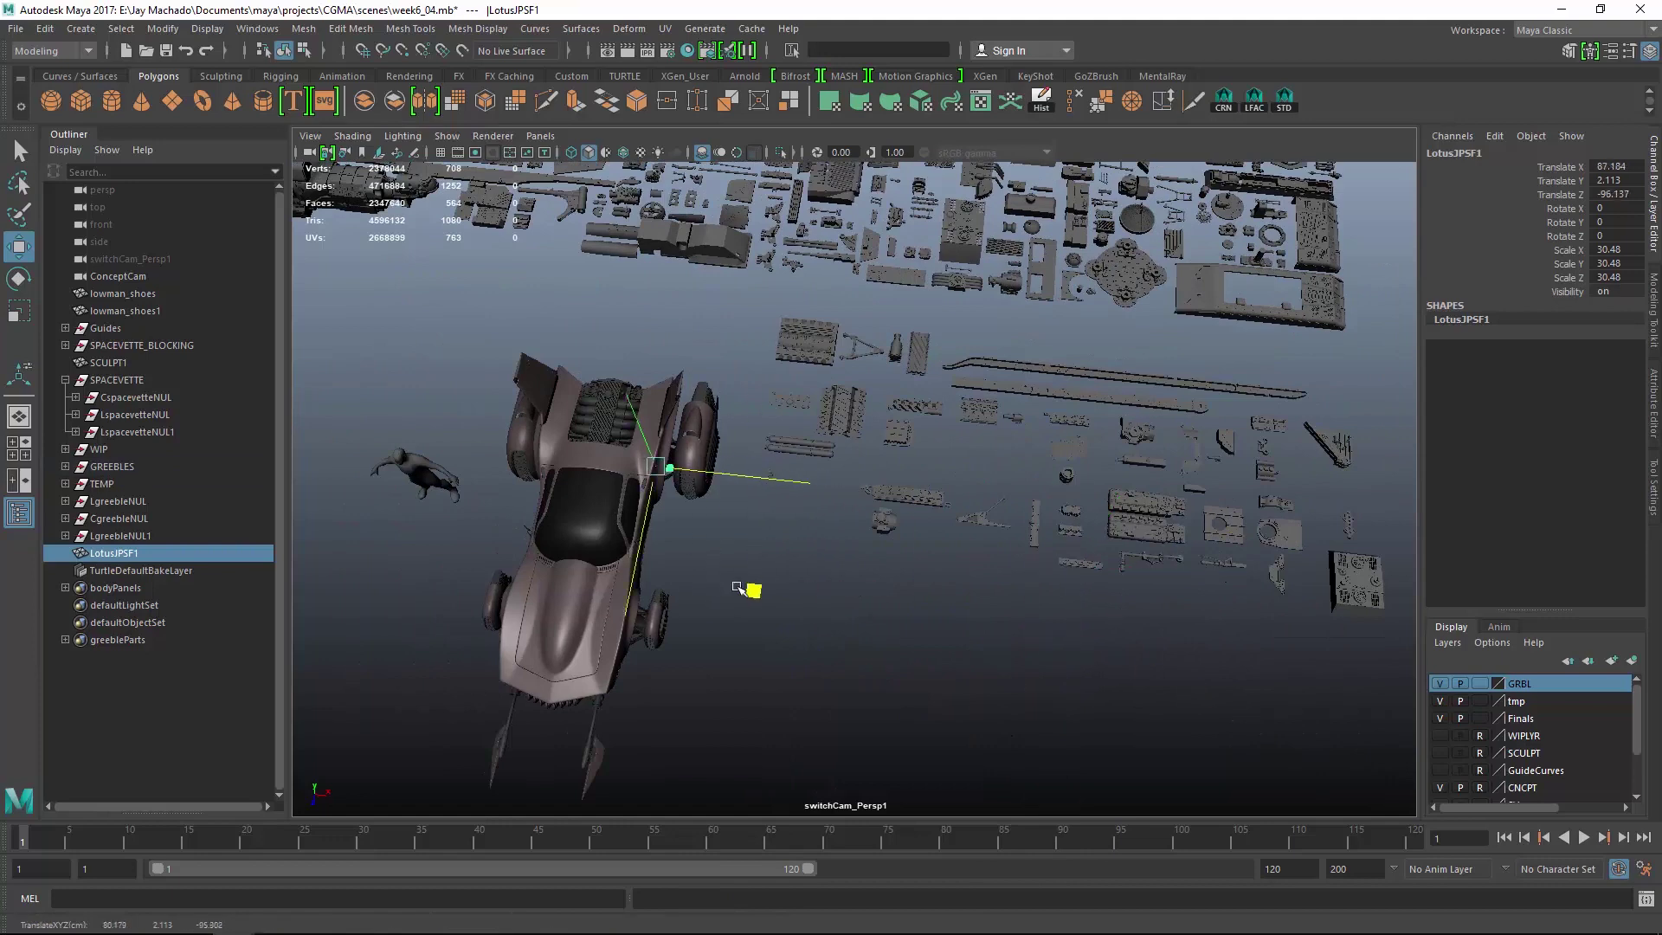
{"action": "key", "text": "f"}
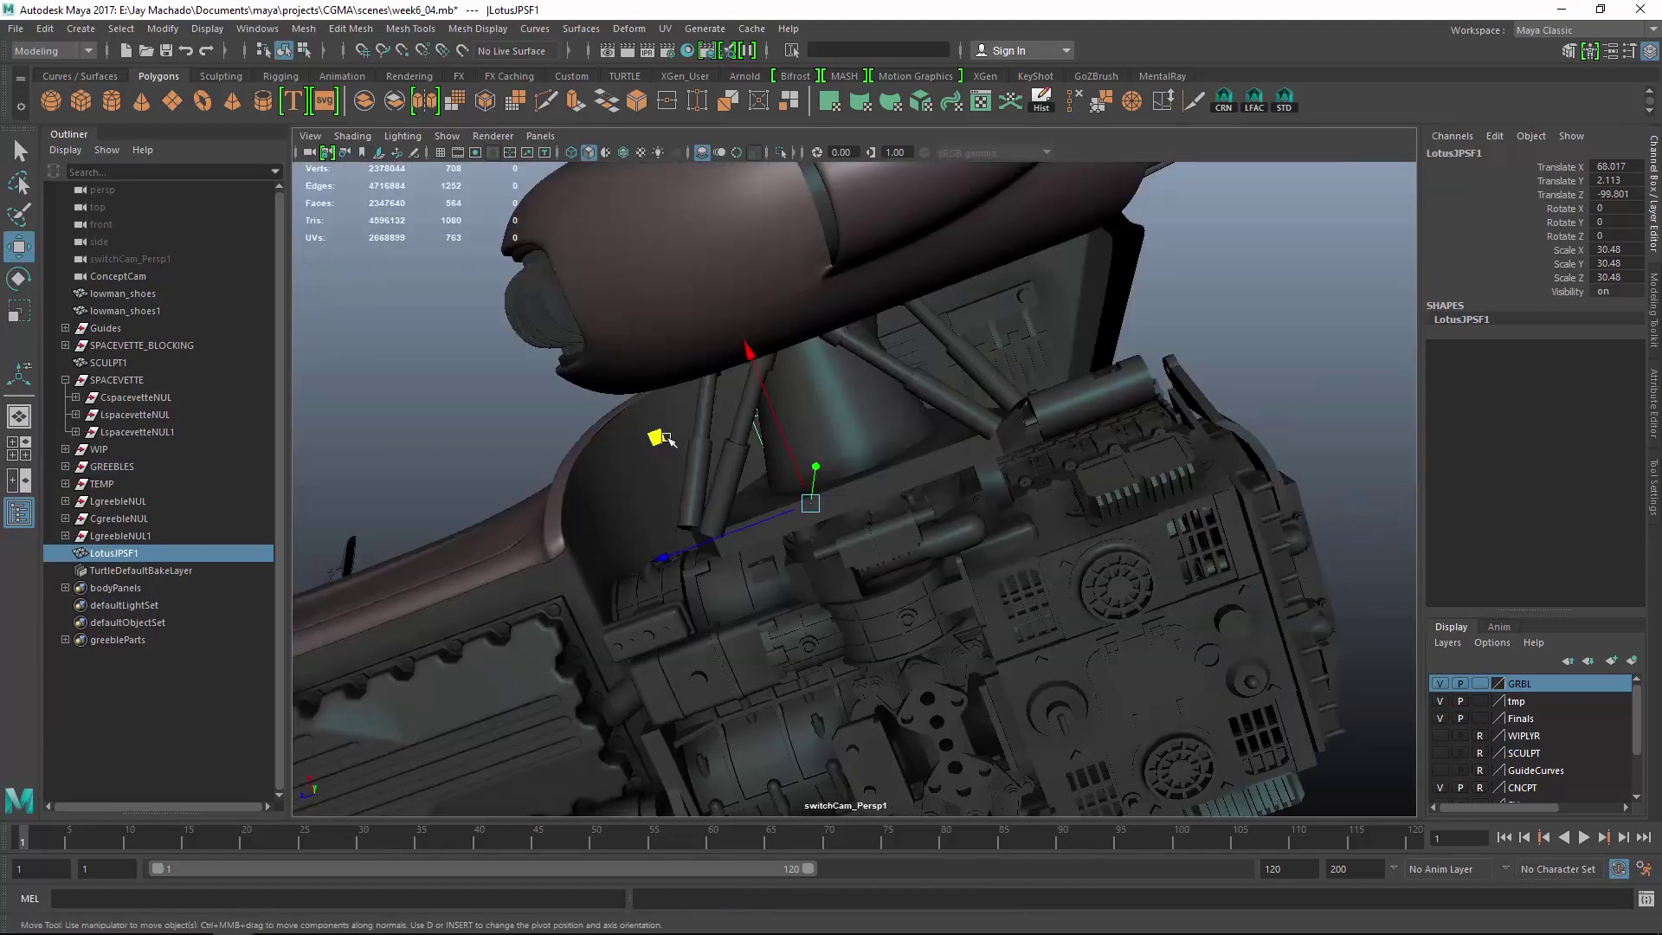
Bring the strip to the rear of the engine's underside and rotate it to 180 in Z and 90 in Y.
{"action": "left_click_drag", "start_coordinate": [1143, 292], "coordinate": [1257, 589]}
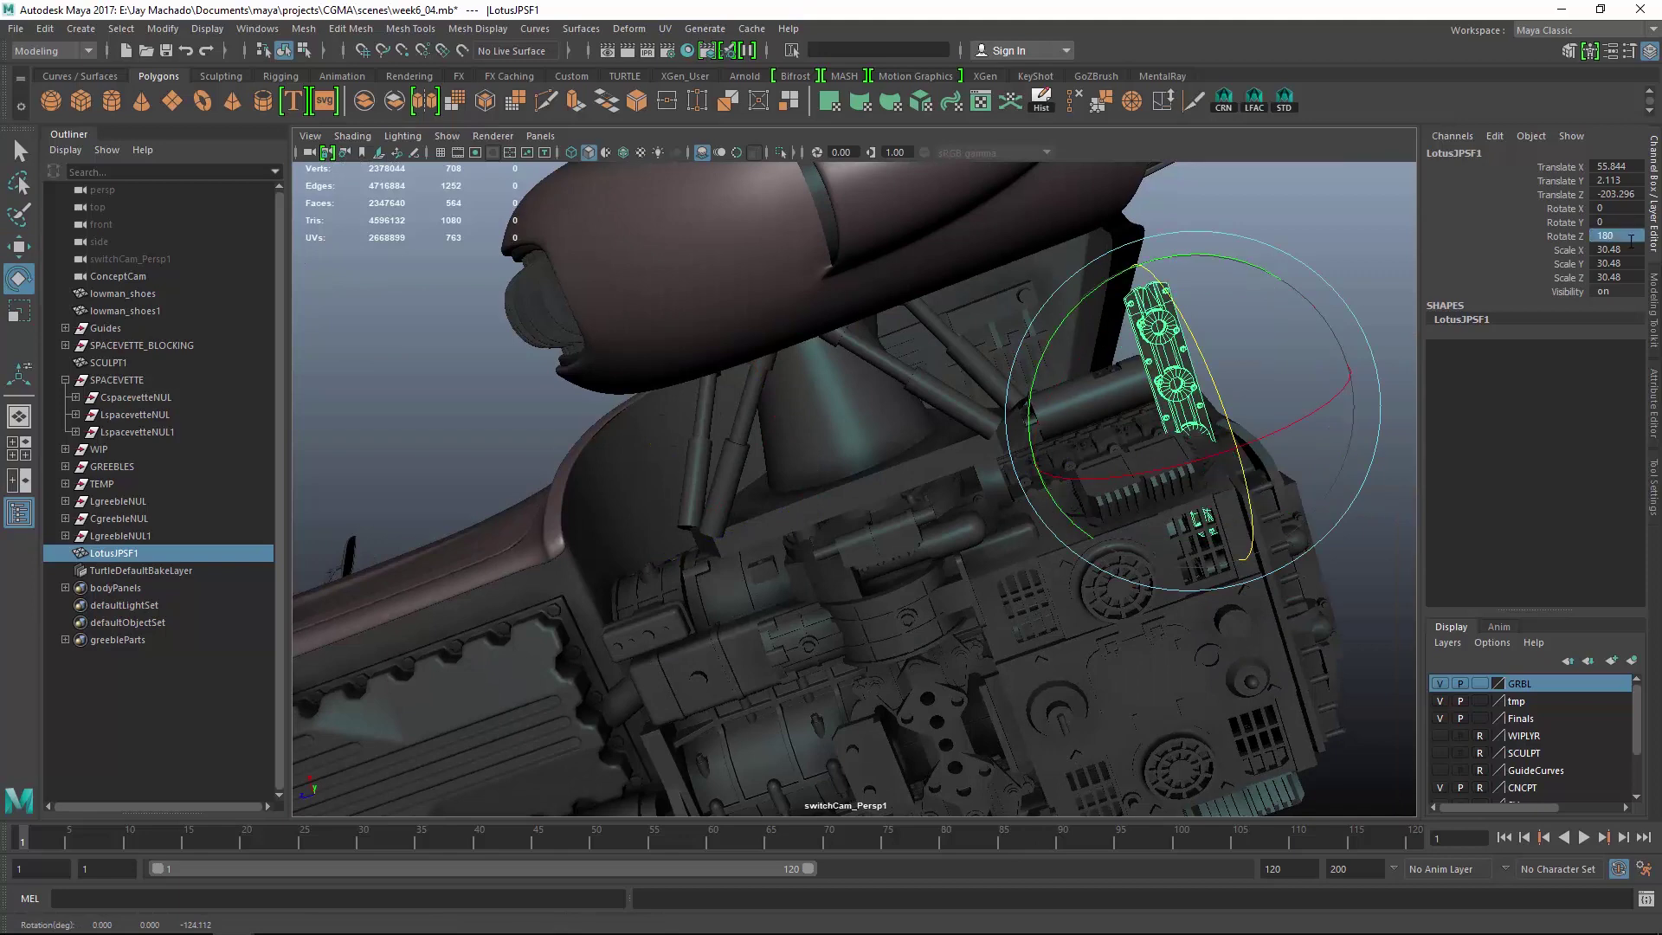
{"action": "key", "text": "Return"}
{"action": "left_click_drag", "start_coordinate": [866, 519], "coordinate": [1040, 643], "text": "alt"}
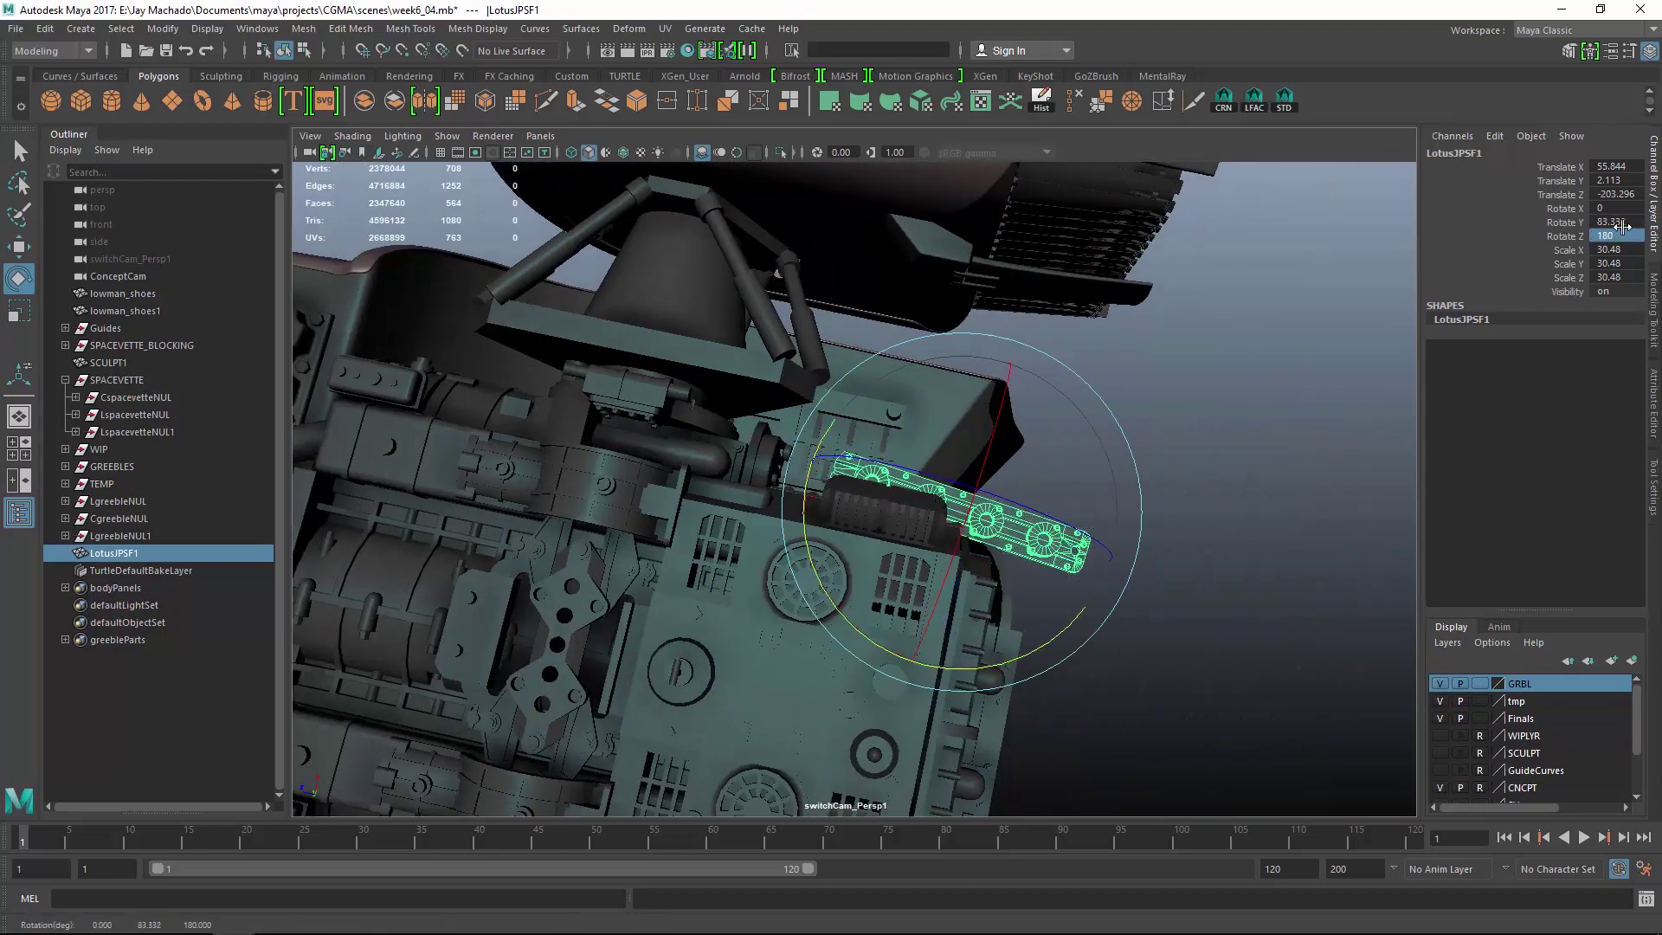
Fit the strip over the engine's underside vents, scaled uniformly to about 26, and place a duplicate alongside it.
{"action": "key", "text": "w"}
{"action": "left_click_drag", "start_coordinate": [573, 591], "coordinate": [857, 594], "text": "alt"}
{"action": "key", "text": "space"}
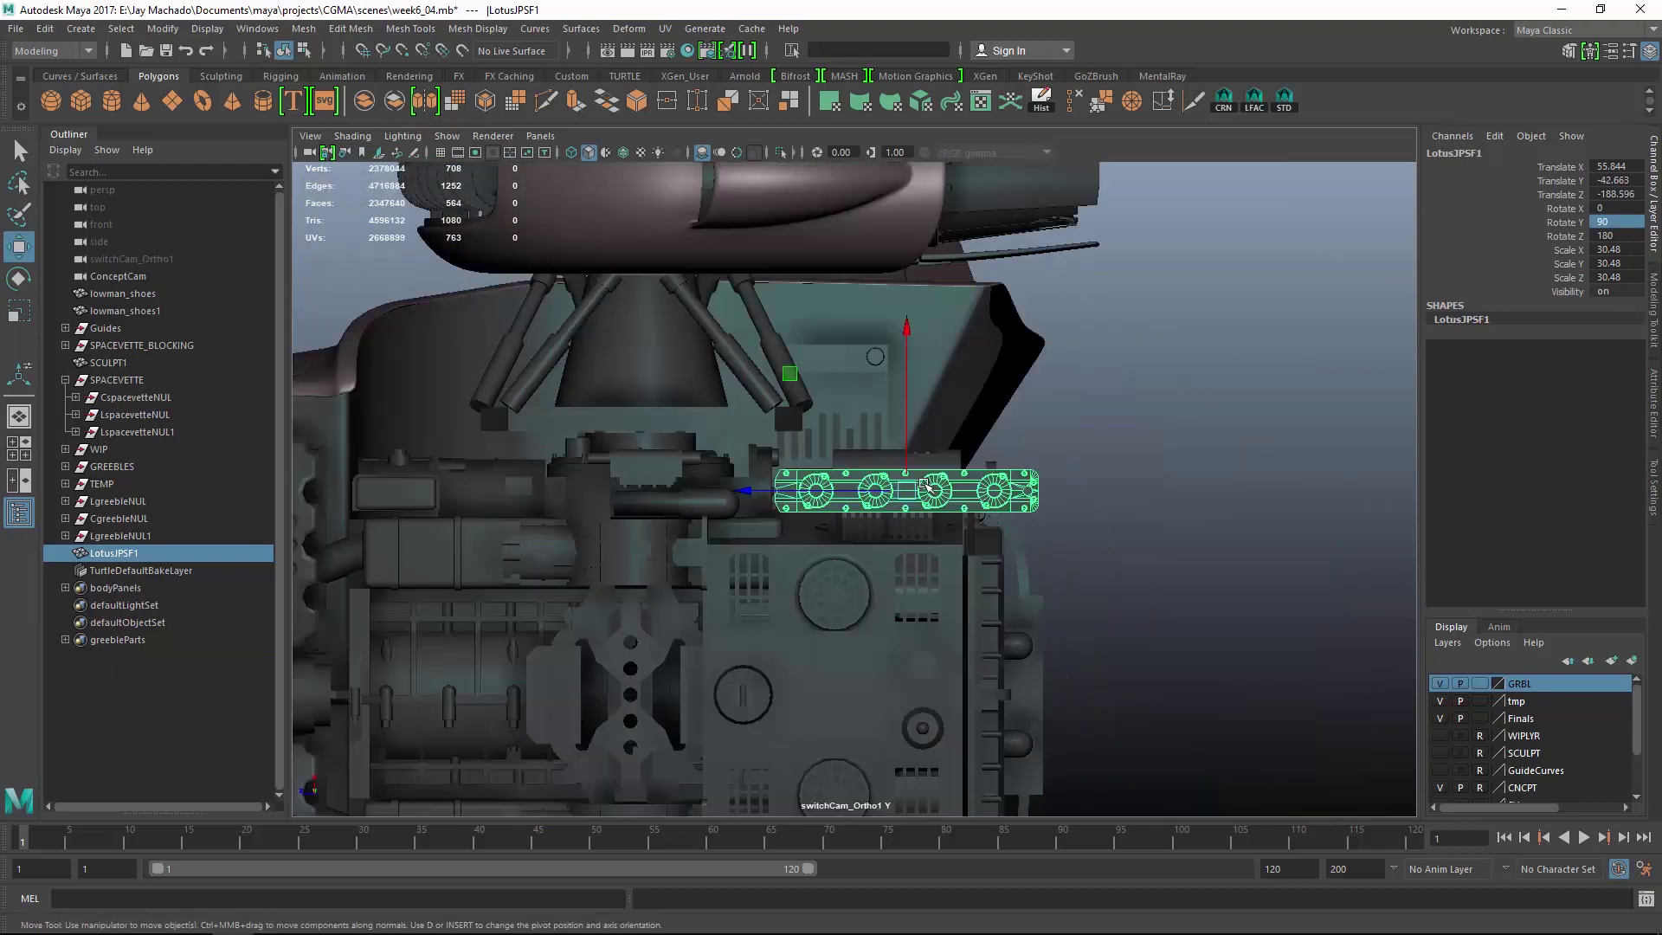
{"action": "right_click_drag", "start_coordinate": [841, 528], "coordinate": [930, 502], "text": "alt"}
{"action": "middle_click_drag", "start_coordinate": [931, 502], "coordinate": [1033, 288], "text": "alt"}
{"action": "left_click_drag", "start_coordinate": [1049, 277], "coordinate": [927, 373]}
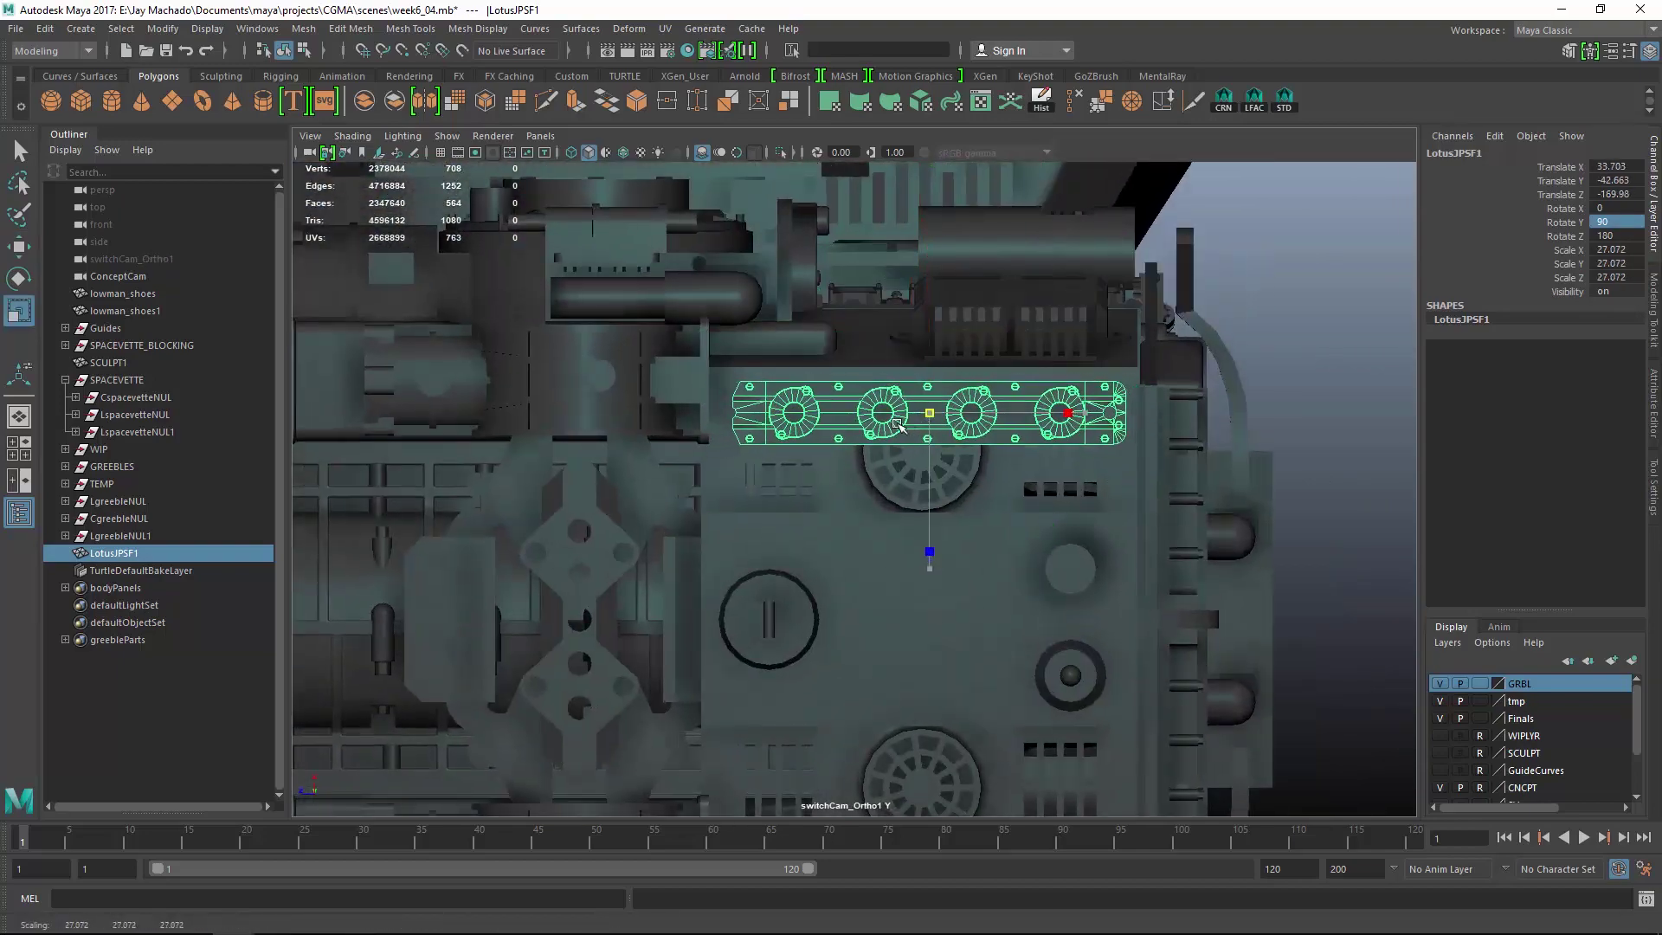
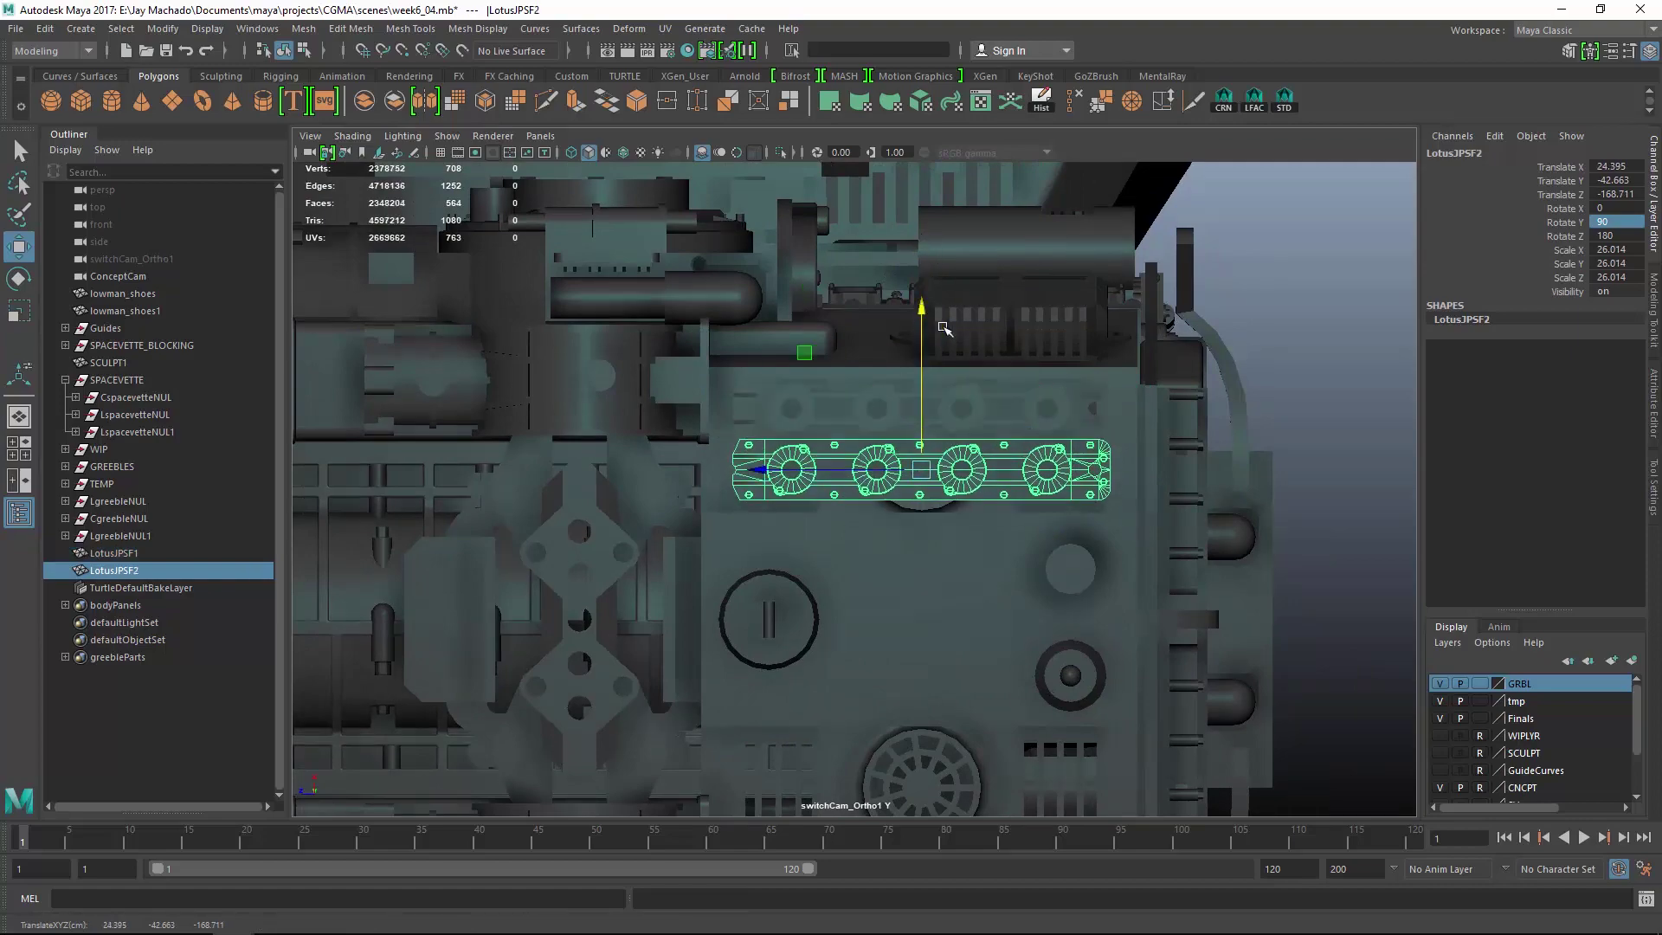
Select both LotusJPSF strips and move them vertically into the vent openings, to about -18.8 in Y.
{"action": "key", "text": "space"}
{"action": "left_click_drag", "start_coordinate": [935, 415], "coordinate": [874, 553], "text": "alt"}
{"action": "left_click", "coordinate": [809, 642], "text": "shift"}
{"action": "left_click_drag", "start_coordinate": [805, 640], "coordinate": [761, 598], "text": "alt"}
{"action": "right_click_drag", "start_coordinate": [692, 623], "coordinate": [752, 658], "text": "alt"}
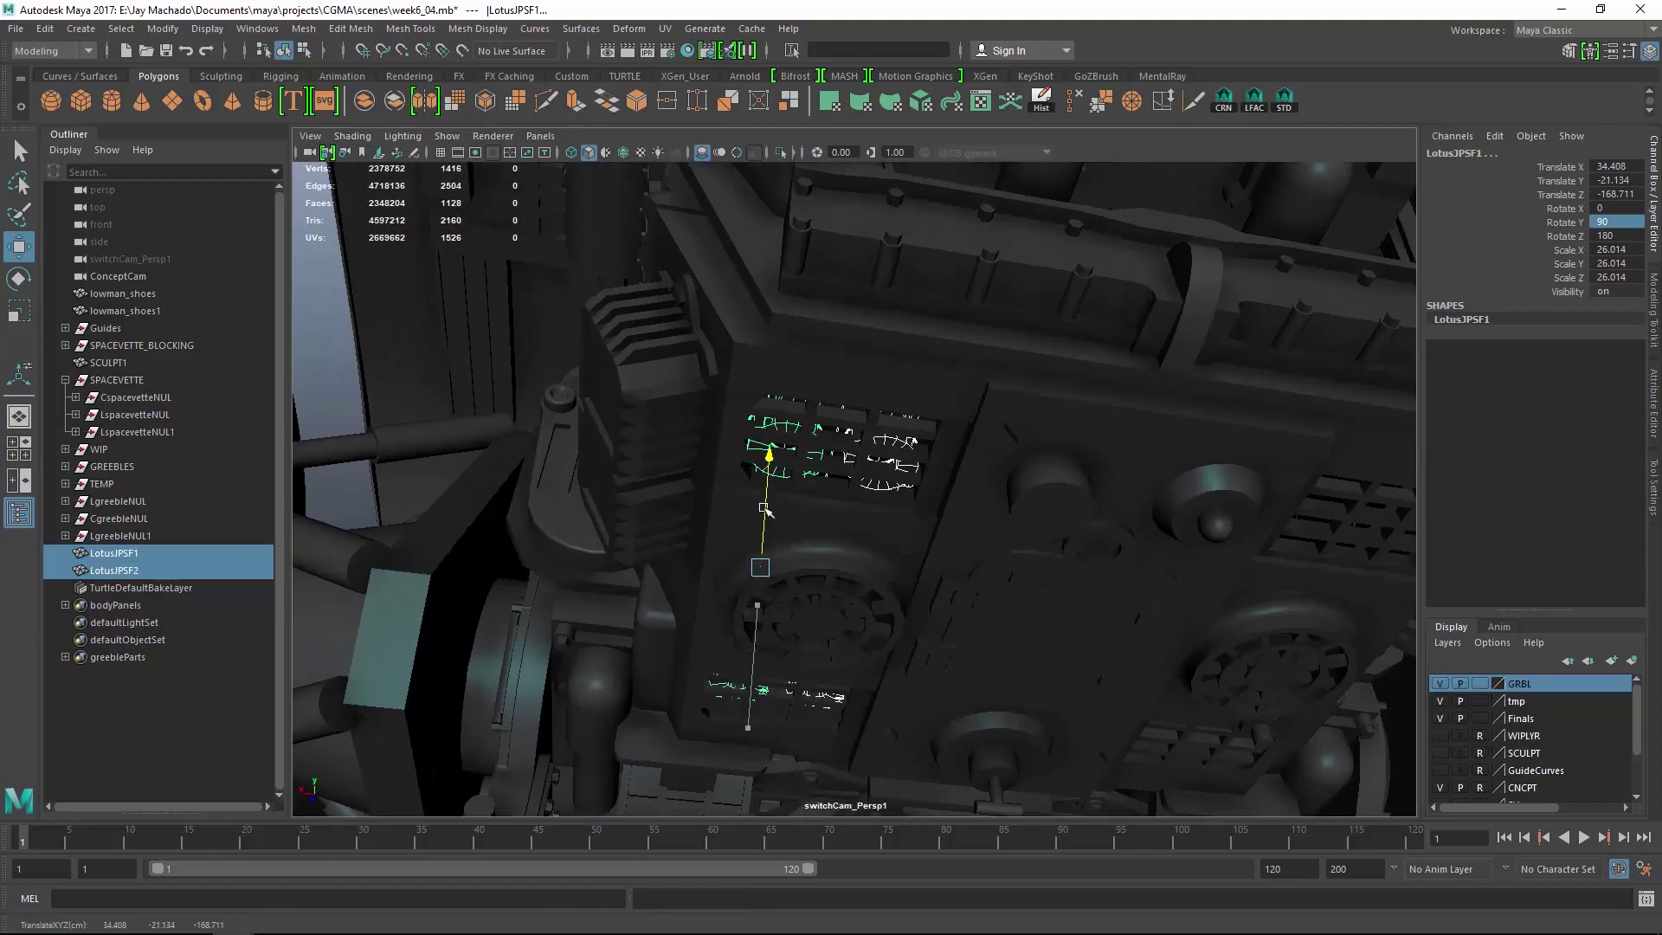
{"action": "left_click_drag", "start_coordinate": [763, 509], "coordinate": [764, 493]}
{"action": "left_click_drag", "start_coordinate": [765, 493], "coordinate": [1092, 561], "text": "alt"}
Reselect both strips and line them up sideways behind the vent slots.
{"action": "left_click", "coordinate": [1088, 511]}
{"action": "left_click", "coordinate": [1020, 400]}
{"action": "left_click_drag", "start_coordinate": [1020, 401], "coordinate": [1051, 407], "text": "alt"}
{"action": "left_click", "coordinate": [813, 348], "text": "shift"}
{"action": "left_click_drag", "start_coordinate": [813, 348], "coordinate": [917, 442], "text": "alt"}
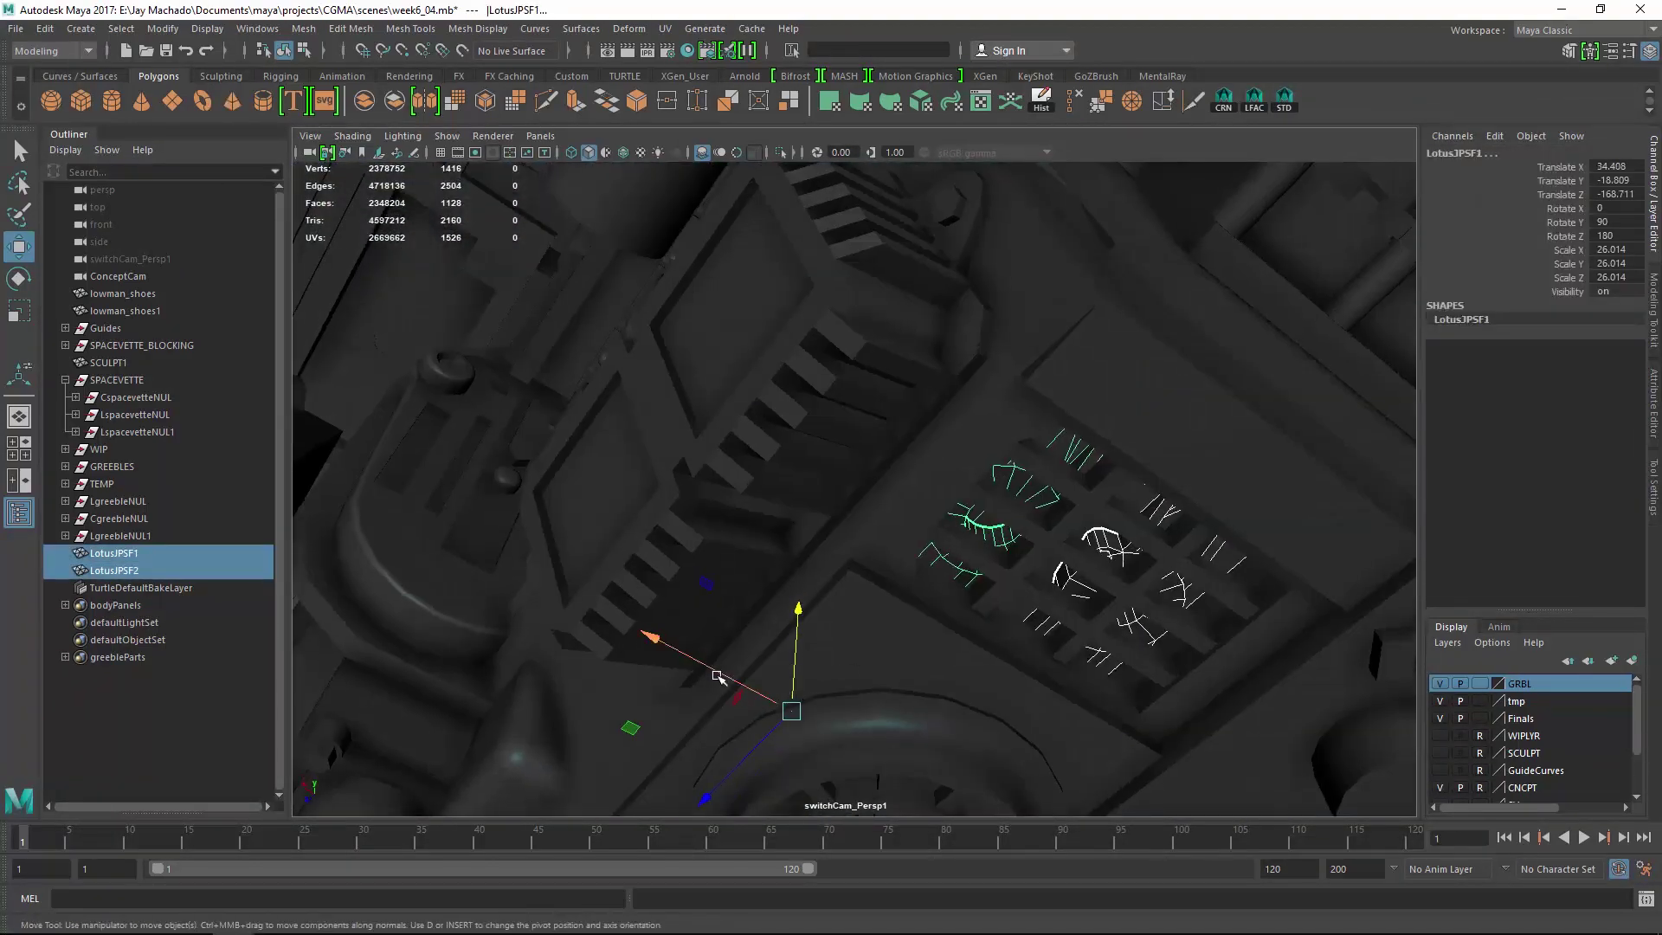
{"action": "scroll", "coordinate": [738, 681], "scroll_direction": "down", "scroll_amount": 5}
Parent LotusJPSF1 and LotusJPSF2 under the greeble group and clear the selection.
{"action": "left_click", "coordinate": [1086, 195]}
{"action": "left_click_drag", "start_coordinate": [1086, 194], "coordinate": [1013, 364], "text": "alt"}
{"action": "left_click", "coordinate": [112, 569]}
{"action": "left_click", "coordinate": [124, 554], "text": "shift"}
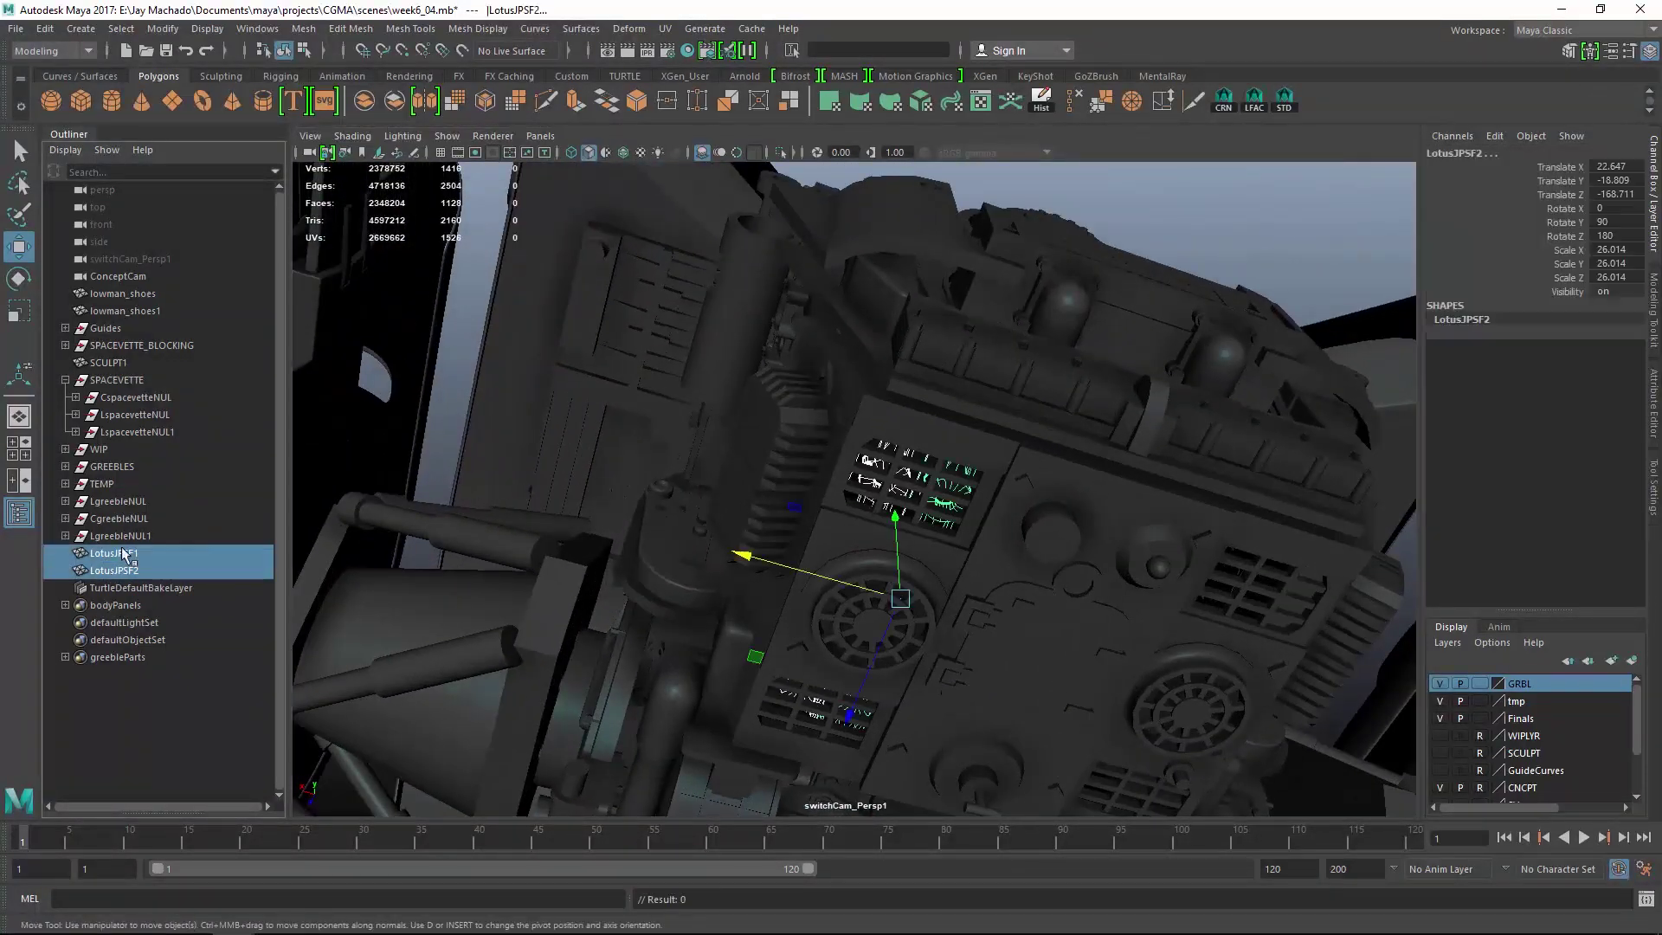
{"action": "key", "text": "p"}
{"action": "left_click", "coordinate": [1168, 204]}
Duplicate the round bolted TigerK disc from the greeble parts layout and unparent the copy.
{"action": "left_click_drag", "start_coordinate": [1168, 205], "coordinate": [1013, 377], "text": "alt"}
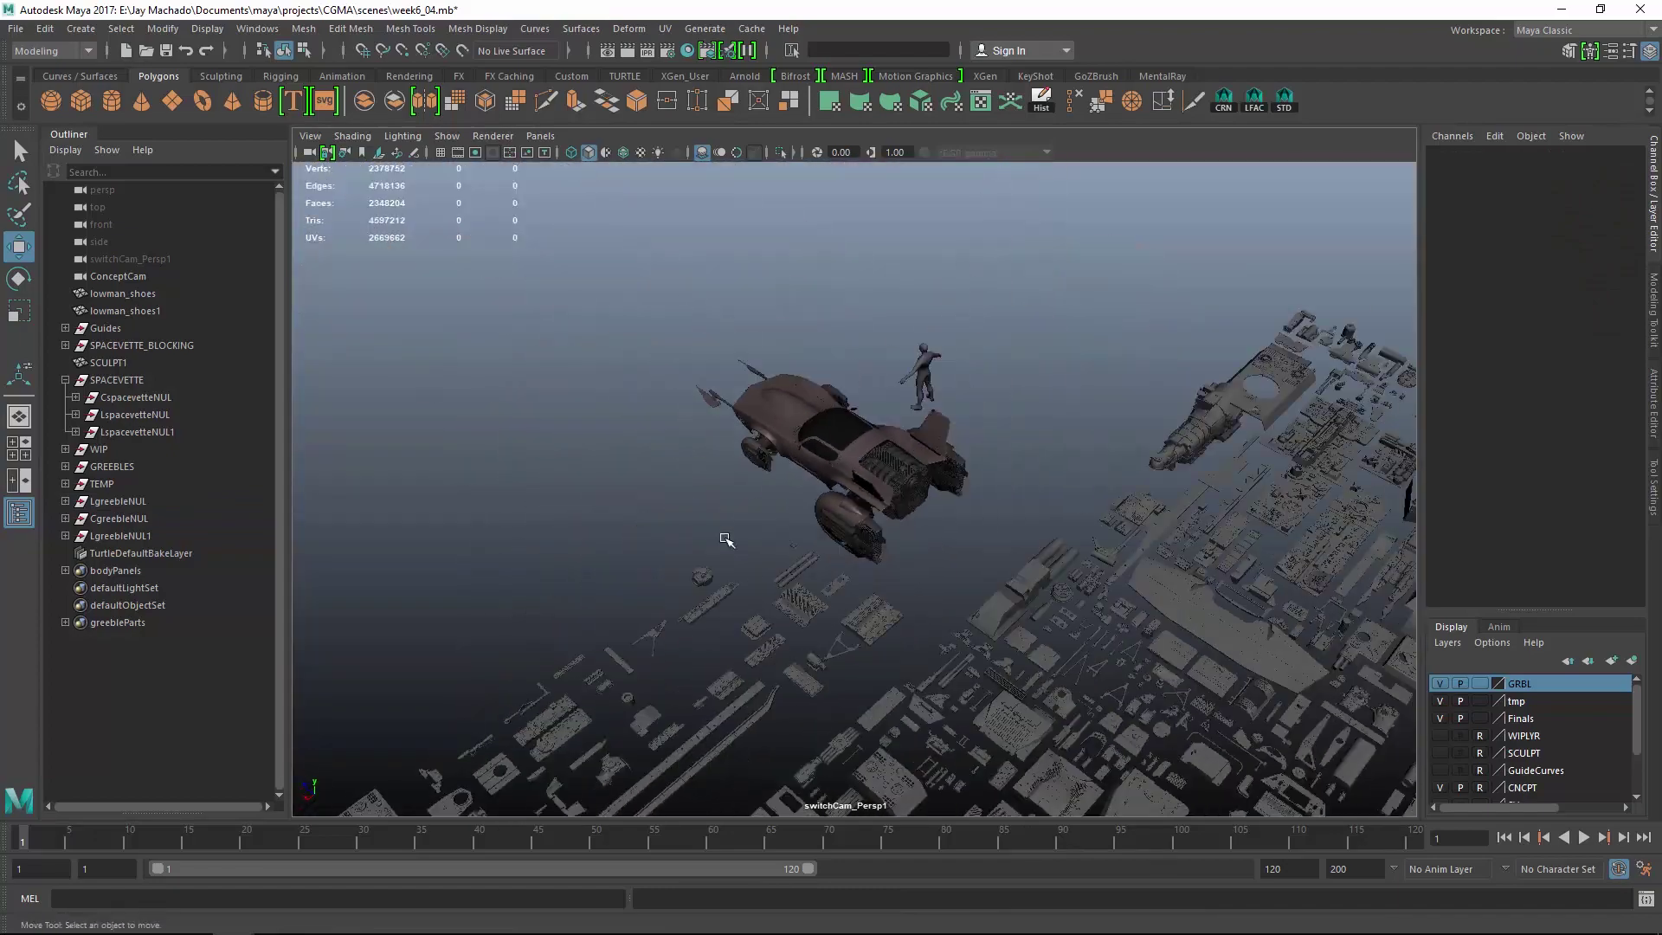
{"action": "left_click_drag", "start_coordinate": [725, 540], "coordinate": [838, 528], "text": "alt"}
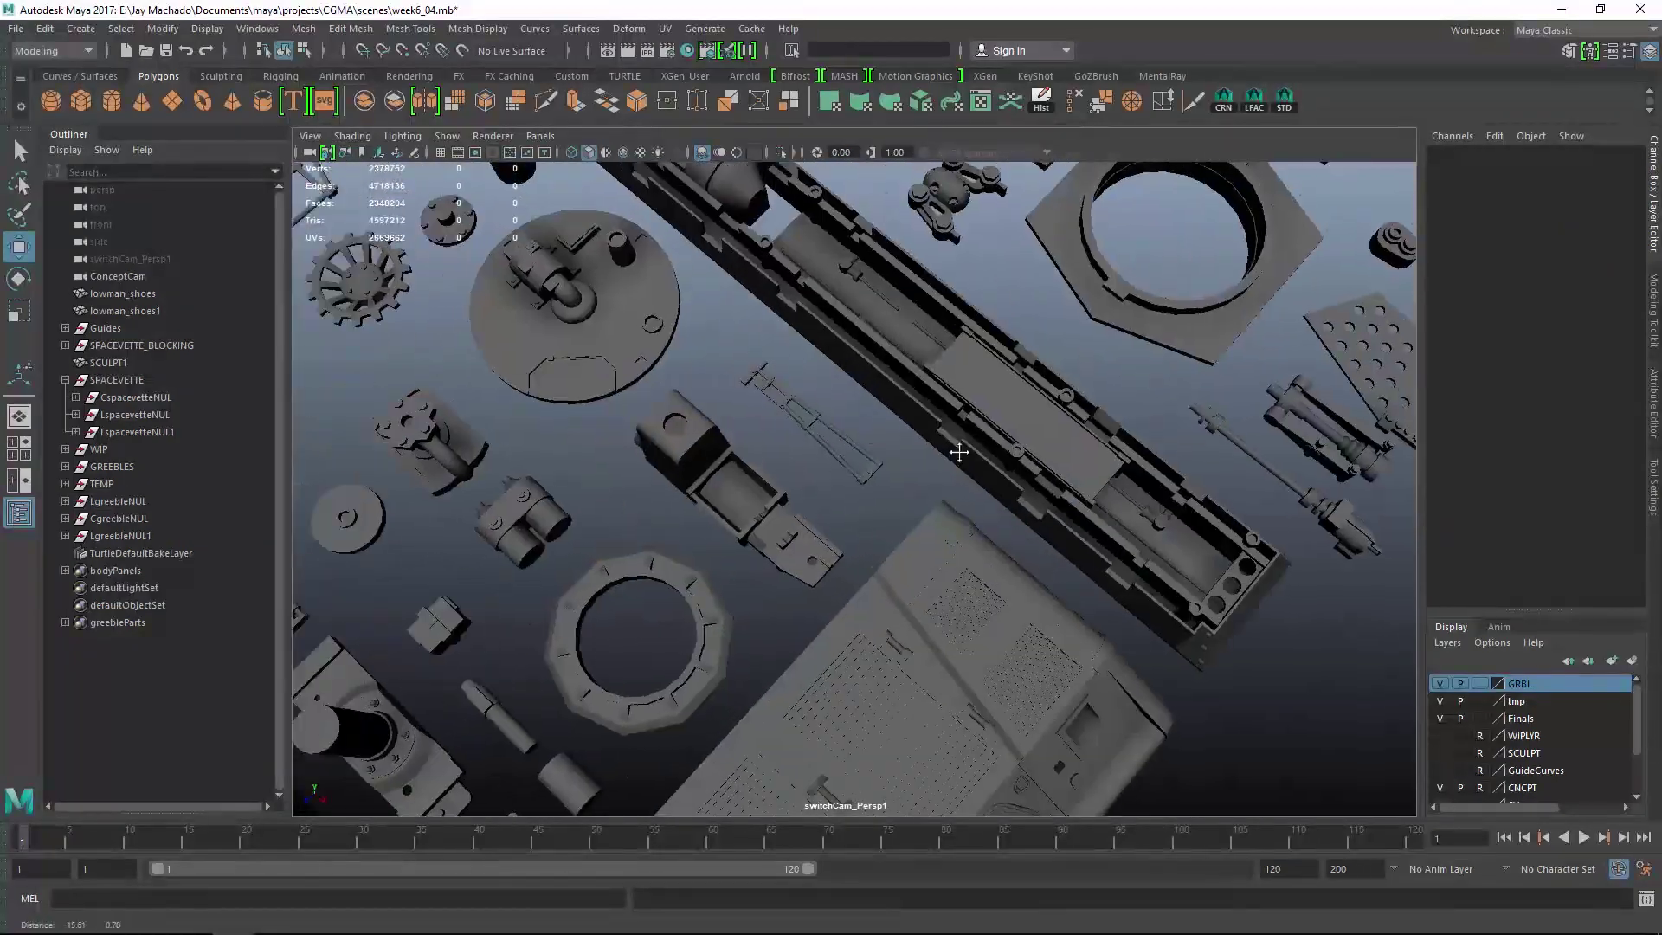
{"action": "left_click_drag", "start_coordinate": [959, 452], "coordinate": [809, 421], "text": "alt"}
{"action": "left_click_drag", "start_coordinate": [1135, 327], "coordinate": [1125, 384], "text": "alt"}
{"action": "left_click", "coordinate": [756, 586]}
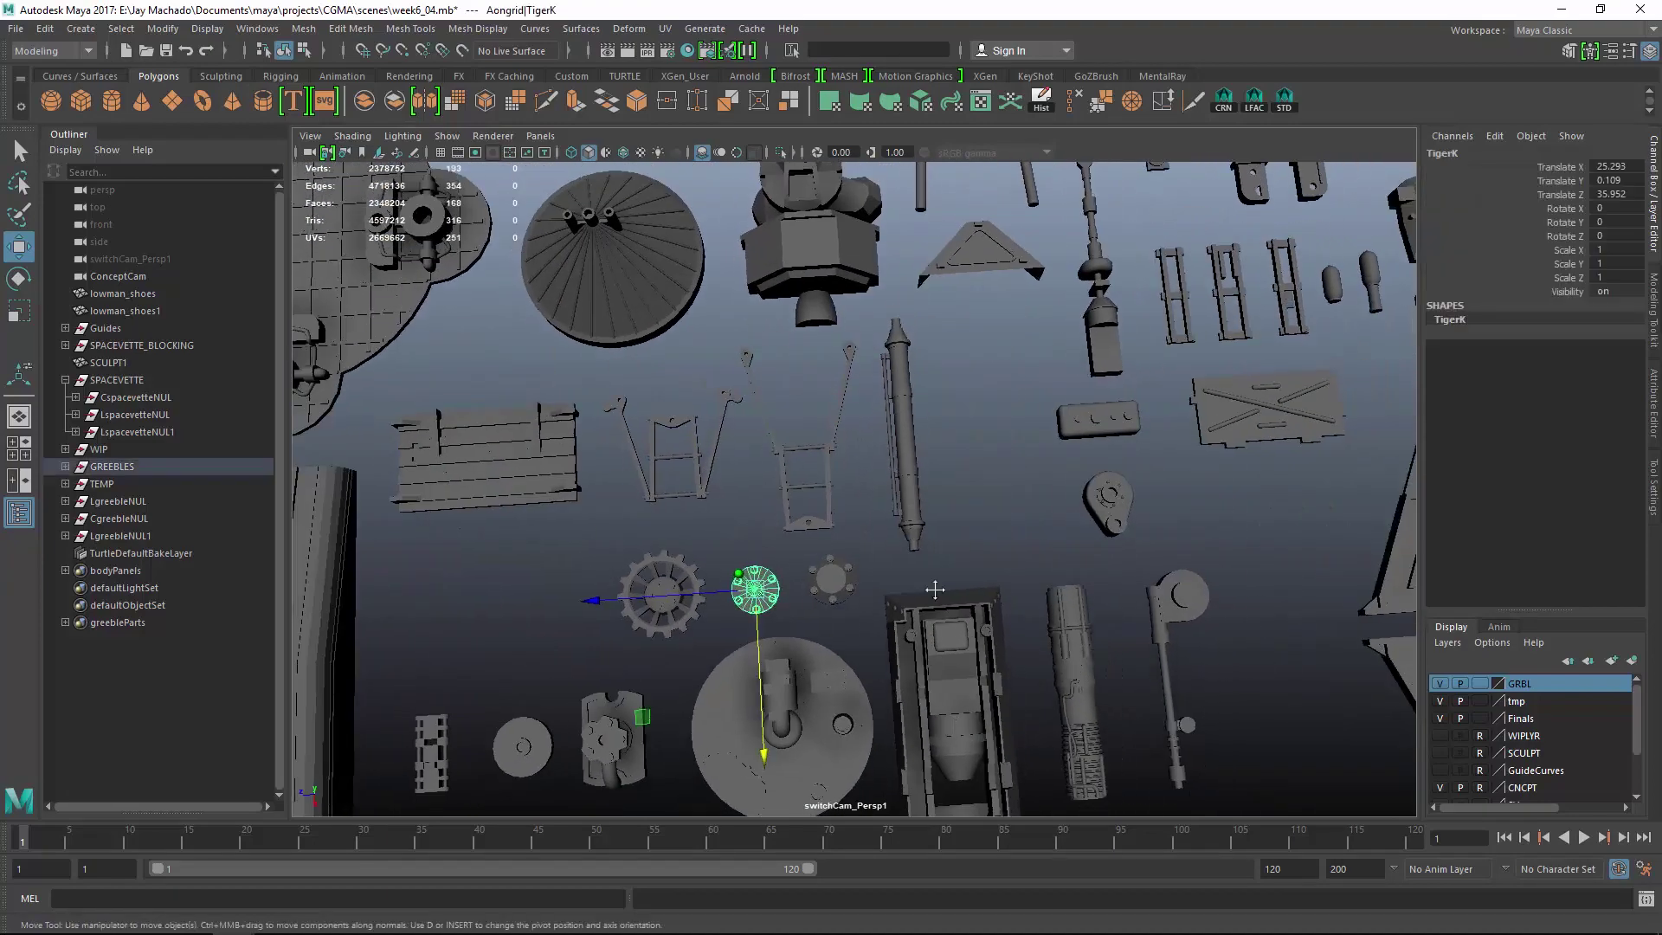
{"action": "middle_click_drag", "start_coordinate": [934, 583], "coordinate": [1164, 604], "text": "alt"}
{"action": "key", "text": "ctrl+d"}
{"action": "right_click_drag", "start_coordinate": [1235, 580], "coordinate": [1123, 491], "text": "alt"}
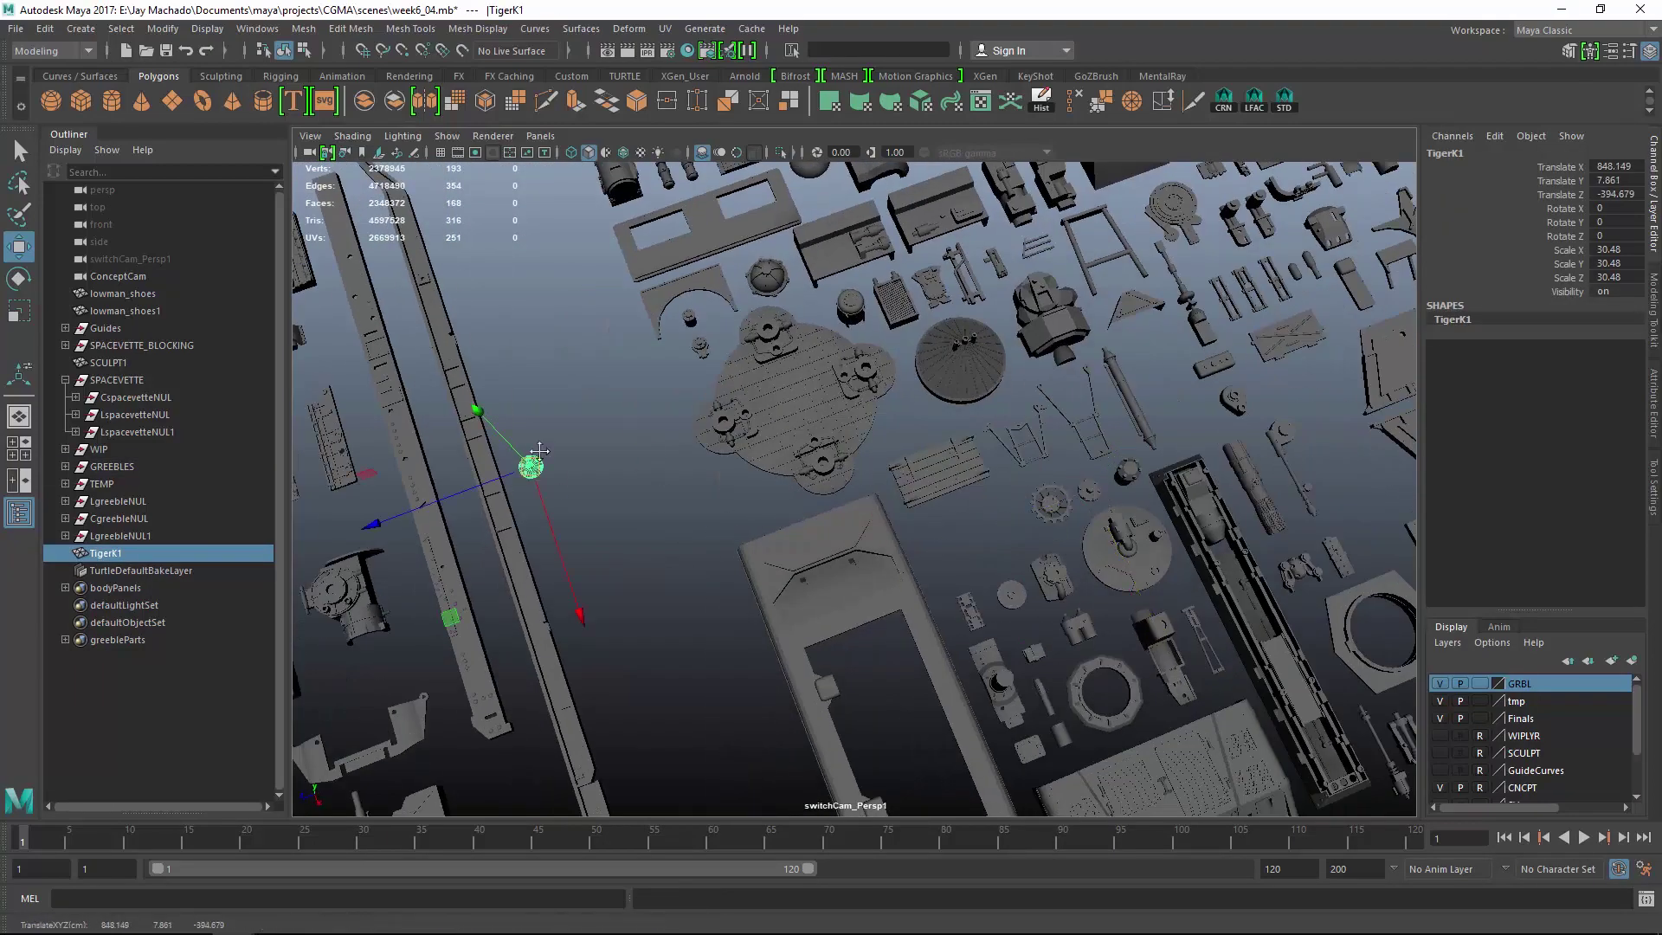
Move the TigerK copy to the engine and snap it to the center of the side cylinder's end.
{"action": "left_click_drag", "start_coordinate": [539, 451], "coordinate": [1268, 415], "text": "alt"}
{"action": "key", "text": "f"}
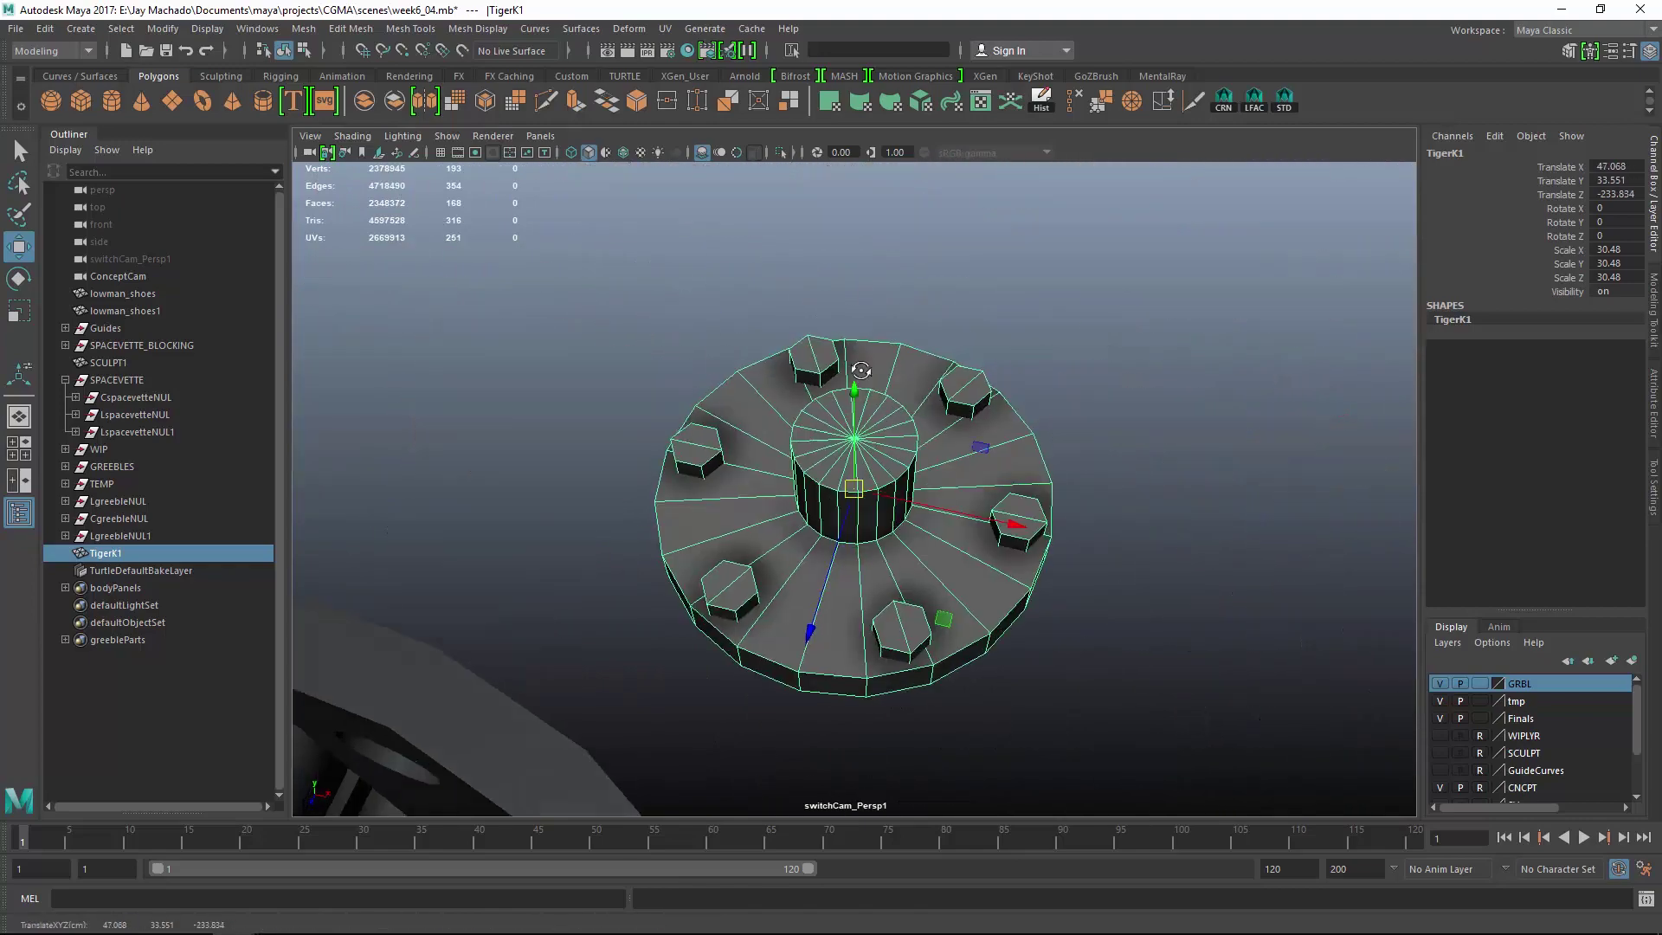
{"action": "right_click_drag", "start_coordinate": [611, 364], "coordinate": [843, 412], "text": "alt"}
{"action": "middle_click_drag", "start_coordinate": [843, 413], "coordinate": [822, 502], "text": "alt"}
{"action": "left_click_drag", "start_coordinate": [822, 502], "coordinate": [1131, 460], "text": "alt"}
{"action": "key", "text": "4"}
{"action": "key", "text": "f"}
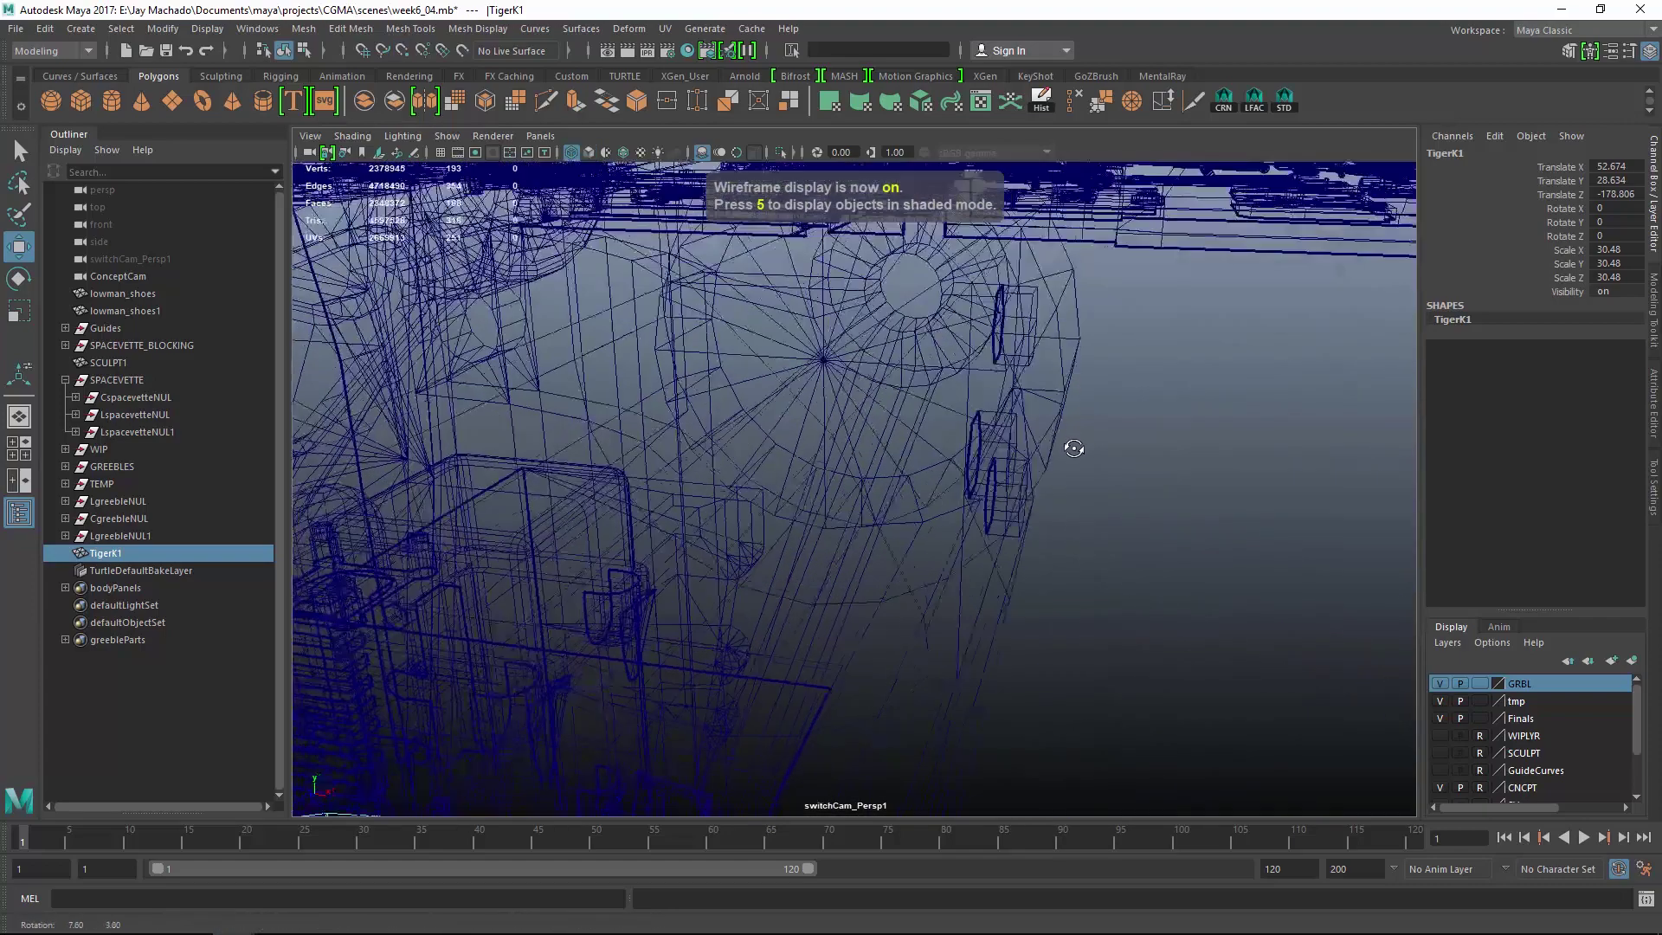
{"action": "key", "text": "v"}
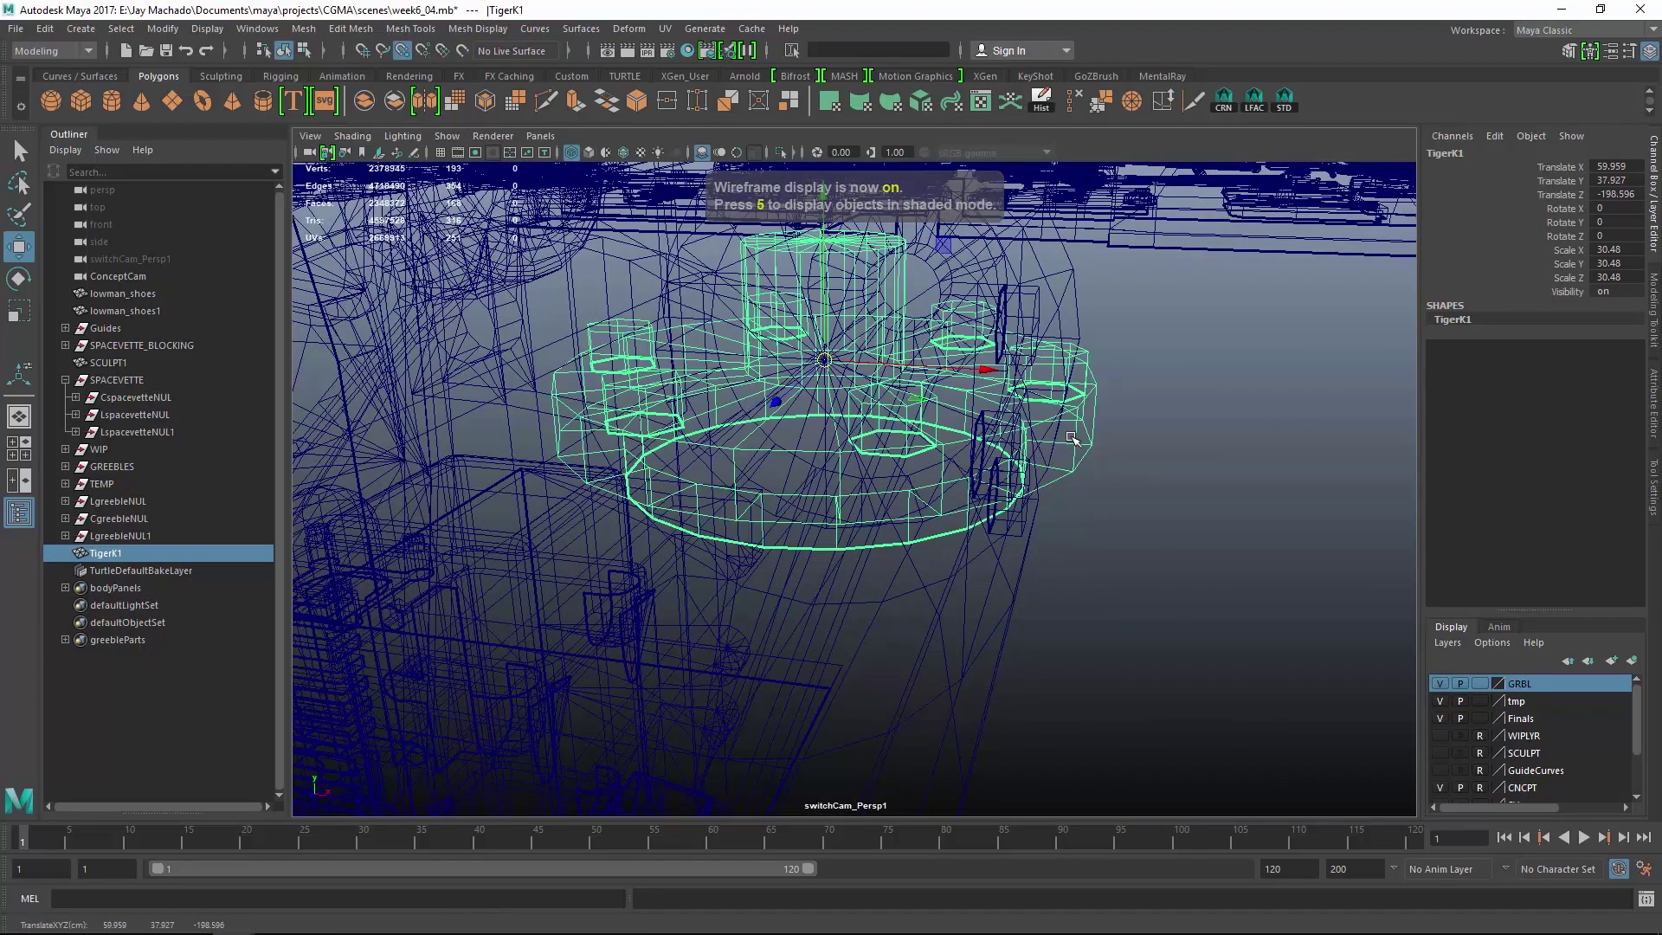
{"action": "key", "text": "5"}
Rotate the bolted disc to -90 in X so that it faces along the cylinder's axis.
{"action": "left_click_drag", "start_coordinate": [1072, 437], "coordinate": [883, 417], "text": "alt"}
{"action": "left_click_drag", "start_coordinate": [896, 304], "coordinate": [898, 490]}
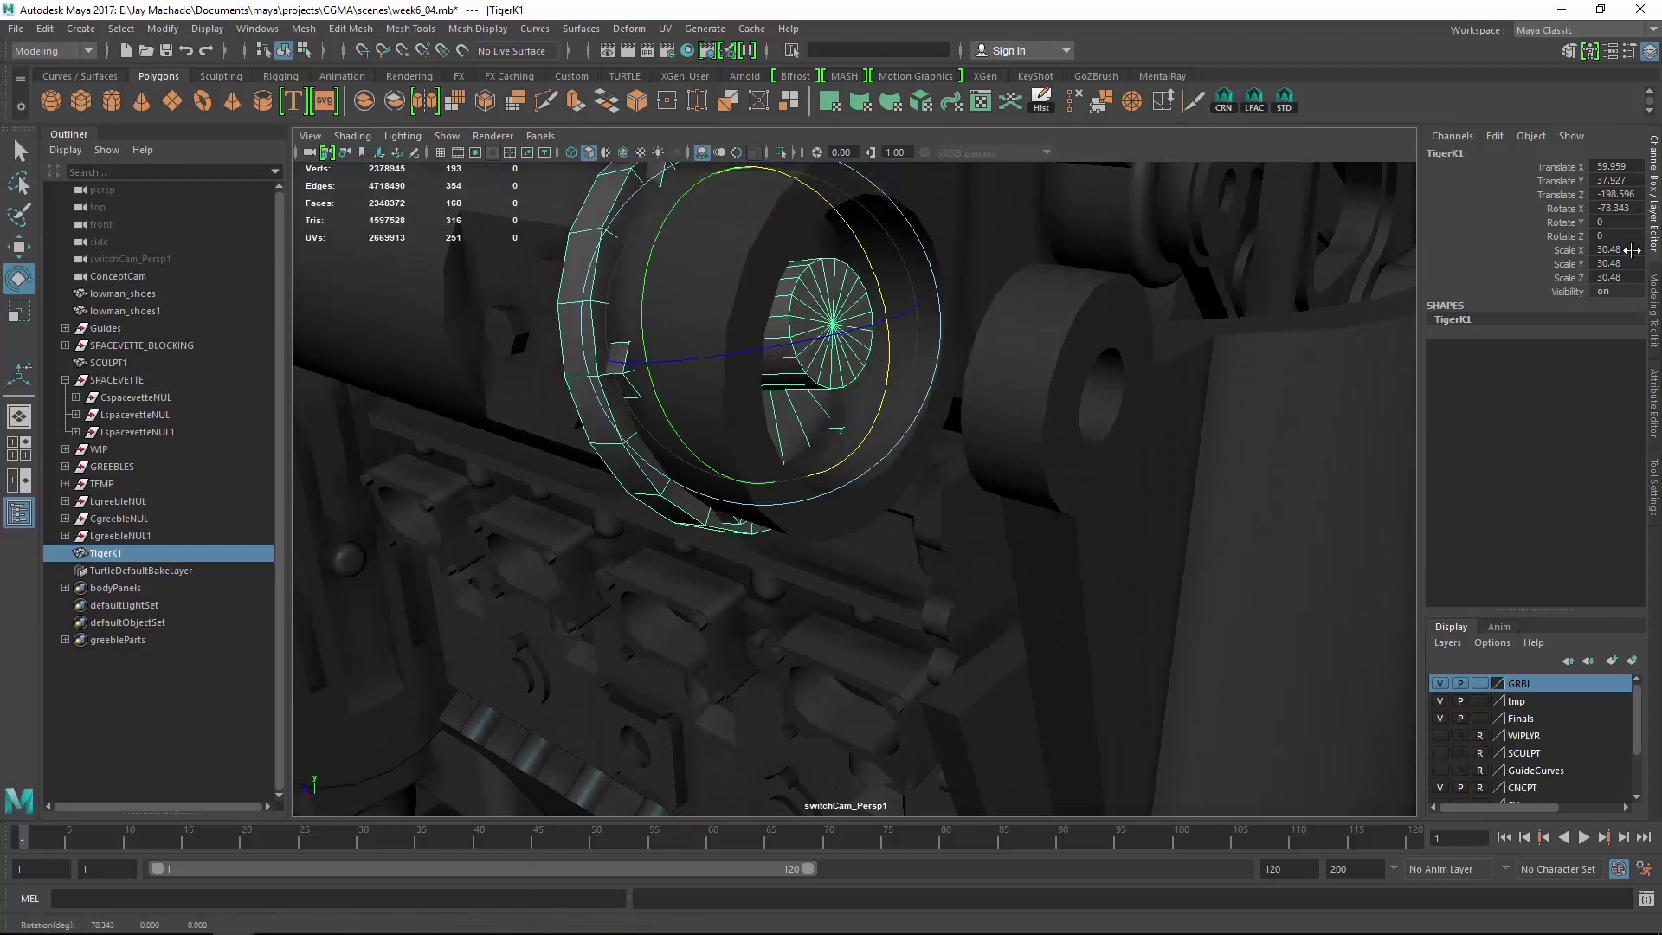
{"action": "type", "text": "-90"}
{"action": "key", "text": "Return"}
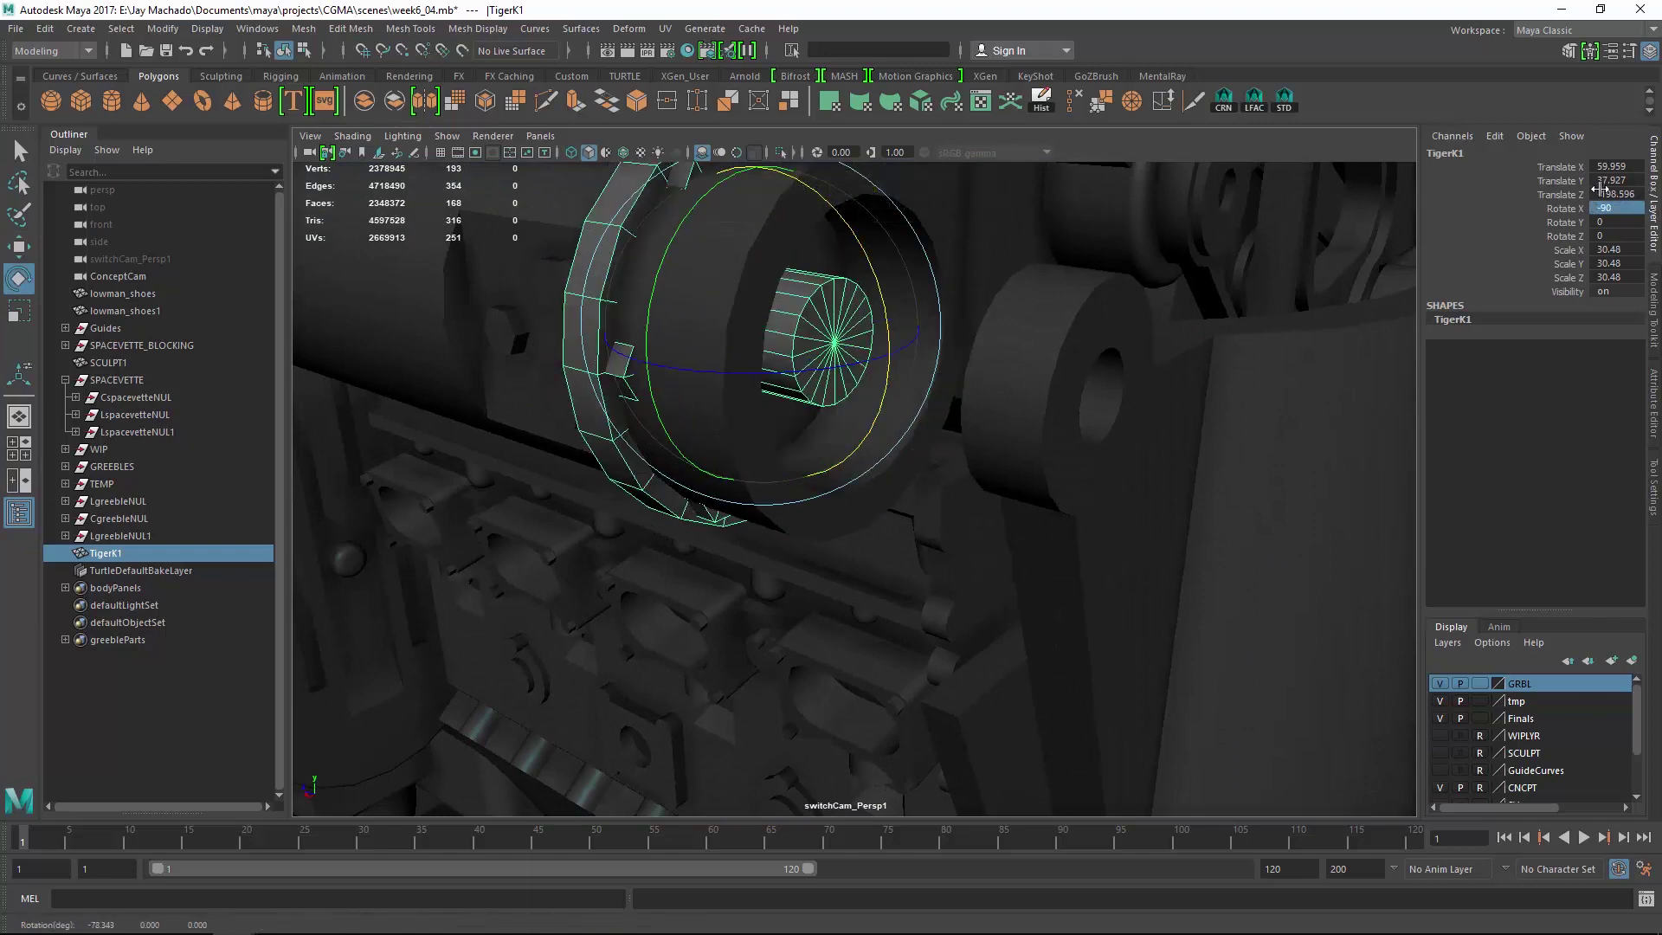
Seat the disc on the cylinder's end, scaled uniformly to about 24.6 and stretched to about 35 in Y.
{"action": "left_click_drag", "start_coordinate": [742, 322], "coordinate": [871, 352]}
{"action": "left_click_drag", "start_coordinate": [870, 351], "coordinate": [1114, 335], "text": "alt"}
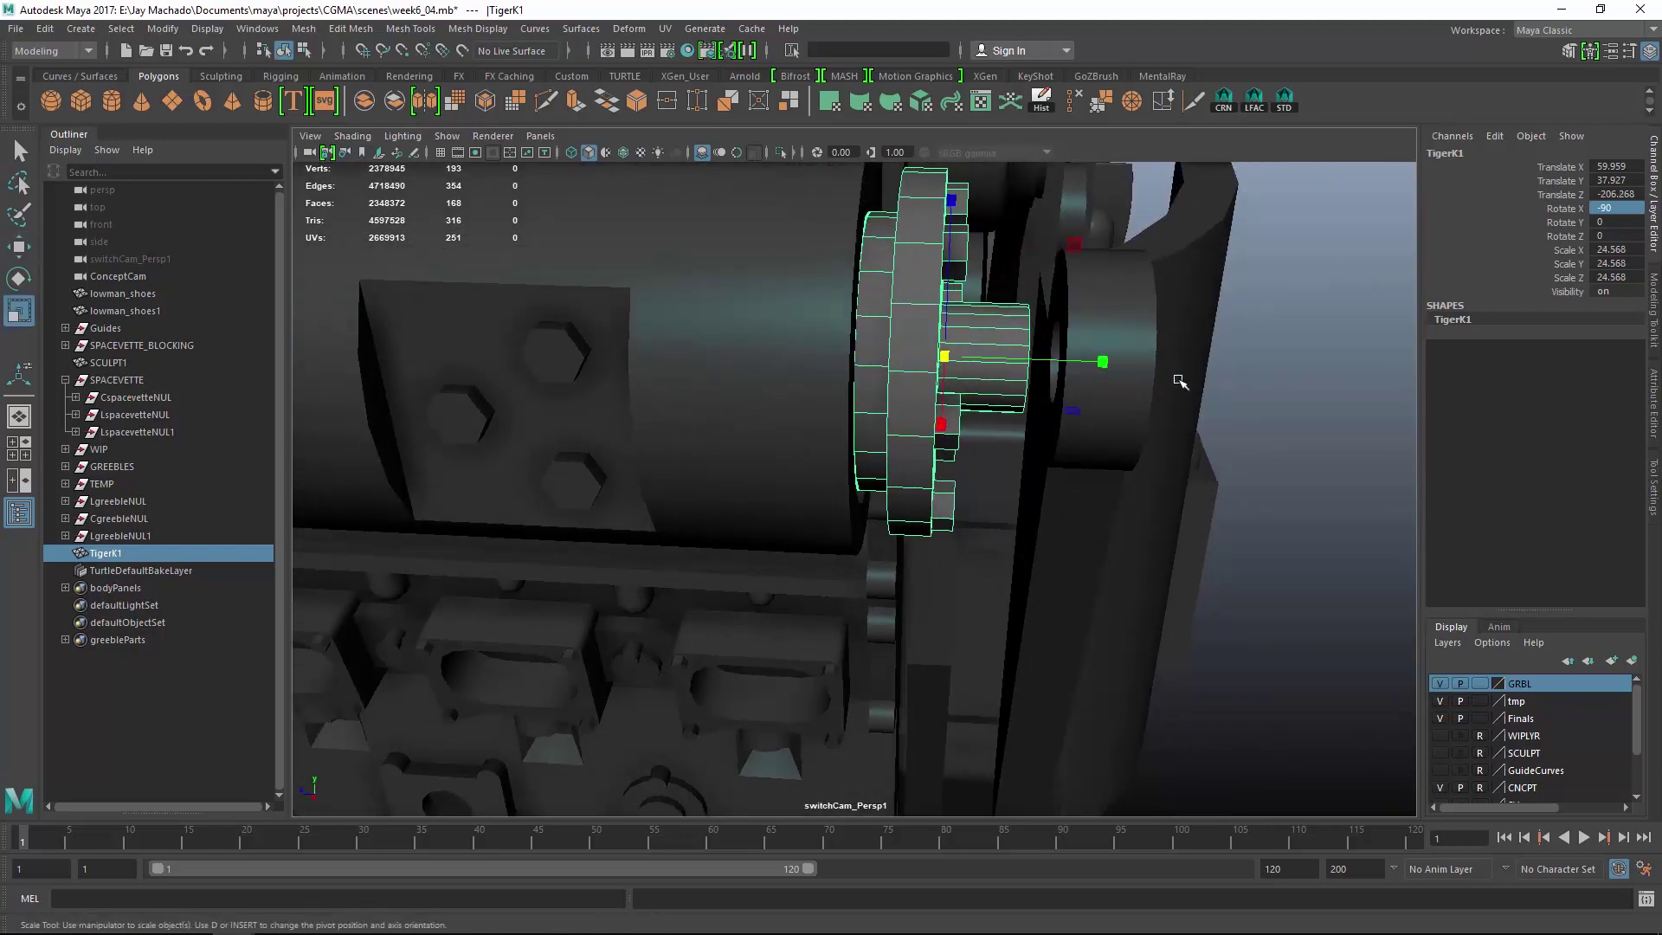
{"action": "left_click_drag", "start_coordinate": [1156, 373], "coordinate": [1167, 374]}
{"action": "left_click_drag", "start_coordinate": [1167, 374], "coordinate": [874, 377], "text": "alt"}
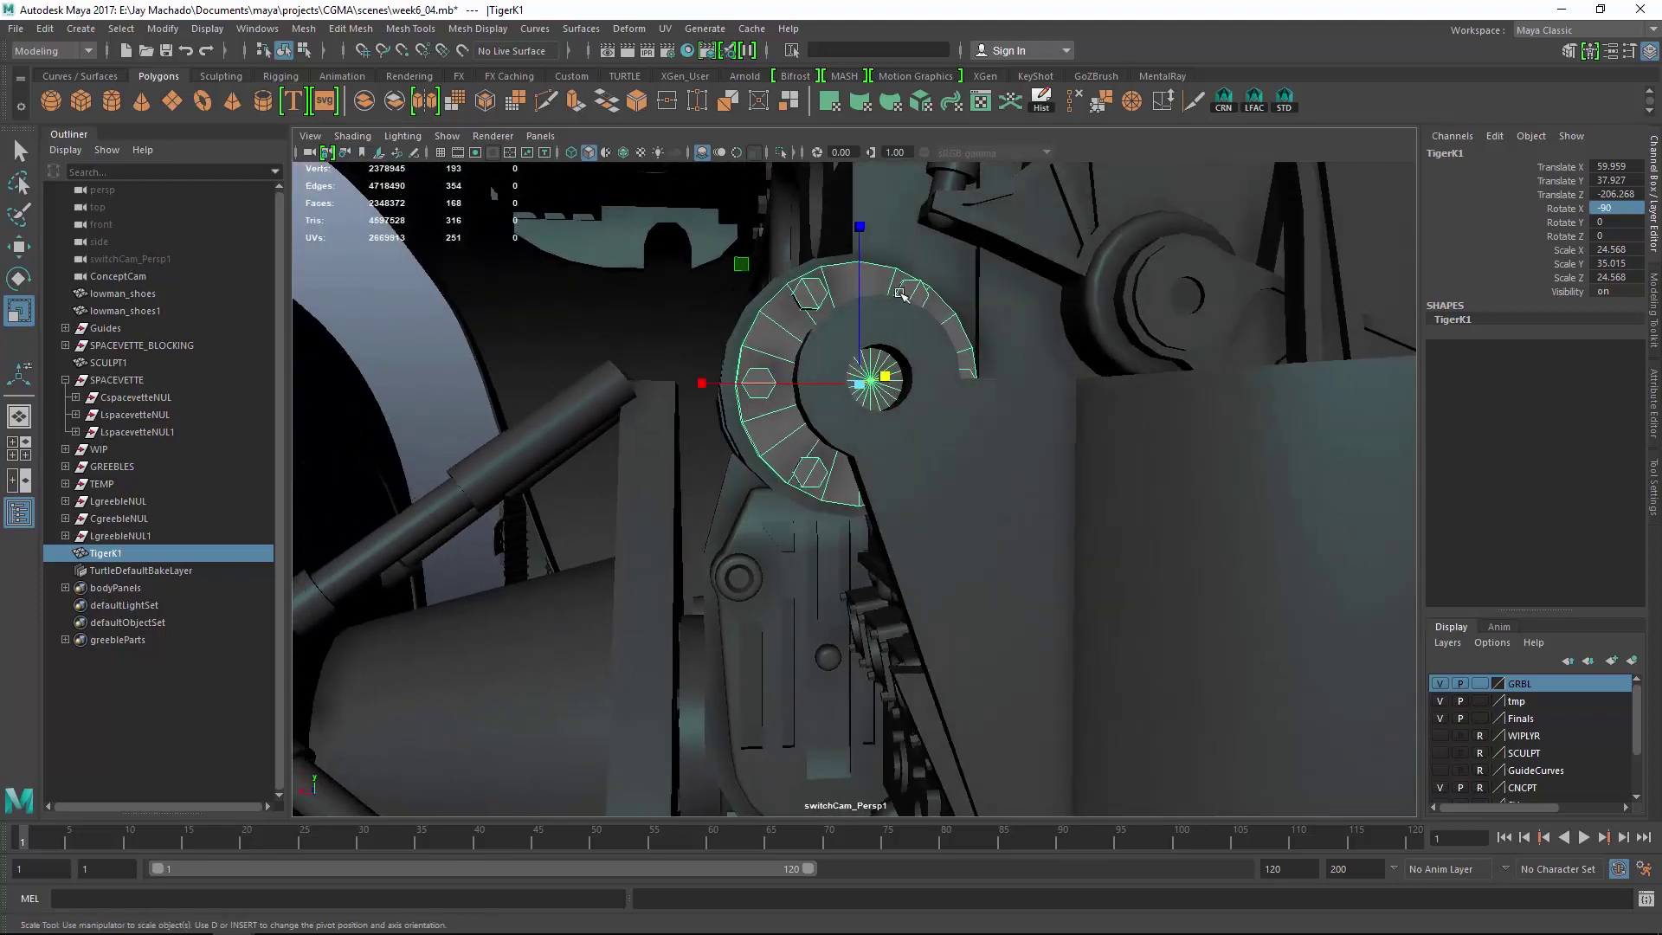
Assign greebleMat to the bolted disc and clear the selection.
{"action": "right_click_drag", "start_coordinate": [901, 288], "coordinate": [936, 768]}
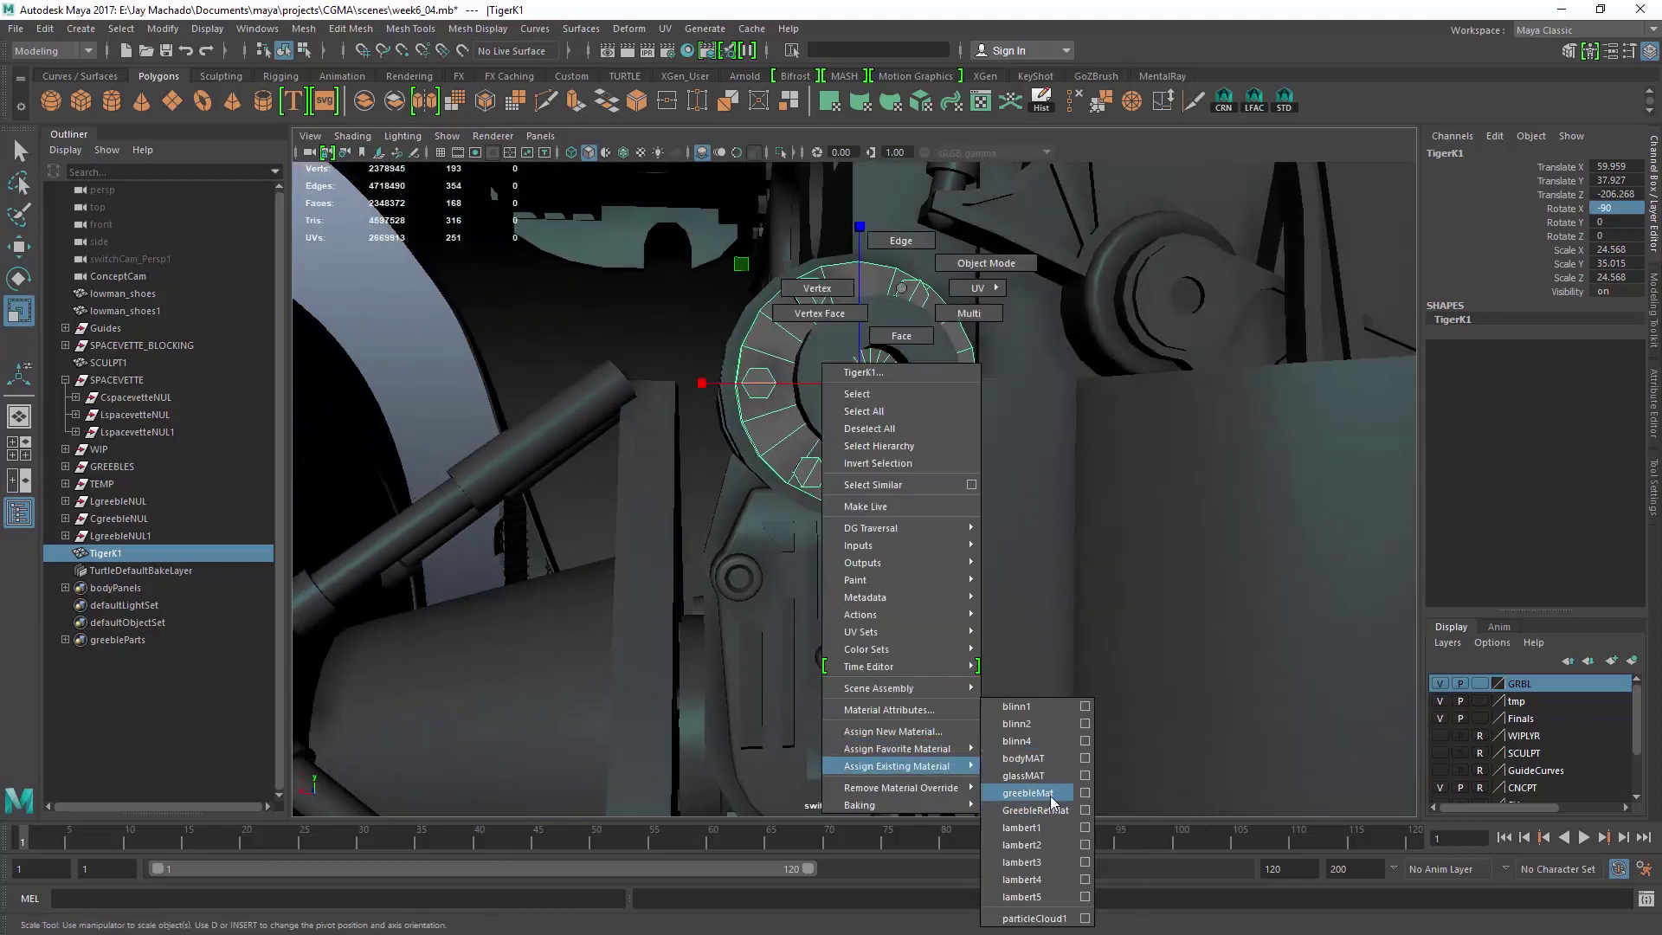
{"action": "right_click_drag", "start_coordinate": [1051, 797], "coordinate": [1049, 796]}
{"action": "left_click", "coordinate": [466, 346]}
Parent the bolted disc TigerK1 under the LgreebleNUL group.
{"action": "left_click_drag", "start_coordinate": [465, 346], "coordinate": [922, 424], "text": "alt"}
{"action": "right_click_drag", "start_coordinate": [921, 424], "coordinate": [1154, 519], "text": "alt"}
{"action": "left_click_drag", "start_coordinate": [1154, 519], "coordinate": [1073, 498], "text": "alt"}
{"action": "right_click_drag", "start_coordinate": [1073, 498], "coordinate": [1110, 508], "text": "alt"}
{"action": "left_click_drag", "start_coordinate": [1111, 508], "coordinate": [1062, 510], "text": "alt"}
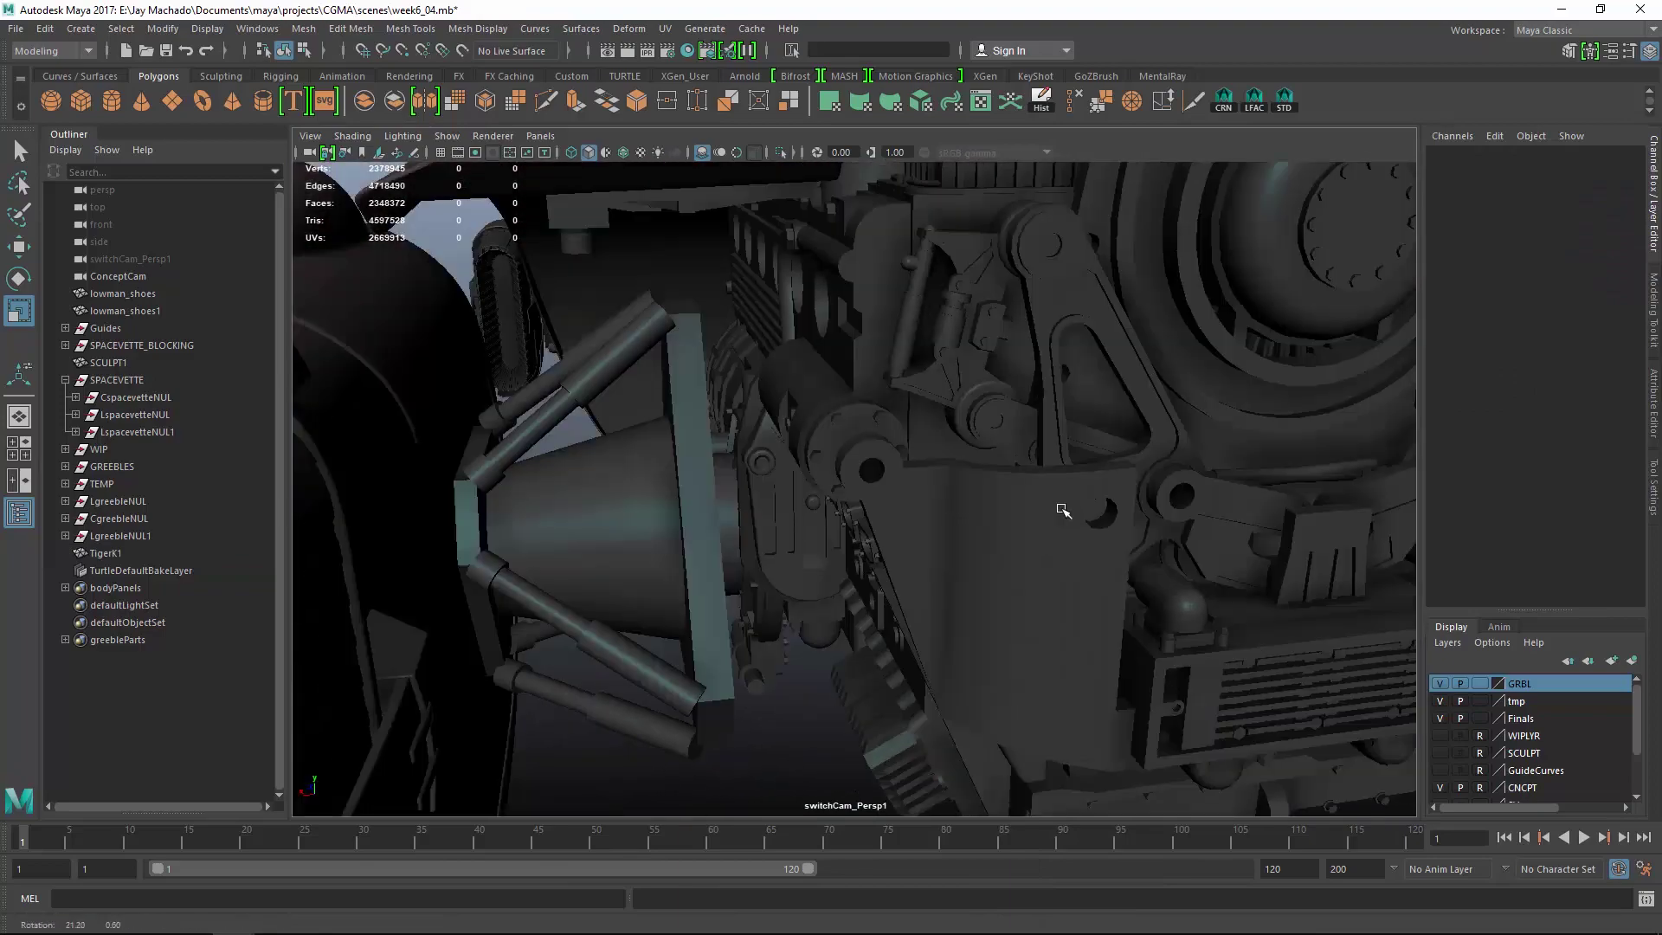
{"action": "left_click", "coordinate": [851, 433]}
{"action": "left_click", "coordinate": [129, 502], "text": "ctrl"}
{"action": "key", "text": "p"}
{"action": "left_click", "coordinate": [820, 719]}
Duplicate the SealabJ twin tanks from the greeble parts layout and assign an existing material to the copy.
{"action": "right_click_drag", "start_coordinate": [1129, 530], "coordinate": [1074, 522], "text": "alt"}
{"action": "left_click_drag", "start_coordinate": [1074, 522], "coordinate": [931, 623], "text": "alt"}
{"action": "left_click_drag", "start_coordinate": [844, 522], "coordinate": [736, 566], "text": "alt"}
{"action": "right_click_drag", "start_coordinate": [736, 566], "coordinate": [866, 554], "text": "alt"}
{"action": "left_click", "coordinate": [883, 541]}
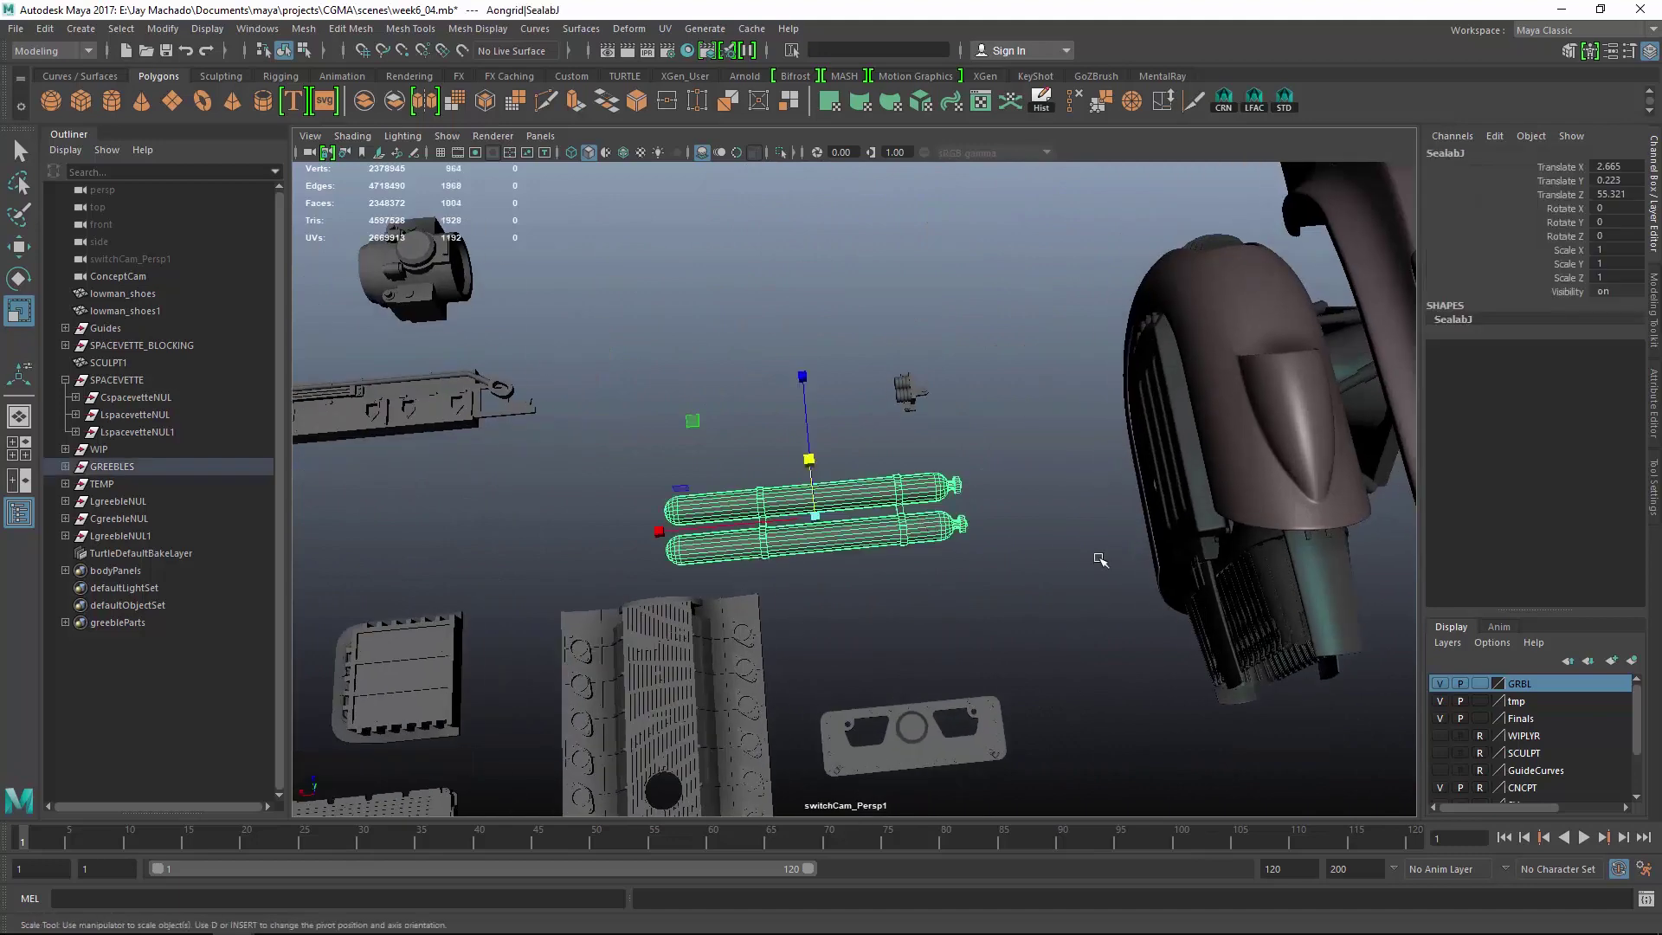
{"action": "middle_click_drag", "start_coordinate": [1101, 560], "coordinate": [980, 589], "text": "alt"}
{"action": "key", "text": "w"}
{"action": "left_click_drag", "start_coordinate": [971, 586], "coordinate": [828, 541], "text": "alt"}
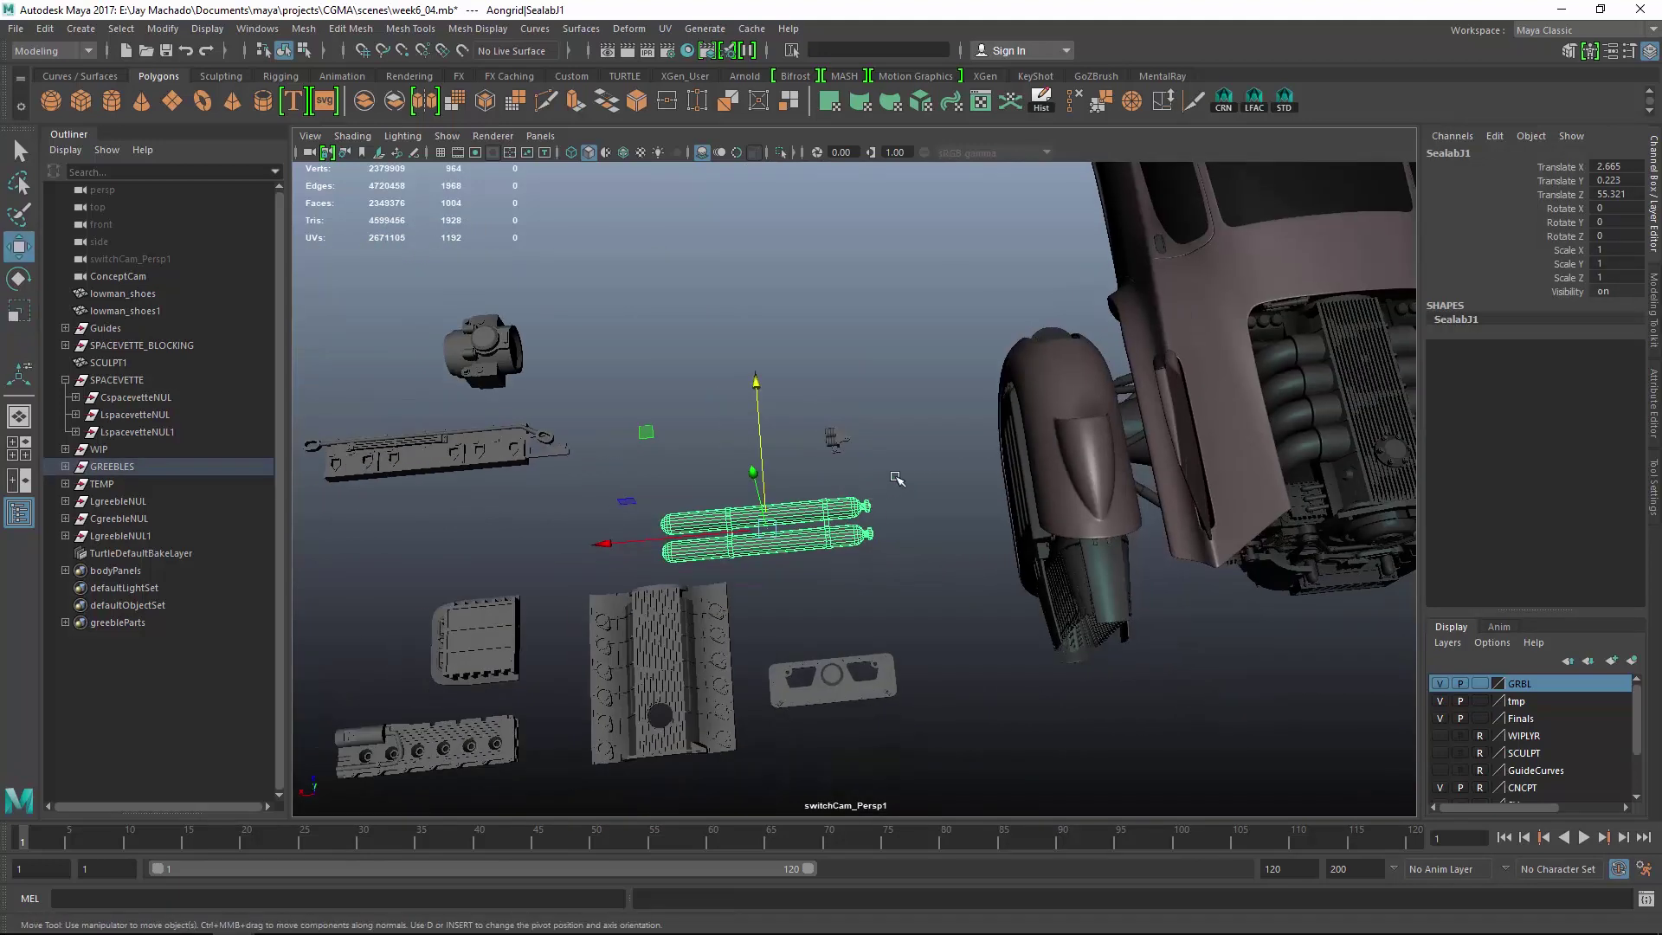
{"action": "right_click_drag", "start_coordinate": [895, 400], "coordinate": [949, 880]}
{"action": "right_click_drag", "start_coordinate": [1039, 783], "coordinate": [1037, 777]}
Unparent the twin tanks and position them above the car's engine bay.
{"action": "left_click_drag", "start_coordinate": [959, 648], "coordinate": [924, 620], "text": "alt"}
{"action": "middle_click_drag", "start_coordinate": [923, 619], "coordinate": [767, 614], "text": "alt"}
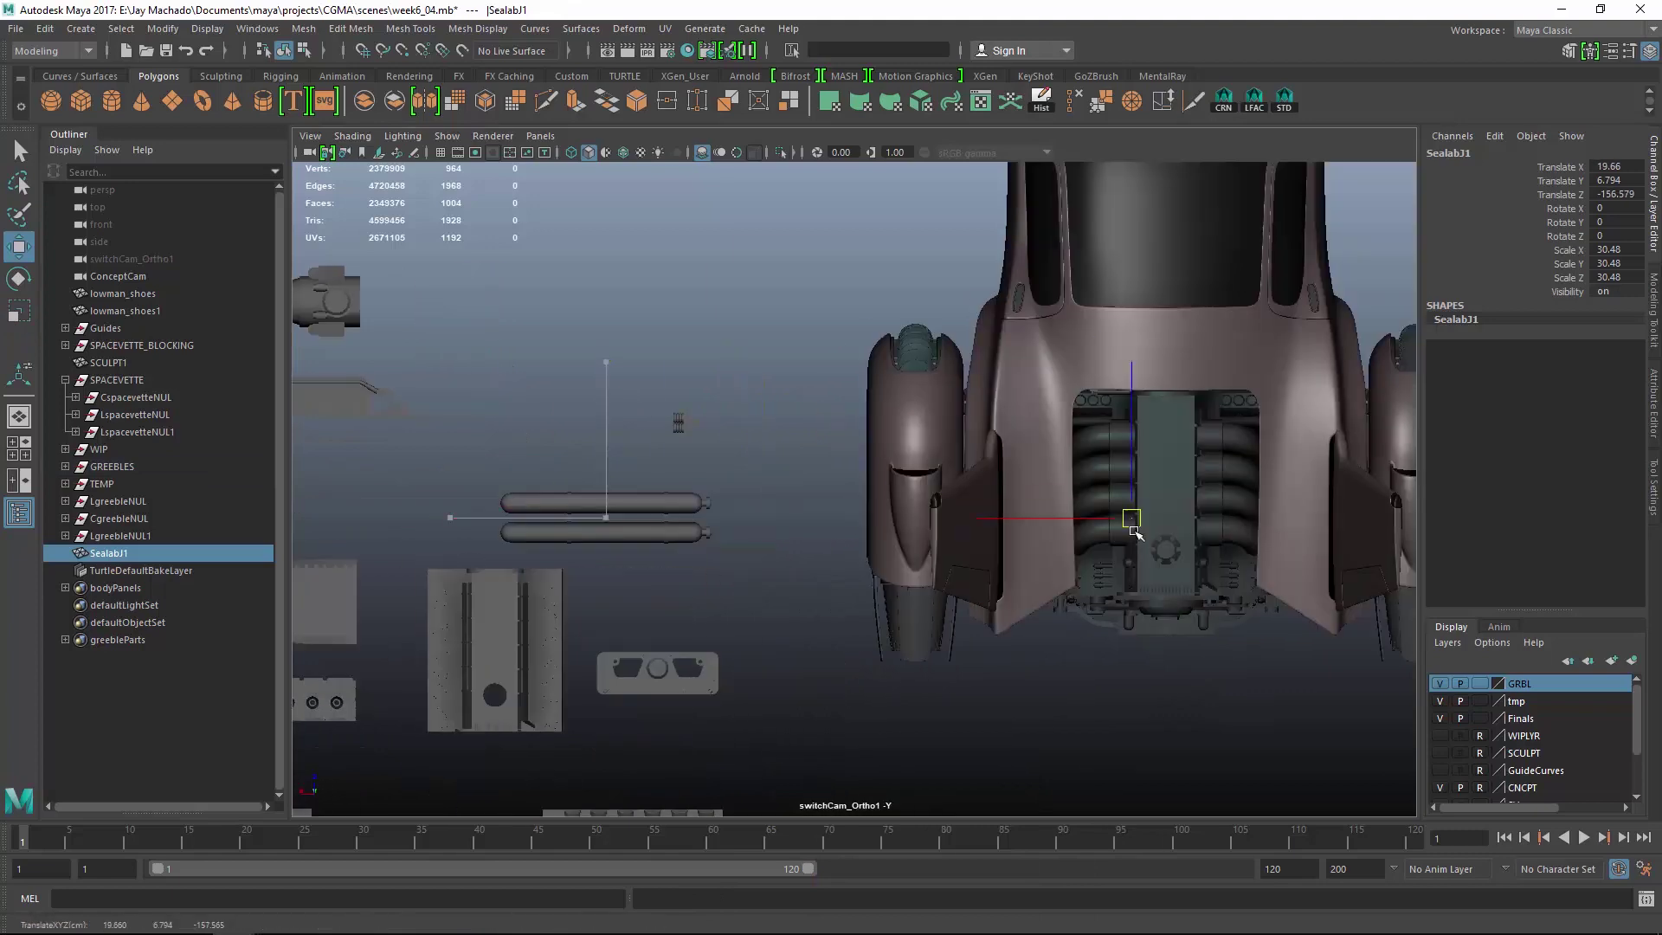
{"action": "left_click_drag", "start_coordinate": [1134, 531], "coordinate": [1134, 545]}
{"action": "left_click_drag", "start_coordinate": [1134, 546], "coordinate": [1166, 414], "text": "alt"}
Rotate the twin tanks to -90 in Y so that they run along the car's length.
{"action": "left_click_drag", "start_coordinate": [1230, 390], "coordinate": [1098, 403]}
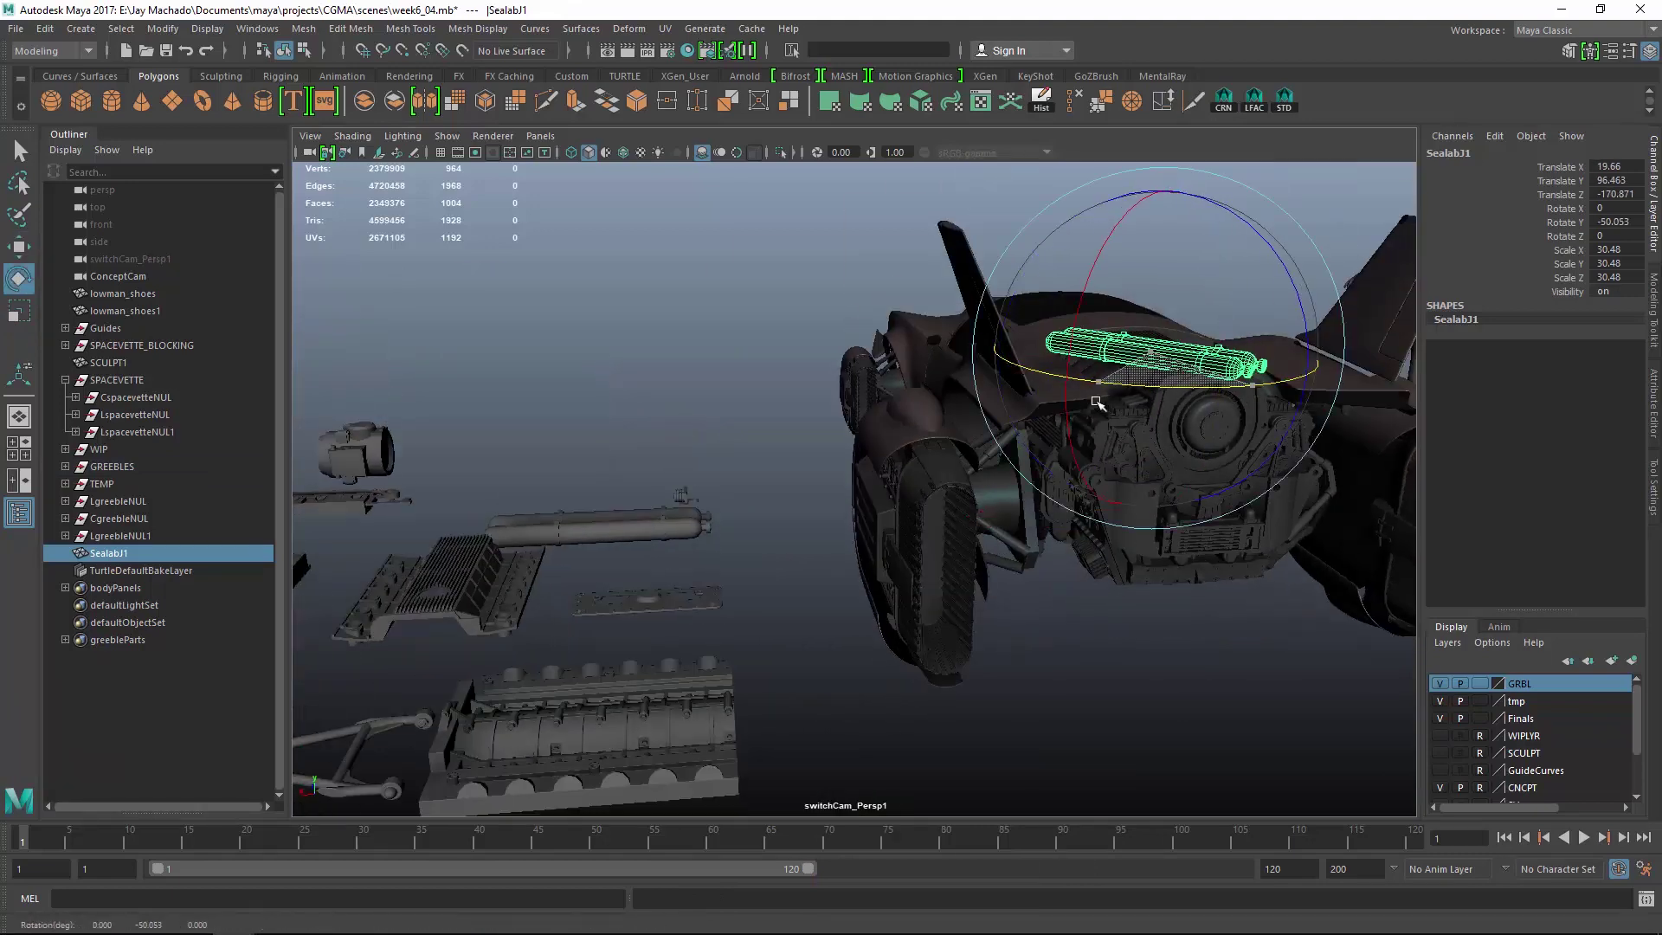
{"action": "key", "text": "w"}
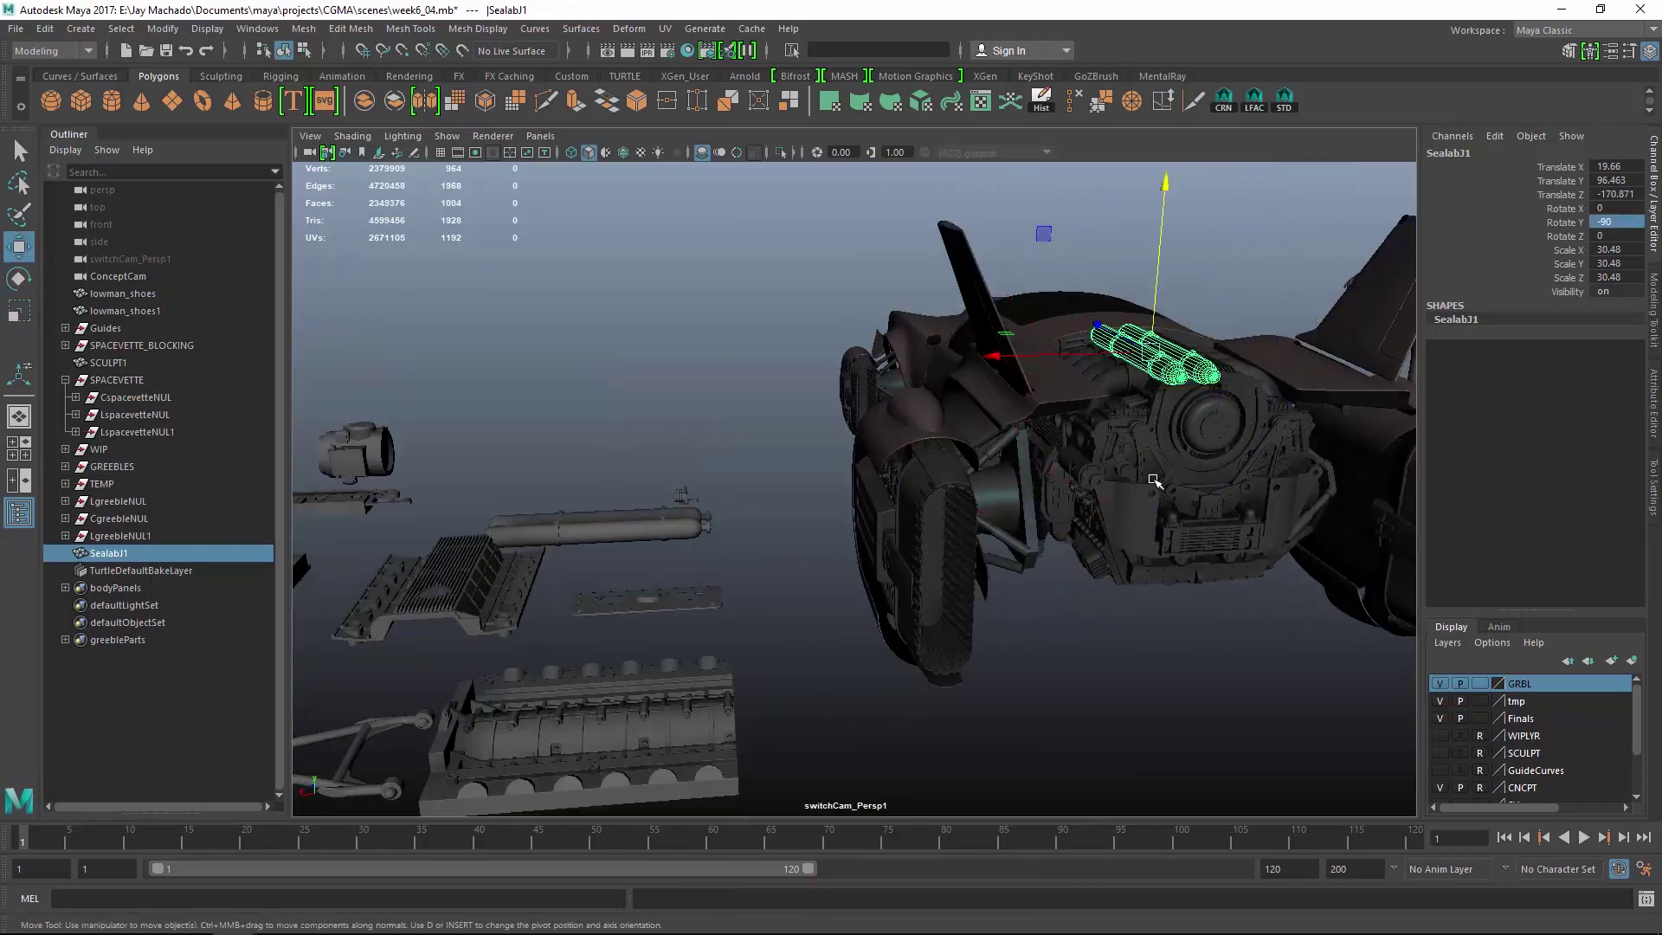
{"action": "left_click_drag", "start_coordinate": [1211, 520], "coordinate": [1082, 563], "text": "alt"}
{"action": "right_click_drag", "start_coordinate": [1081, 563], "coordinate": [1033, 585], "text": "alt"}
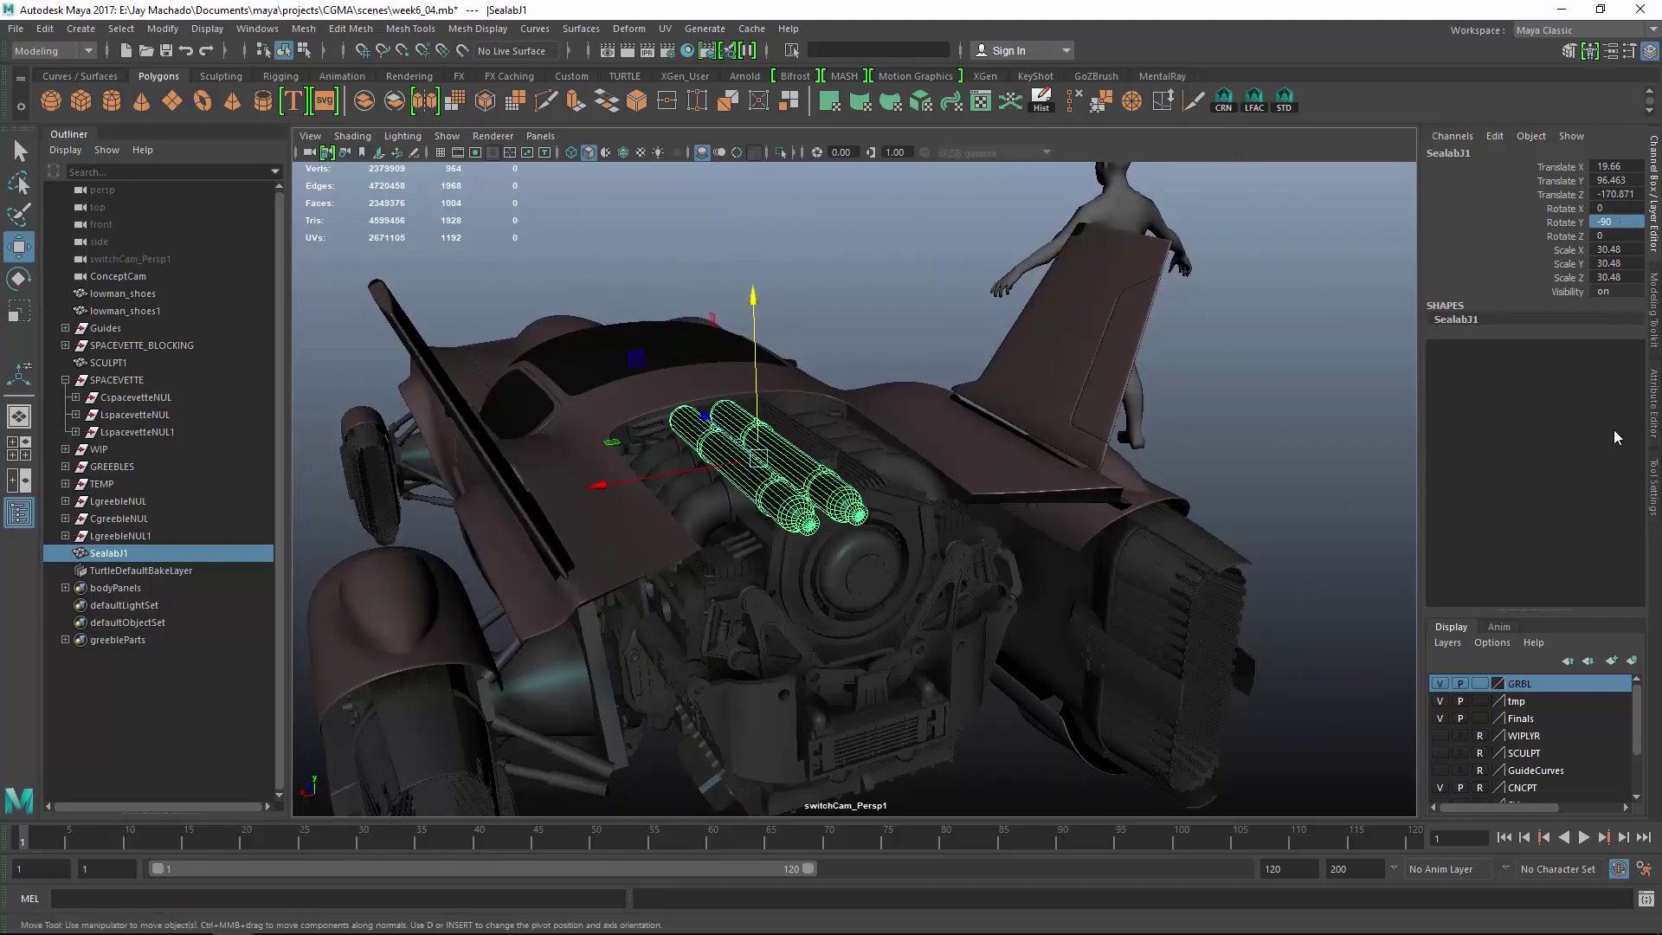
Set the Rotate tool's step snap to Relative with 45-degree increments.
{"action": "left_click", "coordinate": [1654, 498]}
{"action": "key", "text": "e"}
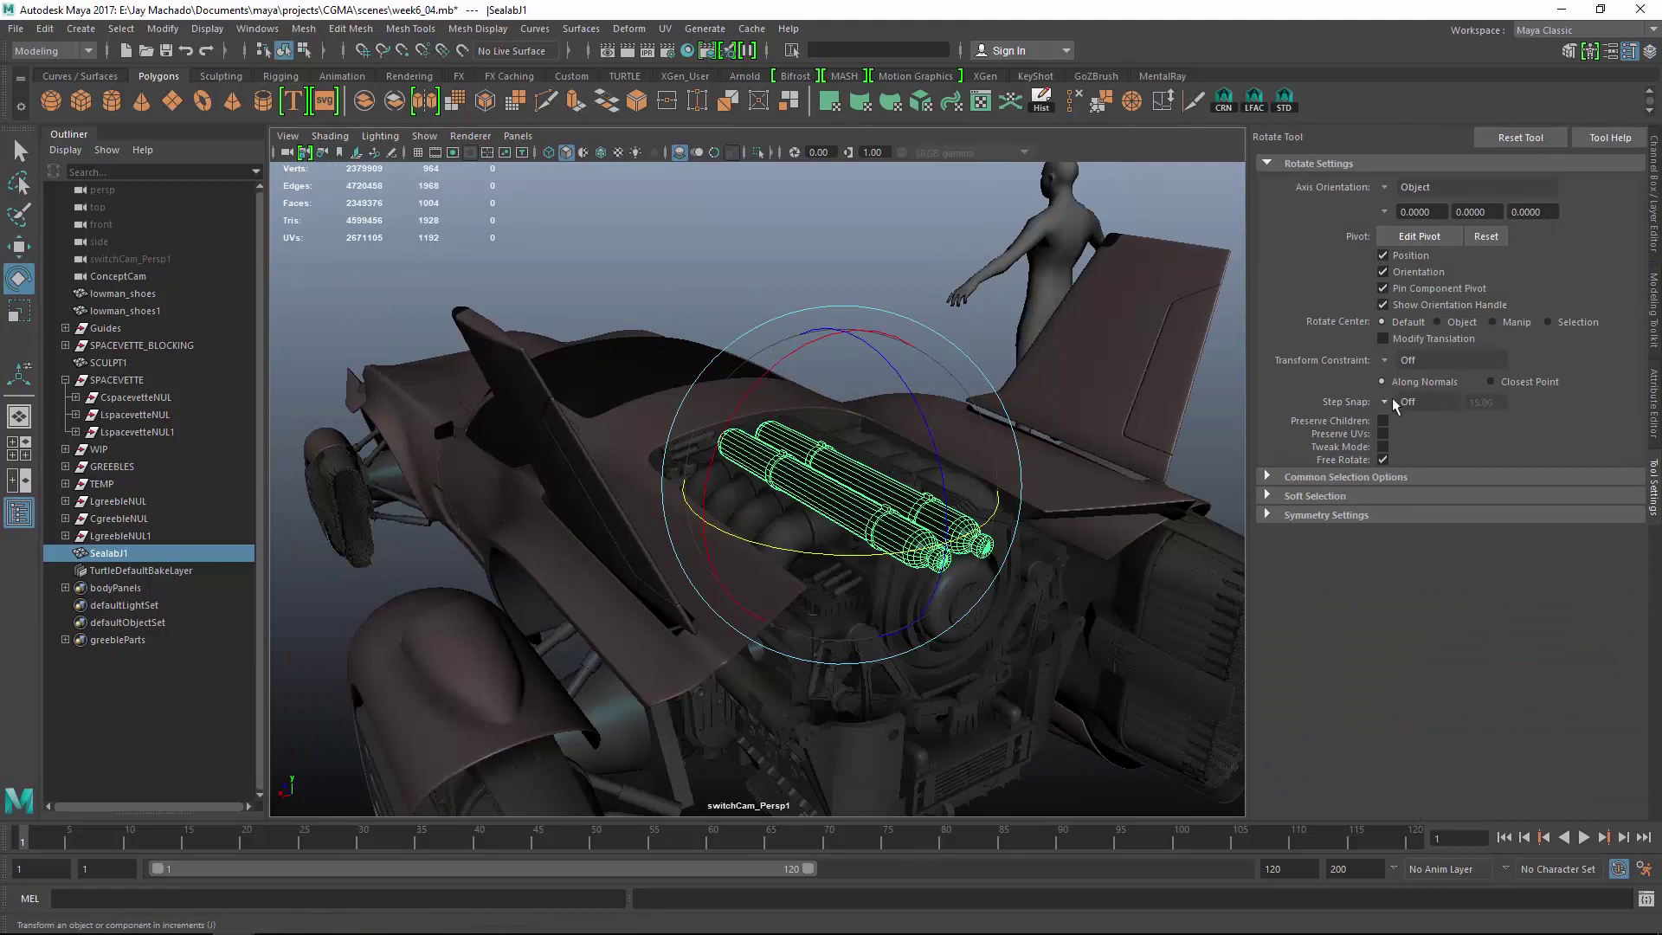
{"action": "left_click", "coordinate": [1392, 397]}
{"action": "left_click", "coordinate": [1440, 423]}
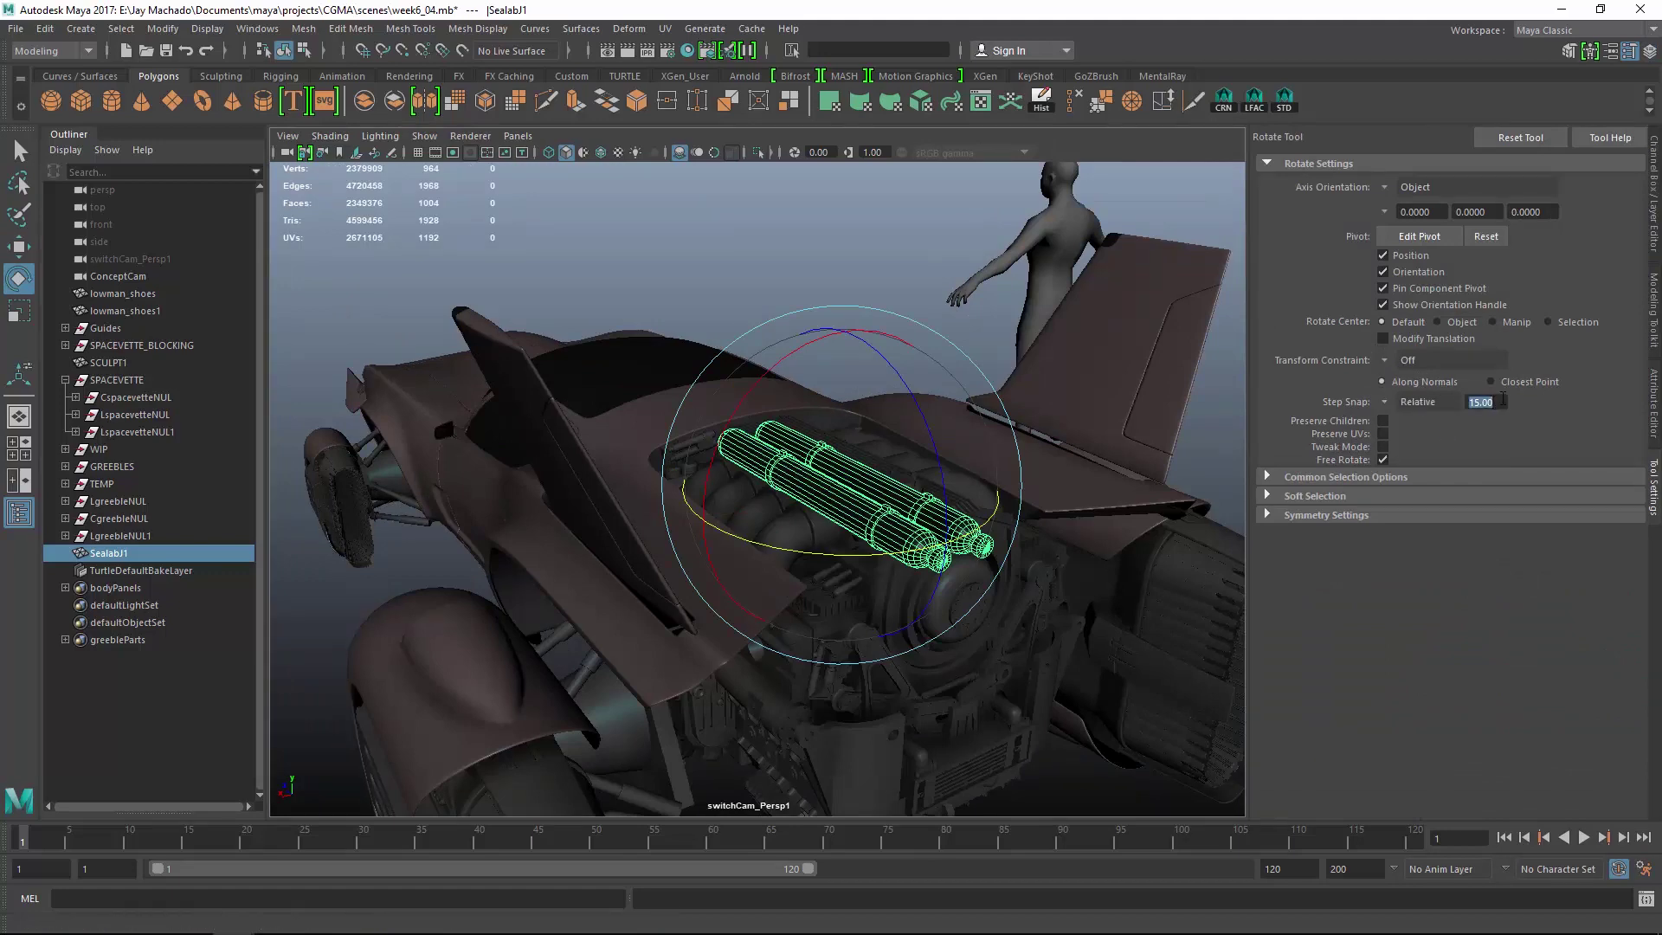
{"action": "left_click_drag", "start_coordinate": [995, 520], "coordinate": [919, 620], "text": "alt"}
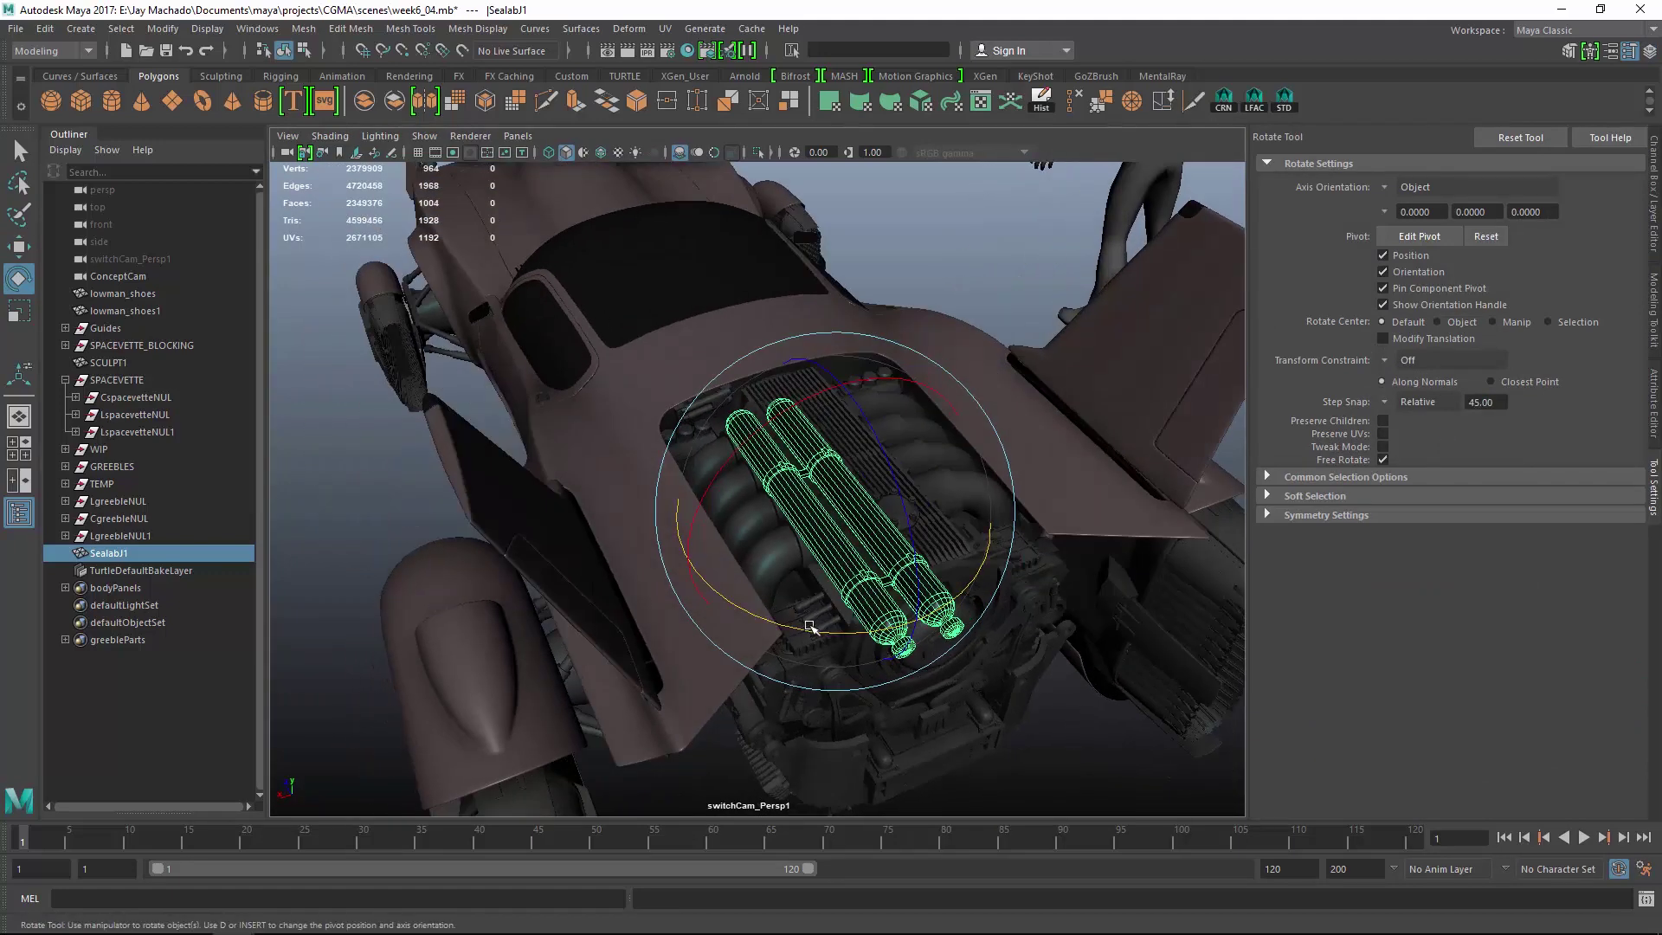
Try rotating the twin tanks around their other axes in 45-degree increments.
{"action": "left_click", "coordinate": [919, 620]}
{"action": "left_click_drag", "start_coordinate": [799, 633], "coordinate": [794, 404]}
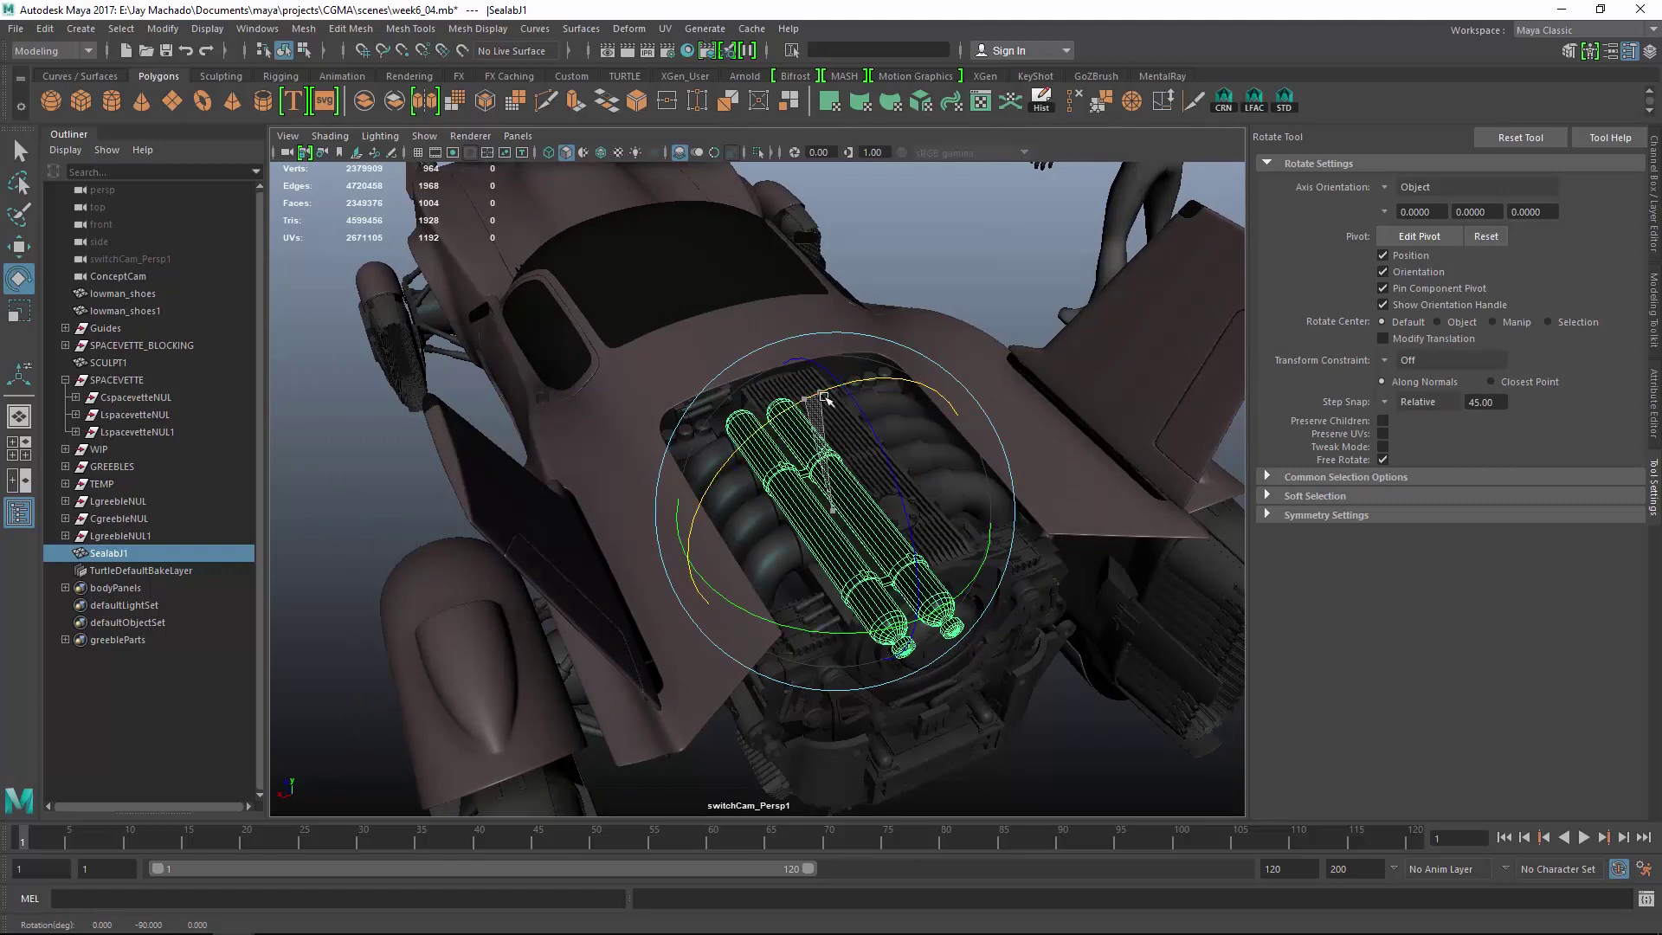
{"action": "left_click_drag", "start_coordinate": [818, 469], "coordinate": [773, 634]}
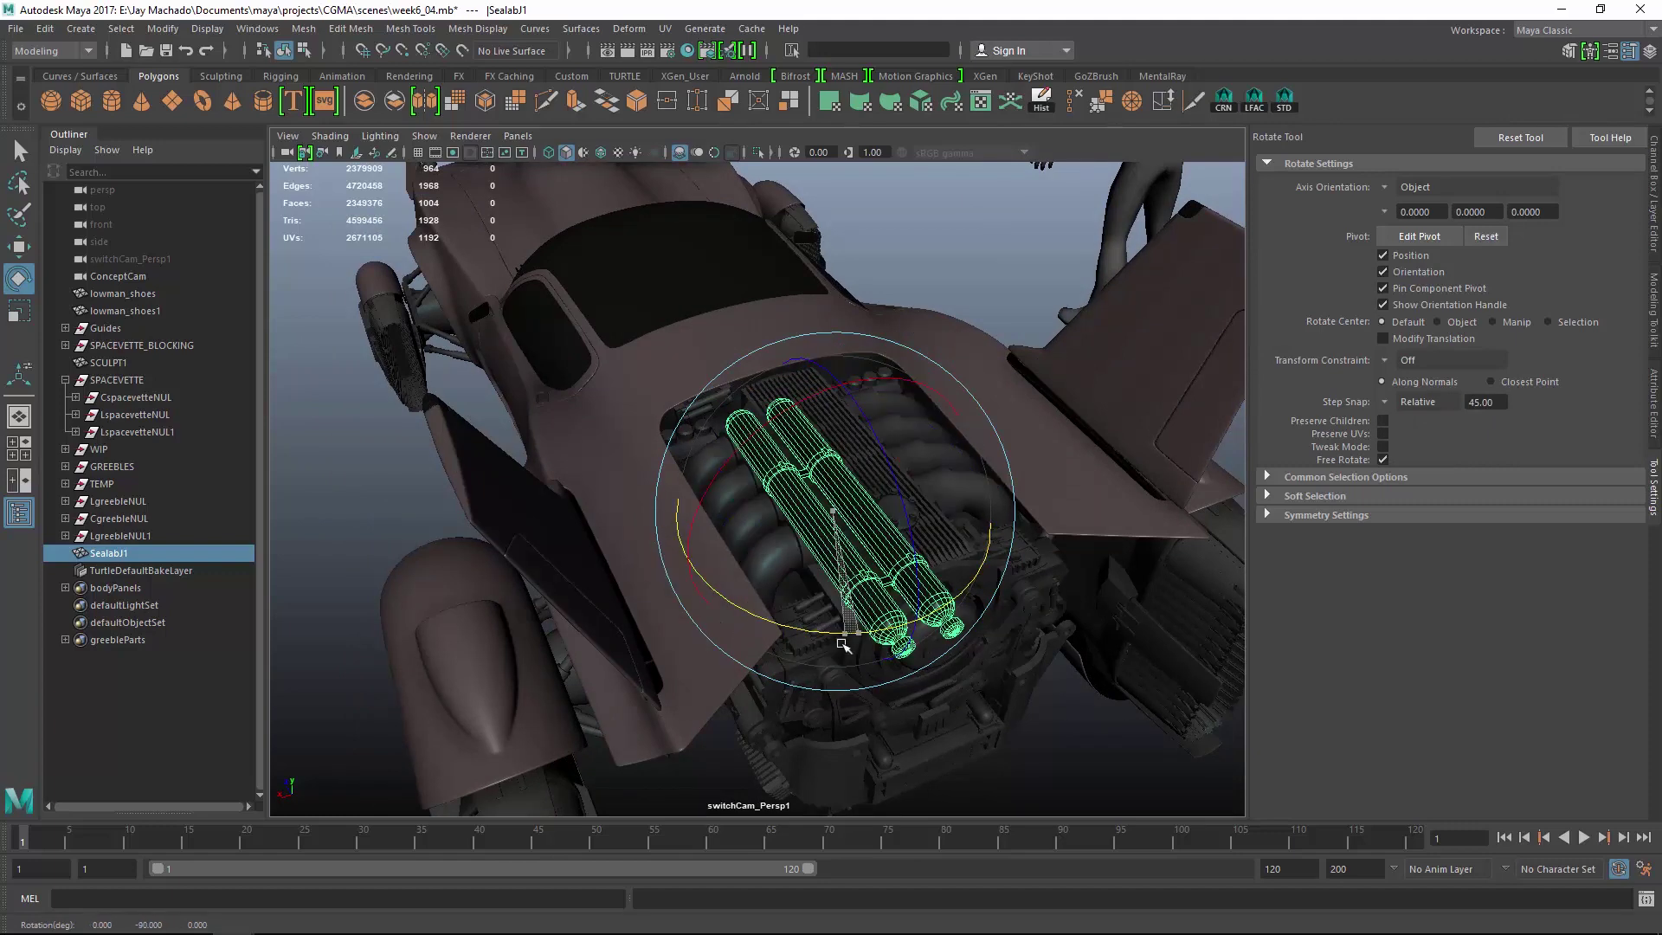
Reposition the twin tanks over the curved pipes beside the ribbed engine cover and scale them uniformly to fit there.
{"action": "key", "text": "w"}
{"action": "scroll", "coordinate": [827, 545], "scroll_direction": "up", "scroll_amount": 5}
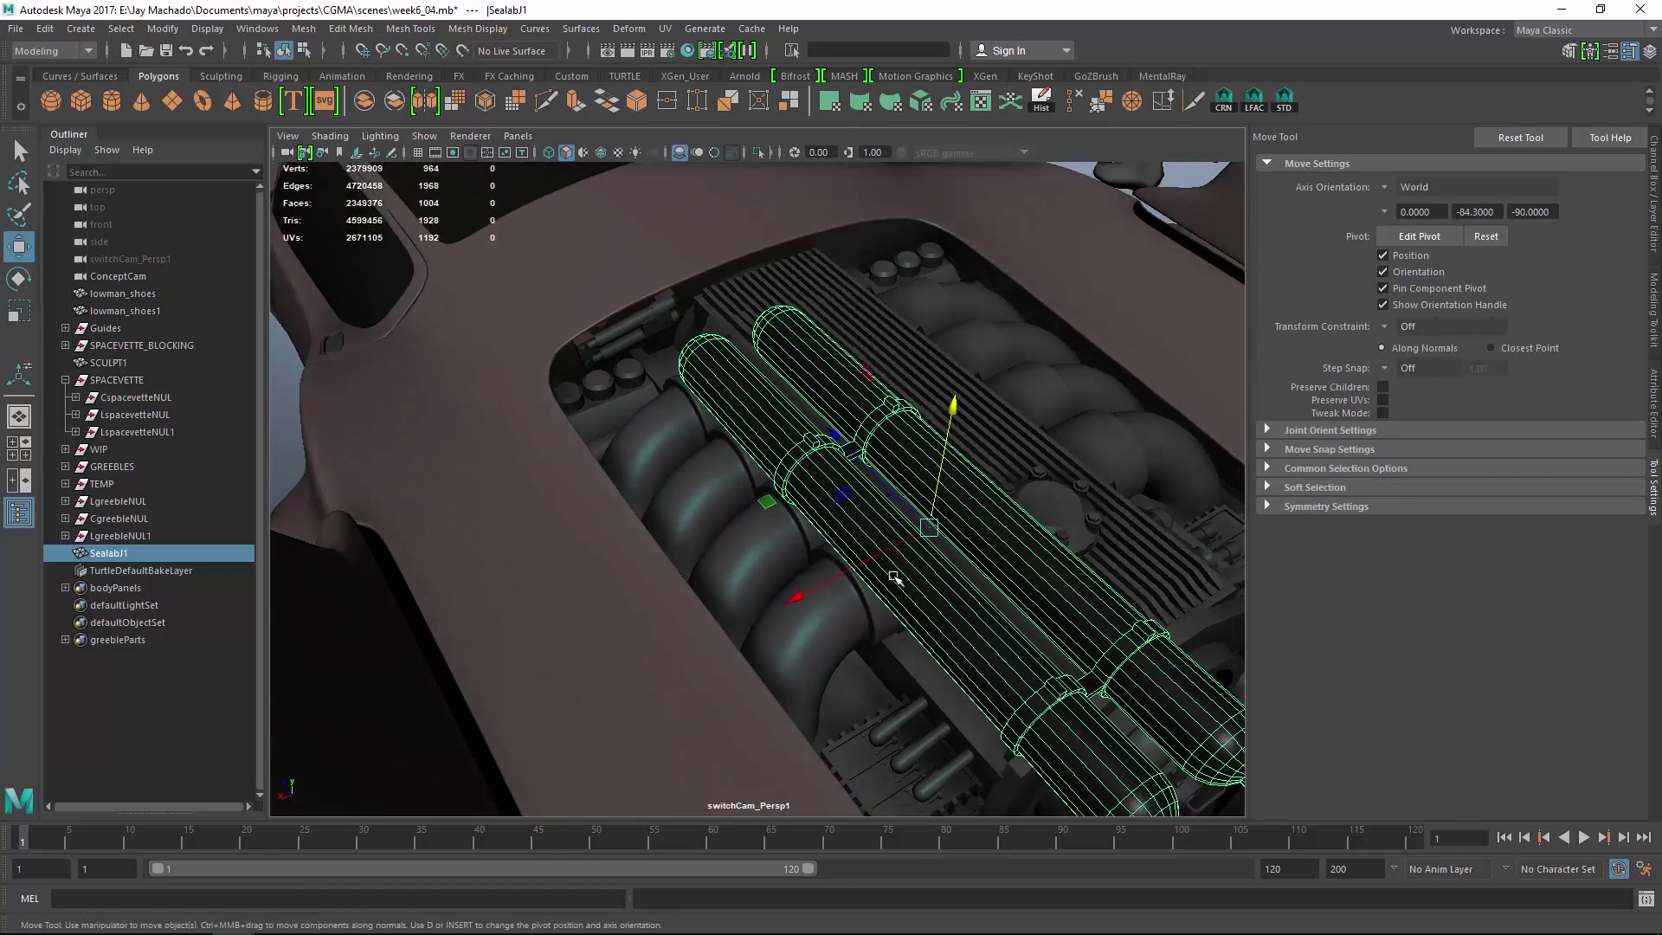
{"action": "scroll", "coordinate": [889, 620], "scroll_direction": "up", "scroll_amount": 4}
{"action": "left_click_drag", "start_coordinate": [890, 619], "coordinate": [909, 571], "text": "alt"}
{"action": "middle_click_drag", "start_coordinate": [909, 571], "coordinate": [918, 389], "text": "alt"}
{"action": "scroll", "coordinate": [905, 416], "scroll_direction": "up", "scroll_amount": 1}
{"action": "left_click_drag", "start_coordinate": [890, 432], "coordinate": [717, 315]}
{"action": "key", "text": "r"}
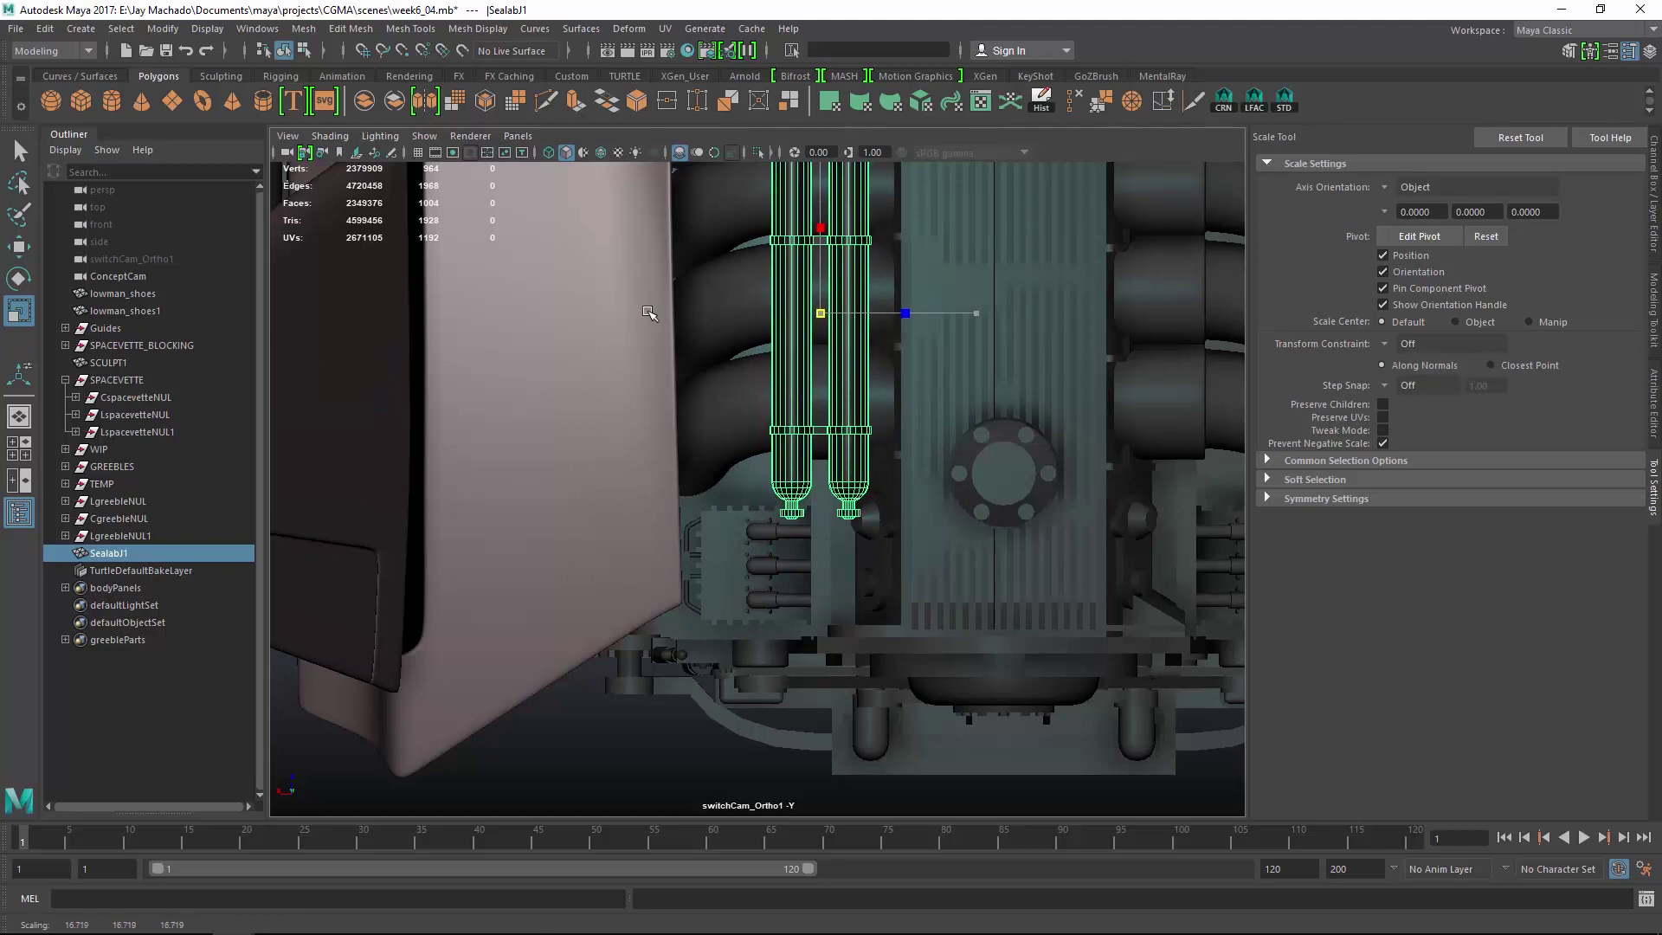
{"action": "middle_click_drag", "start_coordinate": [649, 313], "coordinate": [878, 524], "text": "alt"}
{"action": "key", "text": "w"}
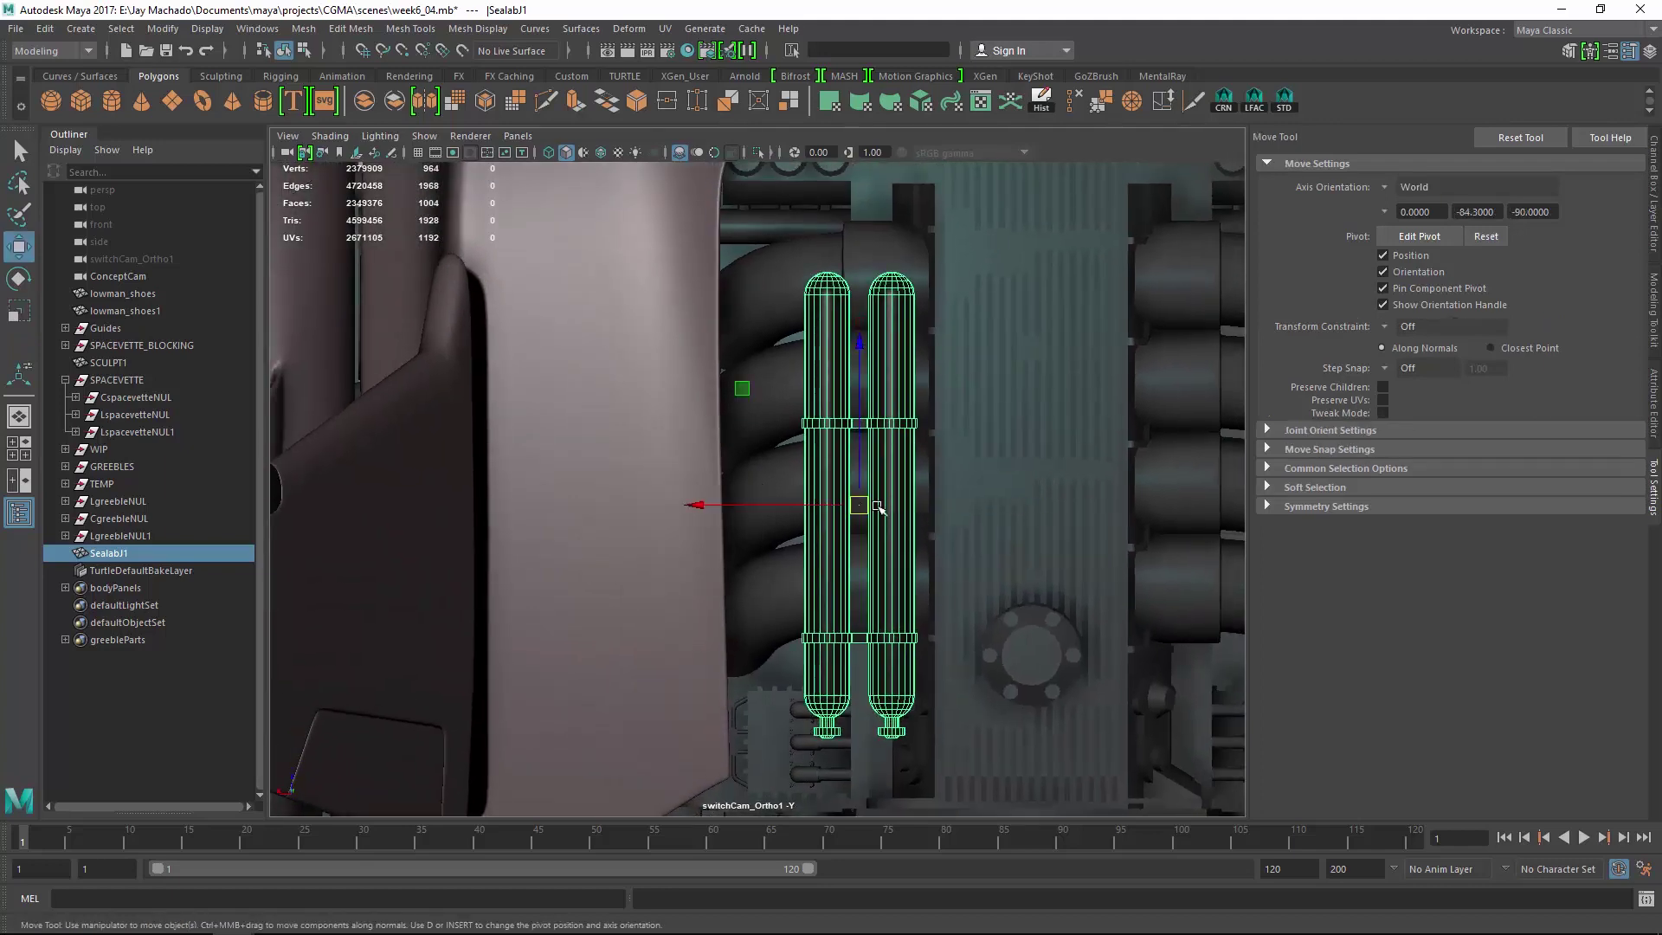
Slide the twin tanks forward along the engine and lower them beneath the curved pipes.
{"action": "left_click_drag", "start_coordinate": [863, 505], "coordinate": [862, 443]}
{"action": "left_click_drag", "start_coordinate": [862, 442], "coordinate": [1007, 431], "text": "alt"}
{"action": "left_click_drag", "start_coordinate": [916, 239], "coordinate": [926, 495]}
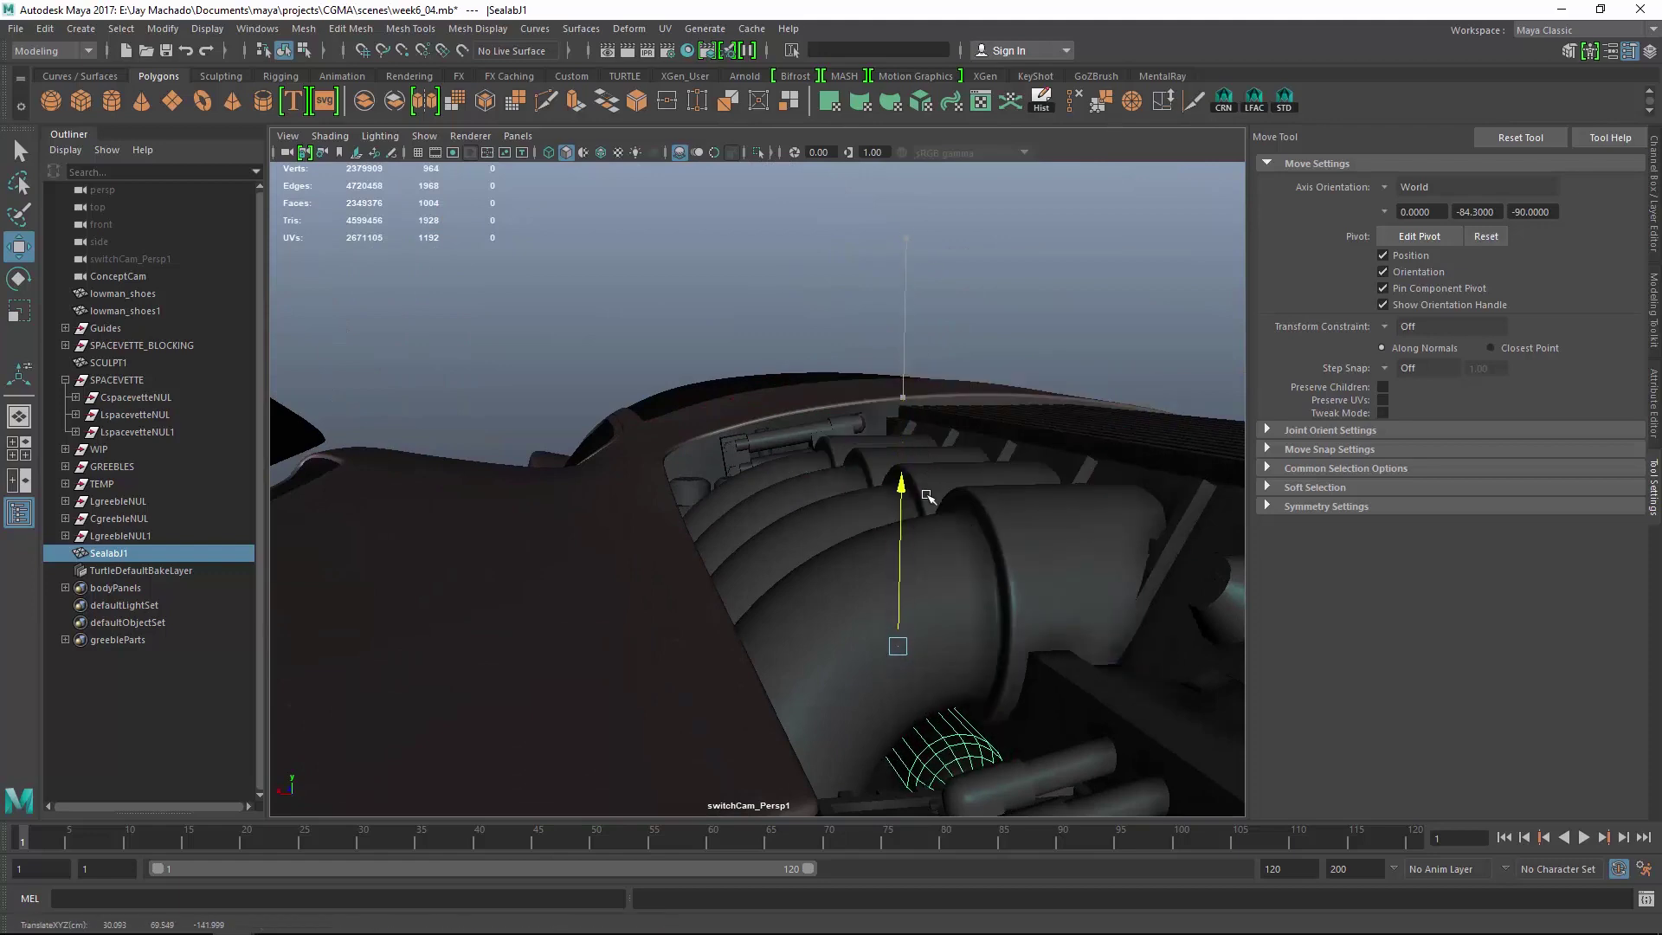
{"action": "left_click_drag", "start_coordinate": [914, 394], "coordinate": [920, 460], "text": "alt"}
{"action": "right_click_drag", "start_coordinate": [920, 460], "coordinate": [983, 453], "text": "alt"}
{"action": "middle_click_drag", "start_coordinate": [984, 453], "coordinate": [776, 366], "text": "alt"}
{"action": "left_click_drag", "start_coordinate": [696, 225], "coordinate": [769, 400]}
{"action": "right_click_drag", "start_coordinate": [769, 400], "coordinate": [909, 797]}
{"action": "left_click_drag", "start_coordinate": [778, 761], "coordinate": [920, 634], "text": "alt"}
{"action": "left_click", "coordinate": [759, 596]}
{"action": "key", "text": "f"}
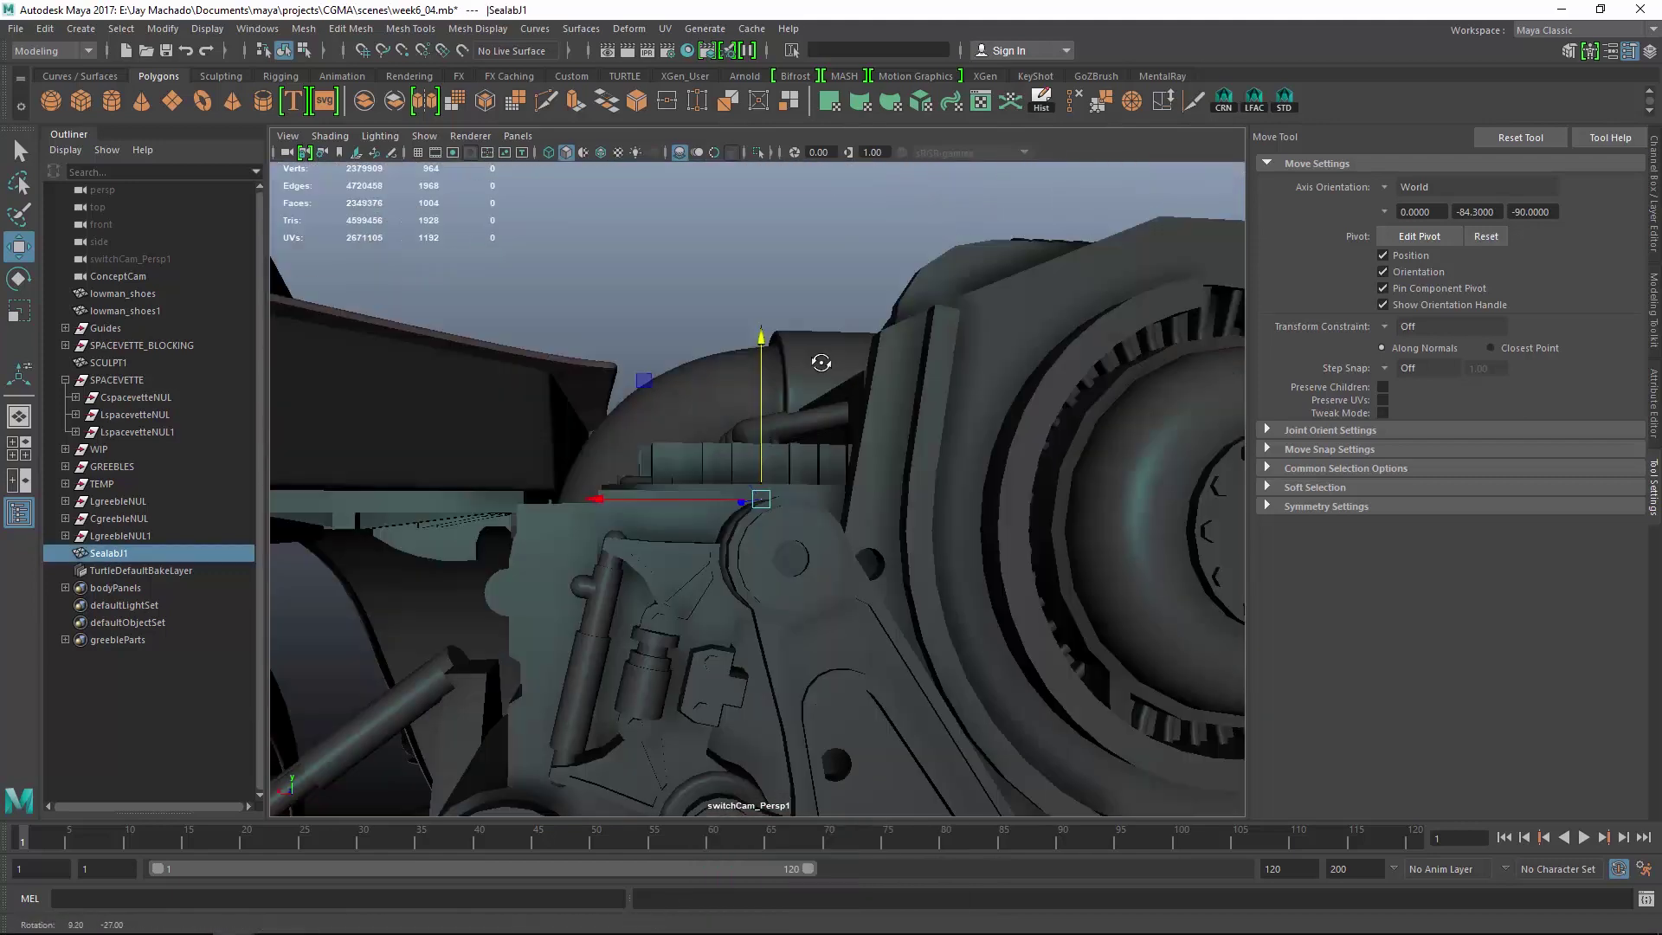
{"action": "mouse_move", "coordinate": [820, 363]}
{"action": "left_mouse_down", "text": "alt"}
{"action": "mouse_move", "coordinate": [1020, 605]}
{"action": "mouse_move", "coordinate": [826, 366]}
{"action": "left_mouse_up", "text": "alt"}
{"action": "left_click_drag", "start_coordinate": [716, 323], "coordinate": [716, 327]}
Unparent the twin tanks from LgreebleNUL1 and parent them under LgreebleNUL instead.
{"action": "left_click_drag", "start_coordinate": [714, 338], "coordinate": [727, 567], "text": "alt"}
{"action": "right_click_drag", "start_coordinate": [978, 640], "coordinate": [874, 597], "text": "alt"}
{"action": "left_click_drag", "start_coordinate": [874, 597], "coordinate": [818, 485], "text": "alt"}
{"action": "key", "text": "Down"}
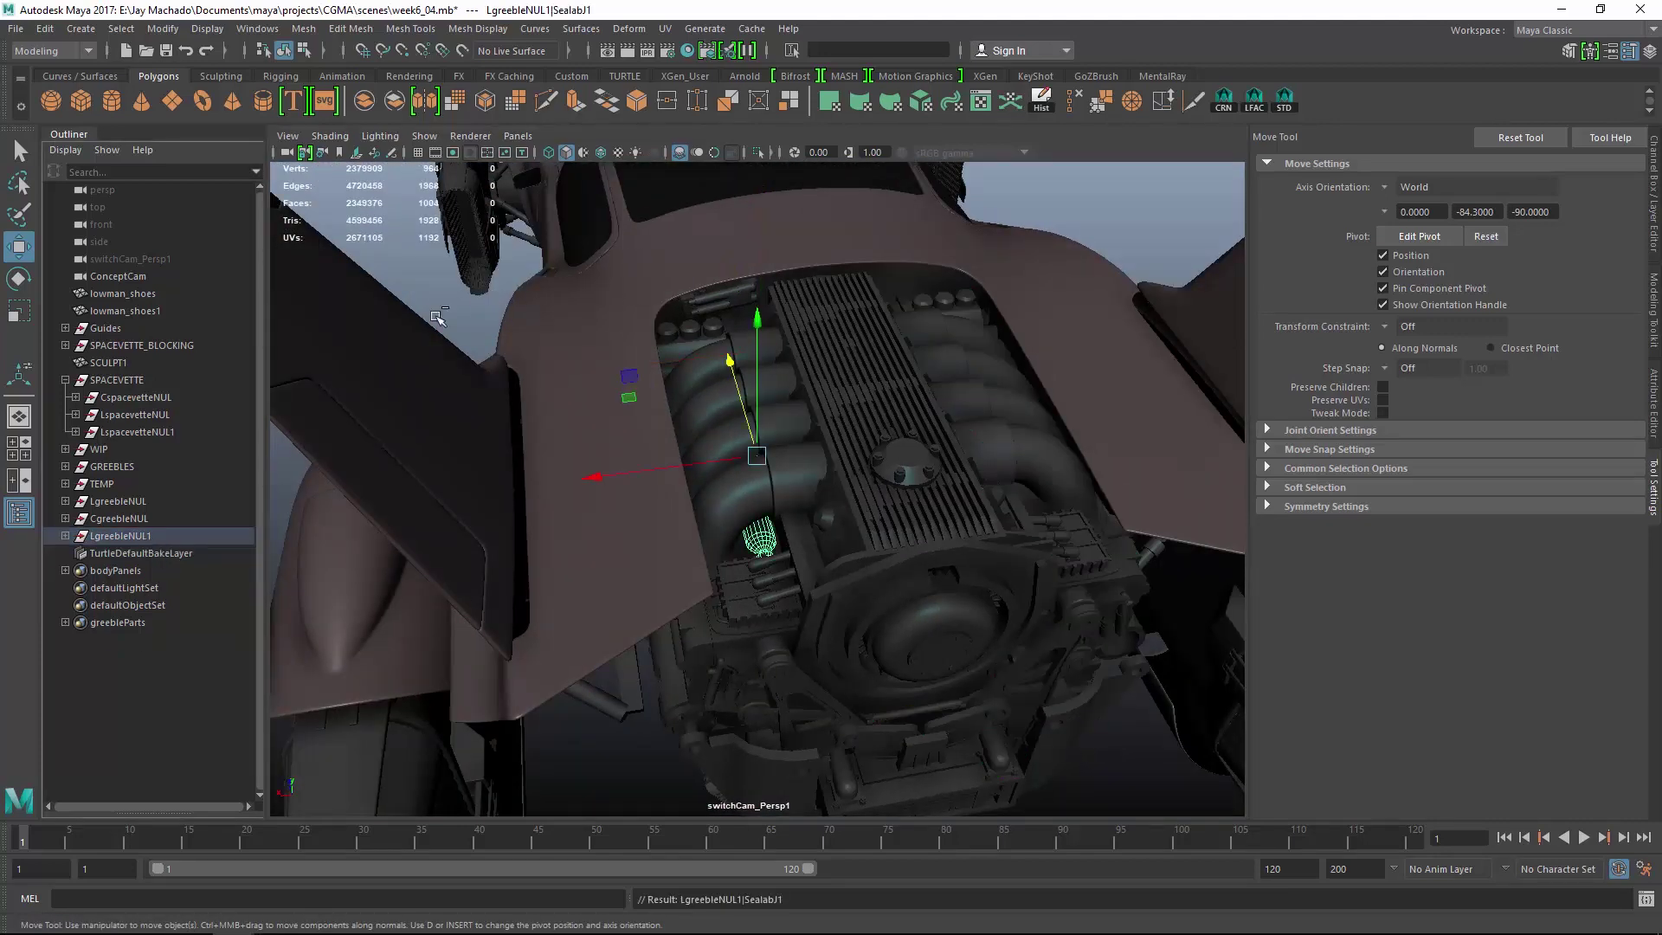
{"action": "key", "text": "shift+p"}
{"action": "left_click", "coordinate": [158, 538], "text": "ctrl"}
{"action": "left_click", "coordinate": [144, 554]}
{"action": "left_click", "coordinate": [145, 505], "text": "ctrl"}
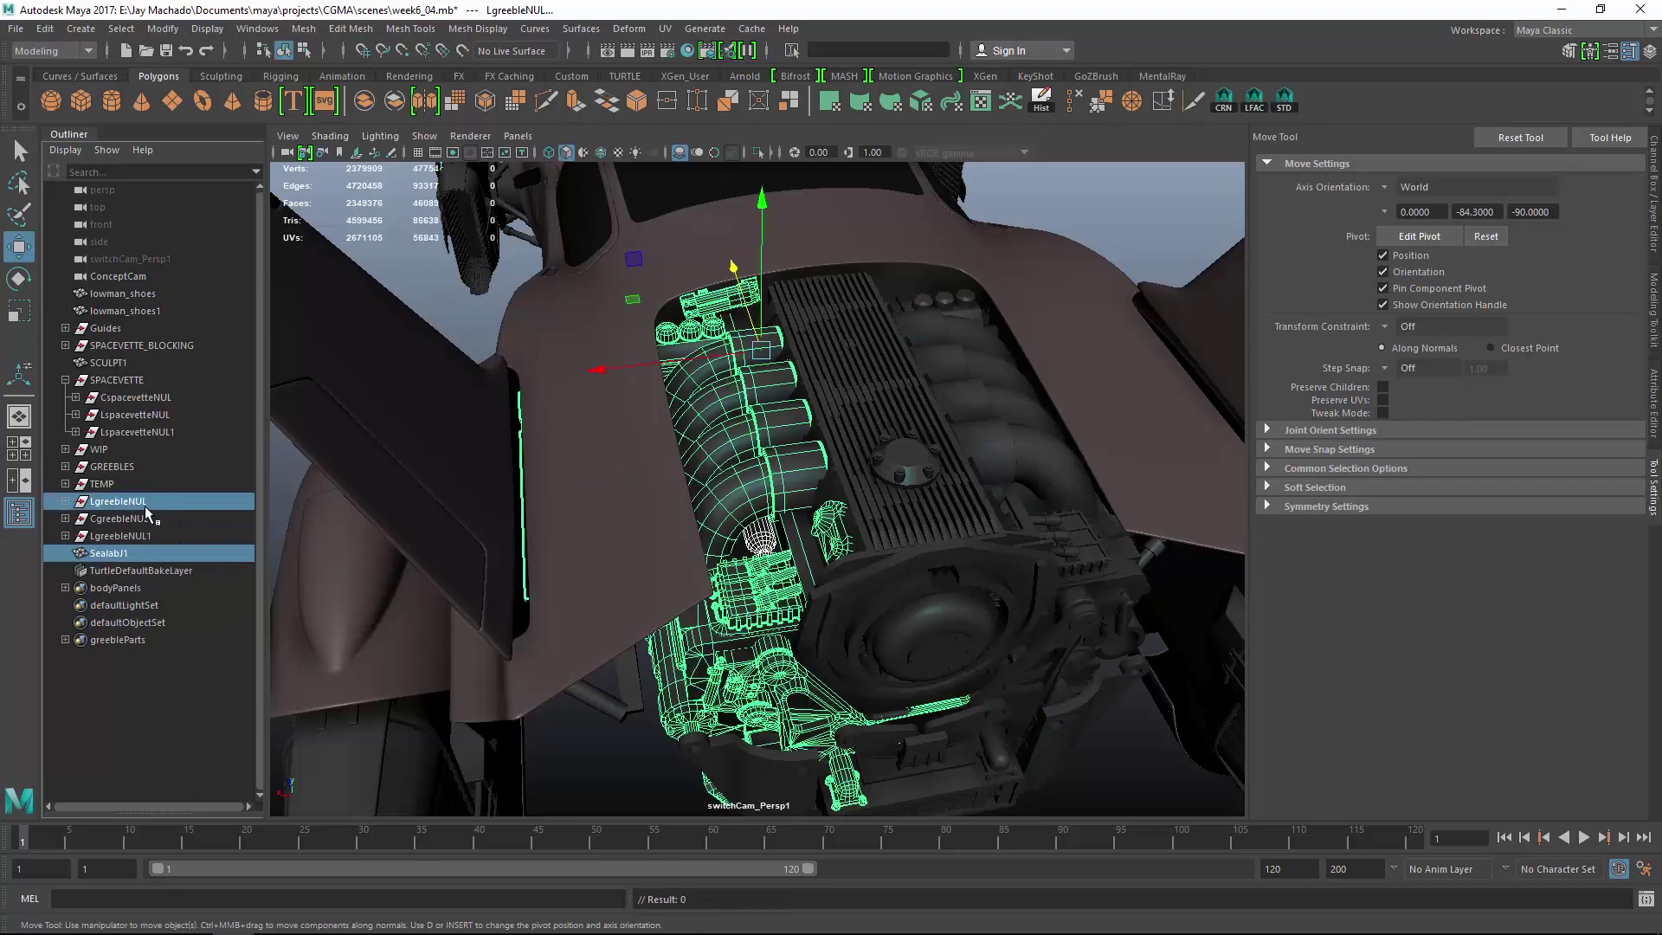
{"action": "key", "text": "p"}
{"action": "left_click", "coordinate": [427, 289]}
Examine the car's rear and underside for areas that still need detail.
{"action": "left_click_drag", "start_coordinate": [519, 329], "coordinate": [661, 372], "text": "alt"}
{"action": "right_click_drag", "start_coordinate": [660, 372], "coordinate": [597, 368], "text": "alt"}
{"action": "left_click_drag", "start_coordinate": [598, 368], "coordinate": [646, 280], "text": "alt"}
{"action": "middle_click_drag", "start_coordinate": [646, 280], "coordinate": [676, 353], "text": "alt"}
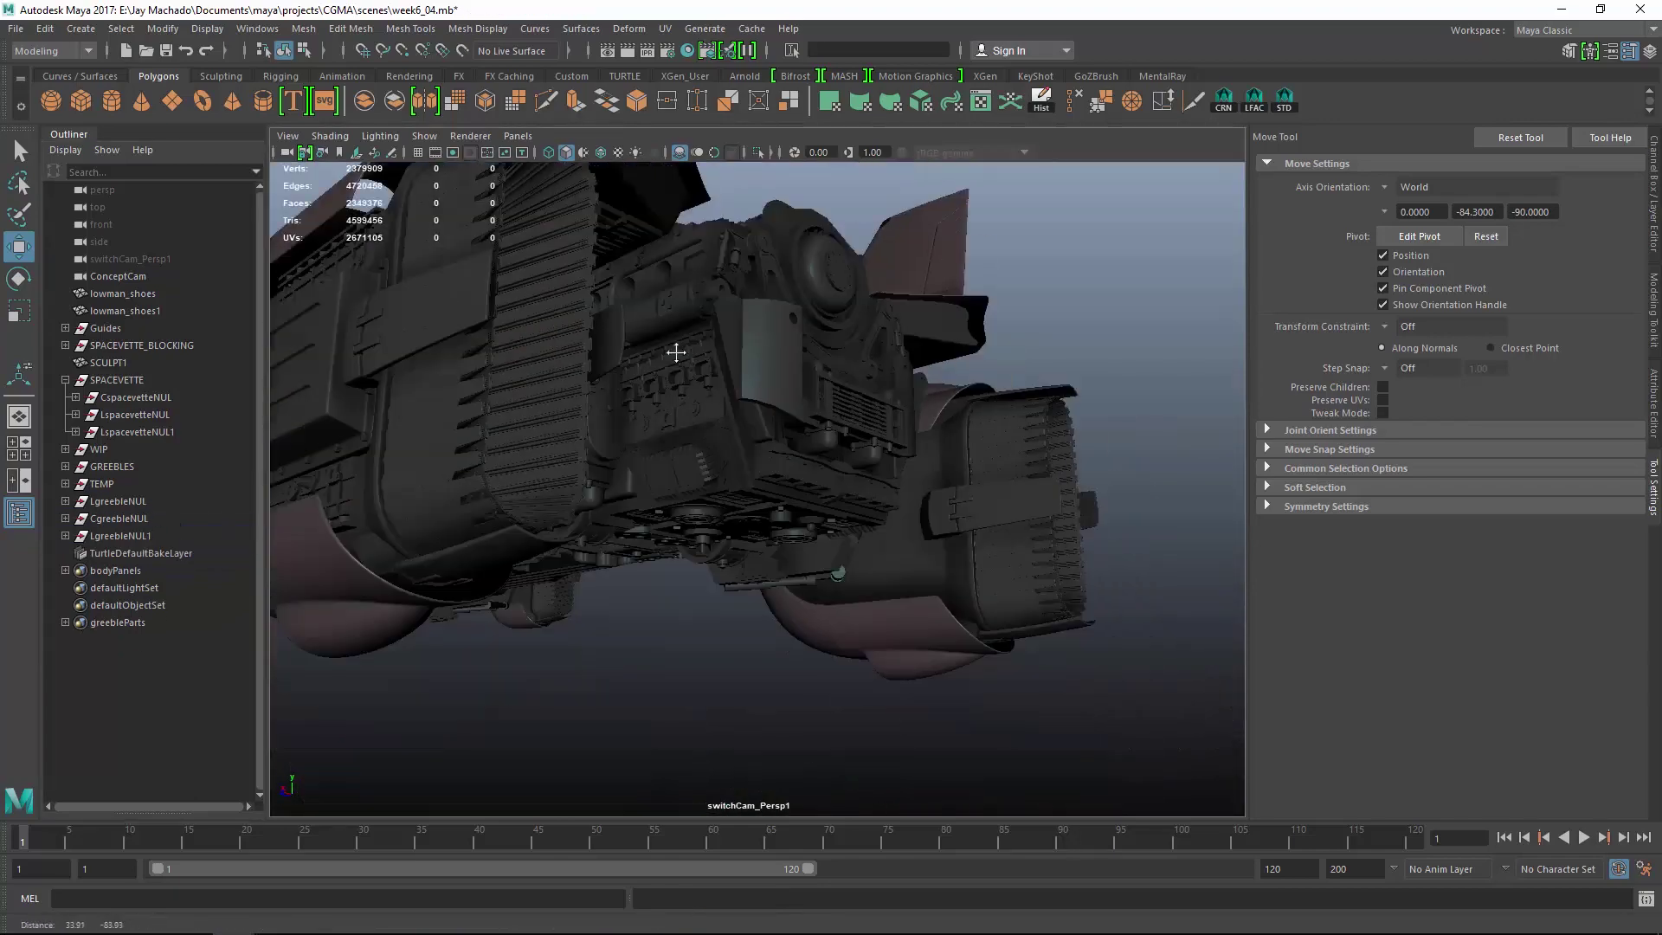
{"action": "left_click_drag", "start_coordinate": [676, 354], "coordinate": [692, 299], "text": "alt"}
{"action": "right_click_drag", "start_coordinate": [693, 299], "coordinate": [796, 355], "text": "alt"}
{"action": "middle_click_drag", "start_coordinate": [796, 355], "coordinate": [860, 453], "text": "alt"}
{"action": "left_click_drag", "start_coordinate": [860, 452], "coordinate": [872, 486], "text": "alt"}
{"action": "middle_click_drag", "start_coordinate": [872, 486], "coordinate": [978, 493], "text": "alt"}
{"action": "left_click_drag", "start_coordinate": [978, 493], "coordinate": [944, 485], "text": "alt"}
{"action": "middle_click_drag", "start_coordinate": [944, 485], "coordinate": [1024, 546], "text": "alt"}
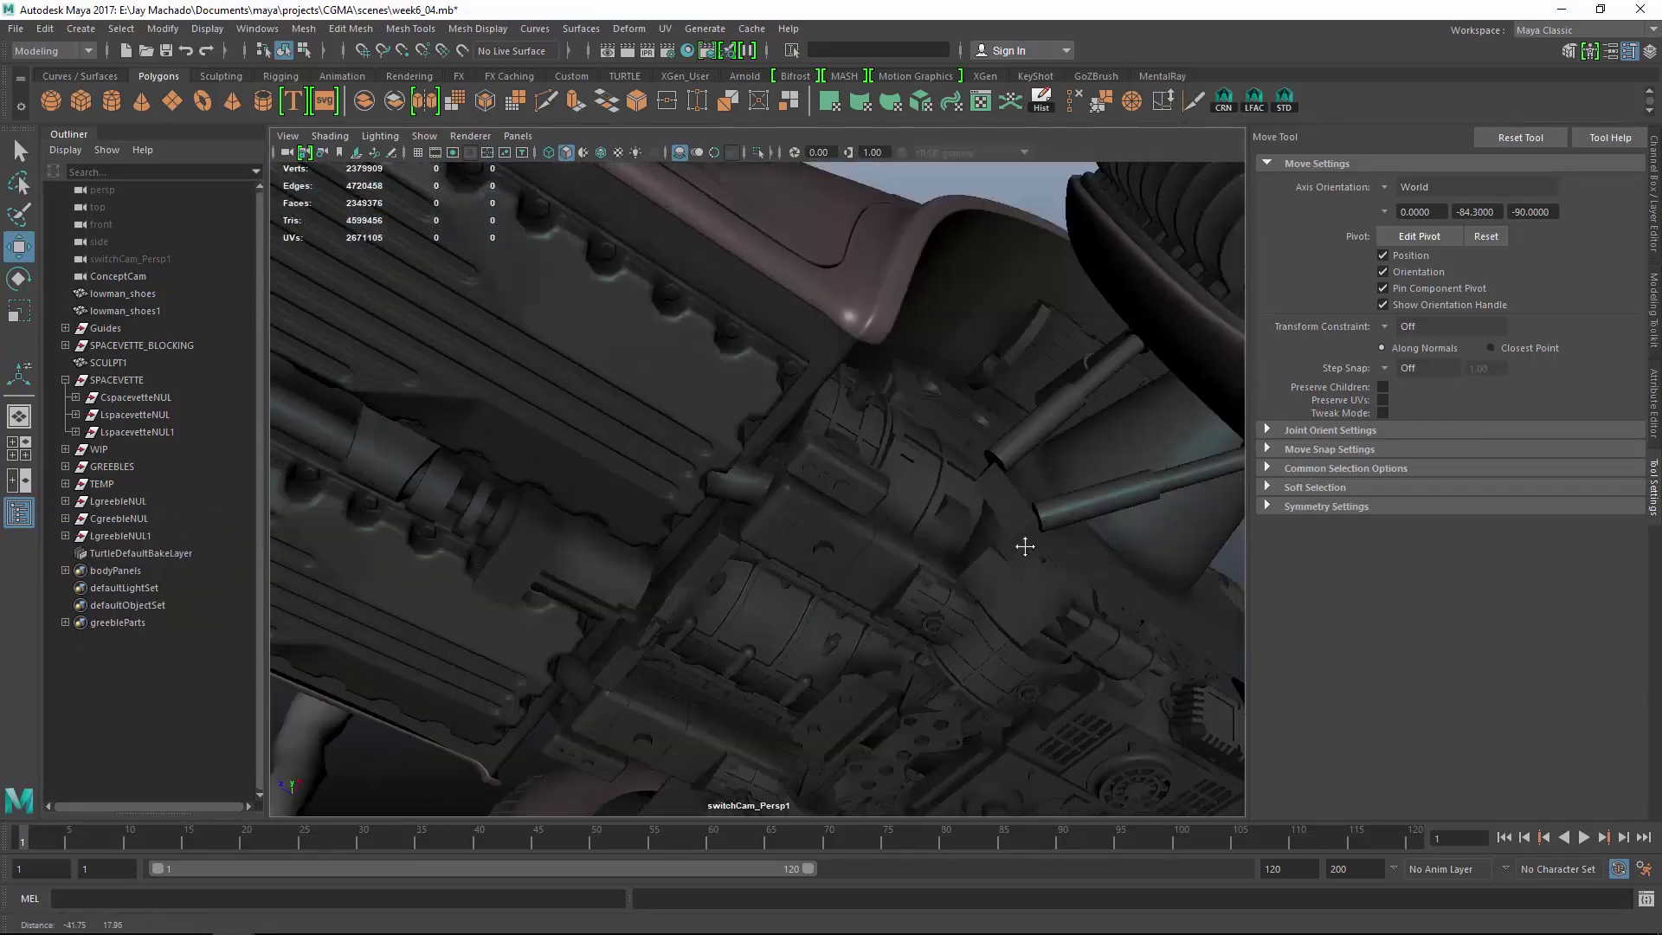
{"action": "left_click_drag", "start_coordinate": [1024, 546], "coordinate": [1020, 660], "text": "alt"}
Make the car's blocking geometry visible and select the fin block pCube4 beneath the front cylindrical housing.
{"action": "left_click", "coordinate": [1654, 394]}
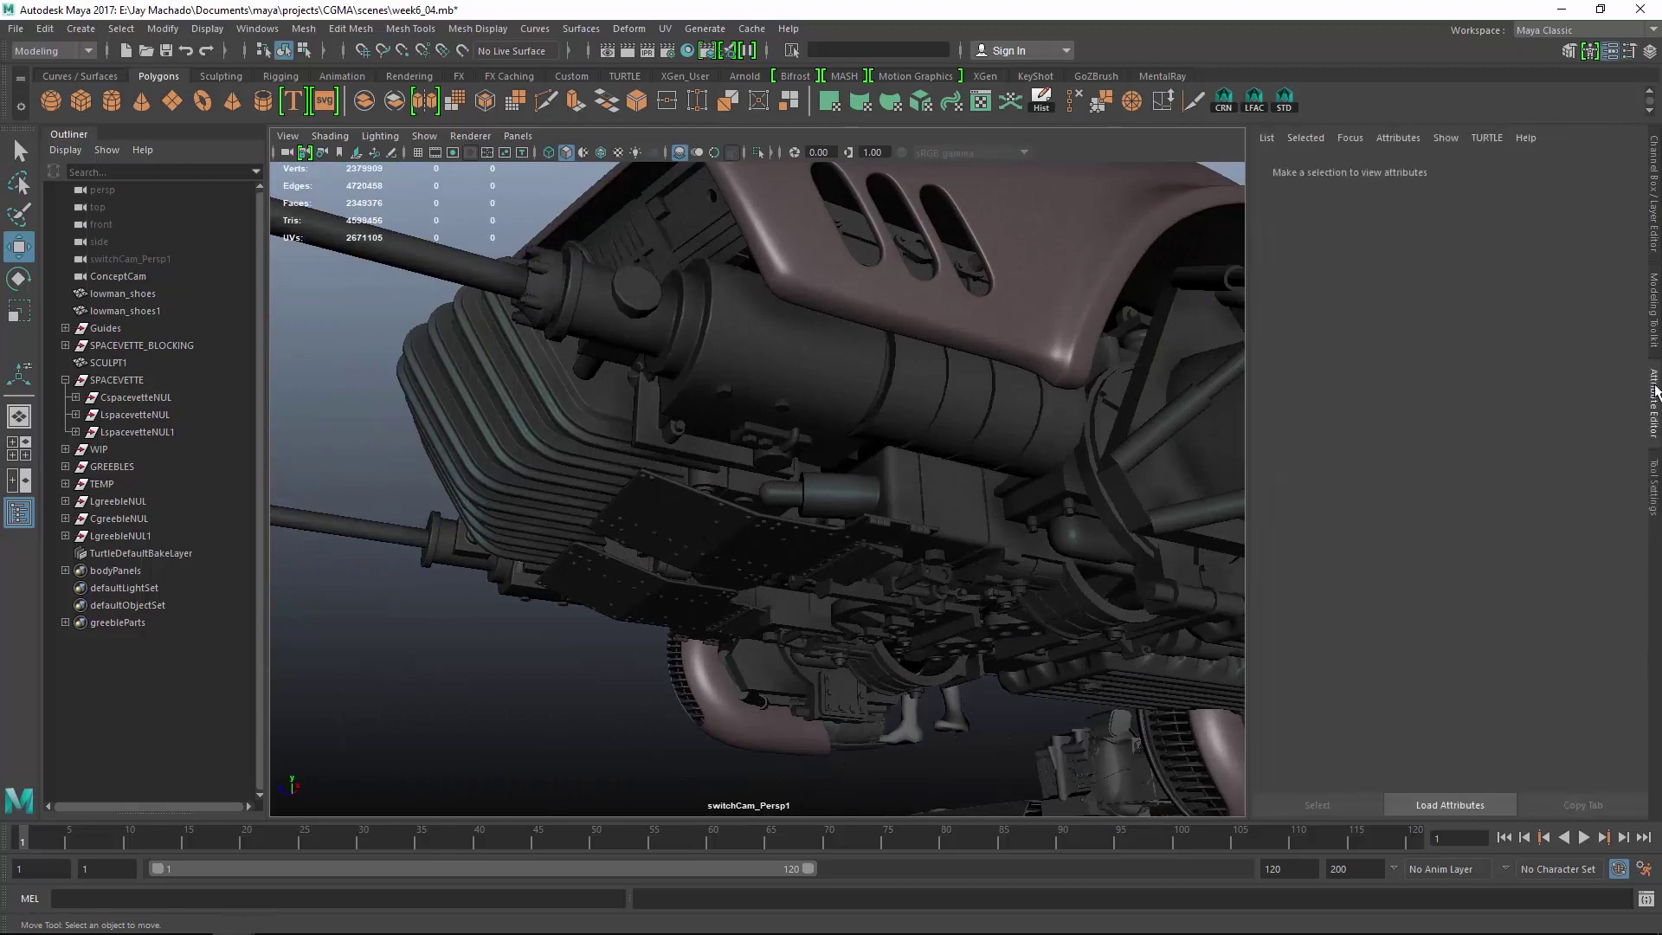
{"action": "left_click", "coordinate": [1654, 192]}
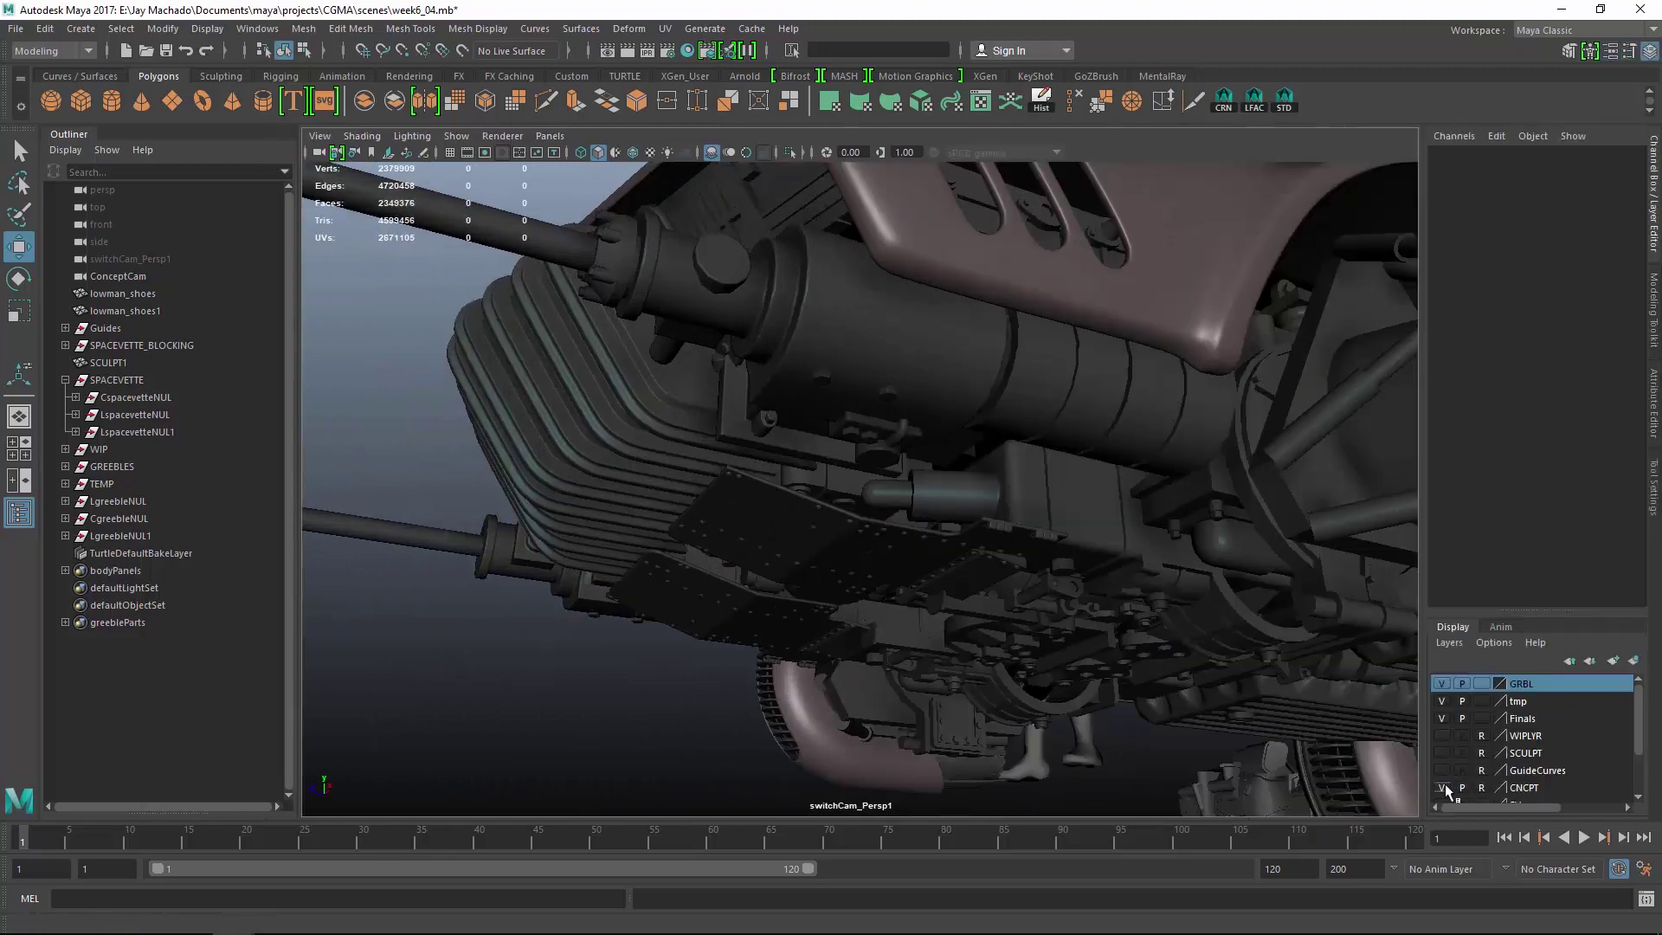
{"action": "left_click", "coordinate": [1441, 752]}
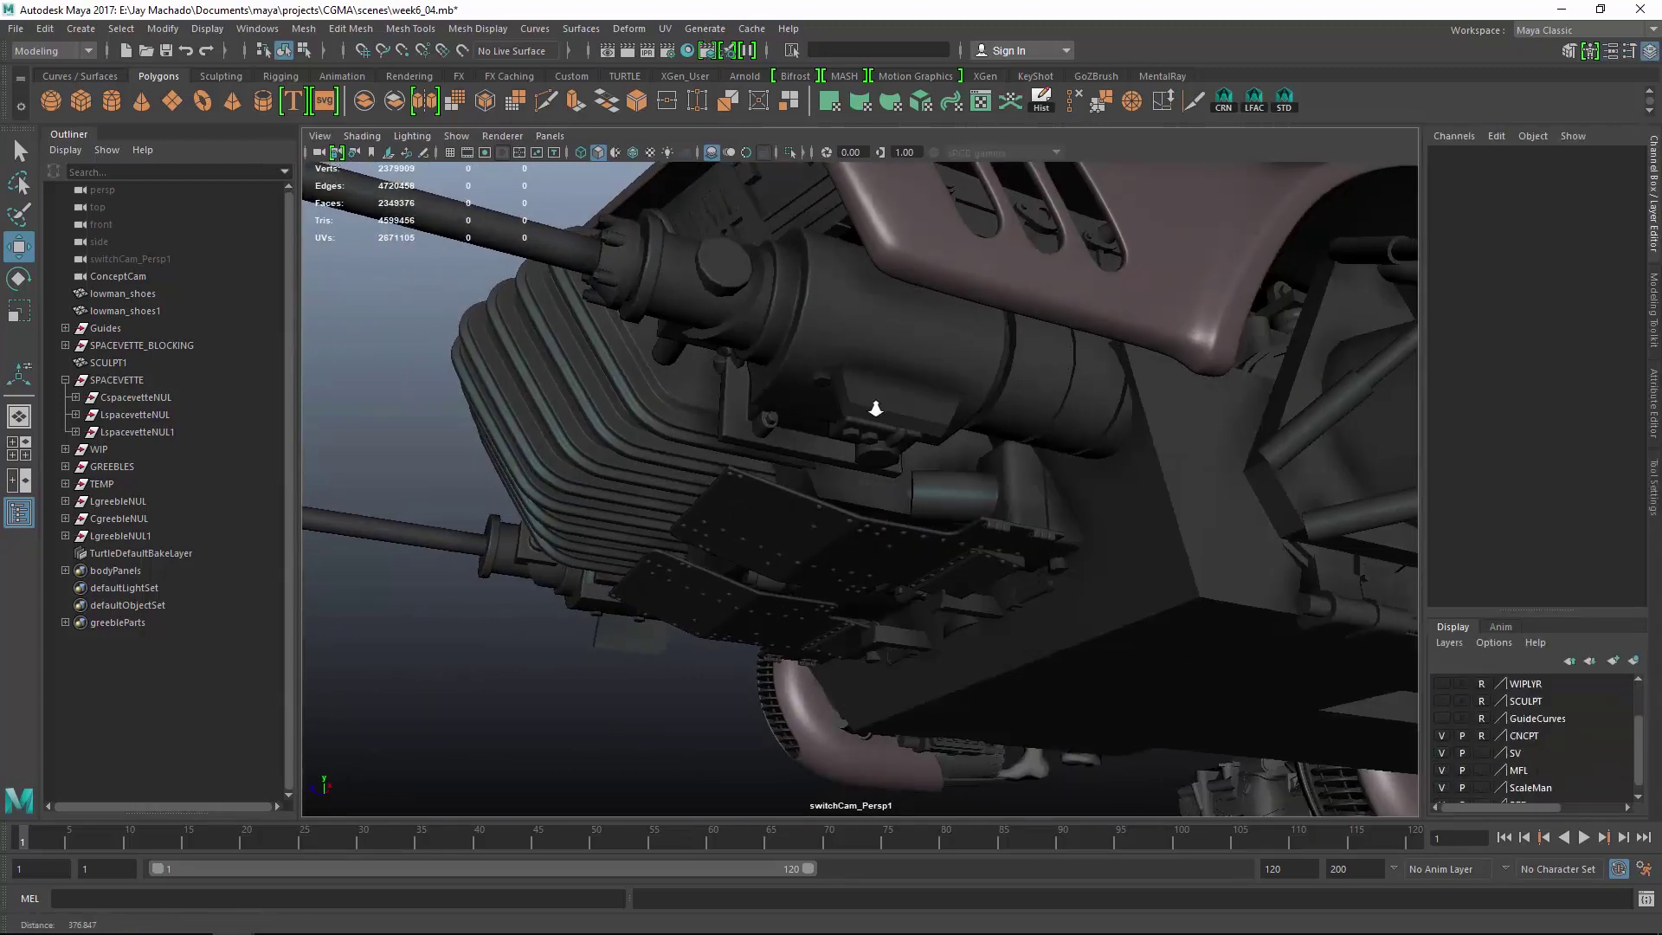
{"action": "left_click_drag", "start_coordinate": [849, 393], "coordinate": [1001, 349], "text": "alt"}
{"action": "left_click", "coordinate": [1017, 428]}
{"action": "left_click_drag", "start_coordinate": [1017, 427], "coordinate": [896, 527], "text": "alt"}
{"action": "key", "text": "w"}
{"action": "left_click_drag", "start_coordinate": [918, 532], "coordinate": [838, 486], "text": "alt"}
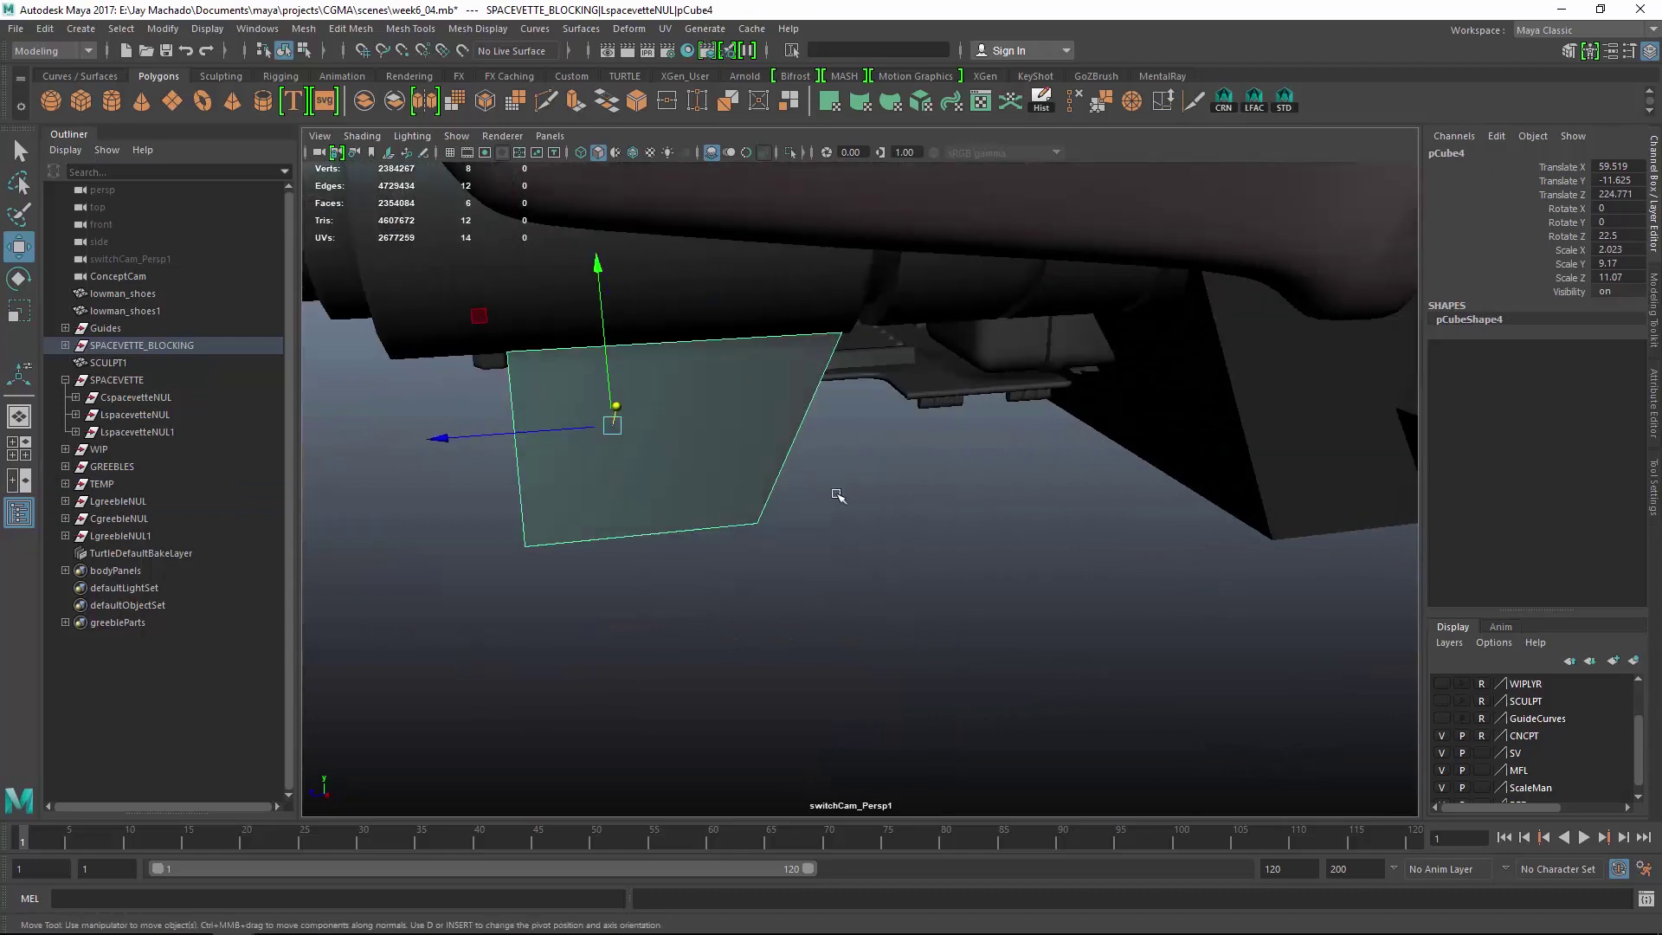
Insert an edge loop around the middle of the fin block and scale its rear end face narrower.
{"action": "right_click_drag", "start_coordinate": [705, 461], "coordinate": [809, 519]}
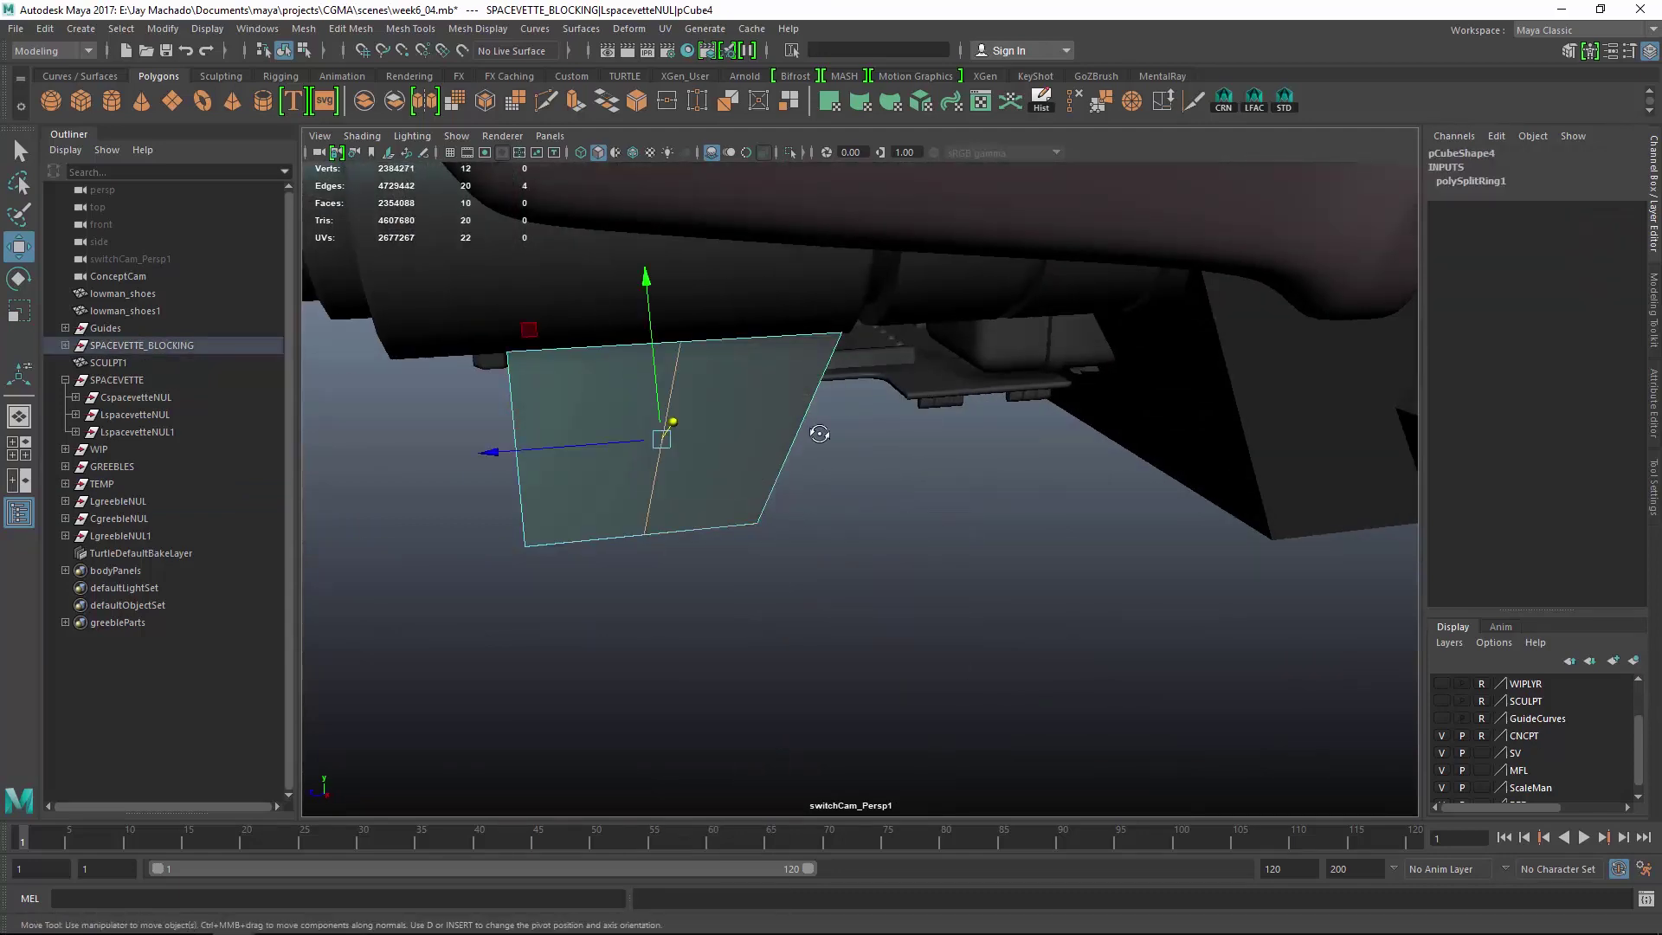
{"action": "left_click_drag", "start_coordinate": [809, 520], "coordinate": [797, 376], "text": "alt"}
{"action": "right_click_drag", "start_coordinate": [797, 376], "coordinate": [790, 389]}
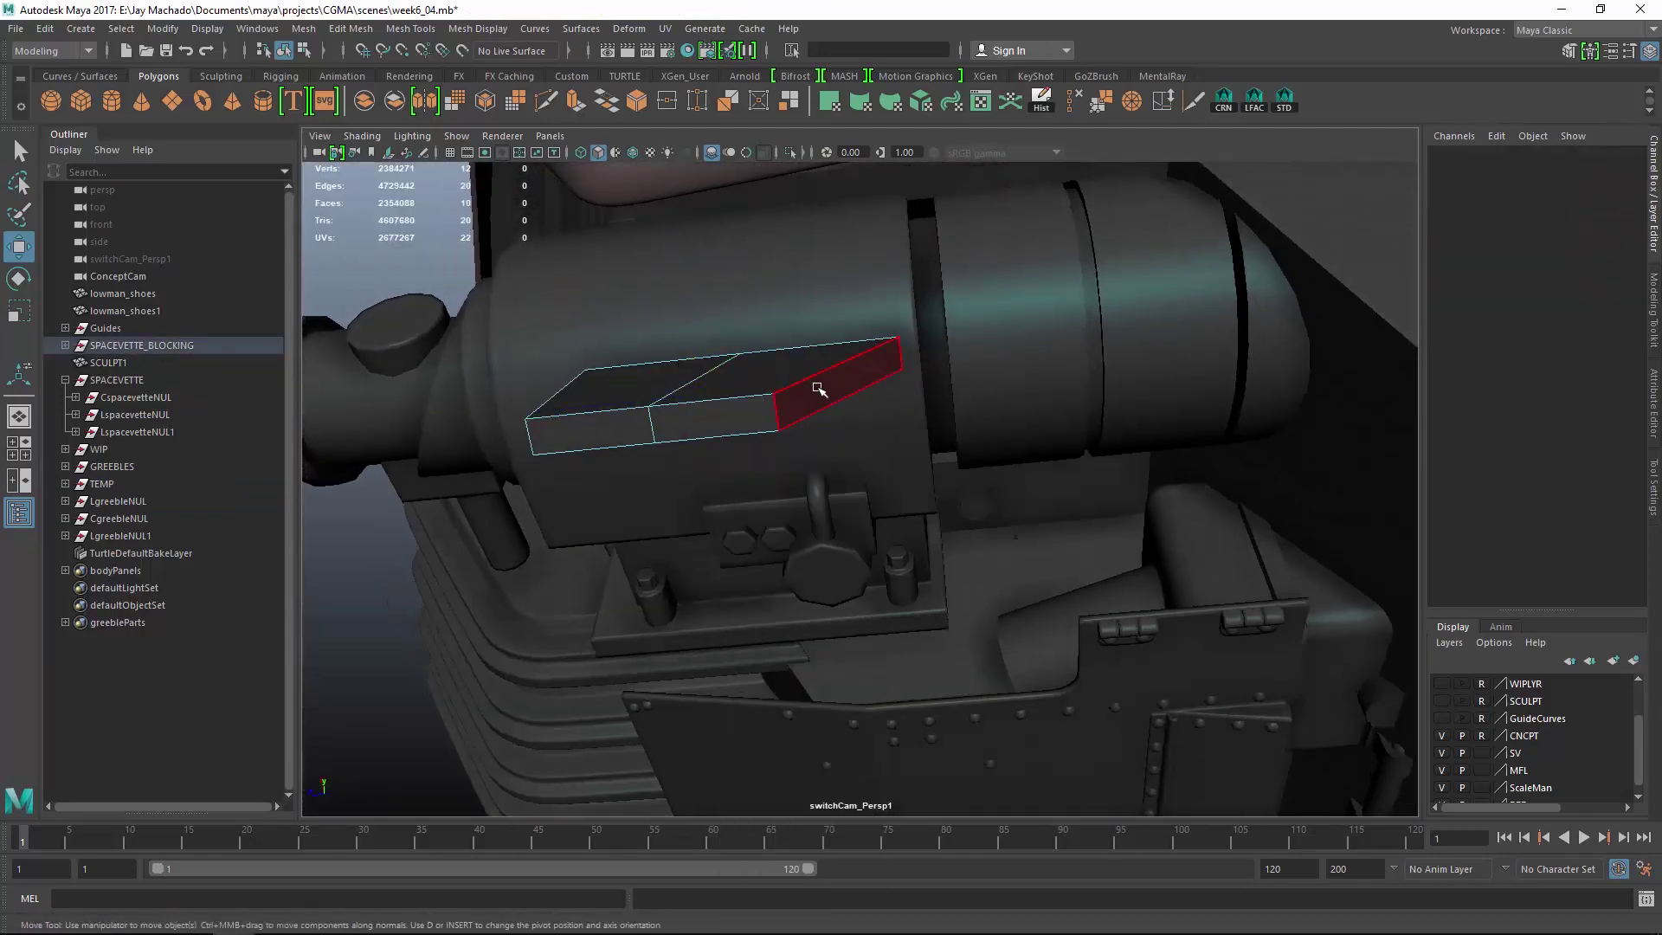
{"action": "left_click", "coordinate": [857, 407]}
{"action": "left_click_drag", "start_coordinate": [823, 224], "coordinate": [838, 298]}
{"action": "left_click_drag", "start_coordinate": [838, 298], "coordinate": [876, 338], "text": "alt"}
Insert a second edge loop in the front half of the fin and shift it toward the front end.
{"action": "right_click_drag", "start_coordinate": [767, 339], "coordinate": [774, 276]}
{"action": "left_click", "coordinate": [774, 324]}
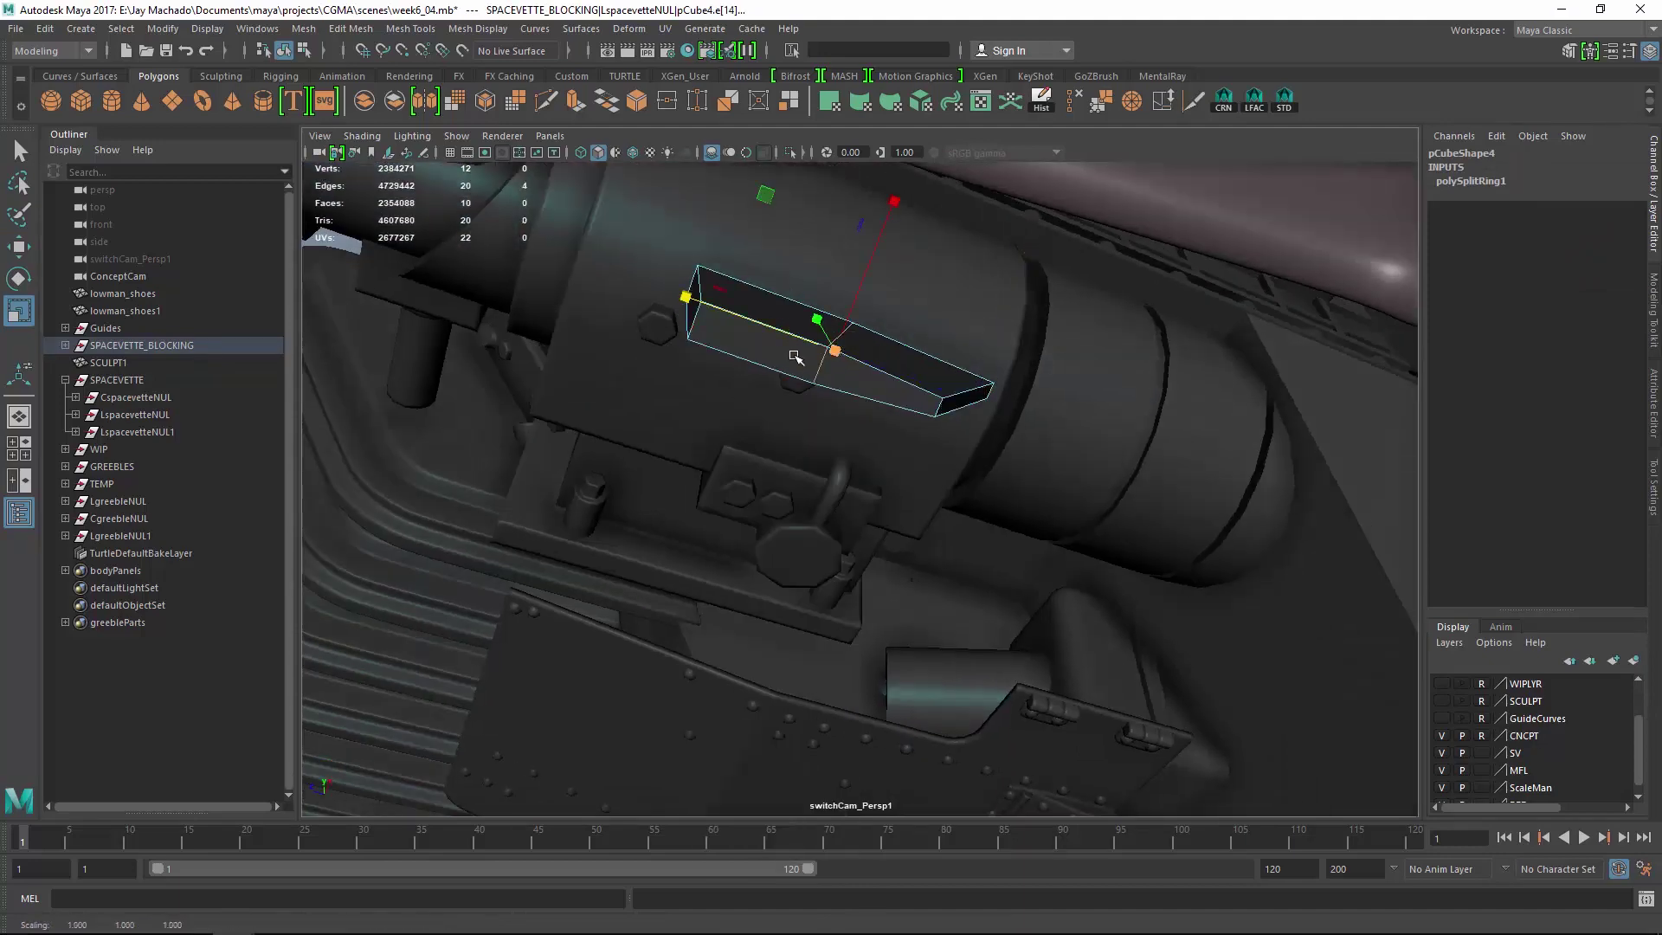
{"action": "right_click_drag", "start_coordinate": [835, 355], "coordinate": [851, 407], "text": "shift"}
{"action": "left_click_drag", "start_coordinate": [823, 375], "coordinate": [834, 340], "text": "alt"}
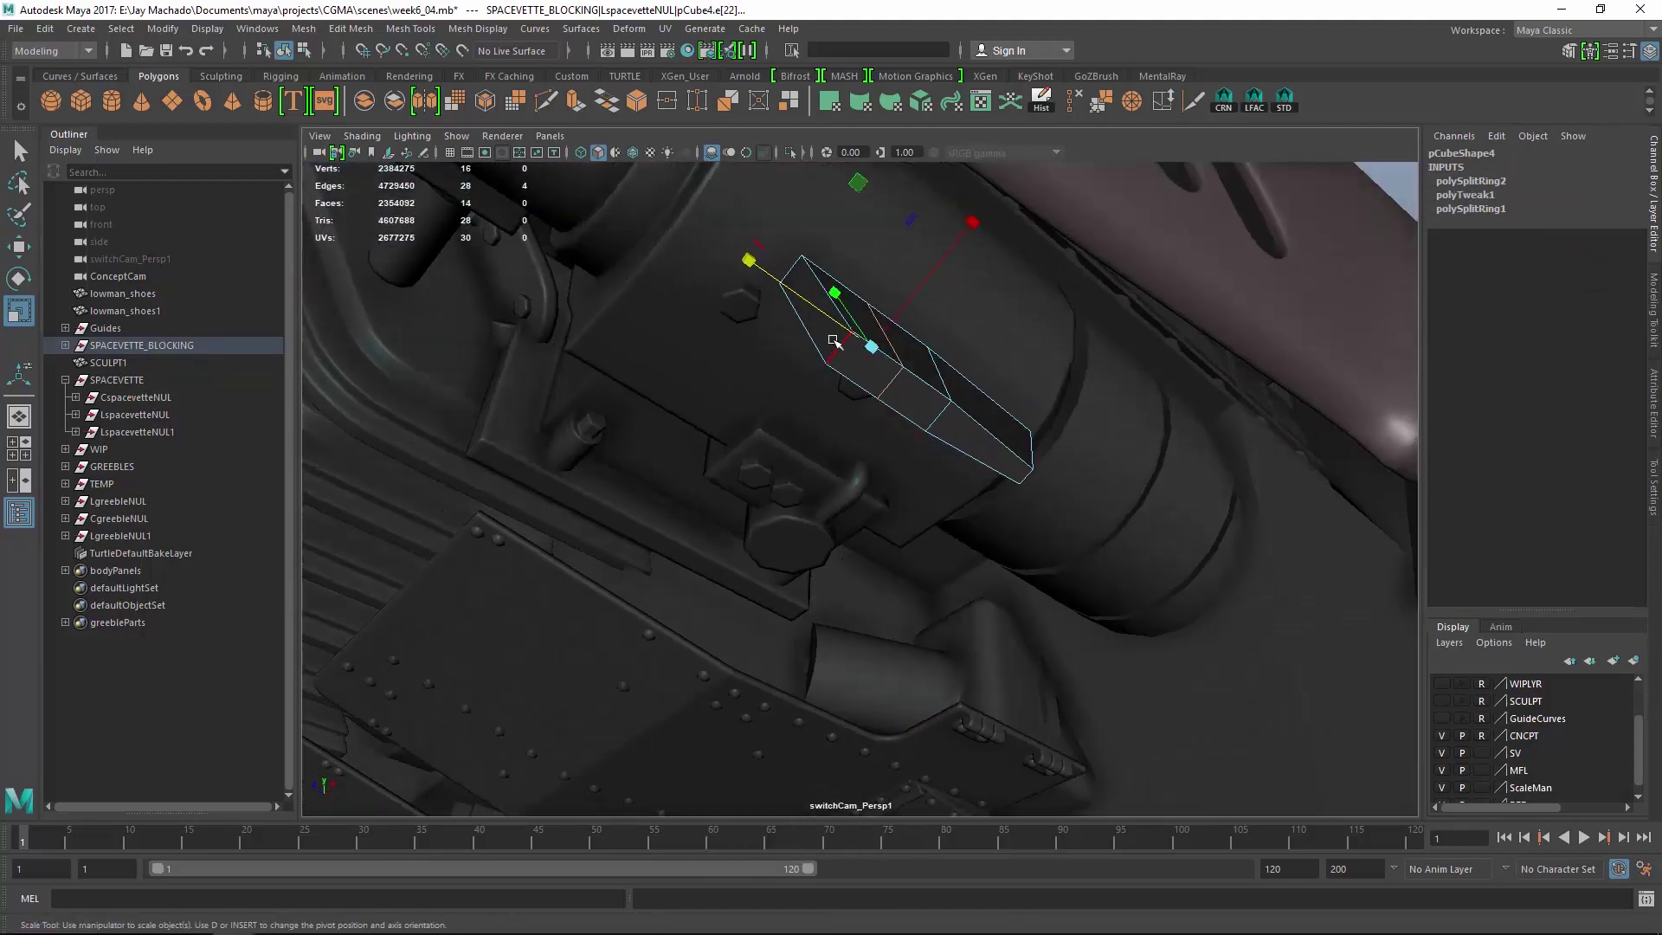
{"action": "right_click_drag", "start_coordinate": [833, 340], "coordinate": [841, 372]}
{"action": "left_click", "coordinate": [834, 335]}
{"action": "left_click_drag", "start_coordinate": [911, 182], "coordinate": [760, 360]}
{"action": "mouse_move", "coordinate": [760, 360]}
{"action": "right_mouse_down", "text": "ctrl"}
{"action": "mouse_move", "coordinate": [761, 381]}
{"action": "mouse_move", "coordinate": [763, 354]}
{"action": "right_mouse_up", "text": "ctrl"}
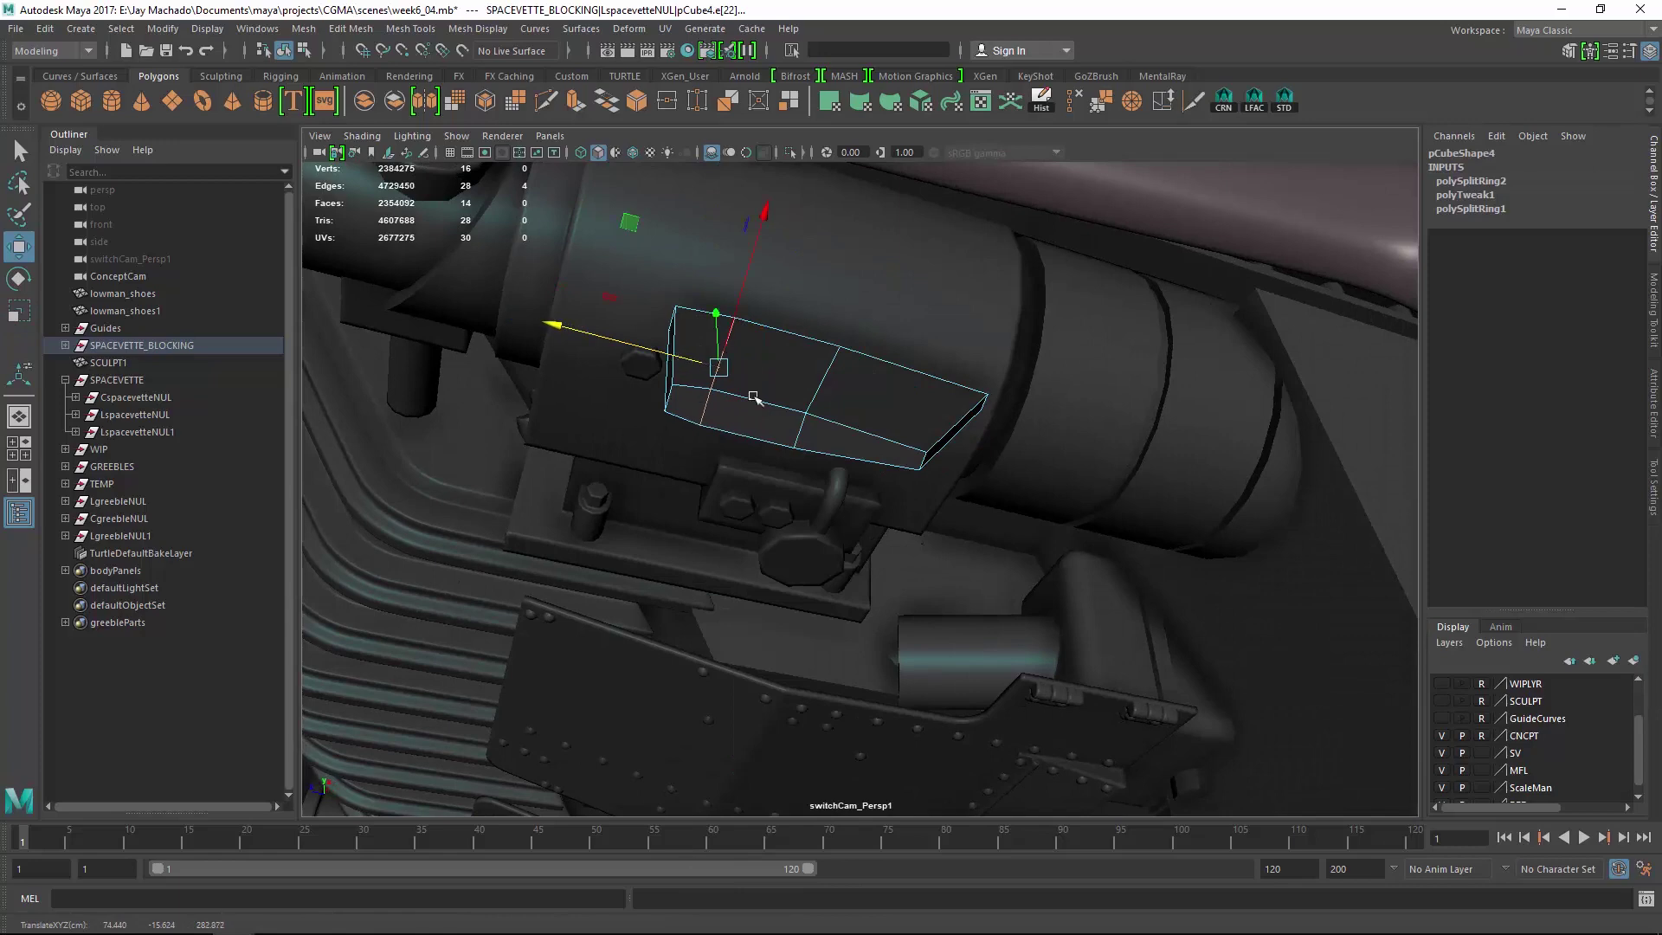
Extrude the three faces along the fin's upper side with an offset of 0.5.
{"action": "left_click_drag", "start_coordinate": [753, 396], "coordinate": [861, 408], "text": "alt"}
{"action": "right_click_drag", "start_coordinate": [861, 407], "coordinate": [883, 435], "text": "alt"}
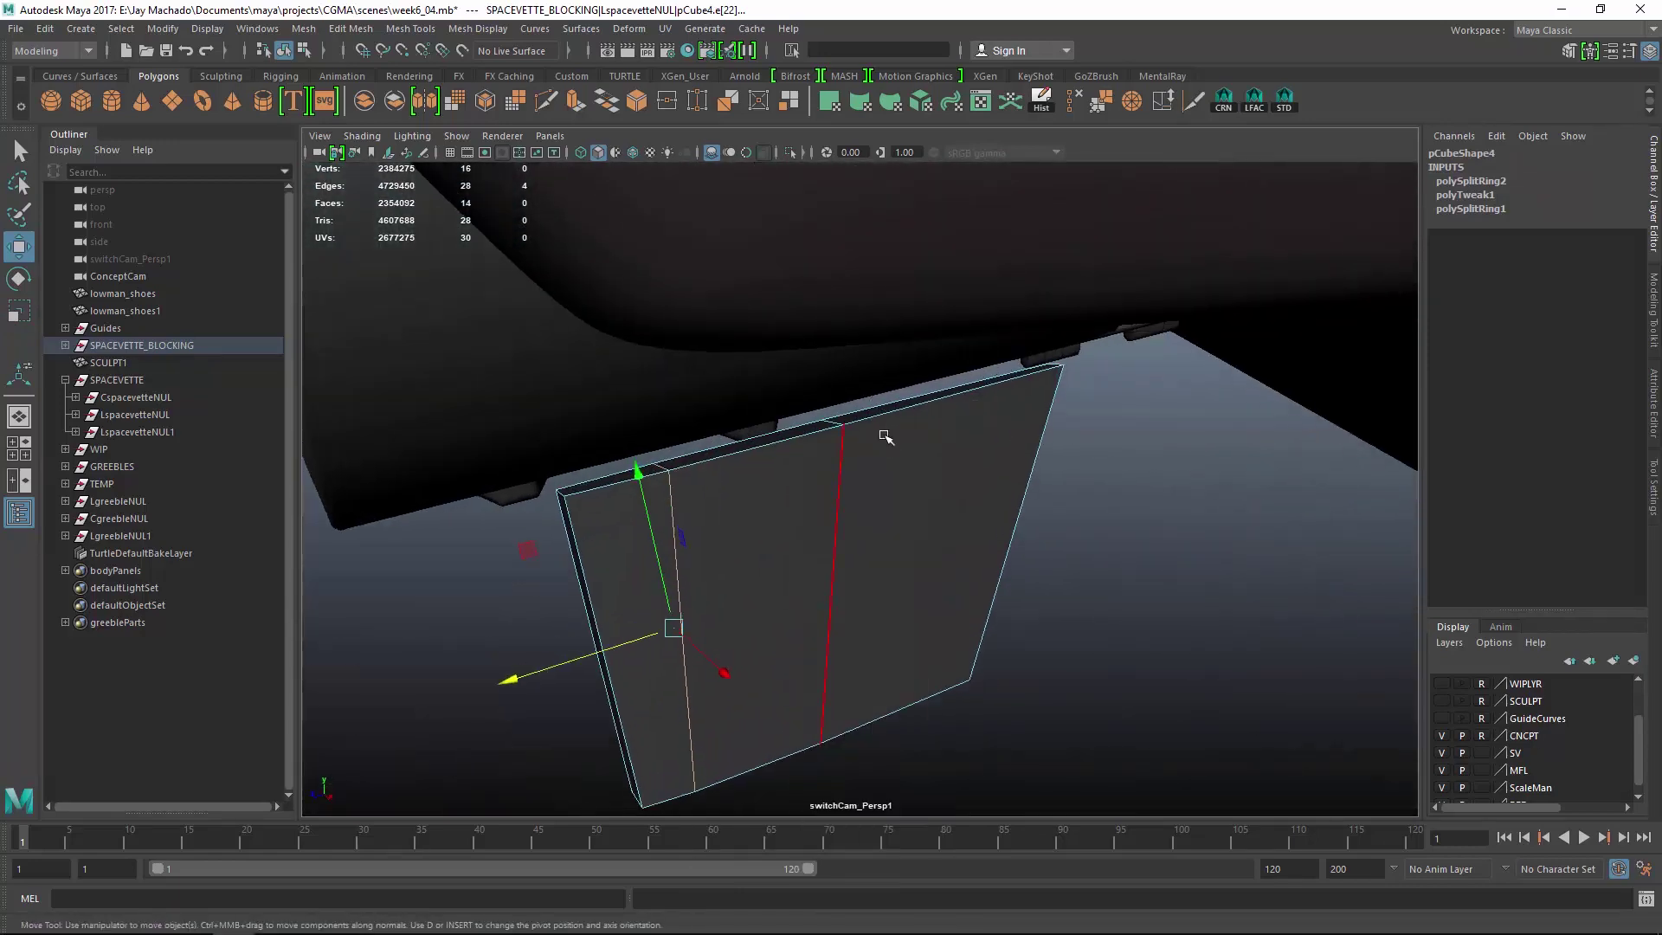
{"action": "left_click", "coordinate": [841, 419]}
{"action": "left_click", "coordinate": [777, 437], "text": "shift"}
{"action": "left_click", "coordinate": [634, 472], "text": "shift"}
{"action": "left_click_drag", "start_coordinate": [945, 505], "coordinate": [1077, 494], "text": "alt"}
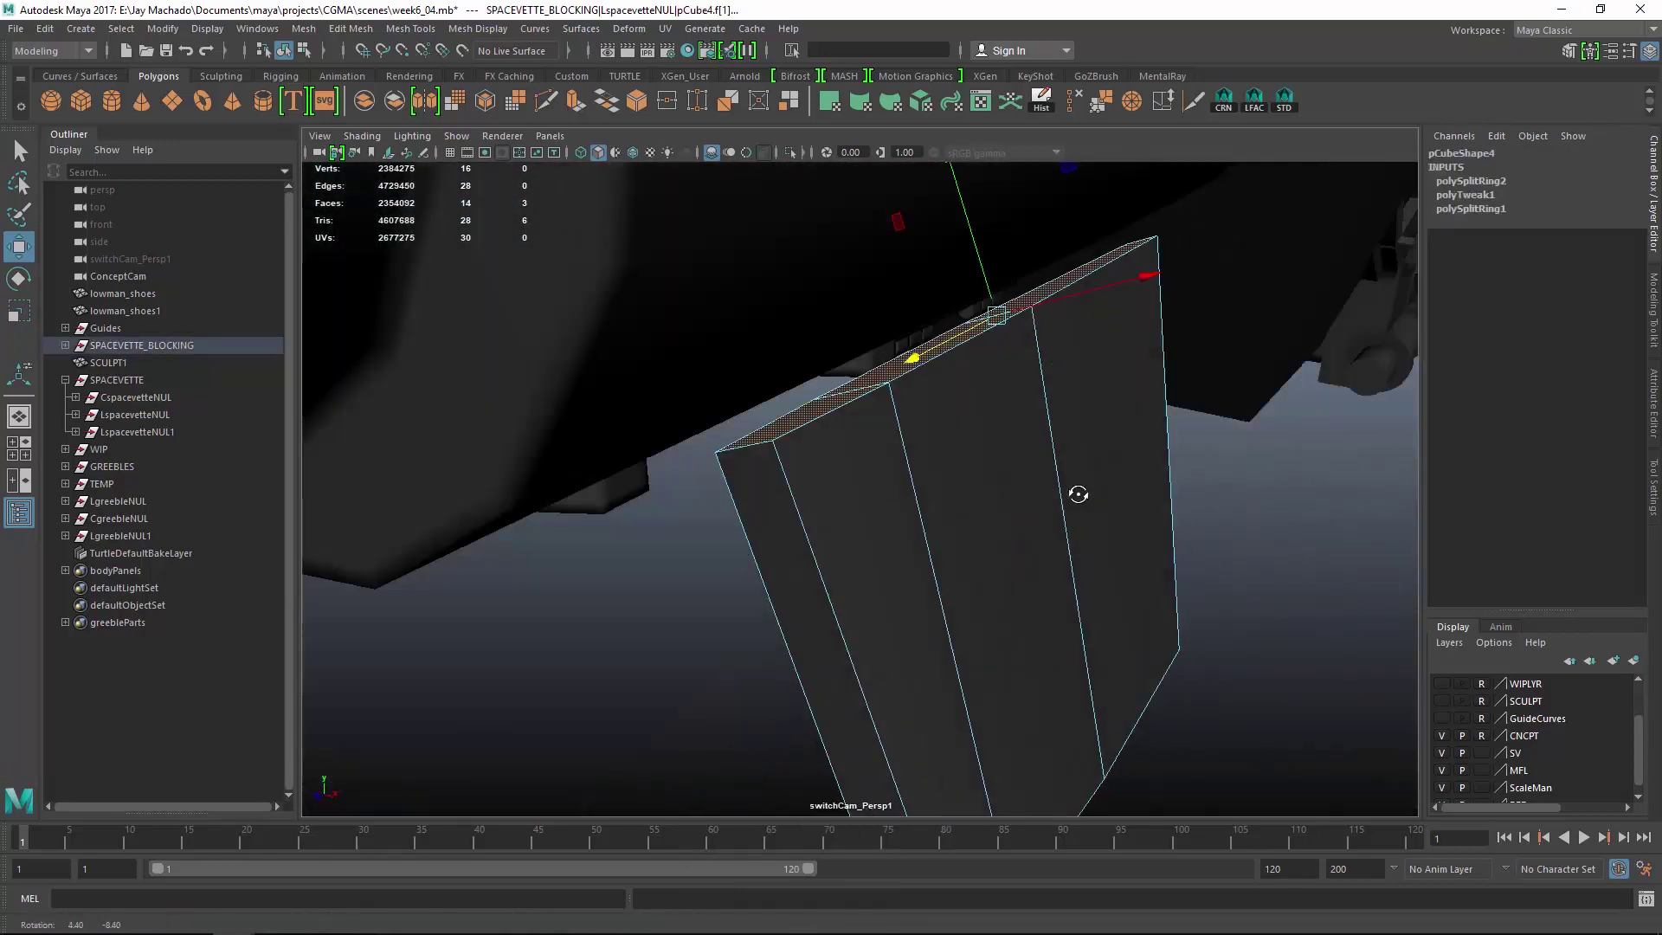
{"action": "left_click", "coordinate": [576, 101]}
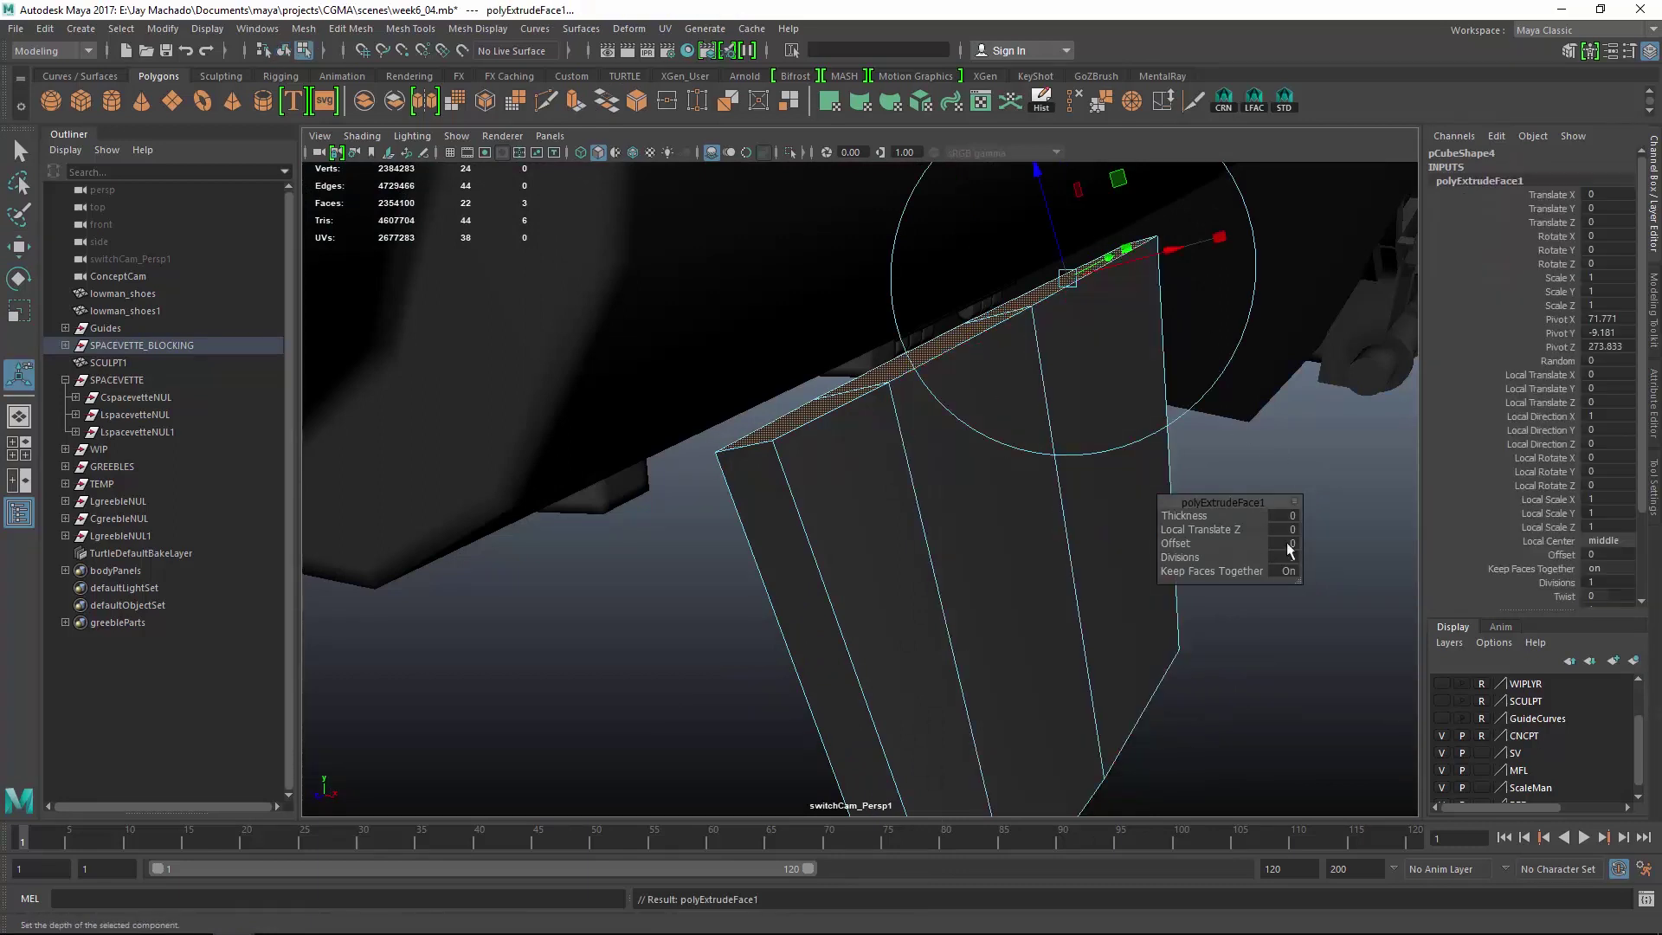
{"action": "left_click_drag", "start_coordinate": [1023, 576], "coordinate": [1073, 574], "text": "alt"}
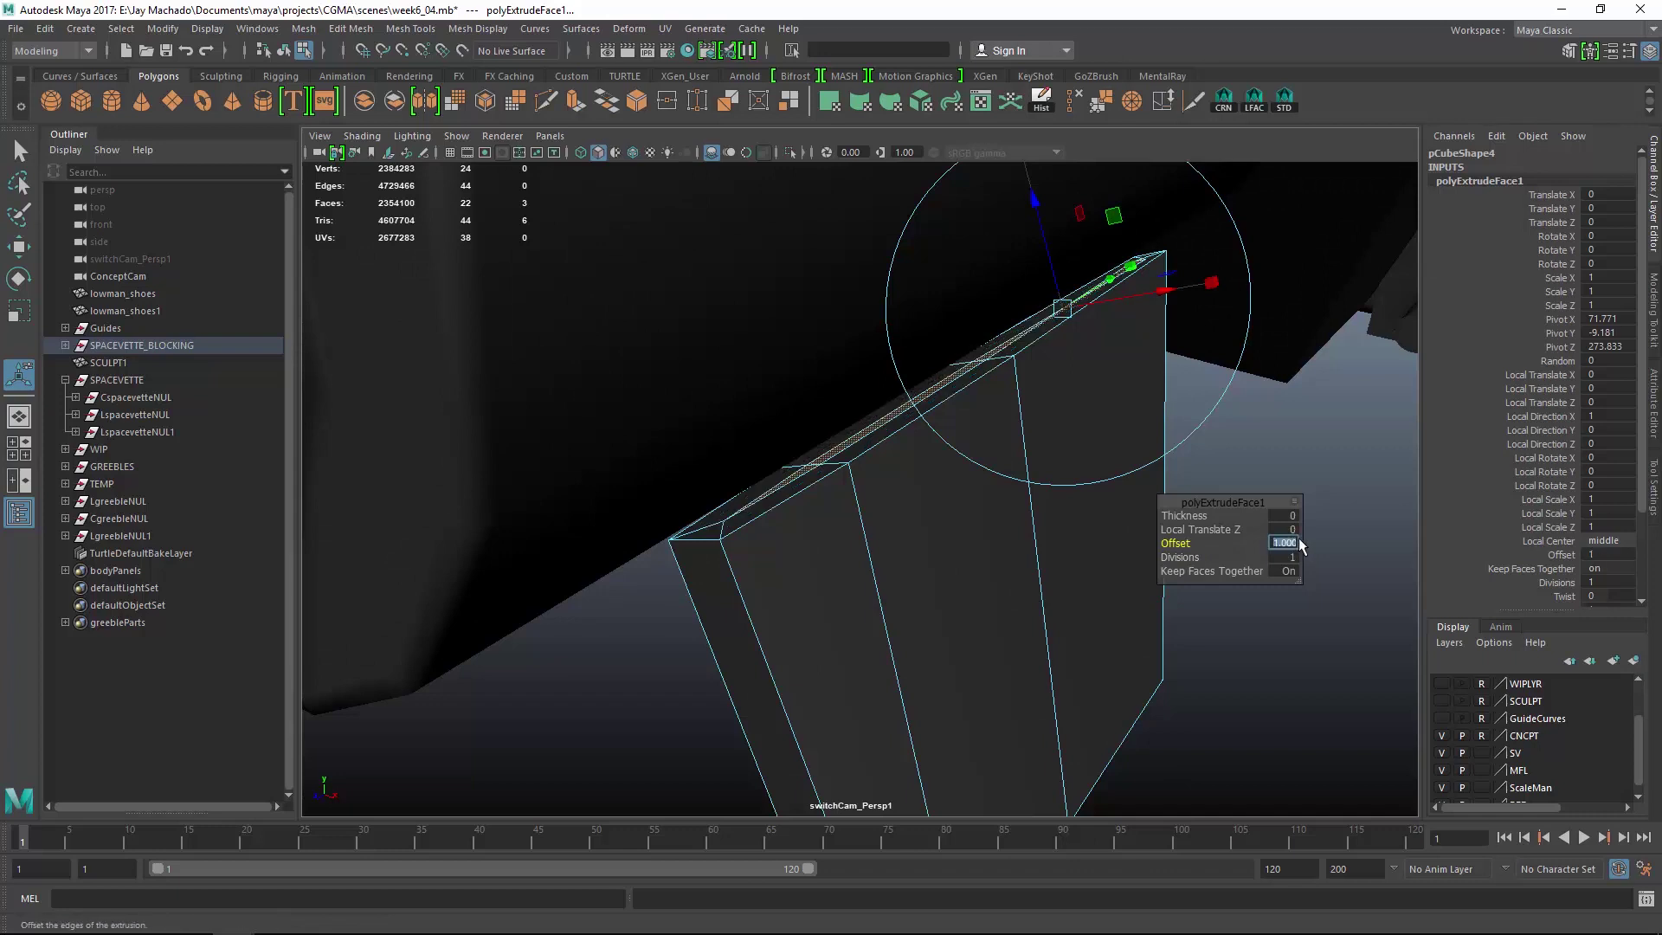
{"action": "left_click", "coordinate": [1298, 538]}
{"action": "type", "text": ".5"}
{"action": "key", "text": "Return"}
Extrude the fin's inset upper faces upward and delete the resulting cap faces.
{"action": "left_click", "coordinate": [575, 101]}
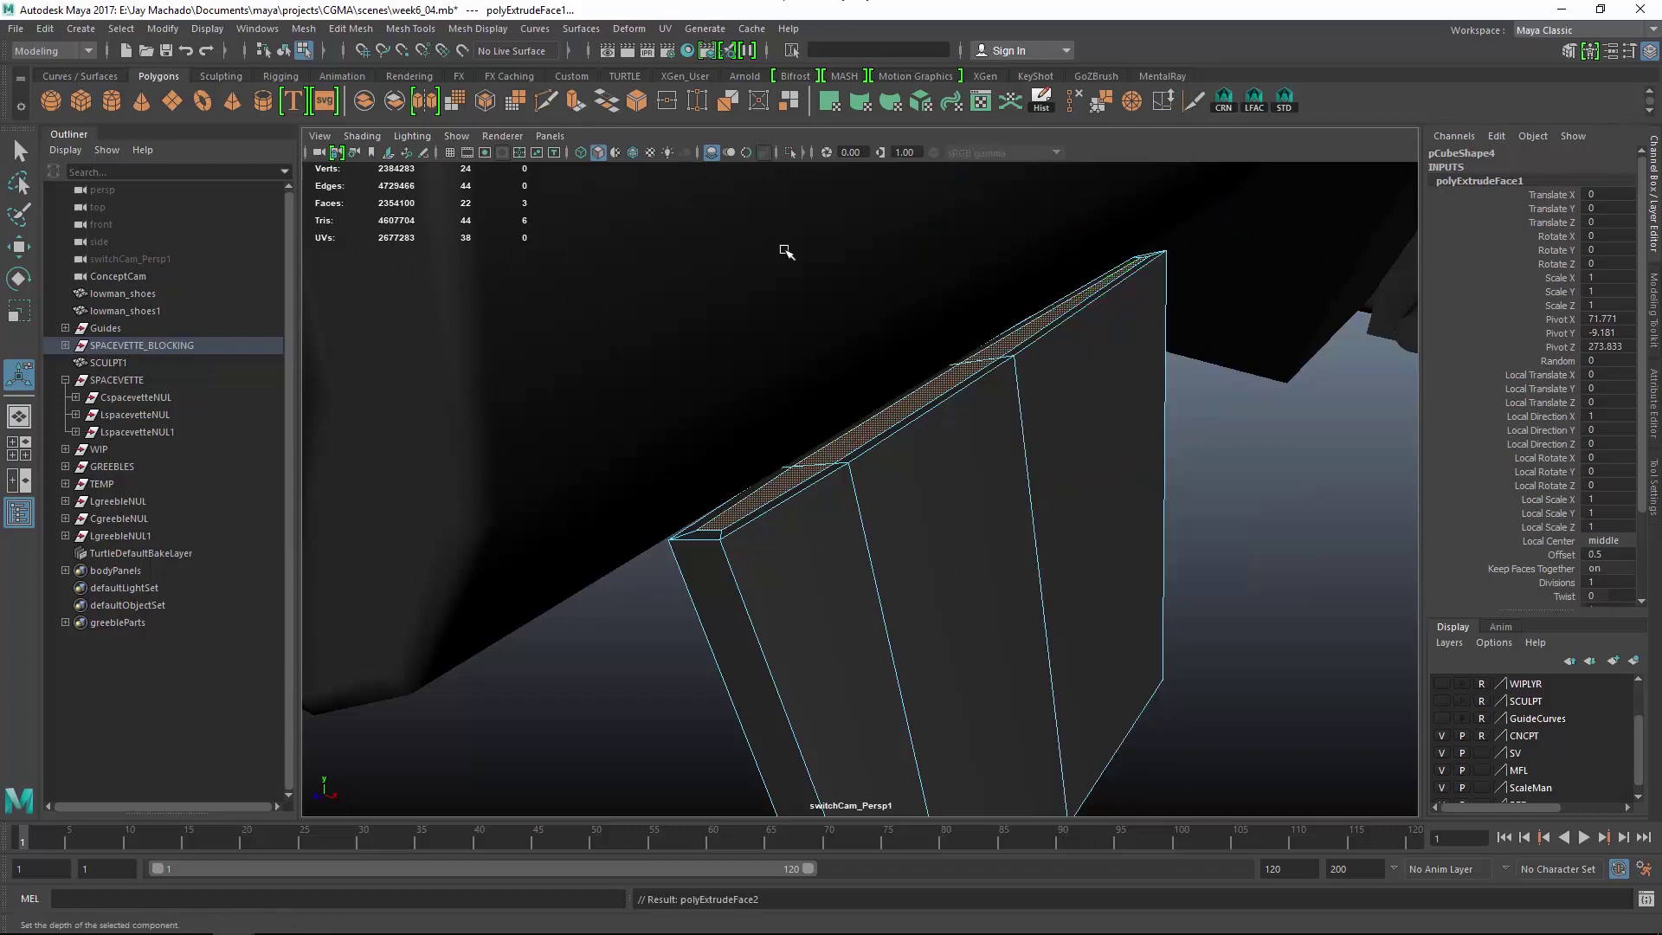
{"action": "left_click_drag", "start_coordinate": [1038, 275], "coordinate": [1039, 232]}
{"action": "left_click", "coordinate": [995, 316]}
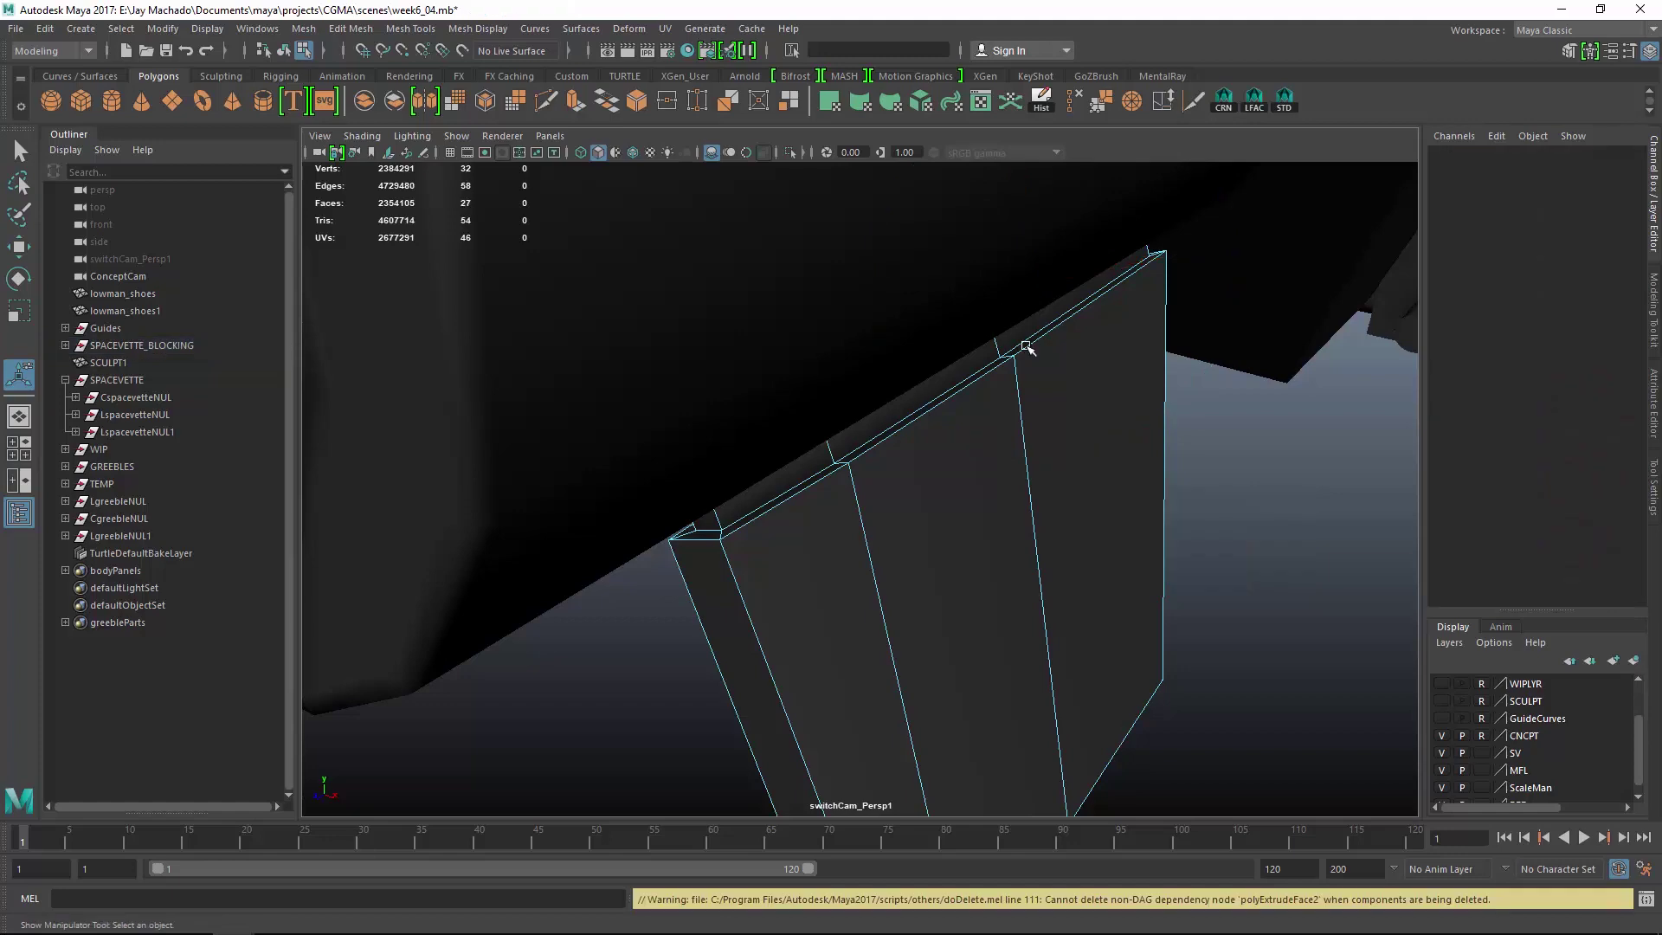
Add three supporting edge loops around the fin with Multi-Cut, near its upper rim and lower edge.
{"action": "left_click_drag", "start_coordinate": [1025, 344], "coordinate": [715, 394], "text": "alt"}
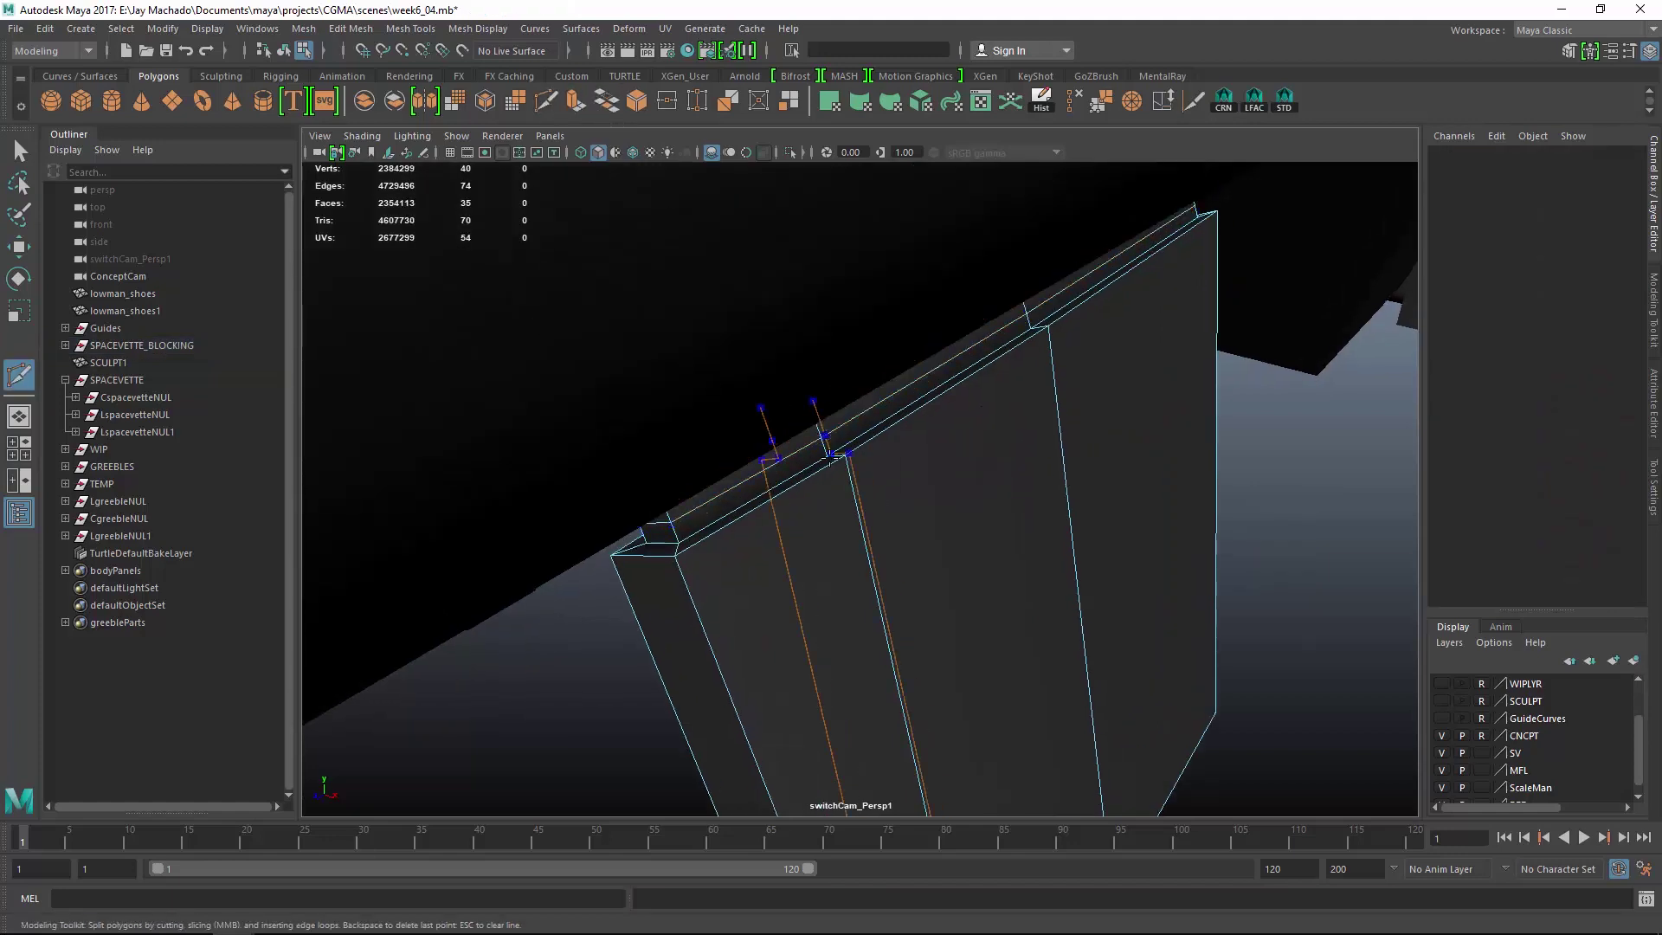
{"action": "left_click", "coordinate": [691, 574], "text": "ctrl"}
{"action": "left_click_drag", "start_coordinate": [691, 574], "coordinate": [629, 473], "text": "alt"}
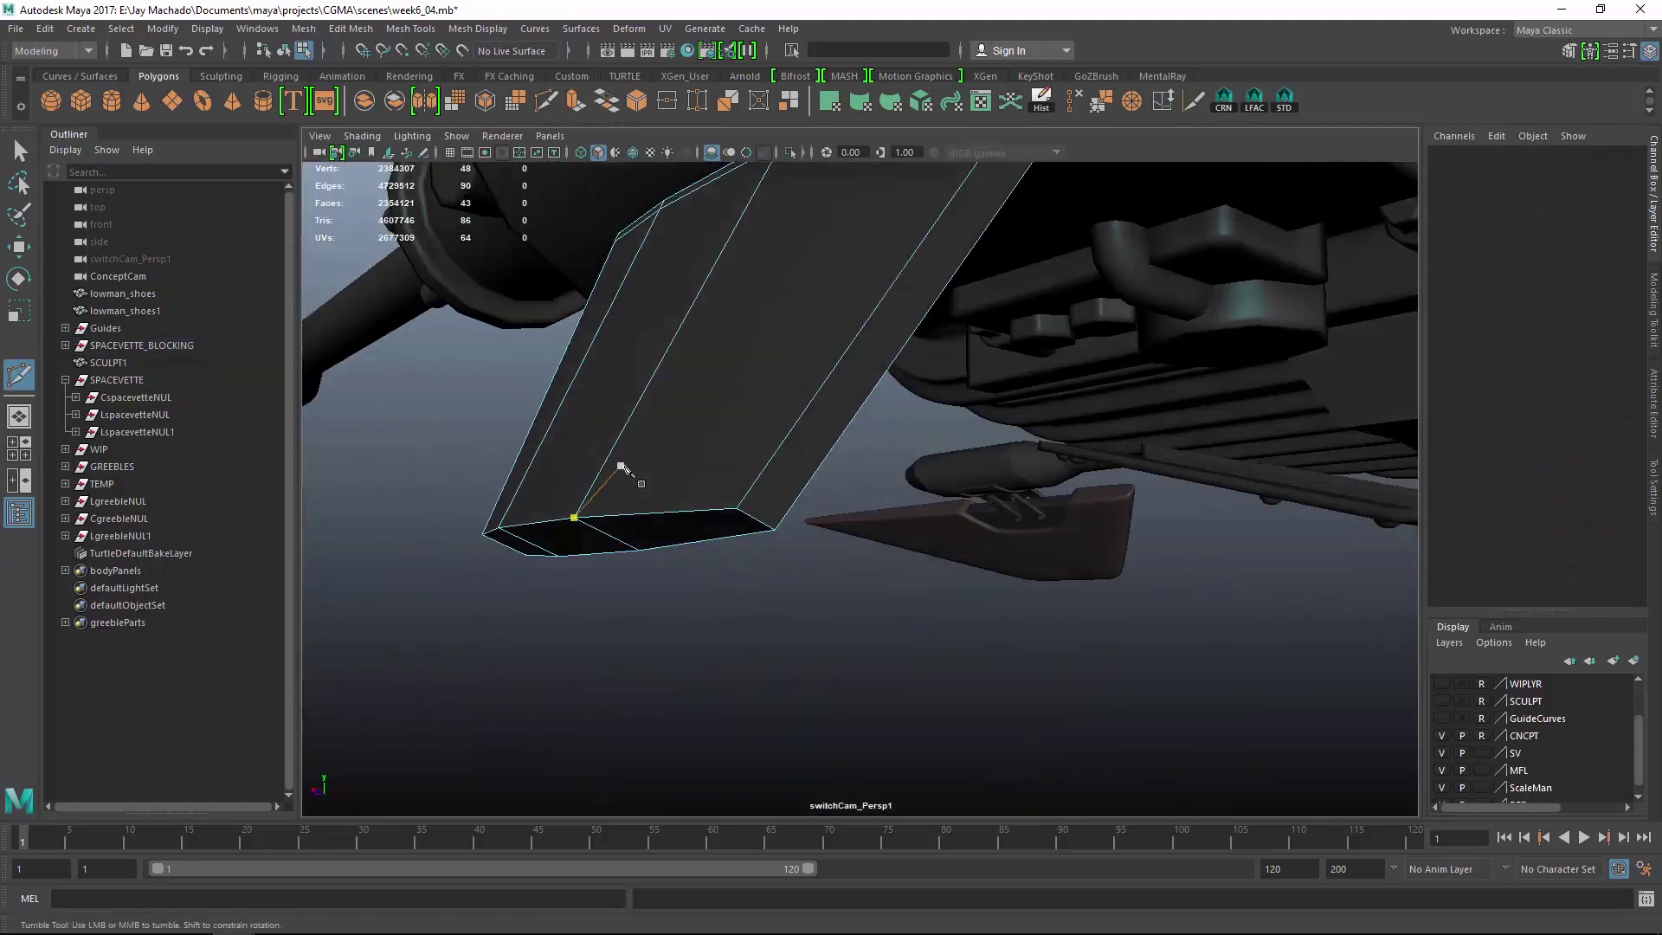
{"action": "right_click_drag", "start_coordinate": [630, 472], "coordinate": [676, 500], "text": "alt"}
{"action": "left_click_drag", "start_coordinate": [765, 552], "coordinate": [490, 550], "text": "alt"}
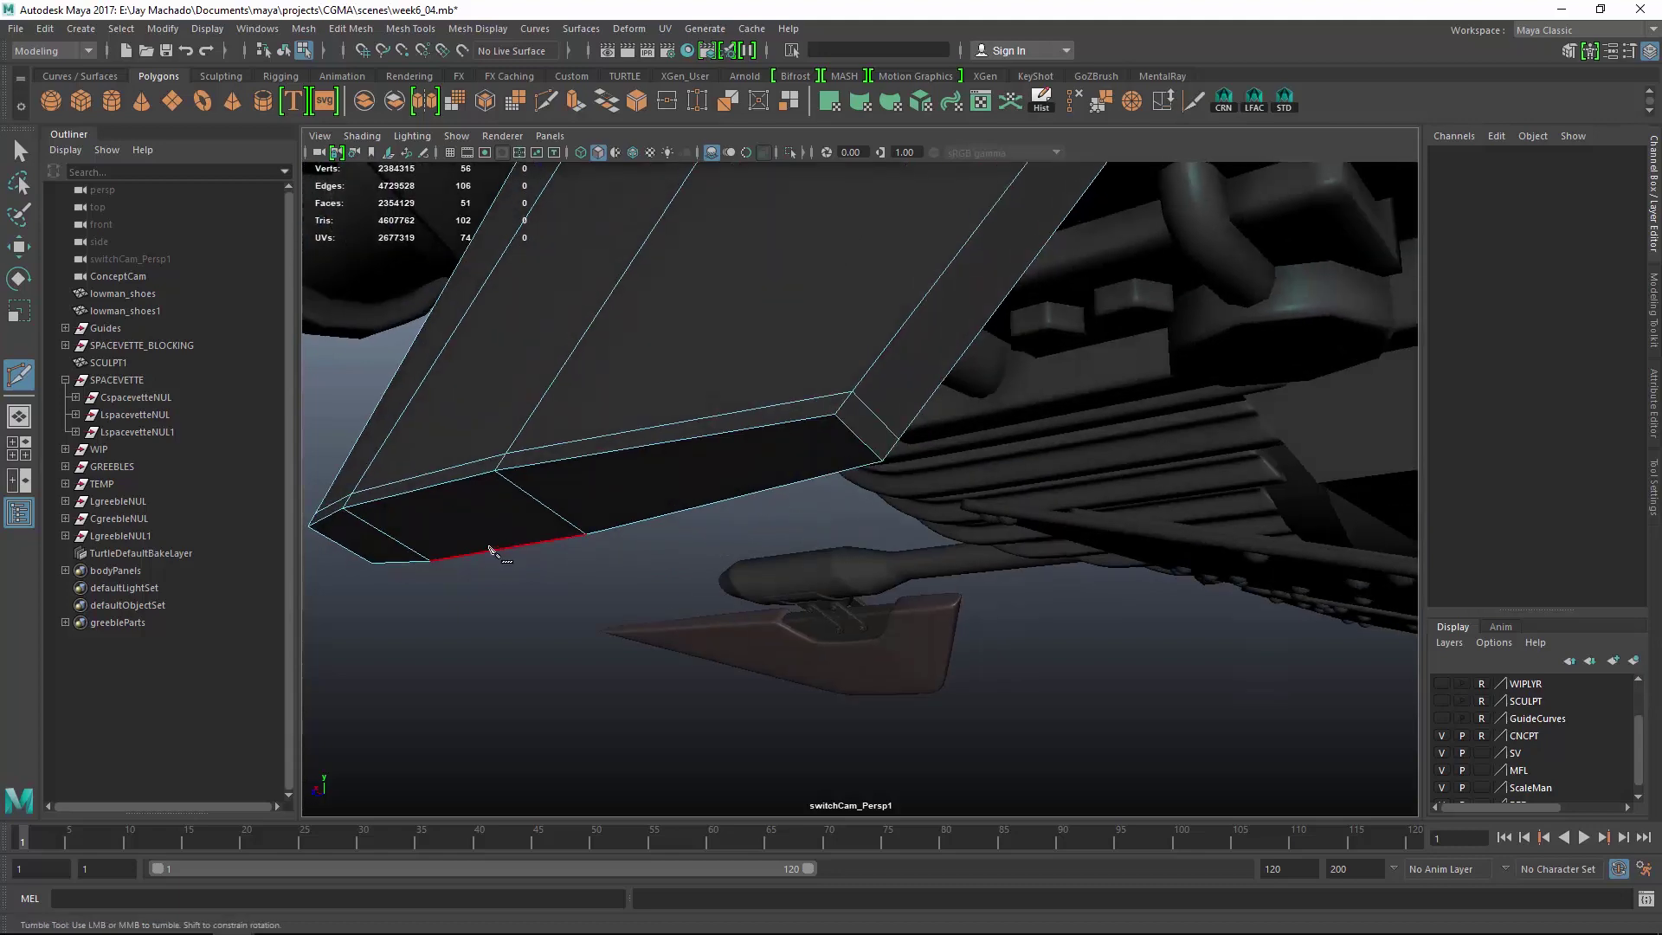
Extrude the three faces on the fin's underside with an offset of 0.5.
{"action": "left_click", "coordinate": [381, 543]}
{"action": "left_click", "coordinate": [488, 518], "text": "shift"}
{"action": "left_click", "coordinate": [633, 490], "text": "shift"}
{"action": "left_click", "coordinate": [576, 102]}
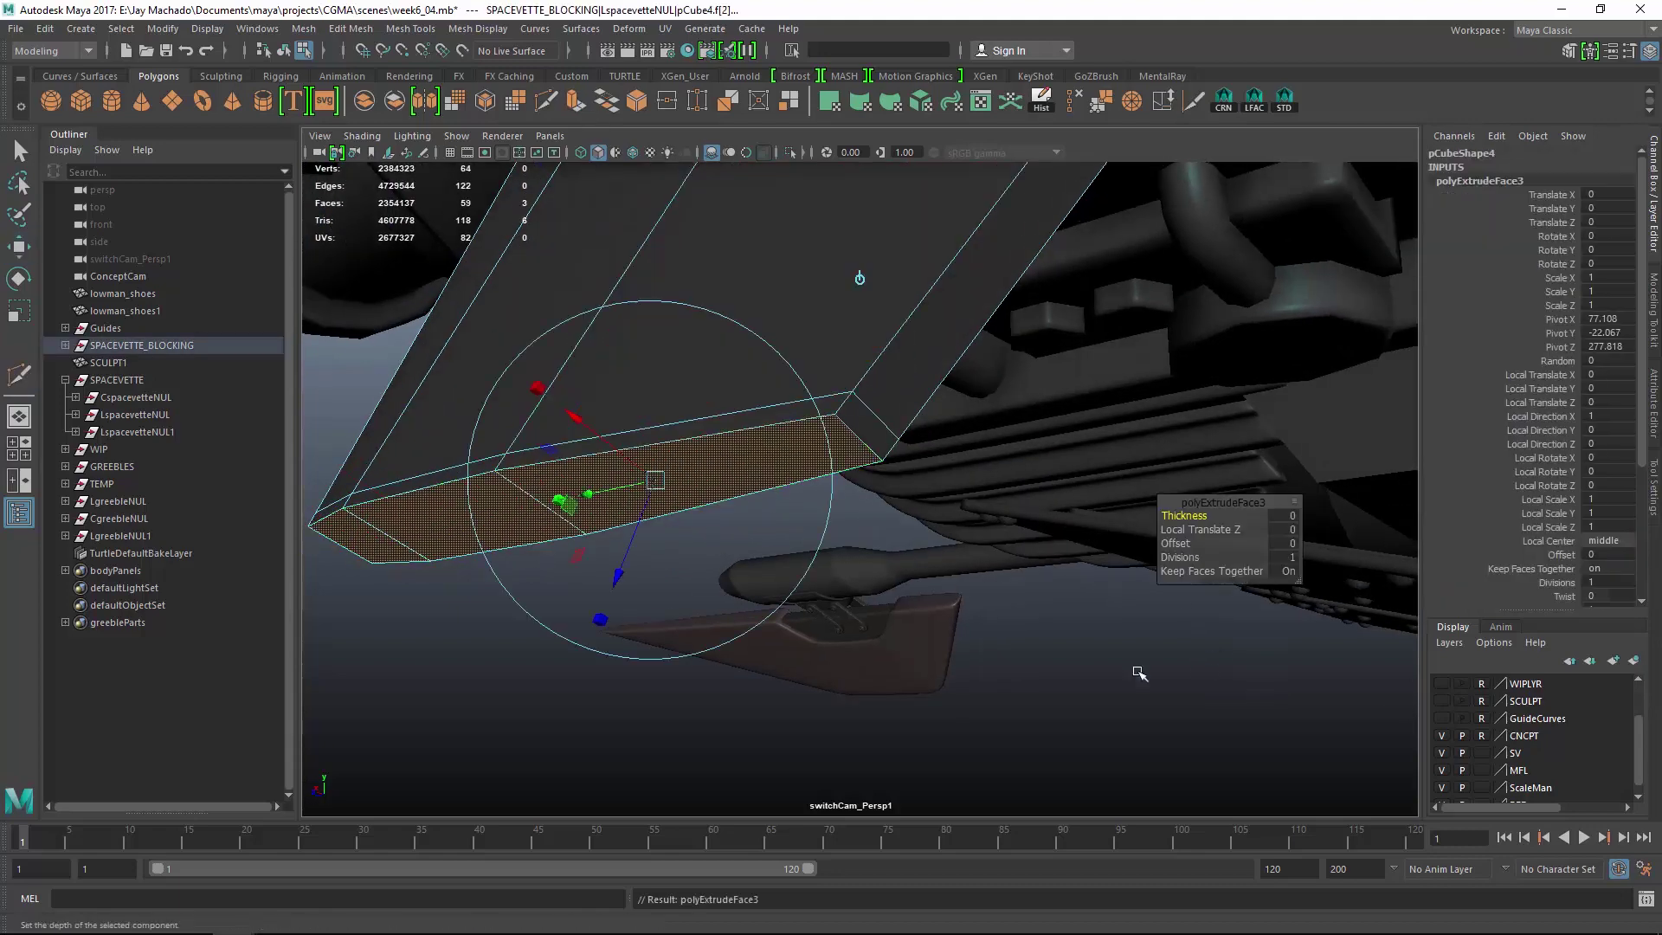
{"action": "type", "text": "0.5"}
{"action": "key", "text": "Return"}
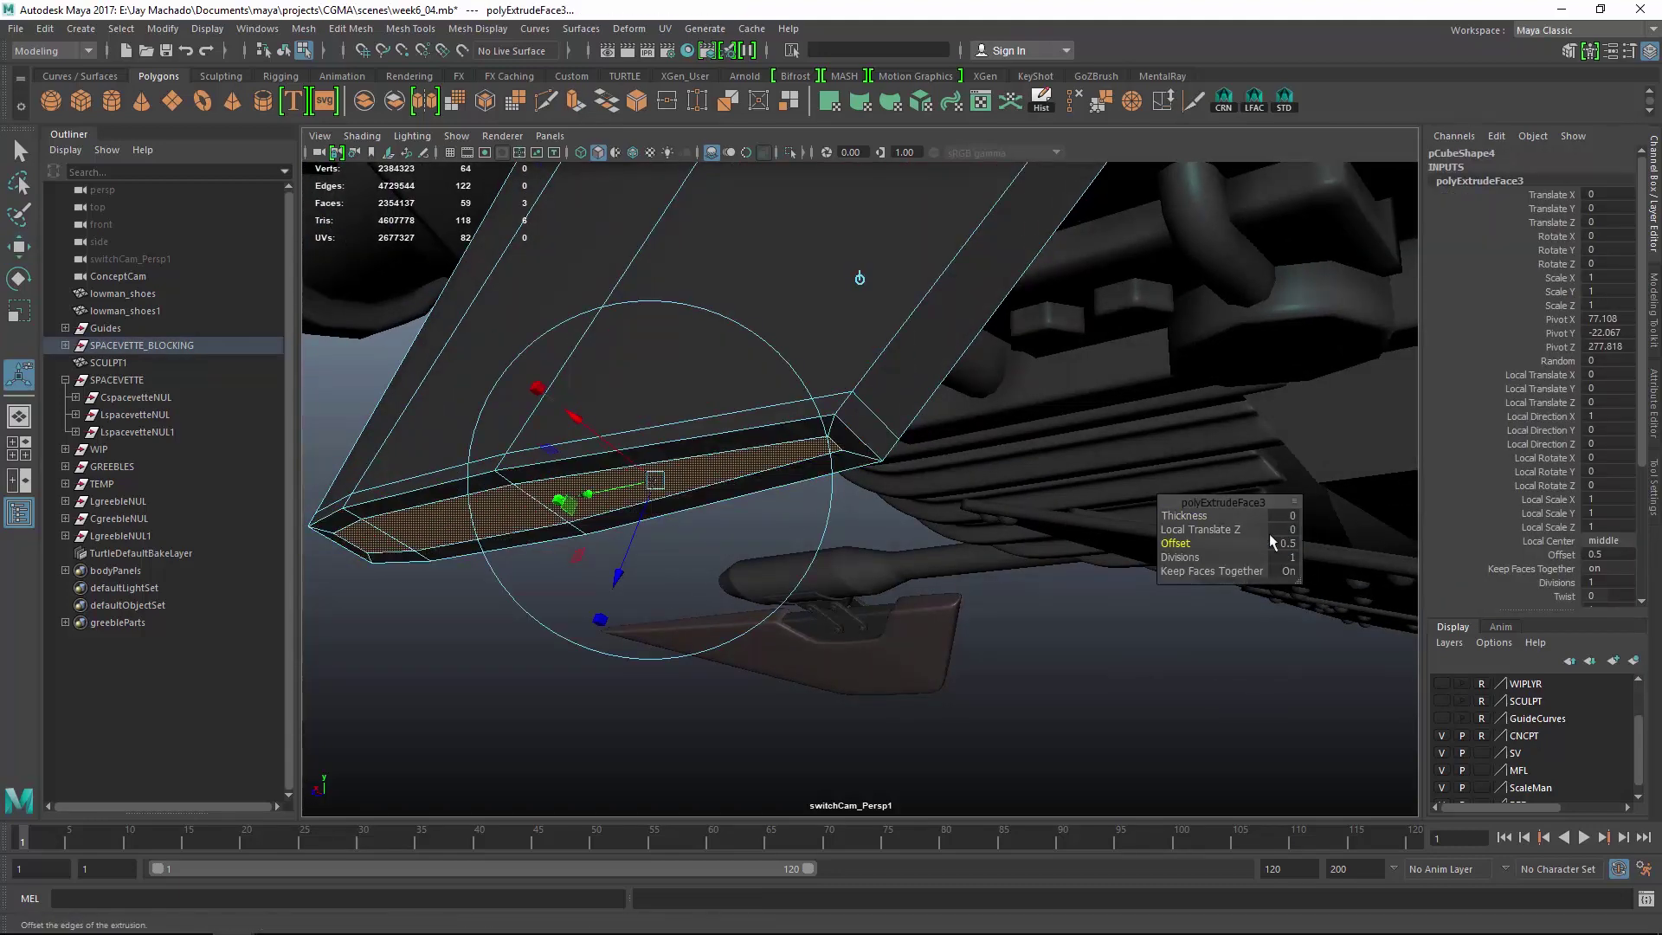
Return to object selection, display the fin in smooth preview and deselect it.
{"action": "key", "text": "q"}
{"action": "key", "text": "F8"}
{"action": "key", "text": "3"}
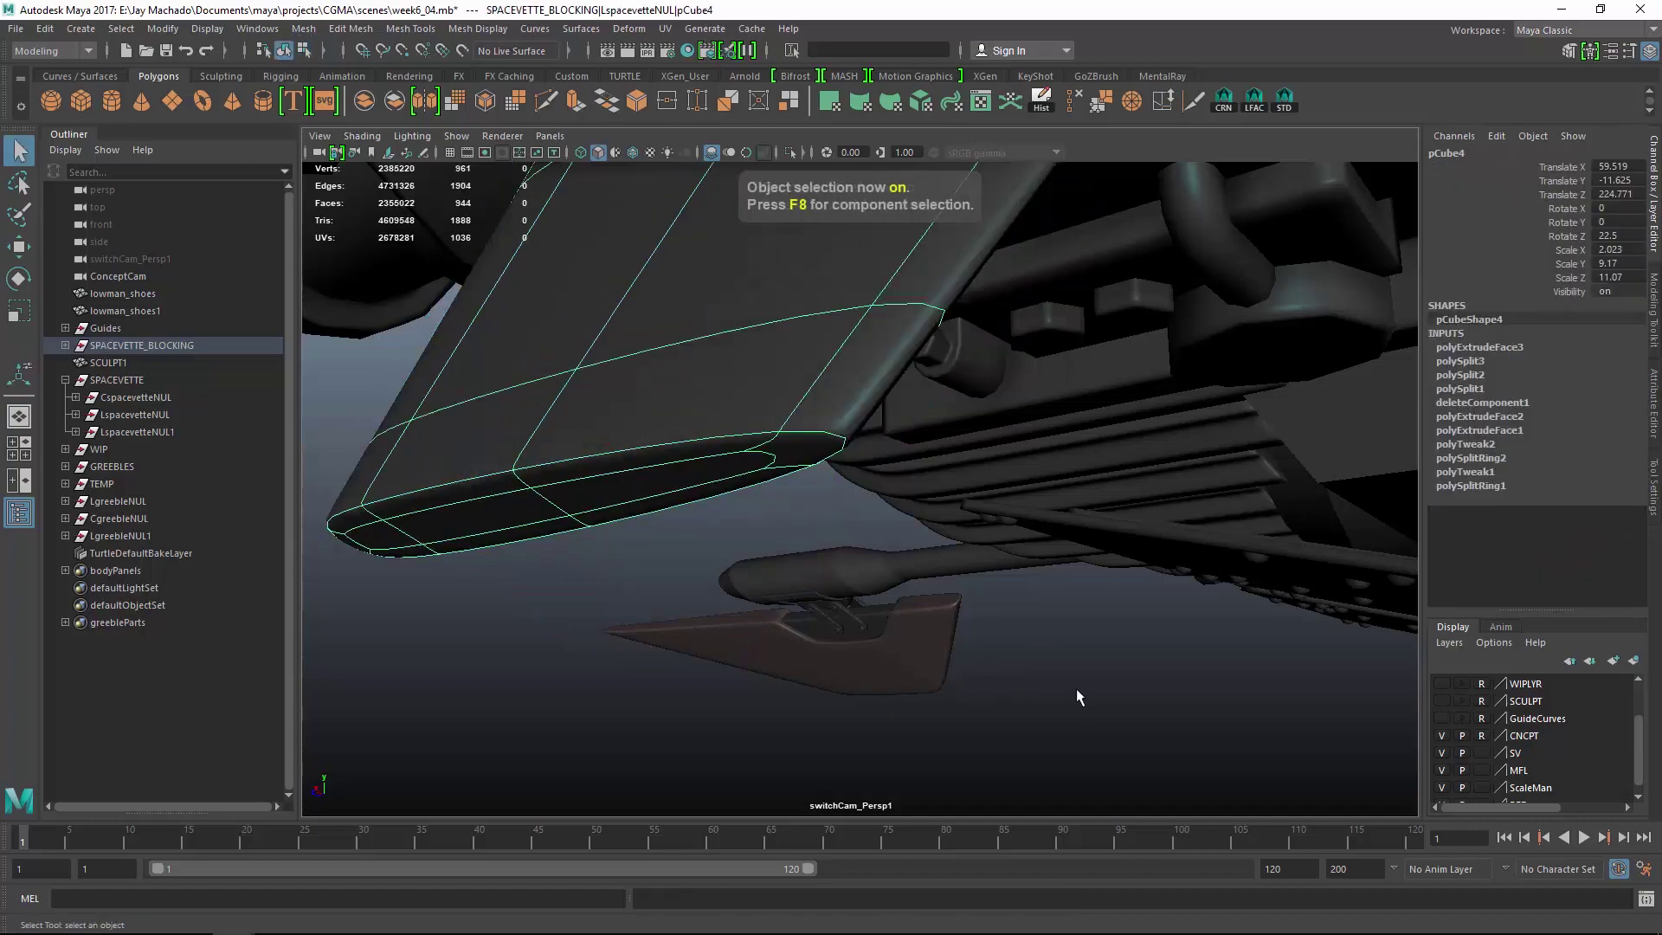
{"action": "left_click", "coordinate": [1076, 690]}
{"action": "left_click_drag", "start_coordinate": [1073, 688], "coordinate": [852, 415], "text": "alt"}
{"action": "right_click_drag", "start_coordinate": [852, 415], "coordinate": [949, 449], "text": "alt"}
{"action": "left_click_drag", "start_coordinate": [949, 449], "coordinate": [960, 497], "text": "alt"}
Move the fin forward beneath the front housing to a Translate Z of 227.575.
{"action": "left_click", "coordinate": [939, 472]}
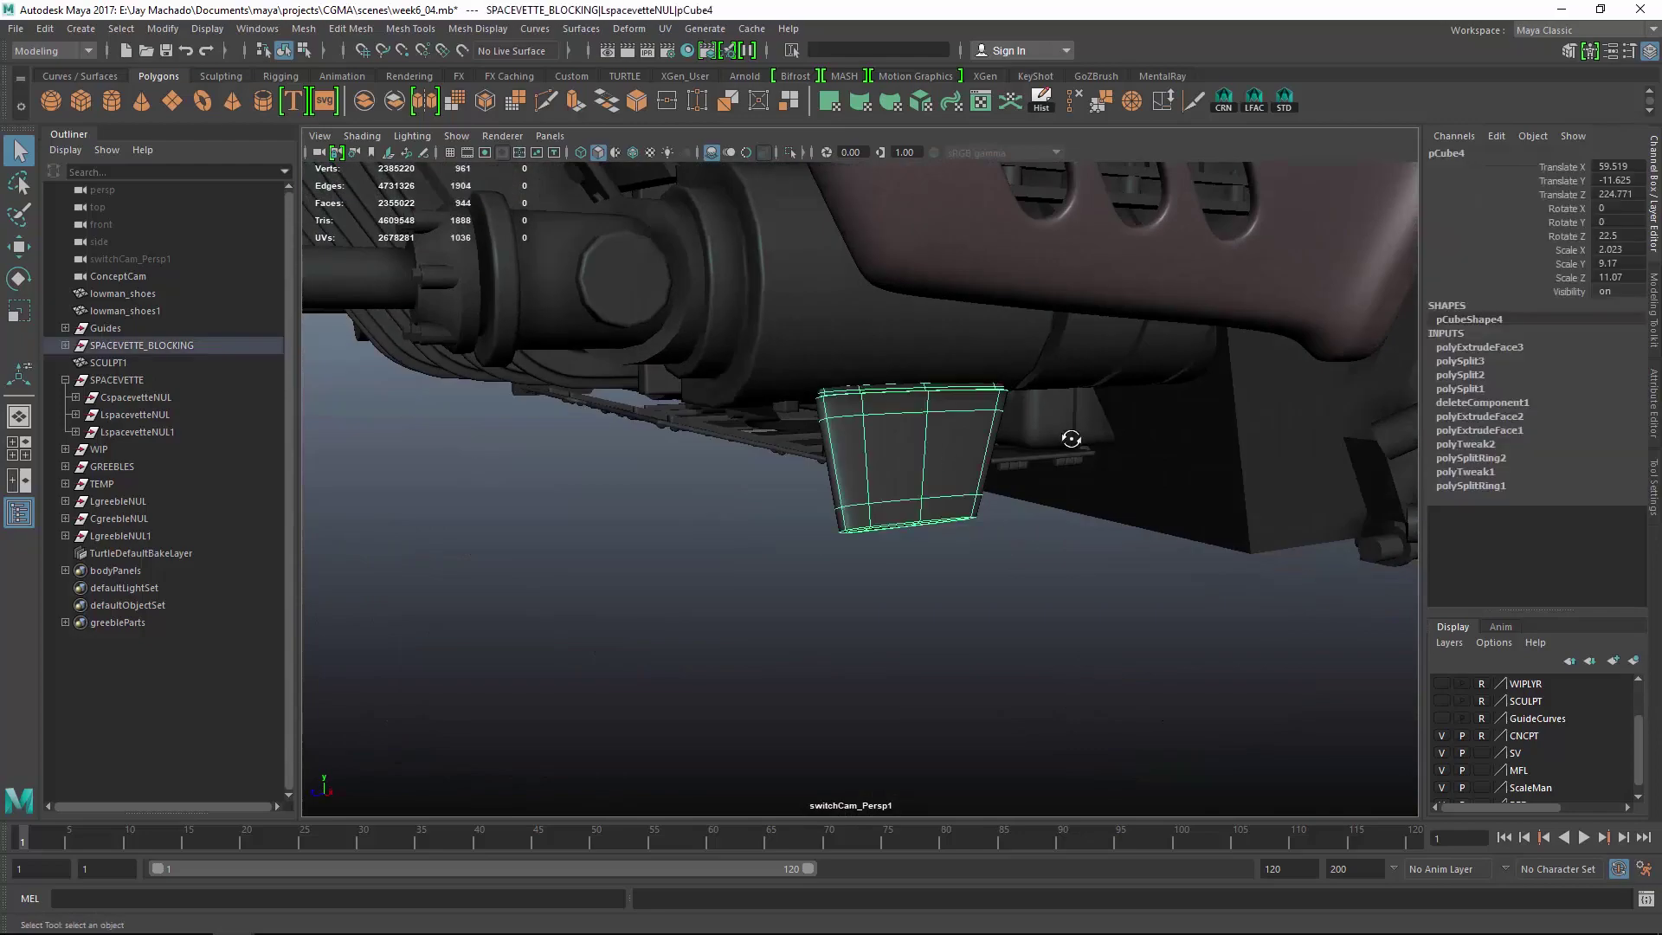
{"action": "left_click_drag", "start_coordinate": [1073, 437], "coordinate": [1013, 617], "text": "alt"}
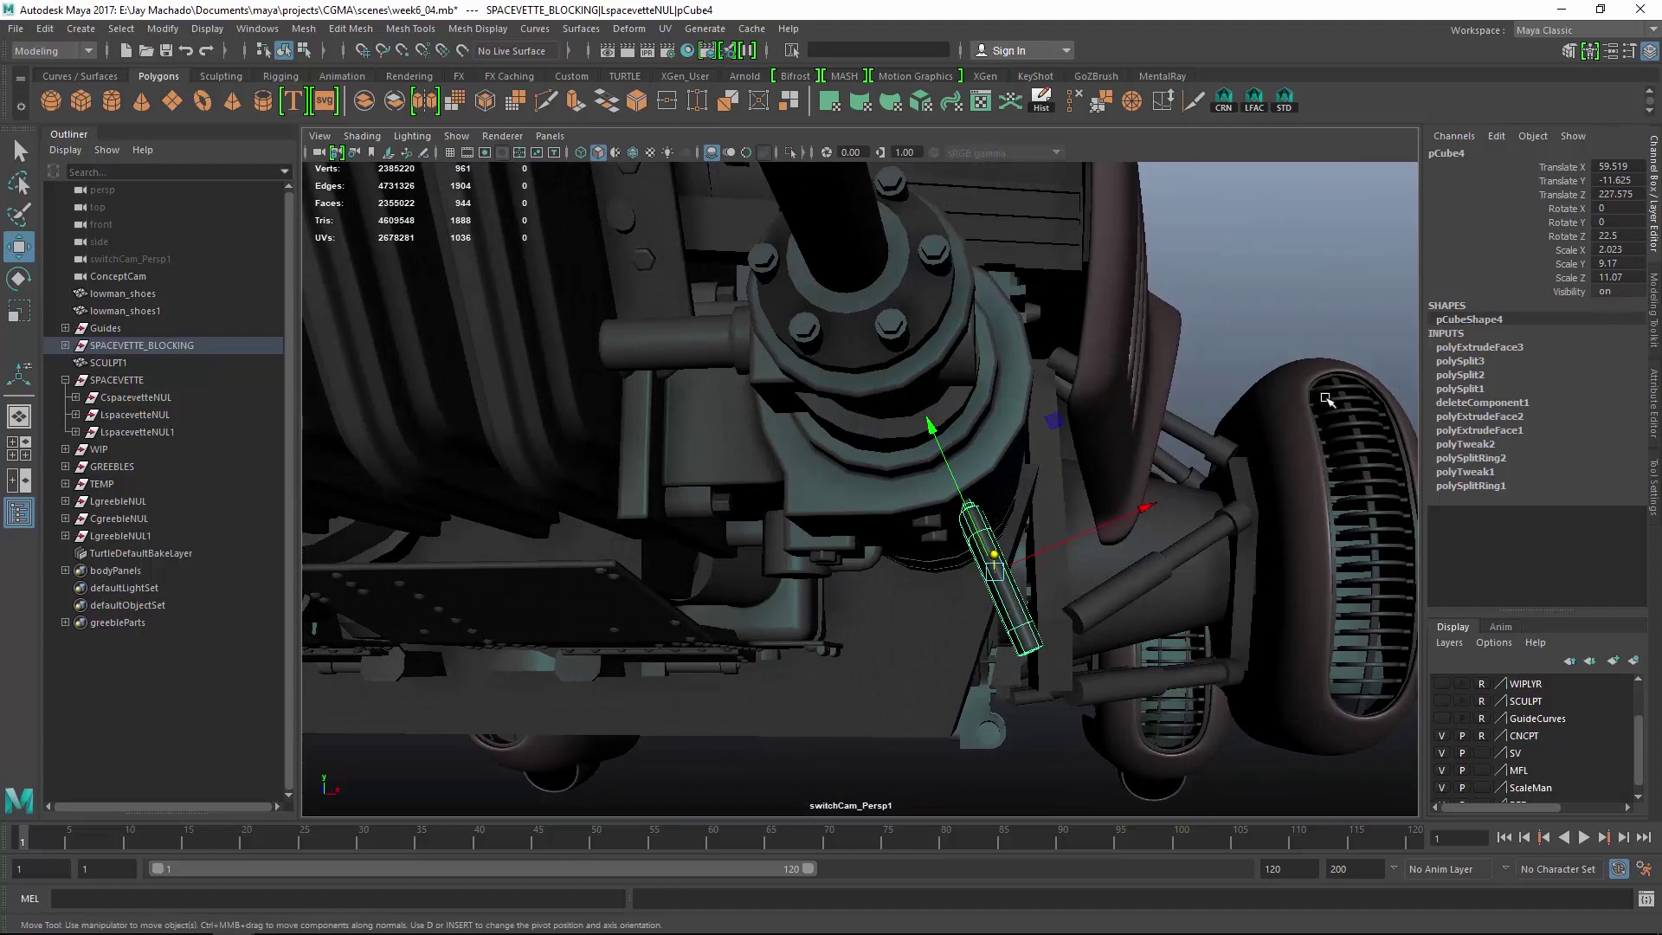
{"action": "left_click_drag", "start_coordinate": [1325, 399], "coordinate": [1260, 699], "text": "alt"}
{"action": "left_click", "coordinate": [1261, 700]}
{"action": "right_click_drag", "start_coordinate": [1261, 699], "coordinate": [619, 540], "text": "alt"}
{"action": "left_click_drag", "start_coordinate": [620, 540], "coordinate": [1077, 549], "text": "alt"}
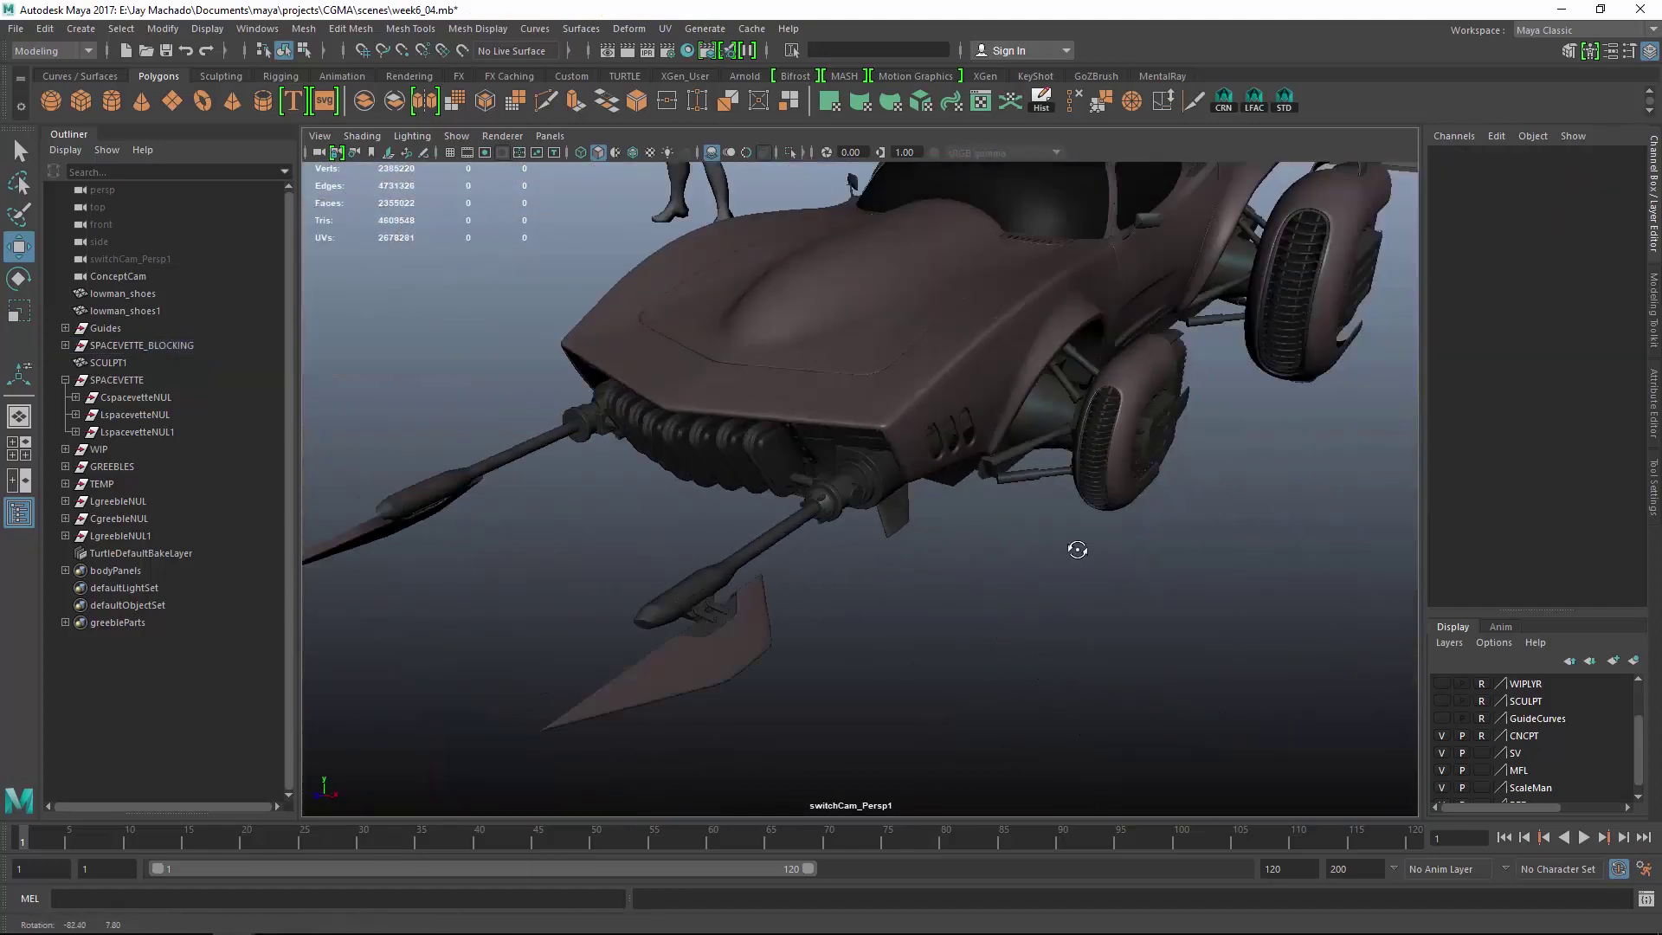
Unparent the front underside fin, rename it LgreeblewingSDM, parent it under LgreebleNUL and deselect it.
{"action": "right_click_drag", "start_coordinate": [1076, 549], "coordinate": [1228, 620], "text": "alt"}
{"action": "left_click_drag", "start_coordinate": [1228, 620], "coordinate": [1049, 601], "text": "alt"}
{"action": "left_click", "coordinate": [1049, 601]}
{"action": "right_click_drag", "start_coordinate": [1049, 601], "coordinate": [1046, 594], "text": "alt"}
{"action": "left_click_drag", "start_coordinate": [1046, 594], "coordinate": [931, 575], "text": "alt"}
{"action": "key", "text": "shift+p"}
{"action": "double_click", "coordinate": [123, 555]}
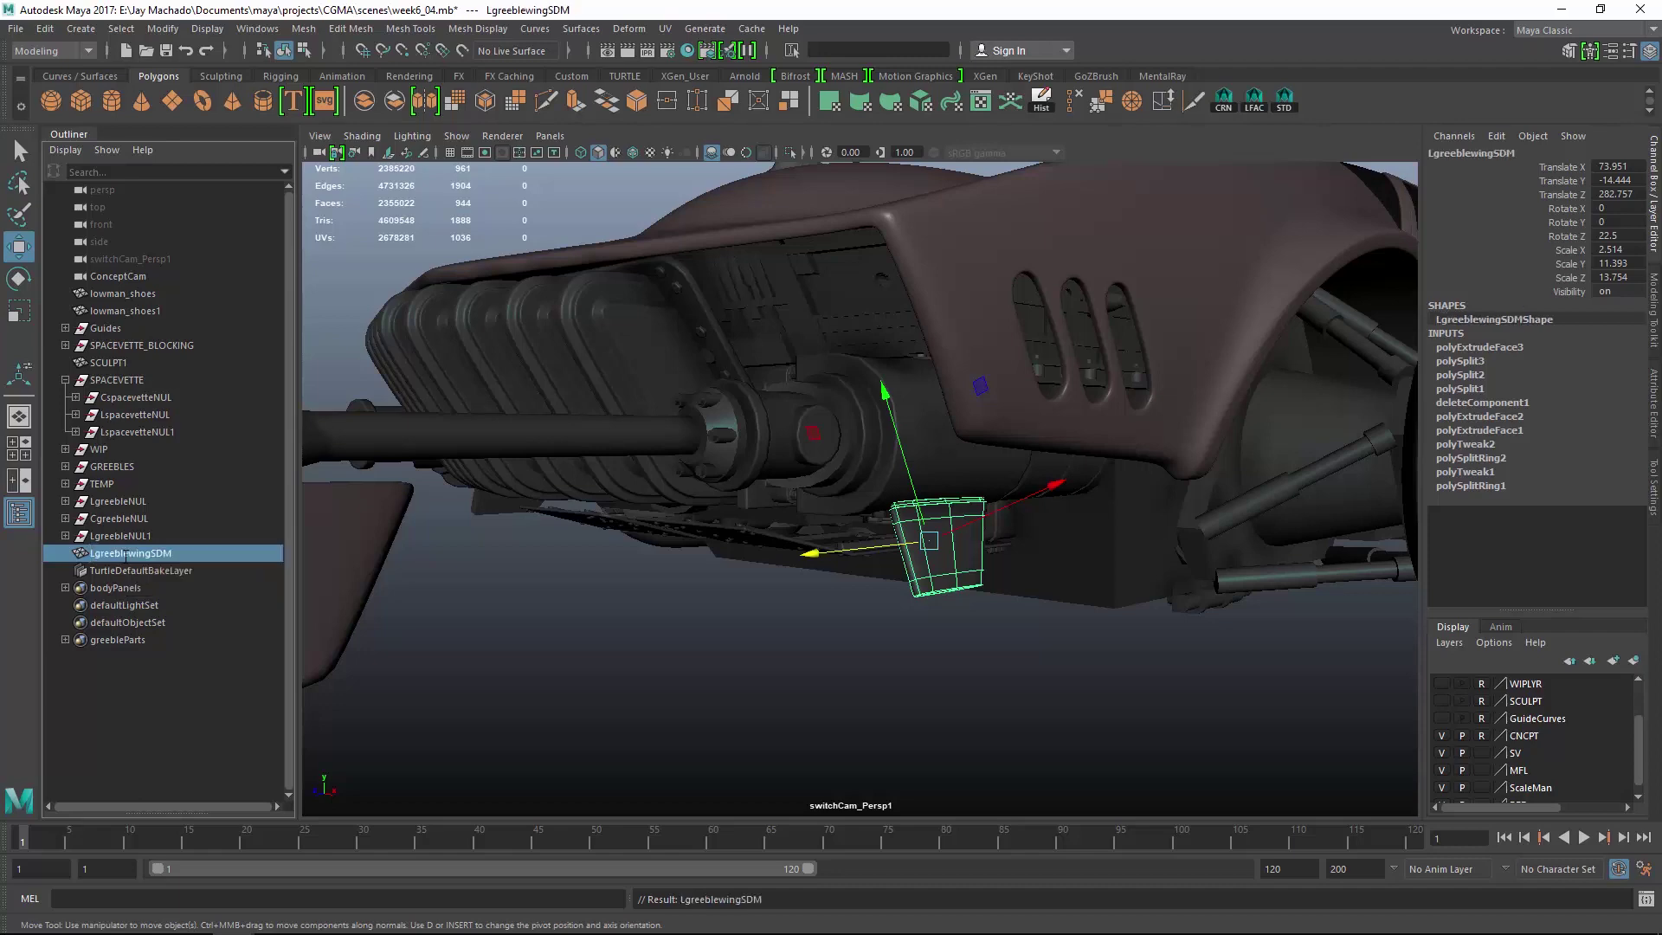
{"action": "left_click", "coordinate": [145, 501], "text": "ctrl"}
{"action": "key", "text": "p"}
{"action": "left_click", "coordinate": [1076, 660]}
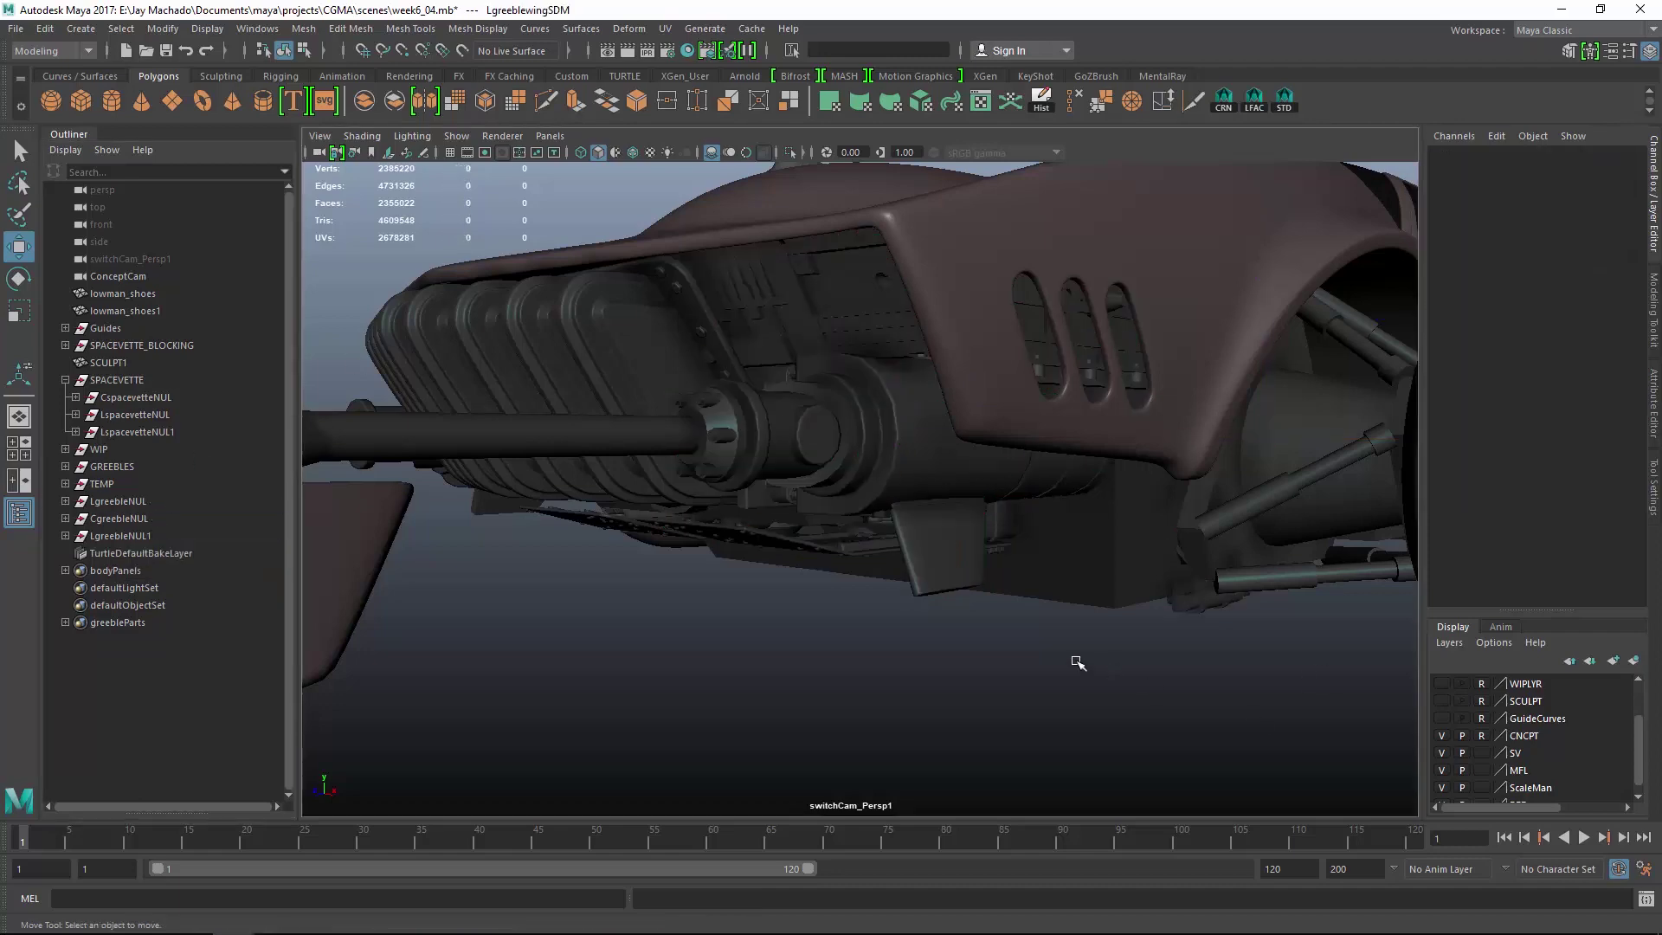
{"action": "left_click_drag", "start_coordinate": [1076, 660], "coordinate": [1039, 623], "text": "alt"}
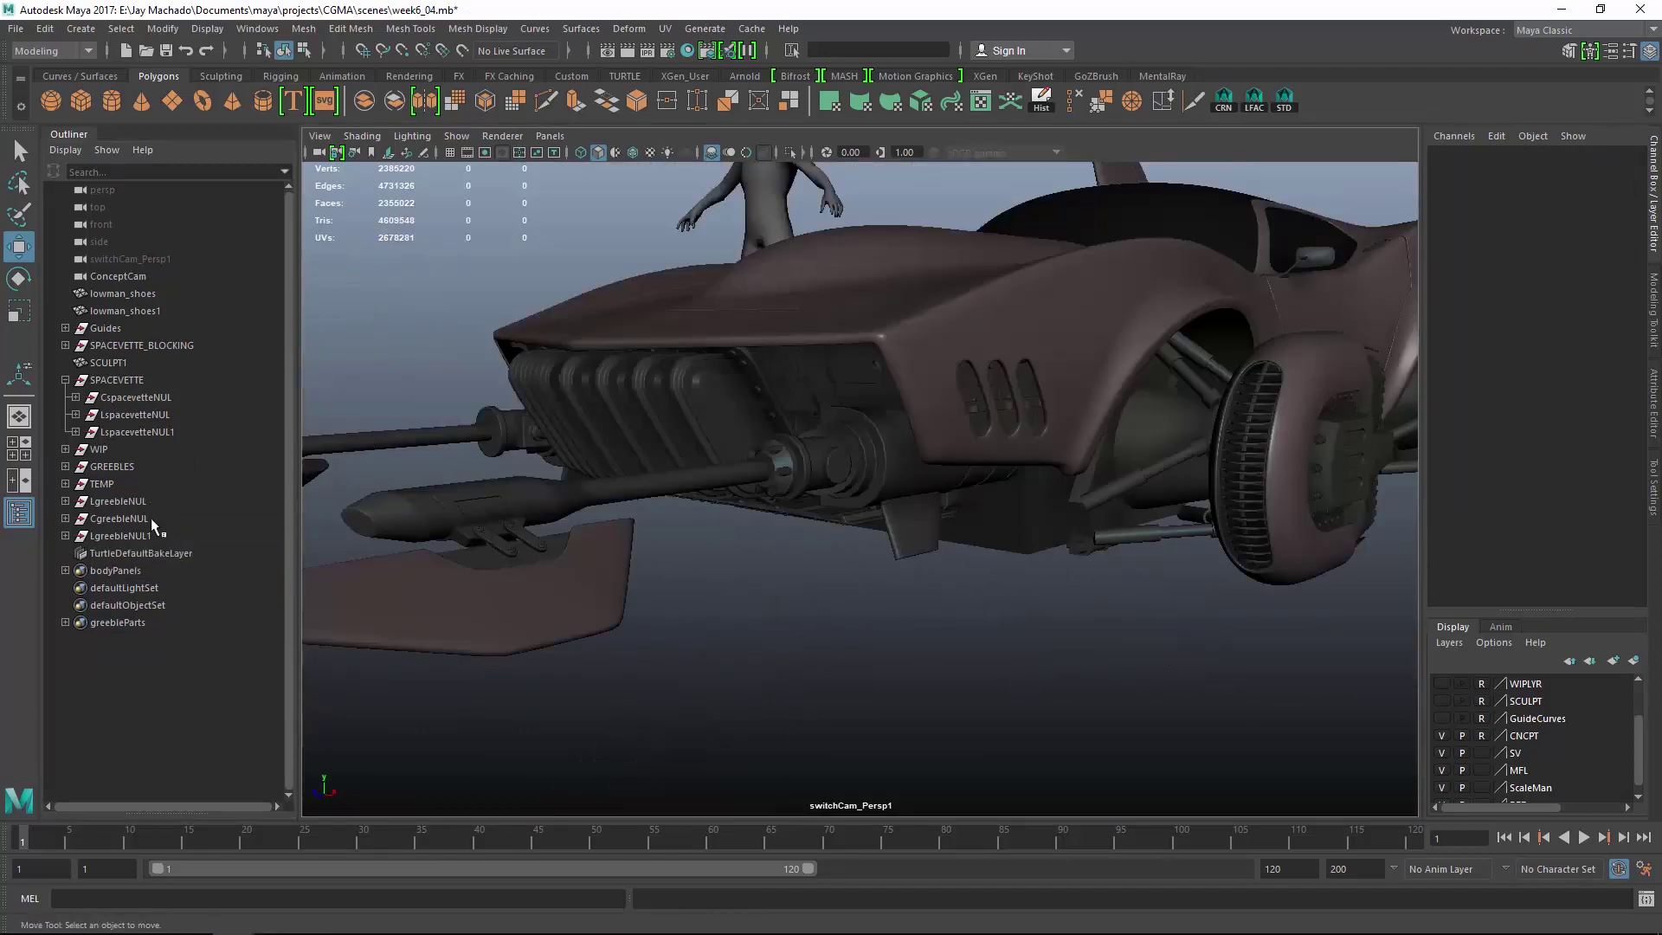
Delete LgreebleNUL1 and replace it with a fresh duplicate of LgreebleNUL, mirrored through Scale X to the car's other side.
{"action": "left_click", "coordinate": [138, 535]}
{"action": "key", "text": "Delete"}
{"action": "key", "text": "ctrl+z"}
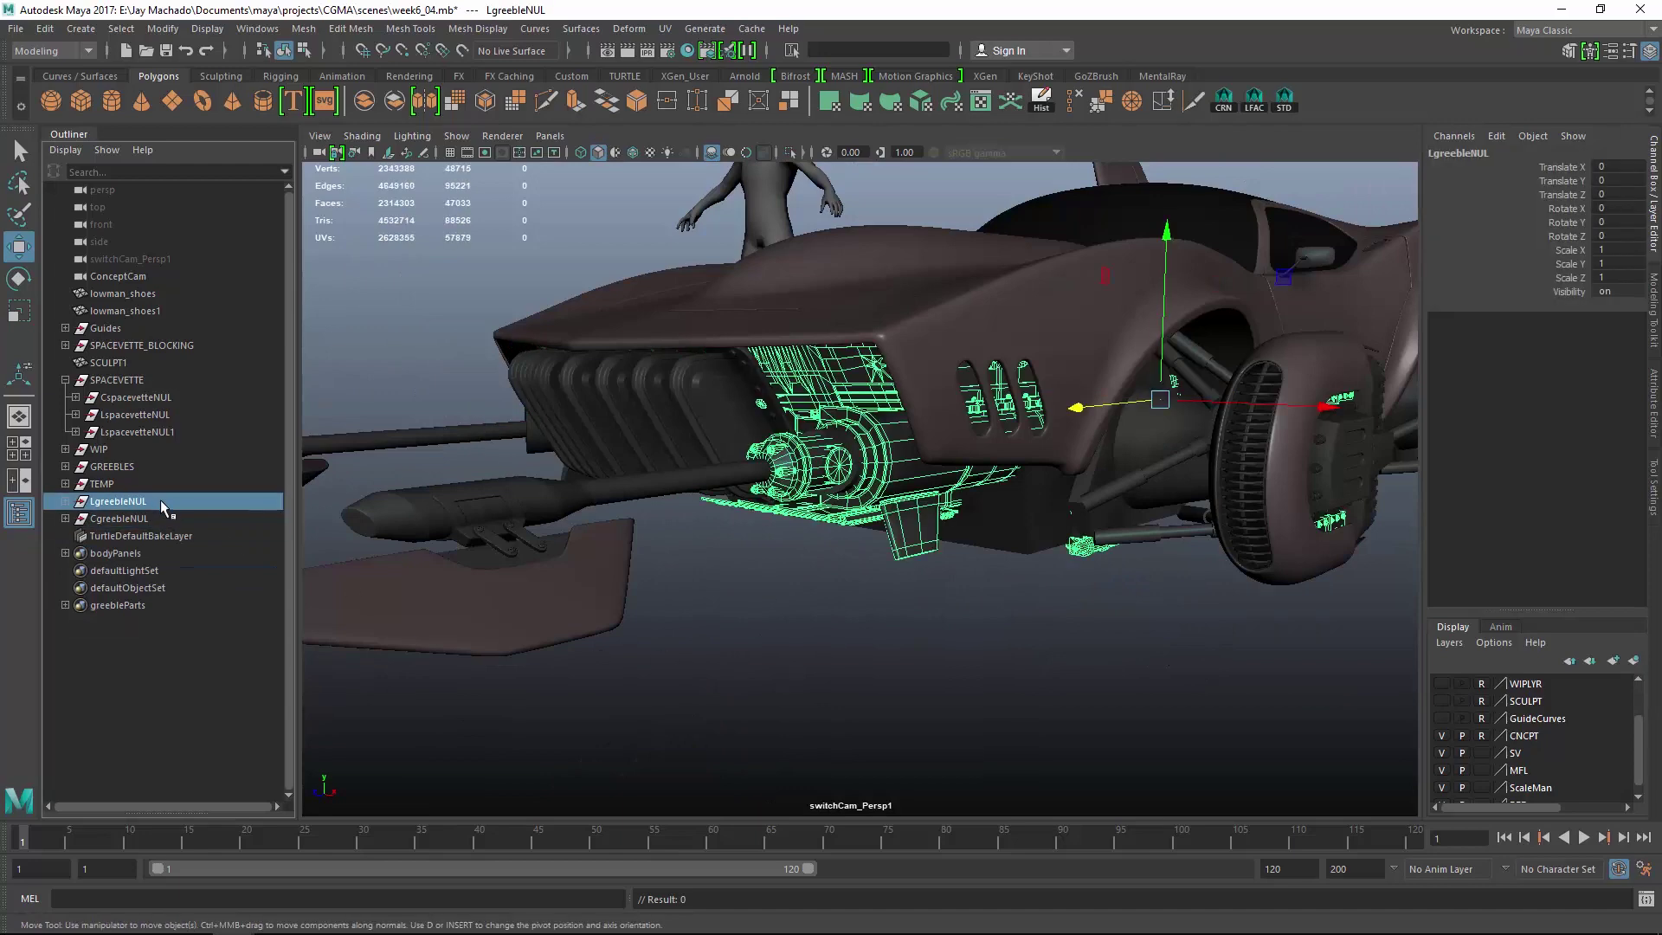
{"action": "left_click", "coordinate": [1627, 249]}
{"action": "left_click", "coordinate": [831, 539]}
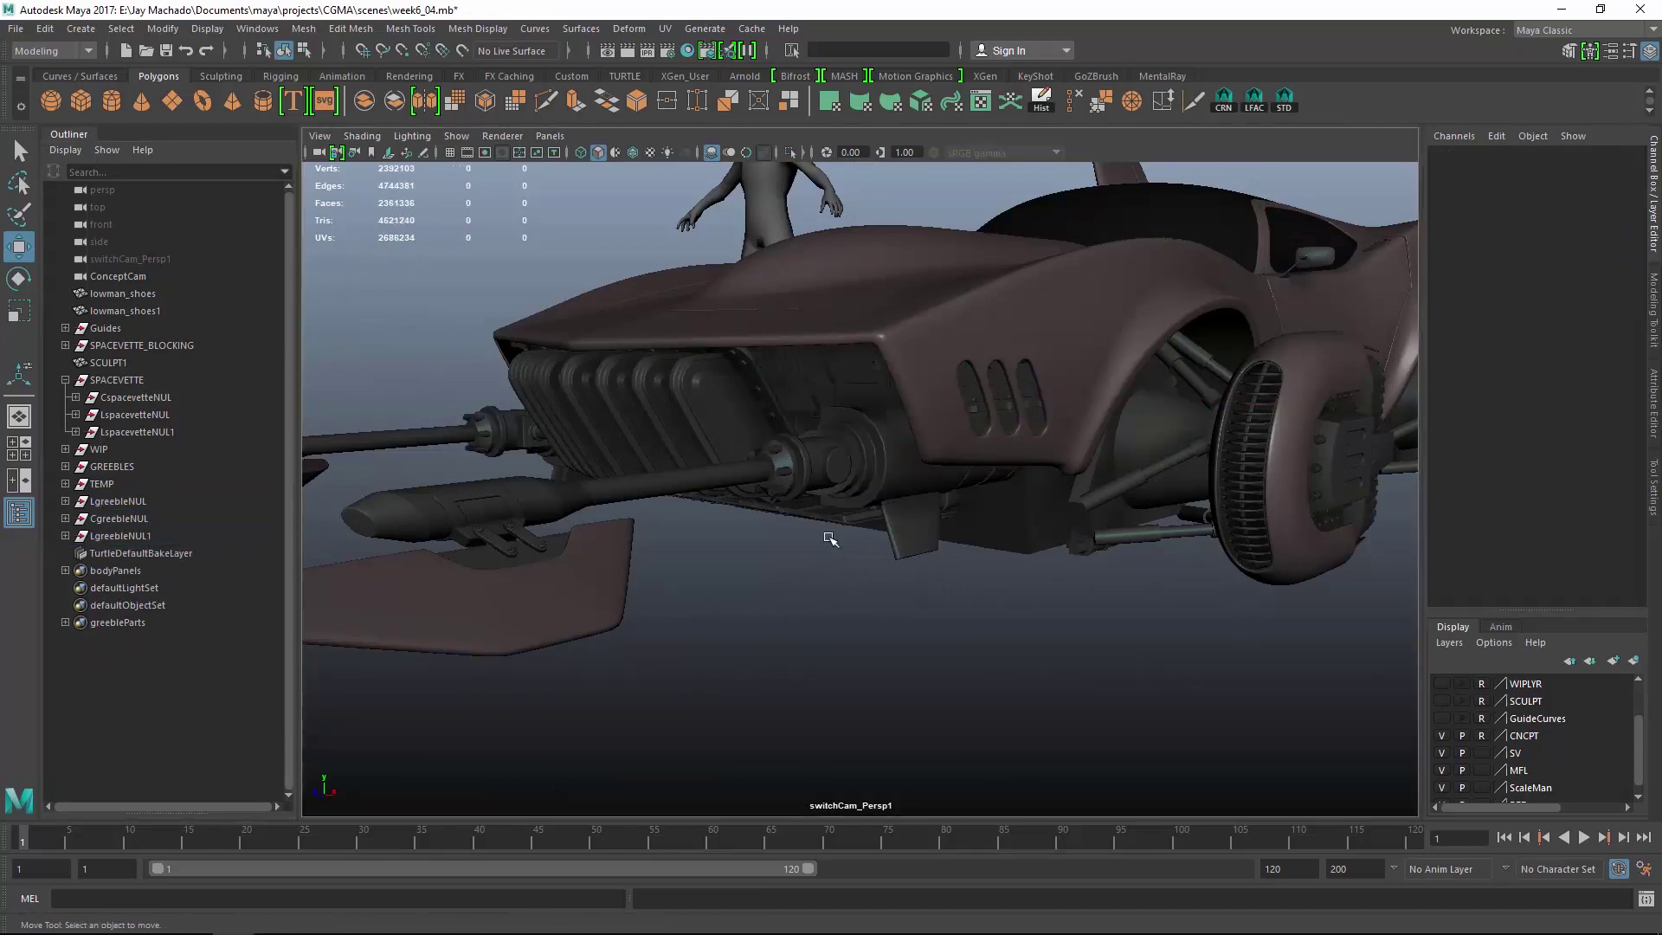
Hide the SV layer and examine the greebles across the car's underside.
{"action": "left_click_drag", "start_coordinate": [675, 463], "coordinate": [1151, 519], "text": "alt"}
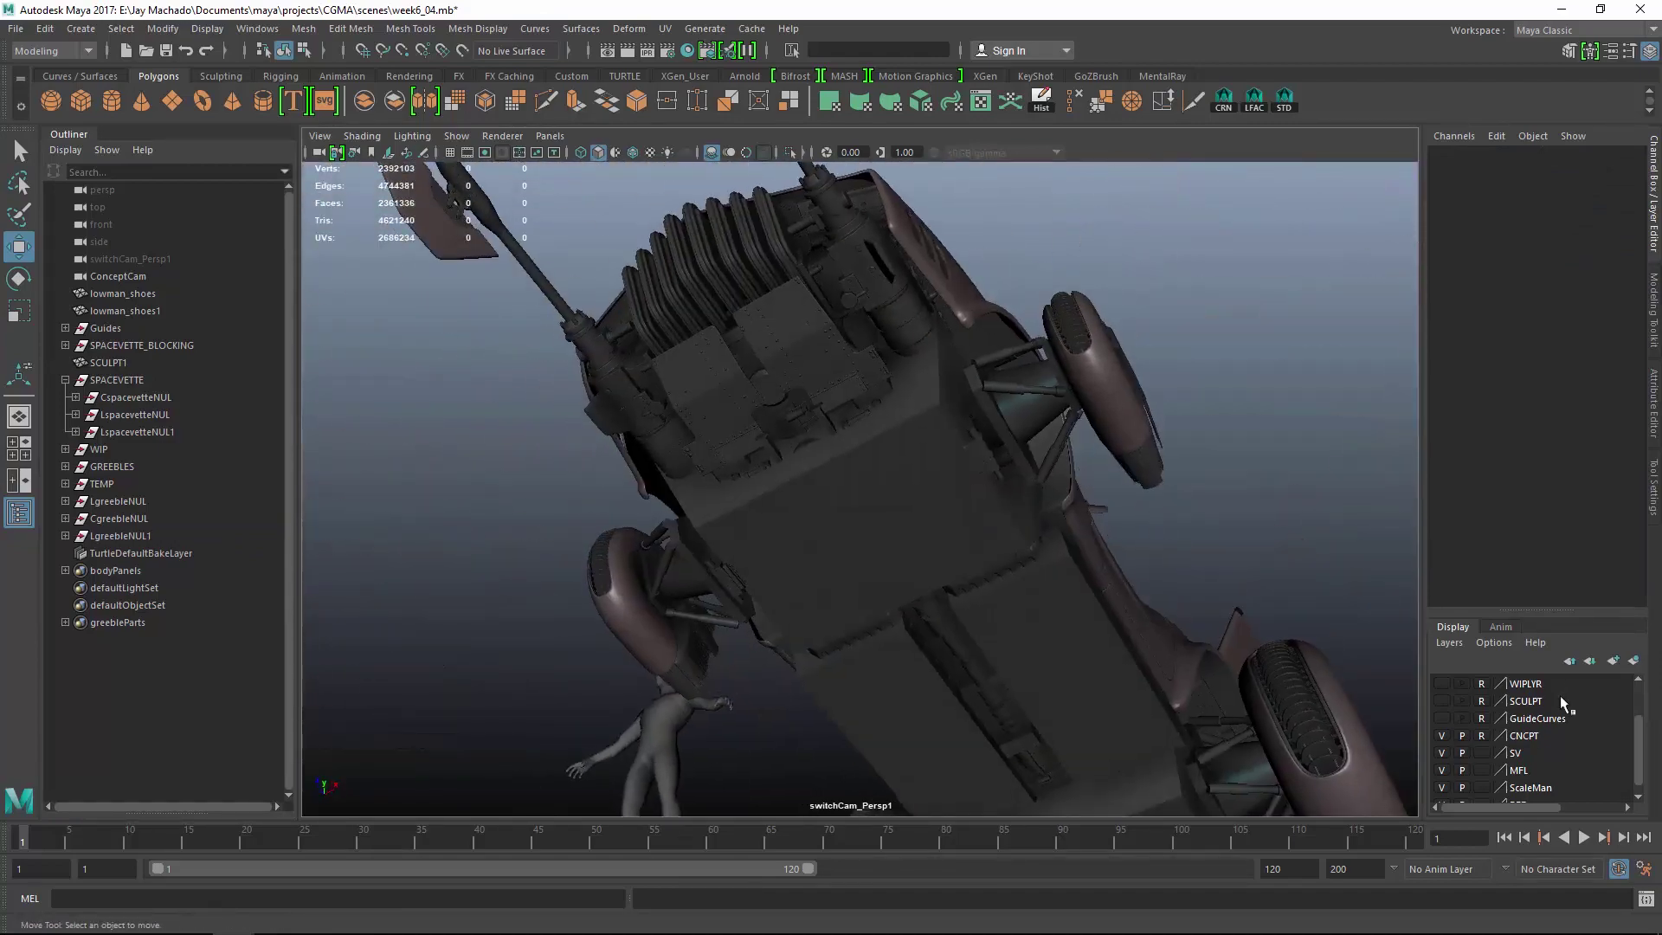
{"action": "left_click_drag", "start_coordinate": [1049, 517], "coordinate": [1183, 525], "text": "alt"}
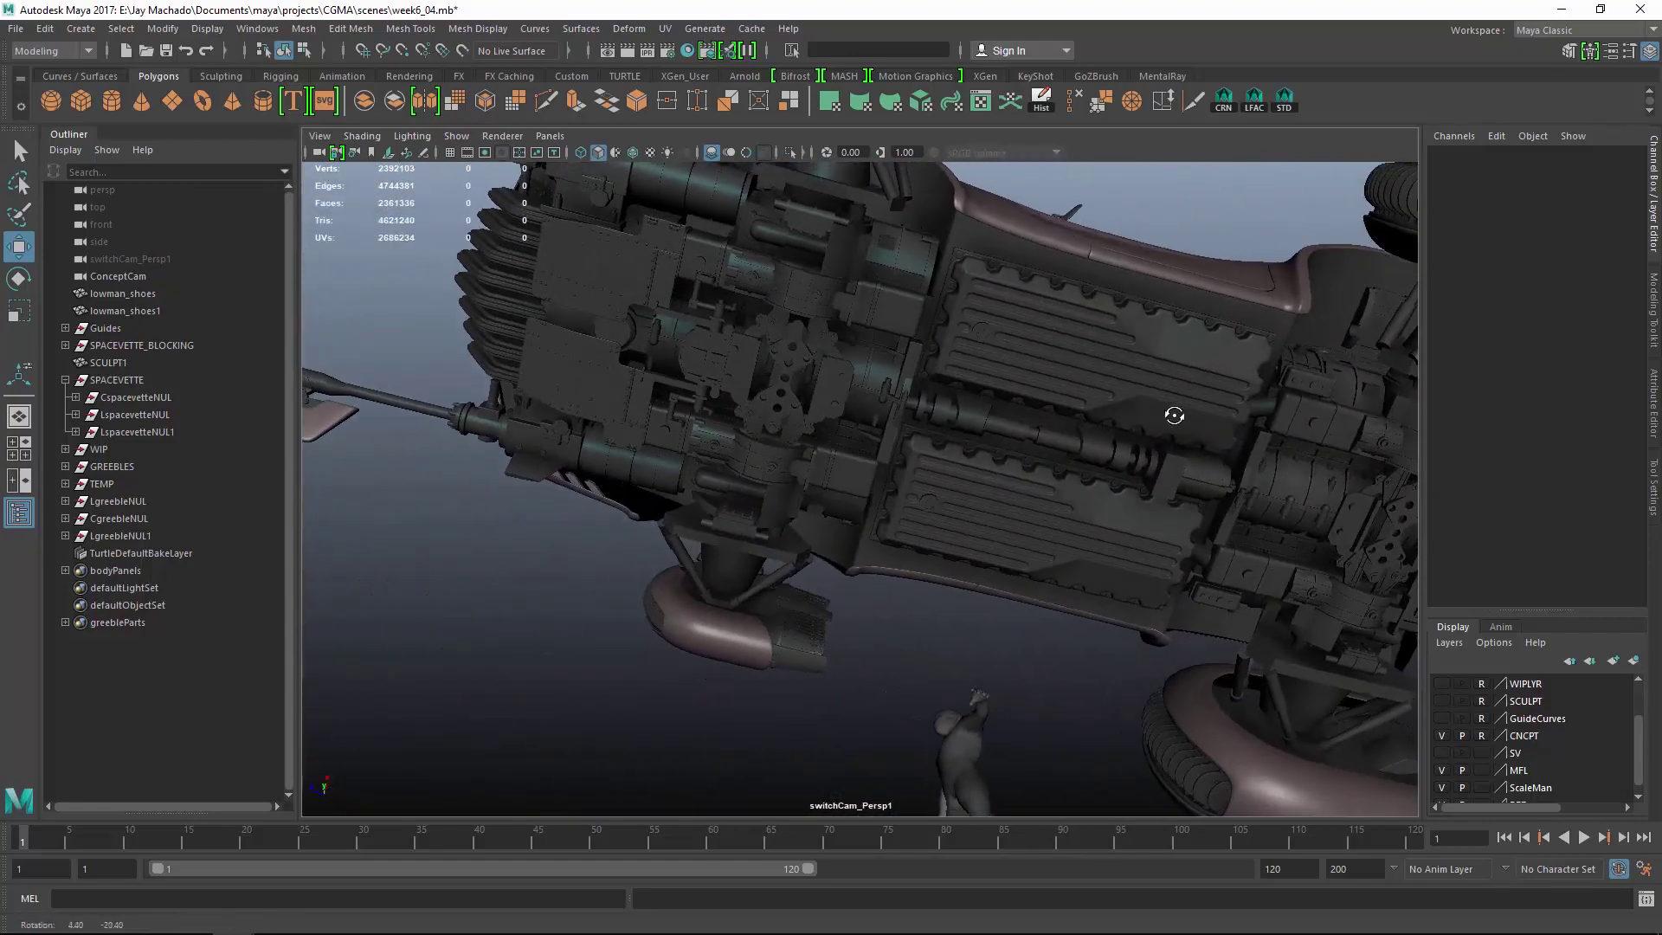
{"action": "left_click_drag", "start_coordinate": [1193, 448], "coordinate": [1057, 508], "text": "alt"}
{"action": "scroll", "coordinate": [1057, 527], "scroll_direction": "down", "scroll_amount": 10}
Choose the long slim cylinder PDR25D1 from the greeble library, unparent it and assign it the greebleMat material.
{"action": "middle_click_drag", "start_coordinate": [1057, 542], "coordinate": [601, 456], "text": "alt"}
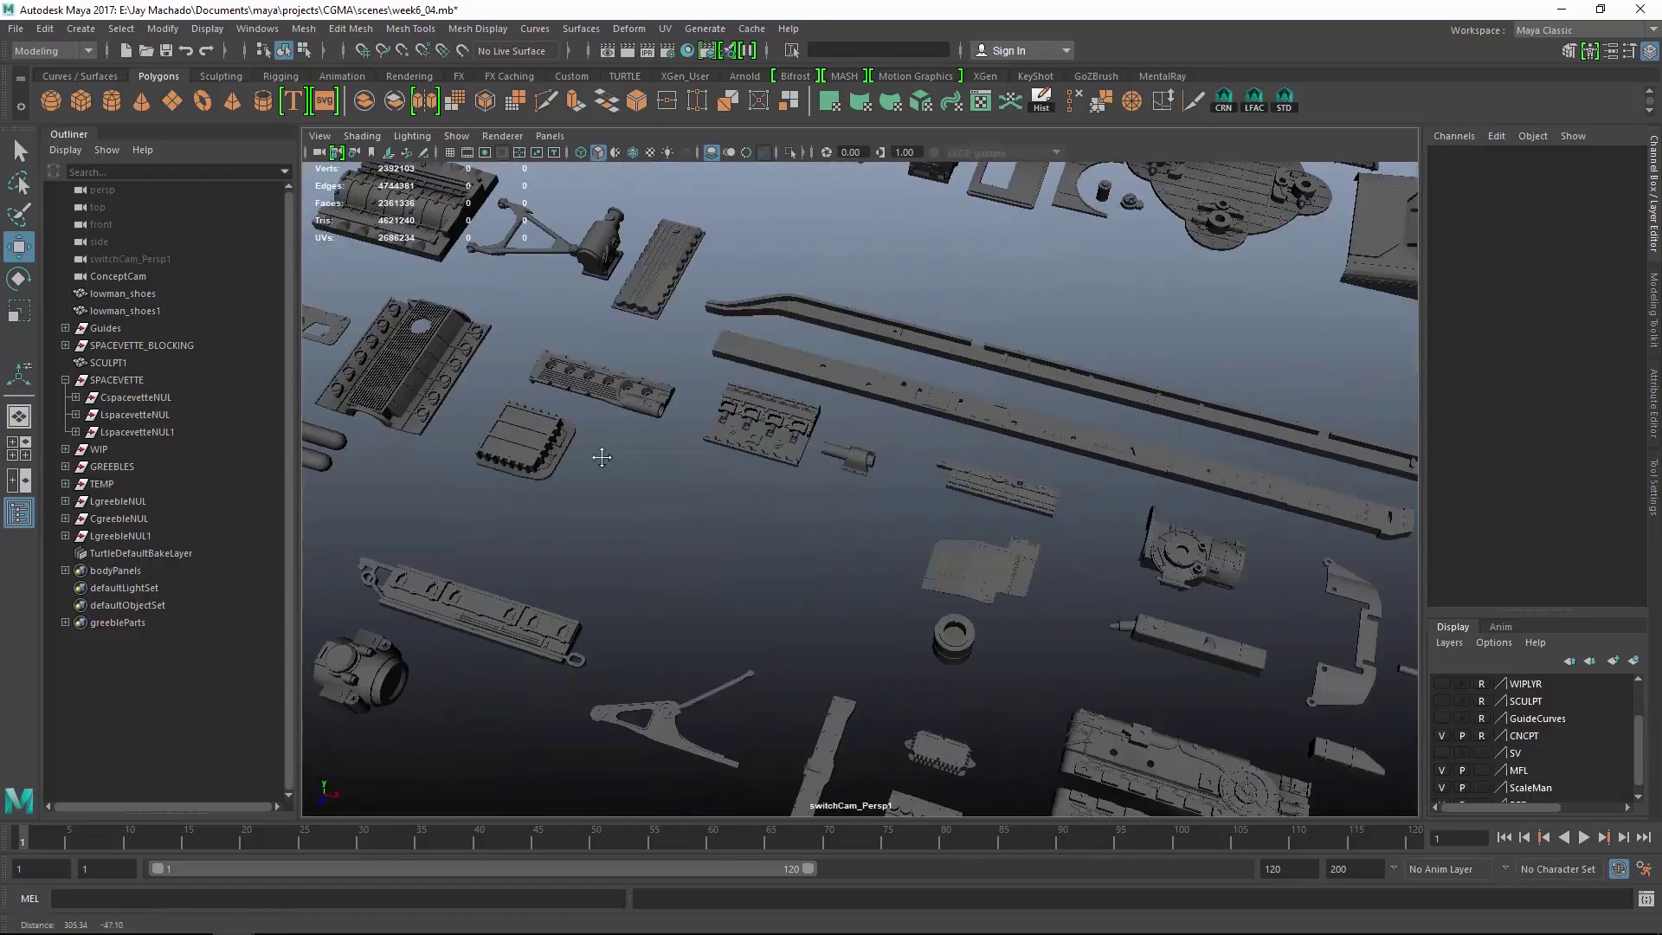
{"action": "middle_click_drag", "start_coordinate": [993, 571], "coordinate": [666, 448], "text": "alt"}
{"action": "middle_click_drag", "start_coordinate": [923, 545], "coordinate": [820, 378], "text": "alt"}
{"action": "right_click_drag", "start_coordinate": [819, 378], "coordinate": [917, 416], "text": "alt"}
{"action": "left_click_drag", "start_coordinate": [1116, 381], "coordinate": [822, 380], "text": "alt"}
{"action": "middle_click_drag", "start_coordinate": [1350, 493], "coordinate": [519, 329], "text": "alt"}
{"action": "scroll", "coordinate": [815, 358], "scroll_direction": "up", "scroll_amount": 5}
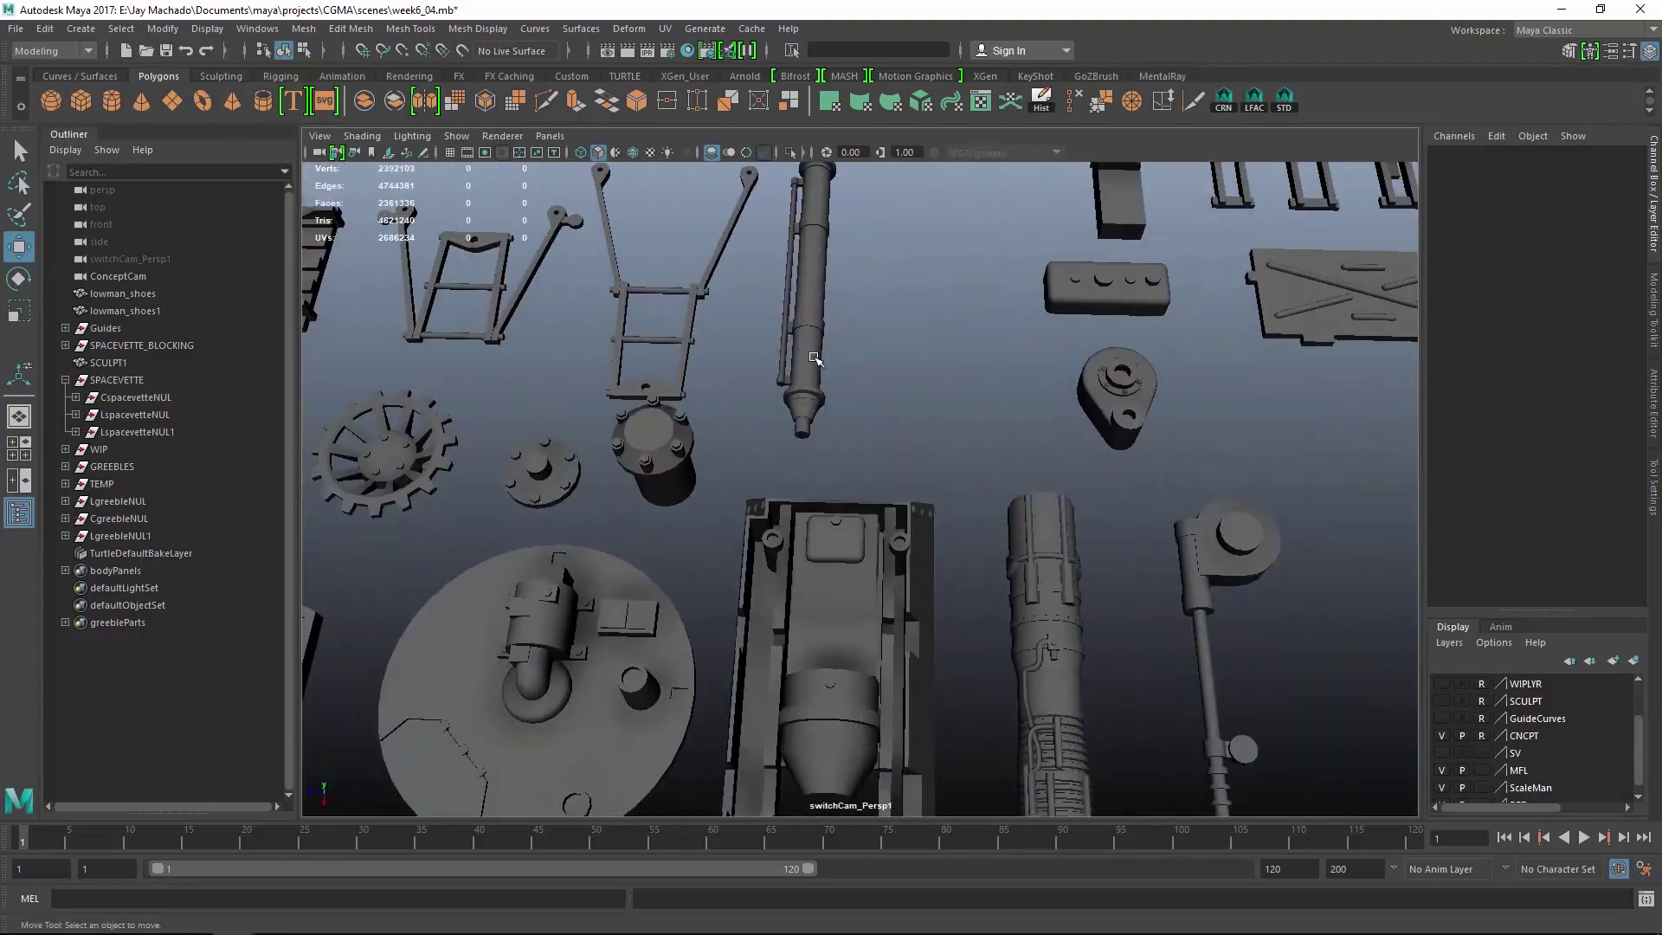
{"action": "left_click_drag", "start_coordinate": [820, 361], "coordinate": [960, 381], "text": "alt"}
{"action": "left_click", "coordinate": [698, 393]}
{"action": "key", "text": "f"}
{"action": "left_click_drag", "start_coordinate": [995, 439], "coordinate": [1003, 454], "text": "alt"}
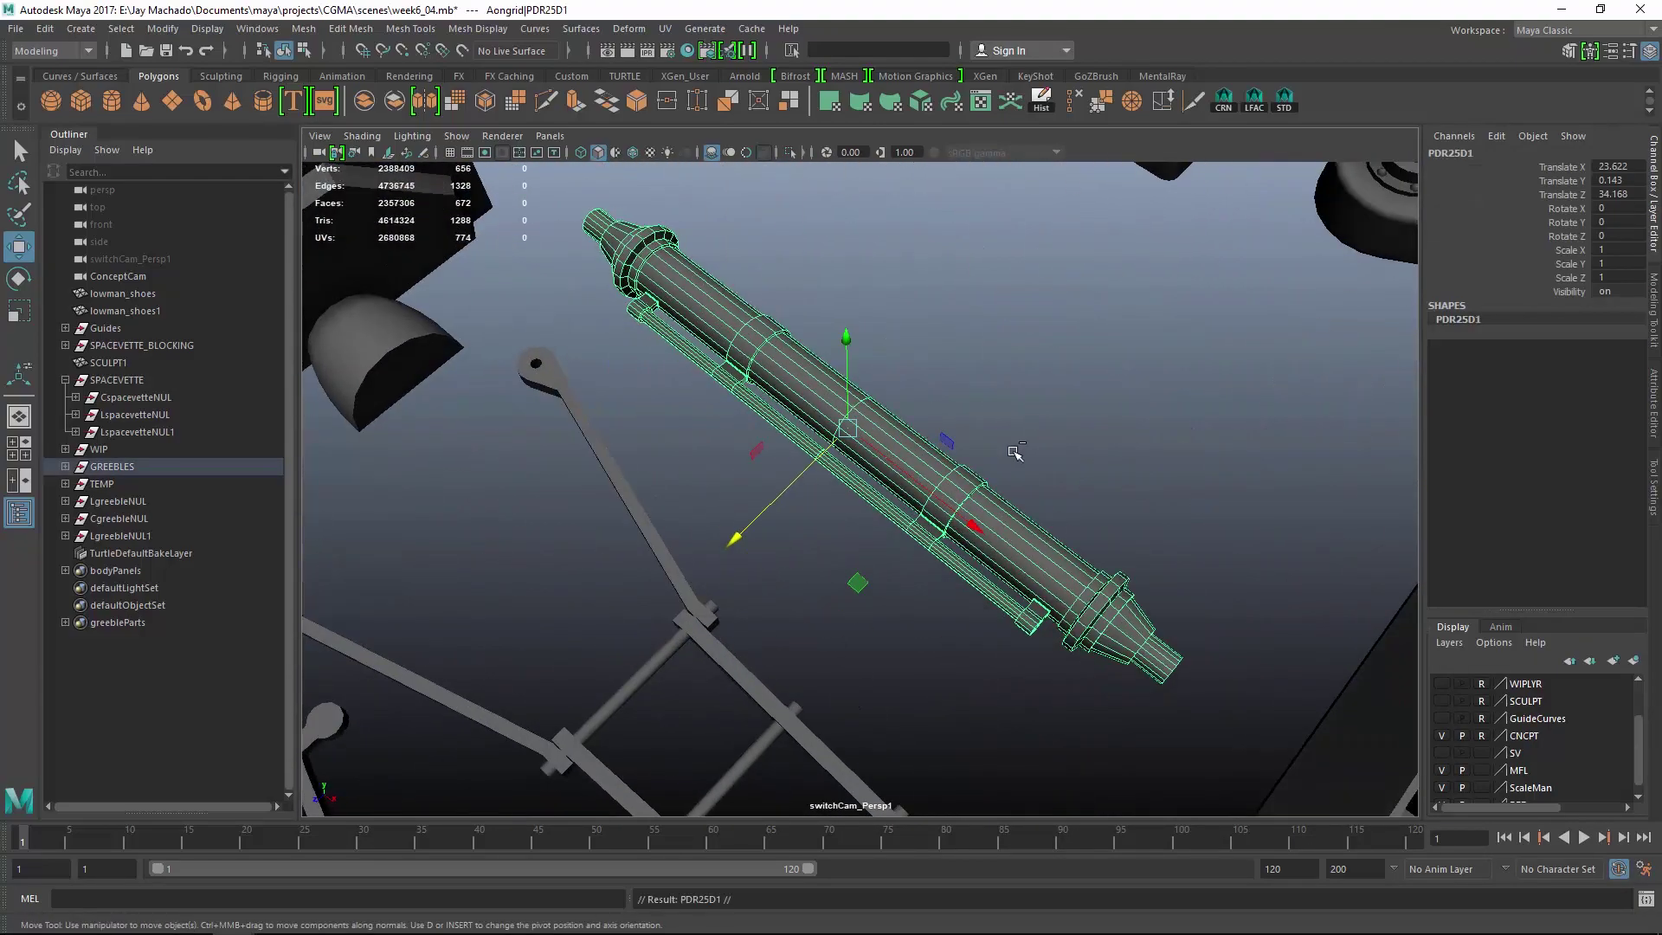
{"action": "key", "text": "shift+p"}
{"action": "right_click_drag", "start_coordinate": [1015, 424], "coordinate": [1209, 705]}
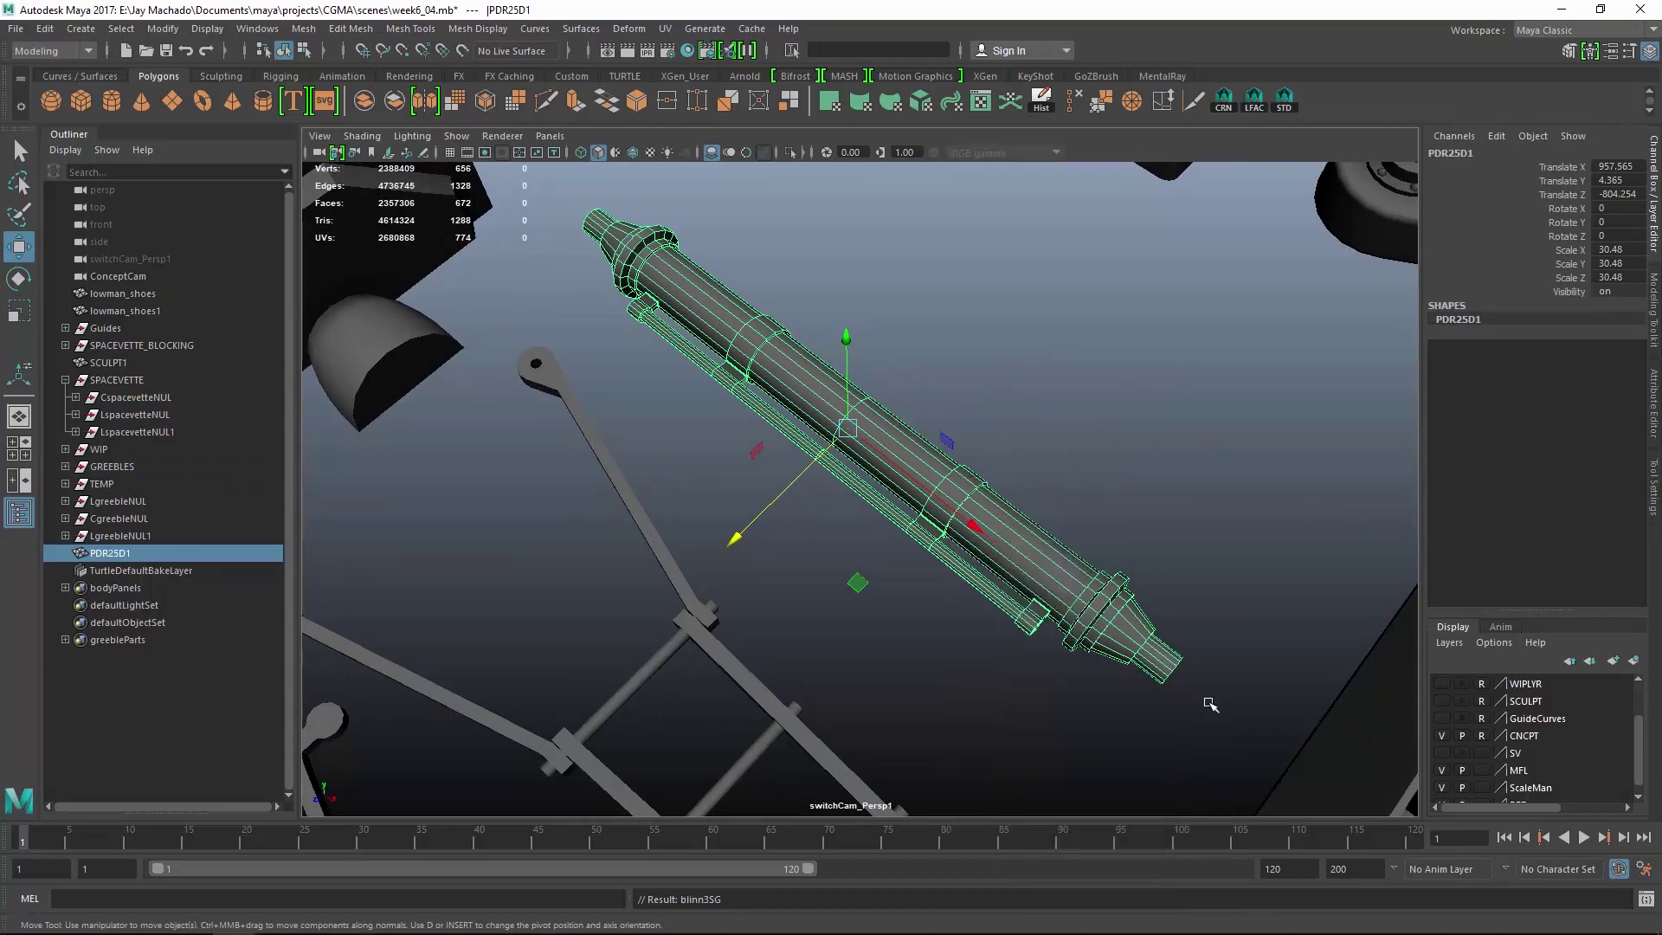
Move the cylinder above the rear wing to X 94.757, Y 169.354, Z -163.153 and rotate it to 90 in Y.
{"action": "left_click_drag", "start_coordinate": [1209, 704], "coordinate": [1090, 650], "text": "alt"}
{"action": "right_click_drag", "start_coordinate": [1090, 649], "coordinate": [582, 398], "text": "alt"}
{"action": "middle_click_drag", "start_coordinate": [582, 397], "coordinate": [1074, 545], "text": "alt"}
{"action": "middle_click_drag", "start_coordinate": [418, 273], "coordinate": [972, 579], "text": "alt"}
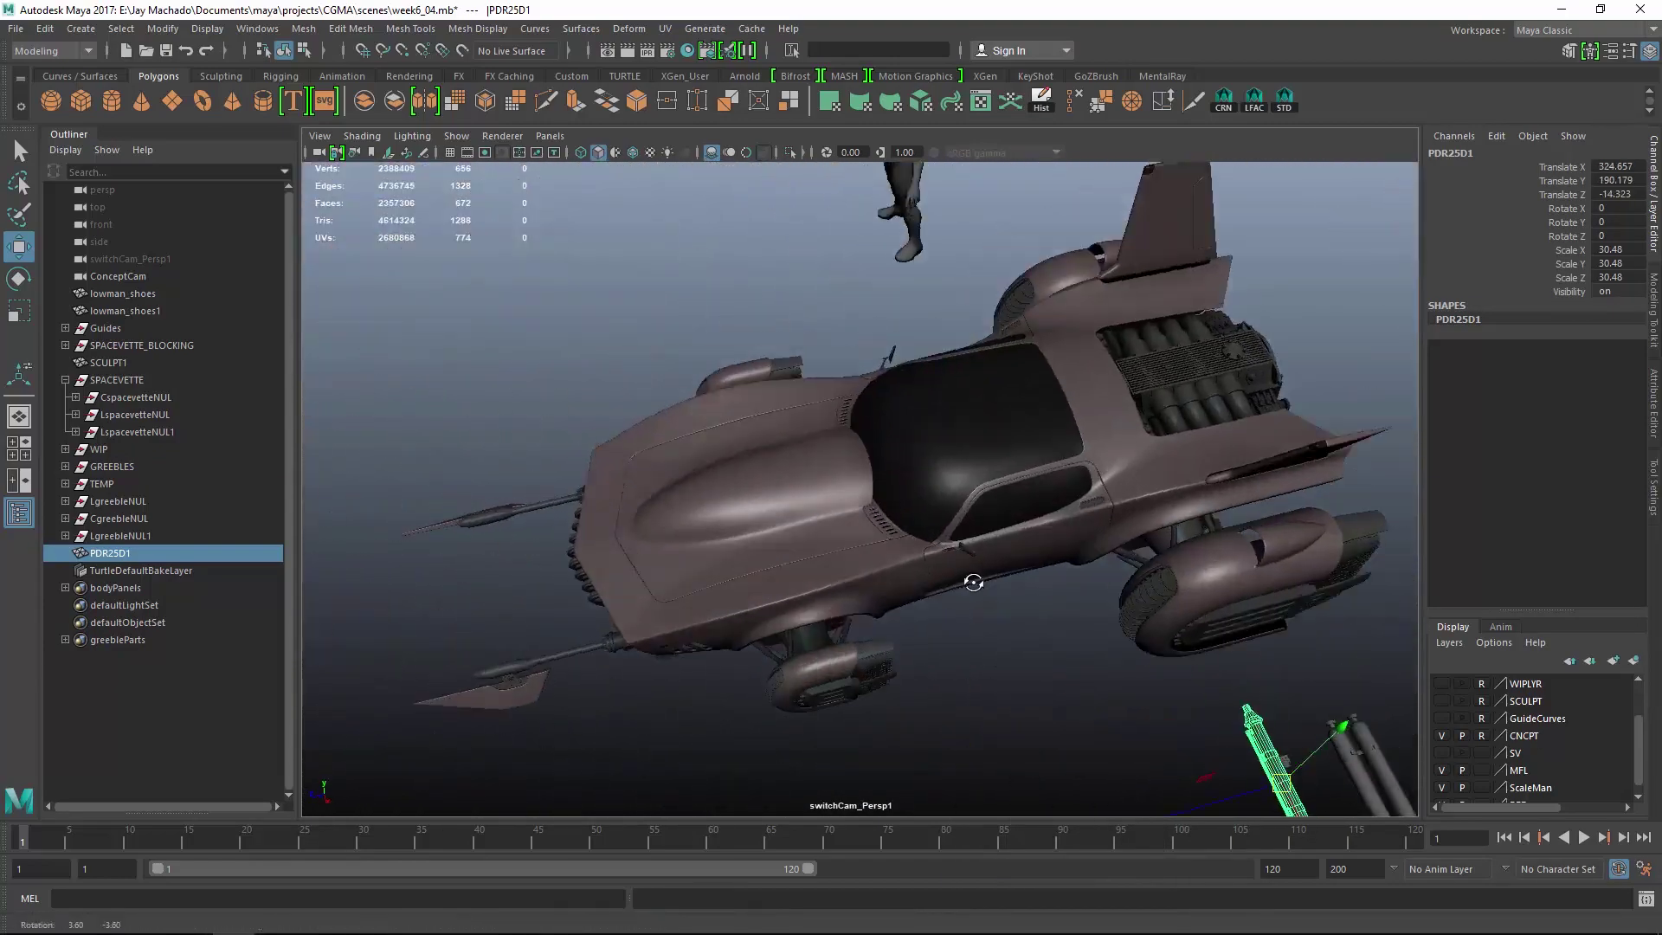
{"action": "left_click_drag", "start_coordinate": [972, 579], "coordinate": [757, 623], "text": "alt"}
{"action": "right_click_drag", "start_coordinate": [756, 623], "coordinate": [614, 416], "text": "alt"}
{"action": "left_click_drag", "start_coordinate": [989, 509], "coordinate": [1302, 661], "text": "alt"}
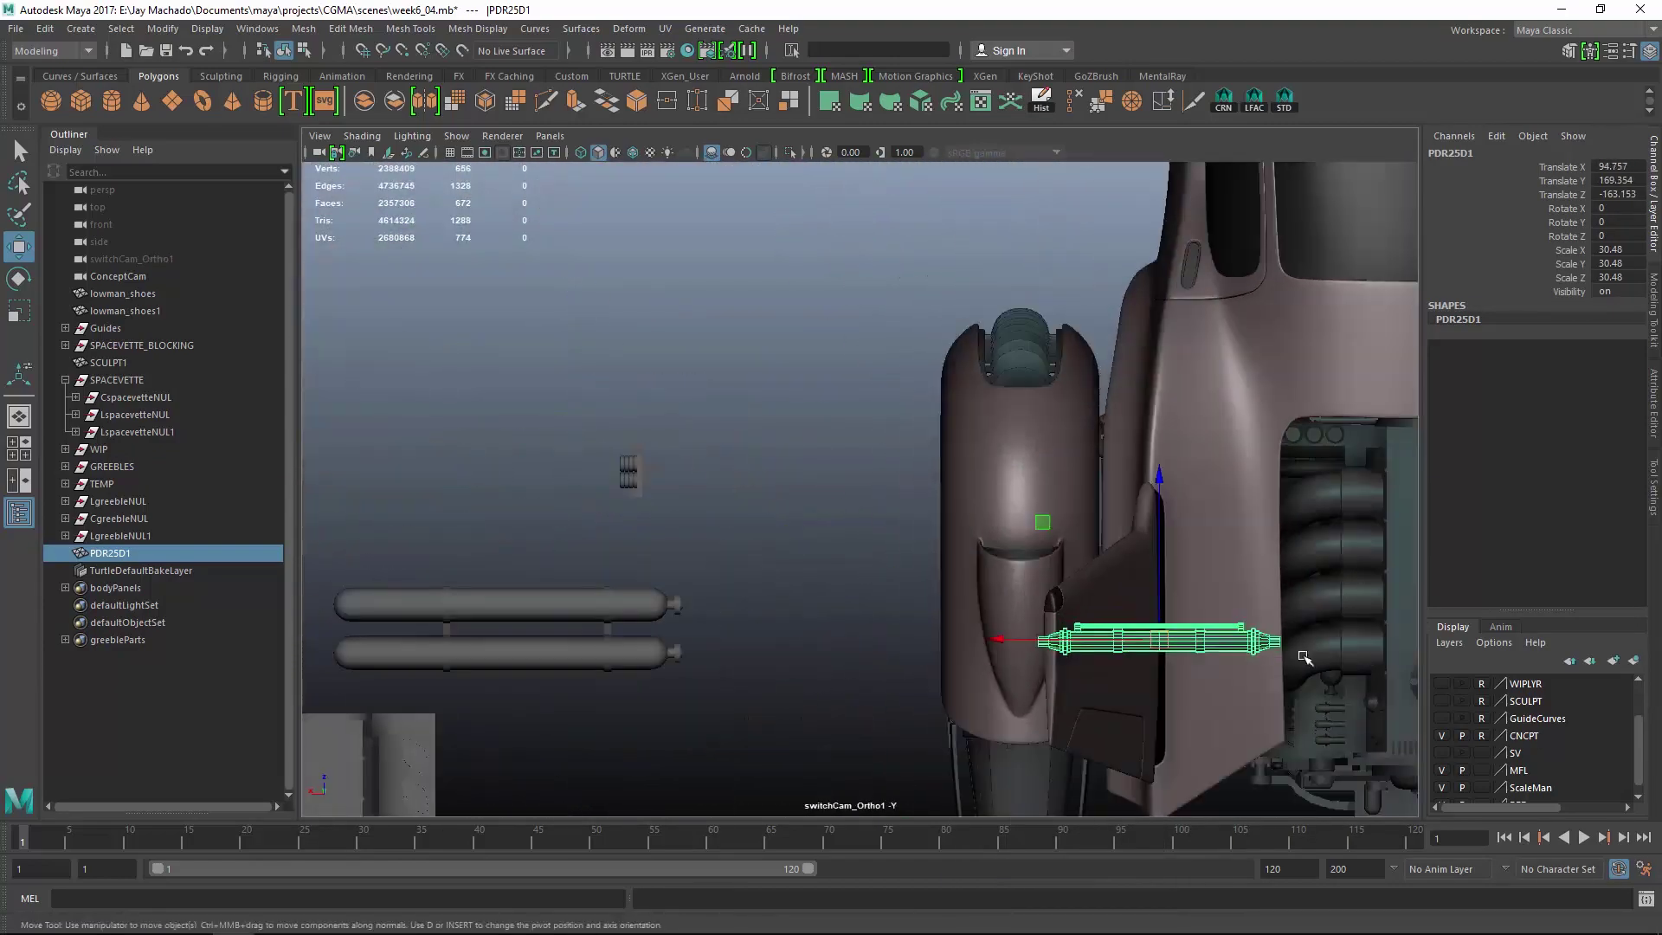
{"action": "right_click_drag", "start_coordinate": [1302, 661], "coordinate": [1601, 839], "text": "alt"}
{"action": "middle_click_drag", "start_coordinate": [1601, 839], "coordinate": [858, 492], "text": "alt"}
{"action": "middle_click_drag", "start_coordinate": [836, 403], "coordinate": [622, 181]}
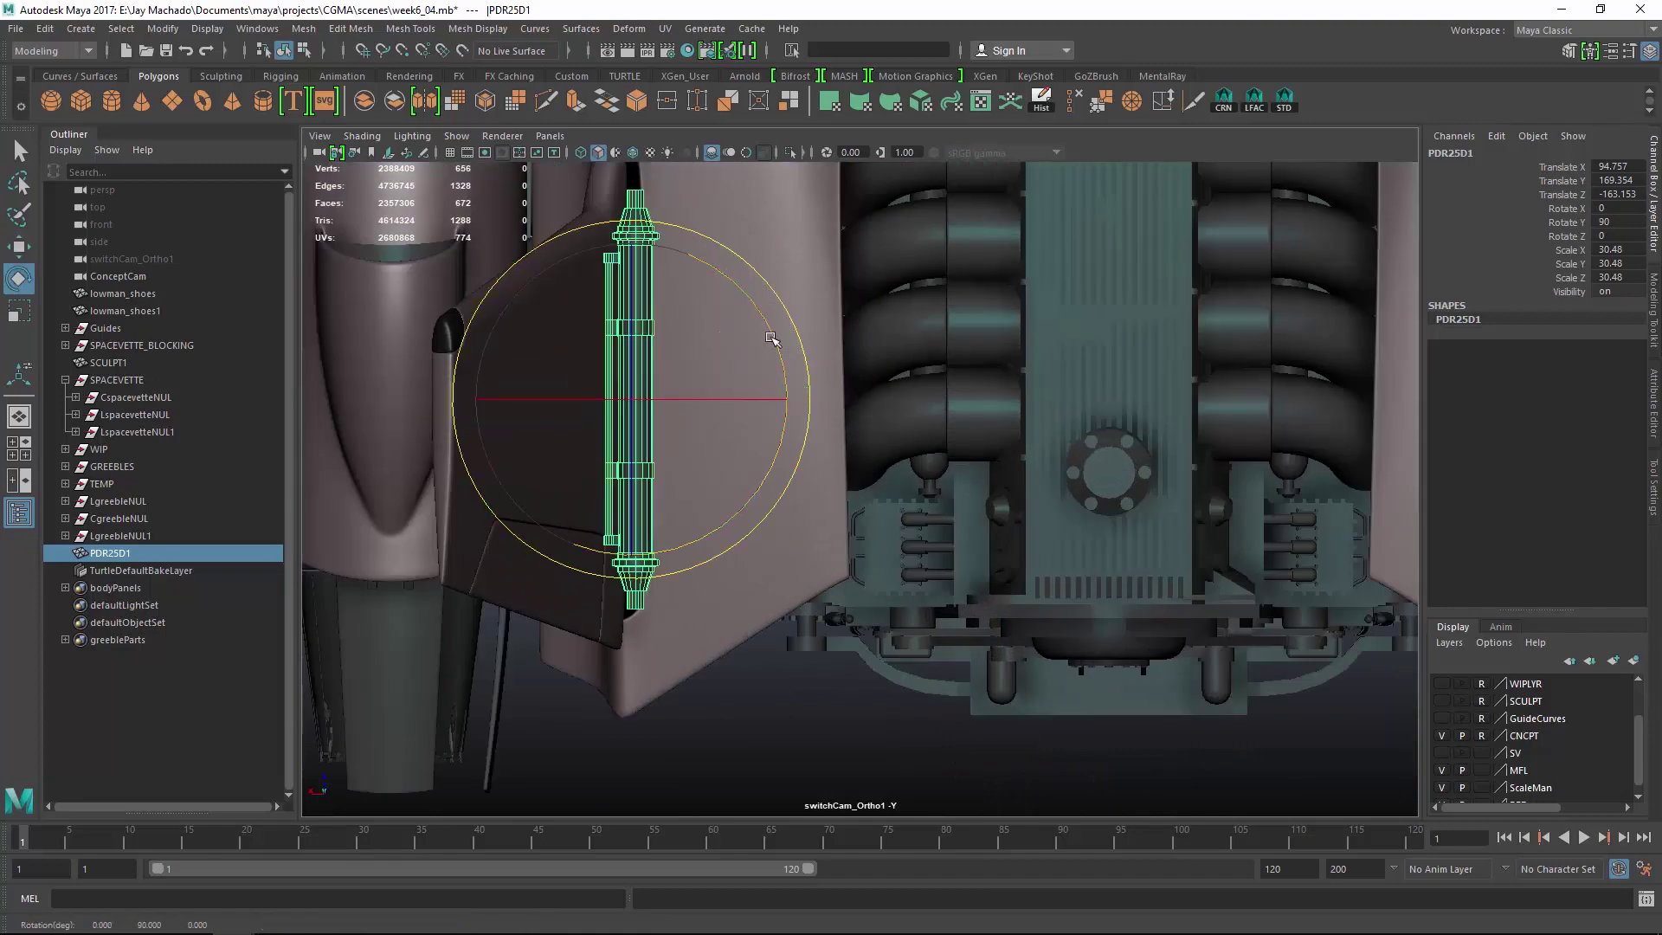
Lower the cylinder to the rear wing's base at X 97.779, Y 81.818 and rotate it to -45 in X.
{"action": "left_click_drag", "start_coordinate": [622, 182], "coordinate": [779, 416], "text": "alt"}
{"action": "right_click_drag", "start_coordinate": [779, 415], "coordinate": [846, 451], "text": "alt"}
{"action": "left_click_drag", "start_coordinate": [845, 451], "coordinate": [864, 503], "text": "alt"}
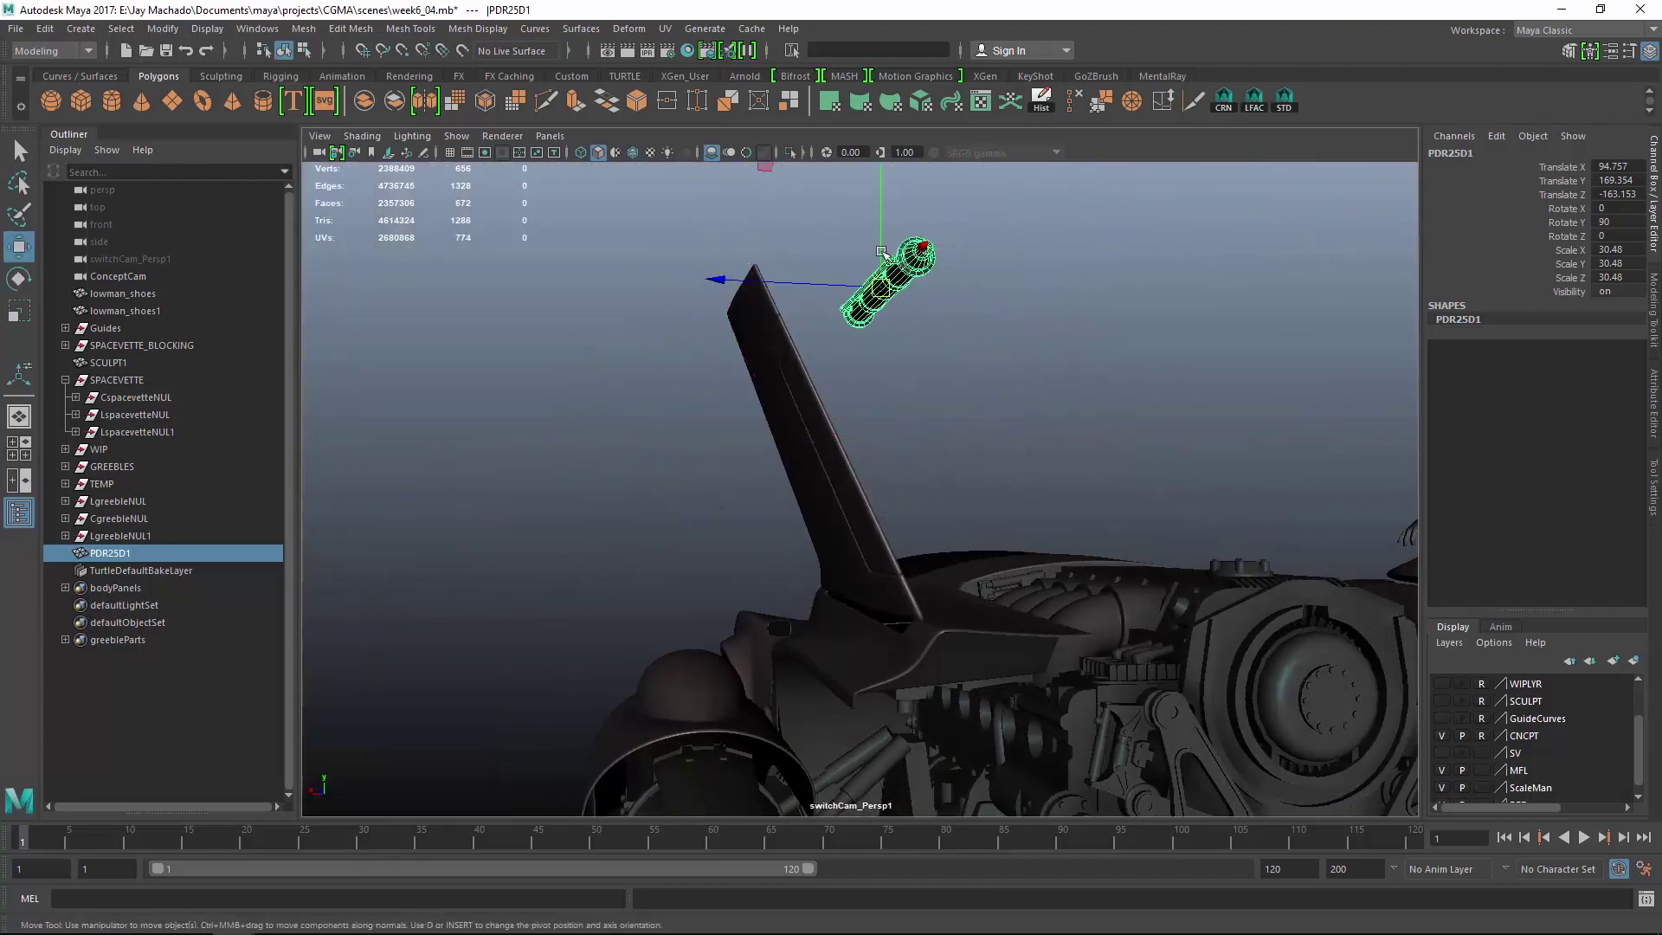
{"action": "right_click_drag", "start_coordinate": [755, 512], "coordinate": [912, 563], "text": "alt"}
{"action": "left_click_drag", "start_coordinate": [912, 564], "coordinate": [860, 545], "text": "alt"}
{"action": "key", "text": "e"}
{"action": "left_click_drag", "start_coordinate": [720, 425], "coordinate": [791, 355]}
{"action": "left_click_drag", "start_coordinate": [1151, 406], "coordinate": [1005, 427], "text": "alt"}
{"action": "right_click_drag", "start_coordinate": [1005, 427], "coordinate": [1273, 588], "text": "alt"}
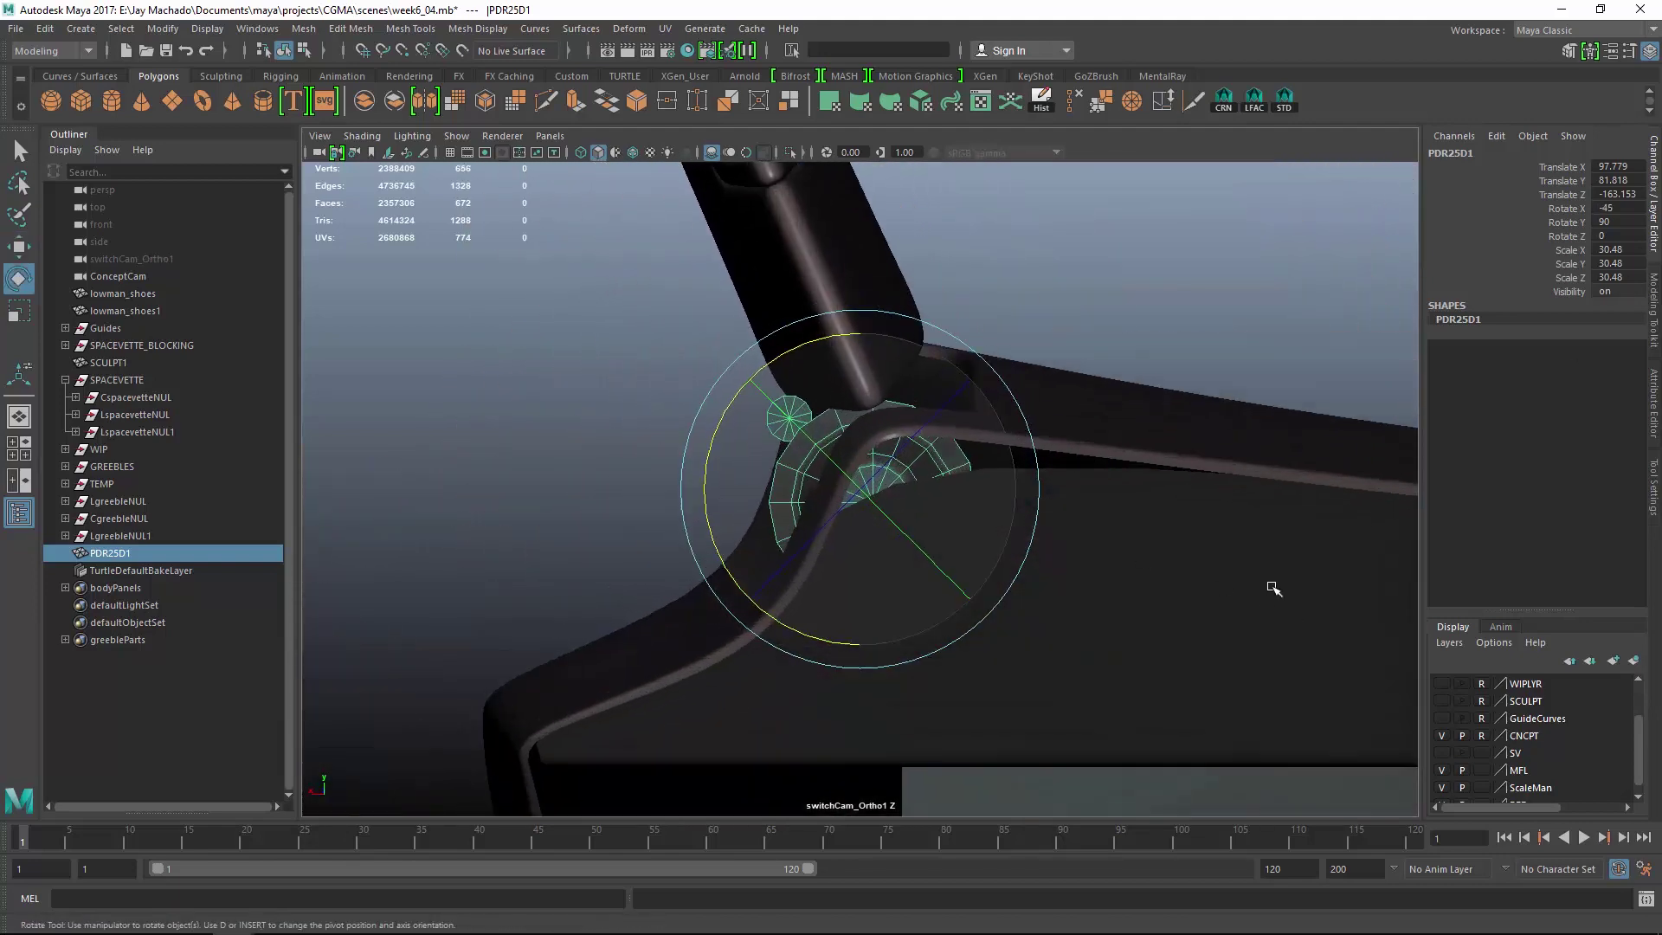
Check the rotation values of the rear wing's parent group LrearwingNUL and reselect the cylinder.
{"action": "left_click", "coordinate": [1462, 319]}
{"action": "left_click", "coordinate": [1652, 406]}
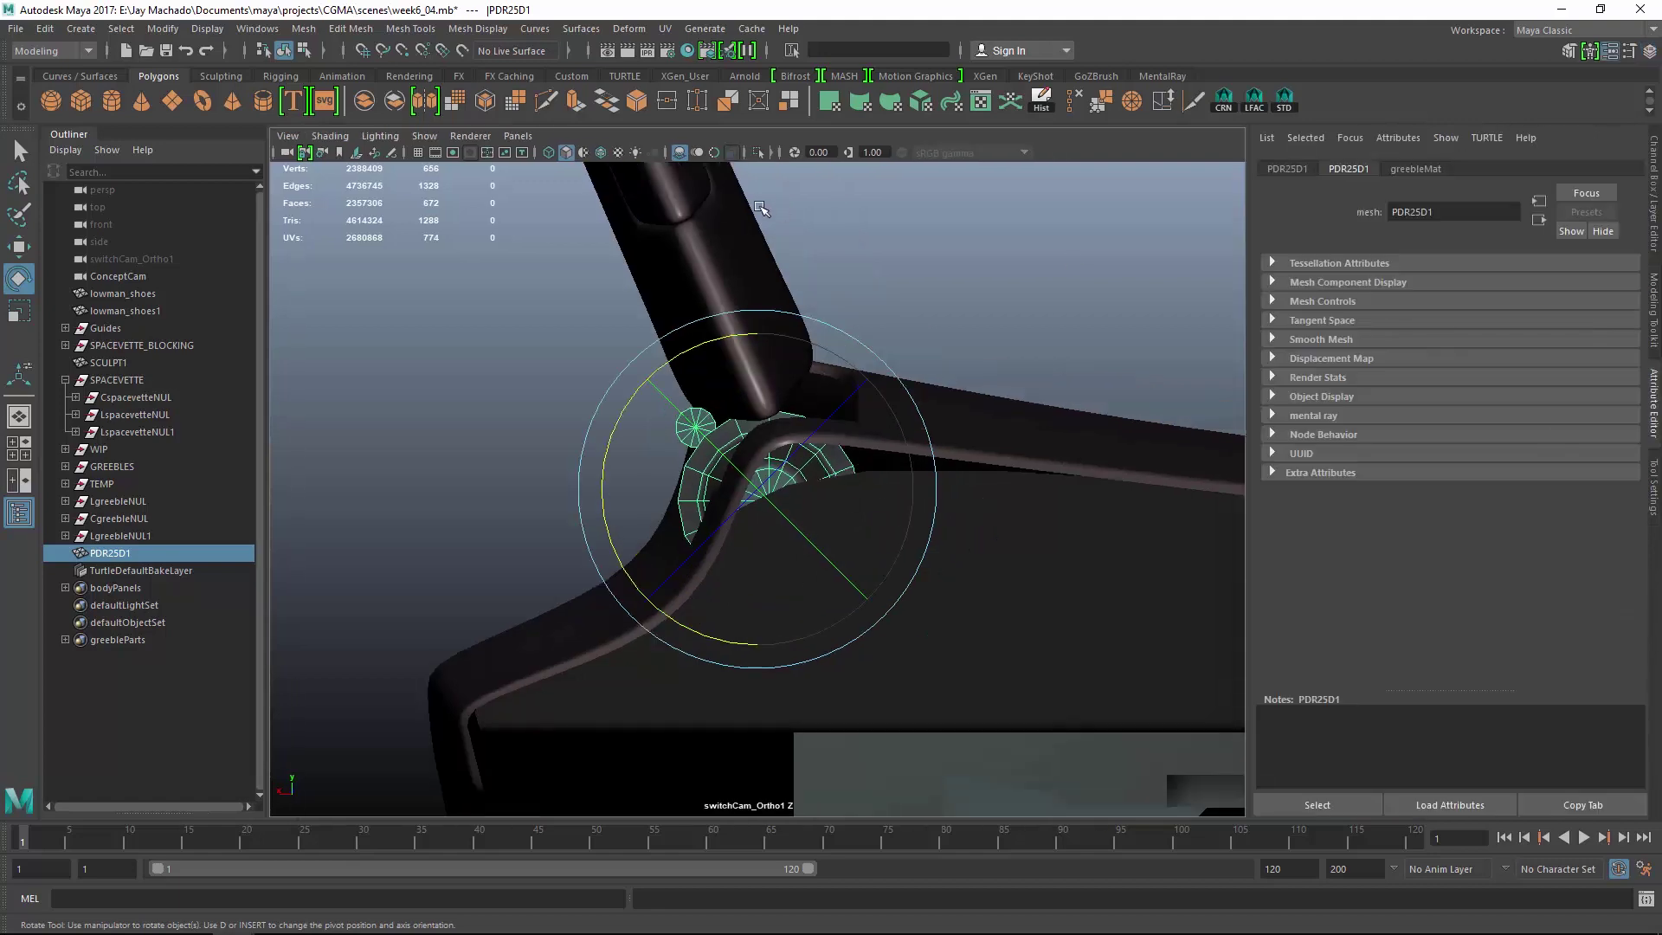
{"action": "left_click", "coordinate": [734, 227]}
{"action": "key", "text": "Up"}
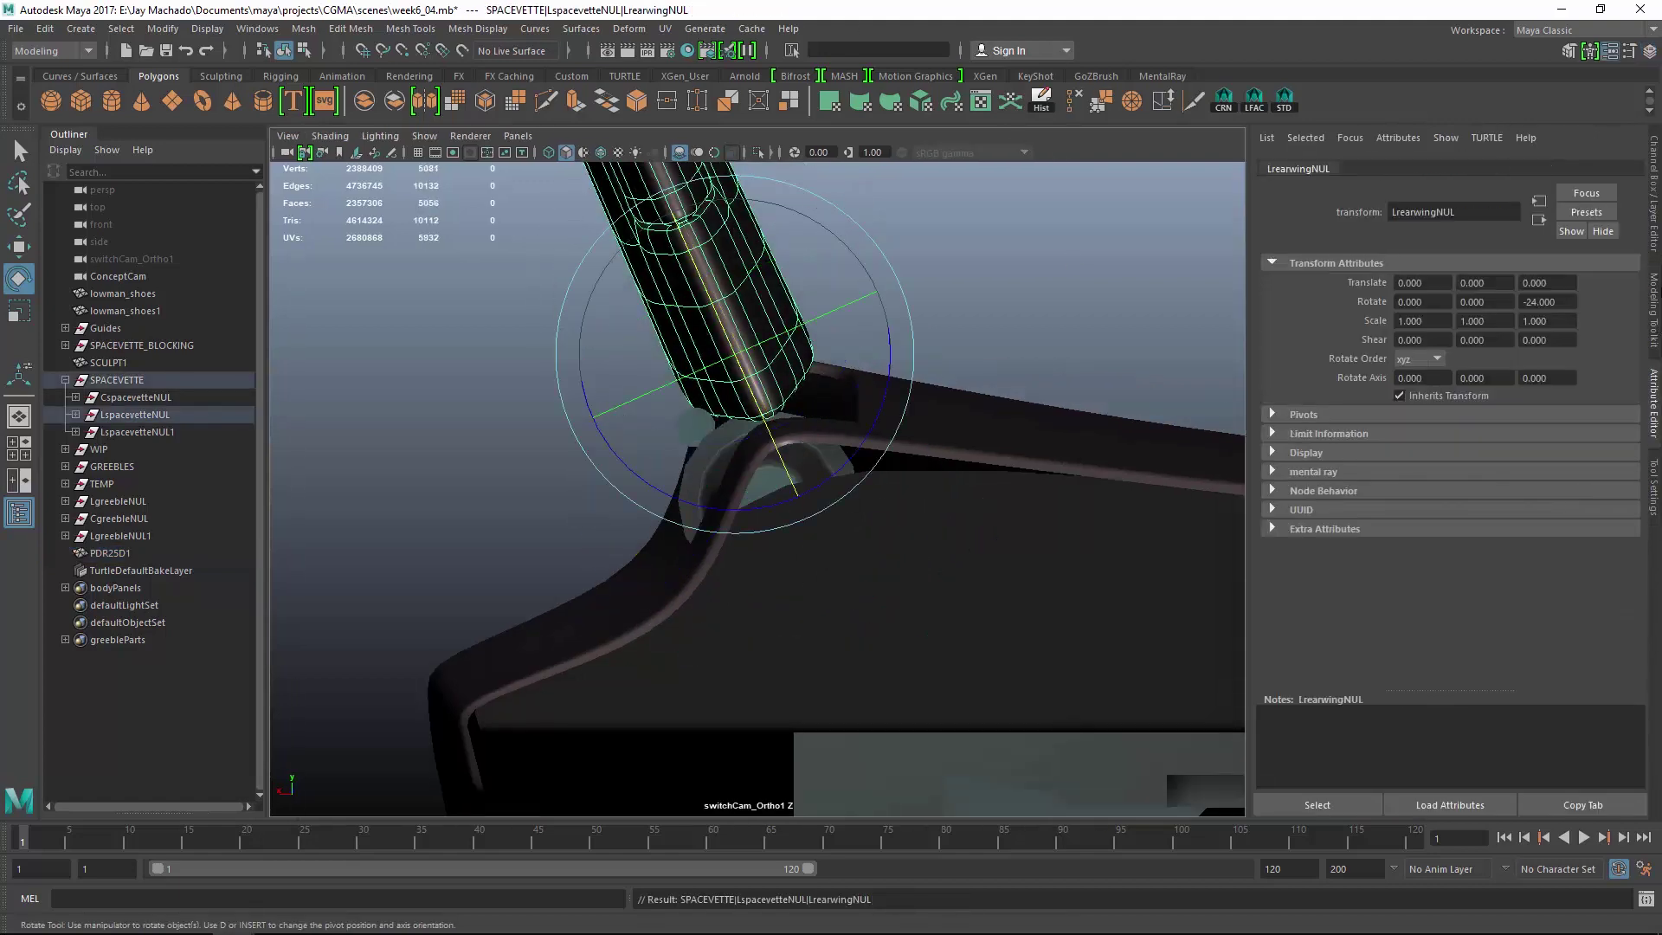
{"action": "left_click", "coordinate": [1654, 227]}
{"action": "left_click", "coordinate": [1373, 266]}
{"action": "left_click", "coordinate": [787, 419]}
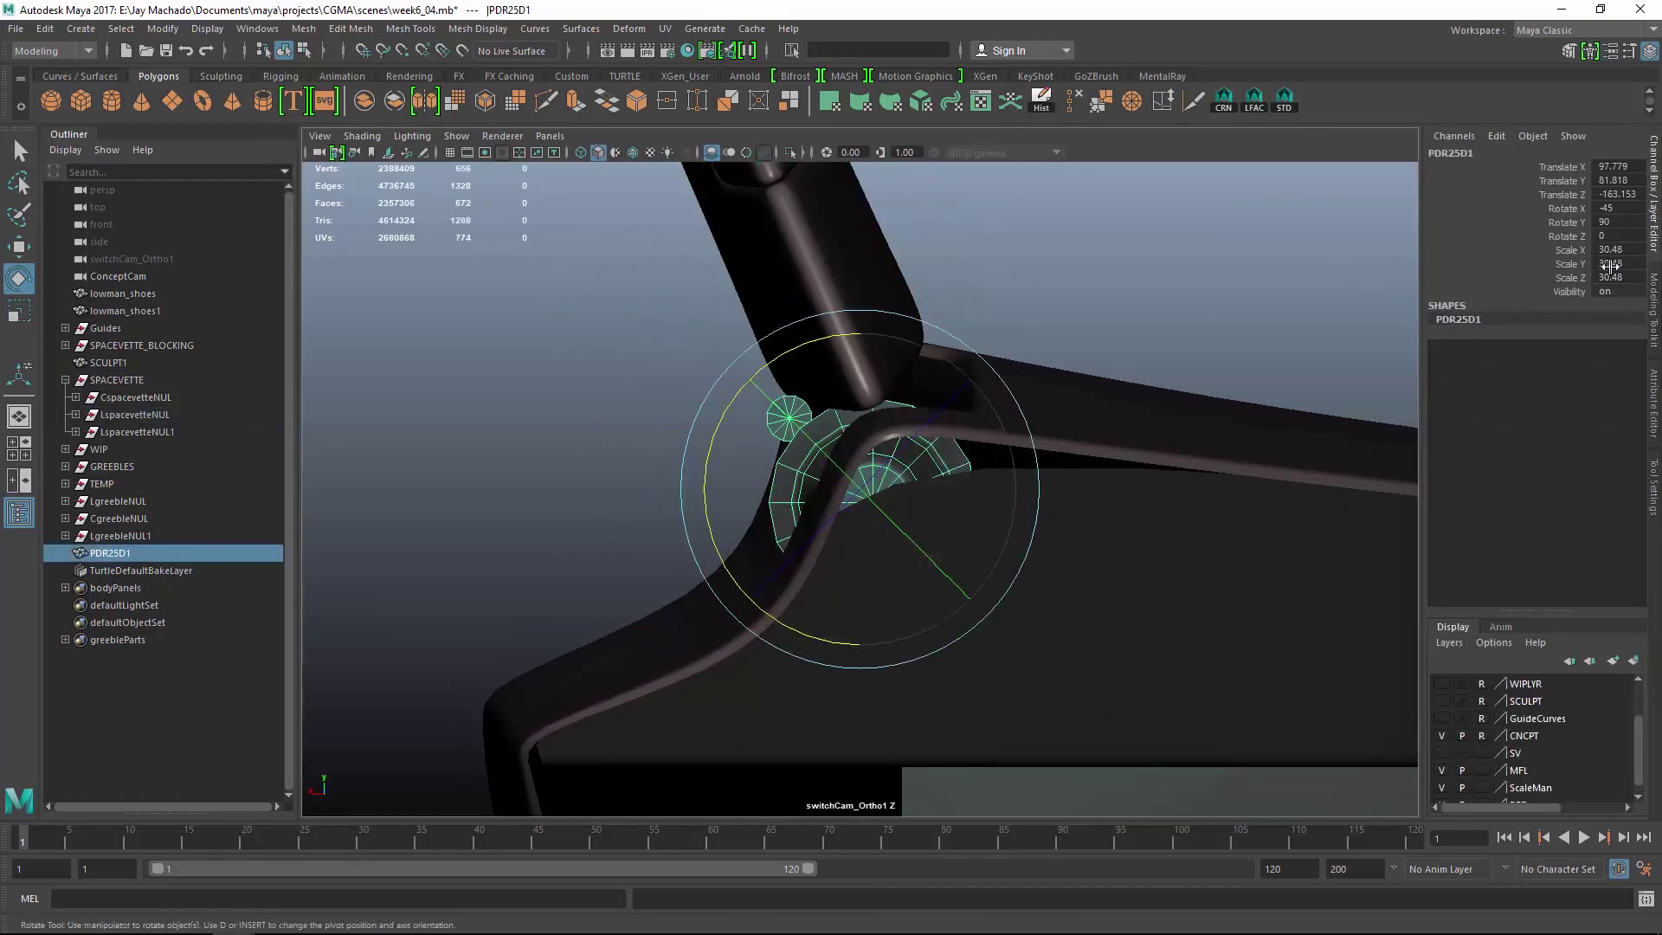
Turn off the Rotate tool's step snap and set the cylinder's Rotate X to -66.
{"action": "left_click", "coordinate": [1654, 424]}
{"action": "left_click", "coordinate": [1654, 475]}
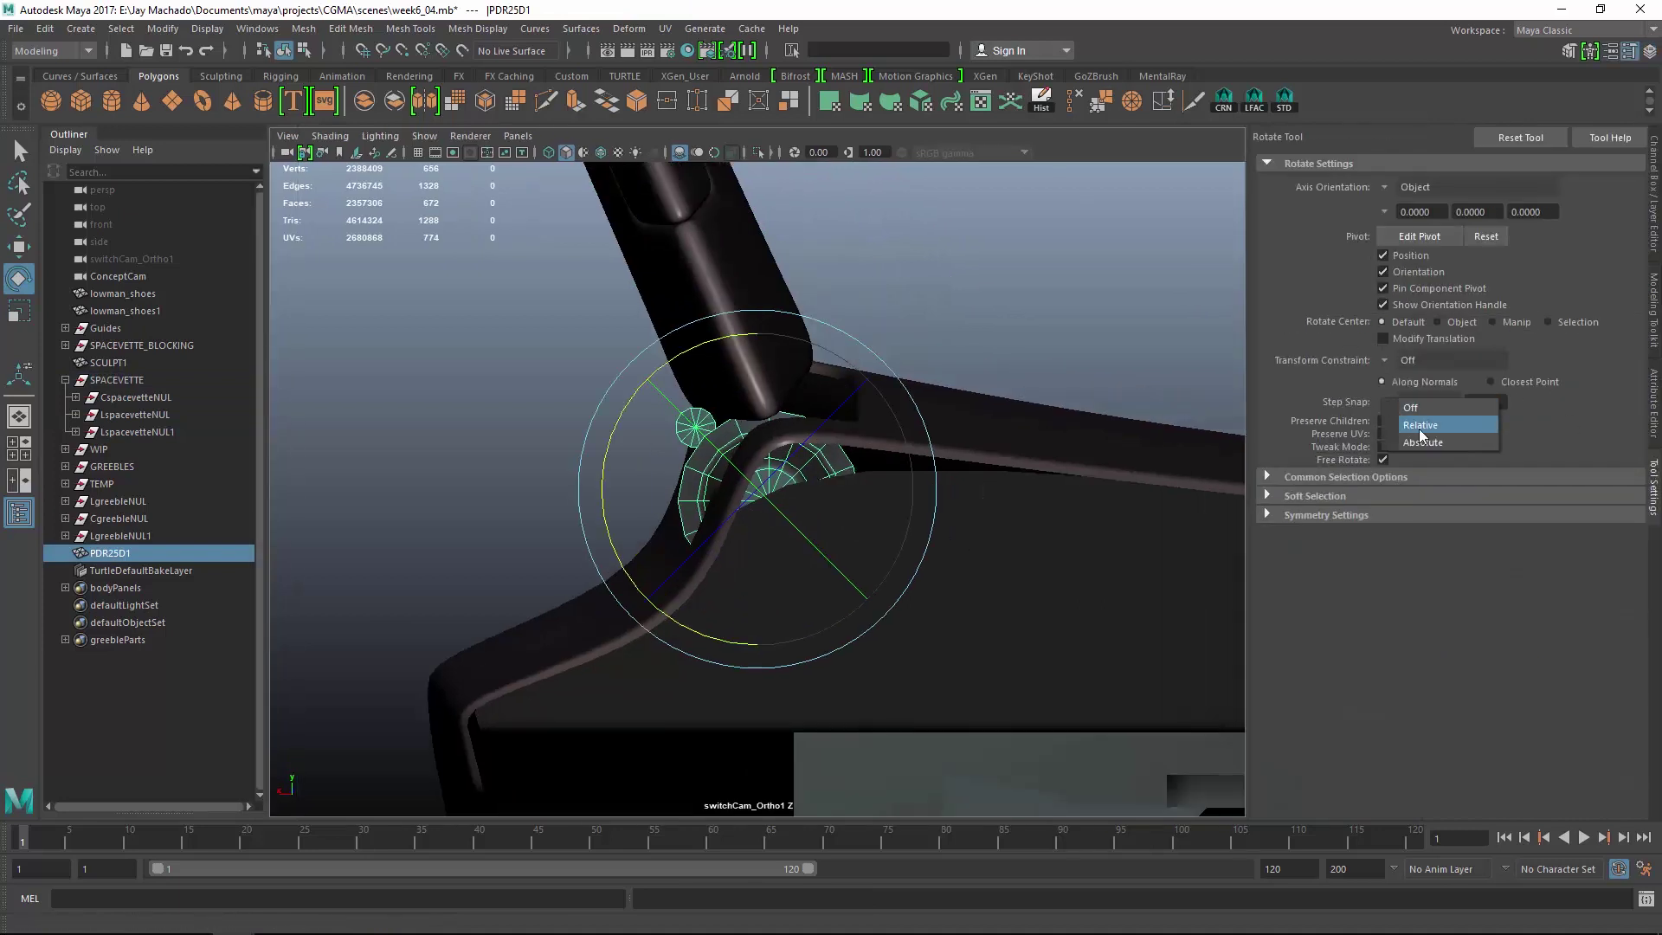
{"action": "left_click_drag", "start_coordinate": [836, 330], "coordinate": [841, 332]}
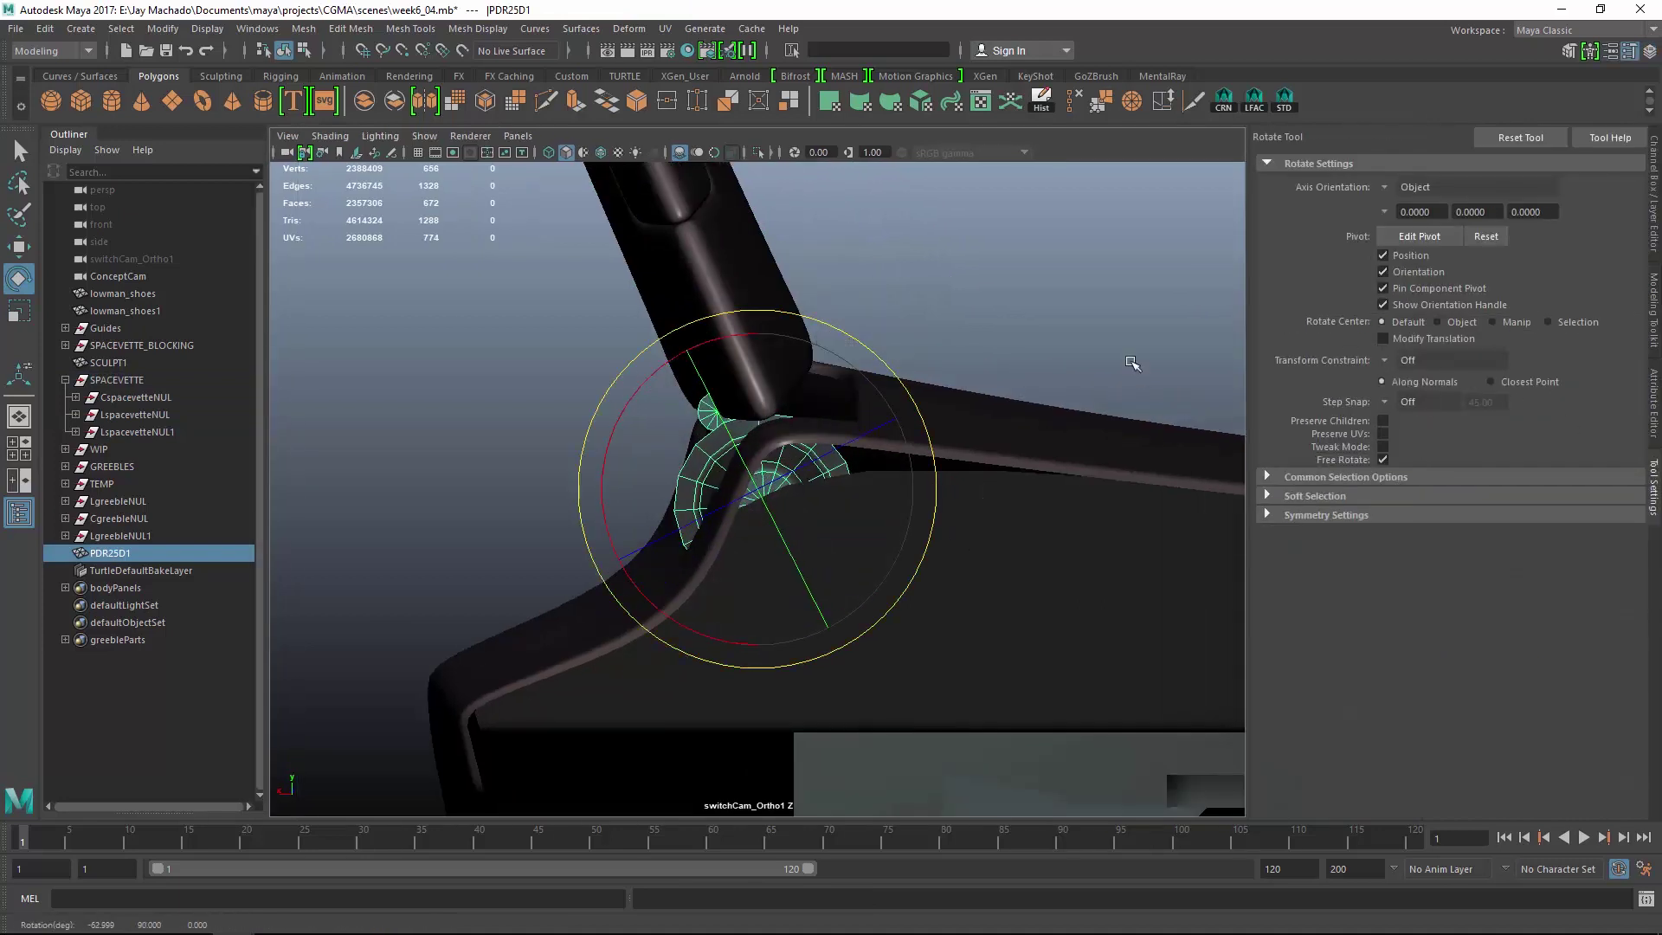
{"action": "left_click", "coordinate": [1654, 232]}
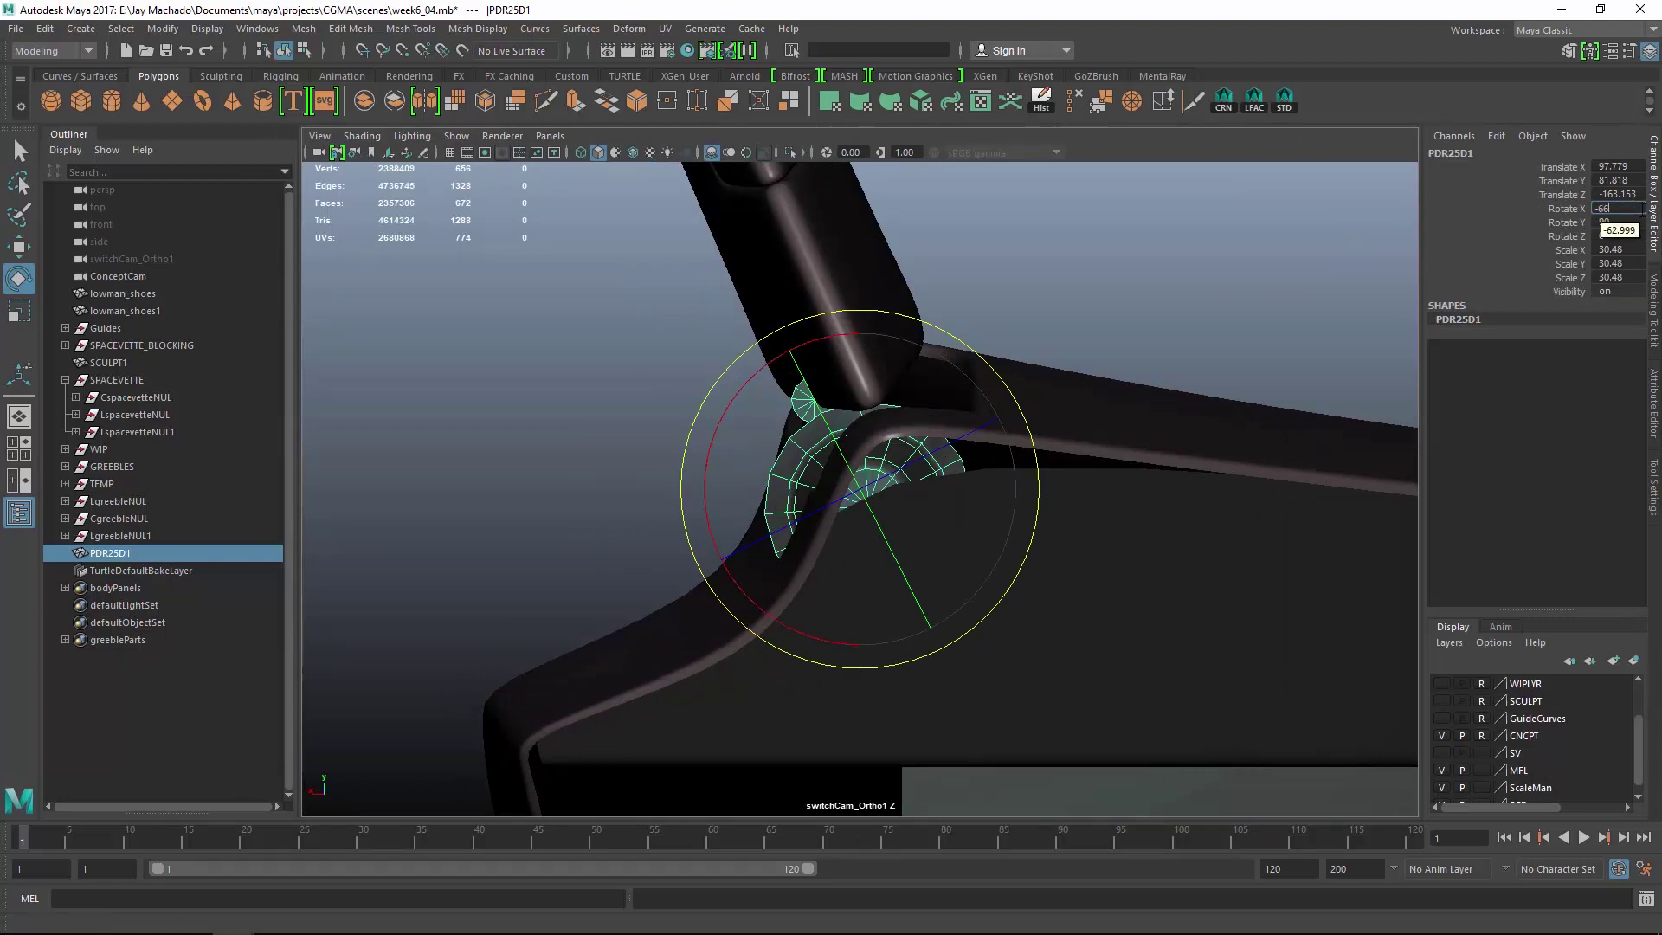
Move the cylinder into the gap beneath the wing at X 95.672, Y 82.201 and reorient it to rotations 0, 91.795, 66.
{"action": "key", "text": "w"}
{"action": "left_click_drag", "start_coordinate": [845, 508], "coordinate": [900, 479]}
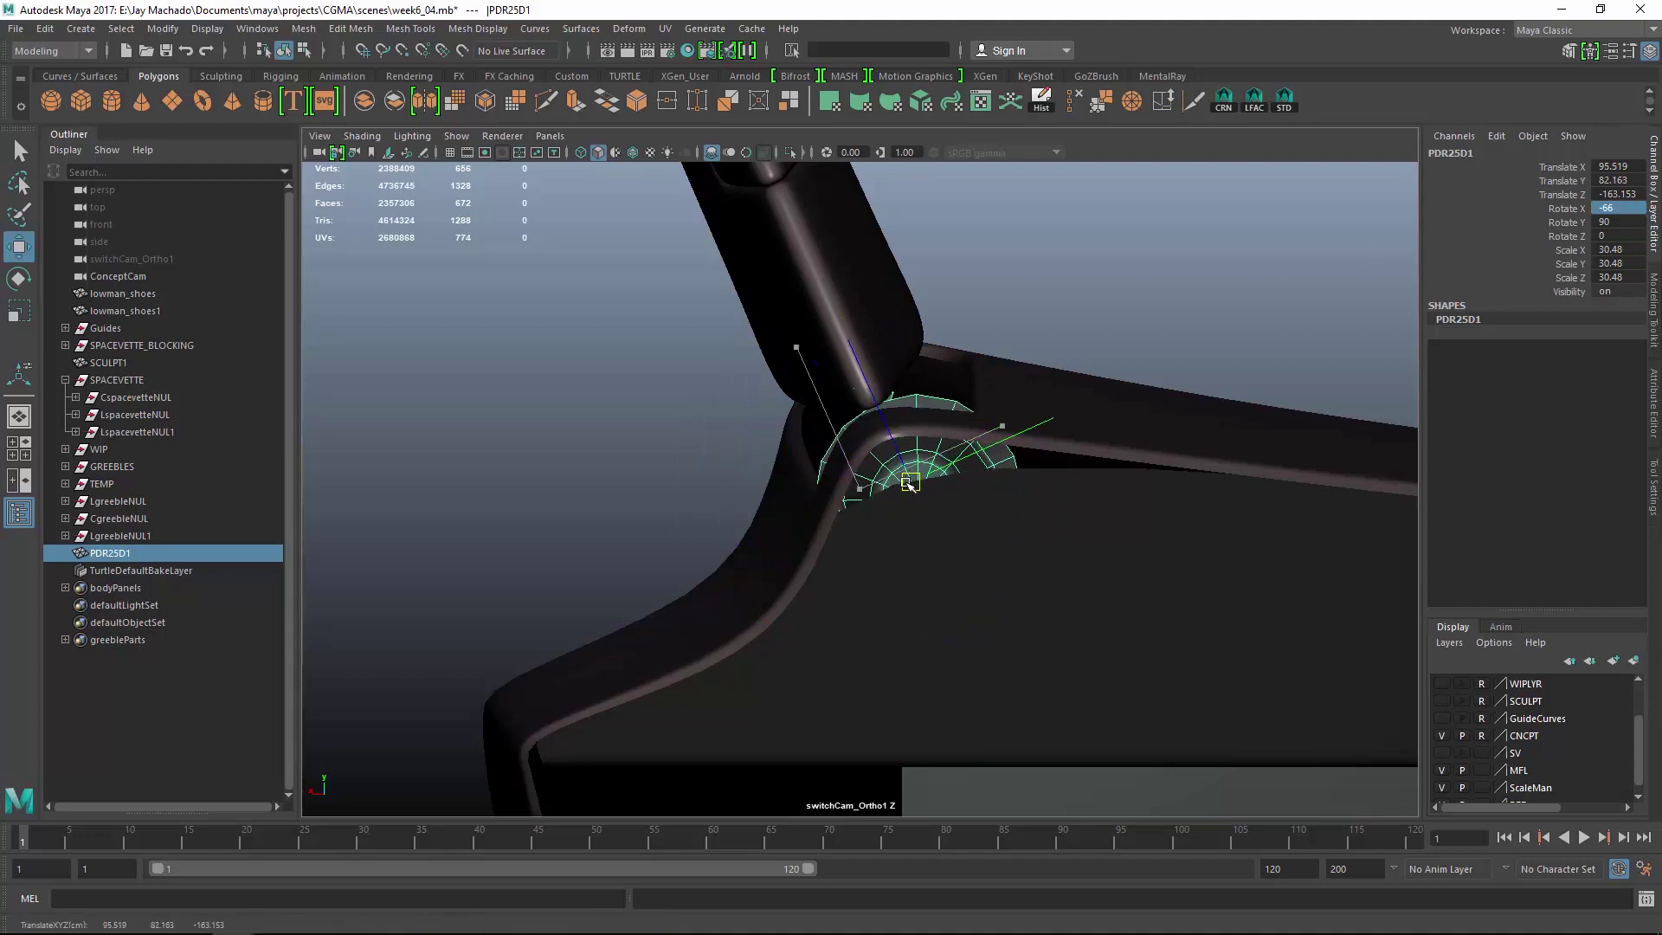
{"action": "key", "text": "space"}
{"action": "right_click_drag", "start_coordinate": [903, 467], "coordinate": [943, 419], "text": "alt"}
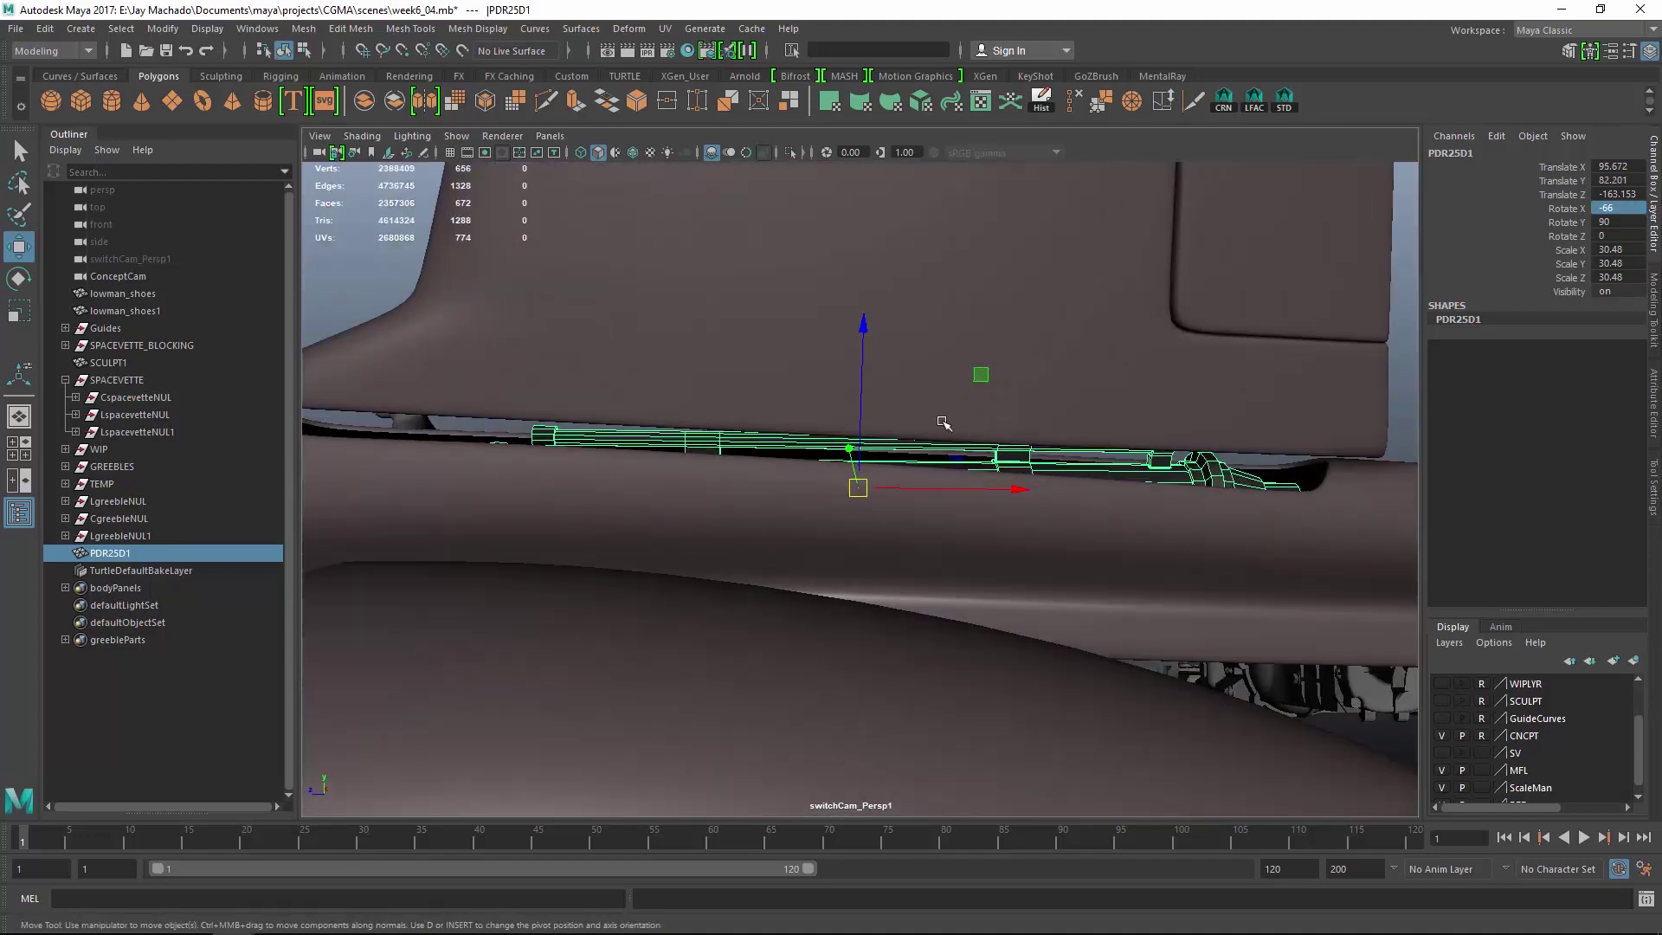
{"action": "key", "text": "e"}
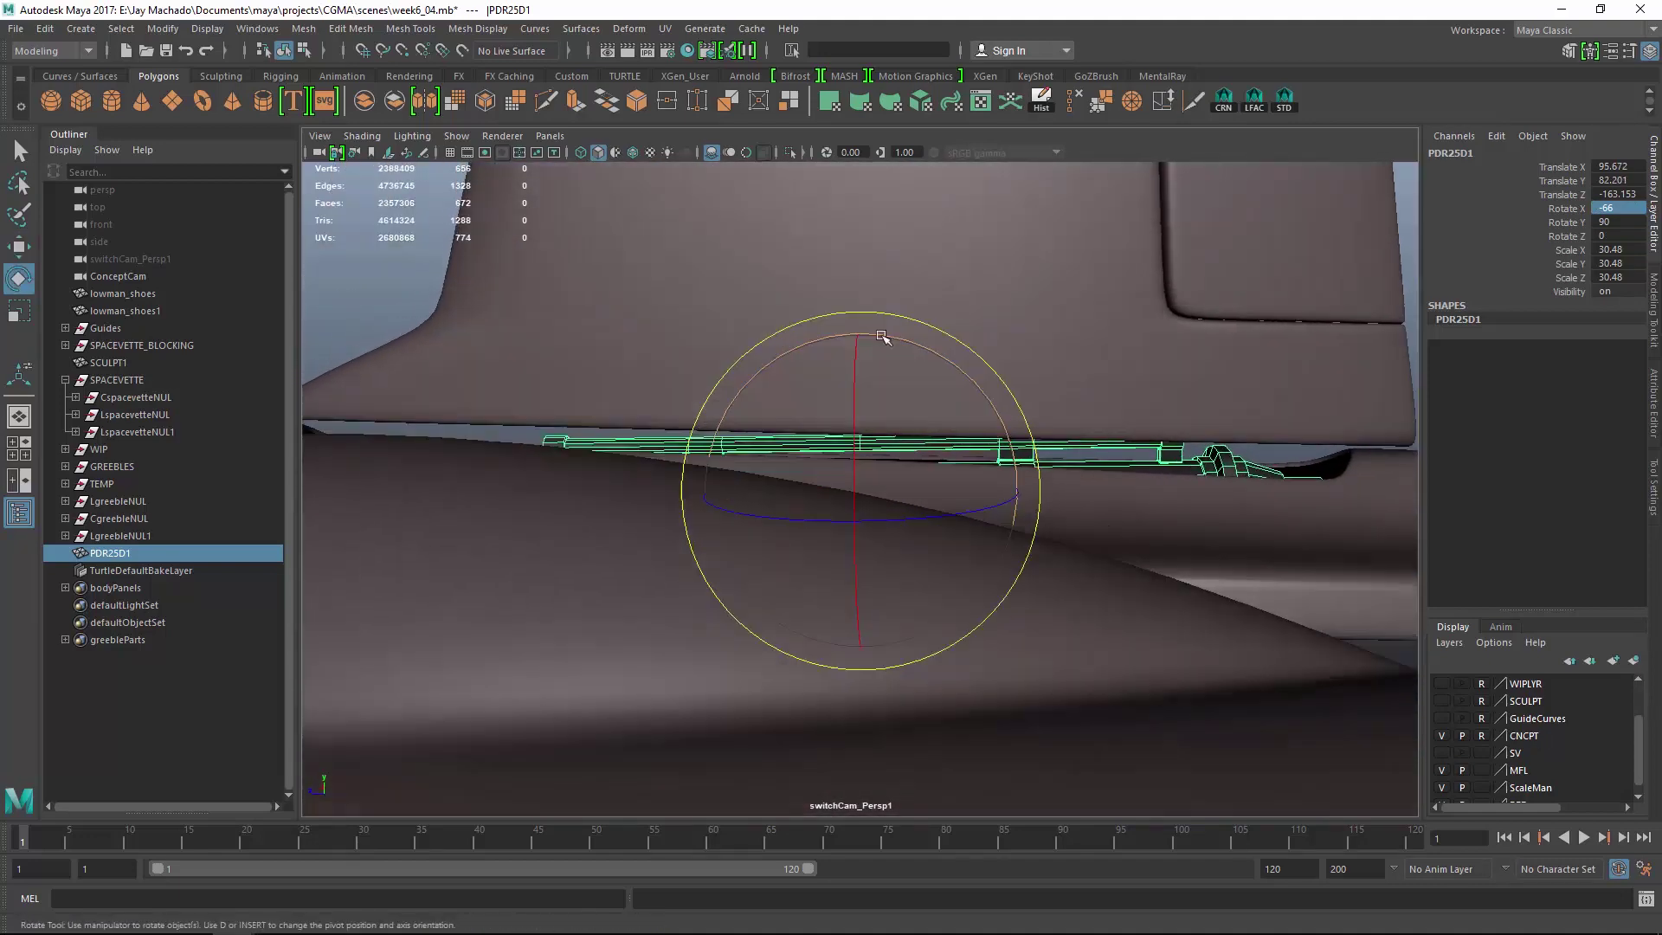
{"action": "left_click_drag", "start_coordinate": [886, 333], "coordinate": [950, 543]}
Try enlarging the cylinder uniformly to a scale of 35.894 and undo the scaling.
{"action": "key", "text": "r"}
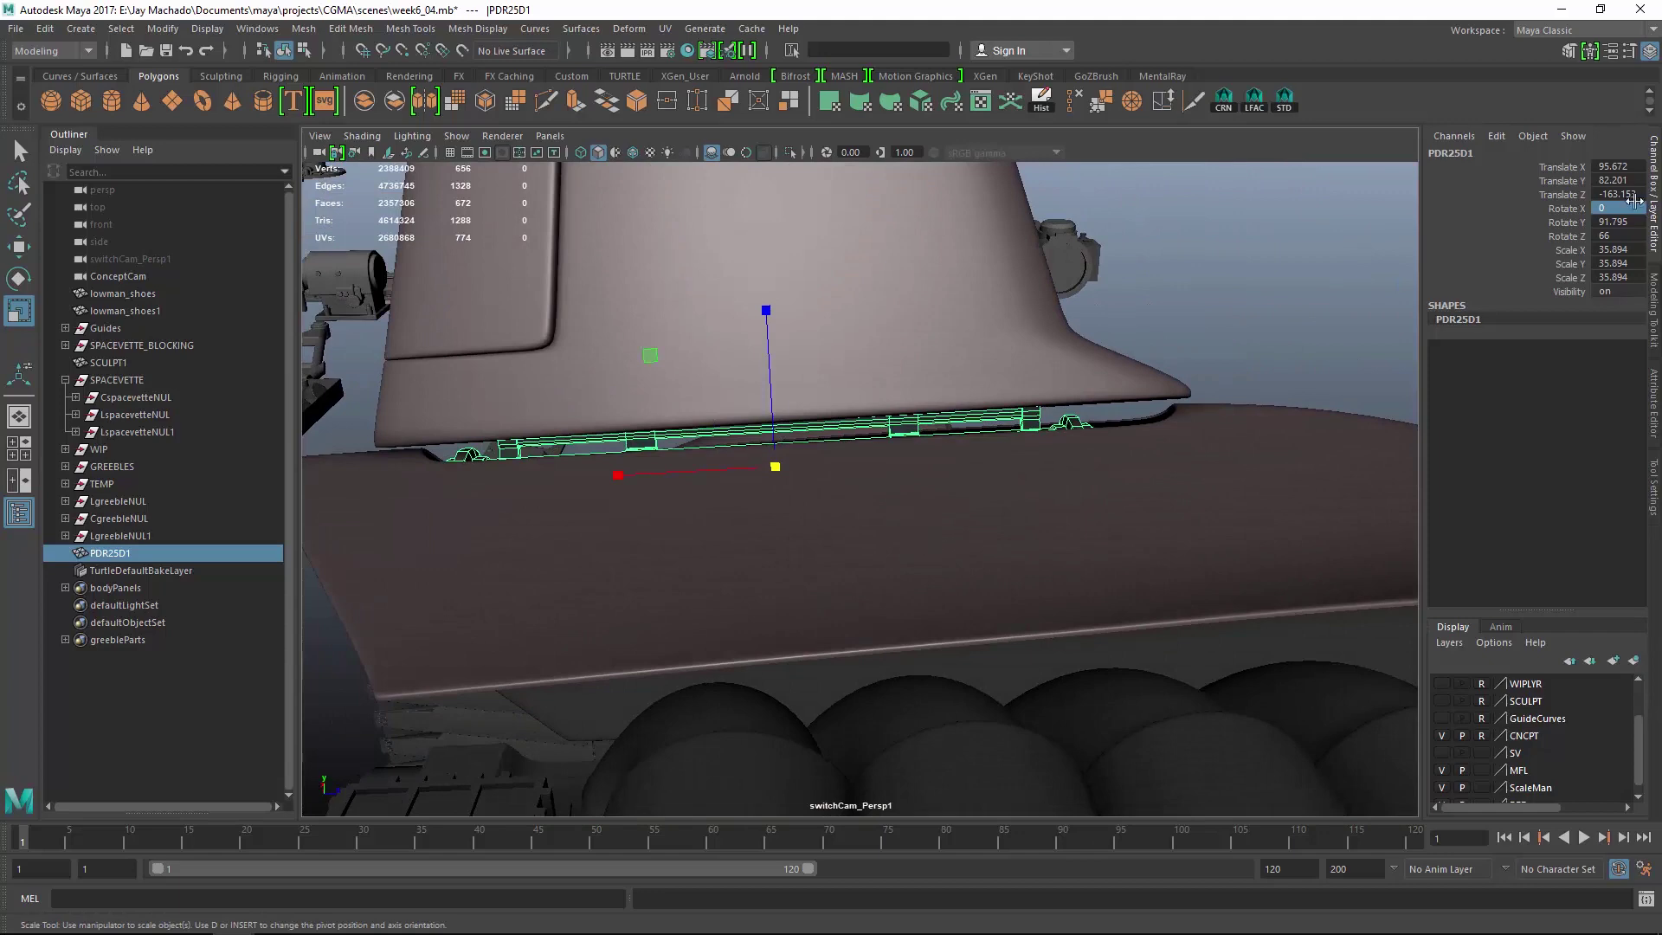
{"action": "key", "text": "ctrl+z"}
{"action": "key", "text": "ctrl+z"}
{"action": "key", "text": "ctrl+z"}
{"action": "key", "text": "ctrl+z"}
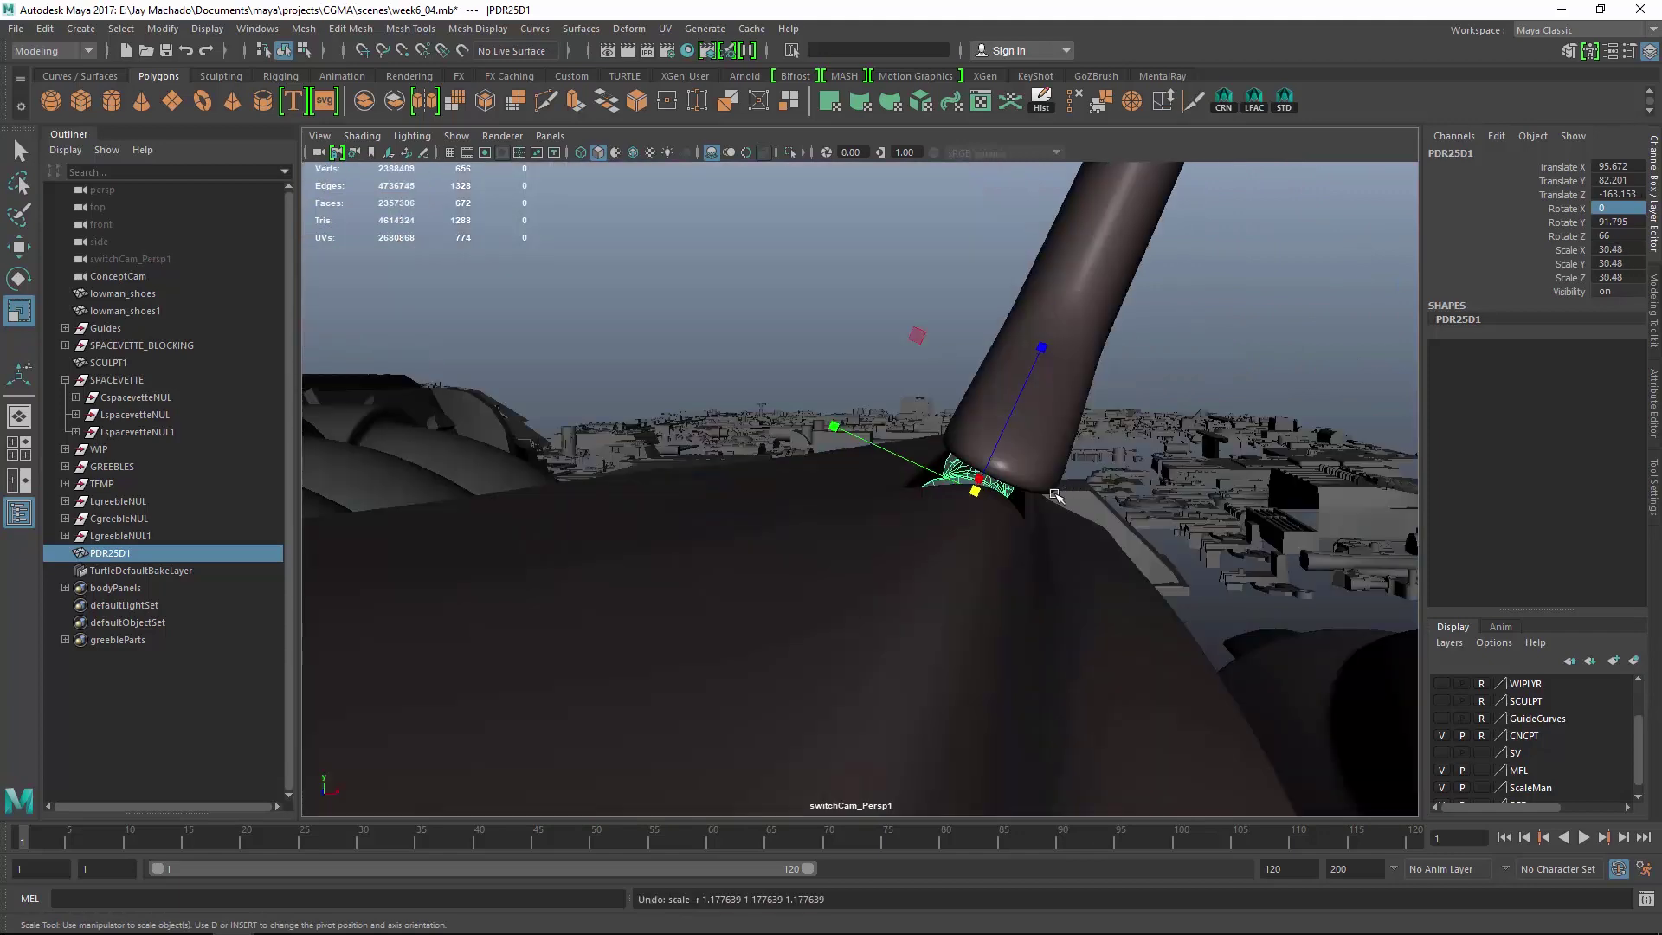
{"action": "left_click_drag", "start_coordinate": [1053, 493], "coordinate": [1026, 482], "text": "alt"}
{"action": "key", "text": "ctrl+z"}
{"action": "key", "text": "ctrl+z"}
Rotate the cylinder to 92.181 in Y, shorten it lengthwise and position it at one end of the gap beneath the wing.
{"action": "key", "text": "e"}
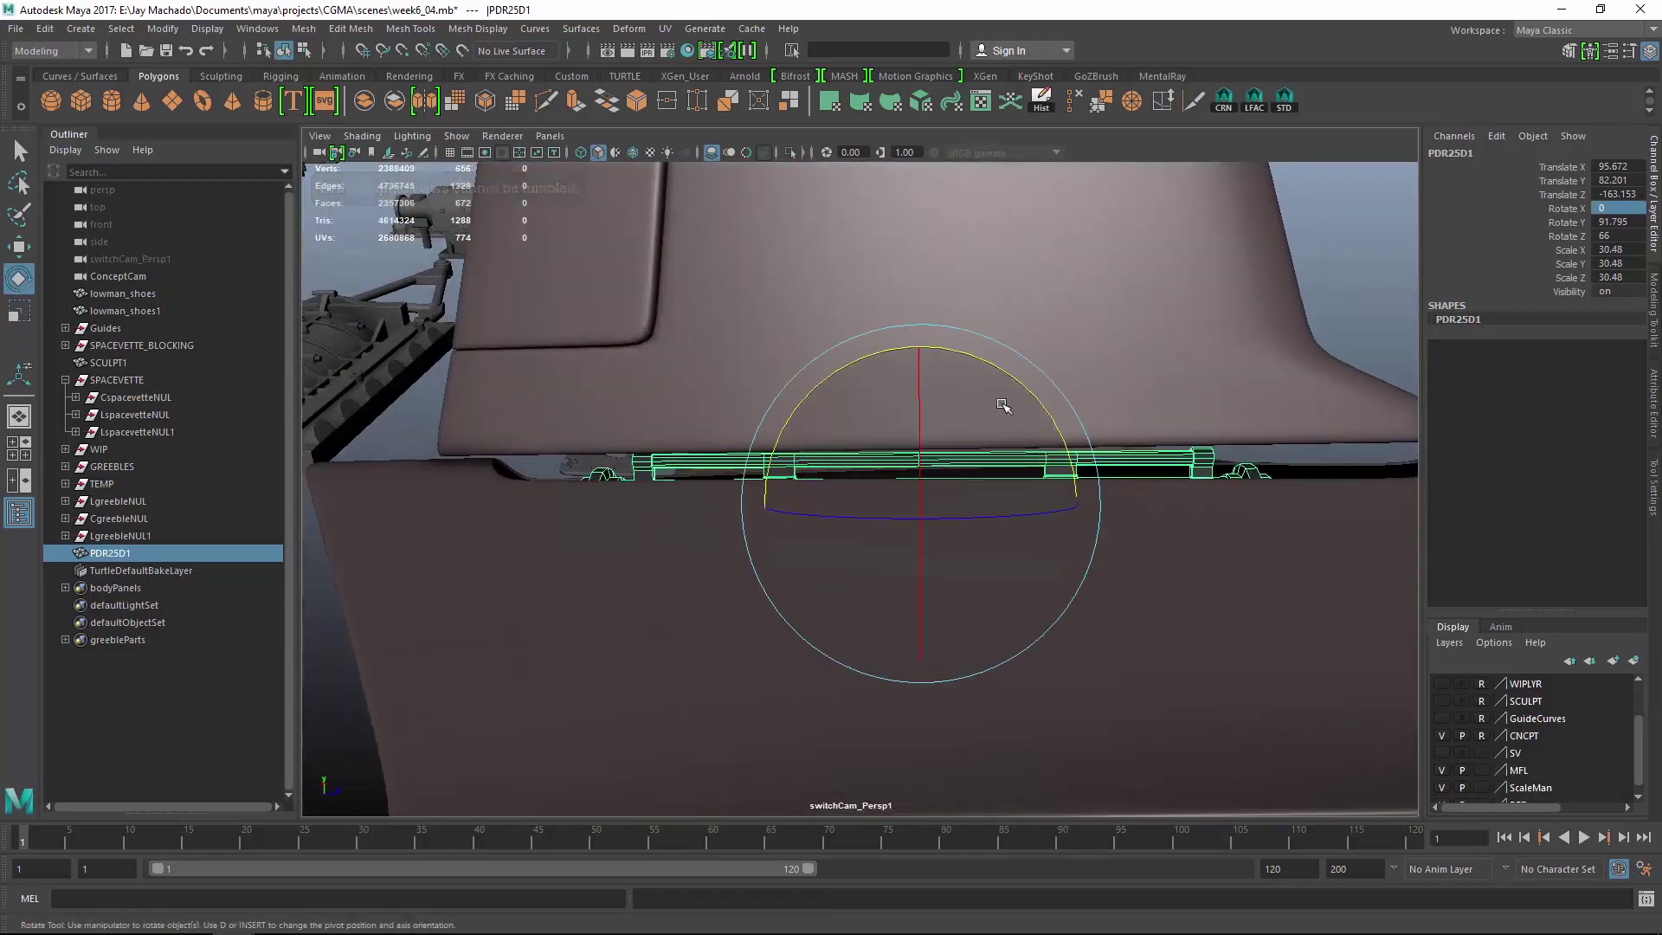
{"action": "left_click_drag", "start_coordinate": [1015, 379], "coordinate": [549, 511]}
{"action": "key", "text": "w"}
{"action": "key", "text": "r"}
{"action": "key", "text": "w"}
Duplicate the shortened cylinder end to end along the gap and adjust both copies' length to Scale X 19.435.
{"action": "key", "text": "ctrl+d"}
{"action": "left_click", "coordinate": [554, 482], "text": "shift"}
{"action": "key", "text": "r"}
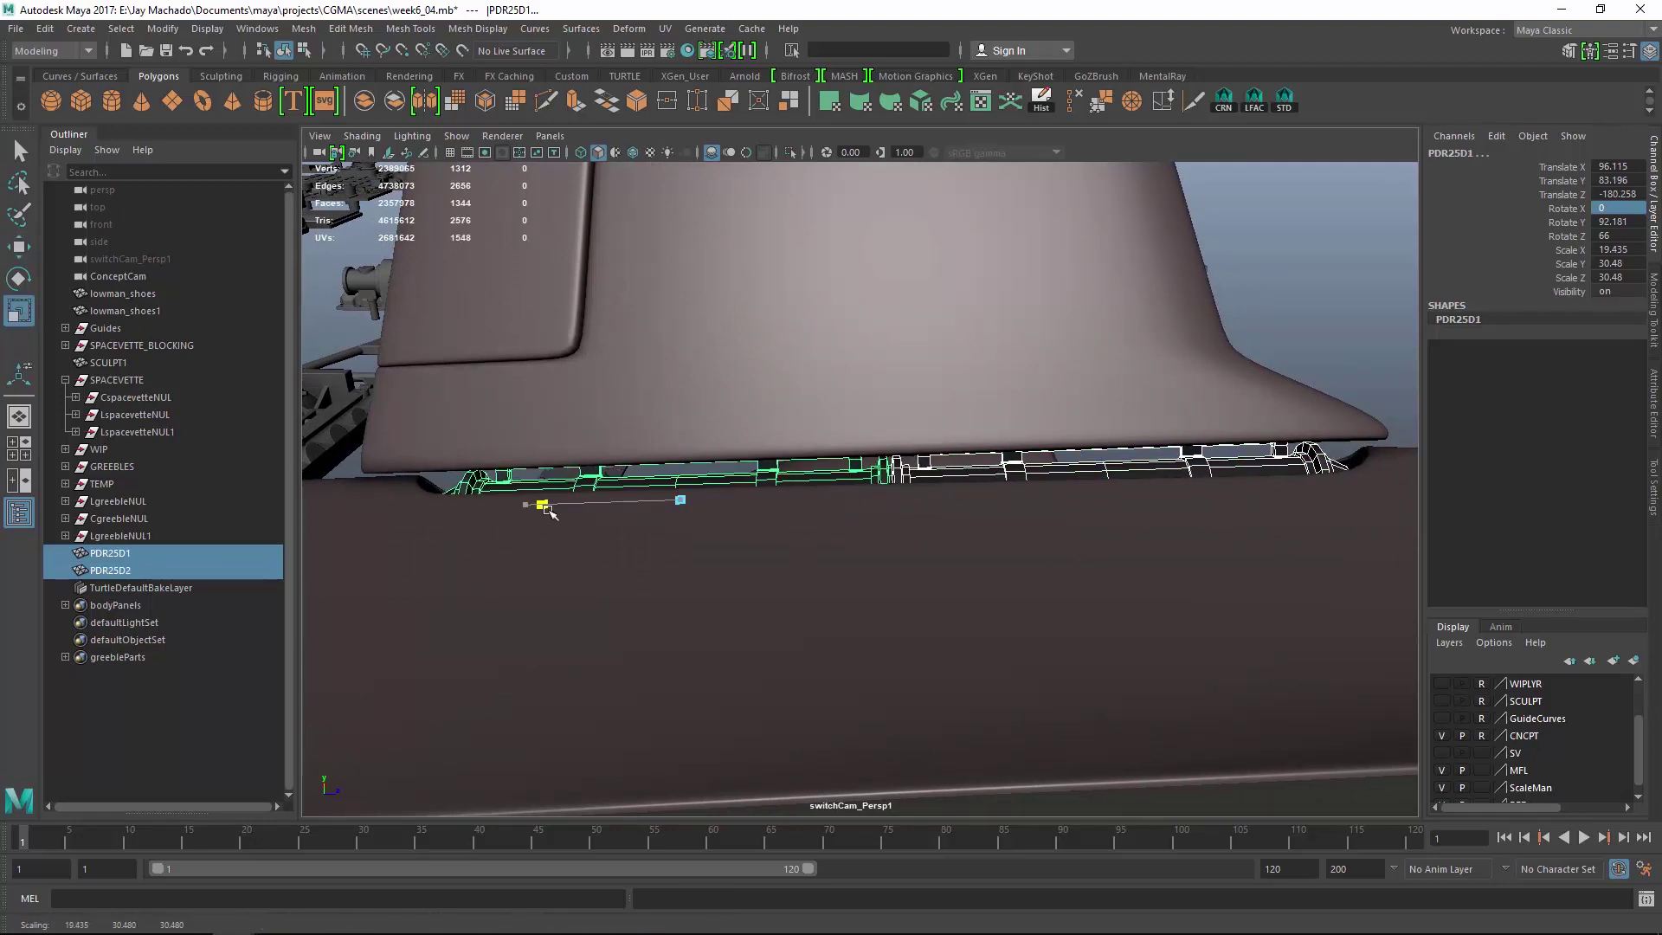
{"action": "key", "text": "w"}
{"action": "left_click", "coordinate": [866, 519]}
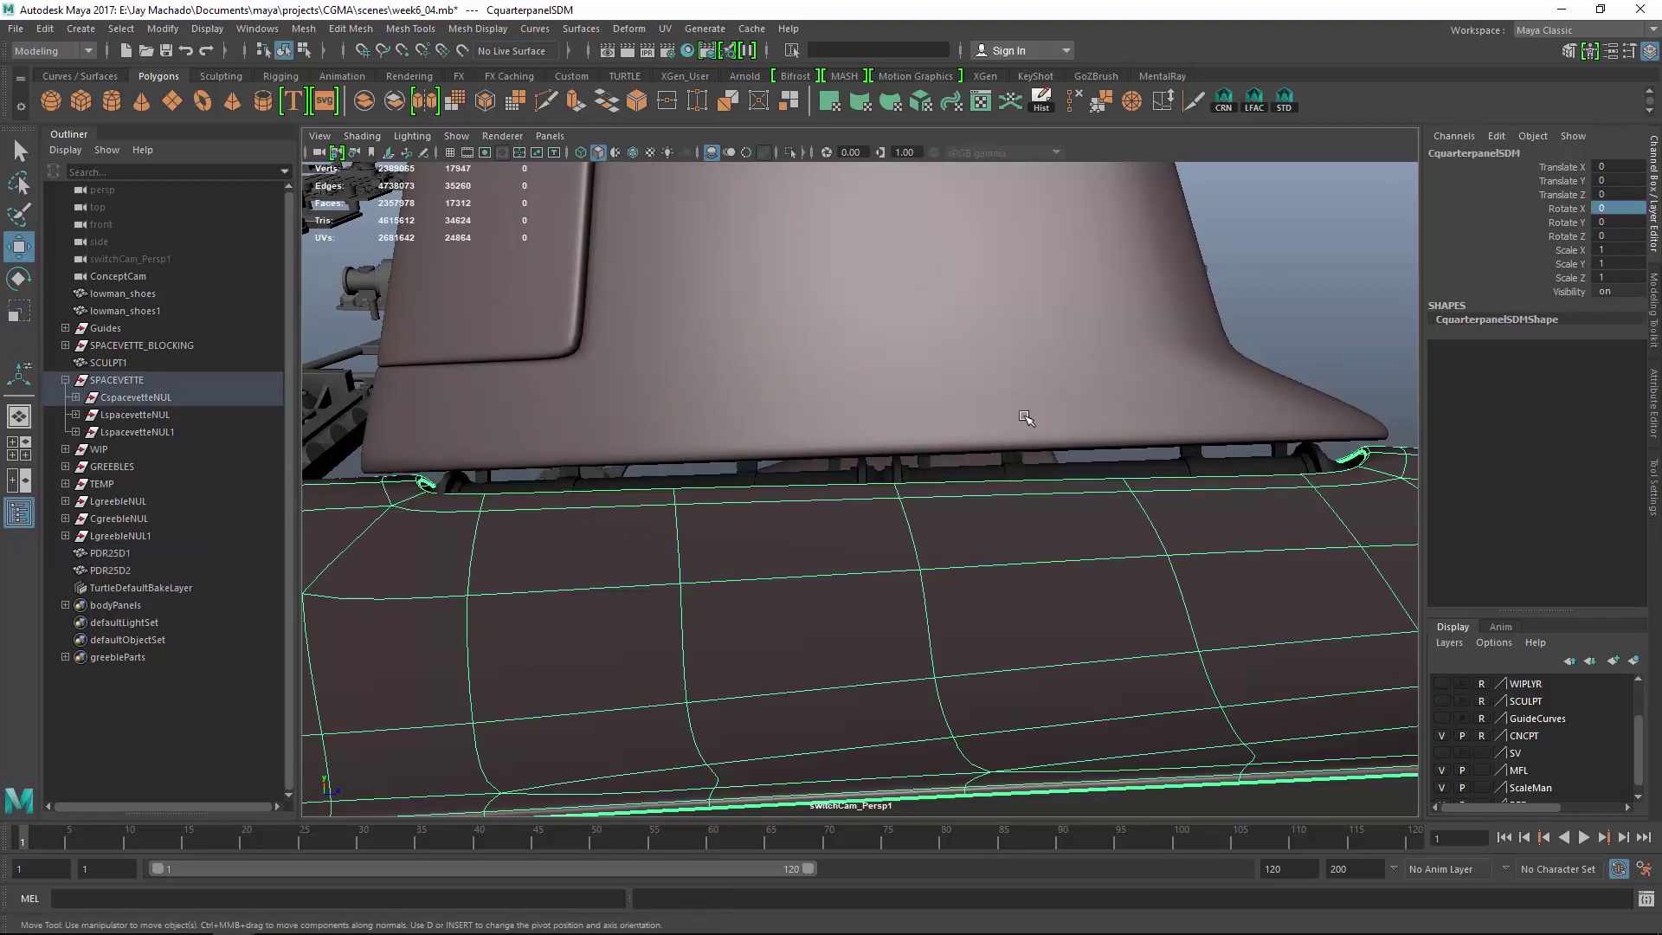
Lower both cylinders to about Y 82.569 for PDR25D1 and slim them to a scale of 28.998 in Y and Z.
{"action": "left_click", "coordinate": [892, 478]}
{"action": "left_click", "coordinate": [1305, 345]}
{"action": "left_click_drag", "start_coordinate": [1305, 345], "coordinate": [926, 406], "text": "alt"}
{"action": "scroll", "coordinate": [926, 407], "scroll_direction": "up", "scroll_amount": 3}
{"action": "left_click", "coordinate": [1141, 476]}
{"action": "left_click", "coordinate": [1181, 495], "text": "shift"}
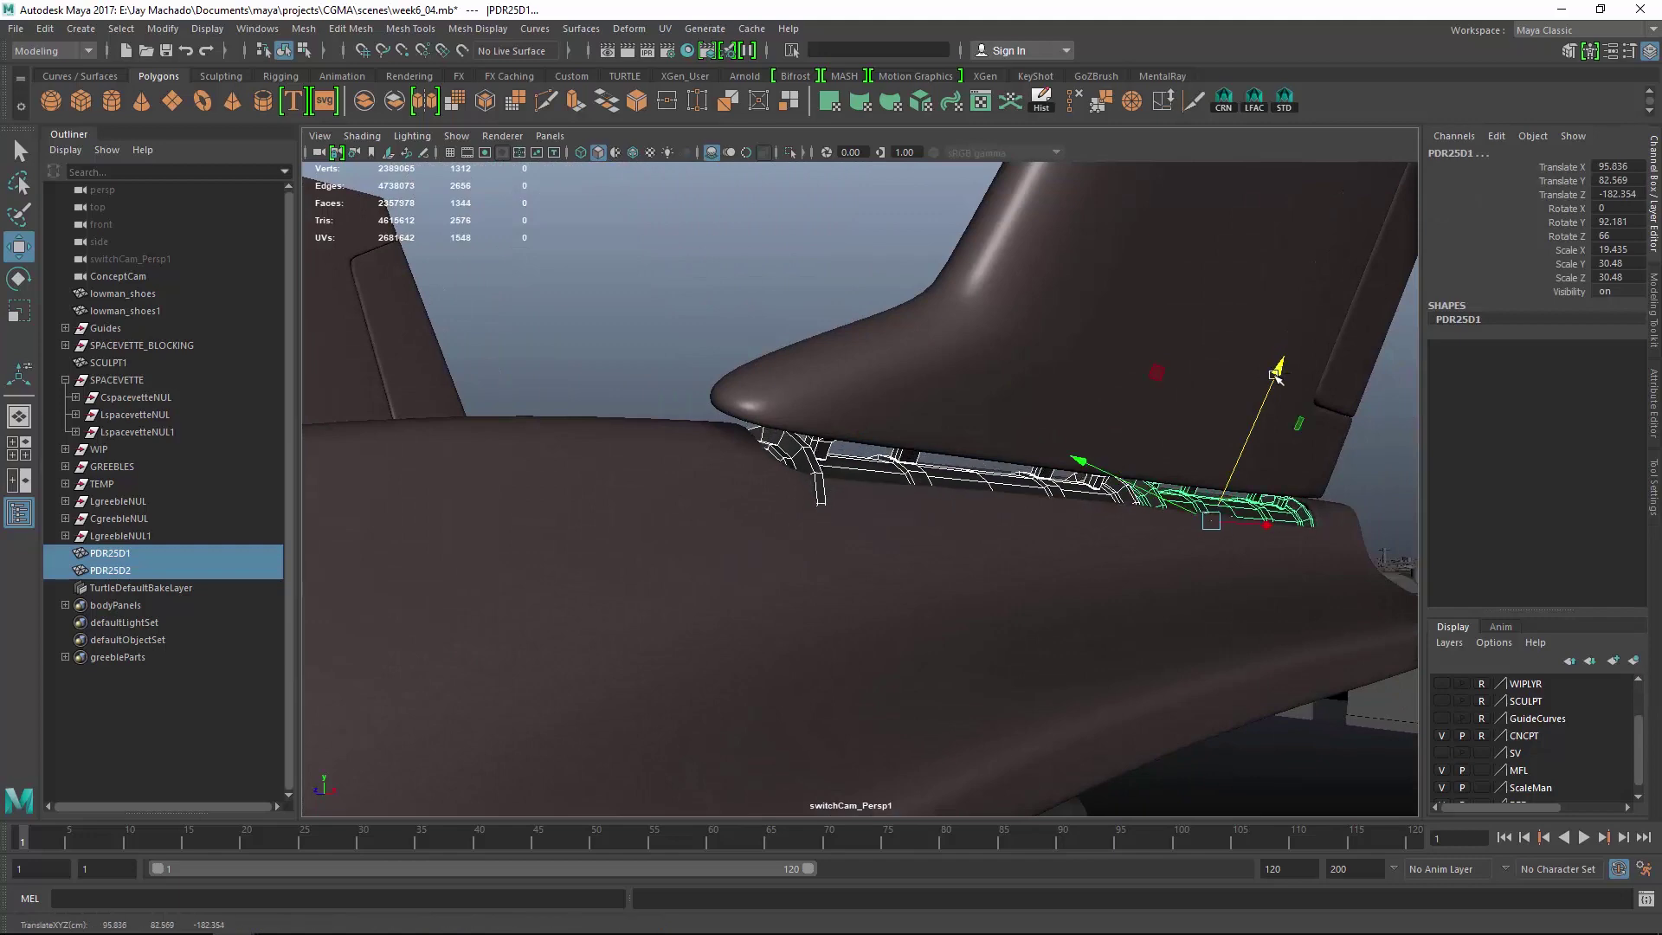
{"action": "left_click_drag", "start_coordinate": [1276, 376], "coordinate": [1115, 494], "text": "alt"}
{"action": "key", "text": "r"}
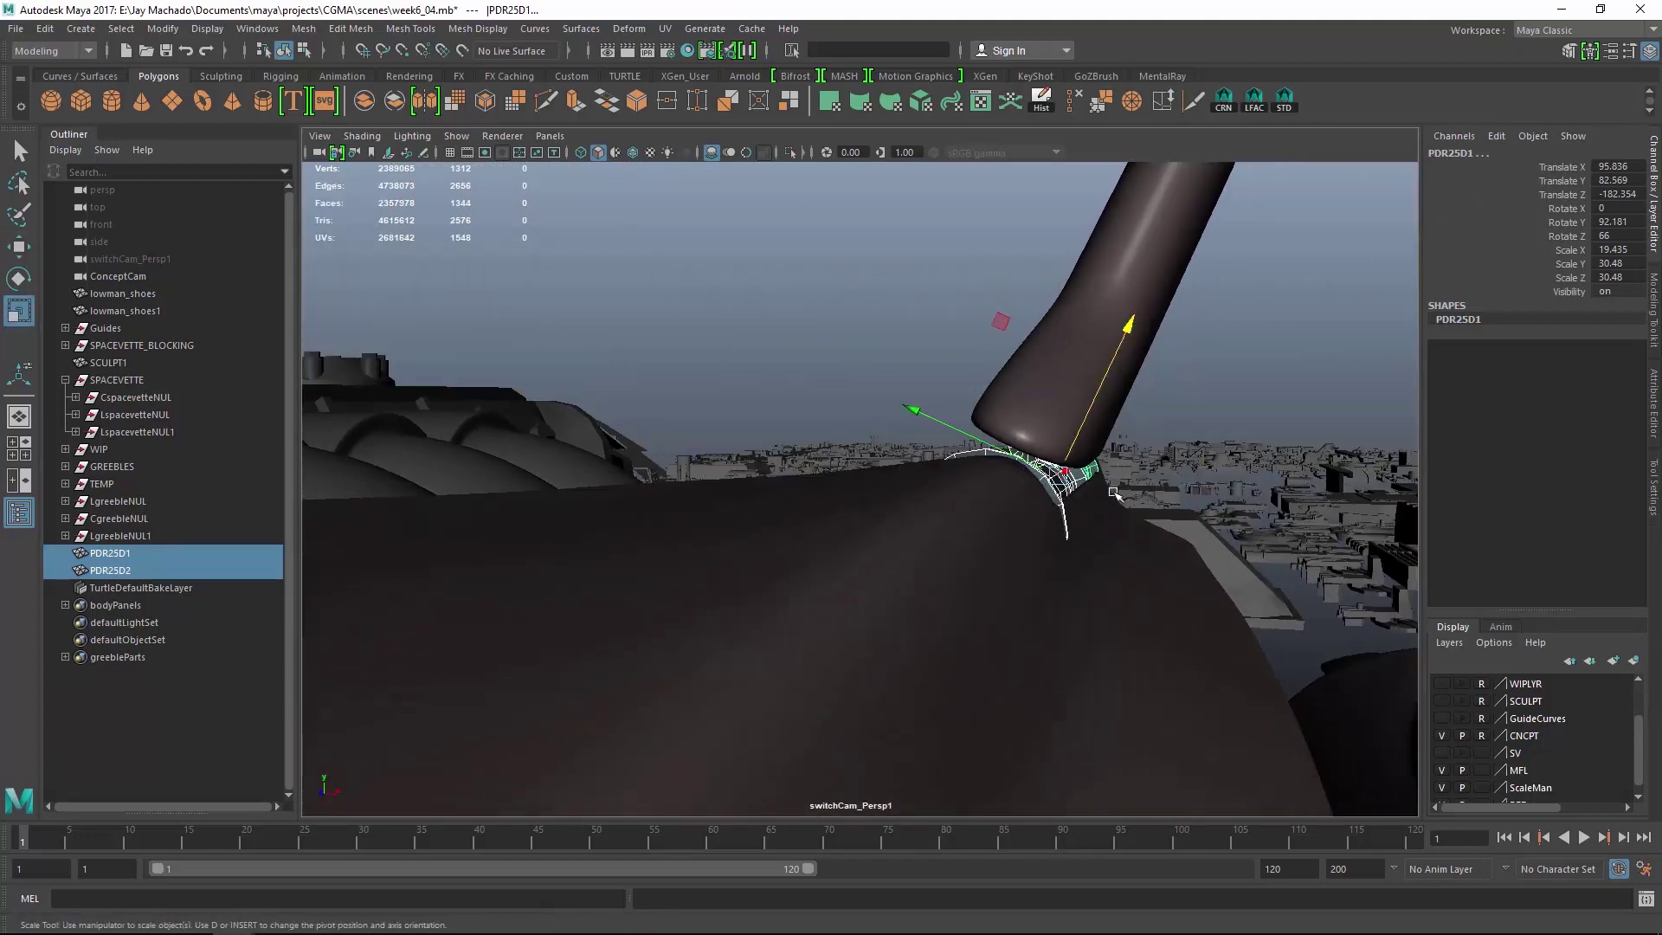
{"action": "left_click_drag", "start_coordinate": [1001, 321], "coordinate": [1001, 322]}
{"action": "key", "text": "w"}
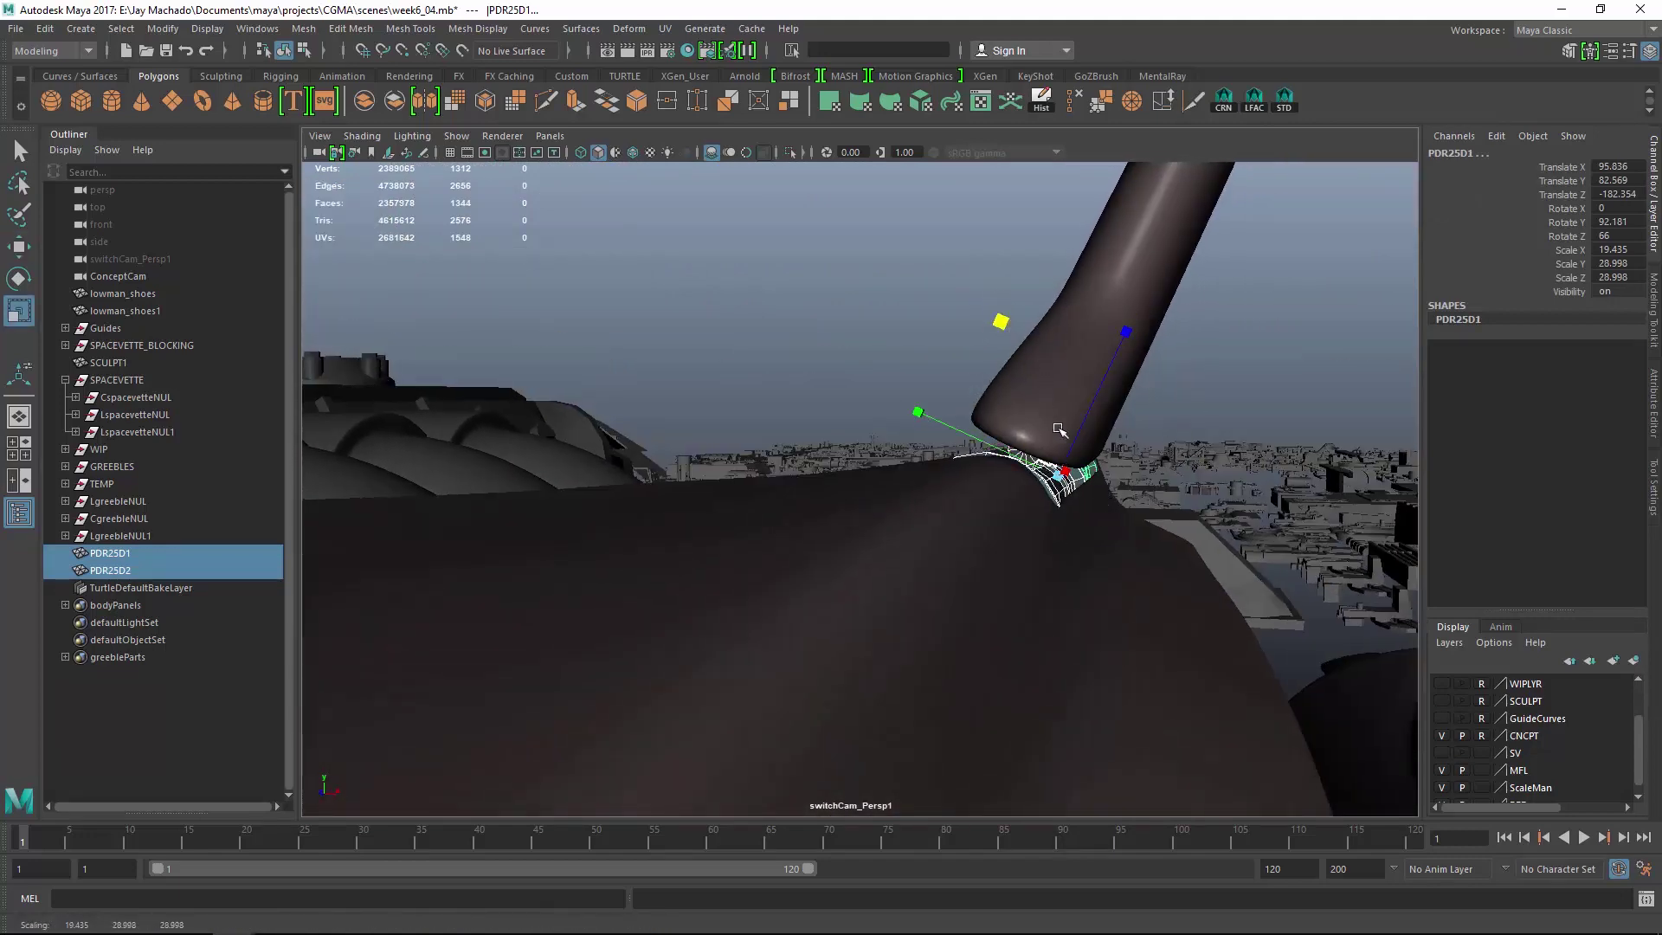
Reposition both cylinders in the gap beneath the wing to about X 95.756, Y 82.451 for PDR25D1, using a wireframe side view.
{"action": "key", "text": "o"}
{"action": "left_click_drag", "start_coordinate": [969, 473], "coordinate": [965, 471]}
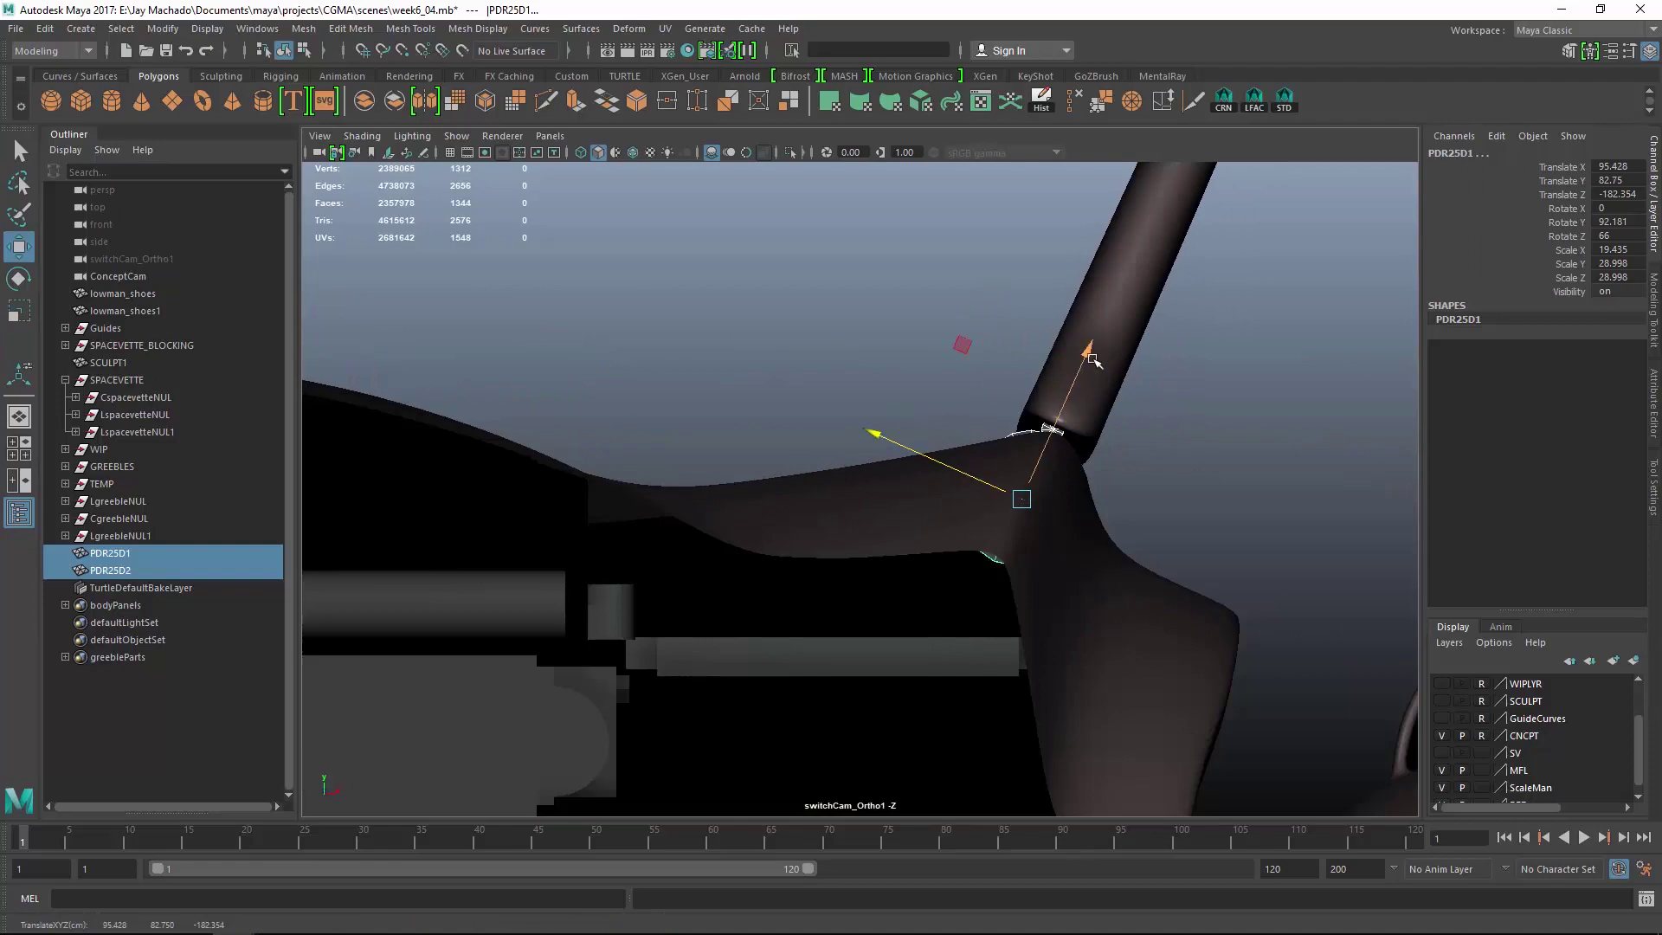
{"action": "key", "text": "4"}
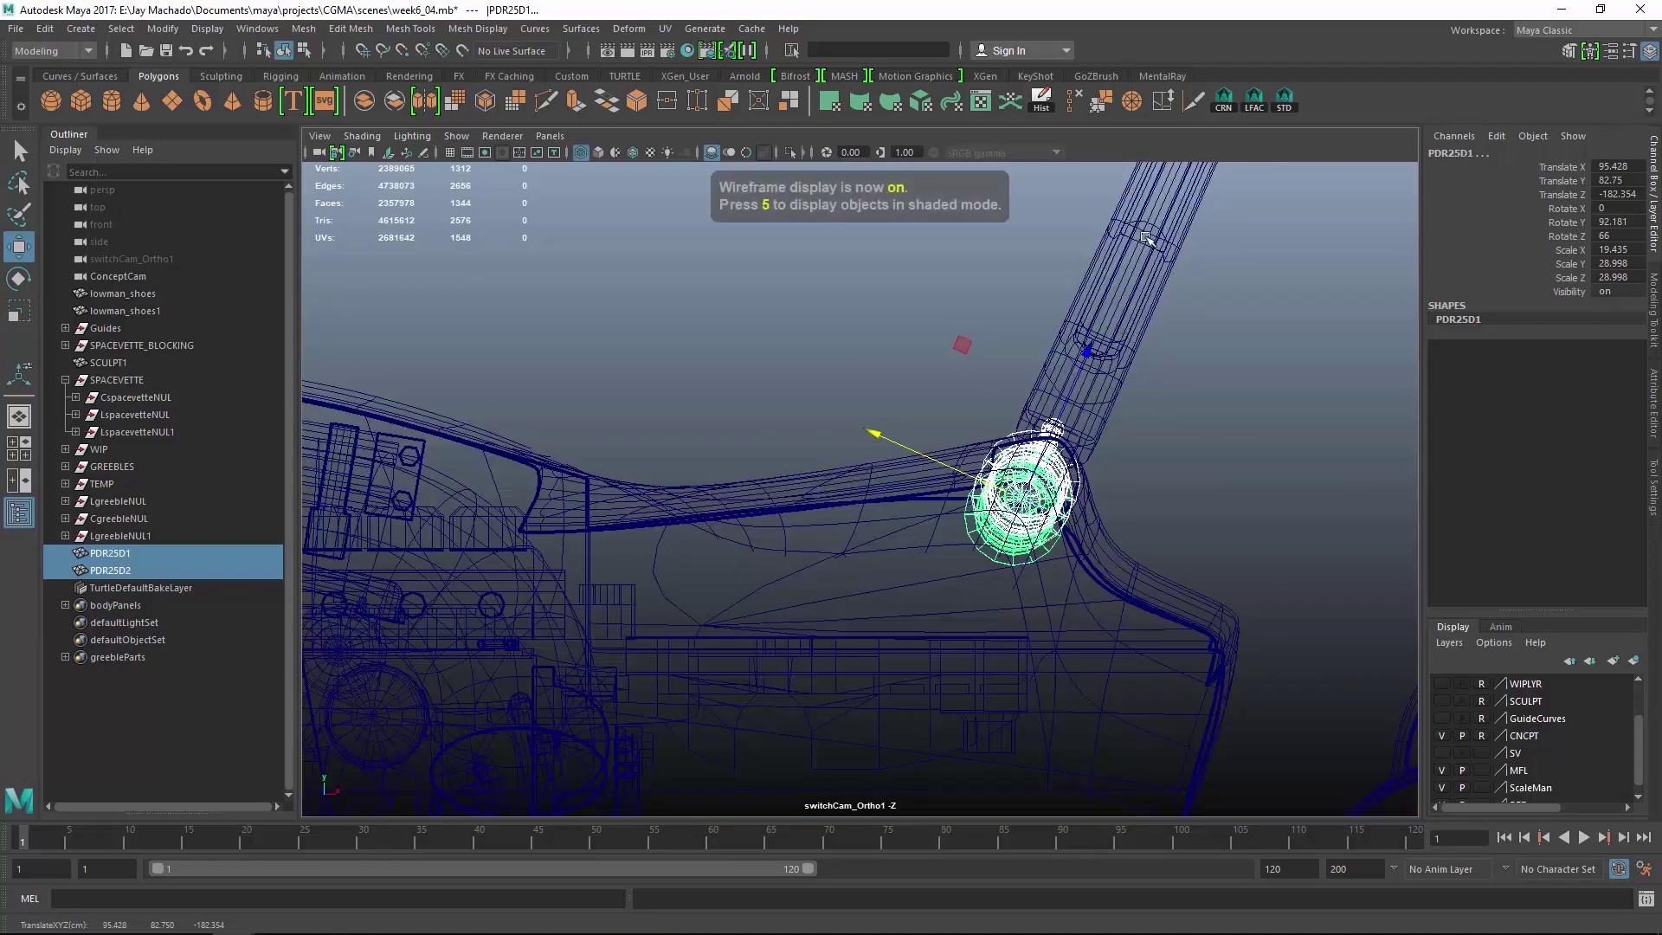
{"action": "middle_click_drag", "start_coordinate": [1147, 238], "coordinate": [983, 494], "text": "alt"}
{"action": "scroll", "coordinate": [1079, 493], "scroll_direction": "up", "scroll_amount": 6}
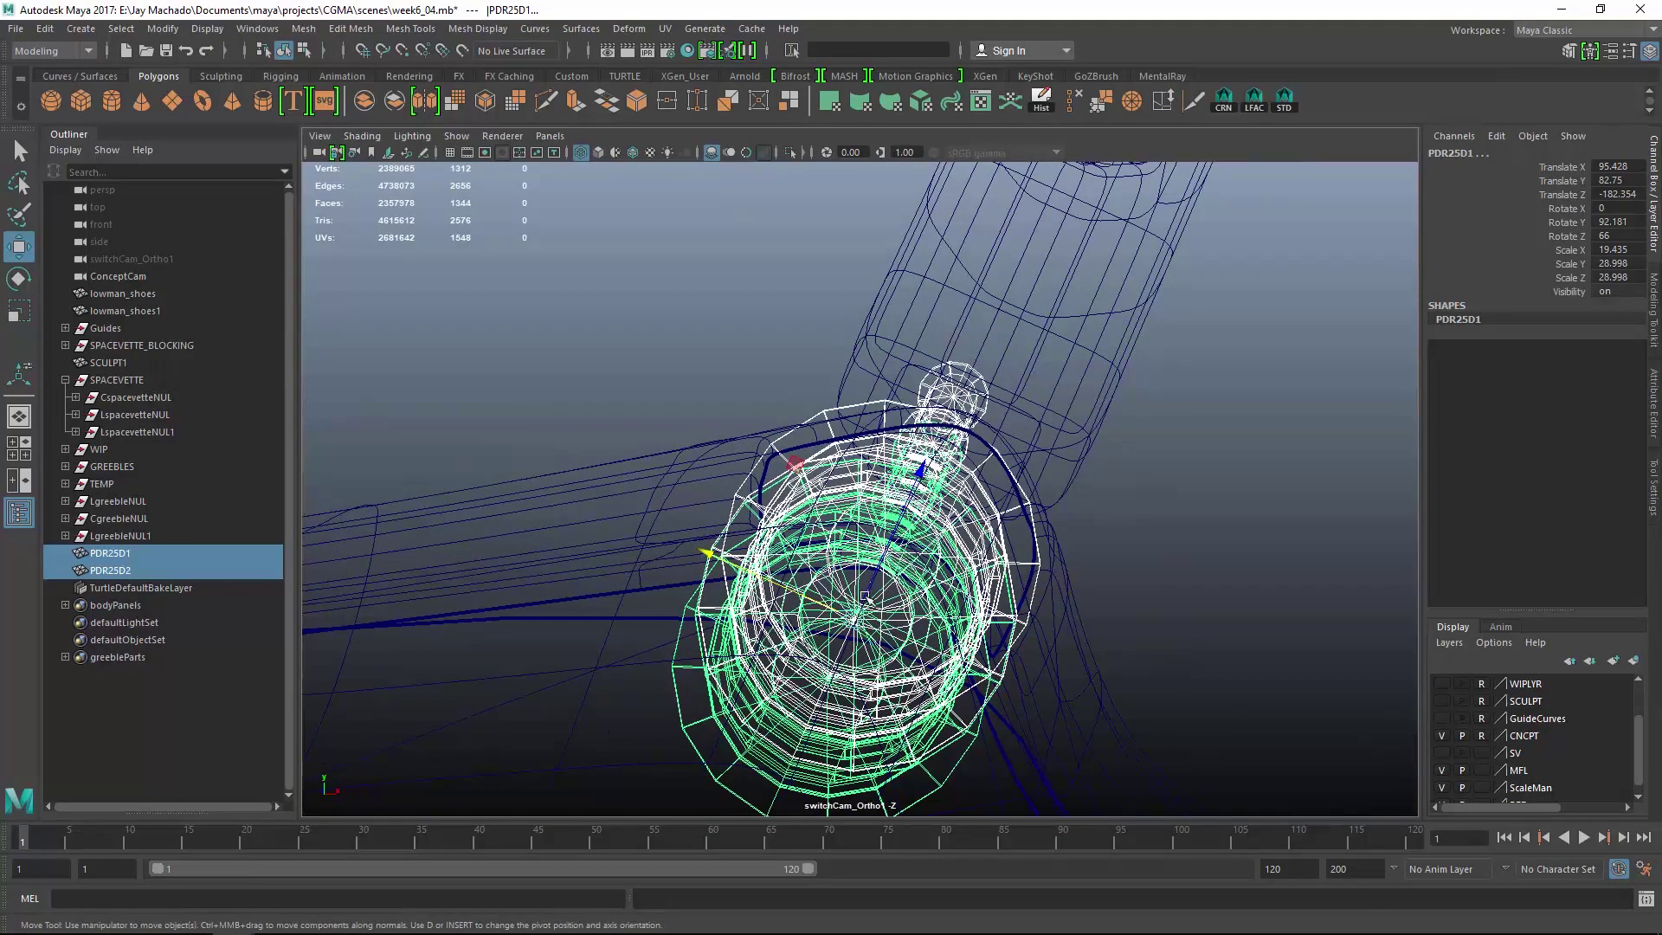
{"action": "mouse_move", "coordinate": [865, 597]}
{"action": "left_mouse_down", "text": "alt"}
{"action": "mouse_move", "coordinate": [983, 601]}
{"action": "mouse_move", "coordinate": [995, 381]}
{"action": "mouse_move", "coordinate": [1019, 353]}
{"action": "left_mouse_up", "text": "alt"}
{"action": "key", "text": "5"}
{"action": "right_click_drag", "start_coordinate": [1019, 353], "coordinate": [1133, 395], "text": "alt"}
{"action": "left_click_drag", "start_coordinate": [1087, 416], "coordinate": [1106, 443]}
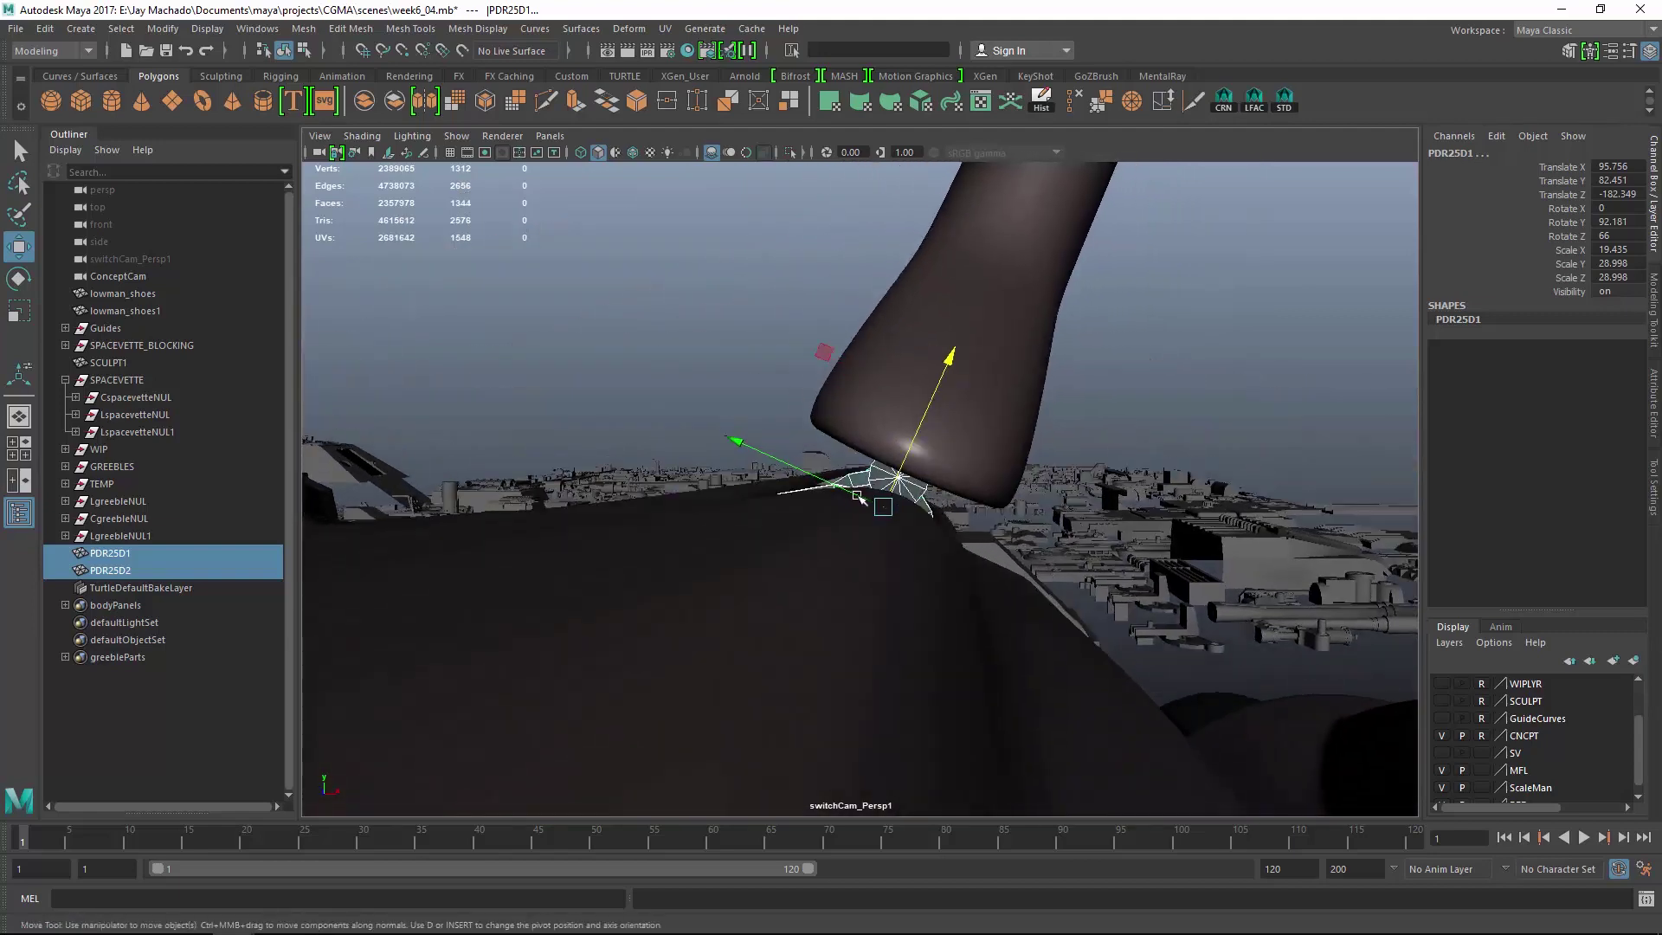
Nudge both cylinders closer to the wing's underside, to about X 95.695, Y 82.714, Z -182.357 for PDR25D1.
{"action": "key", "text": "space"}
{"action": "left_click_drag", "start_coordinate": [721, 491], "coordinate": [718, 489]}
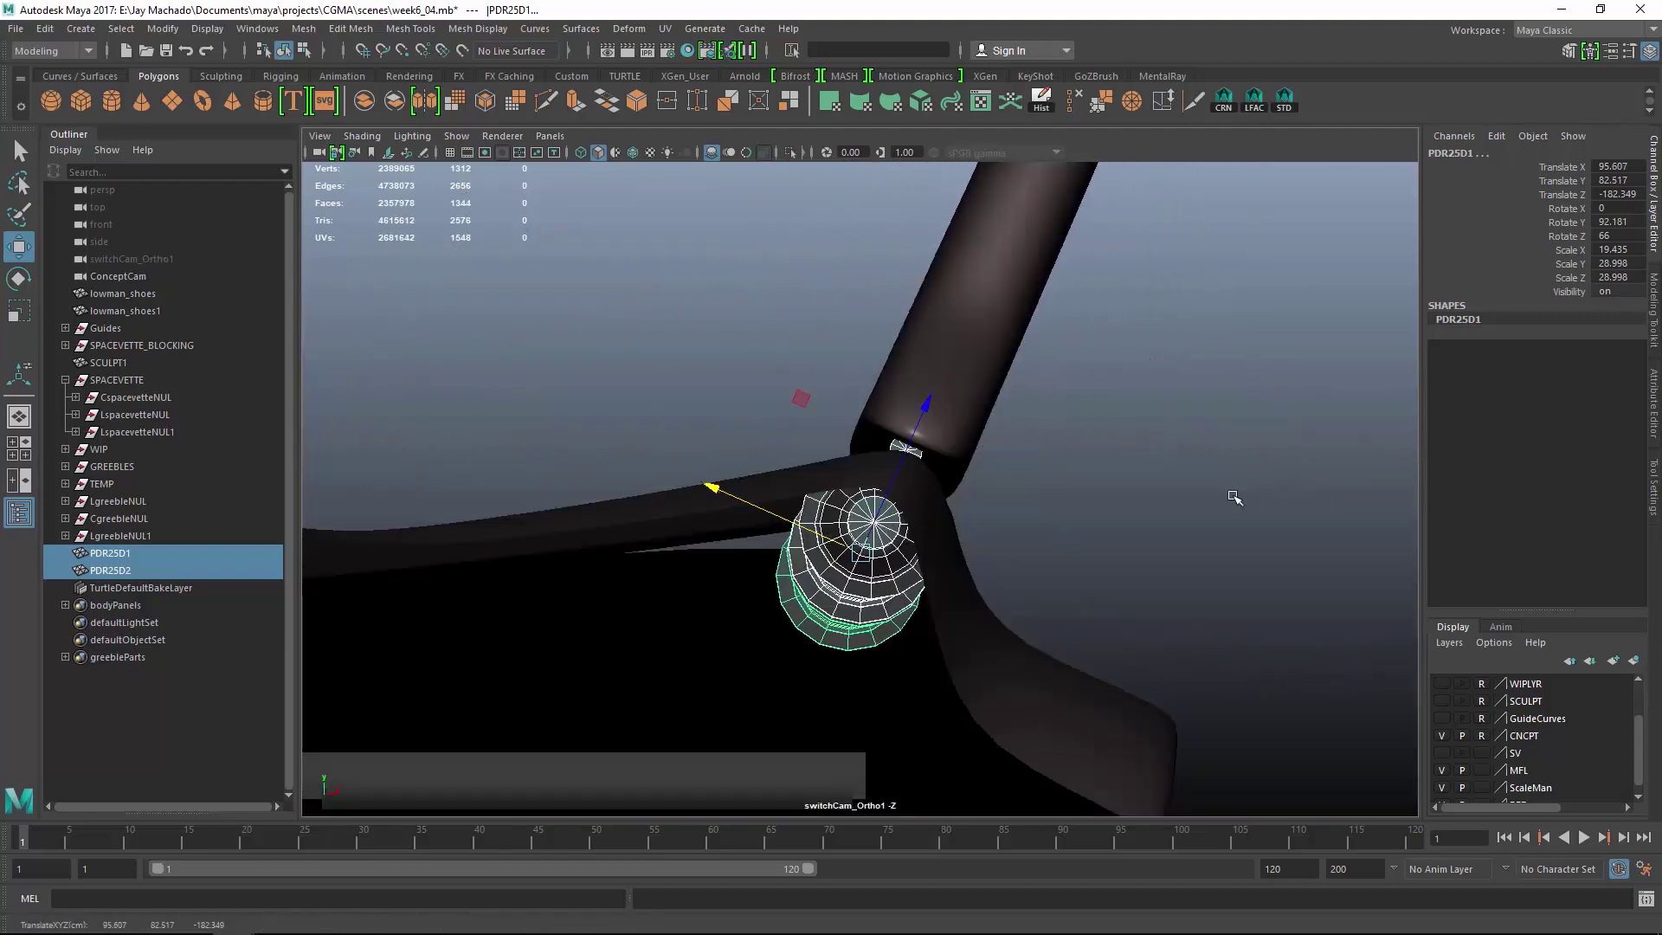
{"action": "key", "text": "space"}
{"action": "left_click_drag", "start_coordinate": [1232, 497], "coordinate": [1144, 427], "text": "alt"}
{"action": "left_click_drag", "start_coordinate": [1027, 408], "coordinate": [1025, 403]}
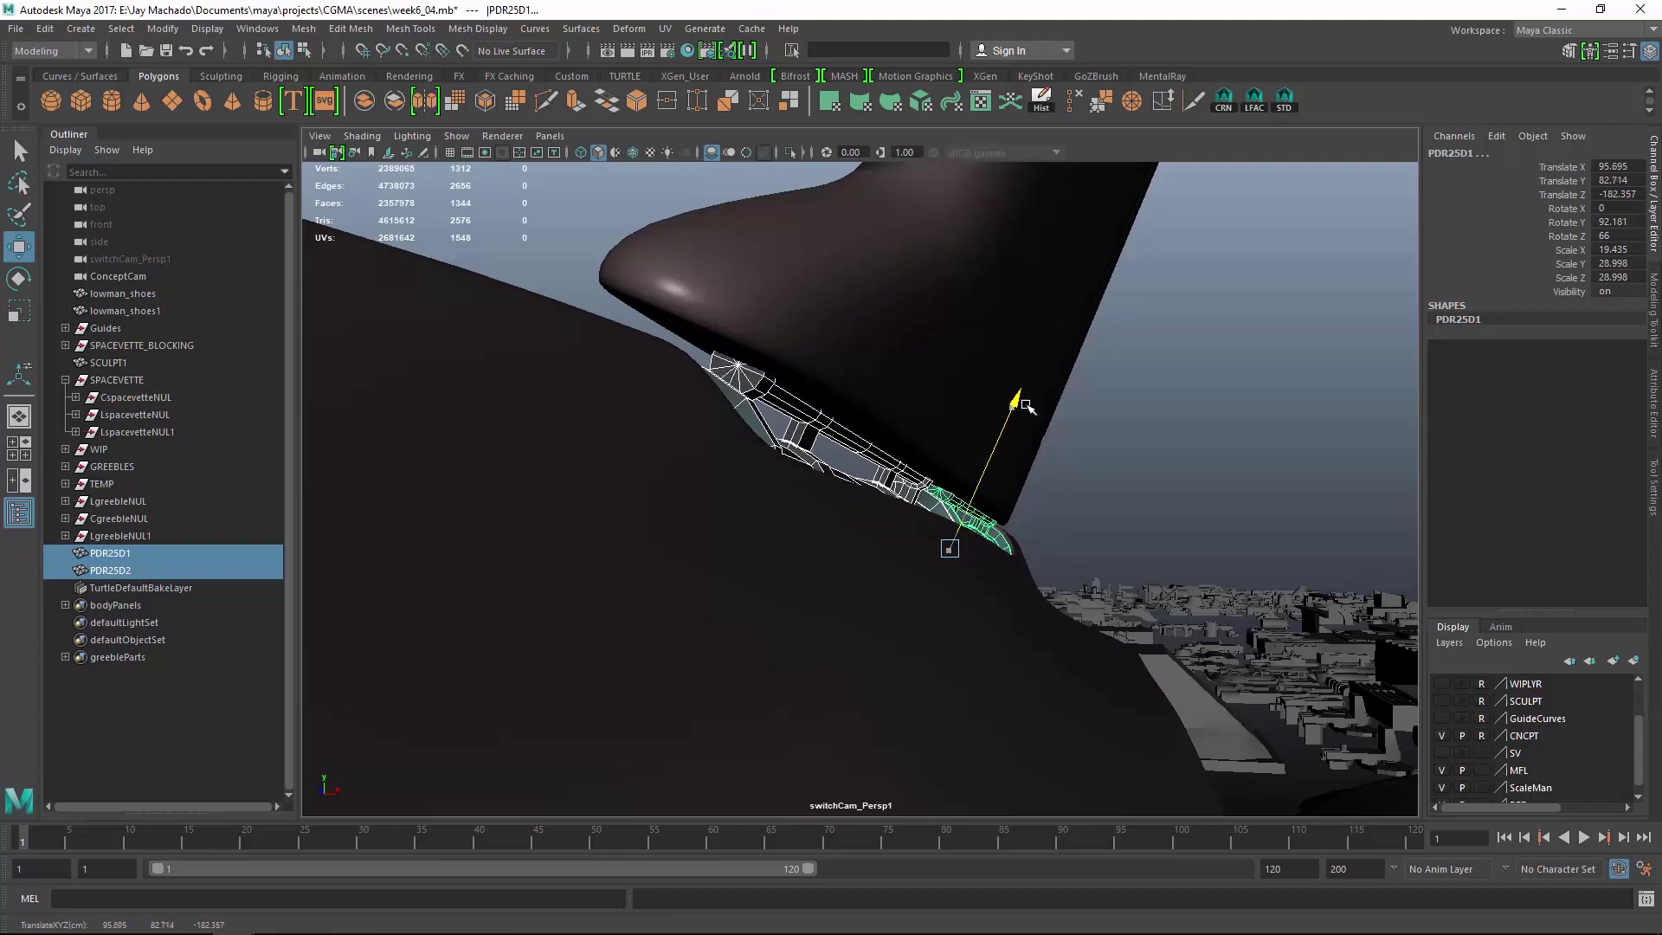
Select both wing-gap cylinders, PDR25D1 and PDR25D2, and parent them into the LgreebleNUL group.
{"action": "left_click", "coordinate": [1209, 459]}
{"action": "left_click_drag", "start_coordinate": [1208, 459], "coordinate": [976, 453], "text": "alt"}
{"action": "right_click_drag", "start_coordinate": [975, 453], "coordinate": [741, 441], "text": "alt"}
{"action": "left_click_drag", "start_coordinate": [742, 441], "coordinate": [883, 632], "text": "alt"}
{"action": "right_click_drag", "start_coordinate": [883, 632], "coordinate": [979, 645], "text": "alt"}
{"action": "left_click", "coordinate": [766, 536]}
{"action": "left_click", "coordinate": [878, 481], "text": "shift"}
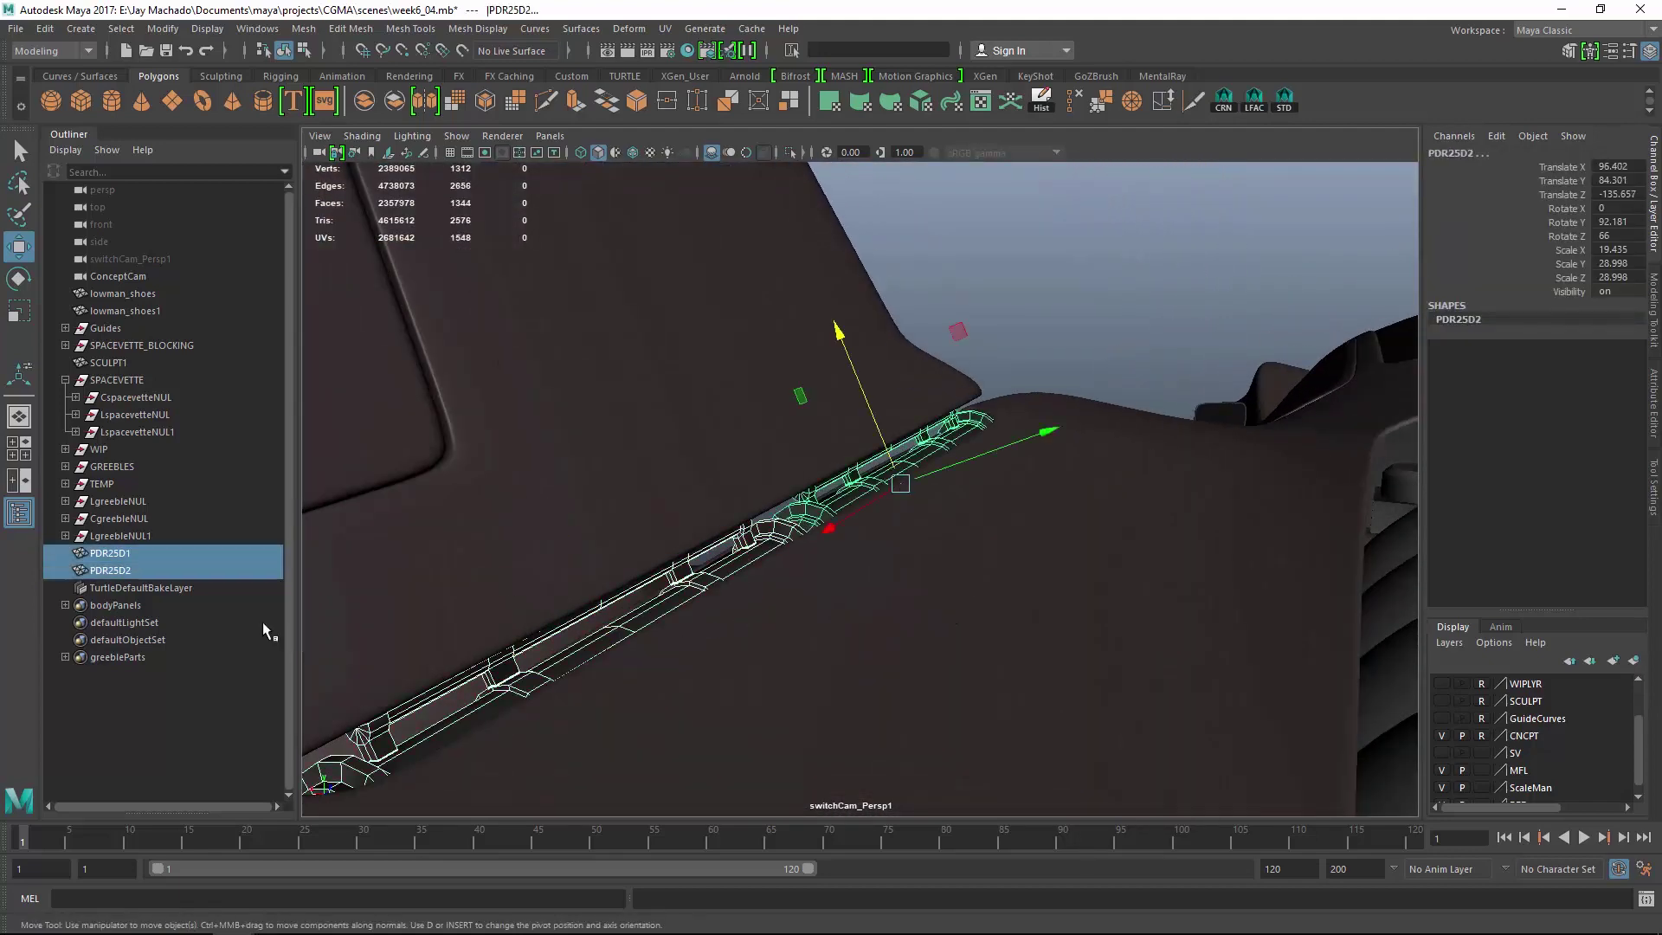
{"action": "middle_click_drag", "start_coordinate": [117, 567], "coordinate": [126, 511]}
Hide the GRBL parts library layer and the ScaleMan layer so that only the car remains in view.
{"action": "left_click_drag", "start_coordinate": [778, 433], "coordinate": [779, 519], "text": "alt"}
{"action": "middle_click_drag", "start_coordinate": [779, 519], "coordinate": [887, 357], "text": "alt"}
{"action": "left_click_drag", "start_coordinate": [887, 357], "coordinate": [1171, 348], "text": "alt"}
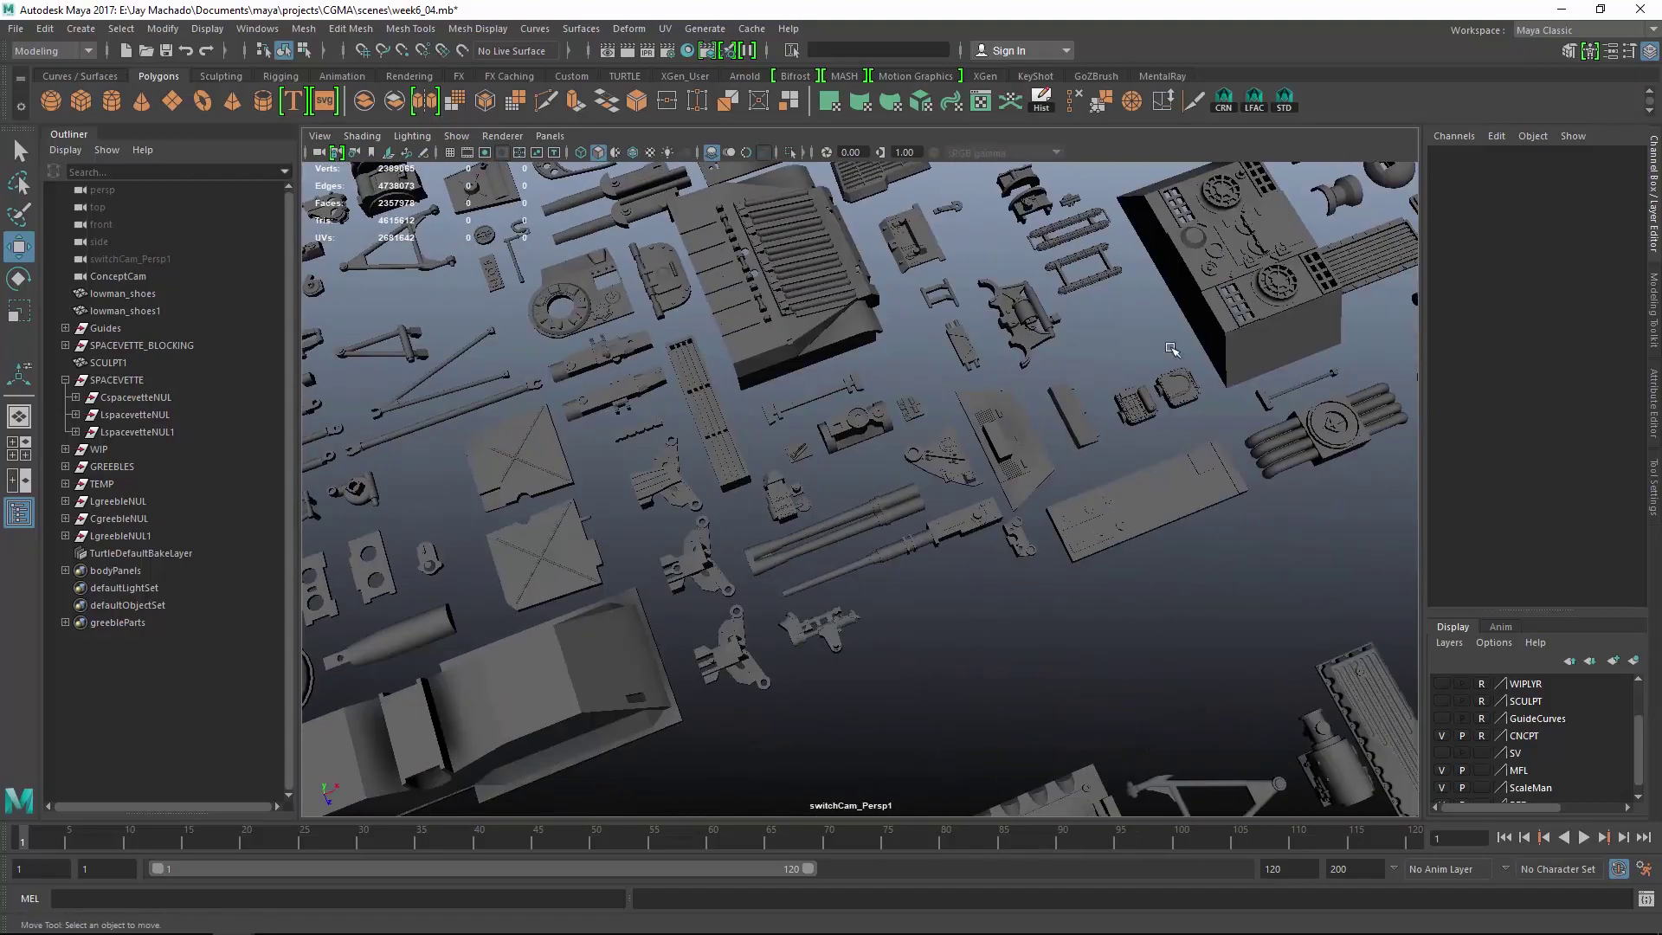
{"action": "left_click_drag", "start_coordinate": [1231, 517], "coordinate": [965, 563], "text": "alt"}
{"action": "scroll", "coordinate": [1439, 745], "scroll_direction": "up", "scroll_amount": 1}
{"action": "left_click", "coordinate": [1442, 686]}
{"action": "left_click_drag", "start_coordinate": [1135, 576], "coordinate": [1172, 670], "text": "alt"}
{"action": "scroll", "coordinate": [1642, 754], "scroll_direction": "down", "scroll_amount": 2}
{"action": "left_click", "coordinate": [1442, 776]}
{"action": "left_click_drag", "start_coordinate": [1081, 701], "coordinate": [1211, 637], "text": "alt"}
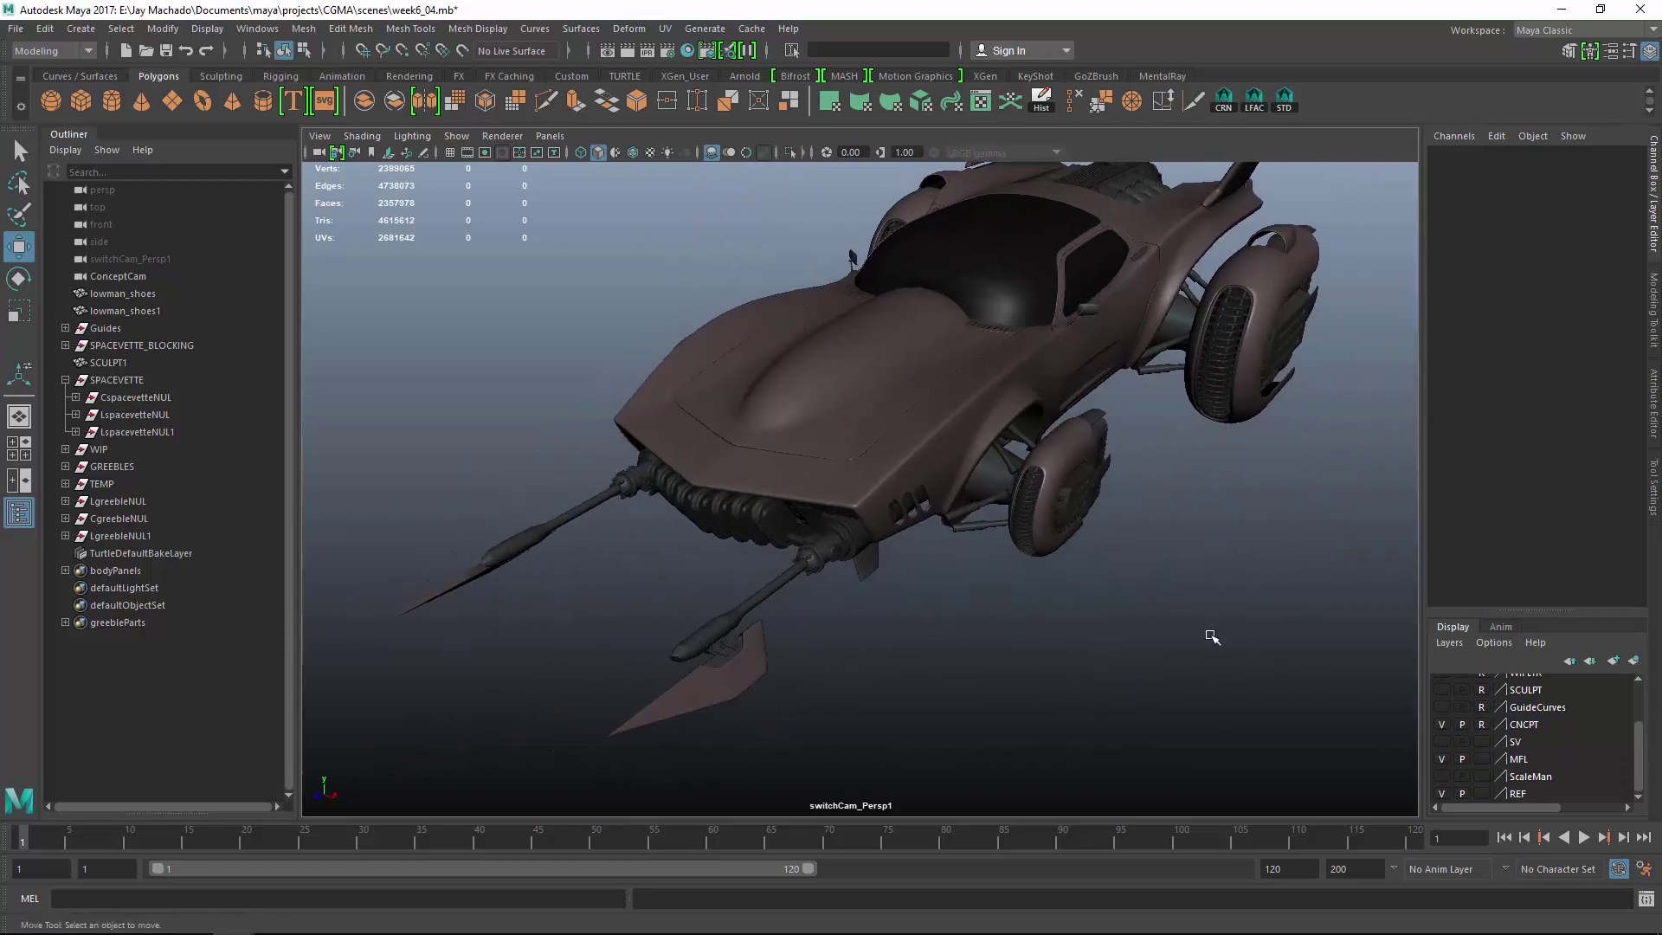
Replace the LgreebleNUL1 group with a fresh duplicate of LgreebleNUL mirrored by setting its Scale X to -1.
{"action": "left_click", "coordinate": [152, 536]}
{"action": "key", "text": "Delete"}
{"action": "left_click", "coordinate": [117, 501]}
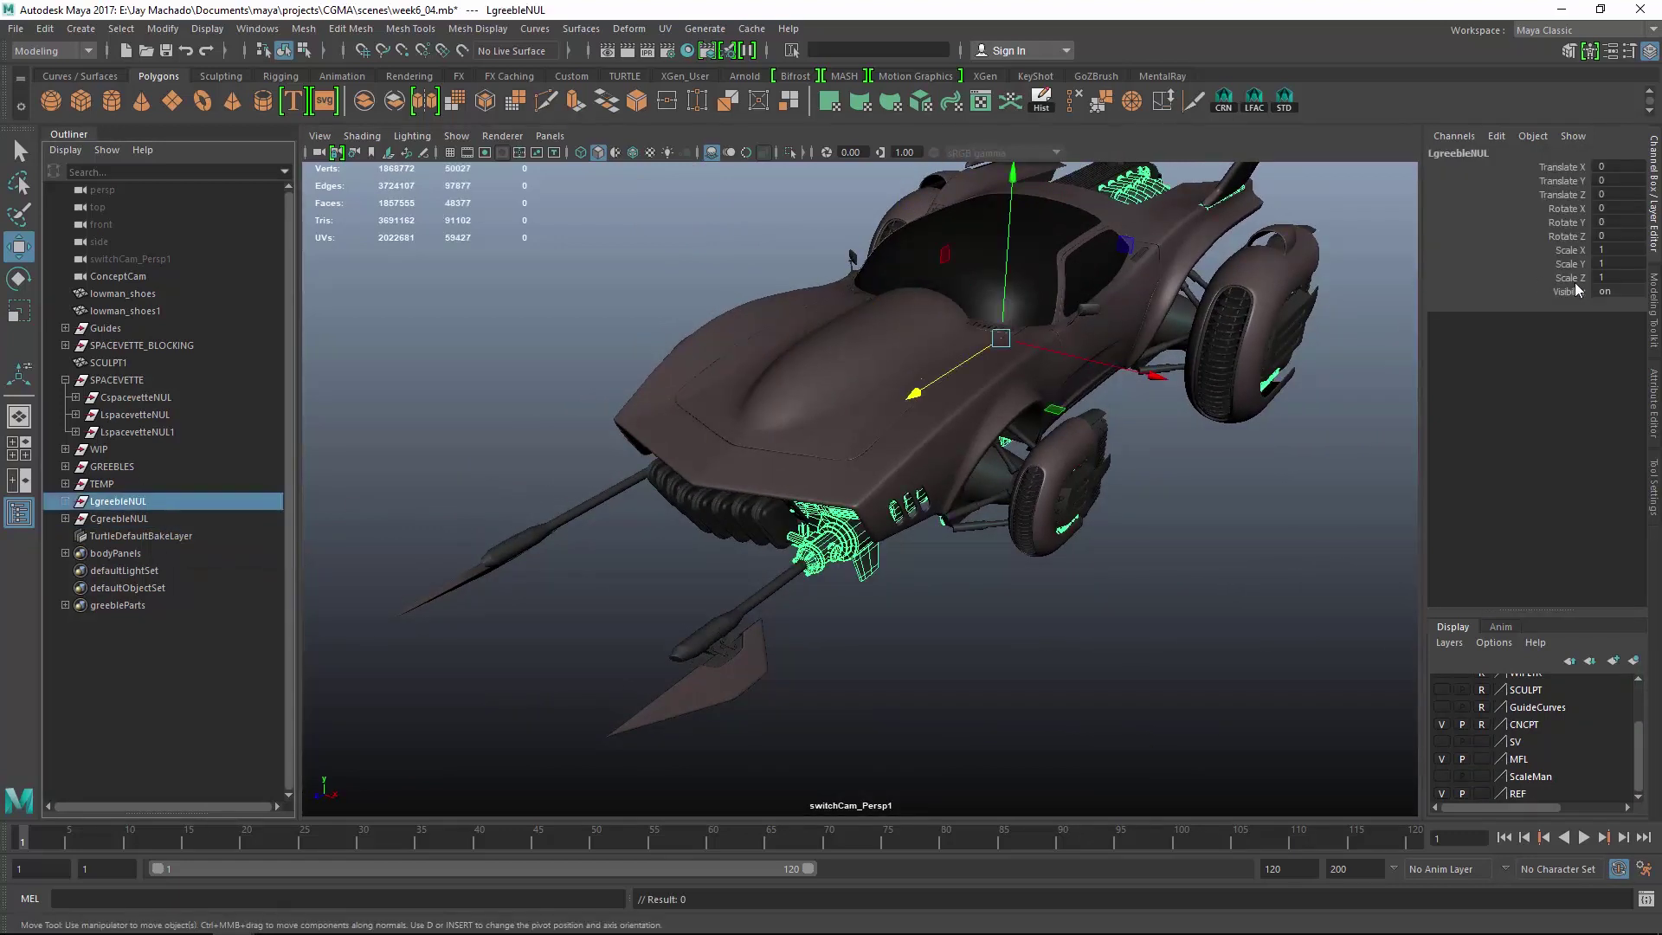
{"action": "key", "text": "ctrl+d"}
{"action": "left_click", "coordinate": [1624, 248]}
{"action": "type", "text": "-1"}
{"action": "key", "text": "Return"}
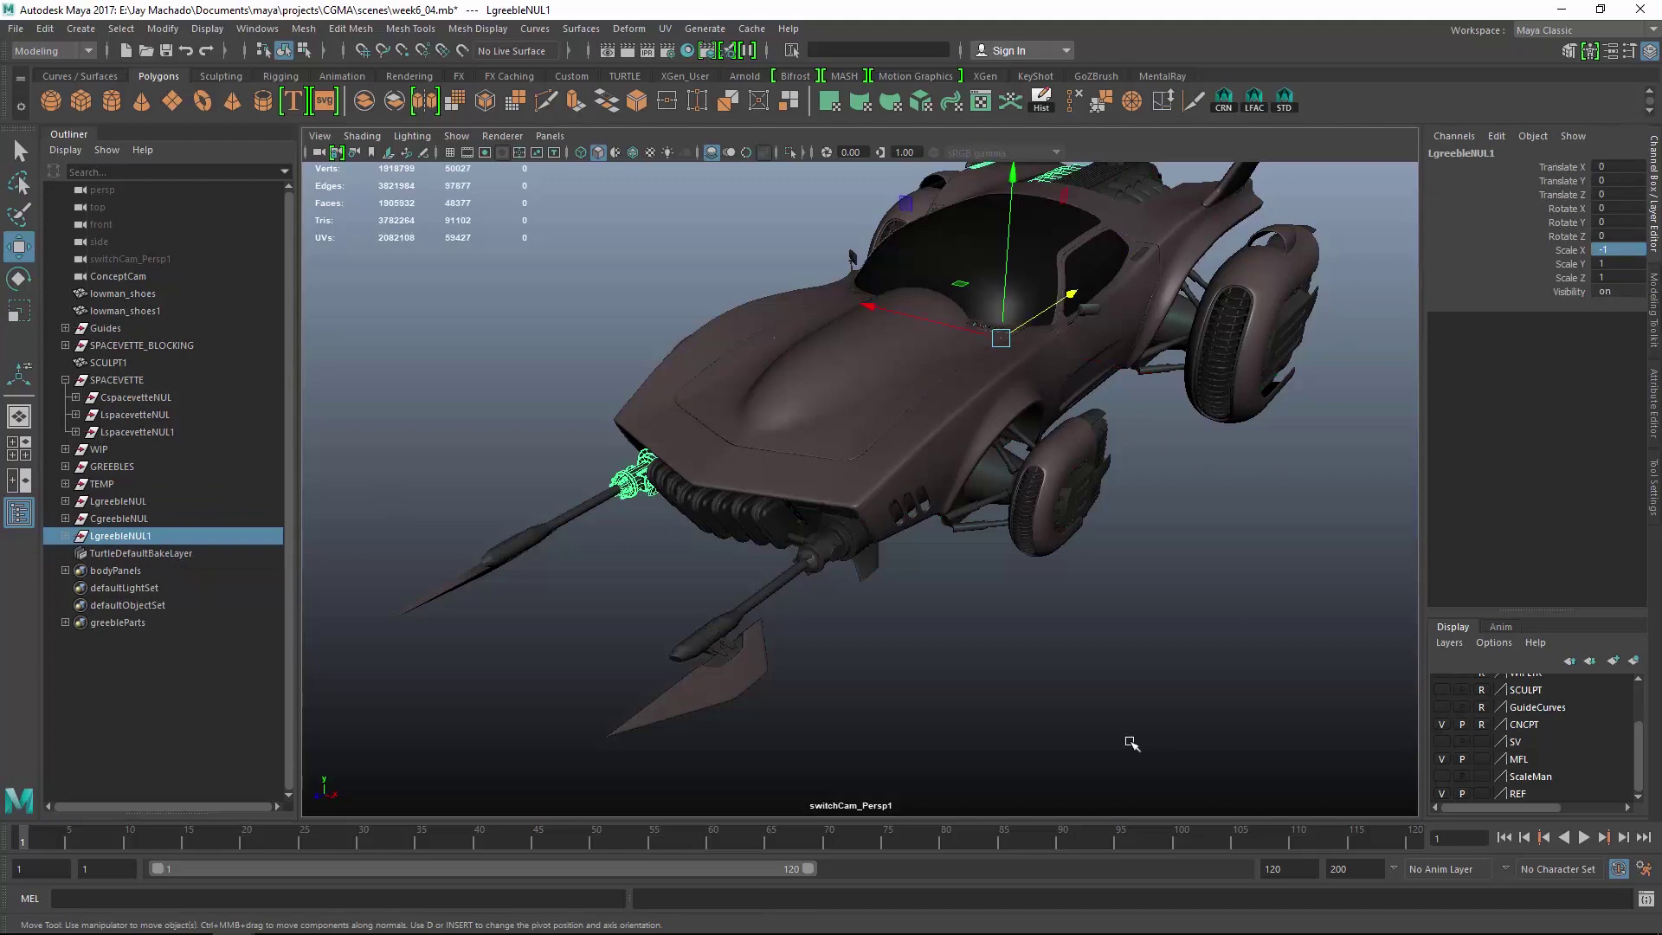
{"action": "left_click", "coordinate": [1126, 737]}
{"action": "left_click_drag", "start_coordinate": [1127, 738], "coordinate": [1022, 509], "text": "alt"}
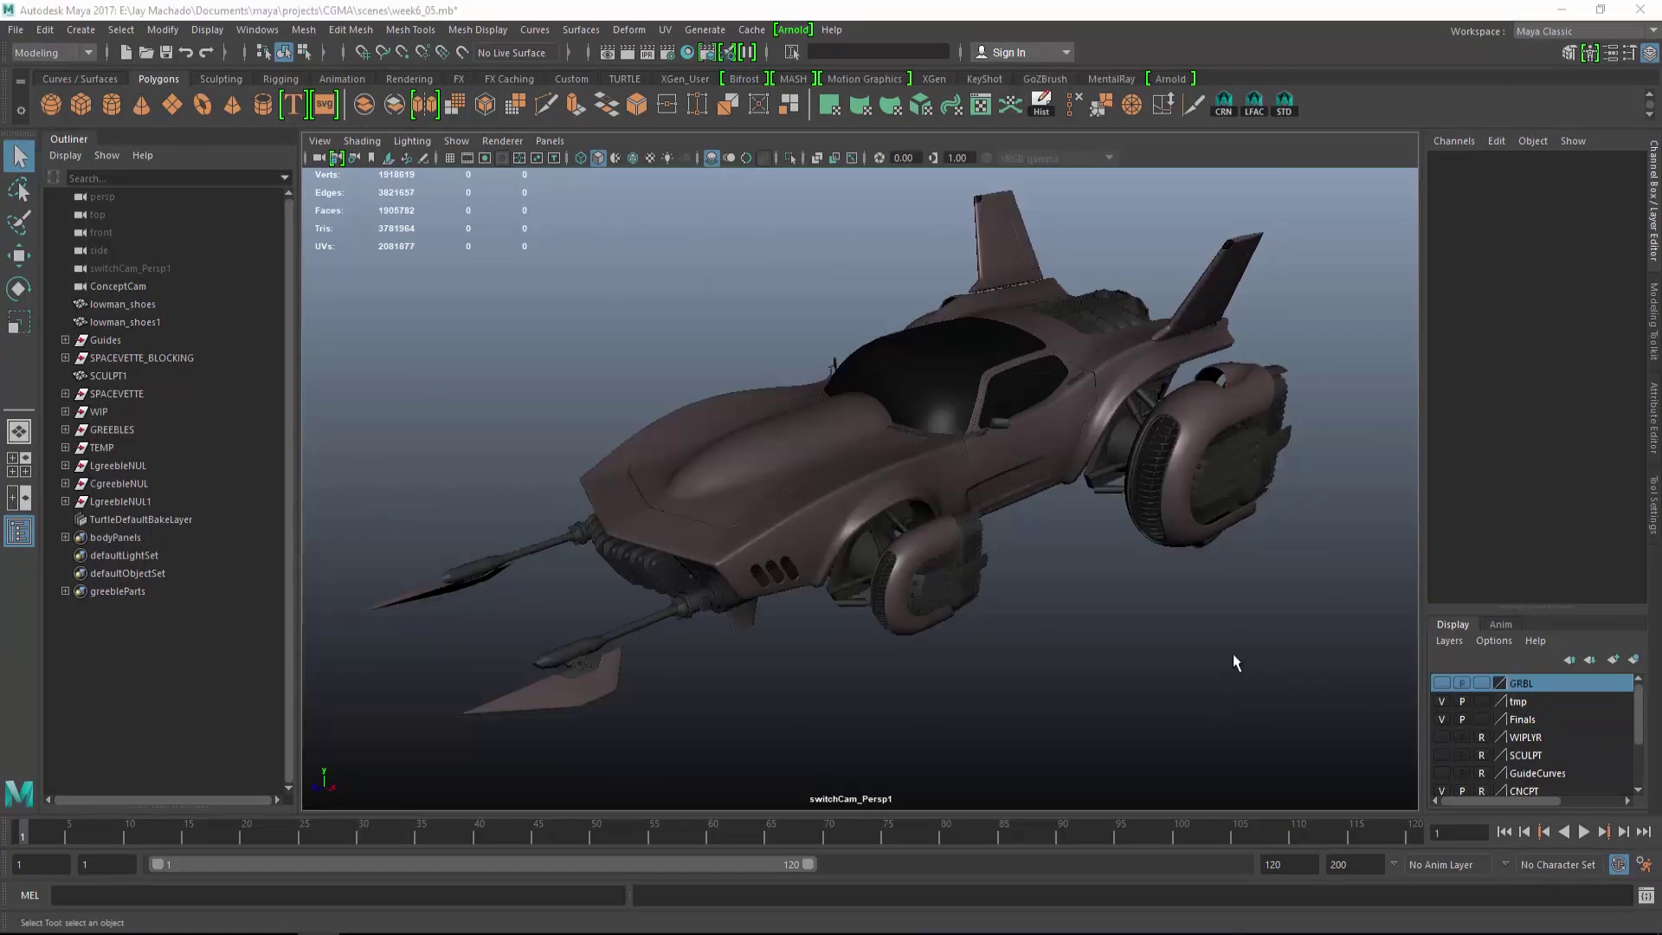
Delete the mirrored greeble group LgreebleNUL1.
{"action": "left_click_drag", "start_coordinate": [1231, 646], "coordinate": [1065, 620], "text": "alt"}
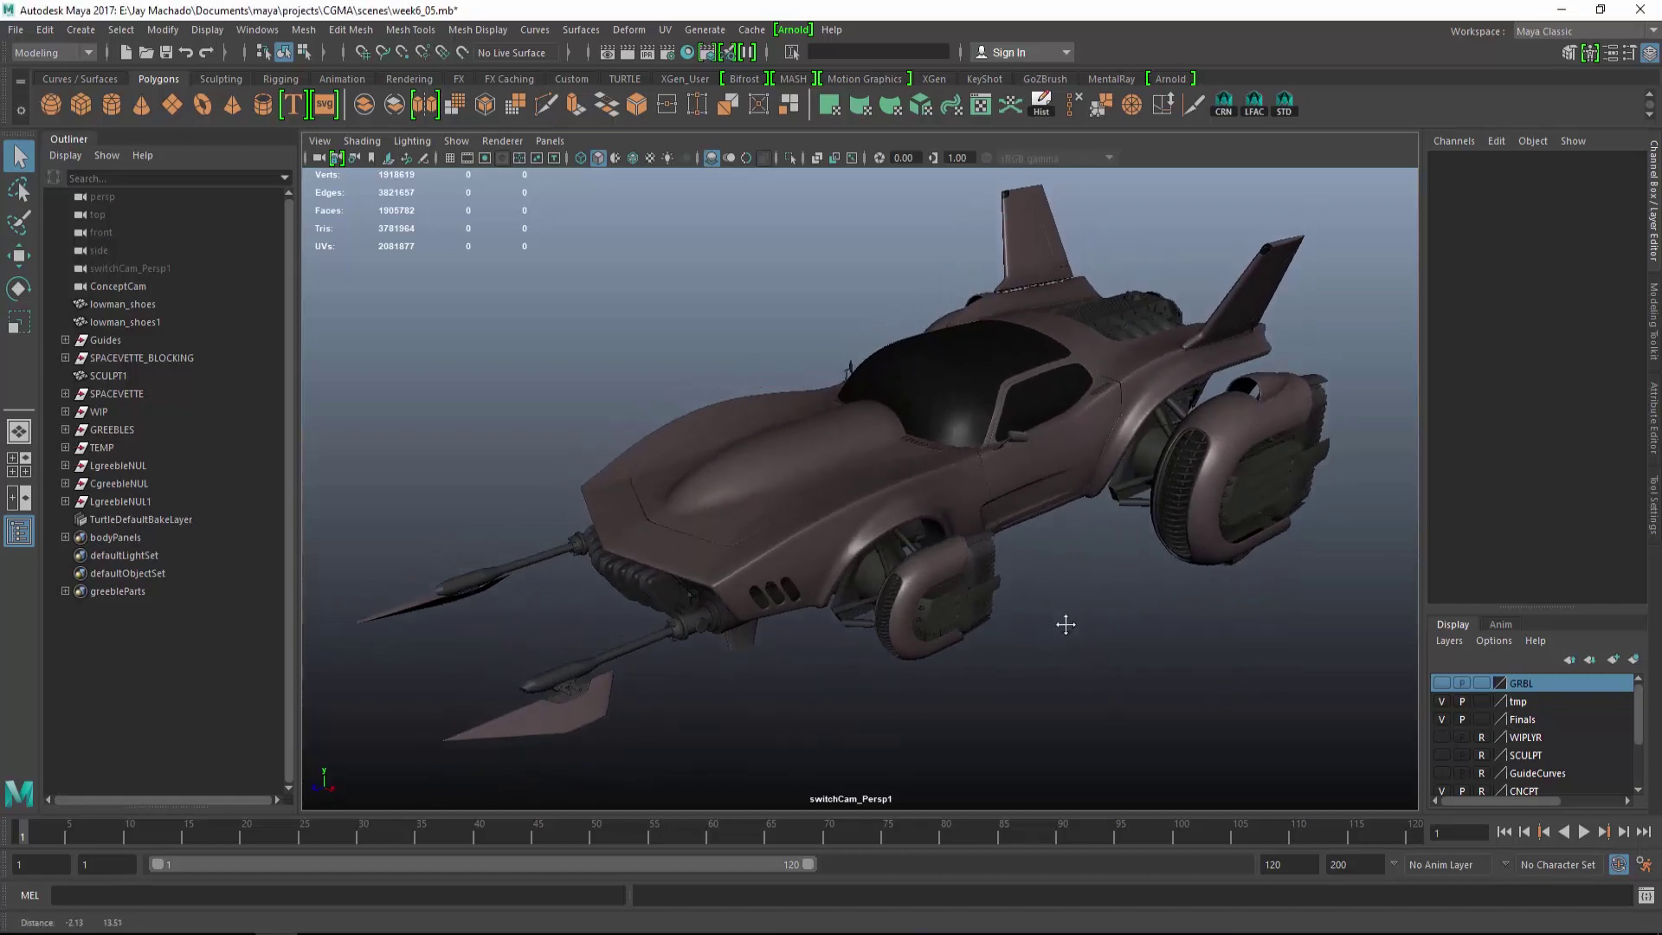
{"action": "left_click", "coordinate": [121, 502]}
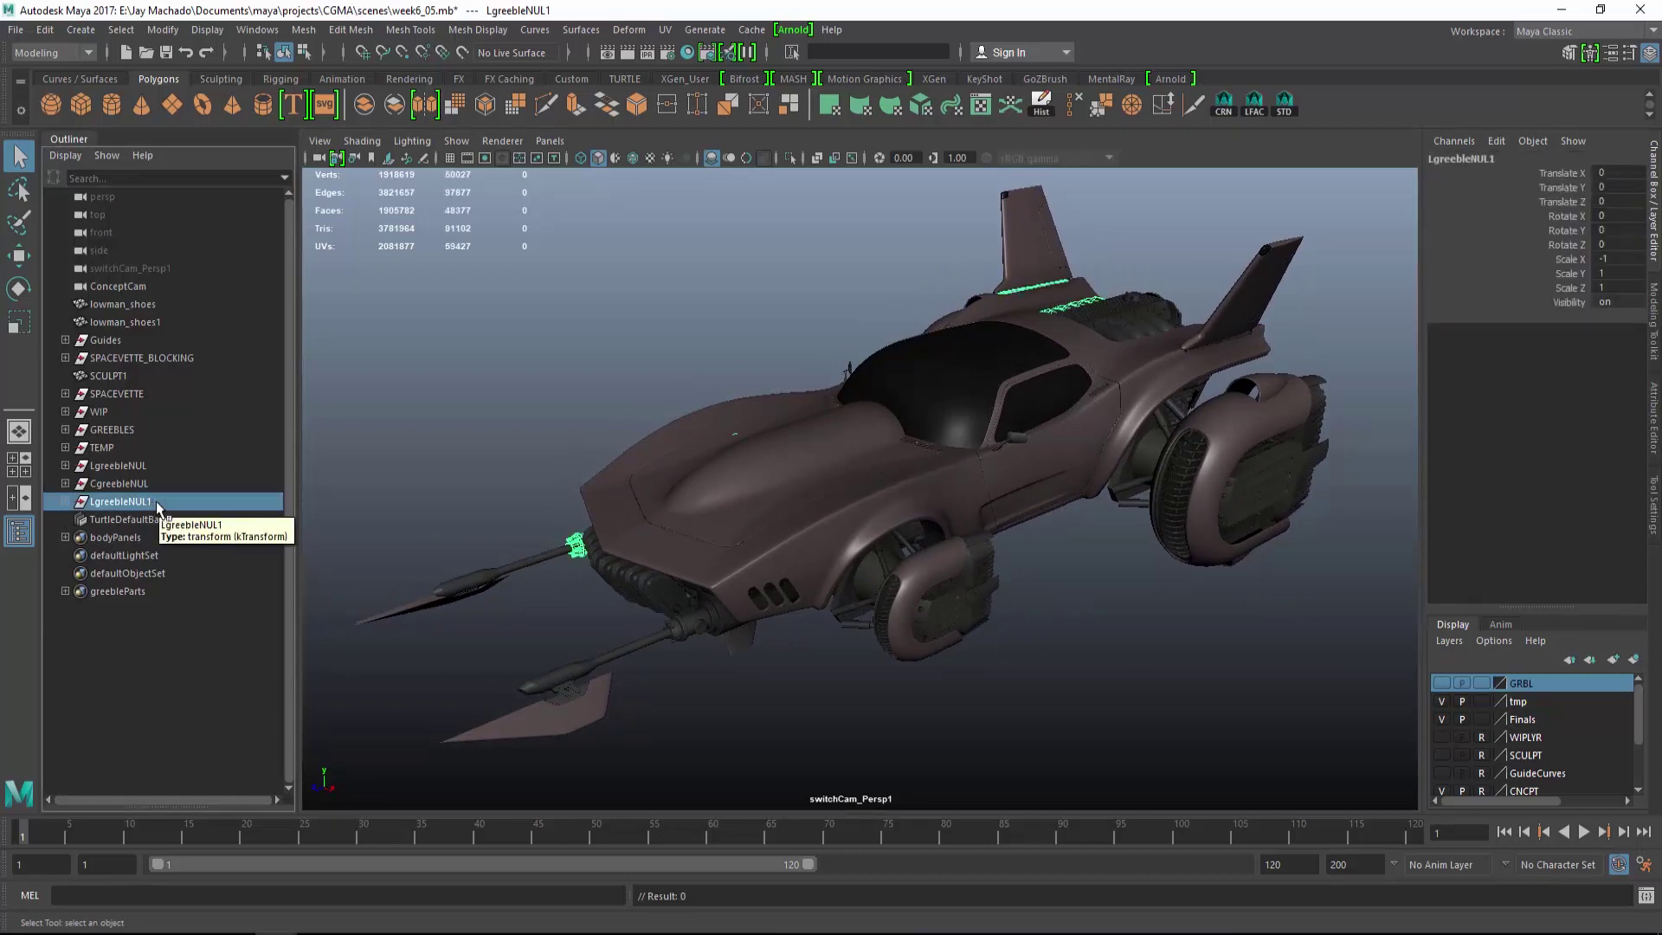
{"action": "key", "text": "Delete"}
Select every part inside LgreebleNUL and use cometRename to add the prefix L and the suffix SDM.
{"action": "left_click", "coordinate": [66, 466]}
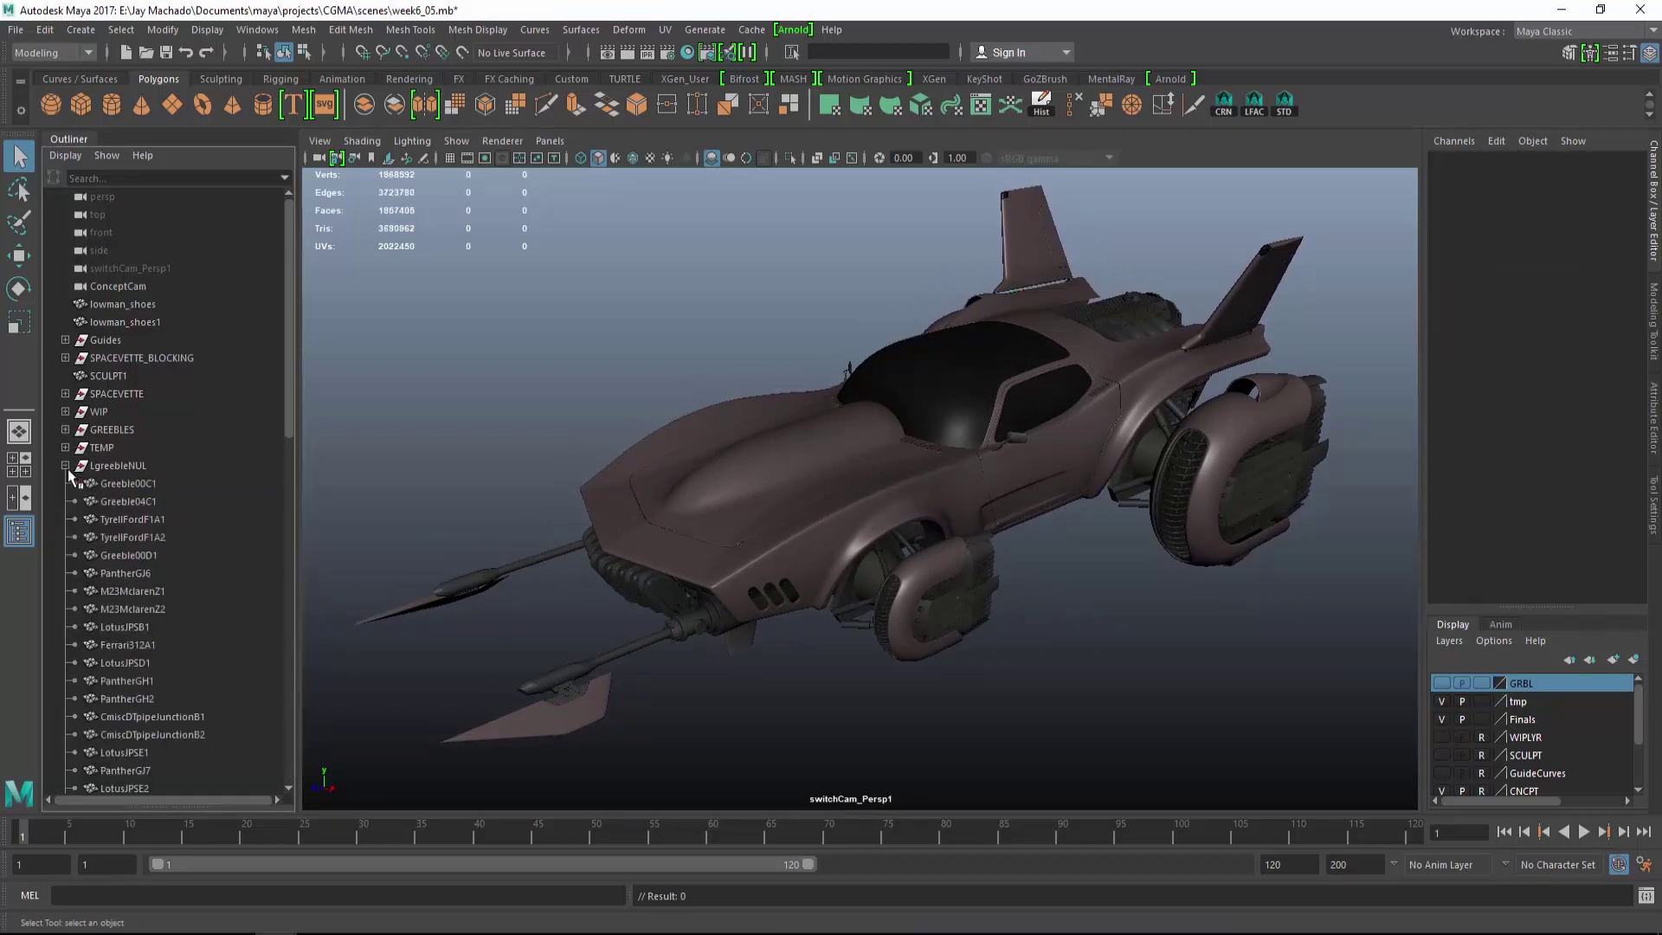
{"action": "left_click", "coordinate": [139, 483]}
{"action": "scroll", "coordinate": [195, 495], "scroll_direction": "down", "scroll_amount": 8}
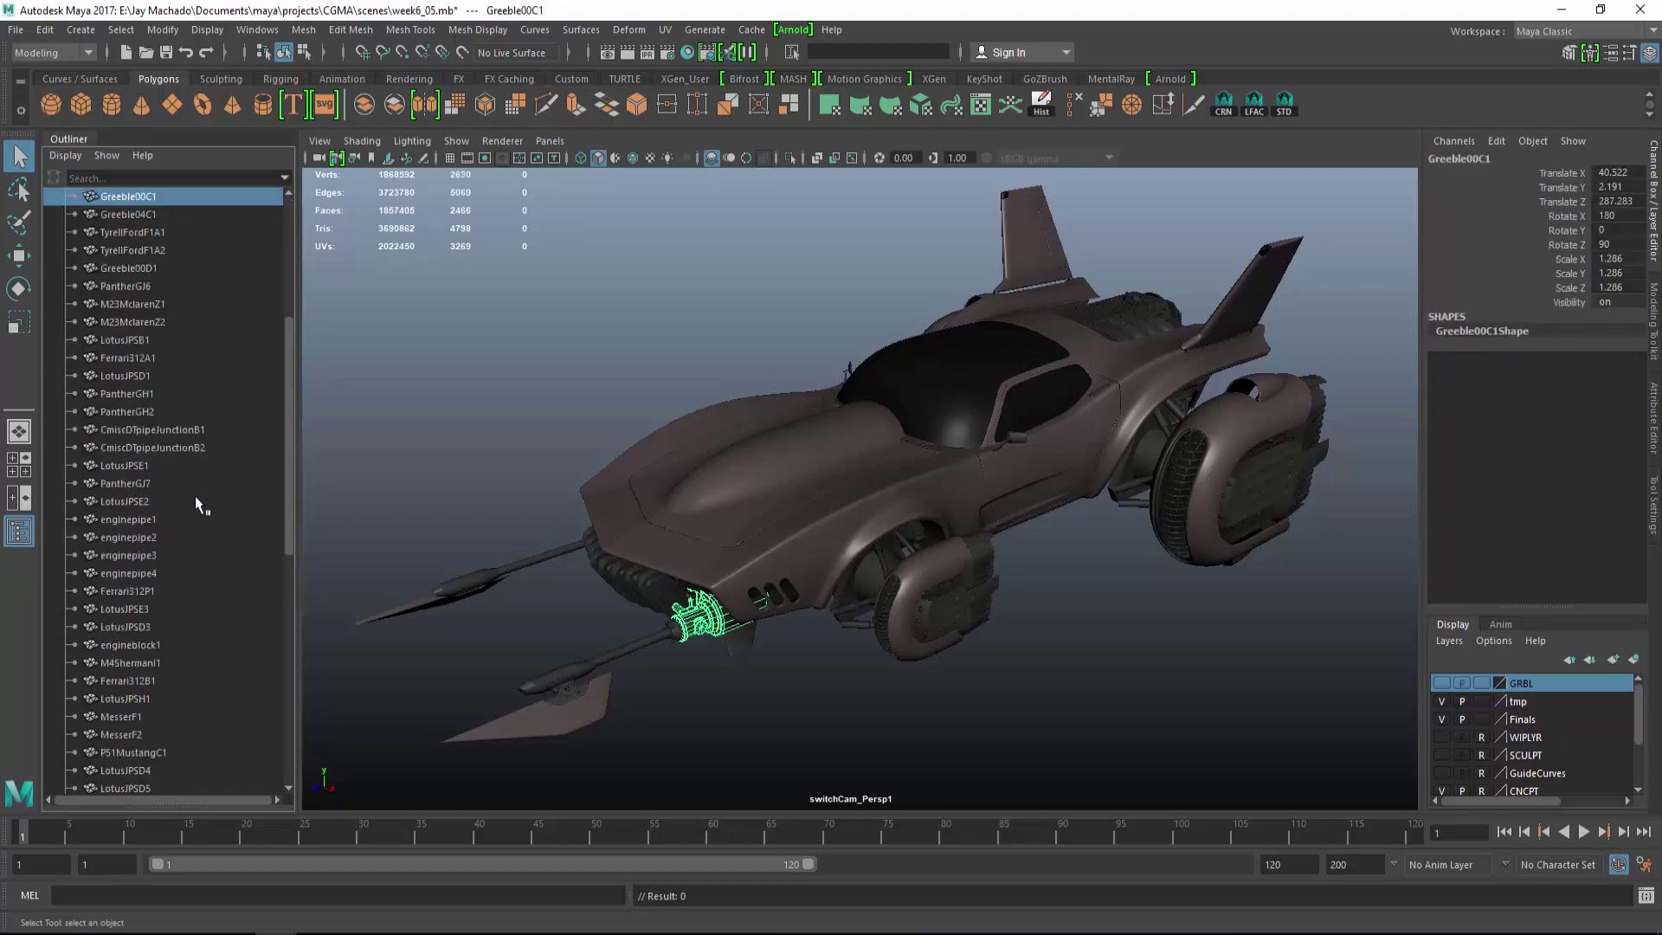
{"action": "scroll", "coordinate": [210, 444], "scroll_direction": "down", "scroll_amount": 8}
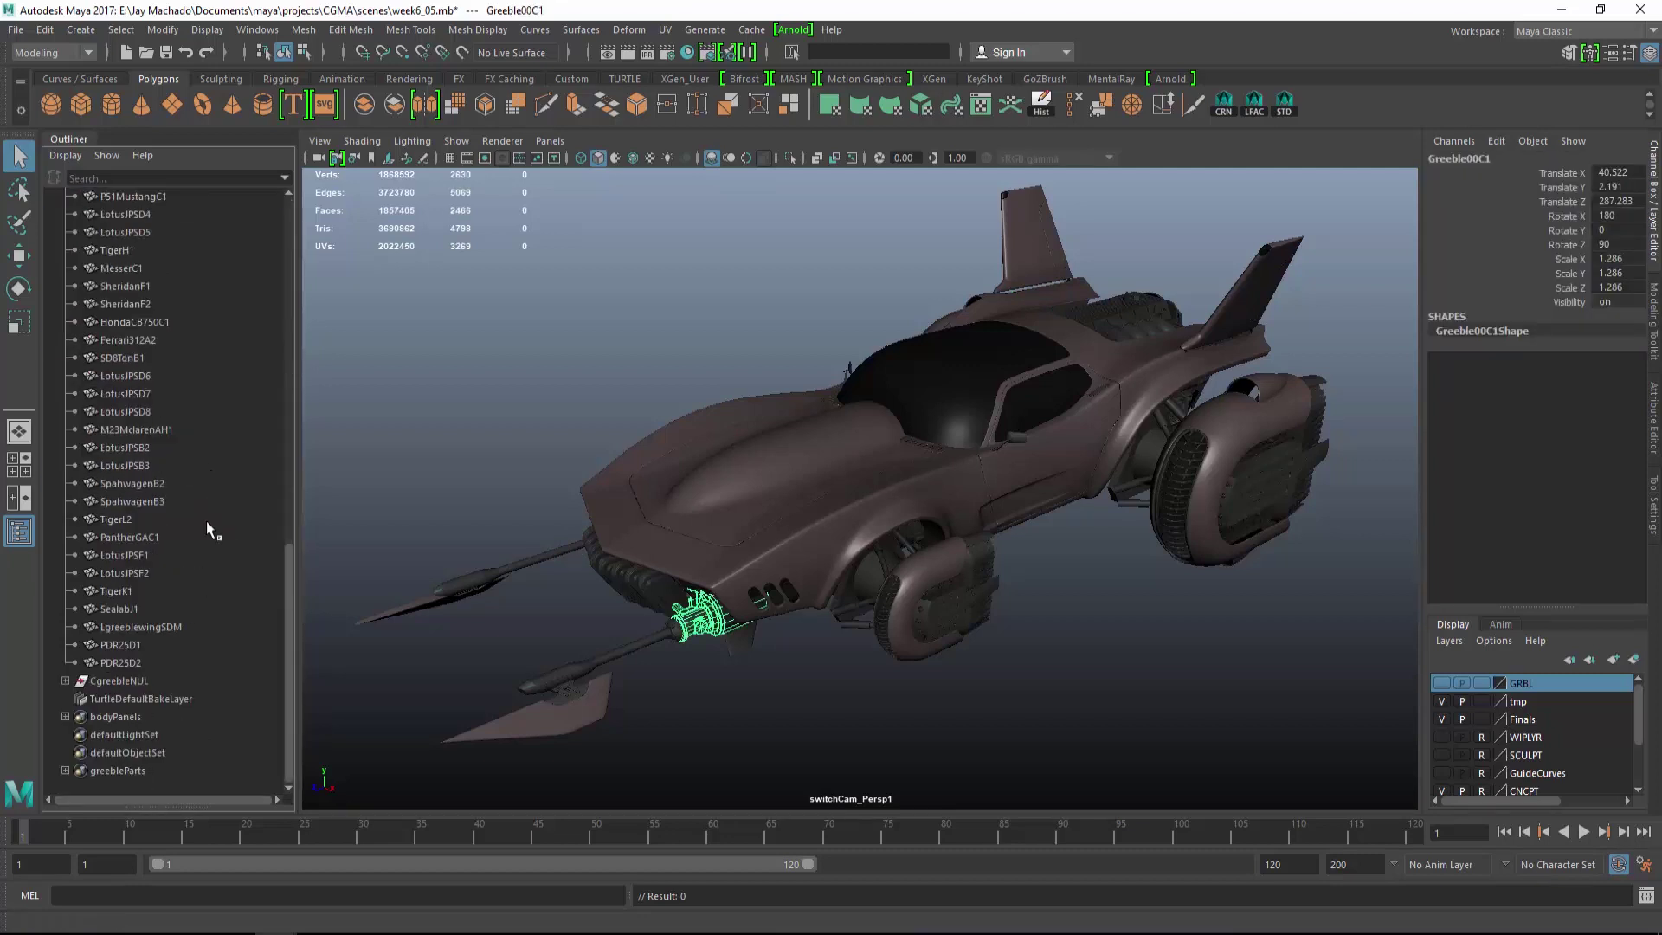
{"action": "left_click", "coordinate": [141, 662], "text": "shift"}
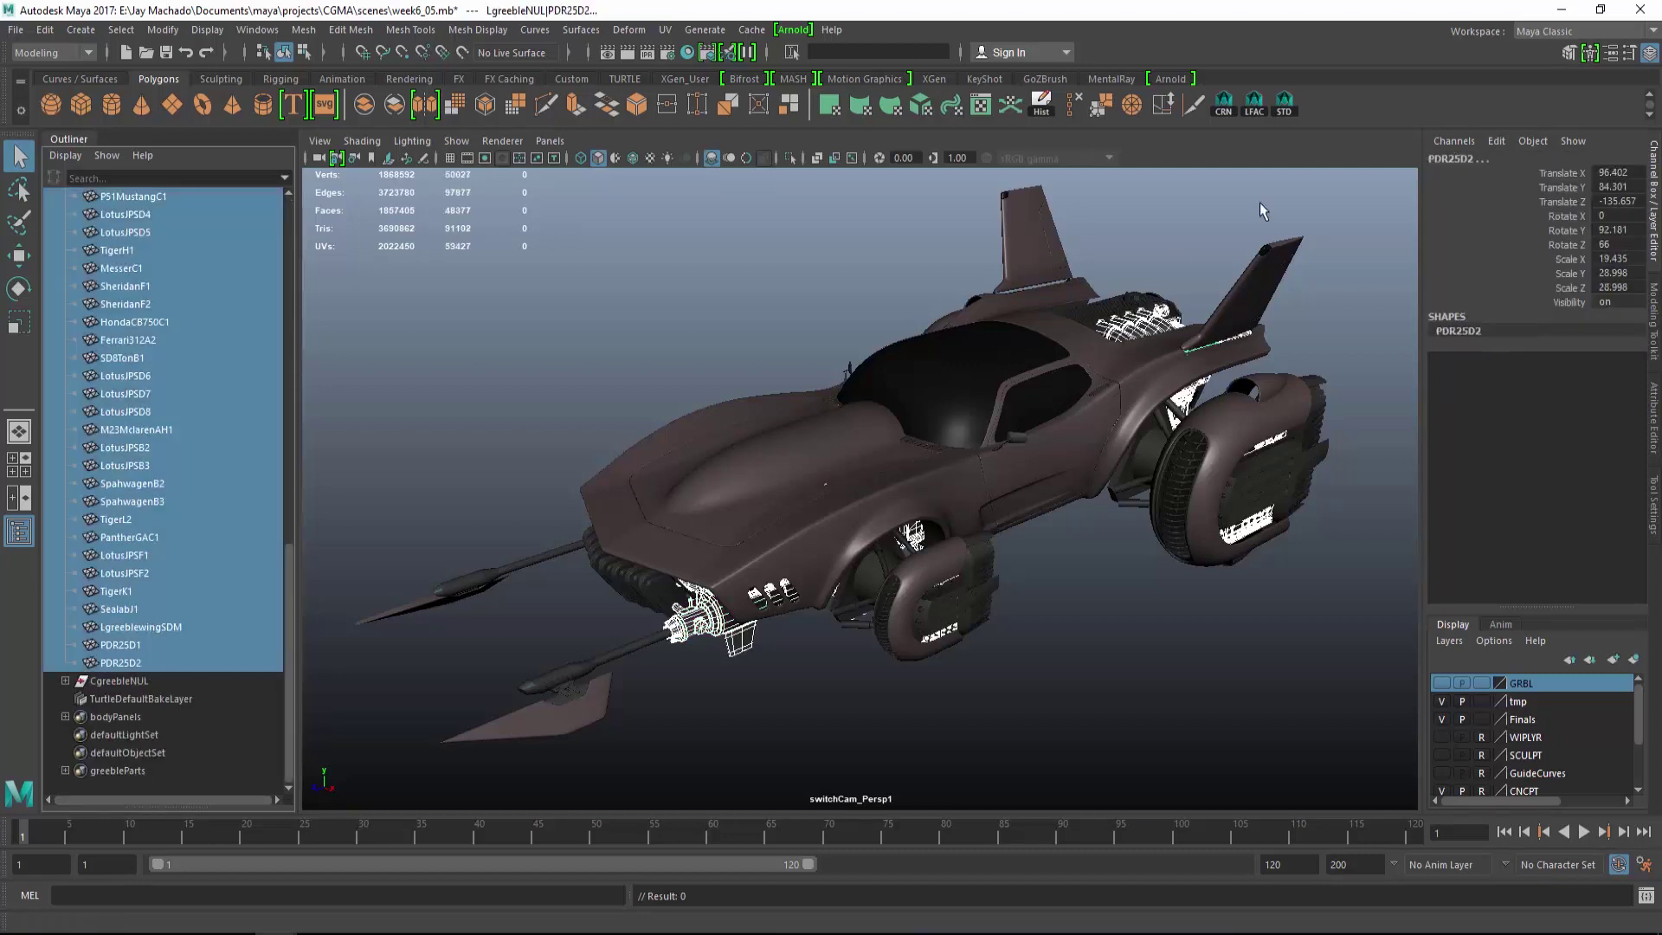
{"action": "left_click", "coordinate": [1223, 104]}
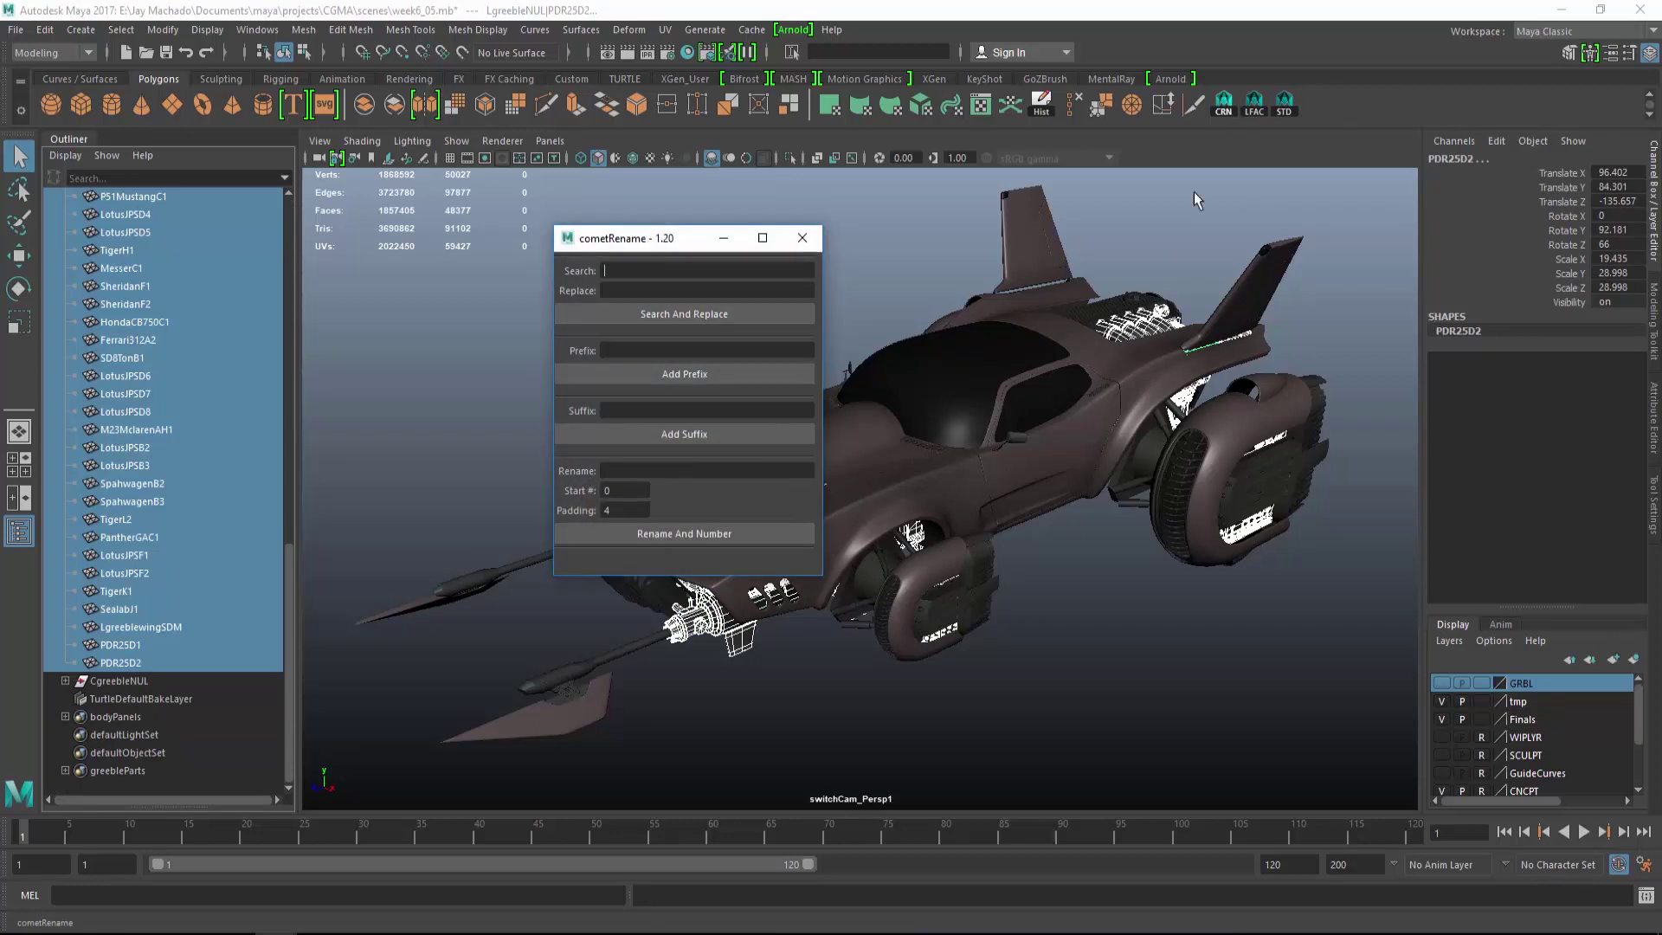
{"action": "left_click", "coordinate": [629, 349]}
{"action": "type", "text": "L"}
{"action": "left_click", "coordinate": [648, 373]}
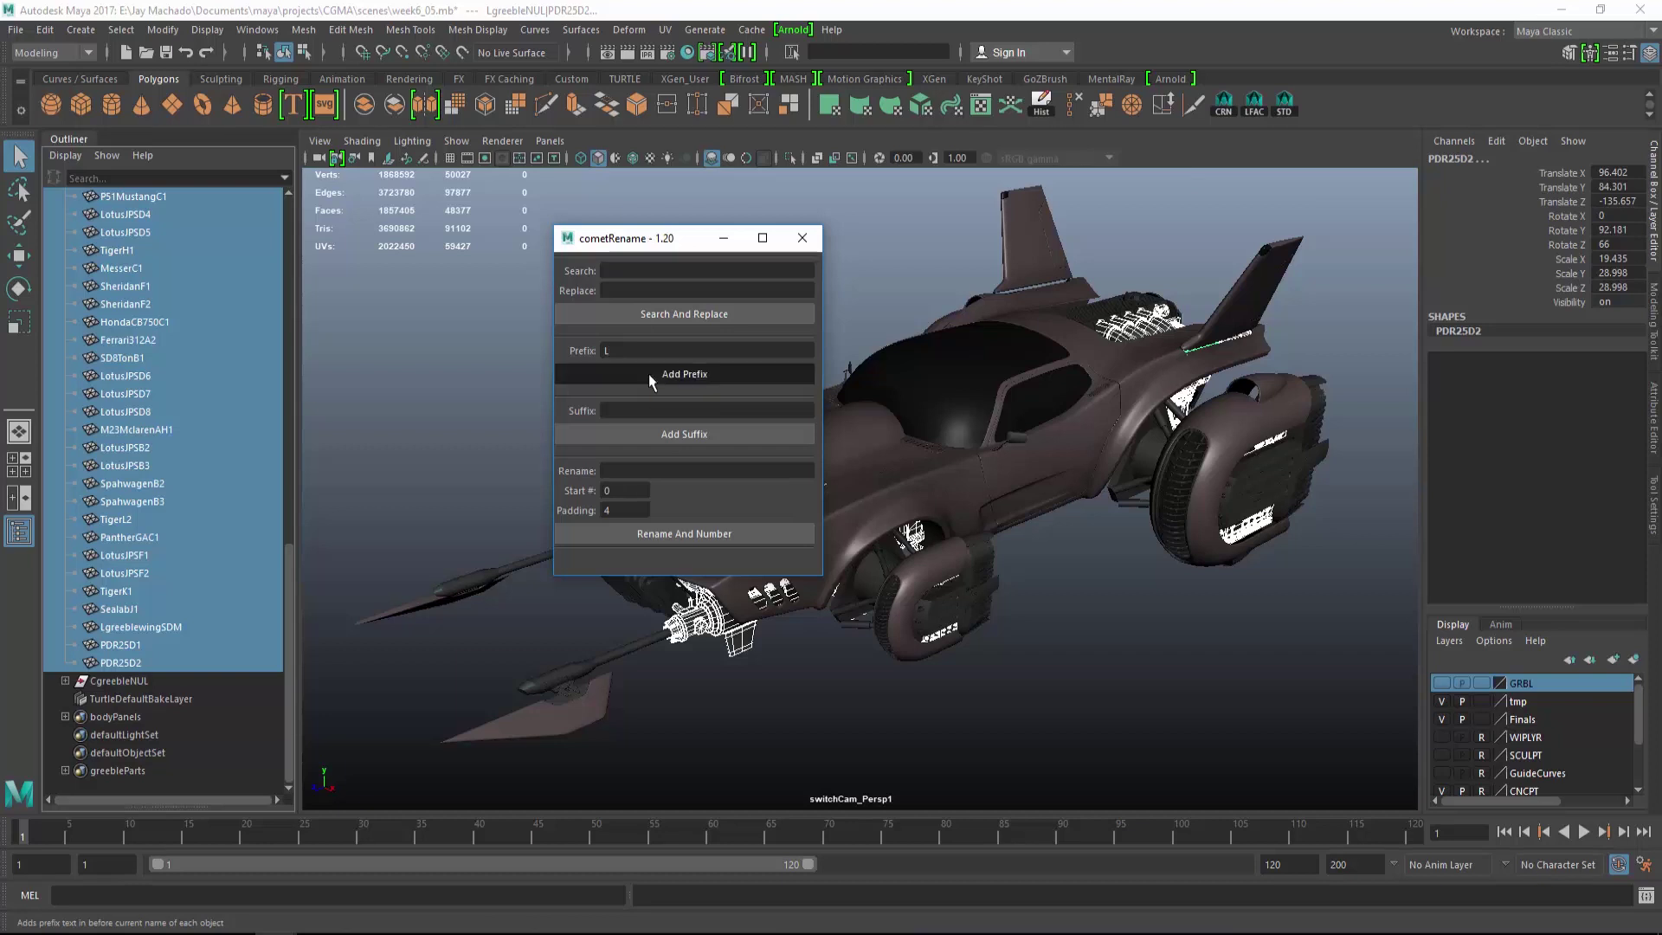
{"action": "left_click", "coordinate": [650, 409]}
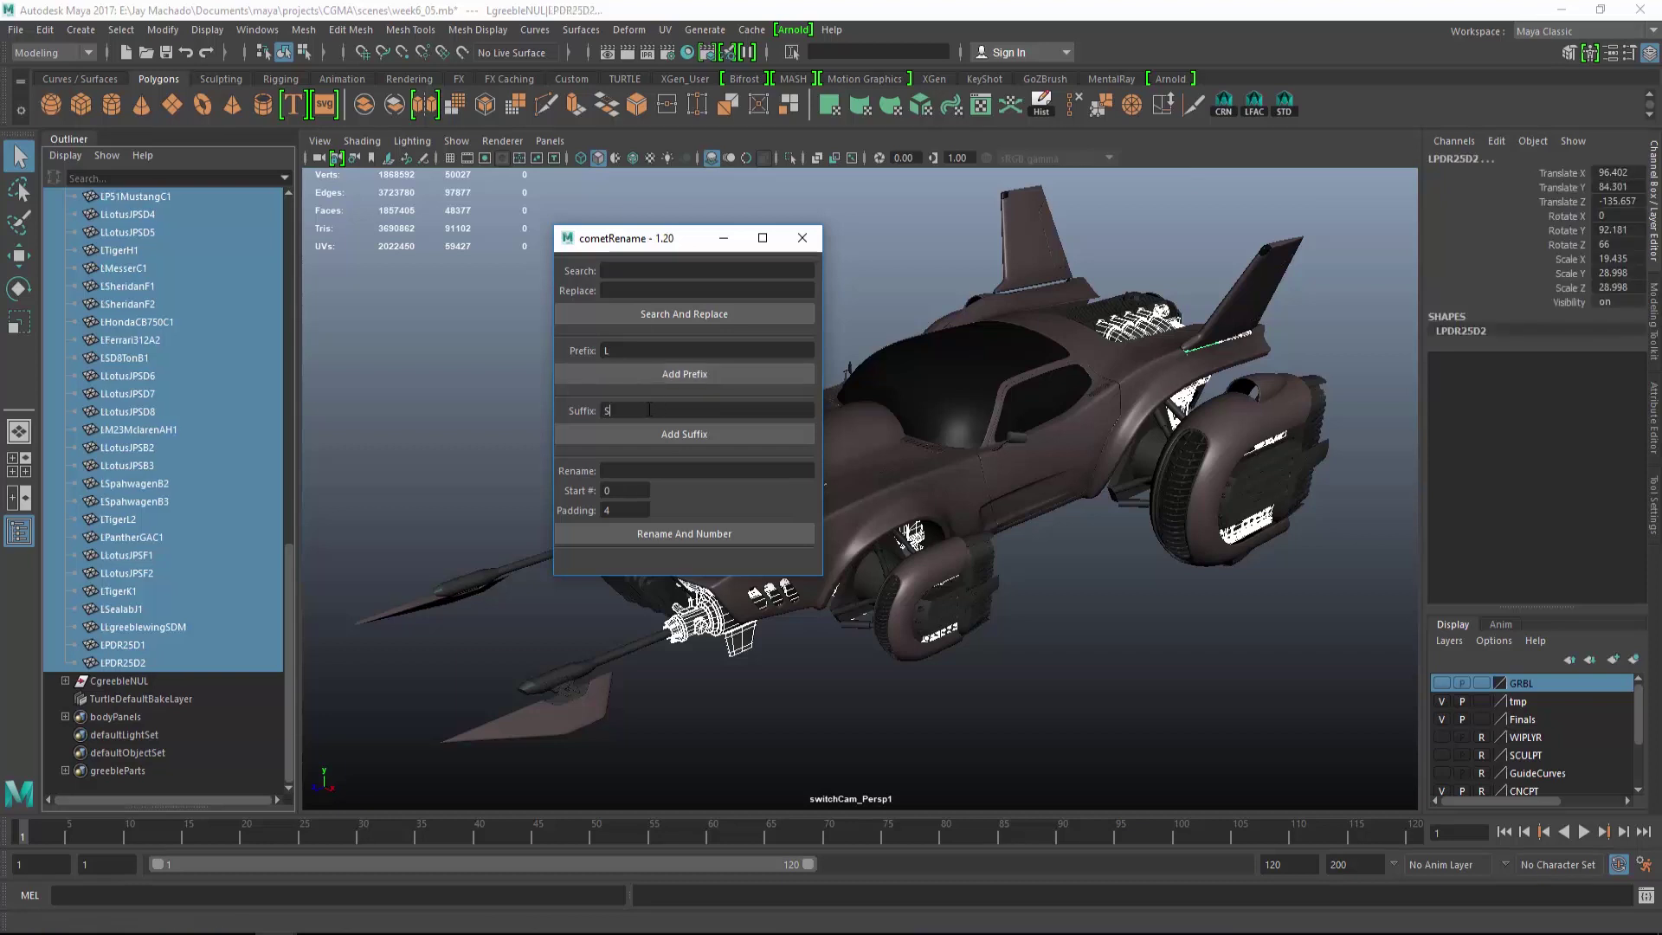
{"action": "left_click", "coordinate": [687, 435]}
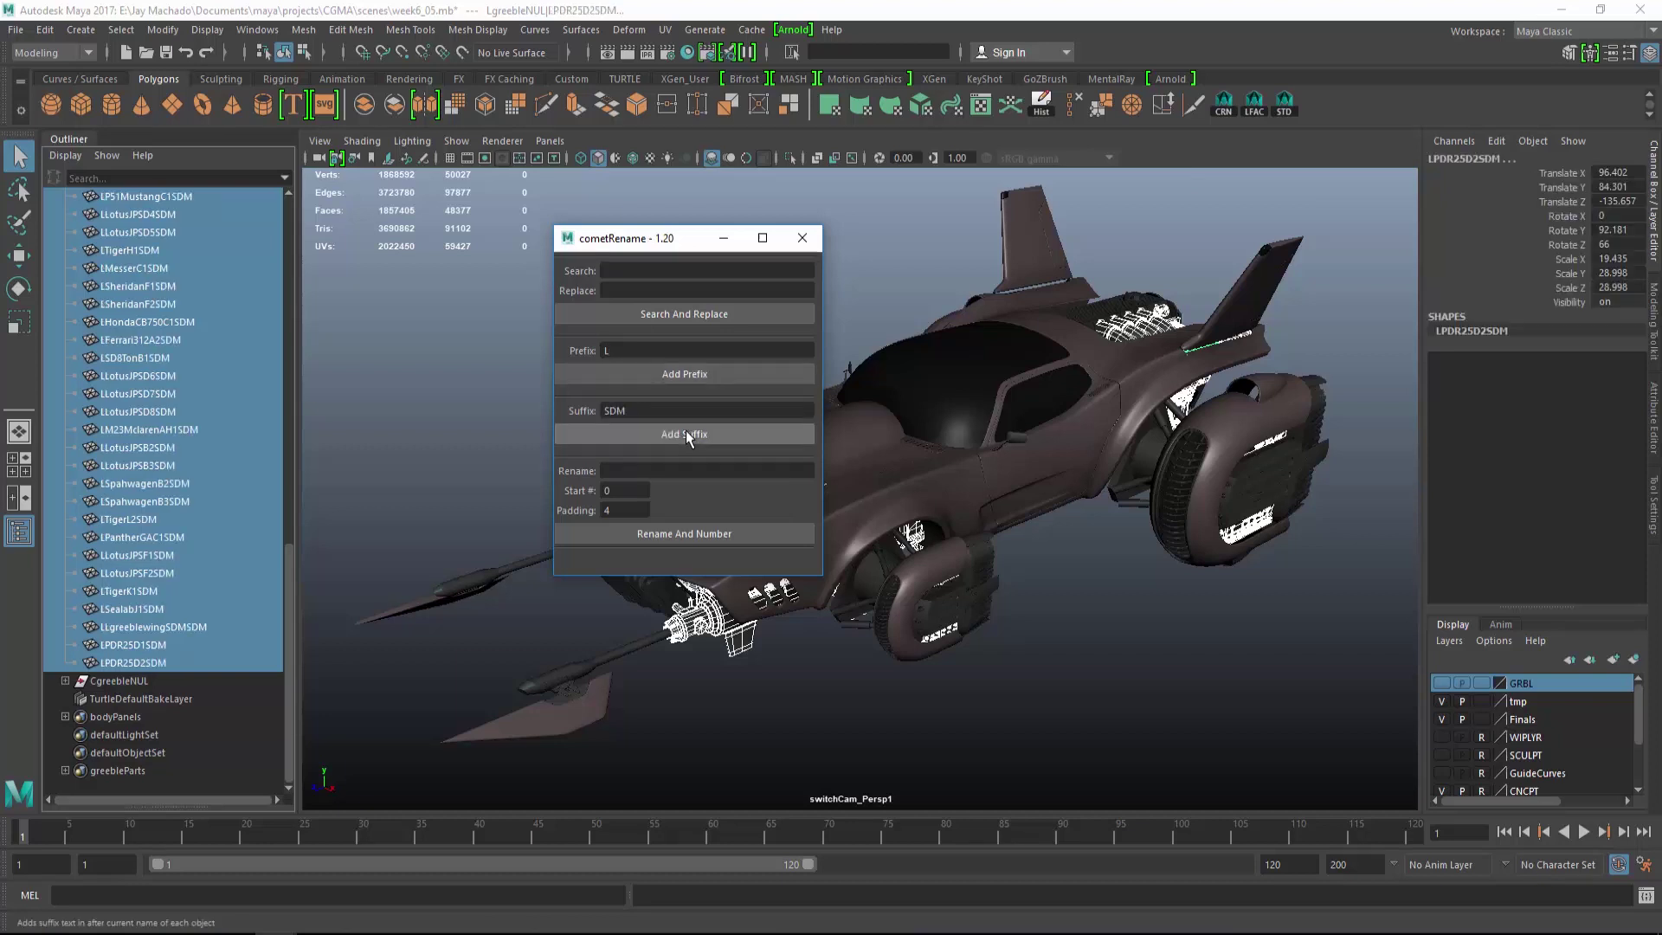
Rename all parts inside CgreebleNUL with the prefix C and the suffix SDM, and collapse both greeble groups.
{"action": "left_click", "coordinate": [66, 680]}
{"action": "left_click", "coordinate": [172, 698]}
{"action": "scroll", "coordinate": [207, 683], "scroll_direction": "down", "scroll_amount": 8}
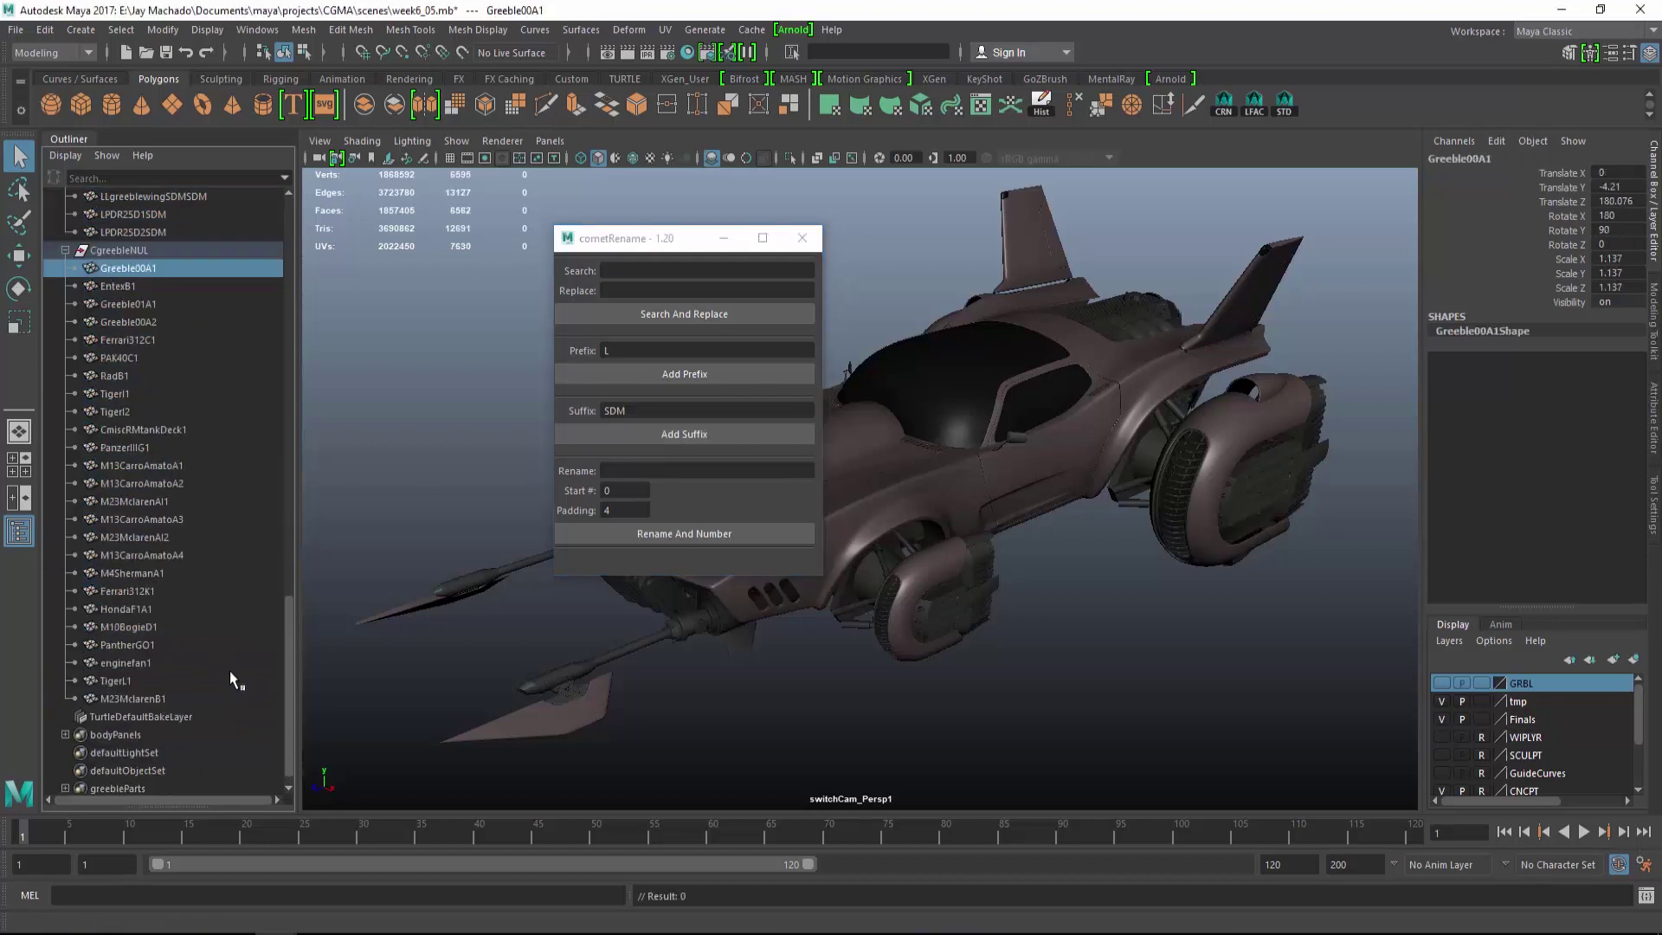
{"action": "left_click", "coordinate": [164, 698], "text": "shift"}
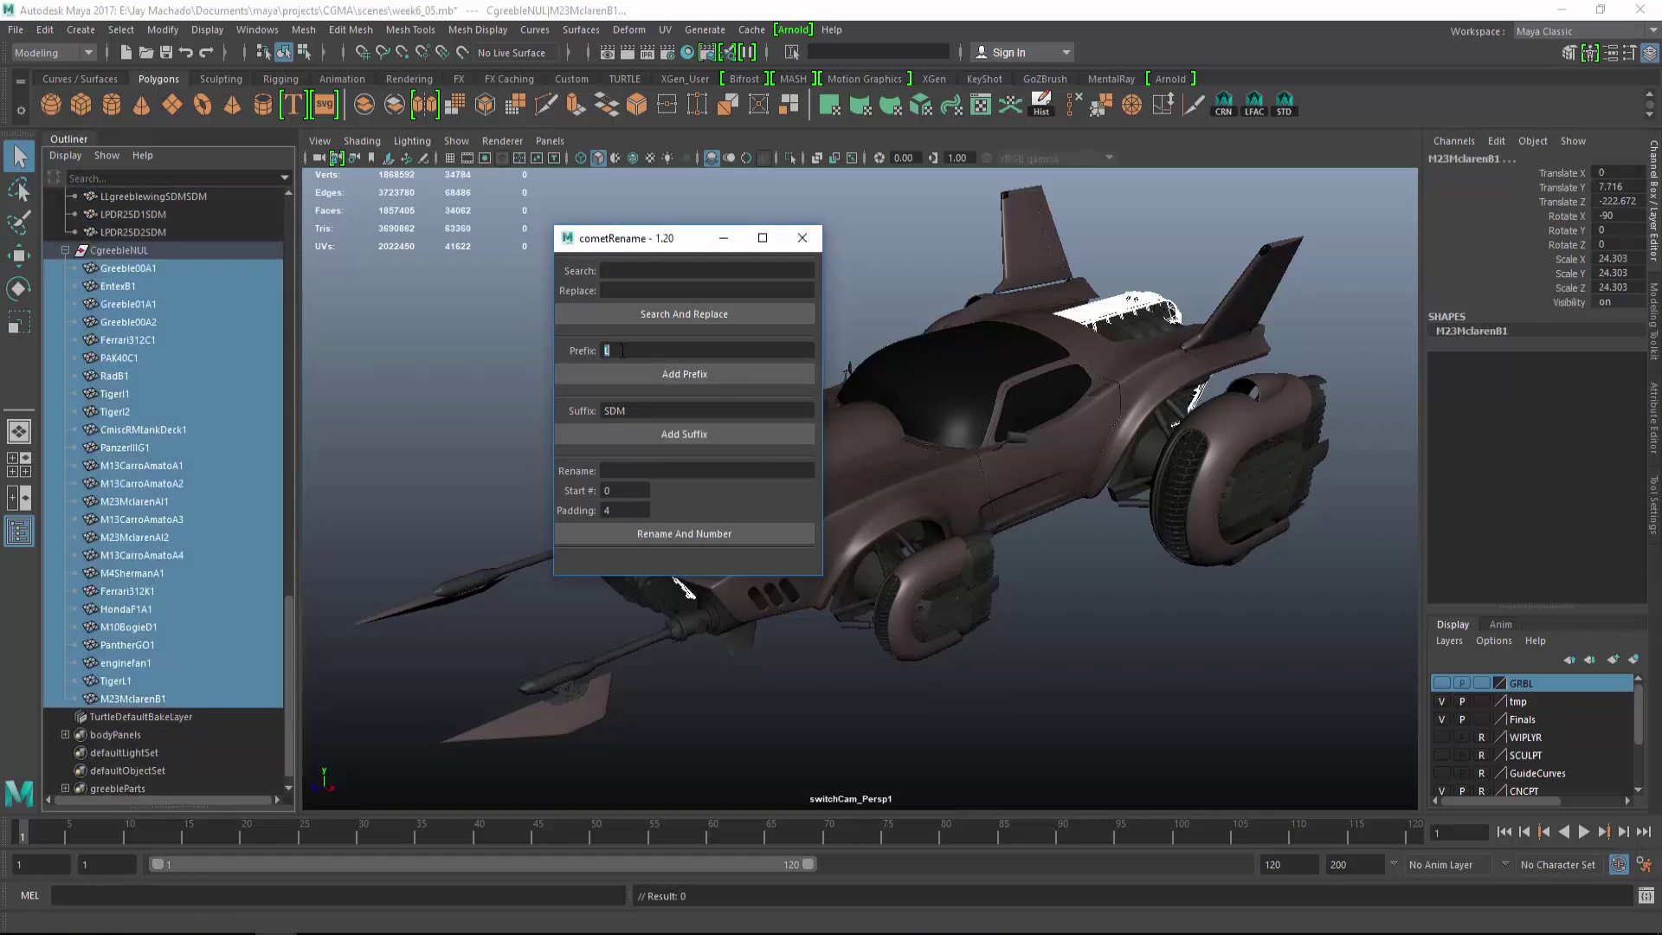
{"action": "left_click", "coordinate": [682, 375]}
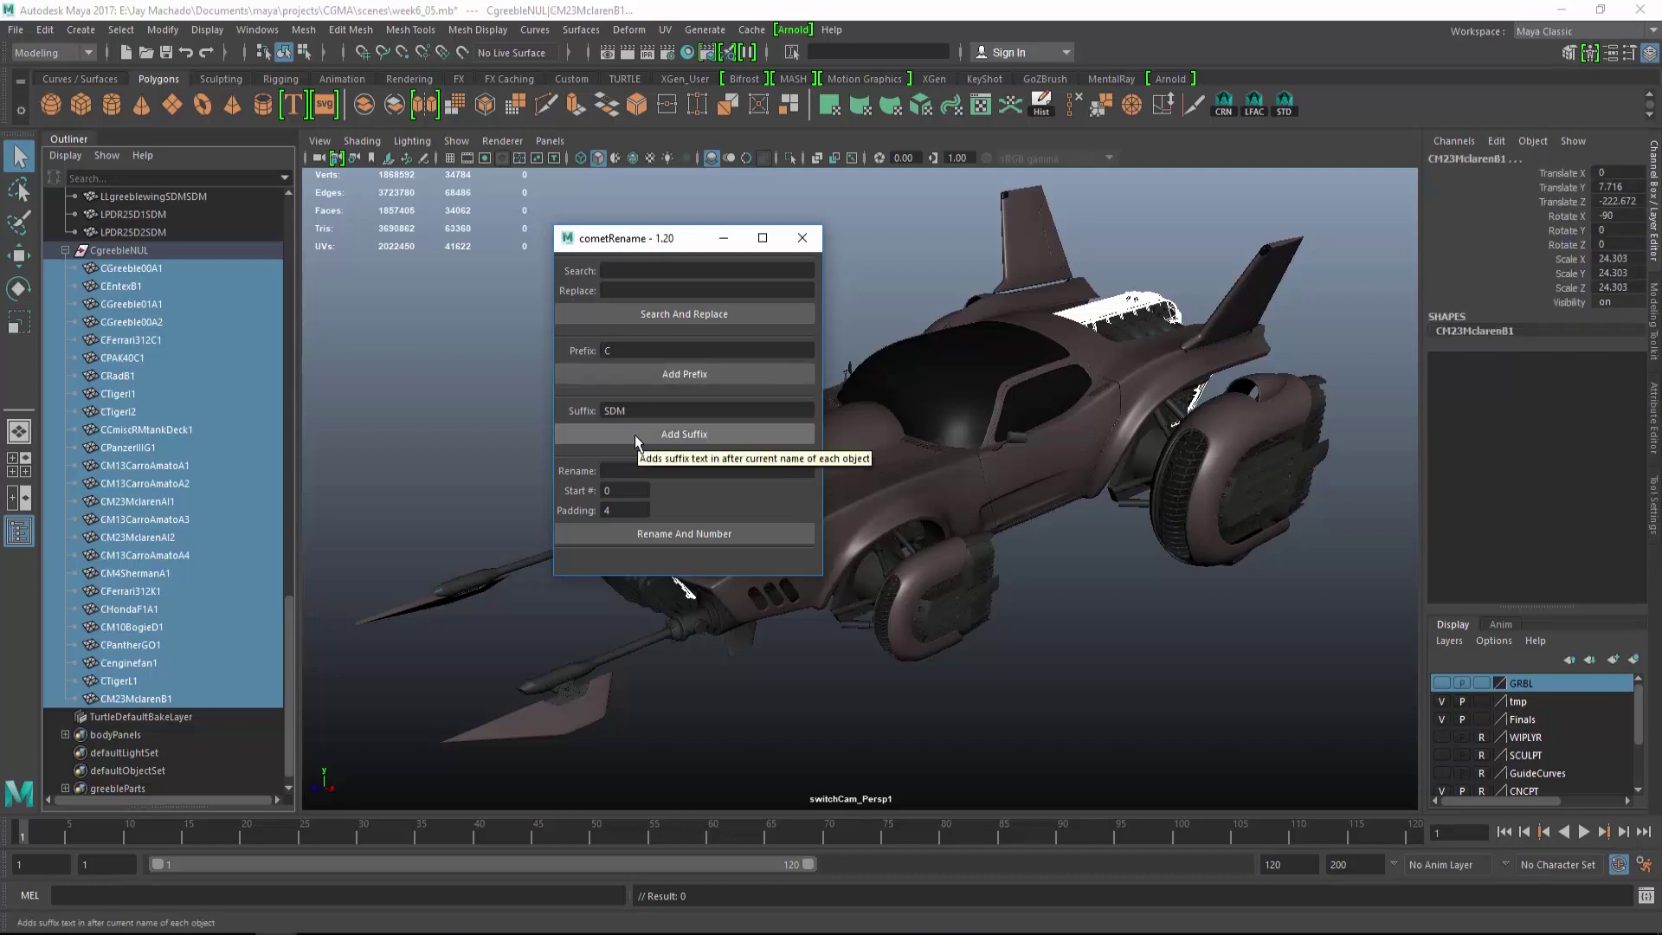
{"action": "left_click", "coordinate": [635, 433]}
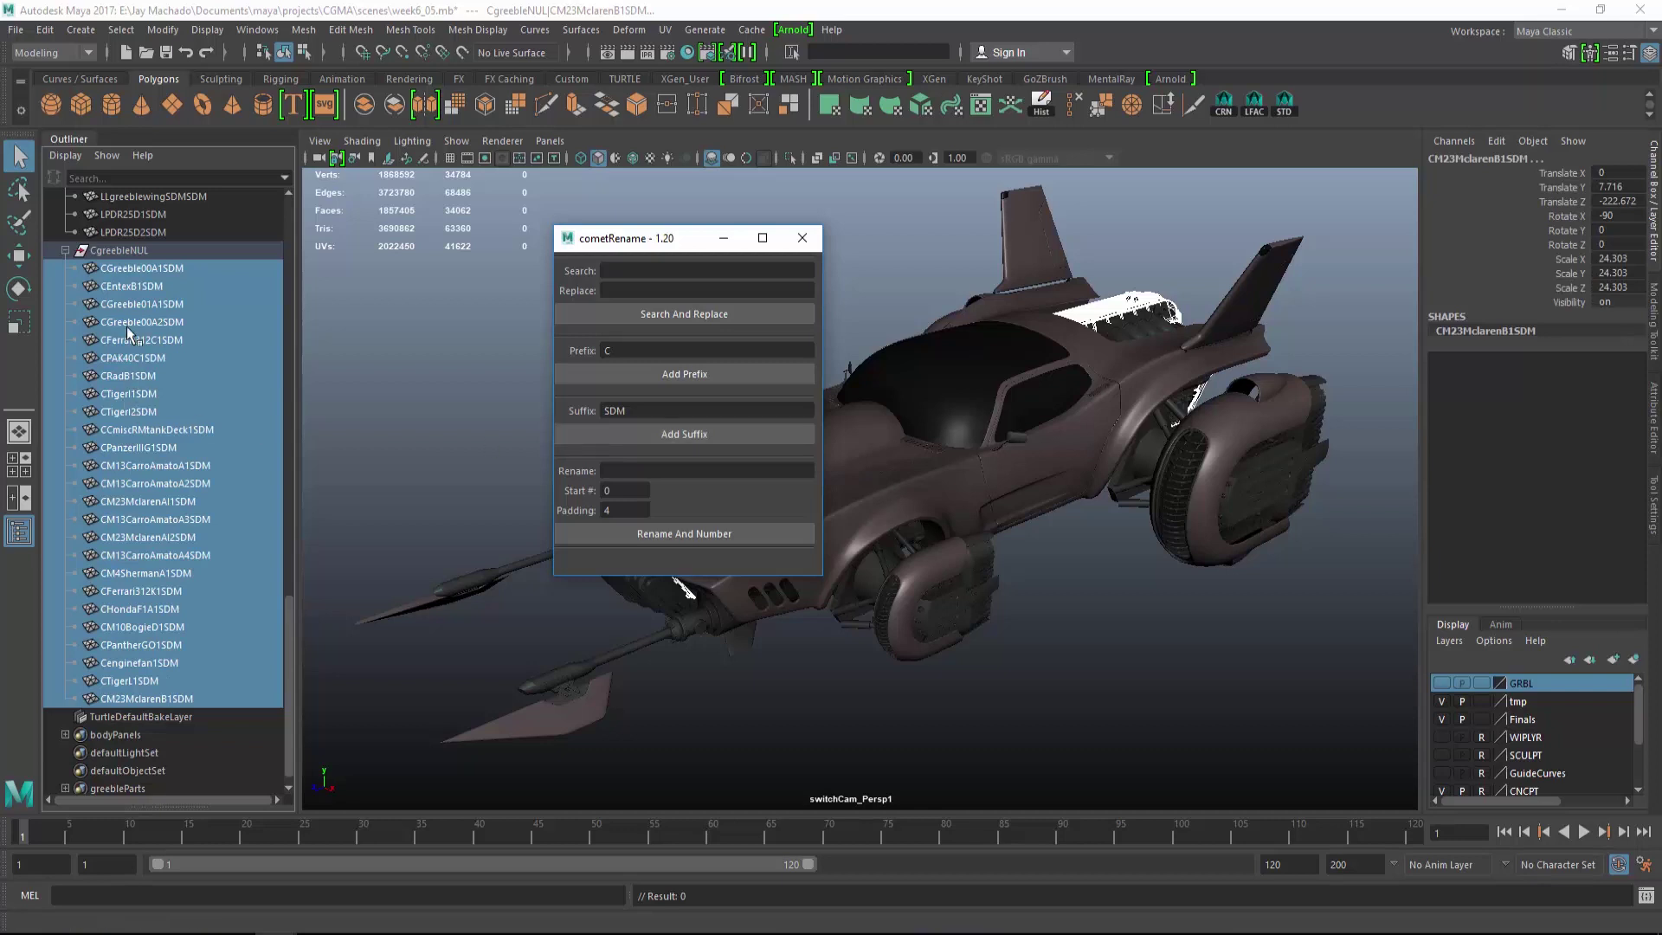
{"action": "left_click", "coordinate": [65, 250]}
{"action": "scroll", "coordinate": [204, 438], "scroll_direction": "up", "scroll_amount": 5}
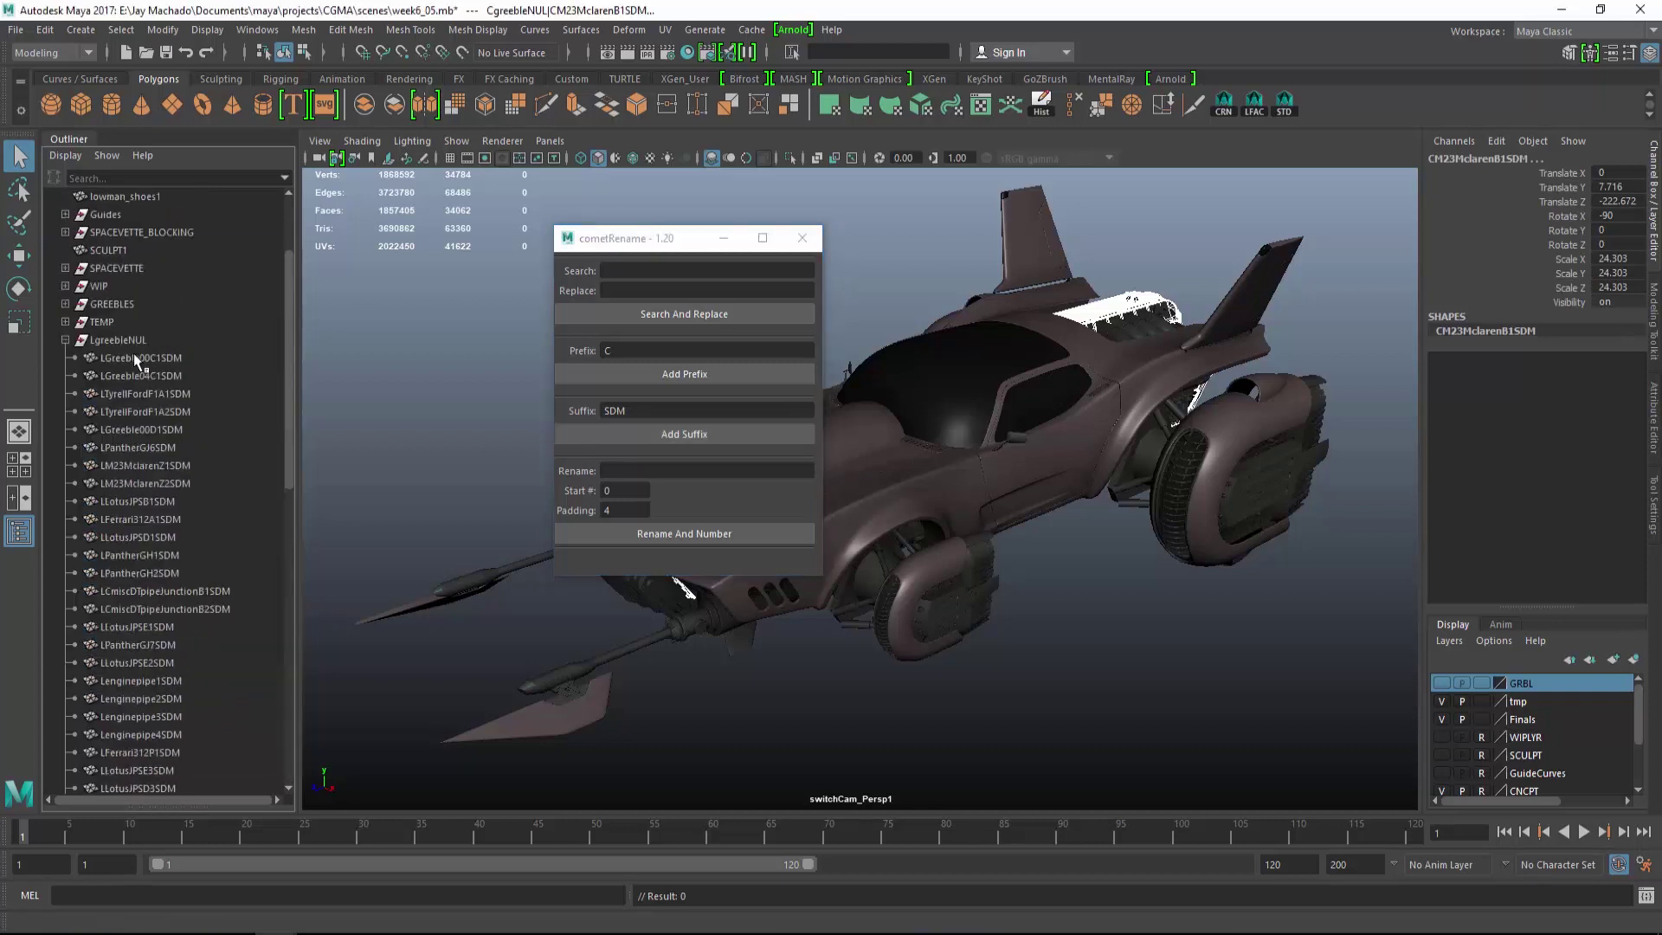
{"action": "left_click", "coordinate": [65, 341]}
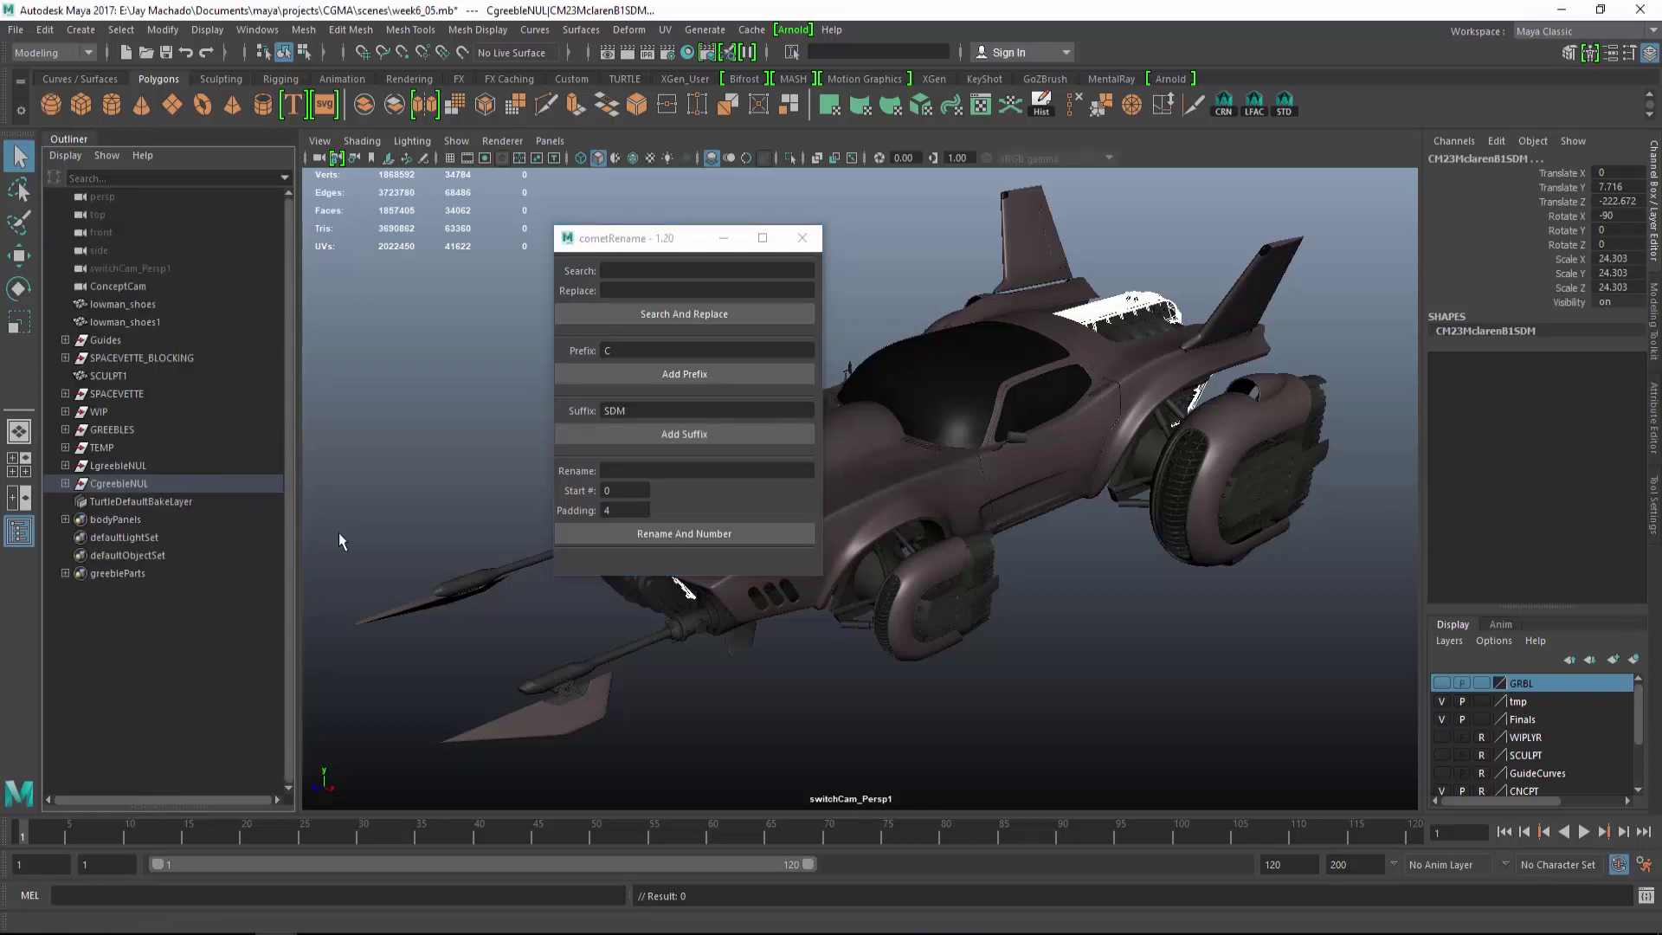
Delete the mirrored body group LspacevetteNUL1 from the SPACEVETTE group.
{"action": "left_click", "coordinate": [65, 394]}
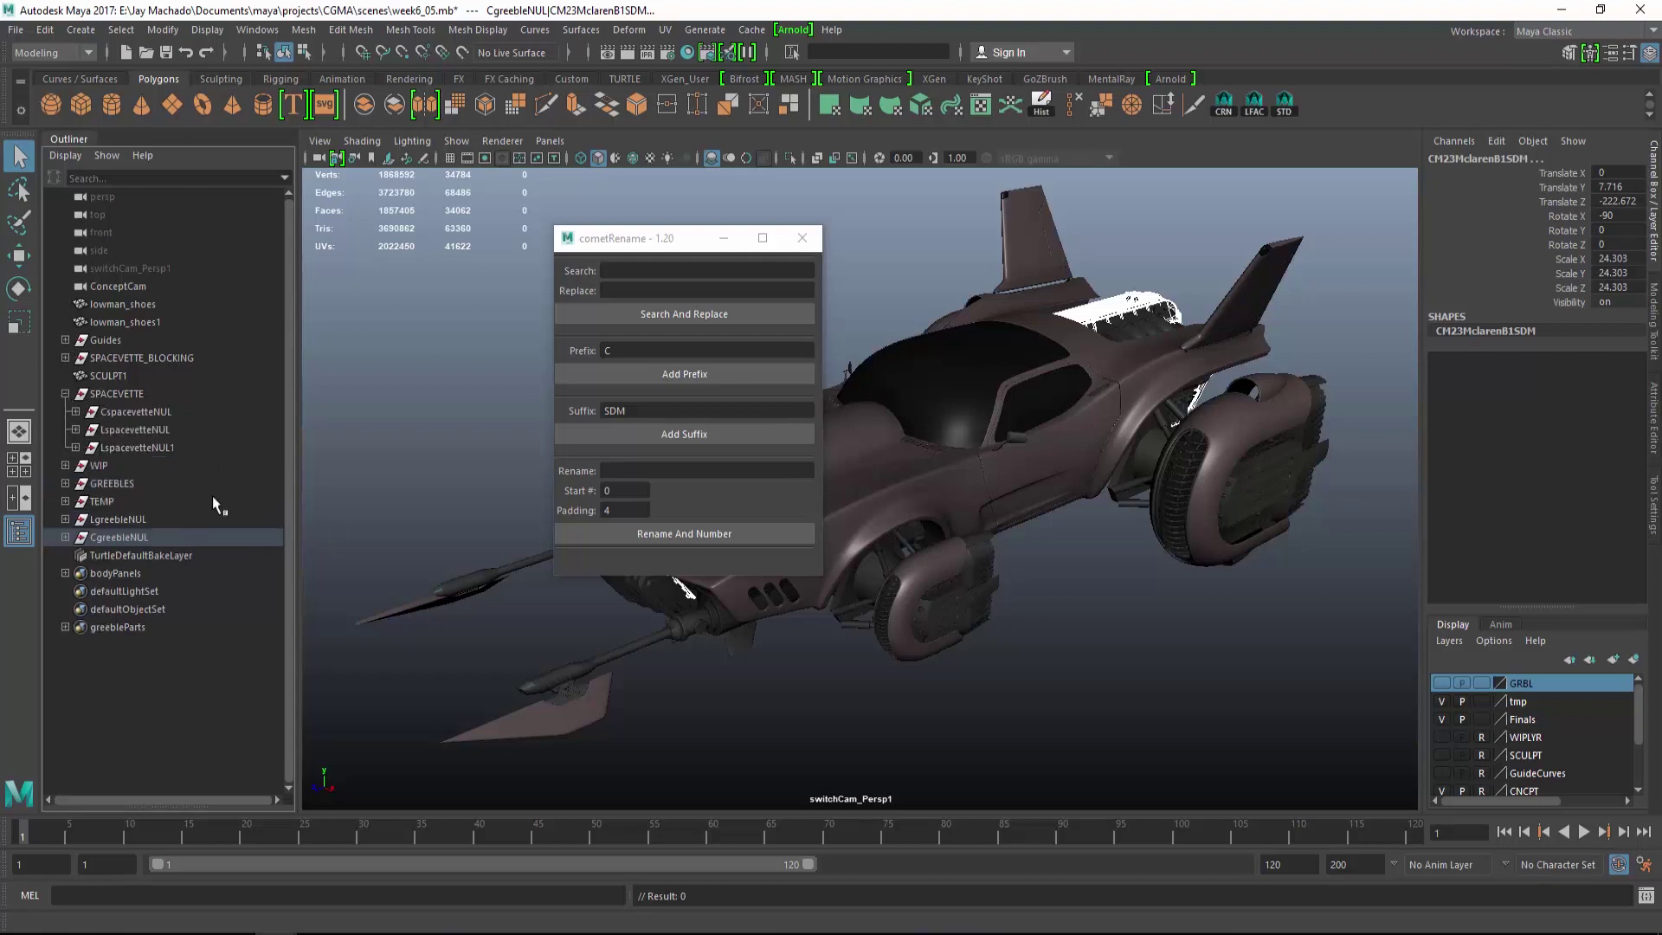
{"action": "left_click", "coordinate": [160, 448]}
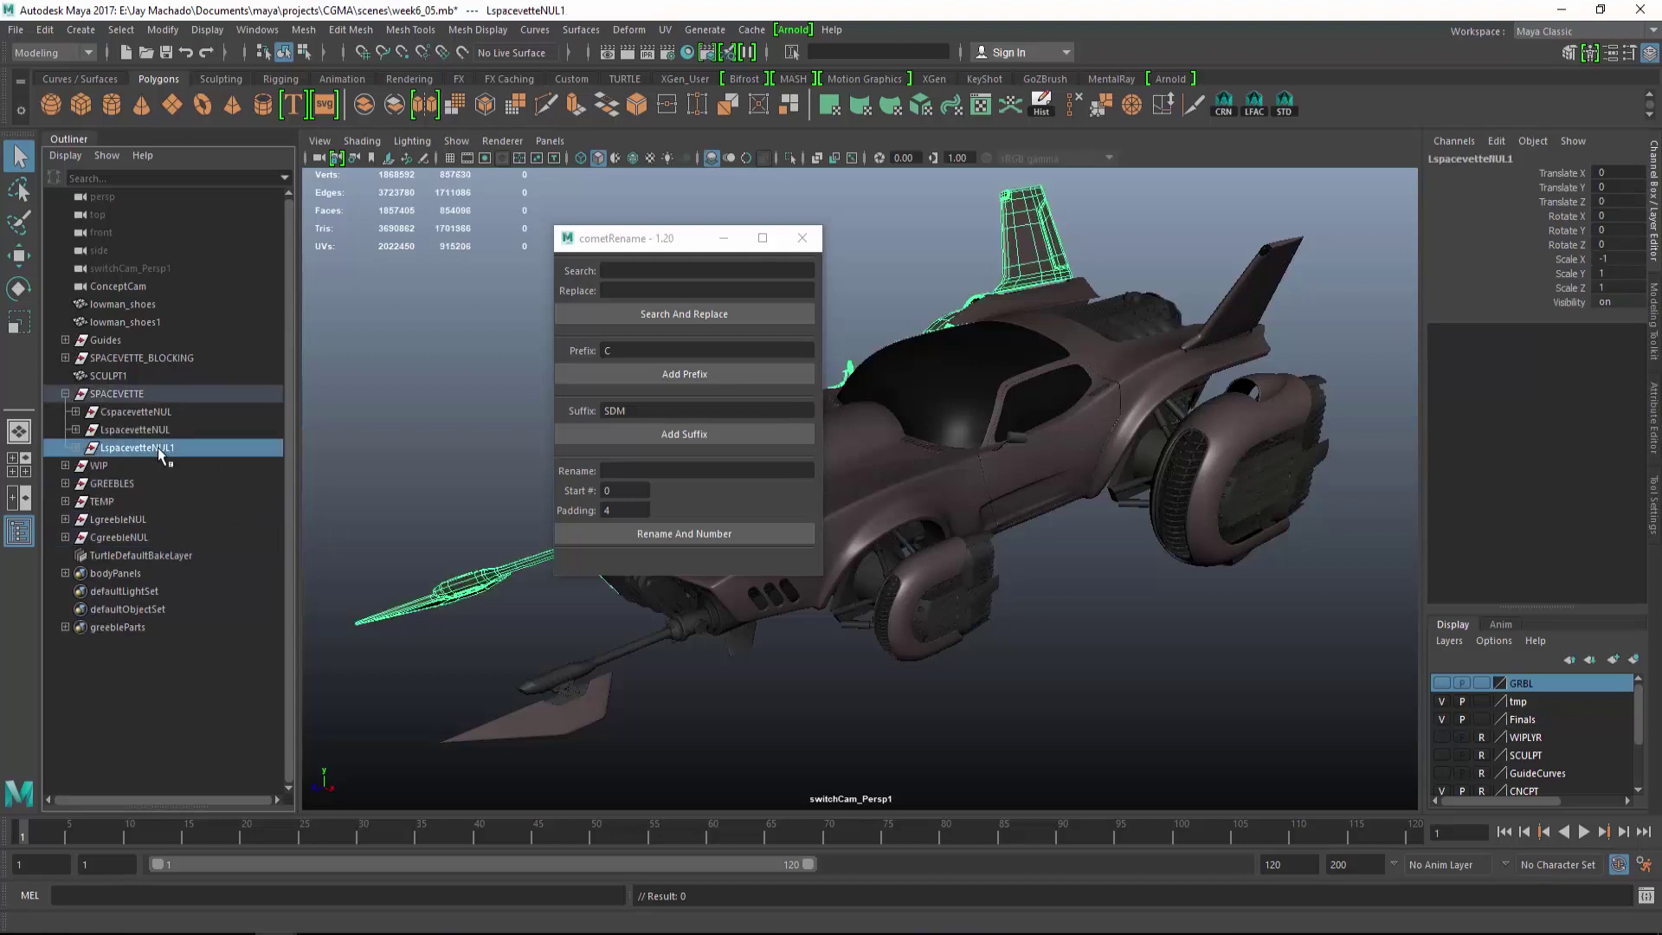
{"action": "key", "text": "Delete"}
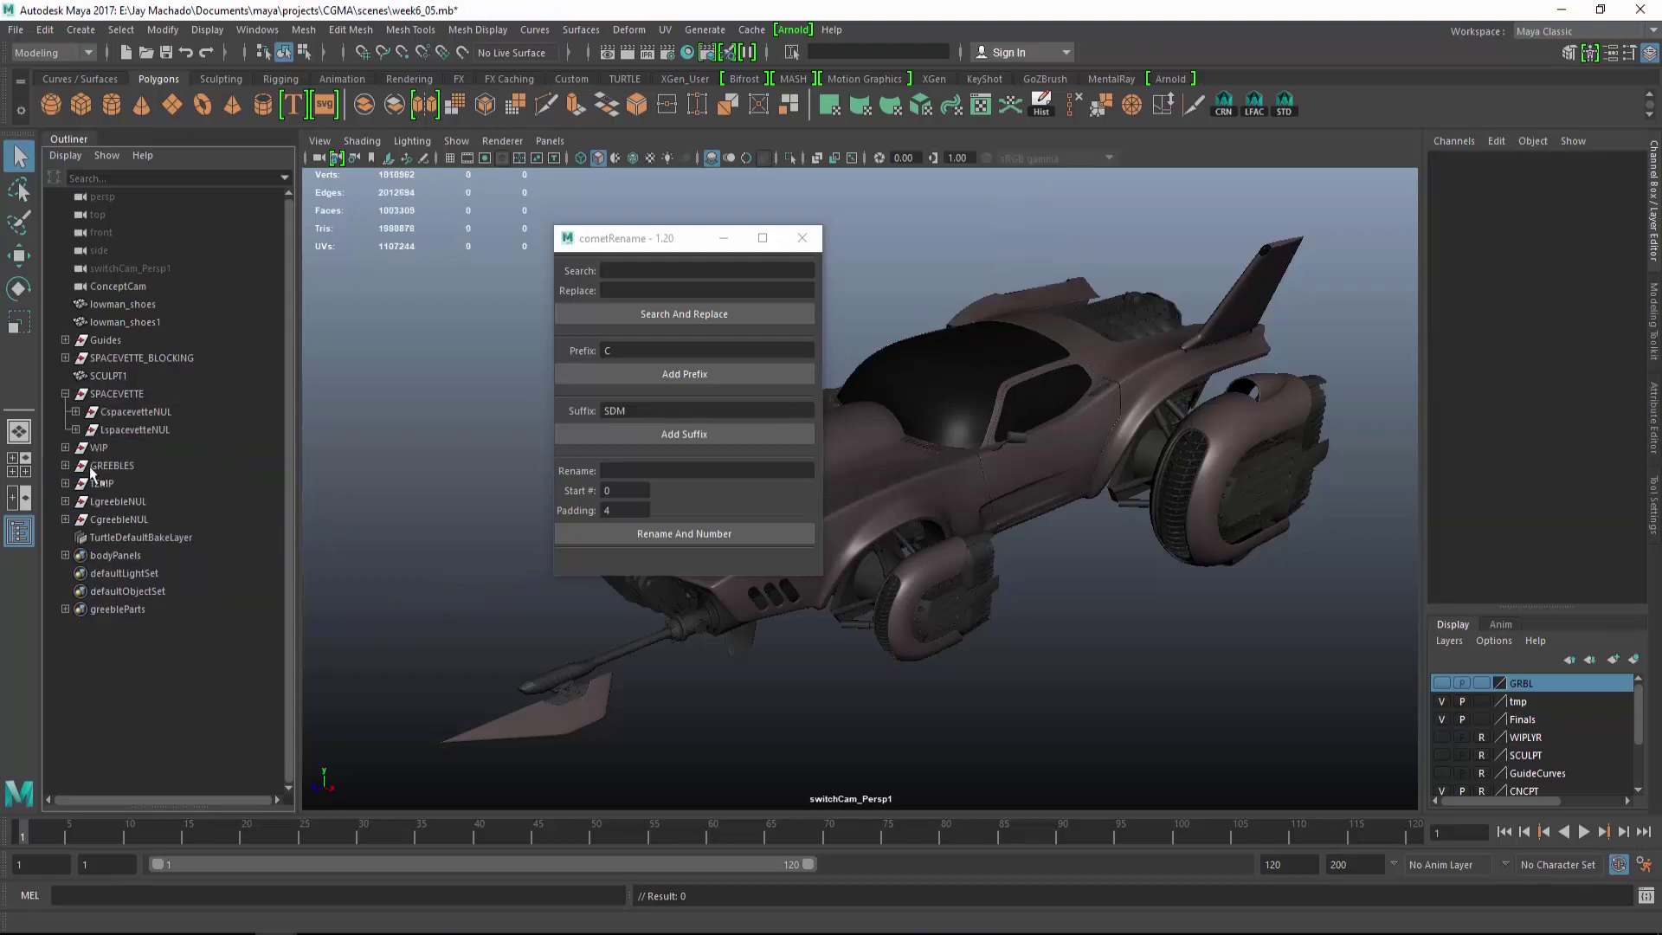
Parent the LgreebleNUL group under LspacevetteNUL.
{"action": "left_click", "coordinate": [132, 505]}
{"action": "left_click", "coordinate": [76, 429]}
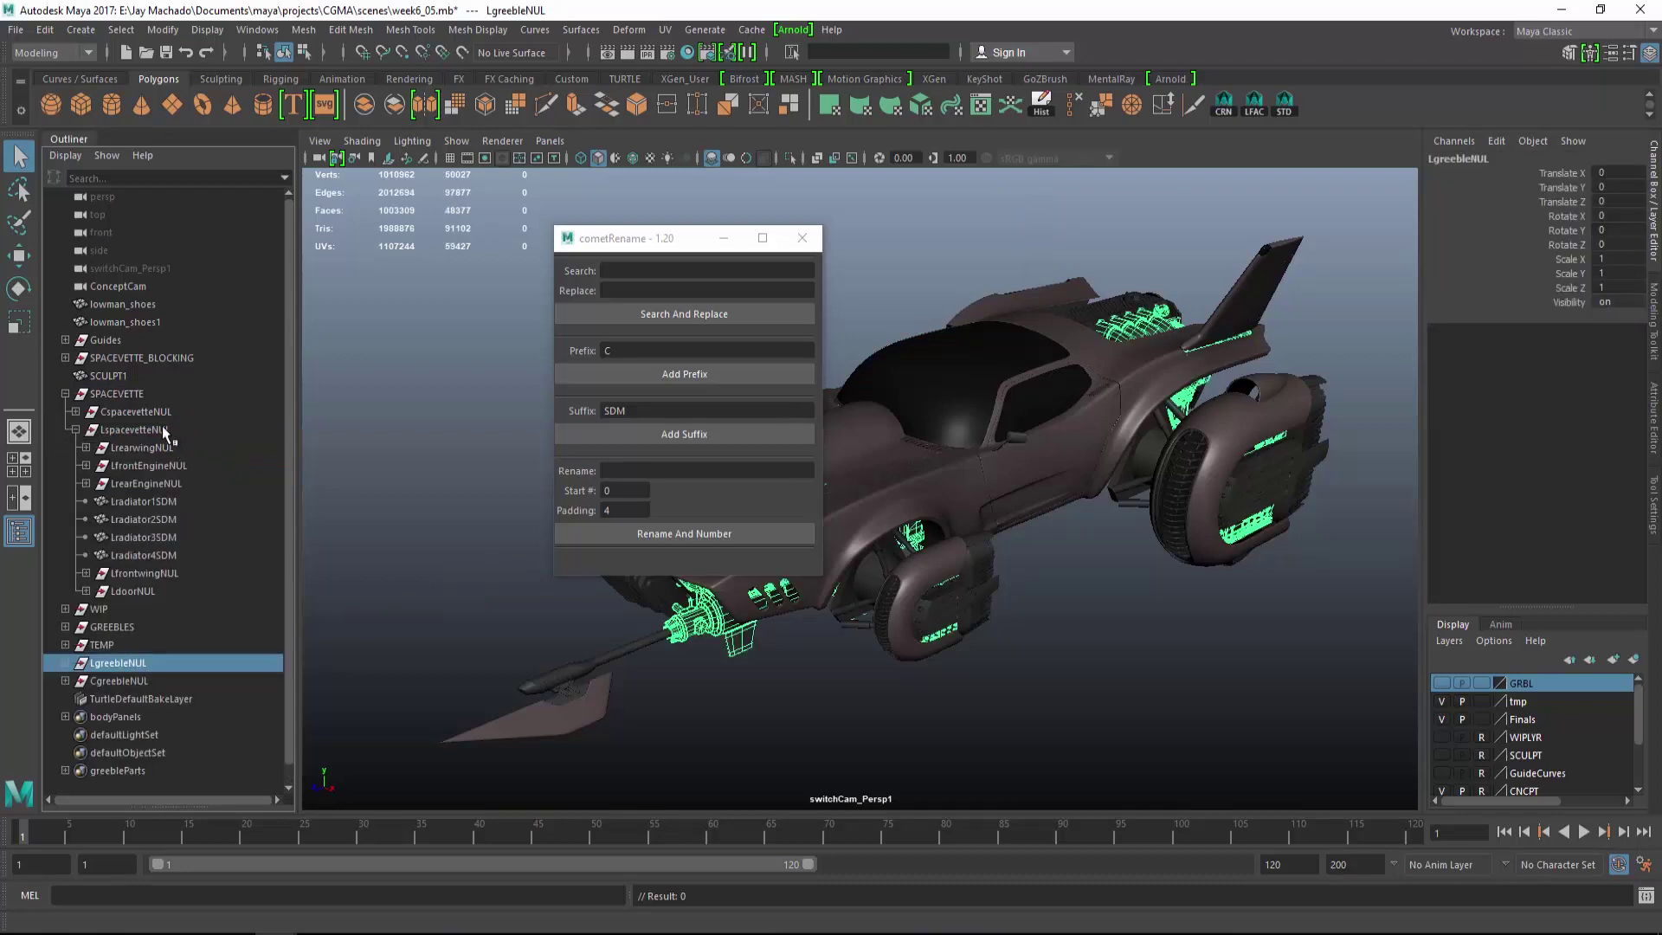
{"action": "left_click", "coordinate": [132, 429], "text": "ctrl"}
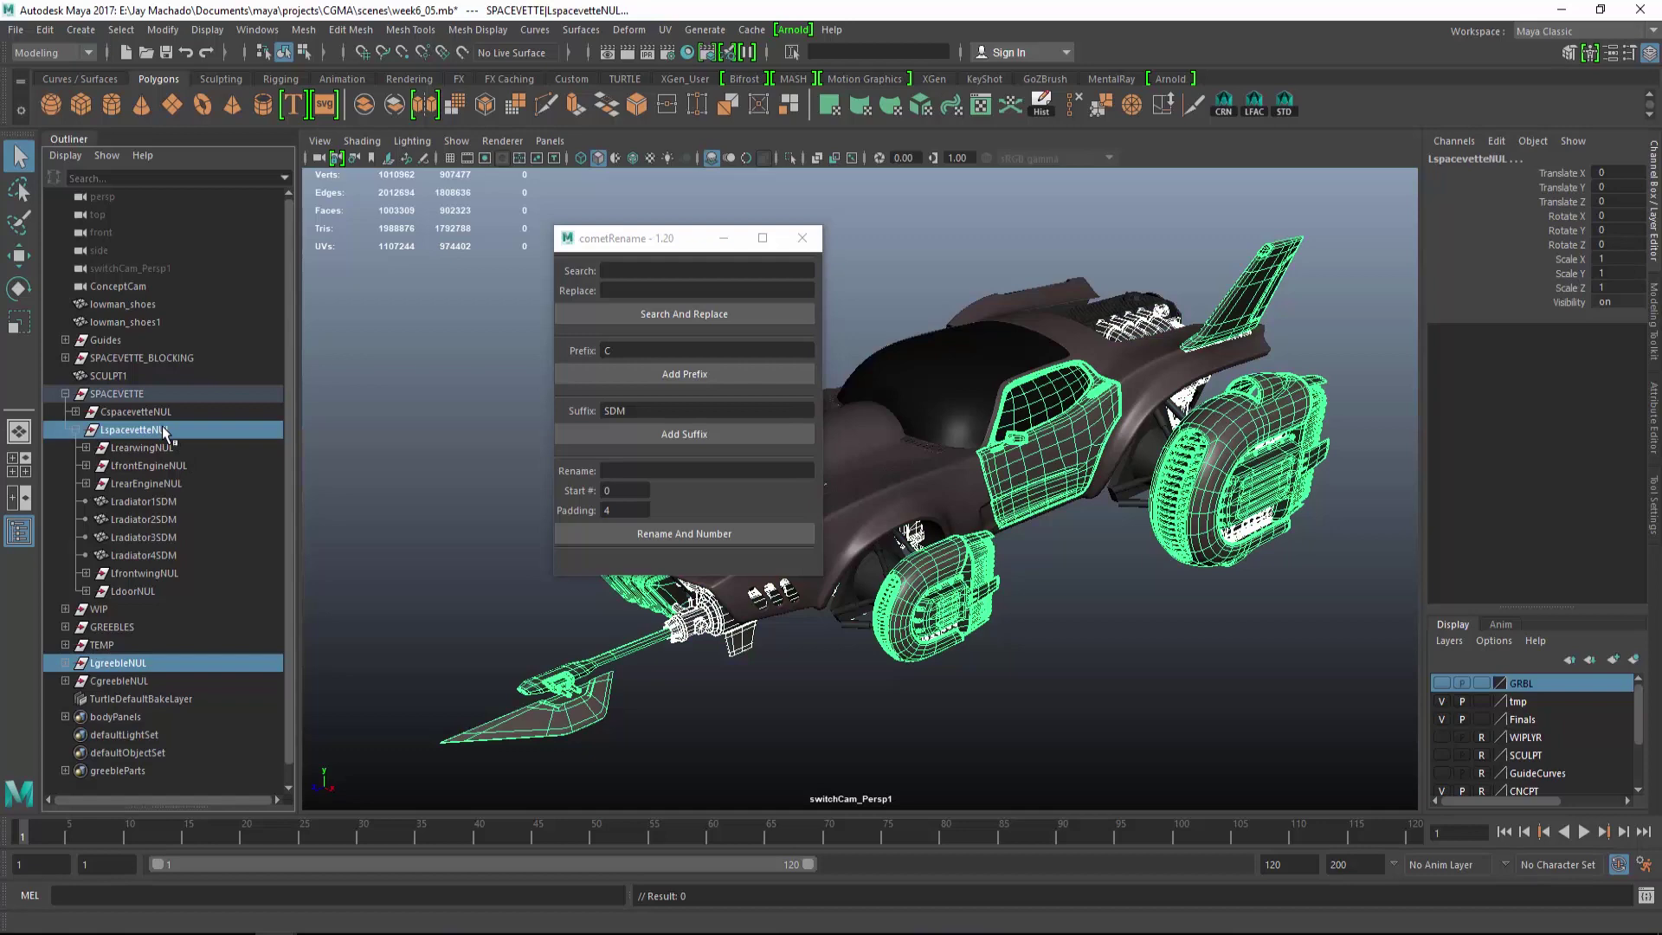
{"action": "key", "text": "p"}
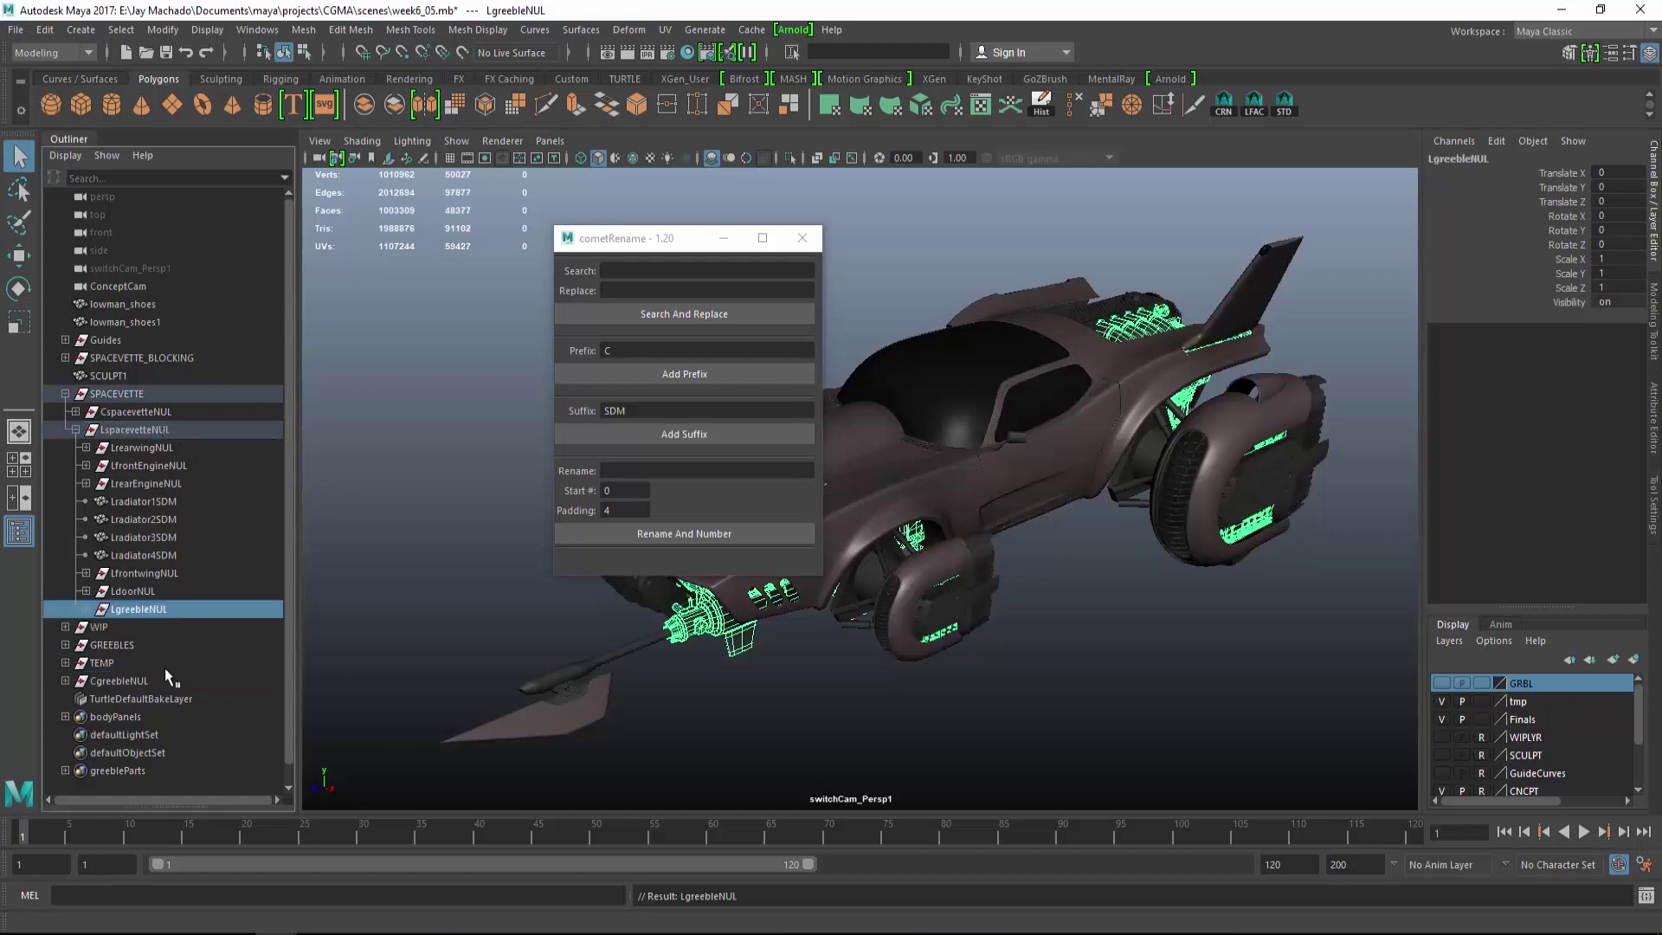
Parent the CgreebleNUL group under CspacevetteNUL and close the cometRename window.
{"action": "left_click", "coordinate": [121, 681]}
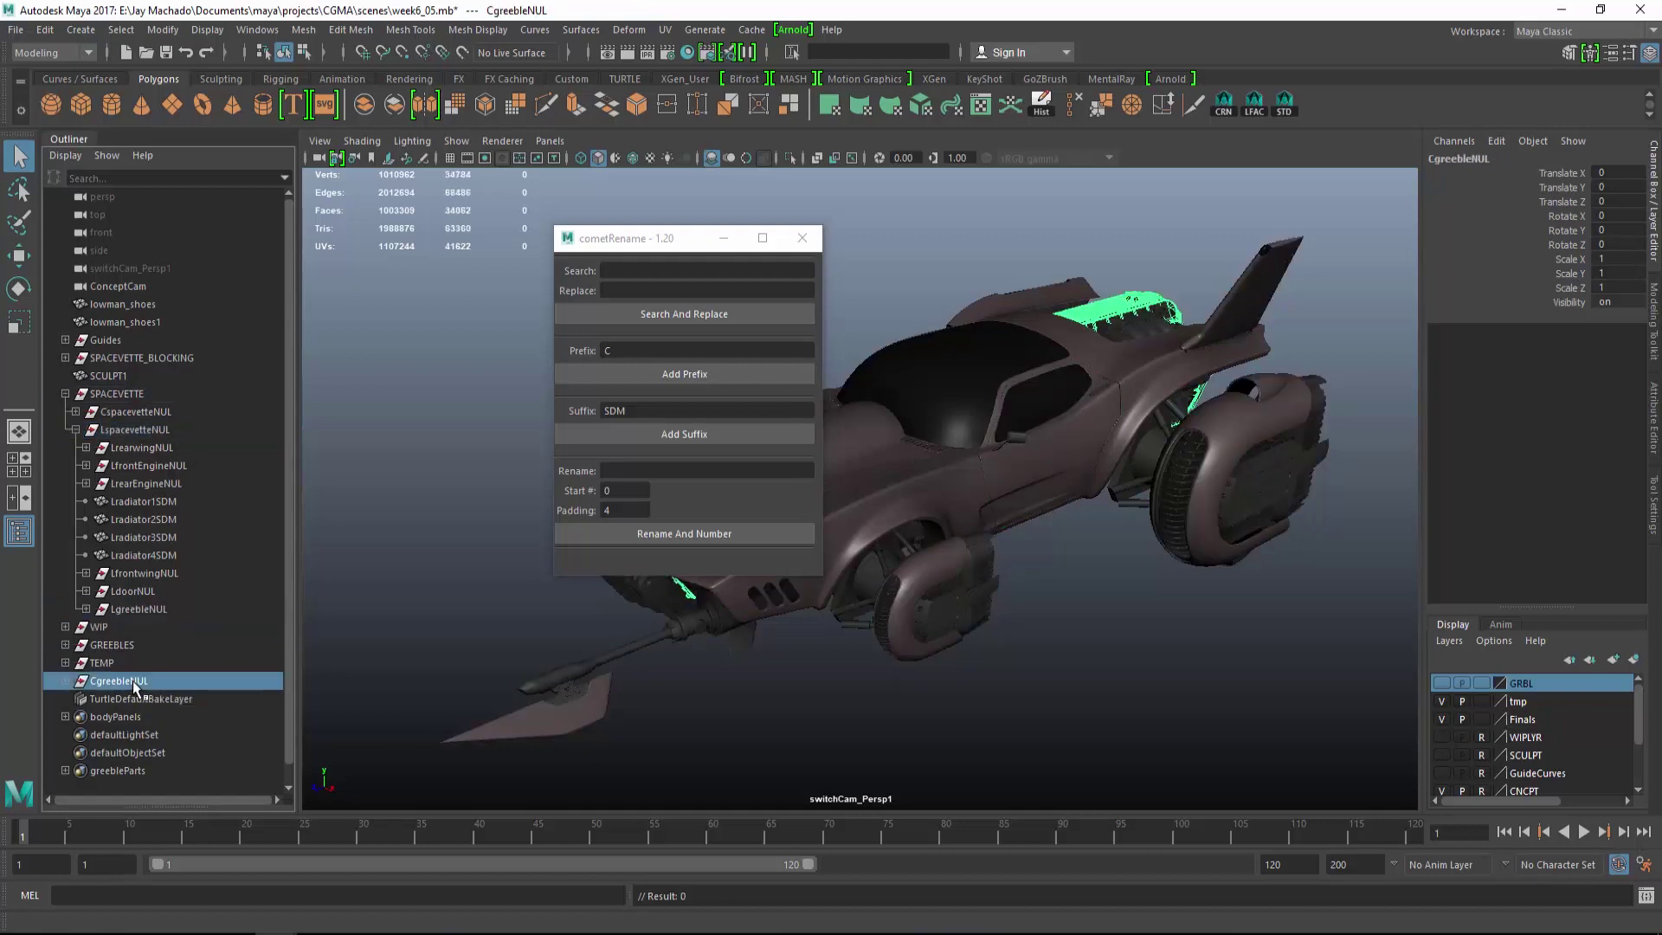
{"action": "left_click", "coordinate": [159, 412], "text": "ctrl"}
{"action": "key", "text": "p"}
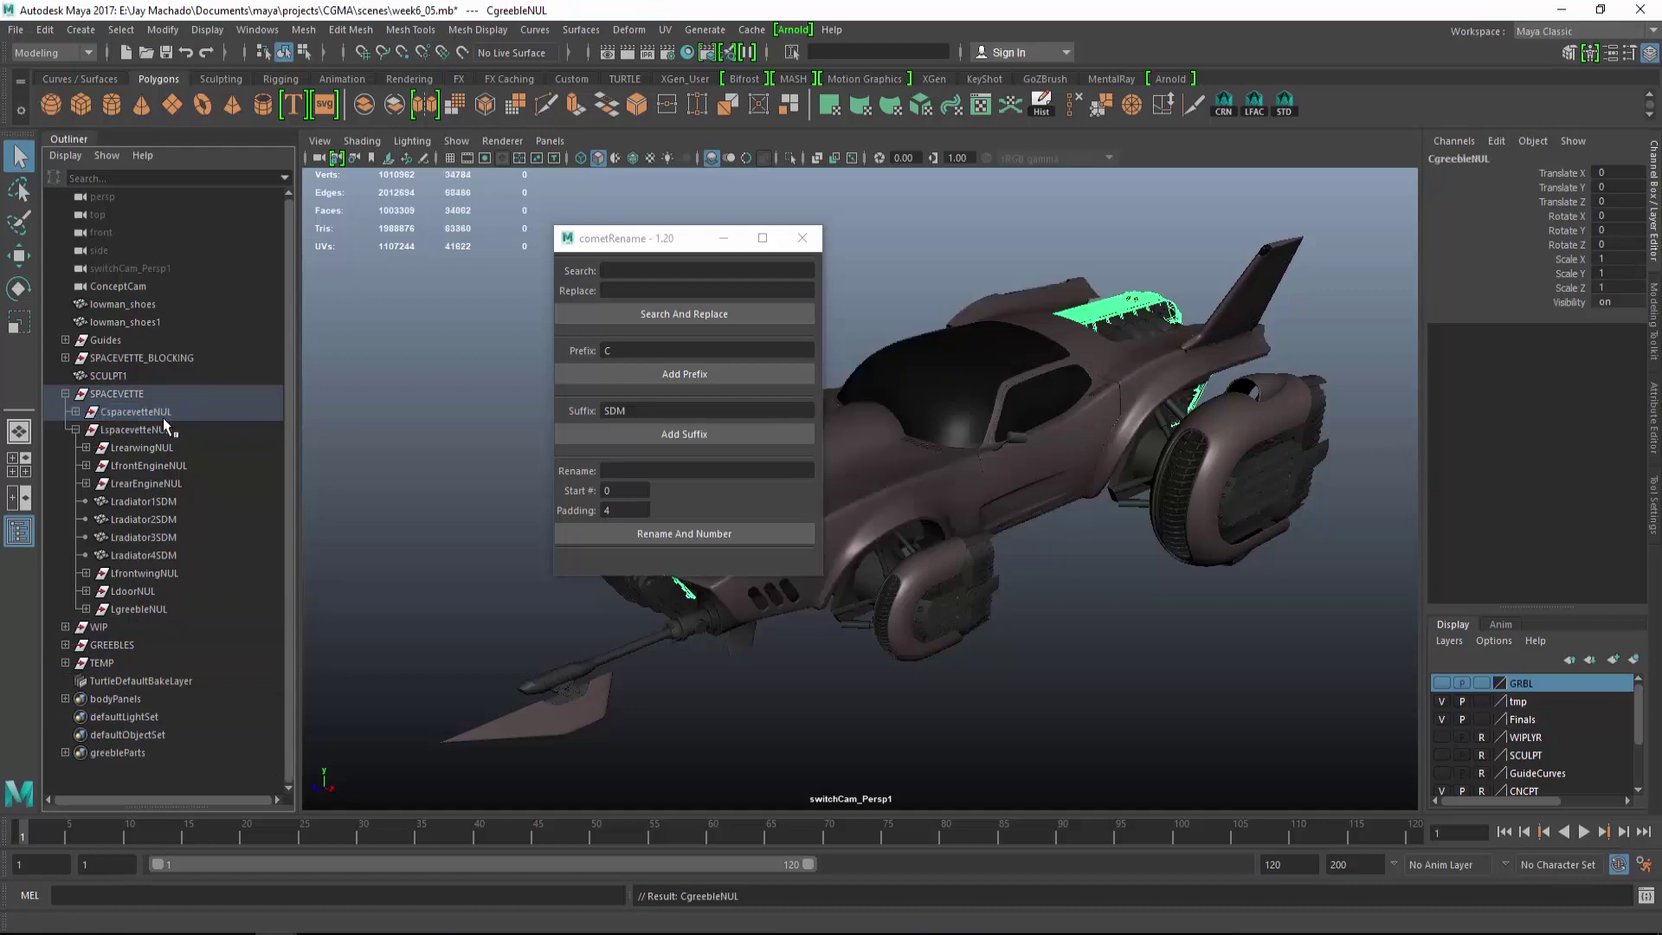
{"action": "left_click_drag", "start_coordinate": [1124, 713], "coordinate": [1022, 649], "text": "alt"}
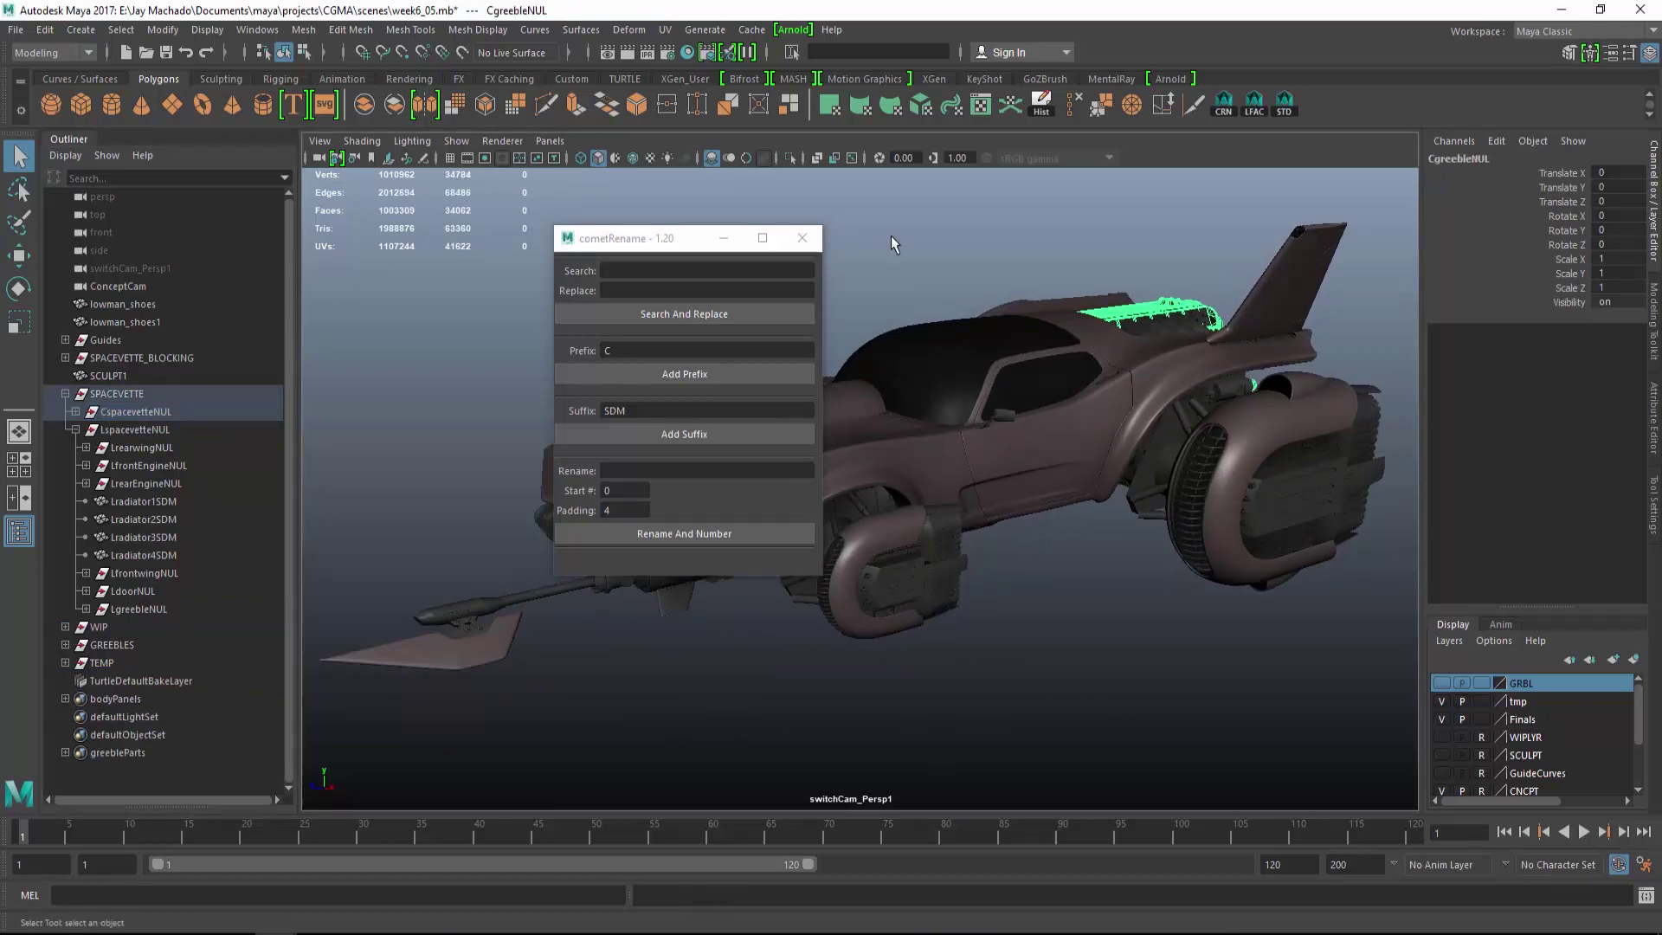
{"action": "left_click", "coordinate": [798, 243]}
Parent the upper and lower bolted greeble strips on the front engine under the LfrontEngineNUL group.
{"action": "scroll", "coordinate": [961, 589], "scroll_direction": "up", "scroll_amount": 6}
{"action": "left_click_drag", "start_coordinate": [960, 592], "coordinate": [917, 519], "text": "alt"}
{"action": "scroll", "coordinate": [811, 425], "scroll_direction": "up", "scroll_amount": 4}
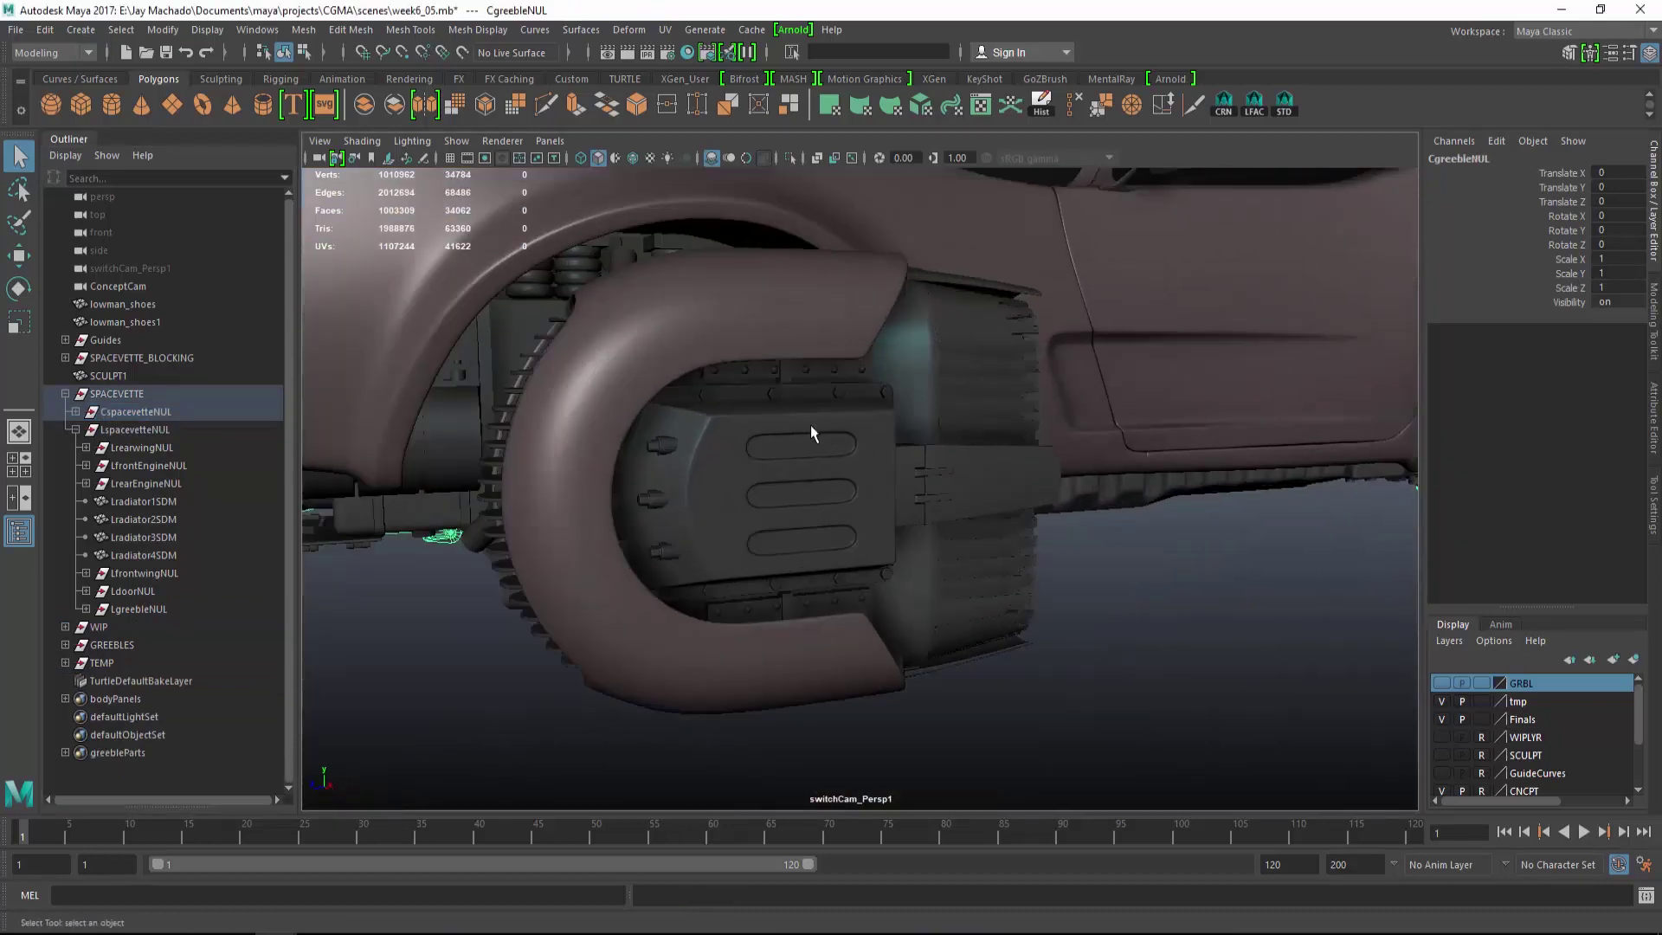
{"action": "left_click", "coordinate": [797, 382]}
{"action": "left_click", "coordinate": [799, 378]}
{"action": "key", "text": "ctrl+shift+d"}
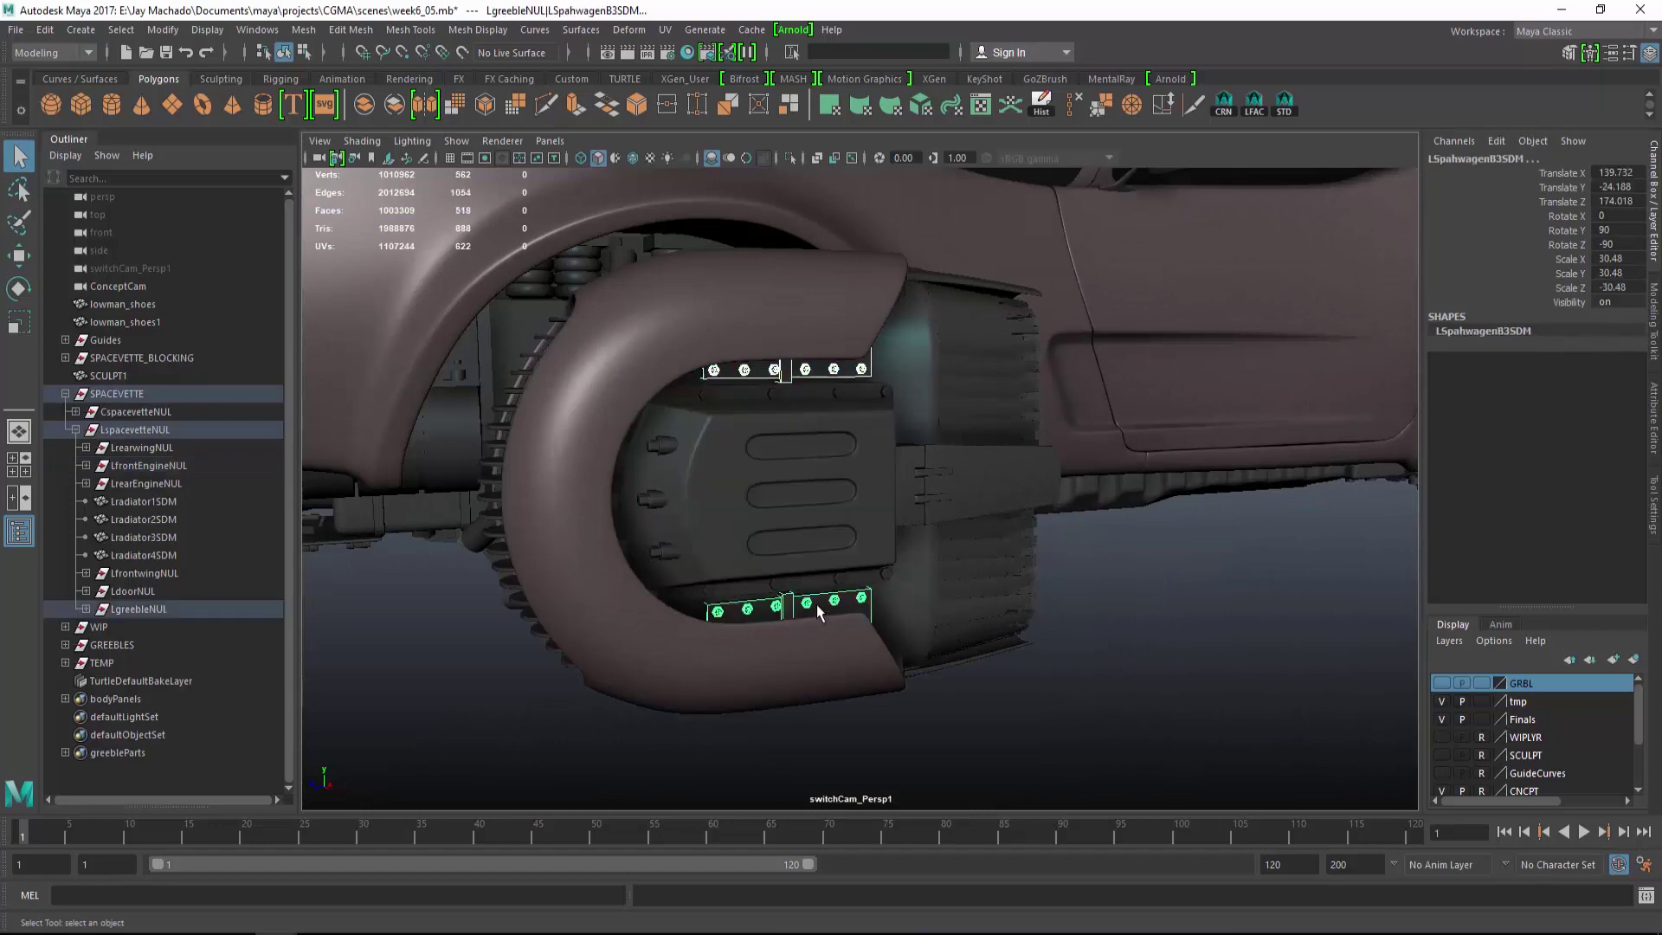
{"action": "left_click", "coordinate": [156, 466]}
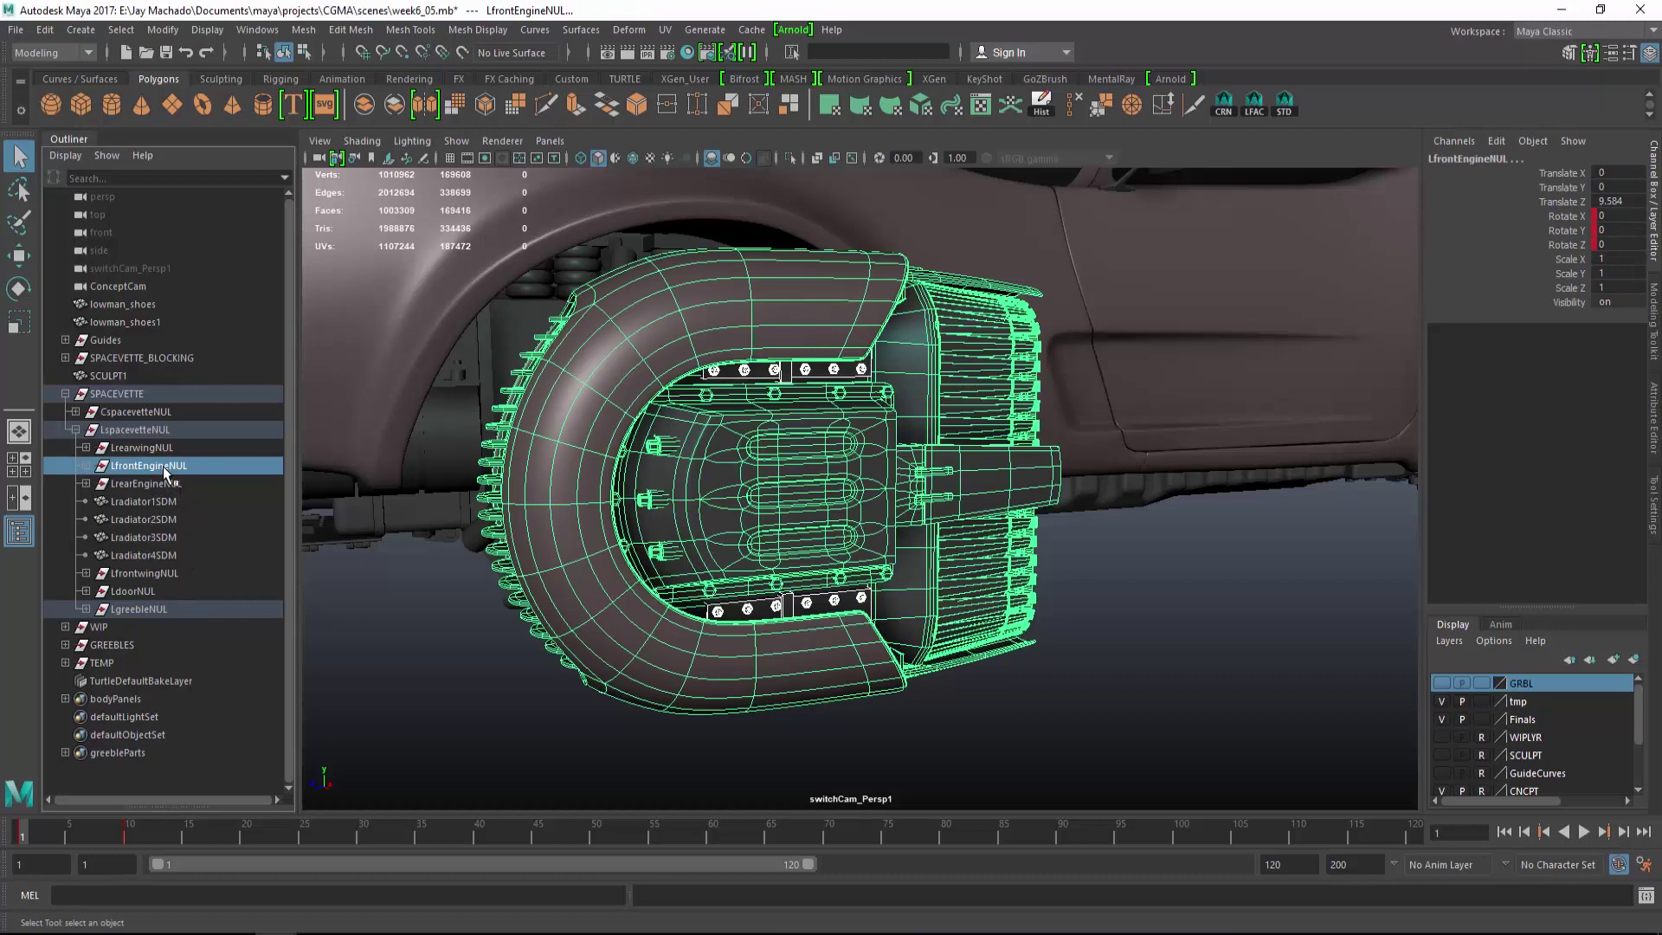
{"action": "key", "text": "p"}
Parent the upper and lower greeble panels on the rear engine under LrearEngineNUL, and collapse the LspacevetteNUL group.
{"action": "middle_click_drag", "start_coordinate": [1017, 511], "coordinate": [780, 490], "text": "alt"}
{"action": "right_click_drag", "start_coordinate": [780, 490], "coordinate": [861, 422], "text": "alt"}
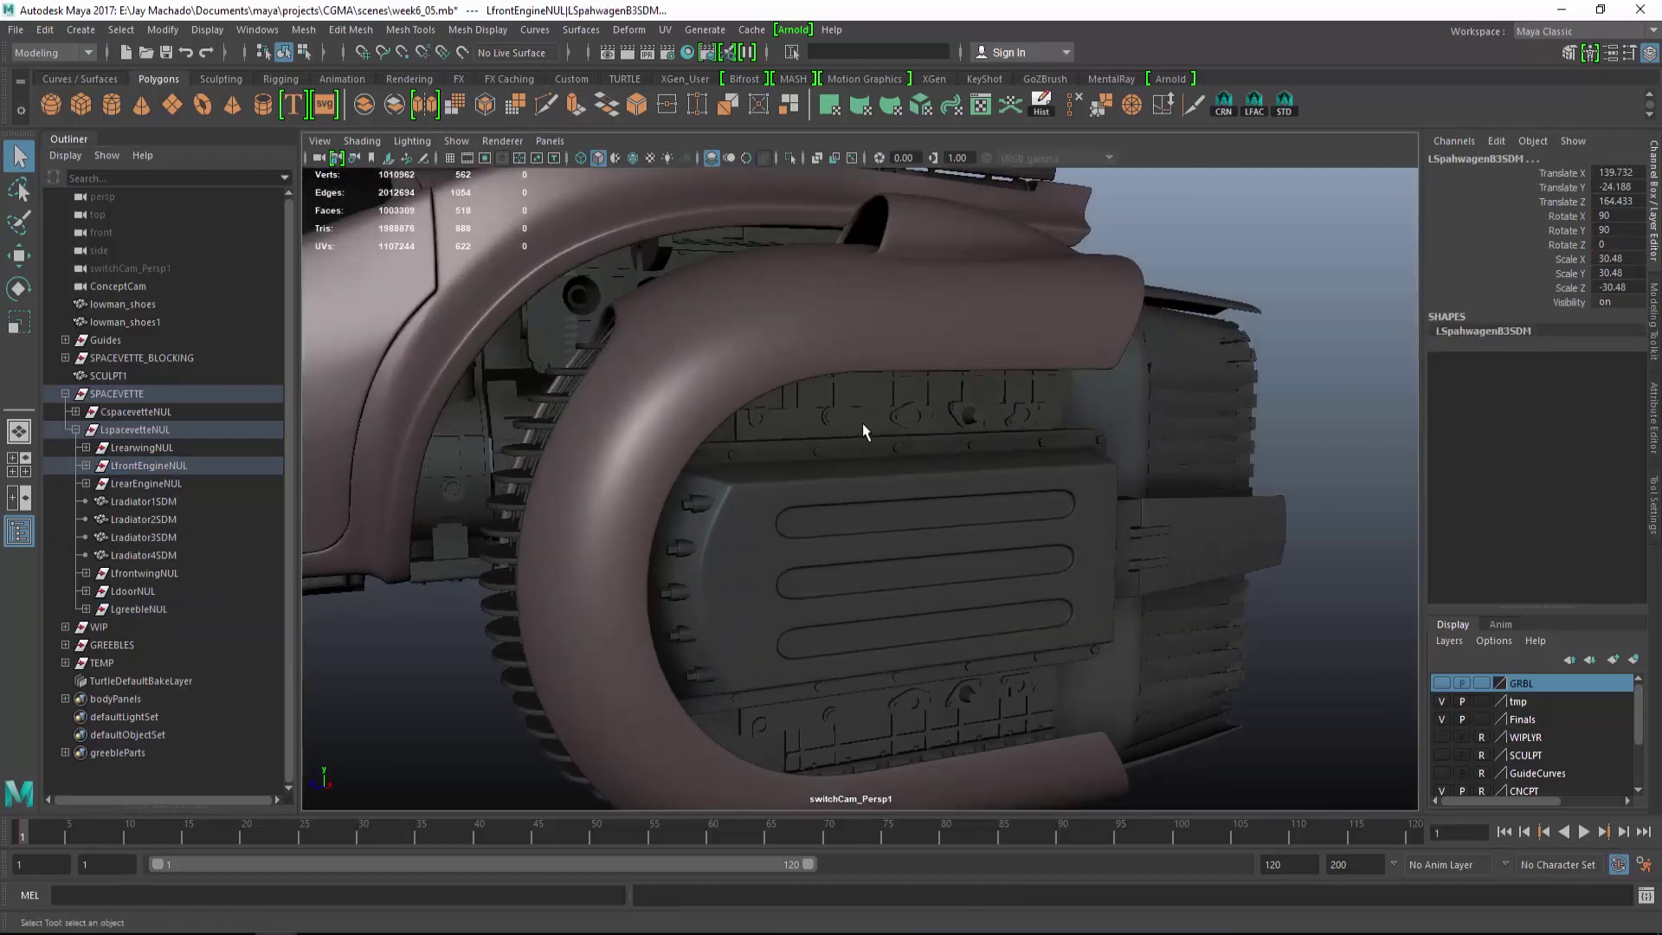
{"action": "left_click", "coordinate": [864, 429]}
{"action": "left_click", "coordinate": [913, 718], "text": "shift"}
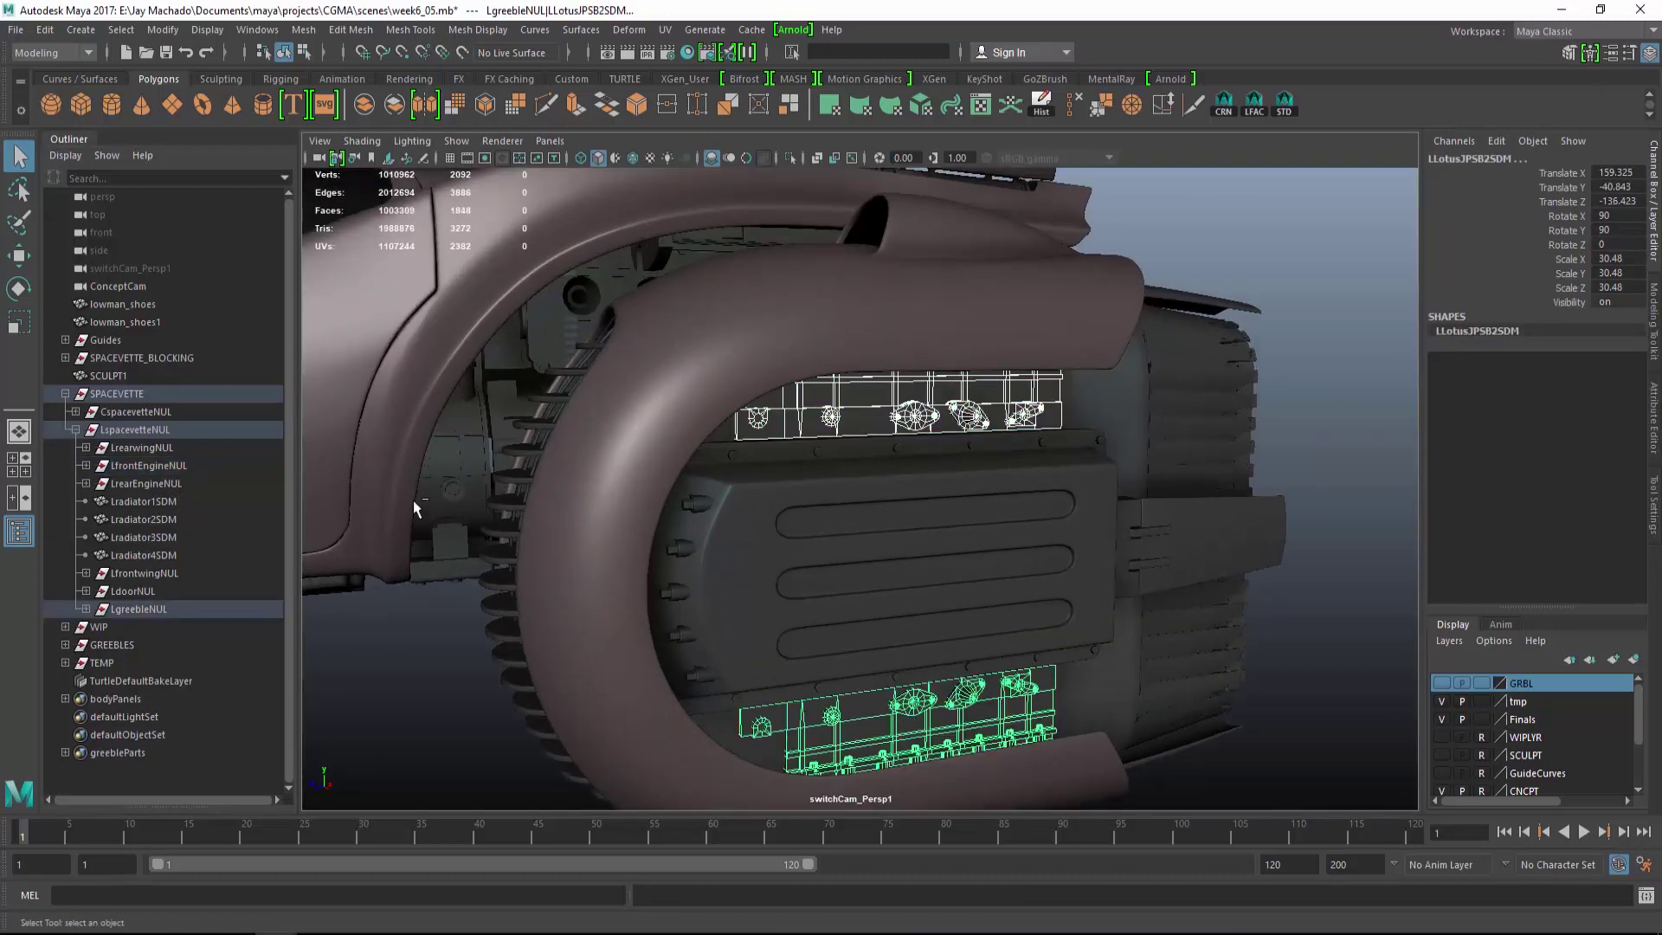
{"action": "left_click", "coordinate": [164, 487]}
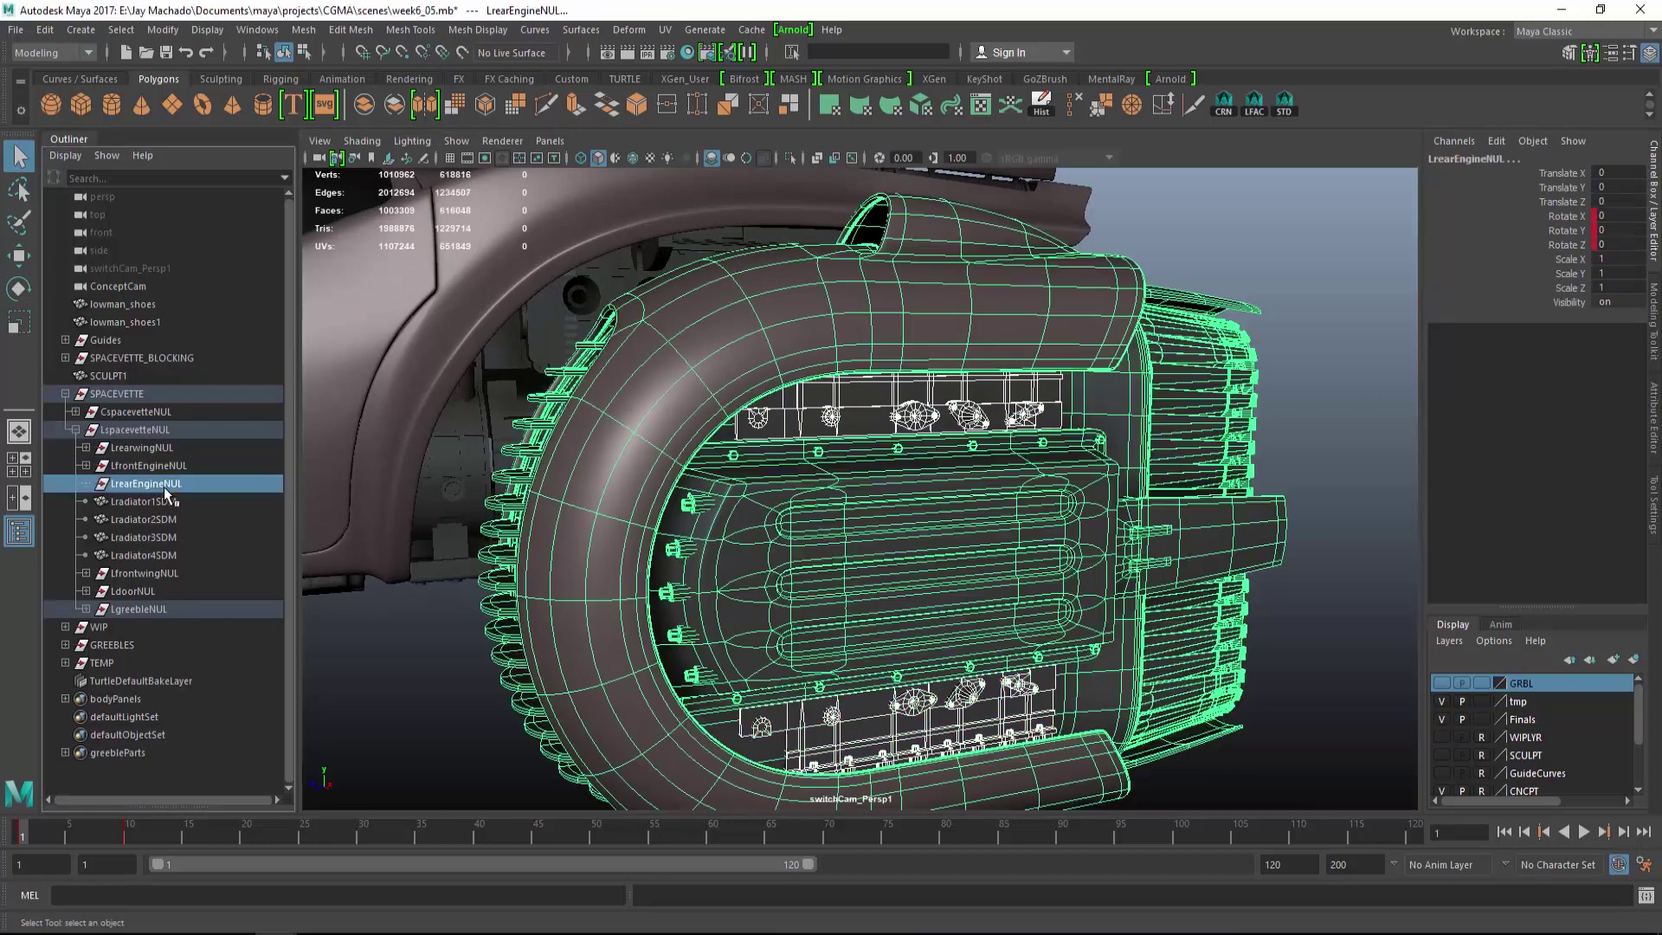
{"action": "key", "text": "p"}
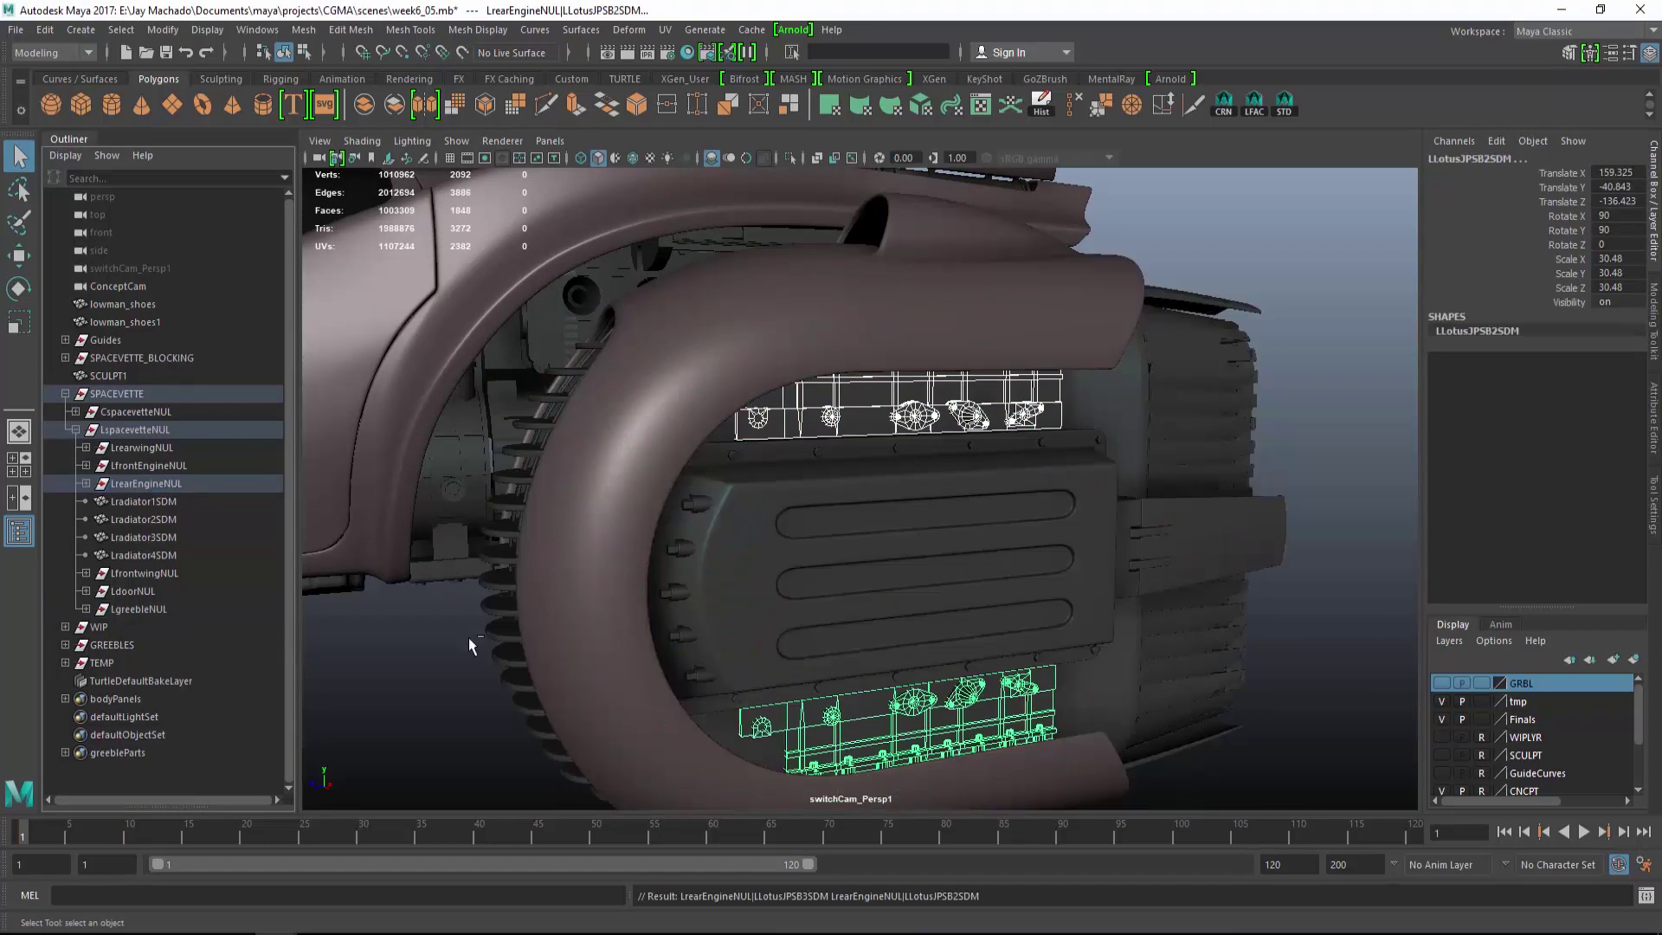
{"action": "left_click", "coordinate": [424, 692]}
{"action": "scroll", "coordinate": [845, 574], "scroll_direction": "down", "scroll_amount": 3}
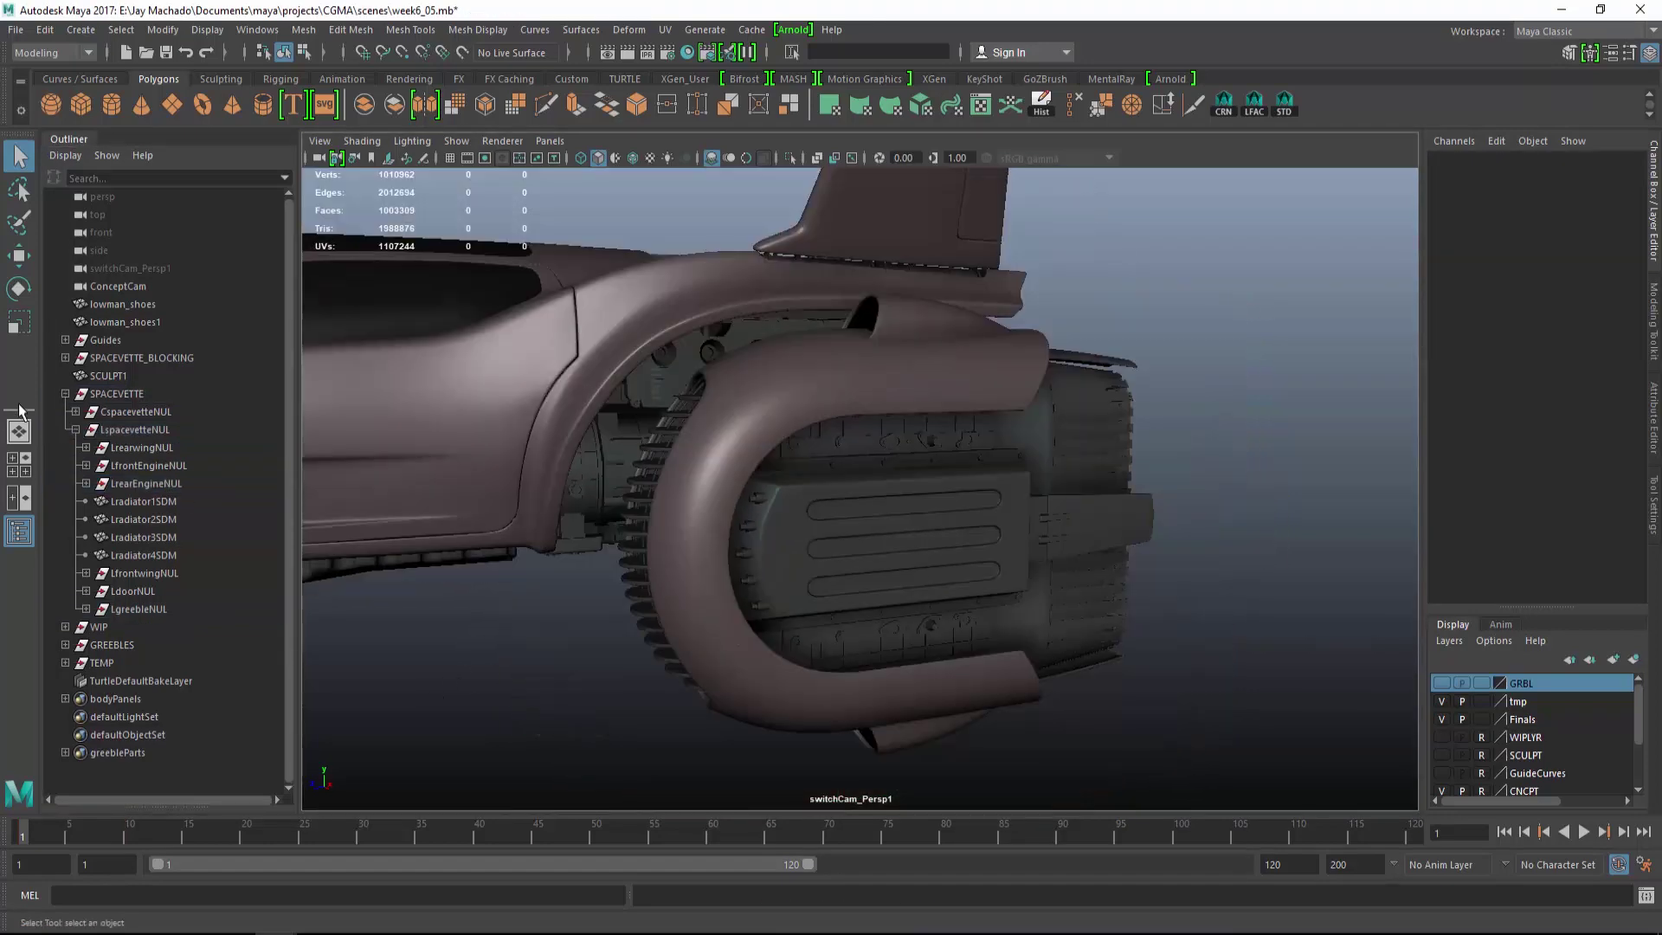
{"action": "left_click", "coordinate": [76, 429]}
Duplicate the LspacevetteNUL group and mirror the copy across the car by setting its Scale X to -1.
{"action": "scroll", "coordinate": [790, 636], "scroll_direction": "down", "scroll_amount": 2}
{"action": "left_click_drag", "start_coordinate": [742, 605], "coordinate": [842, 473], "text": "alt"}
{"action": "middle_click_drag", "start_coordinate": [842, 472], "coordinate": [933, 426], "text": "alt"}
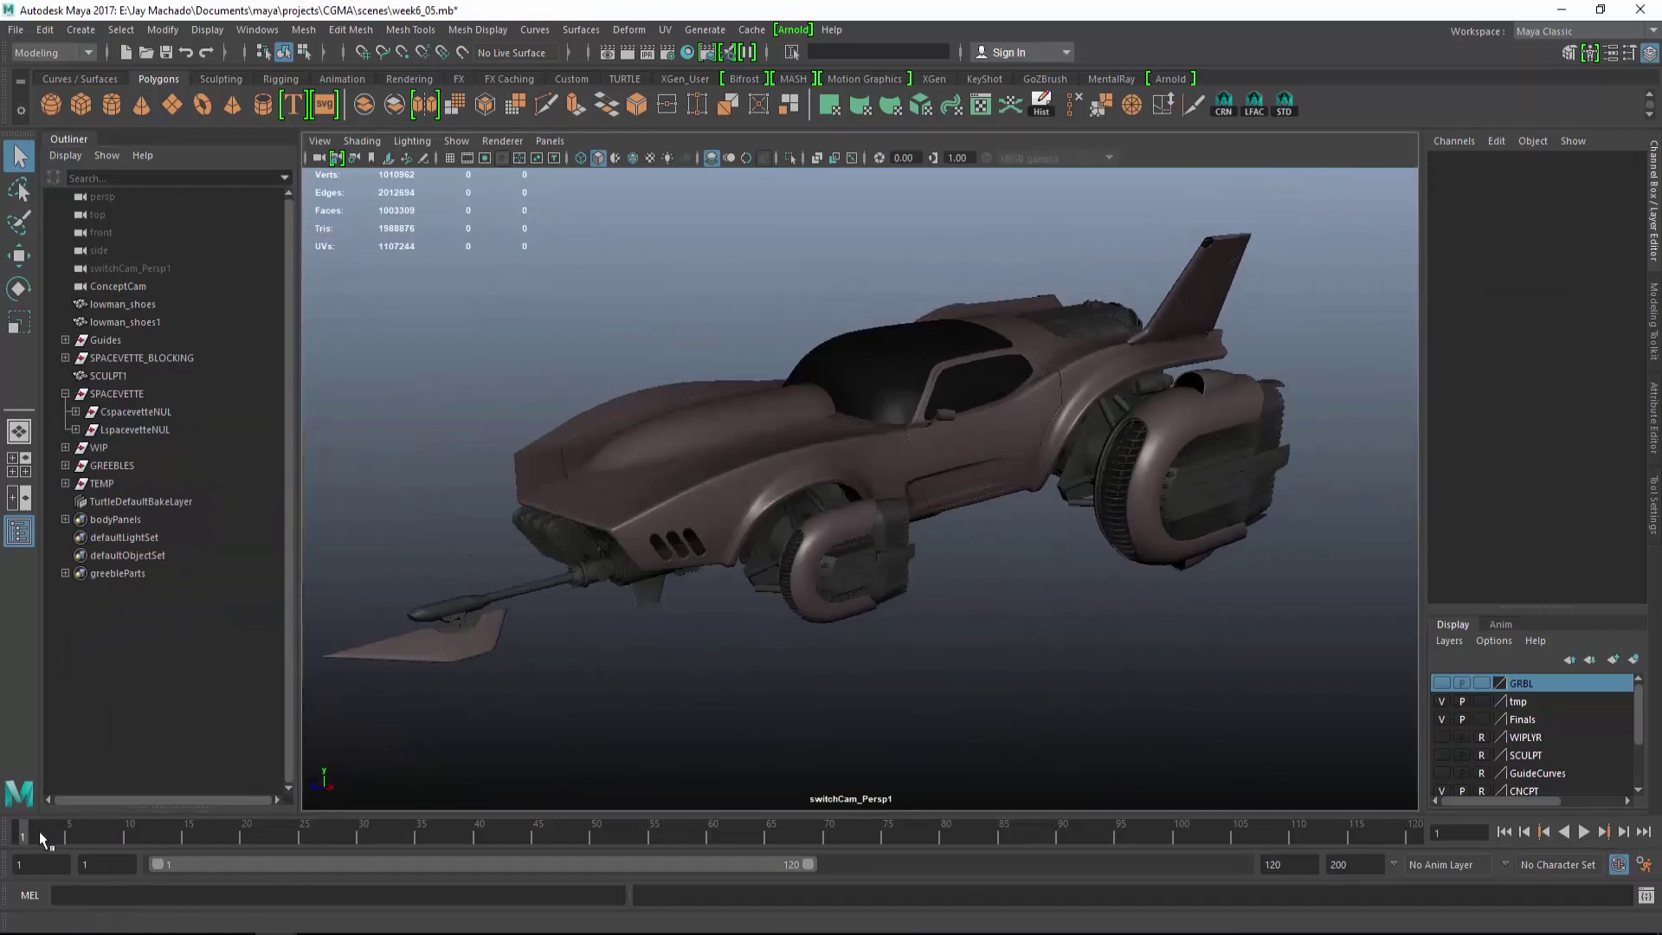
{"action": "key", "text": "alt+v"}
{"action": "left_click_drag", "start_coordinate": [1070, 682], "coordinate": [1118, 687], "text": "alt"}
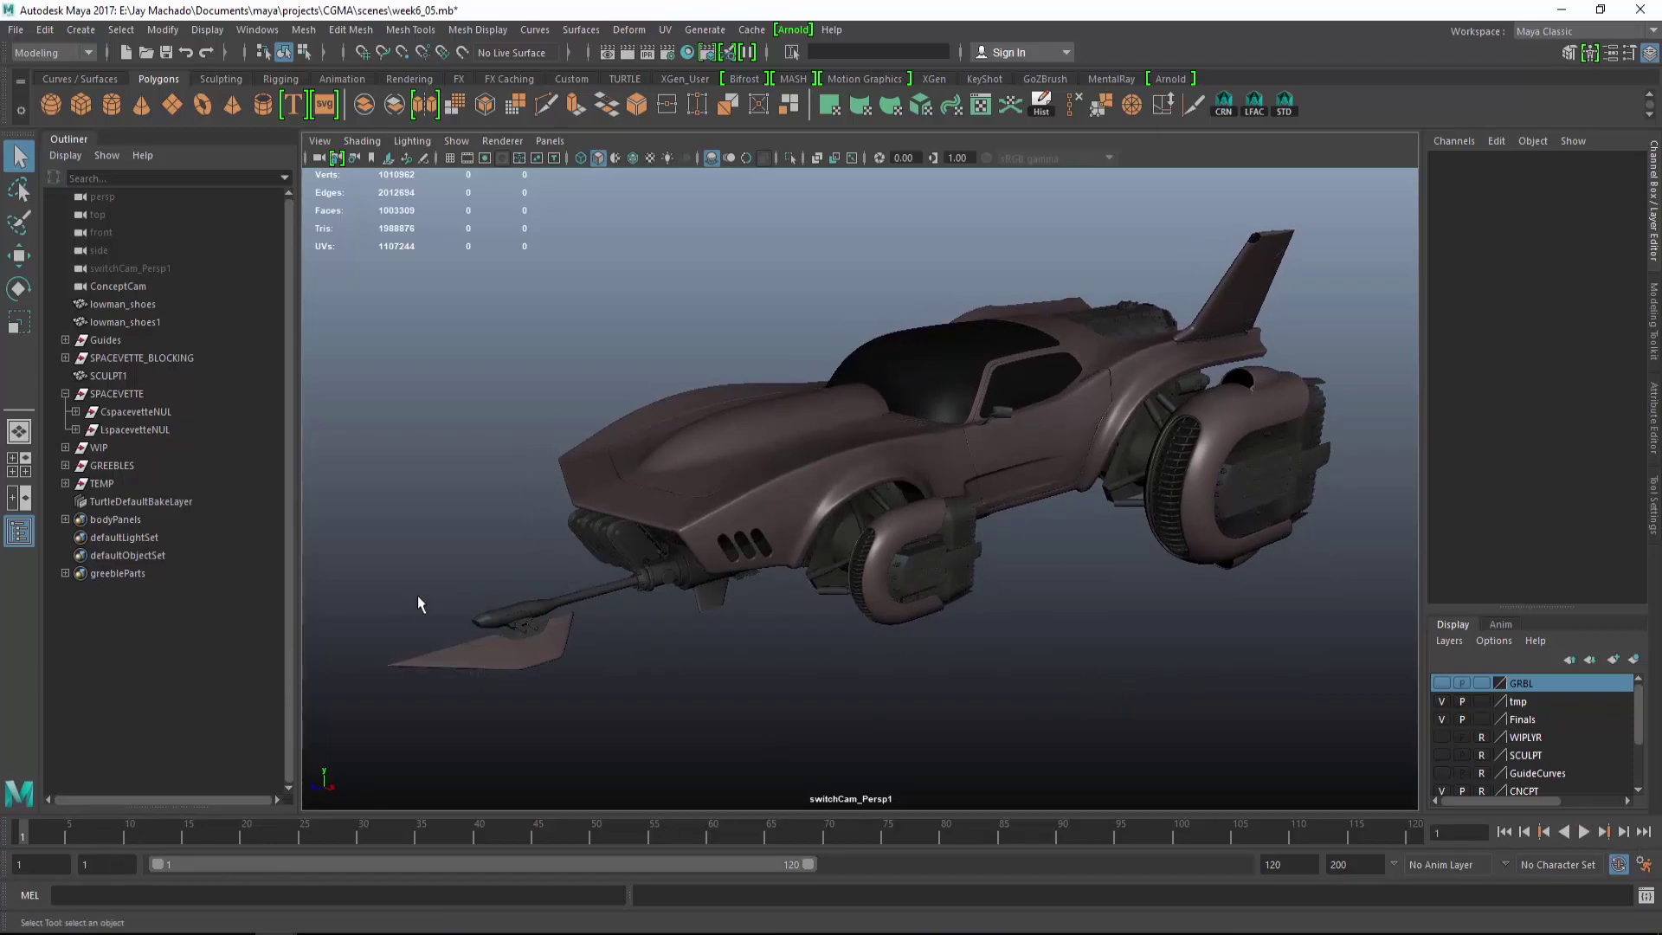
{"action": "left_click", "coordinate": [154, 432]}
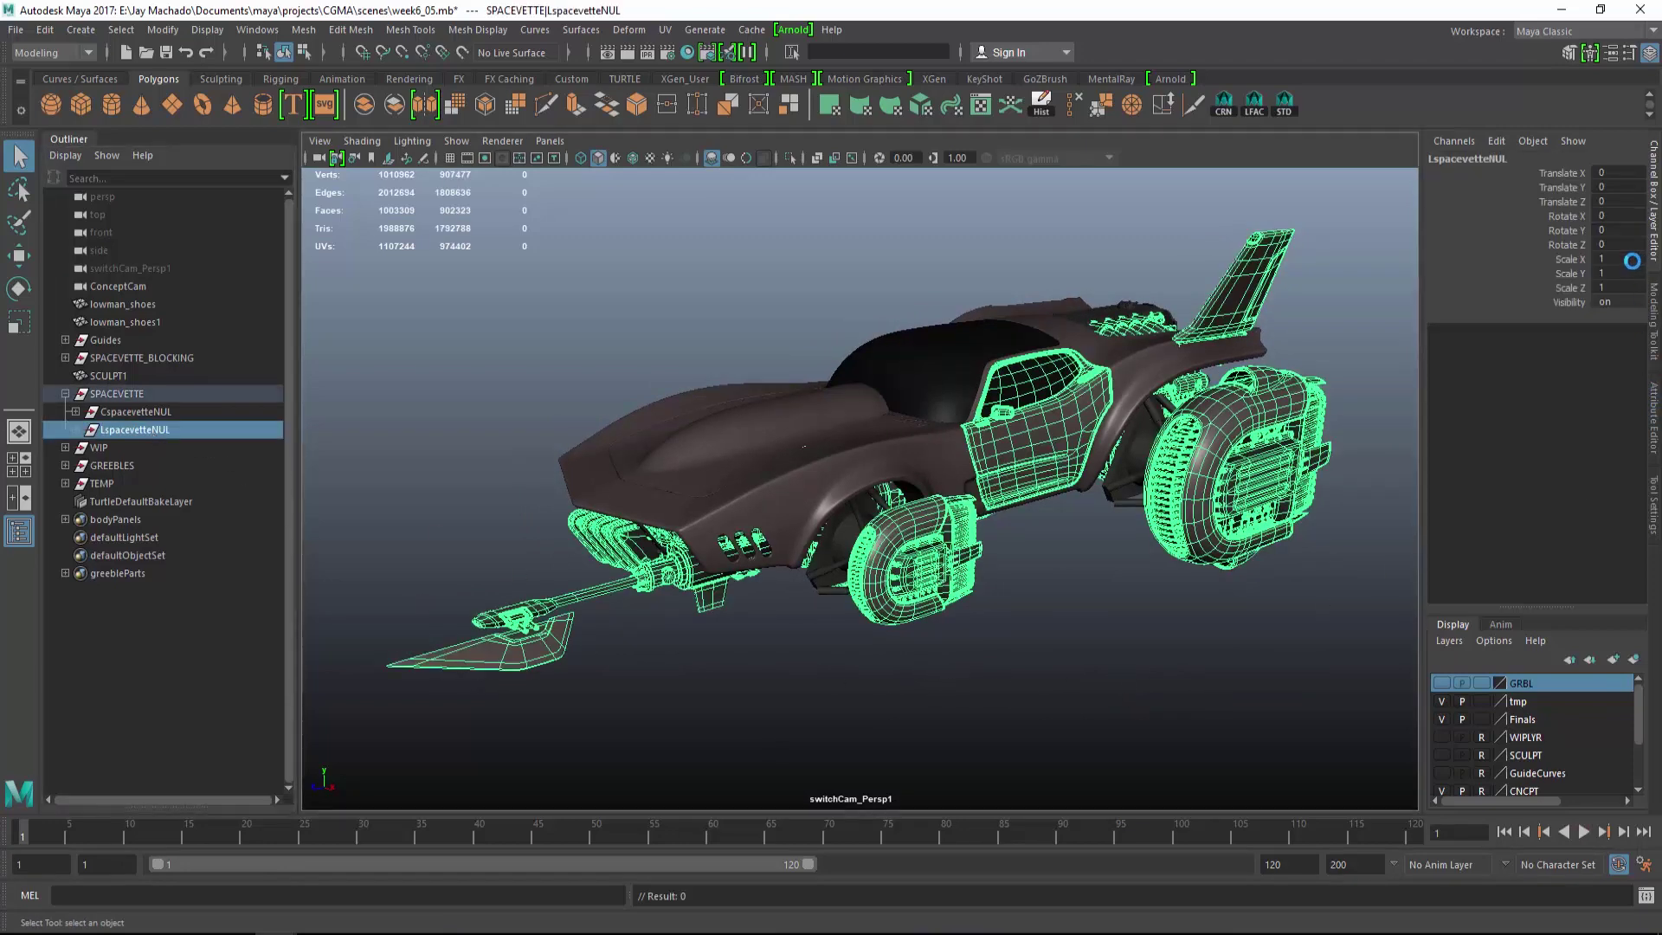
{"action": "key", "text": "ctrl+d"}
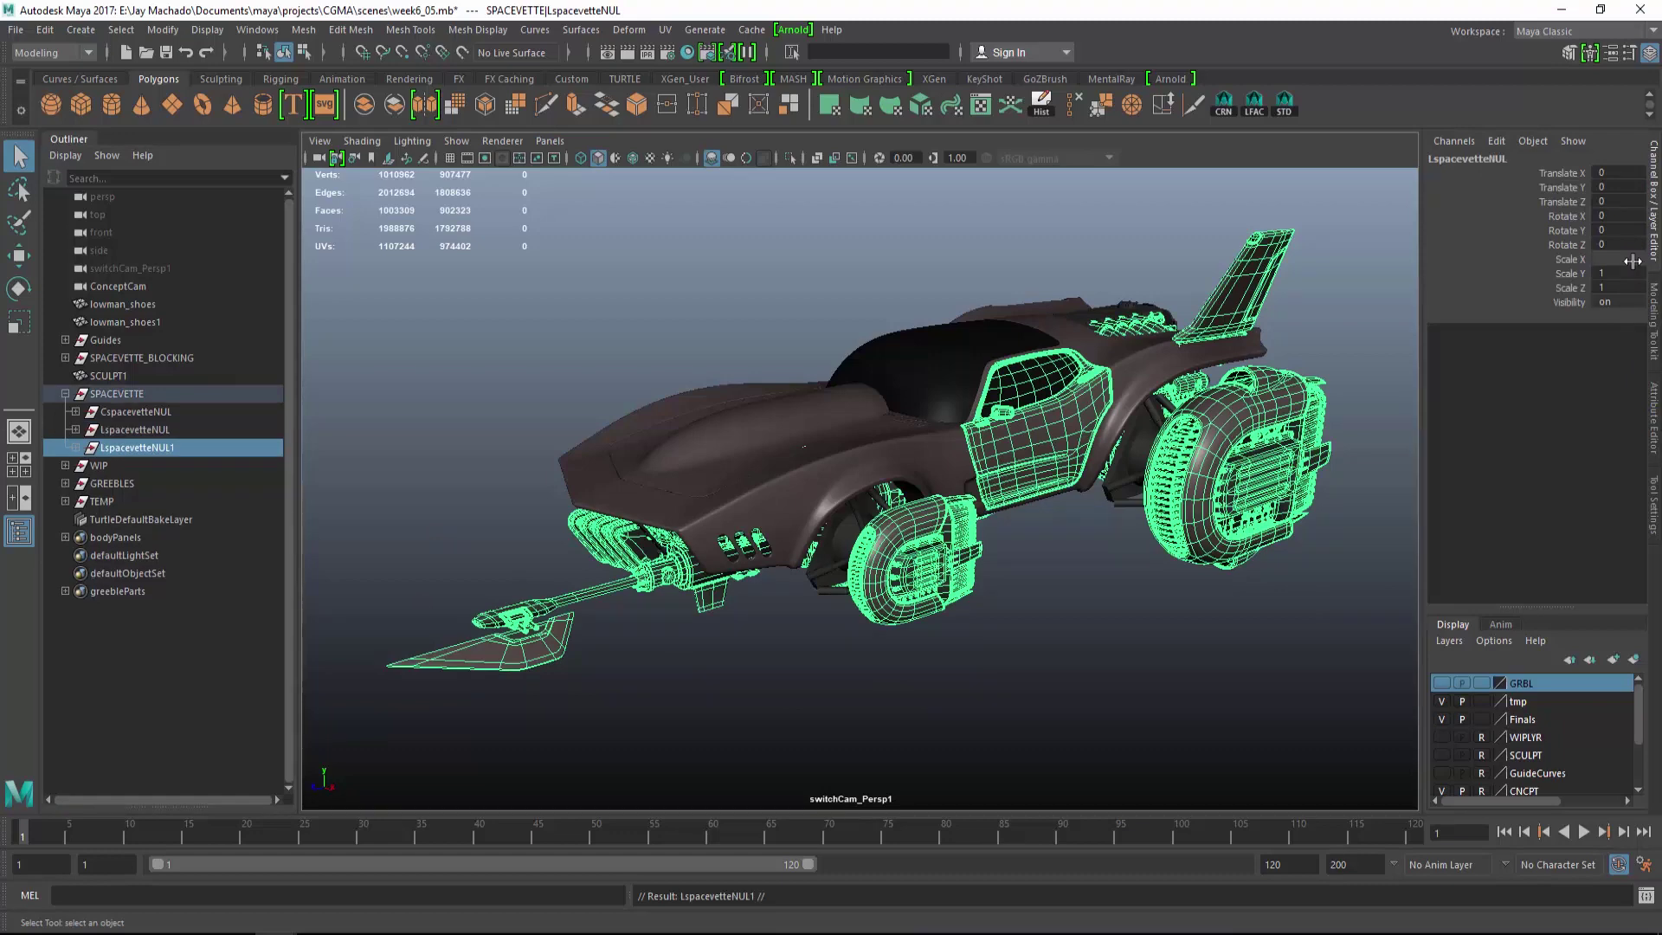
{"action": "left_click", "coordinate": [1632, 260]}
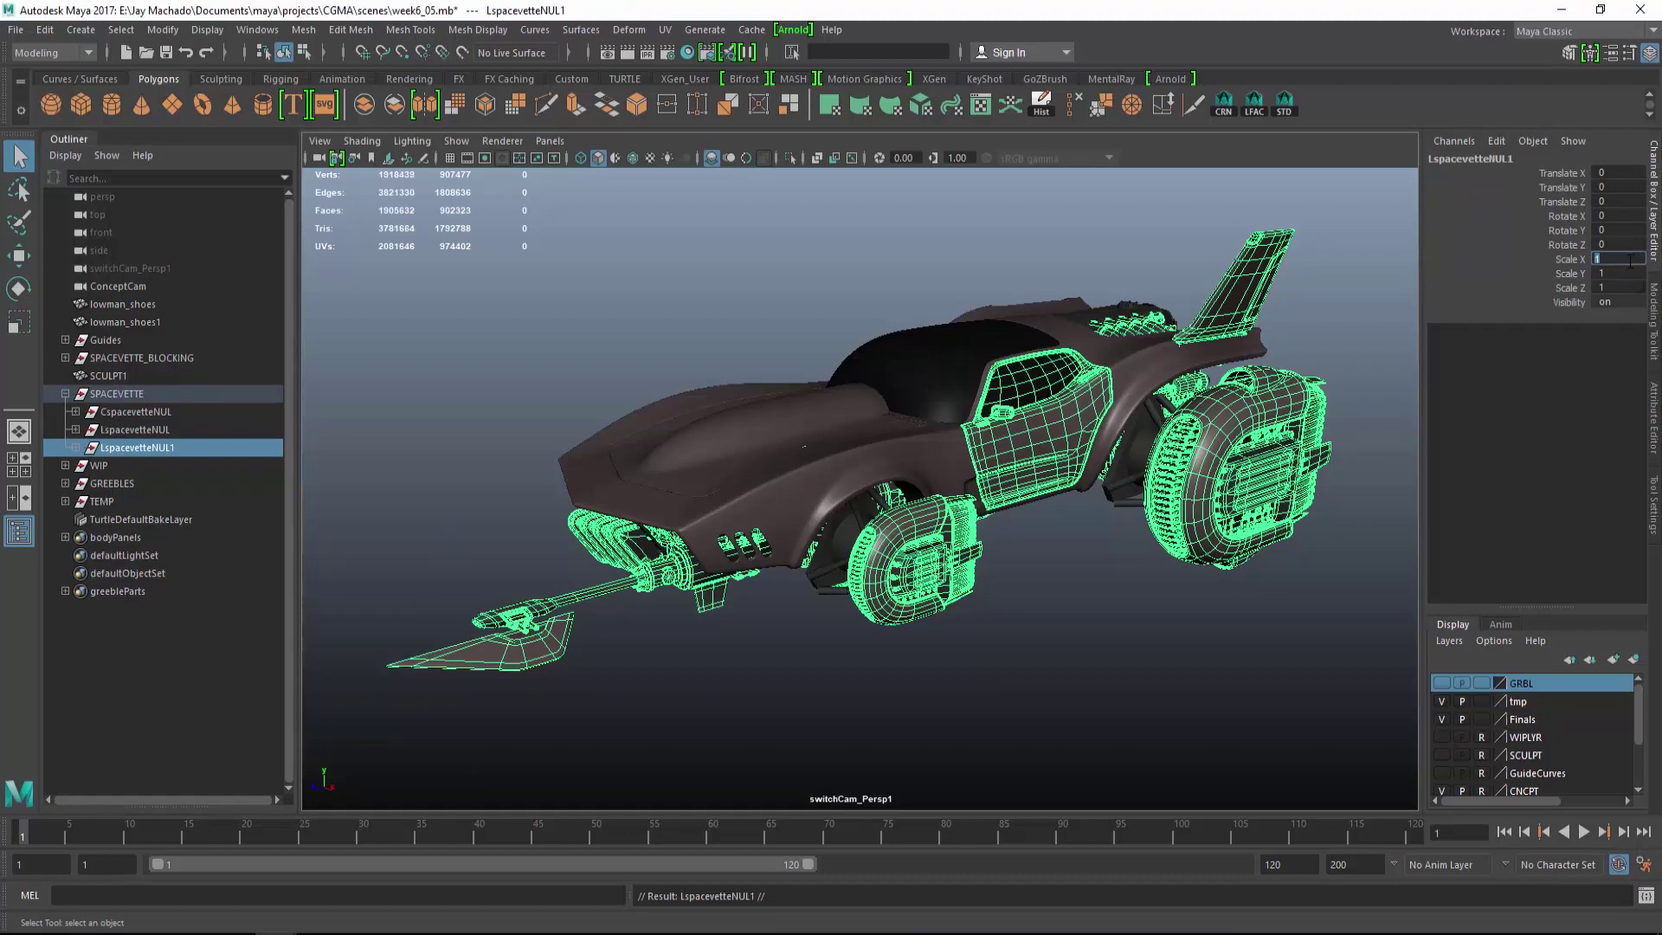
{"action": "type", "text": "-1"}
{"action": "key", "text": "Return"}
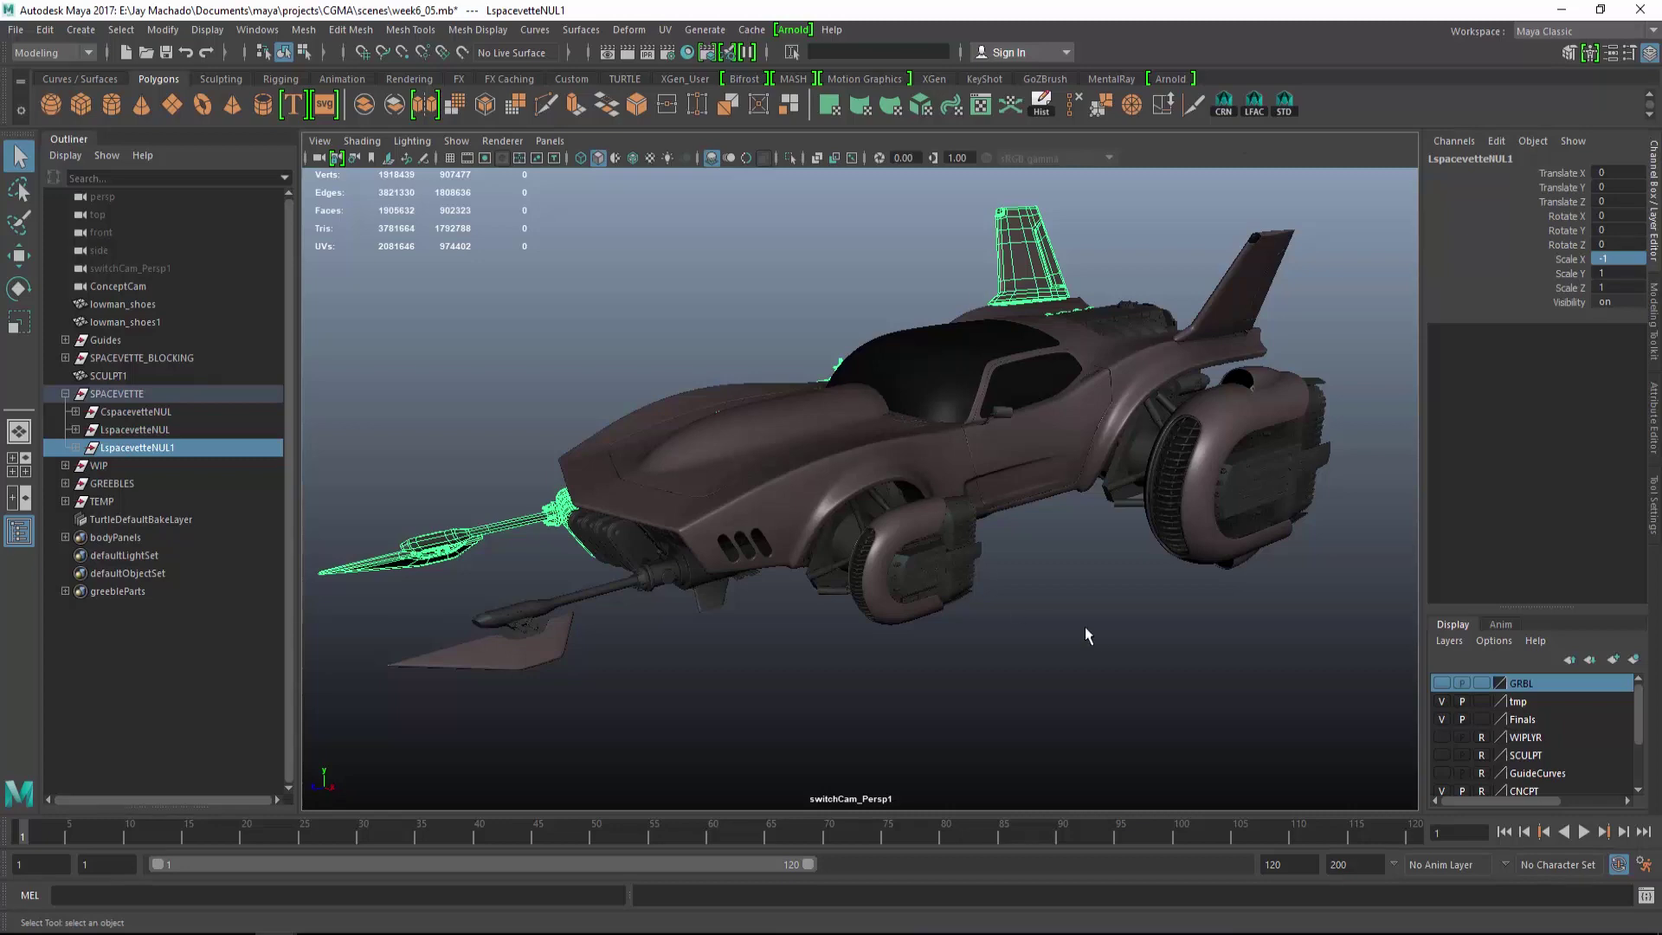
{"action": "mouse_move", "coordinate": [738, 582]}
{"action": "left_mouse_down", "text": "alt"}
{"action": "mouse_move", "coordinate": [1098, 586]}
{"action": "mouse_move", "coordinate": [972, 575]}
{"action": "mouse_move", "coordinate": [716, 598]}
{"action": "left_mouse_up", "text": "alt"}
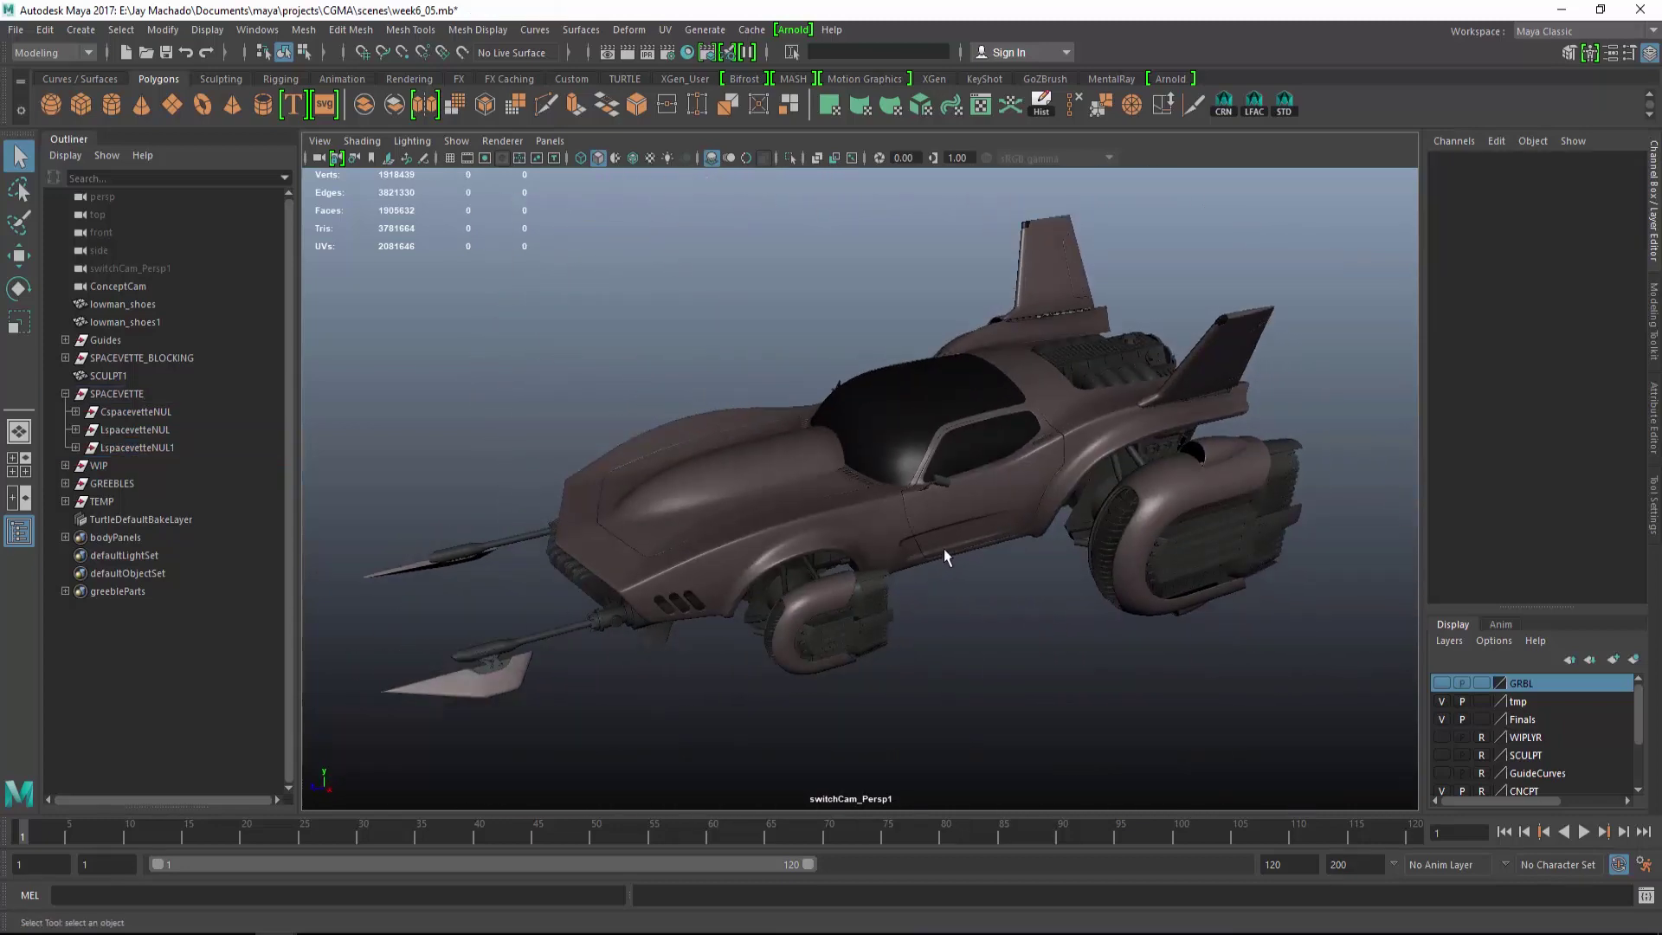
{"action": "left_click_drag", "start_coordinate": [944, 547], "coordinate": [978, 551], "text": "alt"}
{"action": "right_click_drag", "start_coordinate": [978, 551], "coordinate": [1024, 571], "text": "alt"}
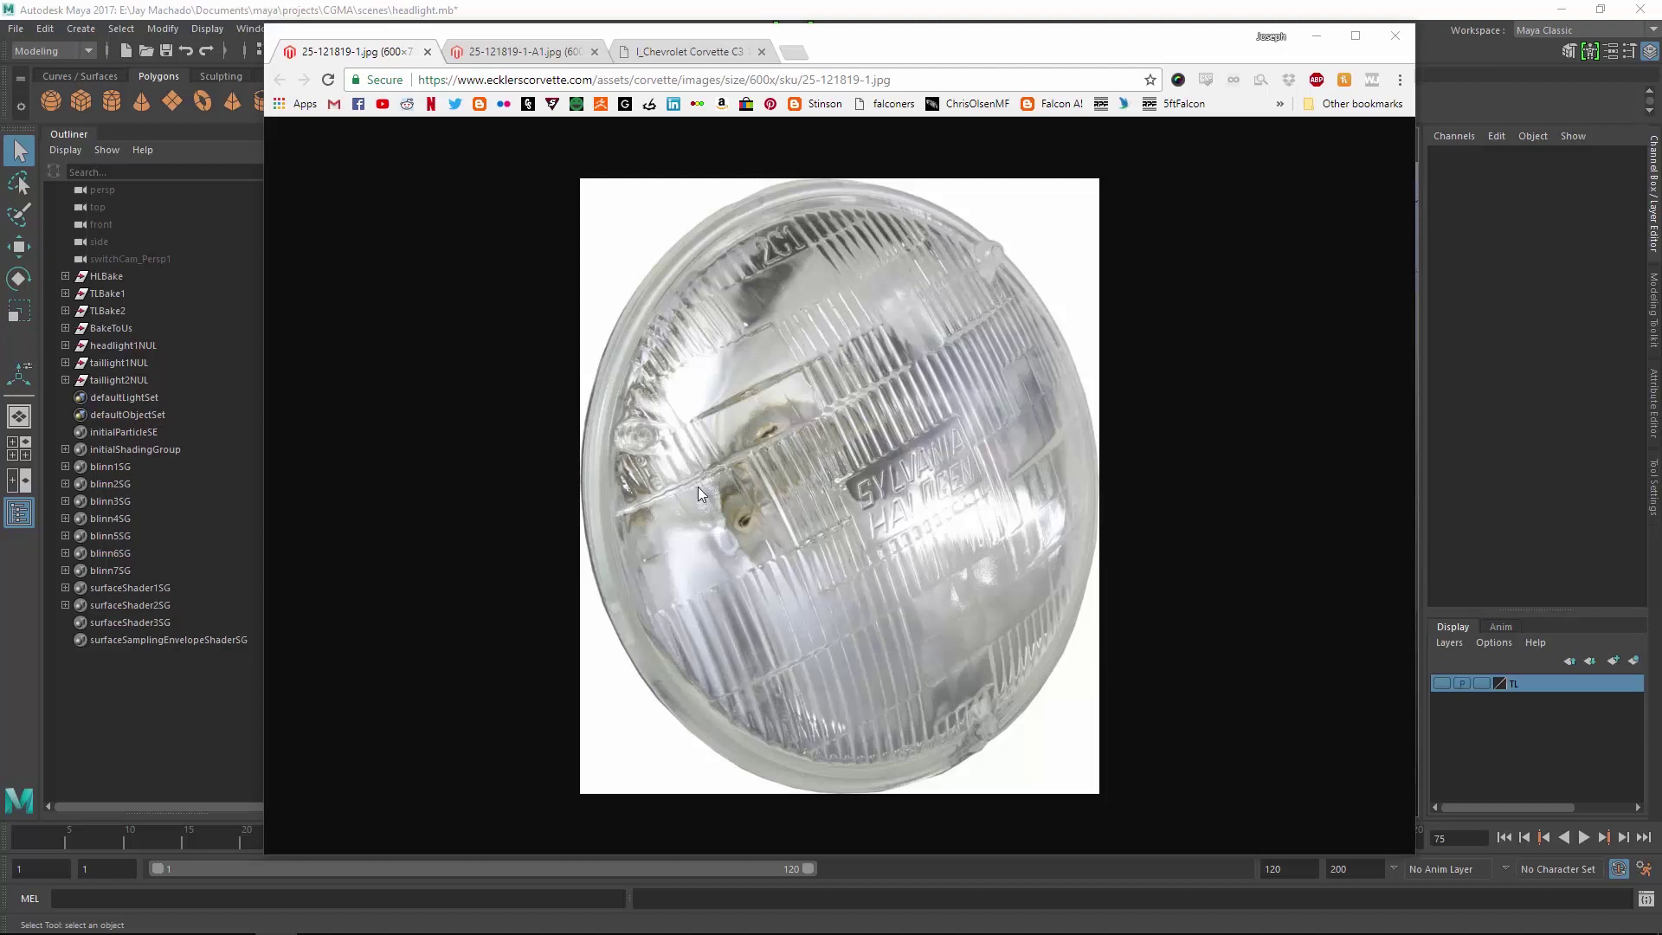
Compare the front and back reference photos of the headlight in the browser, and return to the headlight scene in Maya.
{"action": "left_click", "coordinate": [519, 51]}
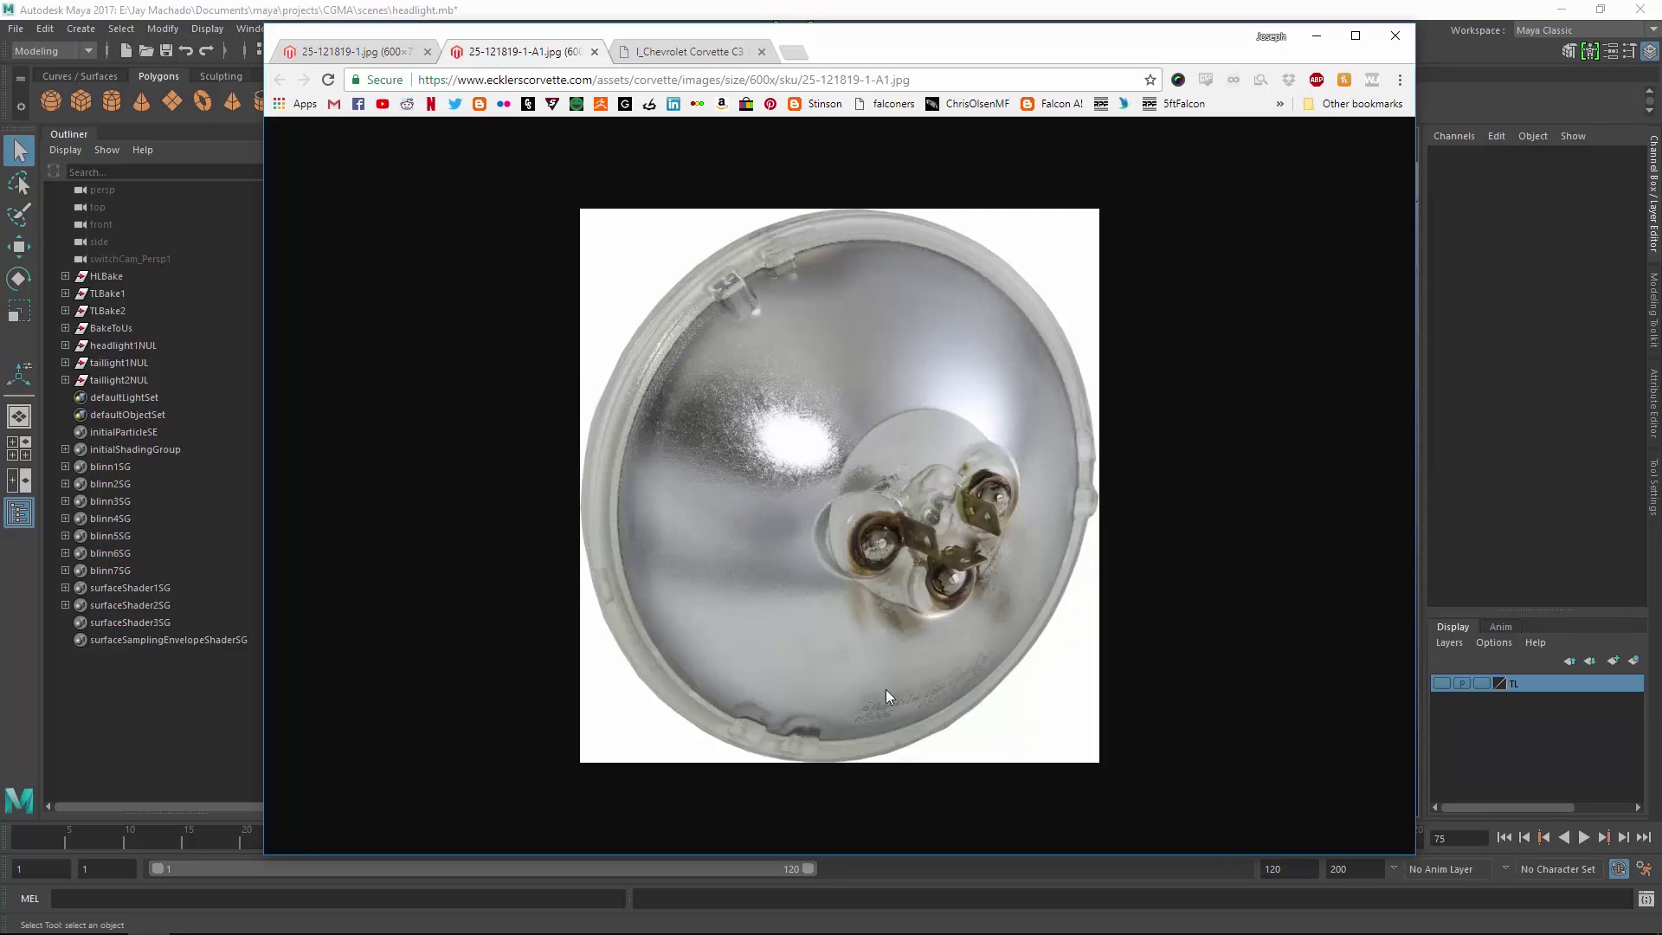
{"action": "left_click", "coordinate": [389, 54]}
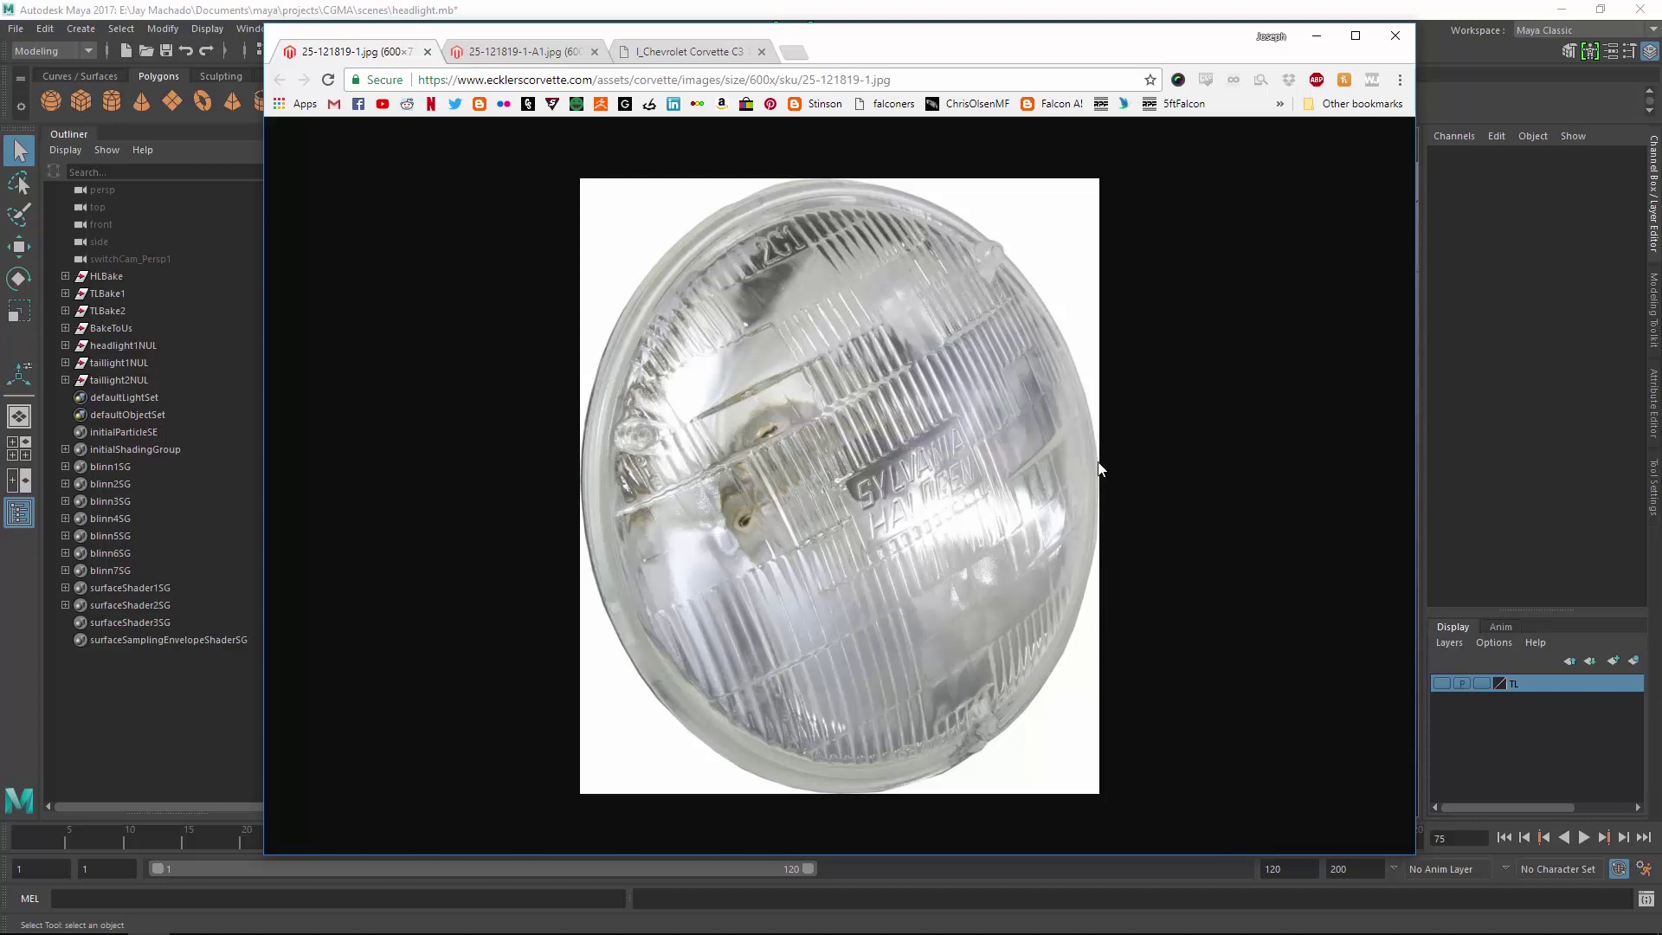
{"action": "left_click", "coordinate": [1316, 36]}
Frame the headlight1NUL assembly in the viewport and expand its group to show the parts.
{"action": "middle_click_drag", "start_coordinate": [1146, 460], "coordinate": [1088, 472], "text": "alt"}
{"action": "key", "text": "f"}
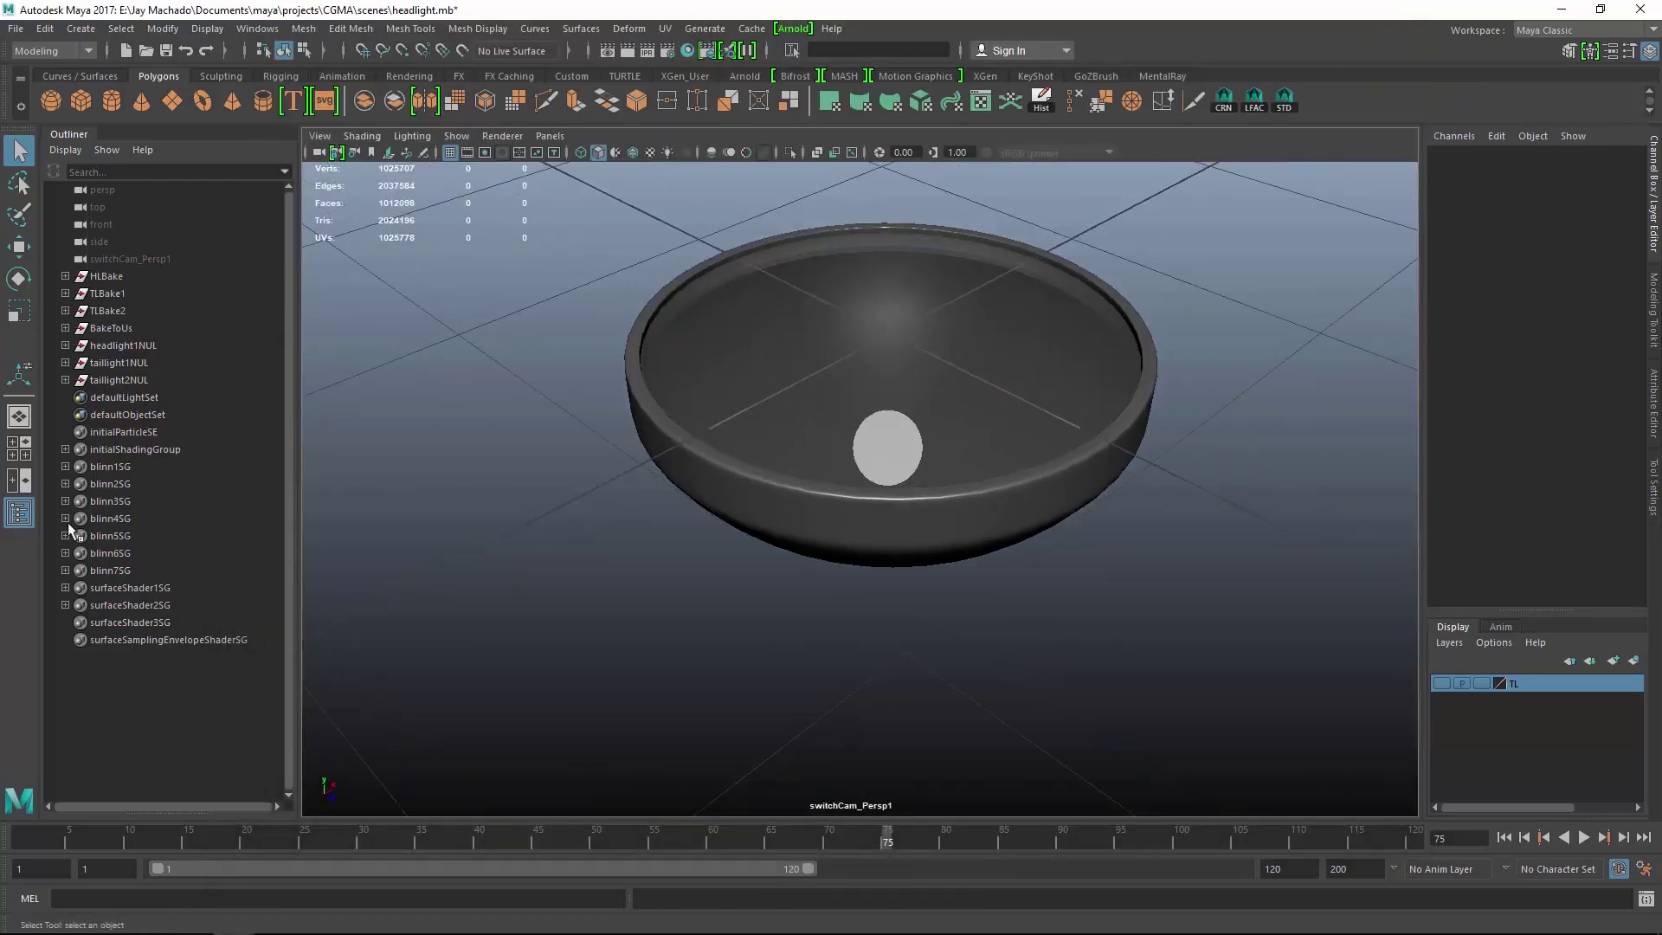
{"action": "left_click", "coordinate": [173, 349]}
{"action": "key", "text": "f"}
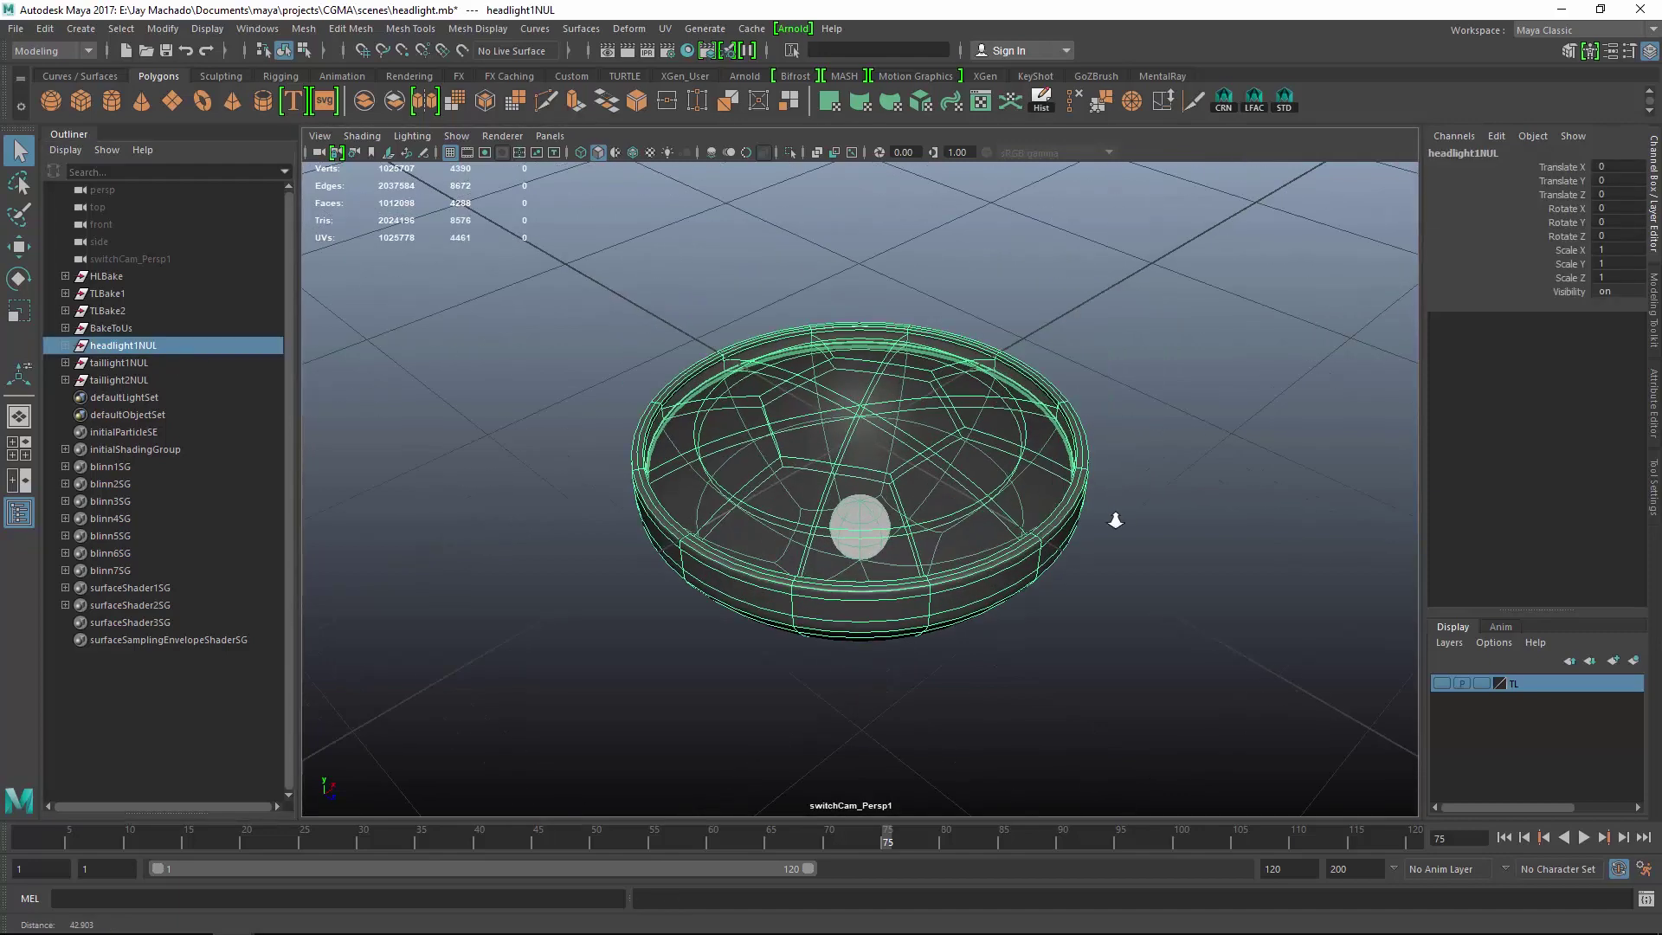
{"action": "right_click_drag", "start_coordinate": [1112, 519], "coordinate": [1221, 519], "text": "alt"}
{"action": "left_click_drag", "start_coordinate": [1221, 519], "coordinate": [1270, 519], "text": "alt"}
{"action": "left_click", "coordinate": [1270, 517]}
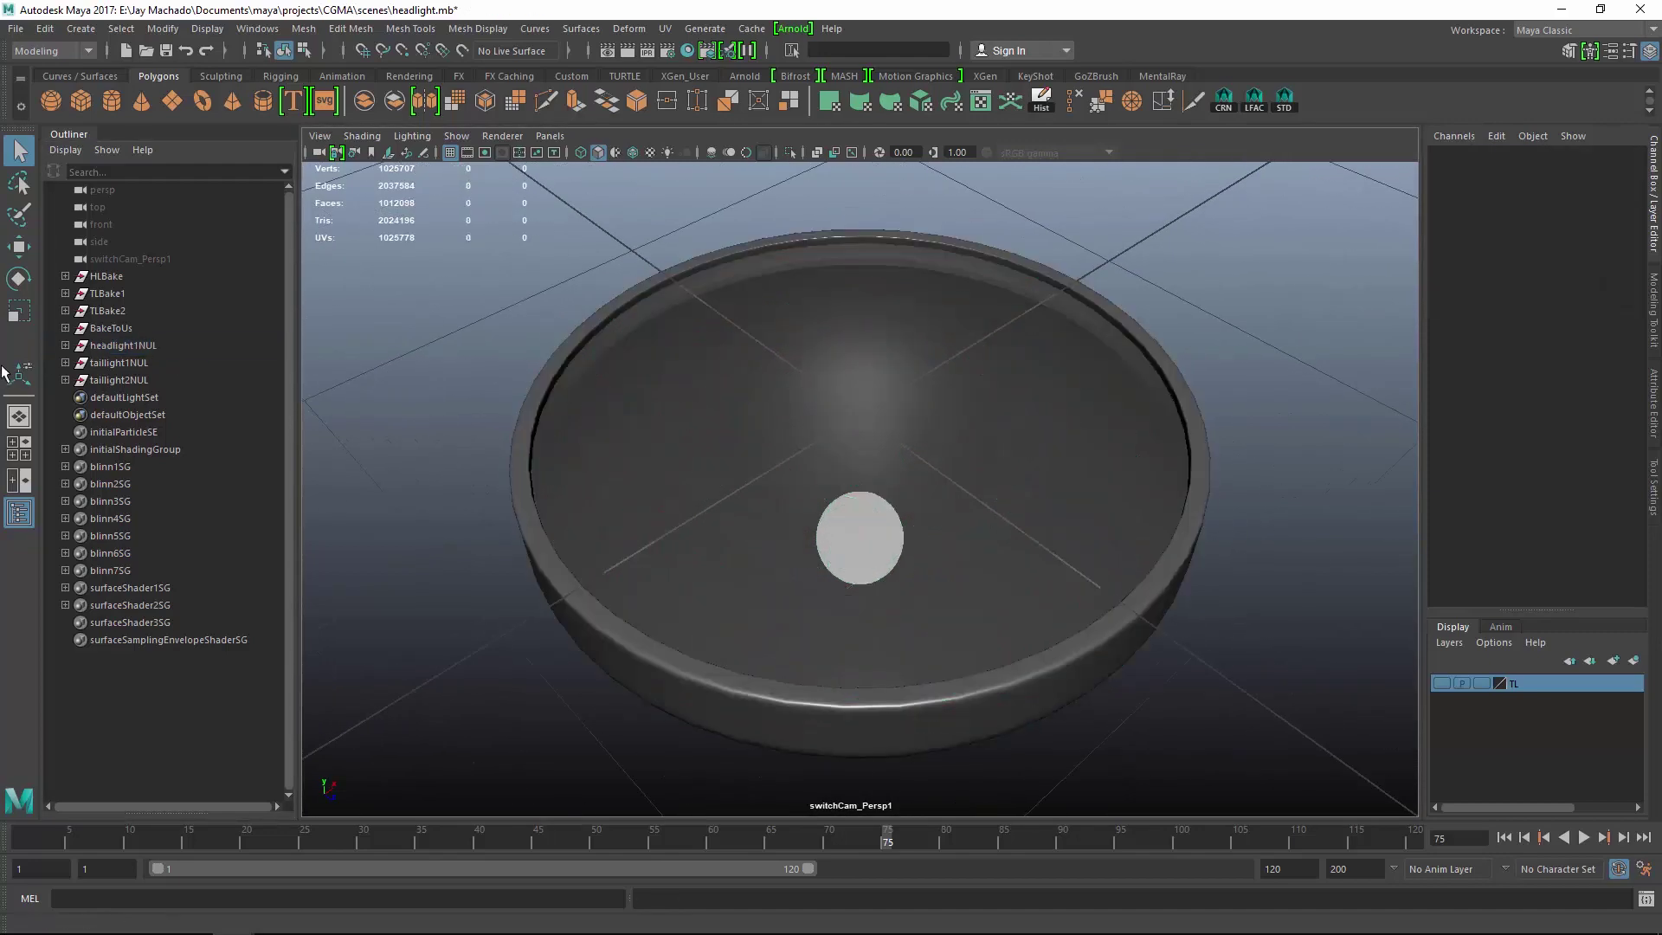
{"action": "left_click", "coordinate": [66, 344]}
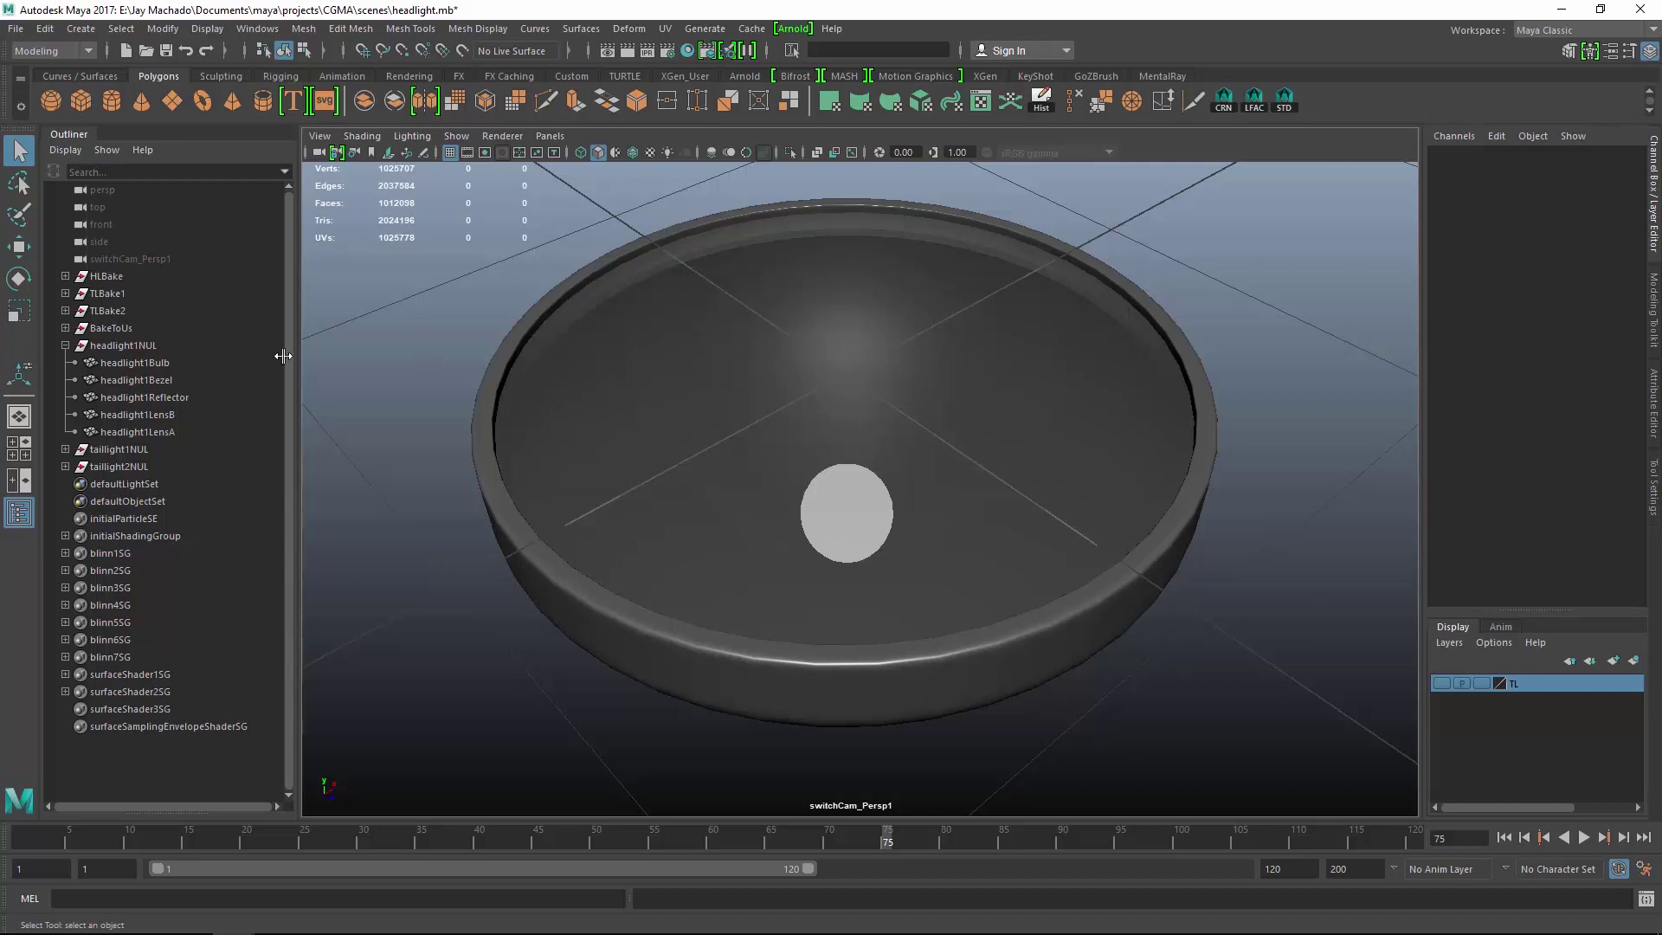
Examine the materials assigned to the headlight's bulb, bezel, reflector and both lenses in the Attribute Editor.
{"action": "left_click", "coordinate": [851, 474]}
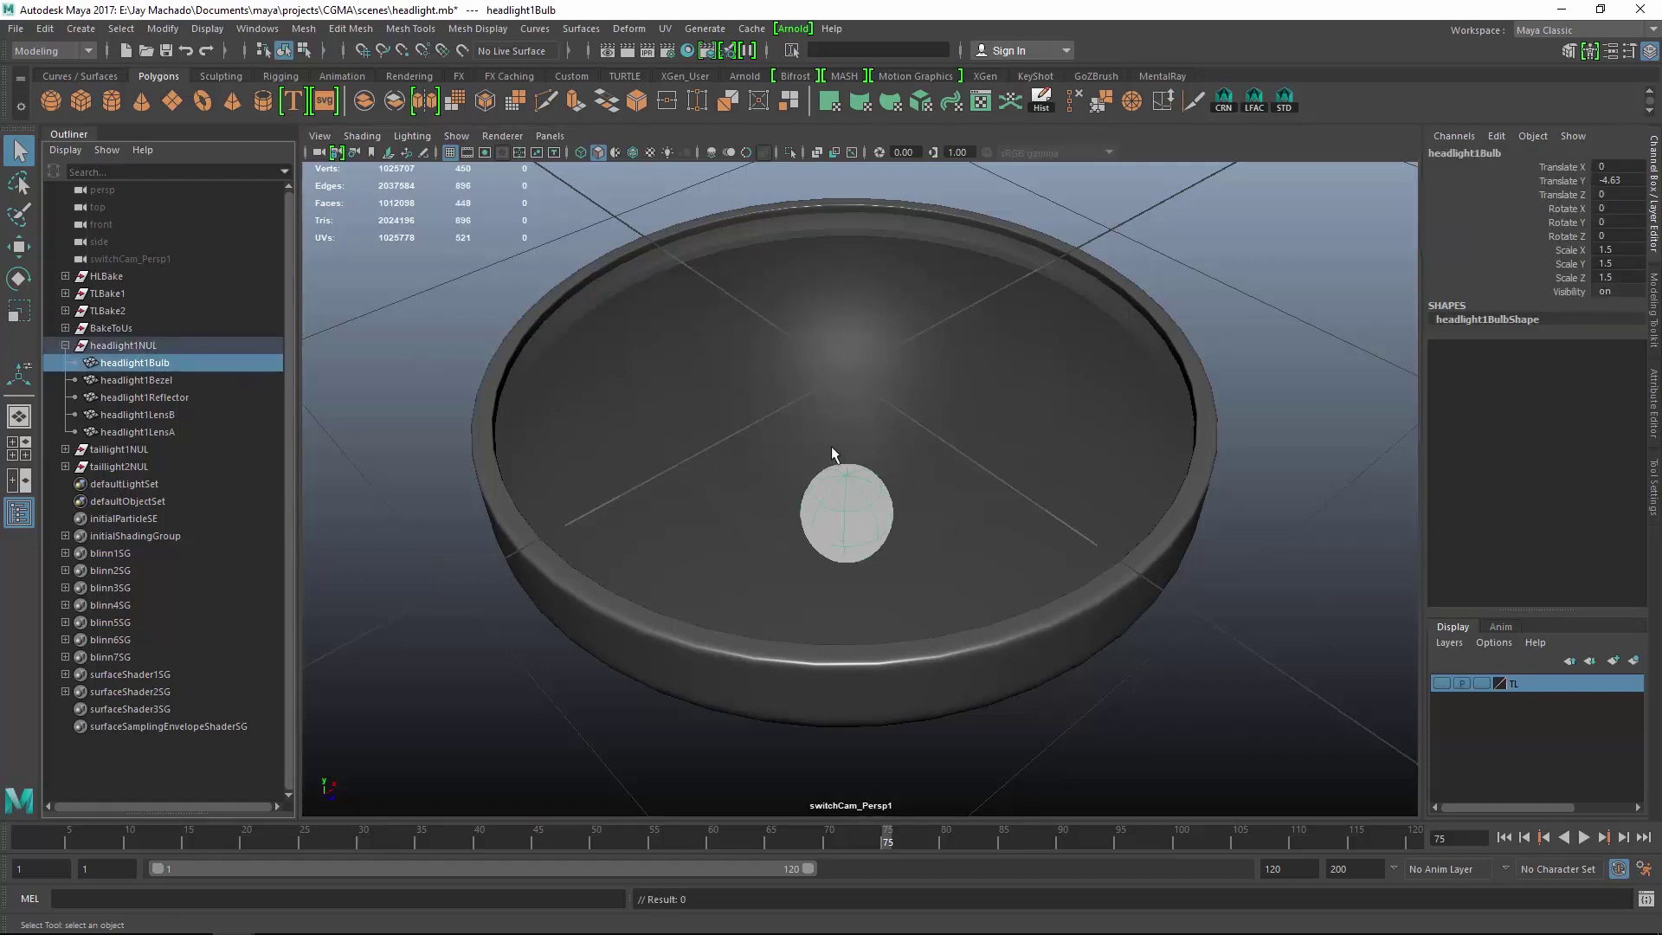
{"action": "left_click", "coordinate": [1653, 398]}
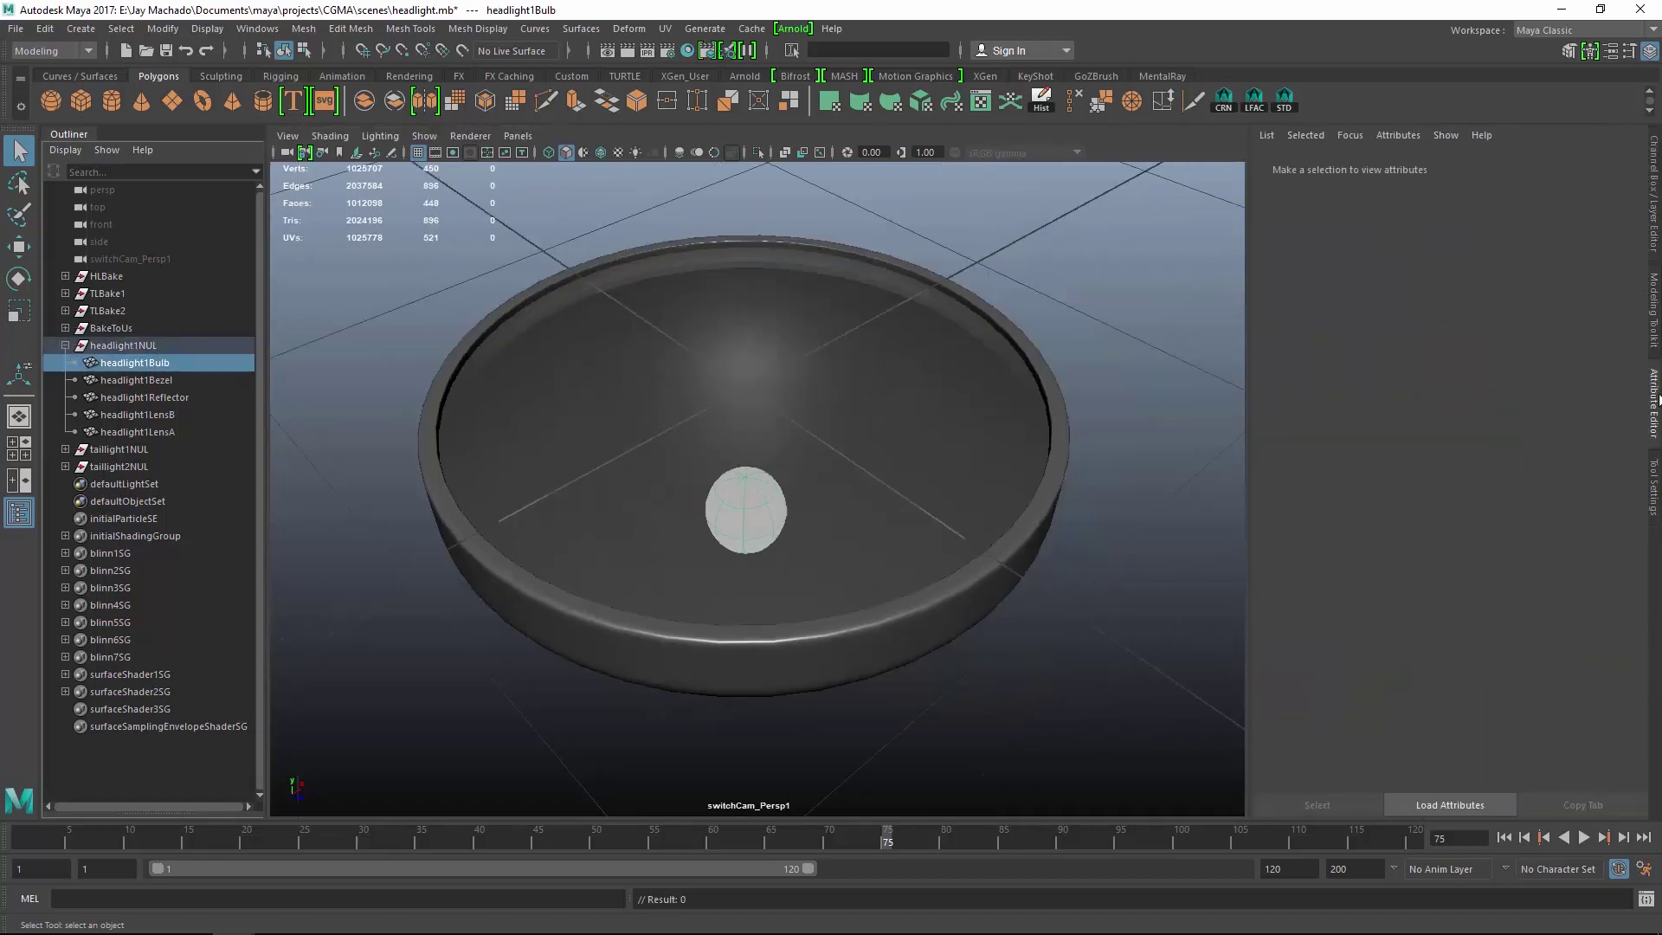
{"action": "left_click", "coordinate": [1506, 166]}
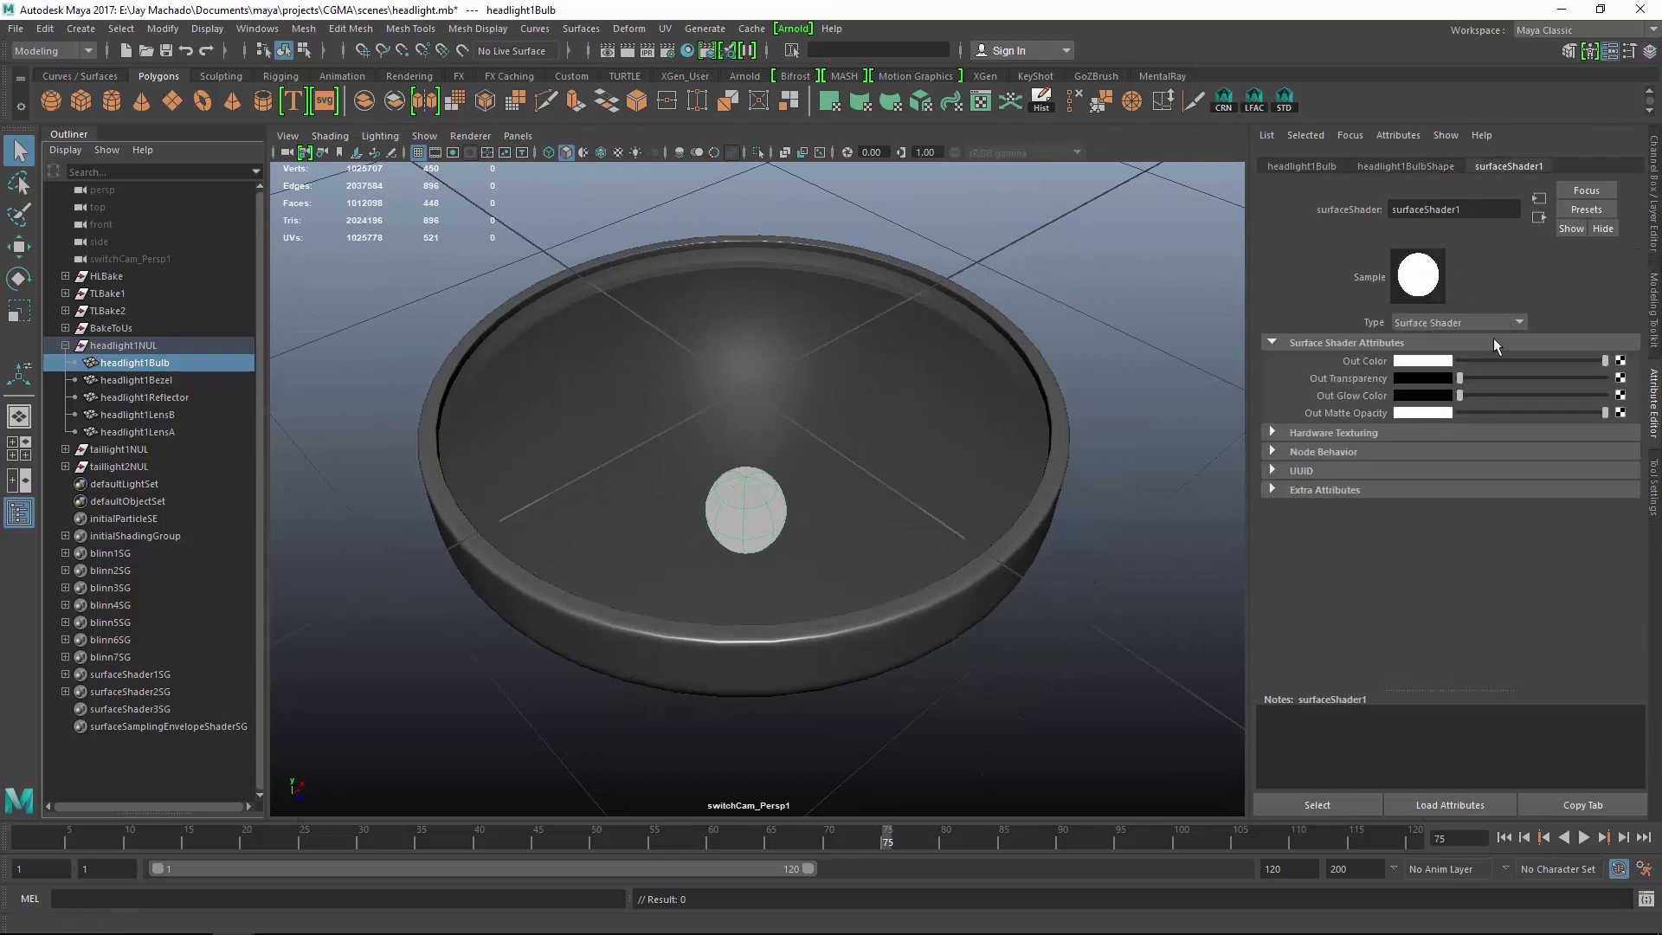
{"action": "left_click", "coordinate": [178, 380]}
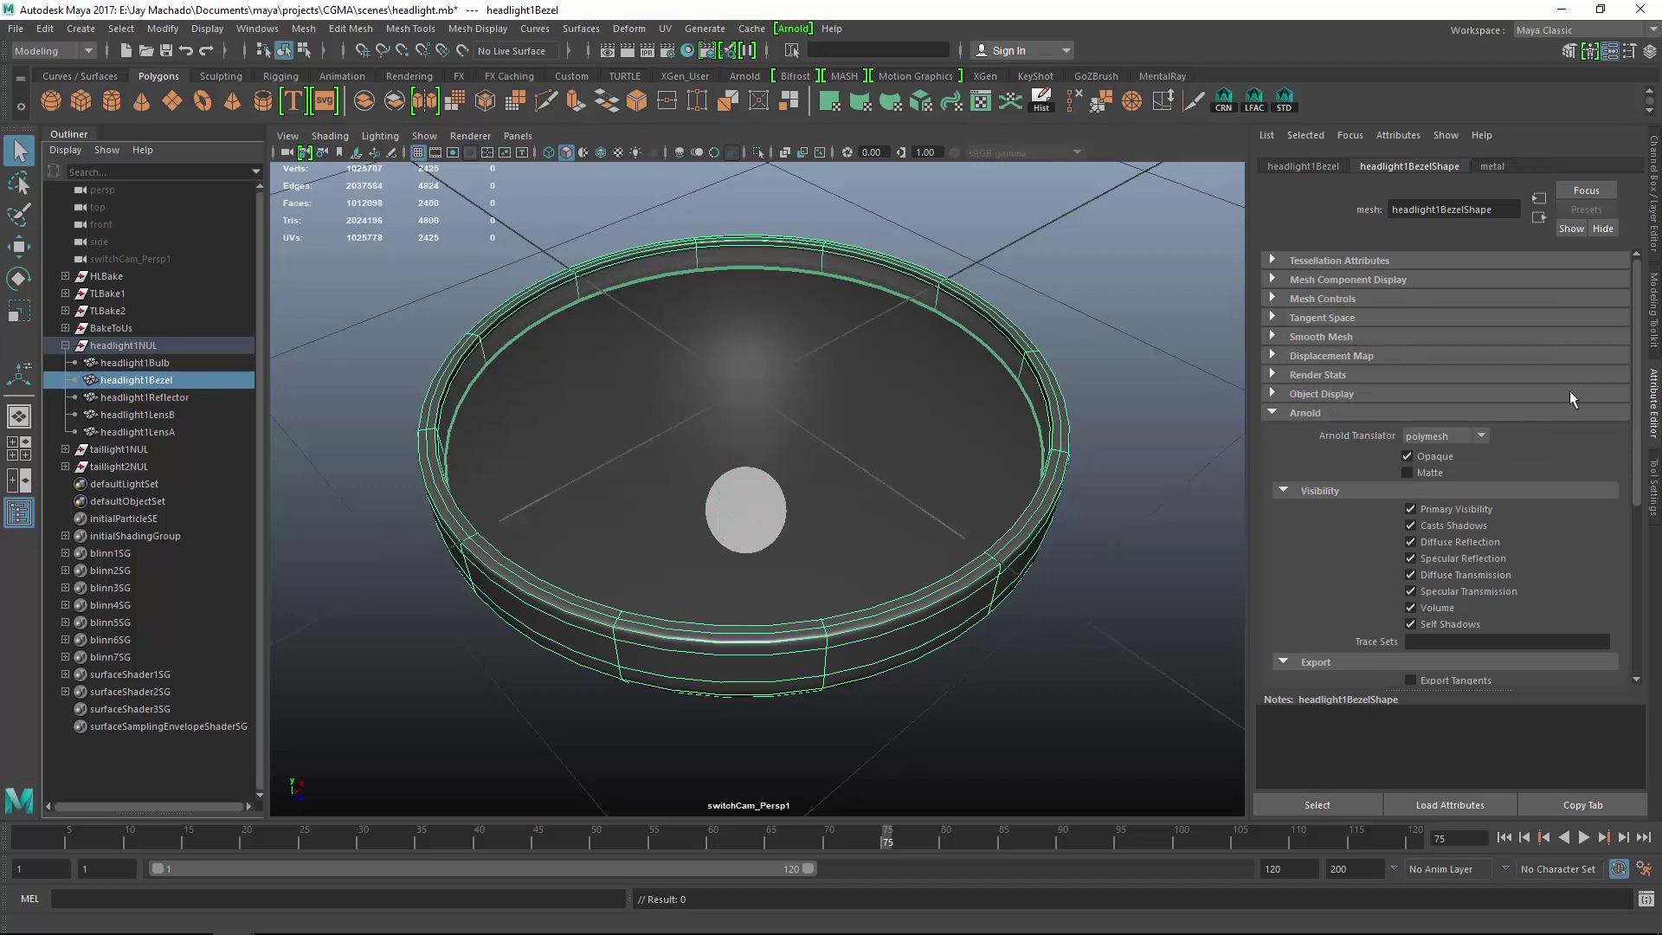
{"action": "left_click", "coordinate": [1498, 167]}
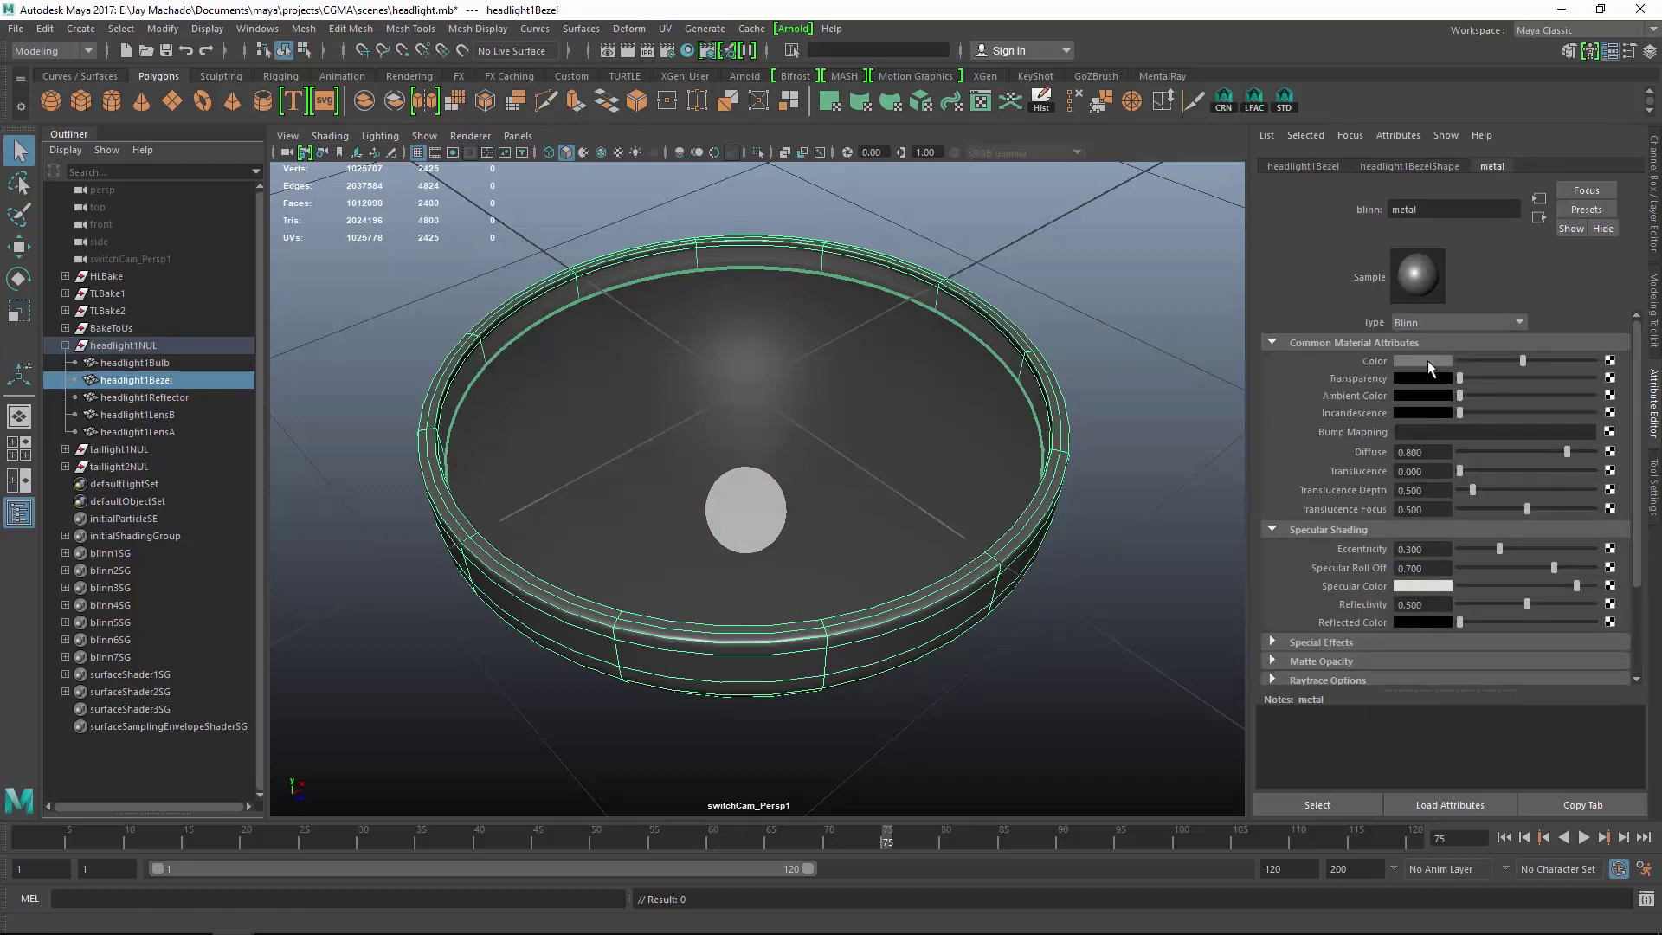
{"action": "left_click", "coordinate": [180, 397]}
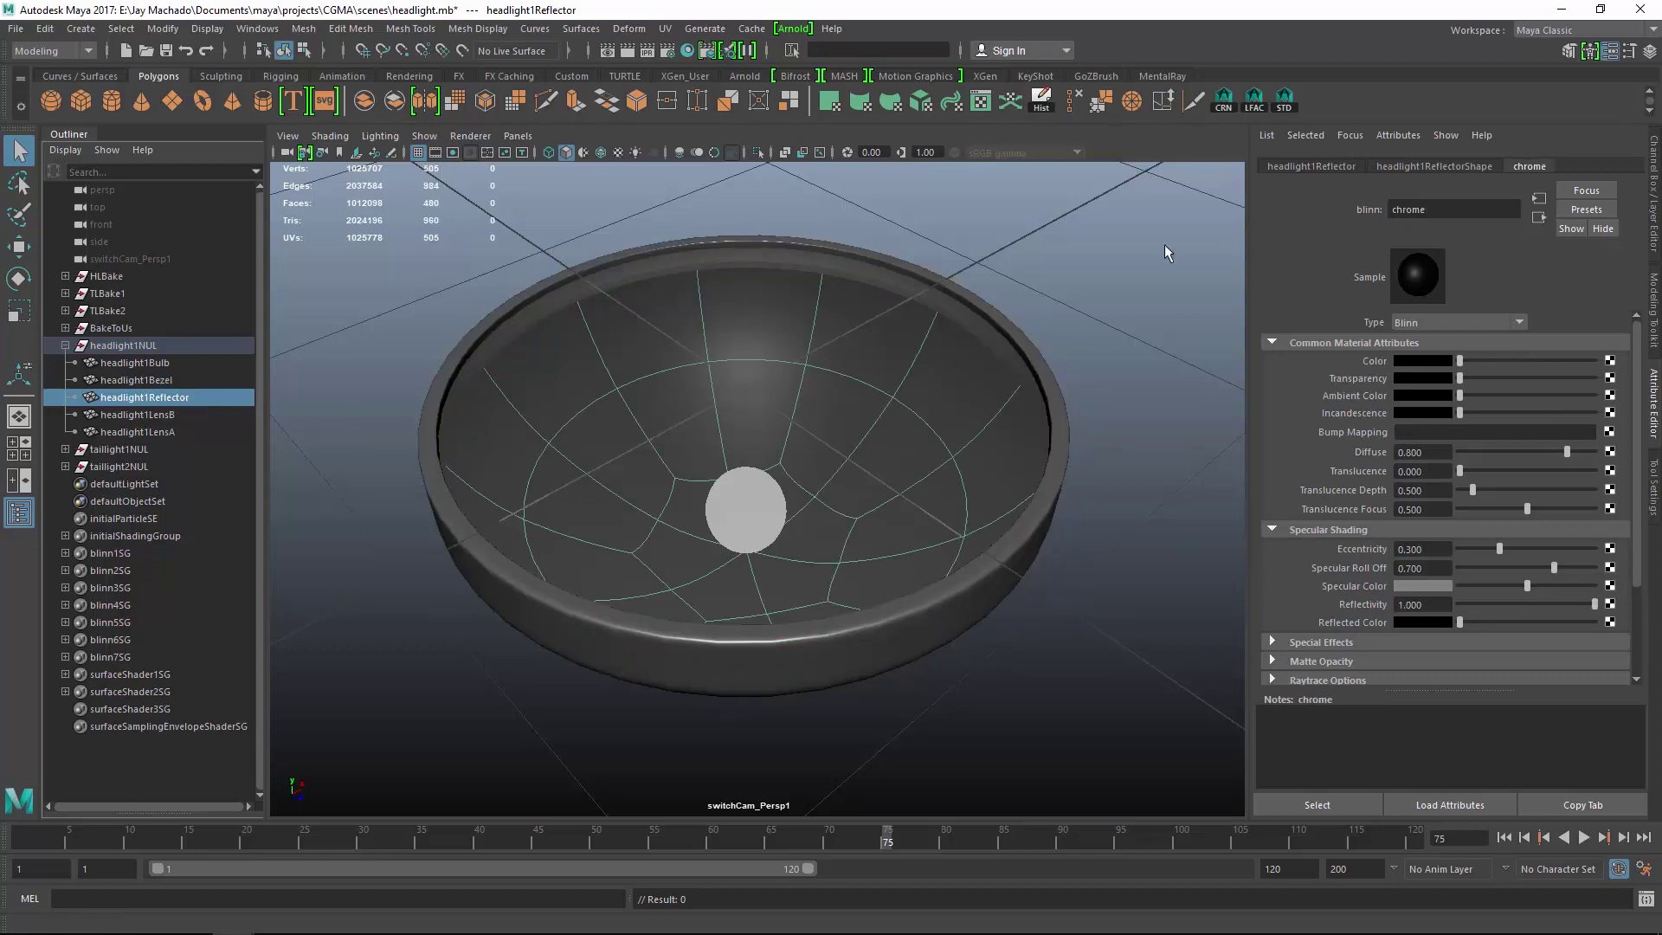
{"action": "left_click", "coordinate": [176, 432]}
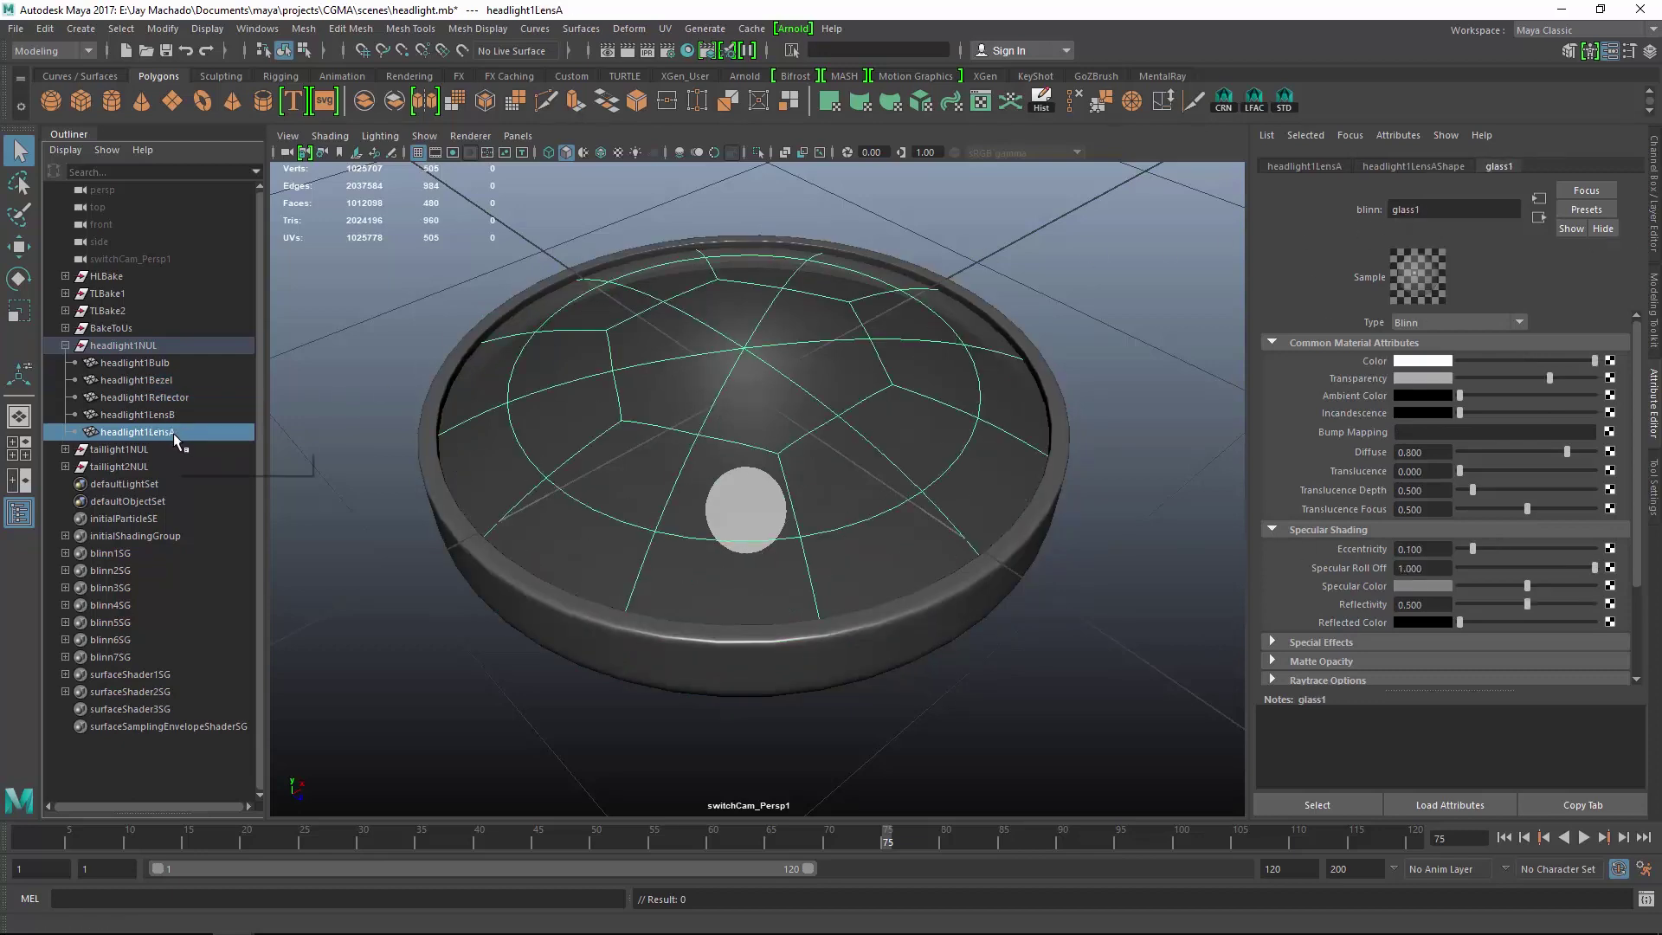
{"action": "left_click", "coordinate": [173, 415]}
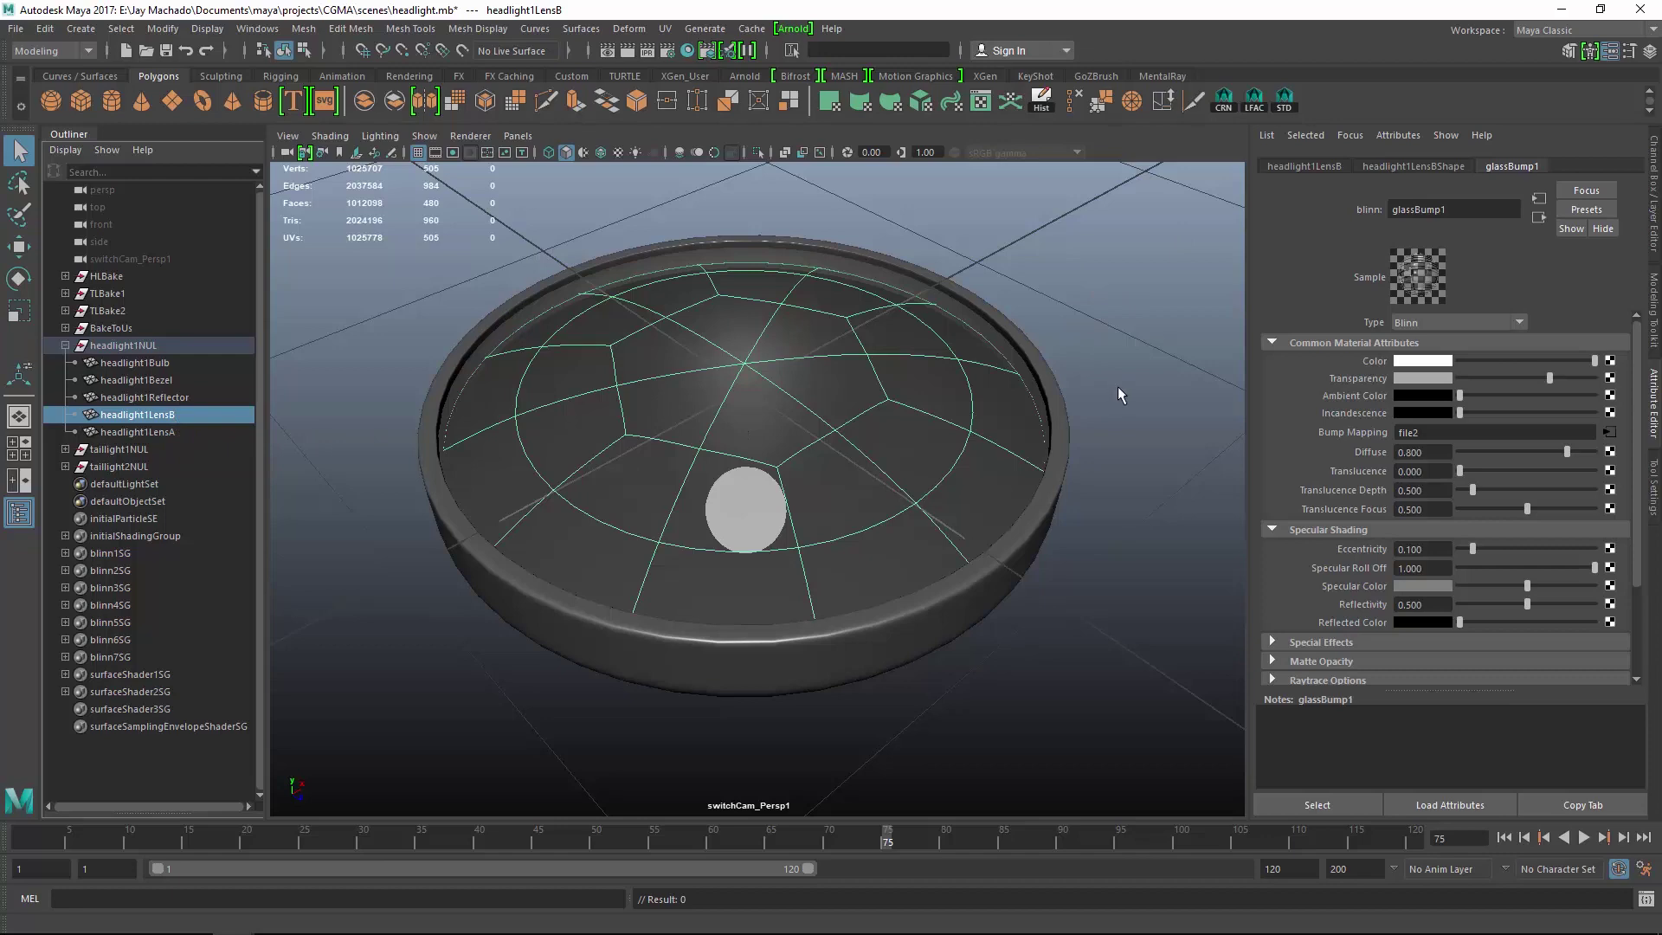
{"action": "left_click", "coordinate": [1118, 535]}
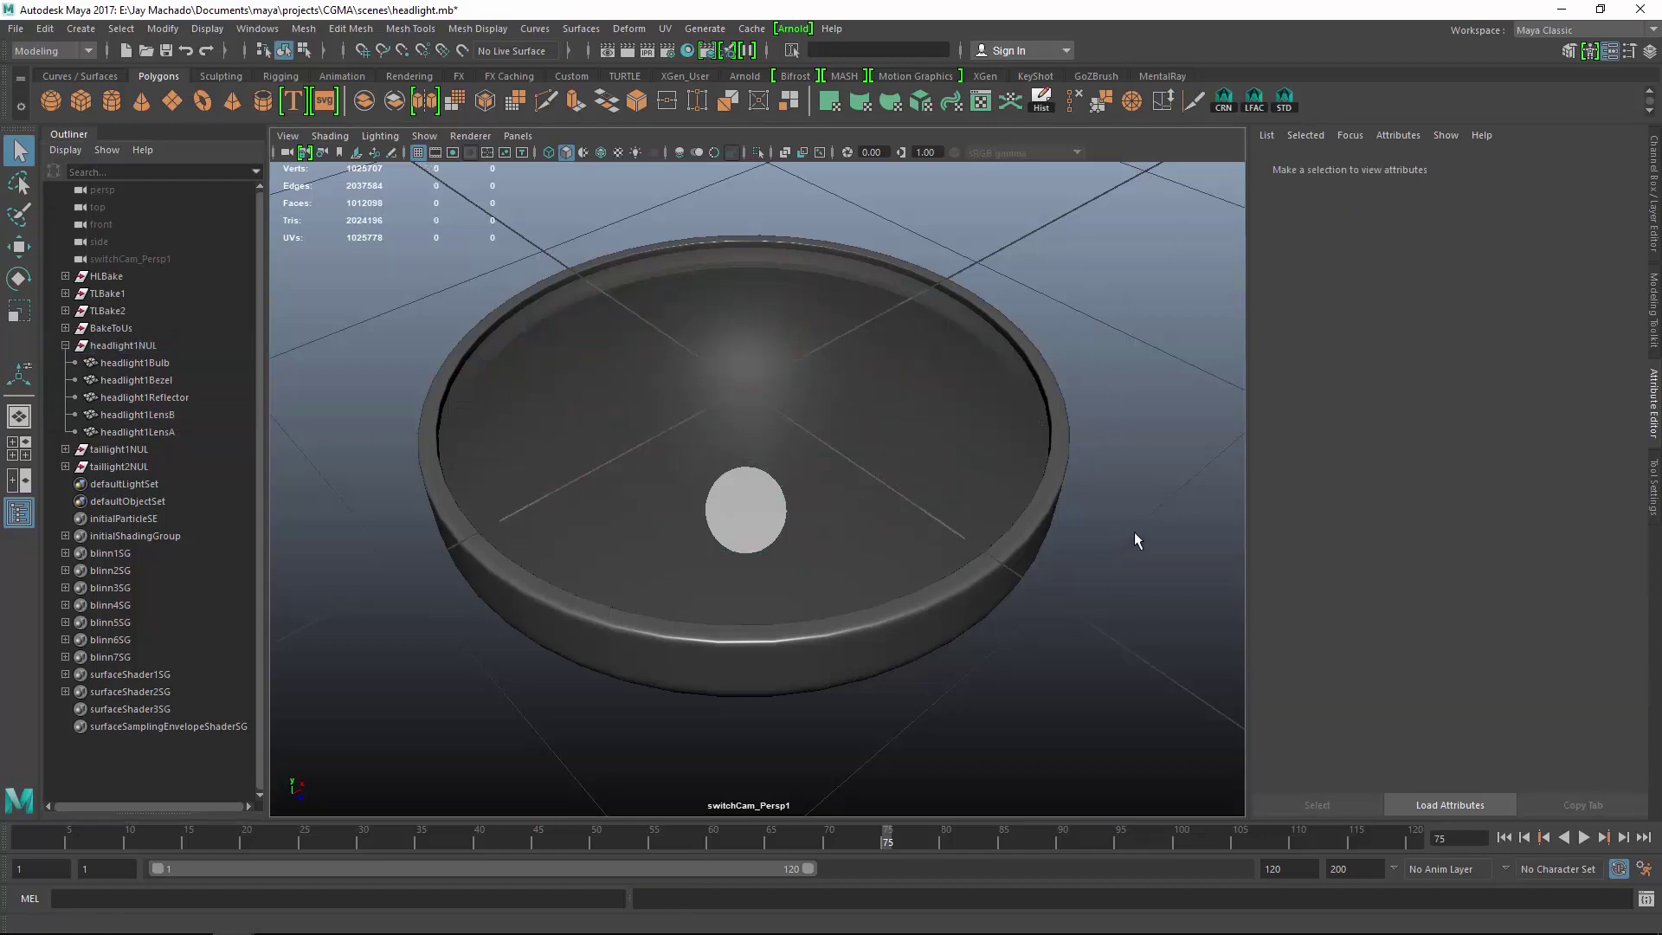
Frame the flat headlight lens bake pattern in the viewport and expand the HLBake group.
{"action": "right_click_drag", "start_coordinate": [1134, 531], "coordinate": [895, 395], "text": "alt"}
{"action": "left_click_drag", "start_coordinate": [895, 401], "coordinate": [881, 484], "text": "alt"}
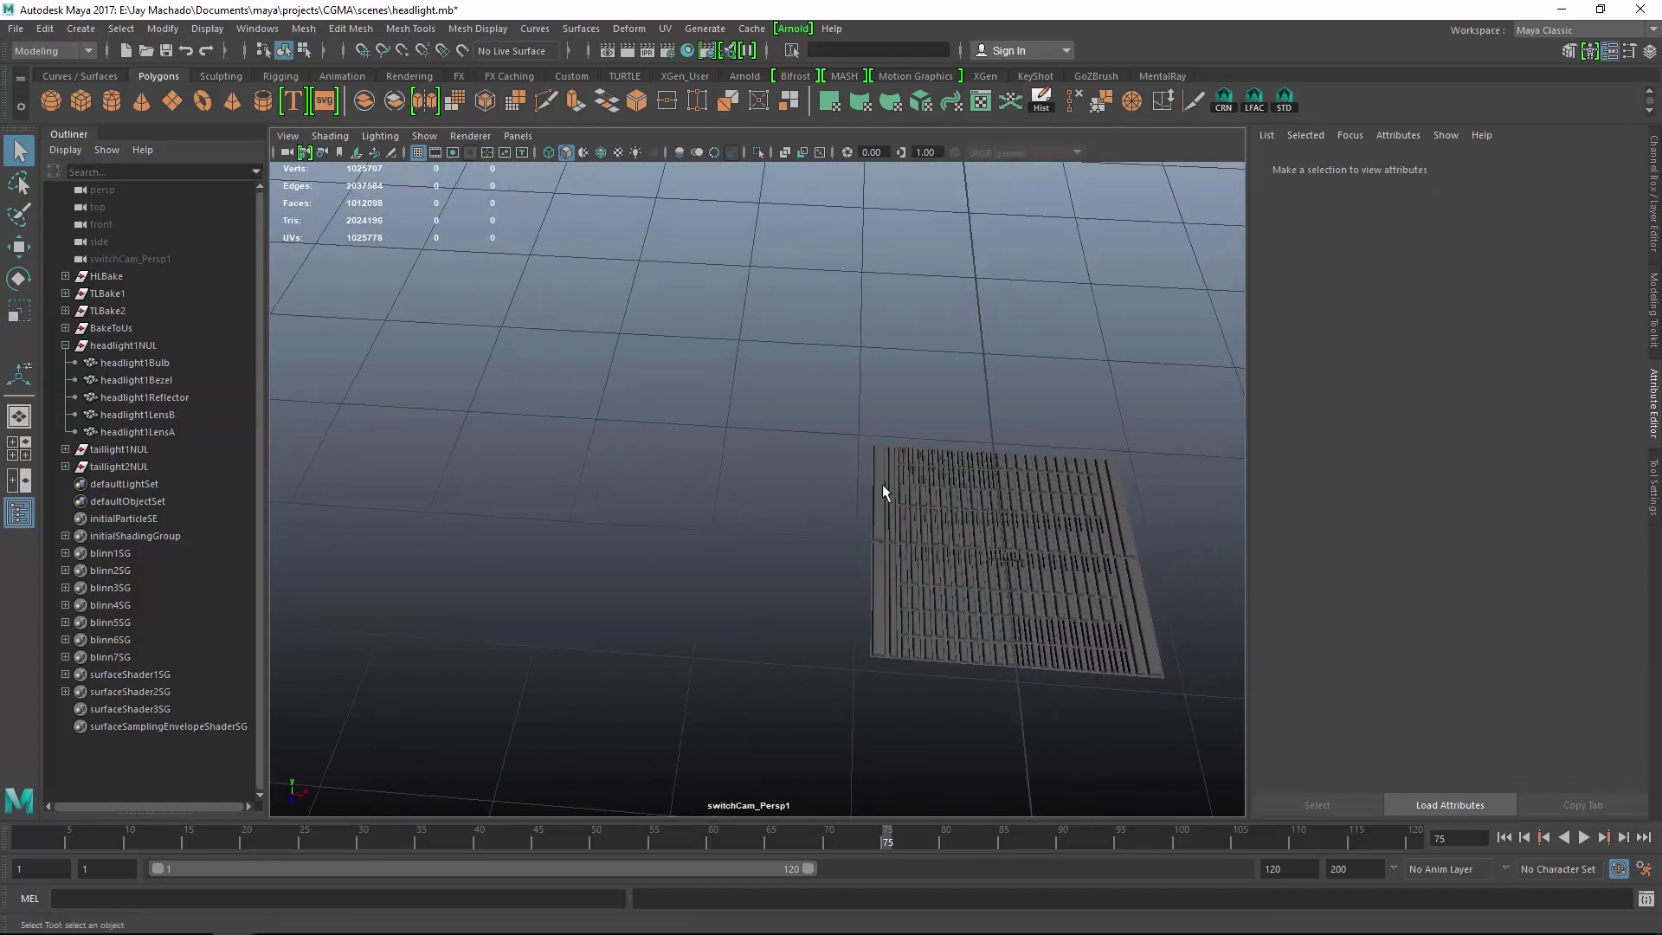
{"action": "left_click_drag", "start_coordinate": [790, 392], "coordinate": [1220, 792], "text": "ctrl+alt"}
{"action": "left_click_drag", "start_coordinate": [933, 550], "coordinate": [831, 519], "text": "alt"}
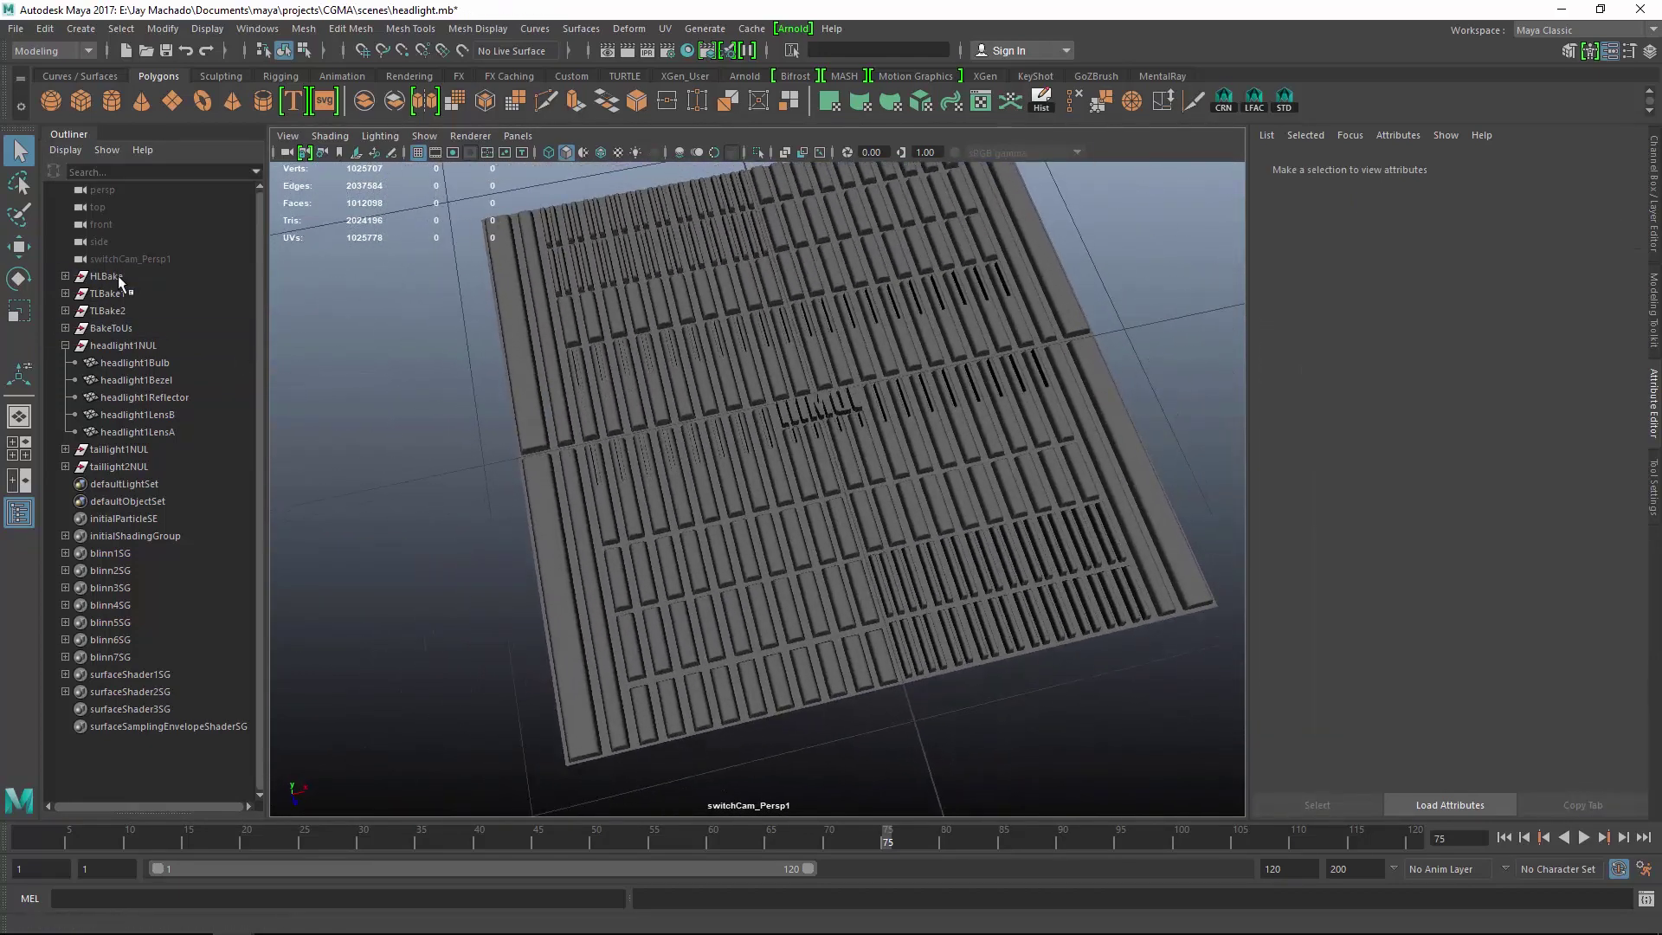
{"action": "left_click", "coordinate": [121, 275]}
{"action": "left_click", "coordinate": [66, 276]}
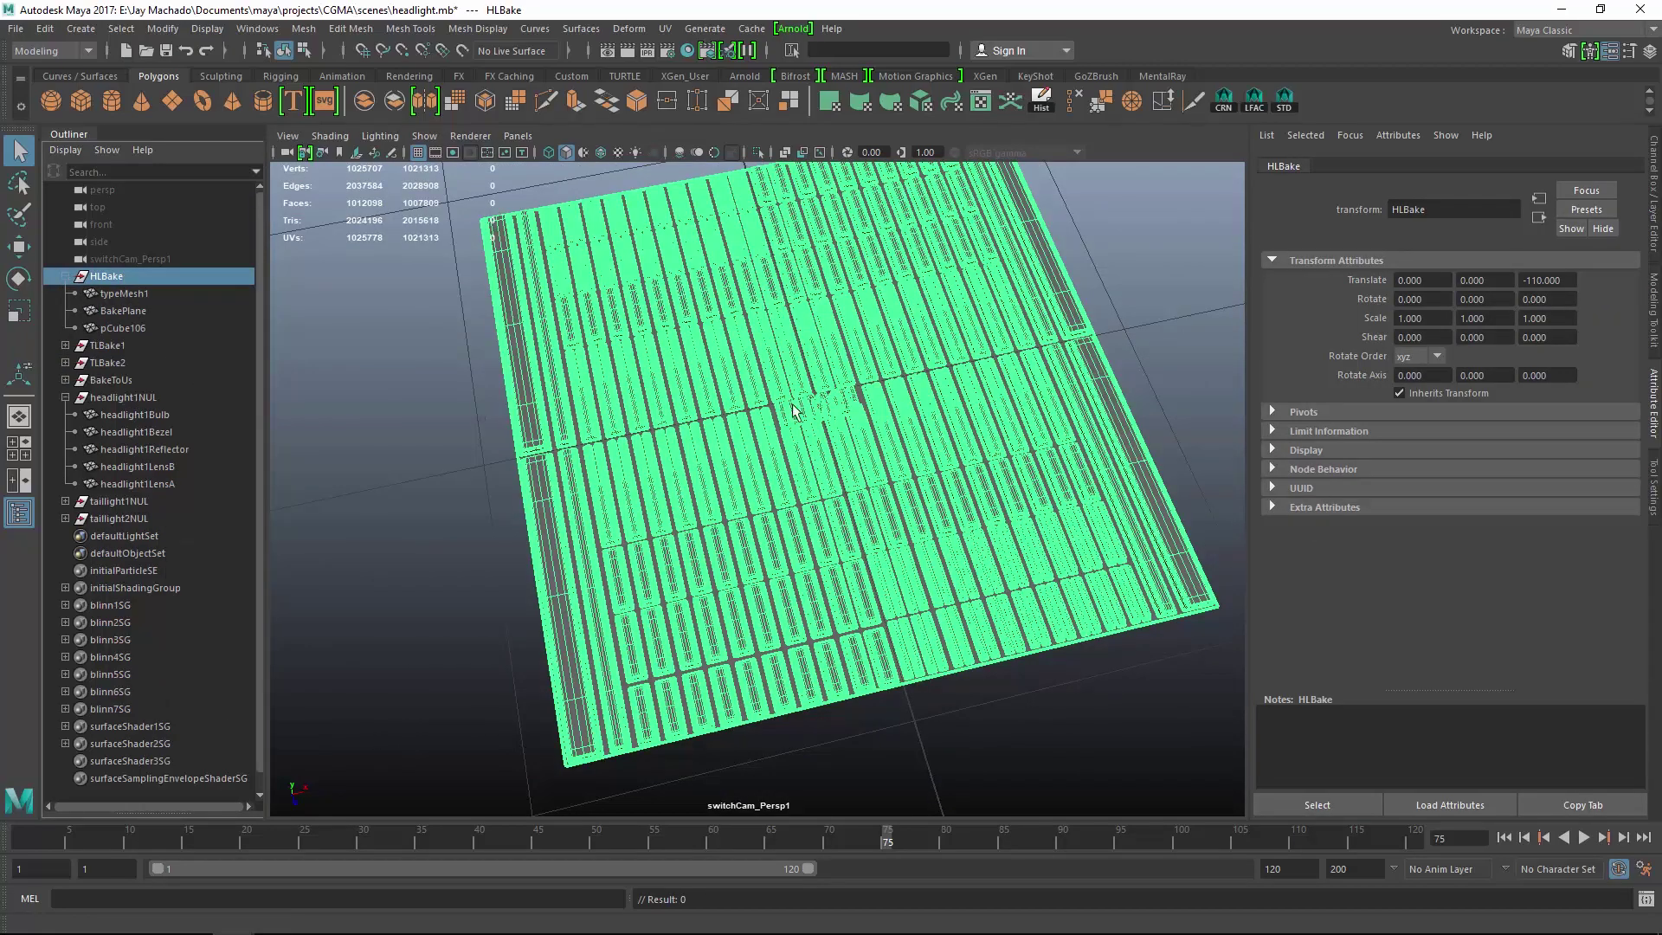
Examine the raised blocks and central lettering of the headlight lens bake pattern from several angles.
{"action": "left_click_drag", "start_coordinate": [828, 438], "coordinate": [866, 398], "text": "alt"}
{"action": "right_click_drag", "start_coordinate": [865, 398], "coordinate": [1222, 718], "text": "alt"}
{"action": "left_click_drag", "start_coordinate": [848, 667], "coordinate": [1139, 694], "text": "alt"}
{"action": "left_click", "coordinate": [1142, 694]}
{"action": "right_click_drag", "start_coordinate": [1142, 694], "coordinate": [1008, 606], "text": "alt"}
{"action": "left_click_drag", "start_coordinate": [1008, 606], "coordinate": [776, 441], "text": "alt"}
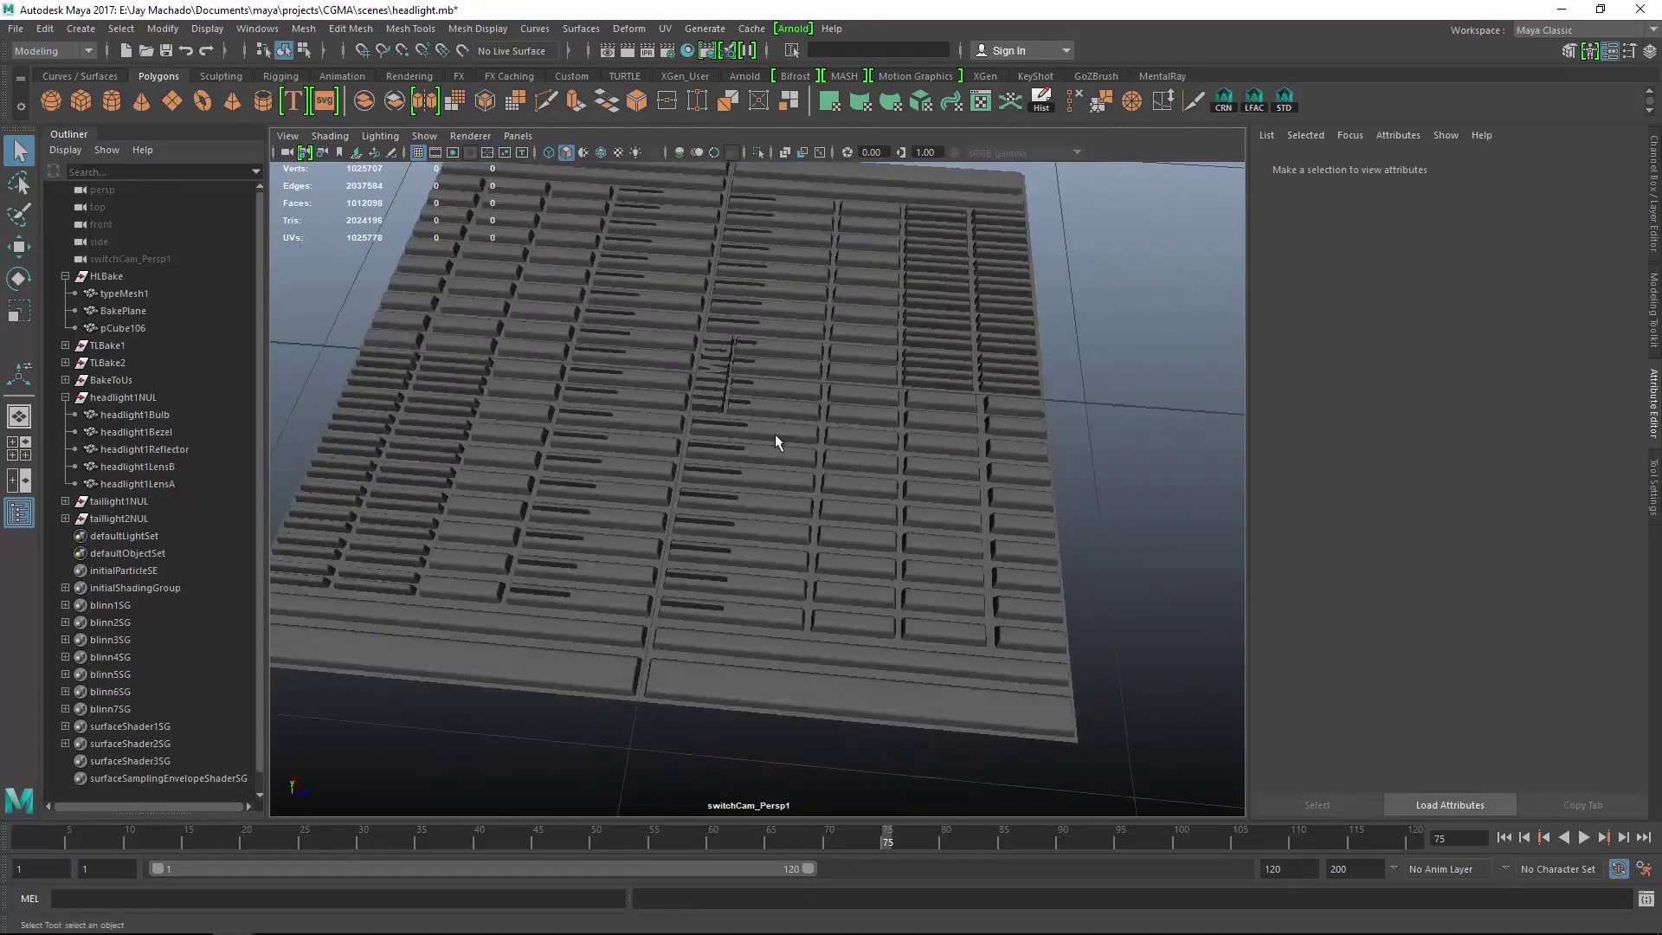
{"action": "right_click_drag", "start_coordinate": [775, 441], "coordinate": [909, 575], "text": "alt"}
{"action": "left_click_drag", "start_coordinate": [908, 575], "coordinate": [885, 448], "text": "alt"}
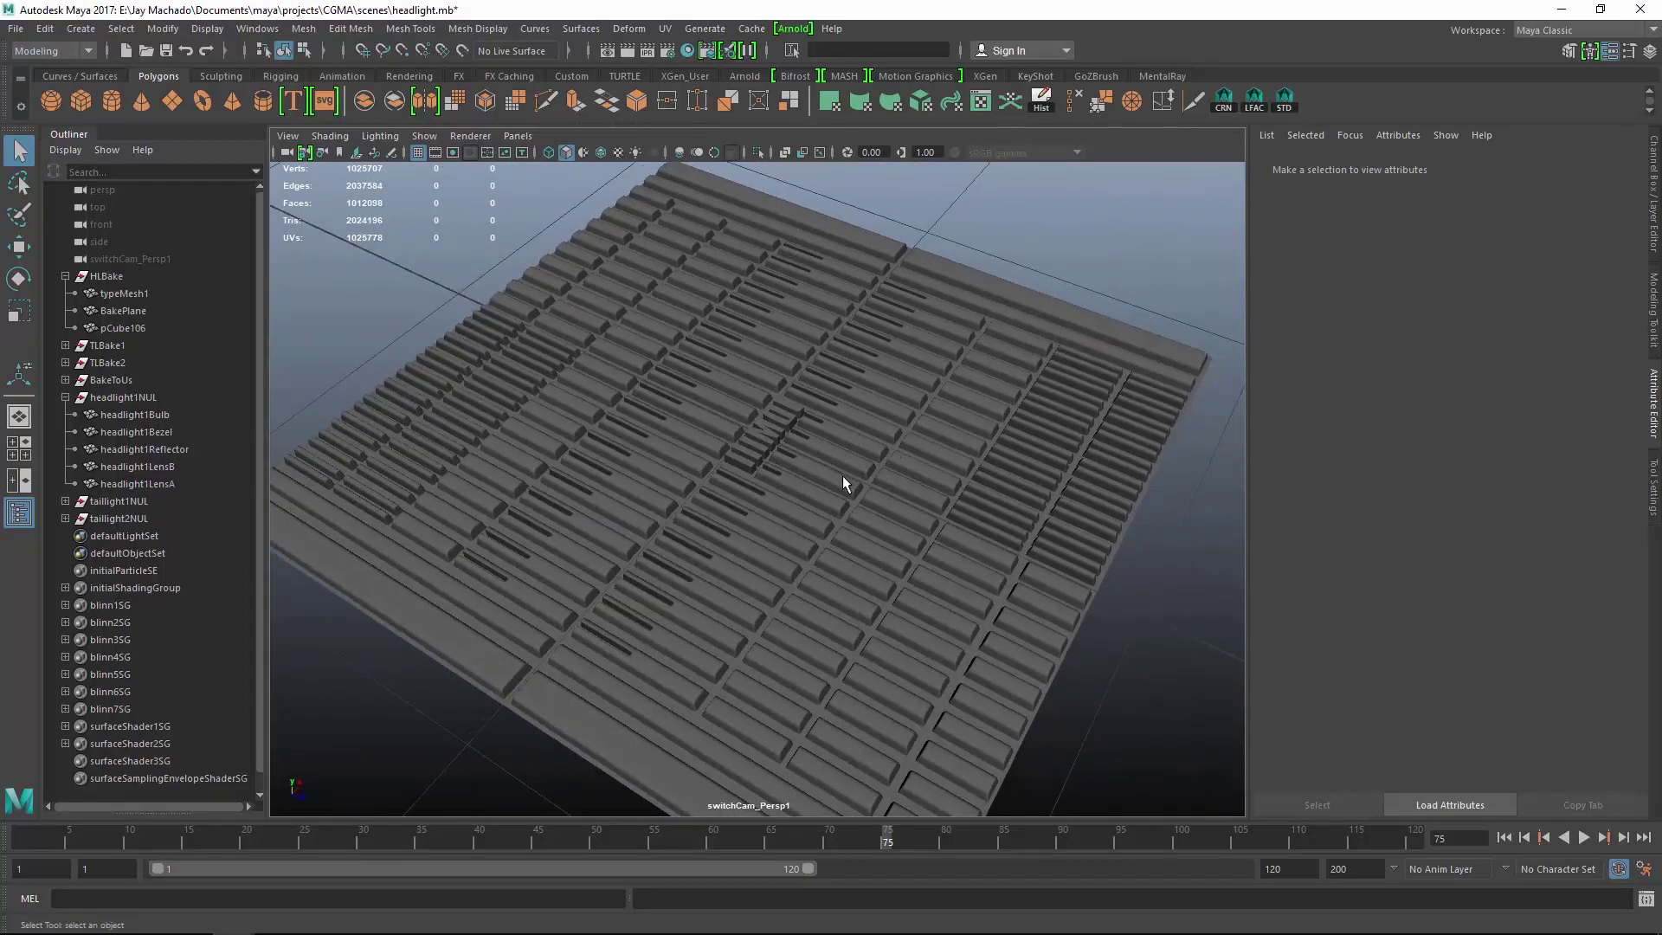
{"action": "right_click_drag", "start_coordinate": [833, 499], "coordinate": [798, 452], "text": "alt"}
{"action": "left_click_drag", "start_coordinate": [798, 452], "coordinate": [865, 447], "text": "alt"}
{"action": "right_click_drag", "start_coordinate": [866, 446], "coordinate": [816, 442], "text": "alt"}
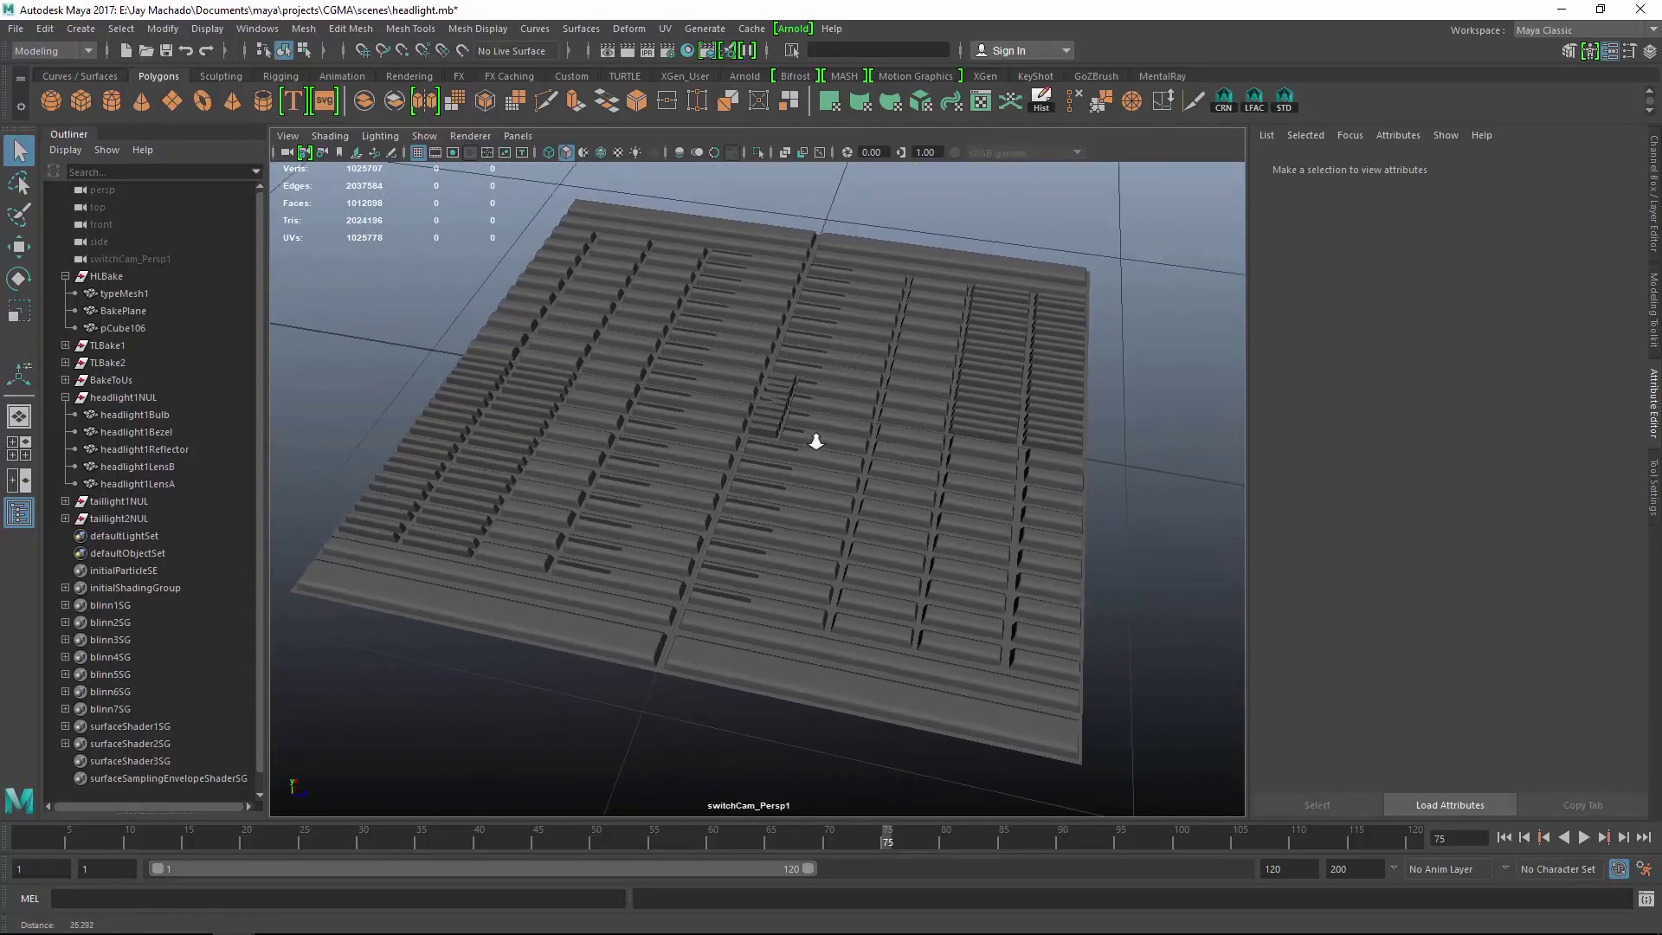
{"action": "left_click_drag", "start_coordinate": [816, 441], "coordinate": [675, 434], "text": "alt"}
{"action": "right_click_drag", "start_coordinate": [675, 435], "coordinate": [745, 488], "text": "alt"}
{"action": "left_click_drag", "start_coordinate": [745, 488], "coordinate": [686, 474], "text": "alt"}
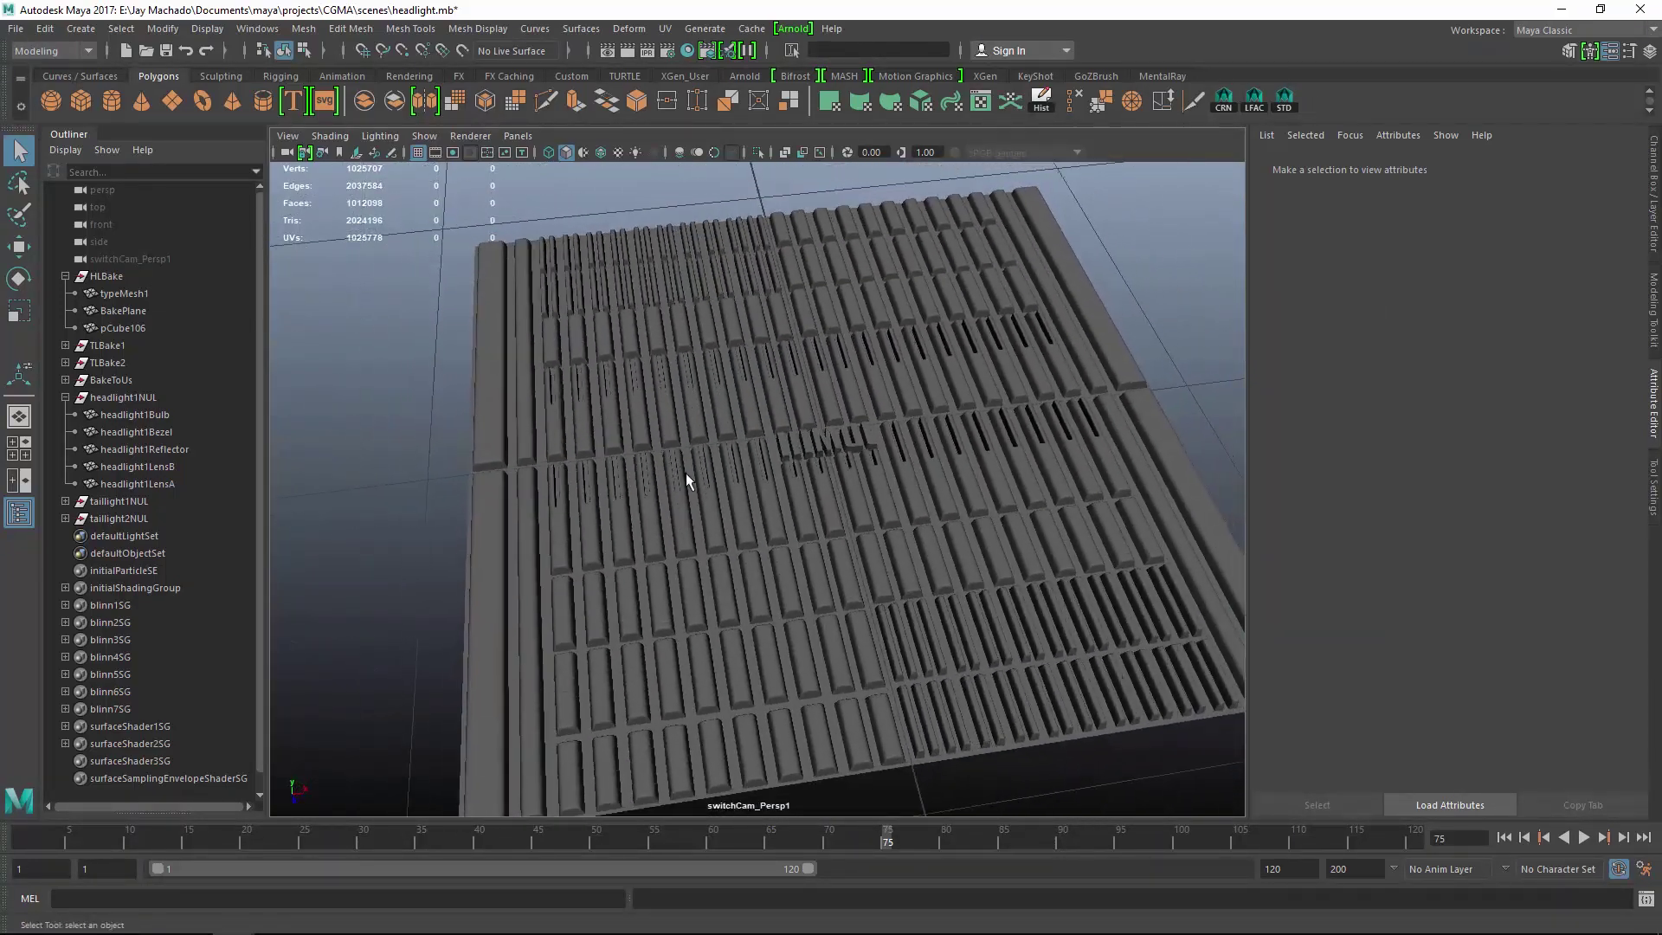
{"action": "middle_click_drag", "start_coordinate": [686, 473], "coordinate": [651, 455], "text": "alt"}
{"action": "left_click_drag", "start_coordinate": [808, 471], "coordinate": [918, 331], "text": "alt"}
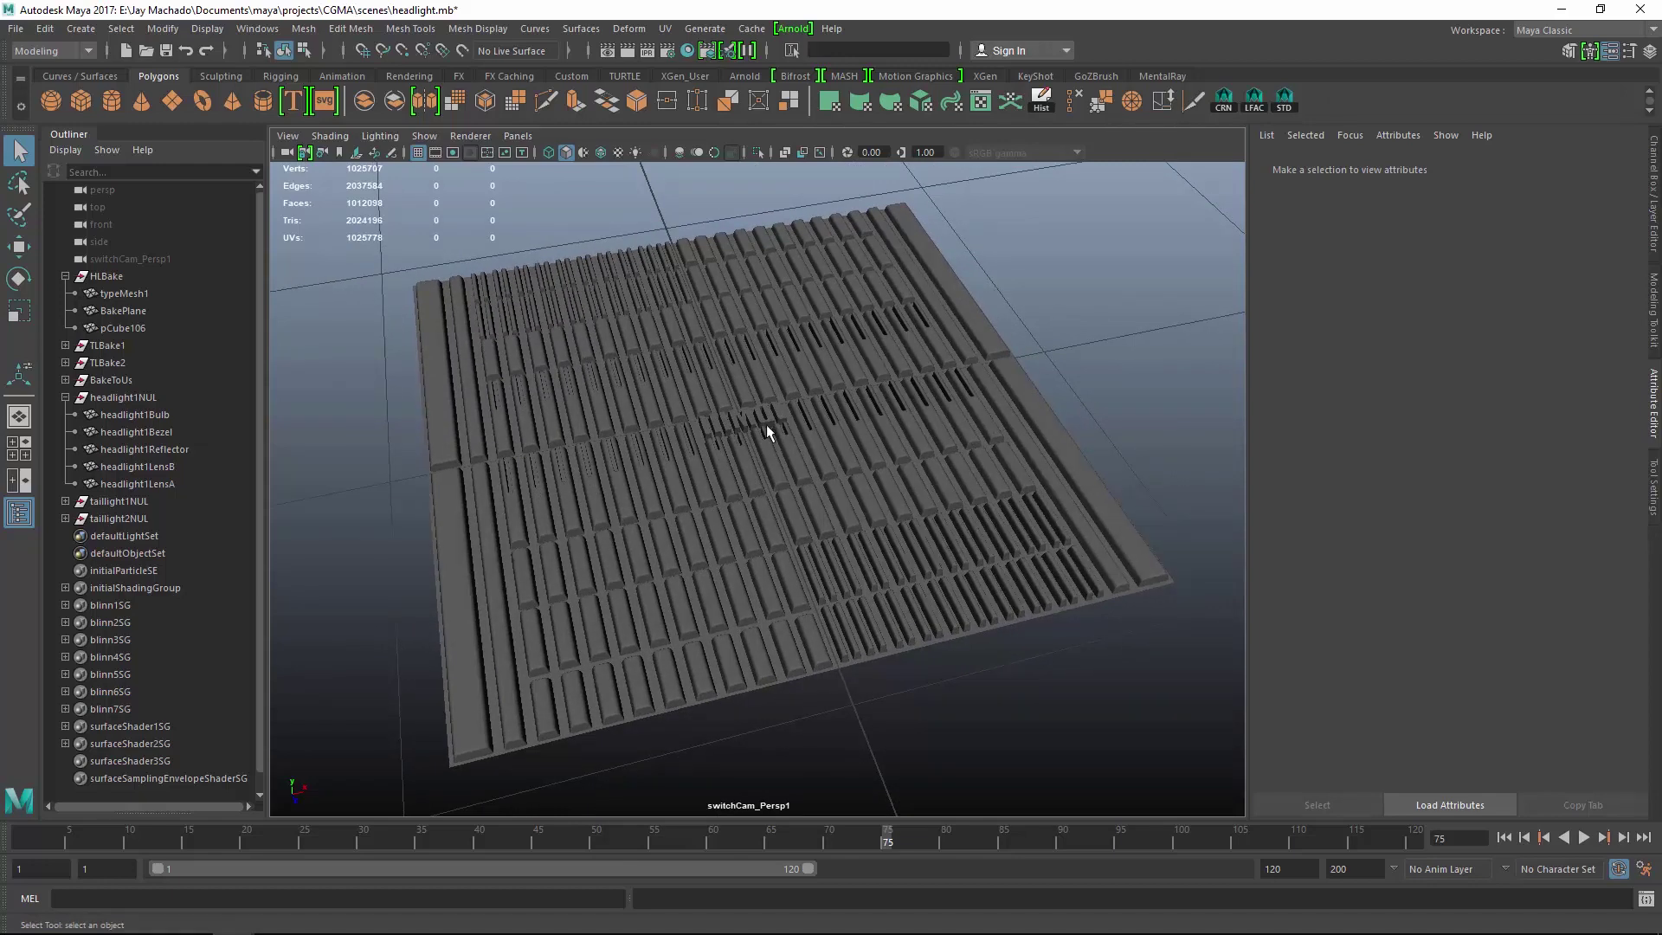
Show the Channel Box and inspect the bevelled blocks at a corner of the bake pattern up close.
{"action": "left_click_drag", "start_coordinate": [766, 430], "coordinate": [787, 448], "text": "alt"}
{"action": "key", "text": "ctrl+a"}
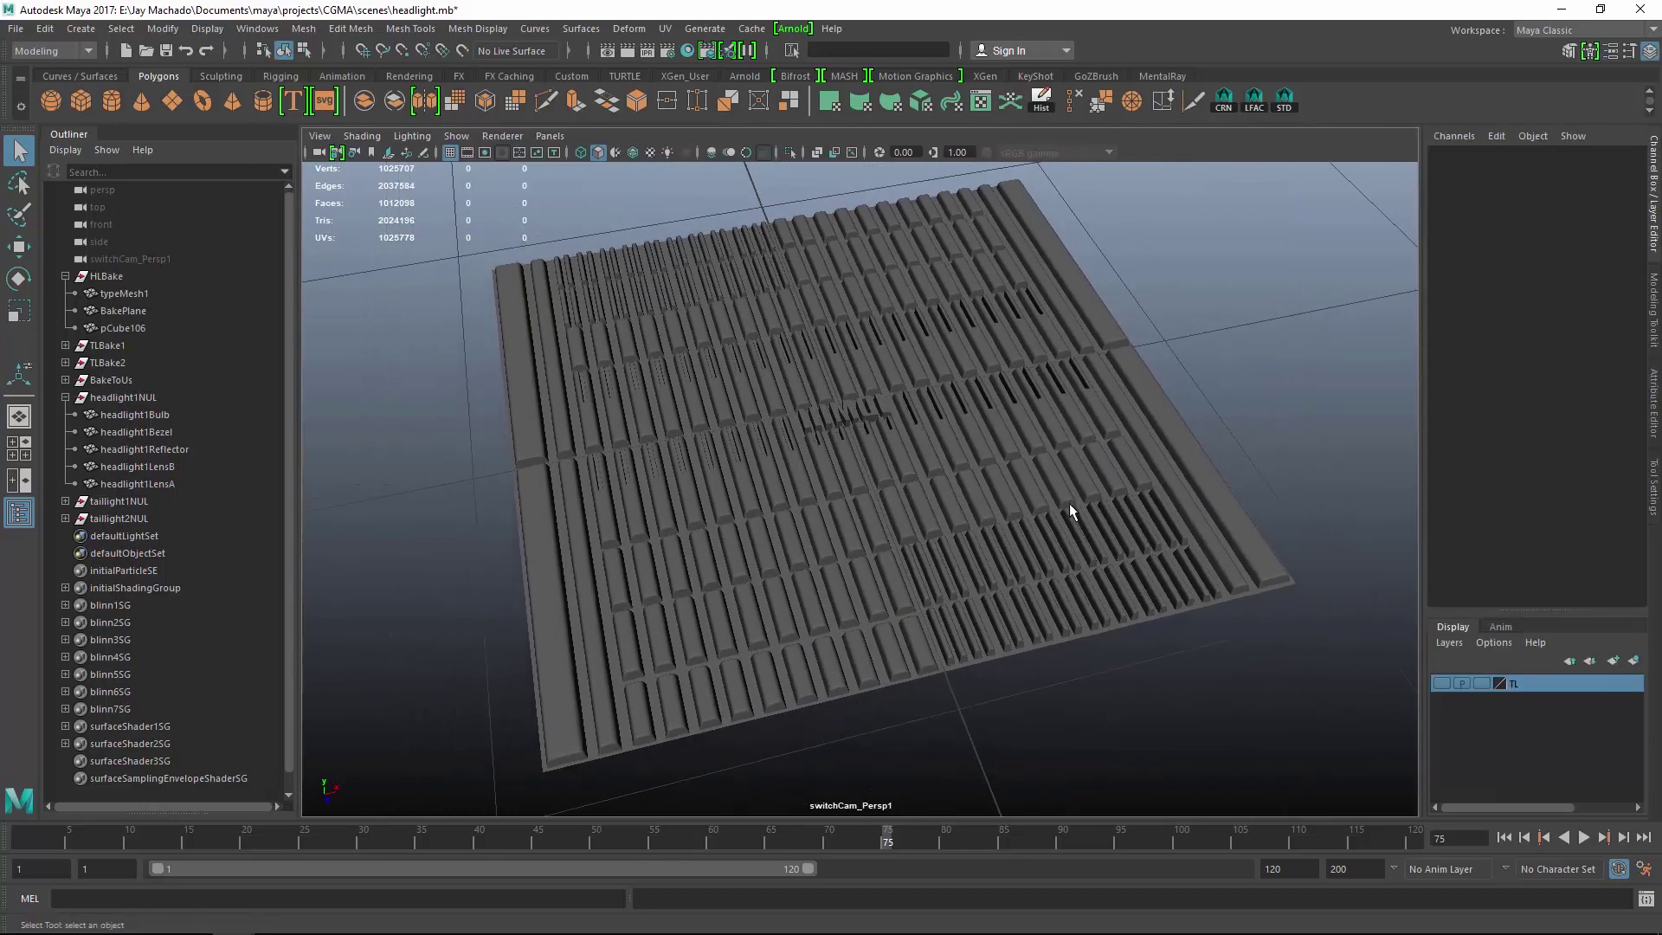
{"action": "left_click_drag", "start_coordinate": [1067, 500], "coordinate": [1077, 522], "text": "alt"}
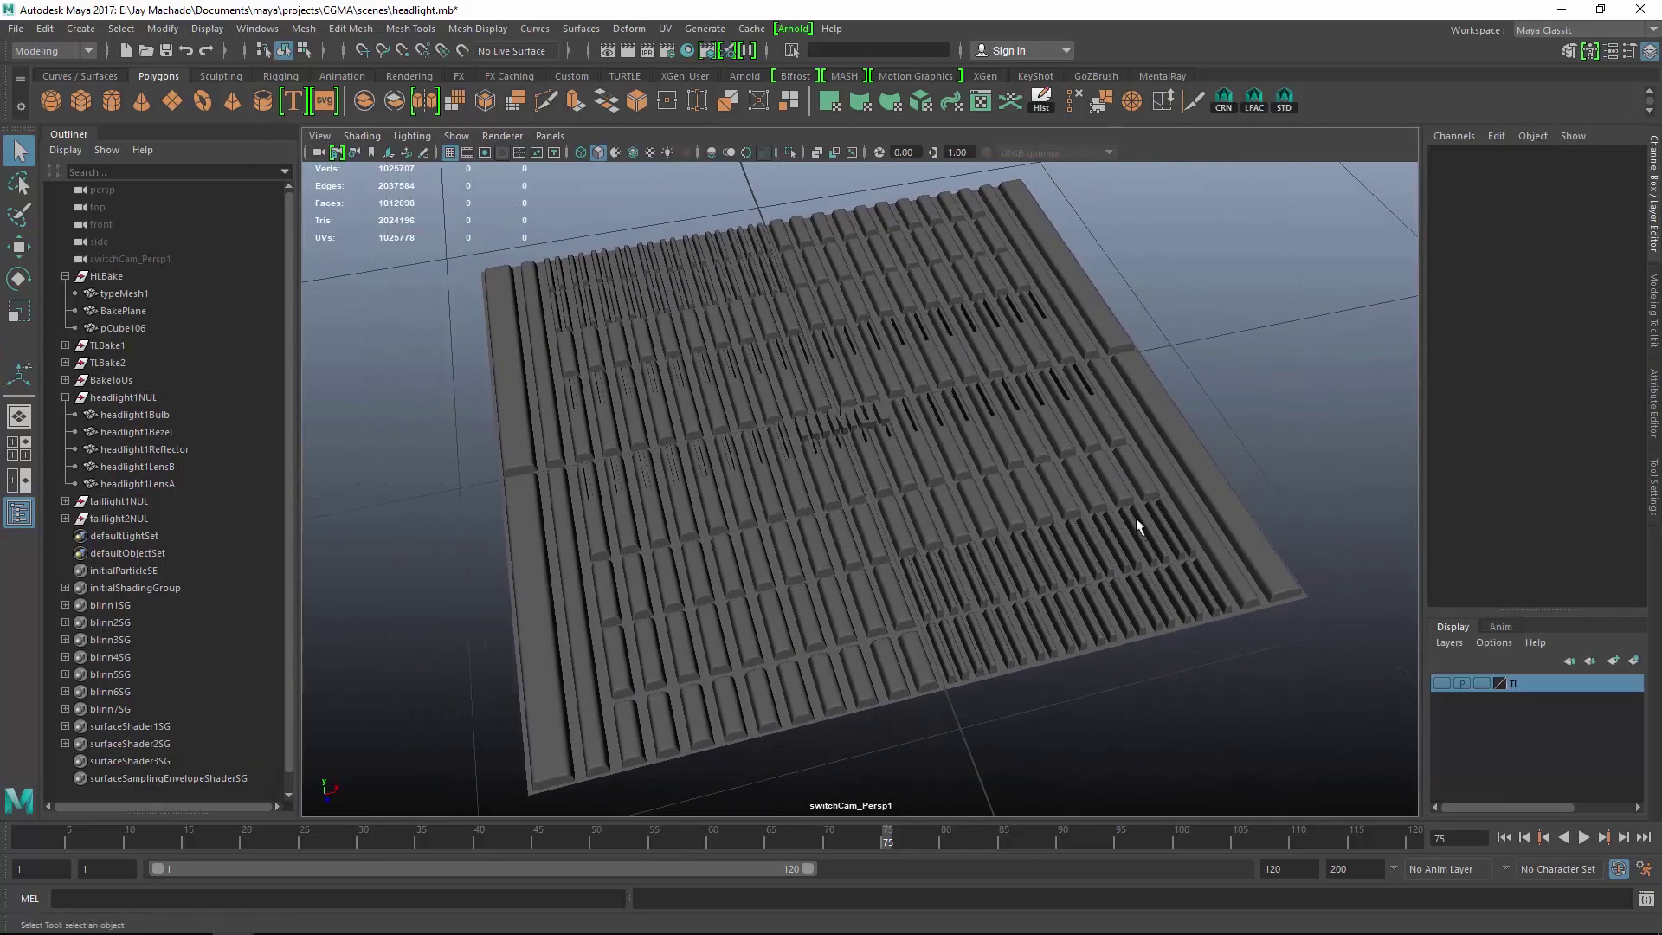
{"action": "left_click_drag", "start_coordinate": [554, 464], "coordinate": [794, 326], "text": "alt"}
{"action": "scroll", "coordinate": [807, 554], "scroll_direction": "up", "scroll_amount": 5}
{"action": "scroll", "coordinate": [778, 573], "scroll_direction": "down", "scroll_amount": 4}
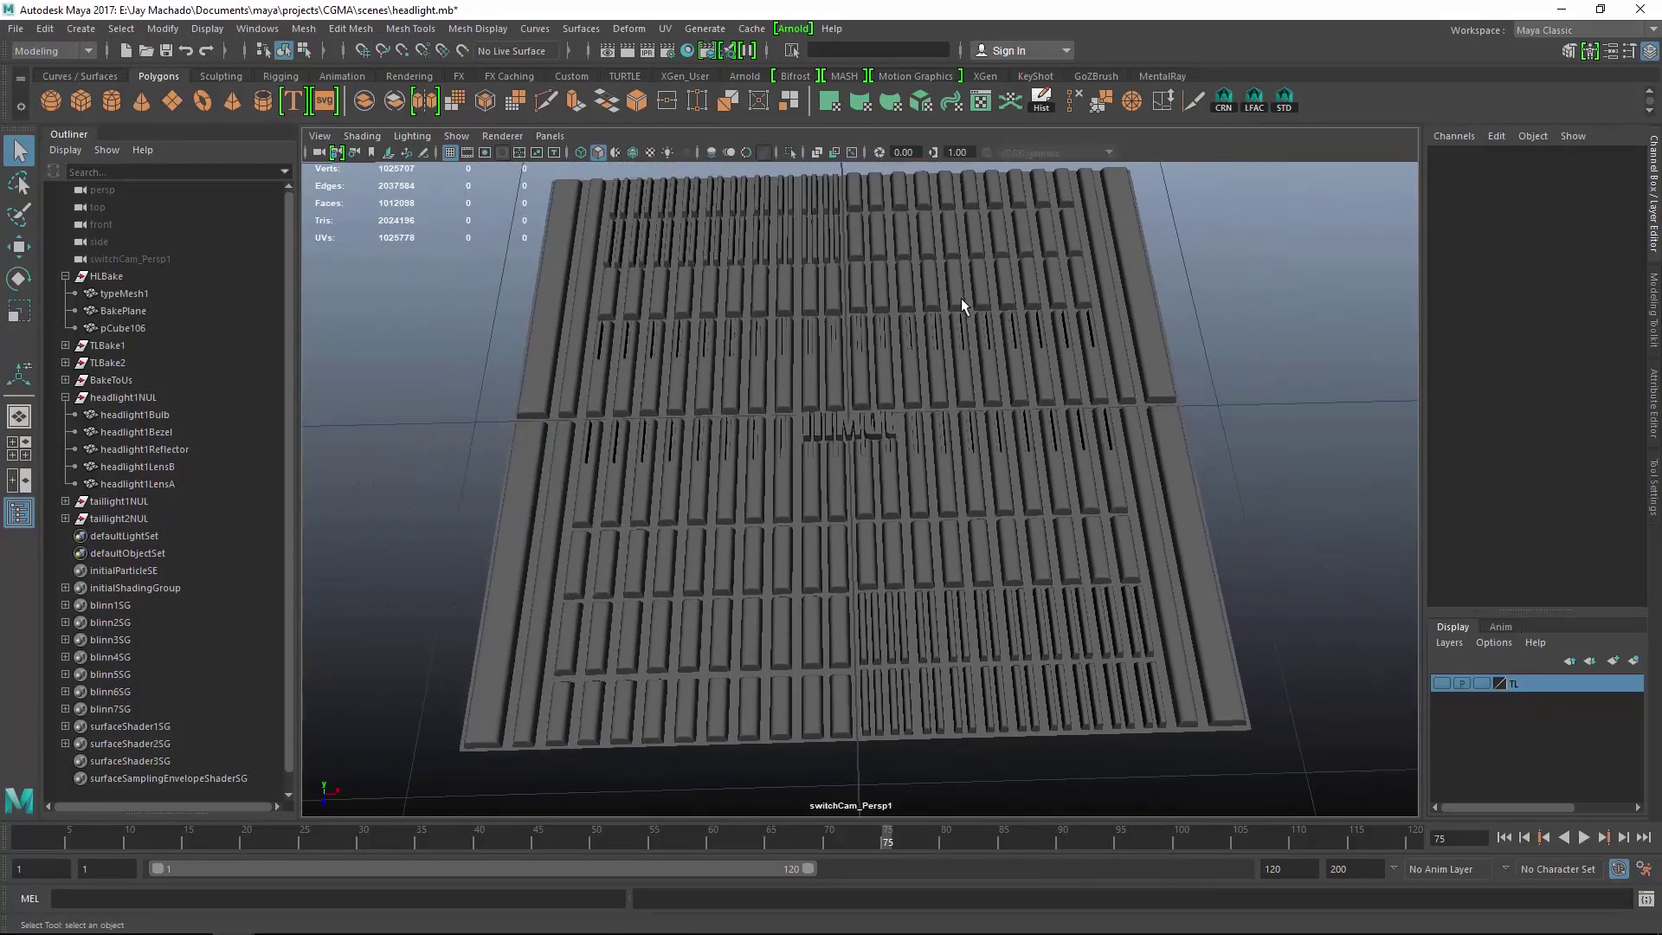
{"action": "left_click_drag", "start_coordinate": [961, 298], "coordinate": [857, 449], "text": "alt"}
{"action": "scroll", "coordinate": [856, 449], "scroll_direction": "up", "scroll_amount": 8}
{"action": "left_click_drag", "start_coordinate": [961, 482], "coordinate": [1024, 611], "text": "alt"}
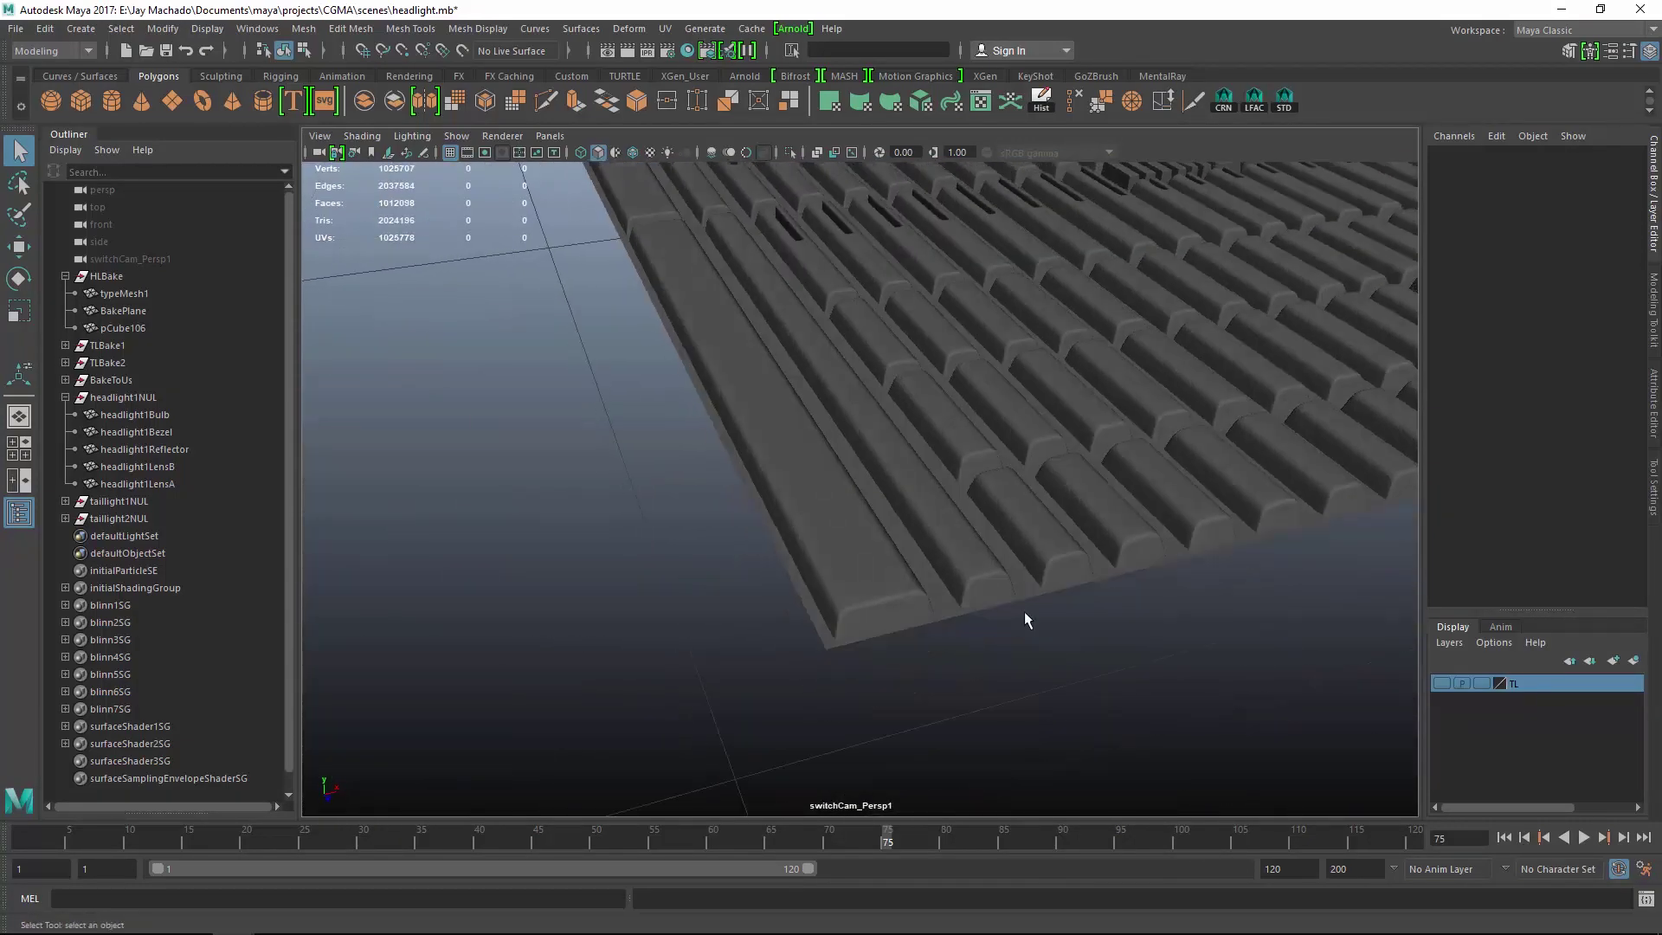
Select the flat bake plane beneath the pattern and examine how the raised blocks sit on it.
{"action": "left_click", "coordinate": [955, 613]}
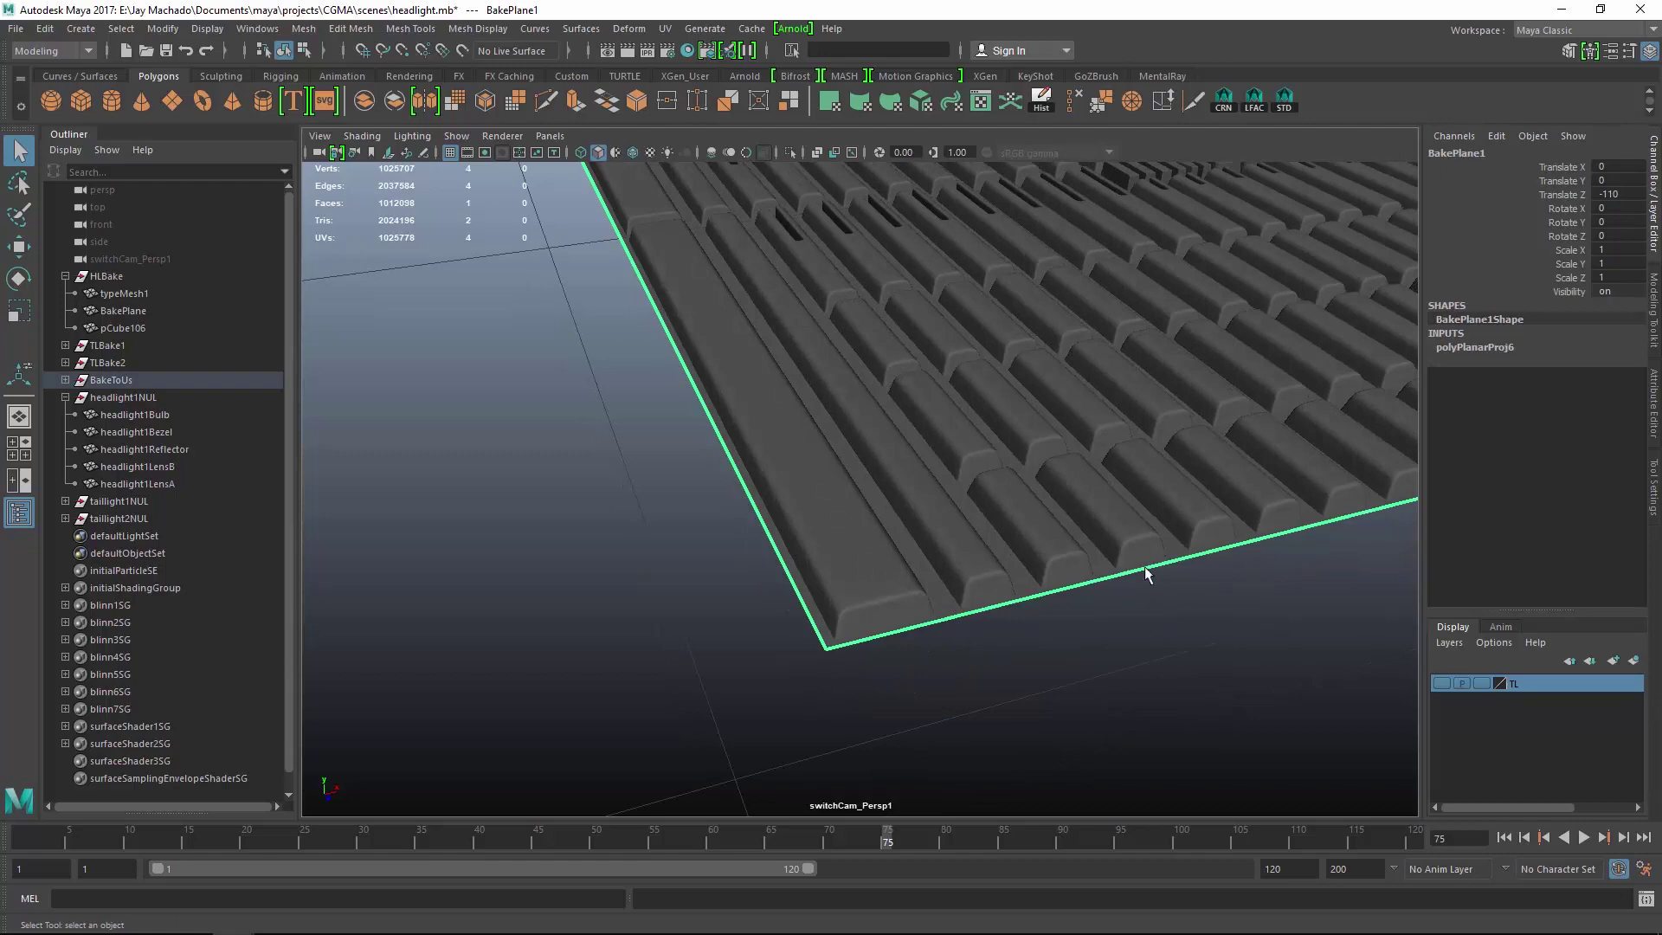
{"action": "right_click_drag", "start_coordinate": [1072, 447], "coordinate": [1009, 552], "text": "alt"}
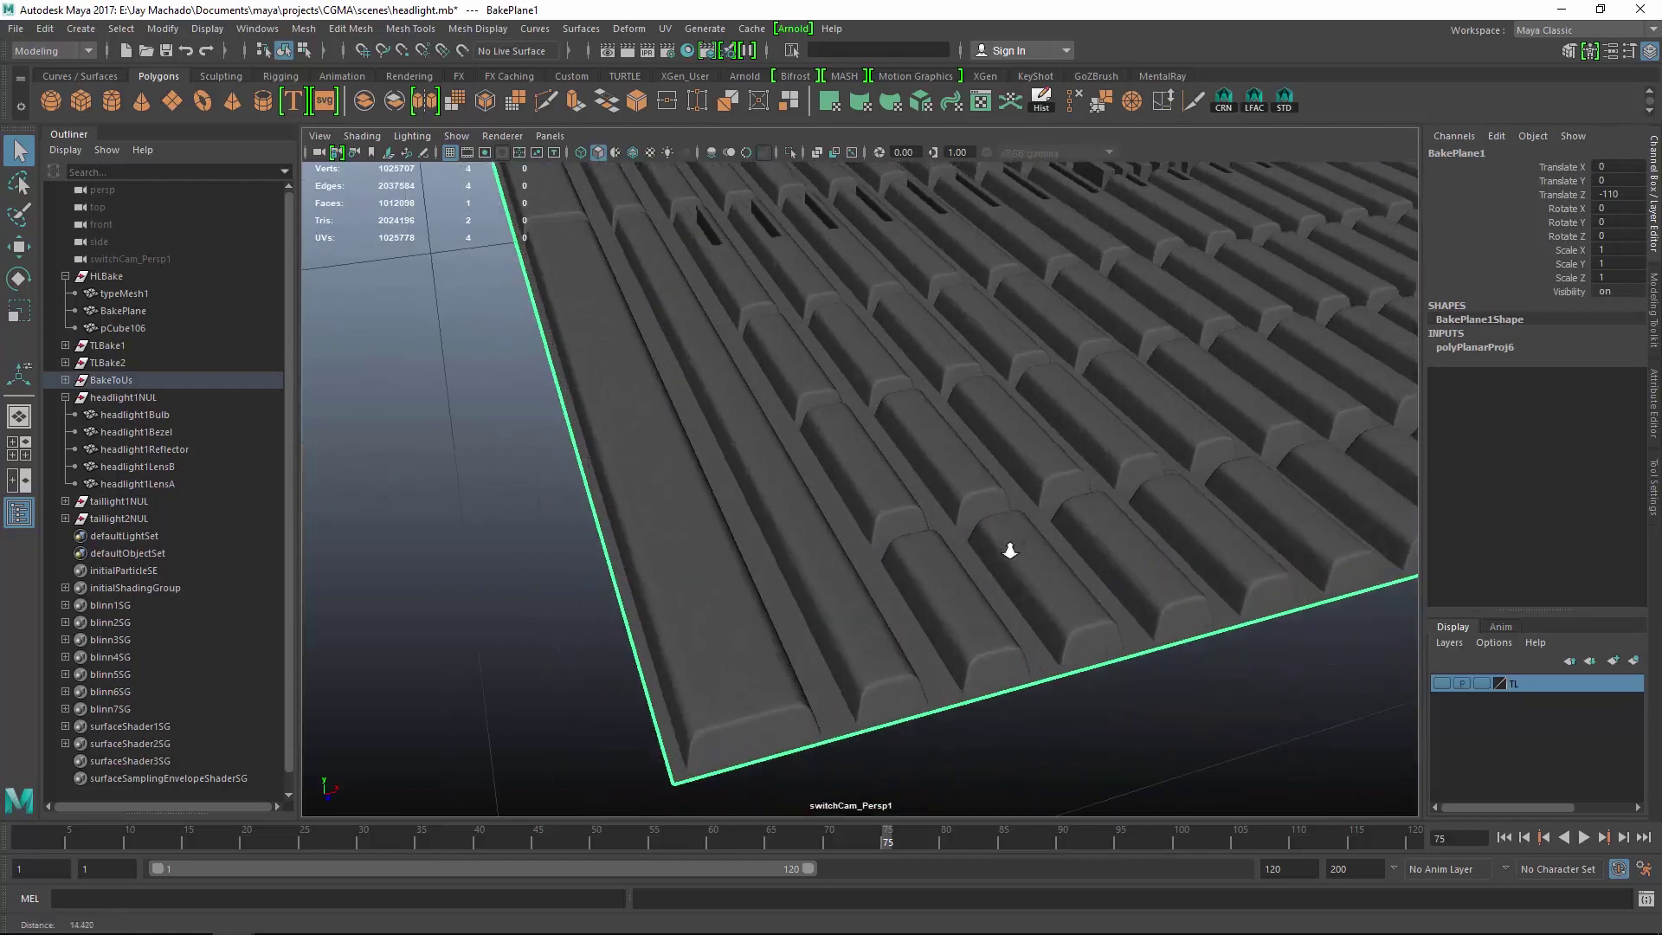
{"action": "left_click_drag", "start_coordinate": [1010, 552], "coordinate": [928, 492], "text": "alt"}
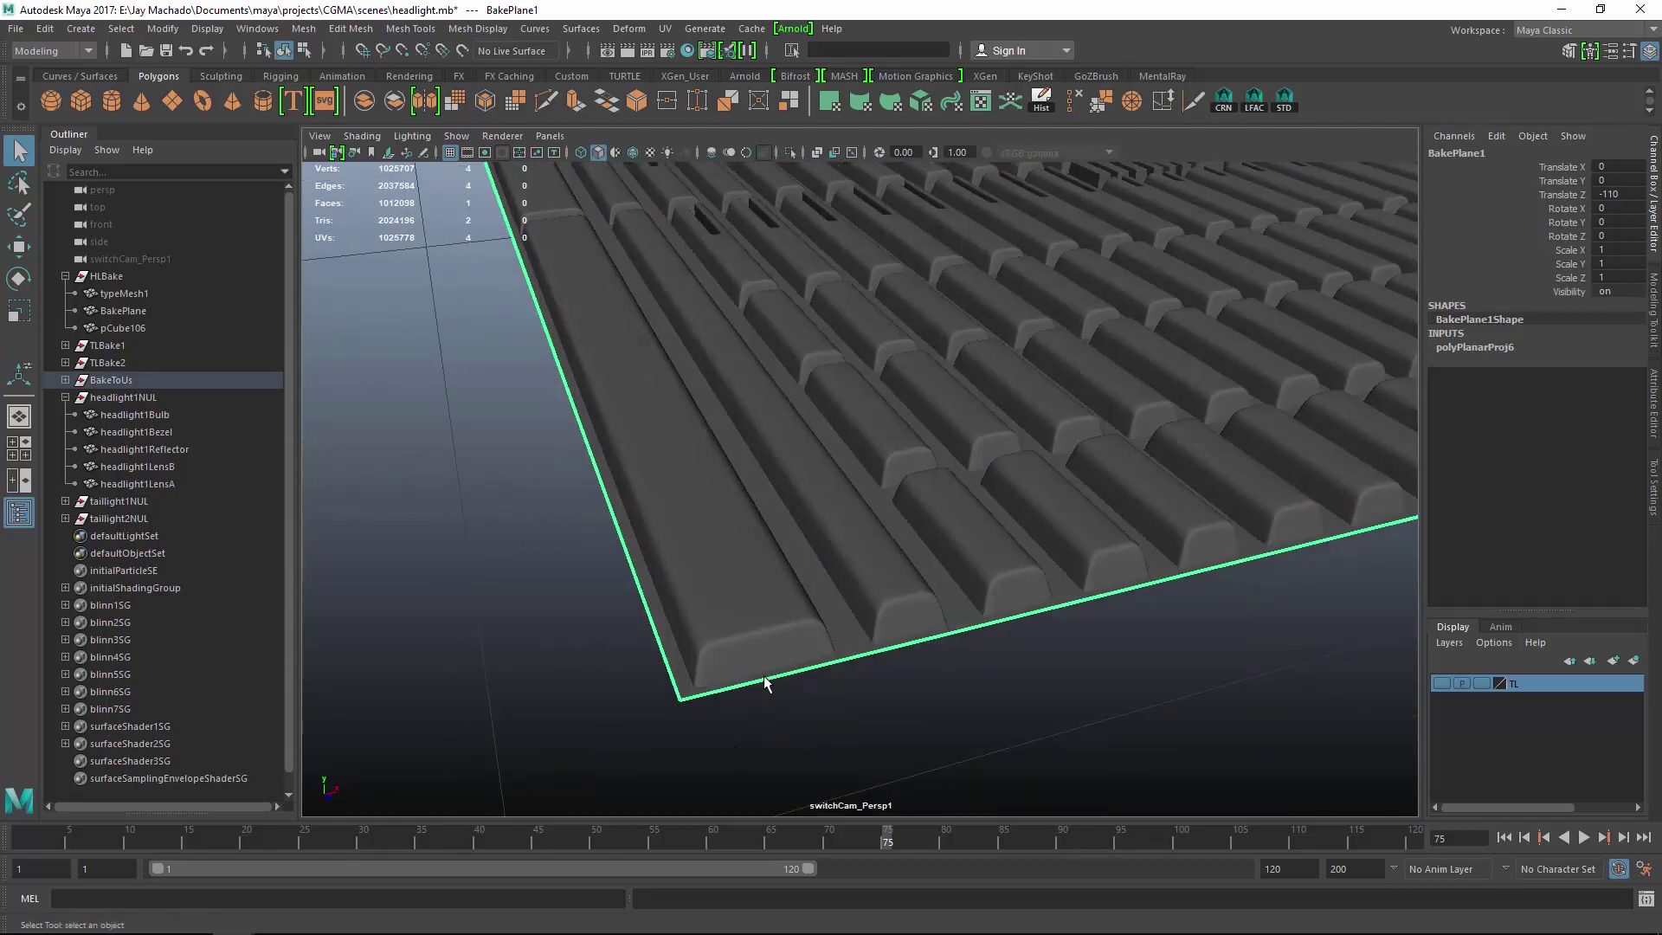
{"action": "left_click", "coordinate": [736, 573]}
{"action": "left_click_drag", "start_coordinate": [808, 583], "coordinate": [1009, 624], "text": "alt"}
{"action": "left_click", "coordinate": [1264, 719]}
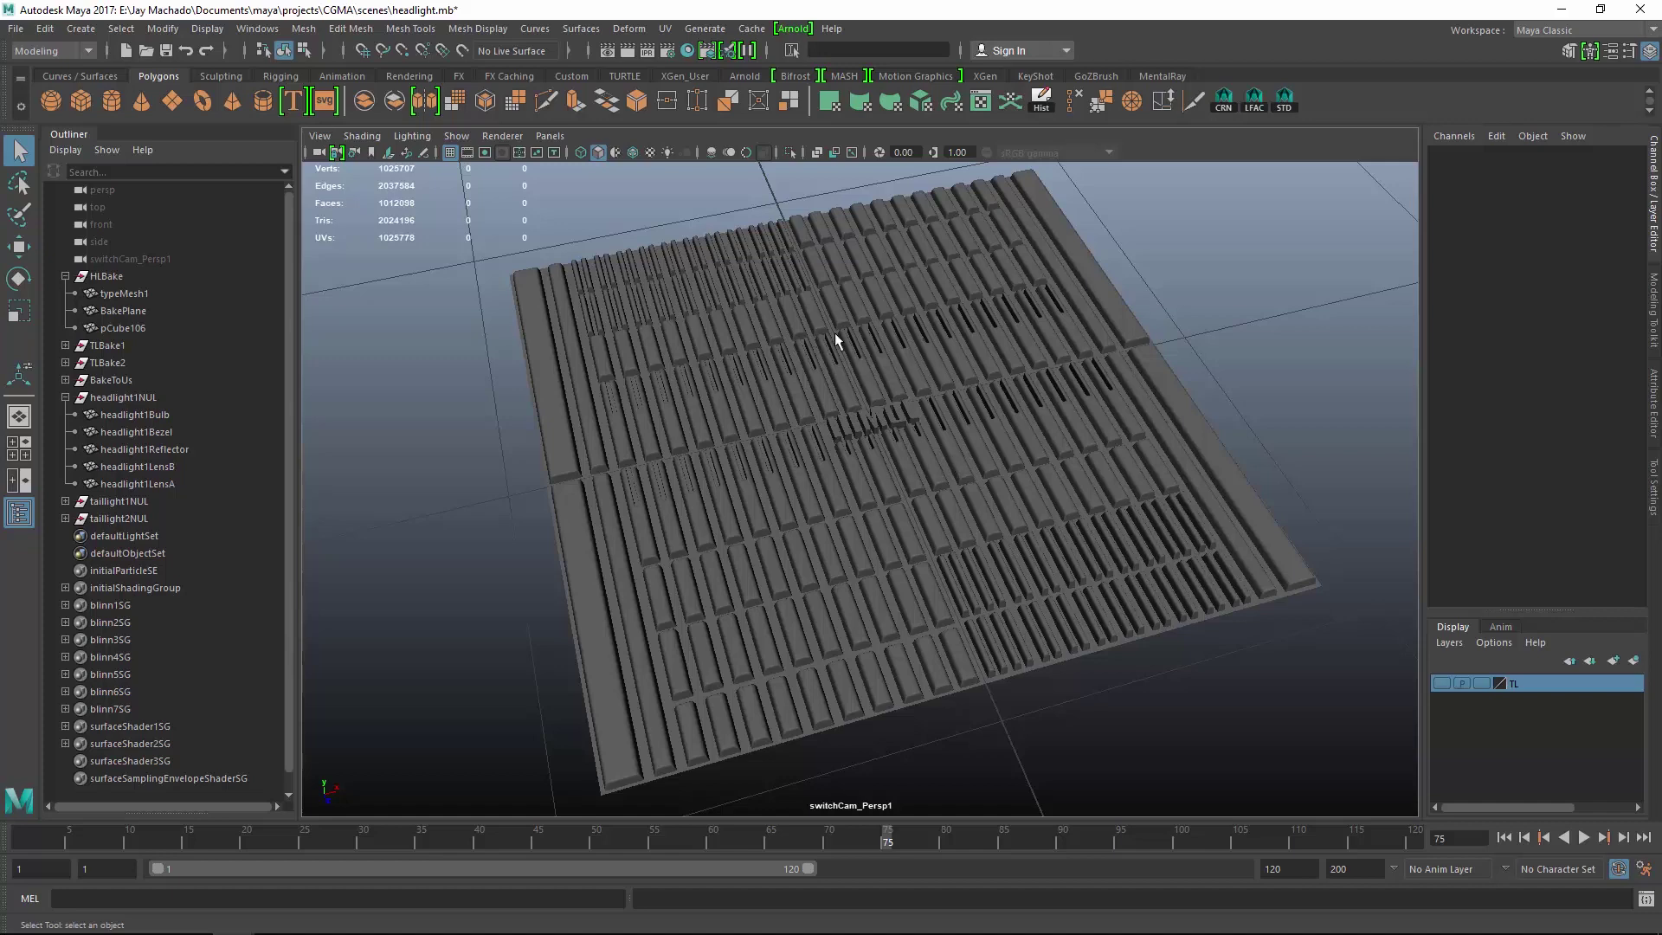
Assign a new Surface Shader to typeMesh1, BakePlane and pCube106, and delete their construction history.
{"action": "left_click_drag", "start_coordinate": [138, 293], "coordinate": [137, 326]}
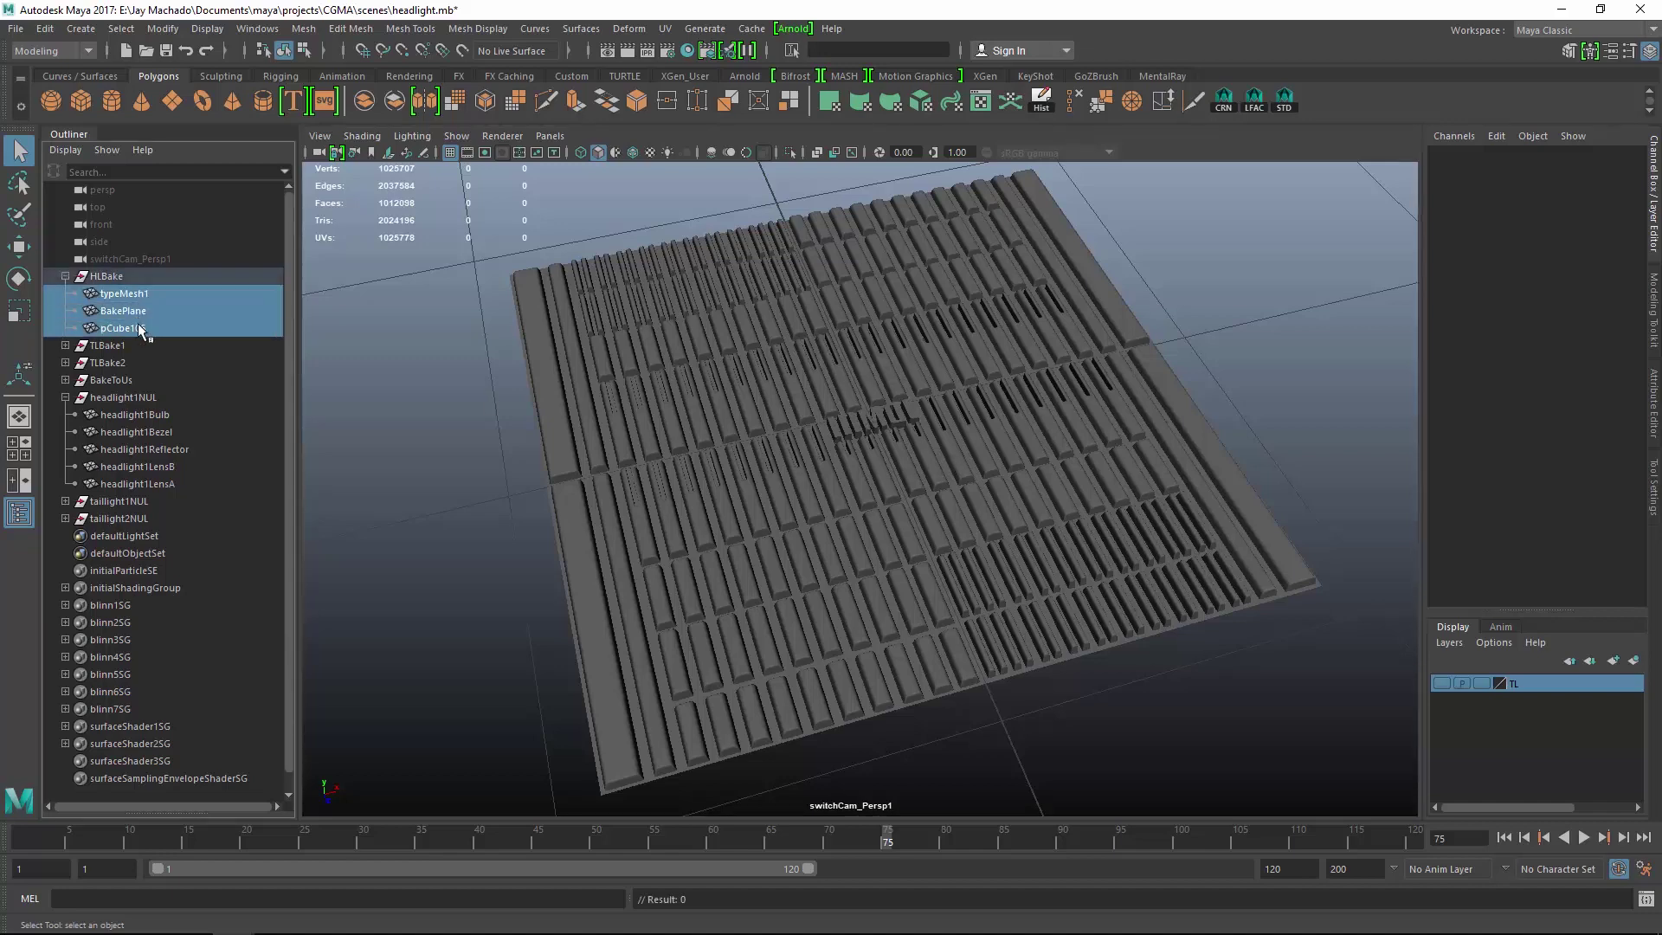
{"action": "right_click_drag", "start_coordinate": [841, 377], "coordinate": [872, 838]}
{"action": "right_click_drag", "start_coordinate": [983, 836], "coordinate": [1001, 876]}
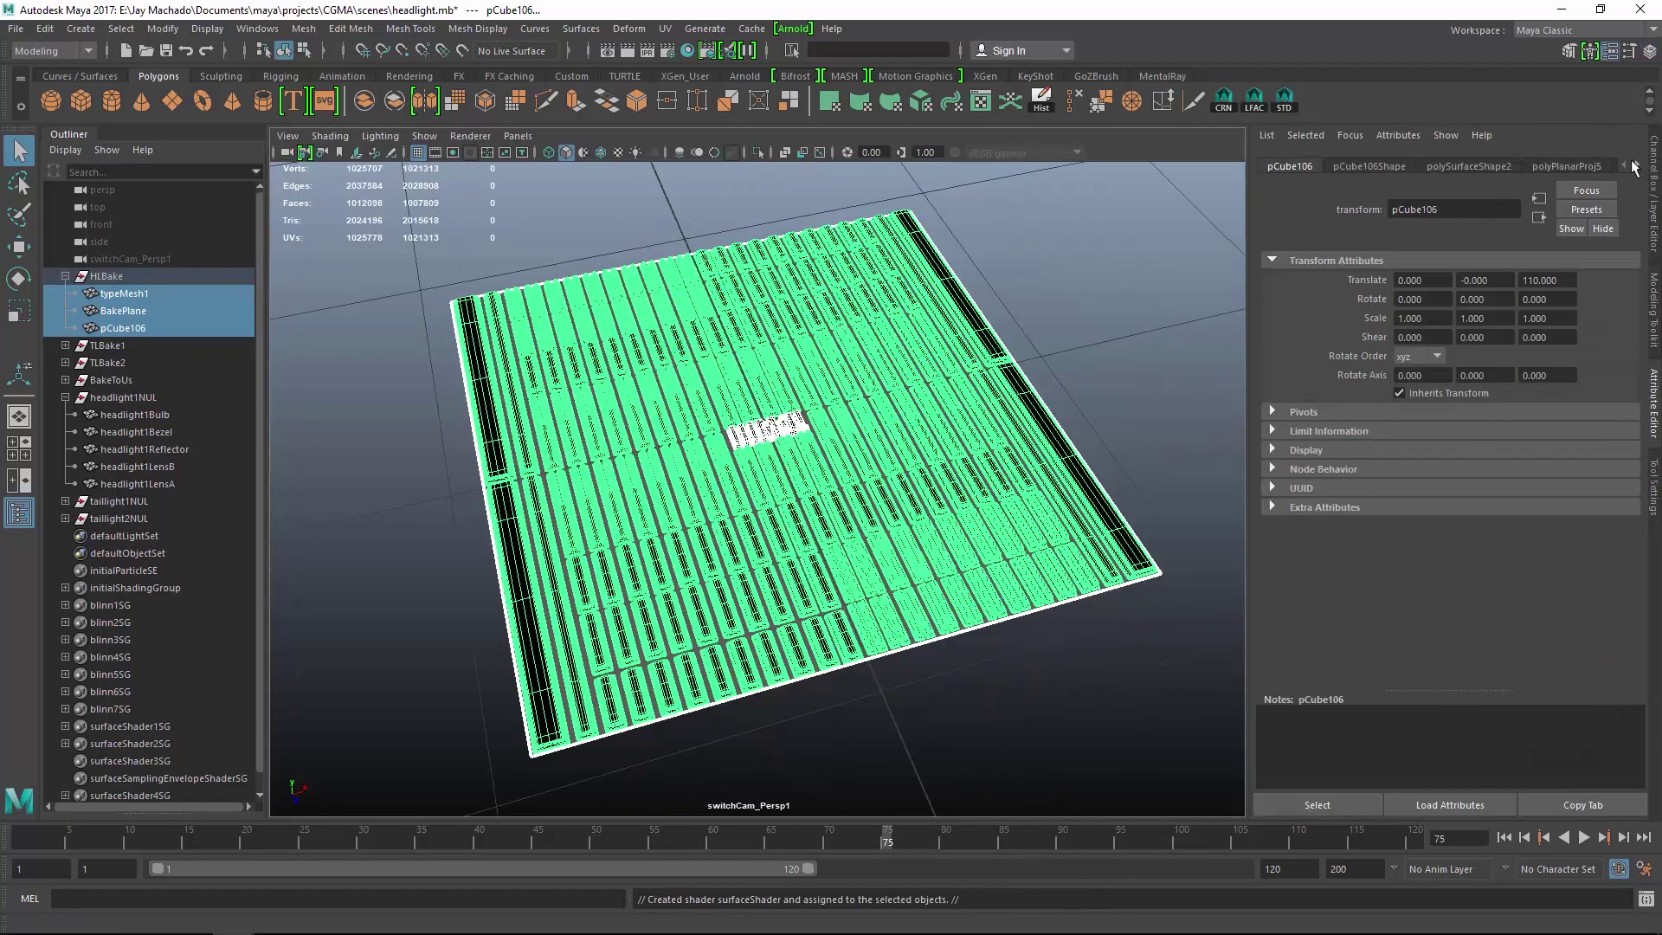
{"action": "left_click", "coordinate": [1041, 100]}
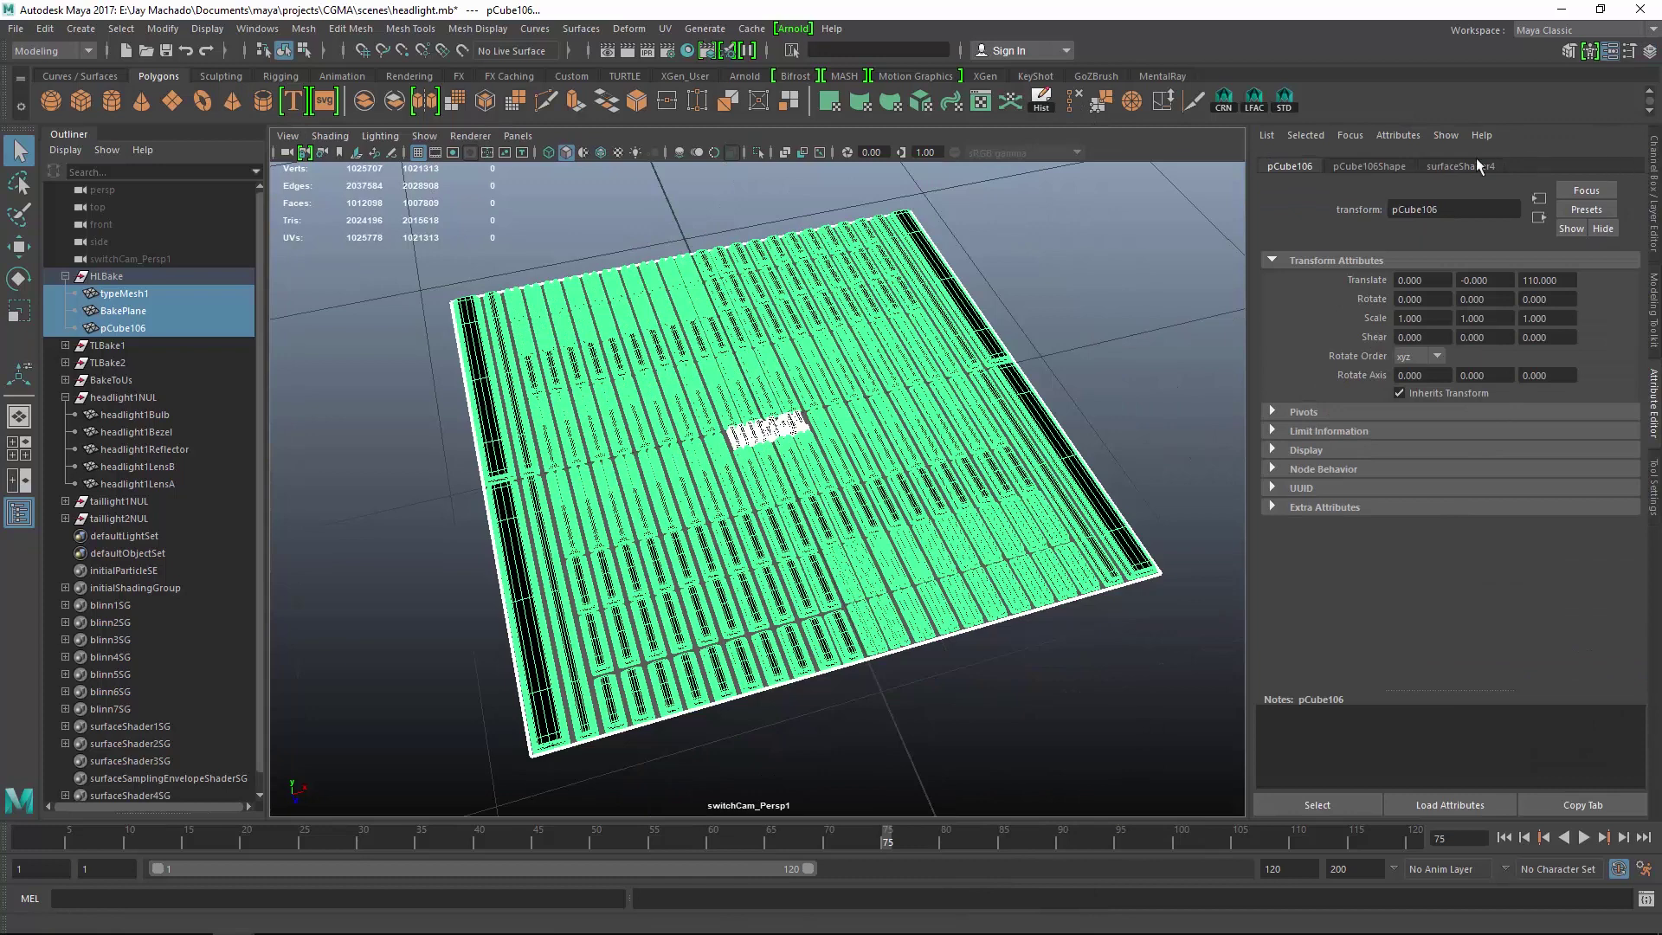
Connect a Ramp texture to the new surface shader's Out Color.
{"action": "left_click", "coordinate": [1471, 165]}
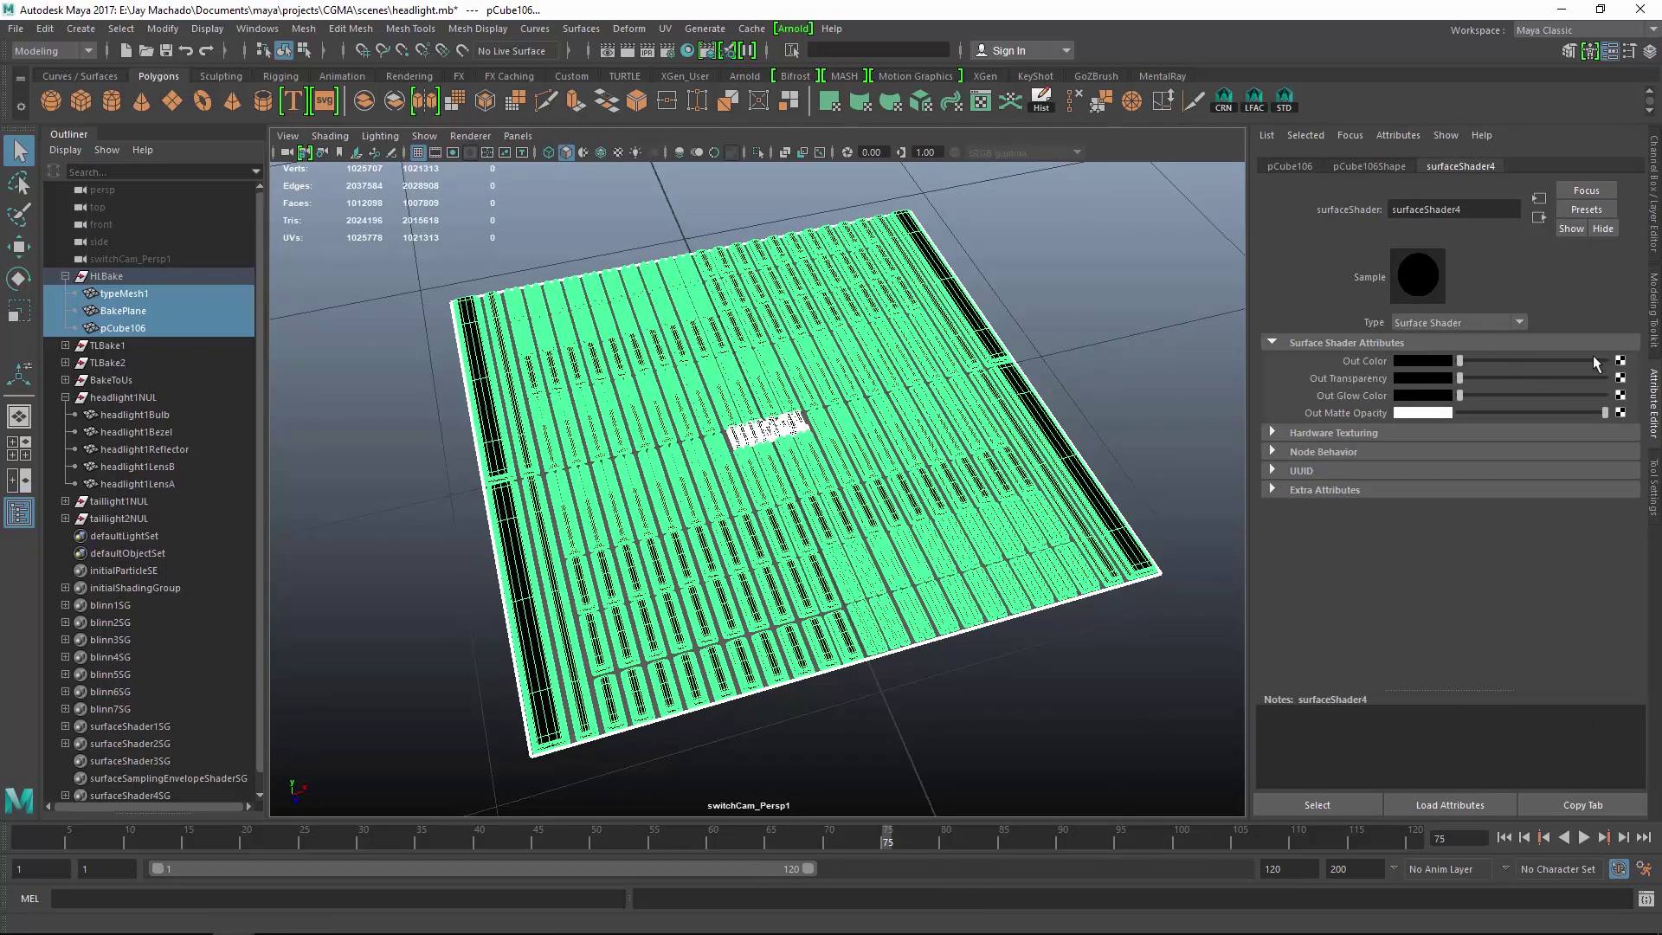
{"action": "left_click", "coordinate": [1620, 361]}
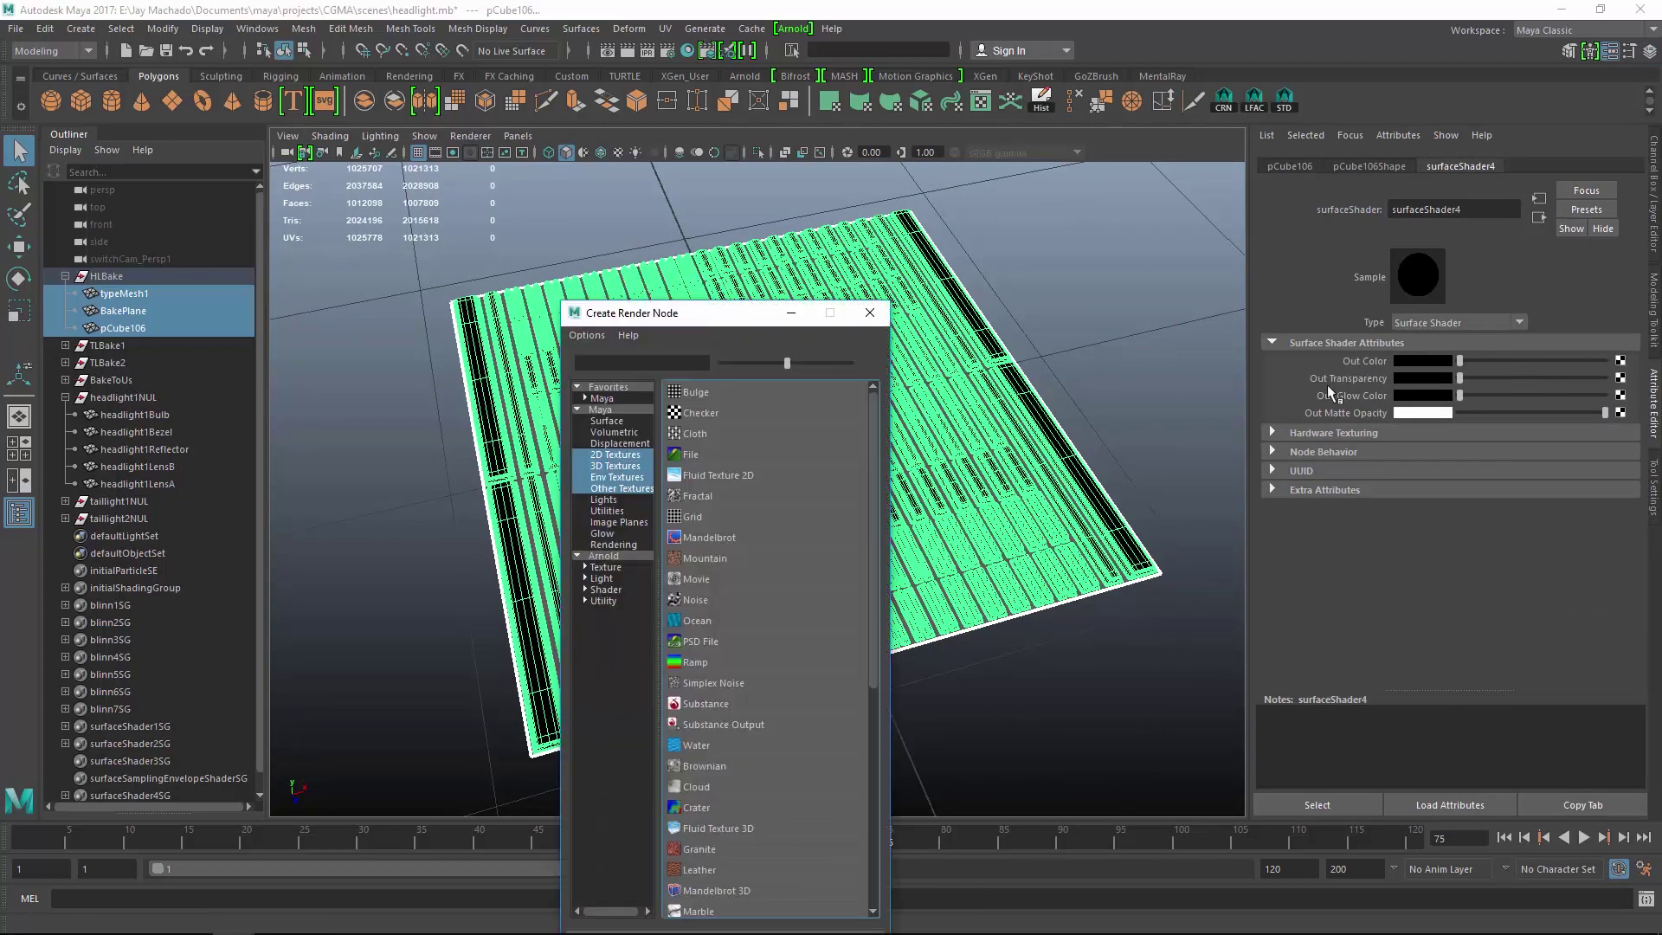
{"action": "left_click", "coordinate": [695, 662]}
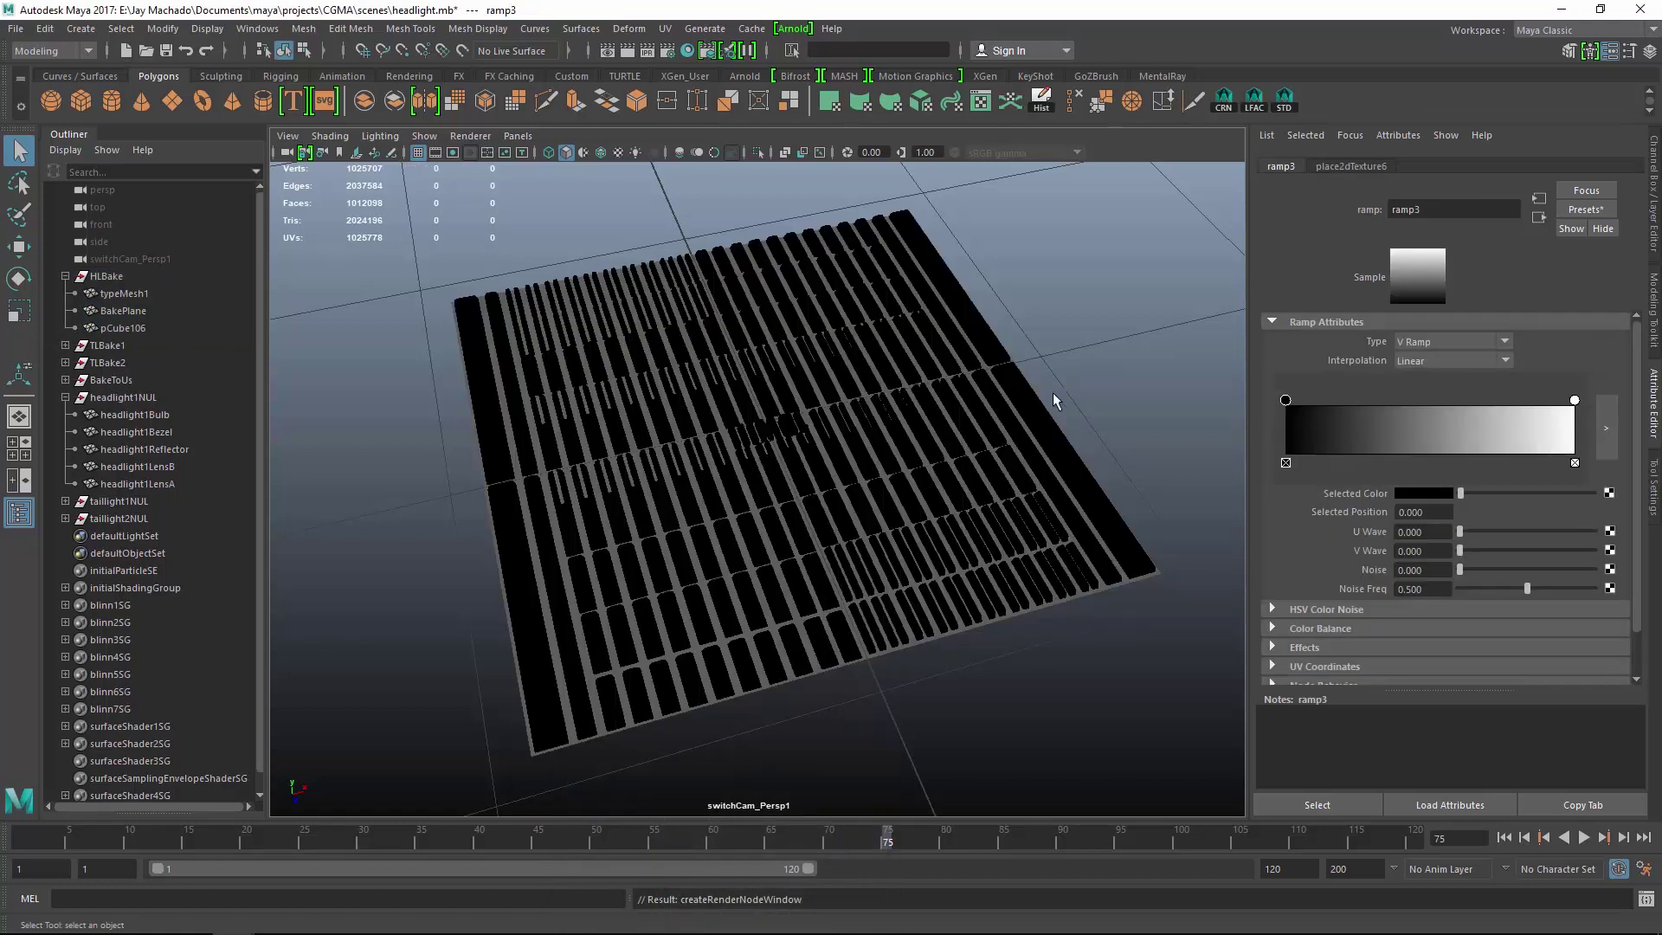
Display textures in the viewport and examine which way the ramp gradient runs across the bake pattern.
{"action": "left_click_drag", "start_coordinate": [1113, 381], "coordinate": [964, 667], "text": "alt"}
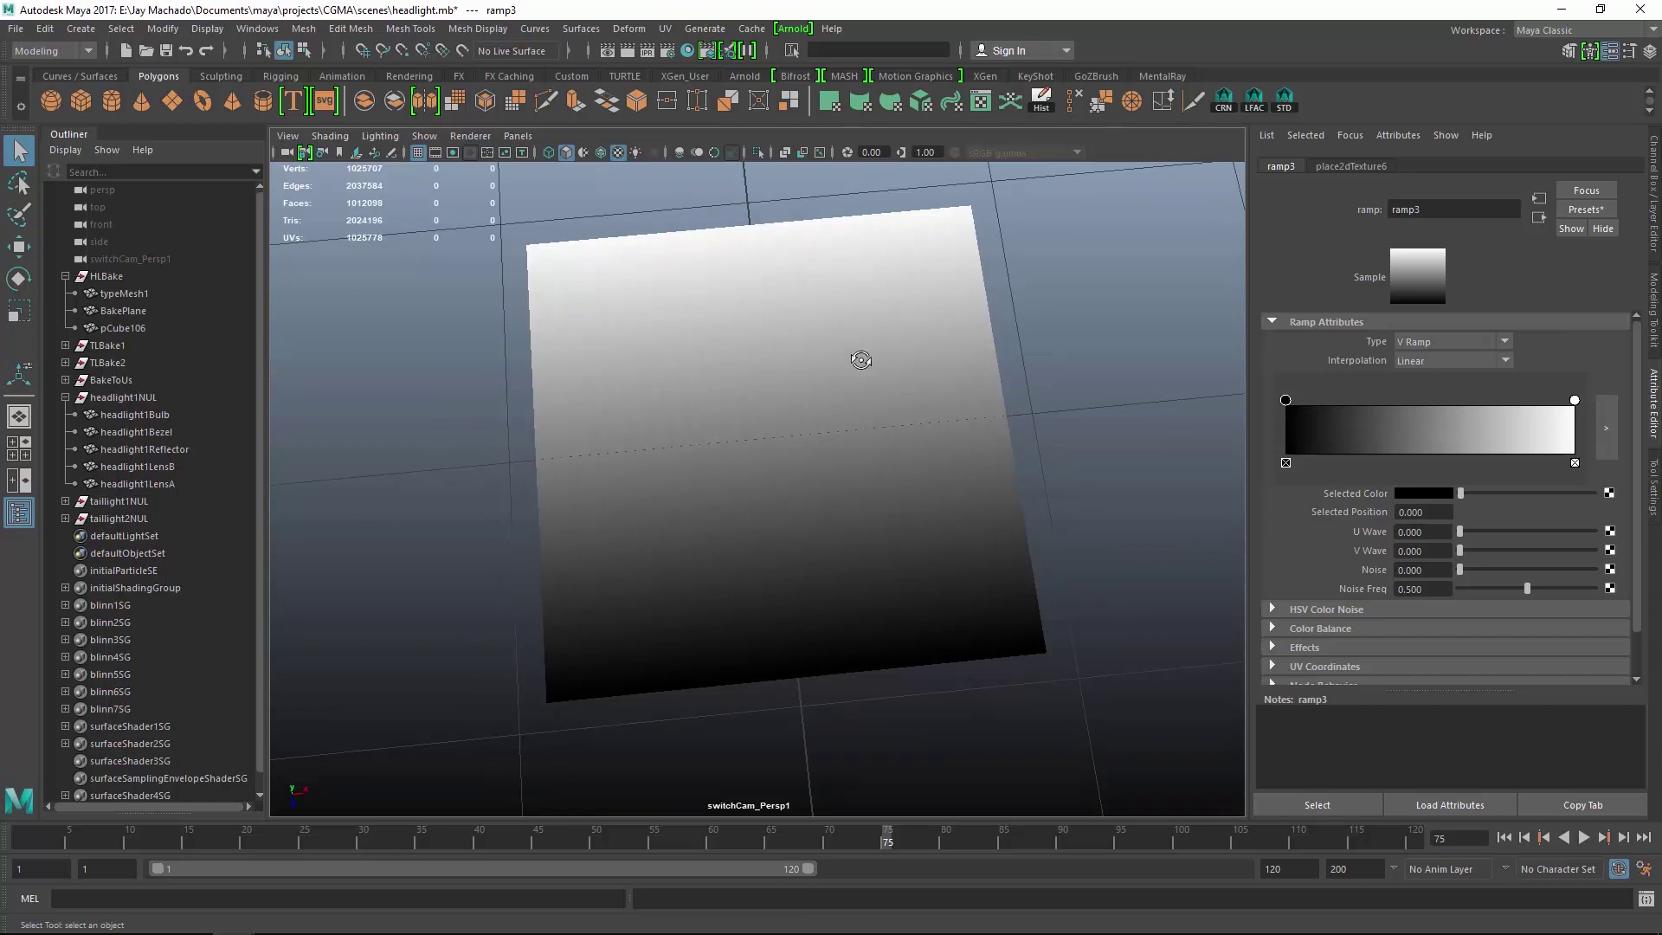
{"action": "left_click_drag", "start_coordinate": [860, 360], "coordinate": [926, 358], "text": "alt"}
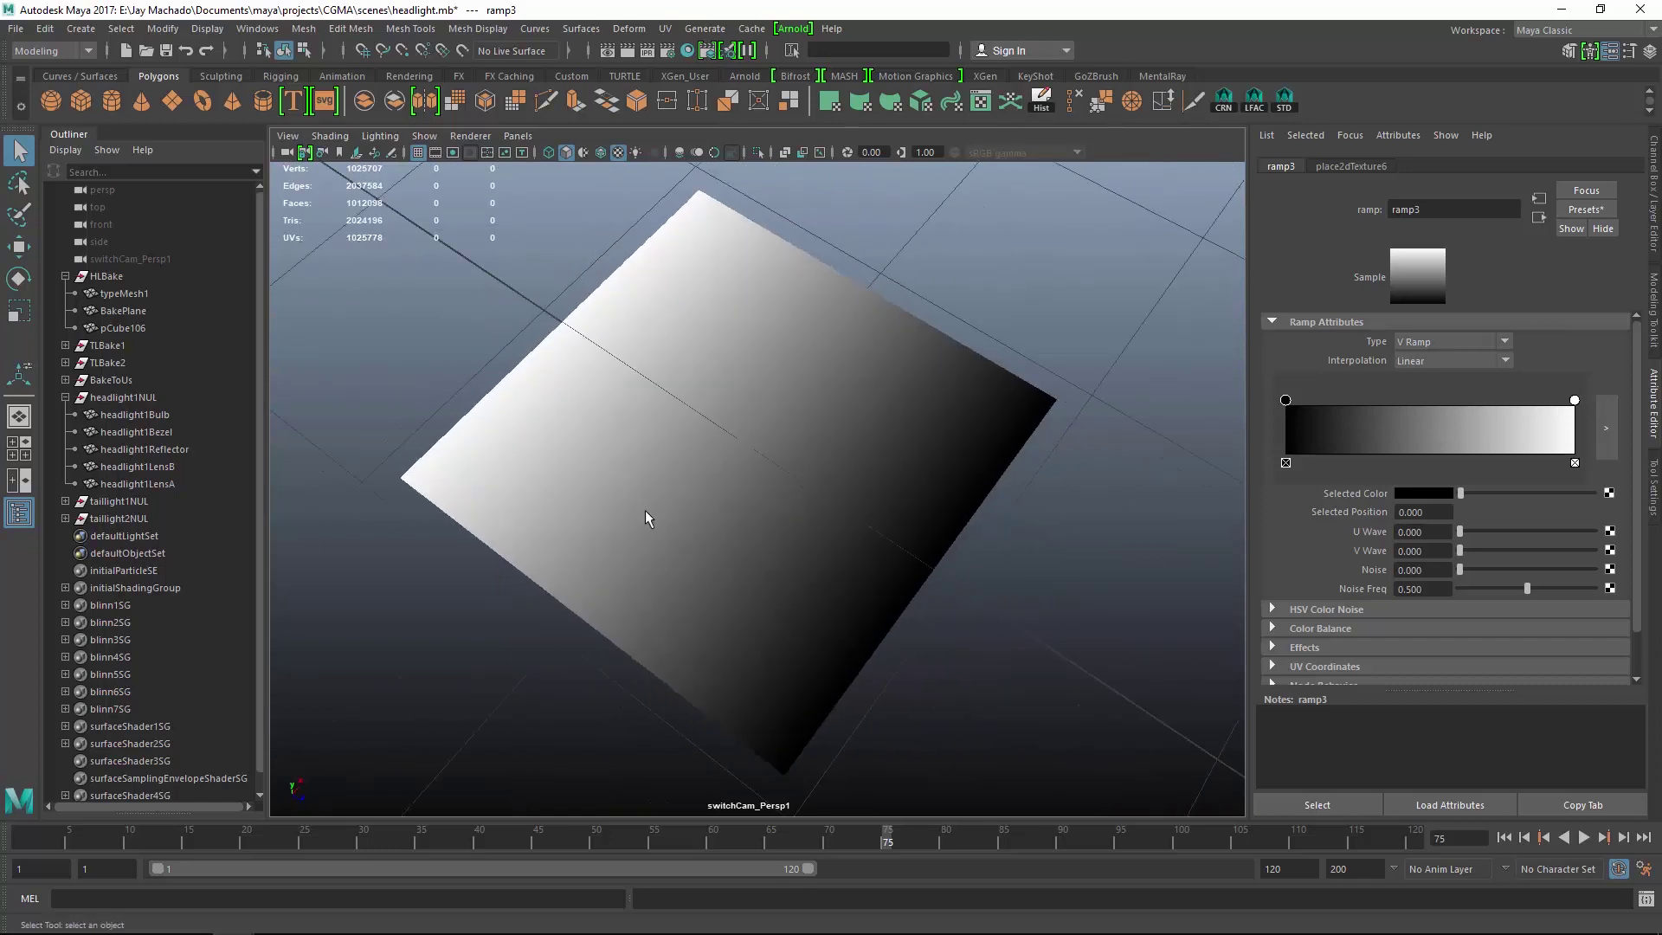
{"action": "left_click", "coordinate": [991, 517]}
{"action": "left_click_drag", "start_coordinate": [992, 517], "coordinate": [1031, 510], "text": "alt"}
{"action": "left_click_drag", "start_coordinate": [678, 352], "coordinate": [753, 371], "text": "alt"}
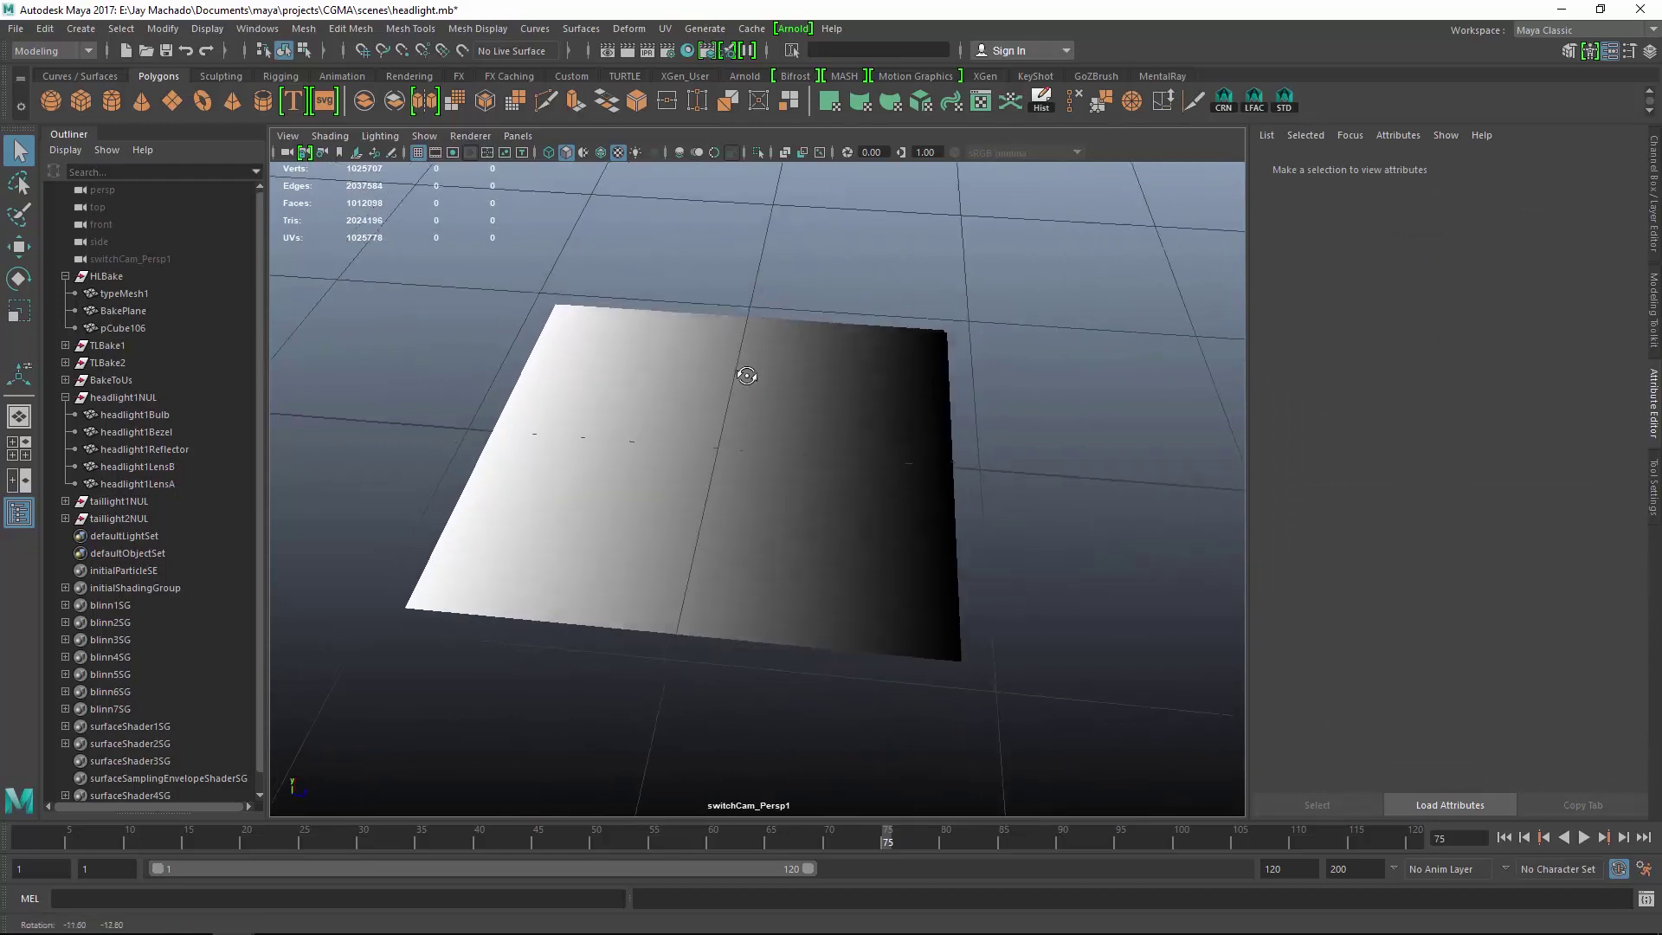
{"action": "middle_click_drag", "start_coordinate": [753, 372], "coordinate": [818, 461], "text": "alt"}
{"action": "left_click_drag", "start_coordinate": [818, 461], "coordinate": [836, 425], "text": "alt"}
Switch to an orthographic side view along X and select the three meshes in the HLBake group.
{"action": "key", "text": "o"}
{"action": "right_click_drag", "start_coordinate": [724, 433], "coordinate": [969, 630], "text": "alt"}
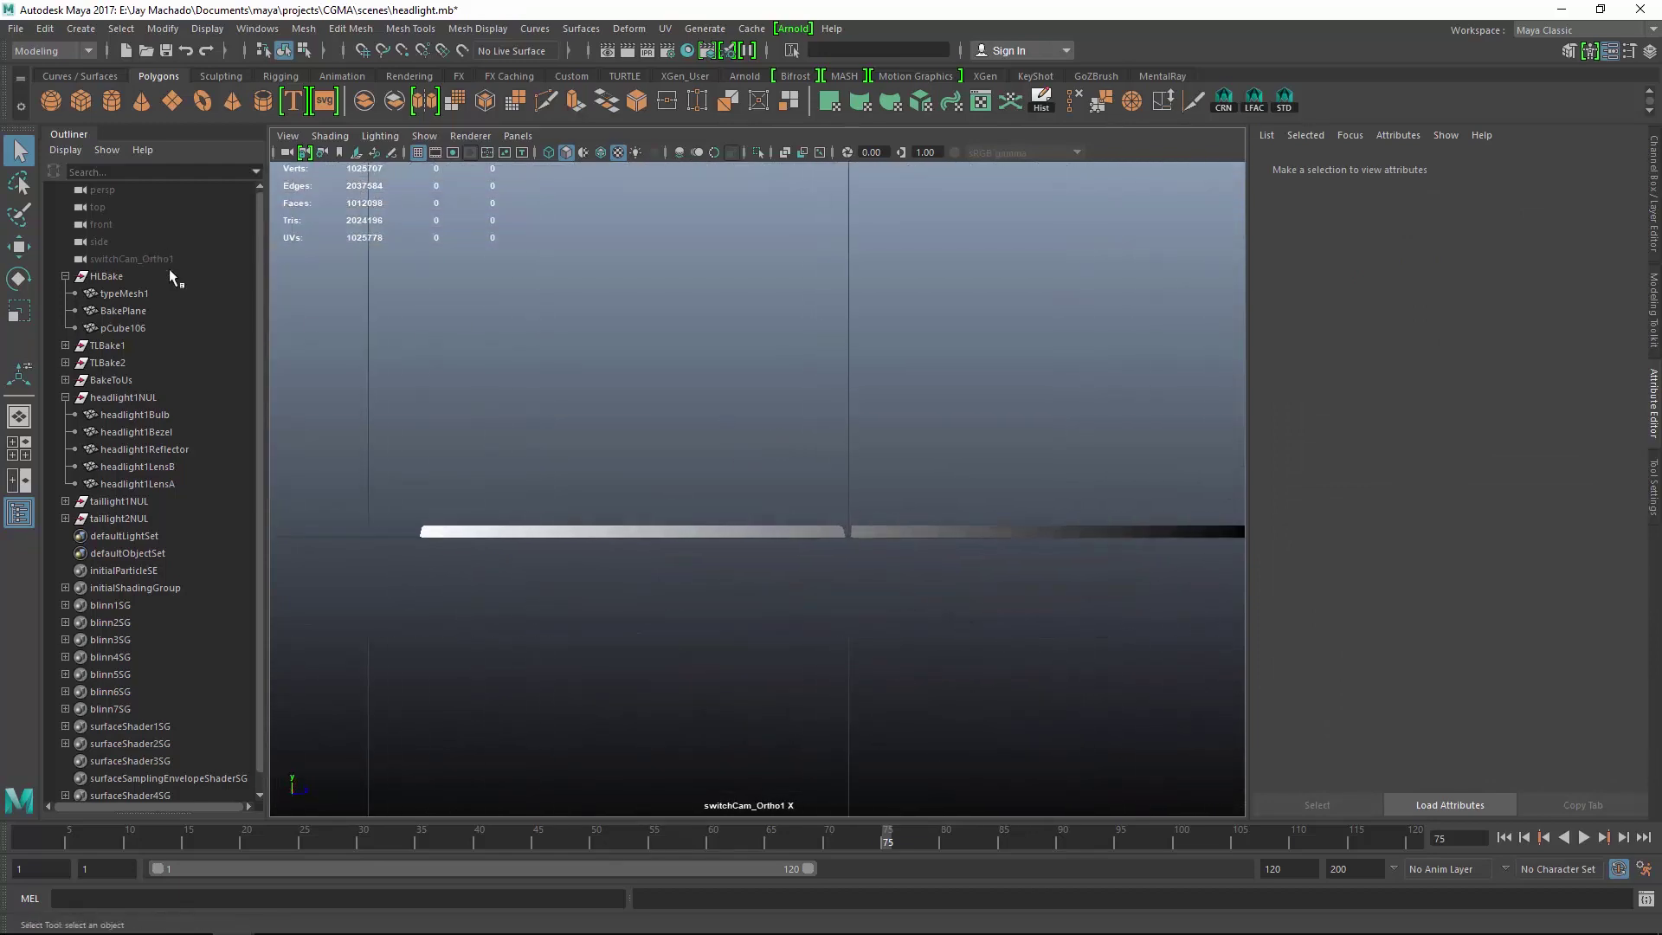
{"action": "left_click", "coordinate": [156, 294]}
{"action": "left_click", "coordinate": [167, 326], "text": "shift"}
{"action": "middle_click_drag", "start_coordinate": [916, 448], "coordinate": [817, 366], "text": "alt"}
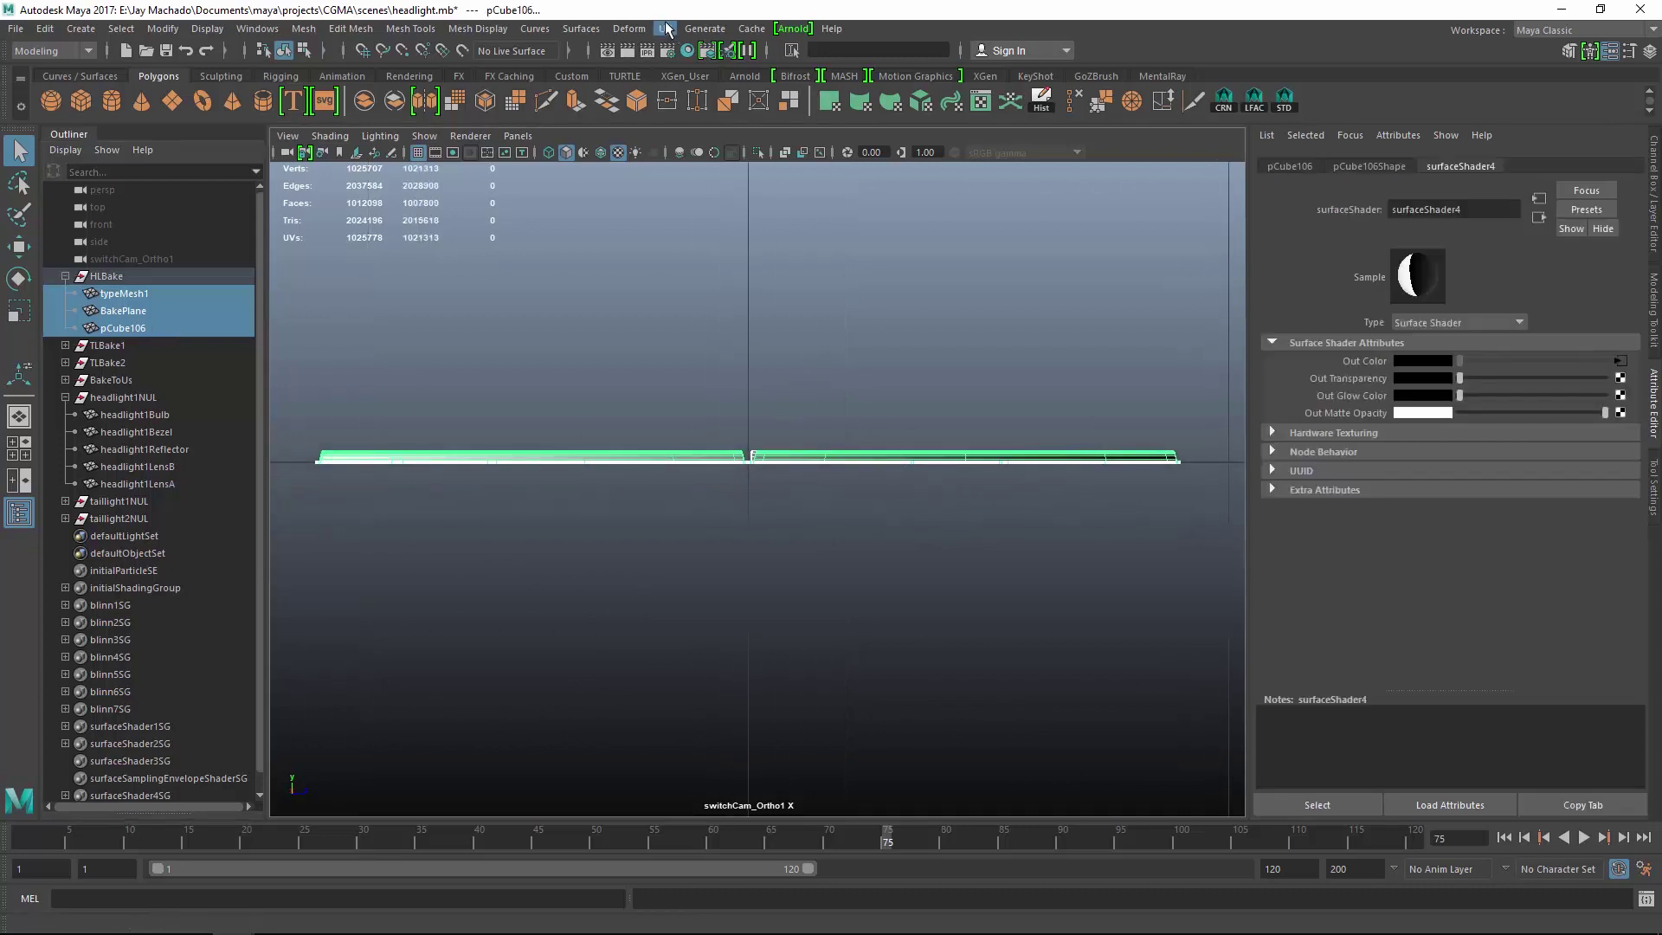
Open the UV Editor for the selected bake meshes.
{"action": "left_click", "coordinate": [664, 28]}
{"action": "left_click", "coordinate": [665, 28]}
{"action": "left_click", "coordinate": [665, 28]}
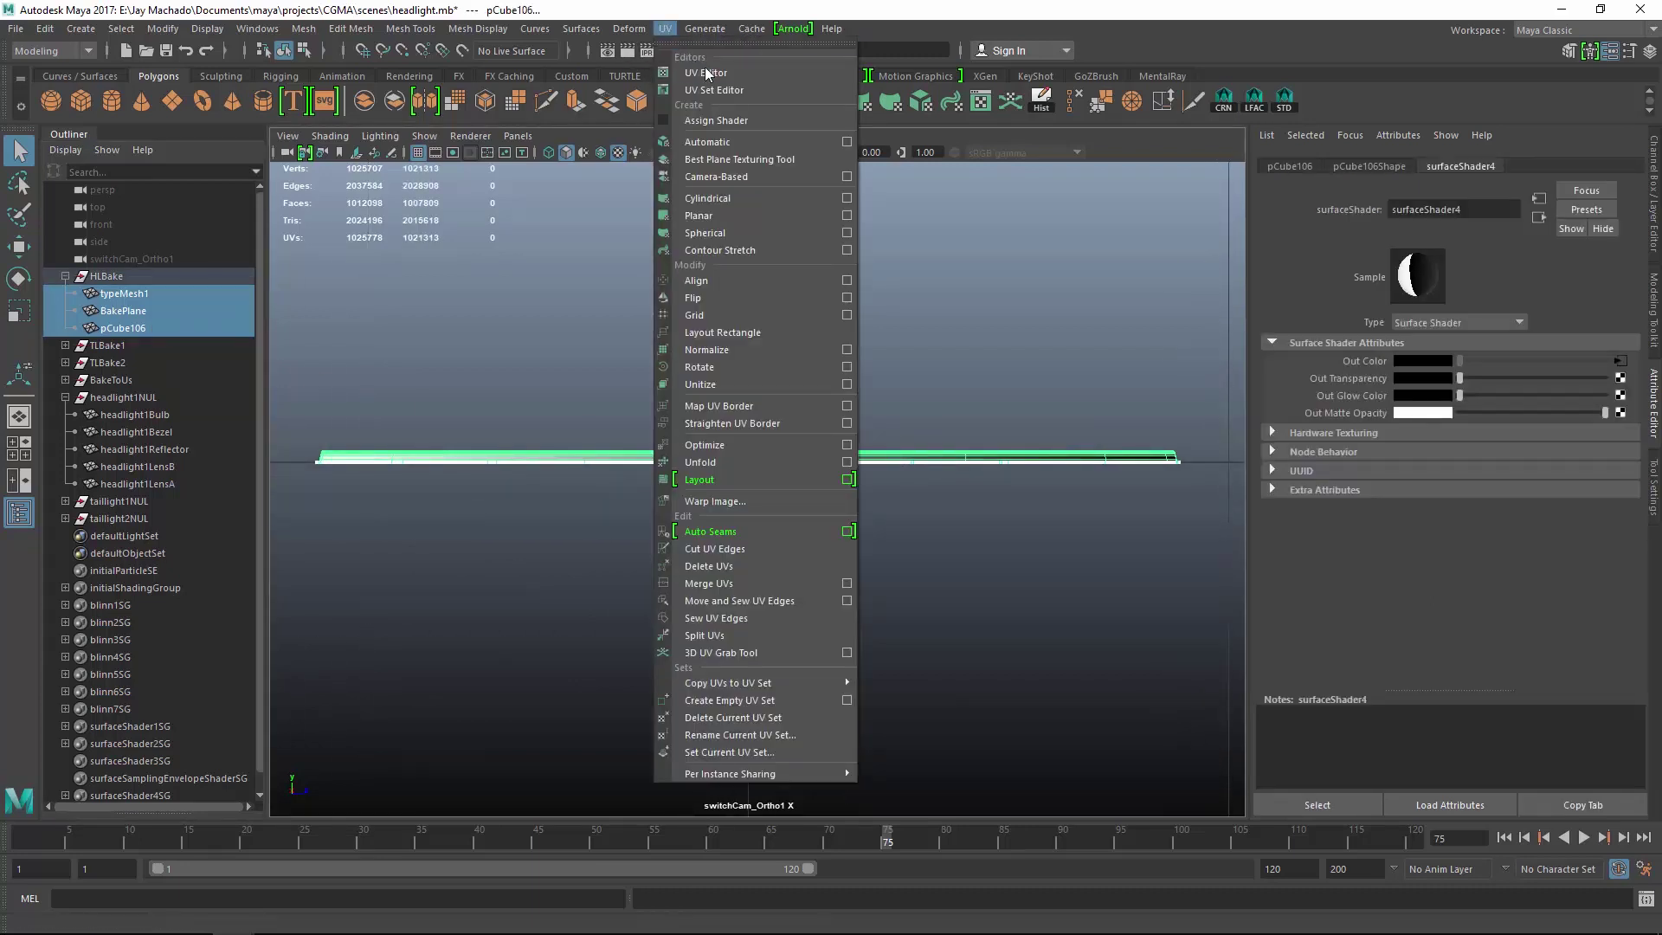
{"action": "left_click", "coordinate": [717, 74]}
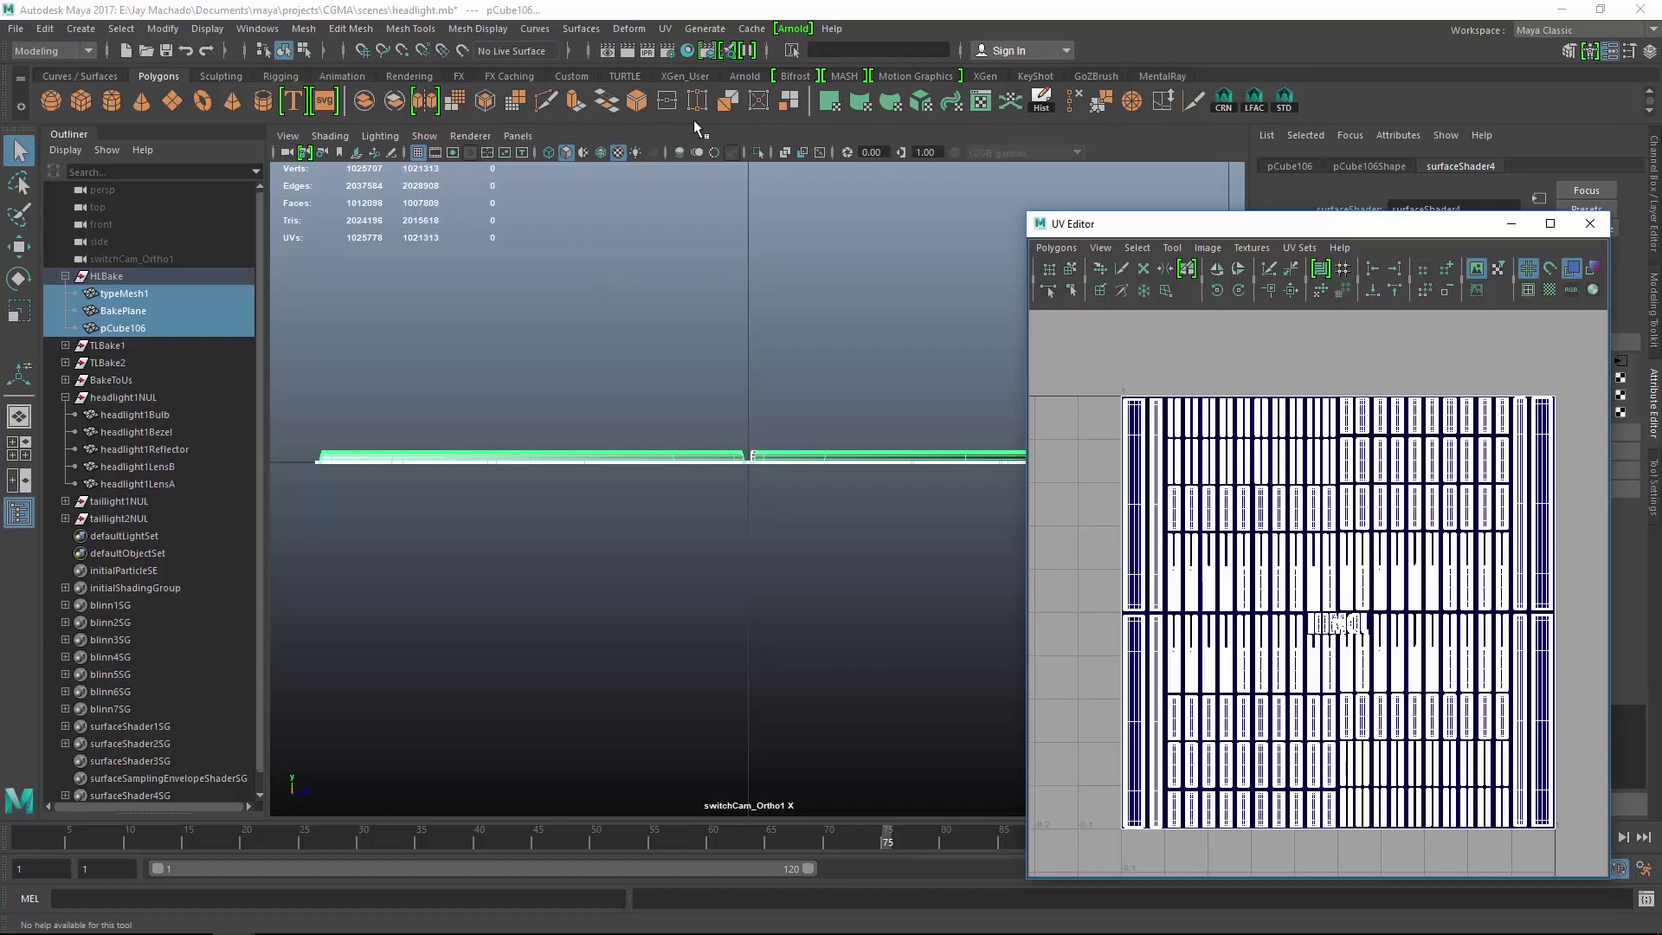
Planar-project the bake meshes' UVs from the X axis, fitted to the bounding box with the image width/height ratio kept.
{"action": "left_click_drag", "start_coordinate": [670, 398], "coordinate": [823, 493], "text": "alt"}
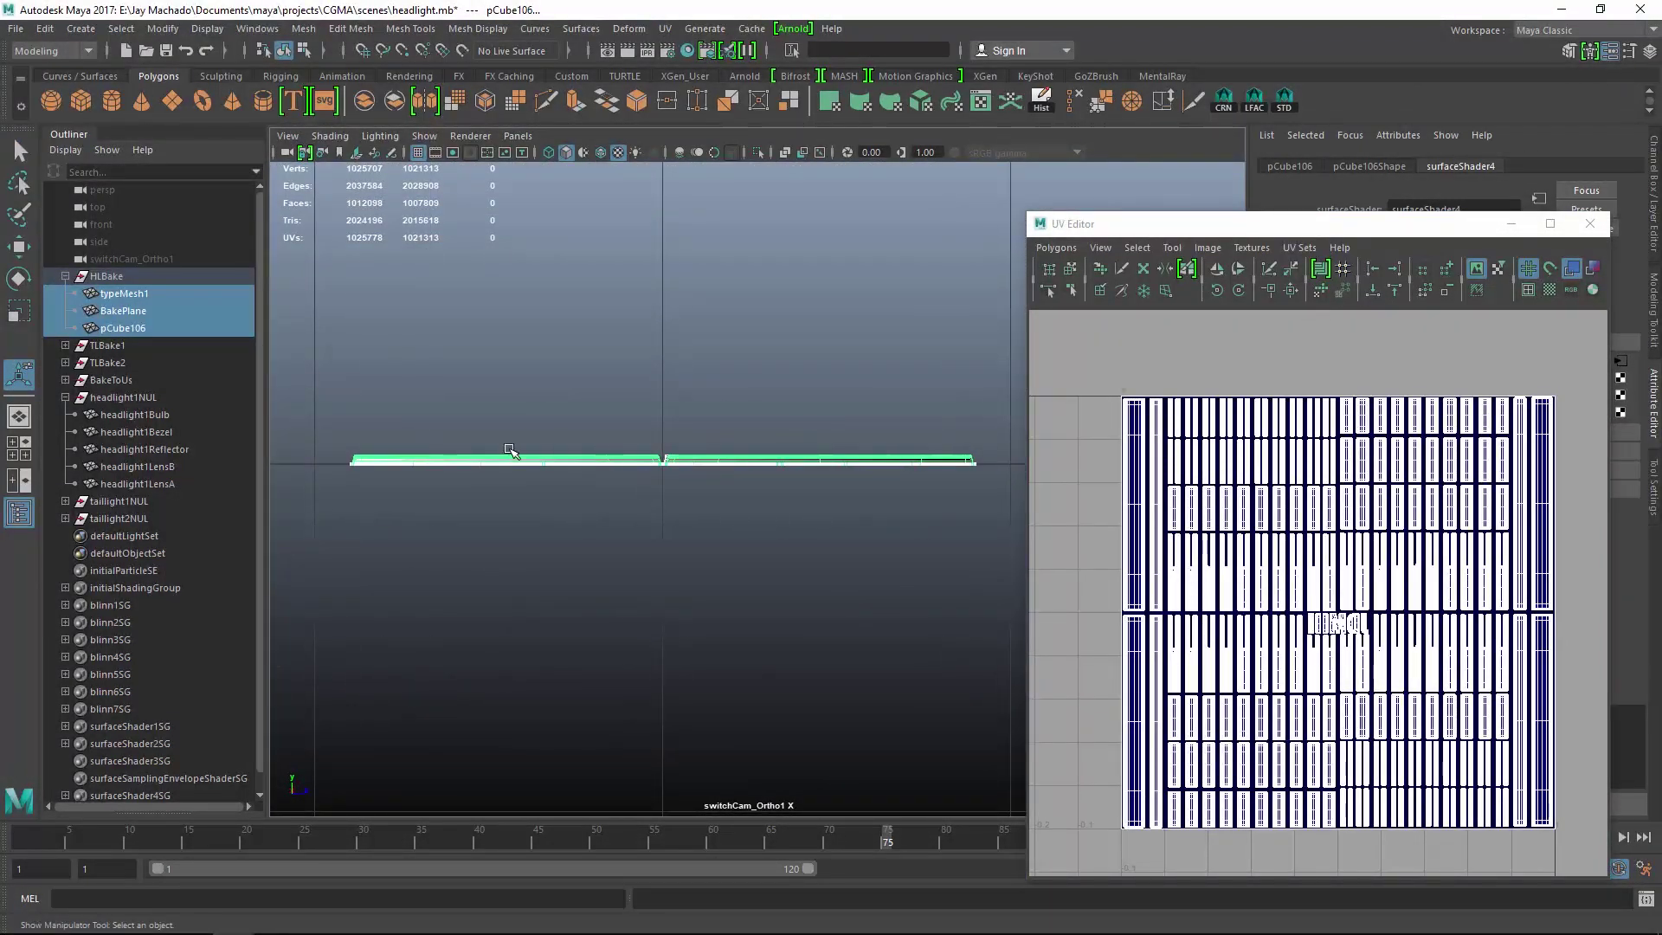
{"action": "left_click", "coordinate": [665, 29]}
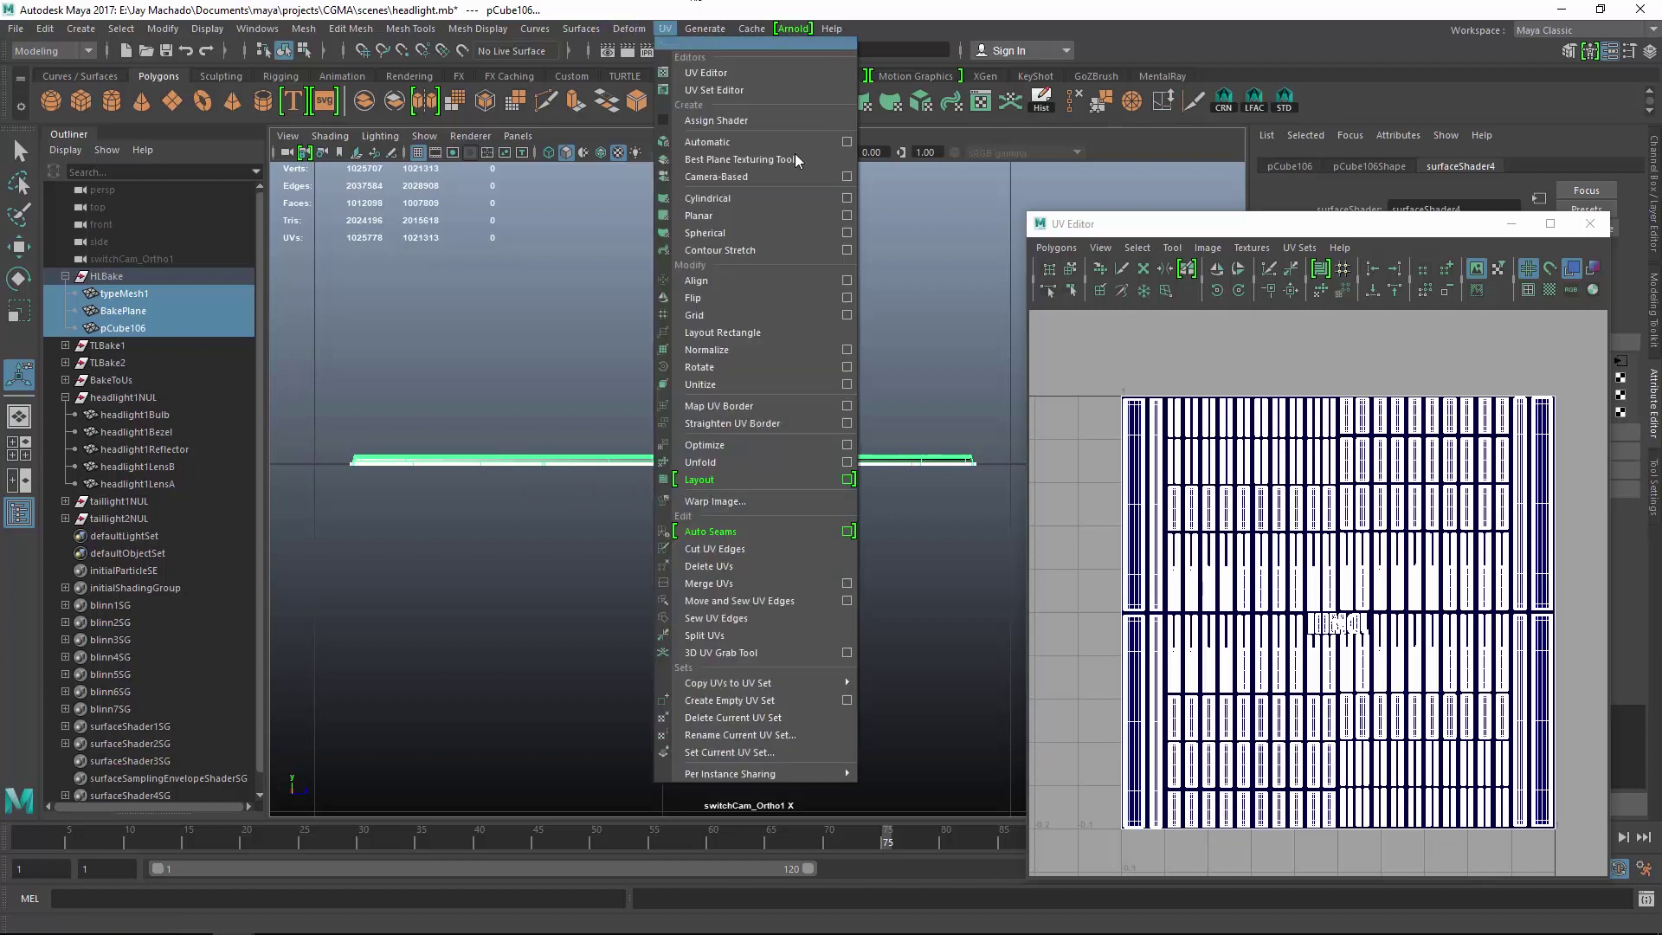
{"action": "left_click", "coordinate": [847, 215]}
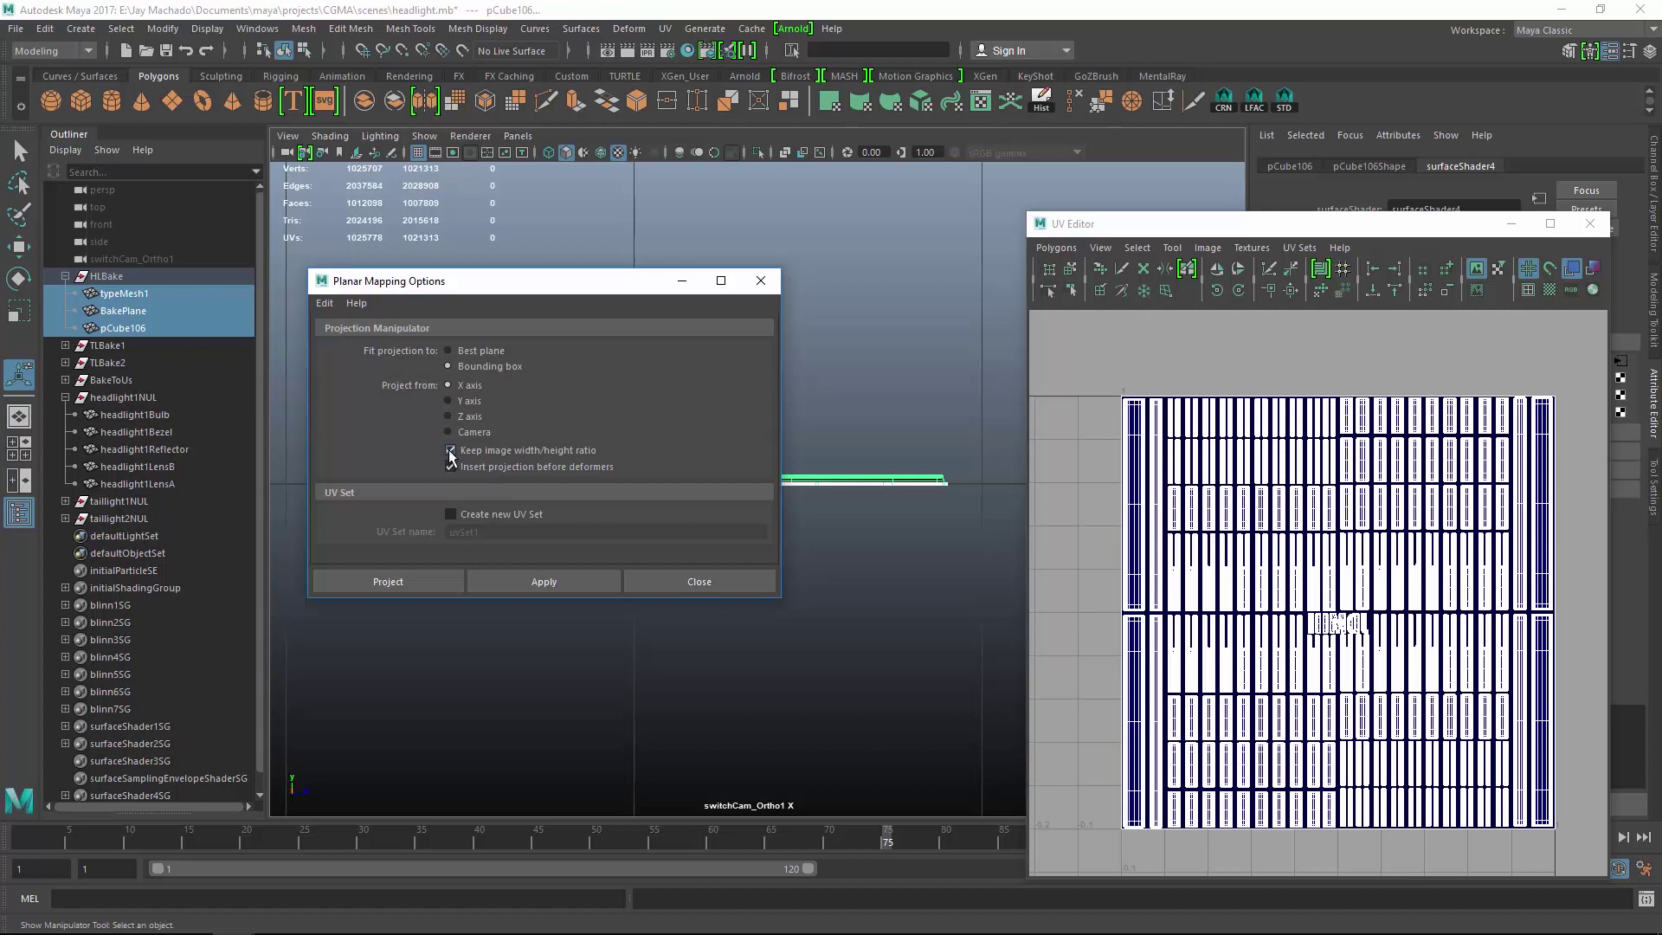
{"action": "left_click", "coordinate": [540, 582]}
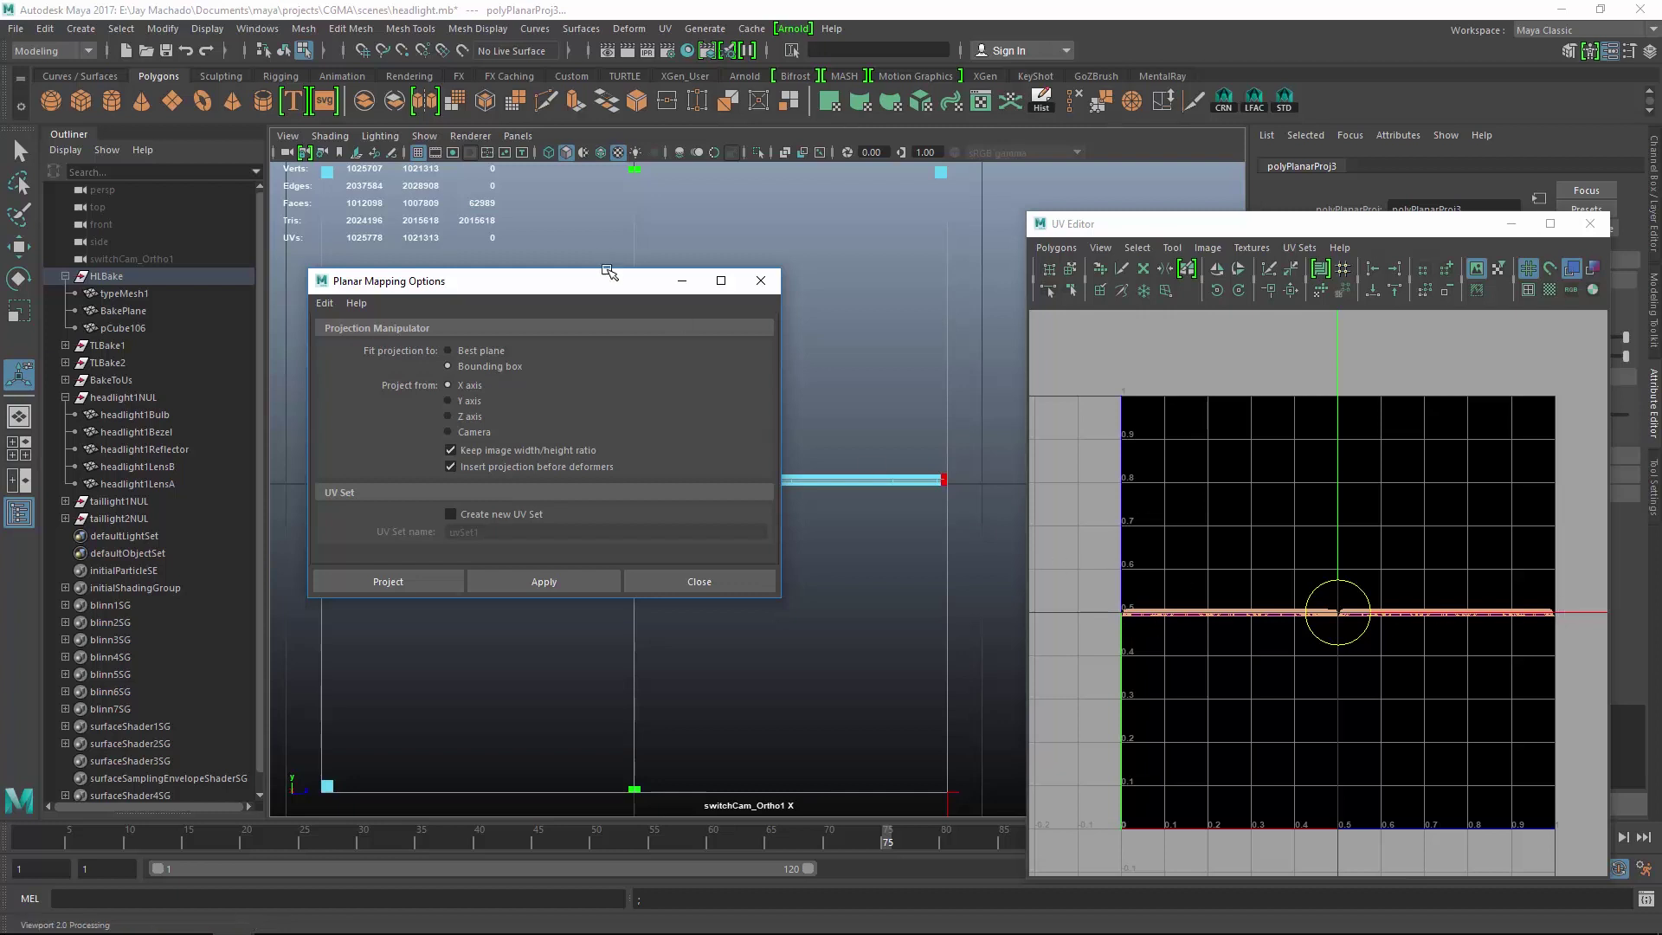
Apply the X-axis planar projection again with Keep image width/height ratio turned off.
{"action": "left_click_drag", "start_coordinate": [606, 288], "coordinate": [634, 307]}
{"action": "left_click", "coordinate": [558, 470]}
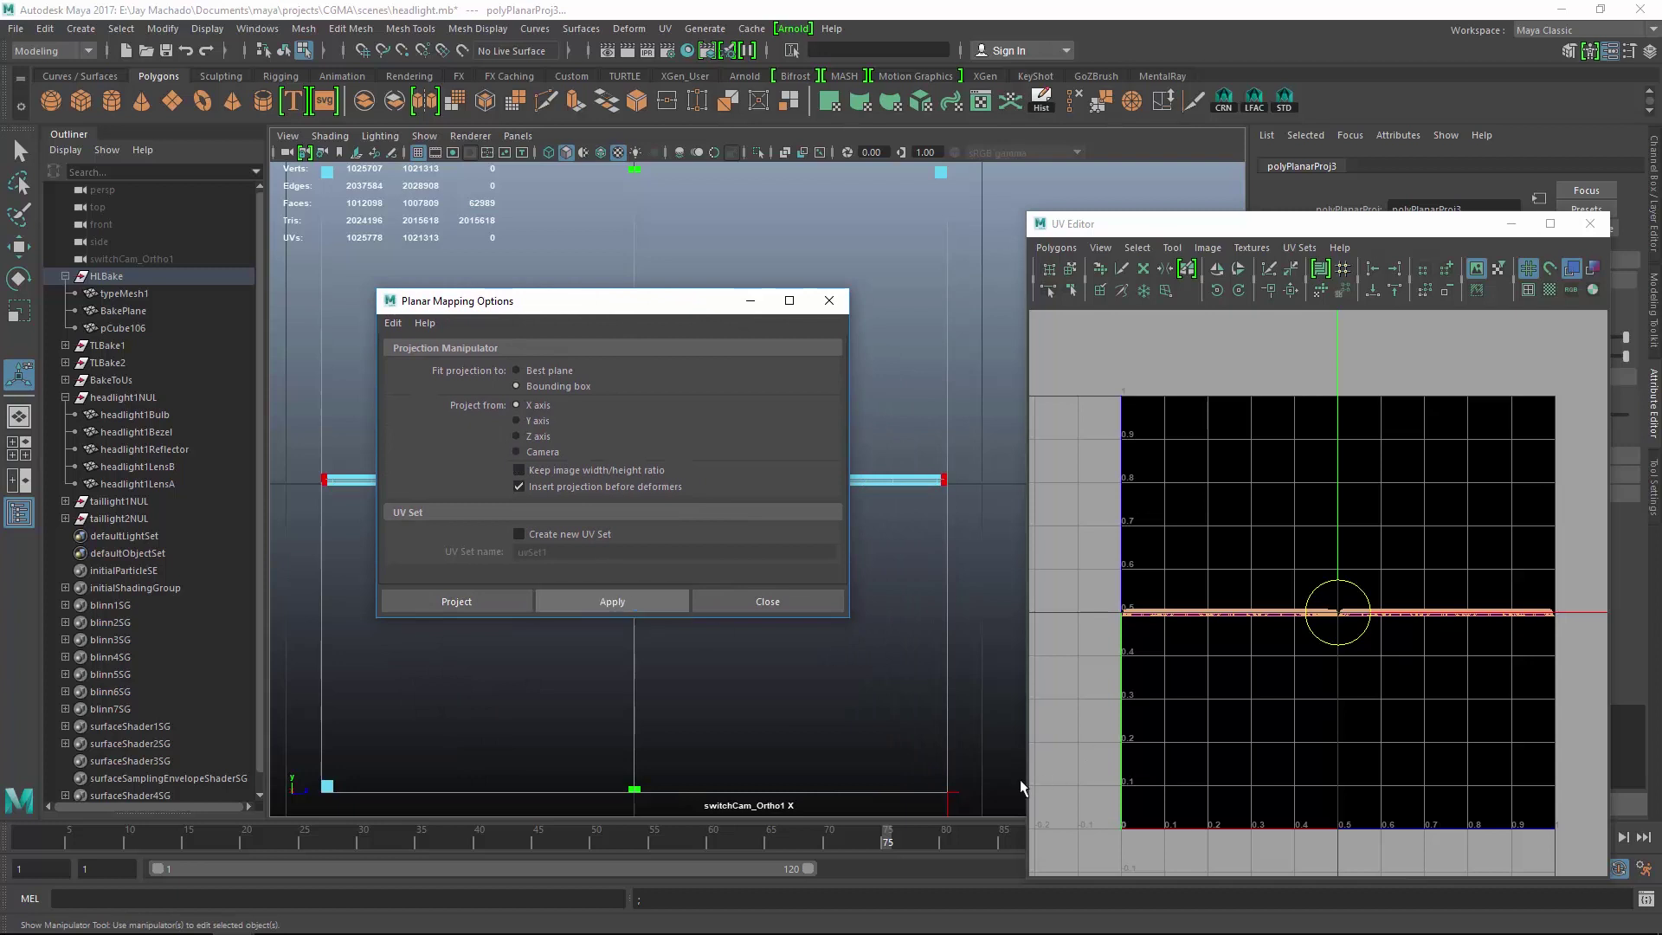
{"action": "left_click", "coordinate": [611, 600]}
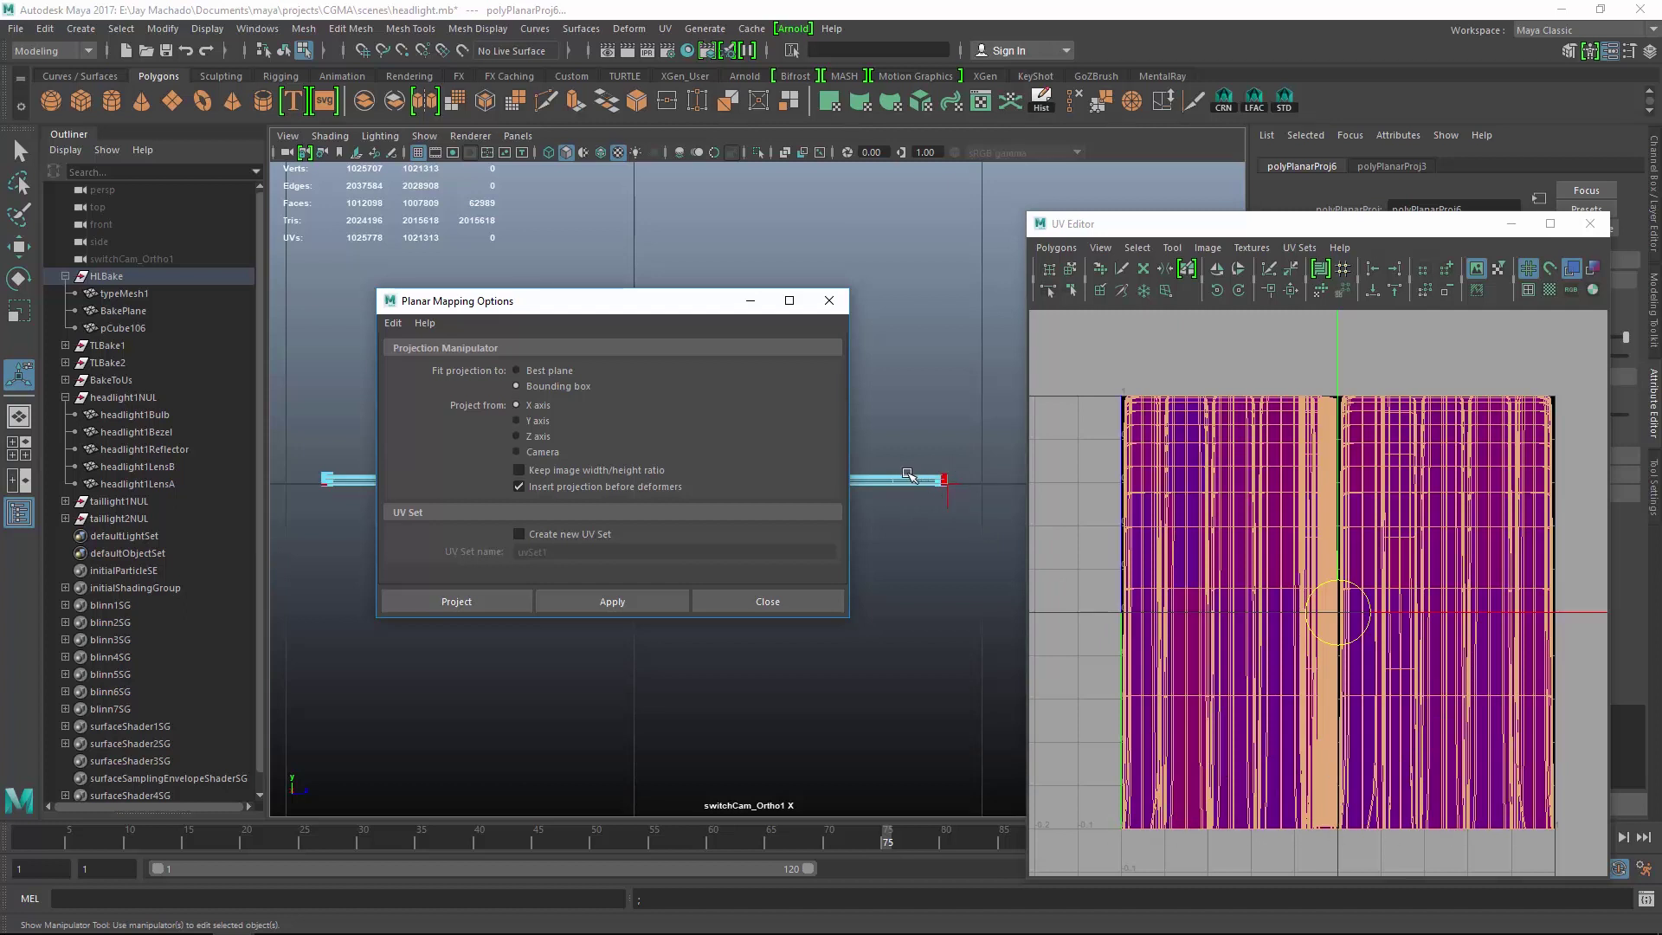
Close the planar mapping options and the UV Editor, returning to object selection with nothing selected.
{"action": "left_click", "coordinate": [828, 300]}
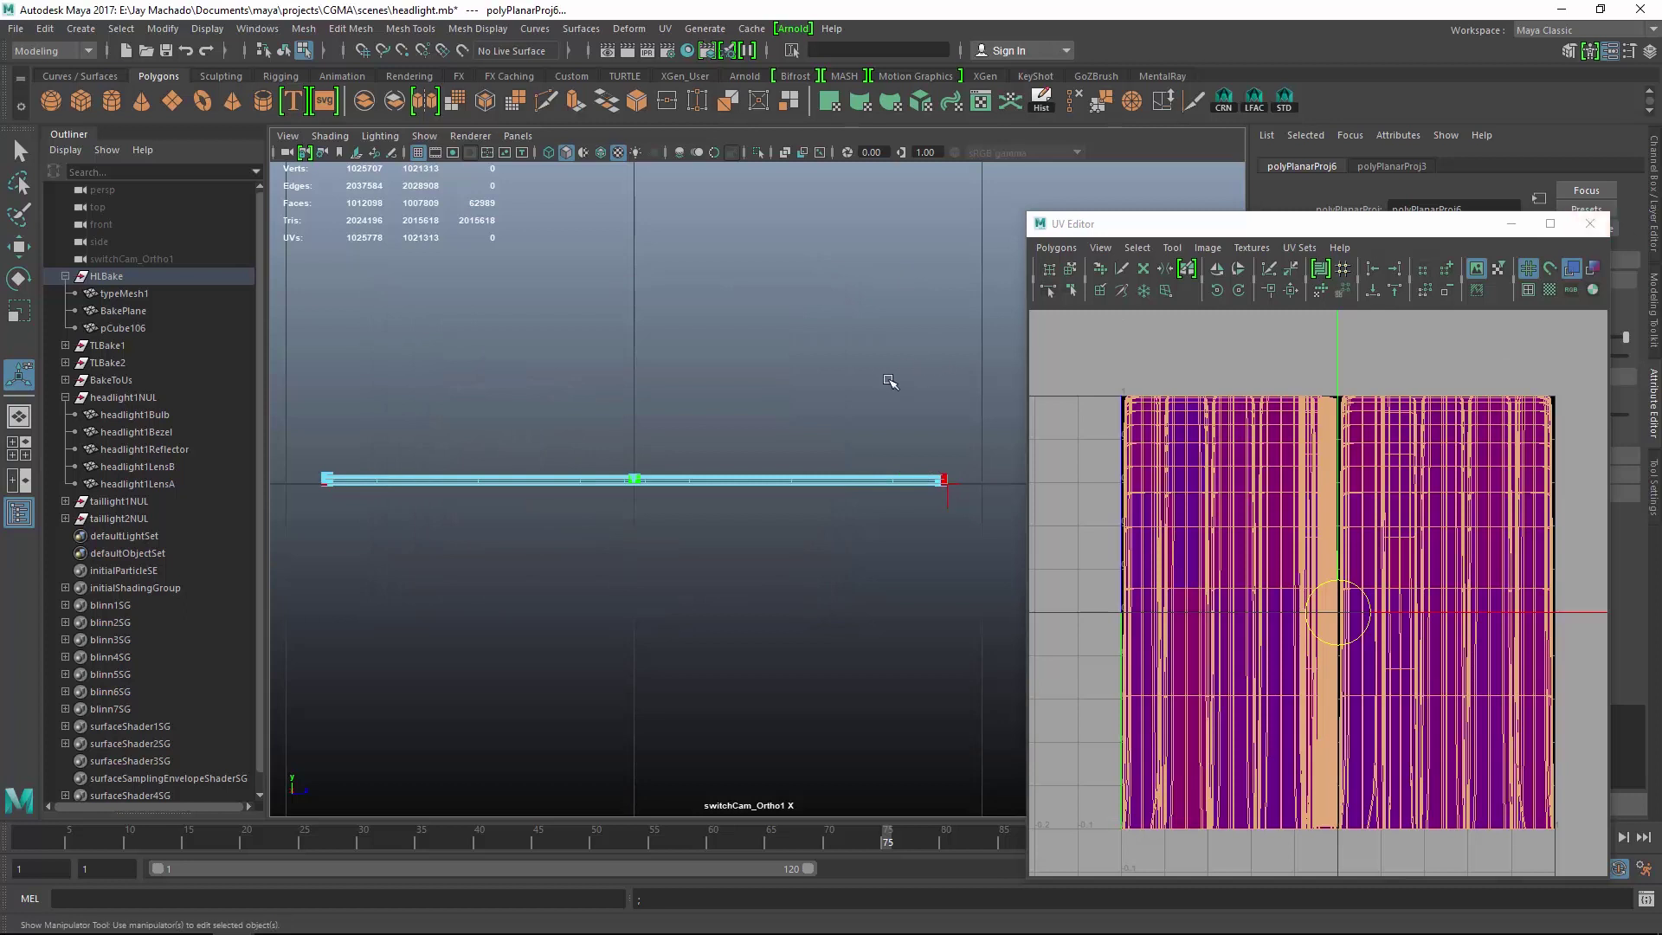
{"action": "key", "text": "q"}
{"action": "key", "text": "F8"}
{"action": "left_click_drag", "start_coordinate": [835, 372], "coordinate": [876, 398]}
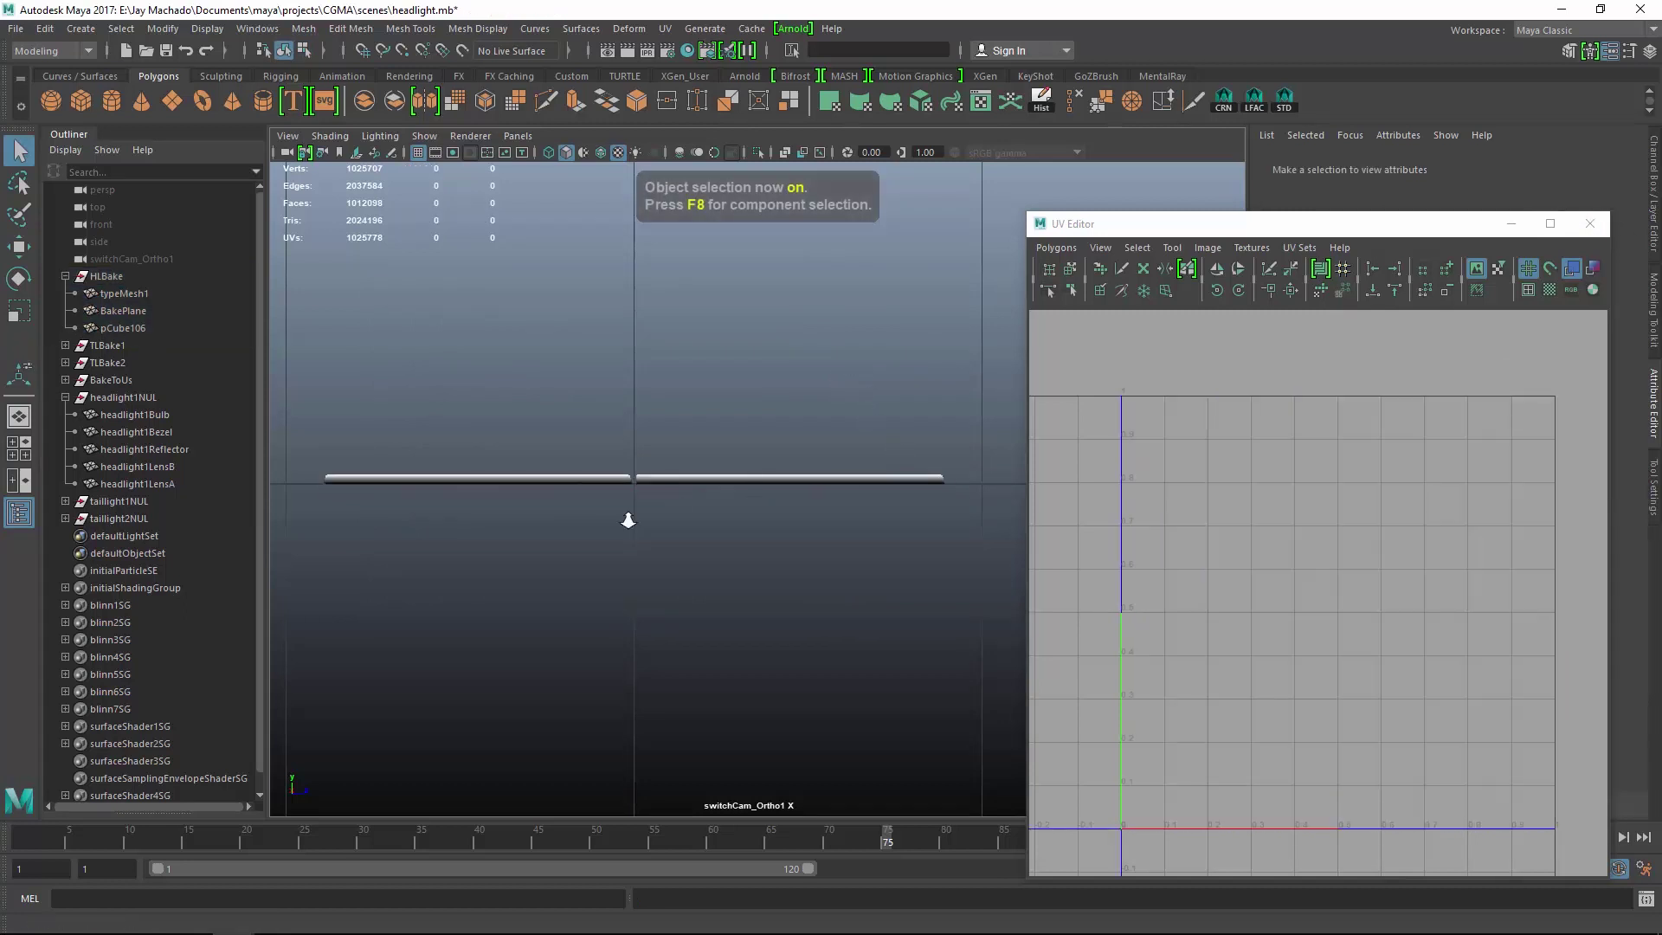
{"action": "scroll", "coordinate": [631, 471], "scroll_direction": "up", "scroll_amount": 5}
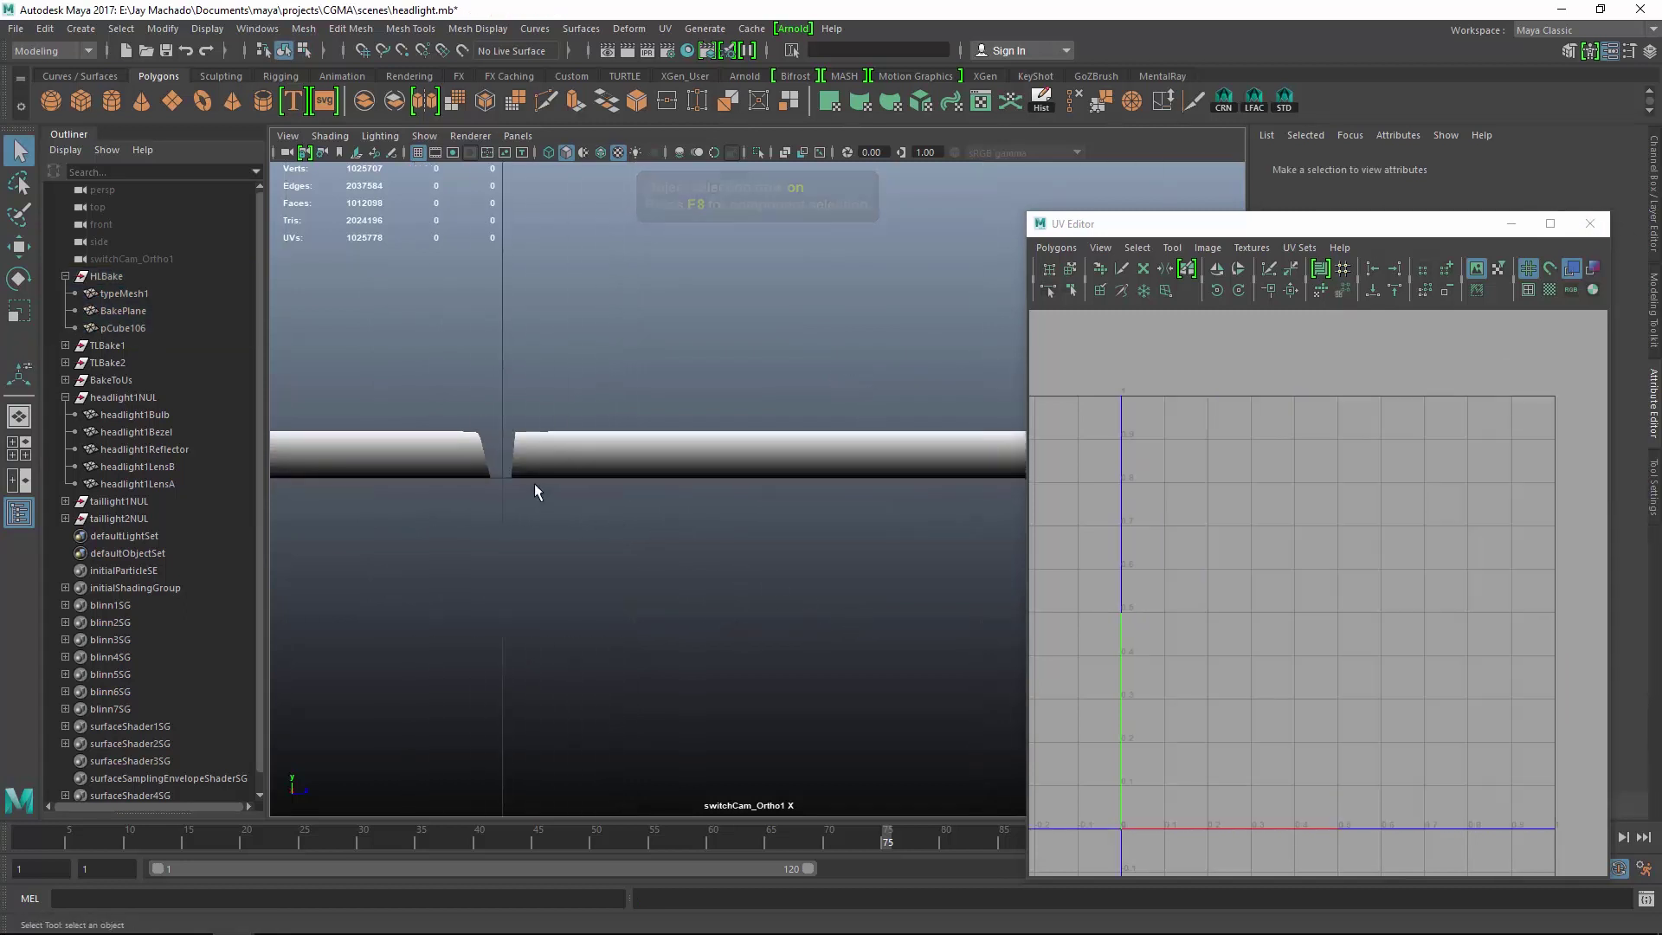
{"action": "left_click_drag", "start_coordinate": [568, 450], "coordinate": [952, 437], "text": "alt"}
{"action": "left_click", "coordinate": [1589, 223]}
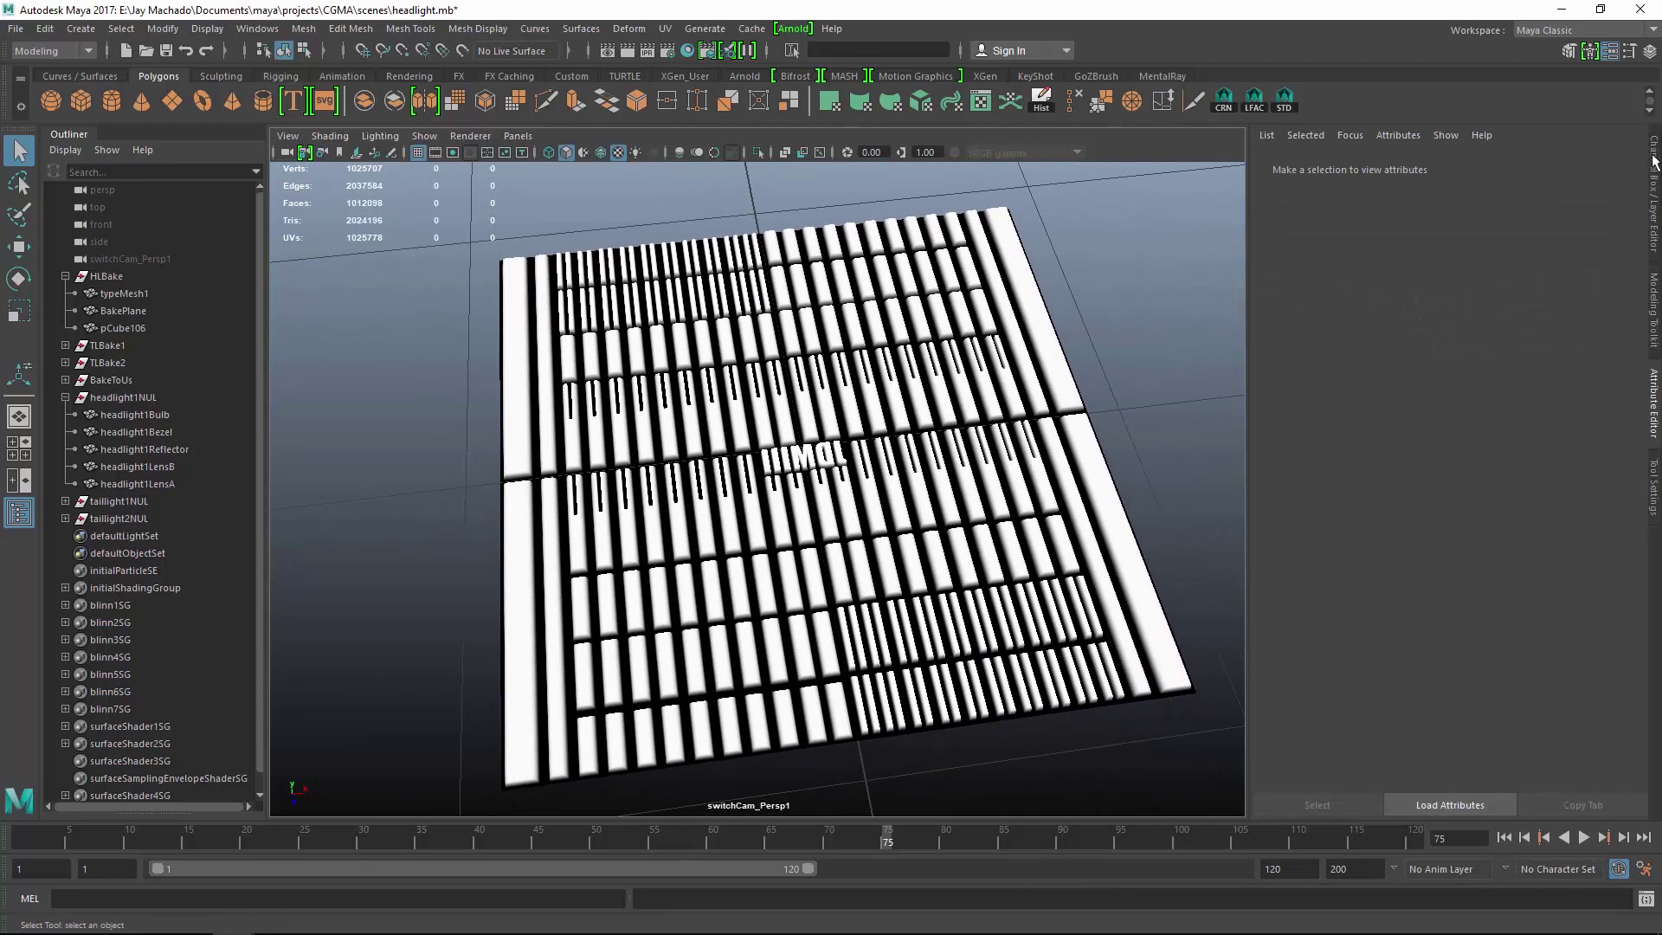
Select BakePlane1 in the BakeToUs group and open Transfer Maps for it from the Rendering toolset.
{"action": "left_click", "coordinate": [1653, 161]}
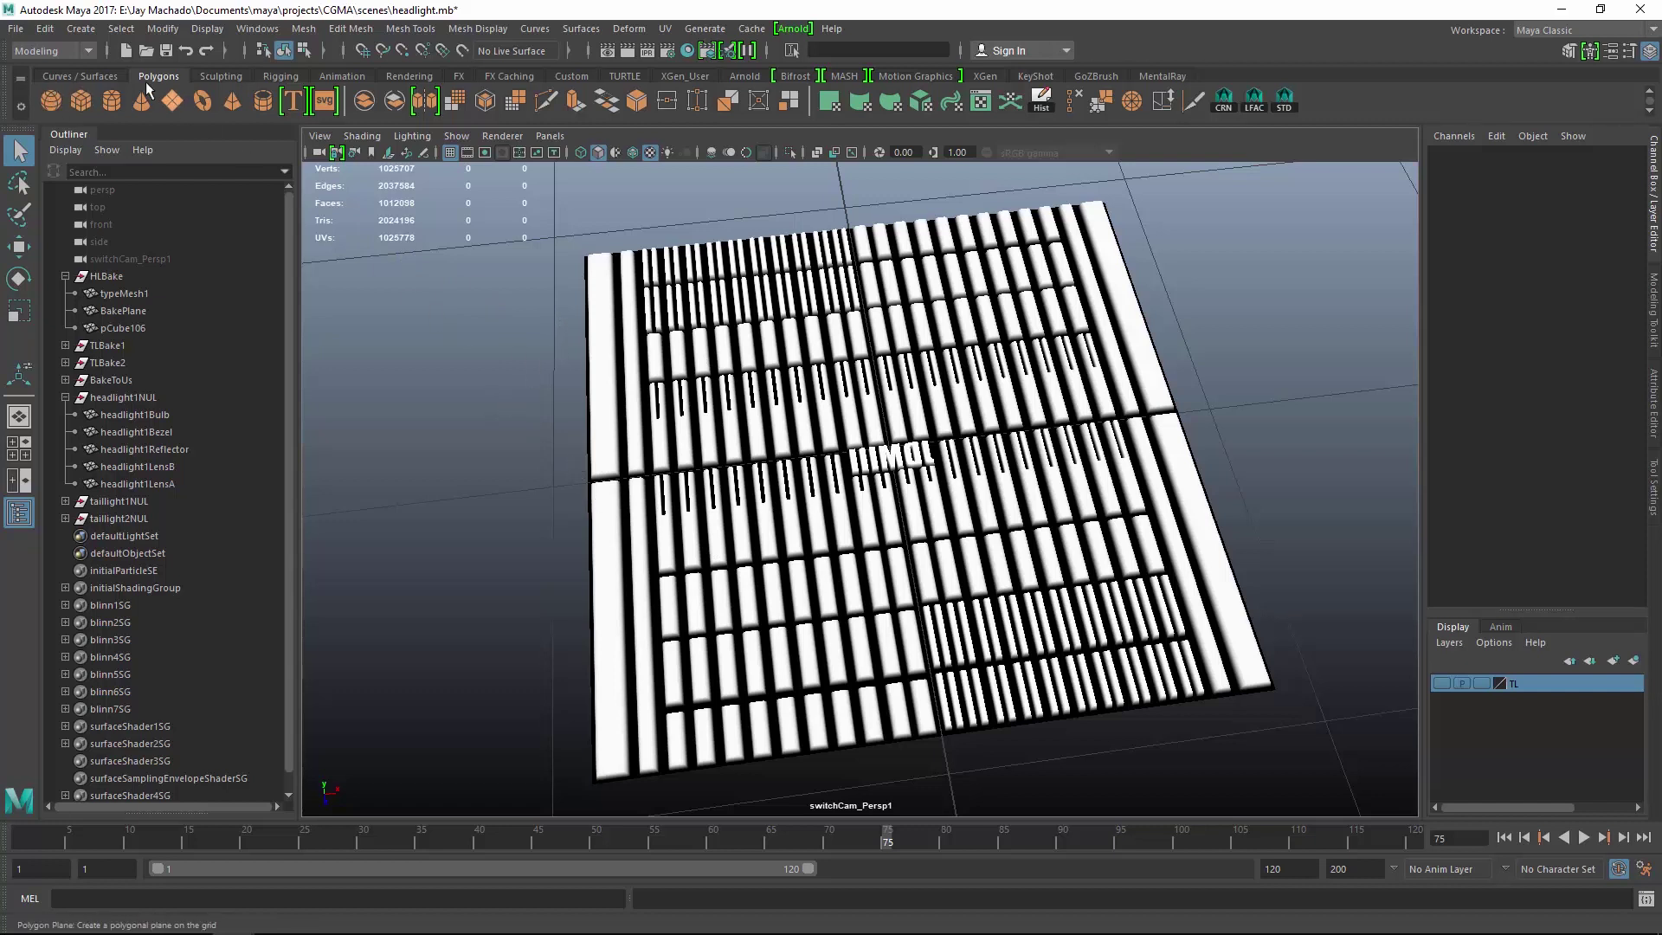
{"action": "left_click", "coordinate": [65, 380]}
{"action": "left_click", "coordinate": [156, 430]}
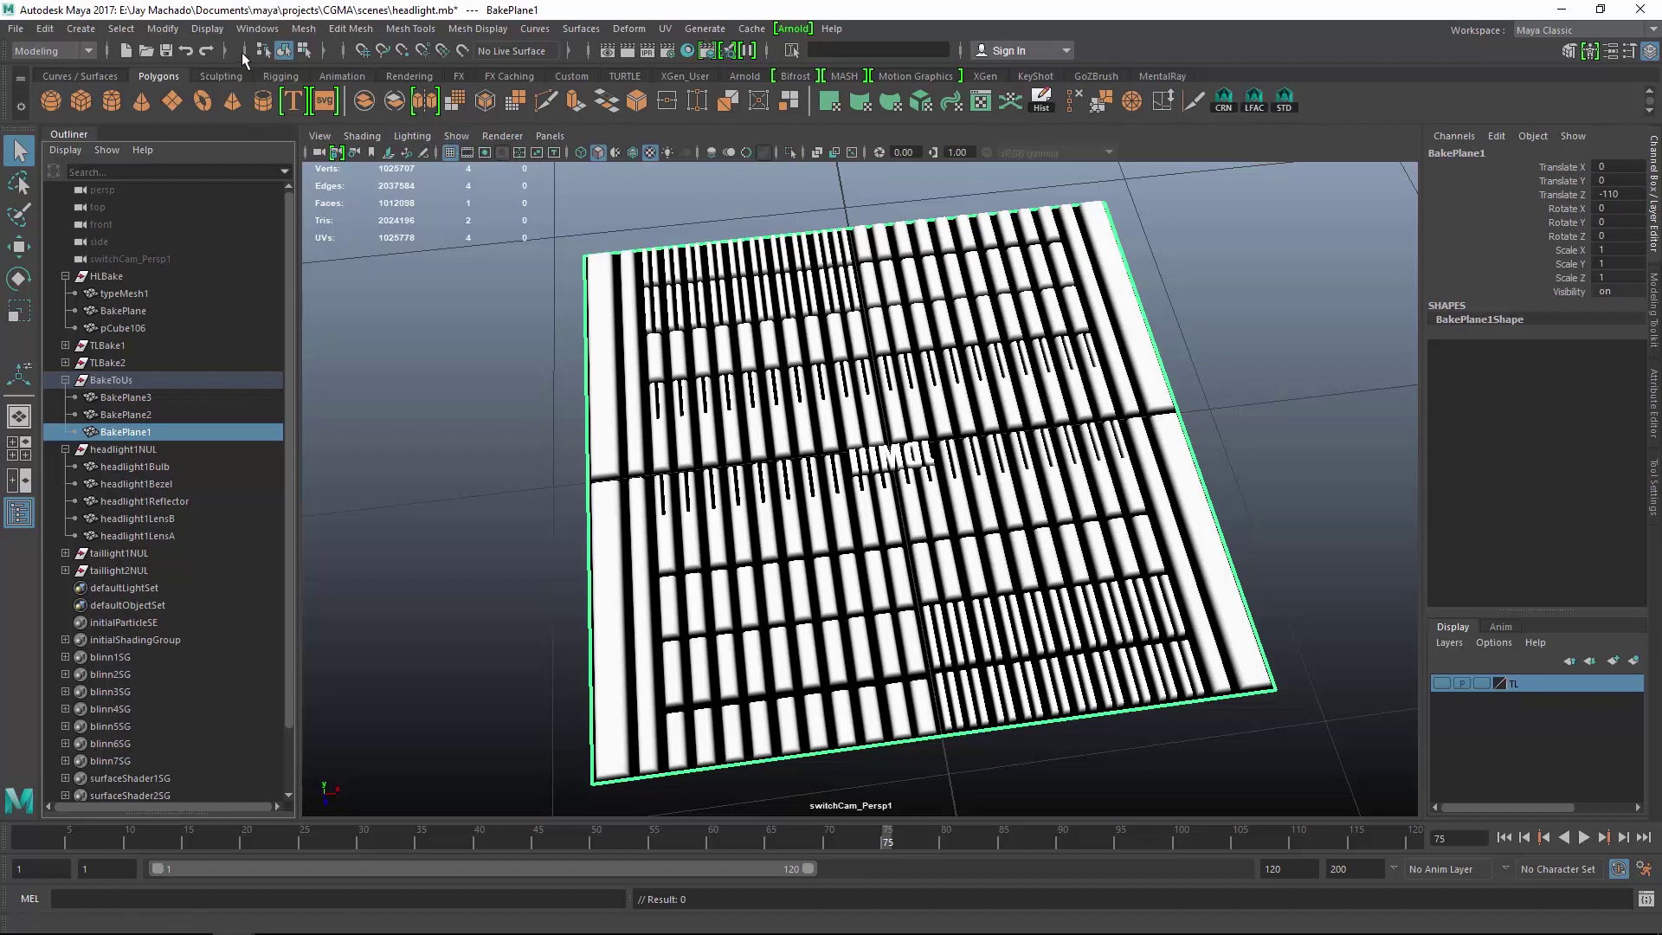
{"action": "left_click", "coordinate": [49, 50]}
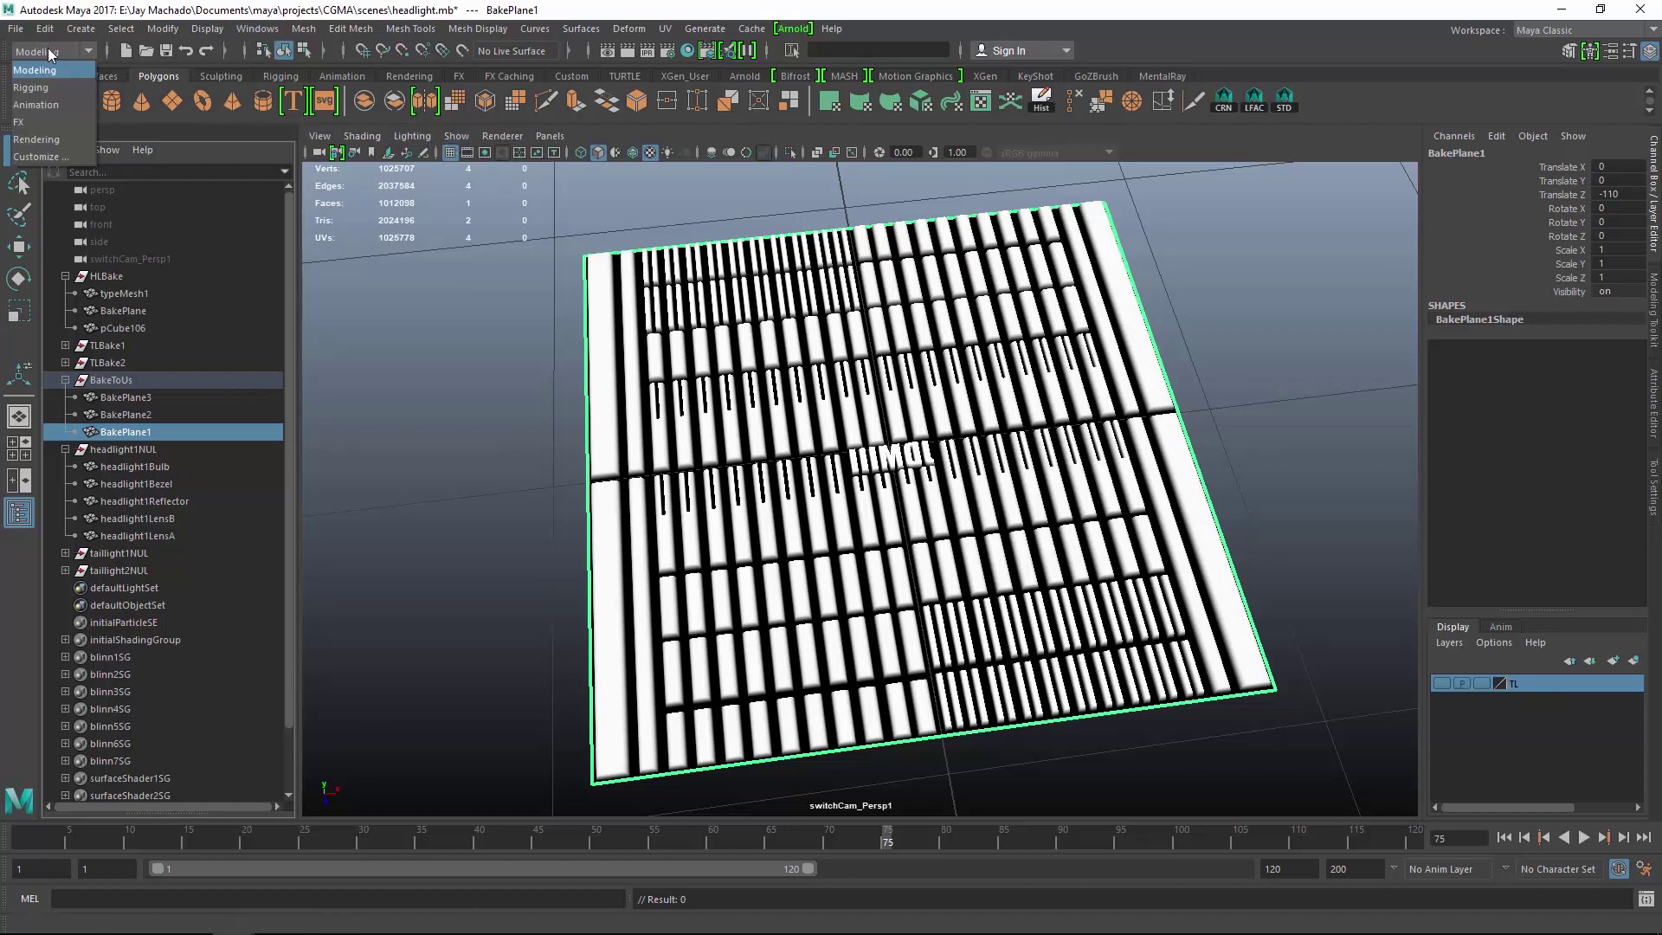
{"action": "left_click", "coordinate": [48, 135]}
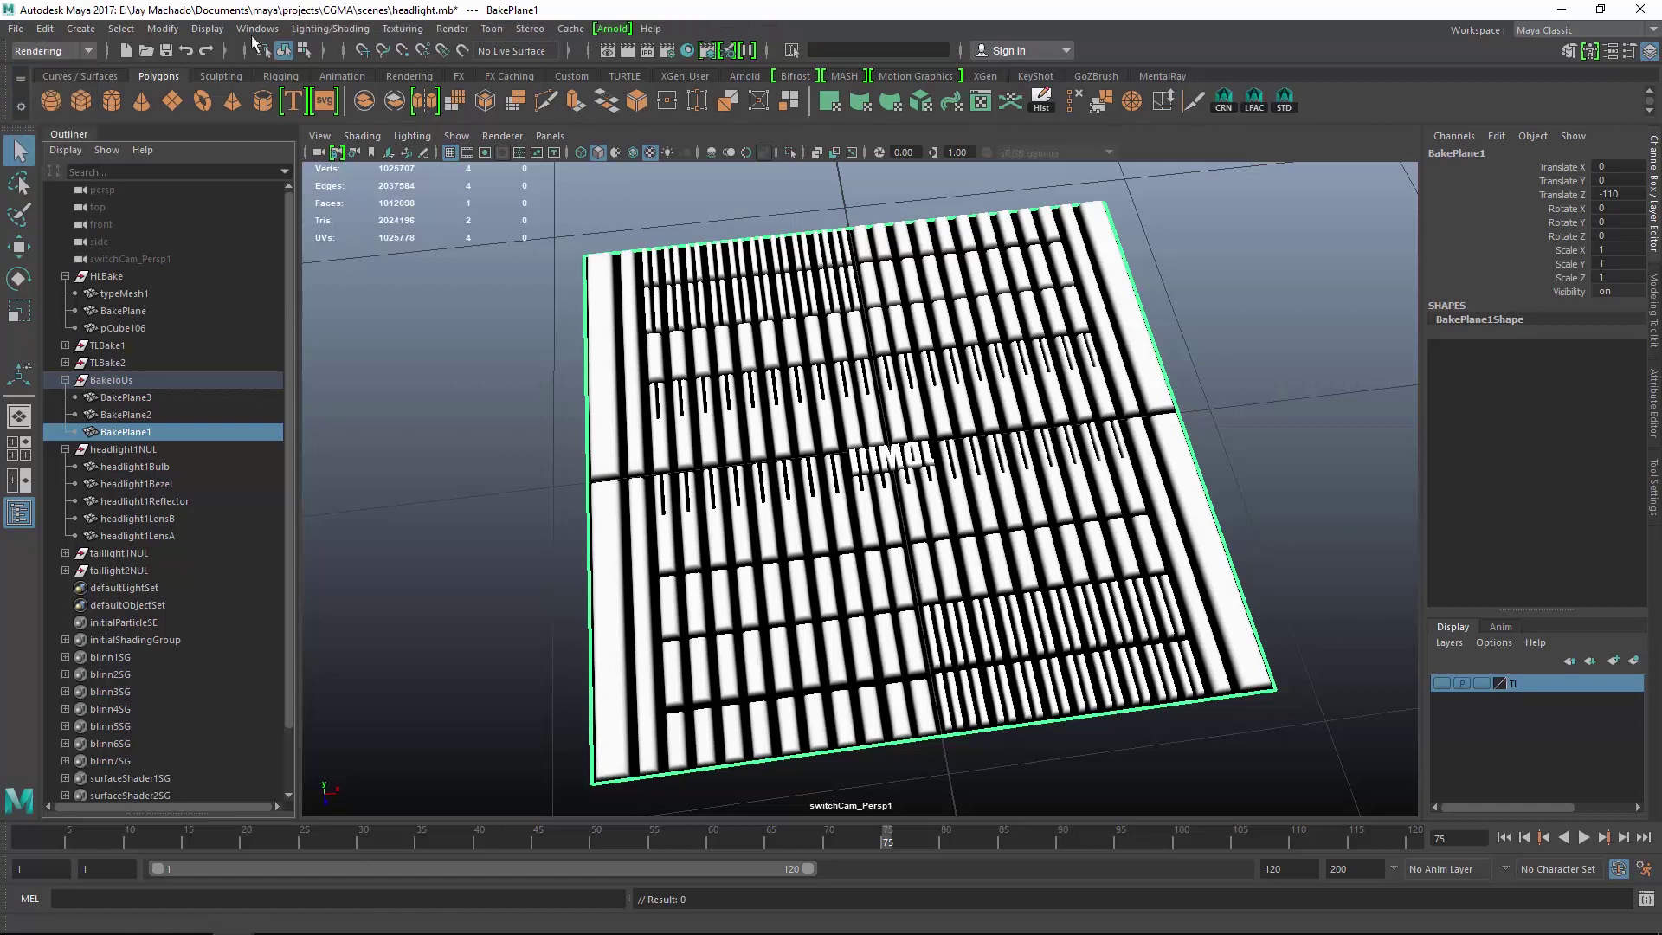
{"action": "left_click", "coordinate": [330, 28]}
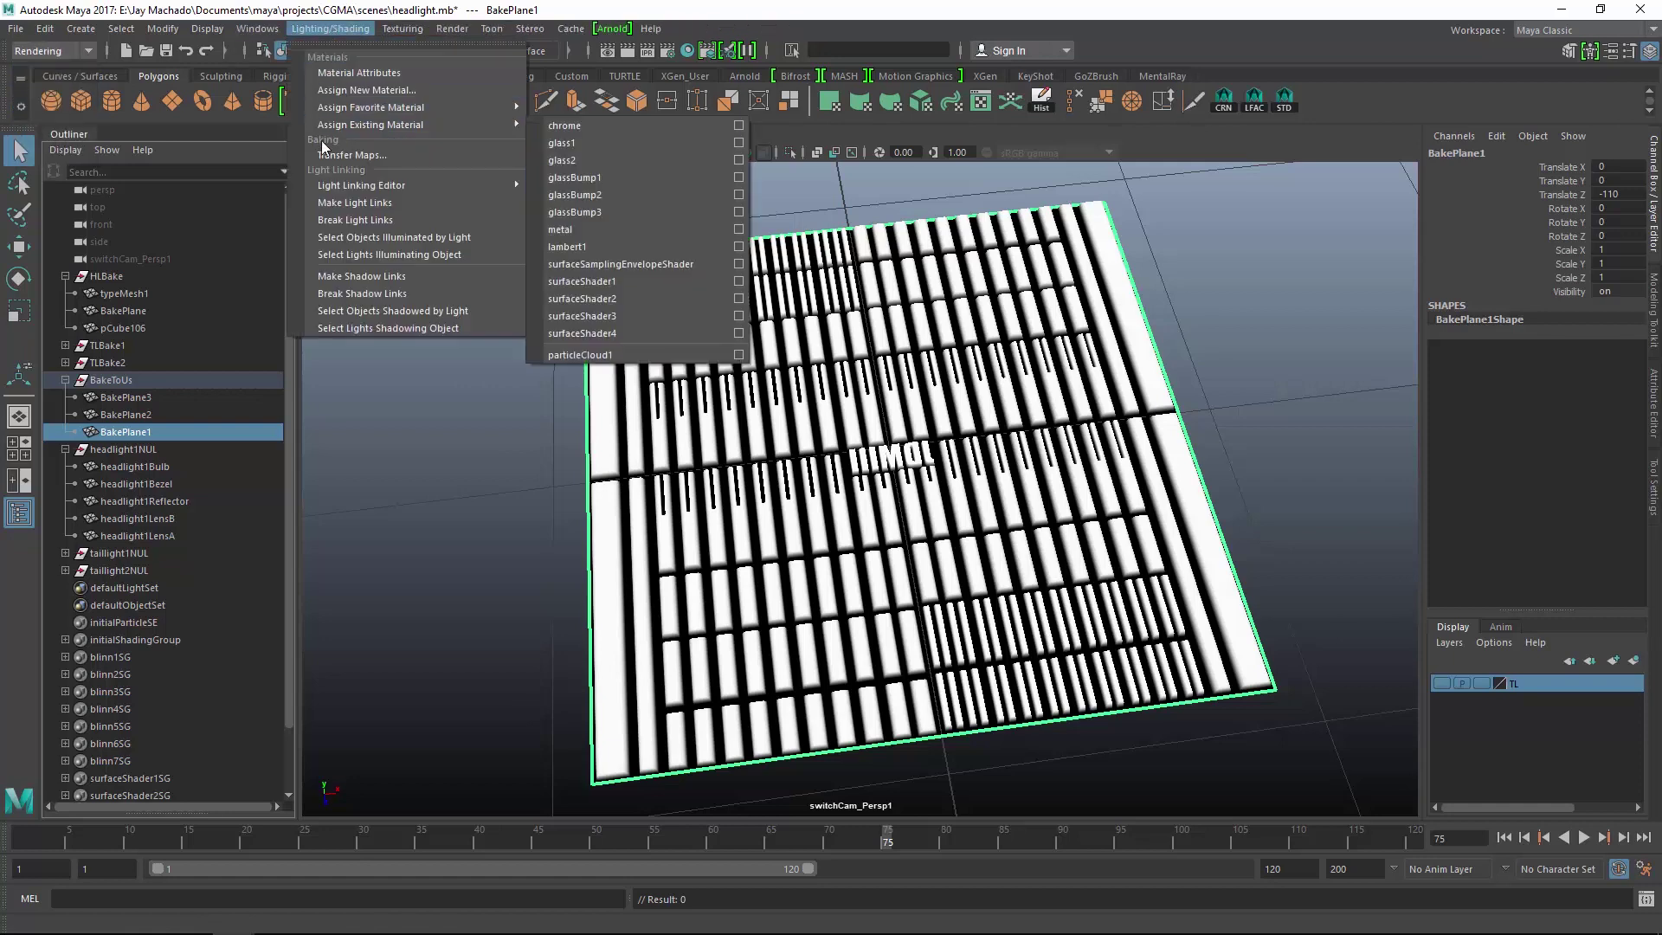
{"action": "left_click", "coordinate": [353, 161]}
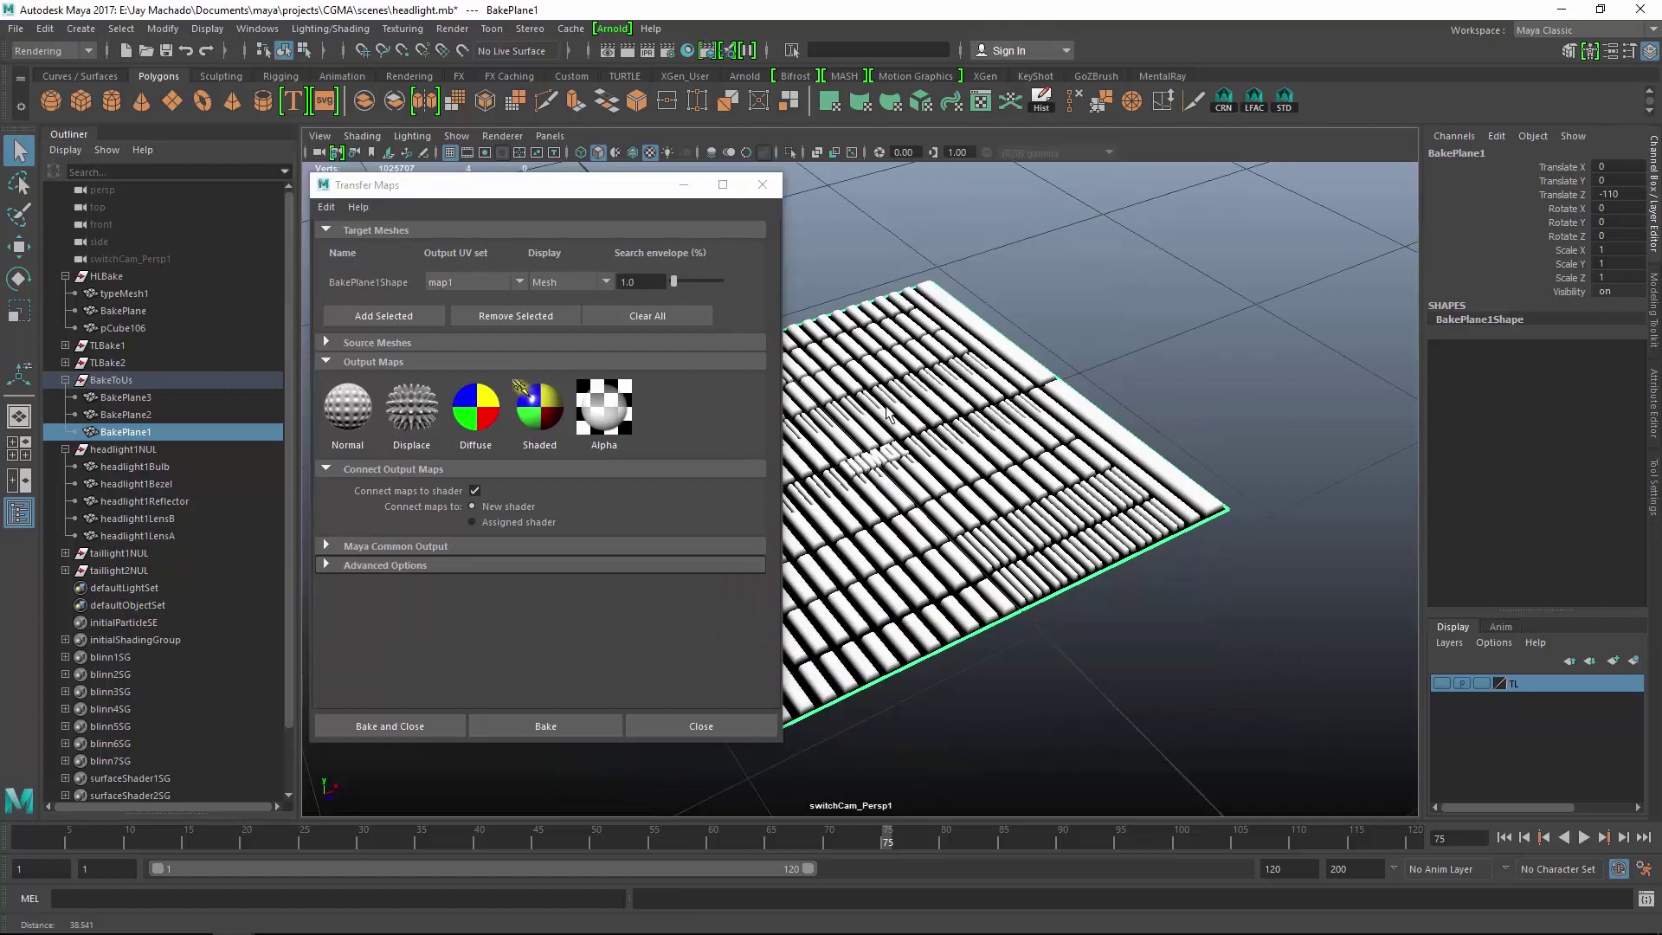
Clear the target meshes in Transfer Maps and add BakePlane1 back as the target.
{"action": "left_click_drag", "start_coordinate": [1038, 450], "coordinate": [1151, 468], "text": "alt"}
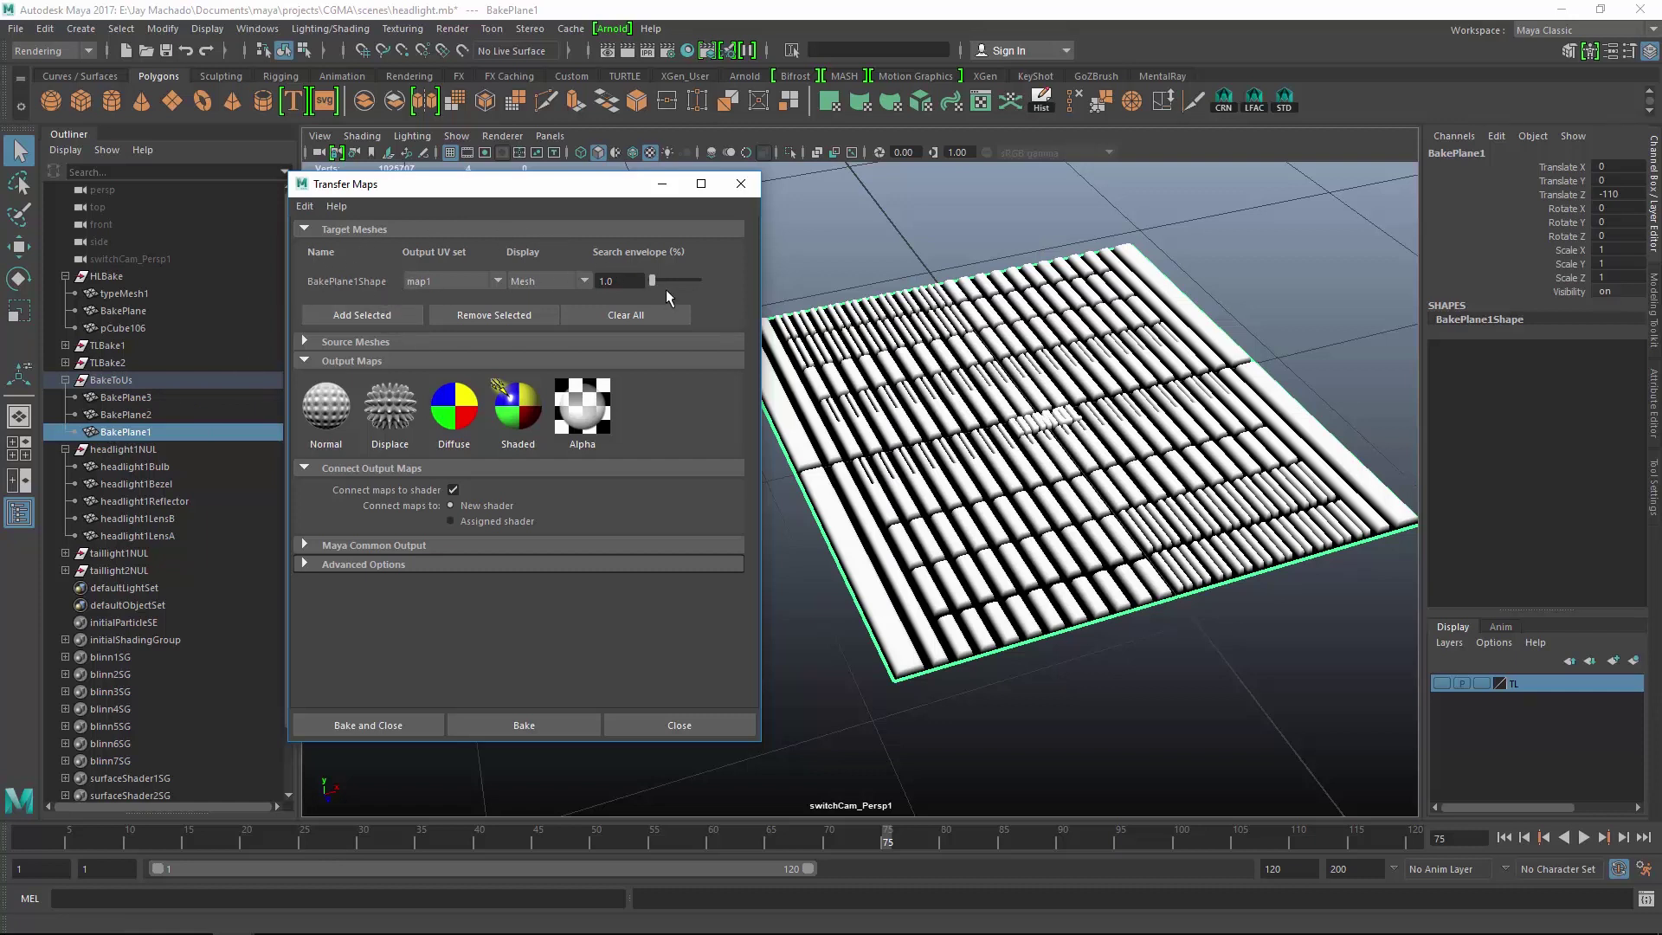
{"action": "left_click_drag", "start_coordinate": [452, 186], "coordinate": [472, 190]}
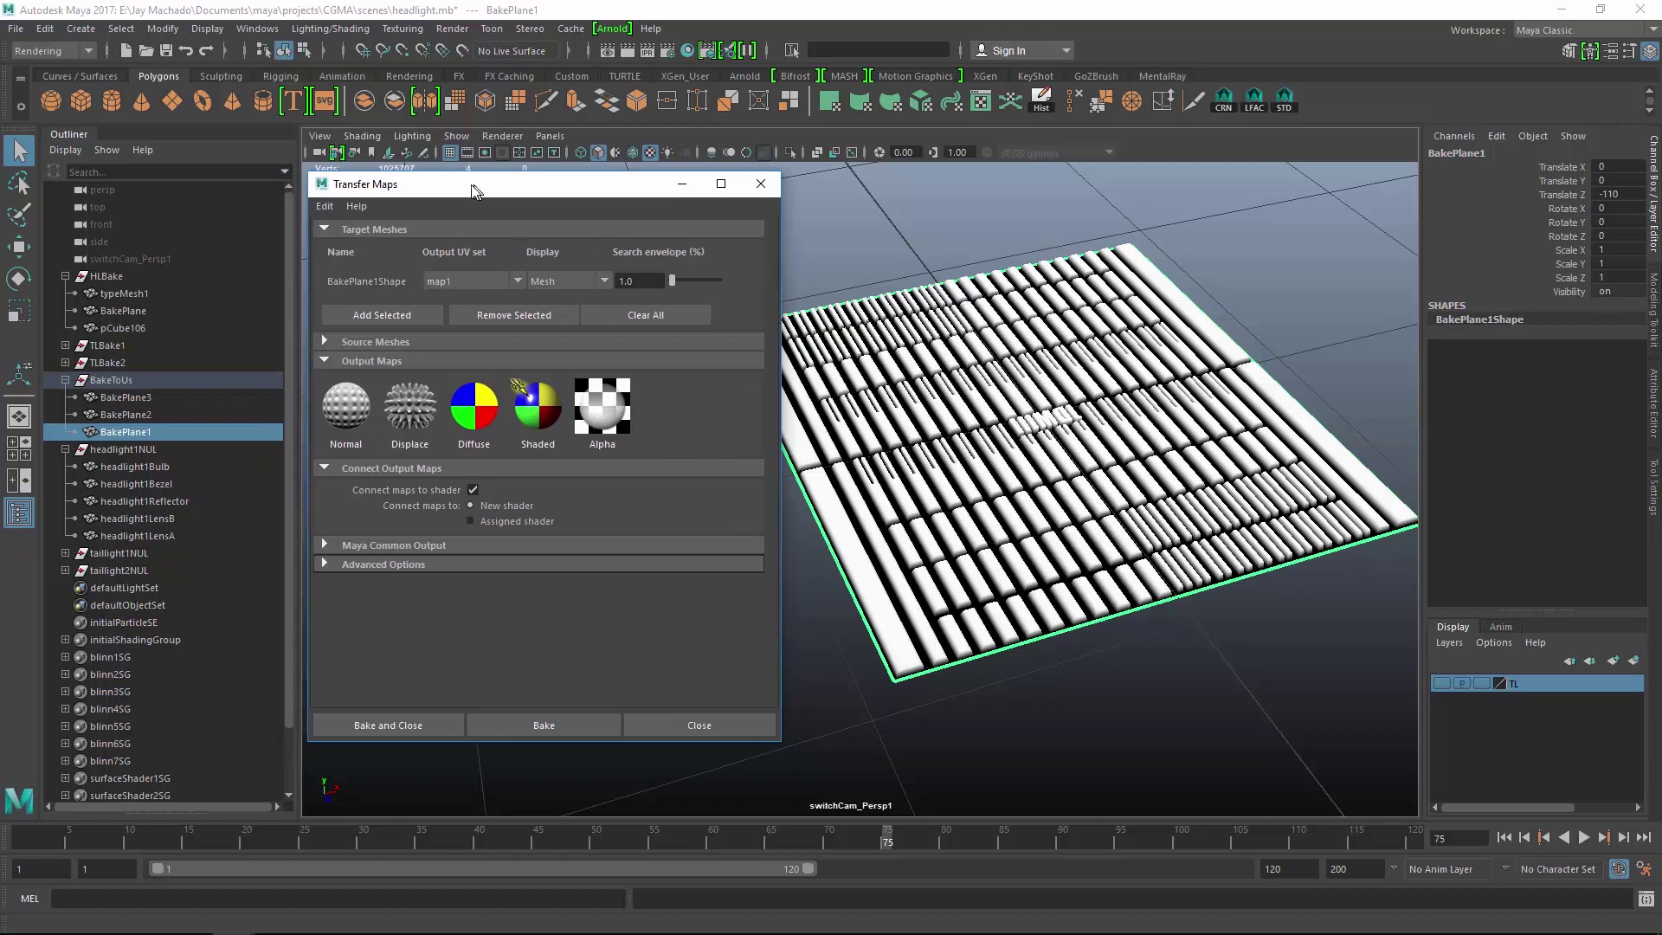
{"action": "left_click", "coordinate": [679, 318]}
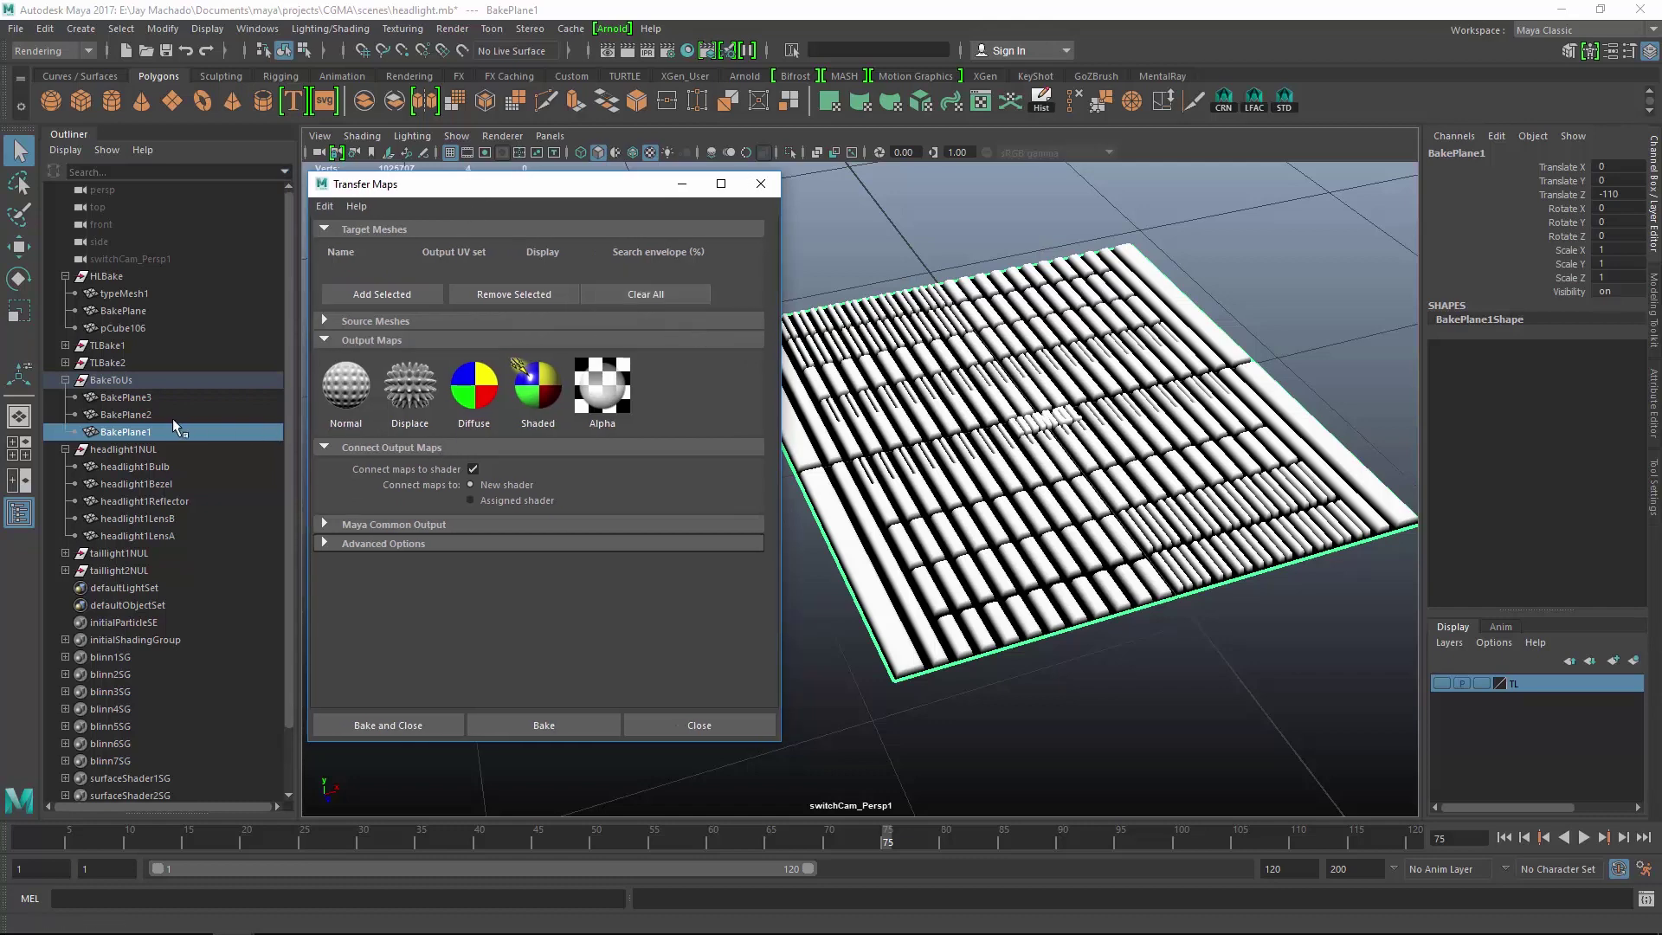
{"action": "left_click", "coordinate": [400, 295]}
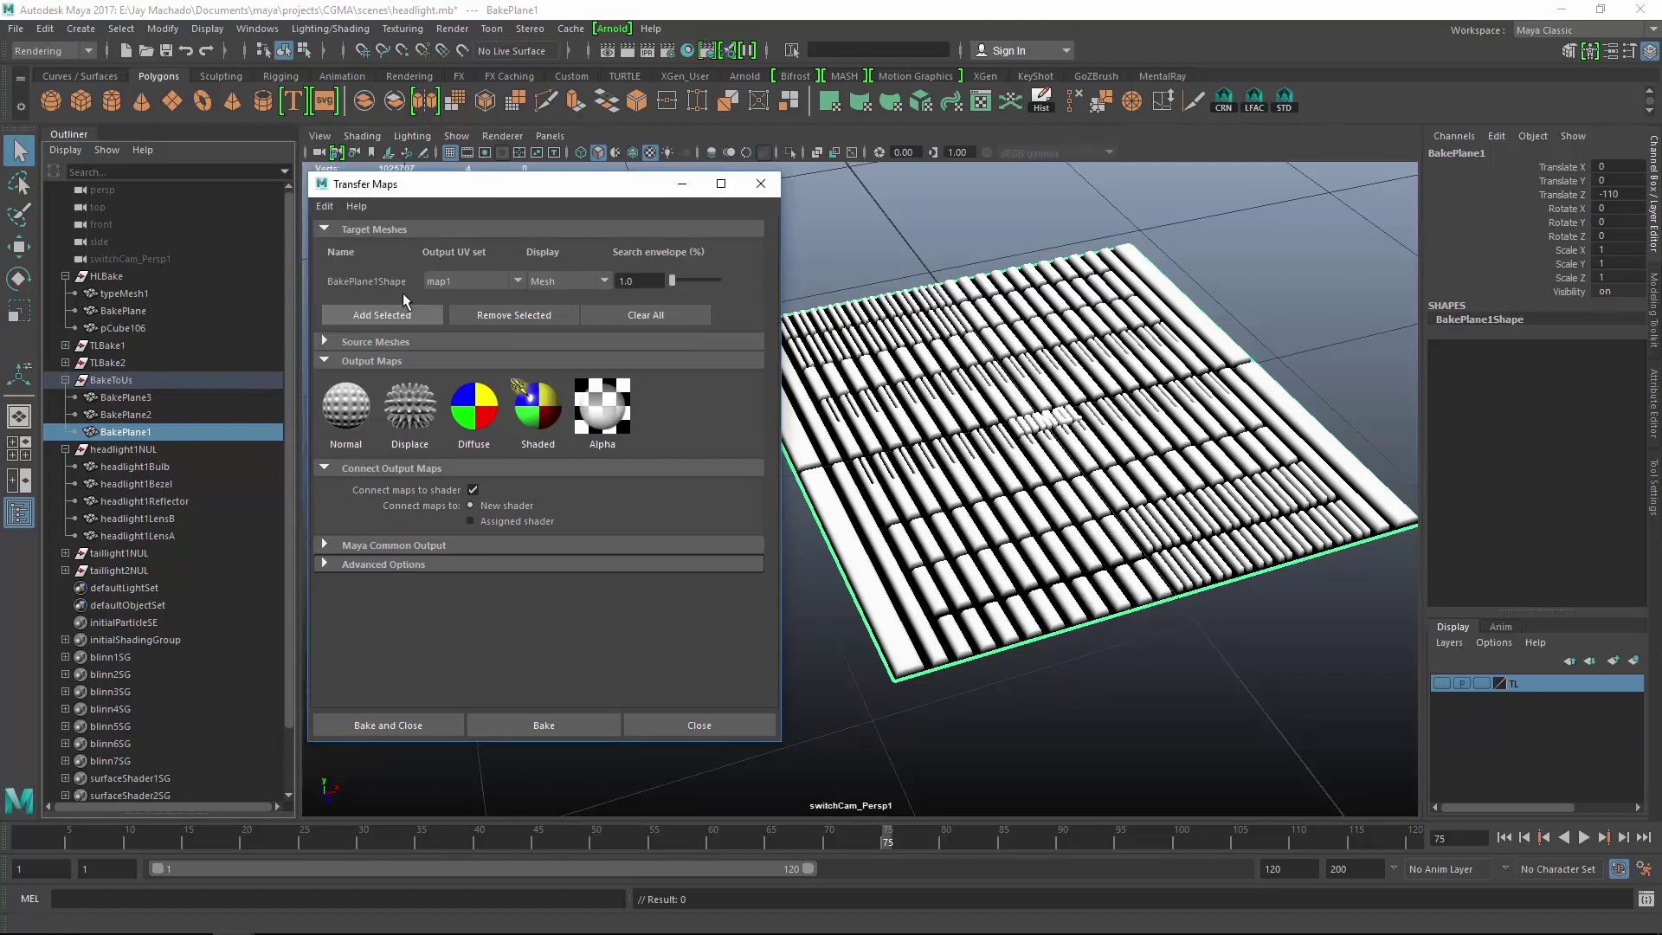
Add the three HLBake meshes, typeMesh1, BakePlane and pCube106, as the source meshes for the transfer.
{"action": "left_click", "coordinate": [325, 341]}
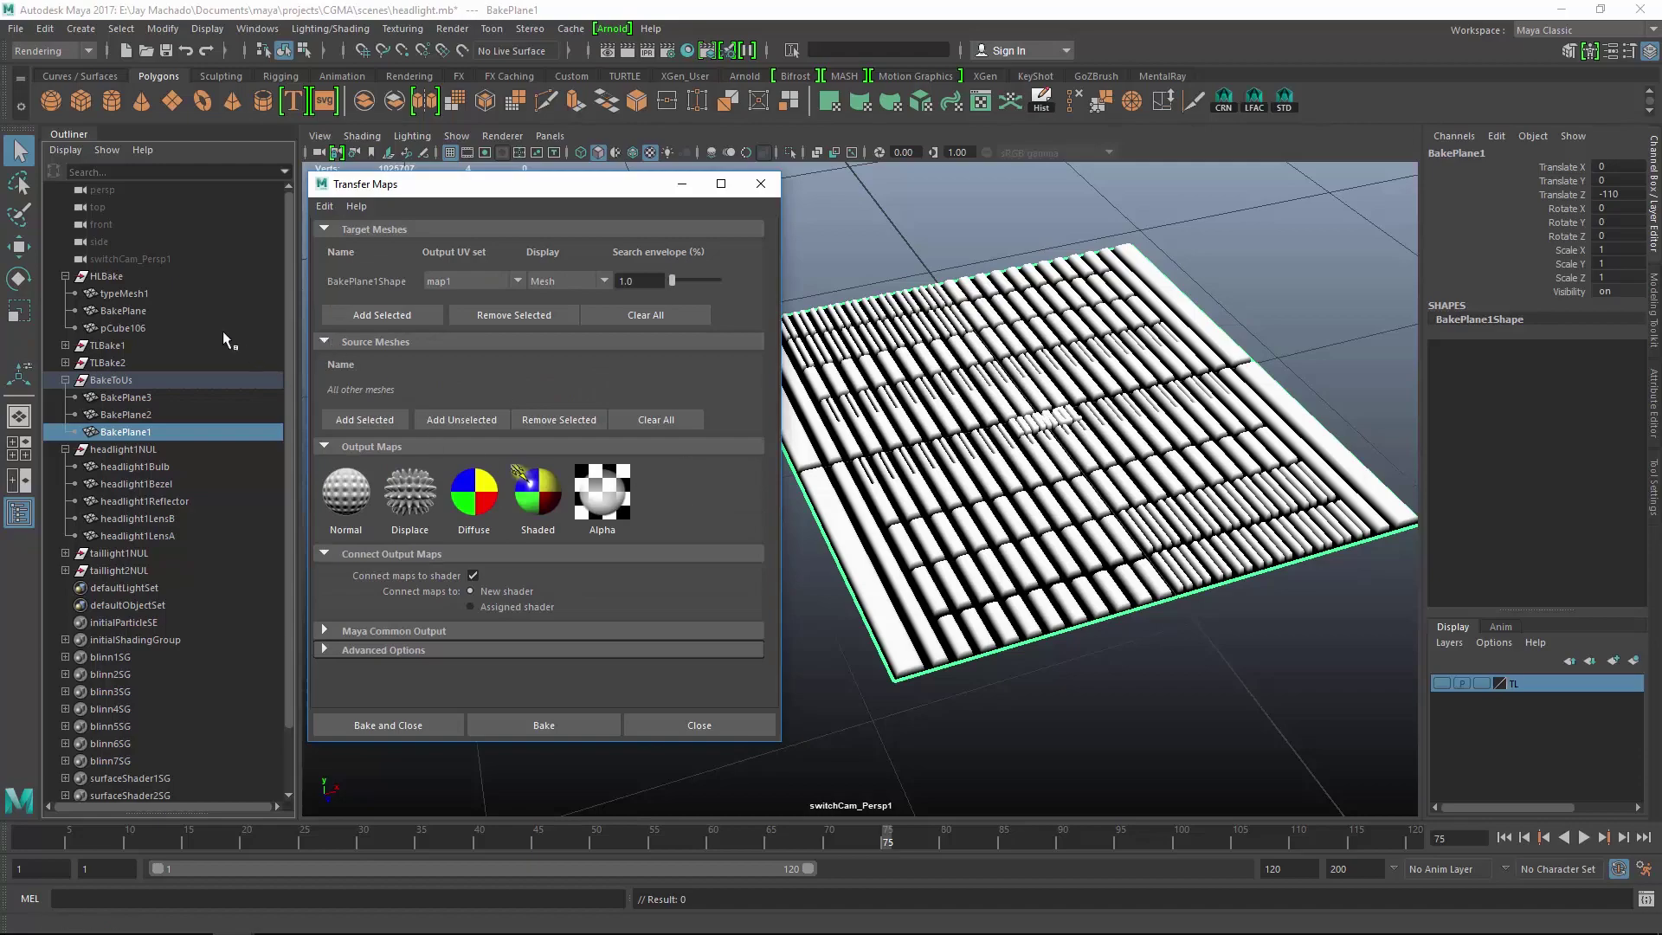
{"action": "left_click_drag", "start_coordinate": [149, 291], "coordinate": [152, 327]}
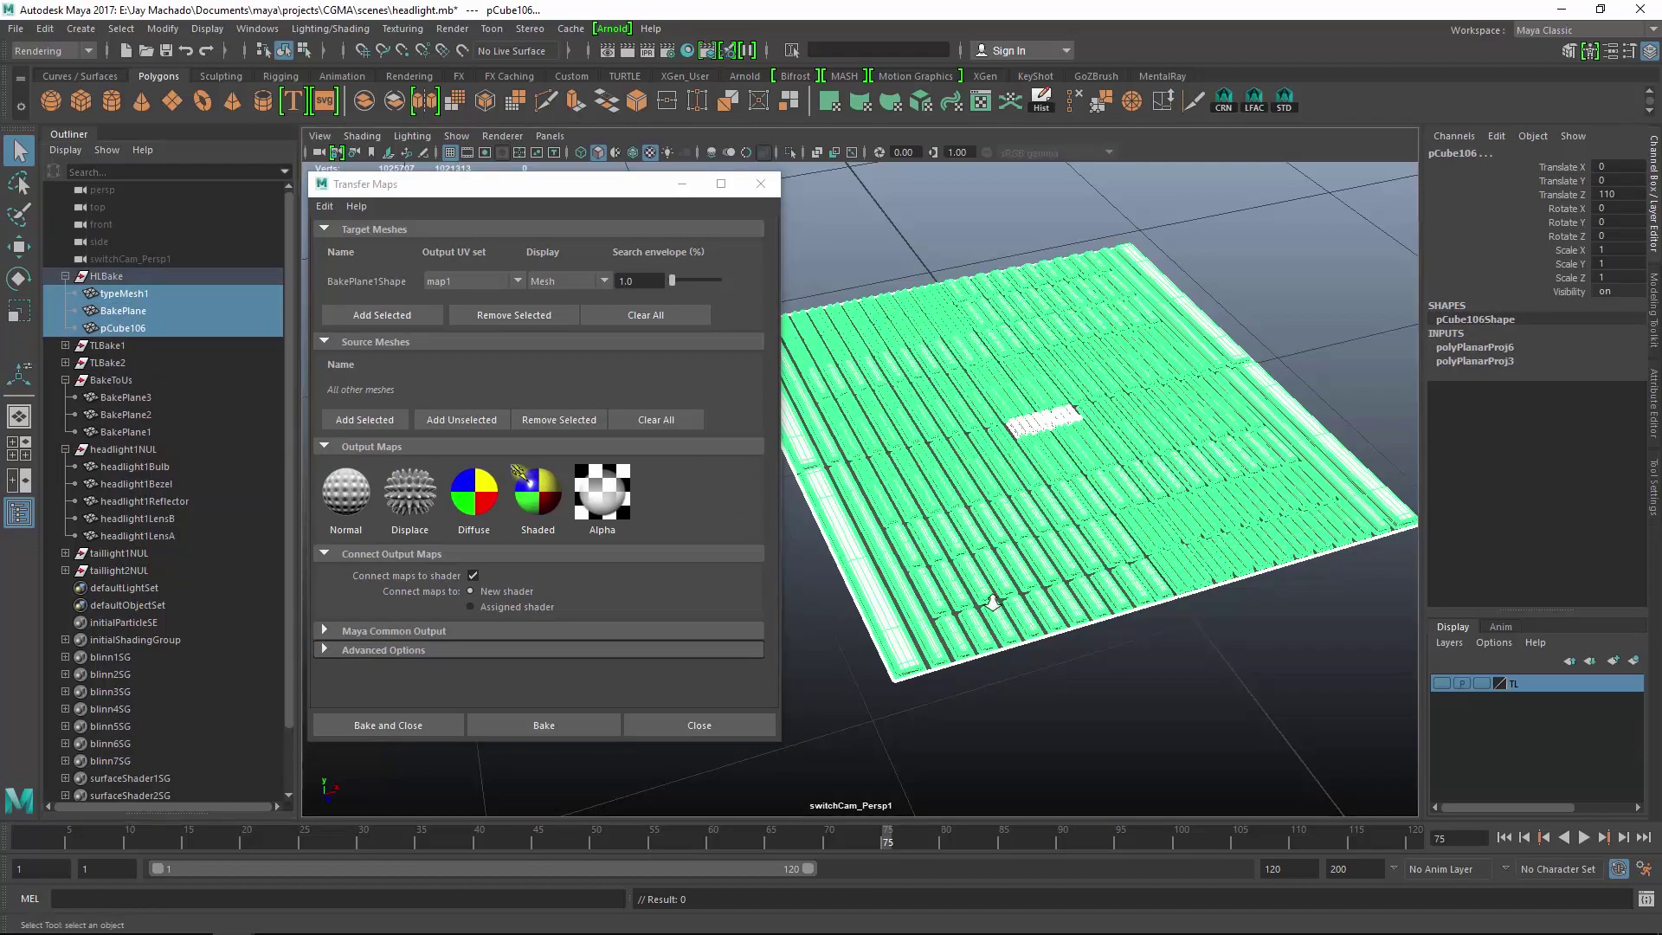
{"action": "scroll", "coordinate": [1136, 671], "scroll_direction": "up", "scroll_amount": 5}
{"action": "middle_click_drag", "start_coordinate": [1135, 666], "coordinate": [1023, 616], "text": "alt"}
{"action": "left_click_drag", "start_coordinate": [1023, 616], "coordinate": [1059, 545], "text": "alt"}
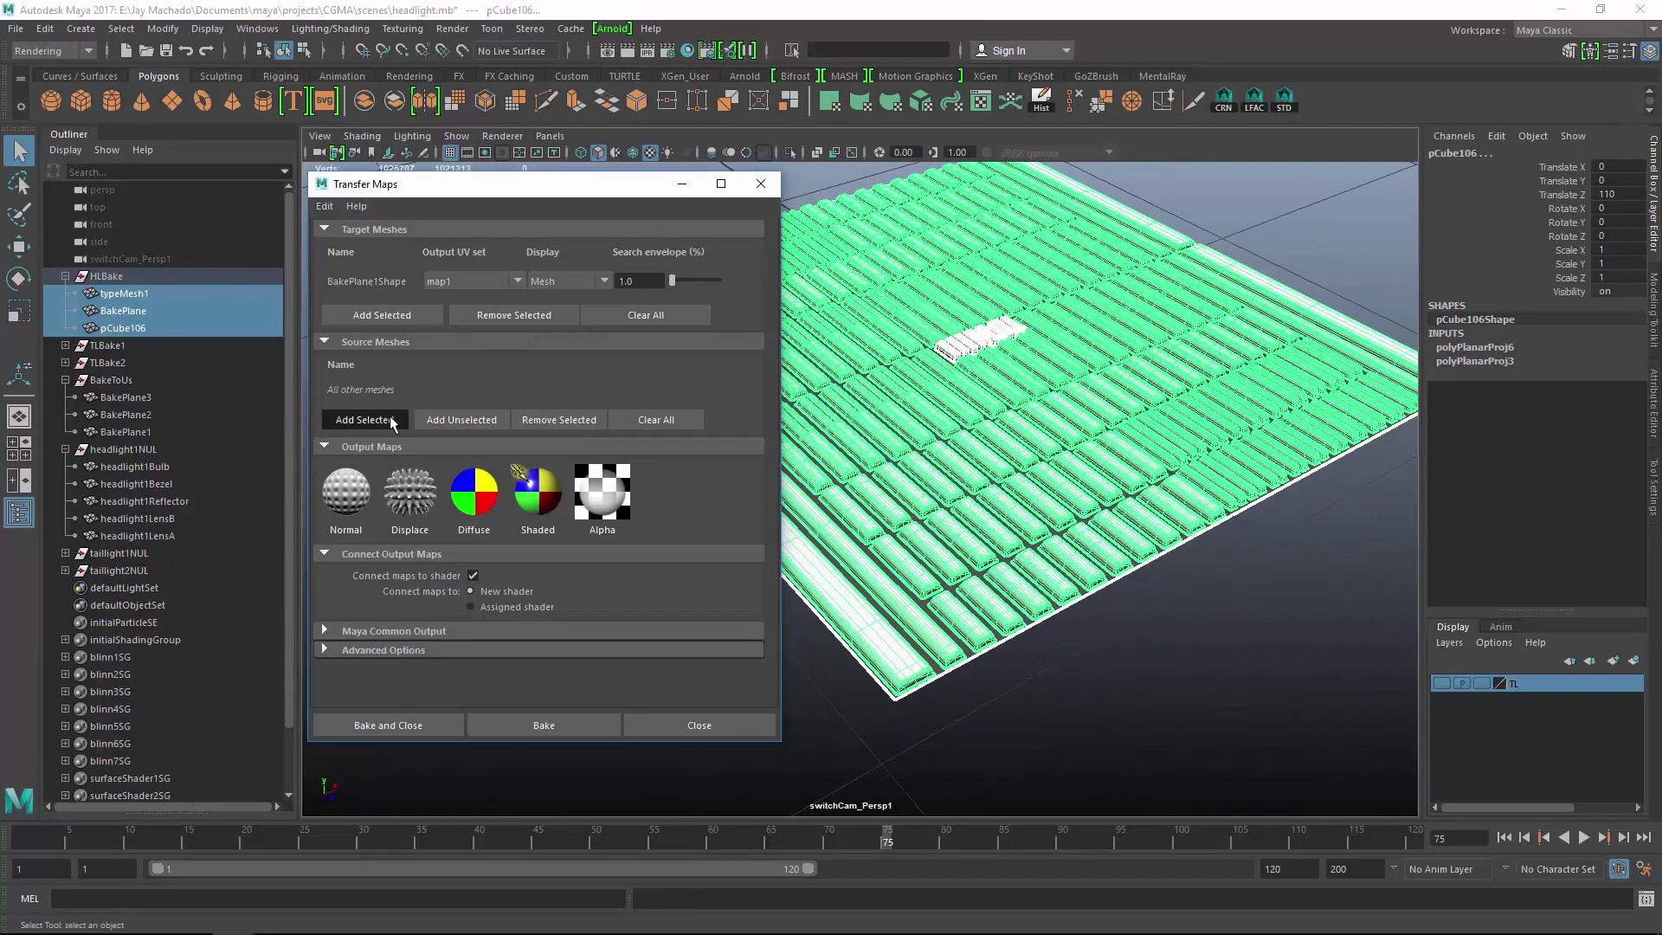
{"action": "left_click", "coordinate": [364, 419]}
{"action": "left_click_drag", "start_coordinate": [783, 443], "coordinate": [323, 340], "text": "alt"}
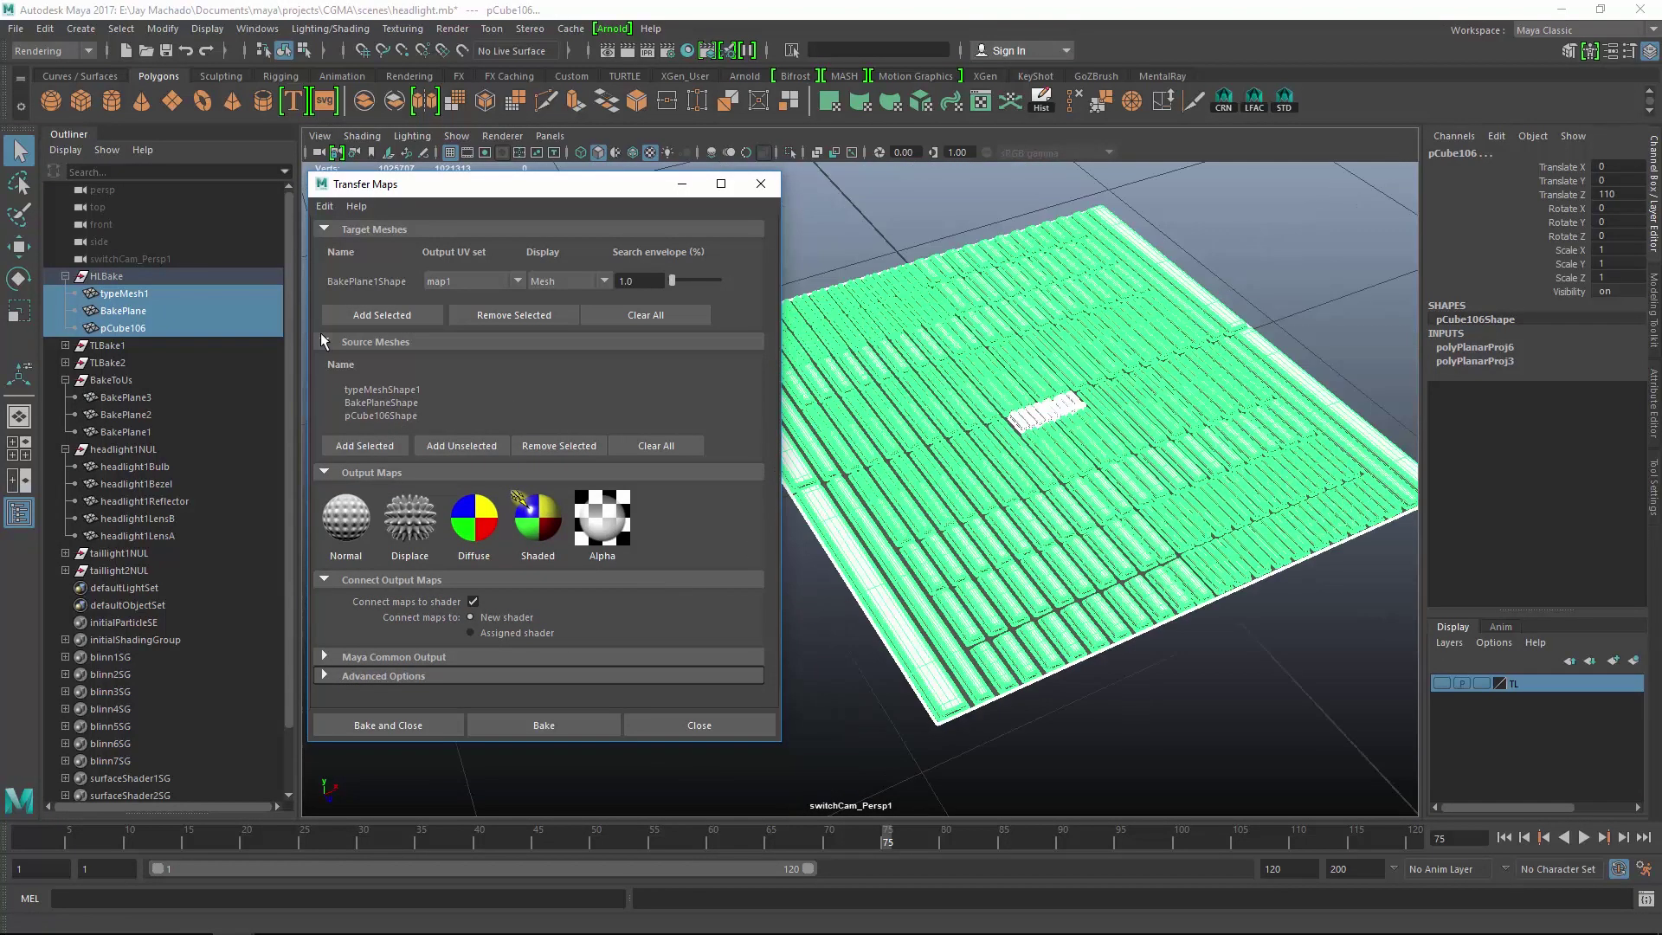
Add a diffuse color map as the output and set its file format to Tiff.
{"action": "left_click", "coordinate": [475, 512]}
{"action": "left_click_drag", "start_coordinate": [768, 397], "coordinate": [775, 552]}
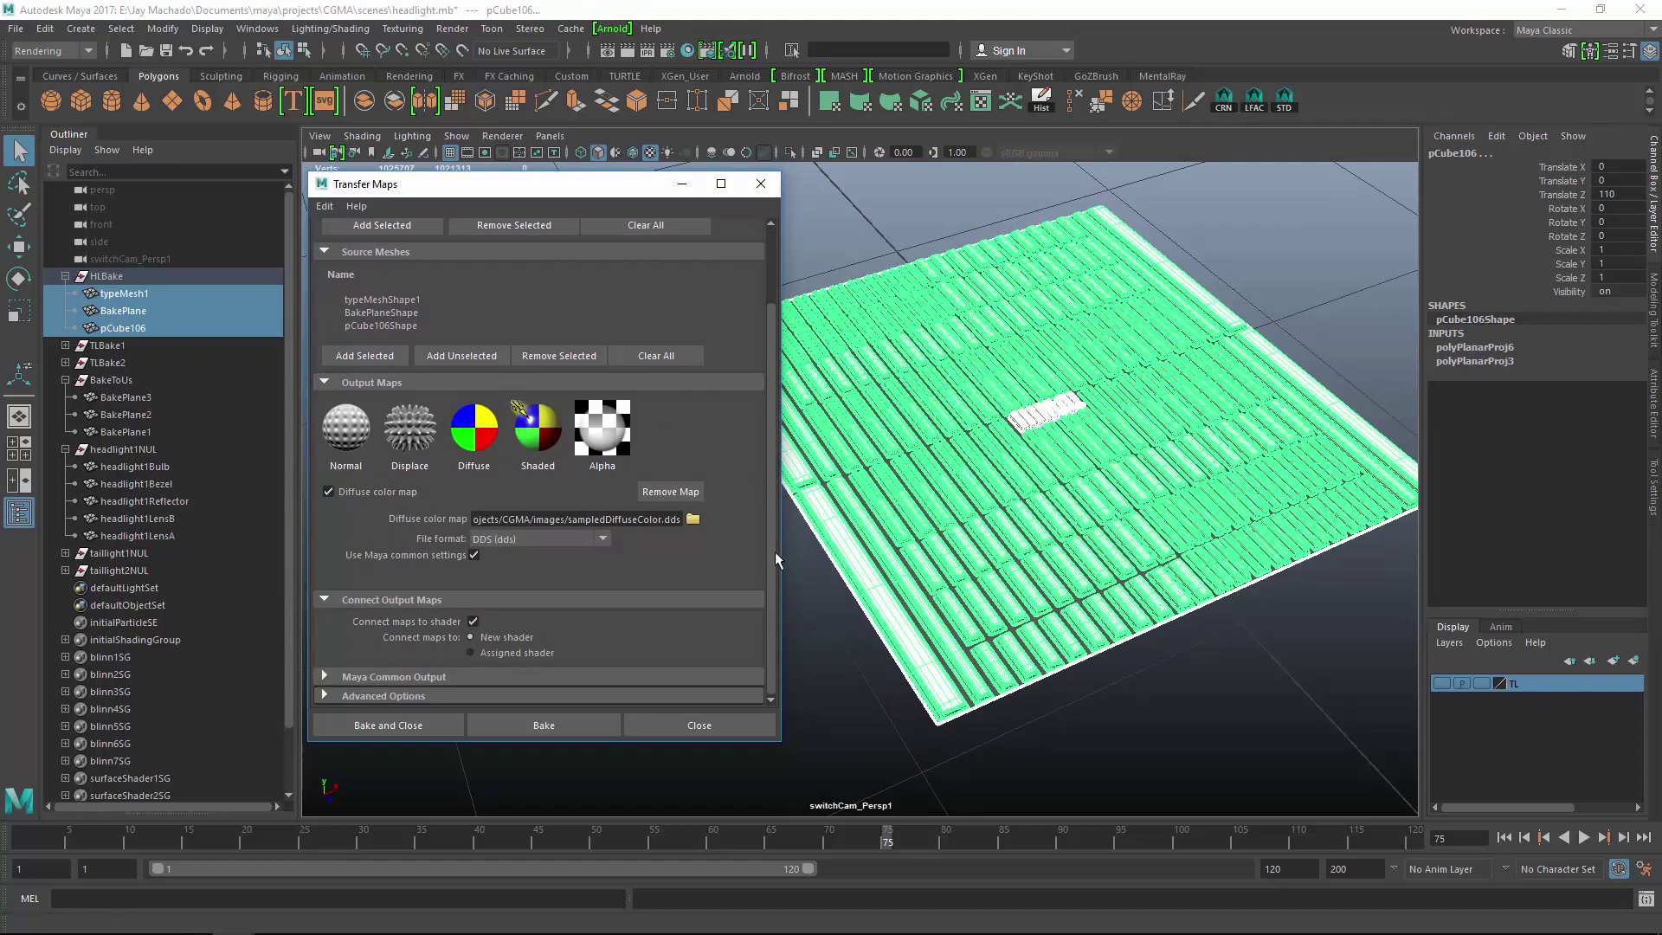
{"action": "left_click", "coordinate": [516, 538]}
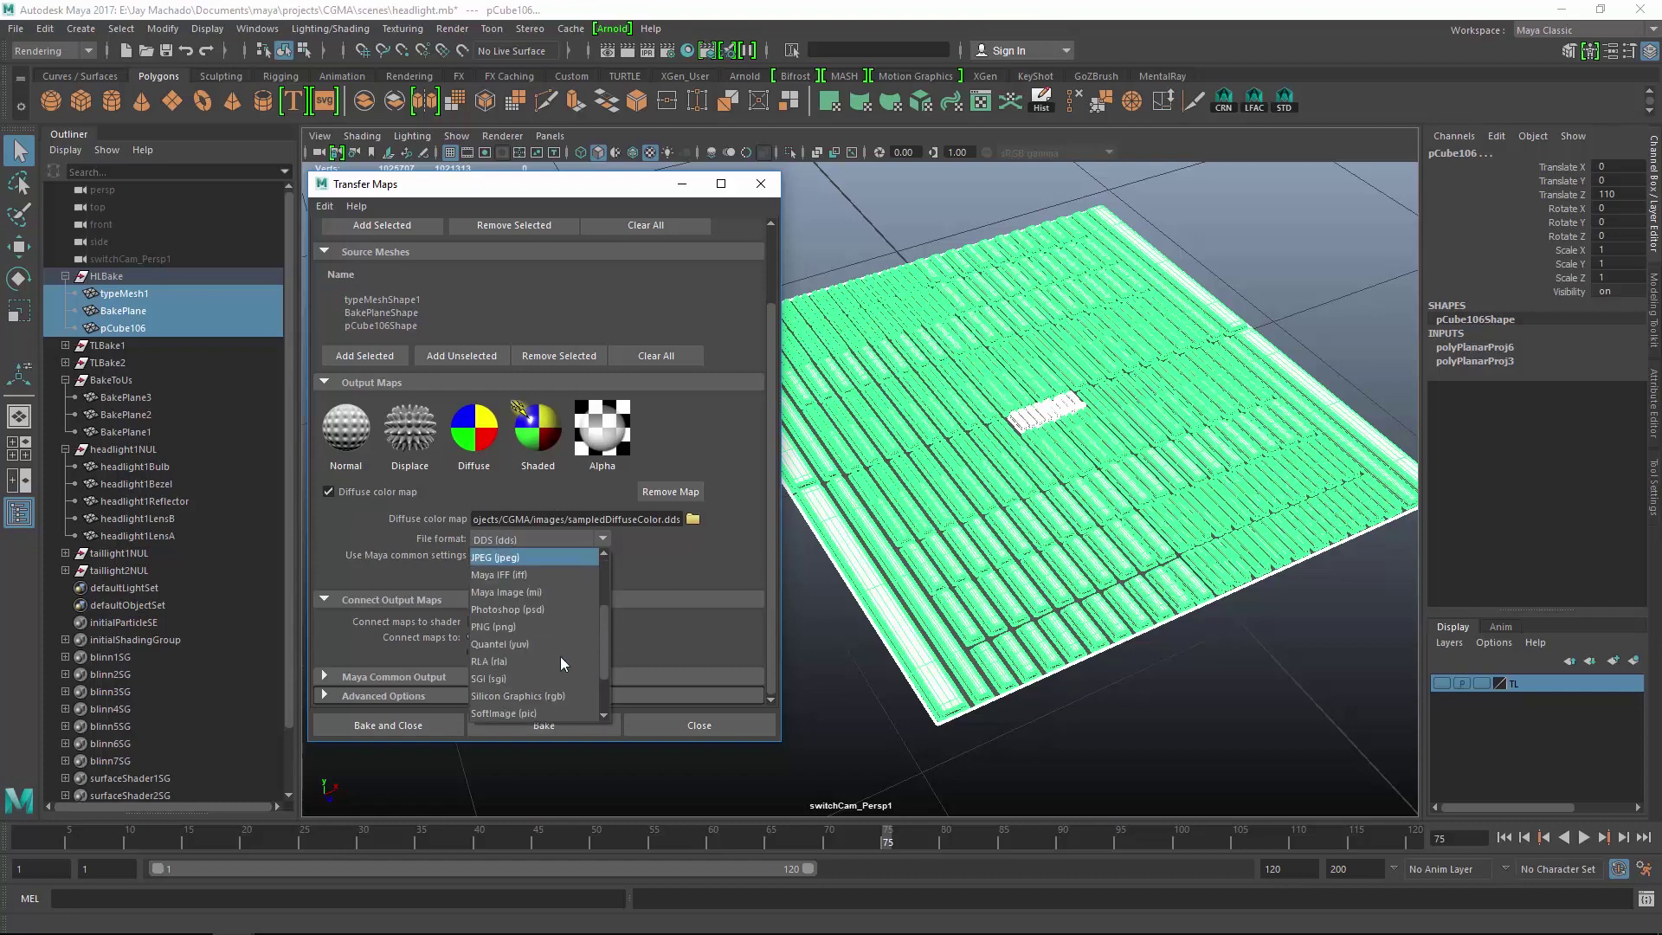
{"action": "scroll", "coordinate": [530, 697], "scroll_direction": "down", "scroll_amount": 1}
{"action": "left_click", "coordinate": [548, 683]}
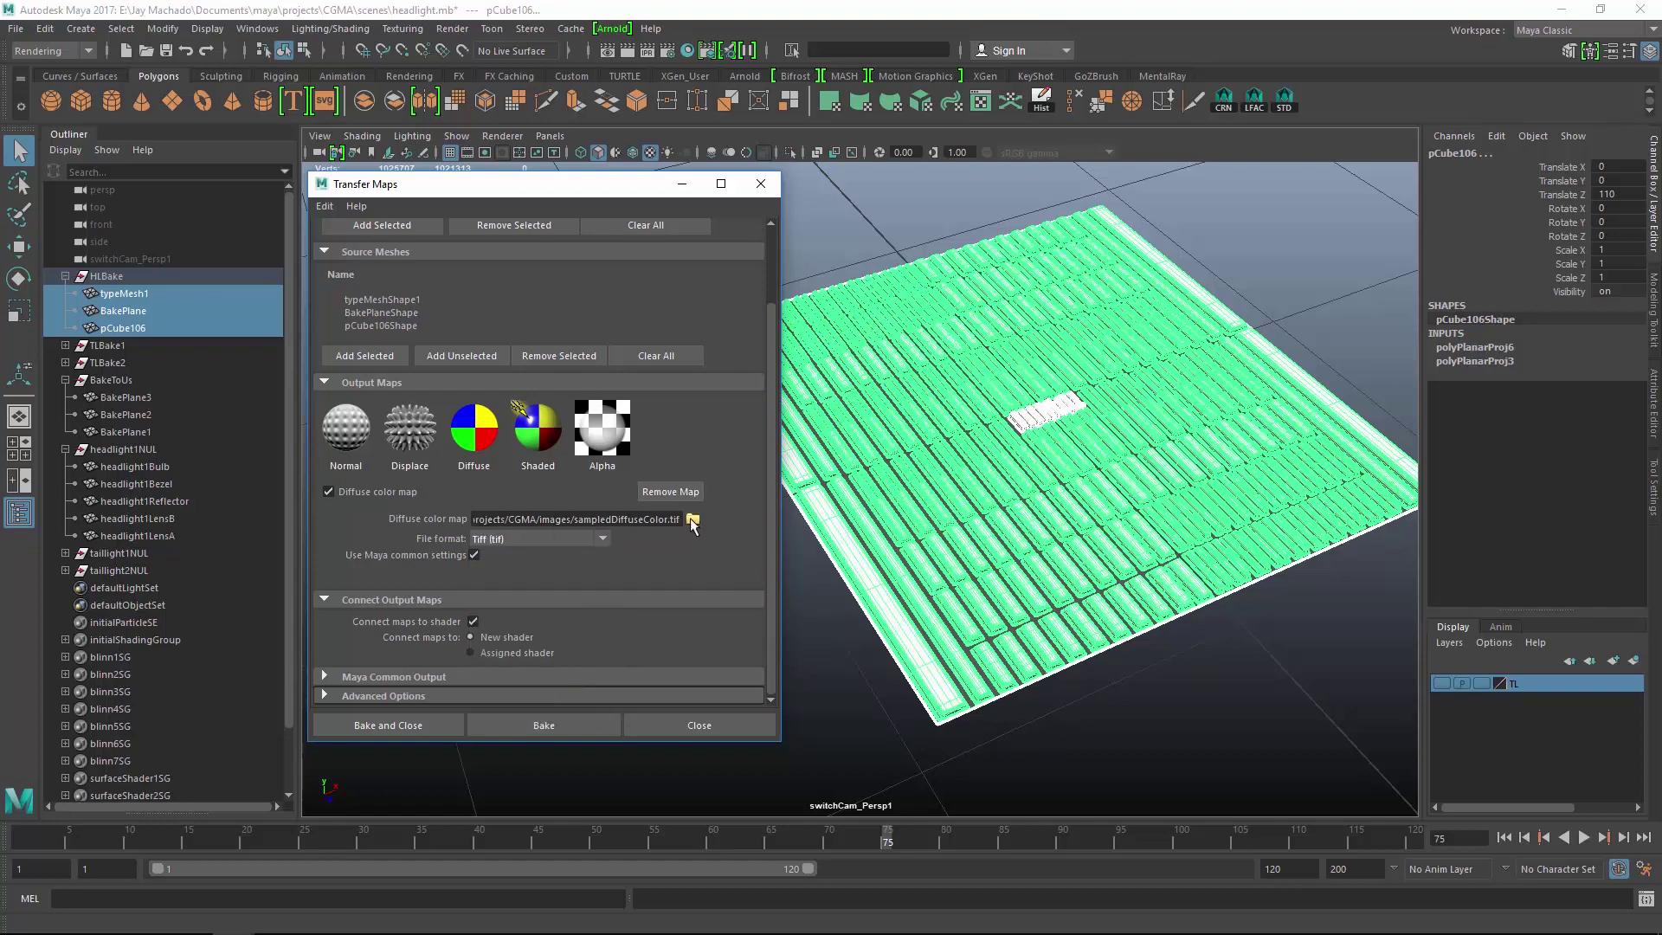
Set the diffuse map's output file to the existing headlightBump.tif in the sourceimages folder, accepting its replacement.
{"action": "left_click", "coordinate": [693, 519]}
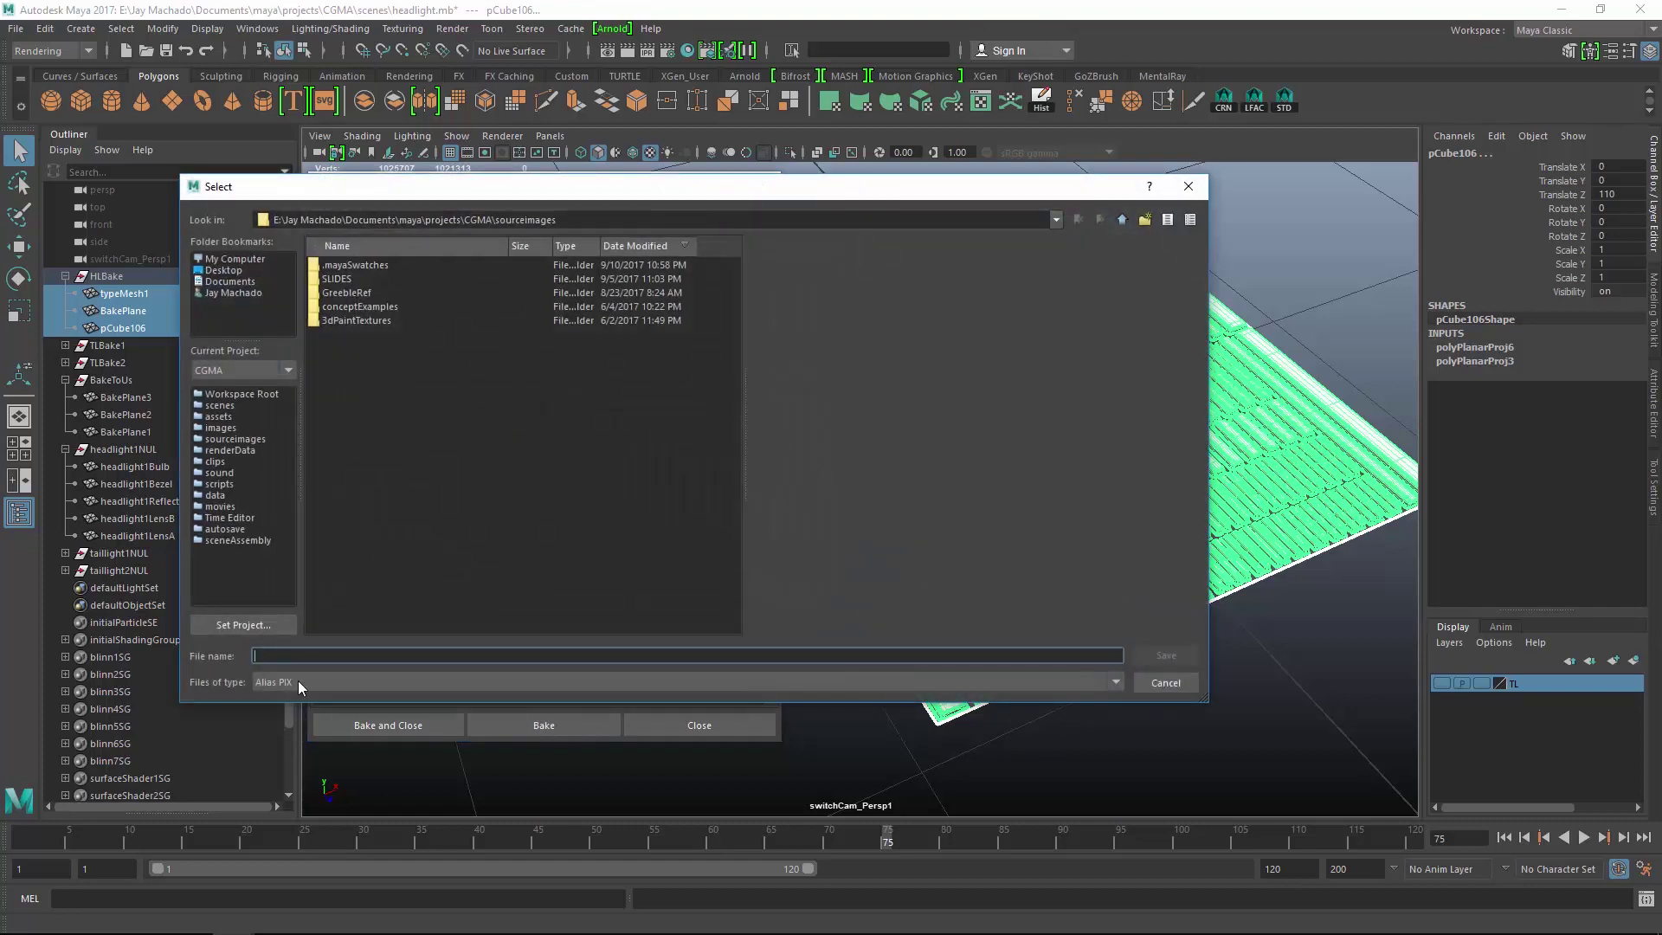
{"action": "left_click", "coordinate": [298, 682]}
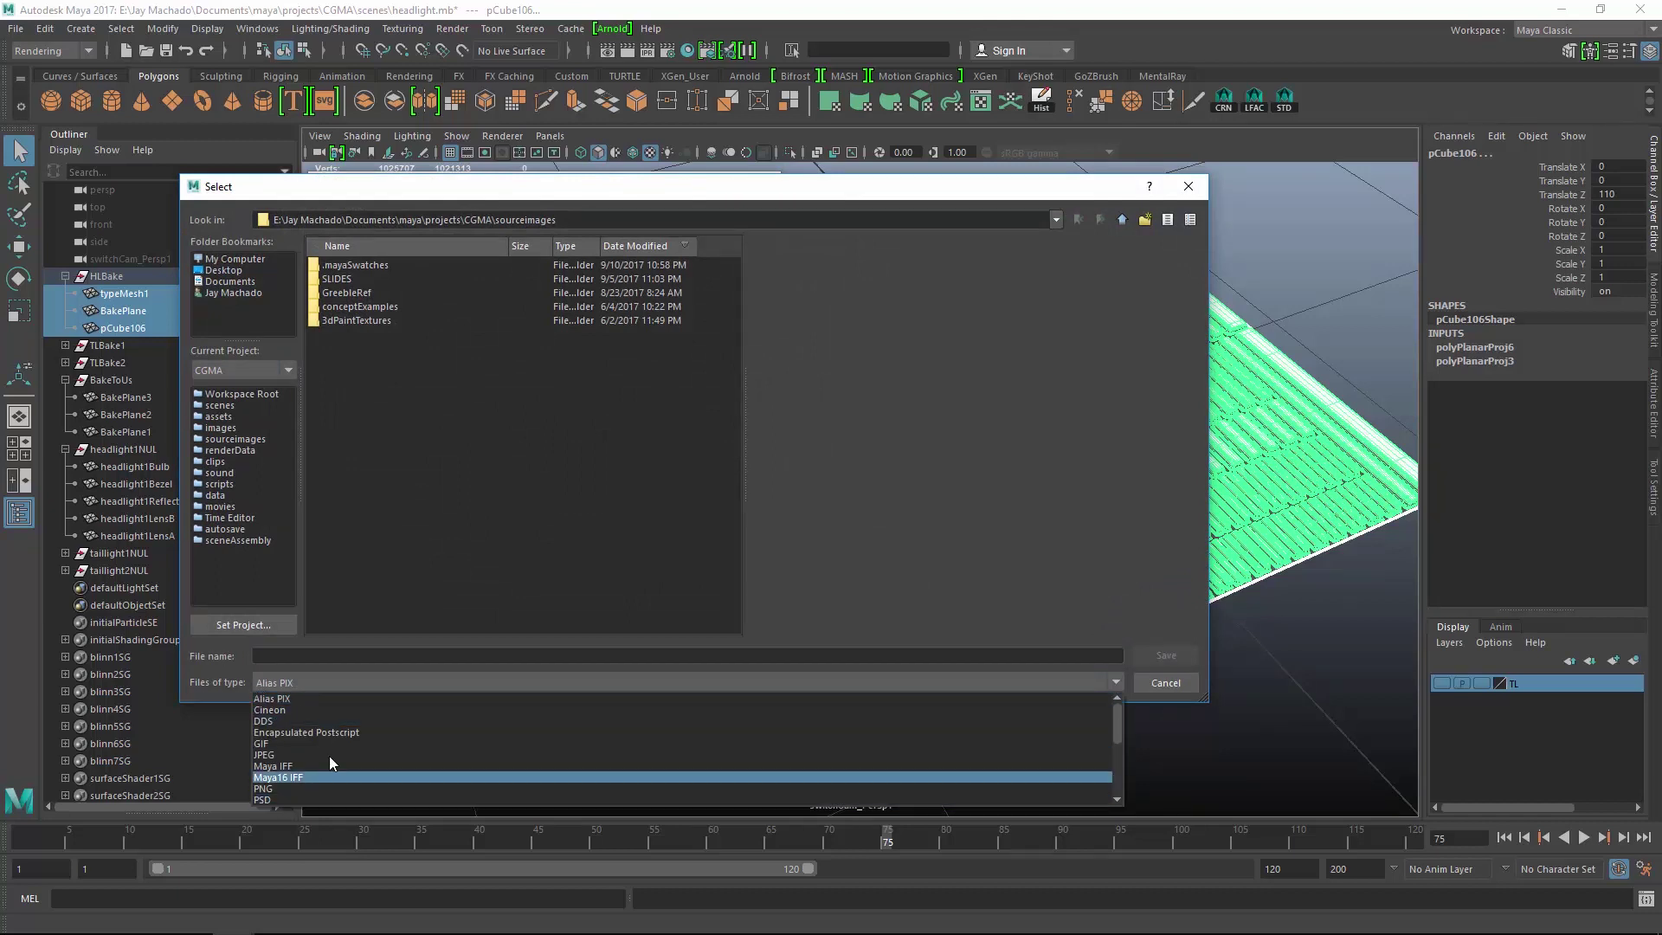
{"action": "scroll", "coordinate": [336, 750], "scroll_direction": "down", "scroll_amount": 4}
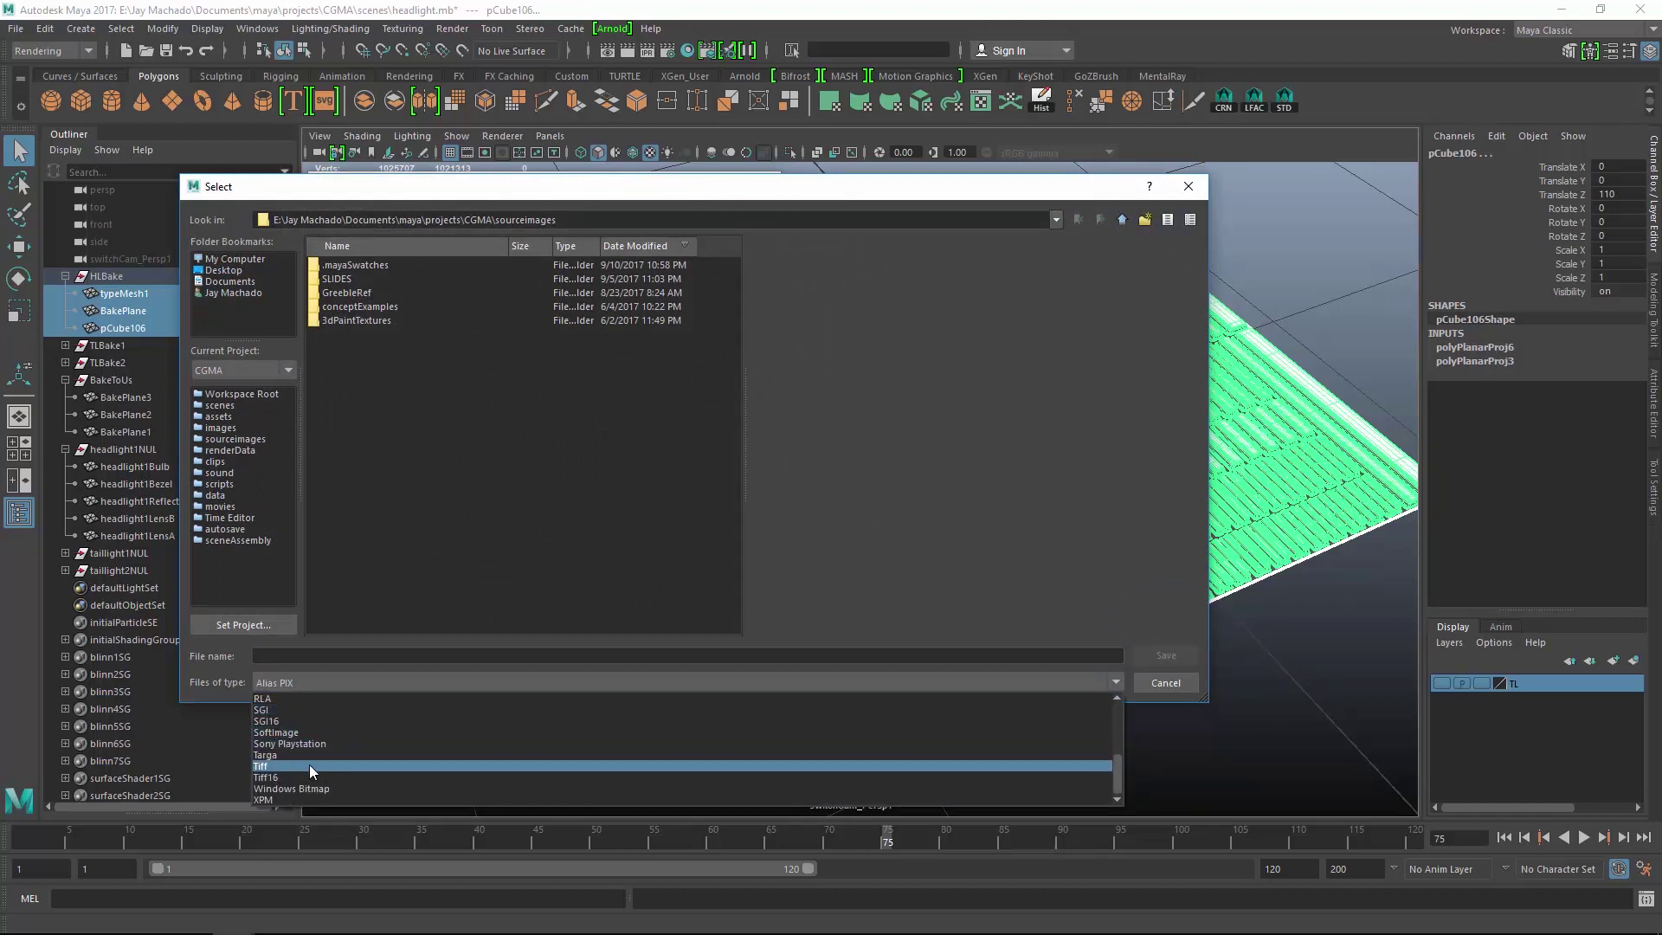
{"action": "left_click", "coordinate": [309, 765]}
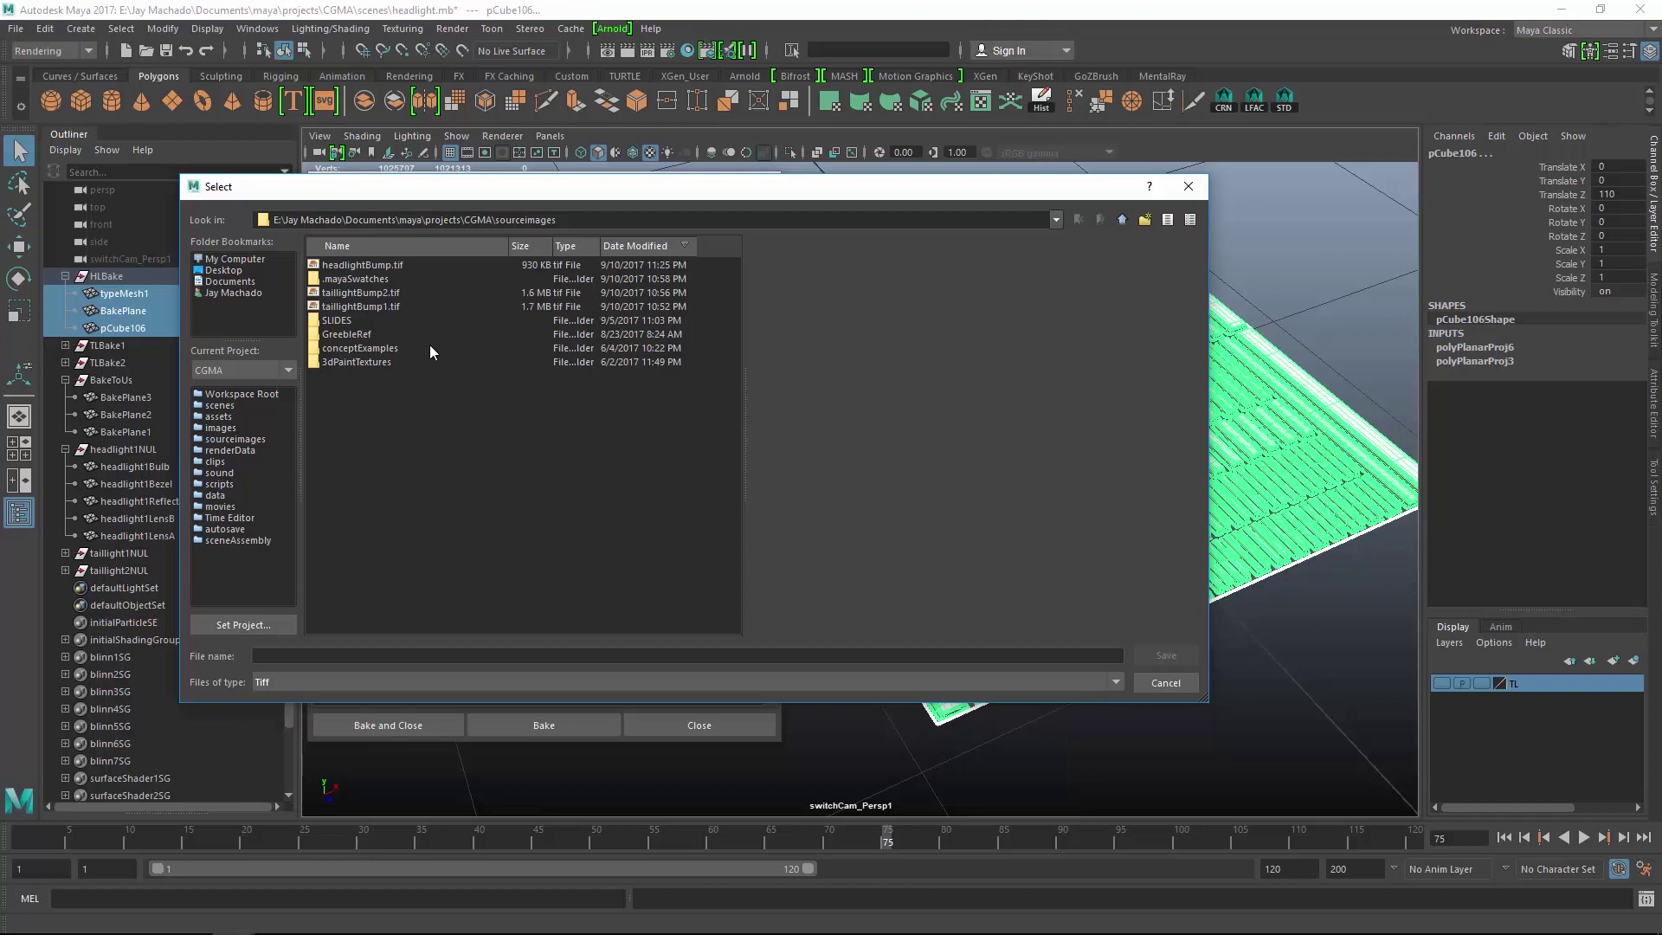
{"action": "left_click", "coordinate": [387, 267]}
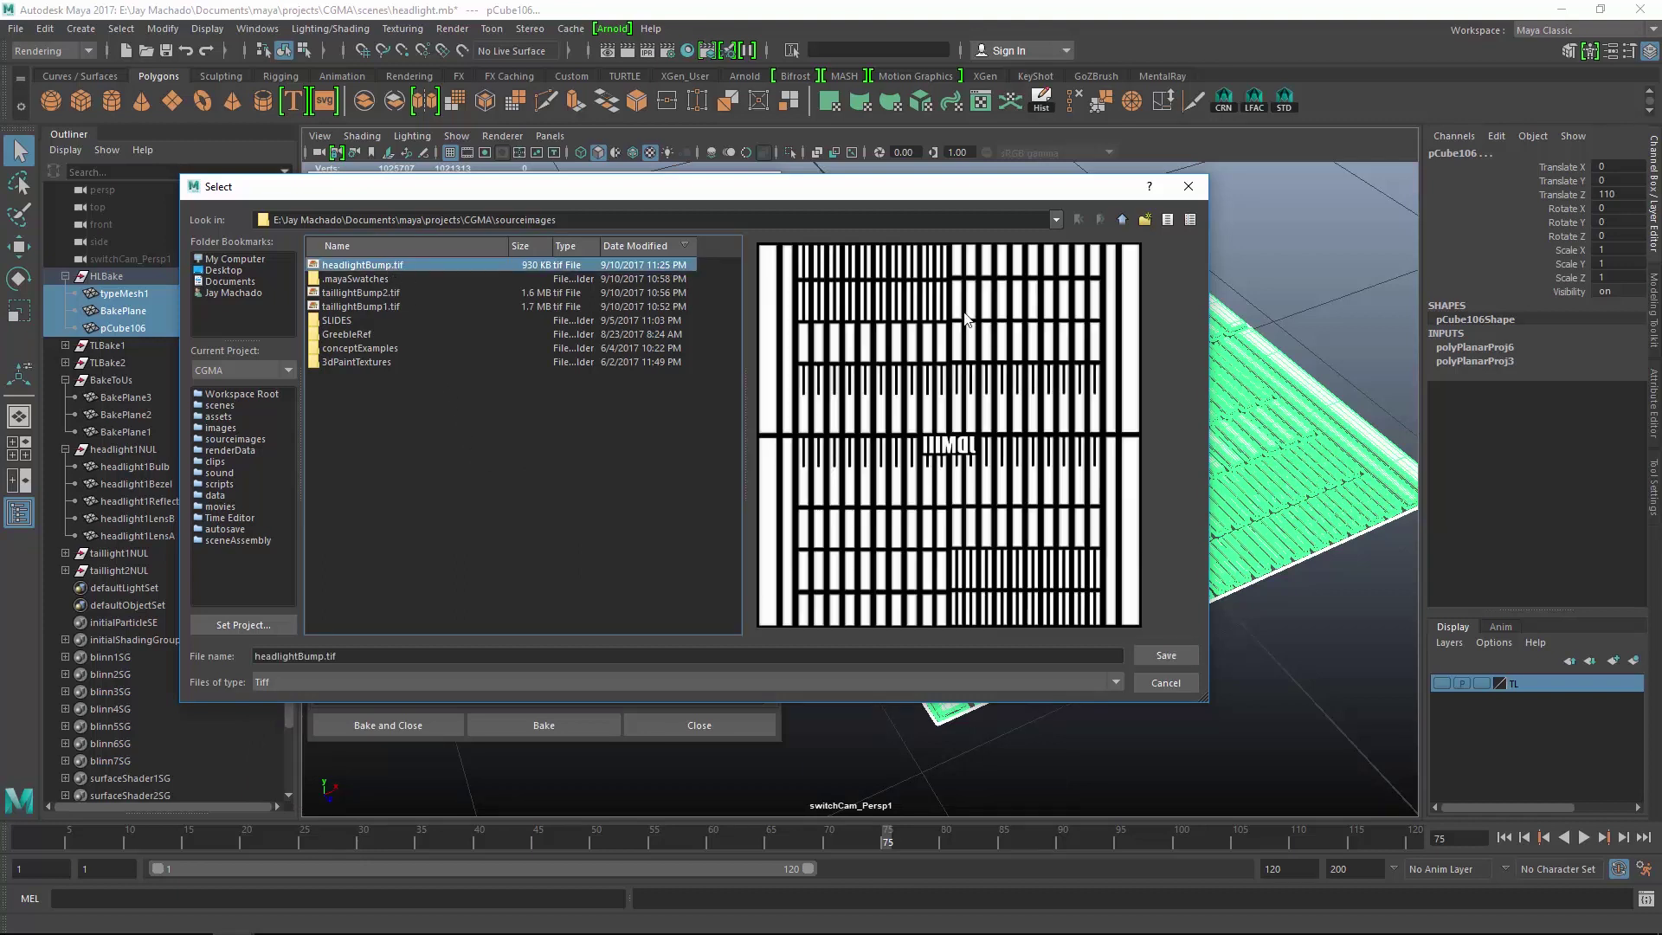
{"action": "left_click", "coordinate": [1170, 658]}
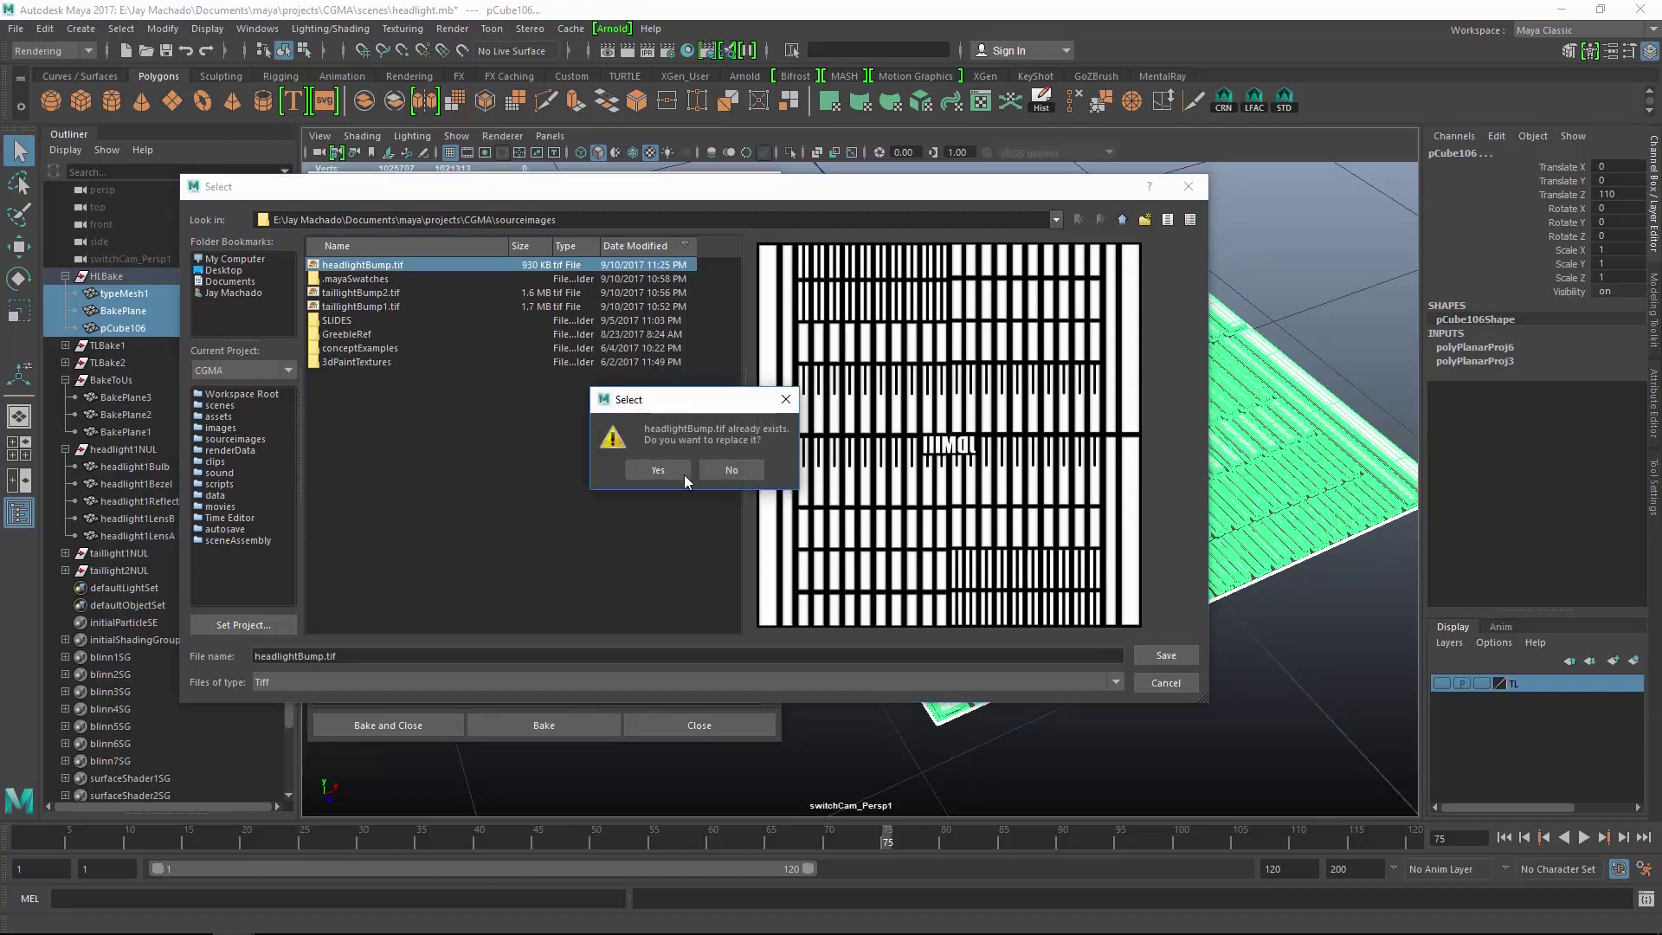
{"action": "left_click", "coordinate": [657, 470]}
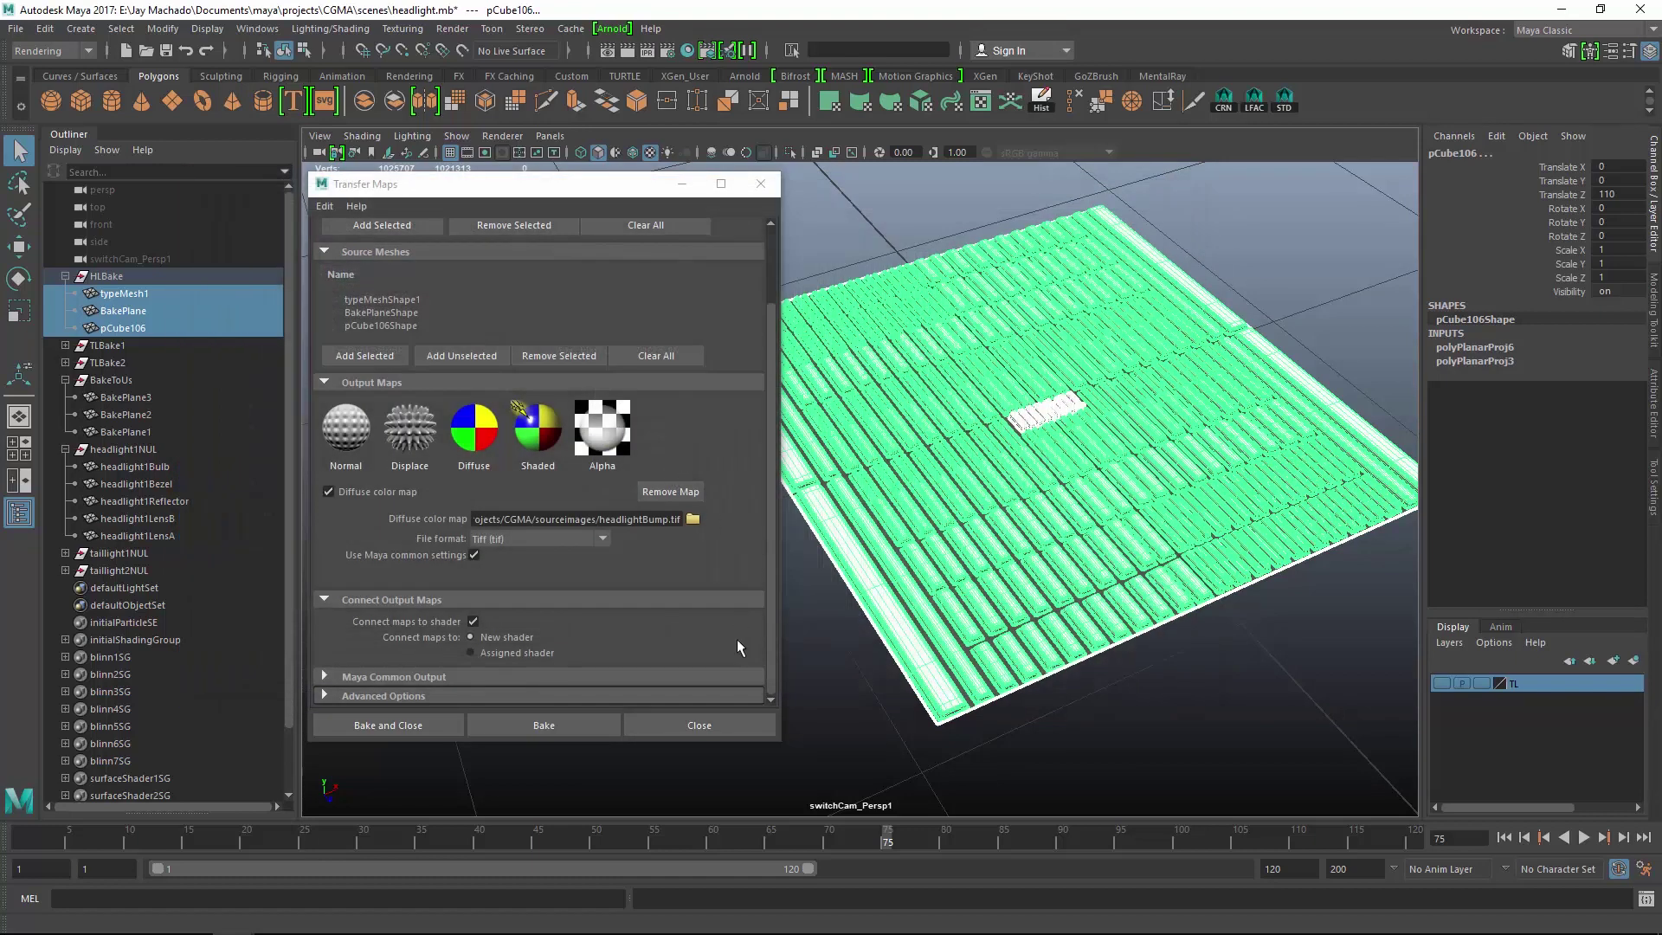
Set the output map size to 1024 by 1024 and turn off connecting maps to a shader.
{"action": "left_click", "coordinate": [770, 488]}
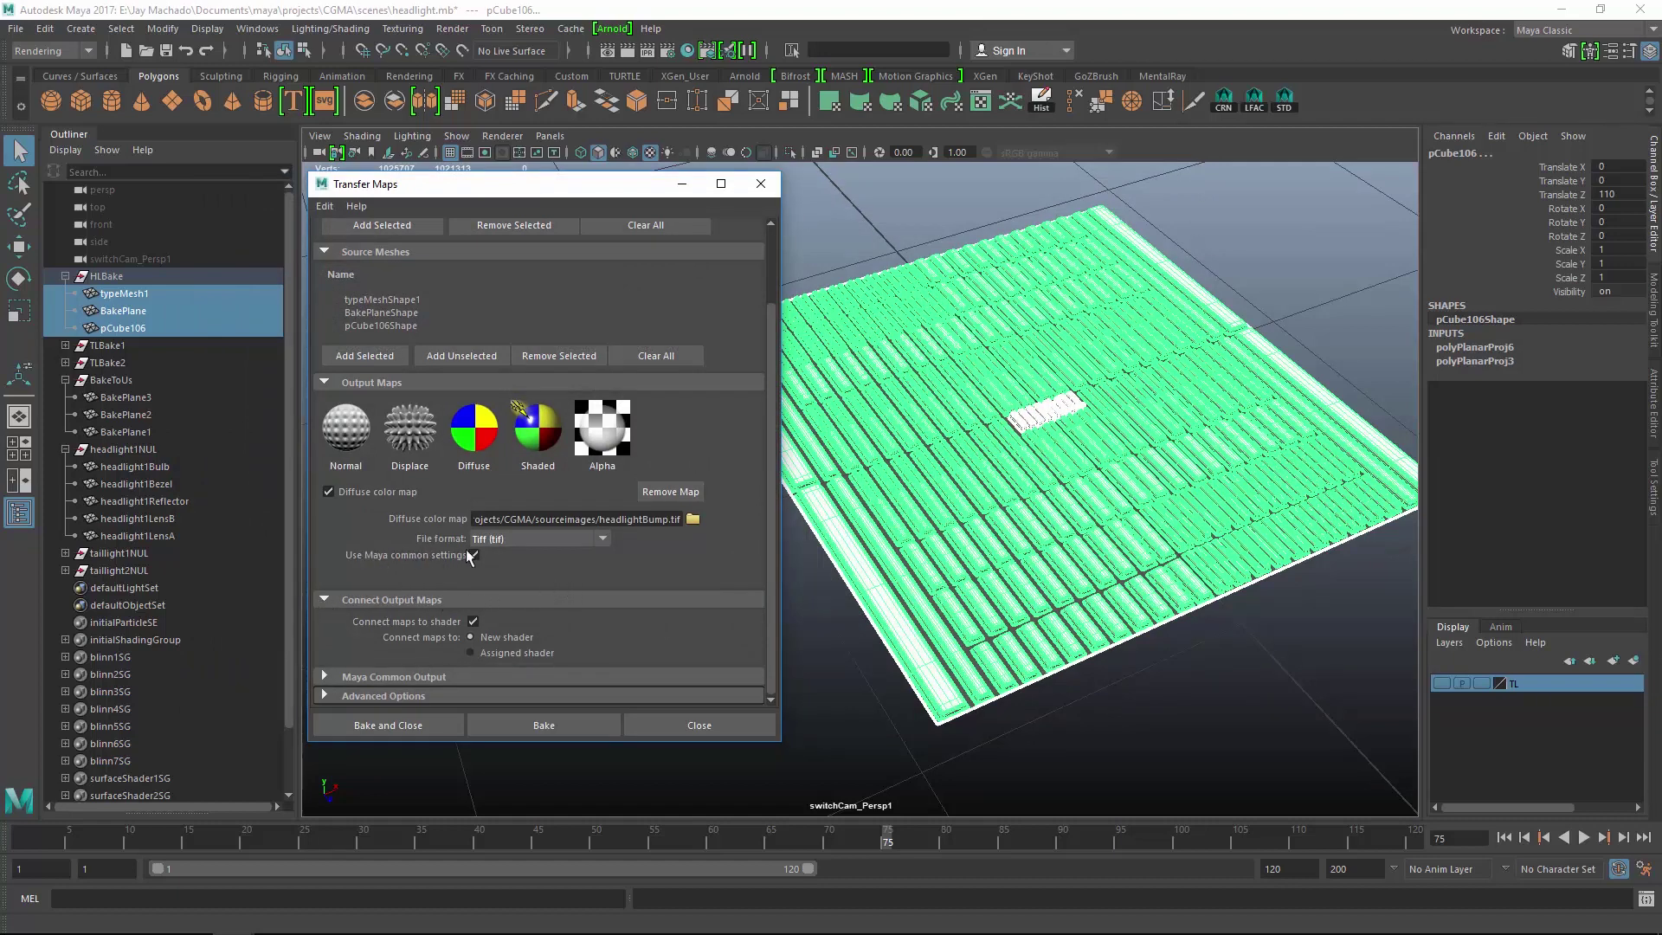
{"action": "left_click", "coordinate": [323, 673]}
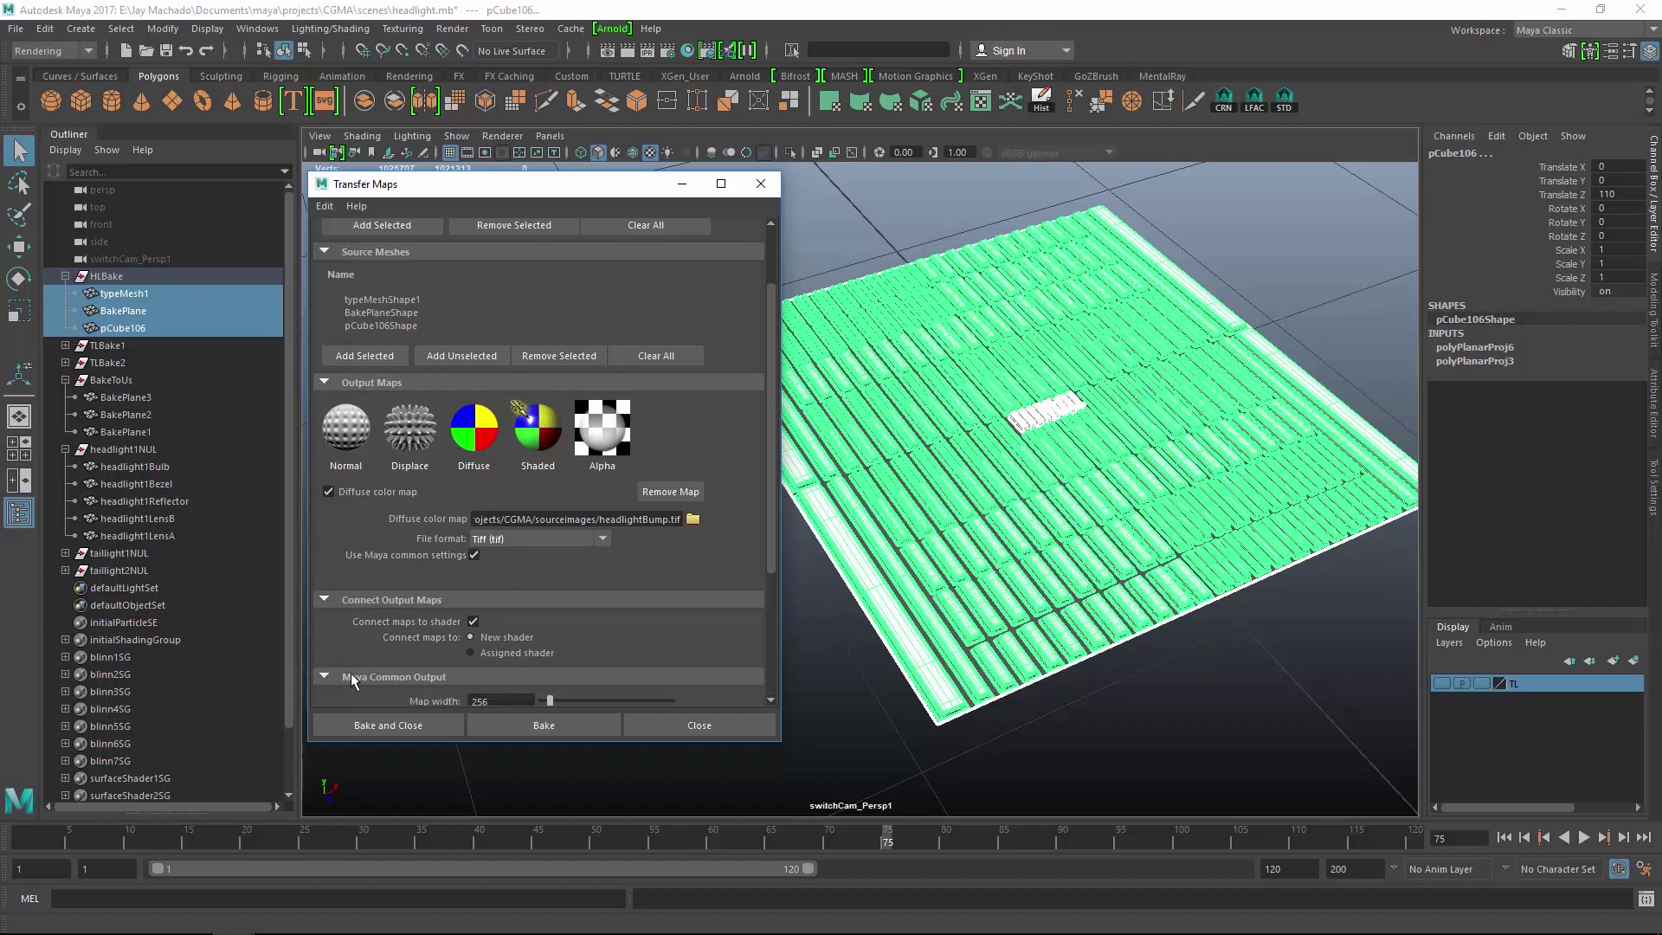
{"action": "scroll", "coordinate": [771, 470], "scroll_direction": "down", "scroll_amount": 5}
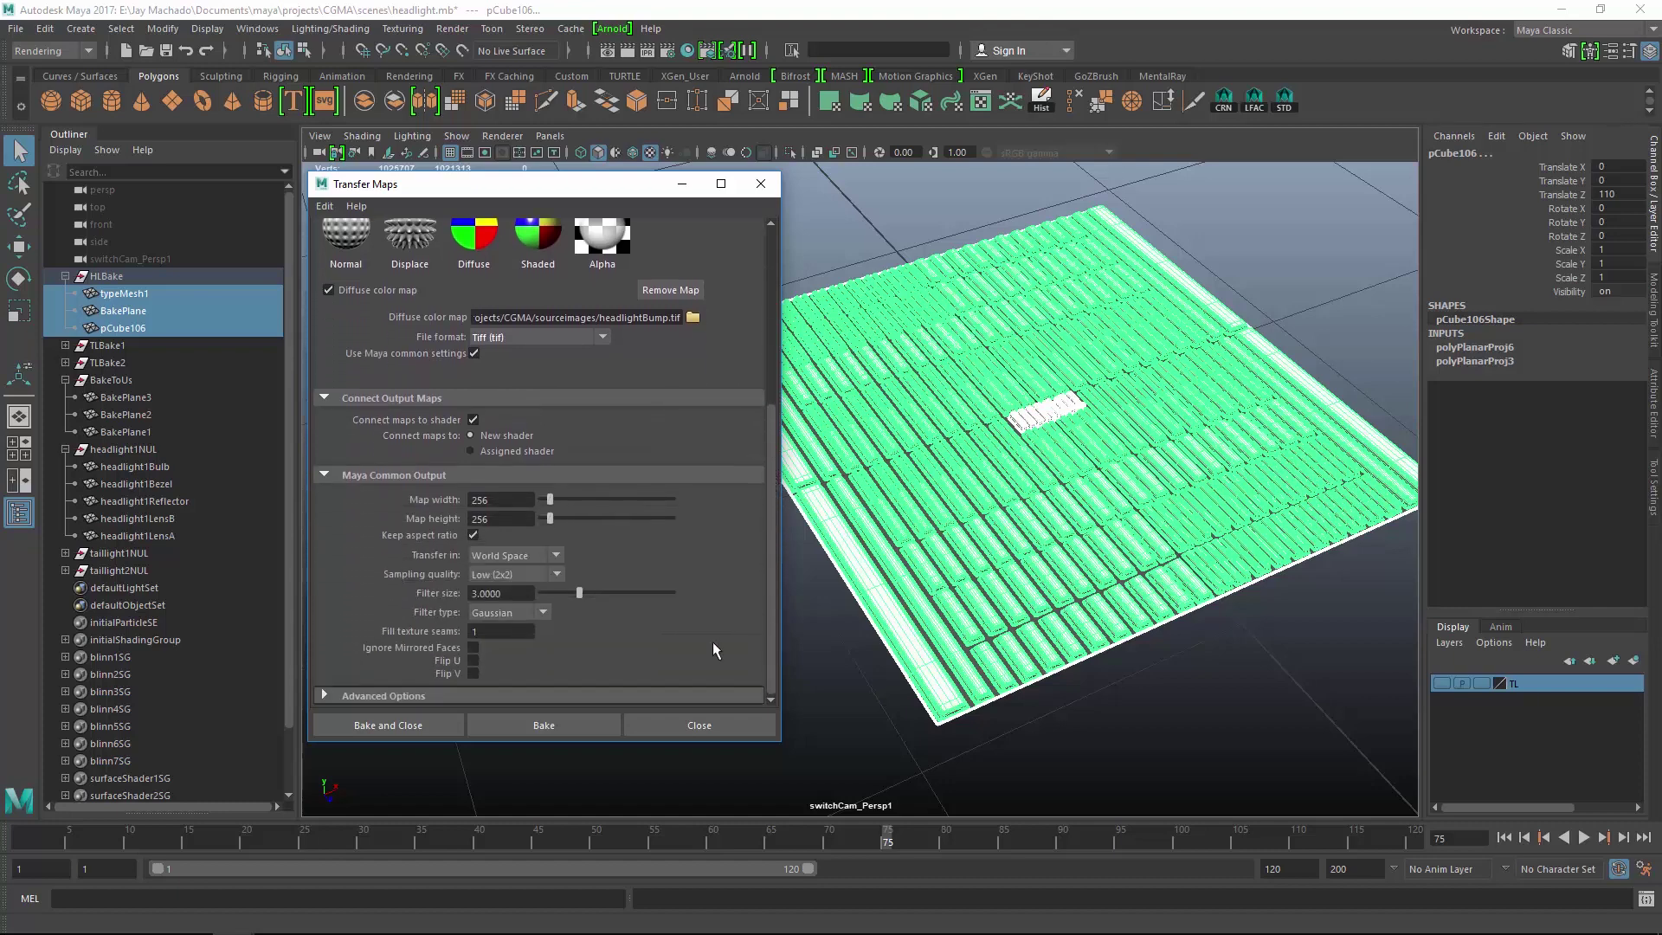
{"action": "double_click", "coordinate": [501, 501]}
{"action": "type", "text": "1024"}
{"action": "key", "text": "Return"}
{"action": "left_click", "coordinate": [473, 420]}
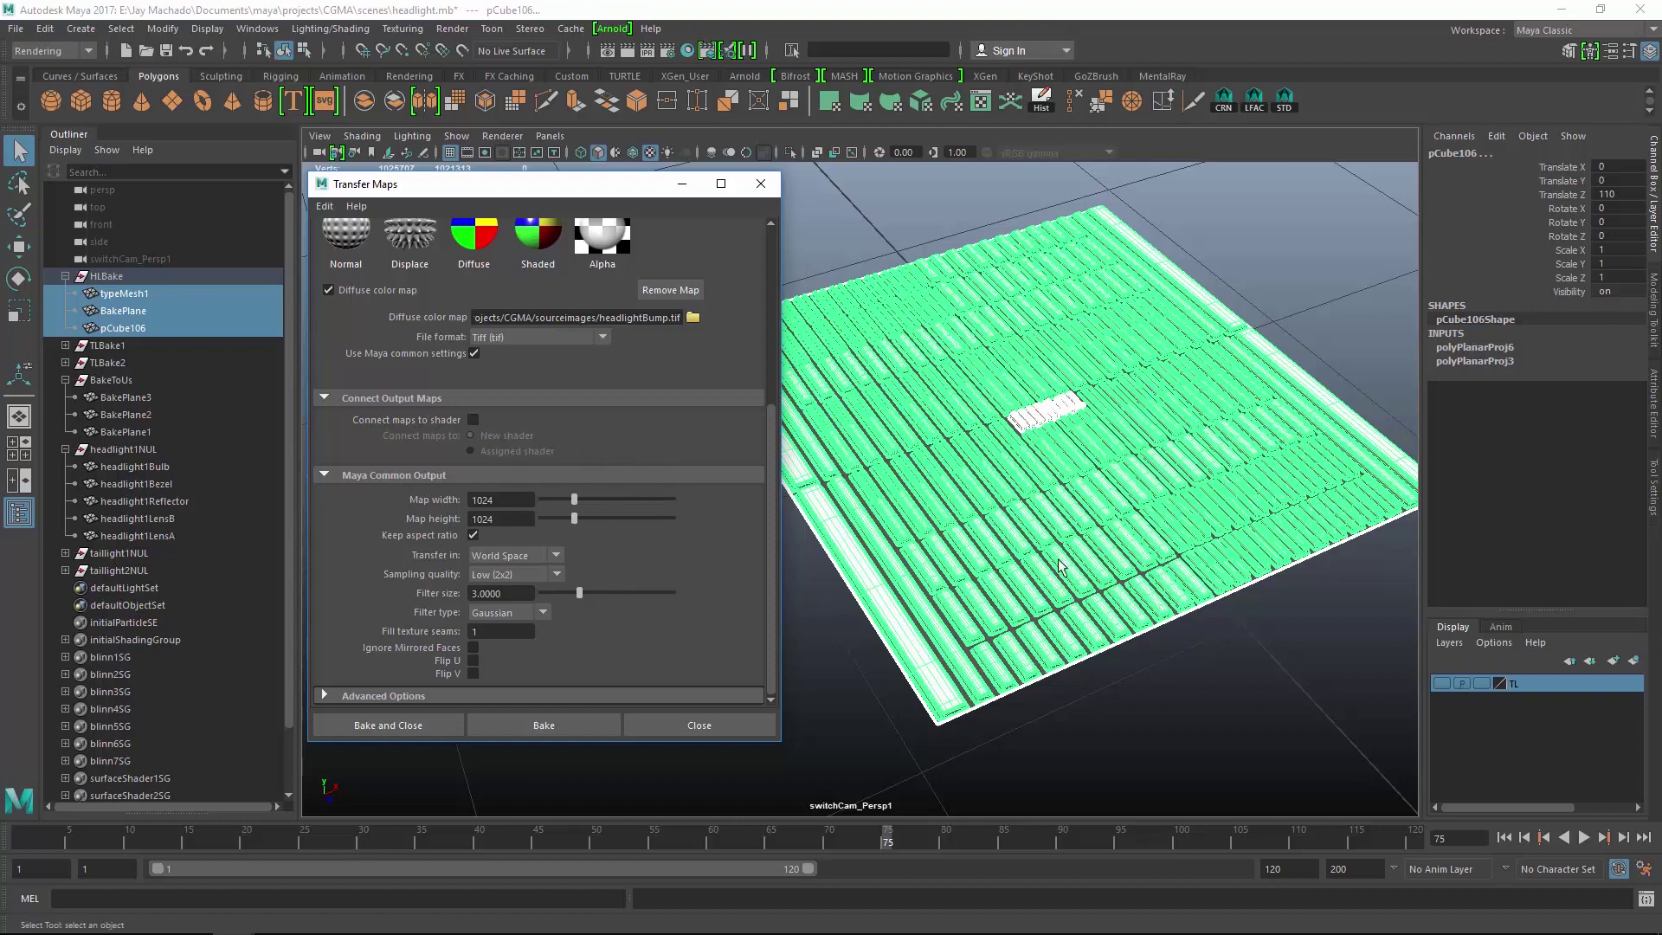
{"action": "scroll", "coordinate": [772, 371], "scroll_direction": "up", "scroll_amount": 5}
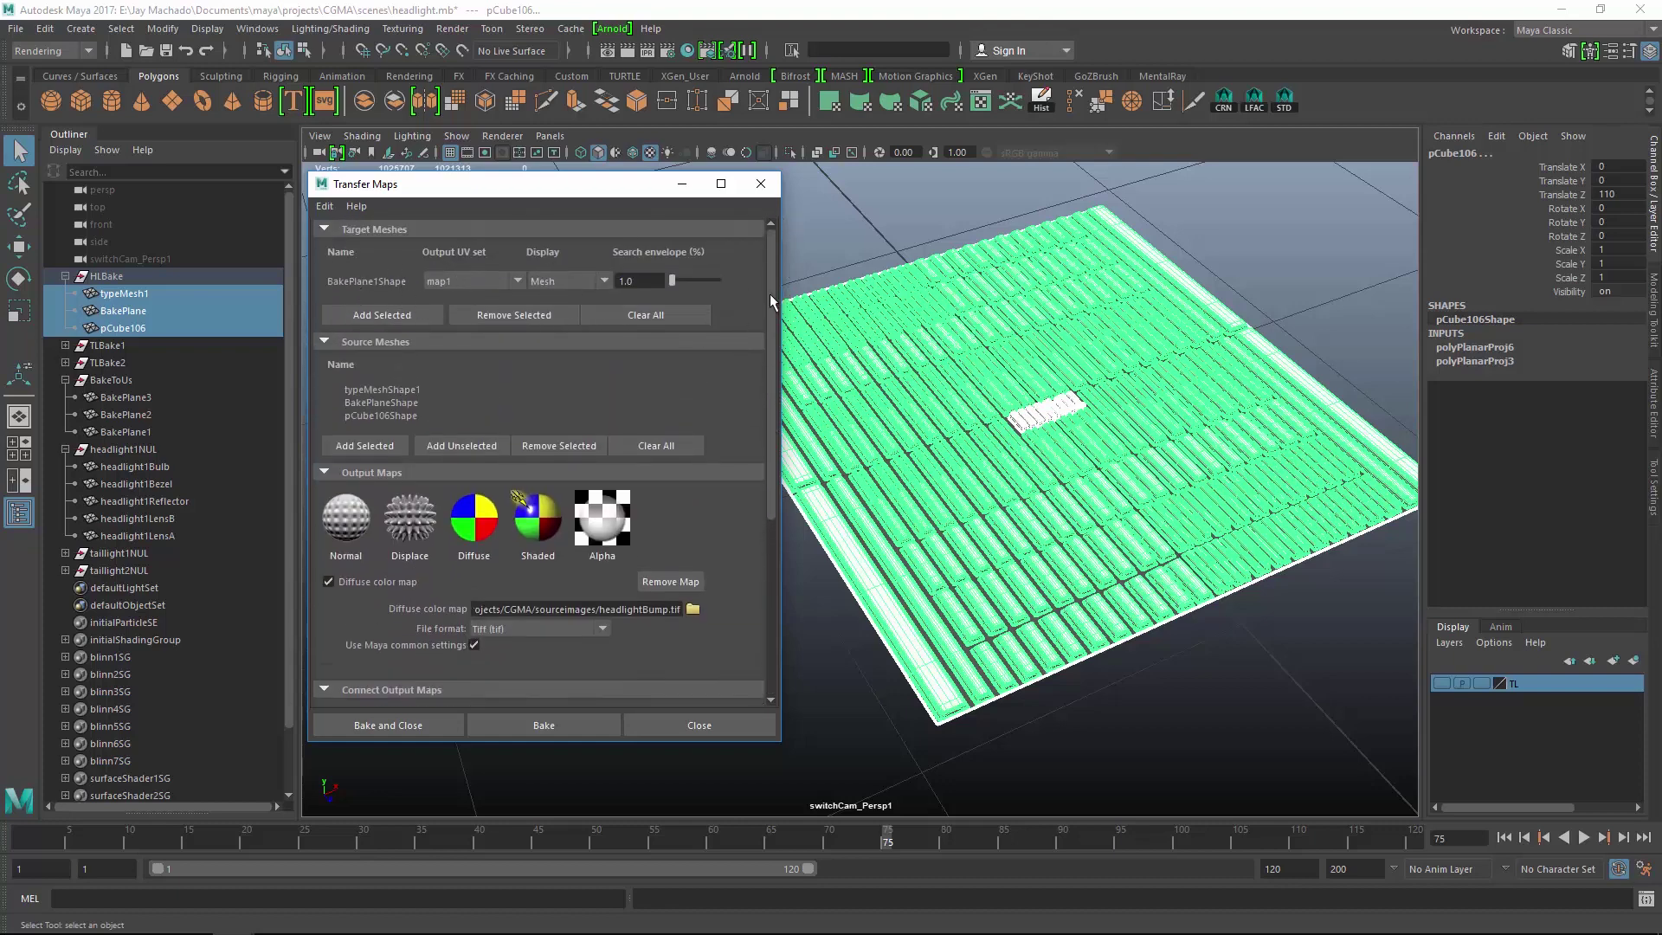
{"action": "scroll", "coordinate": [770, 298], "scroll_direction": "down", "scroll_amount": 4}
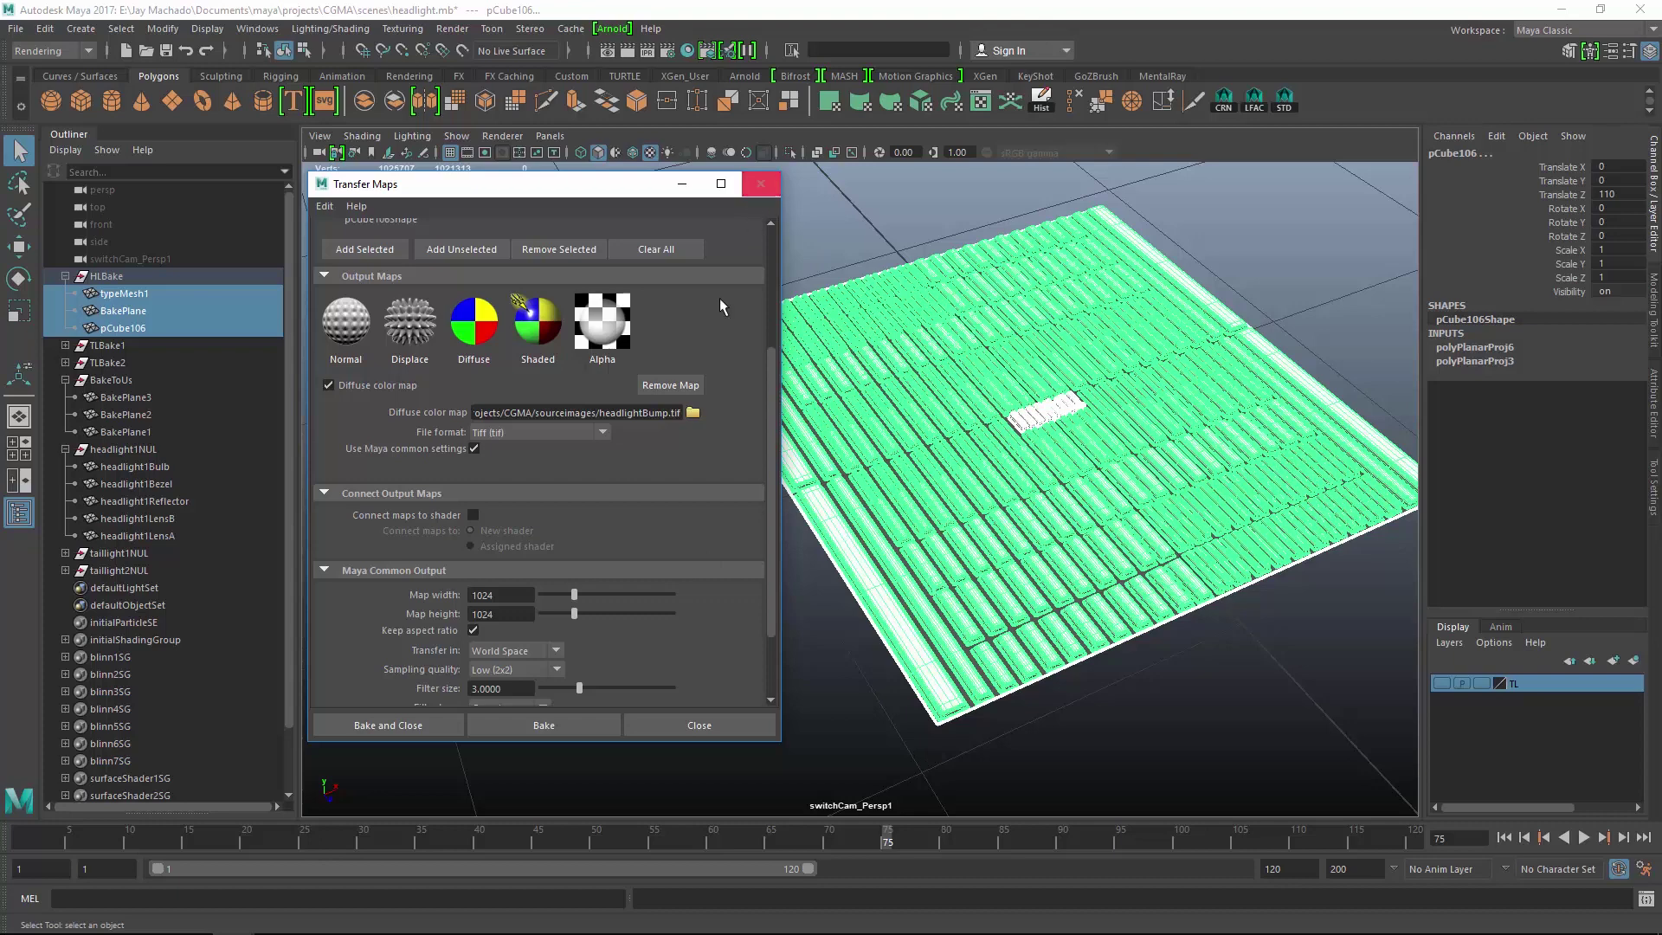
{"action": "left_click_drag", "start_coordinate": [606, 183], "coordinate": [625, 184]}
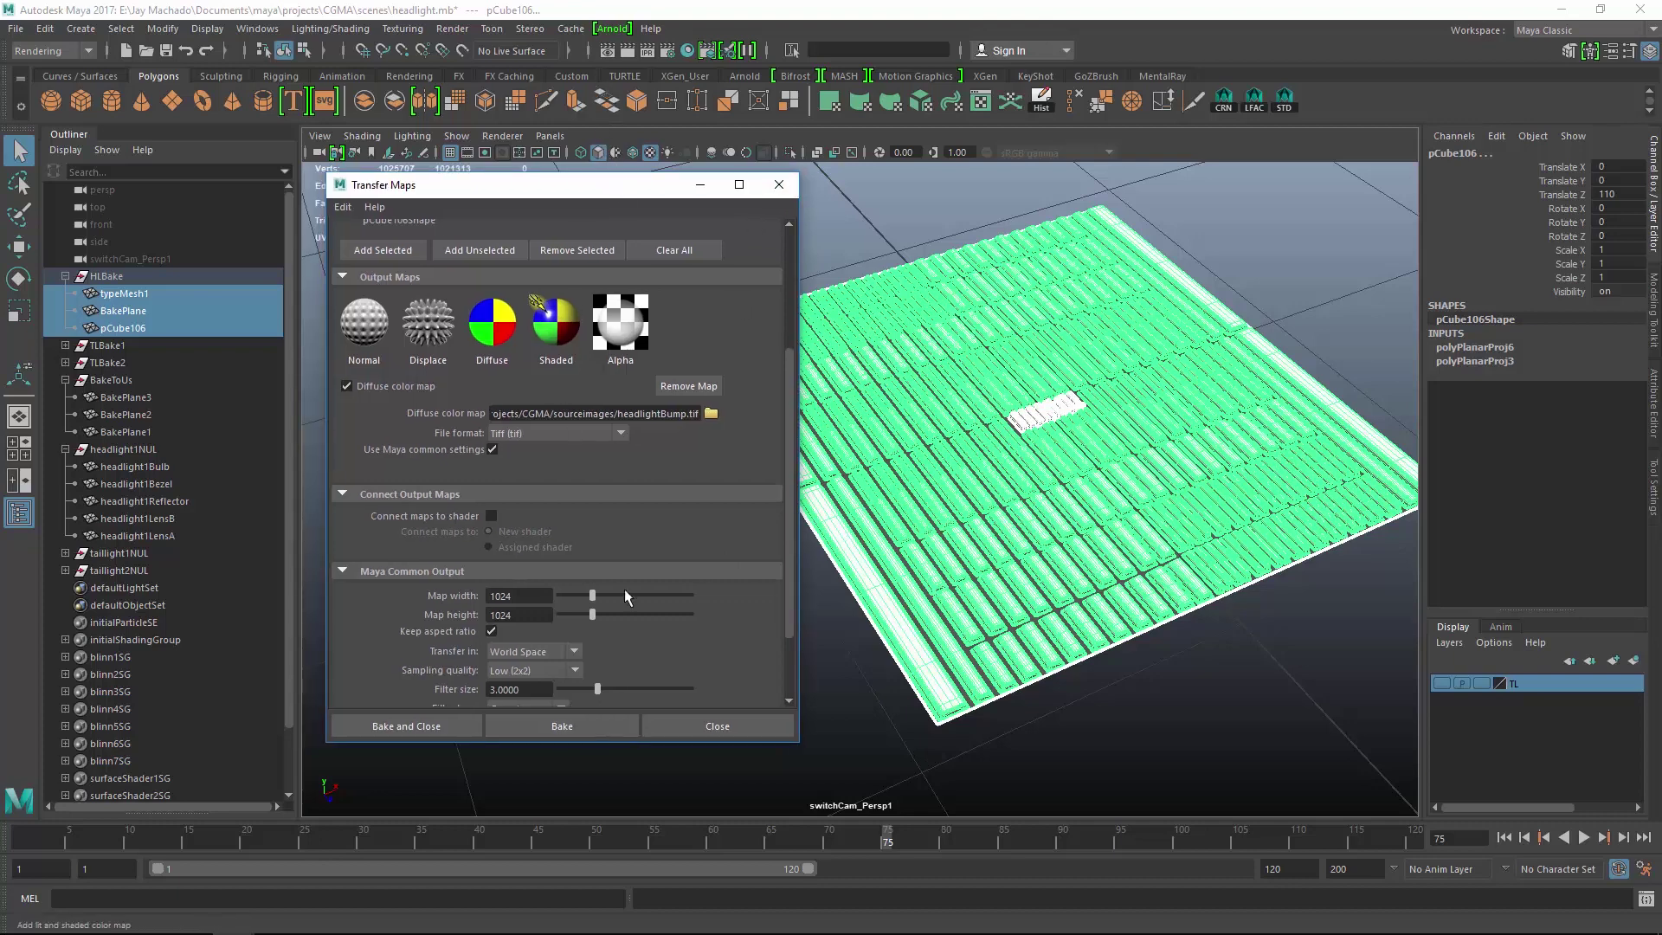
Bake the headlightBump map, closing the Transfer Maps settings, and show the headlight model in shaded display.
{"action": "left_click", "coordinate": [419, 724]}
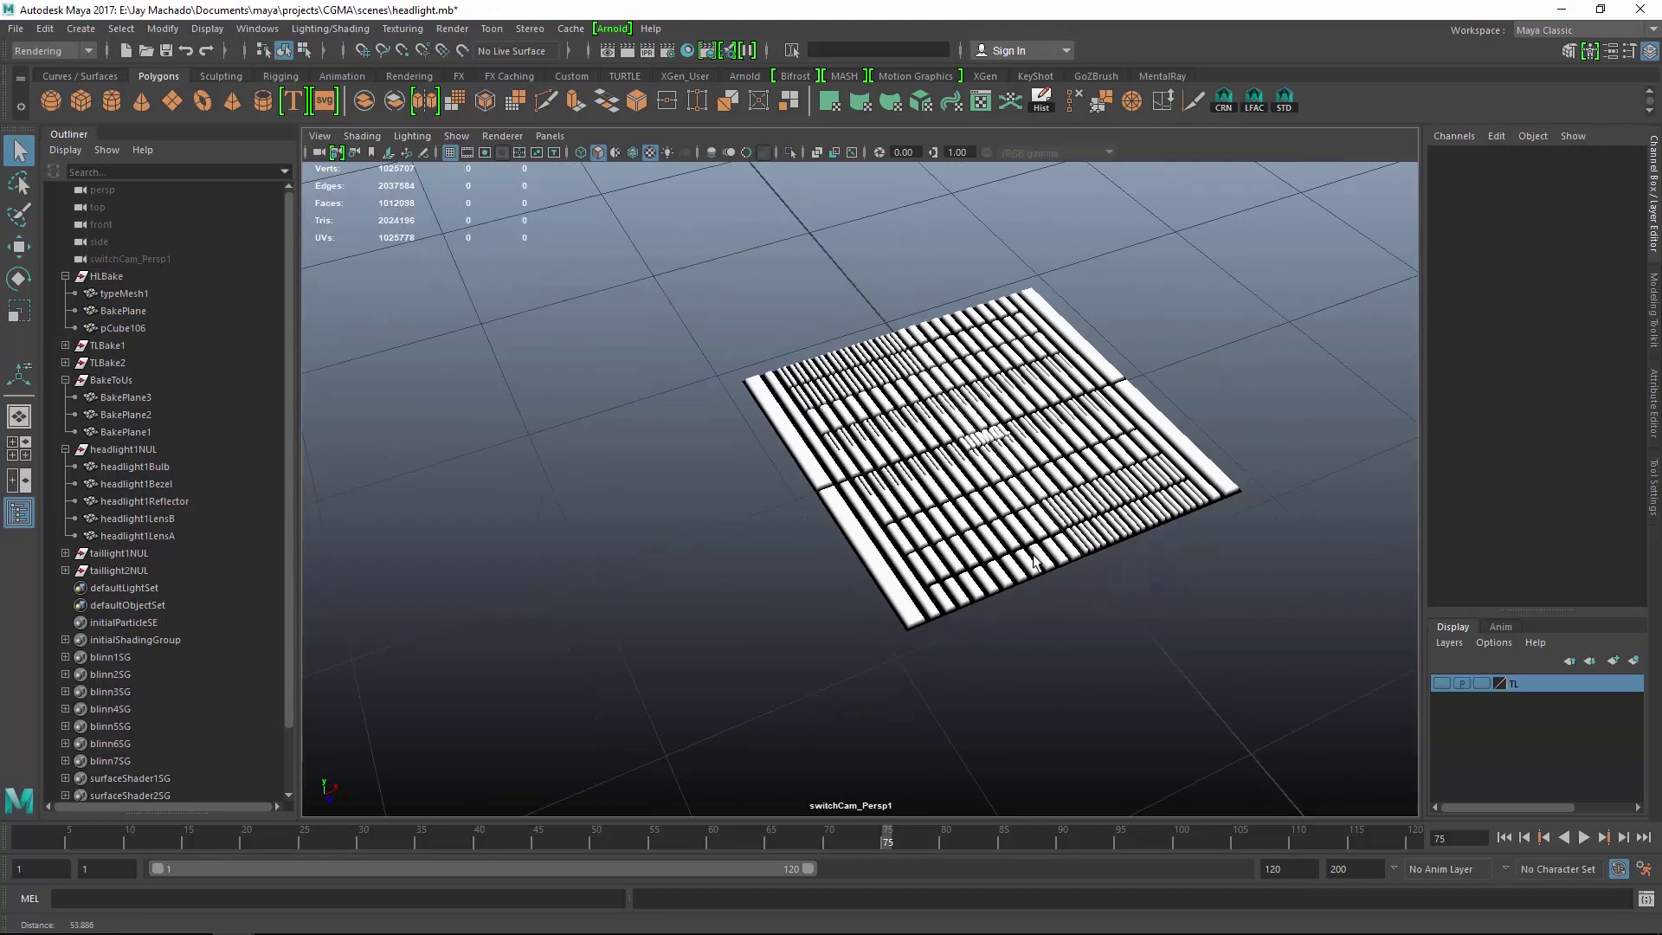
{"action": "key", "text": "5"}
{"action": "scroll", "coordinate": [1008, 591], "scroll_direction": "down", "scroll_amount": 5}
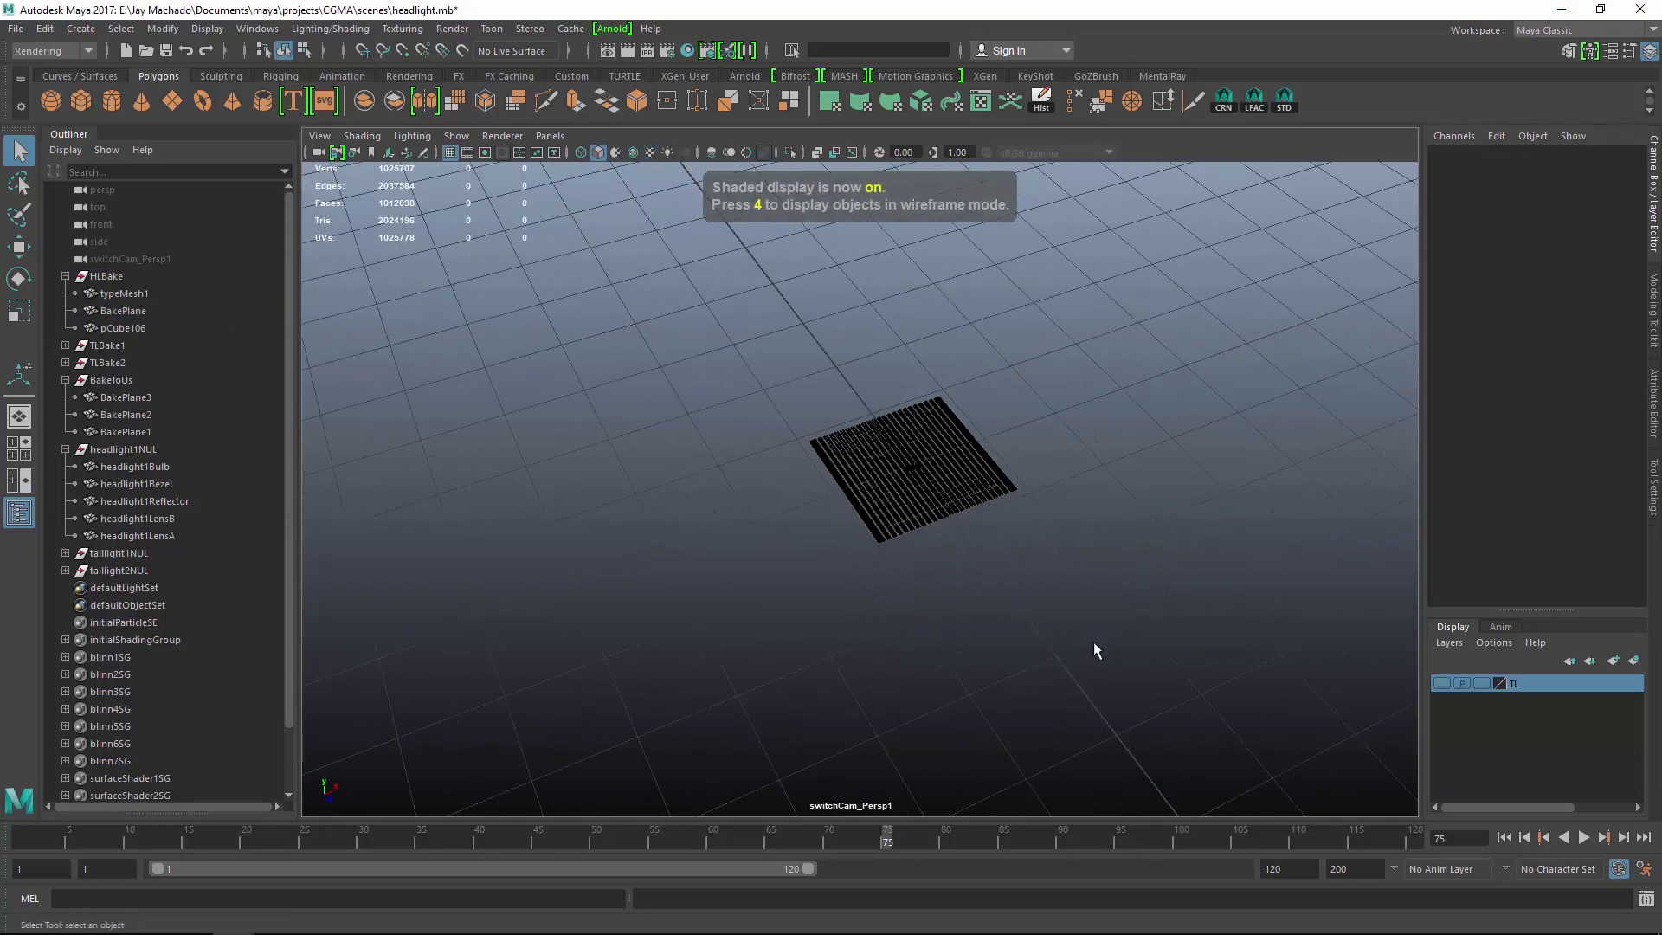
{"action": "middle_click_drag", "start_coordinate": [1093, 641], "coordinate": [975, 423], "text": "alt"}
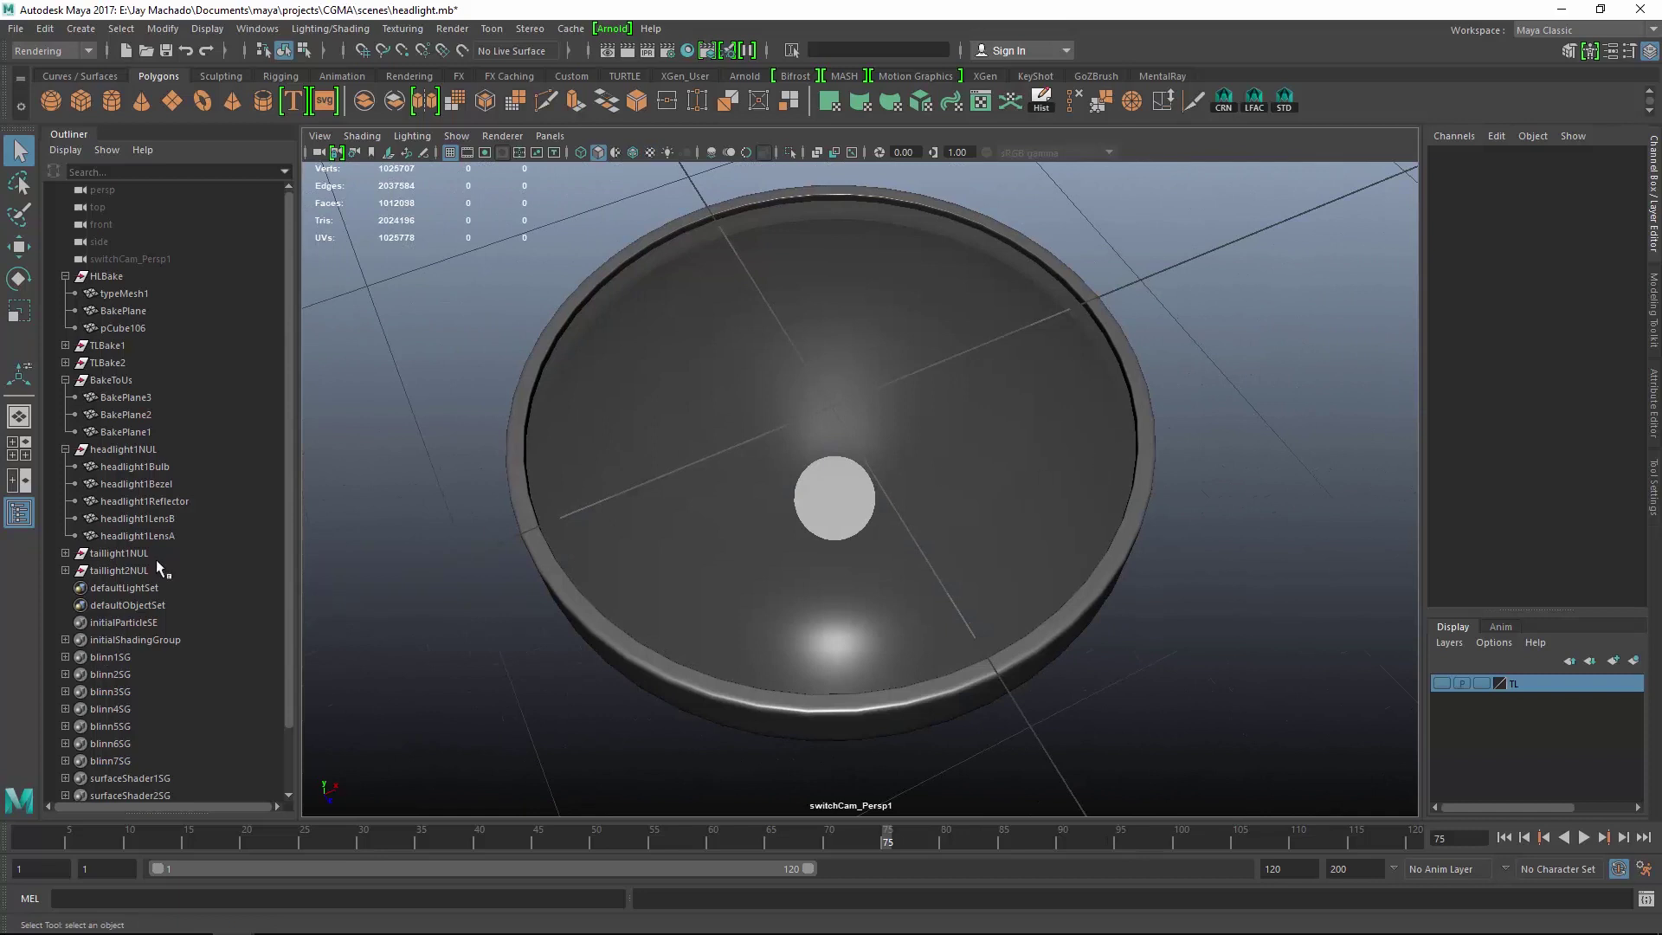
Open the file texture connected to the bump mapping of headlight1LensB's glassBump1 material.
{"action": "left_click", "coordinate": [137, 518]}
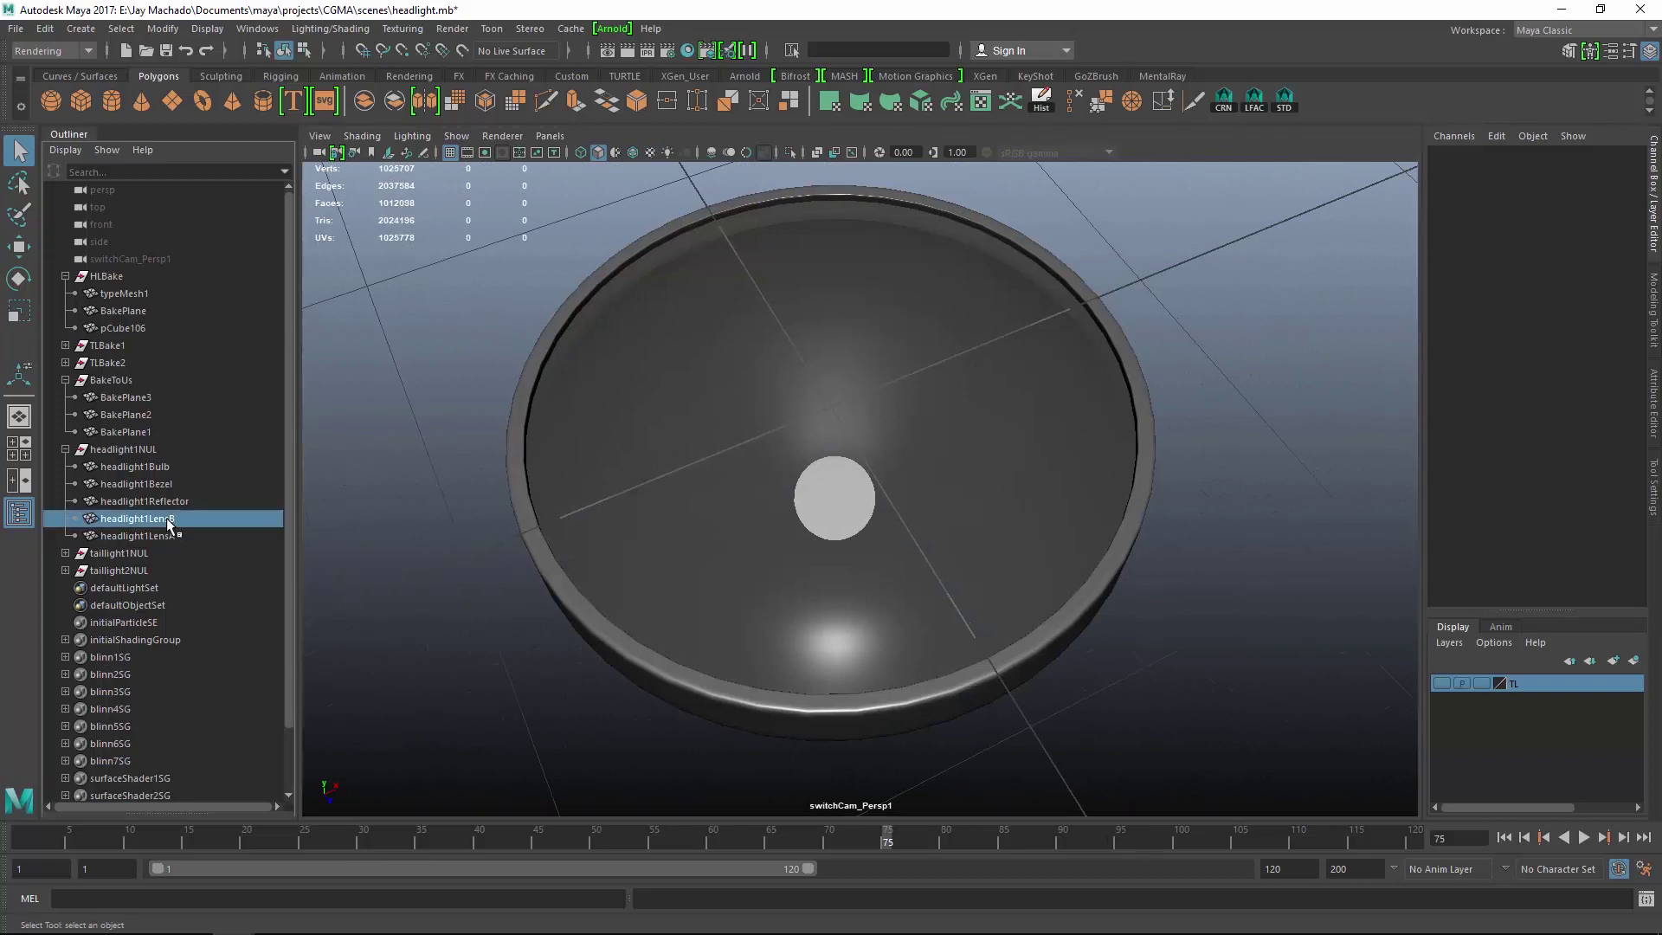
{"action": "left_click", "coordinate": [1654, 400]}
{"action": "left_click", "coordinate": [1514, 166]}
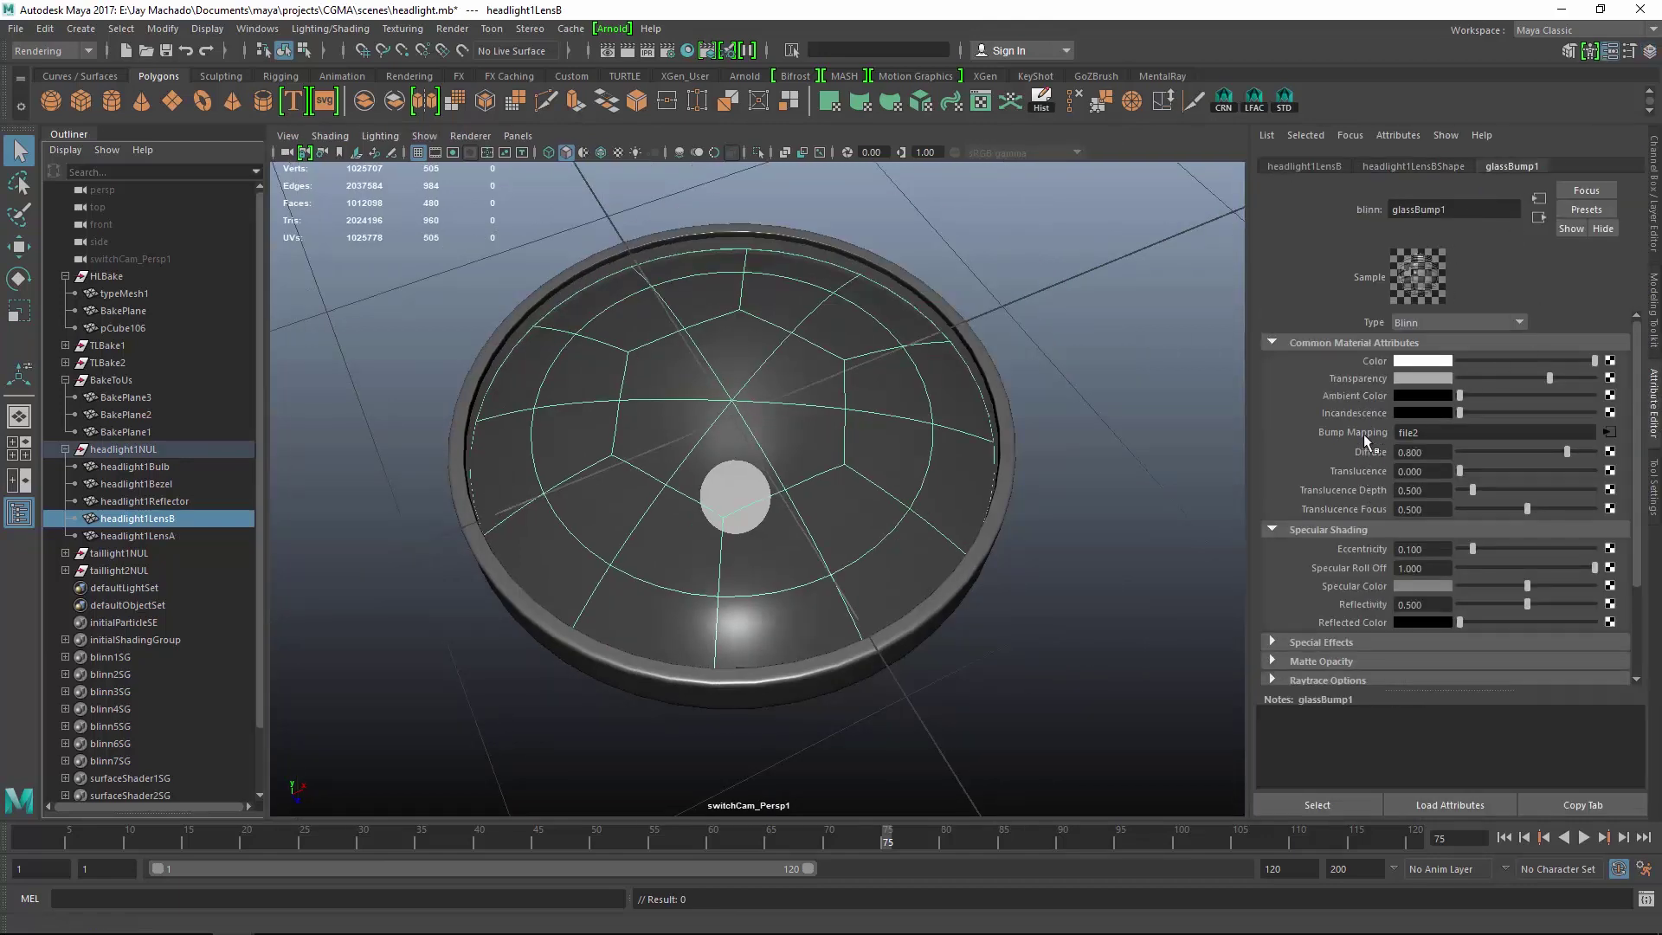
{"action": "left_click", "coordinate": [1608, 430]}
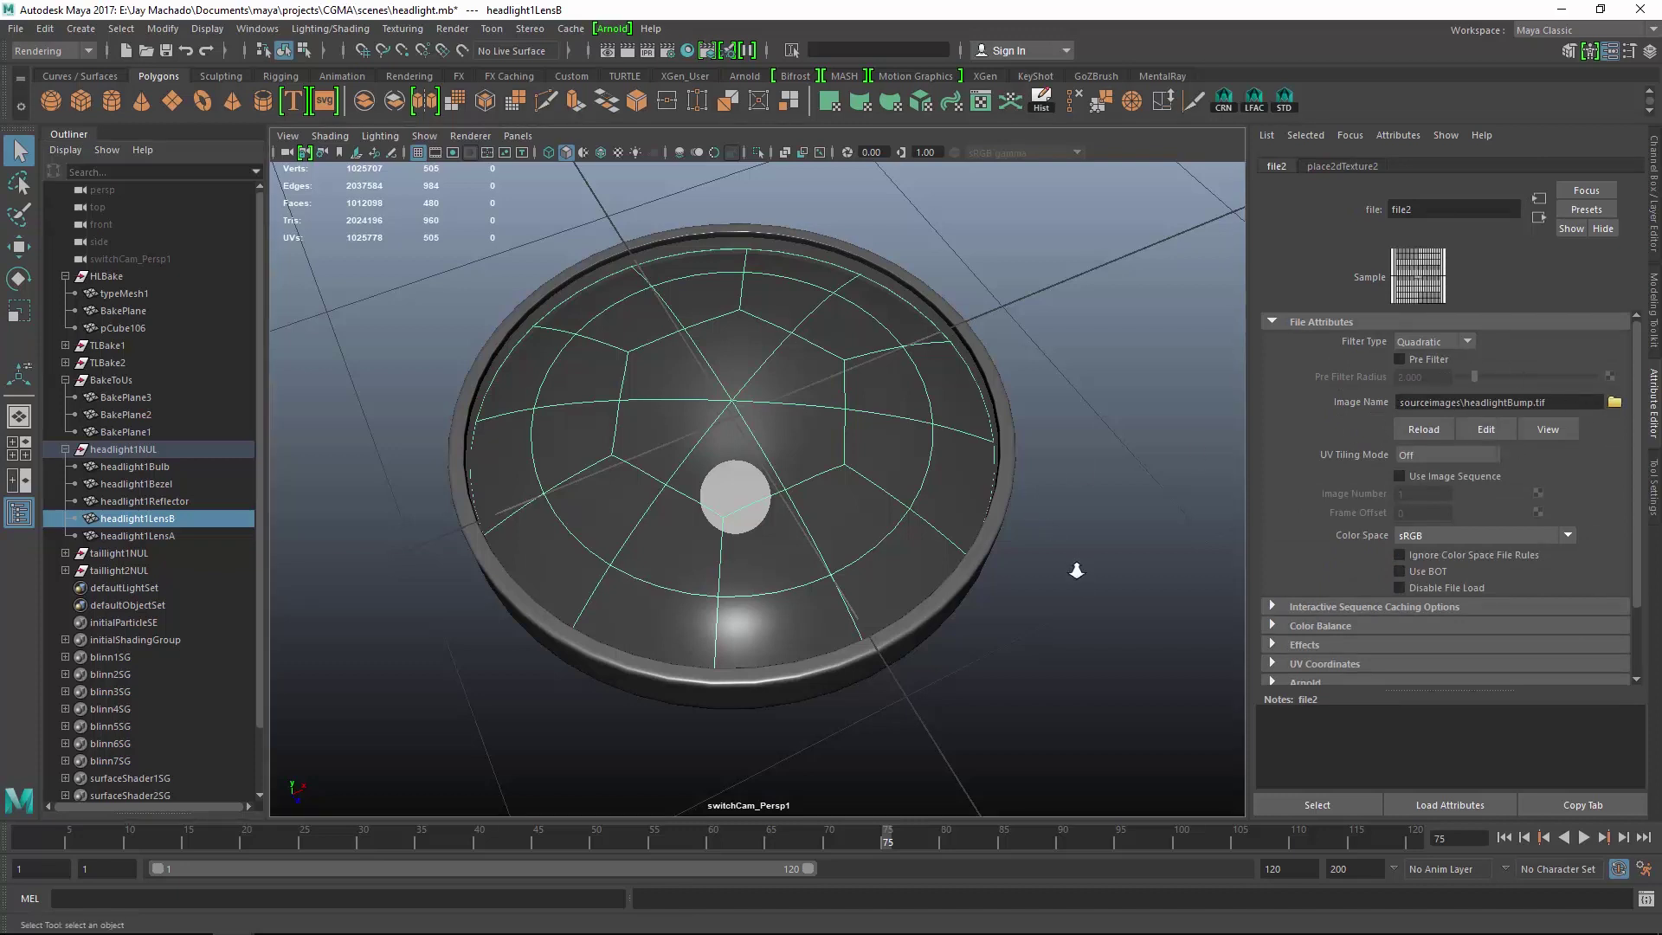
Turn on textured display and examine the bump pattern on the headlight lens from several angles.
{"action": "right_click_drag", "start_coordinate": [1075, 571], "coordinate": [1076, 578], "text": "alt"}
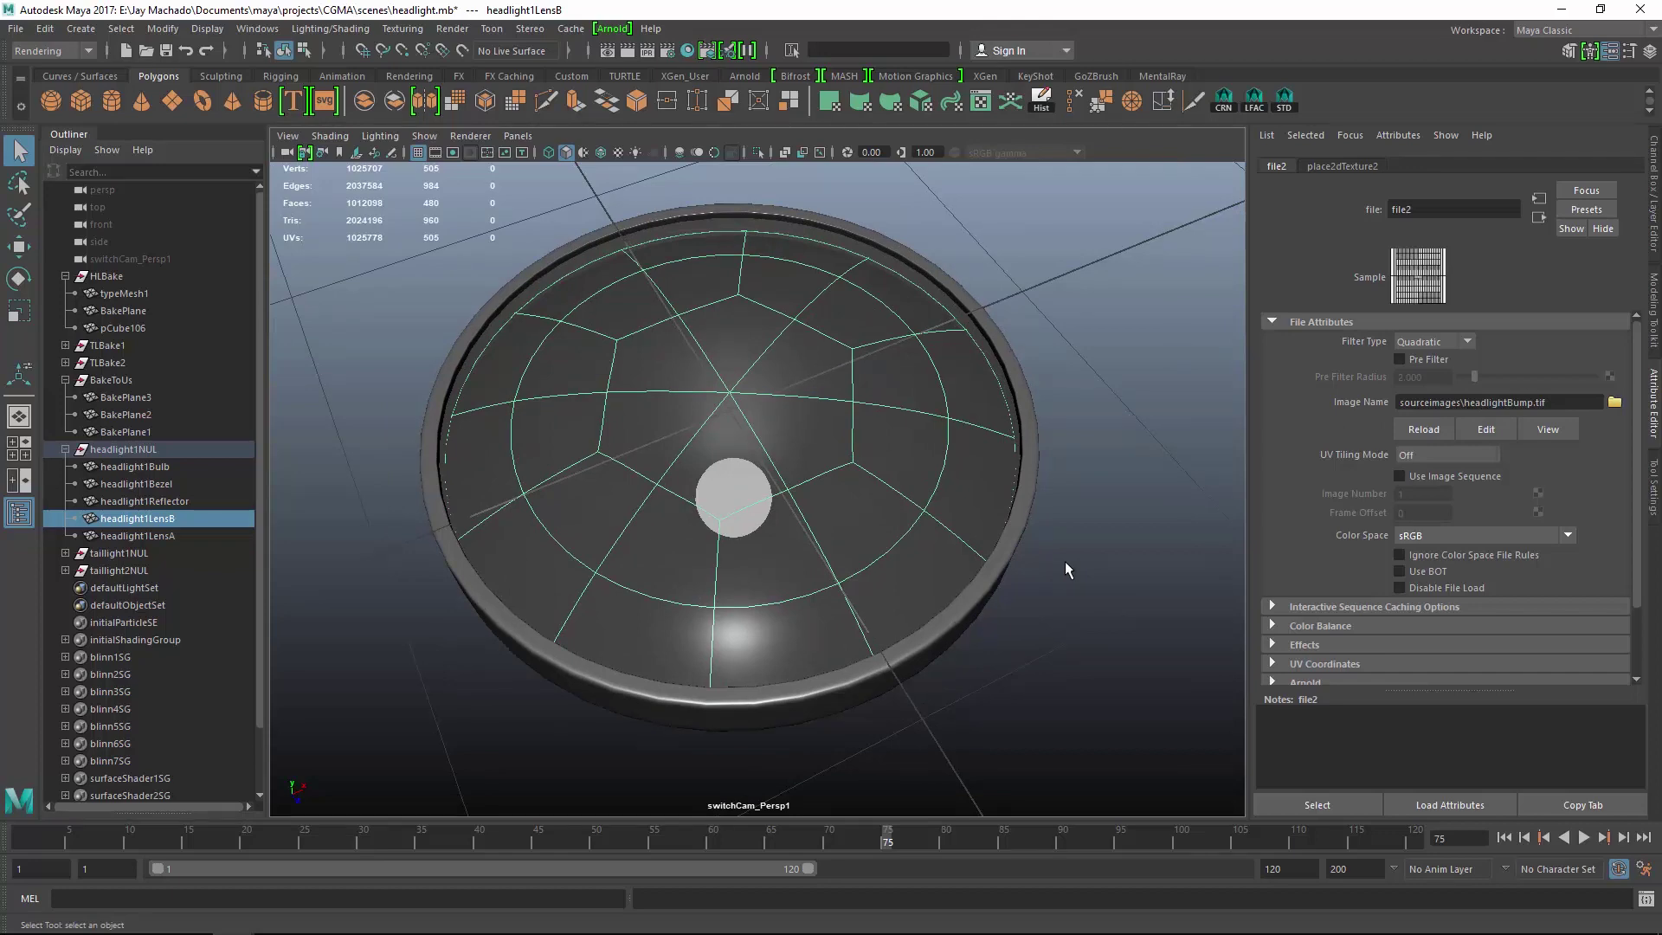
{"action": "key", "text": "6"}
{"action": "left_click", "coordinate": [1086, 542]}
{"action": "right_click_drag", "start_coordinate": [1087, 542], "coordinate": [985, 536], "text": "alt"}
{"action": "middle_click_drag", "start_coordinate": [985, 537], "coordinate": [1024, 360], "text": "alt"}
{"action": "left_click_drag", "start_coordinate": [1024, 360], "coordinate": [887, 467], "text": "alt"}
{"action": "right_click_drag", "start_coordinate": [887, 467], "coordinate": [918, 450], "text": "alt"}
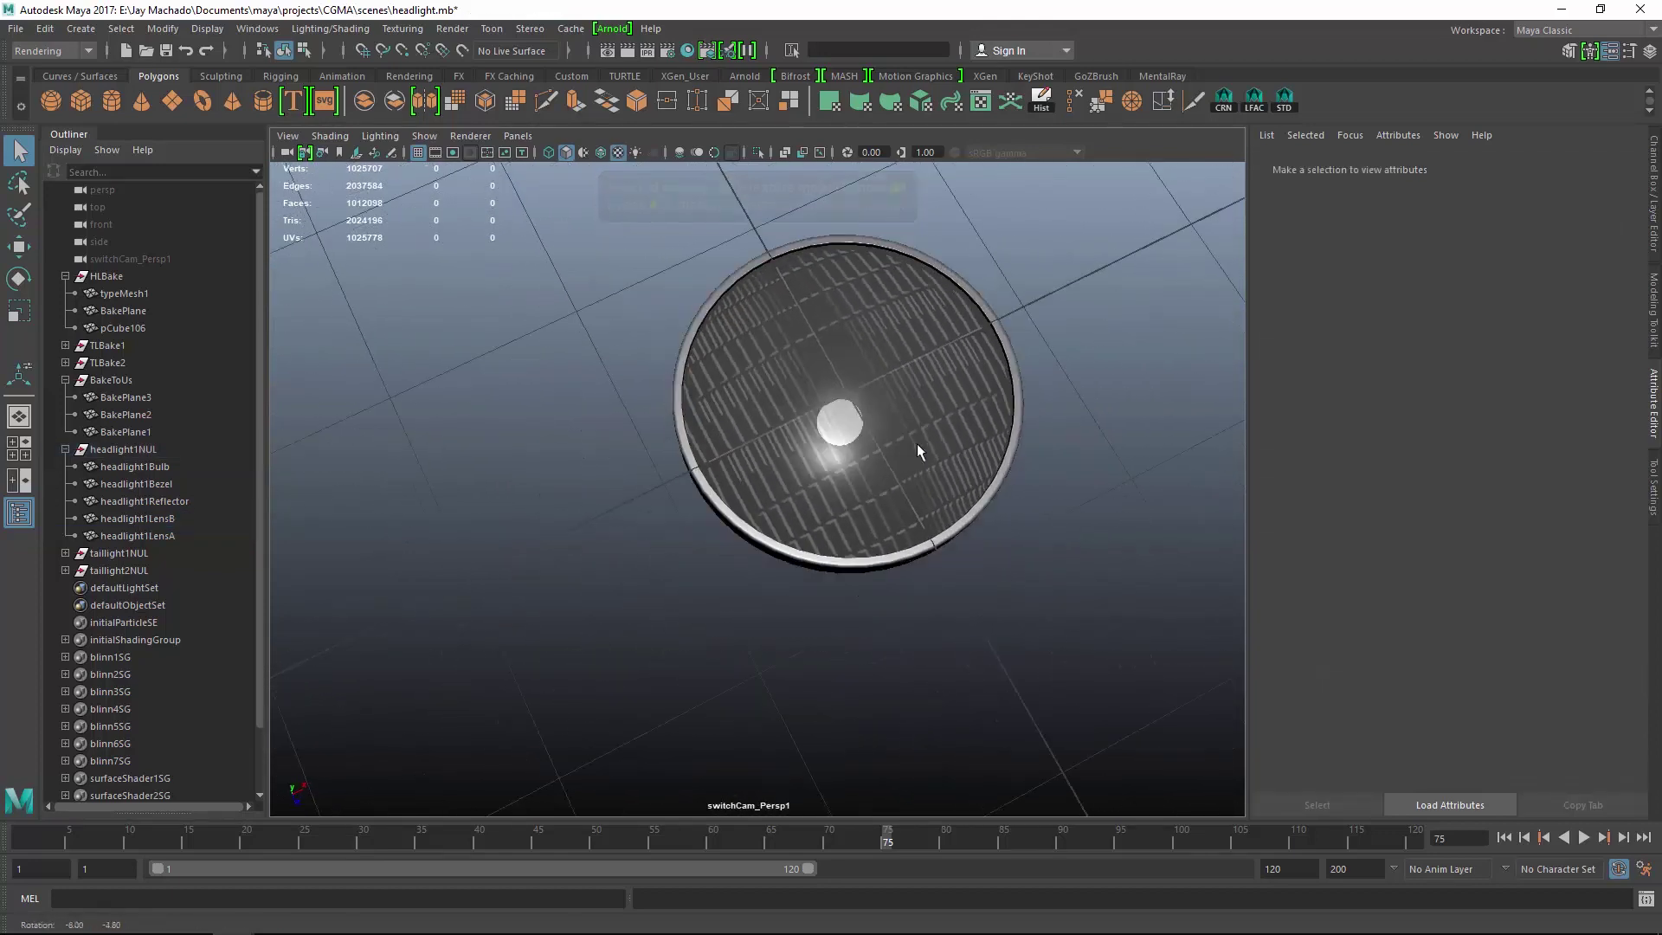
{"action": "left_click_drag", "start_coordinate": [918, 450], "coordinate": [918, 445], "text": "alt"}
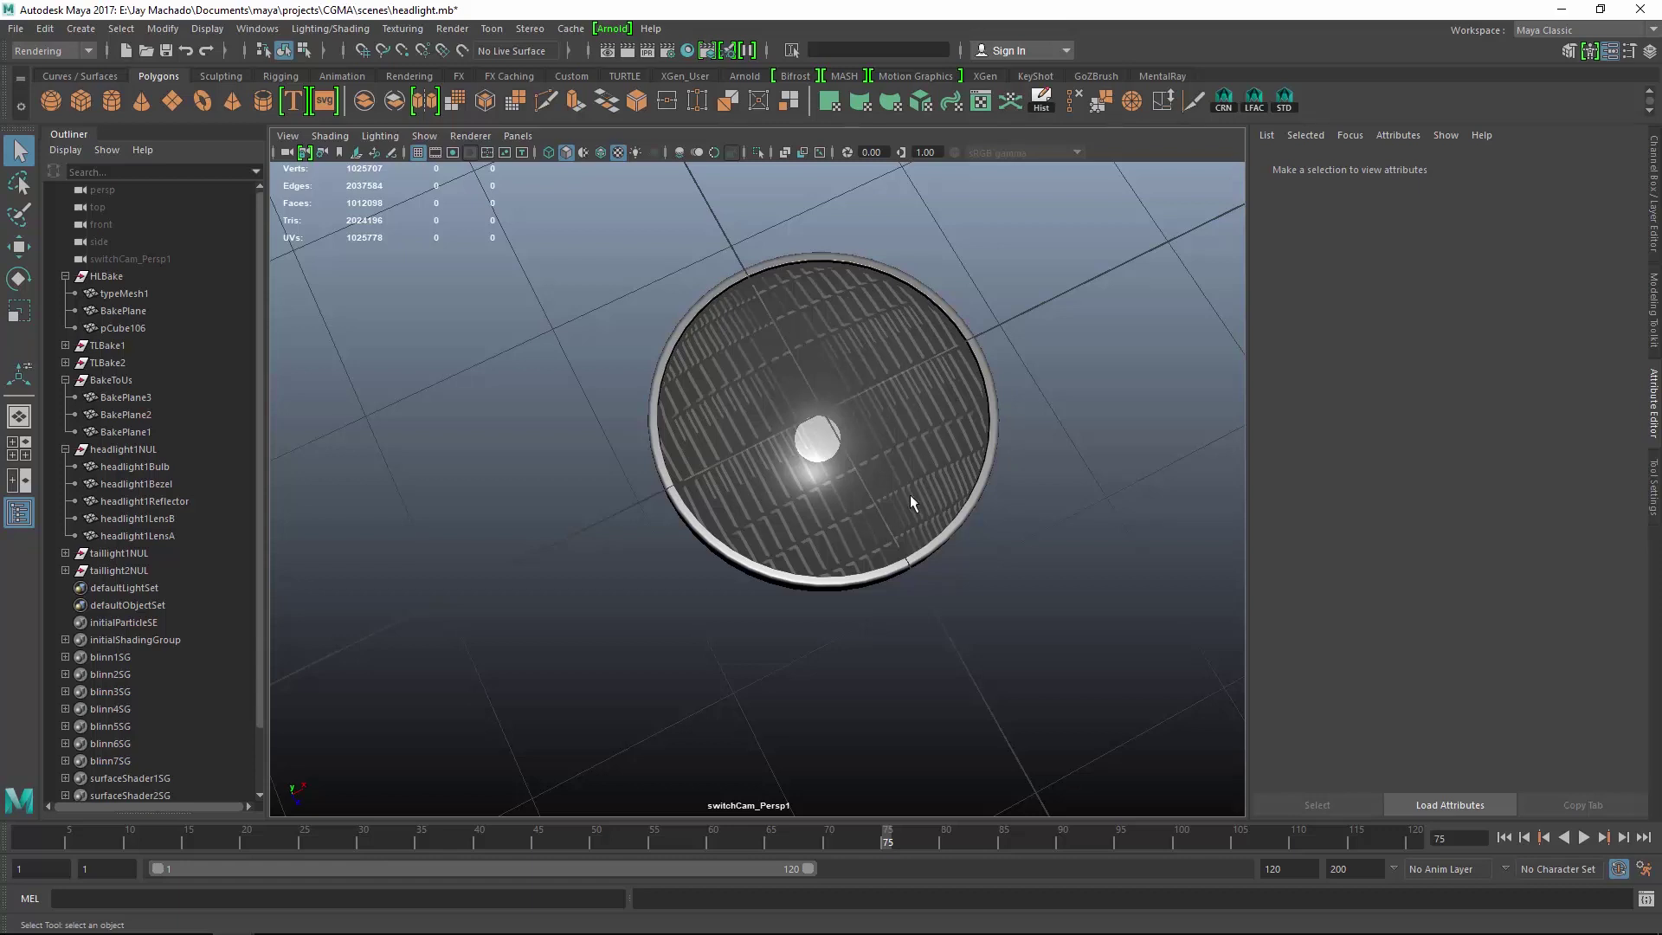
{"action": "mouse_move", "coordinate": [995, 524]}
{"action": "left_mouse_down", "text": "alt"}
{"action": "mouse_move", "coordinate": [973, 512]}
{"action": "mouse_move", "coordinate": [978, 548]}
{"action": "left_mouse_up", "text": "alt"}
{"action": "right_click_drag", "start_coordinate": [978, 548], "coordinate": [1043, 625], "text": "alt"}
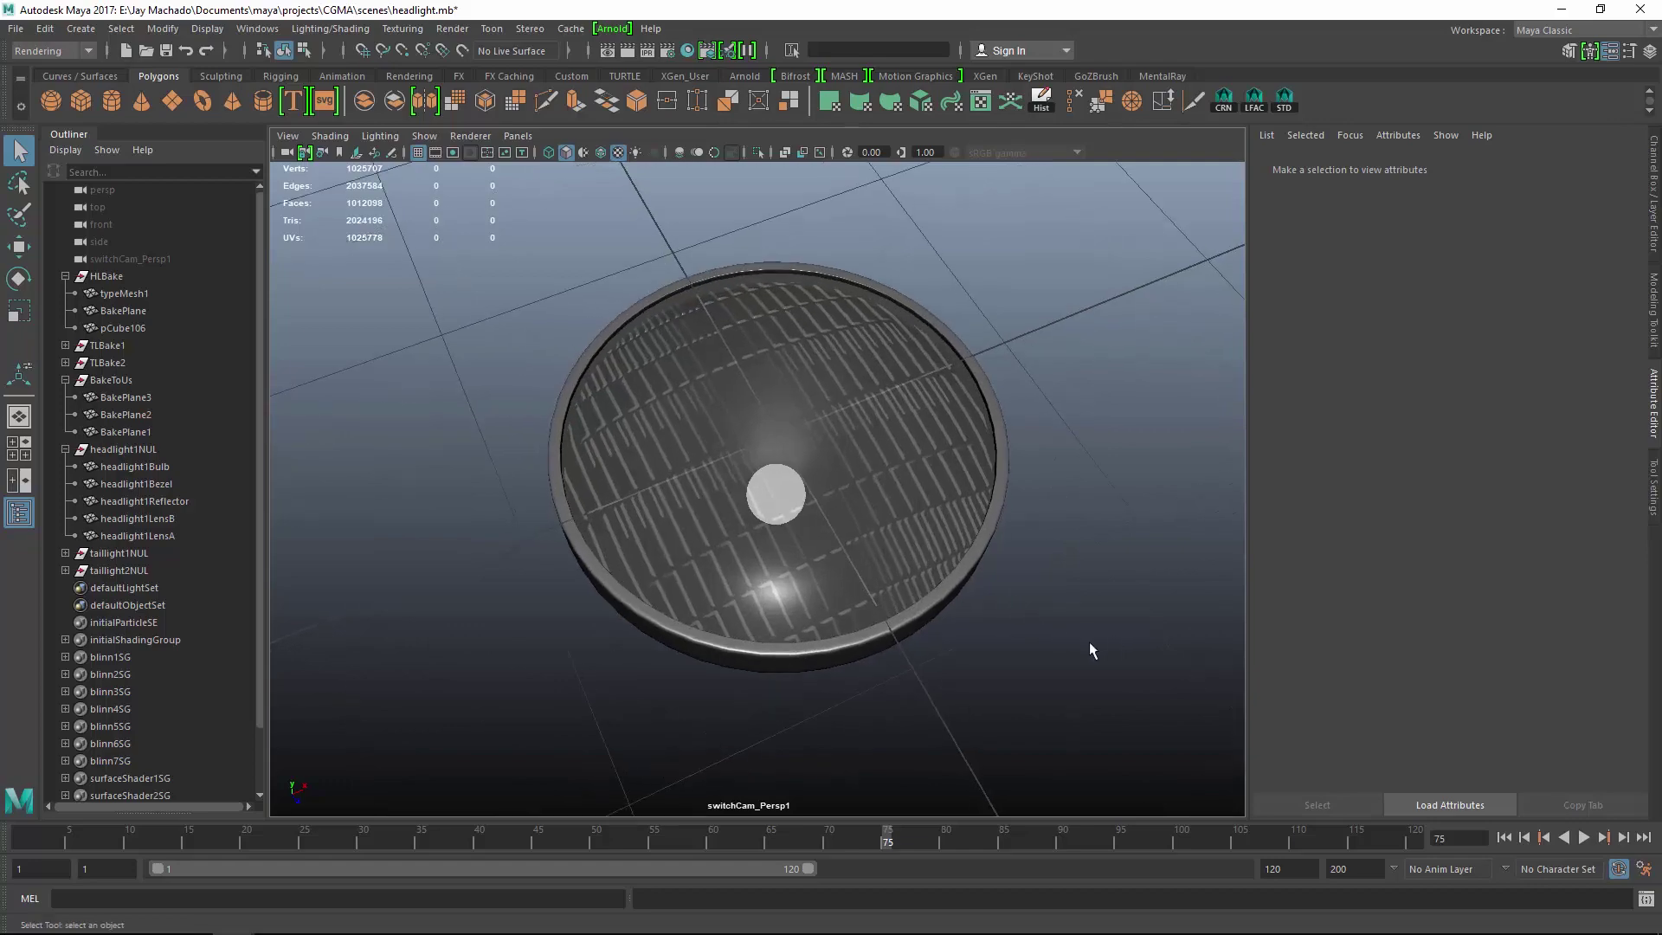
{"action": "left_click", "coordinate": [995, 609]}
{"action": "left_click_drag", "start_coordinate": [995, 610], "coordinate": [1108, 612], "text": "alt"}
{"action": "left_click", "coordinate": [1022, 571]}
Check the Corvette taillight reference photo in the browser, return to Maya, and make the TL layer visible.
{"action": "key", "text": "alt+Tab"}
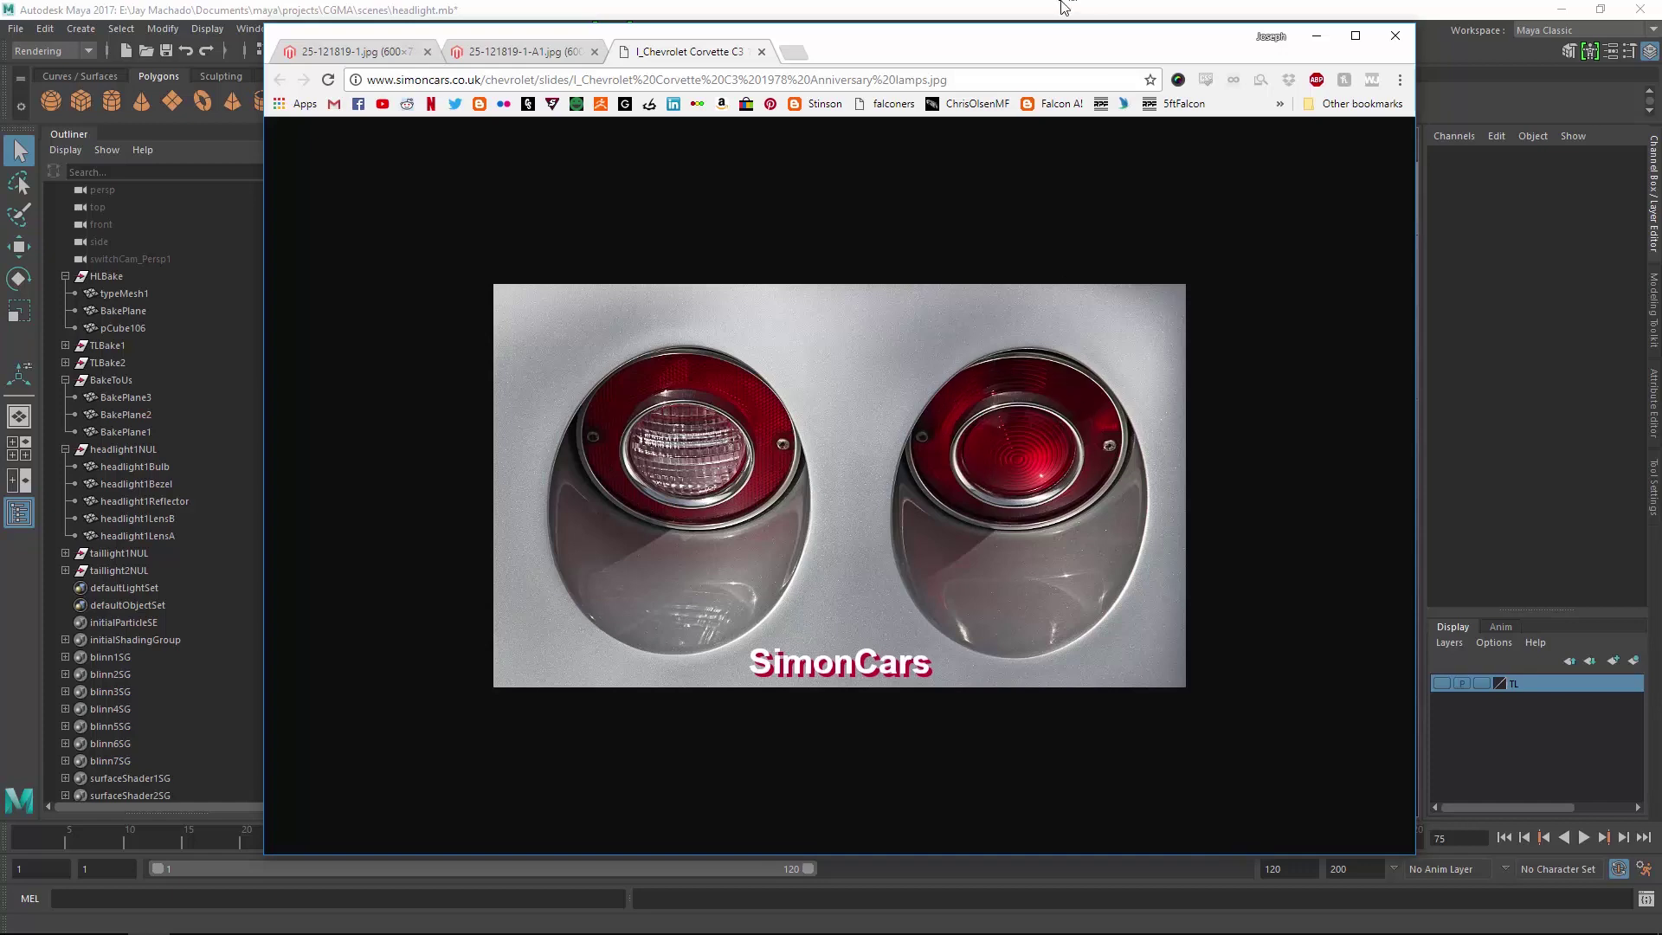
{"action": "key", "text": "alt+Tab"}
{"action": "left_click_drag", "start_coordinate": [989, 575], "coordinate": [1068, 679], "text": "alt"}
{"action": "left_click", "coordinate": [1441, 684]}
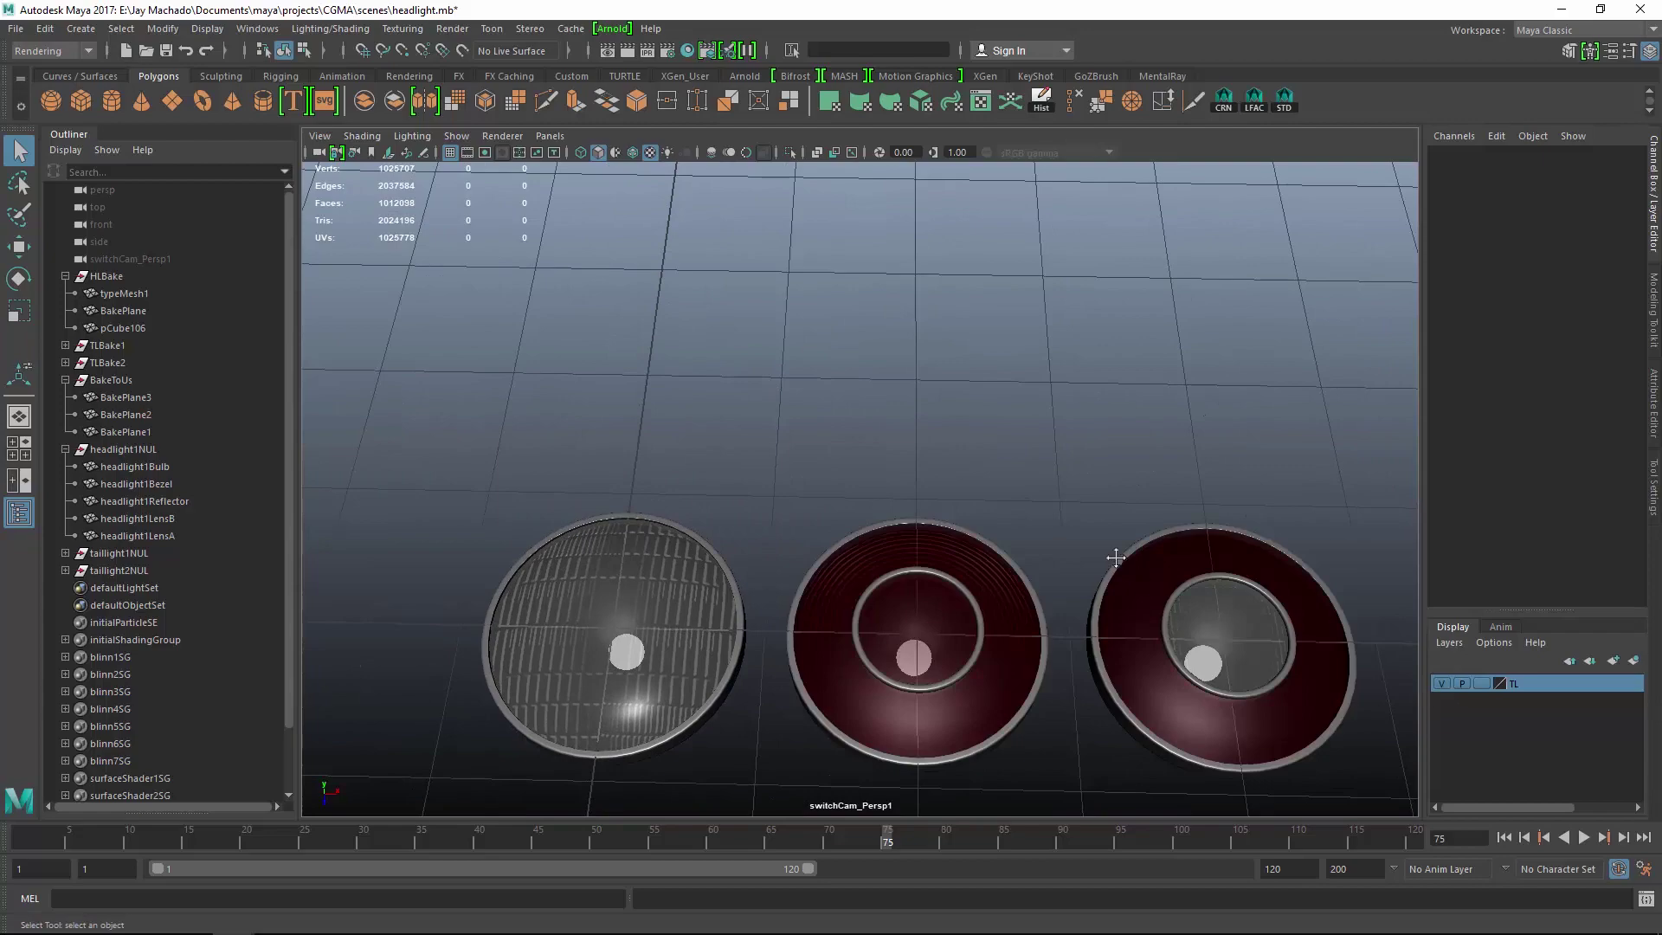
Examine the concentric rings and raised lettering of the TLBake1 taillight mesh up close and from several angles.
{"action": "left_click_drag", "start_coordinate": [1113, 556], "coordinate": [967, 339], "text": "alt"}
{"action": "middle_click_drag", "start_coordinate": [967, 338], "coordinate": [908, 520], "text": "alt"}
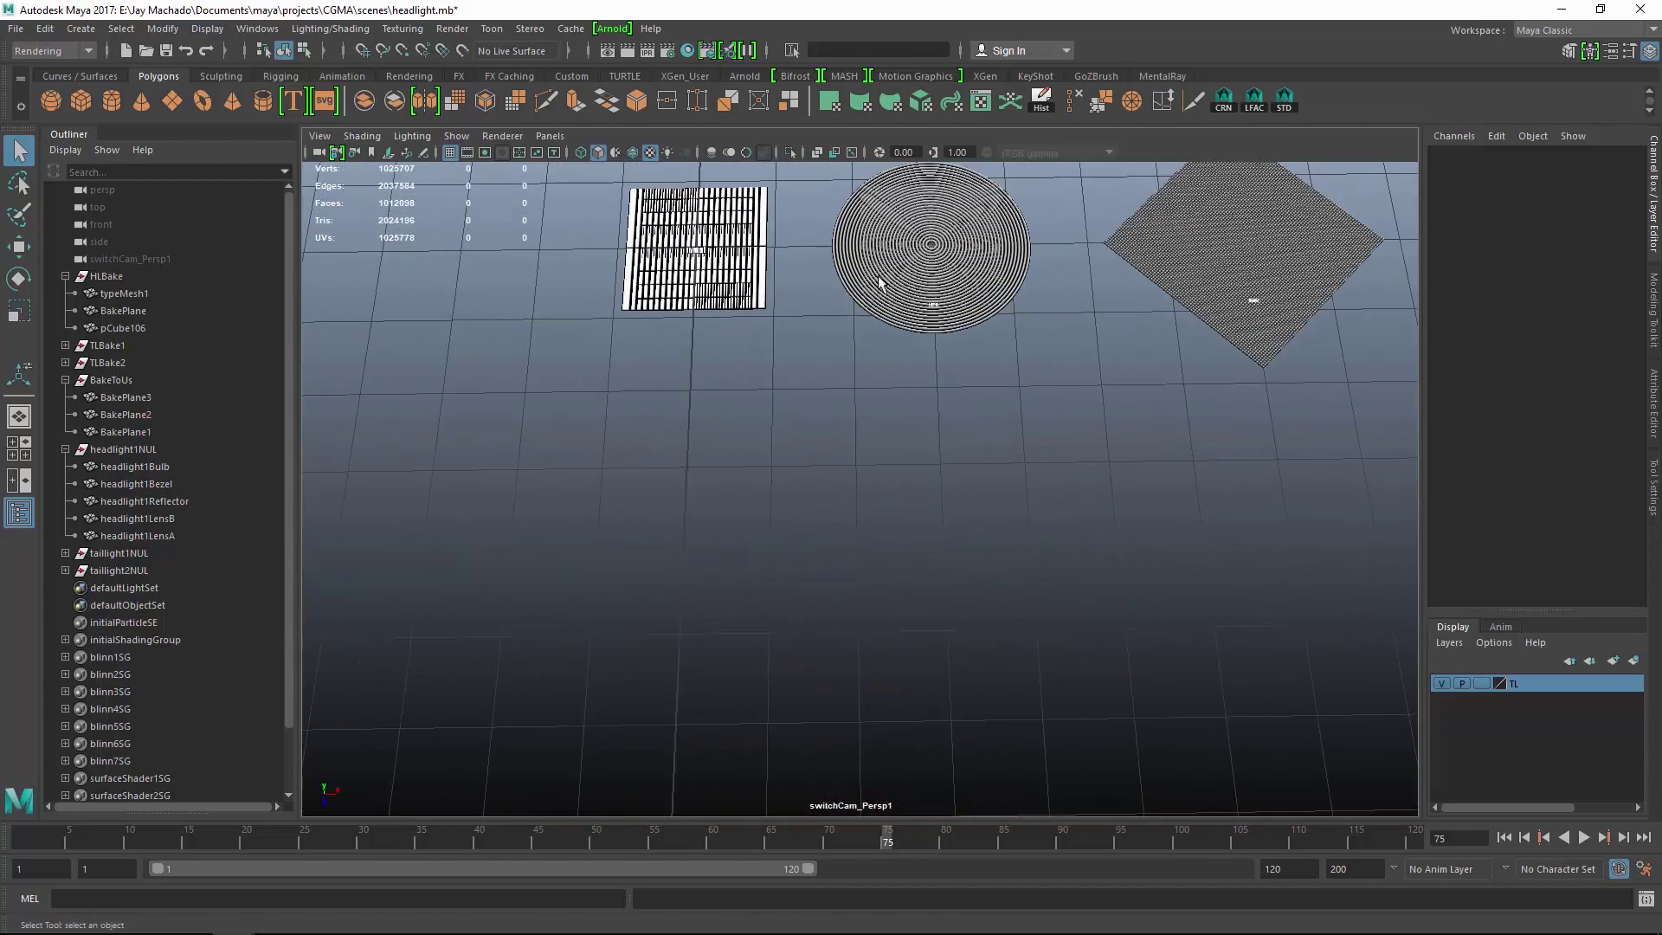
{"action": "middle_click_drag", "start_coordinate": [879, 282], "coordinate": [805, 467], "text": "alt"}
{"action": "right_click_drag", "start_coordinate": [909, 523], "coordinate": [1201, 630], "text": "alt"}
{"action": "left_click_drag", "start_coordinate": [856, 391], "coordinate": [856, 407], "text": "alt"}
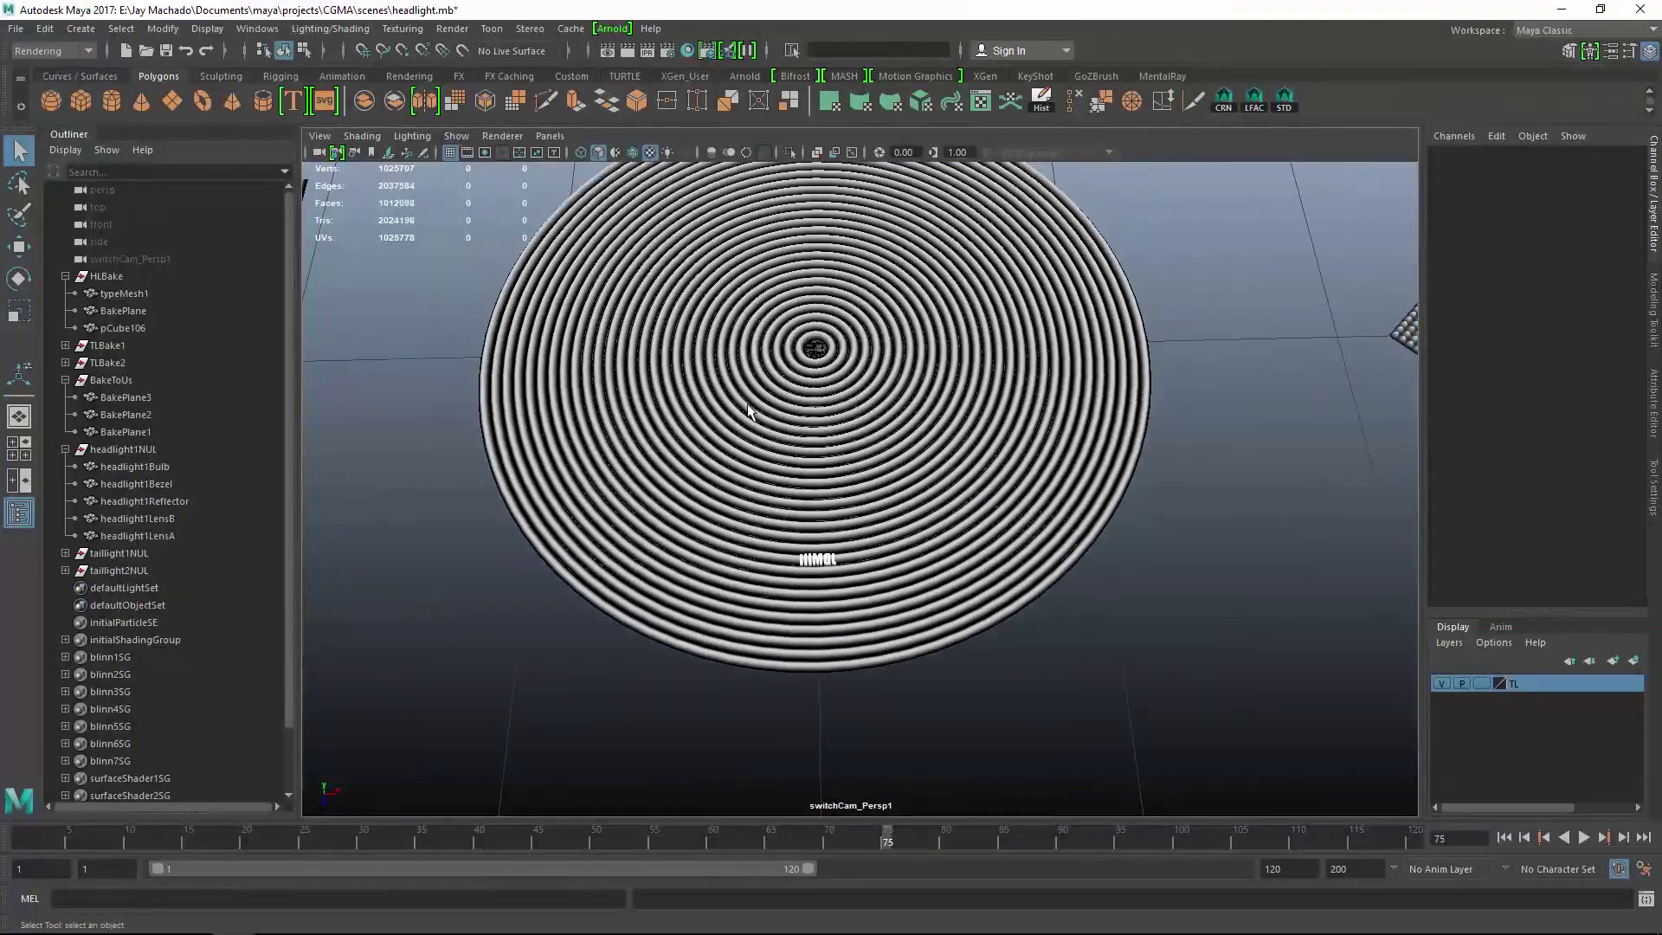
{"action": "left_click", "coordinate": [168, 350]}
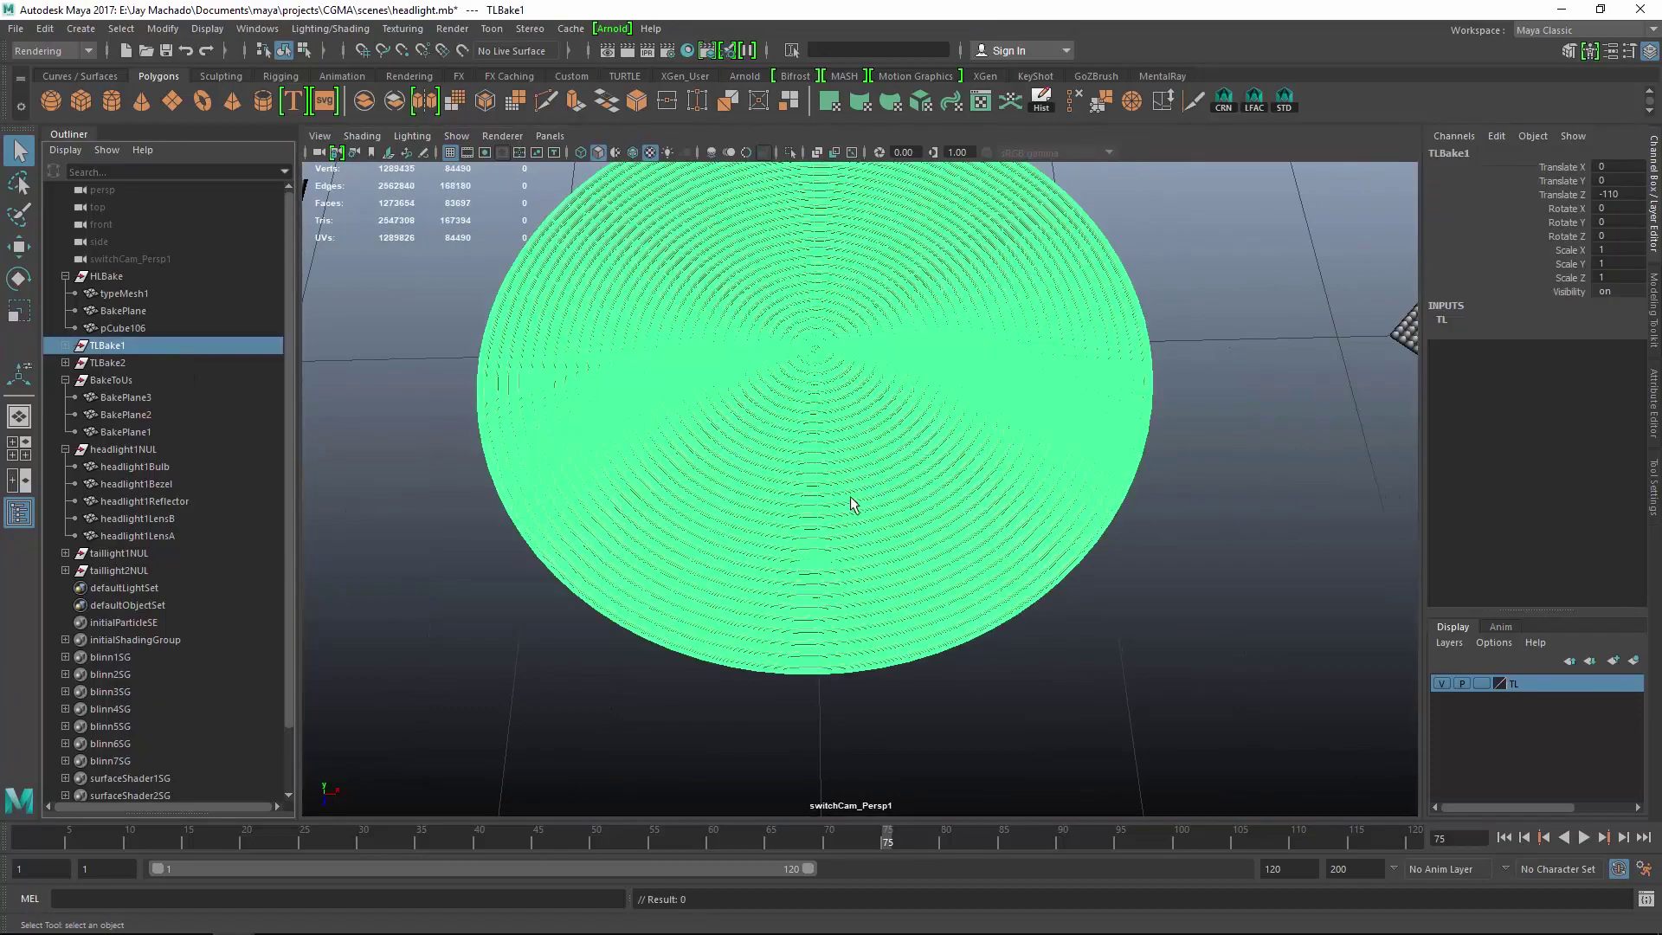
{"action": "key", "text": "f"}
{"action": "left_click", "coordinate": [1203, 537]}
{"action": "left_click_drag", "start_coordinate": [1202, 537], "coordinate": [1187, 469], "text": "alt"}
{"action": "middle_click_drag", "start_coordinate": [1186, 469], "coordinate": [1163, 372], "text": "alt"}
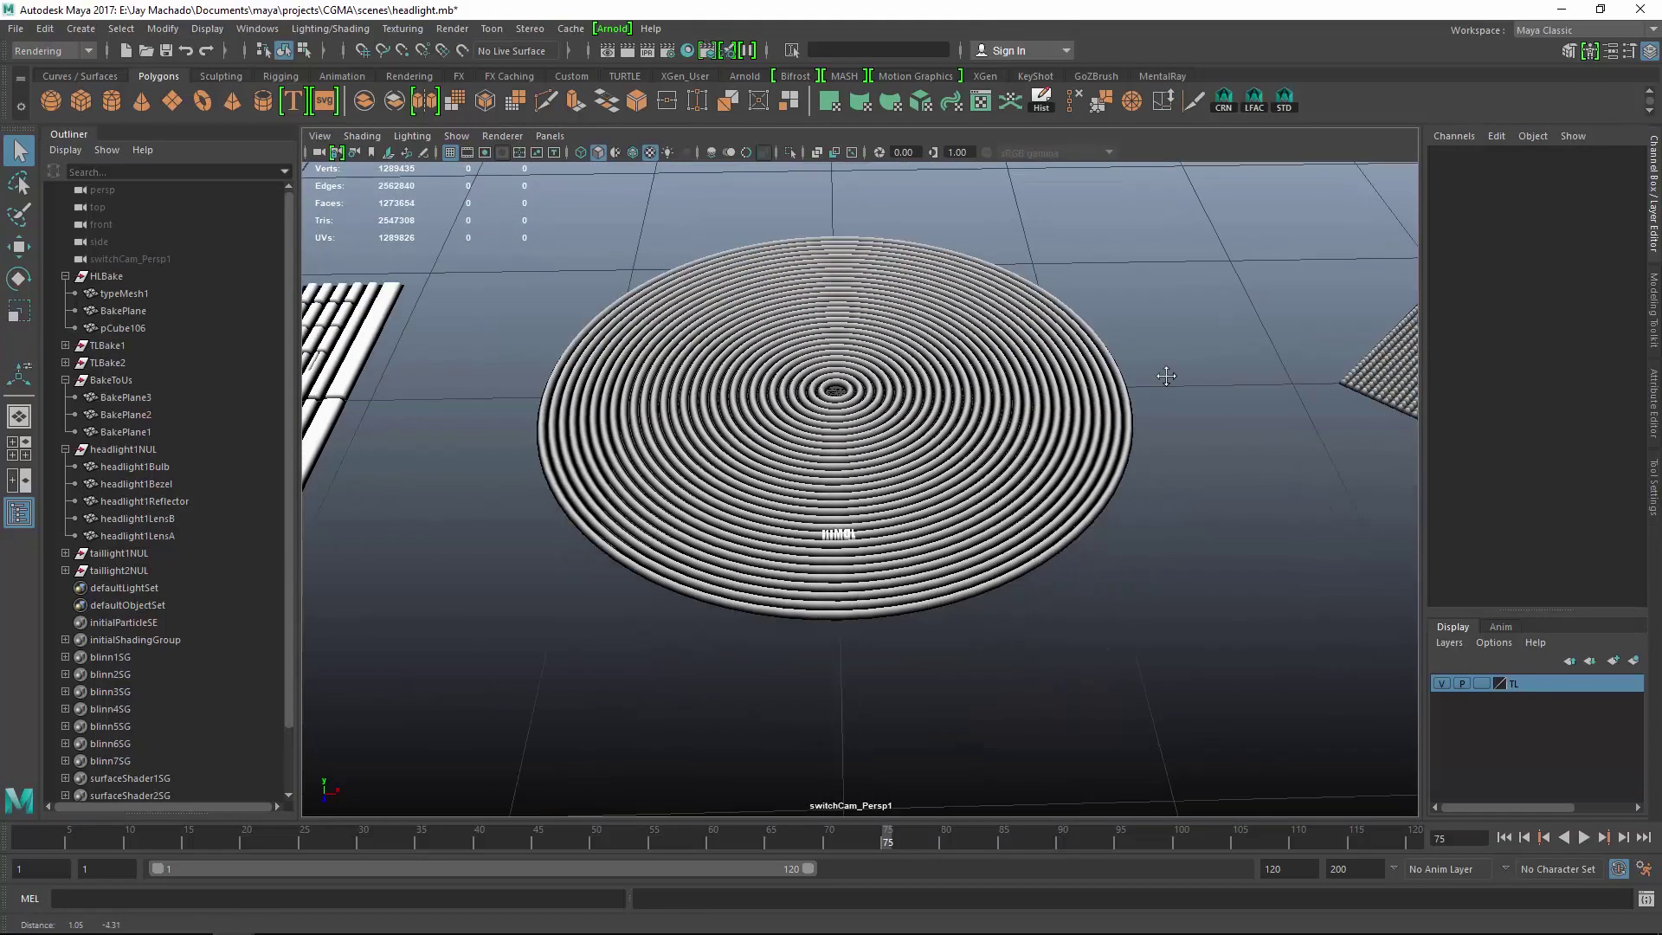
{"action": "right_click_drag", "start_coordinate": [1162, 373], "coordinate": [1203, 510], "text": "alt"}
{"action": "left_click_drag", "start_coordinate": [1203, 511], "coordinate": [1150, 465], "text": "alt"}
{"action": "right_click_drag", "start_coordinate": [1150, 465], "coordinate": [1100, 493], "text": "alt"}
{"action": "left_click_drag", "start_coordinate": [1101, 493], "coordinate": [1152, 467], "text": "alt"}
{"action": "left_click", "coordinate": [1218, 485]}
{"action": "right_click_drag", "start_coordinate": [1152, 468], "coordinate": [1205, 522], "text": "alt"}
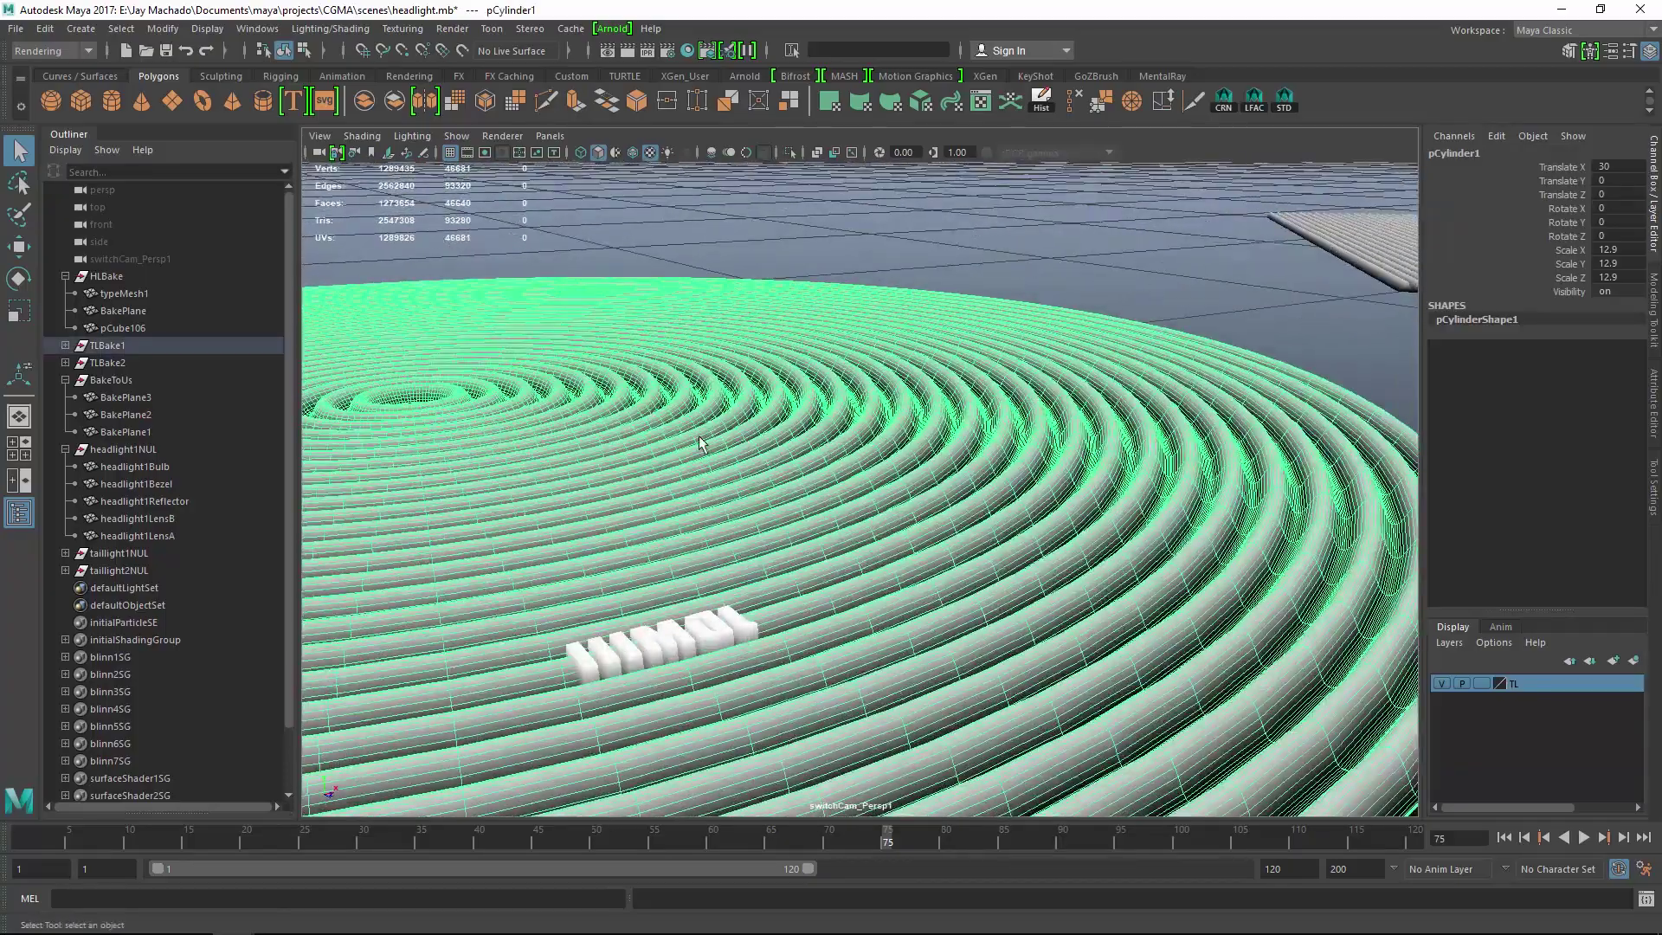
{"action": "left_click_drag", "start_coordinate": [1093, 525], "coordinate": [1082, 485], "text": "alt"}
{"action": "right_click_drag", "start_coordinate": [1082, 485], "coordinate": [952, 485], "text": "alt"}
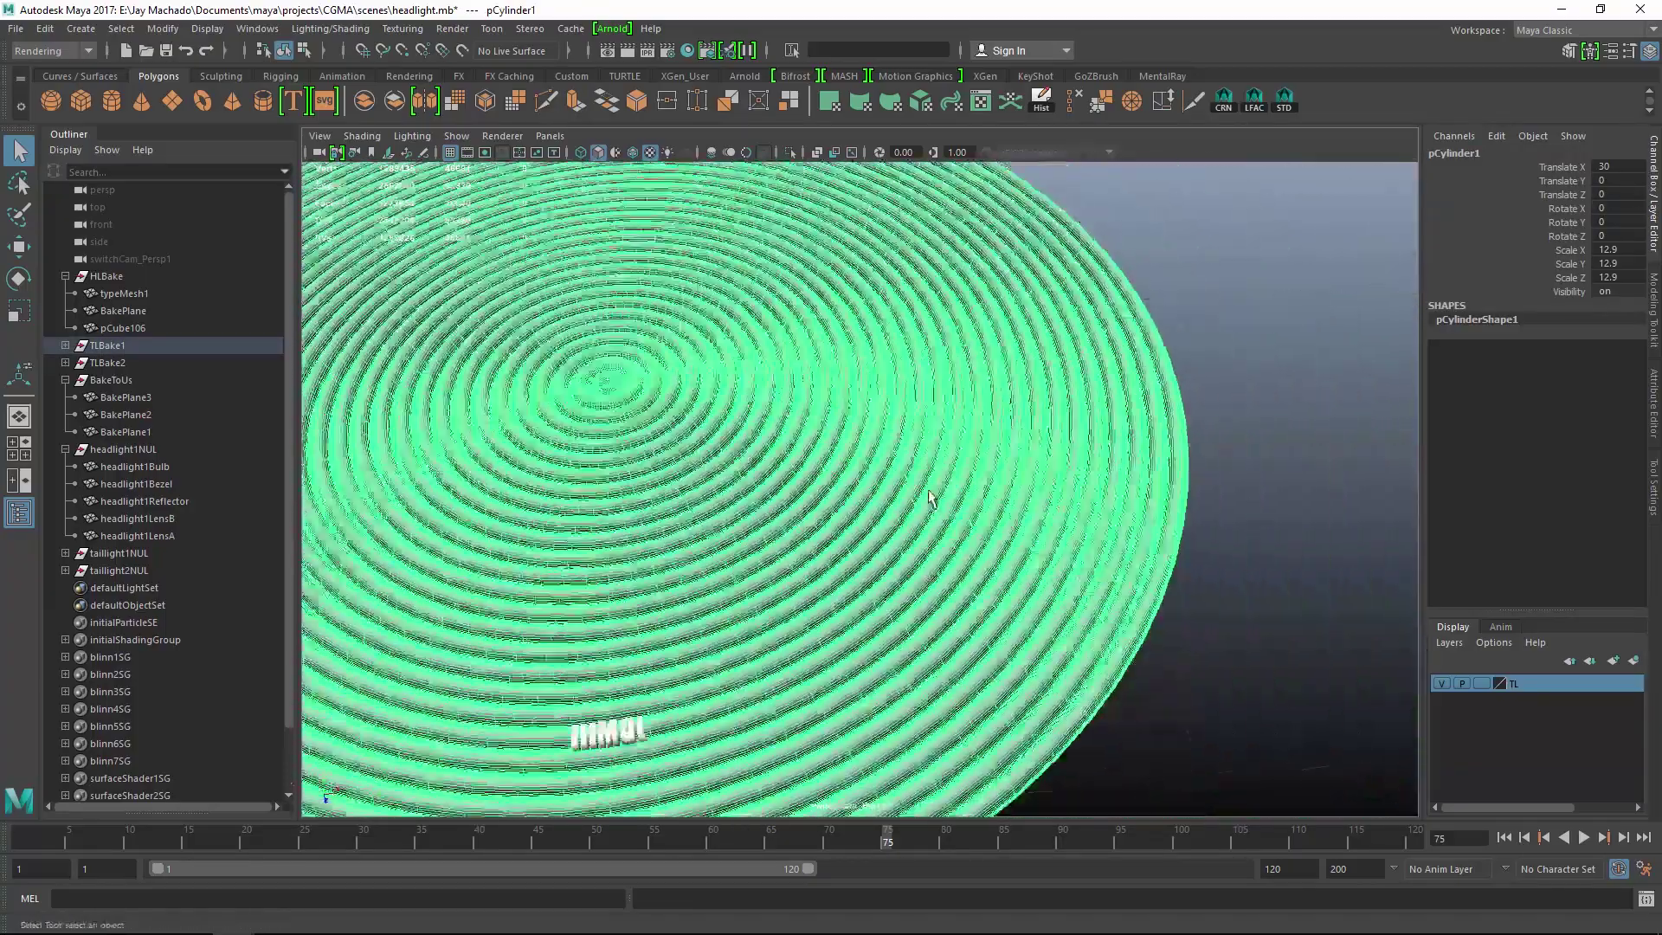
{"action": "left_click_drag", "start_coordinate": [952, 484], "coordinate": [898, 447], "text": "alt"}
{"action": "left_click", "coordinate": [1234, 295]}
{"action": "left_click_drag", "start_coordinate": [1233, 294], "coordinate": [1238, 287], "text": "alt"}
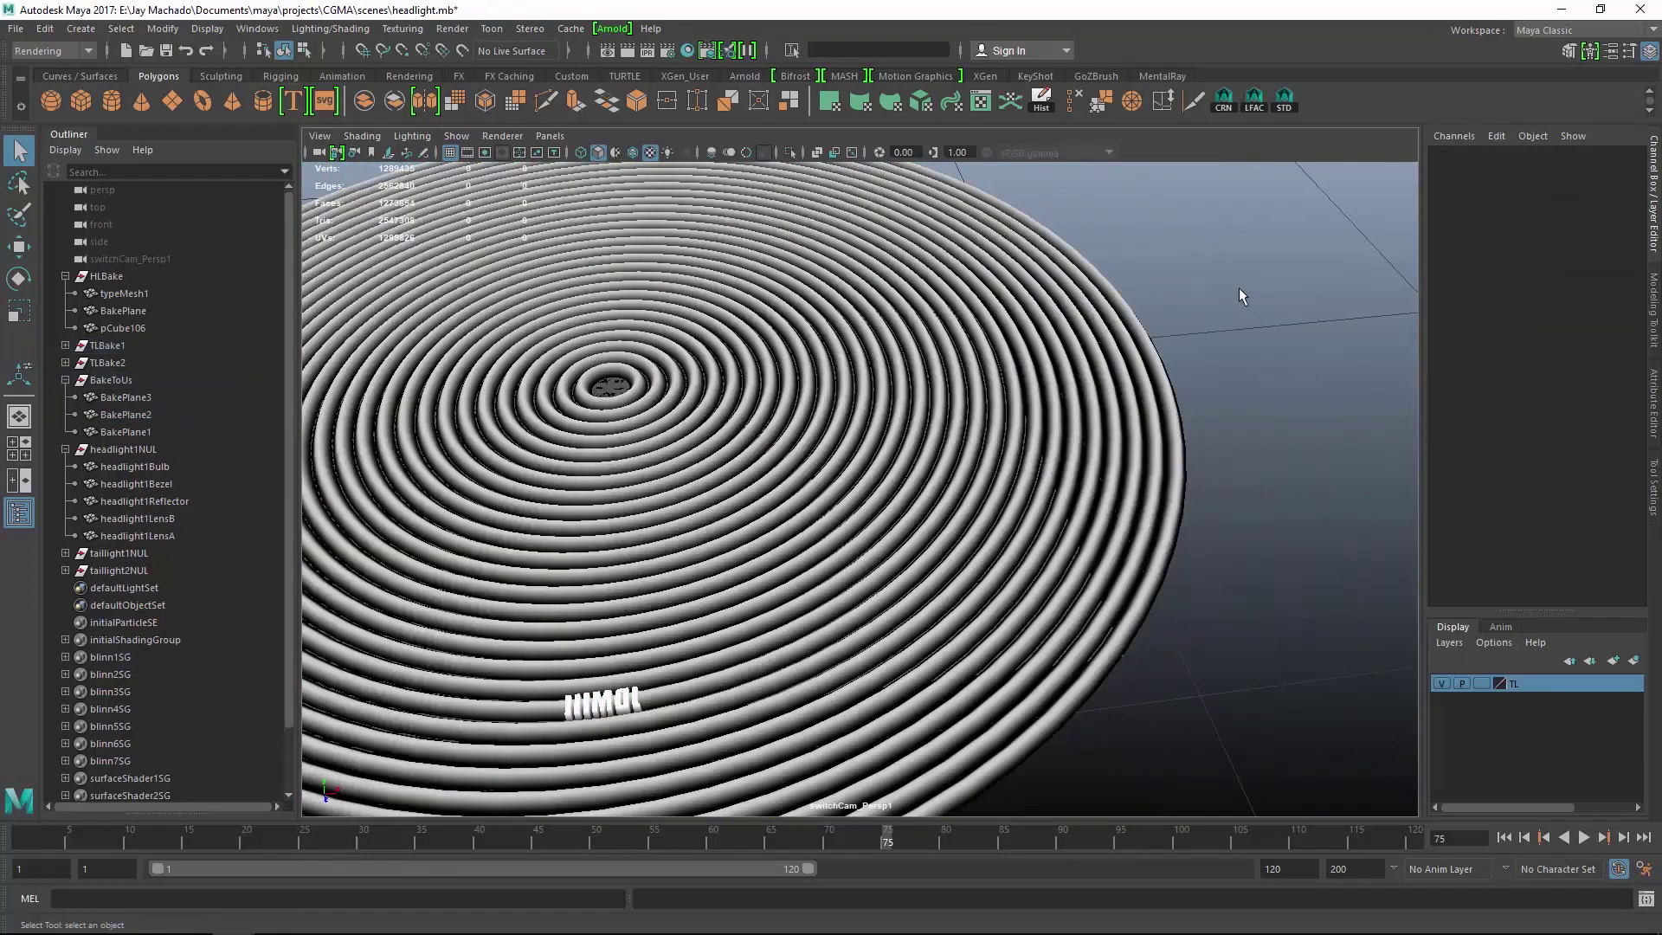
{"action": "left_click_drag", "start_coordinate": [1195, 340], "coordinate": [1124, 378], "text": "alt"}
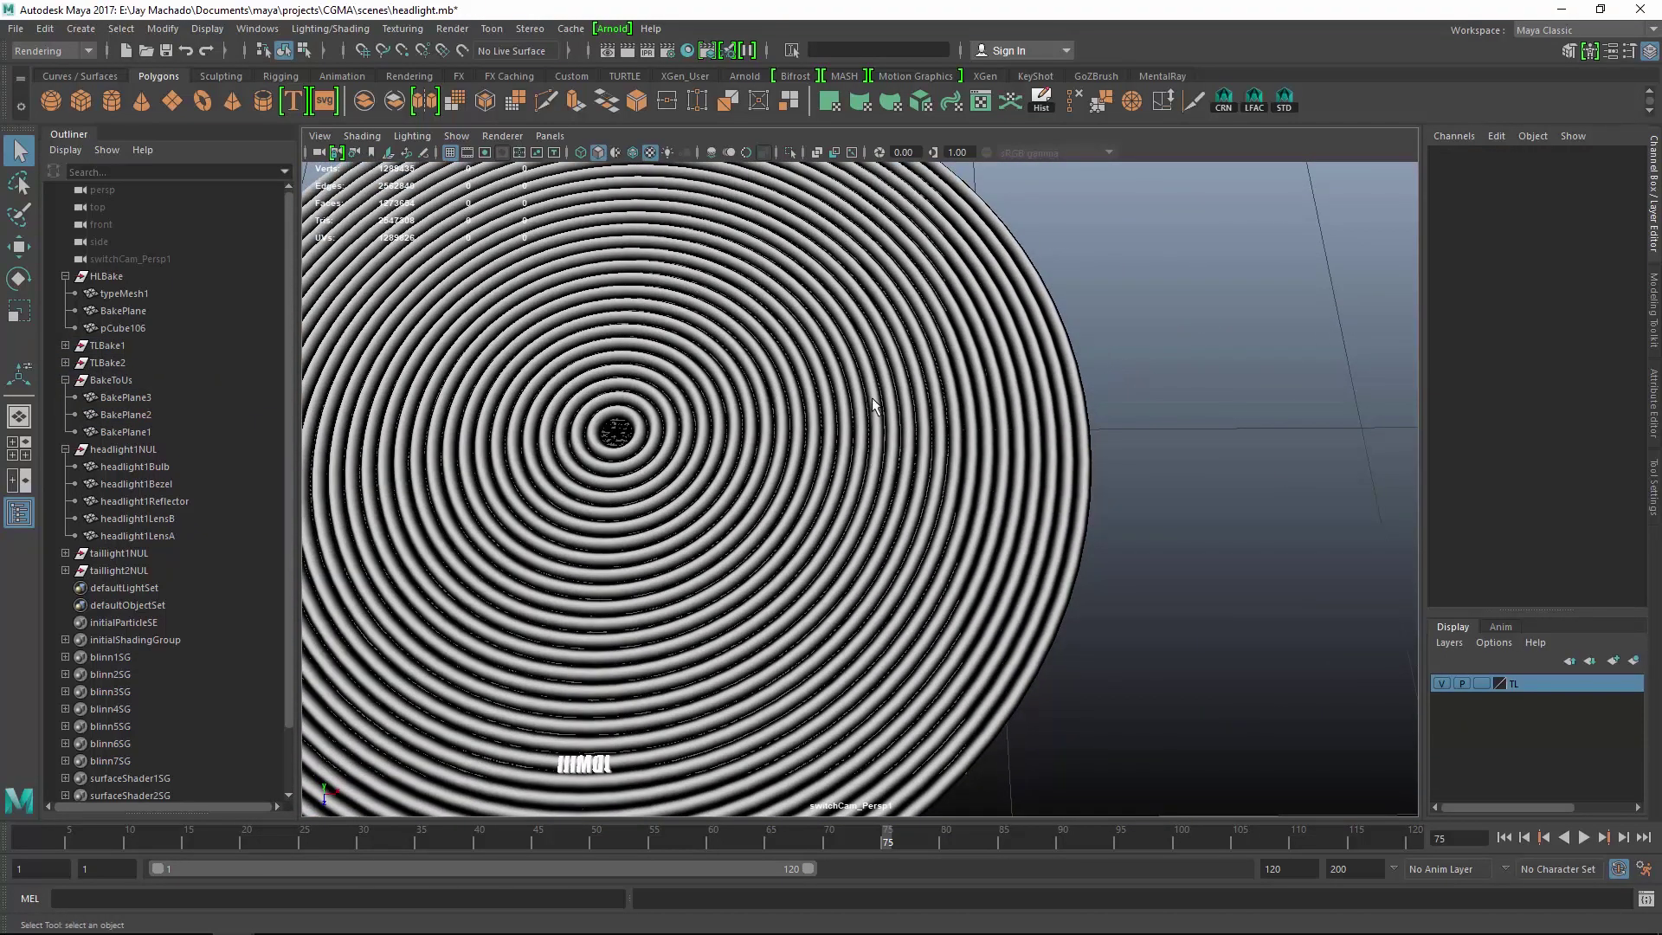
Examine the bumps and raised lettering of the TLBake2 diamond-shaped mesh, both close up and as a whole.
{"action": "left_click_drag", "start_coordinate": [1156, 542], "coordinate": [994, 527], "text": "alt"}
{"action": "left_click", "coordinate": [956, 490]}
{"action": "key", "text": "f"}
{"action": "scroll", "coordinate": [955, 490], "scroll_direction": "up", "scroll_amount": 10}
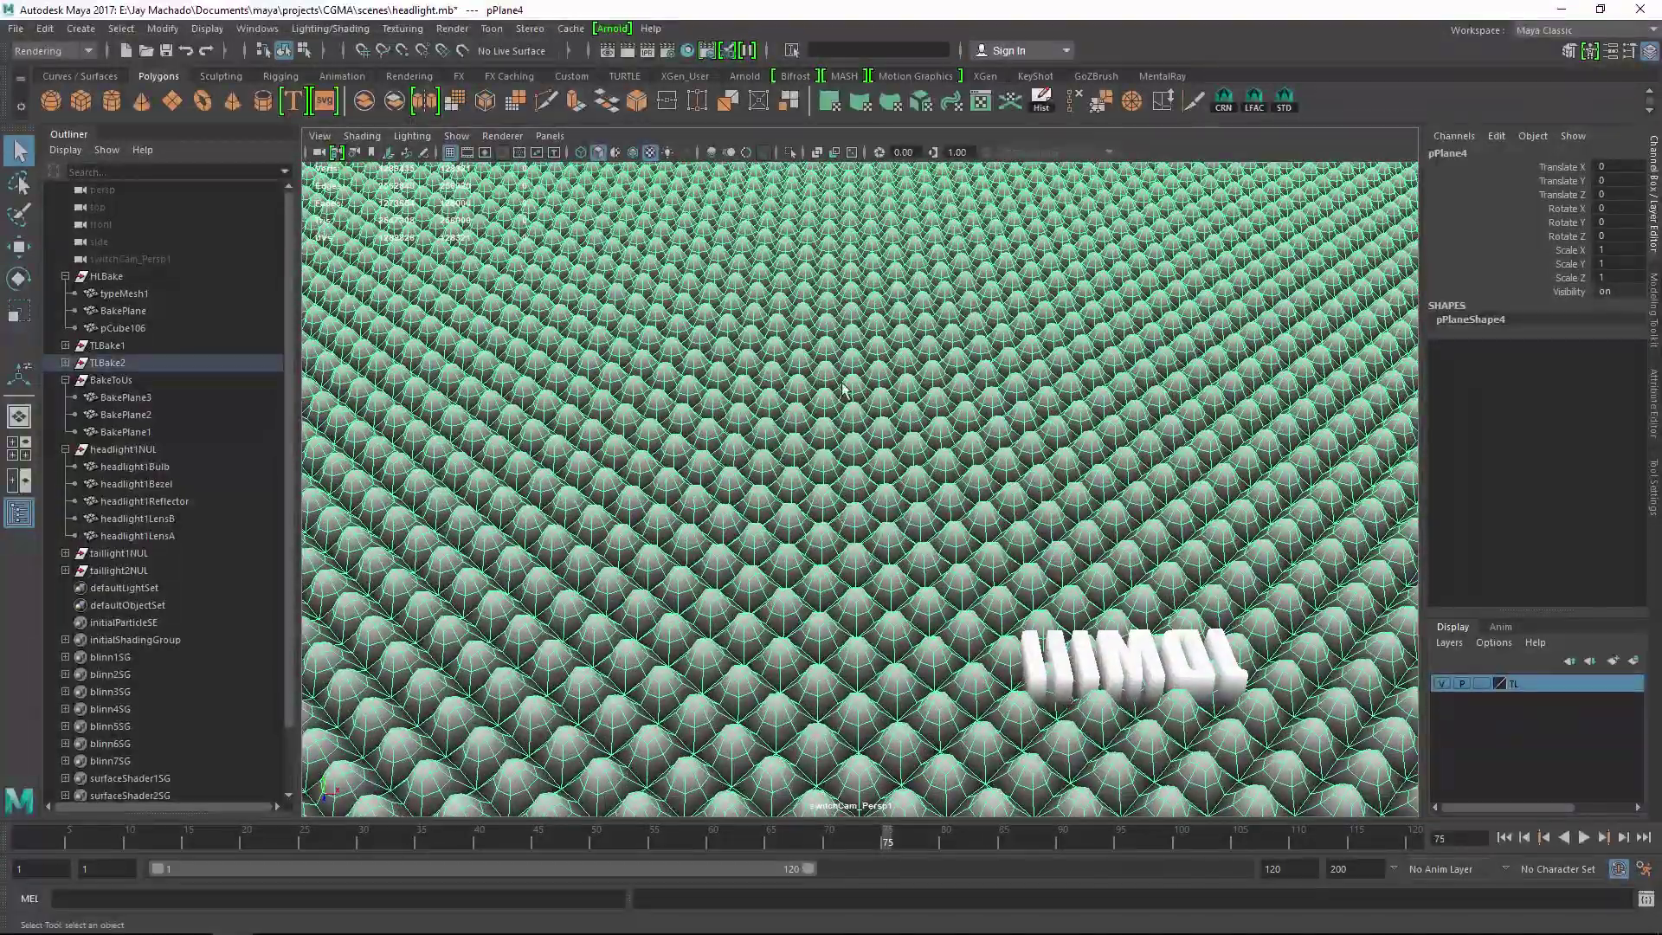
{"action": "right_click_drag", "start_coordinate": [1013, 508], "coordinate": [975, 467], "text": "alt"}
{"action": "left_click_drag", "start_coordinate": [975, 468], "coordinate": [938, 515], "text": "alt"}
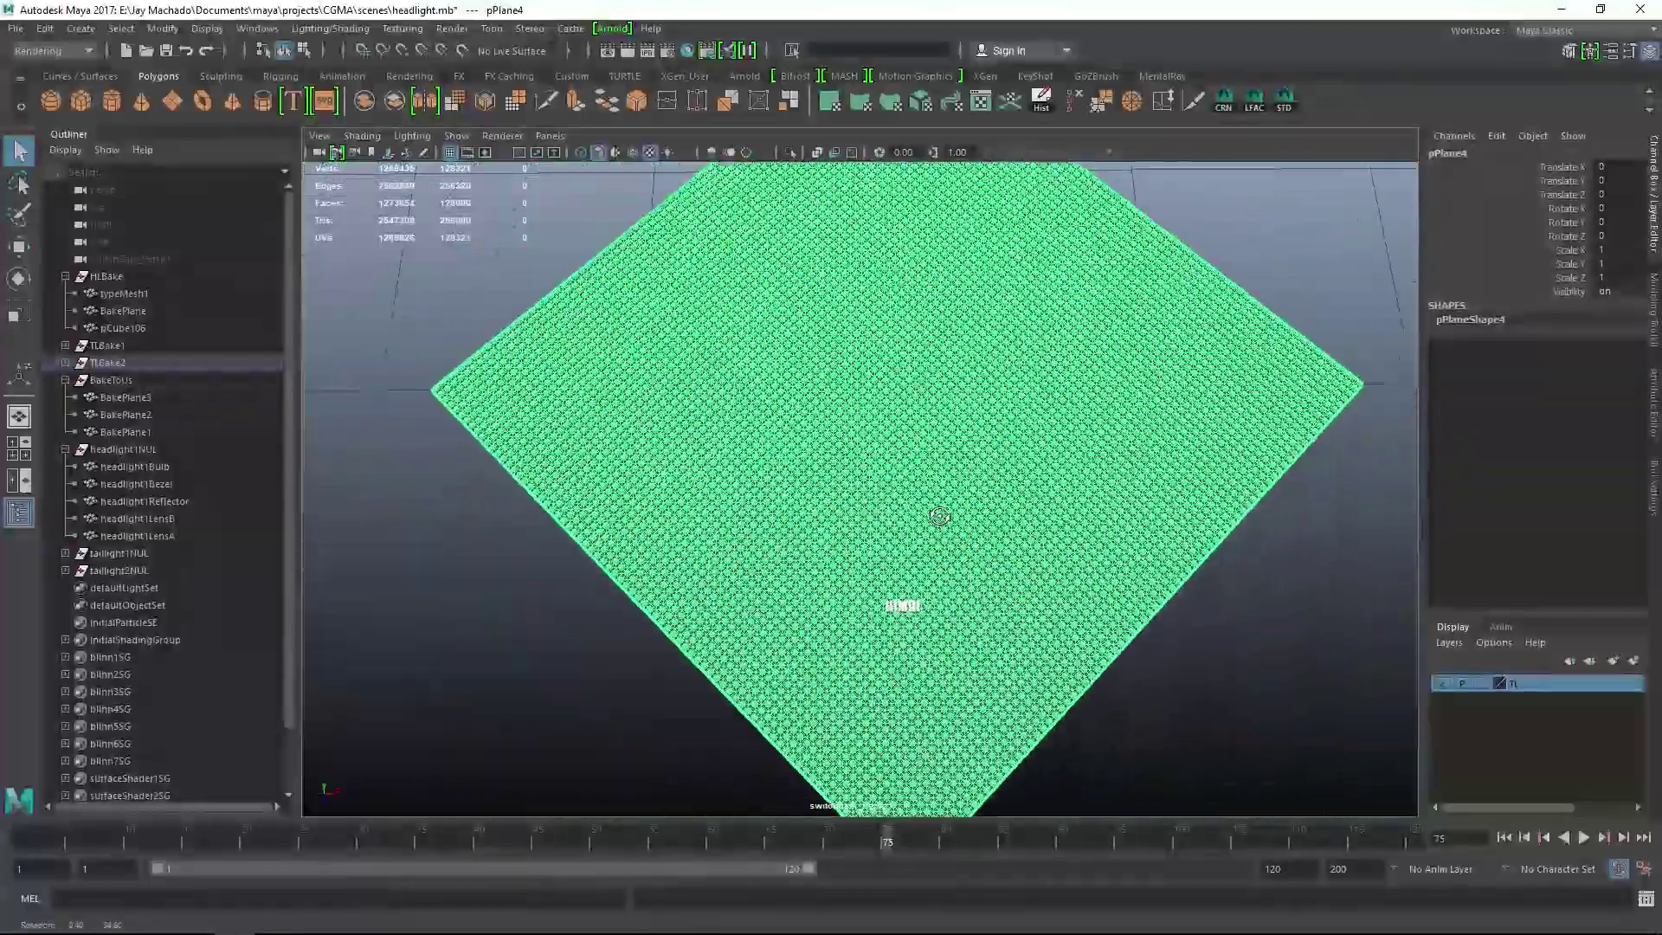
{"action": "scroll", "coordinate": [939, 516], "scroll_direction": "down", "scroll_amount": 5}
{"action": "left_click", "coordinate": [563, 549]}
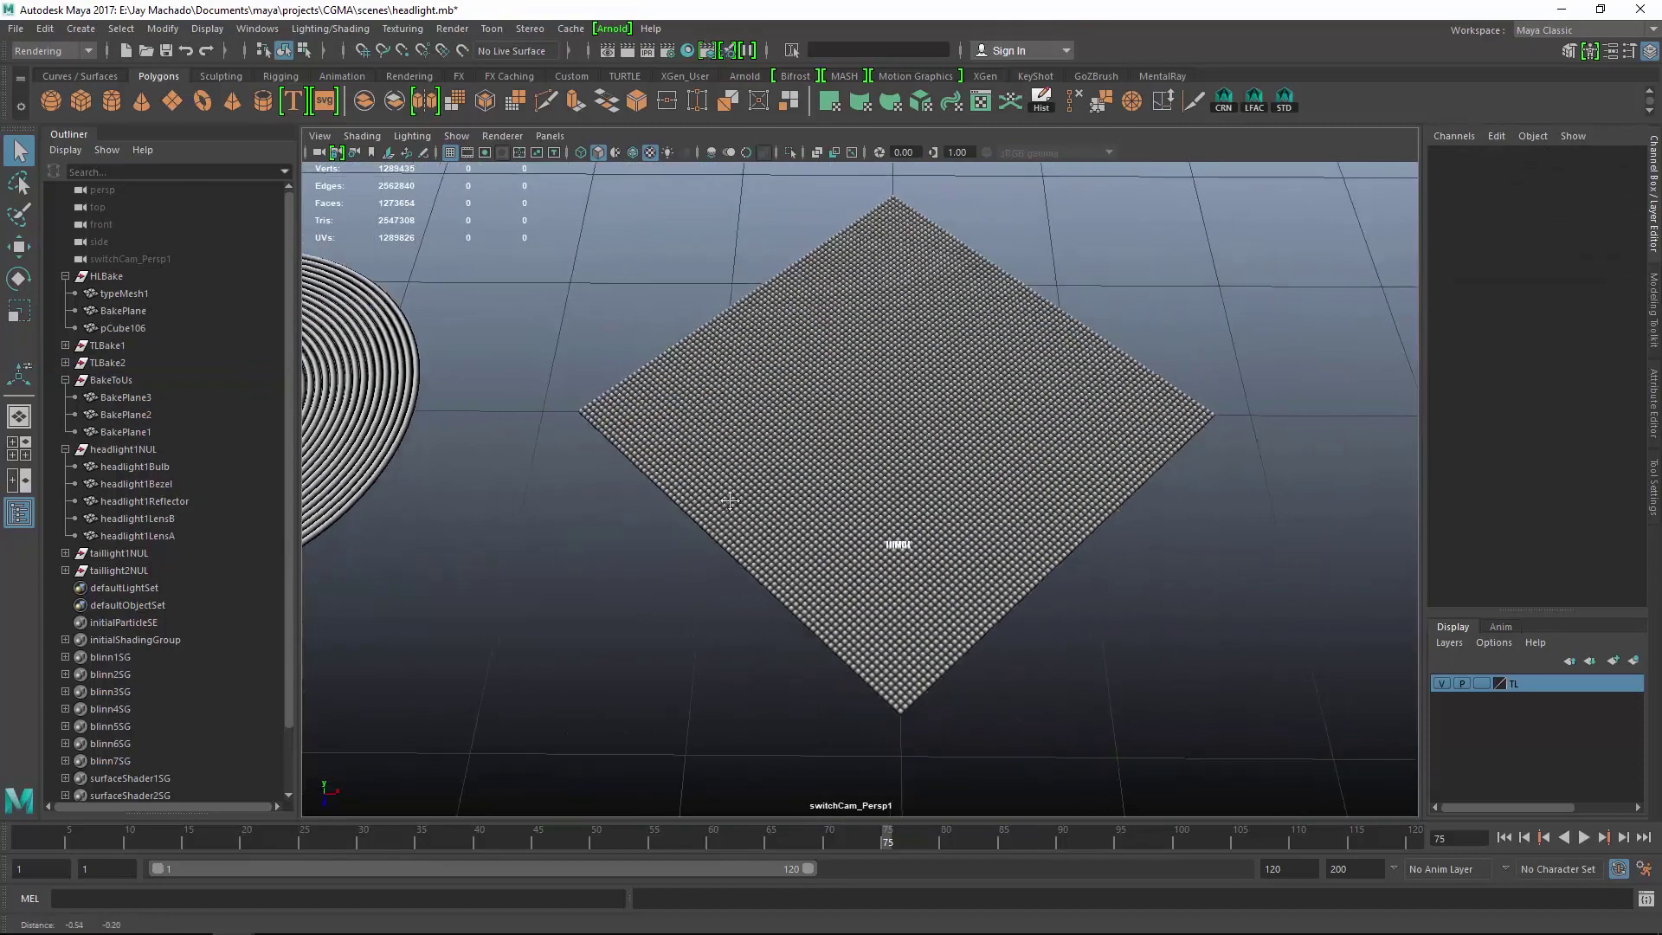
Select BakePlane1, BakePlane2 and BakePlane3 and compare their placement with the headlight and taillight pattern meshes.
{"action": "scroll", "coordinate": [690, 482], "scroll_direction": "up", "scroll_amount": 3}
{"action": "middle_click_drag", "start_coordinate": [729, 501], "coordinate": [849, 391], "text": "alt"}
{"action": "scroll", "coordinate": [898, 418], "scroll_direction": "down", "scroll_amount": 5}
{"action": "scroll", "coordinate": [920, 407], "scroll_direction": "down", "scroll_amount": 2}
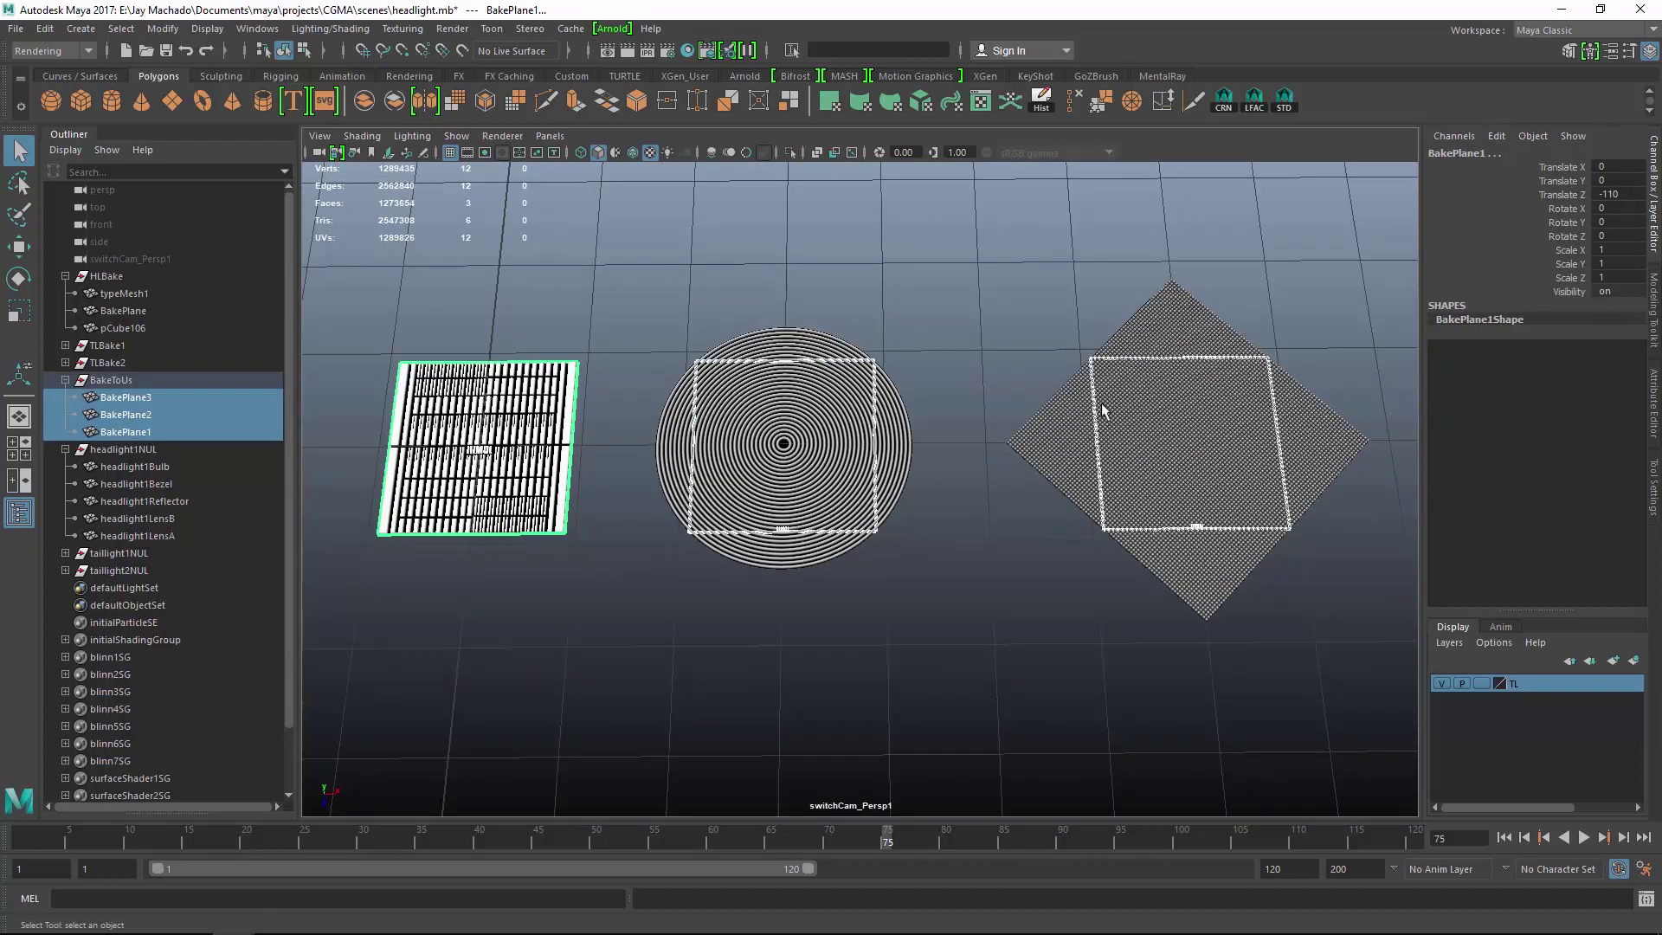
{"action": "right_click_drag", "start_coordinate": [1046, 569], "coordinate": [909, 568], "text": "alt"}
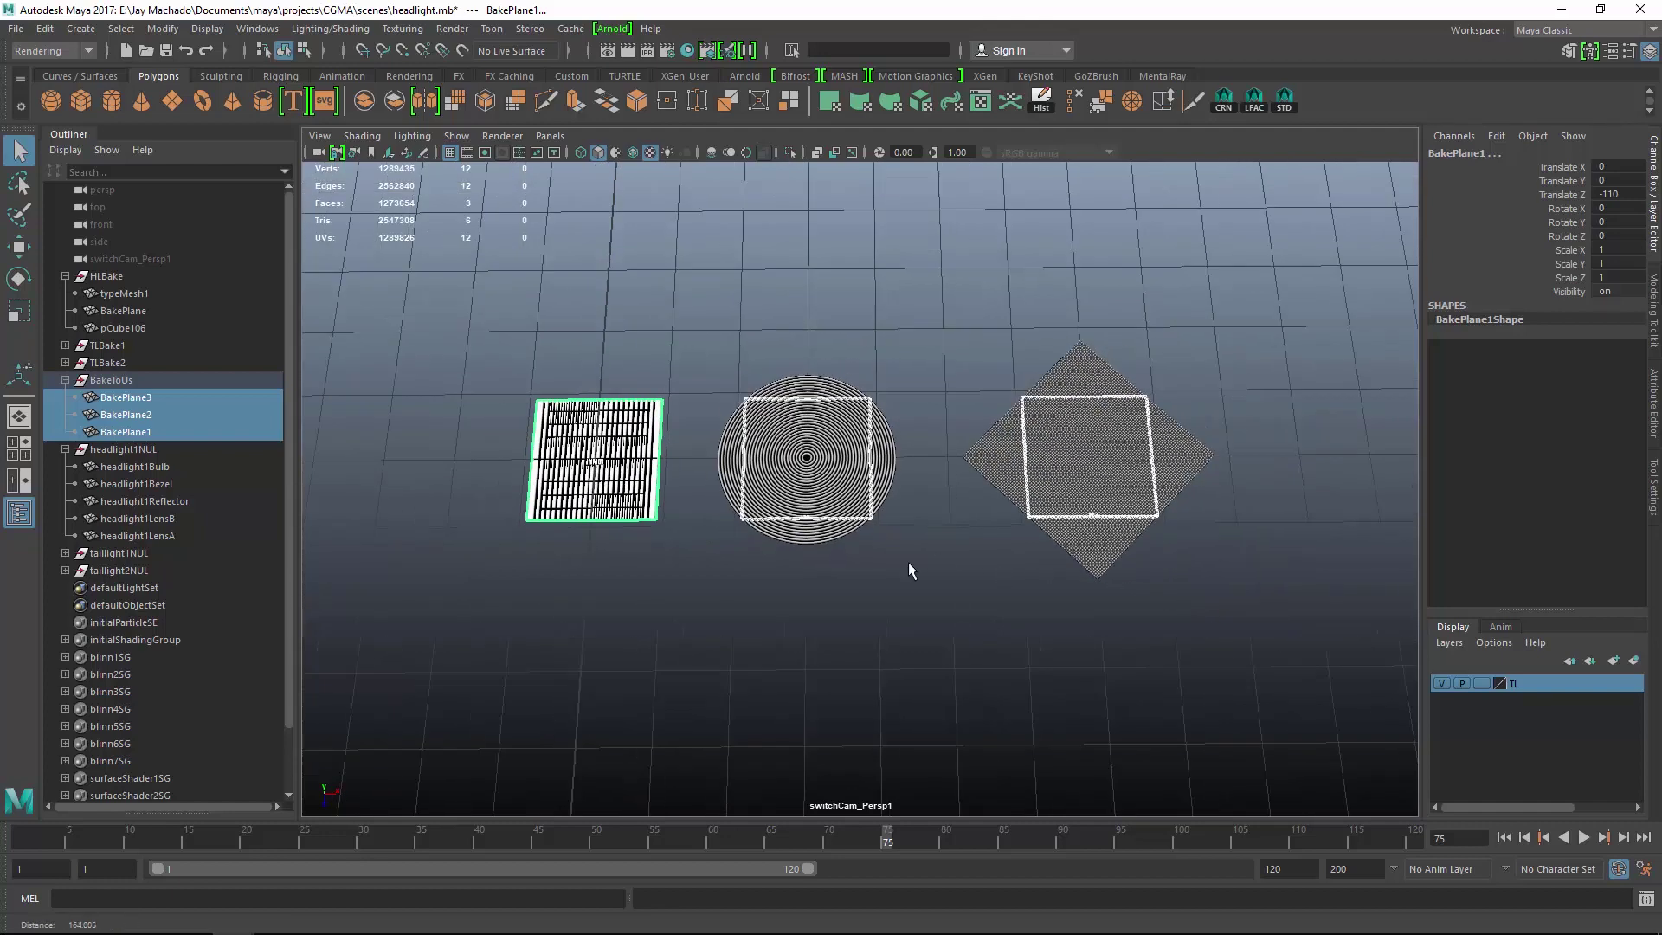
{"action": "middle_click_drag", "start_coordinate": [909, 567], "coordinate": [964, 330], "text": "alt"}
Review the taillight reference photo in the browser, return to Maya, and examine the headlight lens pattern up close.
{"action": "key", "text": "alt+Tab"}
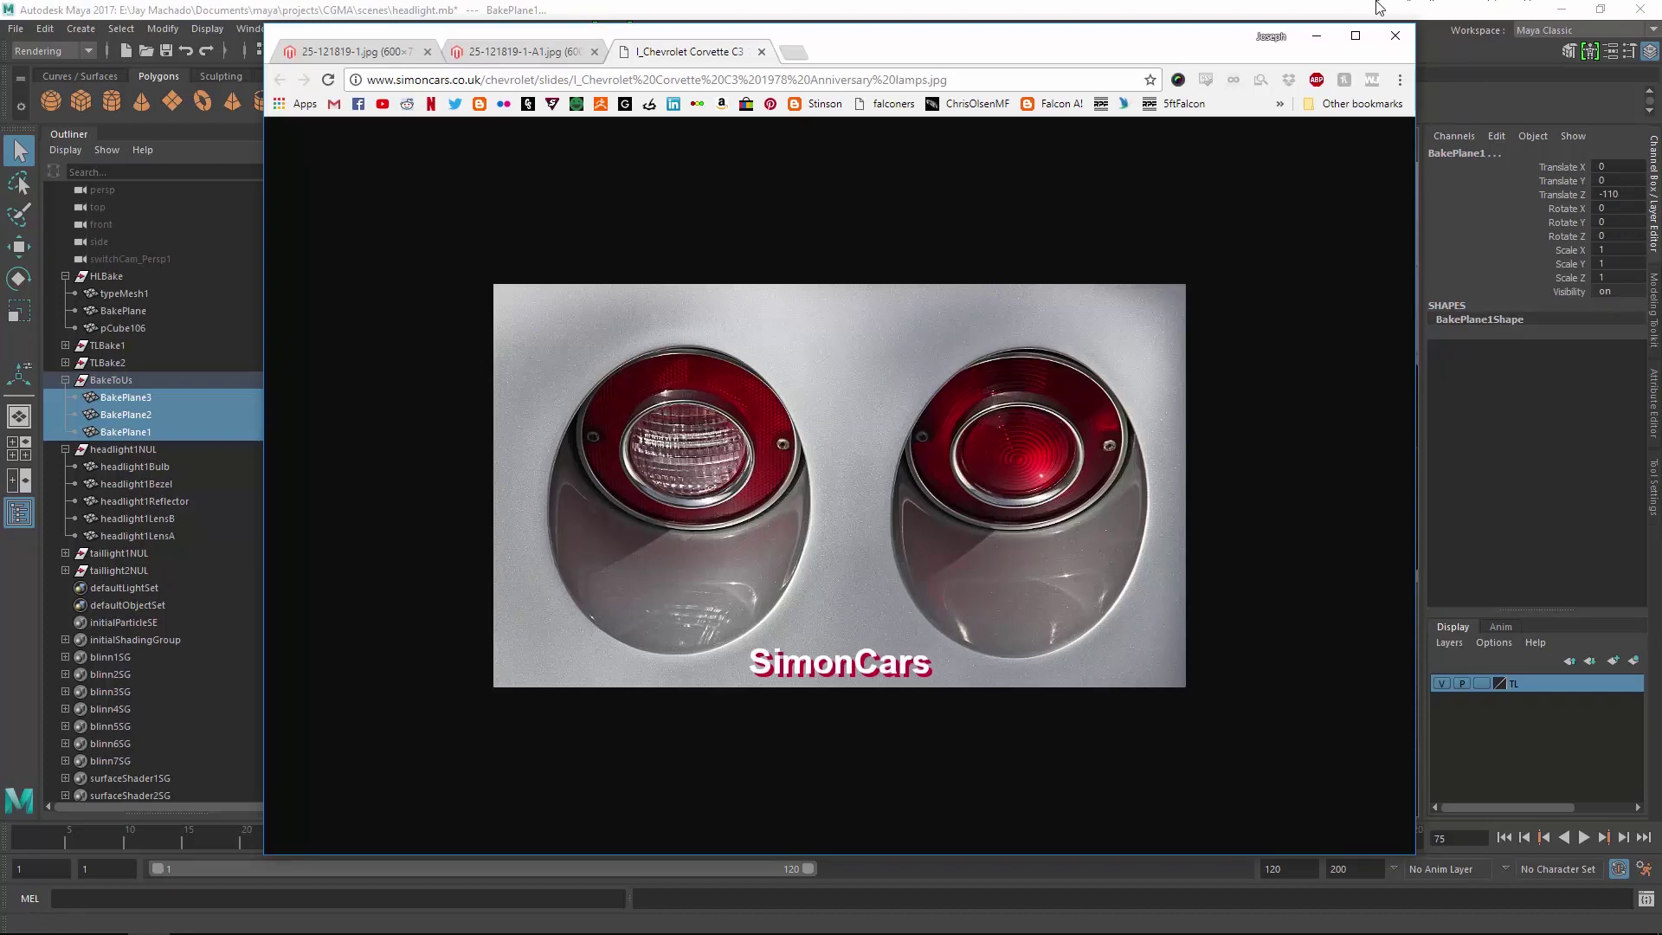
{"action": "left_click", "coordinate": [1322, 43]}
{"action": "left_click_drag", "start_coordinate": [952, 380], "coordinate": [978, 434], "text": "alt"}
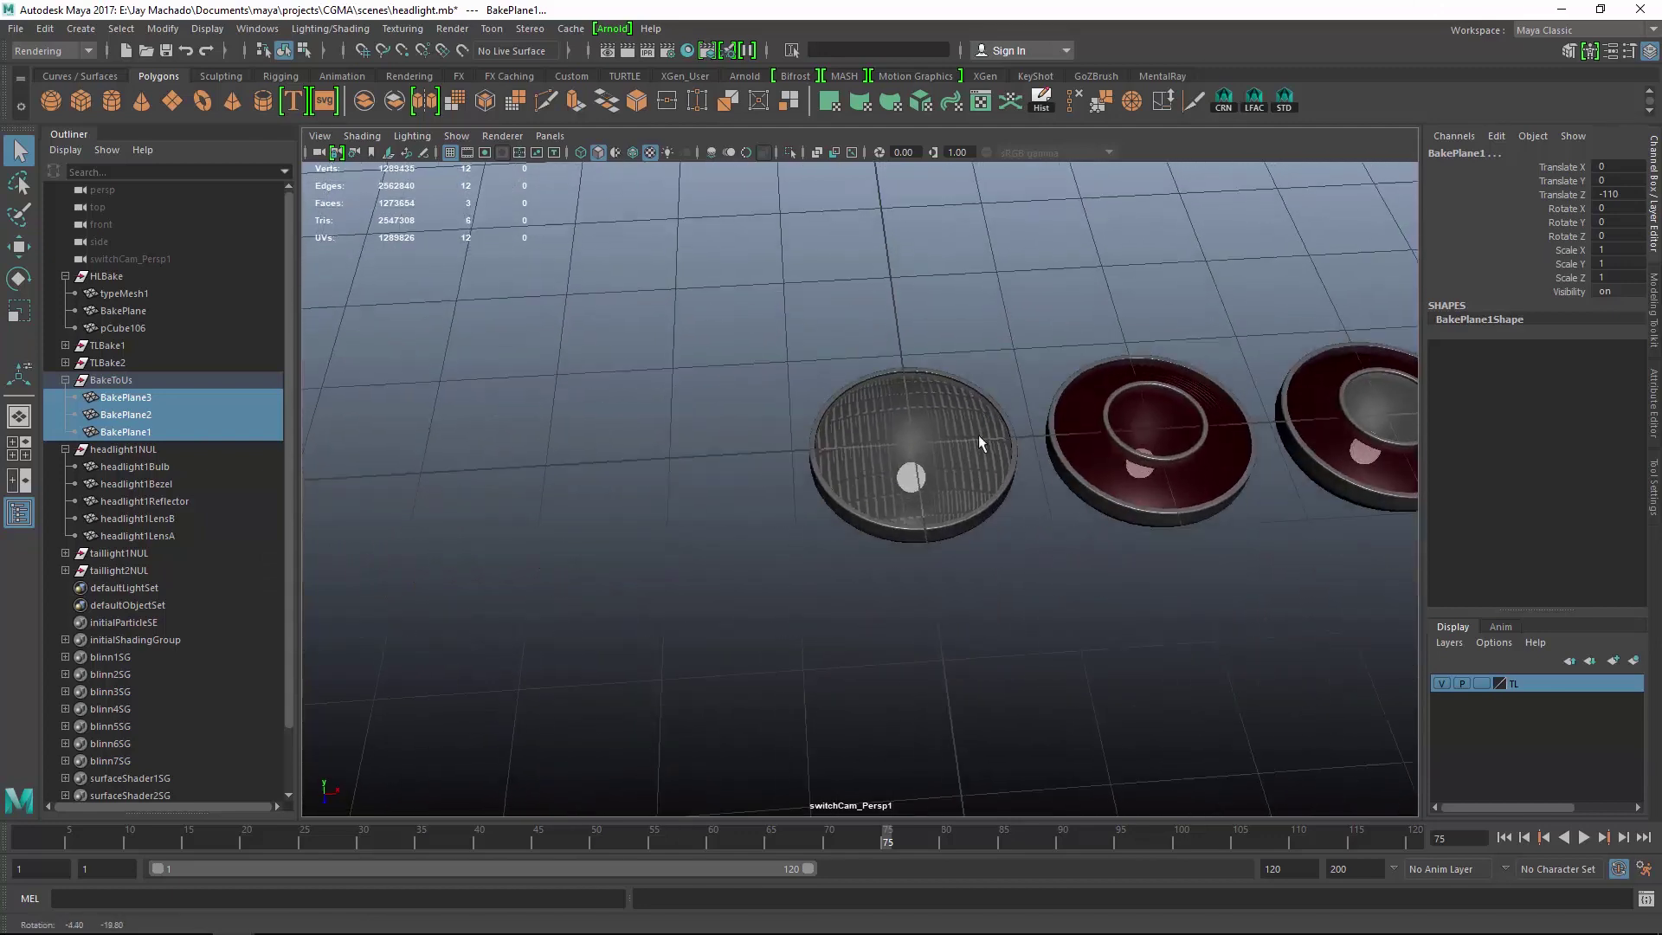
{"action": "right_click_drag", "start_coordinate": [978, 434], "coordinate": [1082, 594], "text": "alt"}
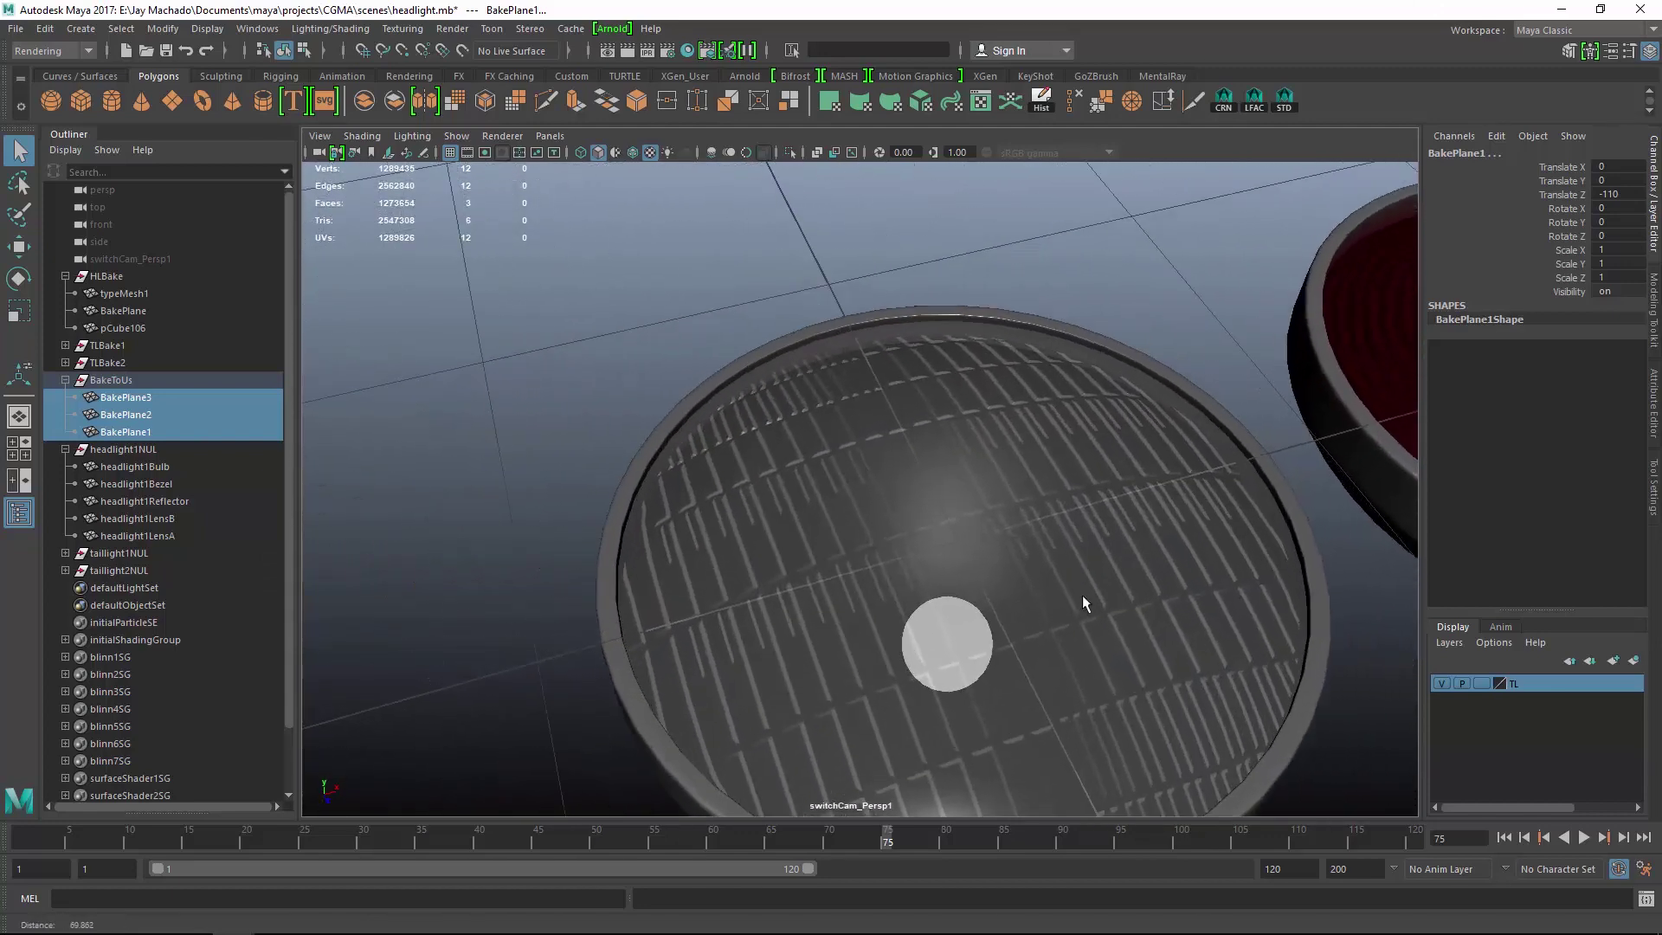
{"action": "middle_click_drag", "start_coordinate": [1082, 594], "coordinate": [1053, 579], "text": "alt"}
{"action": "right_click_drag", "start_coordinate": [1053, 579], "coordinate": [1067, 594], "text": "alt"}
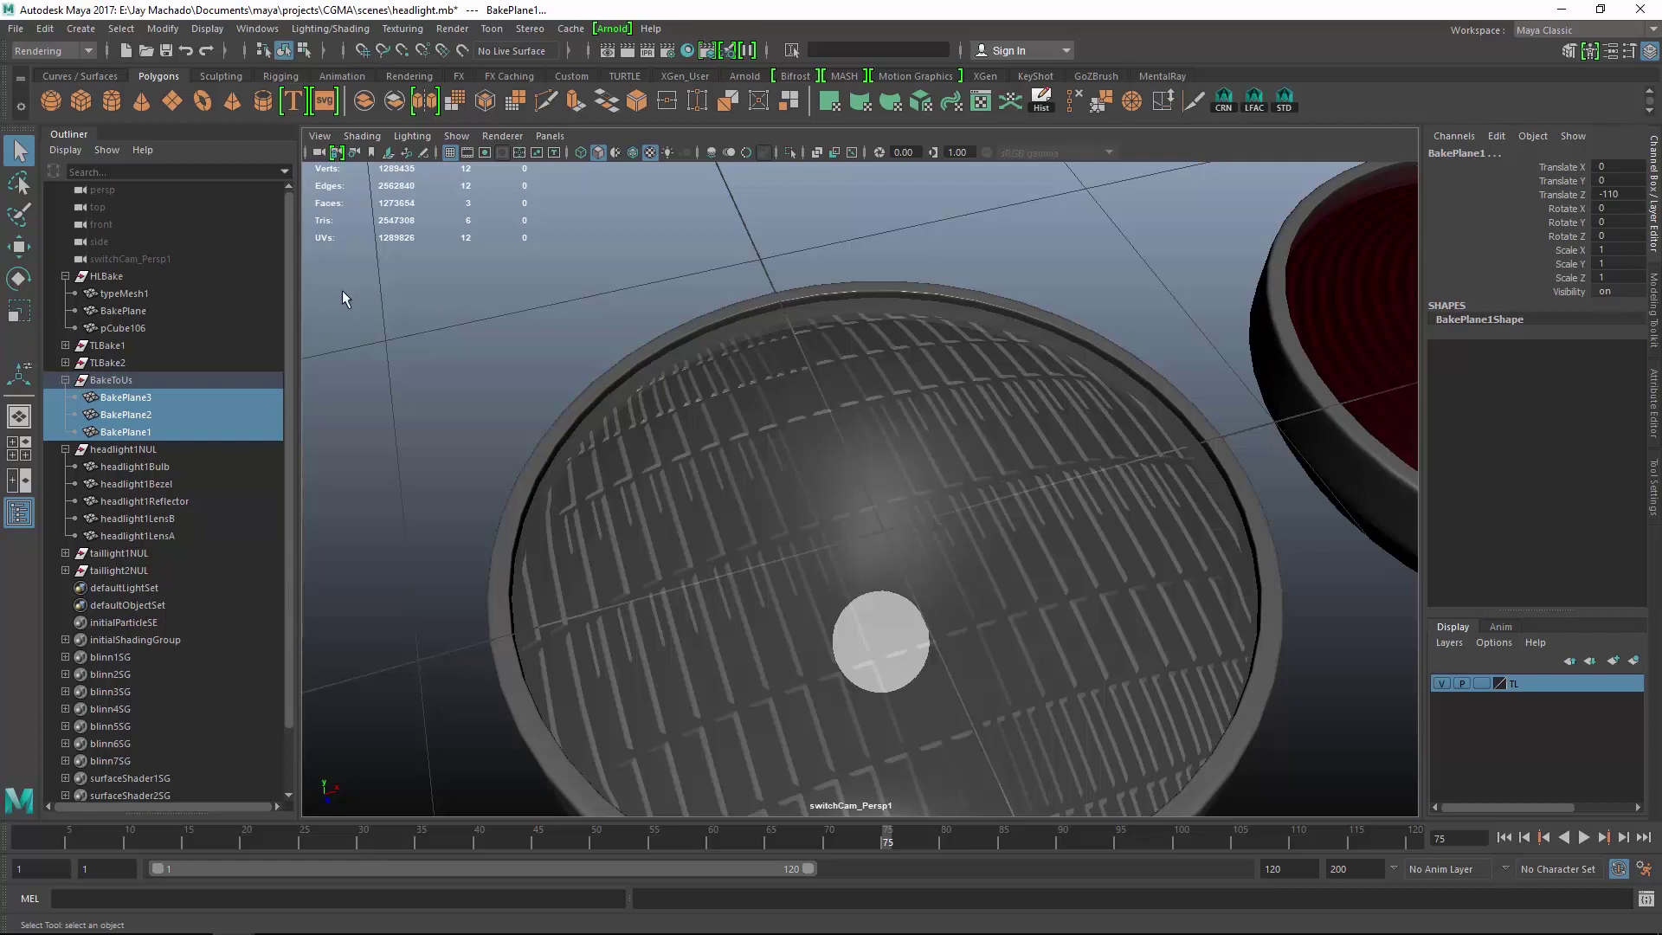
{"action": "right_click_drag", "start_coordinate": [1058, 426], "coordinate": [1035, 413], "text": "alt"}
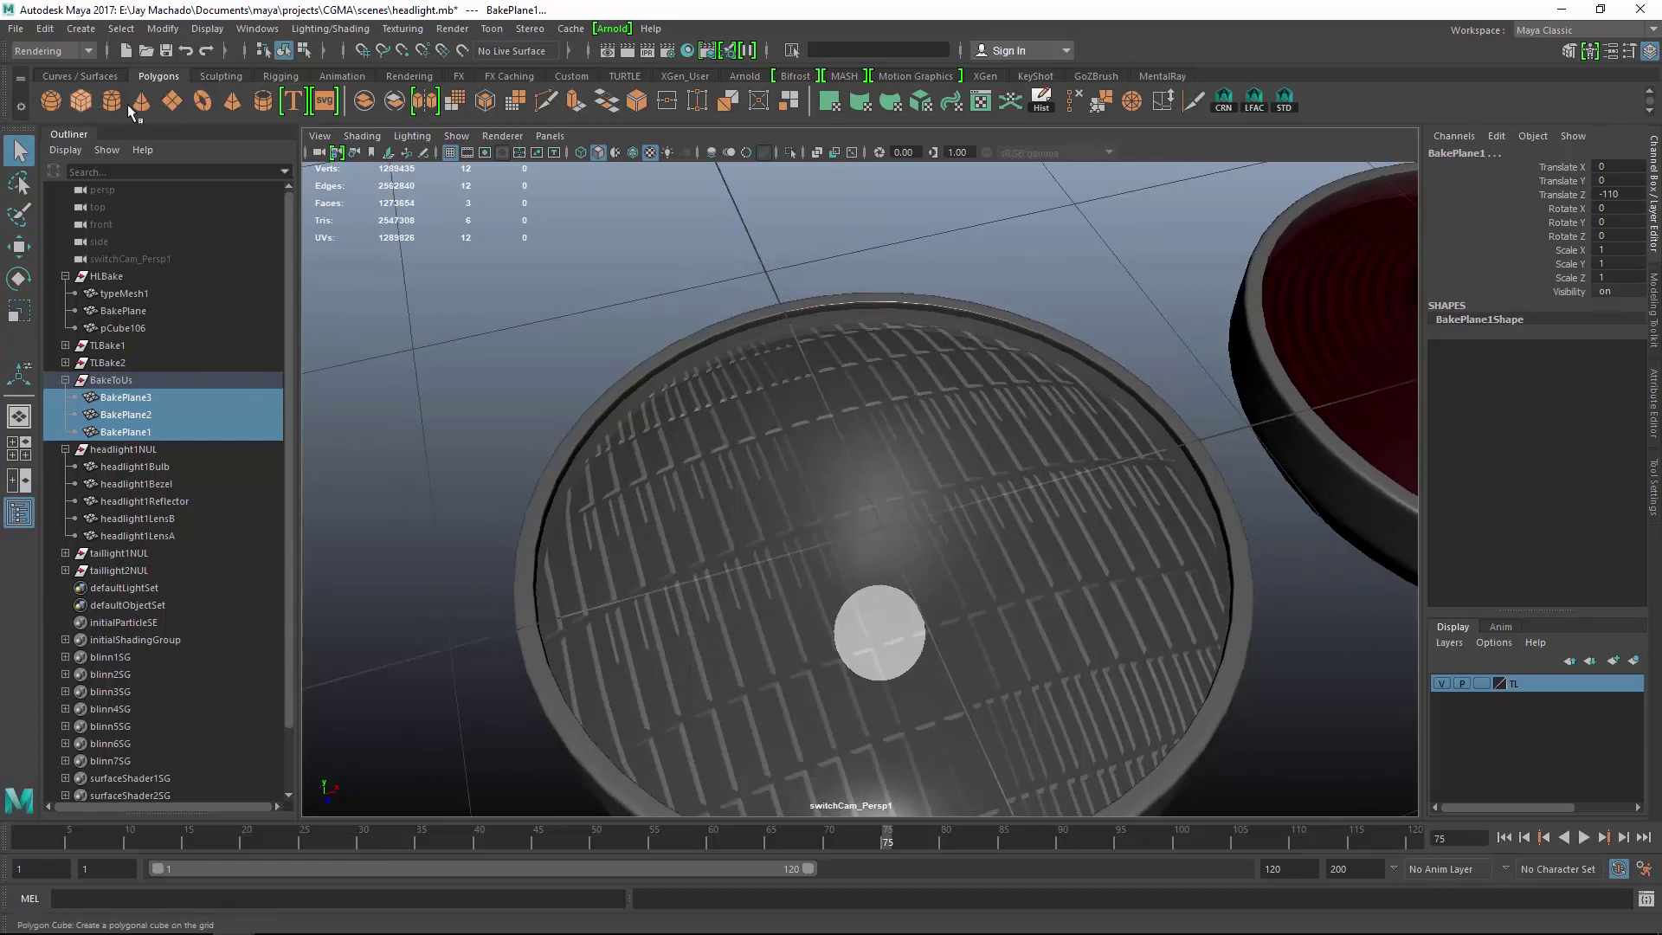
Create a polygon cube at the origin and isolate it in the viewport.
{"action": "left_click", "coordinate": [80, 101]}
{"action": "left_click", "coordinate": [790, 152]}
{"action": "middle_click_drag", "start_coordinate": [1007, 530], "coordinate": [1017, 476], "text": "alt"}
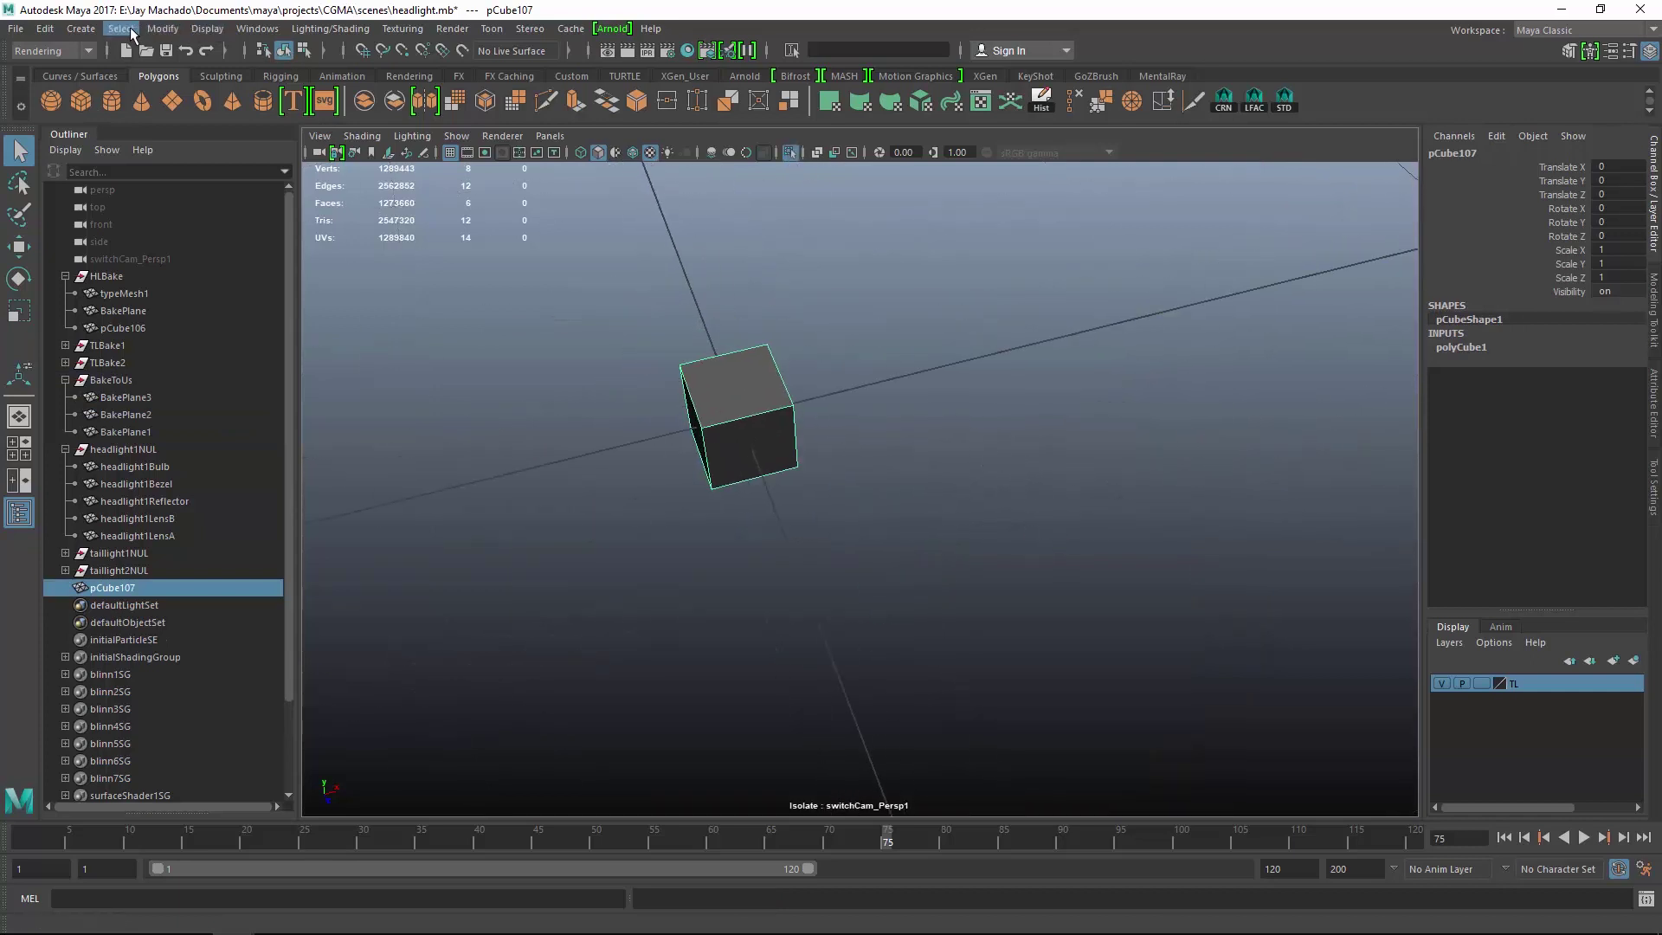
Switch to the Modeling menu set and smooth the cube with 3 divisions.
{"action": "left_click", "coordinate": [152, 29]}
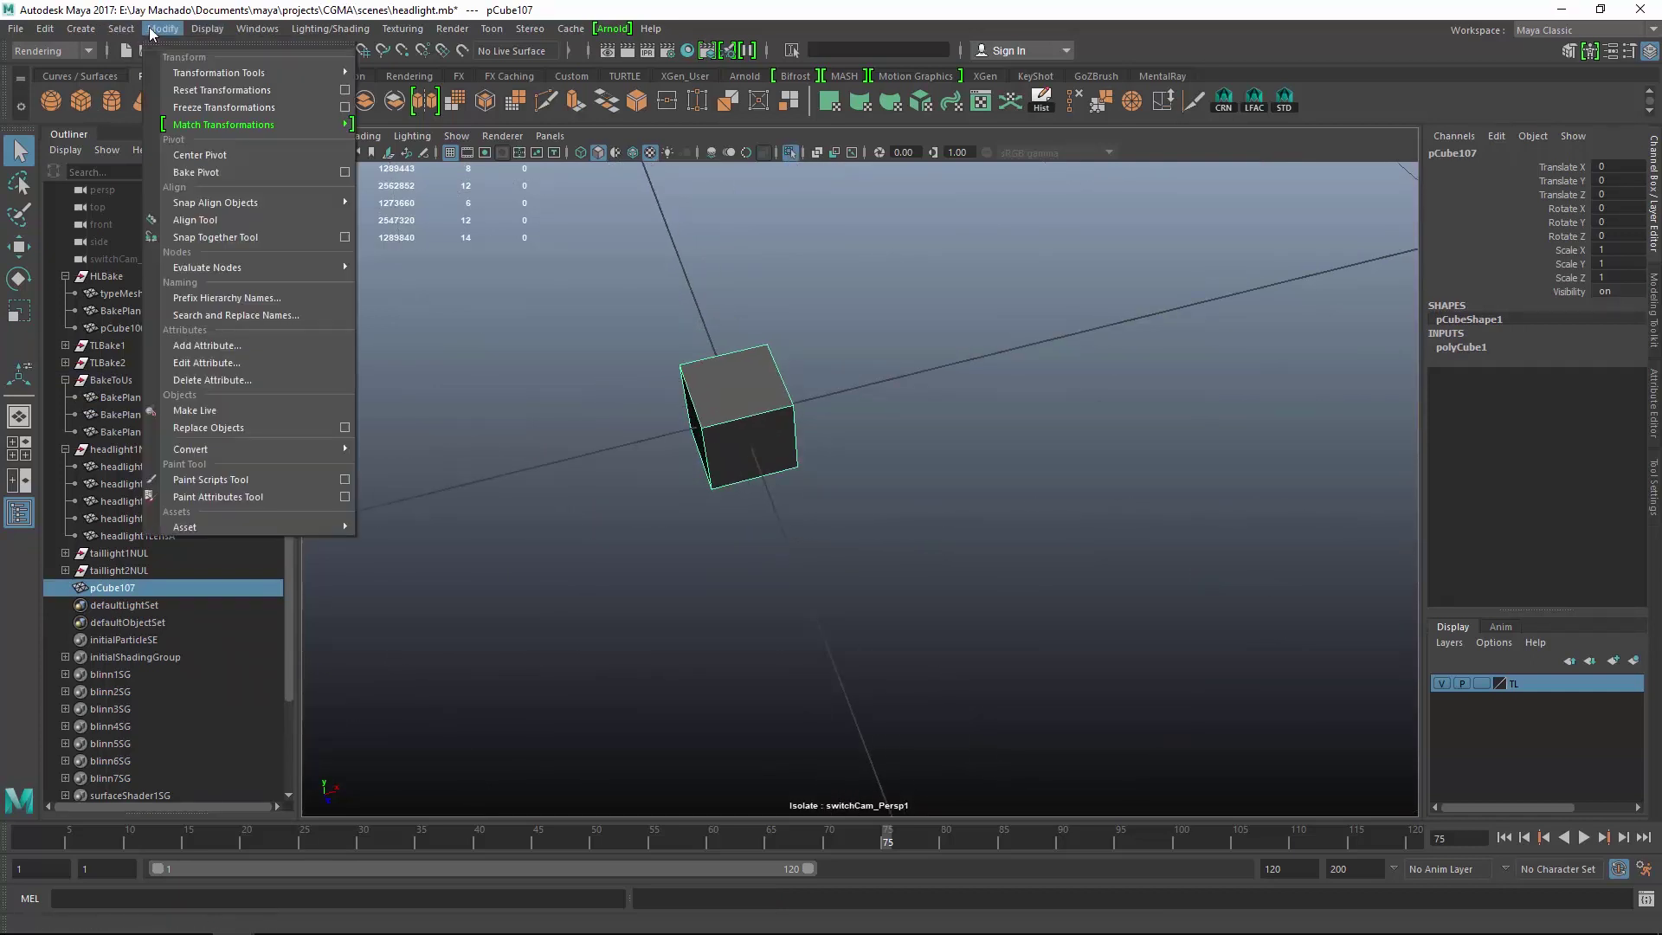
{"action": "left_click", "coordinate": [48, 42]}
{"action": "left_click", "coordinate": [55, 52]}
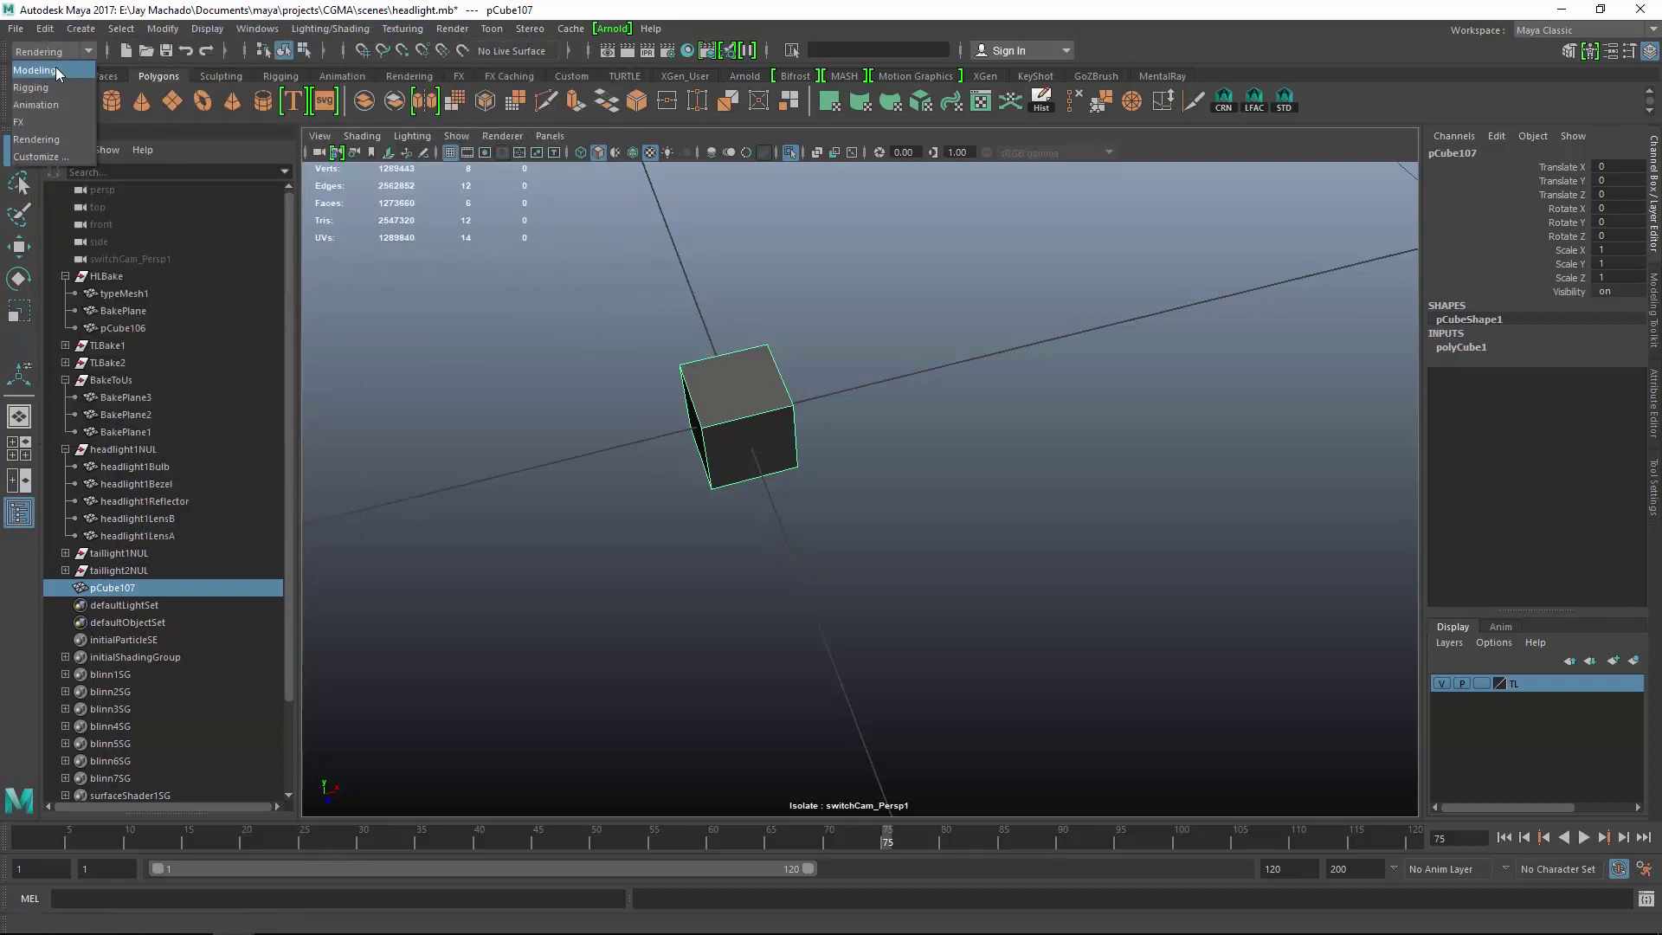
{"action": "left_click", "coordinate": [55, 70]}
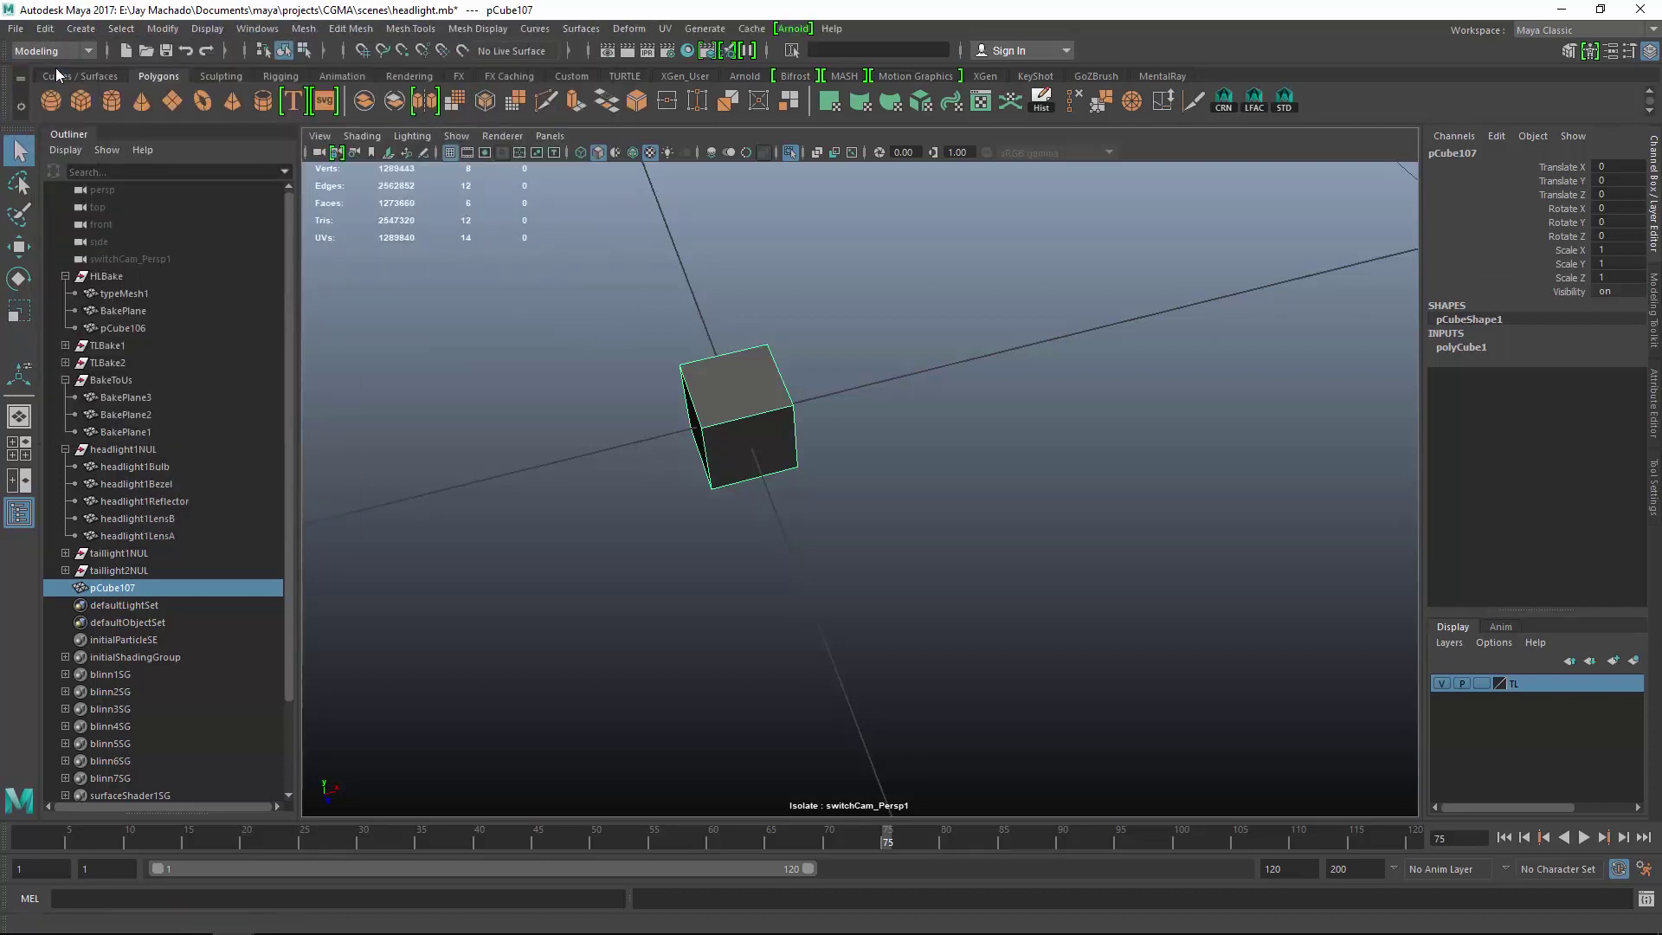
{"action": "left_click", "coordinate": [306, 29]}
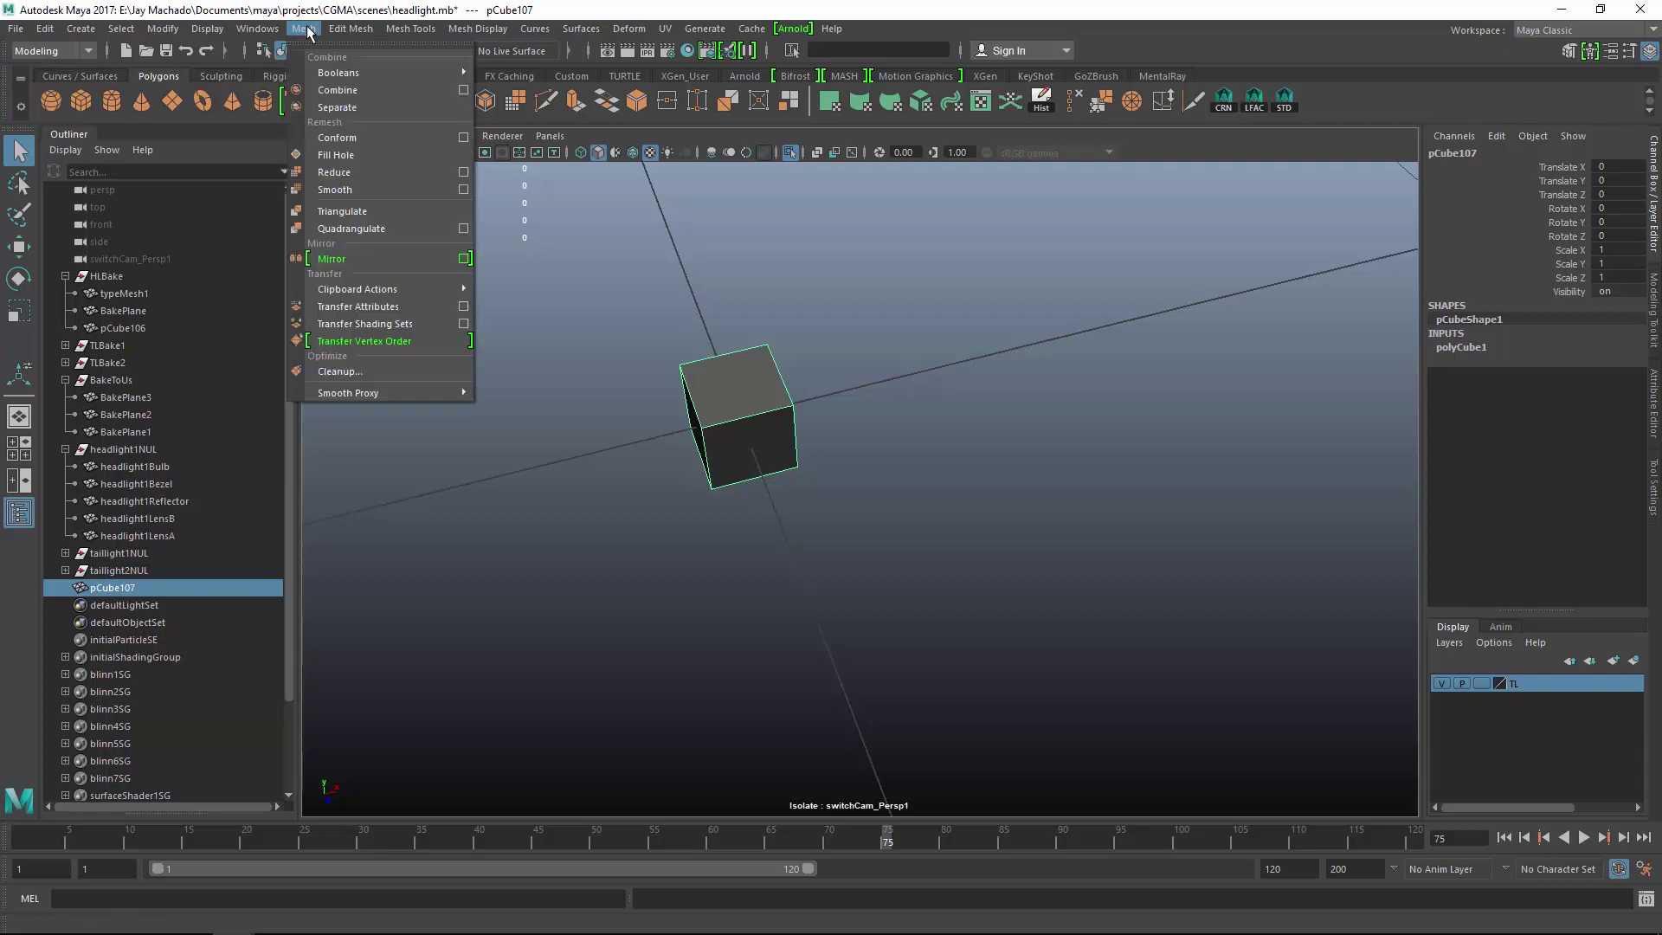
{"action": "left_click", "coordinate": [342, 190]}
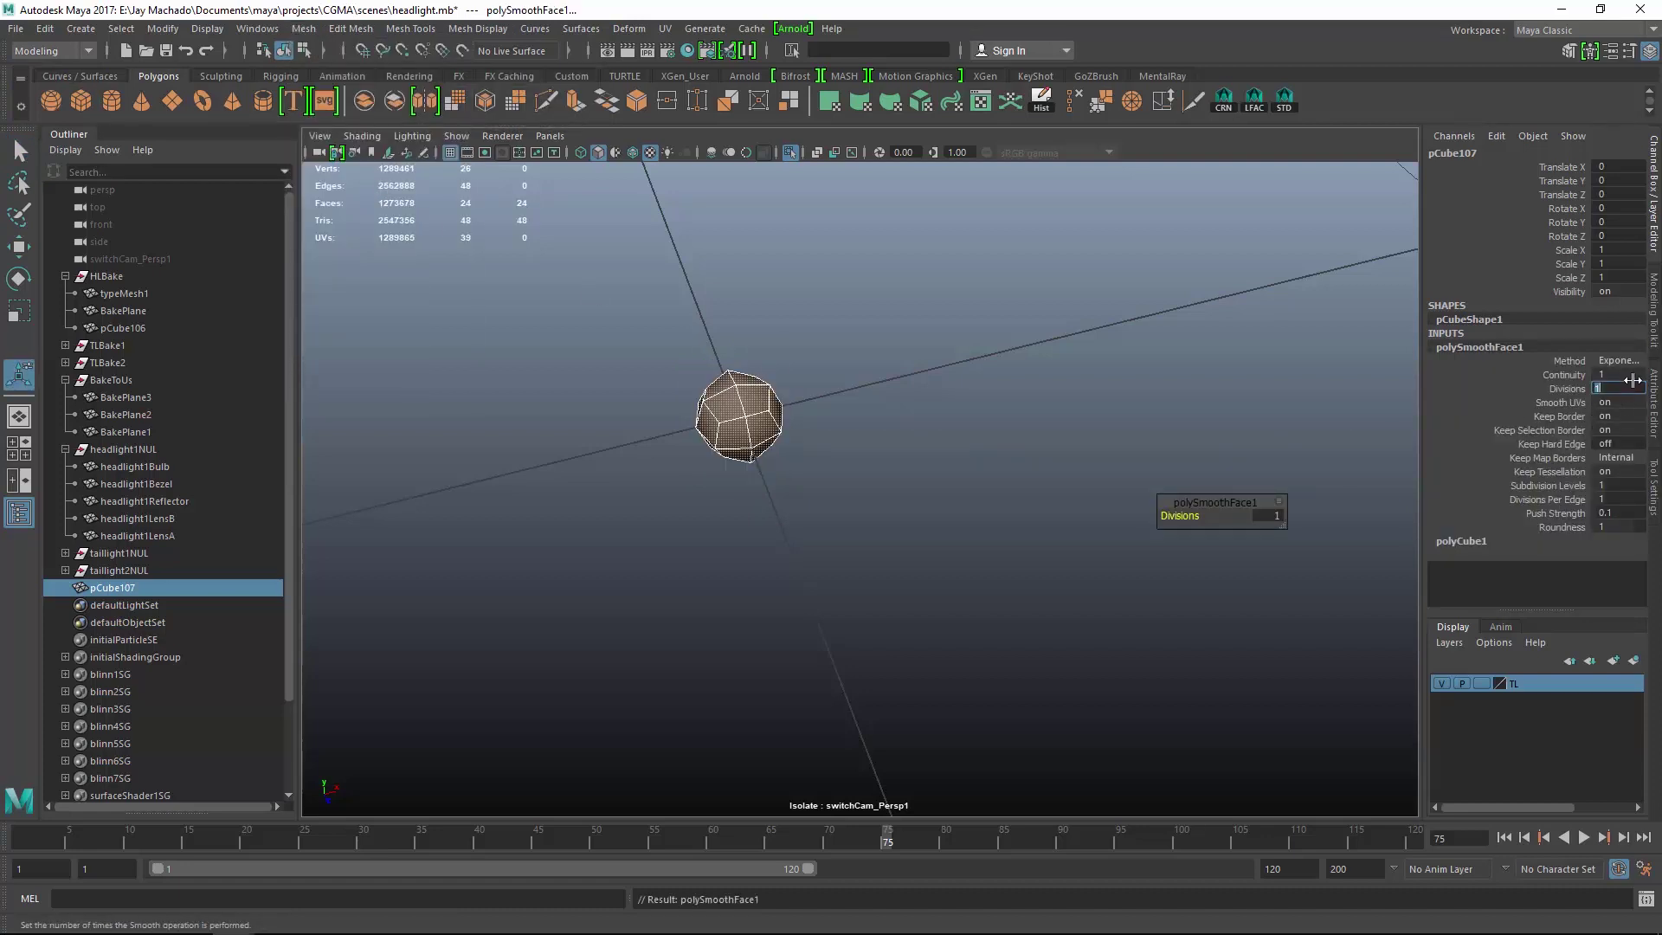
{"action": "type", "text": "3"}
{"action": "key", "text": "Return"}
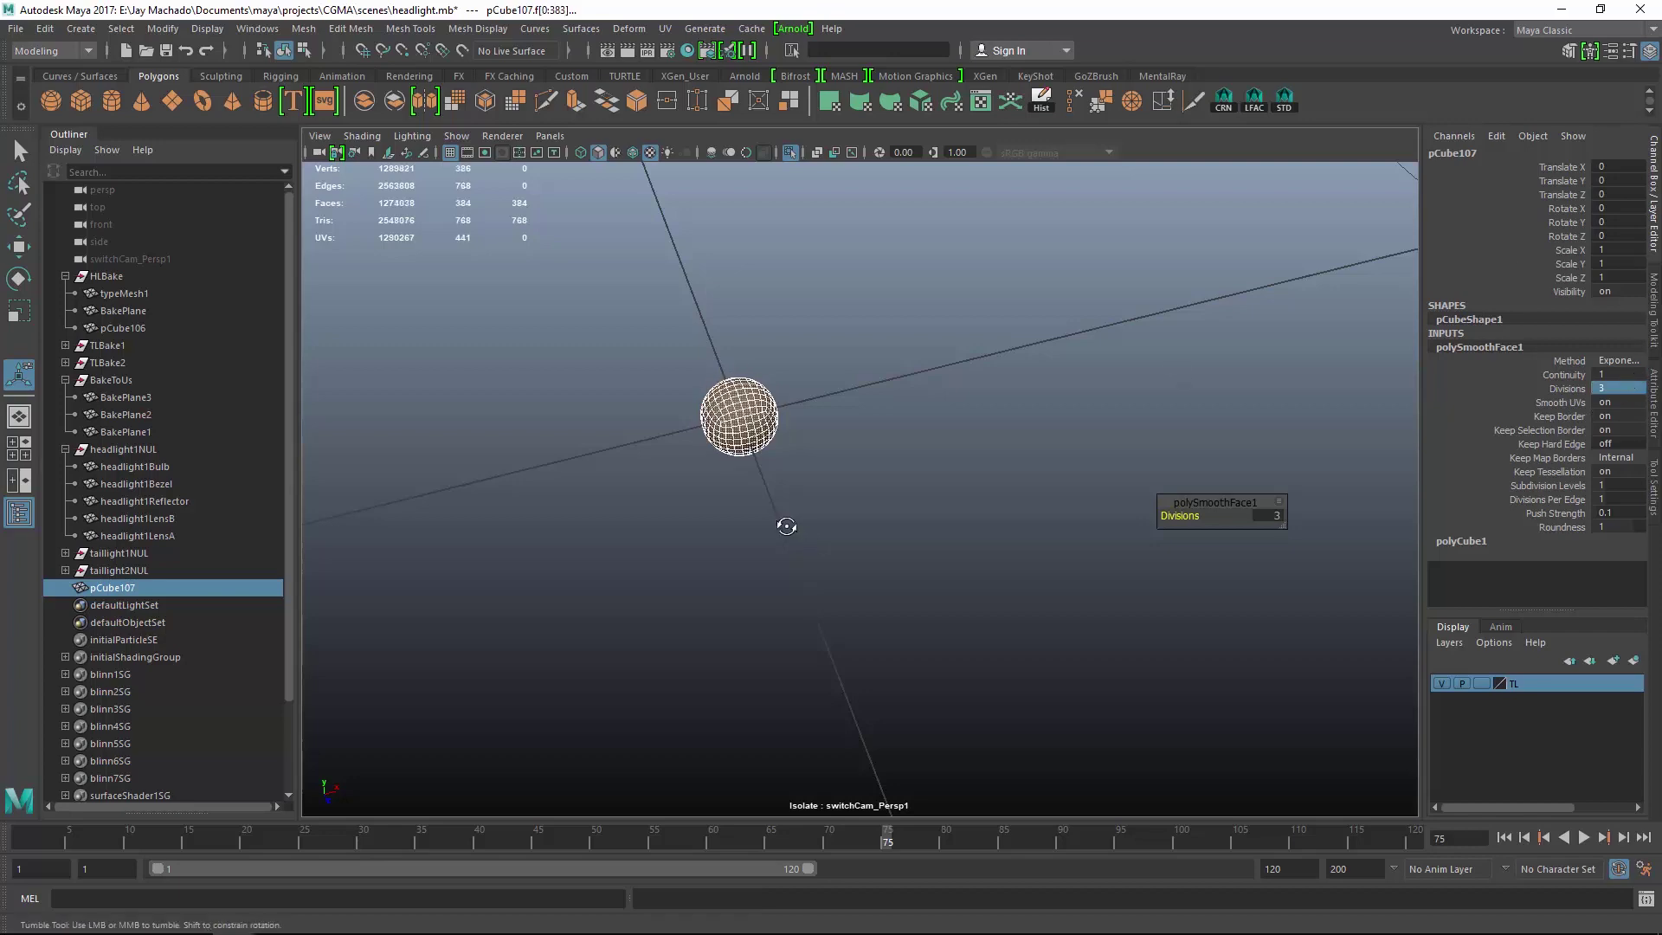
Return to object selection and flatten the smoothed cube by setting its Scale Y to 0.5.
{"action": "key", "text": "F8"}
{"action": "key", "text": "f"}
{"action": "left_click_drag", "start_coordinate": [938, 494], "coordinate": [1010, 465], "text": "alt"}
{"action": "key", "text": "w"}
{"action": "key", "text": "r"}
{"action": "left_click_drag", "start_coordinate": [860, 329], "coordinate": [859, 400]}
{"action": "type", "text": "0.5"}
{"action": "key", "text": "Return"}
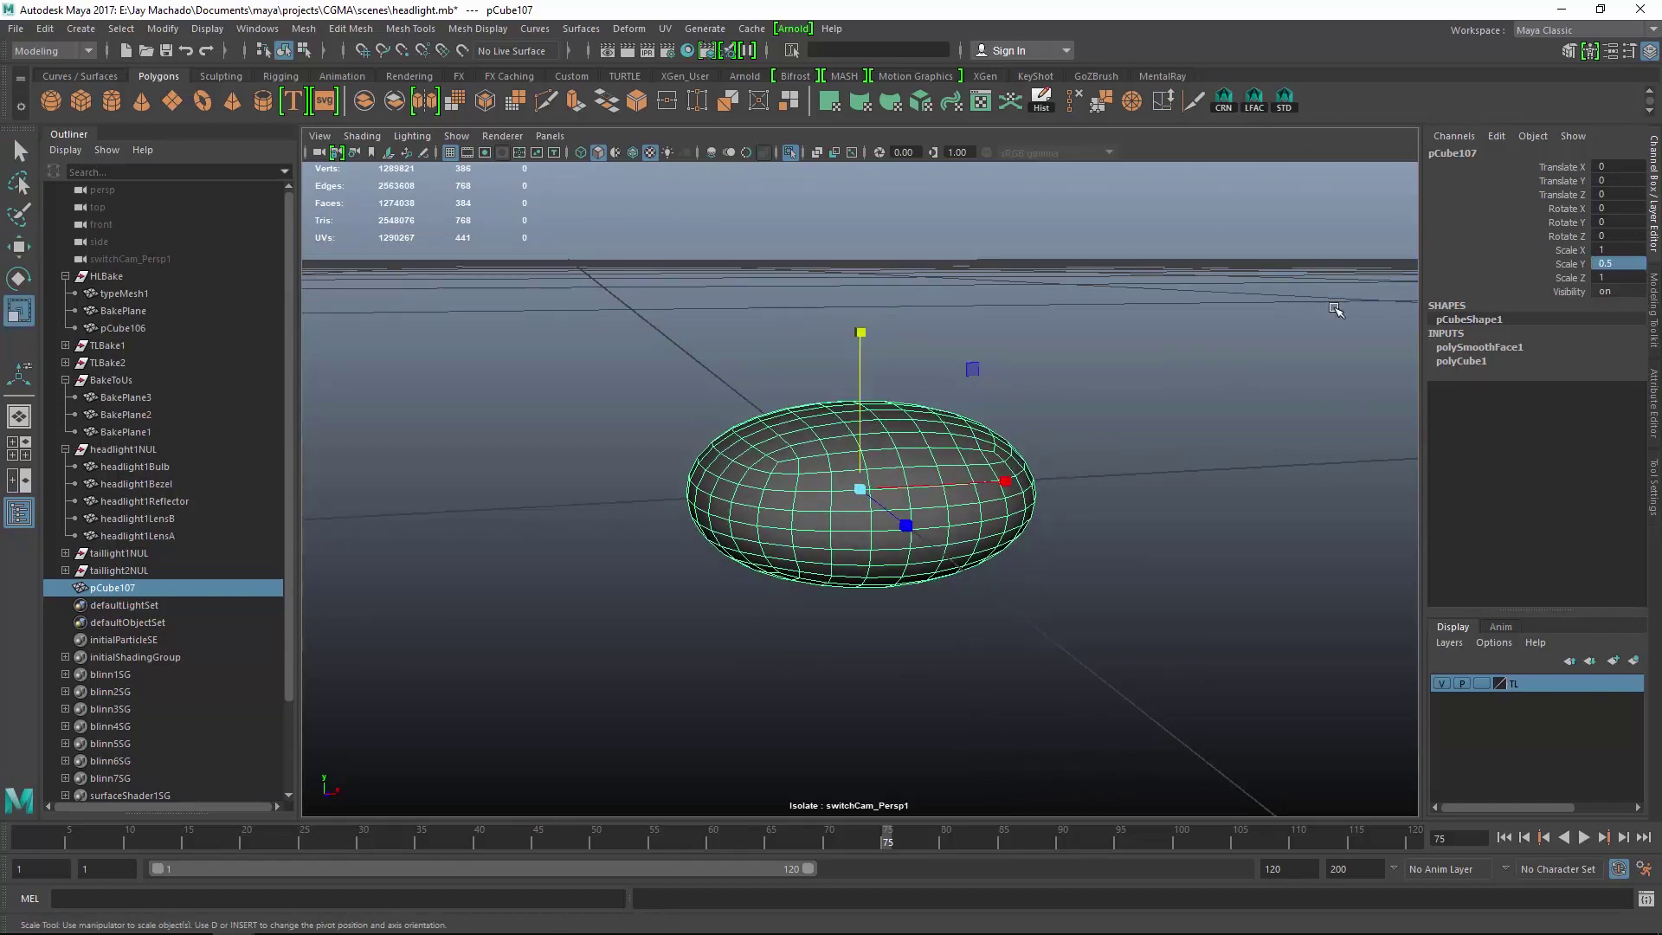
Delete the lower faces of the flattened sphere so that an open-bottomed dome is left.
{"action": "left_click_drag", "start_coordinate": [1090, 459], "coordinate": [1130, 372], "text": "alt"}
{"action": "key", "text": "5"}
{"action": "right_click_drag", "start_coordinate": [994, 336], "coordinate": [1008, 373]}
{"action": "left_click_drag", "start_coordinate": [1228, 675], "coordinate": [660, 512]}
{"action": "key", "text": "Delete"}
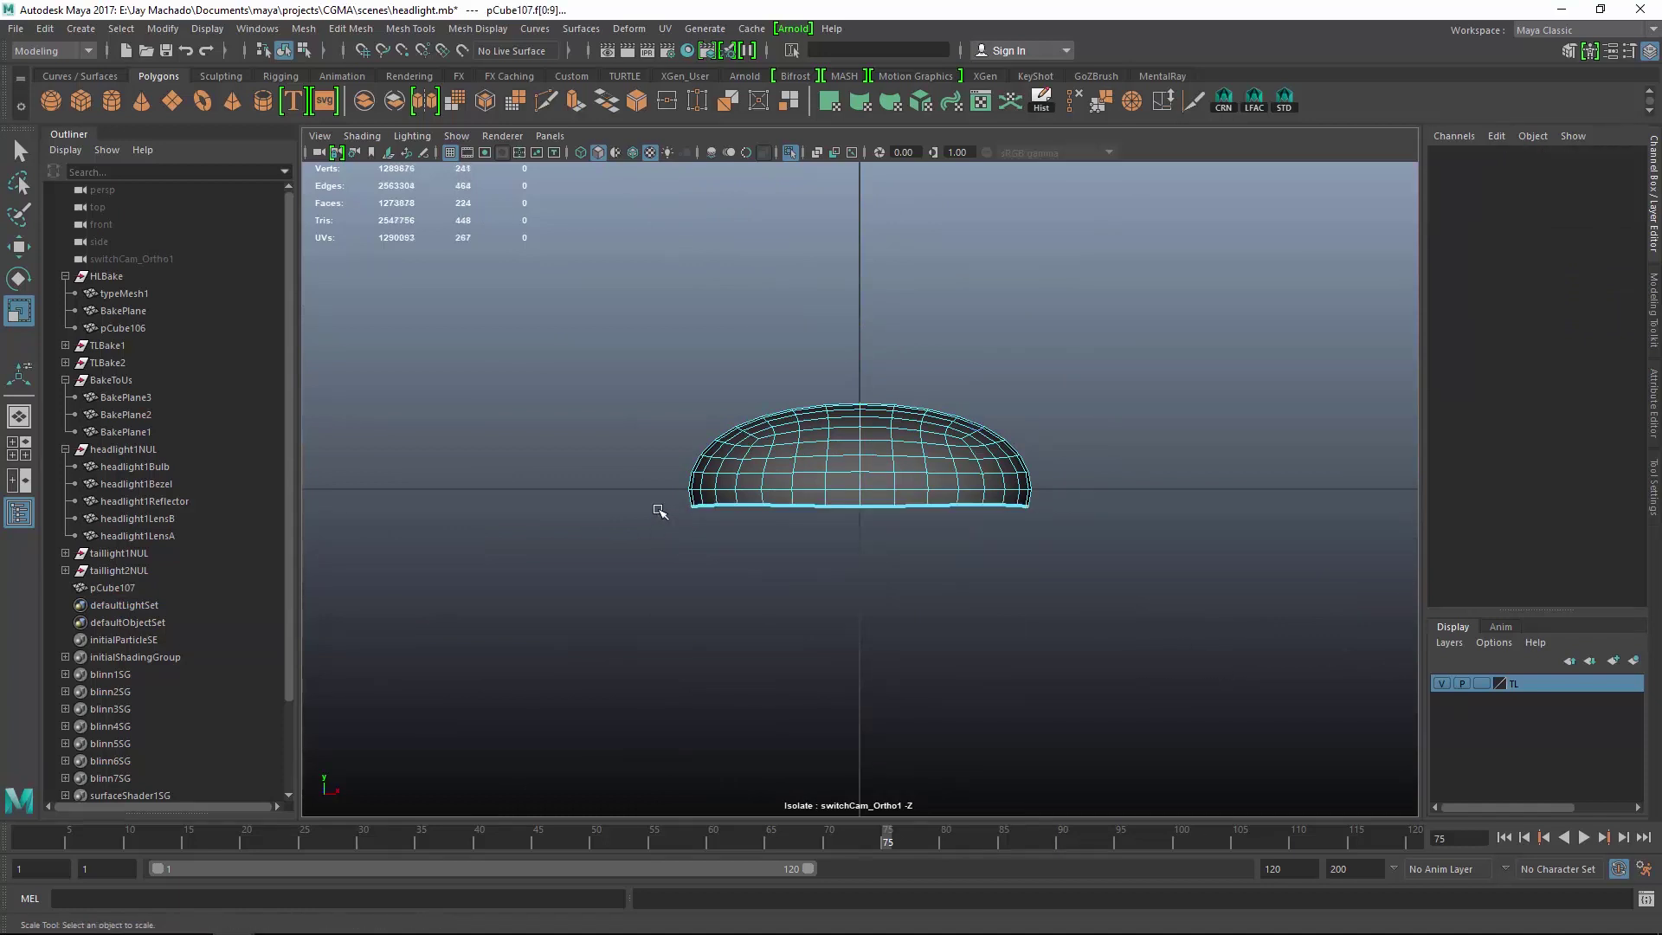
Flatten the dome's open bottom border edge loop vertically and scale it slightly inward.
{"action": "right_click_drag", "start_coordinate": [836, 433], "coordinate": [842, 363]}
{"action": "double_click", "coordinate": [856, 492]}
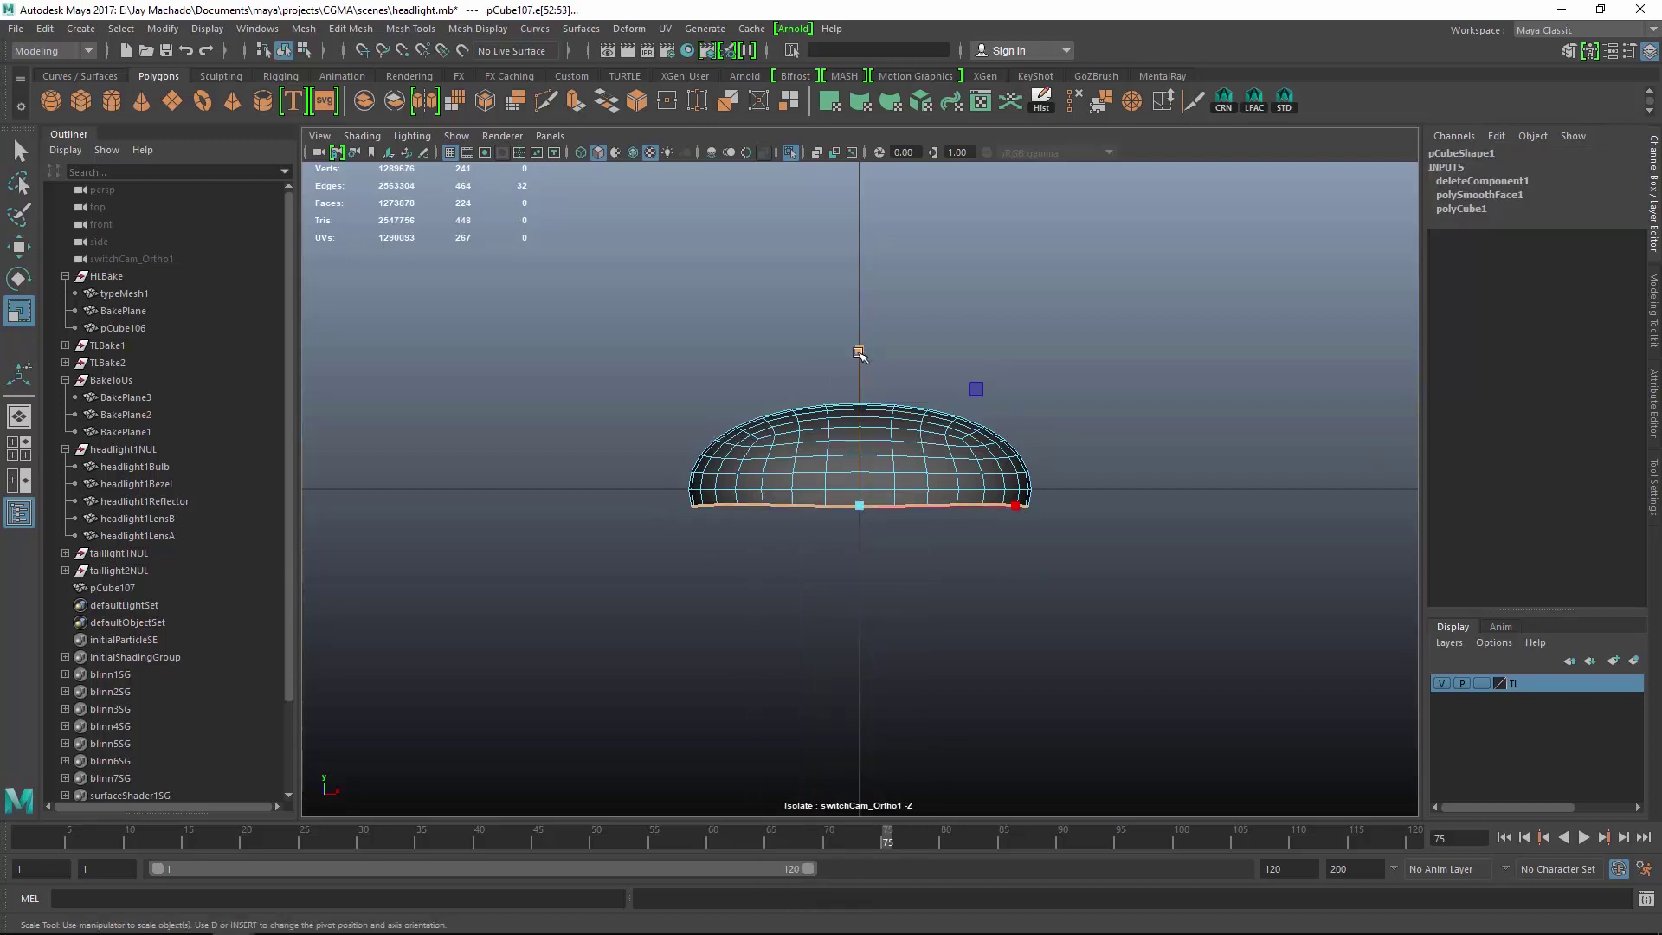
{"action": "left_click", "coordinate": [859, 505]}
{"action": "left_click_drag", "start_coordinate": [855, 509], "coordinate": [838, 516]}
{"action": "key", "text": "F8"}
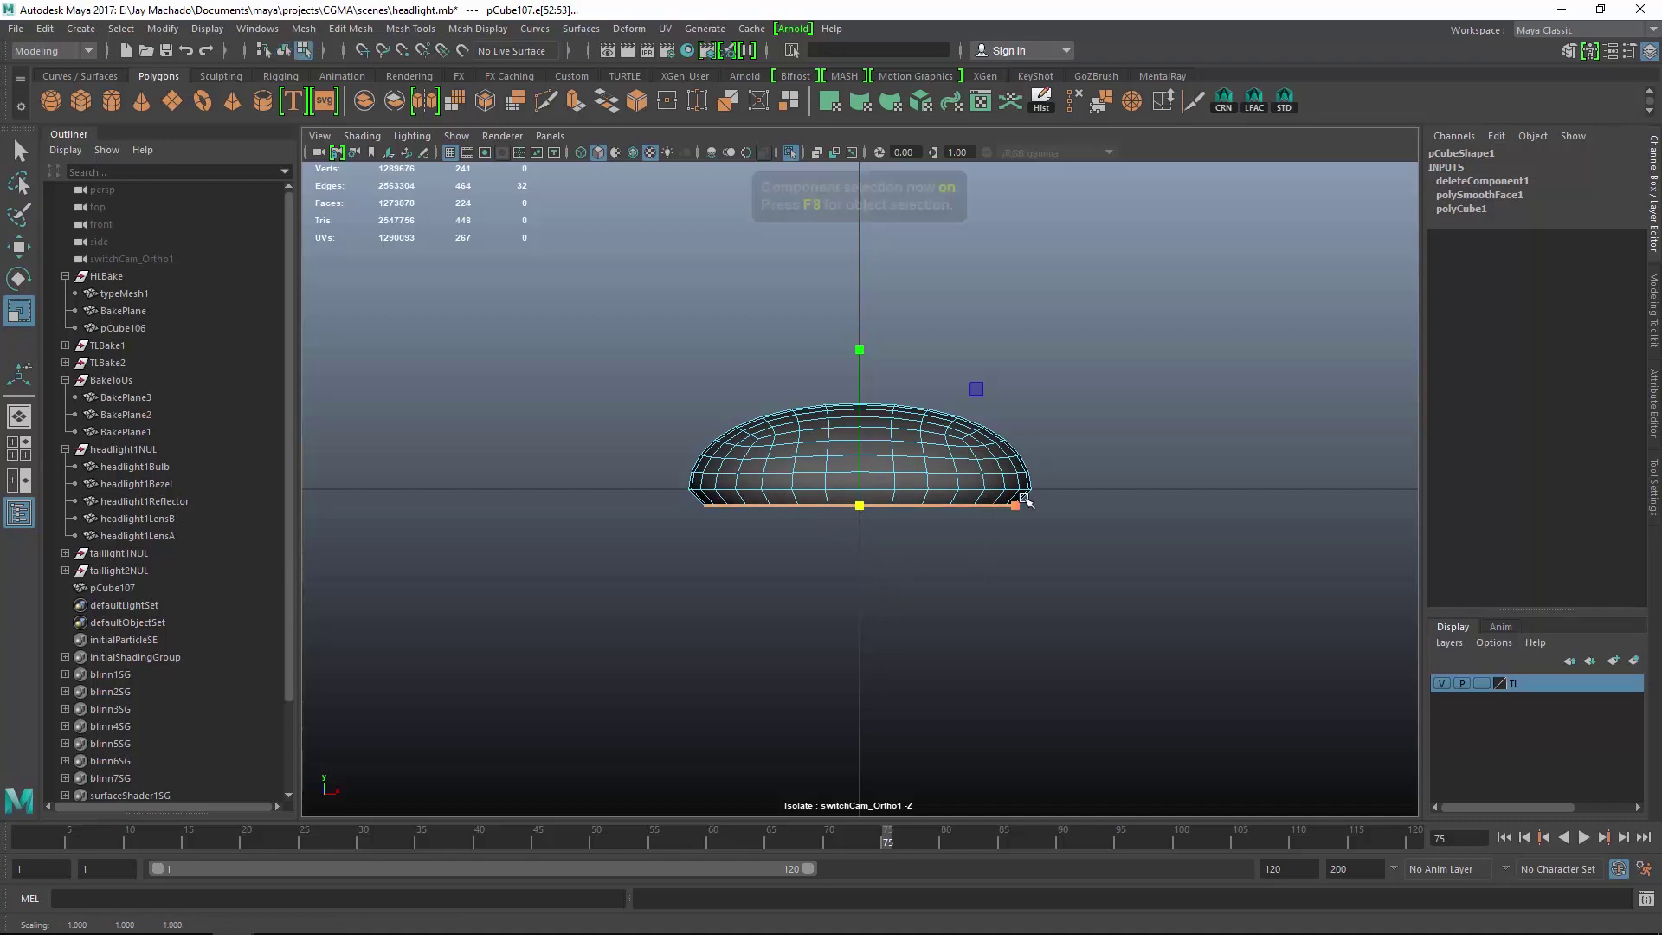
Select a cross-shaped patch of faces on top of the dome and extrude it with an Offset of 0.05.
{"action": "left_click_drag", "start_coordinate": [1061, 449], "coordinate": [1054, 604], "text": "alt"}
{"action": "right_click_drag", "start_coordinate": [990, 553], "coordinate": [1012, 644], "text": "alt"}
{"action": "mouse_move", "coordinate": [783, 464]}
{"action": "right_mouse_down"}
{"action": "mouse_move", "coordinate": [783, 485]}
{"action": "mouse_move", "coordinate": [779, 461]}
{"action": "right_mouse_up"}
{"action": "left_click", "coordinate": [779, 460]}
{"action": "left_click_drag", "start_coordinate": [705, 463], "coordinate": [995, 519]}
{"action": "left_click_drag", "start_coordinate": [835, 346], "coordinate": [883, 424], "text": "shift"}
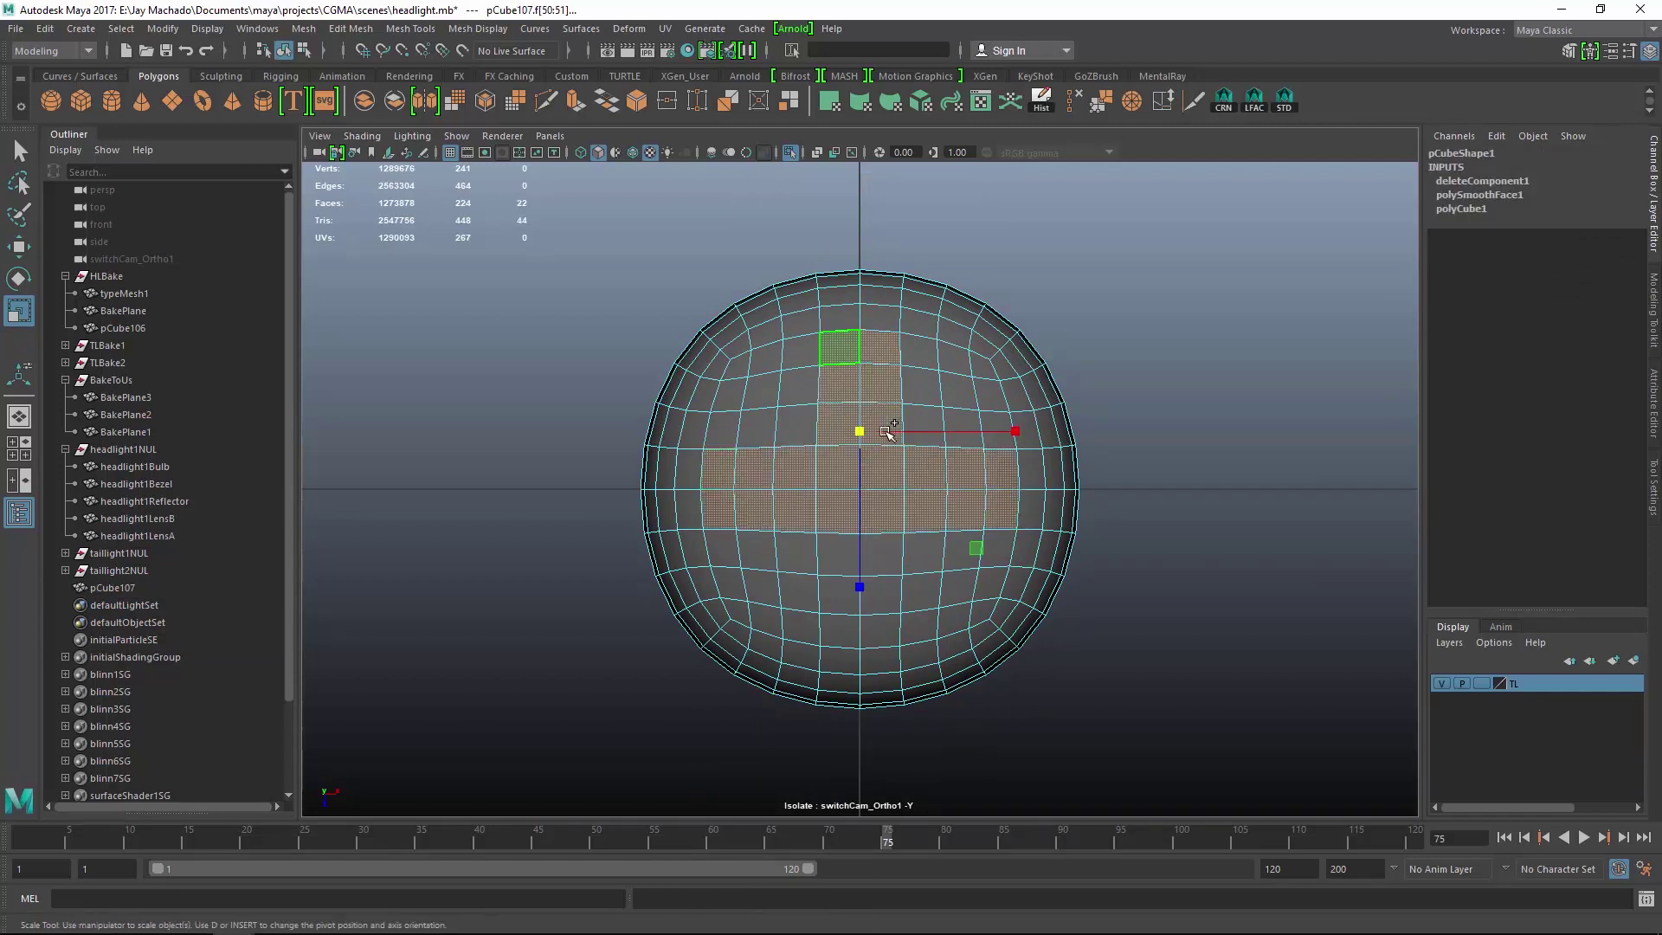
{"action": "left_click_drag", "start_coordinate": [890, 638], "coordinate": [1120, 547], "text": "shift"}
{"action": "right_click_drag", "start_coordinate": [1121, 547], "coordinate": [1170, 520], "text": "alt"}
{"action": "left_click_drag", "start_coordinate": [1170, 519], "coordinate": [1052, 513], "text": "alt"}
{"action": "right_click_drag", "start_coordinate": [1051, 512], "coordinate": [1070, 551], "text": "alt"}
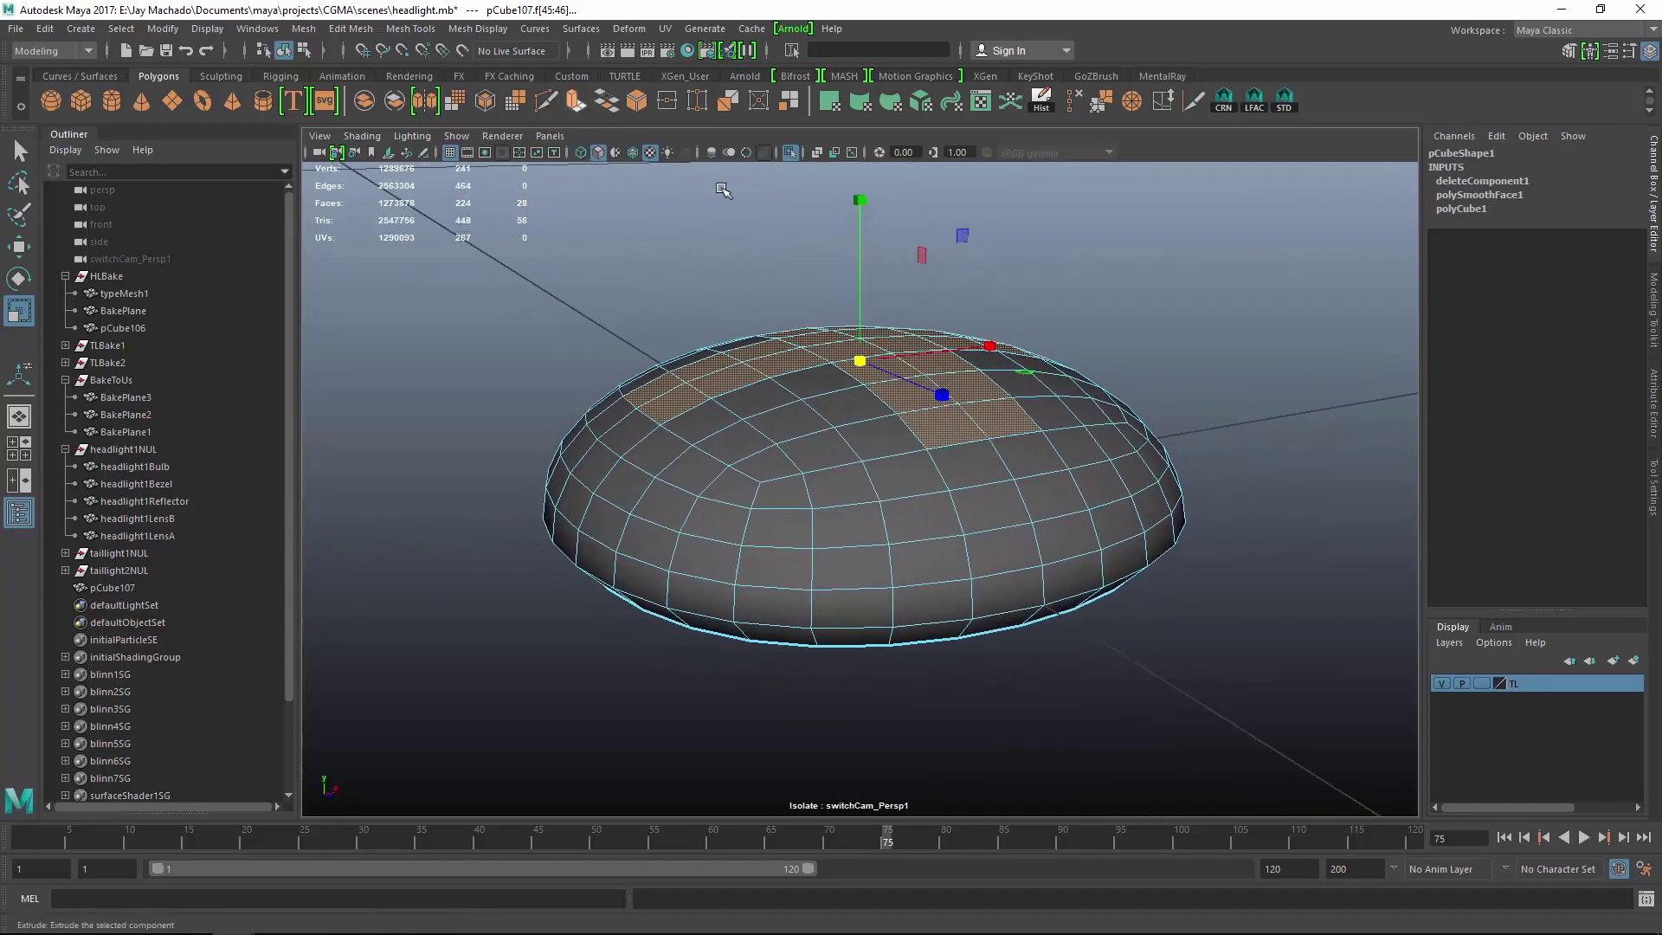
{"action": "left_click", "coordinate": [575, 101]}
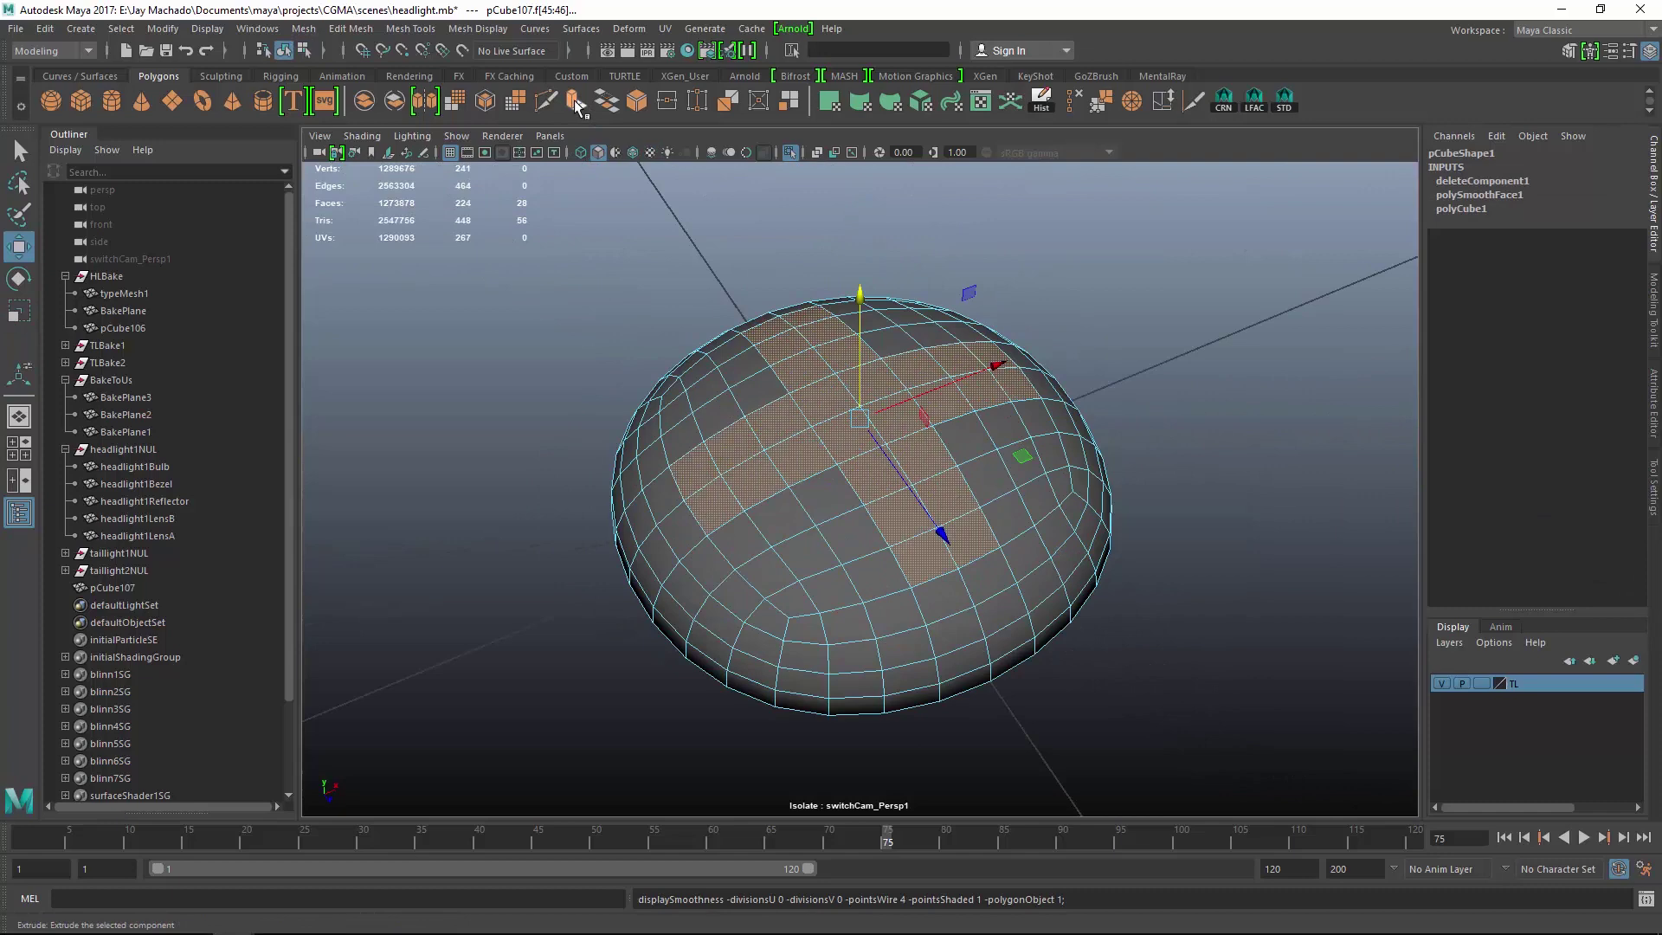
{"action": "left_click", "coordinate": [575, 102]}
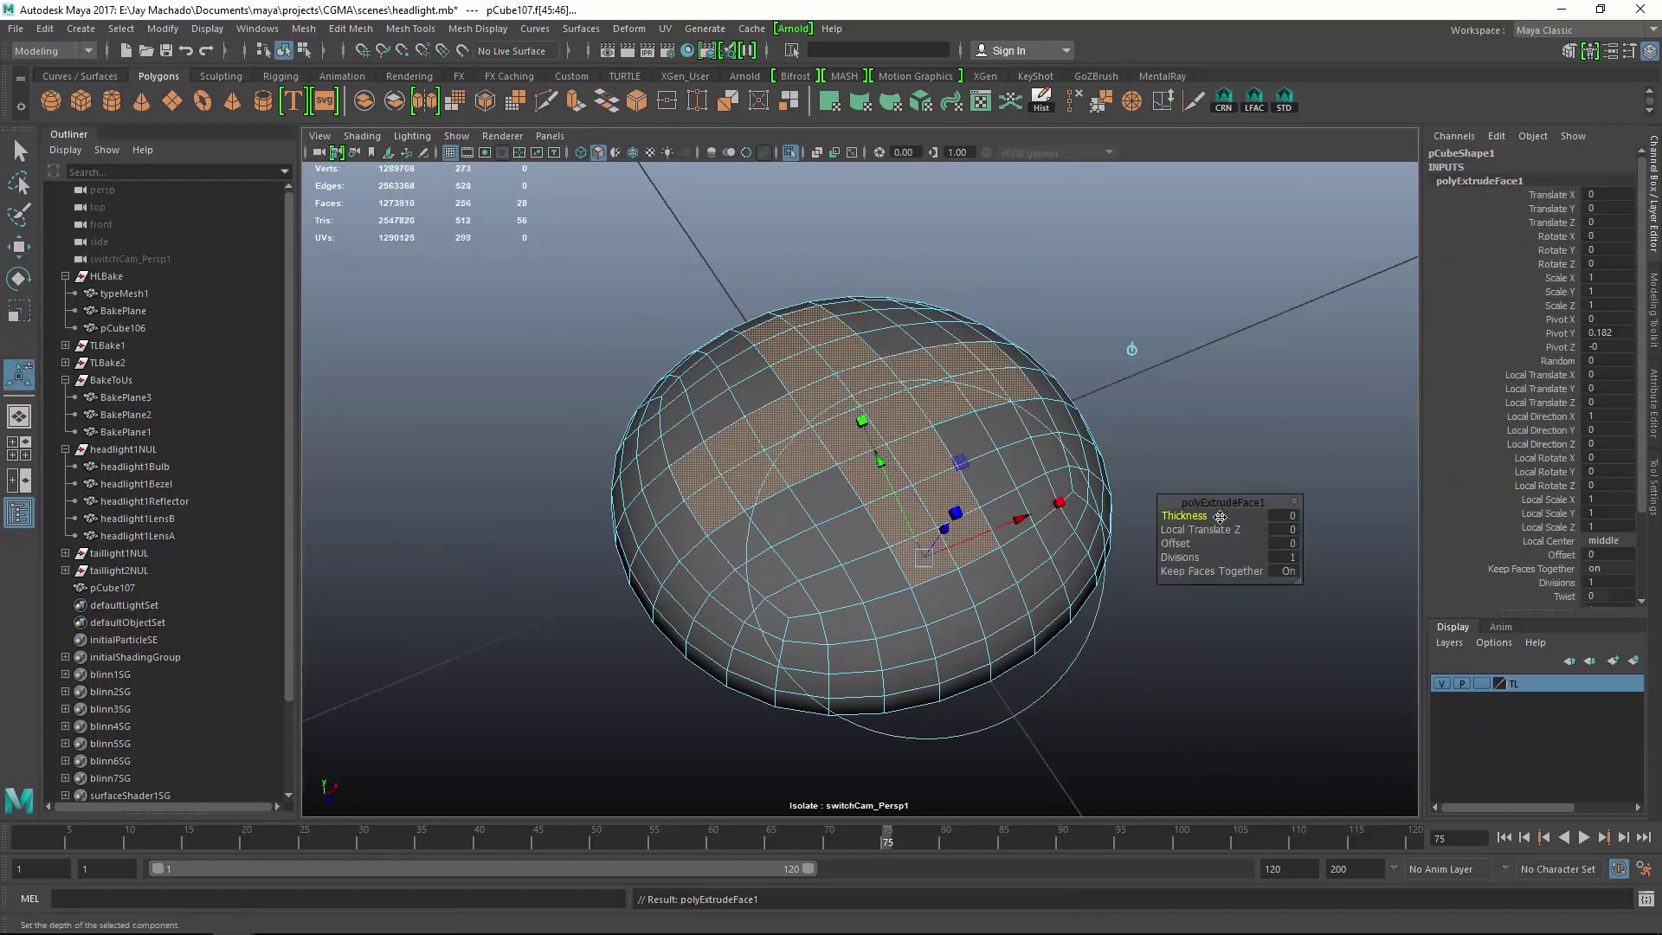
{"action": "left_click", "coordinate": [1290, 544]}
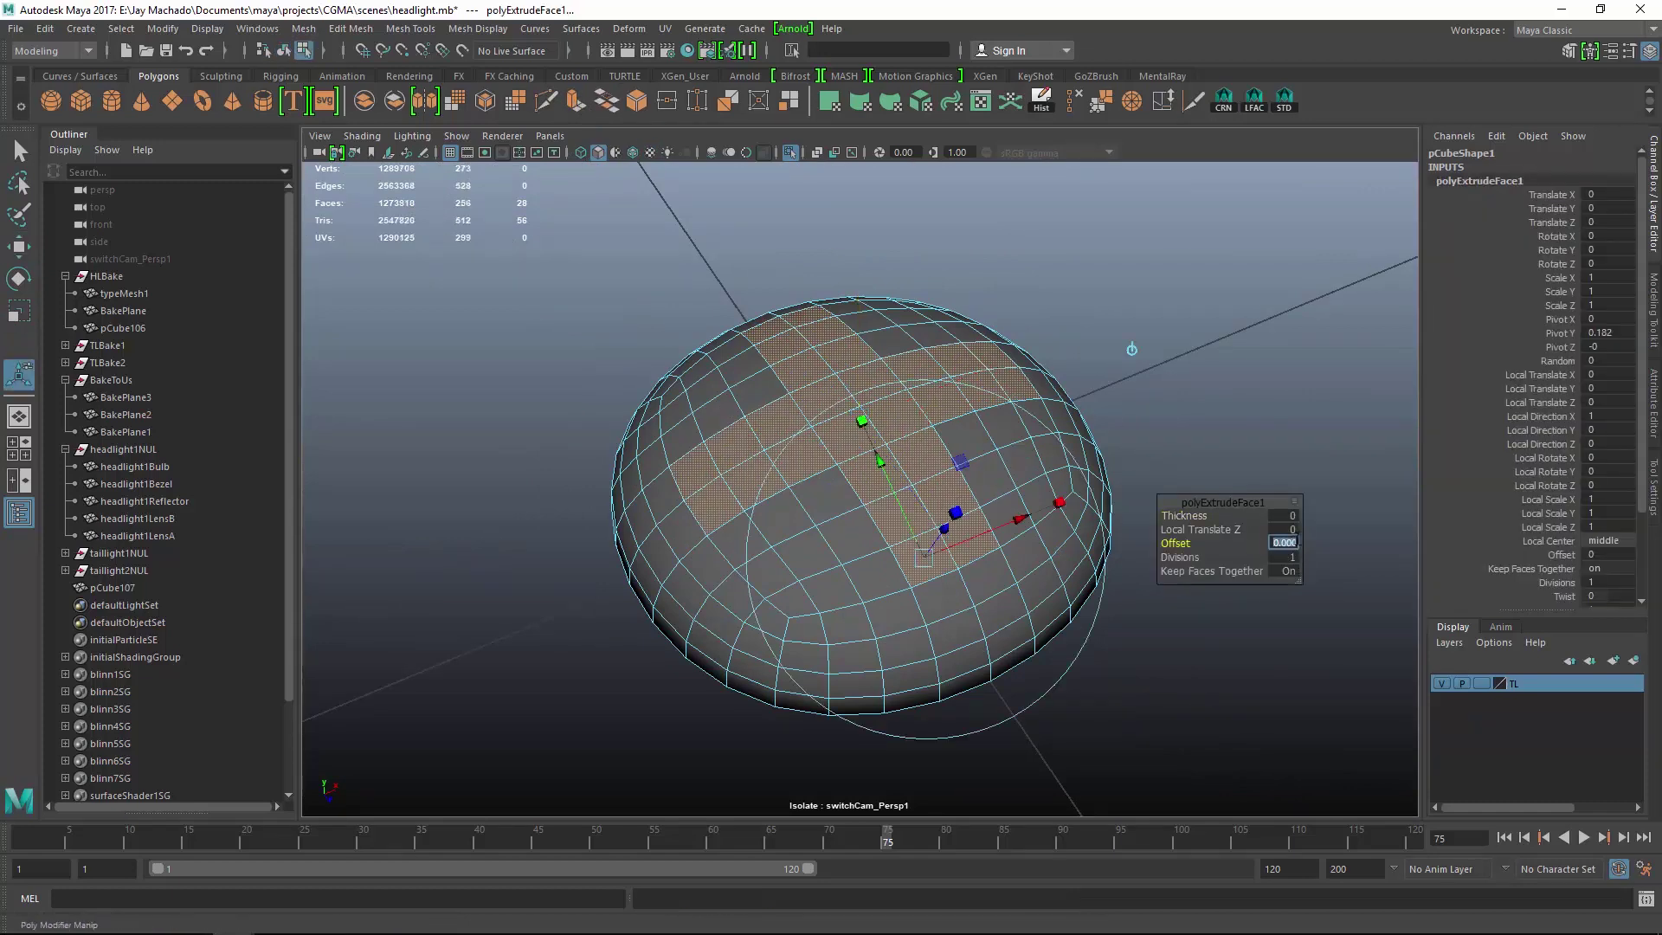
{"action": "type", "text": ".05"}
{"action": "key", "text": "Return"}
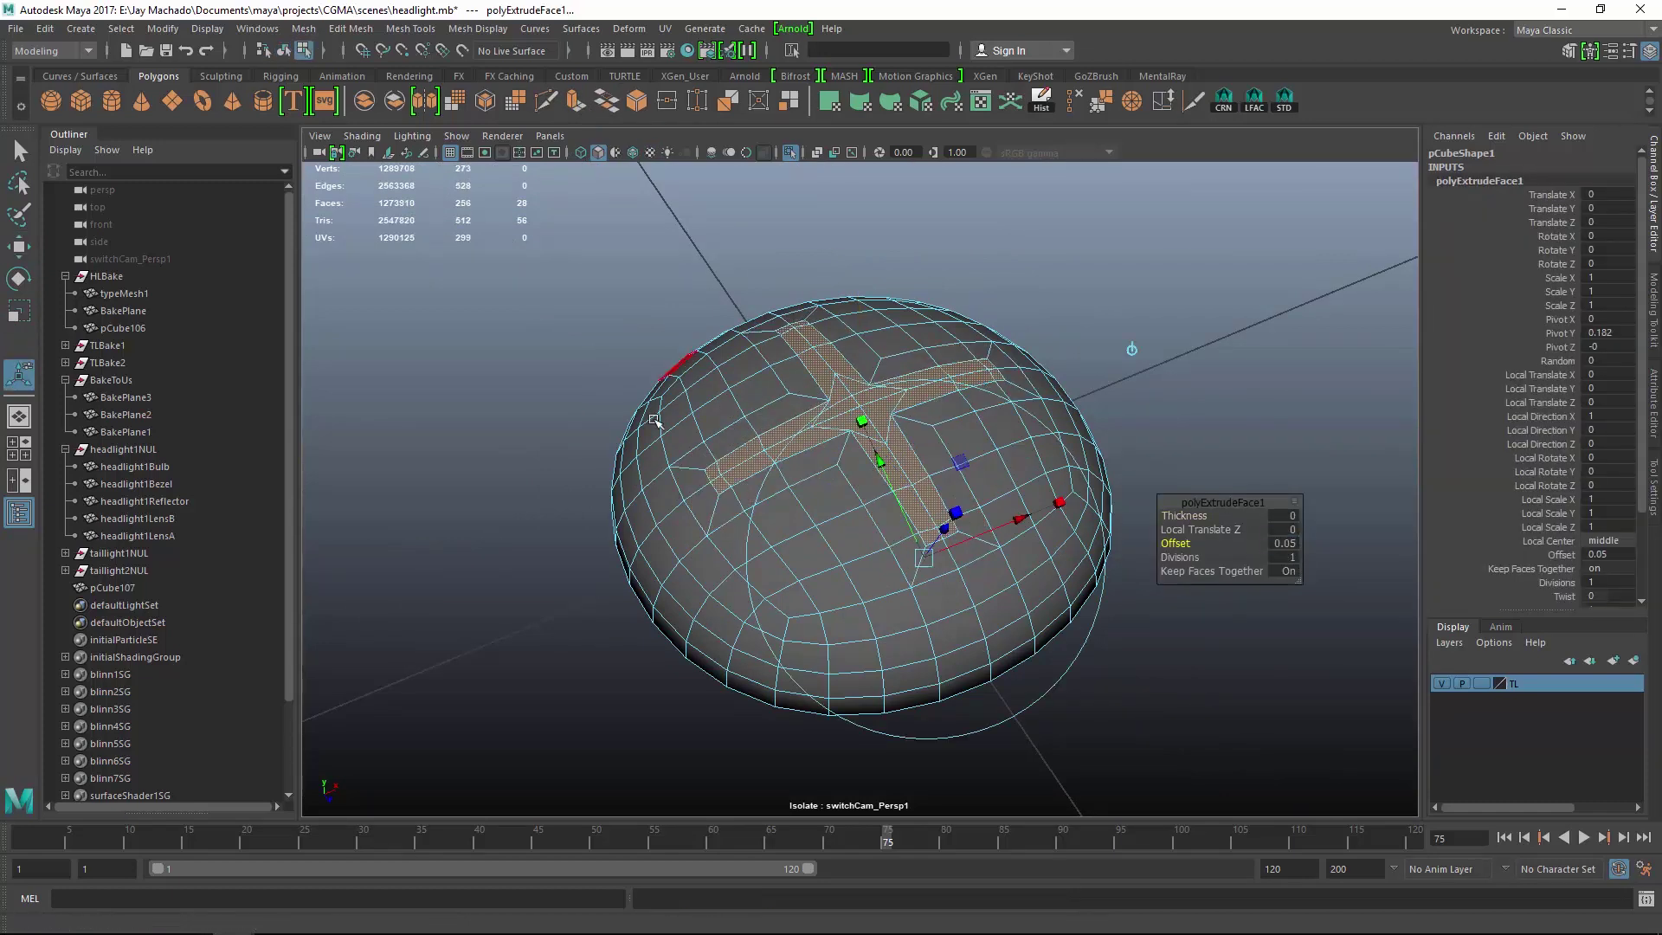
Sink the extruded cross-shaped faces down into the dome to form a cross groove.
{"action": "key", "text": "w"}
{"action": "left_click_drag", "start_coordinate": [951, 408], "coordinate": [1009, 475], "text": "alt"}
{"action": "key", "text": "r"}
{"action": "key", "text": "w"}
{"action": "key", "text": "4"}
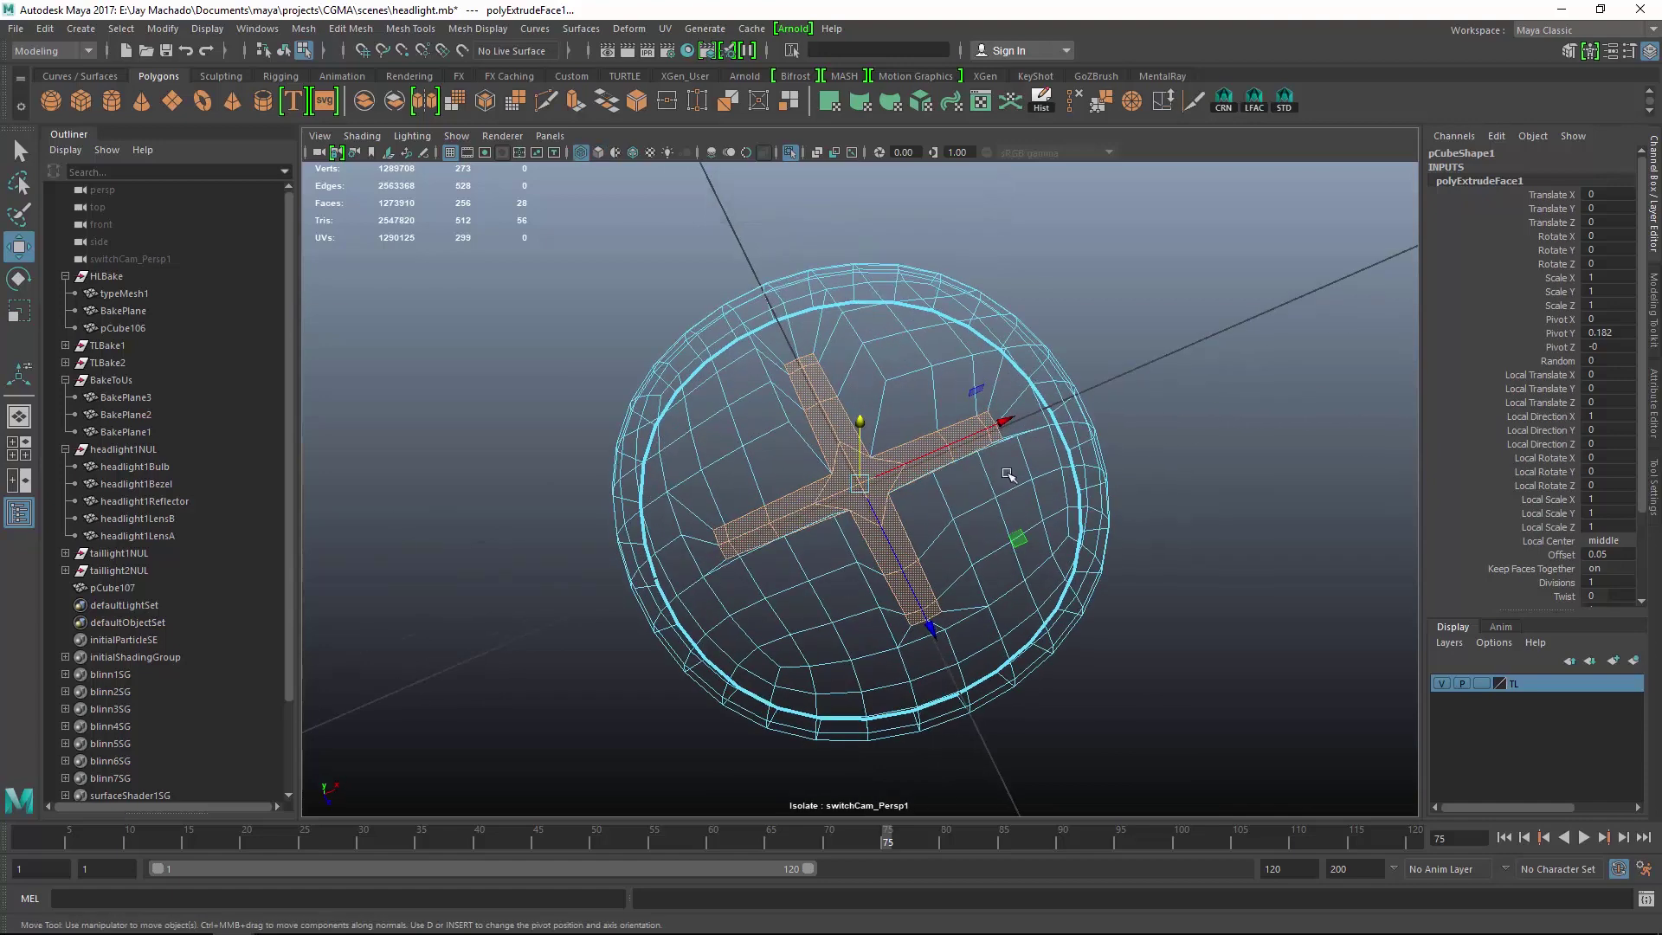
{"action": "key", "text": "5"}
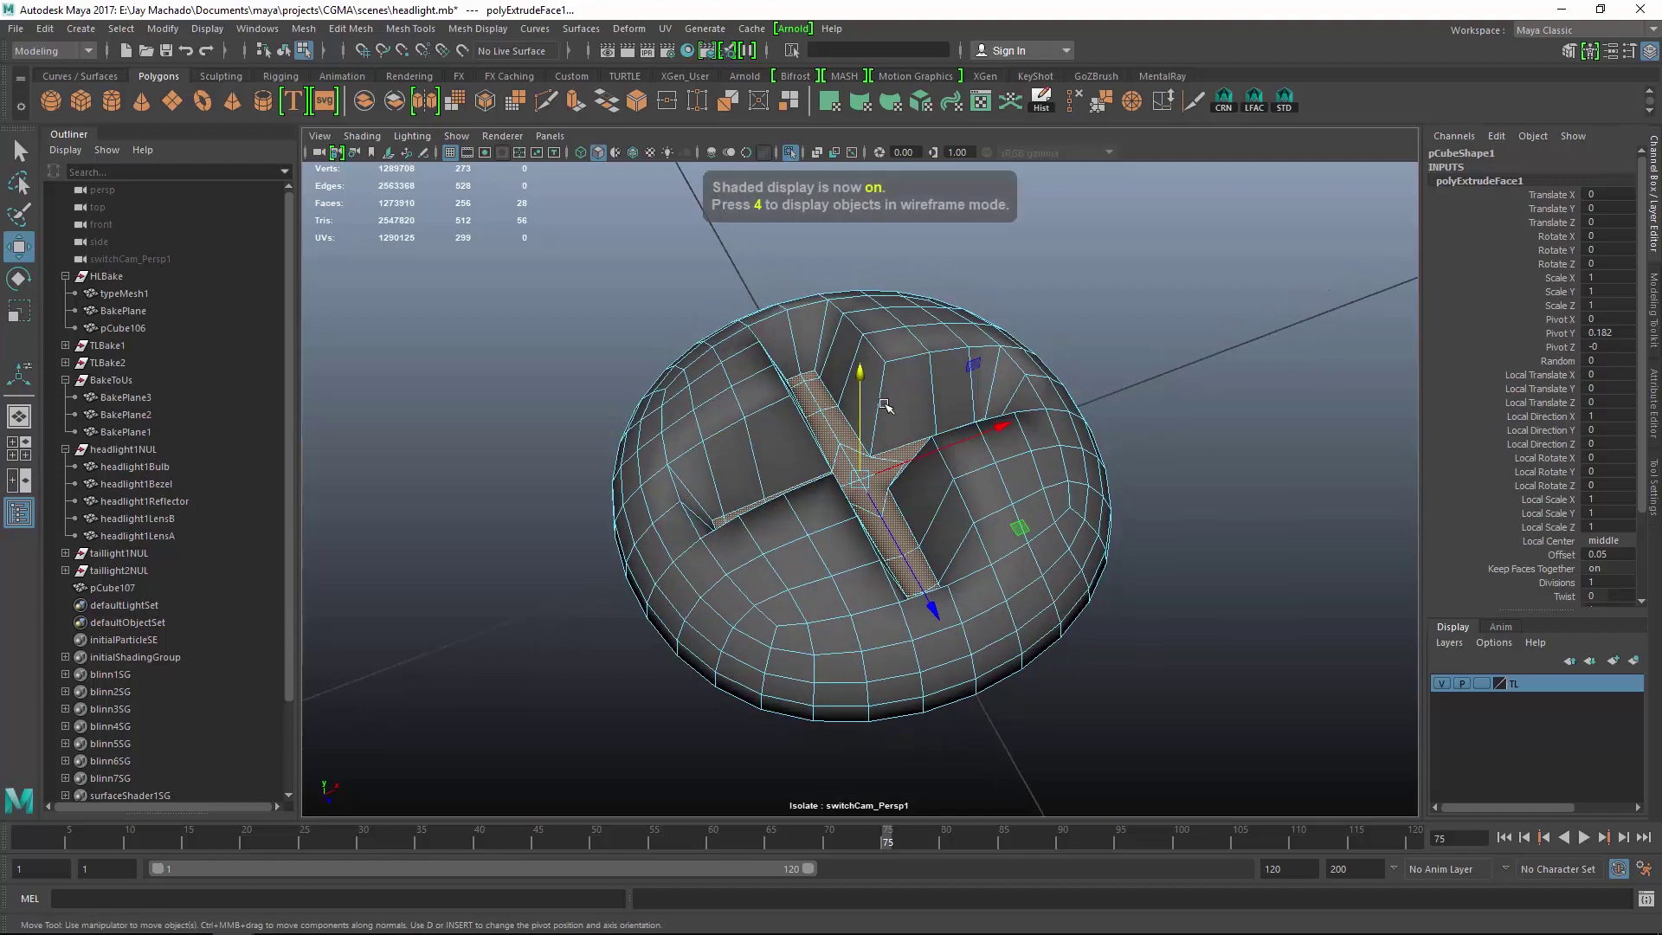
Insert an edge loop around the side walls of the cross groove and return to object selection.
{"action": "mouse_move", "coordinate": [861, 376]}
{"action": "right_mouse_down"}
{"action": "mouse_move", "coordinate": [900, 373]}
{"action": "mouse_move", "coordinate": [894, 387]}
{"action": "right_mouse_up"}
{"action": "left_click", "coordinate": [894, 387]}
{"action": "right_click_drag", "start_coordinate": [1002, 372], "coordinate": [1102, 470], "text": "shift"}
{"action": "key", "text": "F8"}
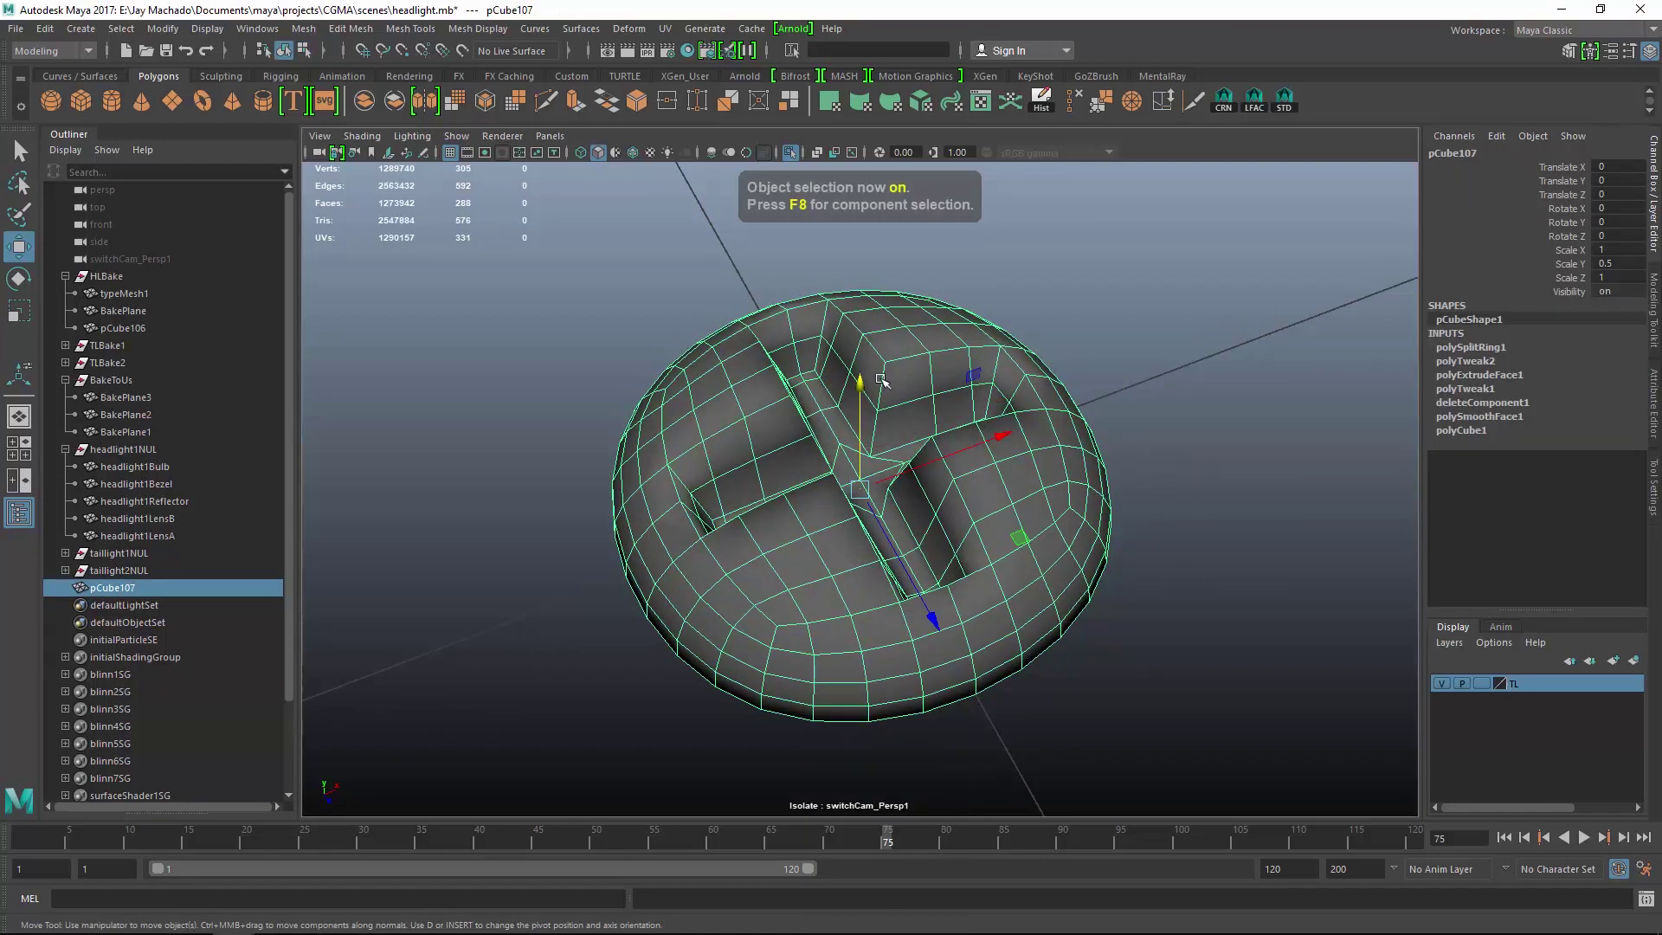
Preview the dome smoothed and examine the cross groove from several angles.
{"action": "key", "text": "3"}
{"action": "left_click", "coordinate": [1218, 464]}
{"action": "left_click_drag", "start_coordinate": [1195, 470], "coordinate": [1169, 506], "text": "alt"}
{"action": "right_click_drag", "start_coordinate": [1169, 506], "coordinate": [894, 360], "text": "alt"}
{"action": "left_click_drag", "start_coordinate": [894, 360], "coordinate": [960, 303], "text": "alt"}
{"action": "right_click_drag", "start_coordinate": [662, 325], "coordinate": [1076, 464], "text": "alt"}
{"action": "left_click_drag", "start_coordinate": [1076, 464], "coordinate": [1029, 383], "text": "alt"}
{"action": "left_click", "coordinate": [897, 407]}
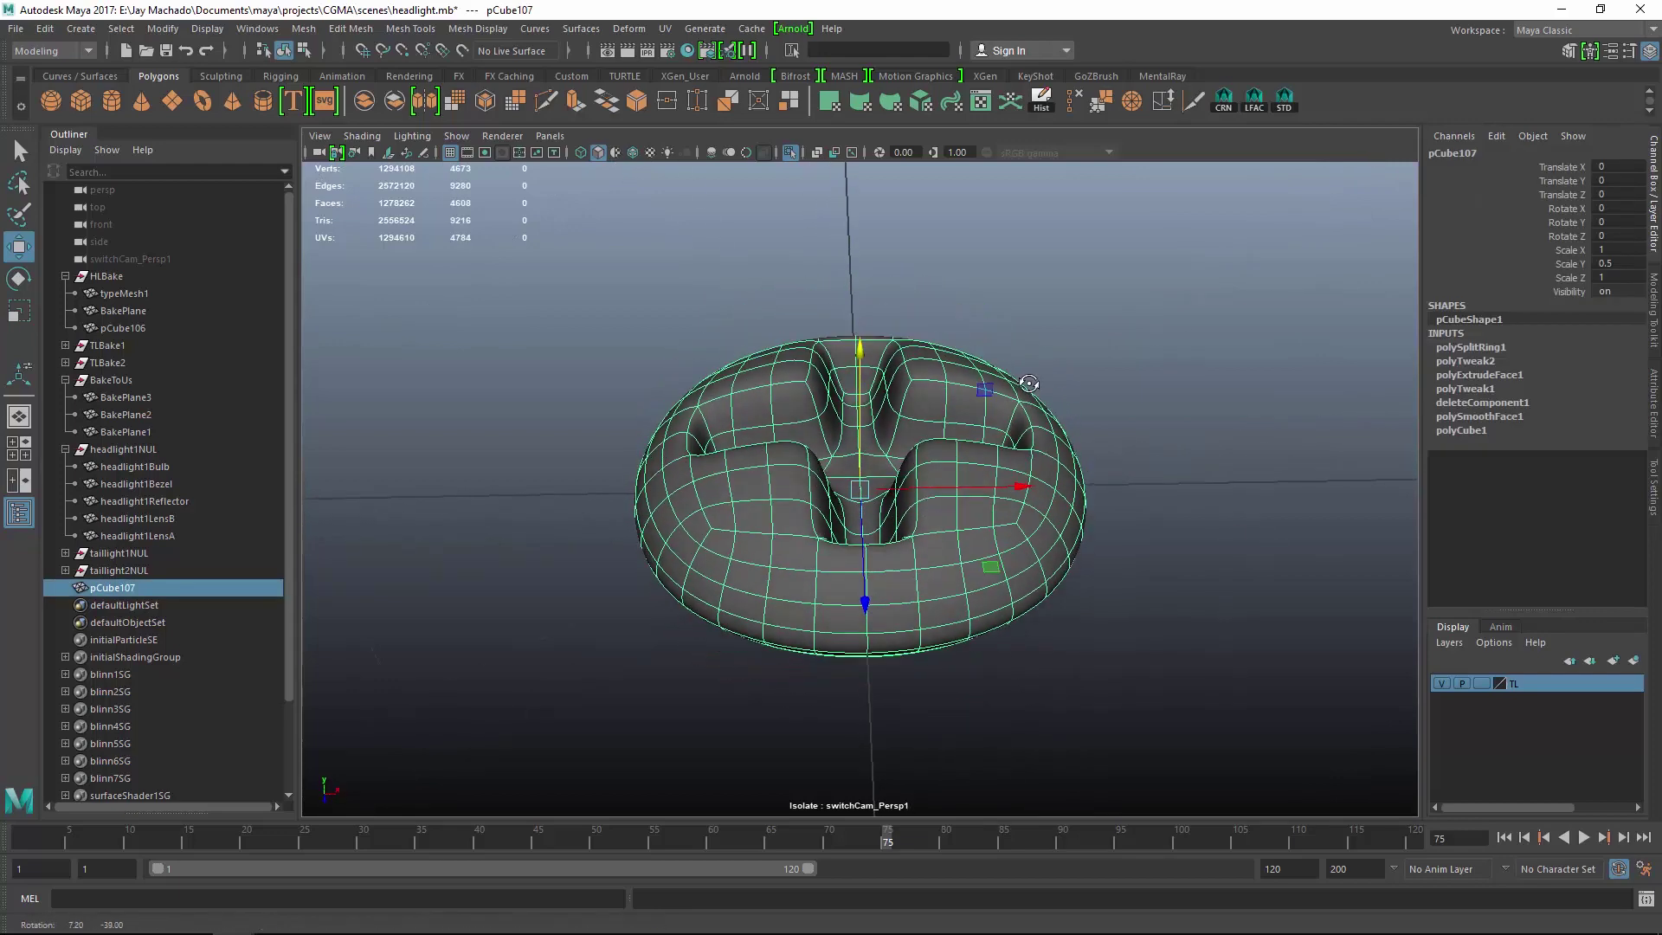
{"action": "right_click_drag", "start_coordinate": [1028, 382], "coordinate": [1039, 406], "text": "alt"}
{"action": "left_click_drag", "start_coordinate": [1038, 406], "coordinate": [1032, 517], "text": "alt"}
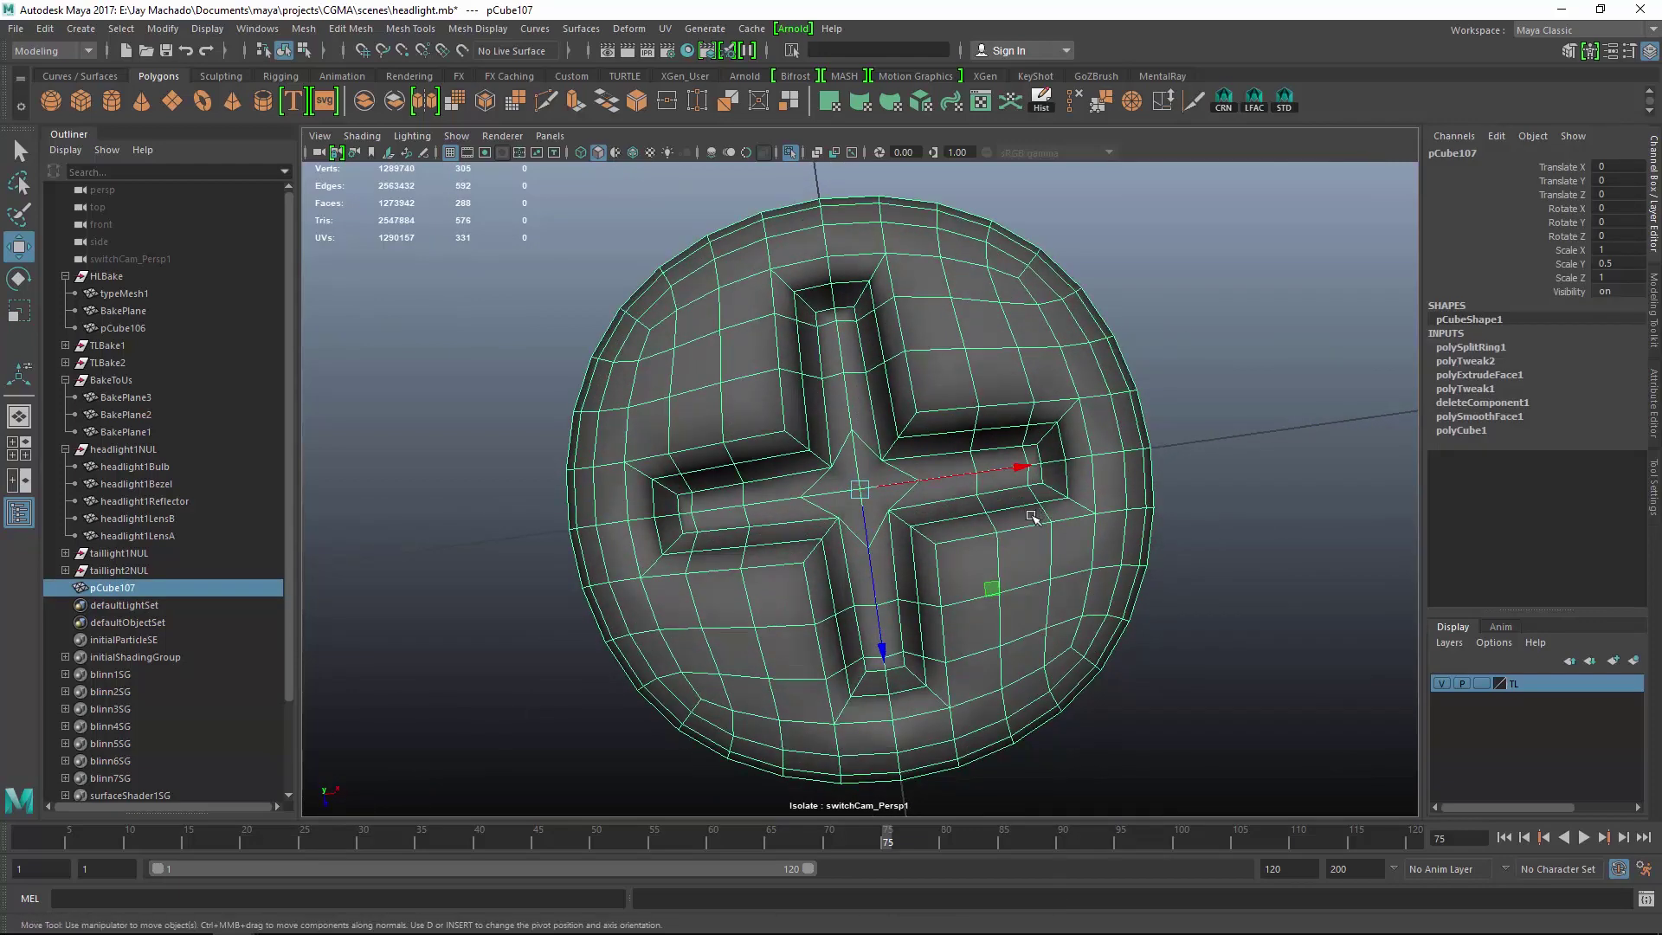
In the top view, select alternating edge loops across the dome in both directions and delete them.
{"action": "key", "text": "space"}
{"action": "right_click_drag", "start_coordinate": [815, 439], "coordinate": [923, 493], "text": "alt"}
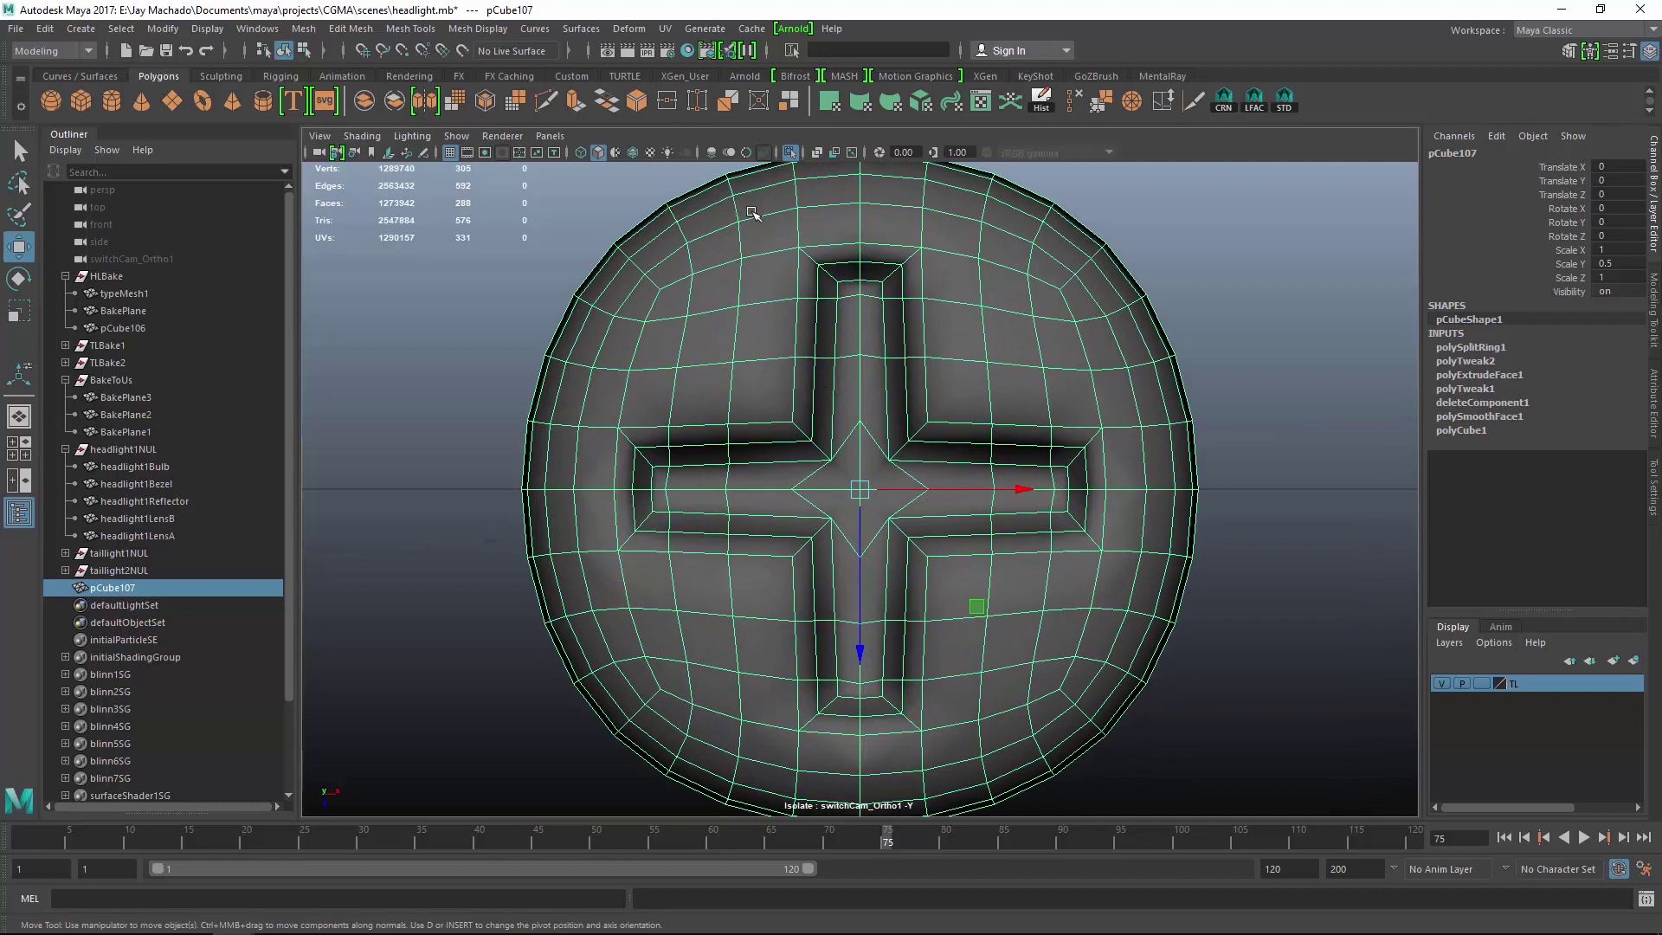
{"action": "middle_click_drag", "start_coordinate": [880, 241], "coordinate": [879, 297], "text": "alt"}
{"action": "right_click_drag", "start_coordinate": [879, 297], "coordinate": [879, 256]}
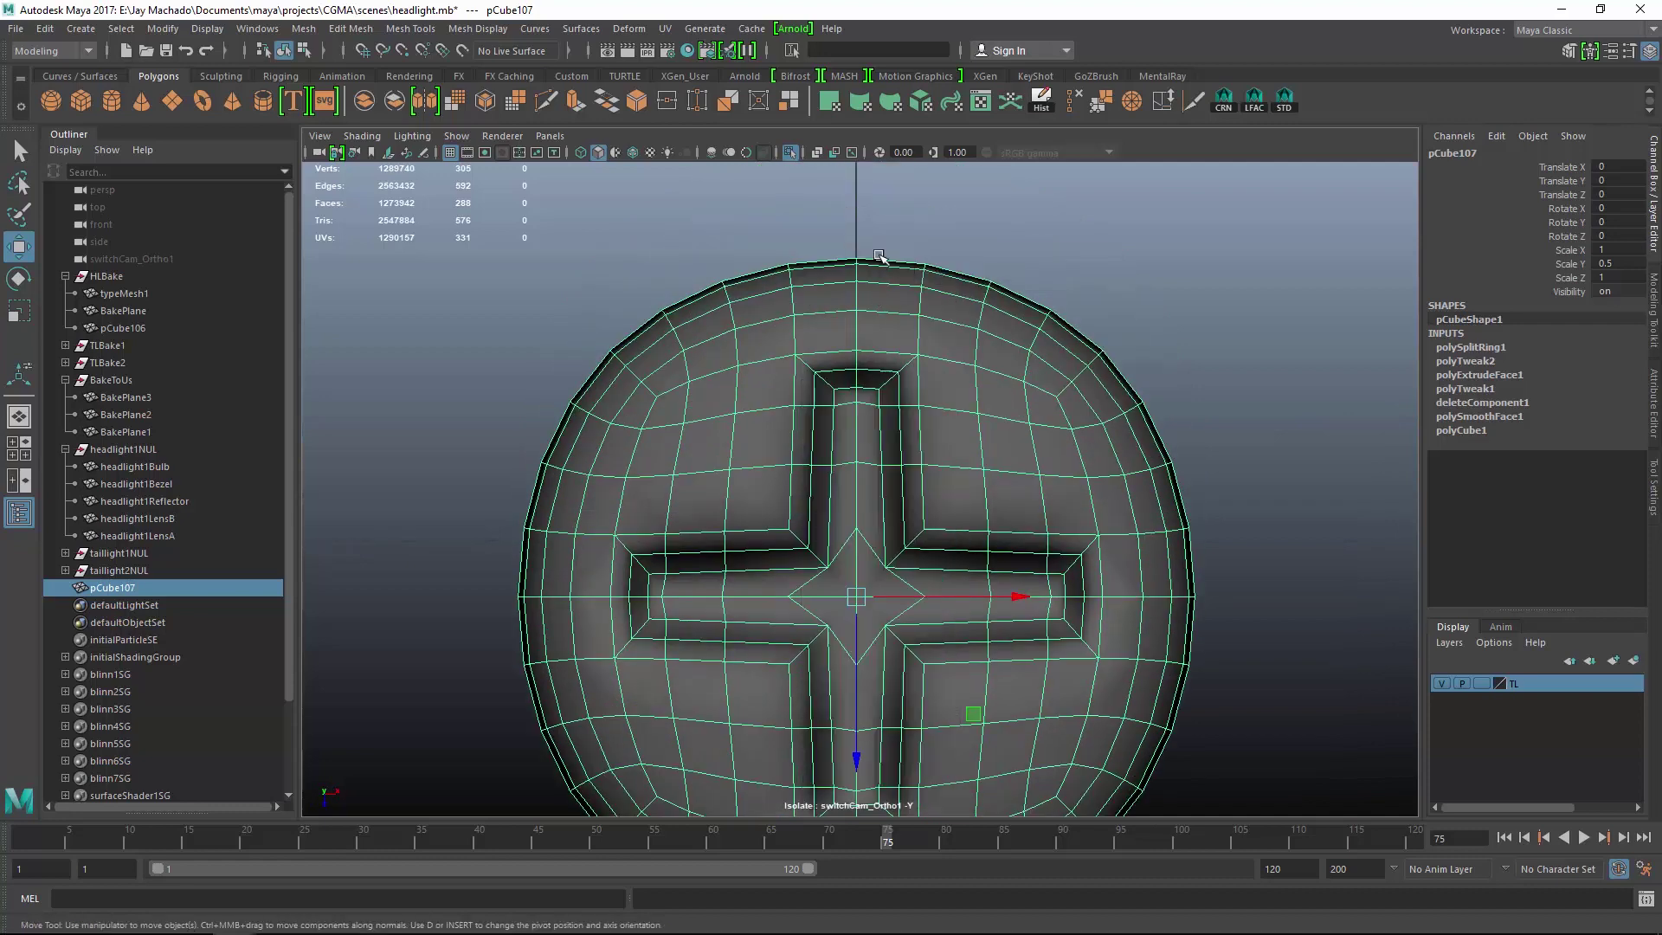
{"action": "double_click", "coordinate": [859, 327]}
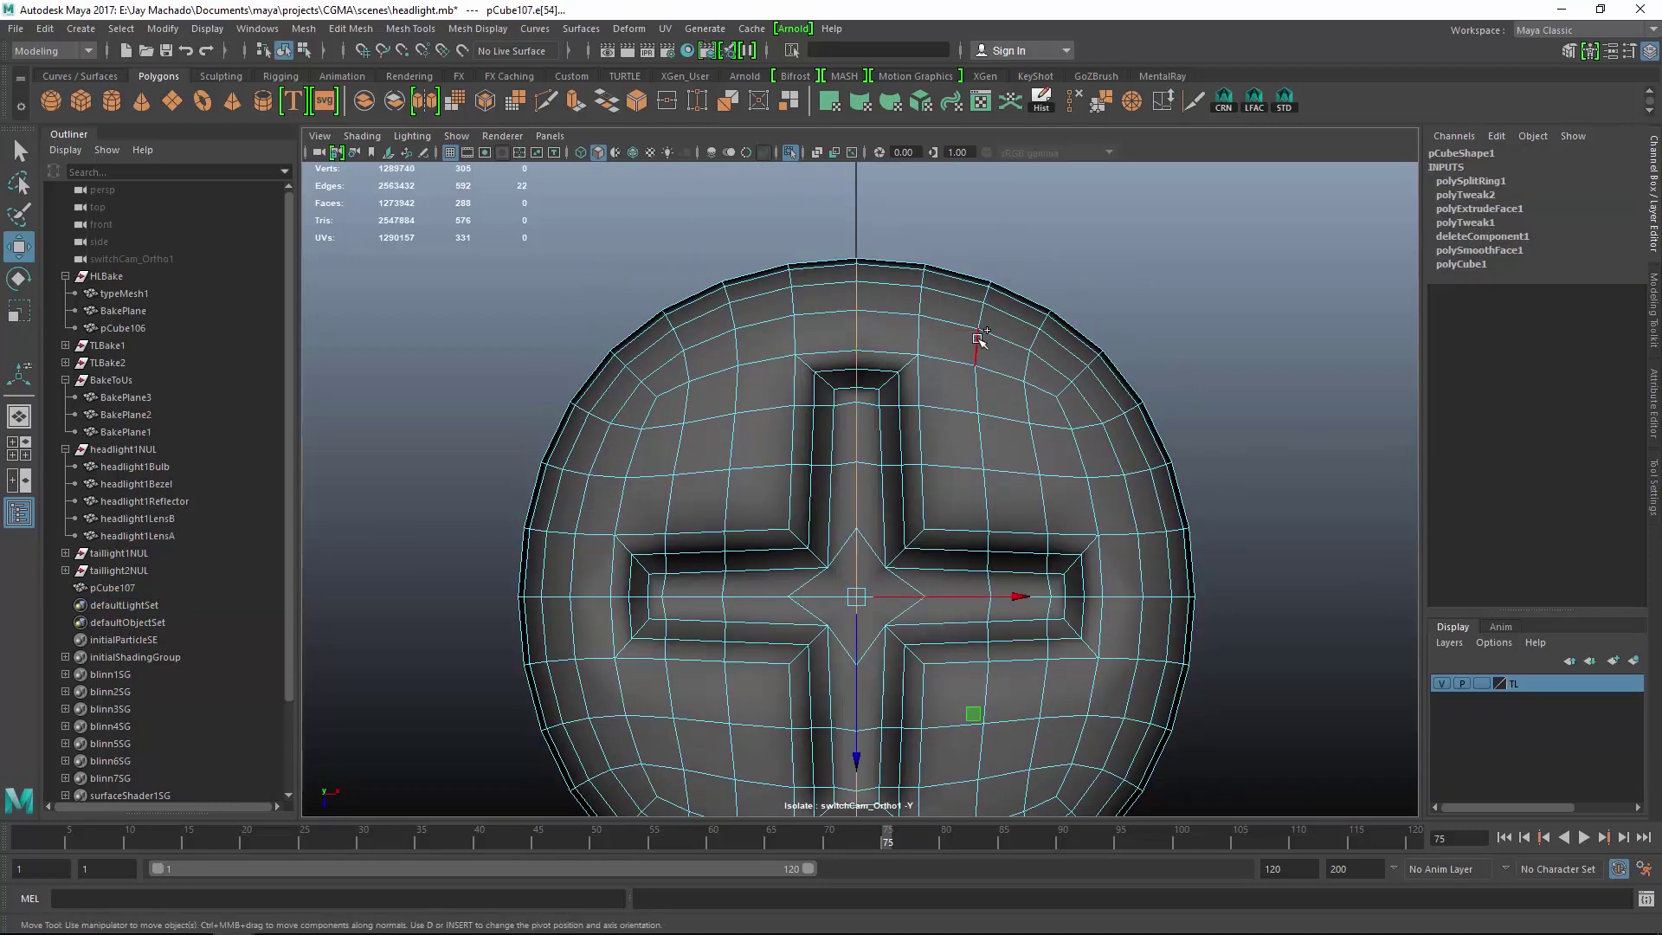
{"action": "double_click", "coordinate": [984, 296], "text": "shift"}
{"action": "double_click", "coordinate": [1098, 355], "text": "shift"}
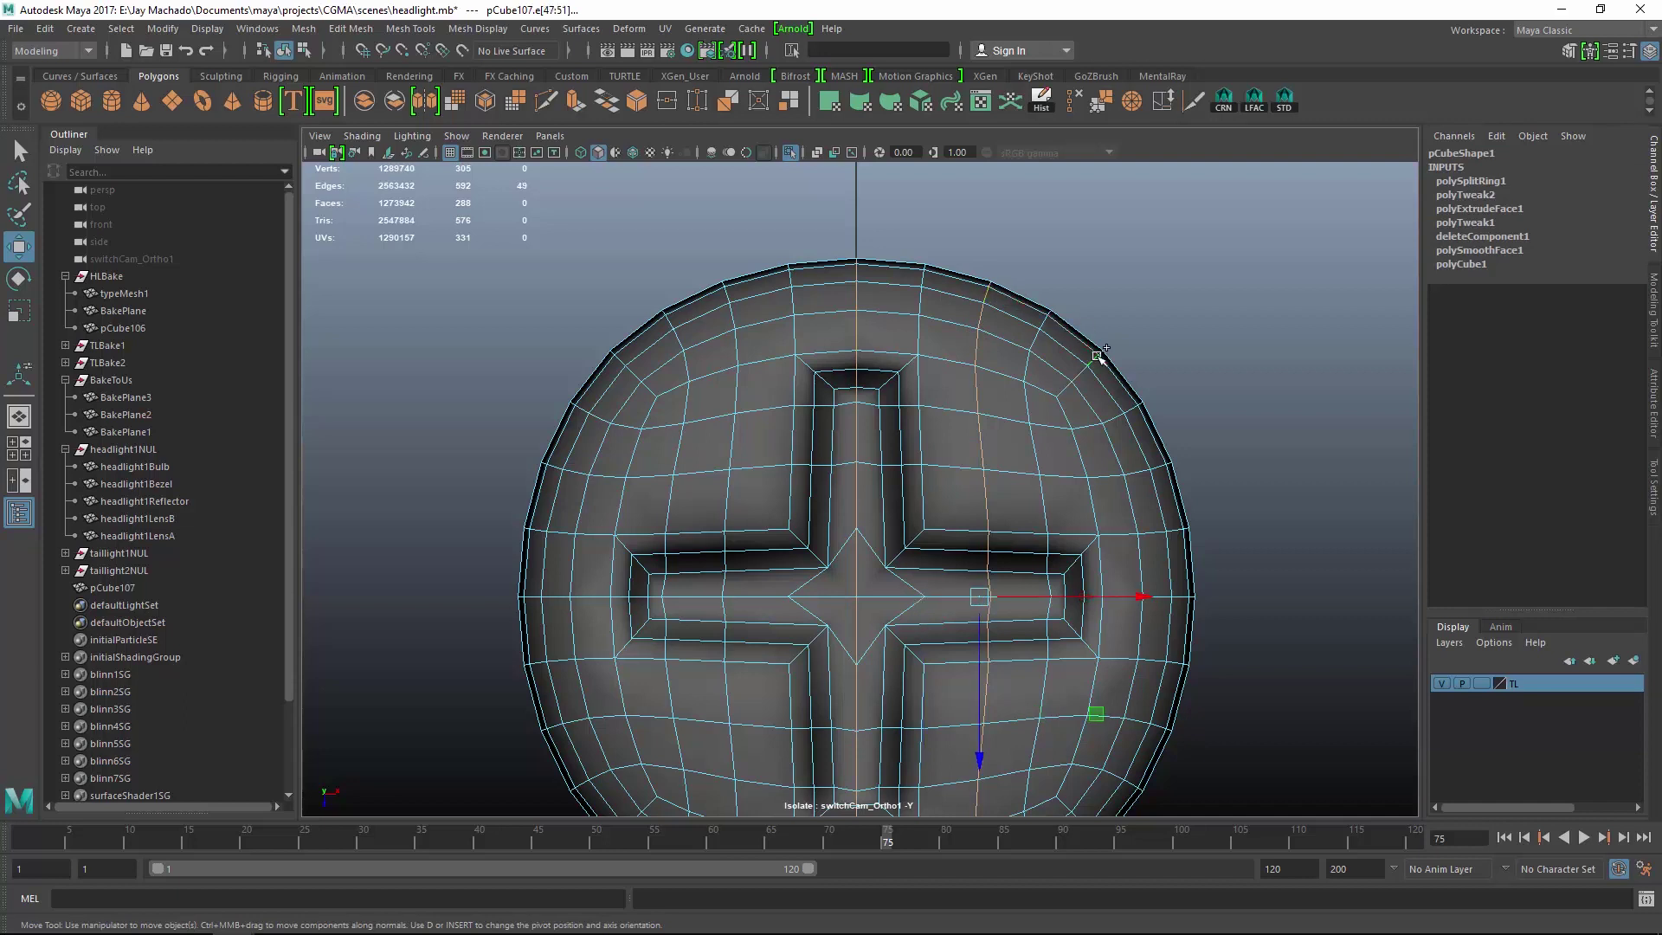
{"action": "double_click", "coordinate": [1145, 470], "text": "shift"}
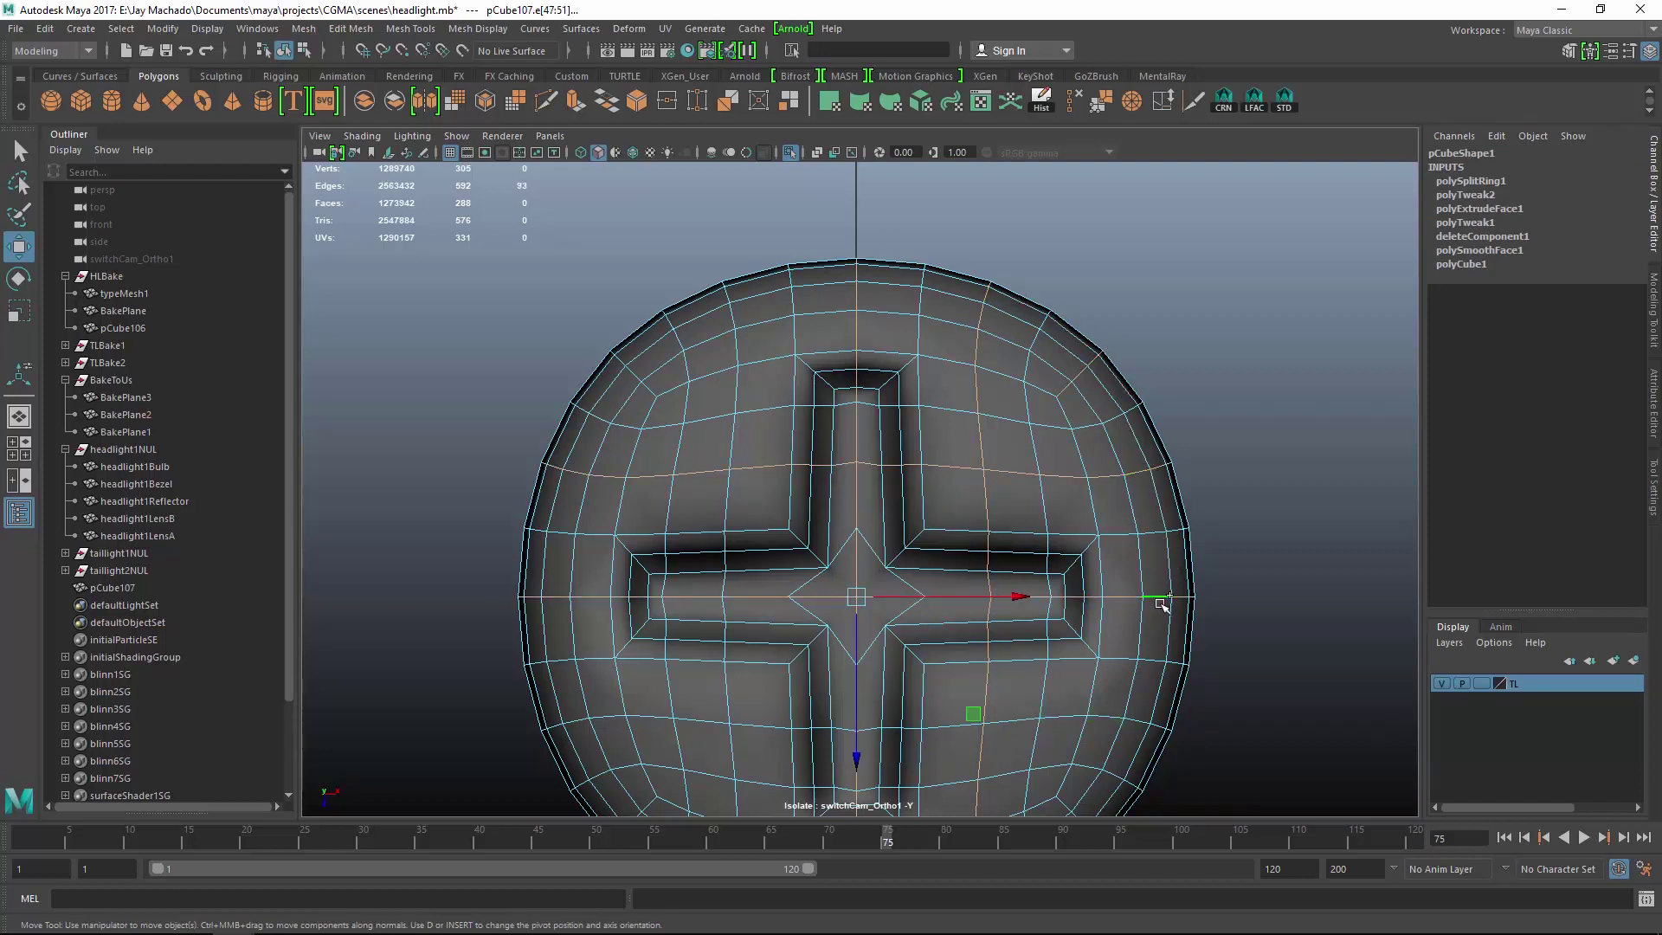
{"action": "middle_click_drag", "start_coordinate": [1119, 636], "coordinate": [1139, 588], "text": "alt"}
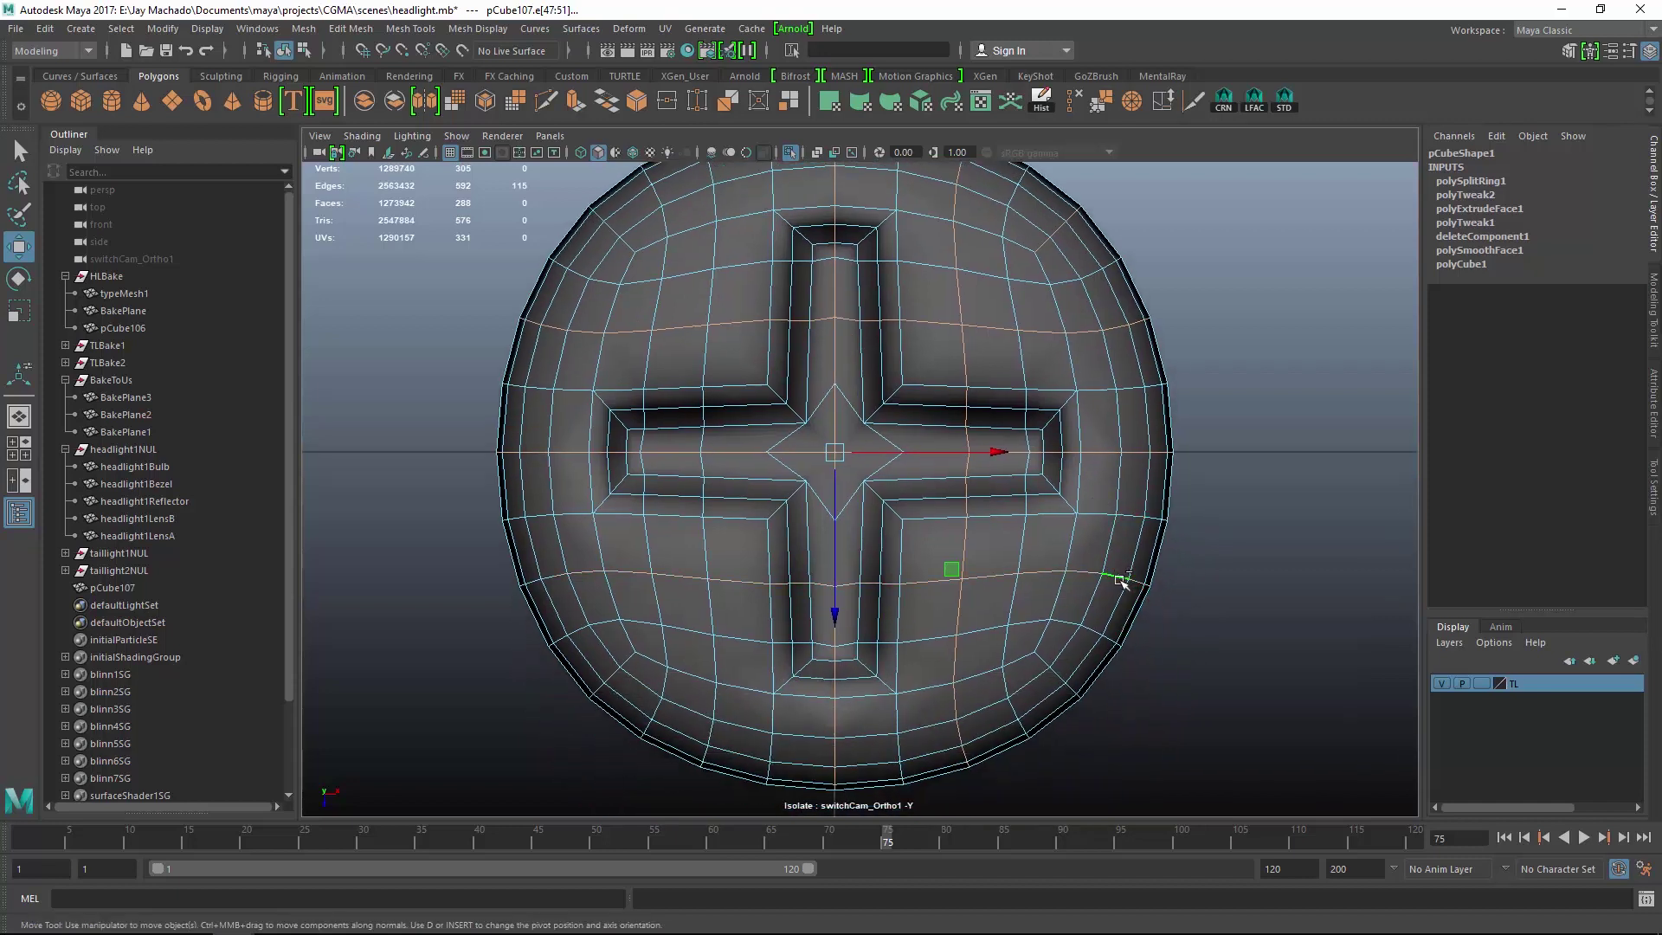
{"action": "double_click", "coordinate": [1073, 669], "text": "shift"}
{"action": "left_click", "coordinate": [1077, 95]}
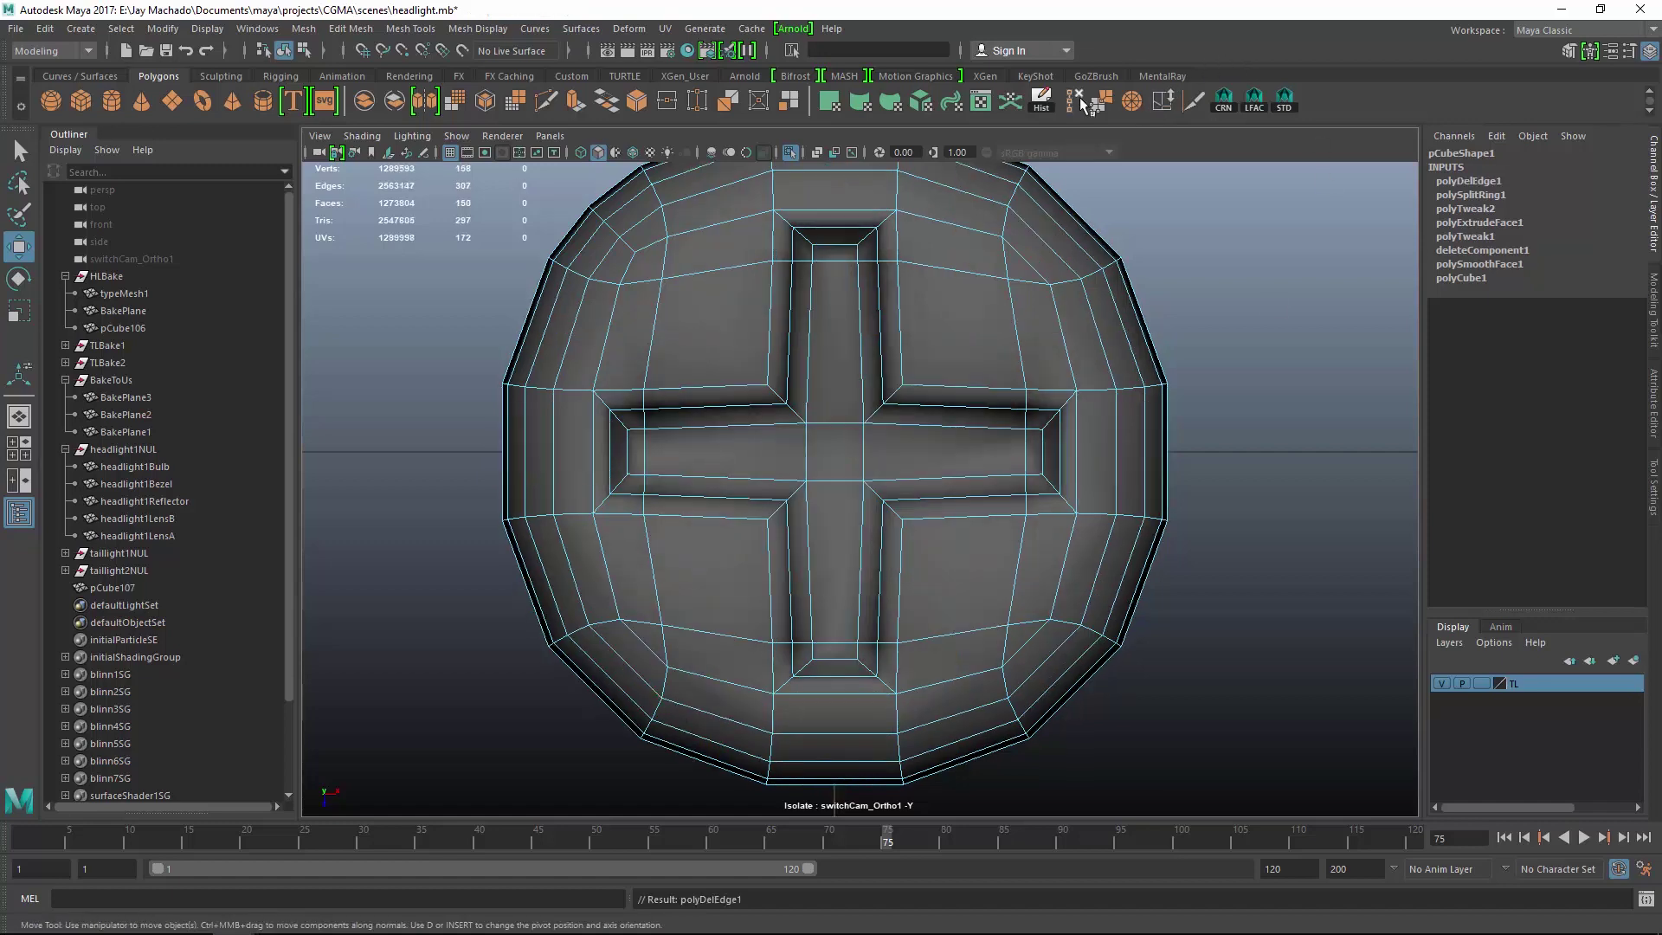
Delete two horizontal edge loops around the side of the dome.
{"action": "left_click_drag", "start_coordinate": [1027, 404], "coordinate": [610, 437], "text": "alt"}
{"action": "double_click", "coordinate": [611, 433]}
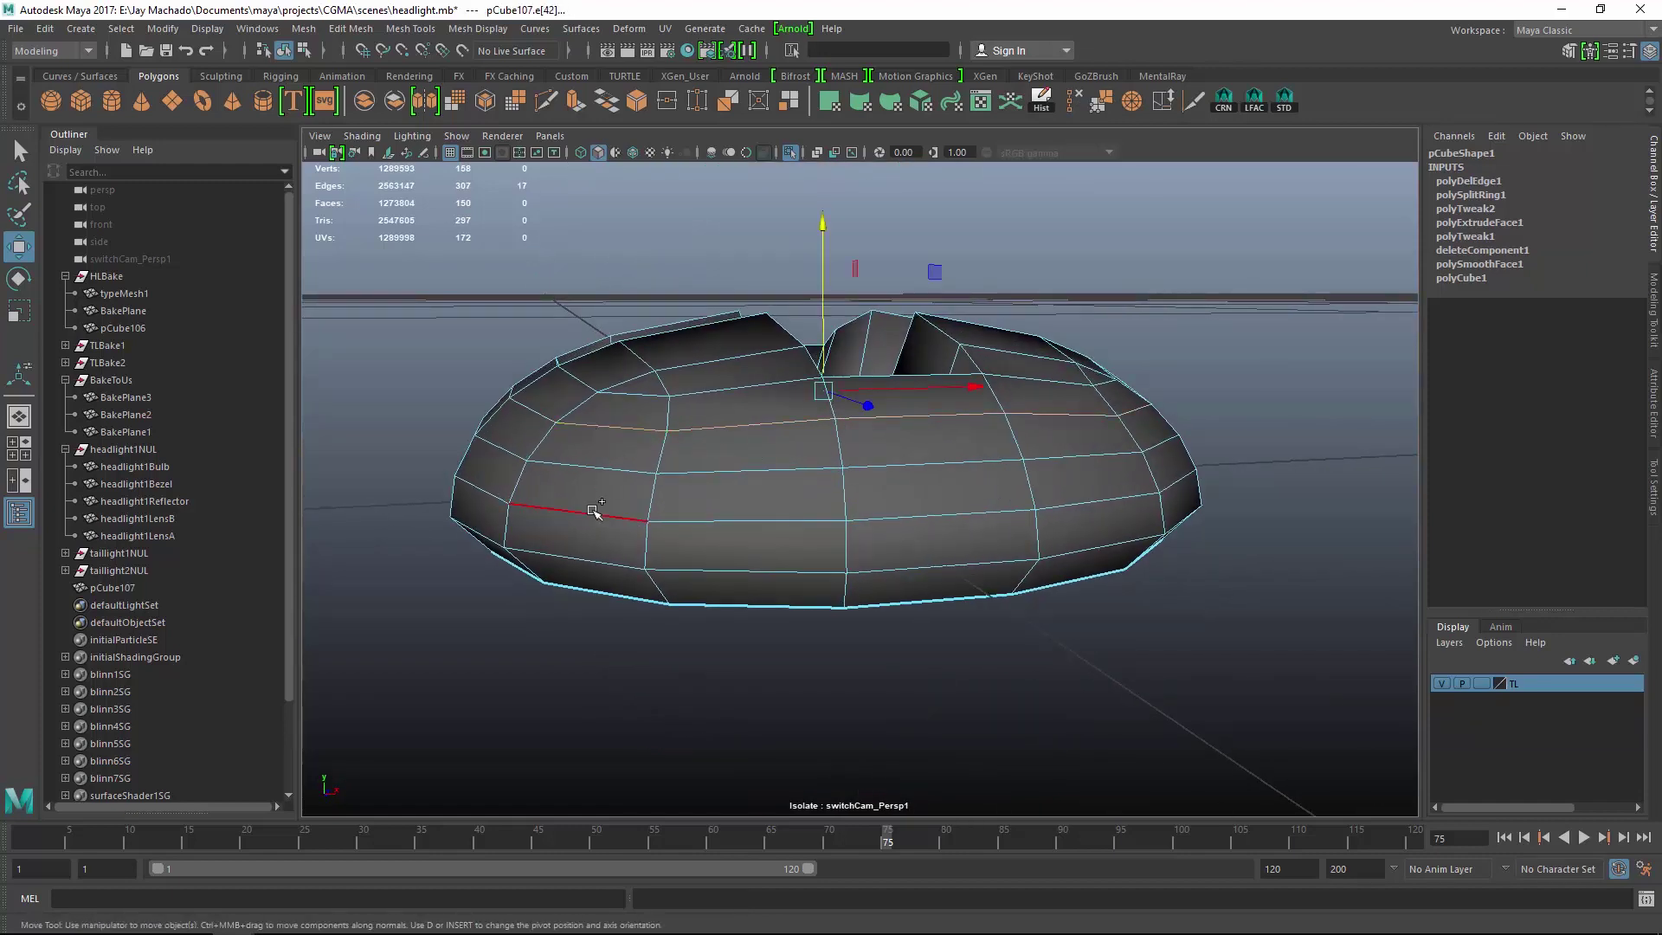
{"action": "double_click", "coordinate": [594, 513], "text": "shift"}
{"action": "left_click", "coordinate": [1077, 102]}
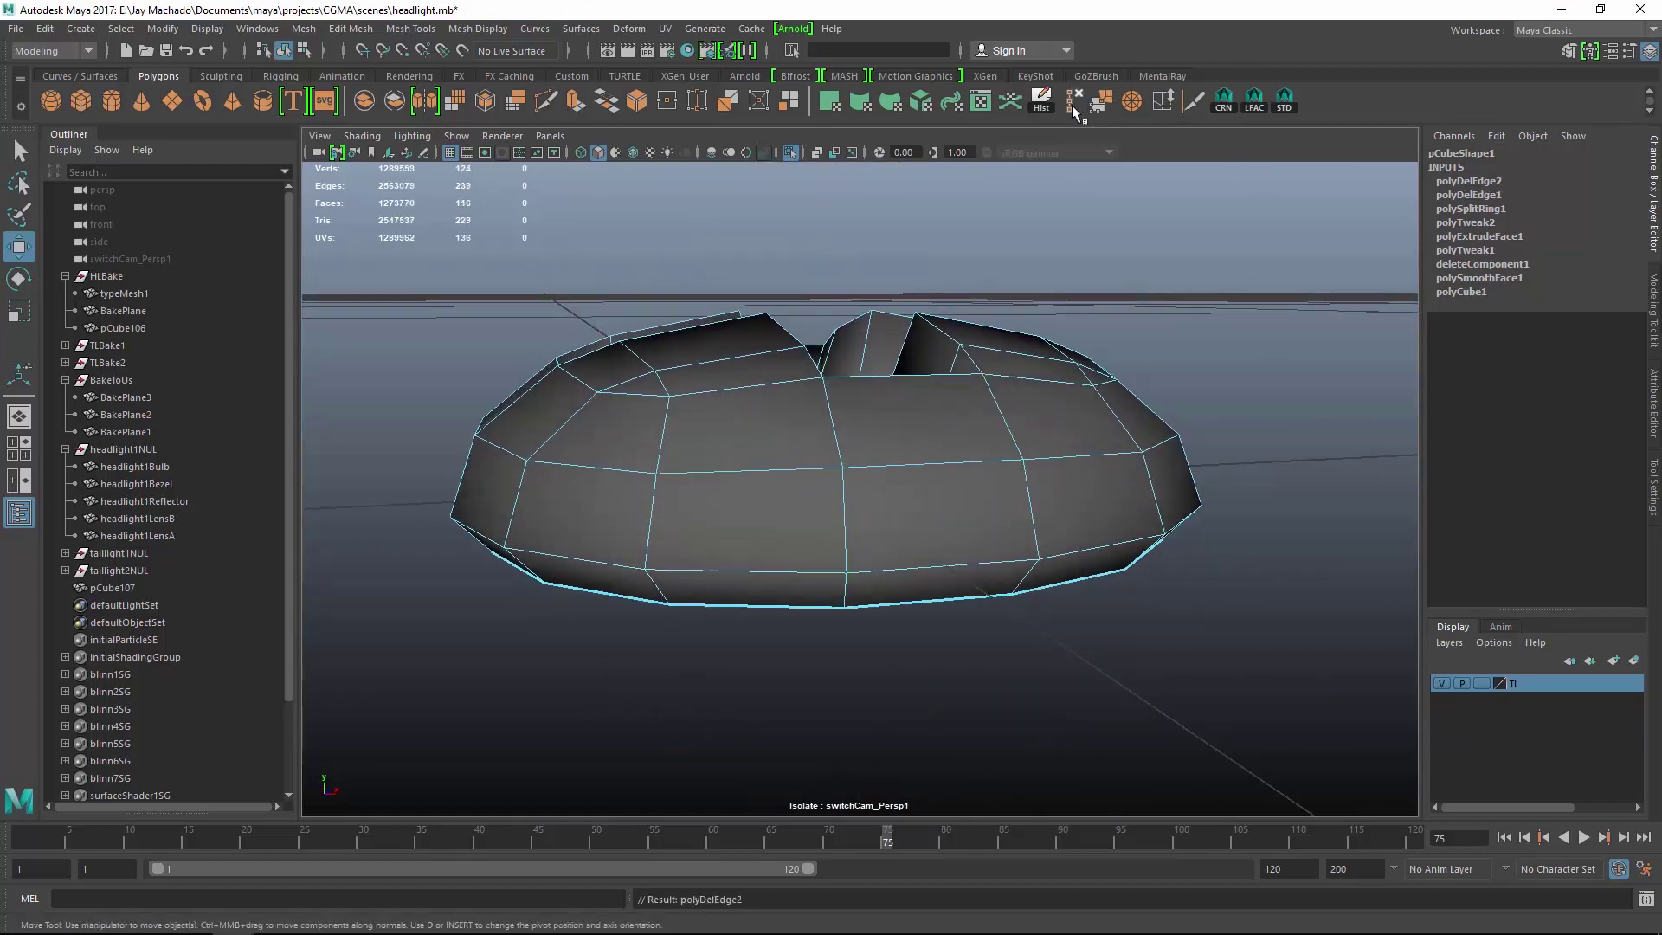
Delete the leftover short edge loop at the dome's upper-left corner in the top view.
{"action": "left_click_drag", "start_coordinate": [1028, 414], "coordinate": [978, 476], "text": "alt"}
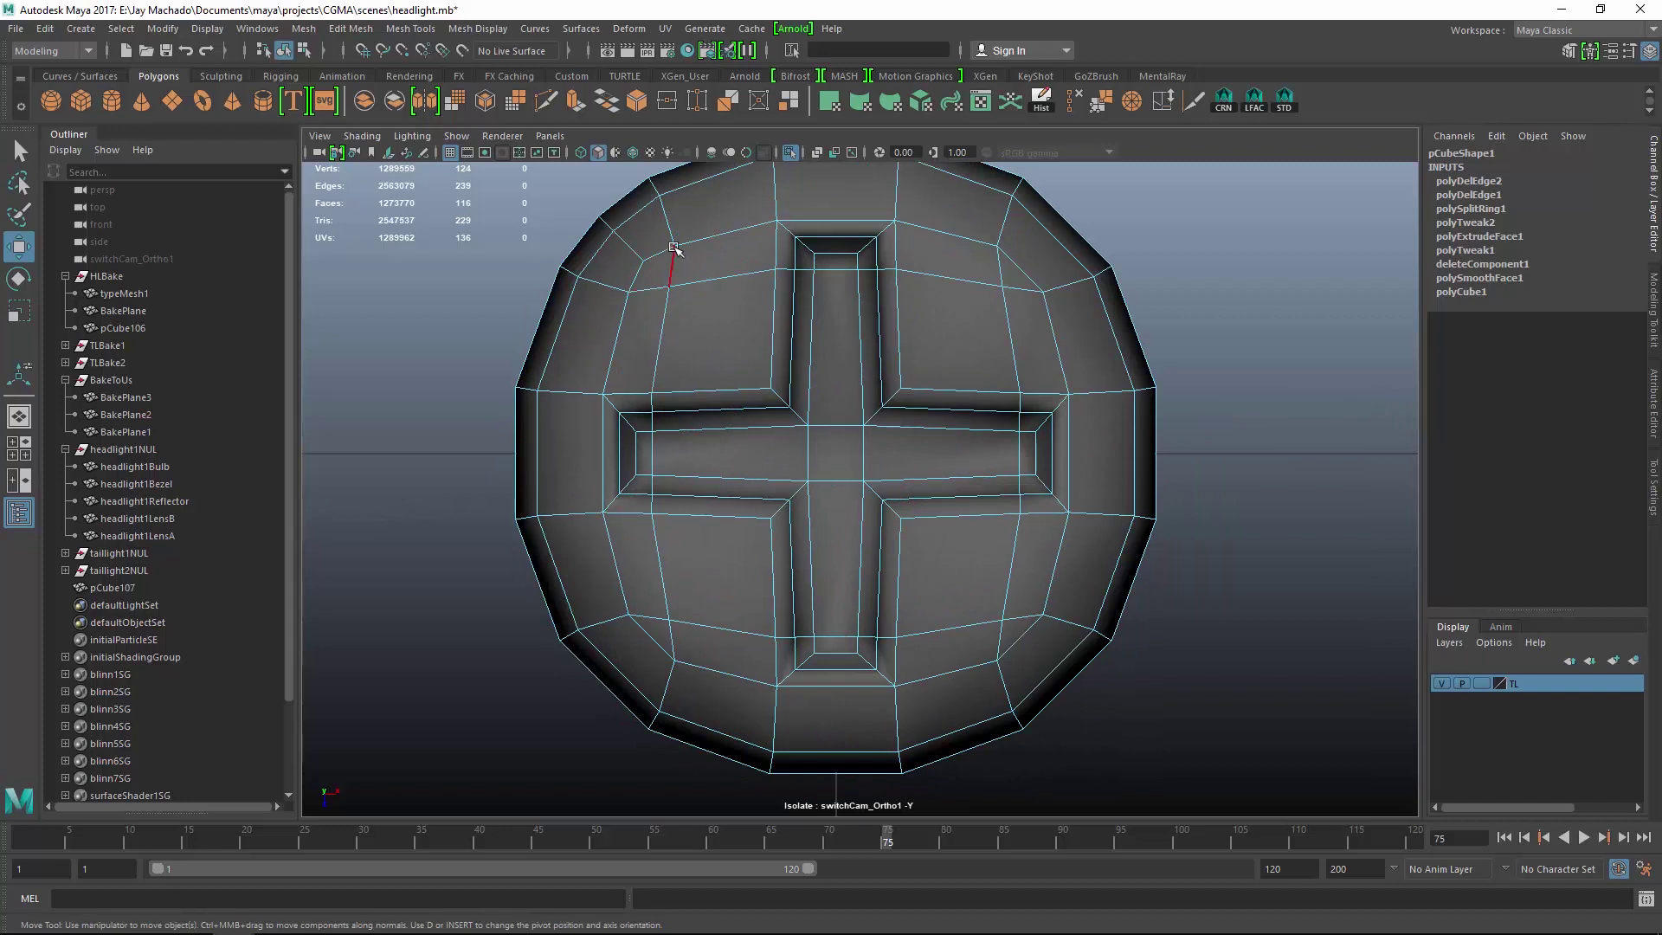
{"action": "double_click", "coordinate": [630, 239]}
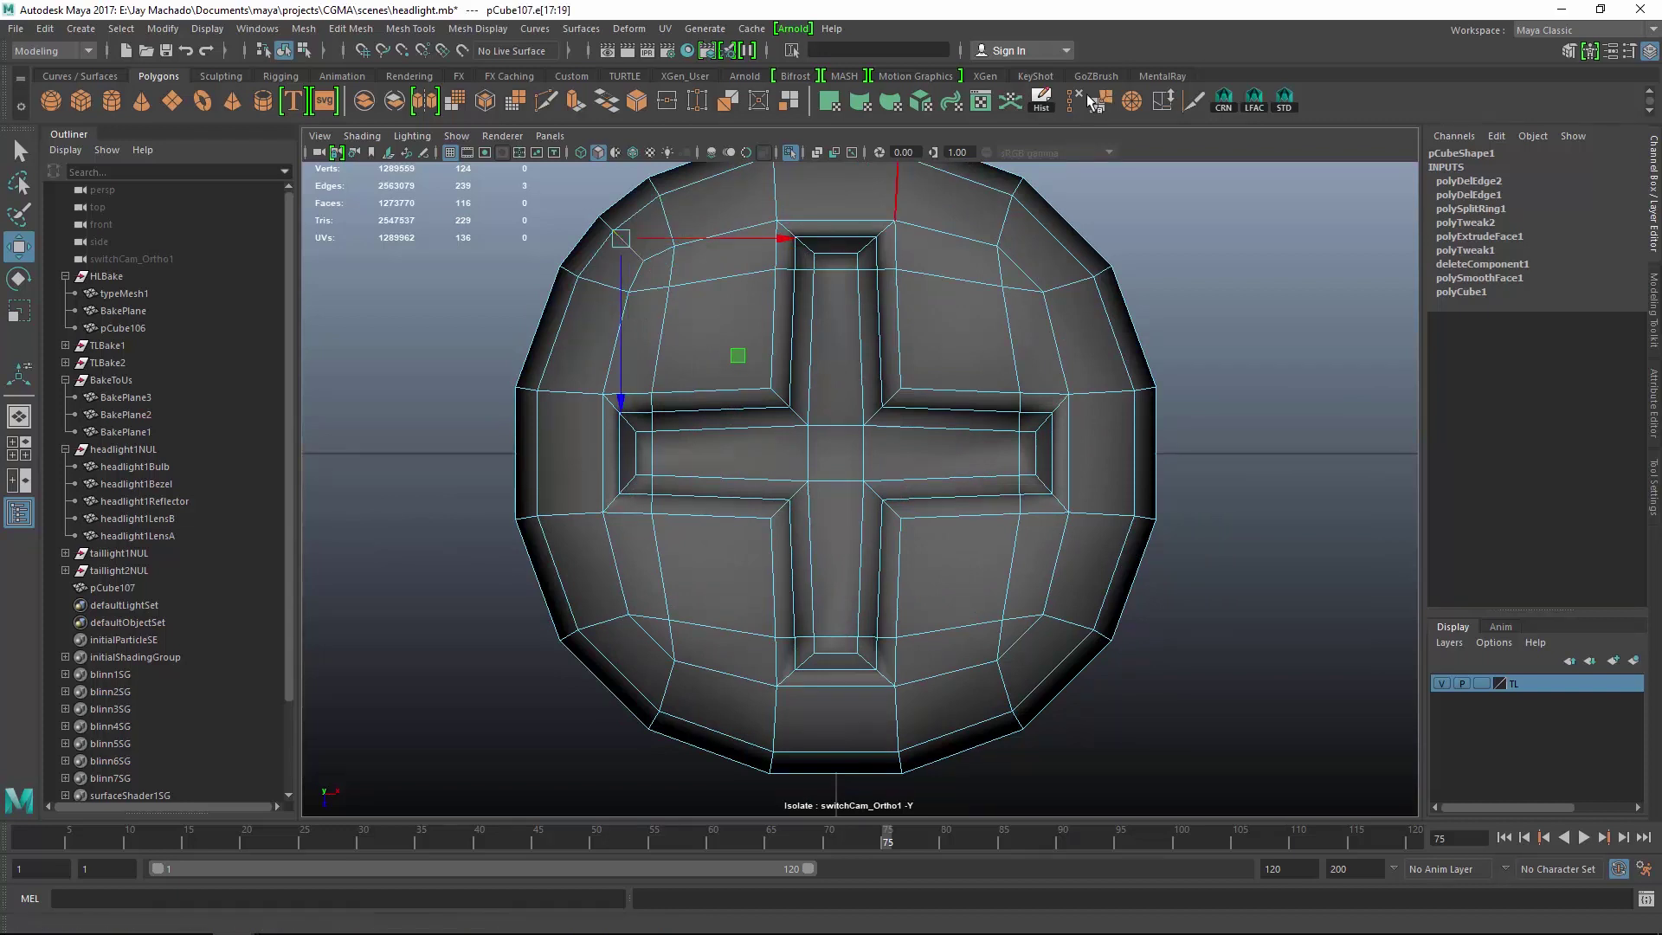
{"action": "left_click", "coordinate": [1076, 102]}
Select the four diagonal outer rim edges of the dome and collapse their edge rings.
{"action": "scroll", "coordinate": [939, 322], "scroll_direction": "down", "scroll_amount": 5}
{"action": "scroll", "coordinate": [1113, 497], "scroll_direction": "up", "scroll_amount": 10}
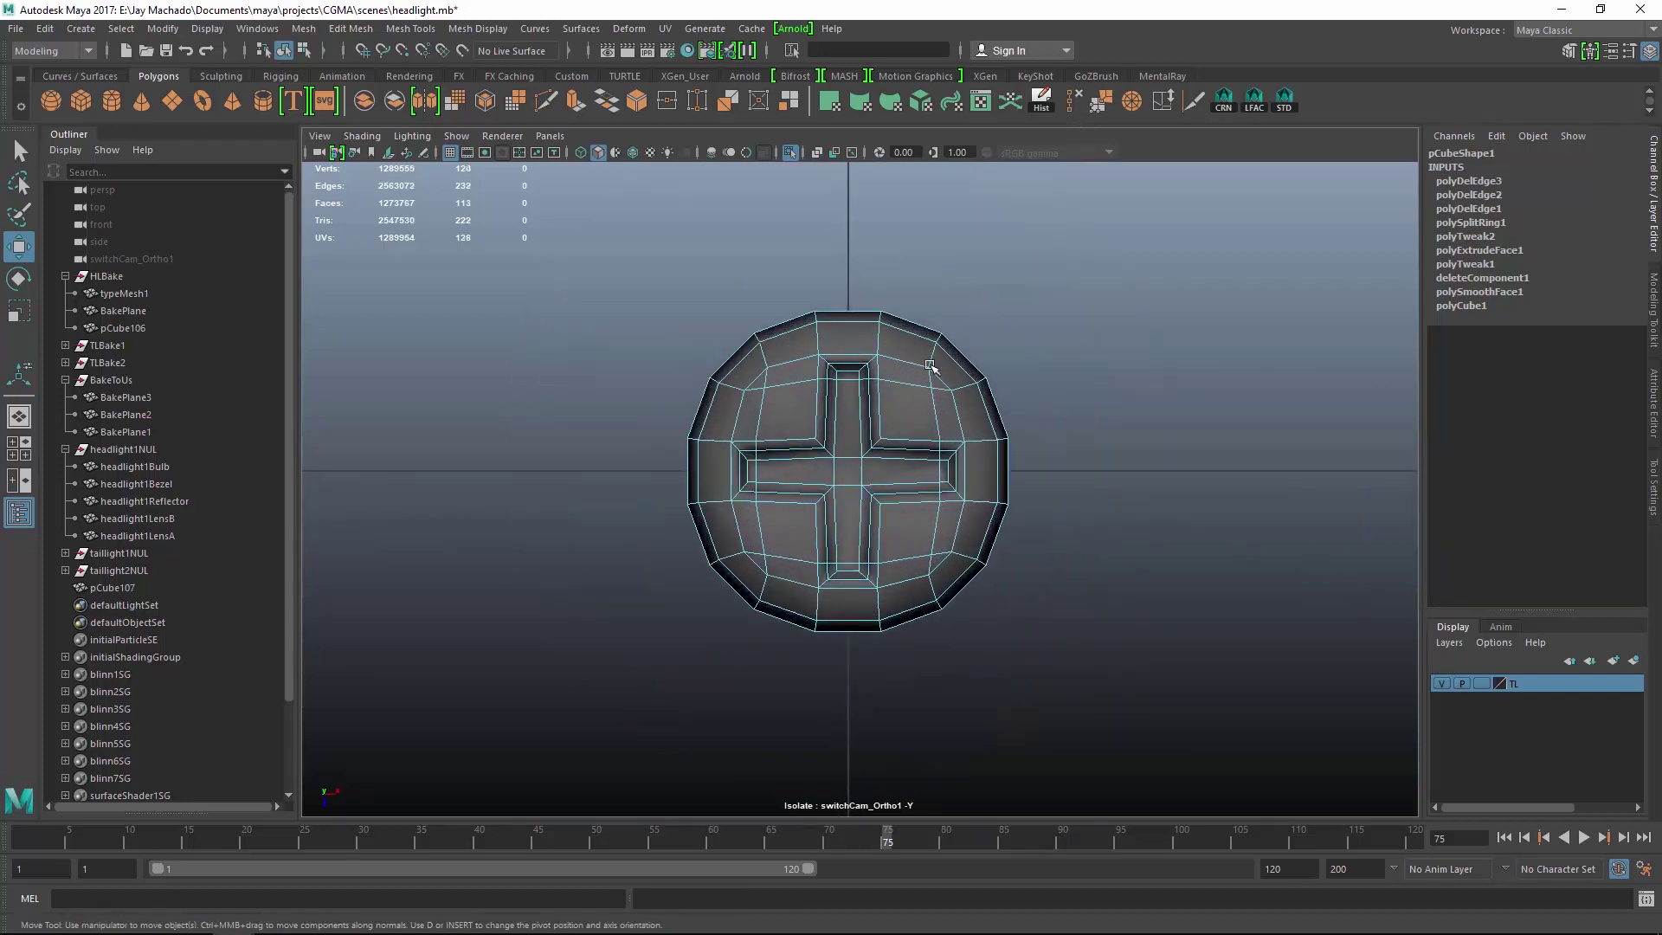
{"action": "left_click", "coordinate": [708, 329]}
{"action": "left_click", "coordinate": [994, 322], "text": "shift"}
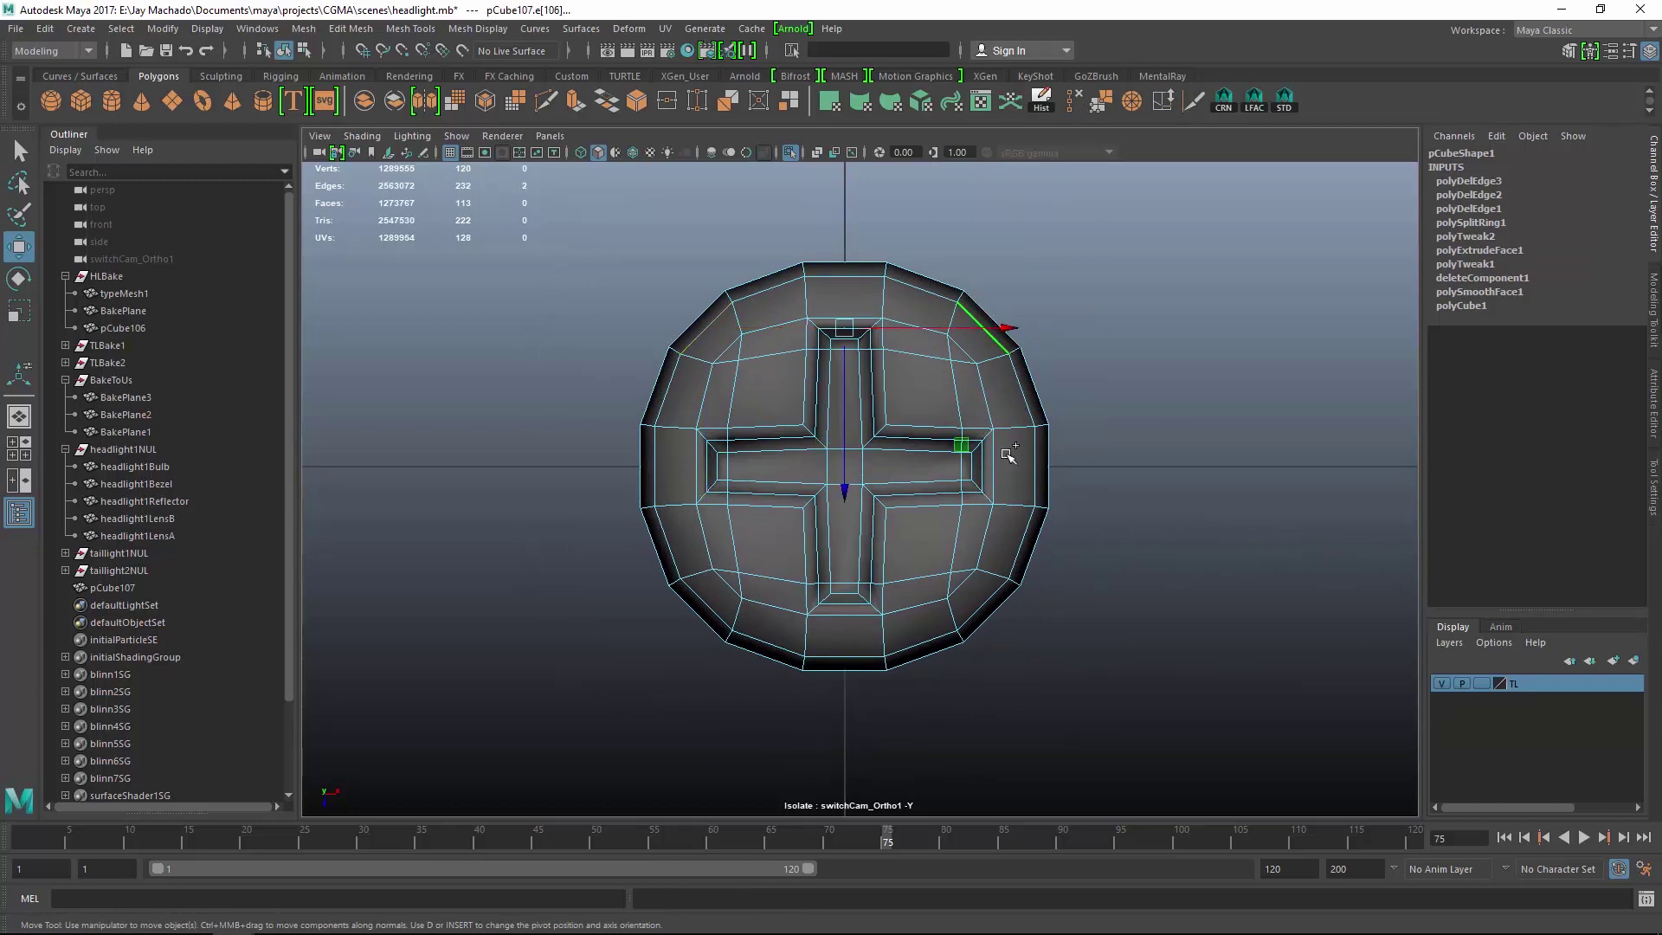
{"action": "left_click", "coordinate": [983, 605], "text": "shift"}
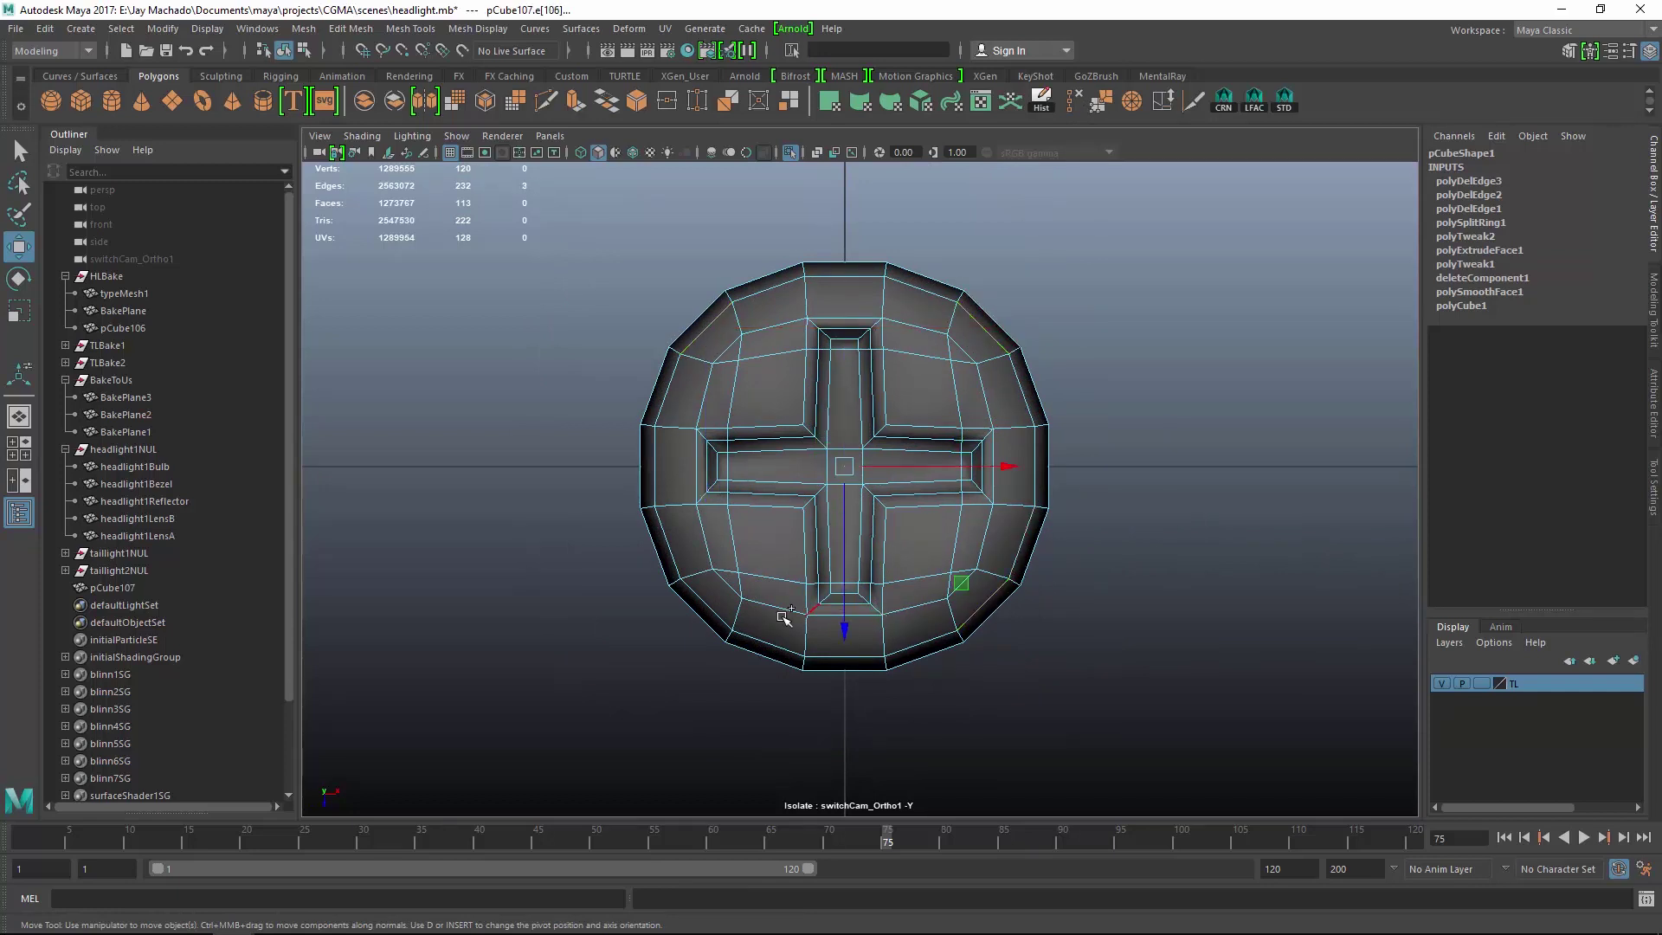
{"action": "right_click", "coordinate": [745, 355], "text": "ctrl"}
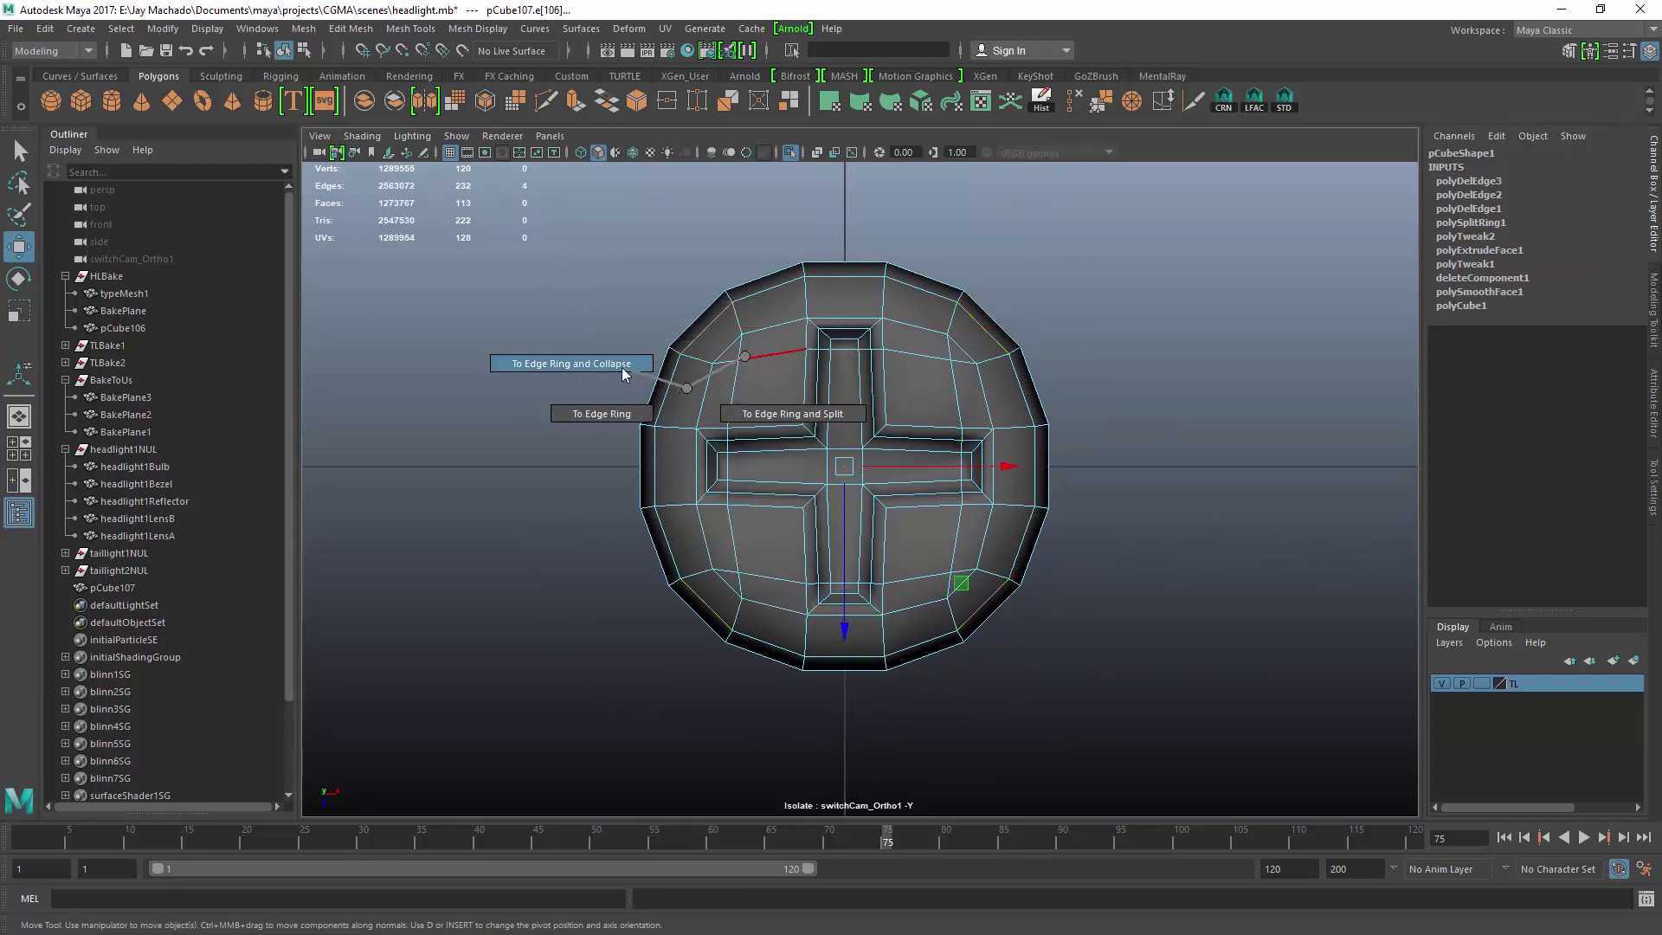
{"action": "left_click", "coordinate": [620, 364]}
{"action": "right_click_drag", "start_coordinate": [1042, 491], "coordinate": [1071, 487], "text": "alt"}
Preview the dome smoothed, and slide the upper inner edge loop toward the cross's center with the Slide Edge tool.
{"action": "key", "text": "y"}
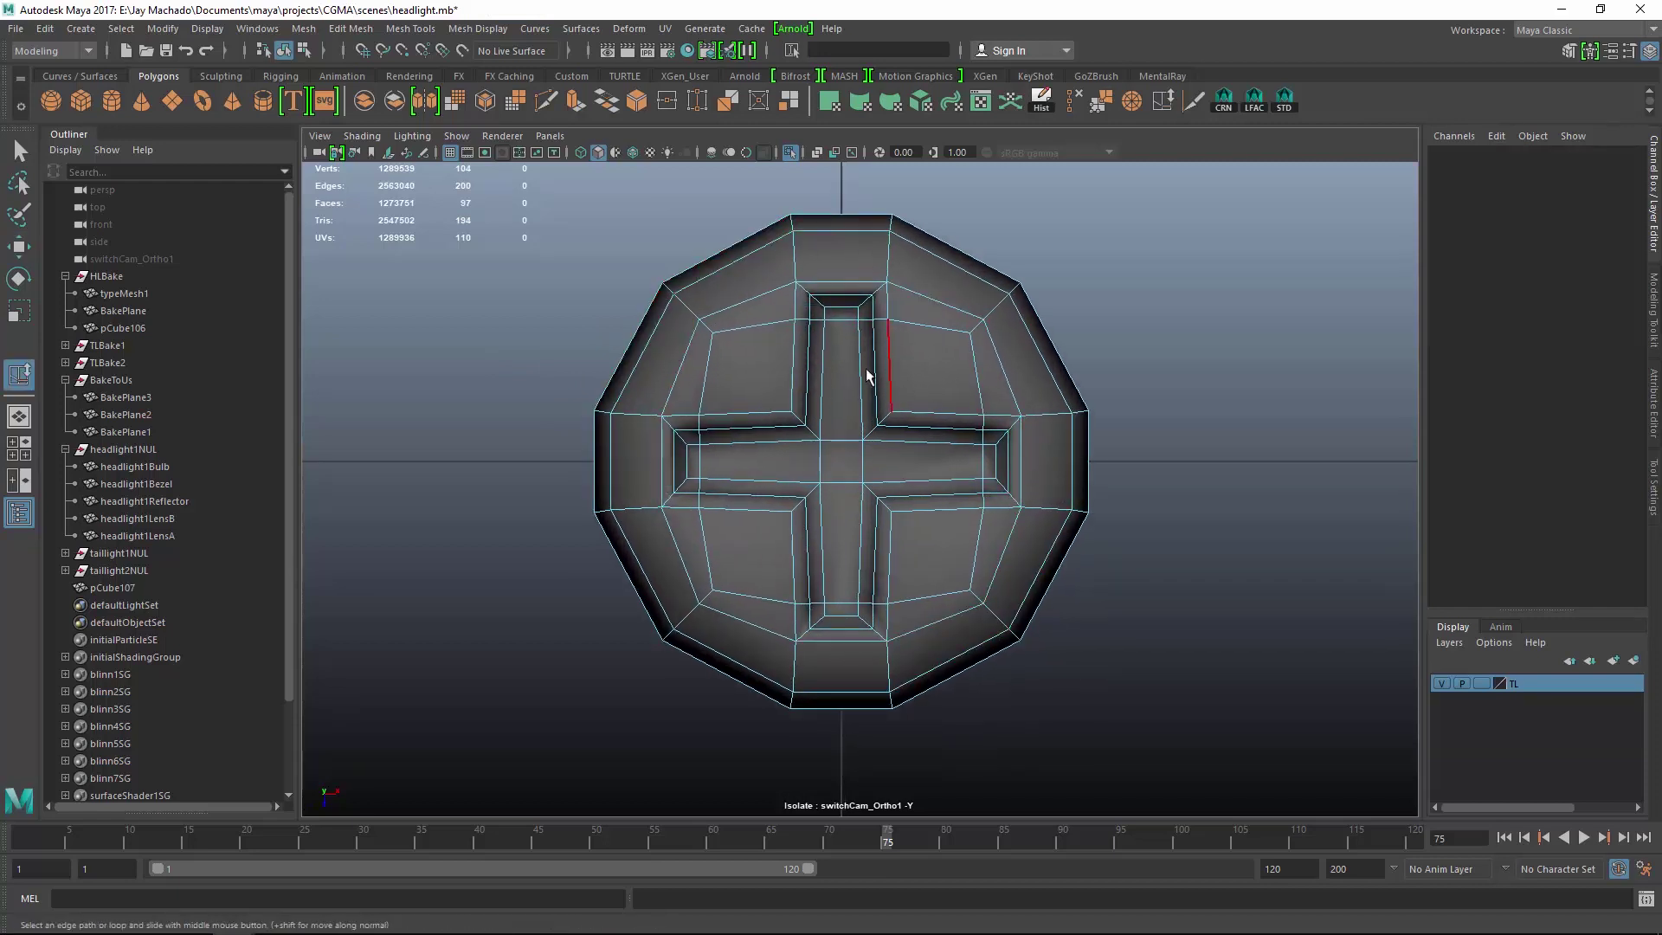
{"action": "key", "text": "3"}
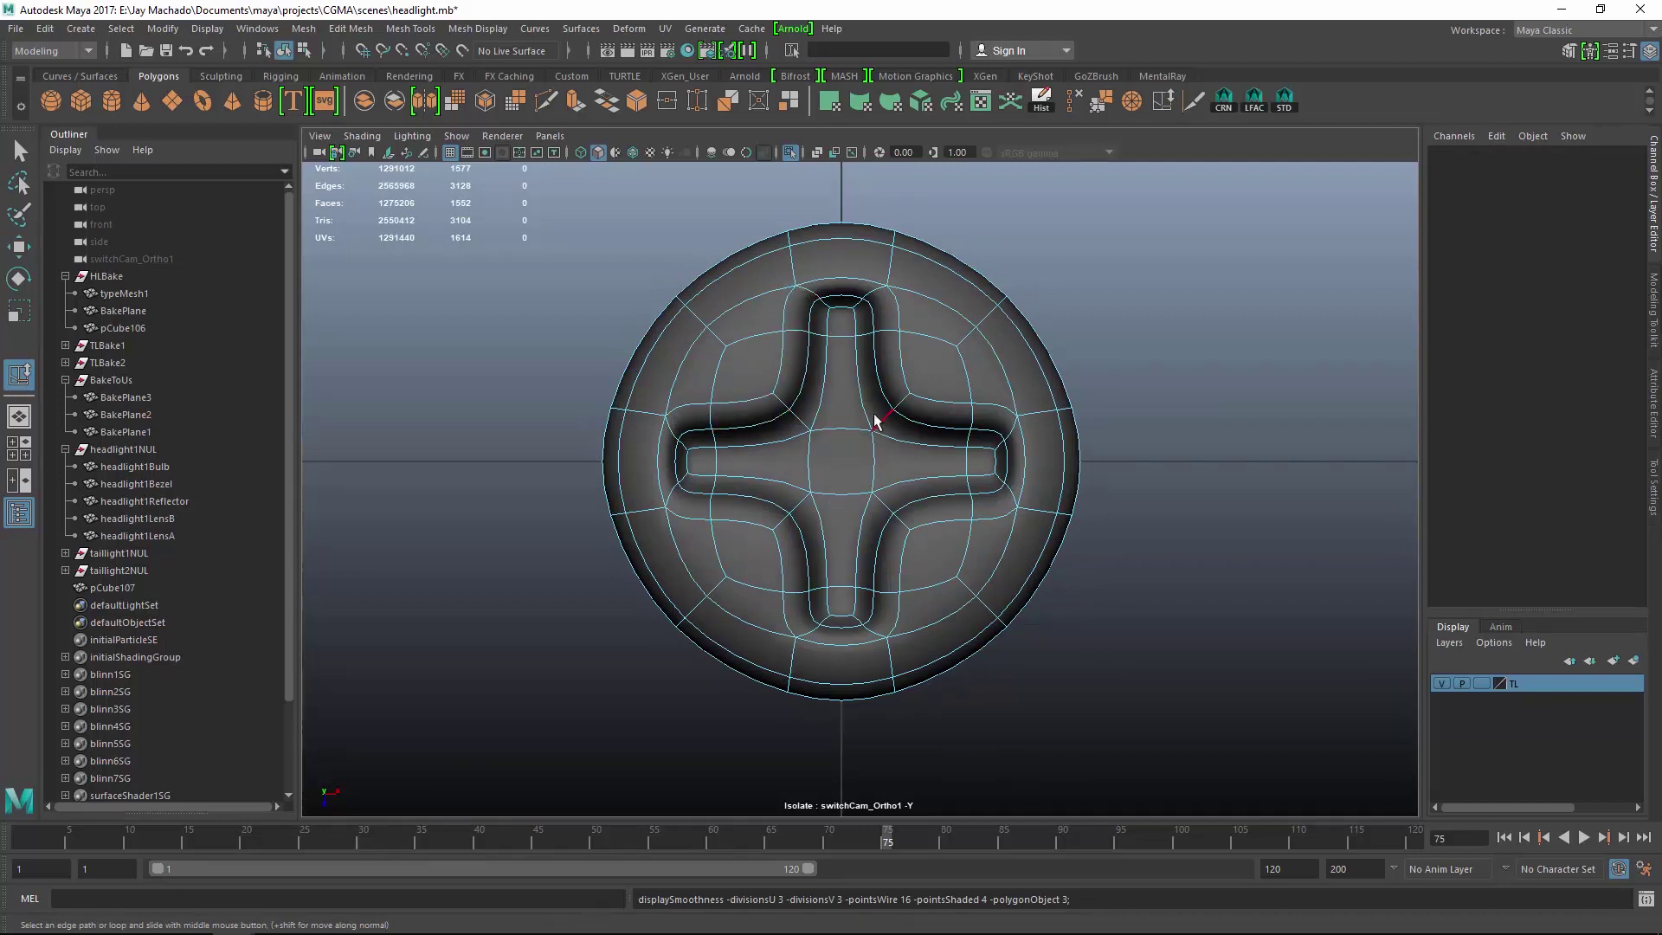
{"action": "key", "text": "1"}
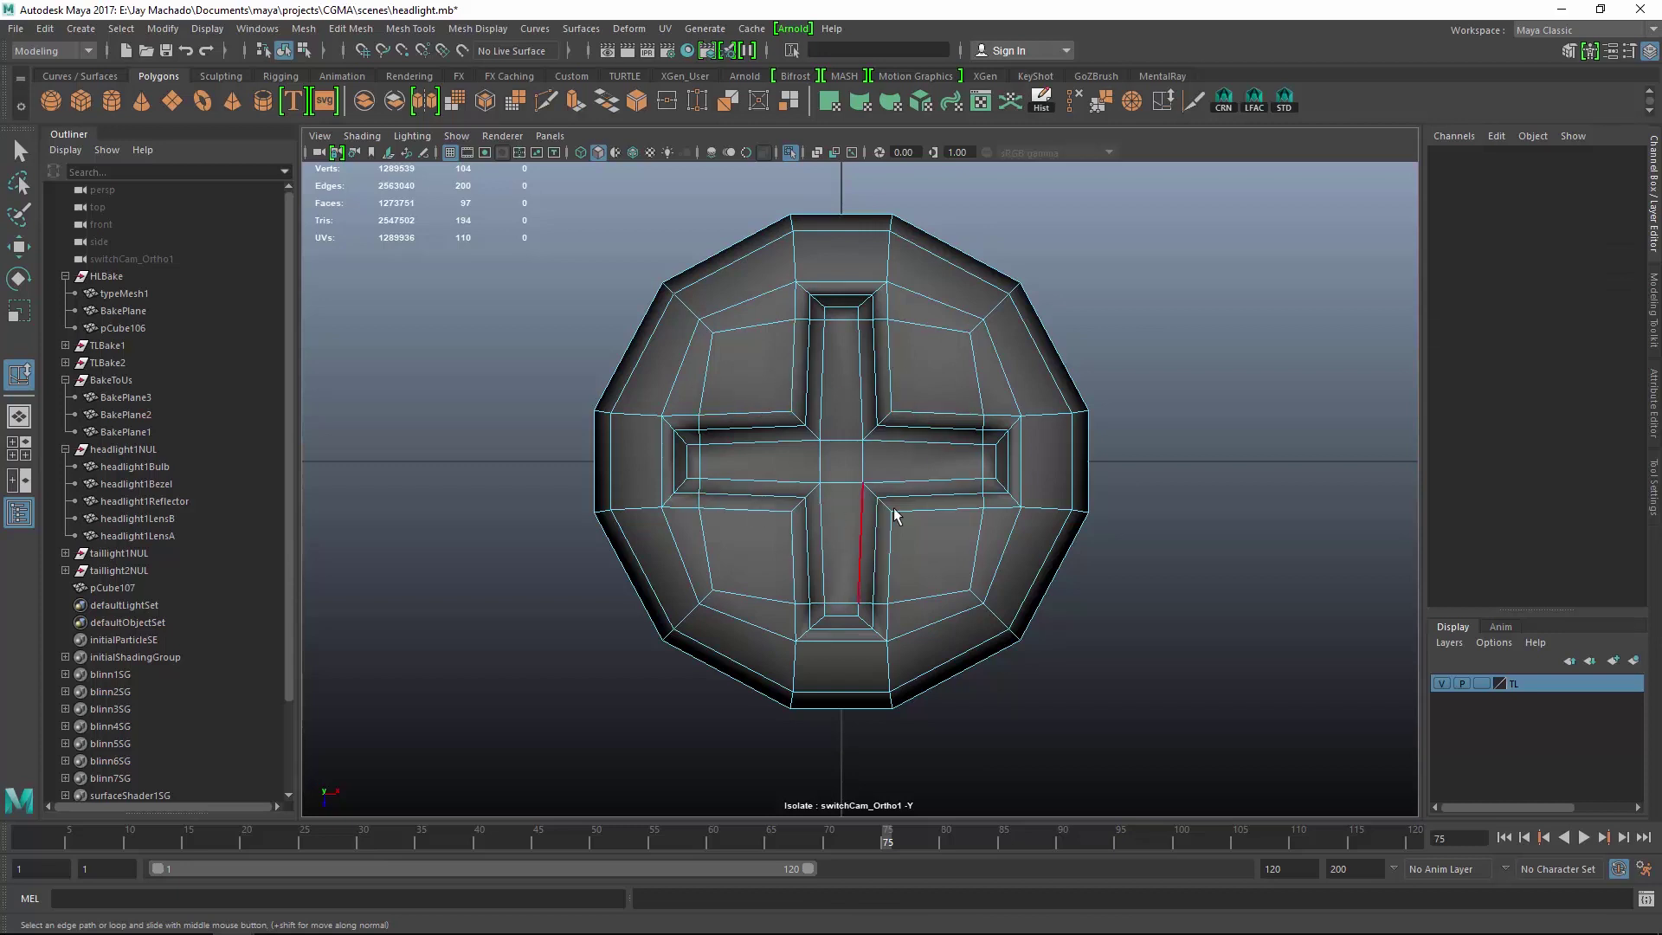
{"action": "left_click", "coordinate": [829, 321]}
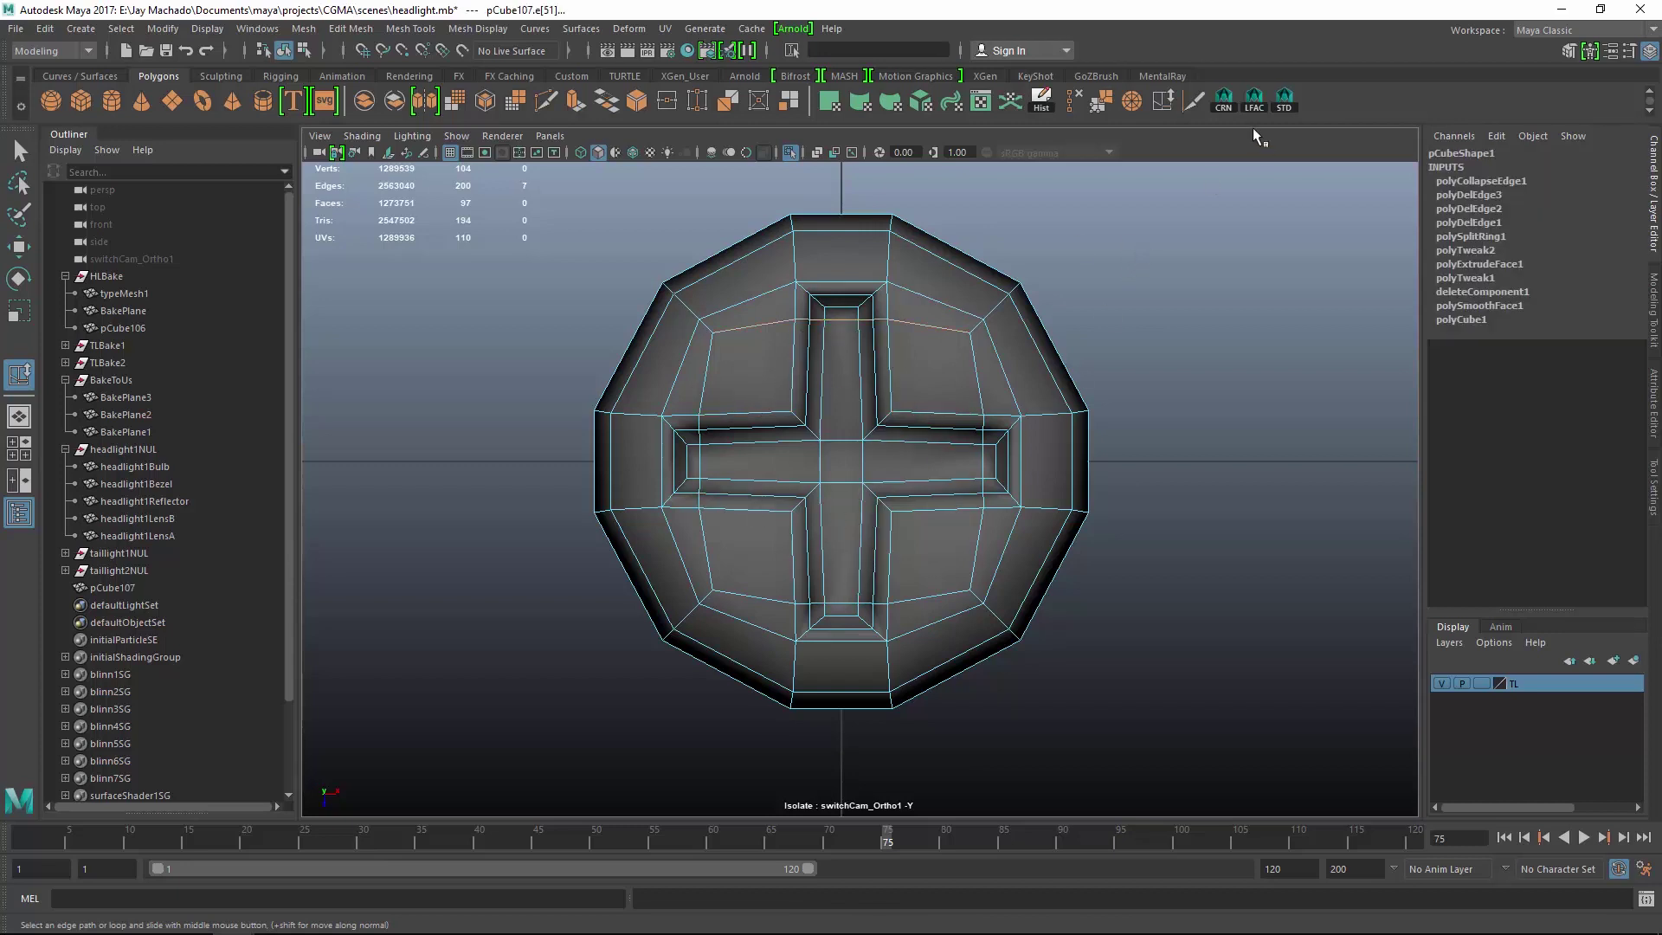
{"action": "left_click", "coordinate": [1166, 101]}
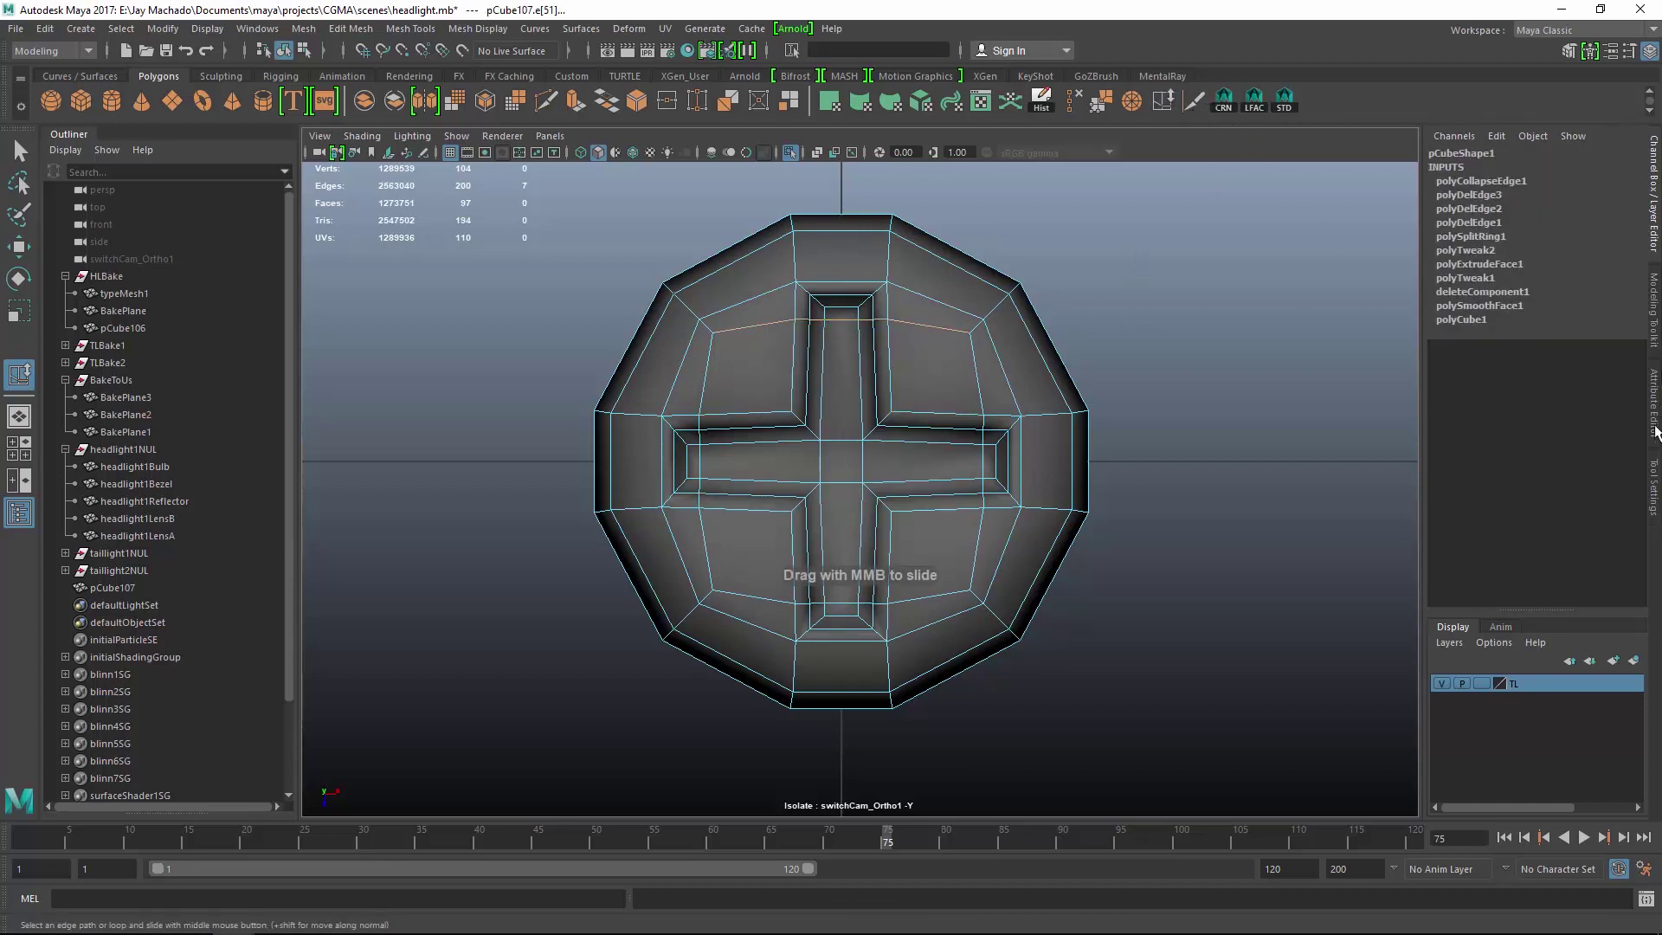
{"action": "left_click", "coordinate": [1659, 478]}
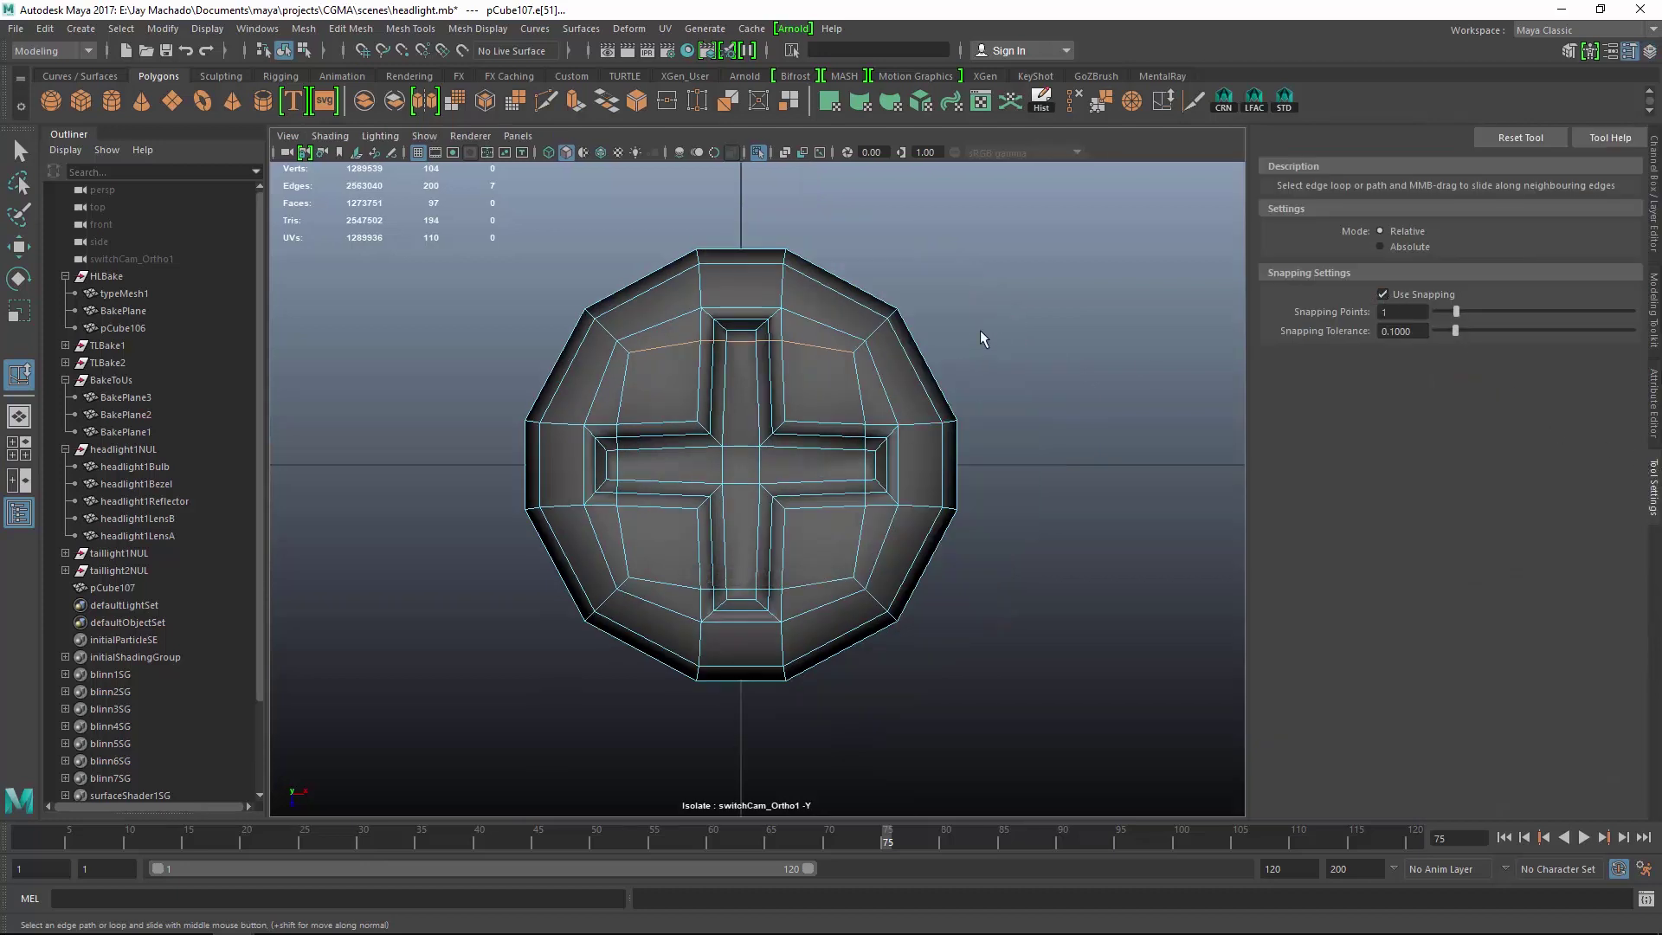
{"action": "middle_click_drag", "start_coordinate": [981, 330], "coordinate": [1038, 338]}
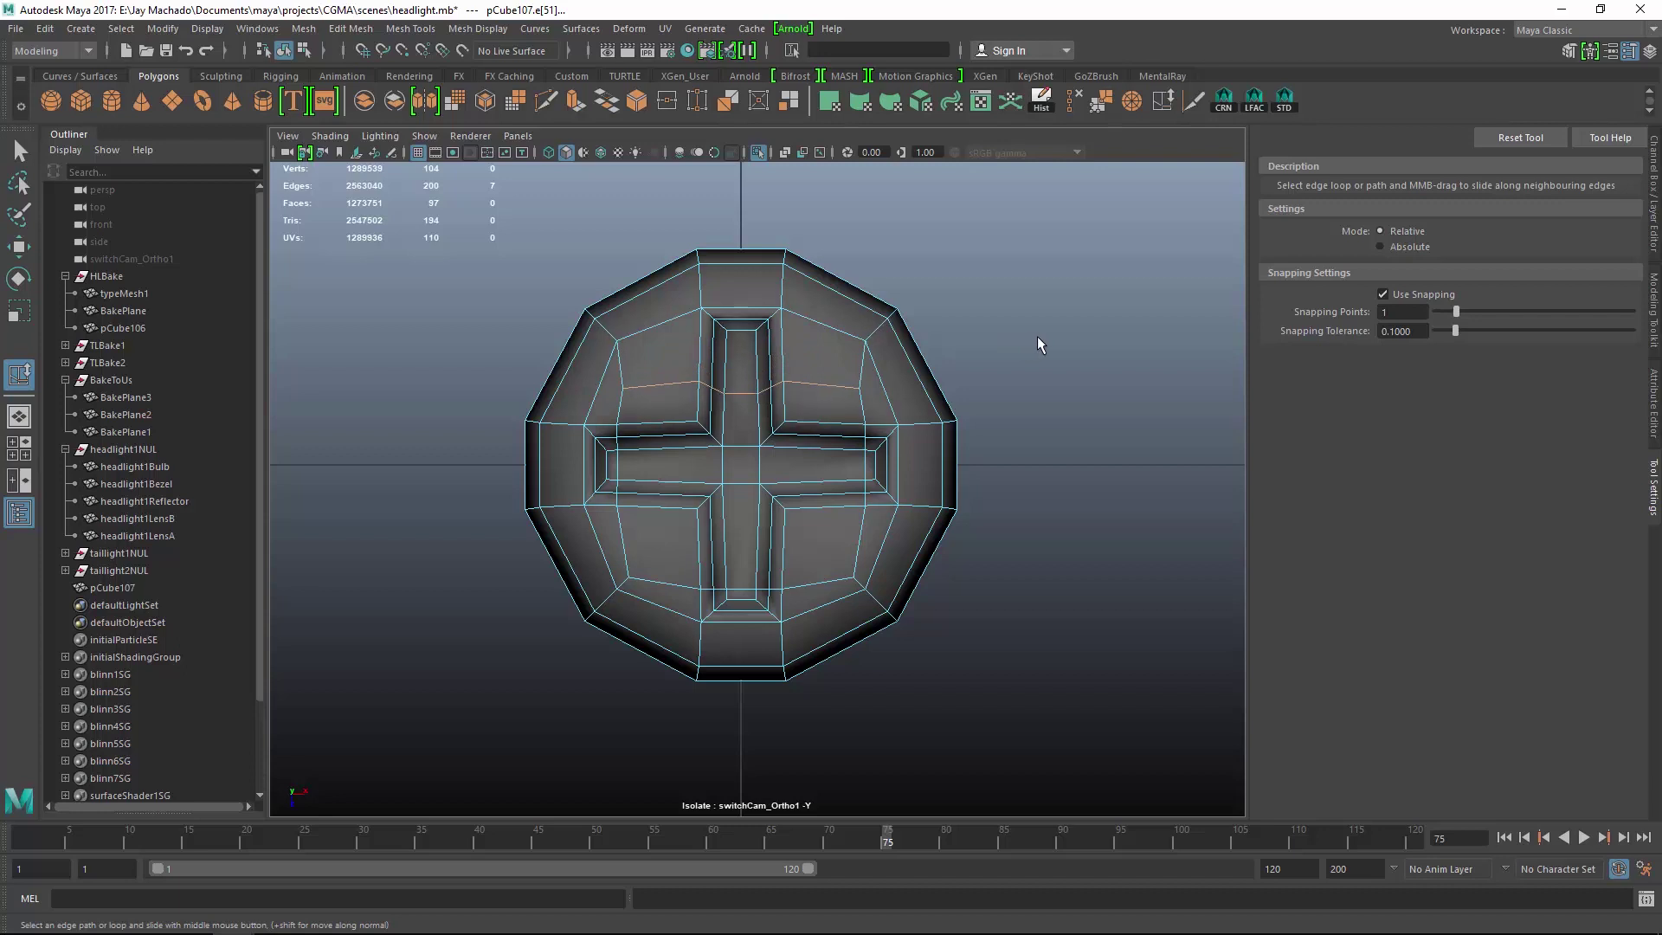
Slide the dome's lower, right and left inner edge loops toward the cross's center.
{"action": "double_click", "coordinate": [820, 574]}
{"action": "middle_click_drag", "start_coordinate": [967, 517], "coordinate": [1006, 525]}
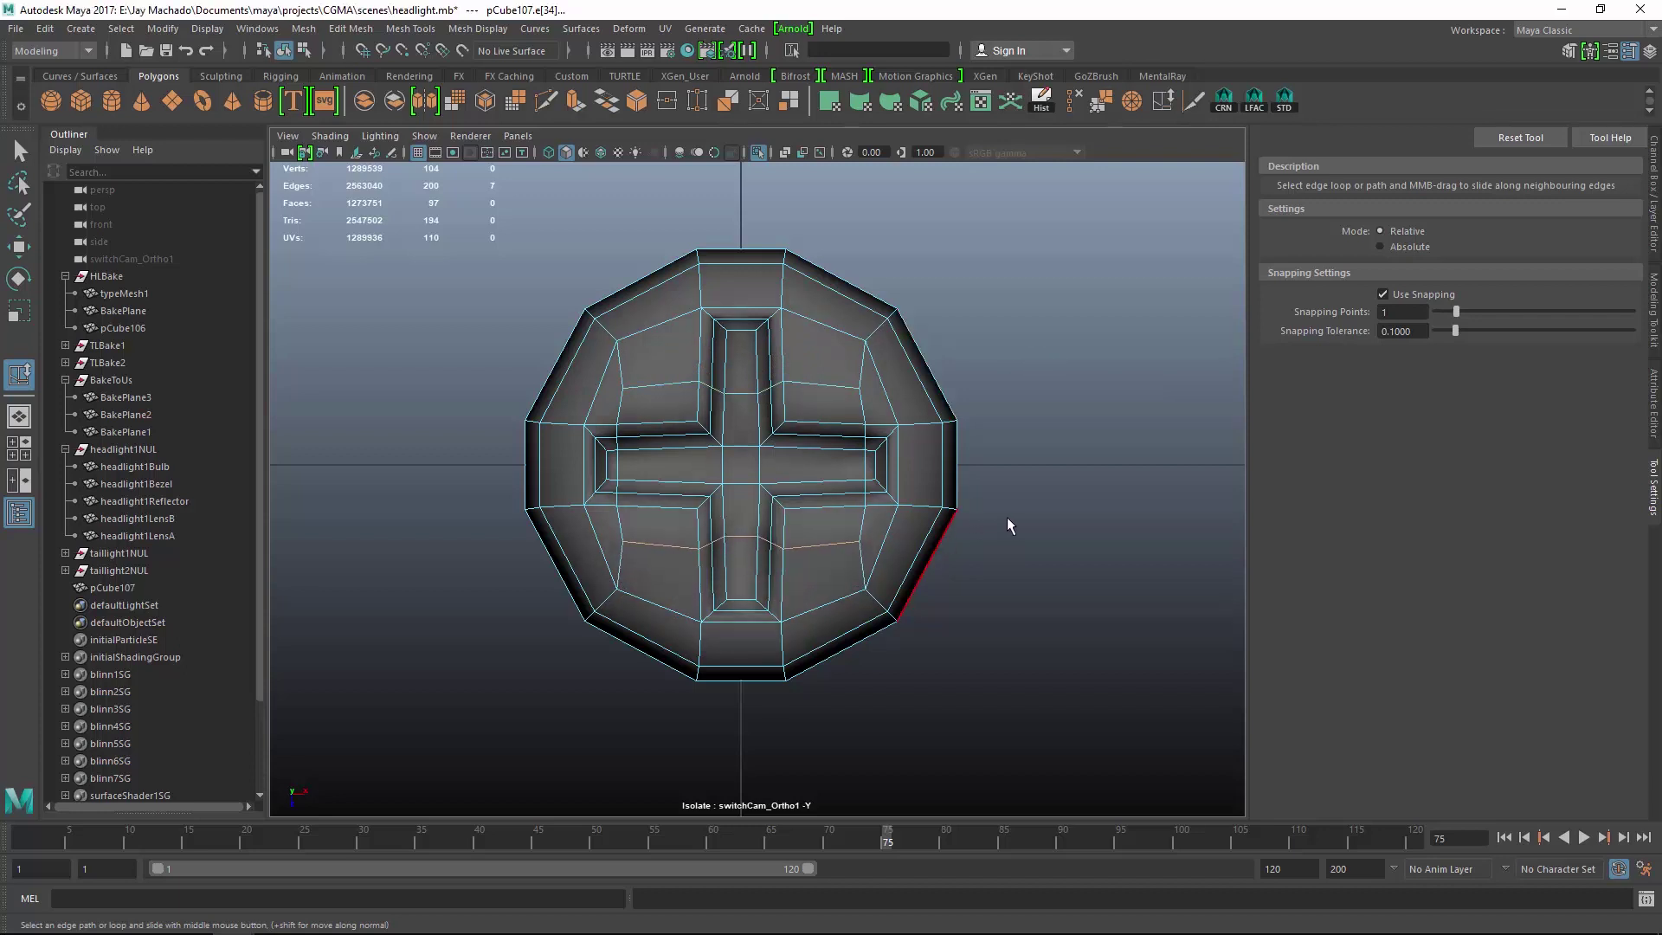
{"action": "left_click", "coordinate": [868, 407]}
{"action": "middle_click_drag", "start_coordinate": [1116, 406], "coordinate": [1079, 415]}
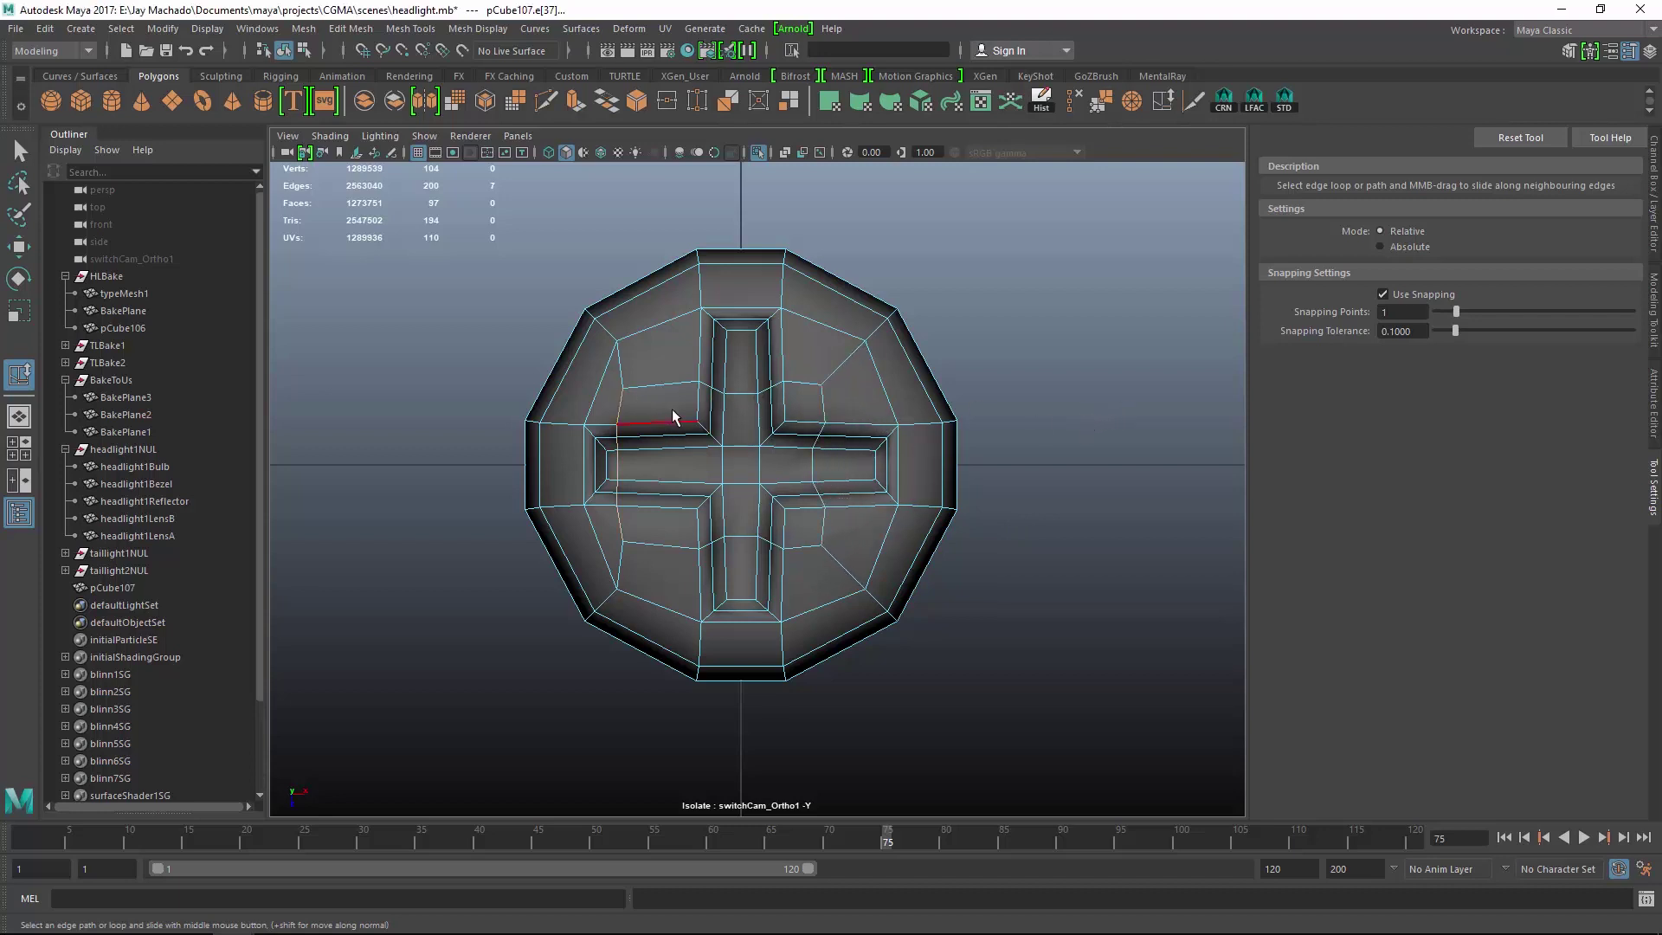
{"action": "middle_click_drag", "start_coordinate": [674, 418], "coordinate": [721, 424]}
{"action": "key", "text": "F8"}
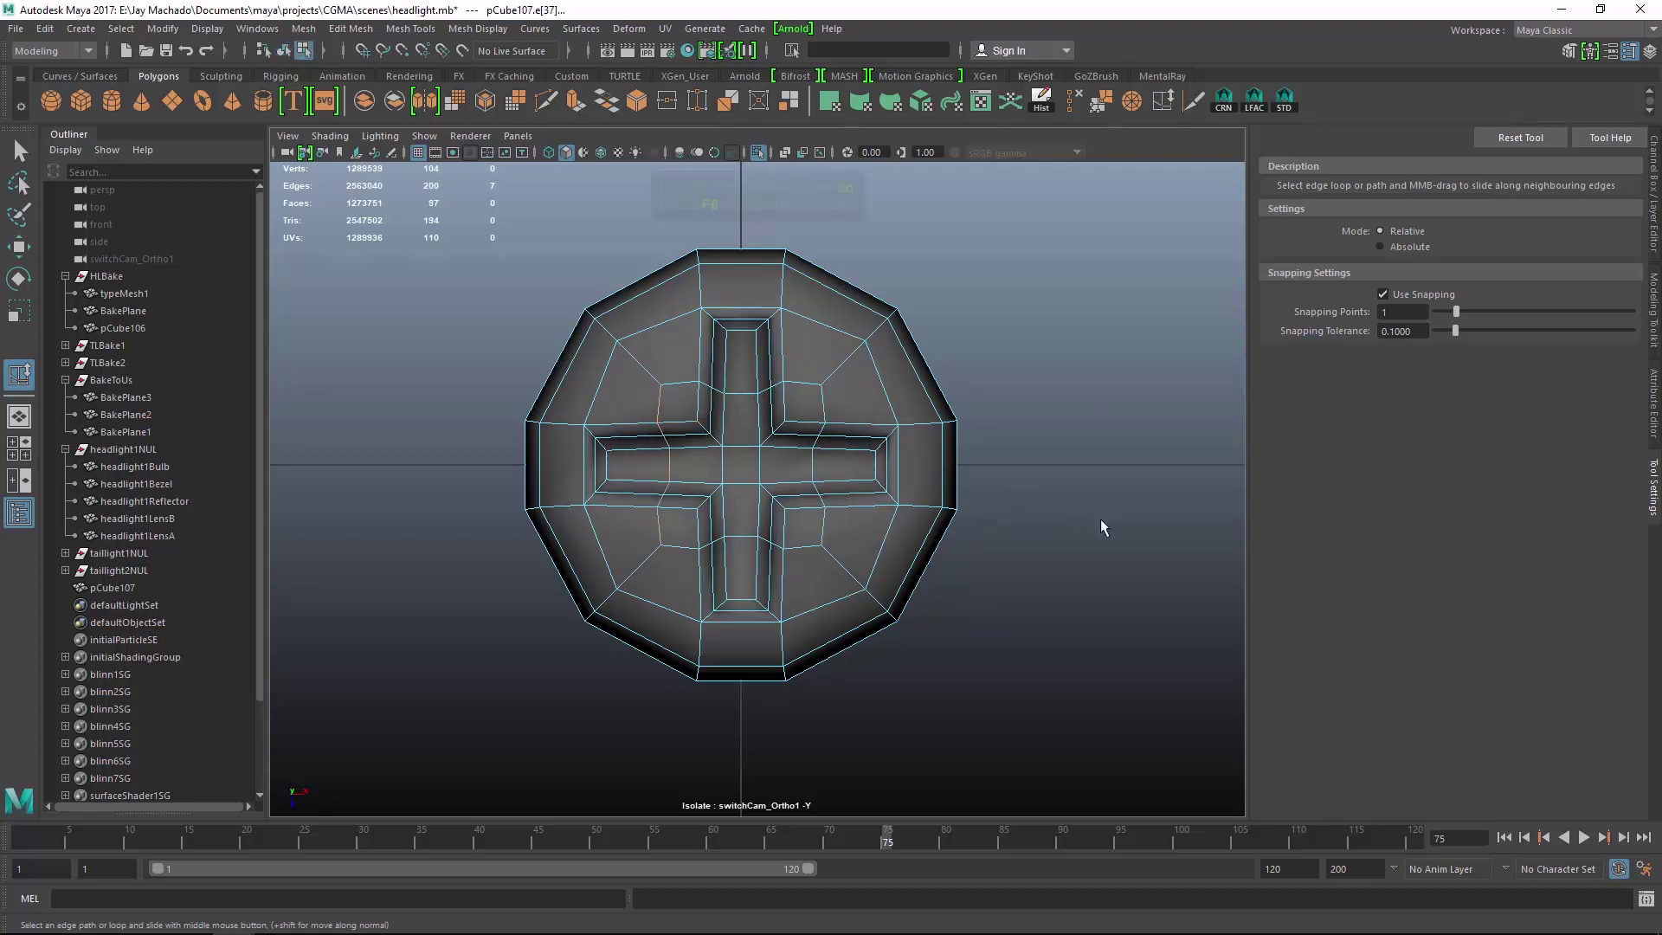
Preview the finished cross groove smoothed in perspective.
{"action": "left_click_drag", "start_coordinate": [1033, 487], "coordinate": [819, 431], "text": "alt"}
{"action": "key", "text": "3"}
{"action": "left_click", "coordinate": [1076, 438]}
{"action": "right_click_drag", "start_coordinate": [882, 417], "coordinate": [844, 410], "text": "alt"}
{"action": "left_click", "coordinate": [1655, 199]}
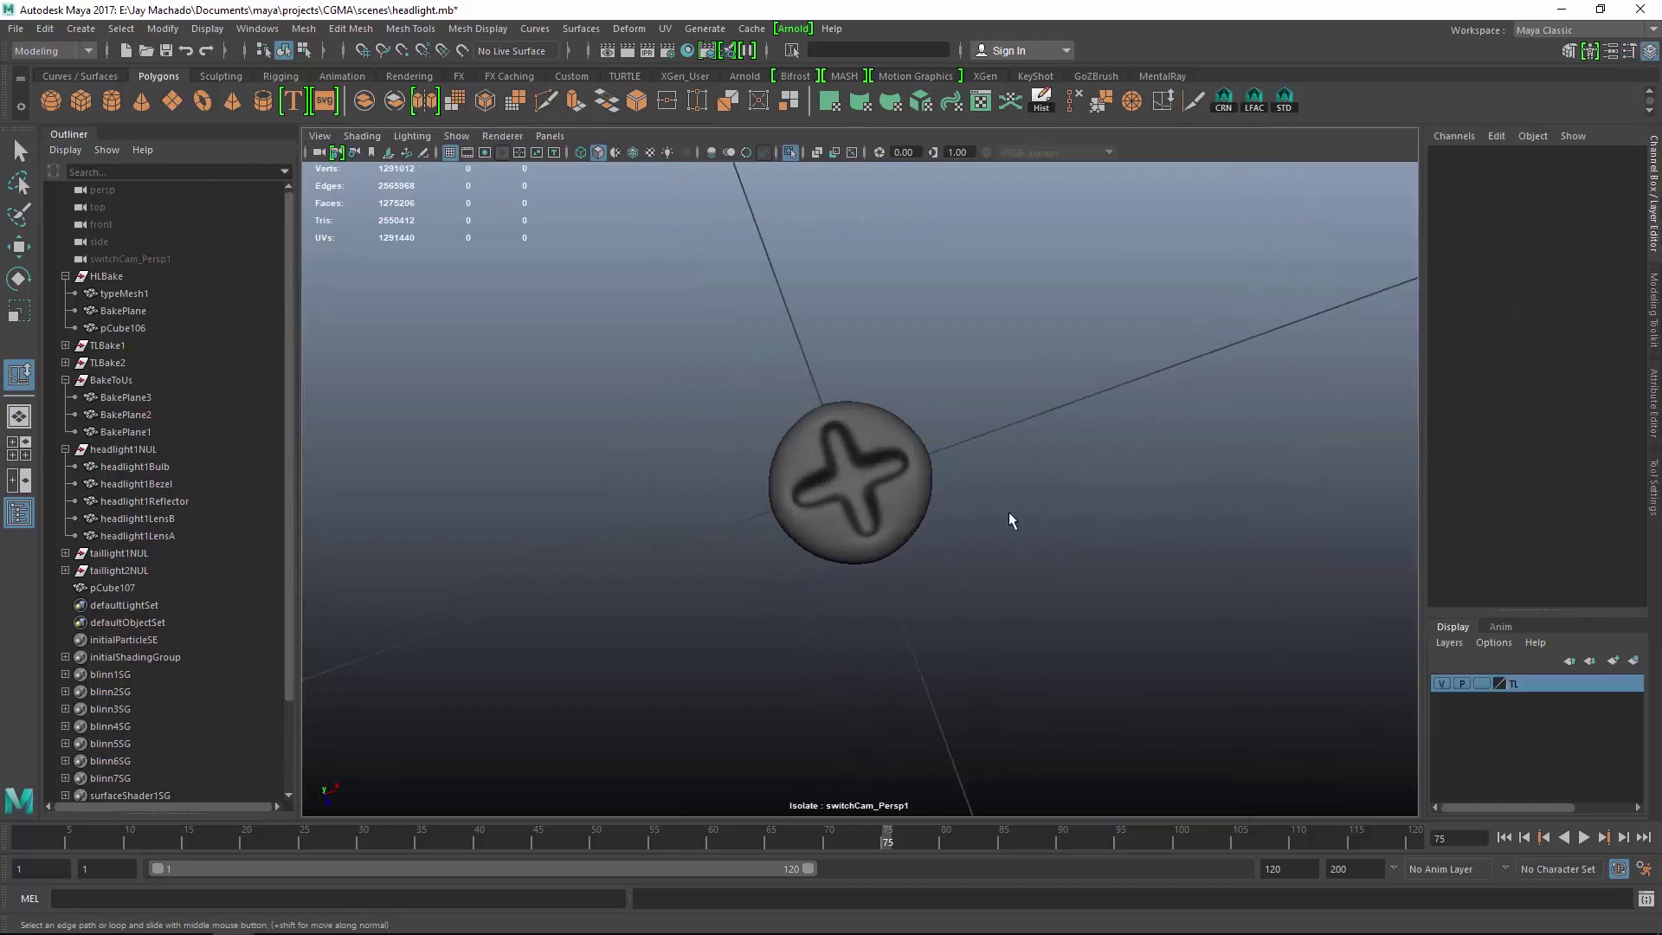
Assign an existing shiny material to the whole dome.
{"action": "right_click_drag", "start_coordinate": [1061, 516], "coordinate": [866, 430], "text": "alt"}
{"action": "left_click", "coordinate": [856, 481]}
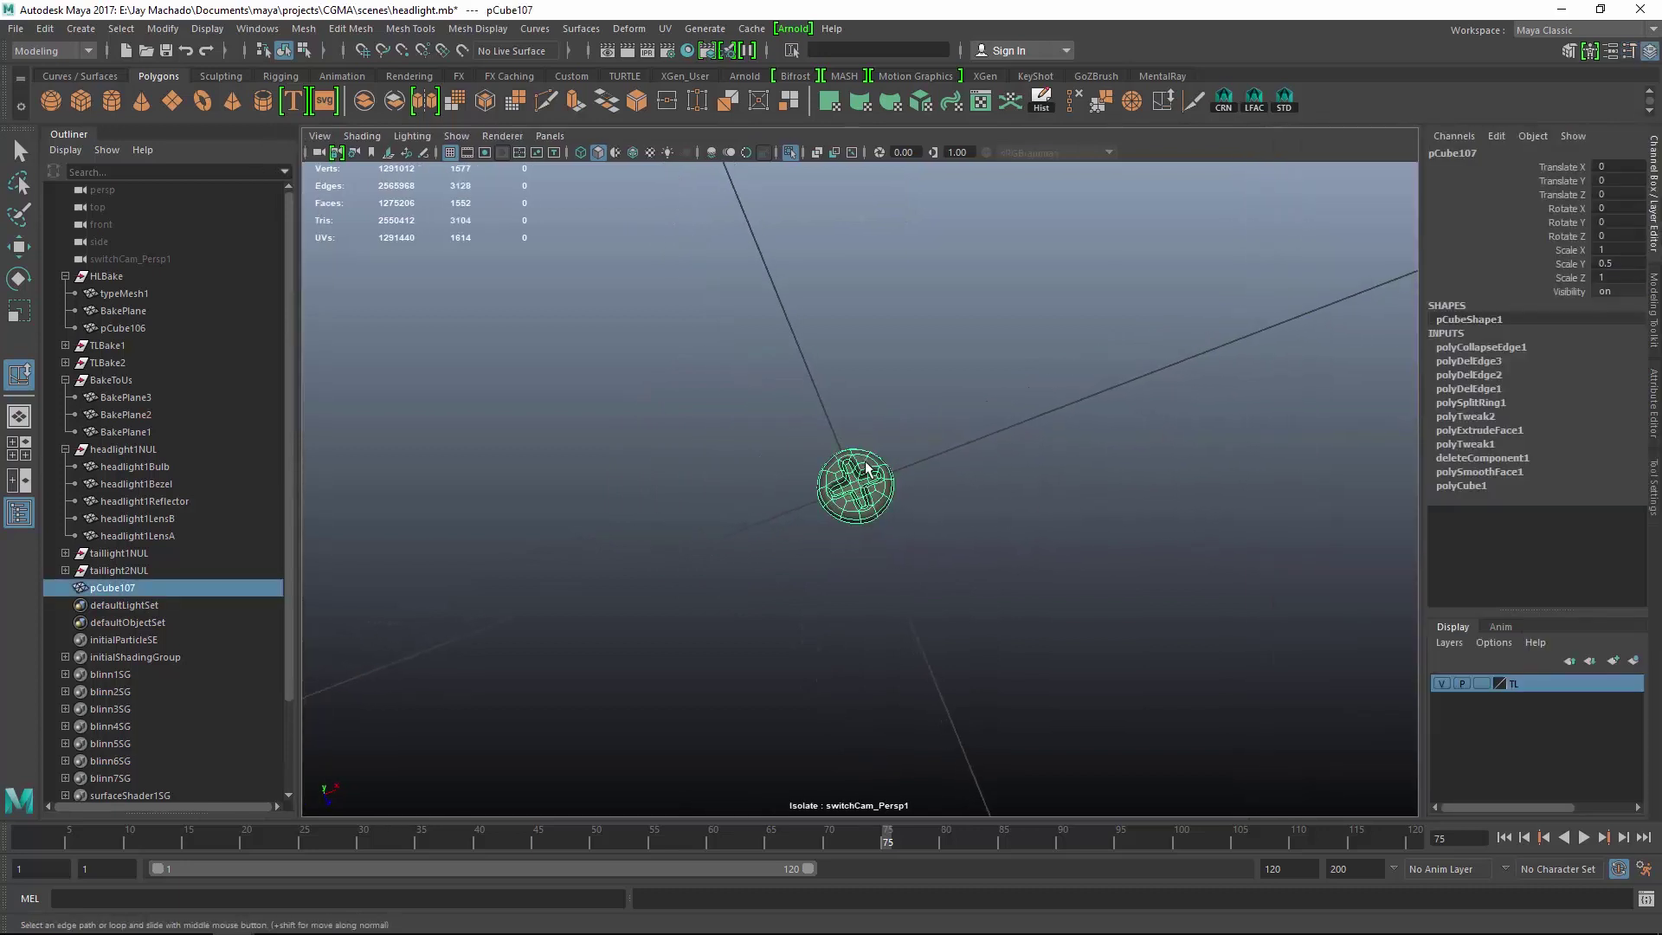
{"action": "left_click_drag", "start_coordinate": [865, 433], "coordinate": [992, 391], "text": "alt"}
{"action": "key", "text": "w"}
{"action": "right_click_drag", "start_coordinate": [993, 391], "coordinate": [1106, 793]}
{"action": "left_click", "coordinate": [1183, 679]}
{"action": "left_click_drag", "start_coordinate": [1183, 679], "coordinate": [860, 604], "text": "alt"}
{"action": "scroll", "coordinate": [938, 516], "scroll_direction": "down", "scroll_amount": 2}
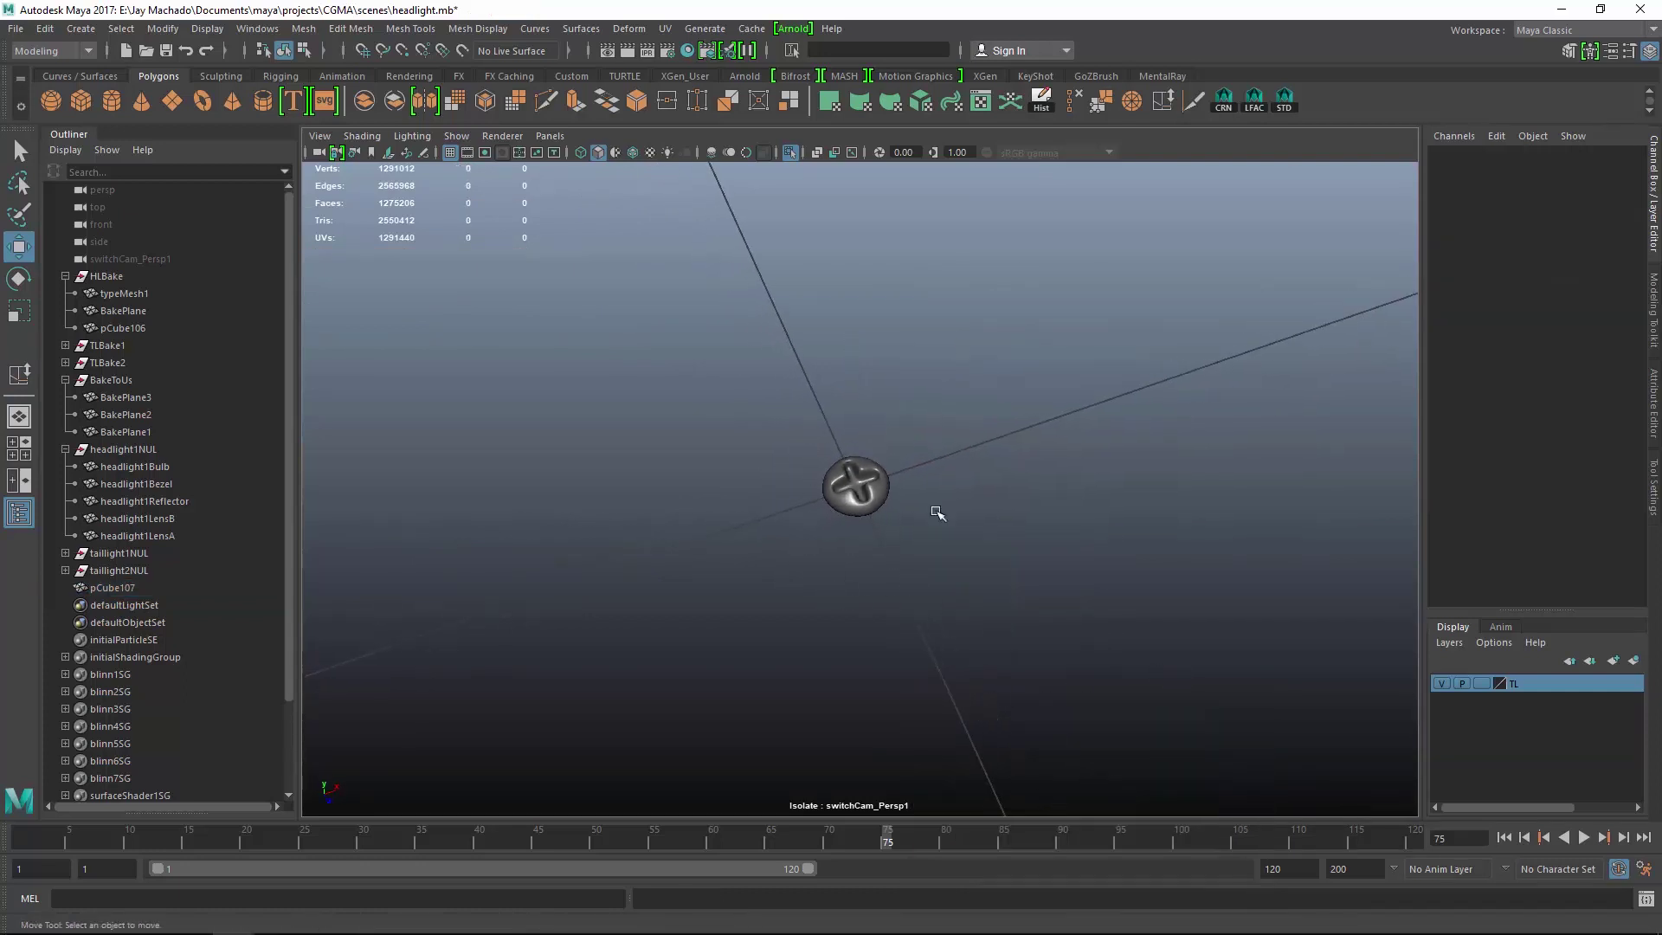
Turn off isolation and move the dome to Translate X 12.485, near the left rim of the first red taillight.
{"action": "left_click", "coordinate": [856, 486]}
{"action": "left_click", "coordinate": [789, 156]}
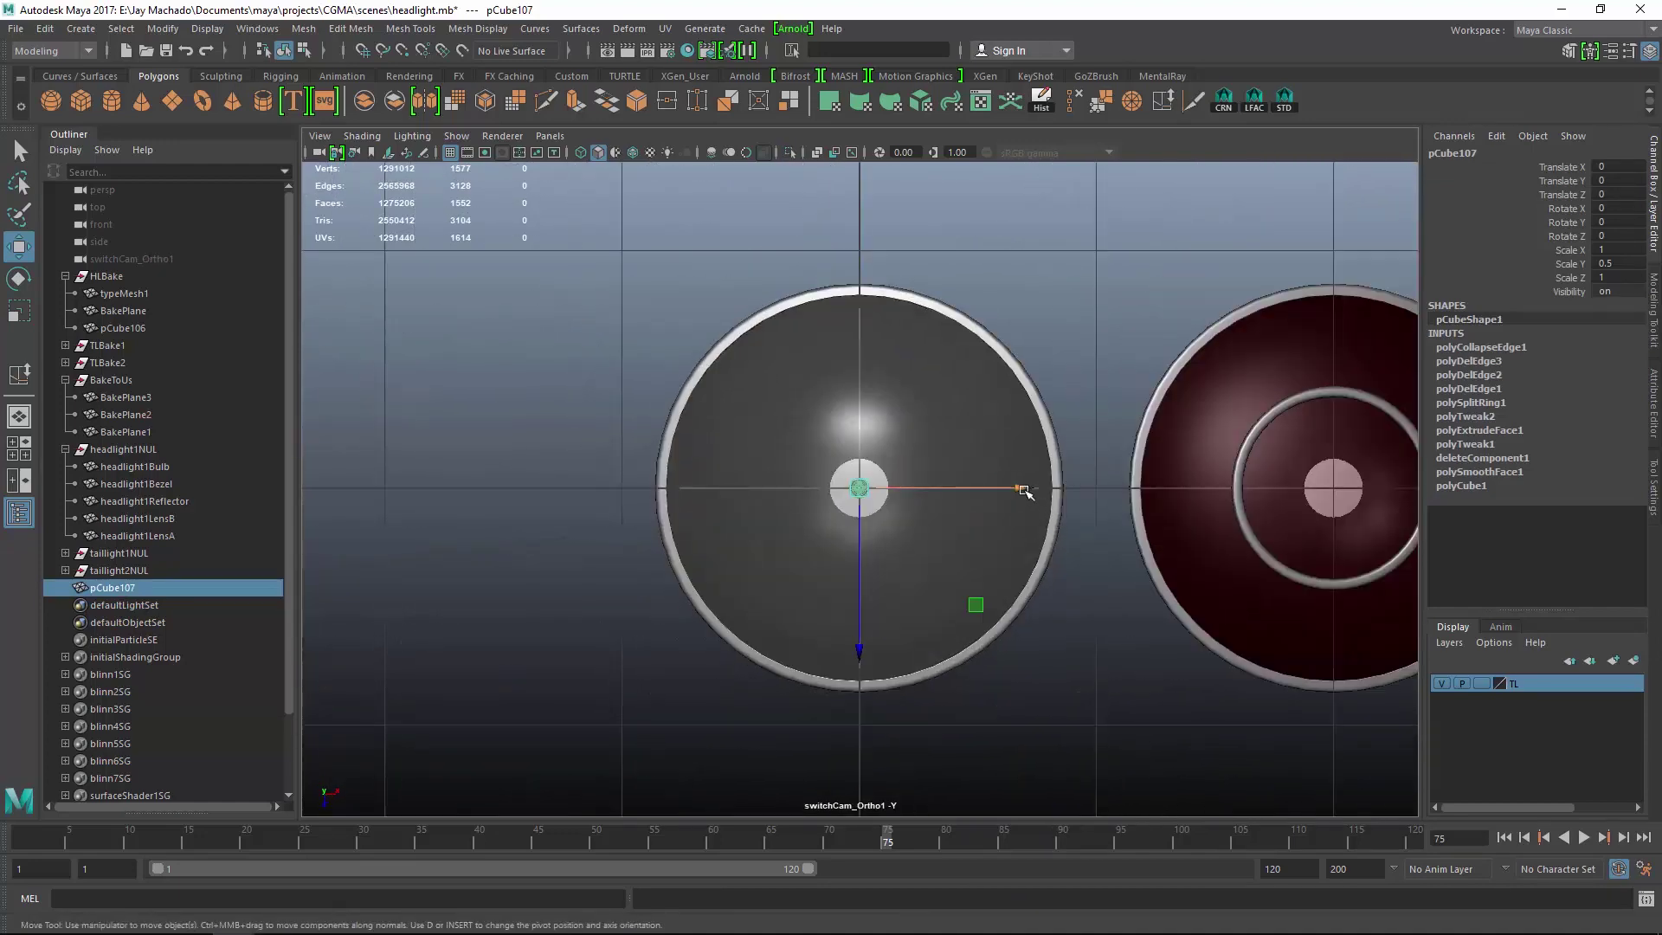
{"action": "left_click_drag", "start_coordinate": [1023, 491], "coordinate": [1320, 502]}
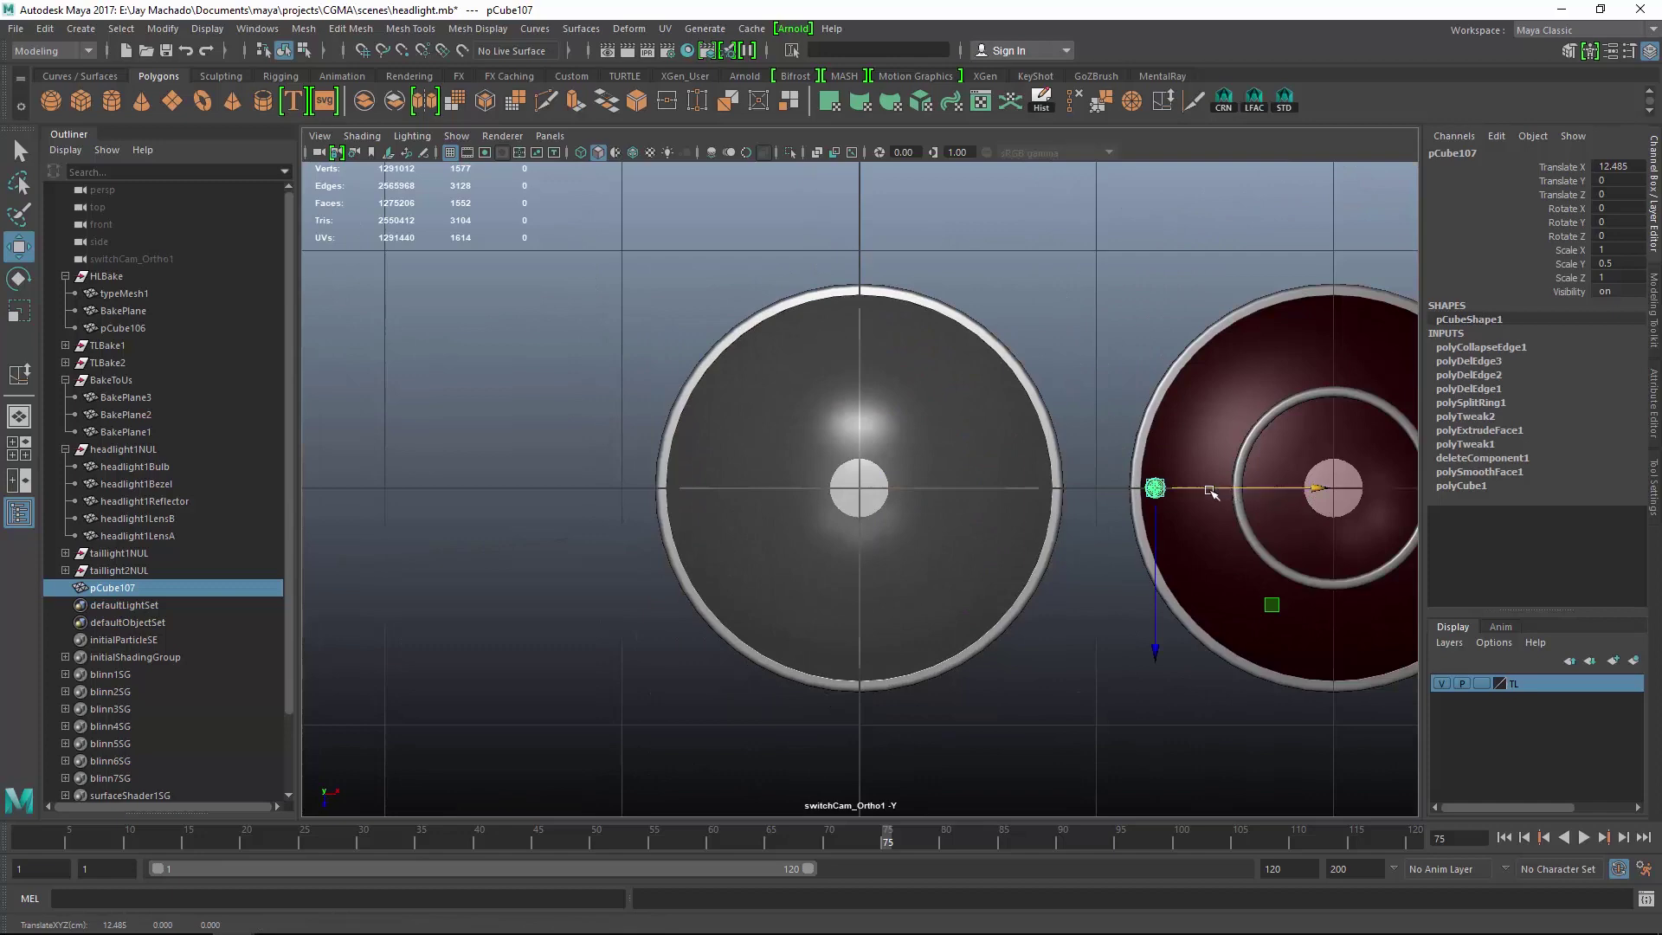
{"action": "middle_click_drag", "start_coordinate": [1210, 492], "coordinate": [834, 474], "text": "alt"}
{"action": "scroll", "coordinate": [872, 484], "scroll_direction": "up", "scroll_amount": 3}
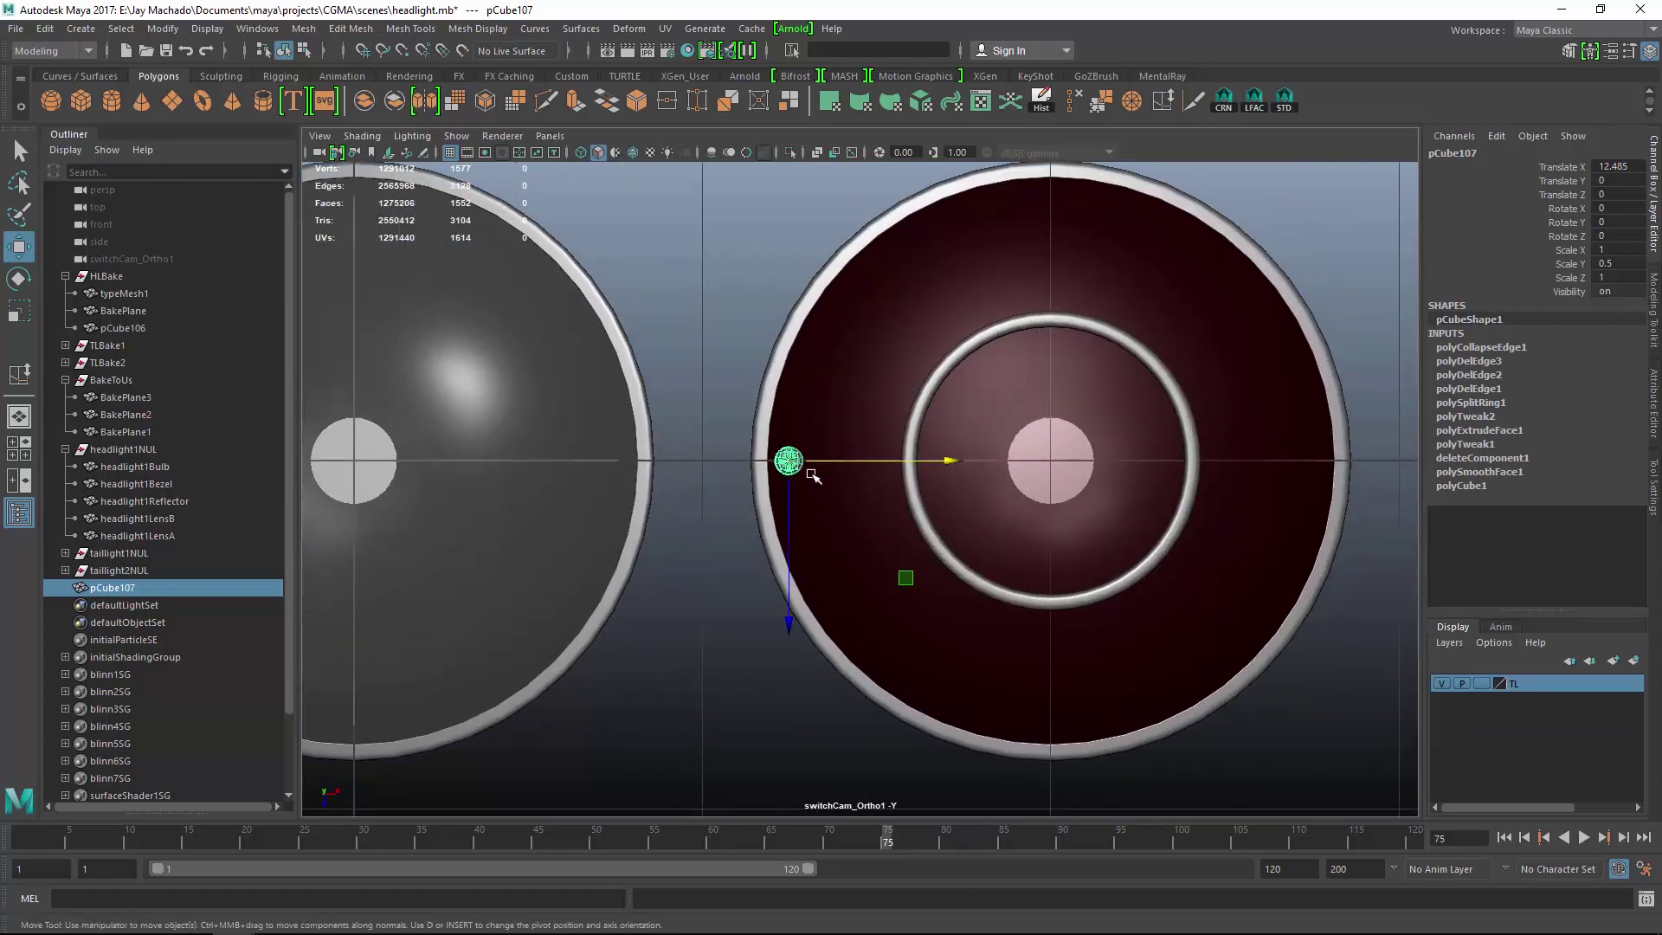
Scale the dome up uniformly to 1.278 in X and Z and 0.639 in Y.
{"action": "key", "text": "r"}
{"action": "left_click_drag", "start_coordinate": [788, 460], "coordinate": [830, 481]}
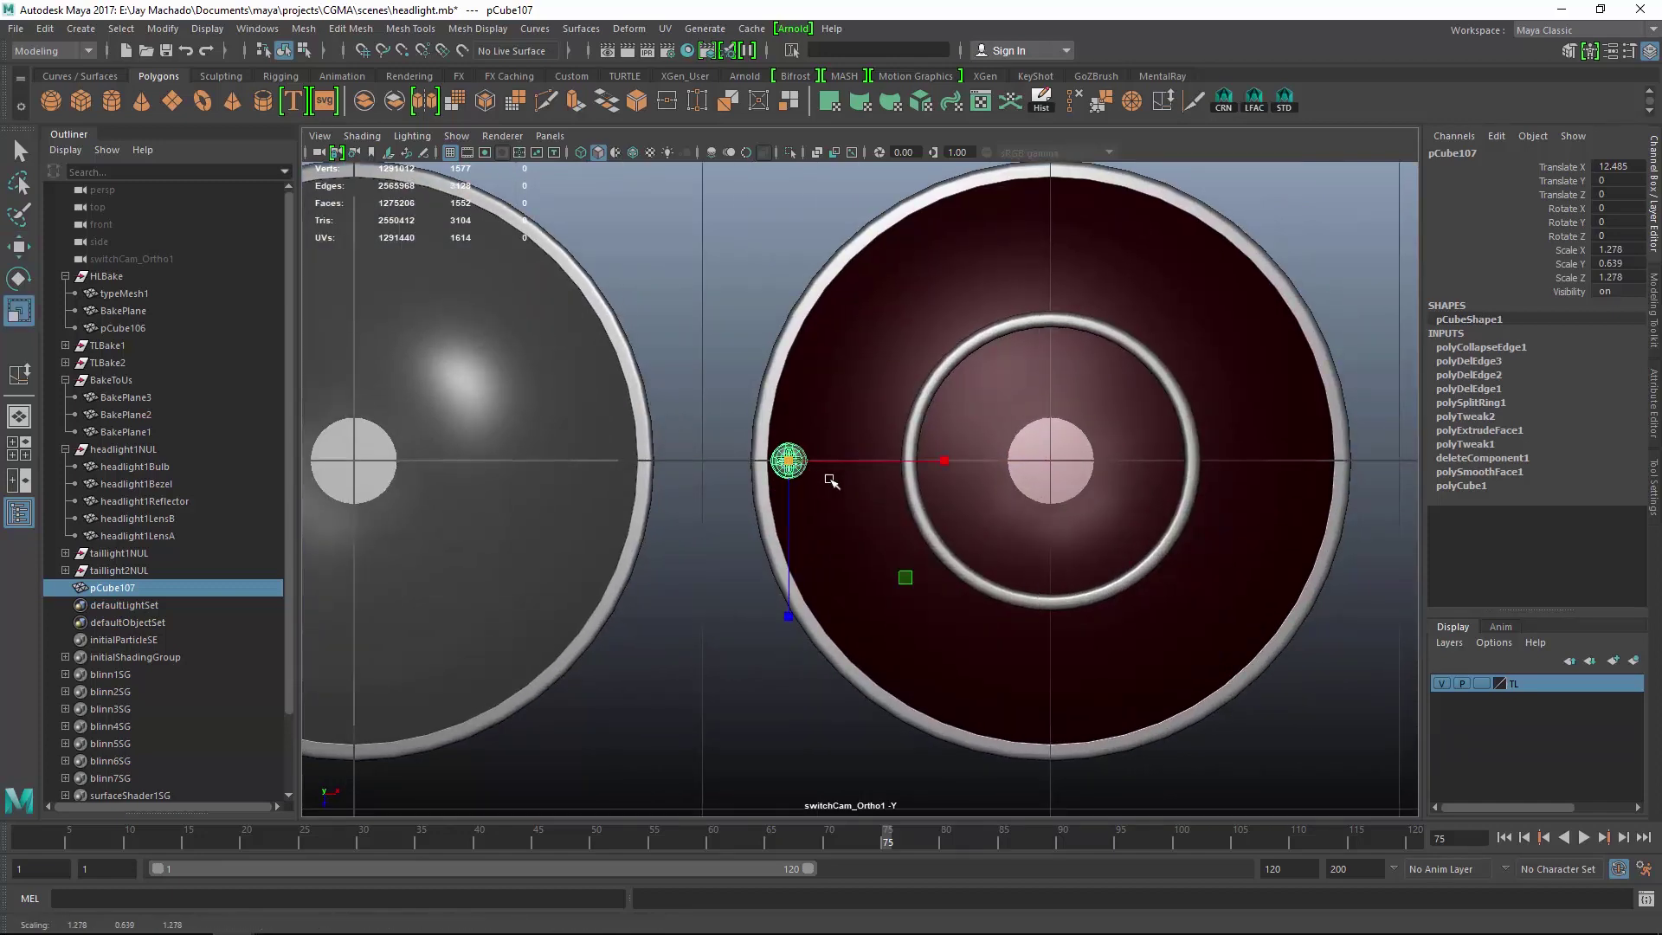
{"action": "key", "text": "w"}
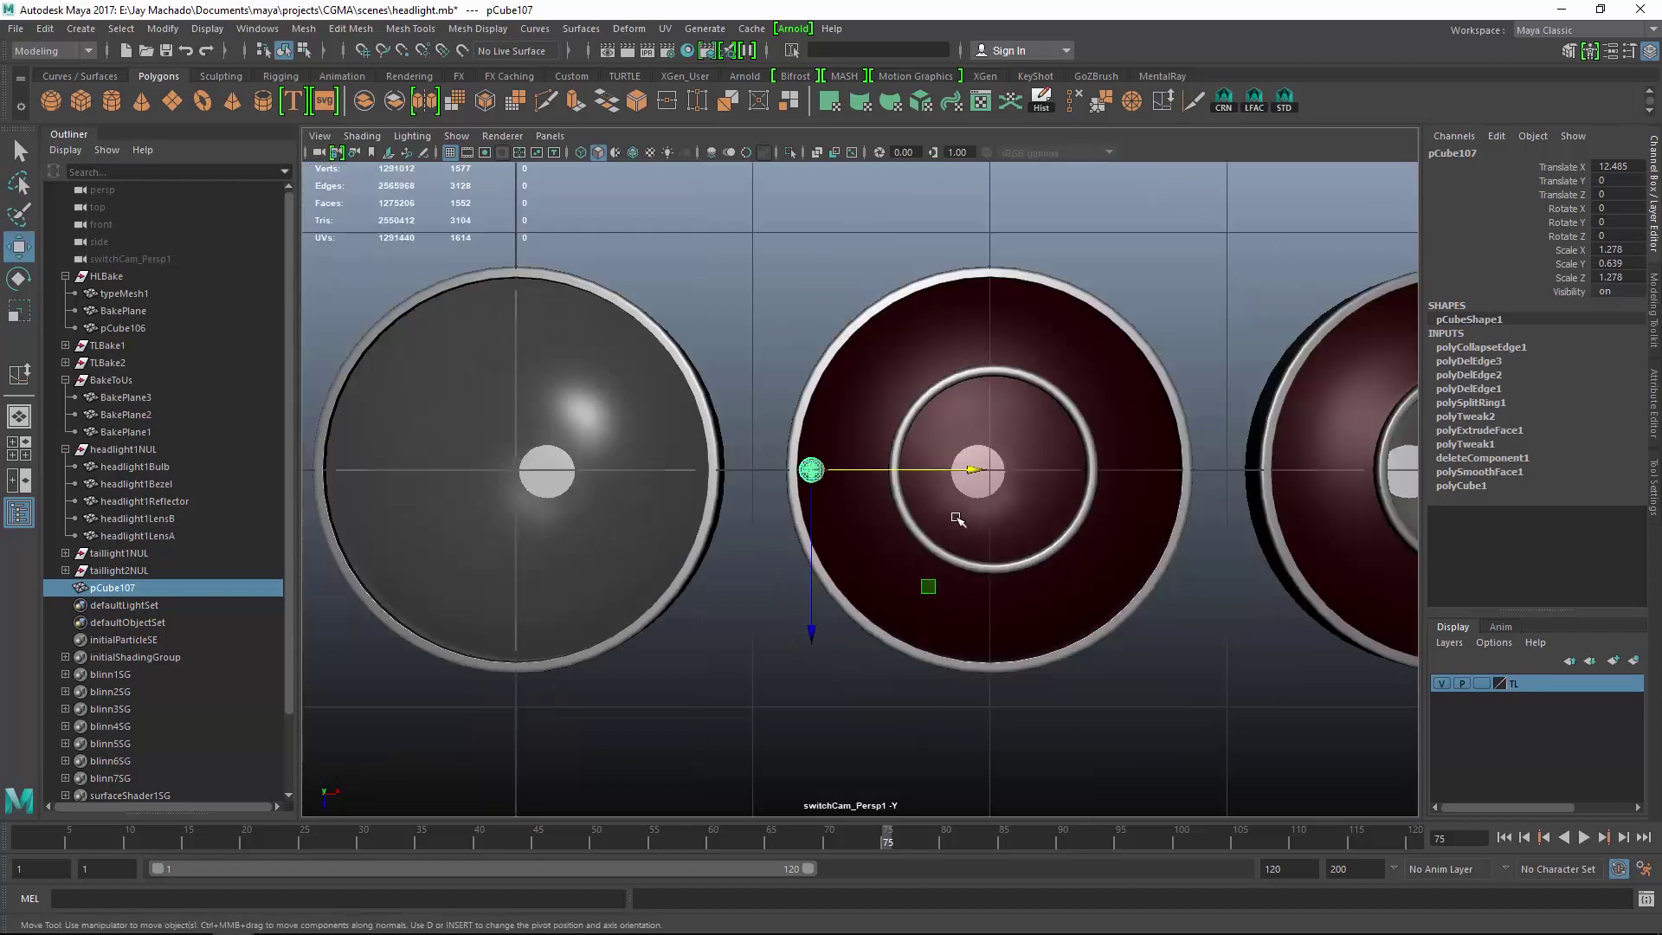
Raise the dome to Translate Y 0.24 above the taillight's rim, working in the front view.
{"action": "left_click_drag", "start_coordinate": [958, 517], "coordinate": [938, 423], "text": "alt"}
{"action": "scroll", "coordinate": [900, 426], "scroll_direction": "up", "scroll_amount": 5}
{"action": "middle_click_drag", "start_coordinate": [841, 431], "coordinate": [943, 486], "text": "alt"}
{"action": "left_click_drag", "start_coordinate": [943, 486], "coordinate": [853, 386], "text": "alt"}
{"action": "right_click_drag", "start_coordinate": [853, 386], "coordinate": [912, 568], "text": "alt"}
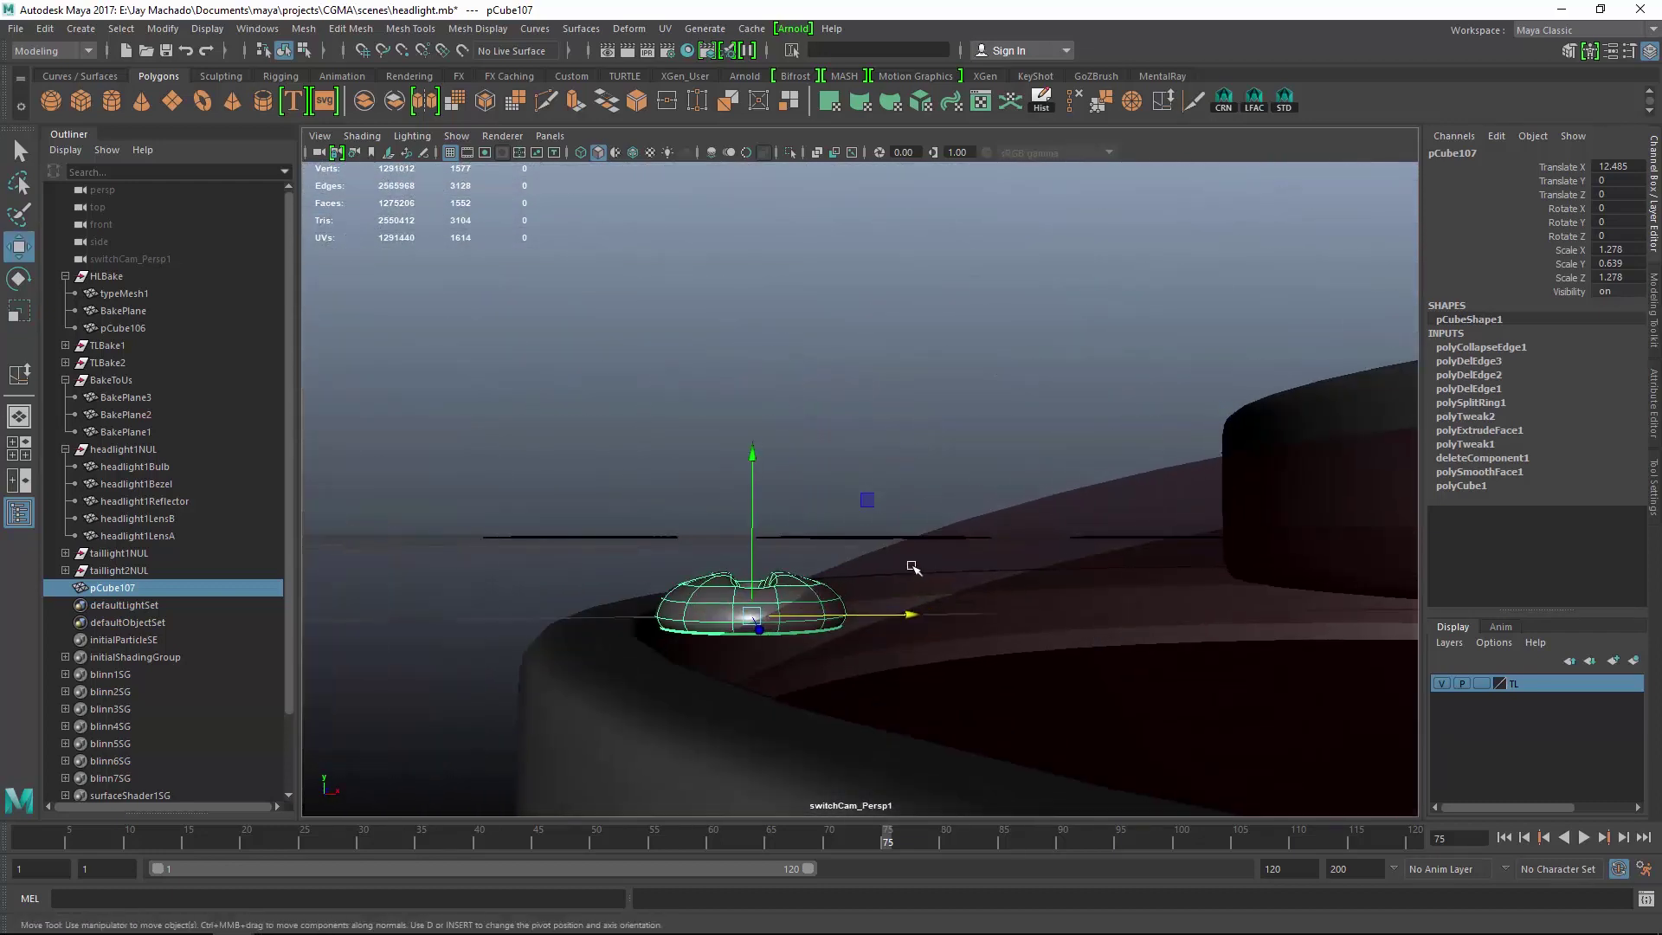
{"action": "key", "text": "space"}
{"action": "left_click_drag", "start_coordinate": [759, 488], "coordinate": [749, 437]}
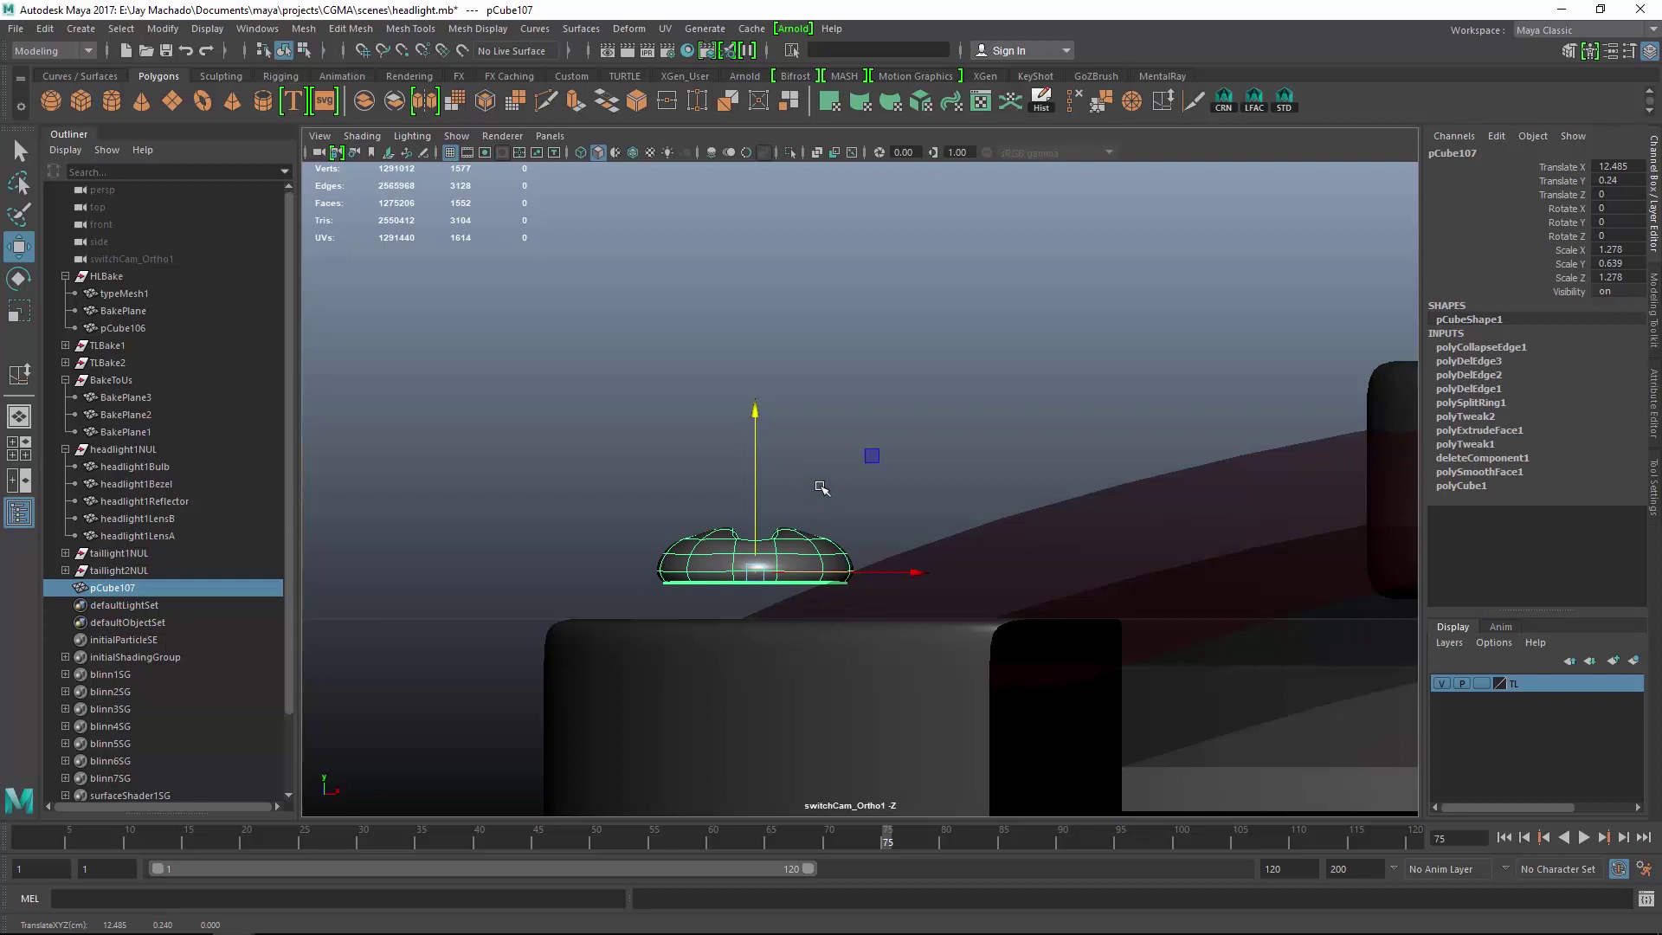
Extrude the dome's bottom border edge loop straight down into the taillight's rim.
{"action": "key", "text": "1"}
{"action": "right_click_drag", "start_coordinate": [833, 418], "coordinate": [835, 492]}
{"action": "right_click_drag", "start_coordinate": [817, 370], "coordinate": [818, 371]}
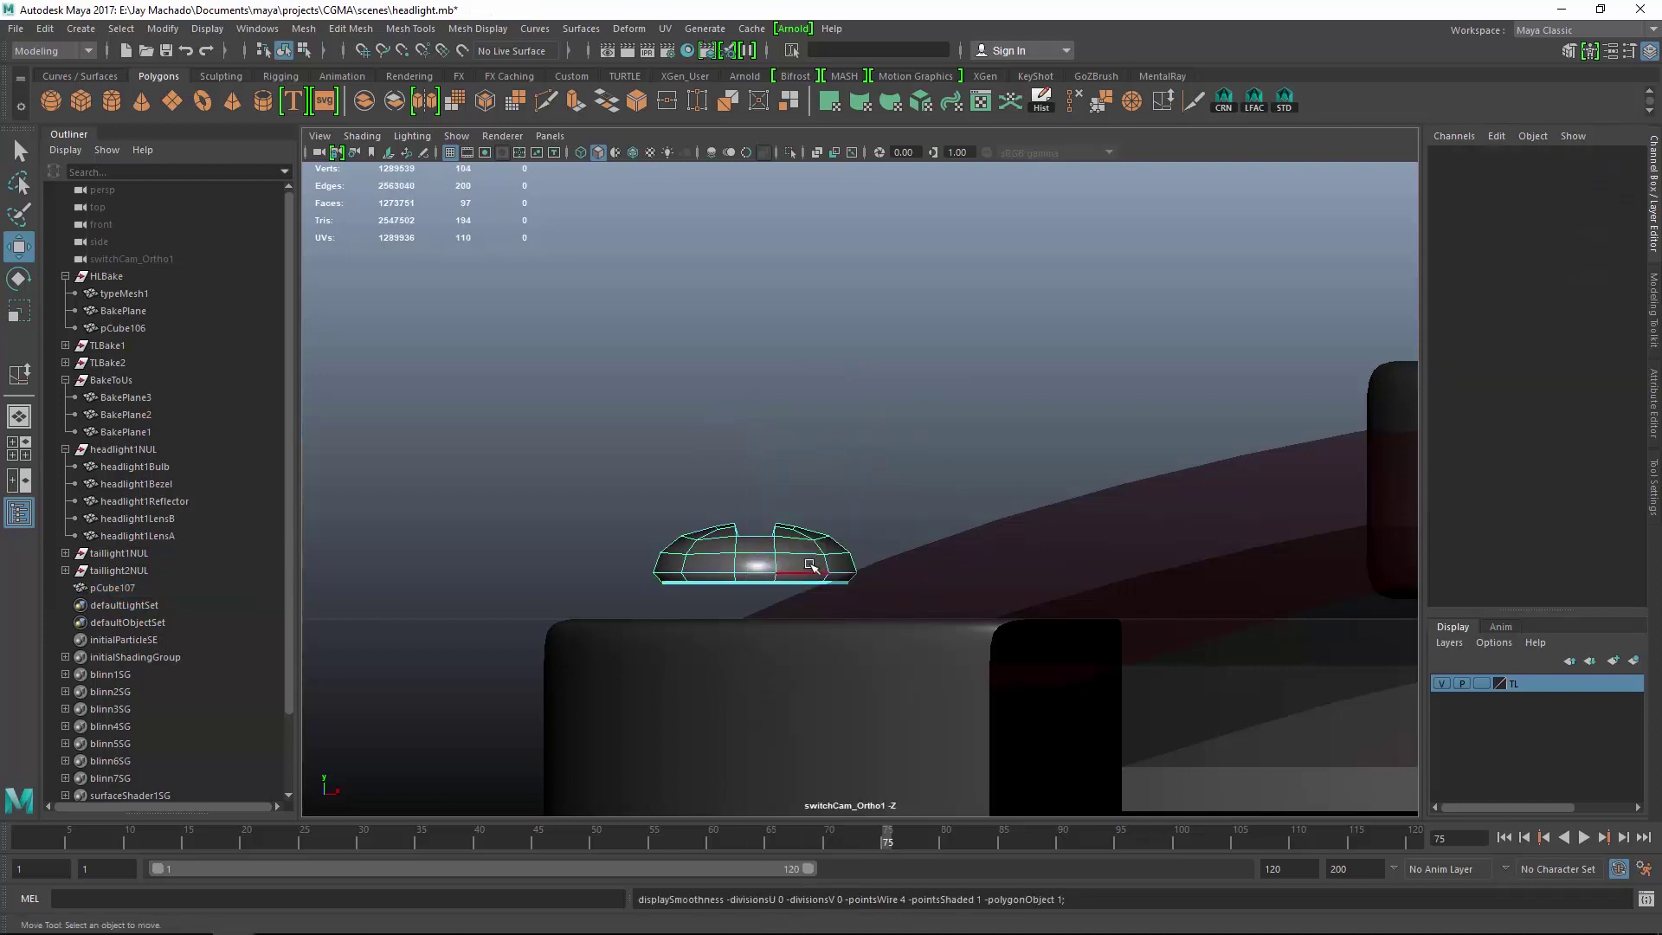
{"action": "double_click", "coordinate": [796, 581]}
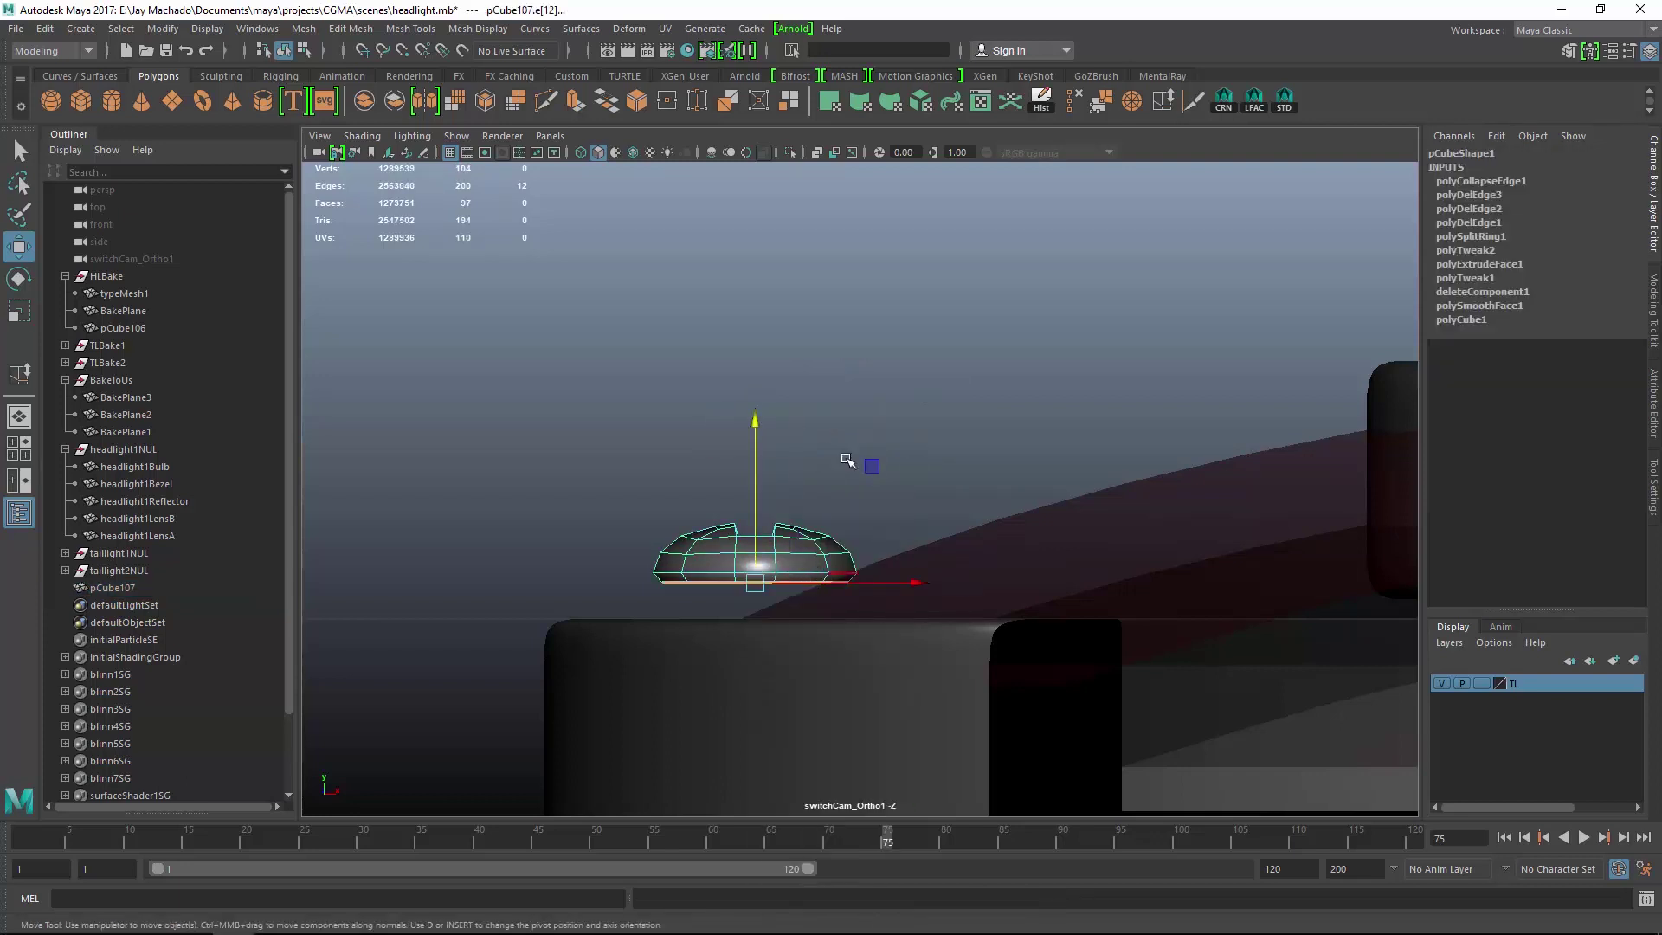
{"action": "left_click", "coordinate": [576, 101]}
{"action": "key", "text": "w"}
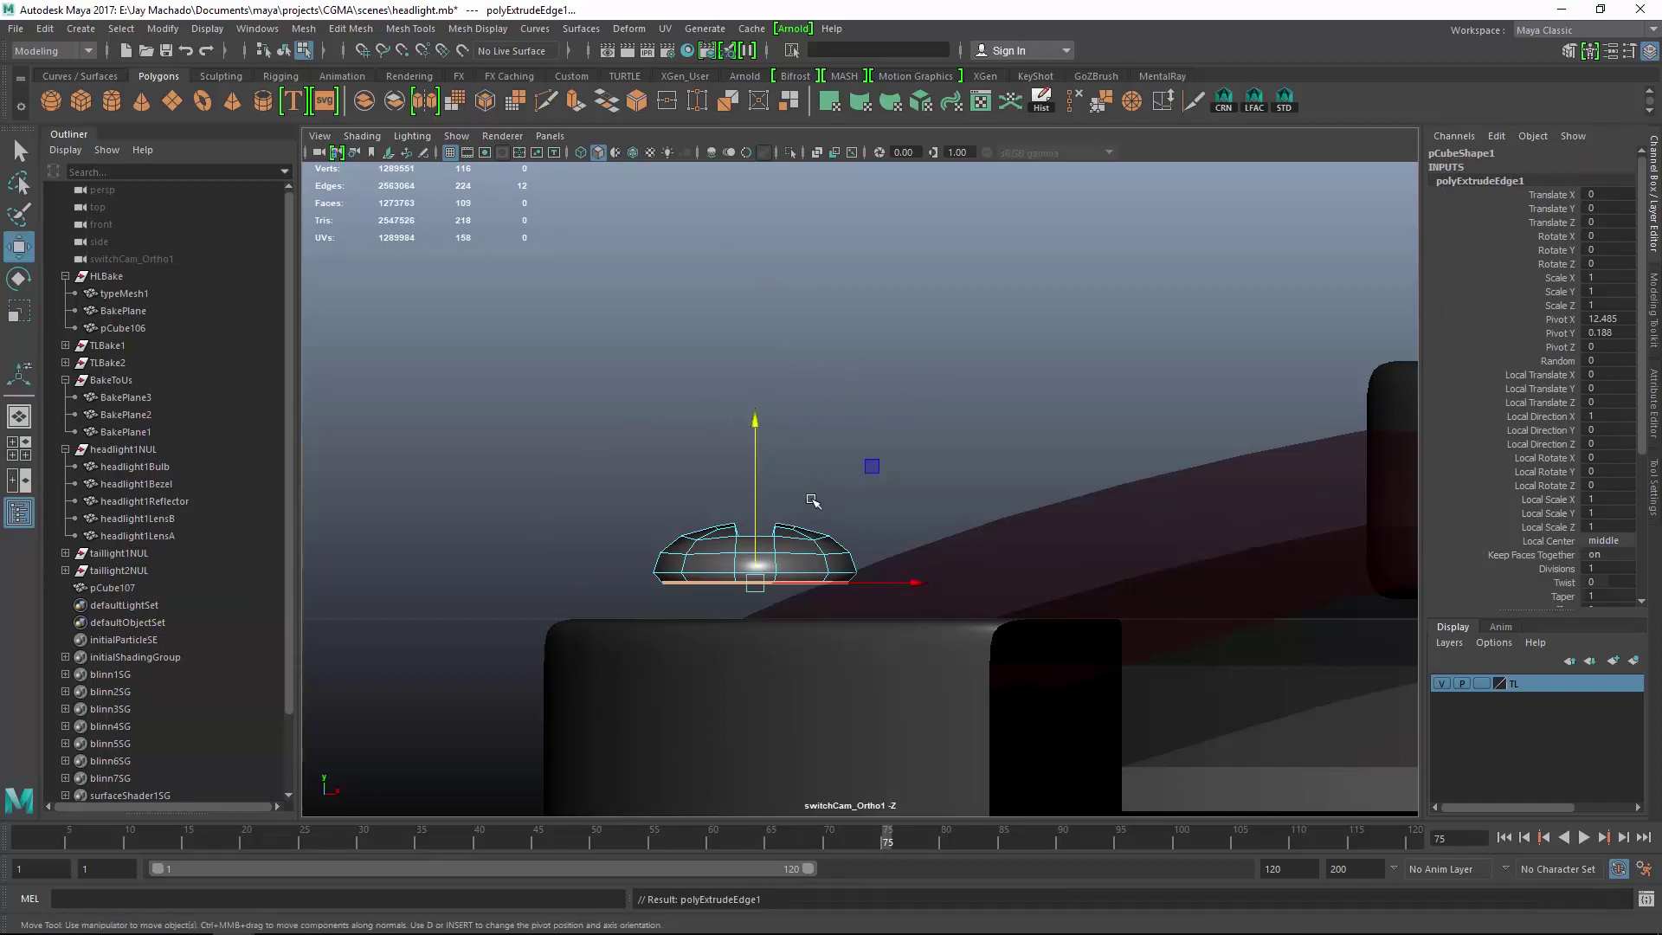
{"action": "key", "text": "4"}
{"action": "left_click_drag", "start_coordinate": [771, 469], "coordinate": [777, 528]}
{"action": "key", "text": "F8"}
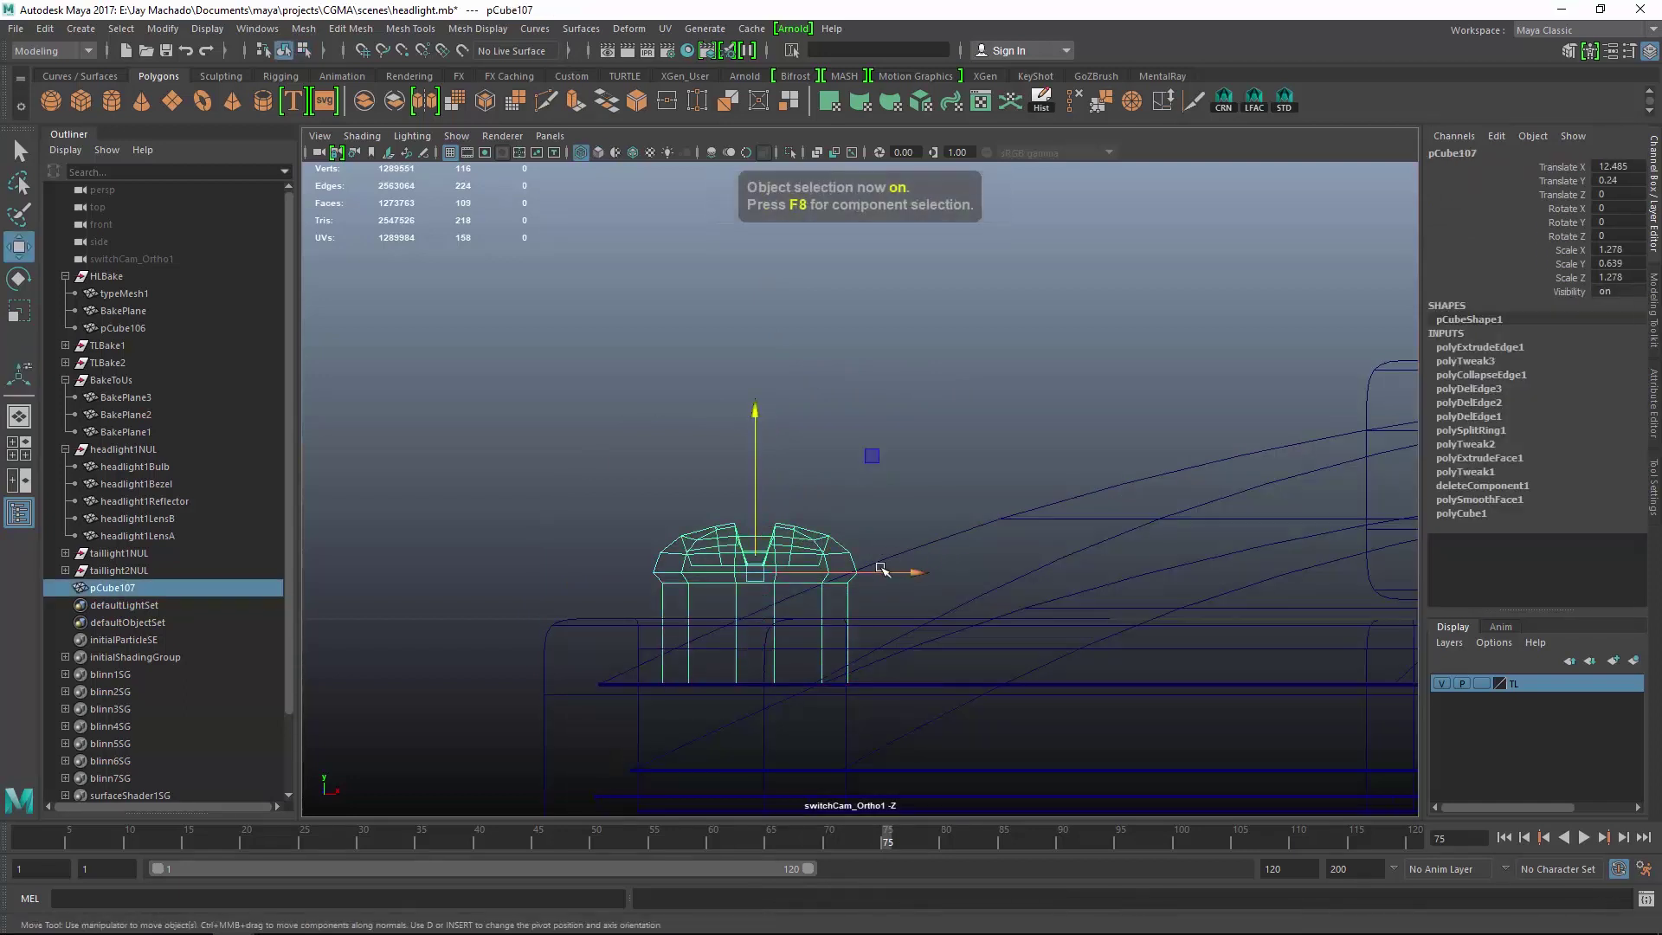
Preview the screw head smoothed and shaded, and examine how it sits on the taillight from several angles.
{"action": "key", "text": "3"}
{"action": "key", "text": "p"}
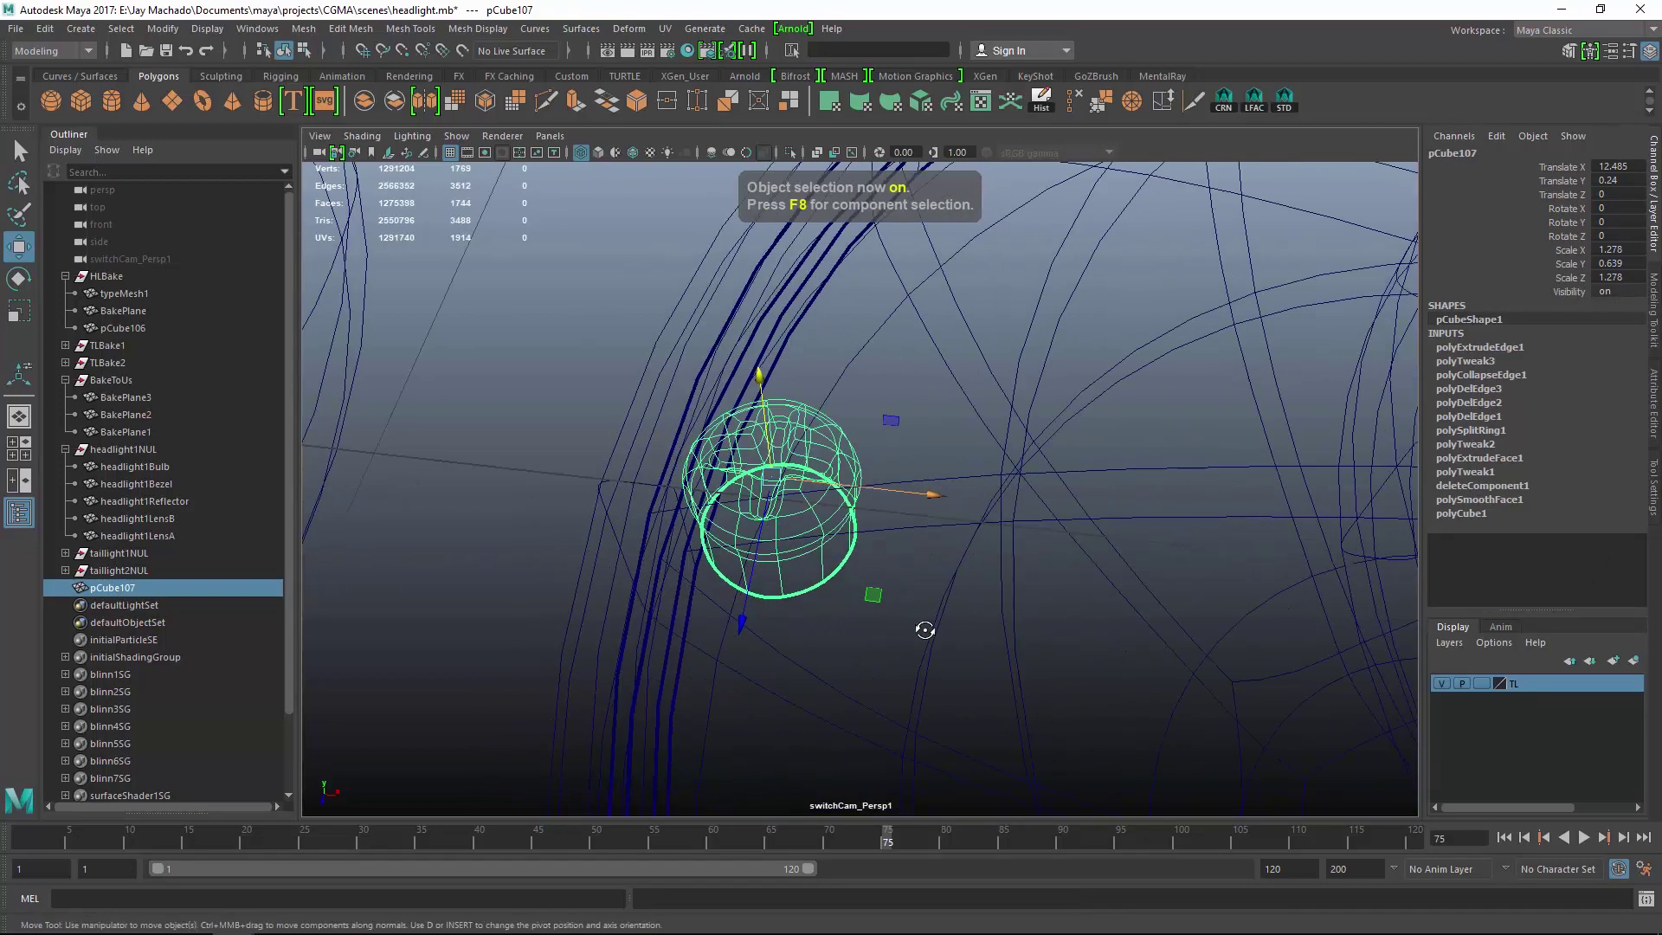
{"action": "key", "text": "4"}
{"action": "key", "text": "5"}
{"action": "right_click_drag", "start_coordinate": [958, 585], "coordinate": [640, 398], "text": "alt"}
{"action": "left_click_drag", "start_coordinate": [640, 398], "coordinate": [697, 486], "text": "alt"}
{"action": "left_click", "coordinate": [698, 486]}
{"action": "right_click_drag", "start_coordinate": [757, 520], "coordinate": [727, 512], "text": "alt"}
{"action": "middle_click_drag", "start_coordinate": [727, 511], "coordinate": [641, 512], "text": "alt"}
{"action": "left_click", "coordinate": [725, 477]}
{"action": "key", "text": "p"}
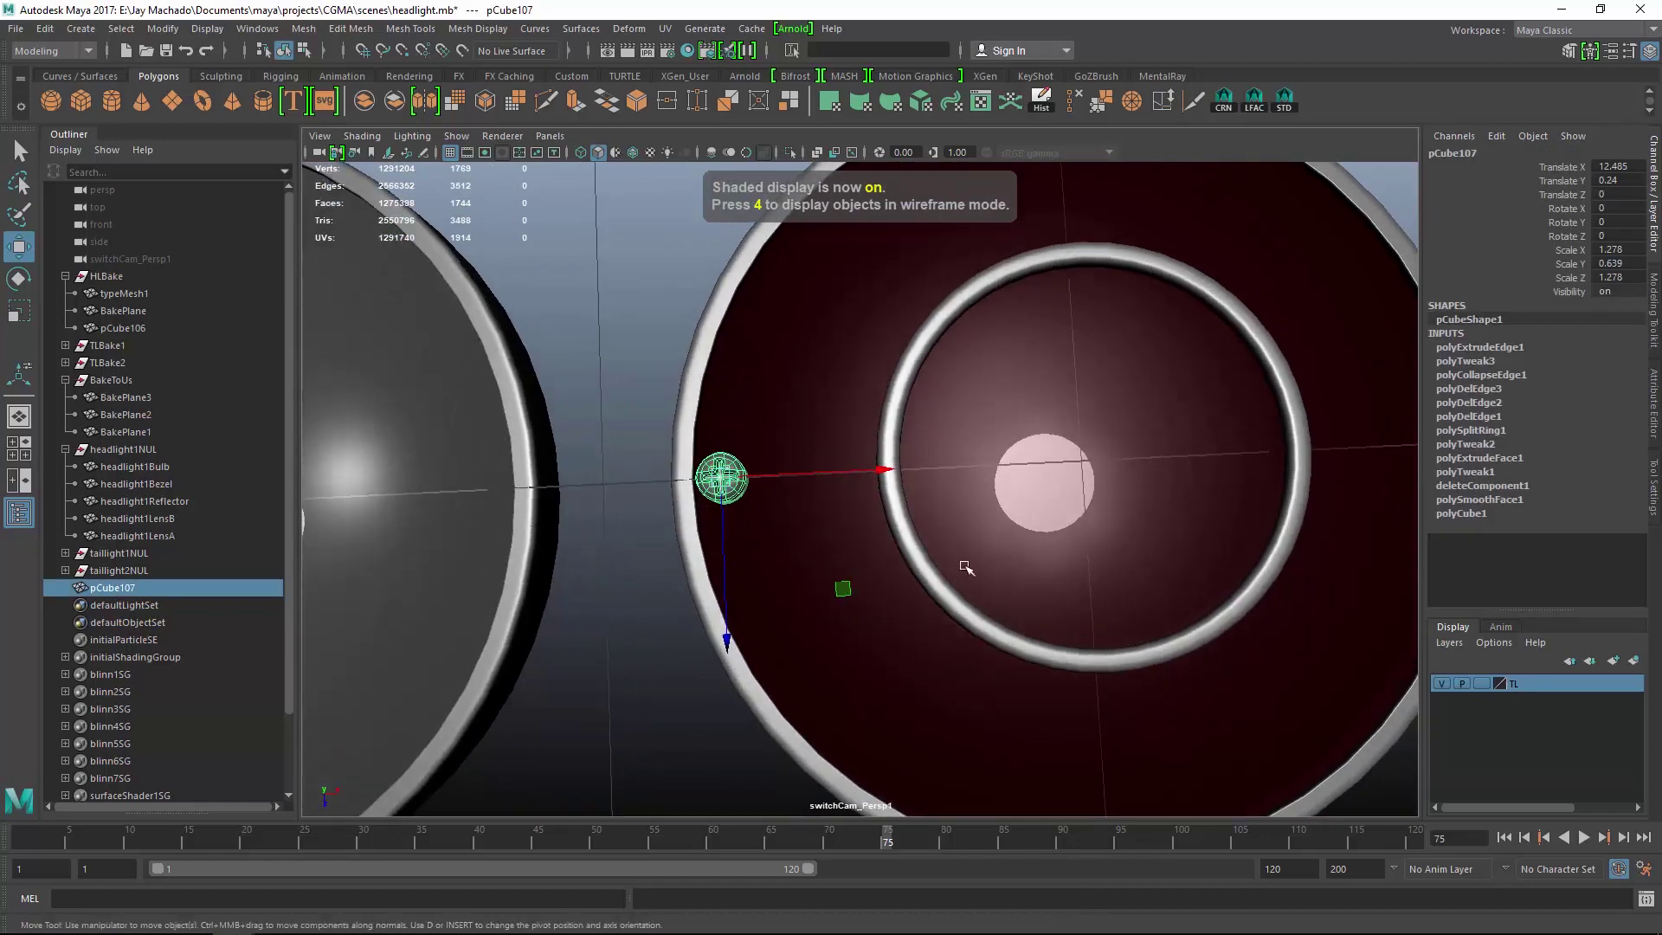
Reposition the screw head on the taillight at Translate X 12.607 and Translate Y 0.338.
{"action": "key", "text": "p"}
{"action": "left_click_drag", "start_coordinate": [712, 448], "coordinate": [703, 374], "text": "alt"}
{"action": "key", "text": "p"}
{"action": "scroll", "coordinate": [703, 375], "scroll_direction": "up", "scroll_amount": 3}
{"action": "left_click_drag", "start_coordinate": [467, 507], "coordinate": [478, 508]}
{"action": "key", "text": "p"}
{"action": "left_click_drag", "start_coordinate": [720, 512], "coordinate": [861, 638], "text": "alt"}
Duplicate the screw head and move the copy to Translate X 27.482, on the opposite side of the same taillight.
{"action": "key", "text": "p"}
{"action": "scroll", "coordinate": [745, 536], "scroll_direction": "down", "scroll_amount": 2}
{"action": "middle_click_drag", "start_coordinate": [742, 485], "coordinate": [609, 474], "text": "alt"}
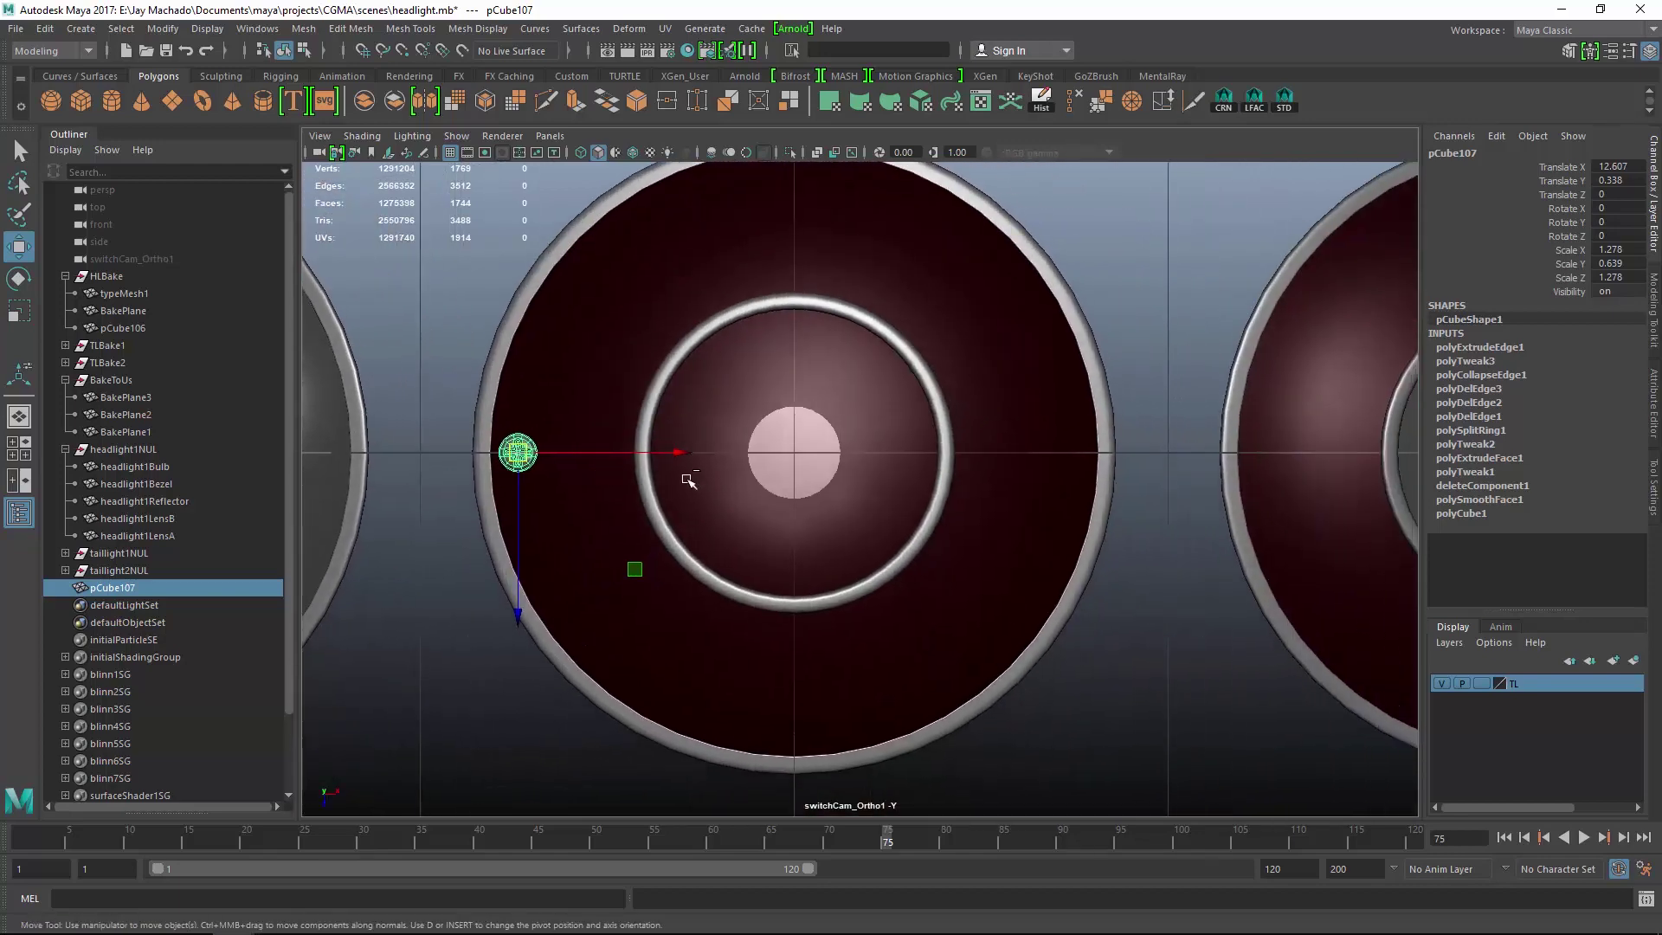
{"action": "key", "text": "ctrl+d"}
{"action": "left_click_drag", "start_coordinate": [684, 453], "coordinate": [1235, 504]}
Duplicate both screw heads together and move the copies along X onto the matching sides of the second taillight.
{"action": "left_click", "coordinate": [529, 449], "text": "shift"}
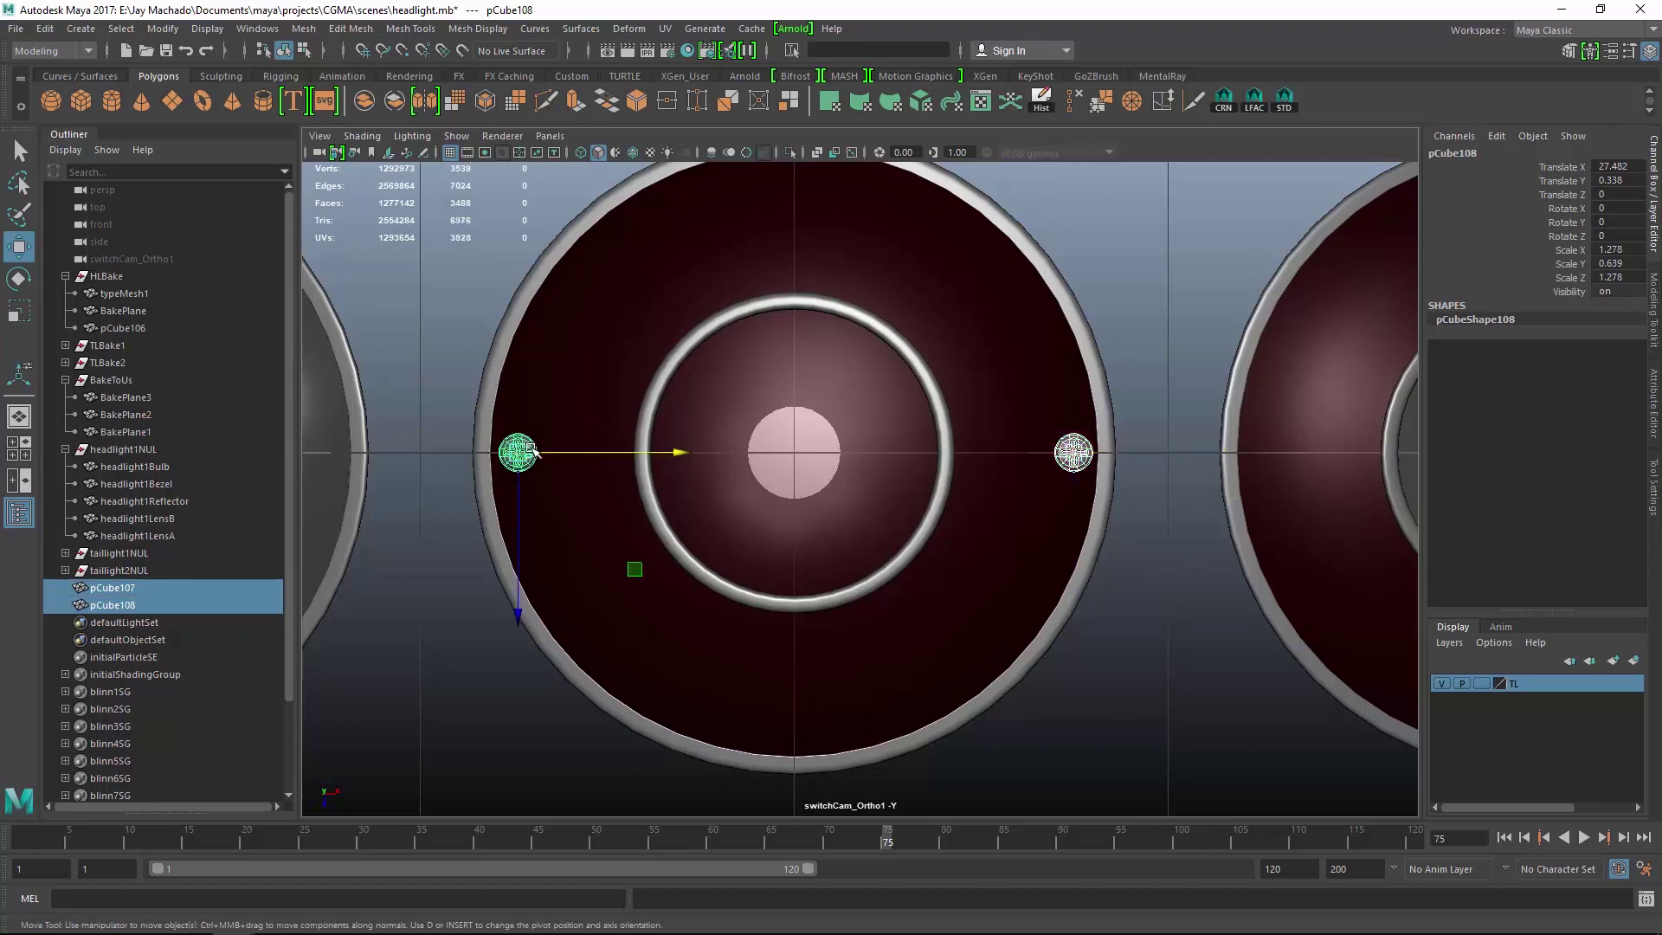
{"action": "scroll", "coordinate": [894, 400], "scroll_direction": "down", "scroll_amount": 2}
{"action": "middle_click_drag", "start_coordinate": [833, 479], "coordinate": [535, 461], "text": "alt"}
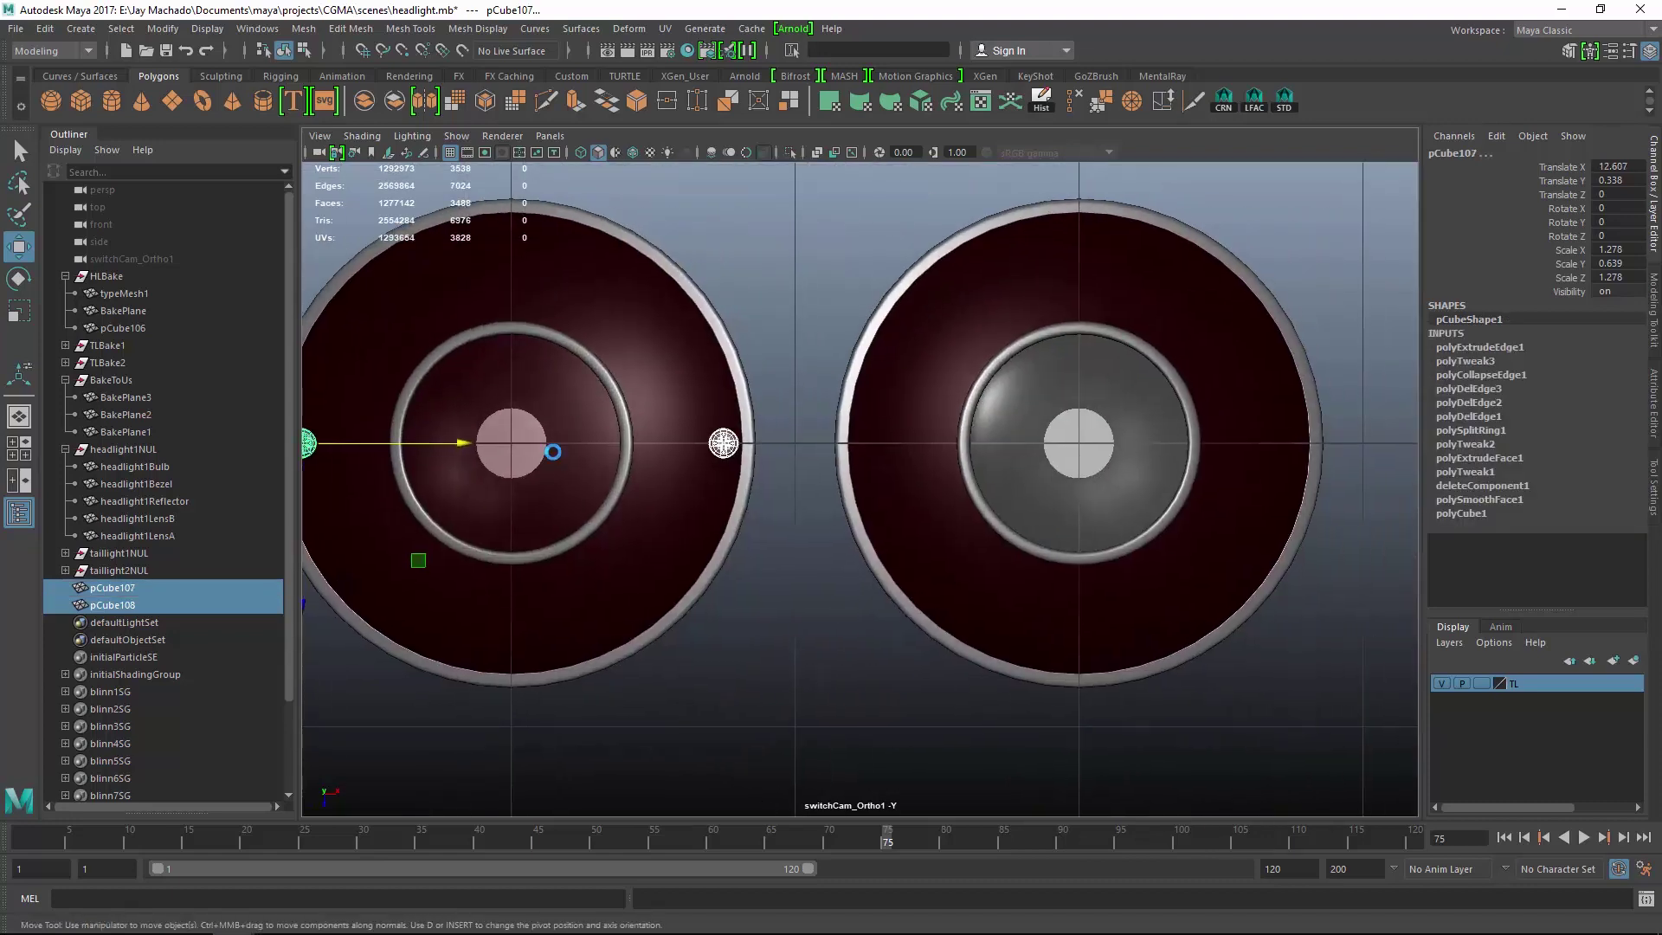
{"action": "key", "text": "ctrl+d"}
{"action": "left_click_drag", "start_coordinate": [461, 441], "coordinate": [1054, 422]}
Display the scene with textures and examine the headlight and both taillights with their screws in perspective.
{"action": "left_click", "coordinate": [749, 619]}
{"action": "left_click_drag", "start_coordinate": [805, 548], "coordinate": [1002, 510], "text": "alt"}
{"action": "key", "text": "6"}
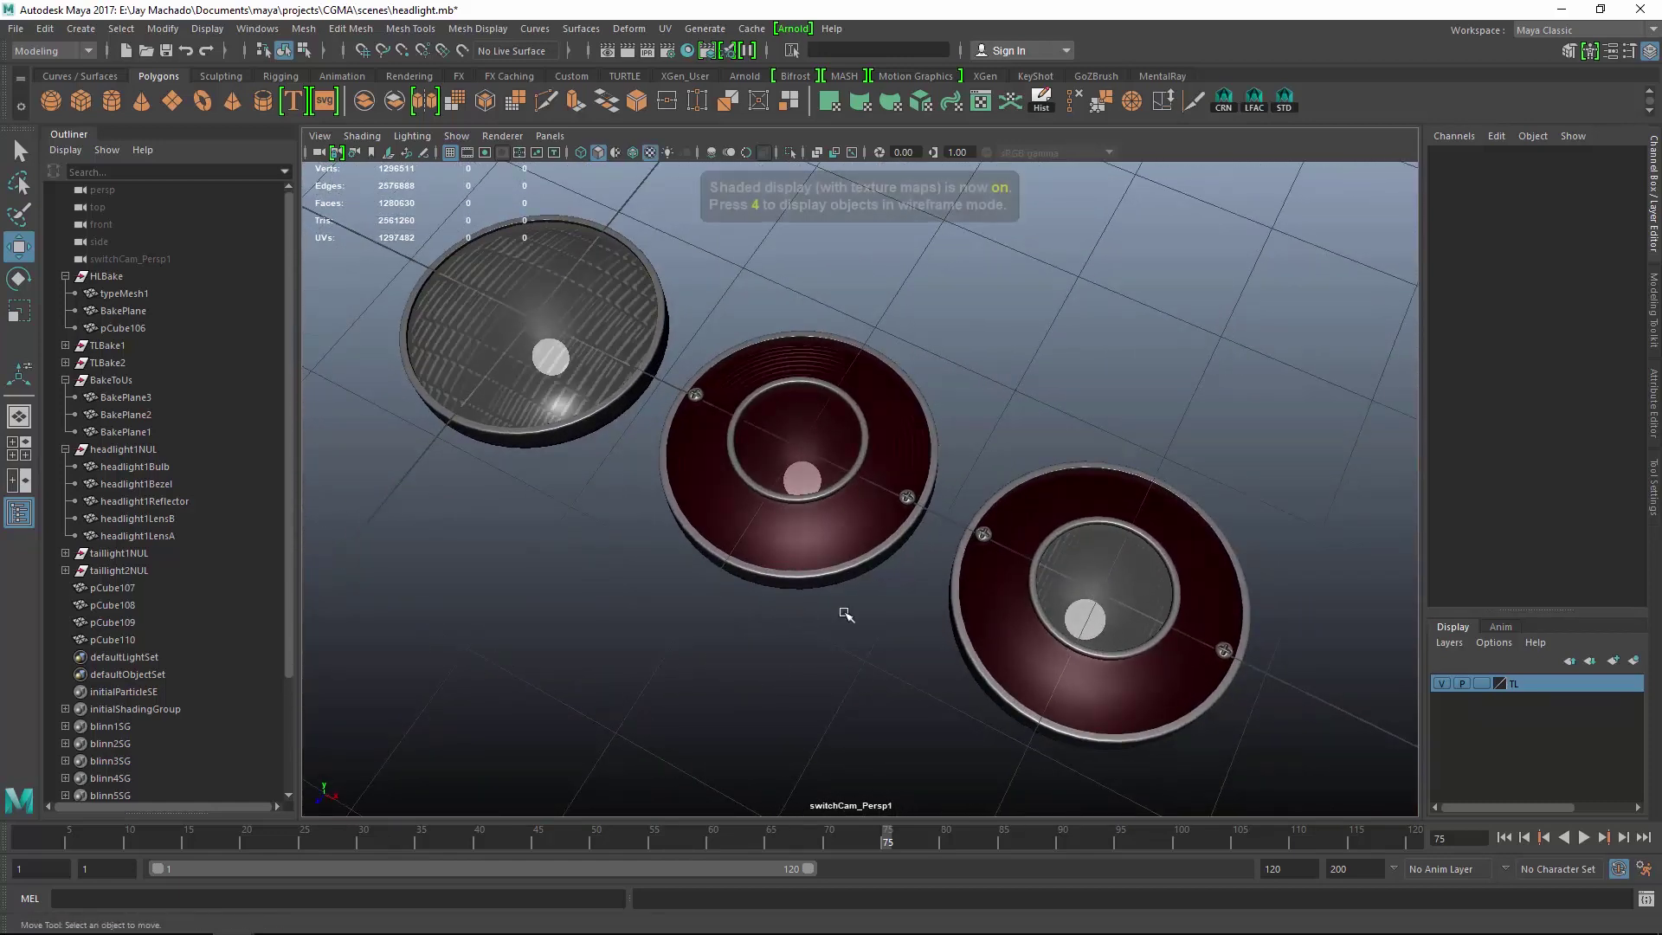
{"action": "mouse_move", "coordinate": [846, 605]}
{"action": "left_mouse_down", "text": "alt"}
{"action": "mouse_move", "coordinate": [834, 638]}
{"action": "mouse_move", "coordinate": [919, 607]}
{"action": "mouse_move", "coordinate": [935, 582]}
{"action": "mouse_move", "coordinate": [1038, 605]}
{"action": "mouse_move", "coordinate": [1024, 627]}
{"action": "mouse_move", "coordinate": [1154, 539]}
{"action": "left_mouse_up", "text": "alt"}
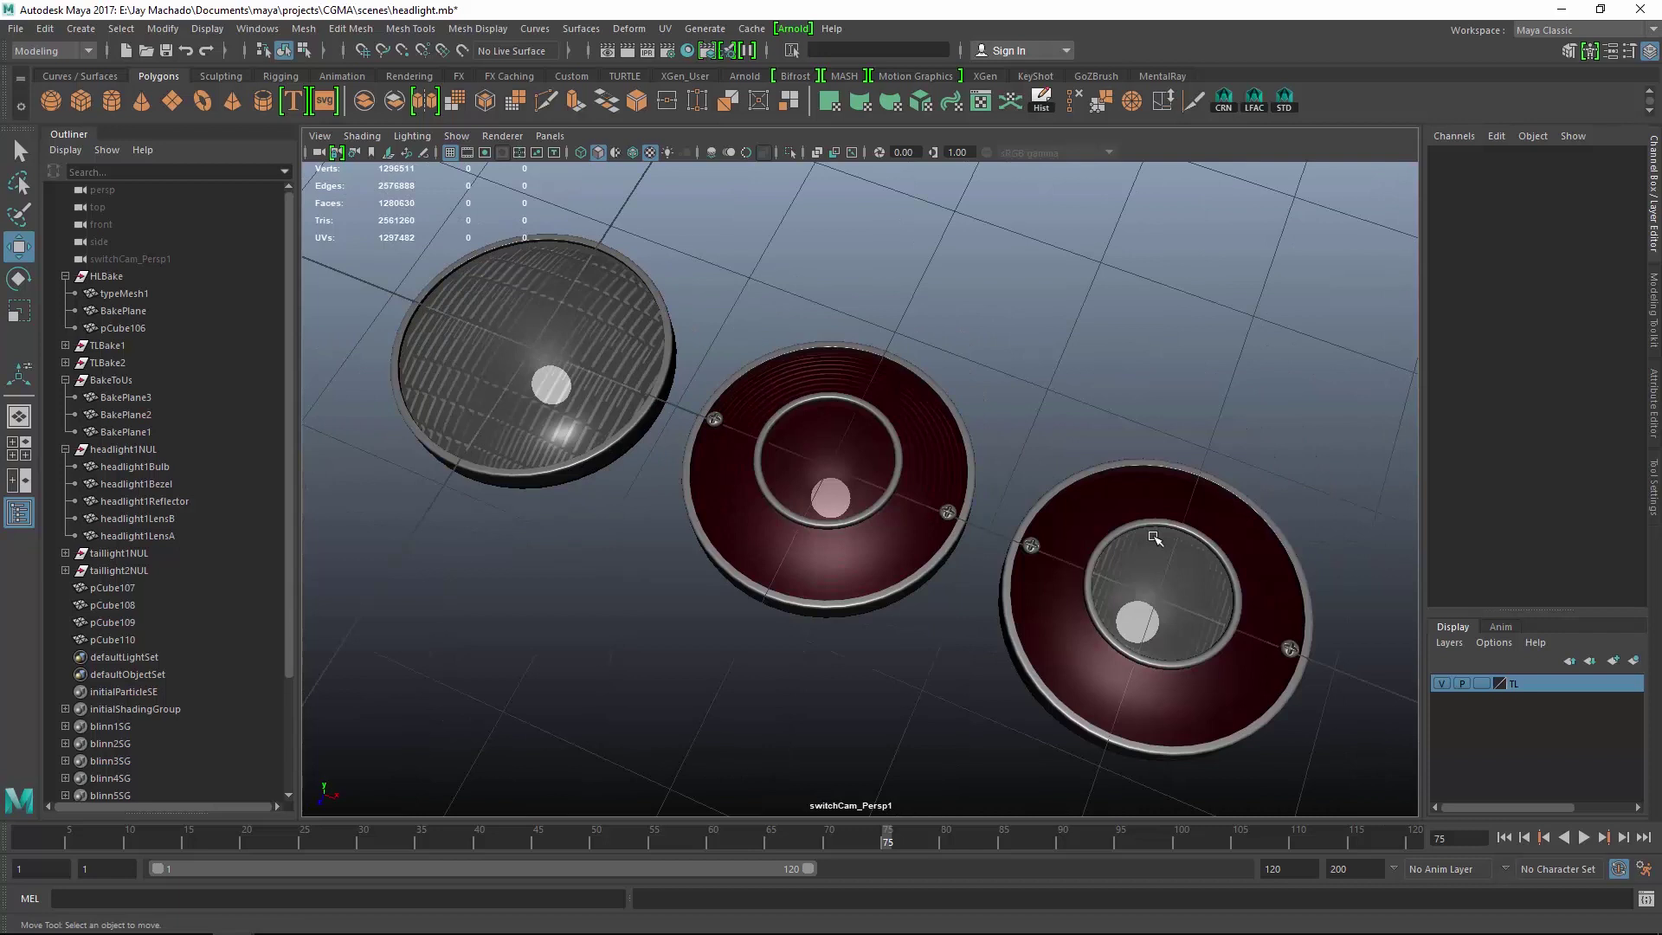